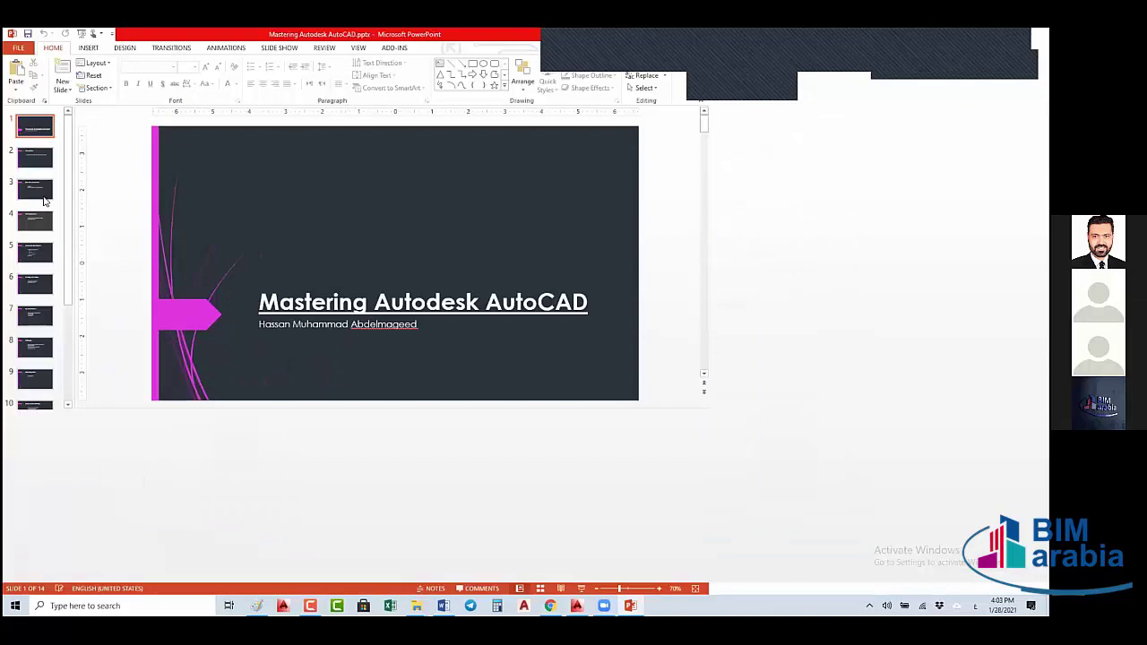
- Step forward through the course slides, past Working with Tables, to slide 7, Dynamic Blocks
key("Down")
key("Down")
key("Down")
key("Down")
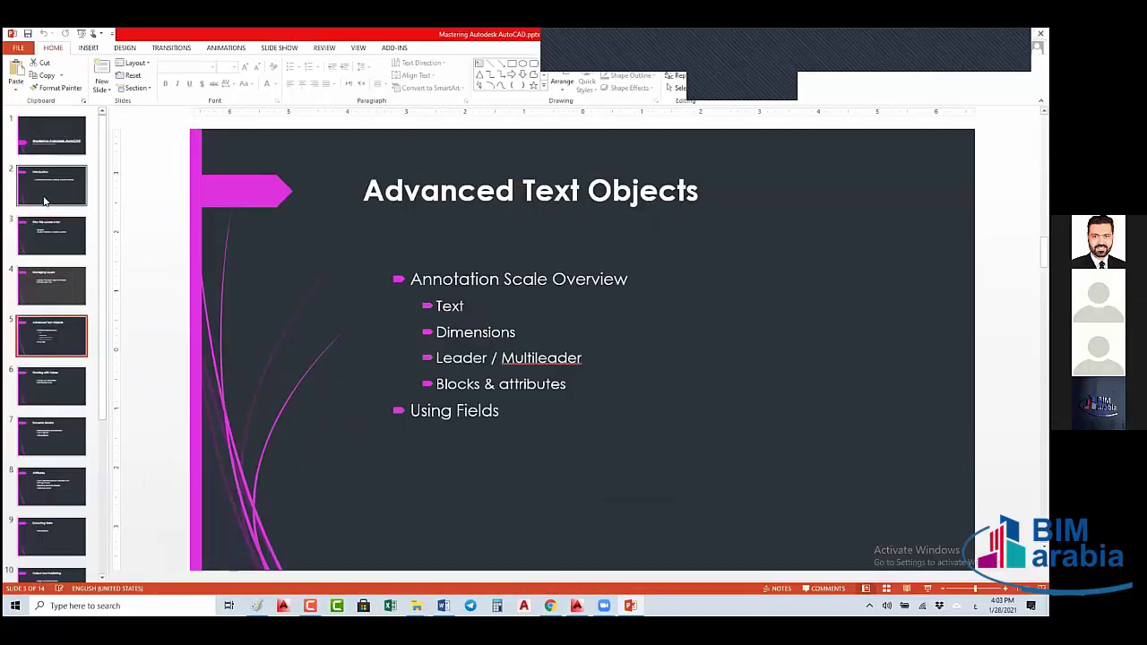
key("Down")
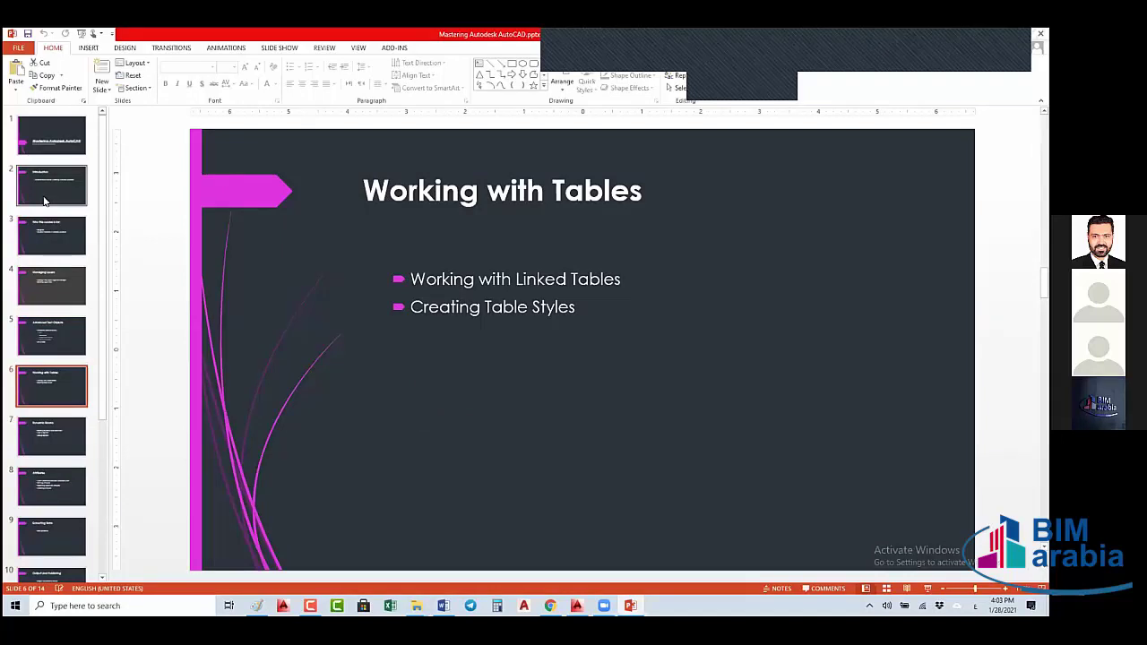
key("Down")
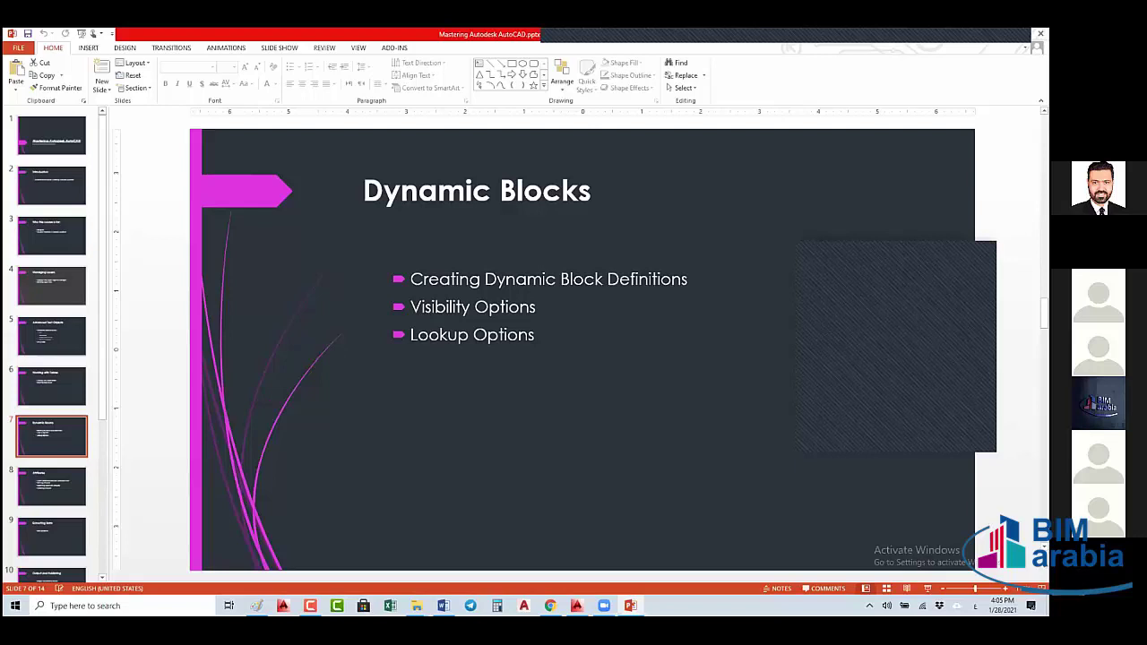
- Copy the window rectangle, paste it back as a block, and erase the original
key("alt+Tab")
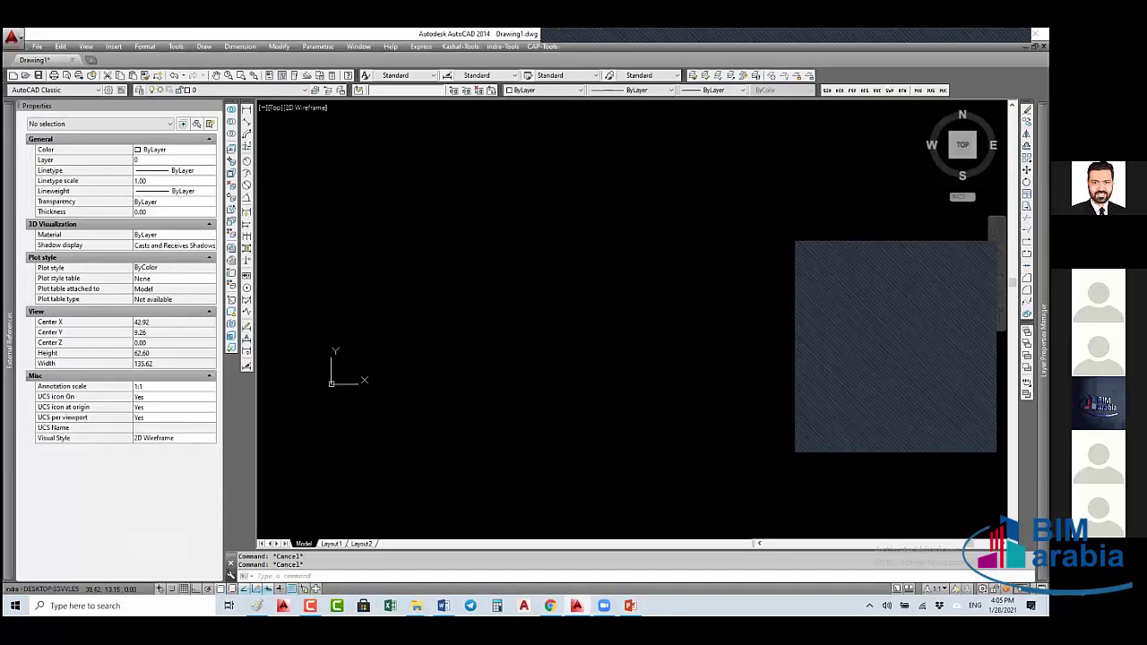
left_click(589, 296)
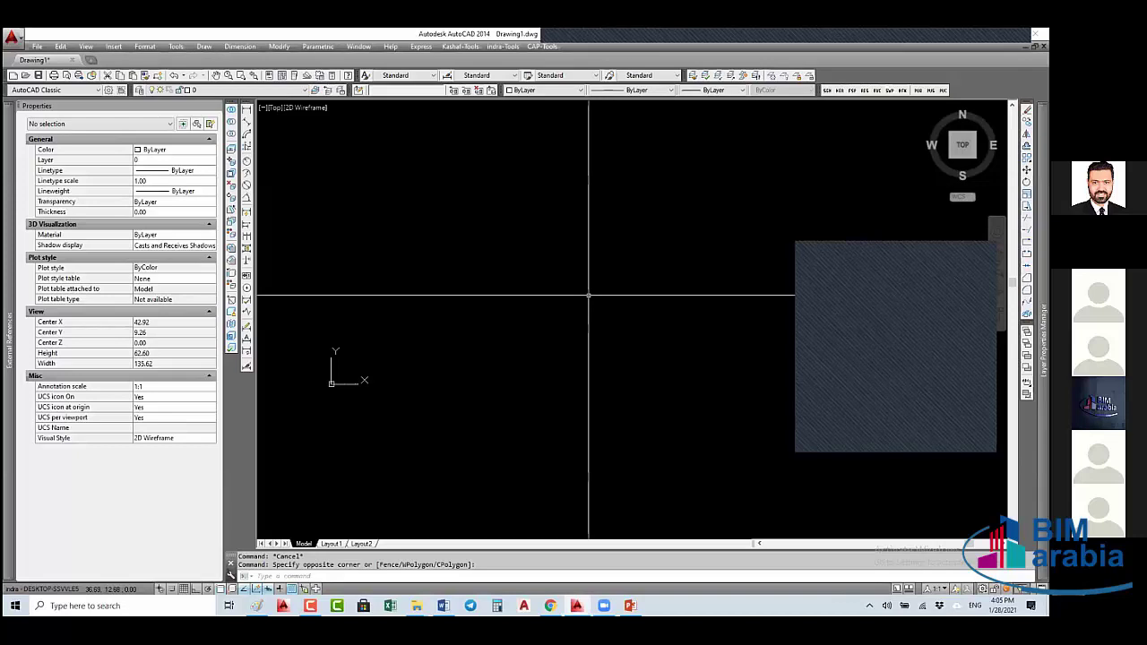
left_click(407, 246)
key("ctrl+c")
key("ctrl+v")
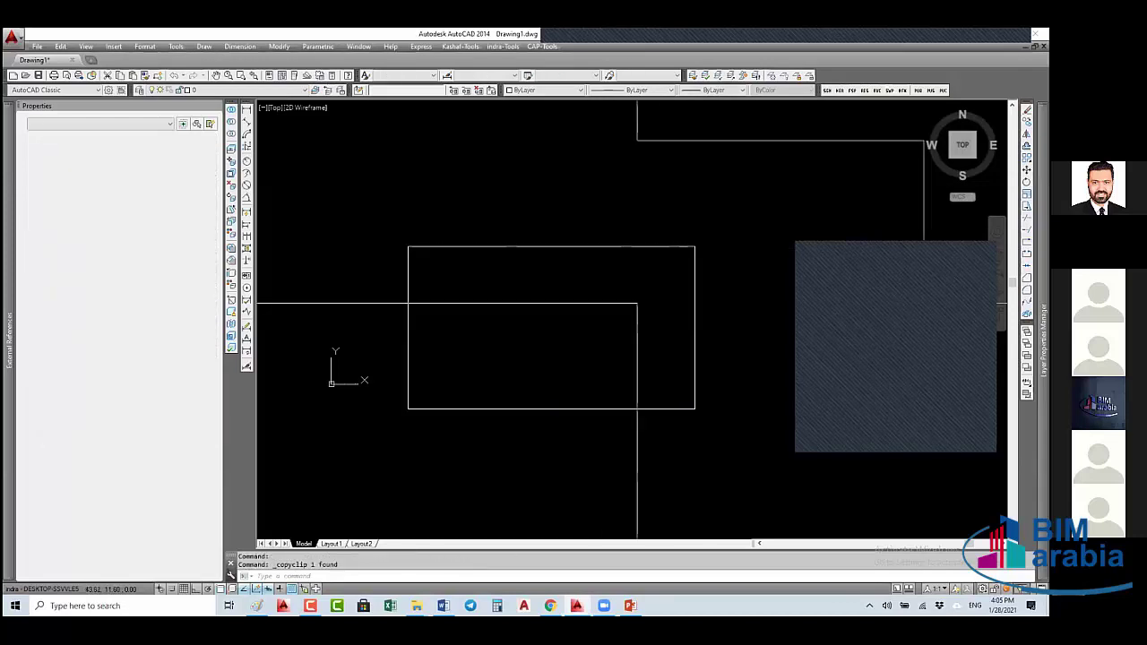
left_click(479, 225)
left_click(406, 291)
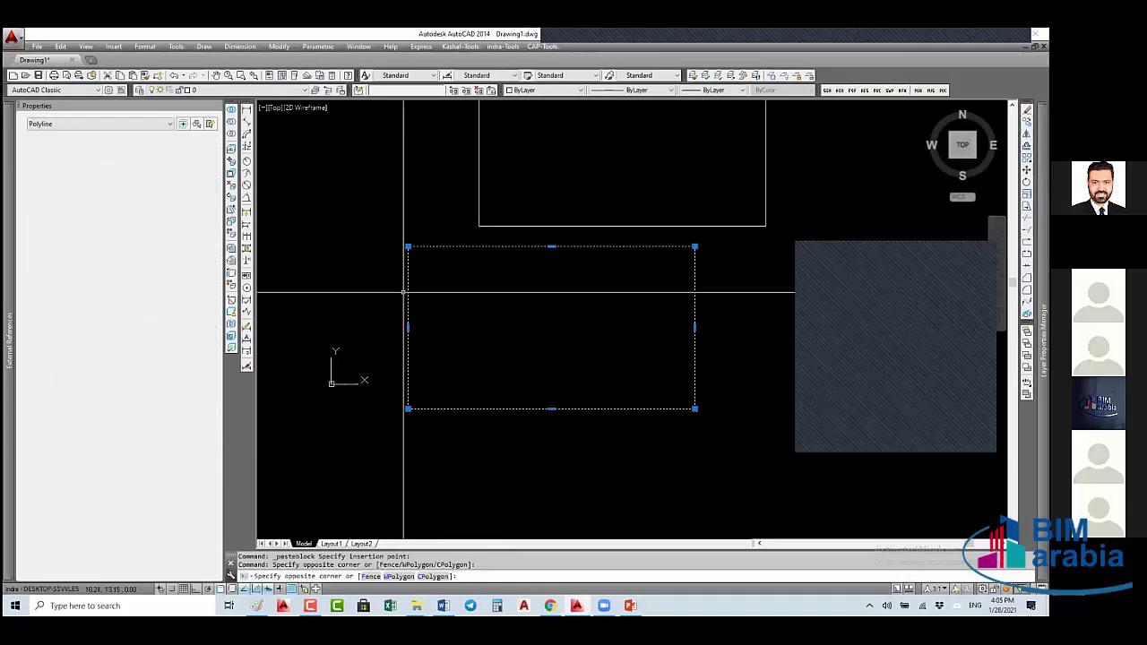
type("c")
key("Return")
- Move the pasted block down and to the left, then begin a new line
scroll(448, 242, "down", 2)
left_click(492, 250)
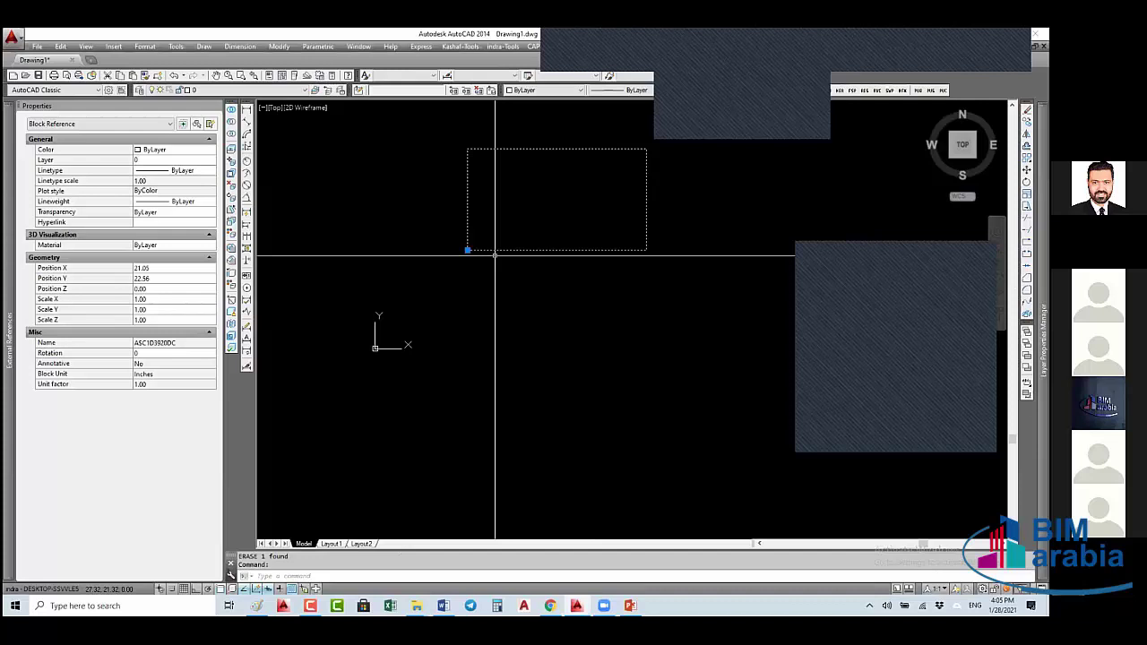
left_click_drag(610, 254, 579, 388)
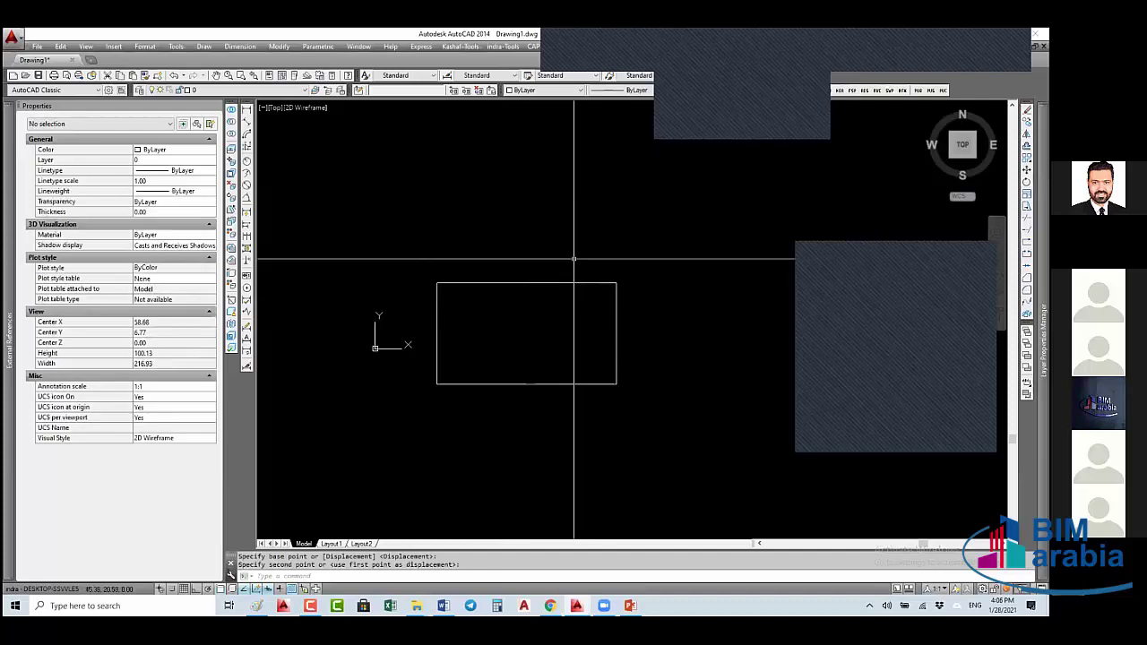
left_click(570, 262)
left_click(528, 316)
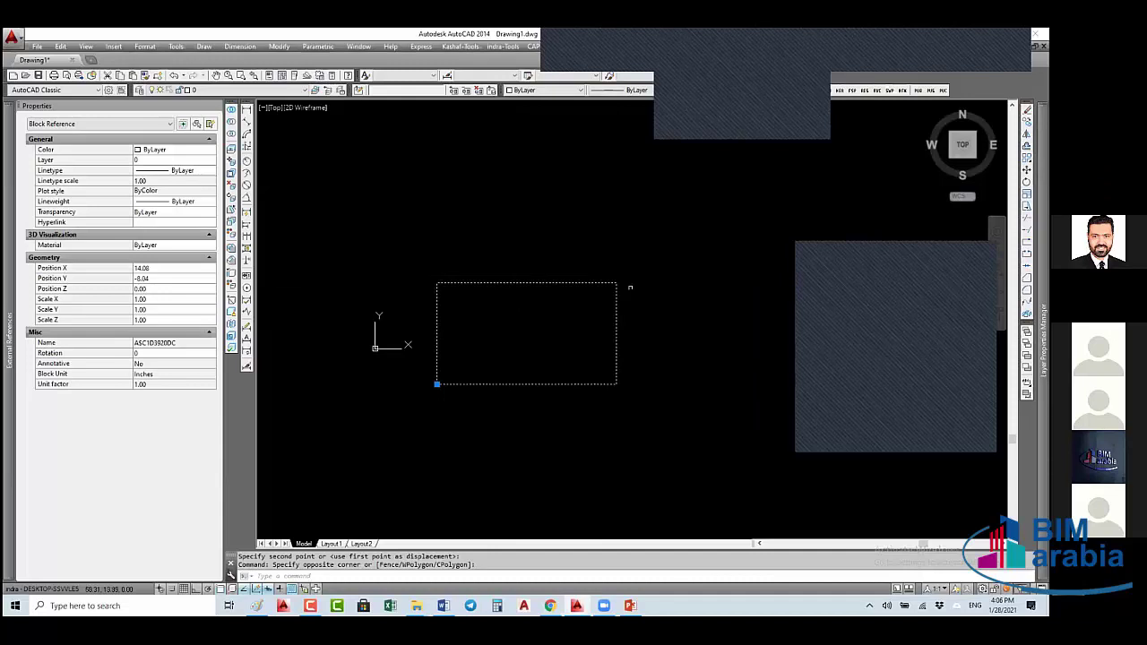
left_click(536, 308)
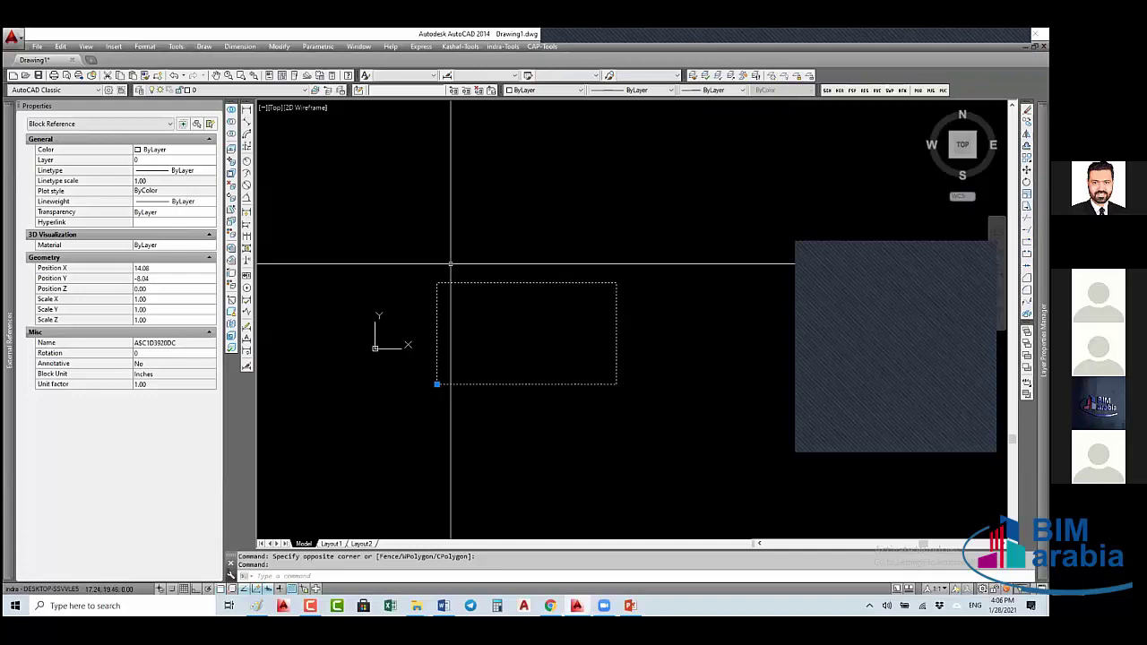
type("l")
key("Return")
left_click(369, 238)
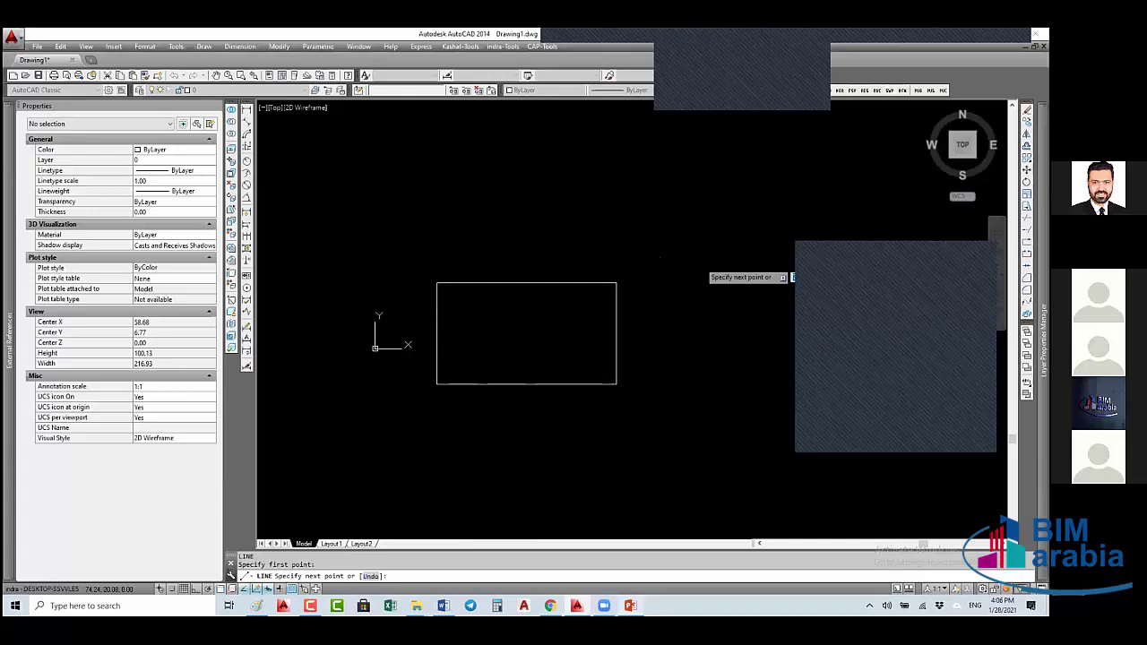
- Zoom to the drawing extents
key("alt+Tab")
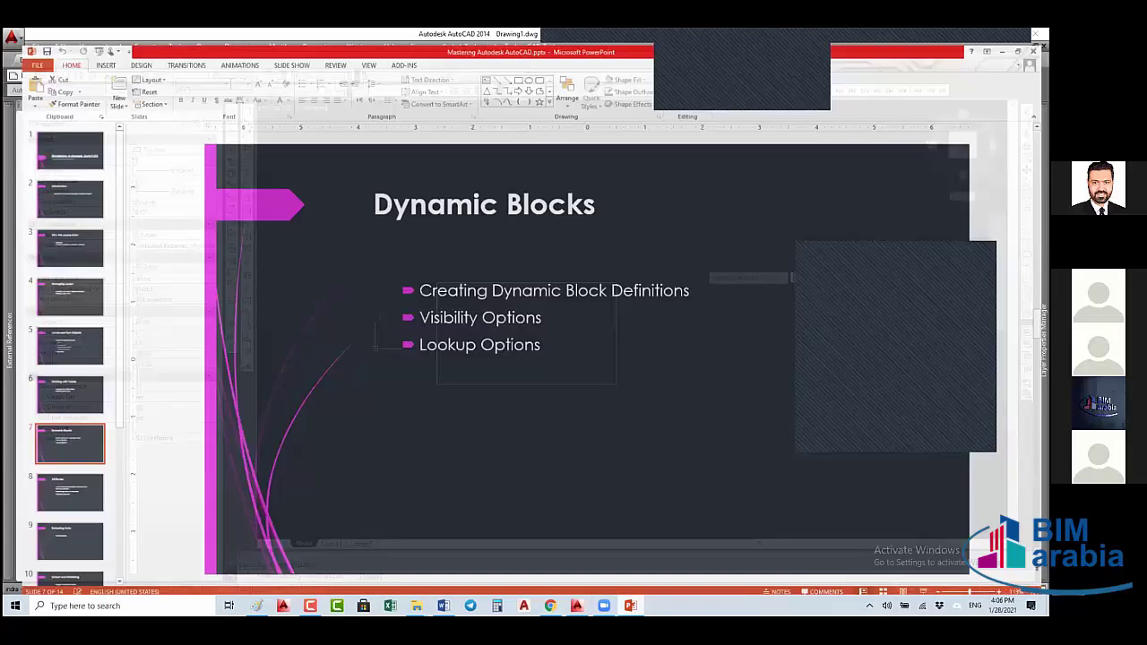
key("alt+Tab")
type("e")
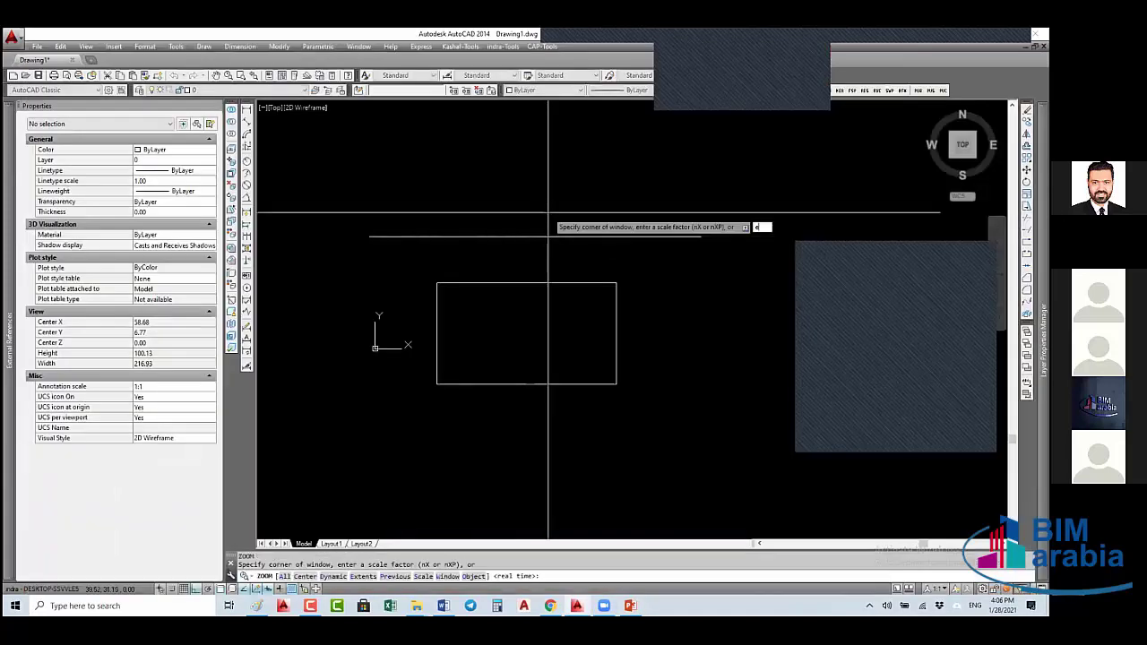
key("Return")
scroll(547, 213, "down", 5)
key("Escape")
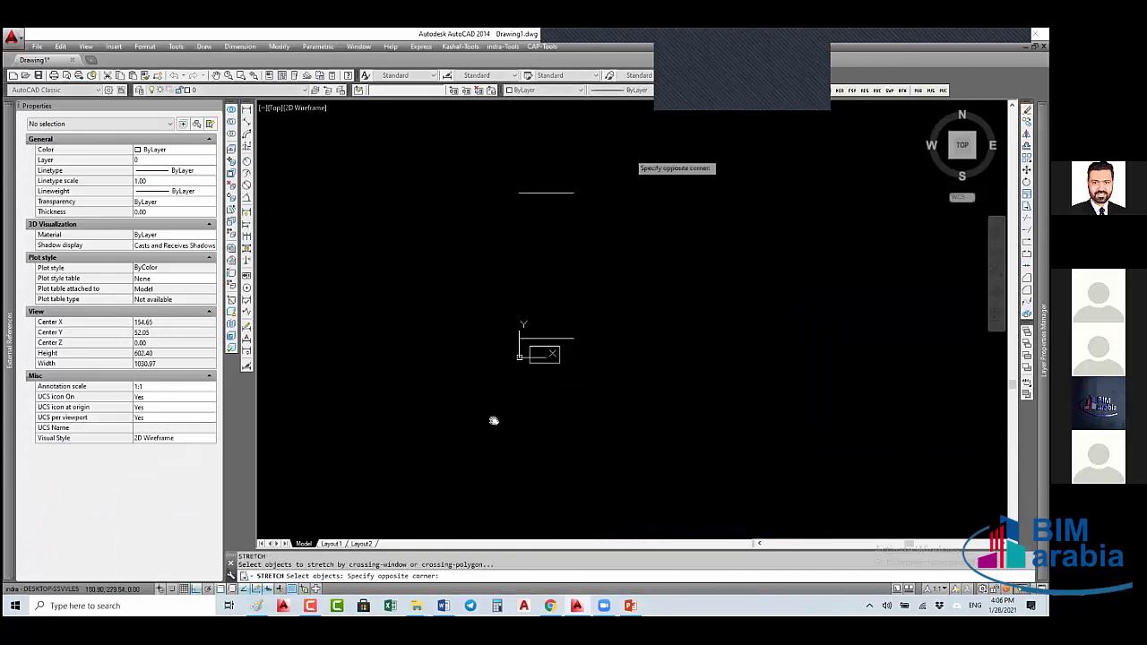
type("z")
key("Return")
type("e")
key("Return")
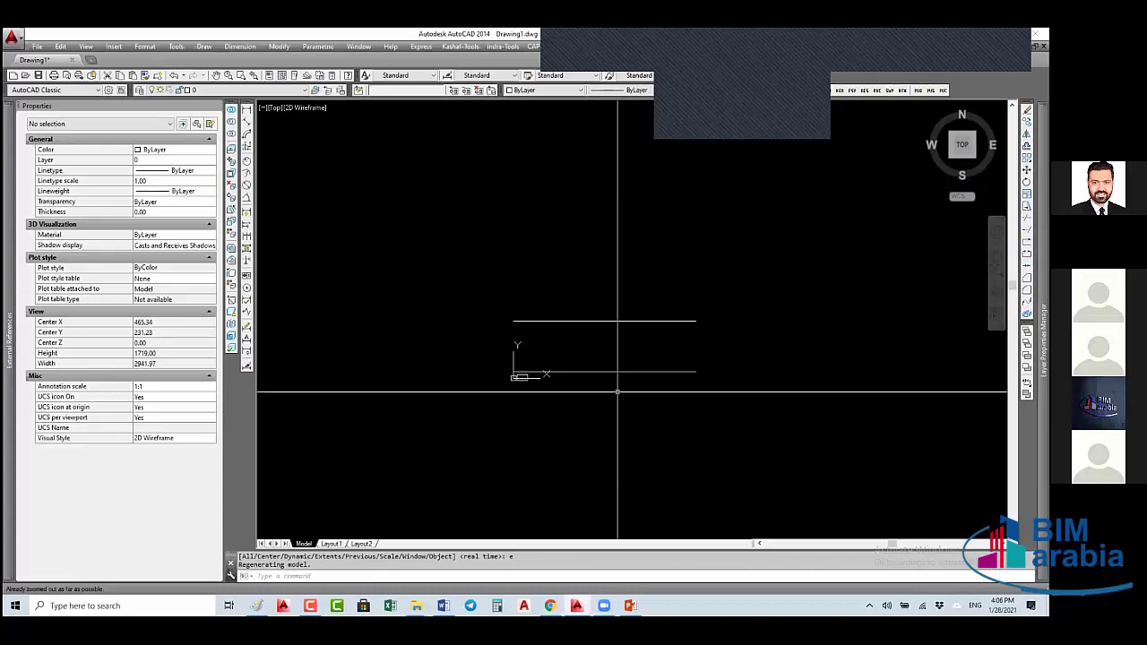
- Draw a vertical line across the horizontal pair and offset a copy 600 to the right
type("l")
key("Return")
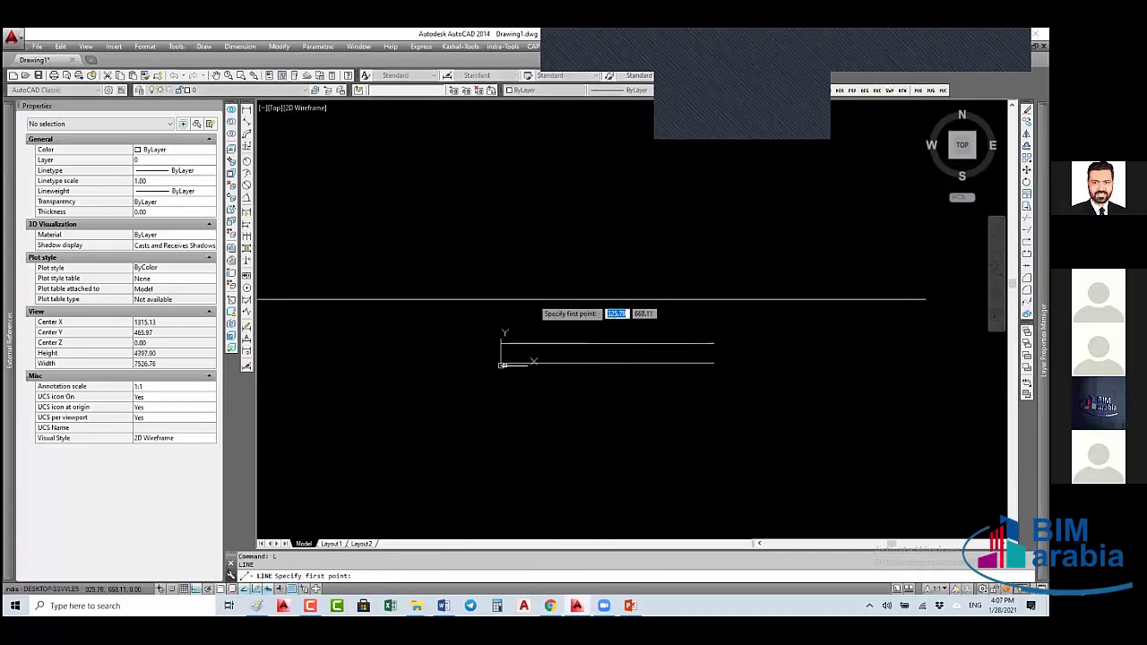
left_click(533, 299)
left_click(560, 452)
key("Return")
type("o")
key("Return")
type("60")
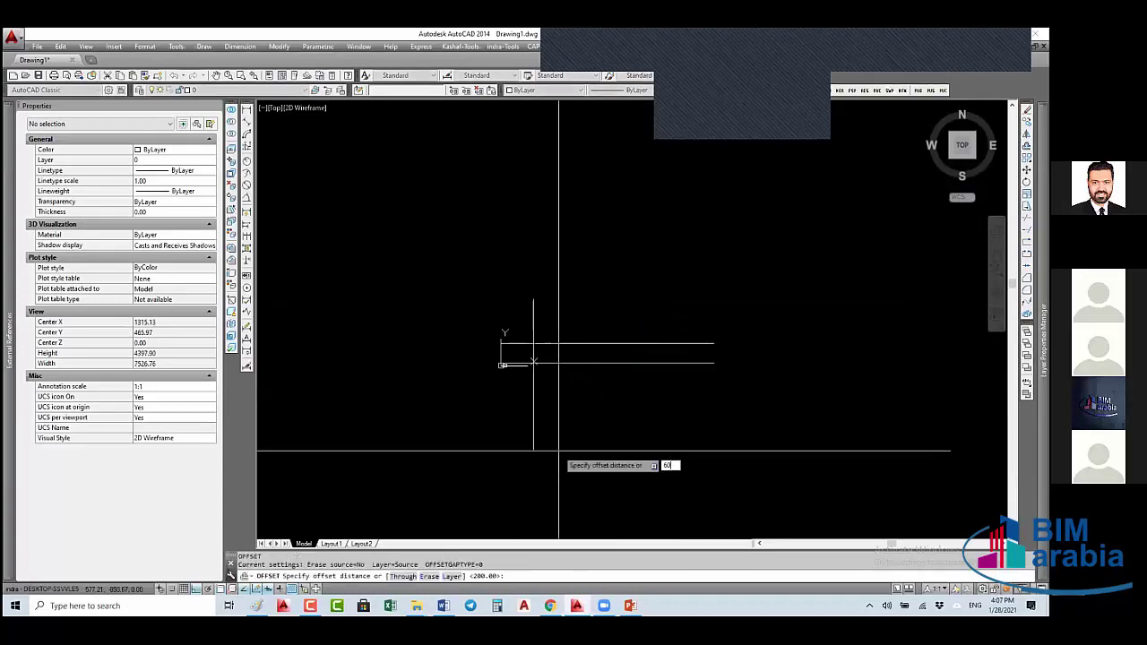
type("0")
key("Return")
left_click(533, 421)
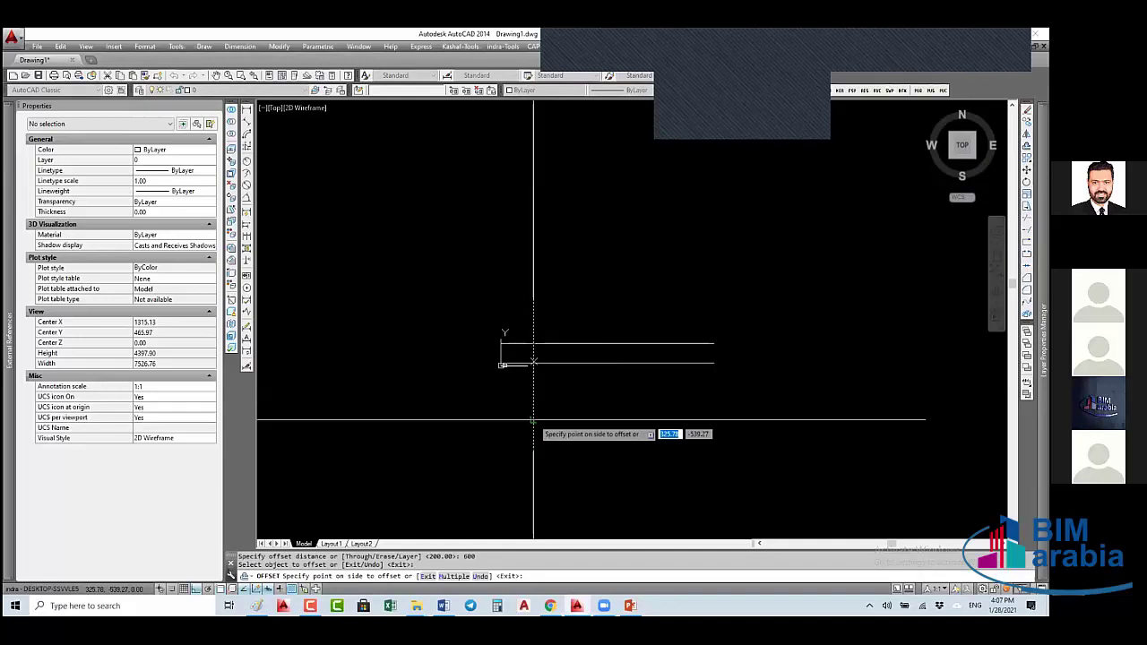
left_click(710, 413)
key("Return")
- Erase the stray object and recentre the view on the lines
type("tr")
key("Return")
key("Return")
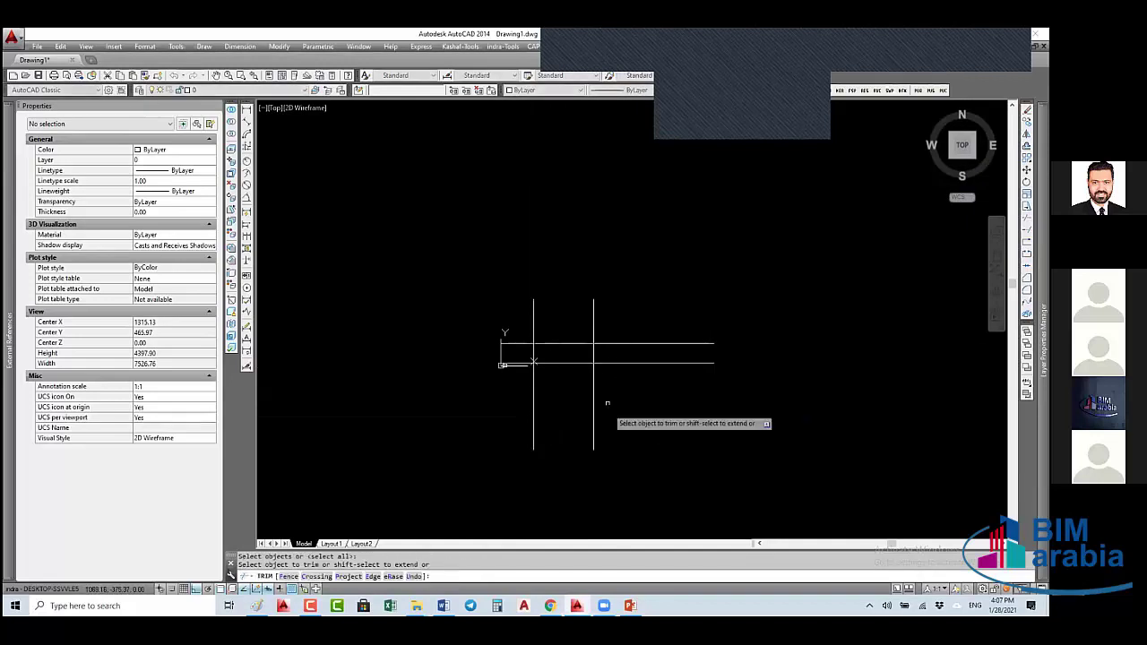
key("Escape")
left_click(533, 362)
type("e")
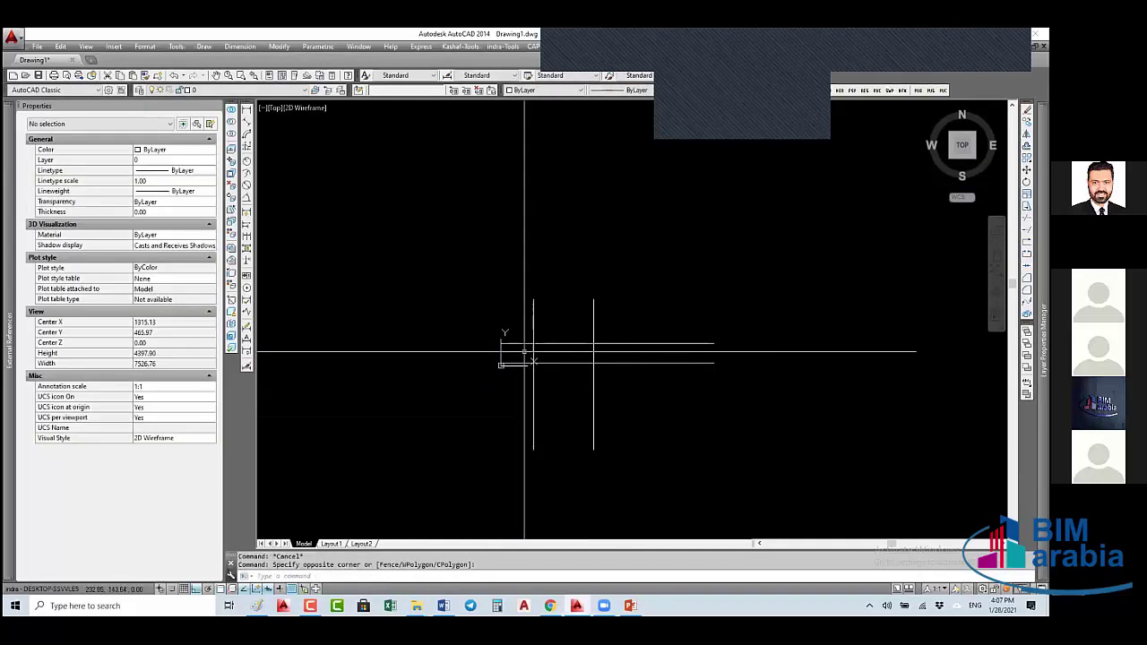
key("Return")
scroll(538, 362, "up", 2)
middle_click_drag(537, 362, 581, 362)
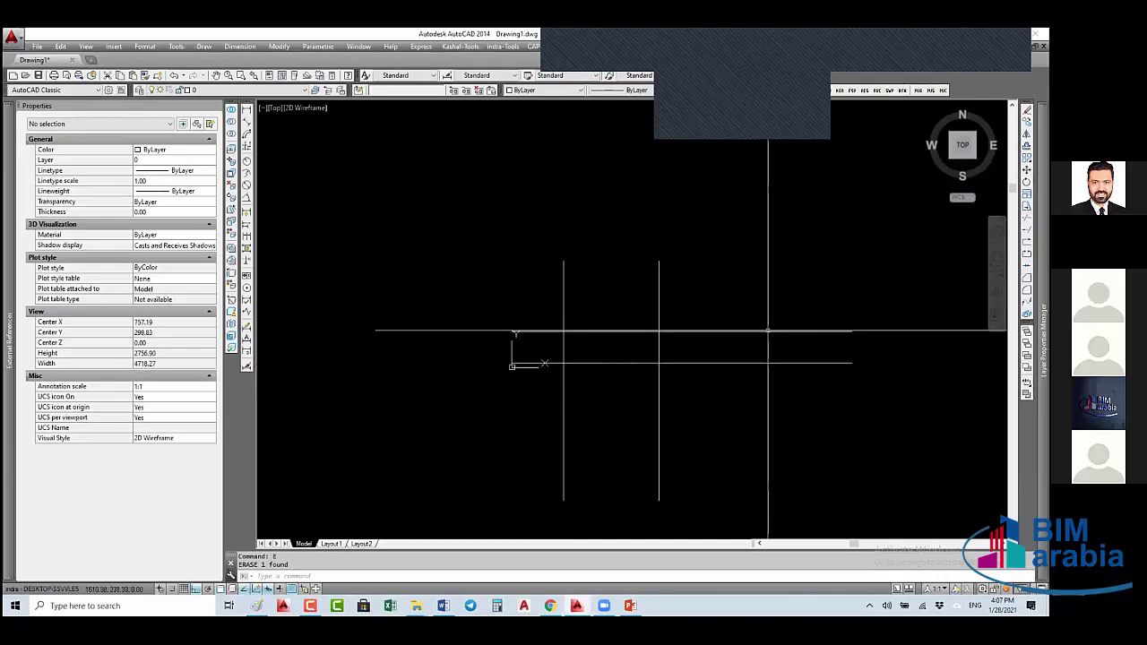
- Measure the distance between the two horizontal lines, confirming 200
left_click(247, 110)
key("Escape")
key("Escape")
type("c")
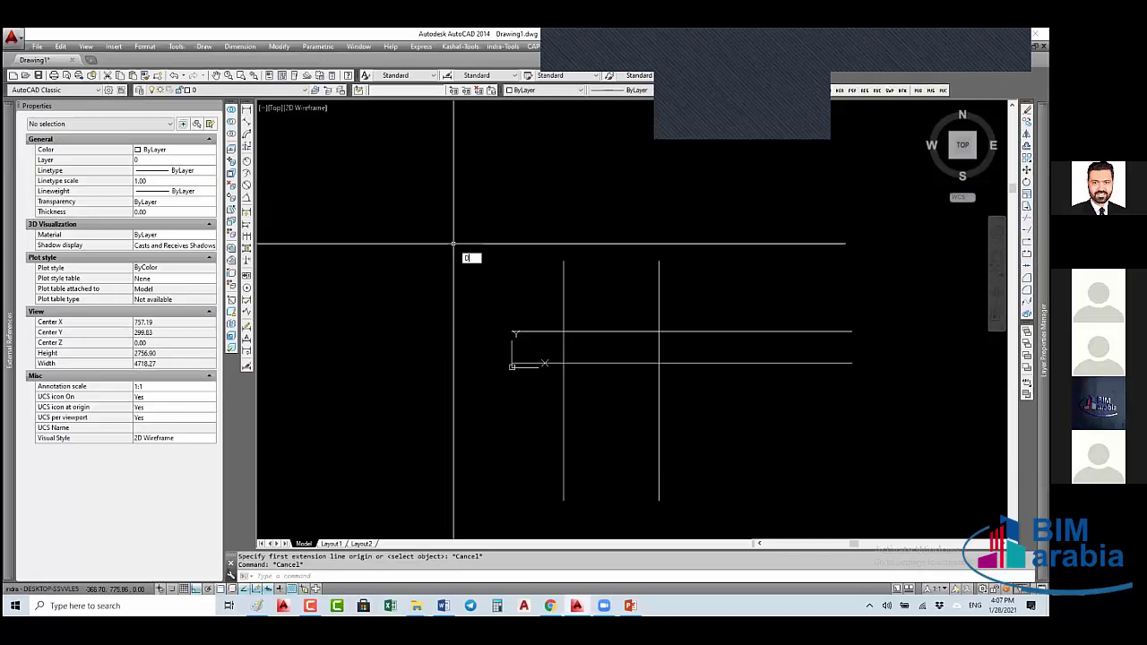
type("i")
key("Return")
left_click(705, 375)
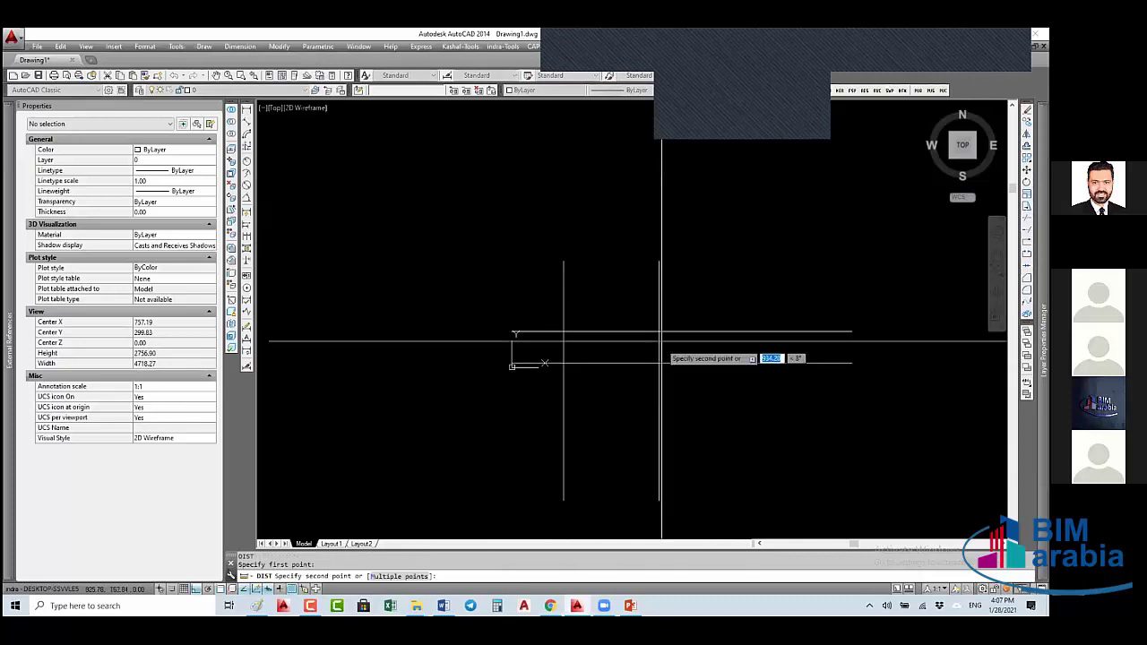
left_click(661, 351)
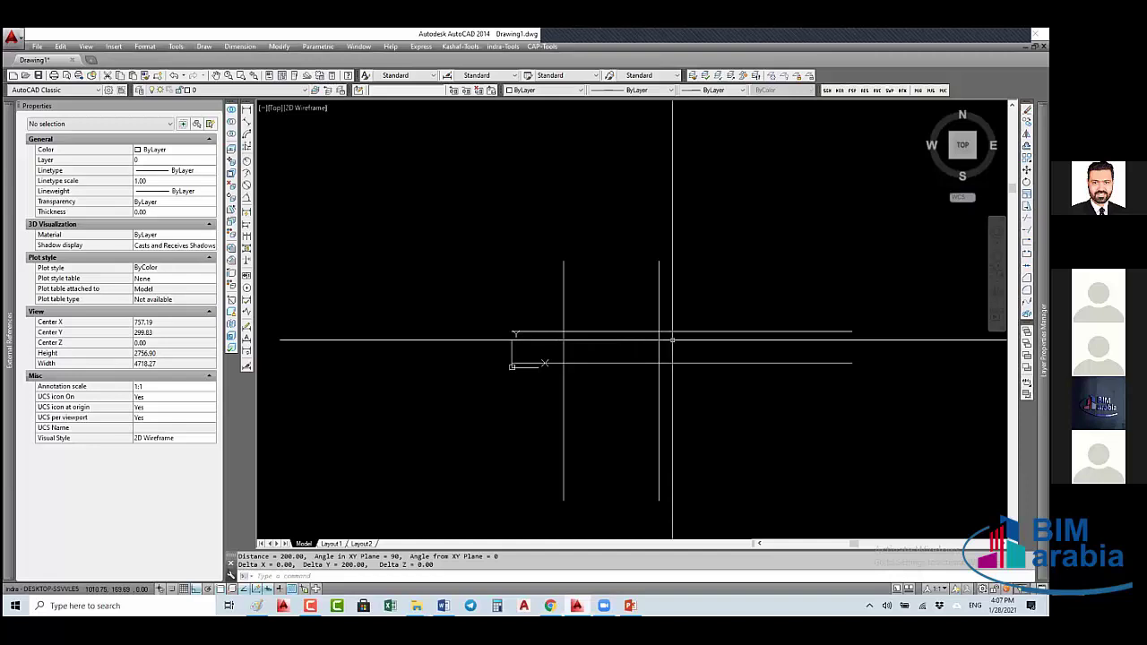
- Draw a horizontal line across the top of the two vertical lines
type("l")
key("Return")
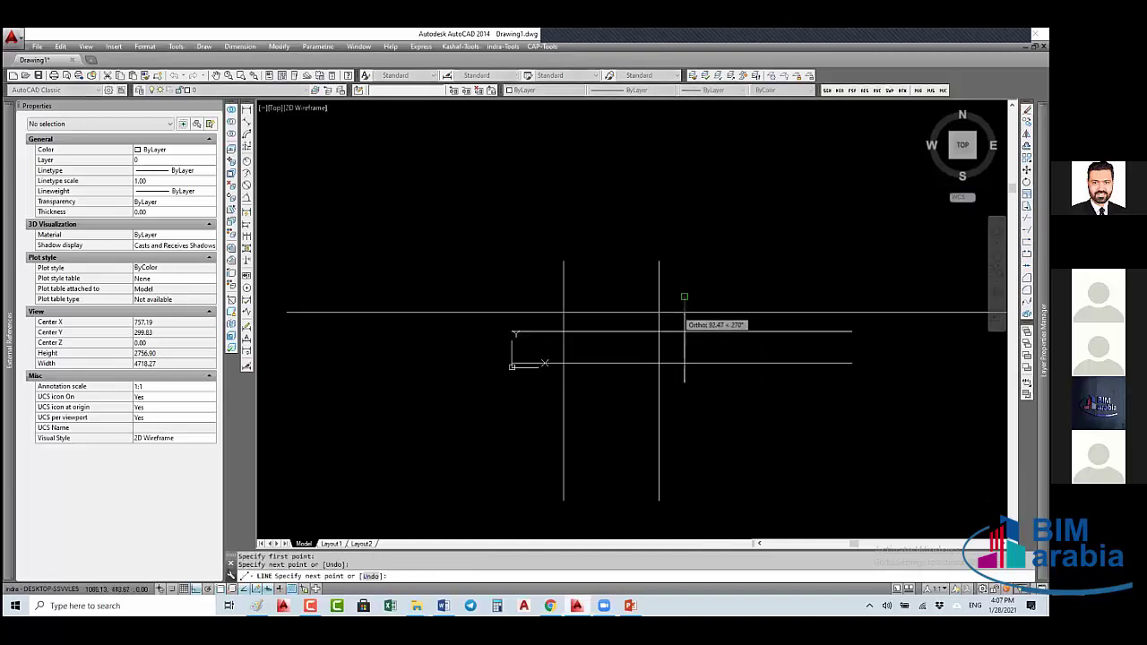
left_click(685, 312)
key("Escape")
key("Escape")
left_click(532, 284)
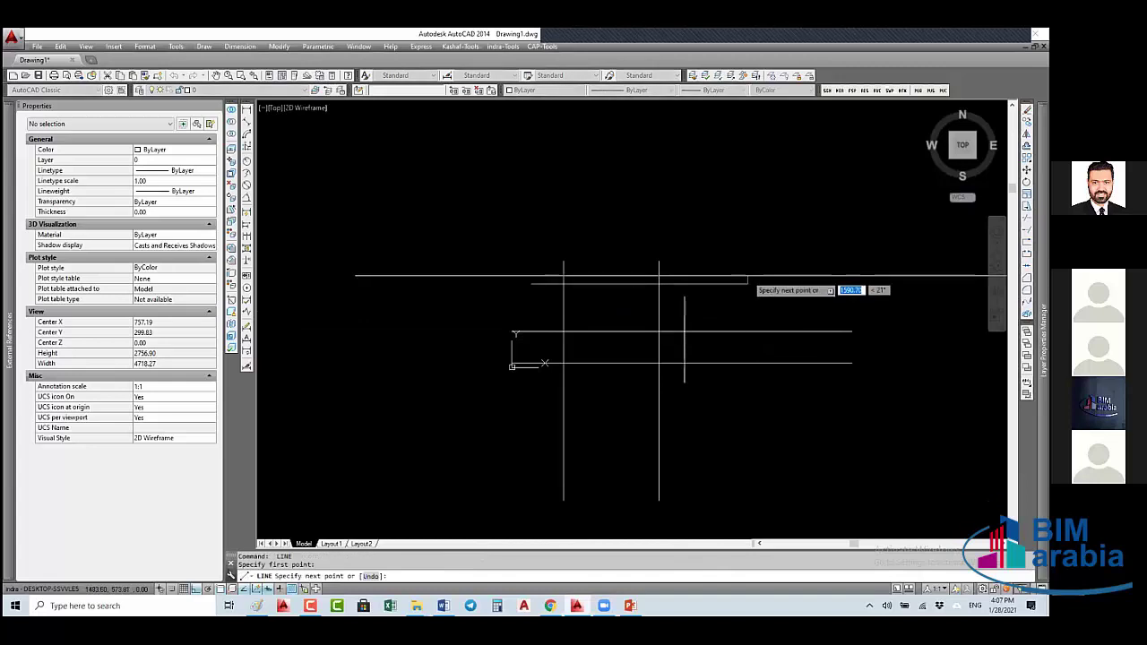
left_click(747, 284)
key("Escape")
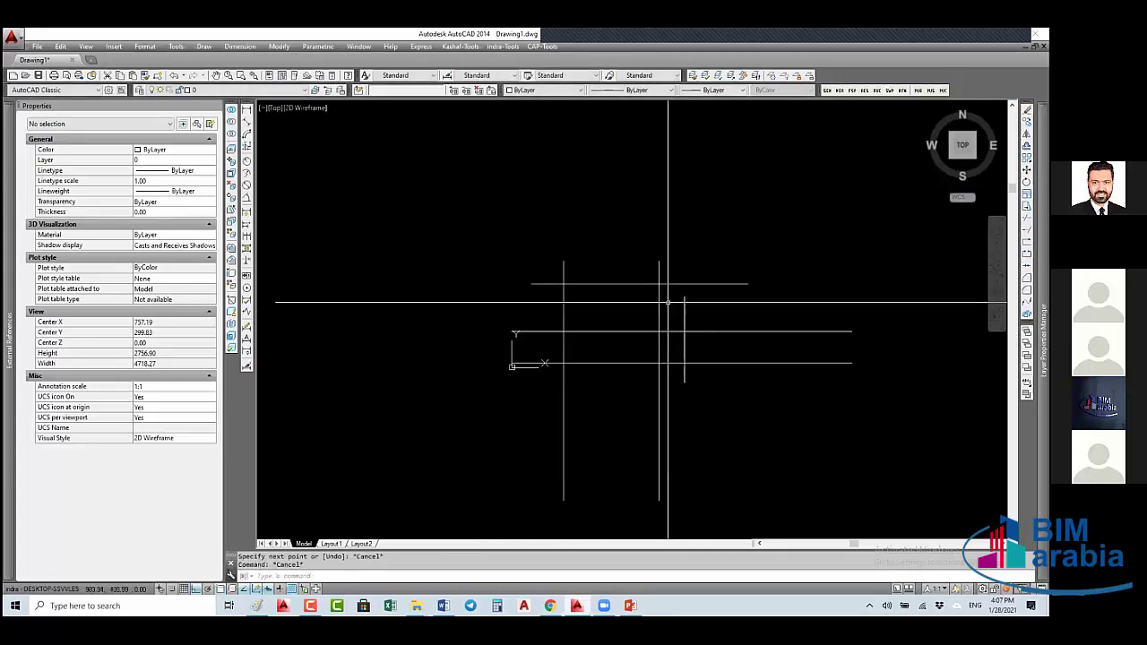
- Trim the wall line pieces inside the opening, then open the Layer Properties Manager
left_click(695, 272)
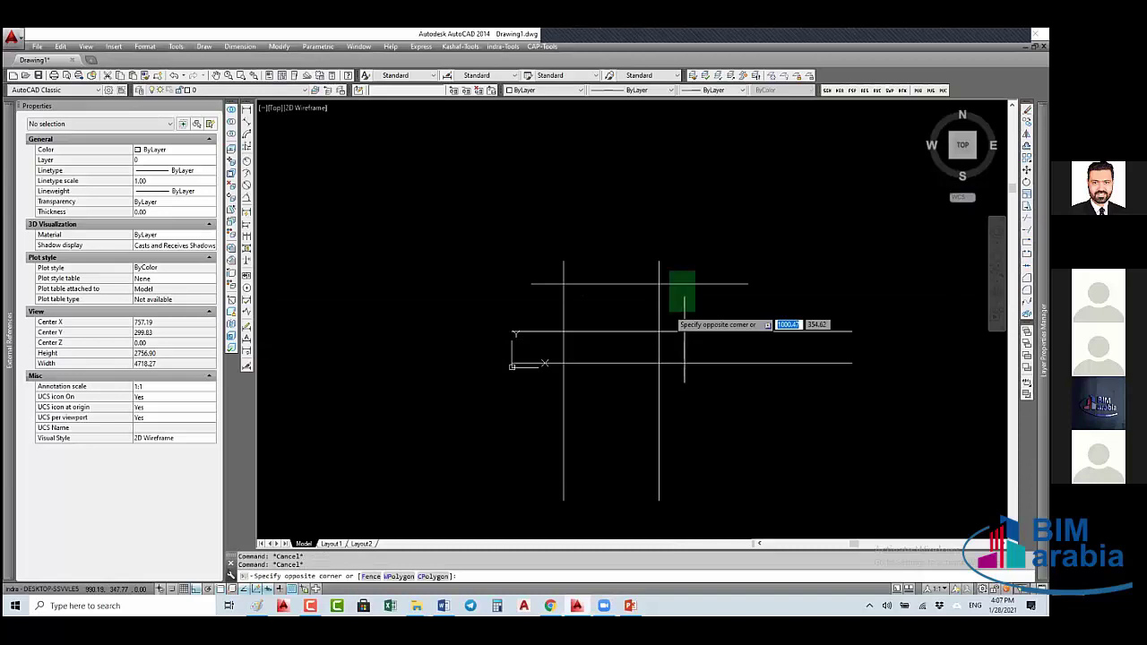
left_click(681, 312)
left_click(691, 399)
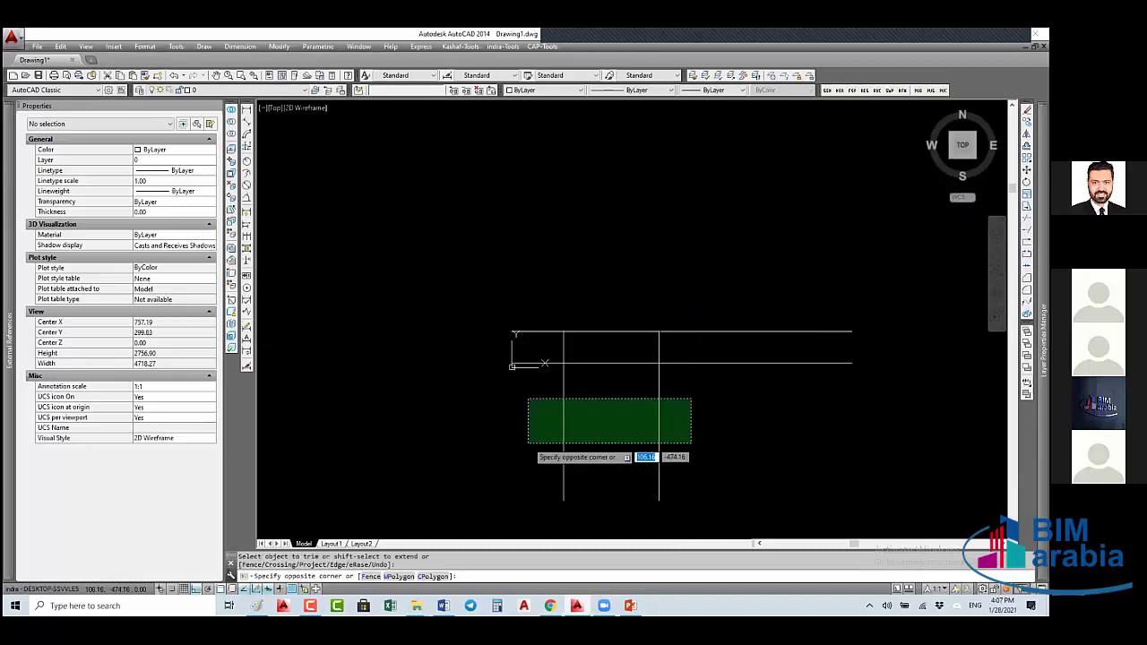
left_click(528, 448)
left_click(592, 334)
left_click(583, 363)
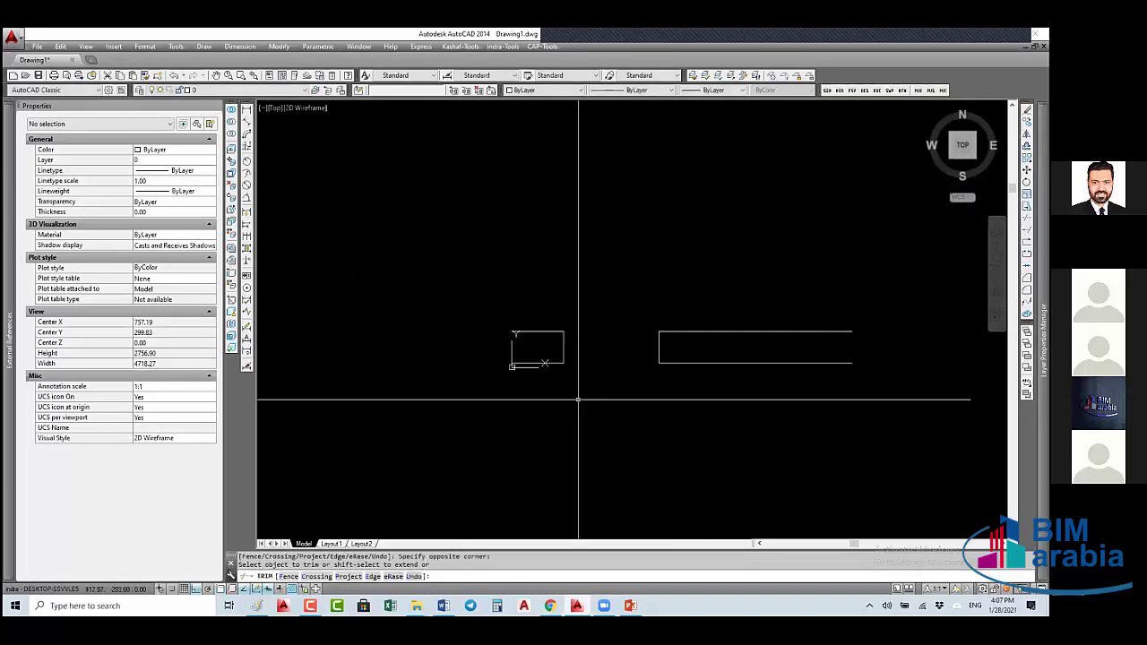
key("Escape")
key("Escape")
left_click(139, 90)
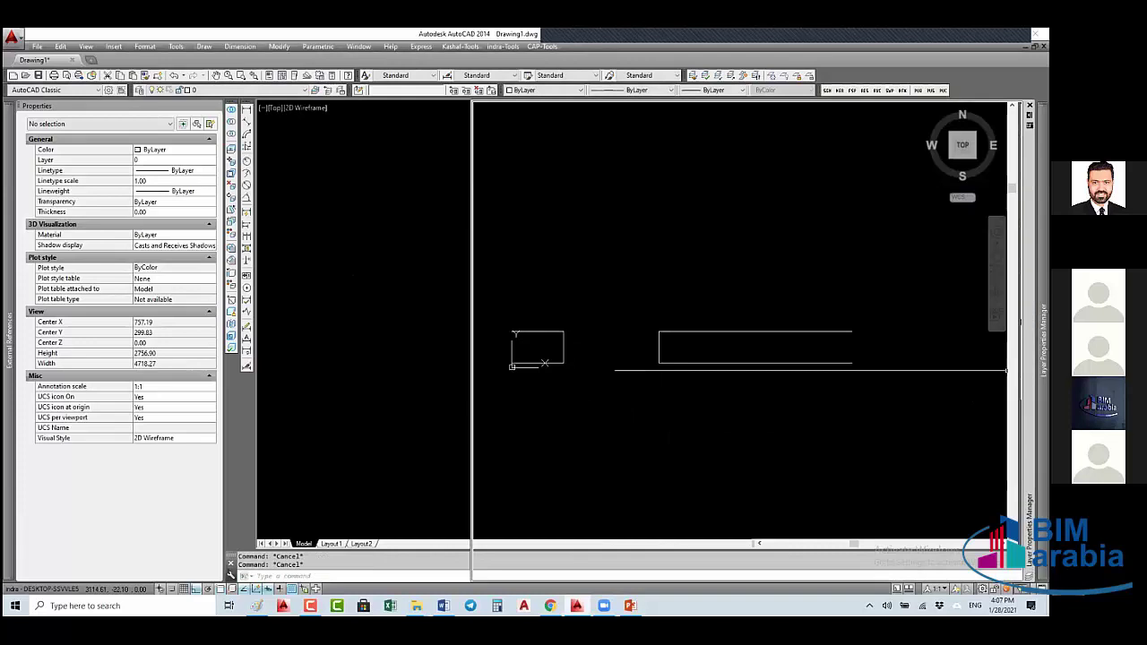
- Create two new layers named Wall and Window
left_click(549, 122)
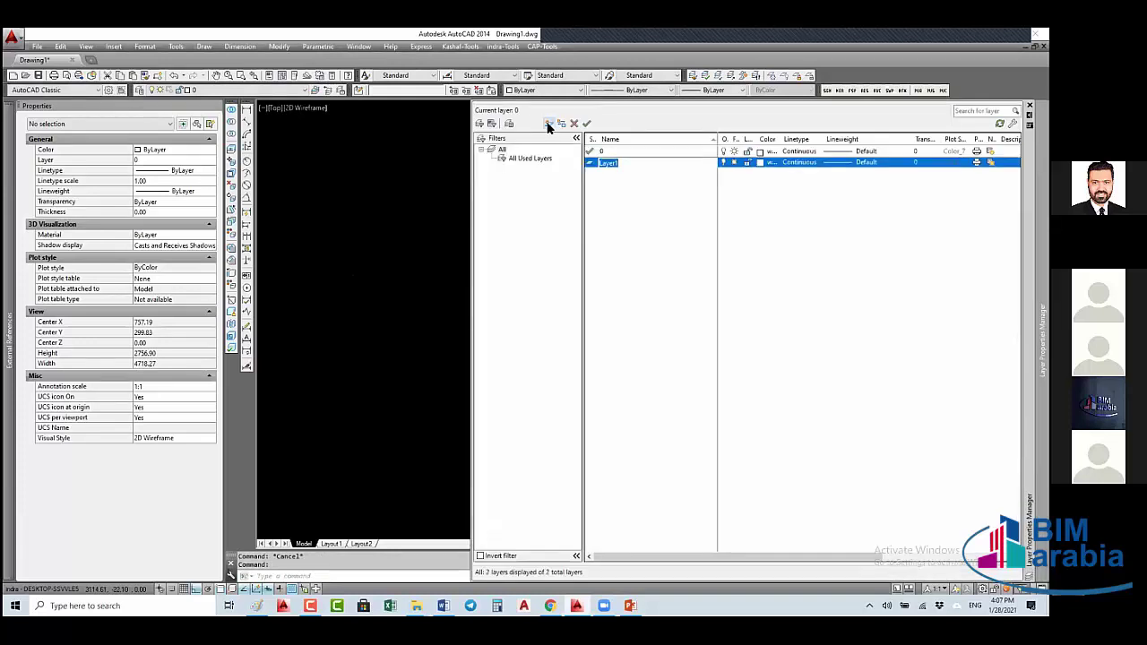
type("Wa")
left_click(549, 126)
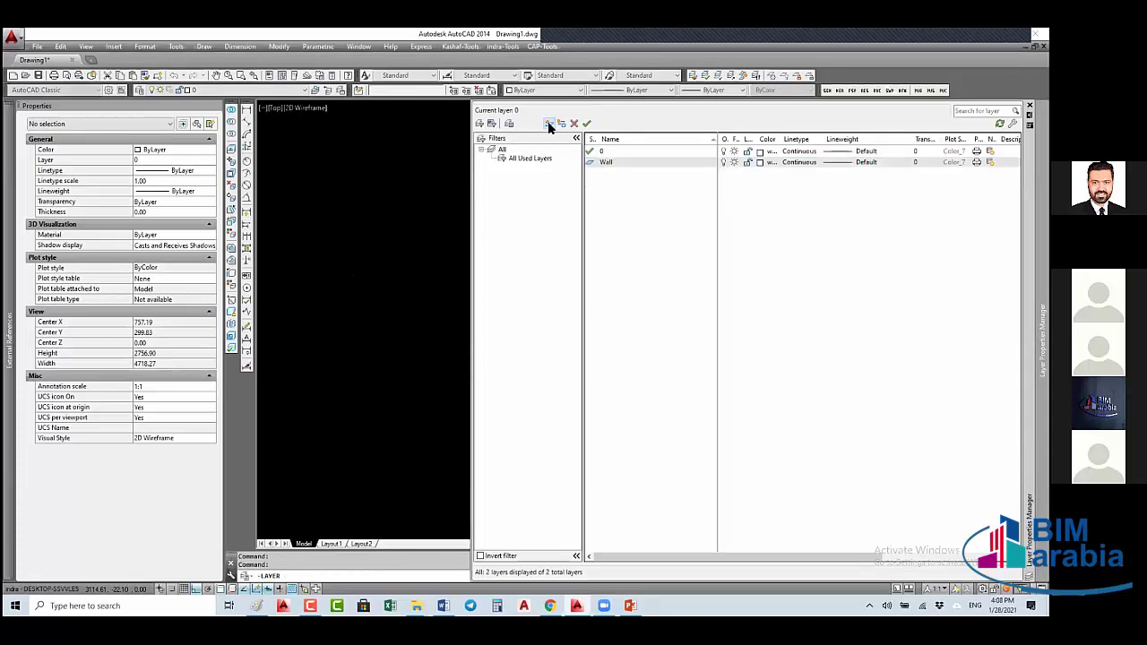
left_click(548, 122)
left_click(596, 326)
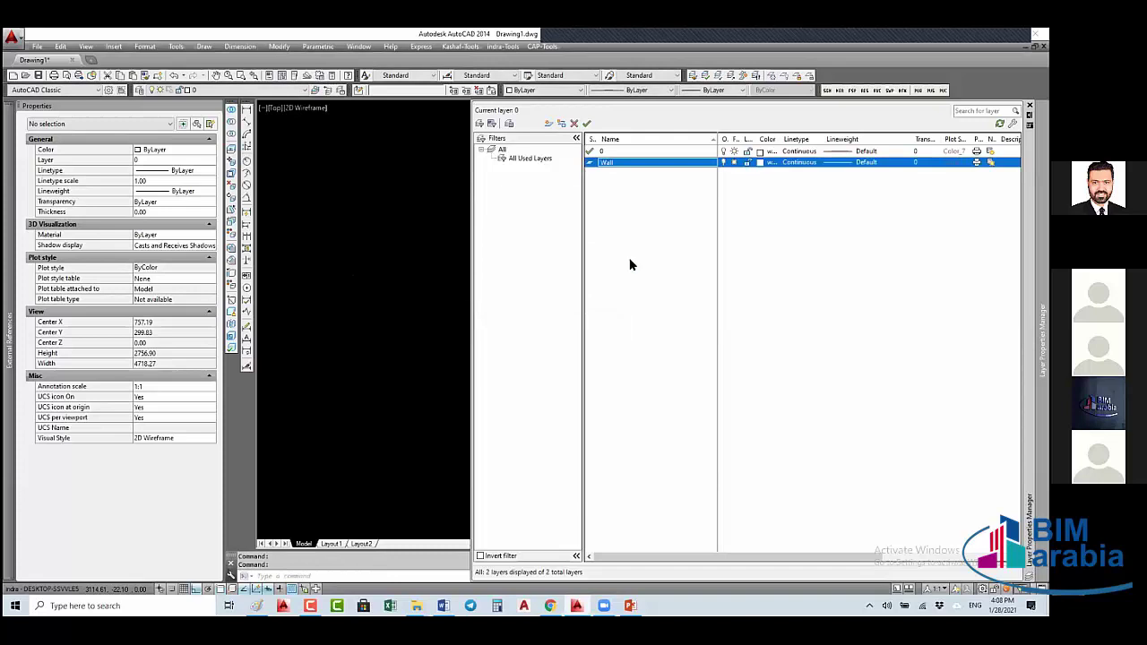
left_click(550, 124)
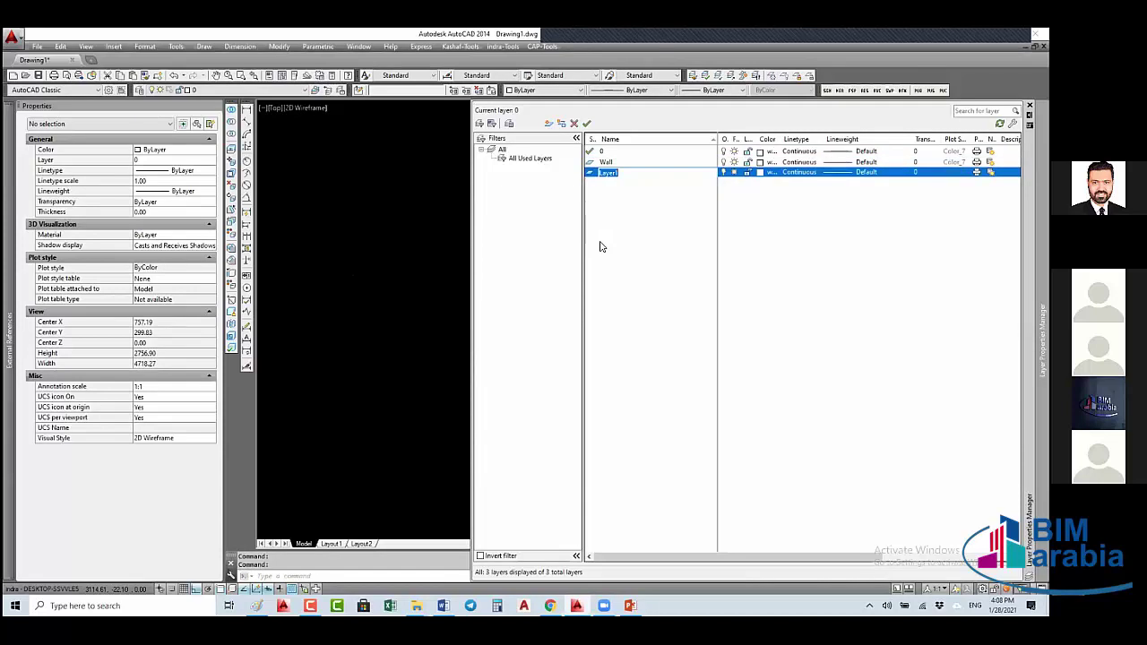
type("Window")
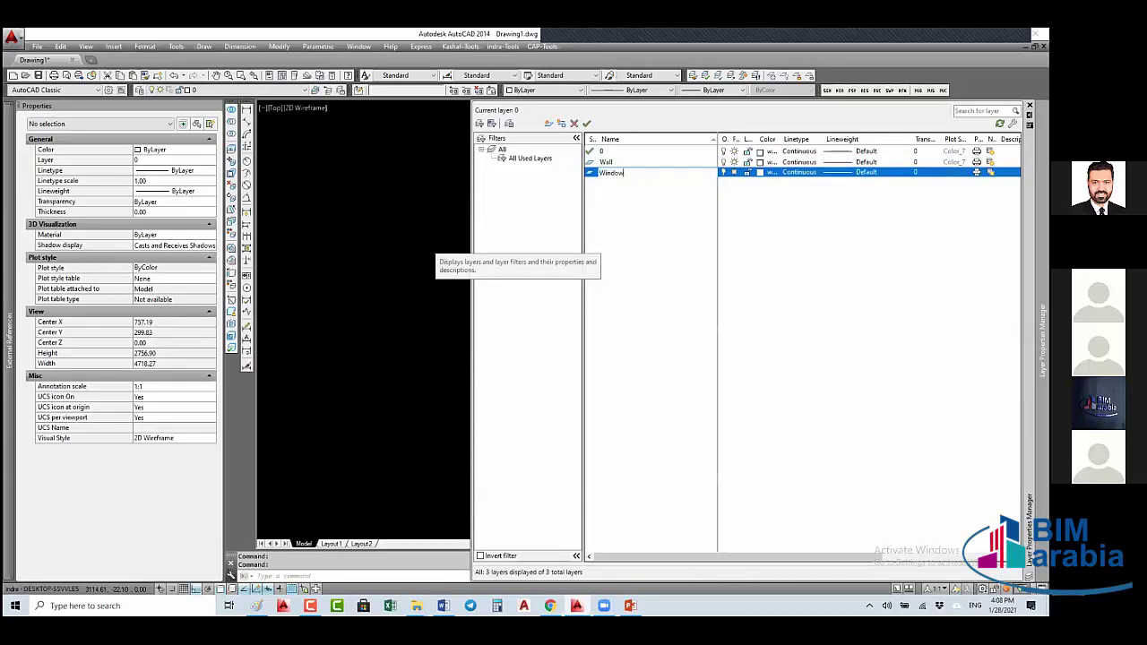
- Colour the Wall layer green and the Window layer blue, then start a rectangle at the opening's corner
left_click(758, 164)
left_click(760, 167)
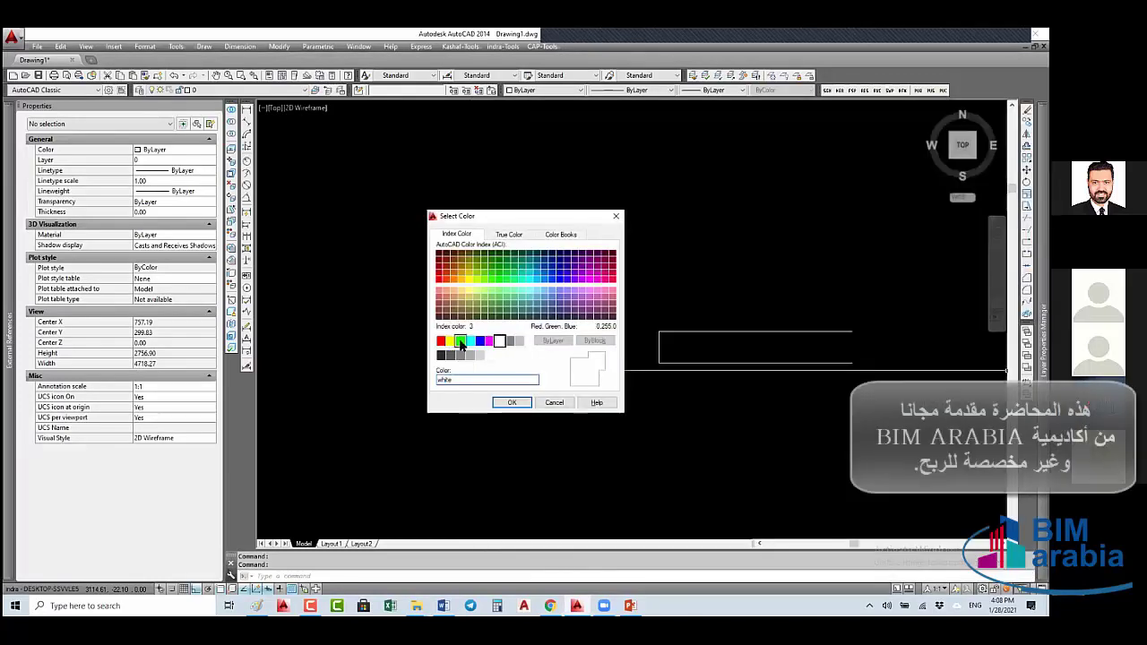
left_click(459, 341)
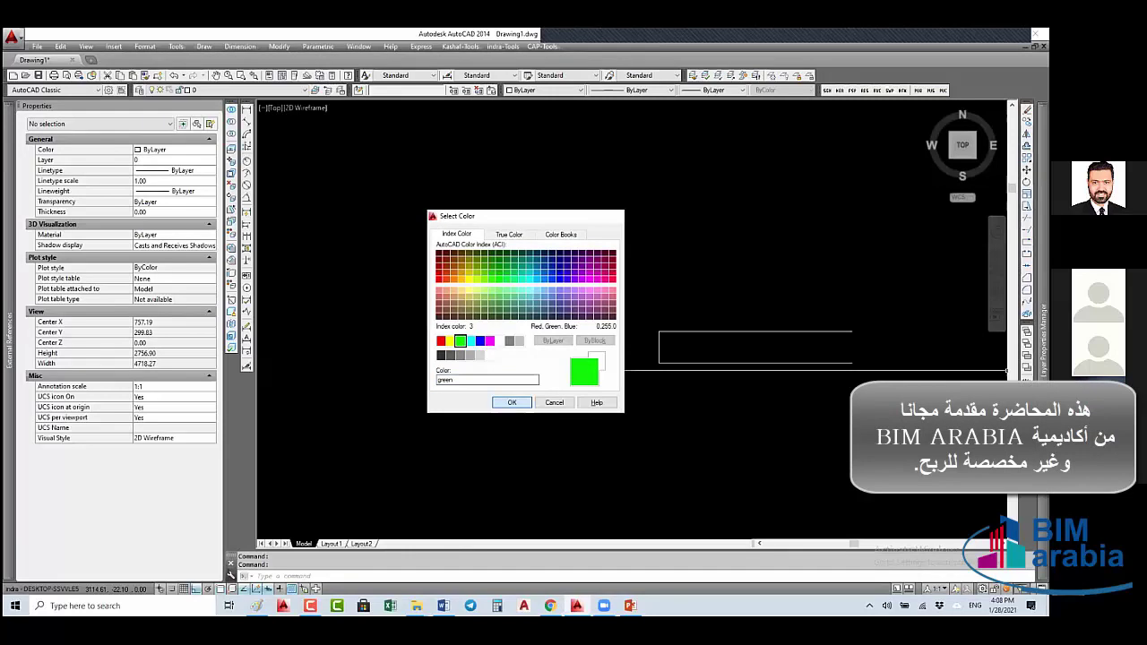
left_click(511, 403)
mouse_move(1006, 165)
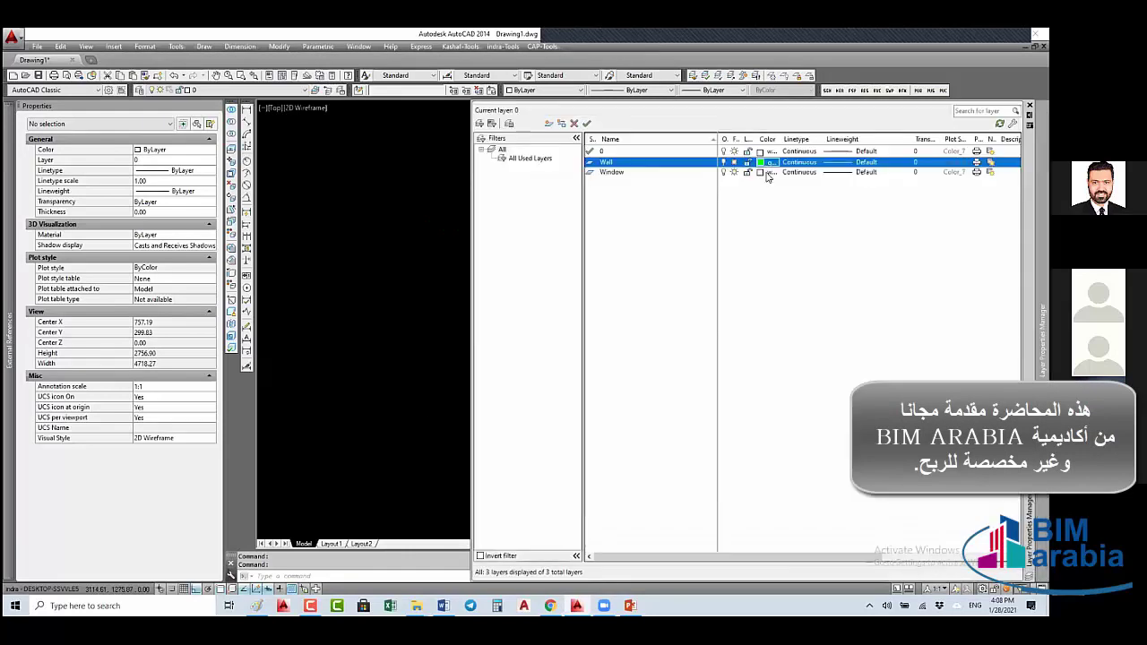
left_click(760, 172)
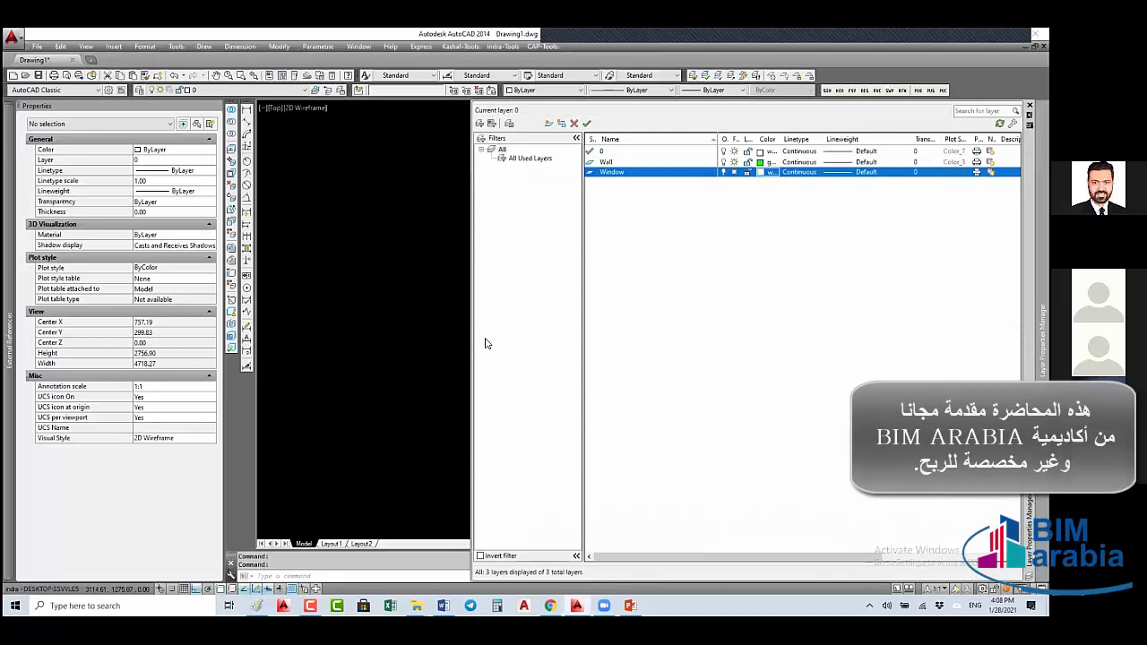
type("blue")
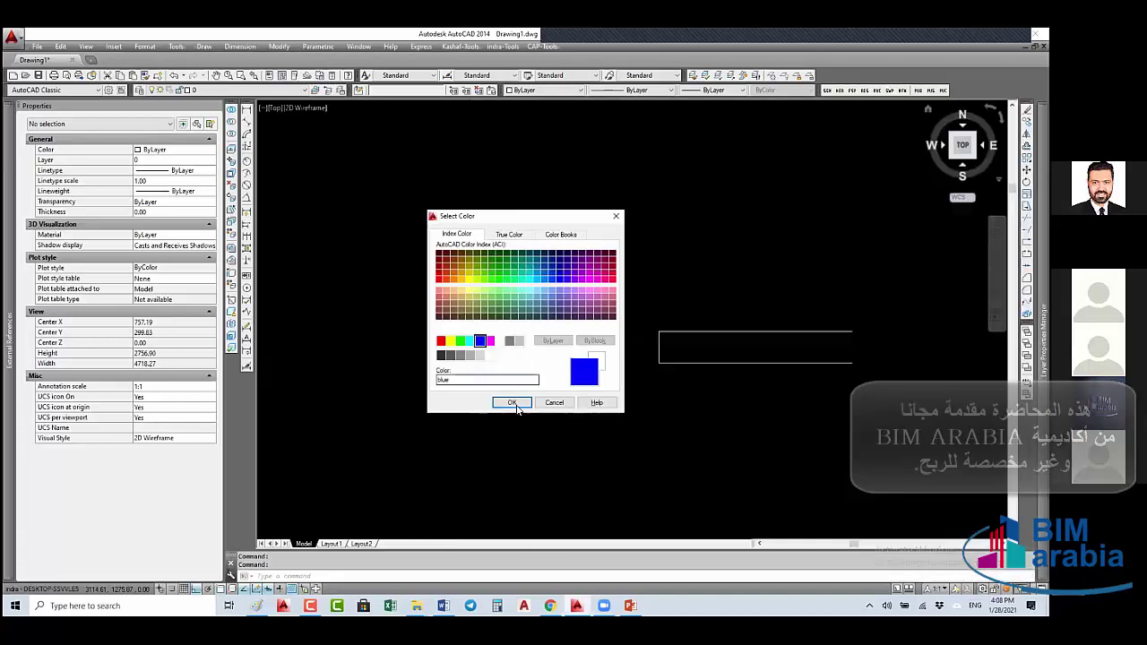
left_click(511, 402)
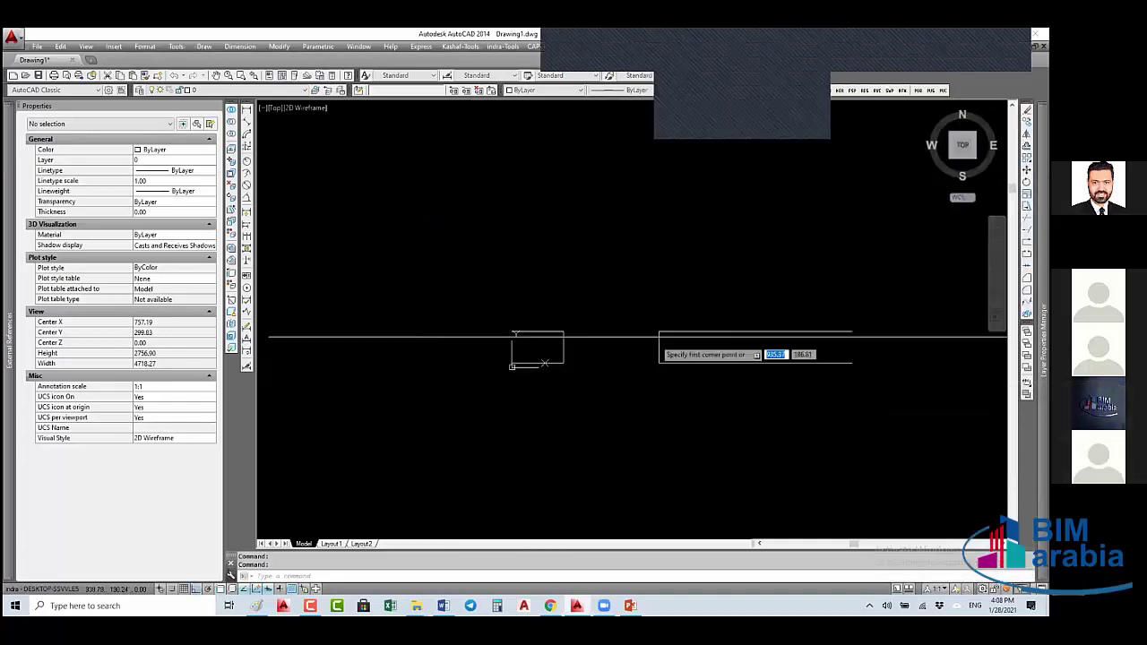
scroll(512, 391, "up", 5)
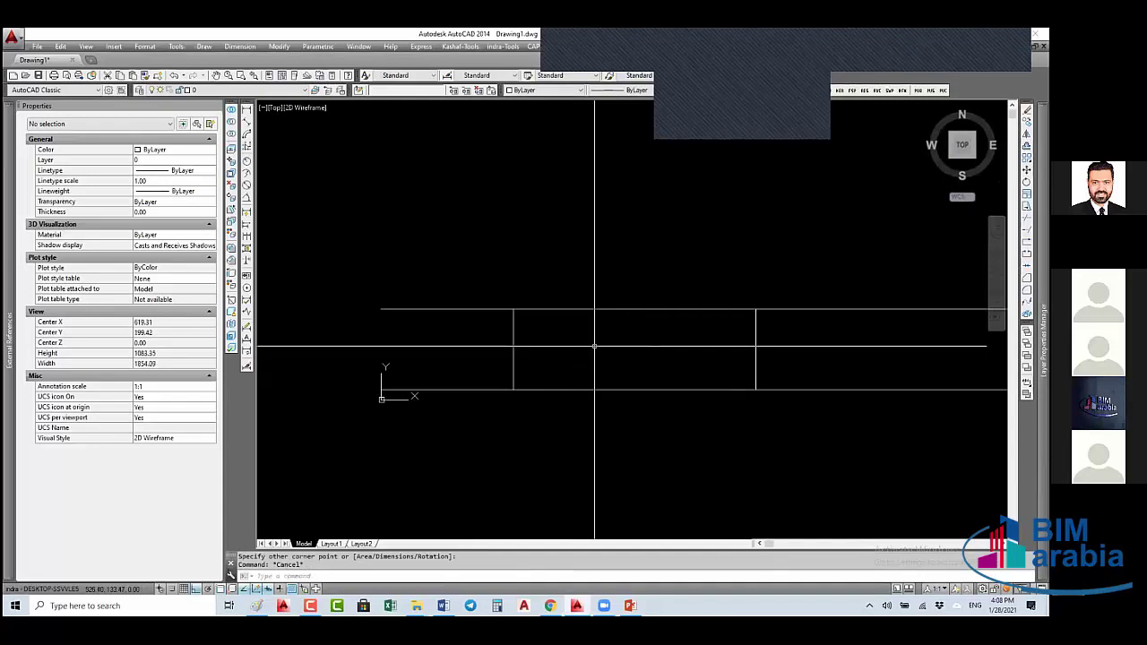
left_click(512, 391)
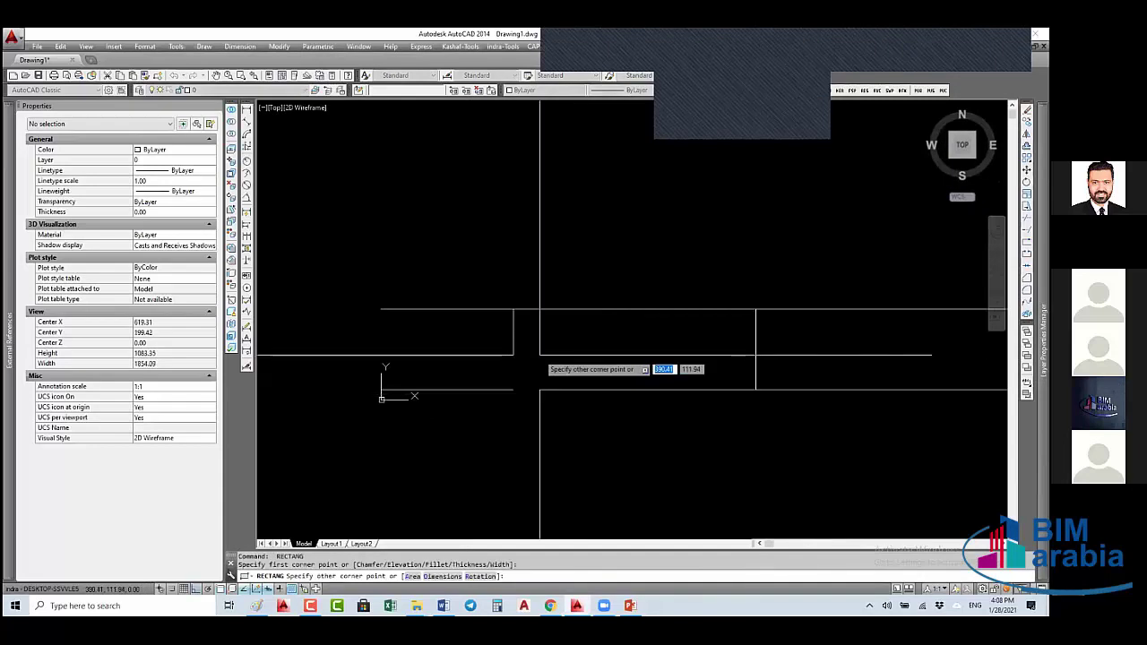
- Draw a 100 by 100 rectangle and stretch its top to the upper wall line
type("100")
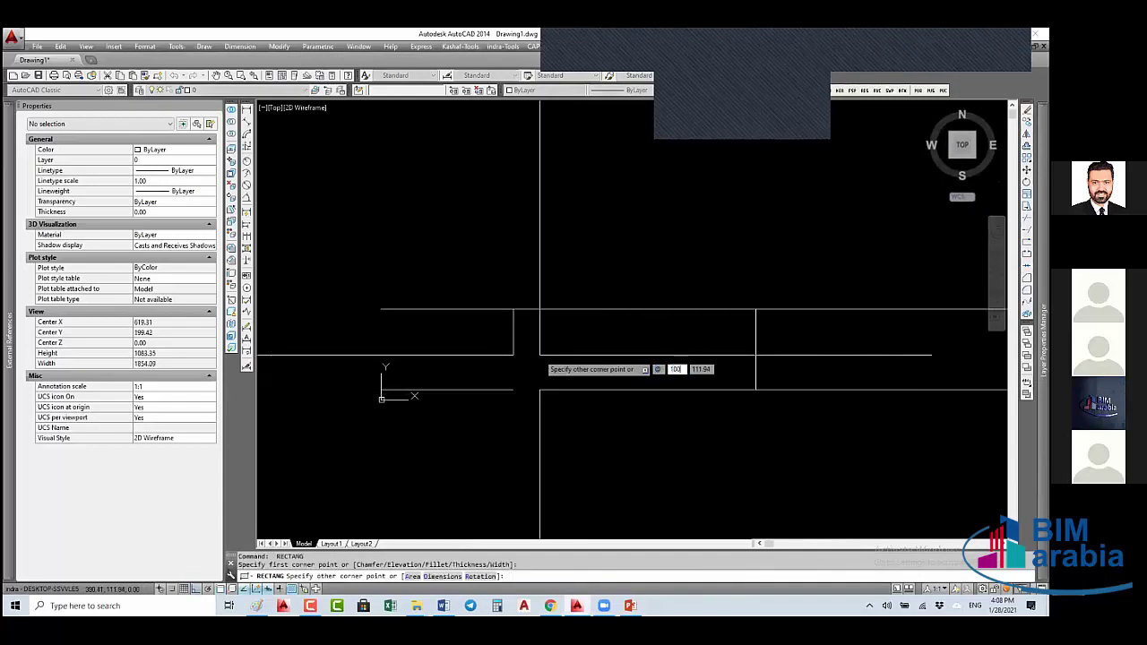
key("Tab")
type("10")
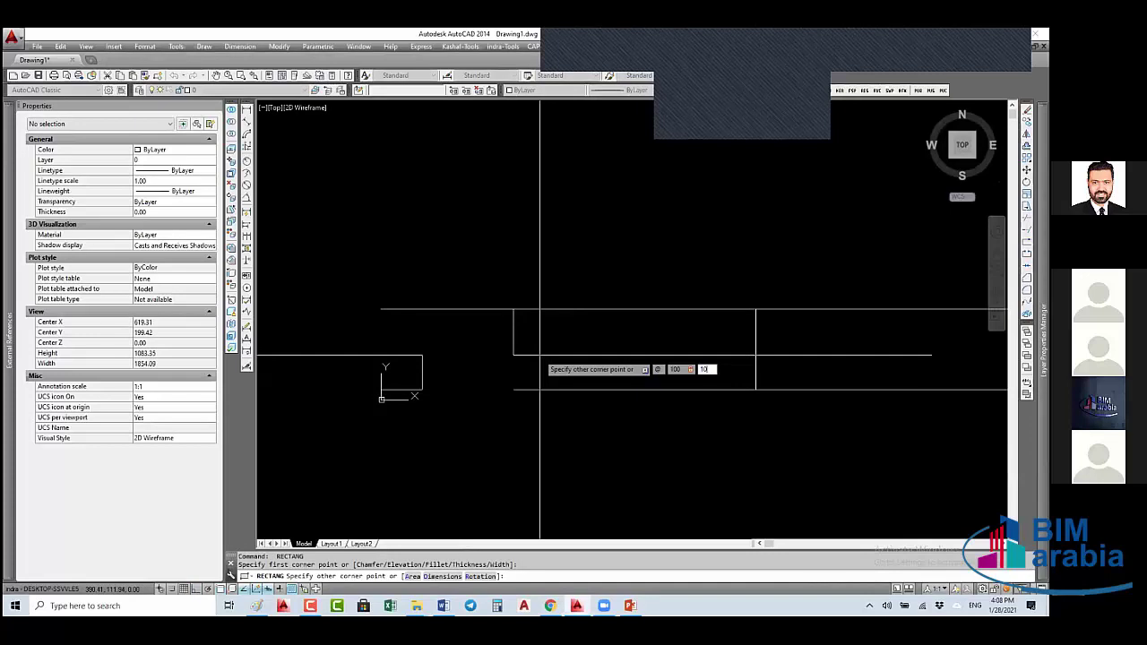
type("0")
key("Return")
left_click(536, 349)
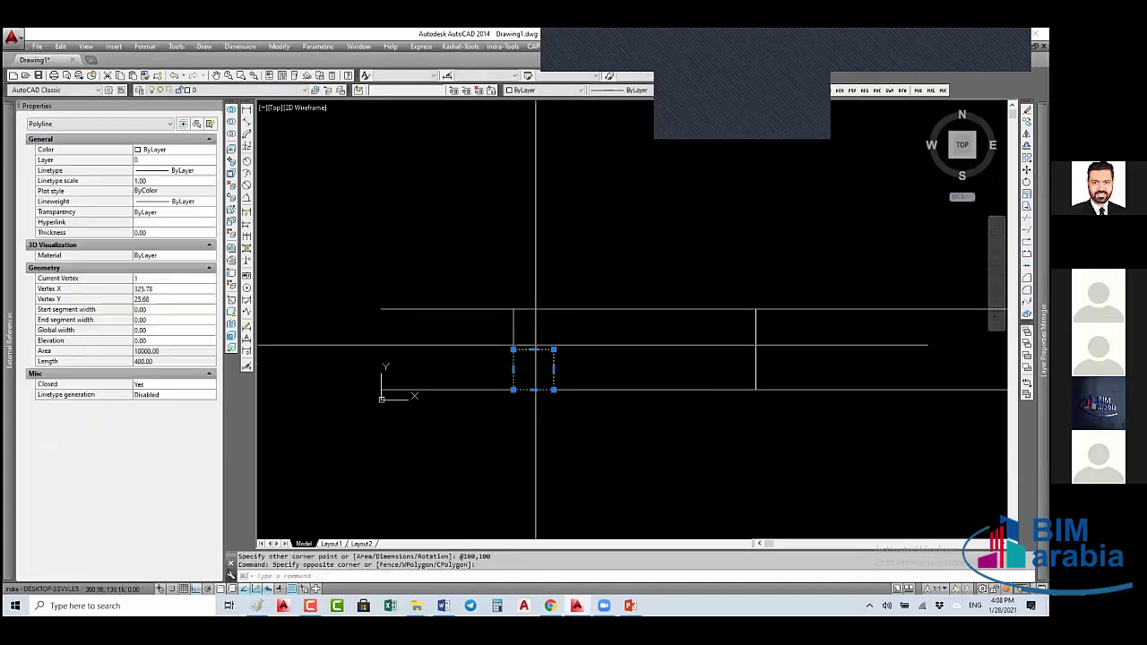
left_click(533, 348)
left_click(535, 310)
- Mirror the jamb rectangle across the middle of the opening, keeping the original
type("m")
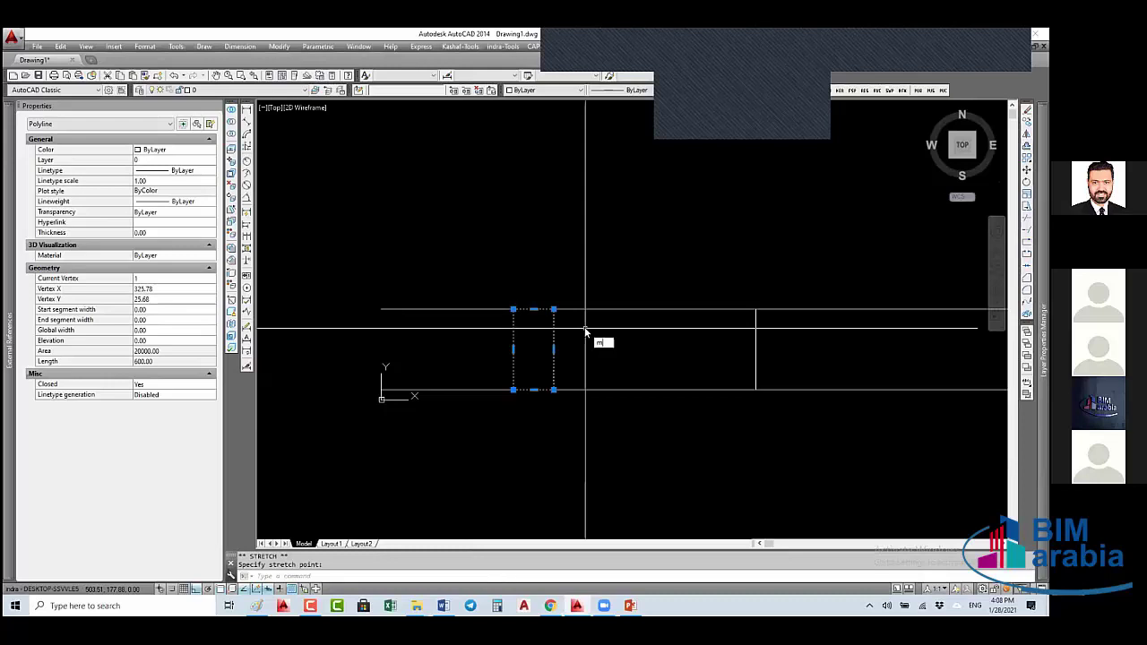
type("i")
key("Return")
left_click(604, 325)
left_click(610, 357)
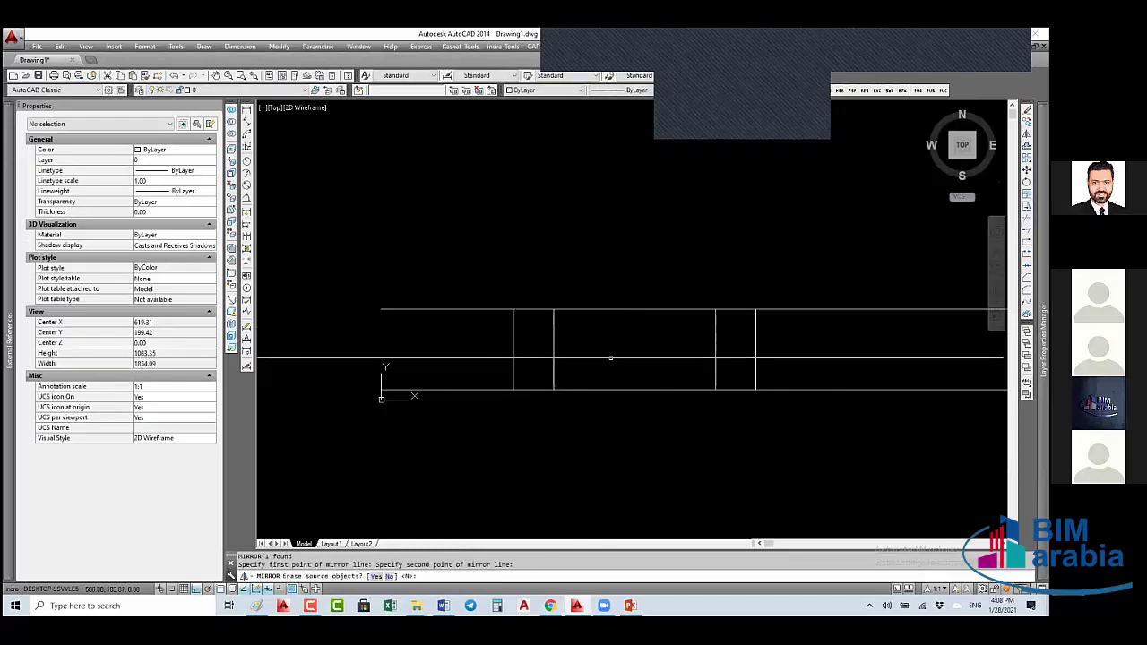
key("Return")
- Draw a horizontal middle line between the two jambs and select all the frame lines
type("l")
key("Return")
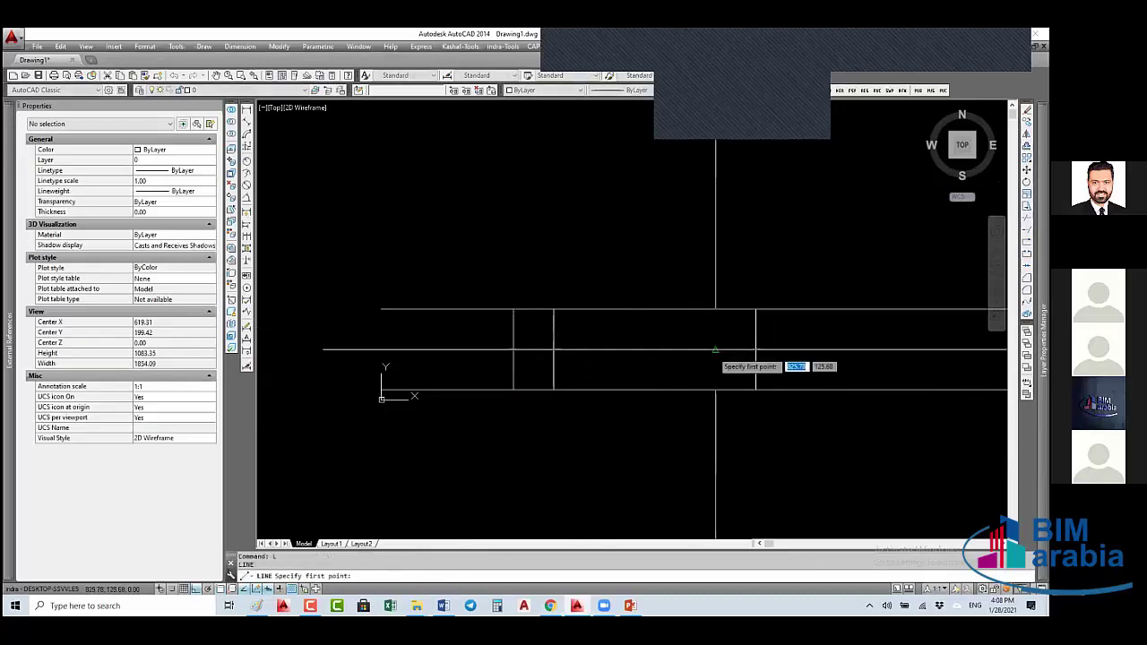
left_click(715, 349)
left_click(554, 349)
key("Escape")
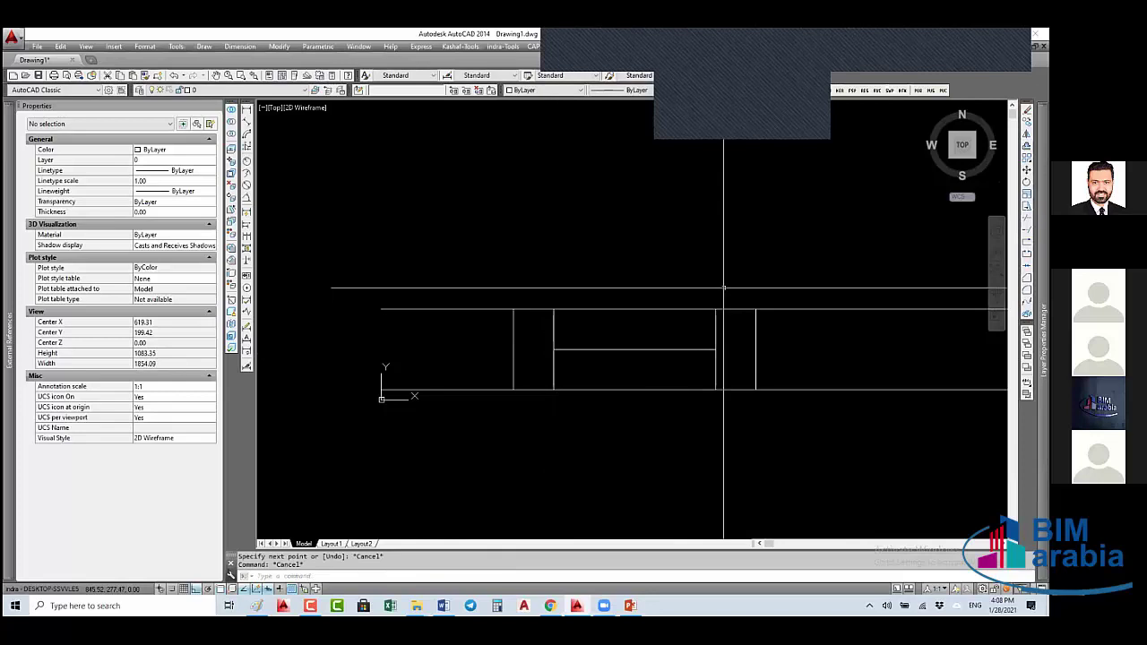
left_click(750, 288)
left_click(528, 419)
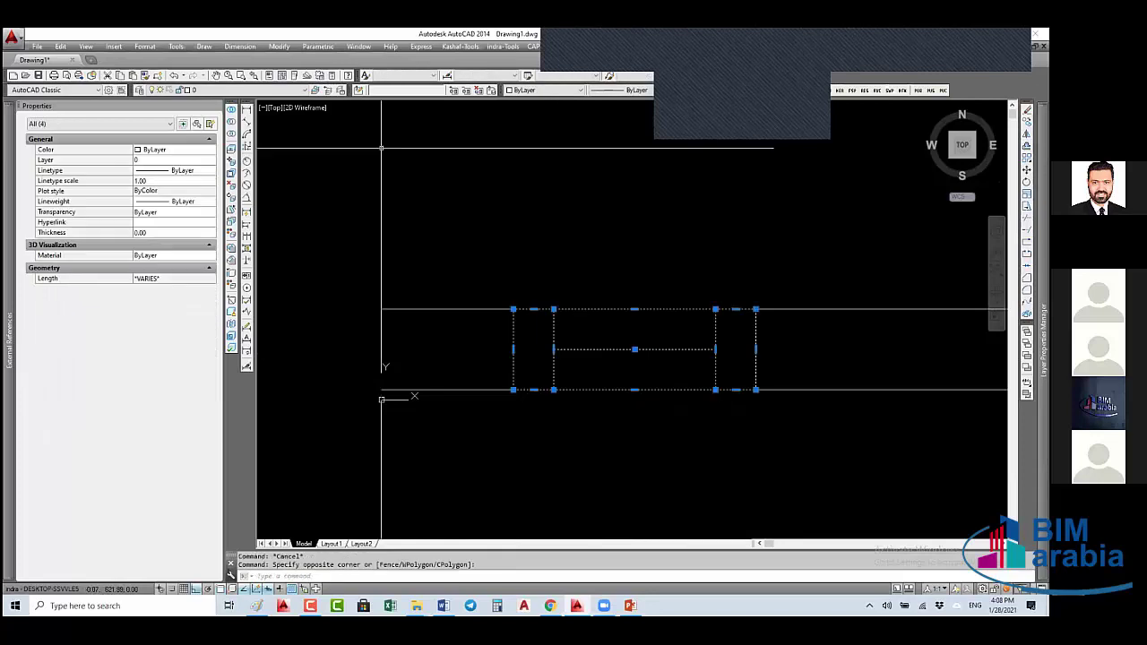
- Move the selected window frame lines onto the Window layer
left_click(224, 90)
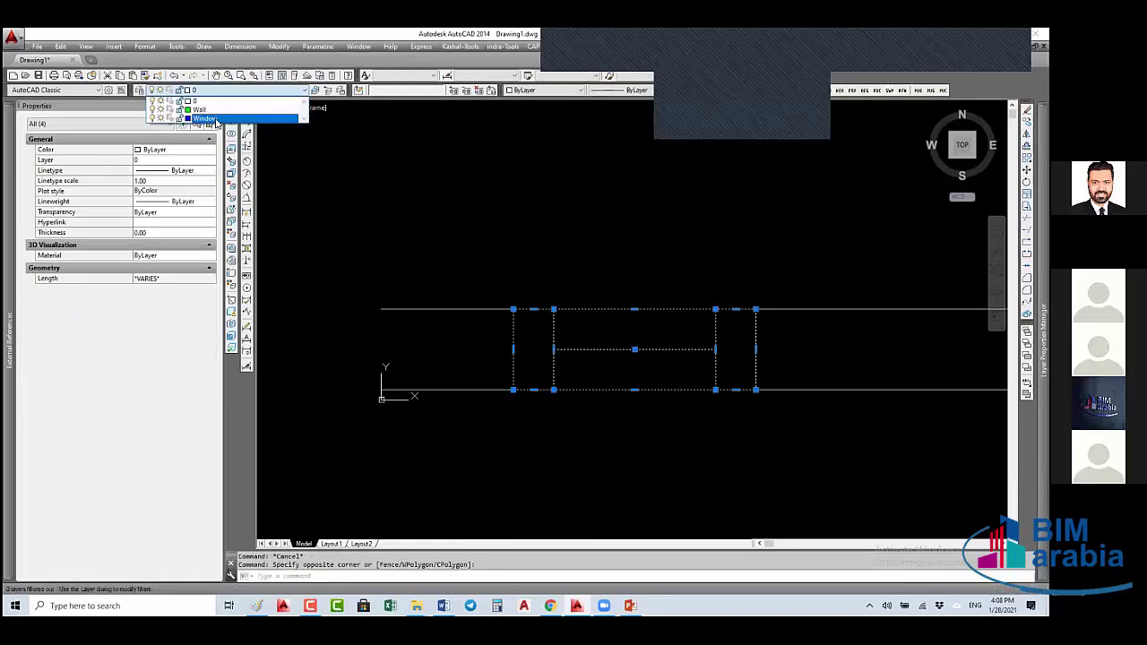
left_click(215, 123)
key("Escape")
- Select the wall lines on both sides of the window, then cancel the selection
middle_click_drag(682, 384, 576, 354)
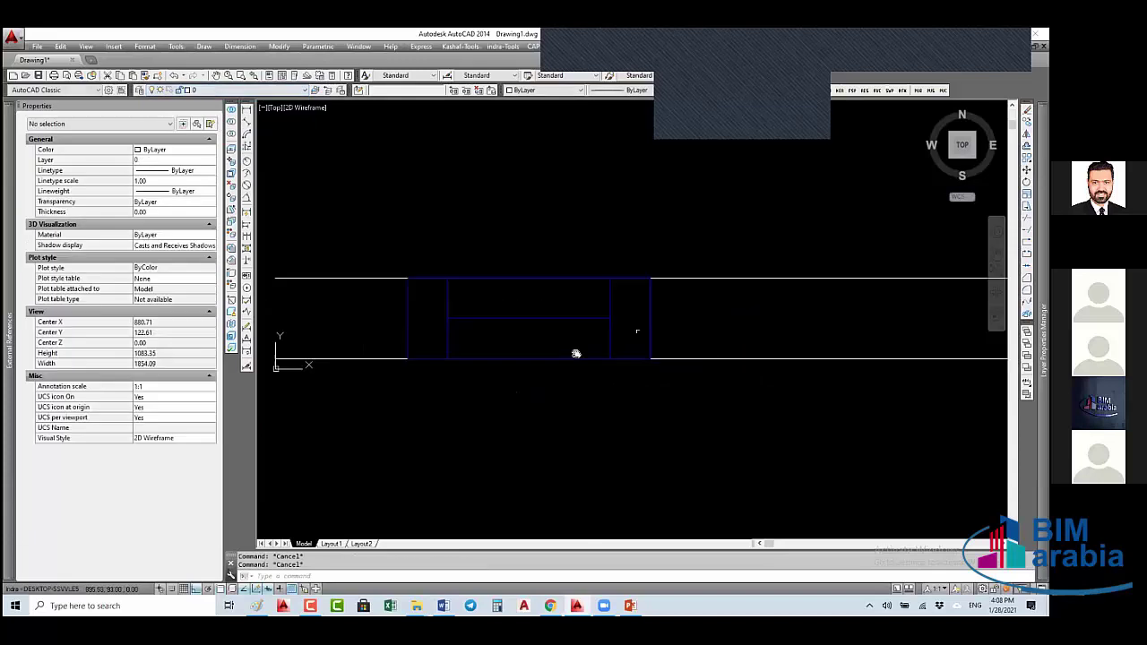
scroll(637, 332, "down", 3)
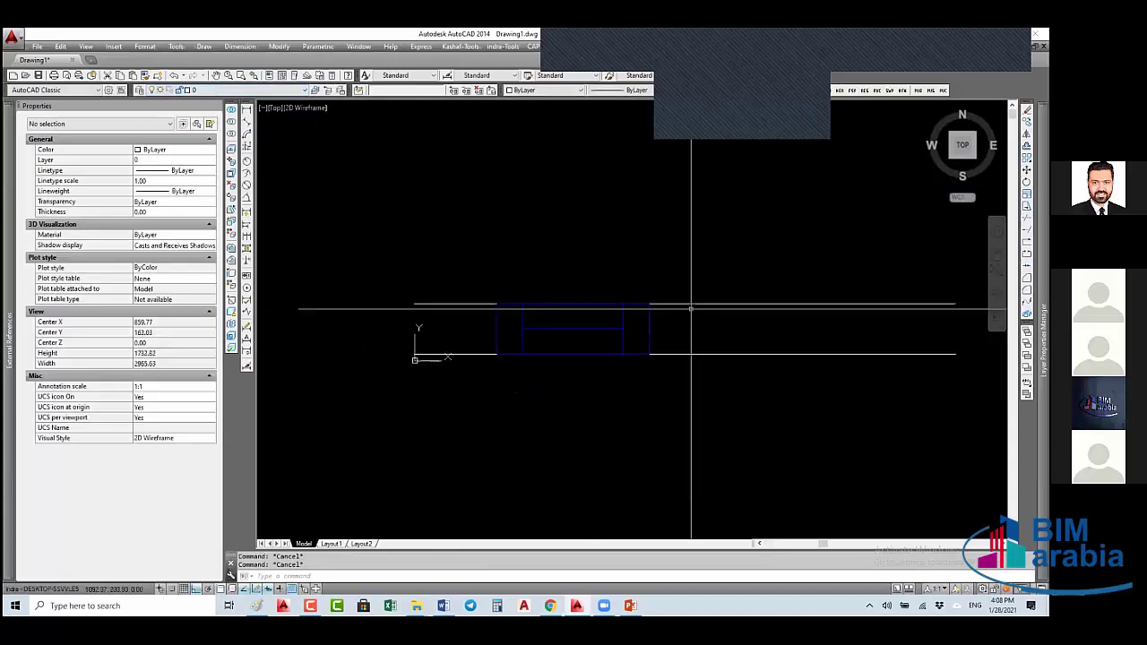
left_click(649, 329)
left_click(731, 263)
left_click(730, 263)
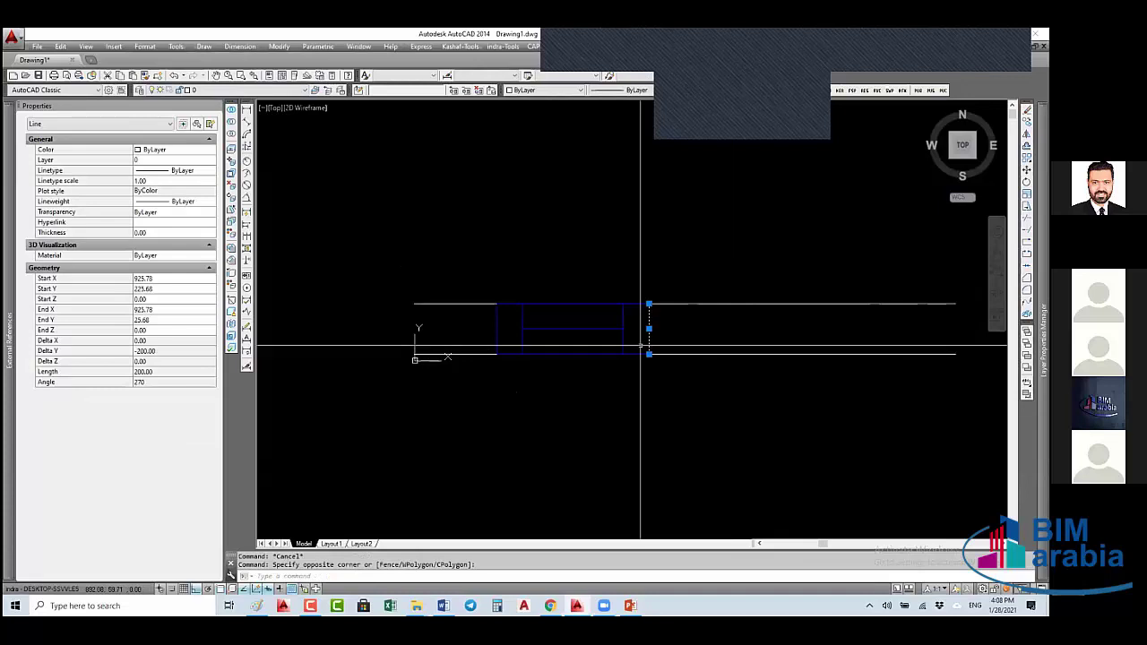
left_click(722, 288)
left_click(697, 371)
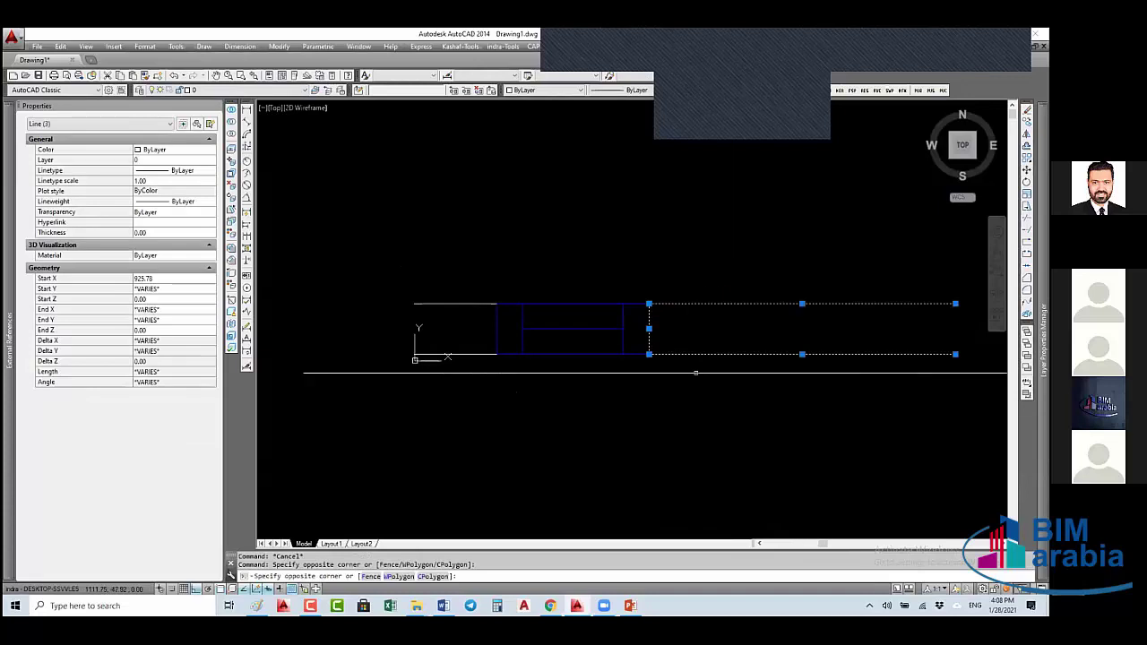
left_click(475, 287)
left_click(430, 376)
key("Escape")
key("Escape")
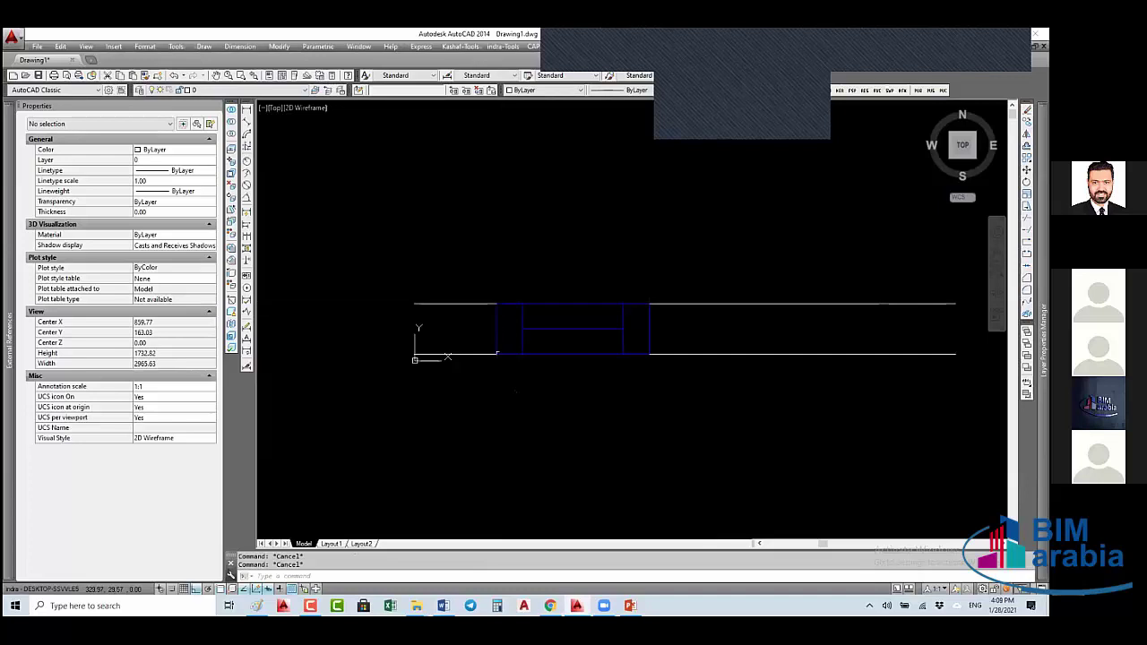
- Turn the four window lines into a block named wind-600
left_click(493, 293)
left_click(658, 364)
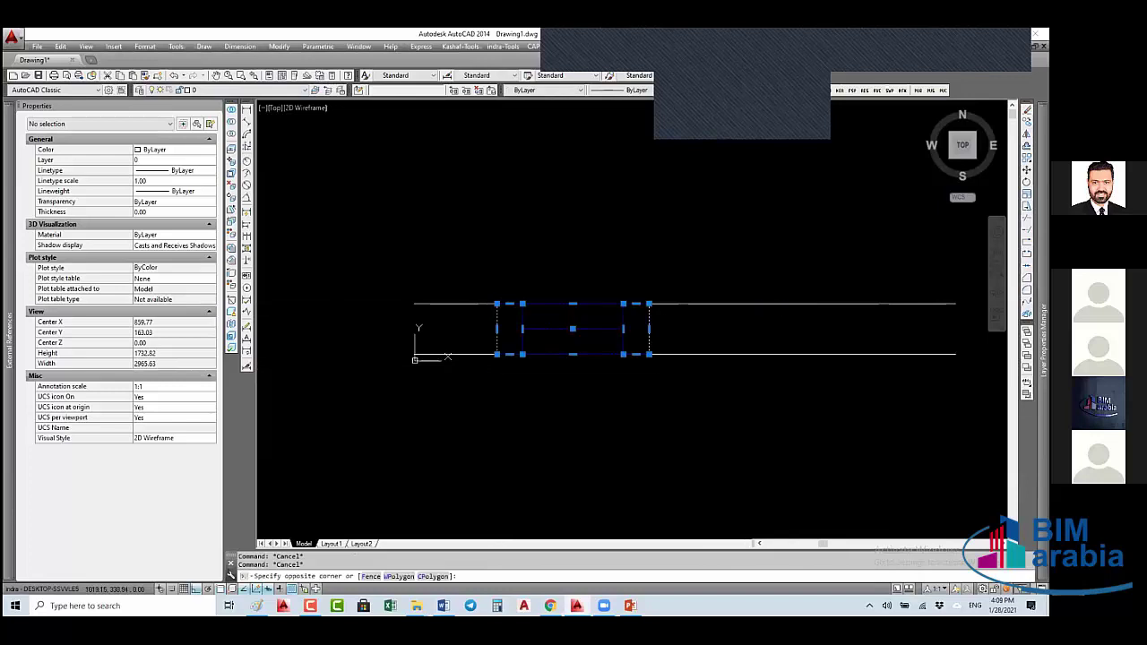
key("Escape")
left_click(638, 298)
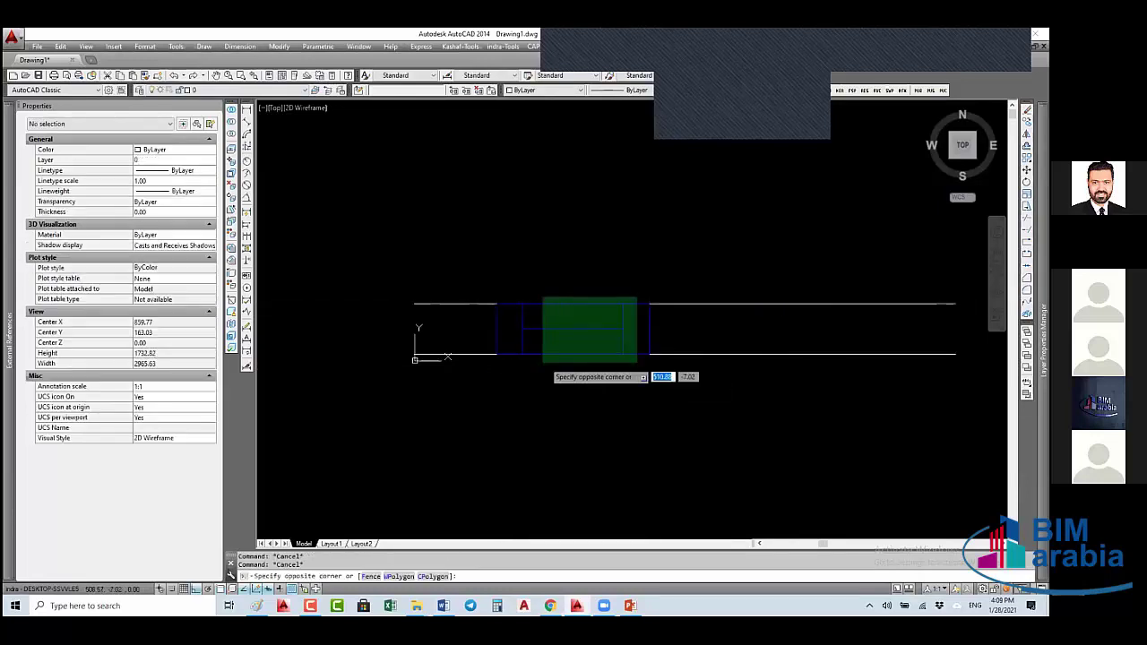
left_click(509, 363)
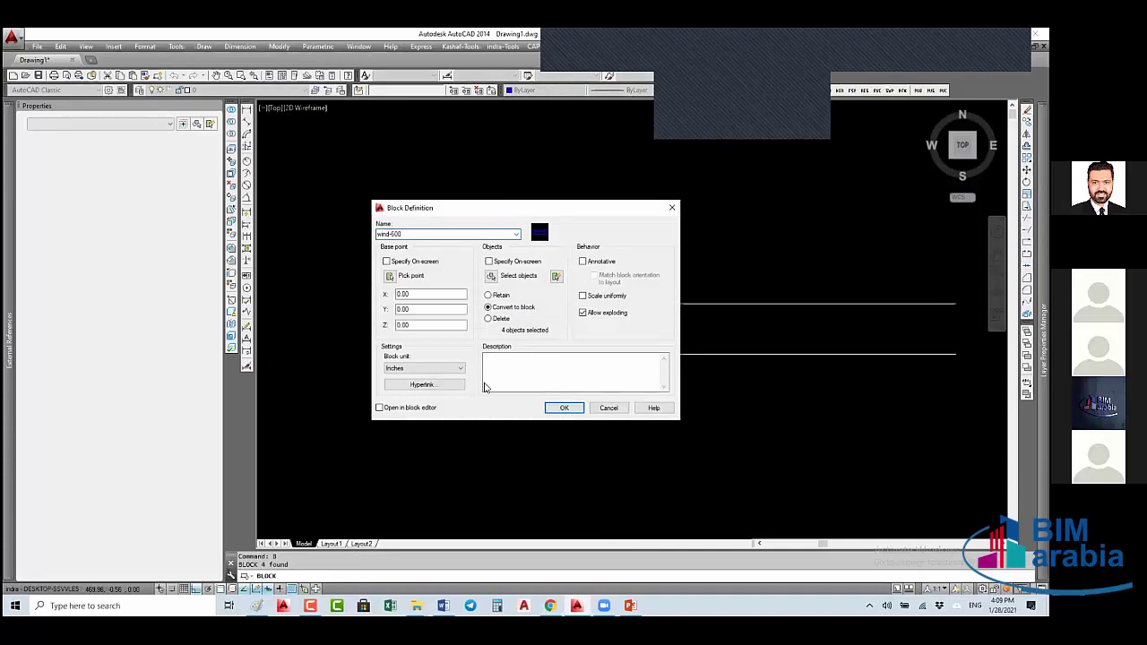
left_click(565, 407)
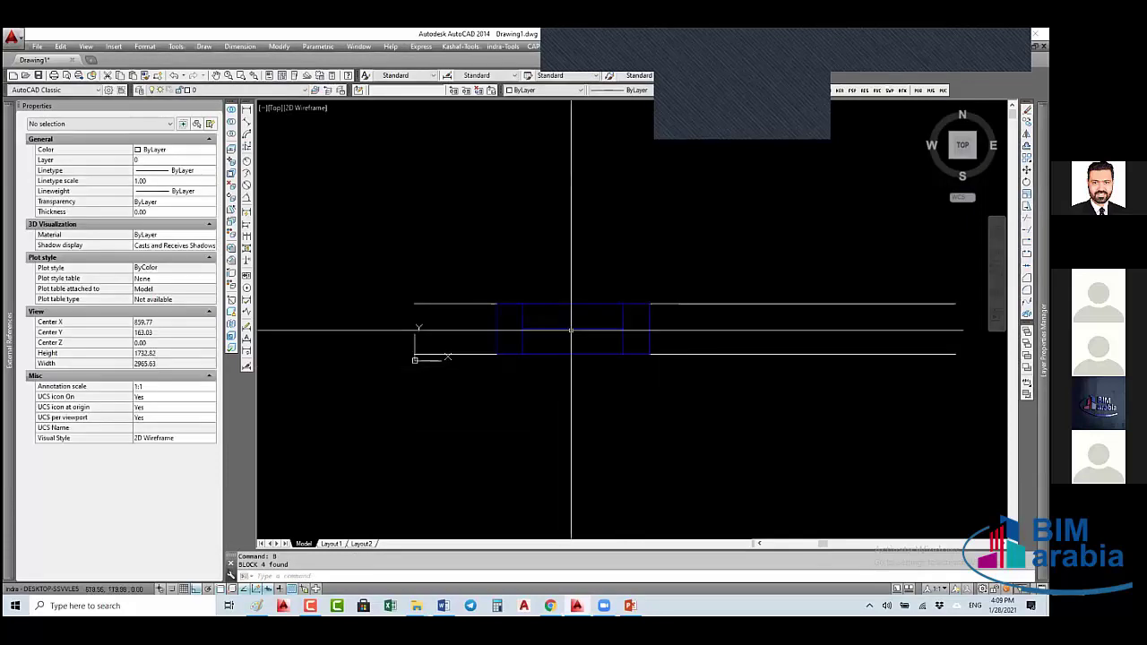
- Explode the wind-600 block and reselect its four lines for a new block definition
left_click(568, 328)
left_click(583, 335)
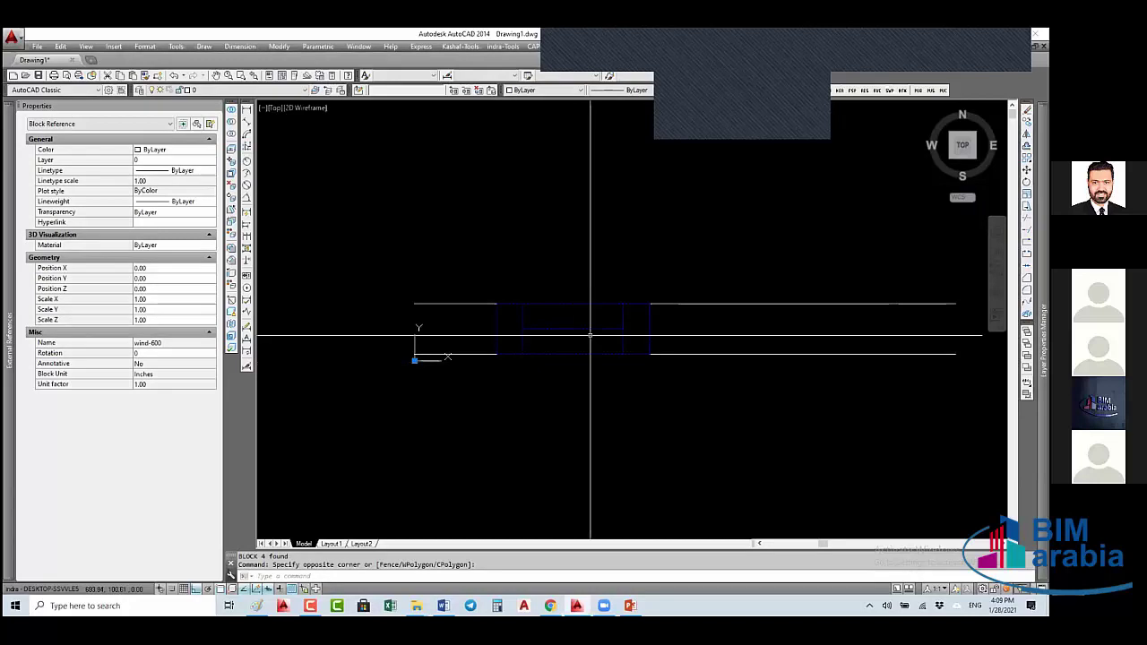
type("x")
key("Return")
left_click(639, 289)
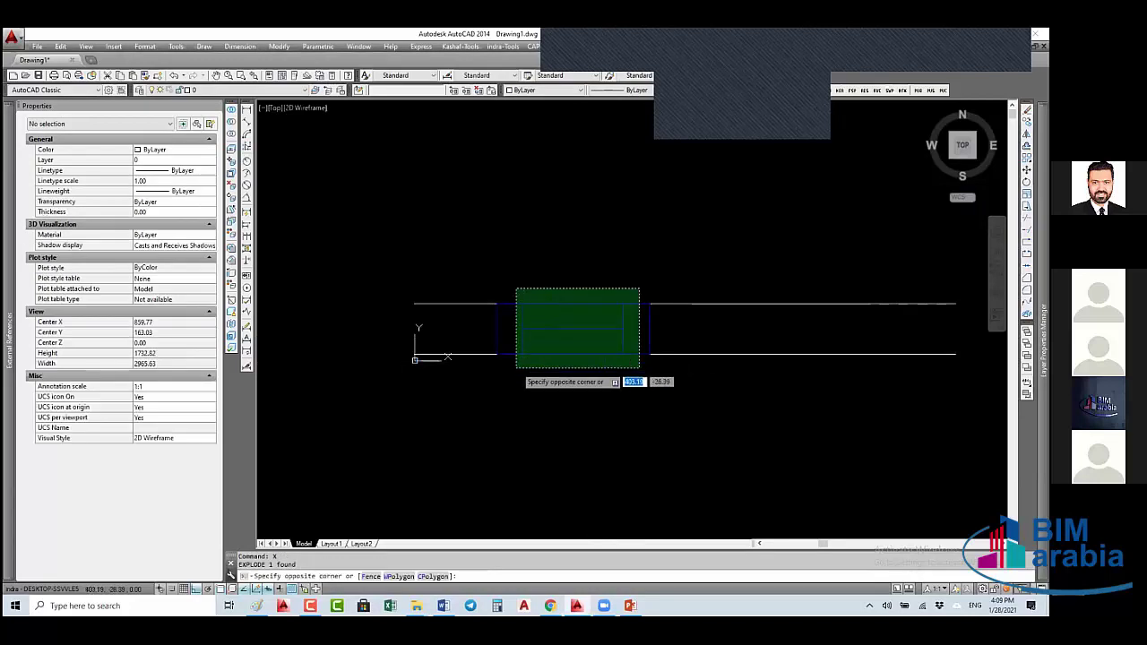
left_click(514, 355)
type("b")
key("Return")
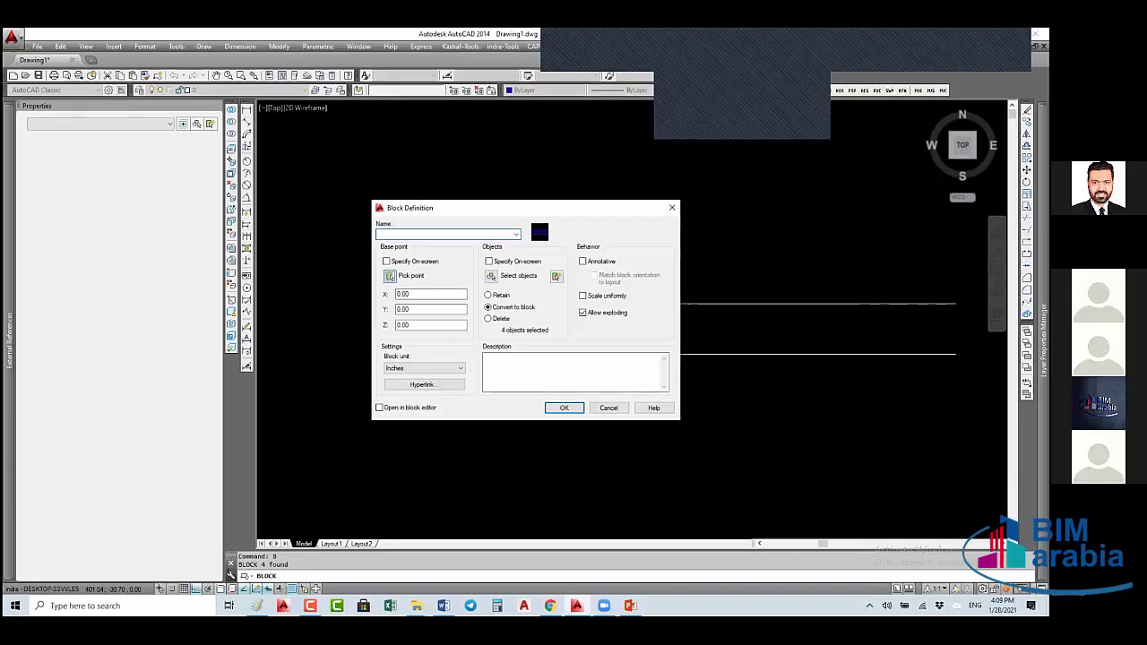
- Define the window lines as block W-600 with its base point at the bottom-left corner
left_click(395, 275)
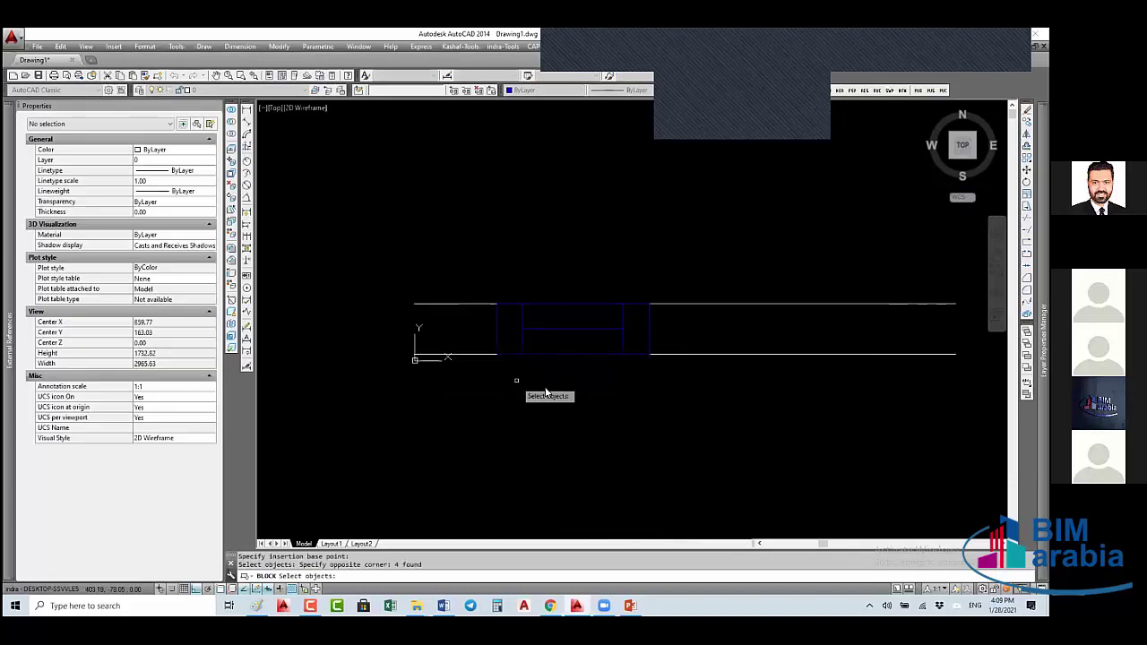
left_click(570, 408)
left_click(565, 408)
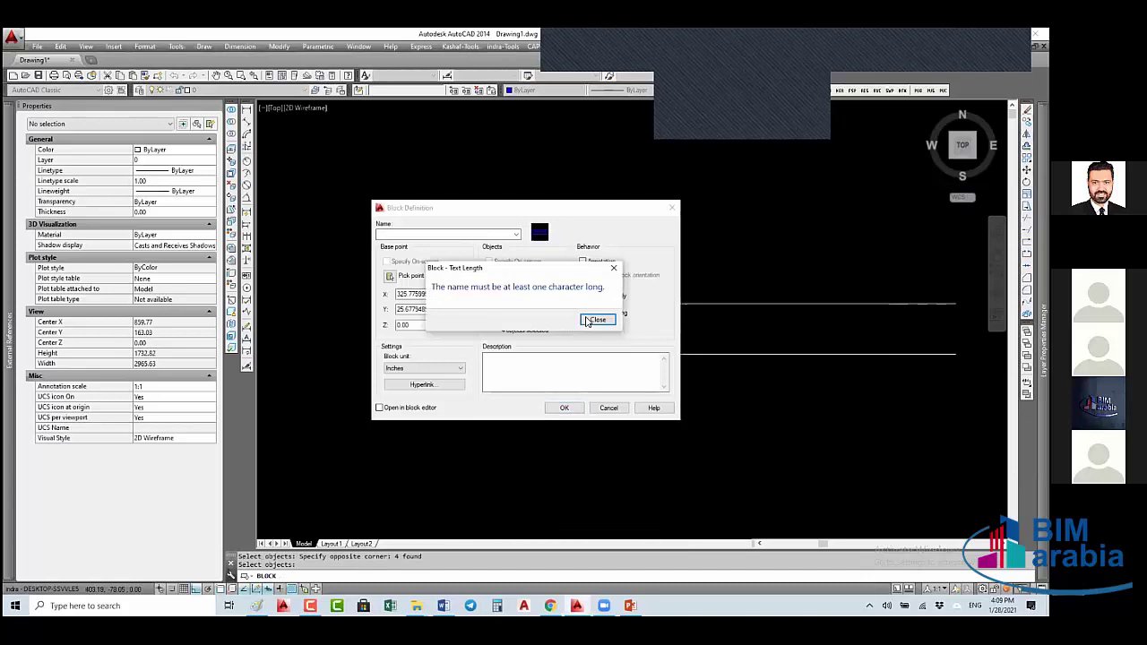
left_click(587, 322)
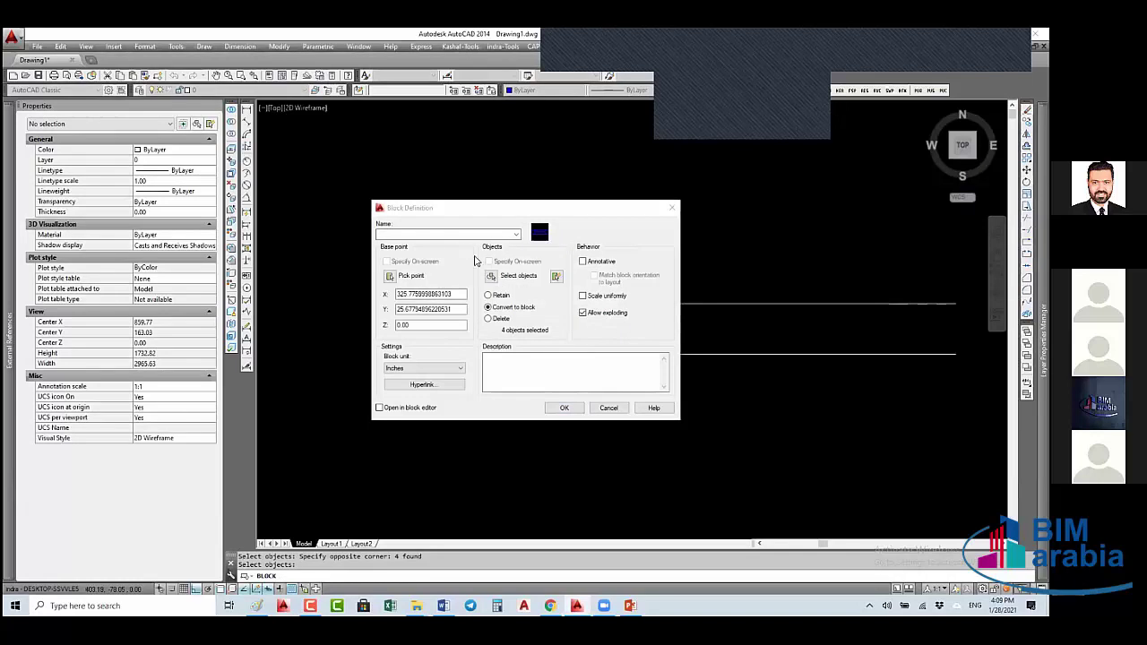
left_click(452, 232)
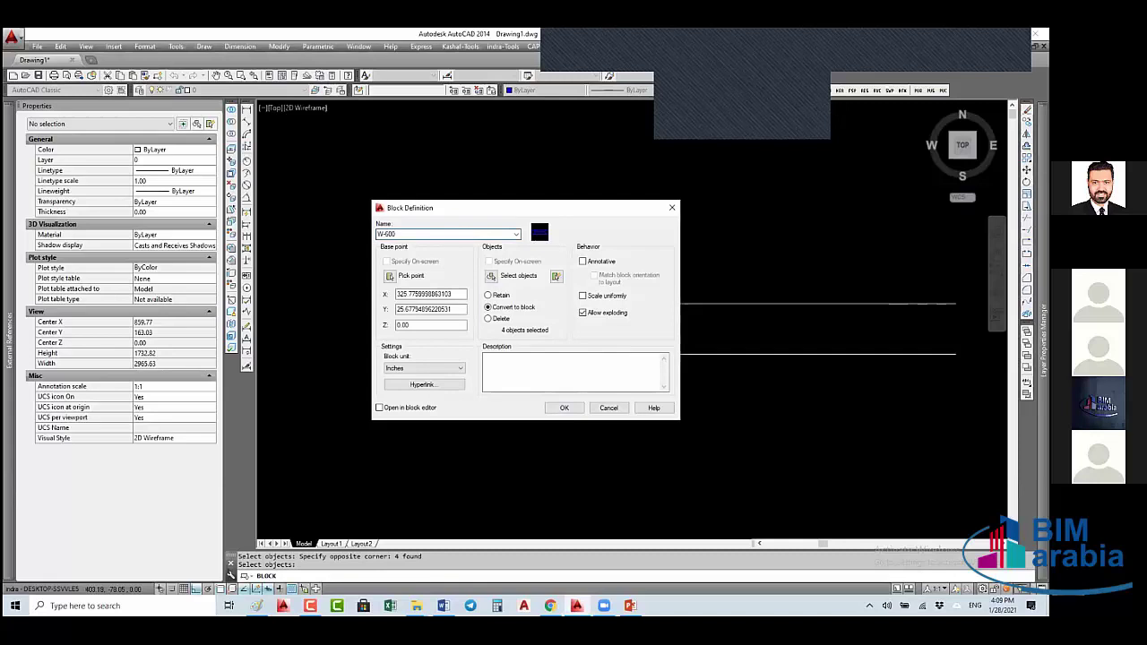
left_click(564, 408)
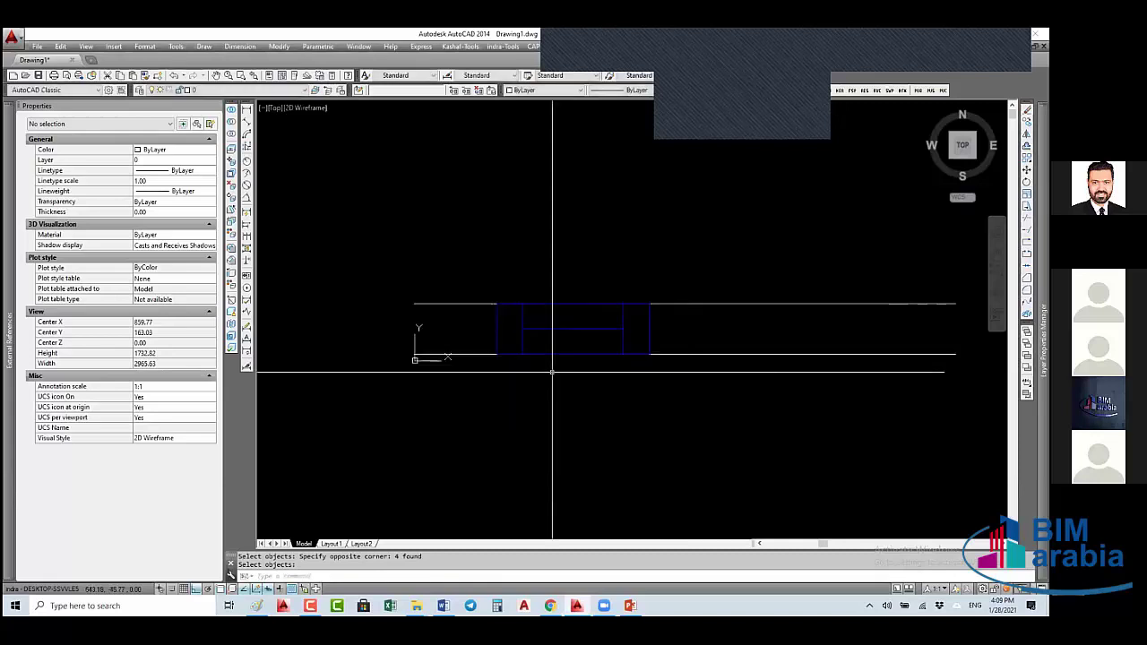
- Select the new W-600 block and open it in the Block Editor with BE
left_click(548, 338)
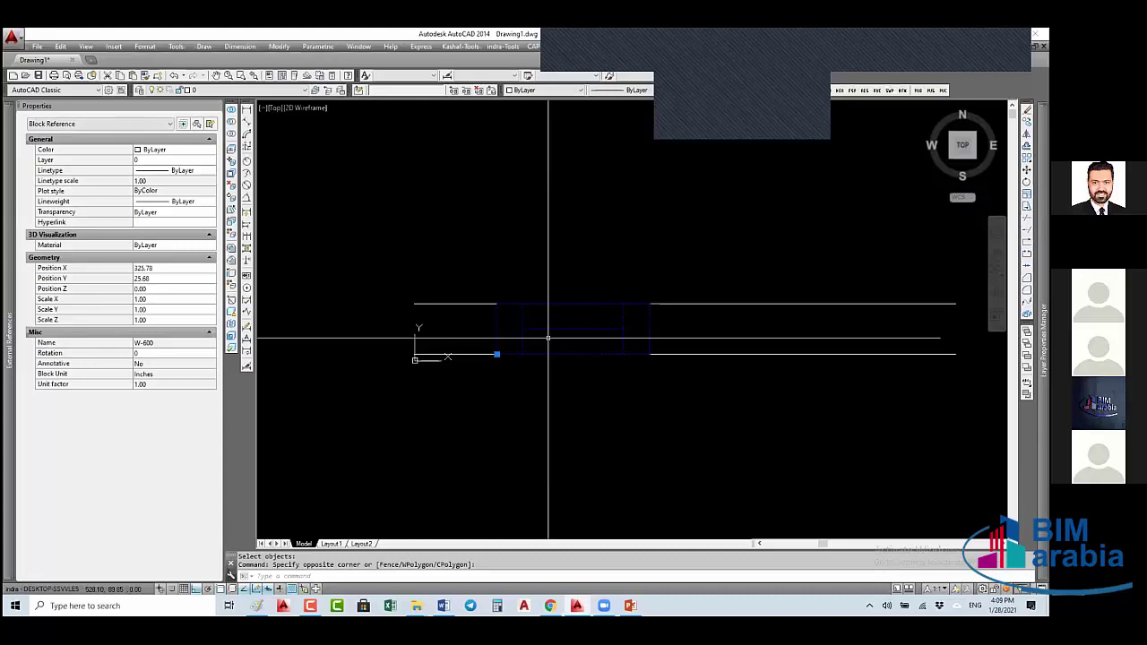
type("BE")
key("Return")
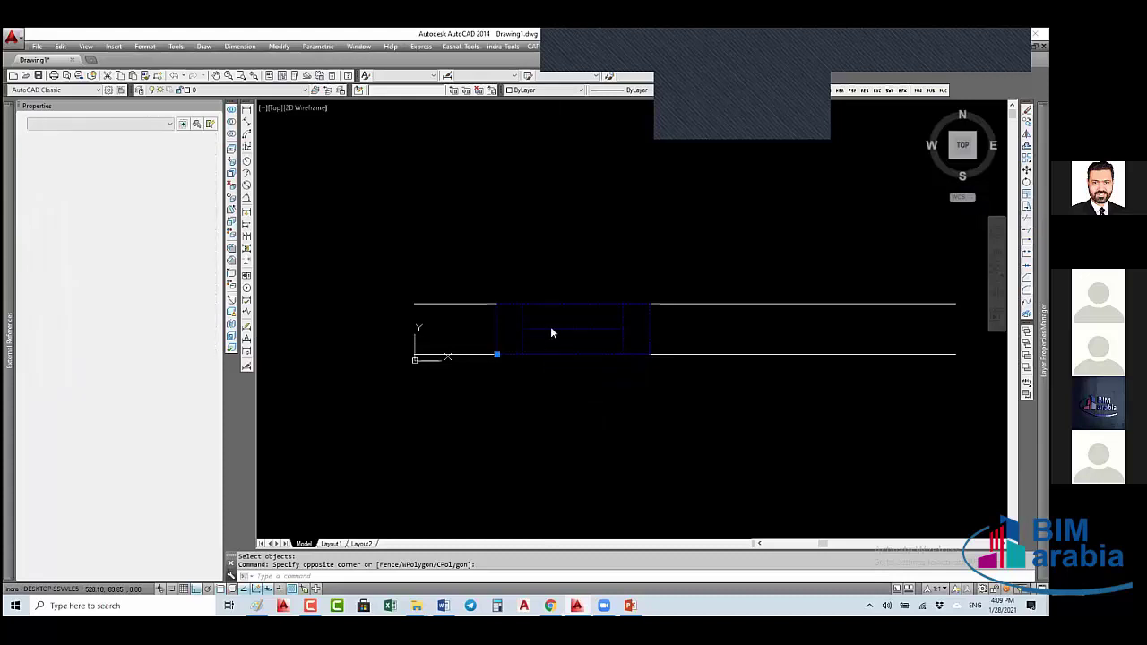
left_click(548, 296)
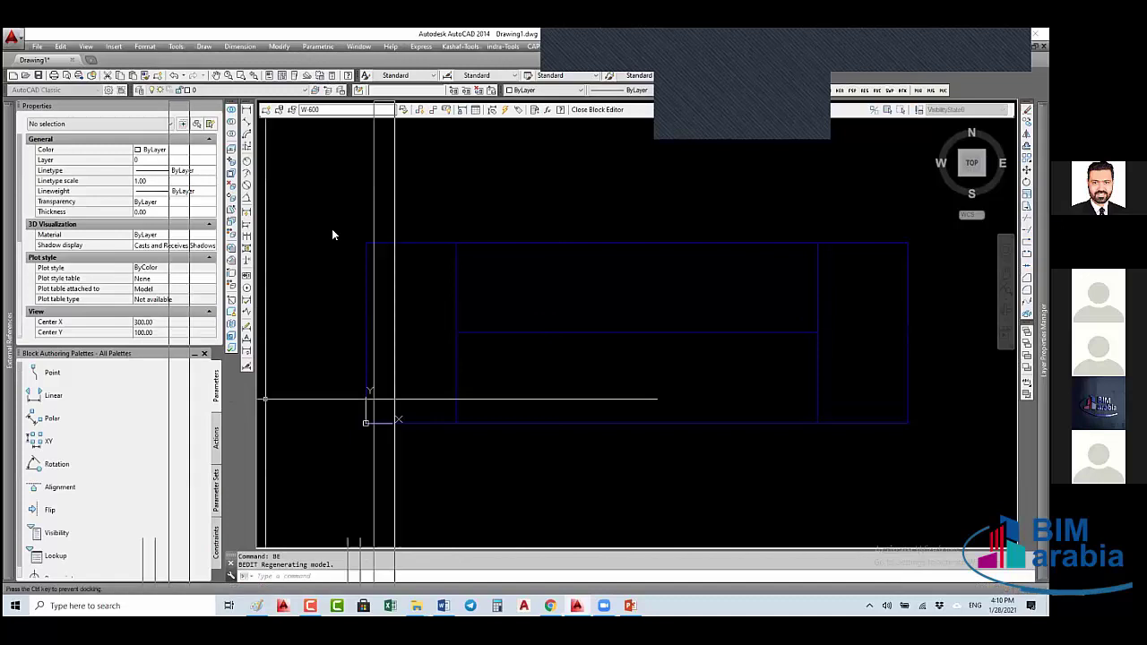
- Dock the Block Authoring Palettes beside the drawing, centre the window, and start a Linear parameter
mouse_move(252, 259)
left_mouse_down()
mouse_move(233, 273)
mouse_move(229, 256)
left_mouse_up()
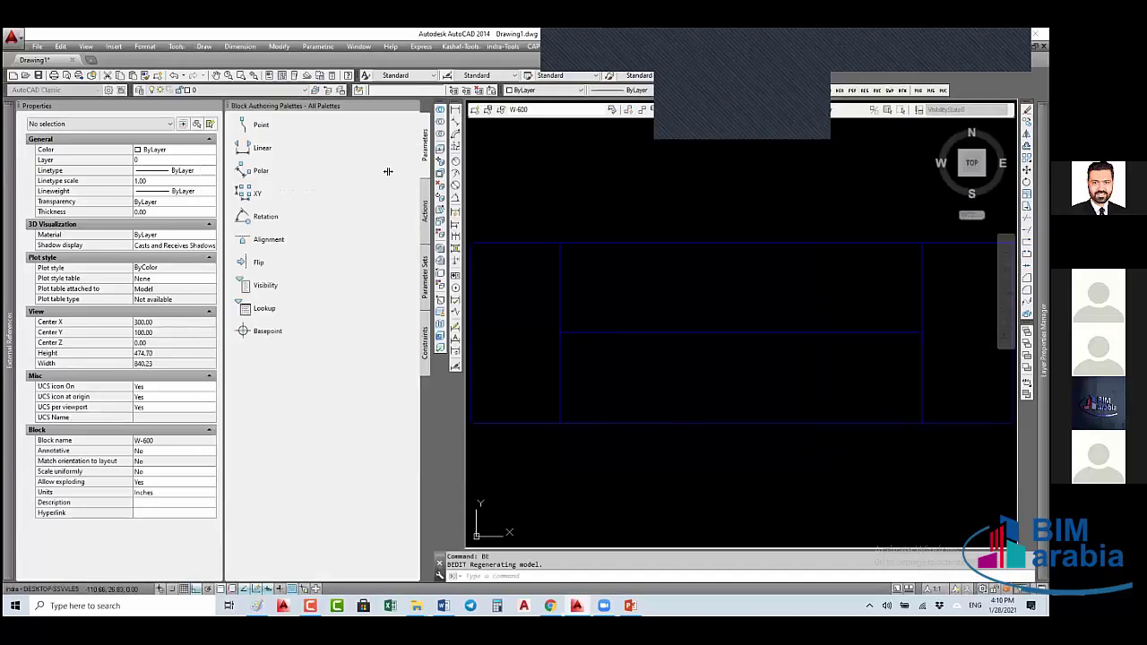
scroll(580, 249, "down", 2)
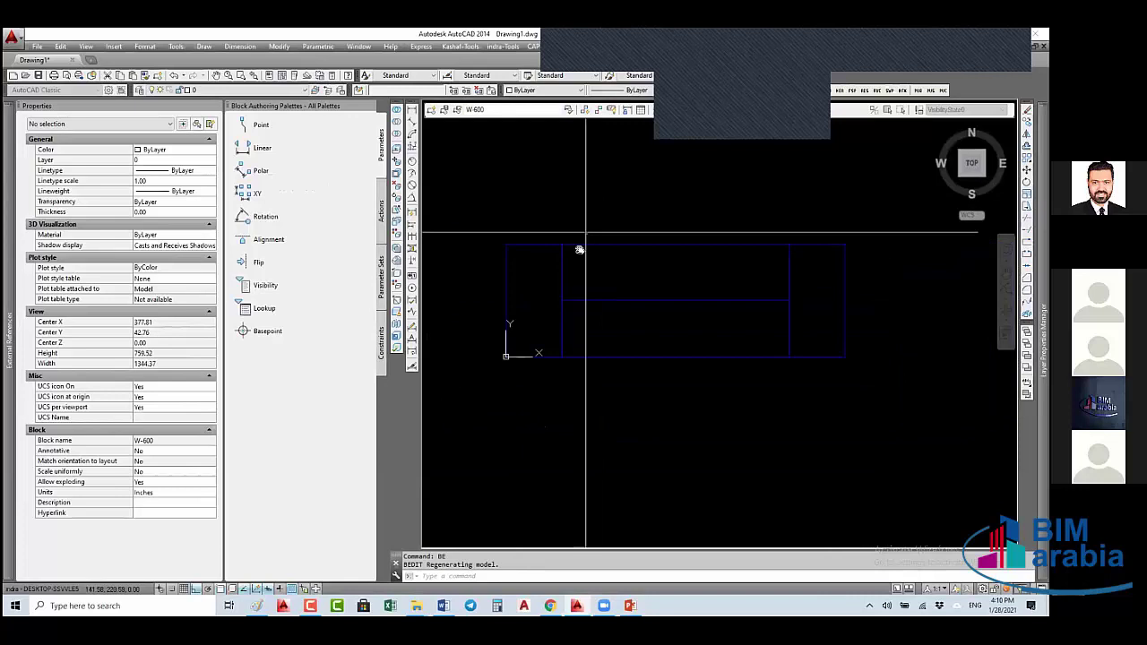
middle_click_drag(579, 249, 573, 265)
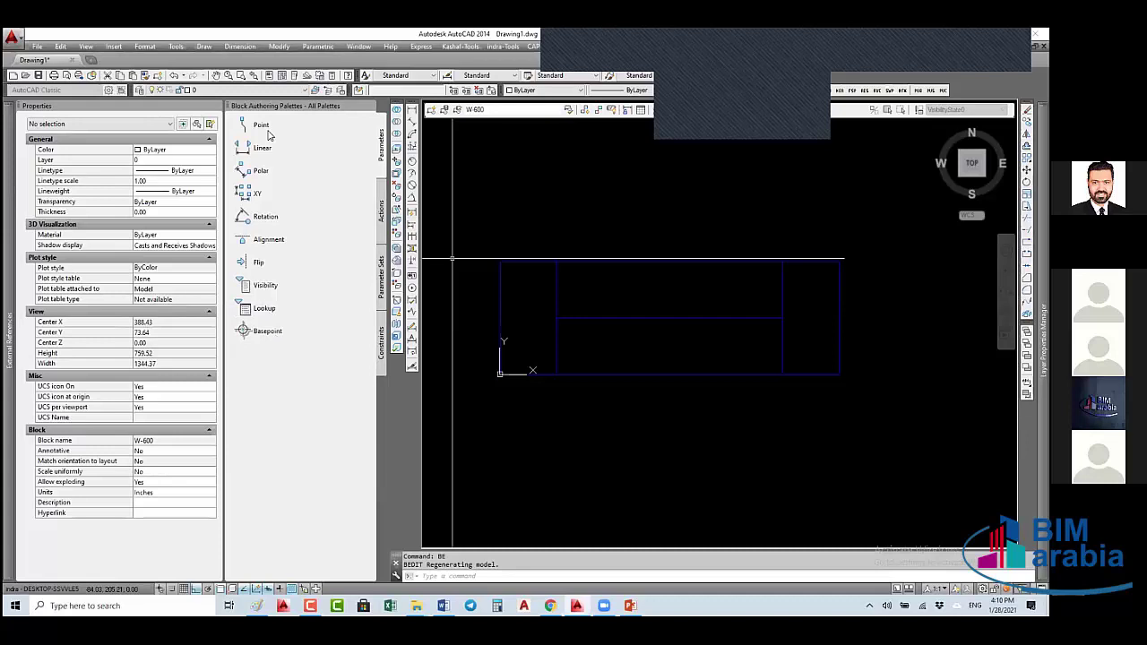
left_click(381, 212)
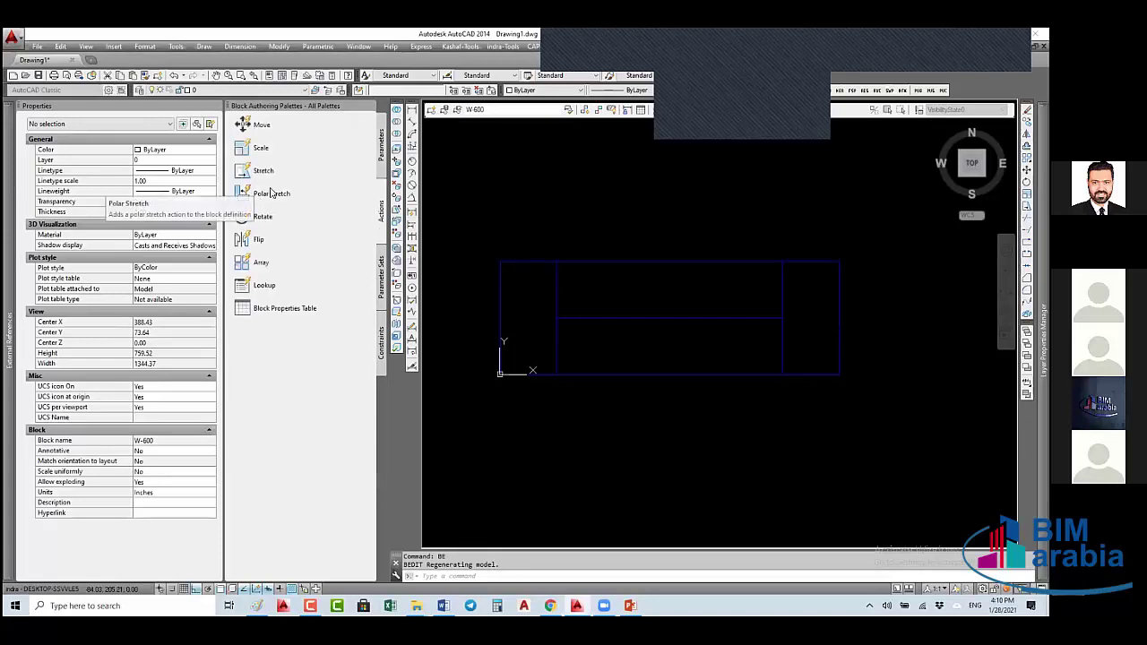
left_click(381, 144)
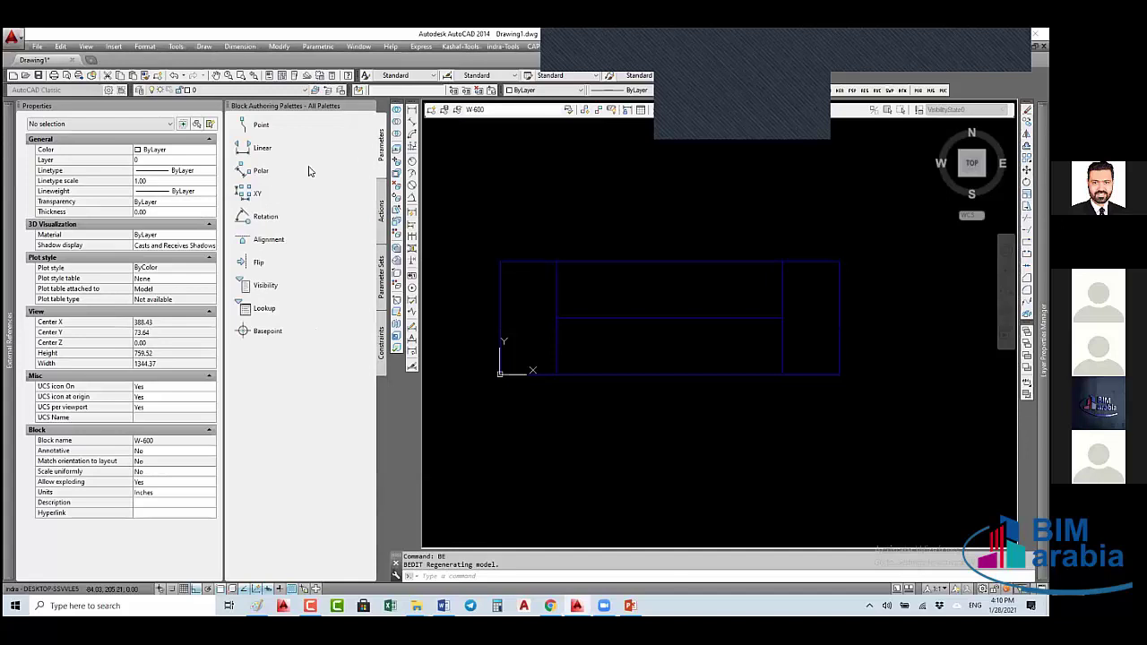
left_click(256, 148)
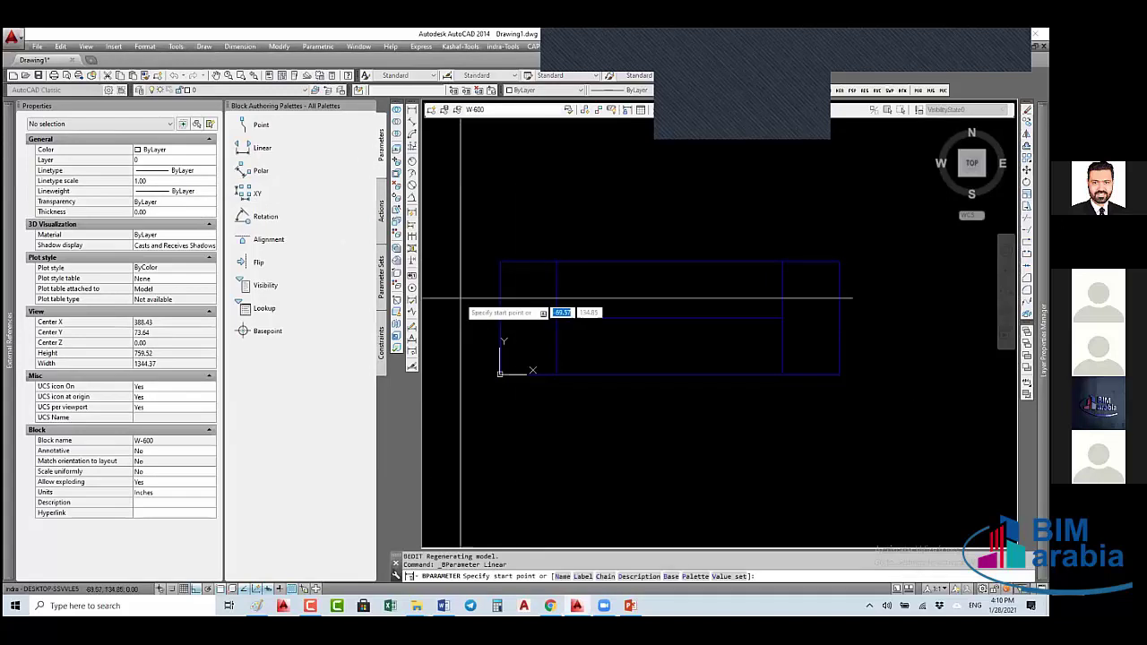
- Add a linear parameter across the window's 600 bottom width and rename its label to Length
left_click(499, 374)
left_click(838, 374)
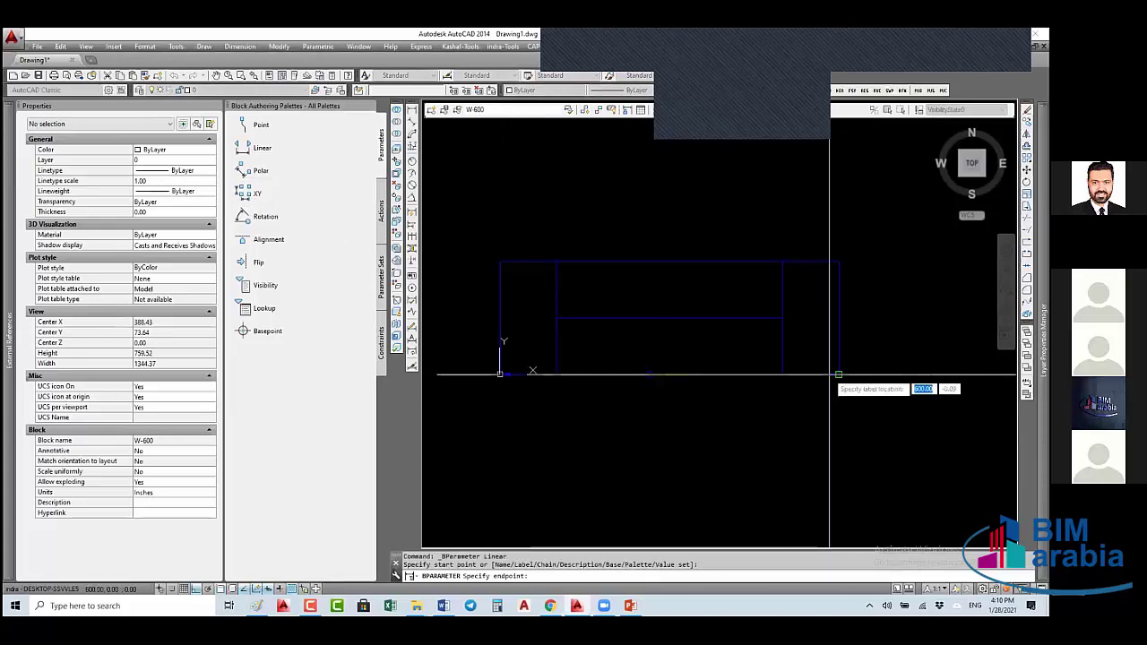
left_click(774, 412)
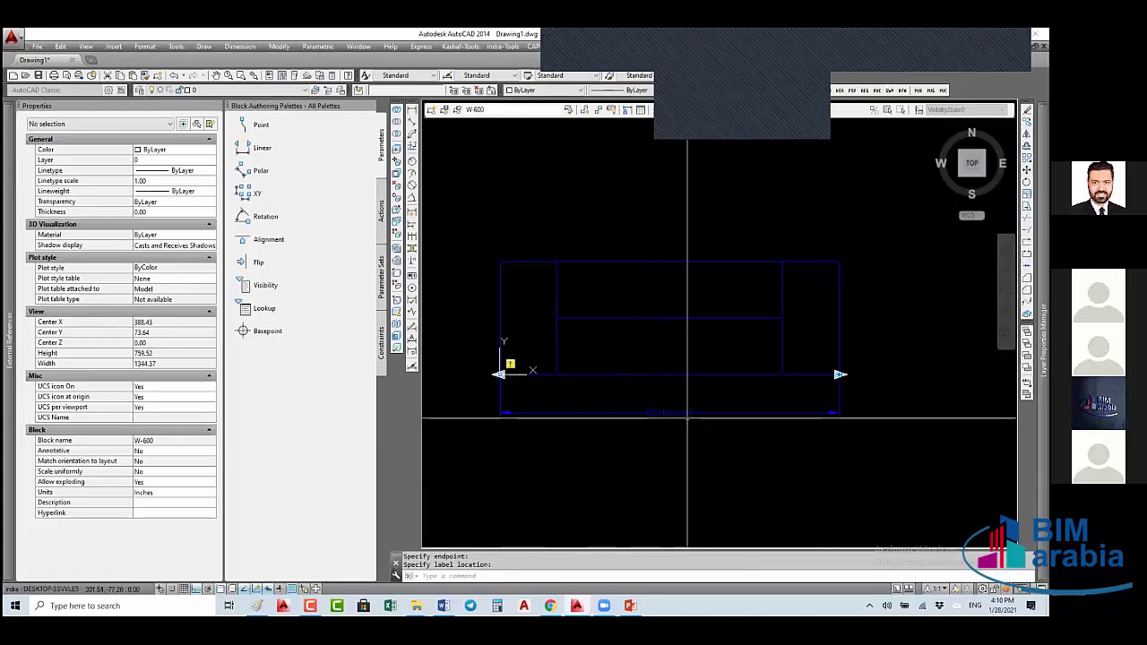
left_click(621, 414)
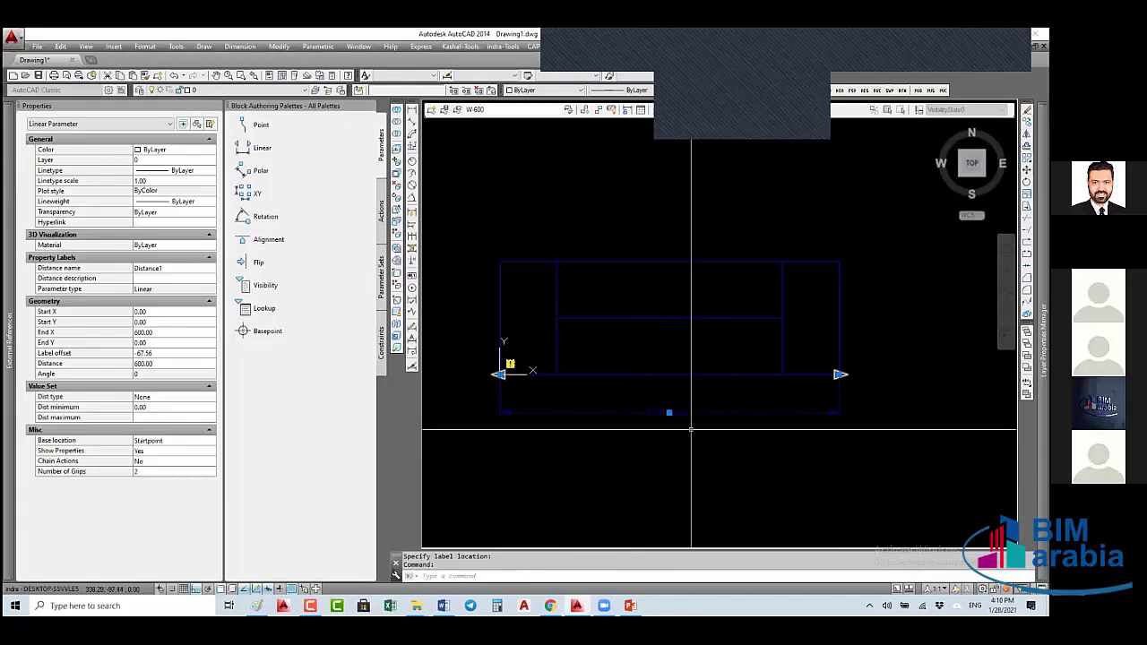
key("Escape")
double_click(683, 414)
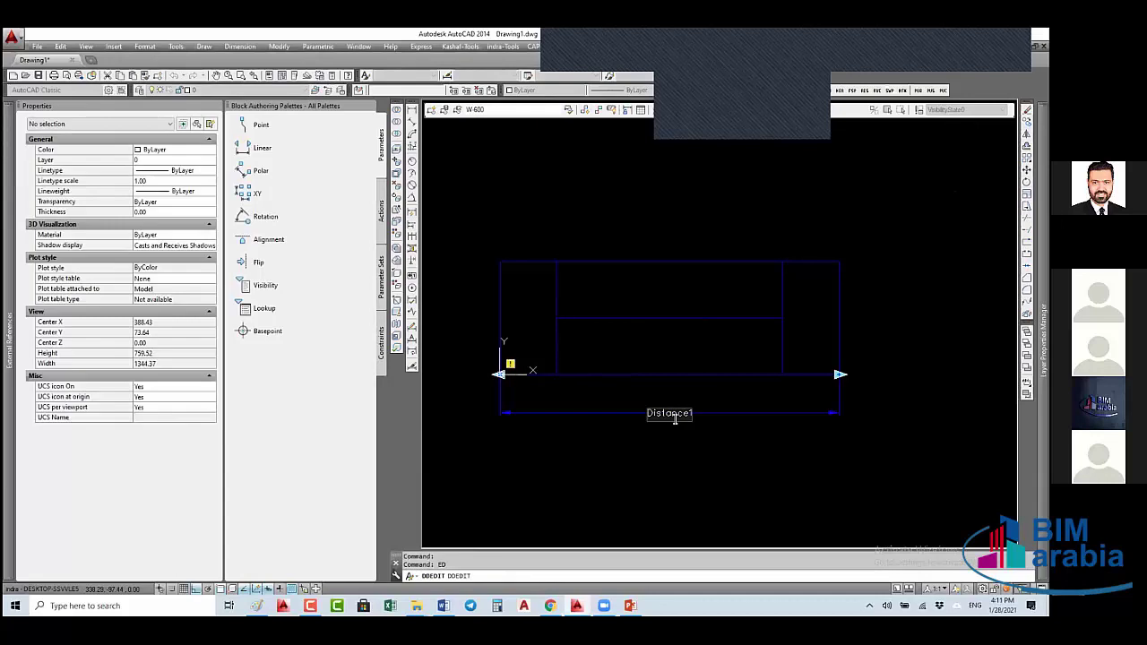
type("Length")
key("Delete")
key("Delete")
key("Delete")
key("Delete")
key("Delete")
key("Delete")
key("Delete")
key("Delete")
key("Delete")
key("Return")
key("Escape")
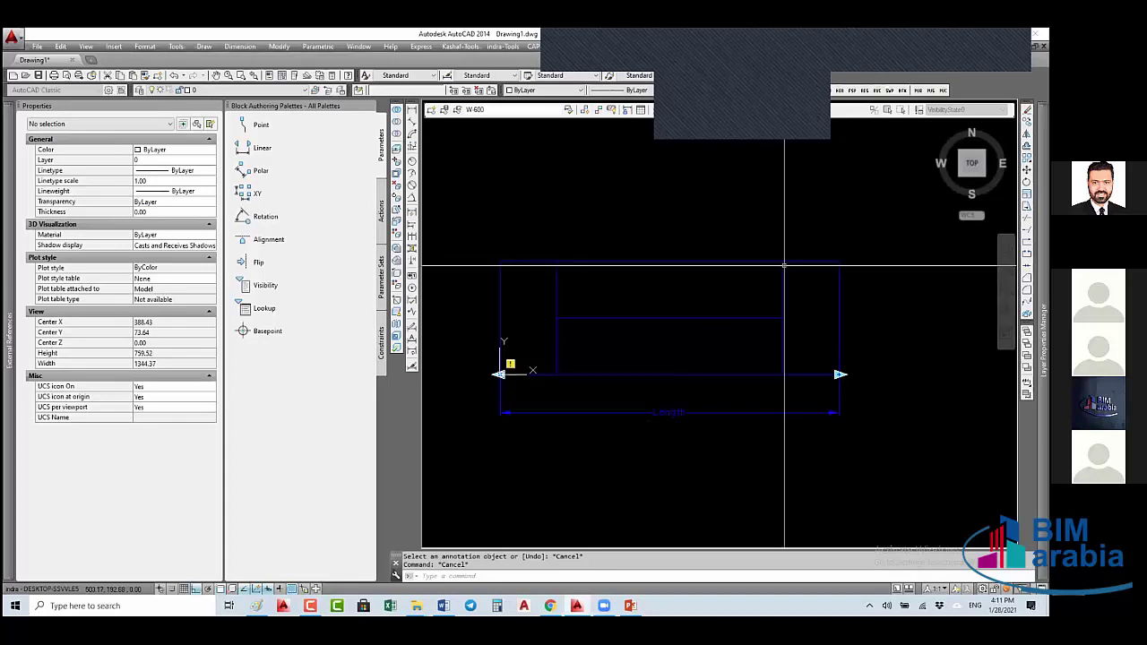
- Select some window lines, clear the selection, and start a rectangle above the window
left_click(856, 288)
left_click(811, 300)
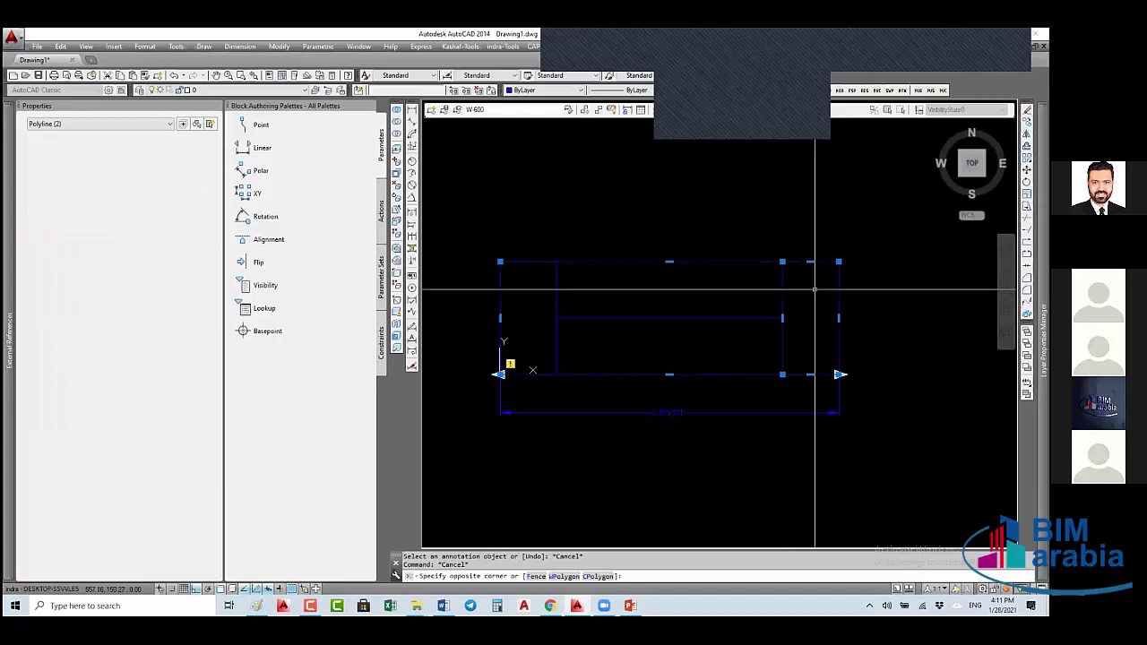
left_click(779, 194)
left_click(537, 333)
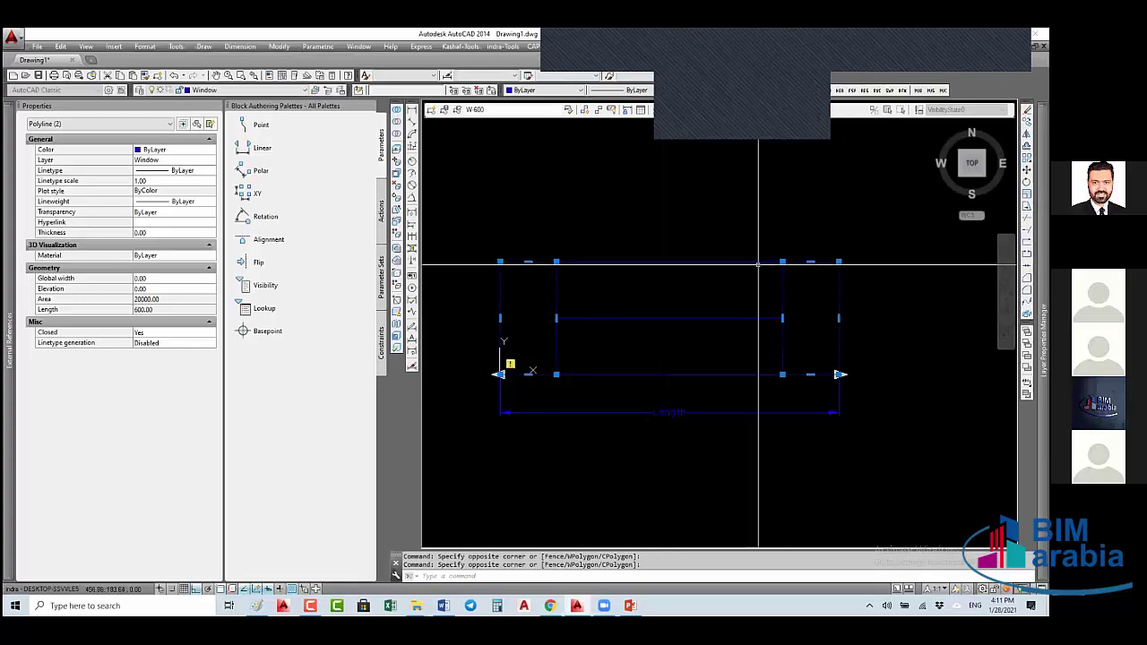
key("Escape")
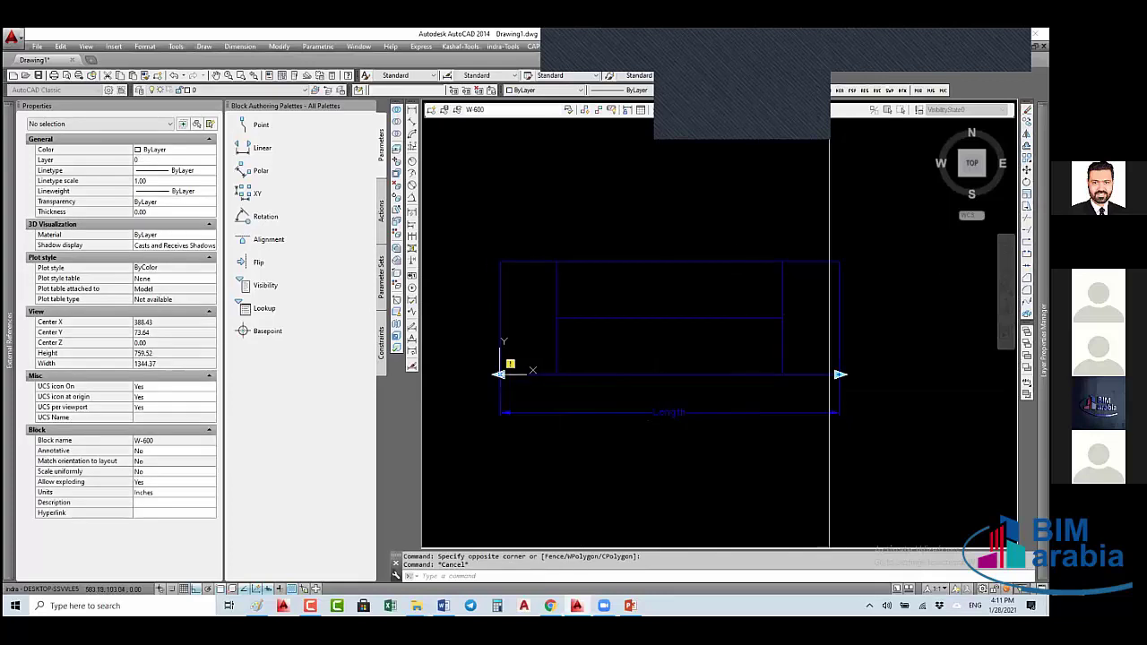
type("c")
key("Return")
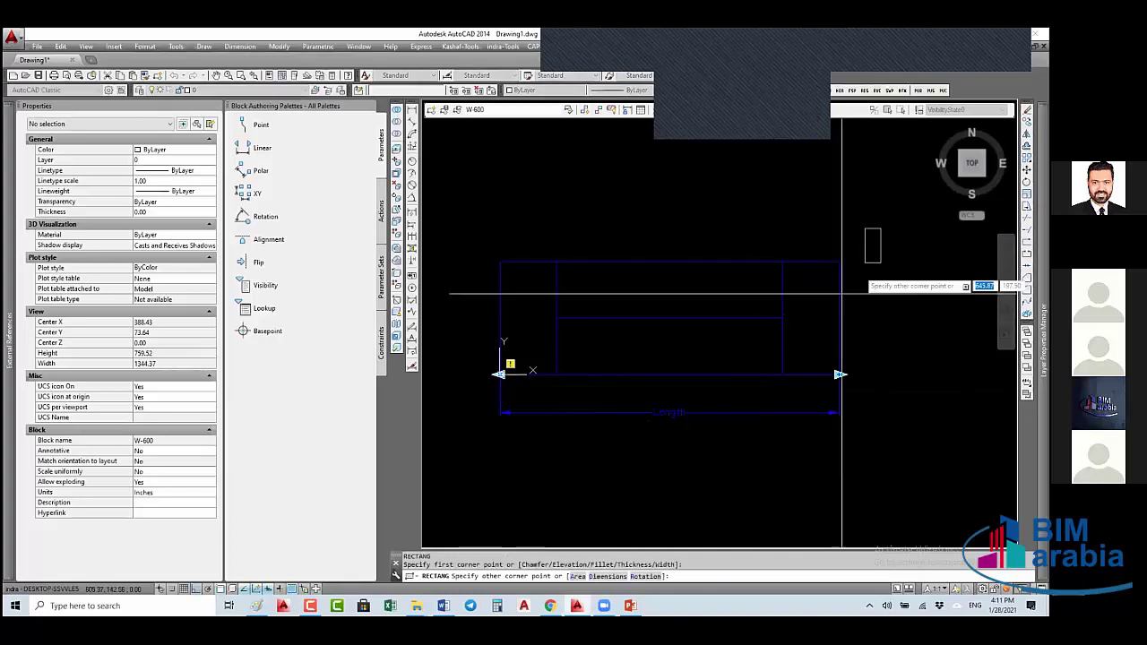
left_click(881, 229)
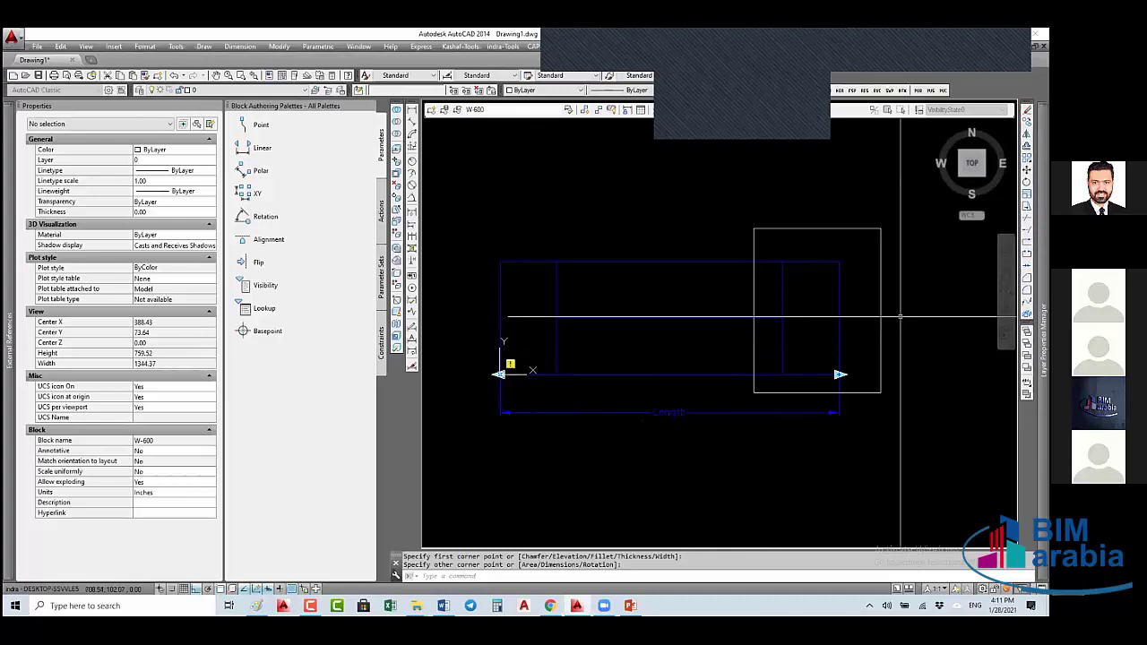
- Erase the temporary helper rectangle
key("Escape")
left_click(881, 315)
type("e")
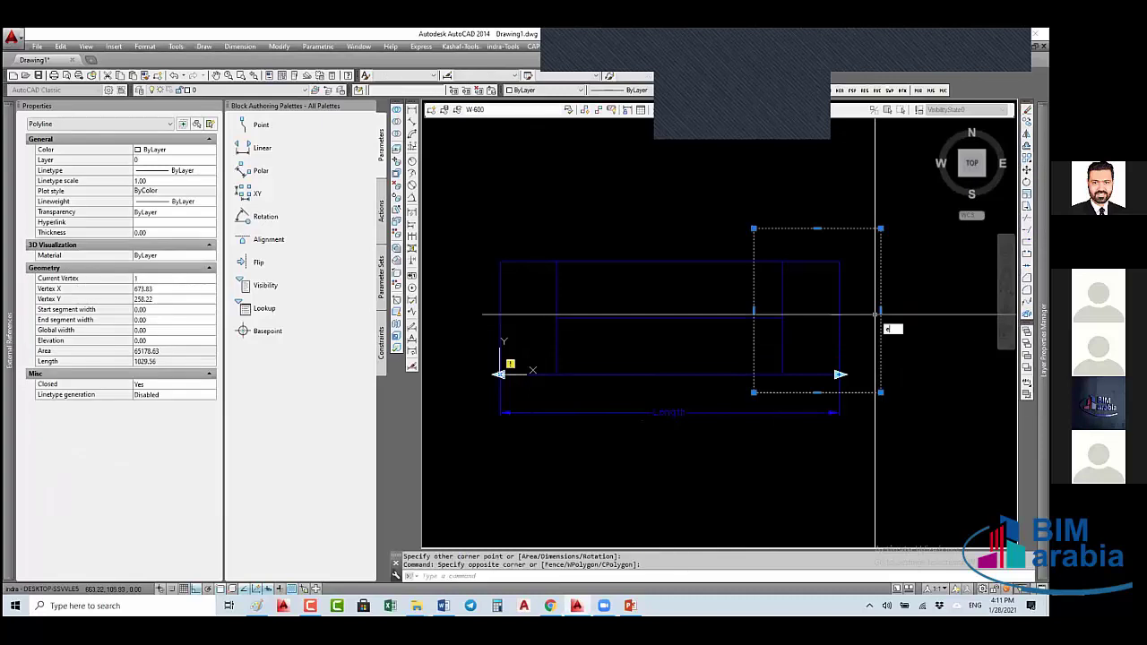
key("Return")
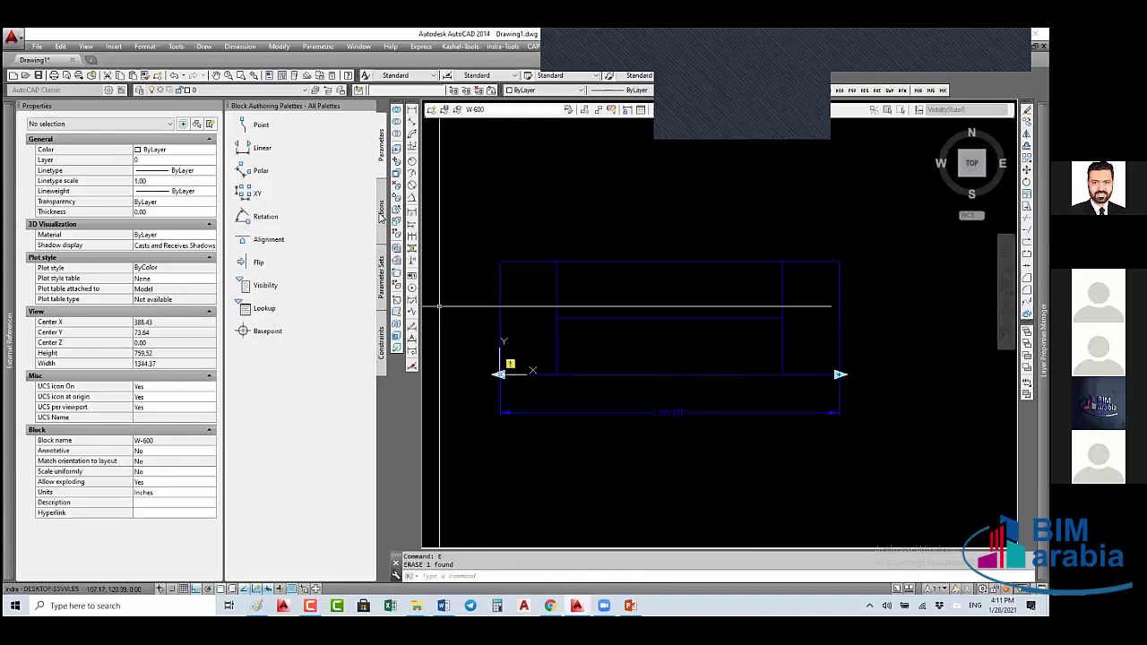
- Add a Stretch action on the Length parameter's right end, framing and selecting the right-side window lines
left_click(382, 215)
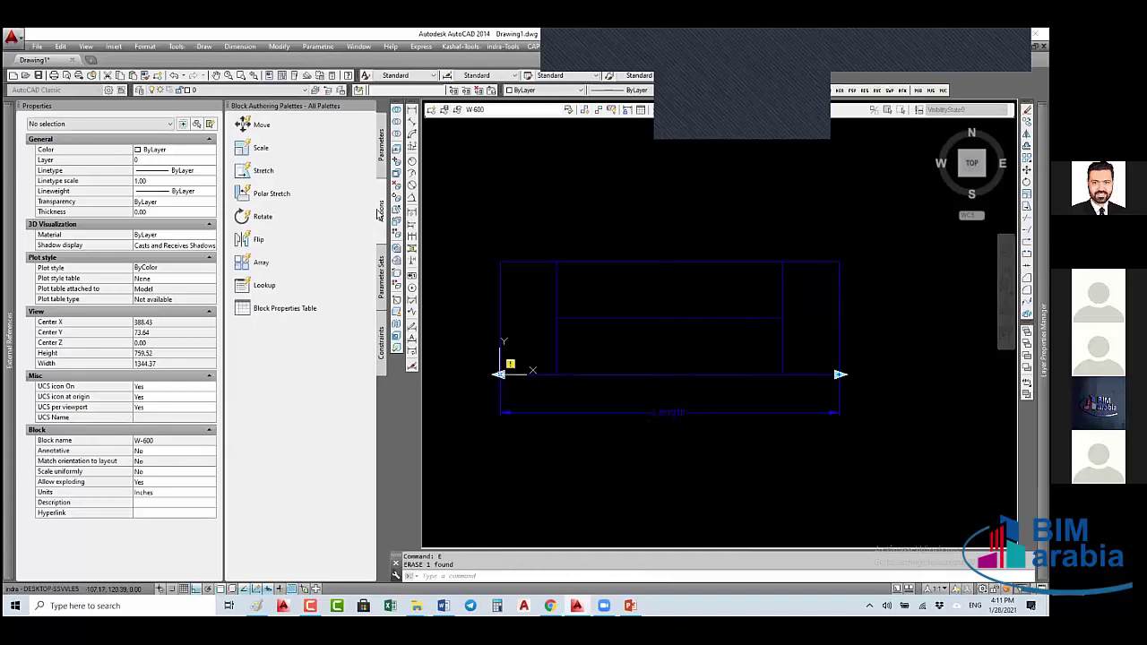
left_click(263, 172)
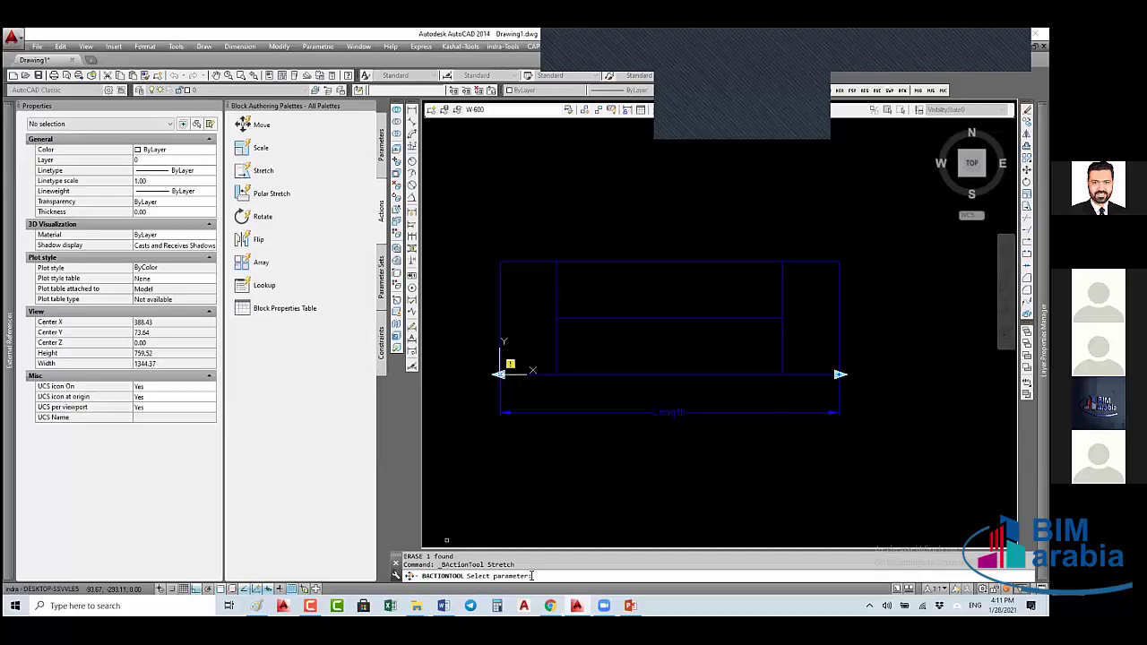
left_click(816, 413)
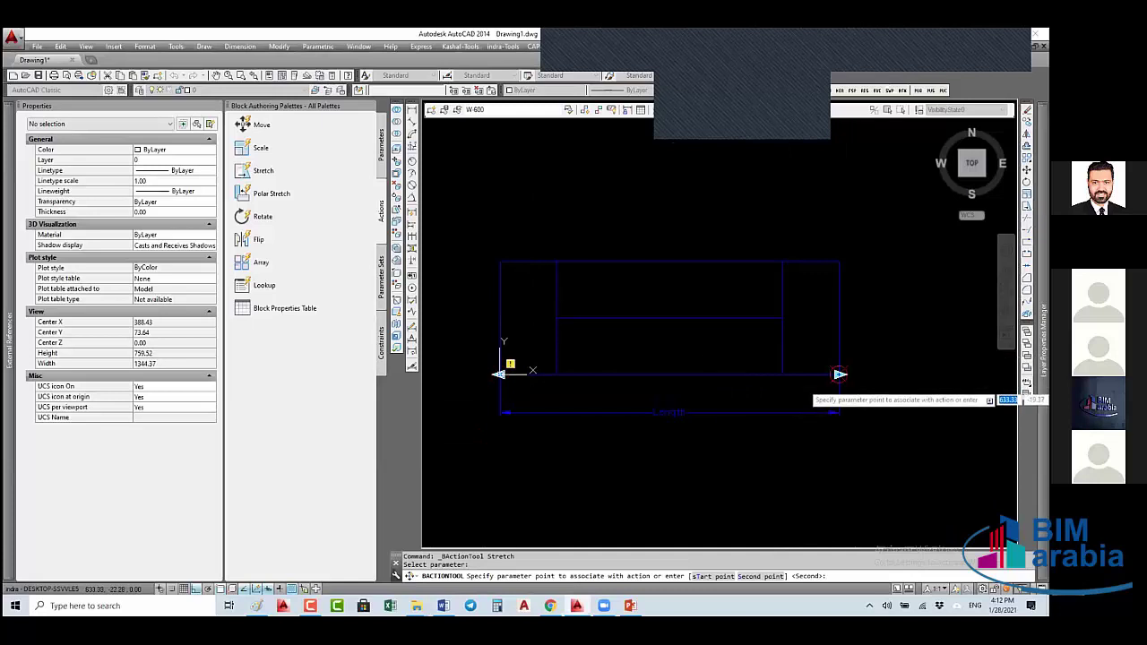
left_click(858, 389)
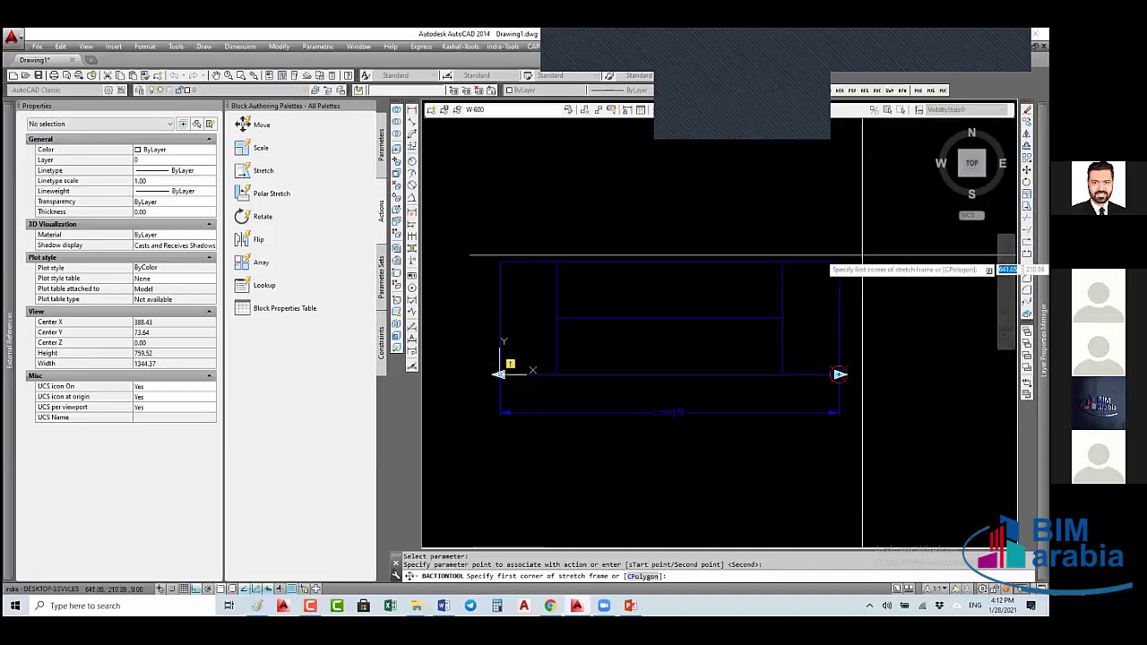
left_click(871, 235)
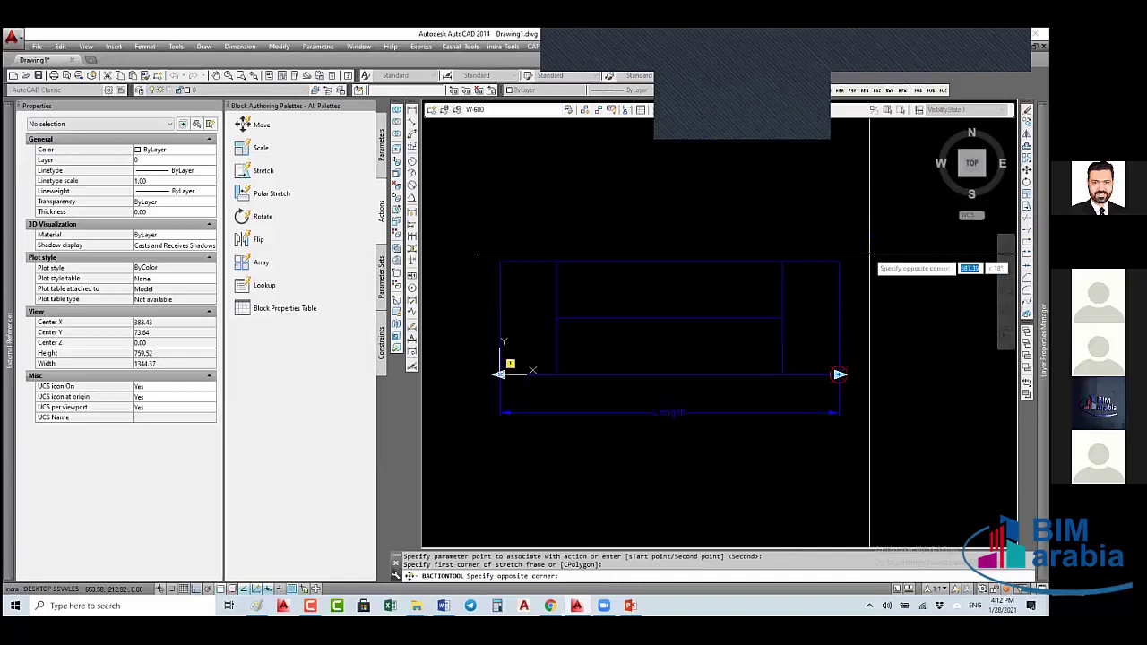
left_click(762, 396)
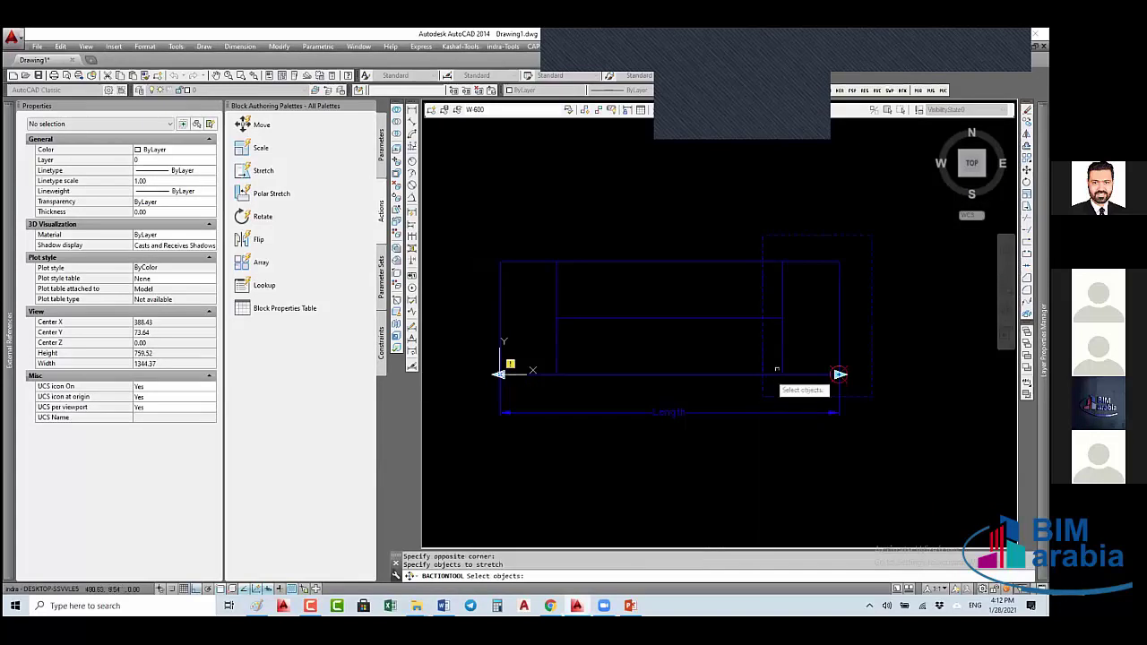
left_click(851, 247)
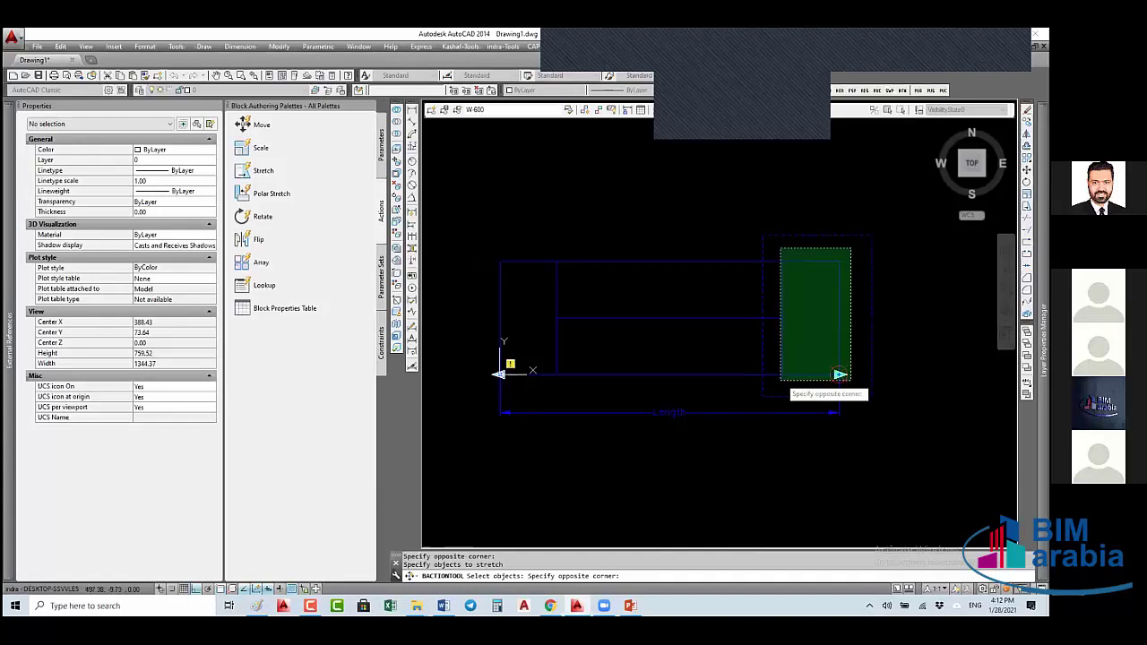
left_click(774, 385)
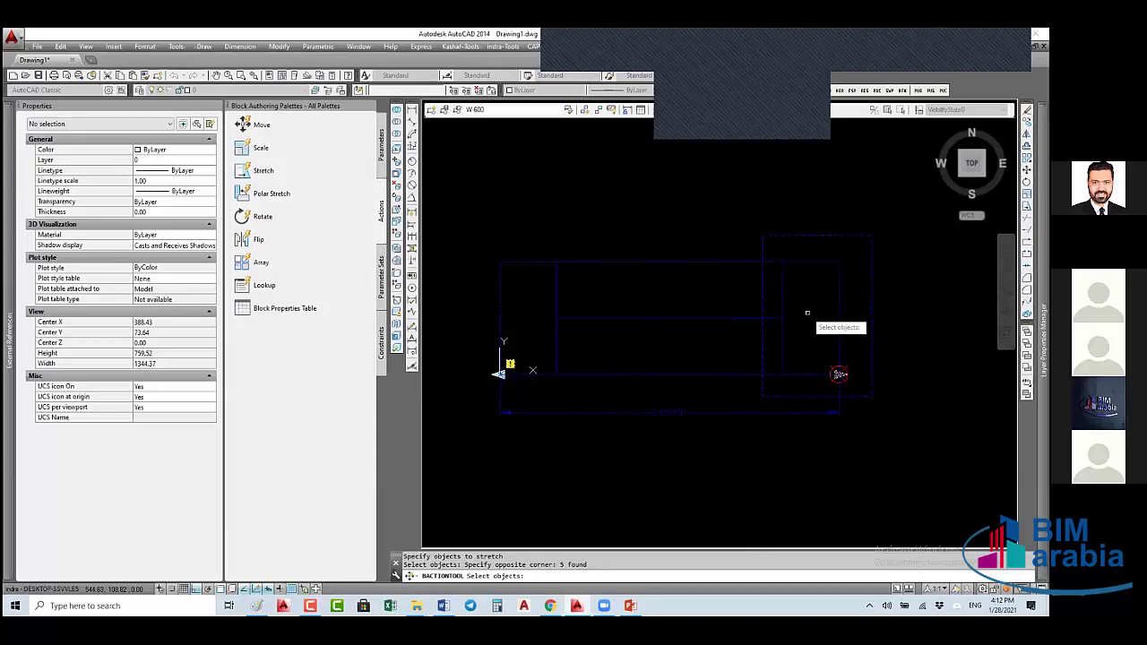
key("Return")
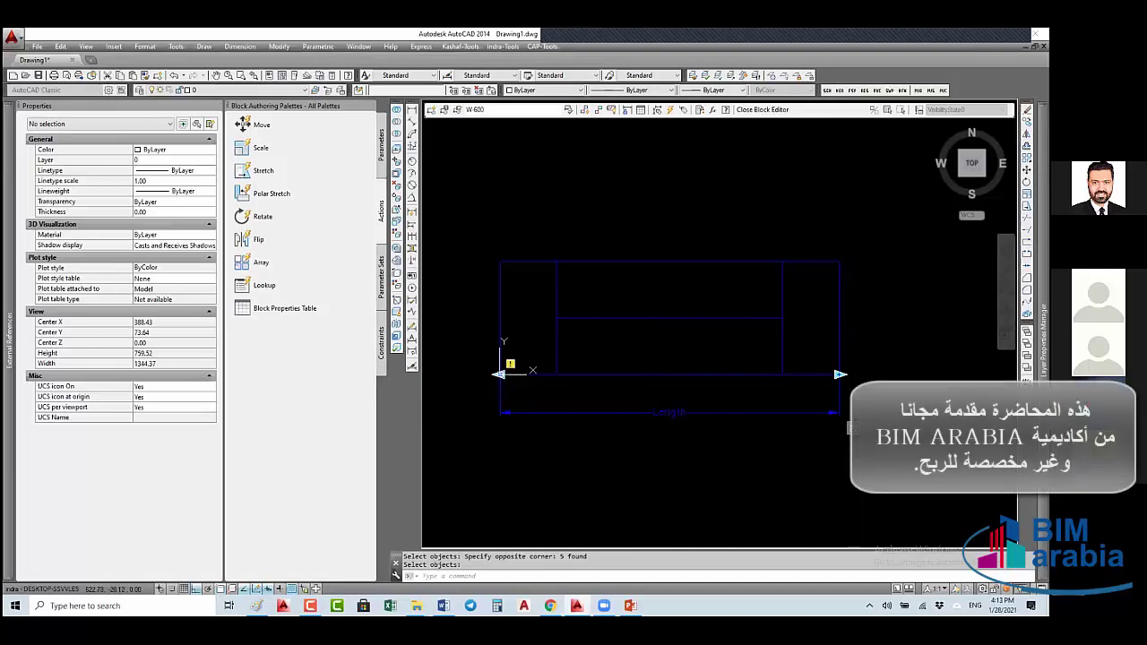
- Erase the Length parameter from W-600 and close the Block Editor
left_click(795, 413)
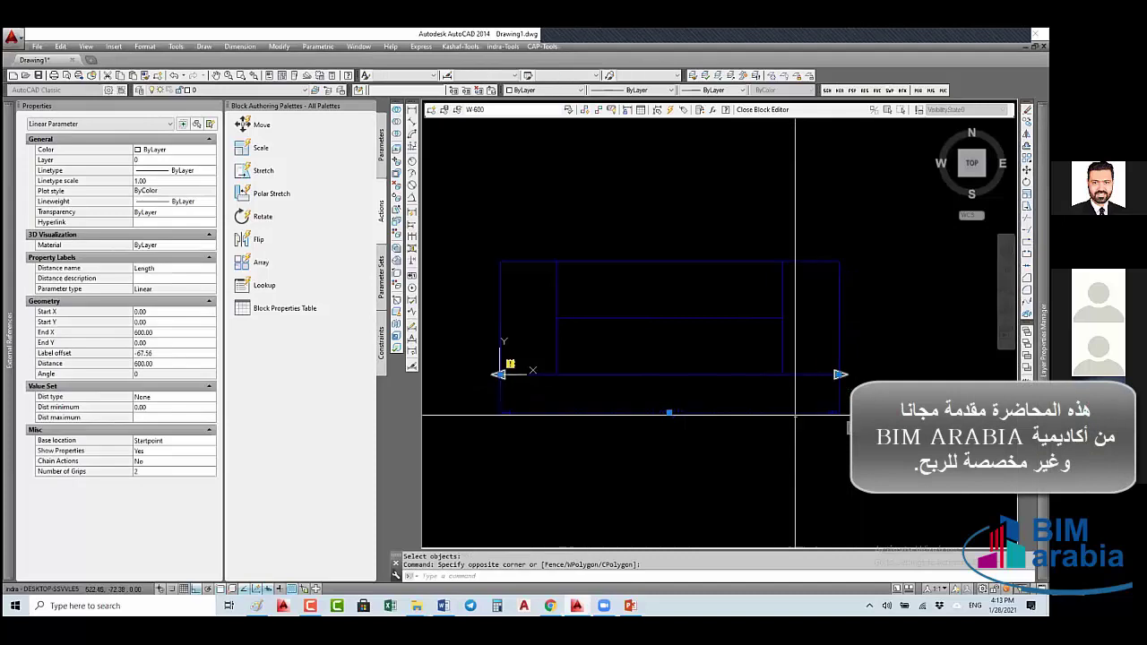
key("Escape")
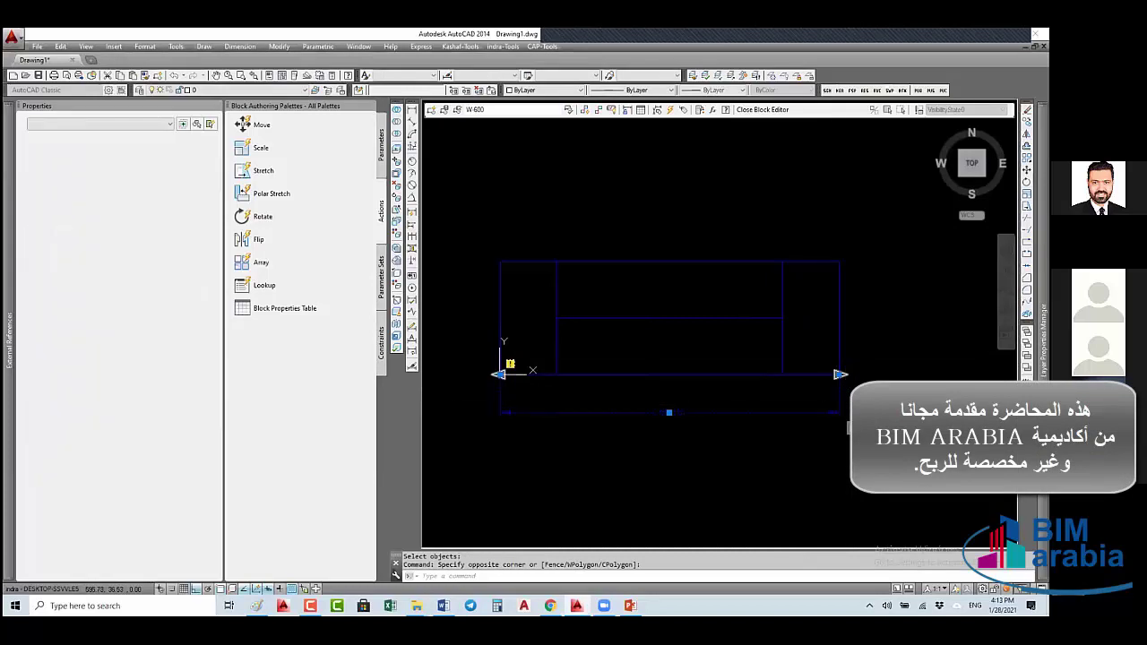
type("e")
key("Return")
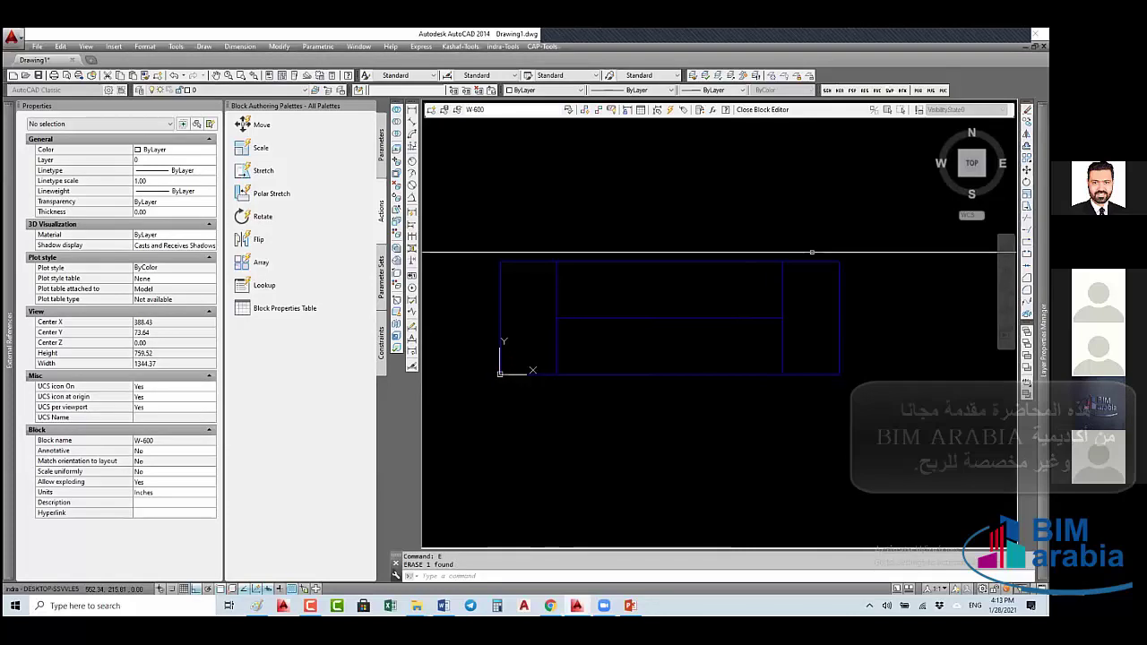
left_click(762, 110)
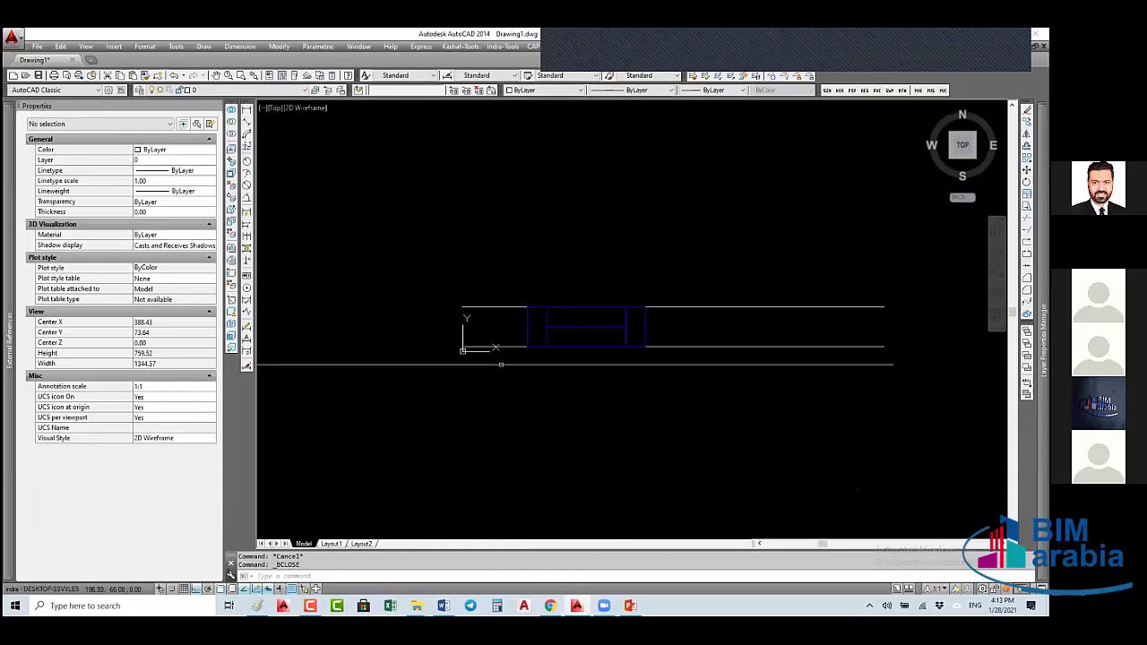
- Select the W-600 block, edit it again with BE, and show the Parameters palette
left_click(502, 294)
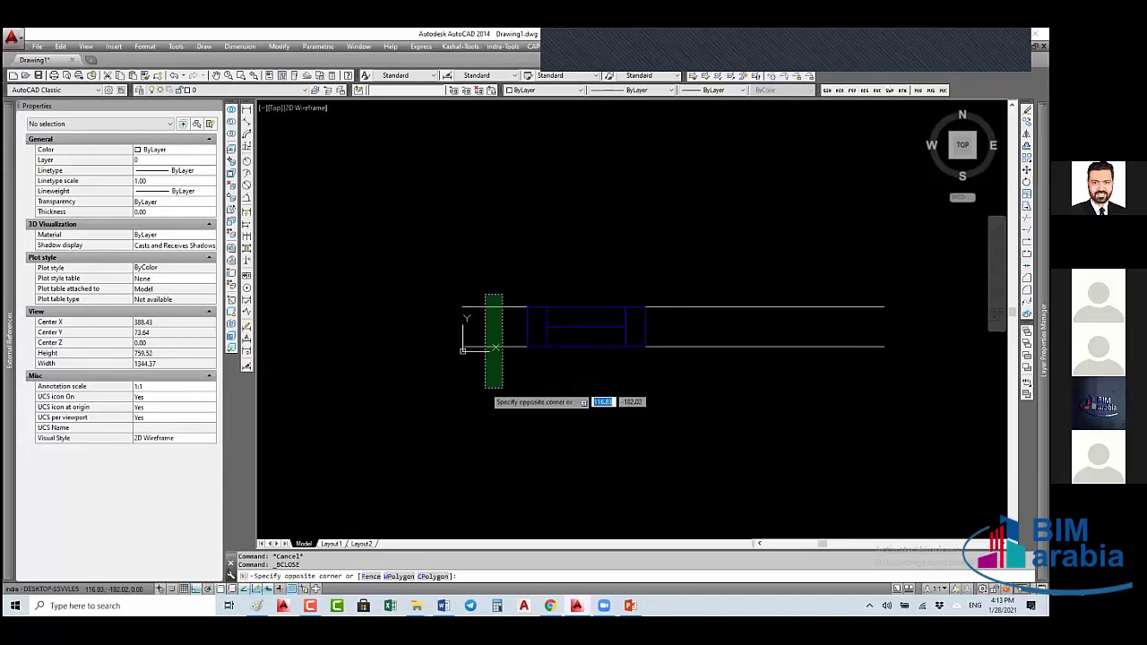
left_click(484, 388)
left_click(635, 302)
left_click(540, 363)
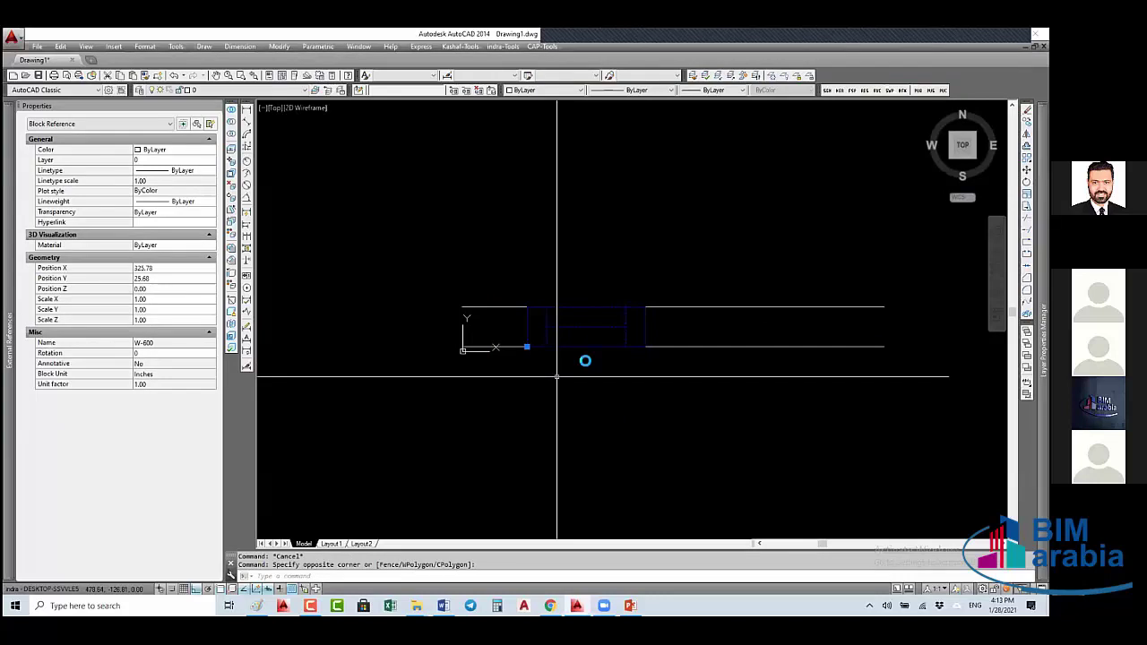
type("BE")
key("Return")
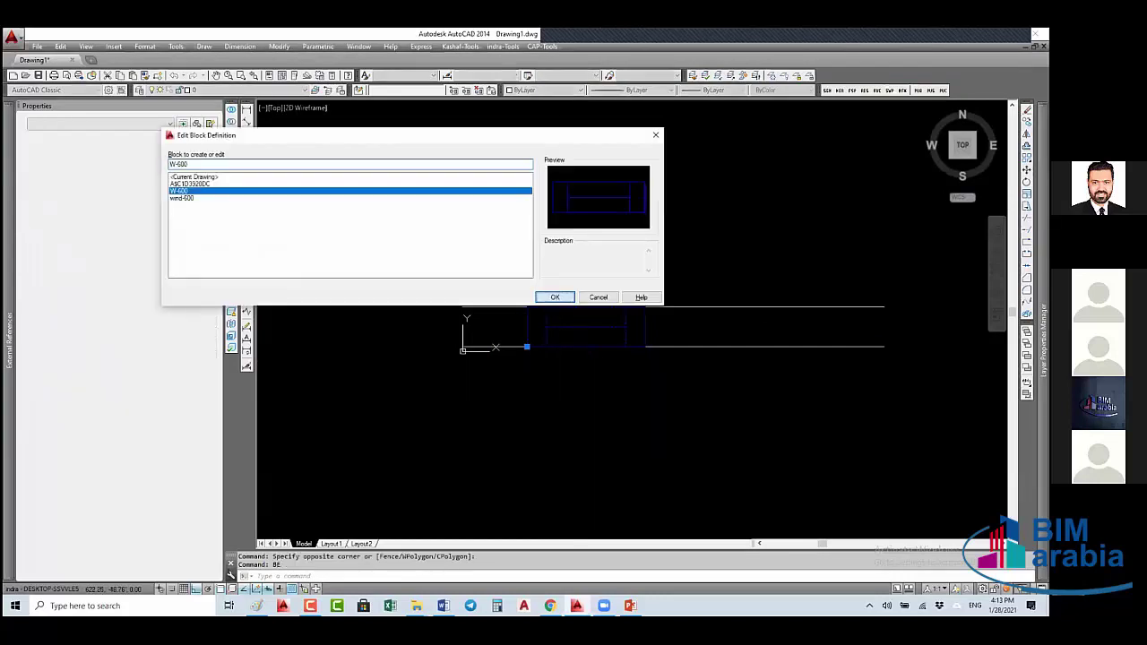
key("Return")
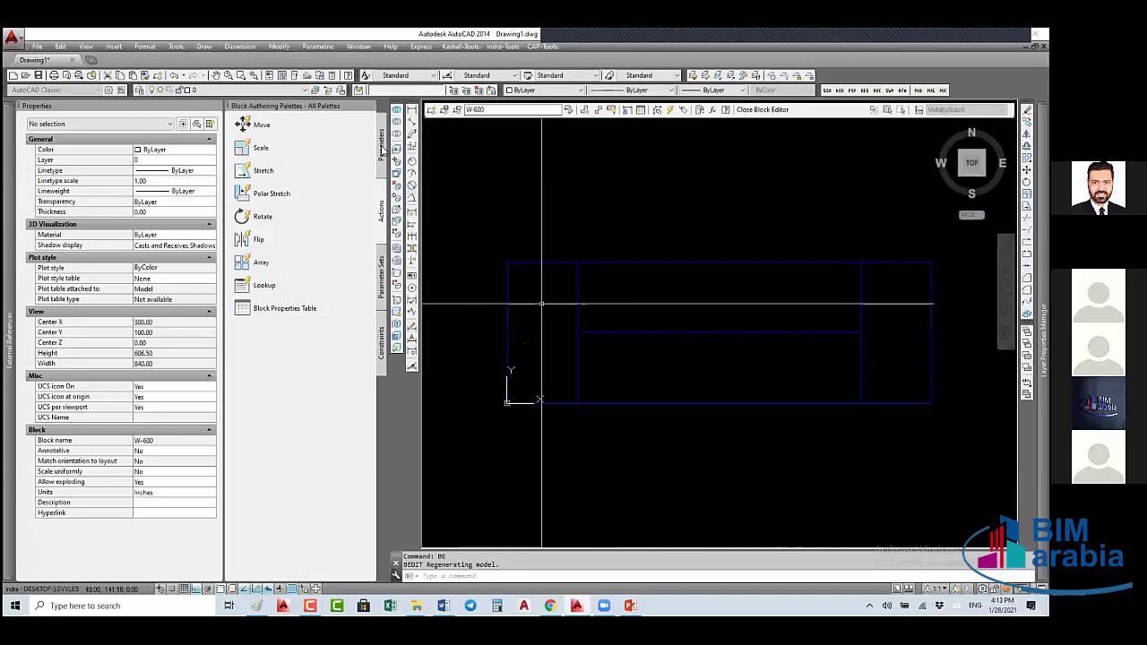
left_click(383, 149)
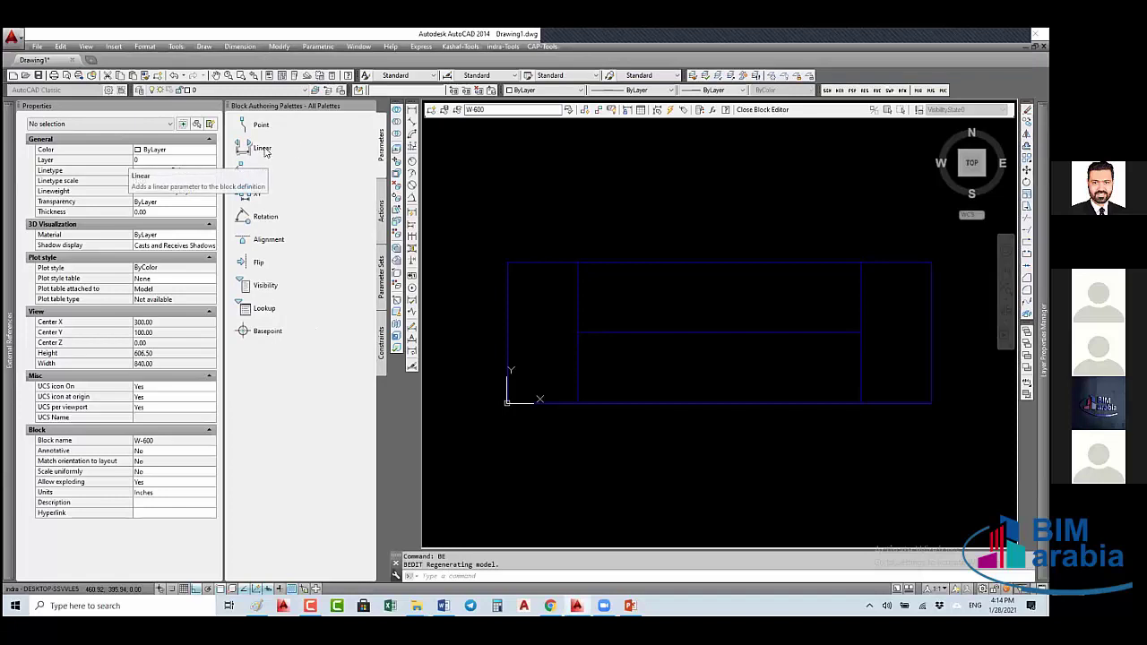
- Add a linear parameter from the block origin to the bottom edge's right end
left_click(384, 215)
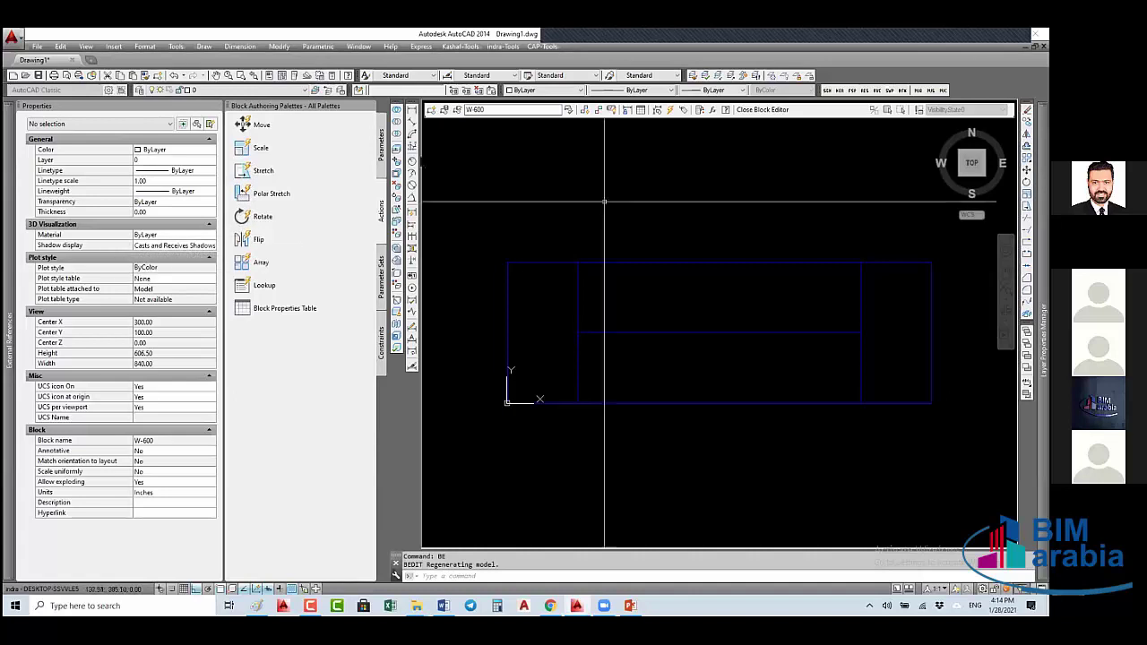
left_click(382, 147)
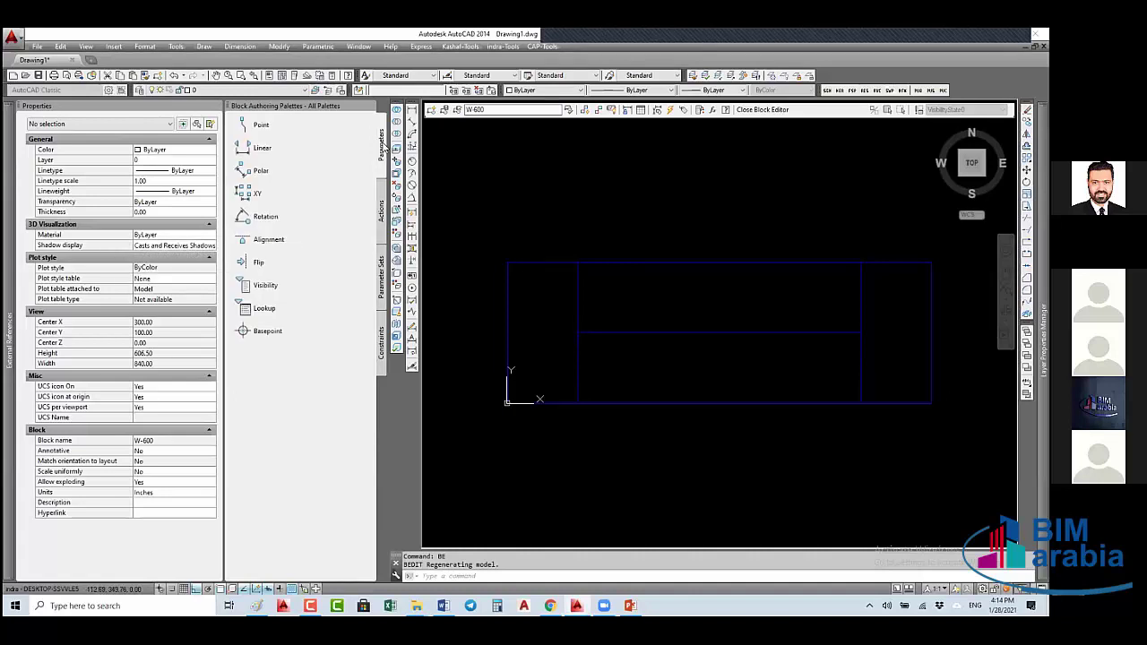
left_click(262, 147)
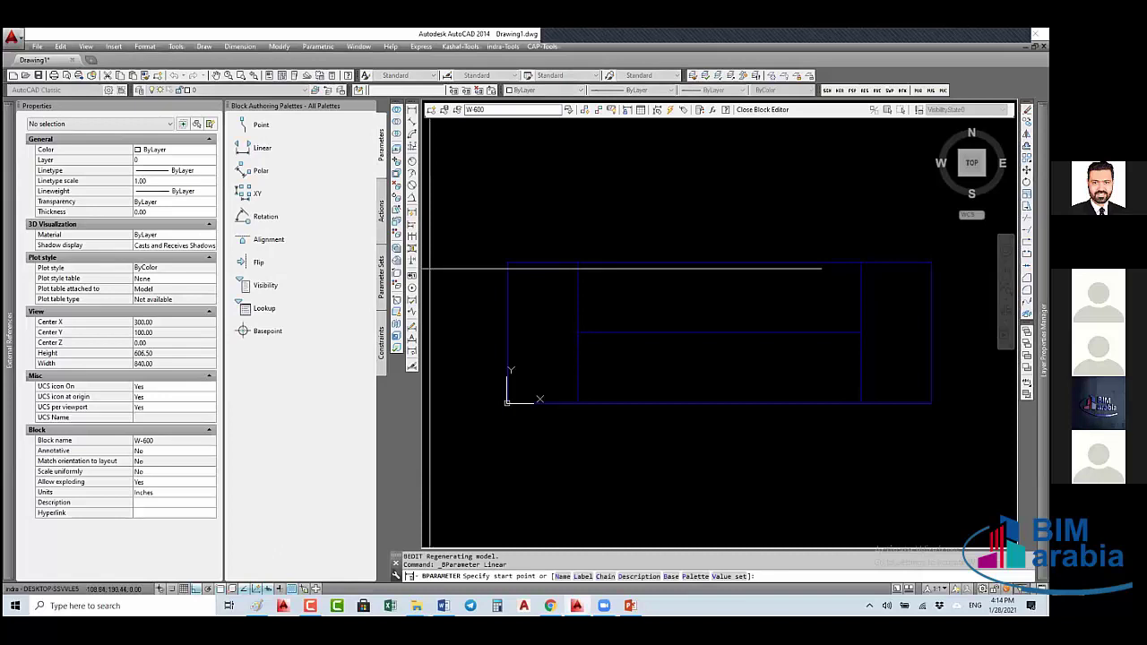
left_click(508, 401)
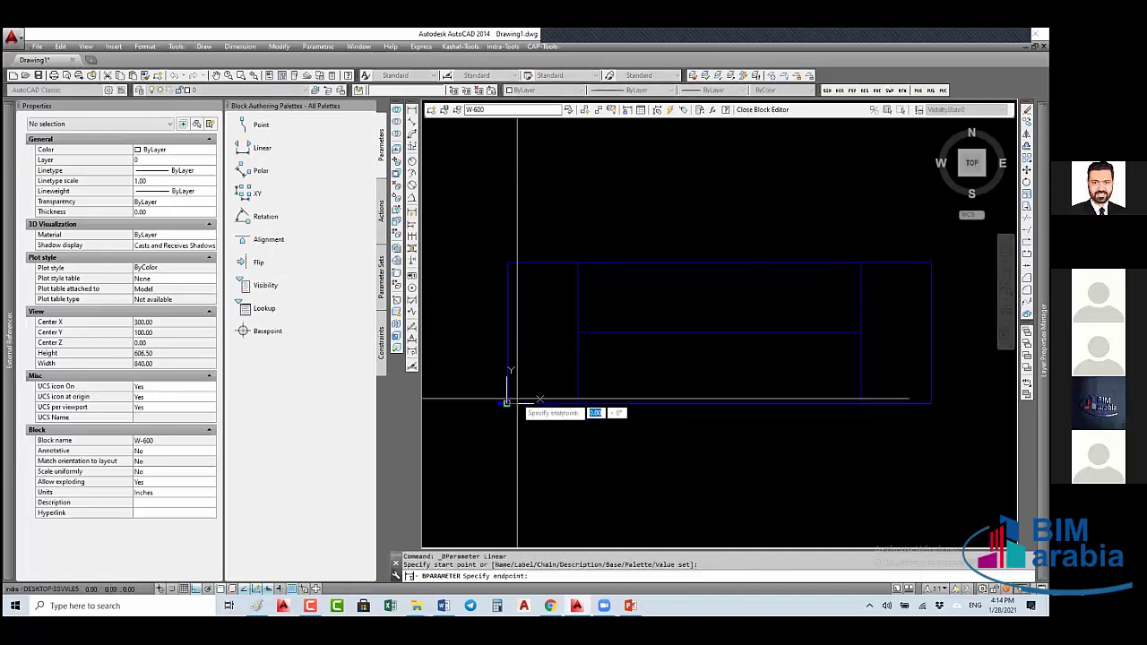
left_click(918, 408)
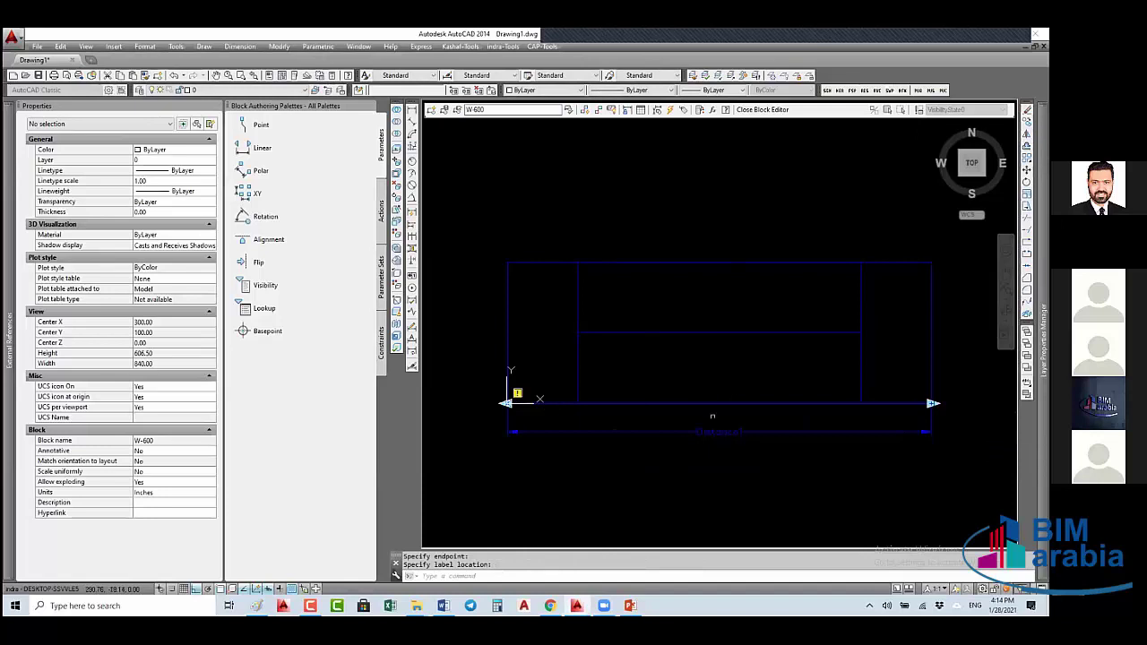
scroll(713, 415, "down", 2)
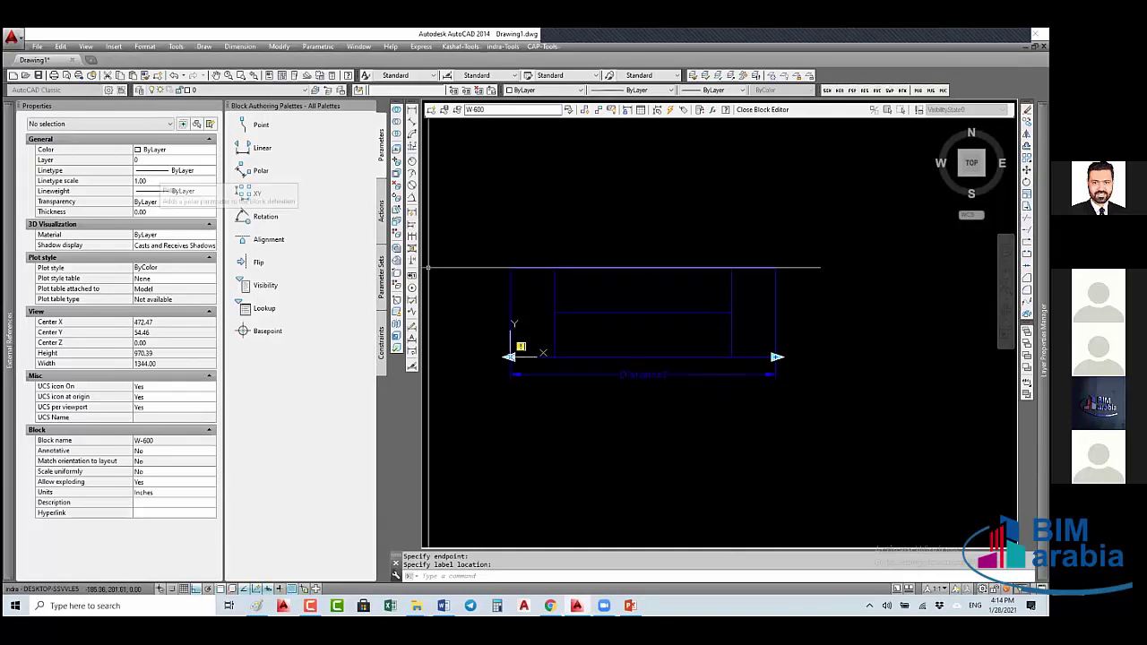
- Add a second linear parameter along the window's top edge, then delete it
left_click(259, 149)
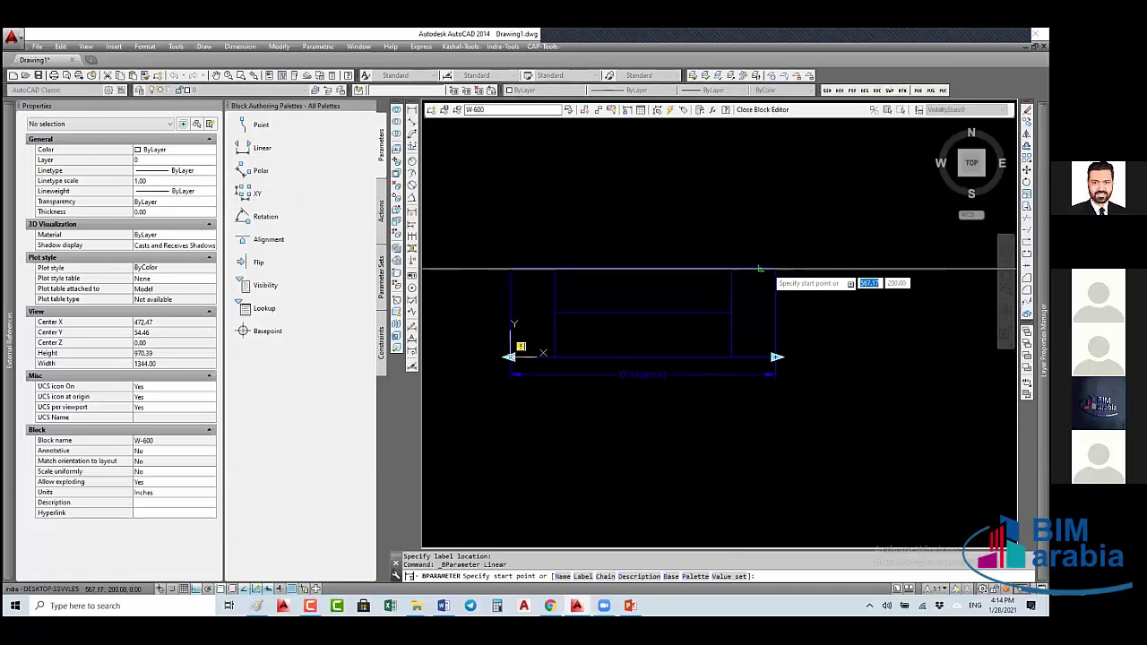
left_click(775, 268)
left_click(509, 268)
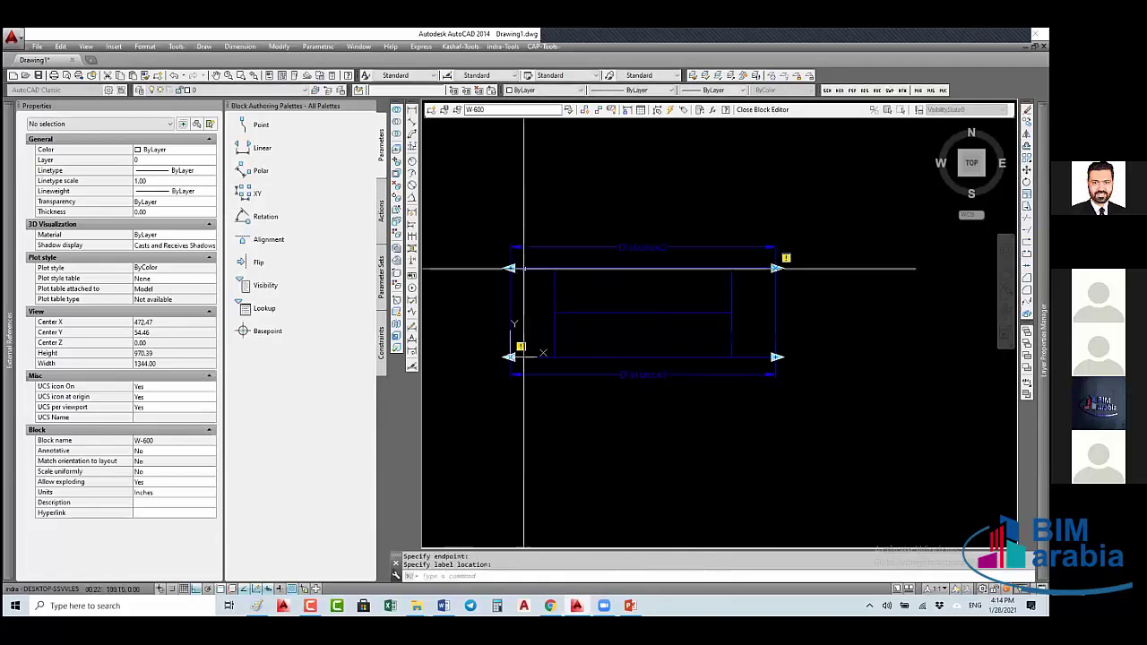
left_click(529, 247)
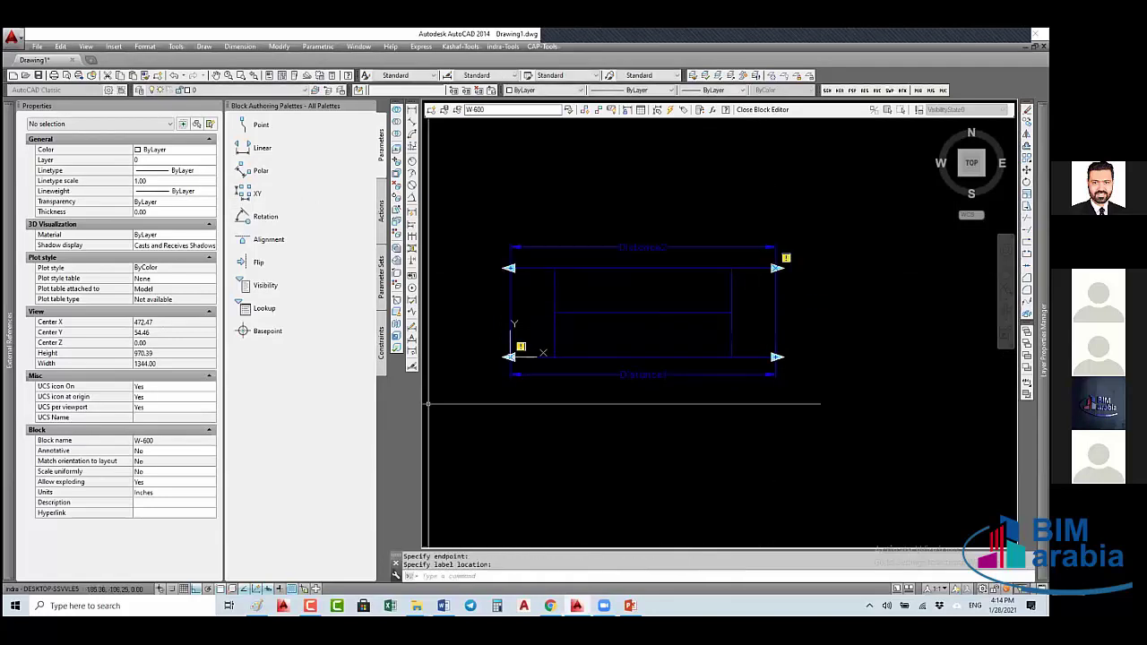
left_click(579, 243)
left_click(577, 227)
key("Delete")
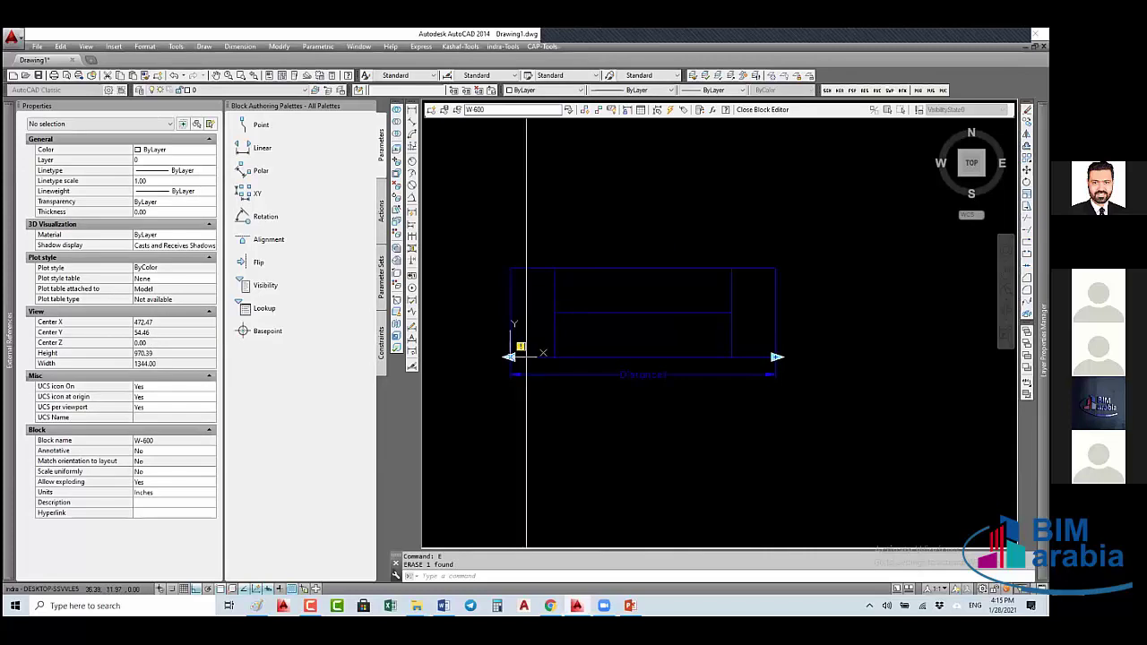
- Set the Distance1 width parameter's Number of Grips to 1 in Properties
left_click(571, 370)
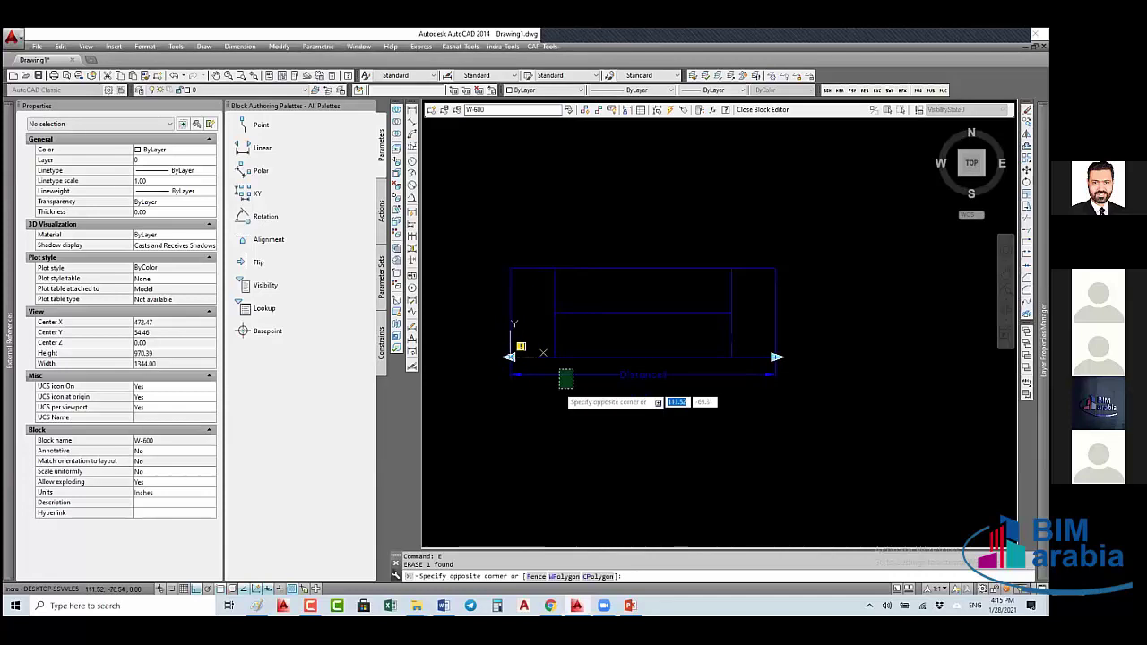
left_click(561, 387)
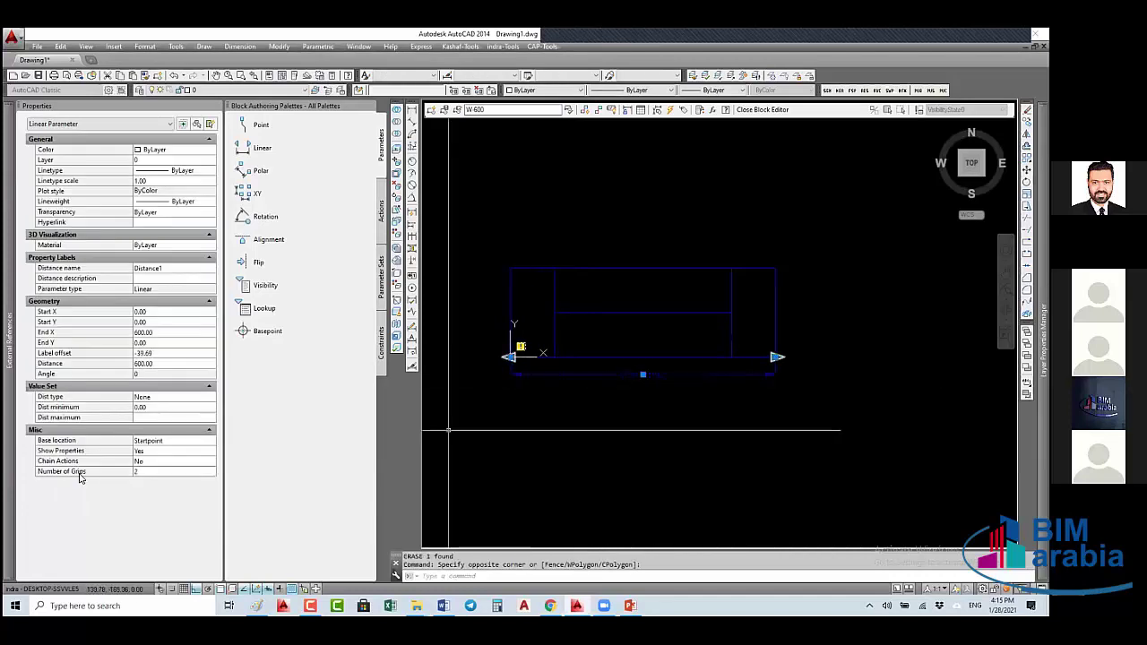
left_click(147, 471)
left_click(147, 492)
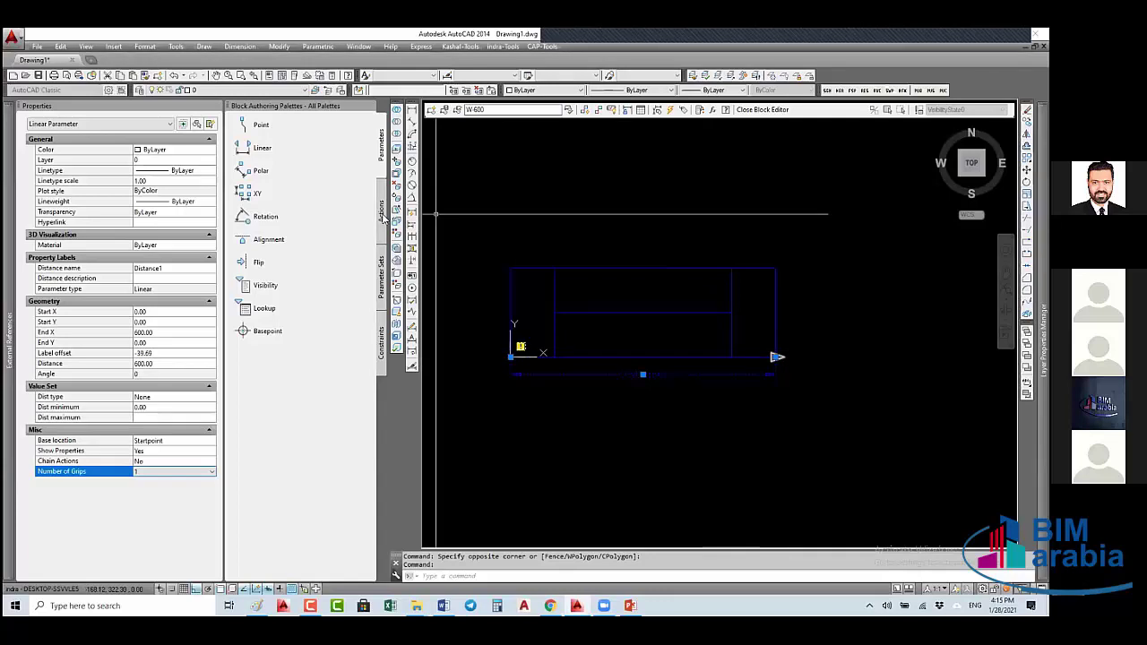
left_click(384, 217)
- Start a Stretch action on the Distance1 parameter, linked to its right end point
key("Escape")
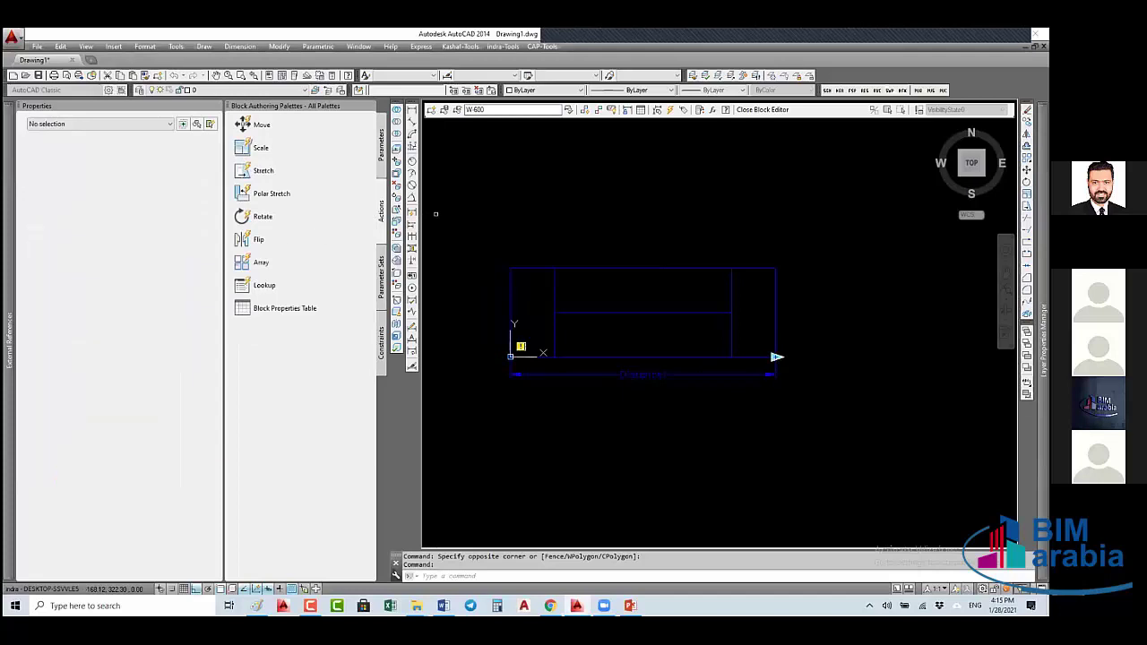
left_click(260, 148)
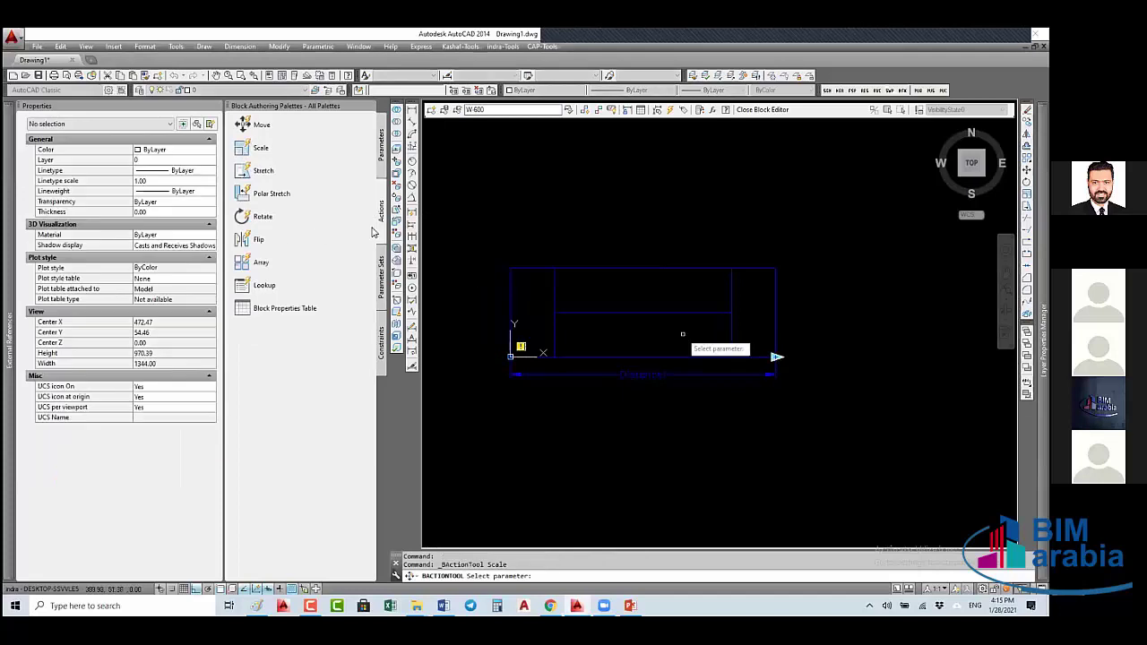
left_click(249, 177)
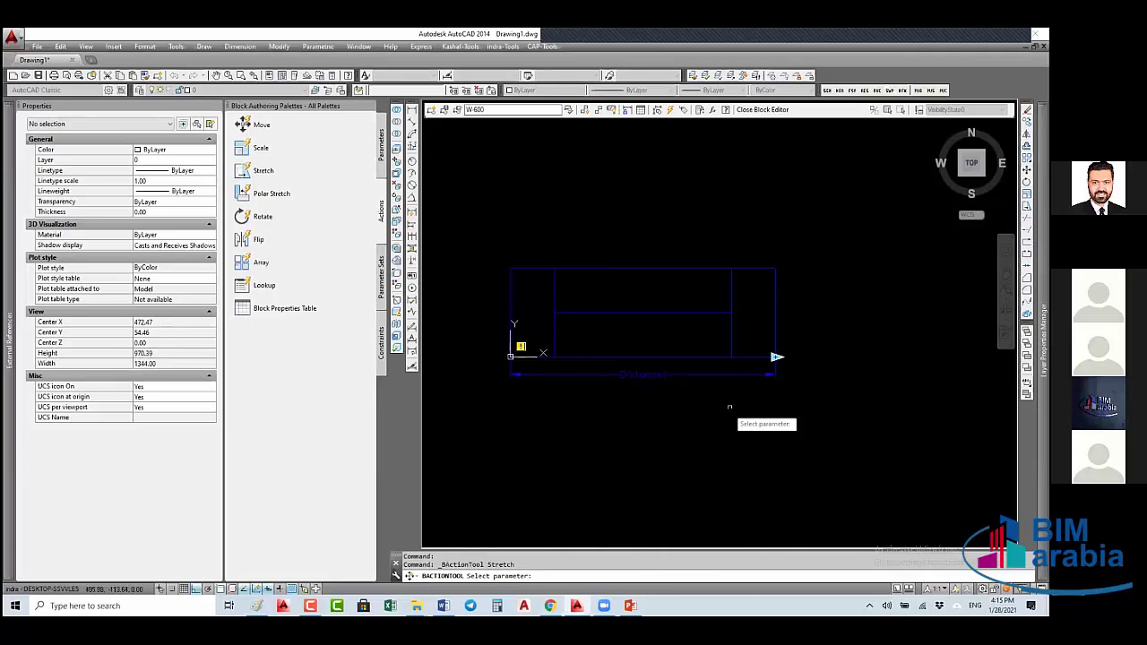
left_click(745, 374)
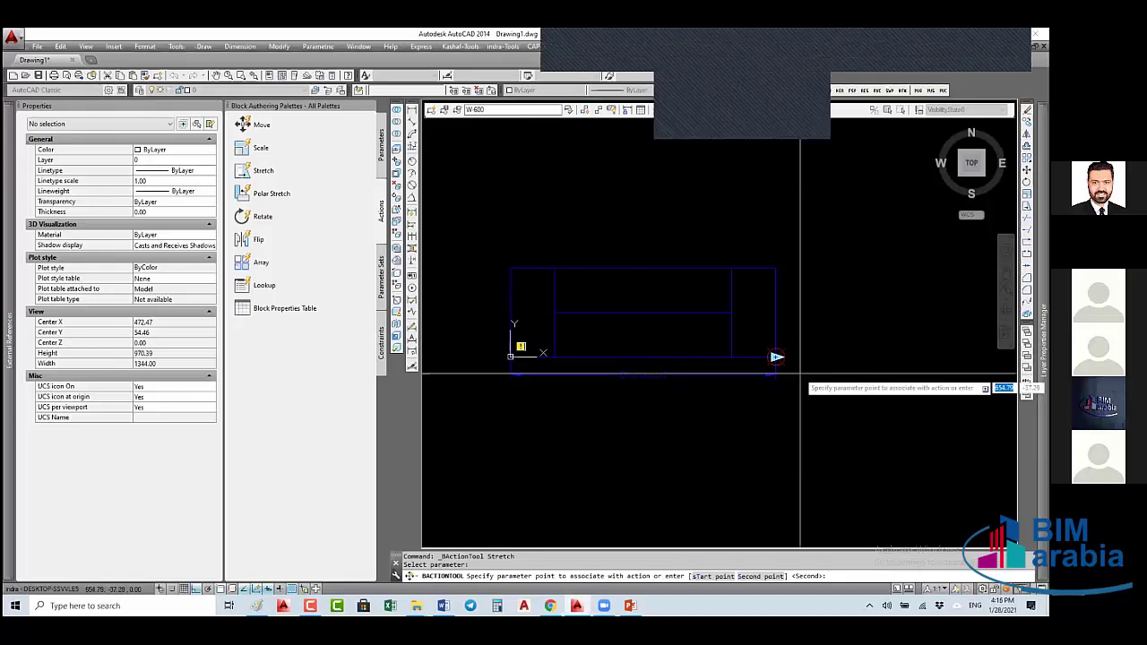
left_click(779, 375)
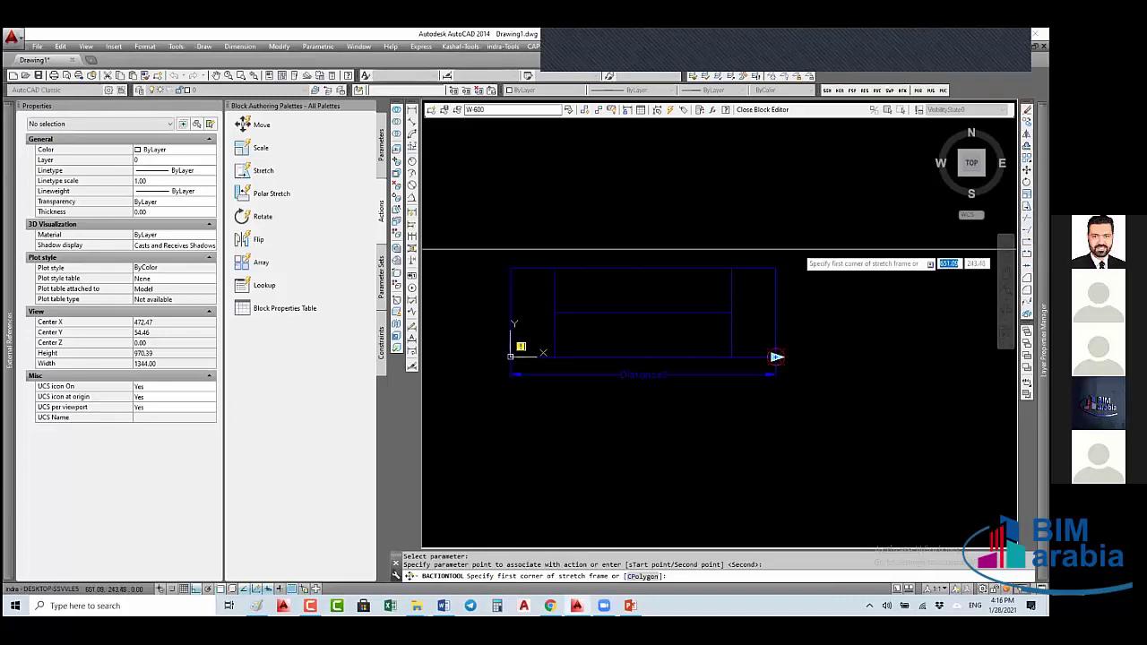
- Frame the window's right end, select its 4 objects for the stretch, and check the action's properties
left_click(798, 251)
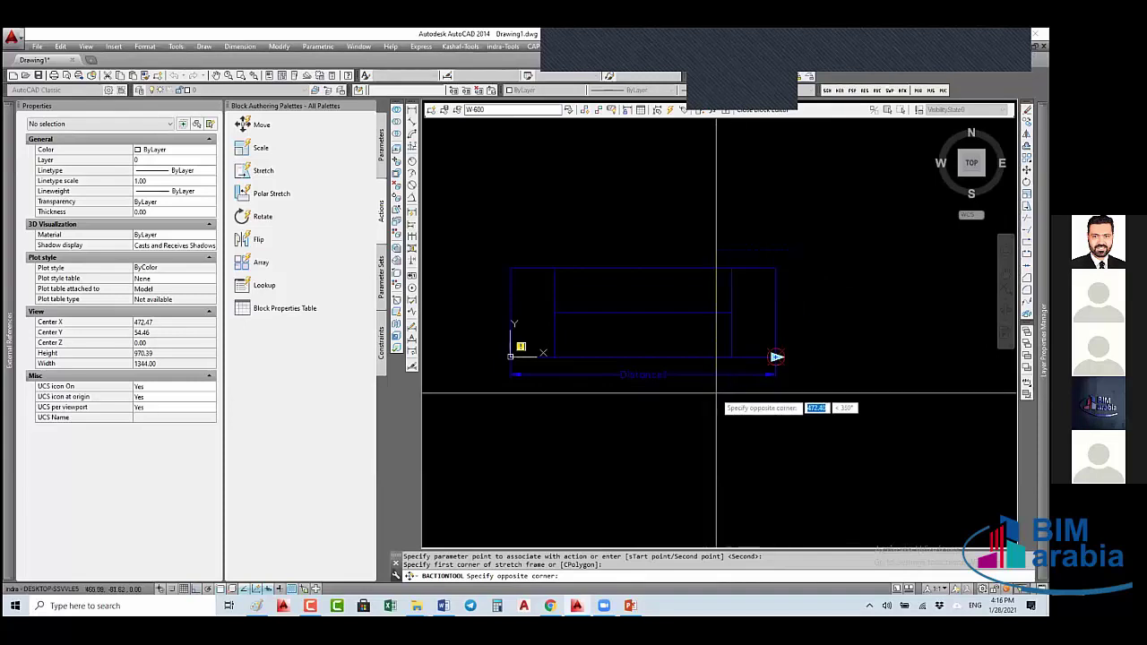
left_click(713, 393)
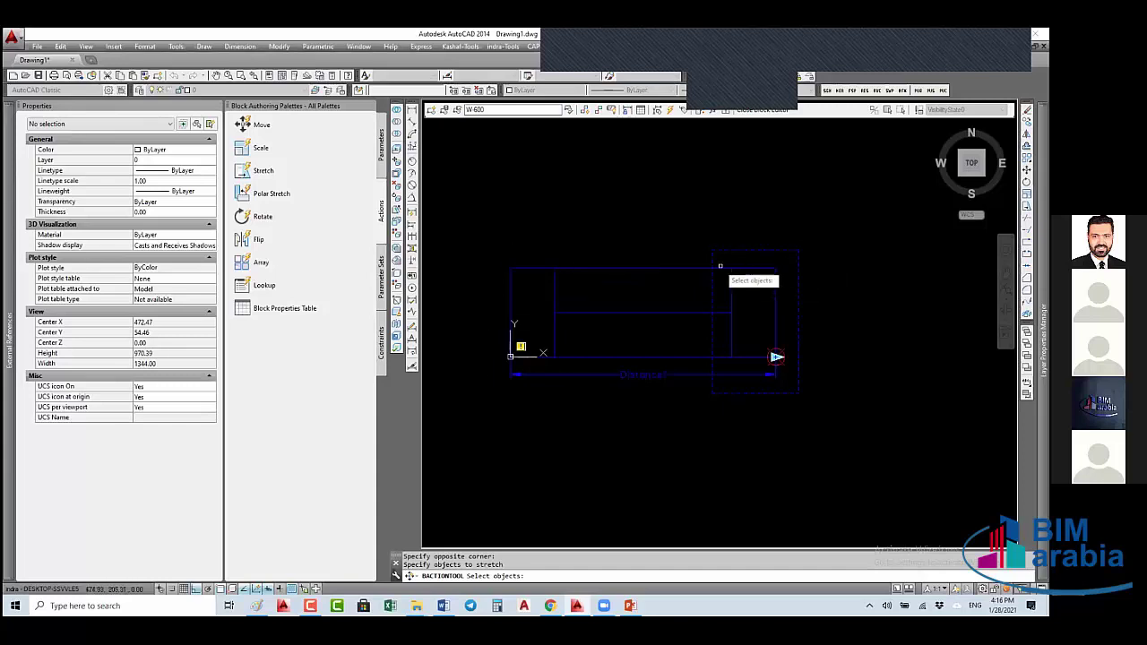
left_click(803, 237)
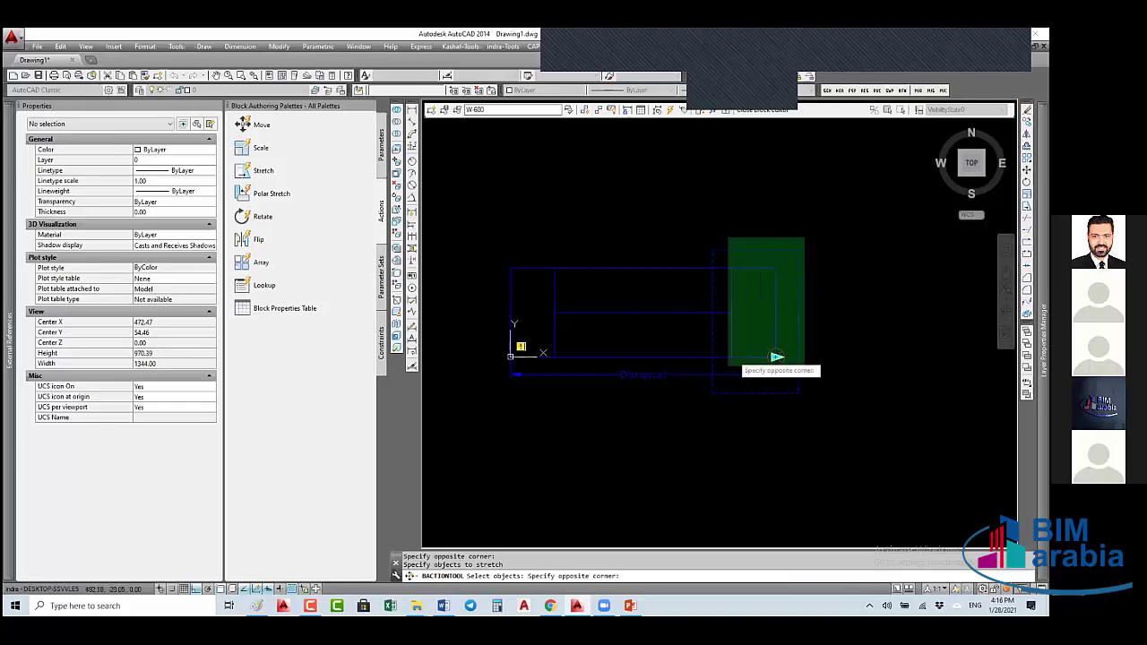
left_click(709, 401)
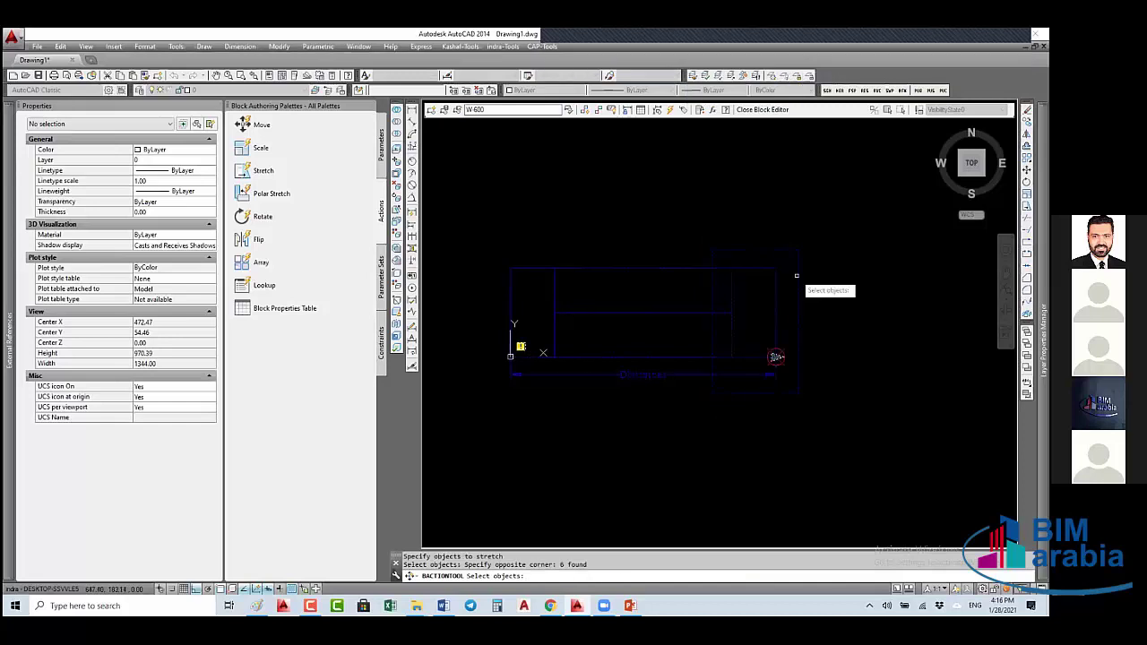
key("Return")
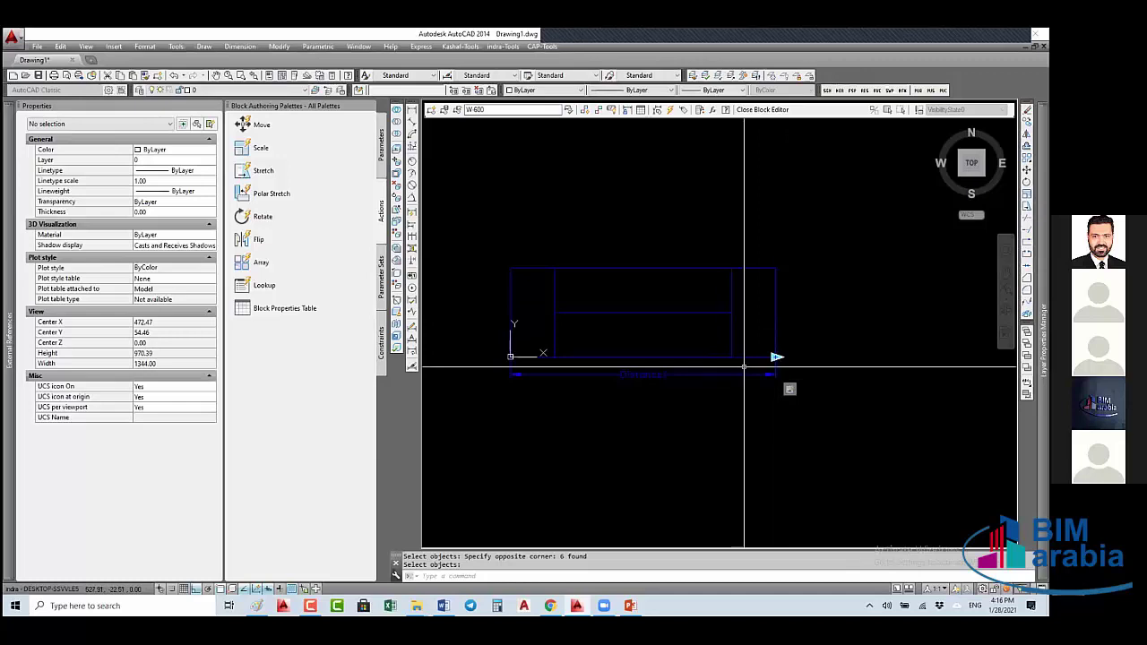
left_click(786, 388)
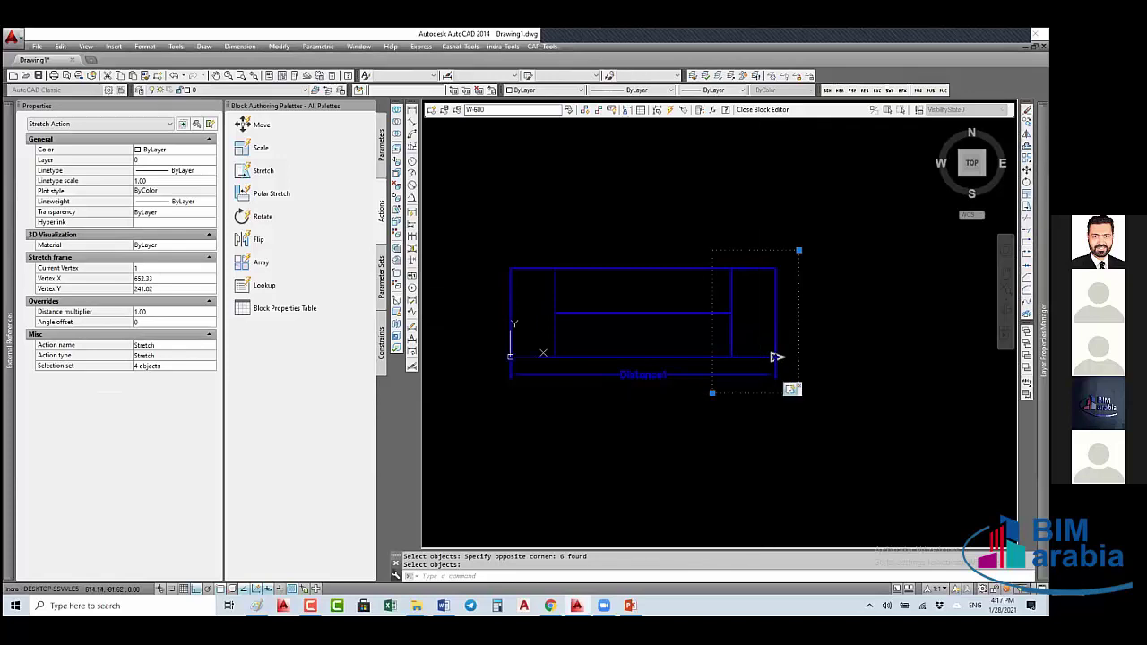
- Save the changes to W-600, close the Block Editor, and select the window in the drawing
left_click(762, 110)
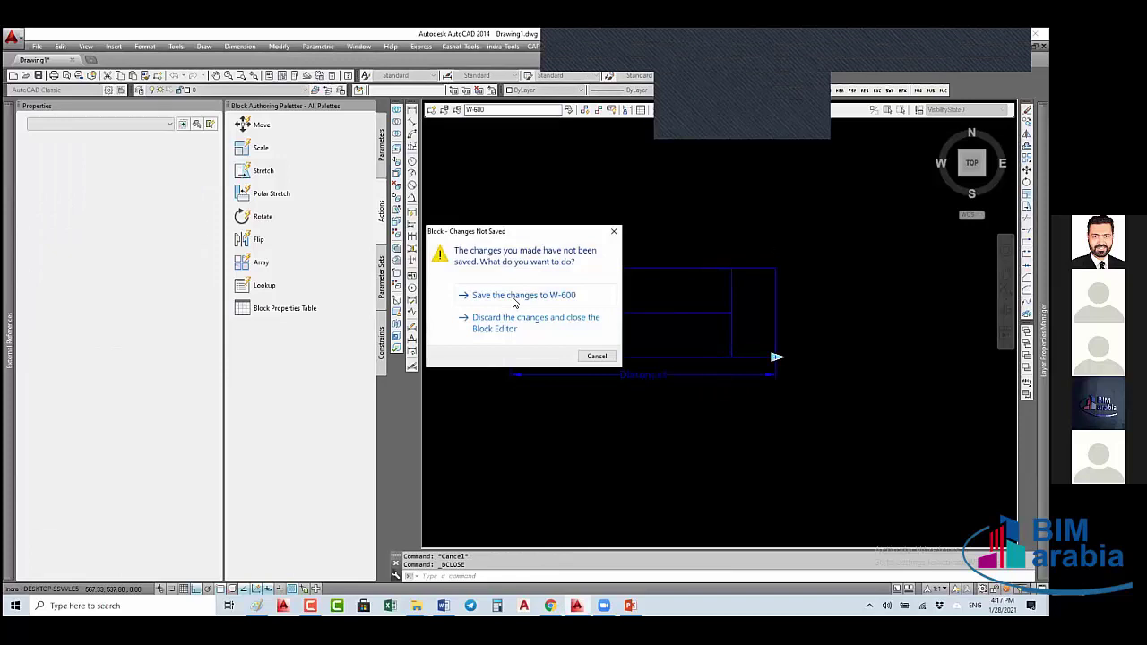
left_click(523, 295)
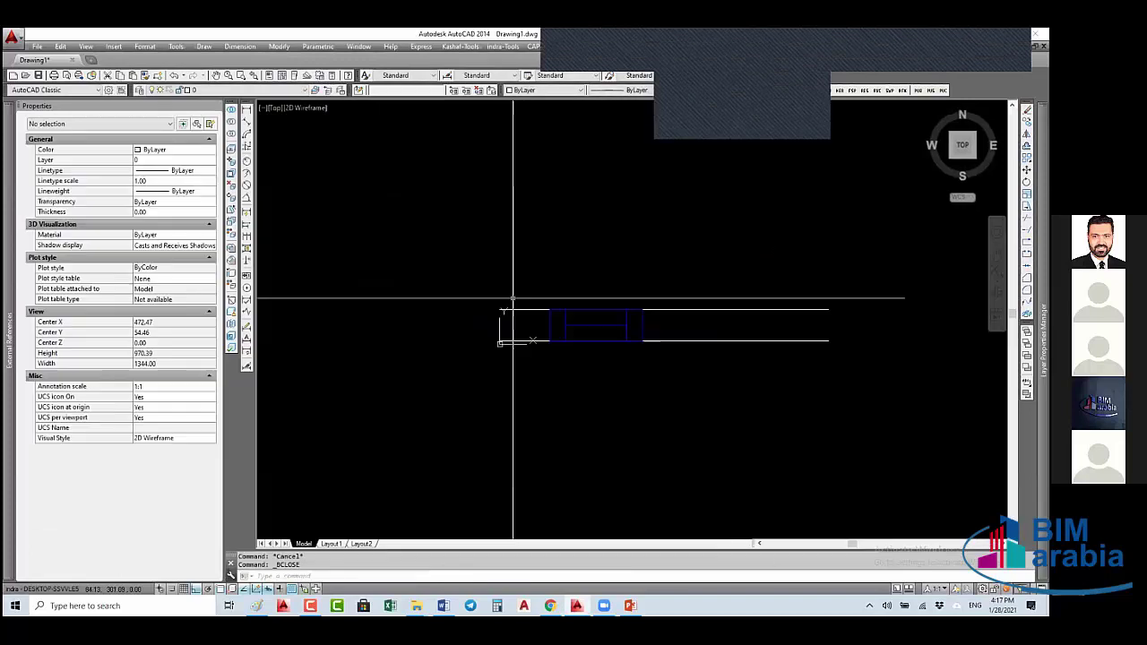
left_click(615, 340)
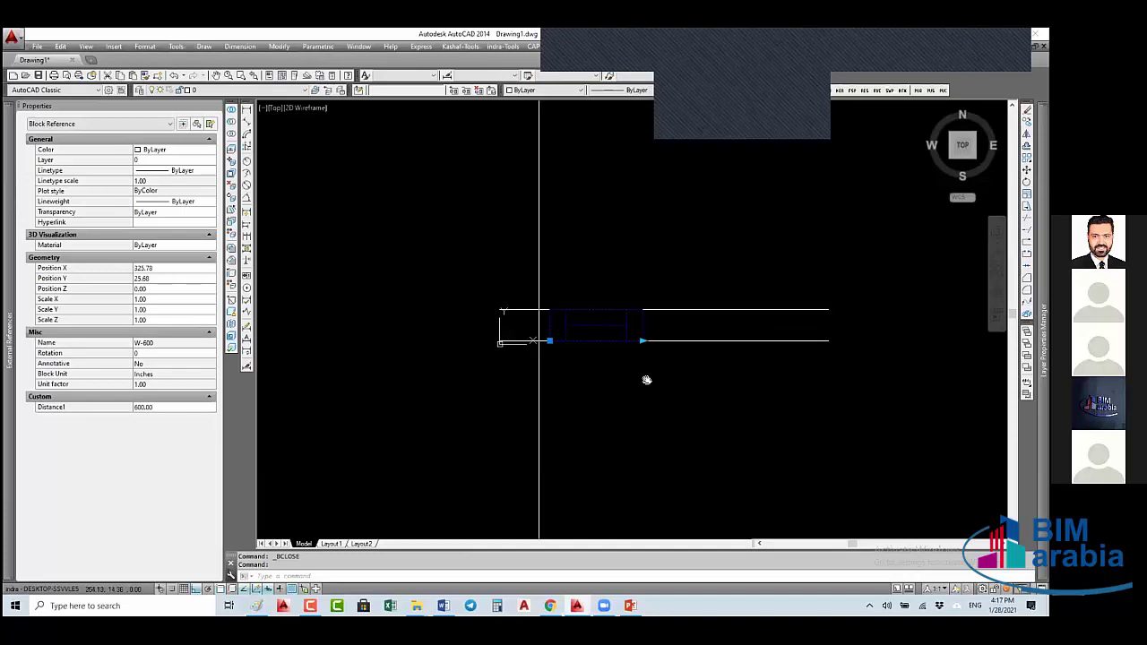
- Stretch the wall end right of the W-600 window 100 units further right
scroll(647, 380, "up", 5)
middle_click_drag(647, 380, 755, 384)
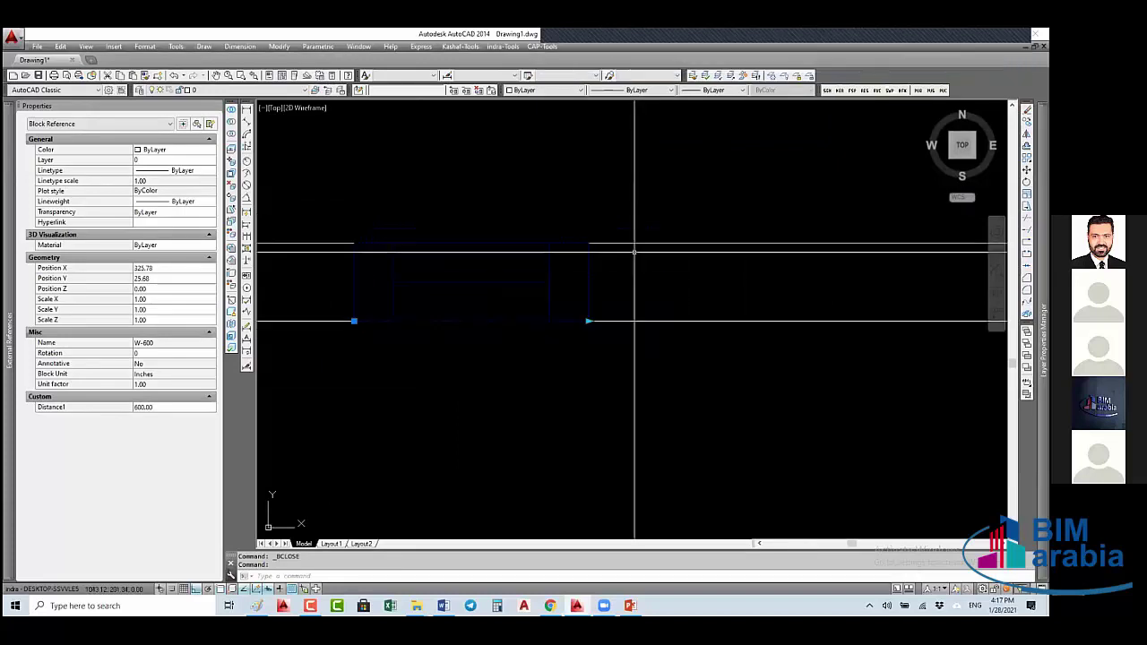
key("Escape")
type("s")
key("Return")
left_click(642, 207)
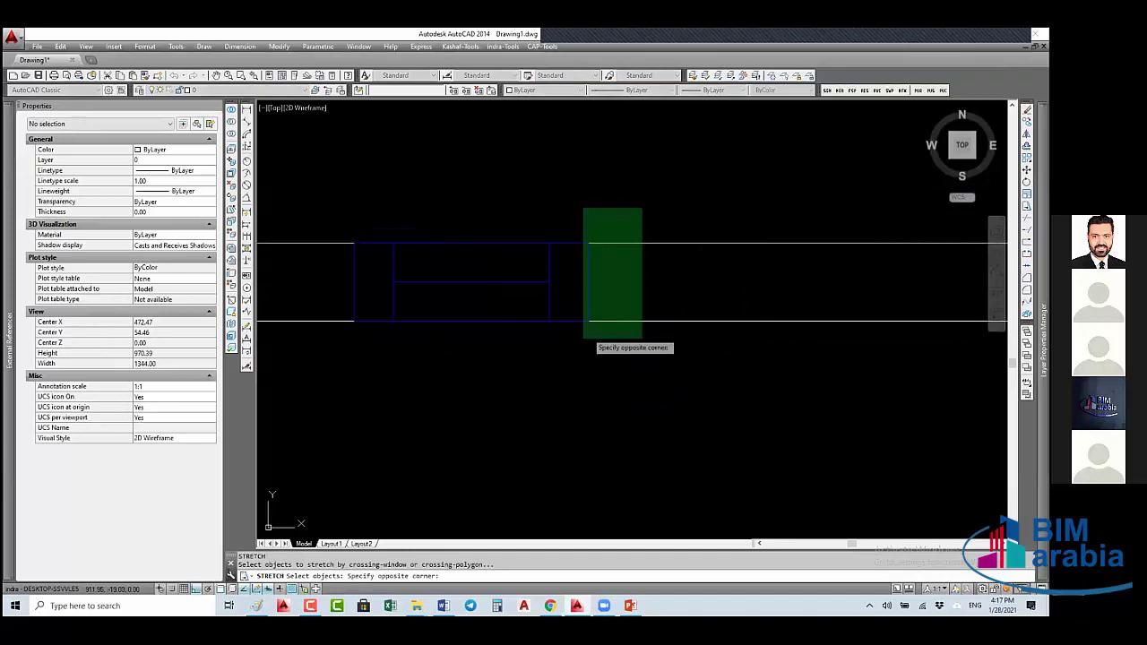
left_click(572, 349)
key("Return")
left_click(533, 362)
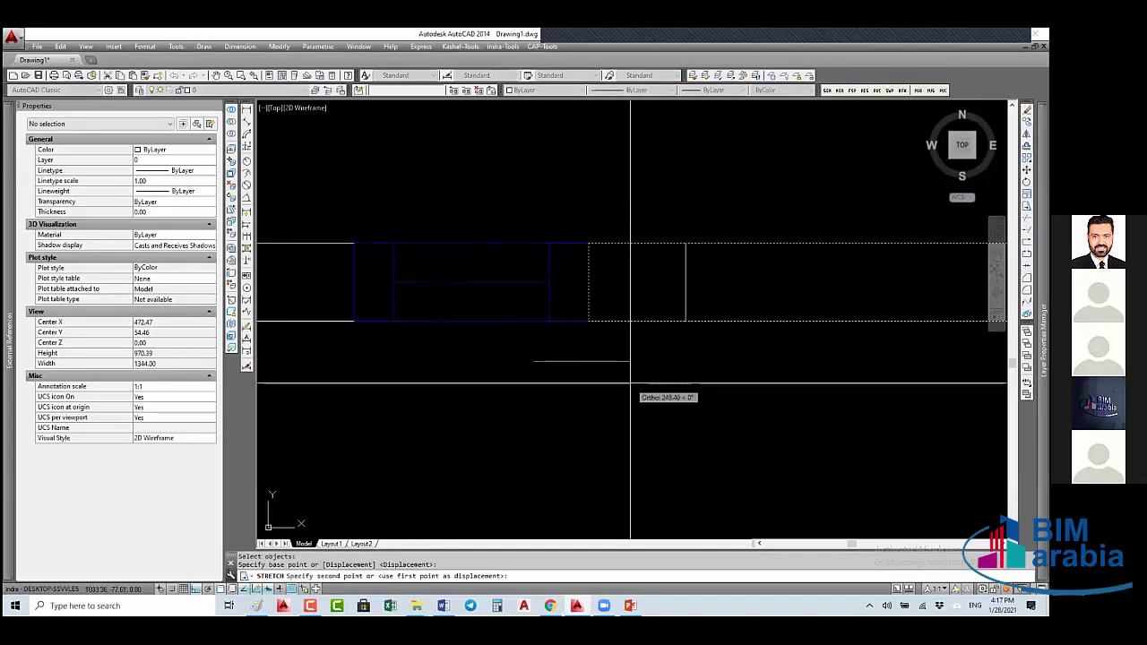
type("100")
key("Return")
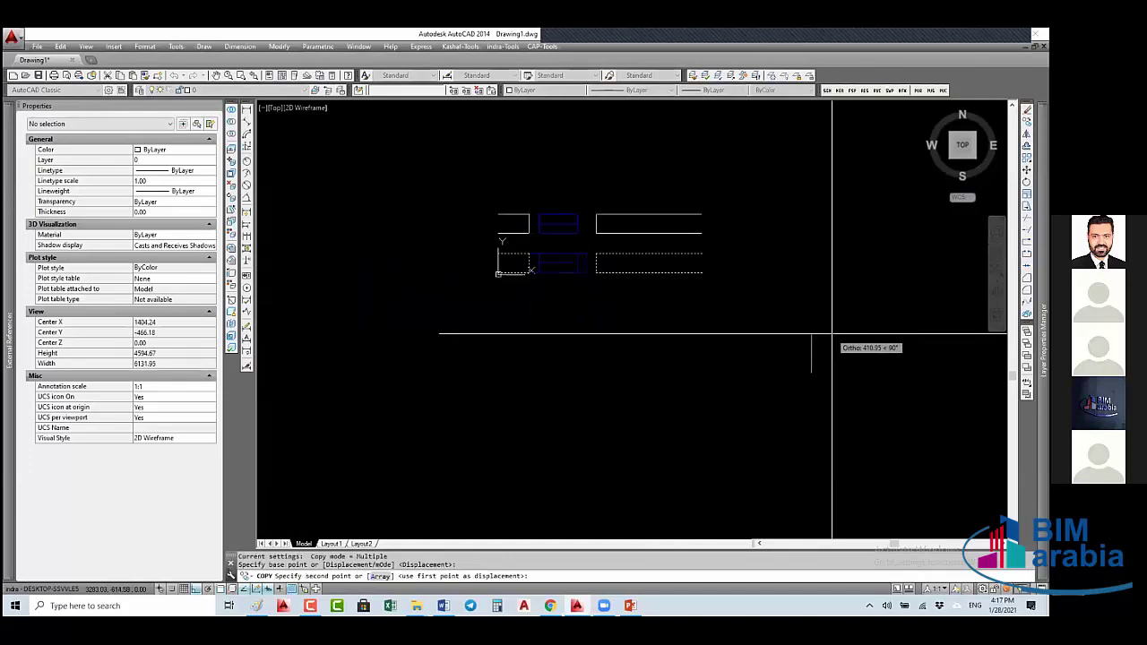
- Place the copied wall-and-window row above and stretch the top-right wall end 100 units right
left_click(833, 333)
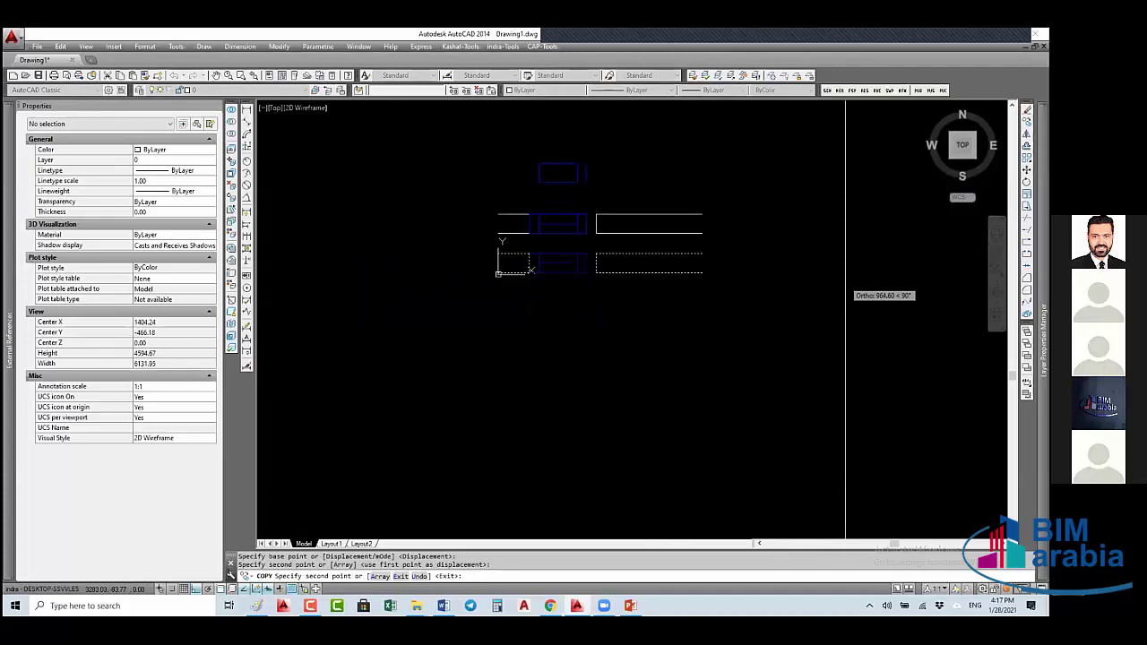
key("Escape")
key("Escape")
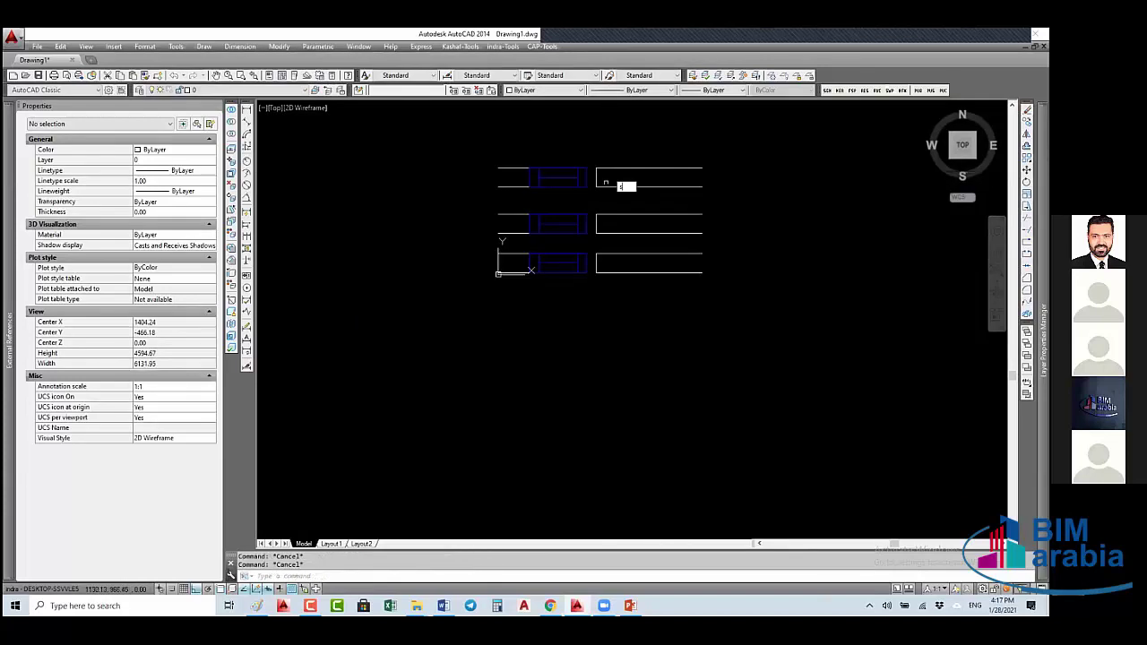
key("s")
key("Return")
left_click(627, 244)
left_click(588, 276)
key("Return")
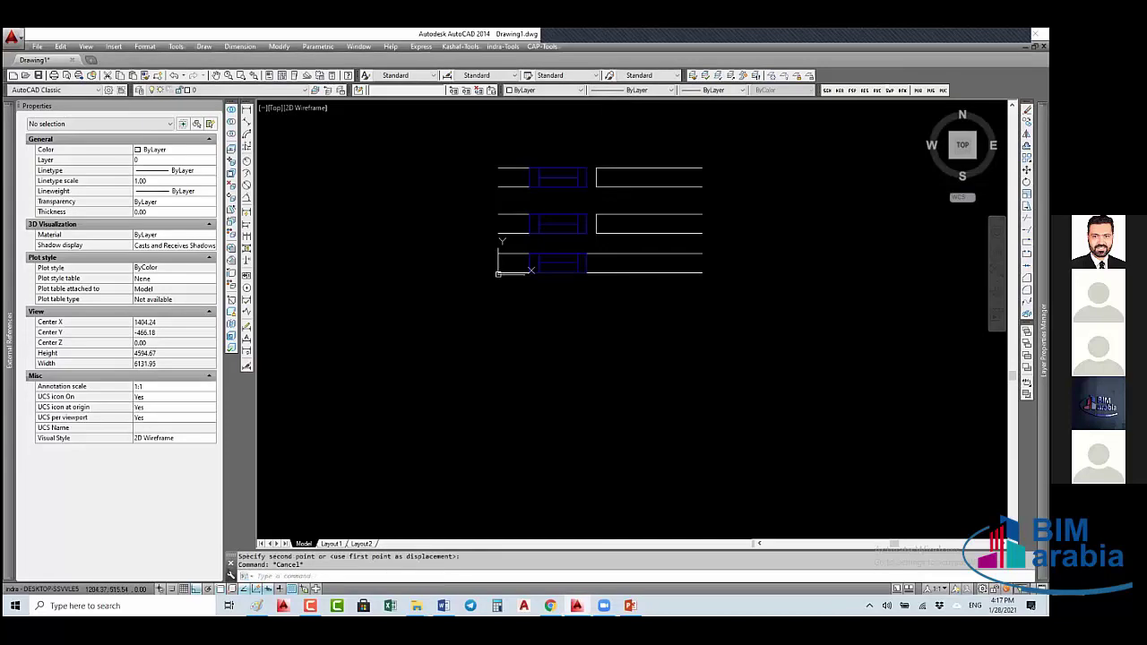
left_click(607, 168)
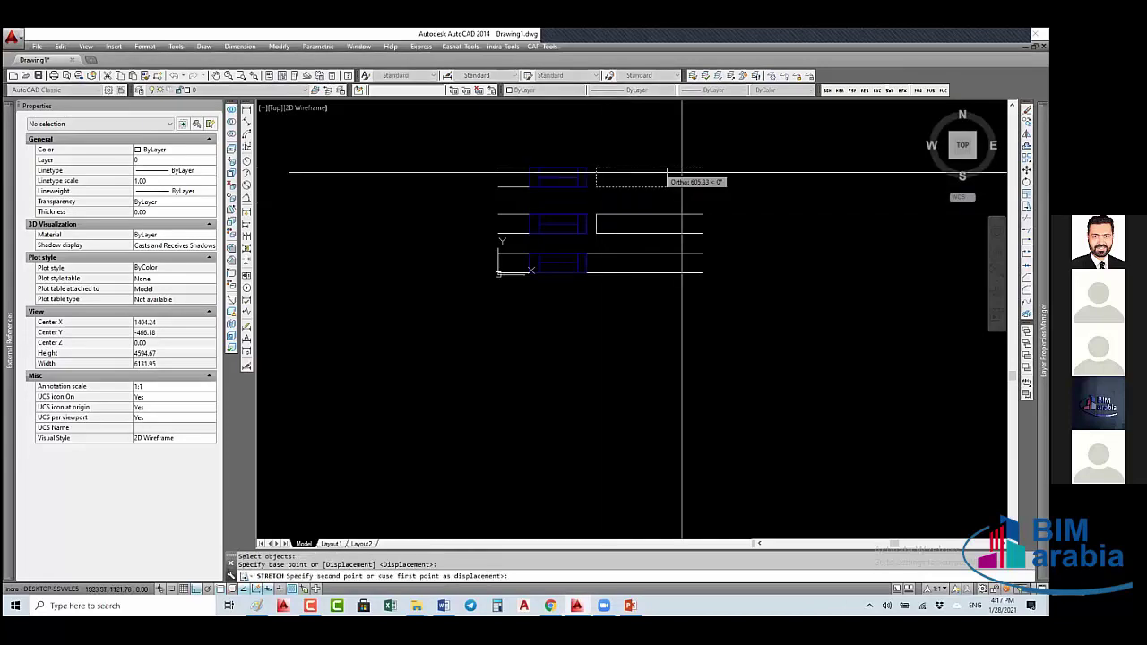
type("100")
key("Return")
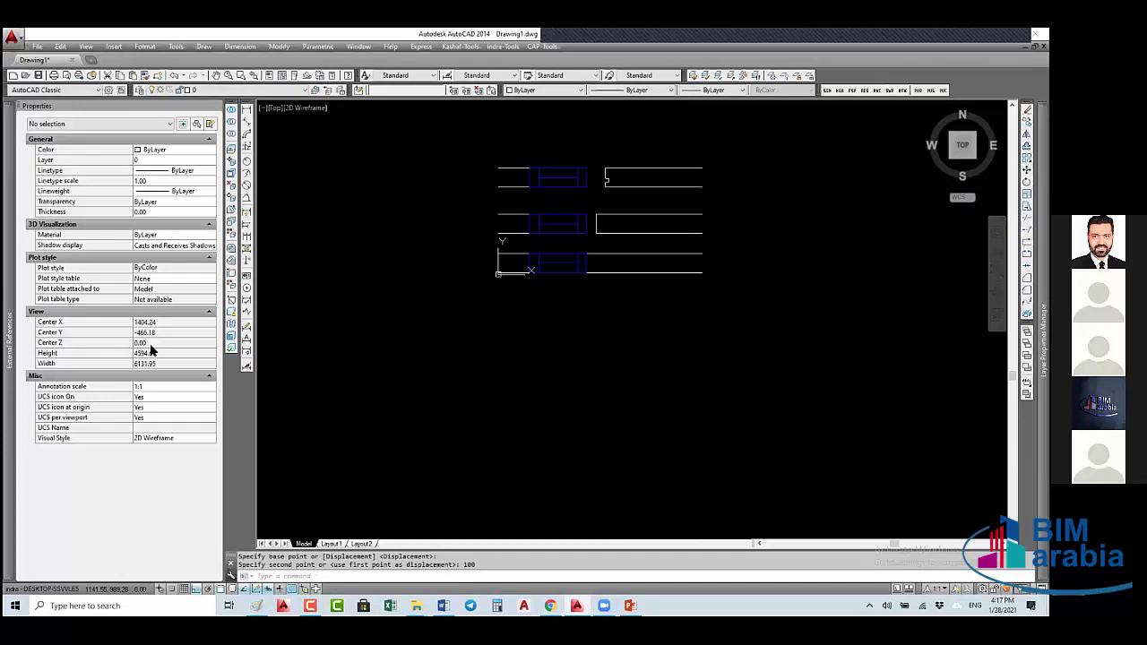
- Select the three window blocks and drag their width grips to meet the wall ends
left_click_drag(596, 157, 566, 317)
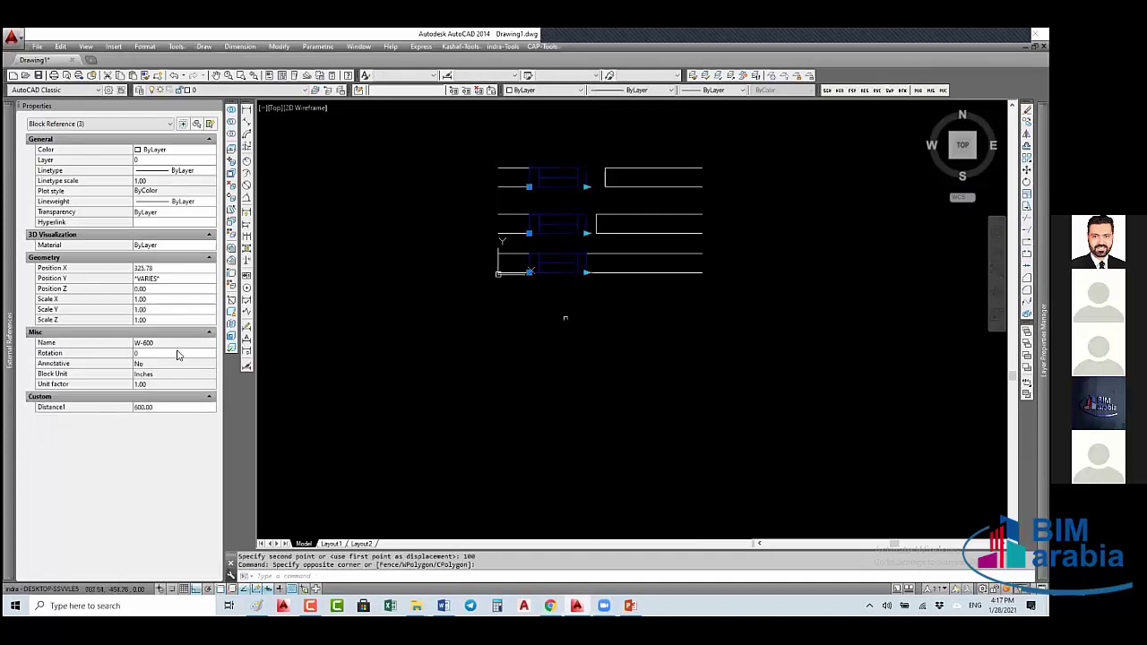
left_click(585, 188)
left_click(588, 187)
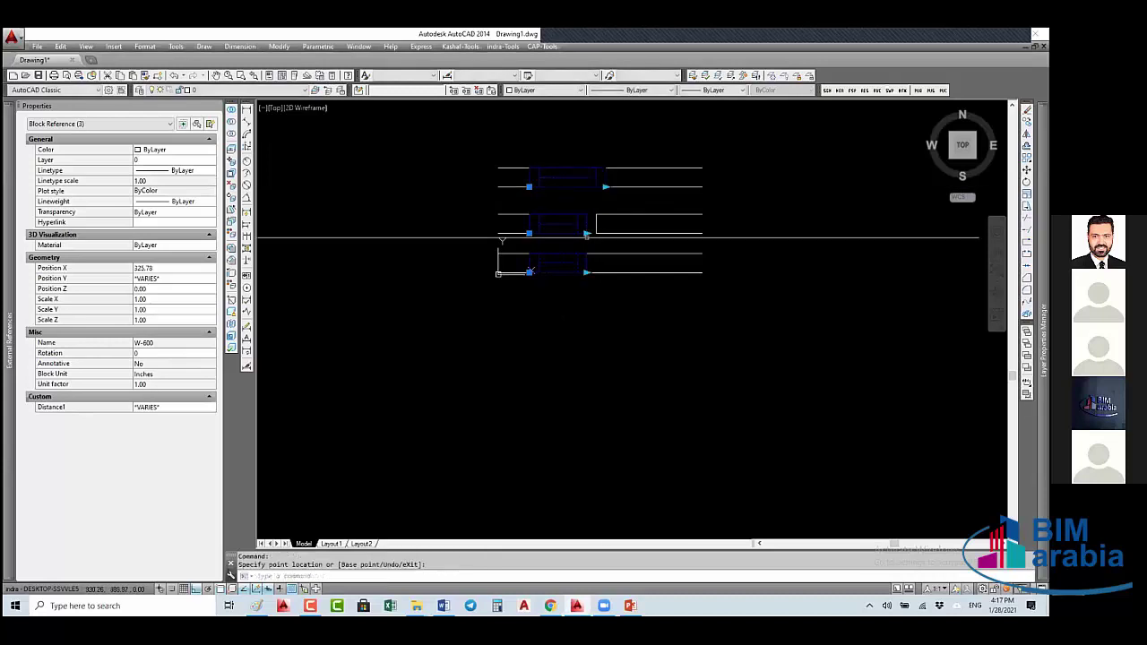
left_click(587, 233)
left_click(596, 233)
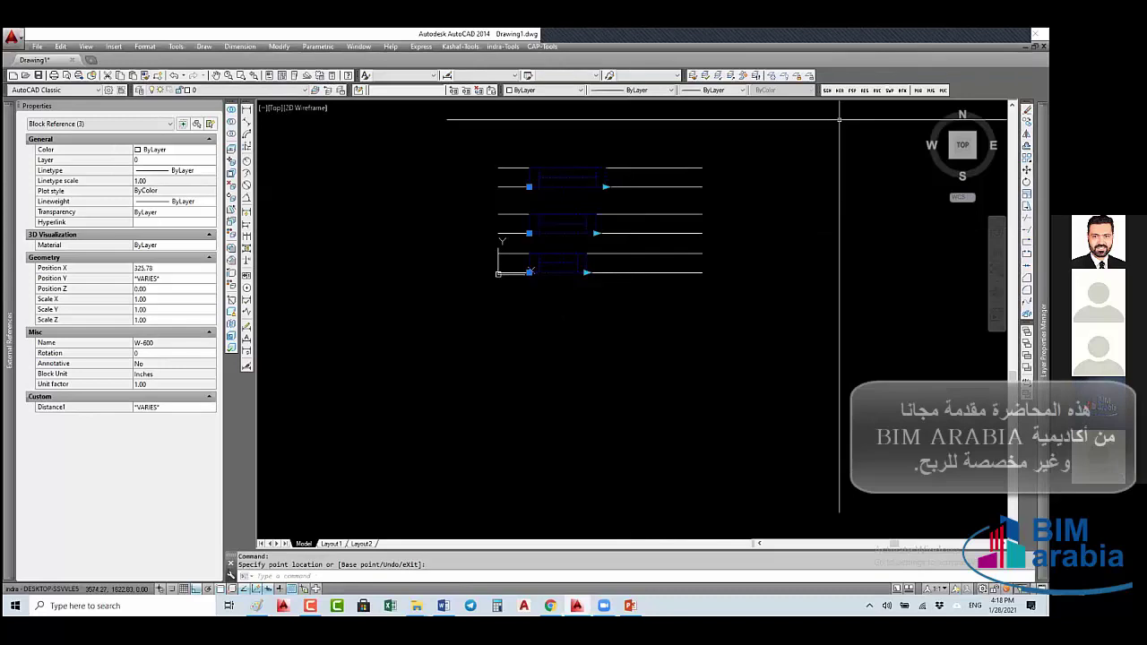
double_click(853, 37)
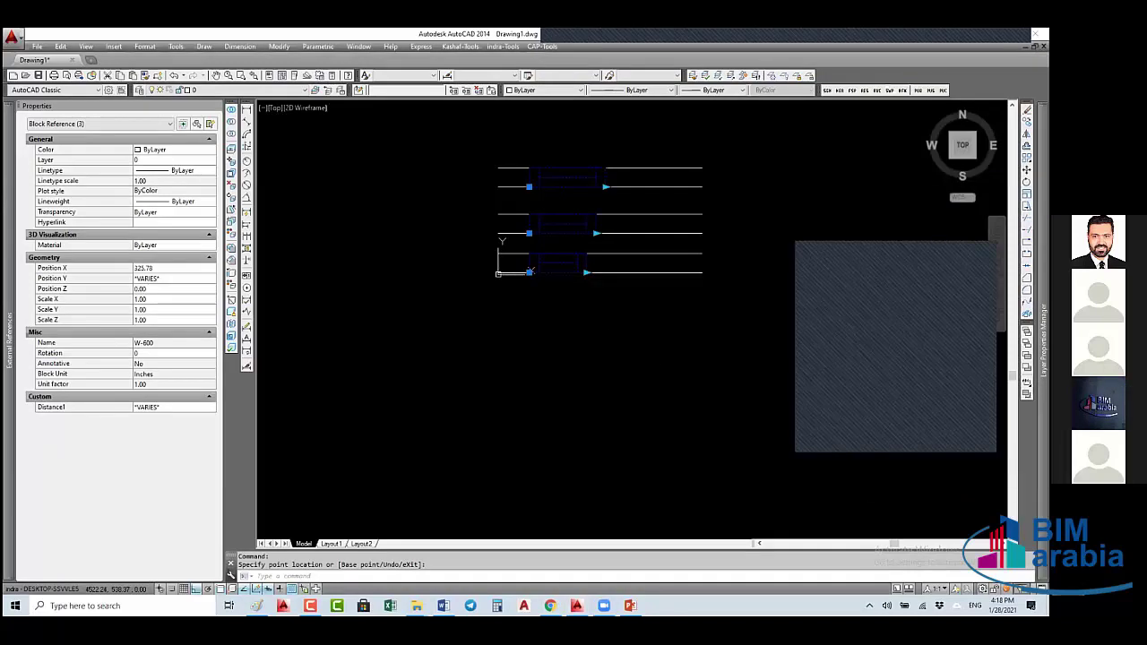
key("Escape")
key("Escape")
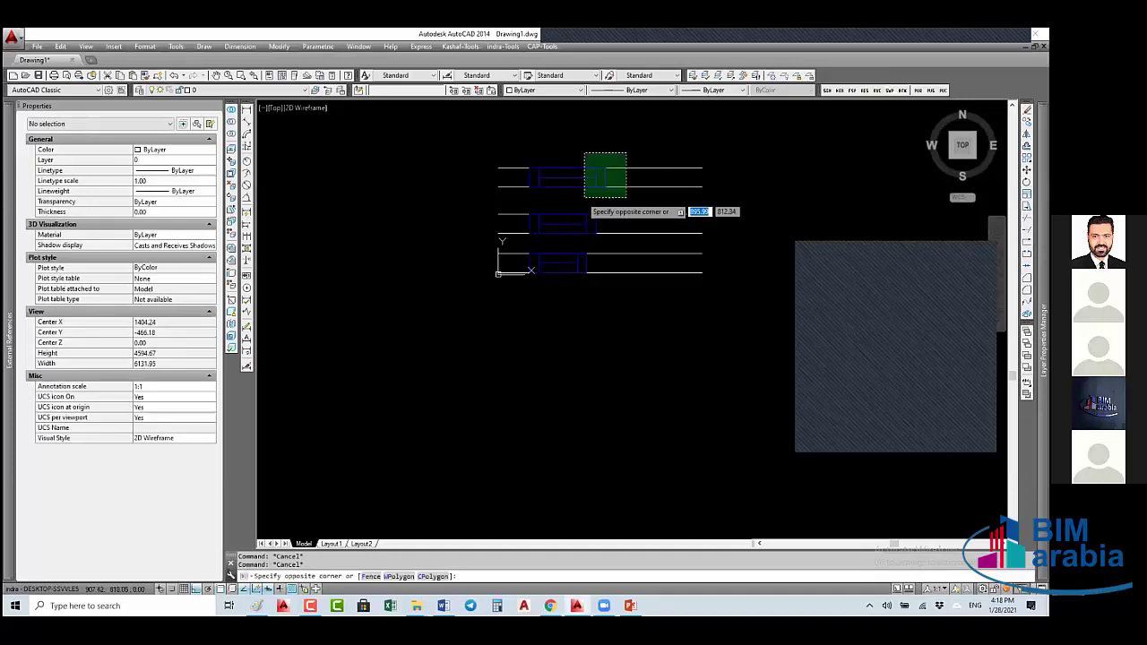
middle_click_drag(616, 204, 564, 309)
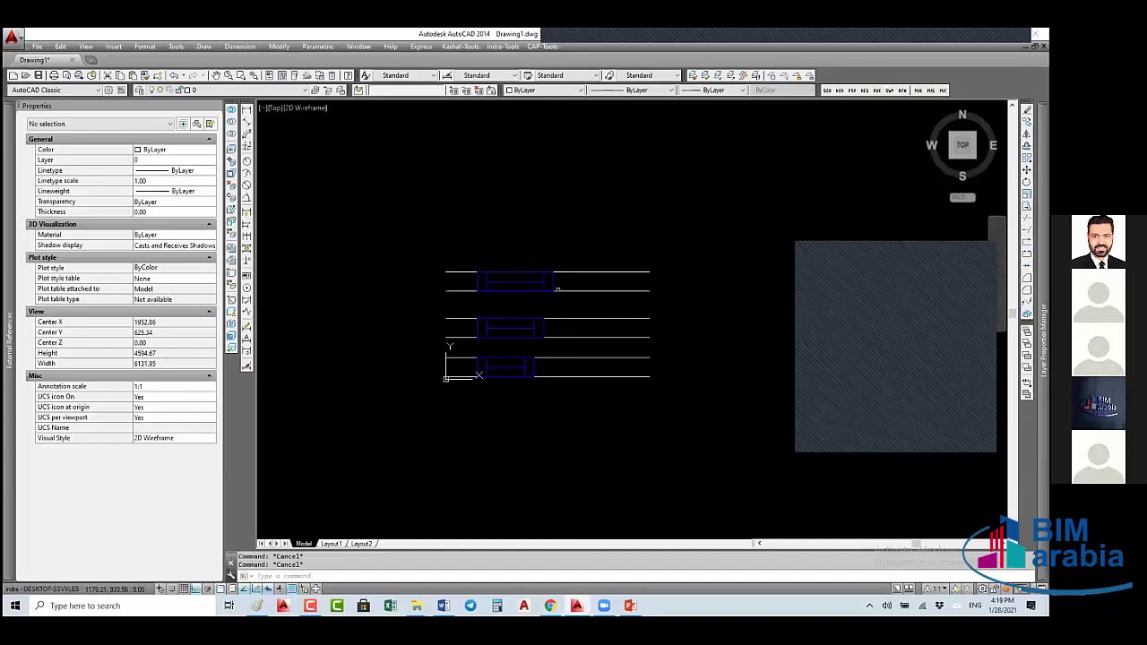
- Copy the top wall row and its window upward with CO
left_click(578, 261)
left_click(512, 295)
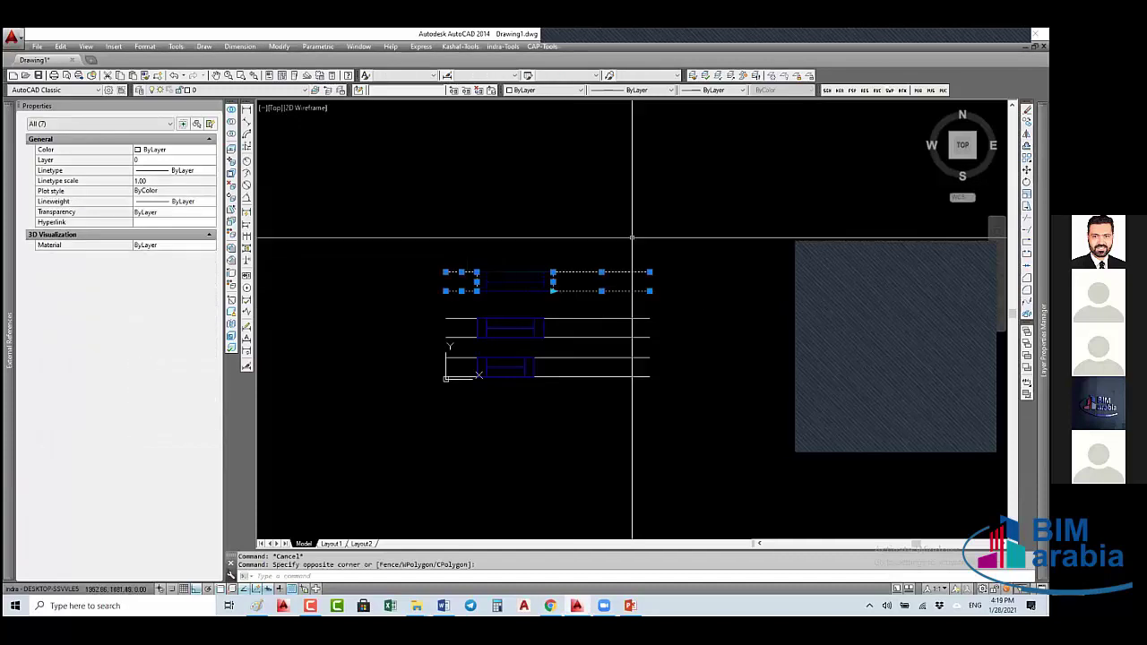
type("co")
key("Return")
left_click(632, 240)
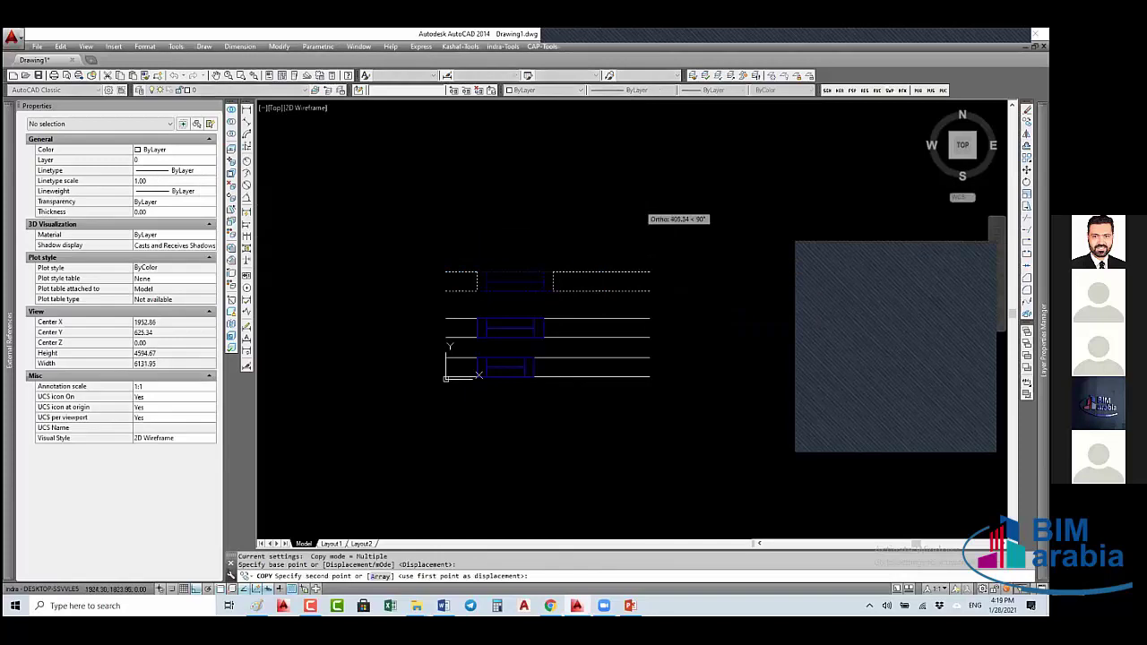
left_click(638, 205)
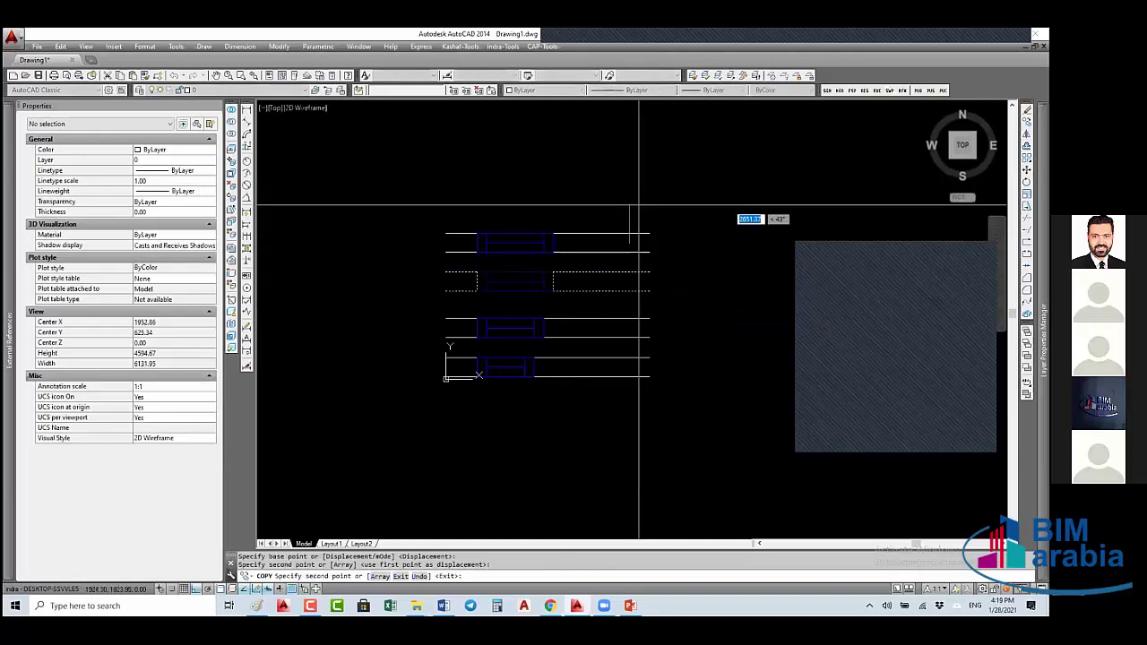
key("Return")
type("s")
- Stretch the new row's right end by 100 and select its W-600 window to check the width
key("Return")
left_click(663, 225)
left_click(574, 260)
key("Return")
left_click(566, 201)
type("100")
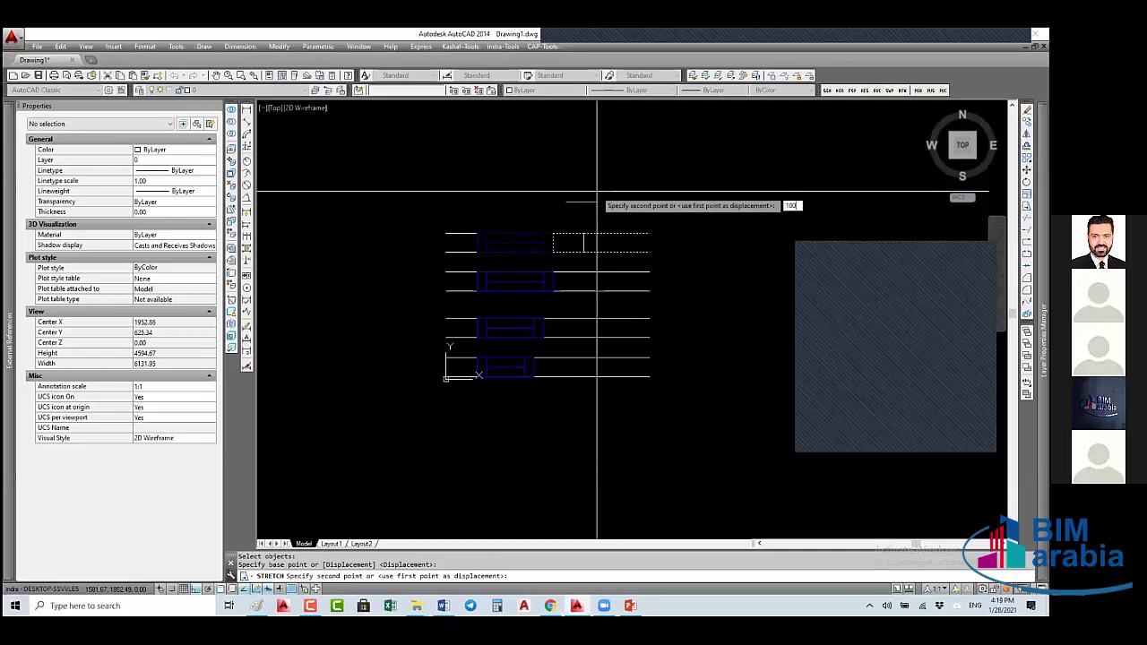
key("Return")
left_click(542, 242)
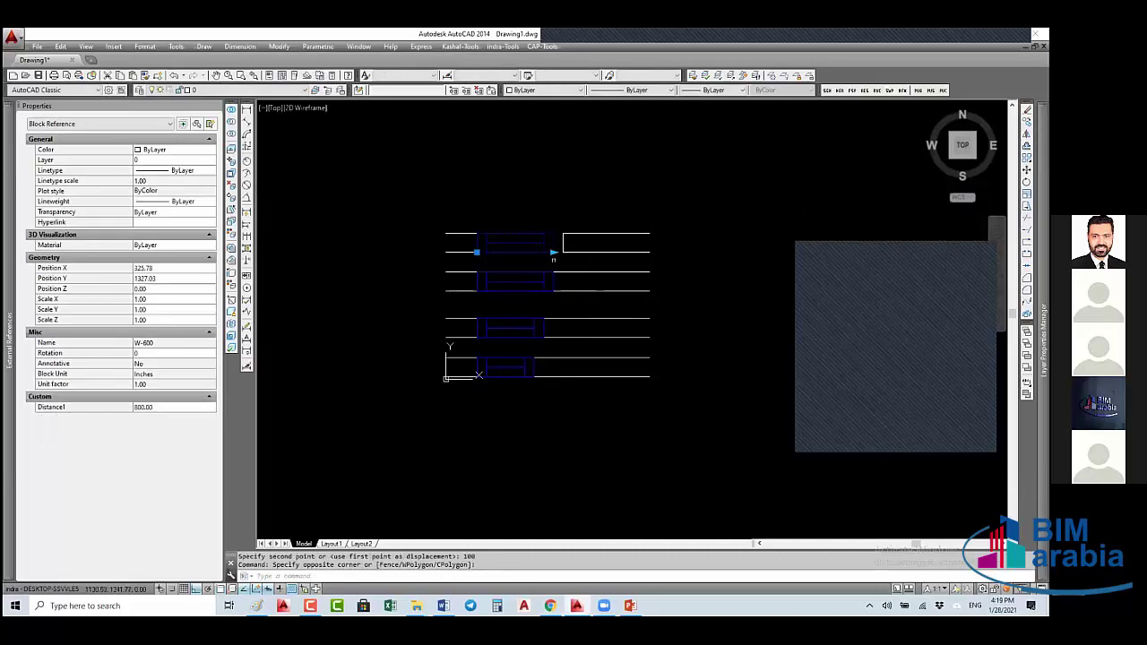
left_click(553, 252)
key("Escape")
key("Escape")
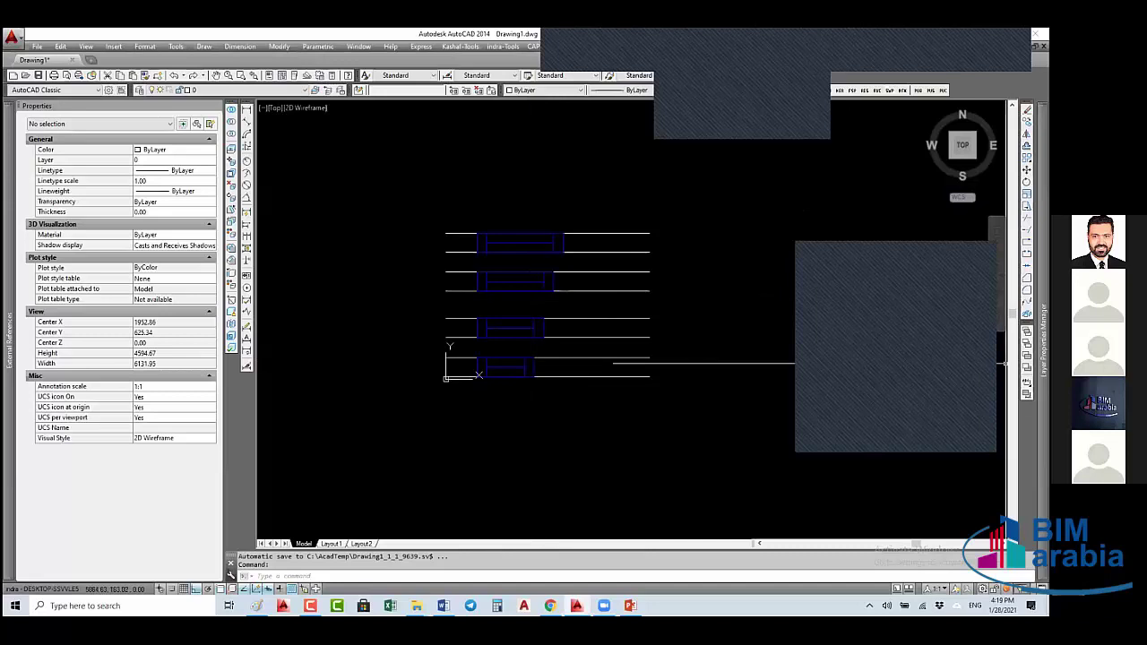
left_click(395, 351)
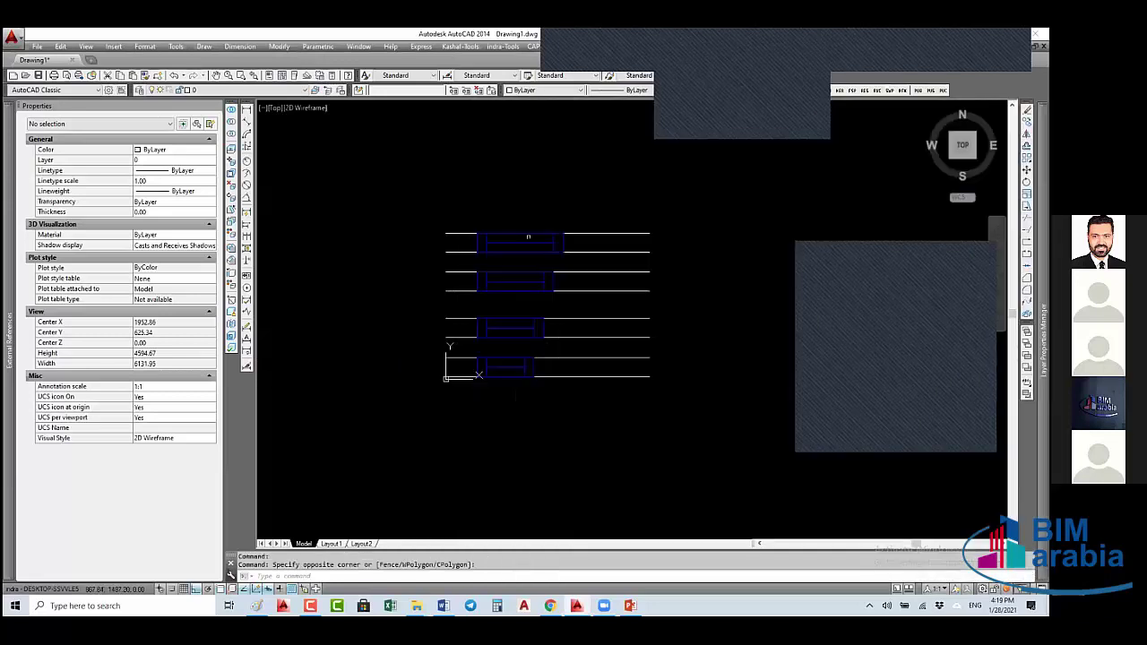
left_click(529, 243)
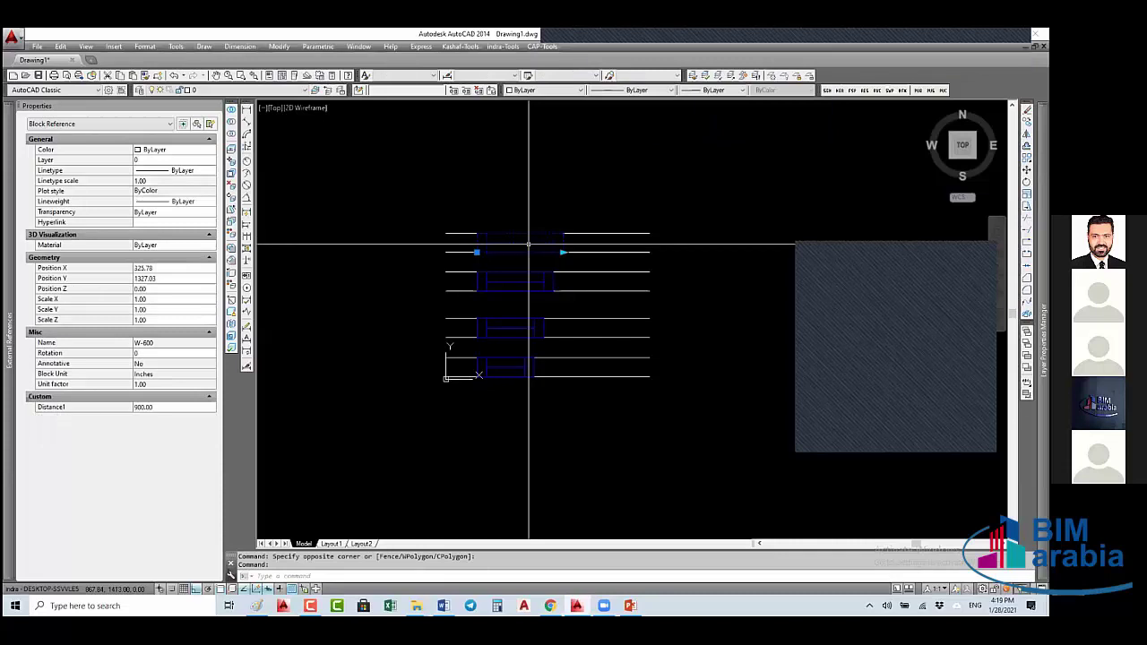
- Change the Window layer colour to red so all window blocks display red
mouse_move(1040, 340)
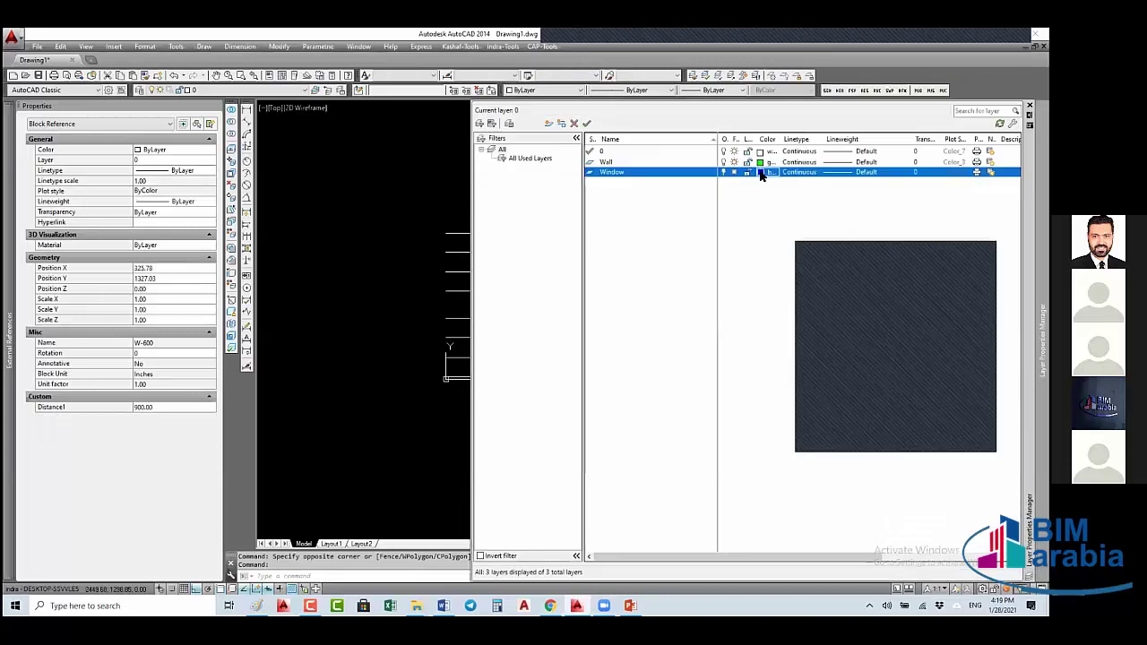
left_click(763, 171)
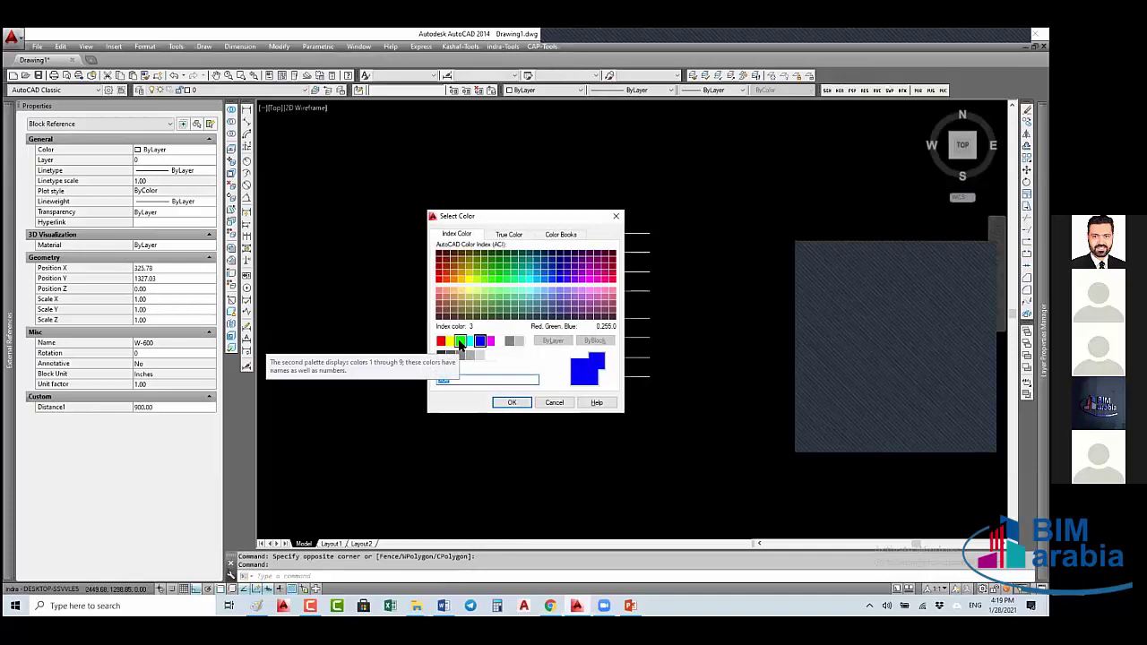
left_click(460, 341)
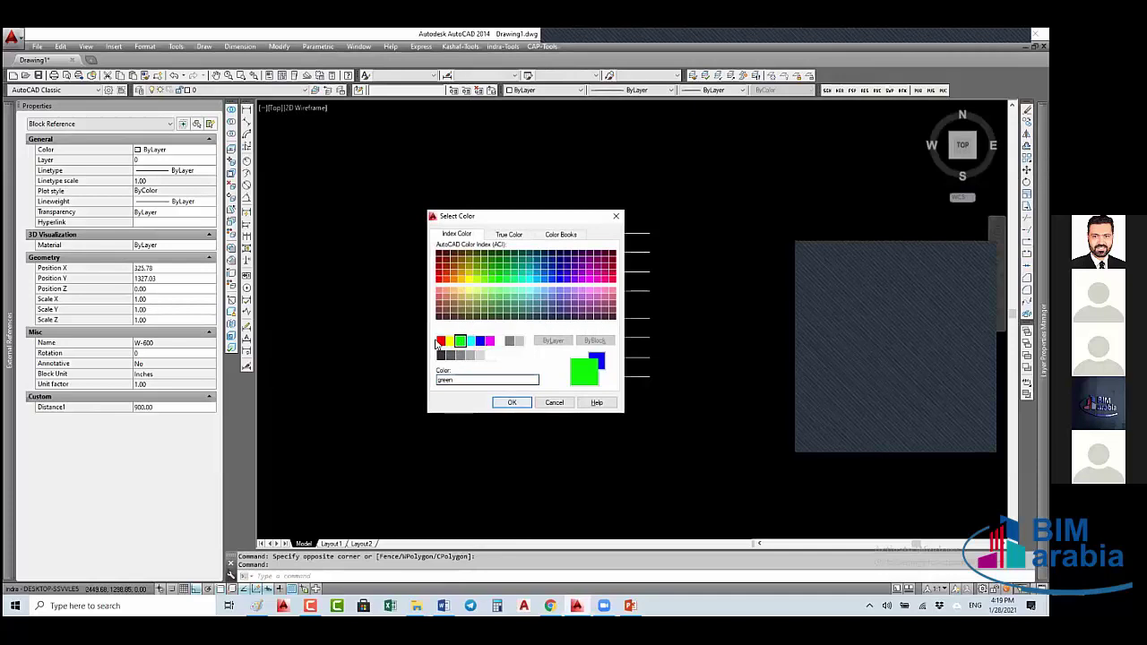
left_click(512, 402)
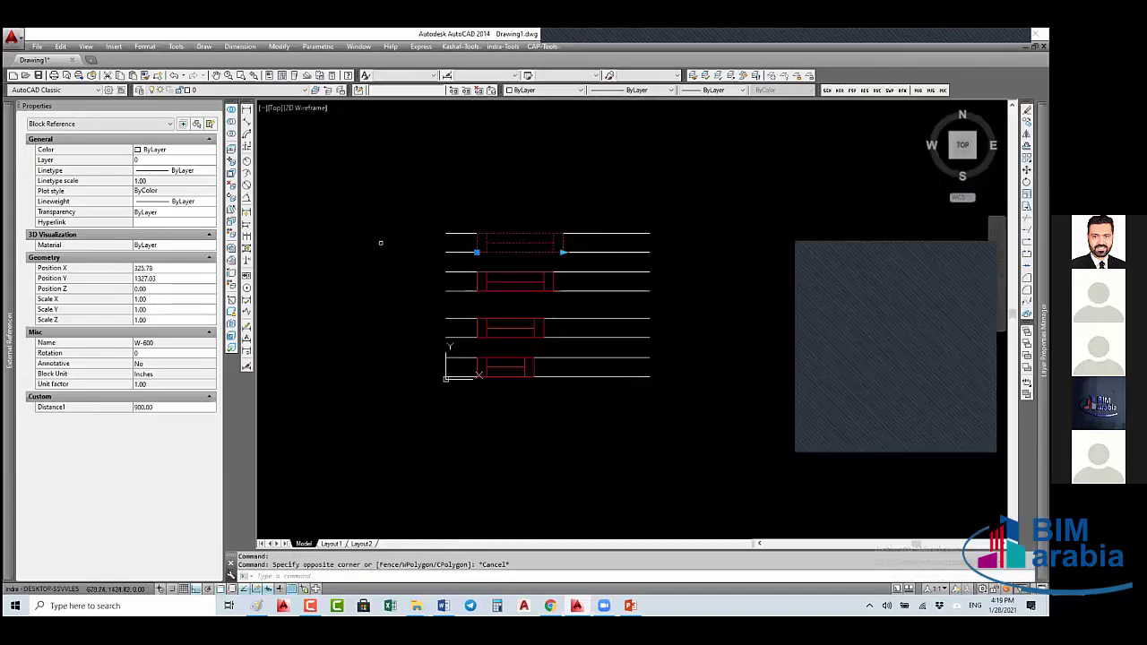
key("Escape")
key("Escape")
left_click(429, 190)
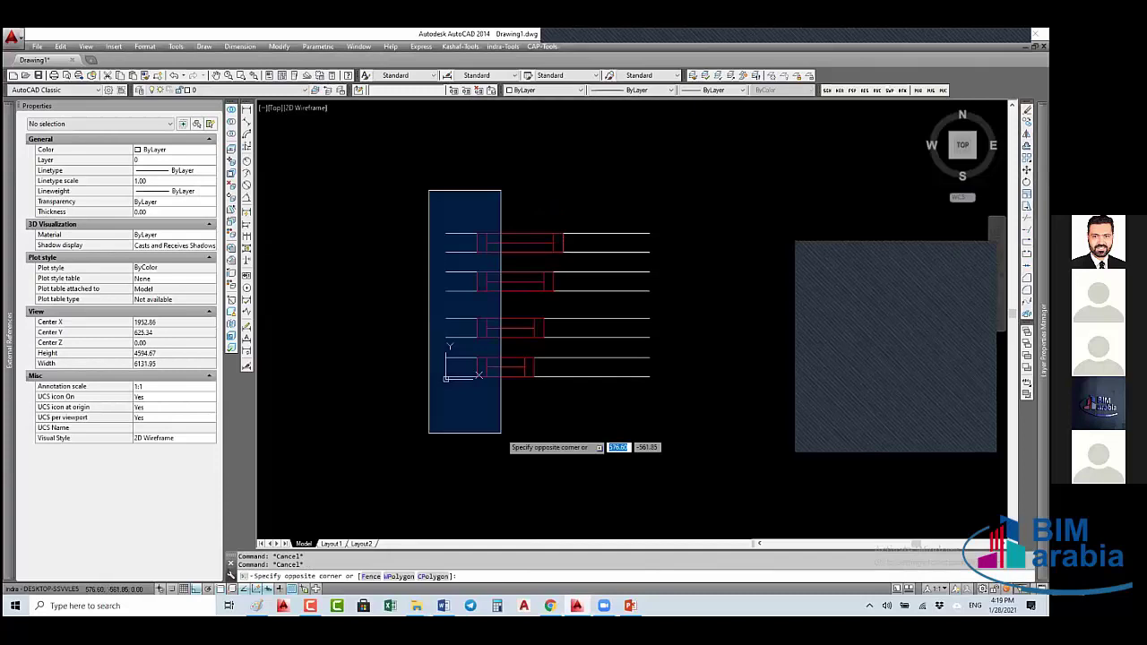
- Move all 24 wall lines onto the Wall layer, then zoom and pan onto the window rows
left_click(664, 431)
left_click(224, 89)
left_click(197, 359)
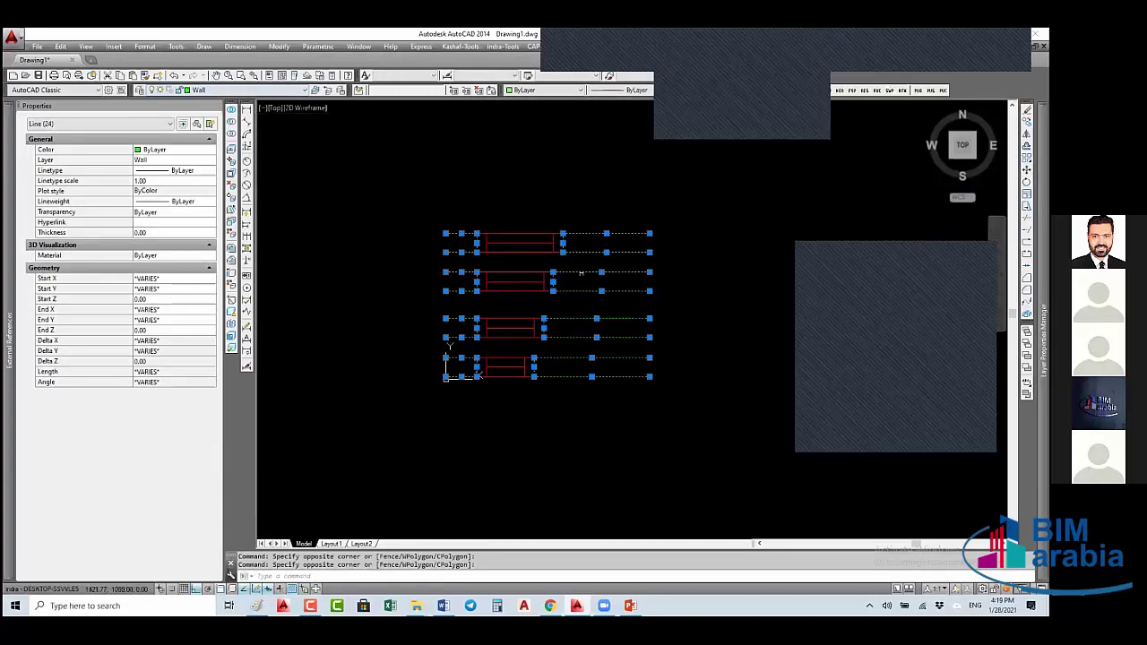
key("Escape")
key("Escape")
scroll(451, 354, "up", 4)
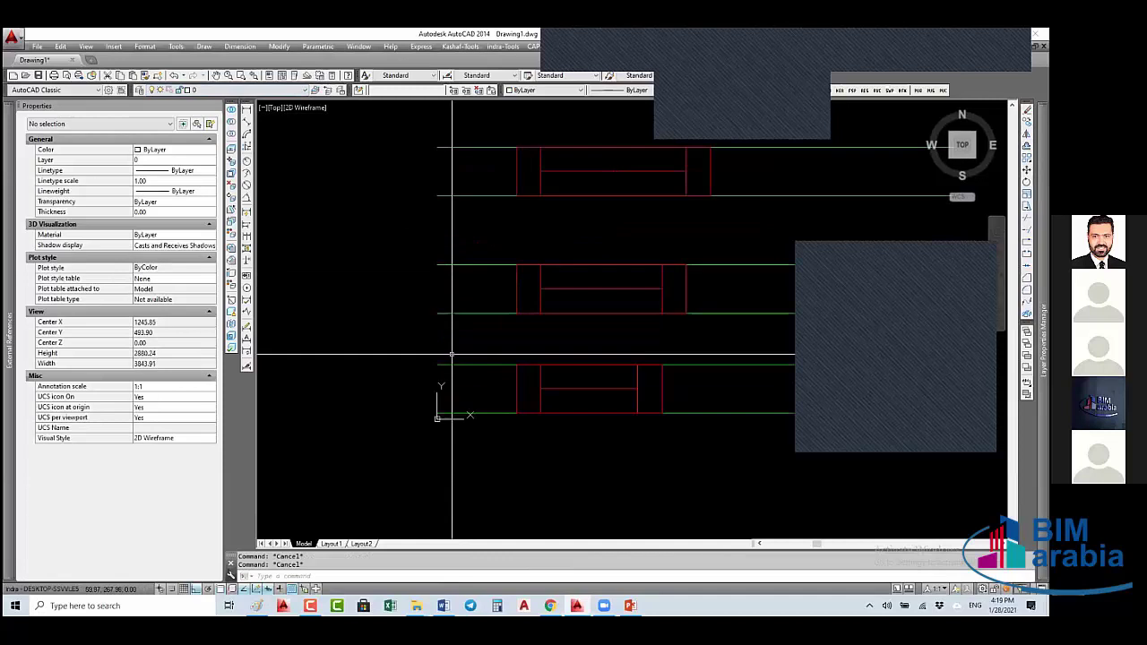
middle_click_drag(477, 344, 403, 441)
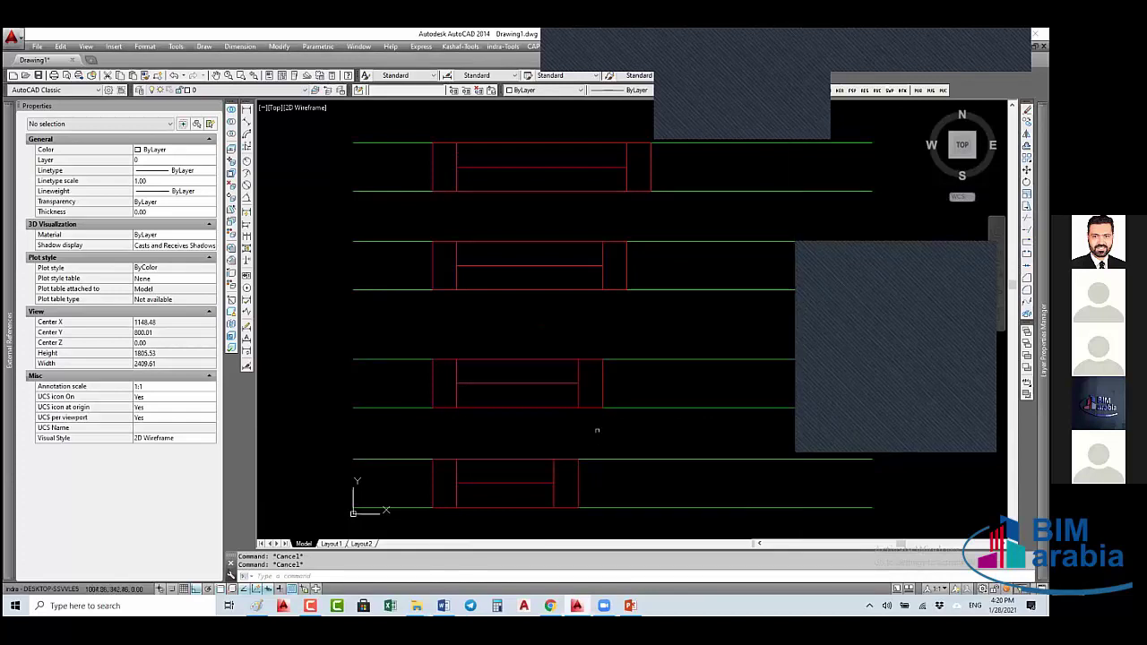
left_click(517, 461)
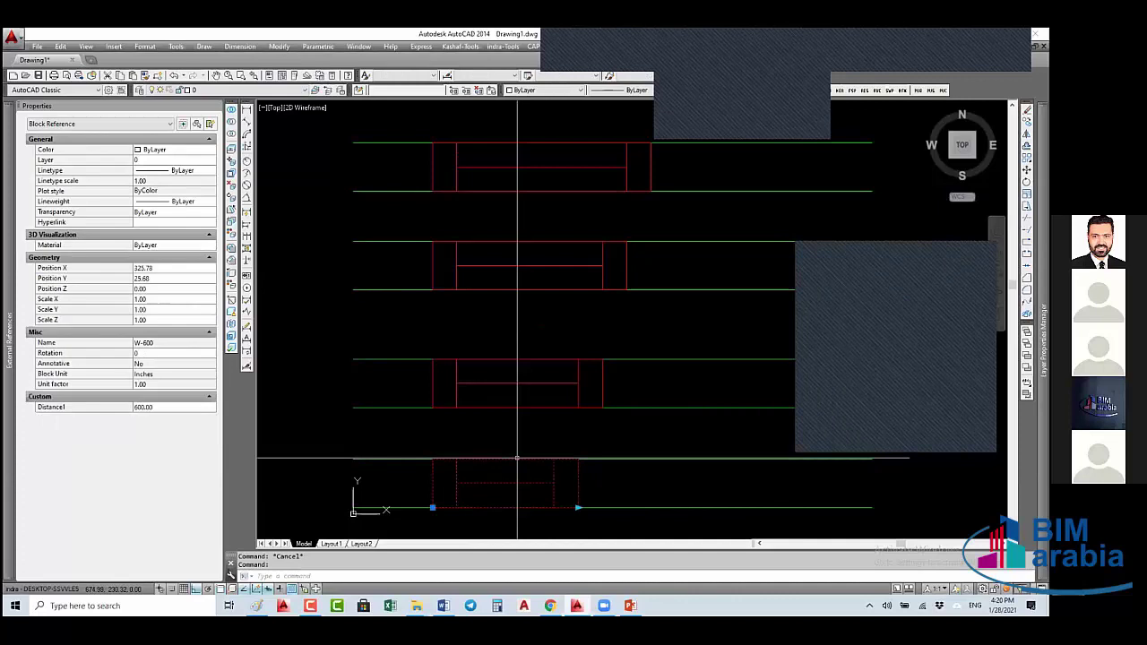
- Open W-600 in the Block Editor with BE and show the Parameters palette tab
type("be")
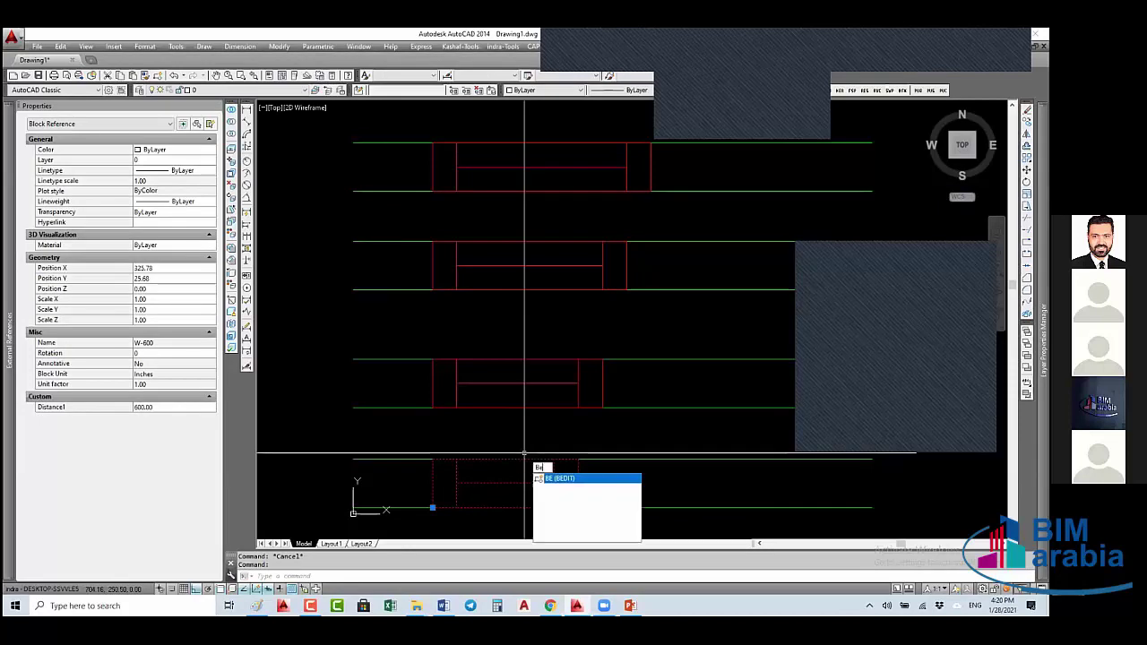
key("Return")
left_click(553, 297)
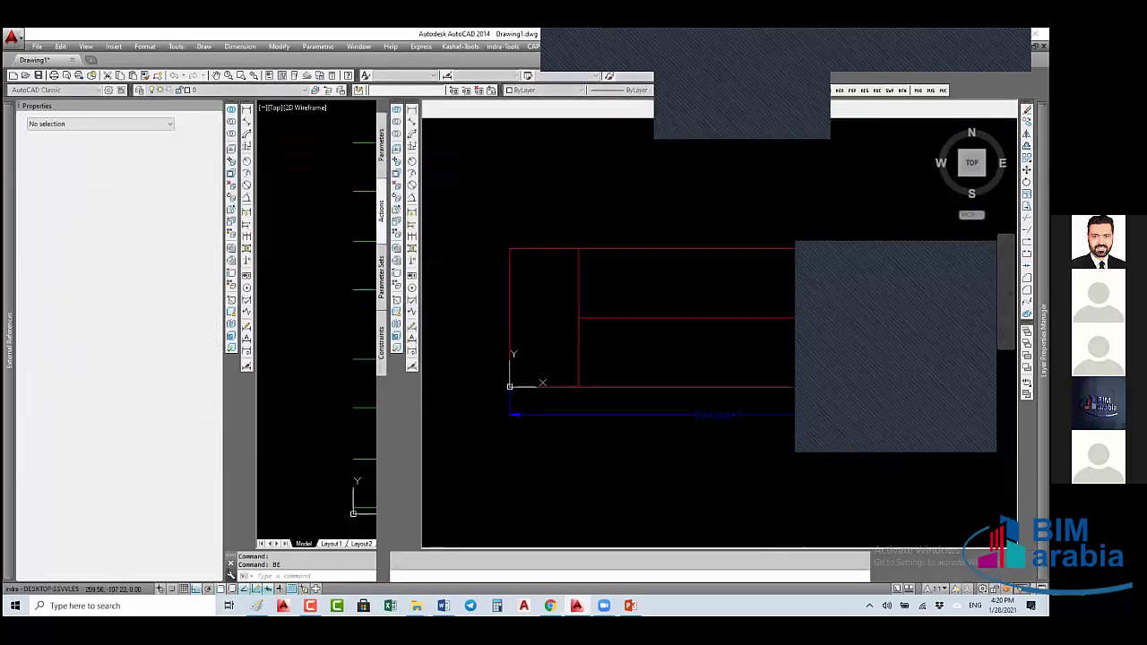
left_click(380, 153)
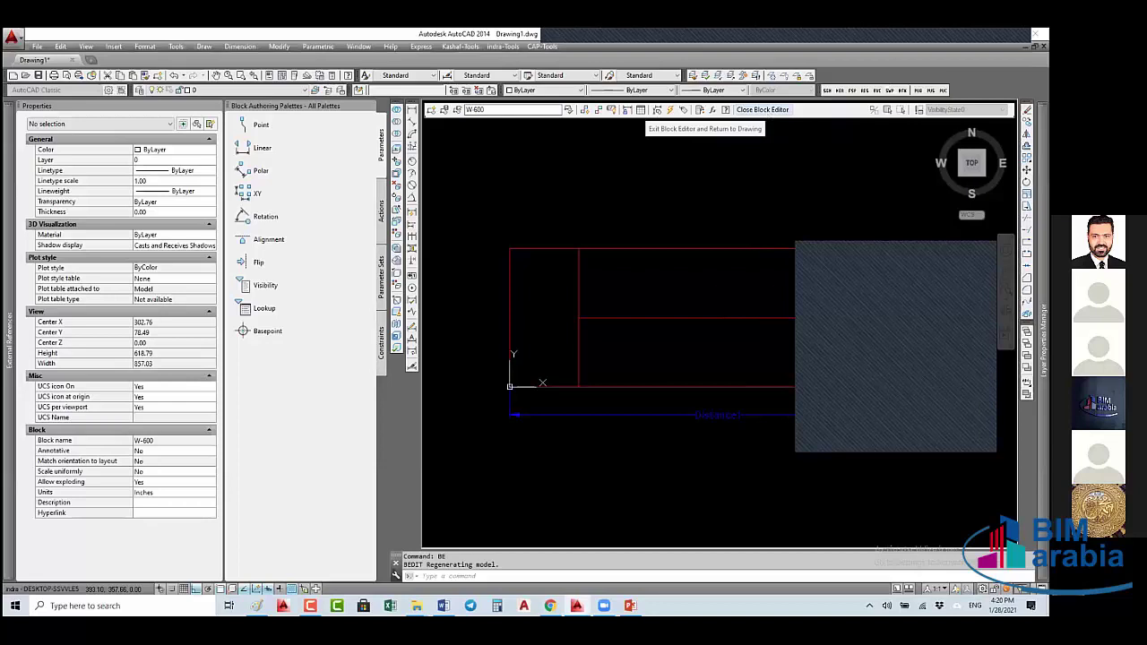
- Close the Block Editor and select the top W-600 window, which shows Distance1 900.00
left_click(762, 110)
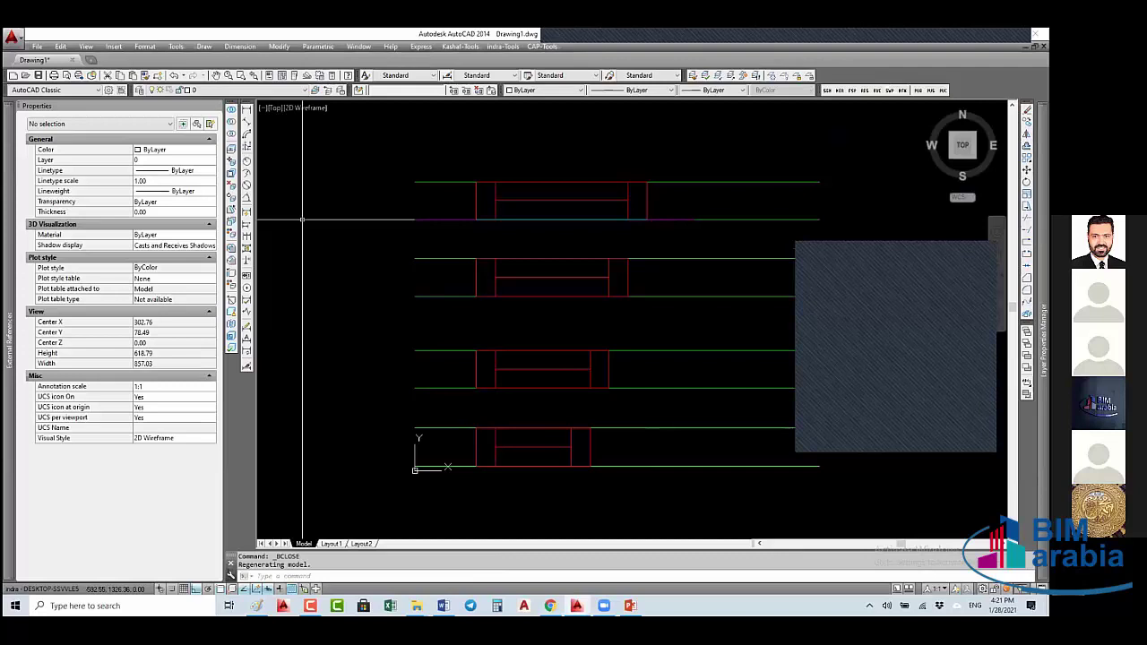
left_click(556, 197)
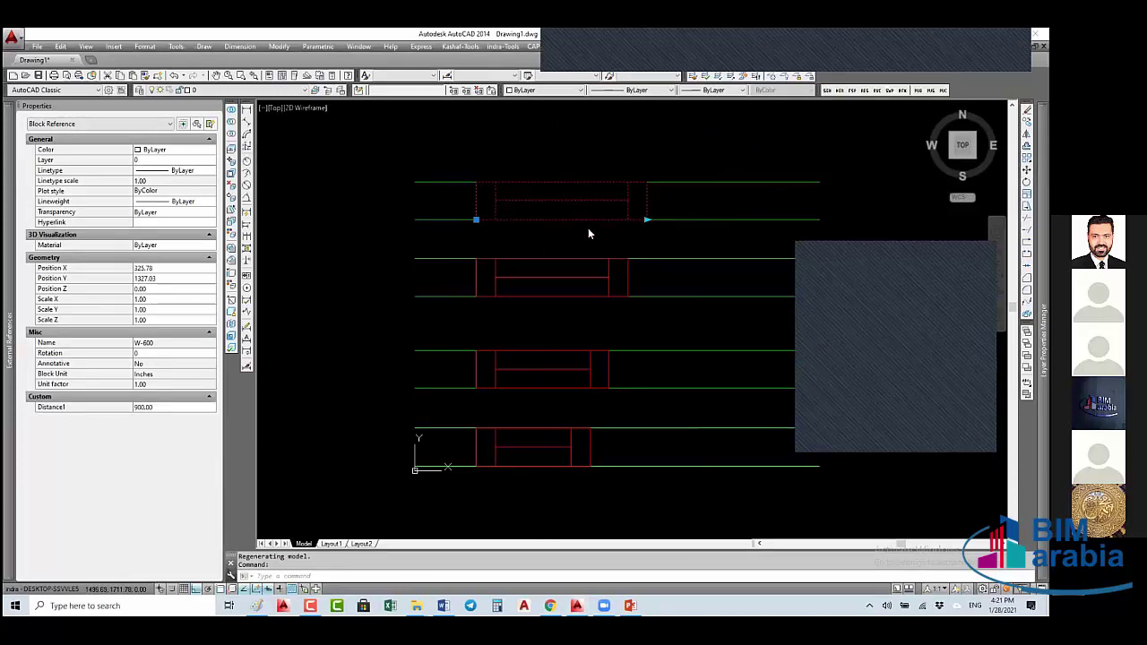
- Reopen the W-600 block in the Block Editor with BE
left_click(563, 244)
type("be")
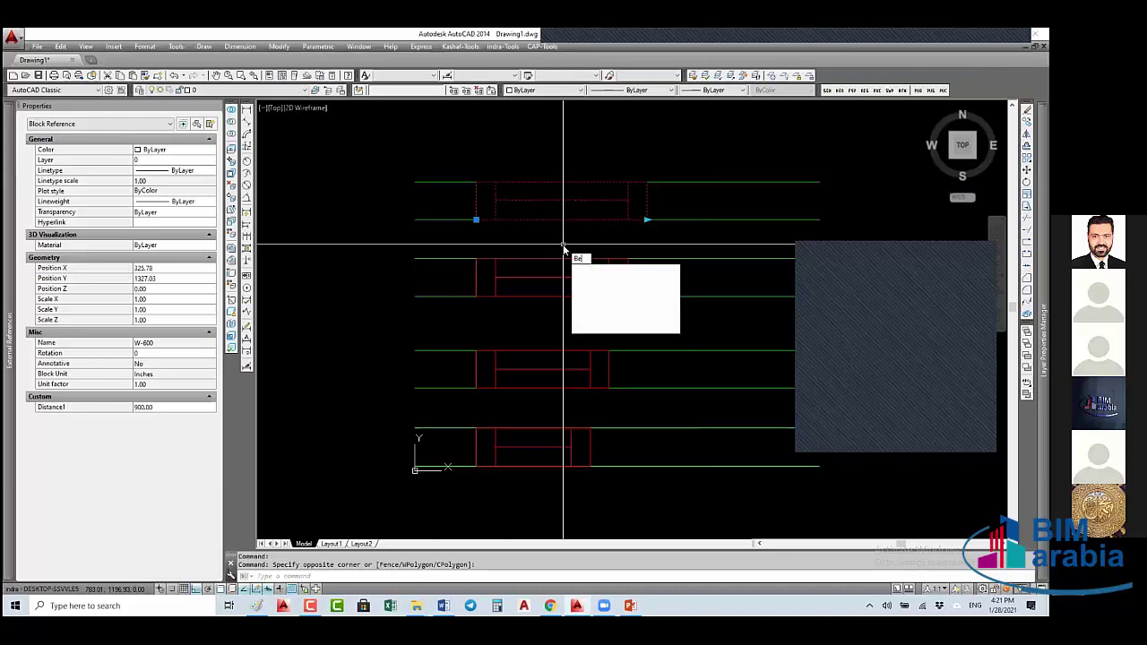
key("Return")
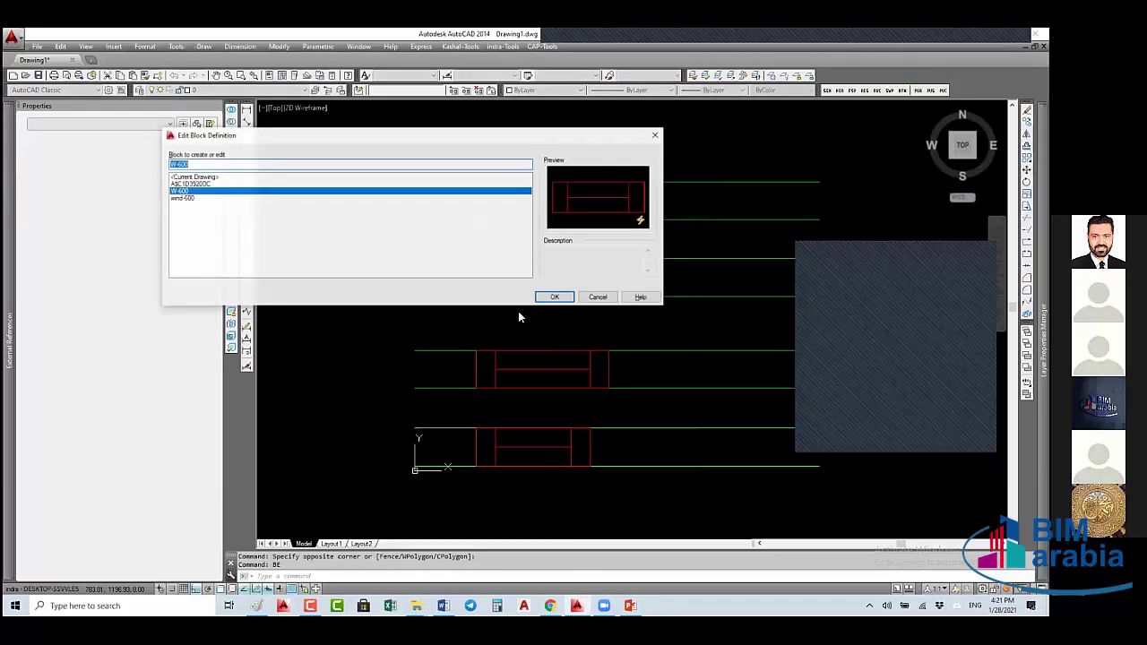
left_click(554, 296)
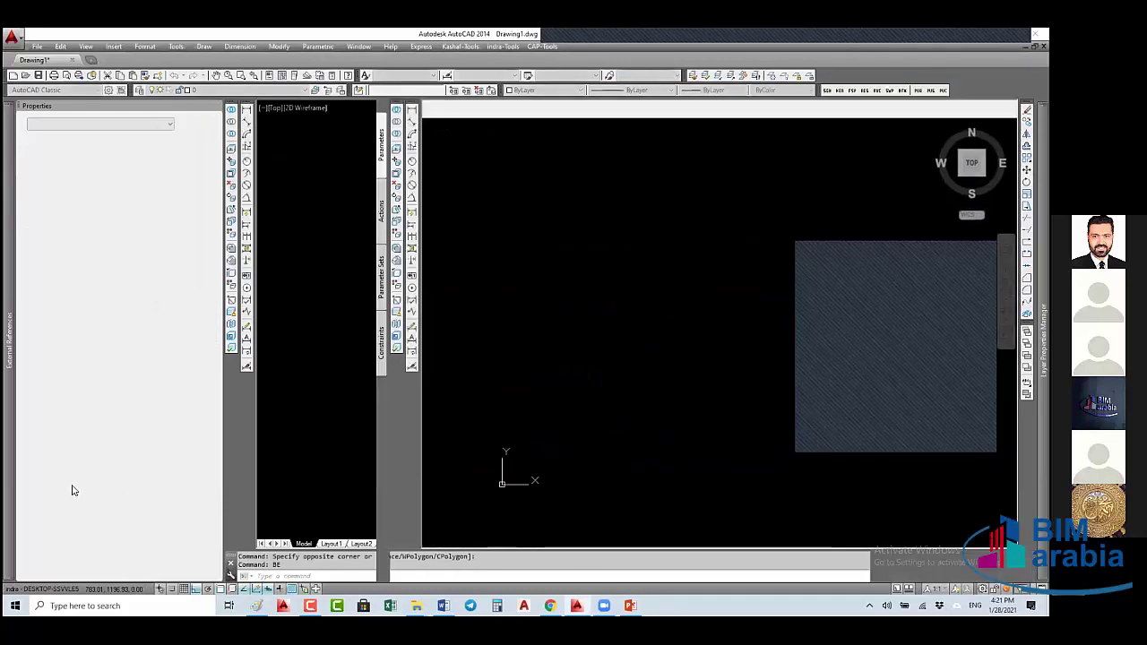
- Keep the block's Annotative setting at No, close the Block Editor, and run LA
left_click(156, 455)
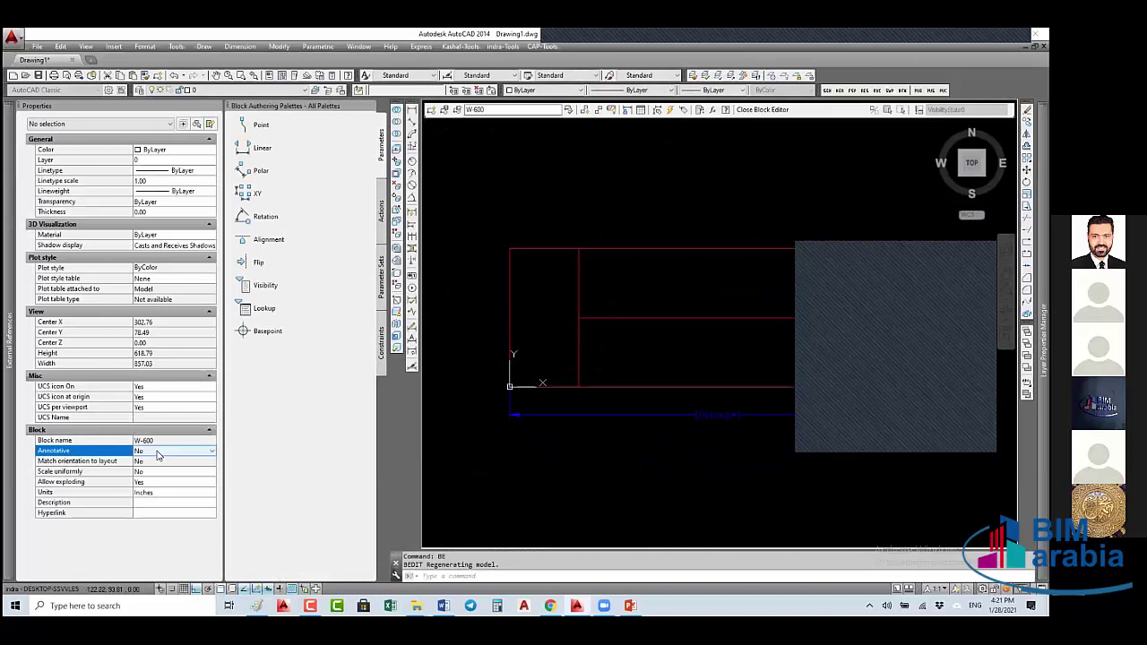
left_click(157, 454)
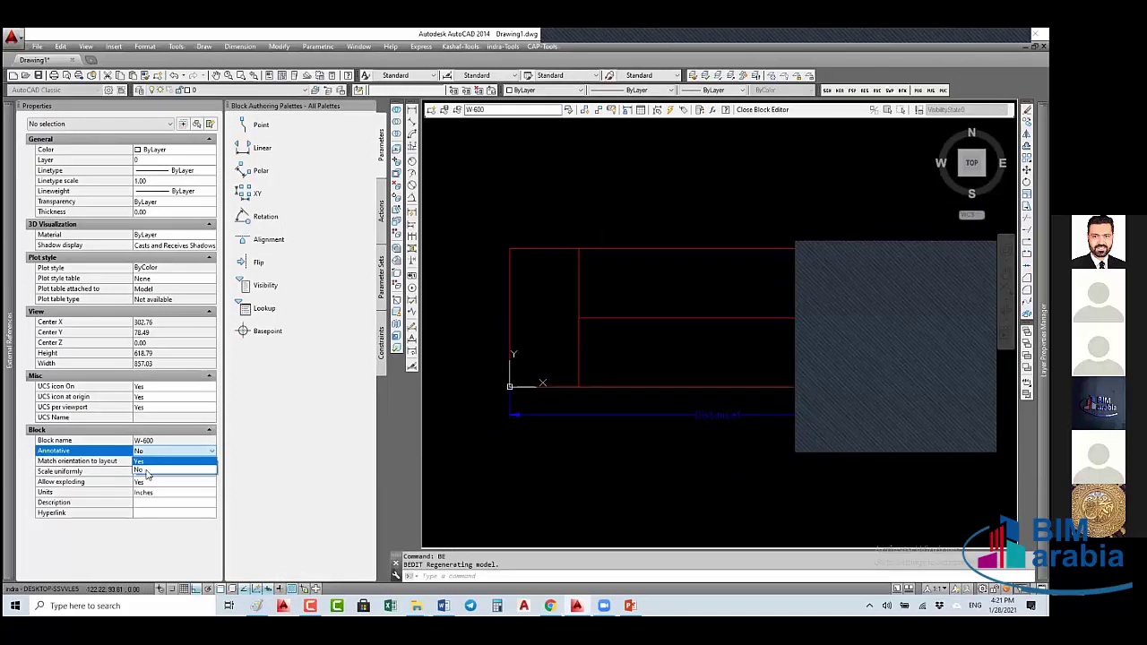
left_click(152, 469)
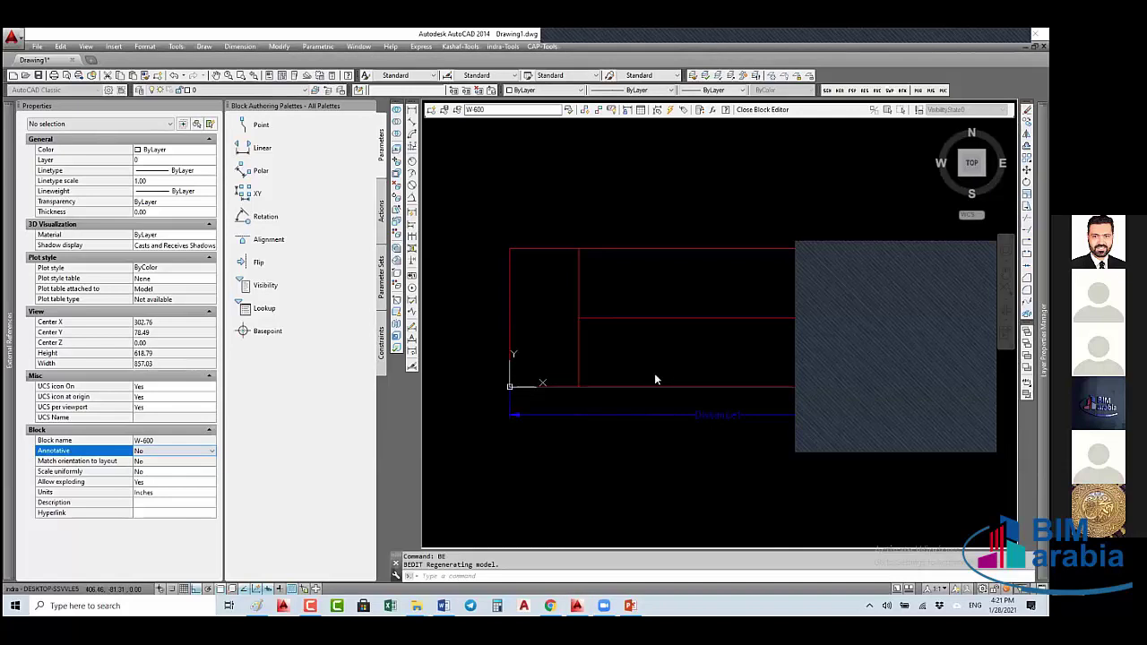
left_click(761, 111)
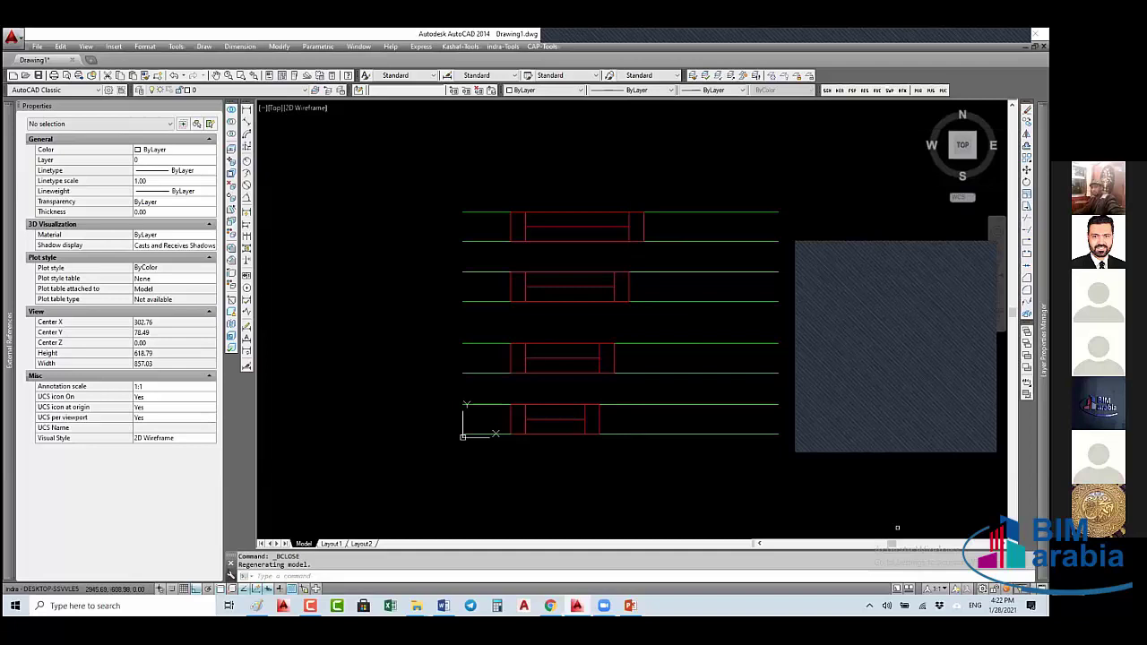
type("la")
key("Return")
left_click(937, 589)
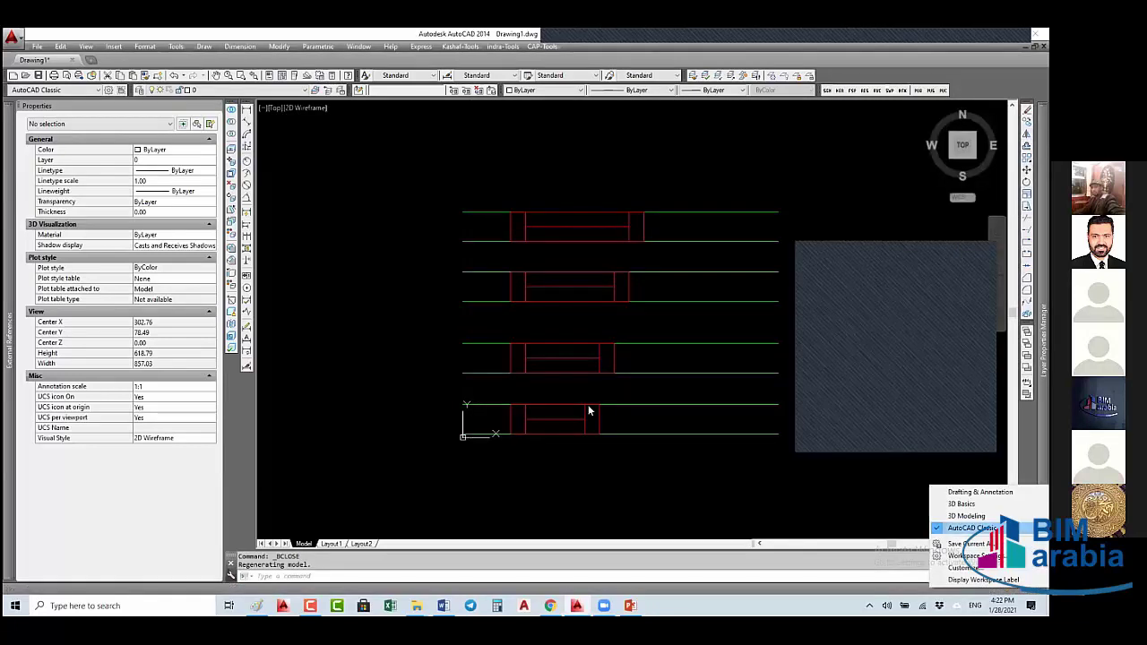
left_click(610, 446)
left_click(609, 457)
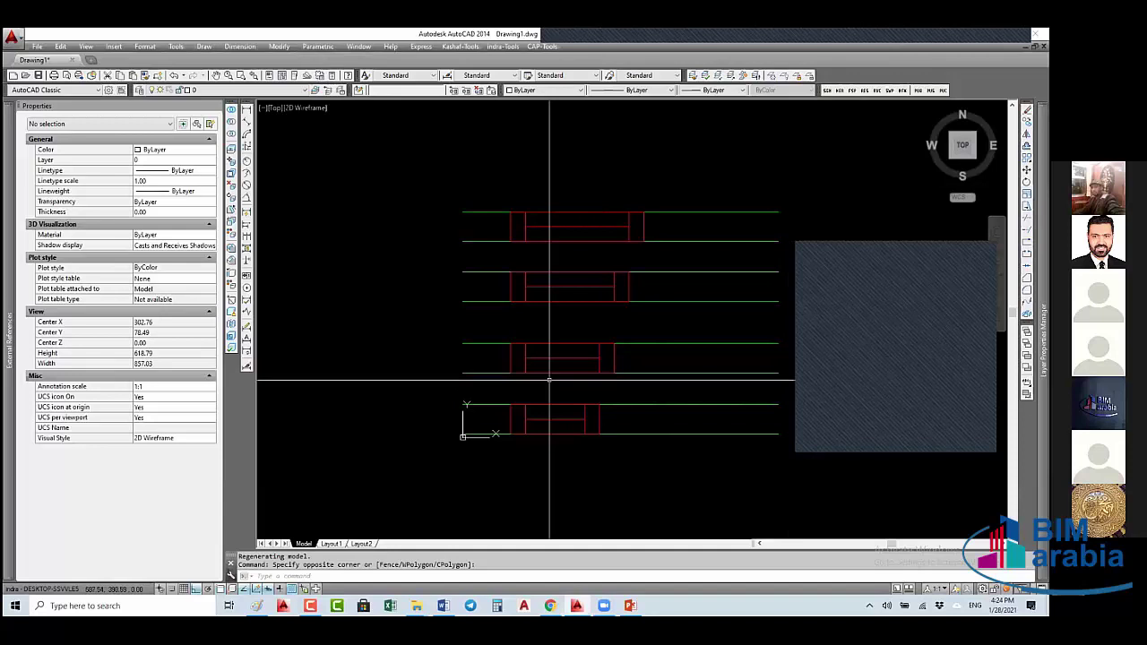
- Open the selected third window's W-600 definition in the Block Editor and narrow the authoring palette
left_click(566, 357)
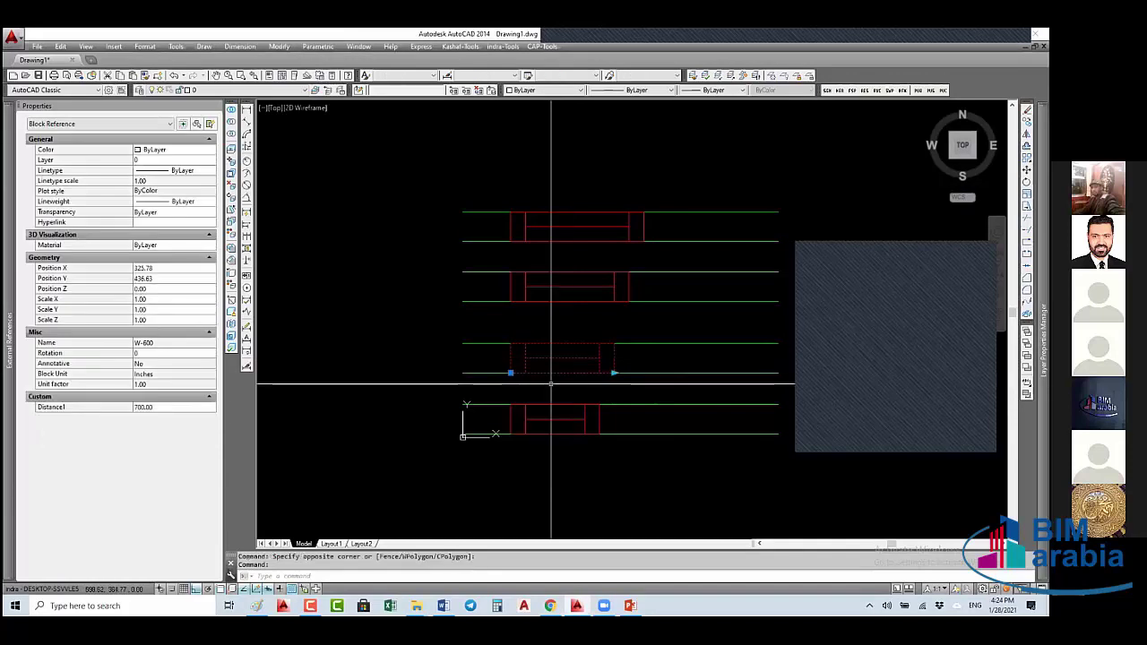
type("b")
key("Return")
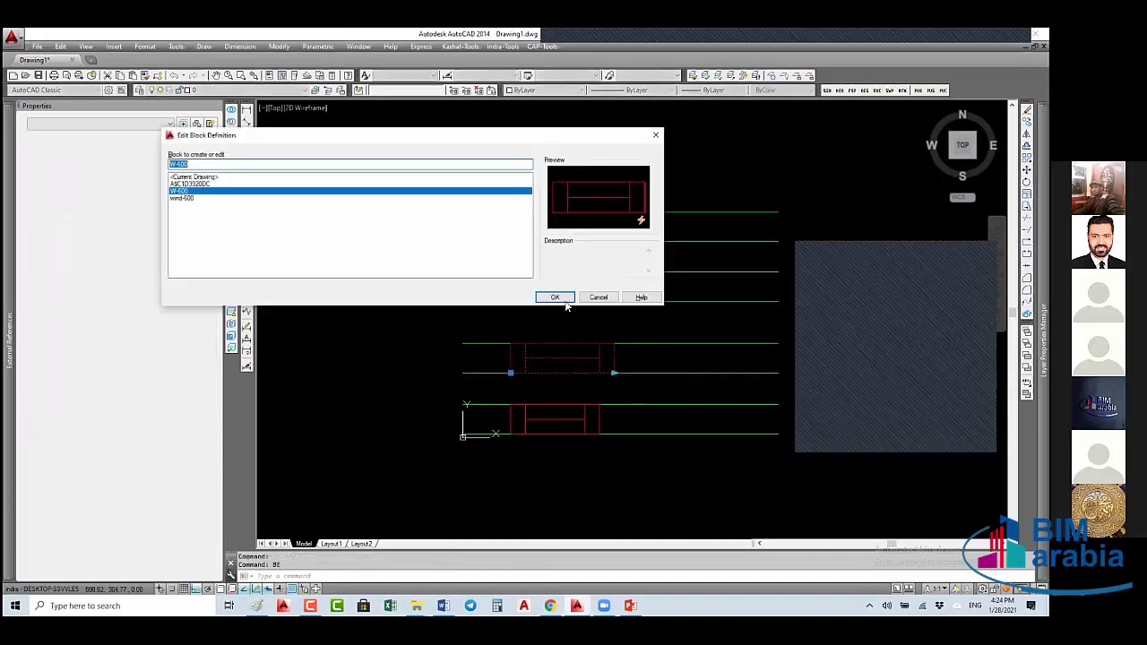
key("Return")
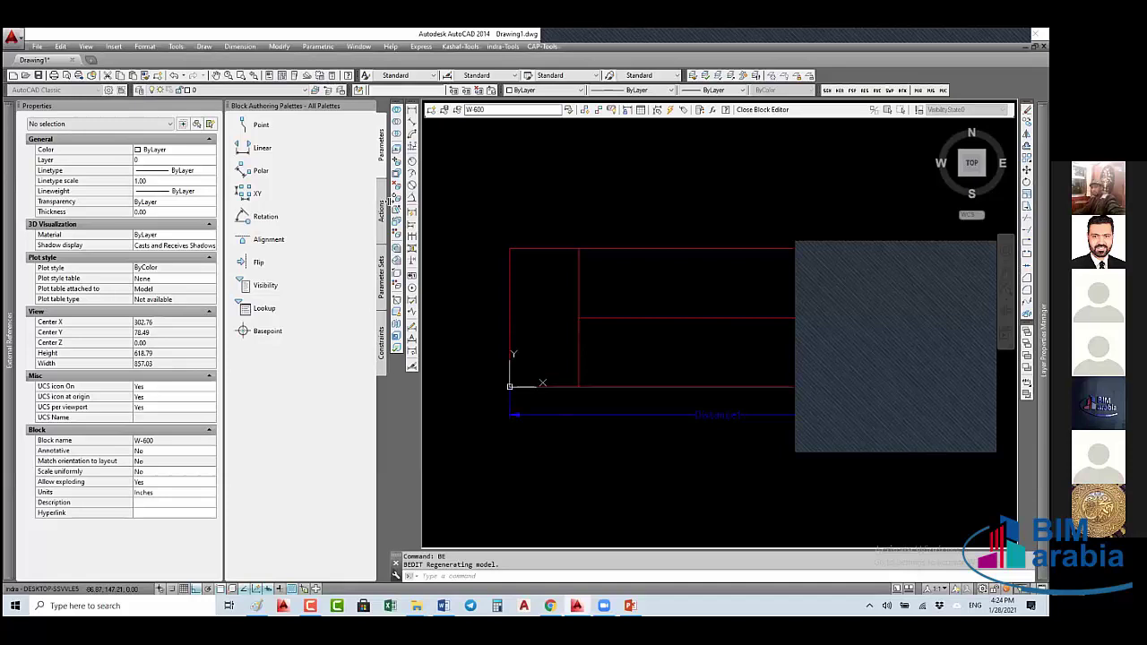
left_click_drag(390, 202, 513, 201)
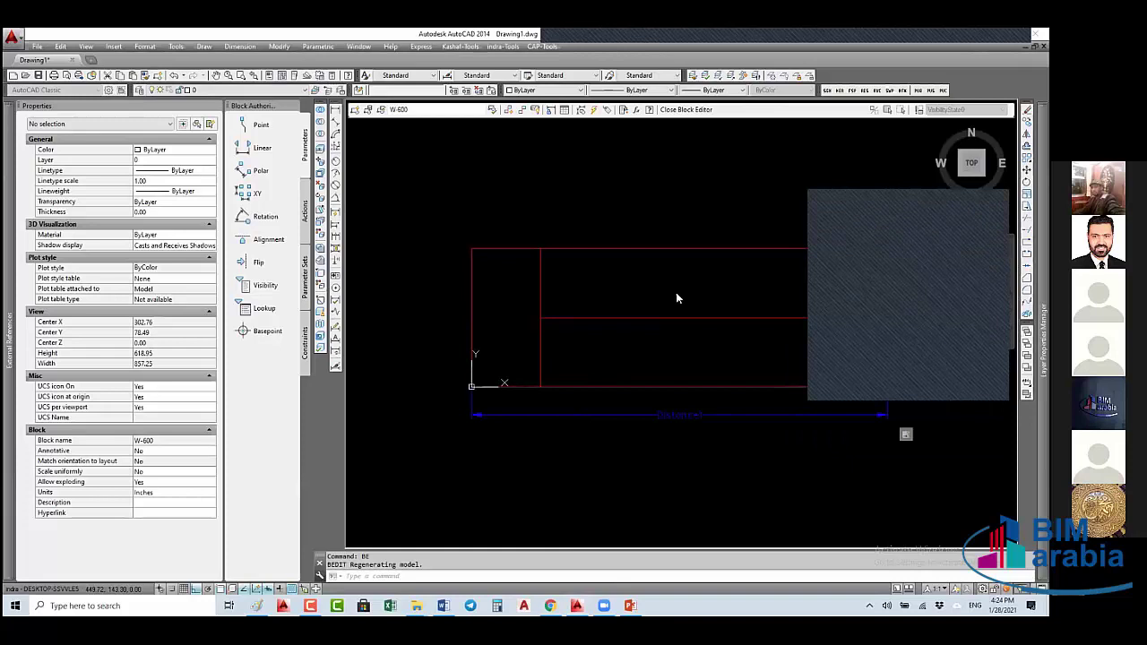
scroll(676, 299, "down", 7)
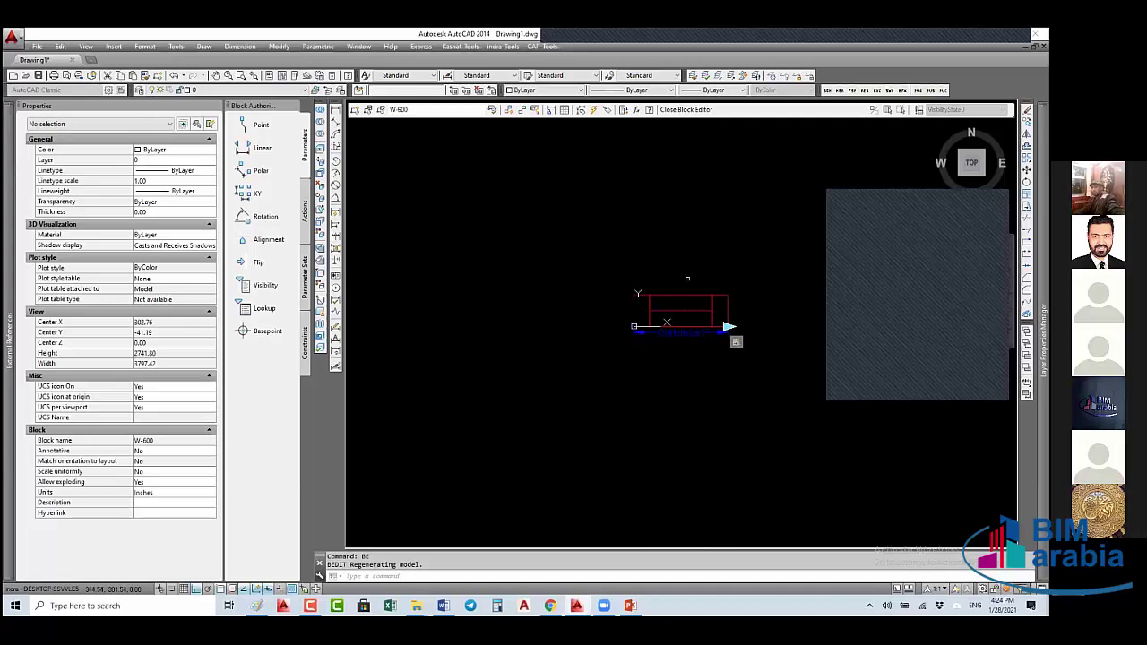
- Draw a small rectangle above the window with RECTANG, then start an attribute definition with ATT
type("rec")
key("Return")
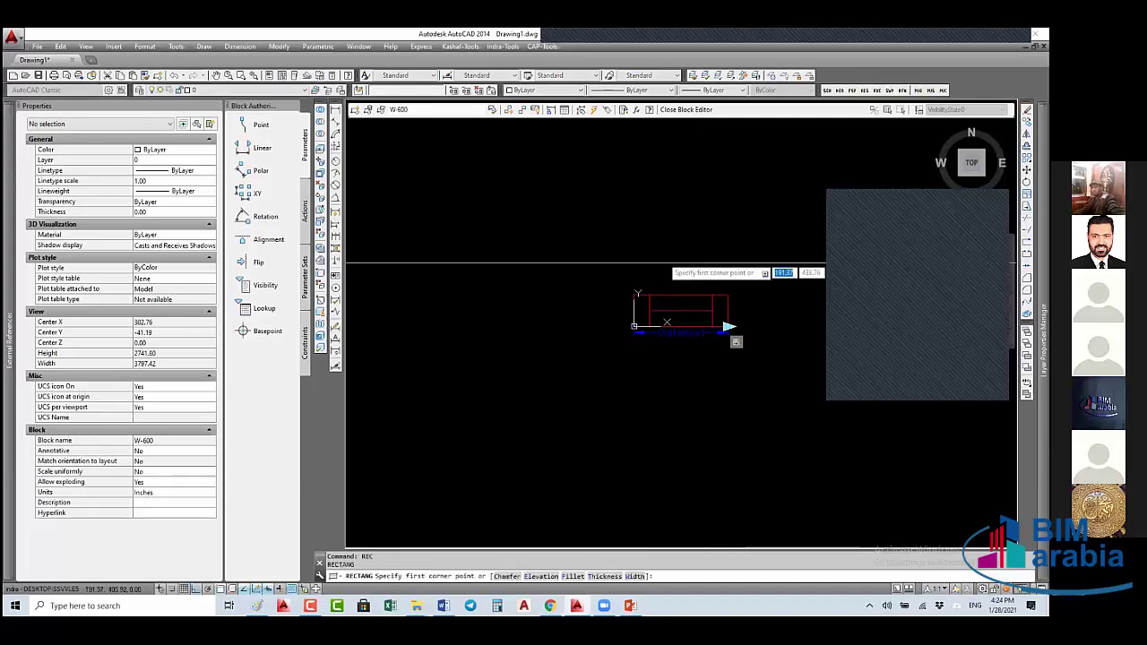
left_click(658, 279)
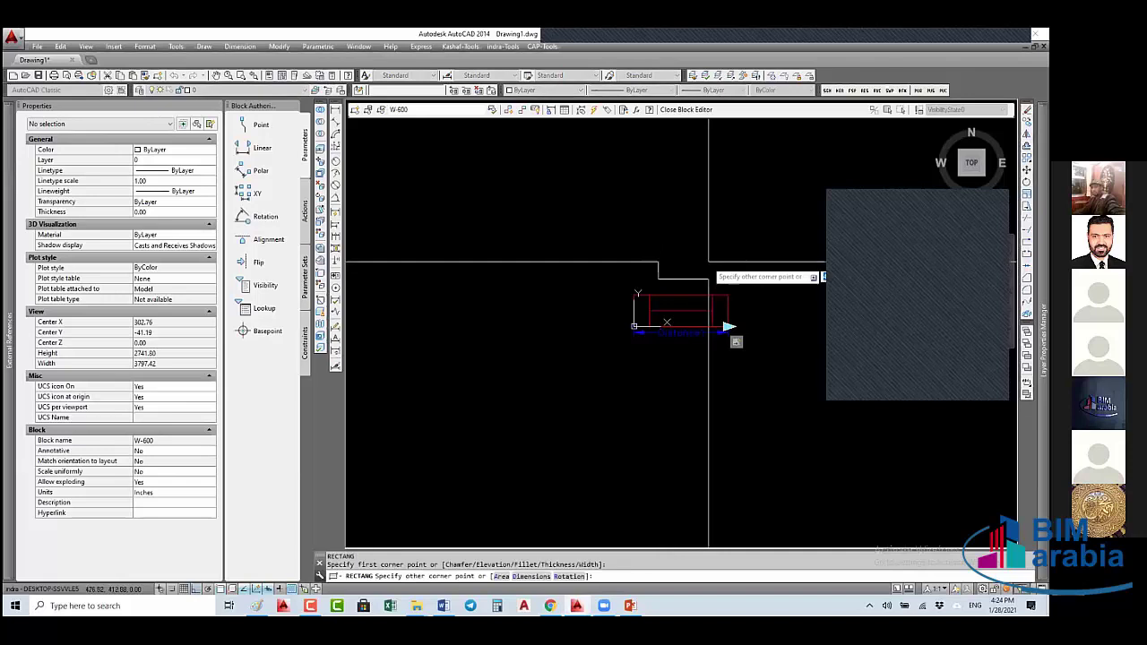
left_click(688, 260)
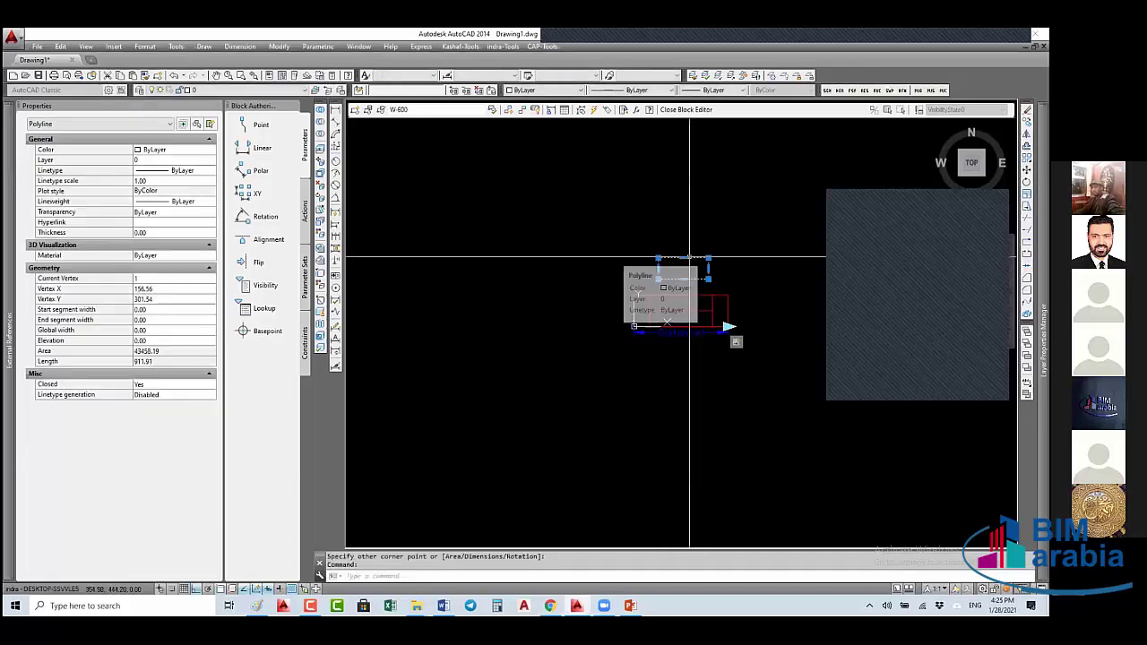
key("Escape")
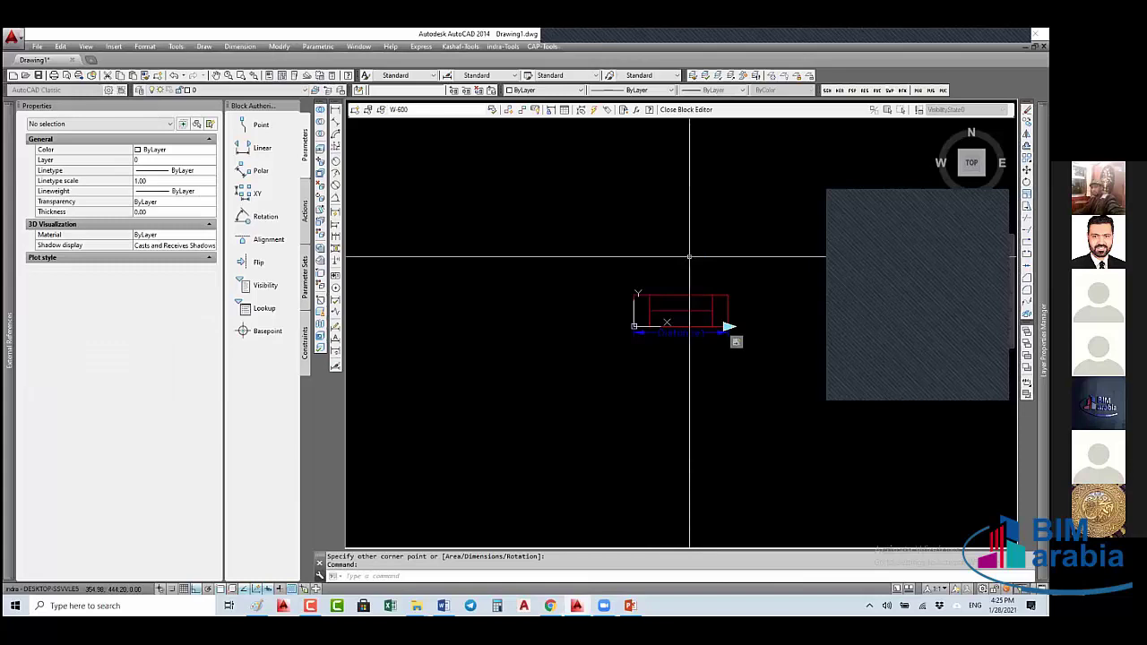
key("Escape")
type("att")
key("Return")
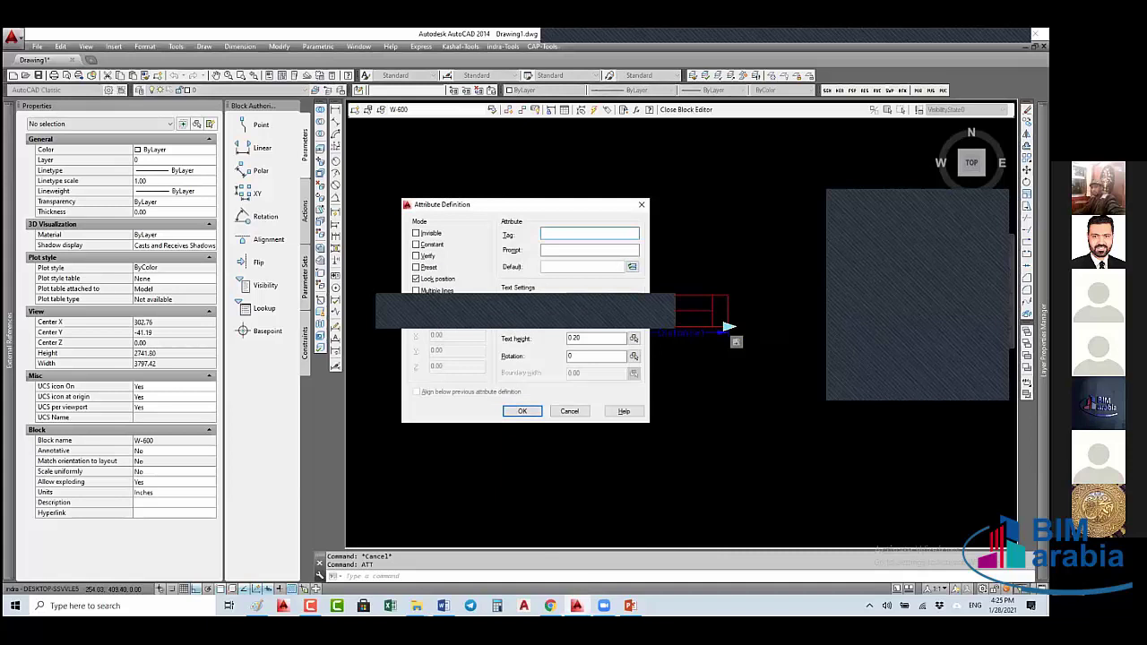
- Define attribute WN with prompt 'What is Window NO', default W-01, height 2.5, bottom center justification
type("W")
type("NWhat is N")
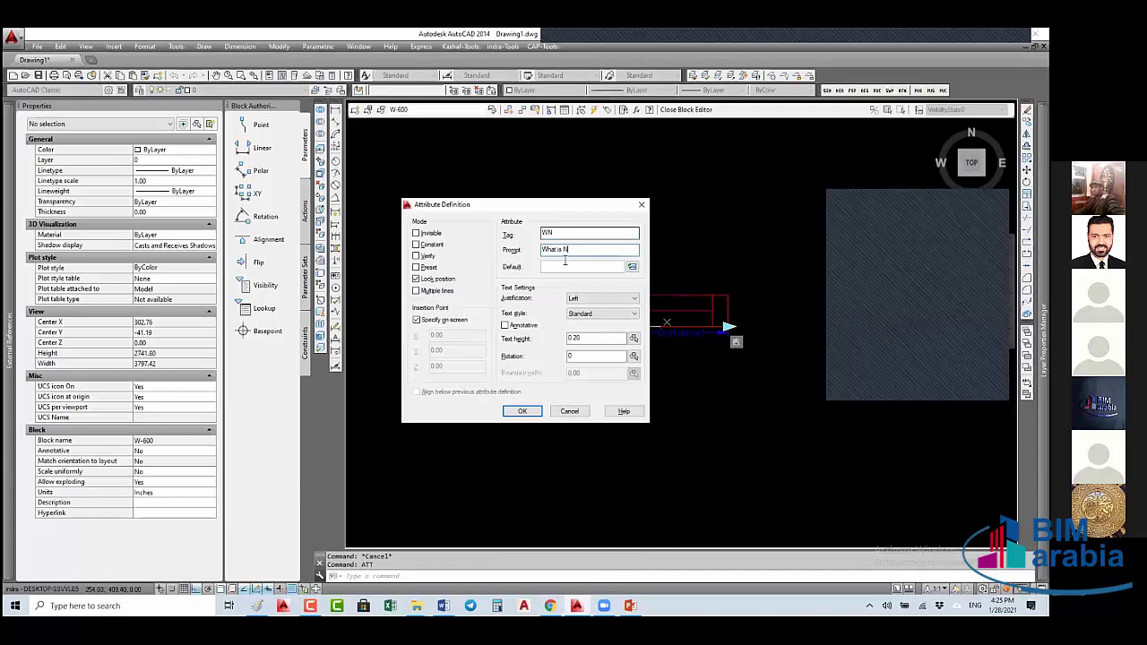
type("indow NO")
key("Tab")
type("W-01")
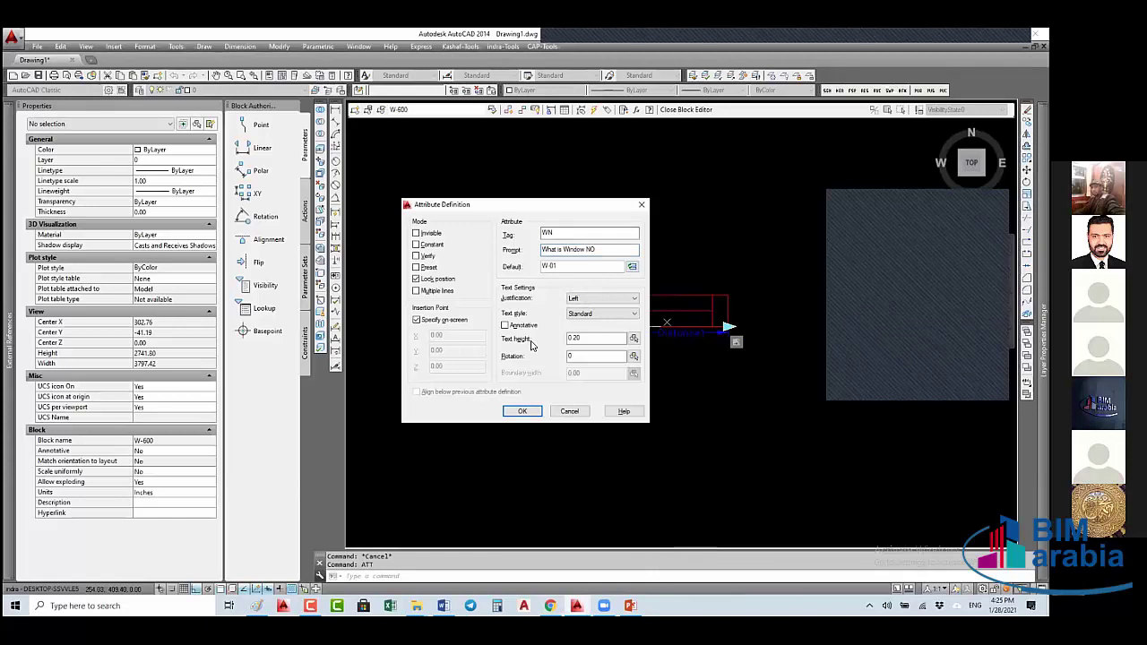
key("Tab")
key("Tab")
key("Tab")
key("Tab")
type("2.5")
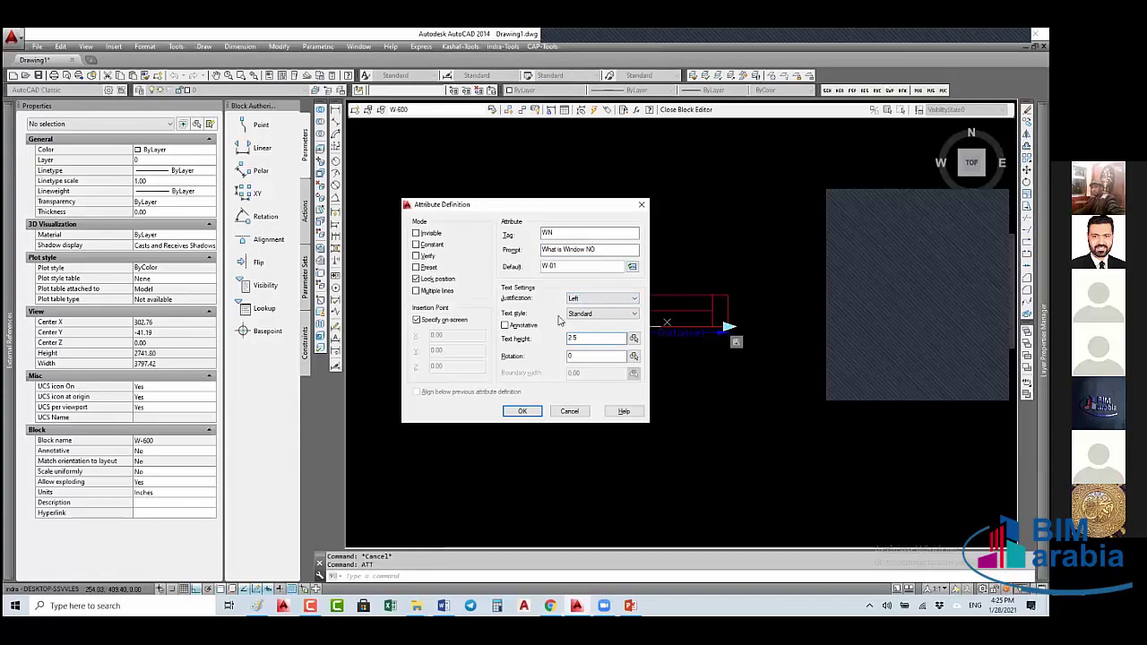
left_click(598, 300)
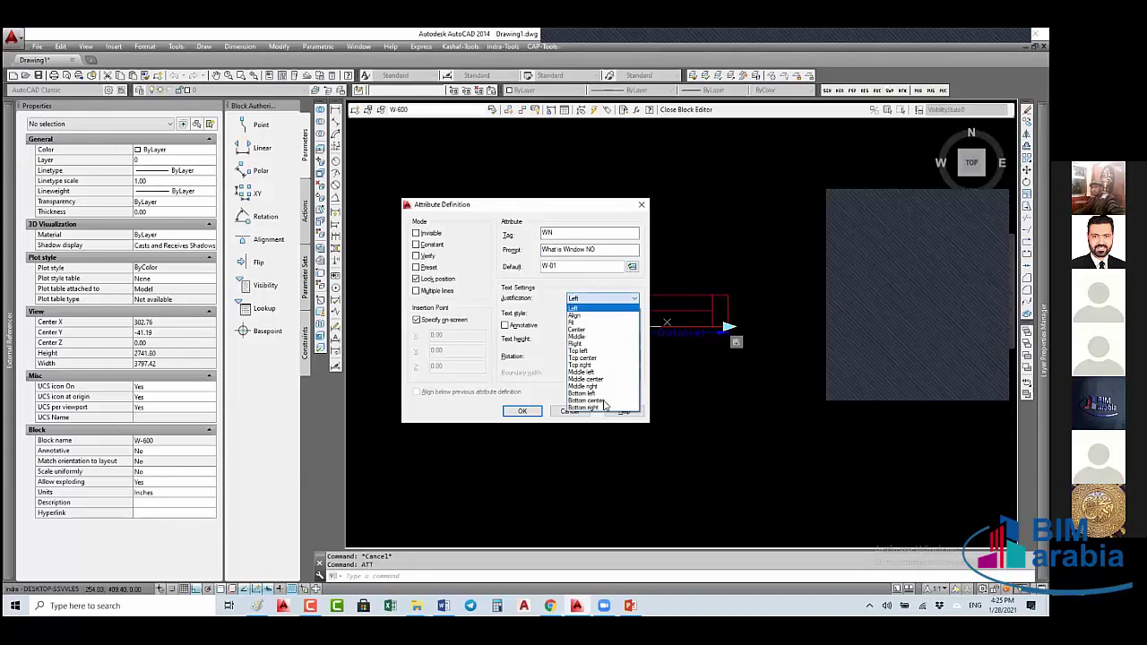
left_click(605, 403)
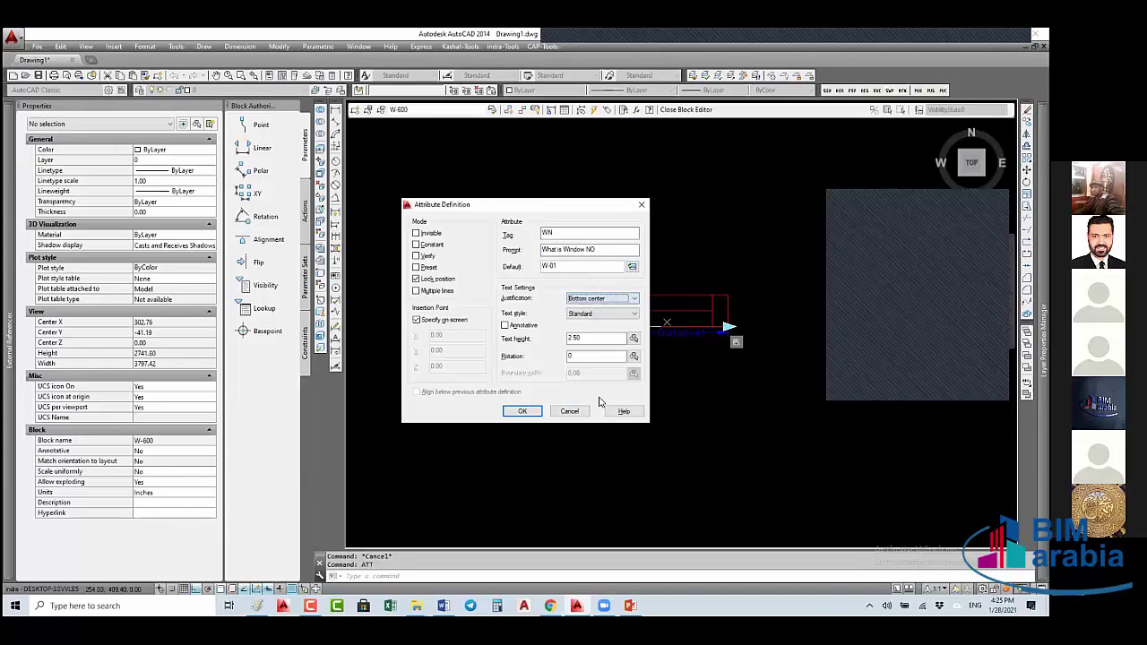
left_click(524, 411)
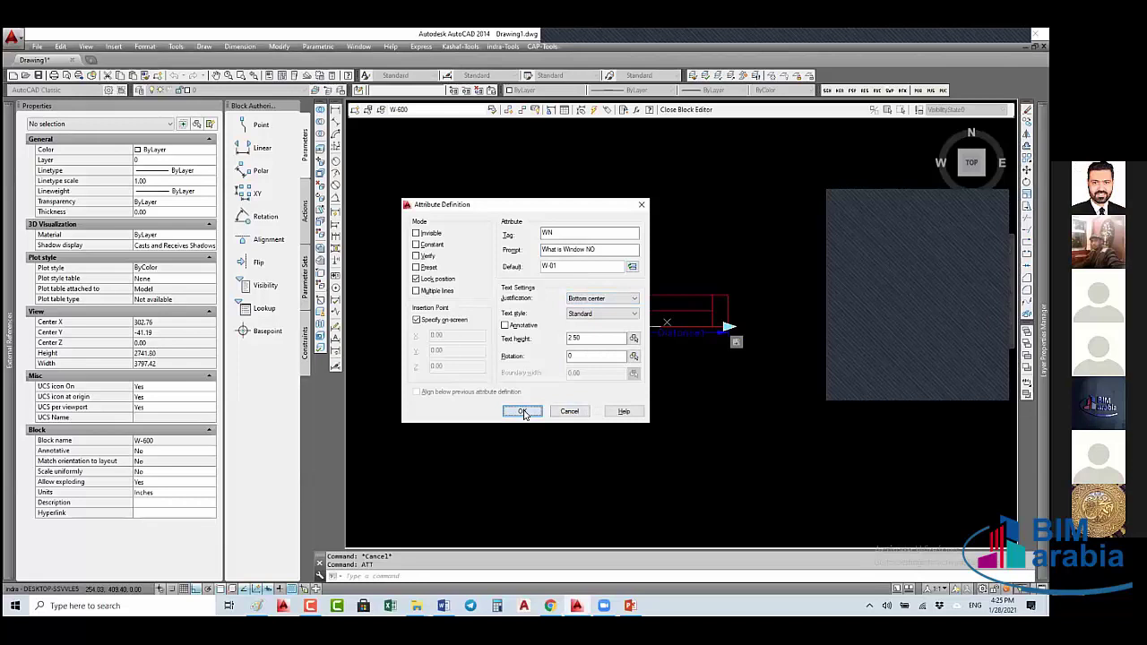
- Place the WN attribute at the window's top centre and set annotation scale to 1:50
scroll(688, 293, "up", 3)
left_click(708, 282)
left_click(733, 275)
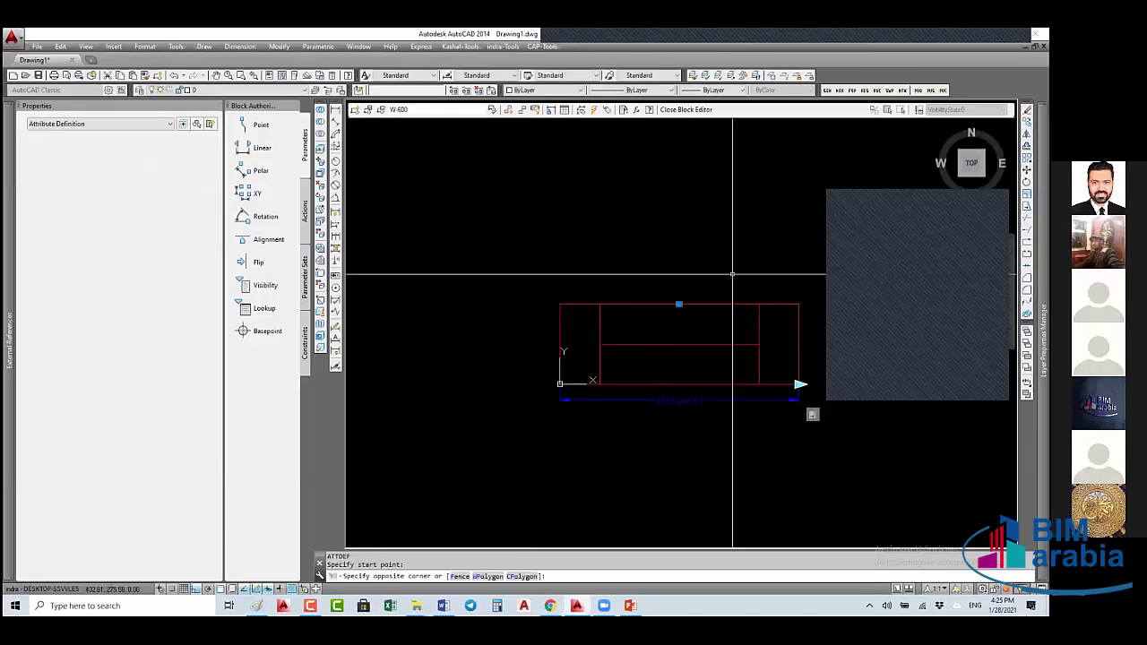
left_click(733, 274)
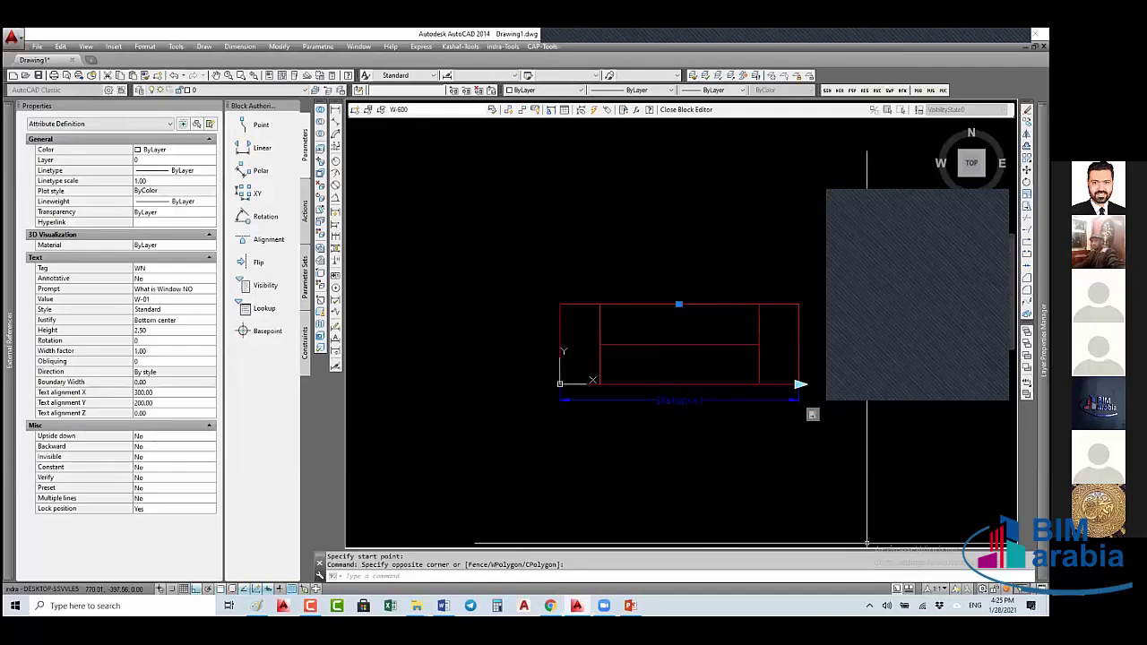
left_click(936, 589)
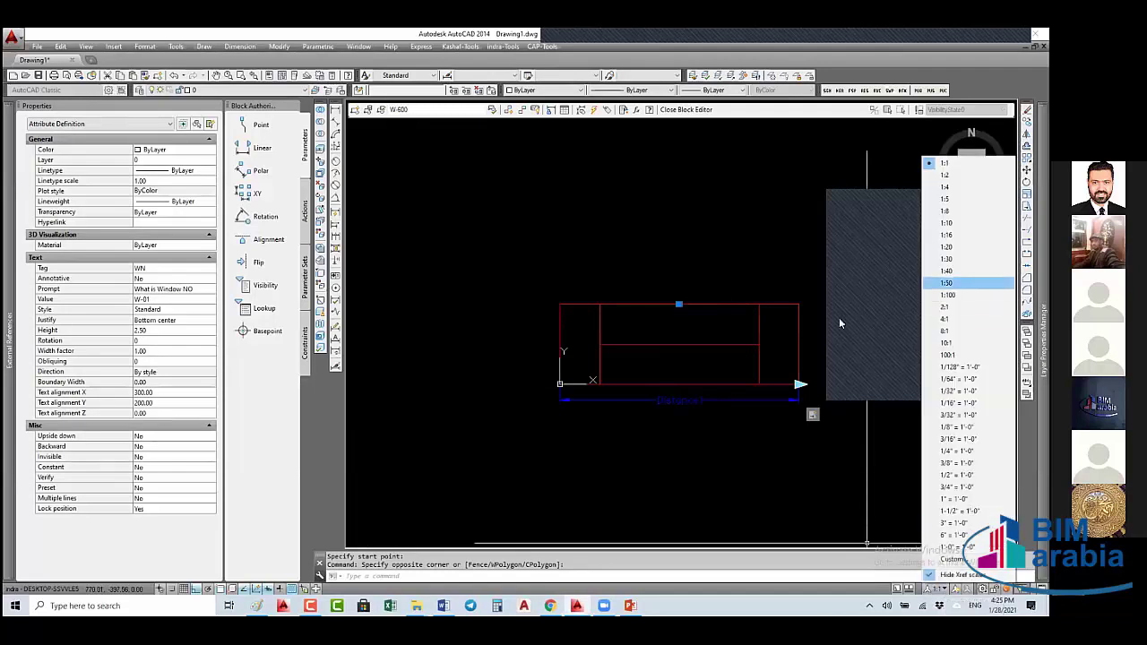
left_click(947, 282)
- Make the WN attribute annotative with a 2.50 paper text height
left_click(708, 281)
left_click(376, 305)
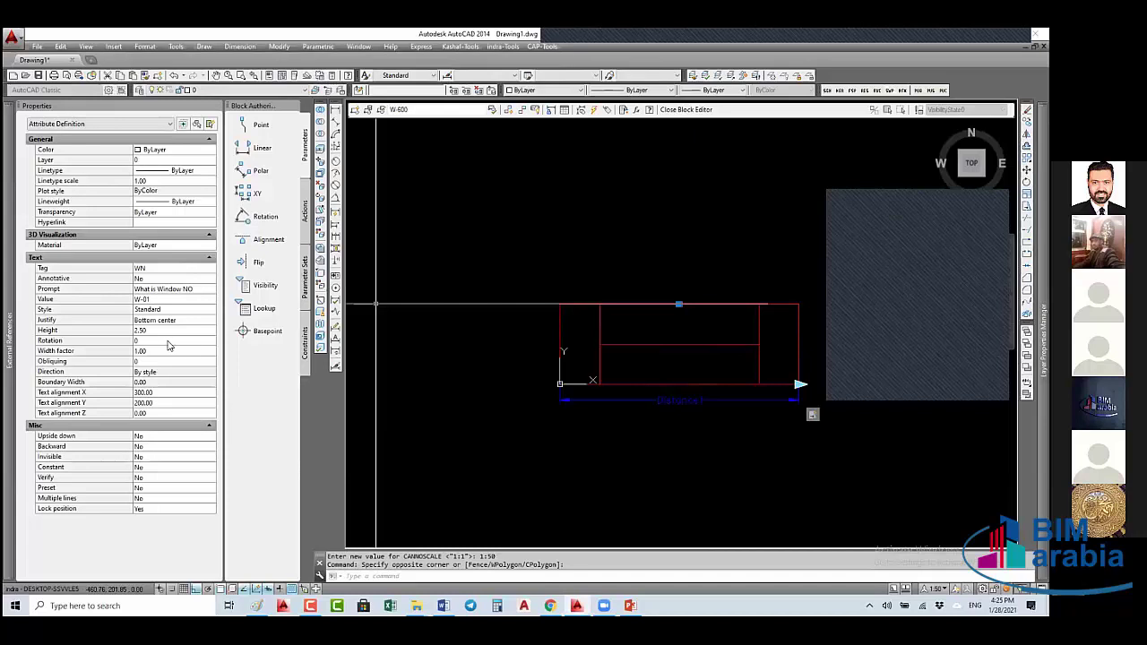
double_click(152, 278)
left_click(170, 341)
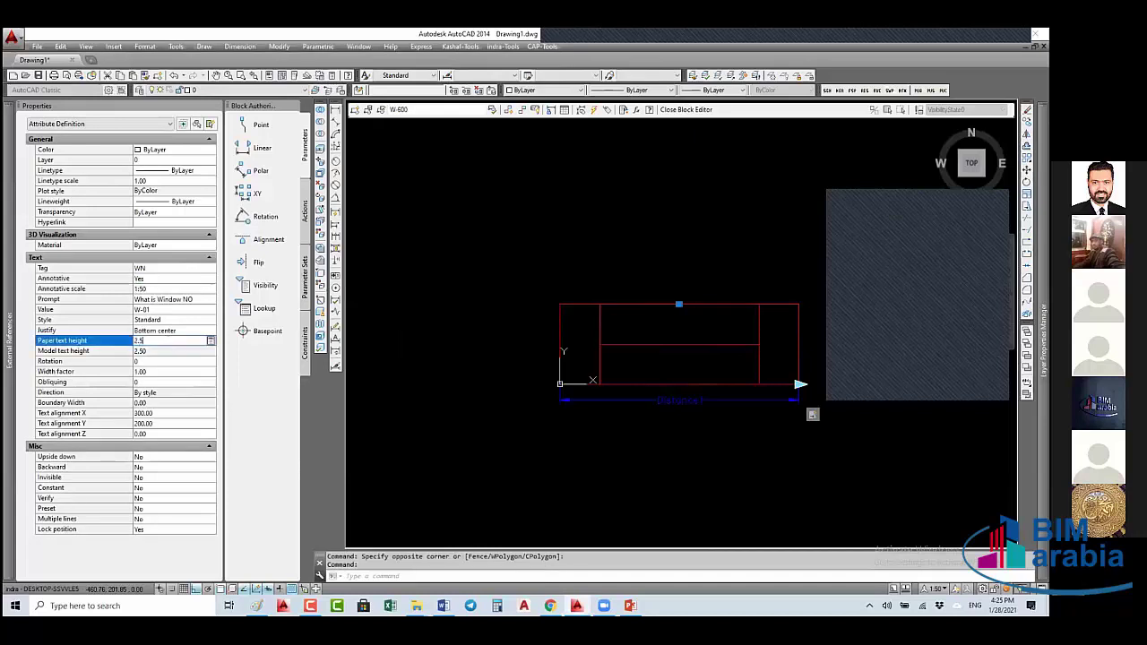
key("Tab")
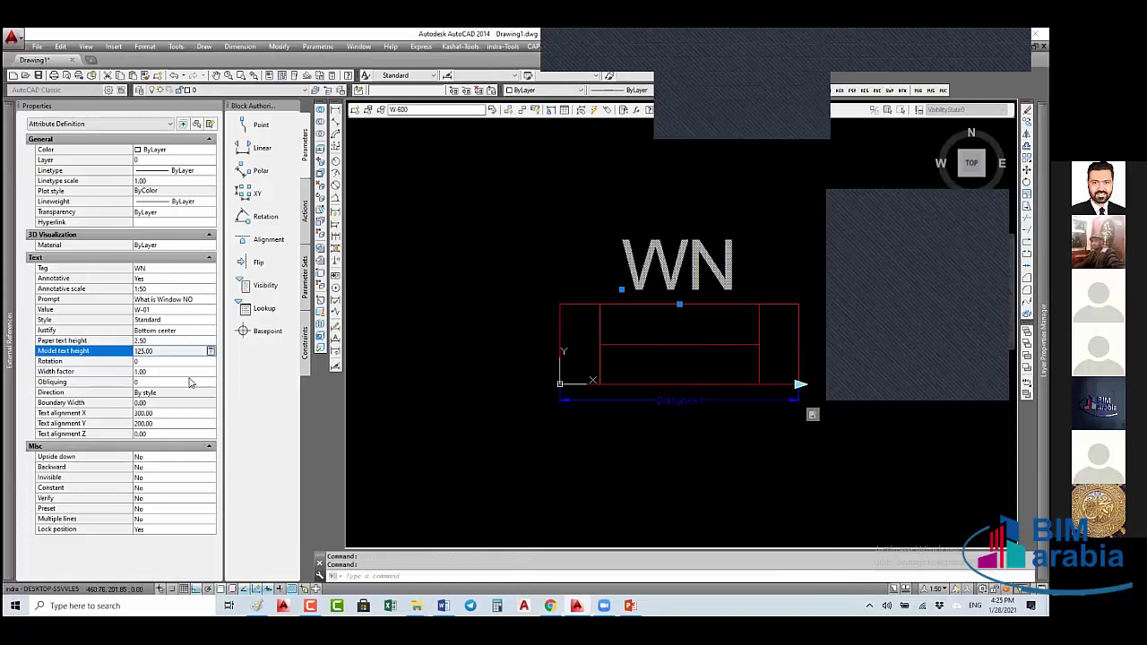
left_click(191, 293)
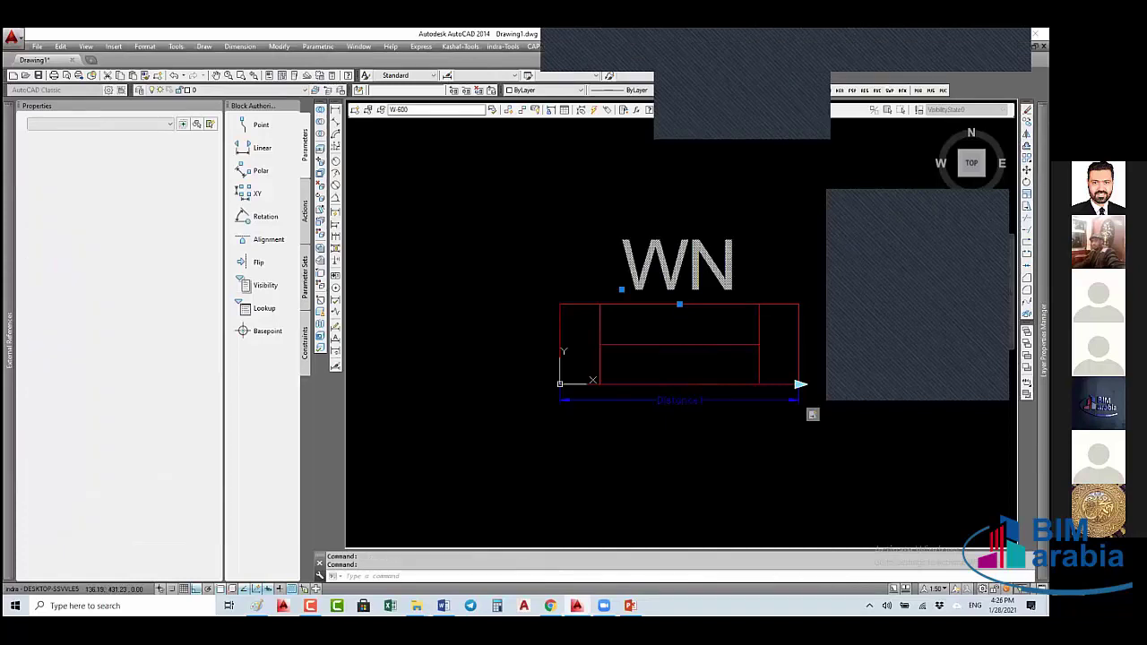
key("Escape")
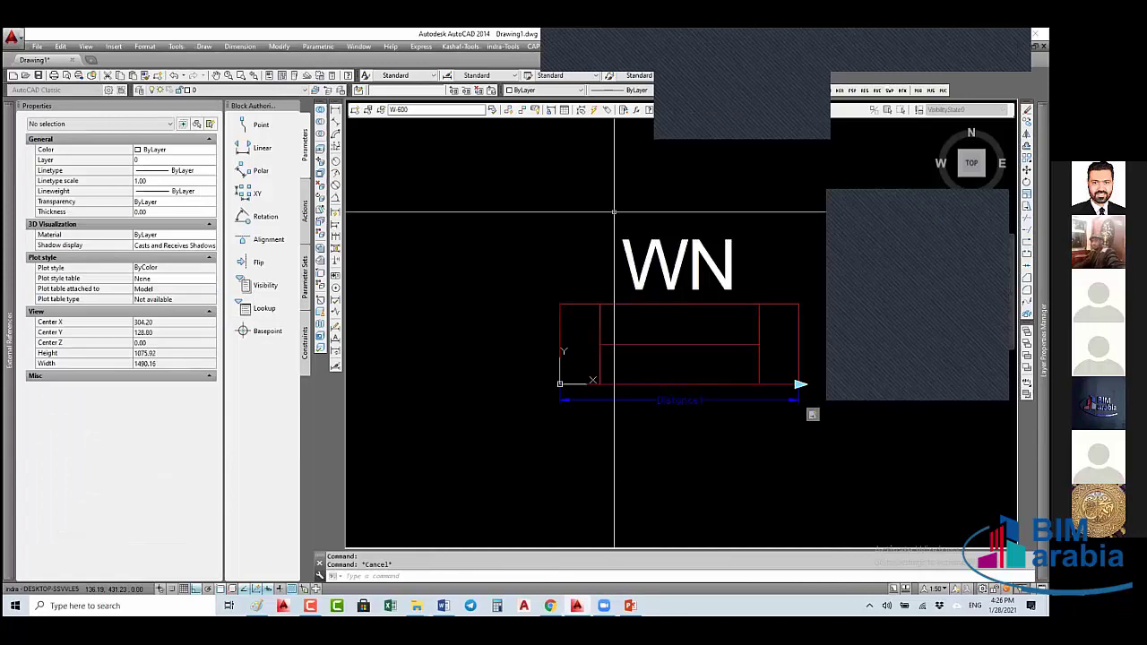
key("Escape")
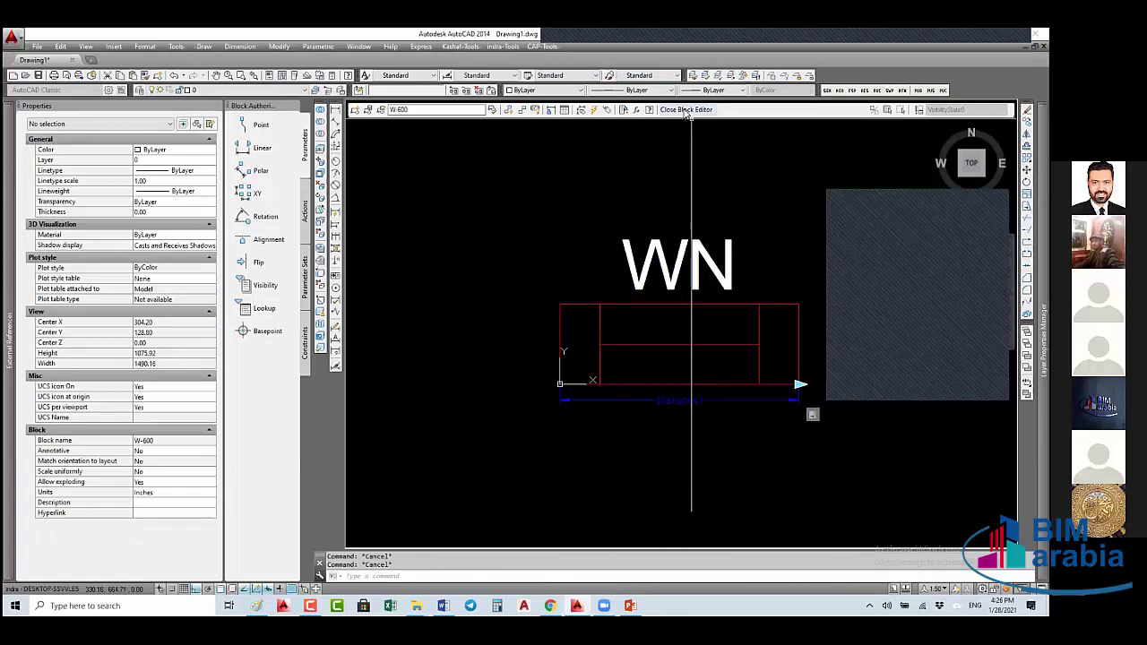
- Close the Block Editor and synchronise attributes of the W-600 block with ATTSYNC
left_click(686, 109)
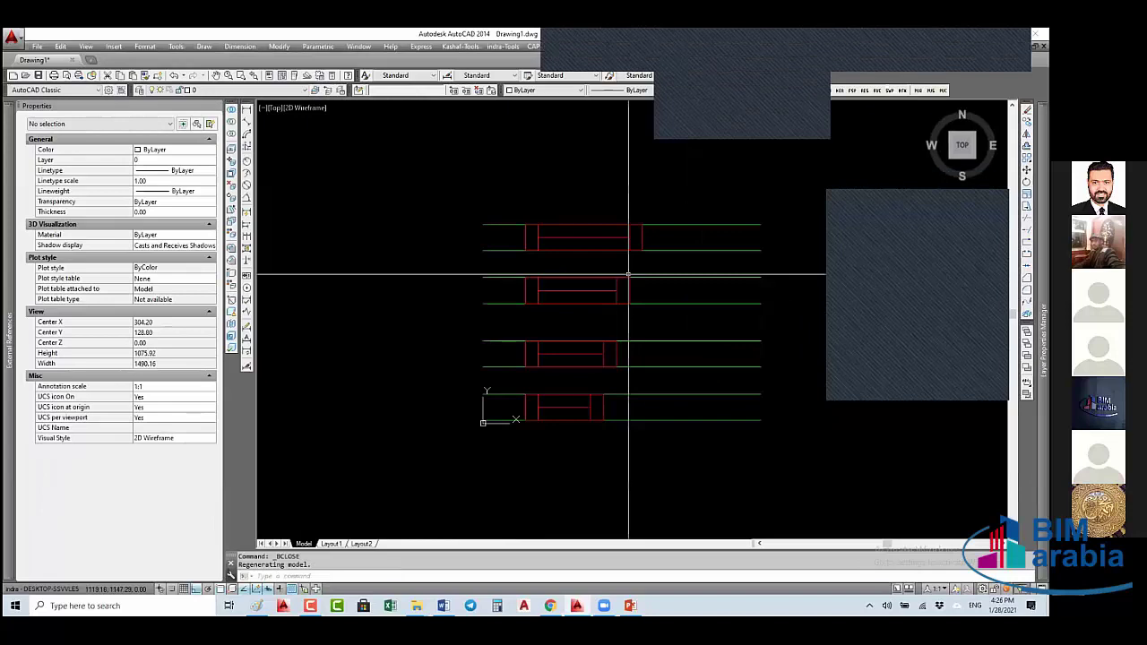
type("ATTSYNC")
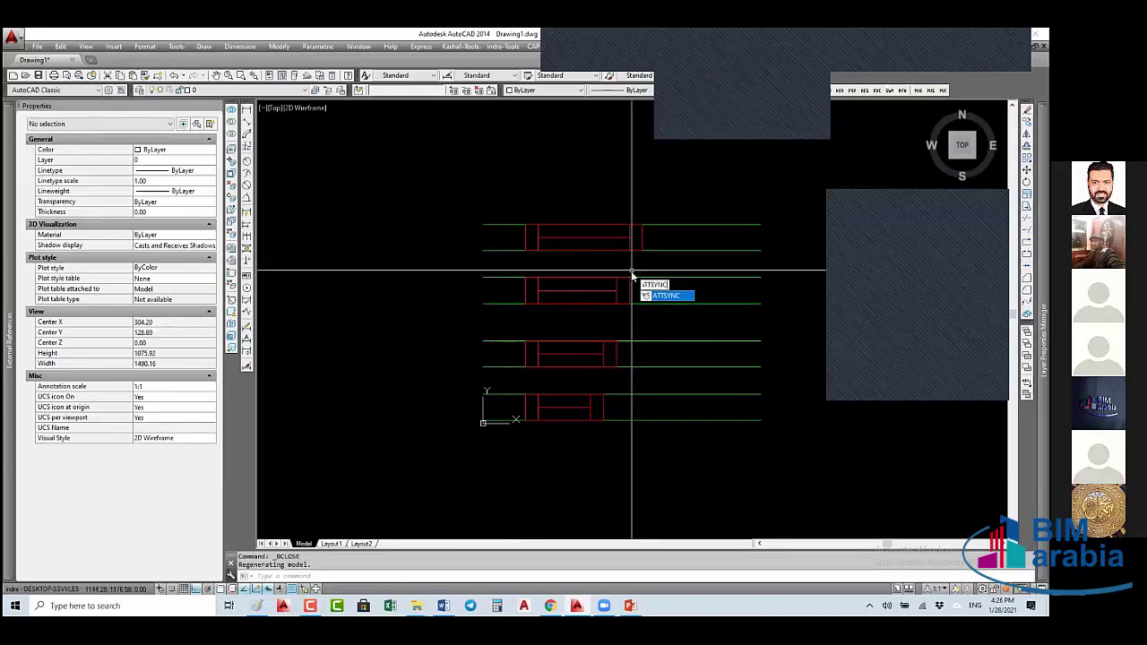
key("Return")
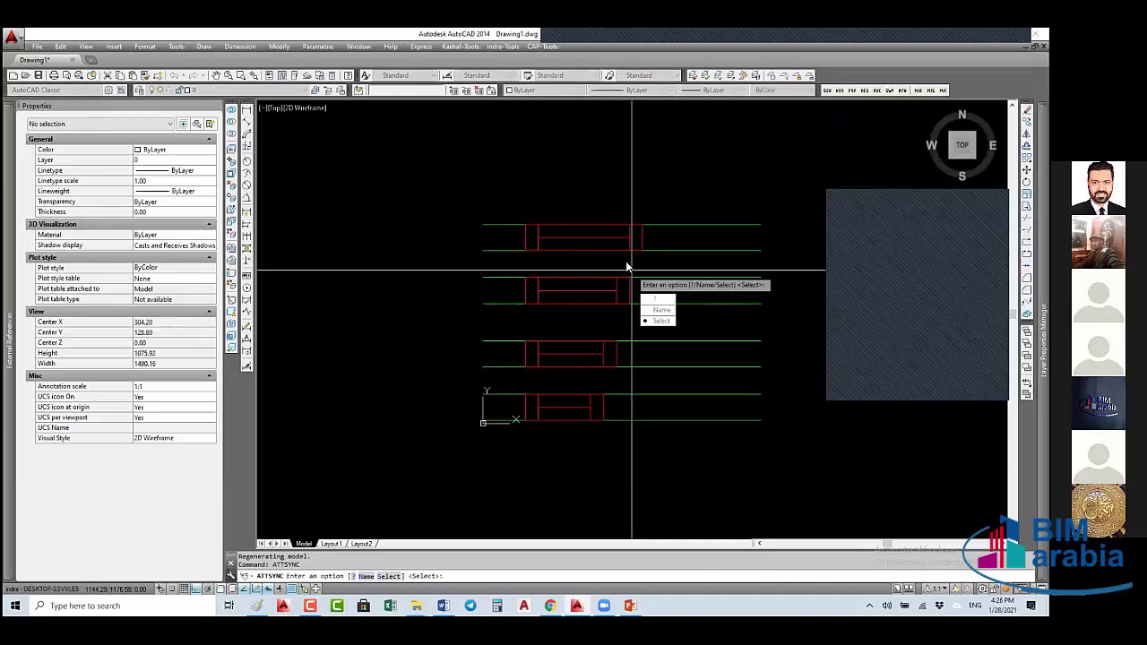
key("Return")
left_click(603, 250)
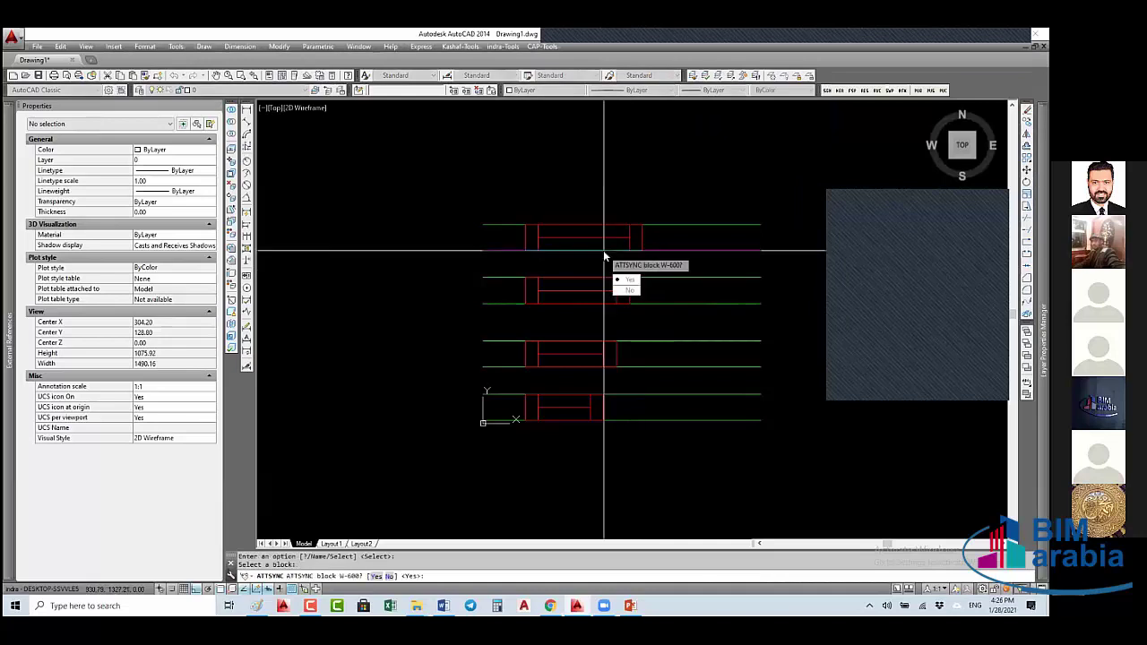
key("Return")
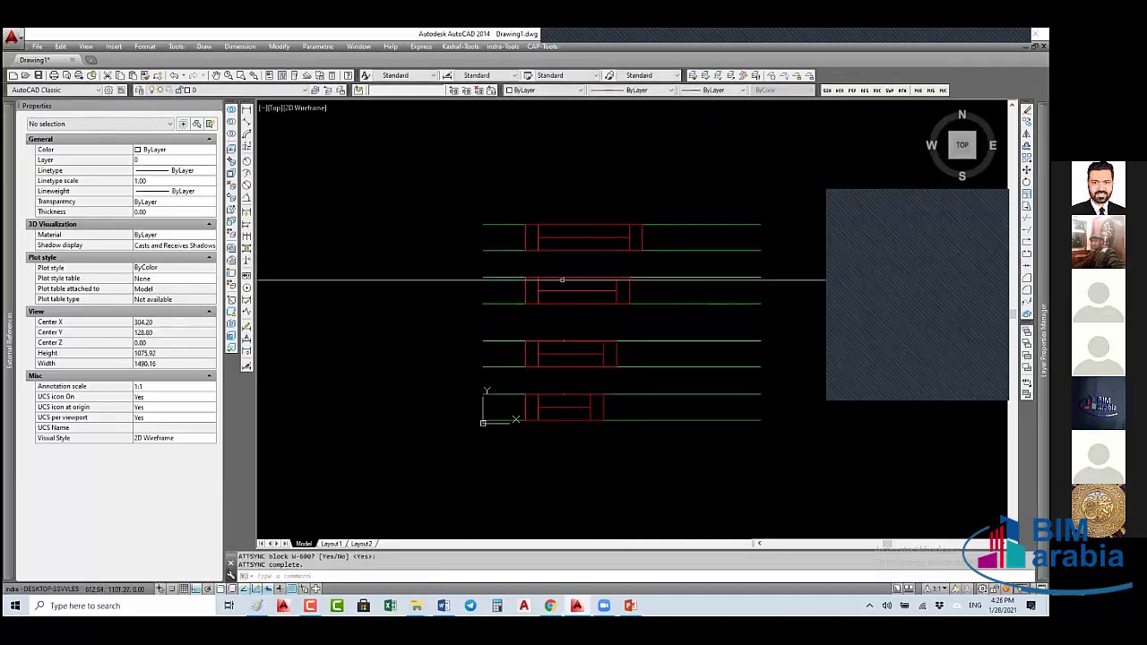
- Set the annotation scale to 1:50, regenerate the drawing, and reopen the scale list
left_click(934, 589)
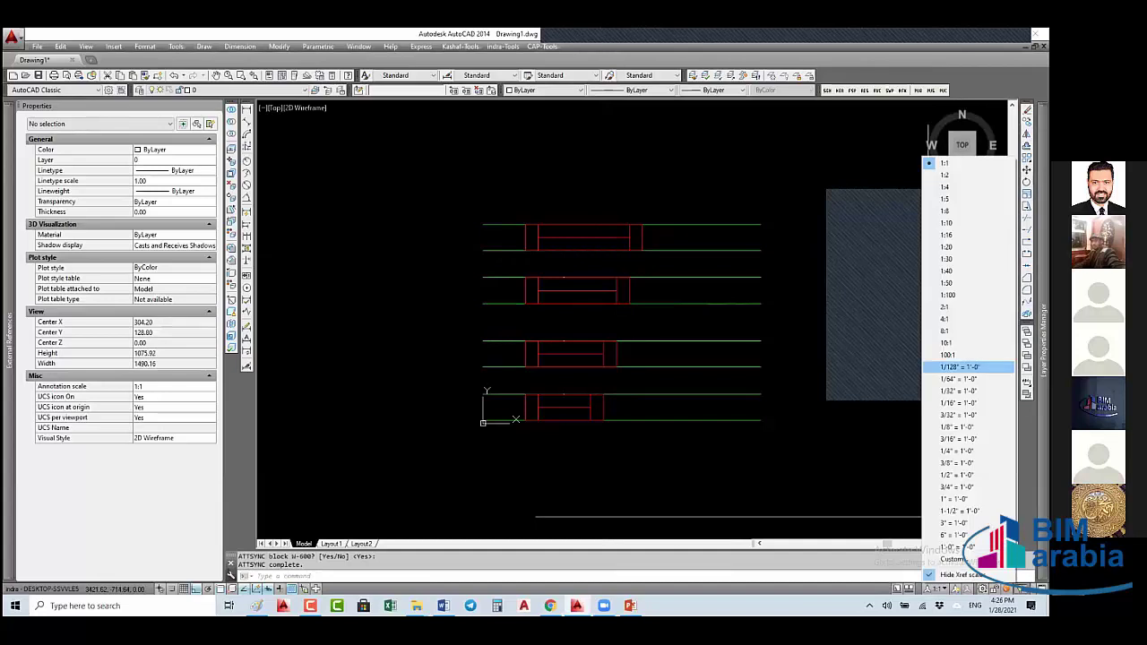
left_click(950, 284)
type("re")
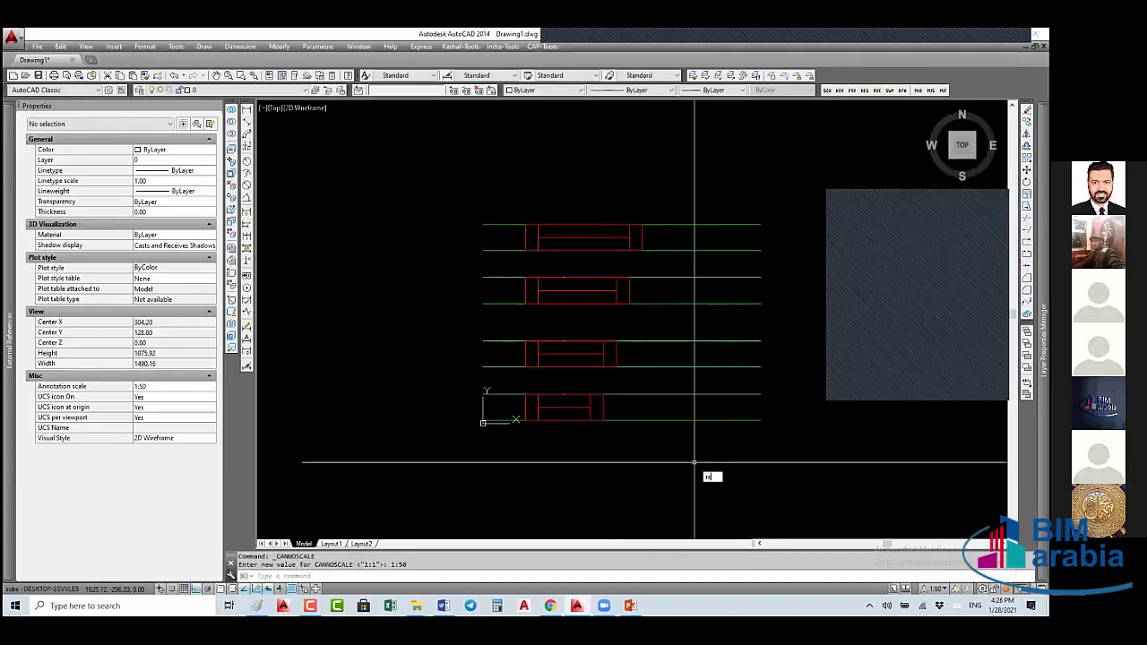
key("Return")
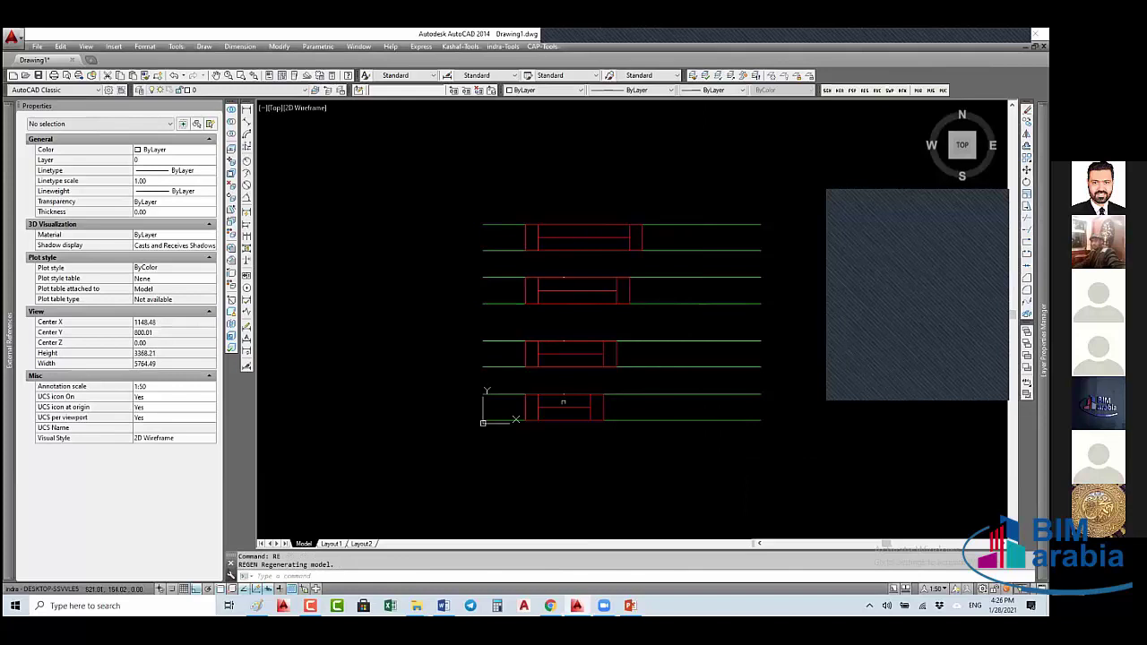
left_click(568, 416)
left_click(563, 415)
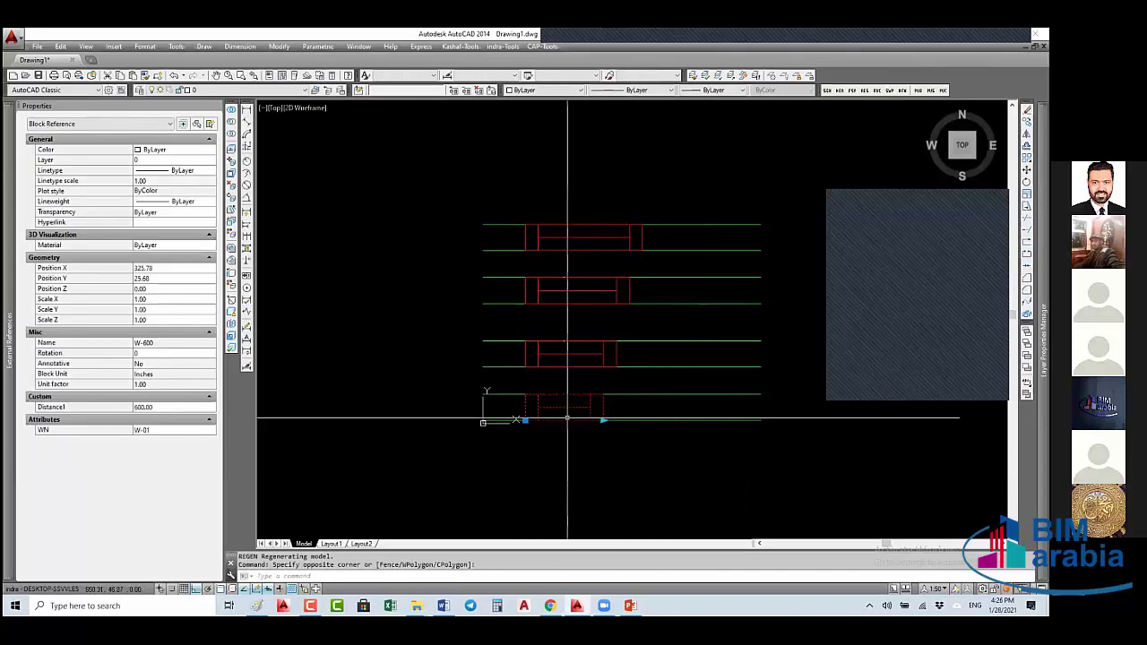
key("Escape")
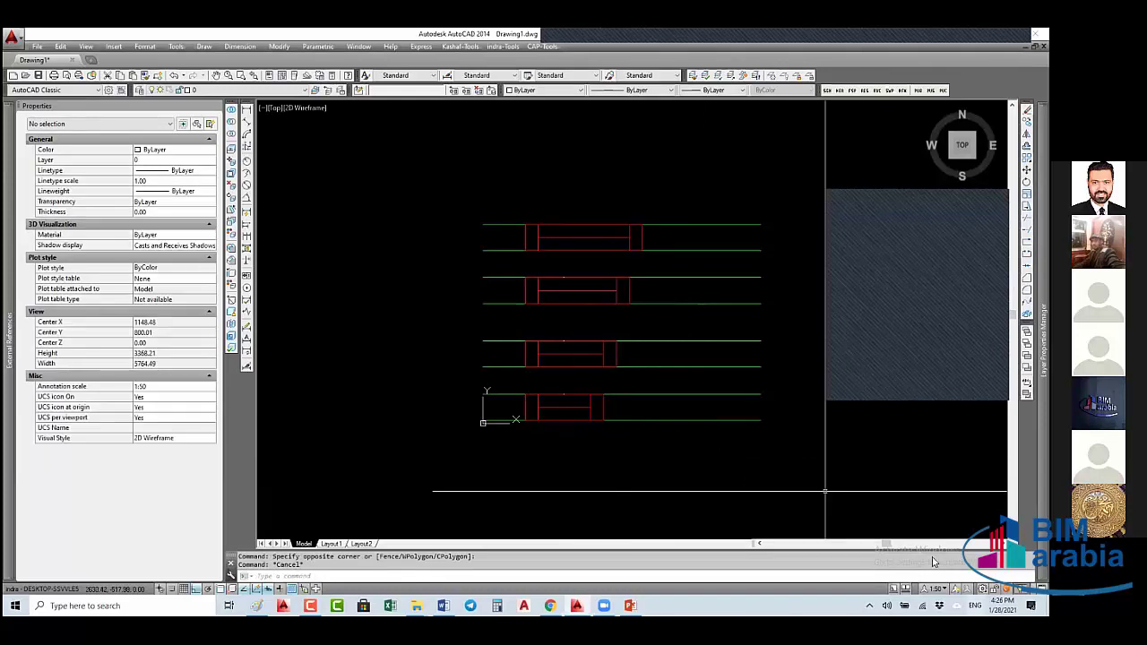
left_click(934, 589)
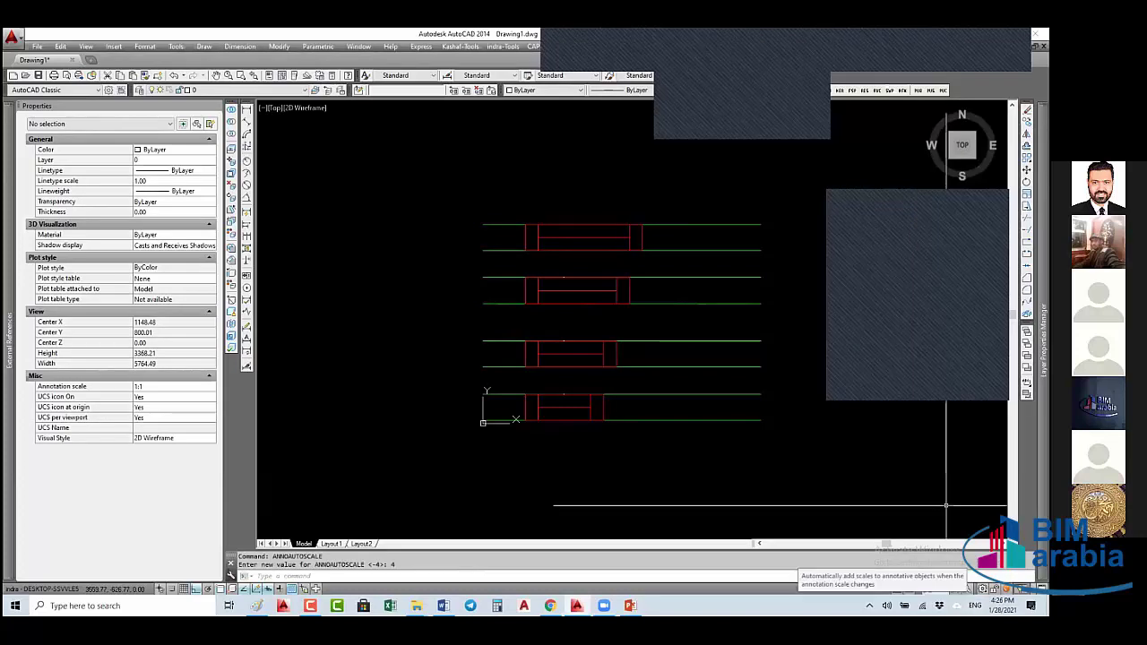
left_click(936, 589)
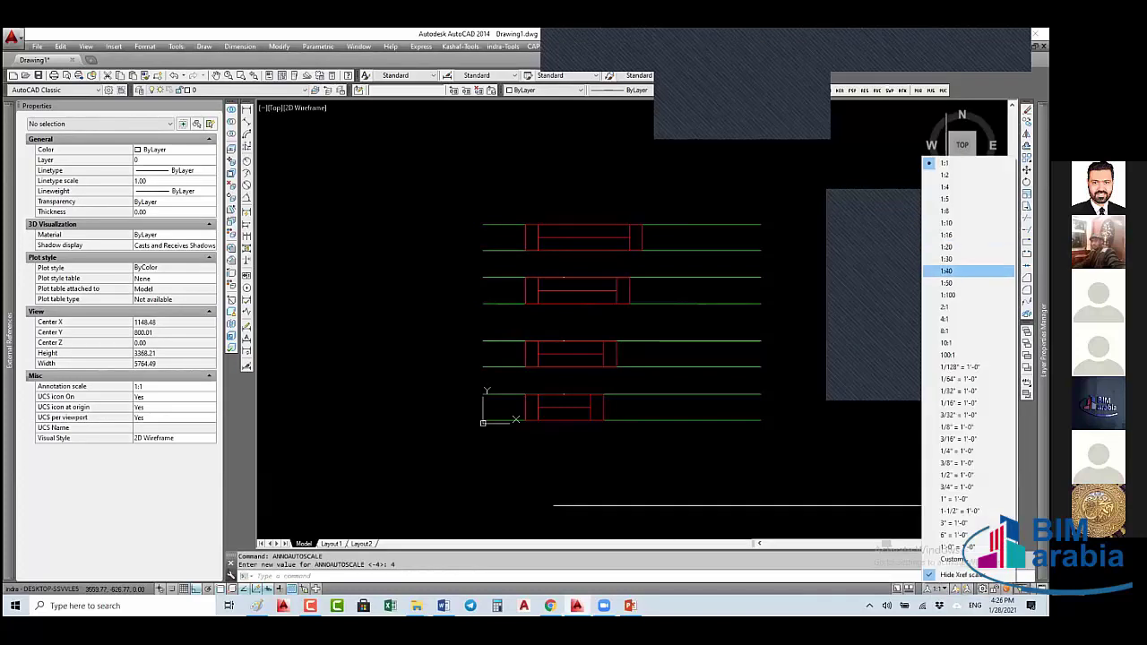
- Apply the 1:50 annotation scale and toggle auto-adding scales to annotative objects
key("Return")
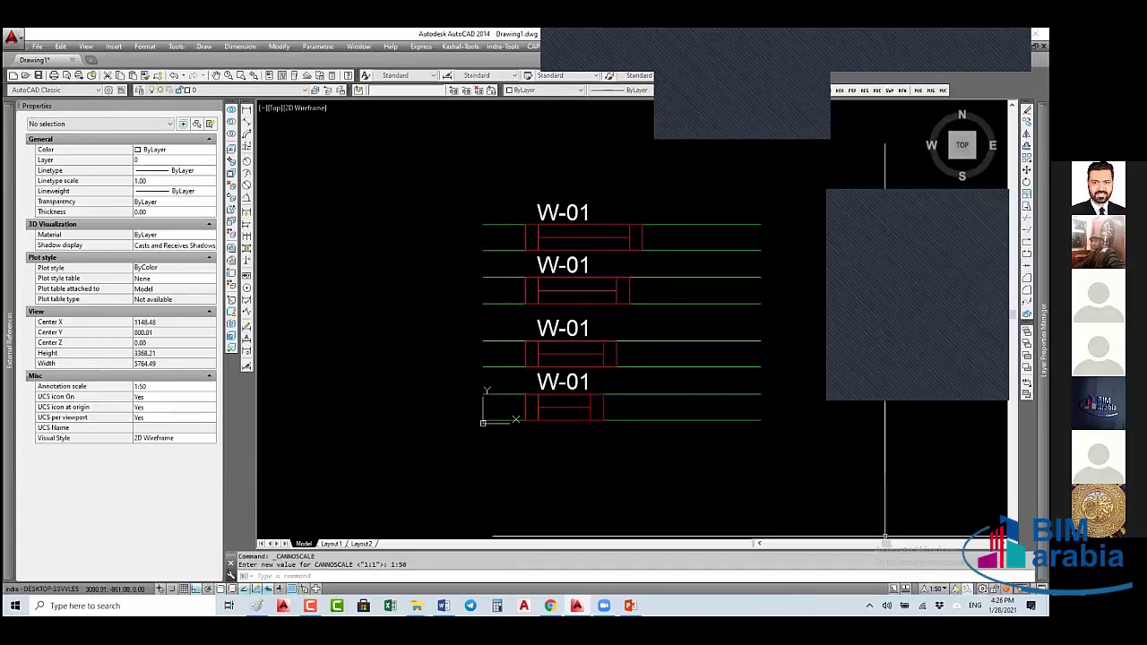
left_click(956, 589)
scroll(573, 370, "down", 2)
- Stretch the top window block to a length of 4616.63, leaving its label behind
middle_click_drag(519, 352, 314, 334)
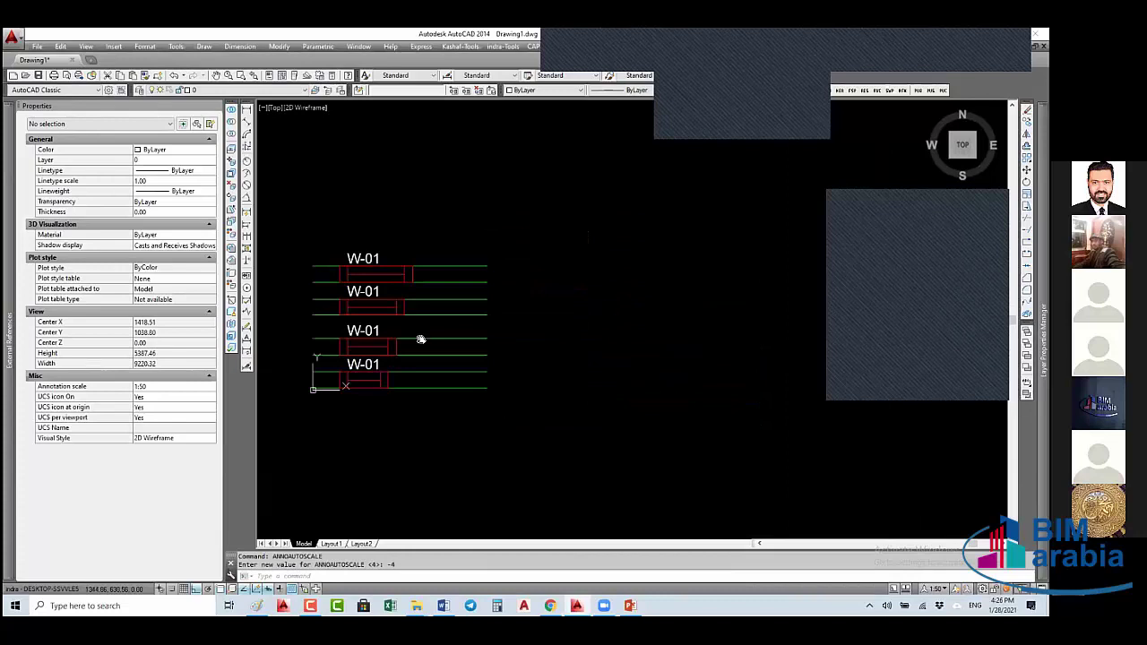
left_click(392, 267)
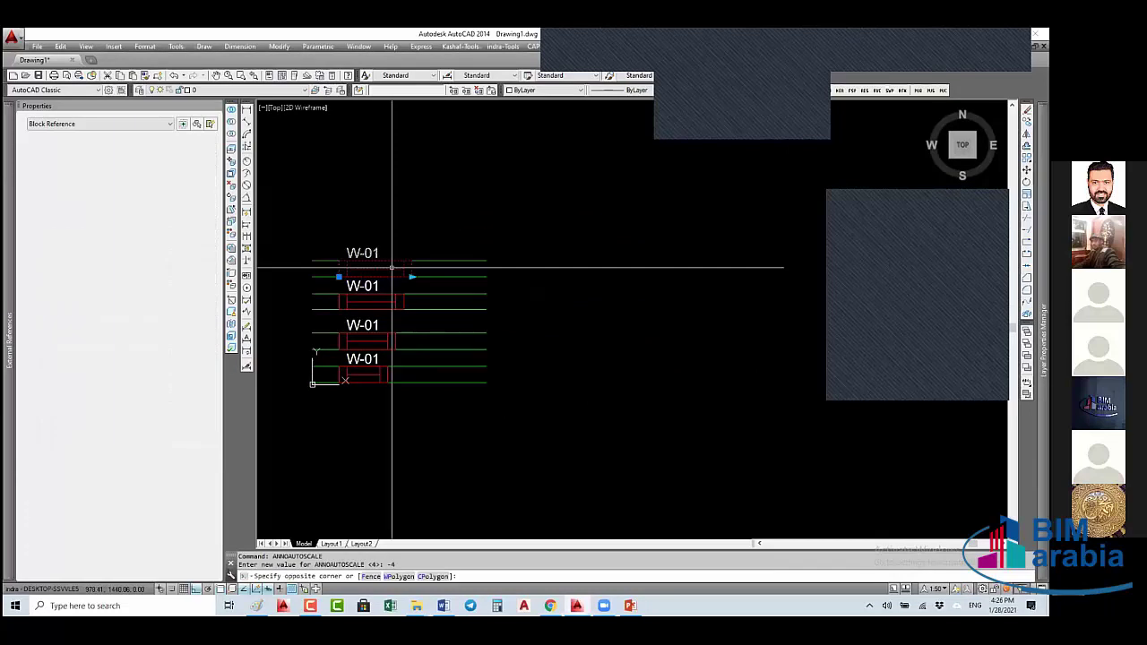
left_click(411, 276)
left_click(412, 276)
left_click(713, 269)
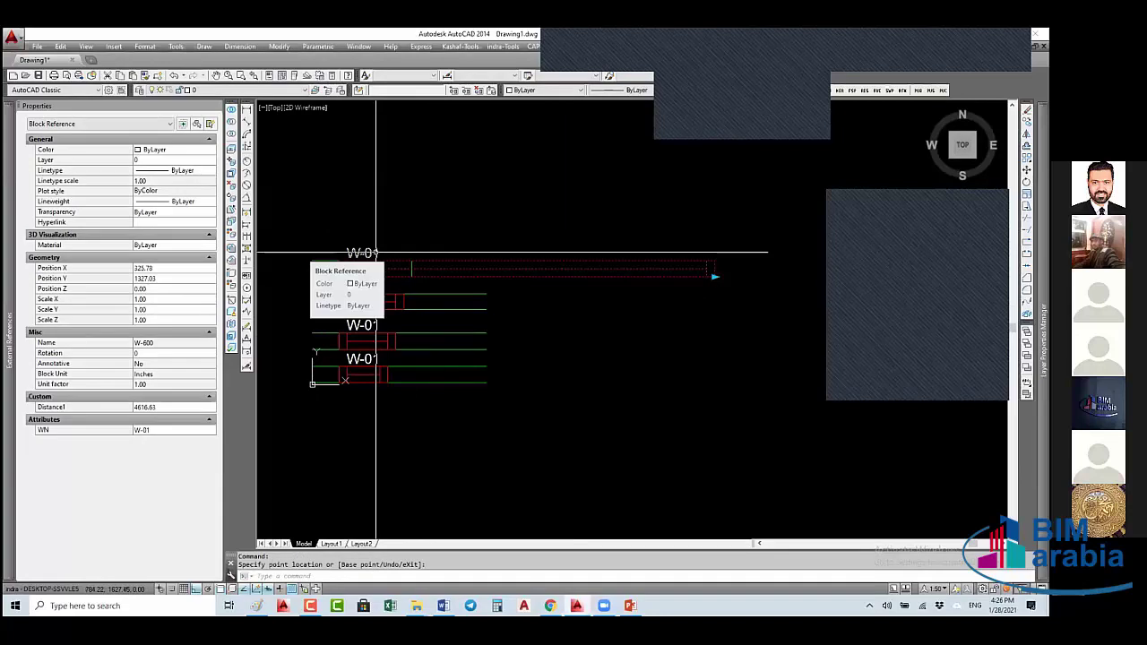
right_click(476, 235)
- Open W-600 in the Block Editor and modify the stretch action's selection set
left_click(542, 299)
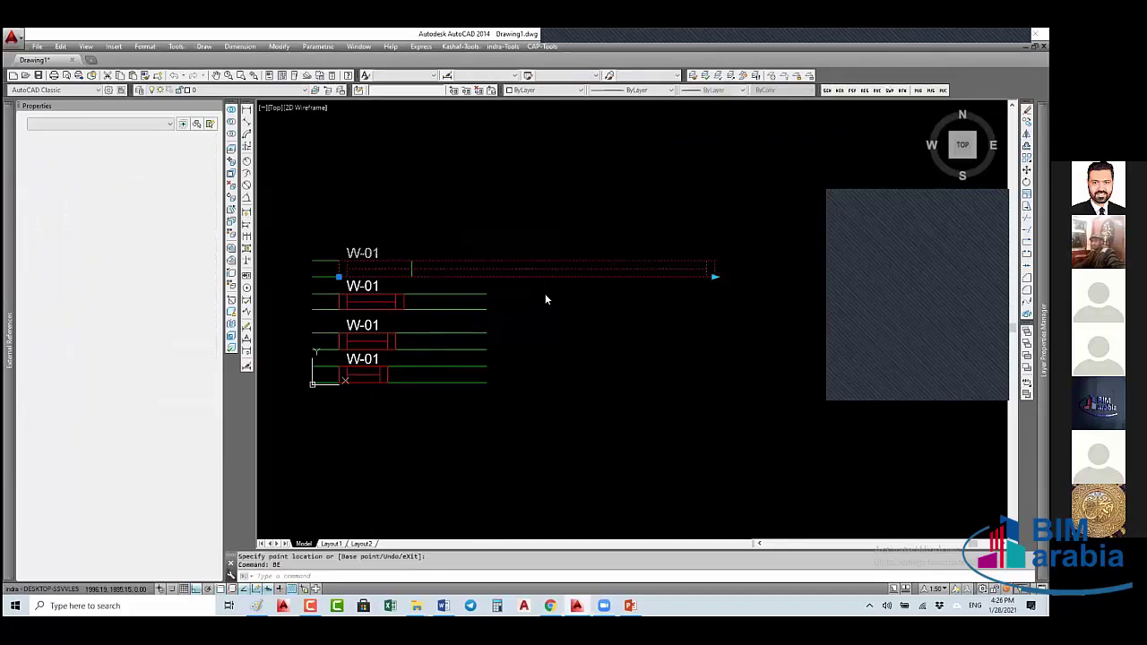
left_click(548, 295)
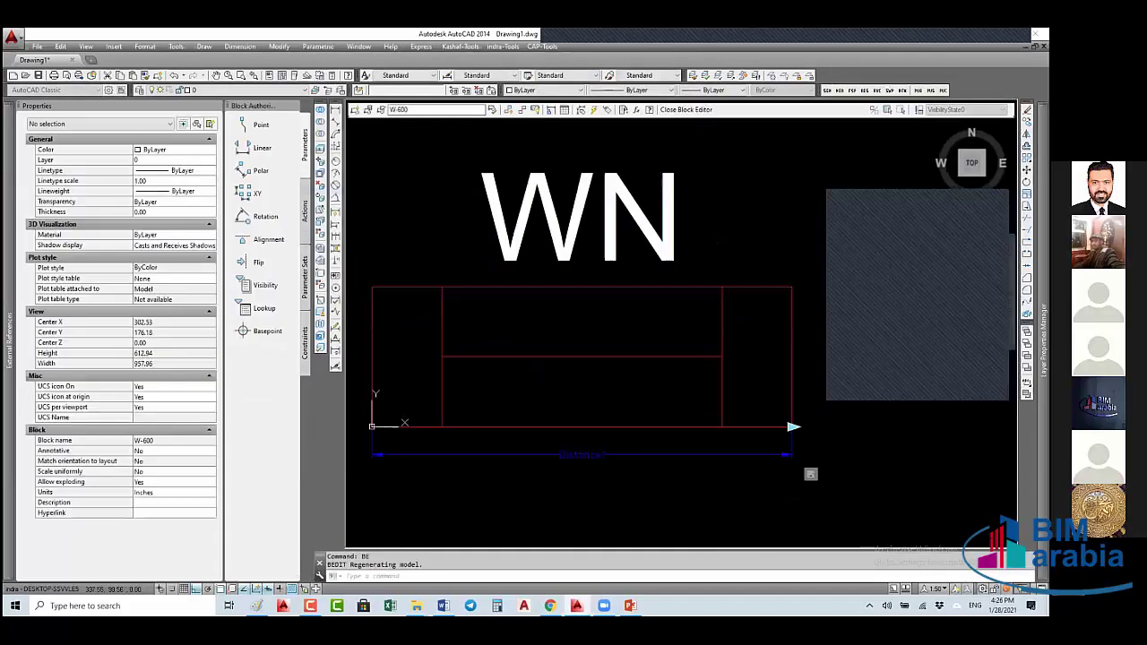
left_click(662, 362)
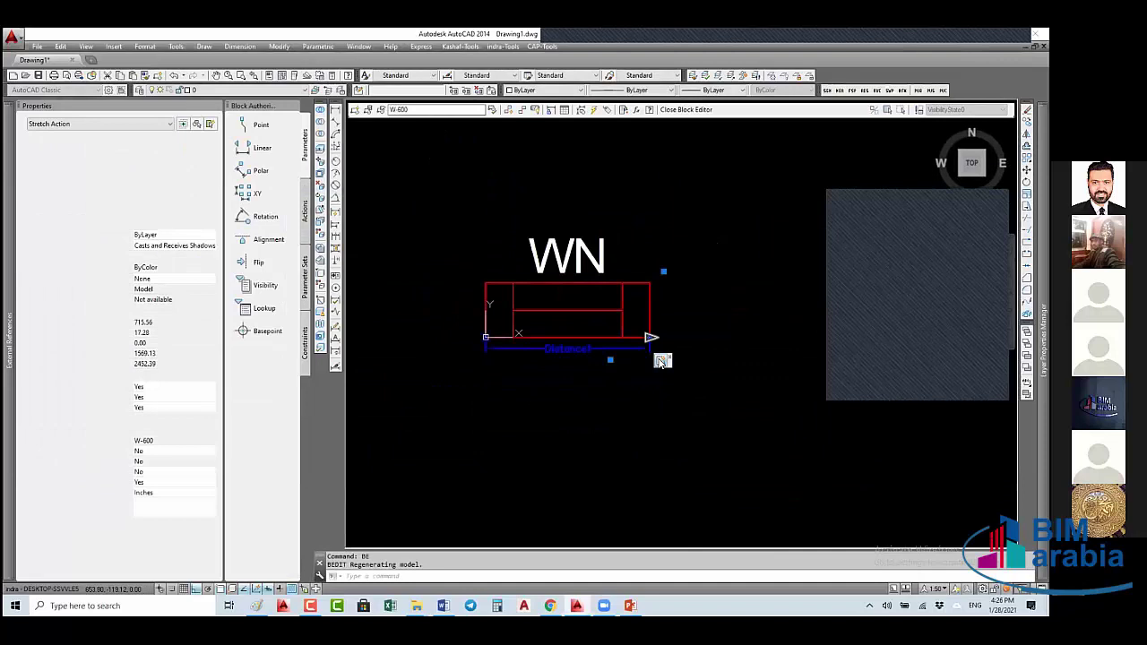
right_click(661, 362)
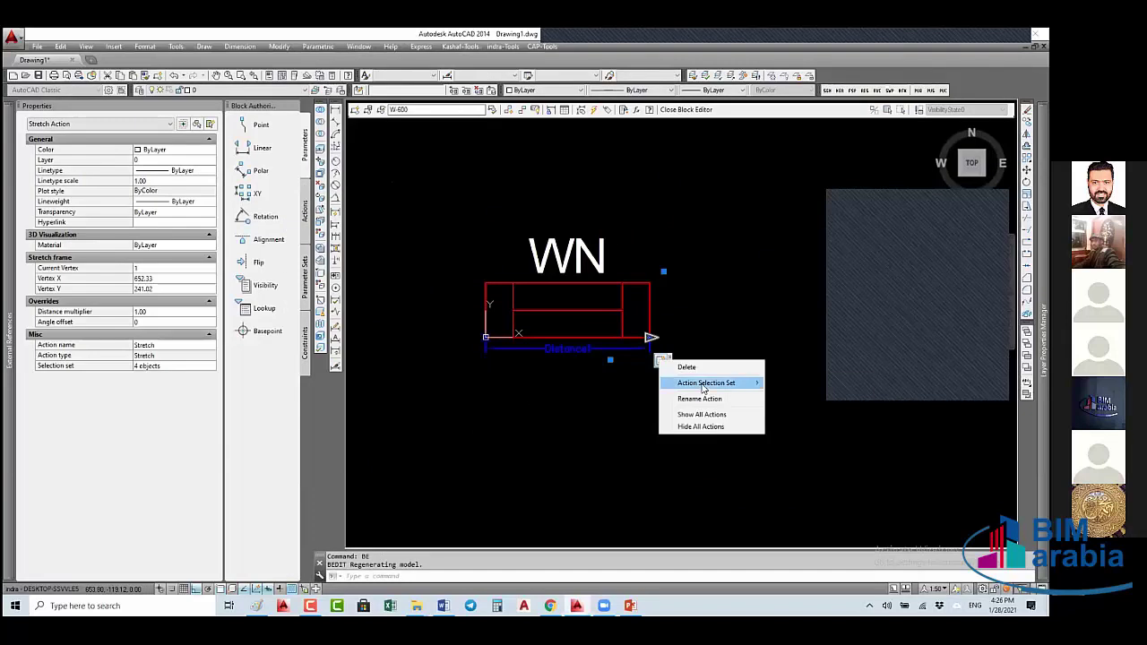
mouse_move(707, 384)
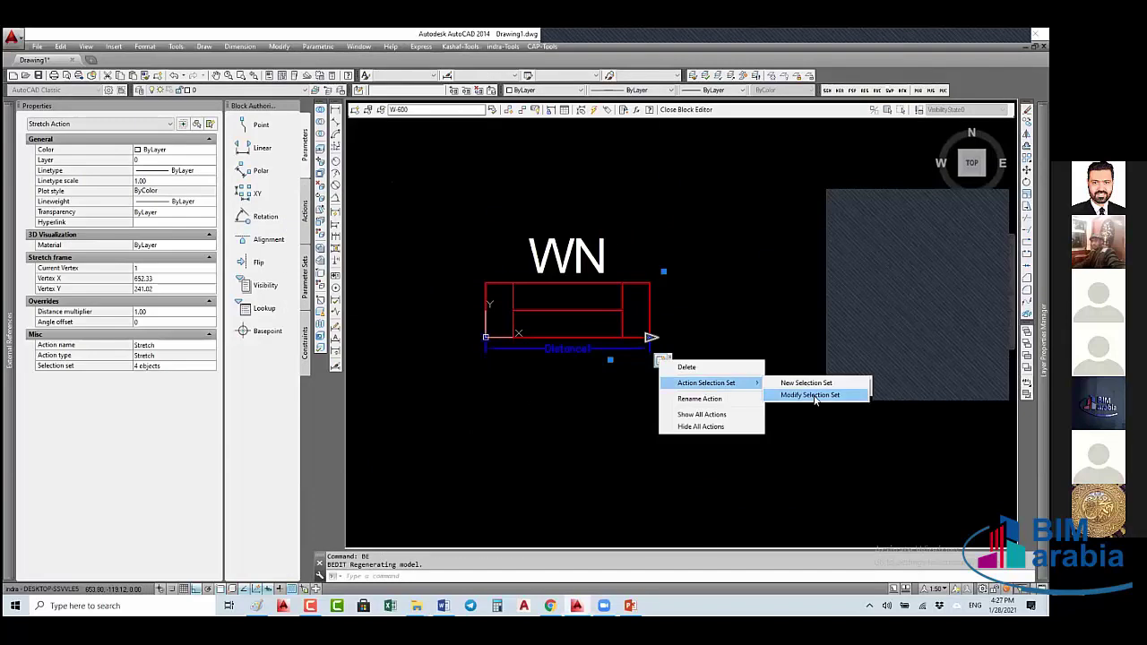
left_click(811, 395)
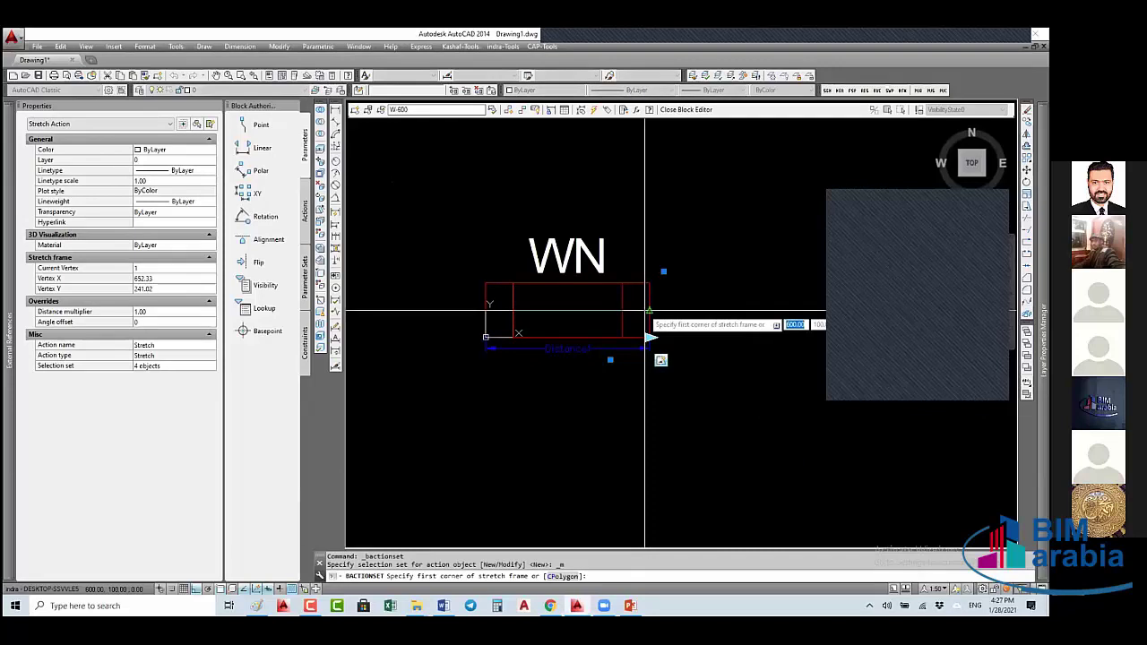
key("Return")
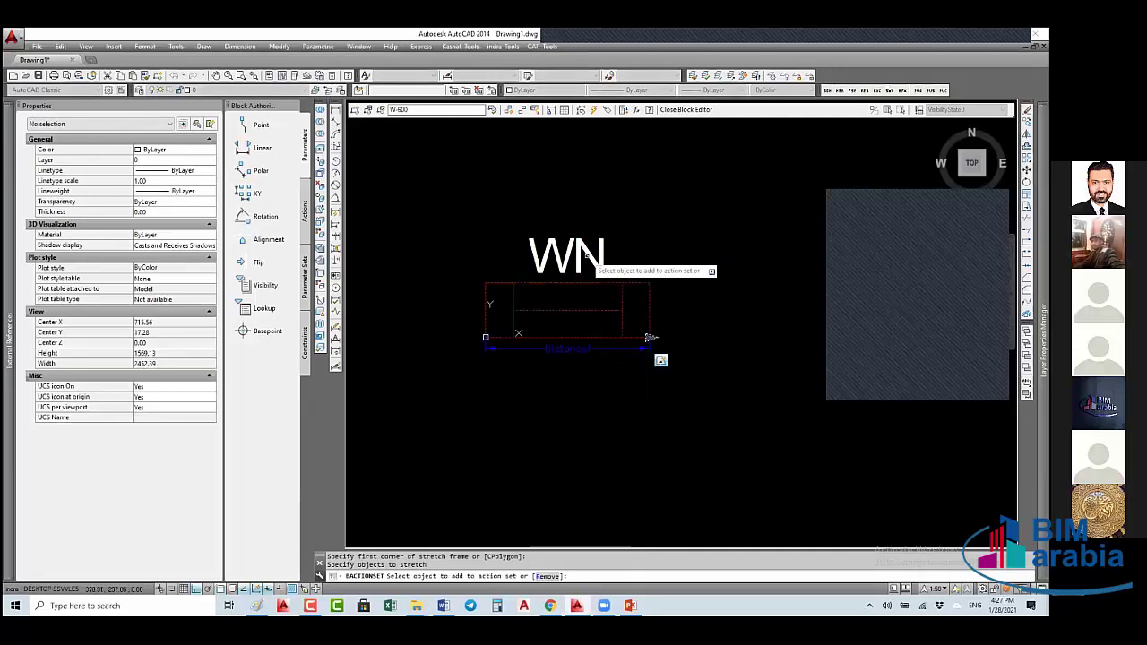
key("Return")
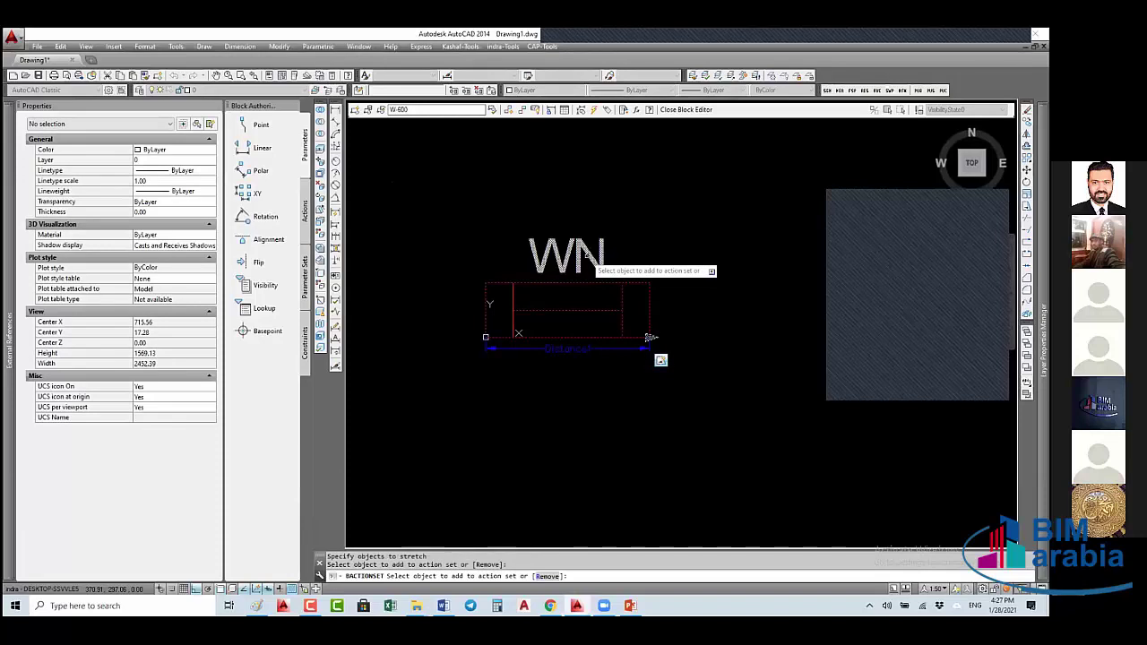
- Set the WN attribute's Lock position to No and close the Block Editor
left_click(587, 256)
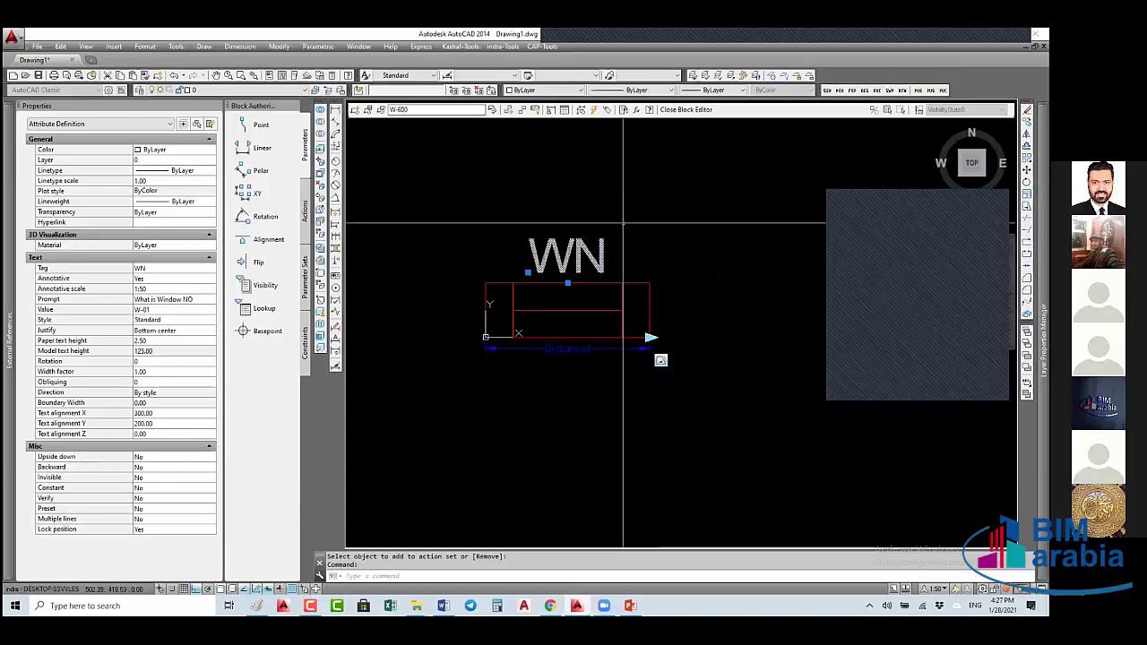
left_click(151, 531)
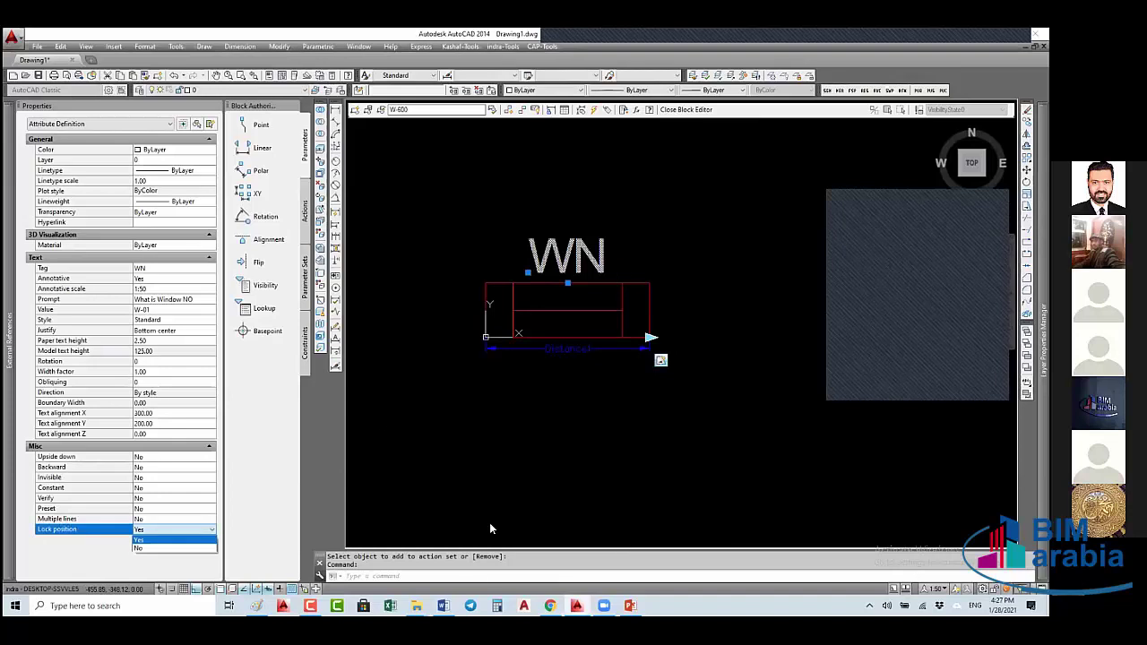
left_click(155, 549)
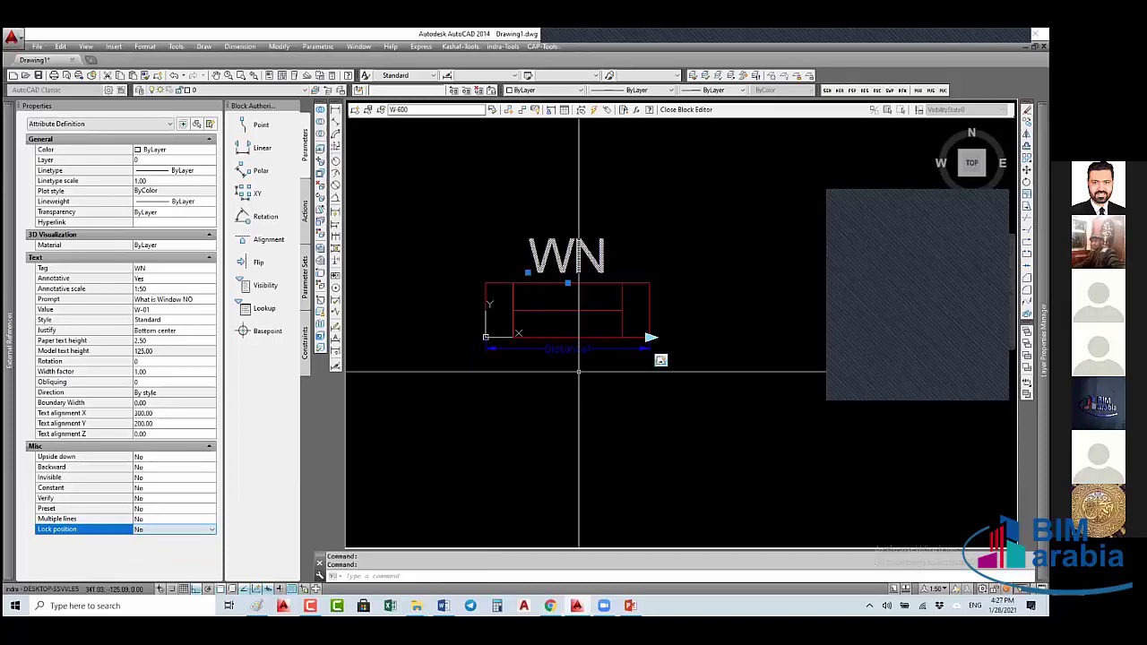
left_click(692, 111)
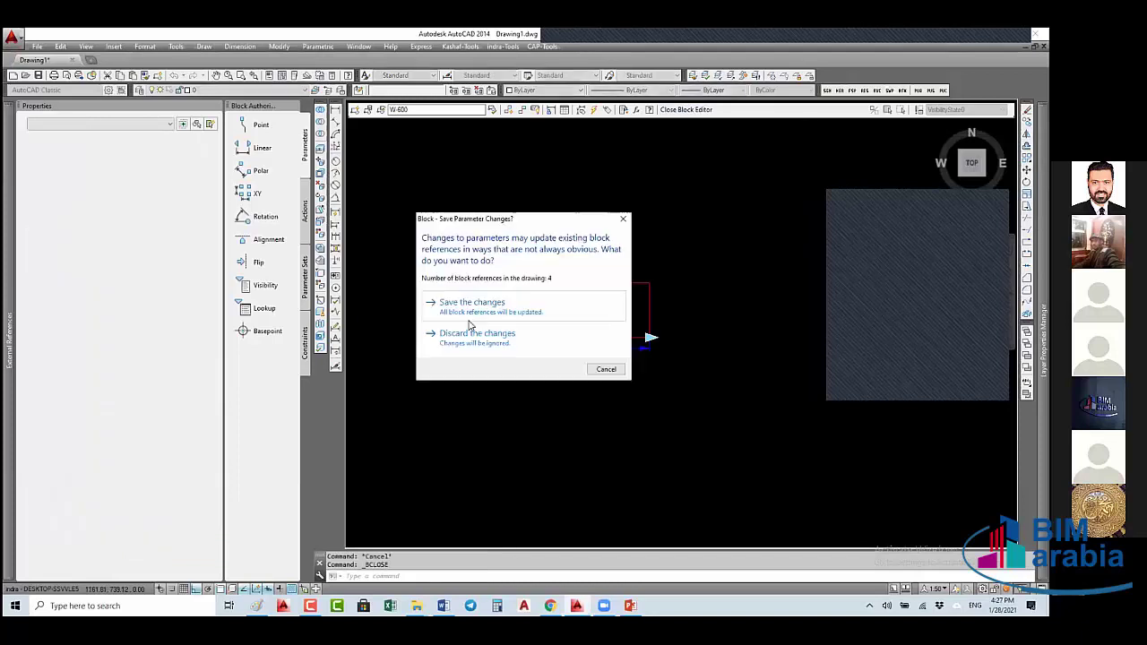
- Save the W-600 block changes and open Edit Block Definition for the stretched window with BE
left_click(467, 311)
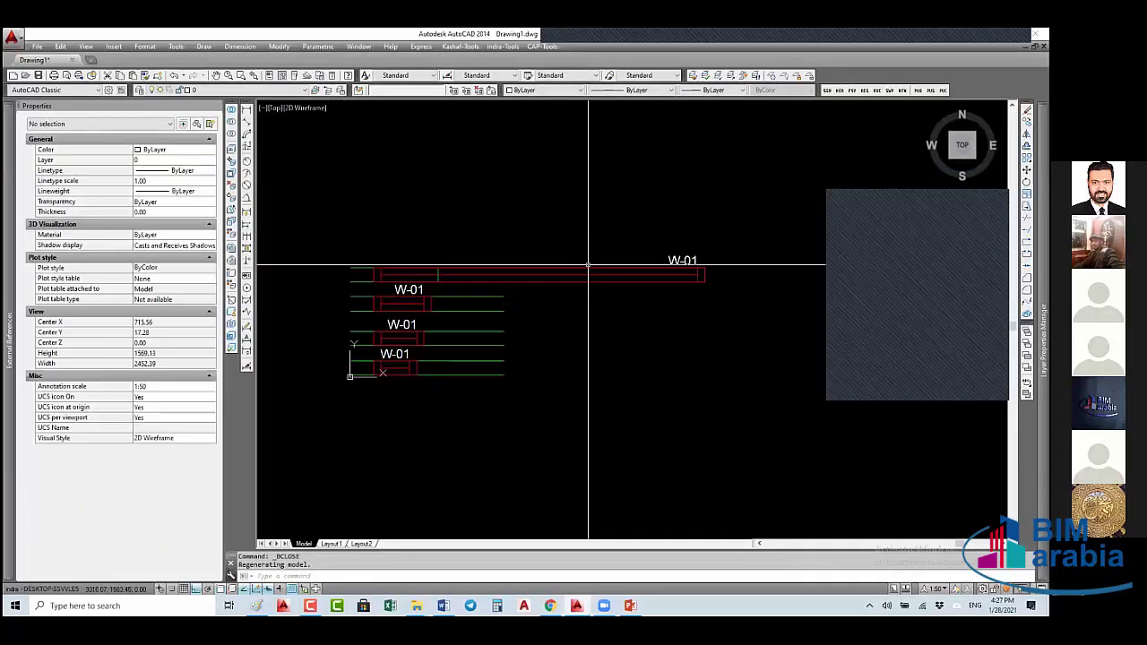
left_click(652, 285)
left_click(653, 285)
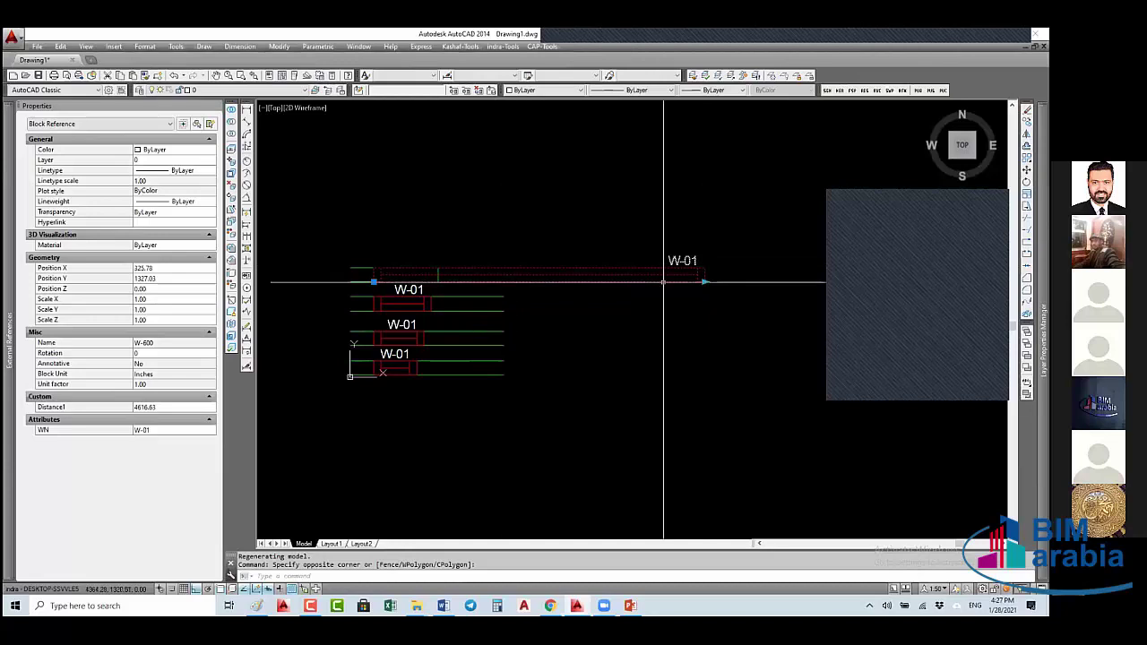
type("BE")
key("Return")
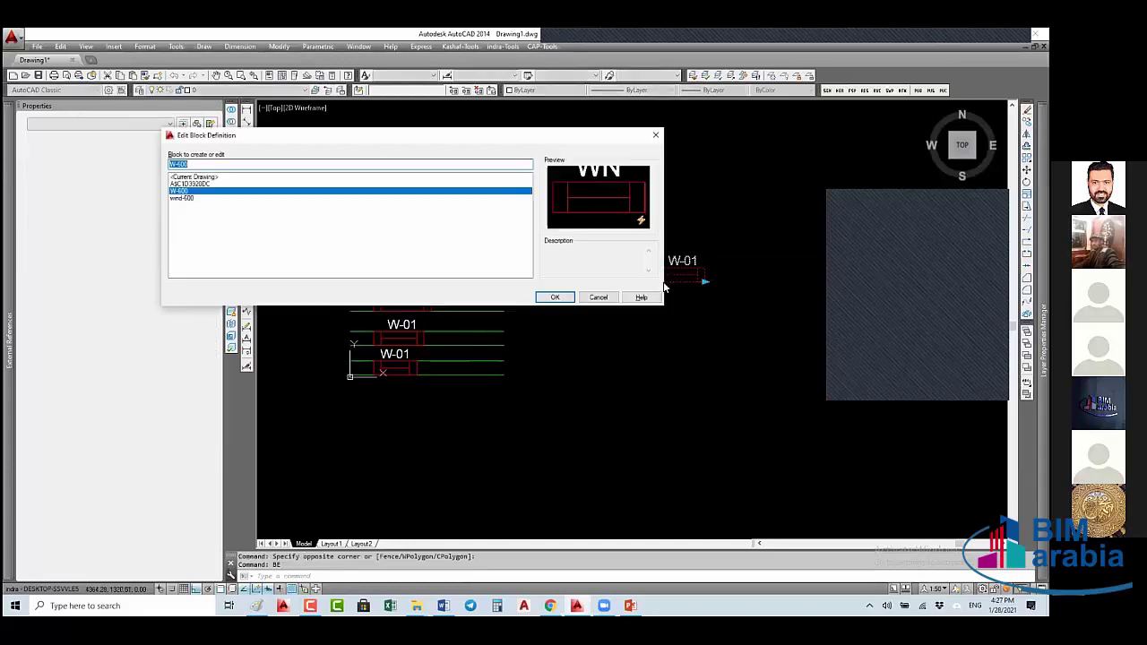
- Open the W-600 block in the Block Editor
left_click(555, 296)
scroll(553, 290, "down", 4)
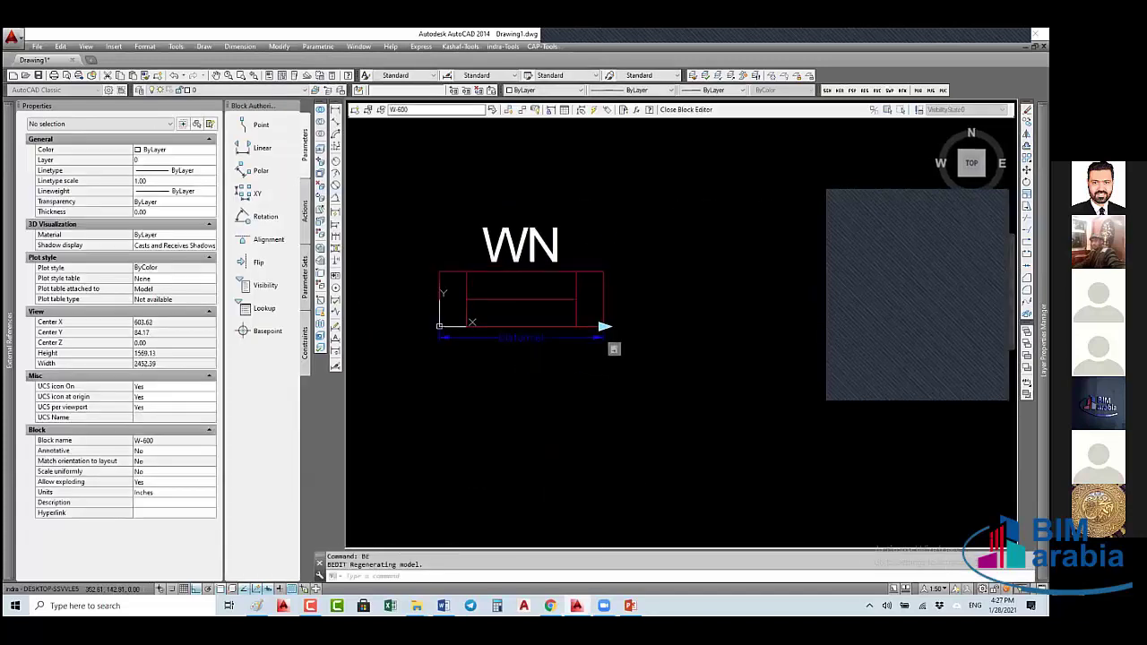
left_click(514, 244)
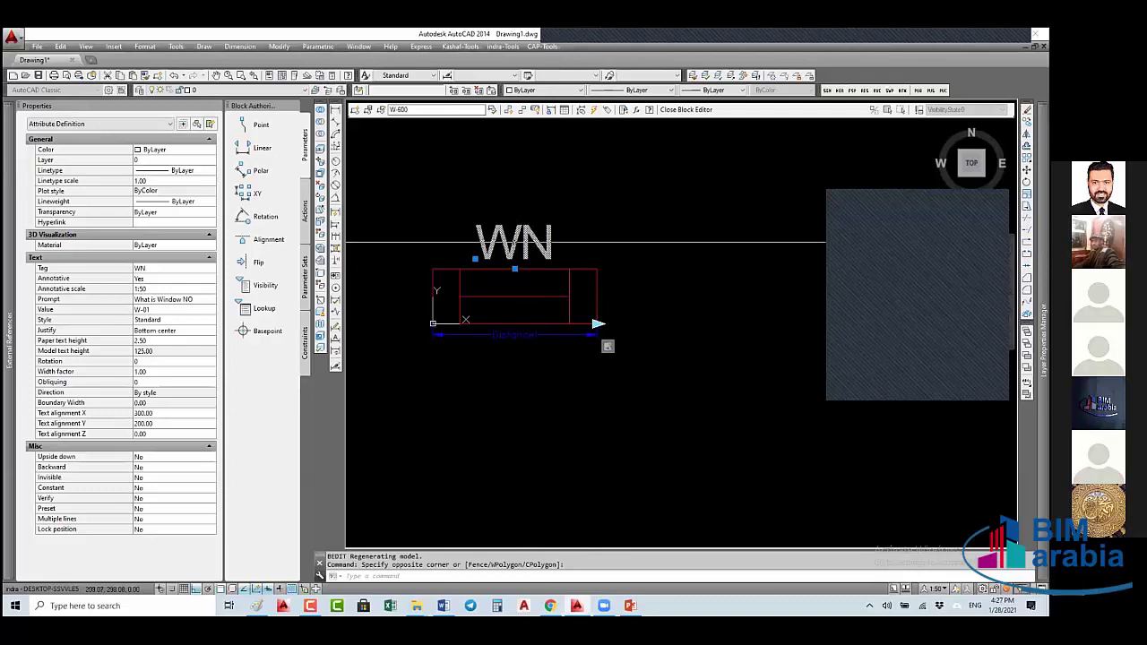
left_click(520, 332)
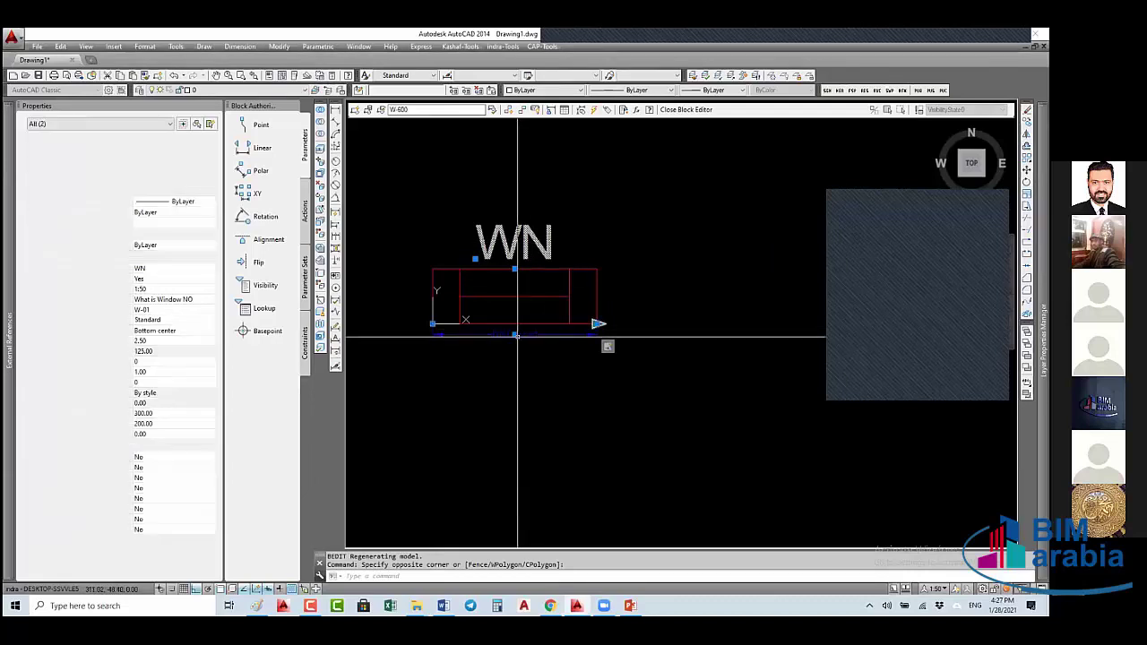
key("Escape")
key("Escape")
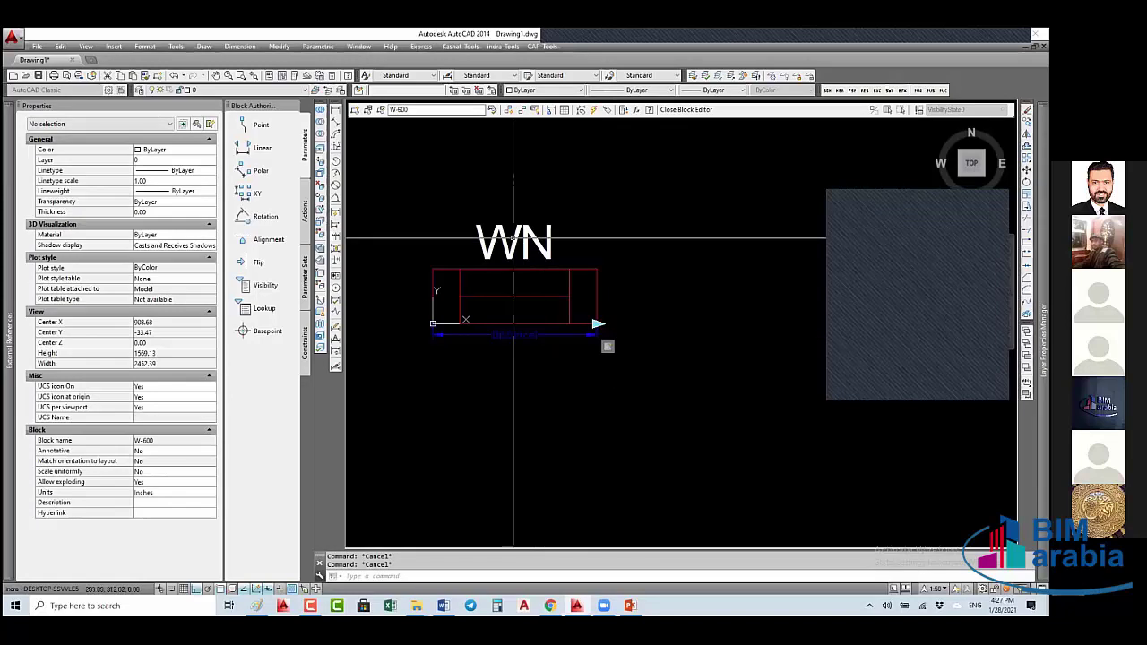
- Remove the WN label from the stretch action's selection set
left_click(608, 347)
right_click(609, 347)
mouse_move(705, 369)
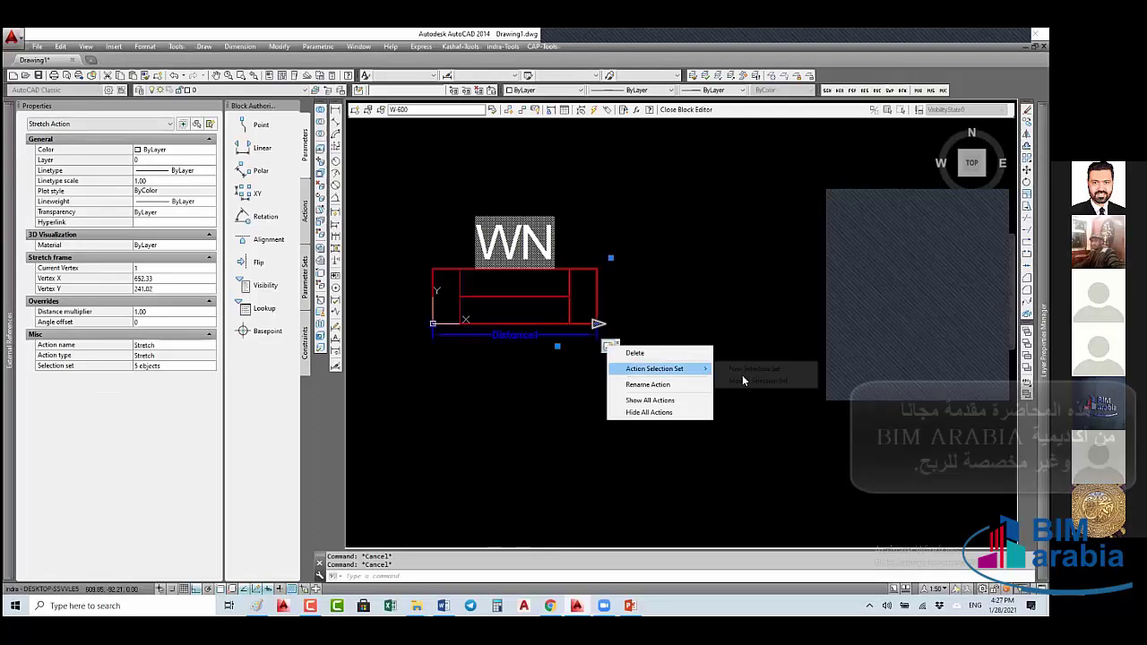
left_click(742, 381)
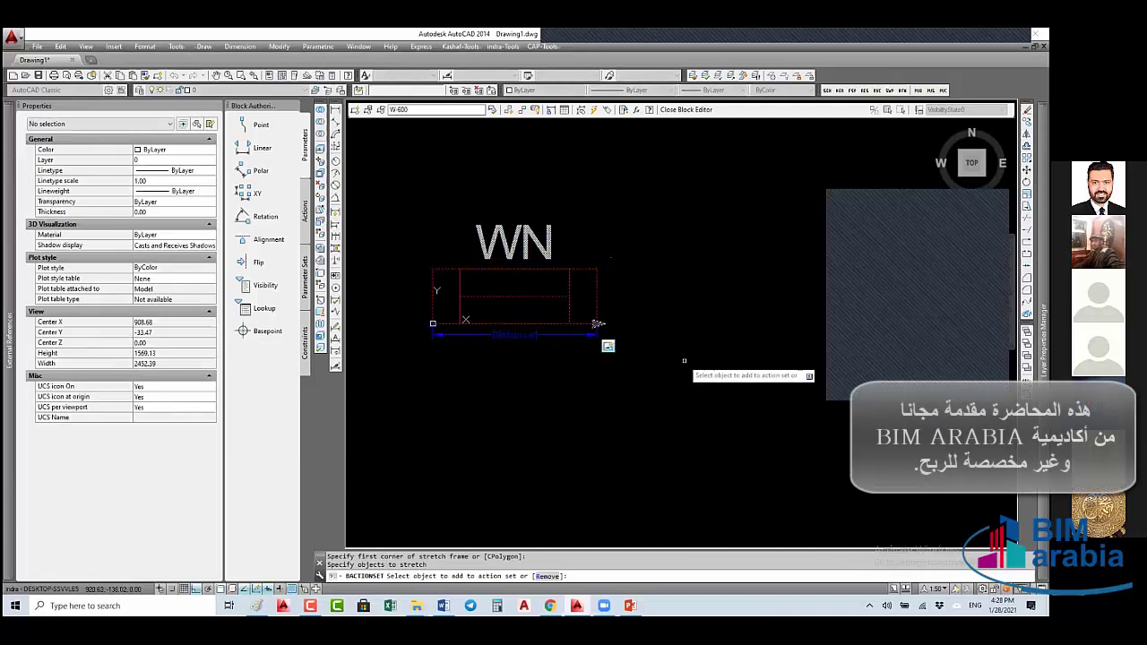
type("r")
key("Return")
left_click(618, 237)
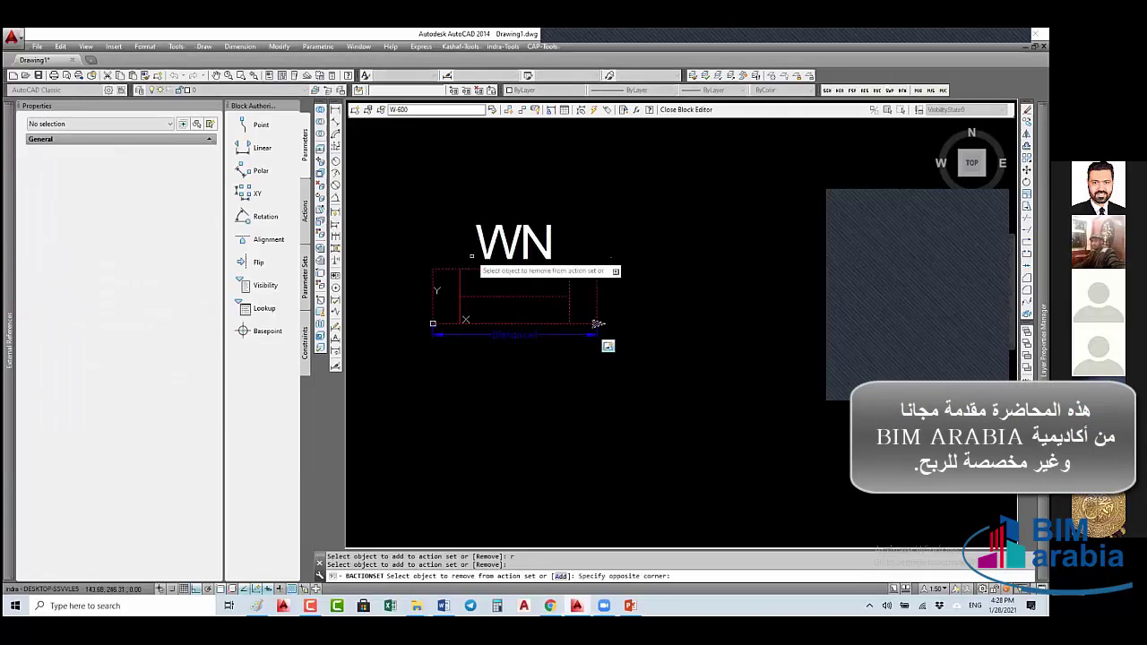
left_click(466, 341)
key("Return")
- Set the WN attribute's Lock position to Yes
left_click(513, 242)
left_click(406, 338)
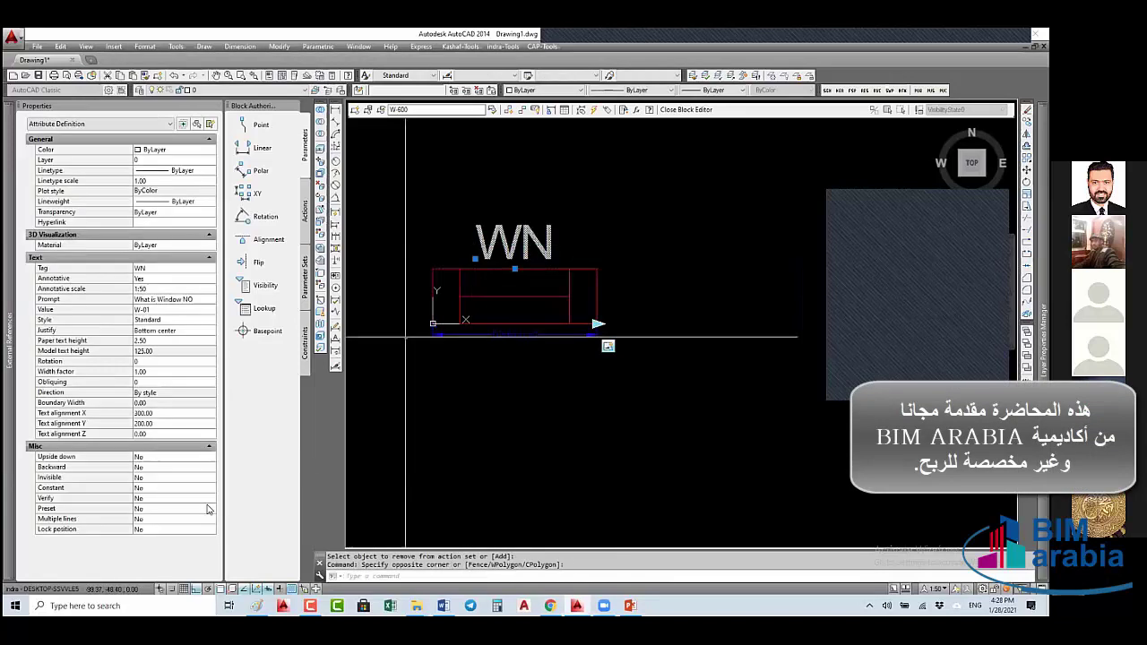
left_click(144, 530)
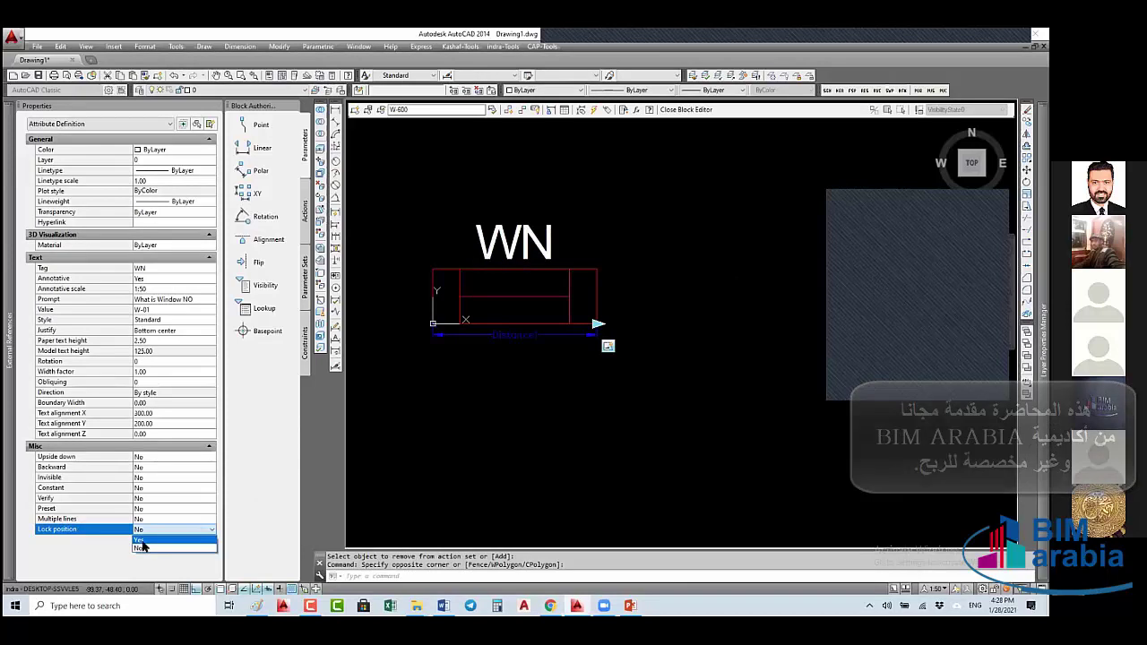
left_click(140, 540)
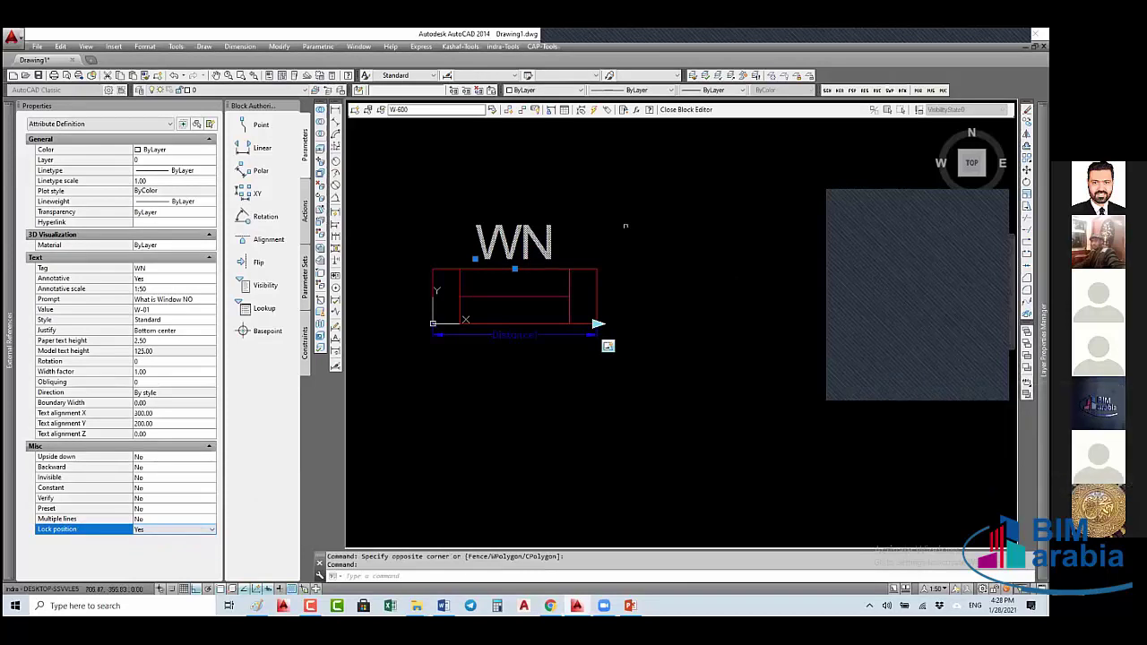
middle_click_drag(567, 246, 649, 267)
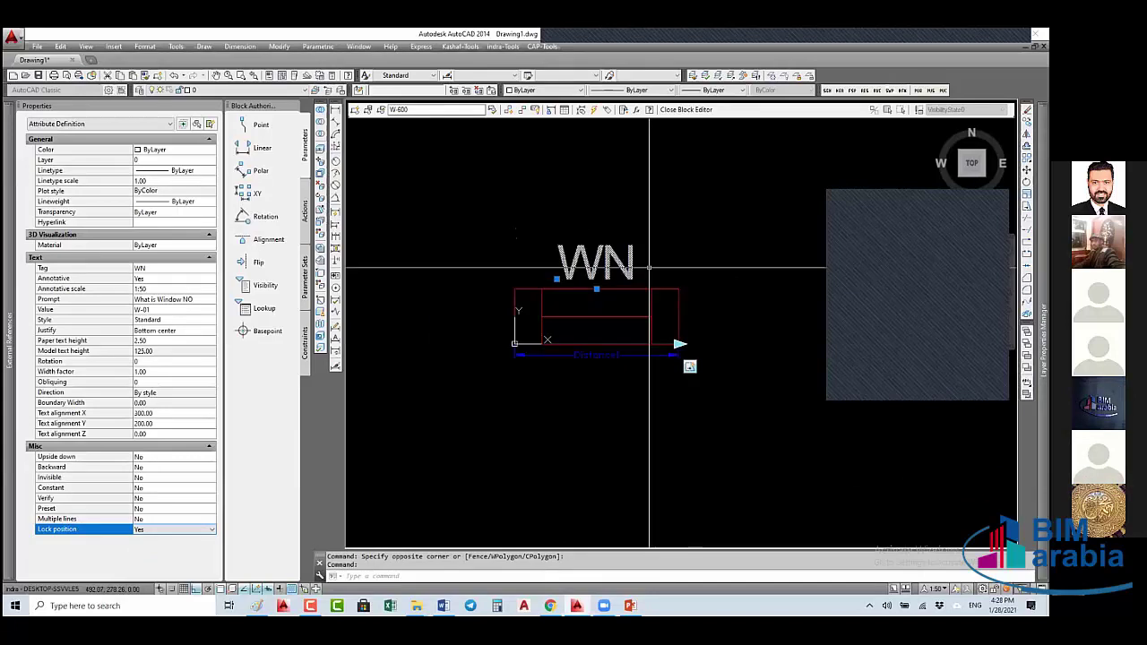
left_click(722, 111)
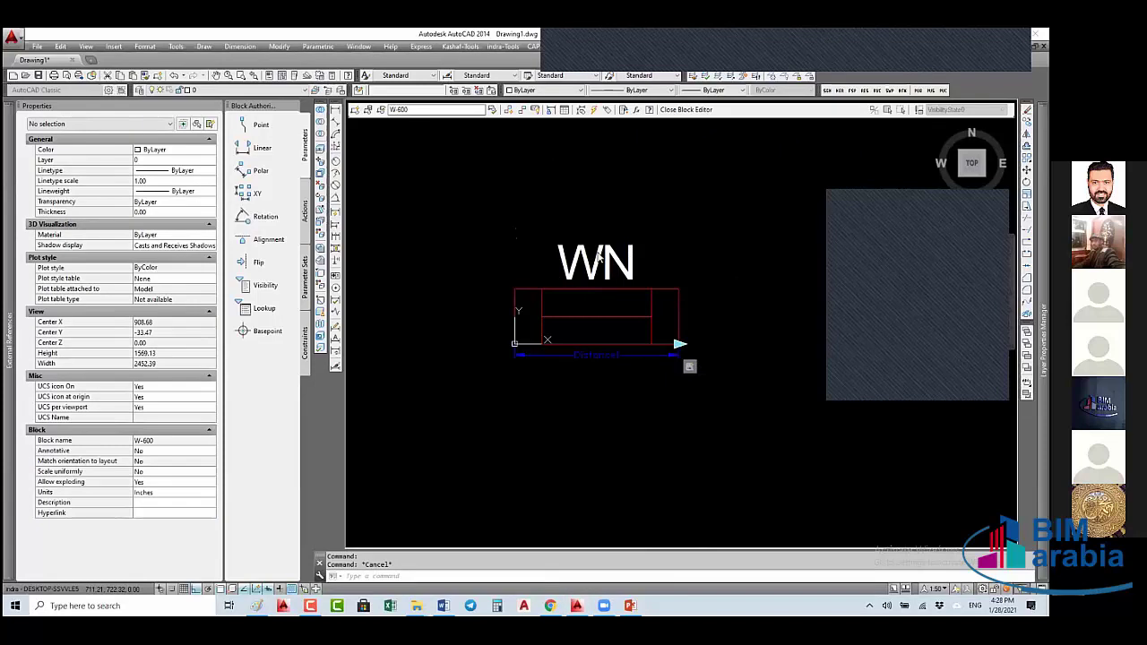
- Add a move action tied to the Distance1 parameter's end point
left_click(305, 212)
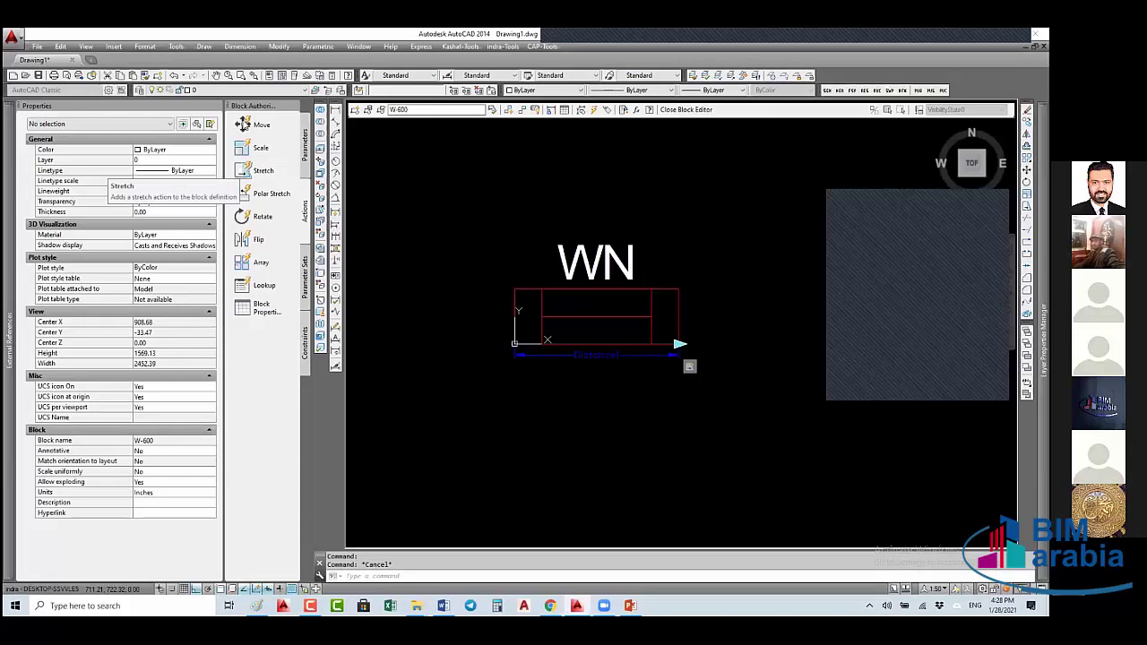
left_click(243, 124)
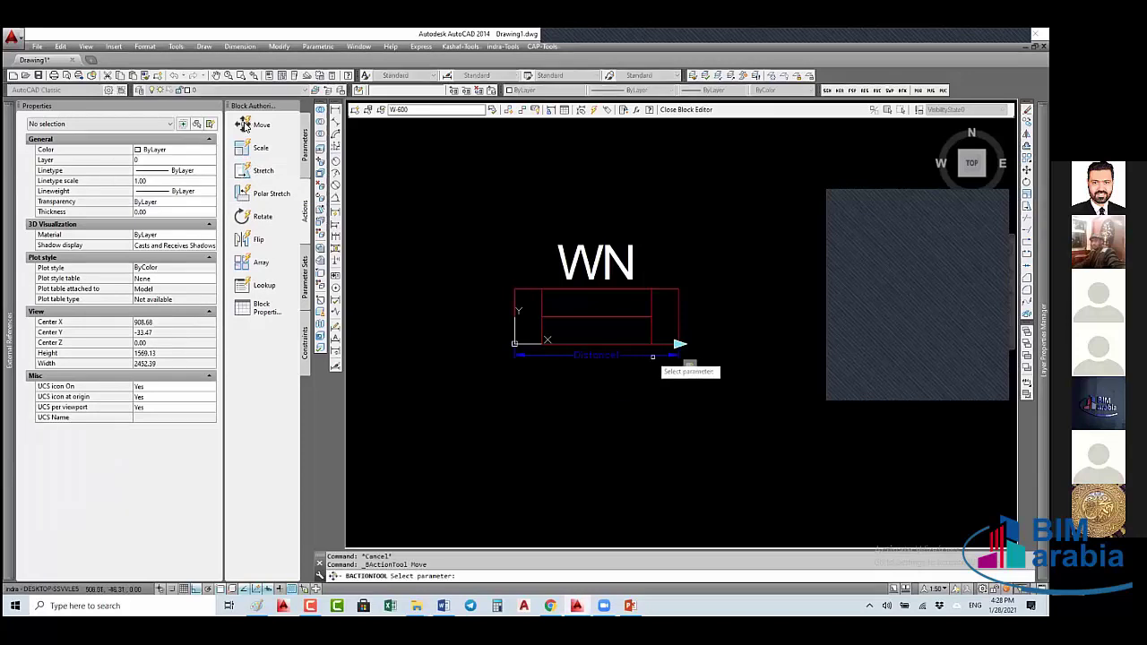
left_click(653, 356)
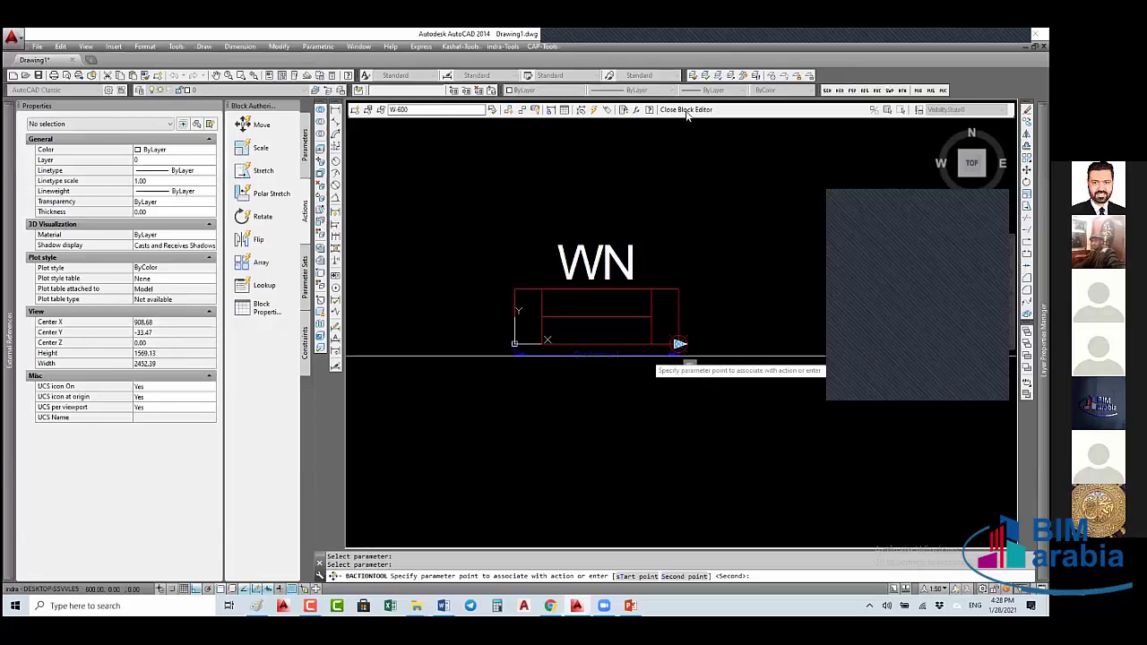
left_click(687, 357)
- Close the Block Editor saving the changes, and select the top W-01 window block
left_click(686, 109)
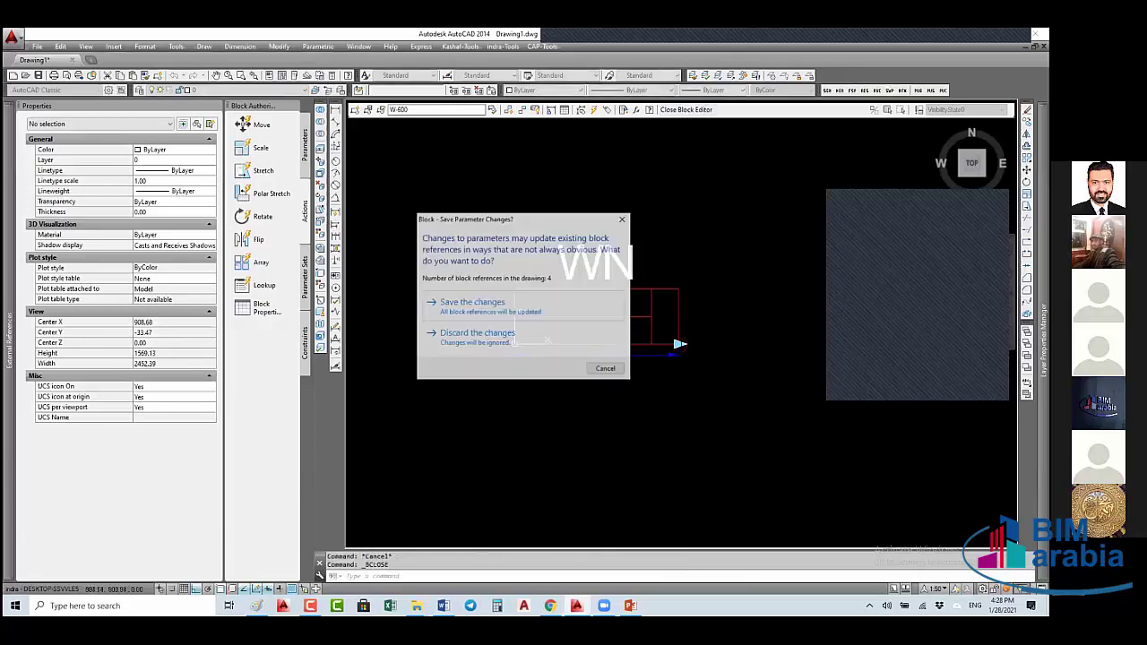
left_click(475, 302)
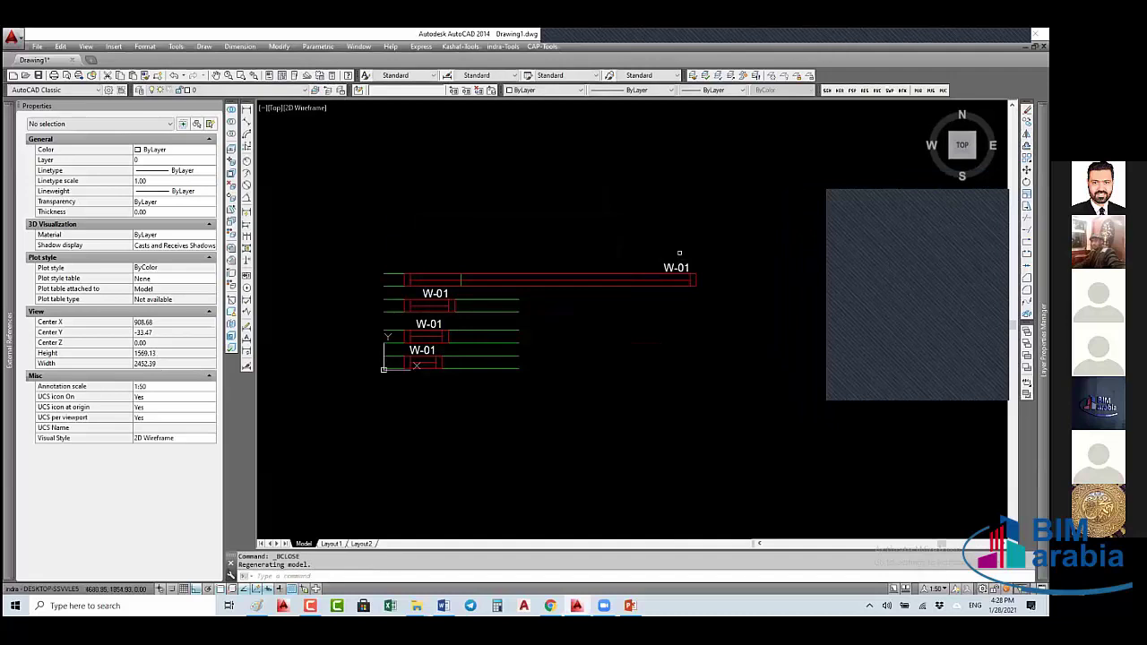
left_click(678, 267)
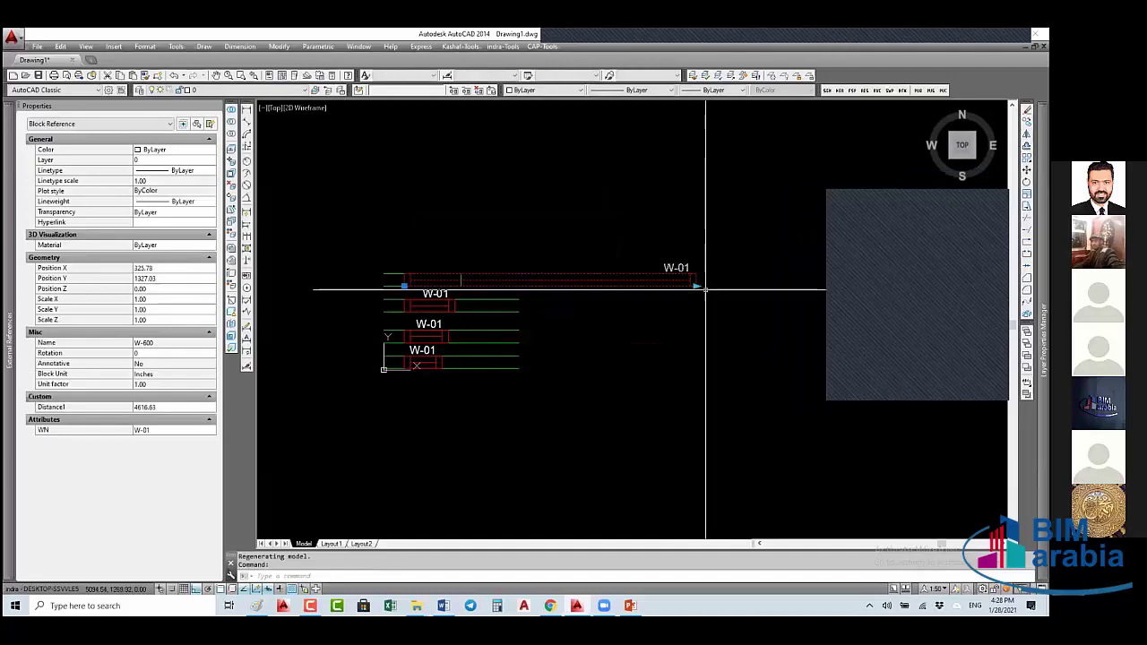
- Open the W-600 block in the Block Editor with BE
type("be")
key("Return")
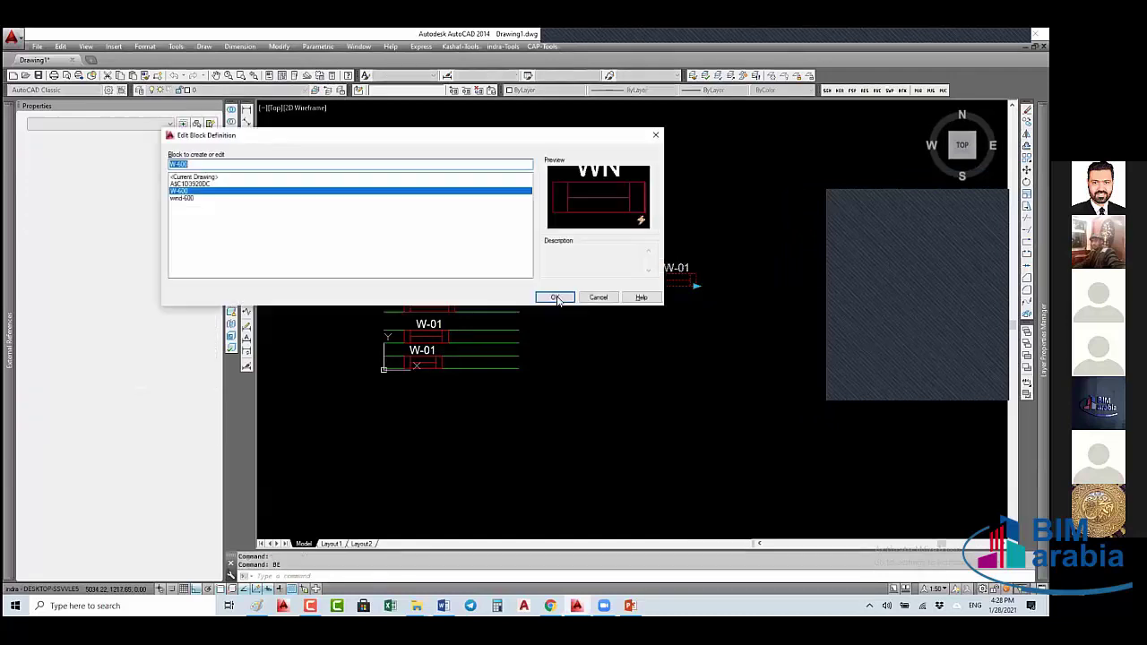
key("Return")
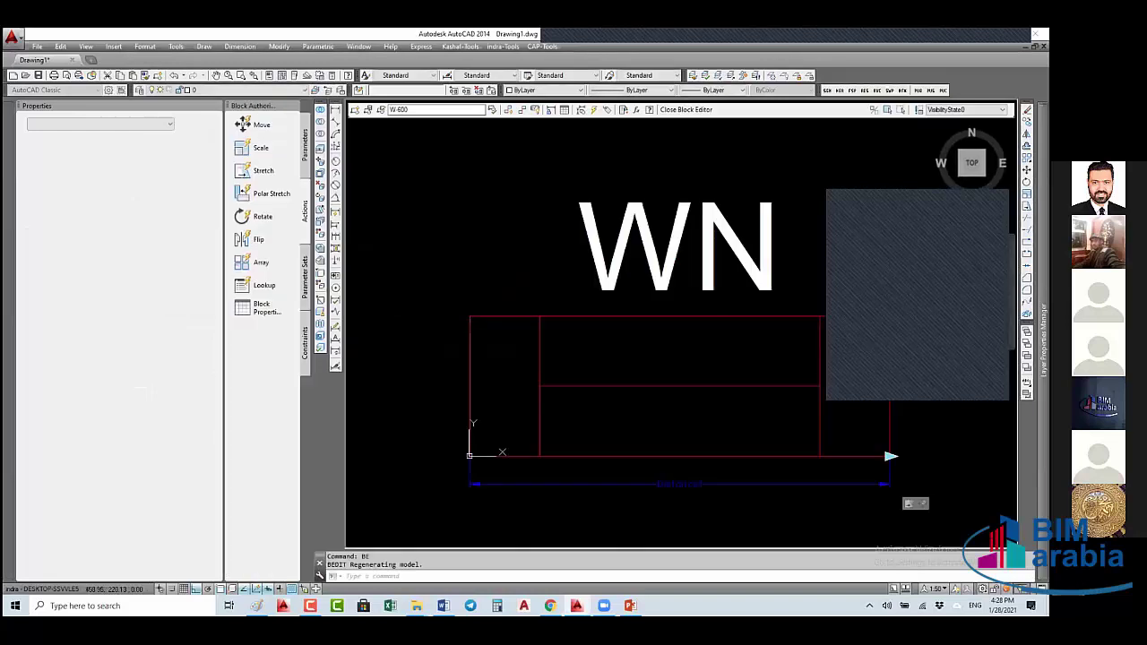
left_click(607, 254)
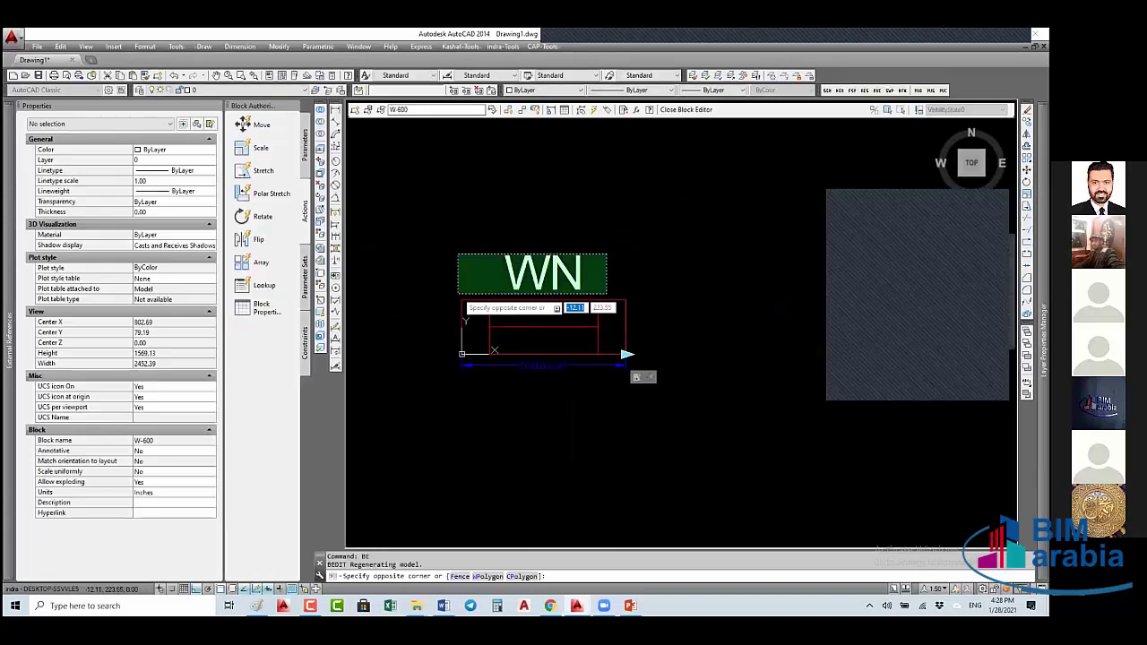
key("Escape")
key("Escape")
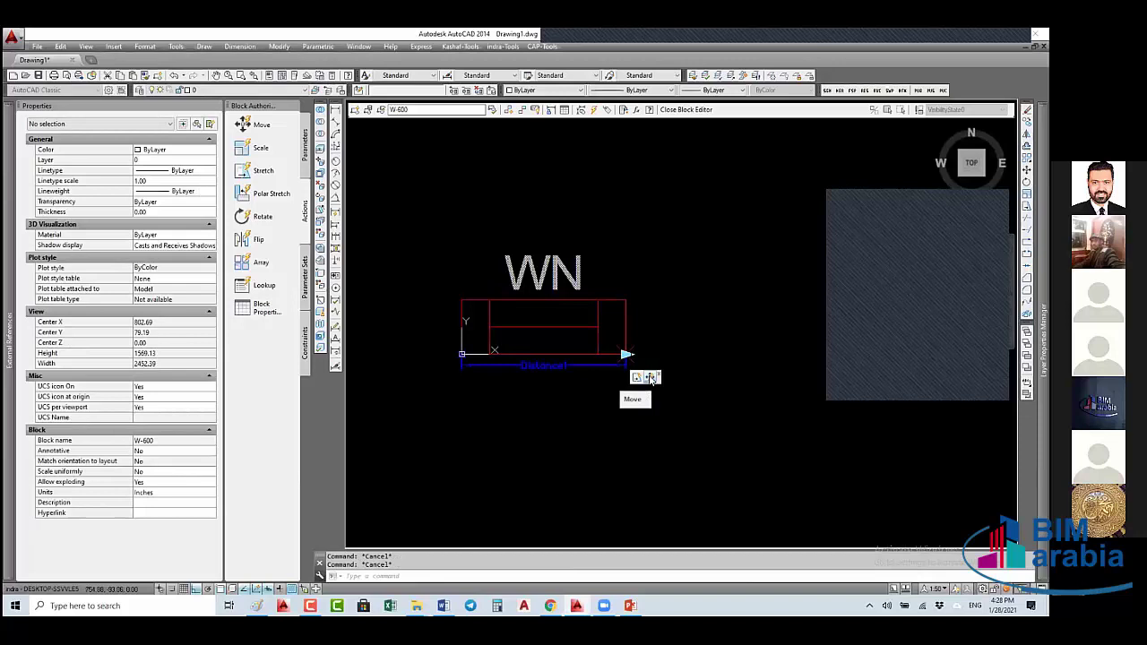
- Set the move action's distance multiplier to 0.50
left_click(650, 377)
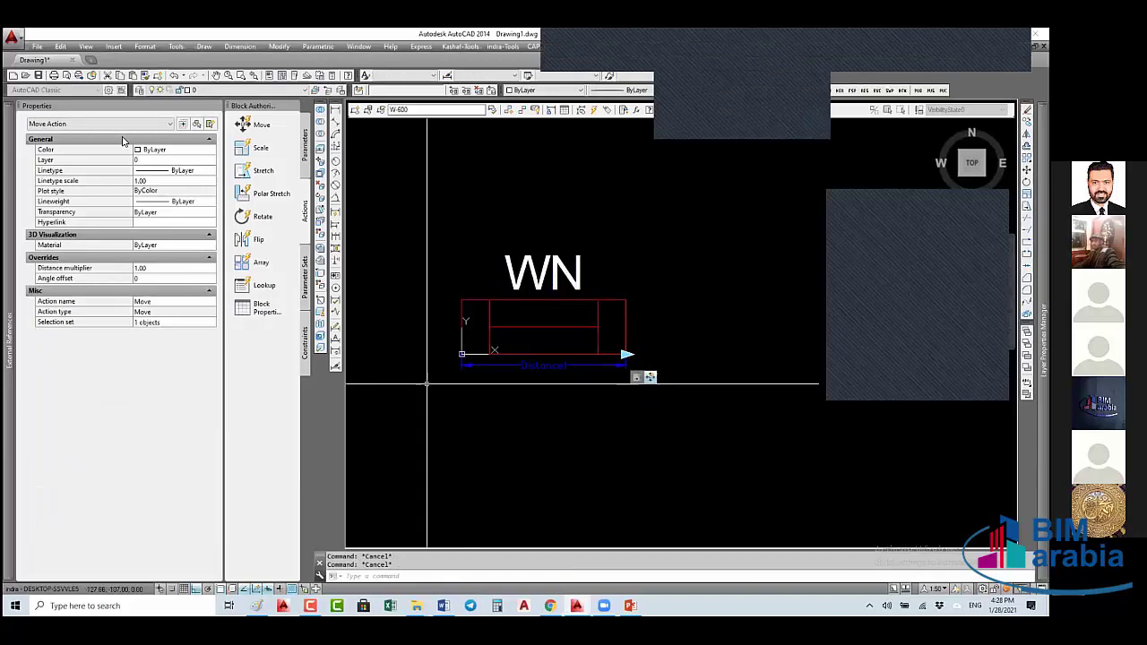
left_click(152, 270)
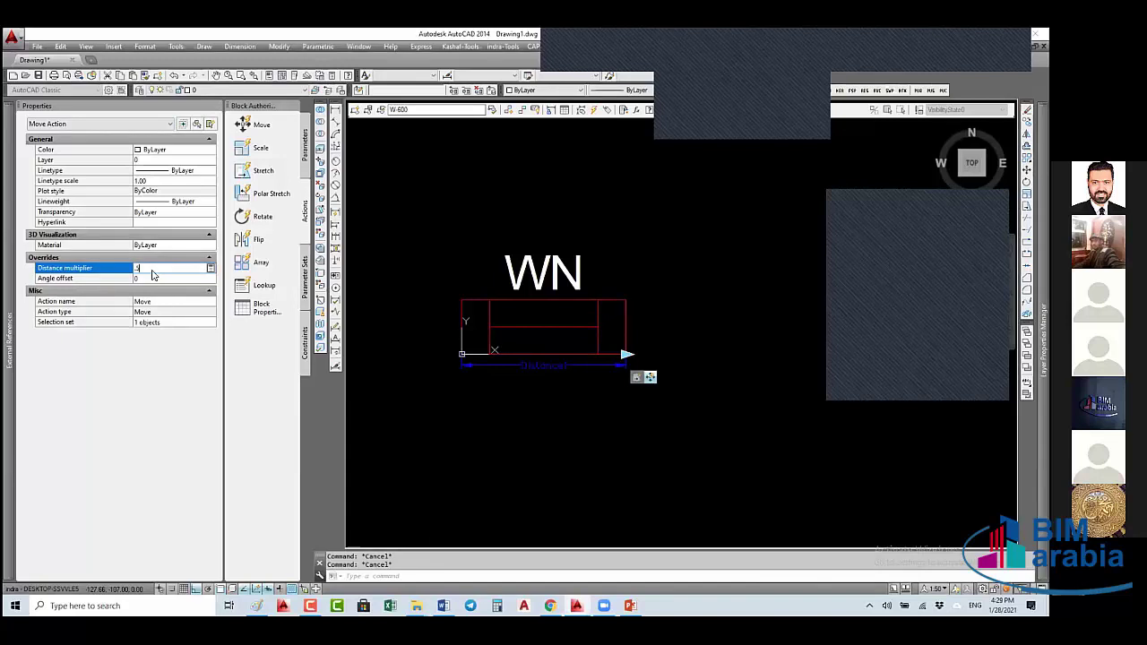
key("Tab")
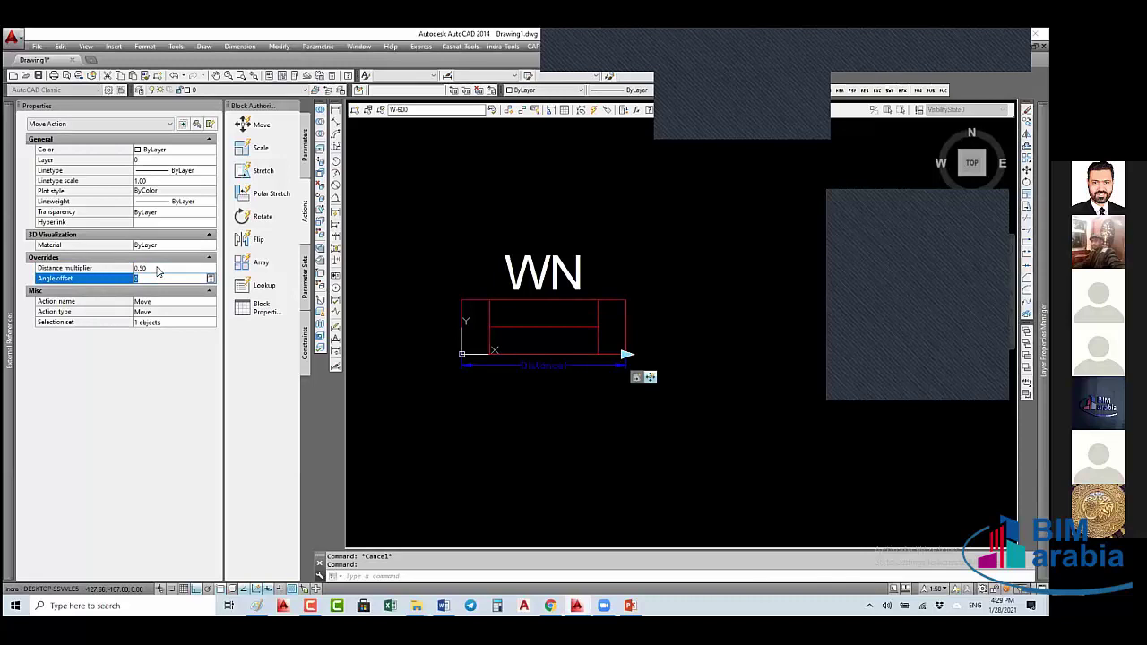
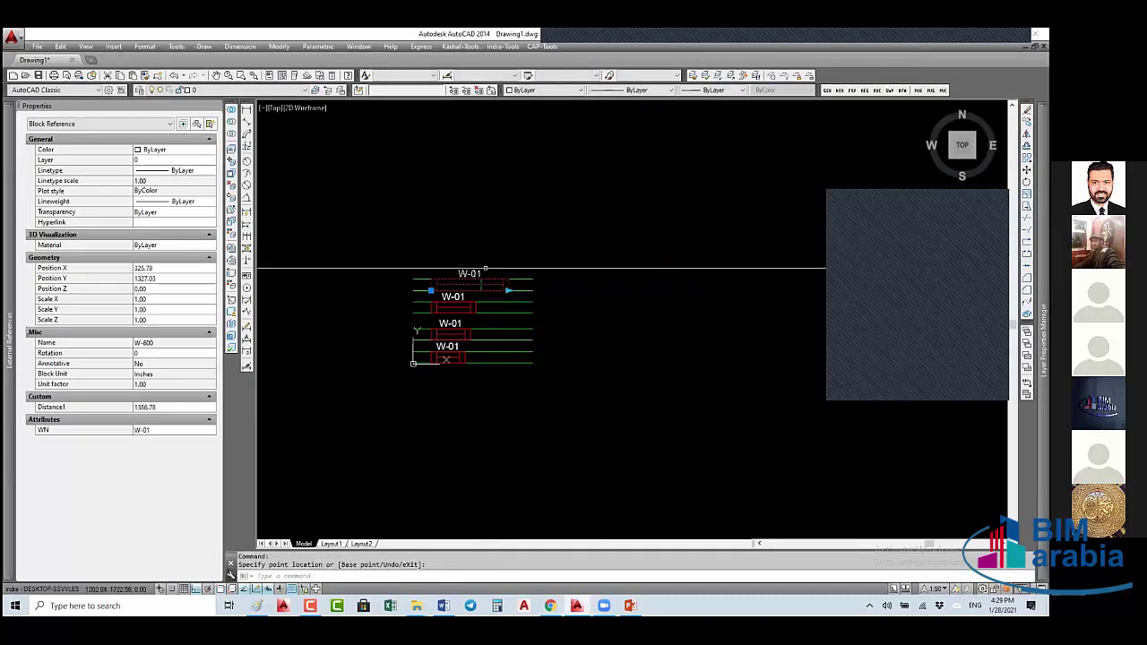
- Draw a temporary vertical guide line across the stacked windows, then delete it
scroll(463, 345, "up", 3)
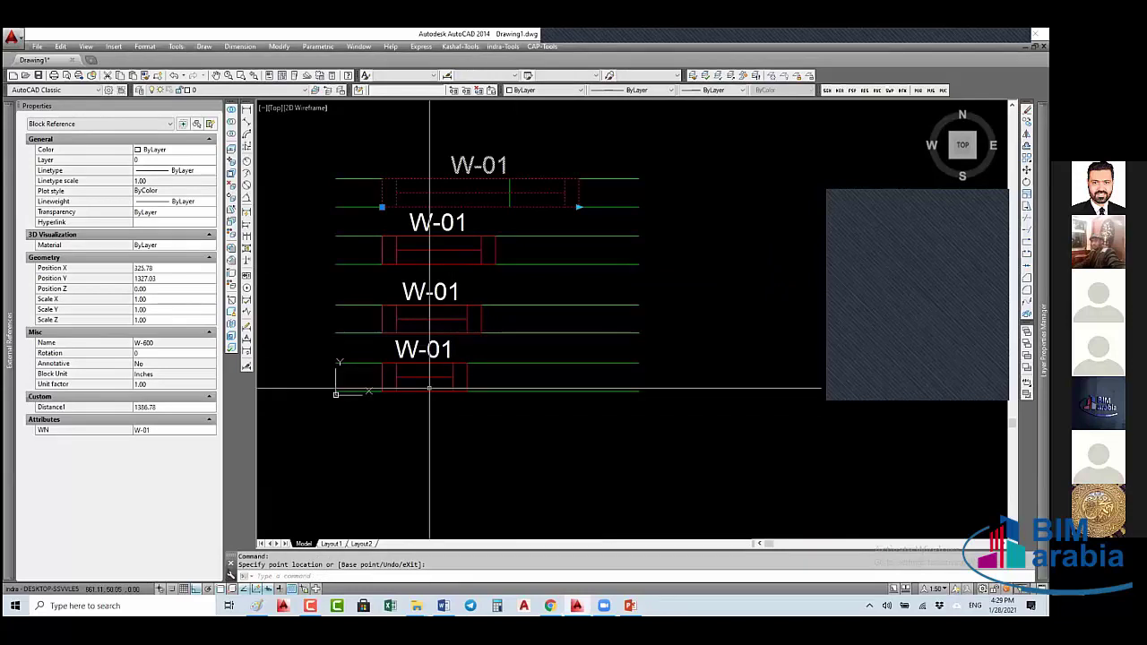
key("Escape")
key("Escape")
type("l")
key("Return")
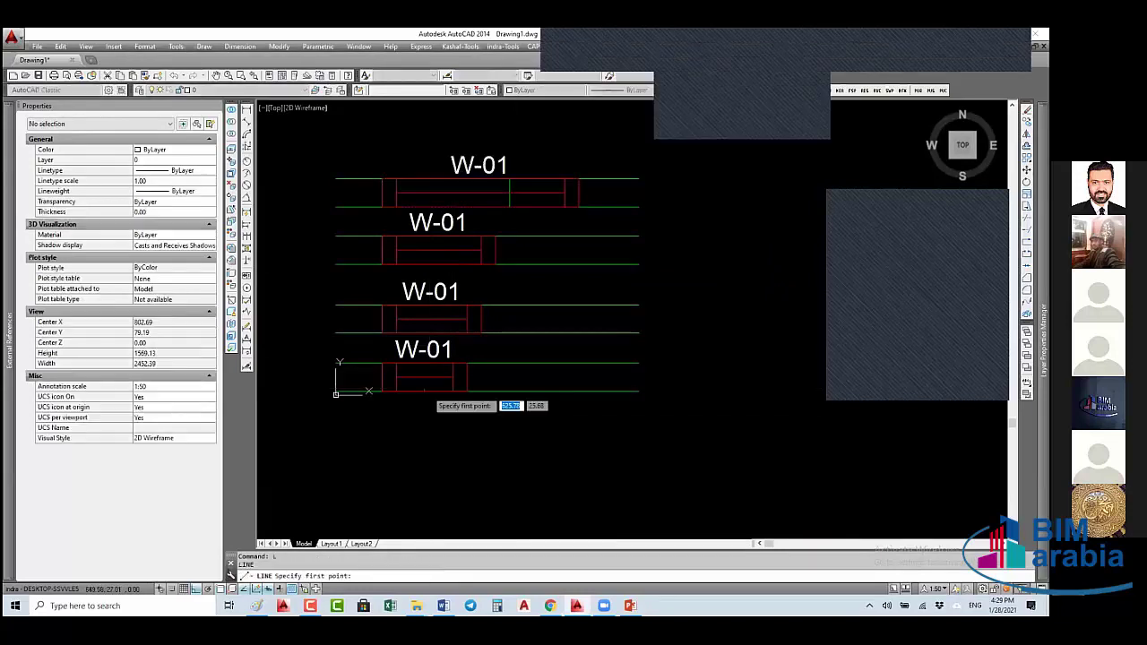
left_click(424, 391)
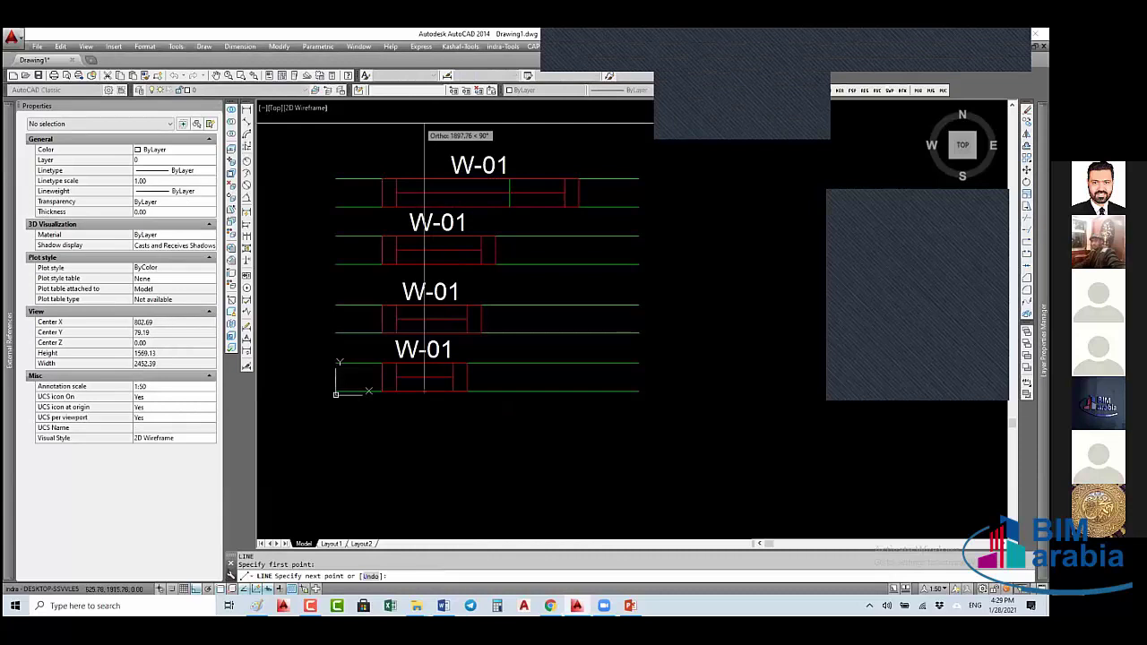
left_click(422, 122)
key("Escape")
key("Escape")
type("L")
key("Return")
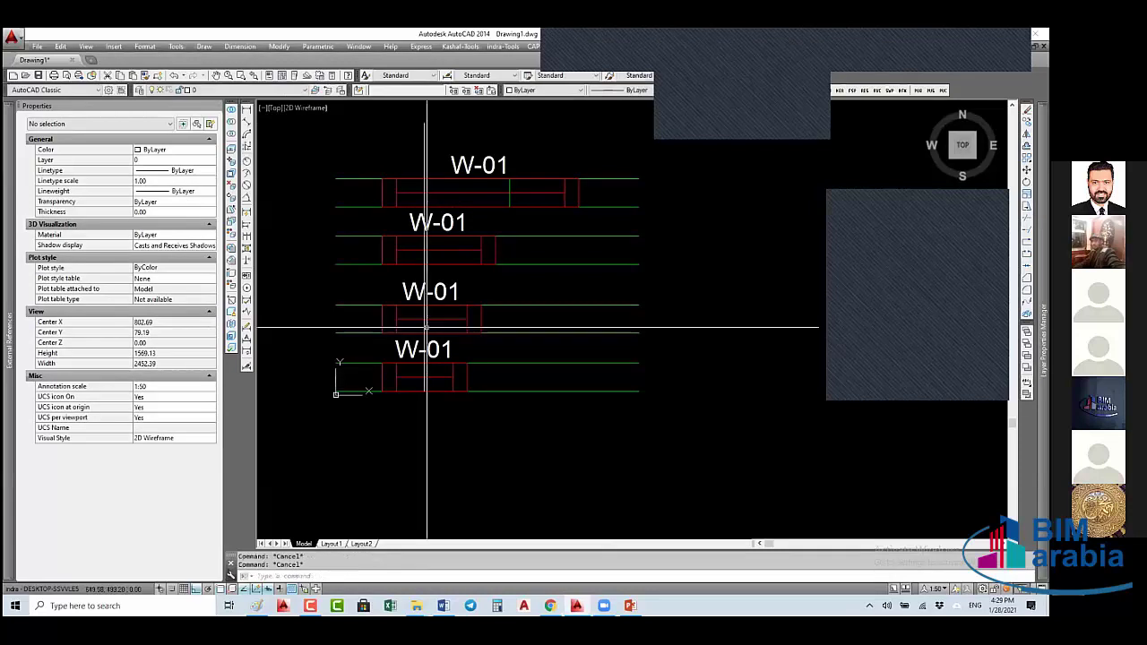
left_click(425, 305)
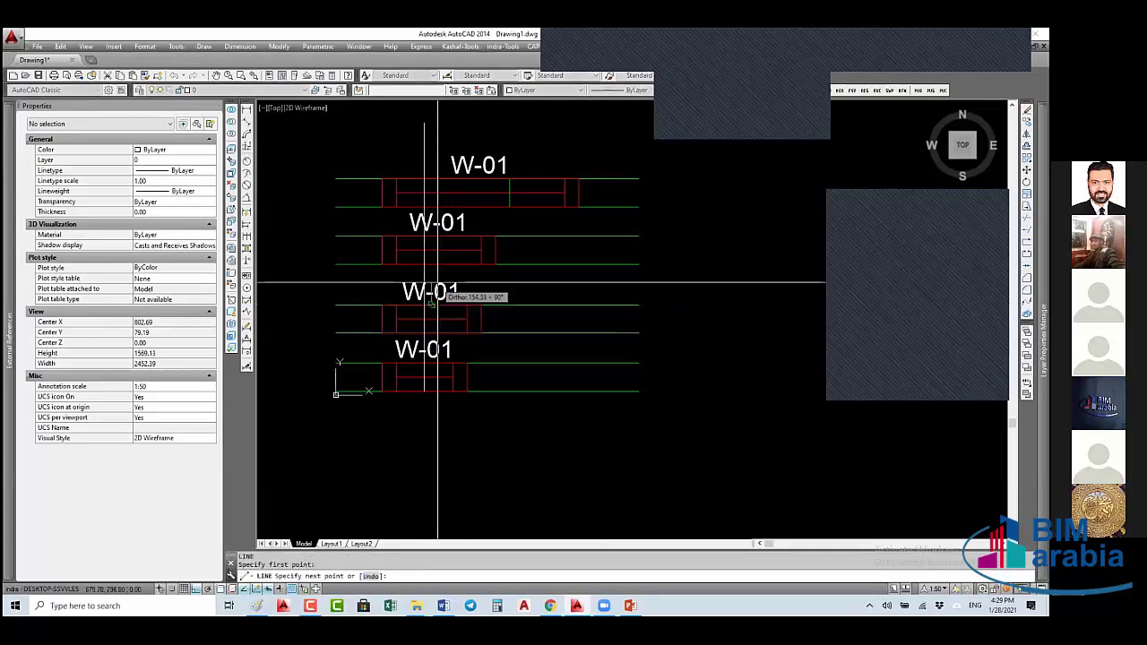
key("Escape")
key("Return")
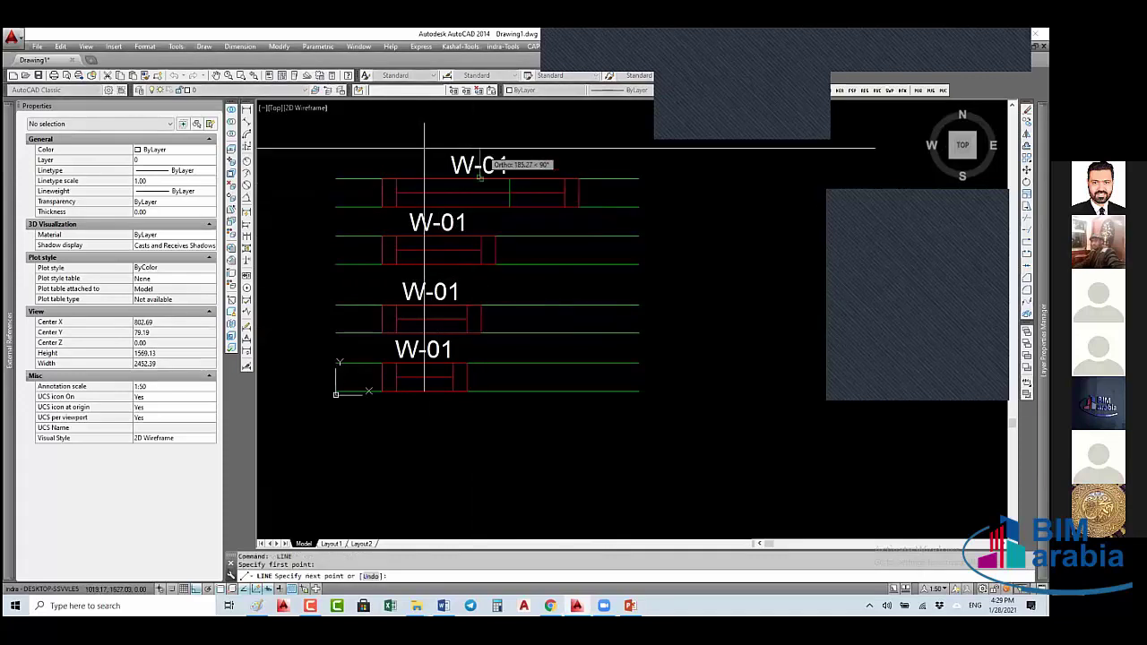
key("Escape")
left_click(424, 141)
left_click(424, 144)
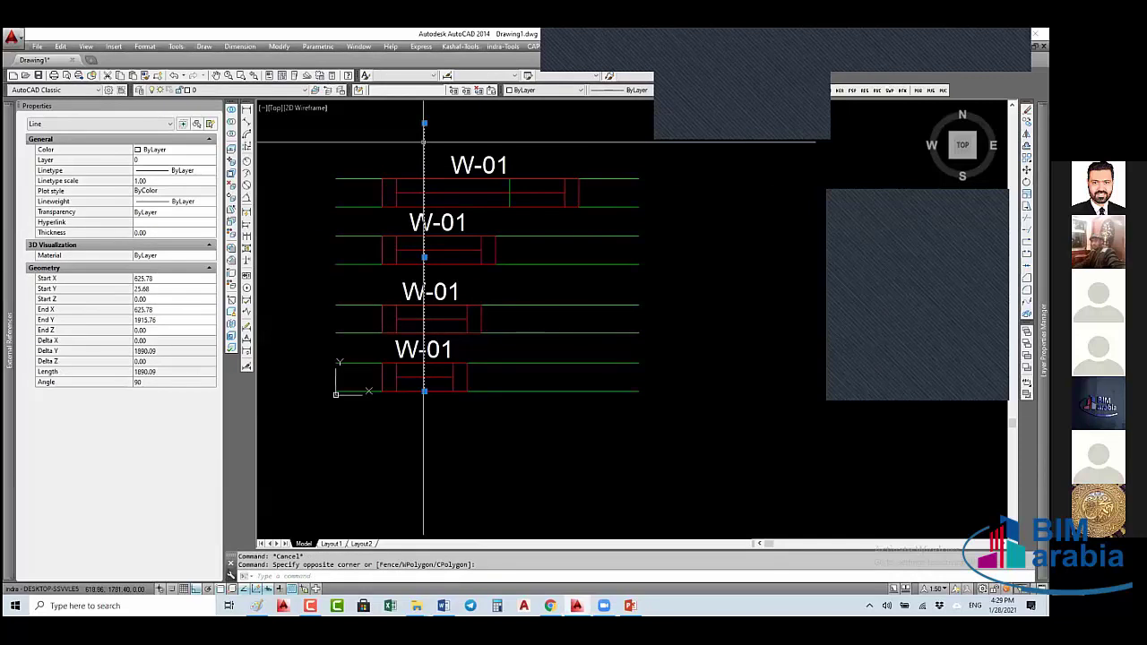
key("Delete")
- Select the bottom W-01 window block and start editing its definition with BE
scroll(440, 332, "down", 2)
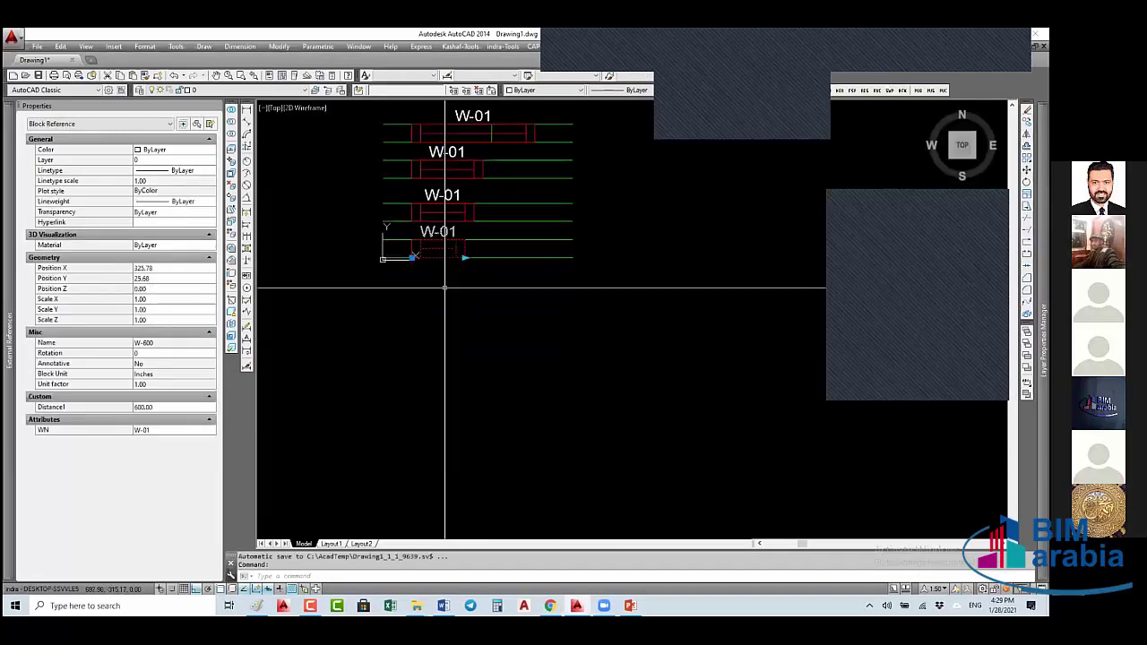
type("o")
key("Return")
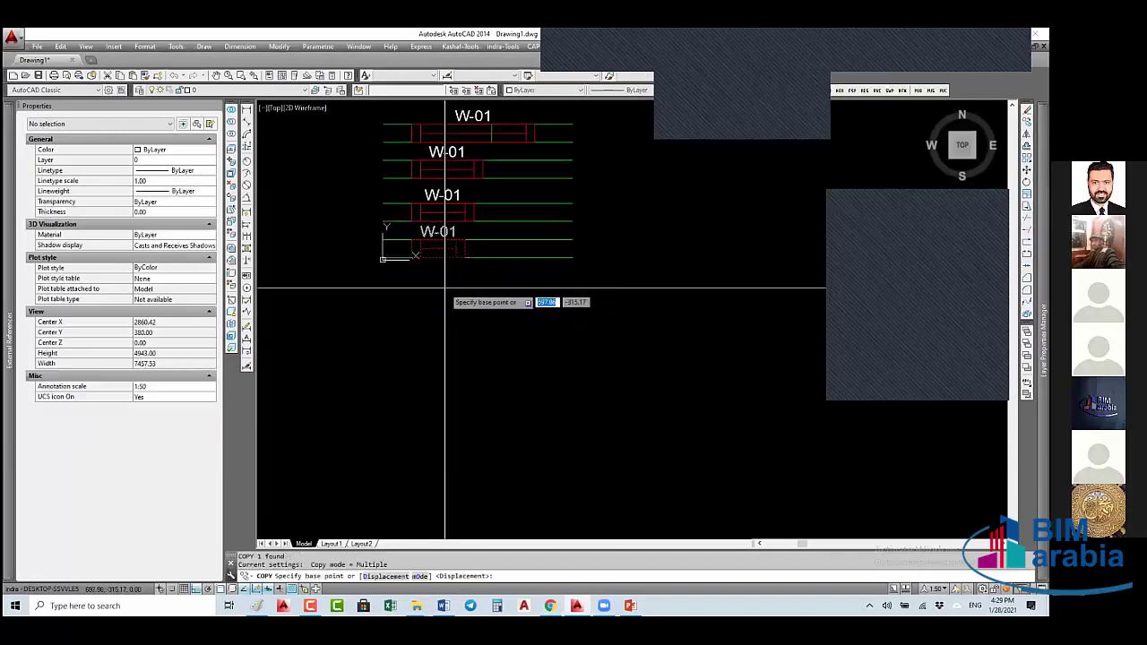
key("Escape")
left_click(442, 258)
type("b")
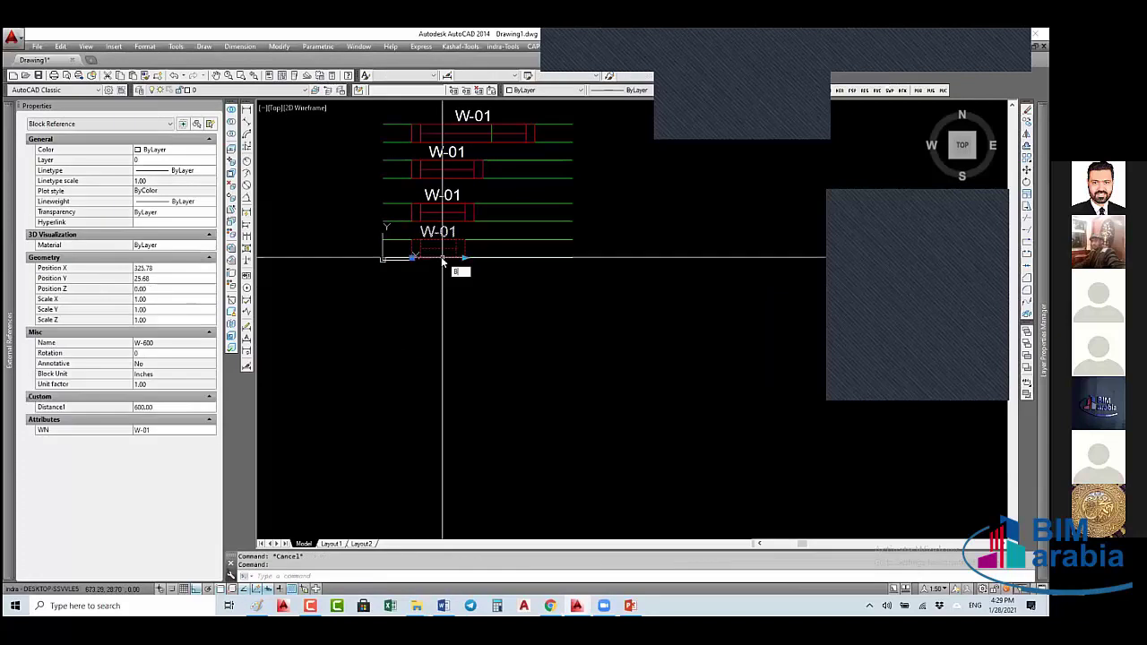
type("e")
key("Return")
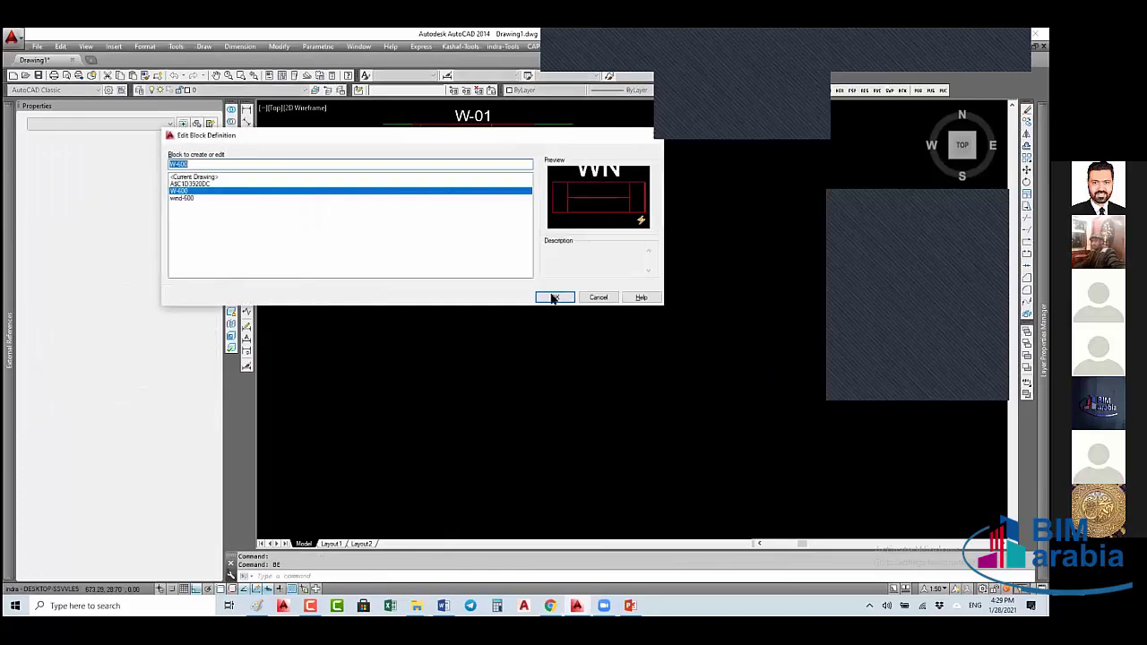
- Open W-600 in the Block Editor and save it as a new block named W-1000
left_click(554, 297)
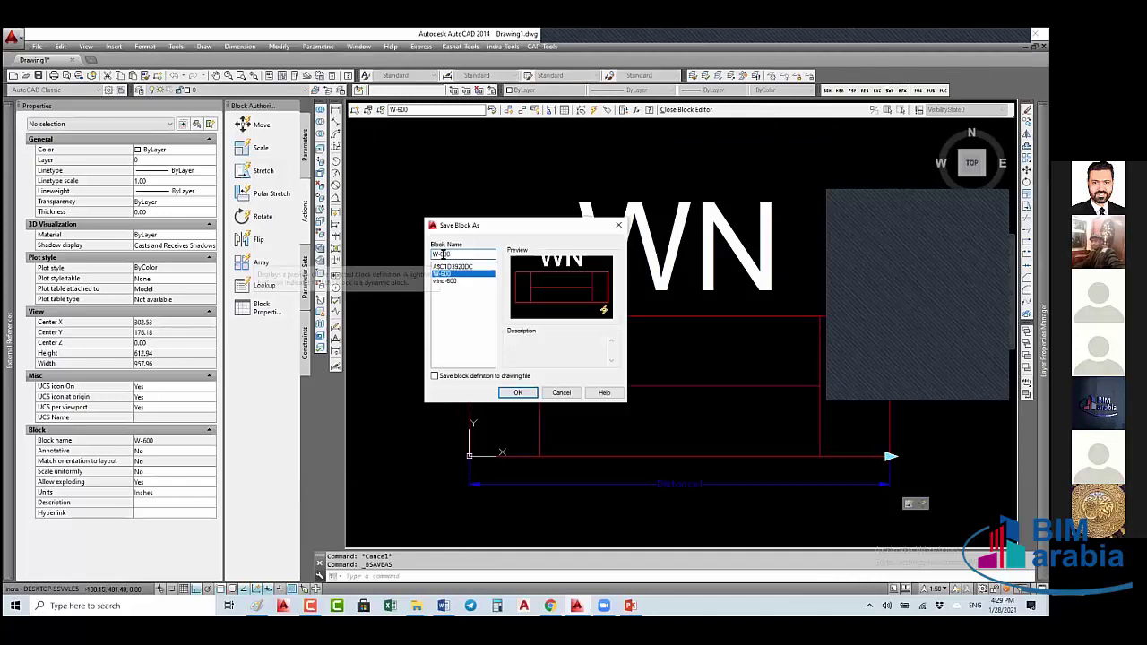
left_click(442, 254)
key("BackSpace")
type("100")
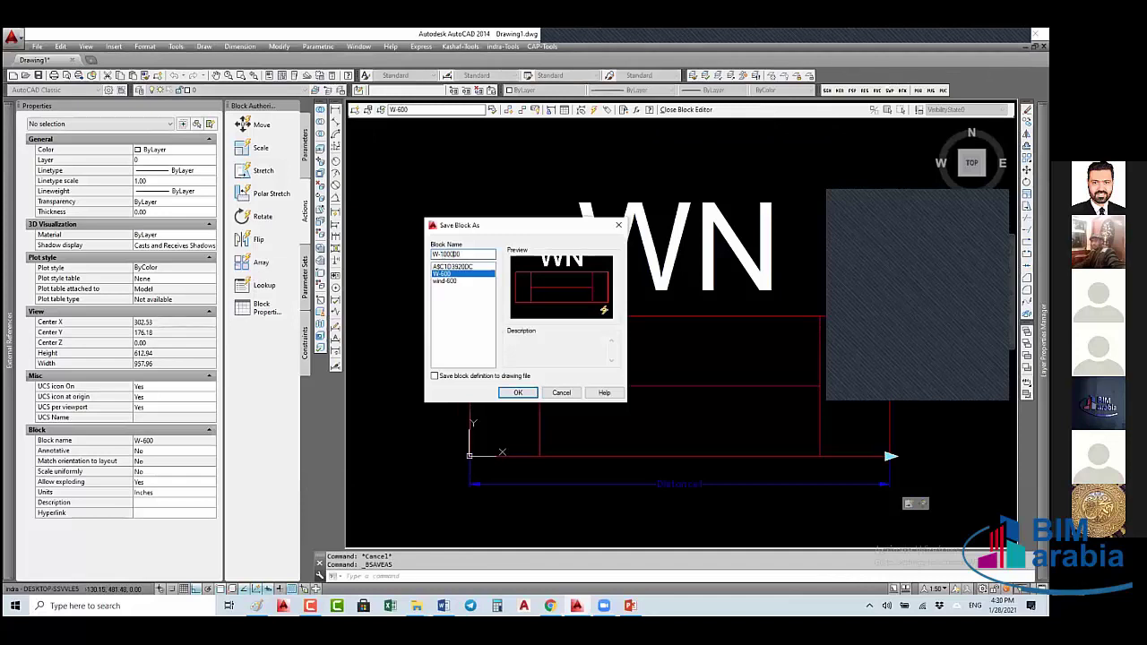
type("0")
left_click(518, 393)
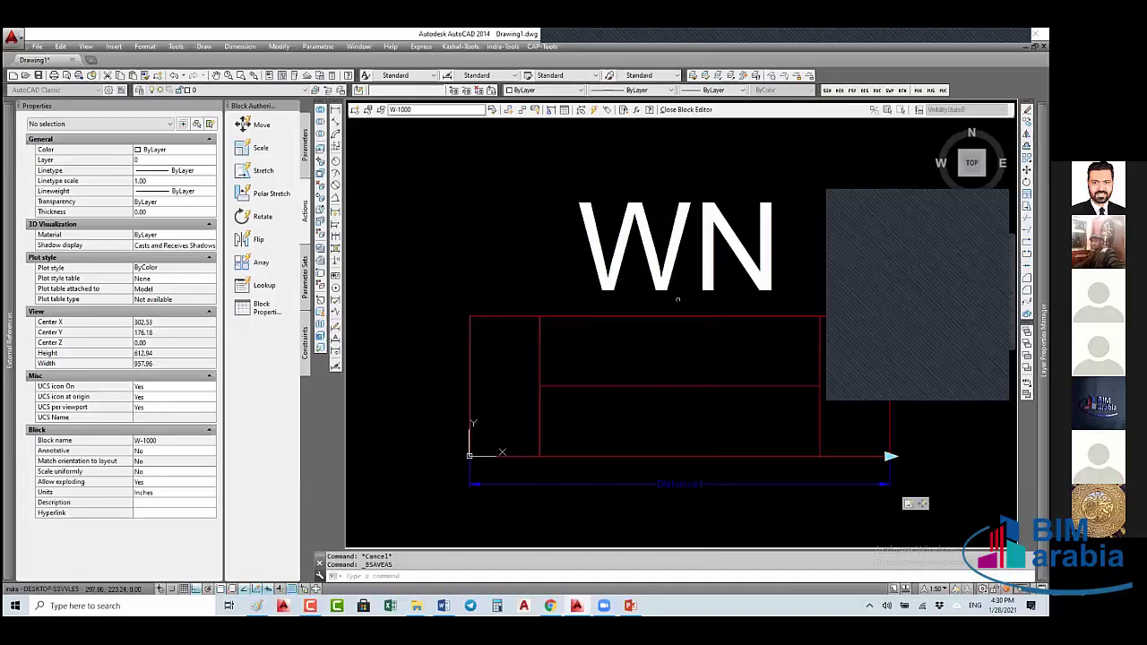
- Copy the inner sash lines to form a second sash panel
scroll(659, 309, "down", 3)
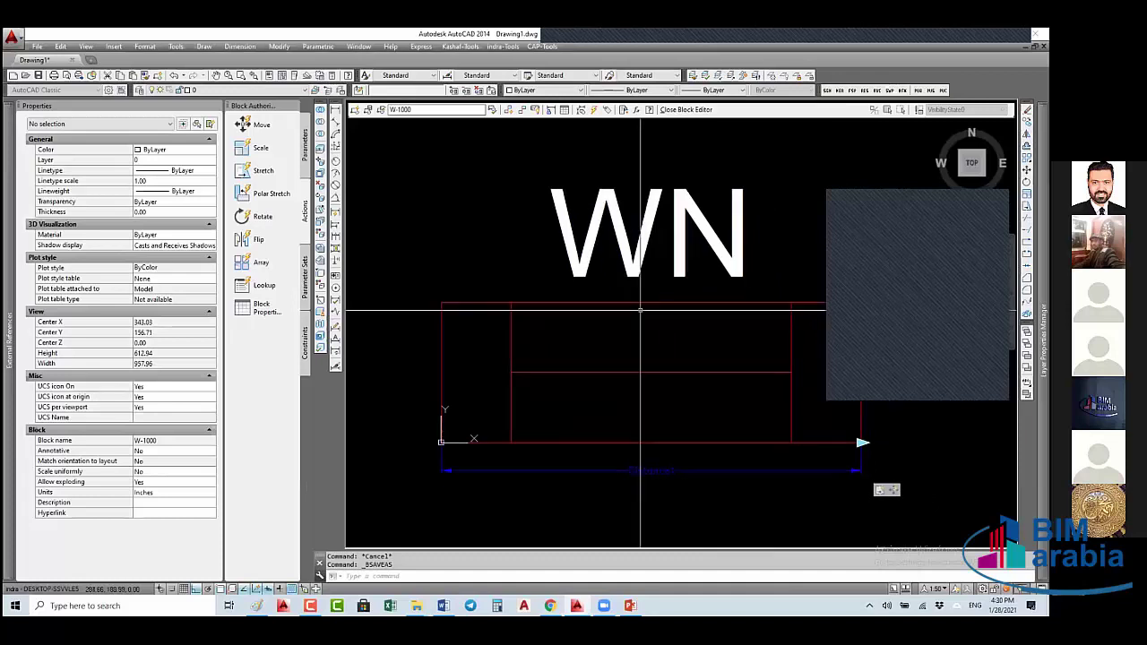
type("RE")
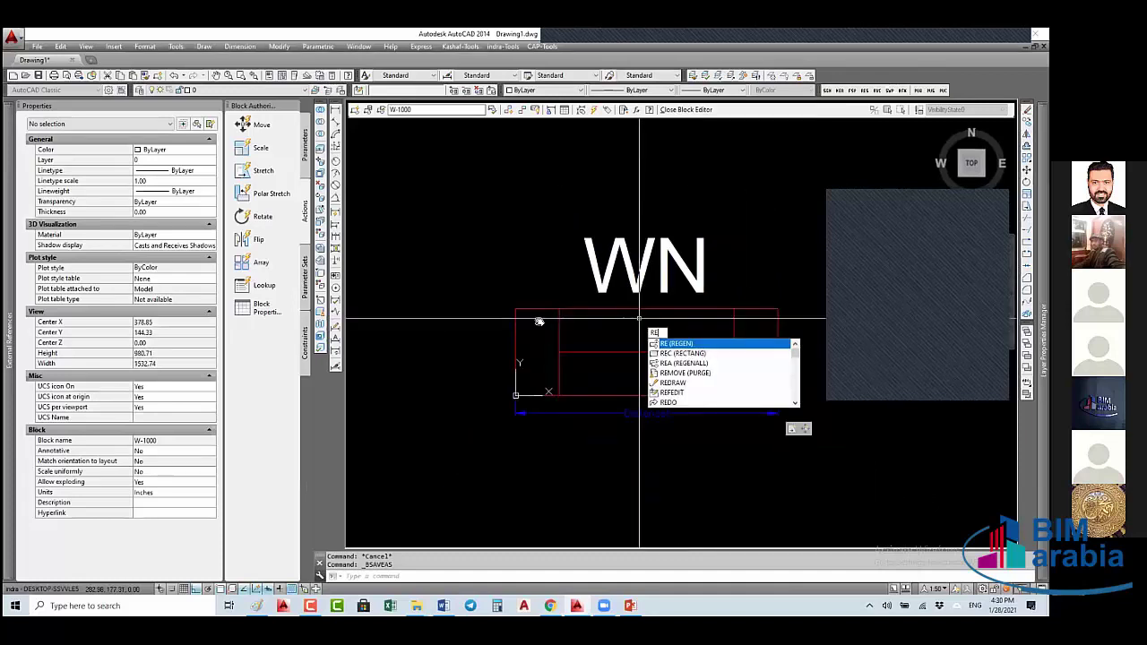
key("BackSpace")
key("BackSpace")
type("M")
key("Return")
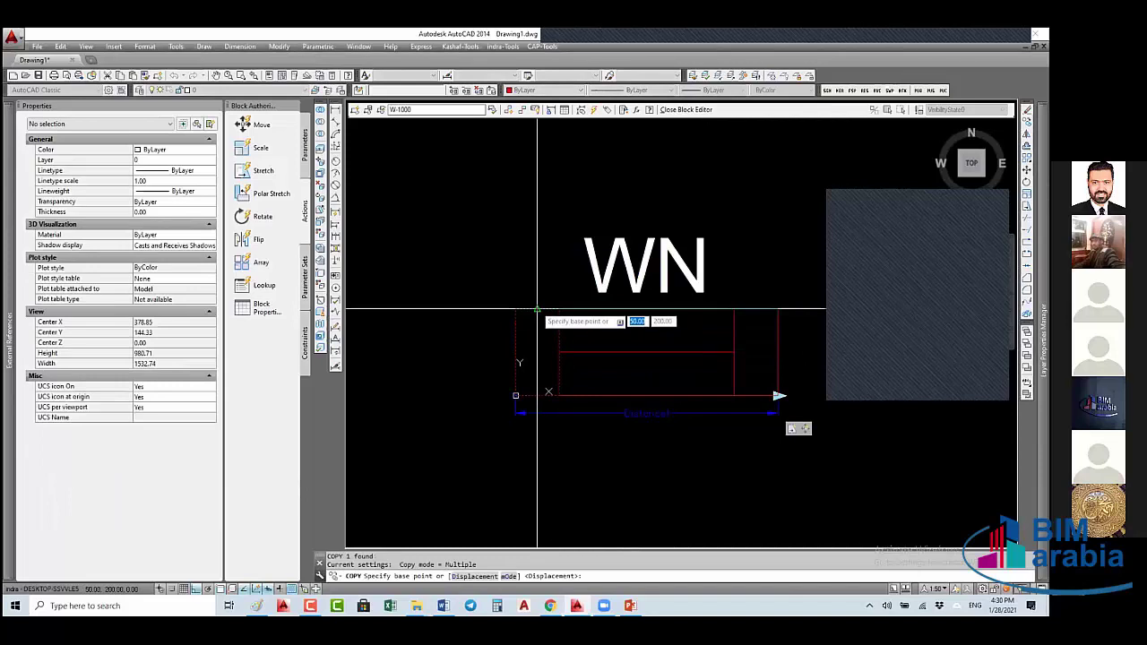
key("Escape")
key("Escape")
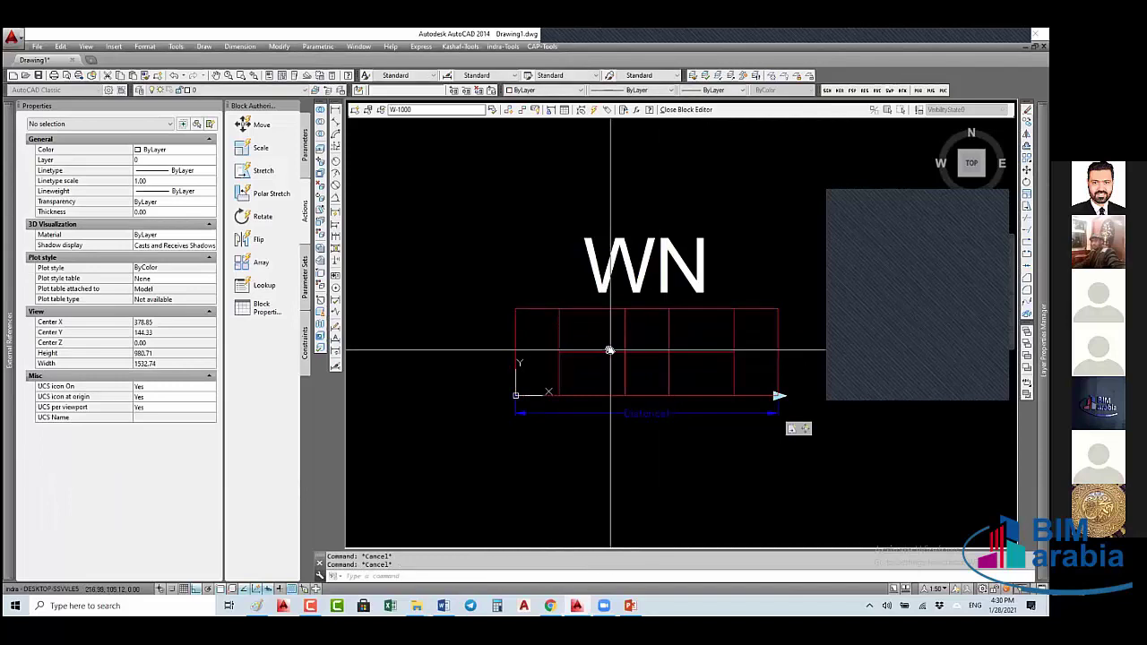
- Trim away segments of the middle horizontal pane line
type("RE")
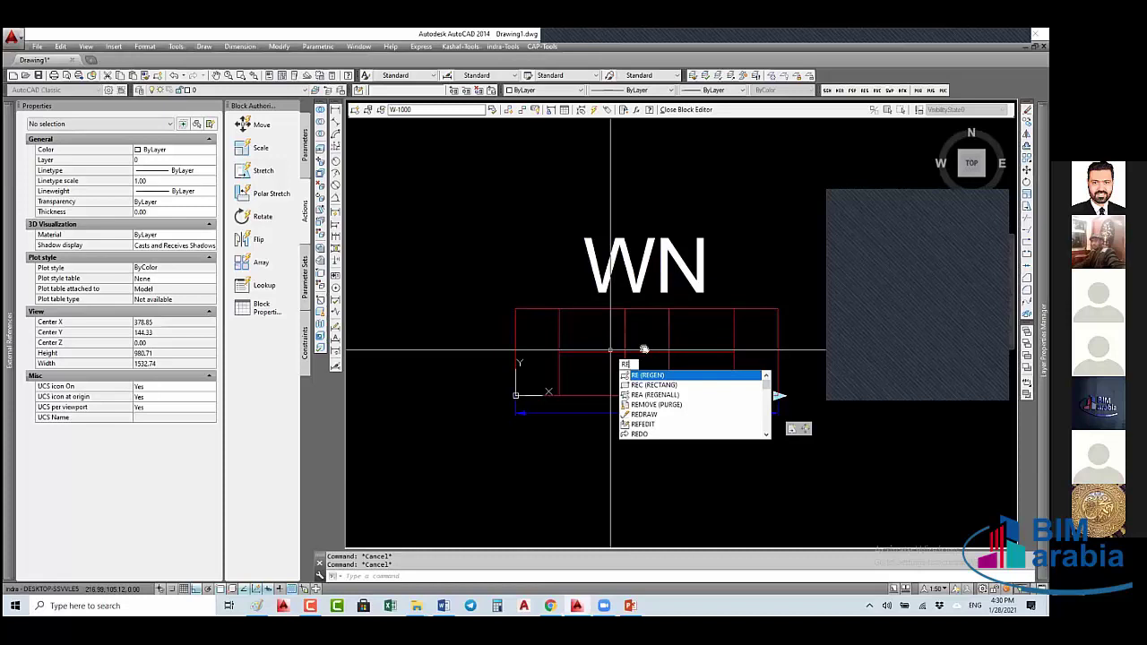
key("BackSpace")
key("BackSpace")
type("tr")
key("Return")
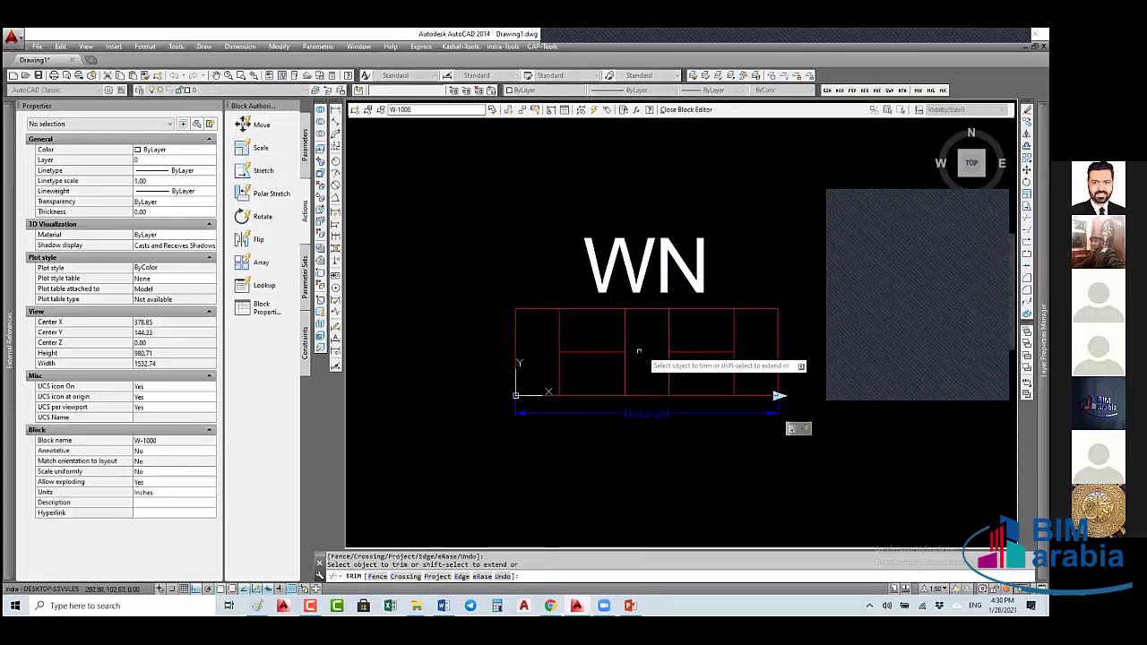
key("Escape")
key("Escape")
scroll(608, 340, "down", 5)
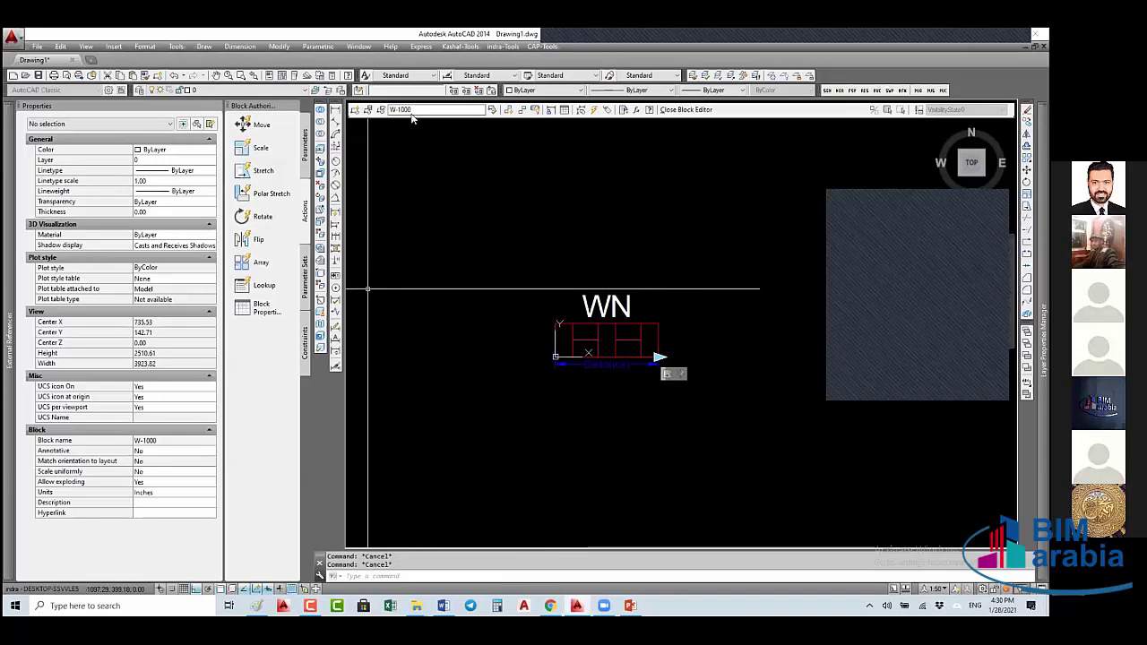
- Add a stretch action on Distance1's end point with a frame around the window's right side
left_click(247, 173)
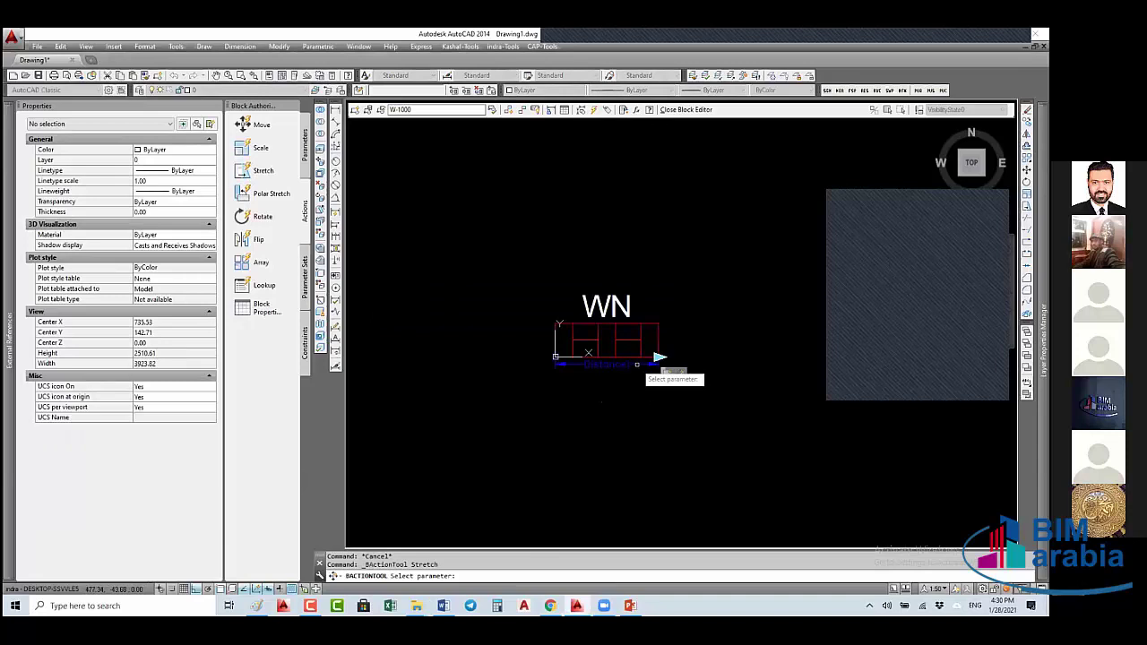
left_click(637, 365)
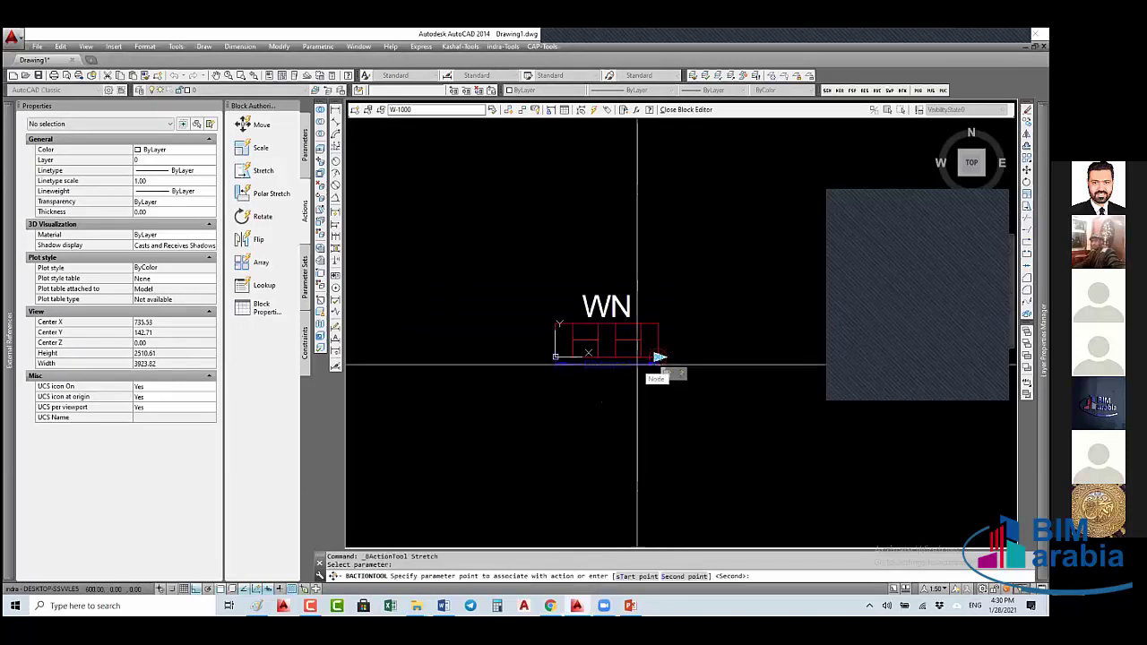
left_click(671, 352)
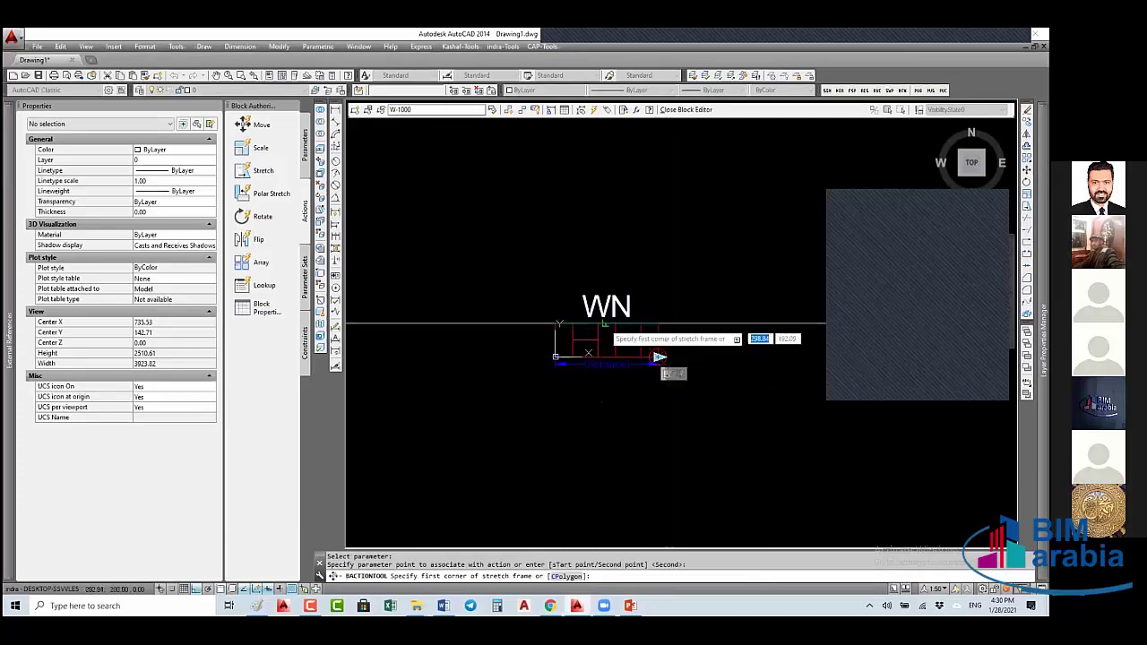
scroll(606, 324, "up", 4)
scroll(615, 266, "up", 2)
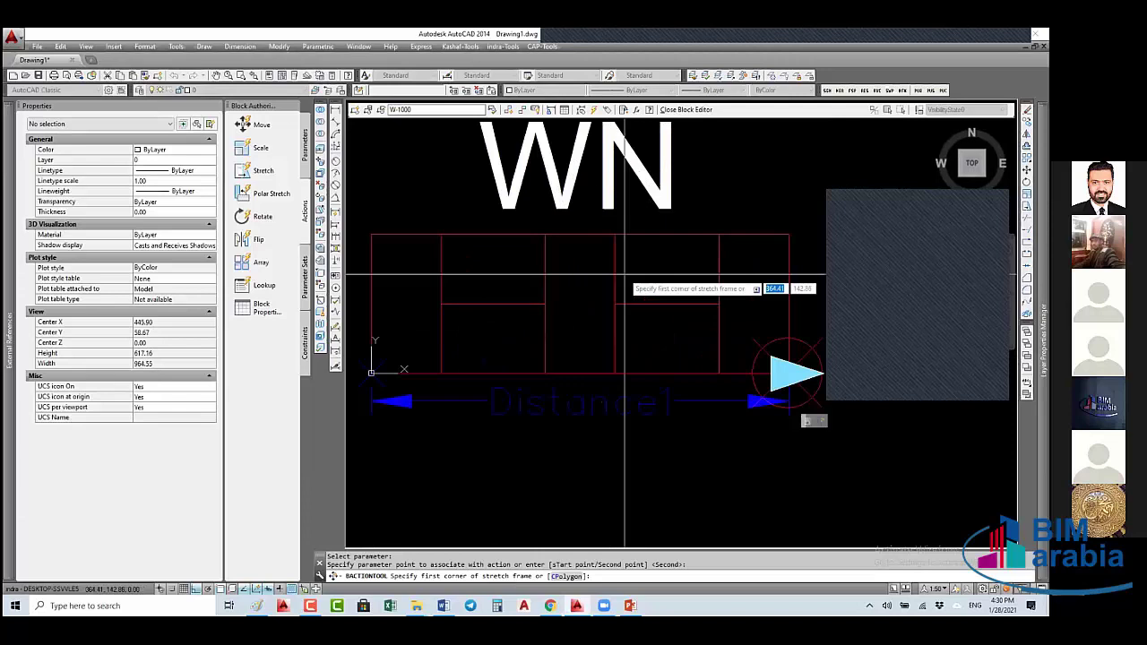
left_click(640, 224)
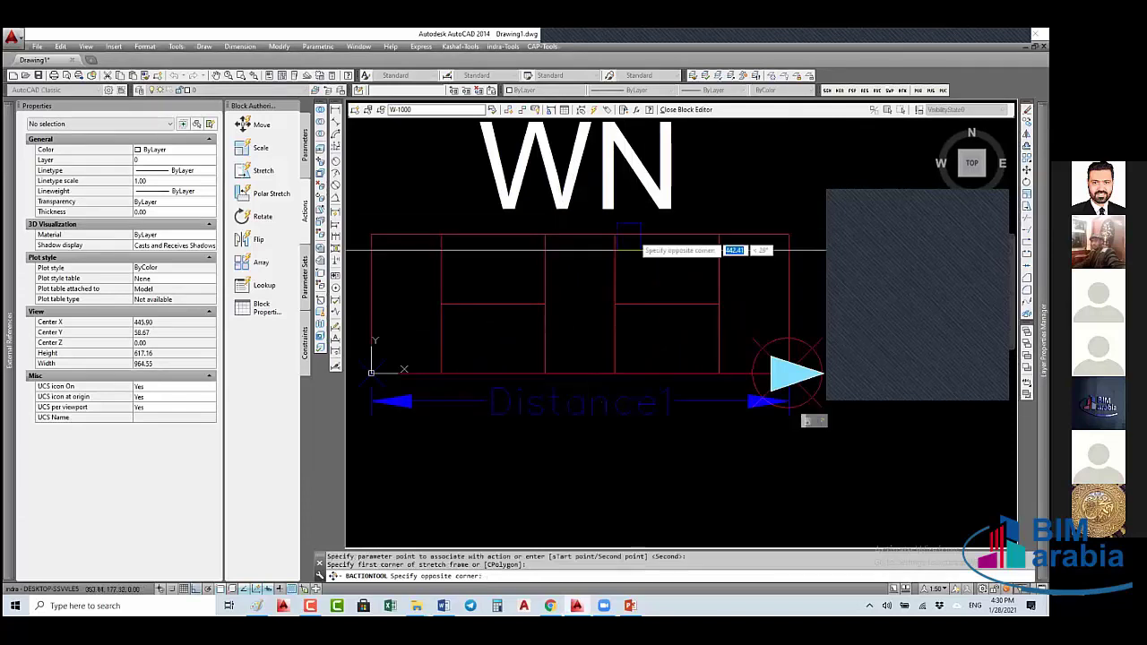
left_click(533, 381)
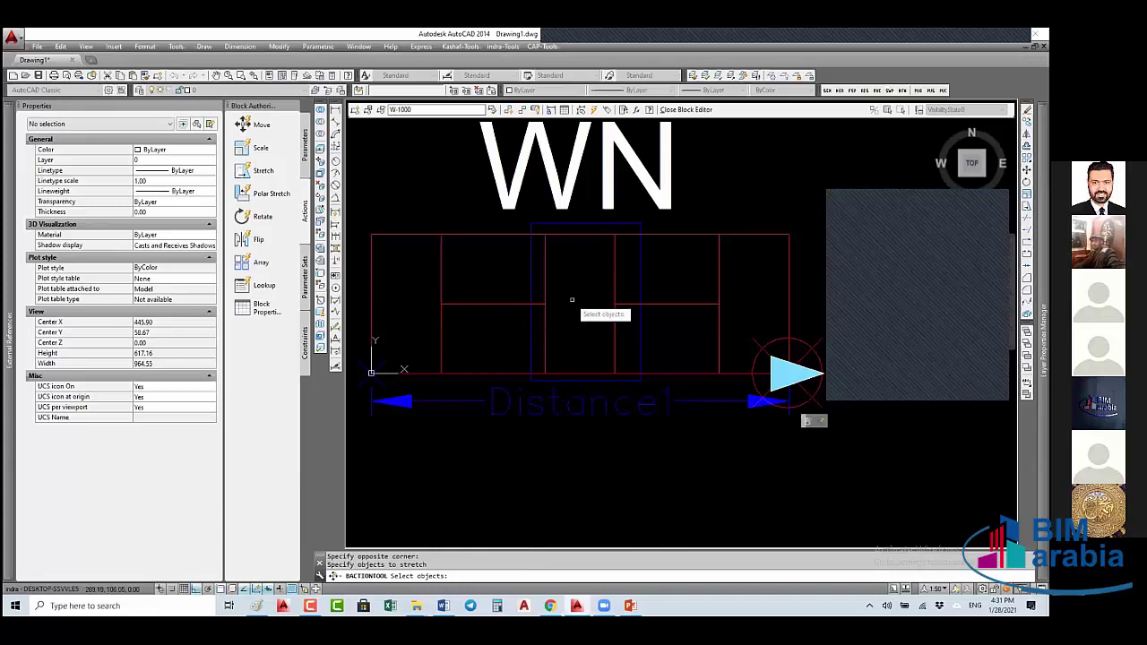
- Select the middle sash lines and panes for the stretch, then close the Block Editor
left_click(626, 285)
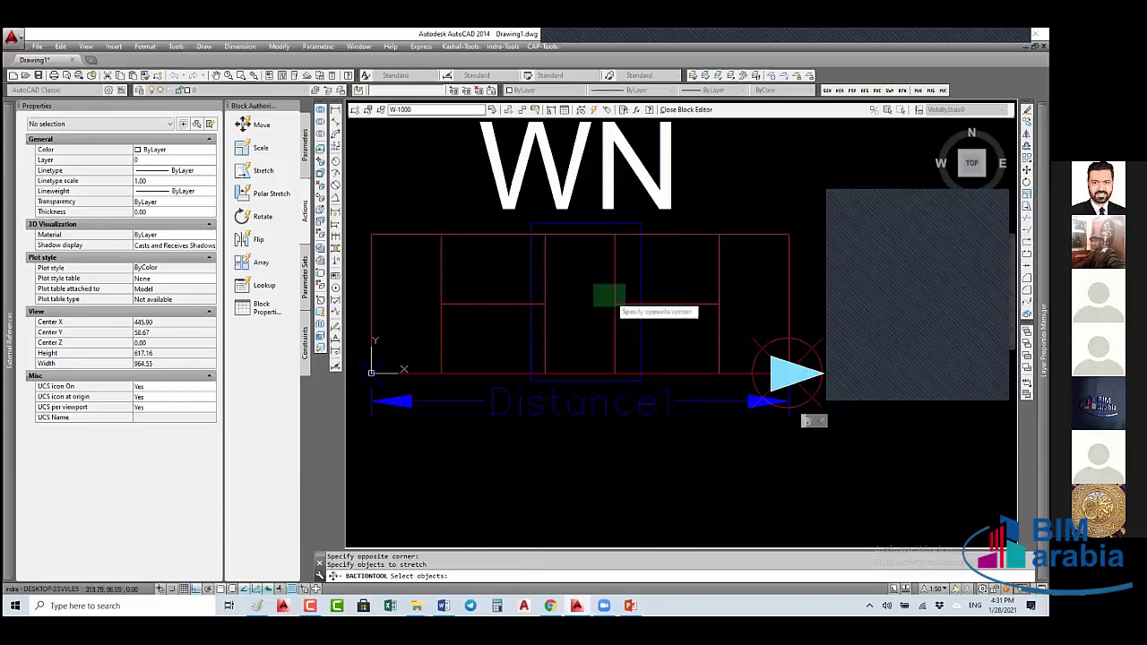
left_click(536, 334)
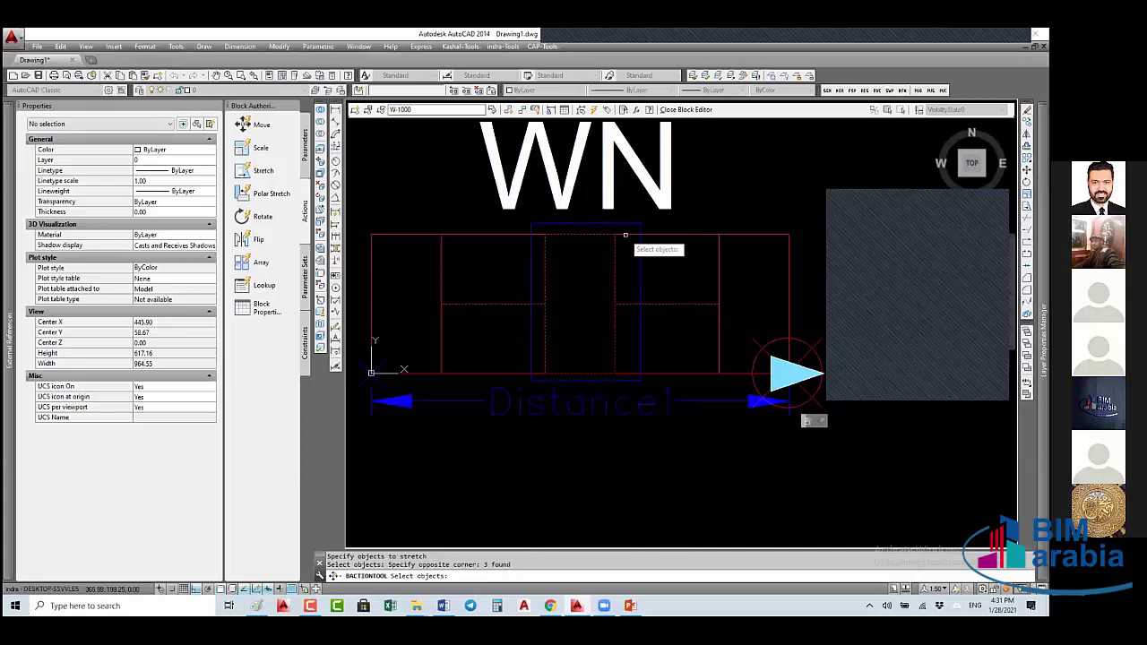
left_click(625, 299)
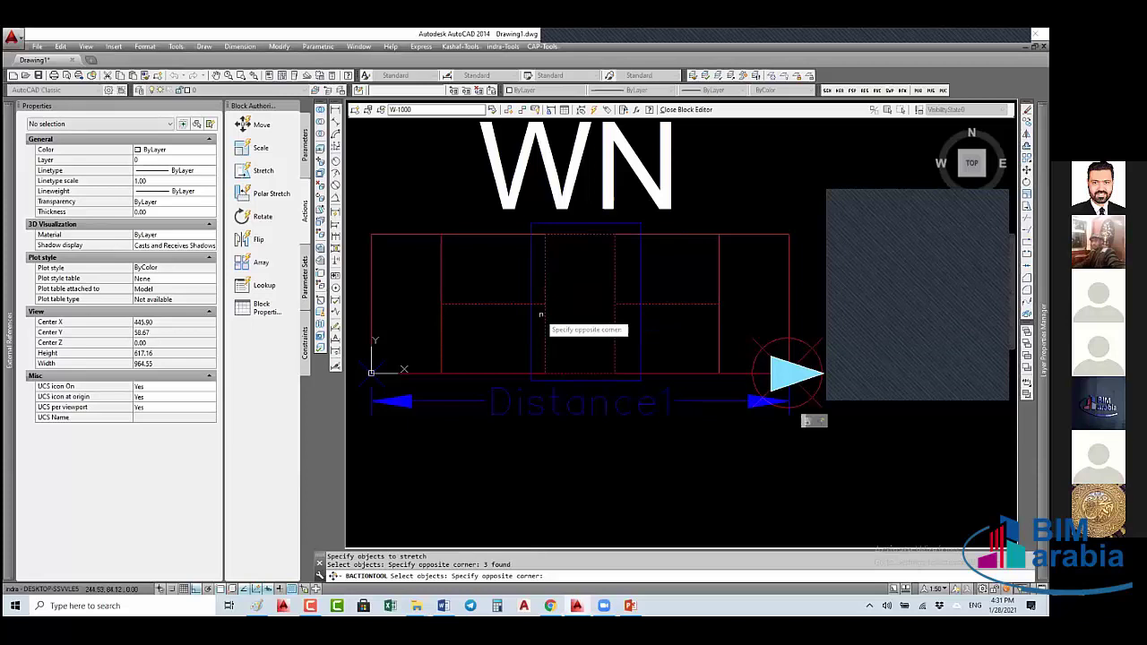
left_click(540, 315)
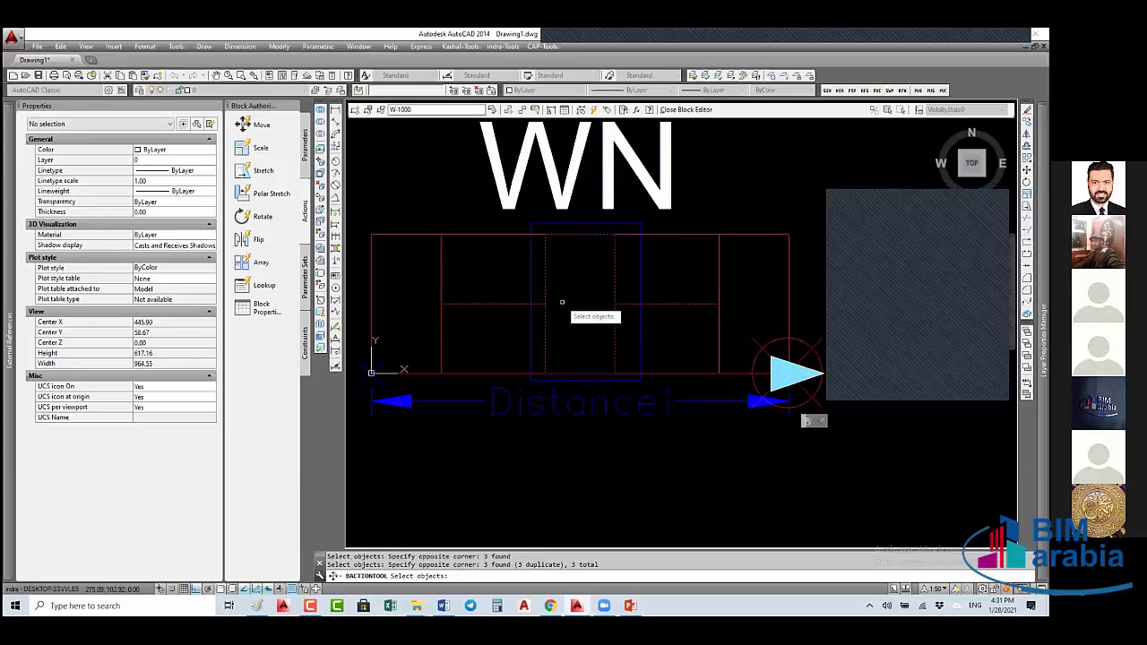
key("Return")
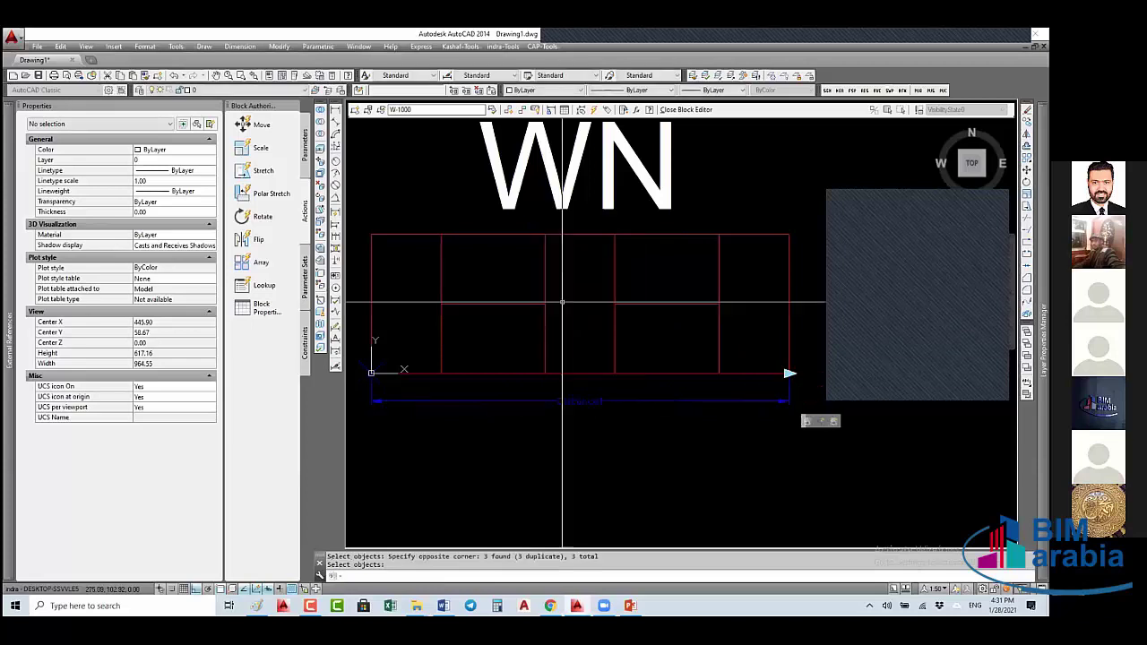
left_click(696, 110)
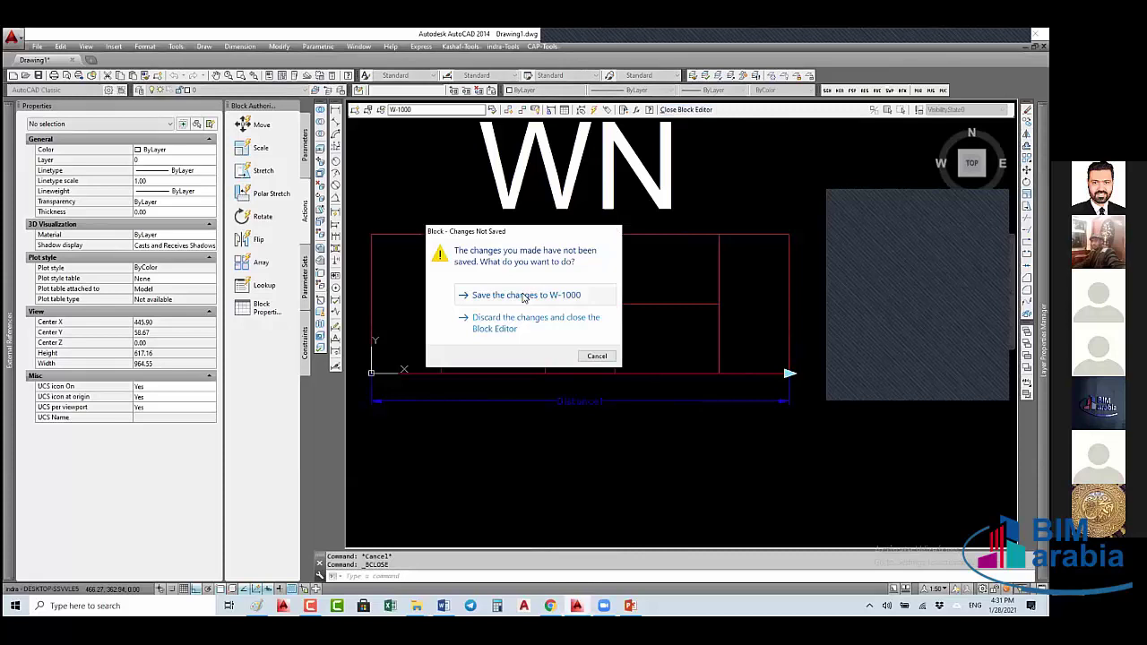
- Save the W-1000 changes and copy the opening's wall lines below the originals
left_click(525, 296)
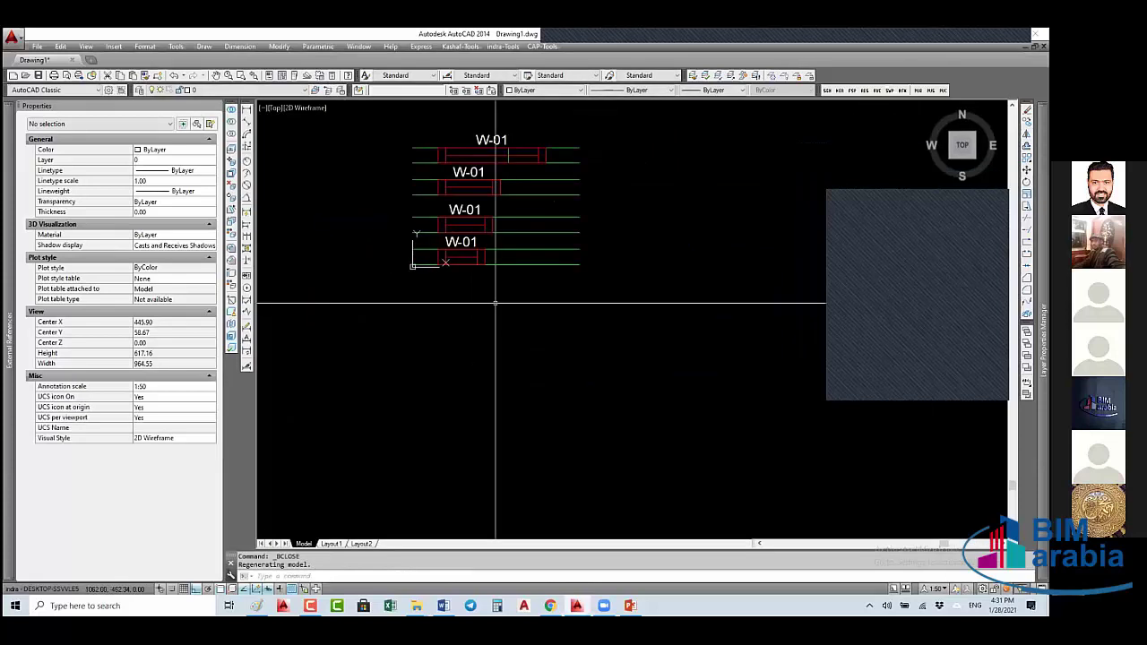
scroll(488, 225, "down", 5)
left_click(439, 248)
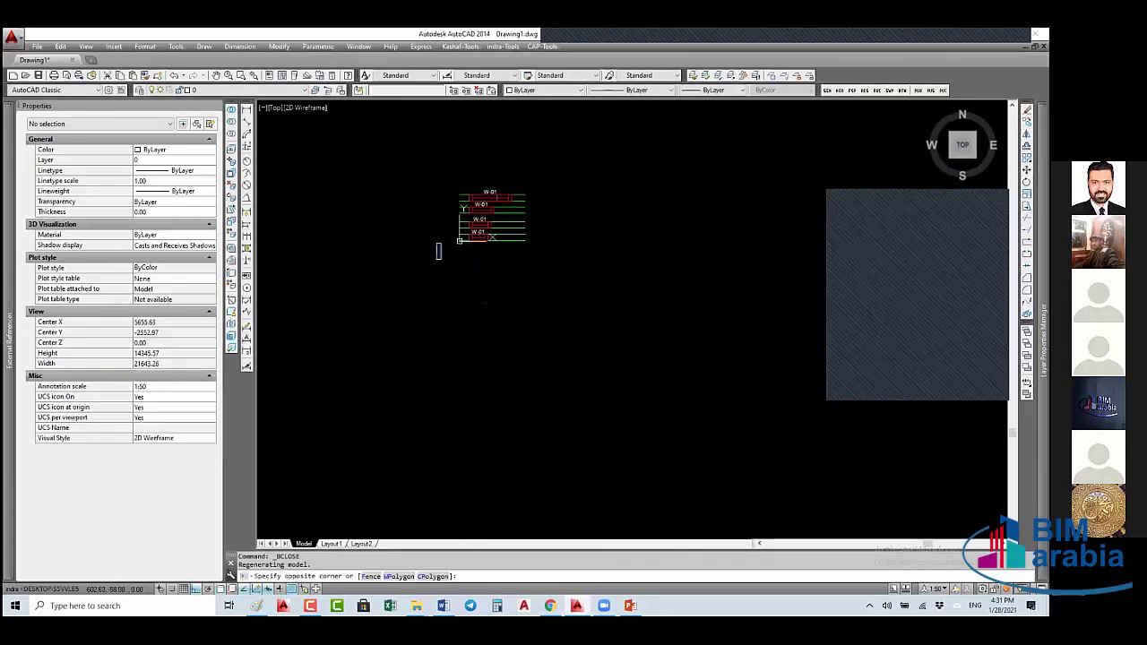
left_click(476, 169)
type("co")
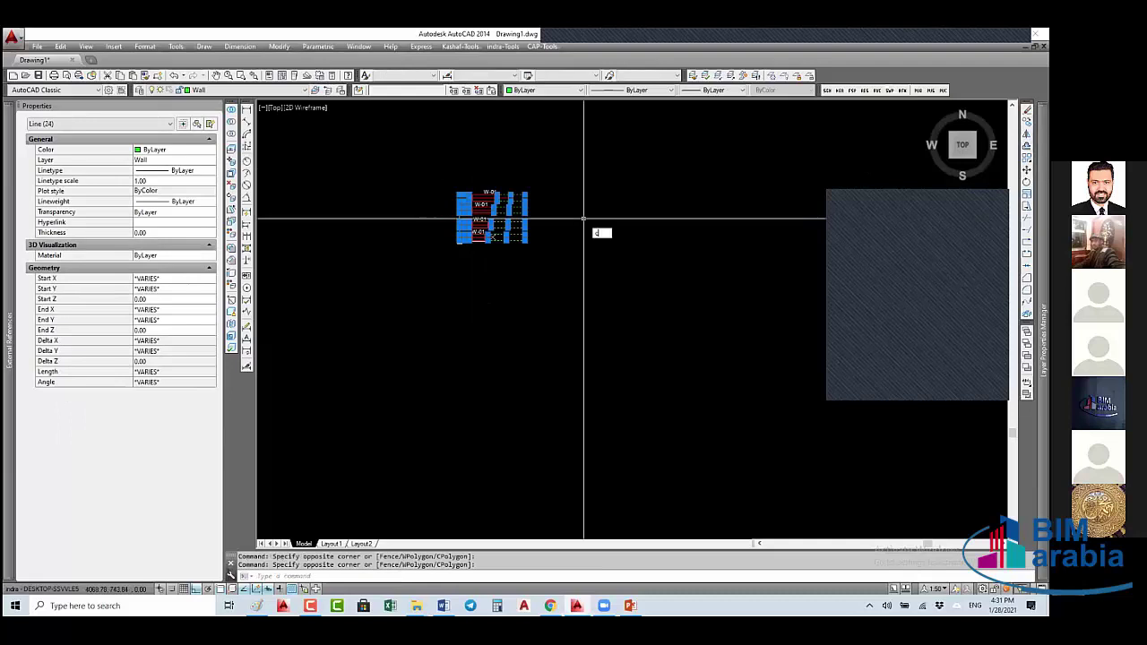
key("Return")
left_click(597, 291)
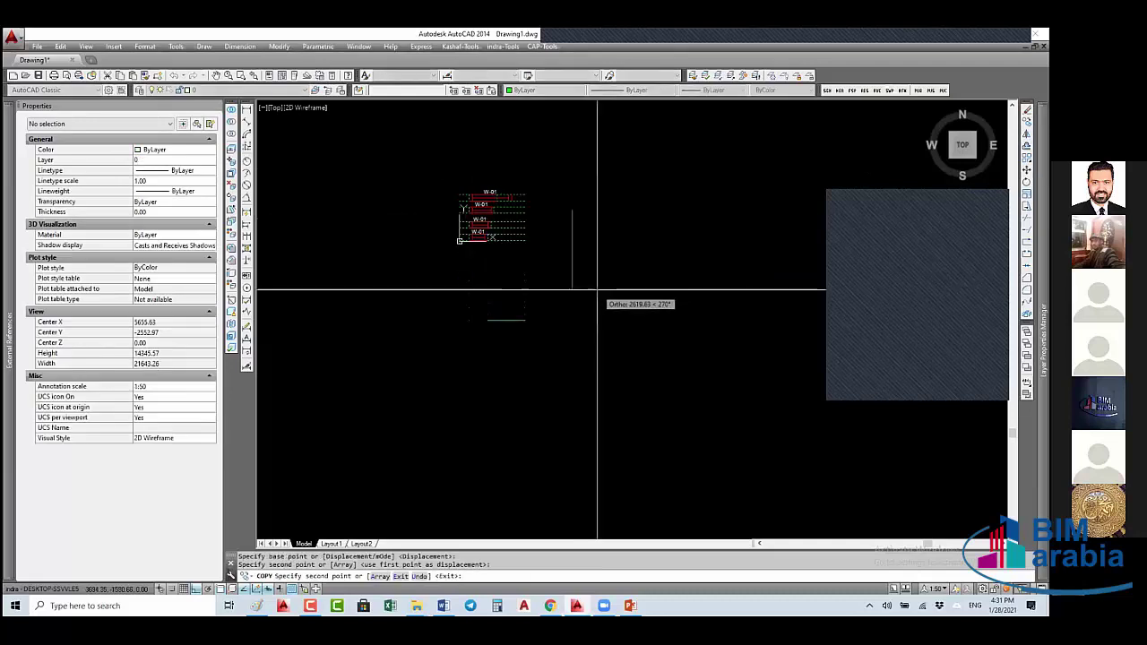
key("Escape")
- Insert the W-1000 block into the copied opening with window number W-01
type("i")
key("Return")
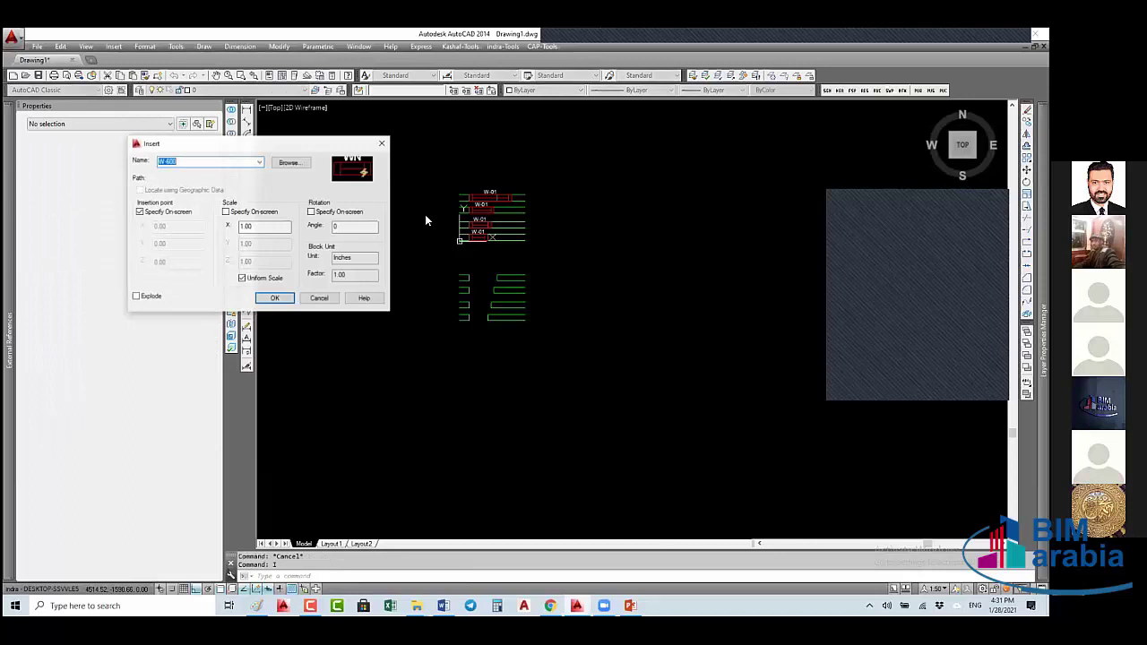
left_click(259, 163)
left_click(207, 192)
left_click(258, 164)
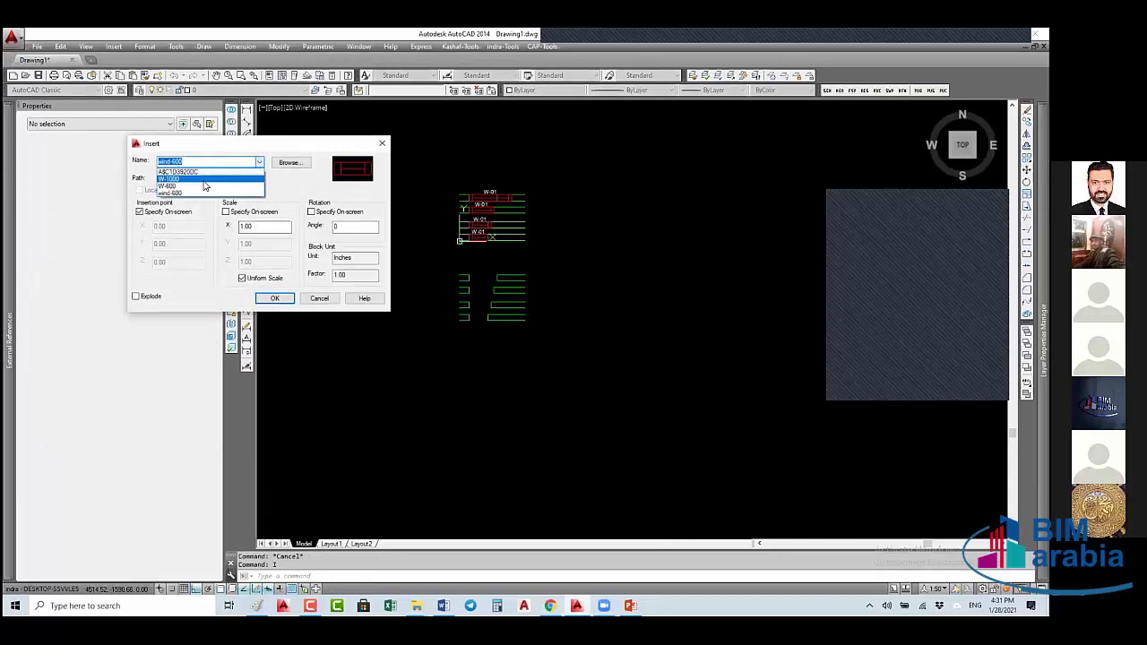
key("Return")
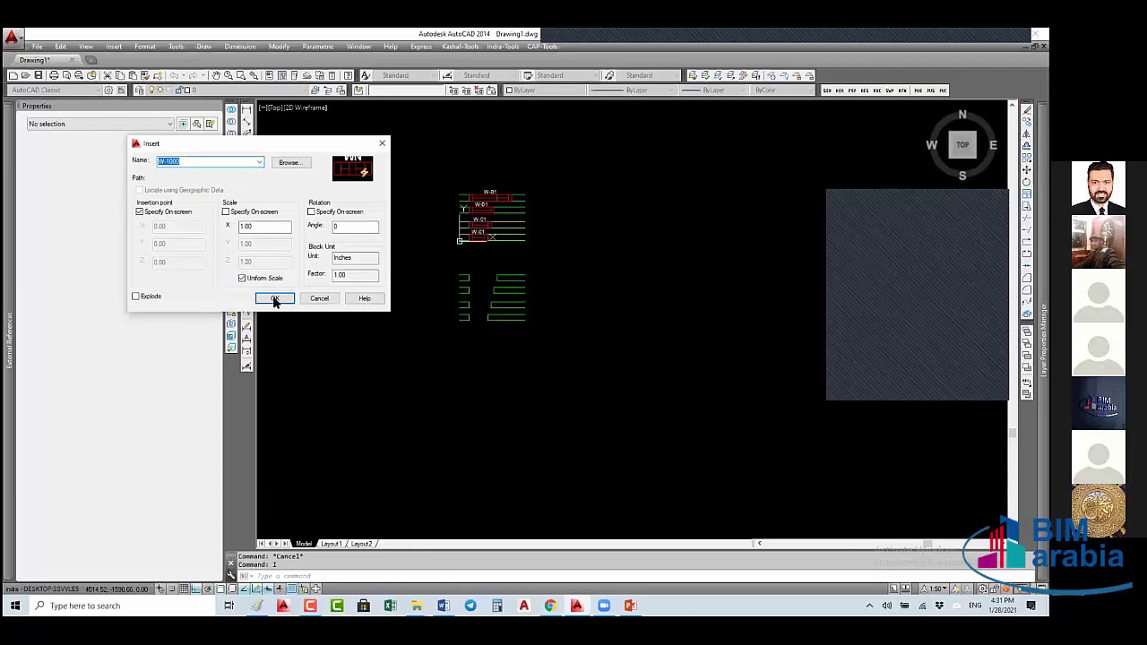
left_click(274, 298)
left_click(478, 324)
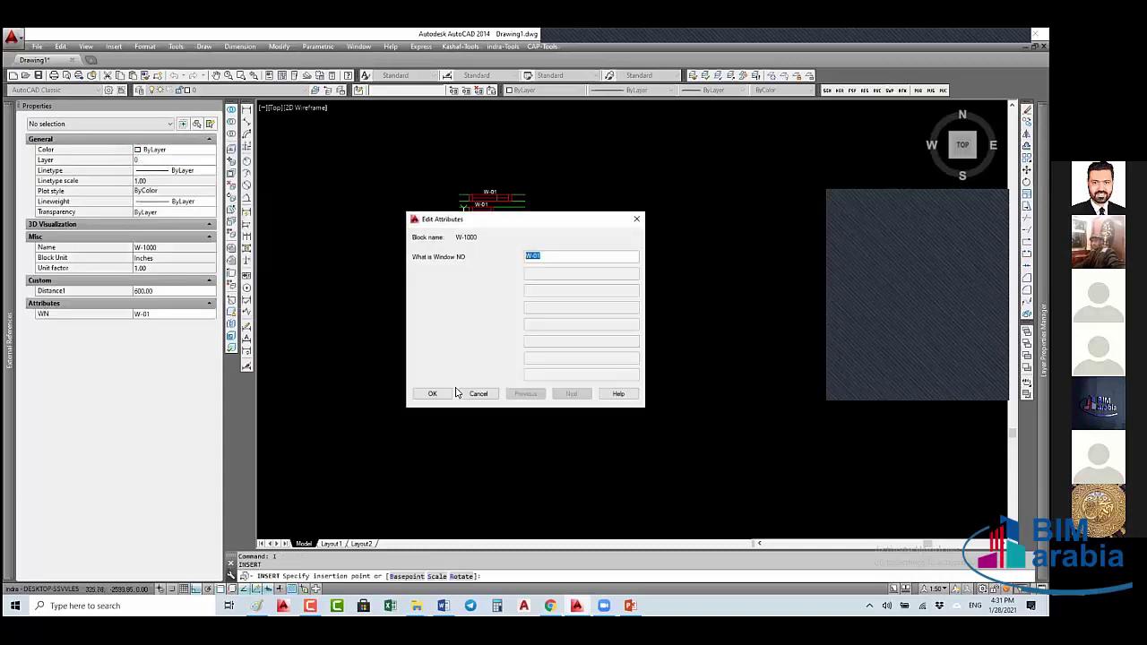
left_click(434, 392)
scroll(488, 318, "up", 4)
scroll(490, 384, "up", 2)
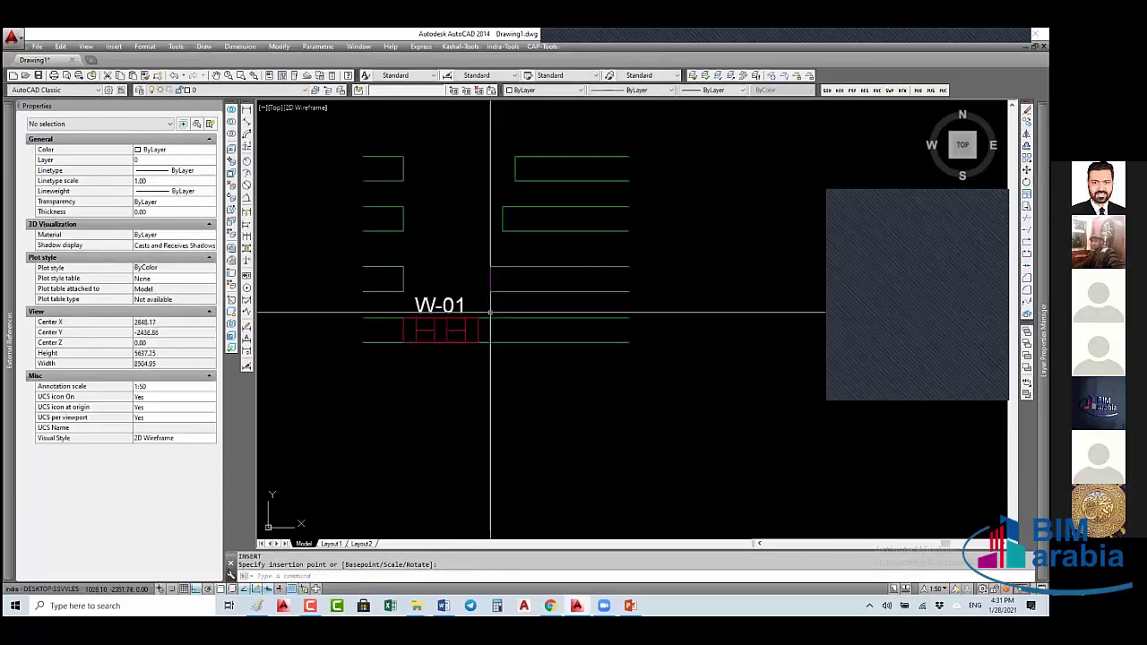
- Copy the W-01 window into the three openings above it
left_click(436, 331)
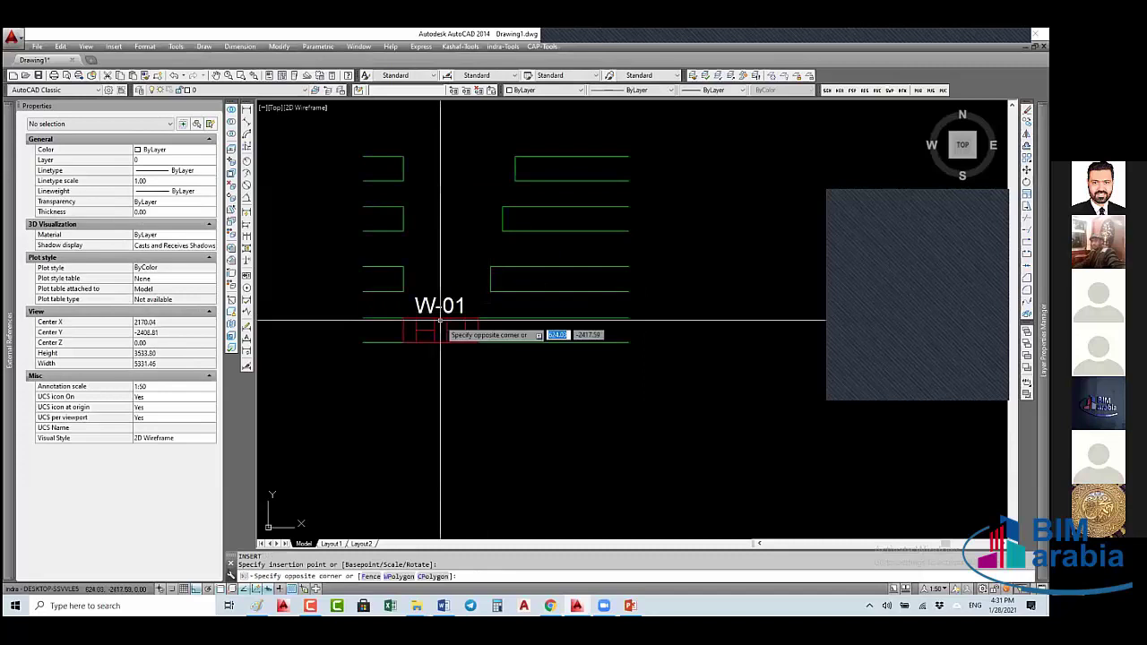
left_click(443, 304)
type("o")
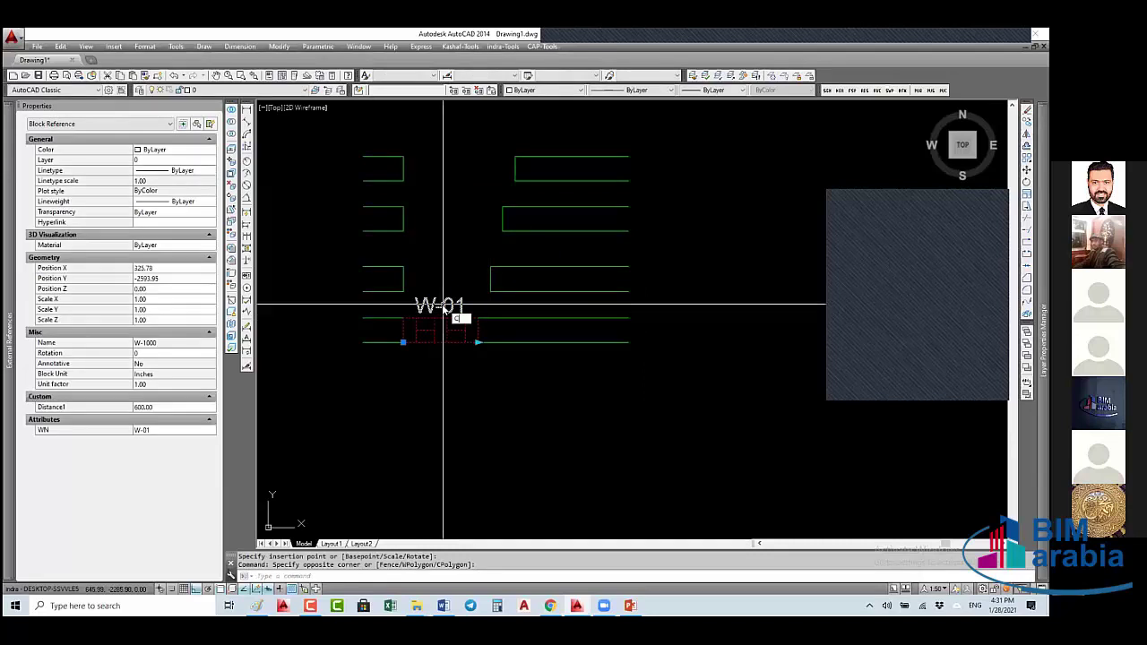
key("Return")
left_click(404, 342)
left_click(404, 292)
left_click(410, 226)
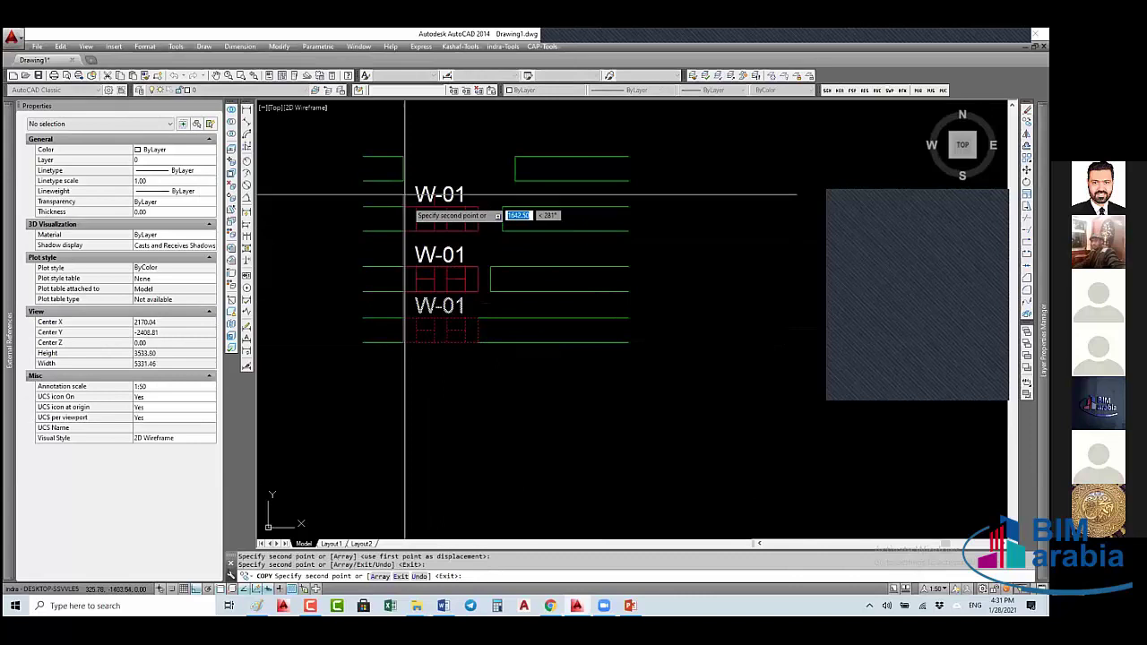
left_click(411, 176)
key("Escape")
key("Escape")
- Drag each copy's width grip so the window fills its wider opening
left_click(476, 132)
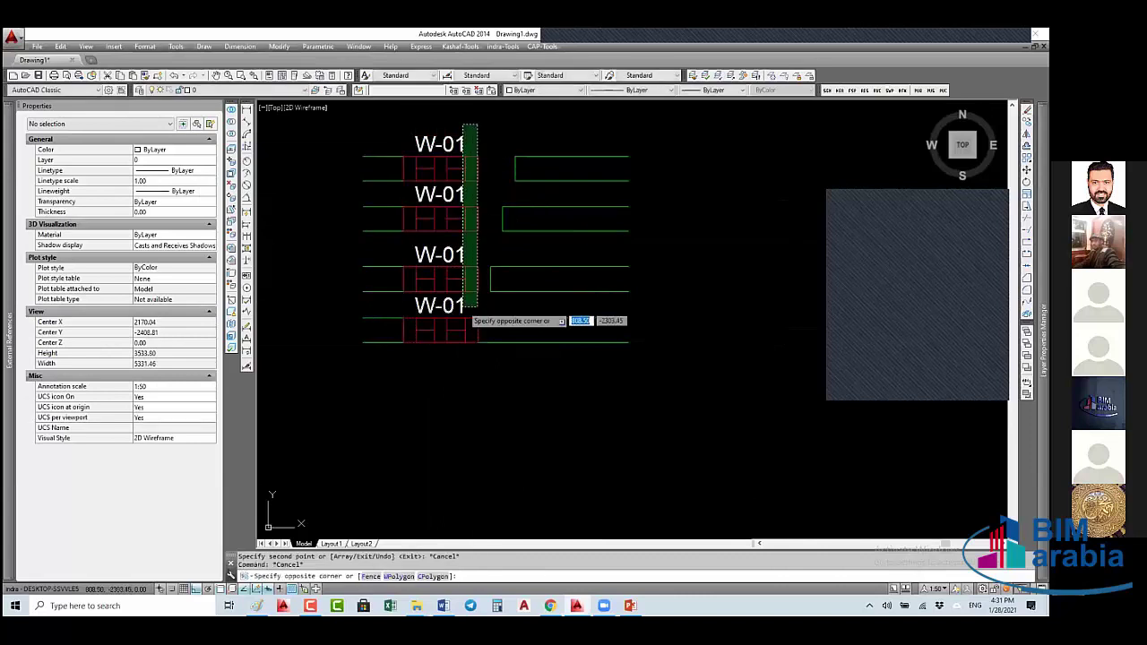
left_click(466, 309)
left_click(477, 291)
left_click(491, 291)
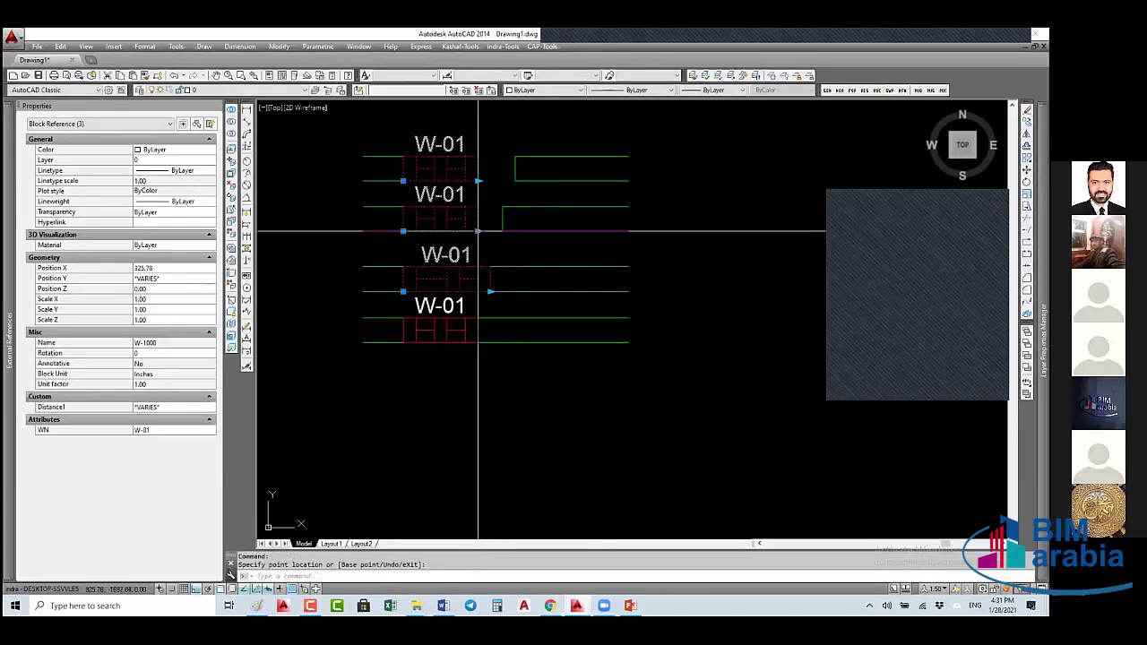
left_click(503, 231)
left_click(478, 180)
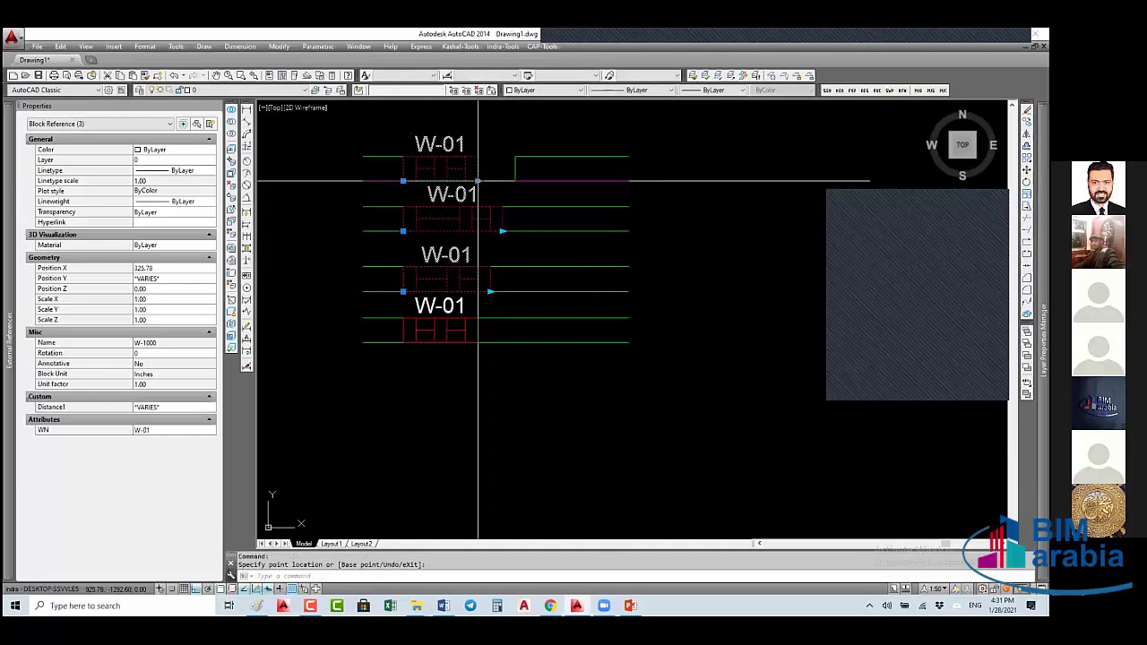
left_click(515, 180)
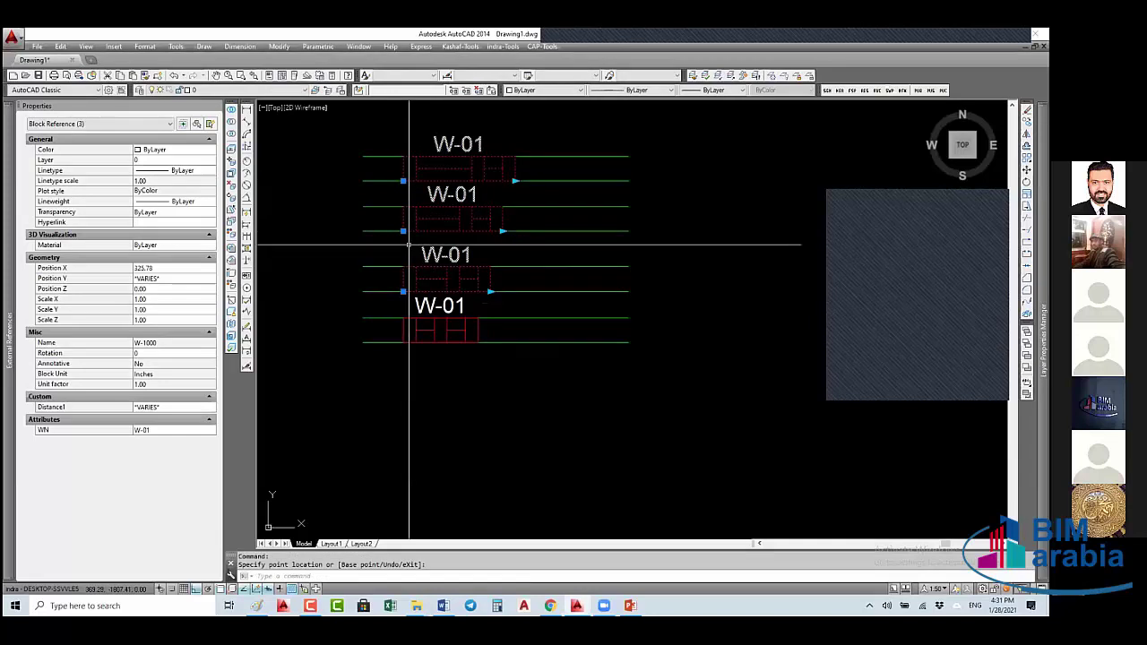
middle_click_drag(409, 244, 471, 244)
key("Escape")
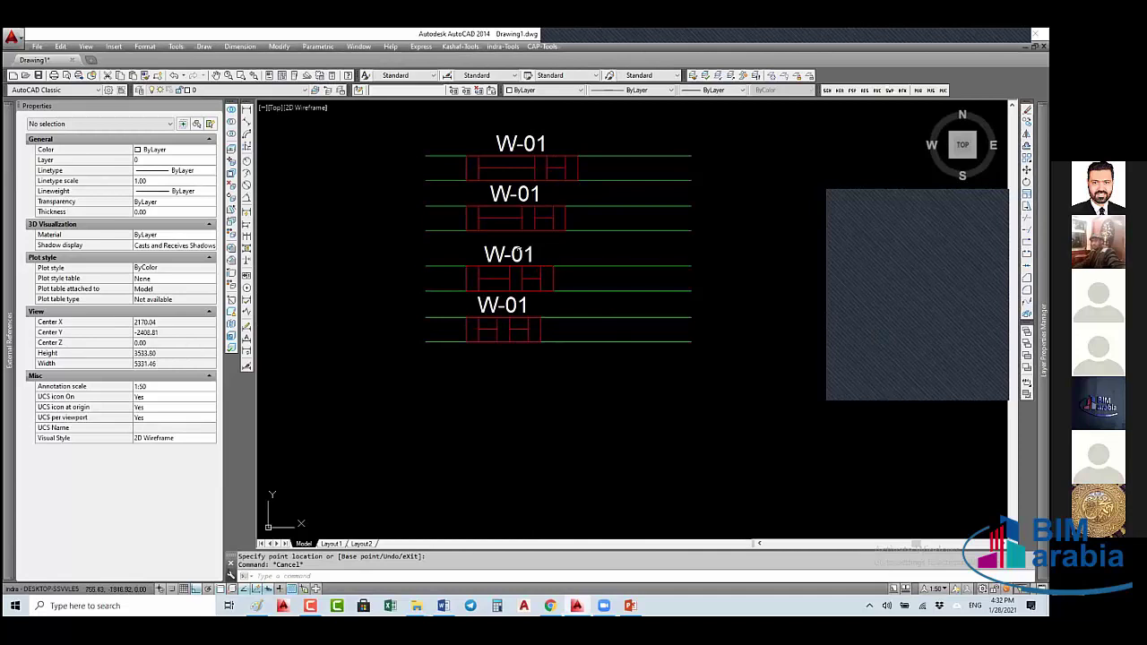
left_click(534, 163)
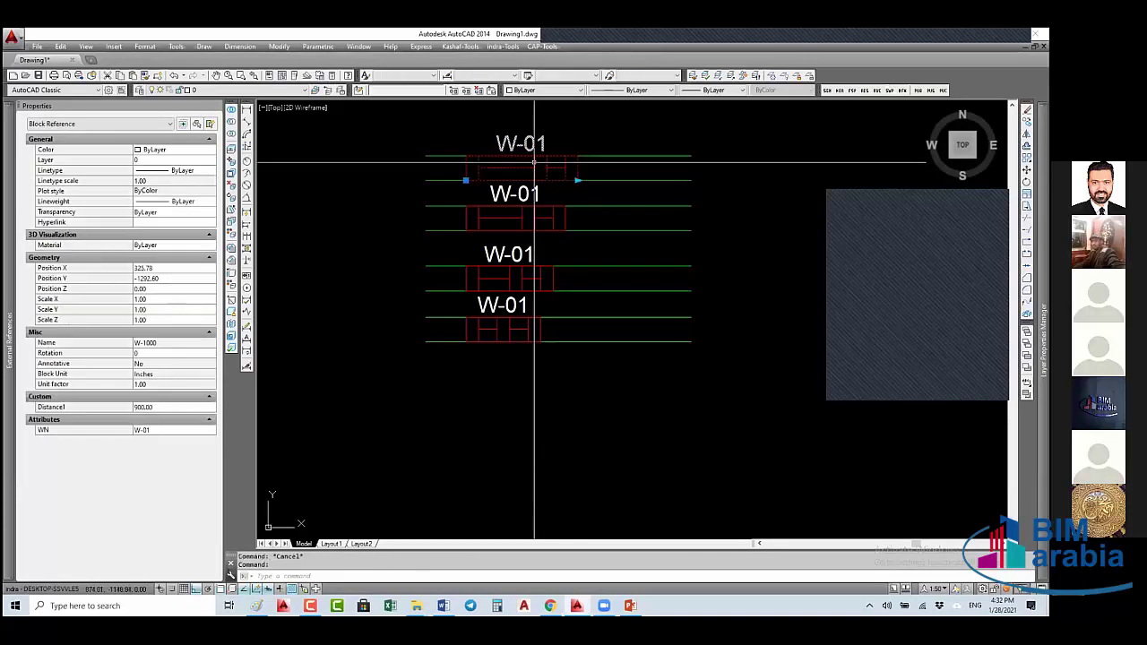
- Give the W-1000 stretch action a 0.5 distance multiplier and save the block changes
double_click(545, 286)
left_click(550, 294)
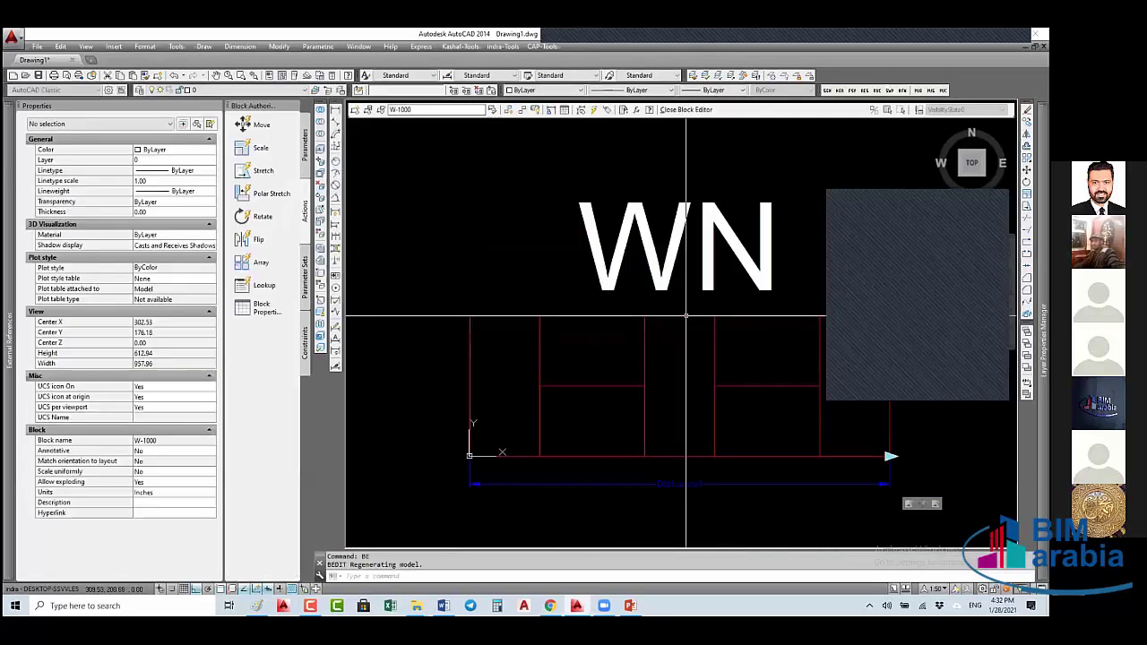
scroll(686, 315, "down", 2)
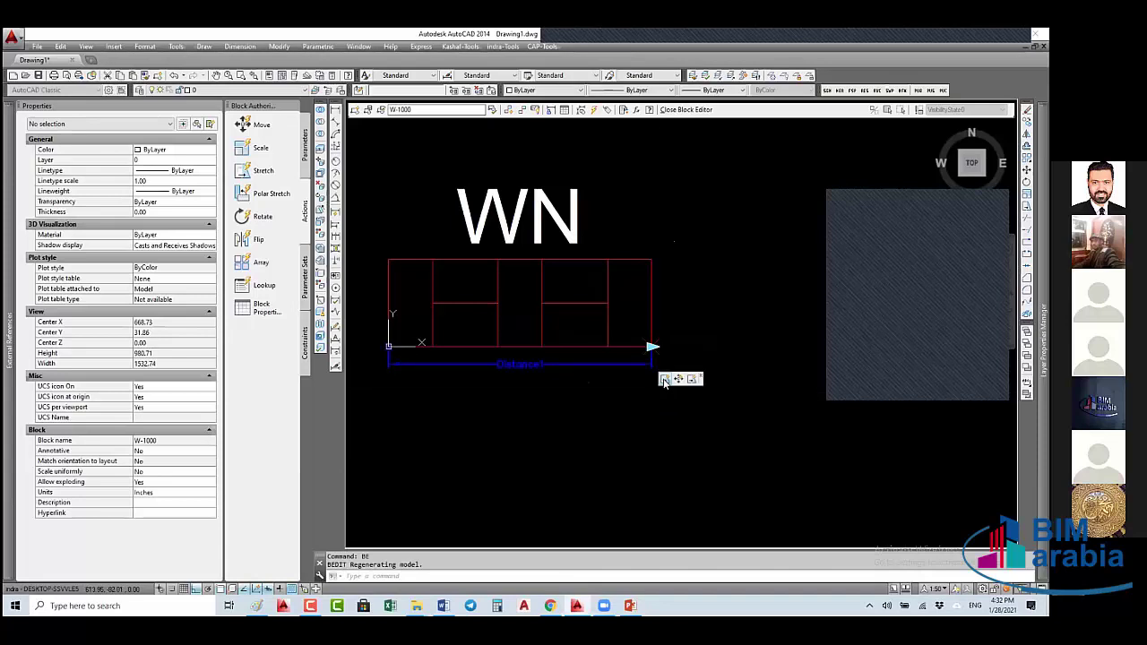
left_click(665, 380)
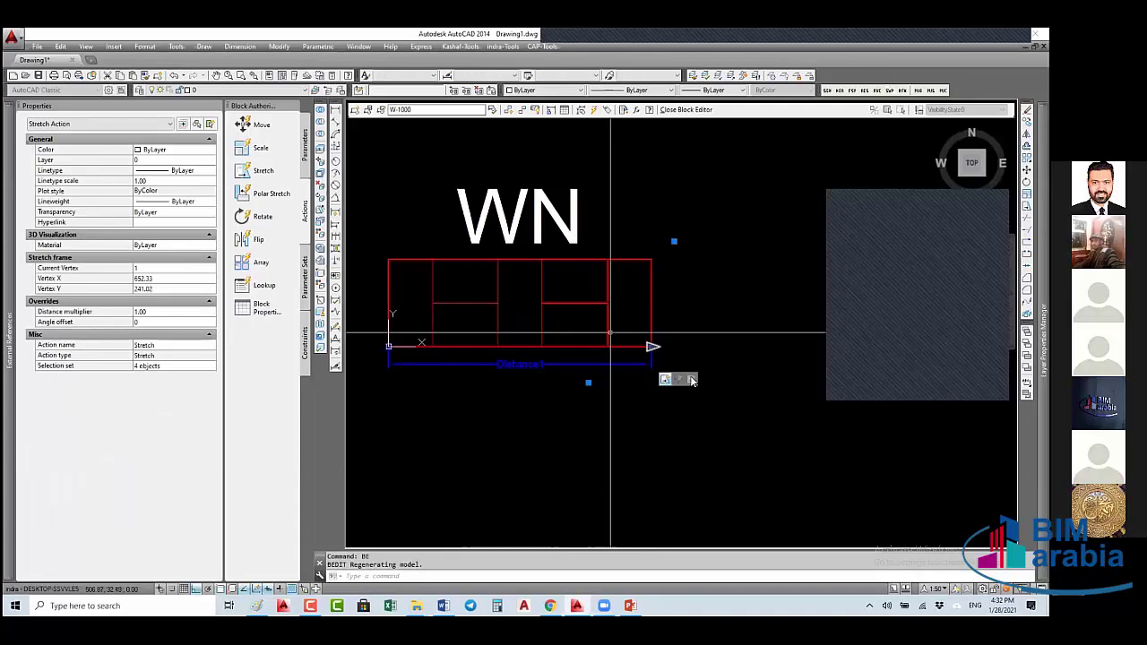
key("Escape")
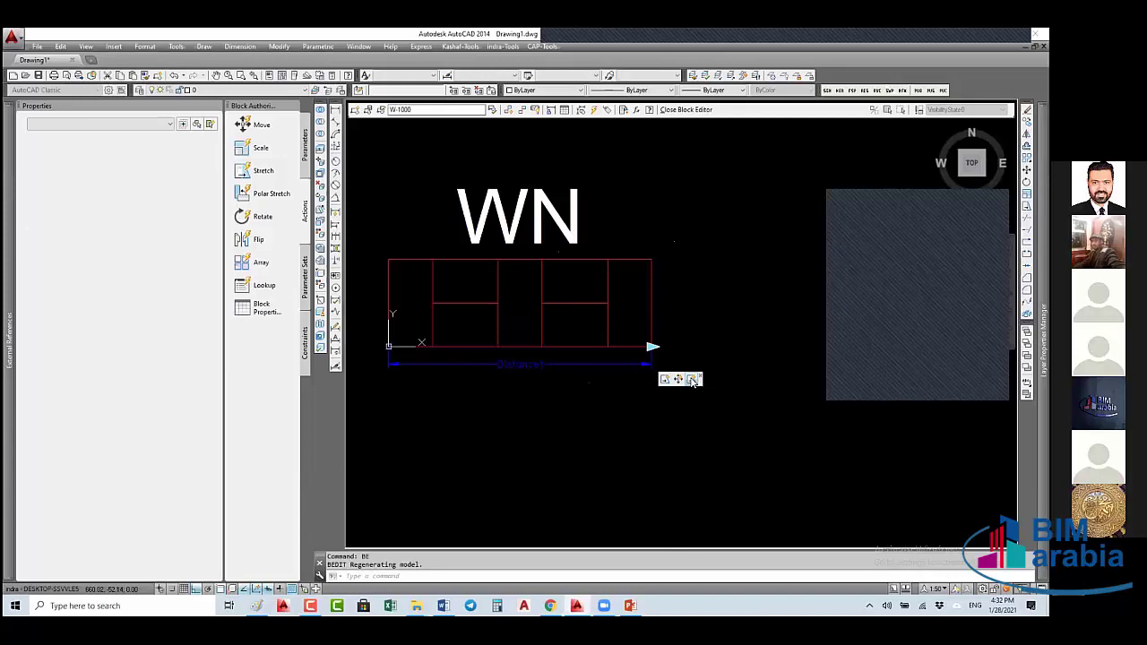
left_click(693, 380)
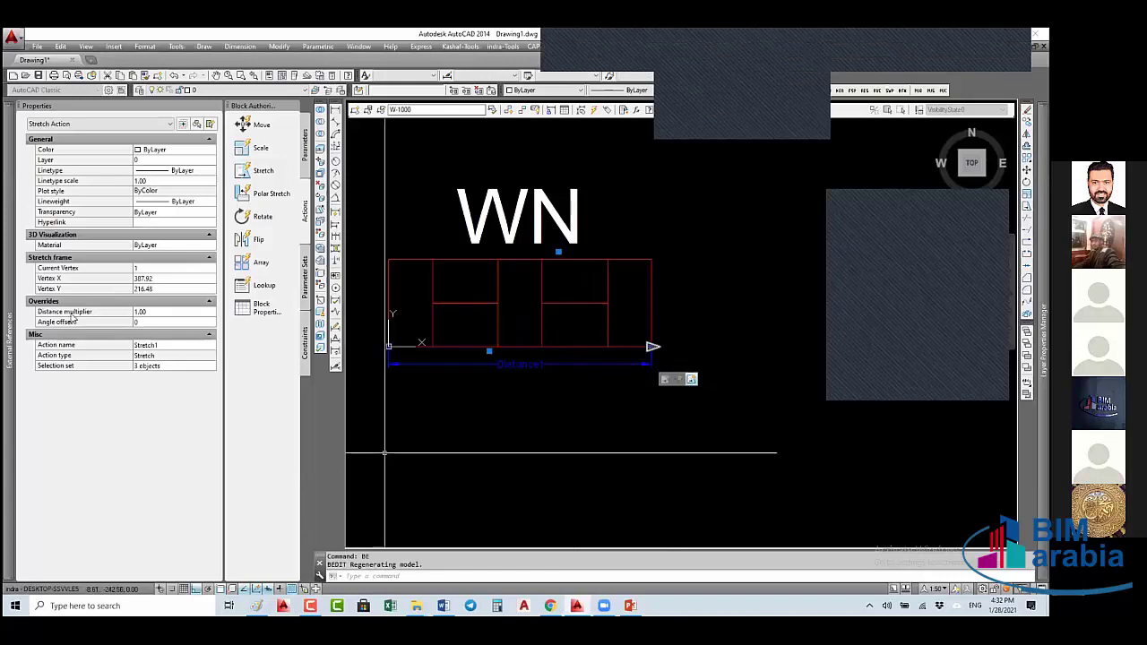
left_click(162, 311)
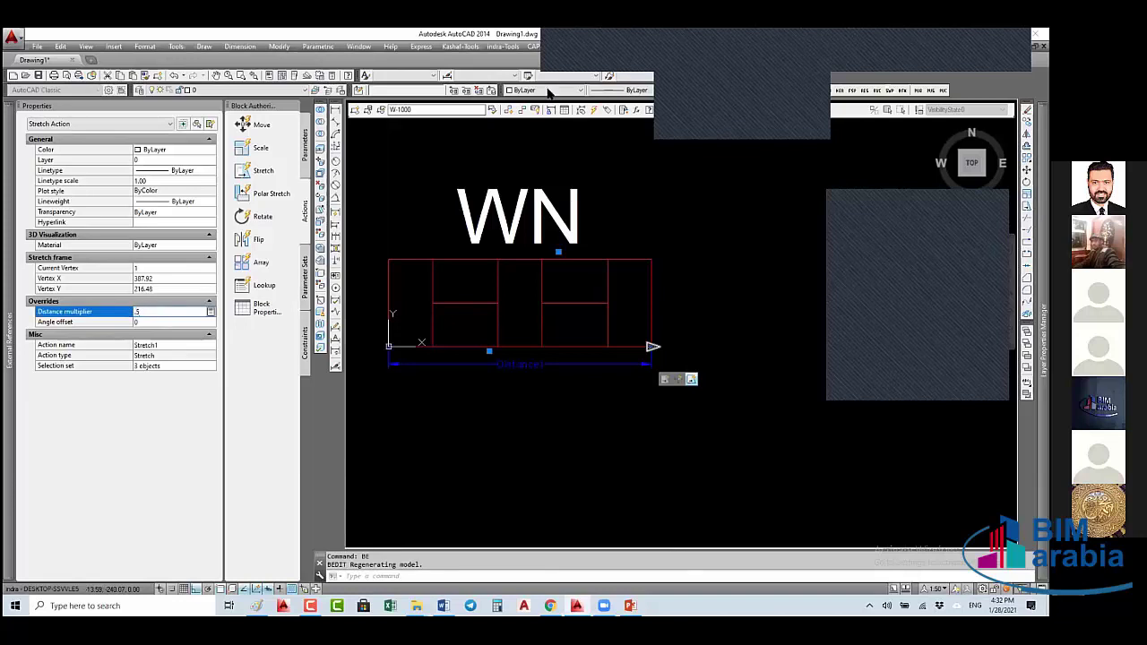
type("0.5")
key("Tab")
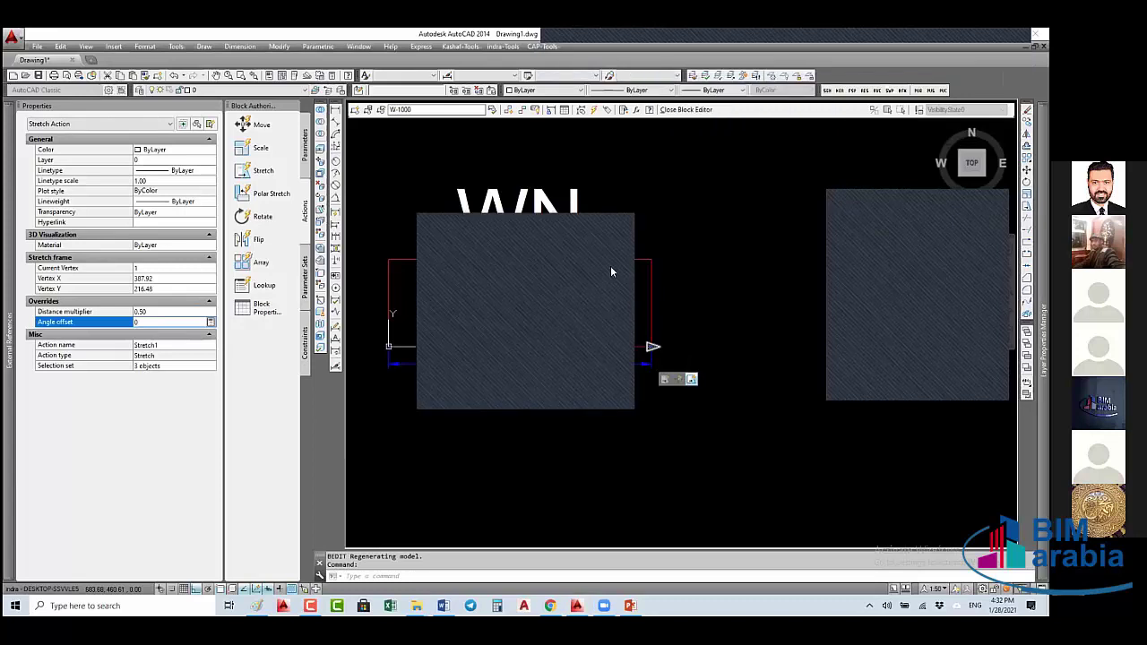
left_click(688, 111)
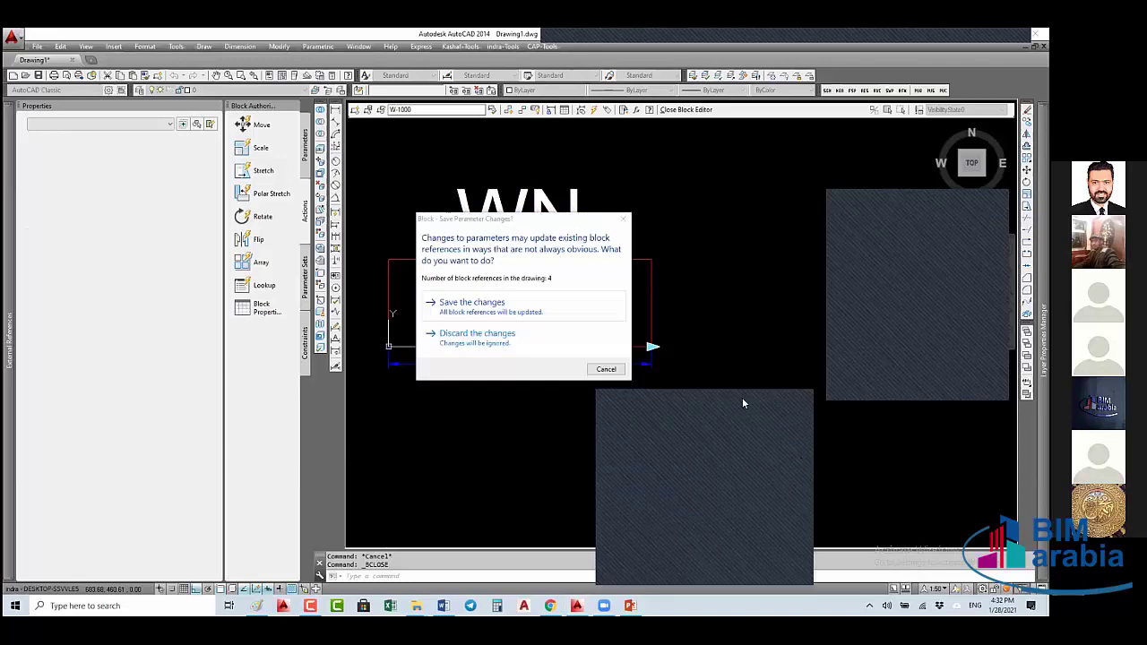
key("Return")
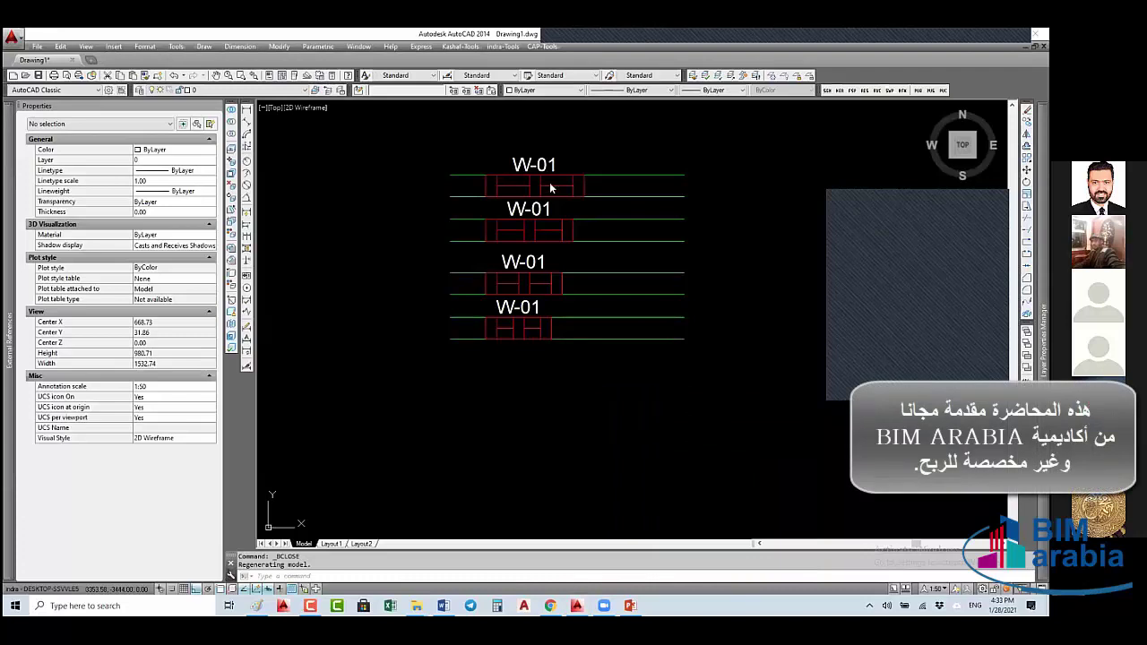
- Zoom out and pan to reveal empty space below the W-01 window blocks
scroll(542, 355, "down", 6)
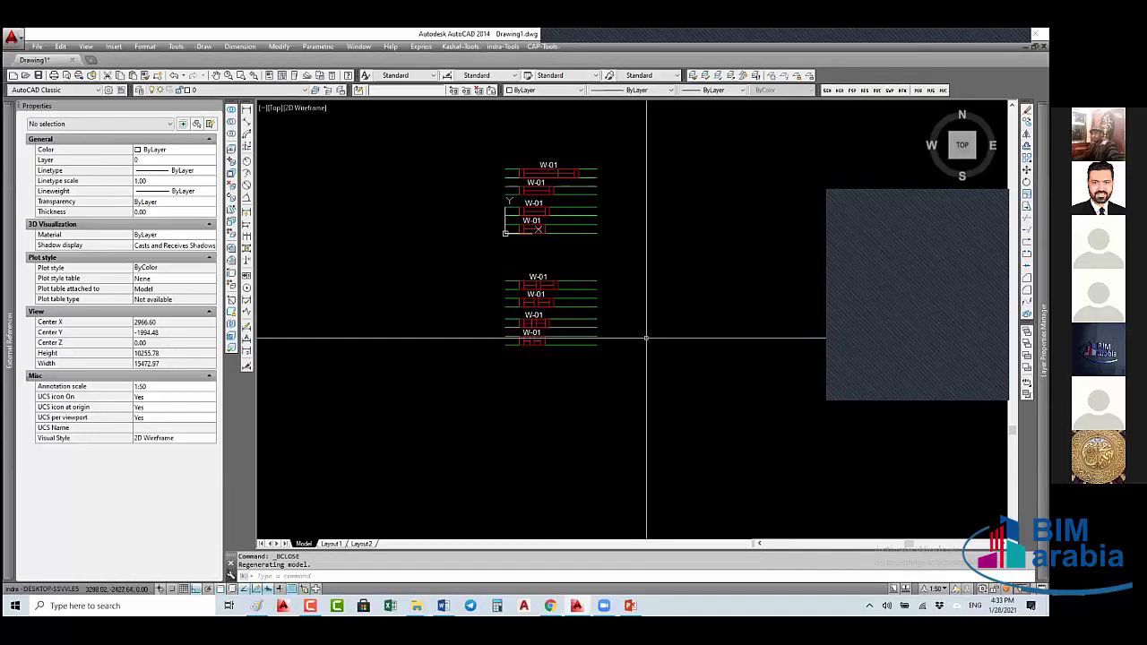
scroll(584, 371, "down", 3)
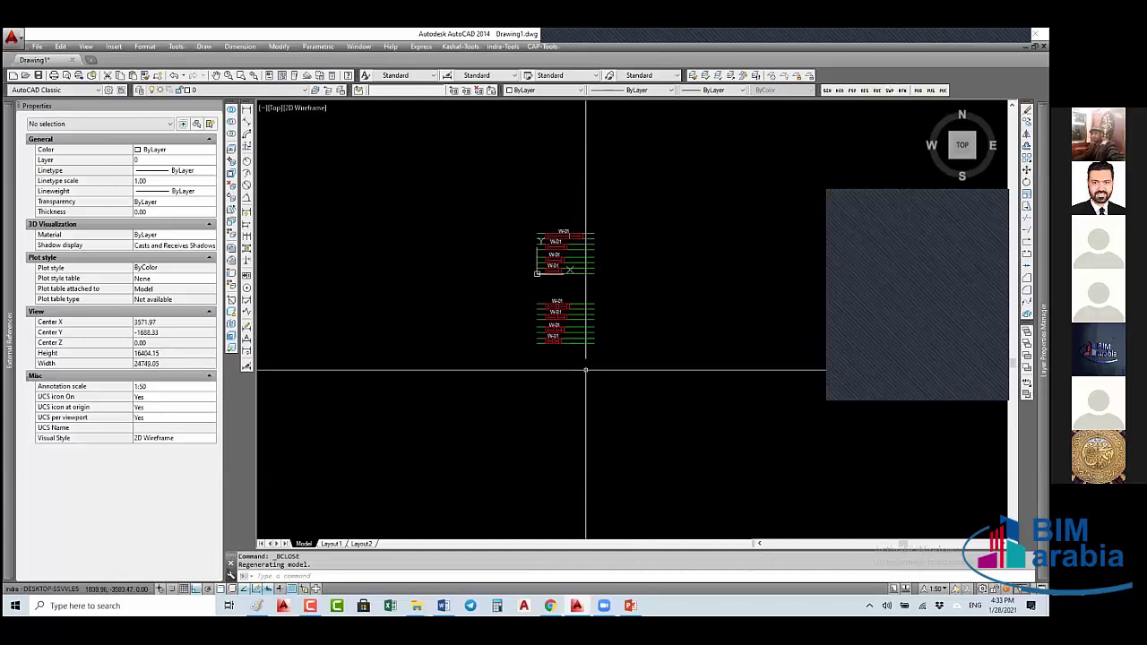
middle_click_drag(640, 284, 694, 208)
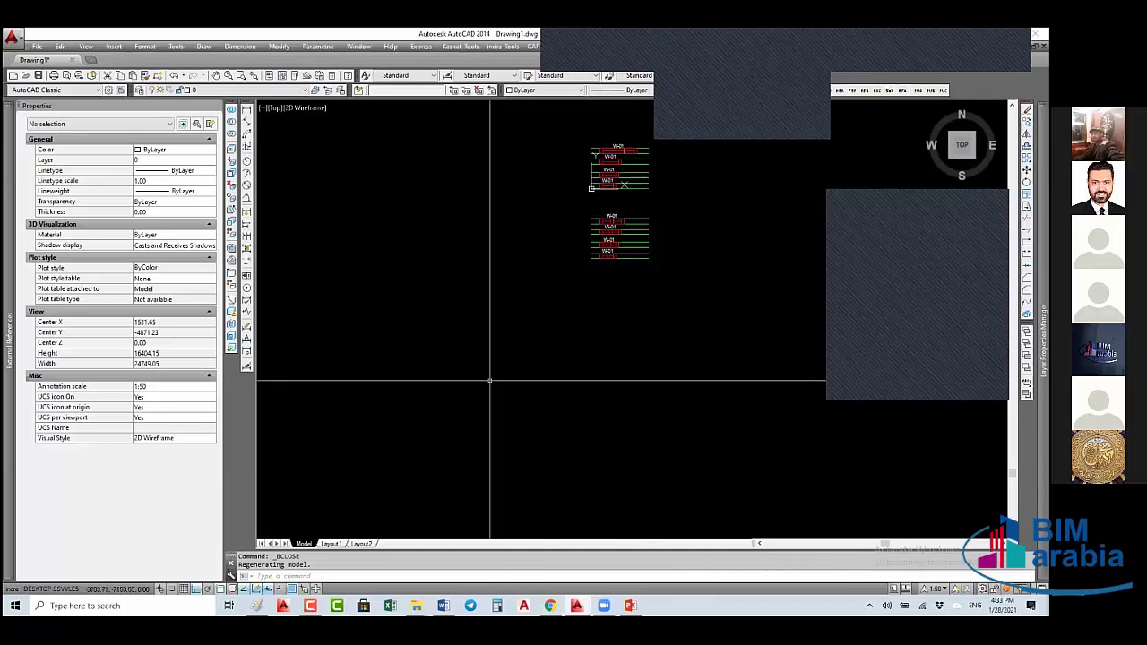
- Draw a vertical and a horizontal line meeting at a right-angle corner
key("l")
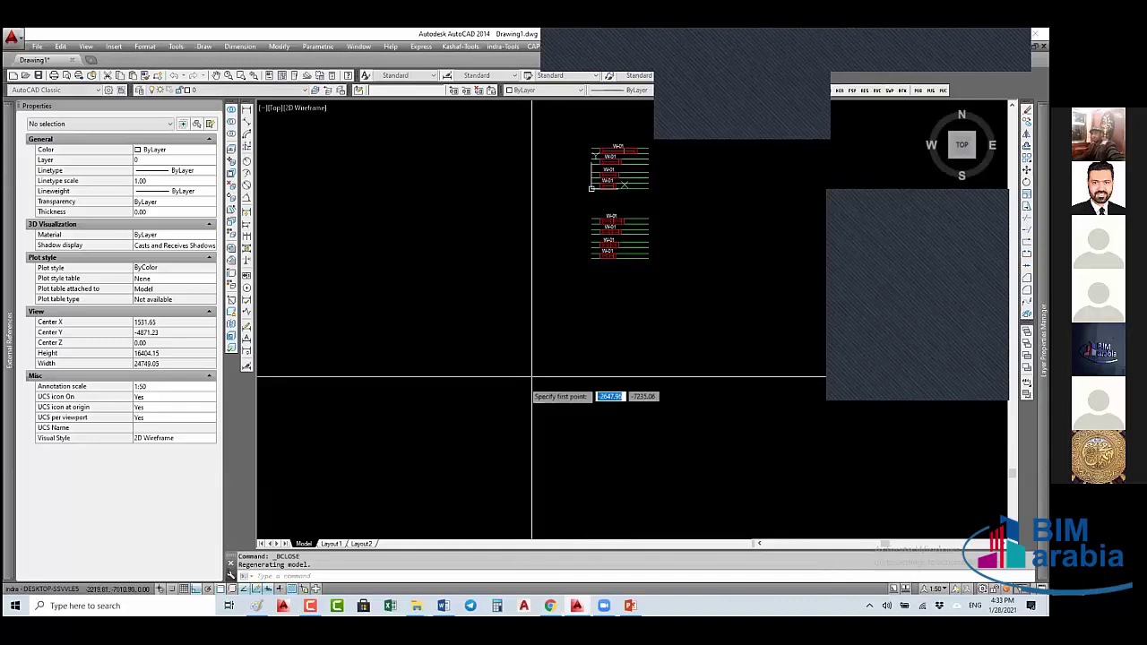
key("Return")
left_click(564, 299)
left_click(571, 408)
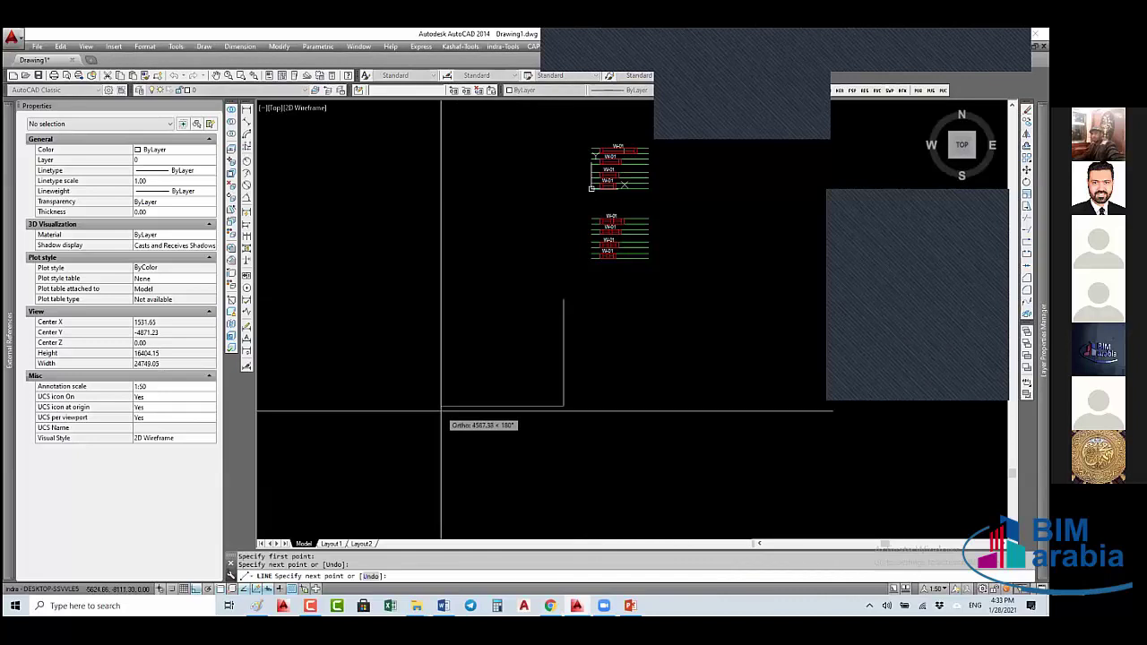
left_click(441, 411)
key("Return")
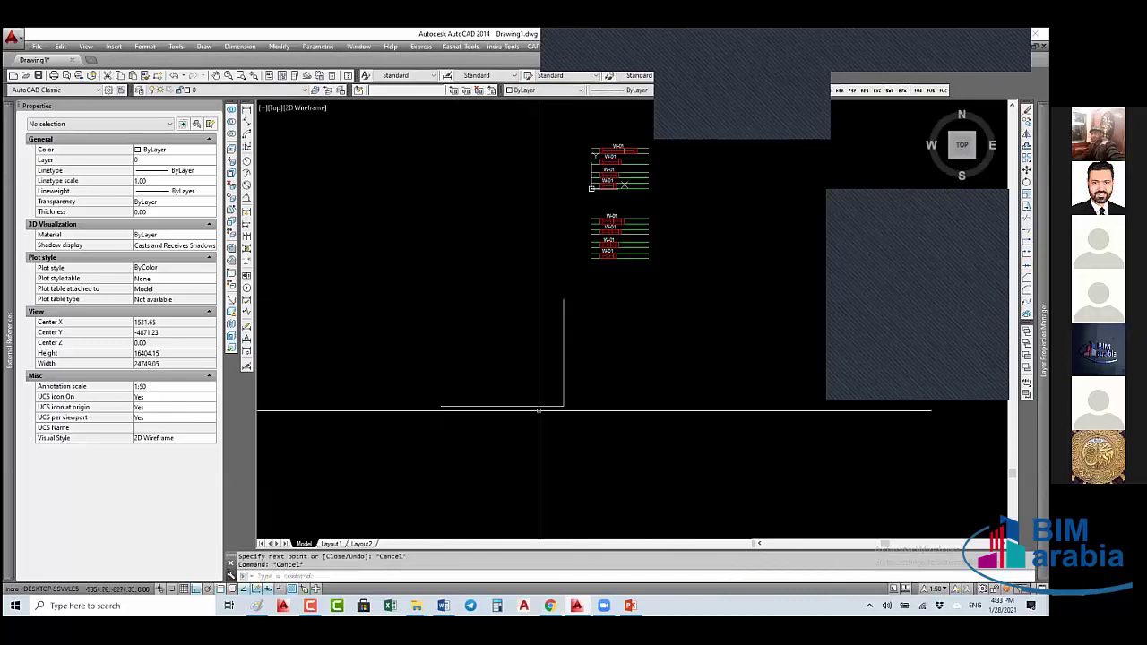
- Draw a circle centred on the corner and set its radius to 2000
type("c")
key("Return")
left_click(563, 406)
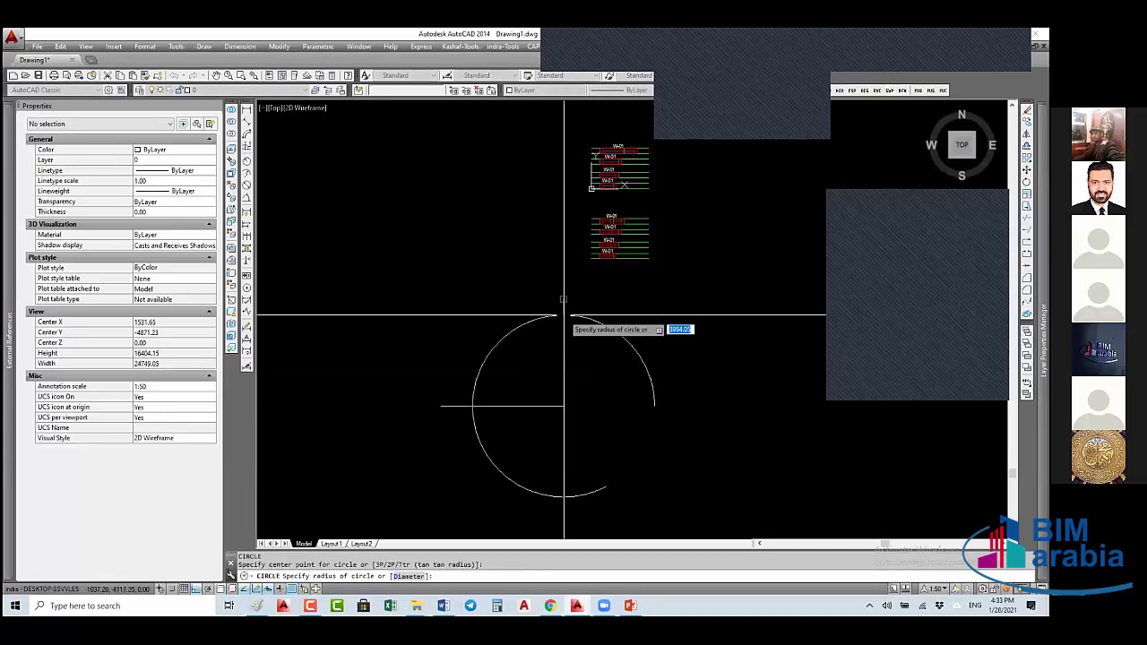
left_click(564, 299)
left_click(517, 346)
left_click(454, 314)
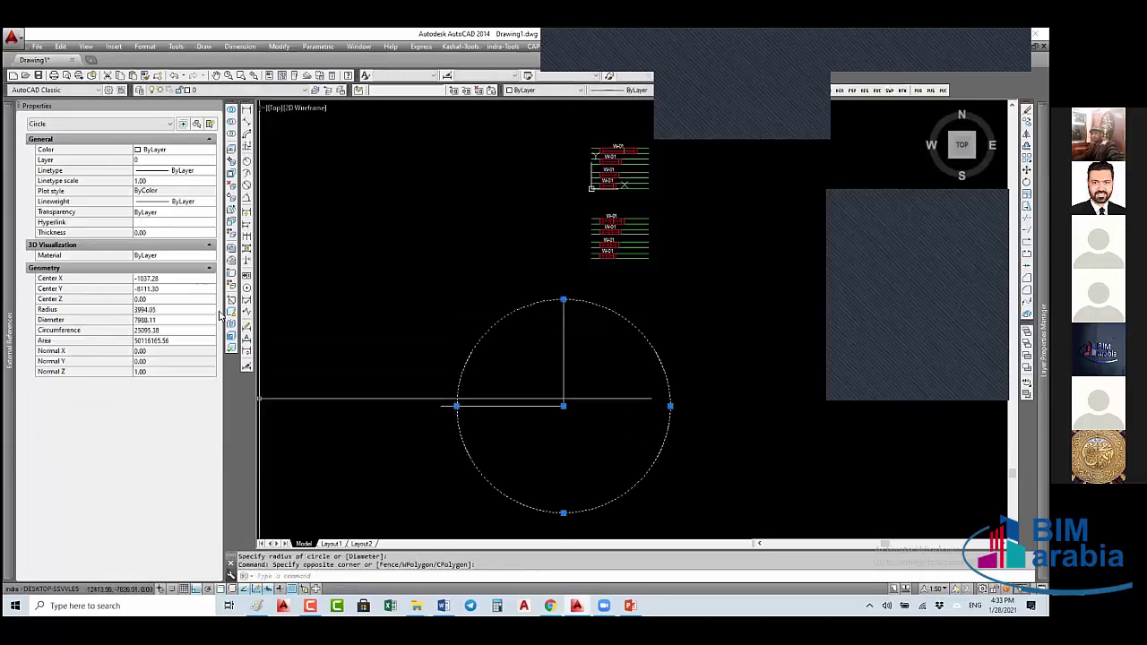
left_click(168, 310)
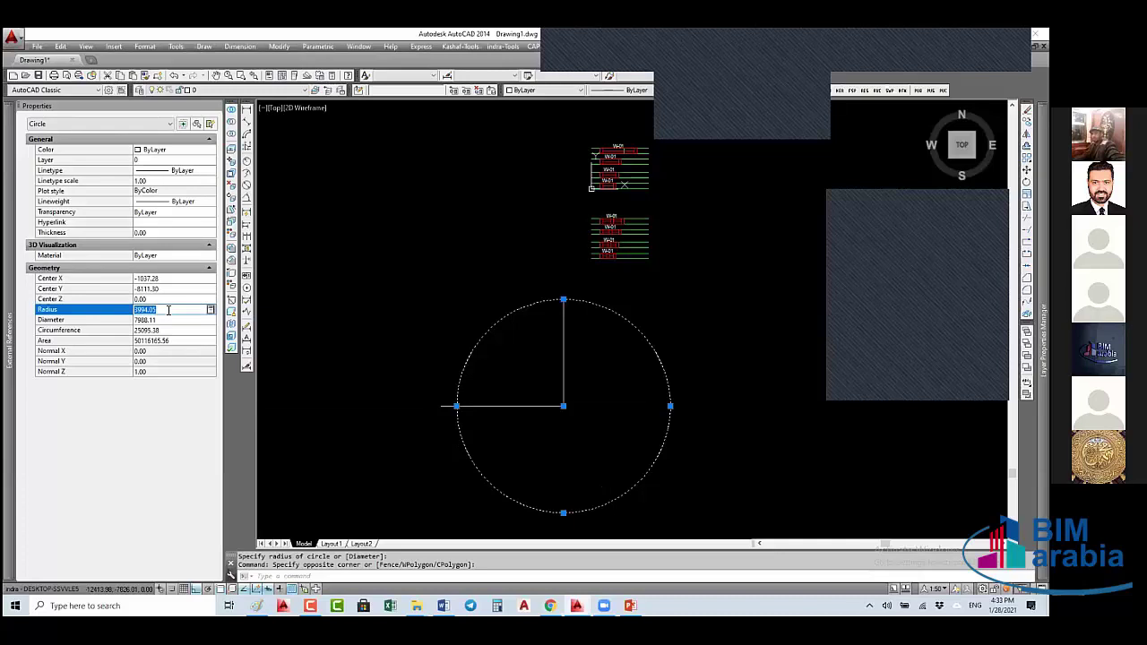
type("1000")
key("BackSpace")
key("BackSpace")
key("BackSpace")
key("BackSpace")
type("2000")
key("Return")
key("Escape")
- Trim the horizontal line back at the circle
type("tr")
key("Return")
key("Return")
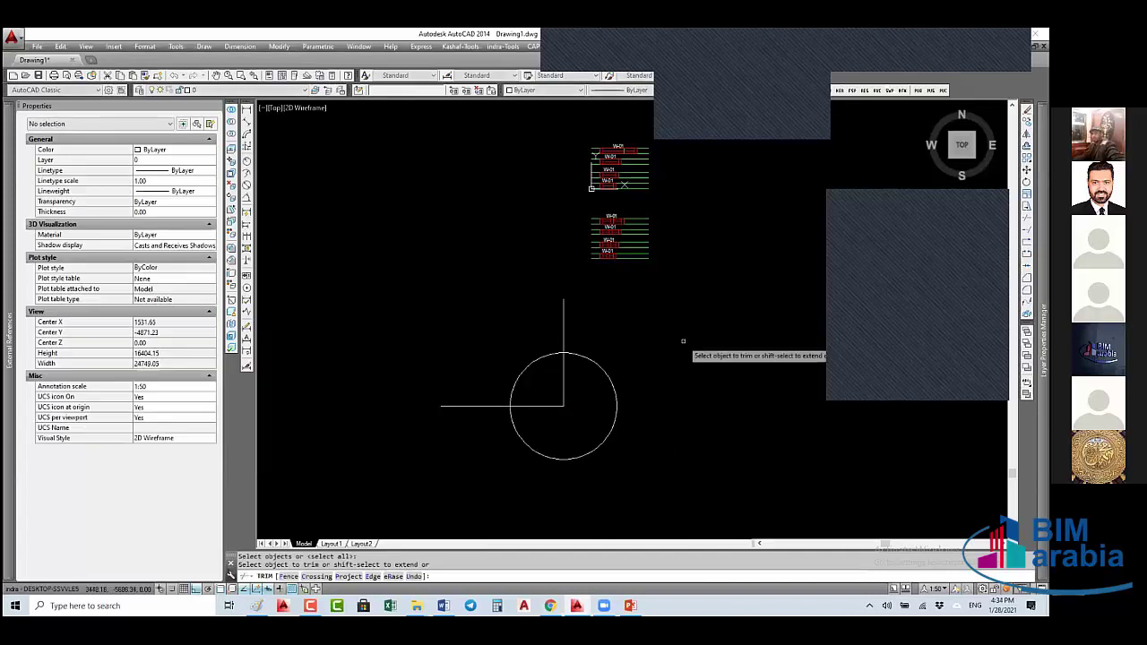
left_click_drag(686, 345, 502, 314)
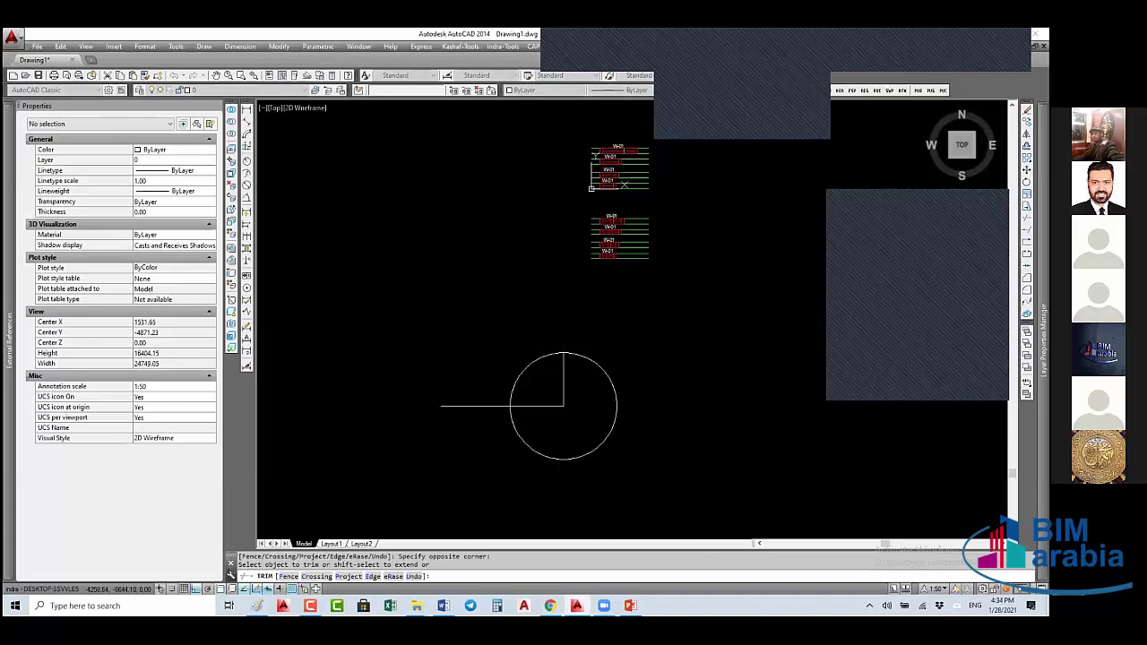
left_click(475, 406)
key("Escape")
- Draw the three lines of the small right triangle and select them
type("l")
key("Return")
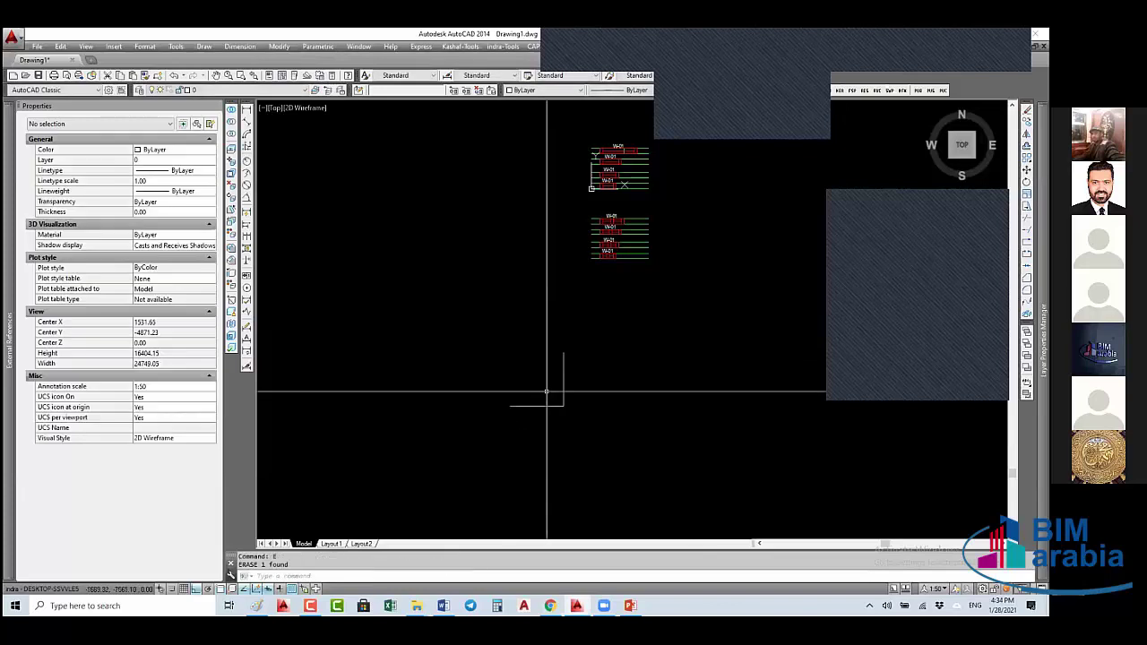
left_click(562, 352)
left_click(520, 405)
left_click(511, 405)
left_click(563, 354)
key("Escape")
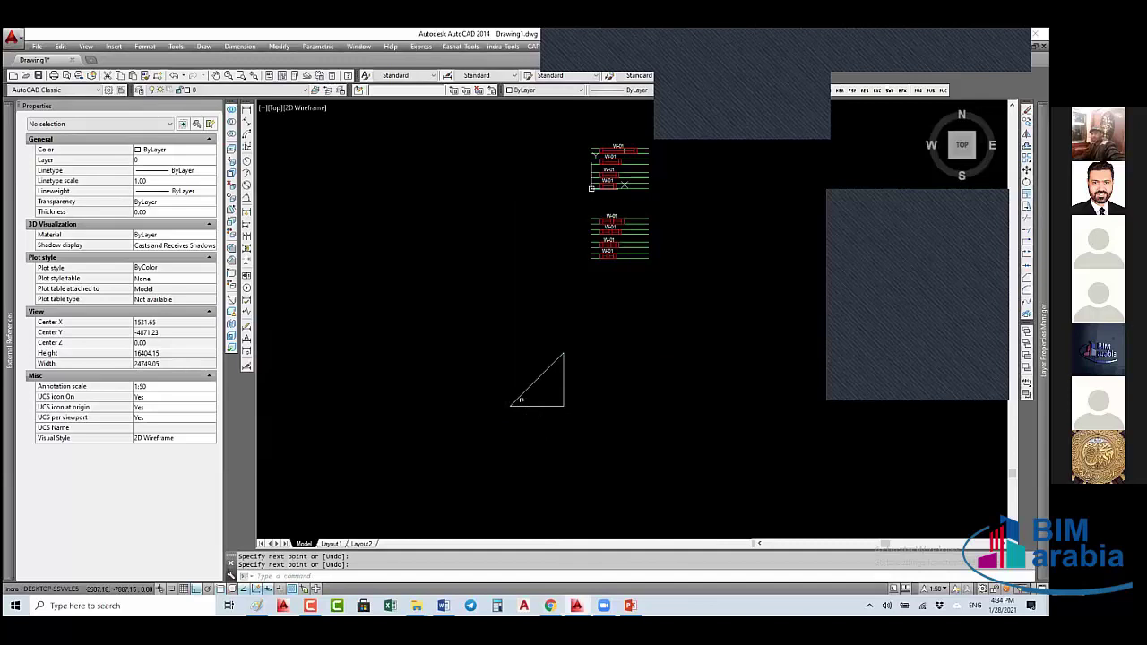
left_click(579, 376)
left_click(530, 421)
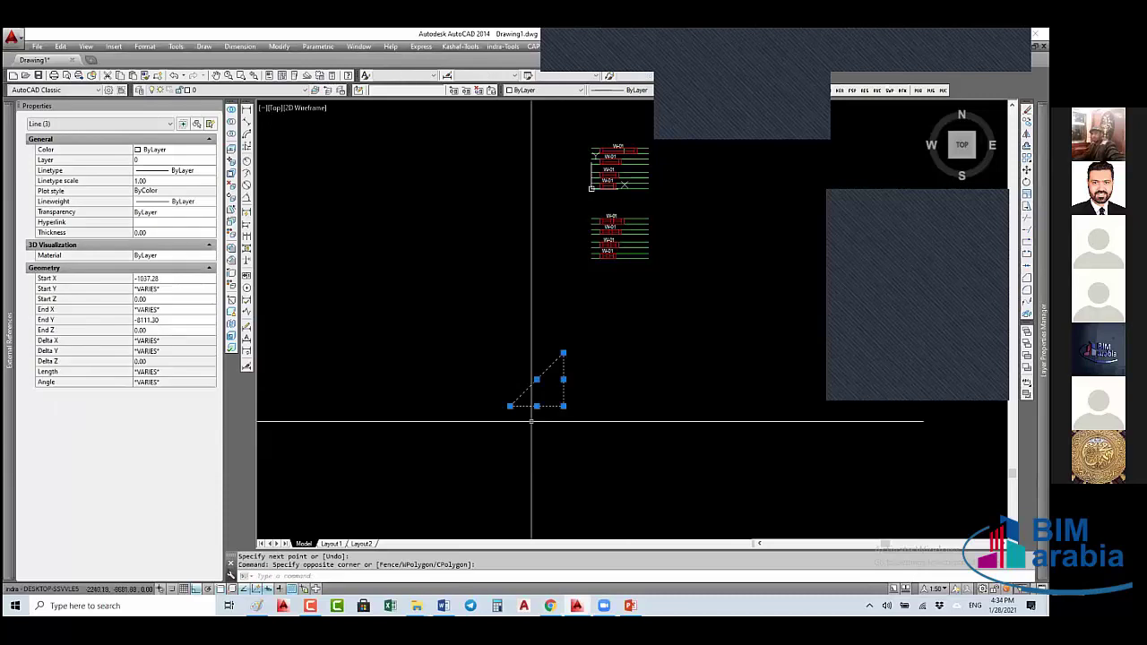
- Define a block named rec from the triangle's three lines, based at its lower-left corner
type("B")
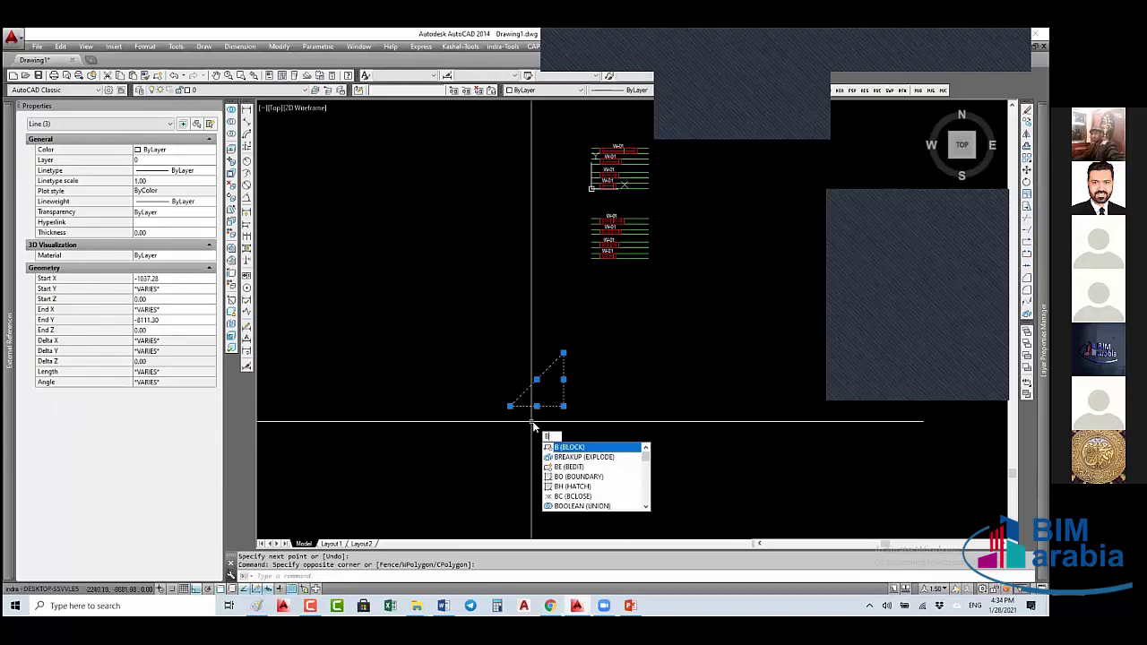
key("Return")
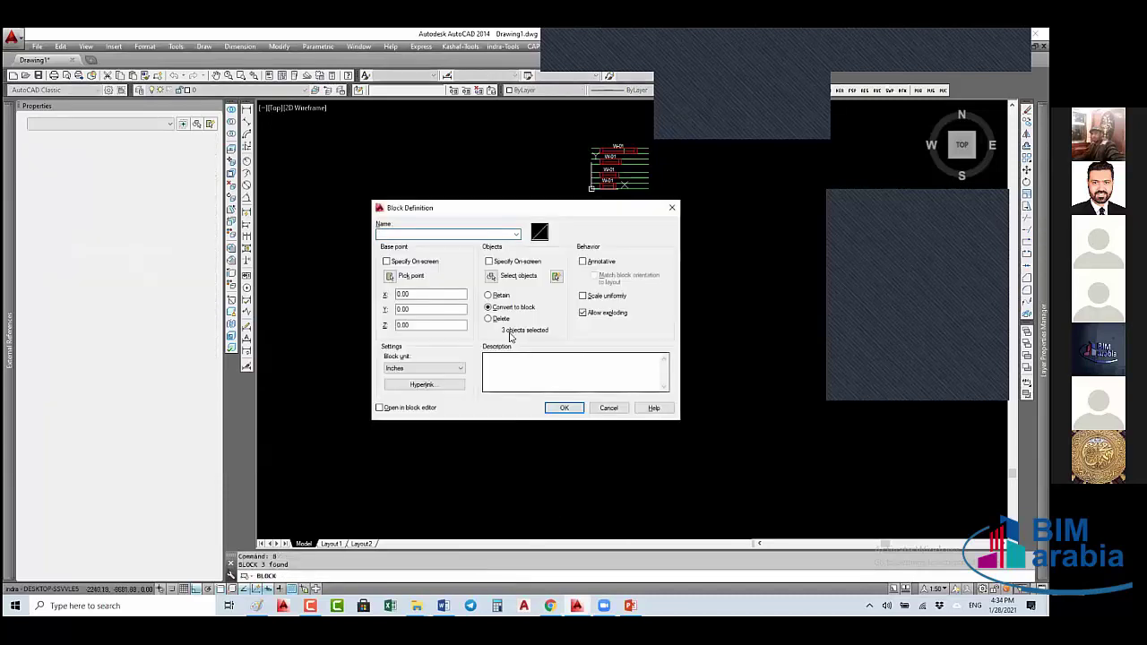
type("rec")
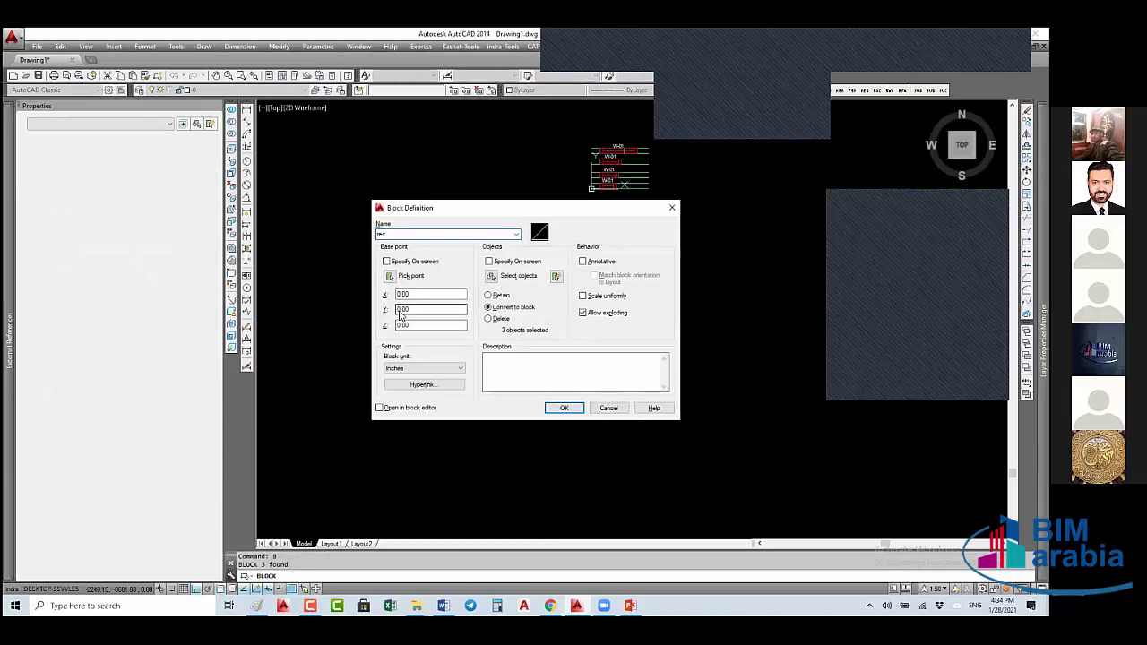
left_click(391, 276)
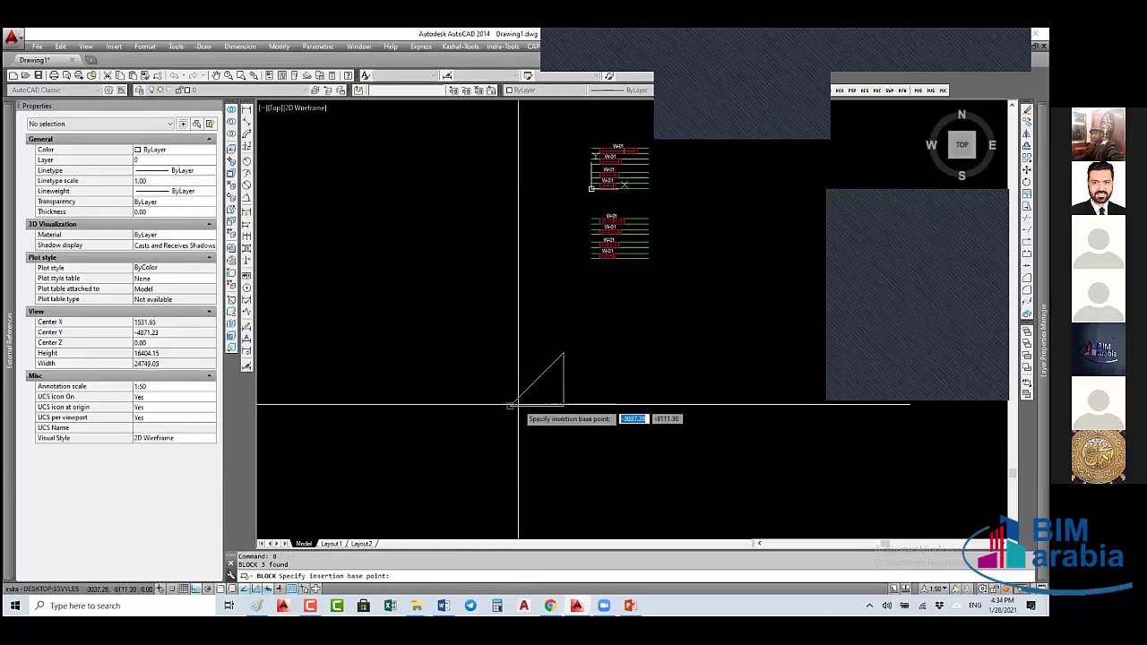
left_click(524, 403)
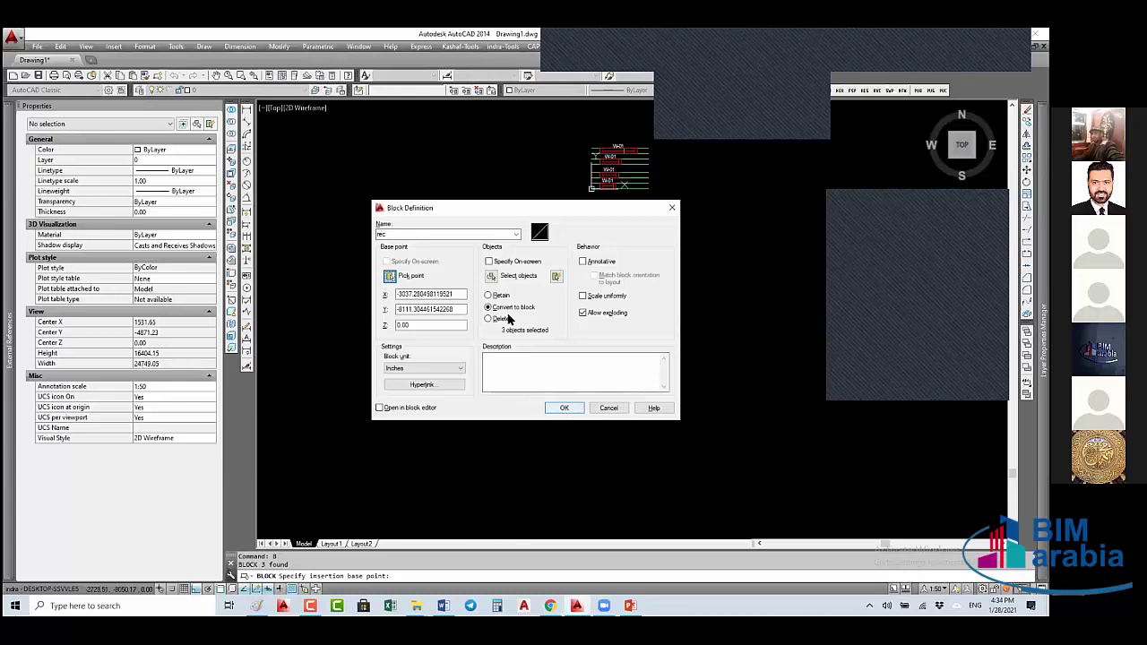
left_click(491, 276)
left_click(606, 334)
left_click(568, 402)
key("Return")
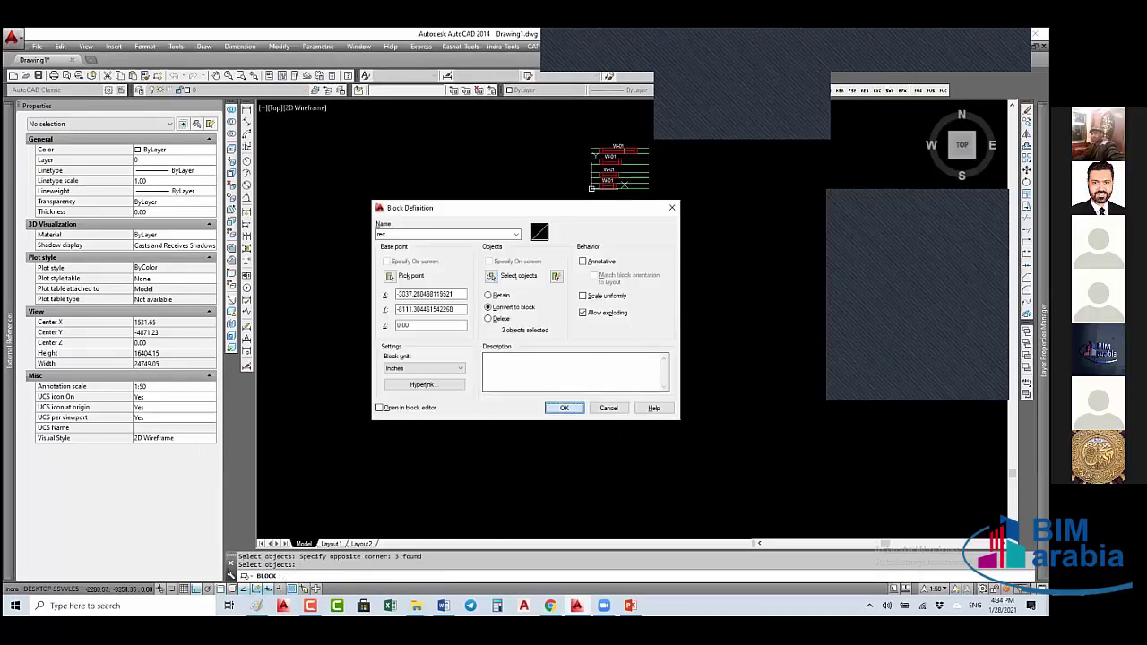
left_click(564, 407)
- Select the rec block and open it in the Block Editor with BE
left_click(568, 384)
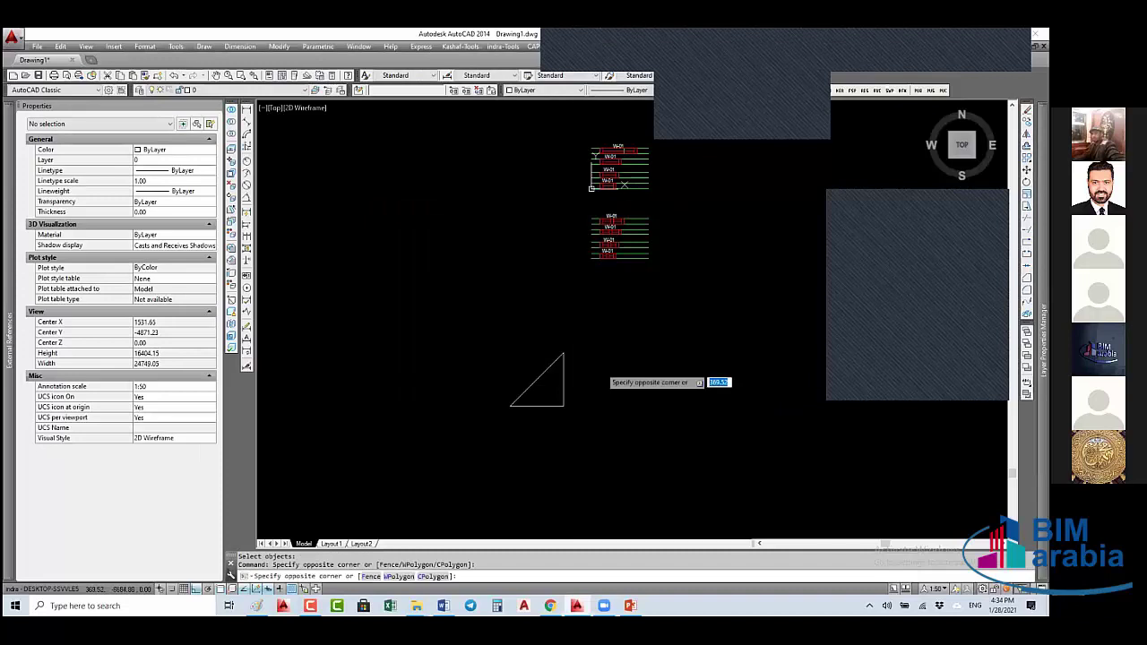
left_click(507, 410)
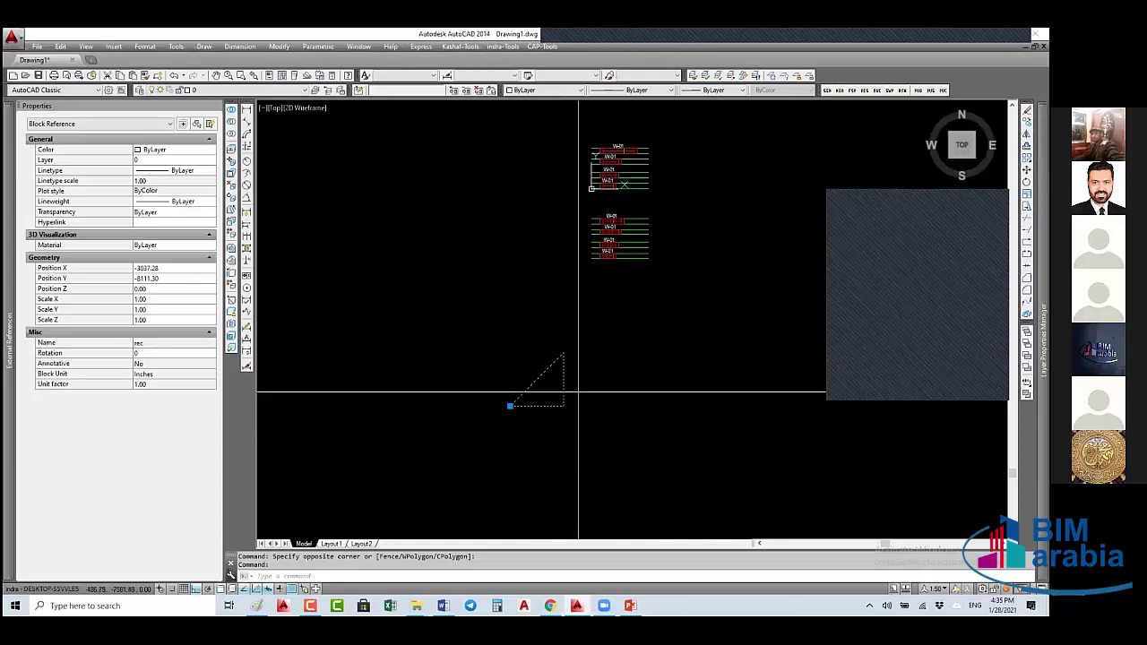
type("BE")
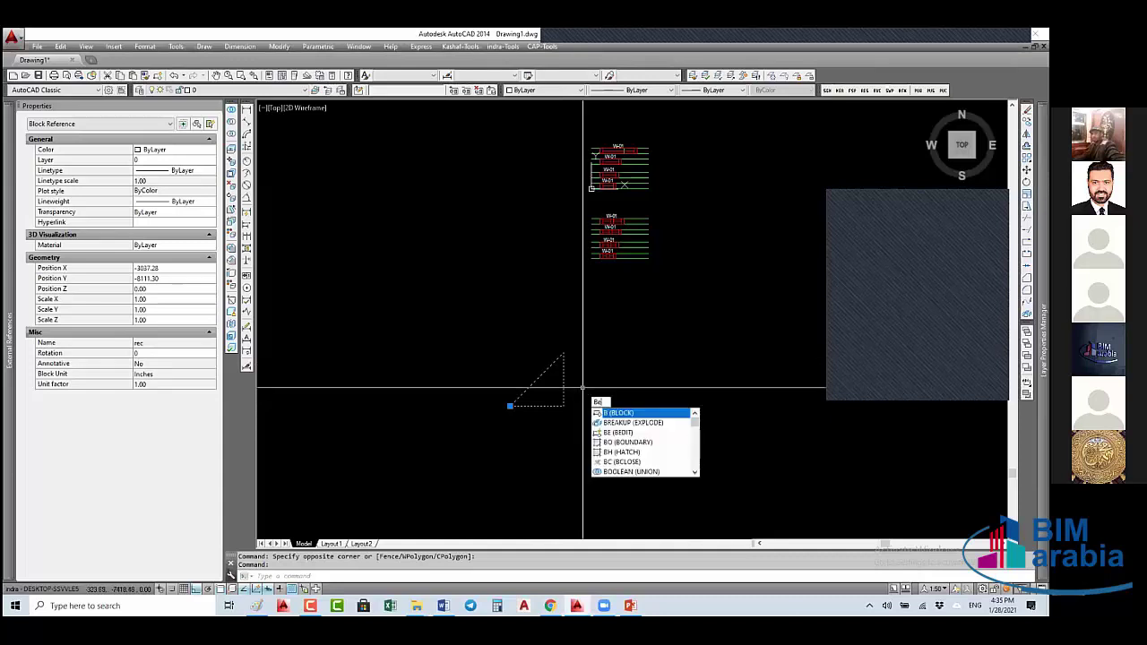
key("Return")
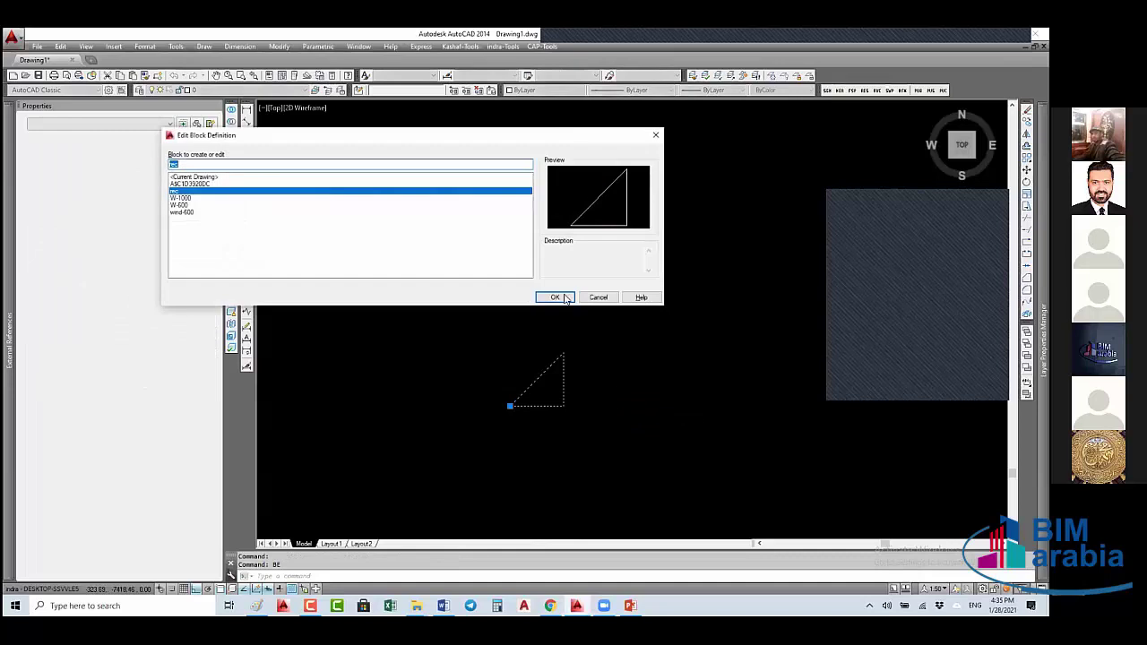
left_click(550, 295)
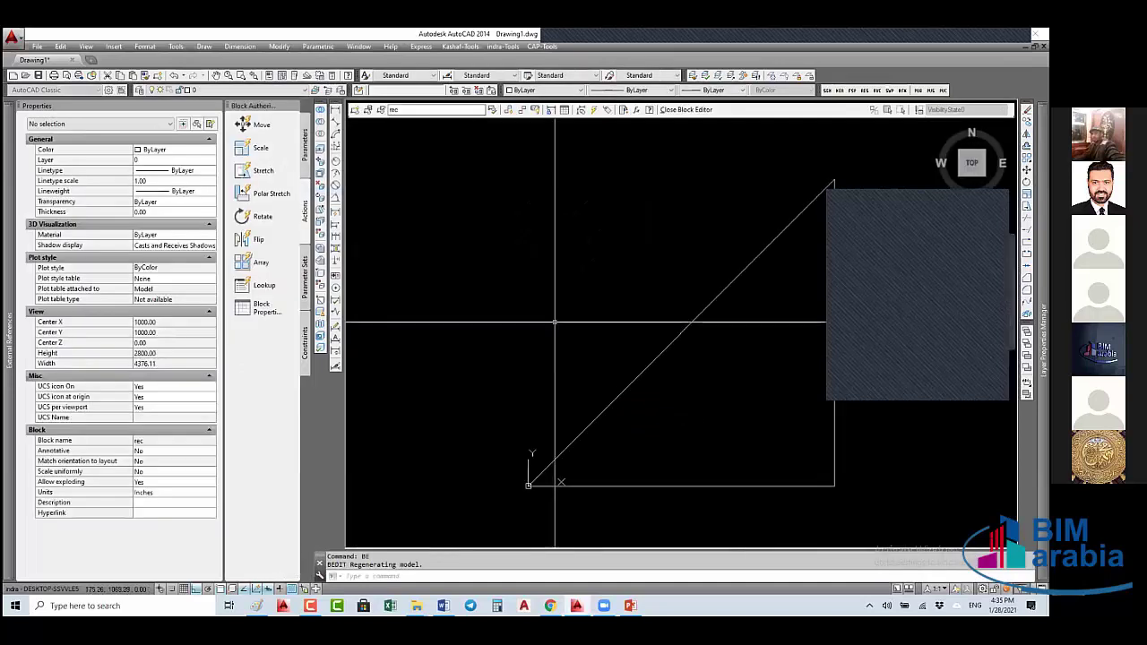
scroll(553, 324, "down", 4)
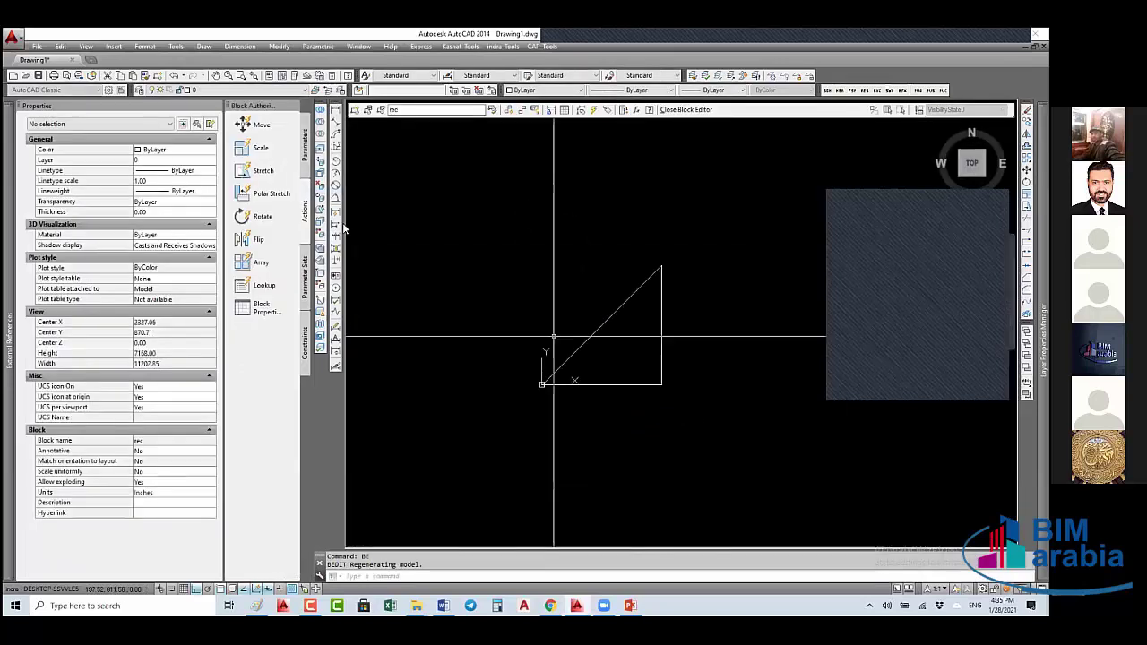
- Add a linear parameter, Distance1 of 2000, along the triangle's base
left_click(304, 143)
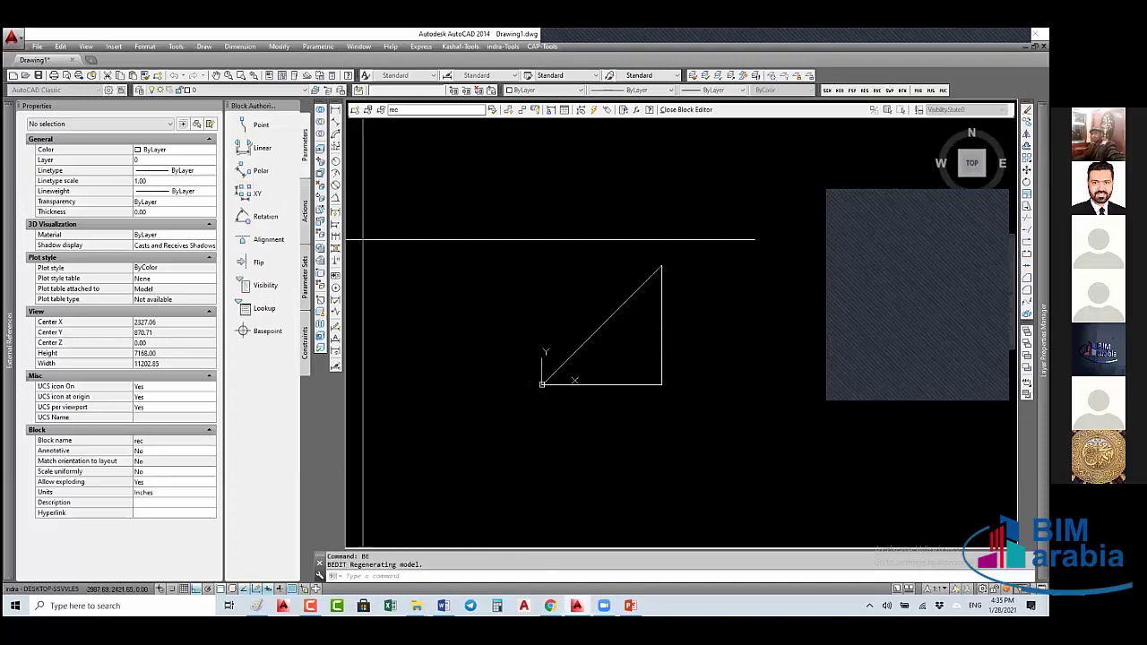
left_click(261, 148)
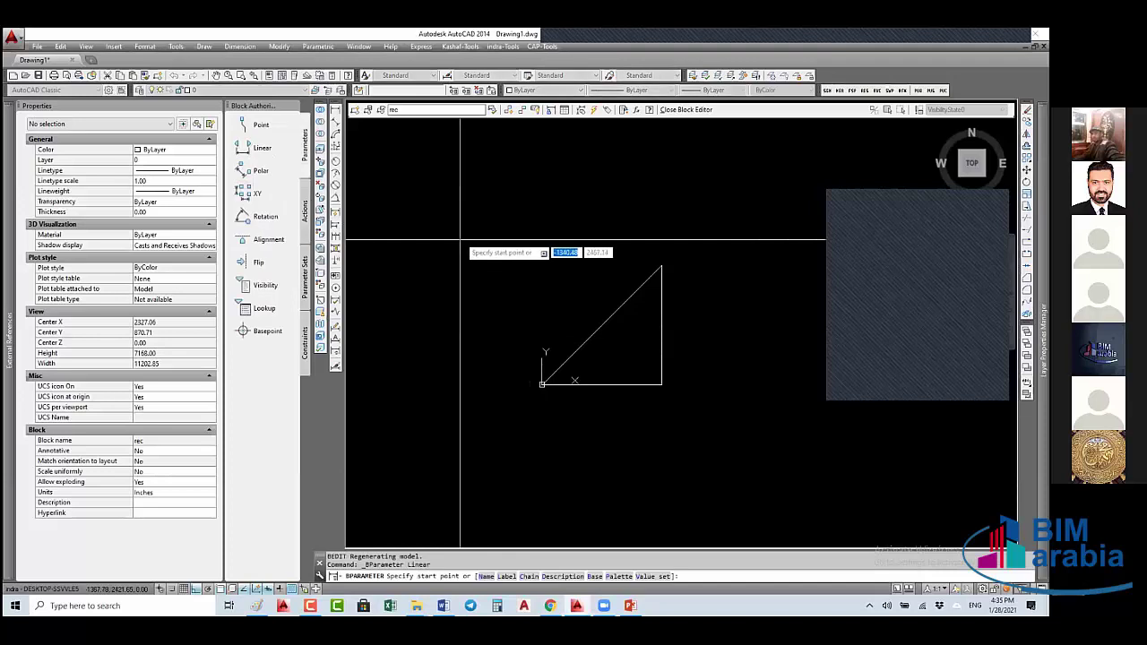
left_click(541, 383)
left_click(661, 383)
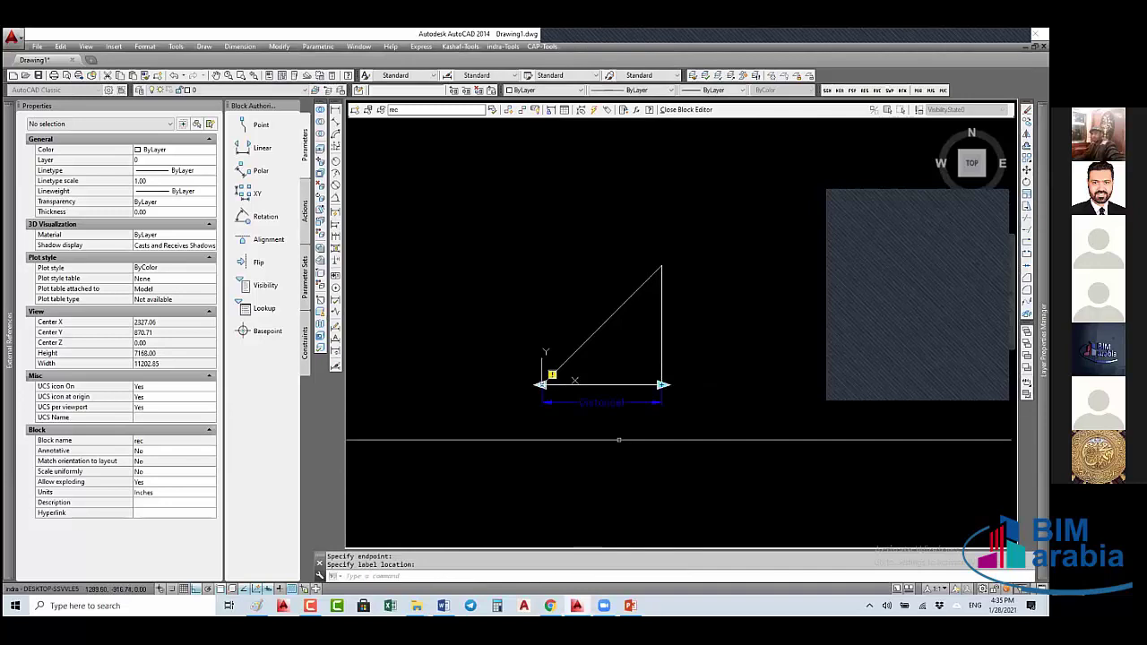
double_click(585, 401)
- Set the distance parameter's Number of Grips to 1
left_click(417, 446)
left_click(144, 472)
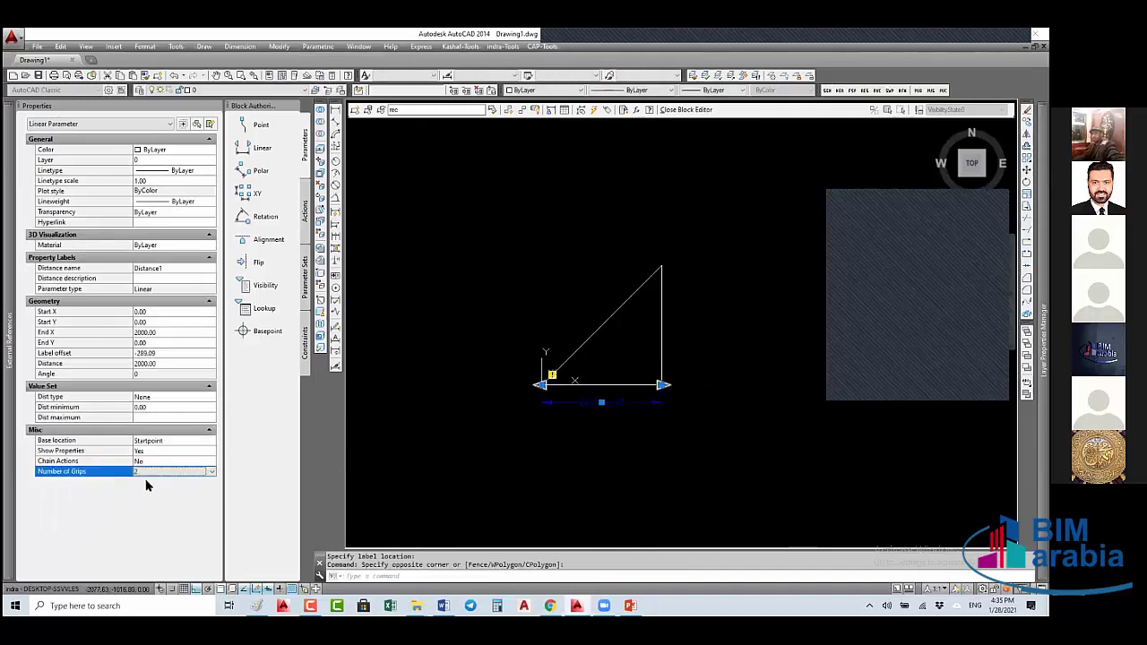
left_click(147, 472)
left_click(148, 490)
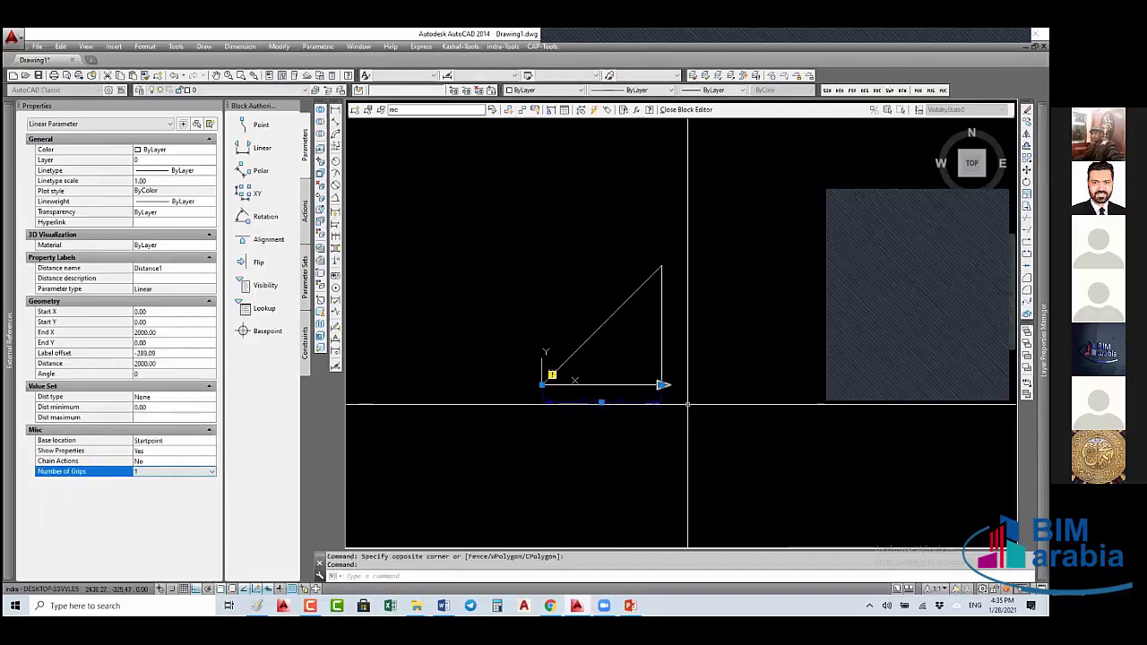
key("Escape")
type("L")
key("Return")
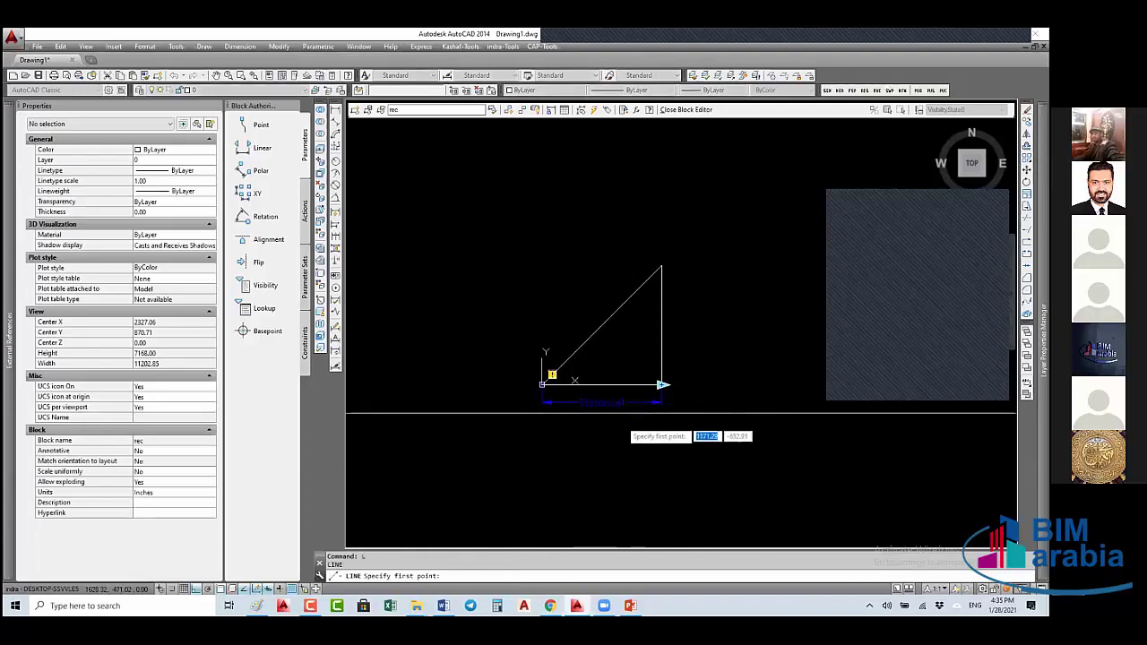
left_click(615, 429)
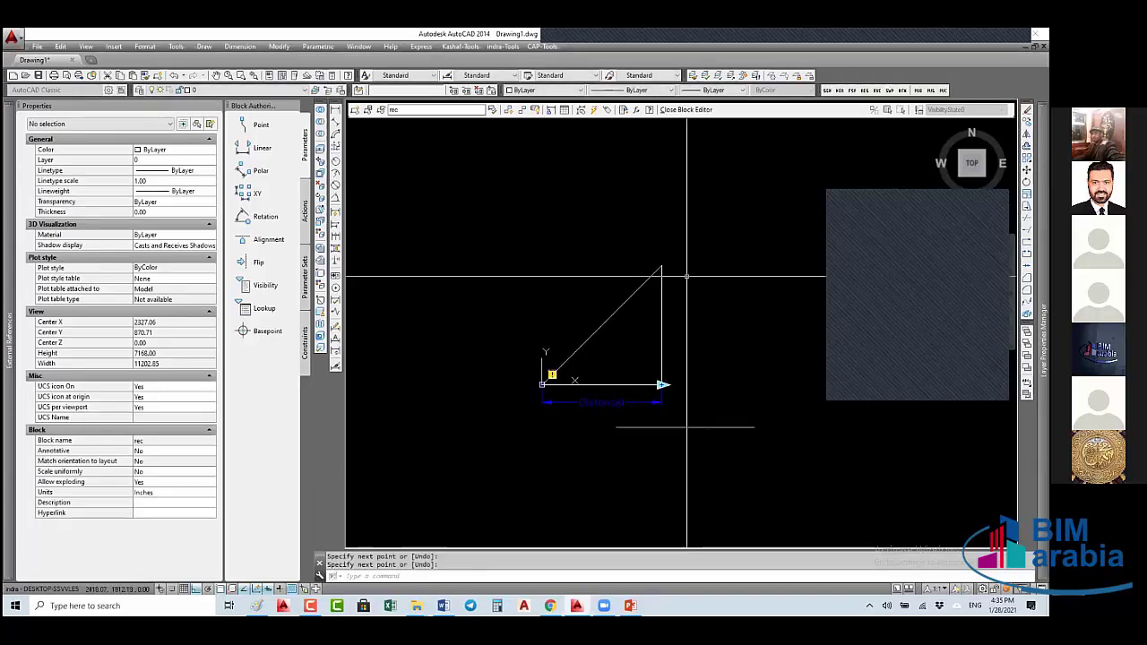
left_click(688, 244)
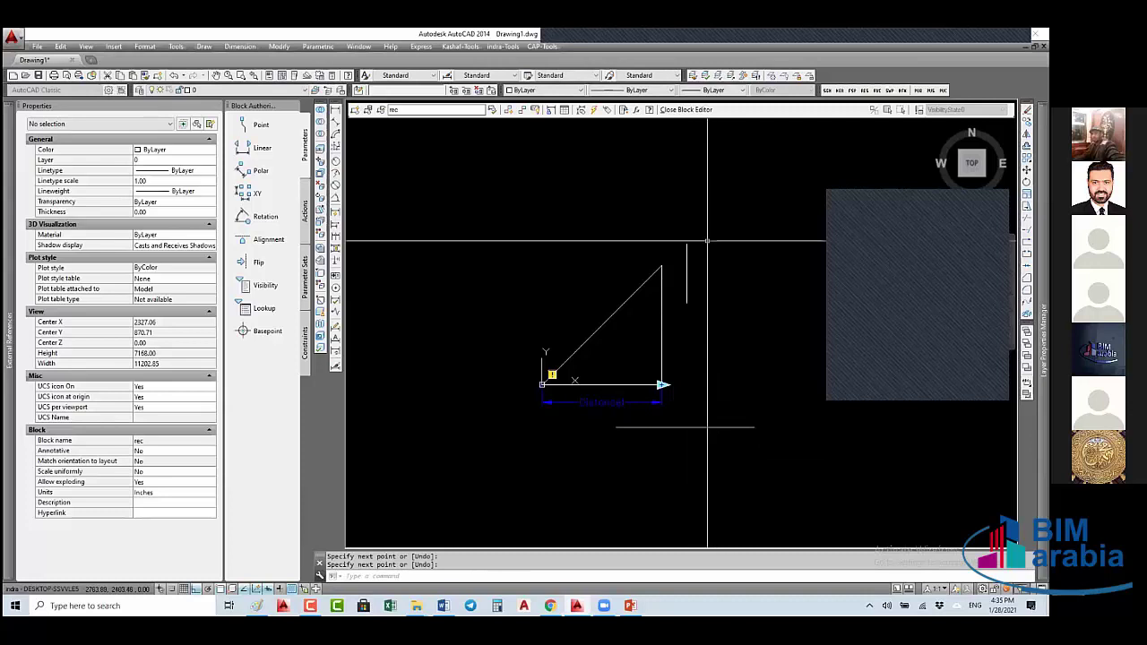
key("Escape")
left_click(708, 240)
left_click(672, 278)
left_click(756, 397)
left_click(730, 461)
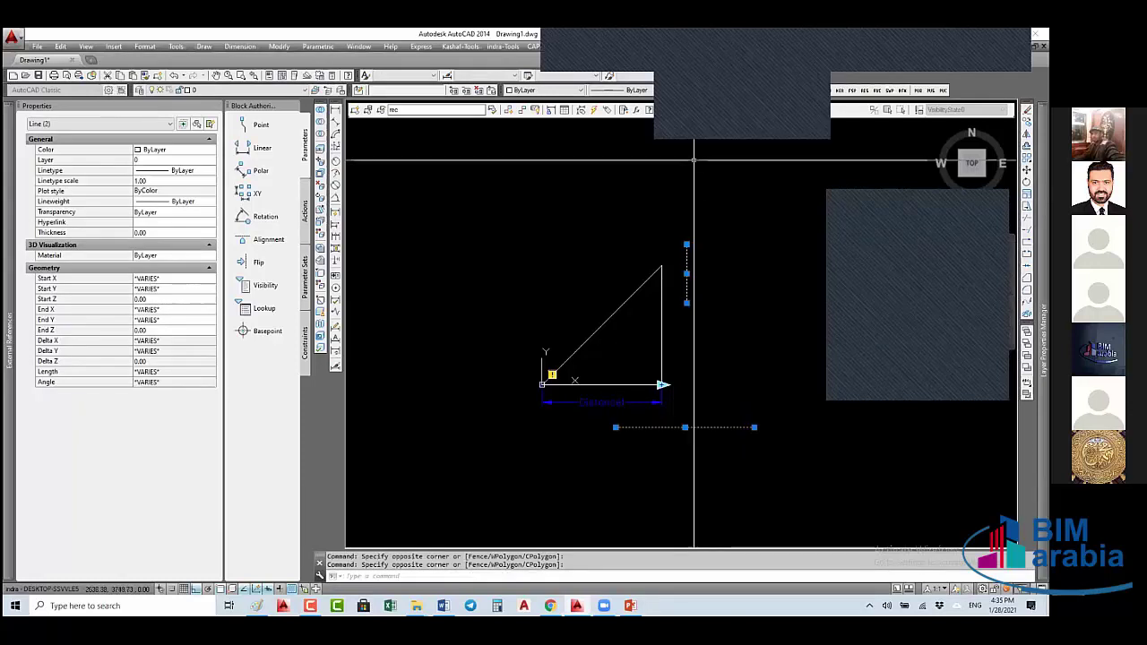
type("e")
key("Return")
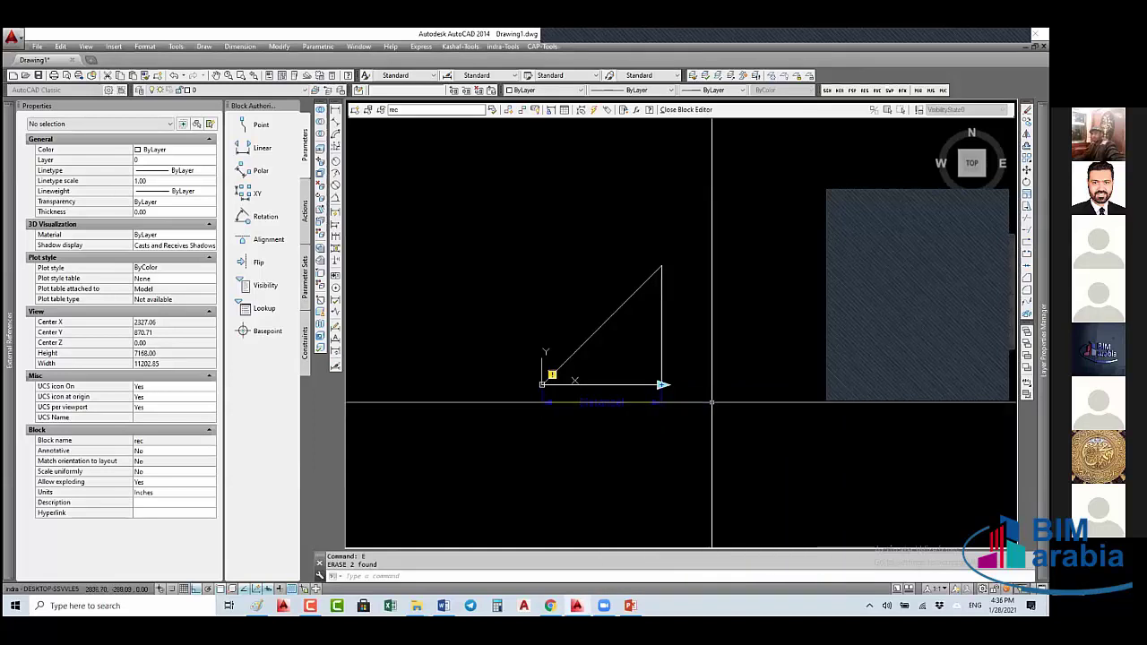
left_click(717, 402)
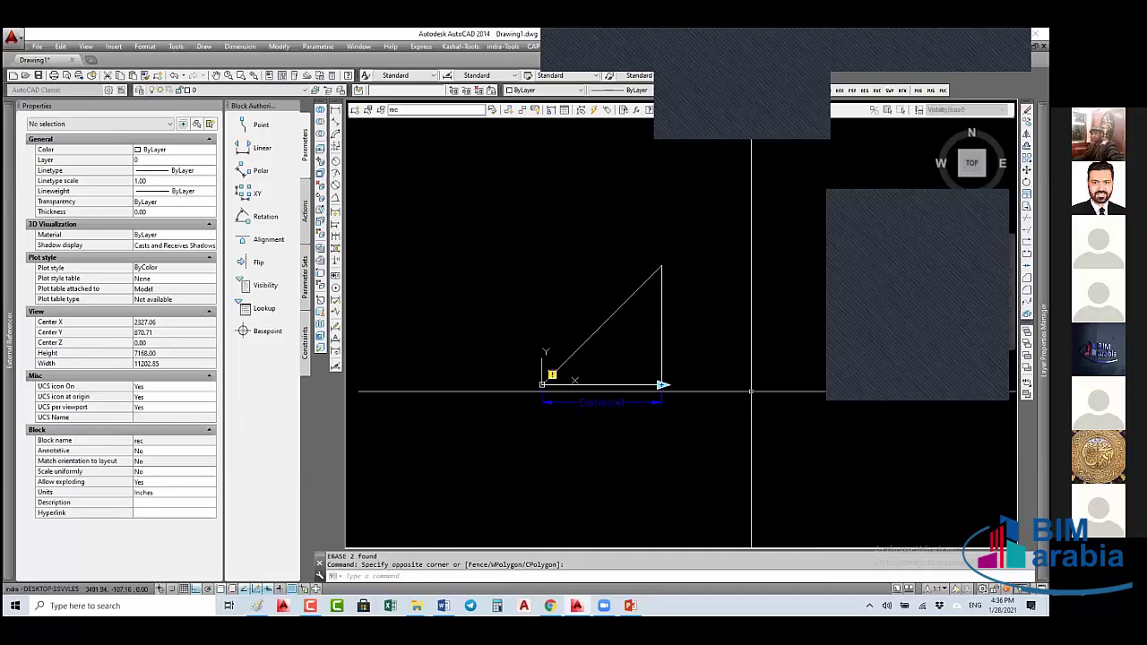
- Draw a short horizontal reference line below the triangle
key("Escape")
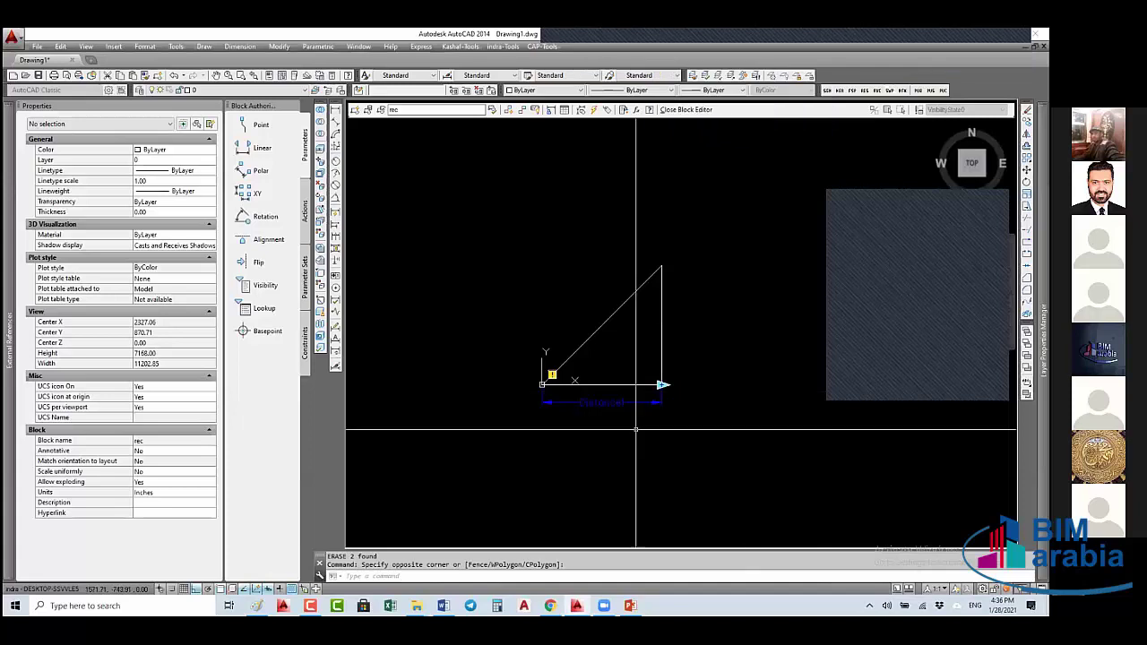
type("l")
key("Return")
left_click(617, 429)
left_click(733, 430)
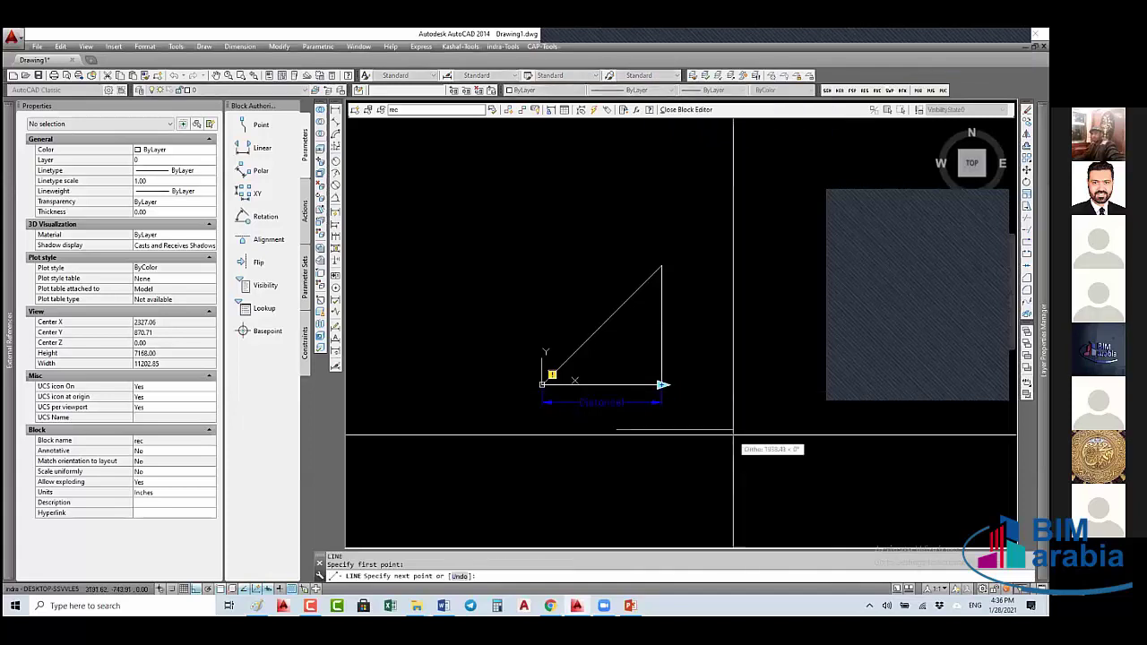
key("Return")
- Select the vertical and horizontal reference lines and bring up the block Actions palette
left_click(692, 314)
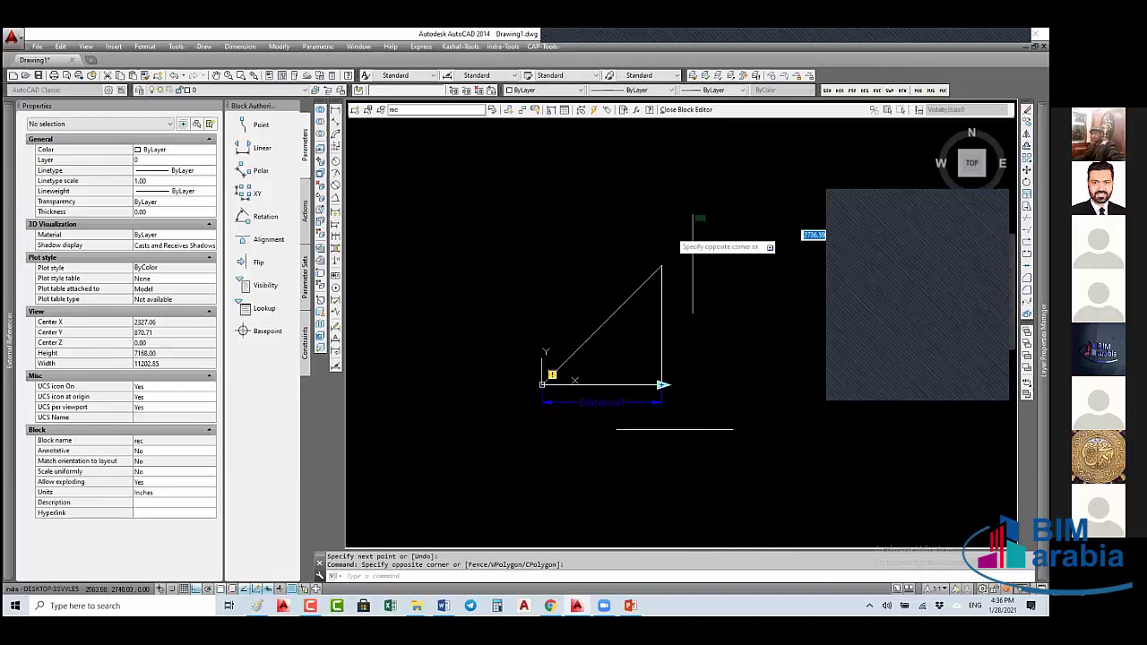
left_click(789, 210)
left_click(717, 473)
left_click(706, 418)
type("e")
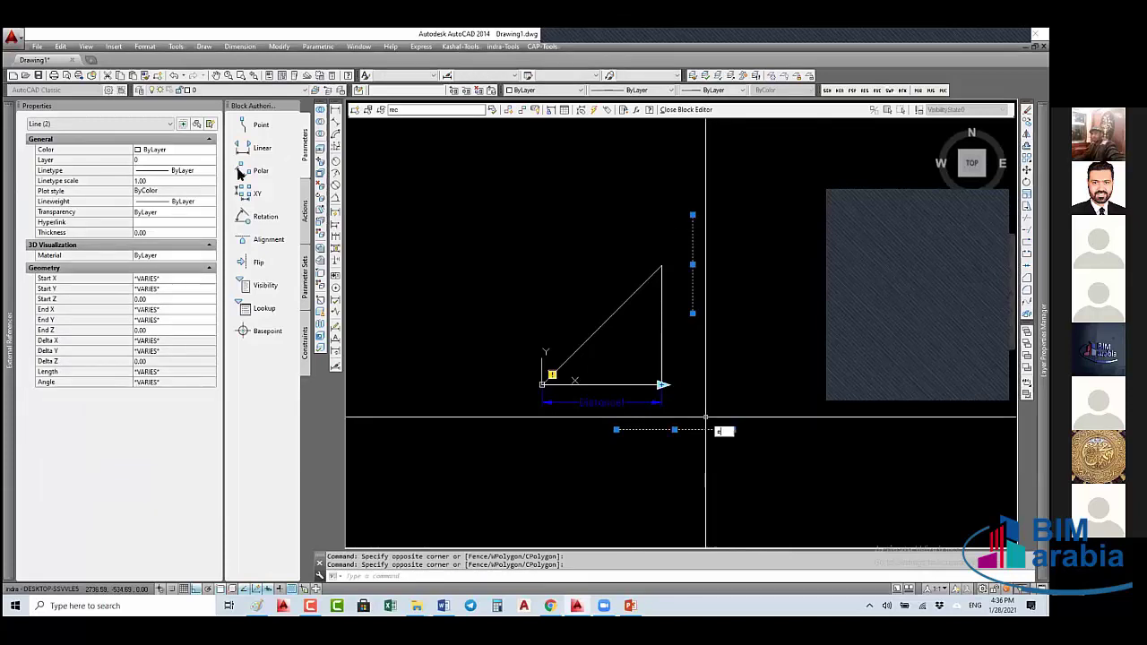
left_click(305, 208)
- Attach a stretch action to Distance1's arrow end framing the triangle's right side, then close the Block Editor
left_click(256, 170)
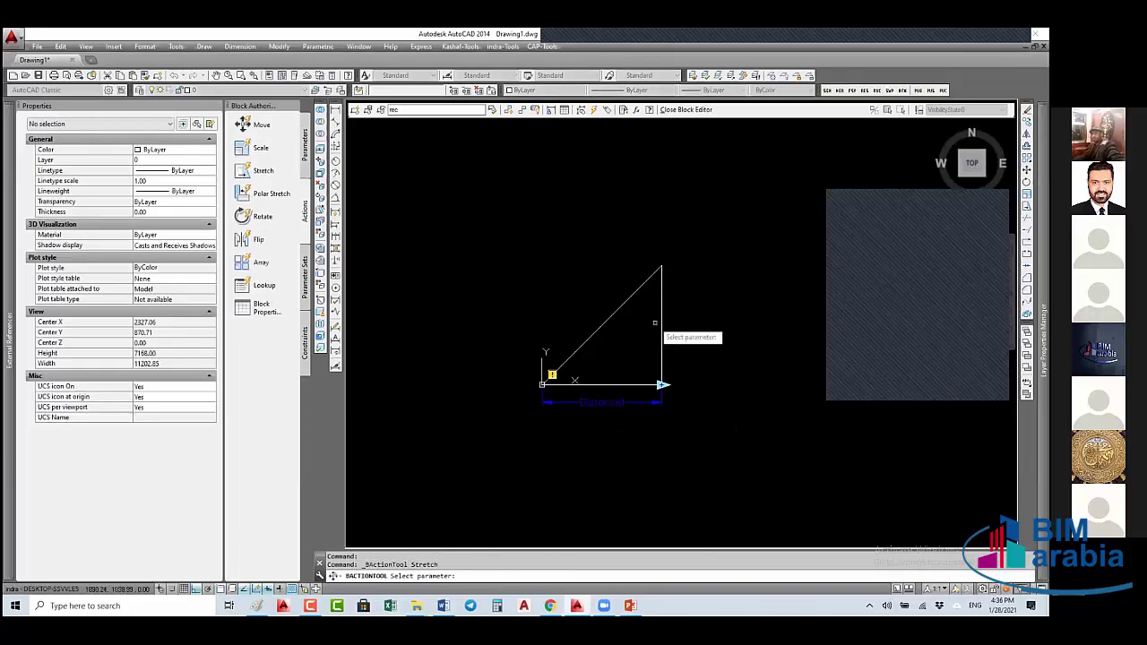
left_click(644, 401)
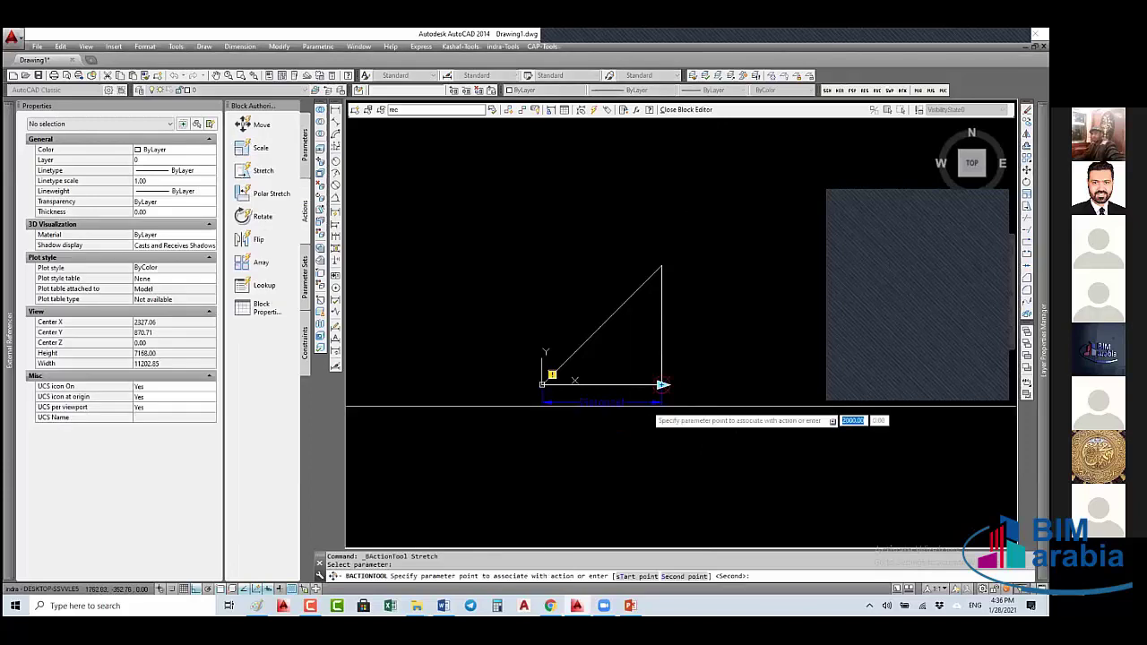
left_click(661, 385)
left_click(688, 410)
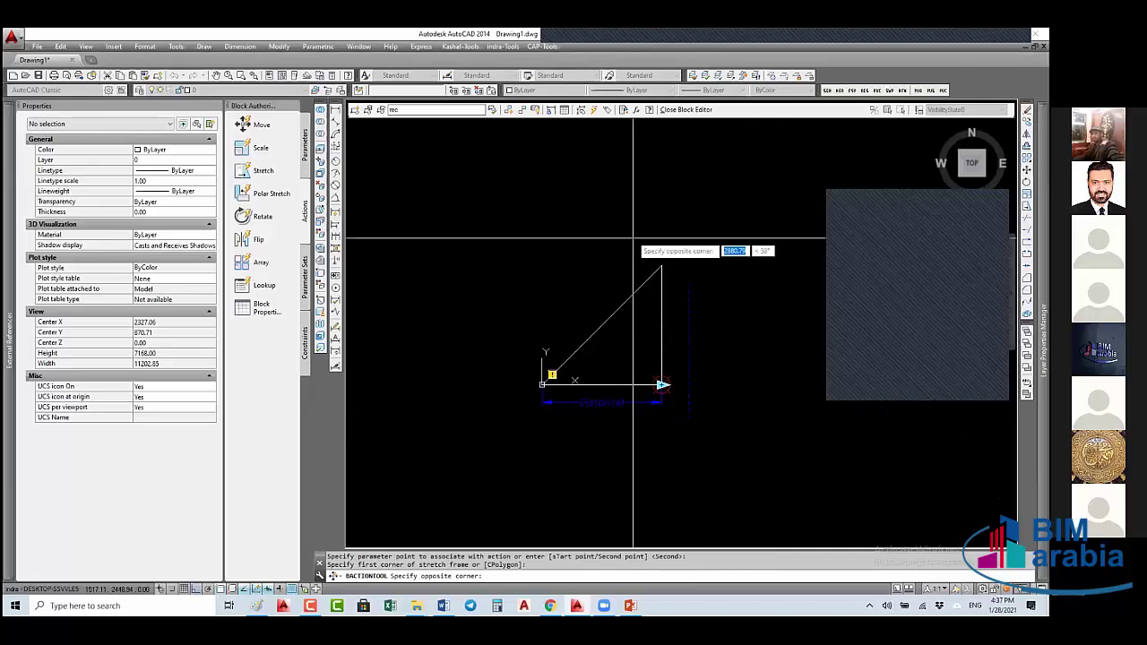
left_click(686, 110)
- Save the block and stretch the placed triangle by its grip to Distance1 7598.71
left_click(540, 299)
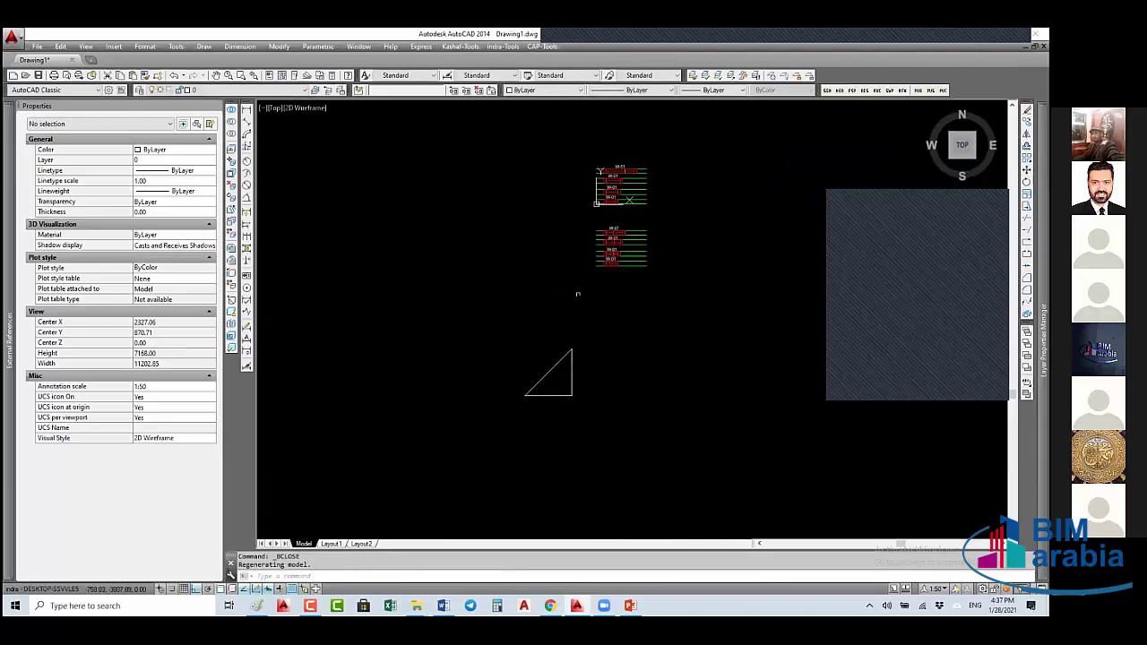
left_click(543, 376)
left_click(579, 402)
left_click(571, 395)
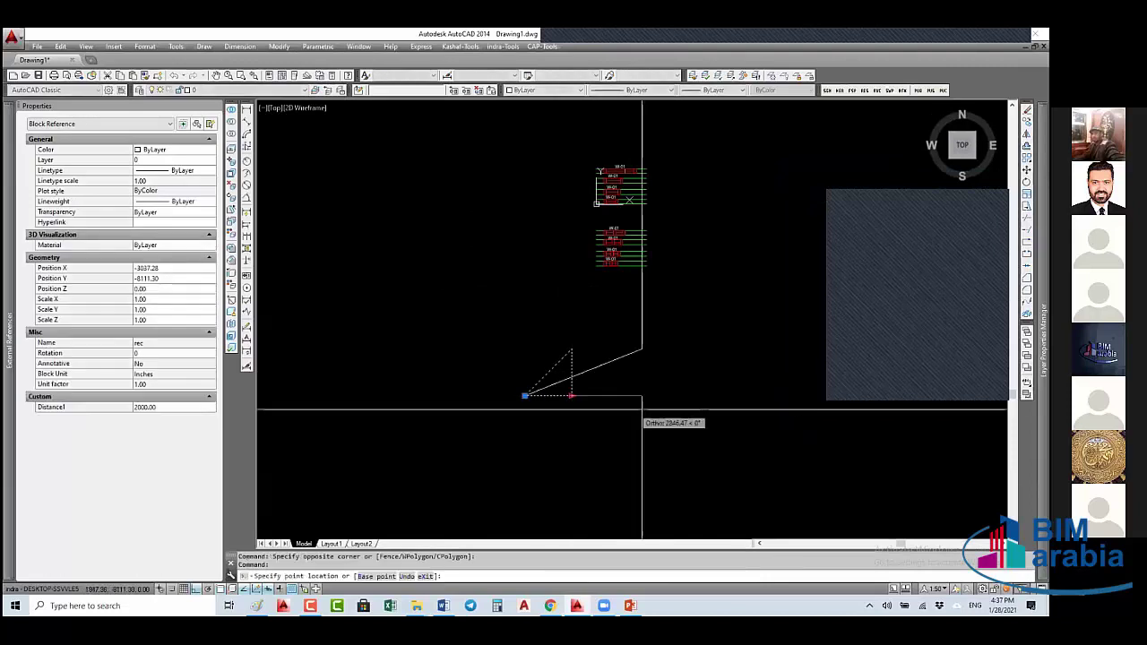
left_click(703, 420)
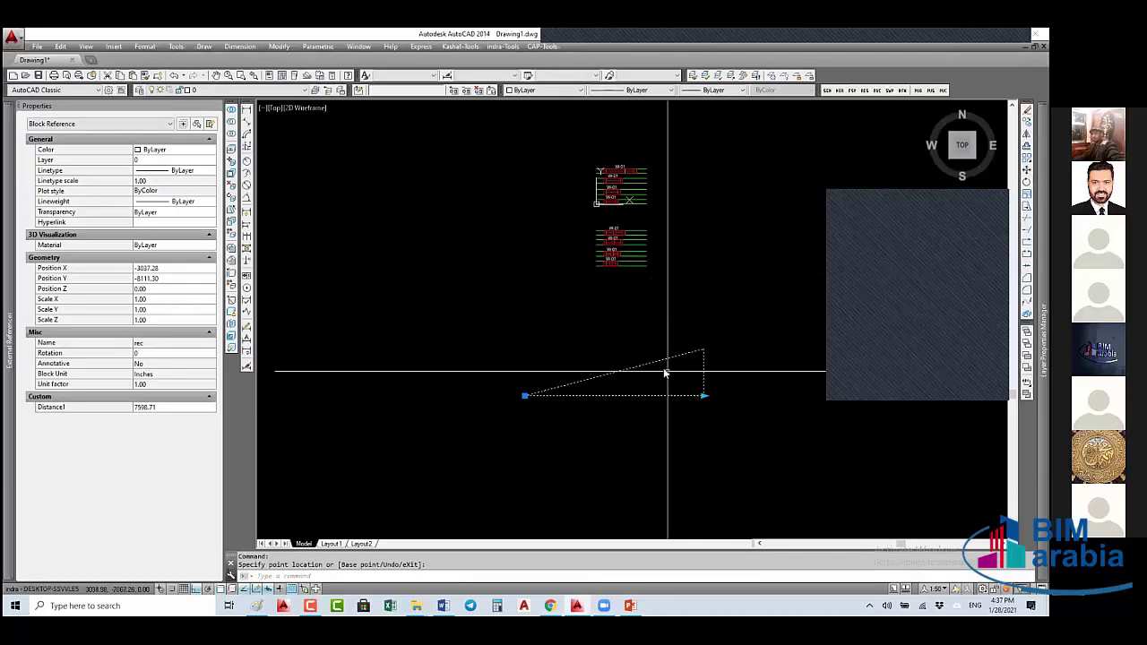
- Reopen block rec in the Block Editor with BE
type("BE")
key("Return")
left_click(549, 296)
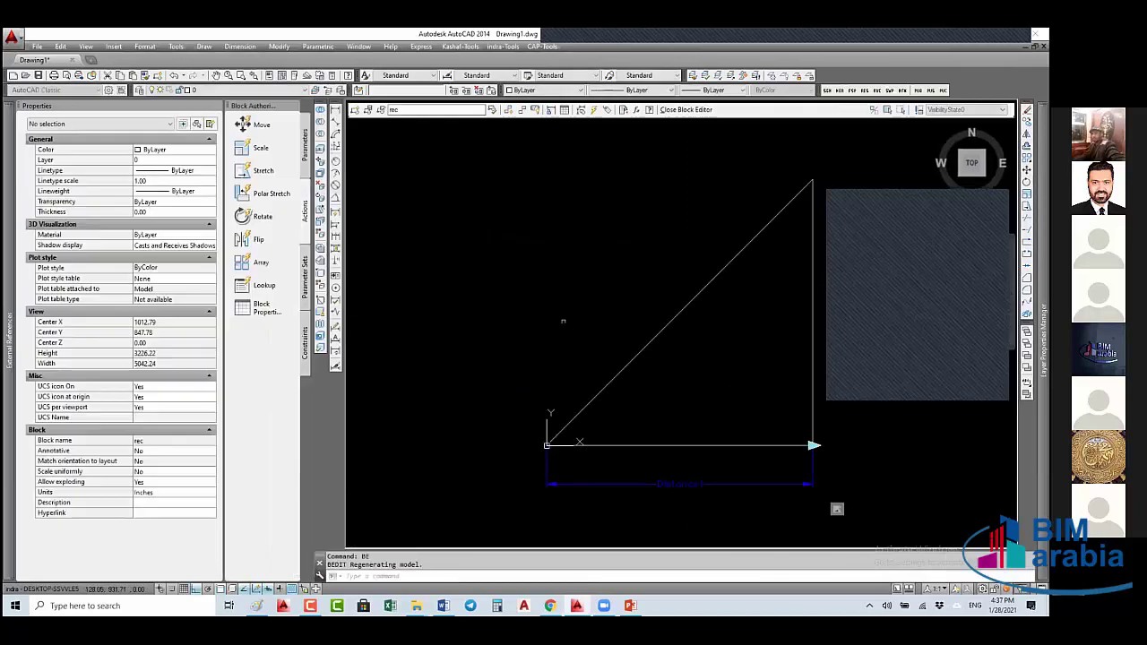
- Lower the stretch action frame's top edge to the triangle's lower right side, then call up the action's menu
scroll(369, 228, "down", 4)
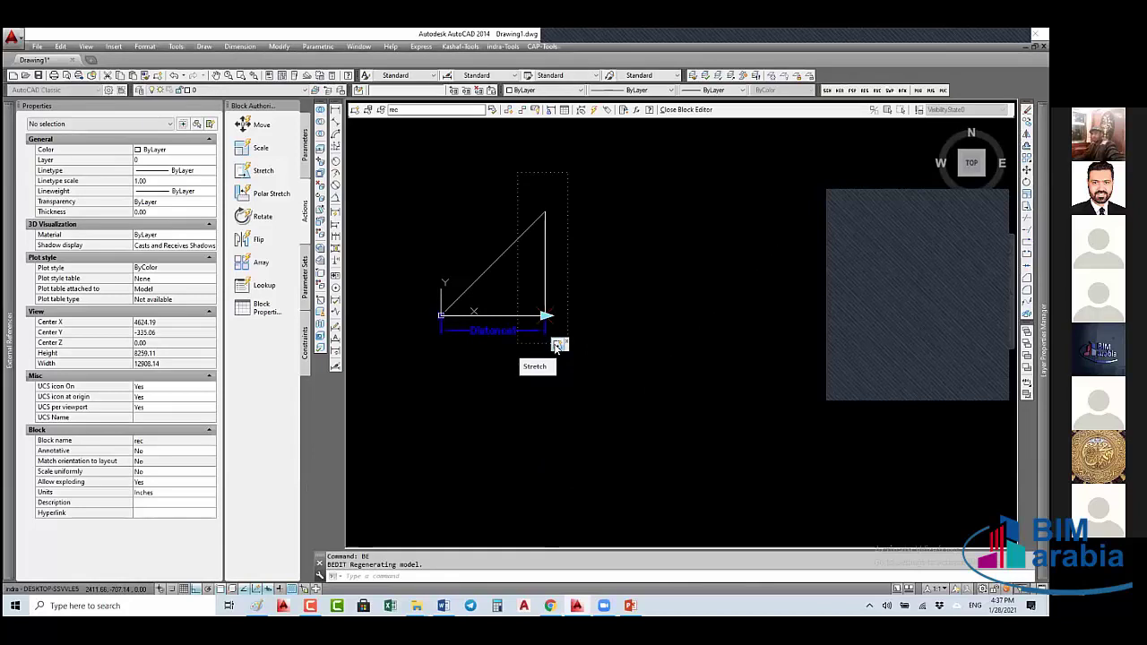
left_click(556, 346)
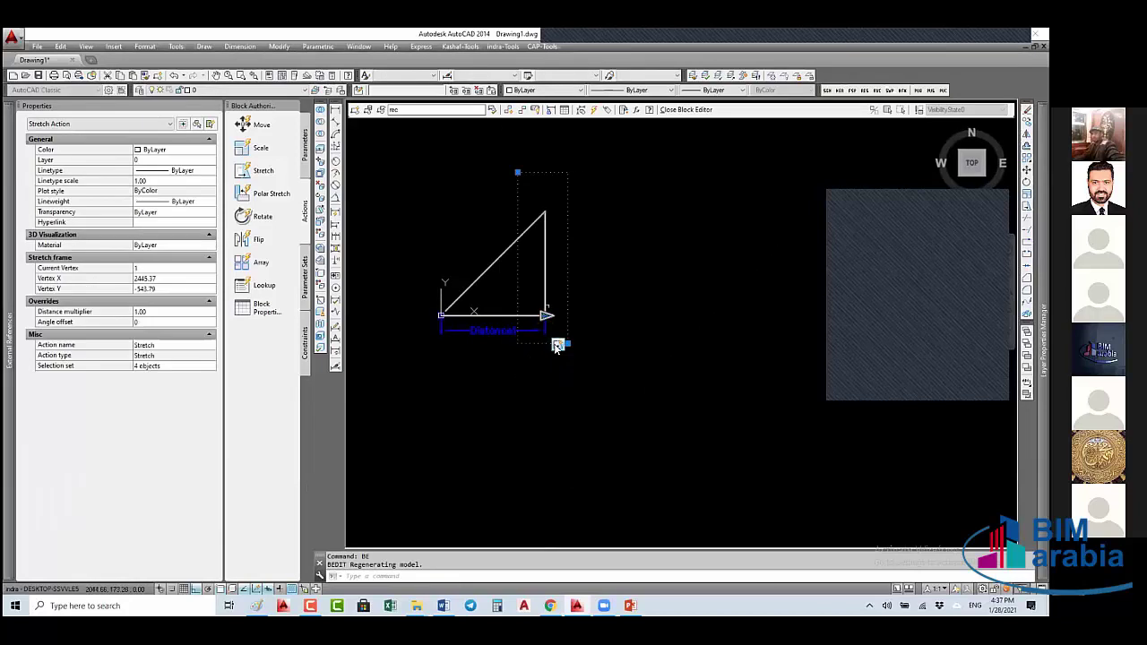
left_click(517, 172)
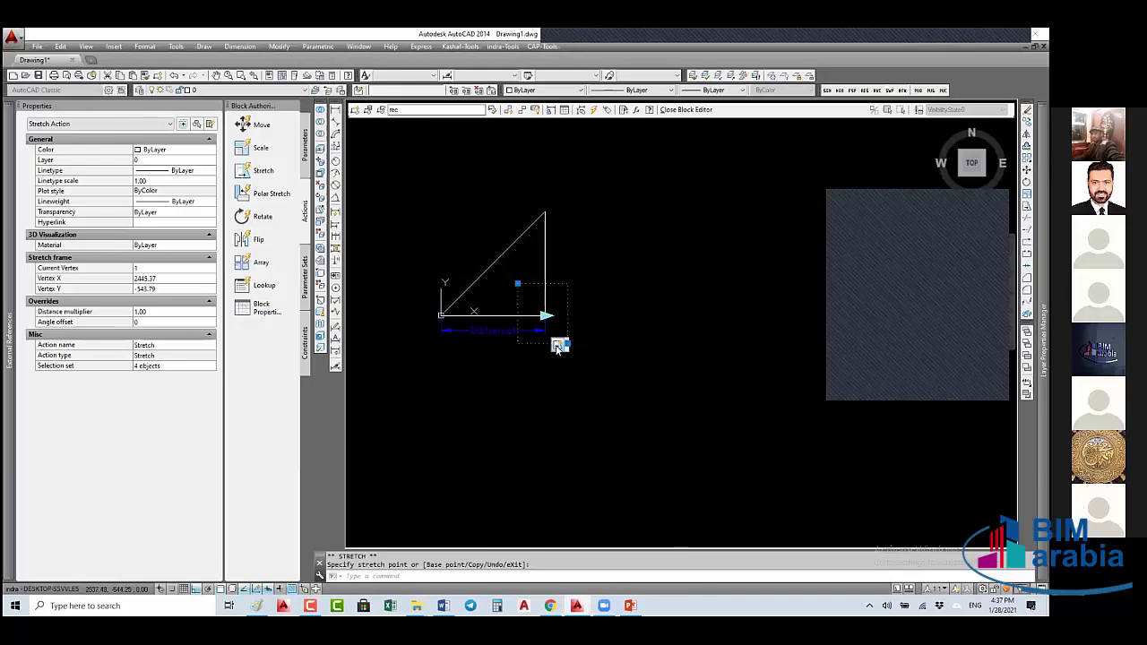
key("Escape")
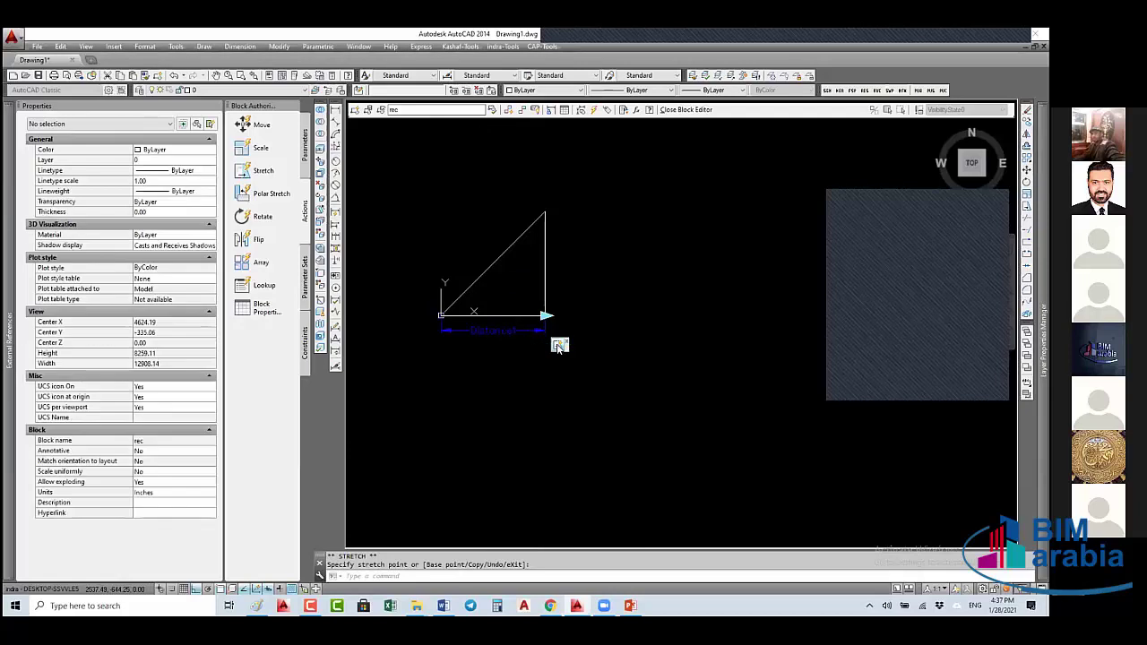
right_click(558, 346)
- Delete the old stretch action and add a new stretch on Distance1's arrow end
left_click(581, 352)
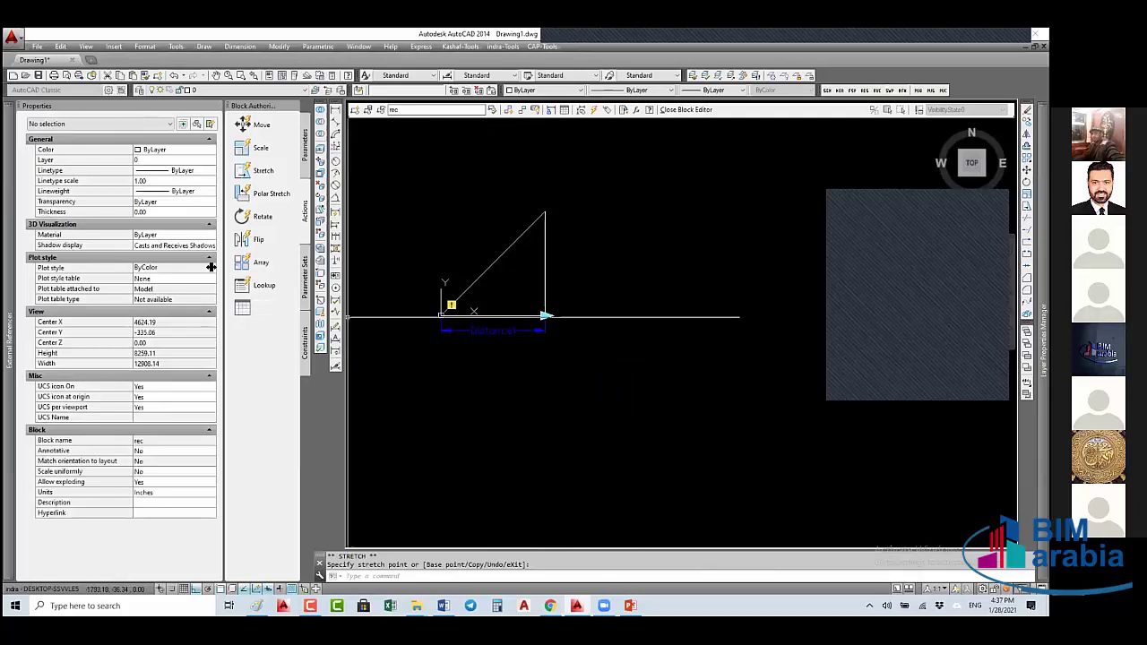
left_click(263, 170)
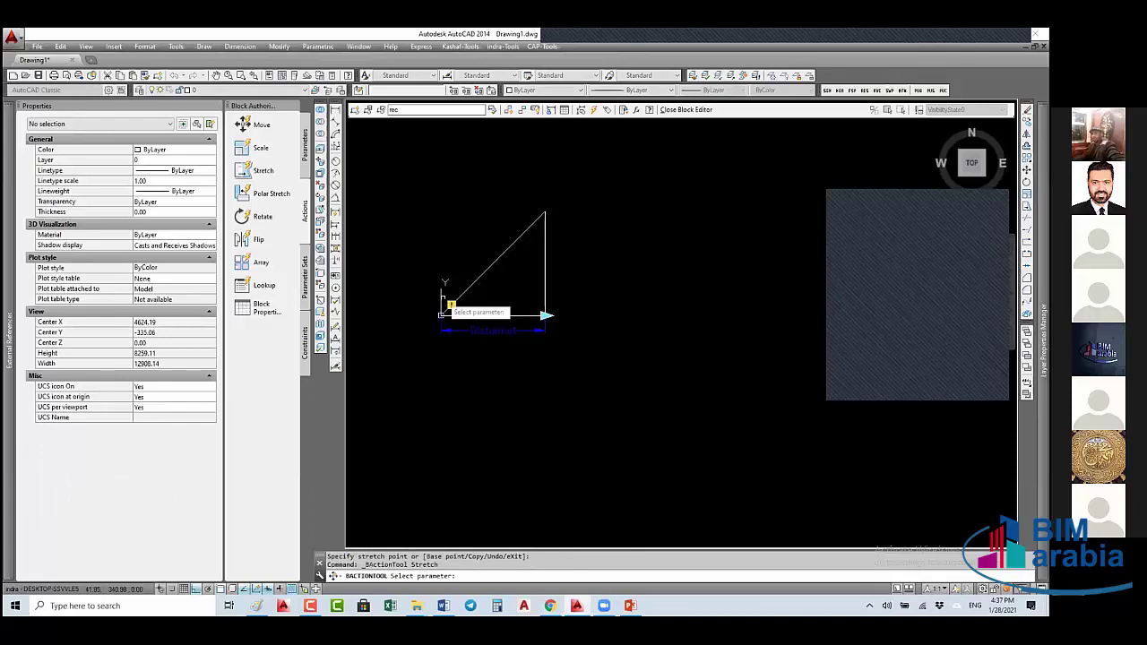
left_click(540, 320)
left_click(546, 315)
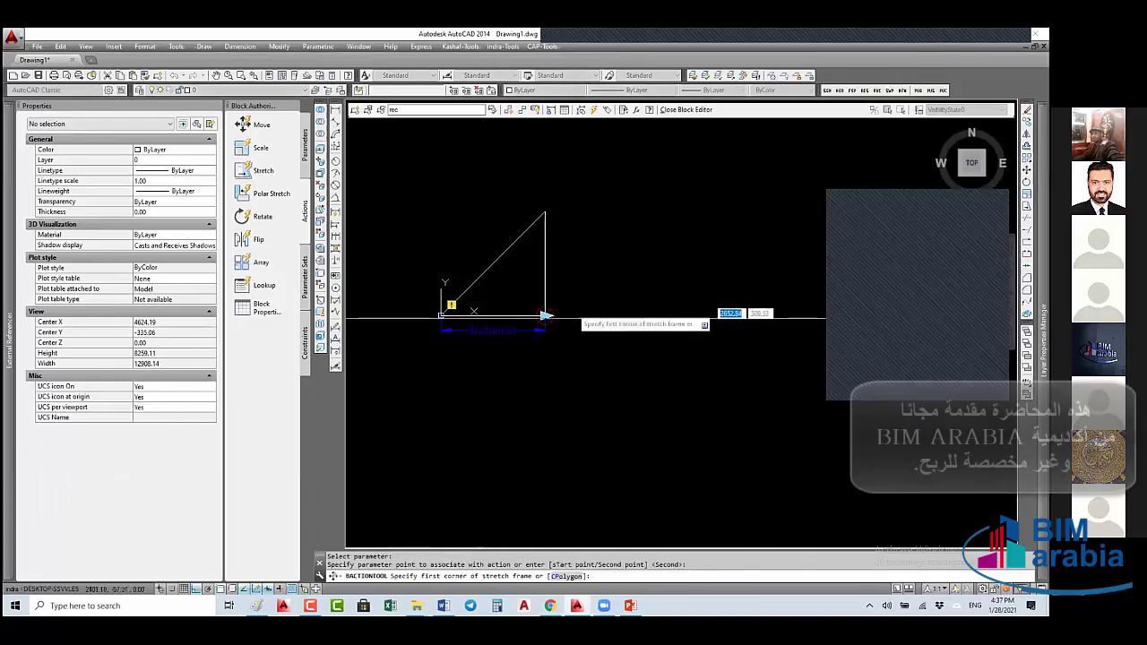
left_click(580, 291)
left_click(524, 350)
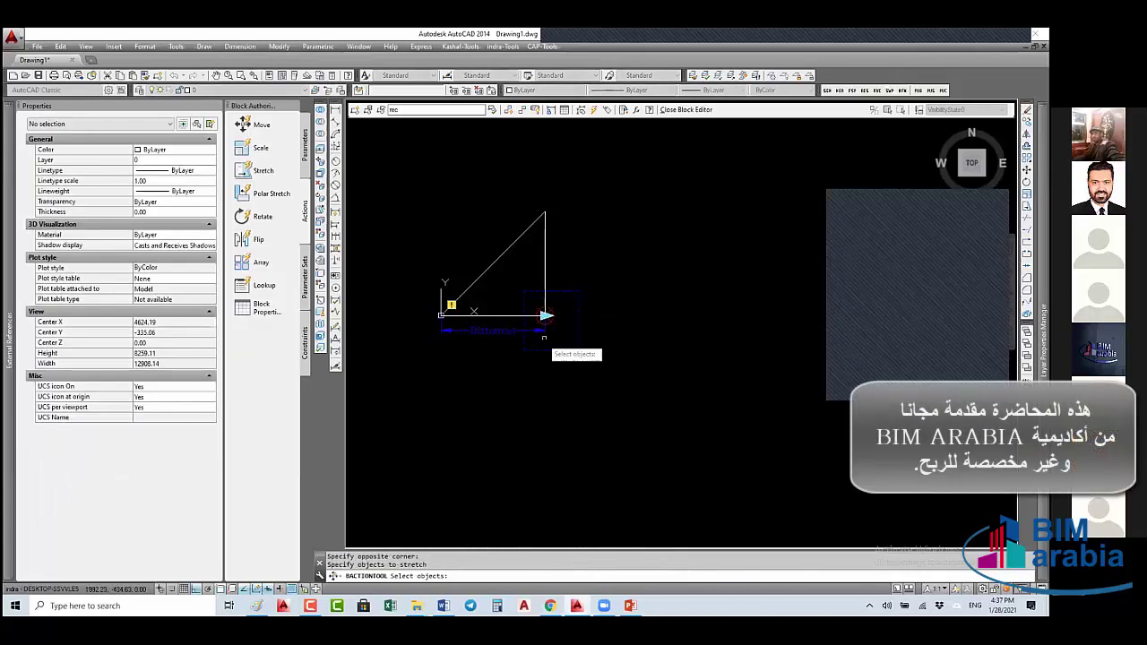
left_click(583, 301)
left_click(535, 362)
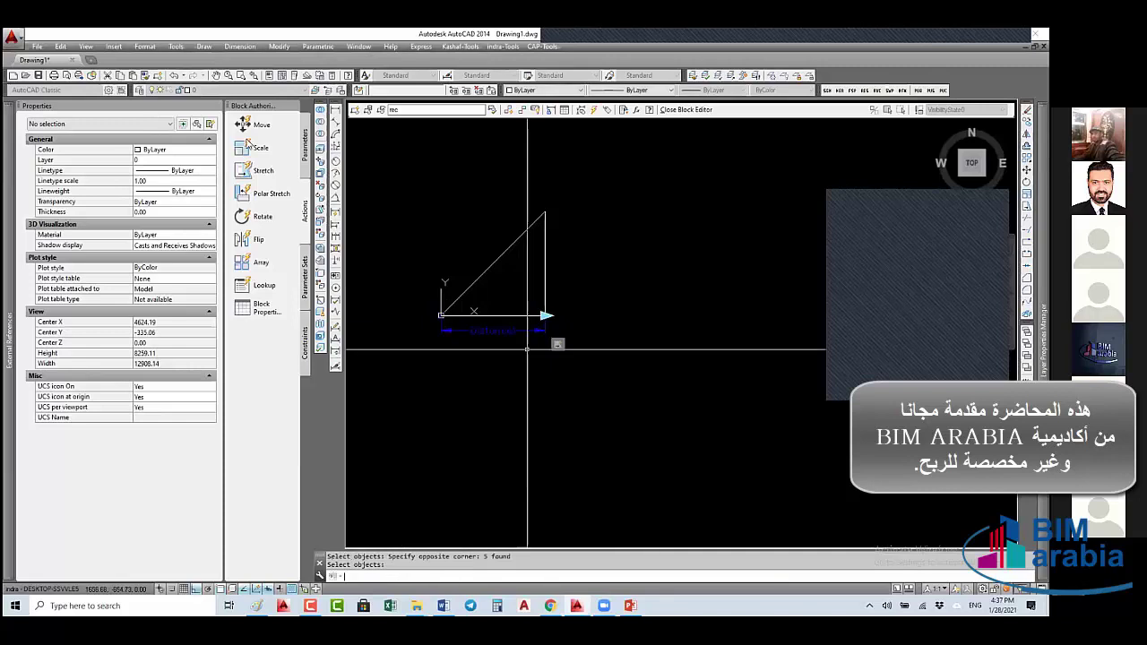
- Add another stretch on Distance1's end point, framing the triangle's apex and its meeting lines
left_click(250, 171)
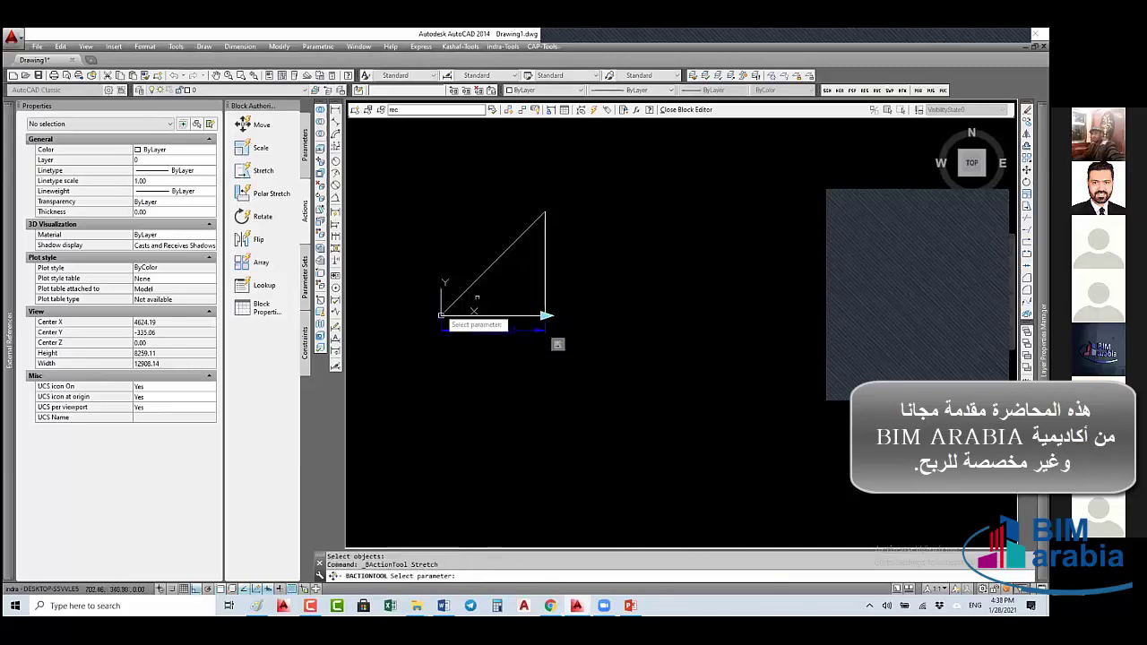
left_click(545, 328)
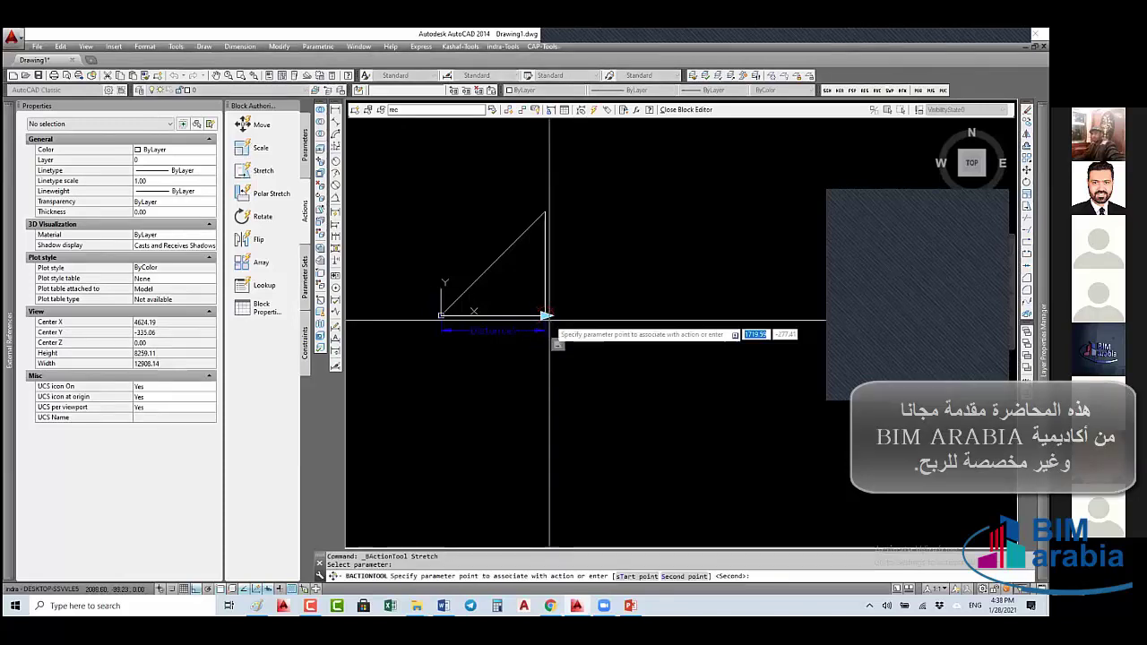
left_click(547, 315)
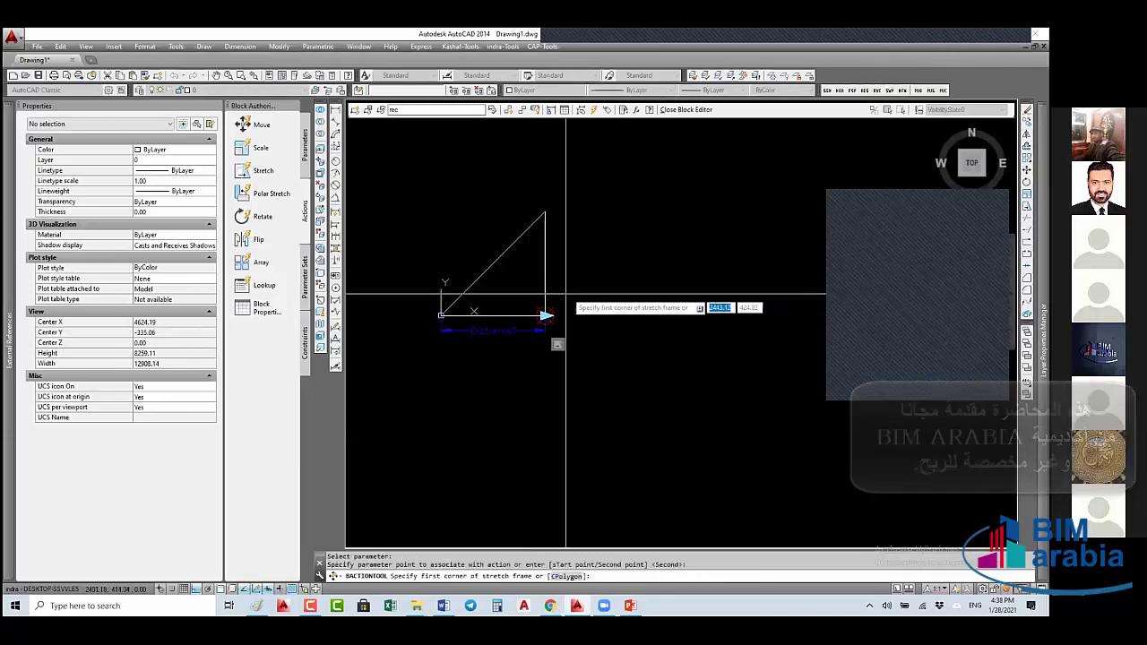
left_click(567, 184)
left_click(501, 235)
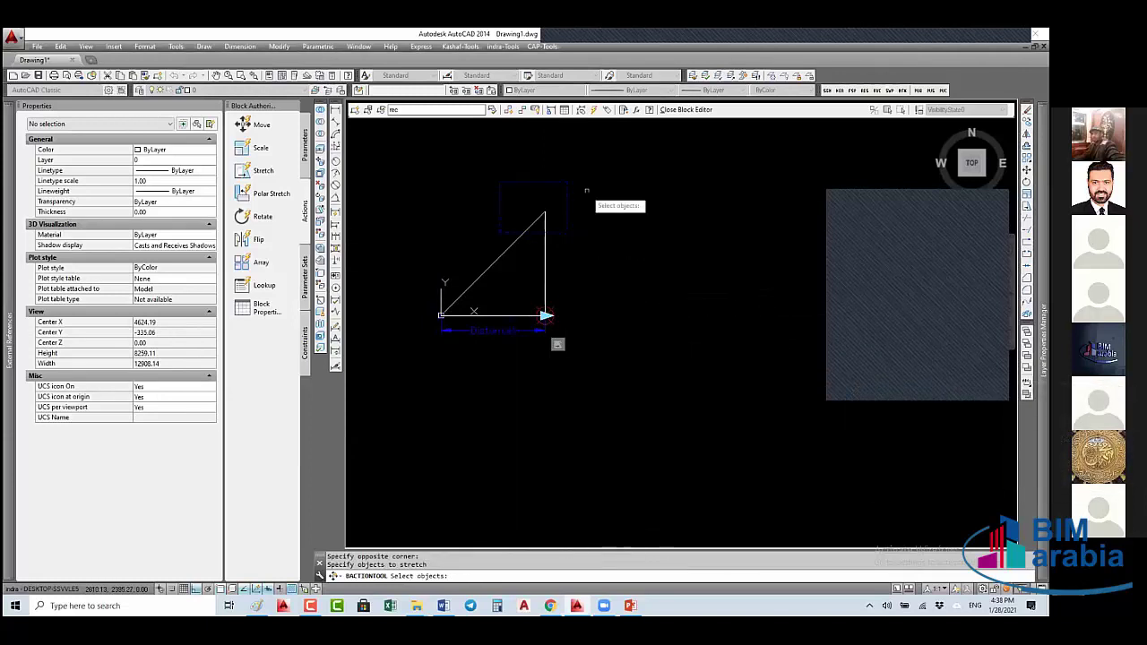
left_click(574, 212)
left_click(514, 315)
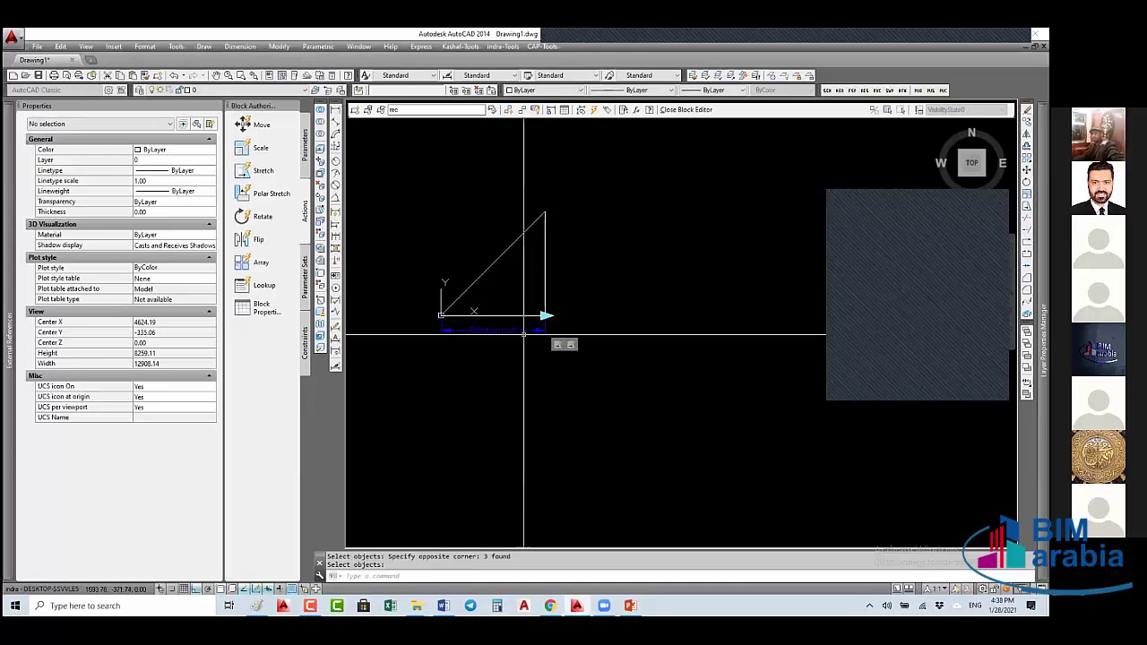
key("Return")
- Set the new stretch action's Angle offset to 90 and close the Block Editor
left_click(565, 344)
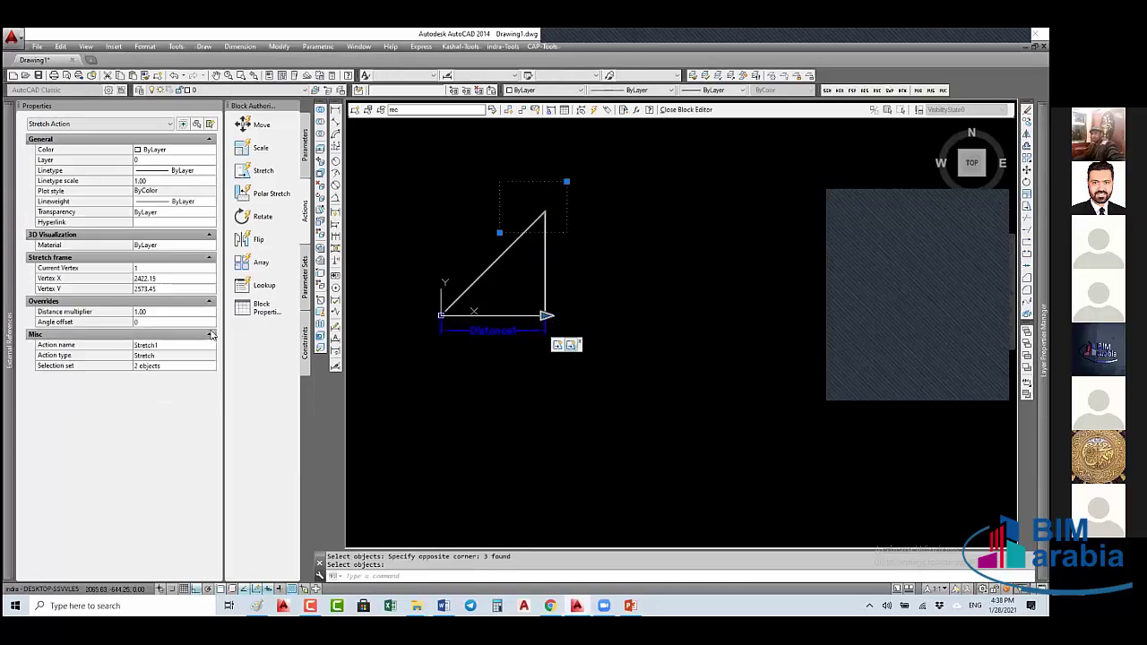
left_click(167, 322)
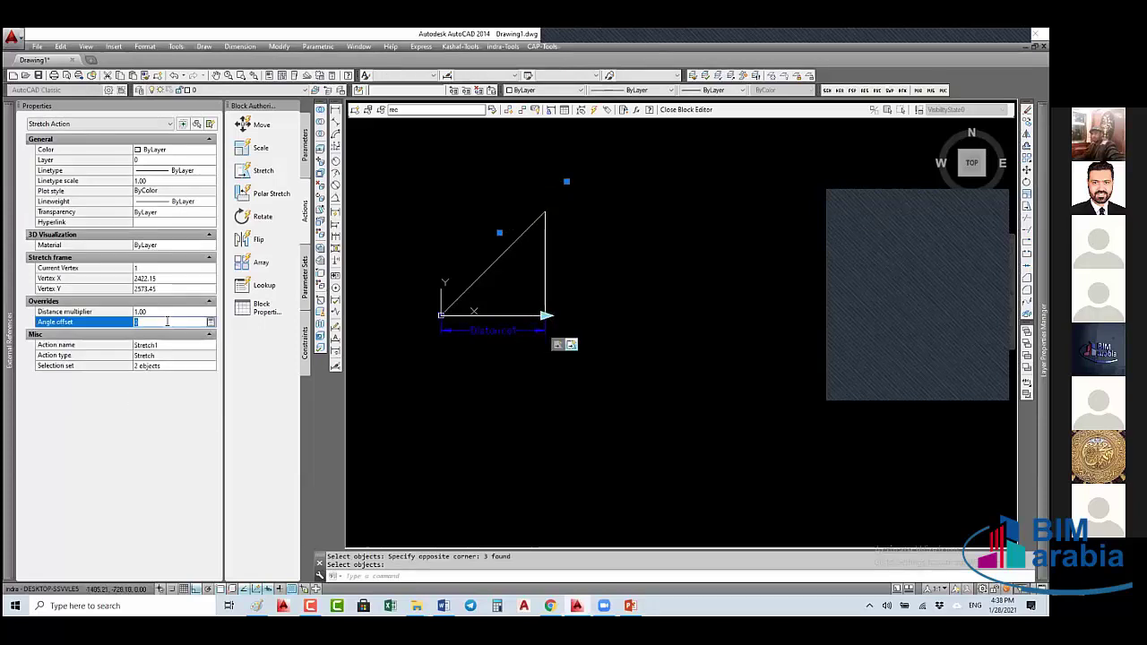
type("90")
key("Return")
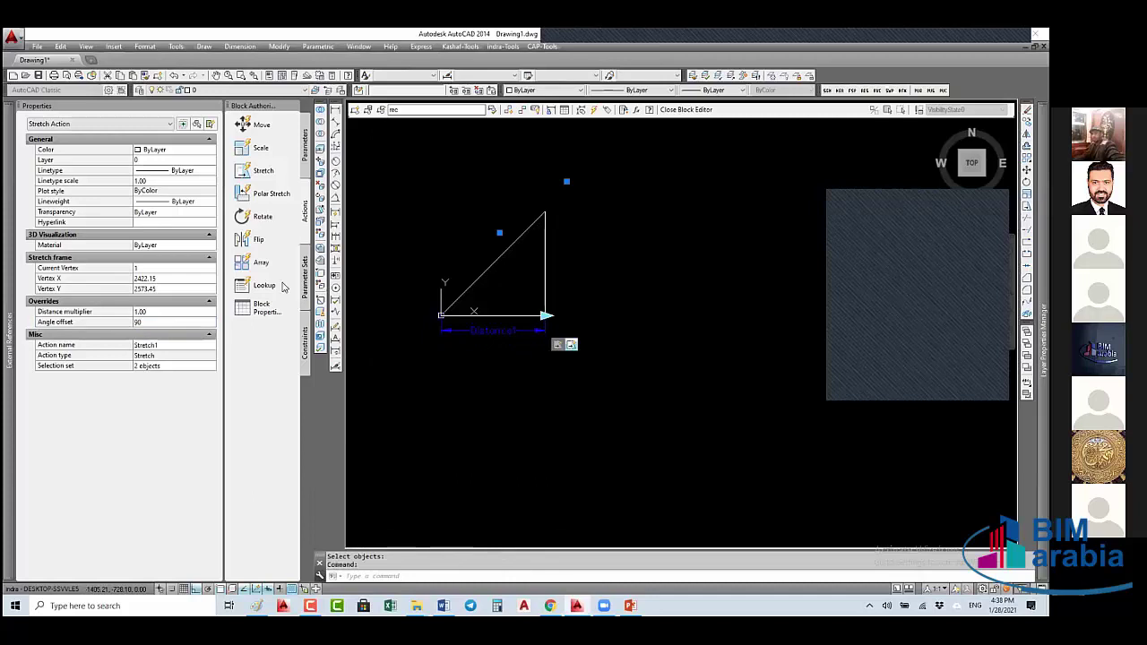
left_click(687, 110)
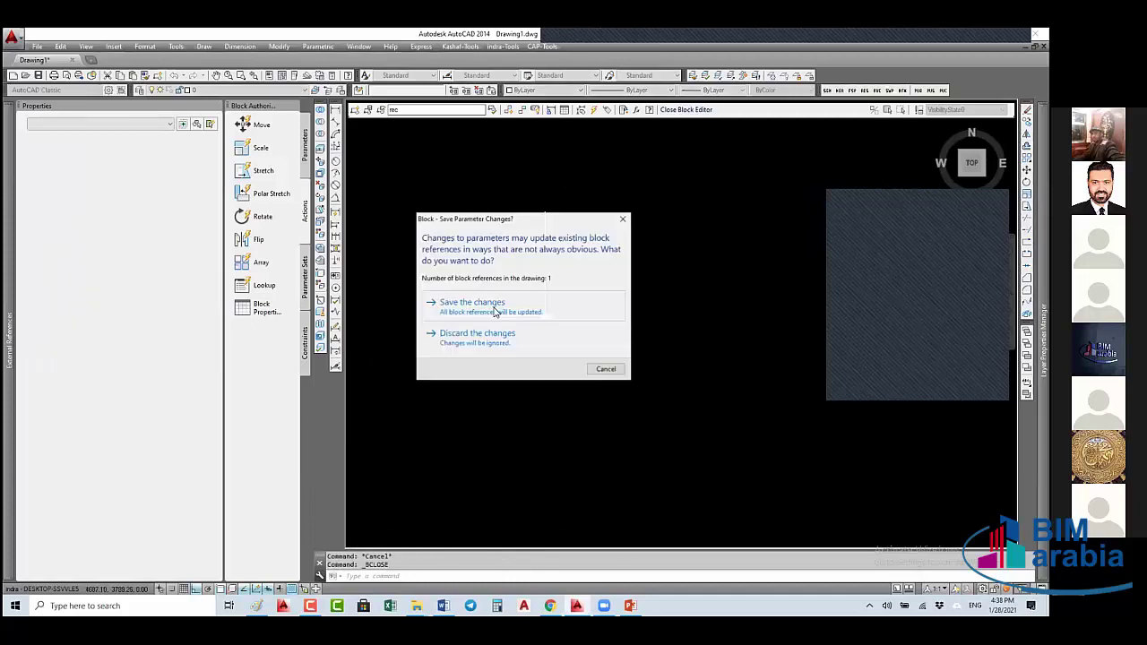
- Save the block changes and select the triangle block in the drawing
left_click(473, 302)
left_click(554, 319)
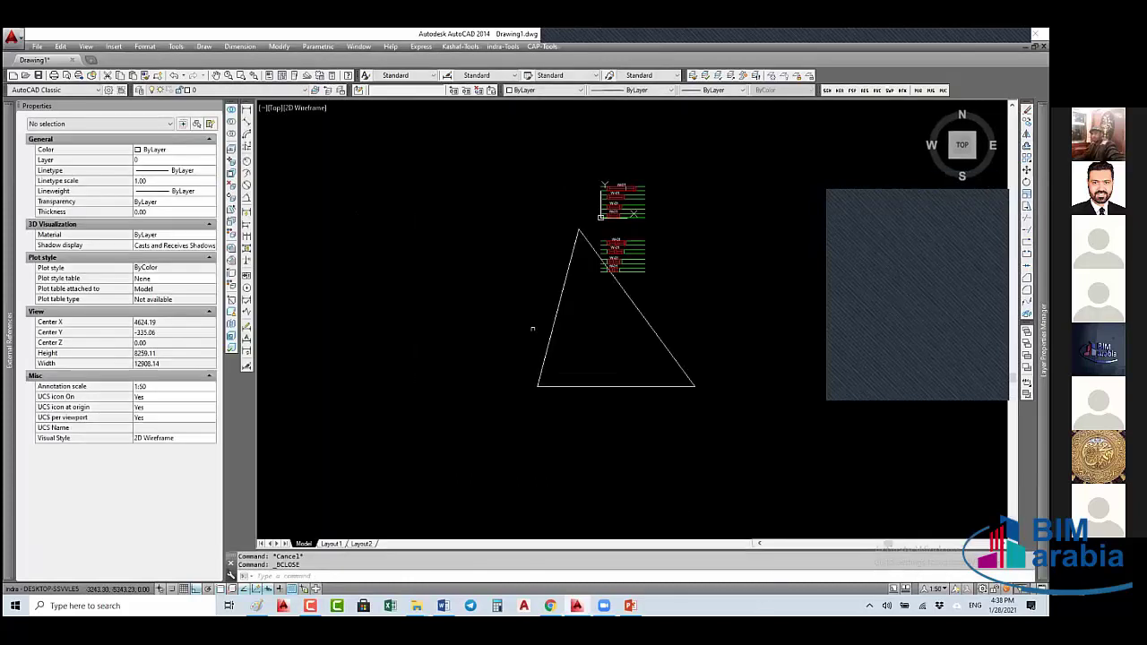
scroll(466, 328, "down", 4)
left_click(530, 370)
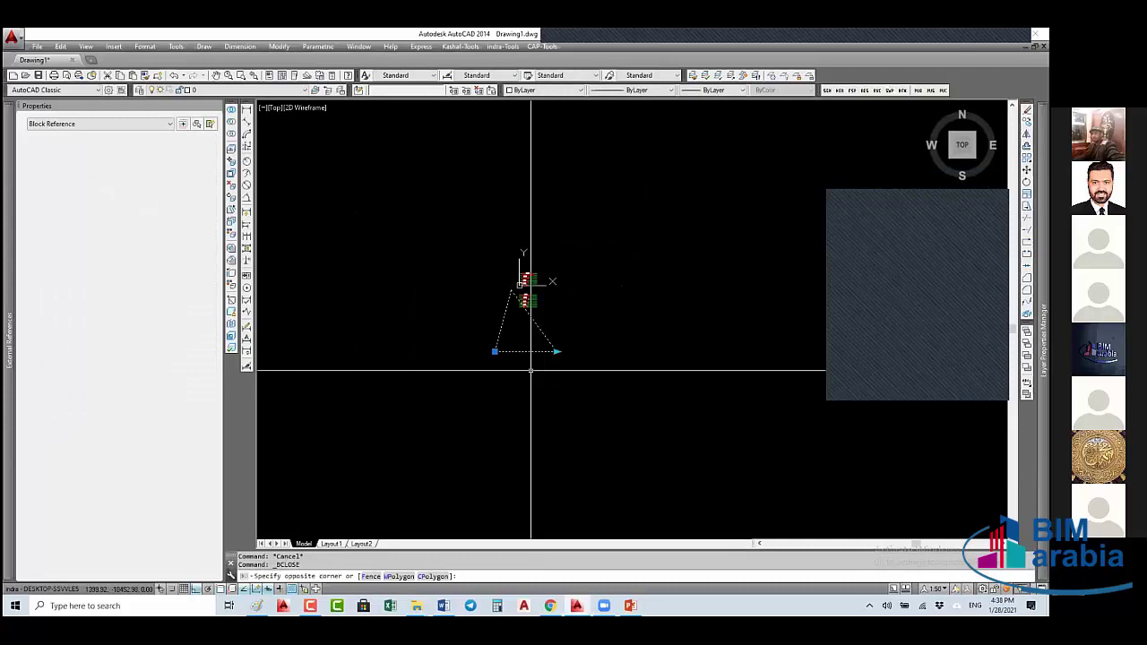
left_click(550, 351)
- Test-stretch the triangle by its grip, then bring up Edit Block Definition with BE
left_click(557, 352)
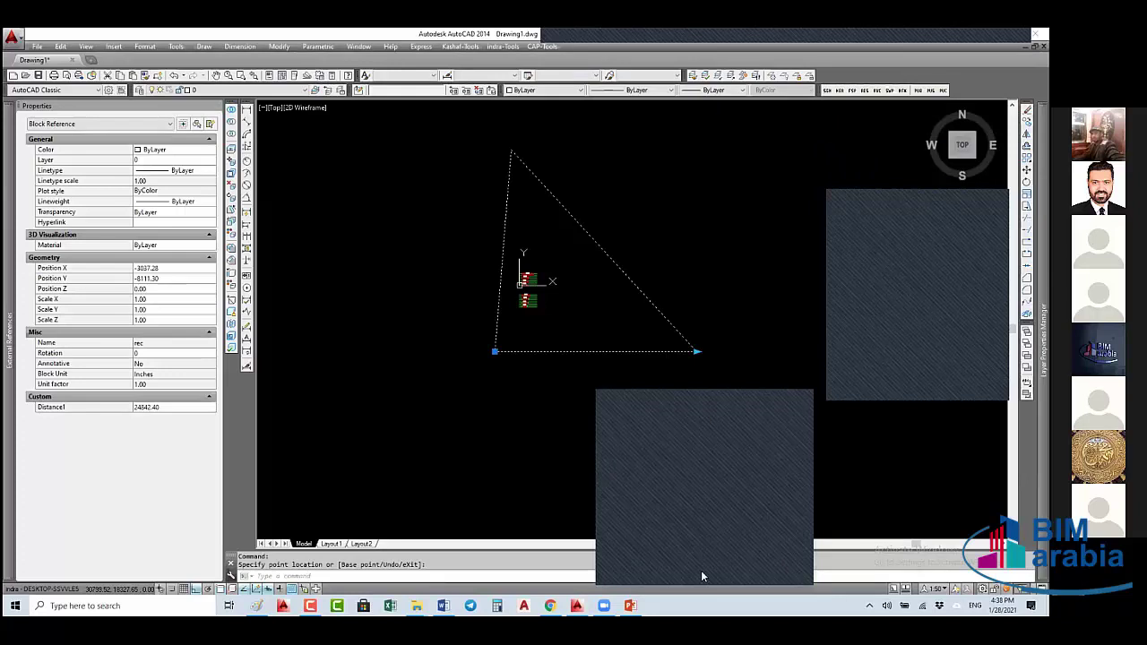
left_click(748, 408)
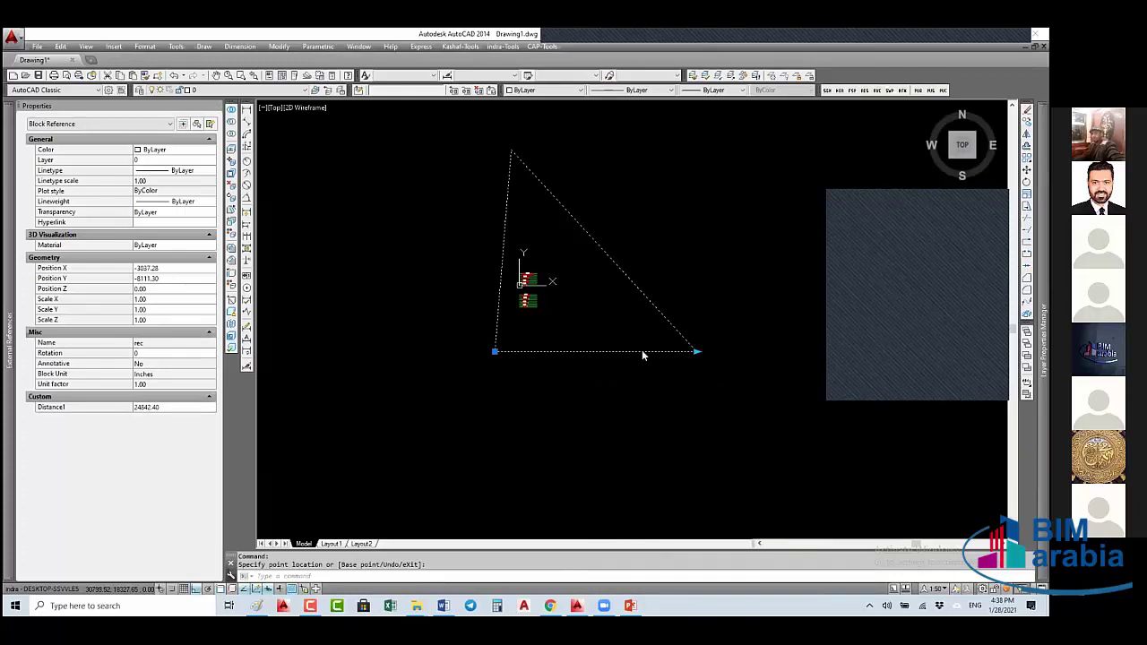
left_click(620, 378)
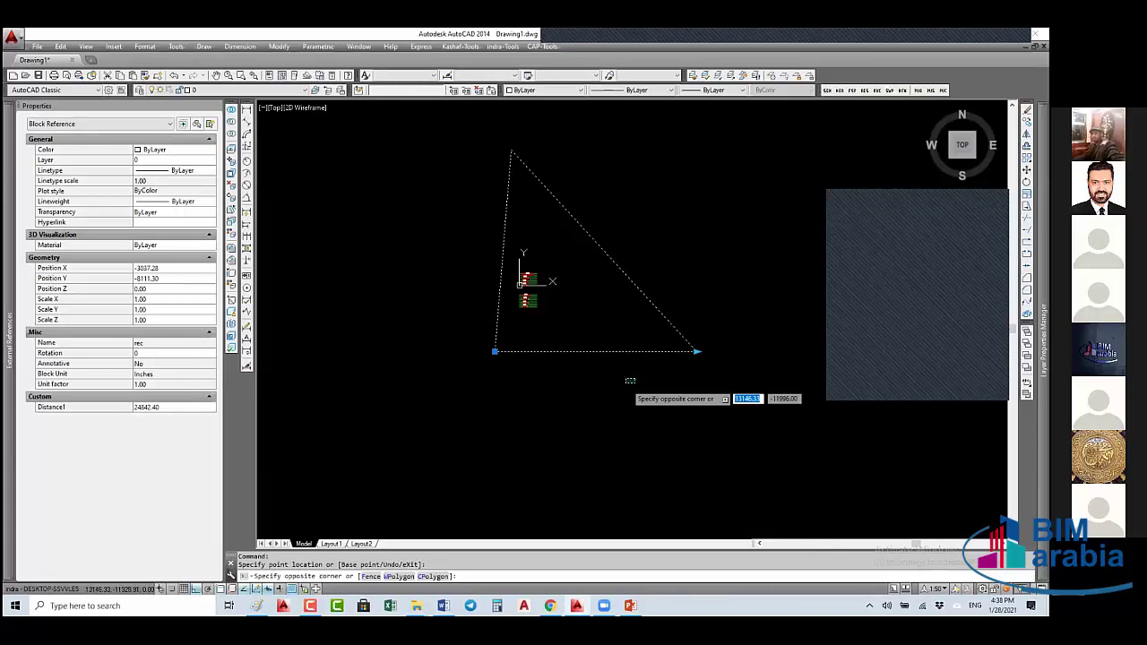
left_click(617, 387)
type("BE")
key("Return")
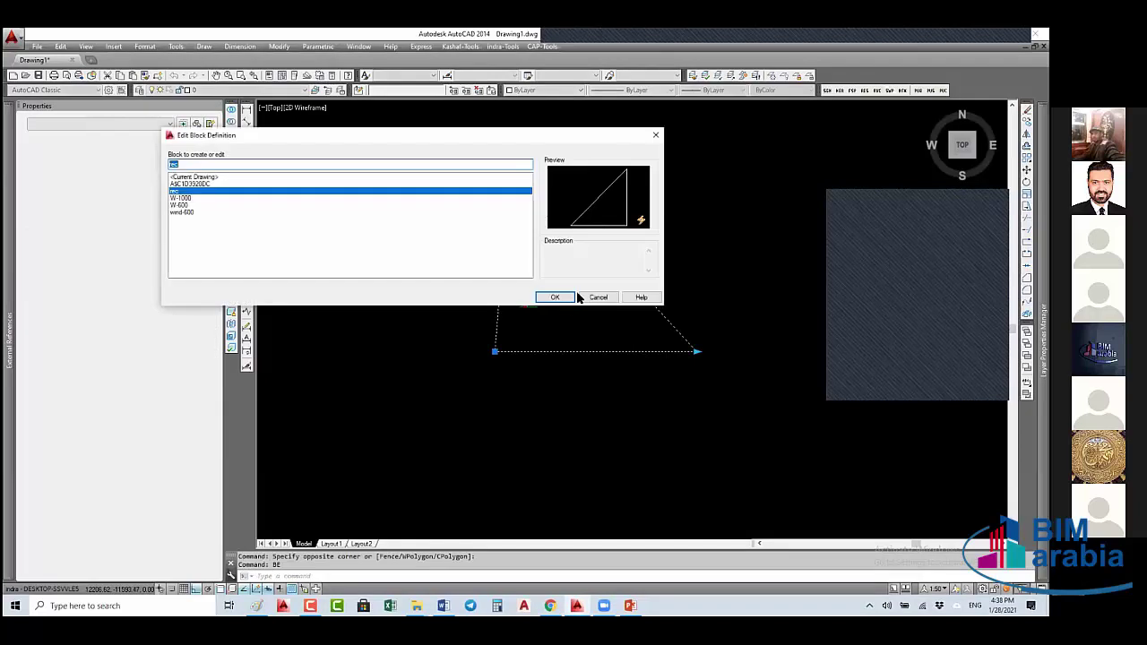
- Open rec in the Block Editor and select its existing stretch action
left_click(555, 297)
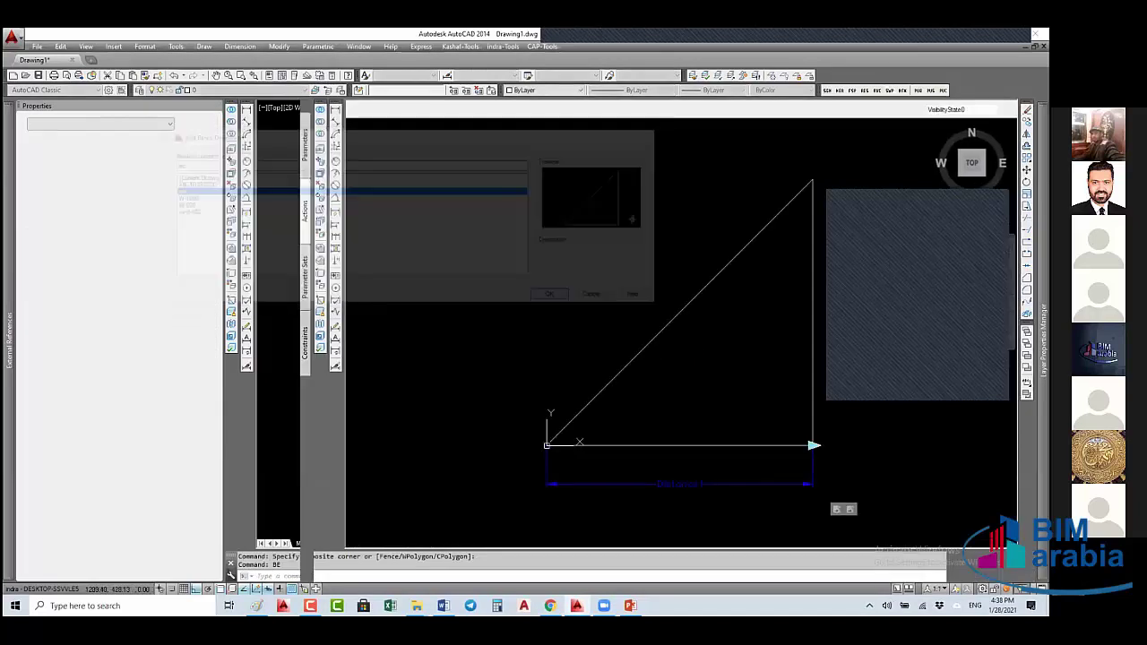
middle_click_drag(583, 337, 509, 310)
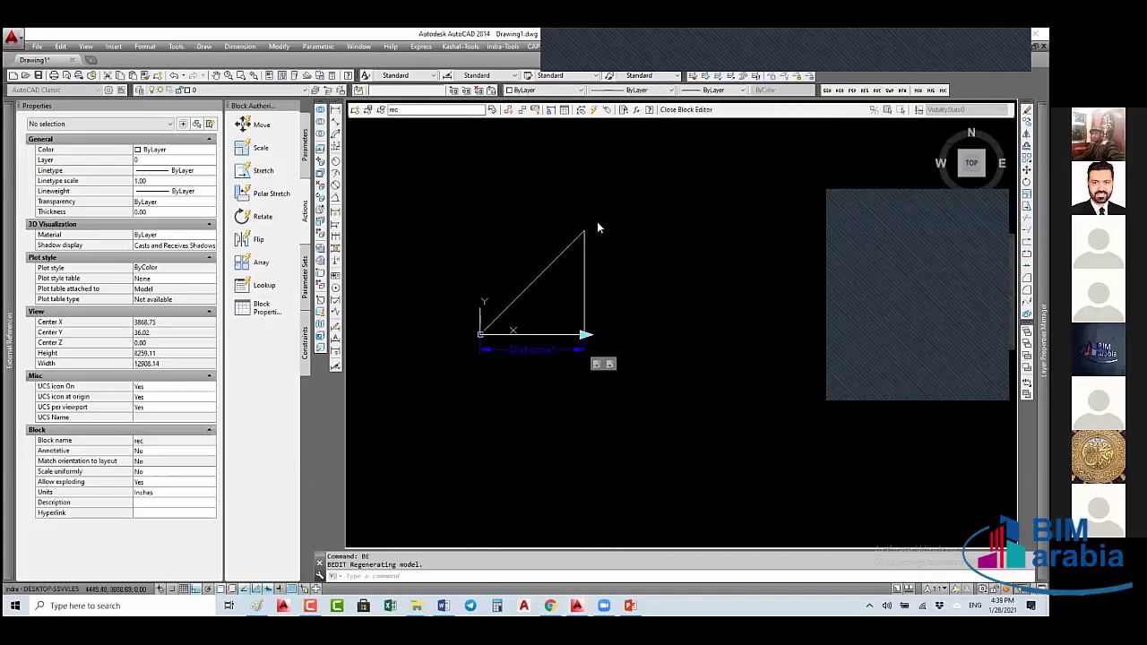
left_click(596, 364)
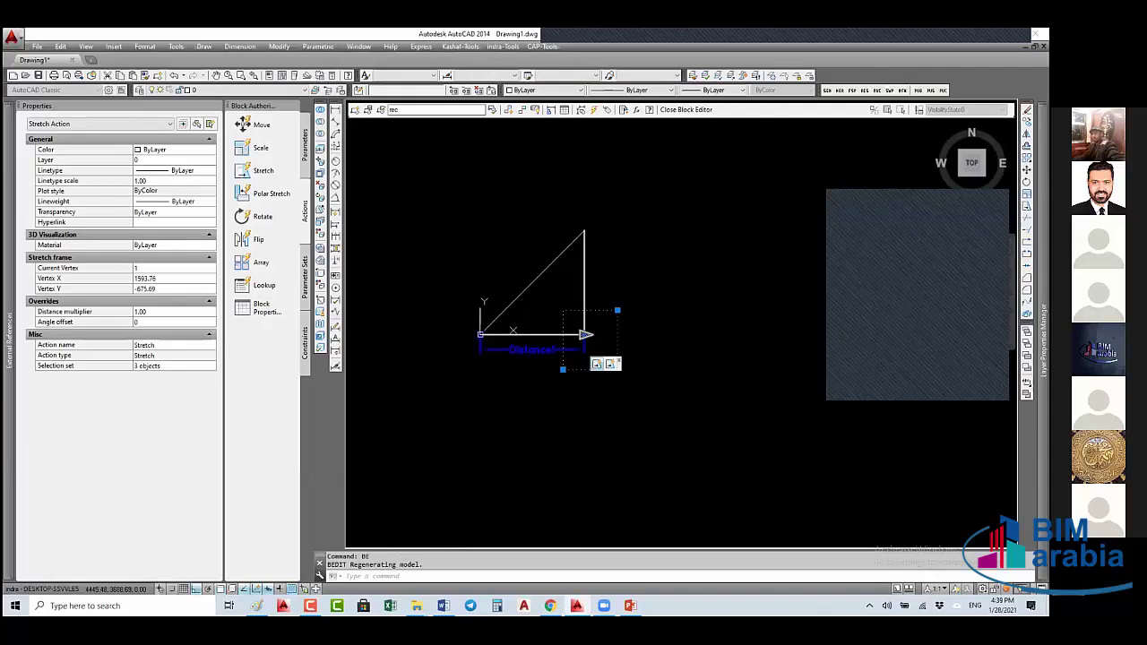
left_click(617, 310)
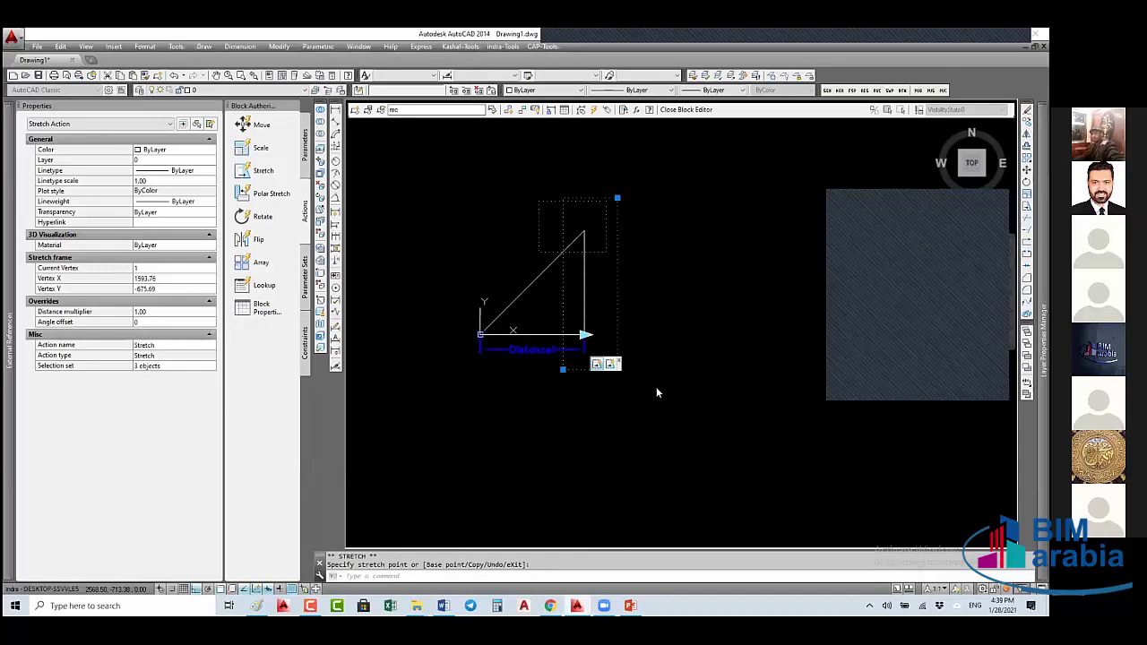
- Give the stretch action a new frame over the triangle's right side plus the diagonal, then close the editor
right_click(758, 401)
left_click(708, 412)
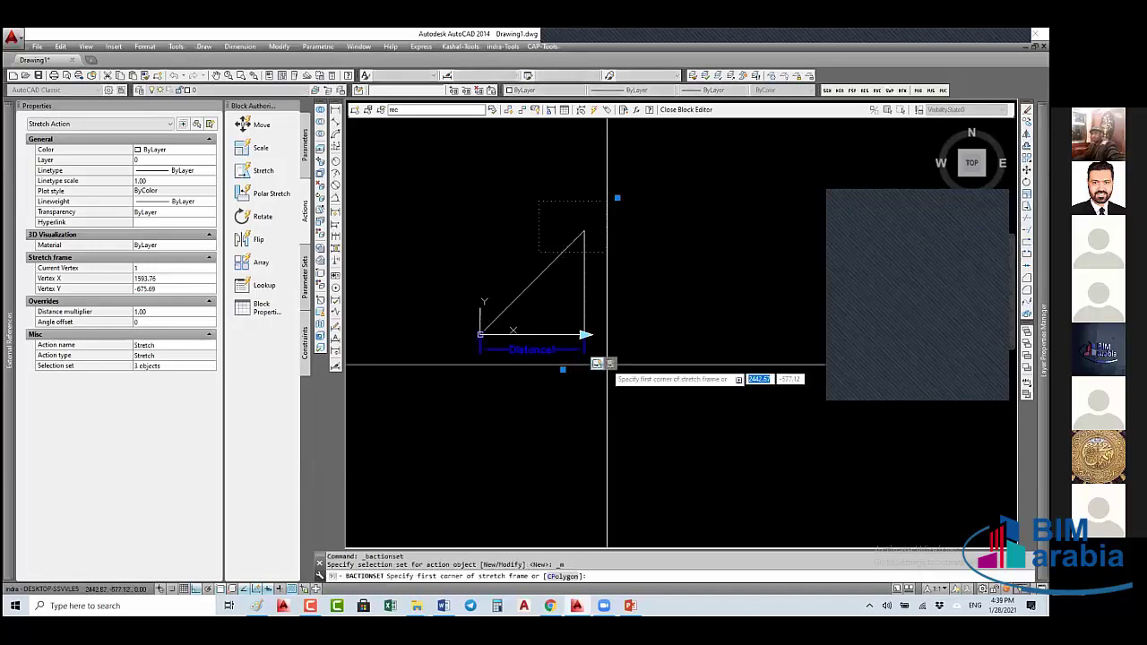
left_click(617, 199)
left_click(563, 368)
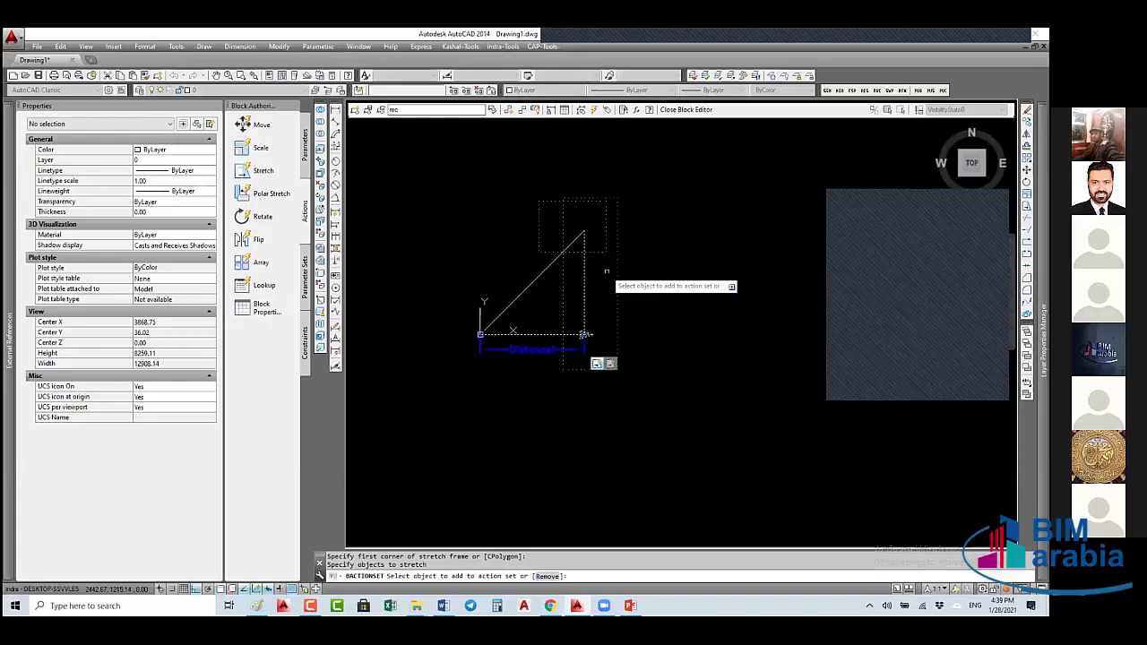
left_click(595, 228)
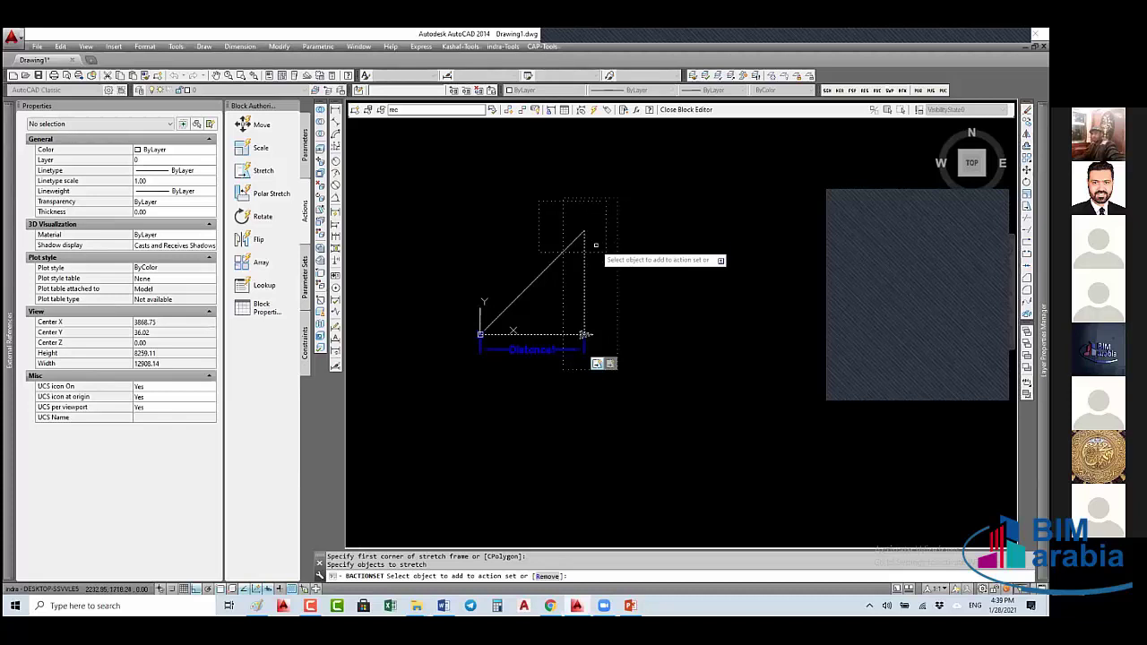
left_click(576, 339)
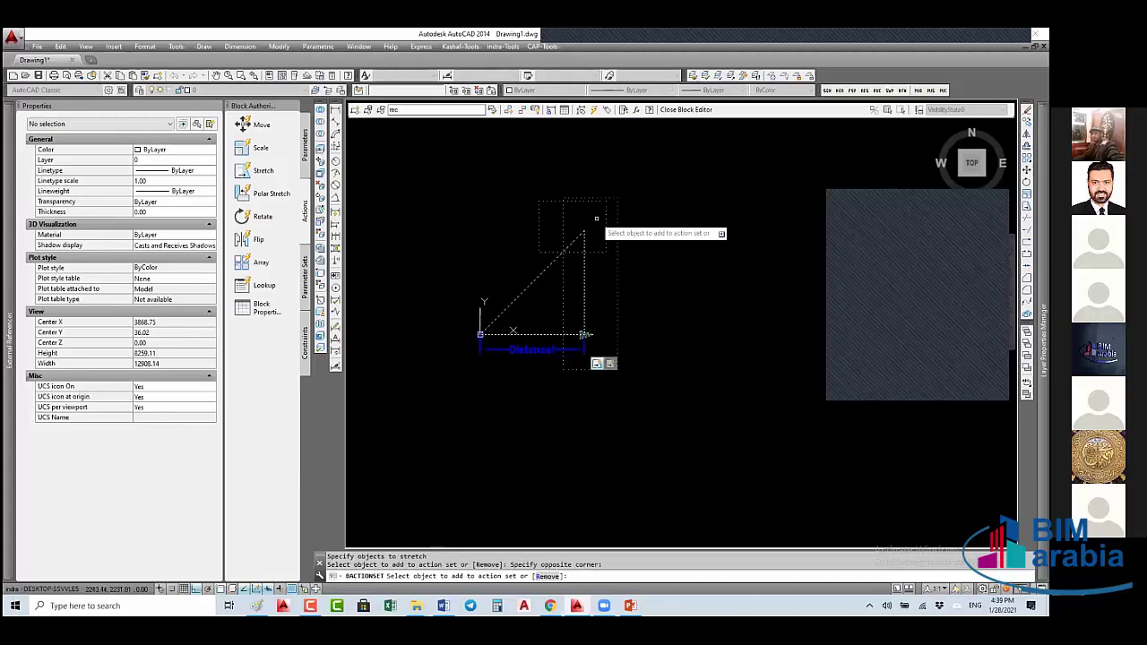
key("Return")
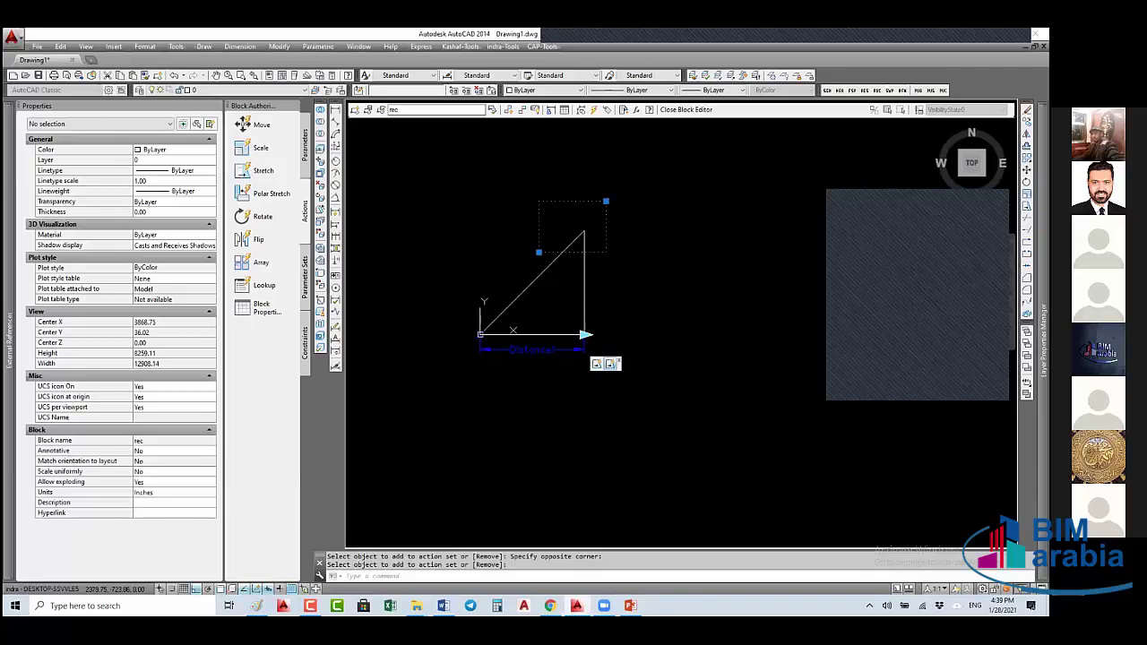
left_click(610, 363)
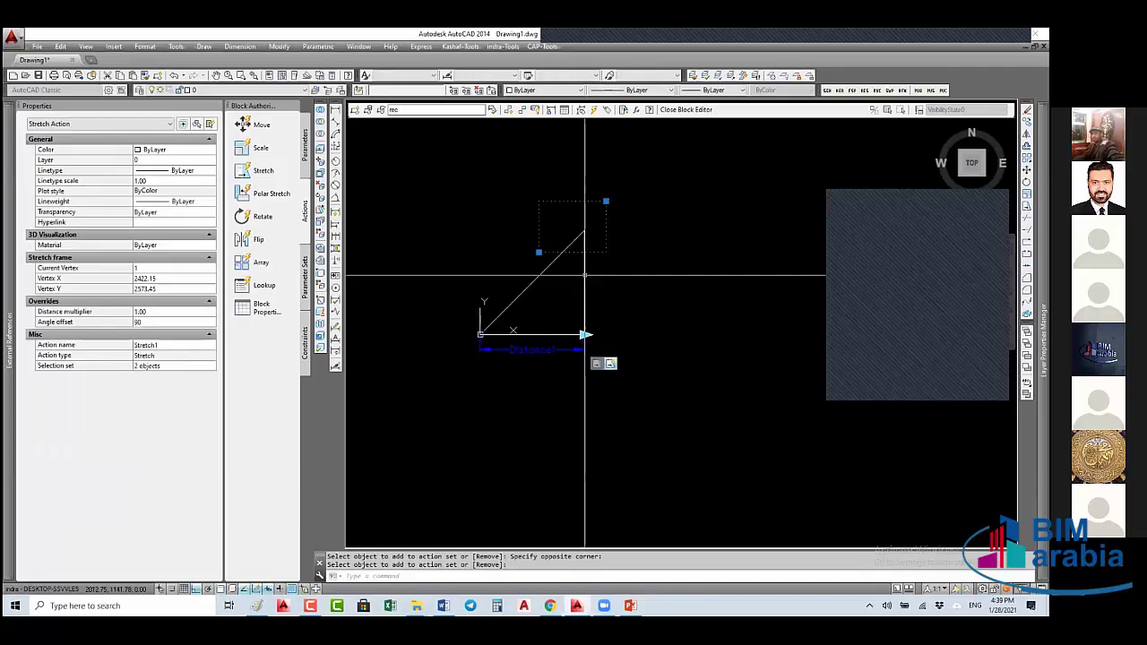
left_click(693, 110)
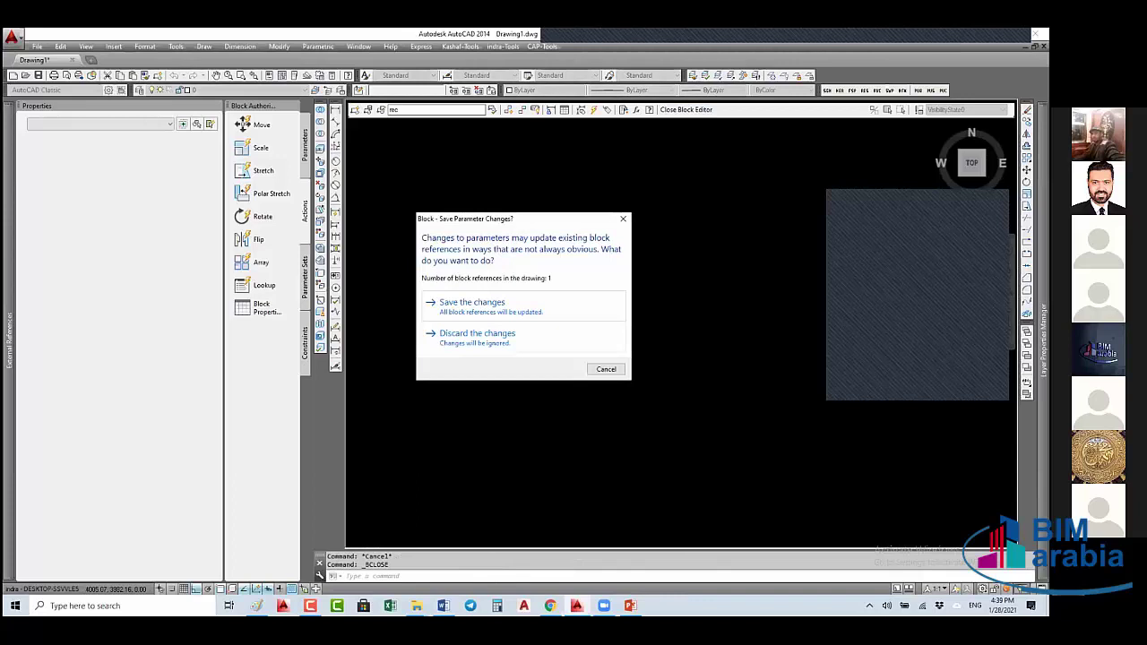
- Save the block, then pull the triangle's stretch grip back to a Distance1 of 2986.52 and deselect it
left_click(472, 302)
left_click(547, 312)
left_click(693, 348)
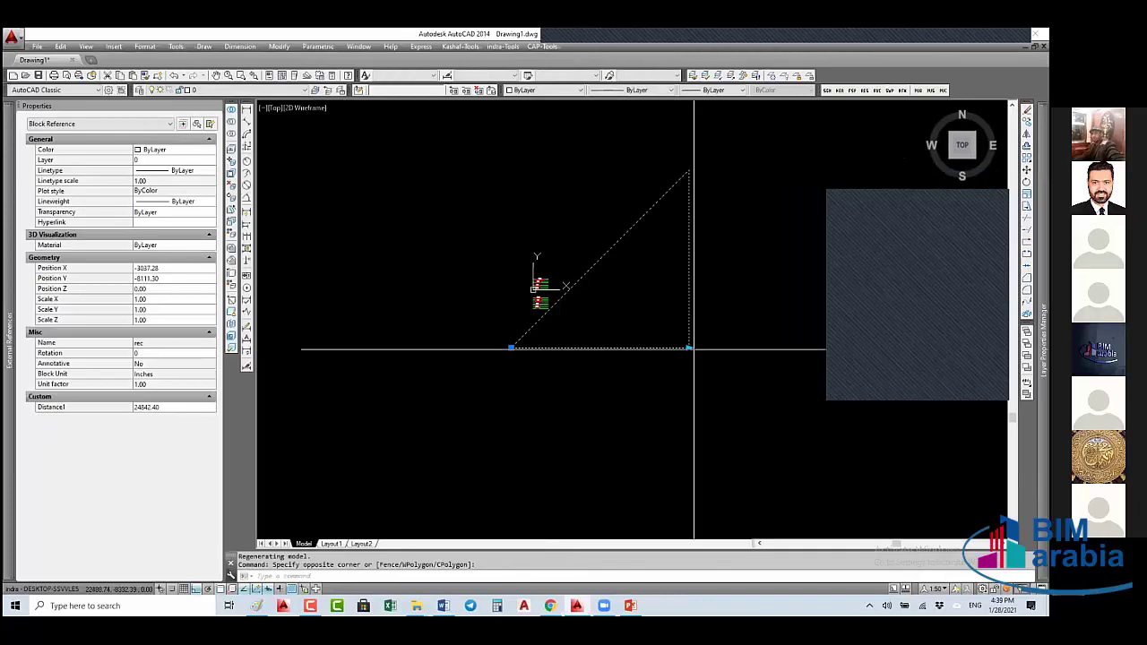
left_click(690, 348)
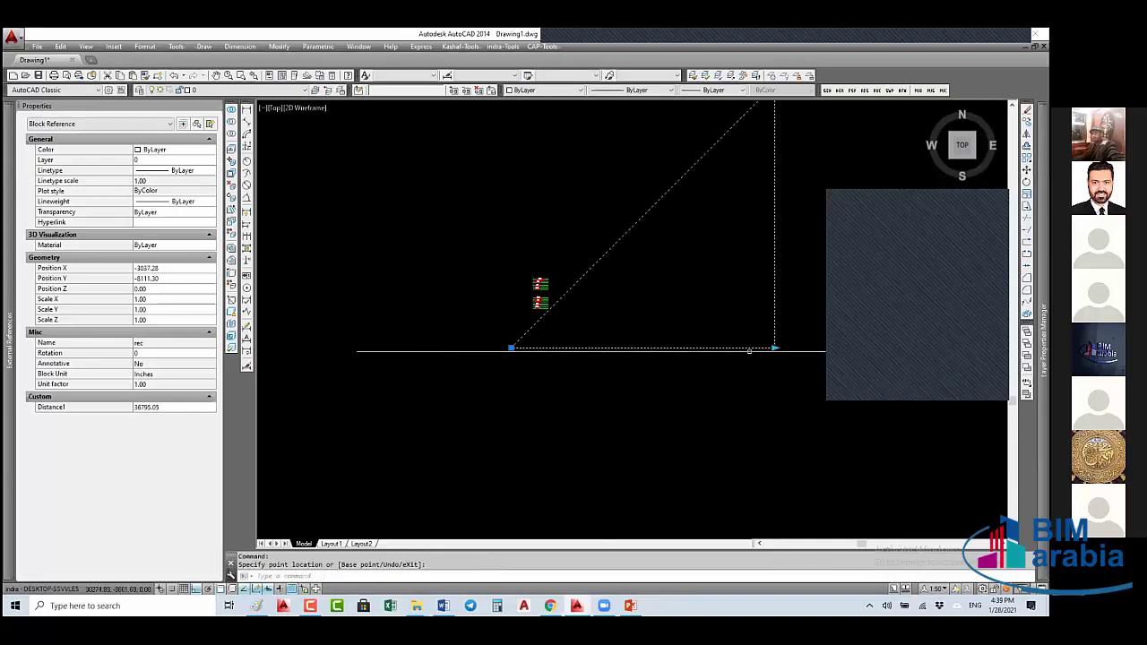
scroll(748, 350, "down", 1)
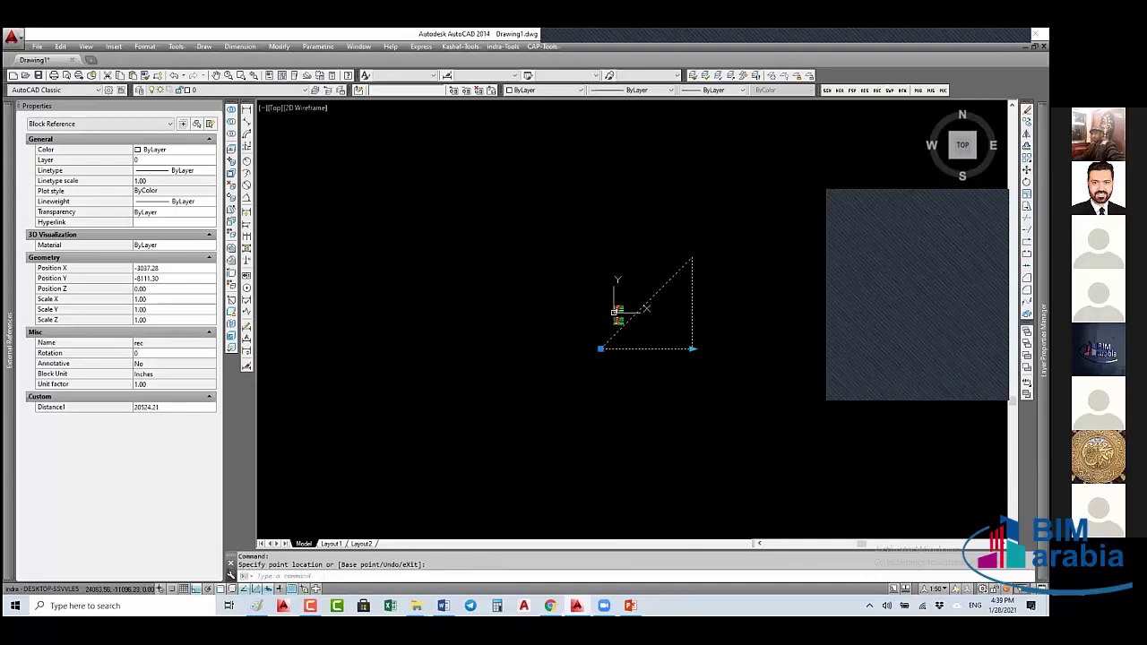
left_click(692, 348)
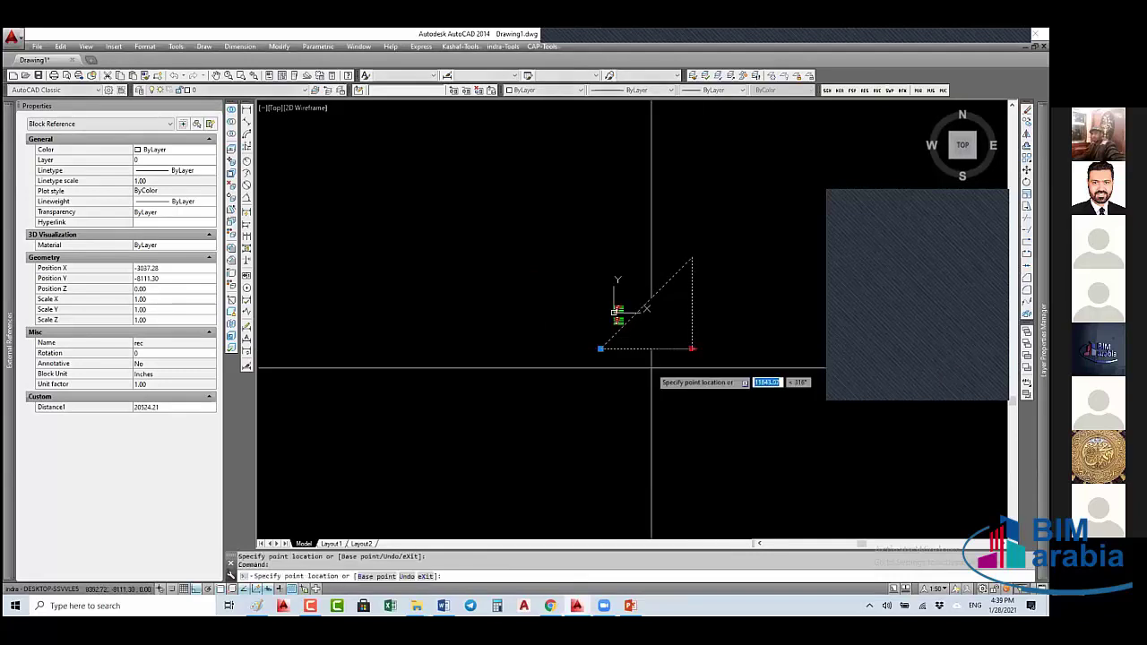
left_click(614, 359)
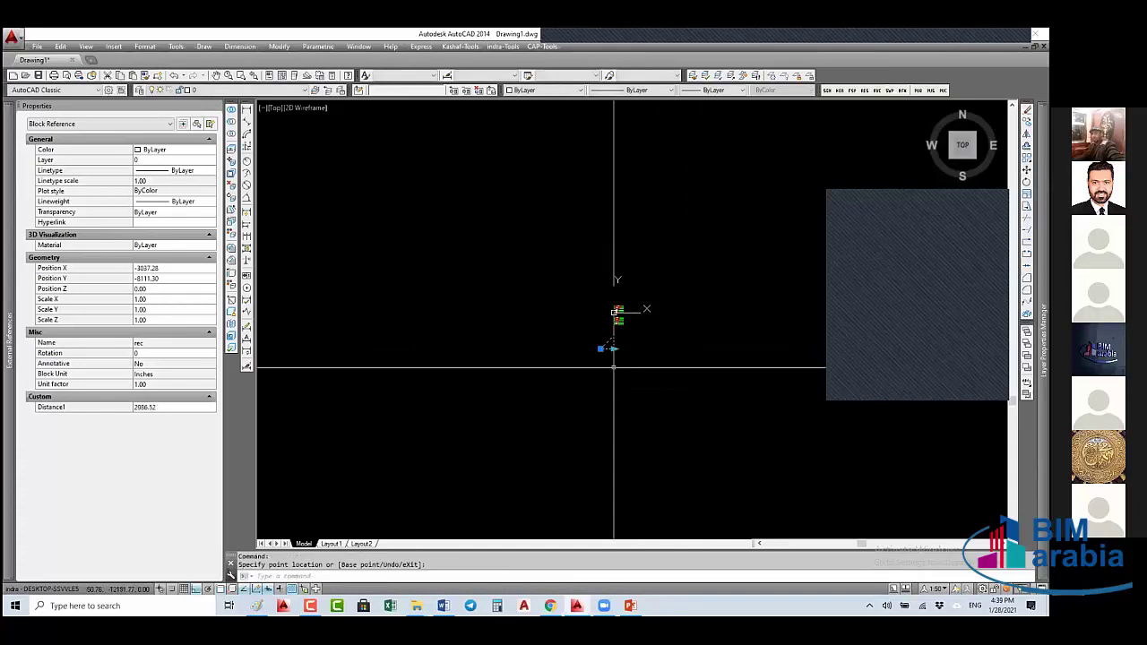
scroll(640, 358, "up", 4)
middle_click_drag(573, 288, 556, 352)
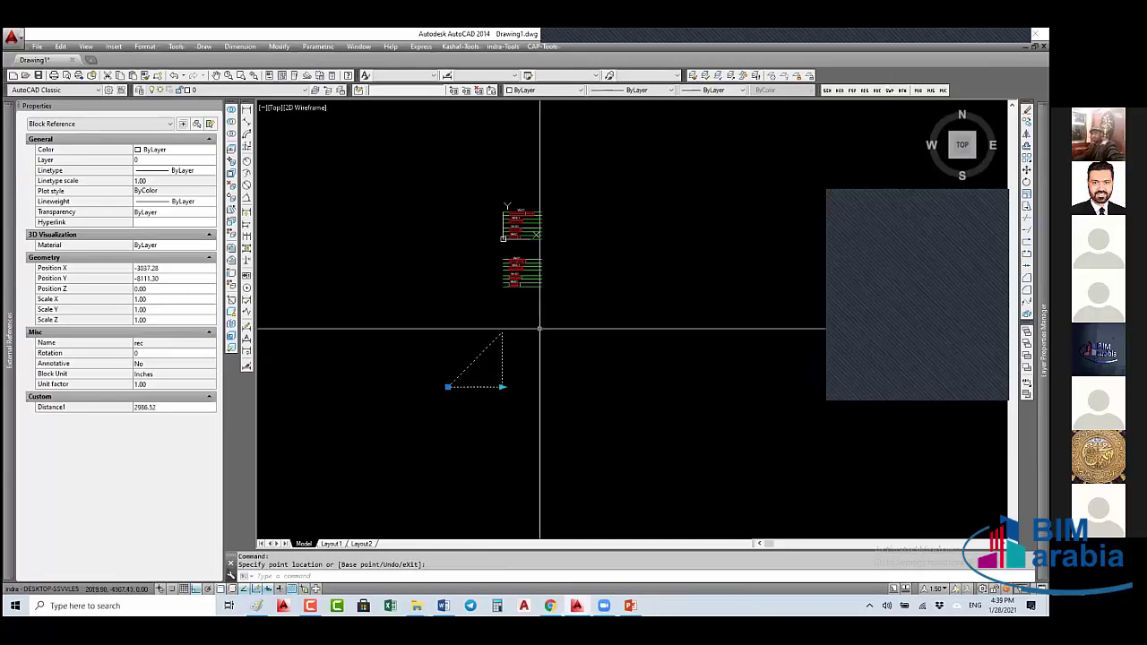
right_click(399, 355)
key("Escape")
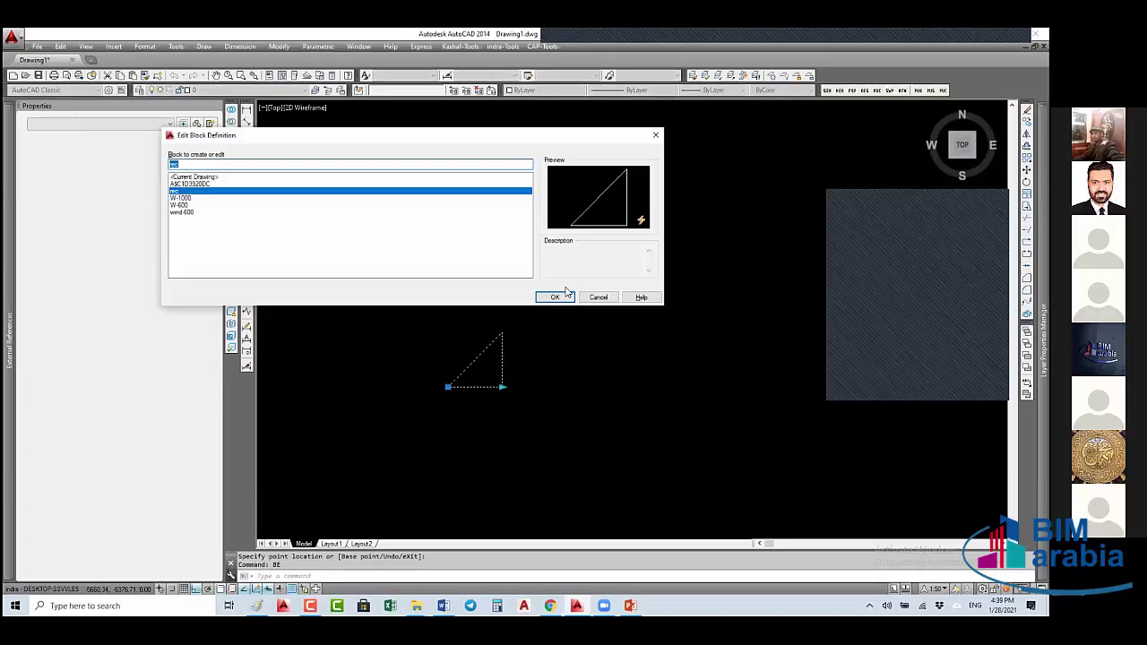
- In the rec block, set the Stretch1 action's distance multiplier to 0.5
left_click(554, 299)
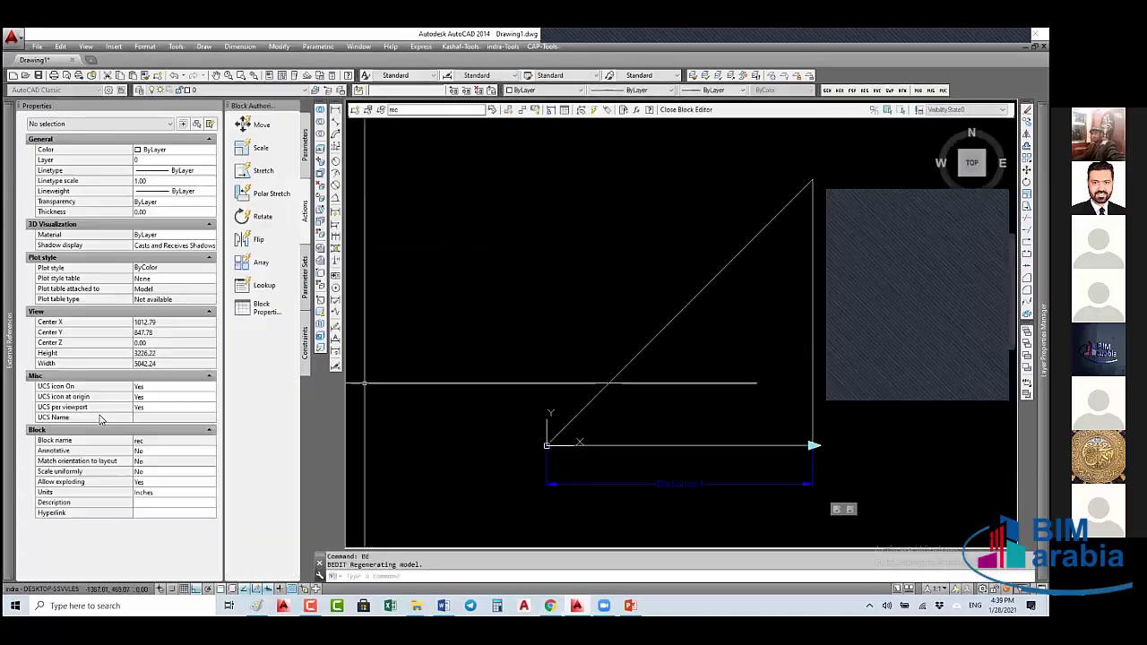
left_click(846, 509)
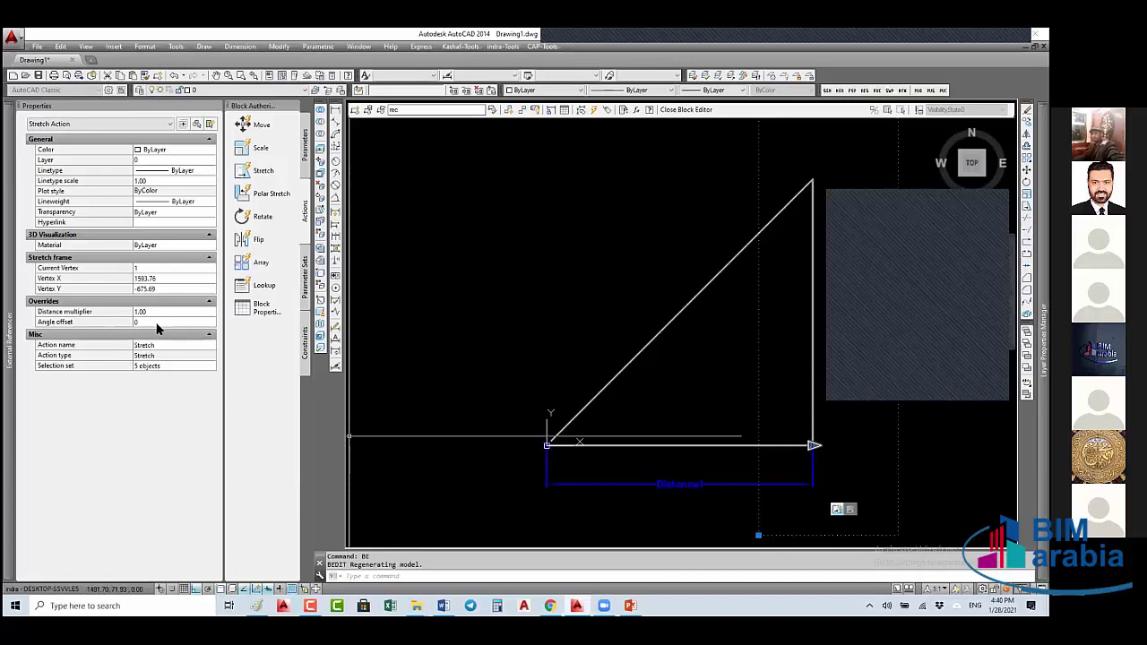
left_click(853, 511)
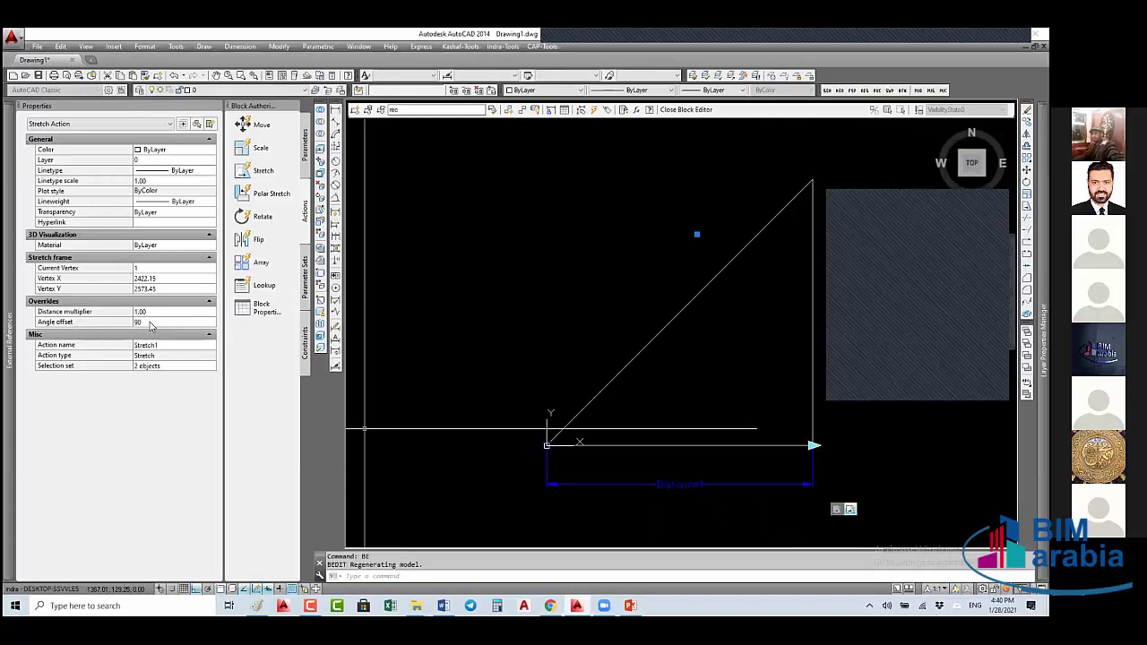
scroll(584, 320, "down", 4)
middle_click_drag(583, 320, 501, 349)
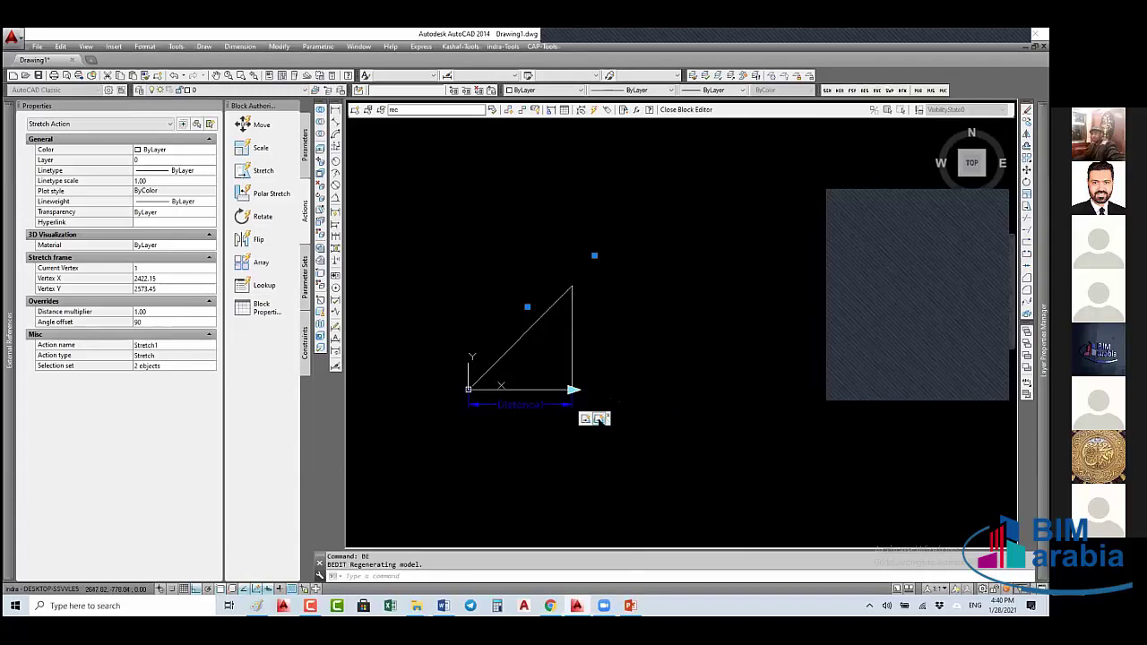
key("Escape")
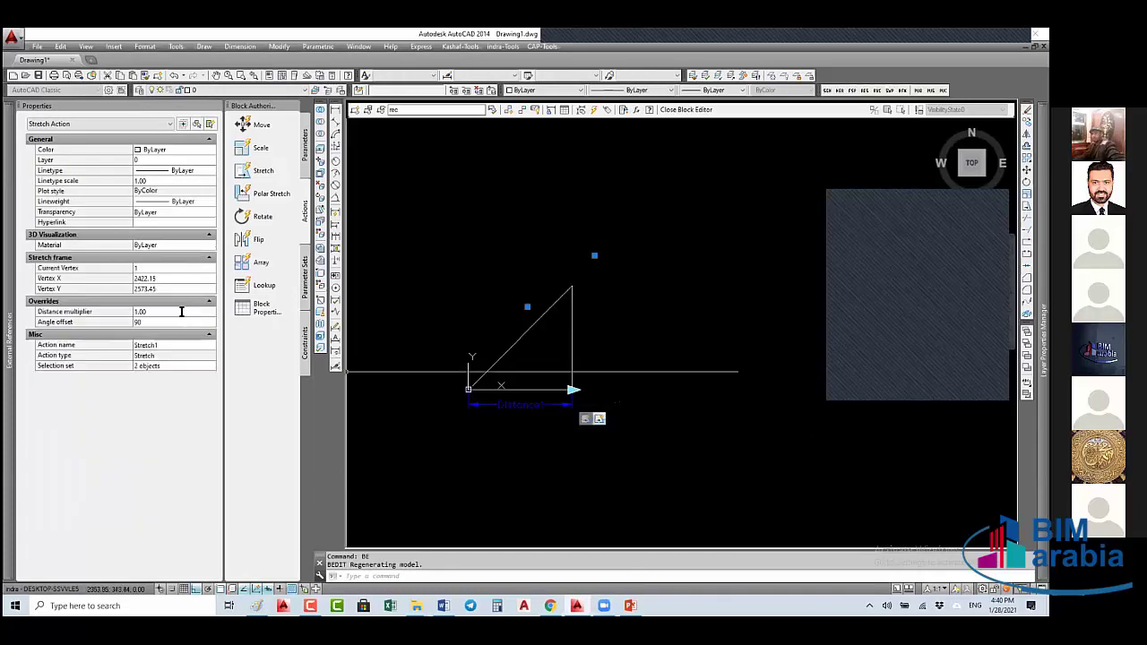
left_click(181, 311)
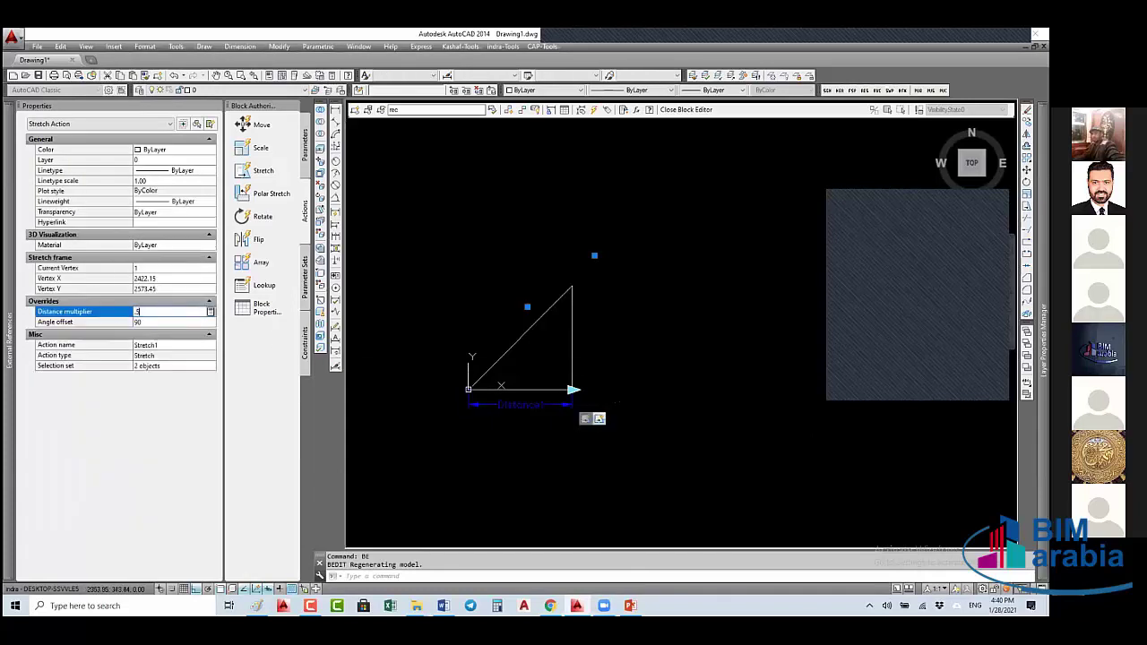
type(".5")
key("Tab")
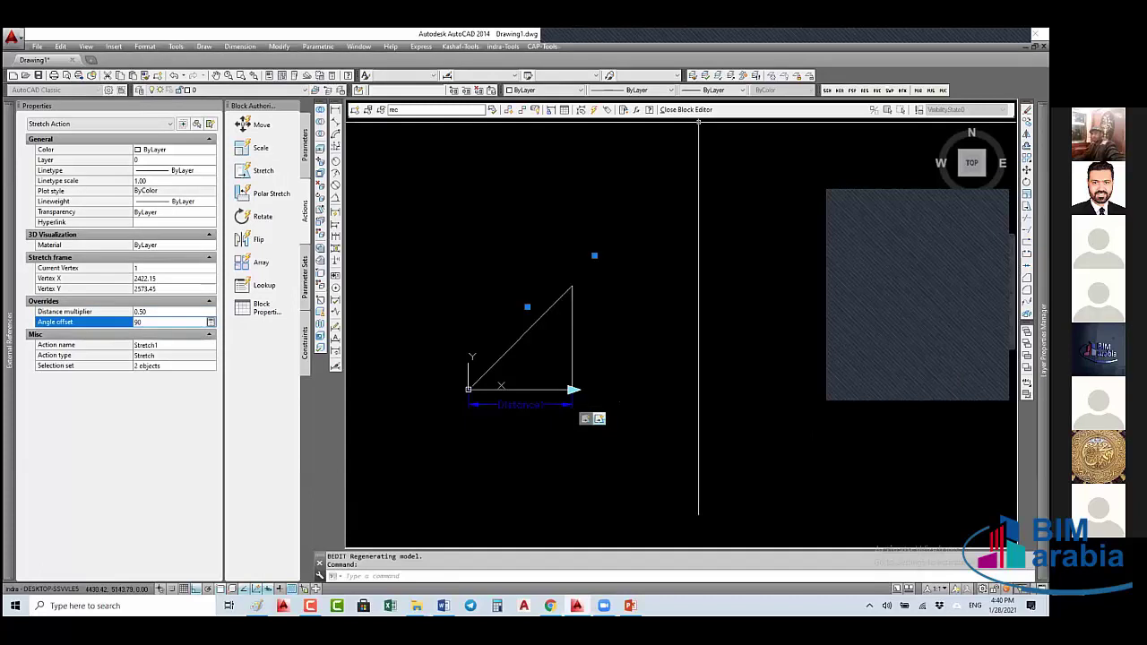
- Close the Block Editor and grab the rec triangle's stretch grip to test it
left_click(699, 109)
left_click(525, 382)
left_click(517, 379)
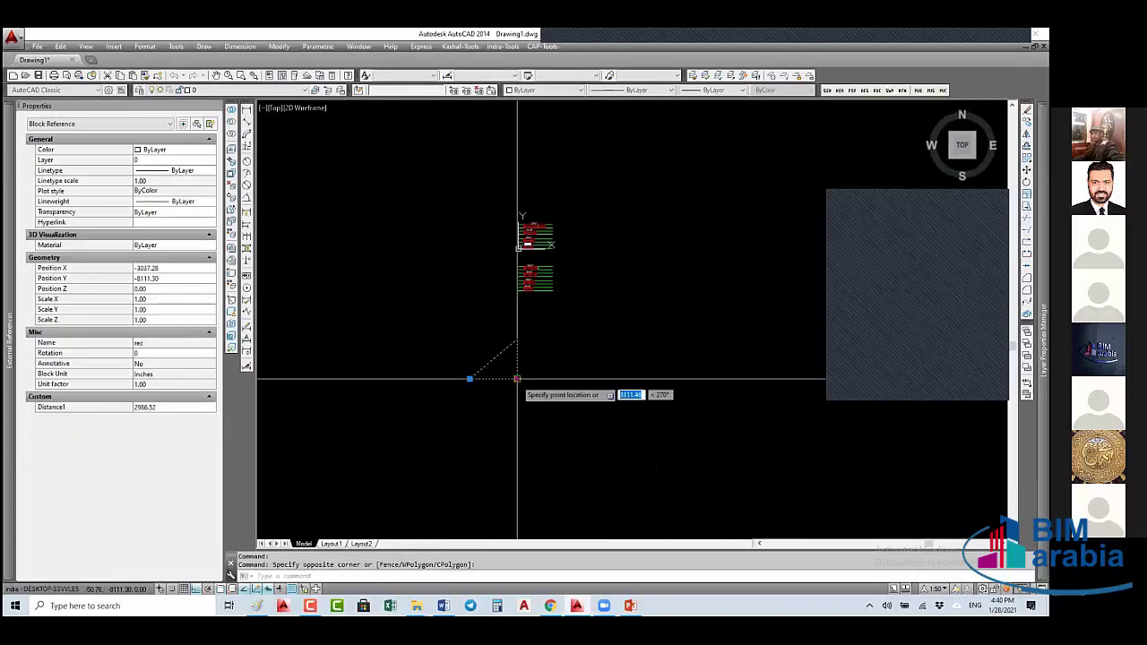
- Stretch the rec triangle longer and draw a check circle from its right-angle corner to its top
left_click(732, 379)
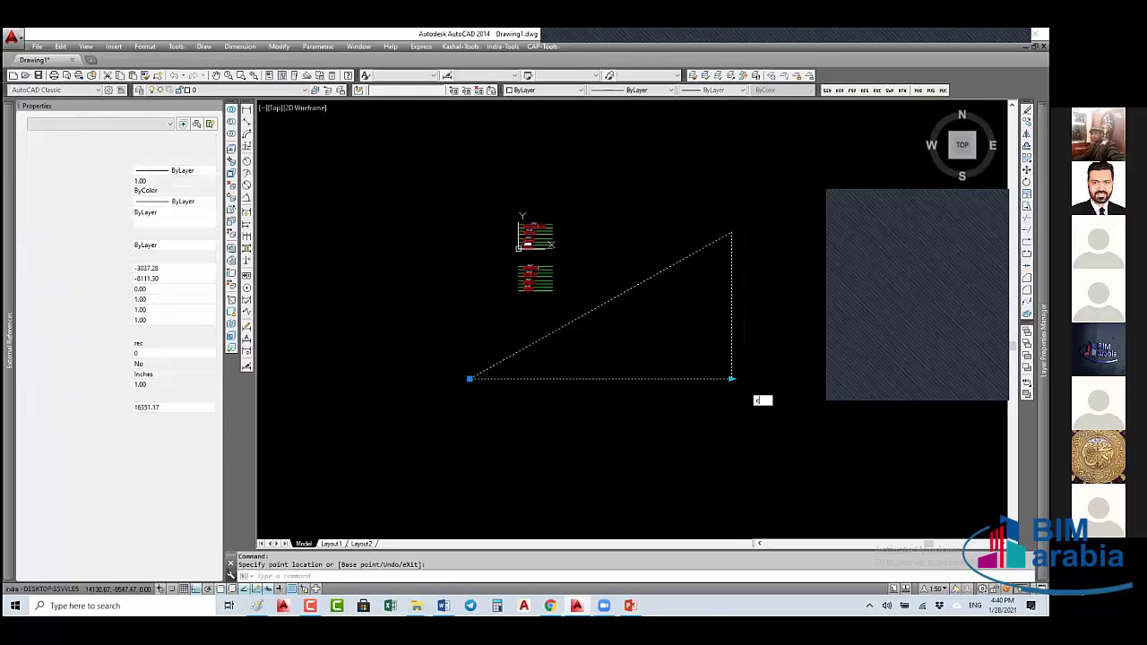
type("c")
key("Return")
left_click(732, 379)
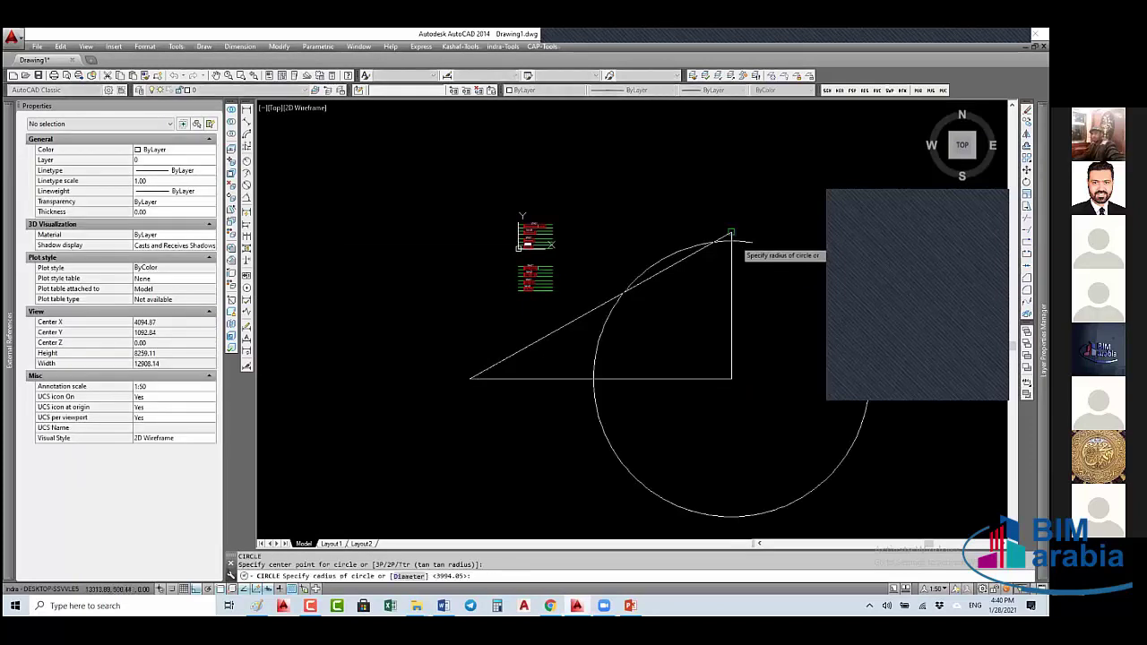
left_click(732, 235)
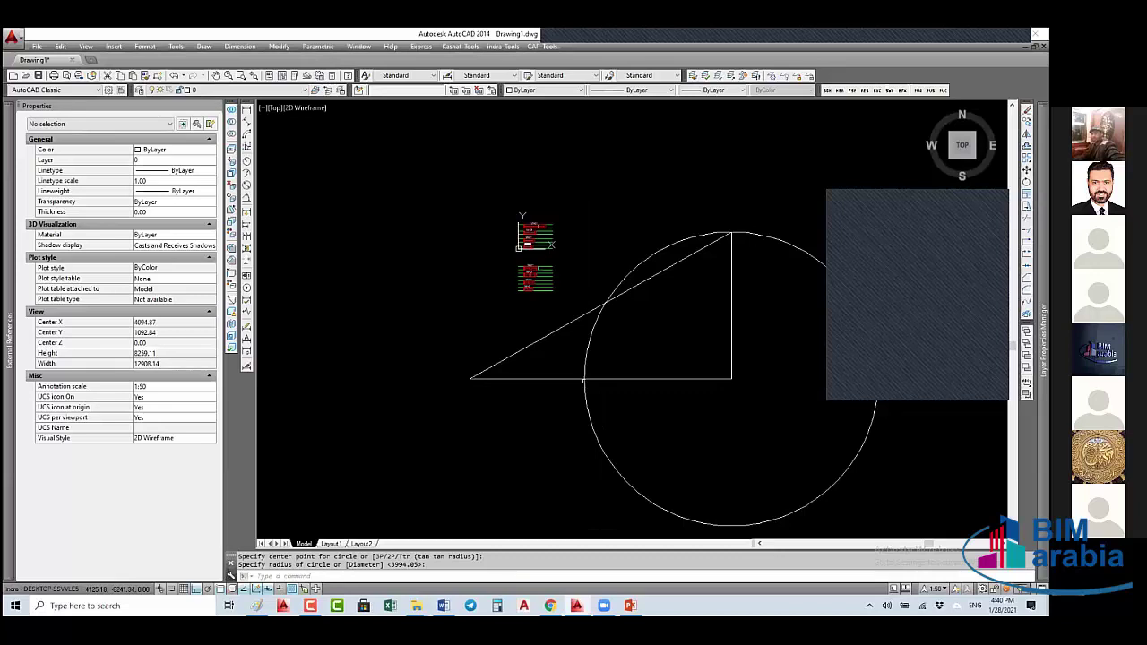
key("Return")
key("Escape")
key("Escape")
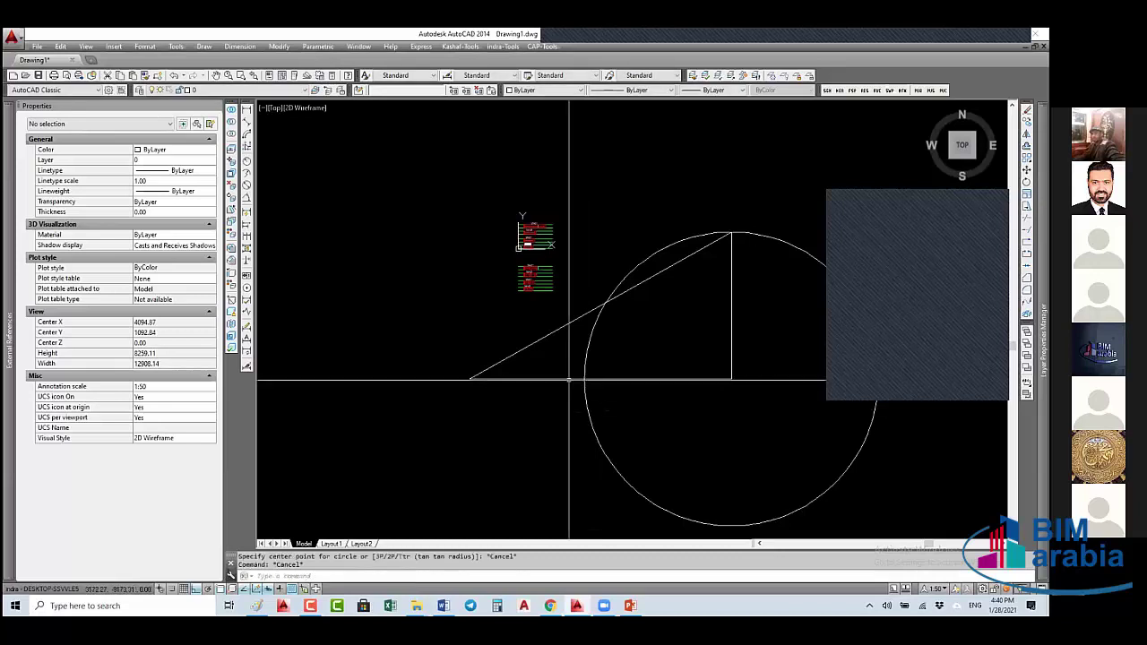
- Erase the temporary check circle
left_click(499, 379)
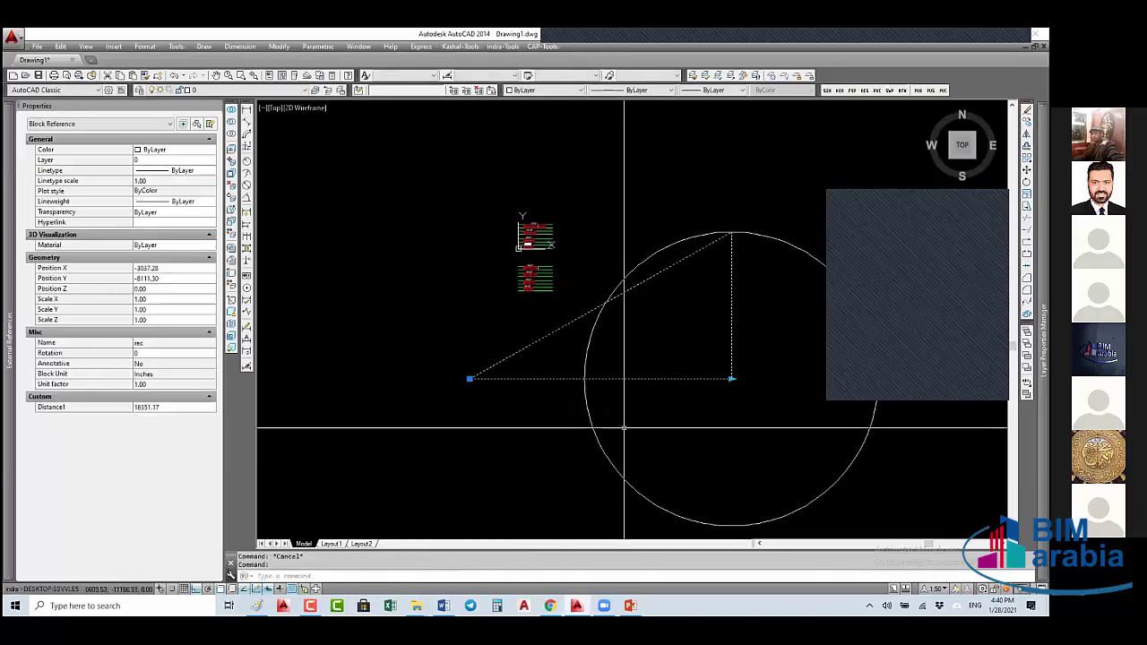
key("Escape")
left_click(594, 434)
type("e")
key("Return")
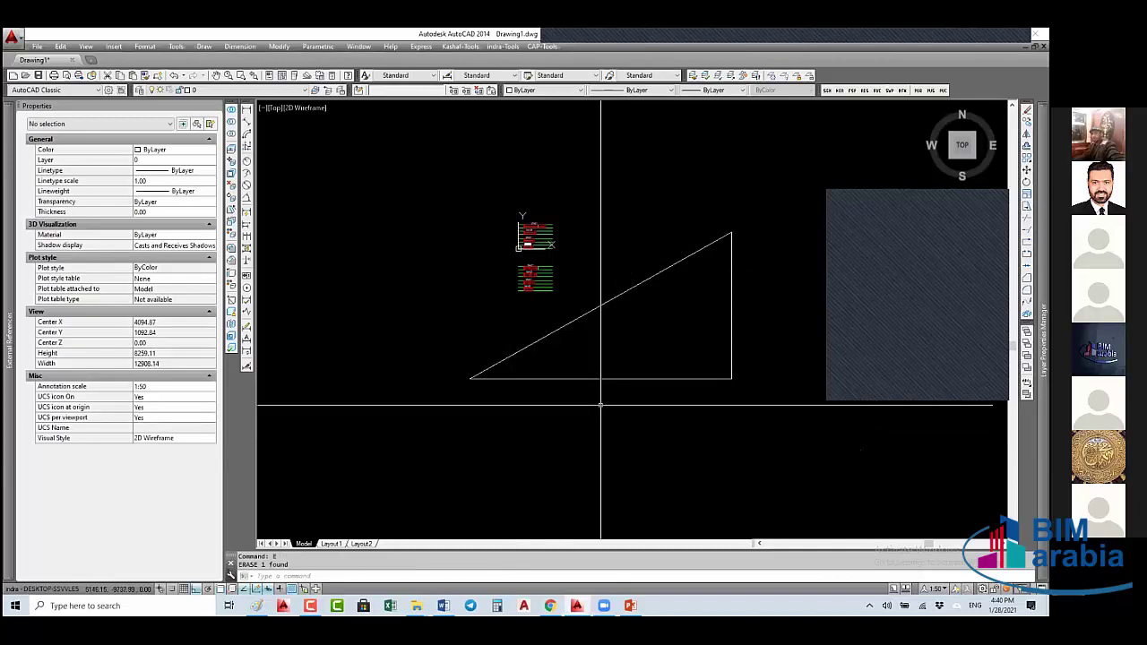
left_click(546, 378)
left_click(527, 224)
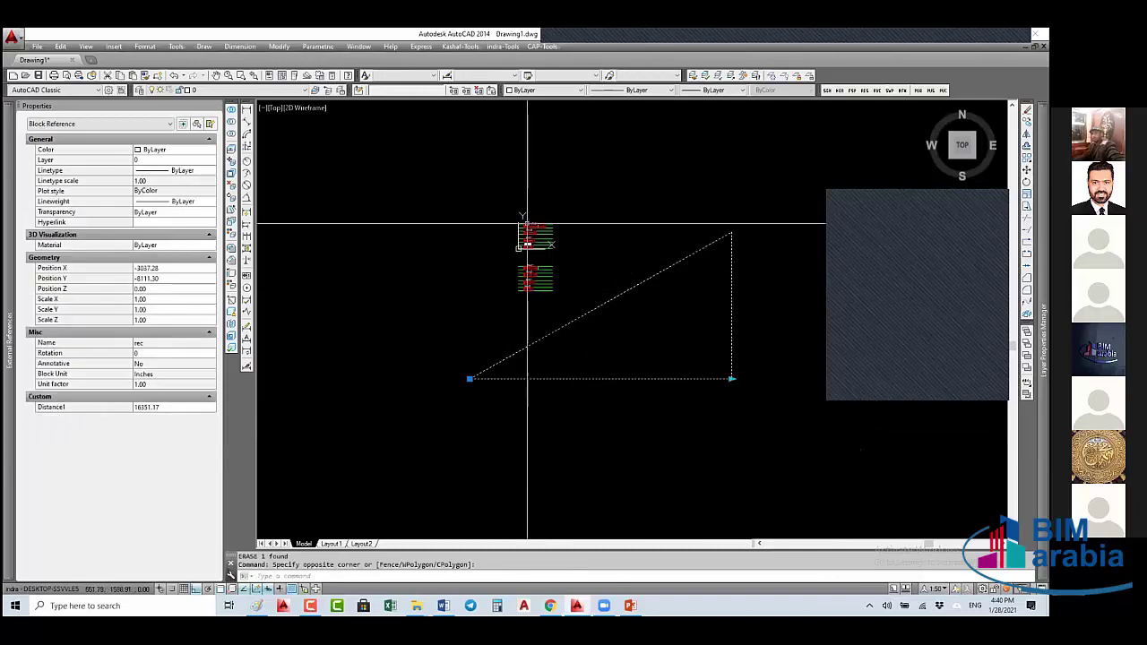
scroll(529, 224, "up", 5)
key("Escape")
key("Escape")
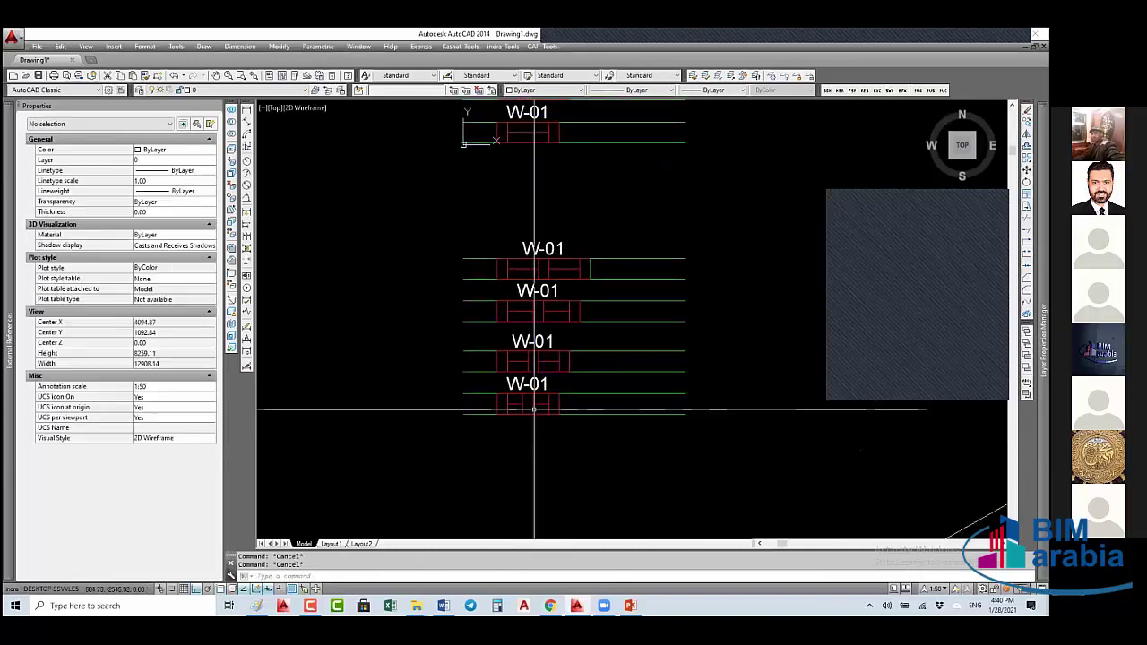
- Select the bottom W-01 window and open its W-1000 definition with BE
left_click(542, 405)
right_click(542, 405)
type("BE")
key("Return")
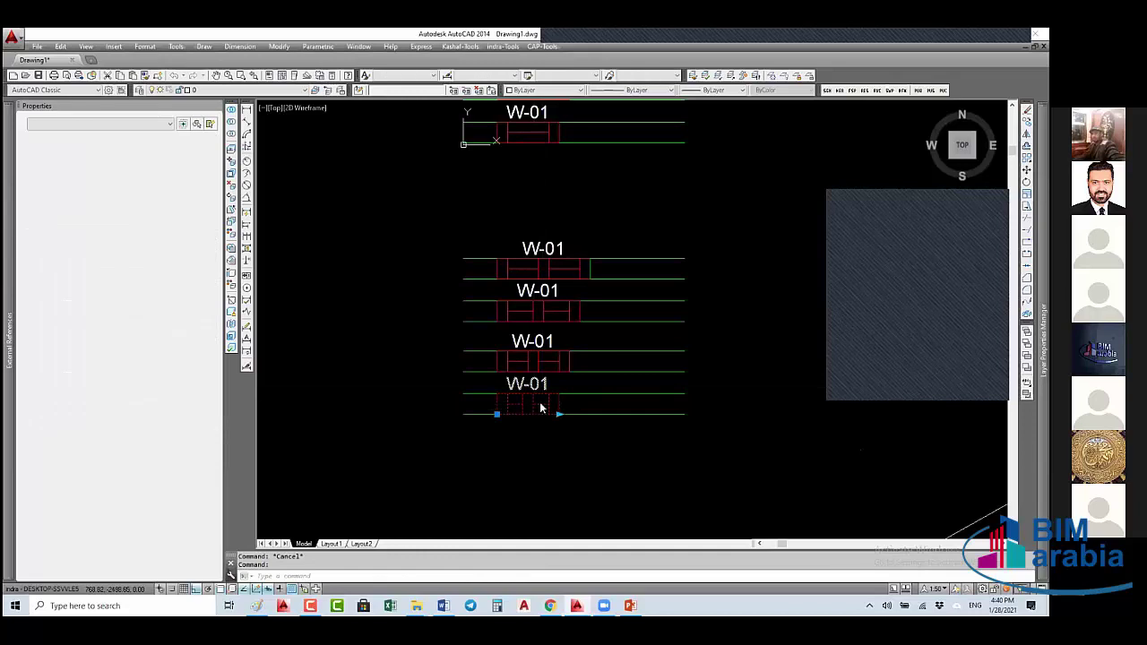
- Move all six objects of the W-1000 window onto layer 0
left_click(556, 298)
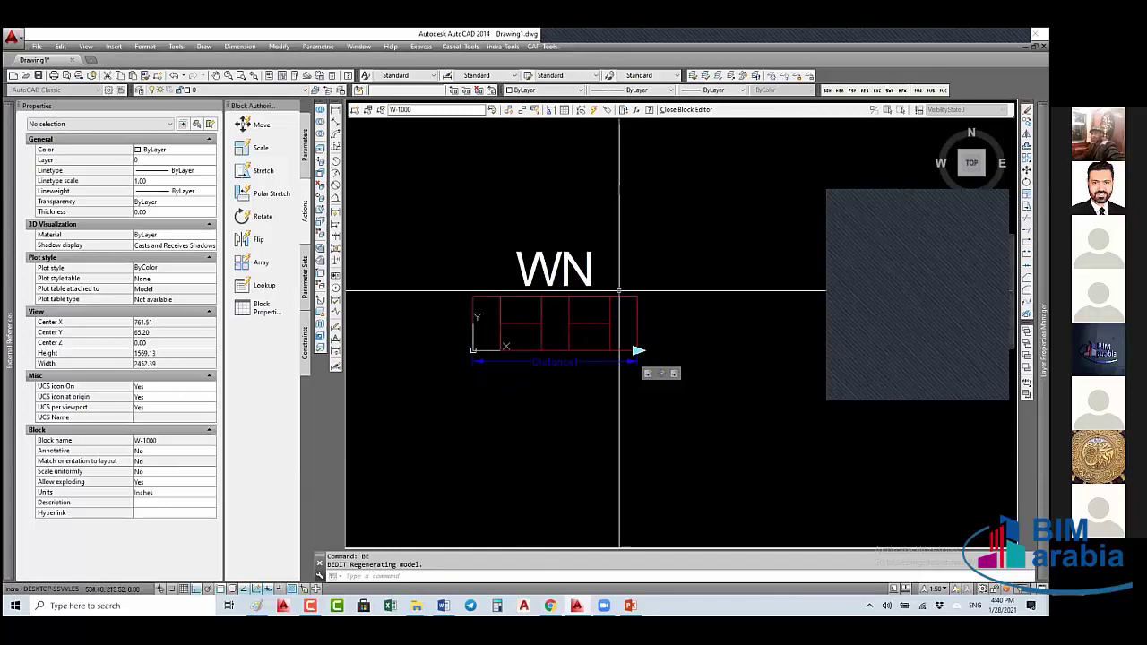
left_click(616, 350)
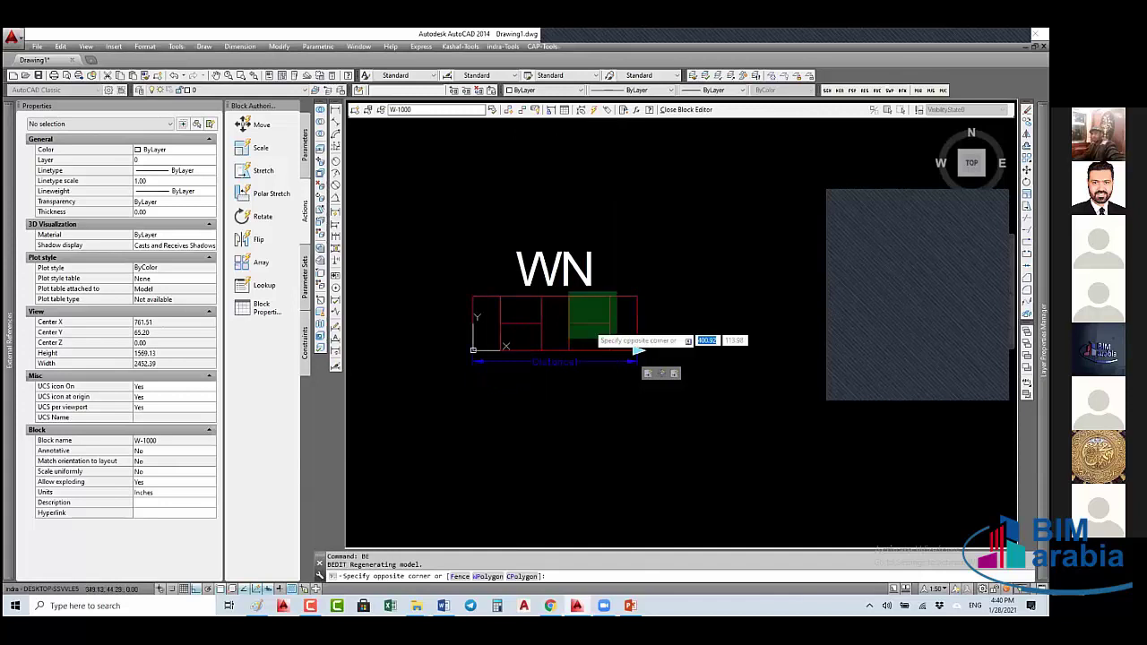
left_click(491, 351)
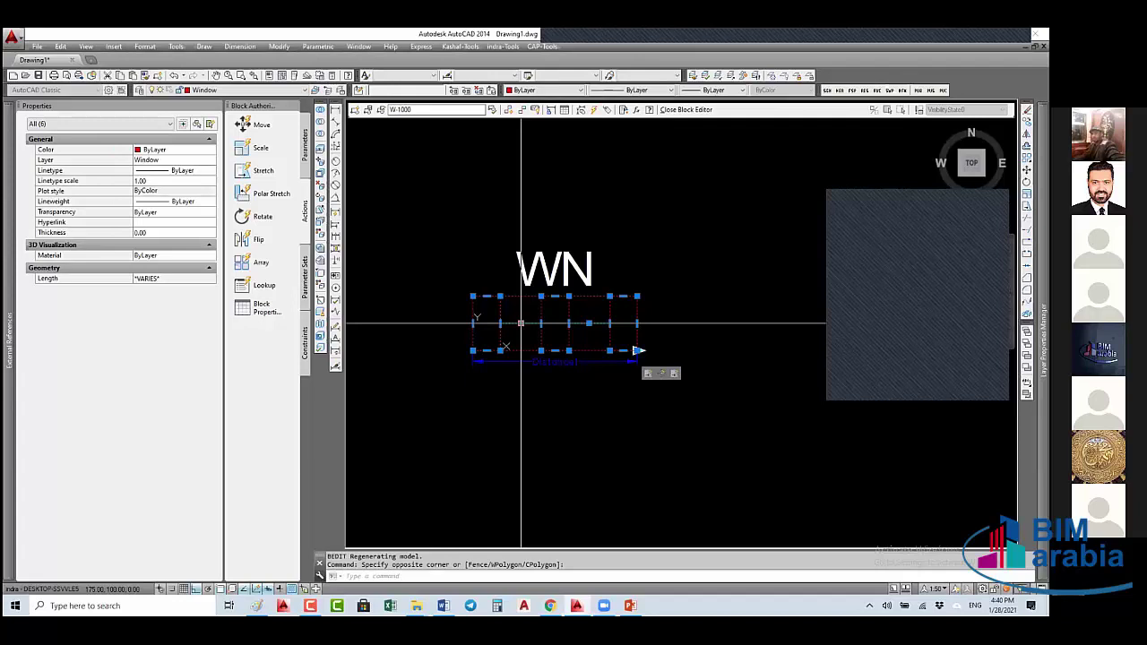
left_click(175, 161)
left_click(175, 161)
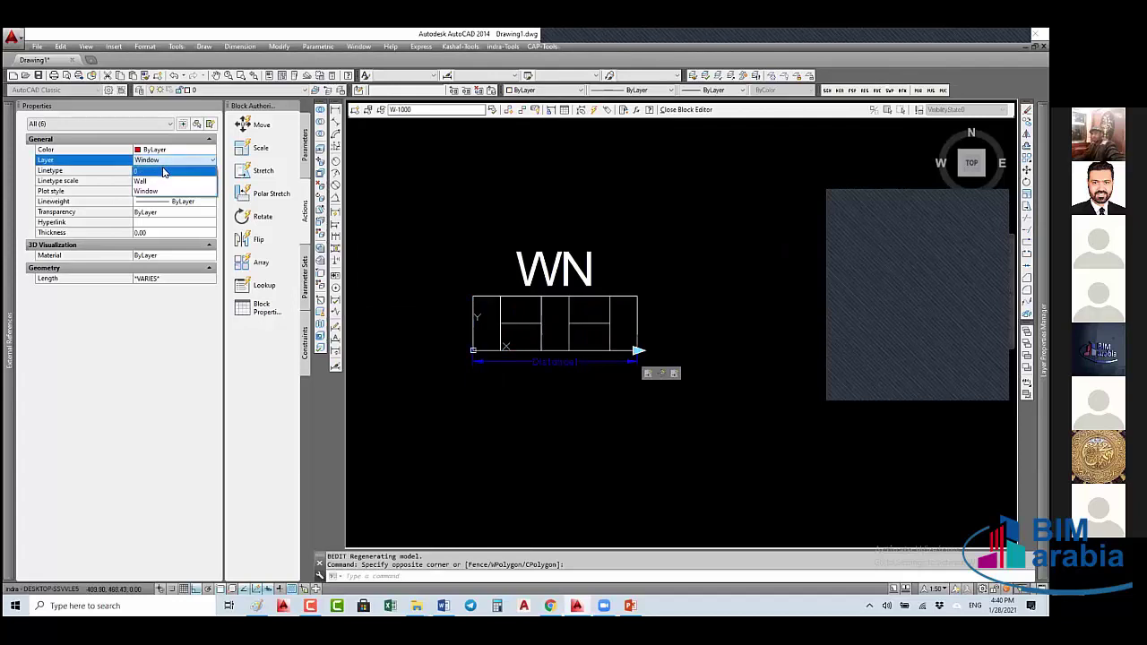
left_click(164, 171)
key("Escape")
key("Escape")
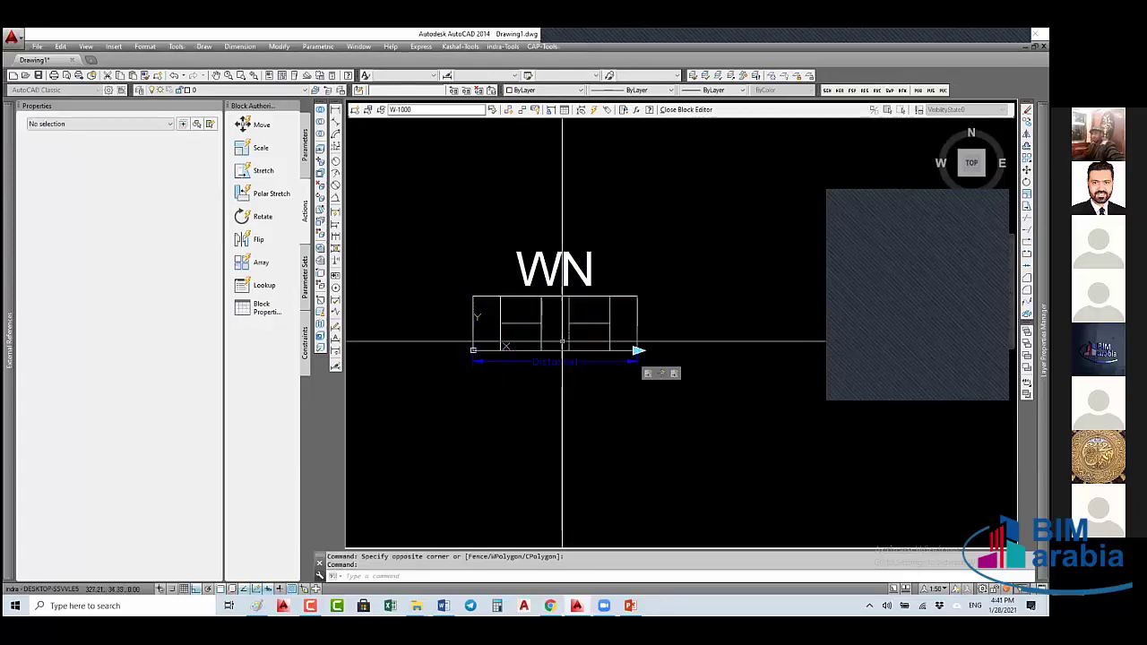
- Draw a wall line along the block's bottom edge, right corner to left corner
type("l")
key("Return")
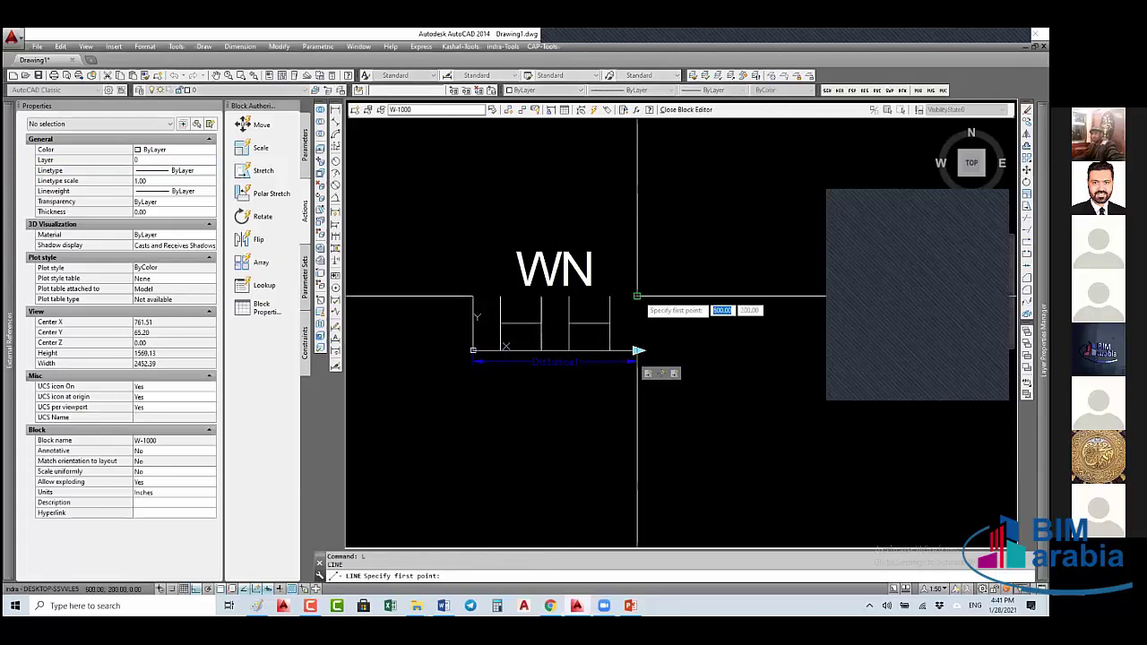
left_click(637, 351)
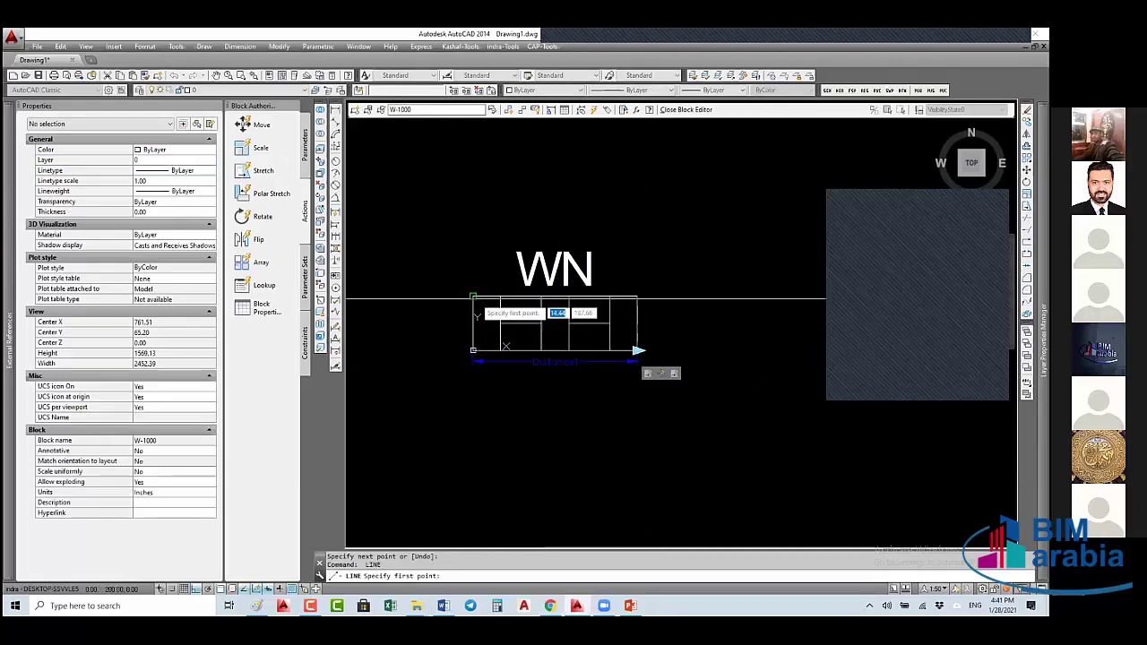
left_click(474, 355)
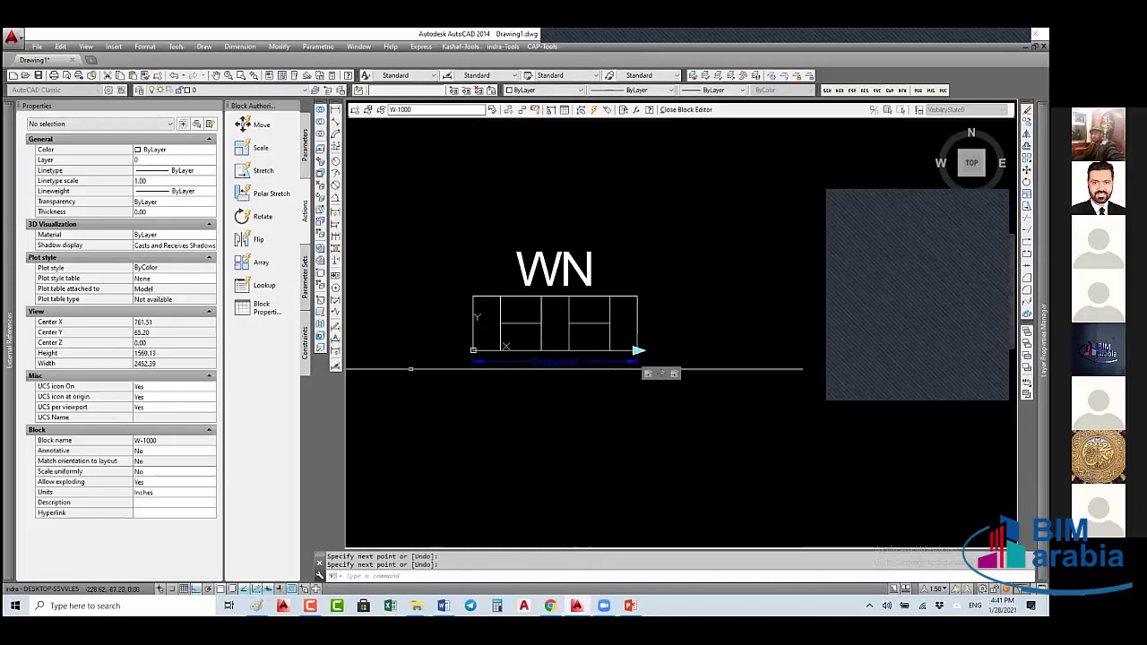
key("Return")
- Put the two wall lines on the Wall layer
left_click(443, 272)
left_click(646, 363)
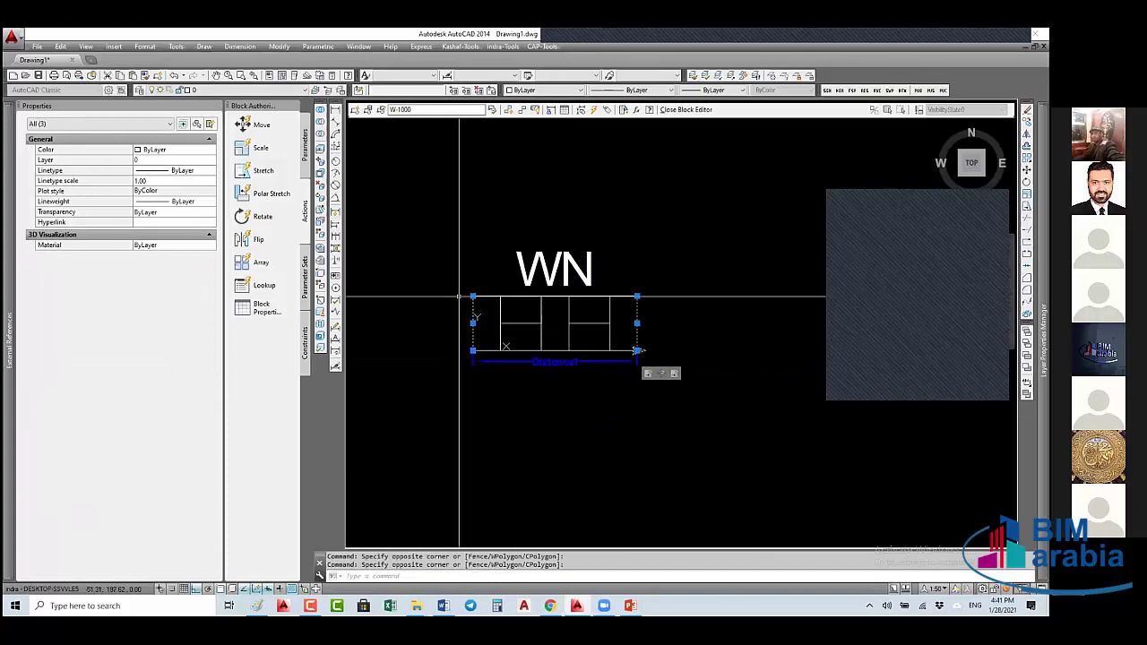
scroll(587, 338, "up", 6)
left_click(729, 351)
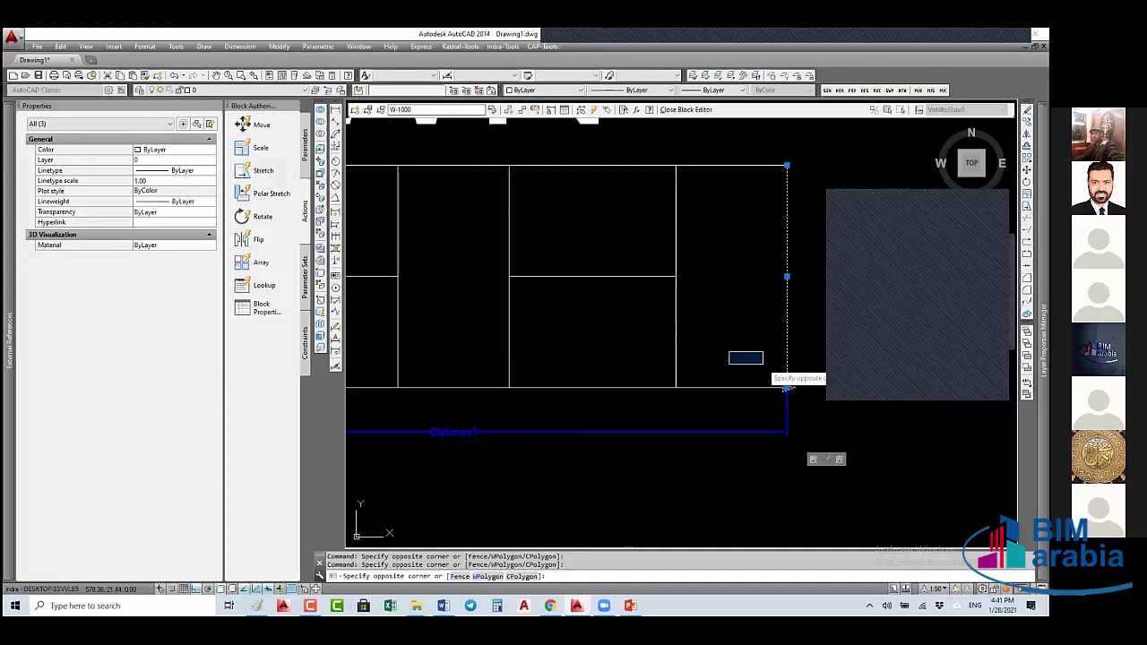
left_click(786, 387)
scroll(786, 383, "down", 6)
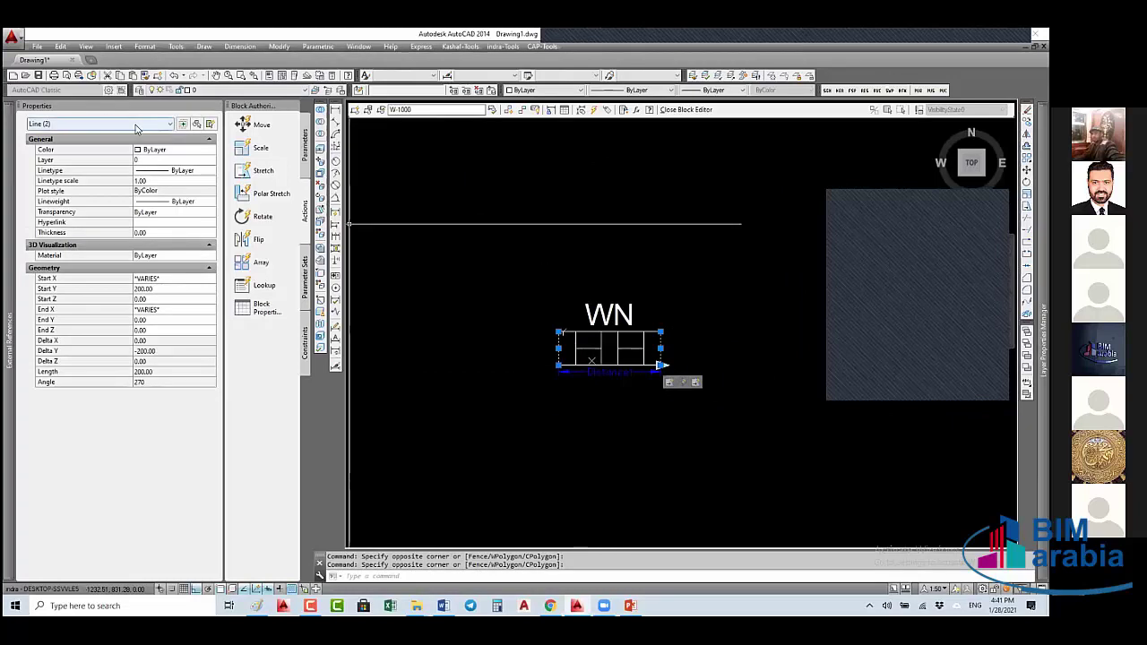
left_click(151, 160)
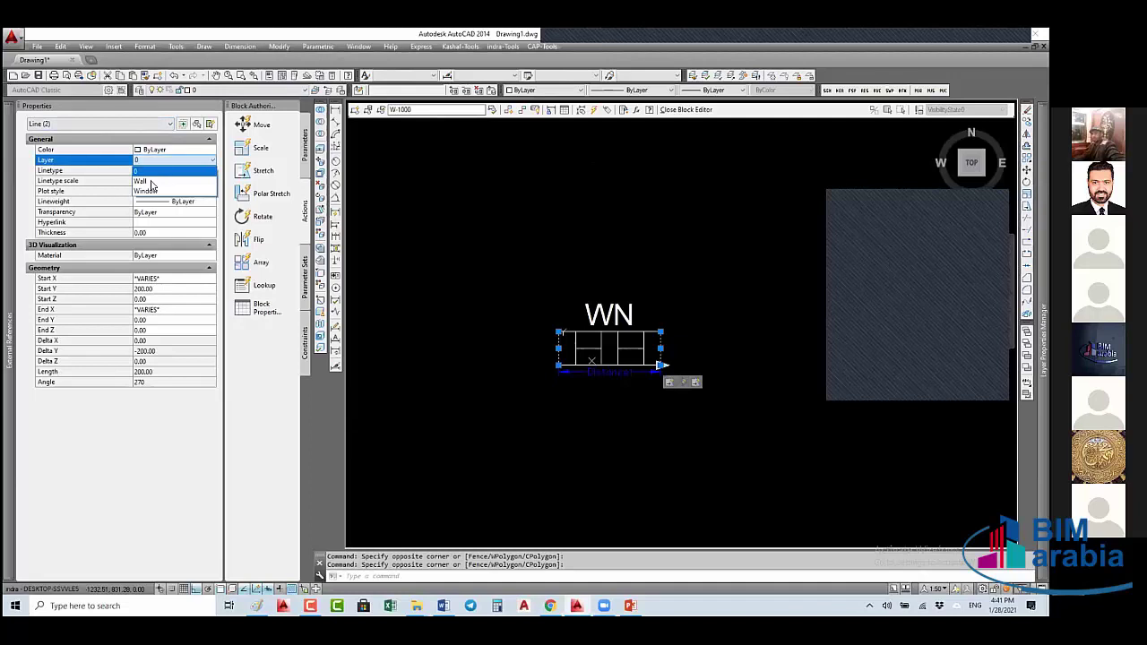
left_click(143, 181)
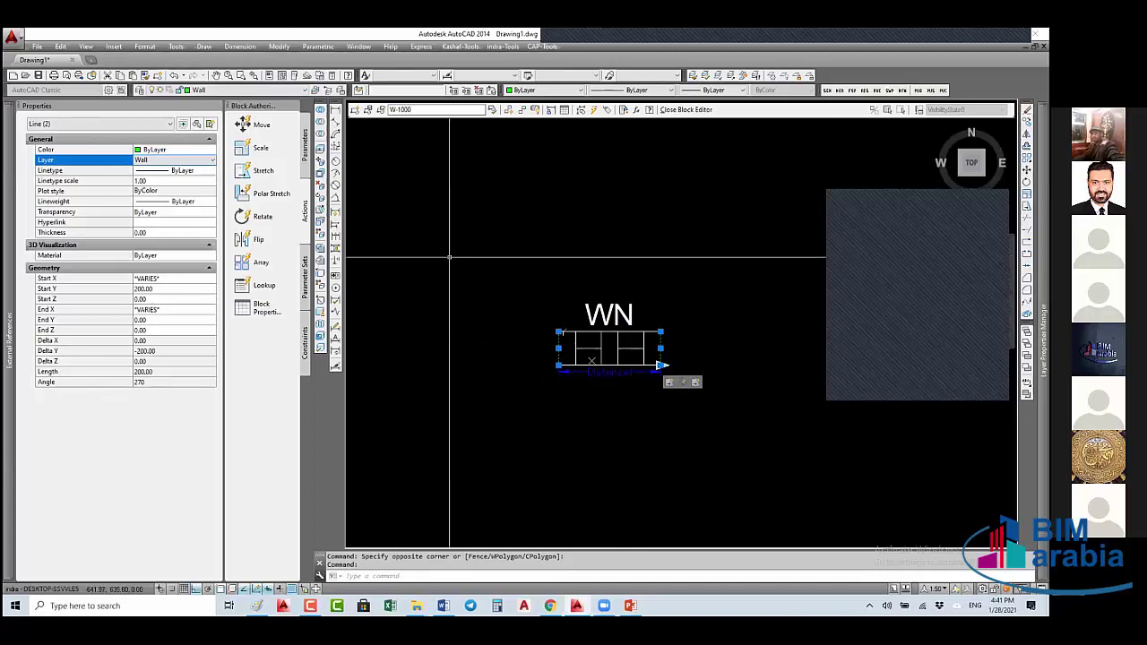
left_click(305, 154)
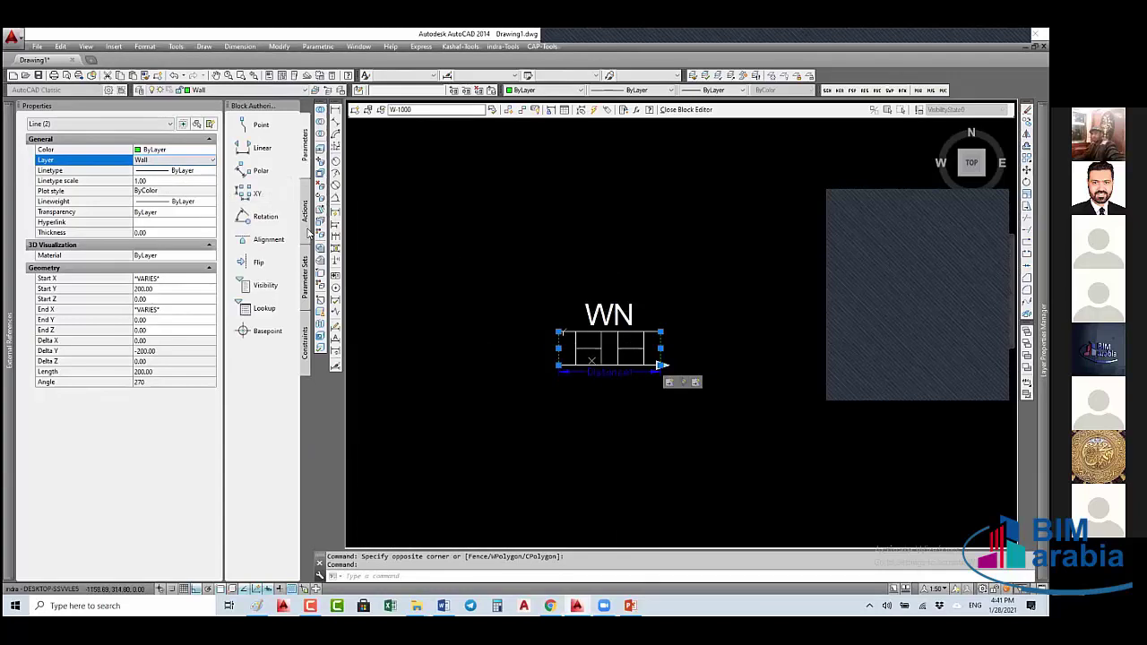
- Add an alignment parameter at the block's bottom-left corner along the bottom edge, then close the editor
left_click(258, 242)
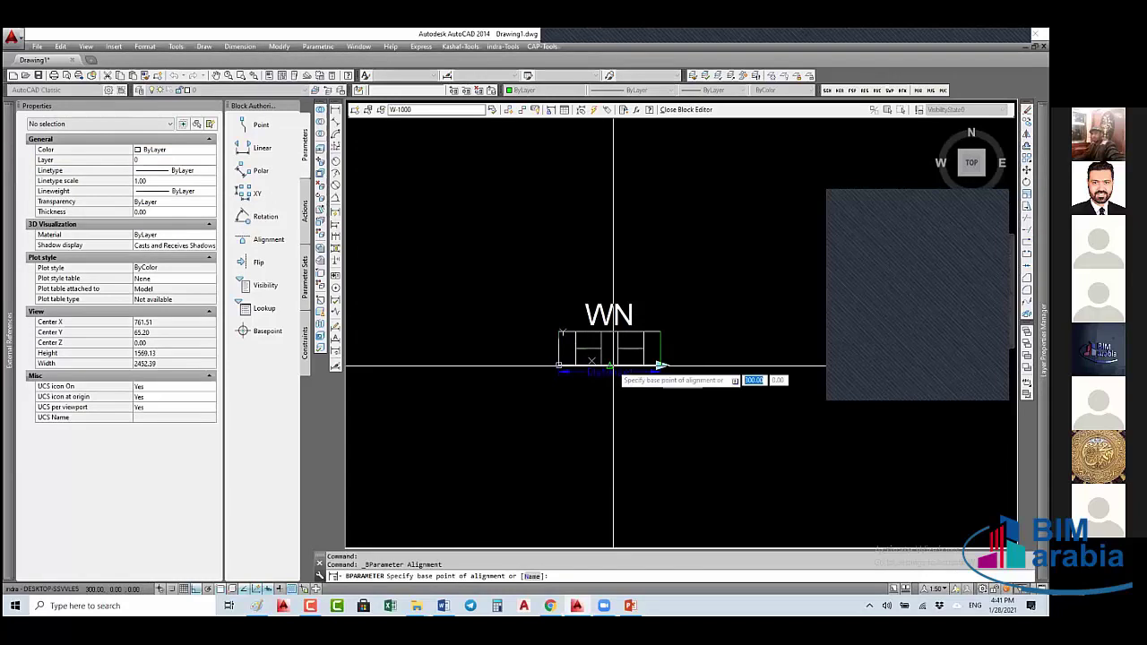
scroll(587, 366, "up", 4)
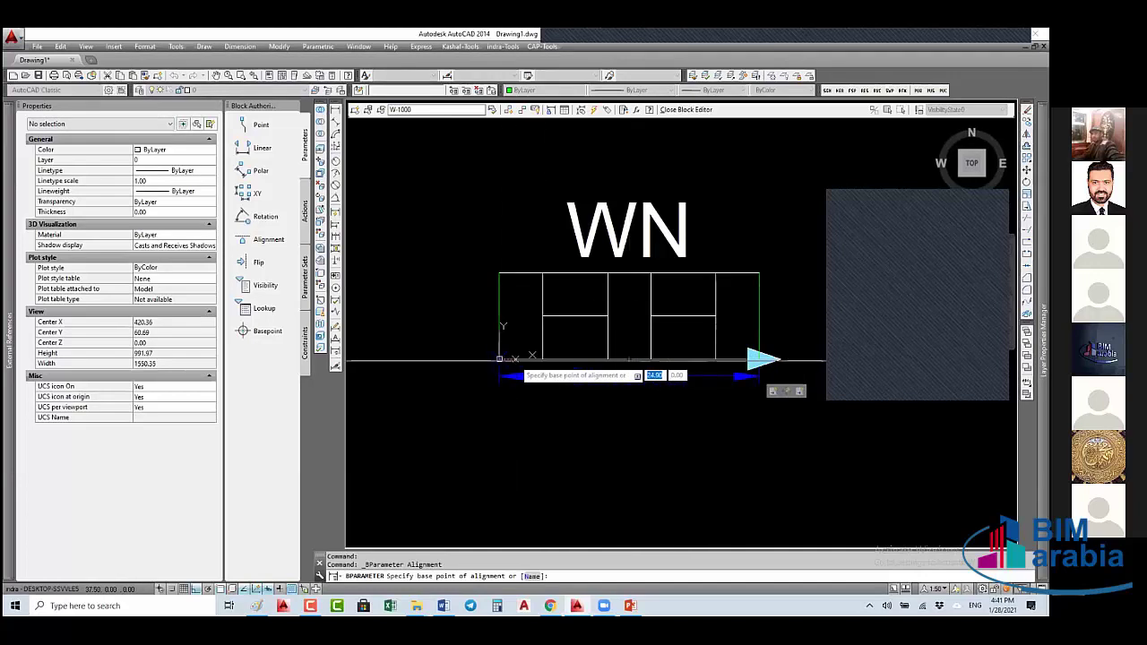
left_click(545, 360)
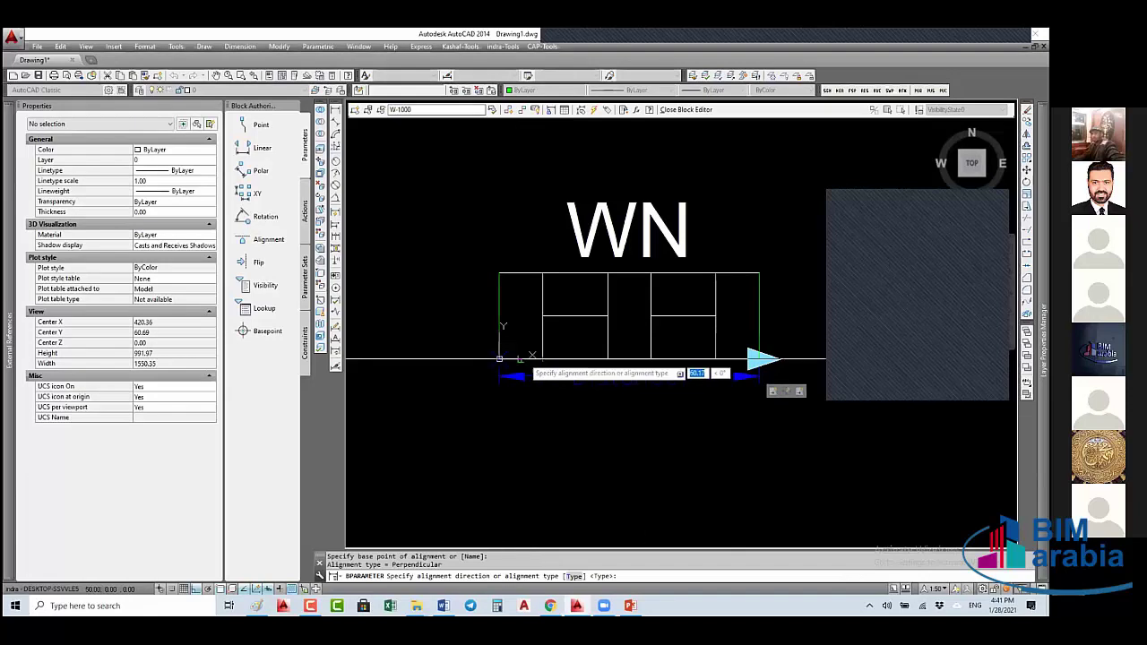
left_click(547, 359)
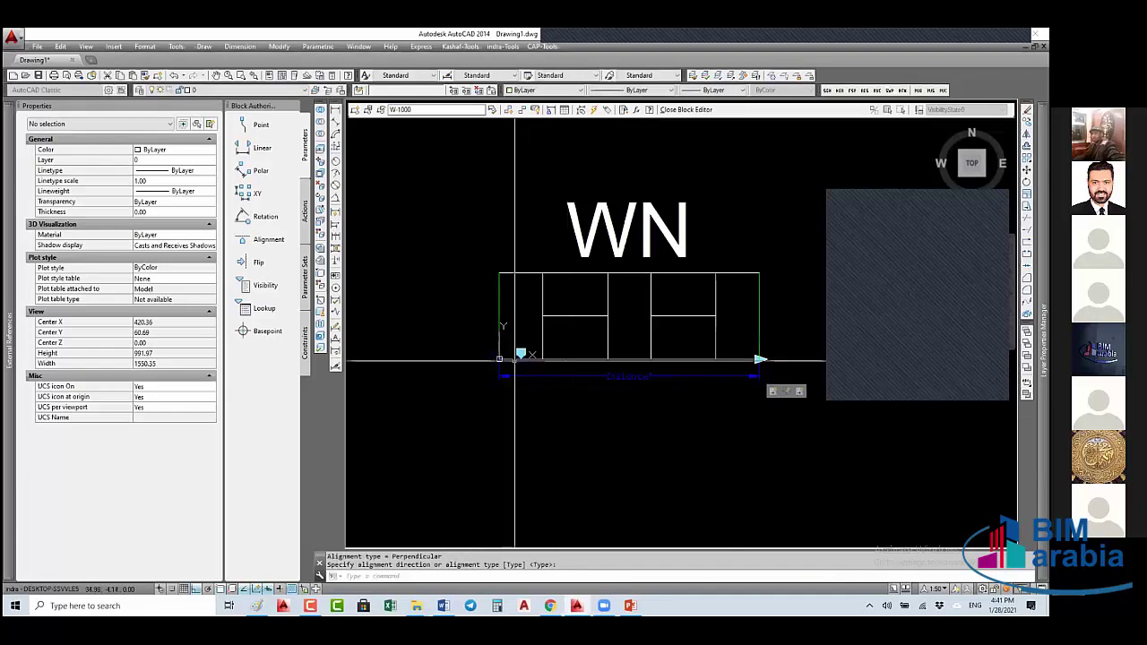
left_click(690, 113)
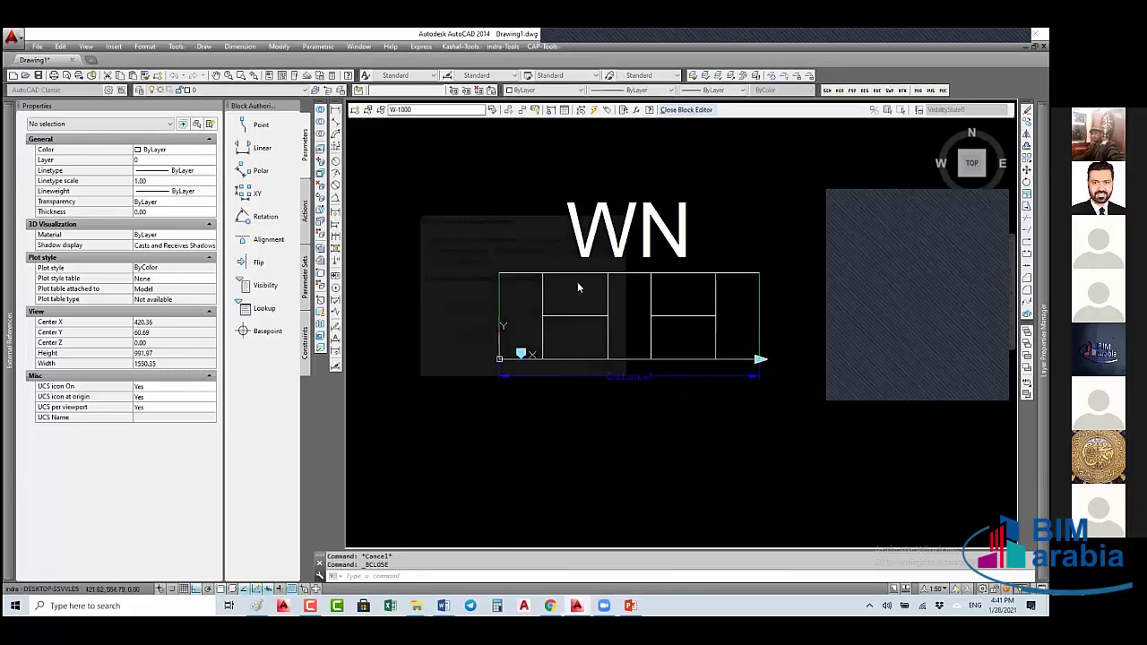
- Save the block changes and put the W-01 block in the second wall on the Window layer
left_click(468, 307)
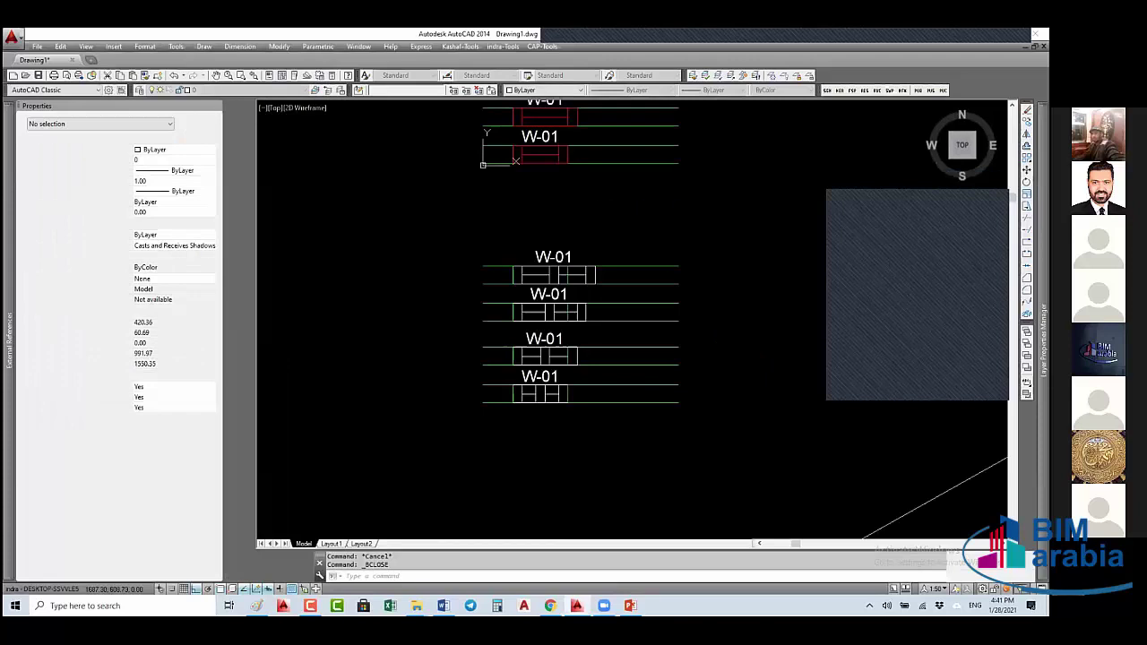
left_click(537, 274)
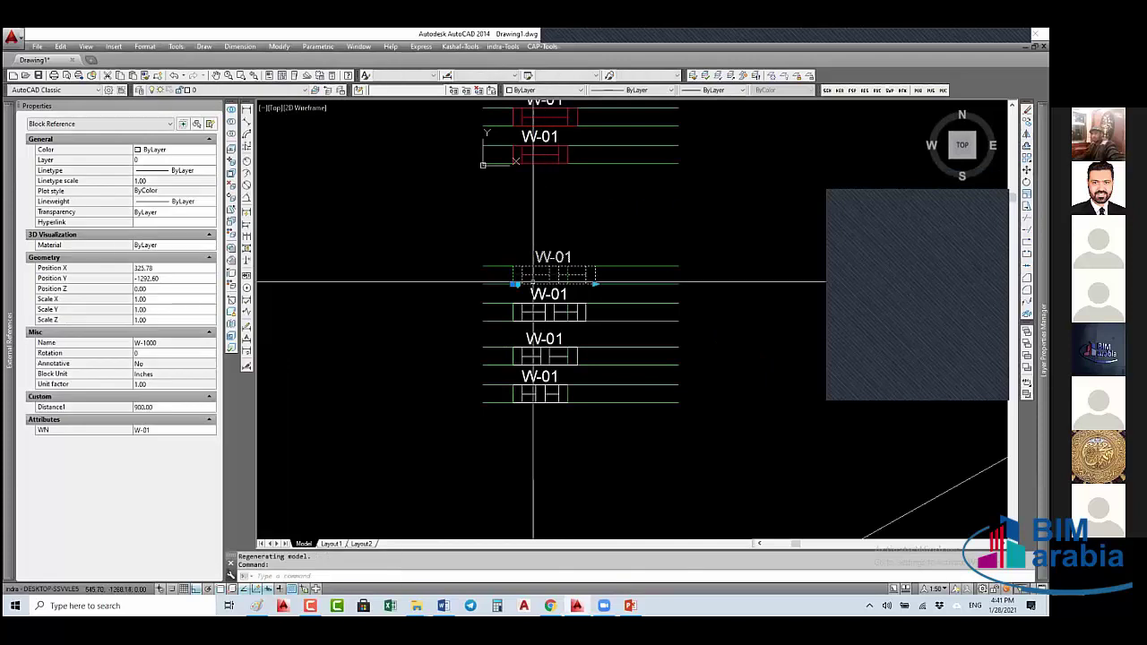
left_click(175, 160)
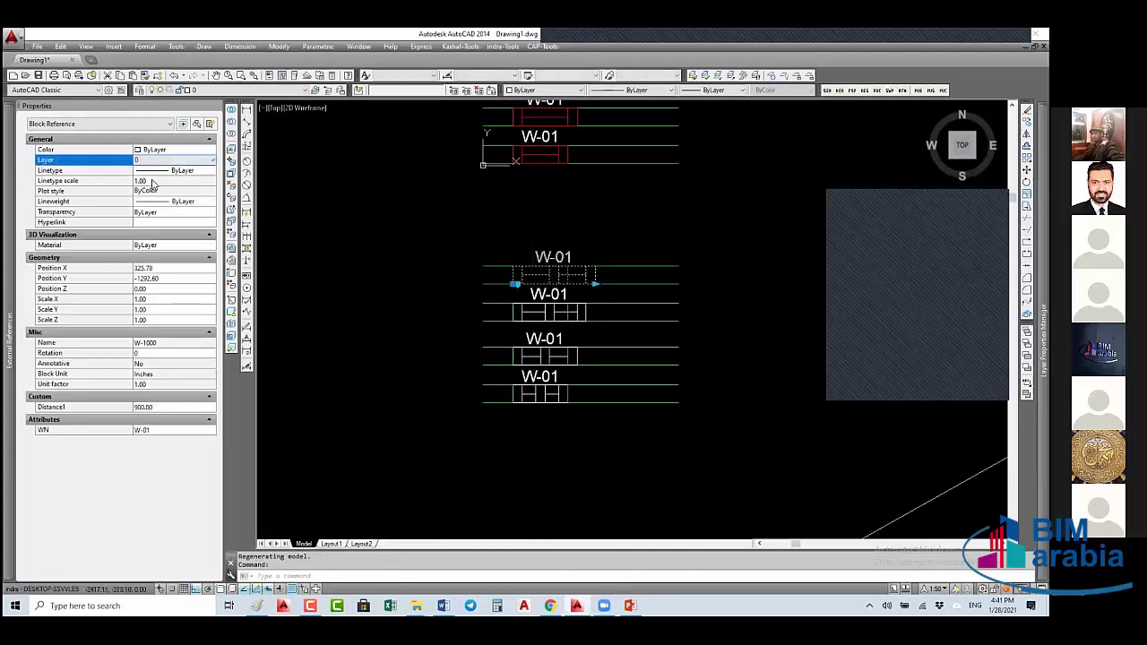
left_click(212, 160)
left_click(157, 188)
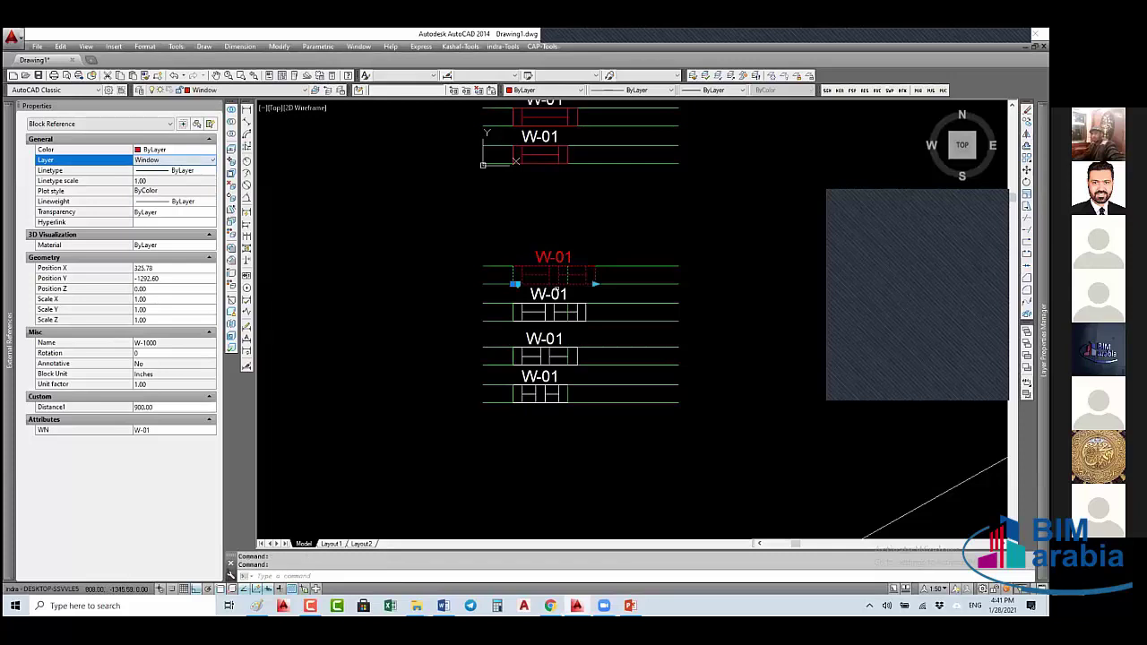
scroll(556, 292, "up", 3)
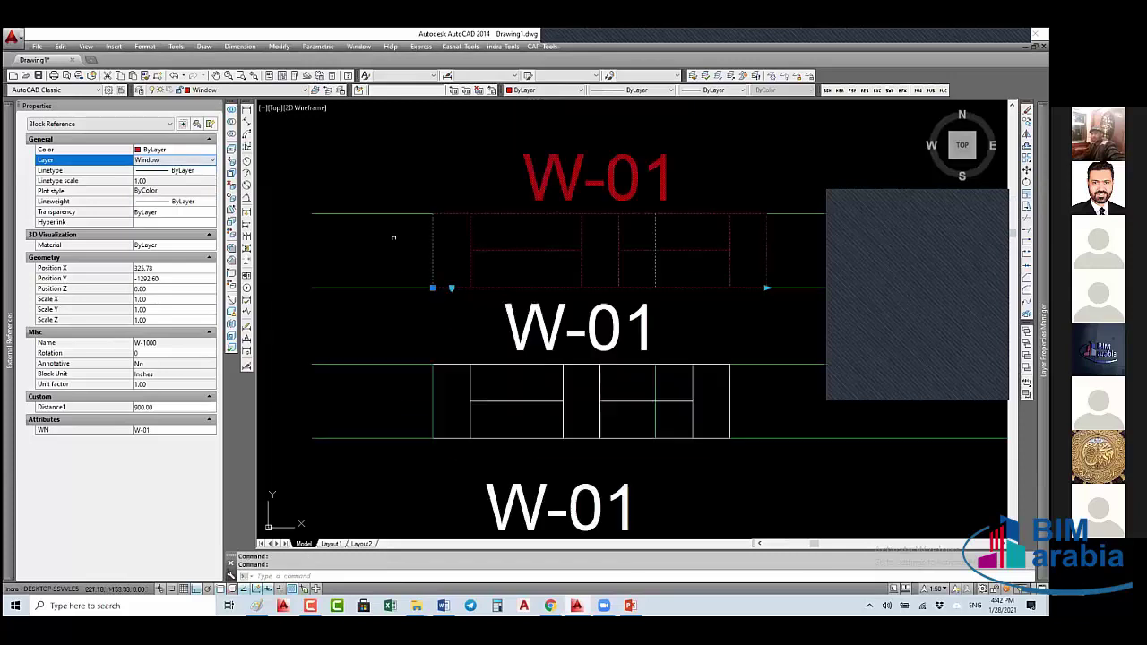
scroll(475, 252, "down", 3)
scroll(488, 252, "down", 1)
key("Escape")
key("Escape")
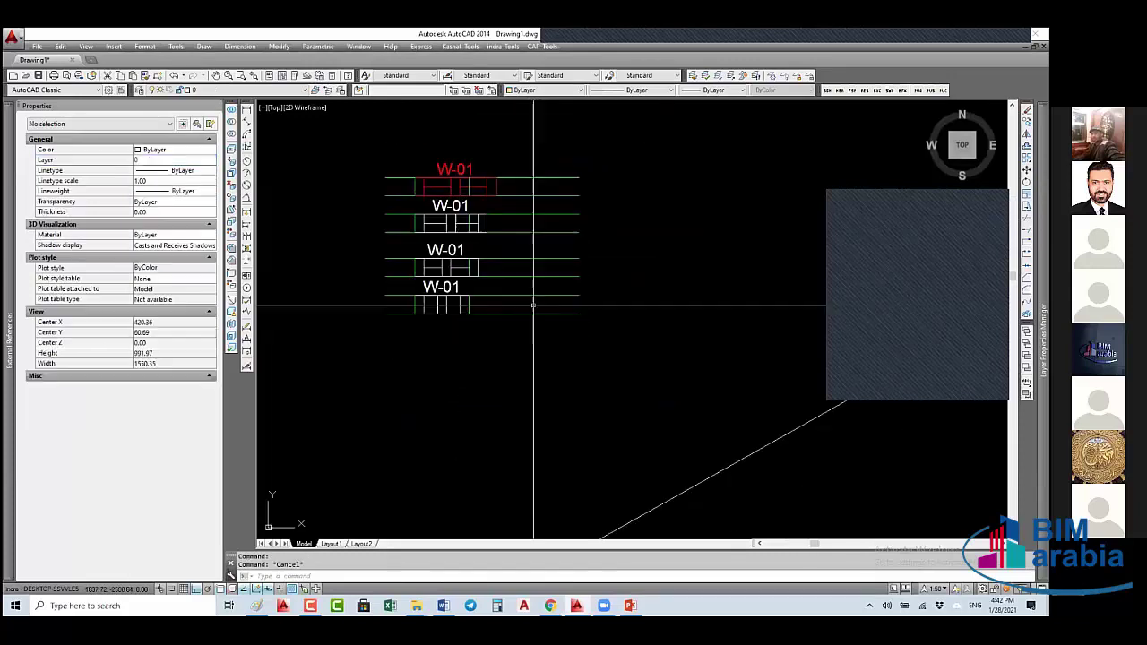
- Move the bottom W-01 block down onto the lower wall
left_click(589, 288)
left_click(550, 346)
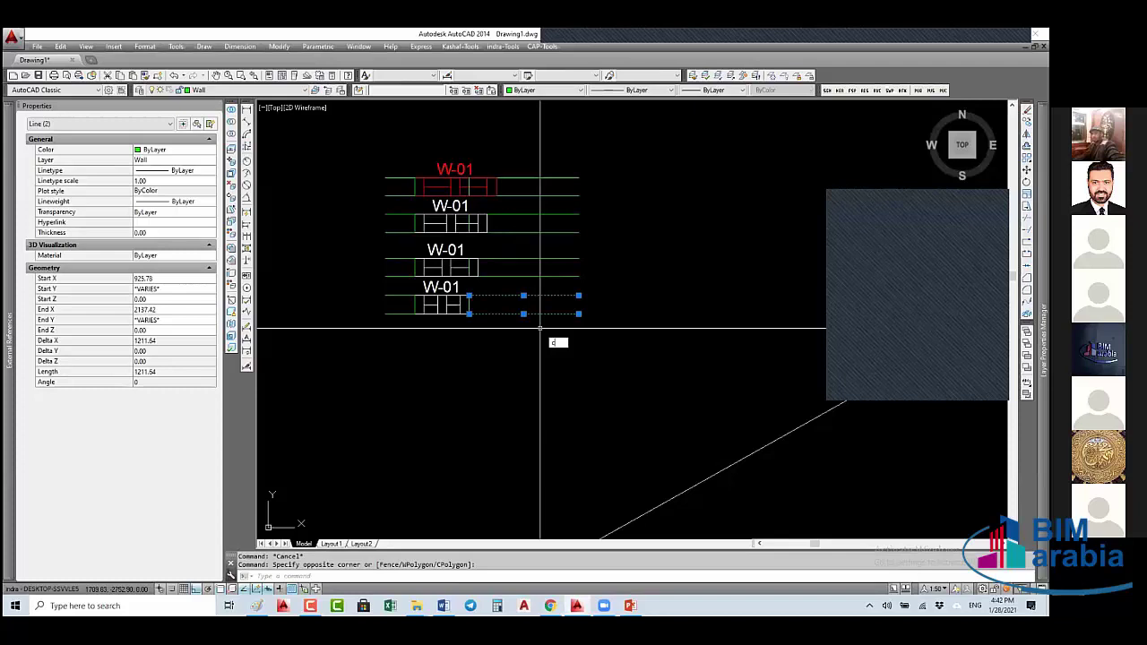
key("Escape")
scroll(493, 362, "down", 4)
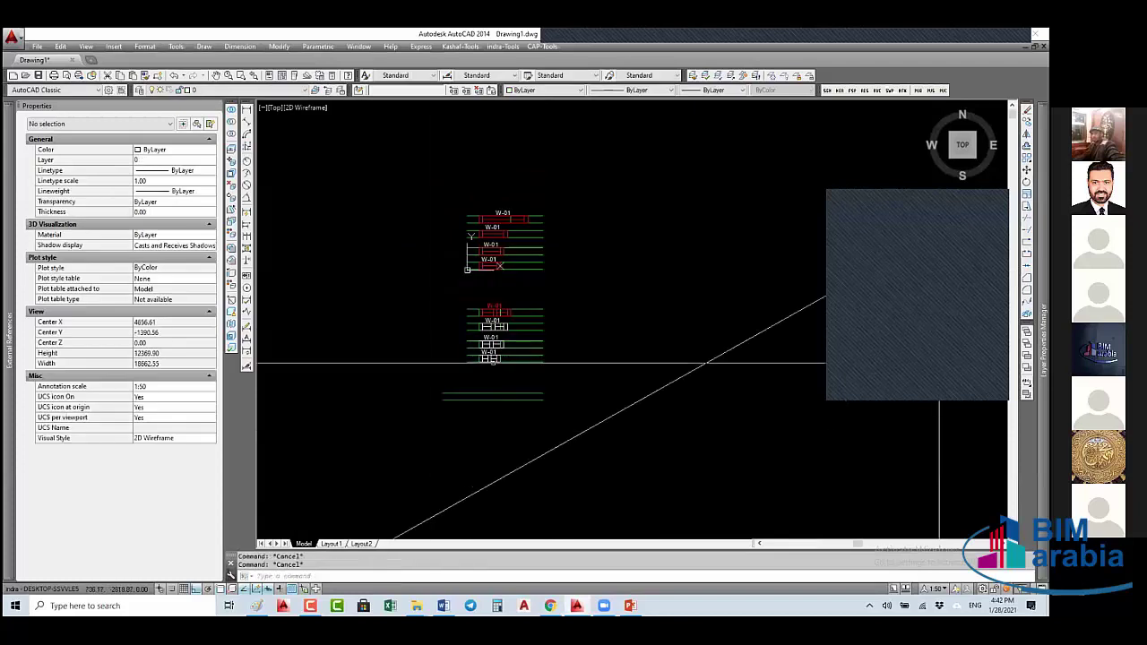
left_click(489, 361)
scroll(482, 362, "up", 4)
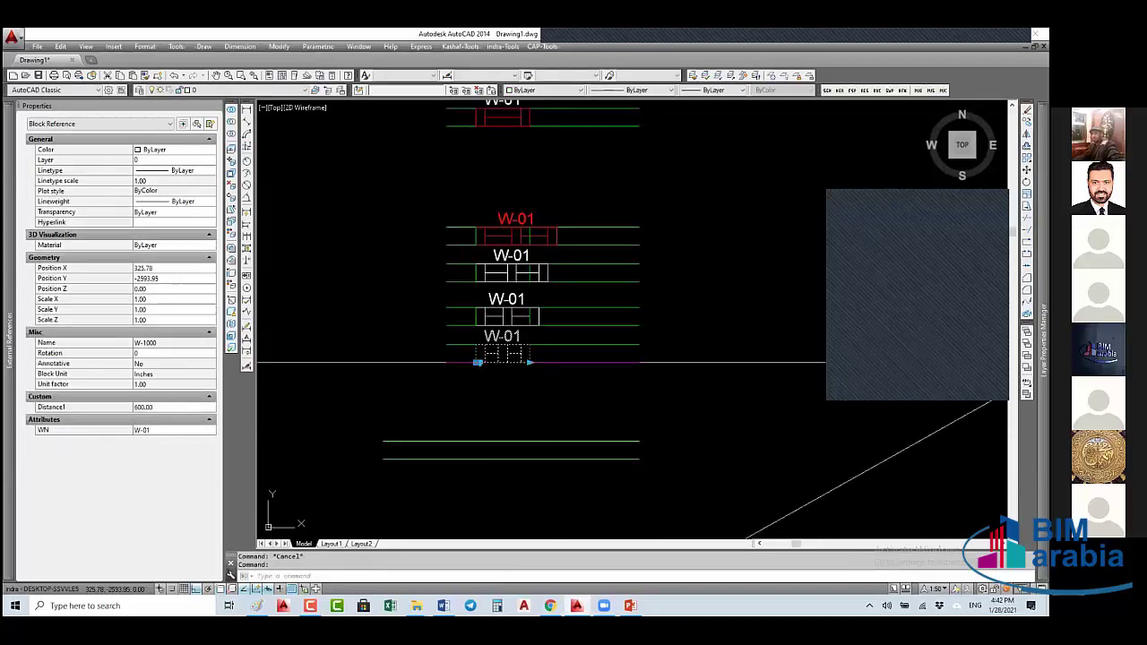
left_click(477, 362)
left_click(477, 459)
middle_click_drag(508, 433, 495, 337)
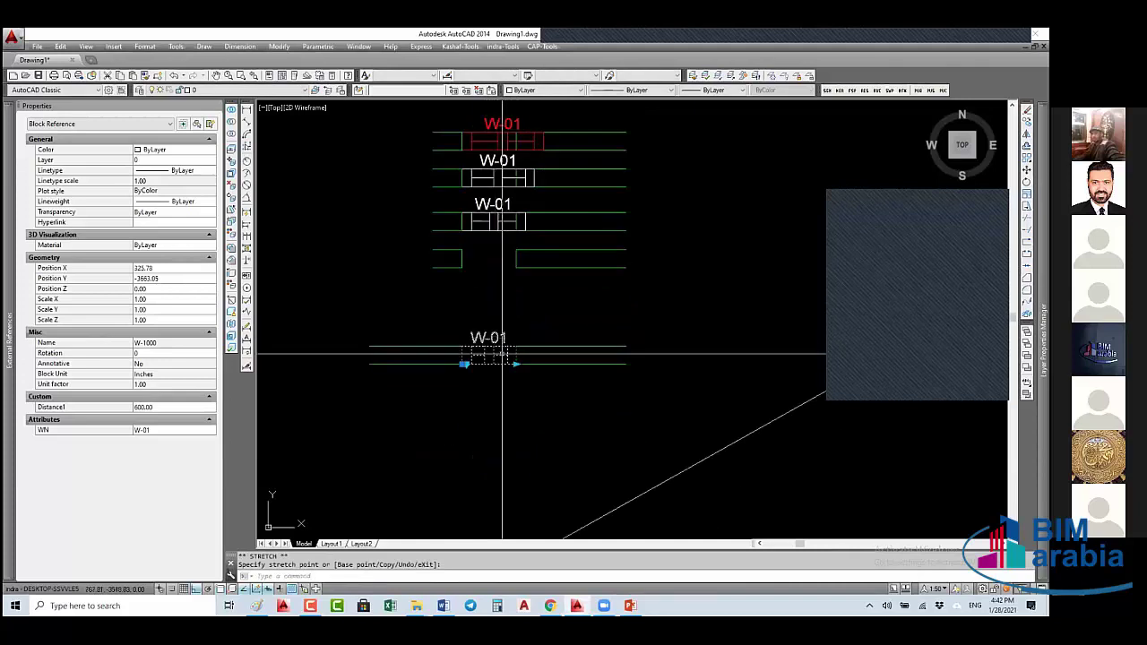
key("Escape")
- Copy the W-01 block to the left within the lower wall
type("co")
key("space")
left_click(595, 305)
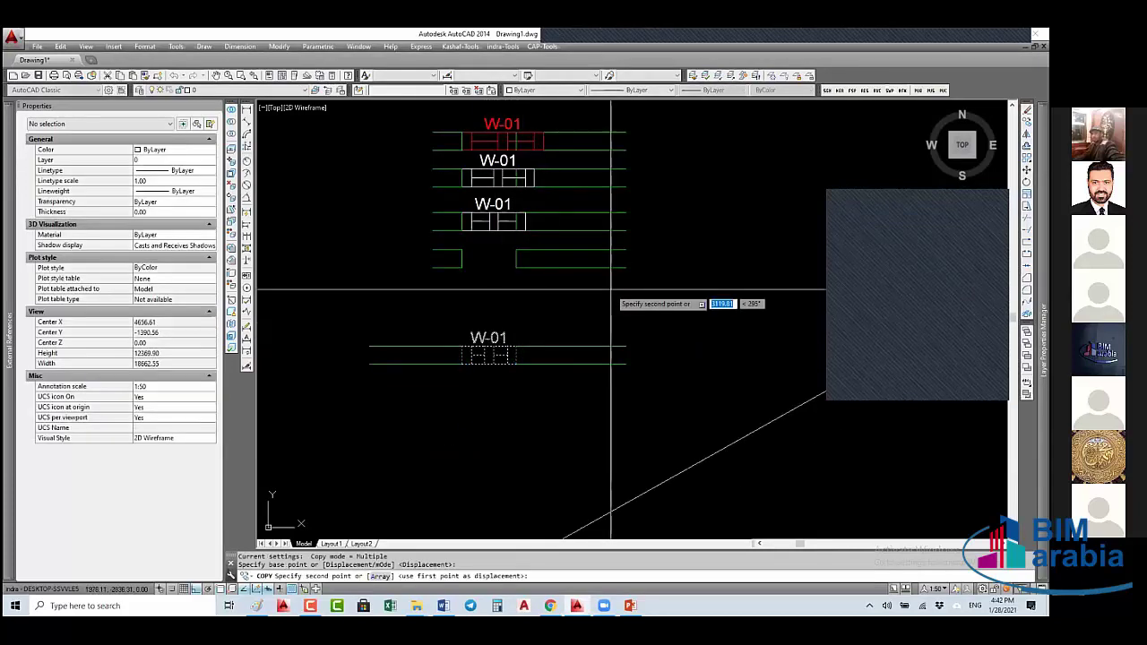
left_click(516, 335)
key("Escape")
- Stretch the original W-01 window to 1227.43 wide
left_click(502, 359)
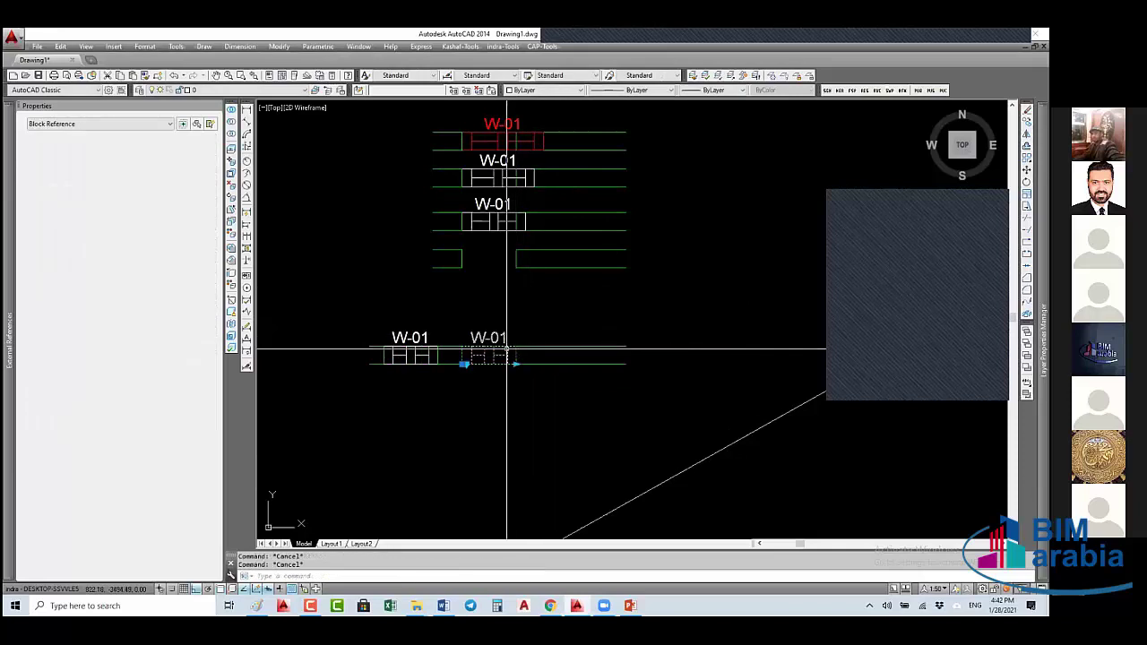
left_click(517, 361)
left_click(573, 377)
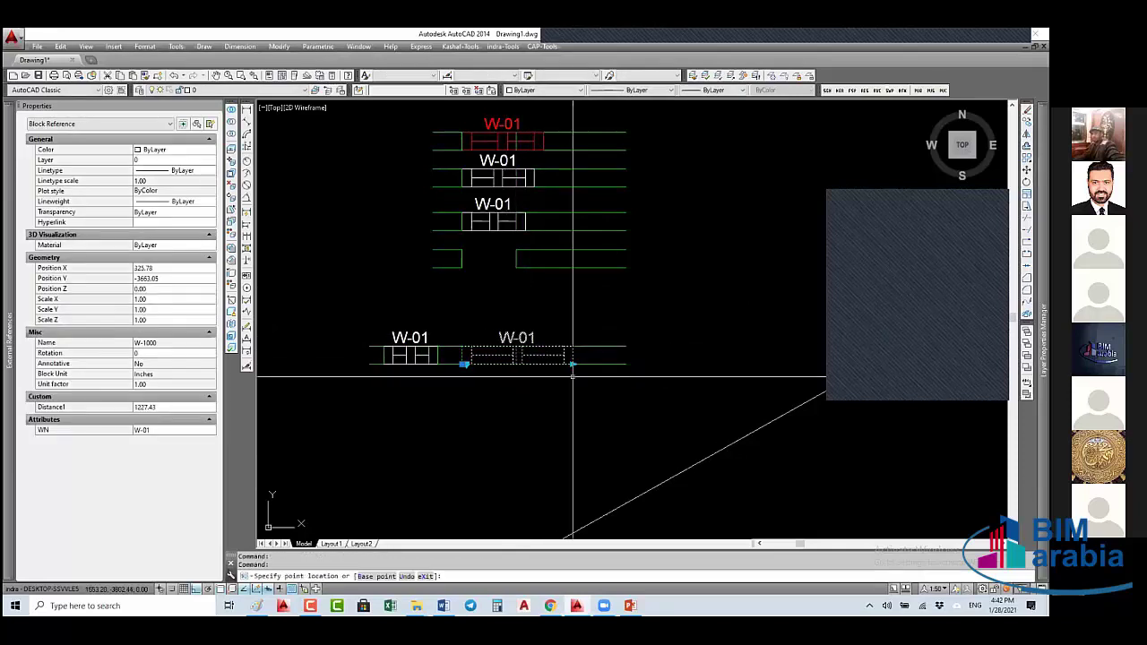
key("Escape")
- Put both W-01 blocks in the lower wall on the Window layer
middle_click_drag(573, 378, 585, 363)
left_click(628, 363)
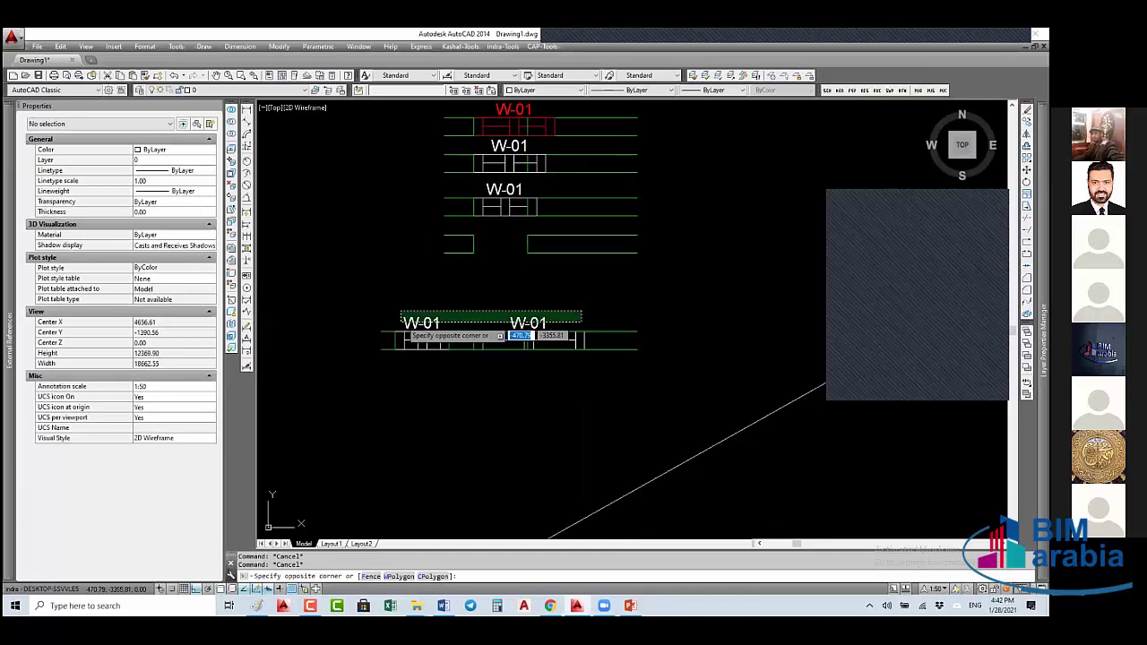
left_click(394, 310)
left_click(170, 161)
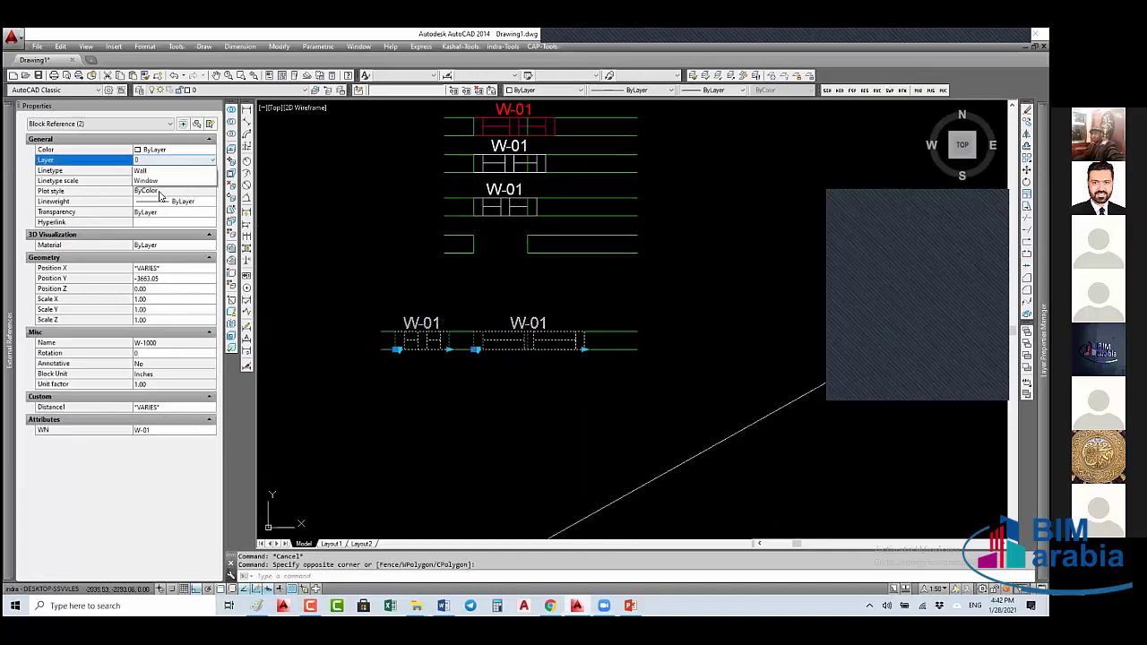
left_click(161, 192)
key("Escape")
key("Escape")
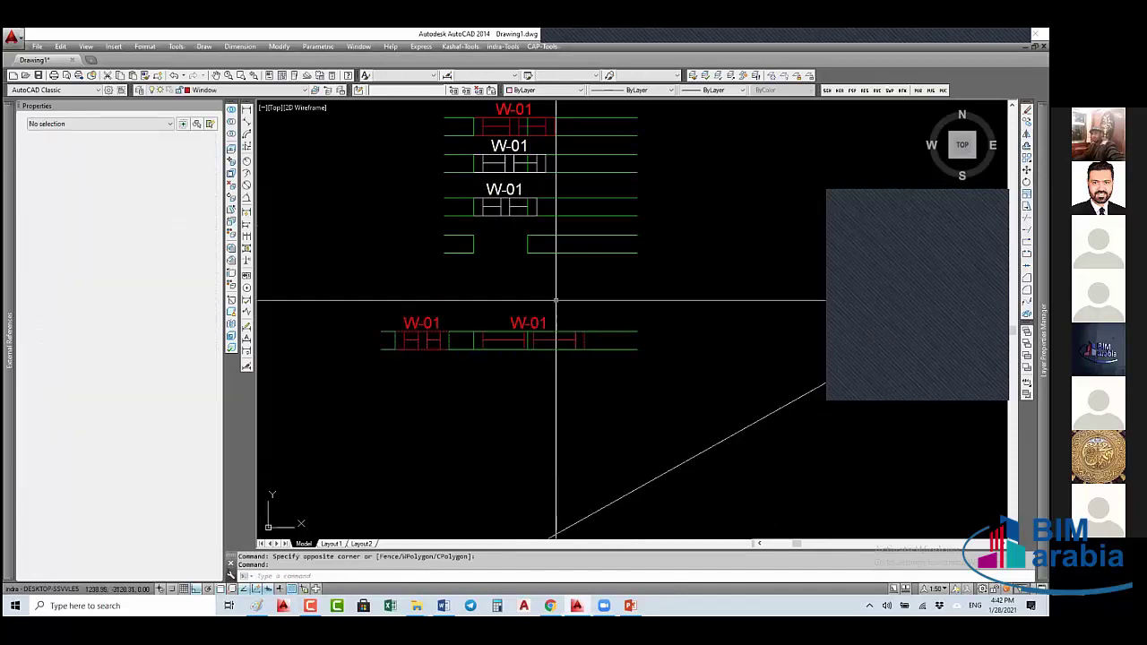
left_click(528, 341)
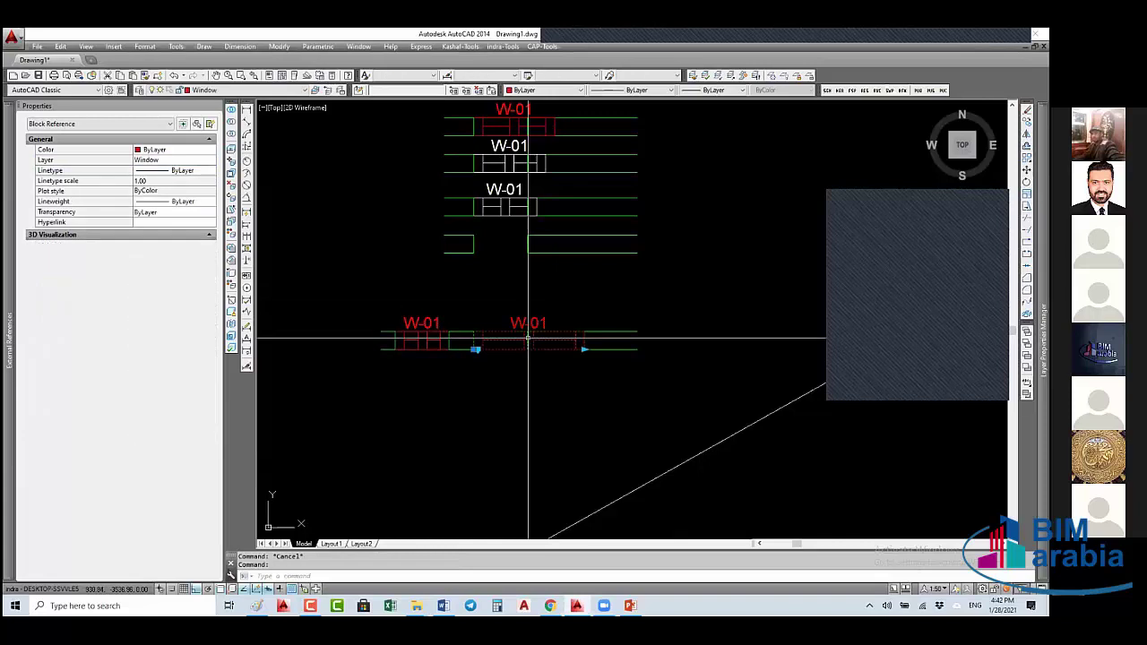
- Add the whole W-1000 window to the stretch action's selection set and save the block
key("Return")
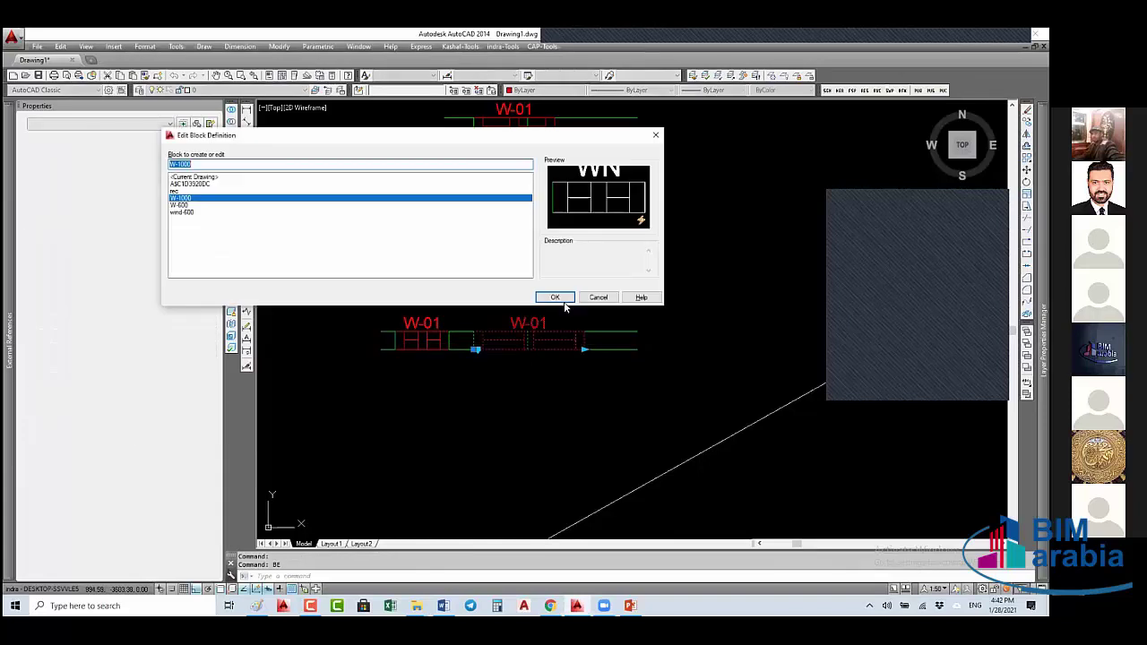
left_click(549, 294)
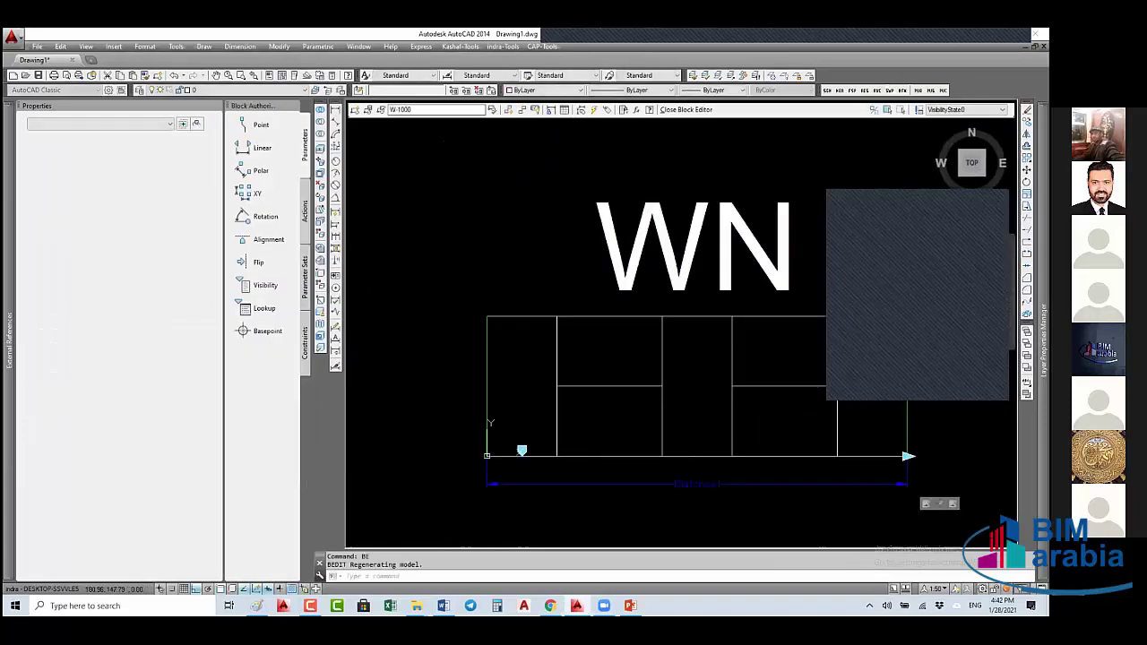
middle_click_drag(693, 414, 641, 405)
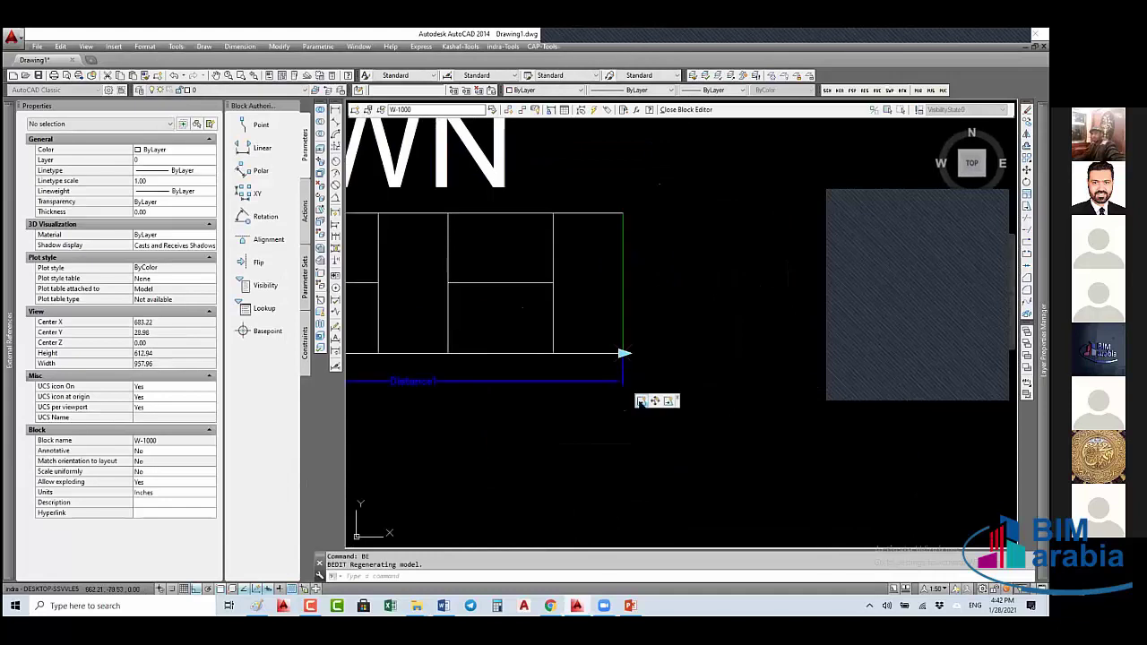
right_click(641, 401)
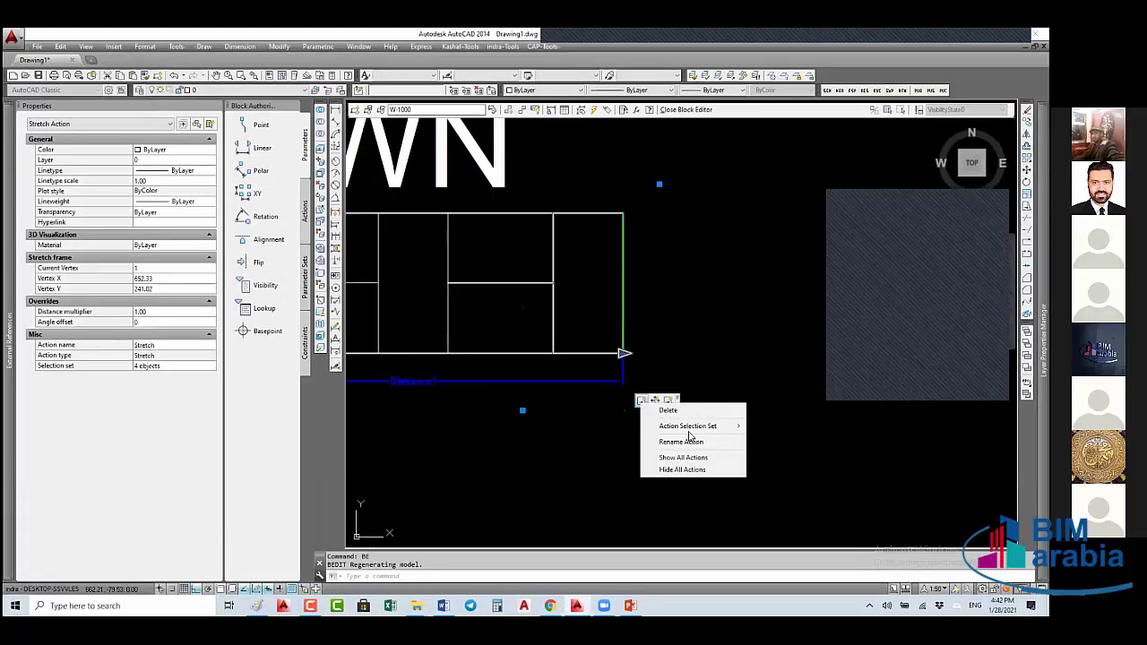
mouse_move(728, 431)
left_click(798, 441)
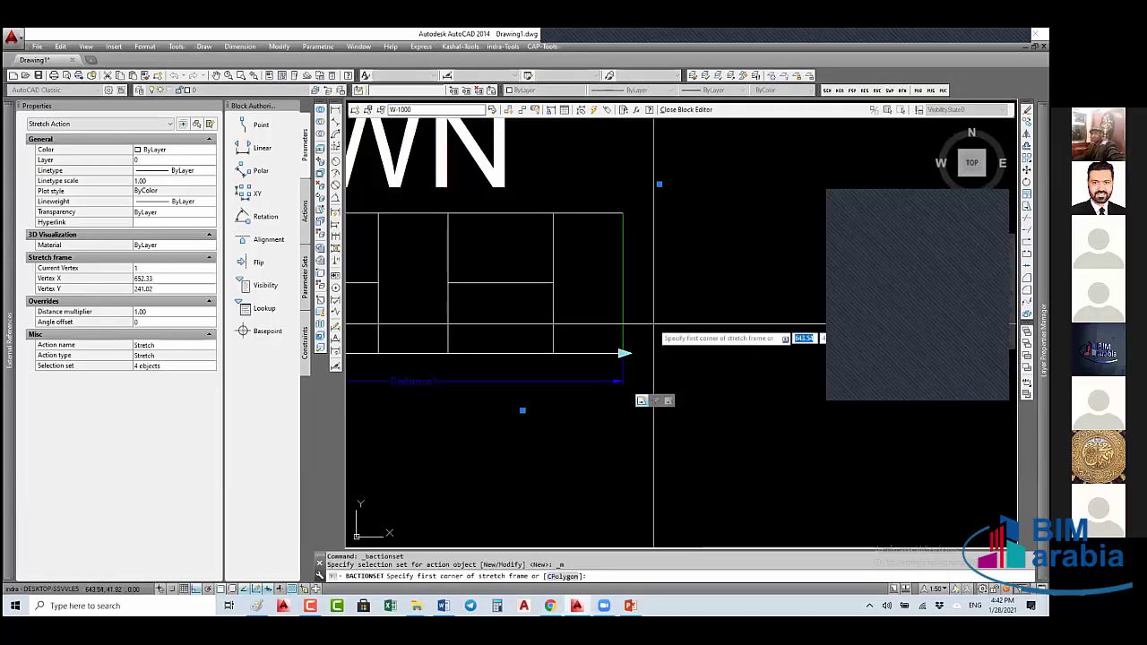
scroll(658, 336, "down", 4)
left_click(627, 280)
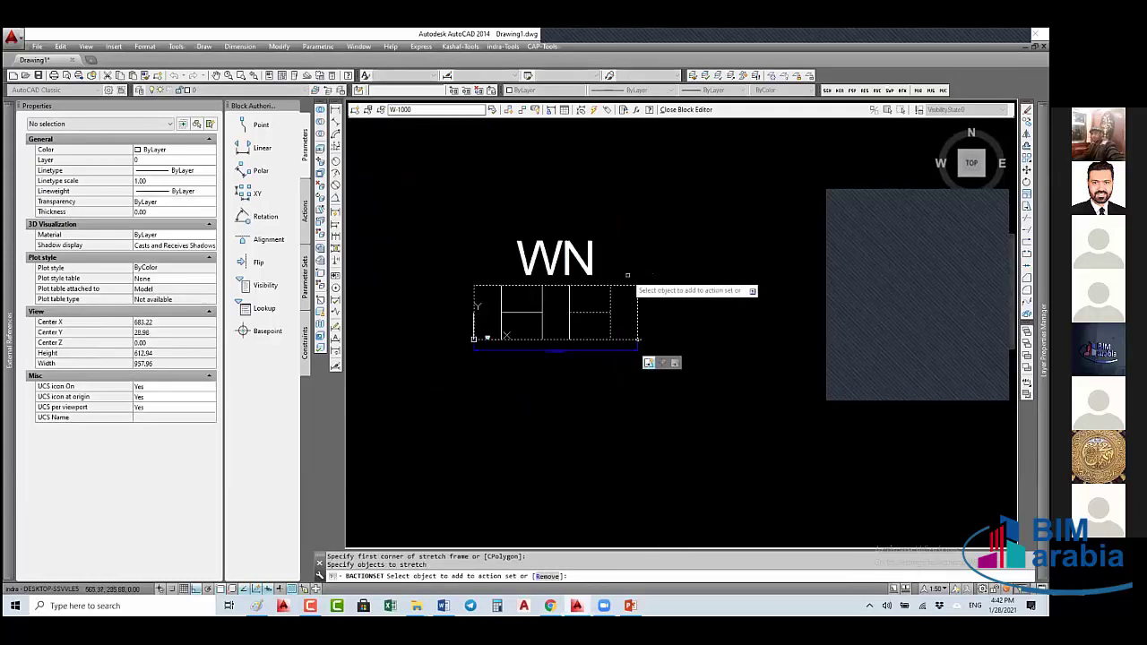
left_click(653, 344)
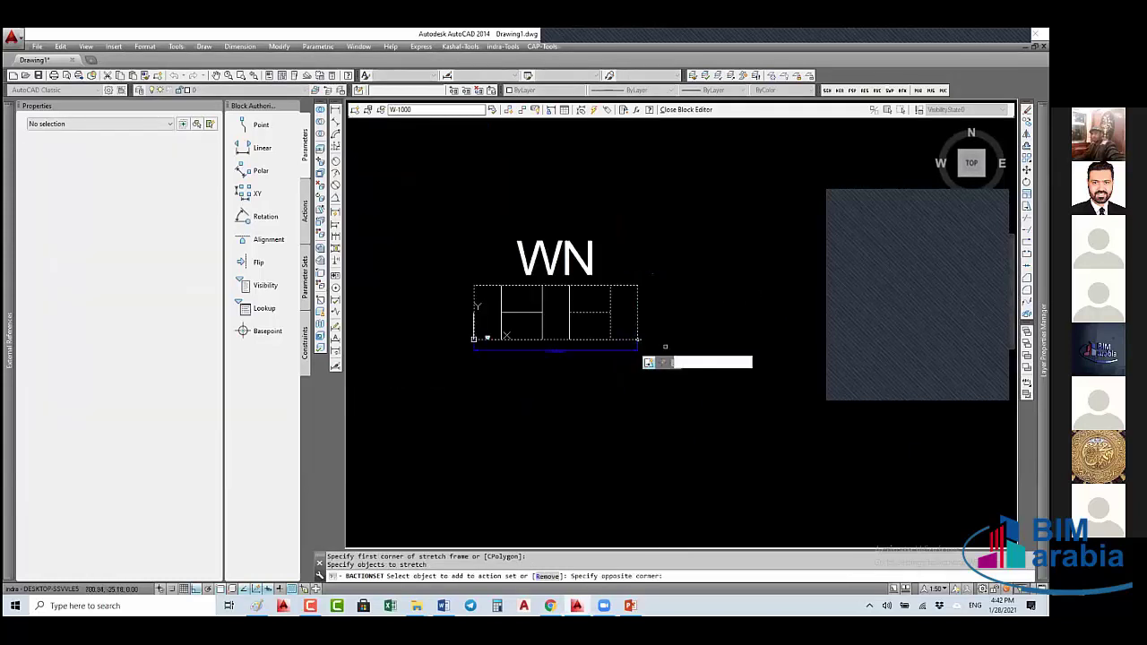
left_click(686, 109)
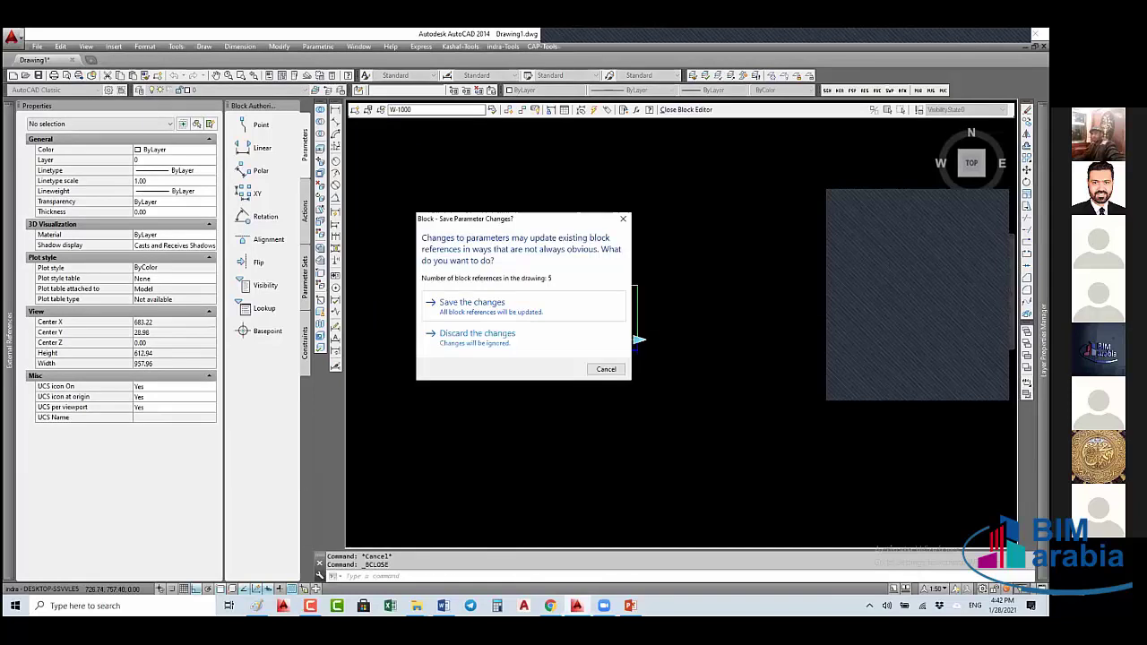
left_click(523, 305)
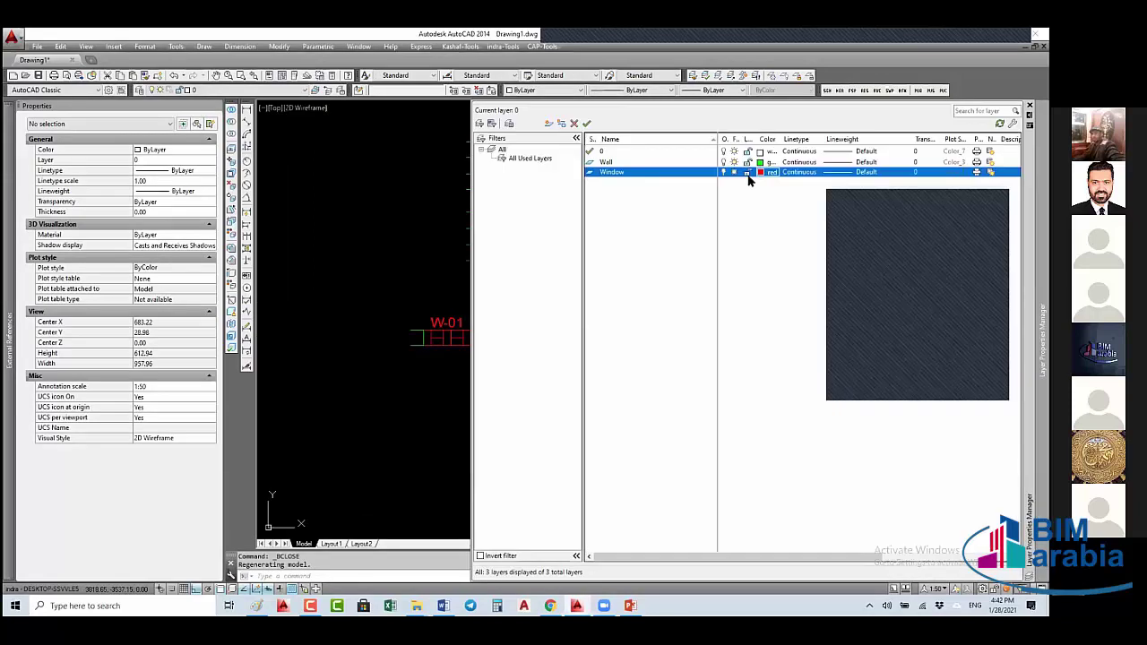
- Freeze the Window layer and trim the wall lines out of both lower-wall openings
left_click(734, 173)
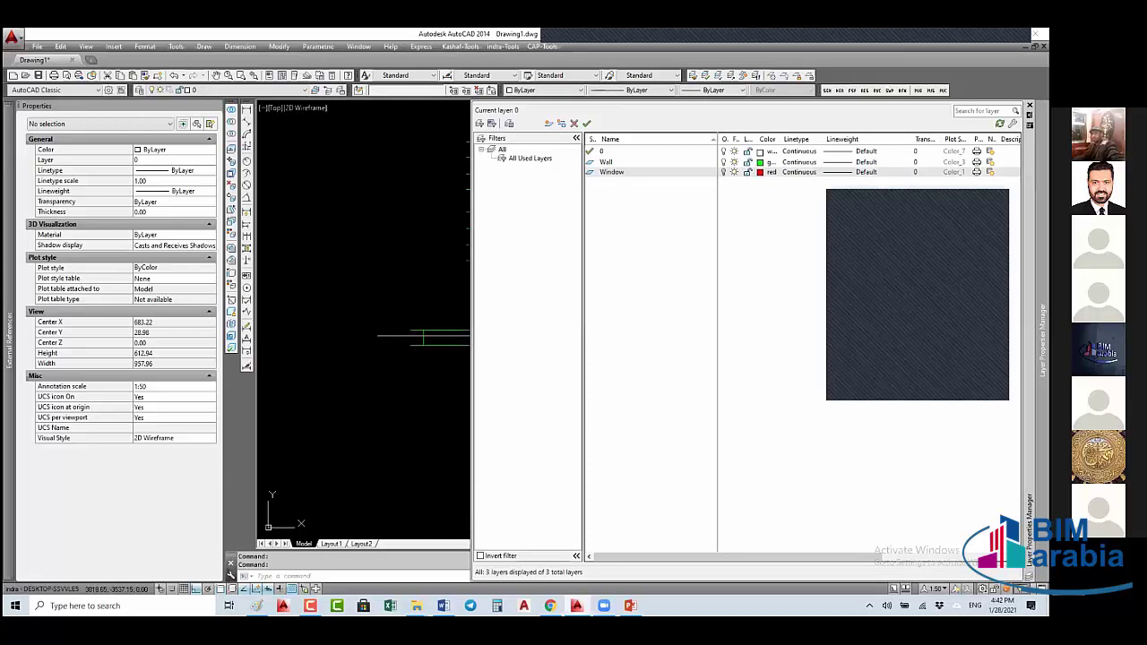
scroll(627, 341, "down", 3)
left_click(541, 267)
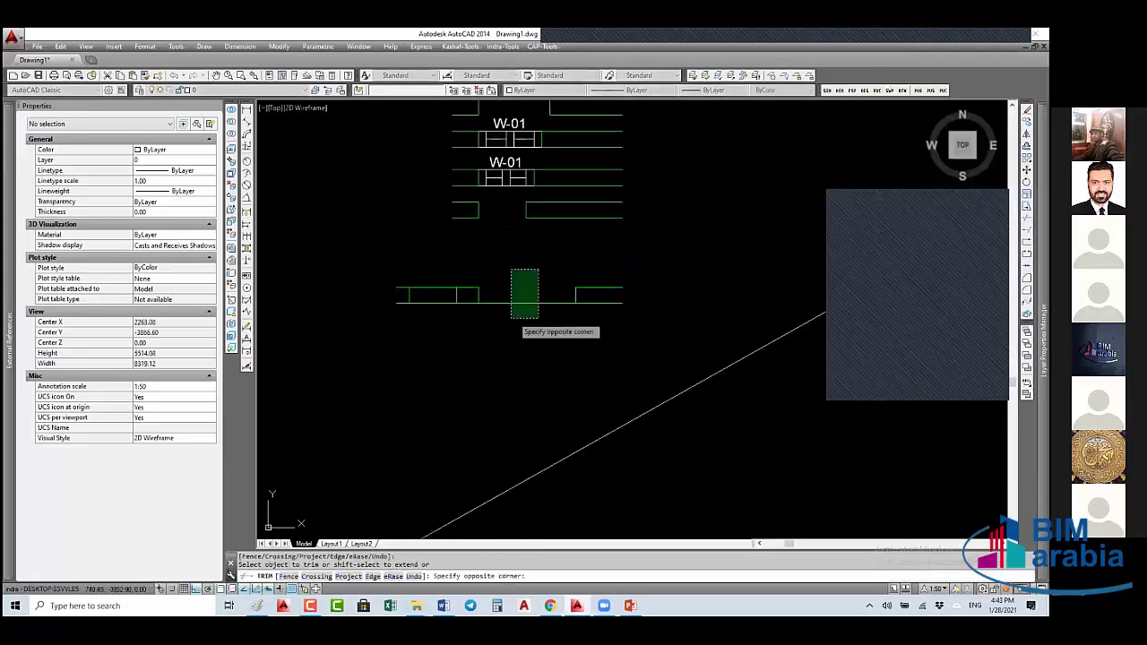
left_click(511, 319)
left_click(439, 273)
left_click(414, 330)
middle_click_drag(416, 312, 447, 296)
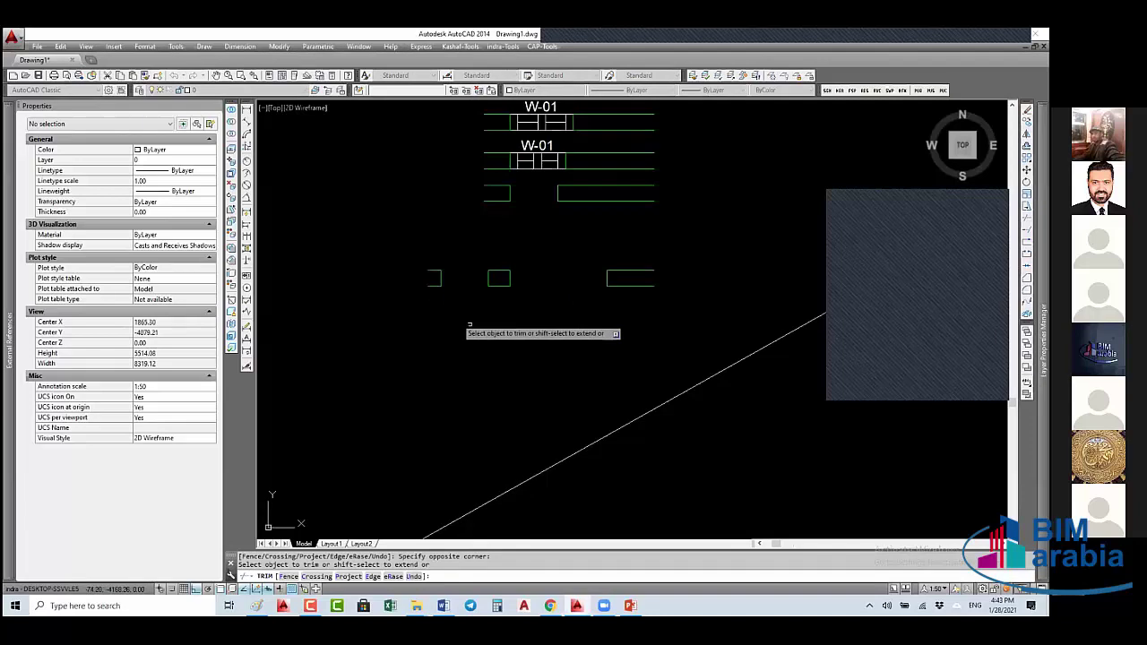
- End the trimming and explode the triangle block into separate lines
key("Escape")
key("Escape")
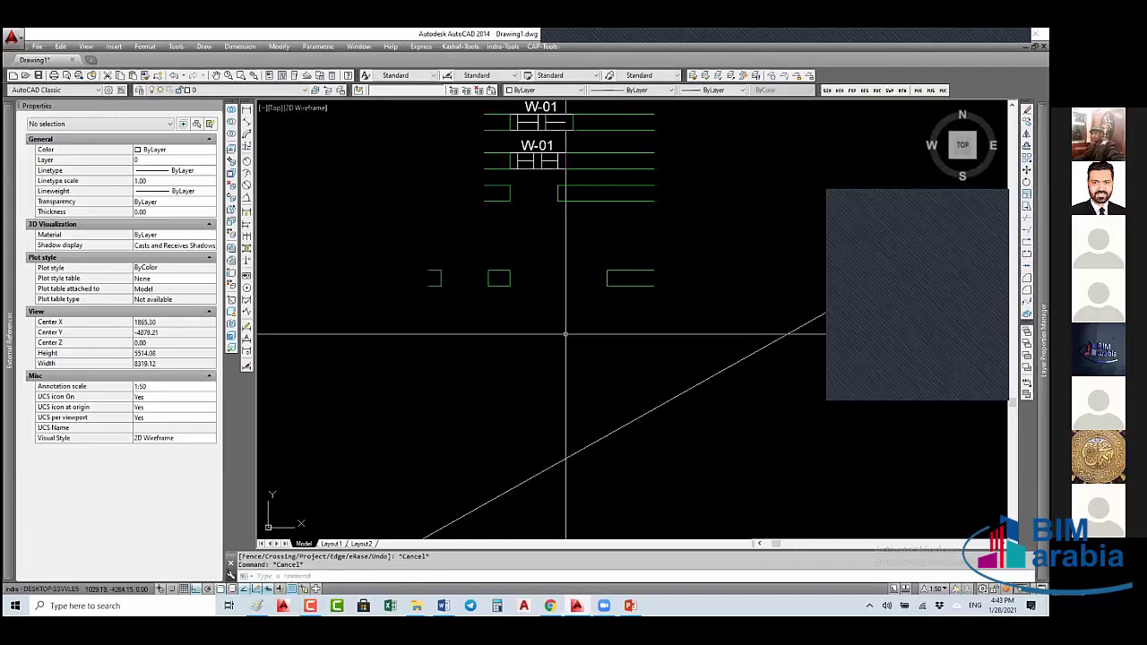
scroll(501, 376, "down", 6)
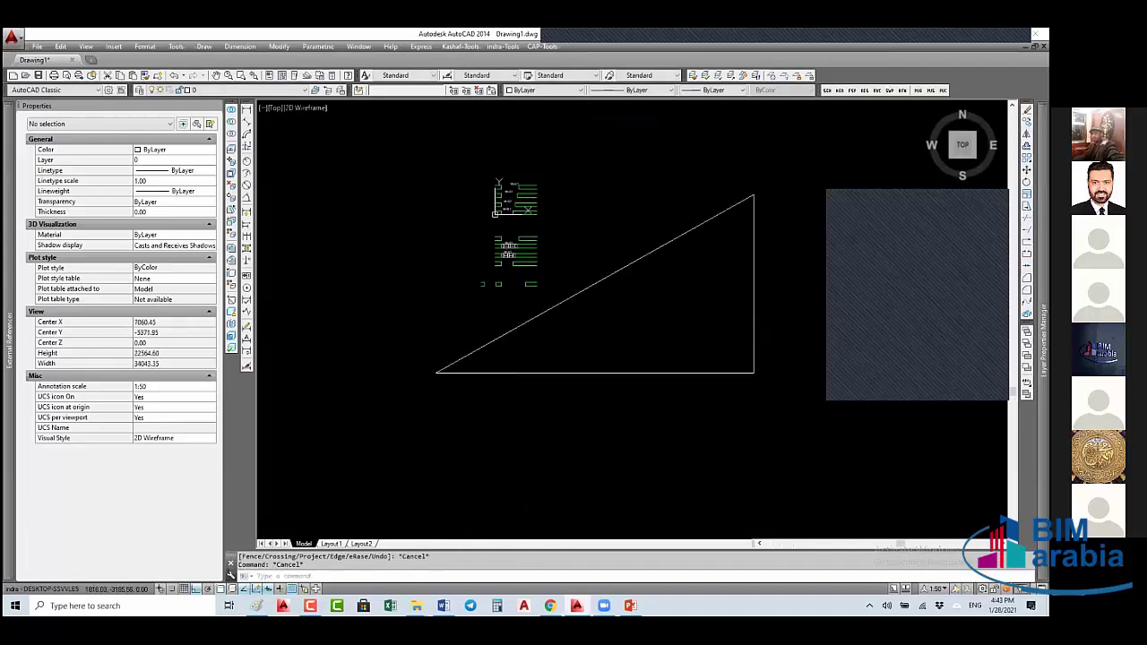
scroll(525, 315, "up", 3)
scroll(525, 314, "down", 5)
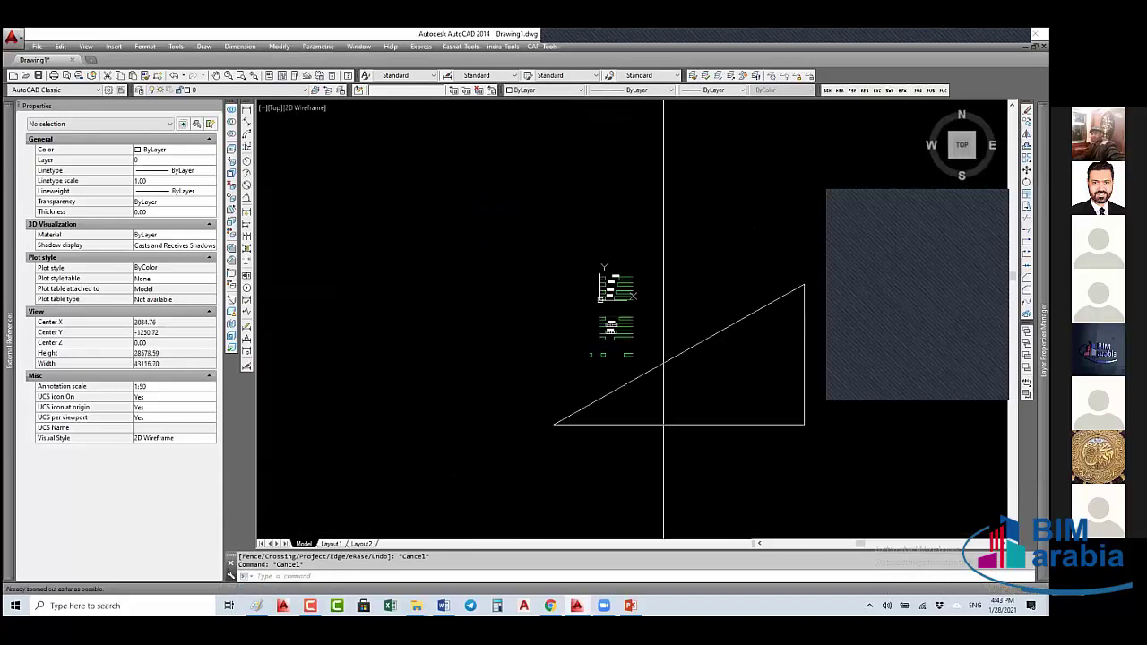
left_click(691, 347)
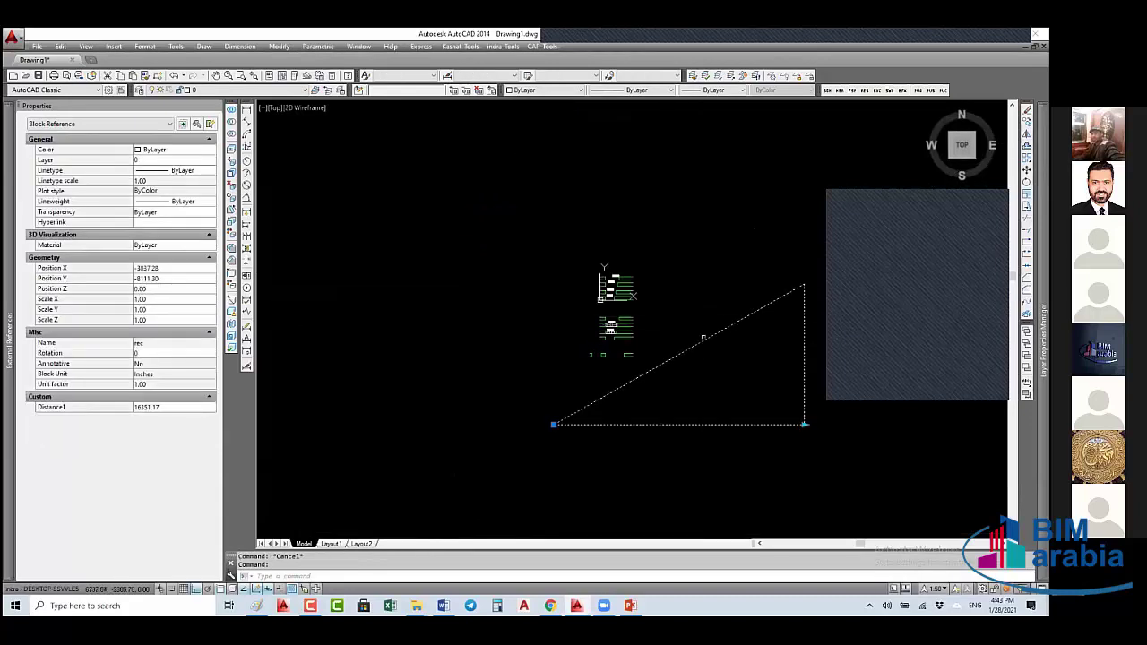
type("l")
key("Return")
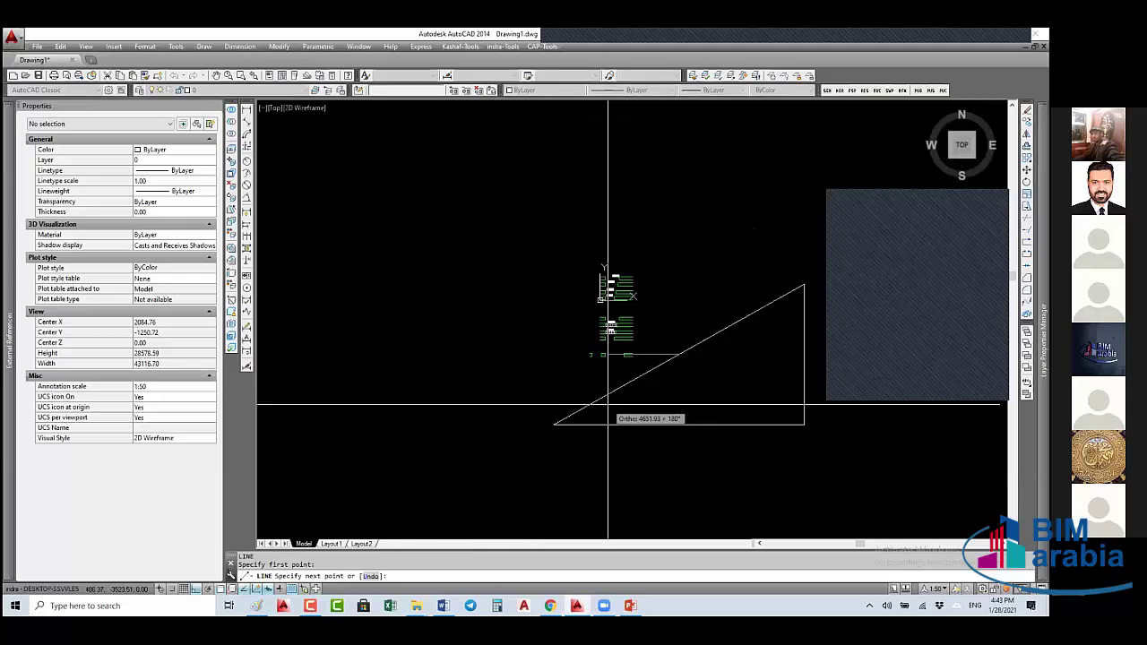
key("F8")
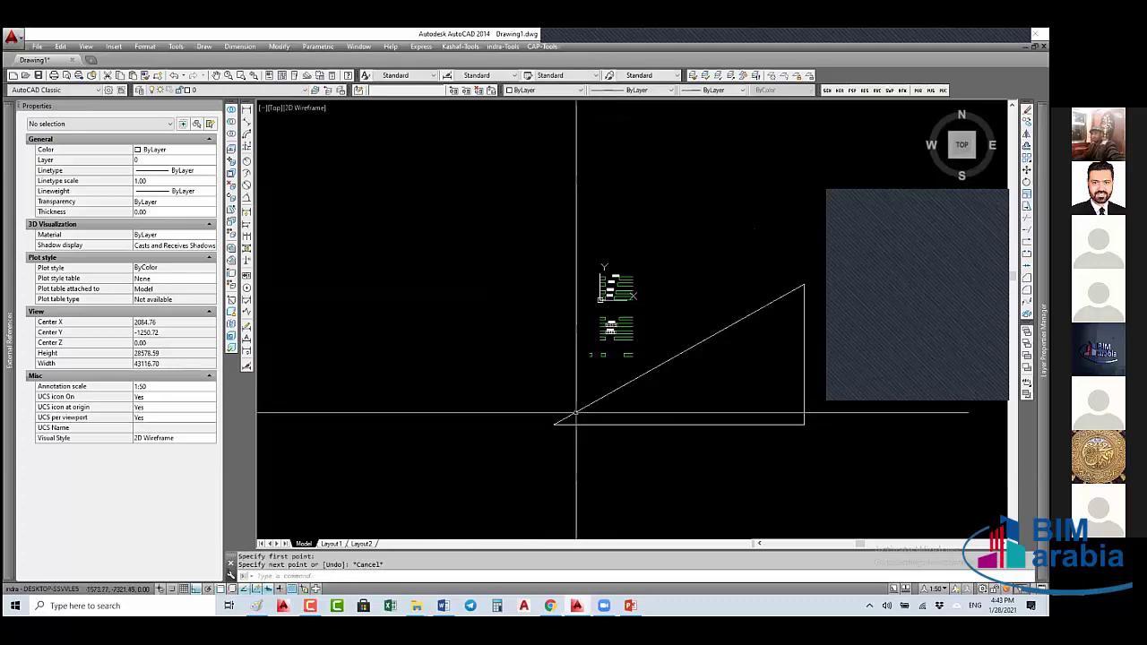
key("Escape")
left_click(576, 410)
middle_click_drag(475, 394, 451, 359)
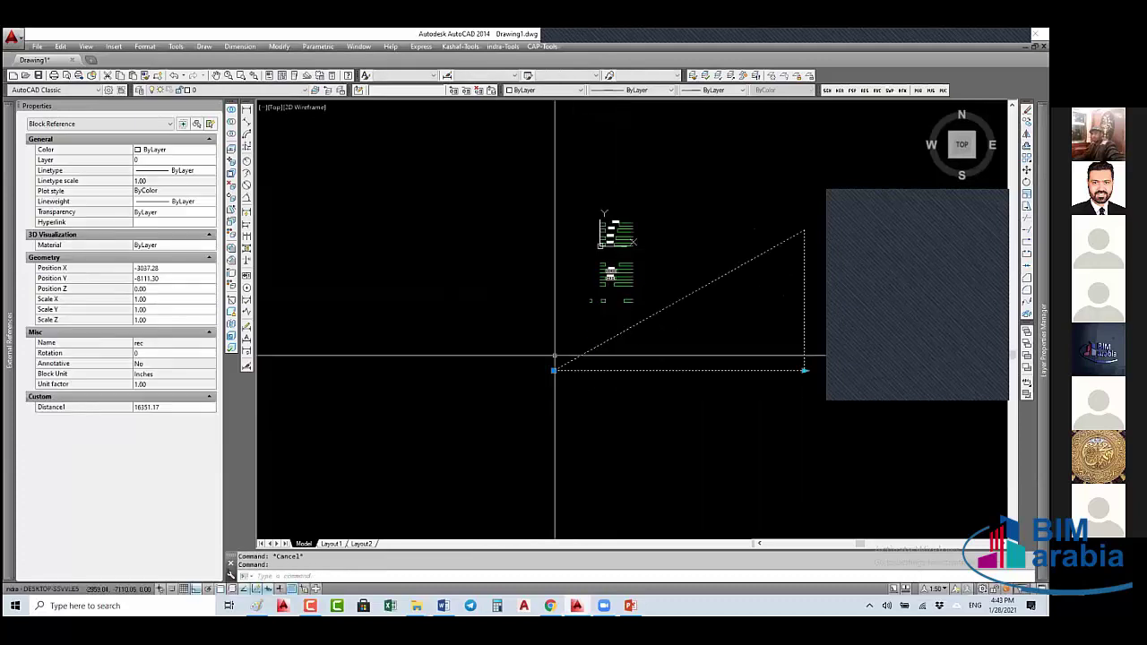
type("x")
key("Return")
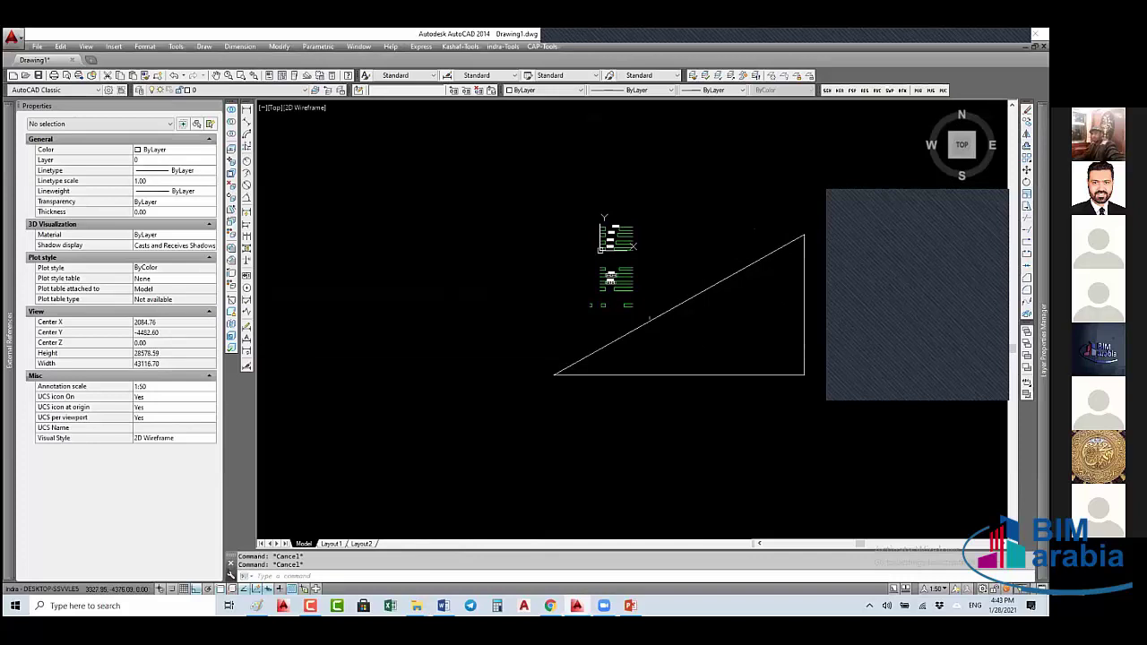
- Offset the triangle's sloped edge 120 toward the inside of the triangle
left_click(652, 319)
key("Escape")
key("Escape")
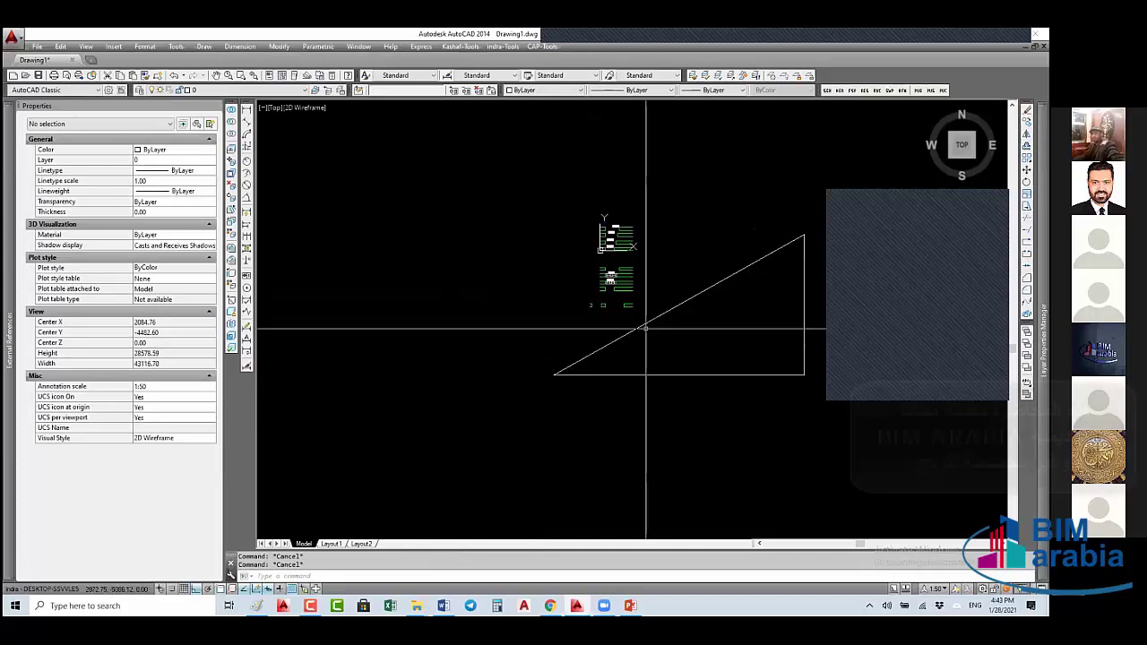
type("o")
key("Return")
type("120")
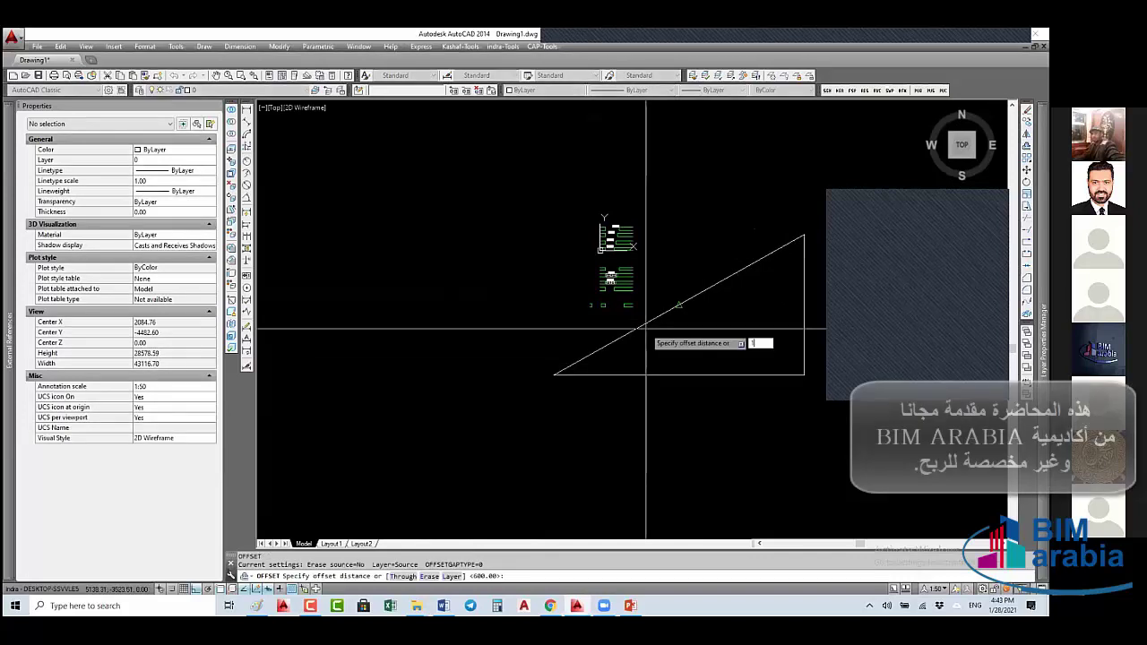
key("Return")
left_click(651, 320)
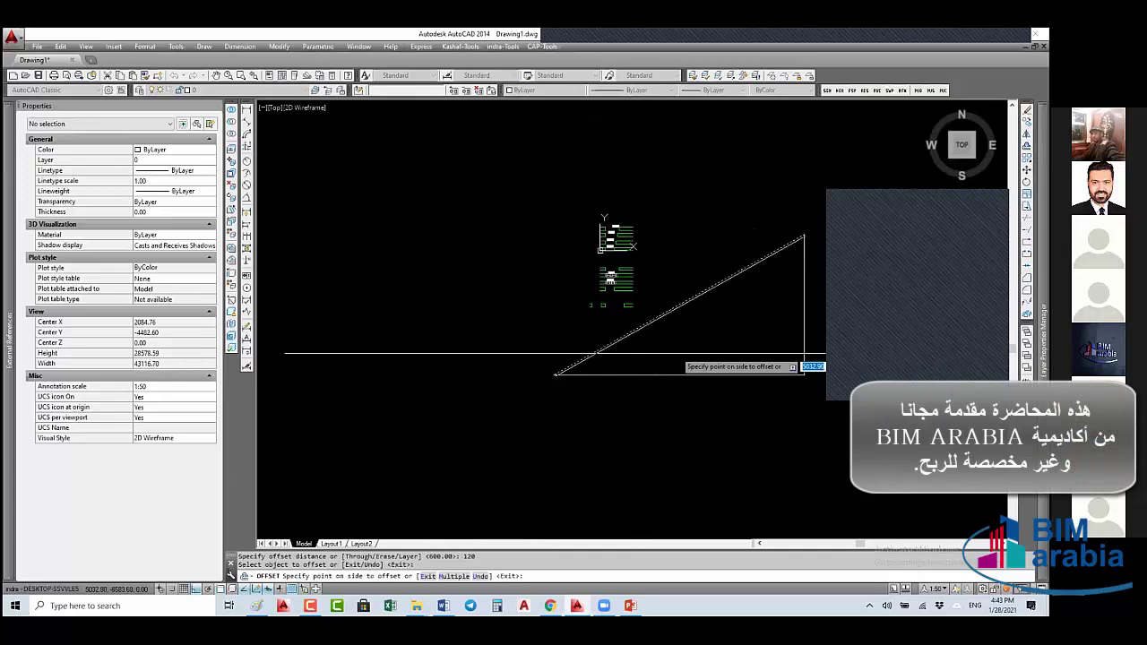
left_click(677, 348)
scroll(645, 341, "up", 8)
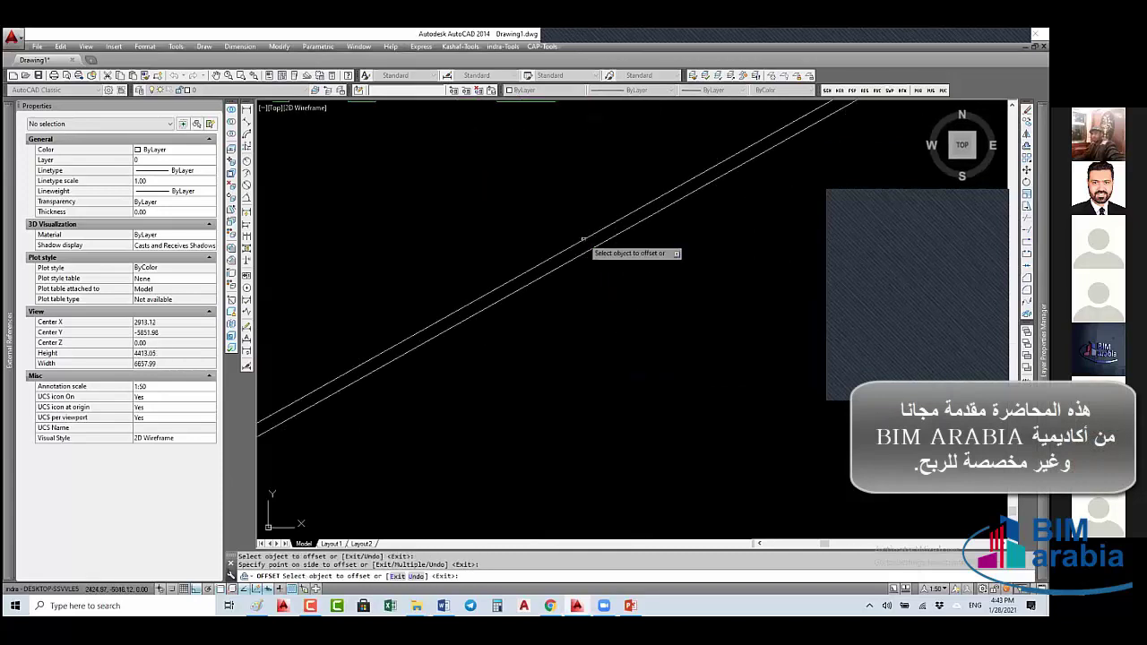
key("Escape")
- Make one more offset copy, then erase the extra parallel line
key("Return")
key("Return")
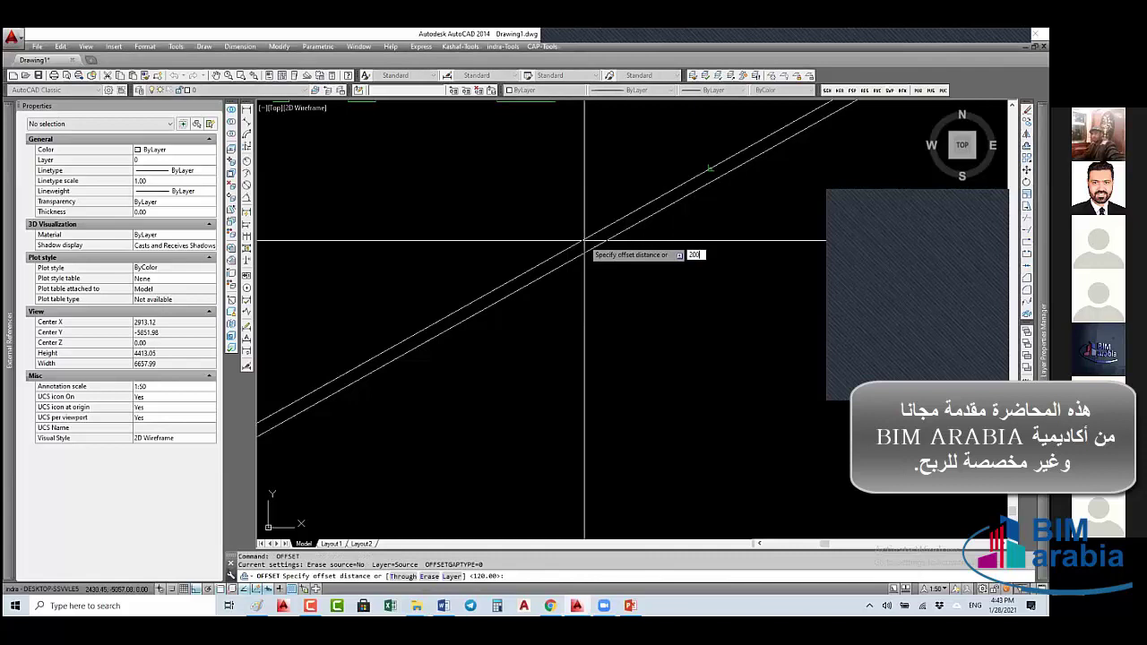
left_click(585, 242)
left_click(515, 266)
key("Escape")
left_click(587, 251)
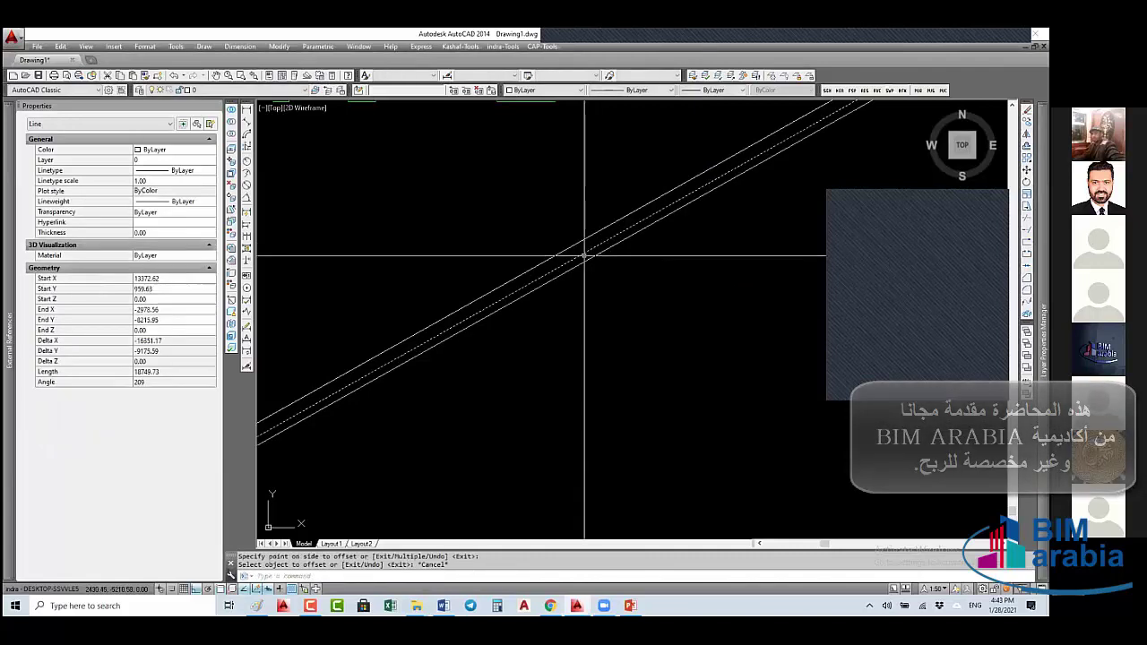
type("E")
key("Return")
scroll(532, 315, "down", 4)
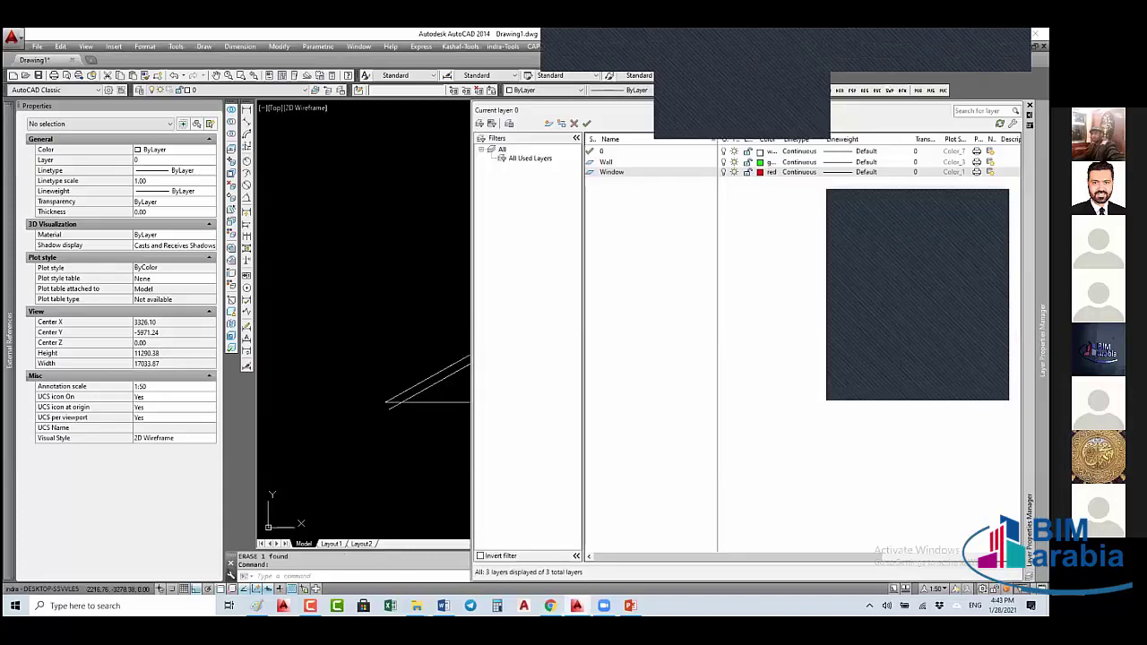
- Thaw the Window layer and drop the W-01 window into the sloped wall
left_click(411, 243)
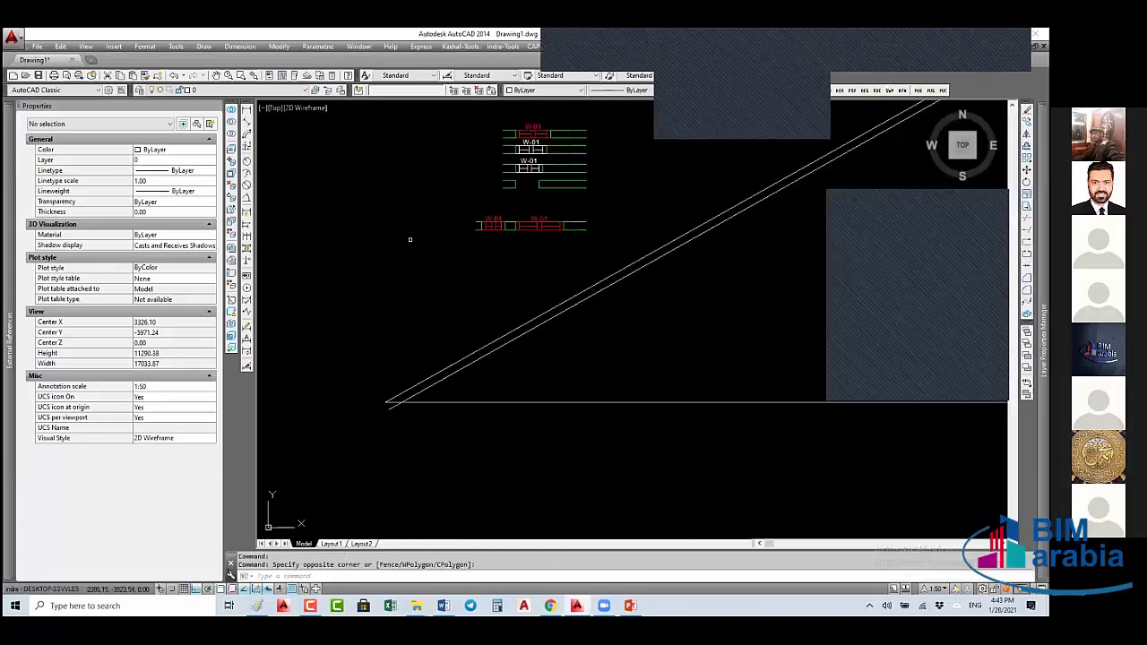
key("Escape")
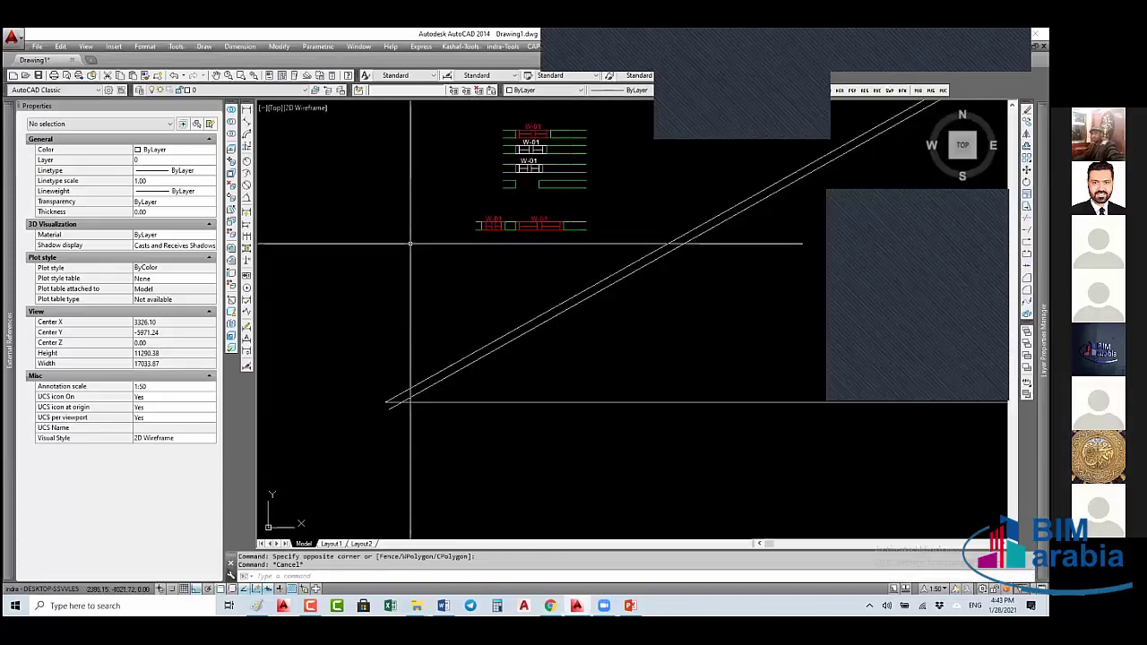
left_click(529, 225)
scroll(511, 224, "up", 6)
left_click(481, 185)
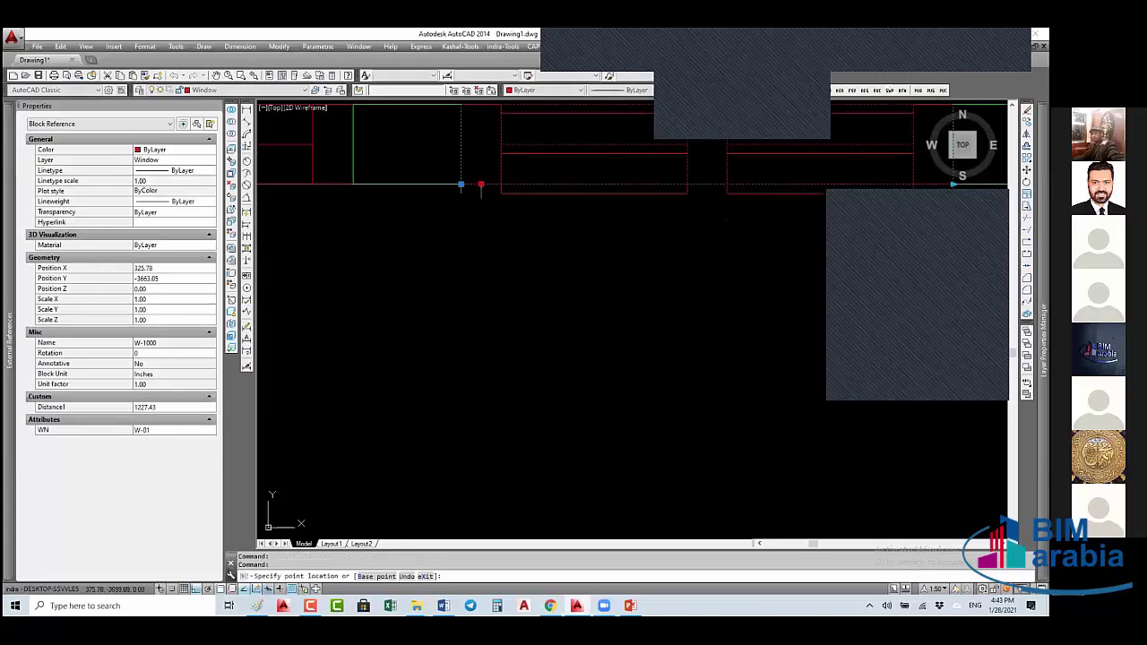
scroll(461, 185, "down", 5)
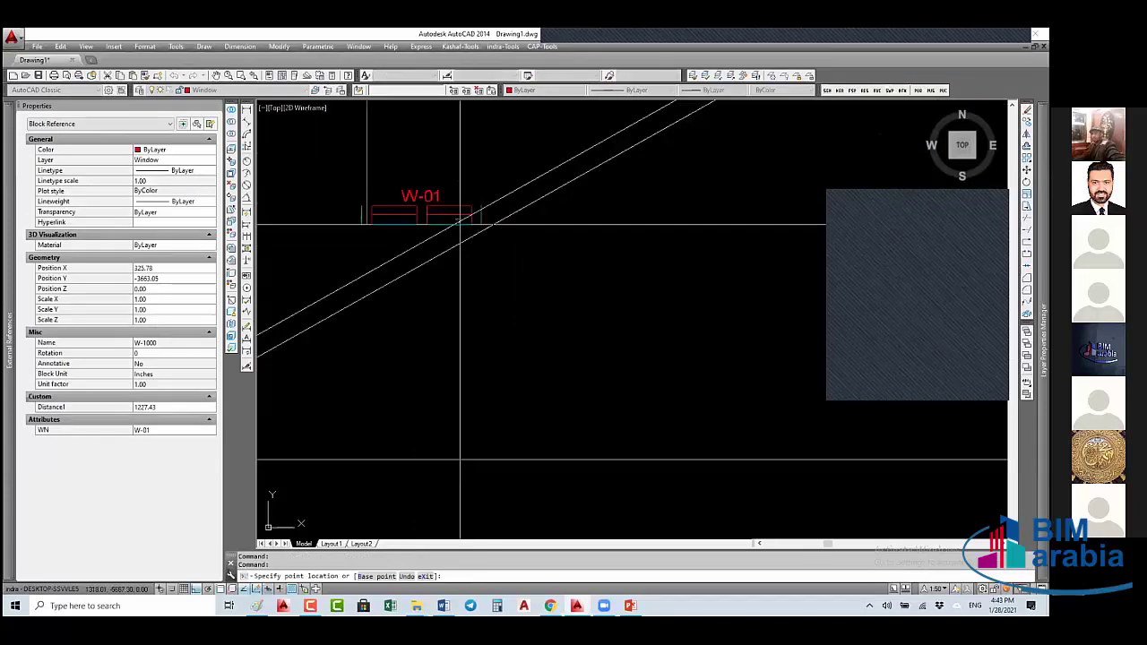
scroll(461, 222, "up", 3)
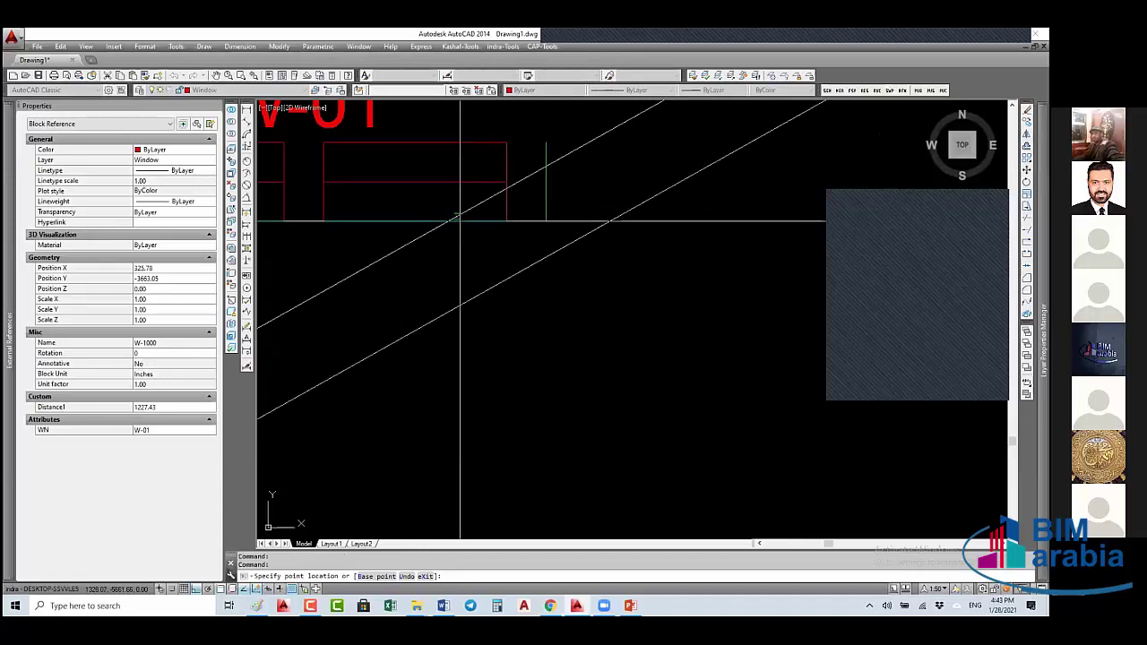
left_click(460, 215)
scroll(519, 340, "down", 2)
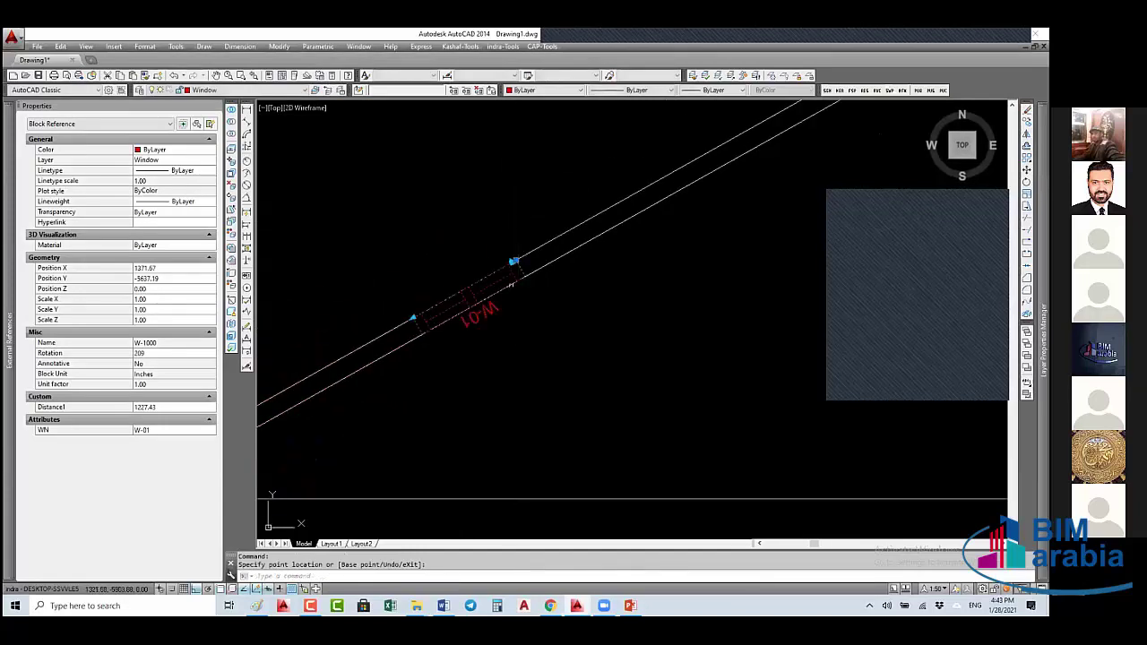
- Snap the window to the nearest wall point, flipped along the upper wall line
left_click(512, 261)
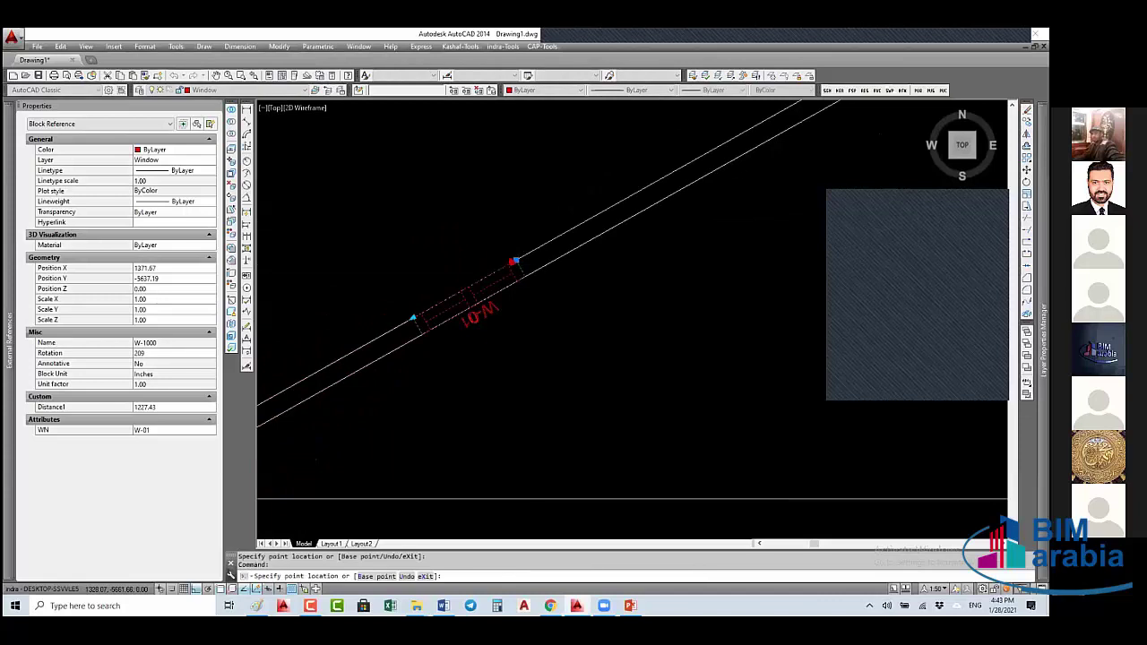
scroll(511, 258, "up", 2)
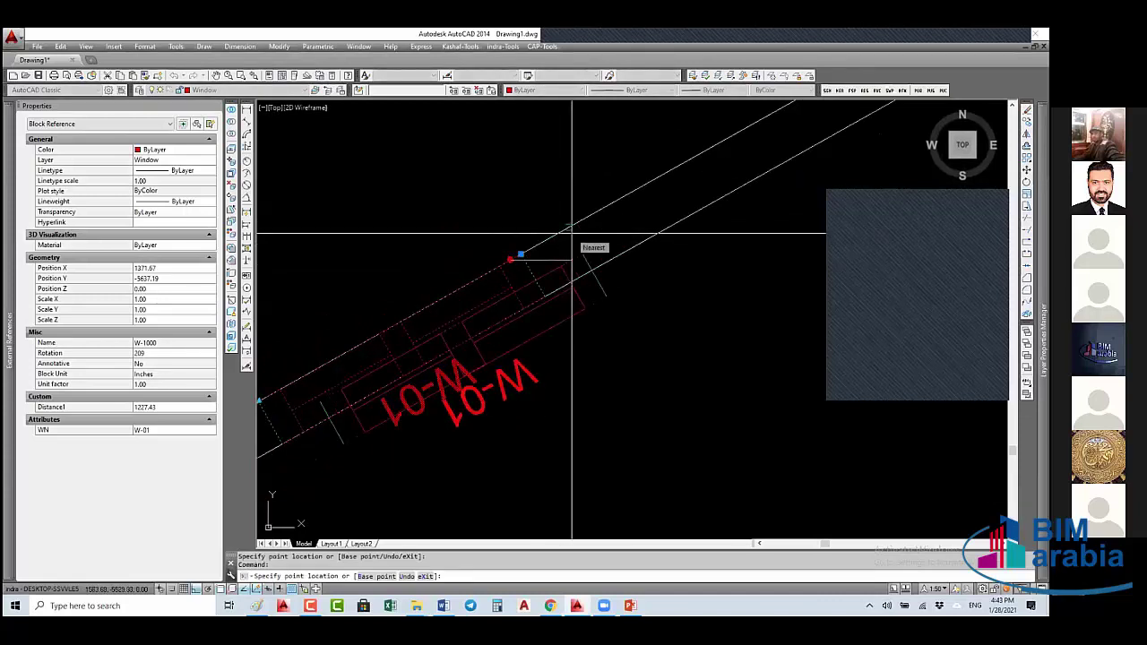
left_click(569, 229)
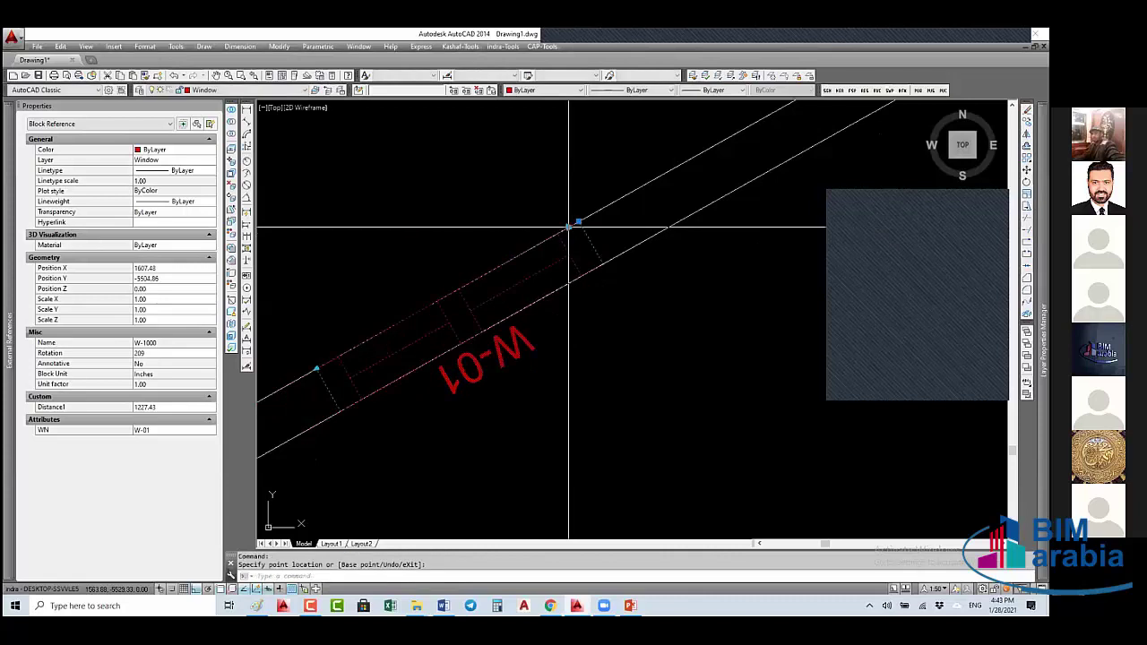
left_click(579, 221)
left_click(610, 199)
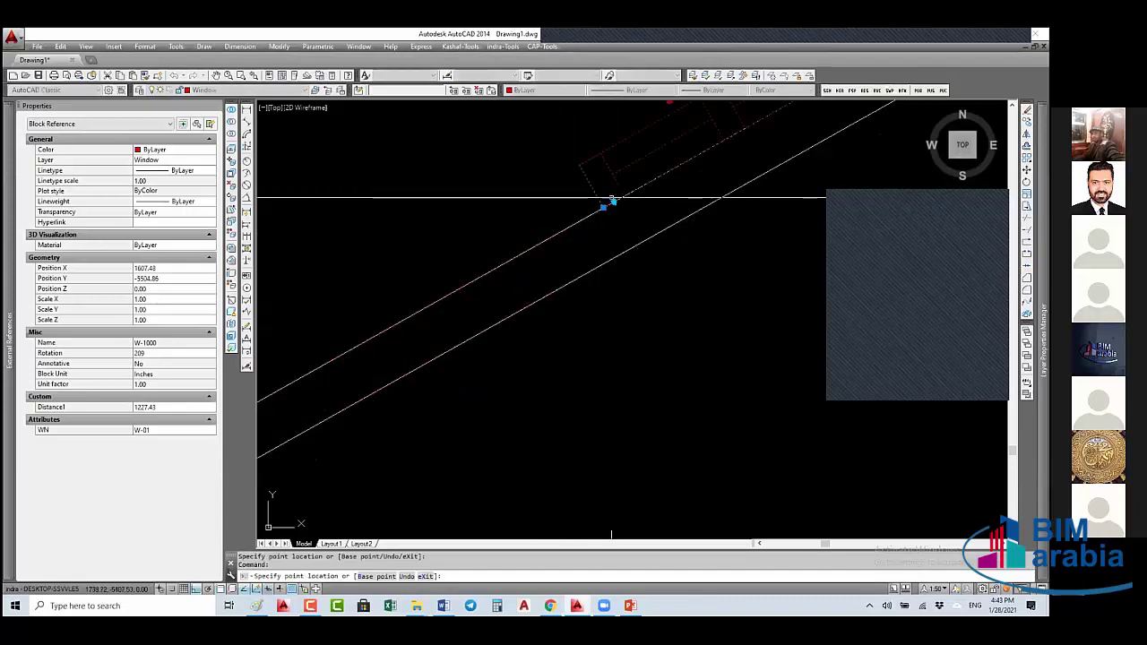
scroll(543, 233, "down", 2)
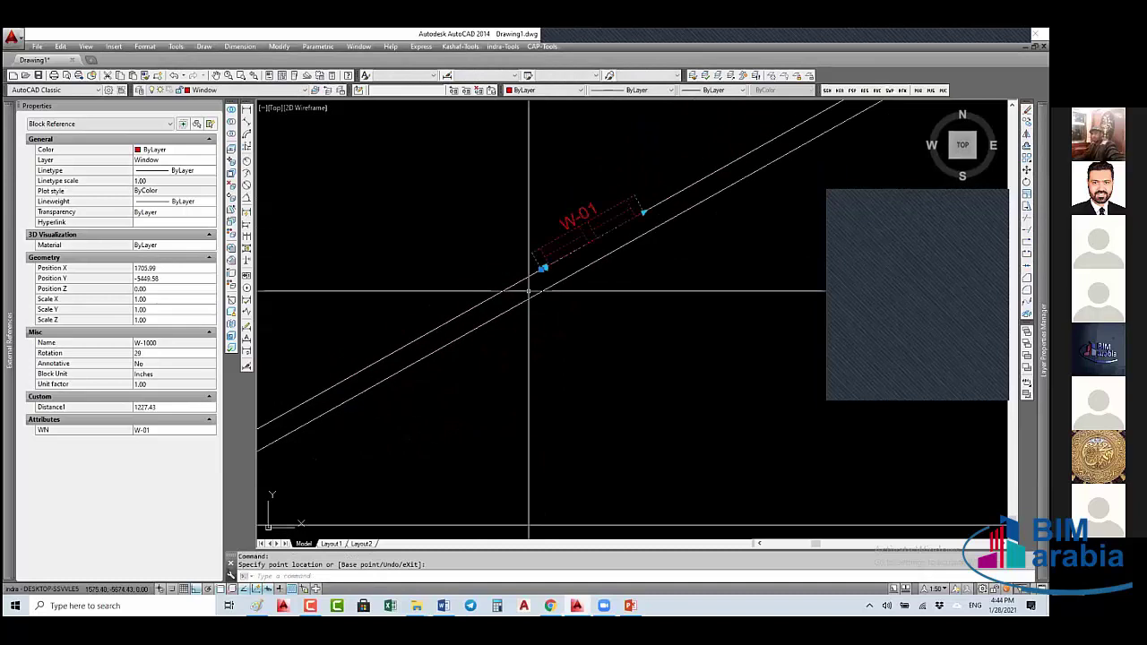
scroll(532, 292, "up", 1)
scroll(535, 269, "up", 1)
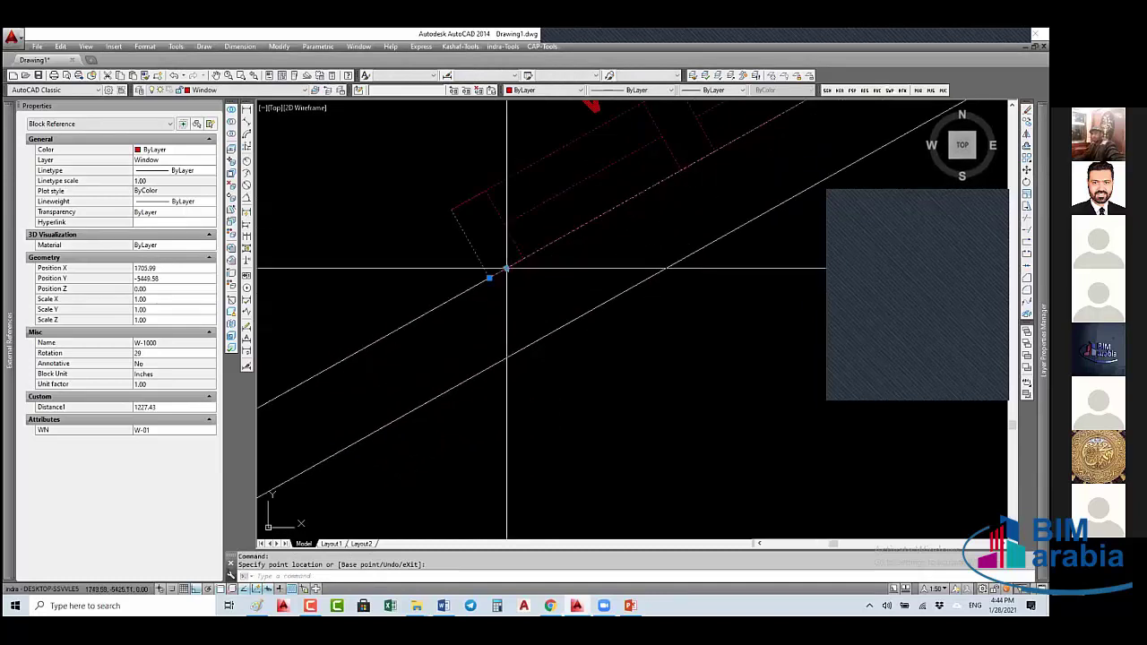
- Move the window onto the lower sloped wall line with Nearest snap
left_click(505, 267)
scroll(530, 325, "up", 2)
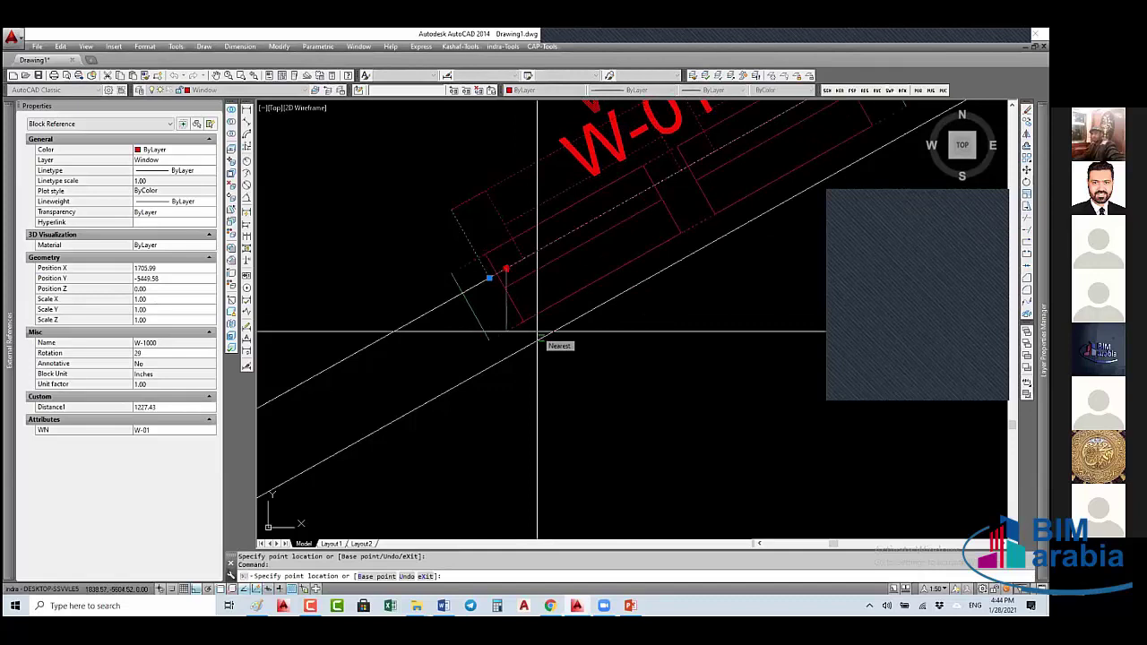
left_click(540, 339)
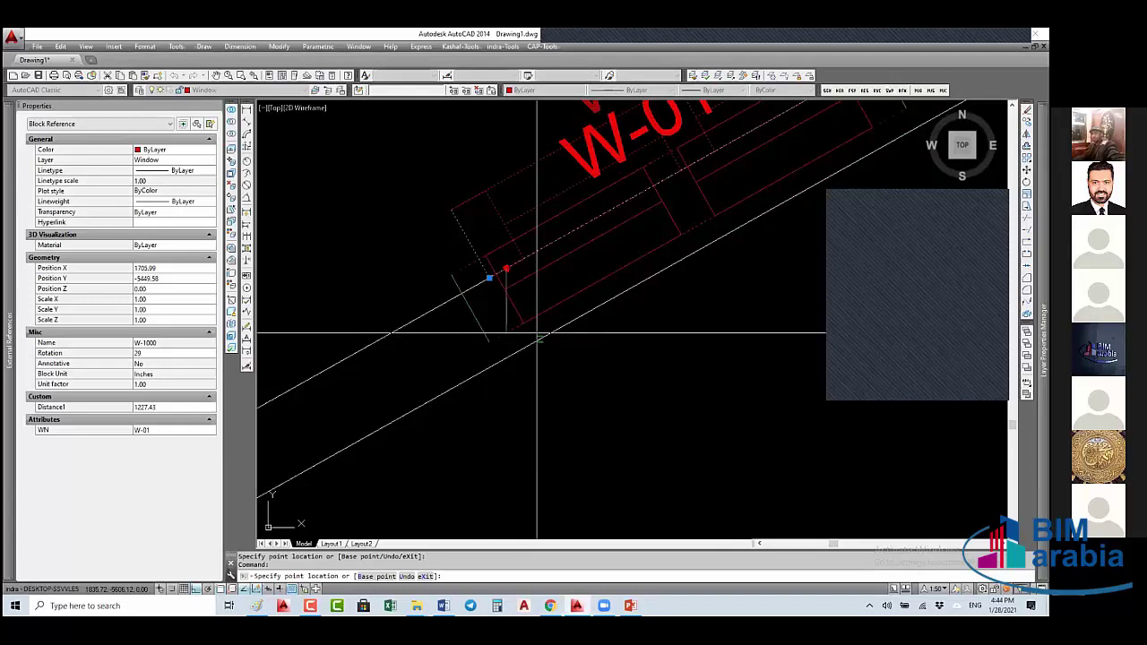
left_click(538, 339)
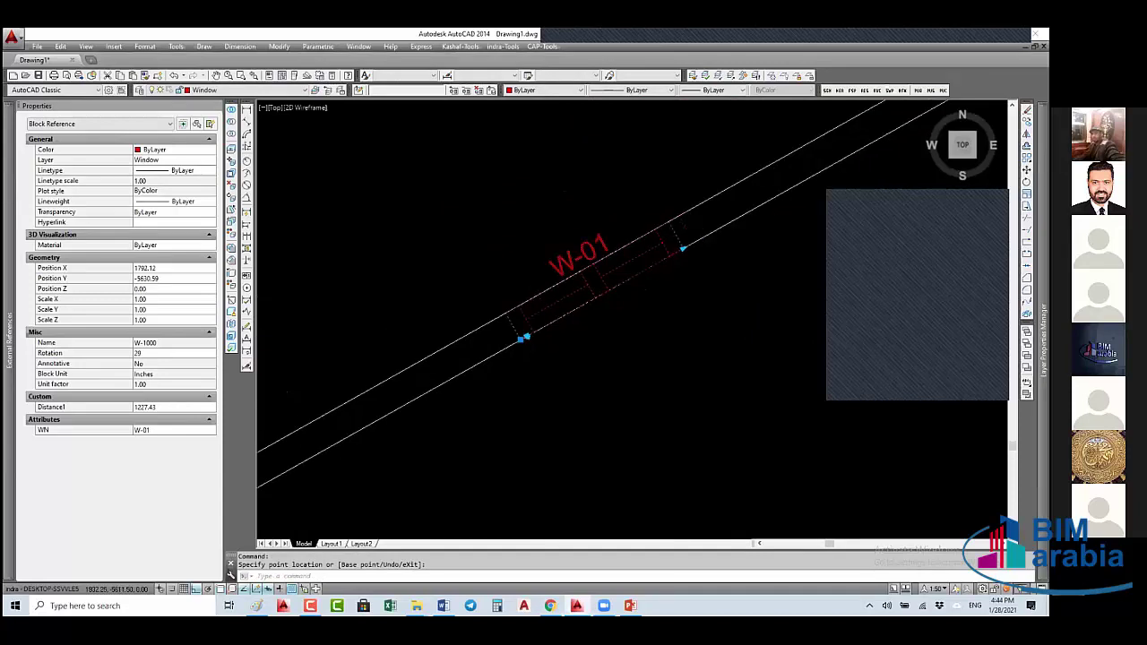
- Place the window into the vertical wall, turned 90°
scroll(510, 354, "down", 2)
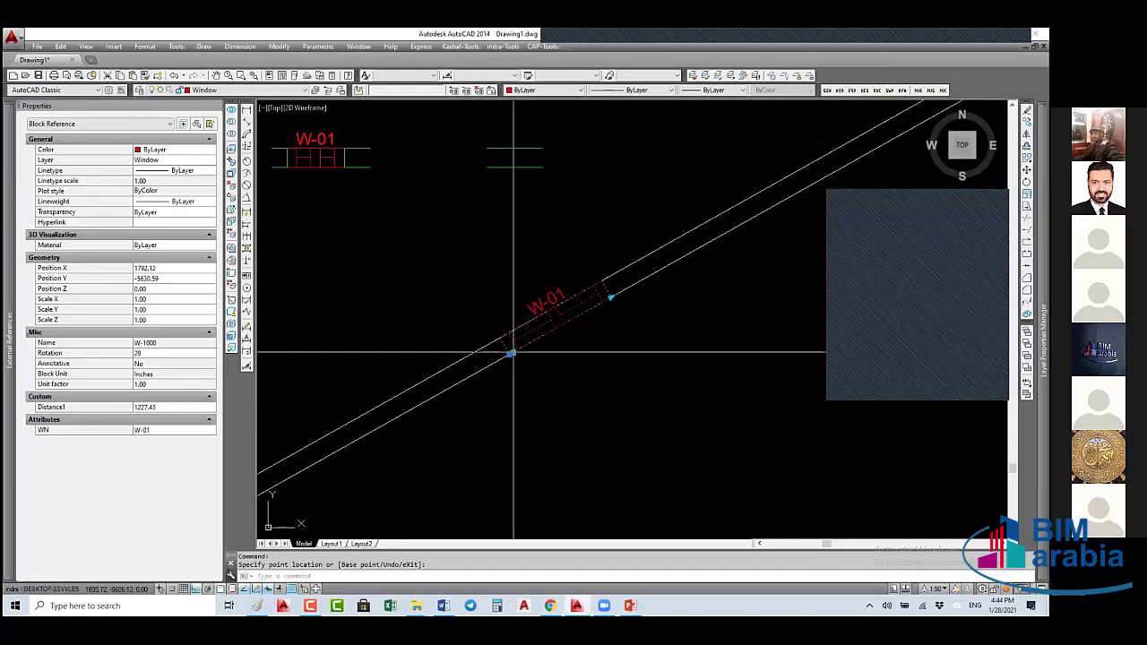
middle_click_drag(552, 331, 552, 331)
scroll(525, 328, "up", 3)
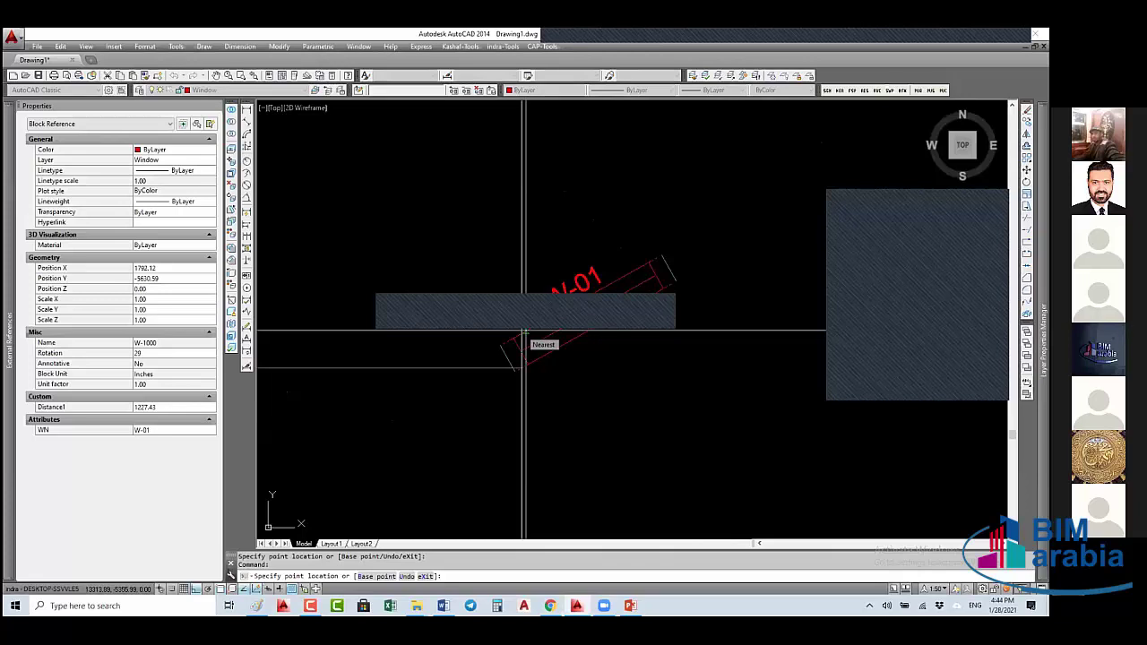
left_click(524, 334)
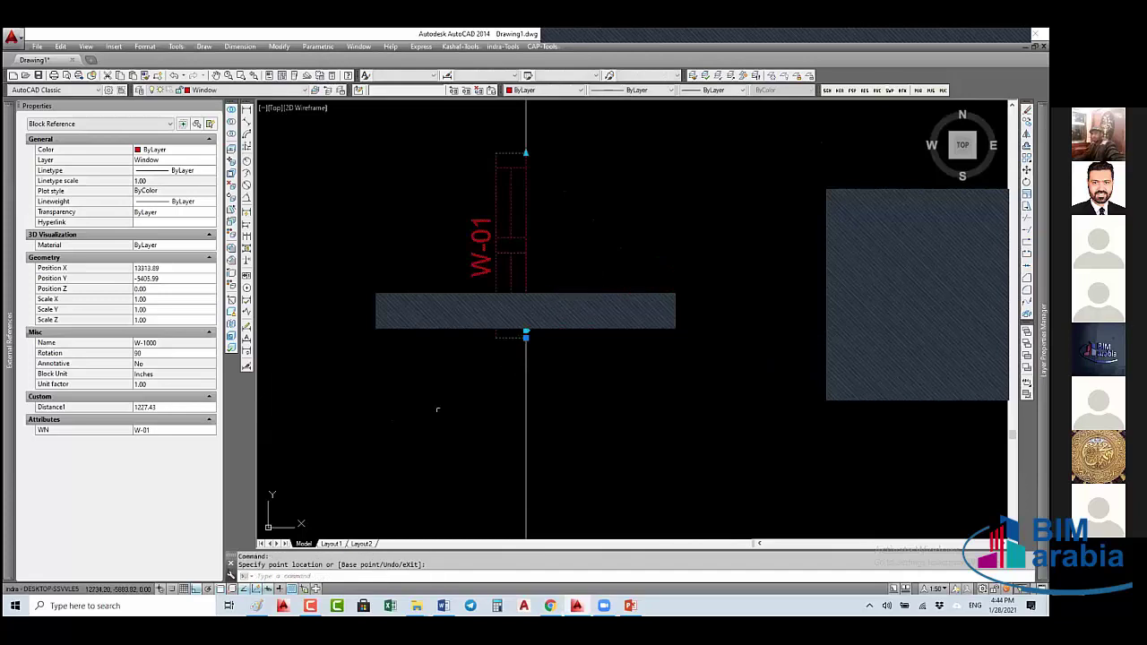
scroll(526, 311, "down", 5)
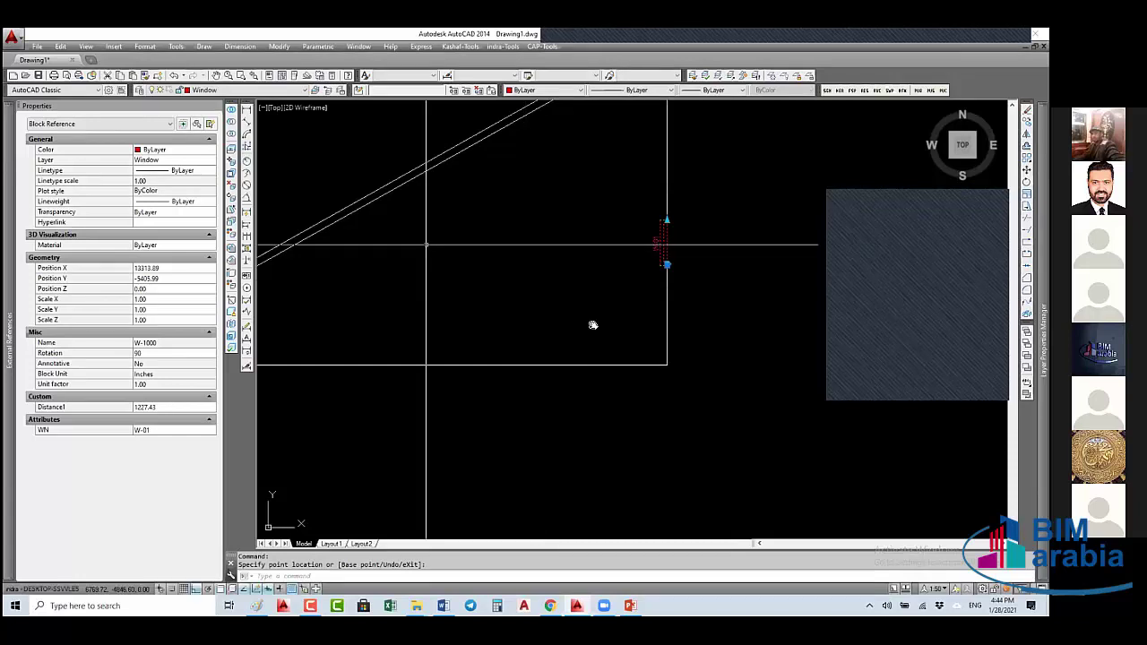
middle_click_drag(592, 325, 762, 412)
- Move the W-01 window from the vertical wall back along the sloped wall
key("Escape")
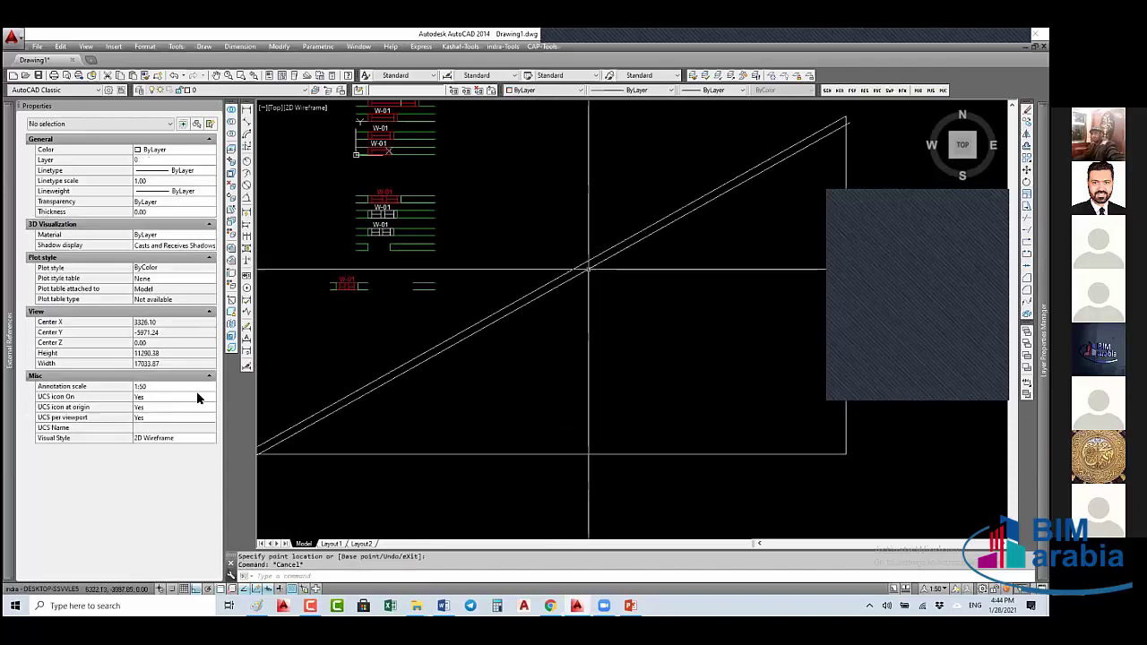
left_click(538, 293)
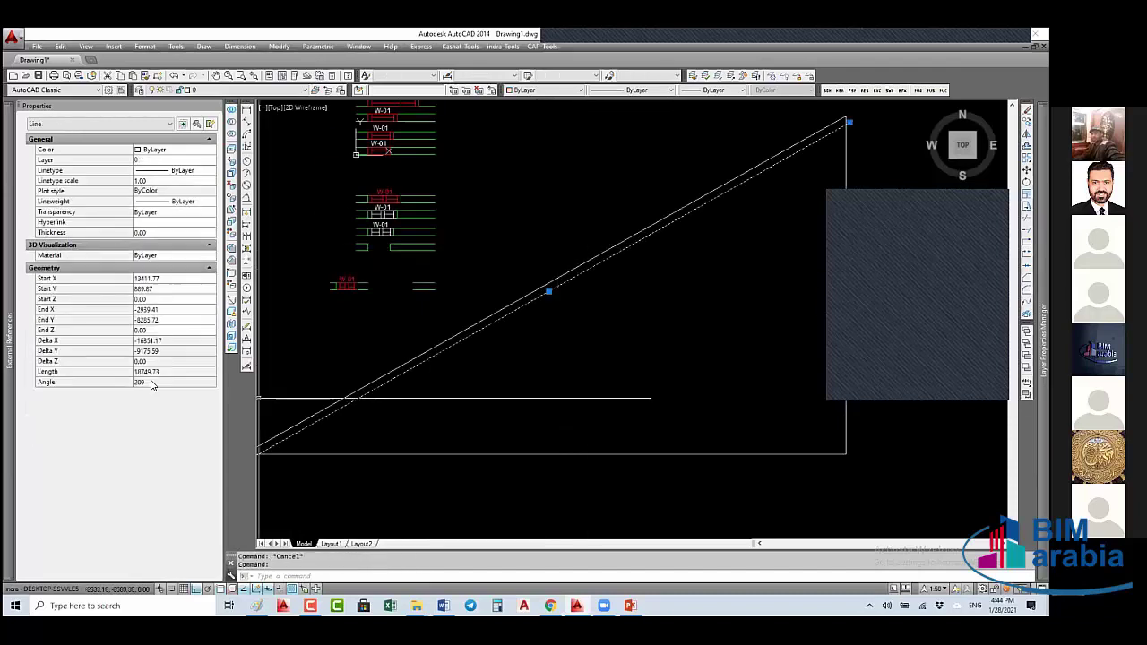
left_click(545, 289)
middle_click_drag(435, 224, 451, 228)
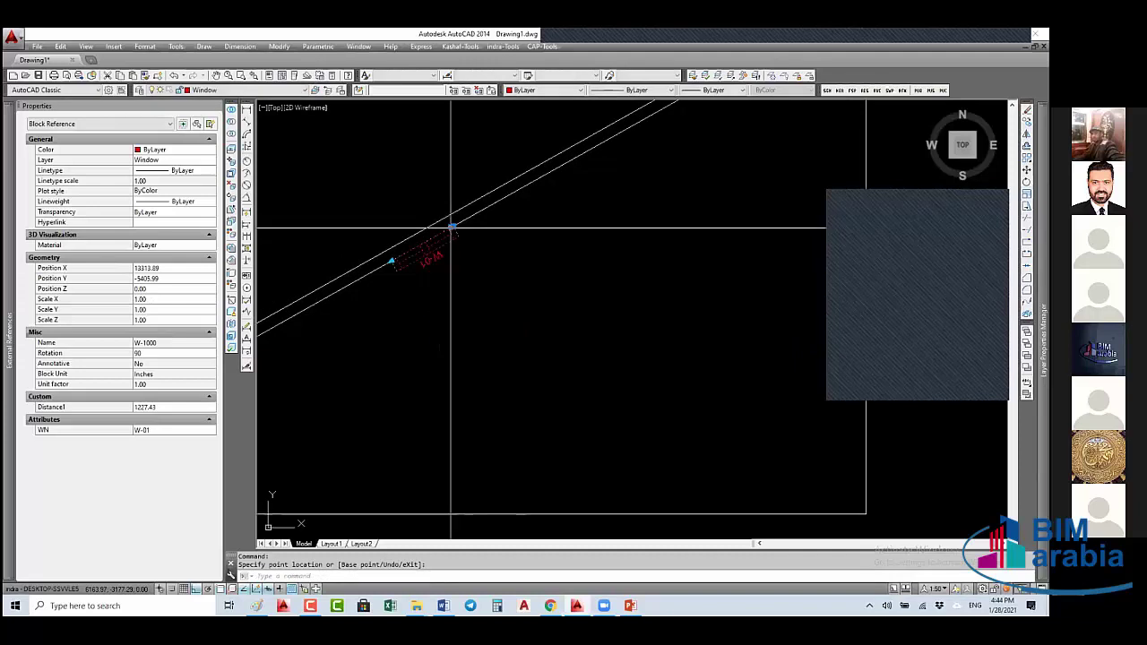
middle_click_drag(451, 228, 467, 245)
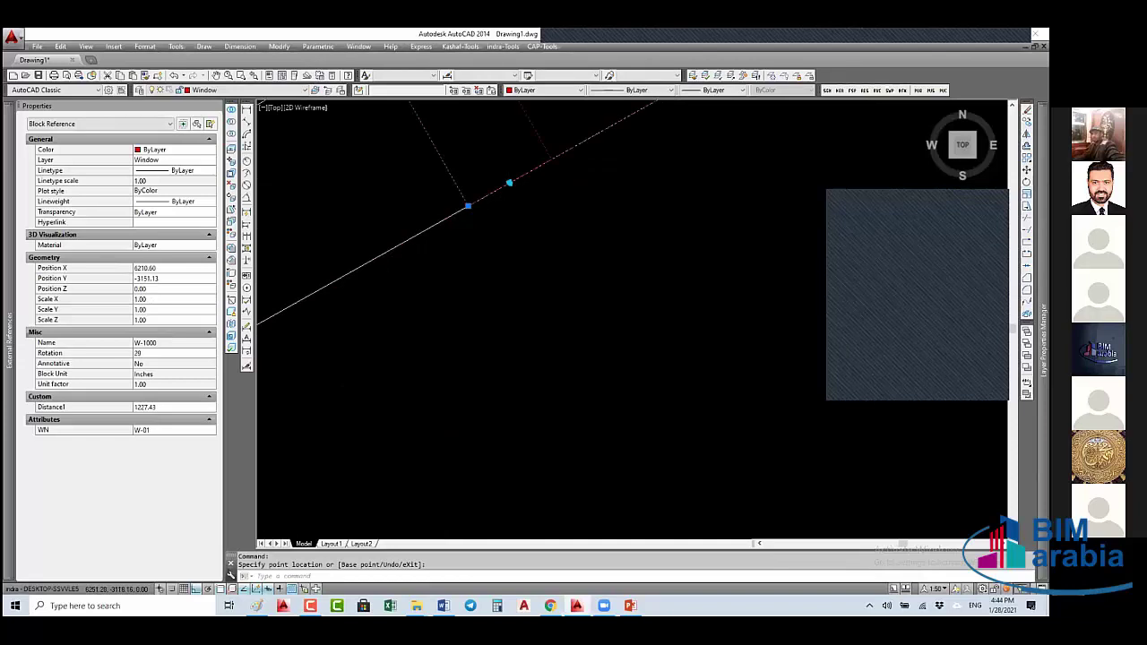
left_click(504, 242)
scroll(514, 280, "up", 2)
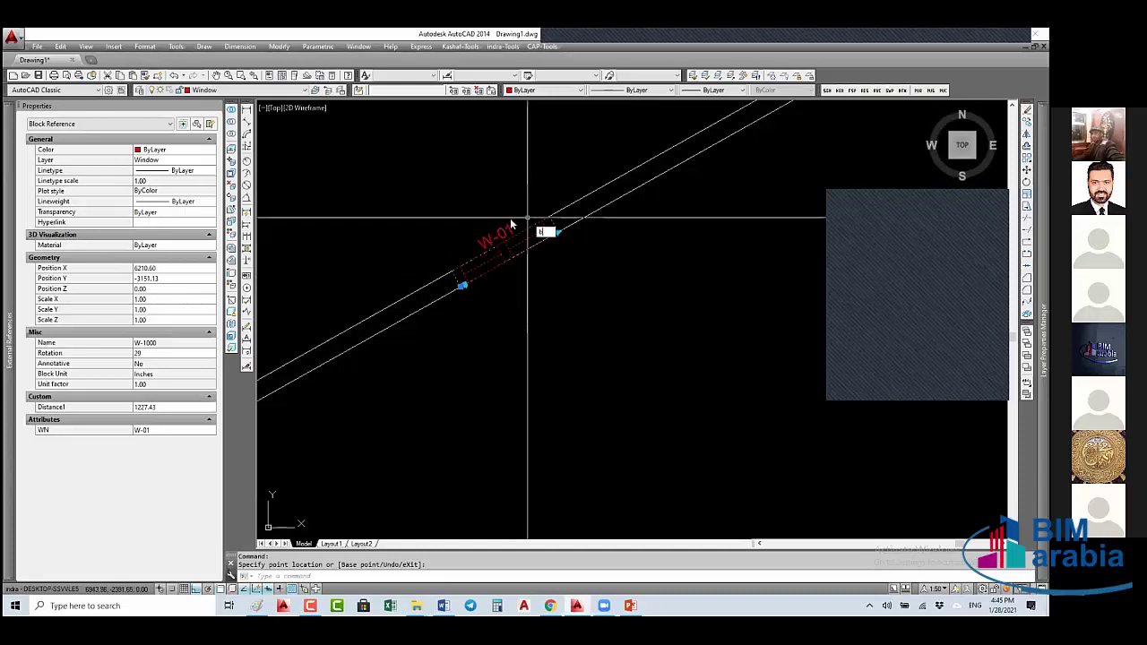
key("Escape")
- Open the W-1000 block in the Block Editor with BE
type("BE")
key("Return")
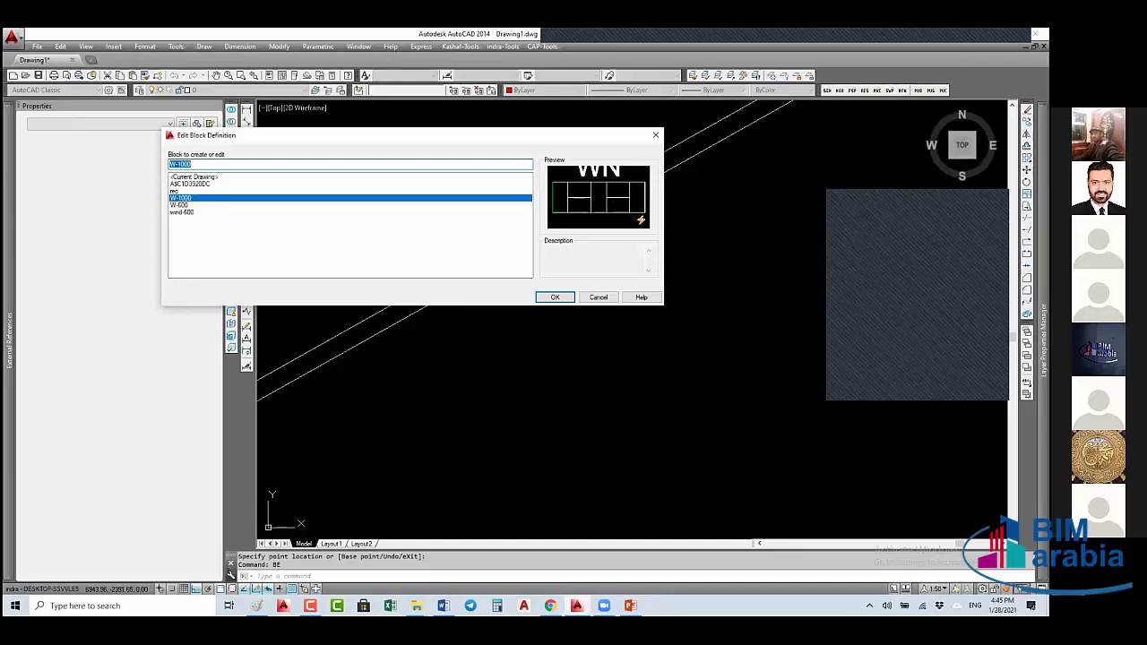
key("Return")
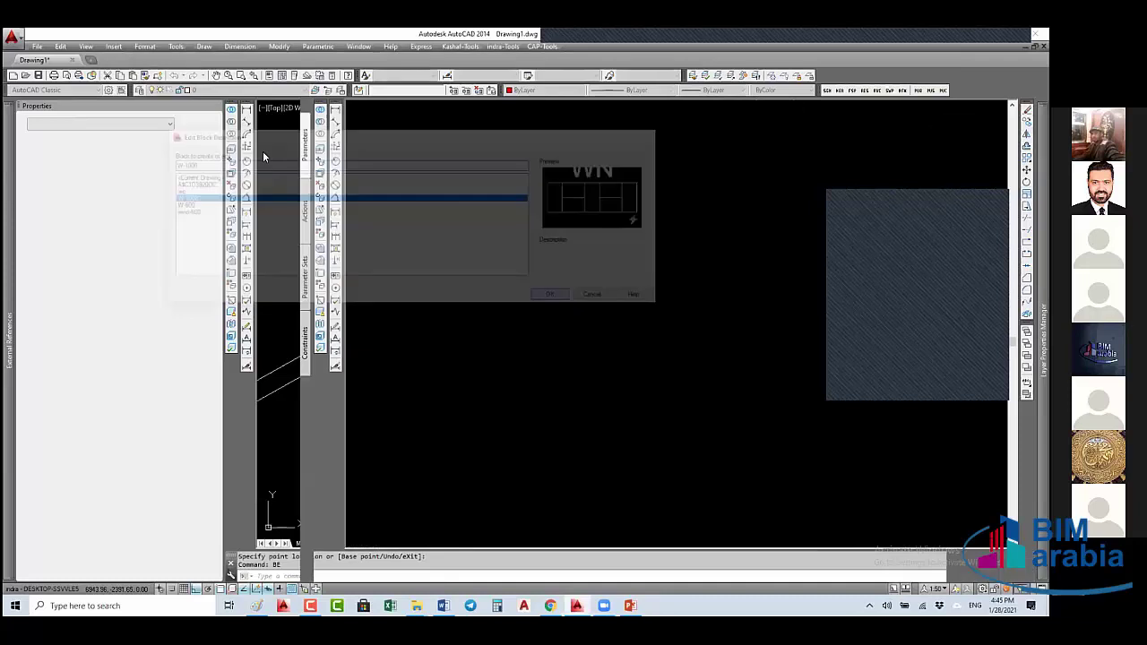
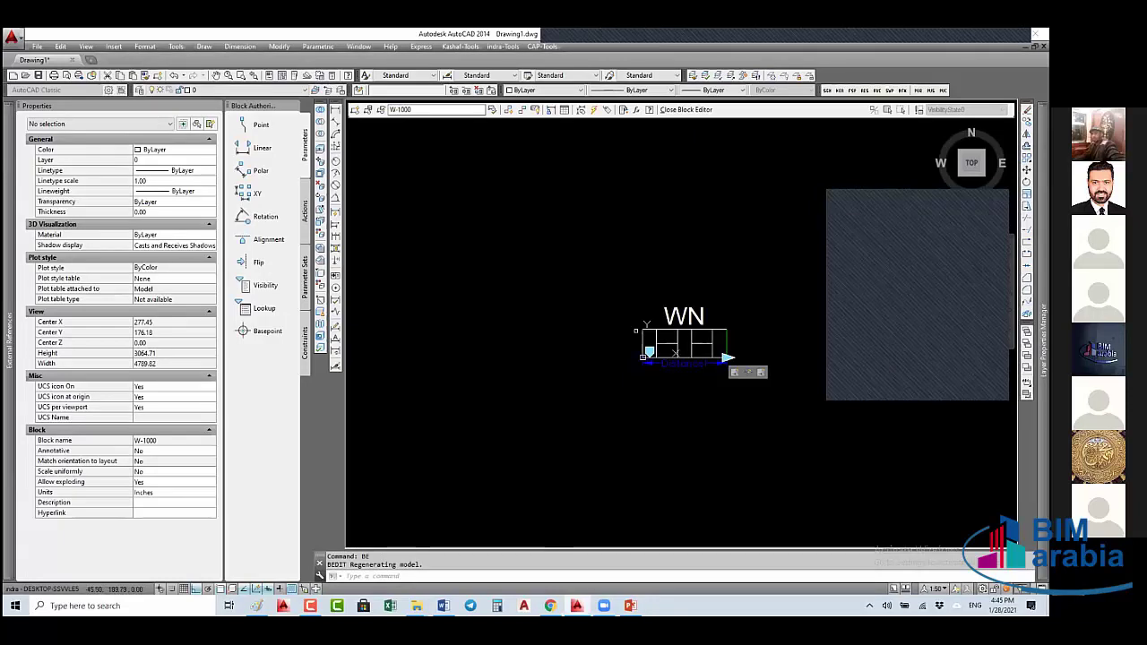
- Add a vertical linear parameter (Distance2, 200) along W-1000's left edge with one grip
scroll(715, 371, "up", 3)
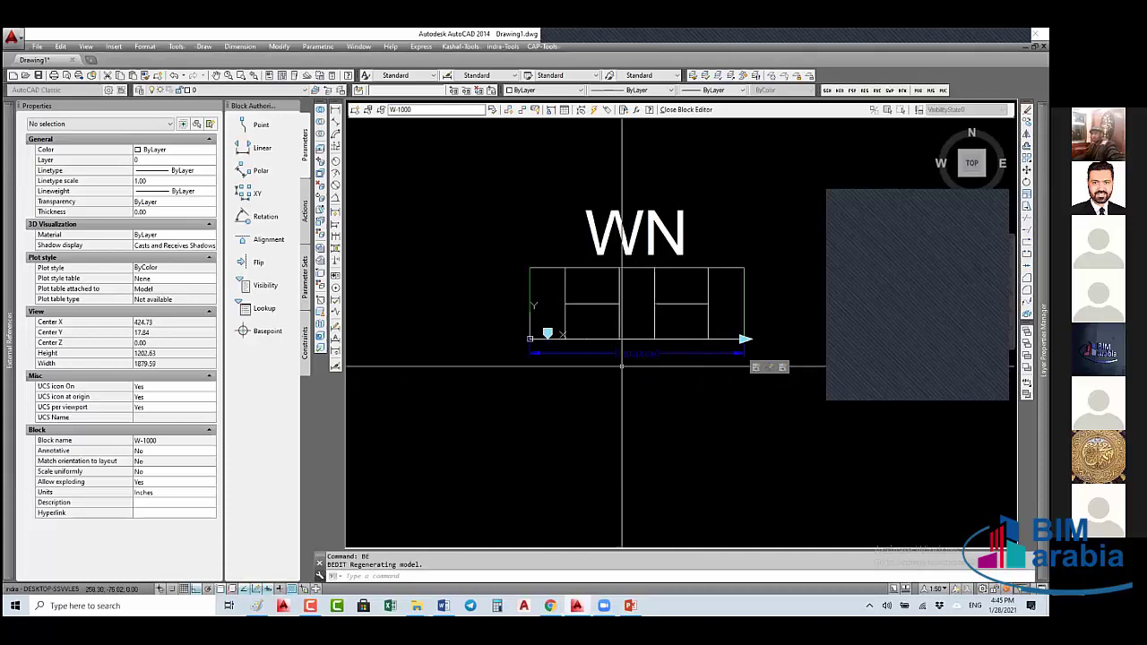
left_click(242, 149)
left_click(530, 338)
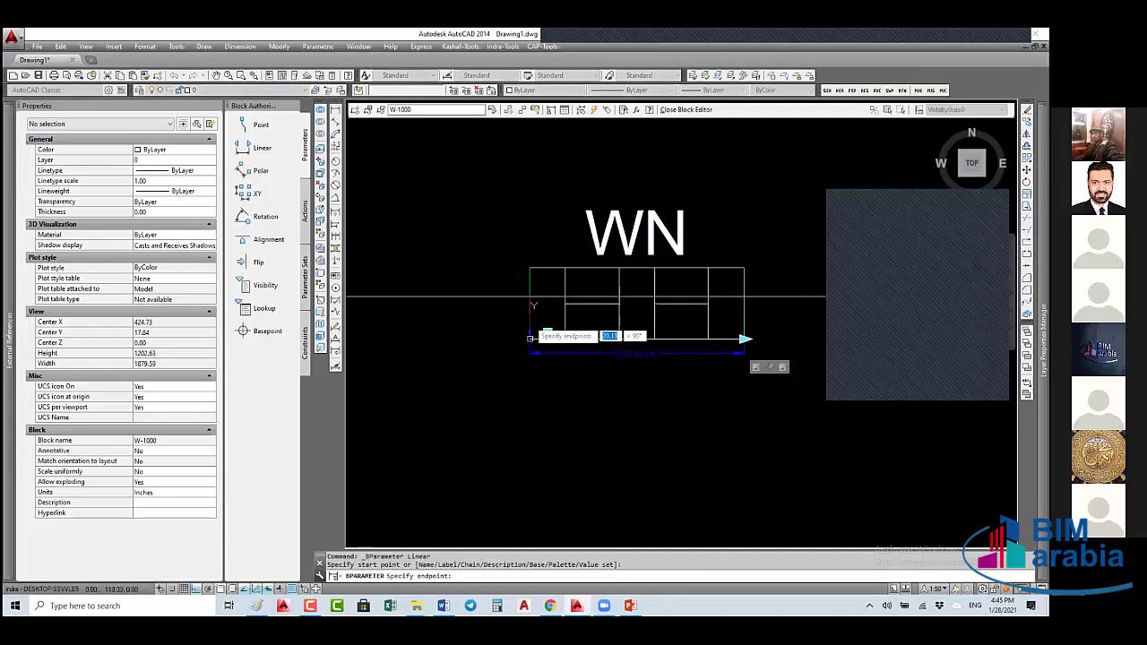
left_click(530, 267)
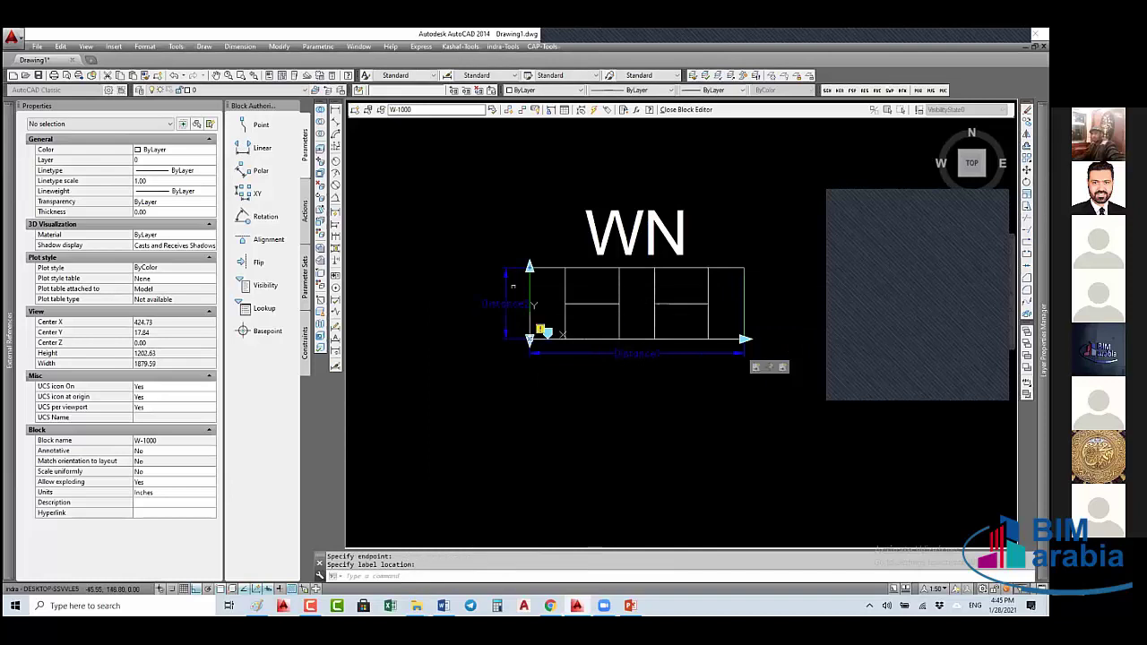
left_click(507, 288)
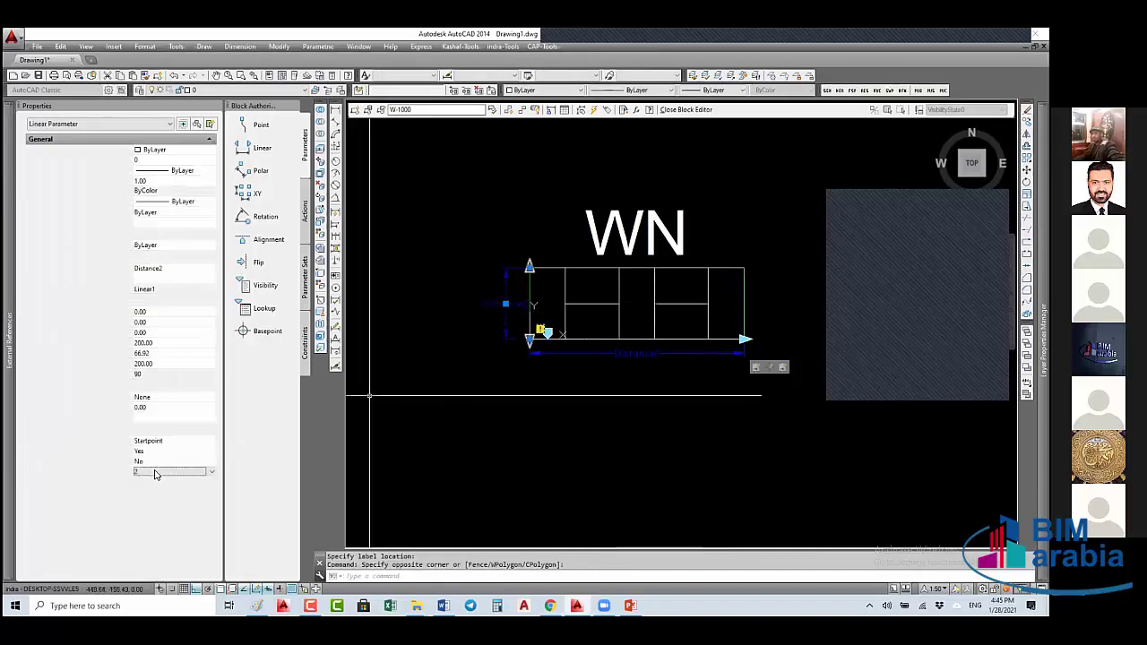
left_click(154, 472)
left_click(237, 475)
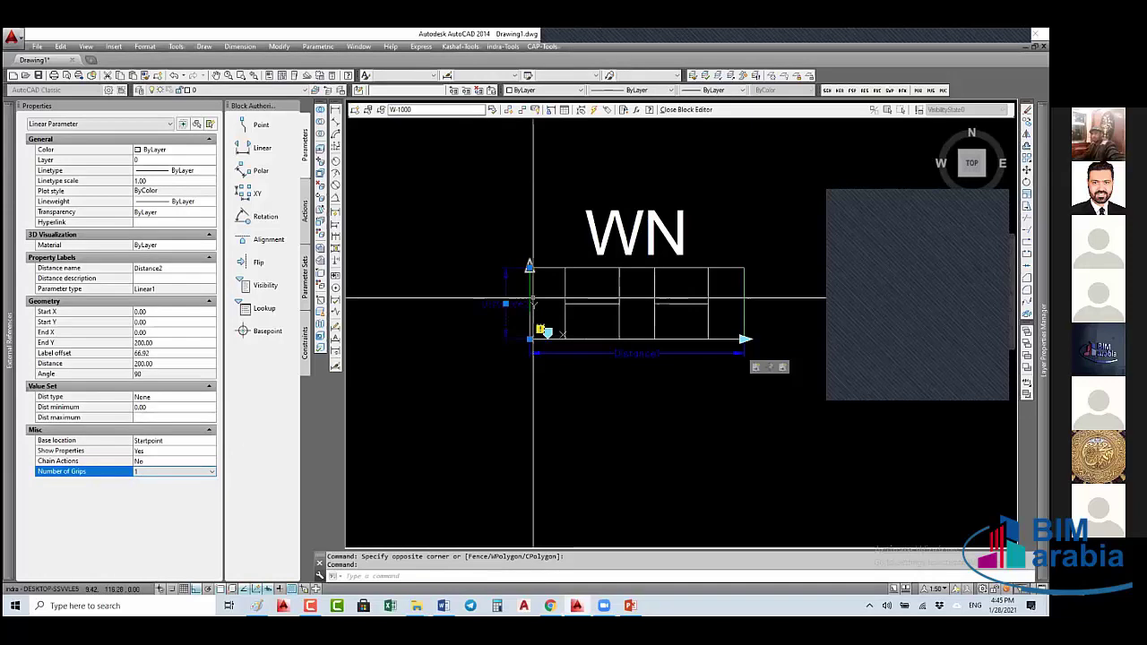
middle_click_drag(528, 318, 489, 377)
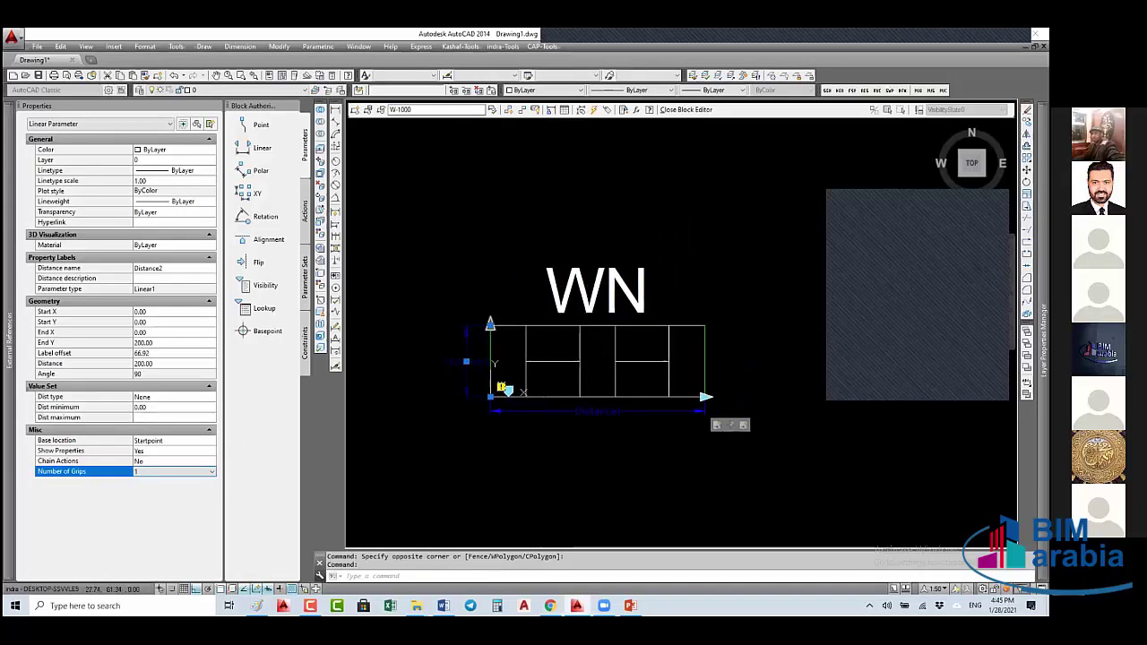
- Add a stretch action on the vertical parameter's top point, framing and selecting the block top
left_click(305, 211)
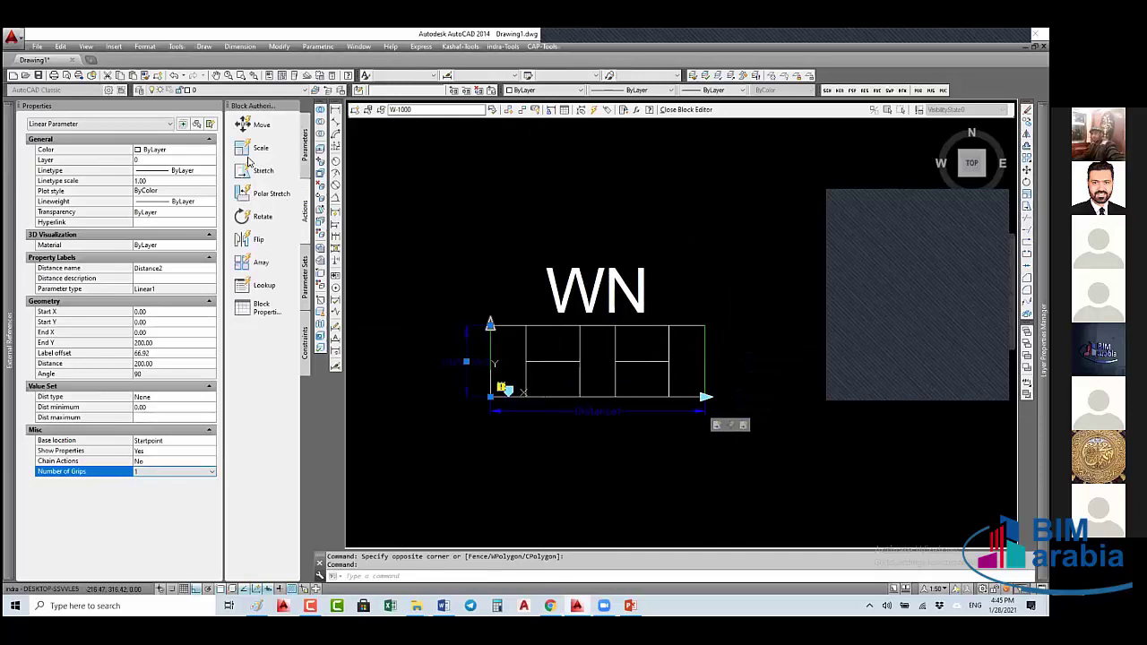
left_click(260, 170)
left_click(488, 331)
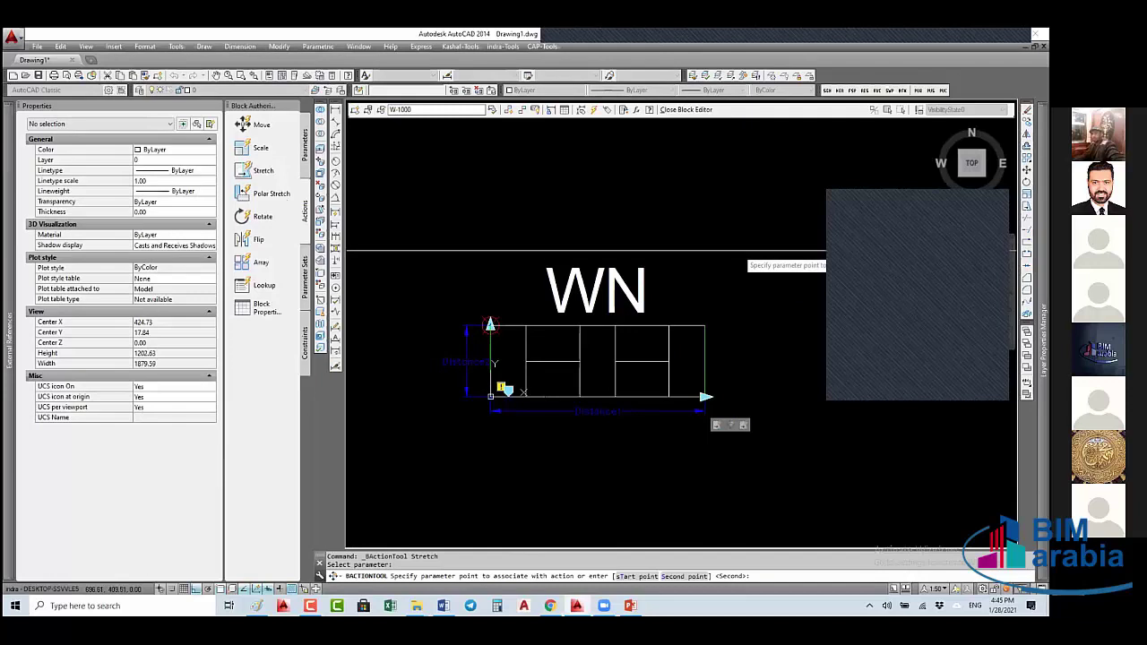
left_click(491, 324)
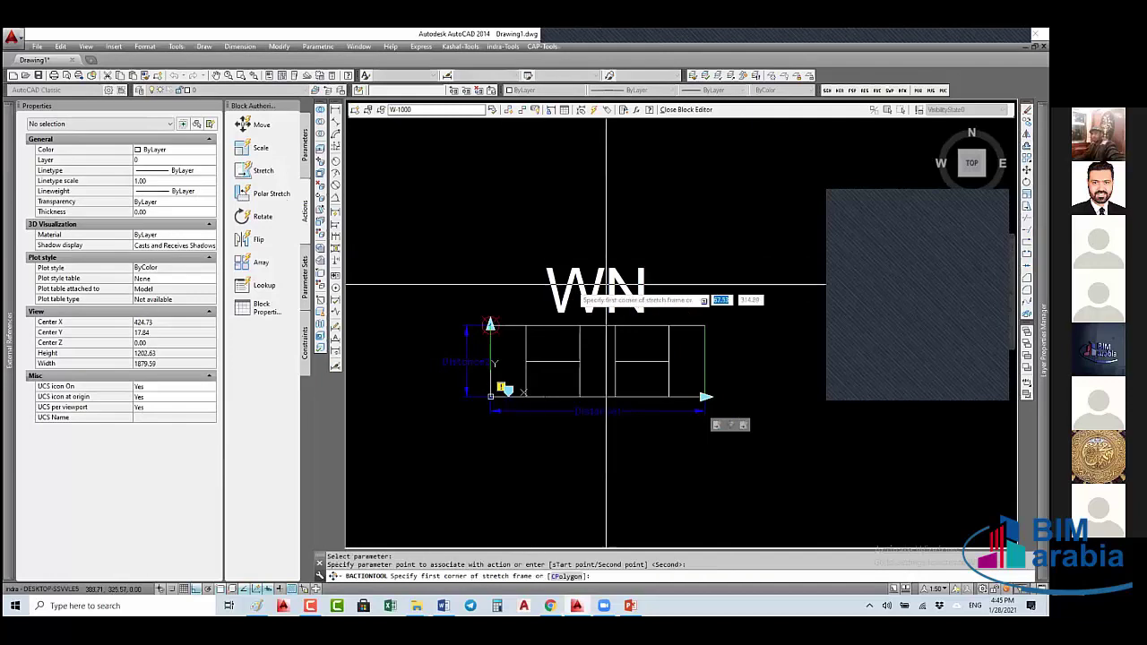
left_click(731, 253)
left_click(454, 332)
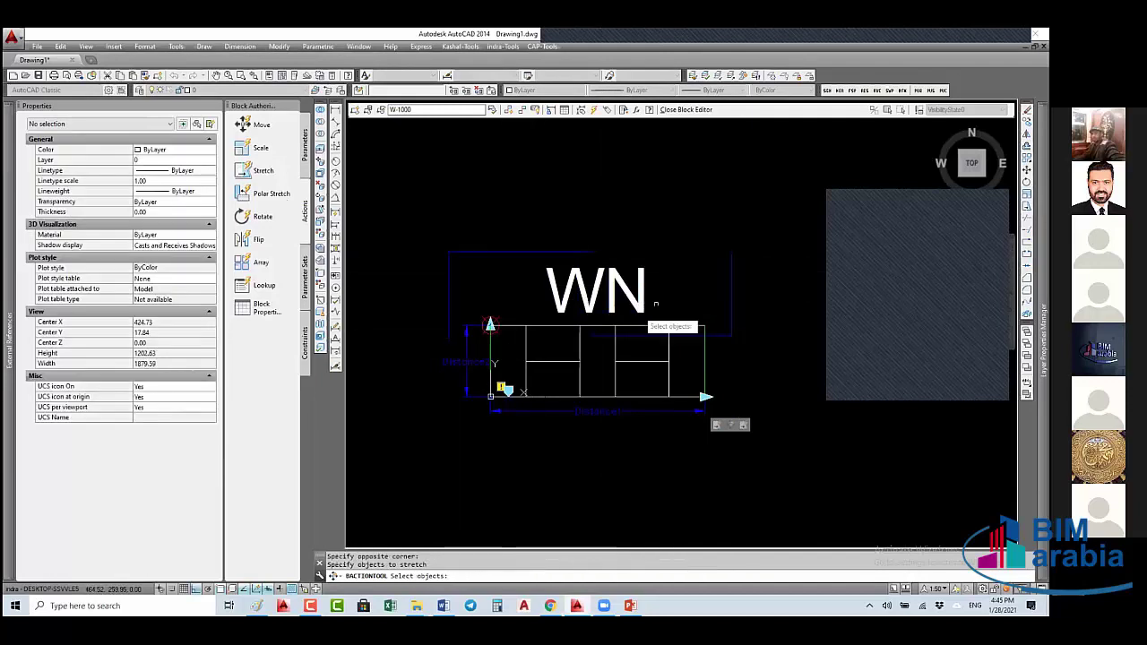
left_click(732, 242)
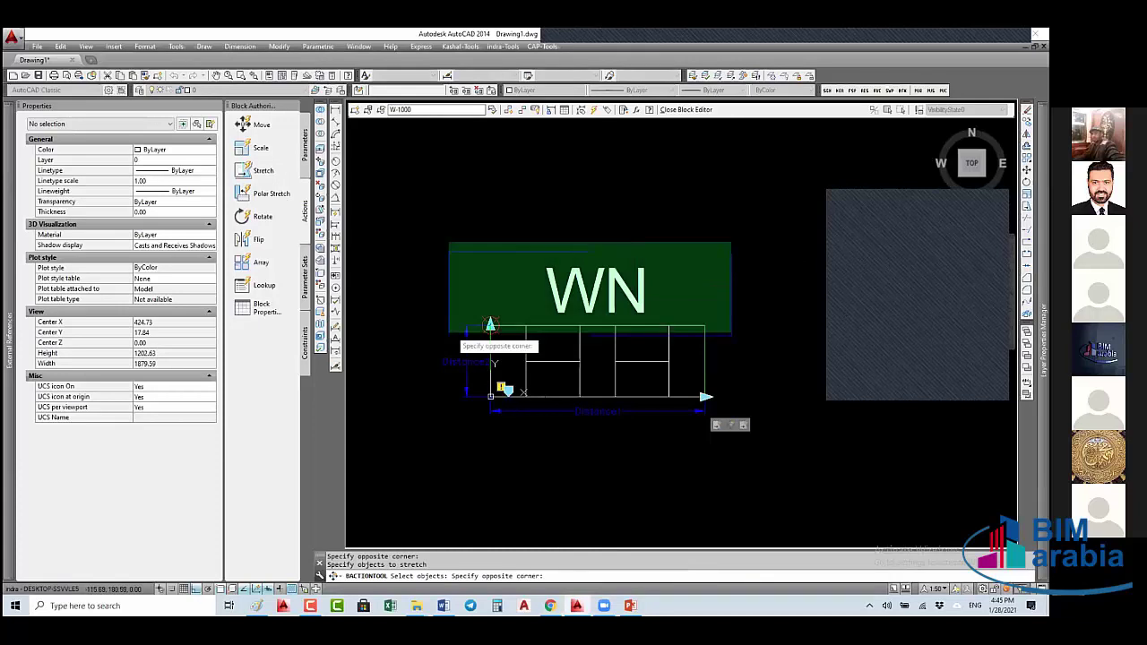
left_click(449, 333)
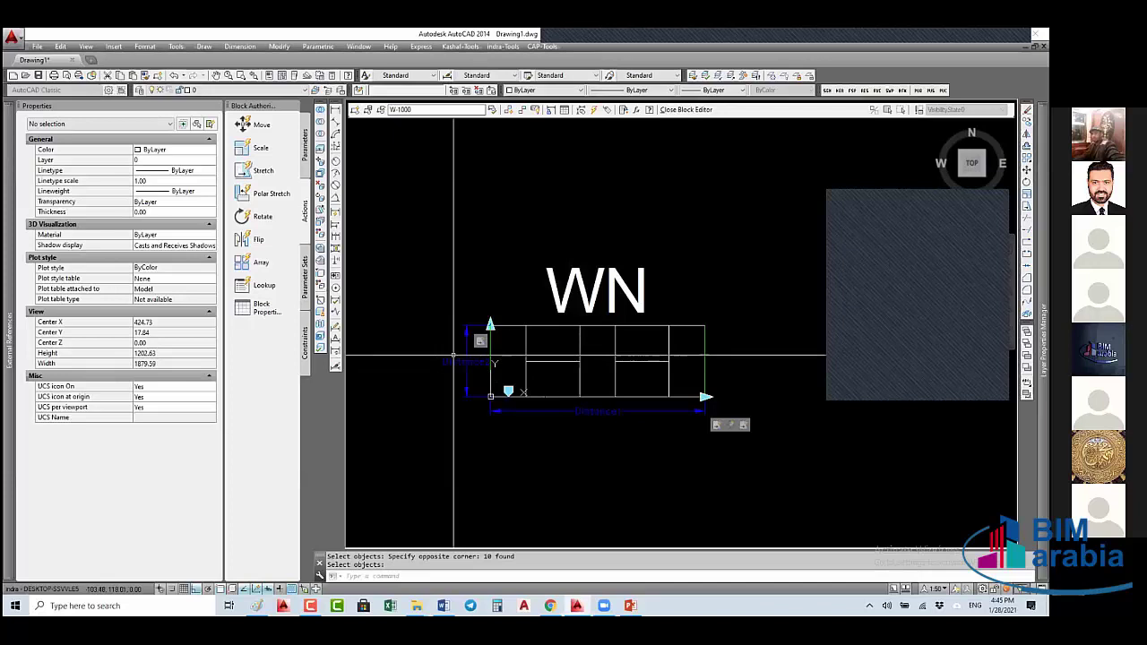
- Add a second stretch action (Stretch3) on the same parameter, crossing-selecting 5 block objects
left_click(260, 170)
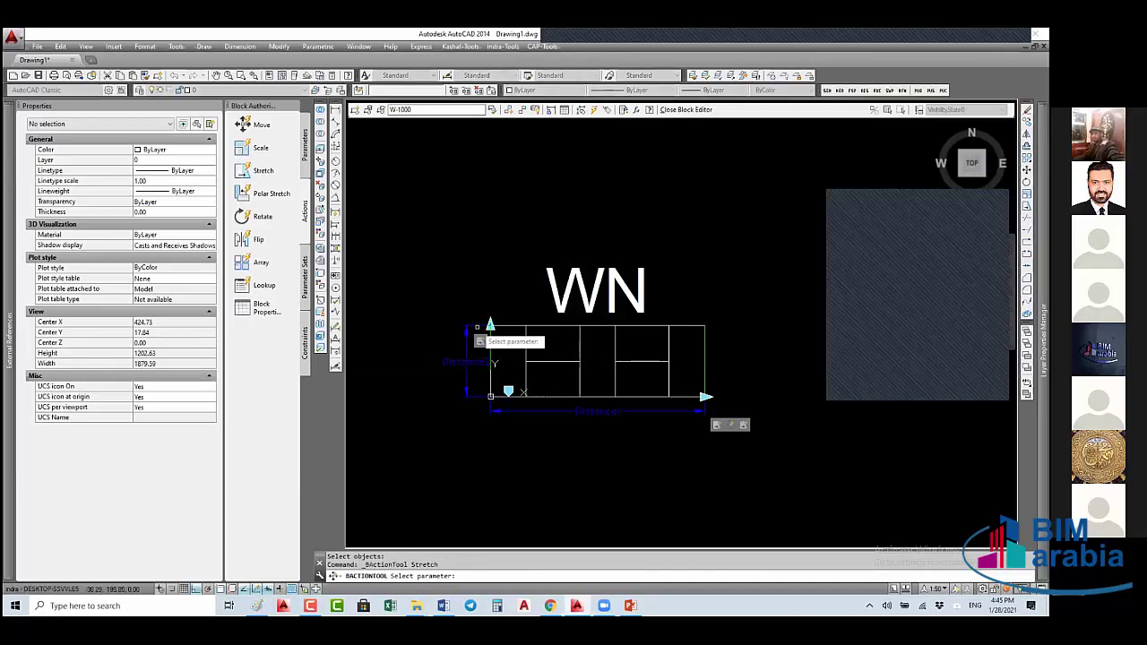
left_click(489, 336)
left_click(489, 322)
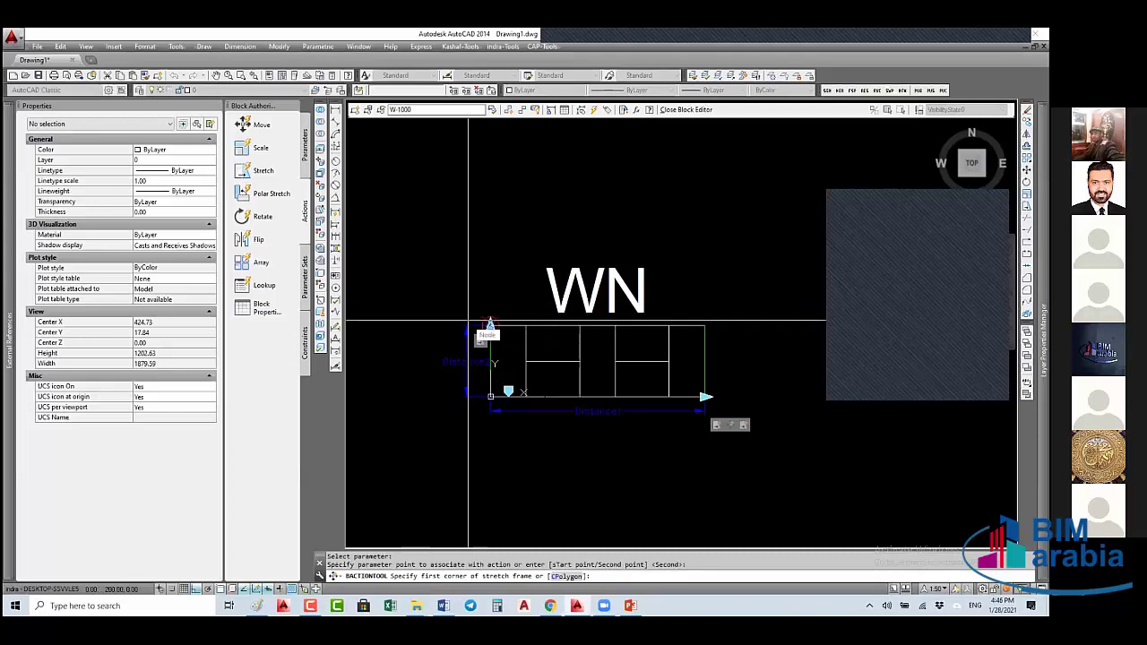
left_click(691, 357)
left_click(523, 389)
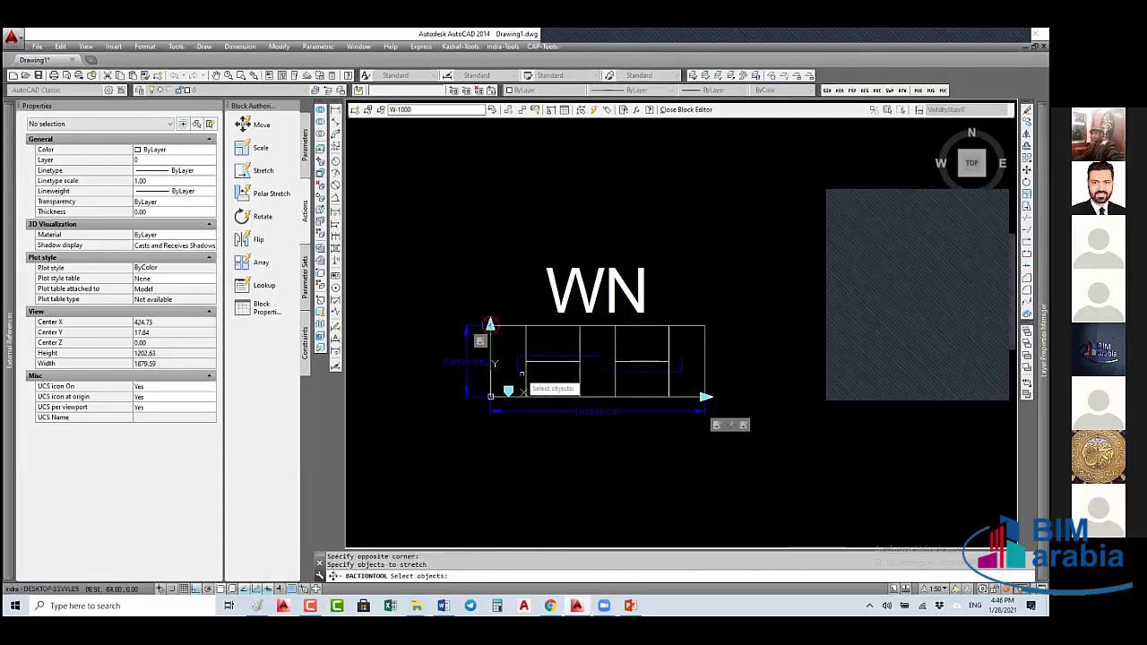
left_click(685, 352)
left_click(526, 391)
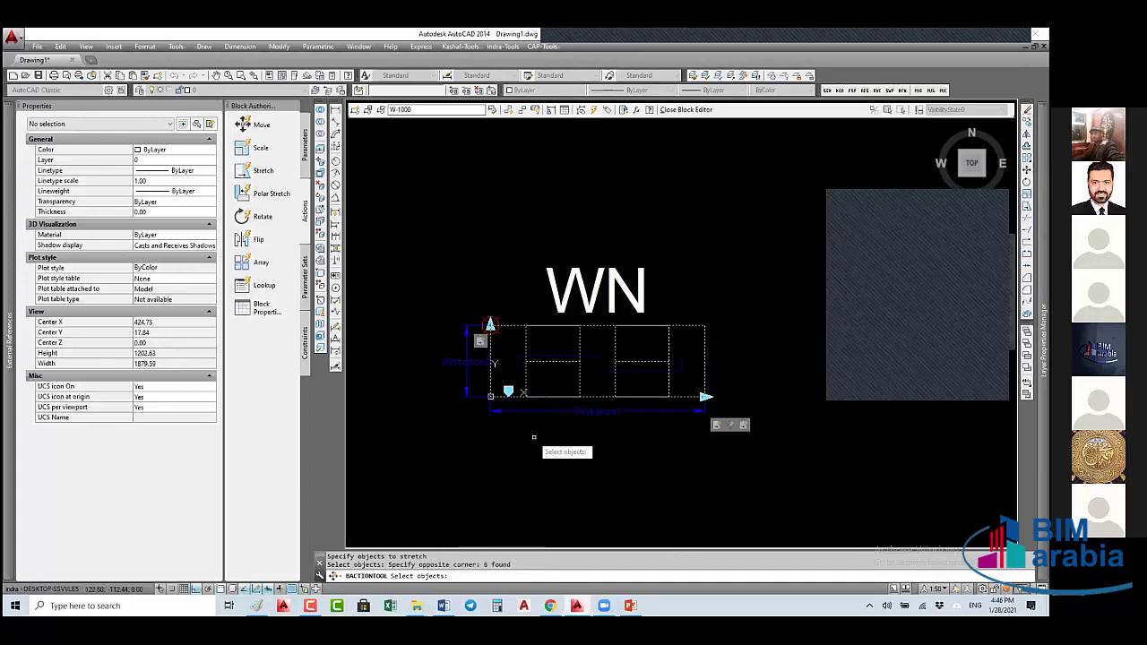
key("Return")
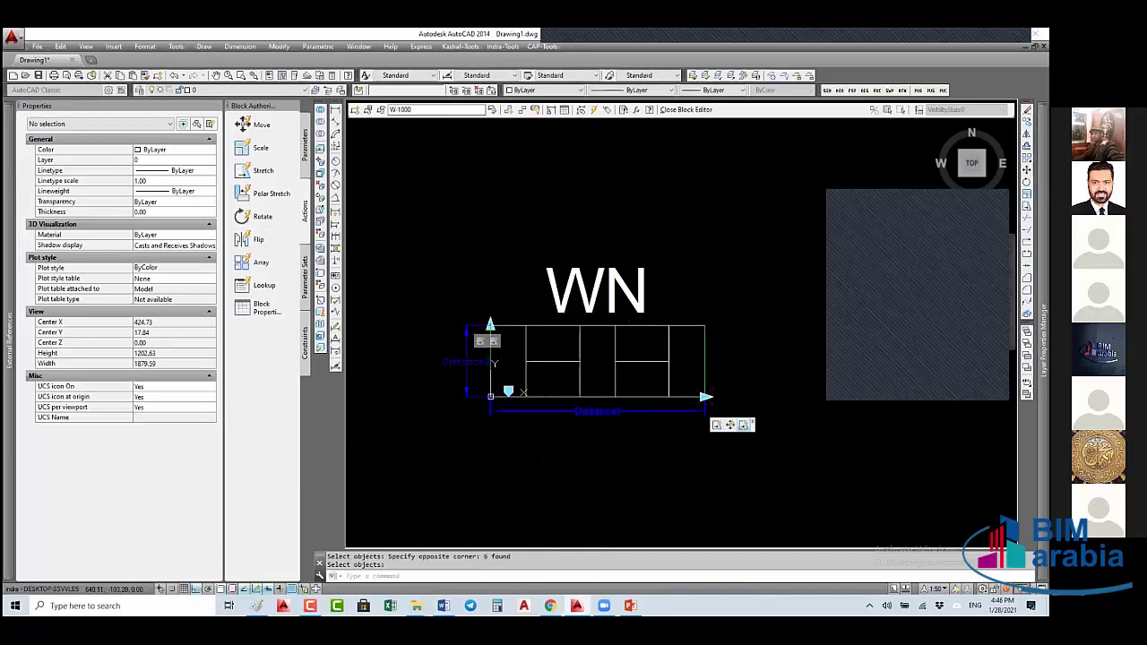
left_click(496, 343)
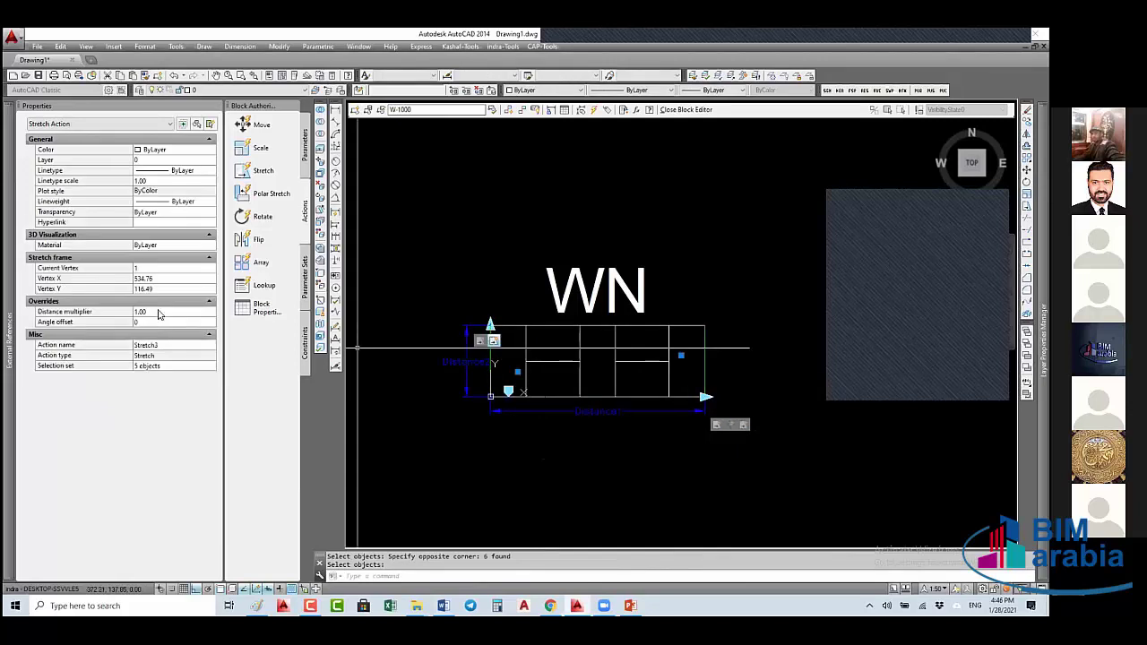
- Set the stretch action's distance multiplier to 0.5 and begin modifying its selection set
left_click(159, 312)
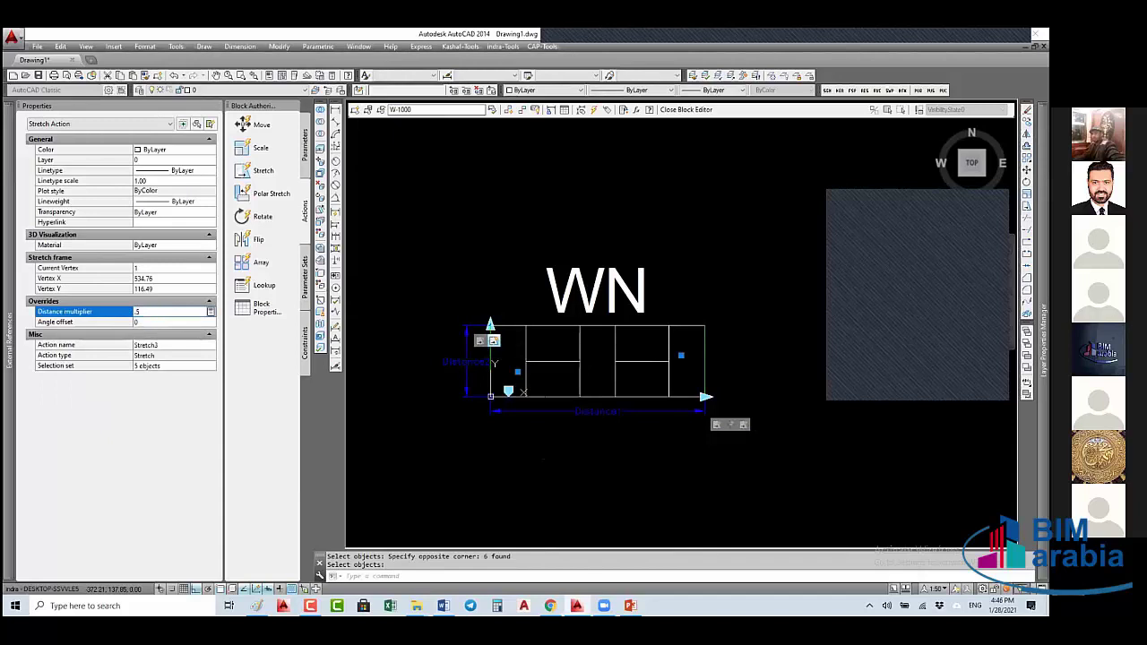
key("Return")
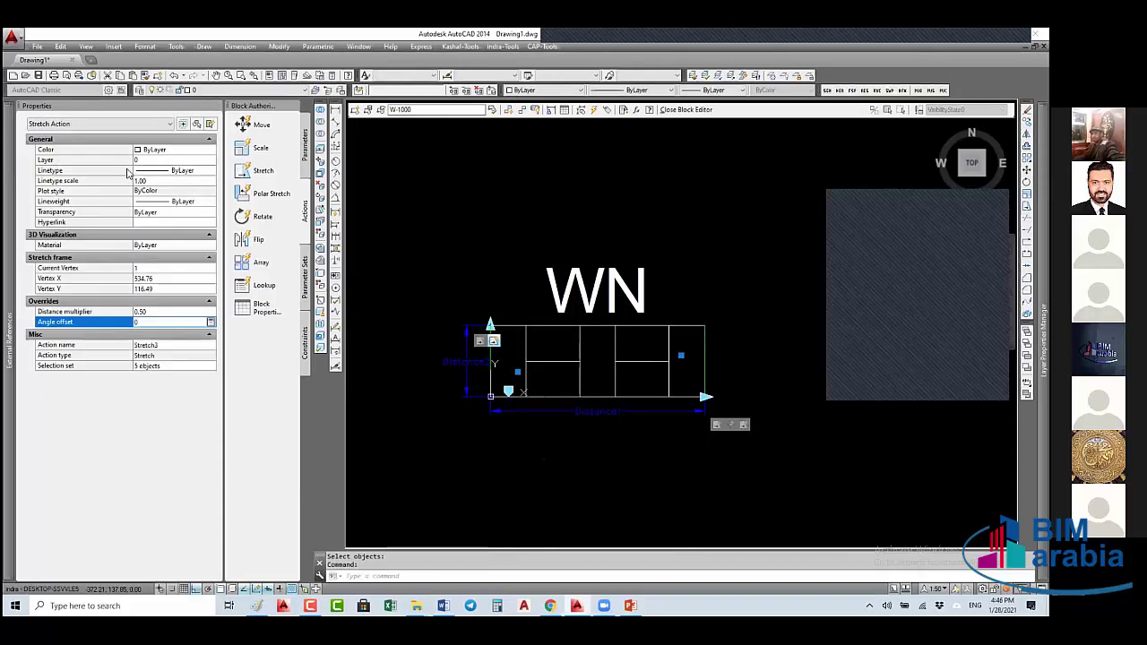
right_click(493, 342)
mouse_move(573, 364)
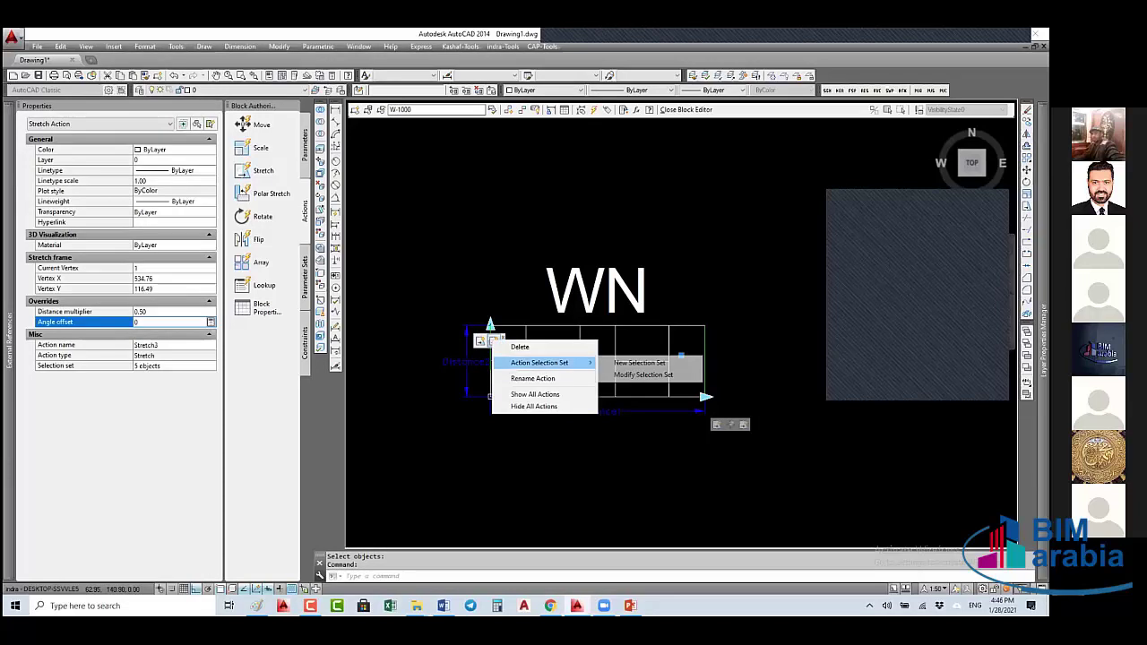
left_click(642, 374)
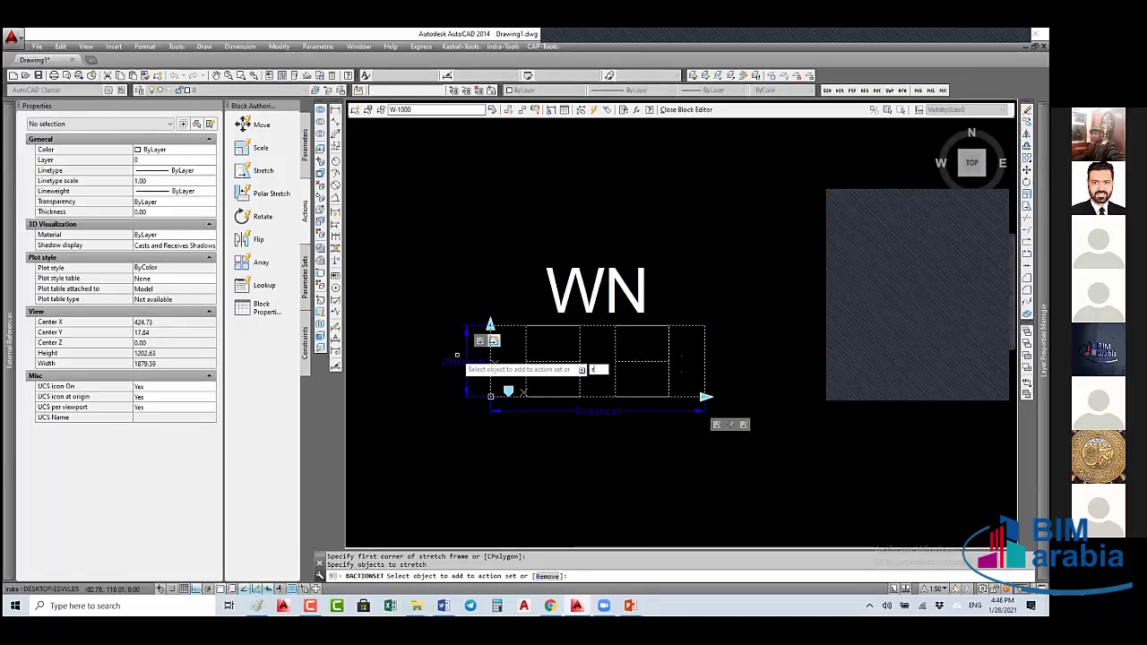
- Remove the top horizontal cells from the stretch's selection set and close the Block Editor
key("Return")
left_click(687, 336)
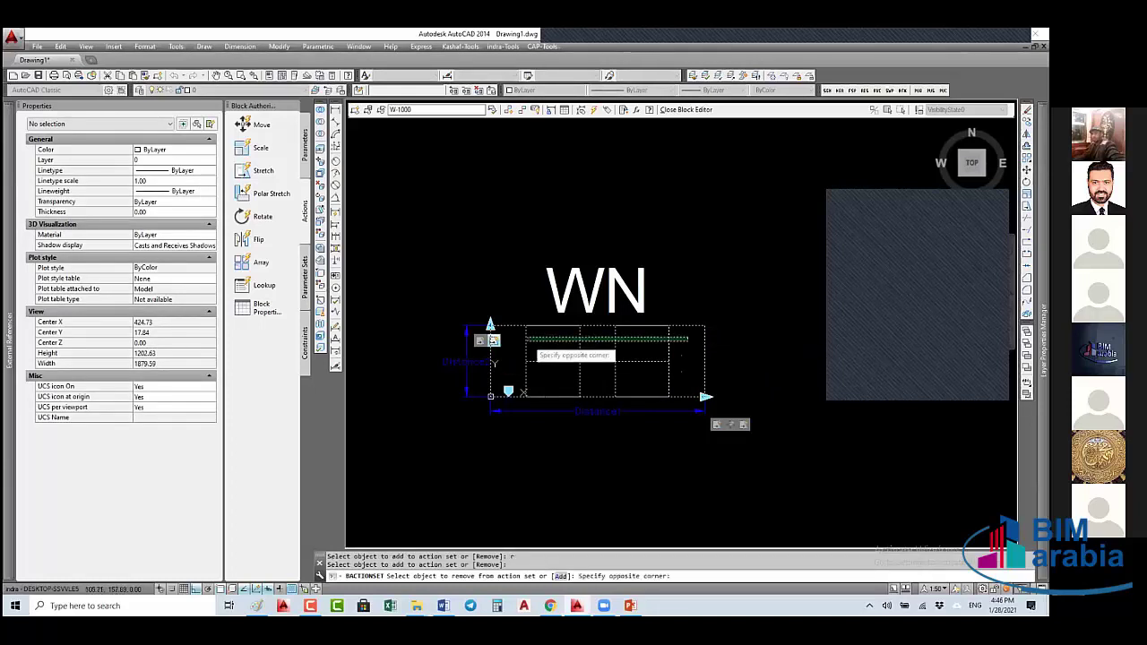
left_click(530, 339)
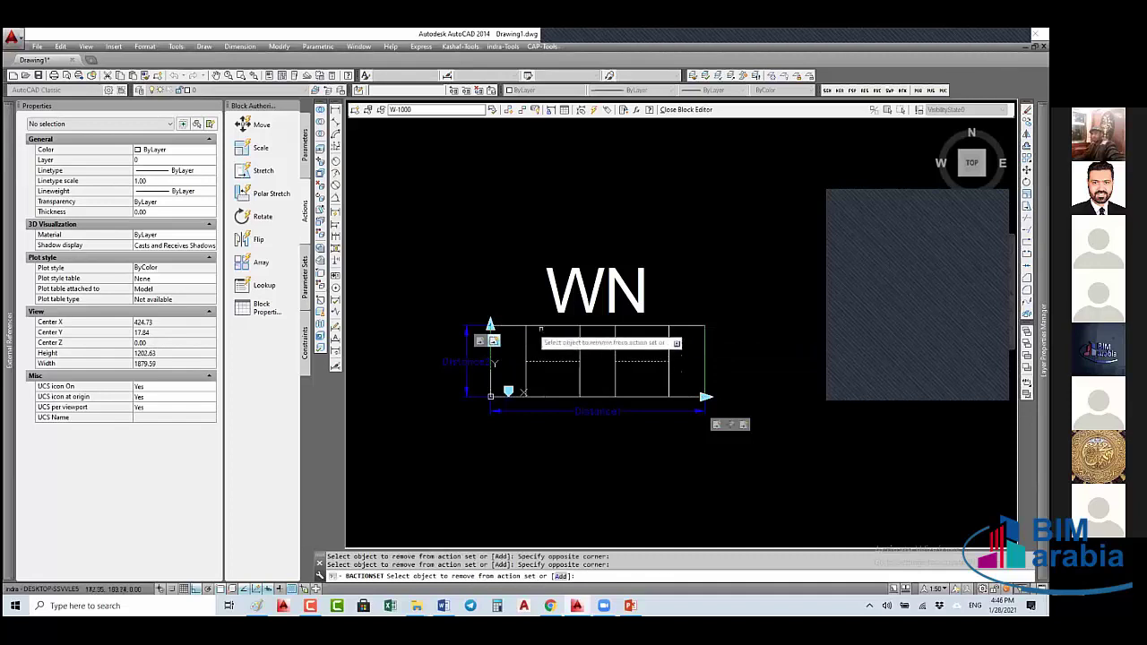
key("Return")
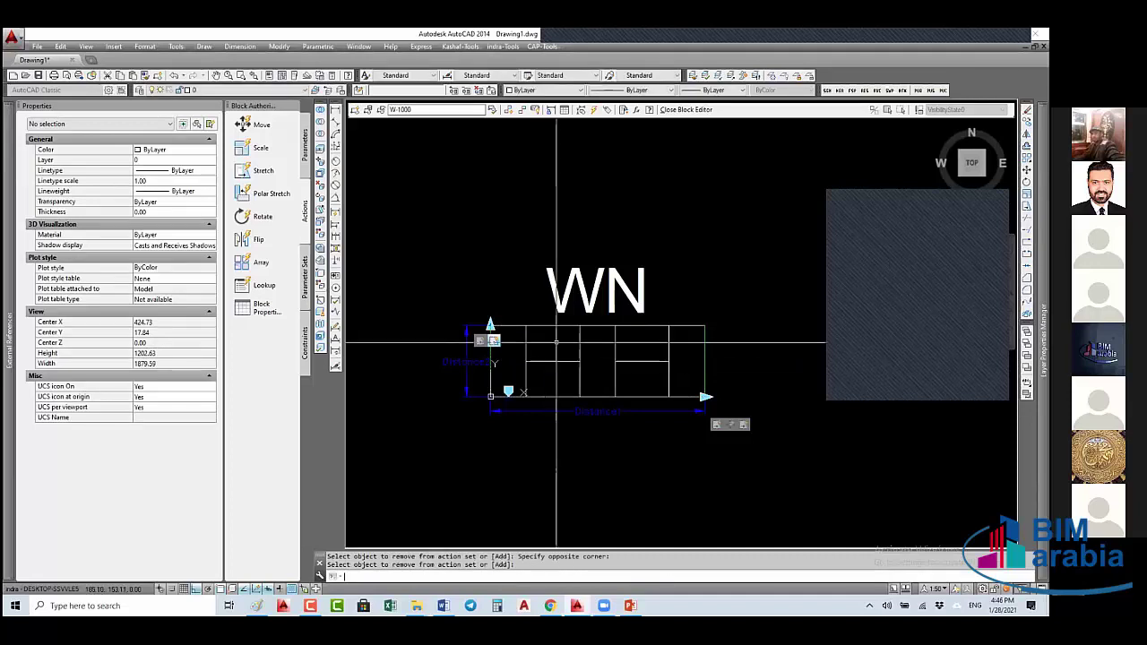
left_click(697, 111)
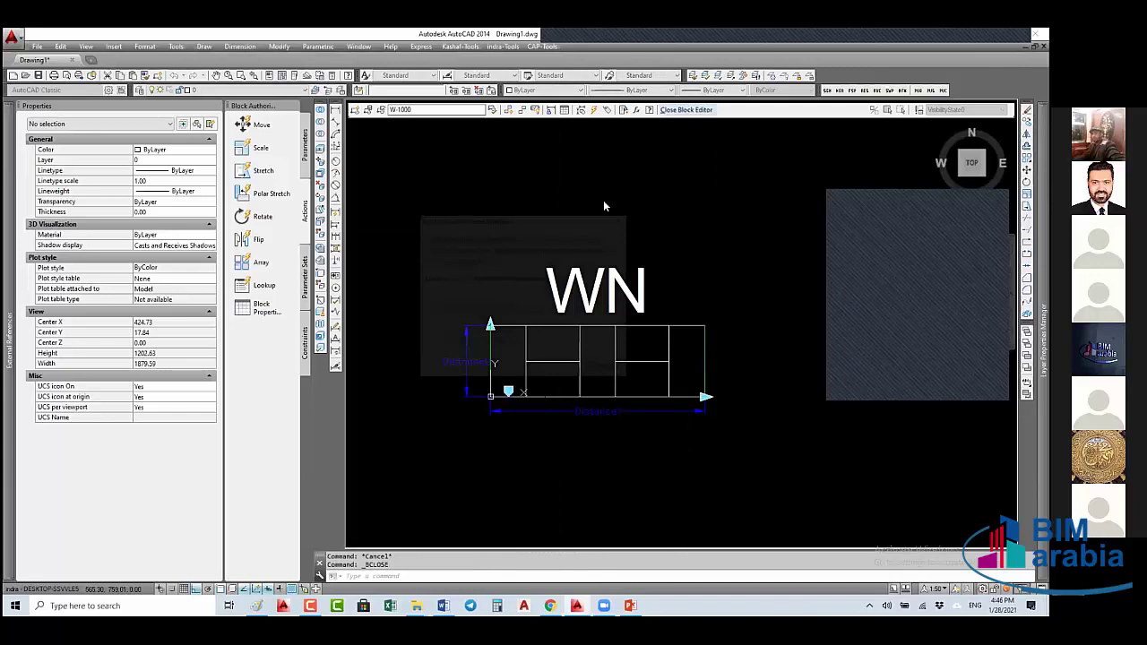
- Save the block changes, then start a 120 offset of the wall and cancel it
left_click(475, 305)
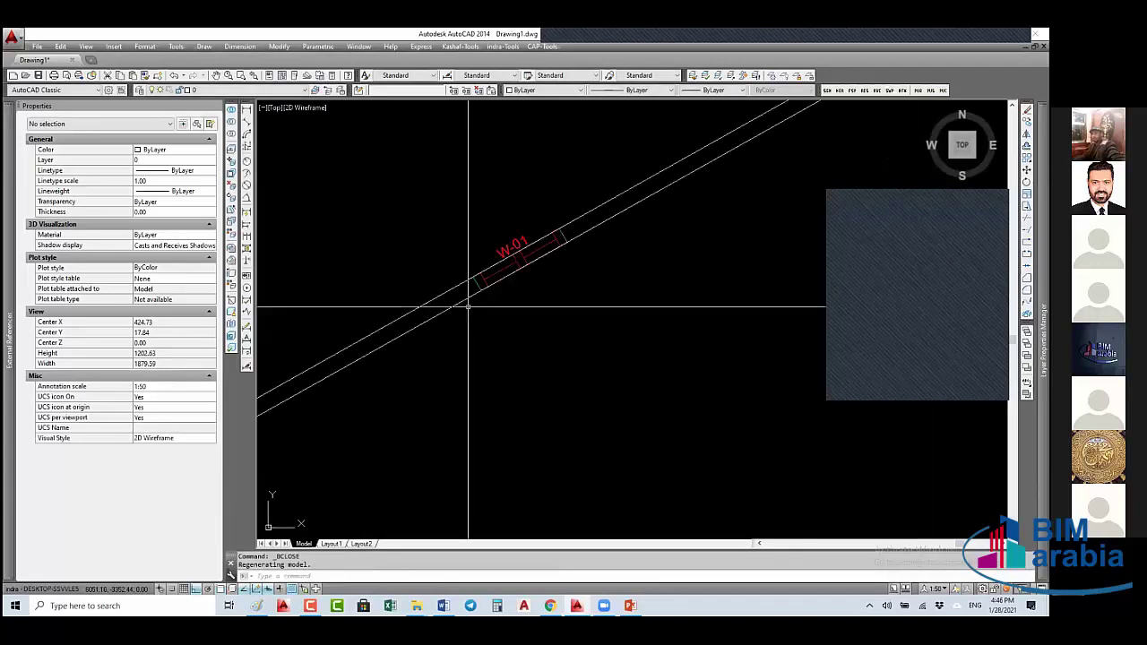
scroll(449, 314, "up", 2)
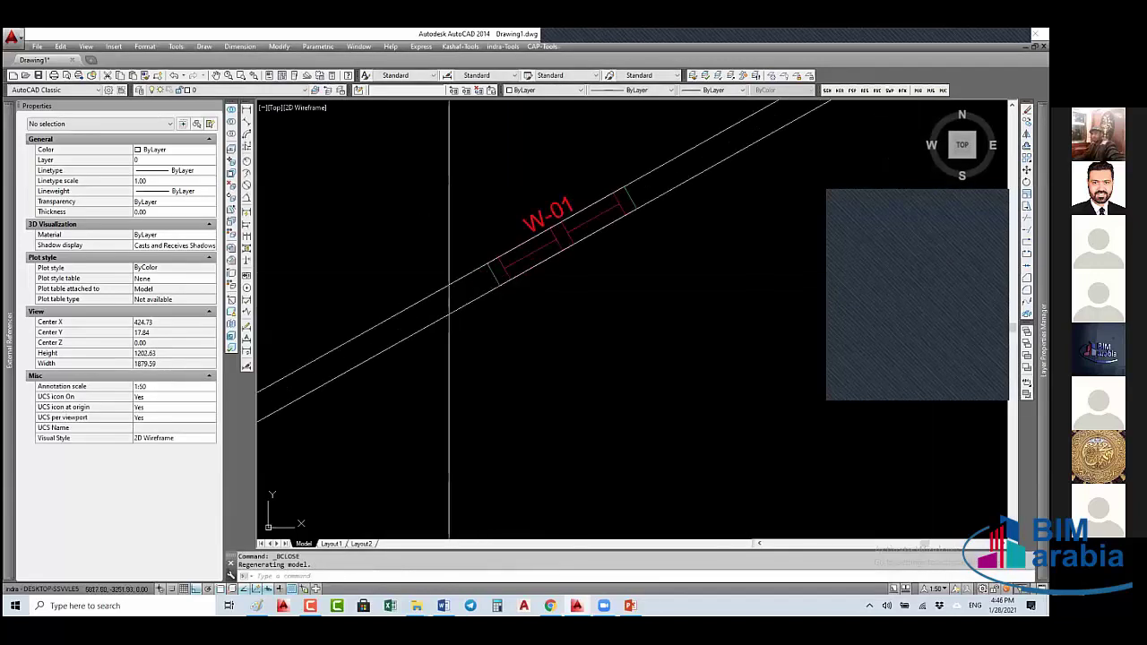
scroll(452, 309, "up", 2)
type("o")
key("Return")
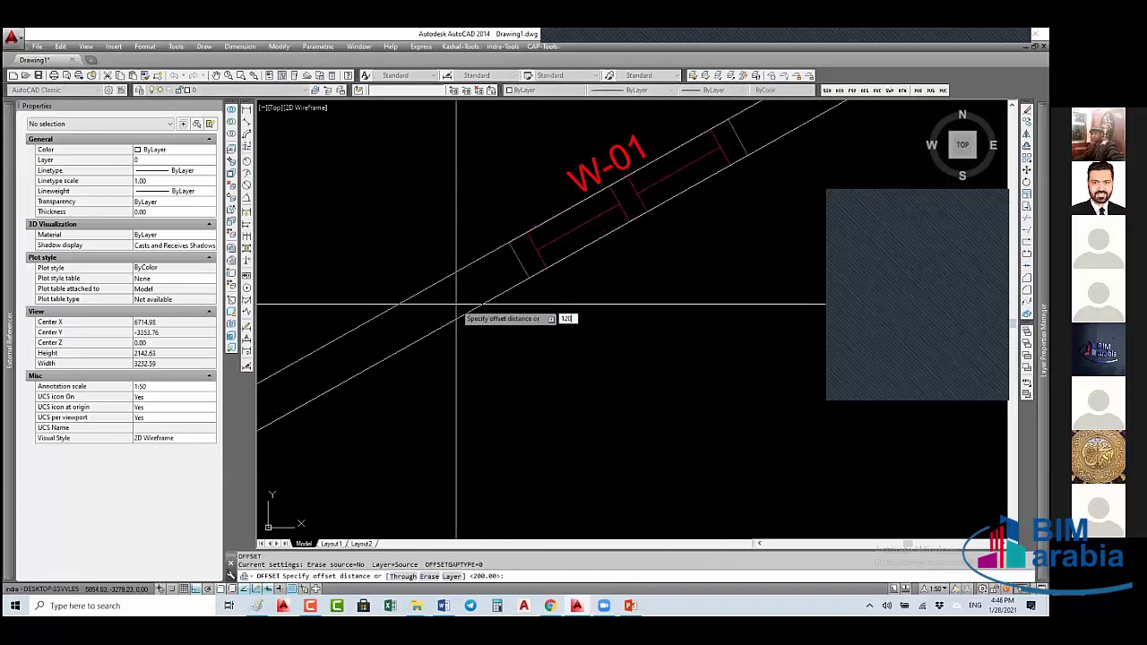
type("120")
key("Return")
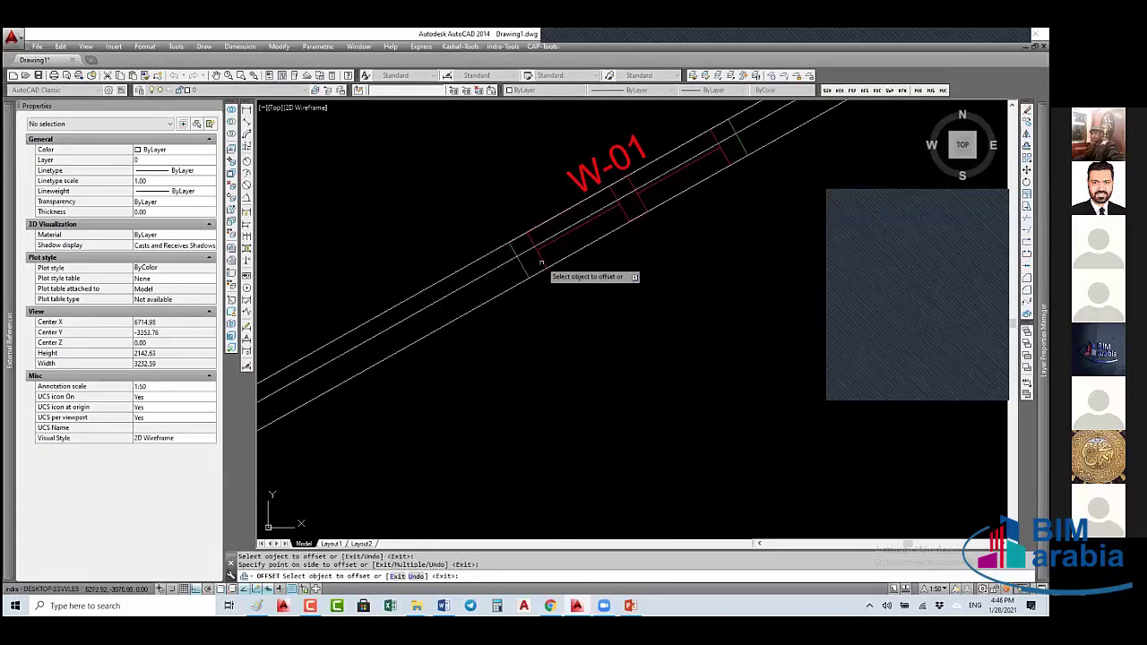
key("Escape")
- Stretch the W-01 window block by its grips, ending with depth Distance2 at 200
left_click(511, 266)
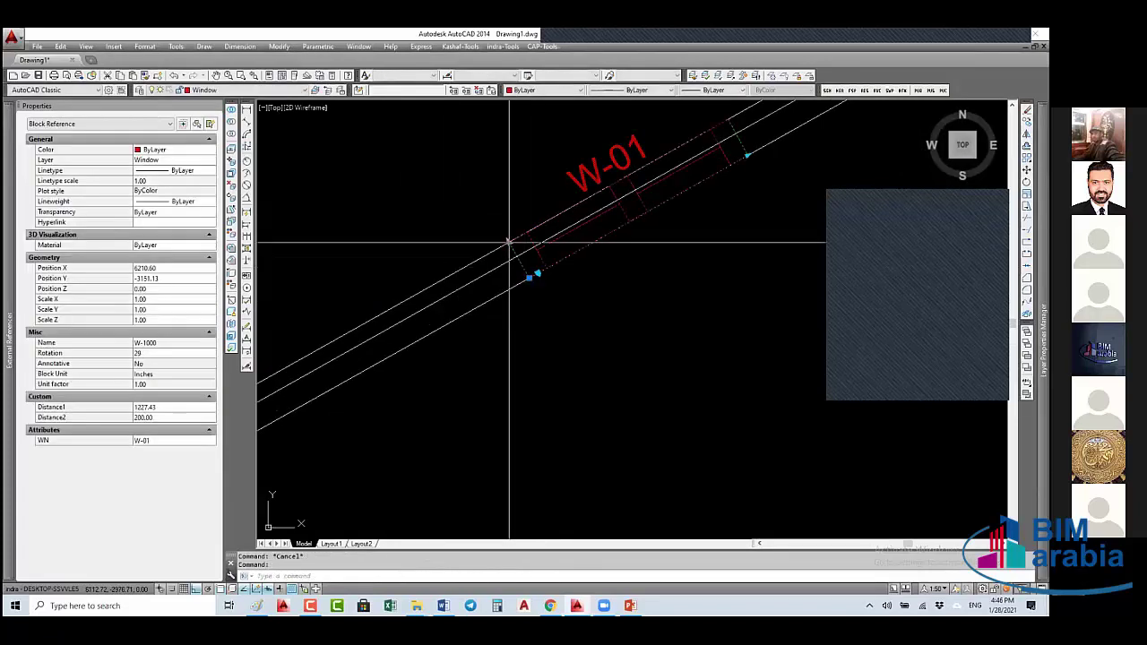
scroll(509, 242, "up", 1)
left_click(509, 242)
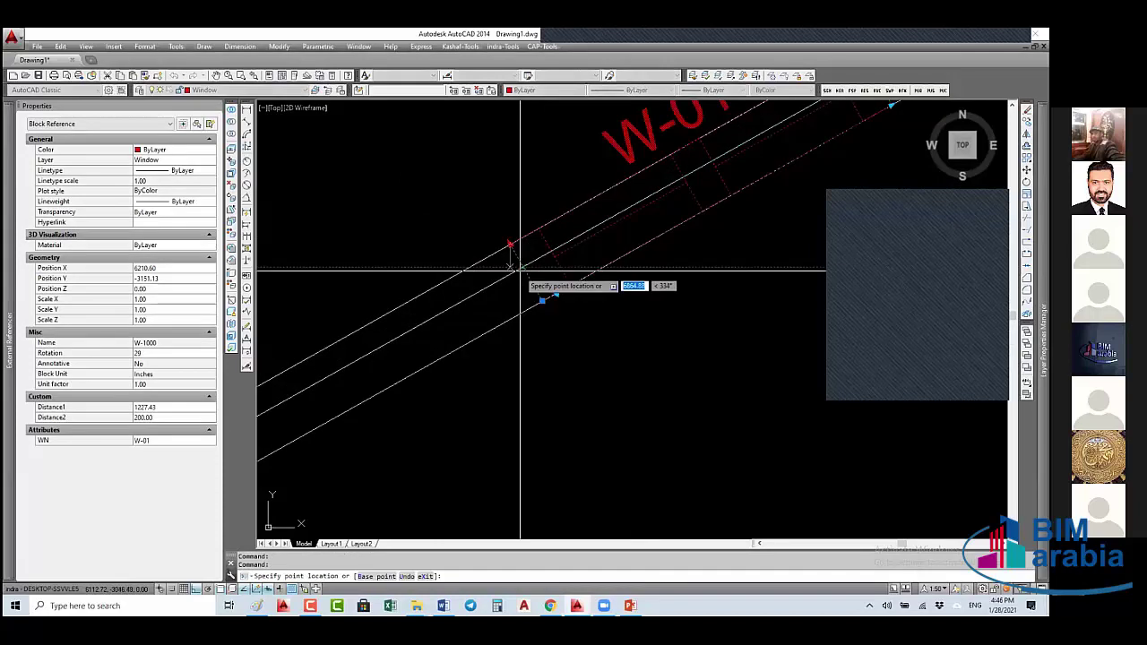
left_click(520, 267)
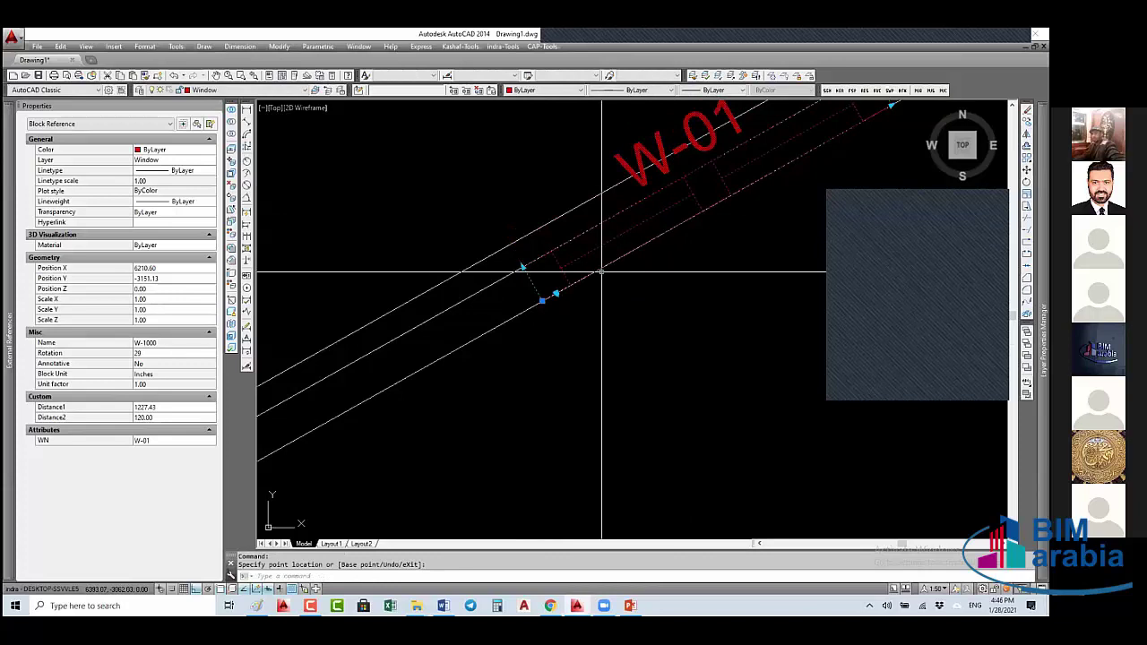
scroll(520, 340, "down", 4)
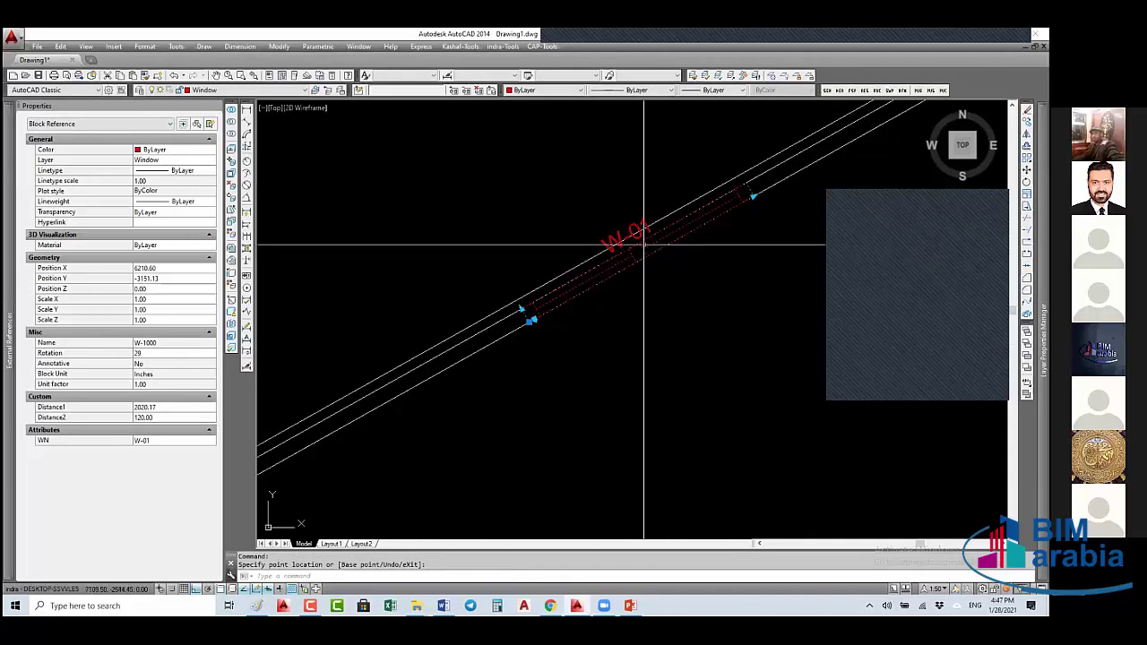
left_click(521, 310)
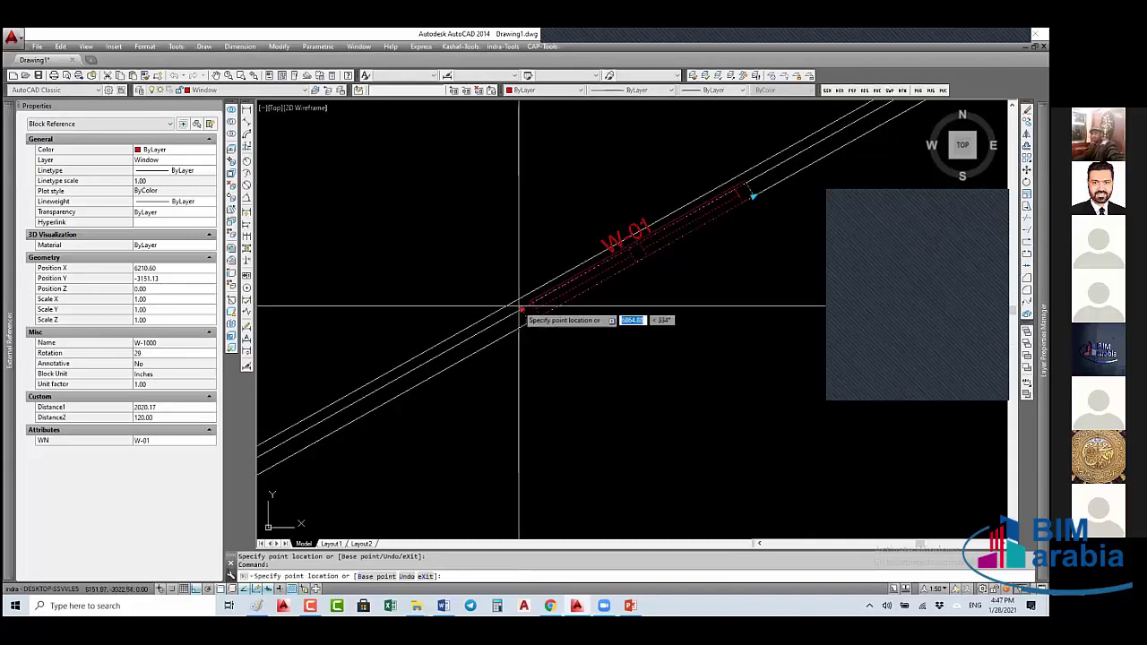
left_click(515, 305)
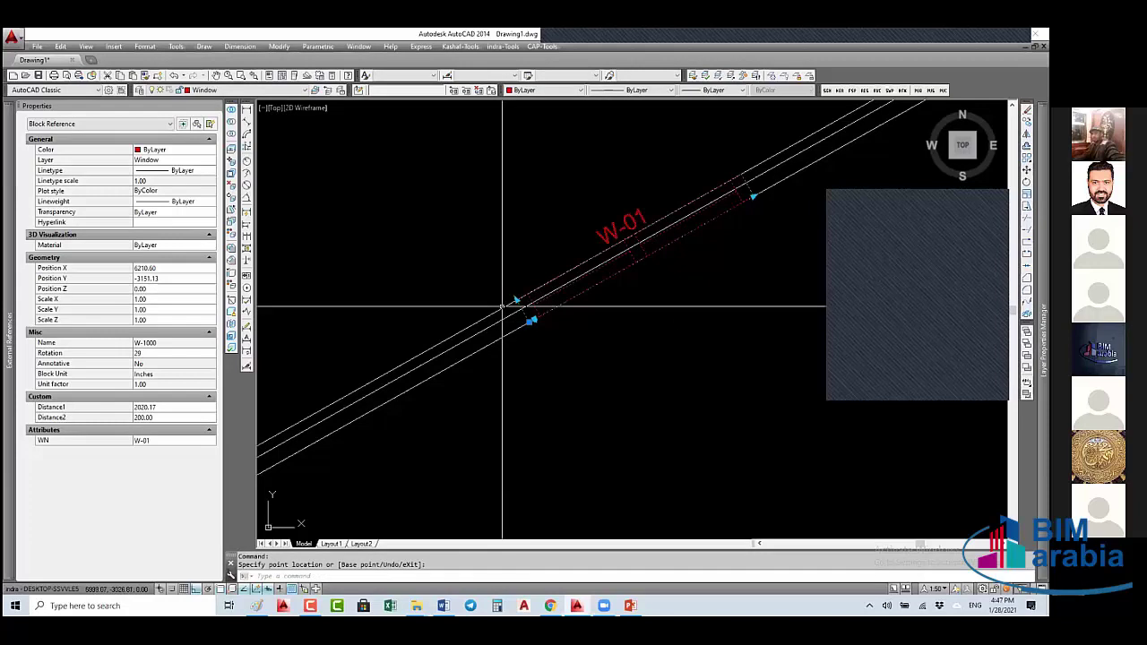
- Deselect, then reselect the W-01 block and bring up its shortcut menu
key("Escape")
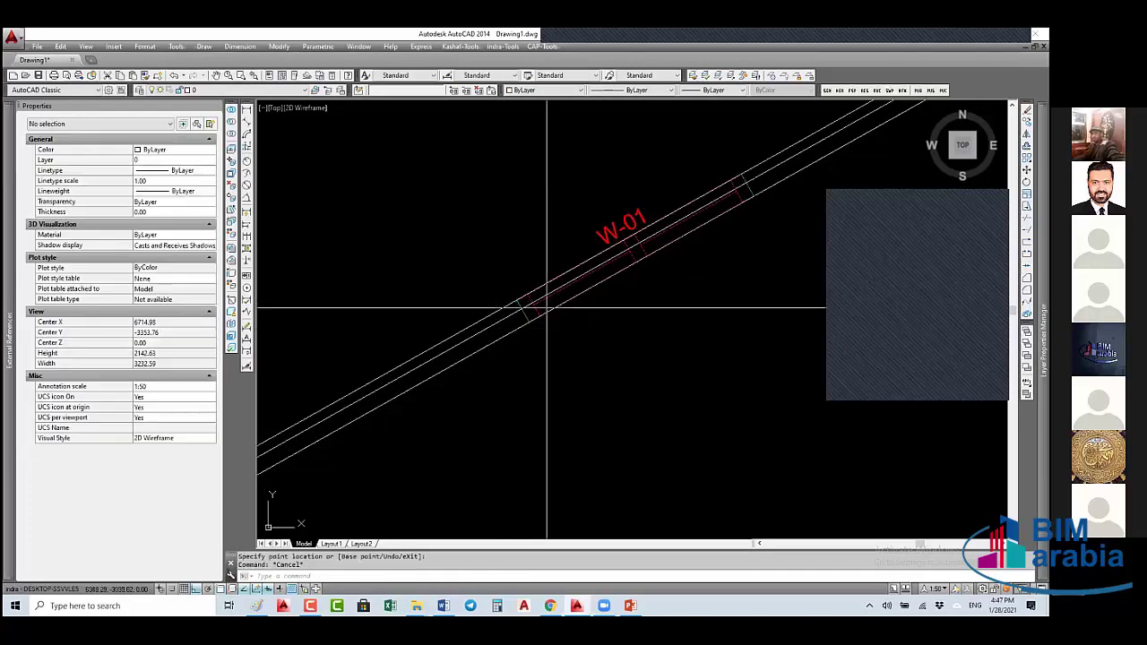
left_click(536, 313)
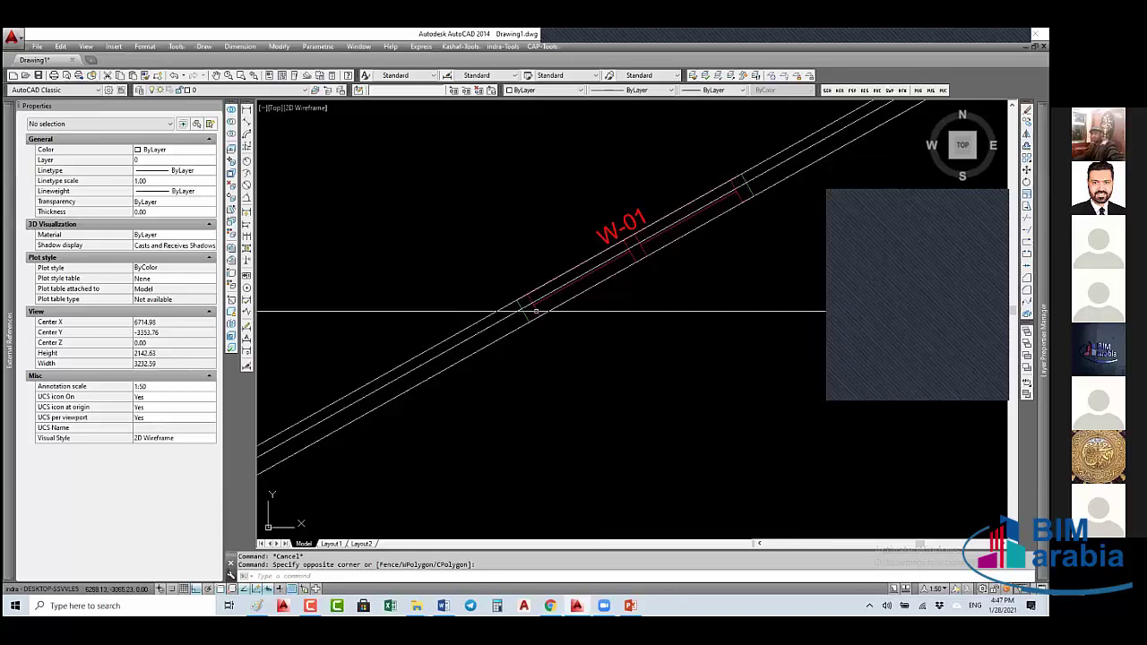
left_click(536, 314)
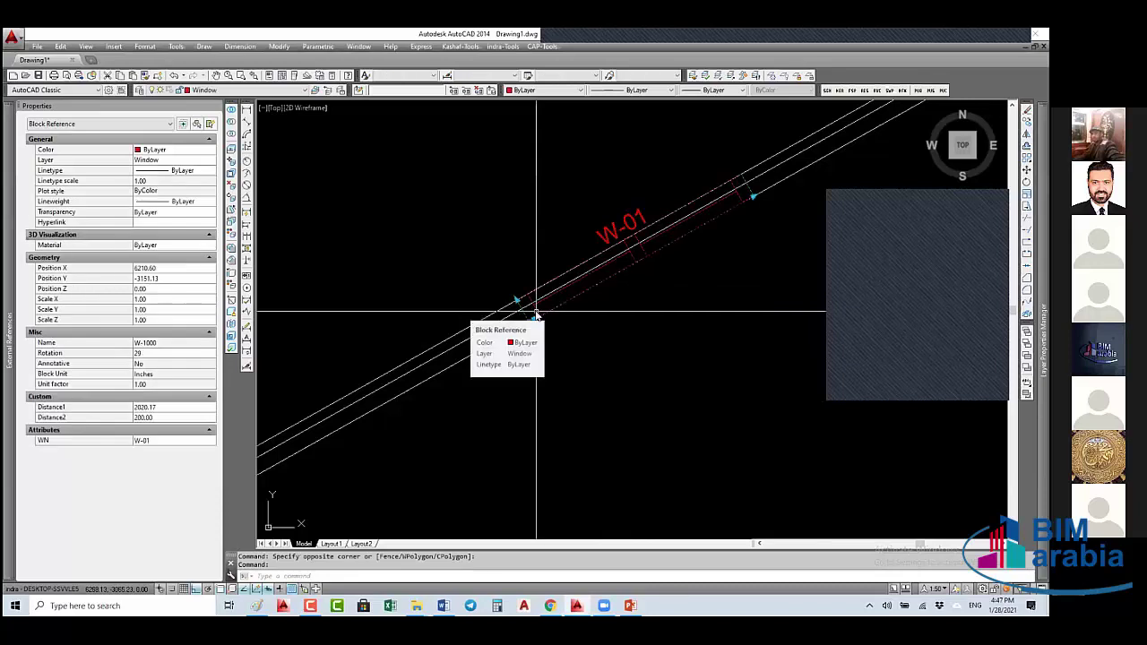
right_click(536, 314)
- Open the W-1000 block in the Block Editor with BE
key("Escape")
type("be")
key("Return")
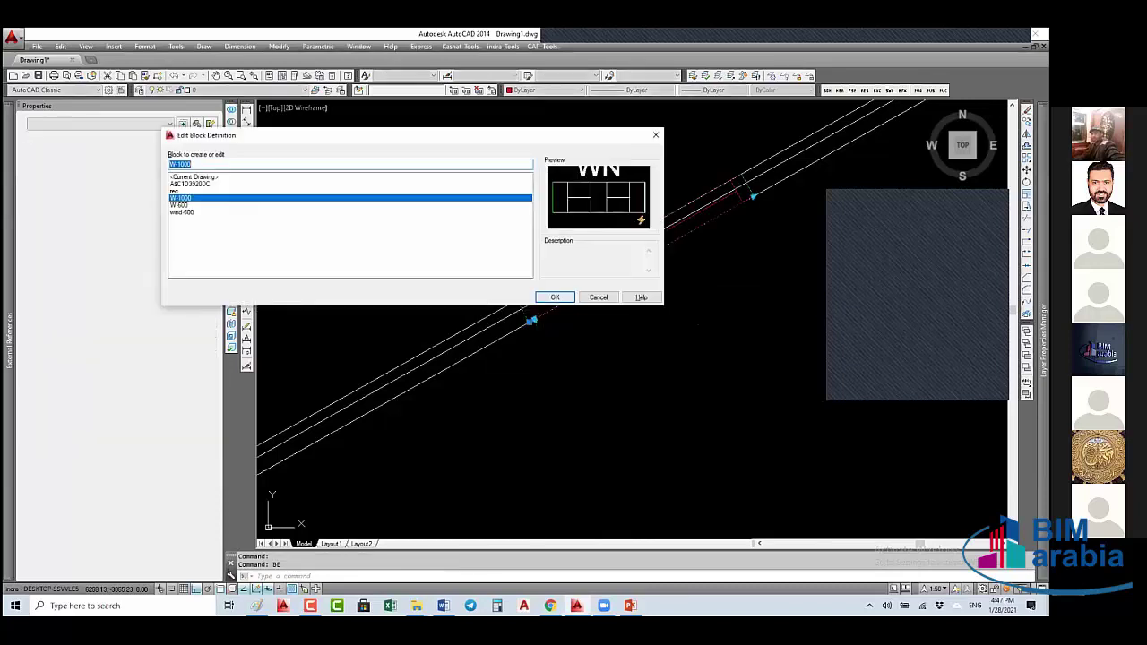
key("Return")
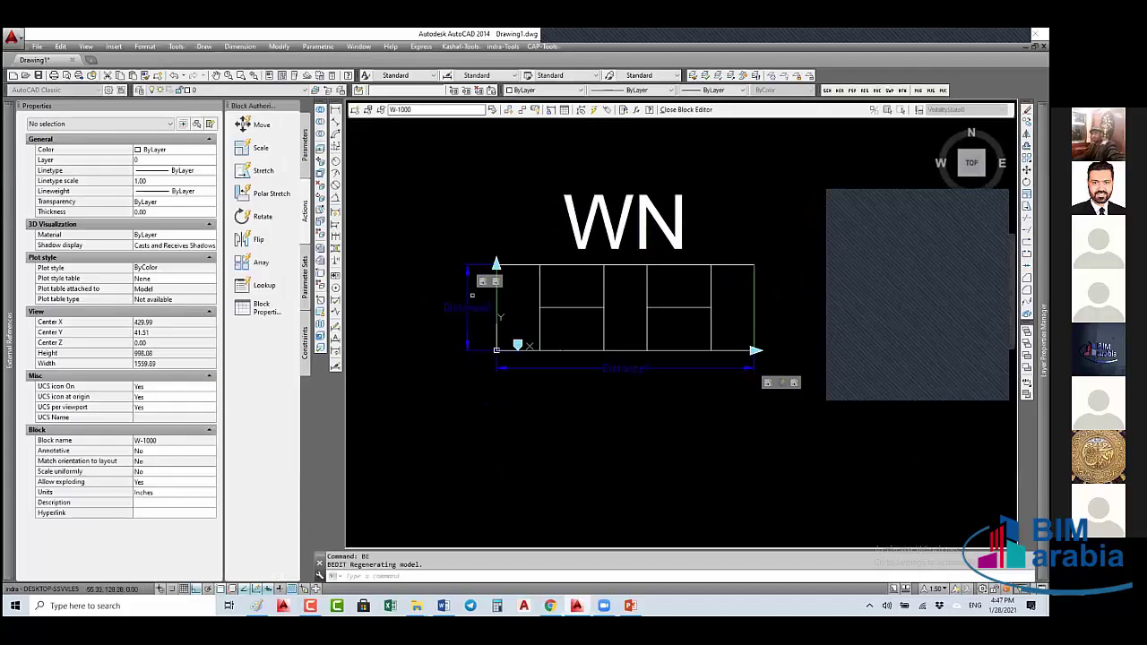
- Set the Distance2 parameter's Dist type to List
left_click(467, 308)
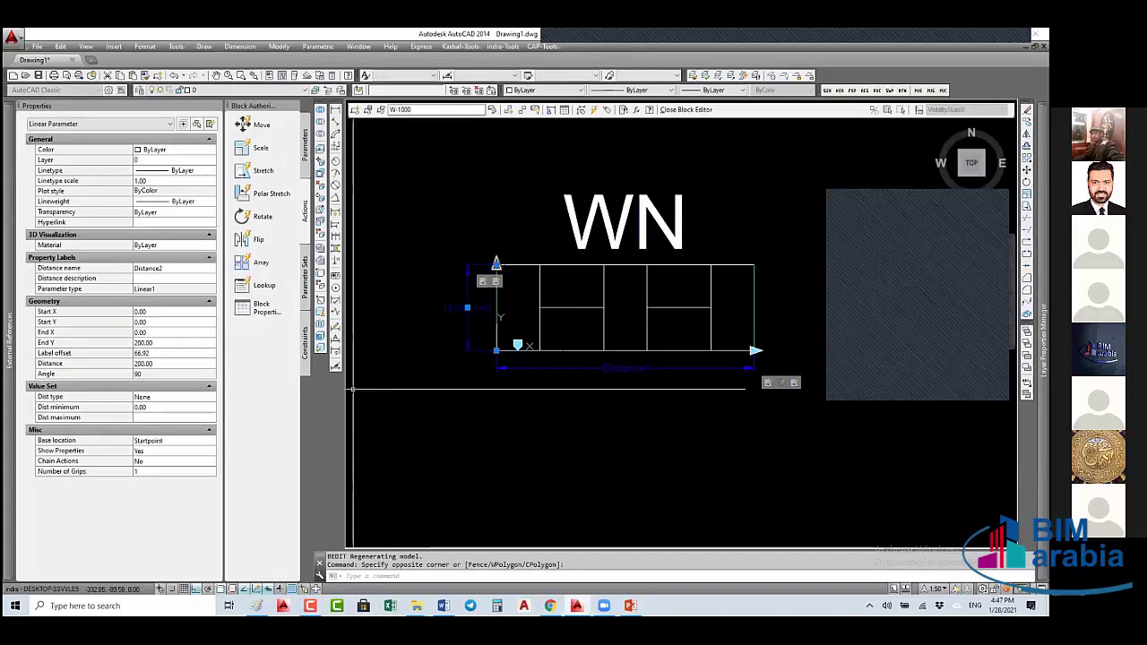
left_click(165, 401)
left_click(163, 399)
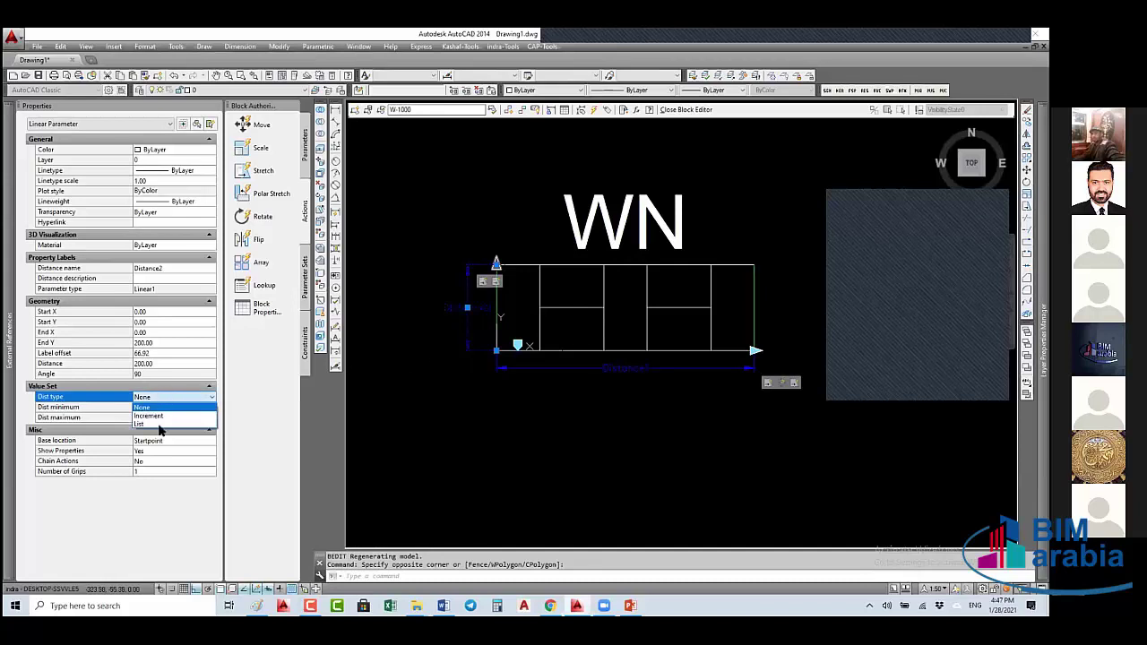
left_click(141, 424)
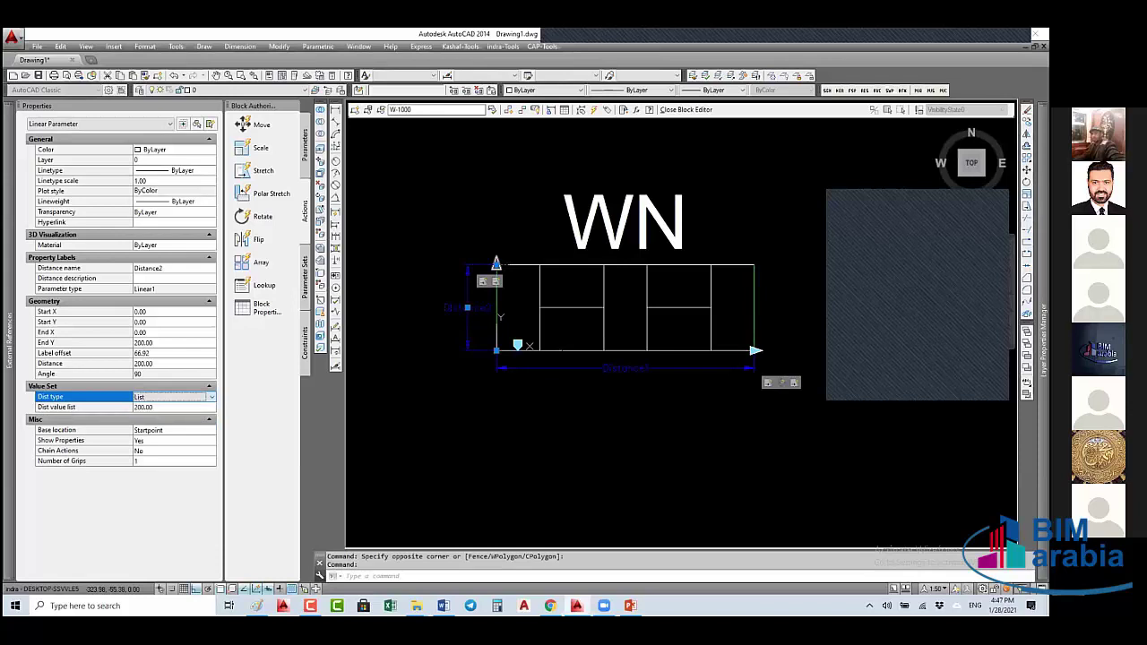
- Open the Add Distance Value dialog for Distance2, currently listing 200.00
left_click(211, 409)
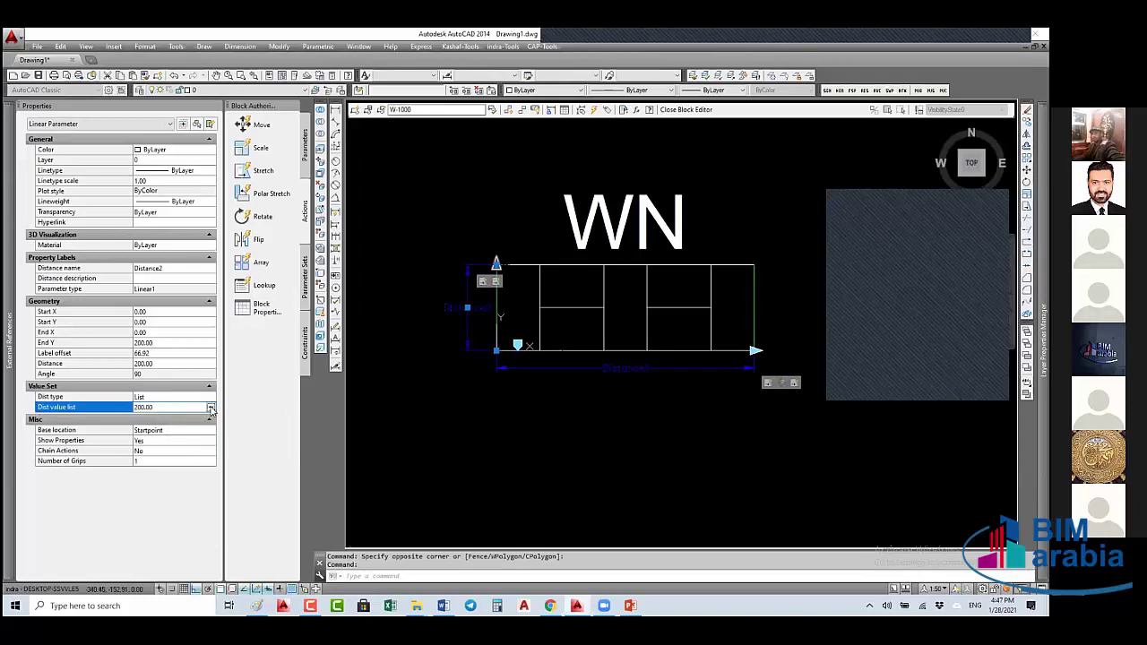
left_click(211, 408)
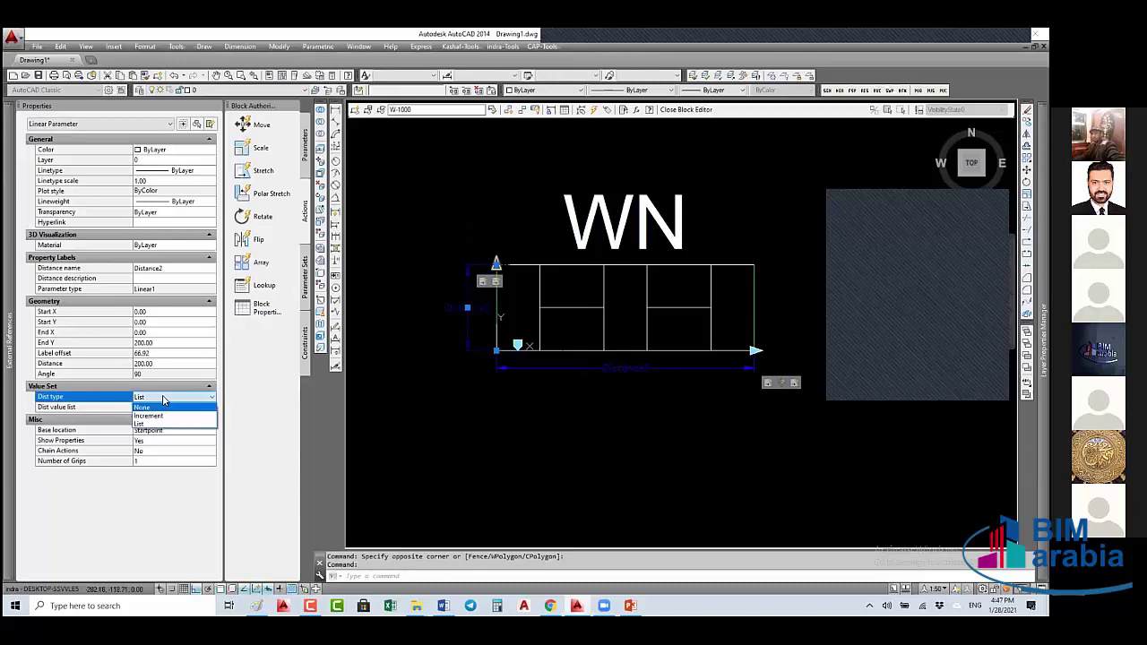
key("Escape")
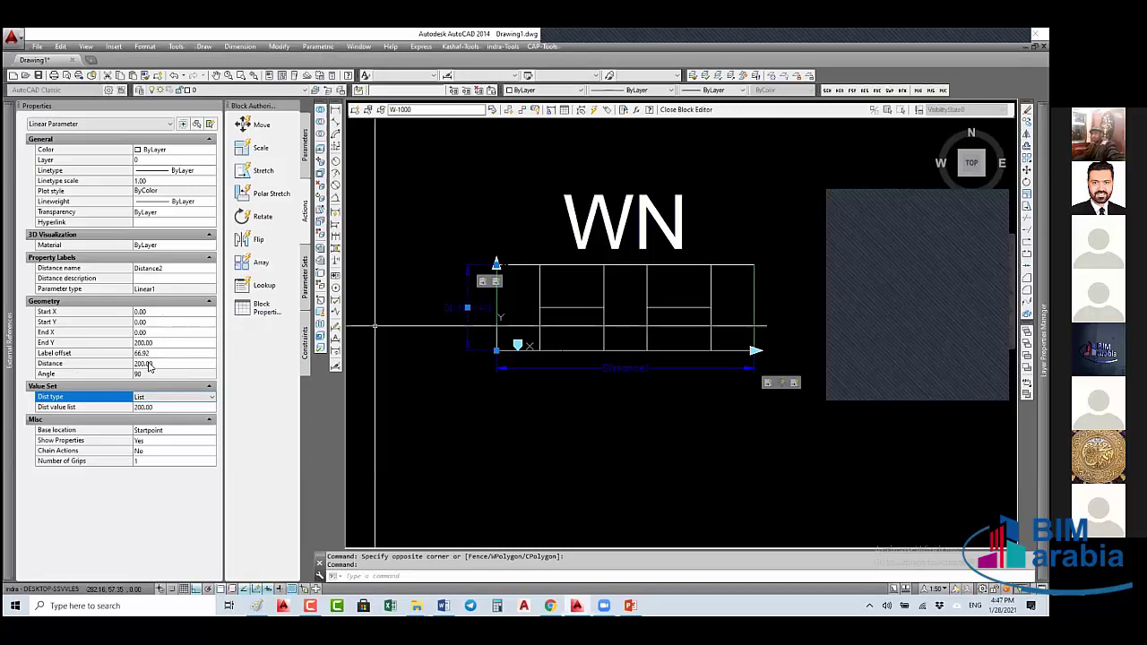
left_click(172, 409)
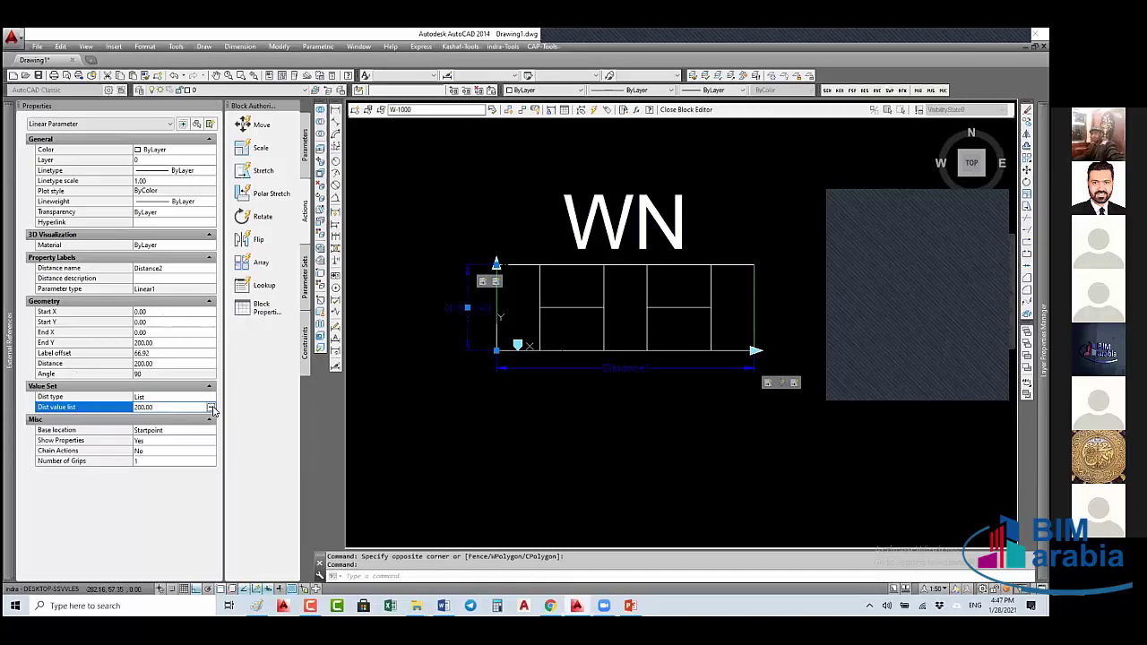
left_click(211, 407)
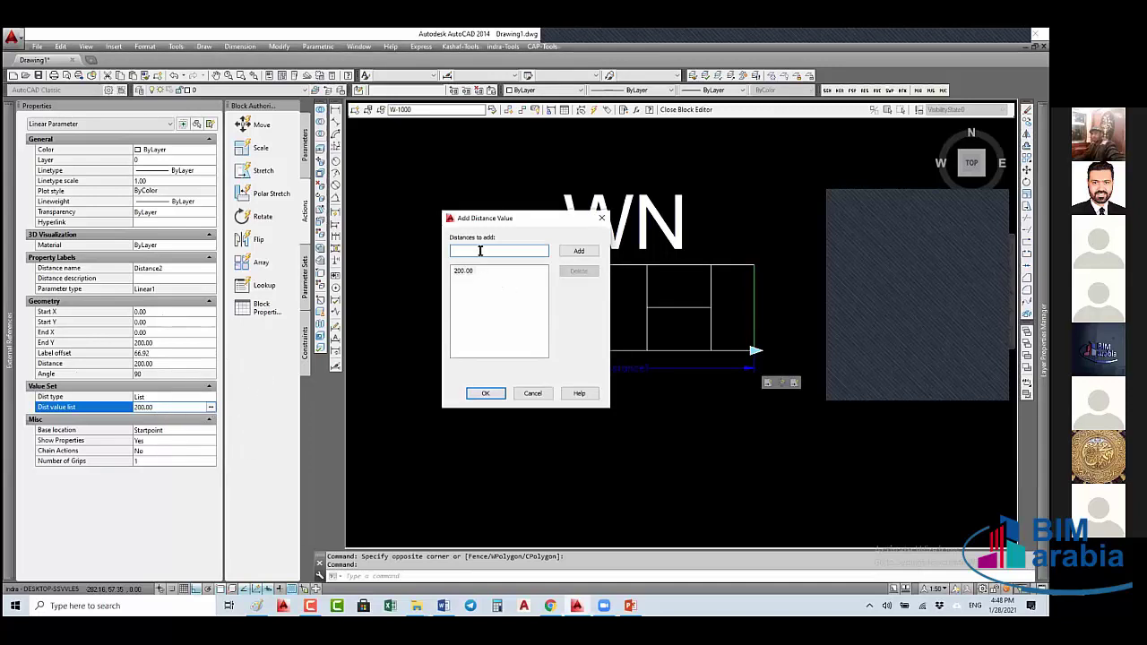
- Add 100, 120, 150 and 250 to Distance2's allowed values alongside 200 and confirm
type("100")
key("Return")
type("120")
key("Return")
type("150")
key("Return")
type("250")
key("Return")
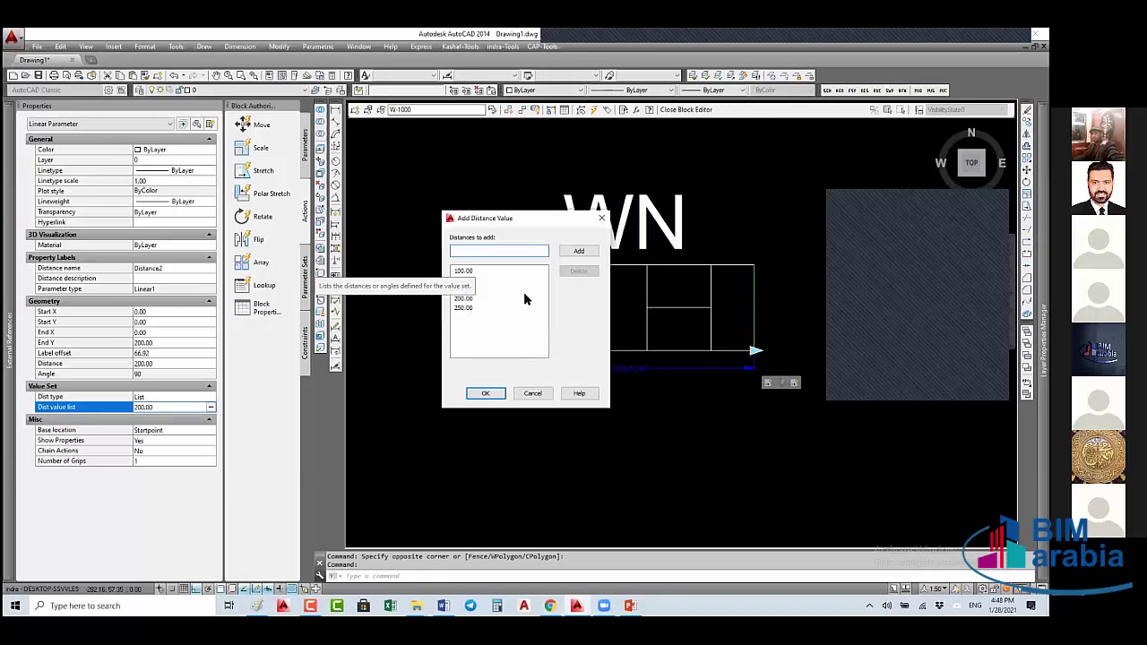
left_click_drag(527, 224, 676, 207)
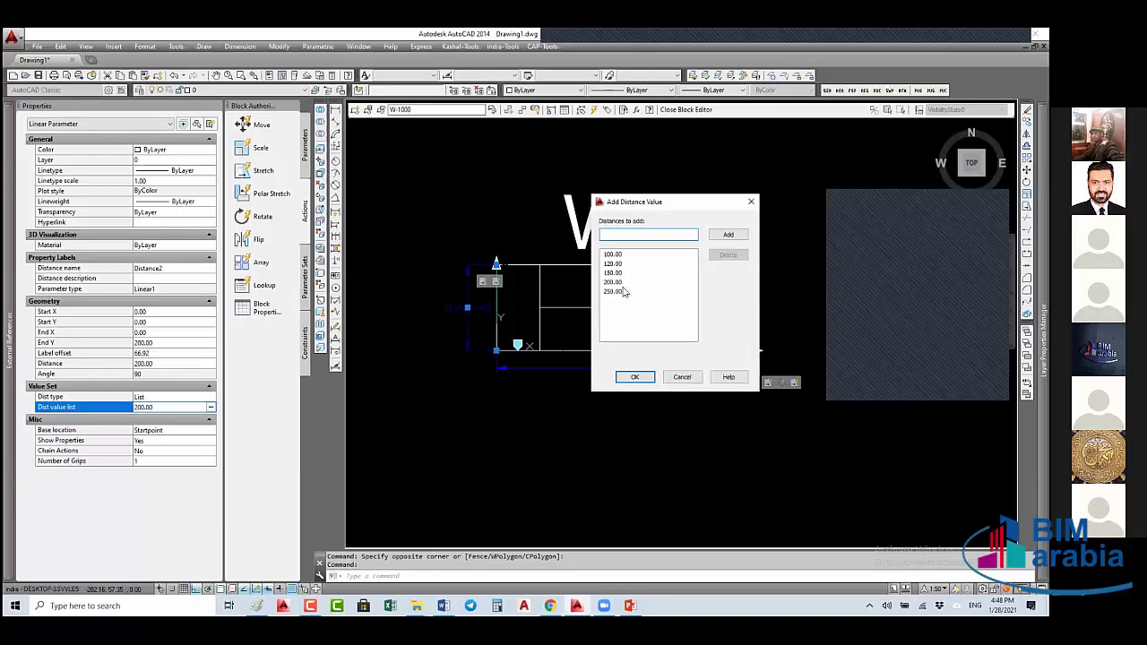
left_click(634, 378)
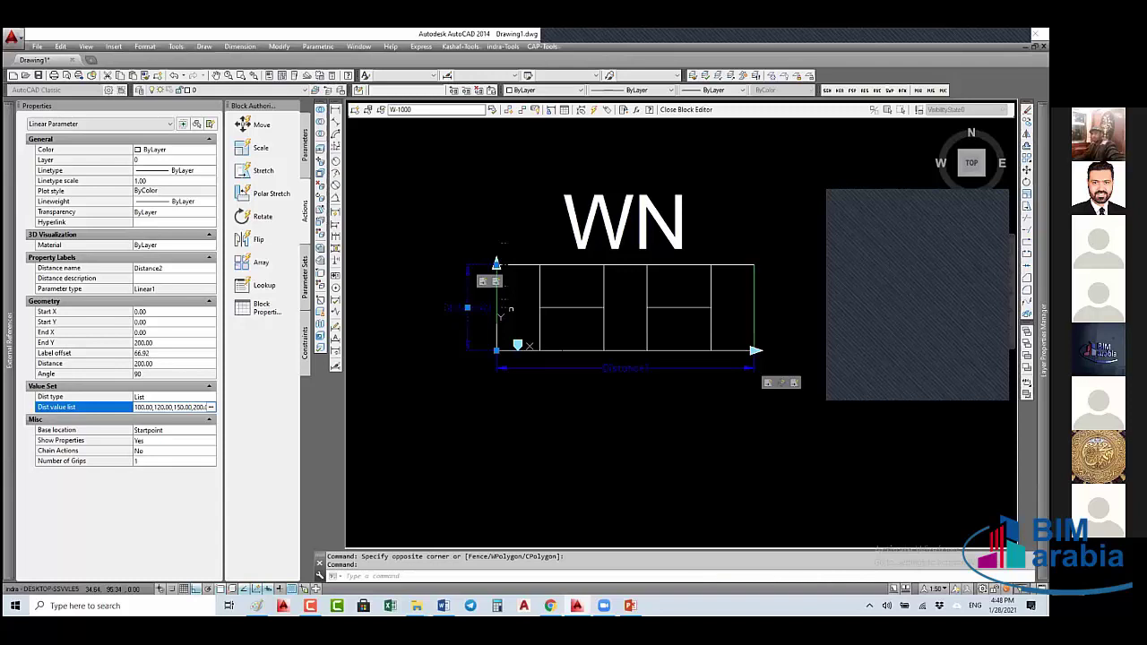
scroll(511, 308, "up", 4)
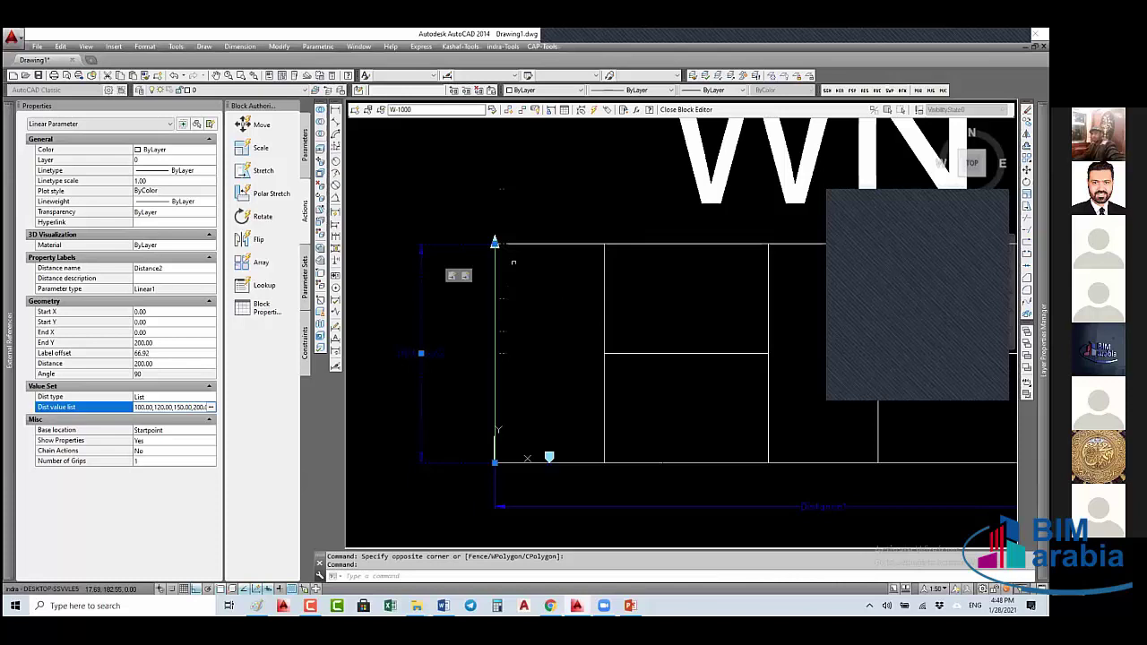
- Snap the W-01 window depth to 250, then to 150, and run BE
scroll(520, 269, "down", 4)
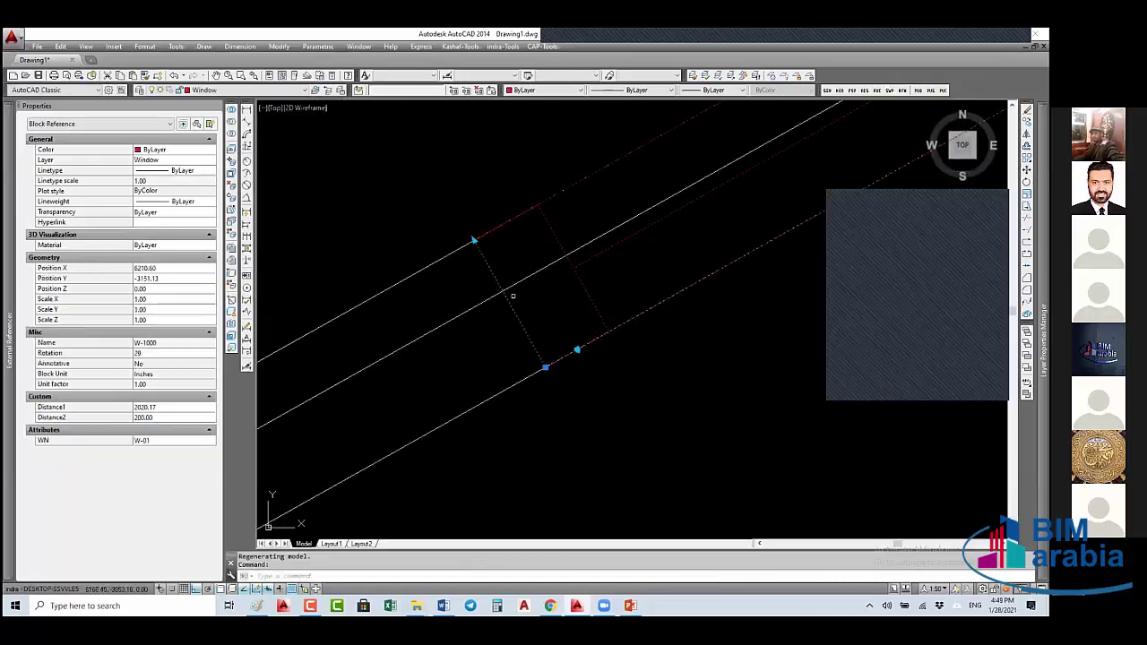
left_click(472, 241)
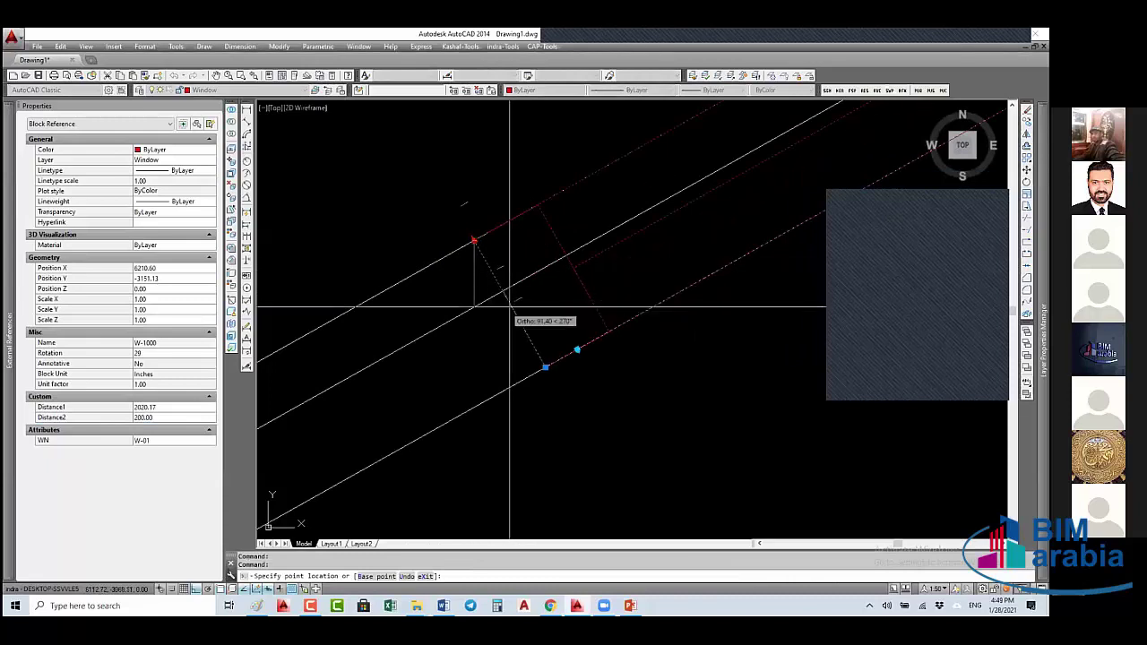
left_click(475, 240)
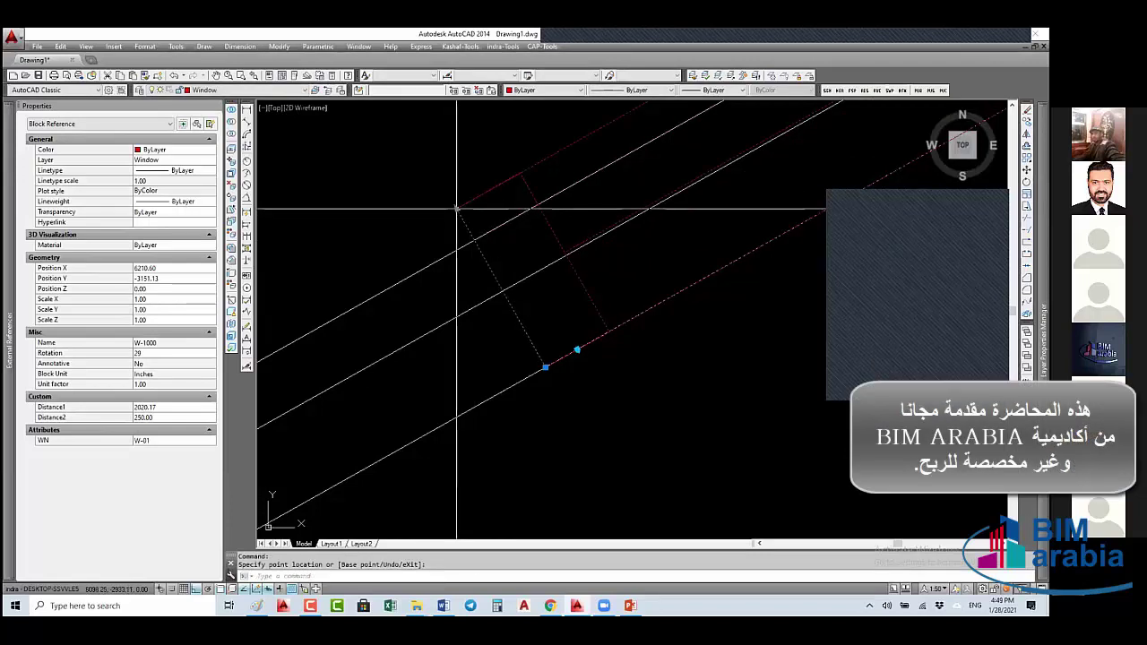
left_click(457, 208)
left_click(444, 309)
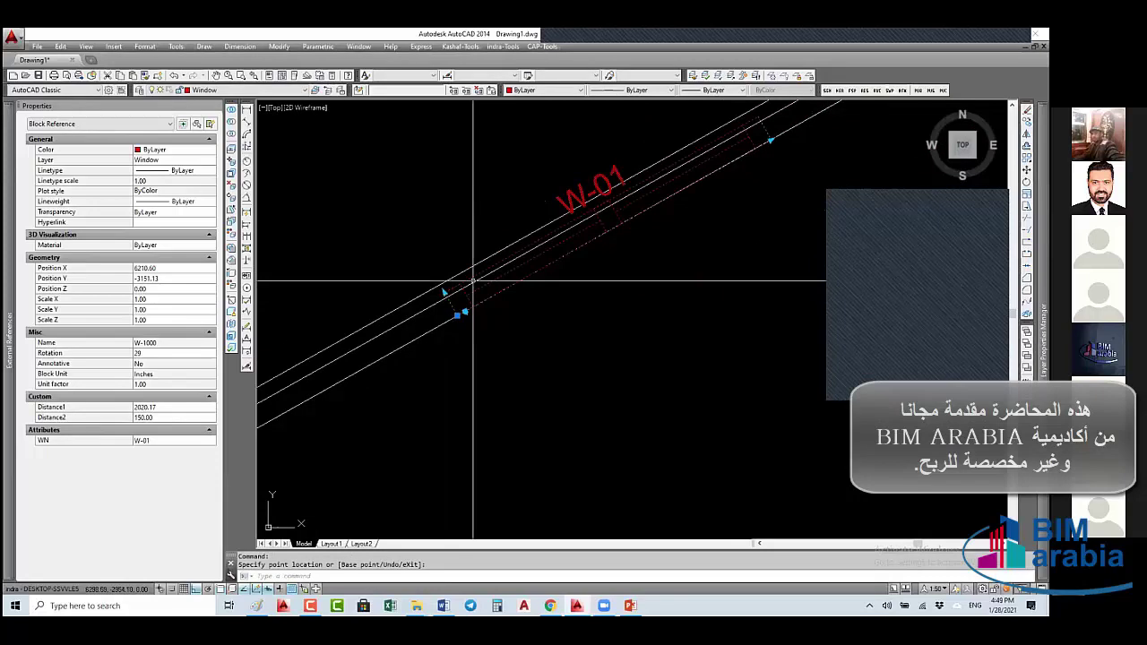
type("be")
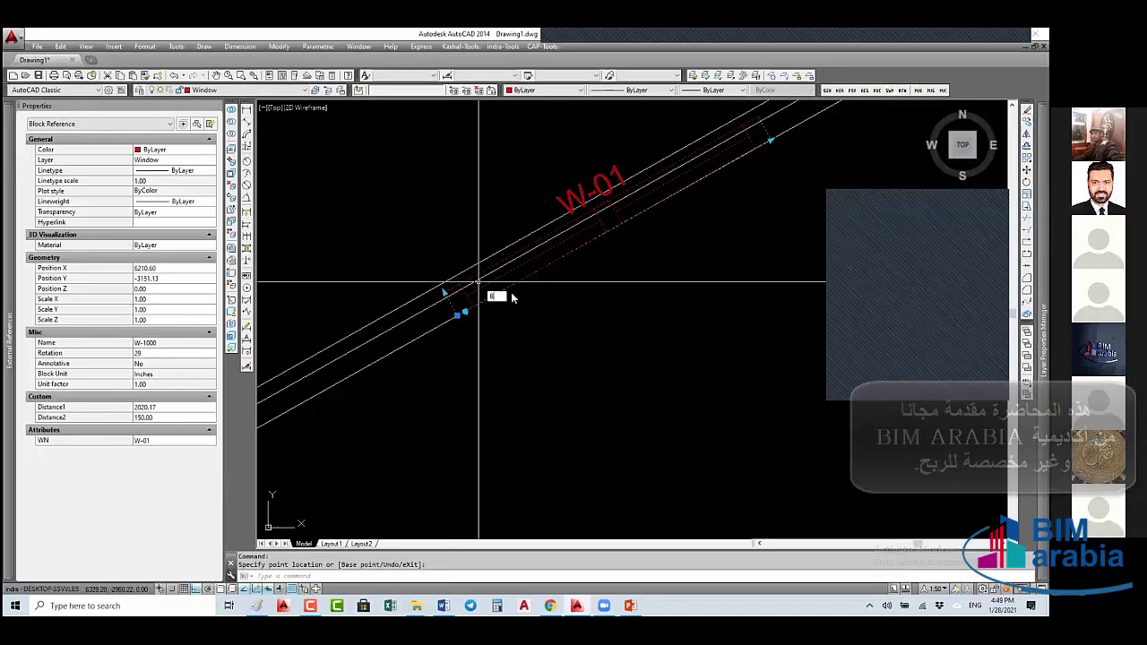
key("Return")
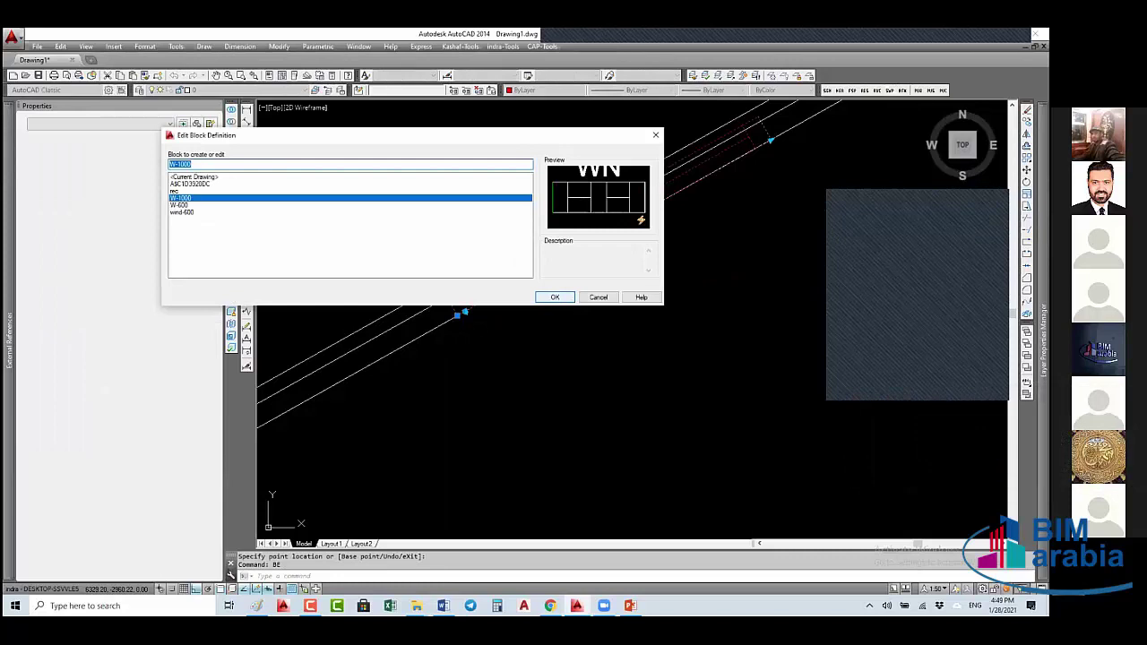
- Open W-1000, change Stretch1's distance multiplier to 0.75, and close the Block Editor
key("Return")
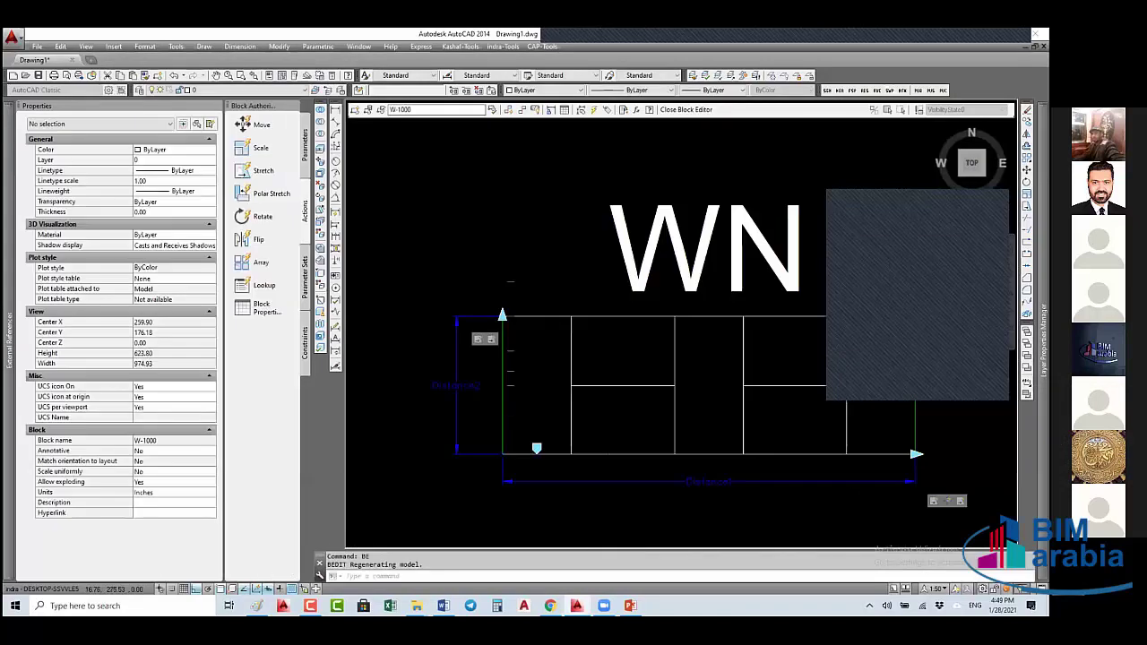
scroll(482, 234, "down", 4)
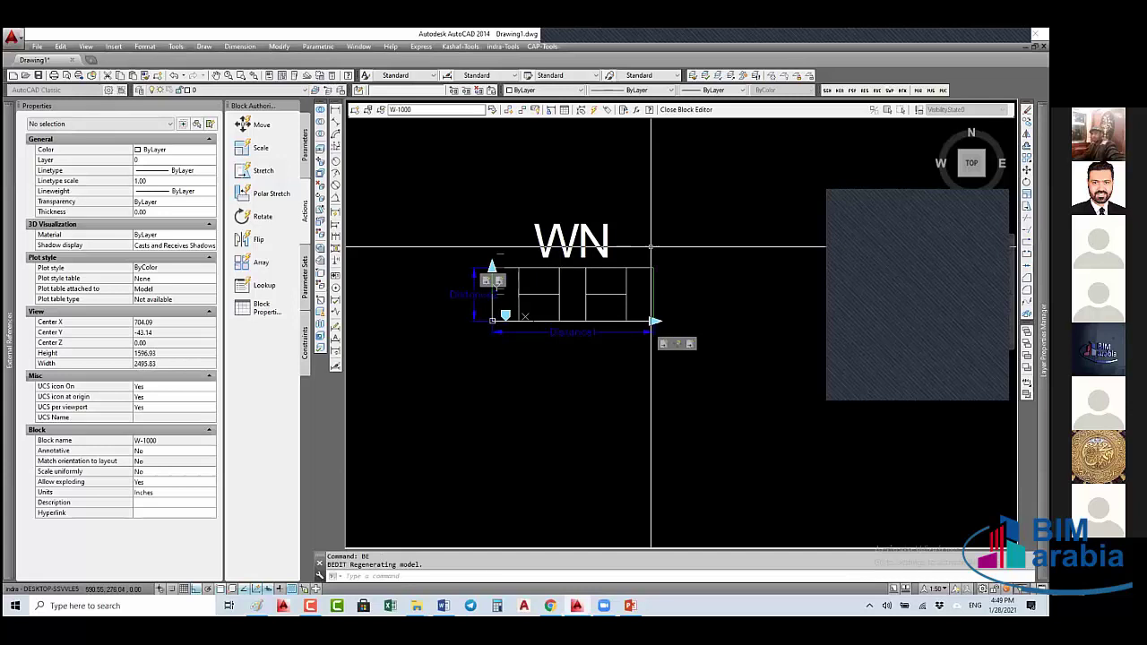
left_click(664, 345)
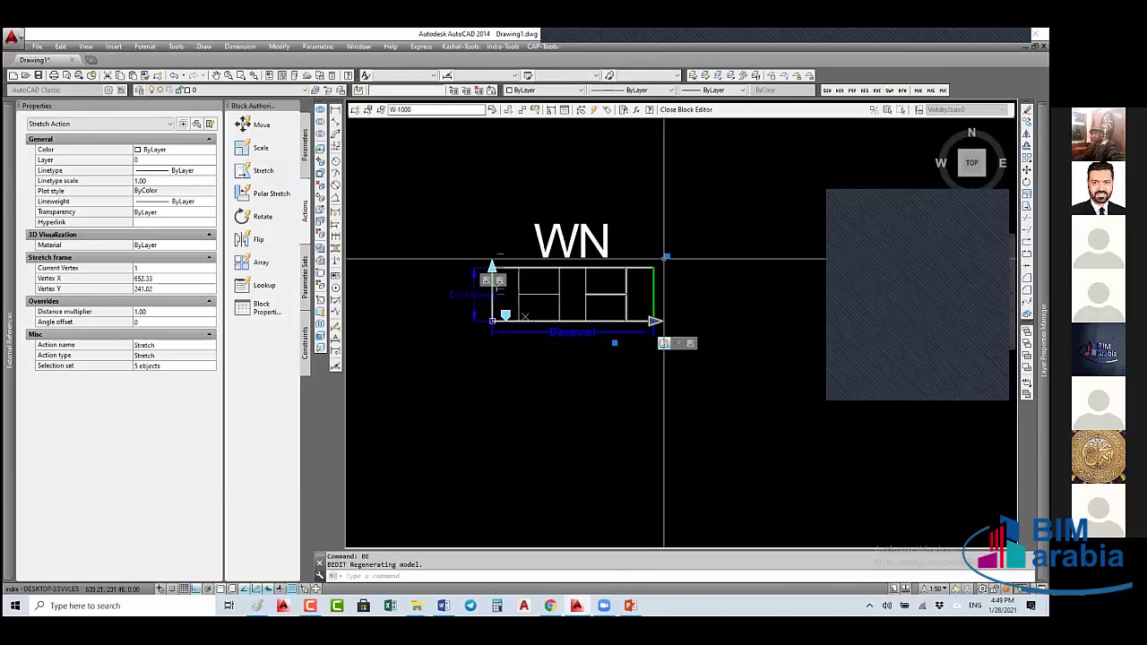
left_click(690, 344)
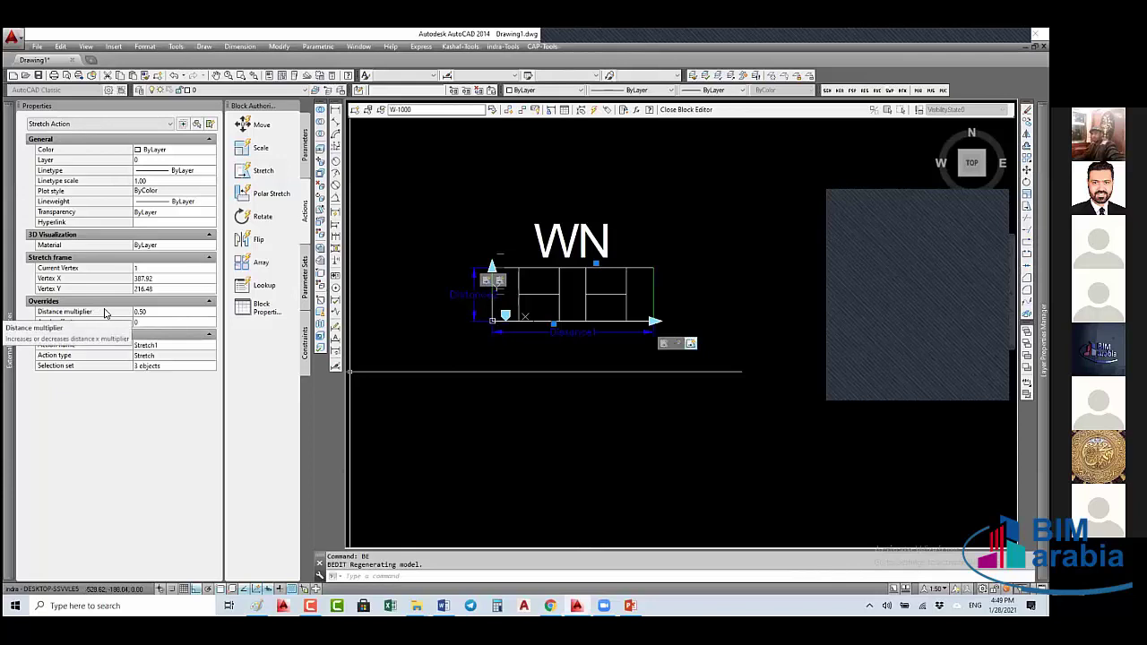
left_click(159, 312)
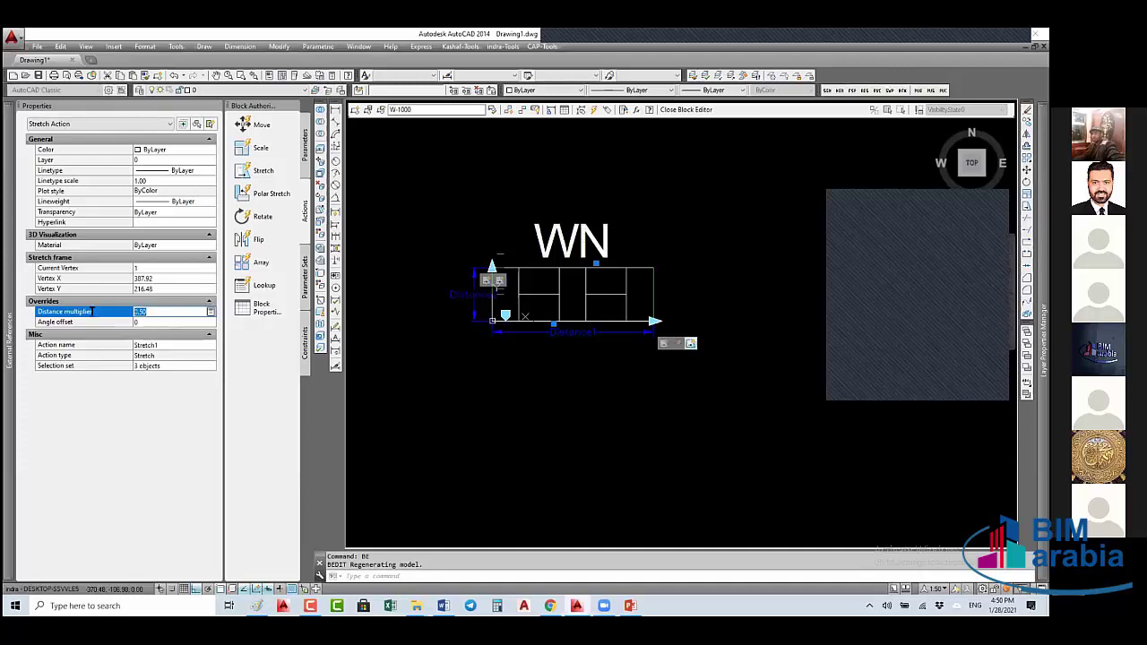
type("75")
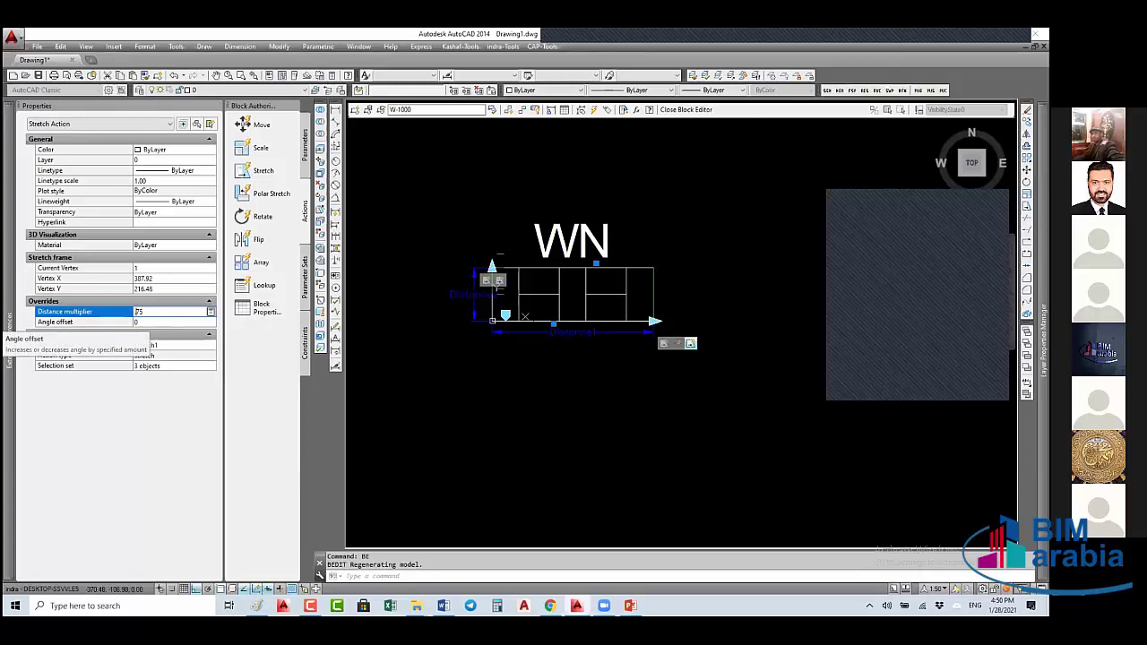
left_click(53, 322)
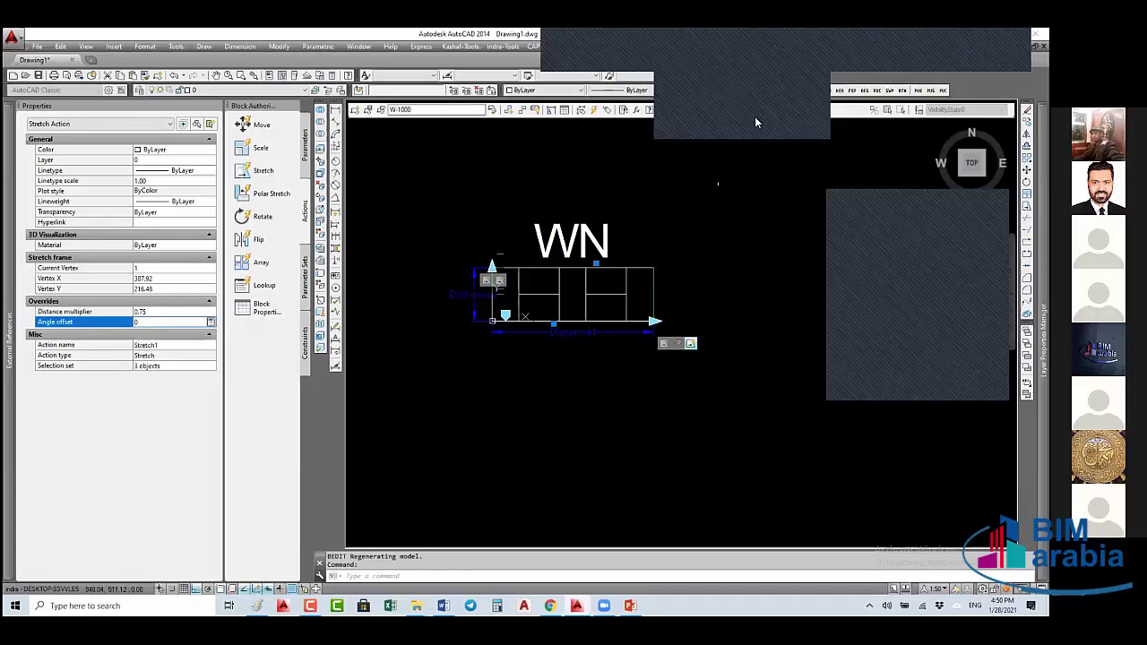
left_click(701, 110)
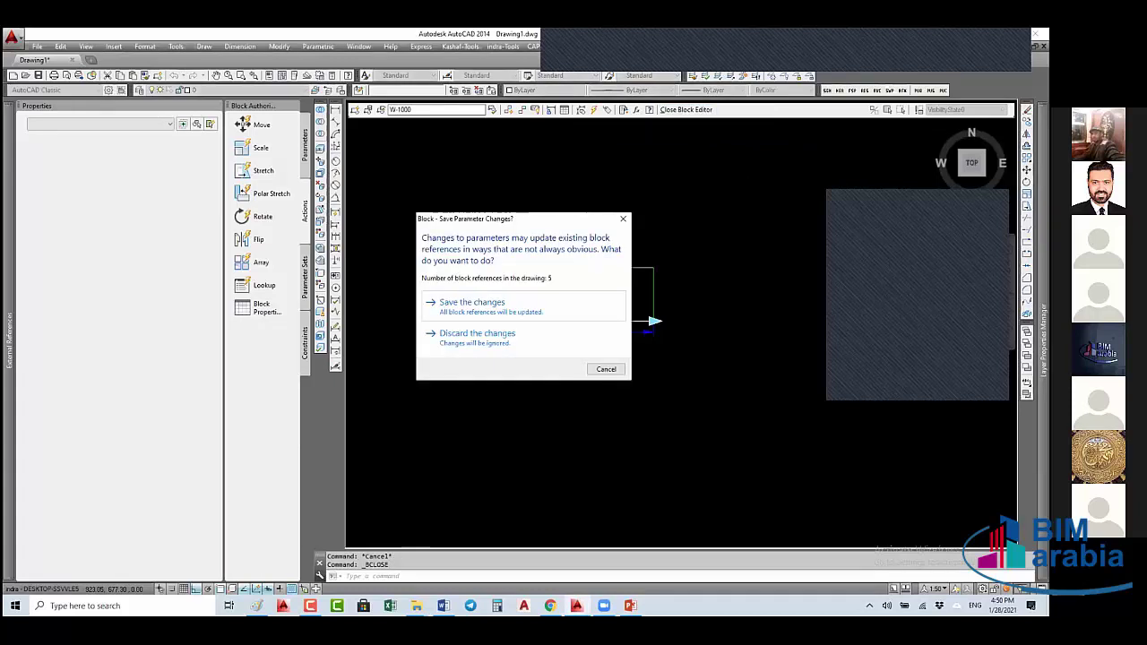
- Save the parameter changes and select the W-01 wall block in the plan
left_click(475, 305)
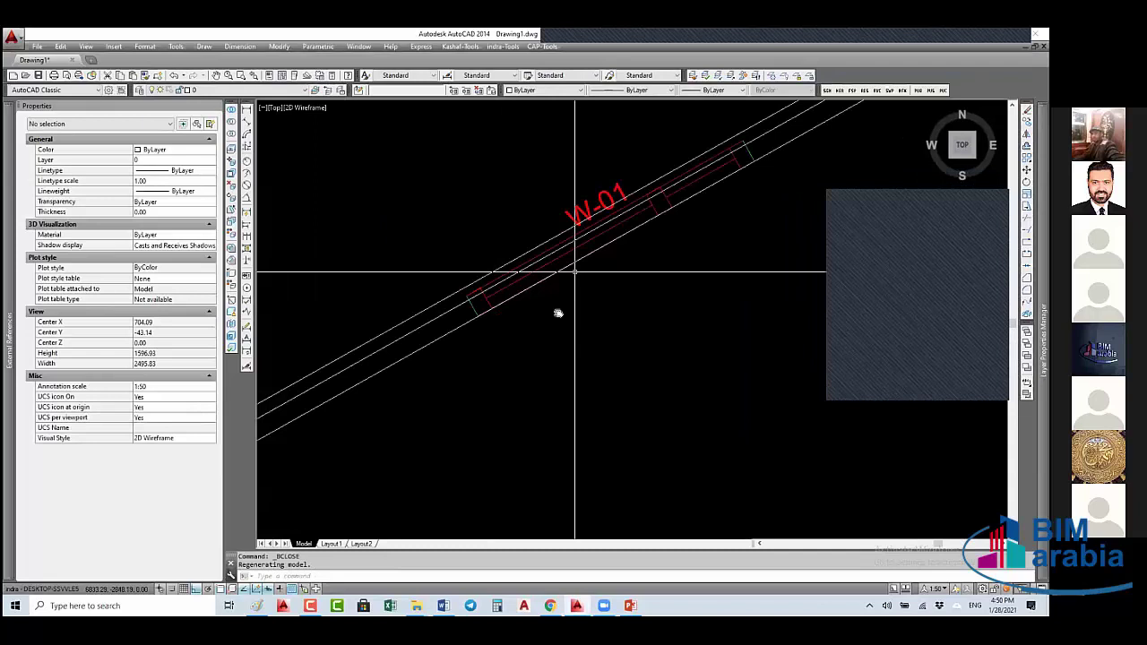
scroll(774, 259, "down", 5)
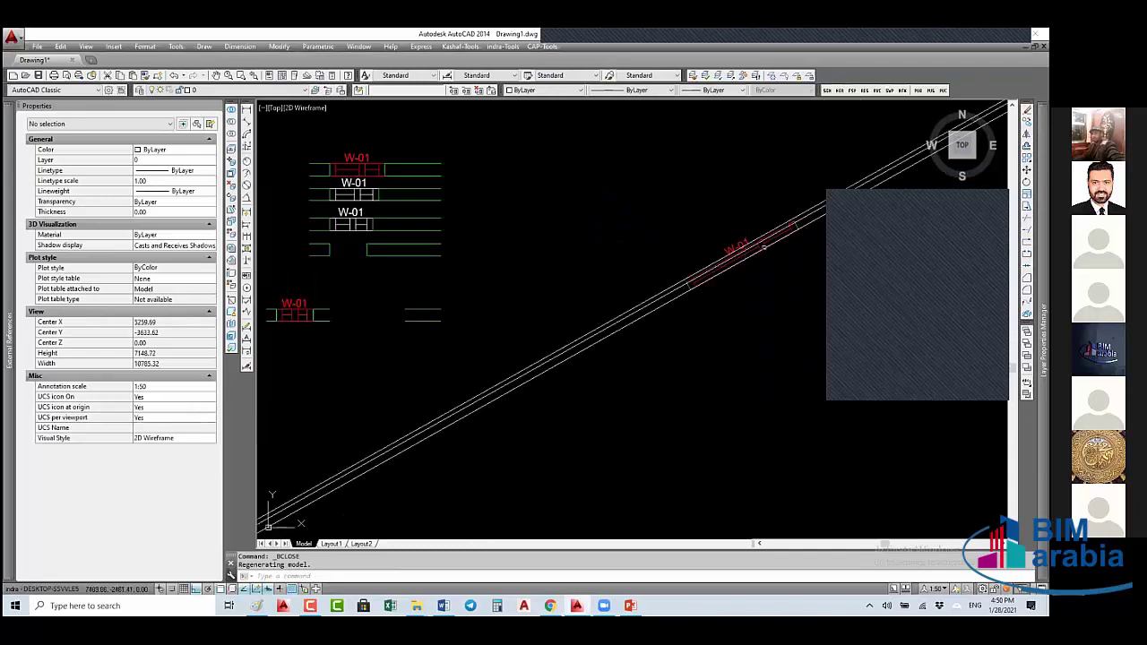
left_click(731, 237)
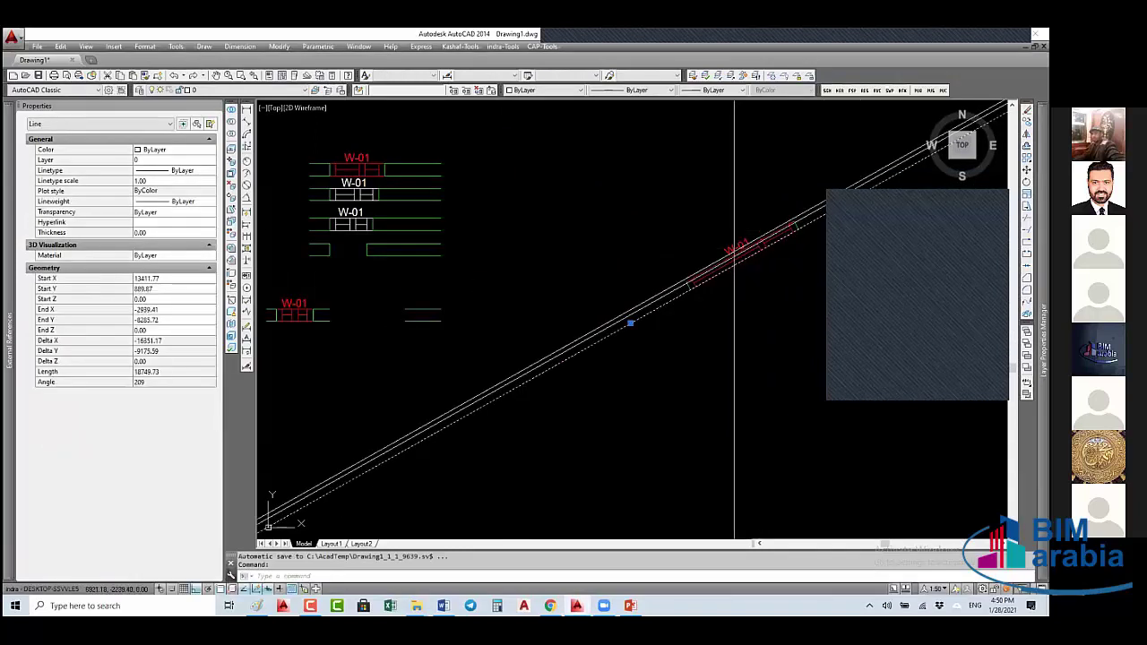
key("Escape")
left_click(736, 240)
- Run COPY on the W-01 block from a picked base point, then exit the command
type("co")
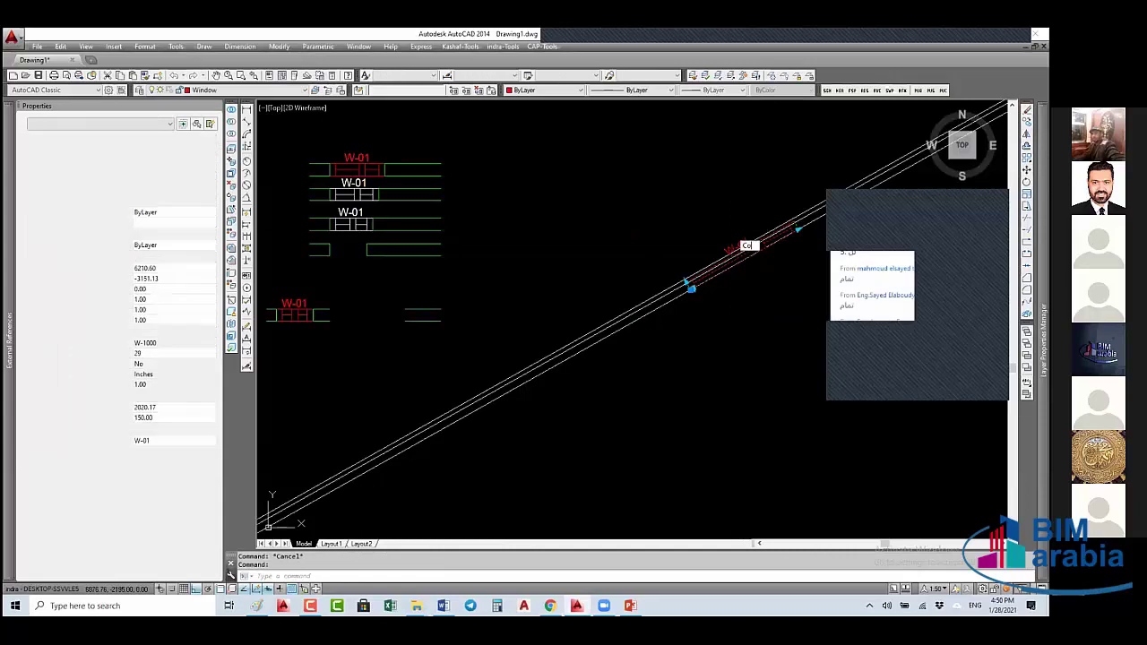
key("Return")
left_click(724, 271)
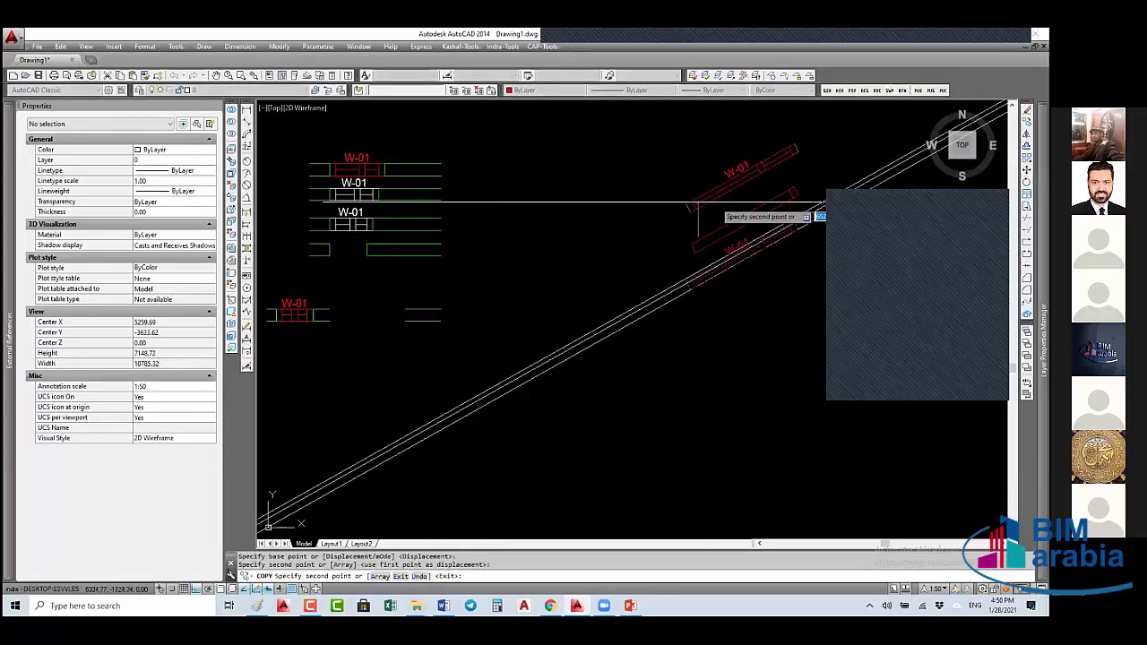
middle_click_drag(717, 199, 679, 233)
key("Escape")
scroll(667, 273, "up", 4)
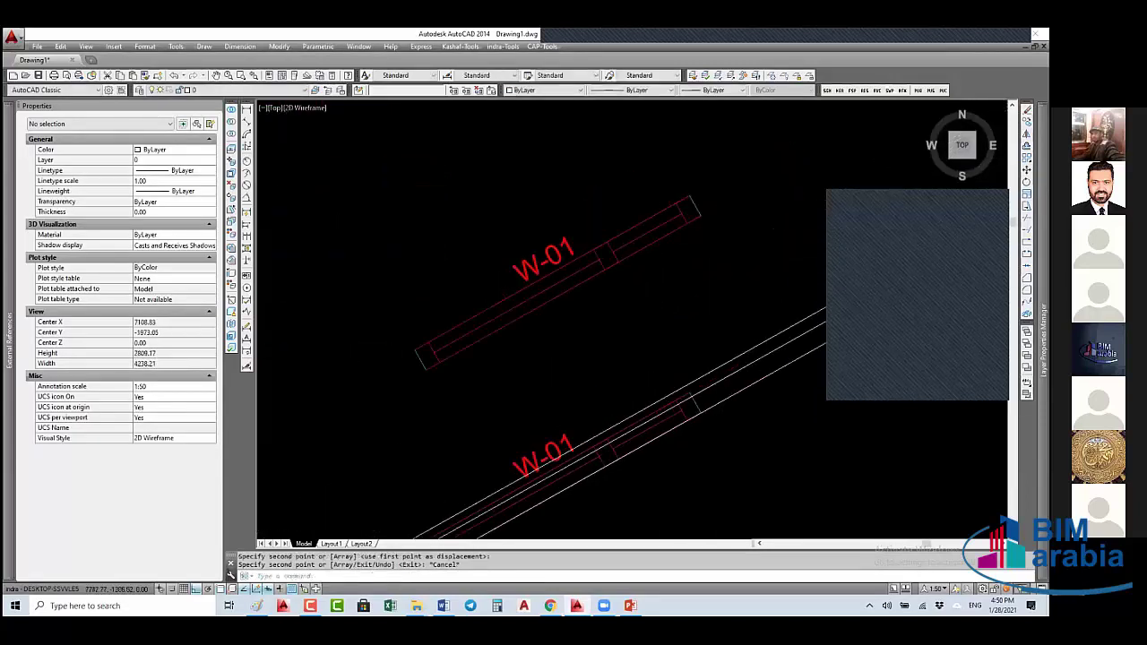
- Begin a line from a point in the plan, then cancel it
type("l")
key("Return")
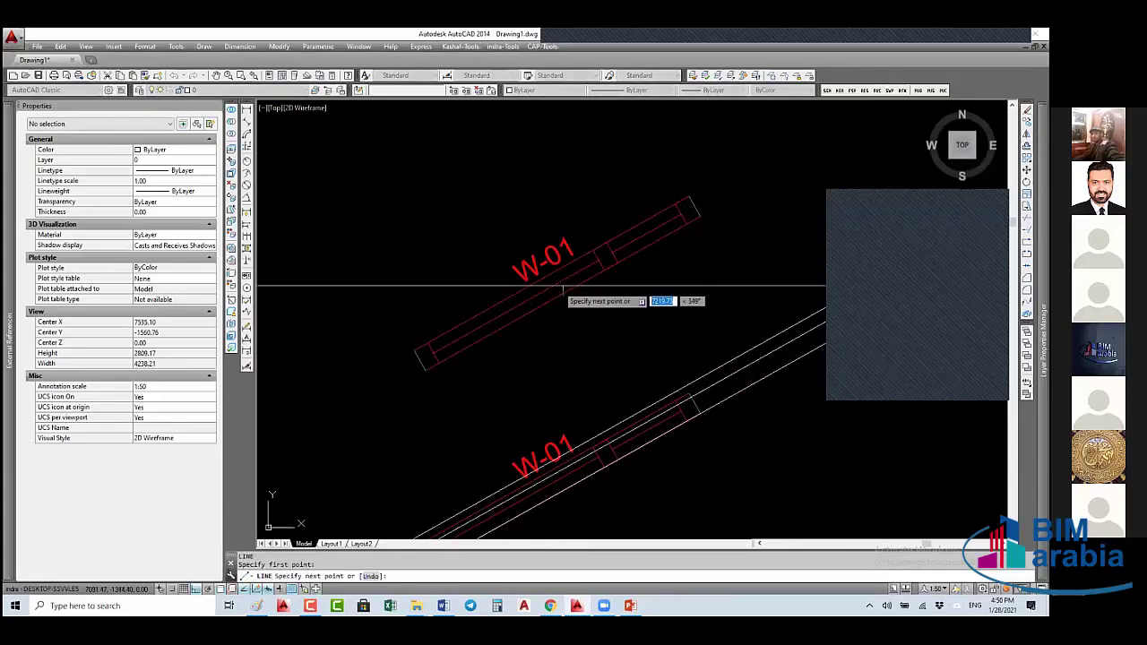
left_click(547, 276)
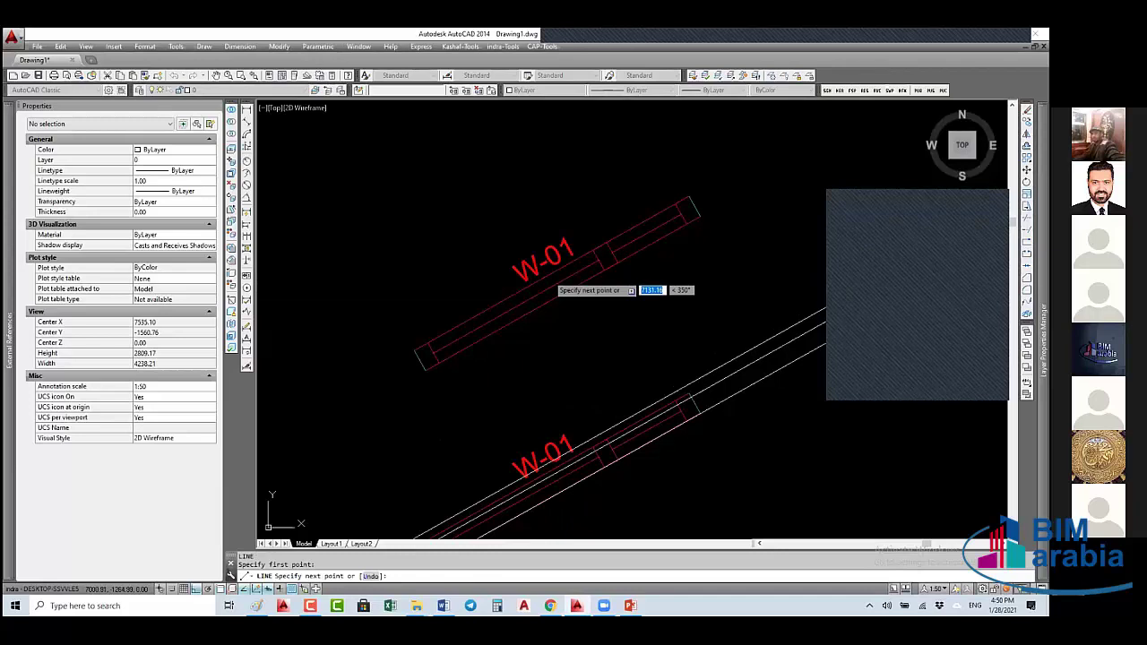
key("Escape")
- Open the Edit Block Definition dialog from the W-01 block's shortcut menu
left_click(602, 269)
right_click(604, 274)
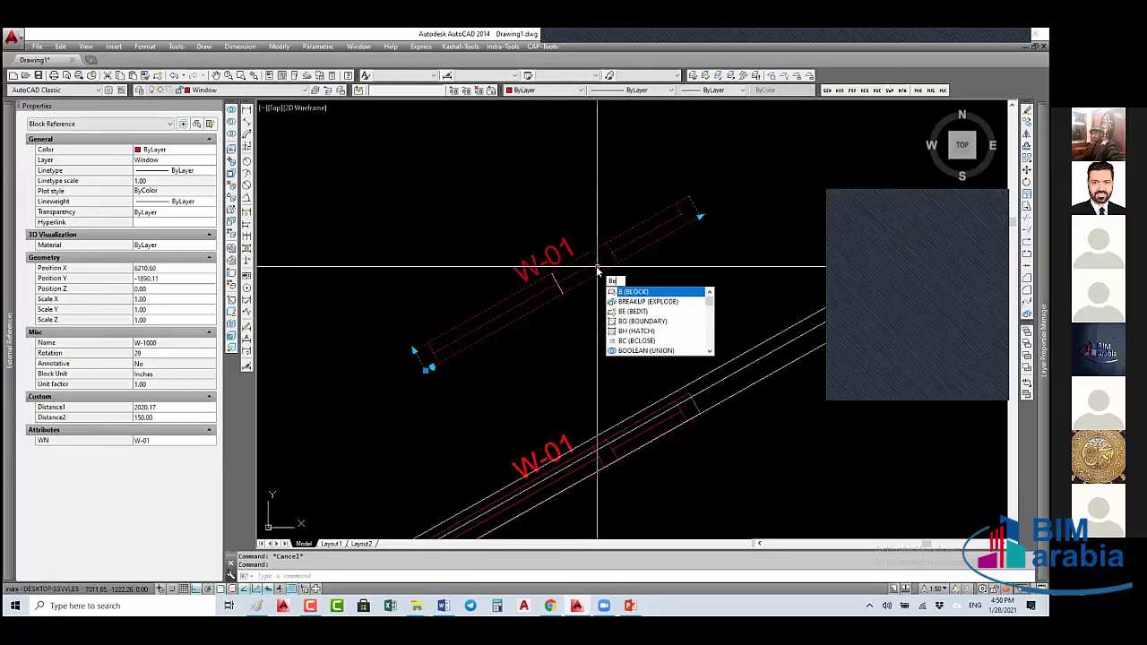
left_click(628, 295)
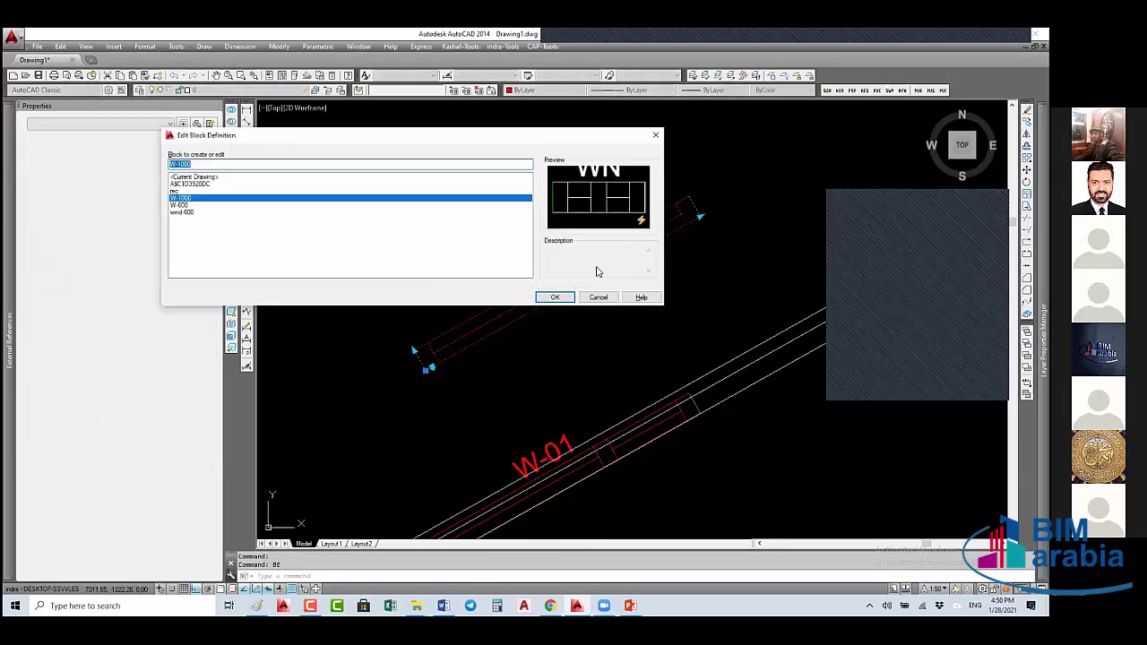
- Open W-1000, reset the stretch's distance multiplier to 0.5, then close and save
left_click(554, 296)
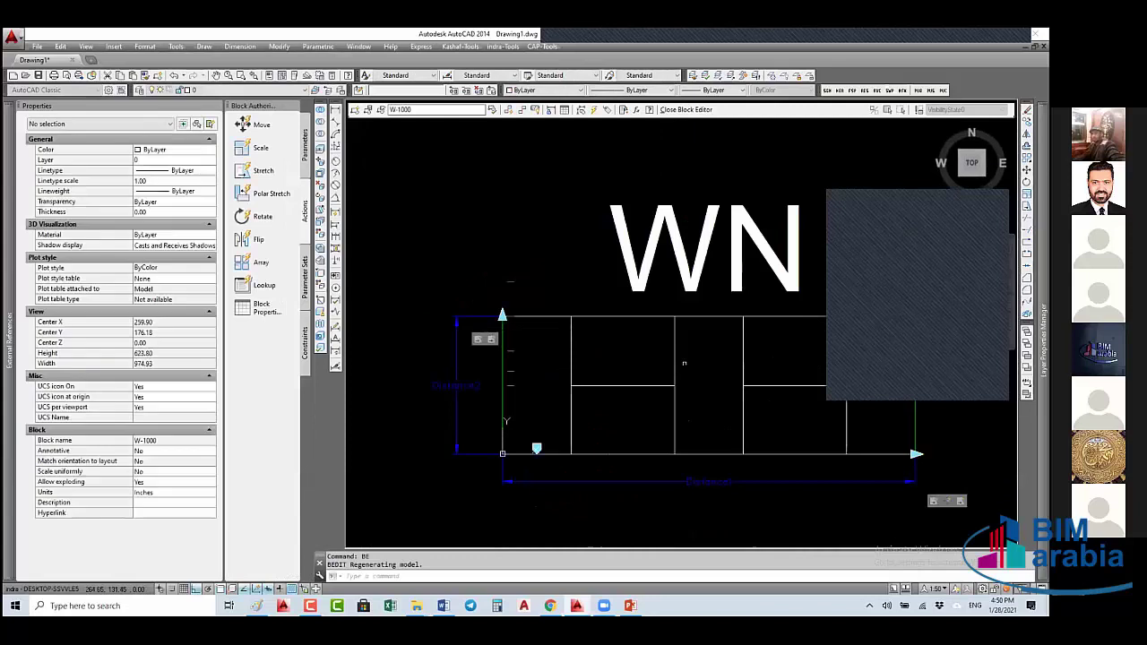
left_click(446, 351)
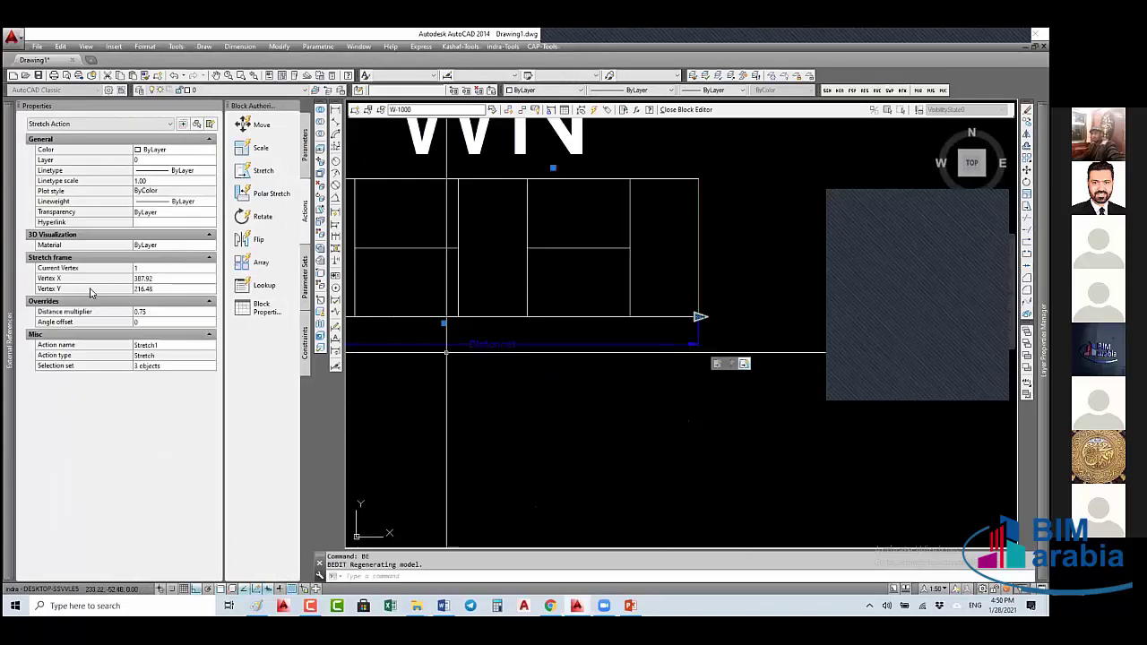
left_click(165, 310)
type("0.5")
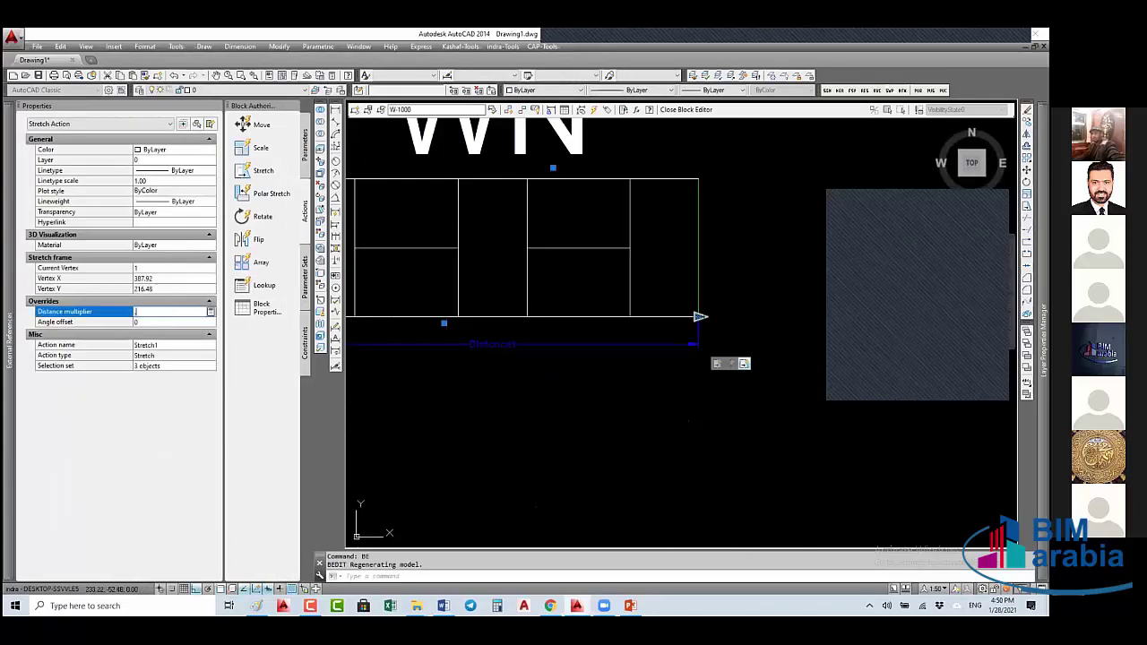
key("Tab")
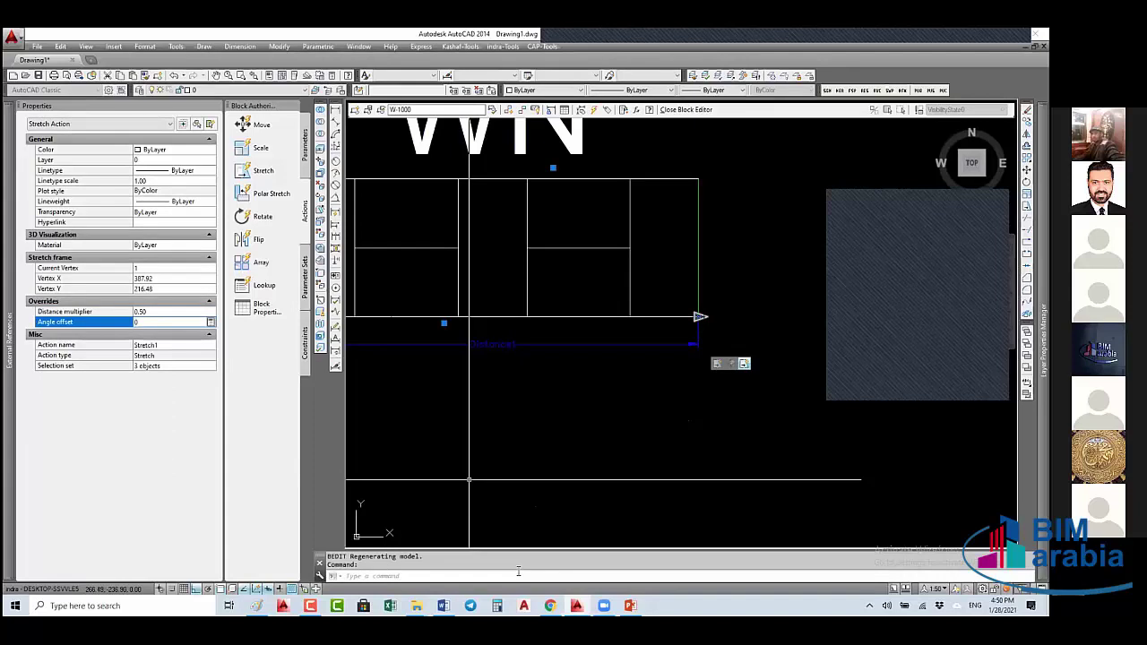
left_click(677, 109)
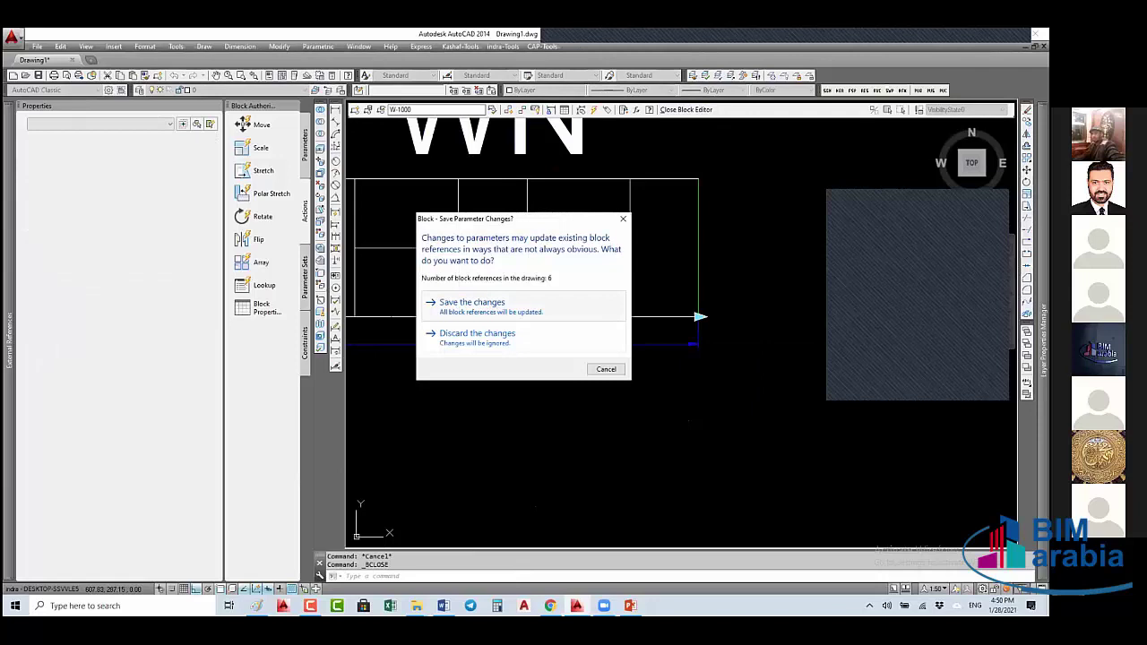
left_click(494, 305)
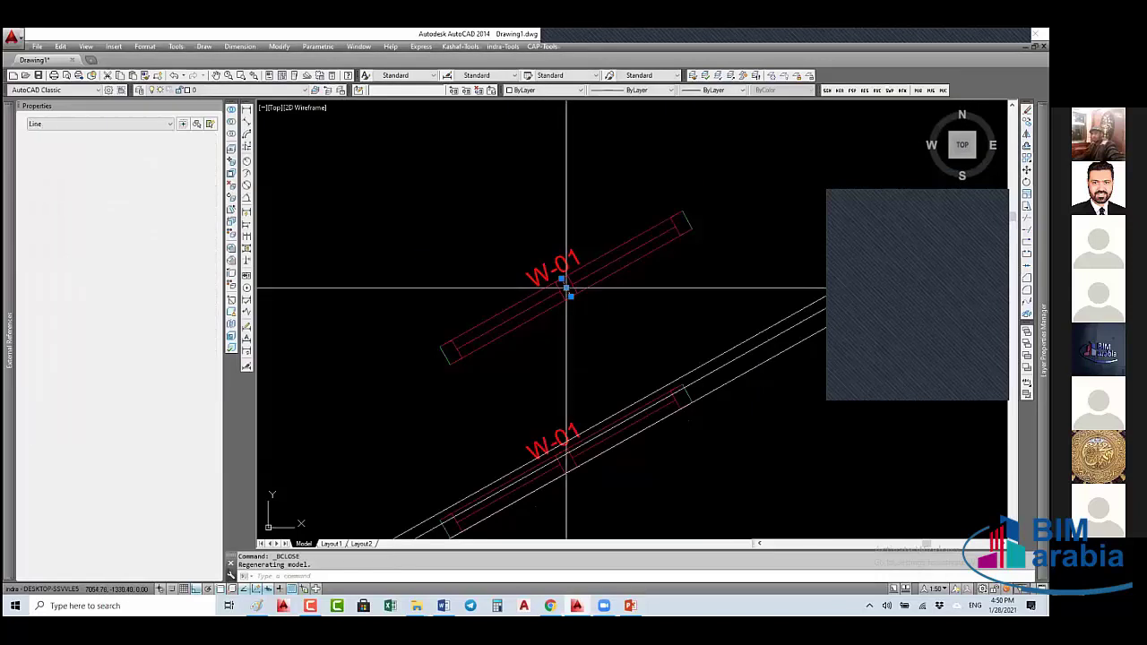
- Erase the stray line from the wall plan and select the upper W-01 wall block
type("e")
key("Return")
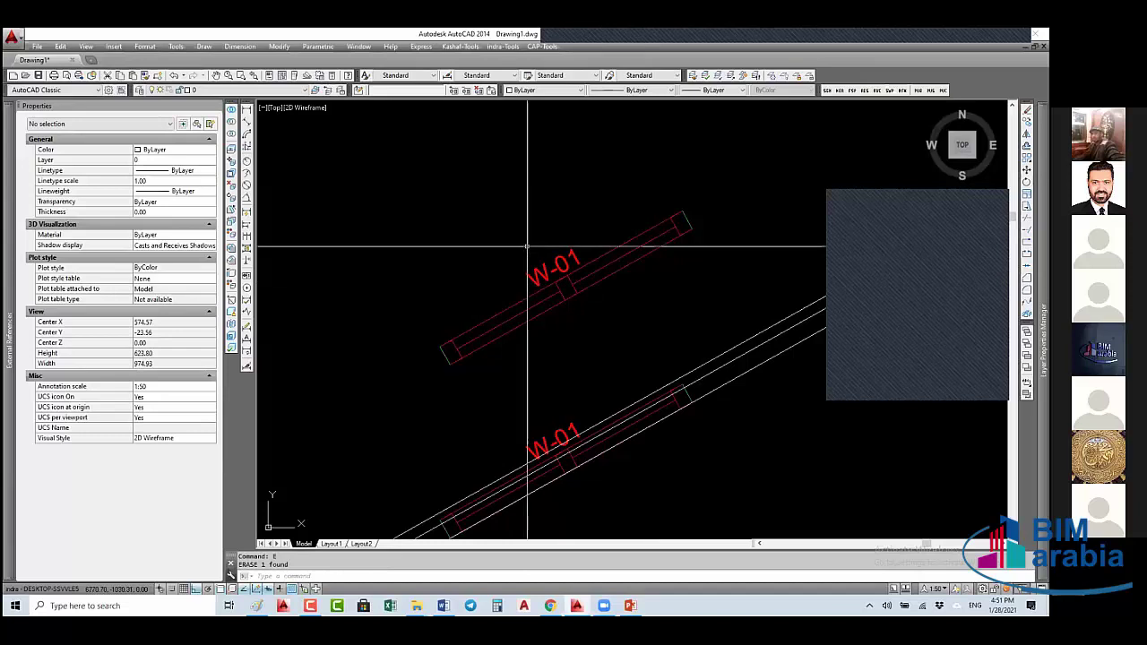
scroll(527, 246, "down", 2)
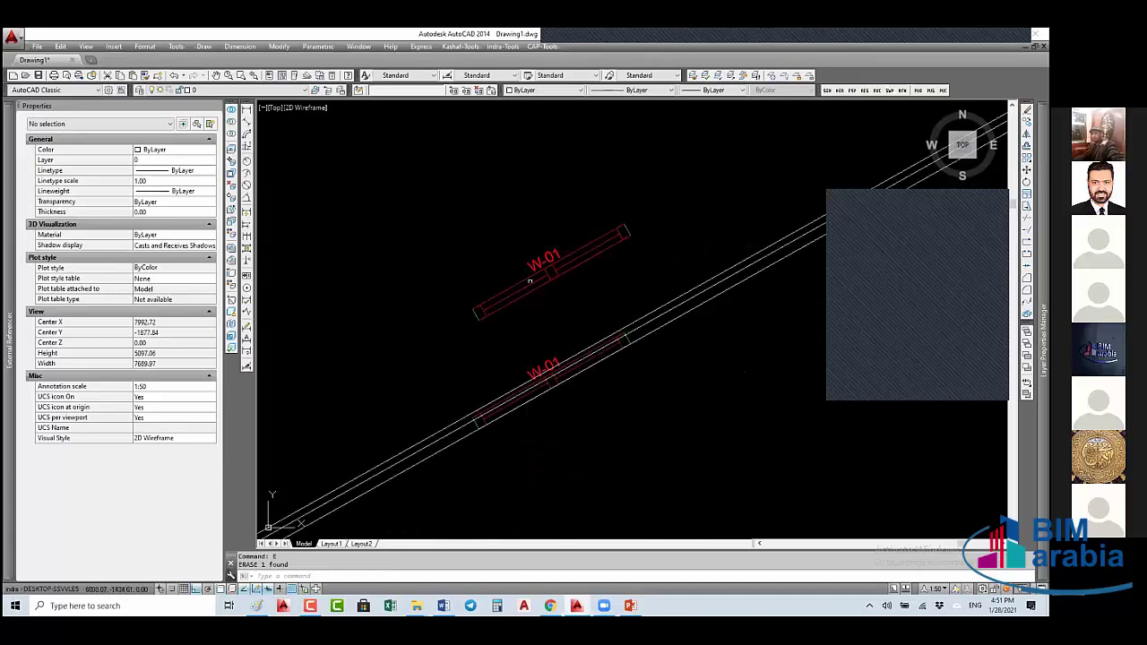
left_click(527, 264)
- Open W-1000 in the Block Editor, then close it, saving changes to all six references
right_click(527, 264)
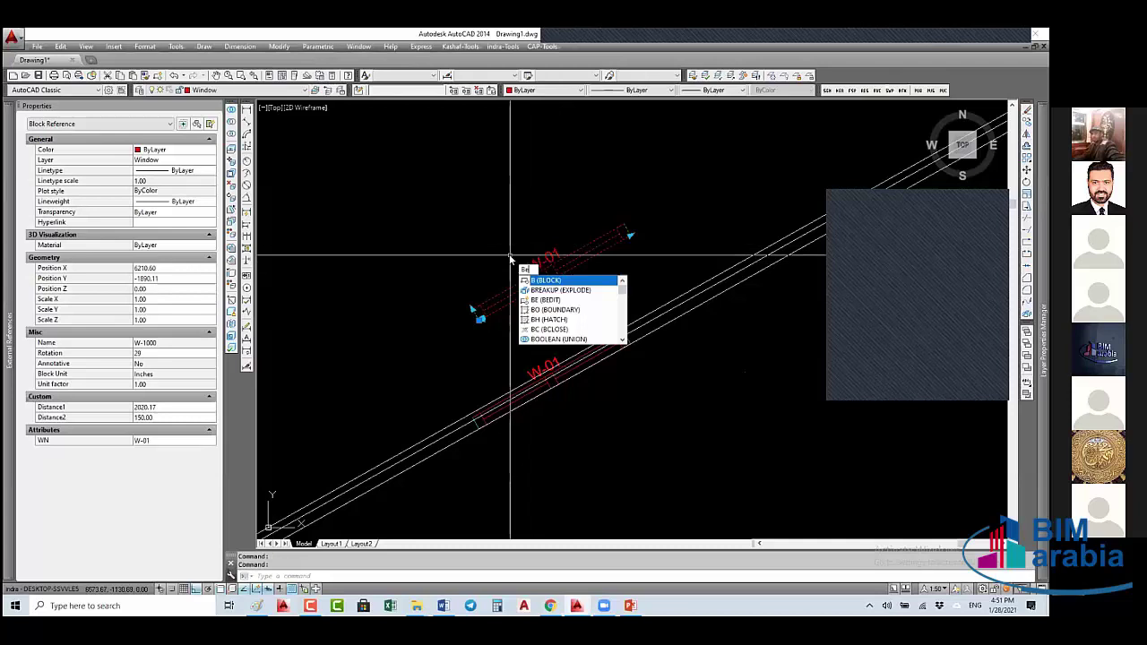
type("be")
key("Return")
left_click(553, 298)
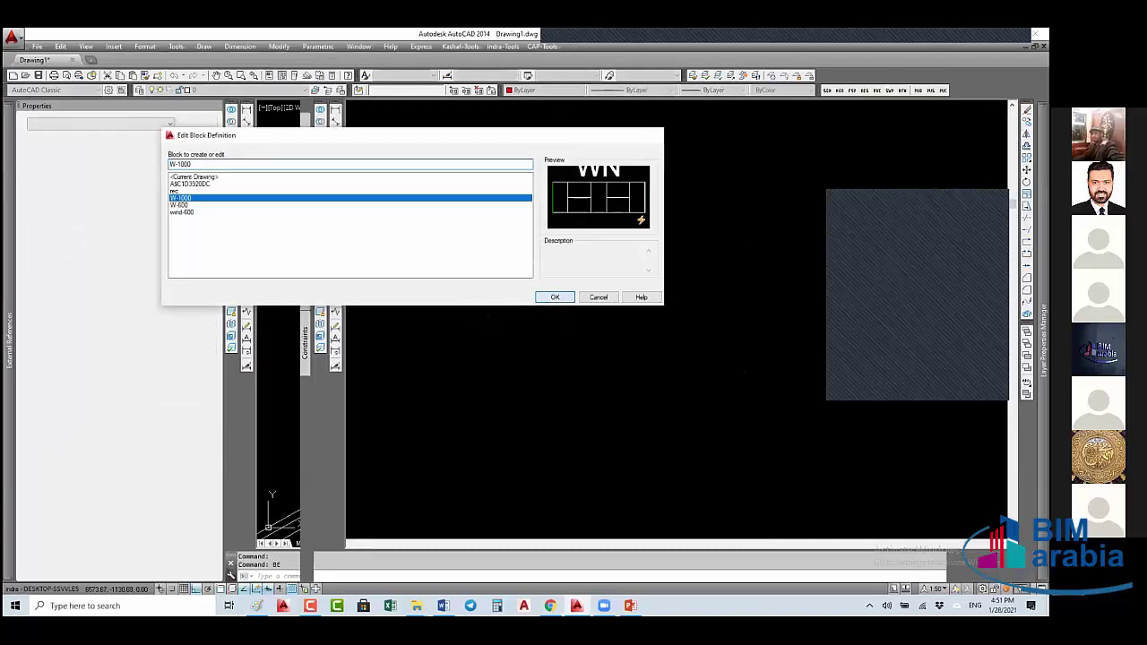
scroll(386, 269, "down", 4)
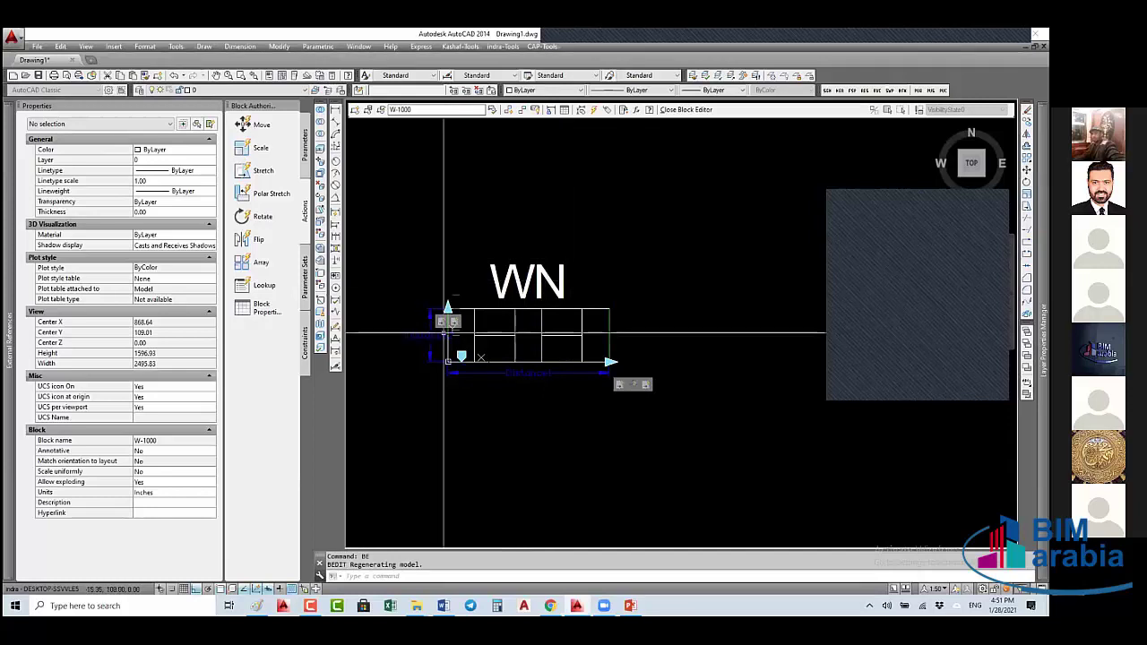
left_click(677, 110)
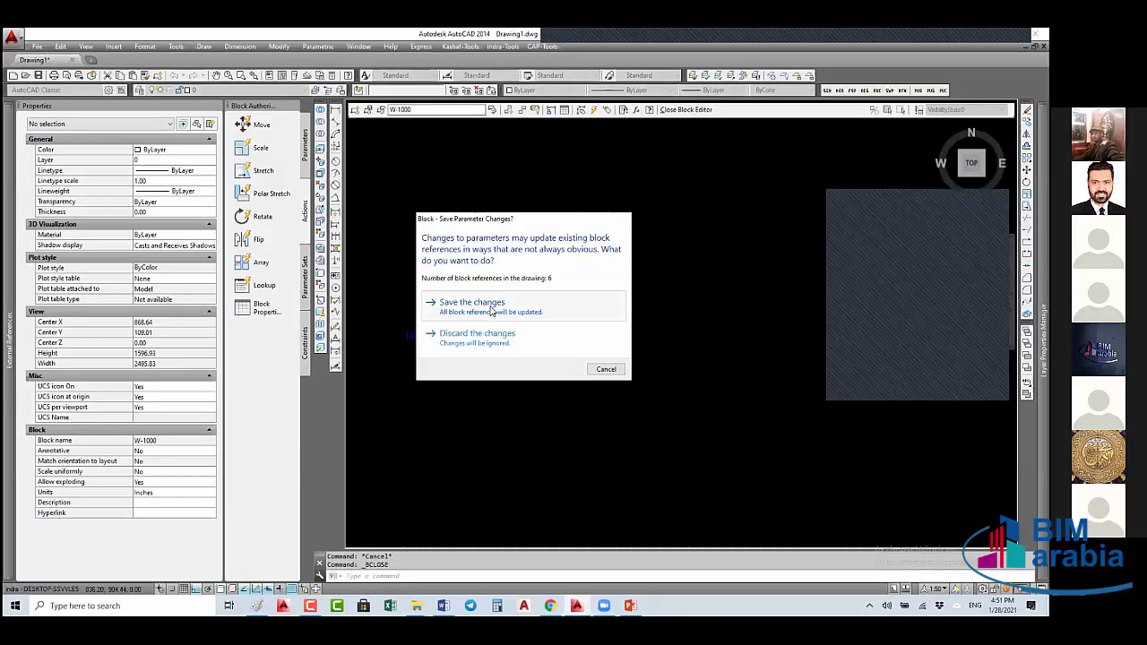
left_click(490, 318)
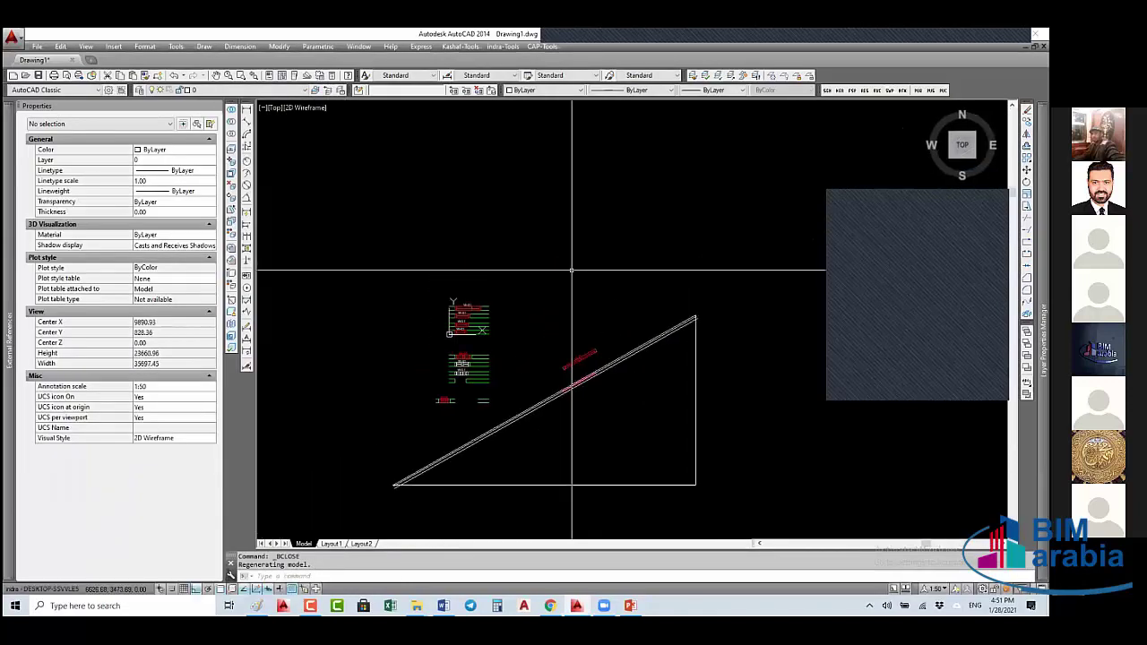
- Draw a 500 by 500 rectangle with the REC command
type("rec")
key("Return")
left_click(525, 300)
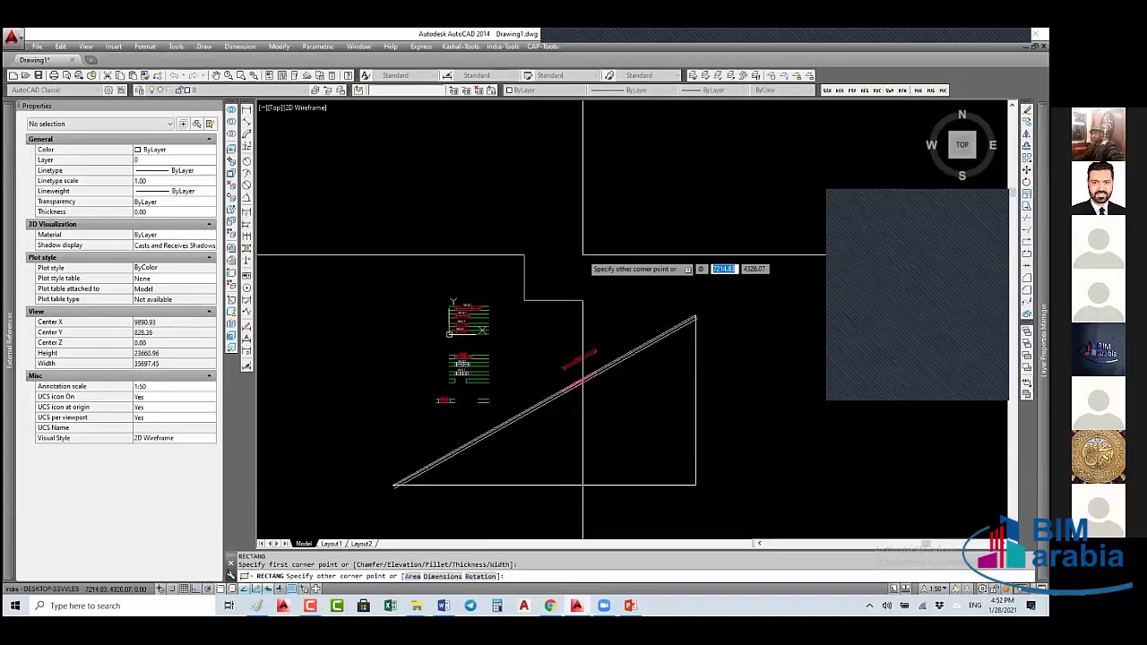
type("500")
key("Tab")
type("50")
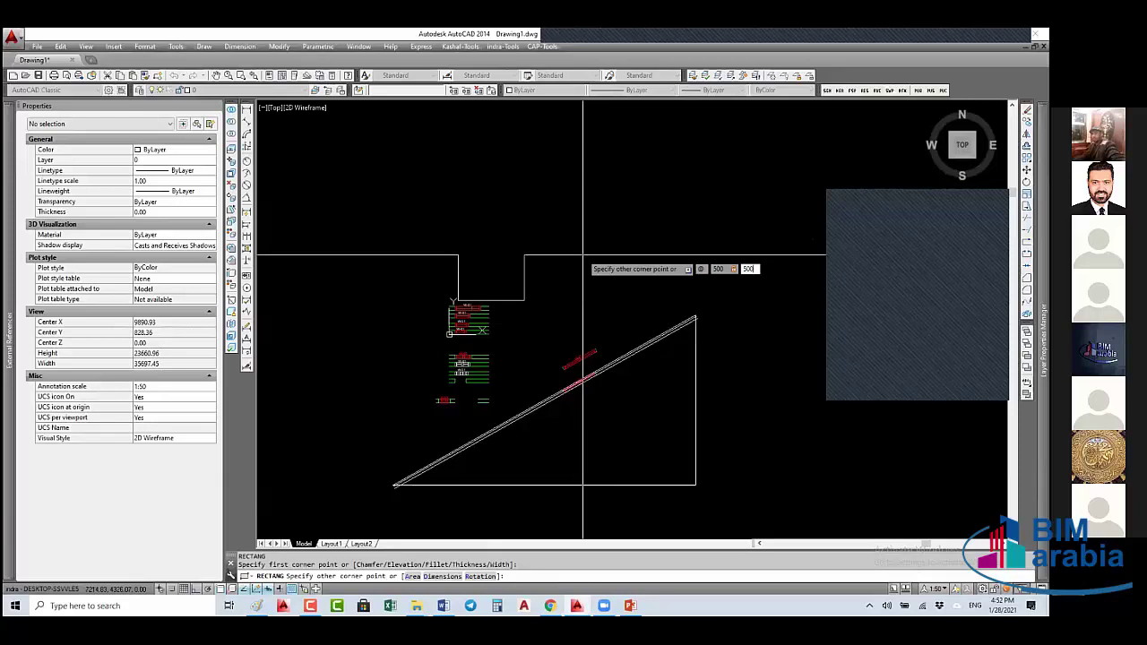
type("0")
key("Return")
- Window-select the new 500 by 500 rectangle
scroll(538, 304, "up", 8)
left_click(538, 307)
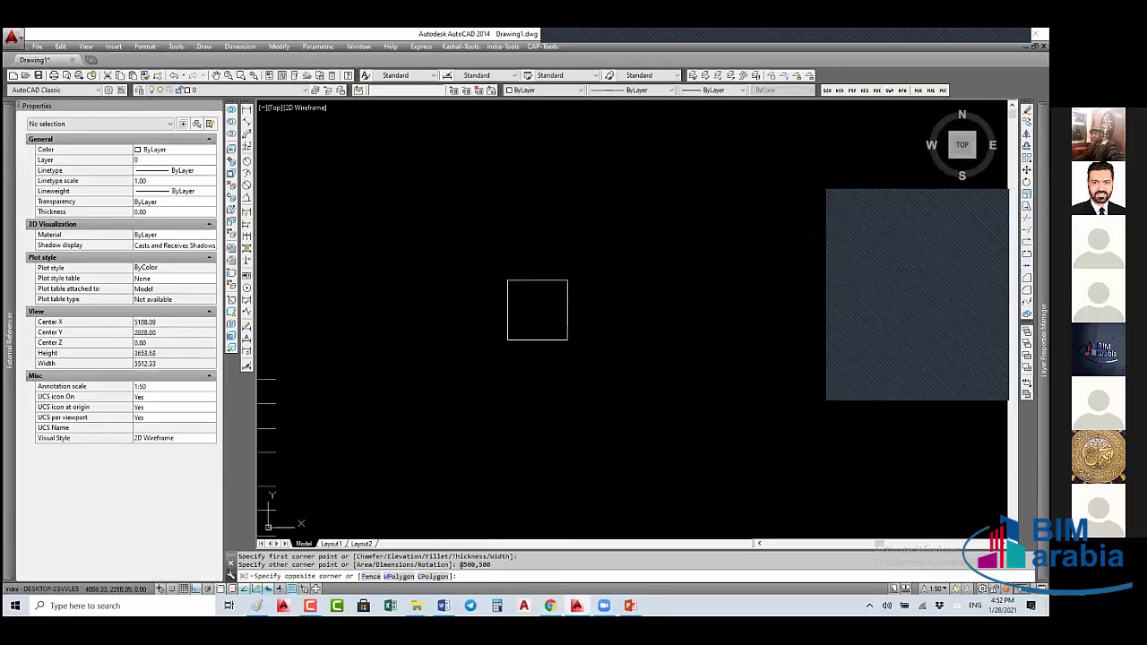
left_click(529, 314)
- Start a block for the rectangle, decline redefining 'rec', and rename it 'rec-02'
type("b")
key("Return")
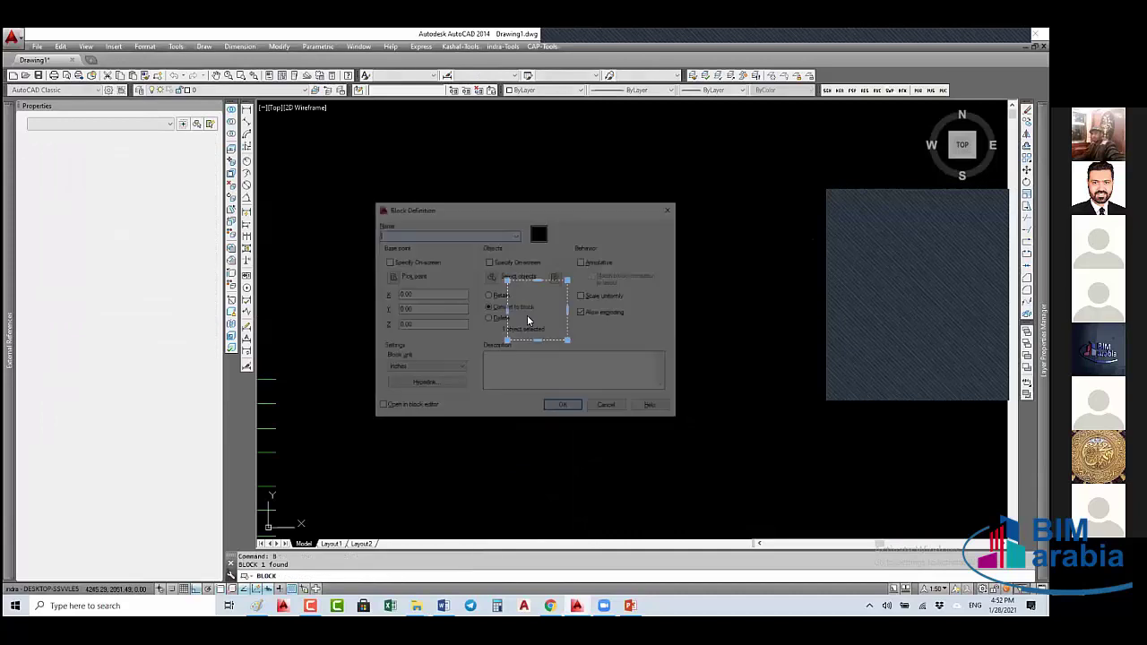
type("rec")
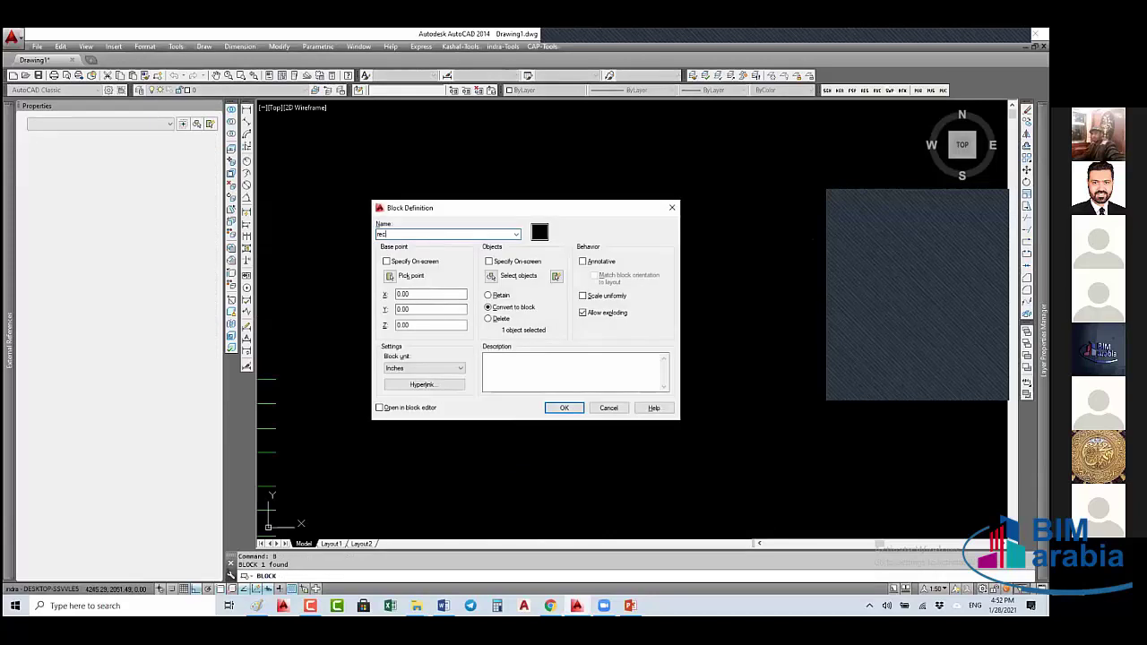
key("Return")
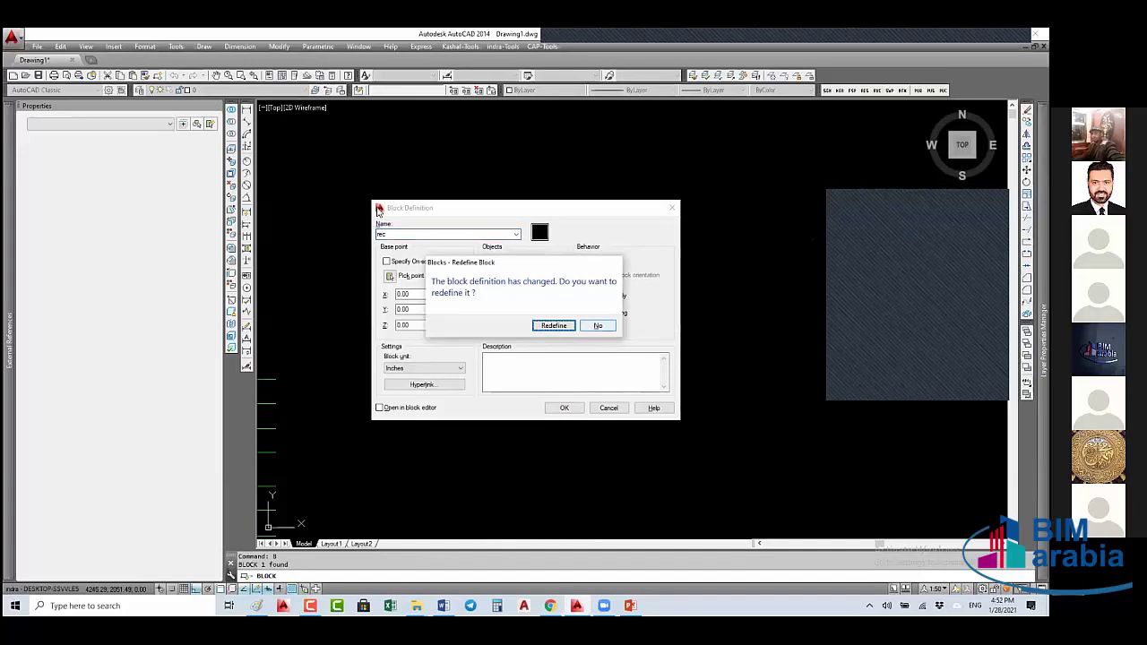
left_click(601, 326)
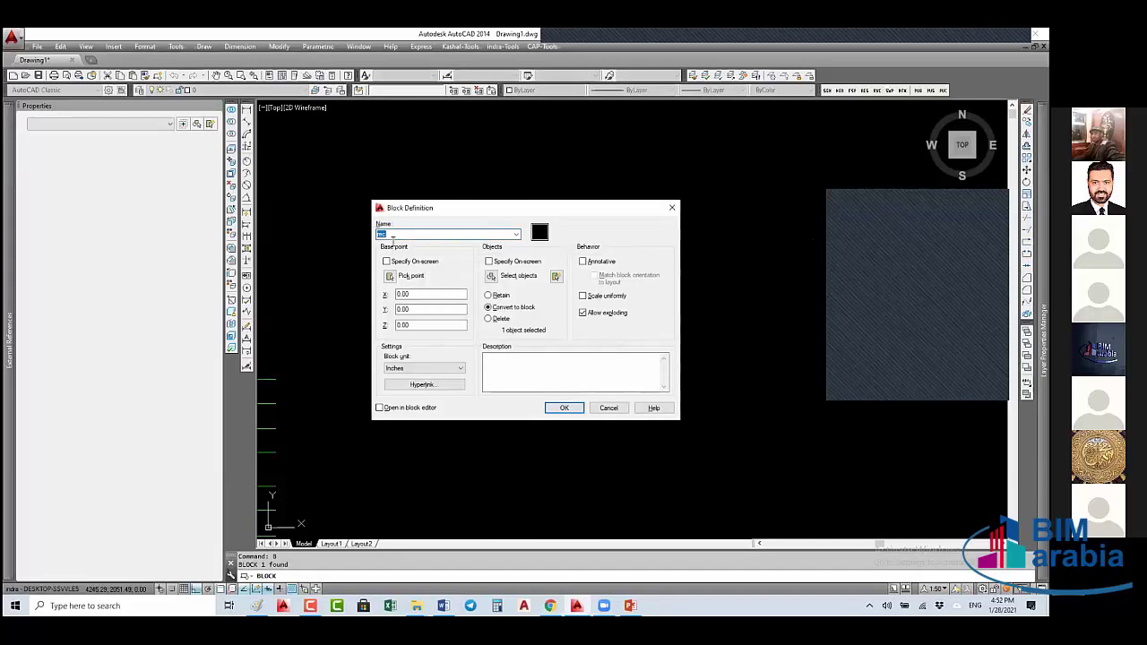
left_click(399, 234)
key("Return")
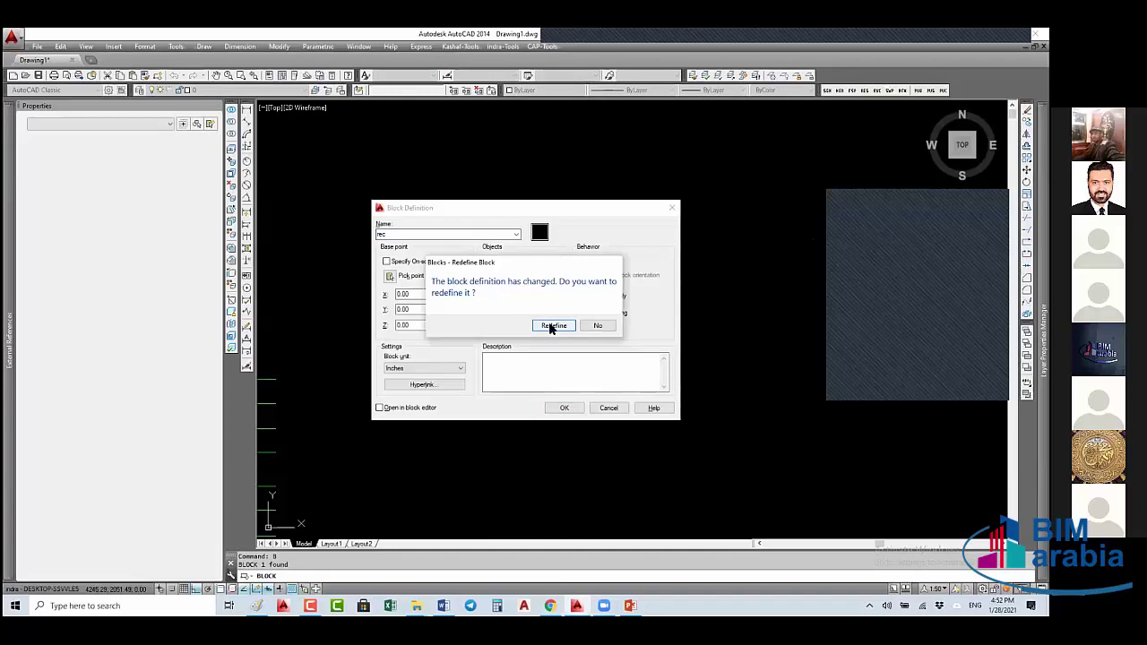
left_click(599, 326)
left_click(516, 233)
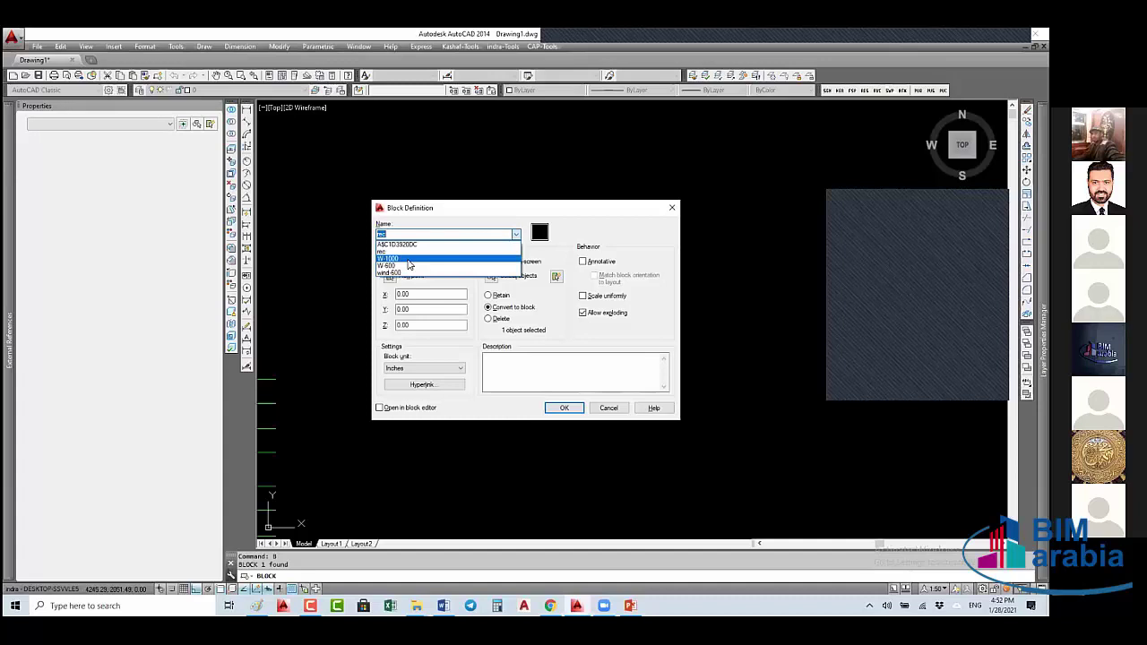
left_click(456, 209)
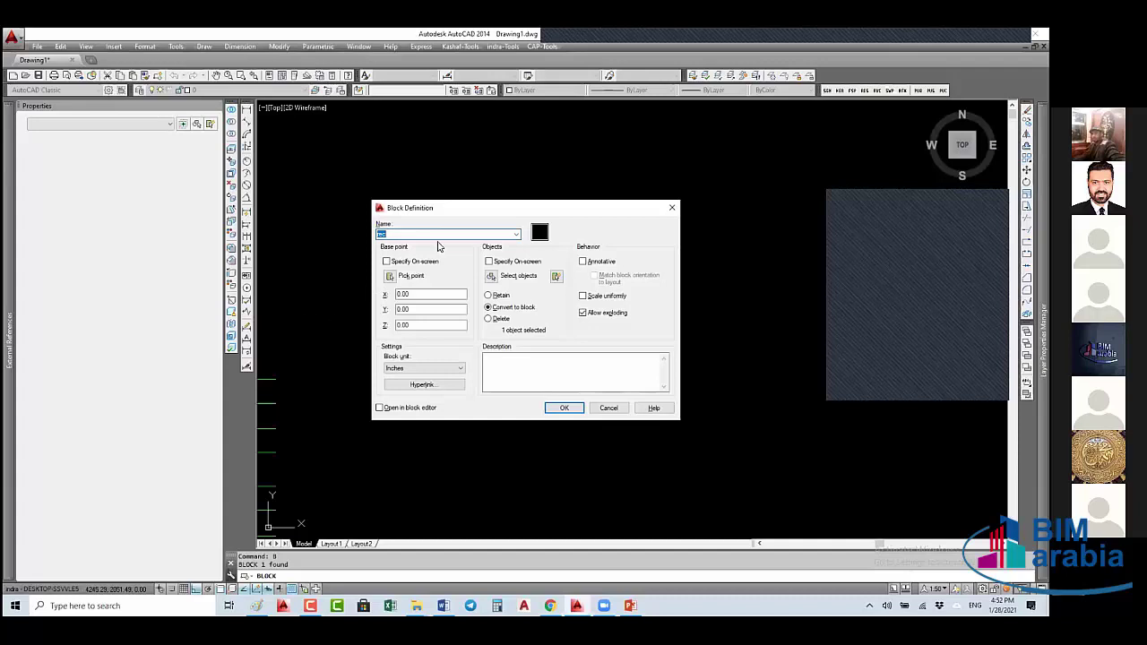
type("-02")
- Pick the base point on the rectangle and create the rec-02 block
left_click(391, 276)
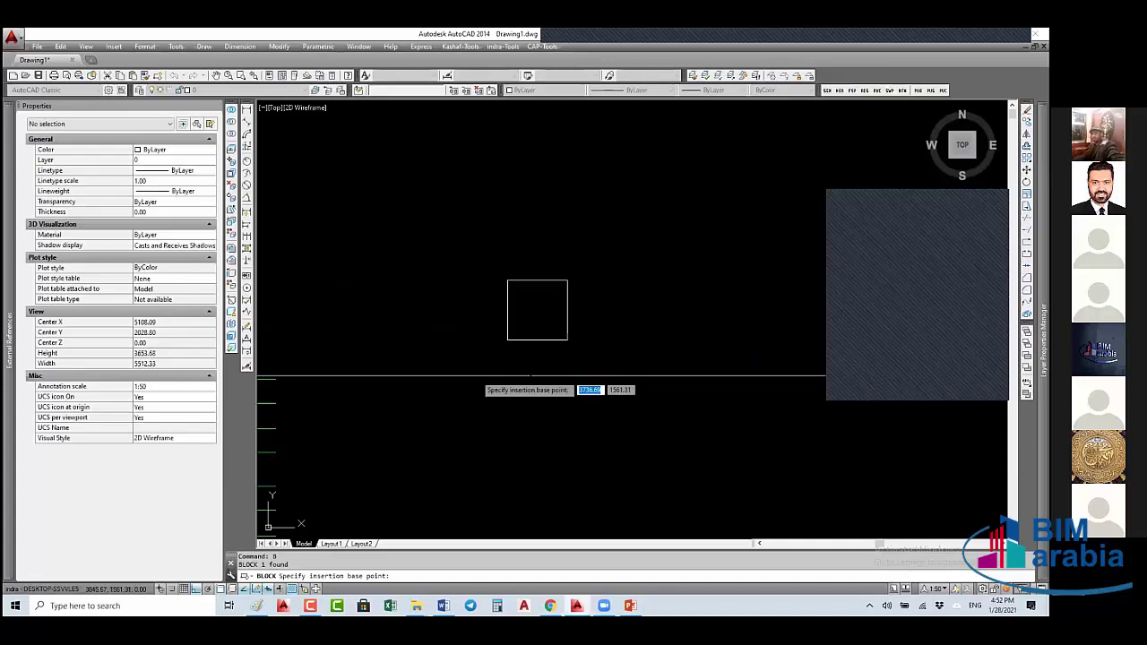
left_click(529, 376)
left_click(567, 409)
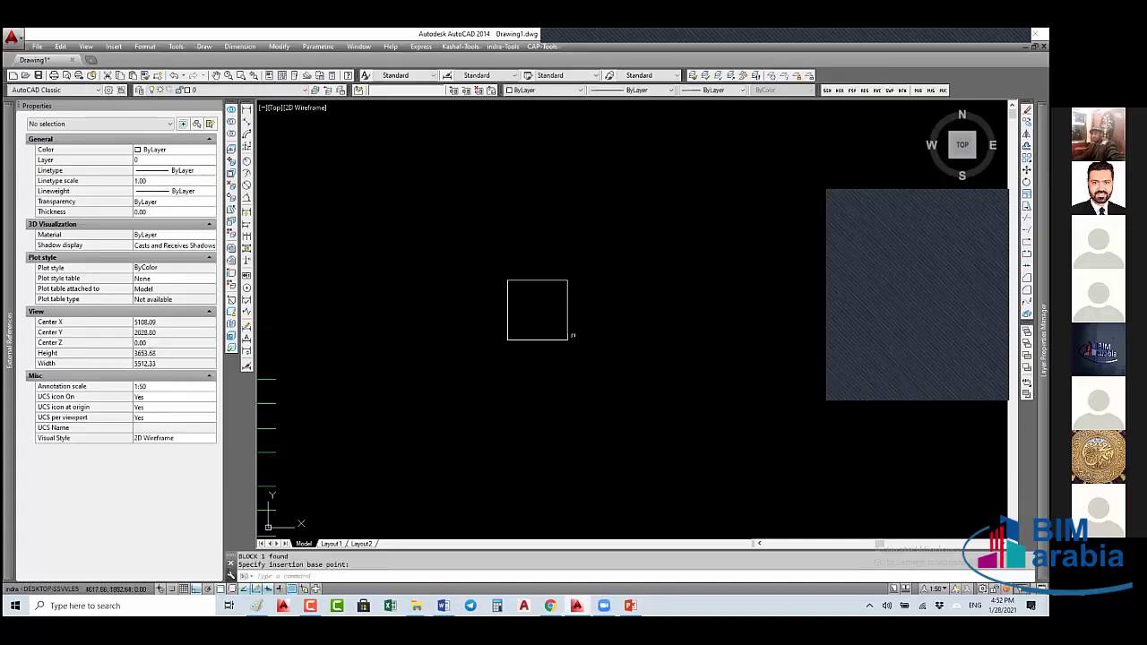
- Open the rec-02 block in the Block Editor with BE
left_click_drag(573, 335, 535, 350)
type("BE")
key("Return")
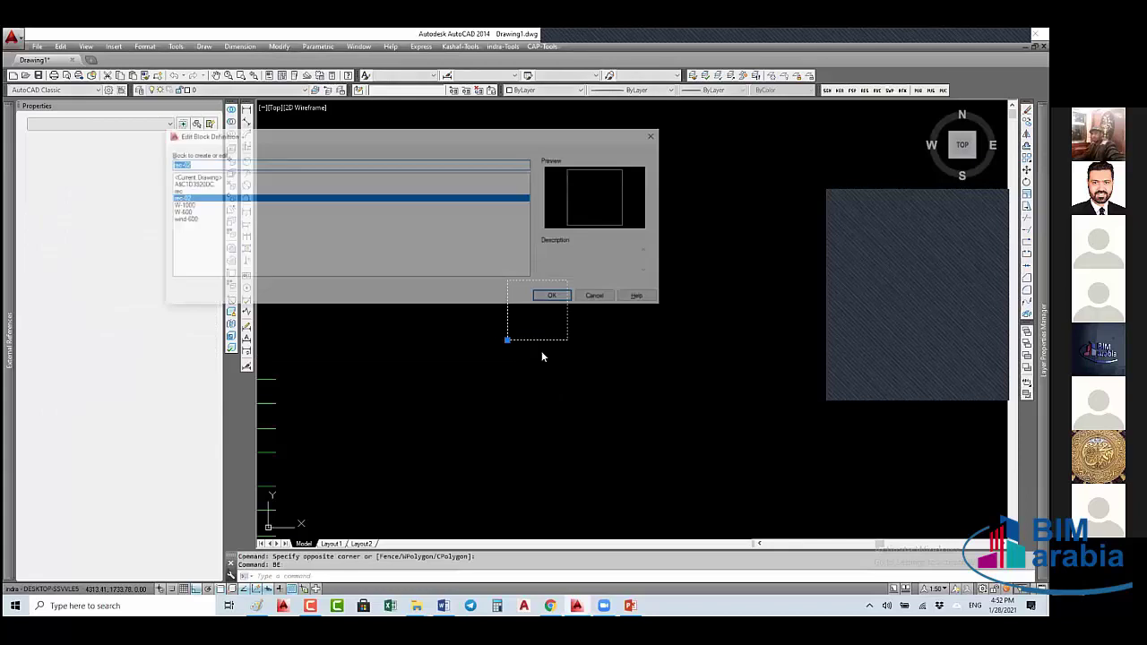
left_click(551, 296)
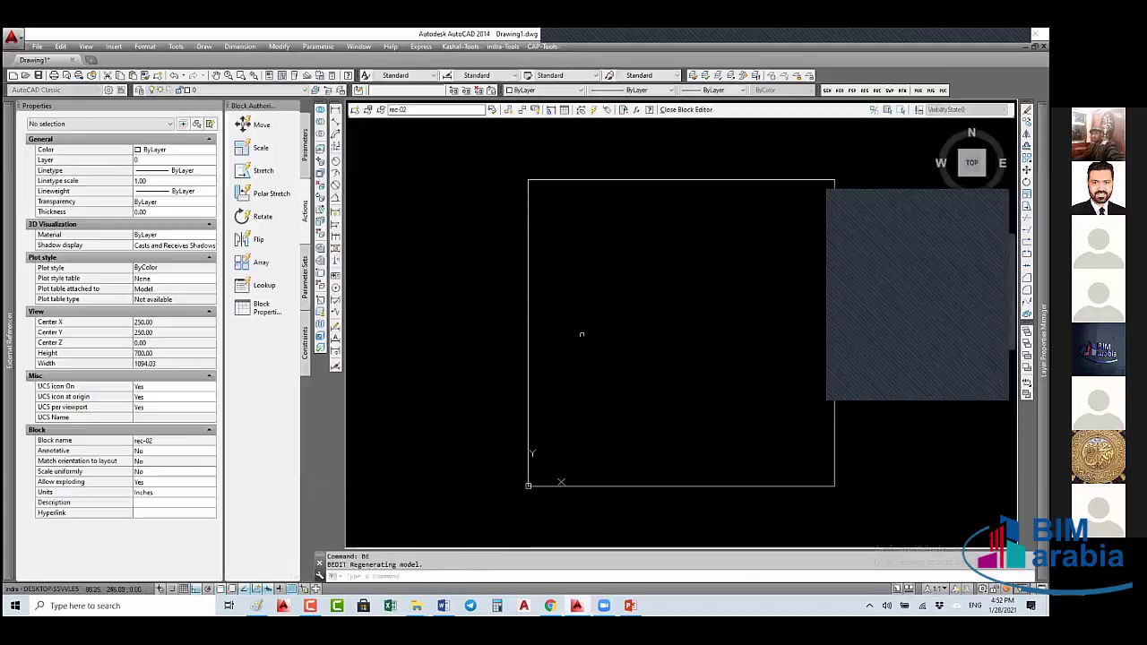
scroll(582, 334, "down", 4)
middle_click_drag(558, 377, 481, 346)
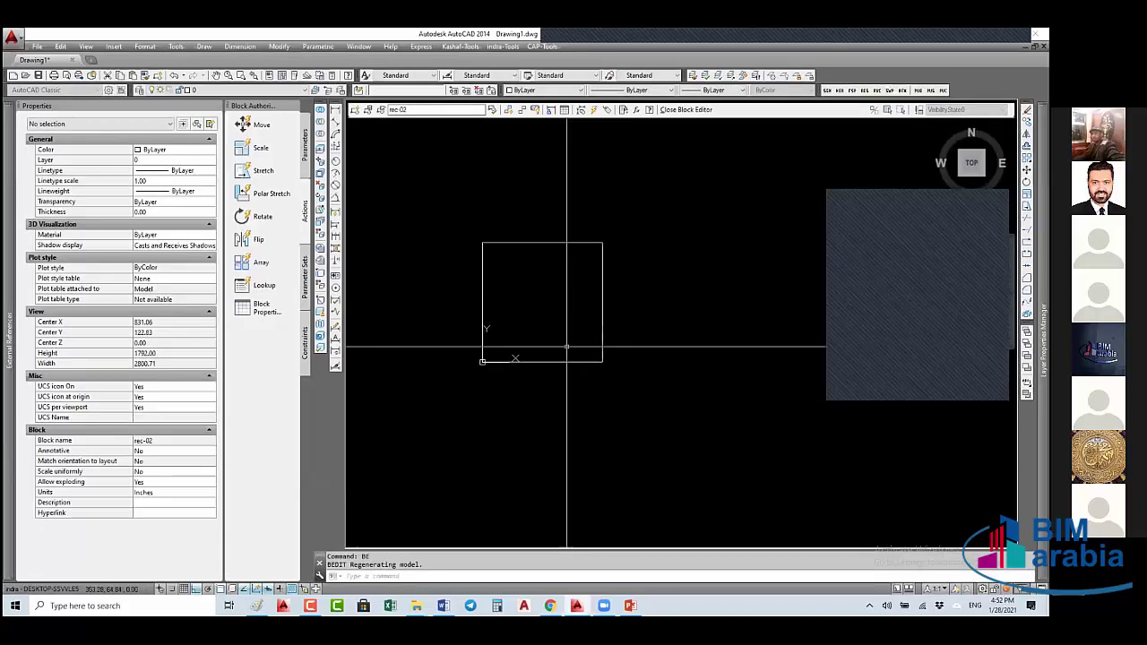
- Add a Distance1 linear parameter along the rectangle's bottom edge
left_click(255, 151)
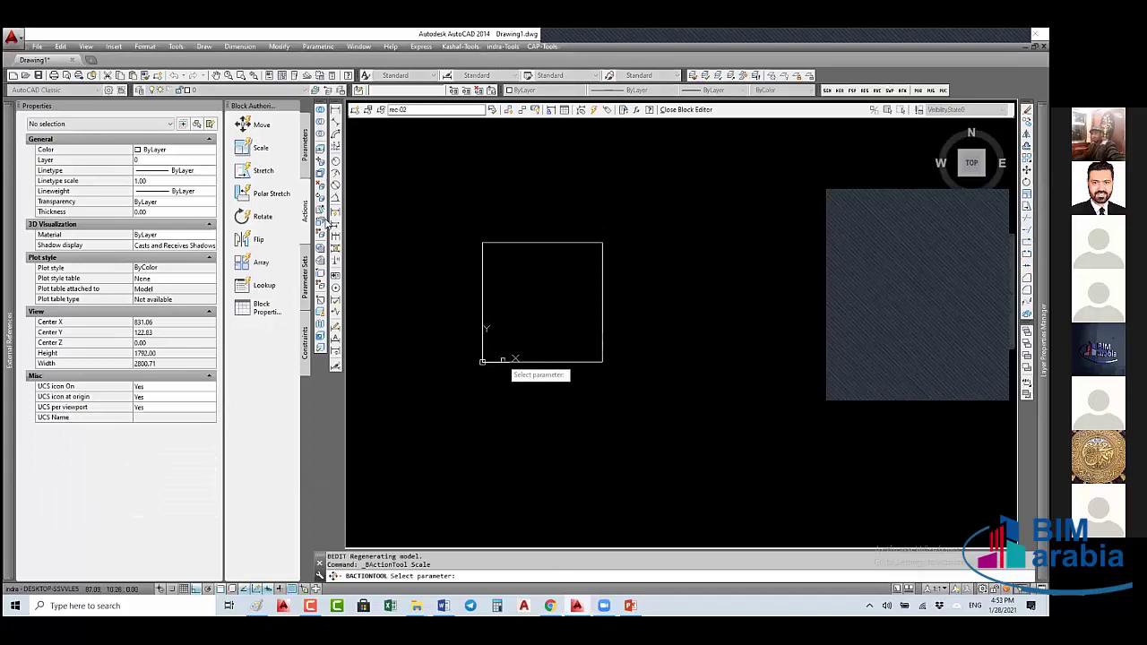
left_click(305, 141)
left_click(258, 148)
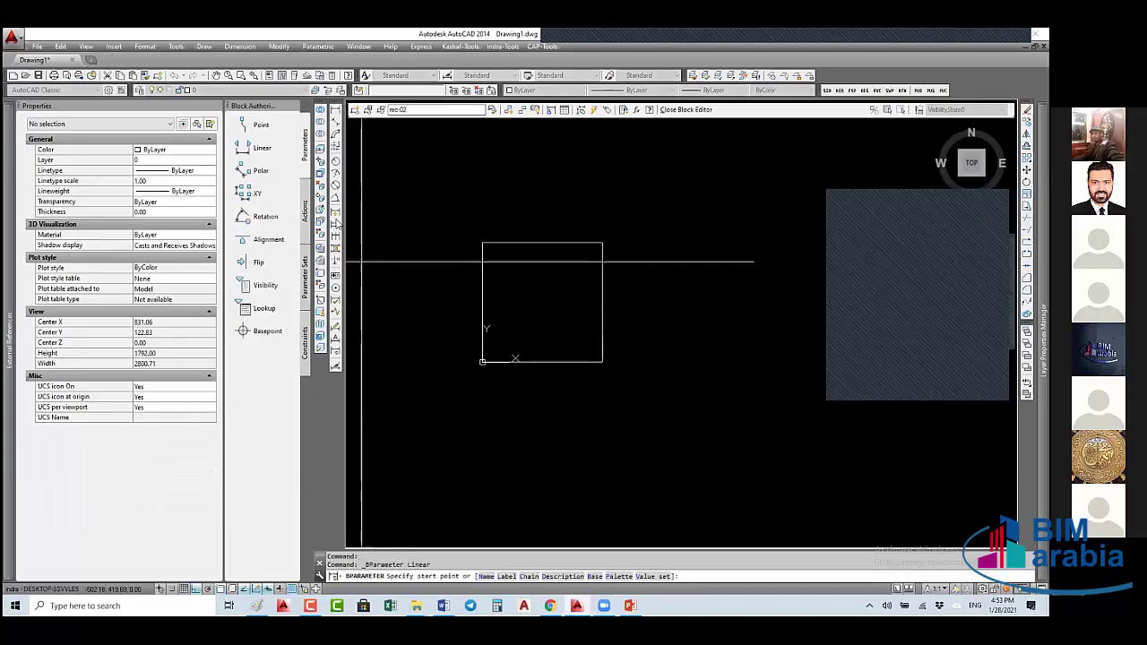
left_click(483, 362)
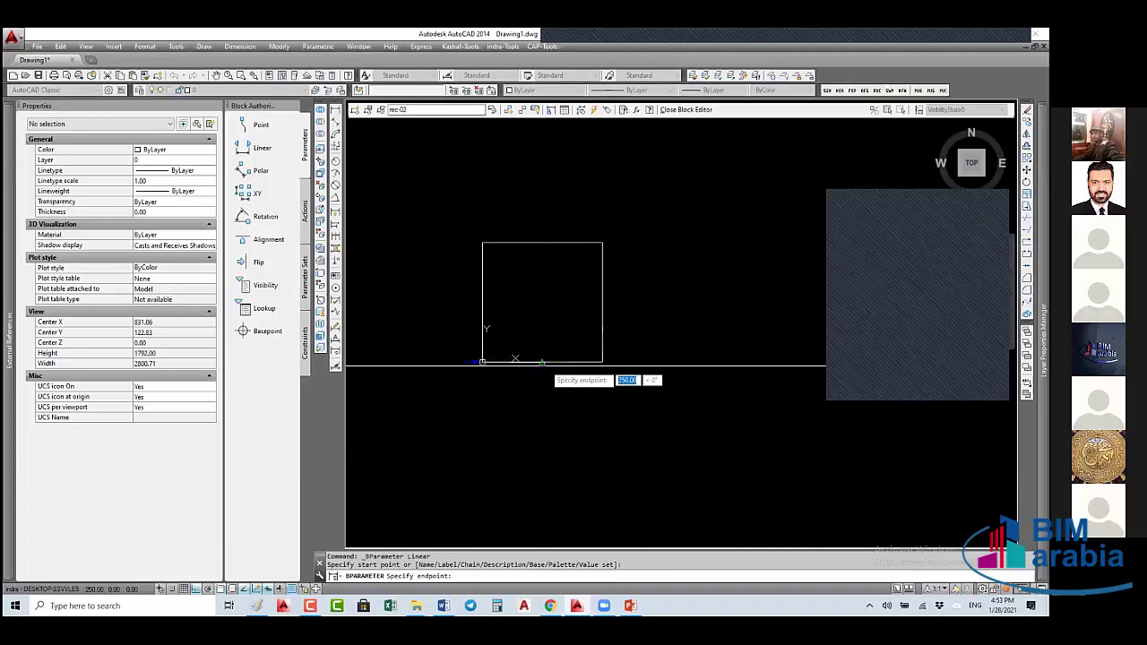
left_click(602, 362)
left_click(574, 376)
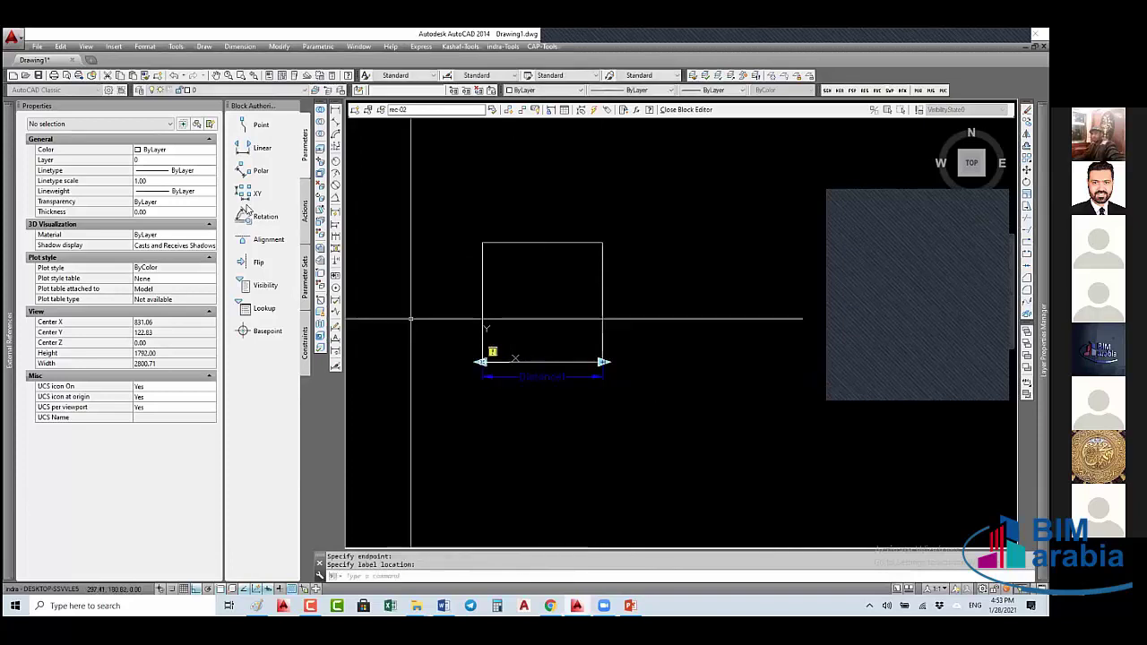
- Attach a Scale action on Distance1 to the rectangle, then save rec-02
left_click(304, 206)
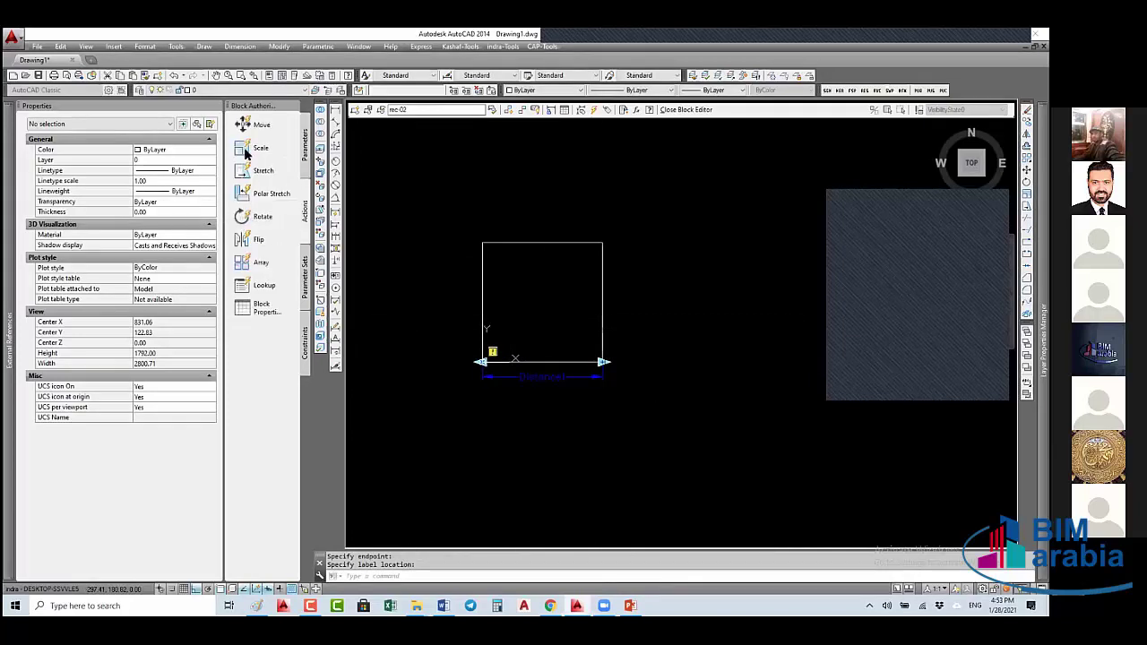
left_click(256, 148)
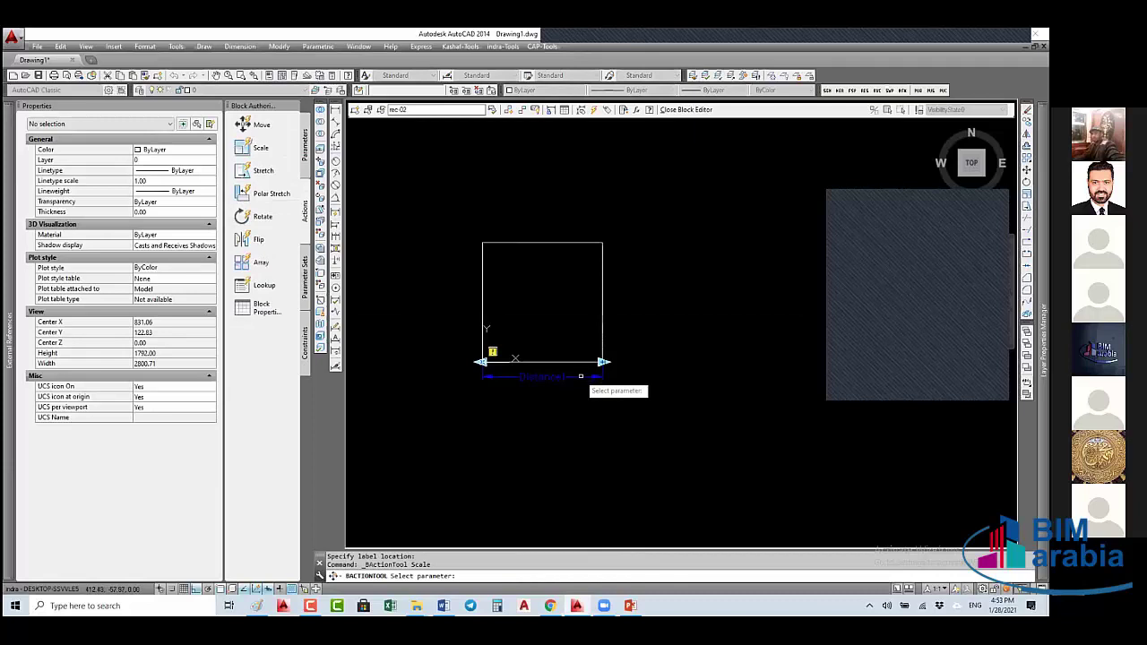
left_click(606, 360)
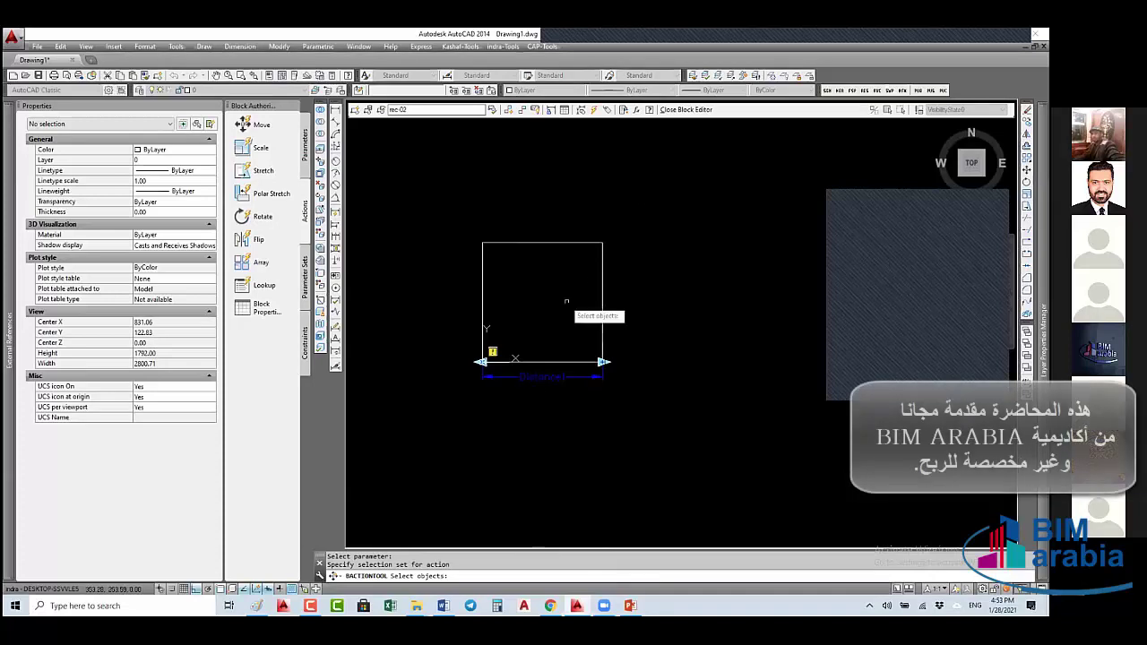
left_click(602, 273)
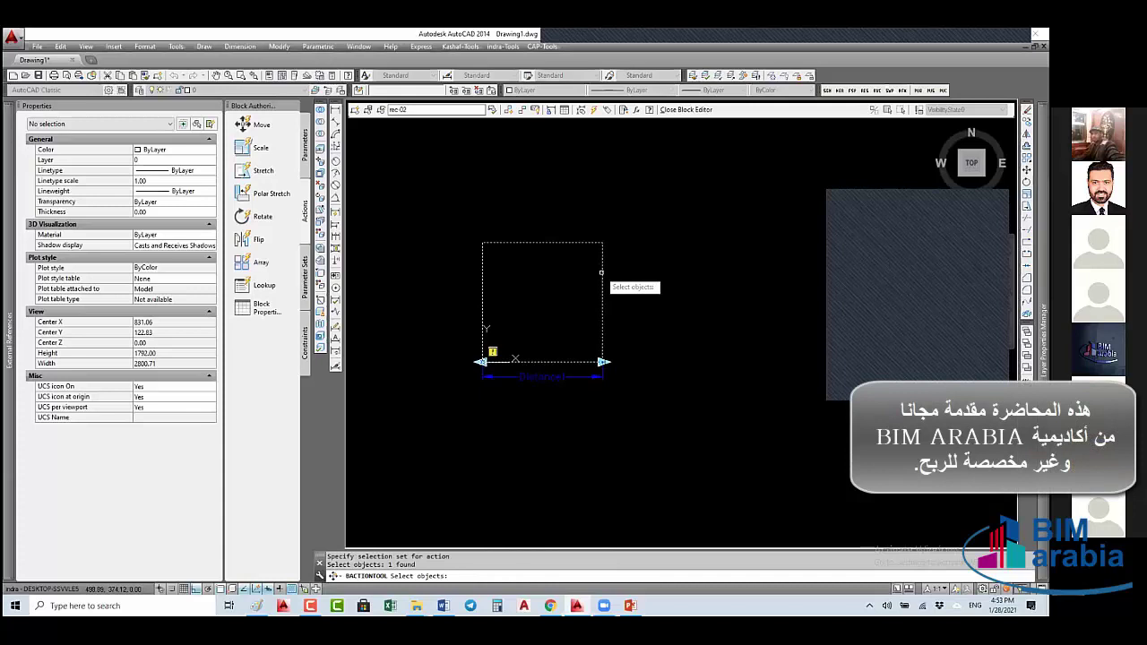
key("Return")
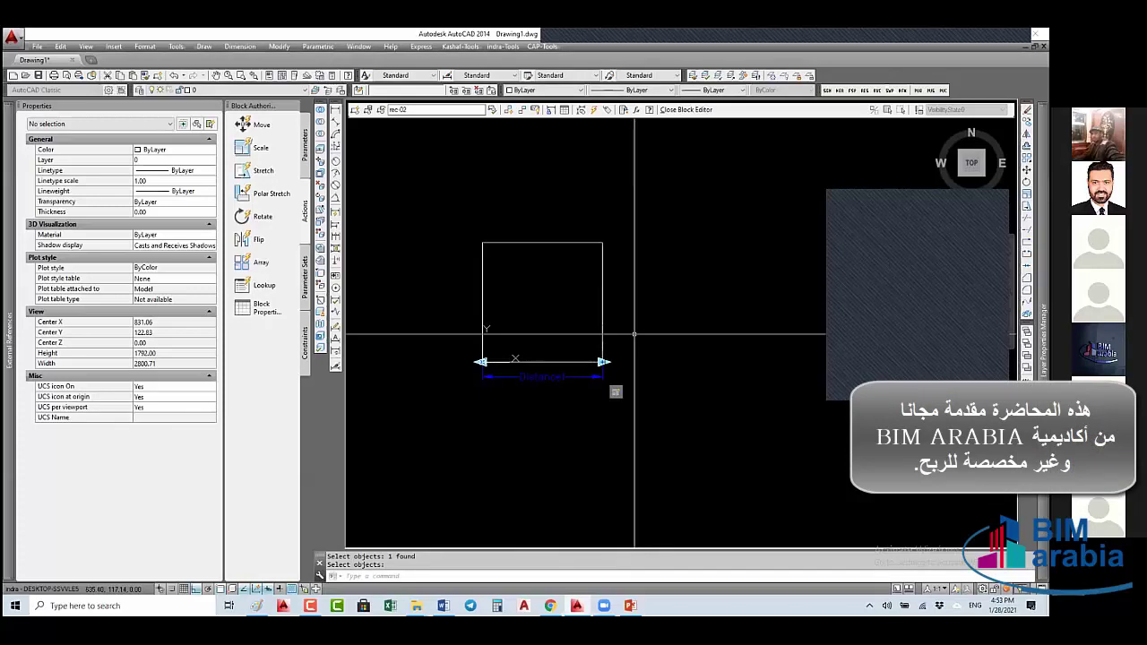
left_click(694, 111)
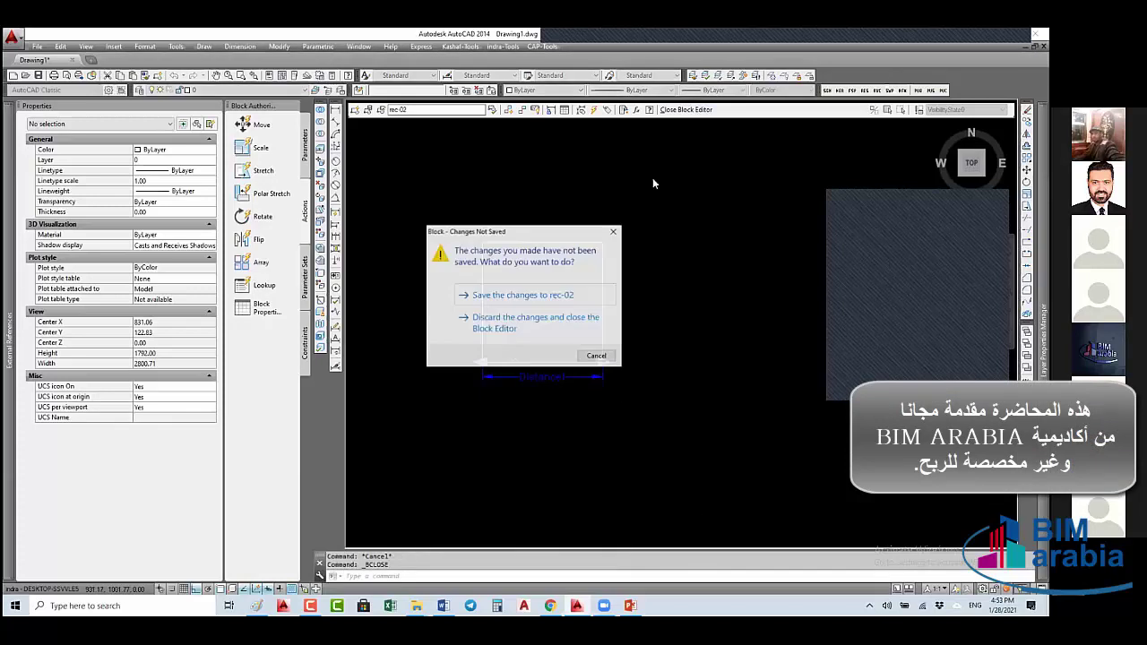
left_click(512, 296)
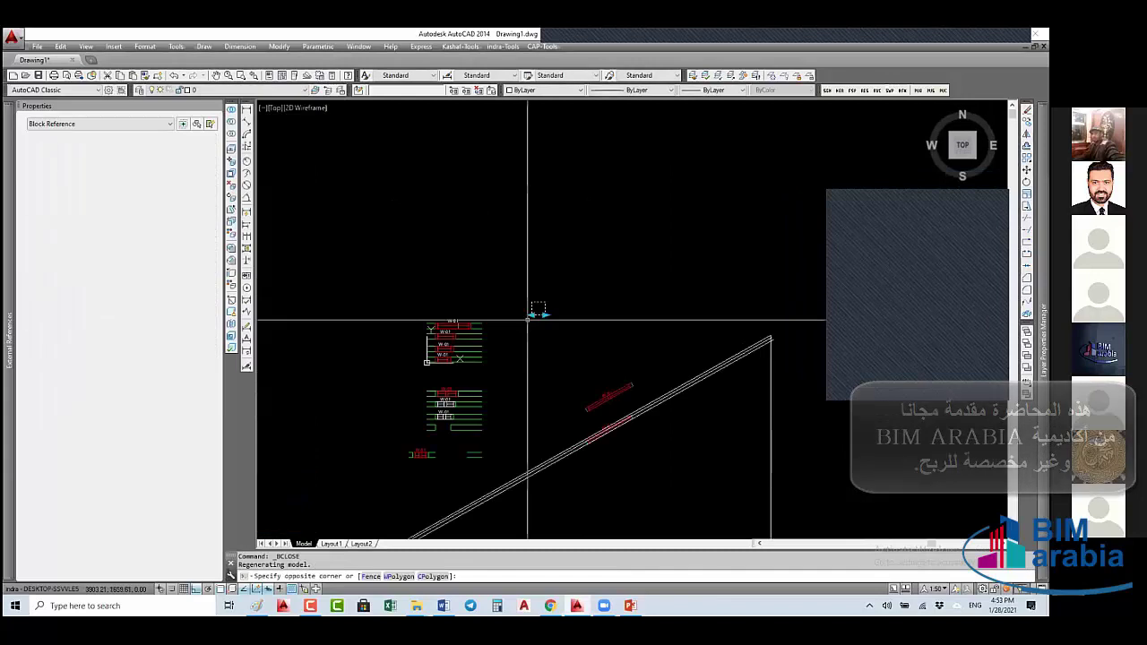
- Stretch rec-02 wider to Distance1 8769.29, then run BE to edit its definition
left_click(533, 307)
left_click(541, 314)
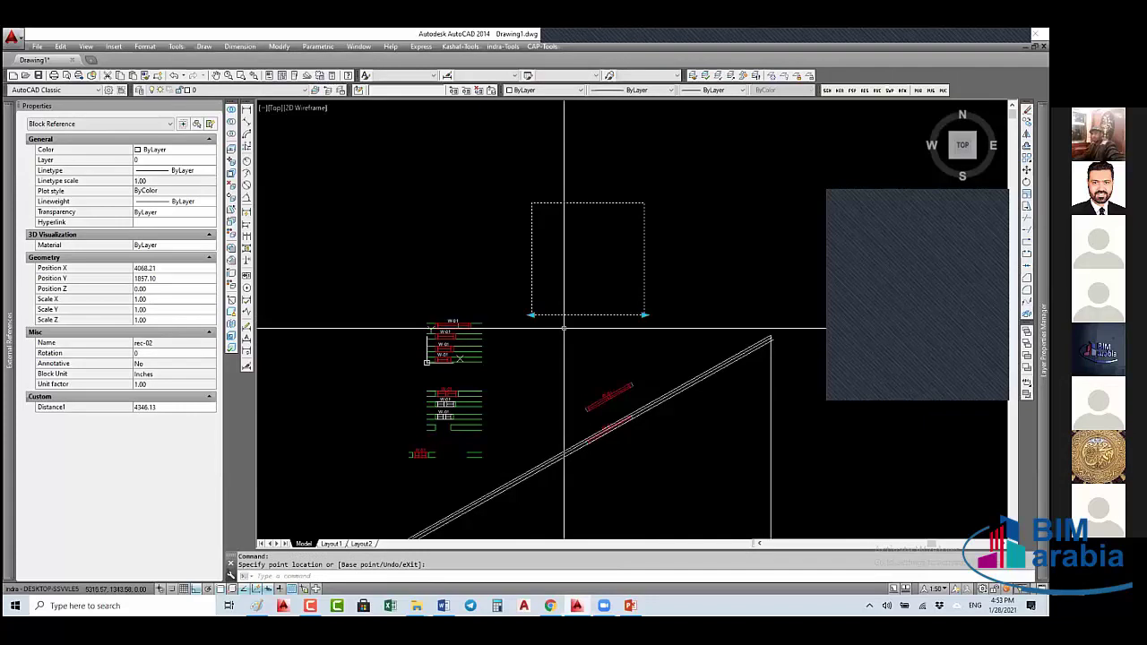
left_click(508, 323)
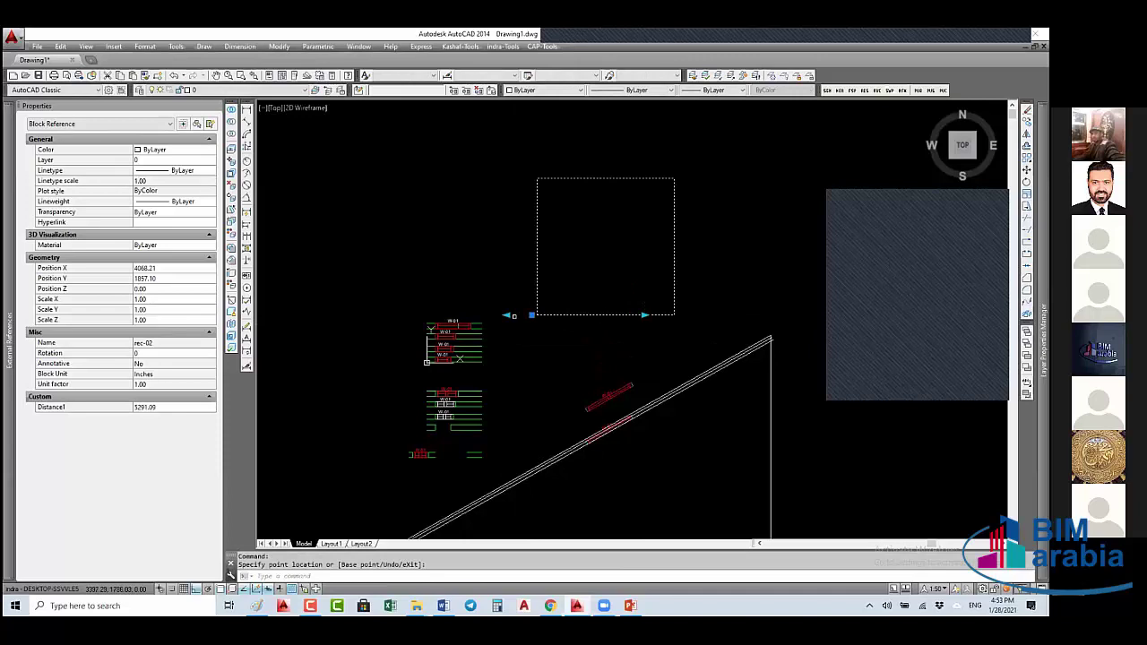
left_click(480, 316)
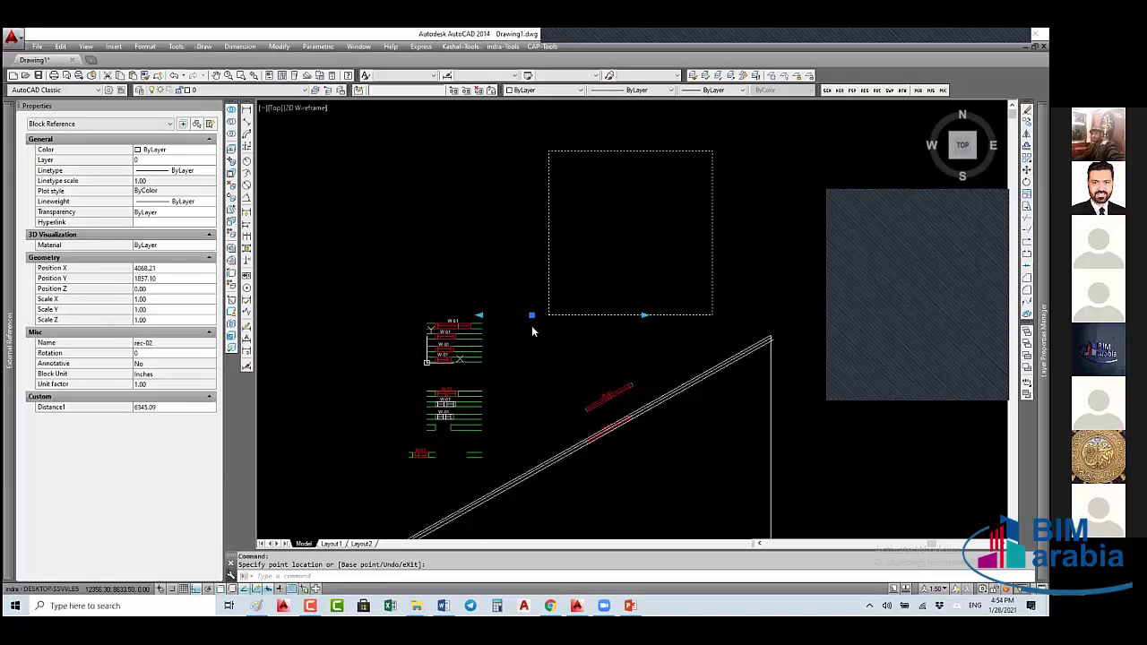
left_click(437, 316)
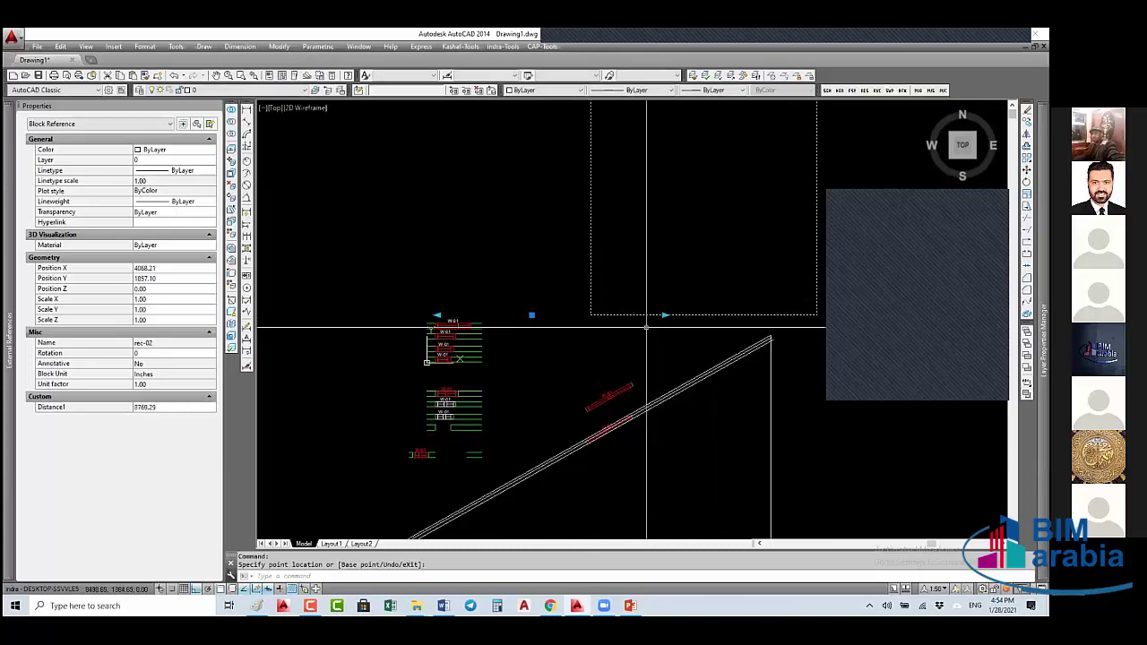
type("Be")
key("Return")
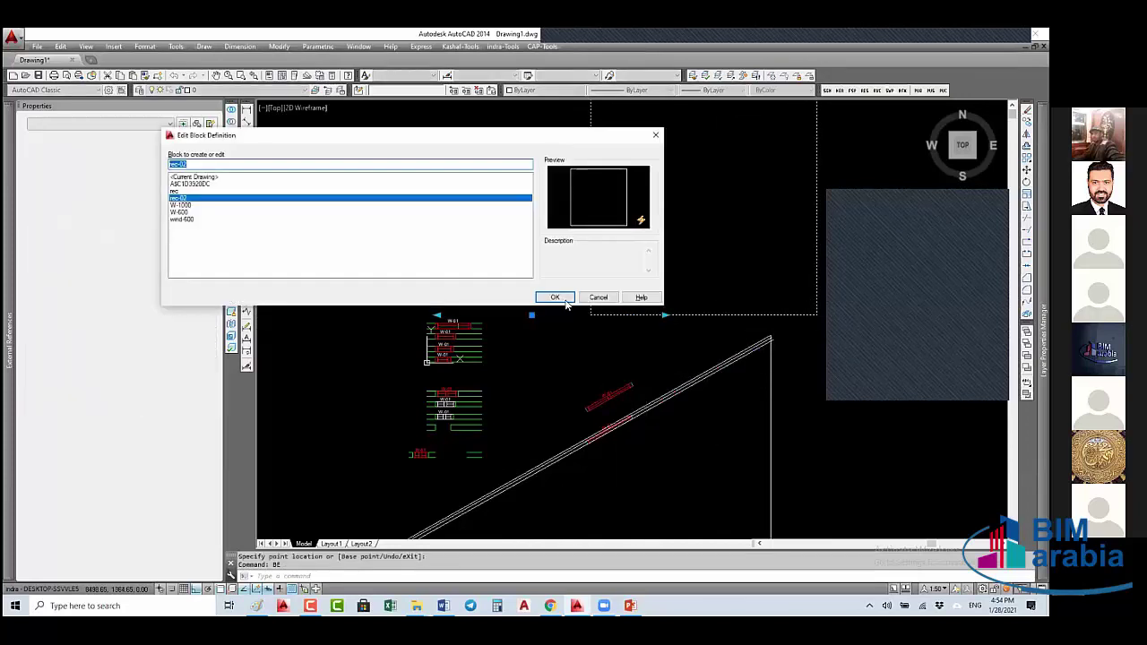
- Set rec-02's Distance1 parameter to 1 grip in Properties and save the block
key("Return")
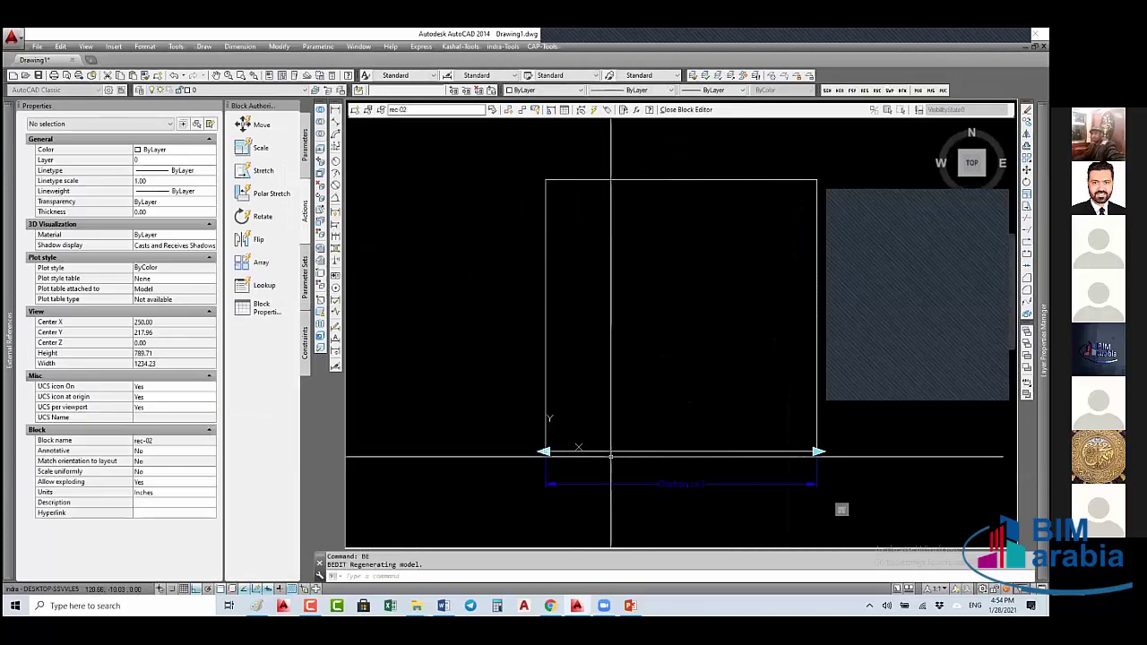
left_click(612, 456)
left_click(537, 480)
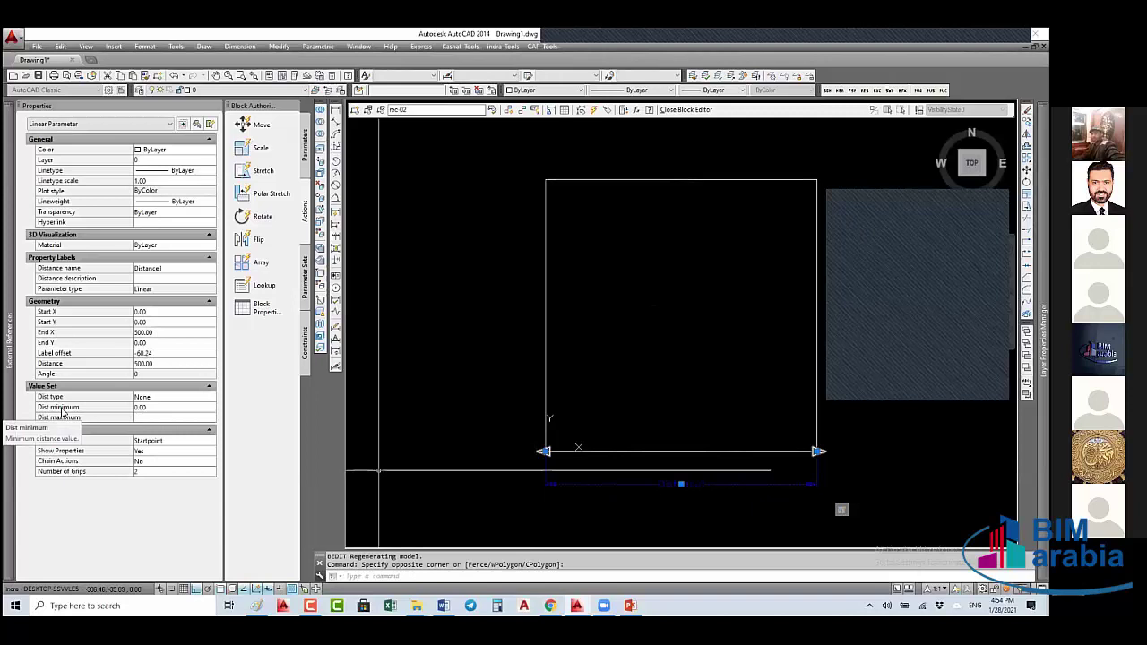
left_click(157, 476)
left_click(152, 491)
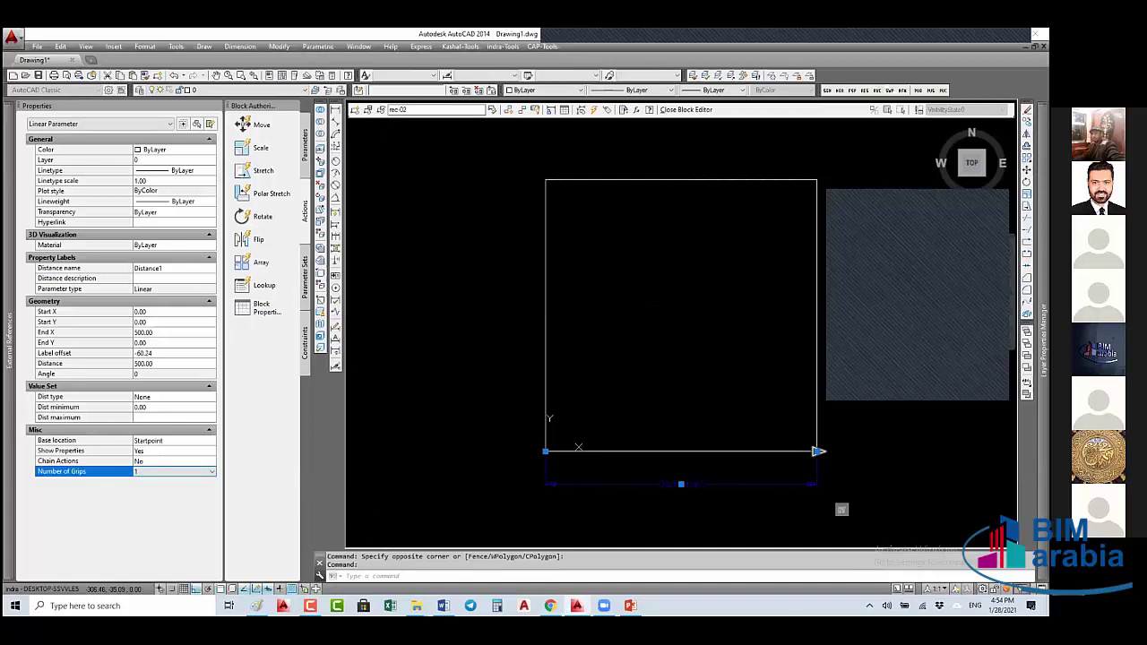
left_click(682, 110)
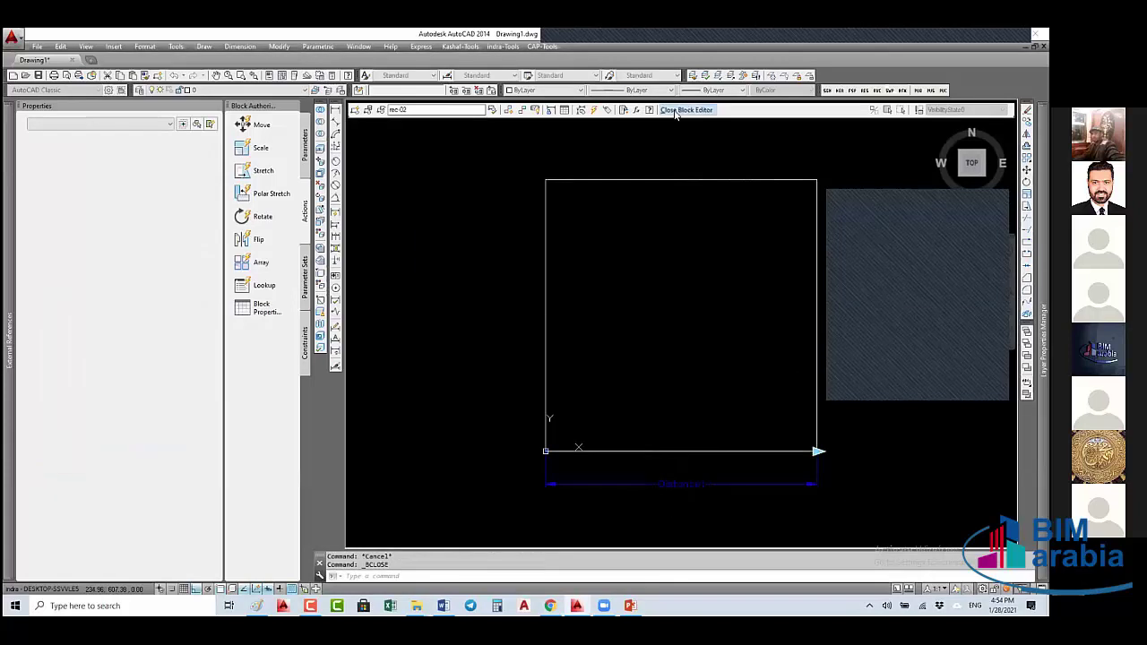
left_click(473, 309)
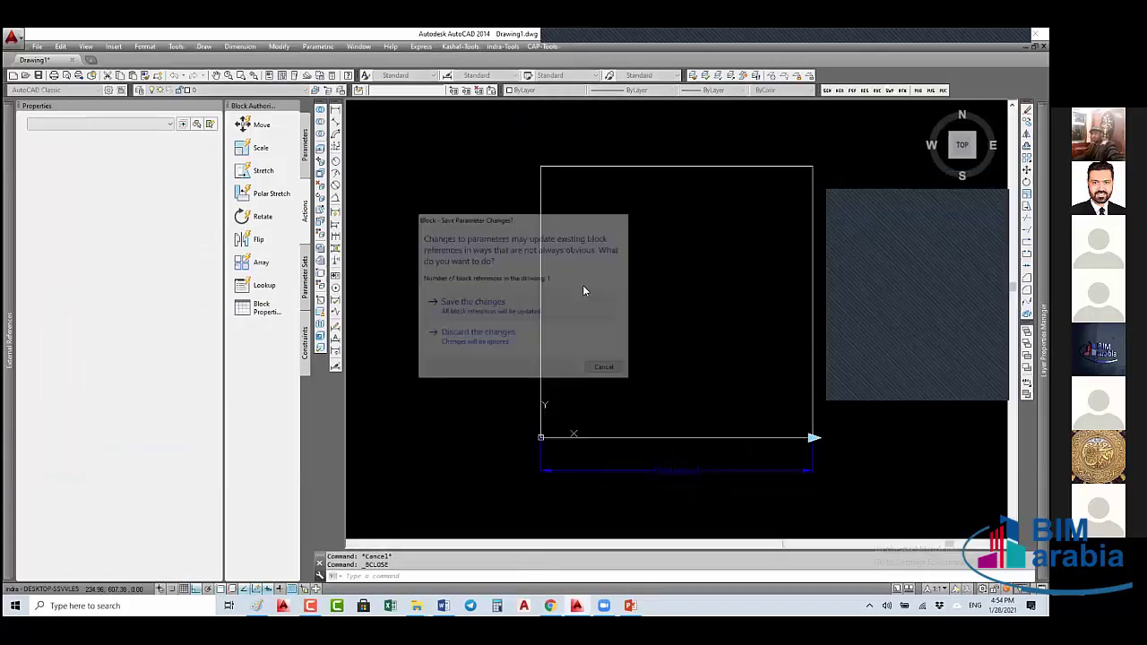
left_click(690, 253)
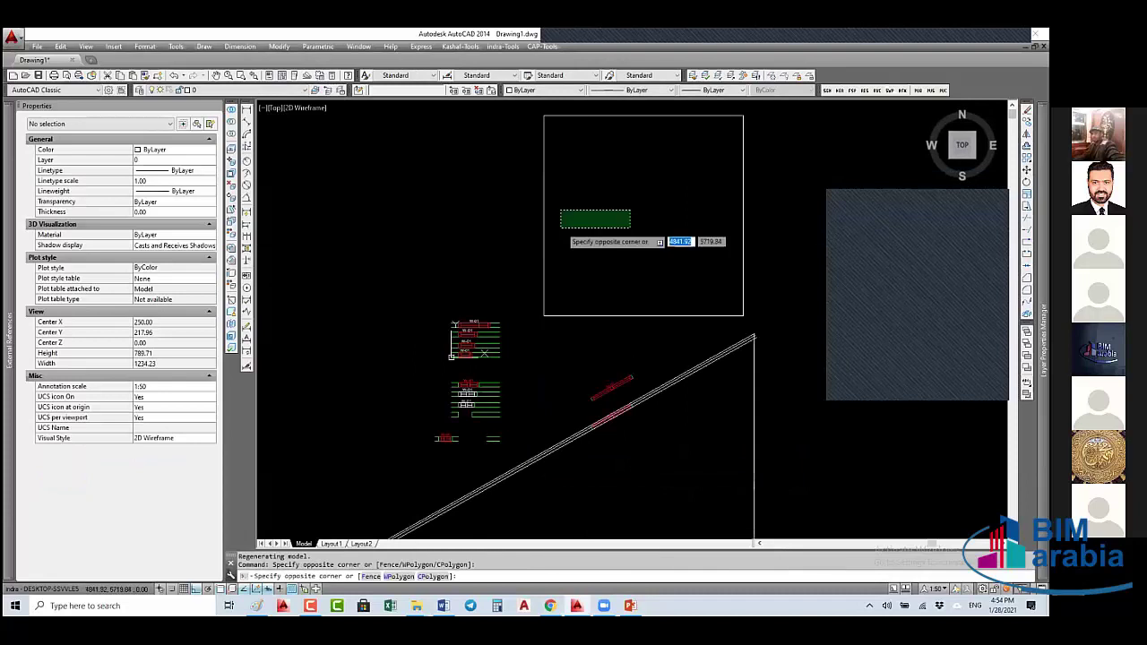
- Narrow rec-02 with its lower-right grip to Distance1 1188.90, then run BE
left_click(559, 230)
left_click(549, 231)
left_click(529, 242)
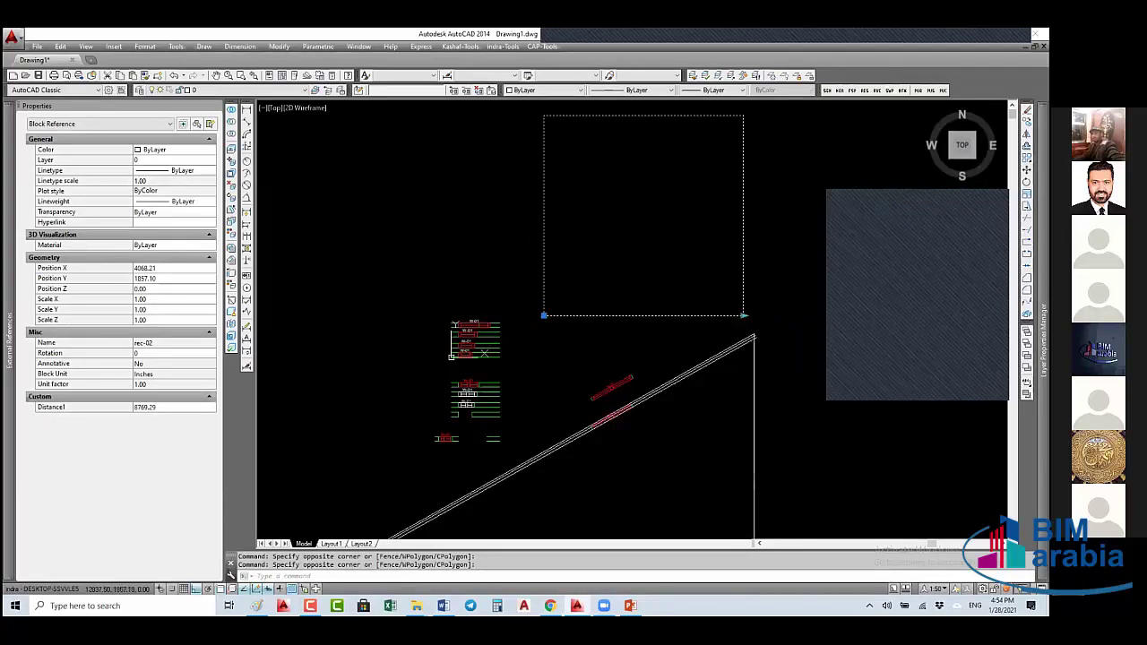
left_click(743, 316)
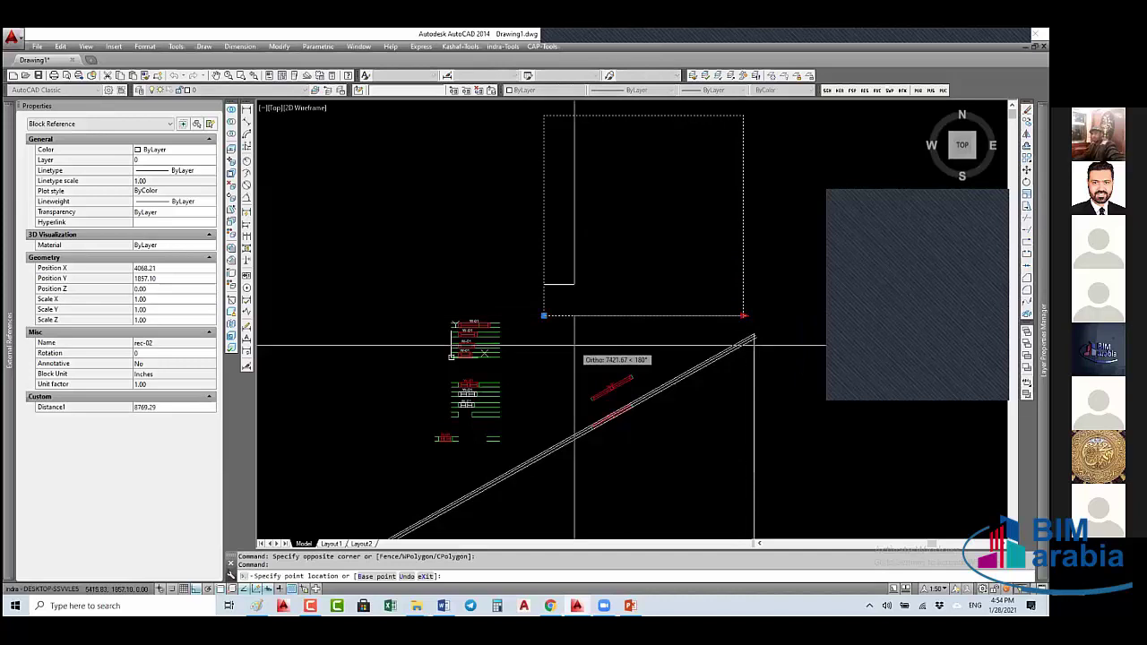
left_click(617, 315)
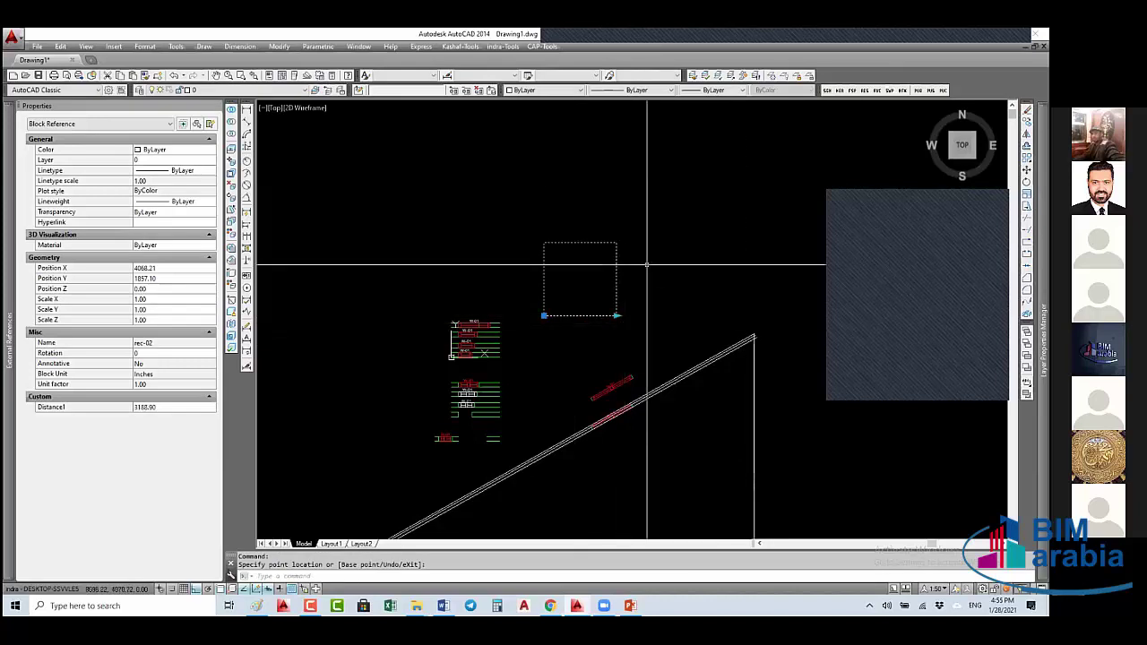
type("be")
key("Return")
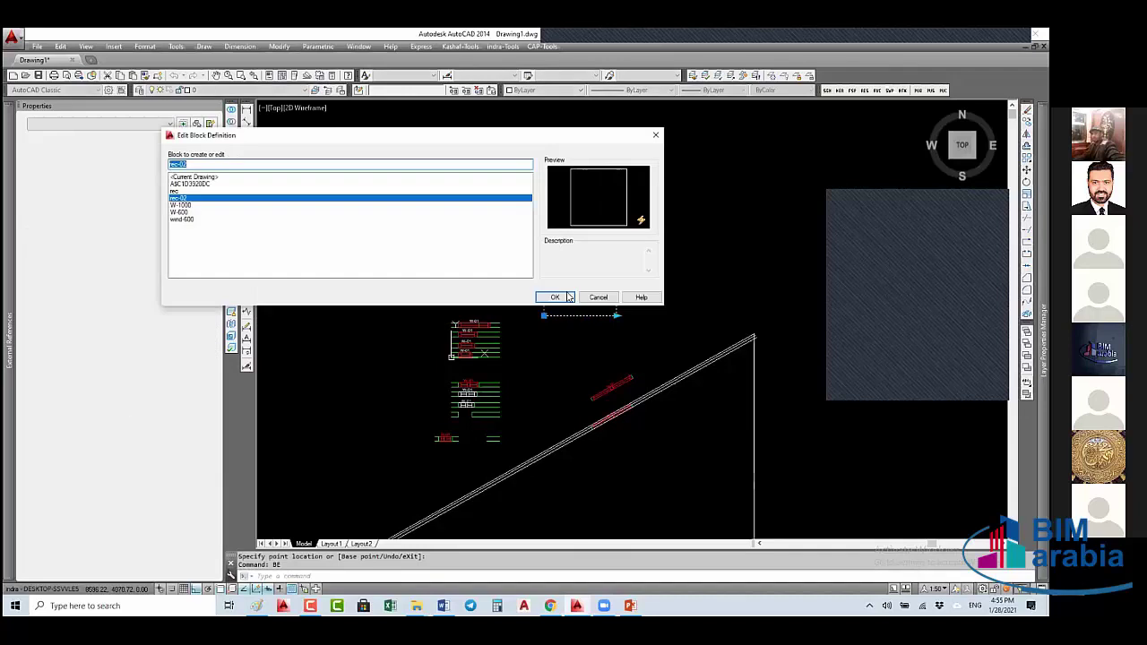
- Open rec-02 in the Block Editor and erase its Distance1 linear parameter
left_click(552, 296)
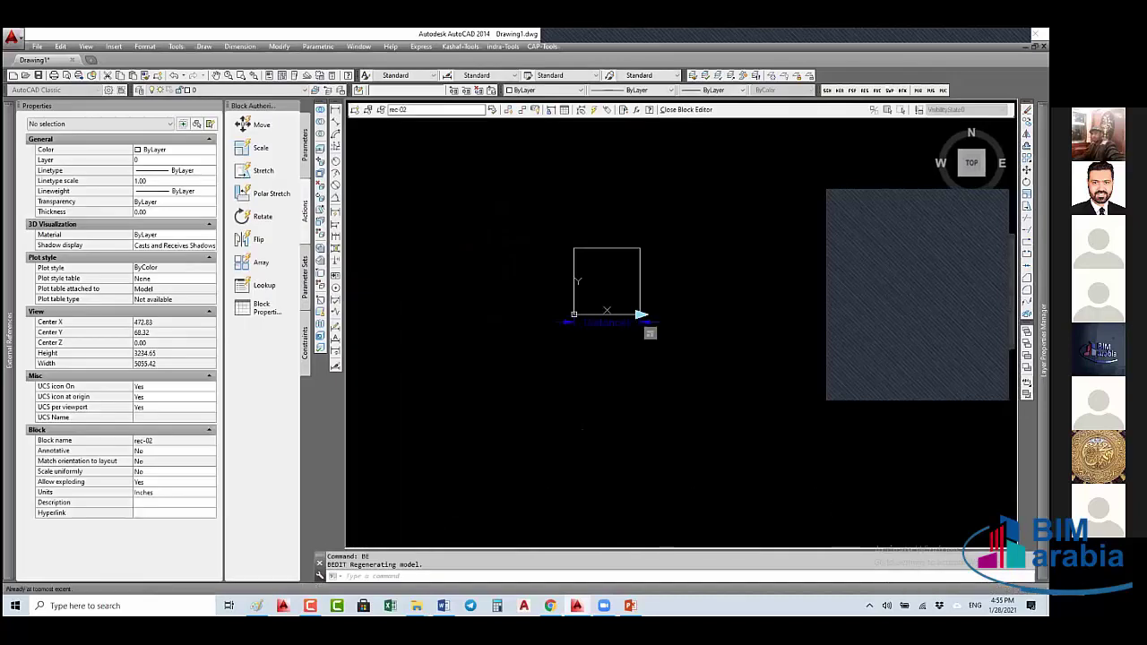
left_click(305, 153)
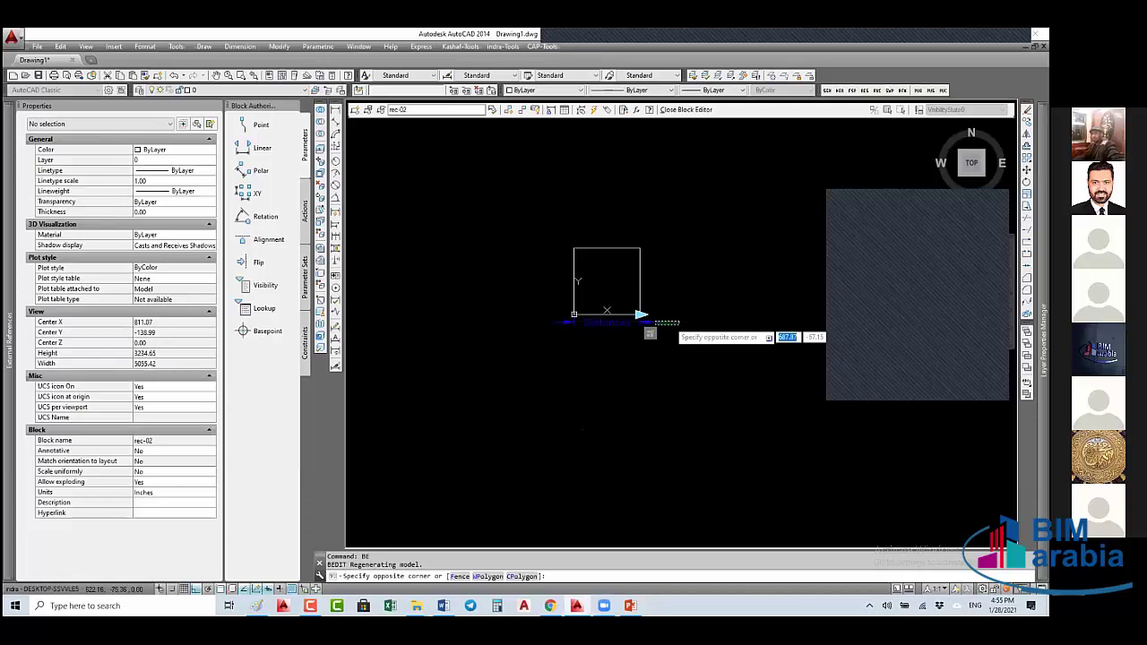
left_click(627, 321)
left_click(655, 321)
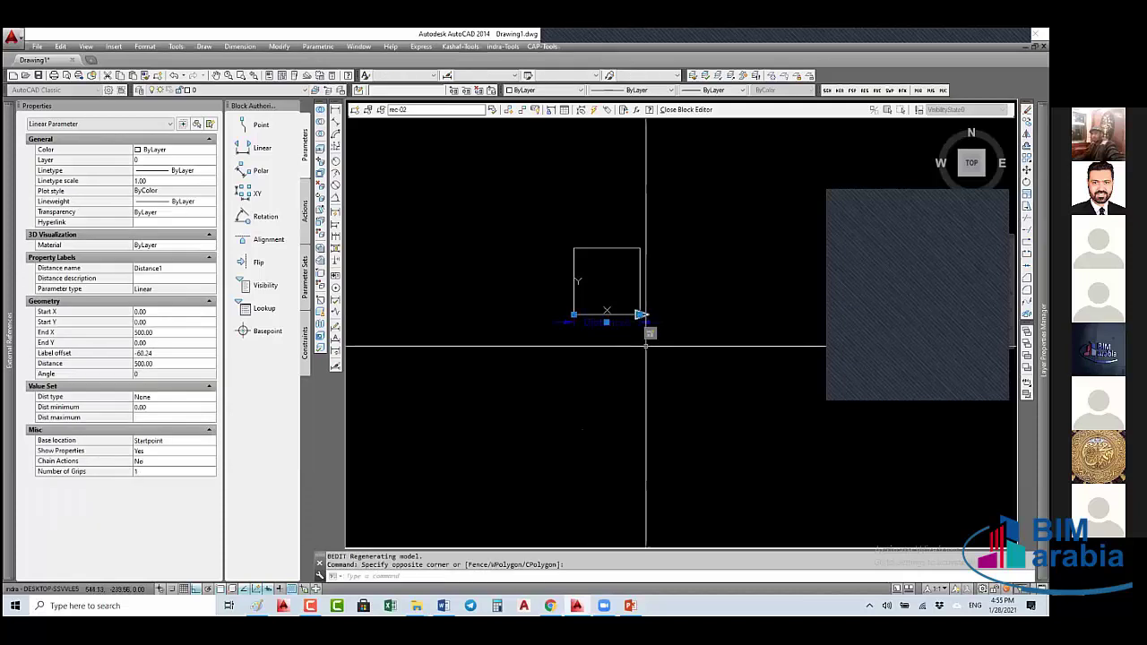
type("E")
key("Return")
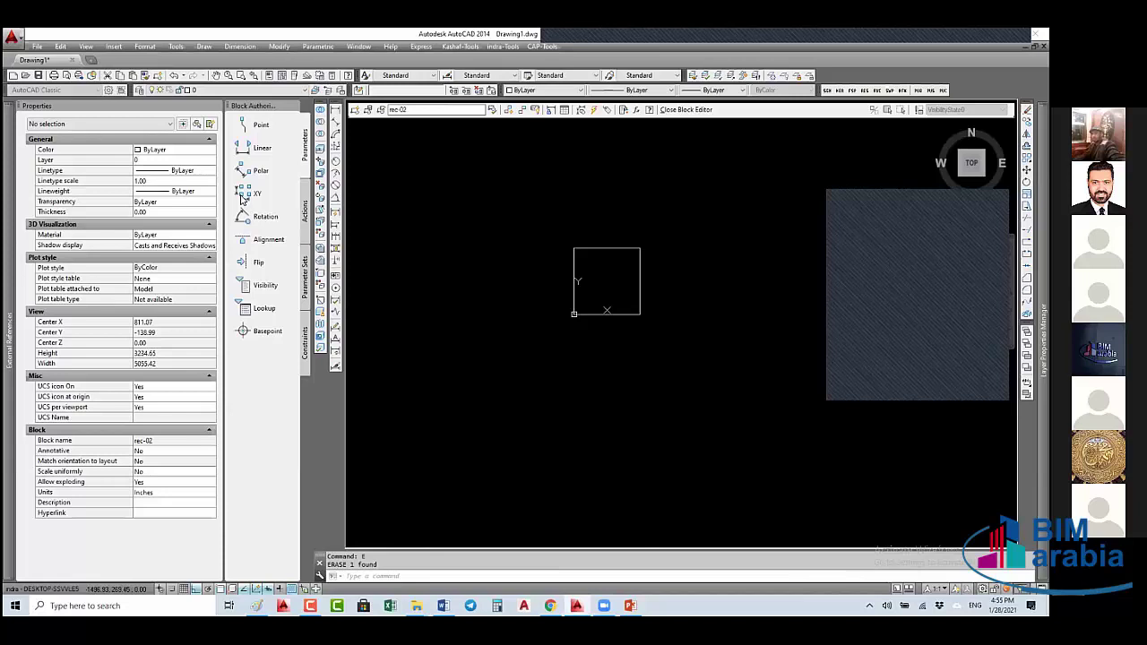
- Add an XY parameter from the rectangle's lower-left to upper-right corner
left_click(251, 194)
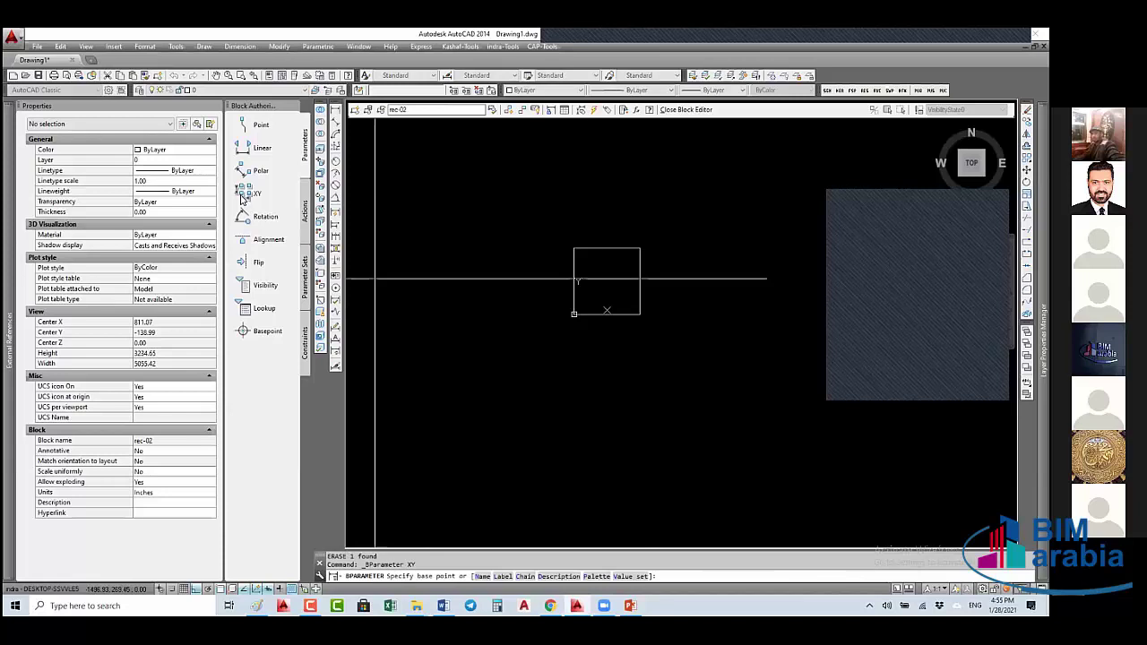
left_click(574, 314)
left_click(639, 248)
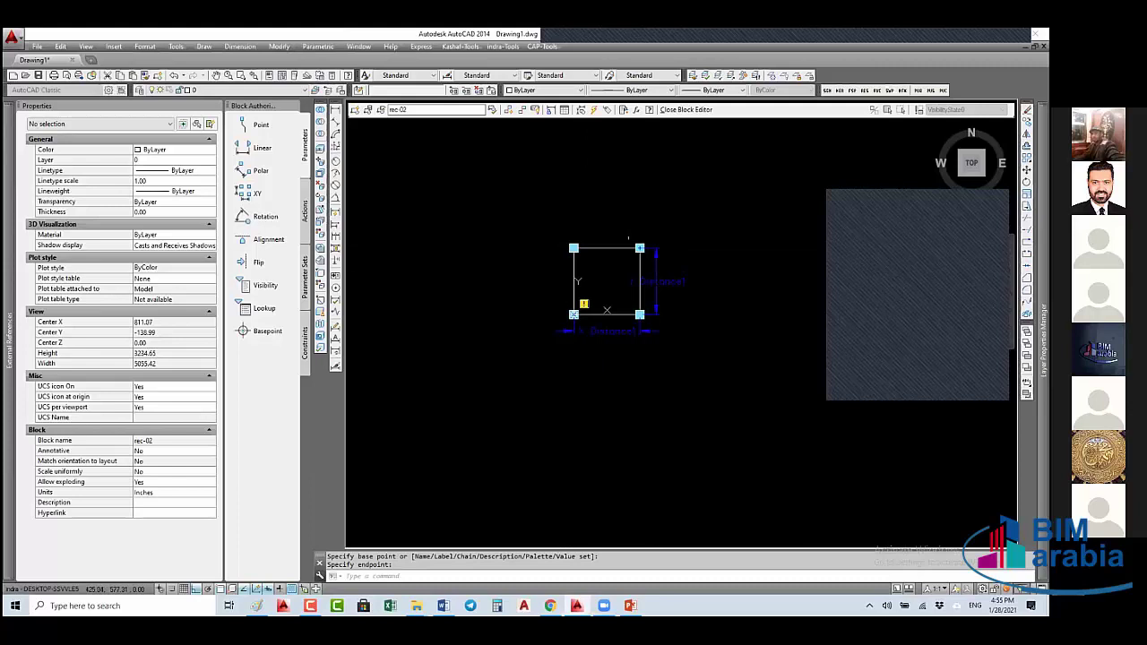
left_click(306, 220)
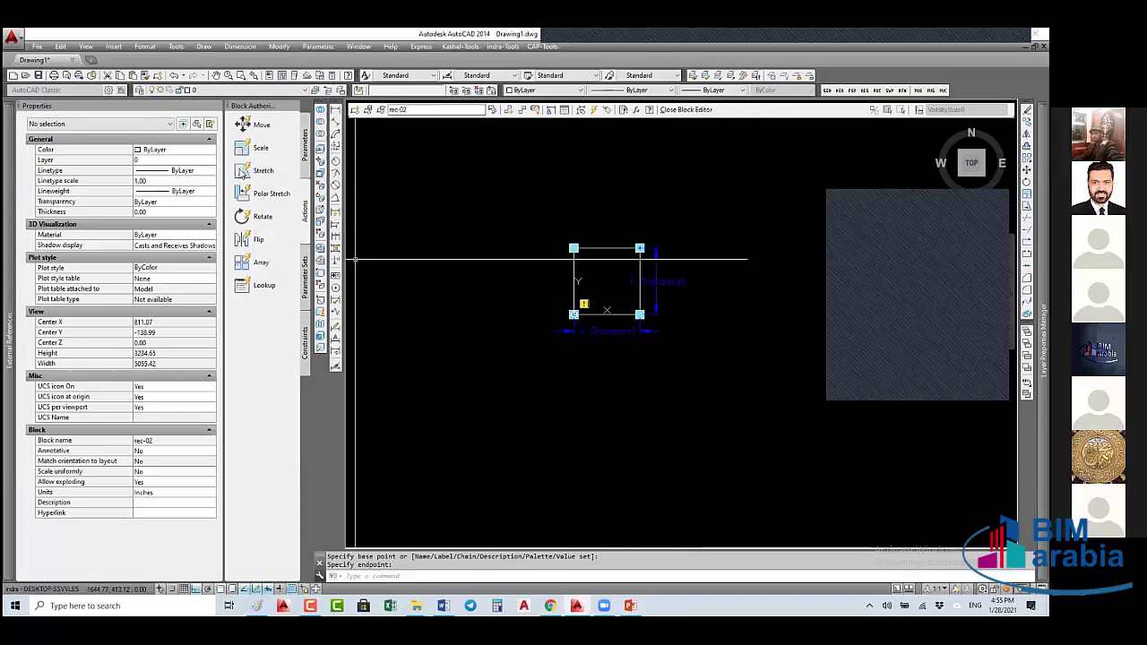
- Add a Stretch action on the XY parameter's corner point, framing the right side and selecting its 5 objects
left_click(242, 173)
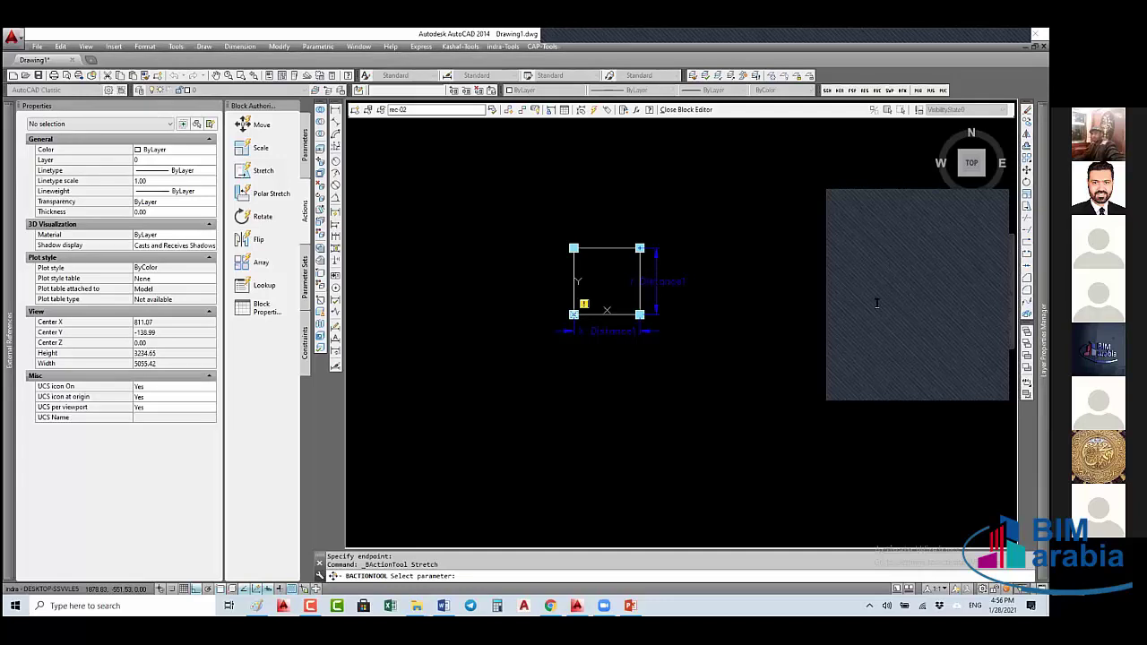
left_click(639, 262)
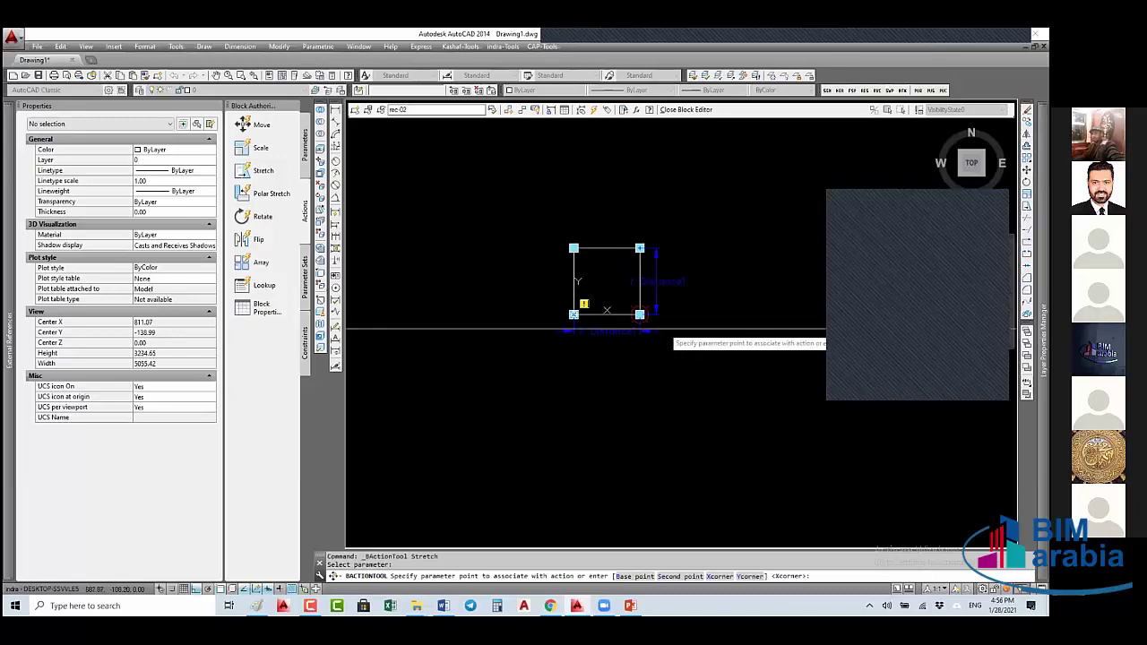
left_click(639, 314)
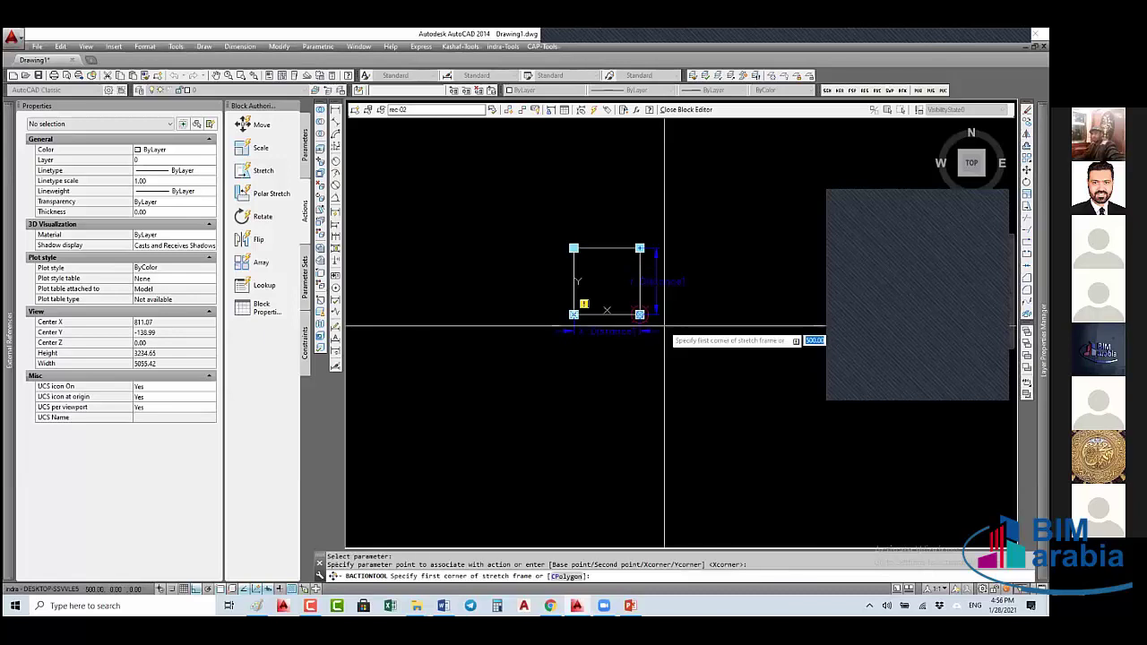
left_click(676, 216)
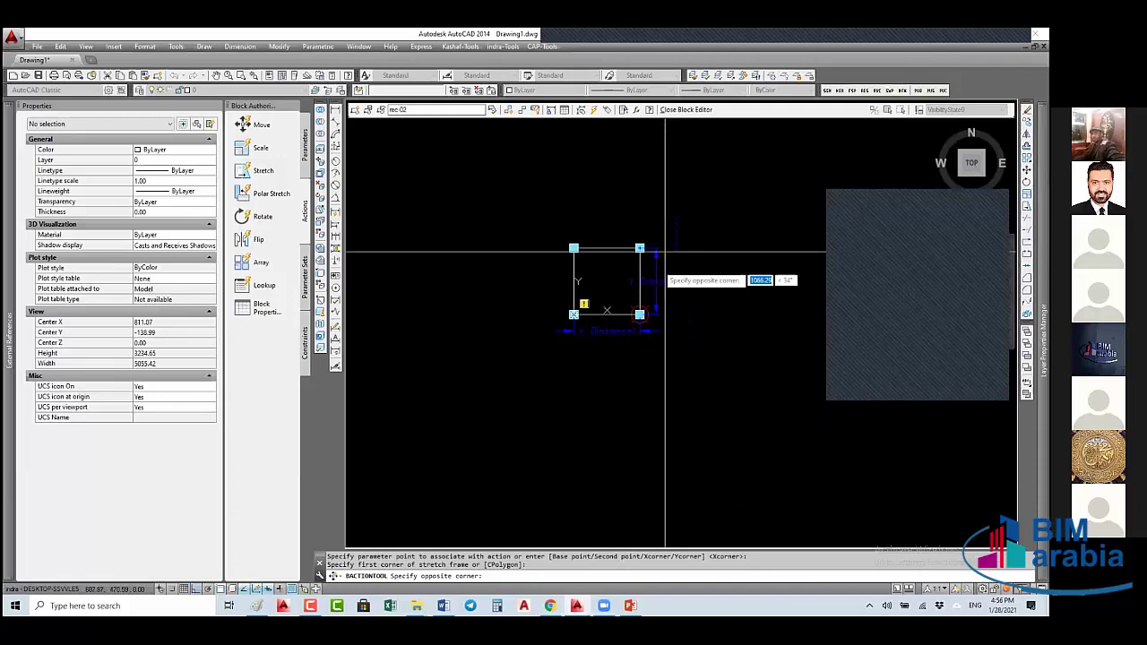
left_click(623, 362)
left_click(692, 226)
left_click(624, 342)
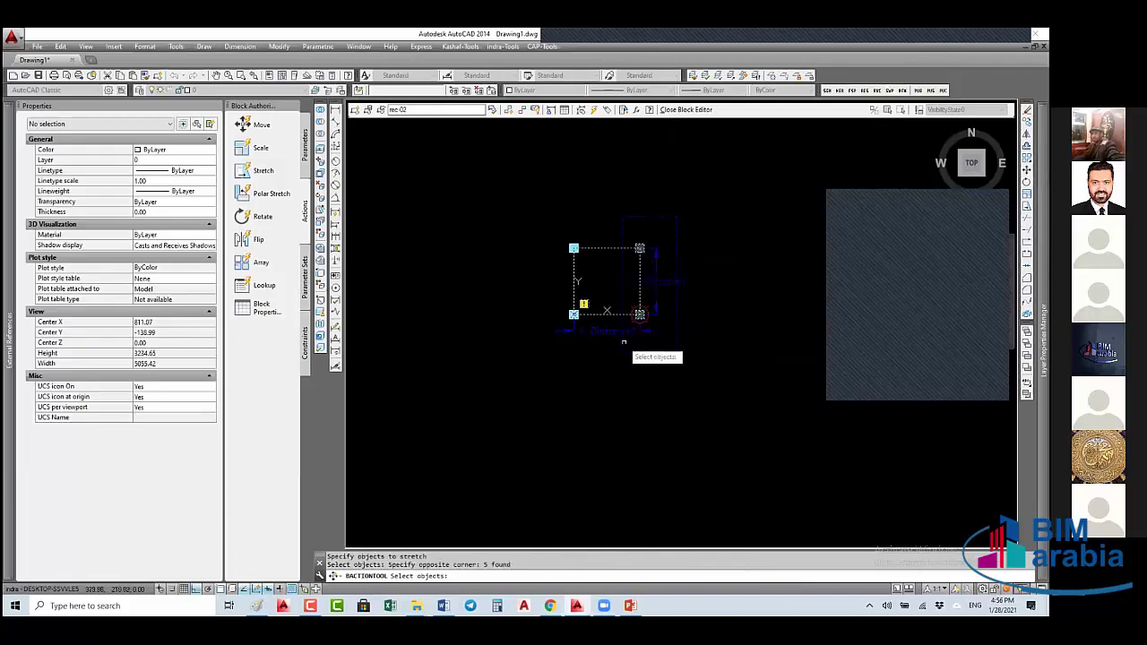
key("Return")
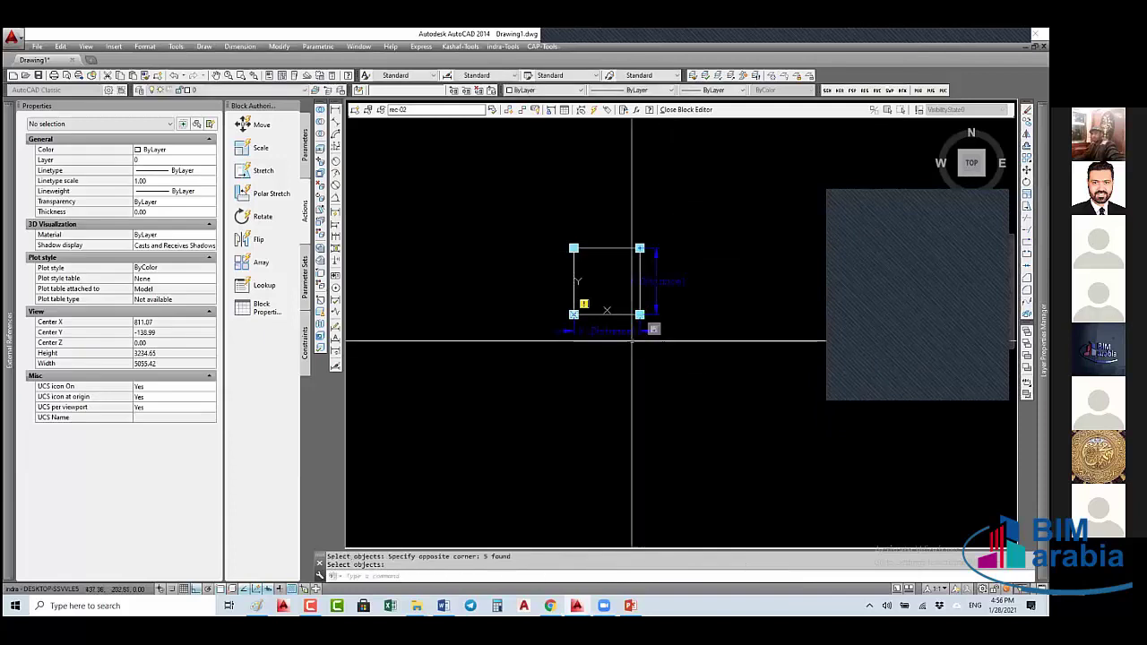
- Save the block edits and drag rec-02's corner grip to 734.46 wide by 1935.75 tall
left_click(691, 110)
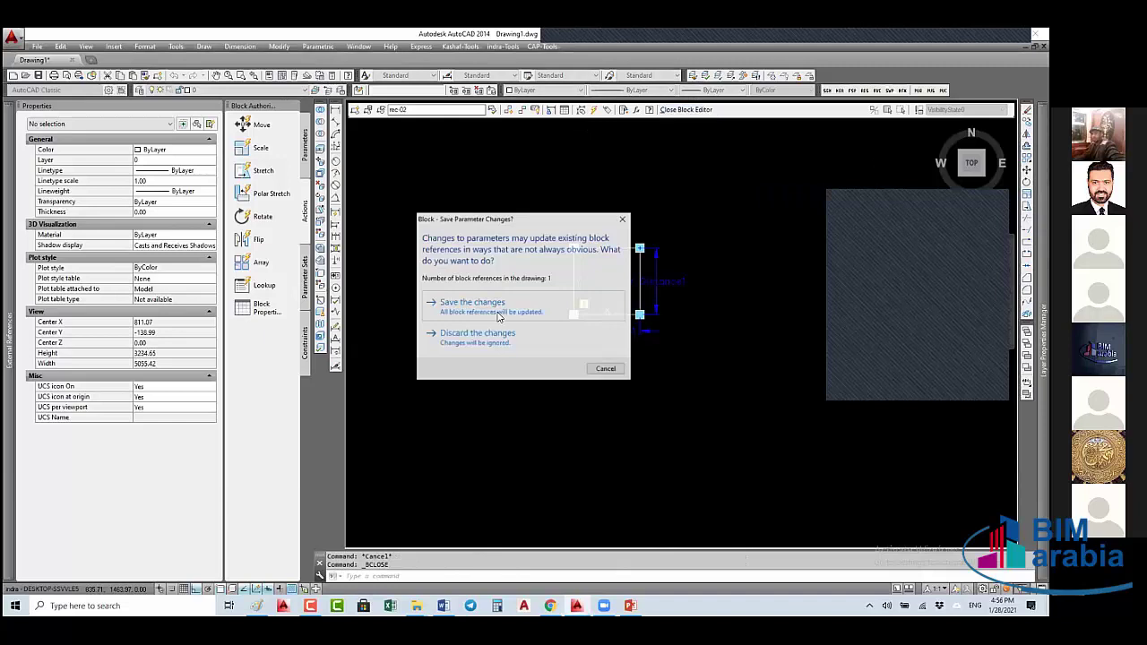
left_click(498, 313)
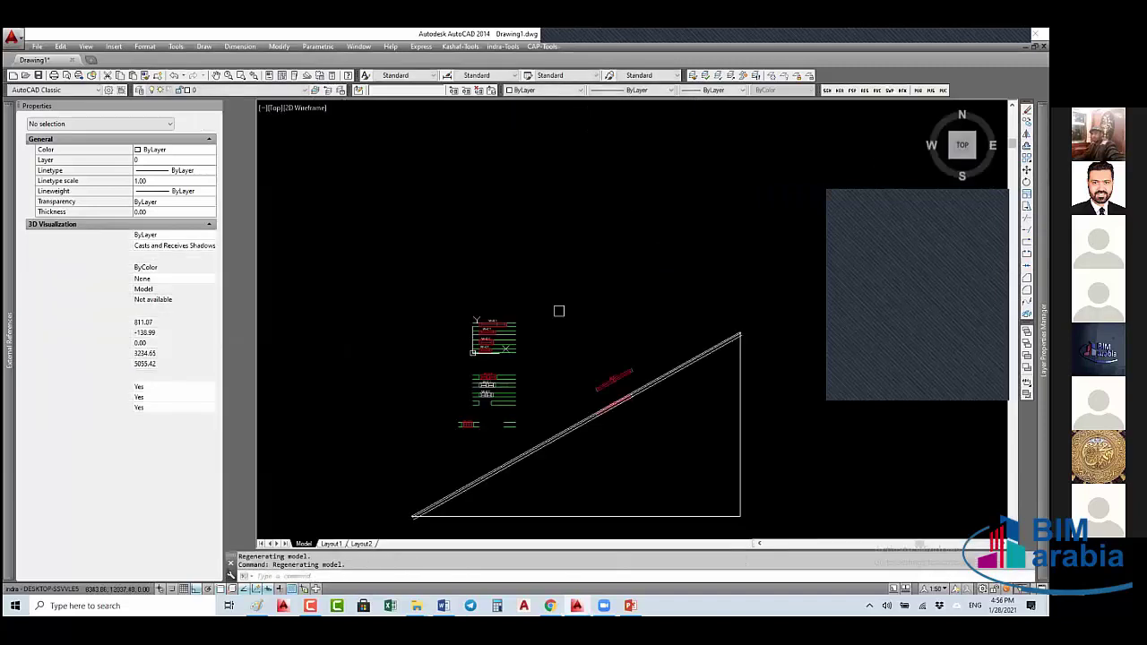
left_click(558, 311)
scroll(558, 311, "up", 5)
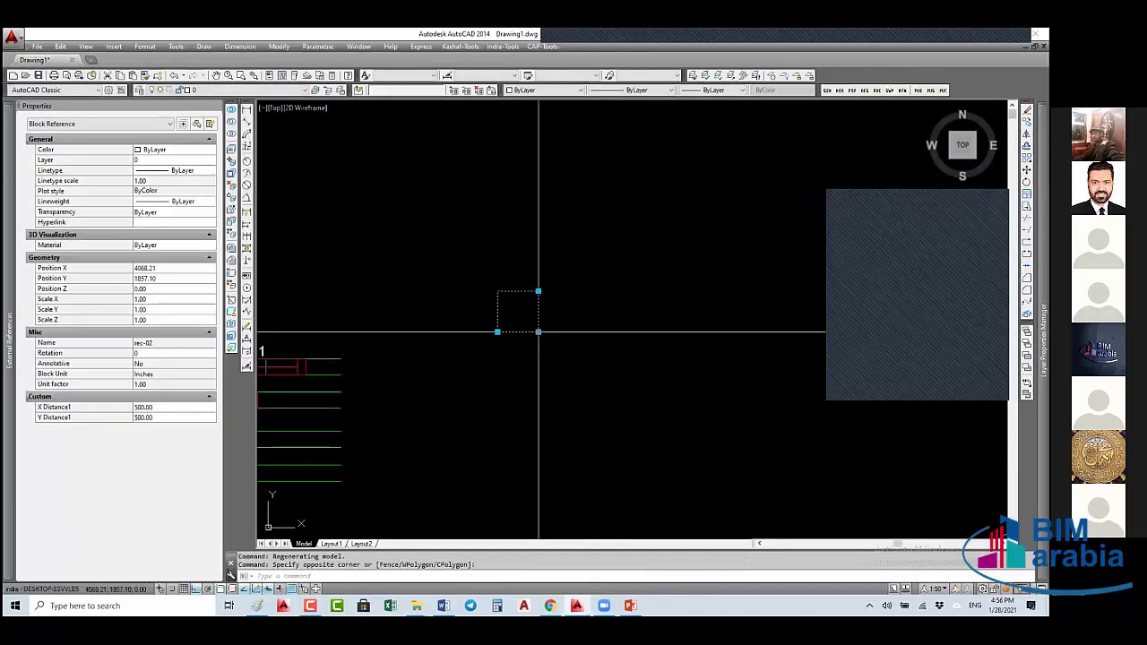
left_click(538, 332)
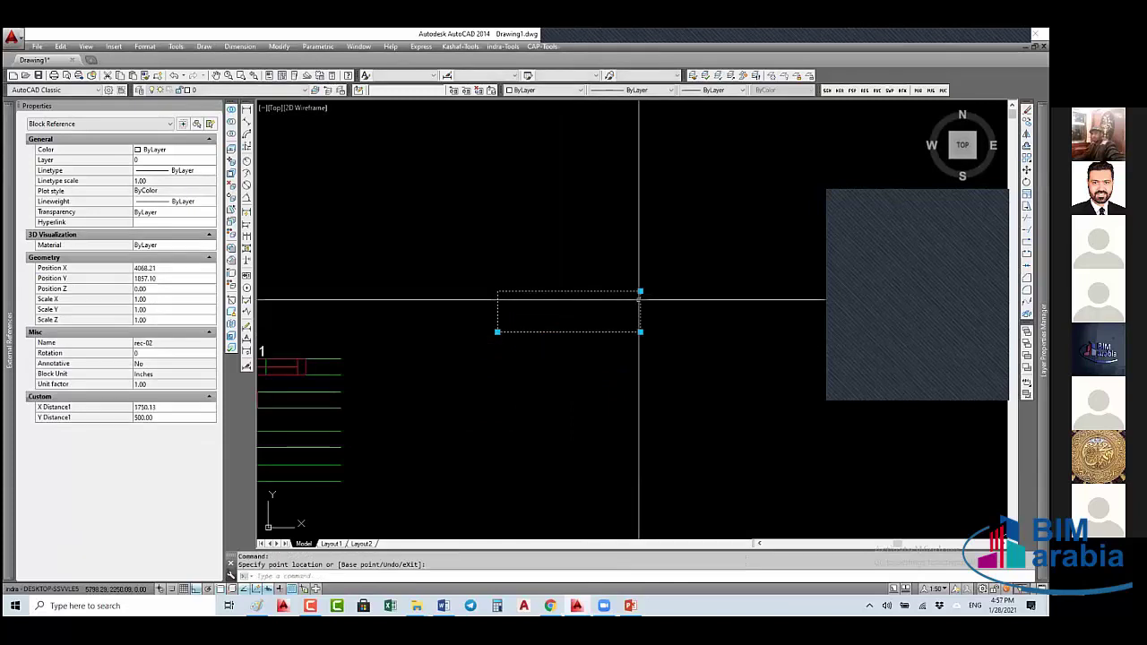
left_click(760, 173)
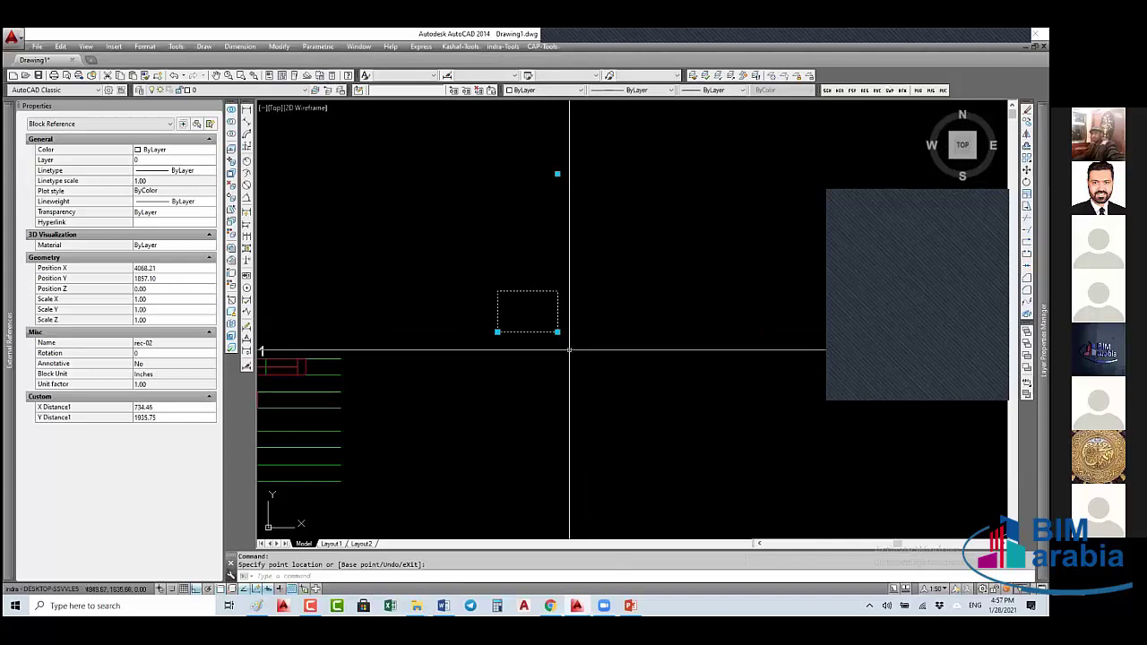
- Finish the rec-02 resize and reopen rec-02 in the Block Editor with BE
left_click(569, 358)
type("be")
key("Return")
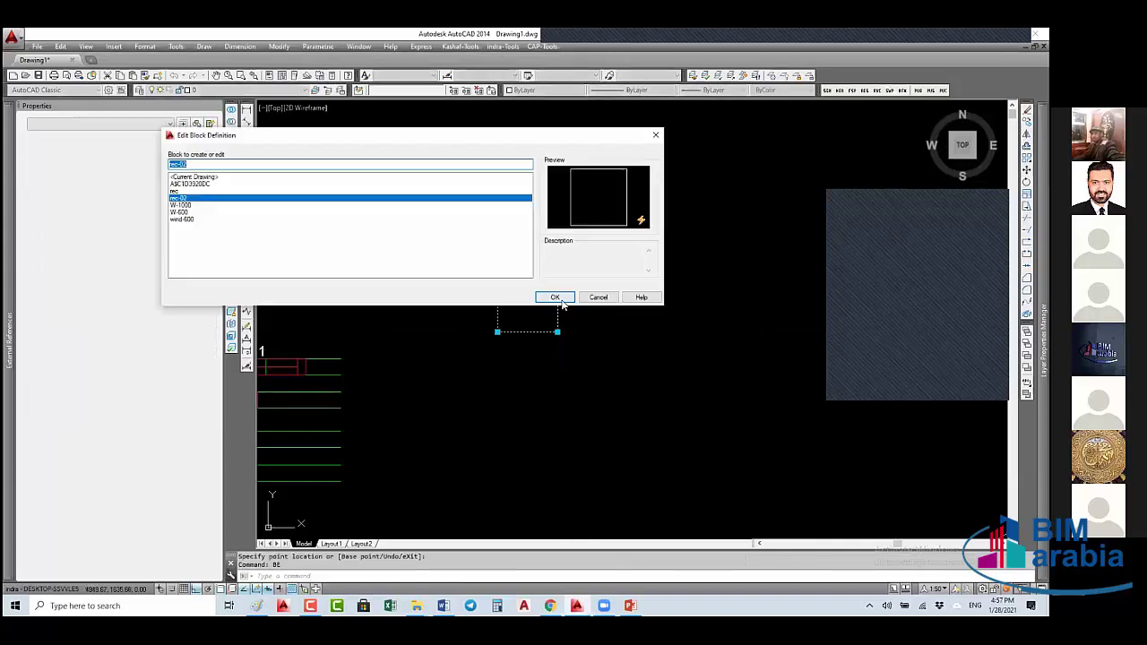
key("Return")
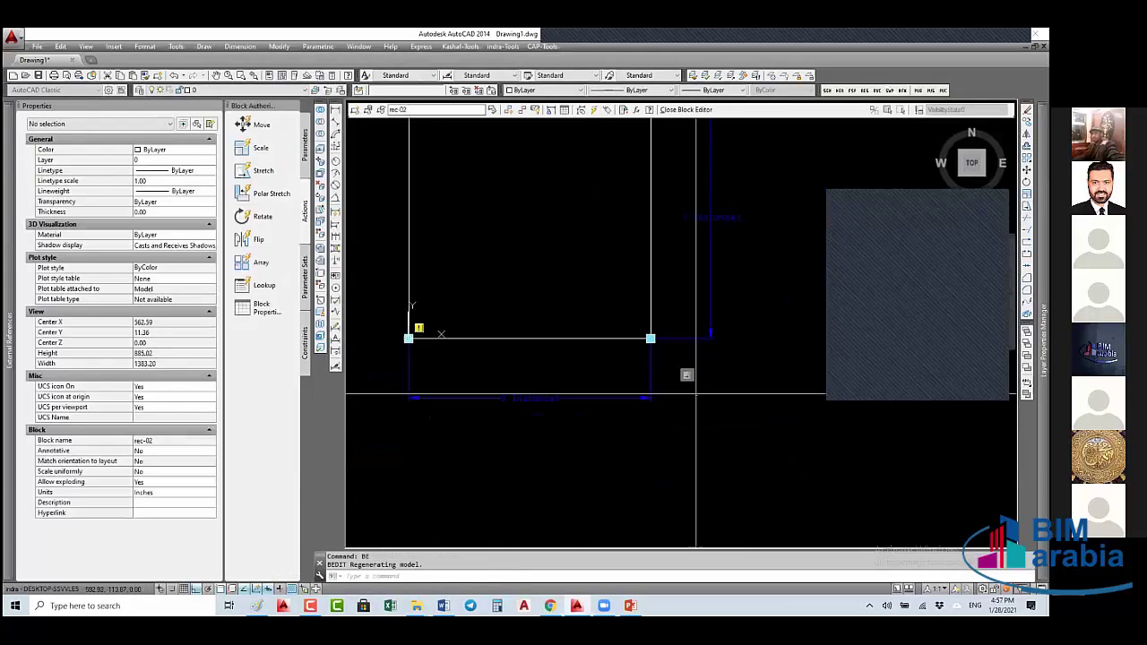
- Set the existing Stretch action's distance type to X distance
left_click(687, 376)
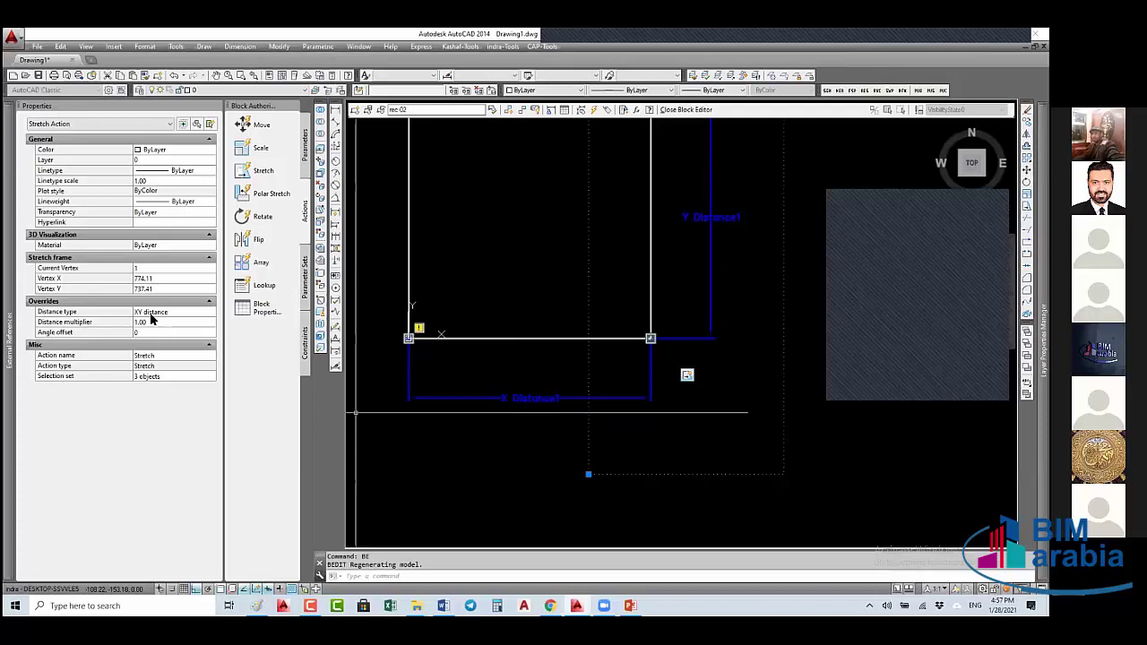
left_click(156, 313)
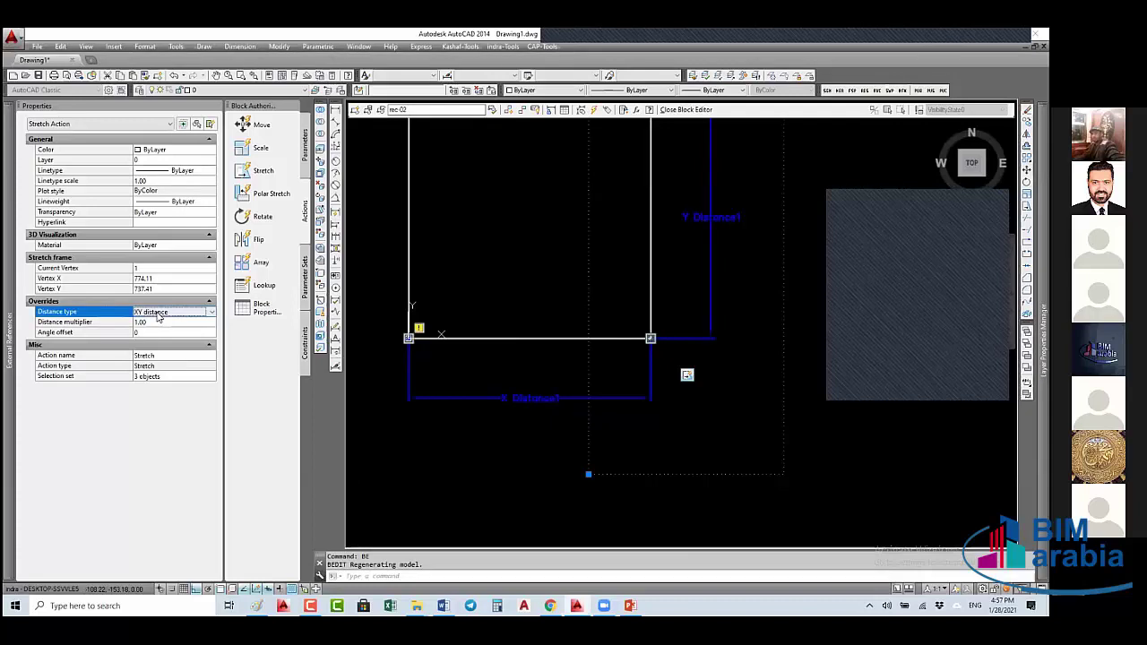
left_click(157, 313)
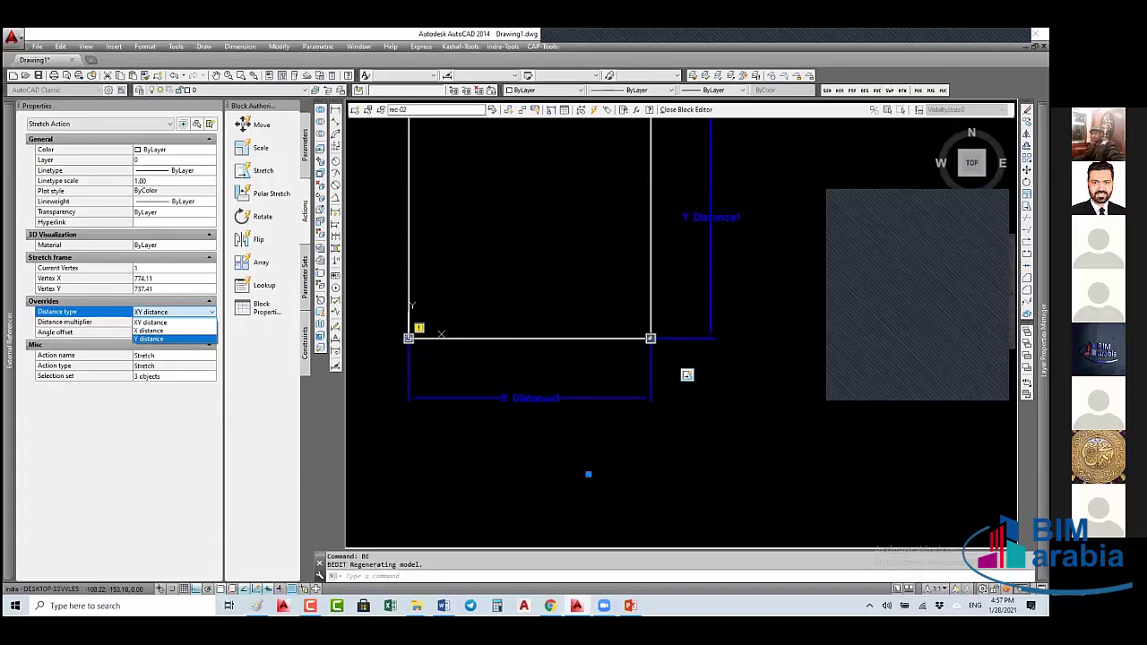
left_click(694, 227)
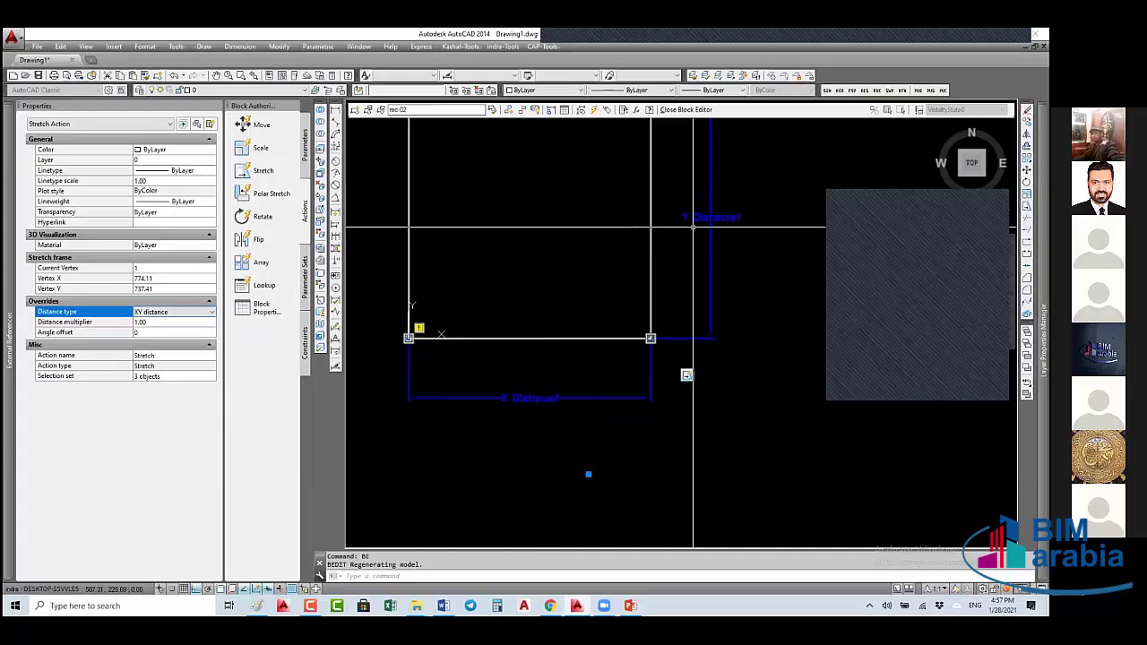
left_click(166, 313)
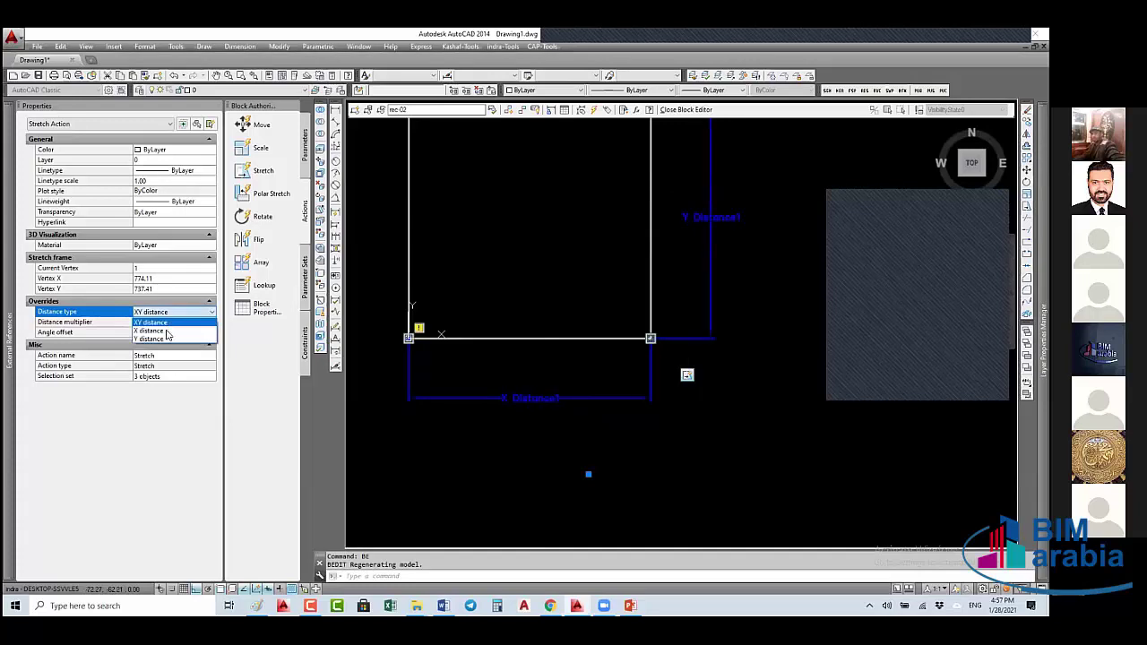
left_click(171, 332)
scroll(386, 360, "down", 2)
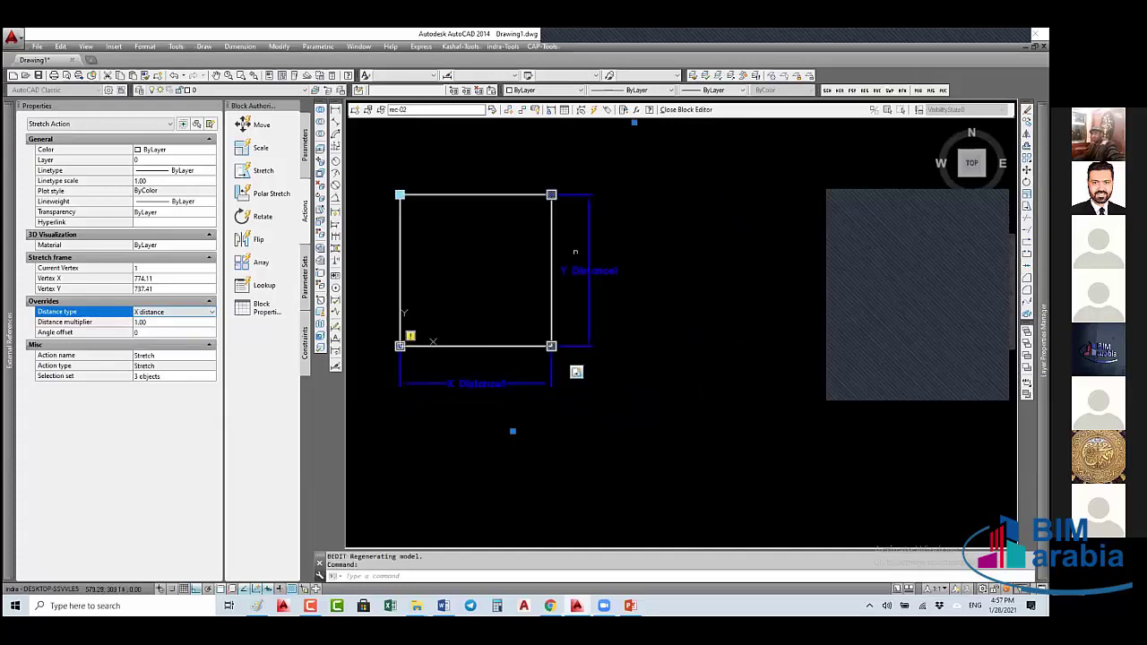
key("Escape")
- Add a second Stretch on the XY parameter's top-right point and limit it to Y distance
left_click(263, 170)
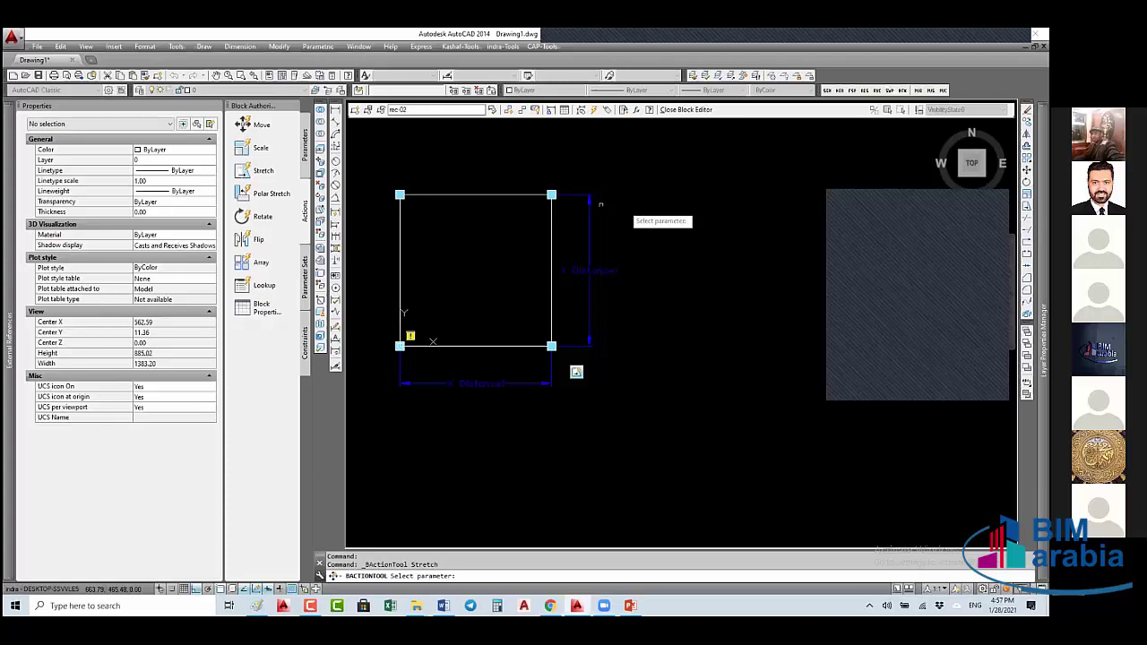
left_click(591, 208)
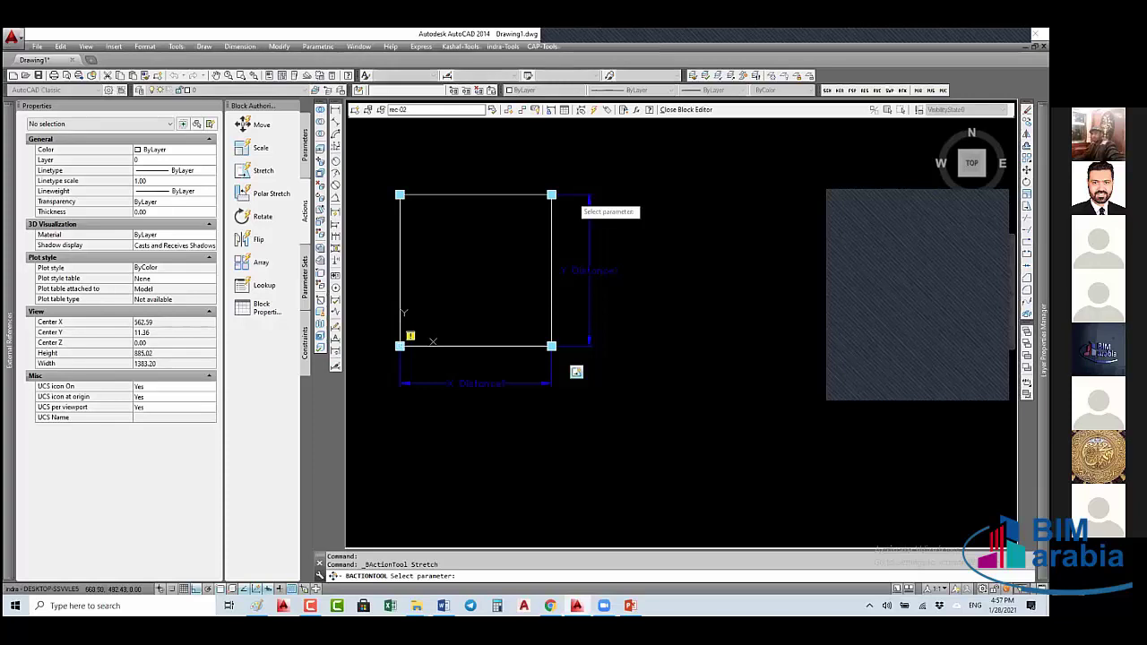
left_click(551, 194)
left_click(615, 165)
left_click(381, 239)
left_click(615, 165)
left_click(383, 235)
key("Return")
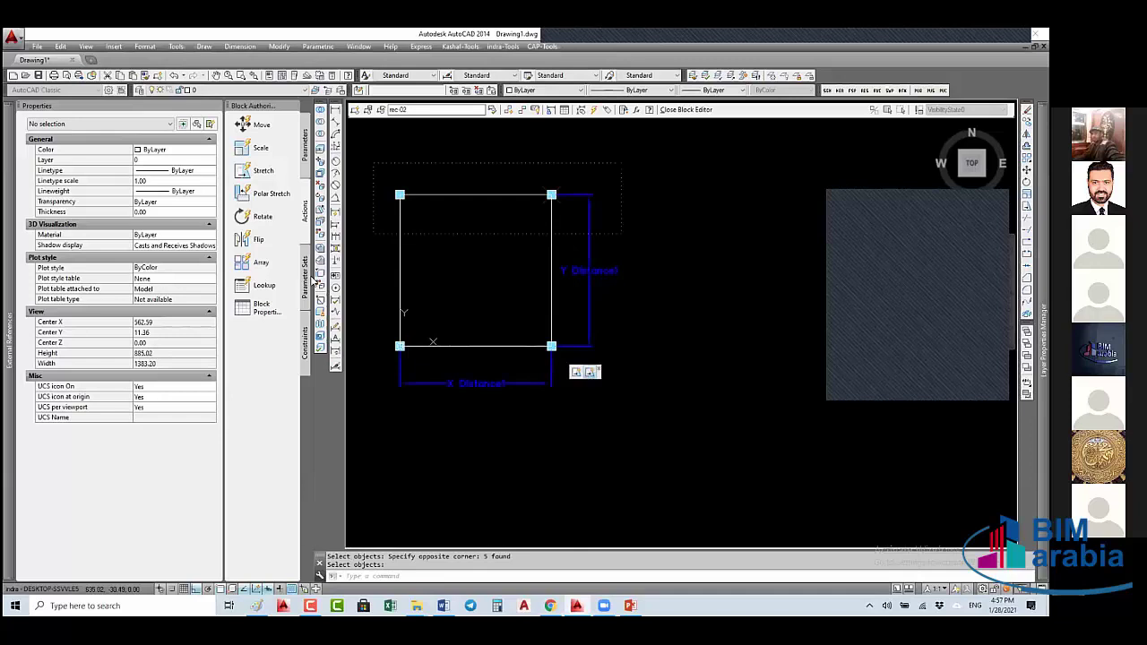
left_click(173, 312)
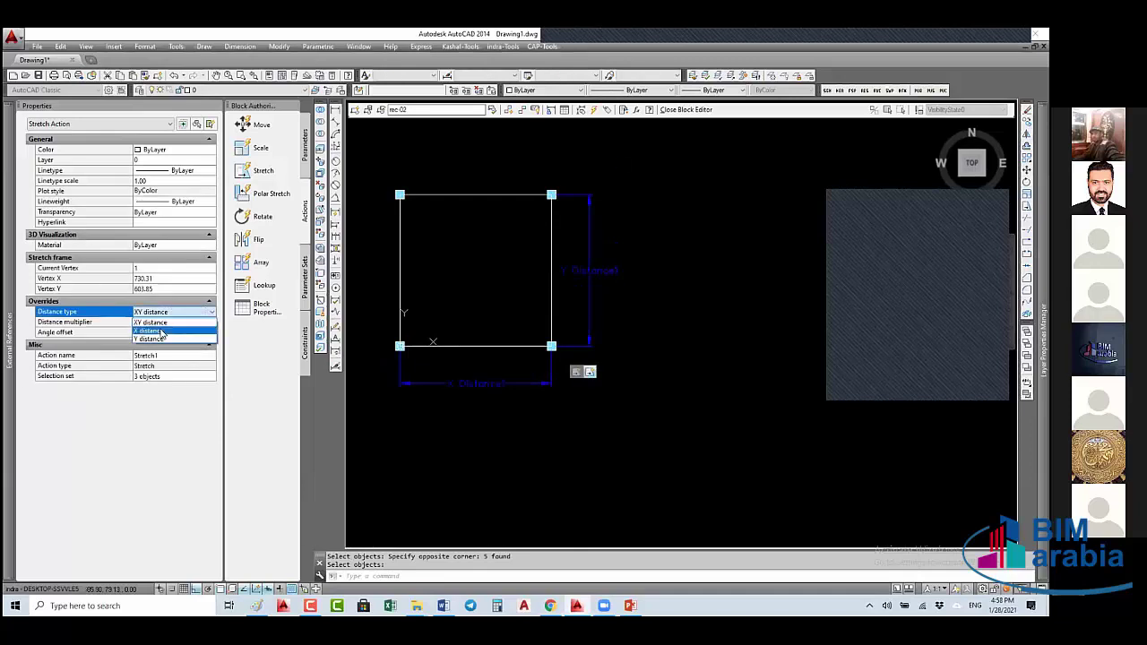
left_click(151, 338)
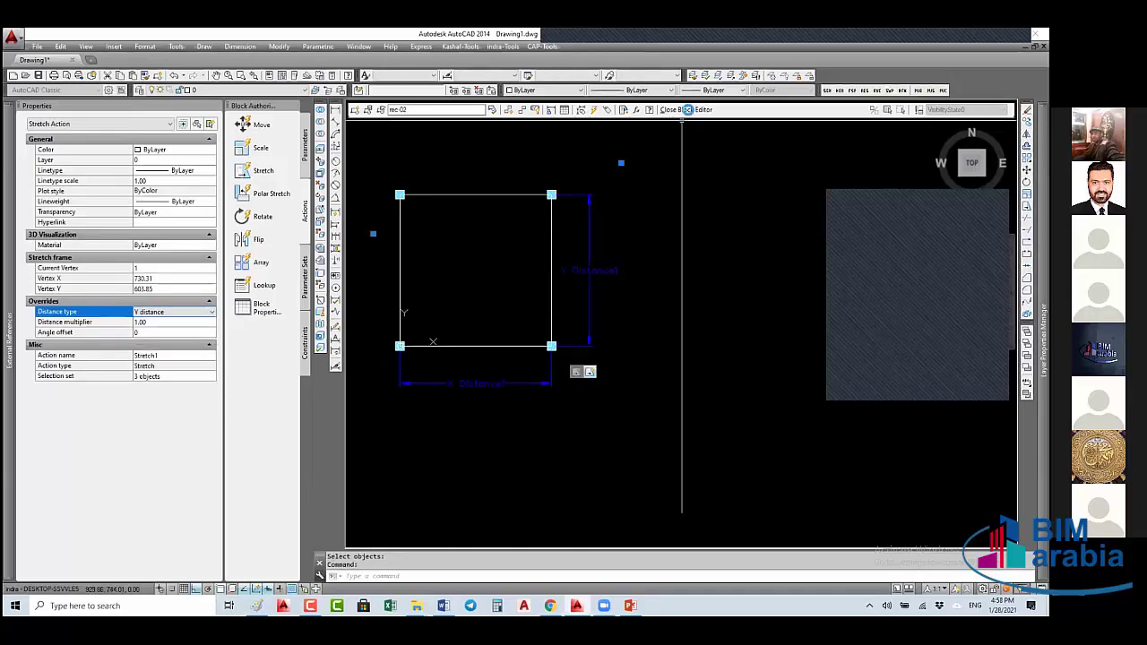
left_click(686, 109)
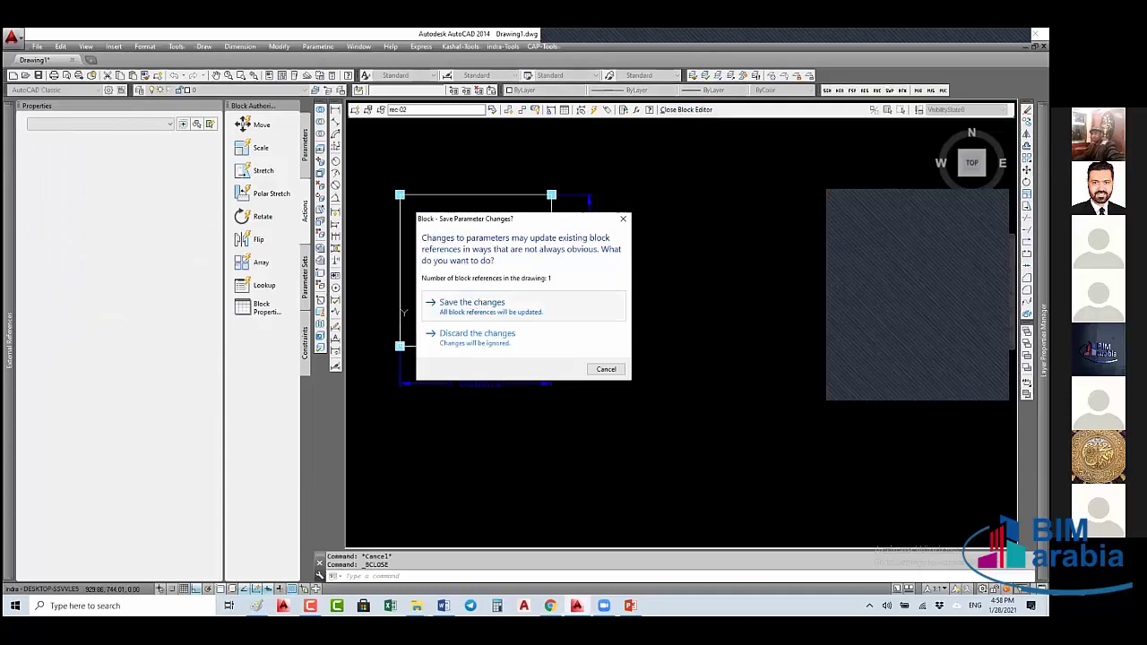
- Save the block changes and drag rec-02's stretch grips to 4055.10 wide by 2877.12 tall
left_click(473, 306)
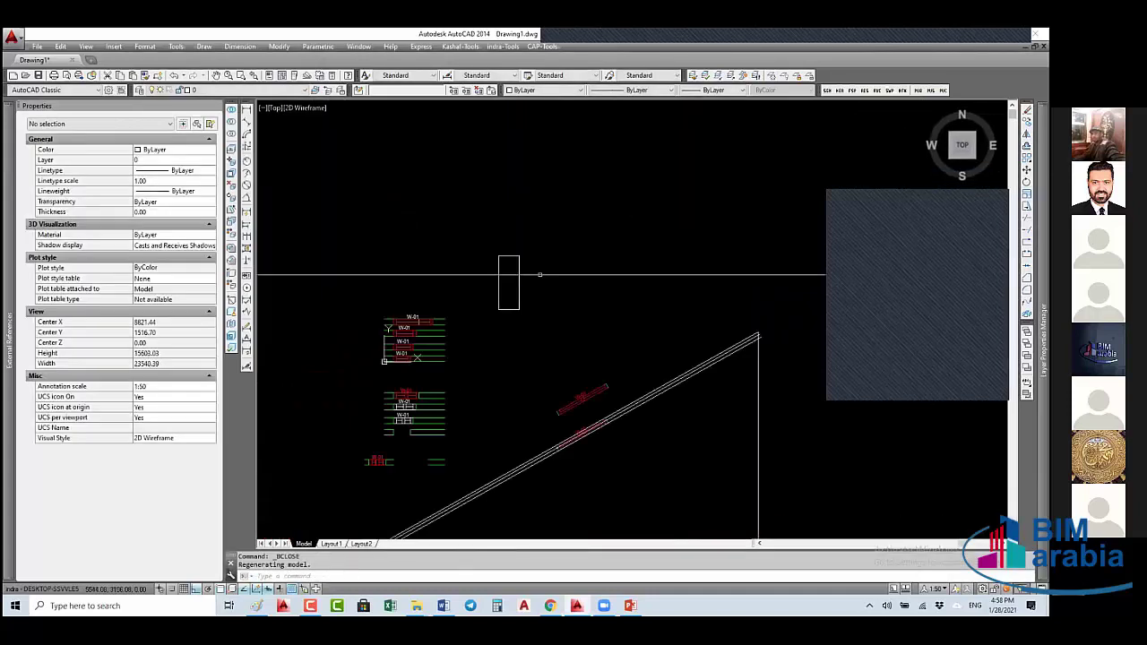
left_click(520, 277)
left_click(520, 256)
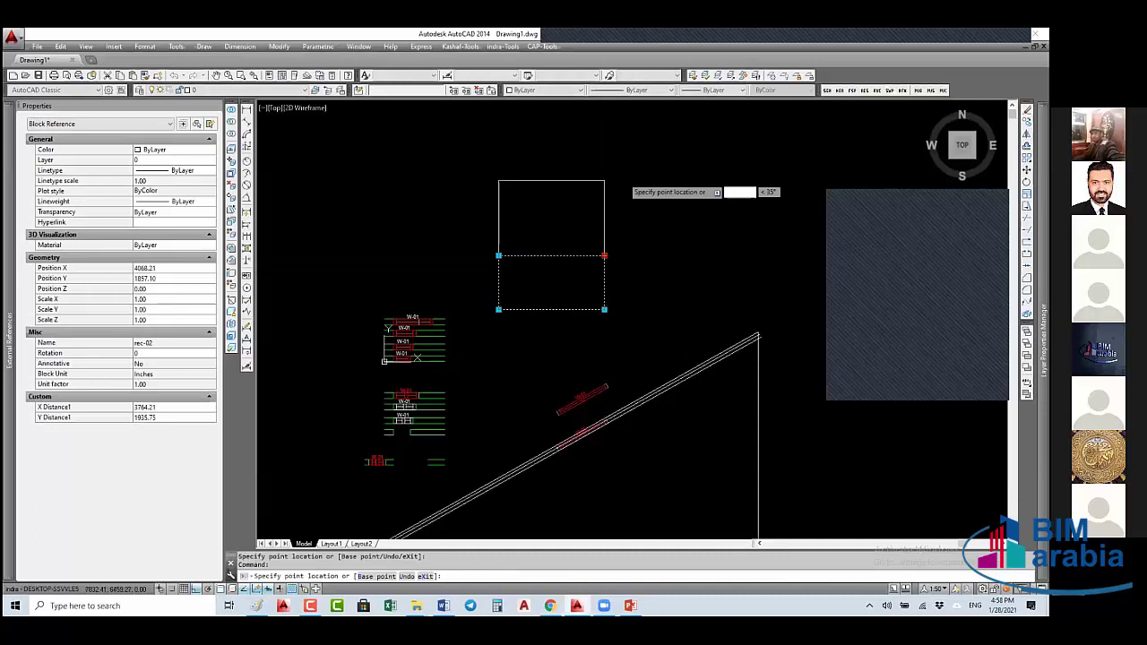
left_click(604, 161)
left_click(604, 309)
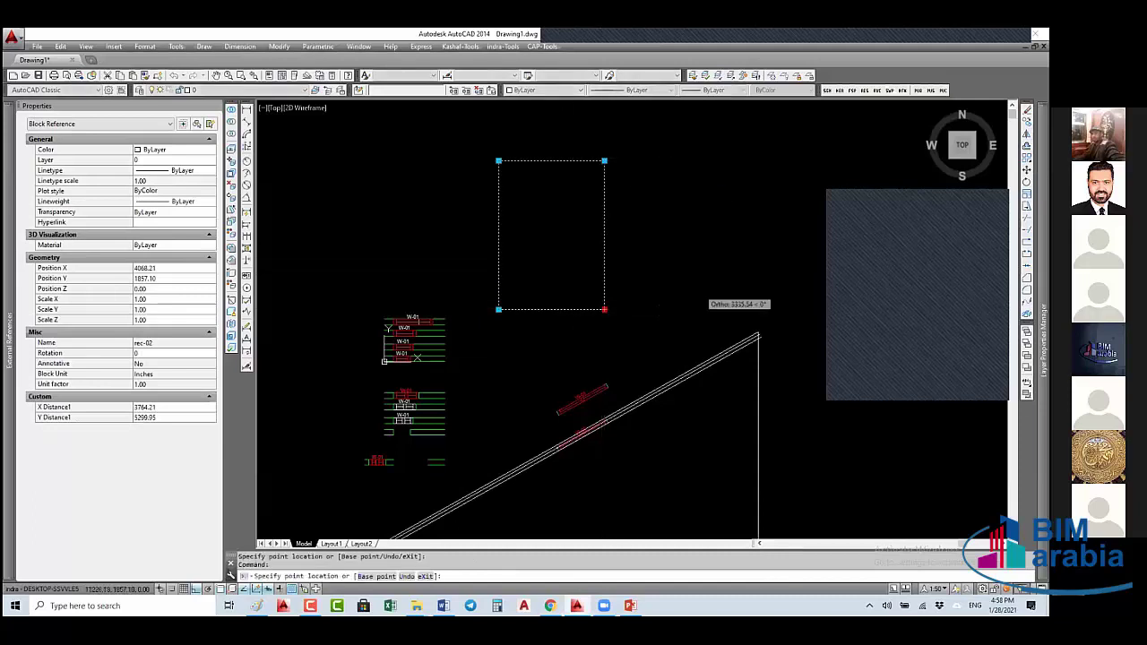
left_click(699, 305)
left_click(499, 162)
left_click(473, 229)
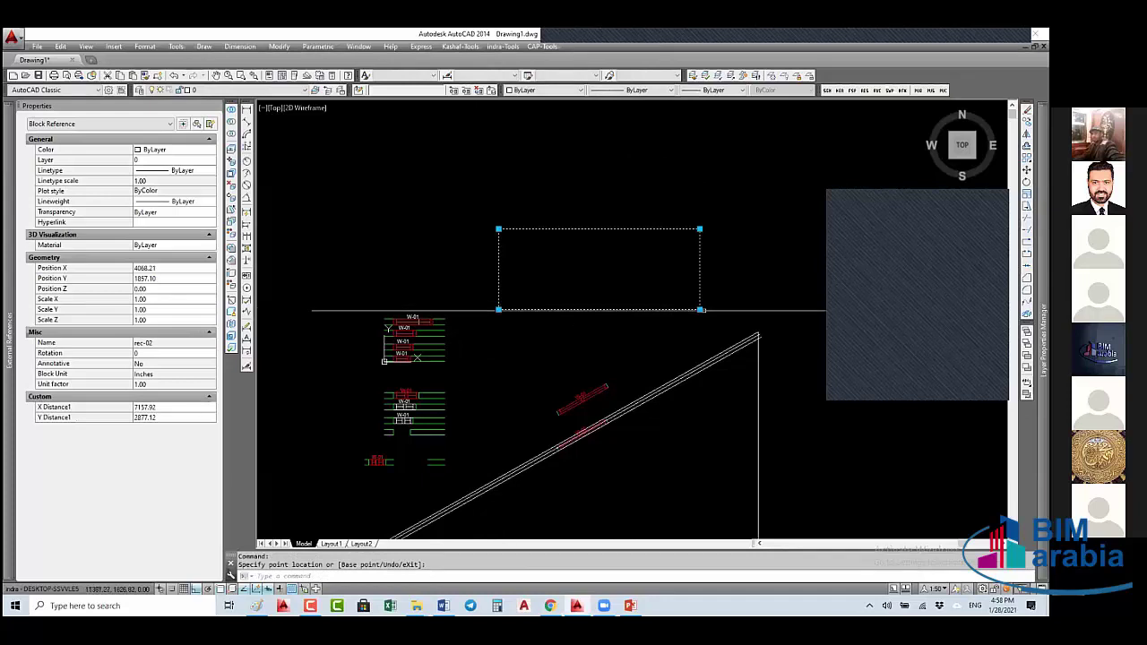
left_click(699, 309)
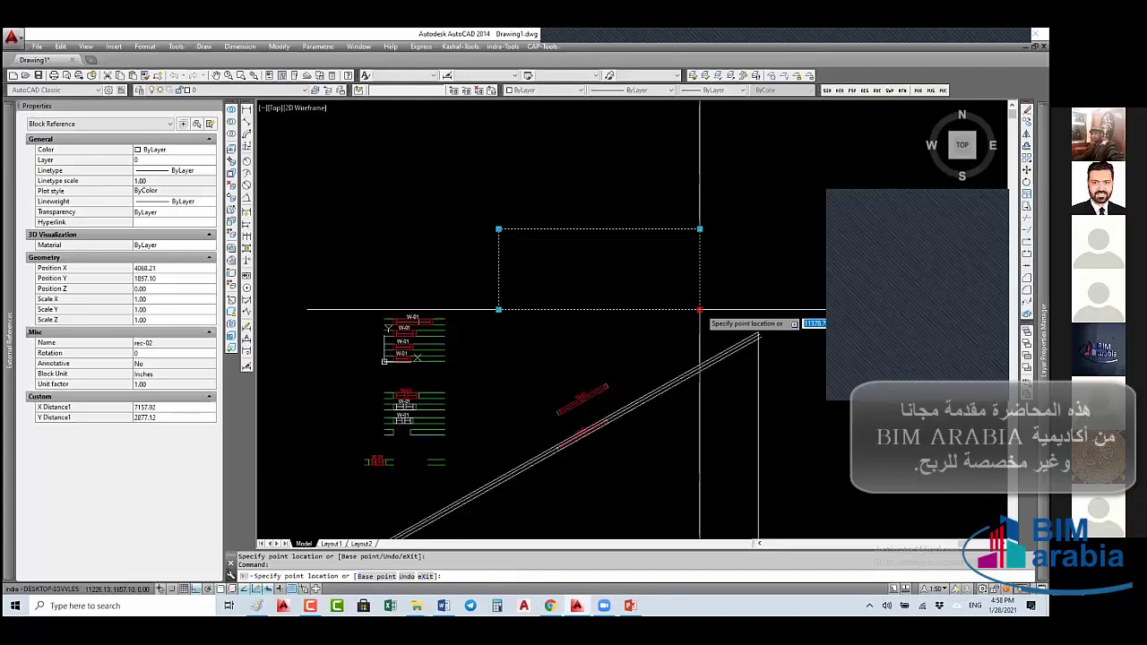
left_click(550, 335)
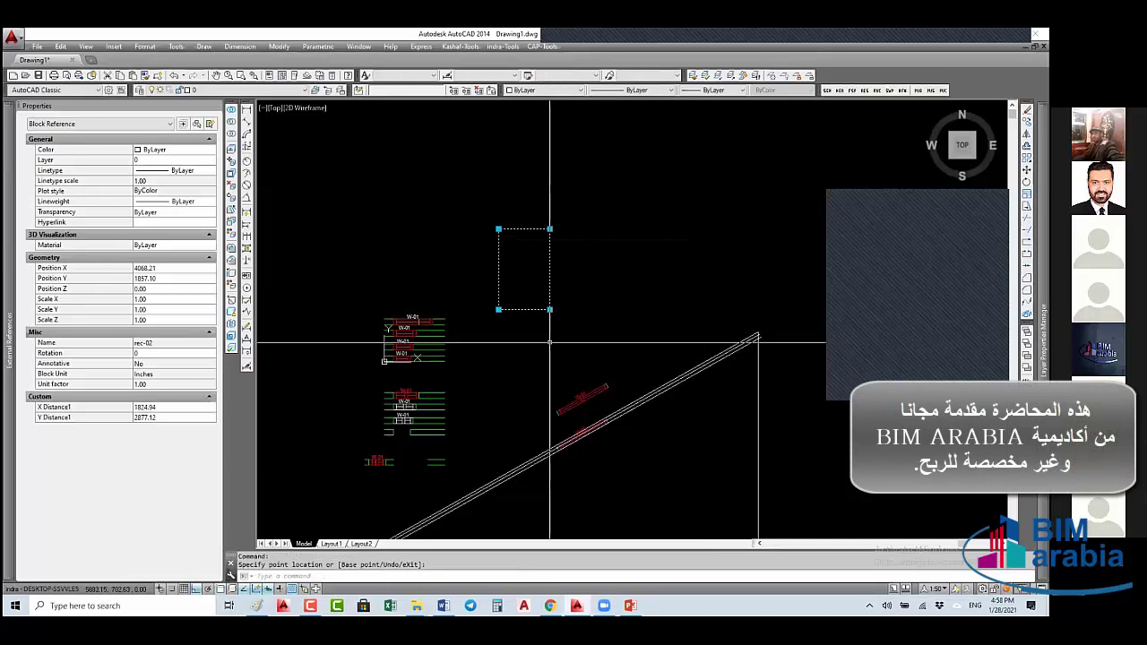
left_click(613, 270)
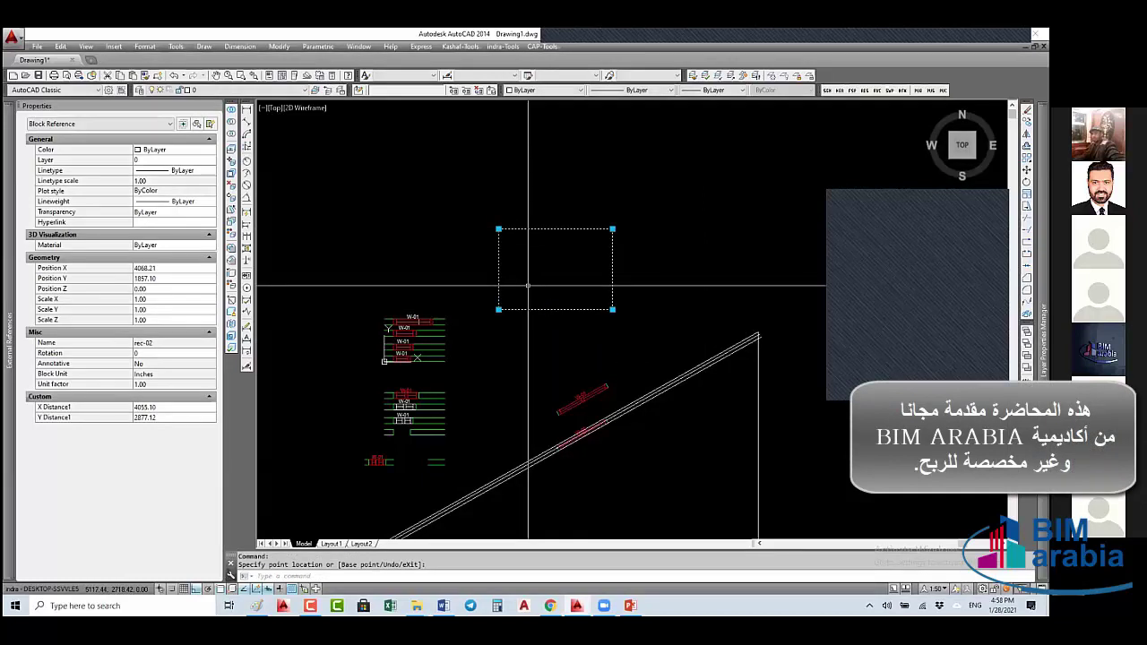
- Set rec-02's XY parameter Number of Grips to 1 and save the block
type("BE")
key("Return")
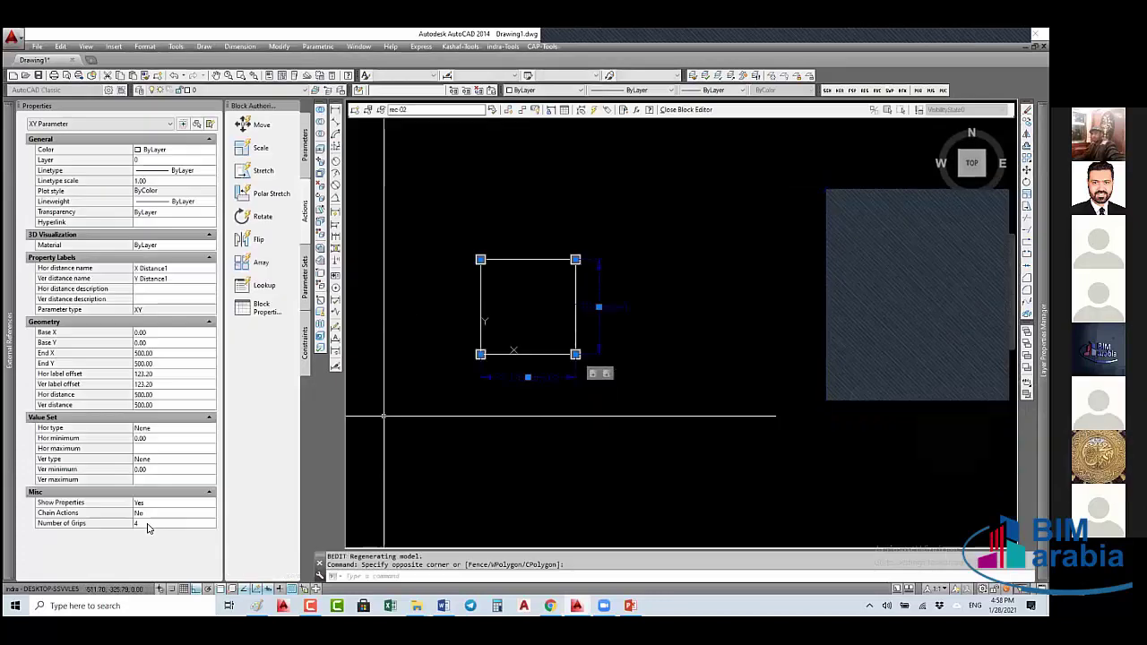
left_click(148, 526)
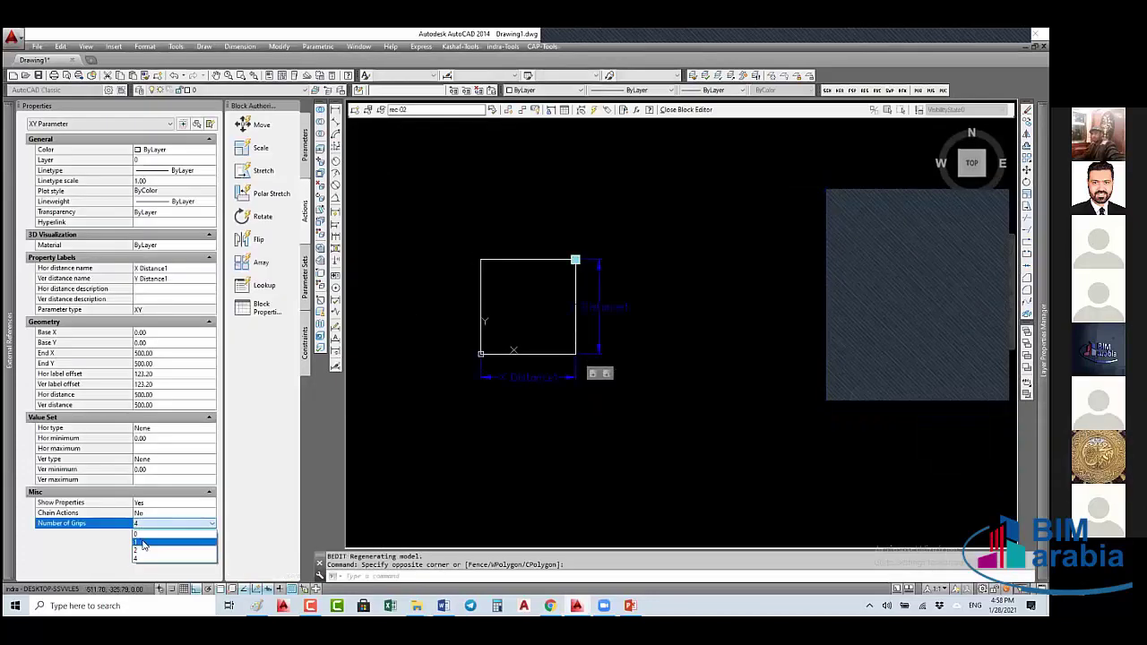
left_click(144, 543)
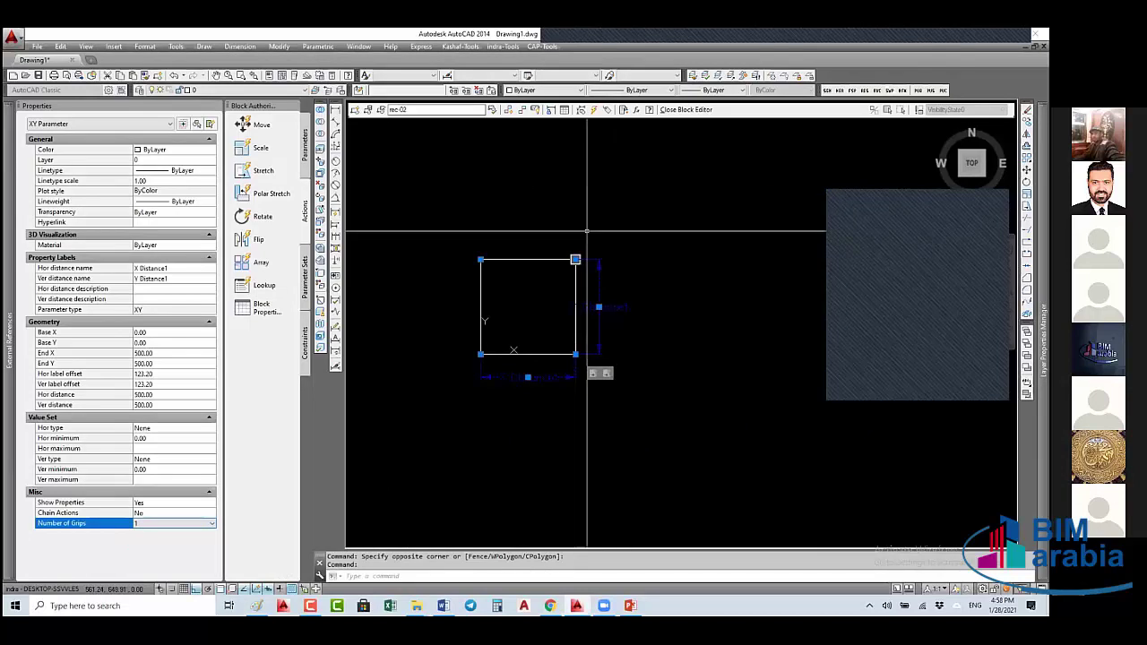
left_click(691, 112)
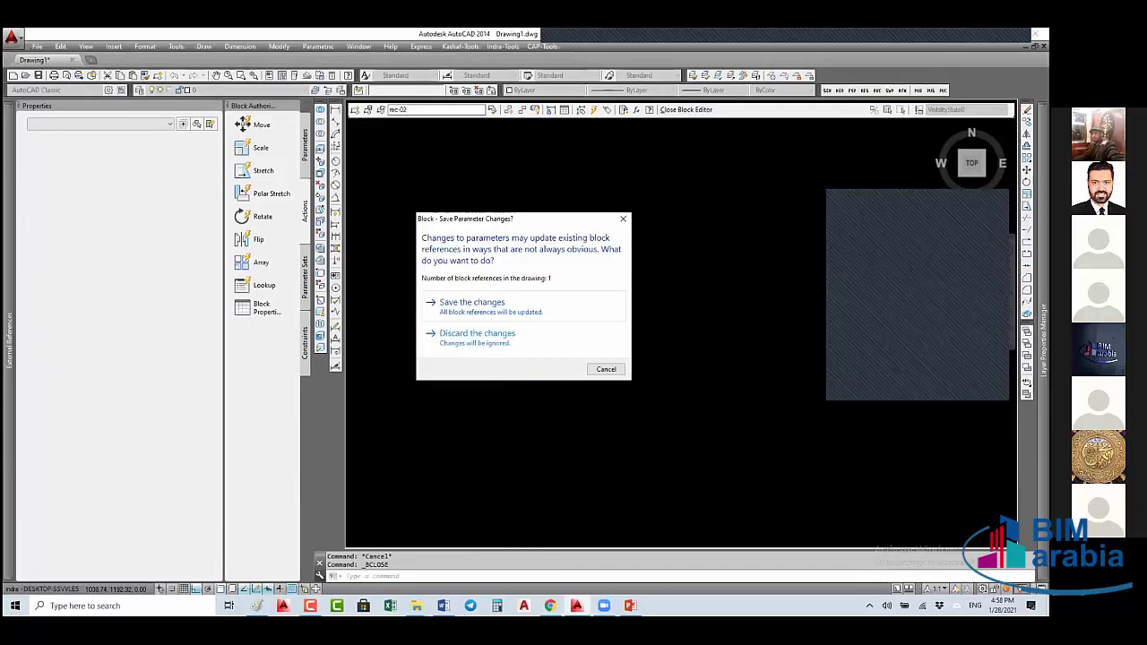
left_click(491, 305)
- Select rec-02 and drag its single corner grip up-right, then lower the top edge
scroll(513, 299, "down", 4)
left_click(557, 278)
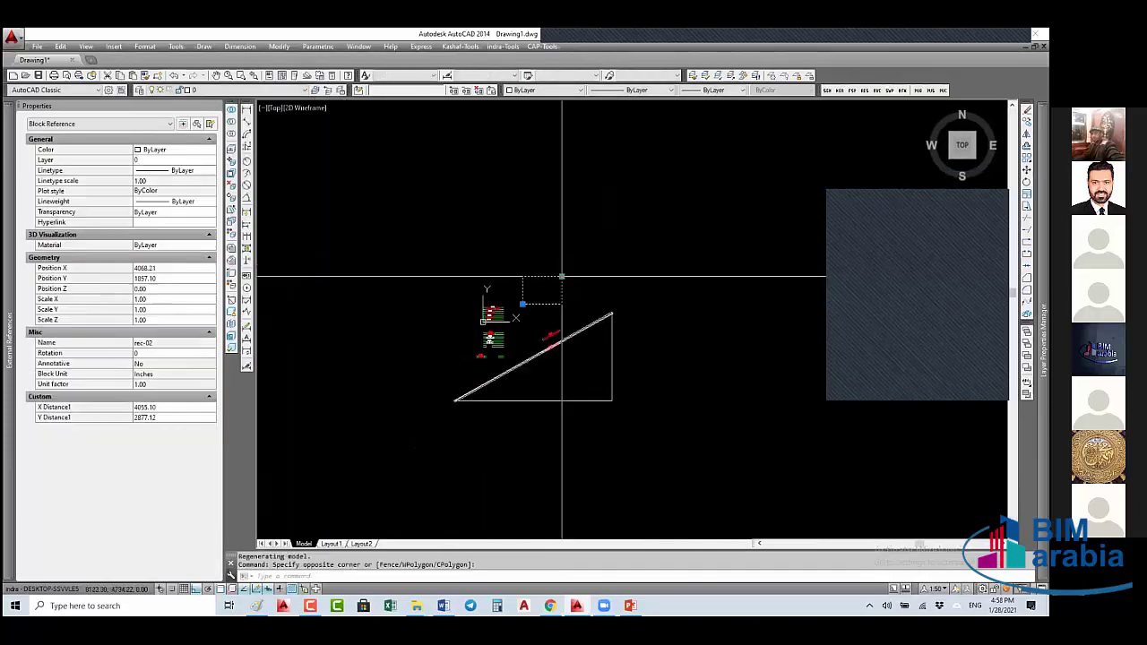
left_click(561, 276)
left_click(674, 194)
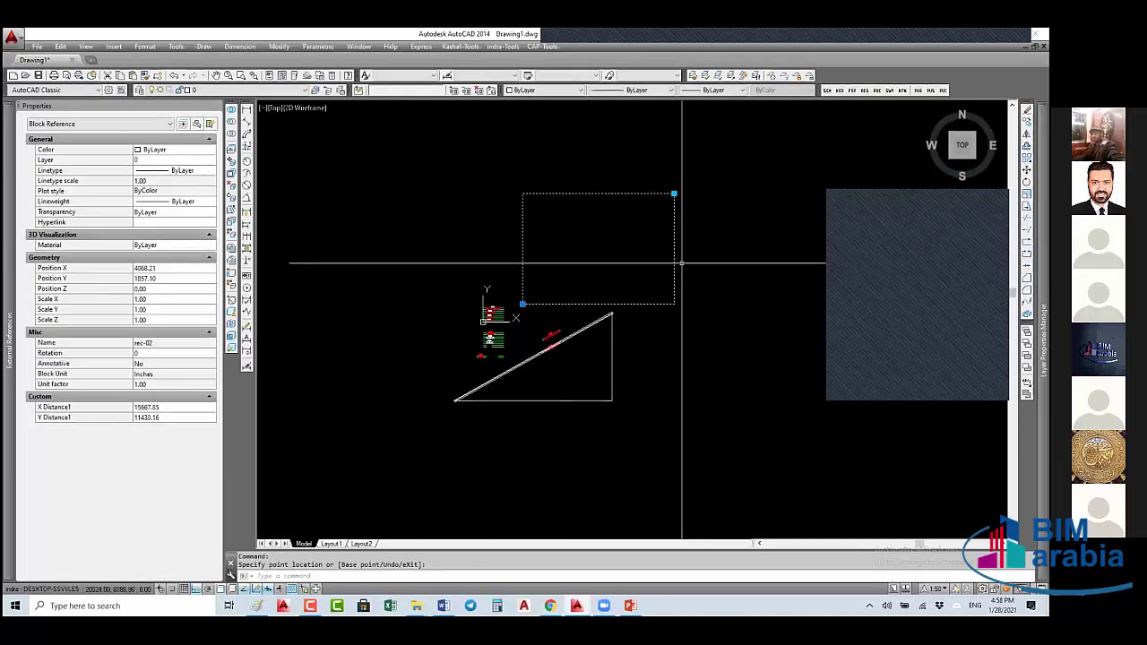
left_click(674, 194)
left_click(674, 250)
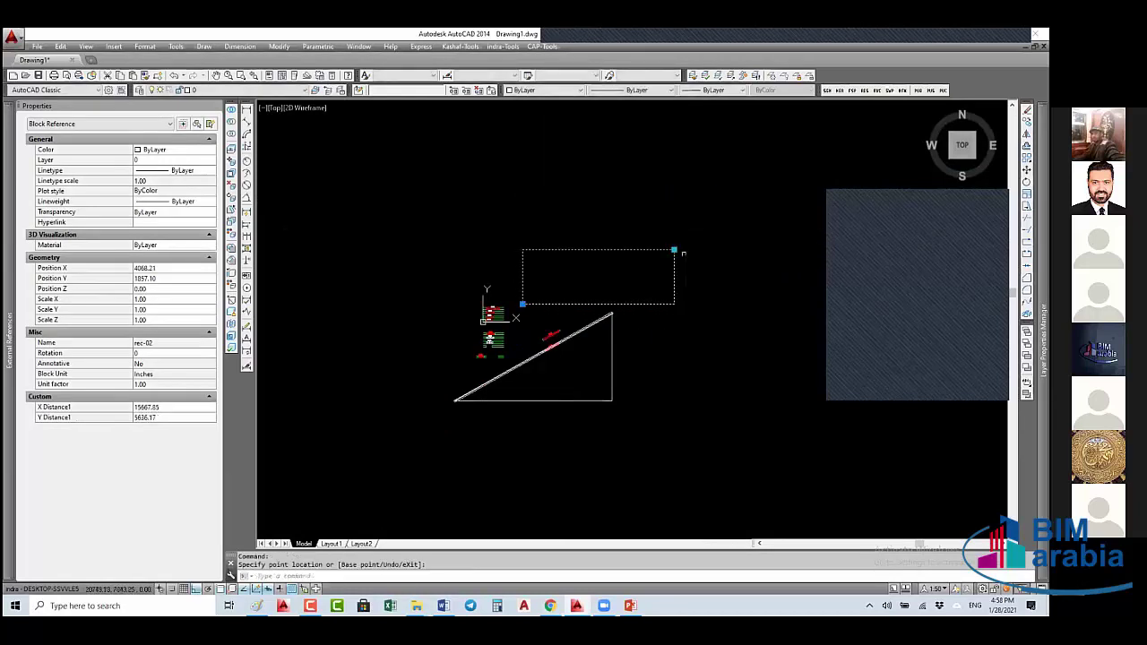
- Halve rec-02's height at the right-edge midpoint, then halve its width
left_click(674, 250)
left_click(574, 250)
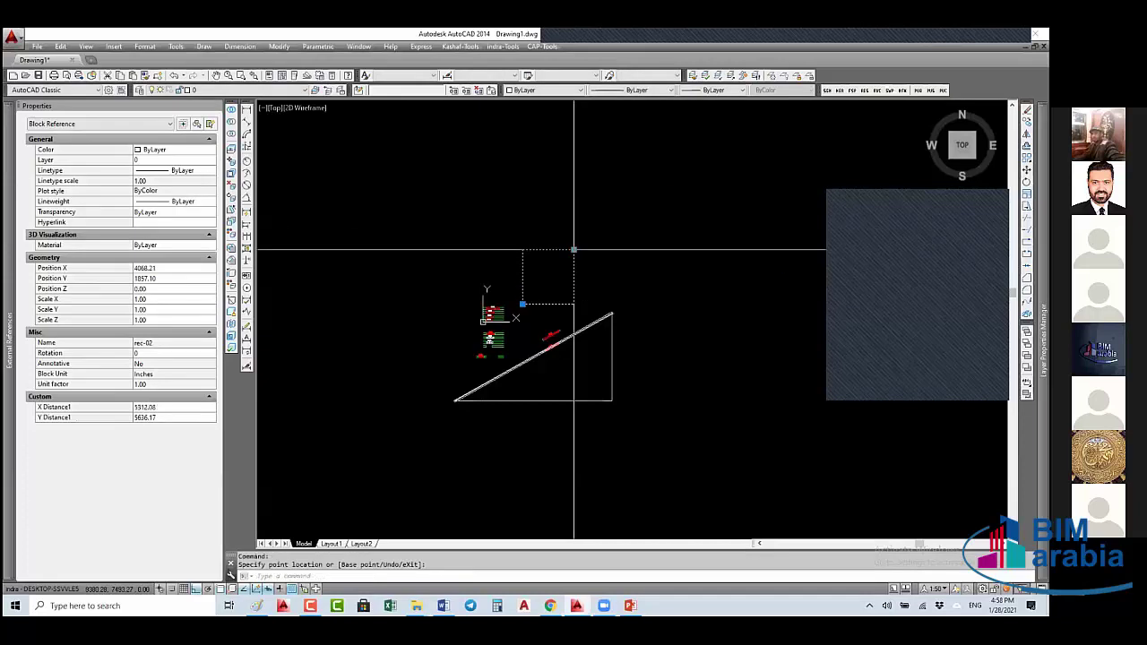
left_click(573, 250)
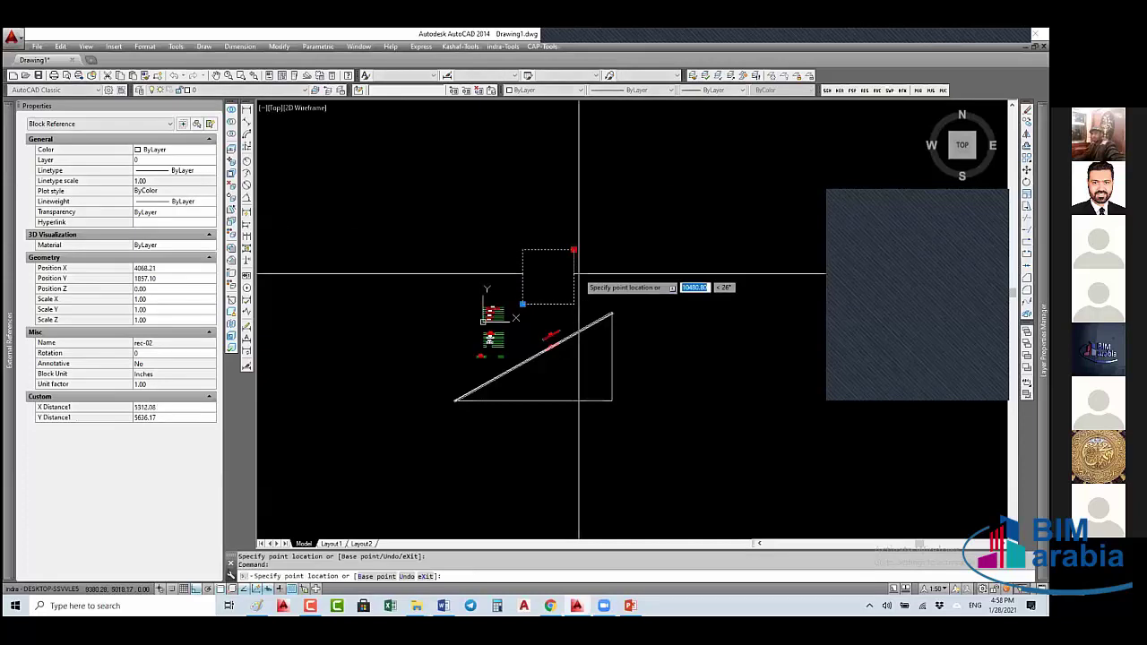
left_click(574, 277)
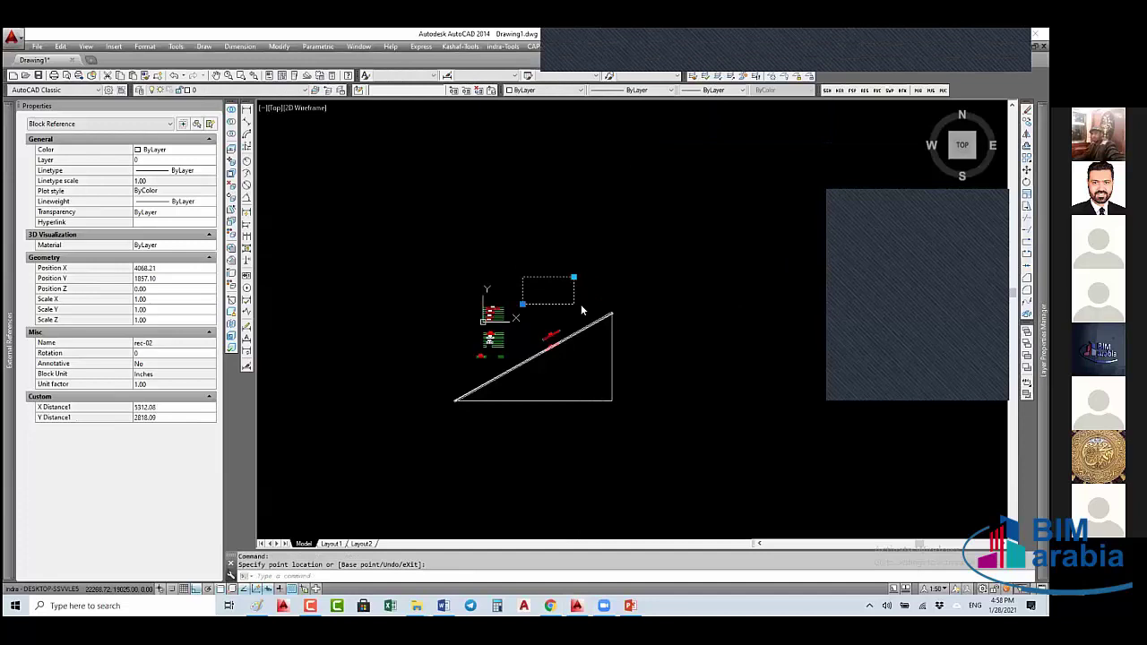
left_click(574, 277)
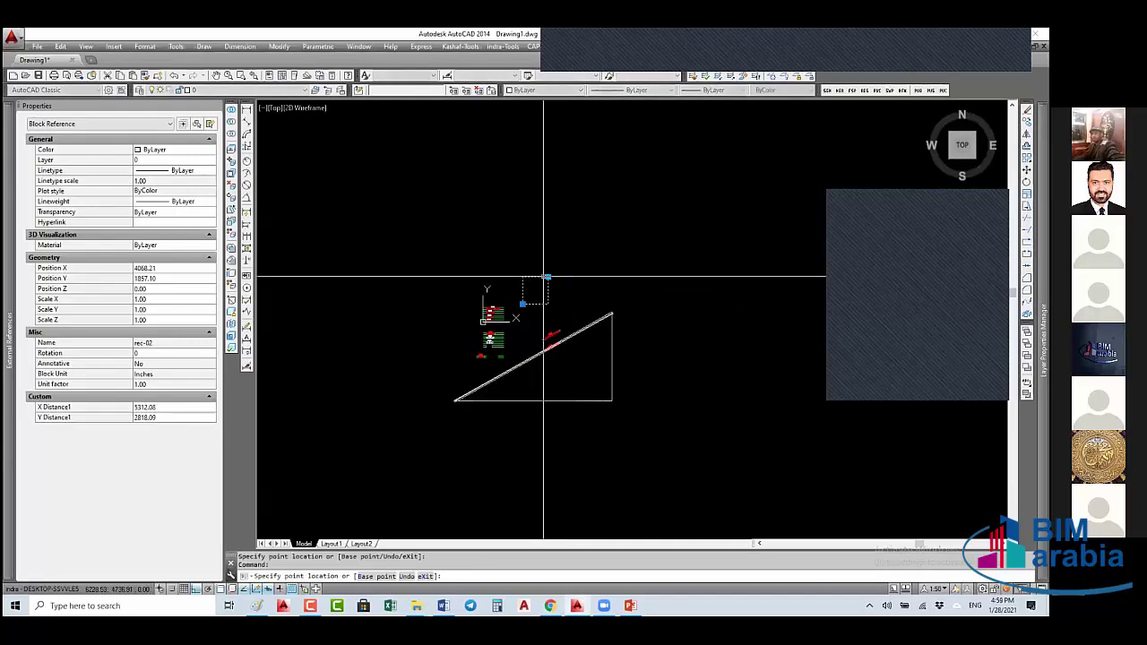
left_click(546, 278)
scroll(526, 318, "up", 4)
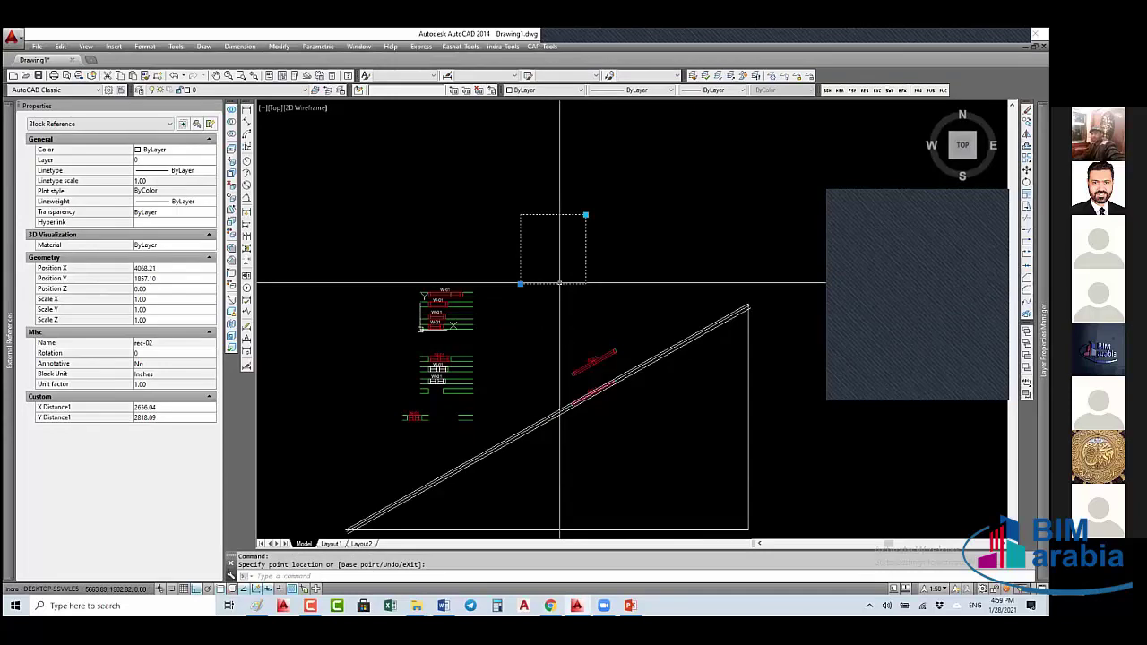
- Open rec-02's definition in the Block Editor via the BE command
type("be")
key("Return")
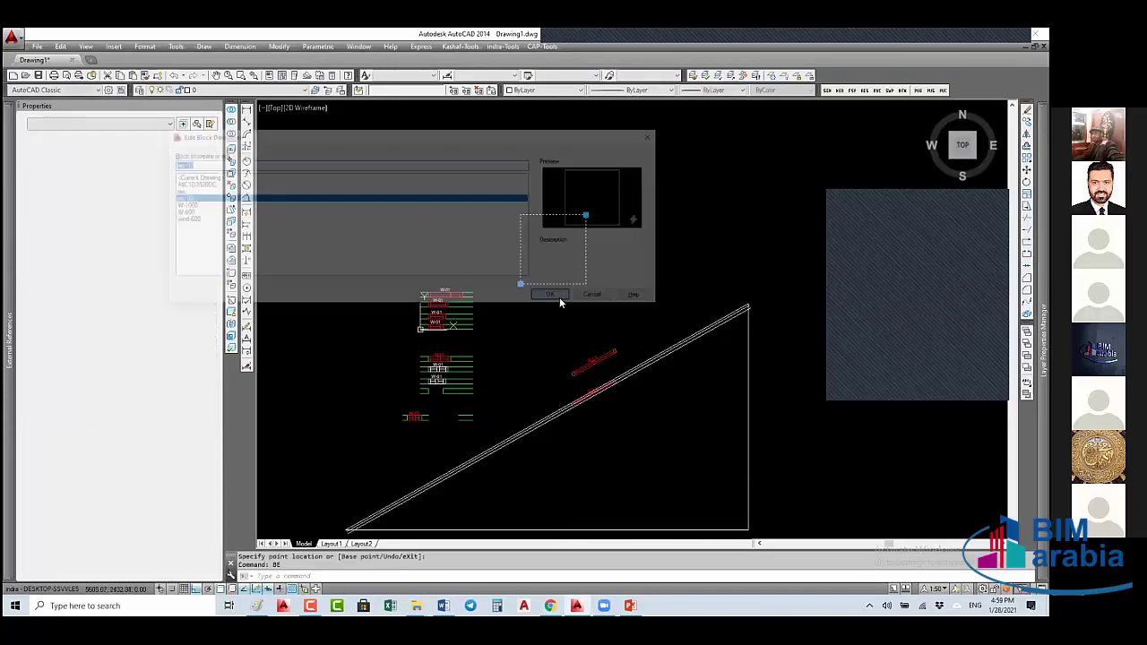
left_click(558, 296)
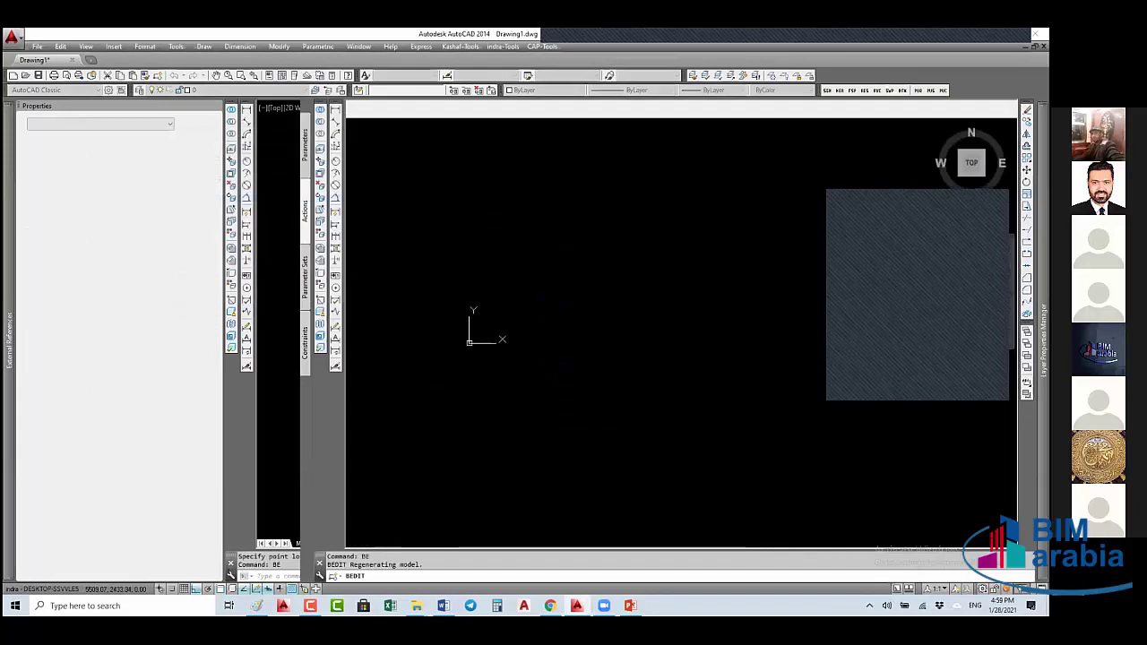
scroll(520, 303, "down", 4)
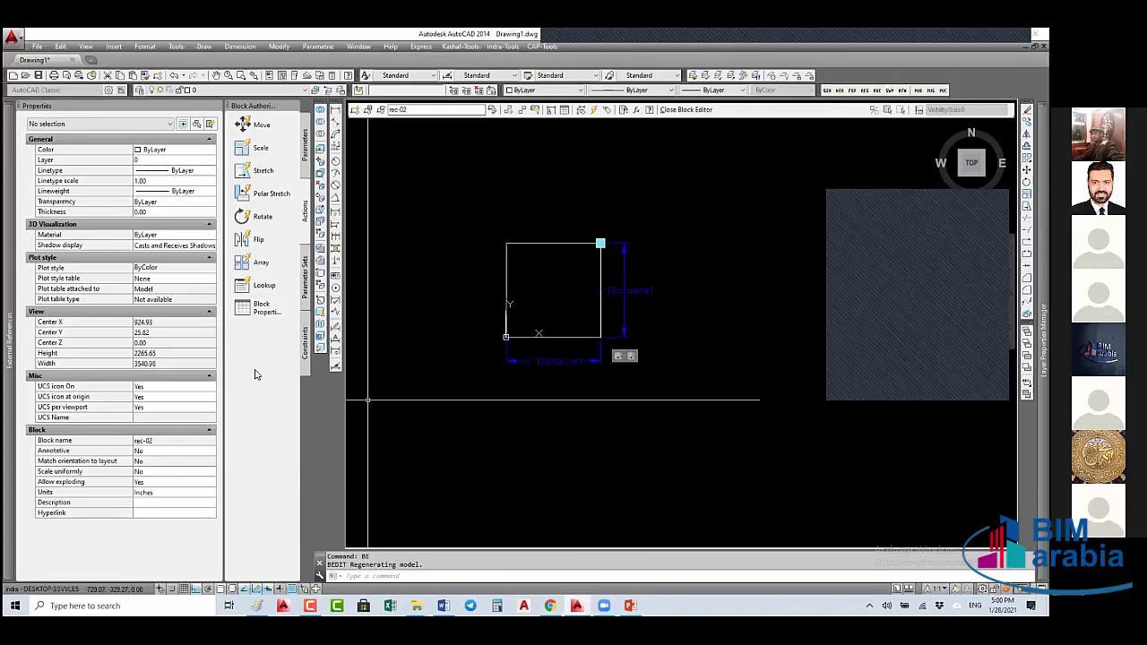
- Leave rec-02's Annotative property at No and close the Block Editor
left_click(156, 451)
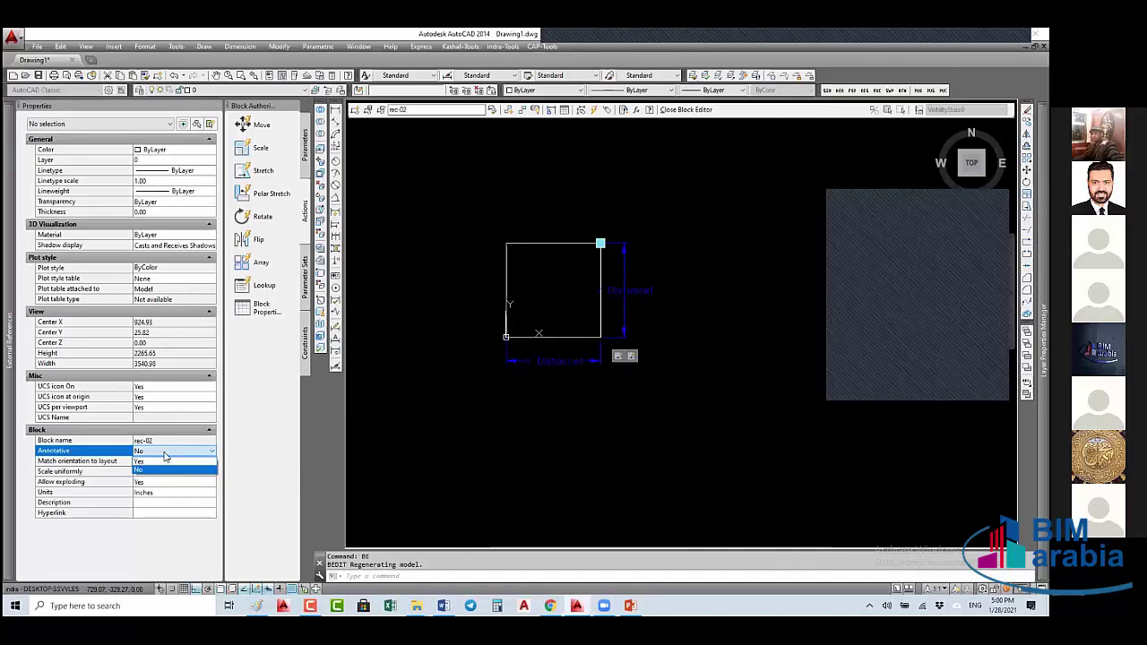
left_click(165, 457)
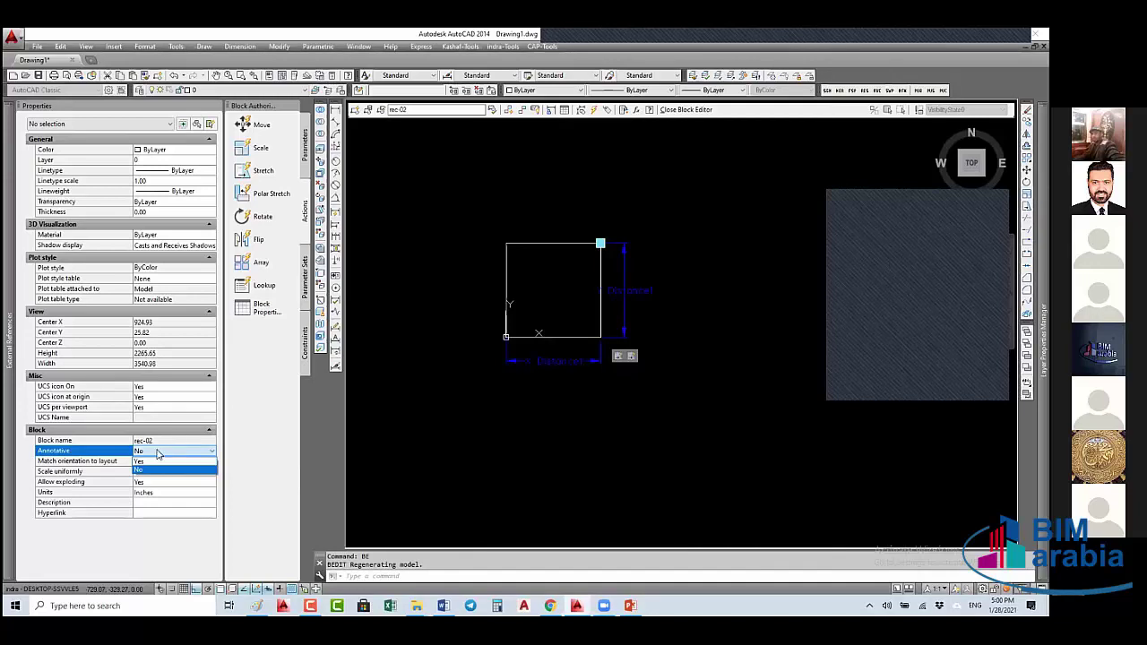
left_click(165, 469)
left_click(627, 424)
key("Escape")
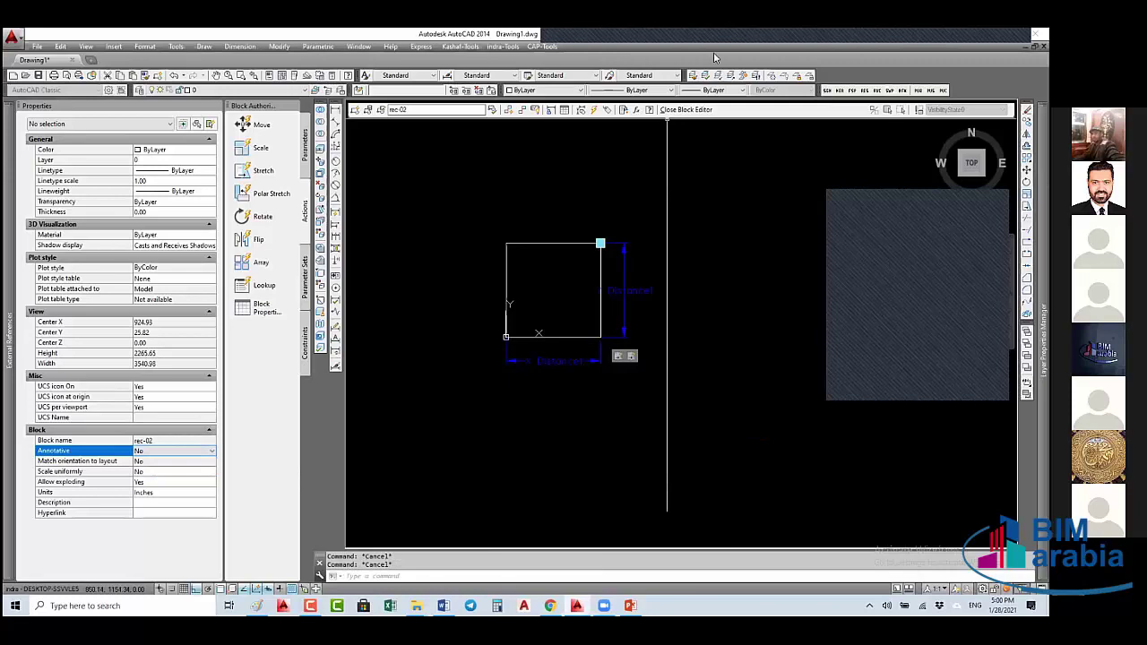
left_click(690, 111)
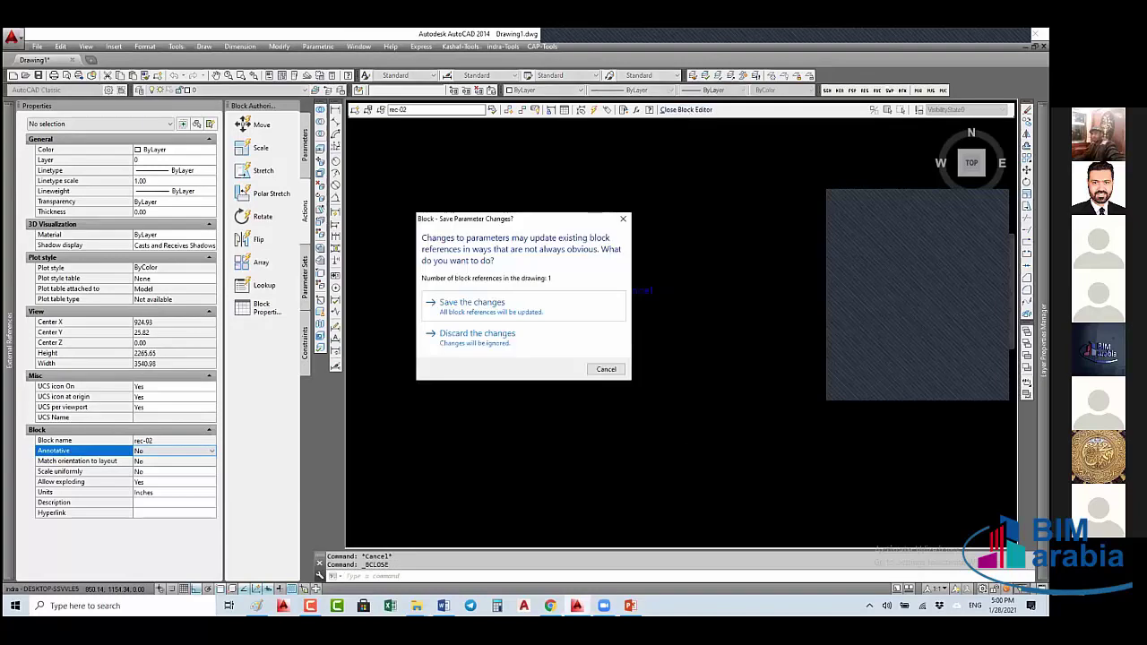
left_click(472, 302)
left_click(562, 269)
- Reopen rec-02 from its right-click menu, set Annotative to Yes, and save the block
right_click(563, 269)
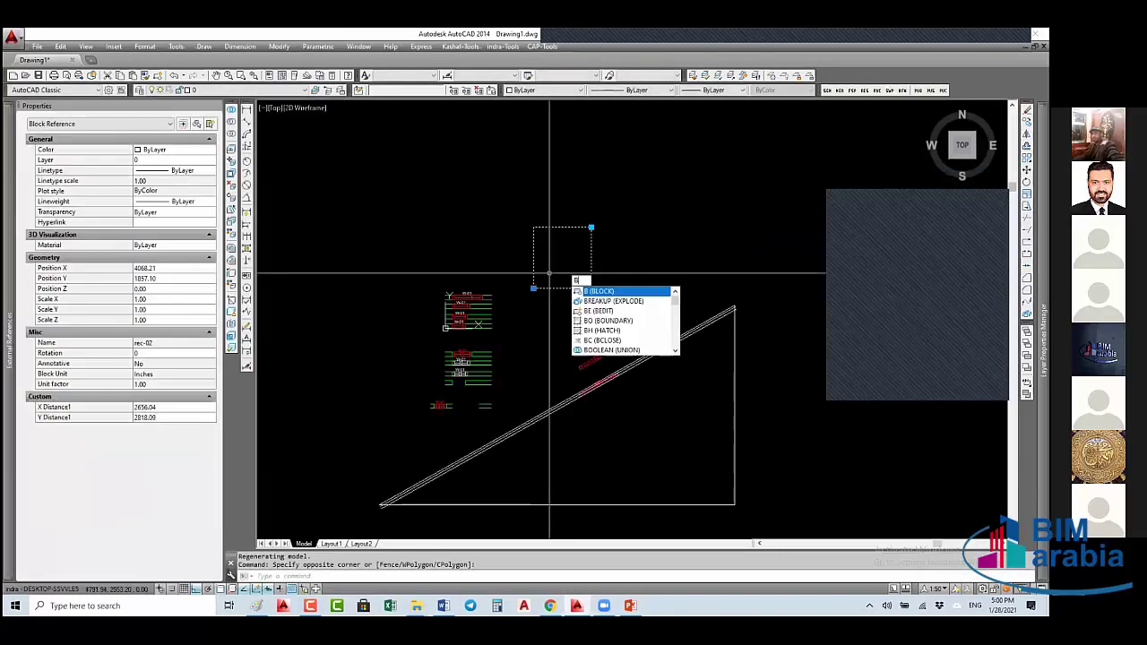
left_click(578, 289)
left_click(551, 294)
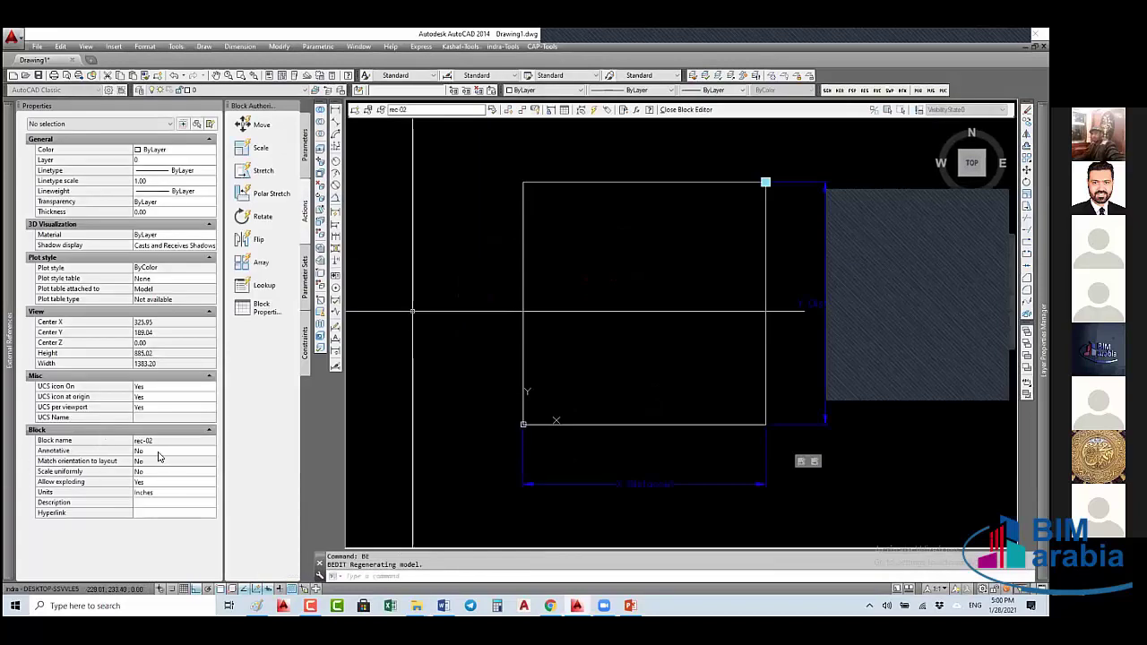
left_click(154, 453)
left_click(151, 453)
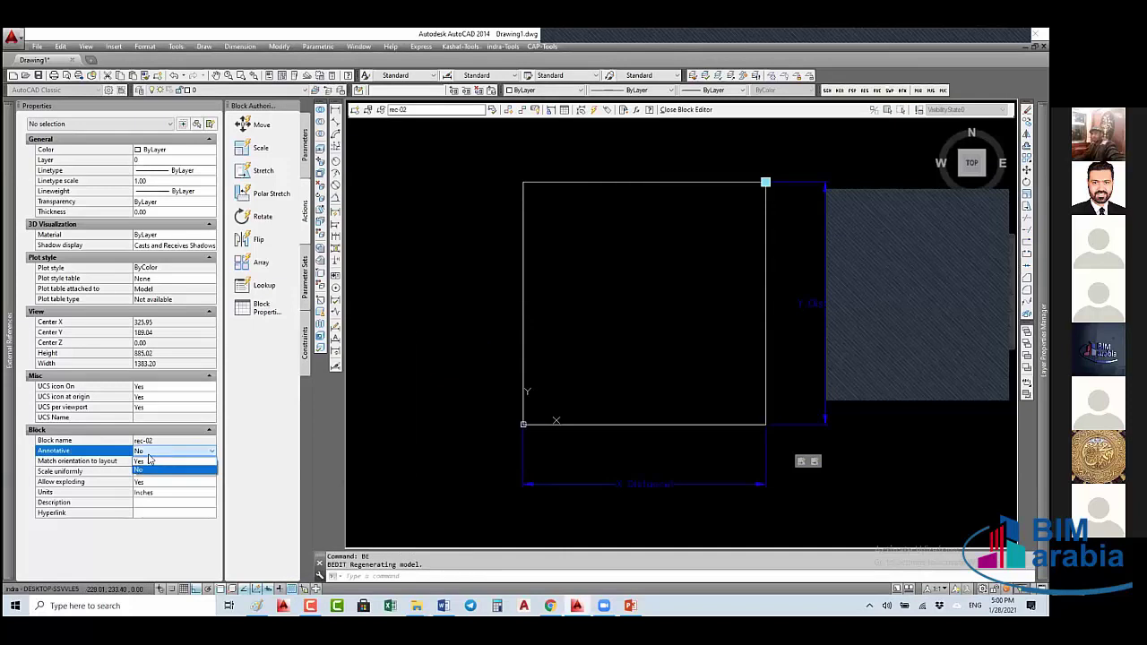
left_click(140, 462)
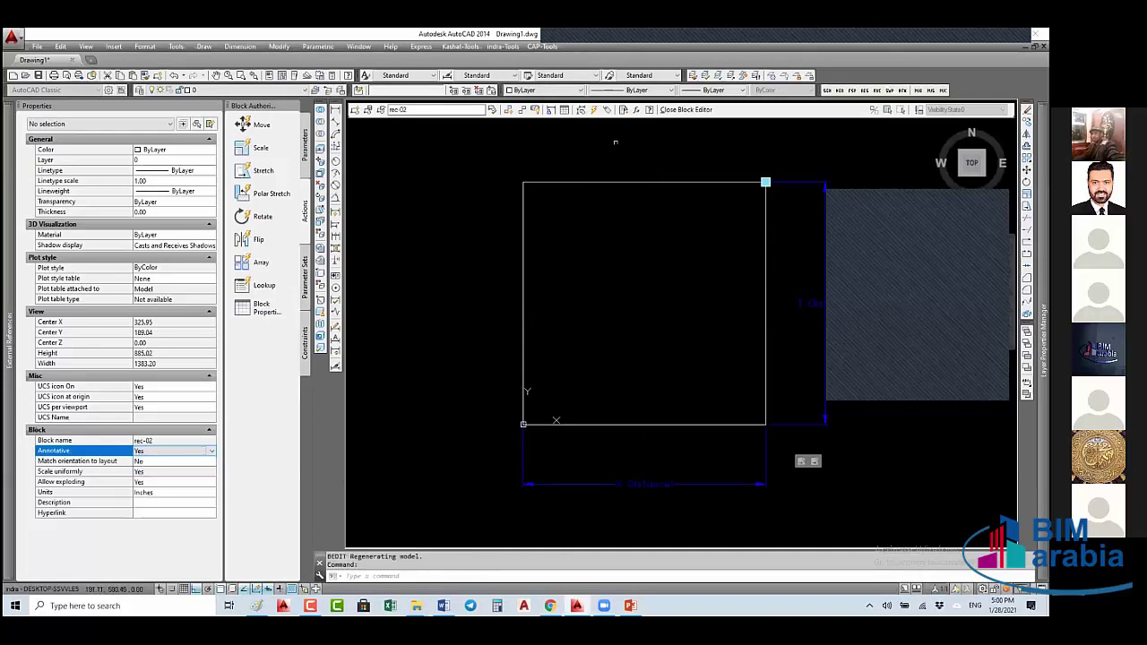
left_click(686, 109)
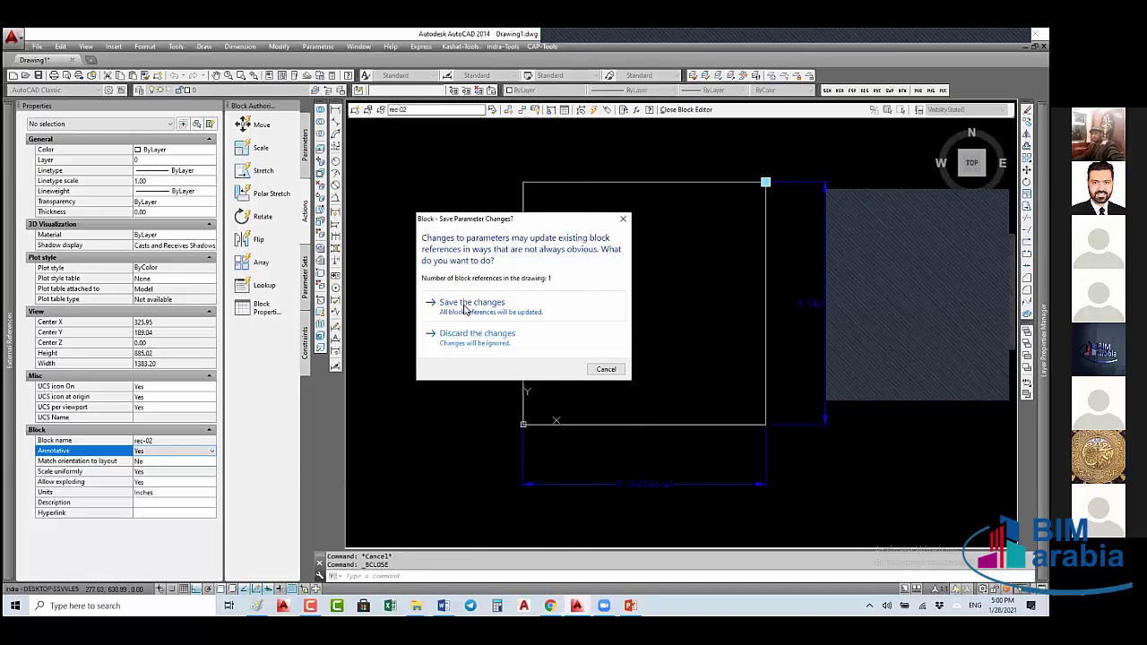
left_click(464, 302)
- Select rec-02 and try annotation scales 1:100, then 1:50
left_click(586, 242)
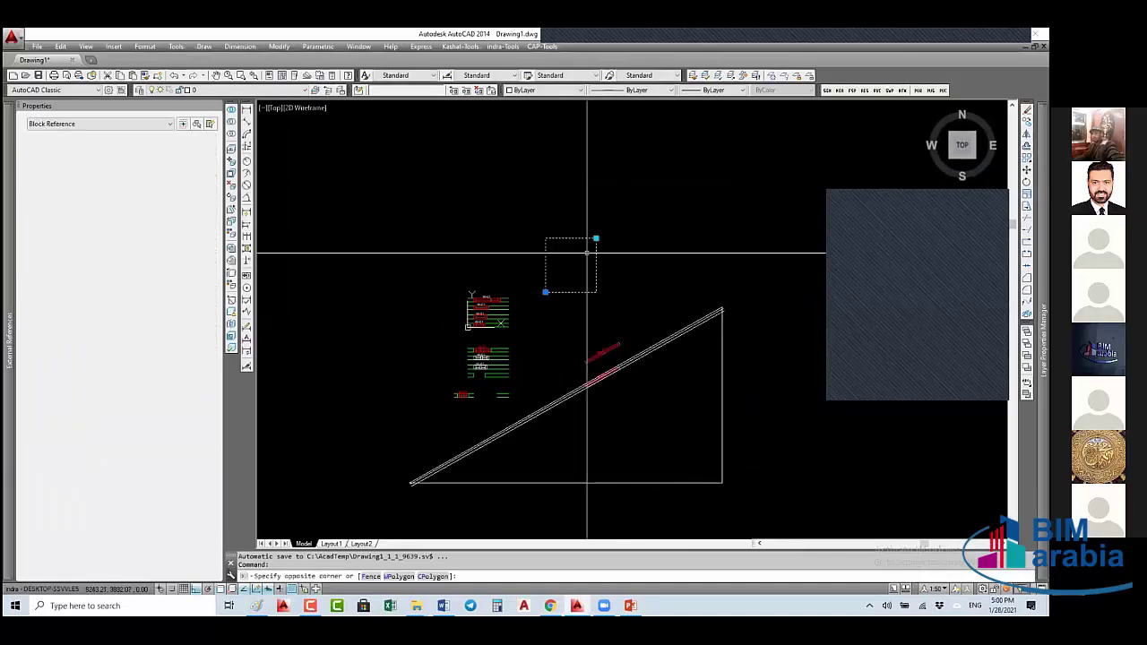
left_click(840, 511)
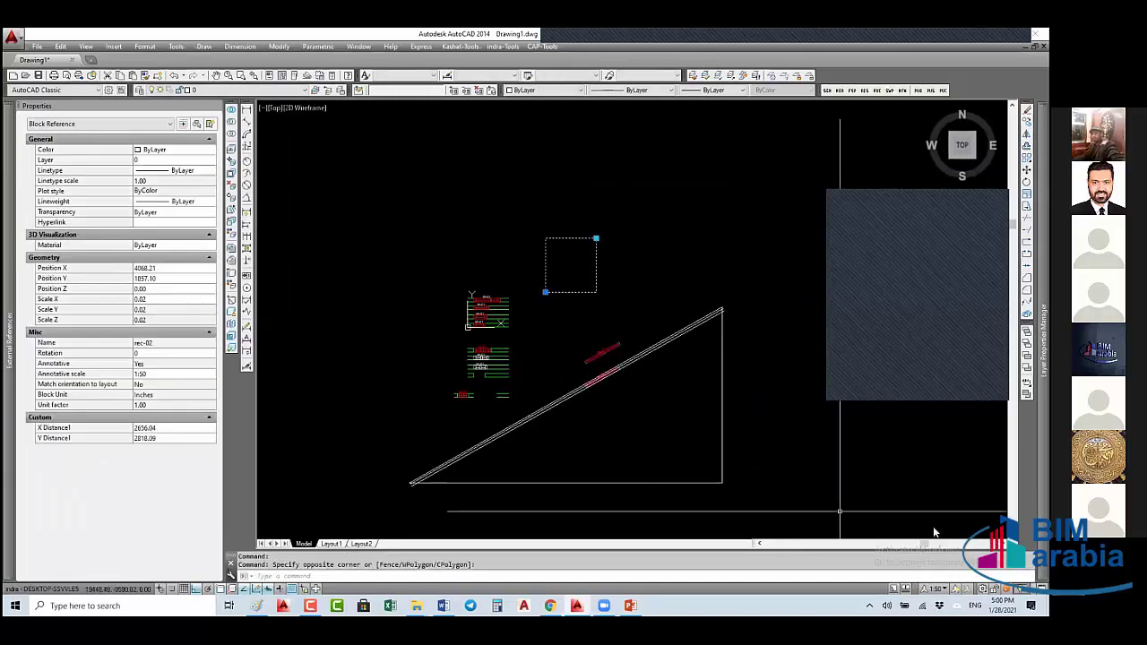
left_click(936, 588)
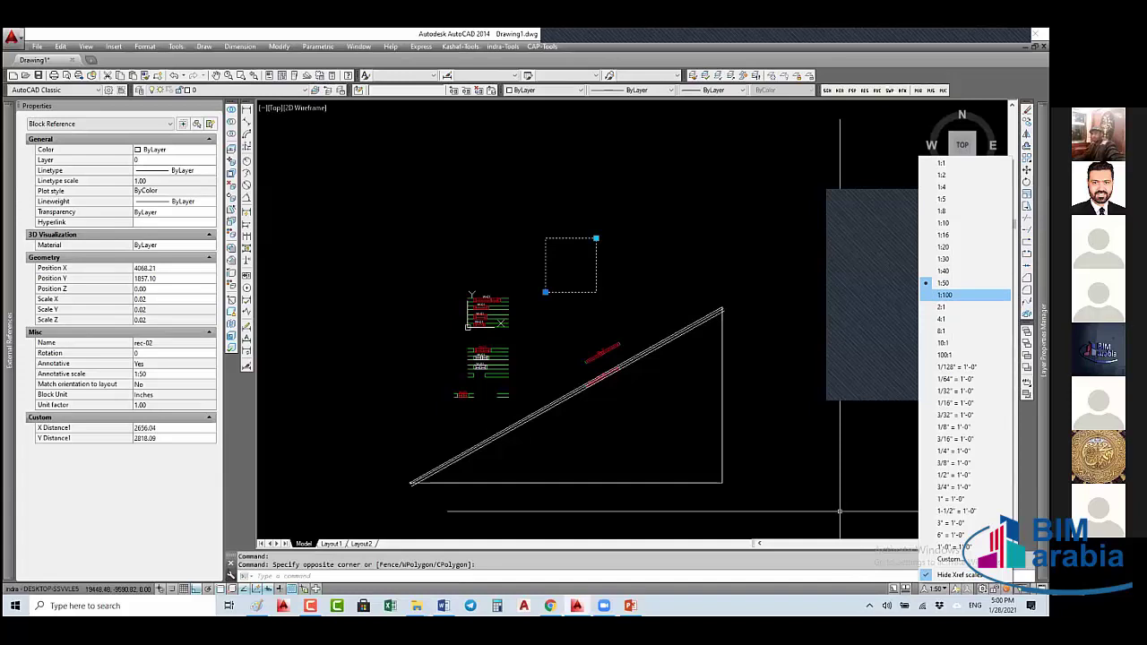
left_click(946, 295)
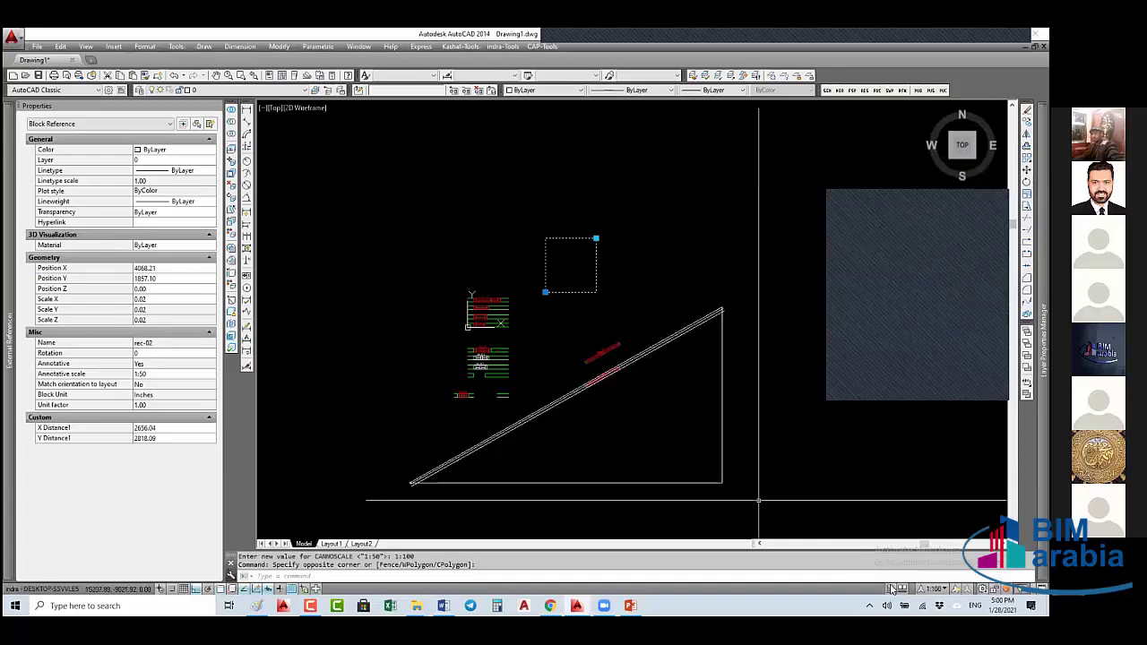
left_click(935, 589)
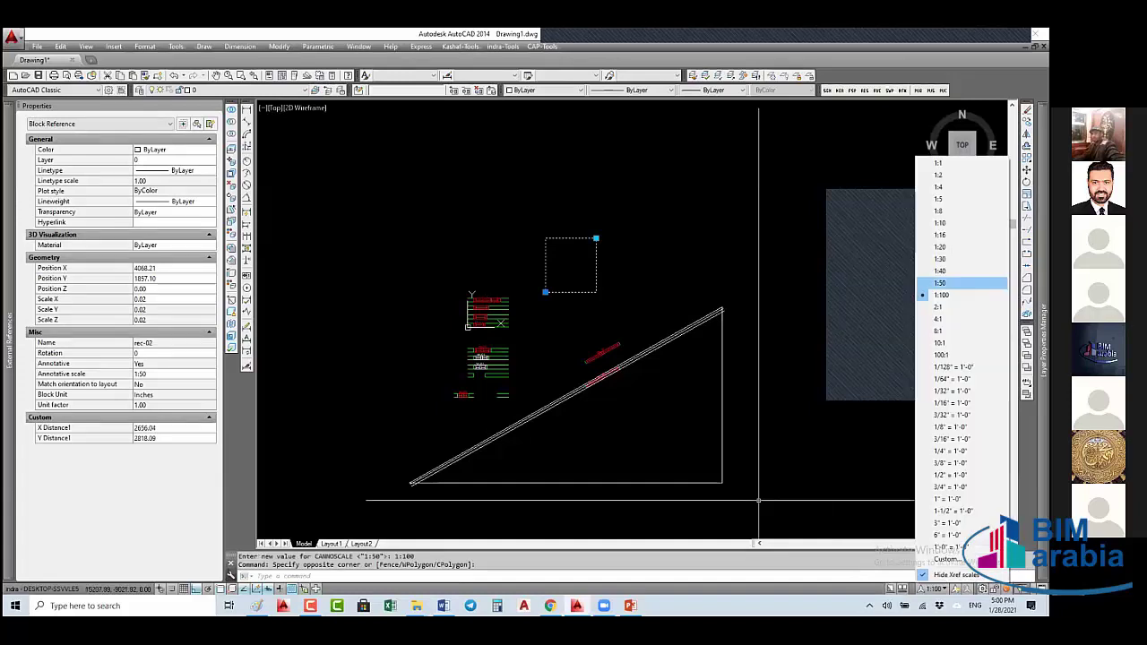
left_click(945, 282)
- Turn on automatic scale adding, set the annotation scale to 1:100, and centre the rectangle
left_click(967, 589)
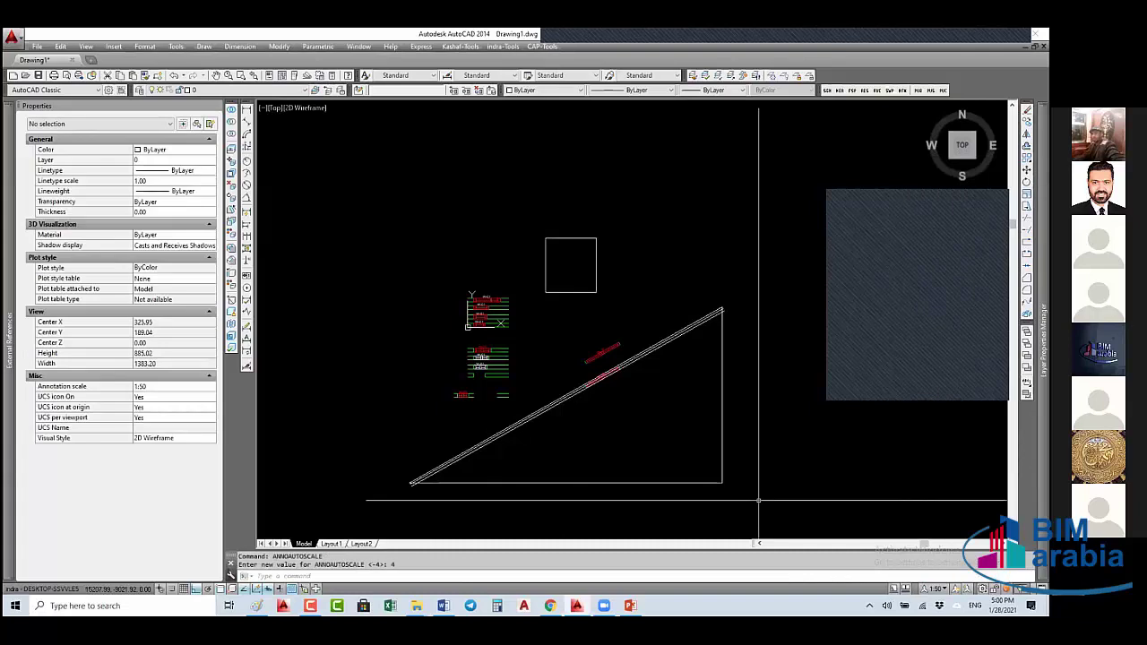
left_click(935, 589)
left_click(945, 295)
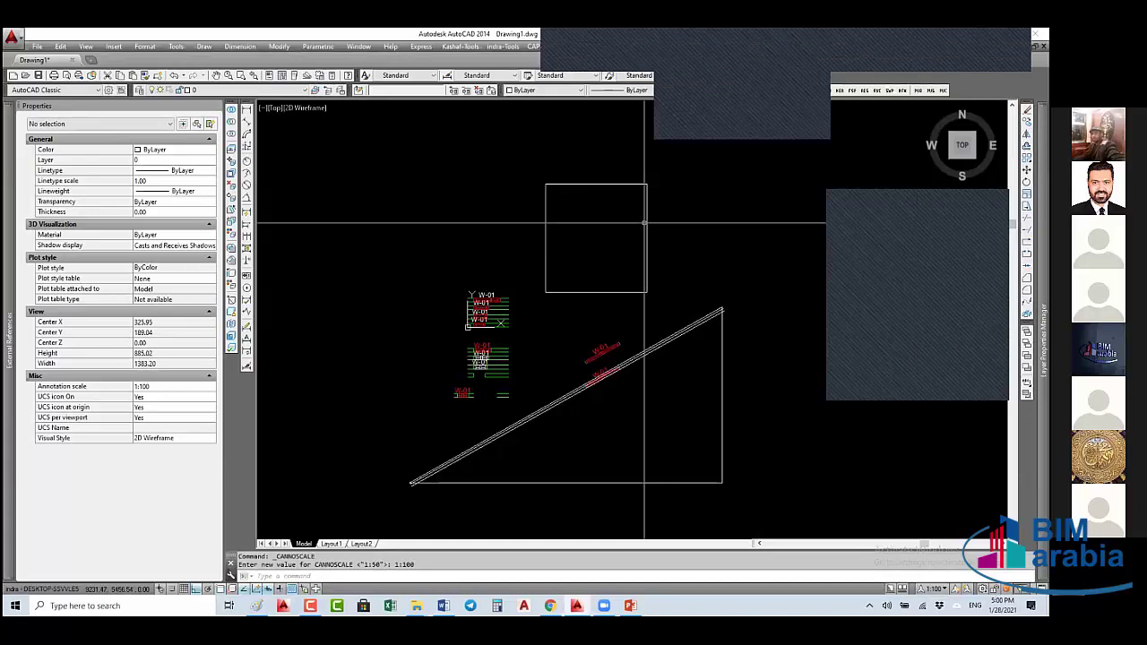
scroll(557, 338, "up", 2)
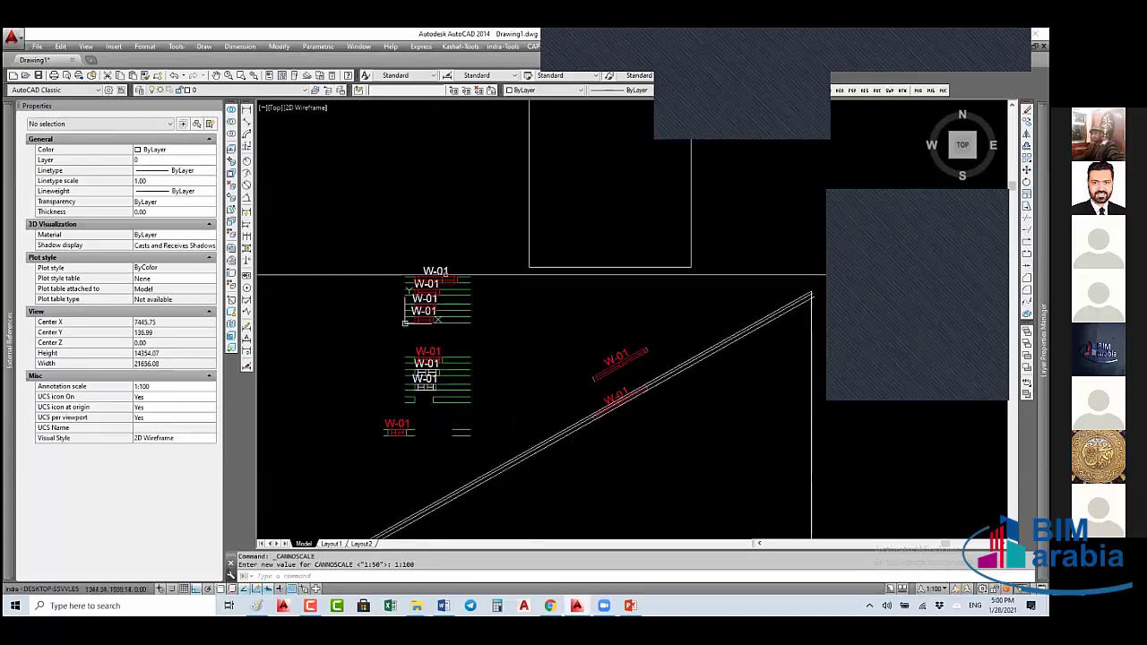
mouse_move(457, 281)
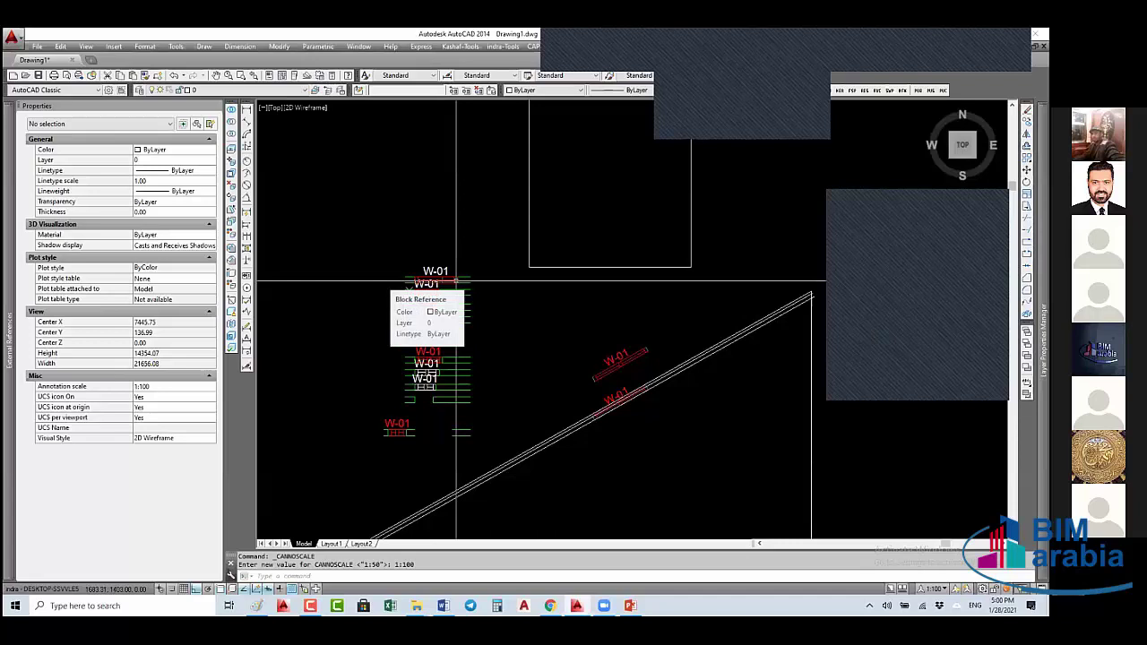
middle_click_drag(565, 184, 544, 248)
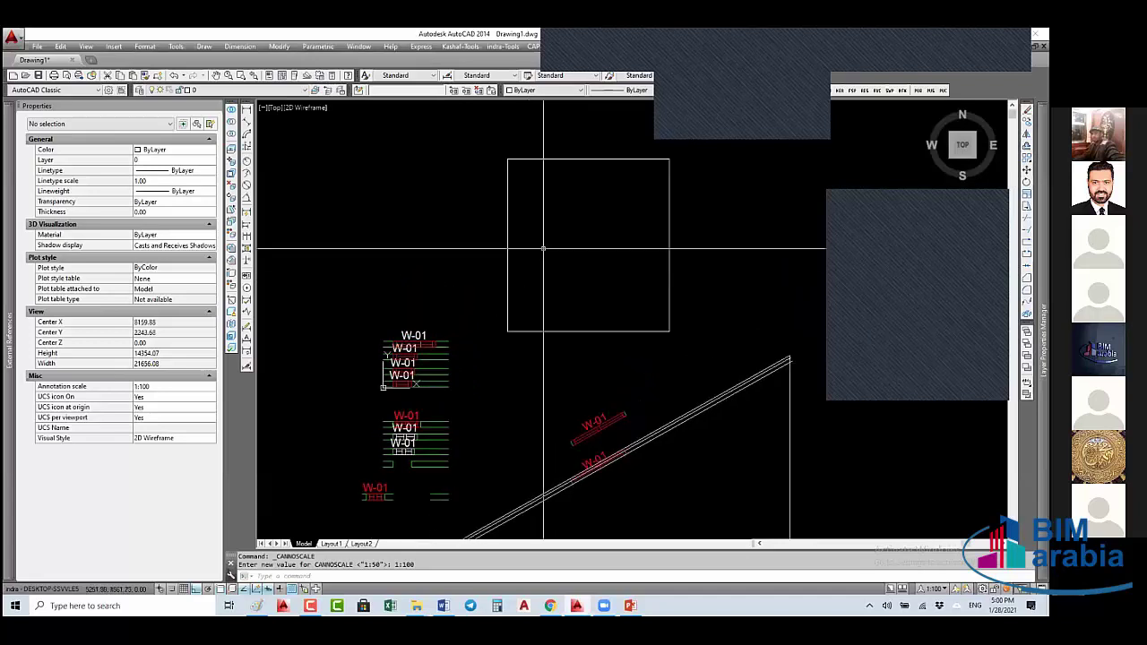
- Select the rec-02 block and shrink it by dragging its top-right corner
left_click(544, 248)
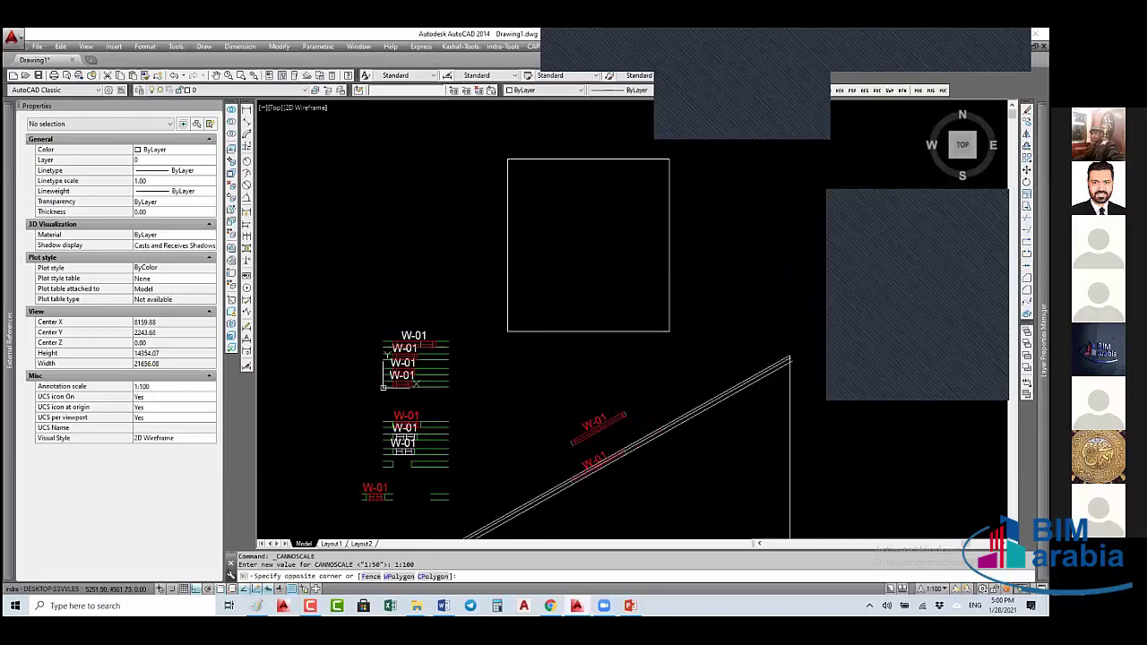
left_click(538, 116)
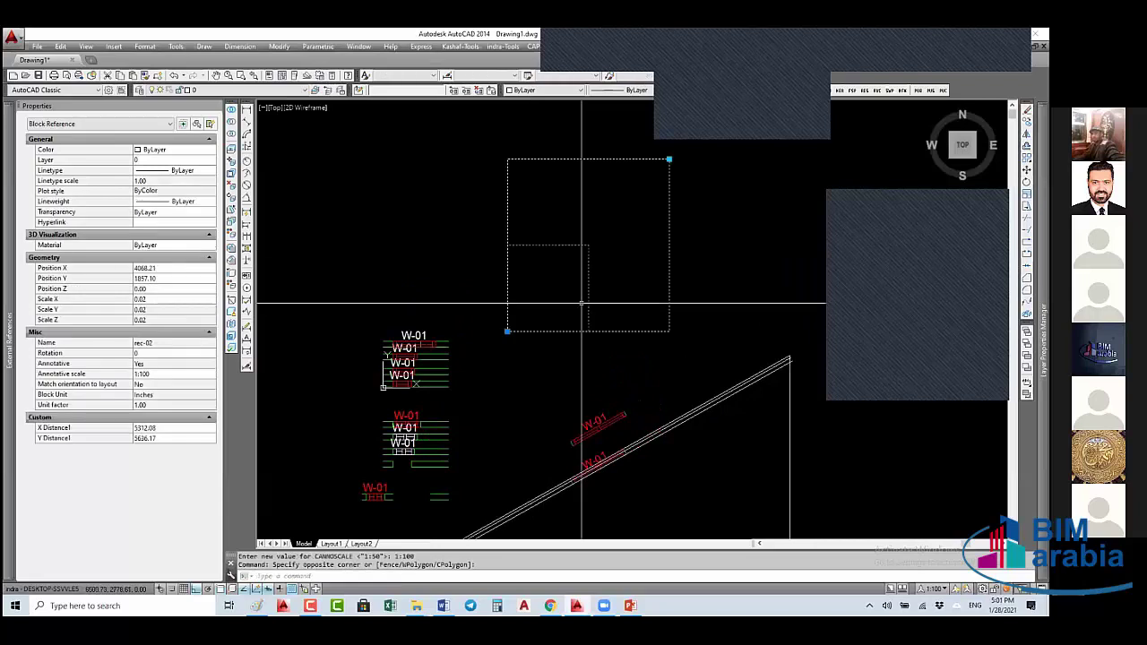
left_click(670, 161)
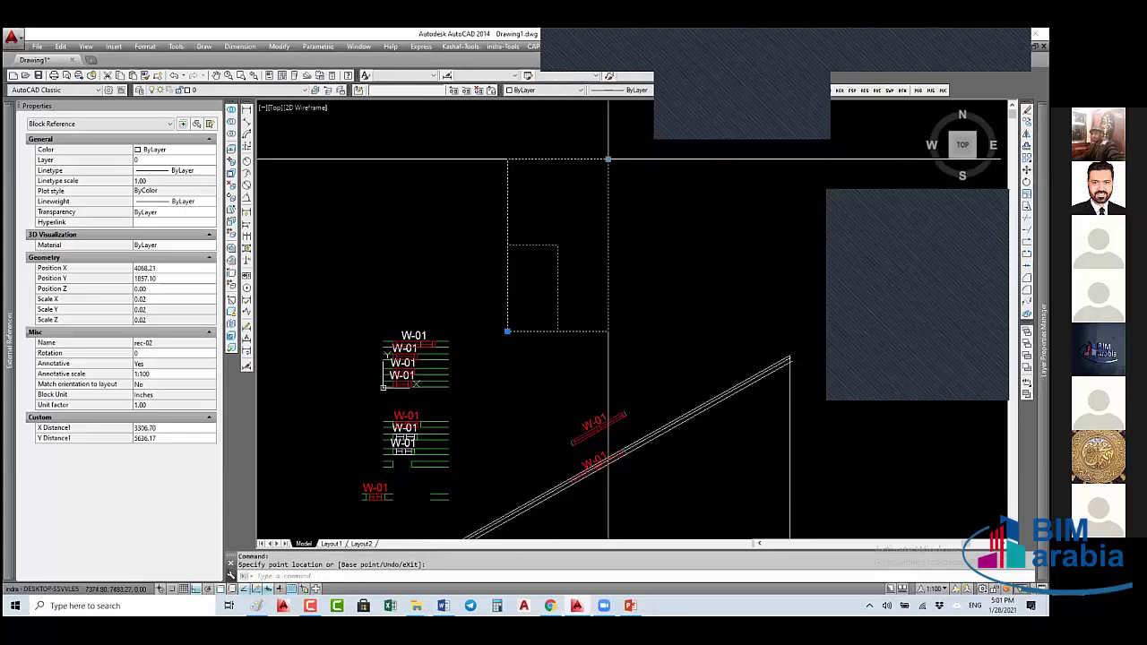
left_click(608, 226)
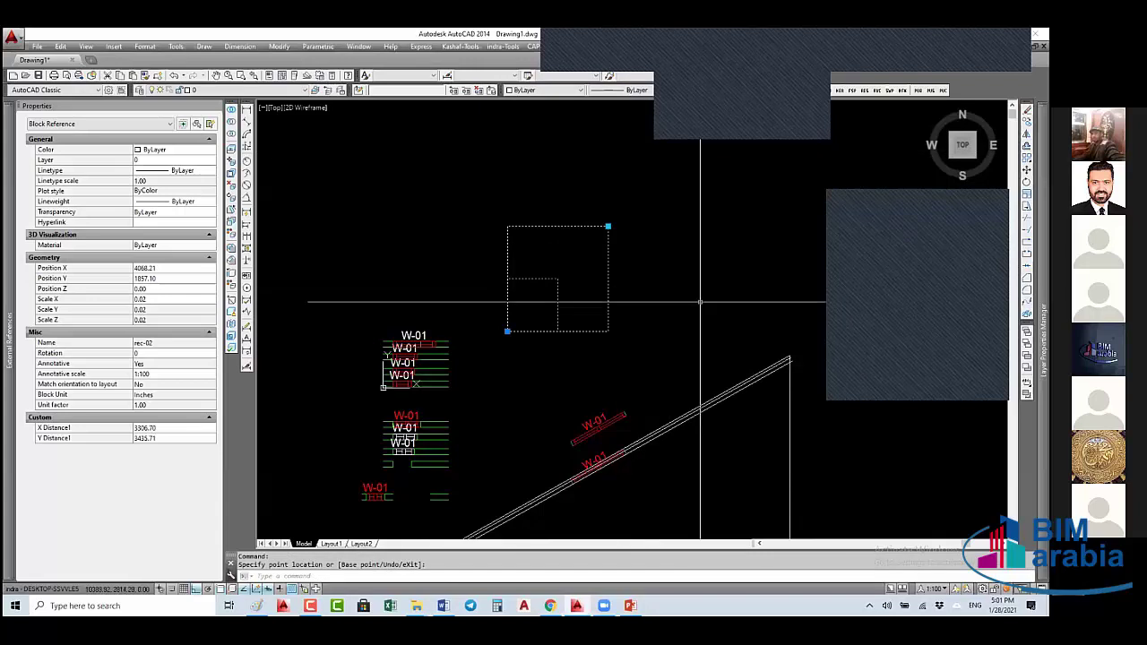
- Turn off automatic adding of annotation scales and set the annotation scale to 1:50
left_click(935, 589)
left_click(937, 588)
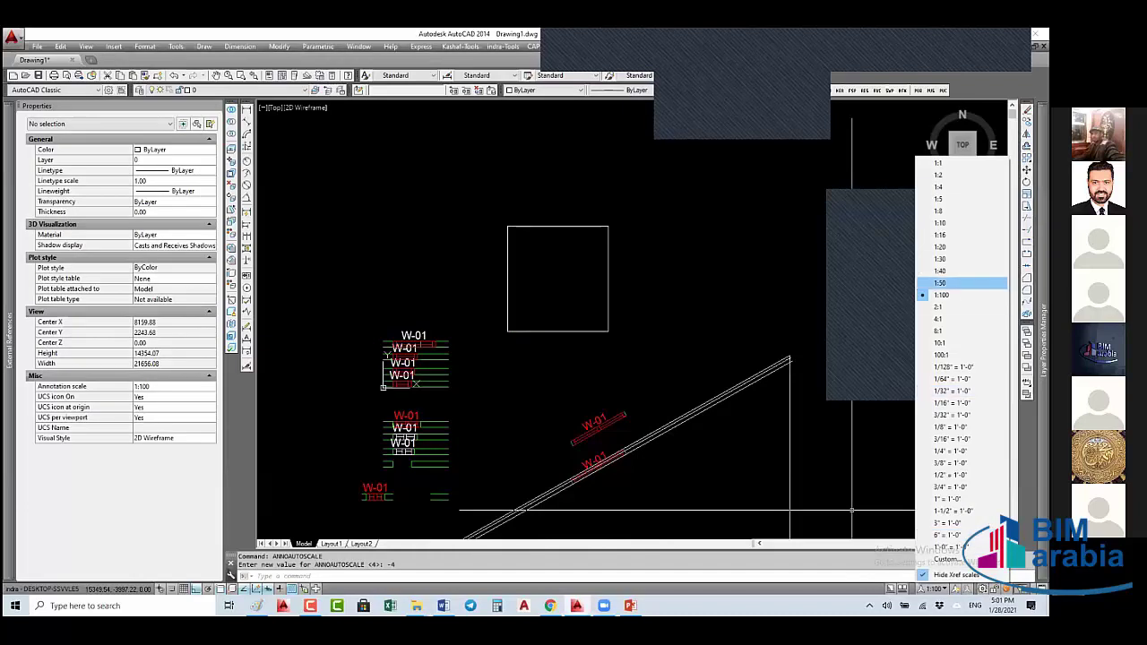
left_click(939, 283)
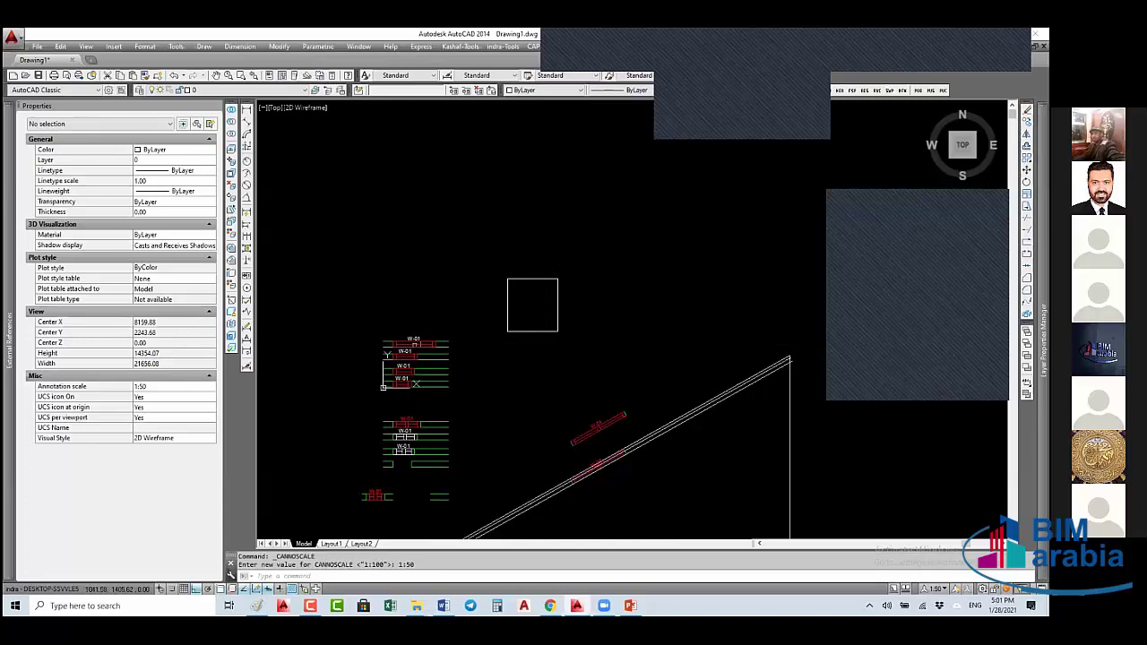
- Reselect the rec-02 square and zoom out
left_click(538, 280)
left_click(524, 299)
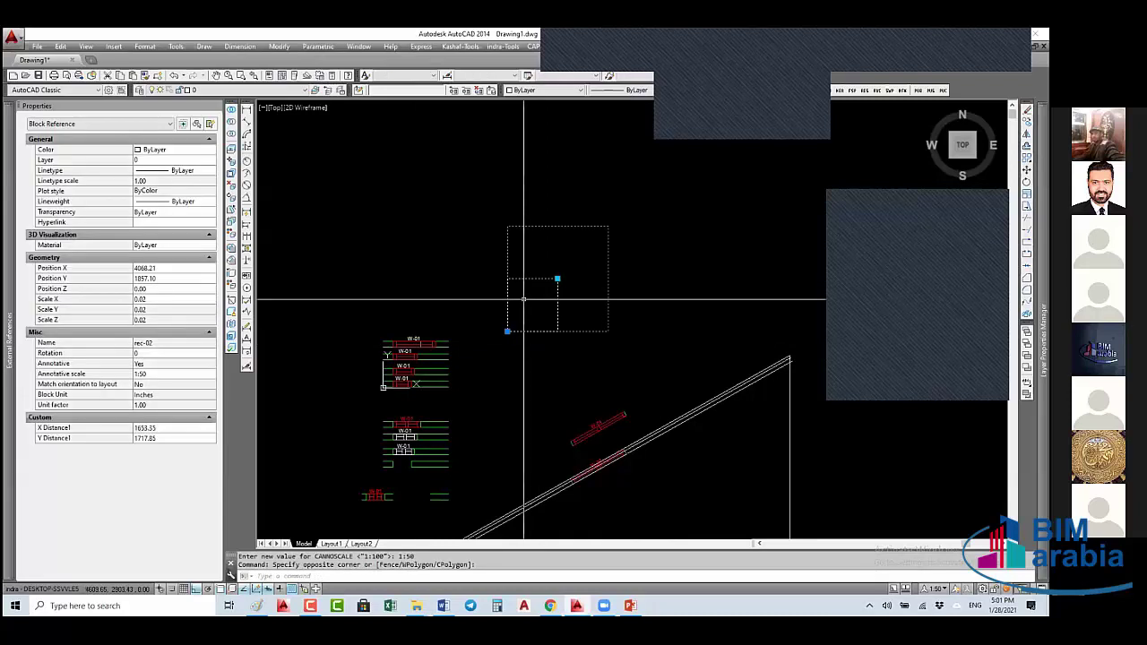
key("Escape")
key("Escape")
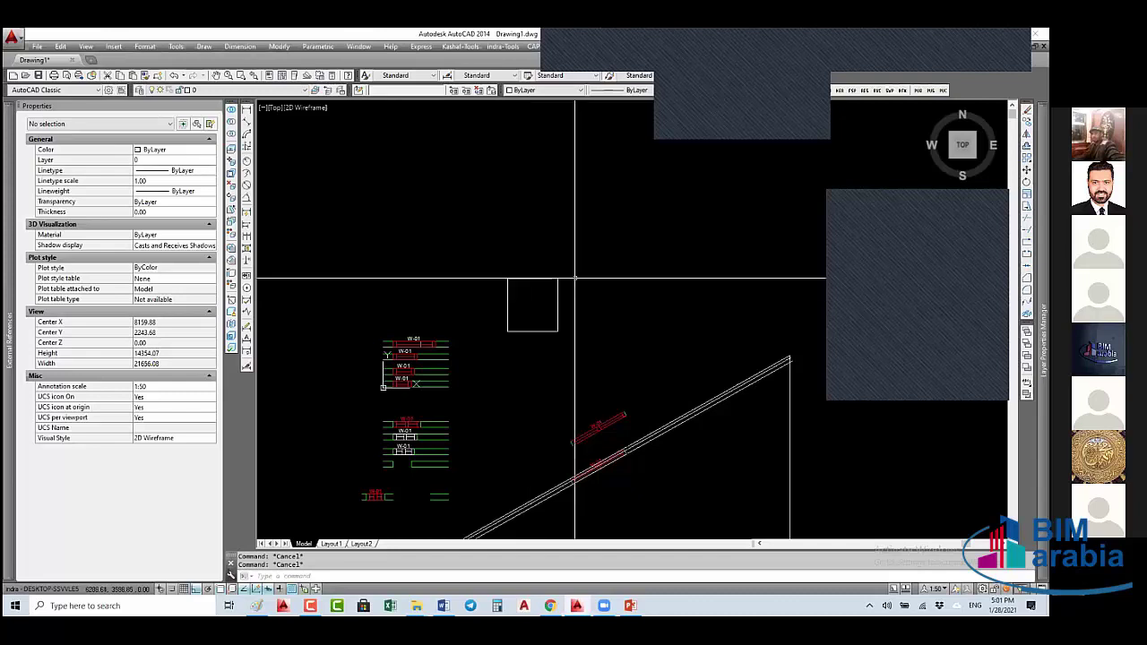
left_click(556, 295)
scroll(569, 327, "down", 2)
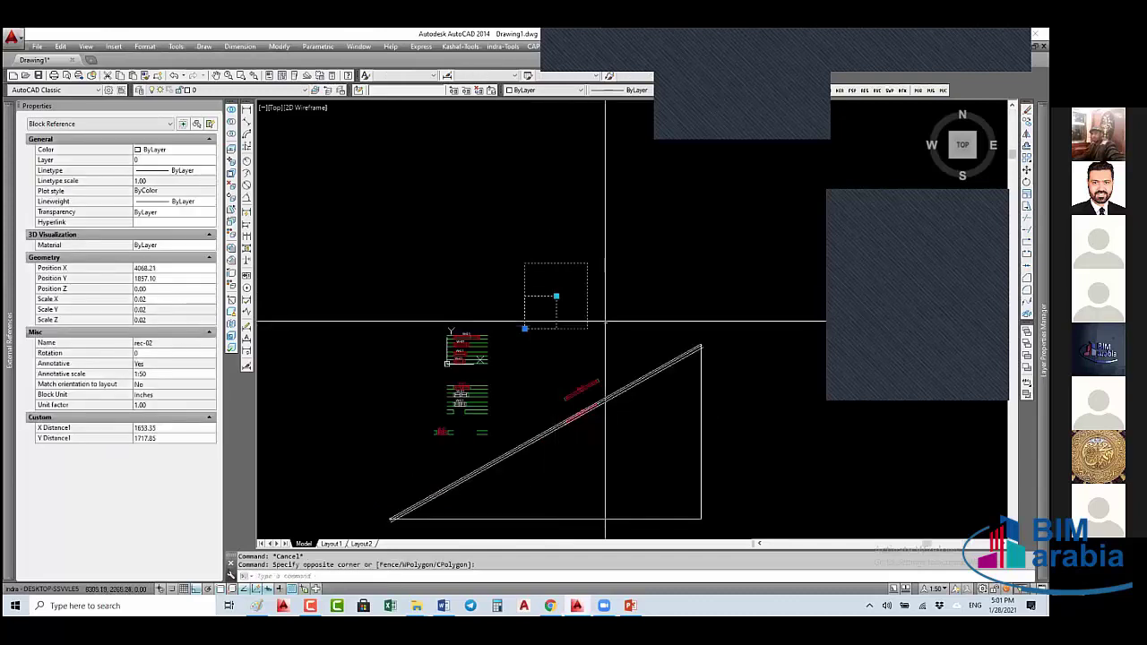
- Copy the rec-02 square twice upward to form a column of three
middle_click_drag(610, 325, 550, 364)
right_click(554, 368)
left_click(596, 380)
left_click(547, 377)
left_click(569, 267)
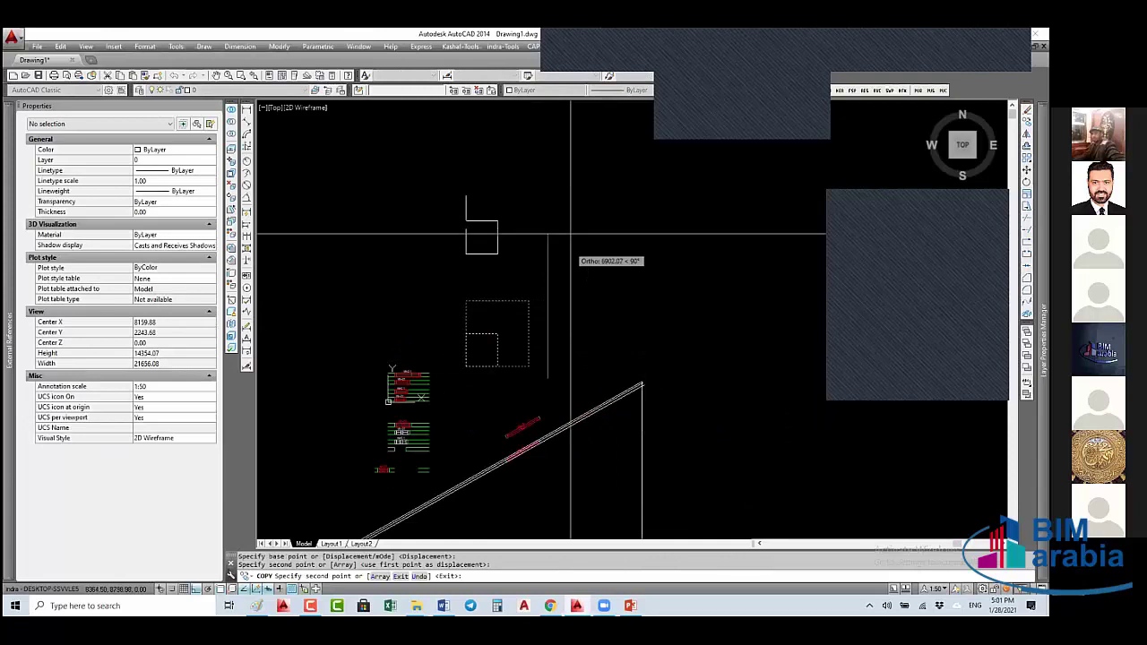
left_click(573, 193)
key("Return")
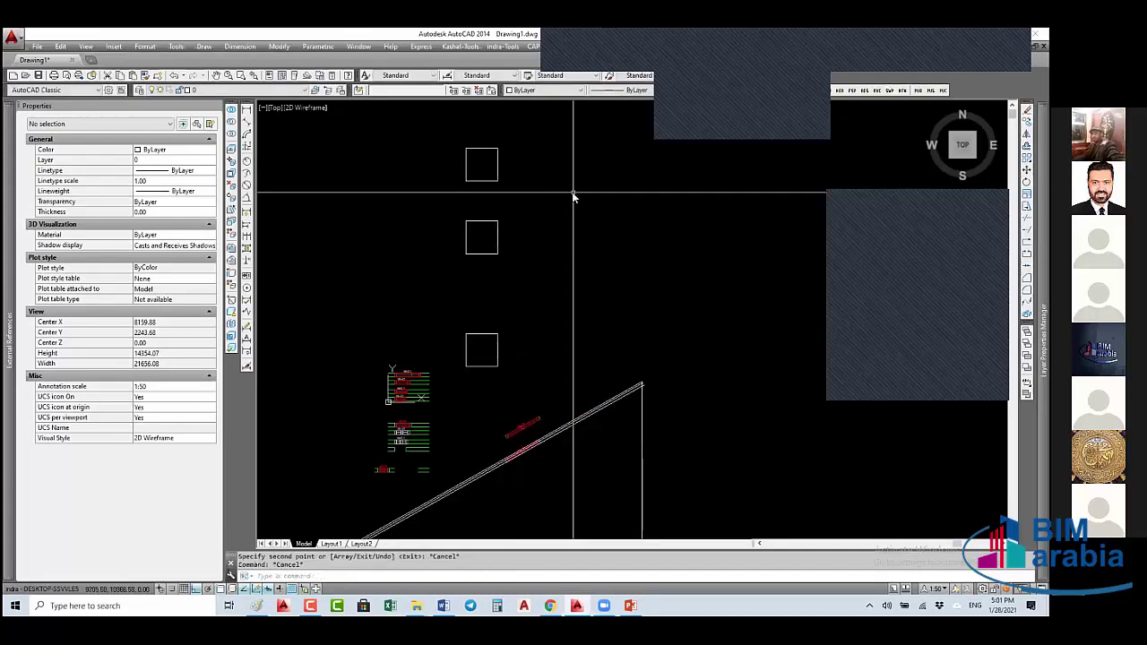
- Copy the column of three squares twice to the right, making a three-by-three grid
key("Return")
left_click(581, 132)
left_click(477, 341)
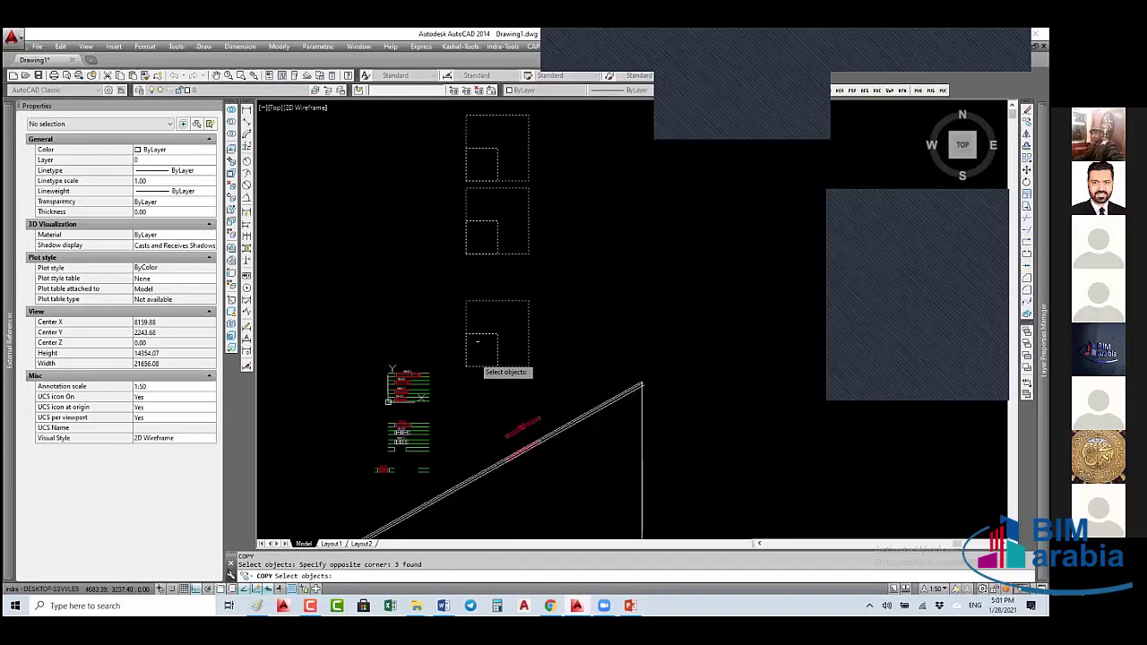
key("Return")
left_click(479, 281)
left_click(547, 281)
left_click(612, 280)
key("Escape")
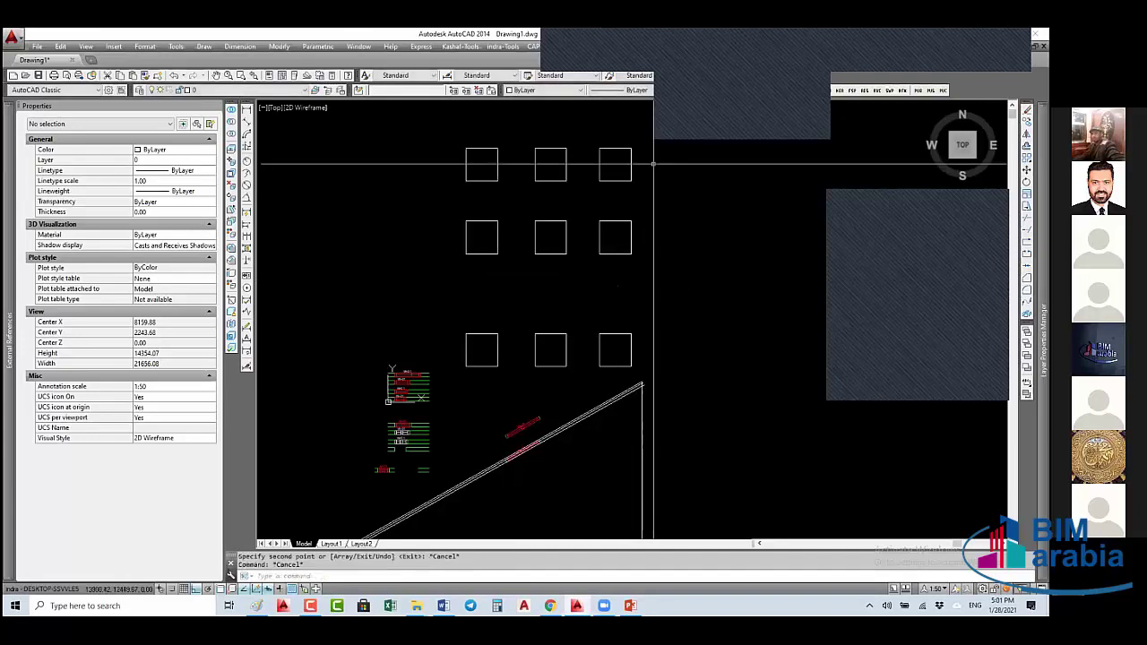
- Start a selection window around the nine-square grid
left_click(654, 163)
left_click(685, 231)
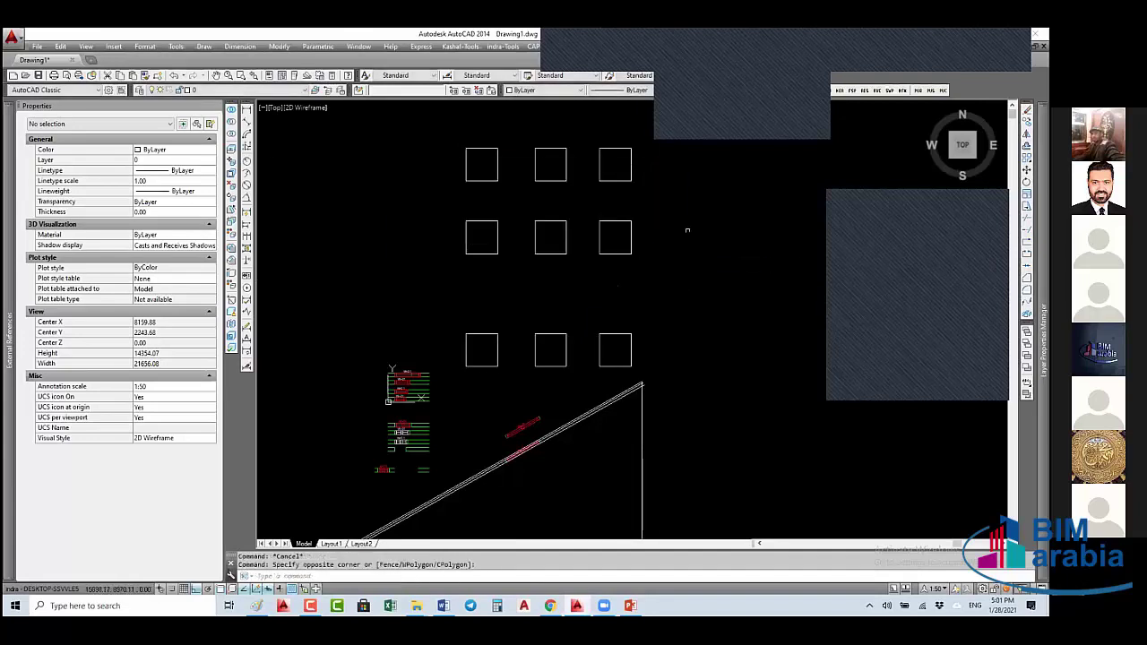
left_click(663, 161)
- Give all nine rec-02 blocks X Distance1 1000 and Y Distance1 1000 in Properties
left_click(466, 349)
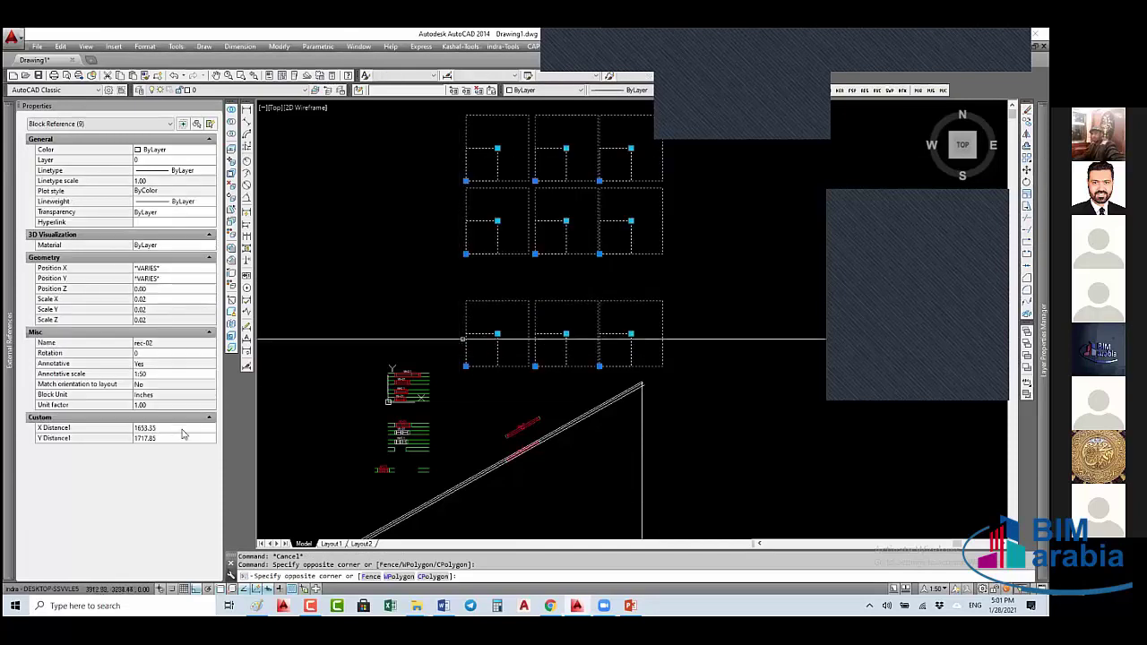
right_click(491, 230)
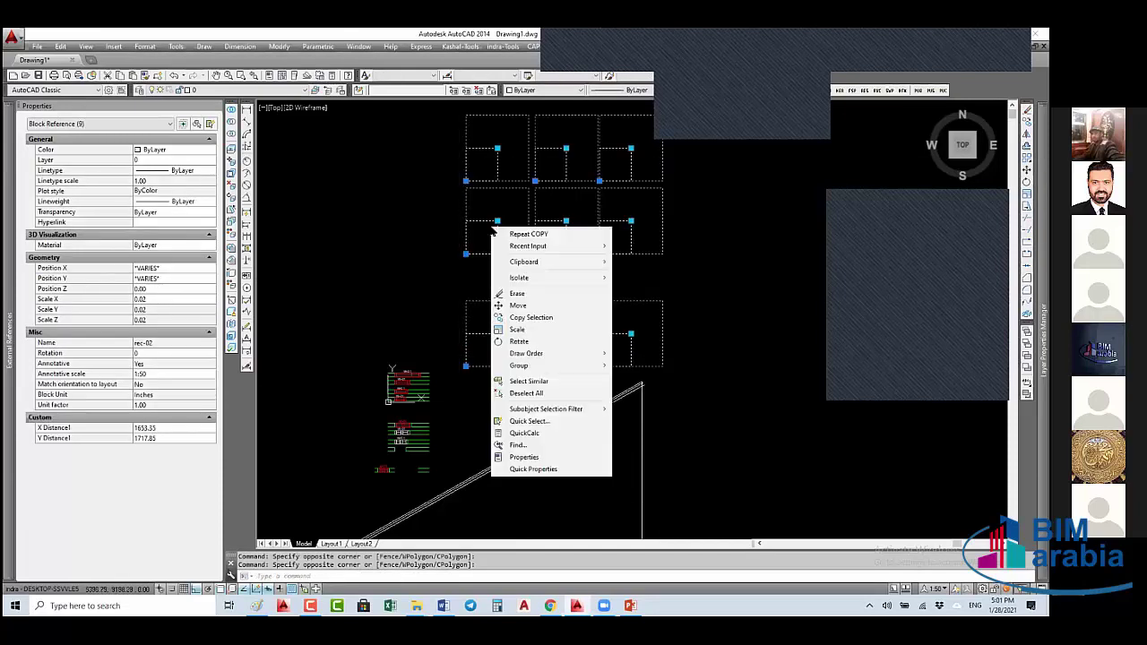
left_click(179, 428)
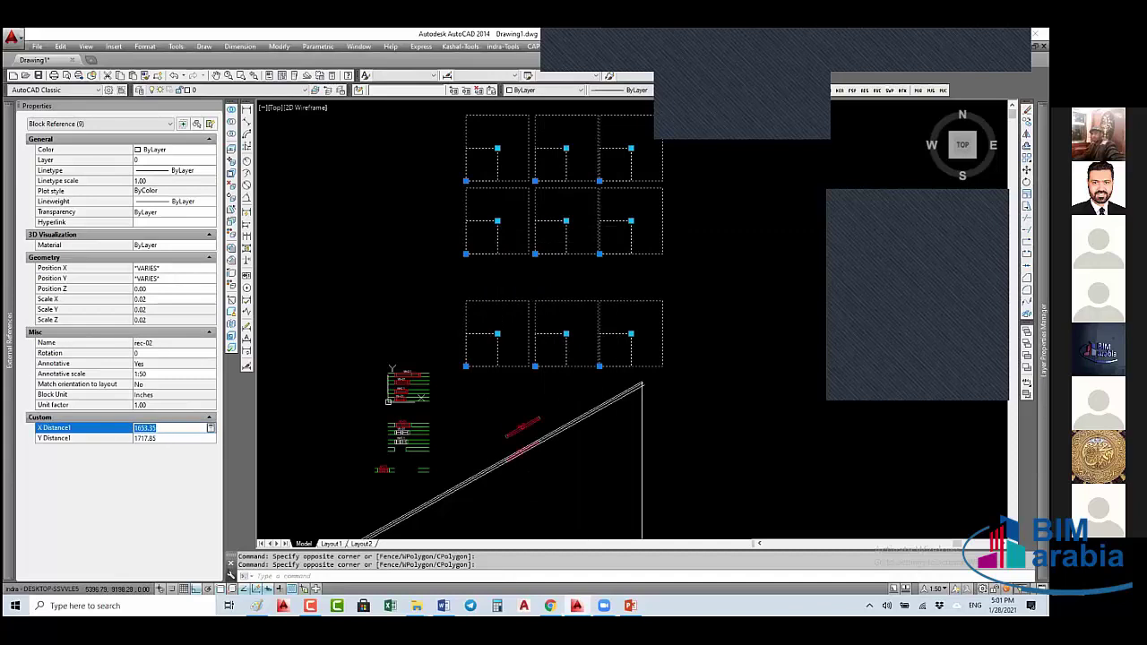
type("1000")
key("Return")
left_click(163, 437)
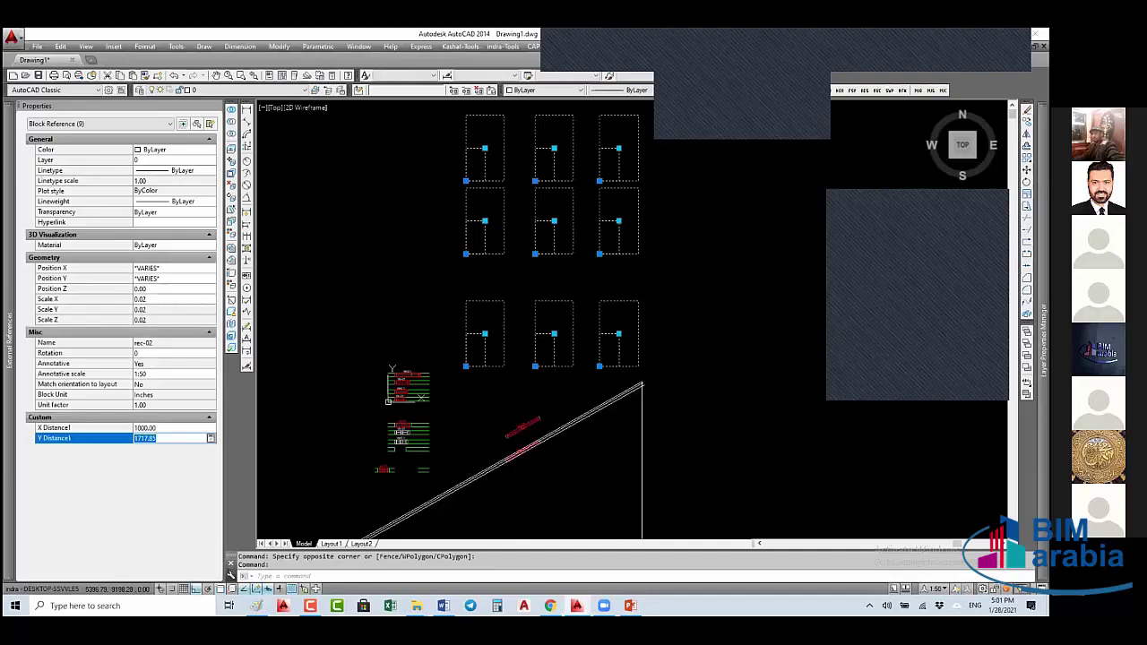
type("100")
key("Return")
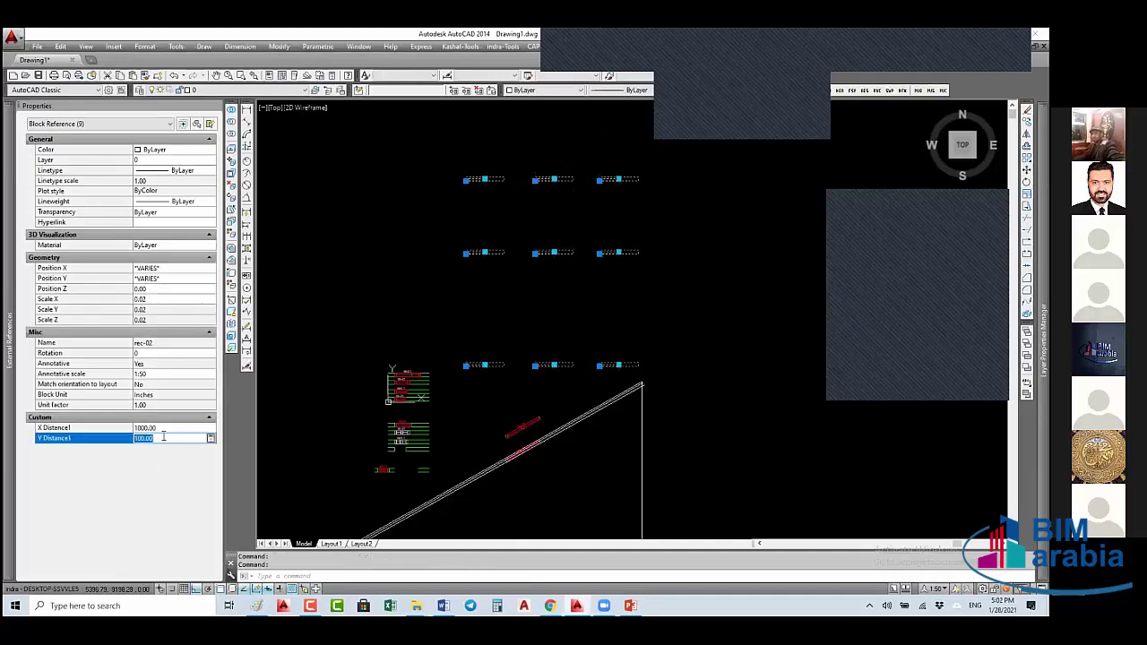
type("1000")
key("Return")
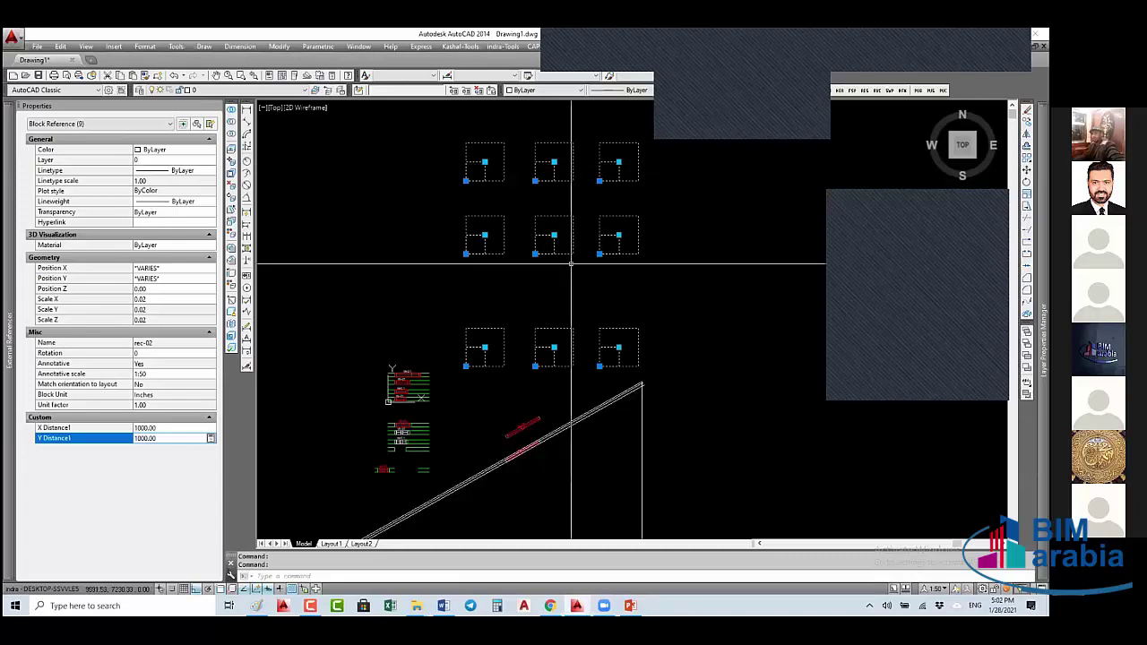
key("Escape")
left_click(475, 163)
- Set rec-02 Annotative to No in the Block Editor and save the change to all references
left_click(438, 190)
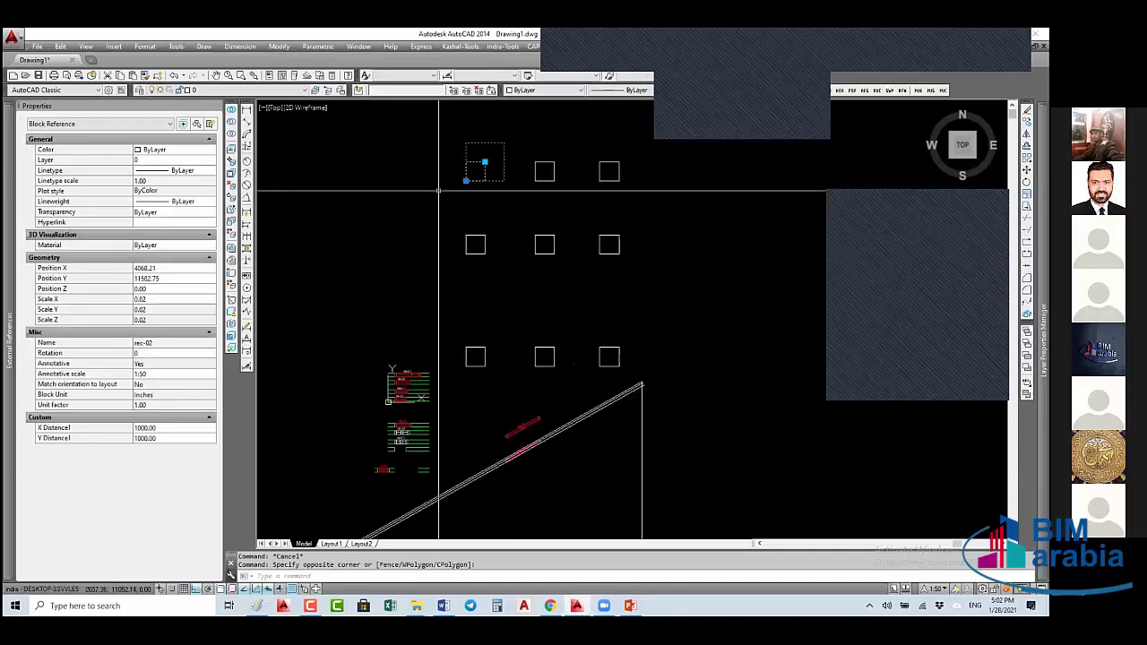
type("BE")
key("Return")
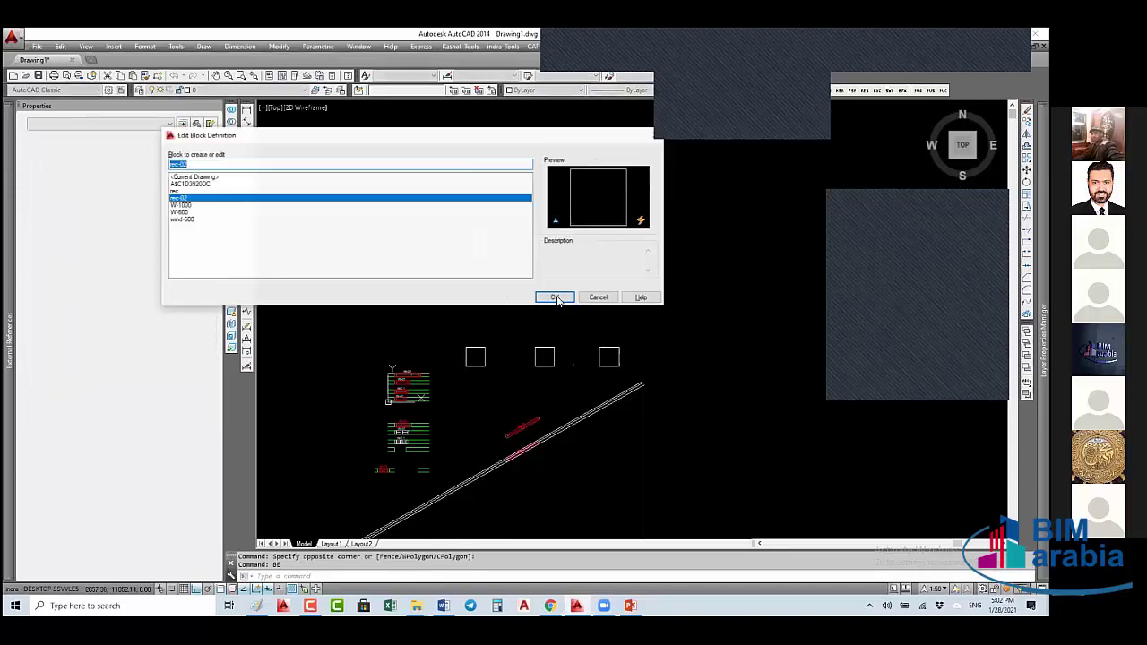
left_click(555, 297)
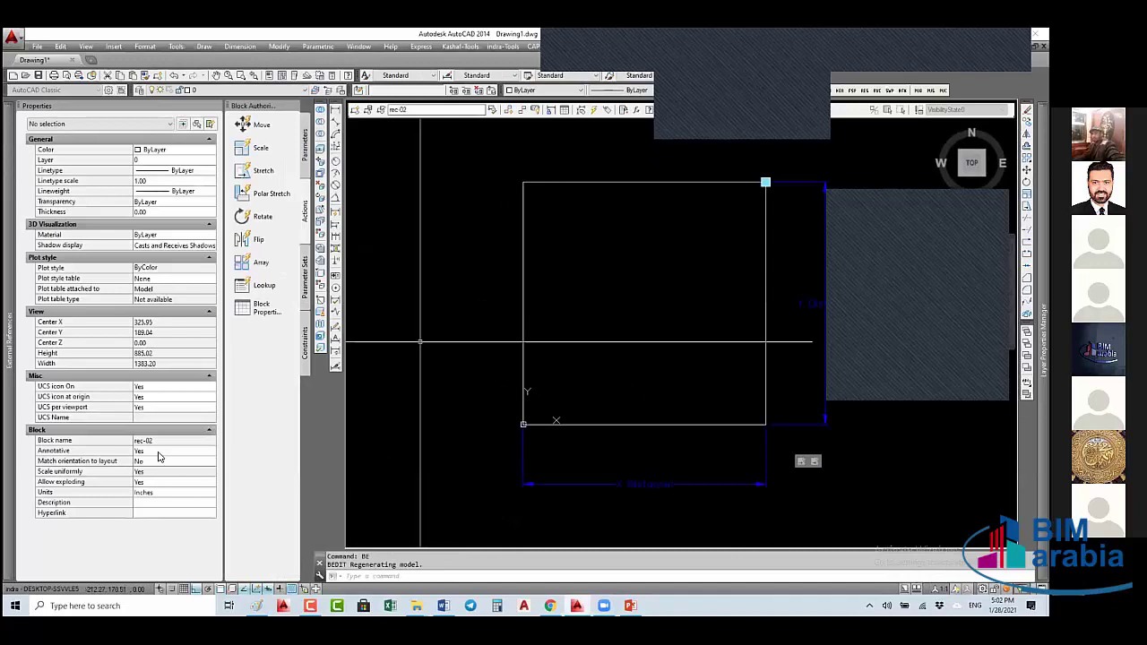
double_click(157, 452)
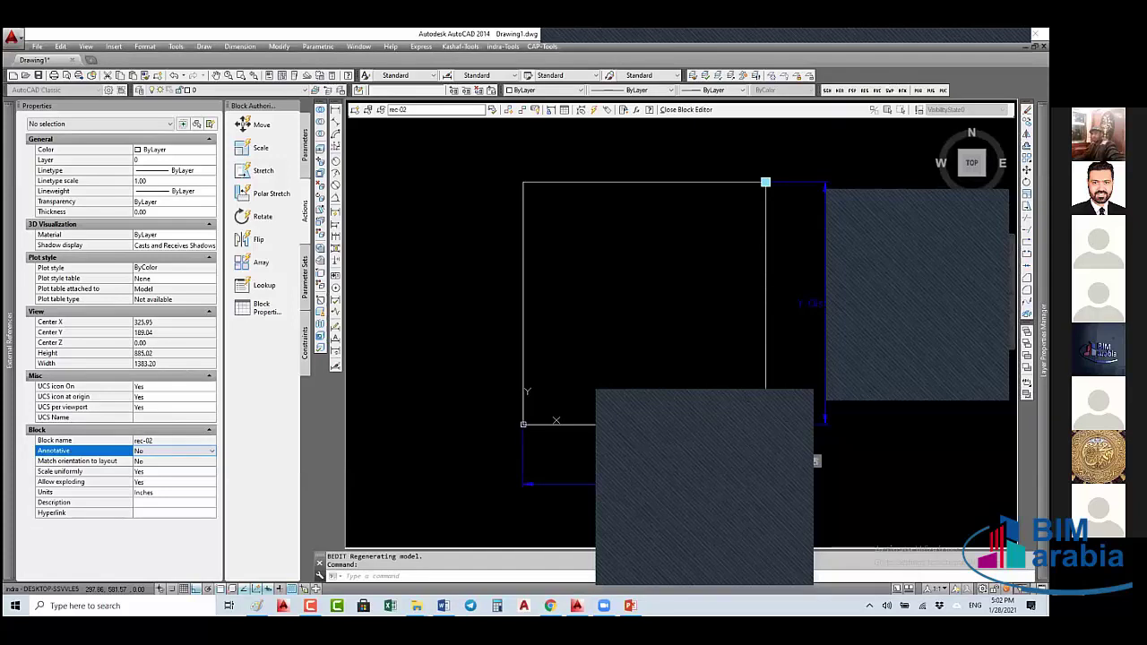
left_click(691, 109)
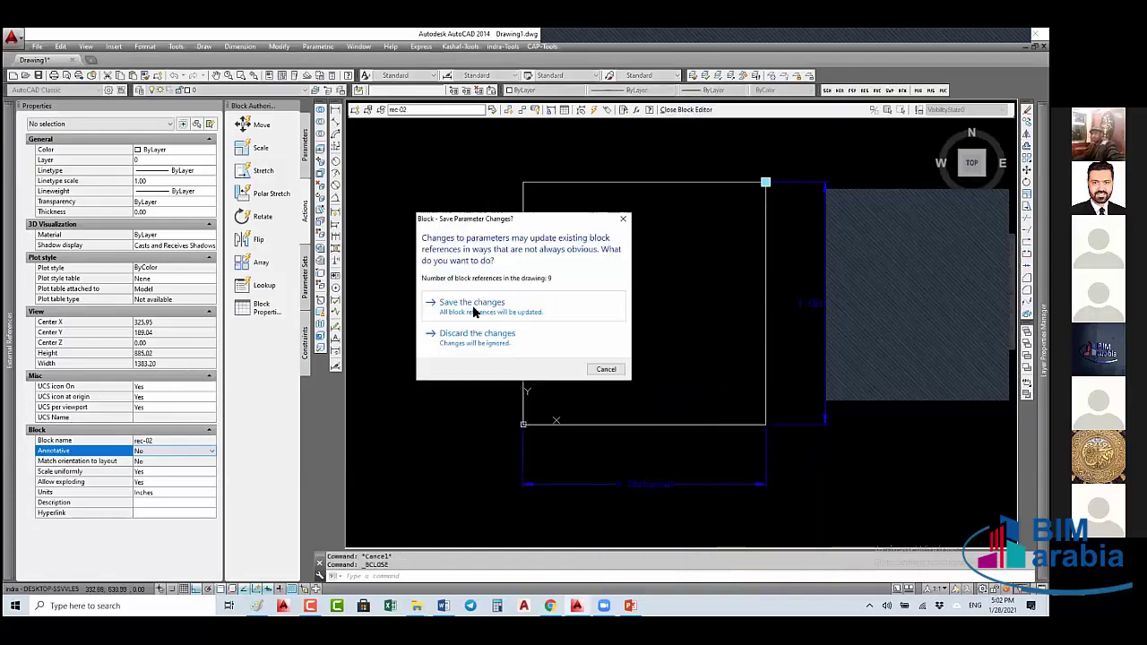
left_click(473, 305)
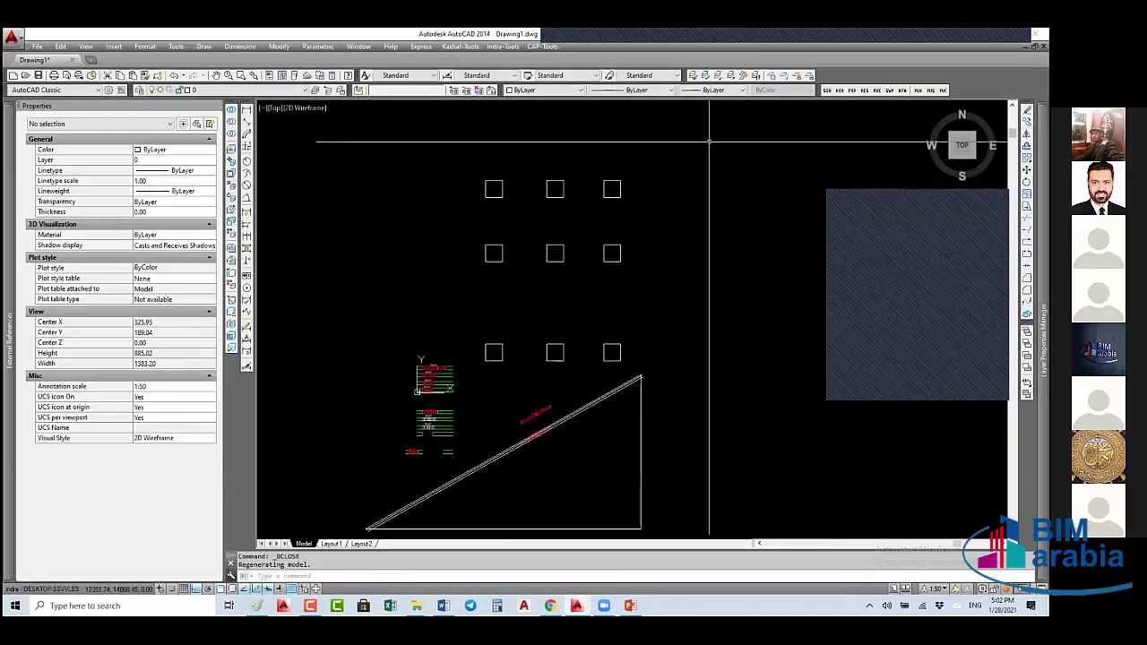
left_click_drag(709, 142, 373, 351)
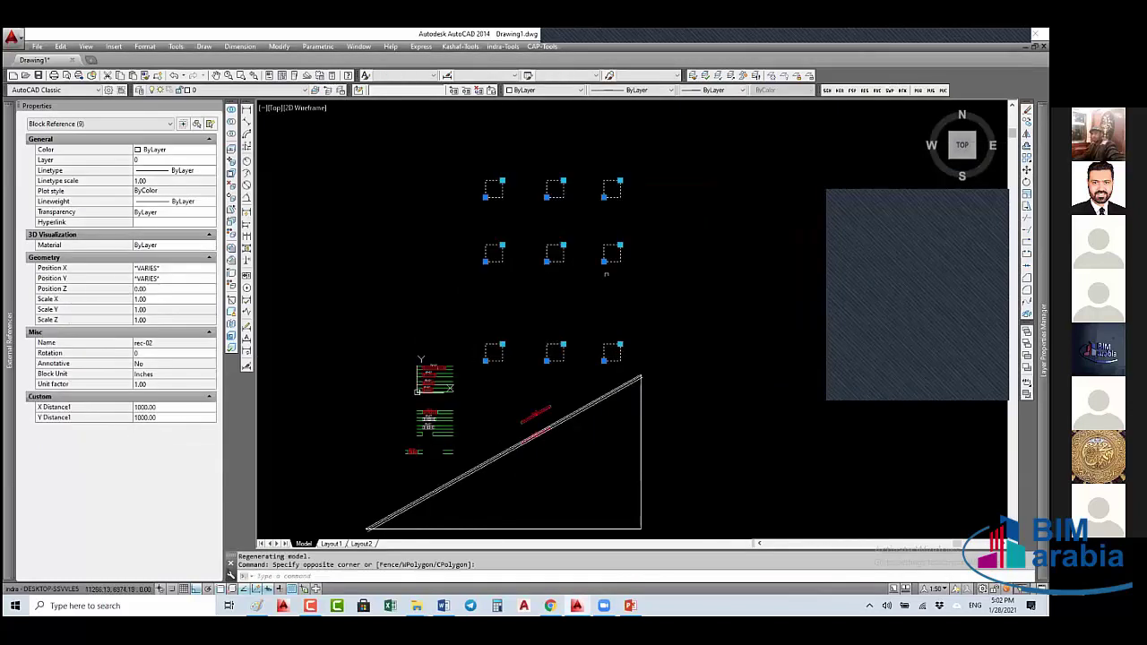
- Give the three top-row blocks X Distance1 2000 and Y Distance1 3000
left_click(168, 407)
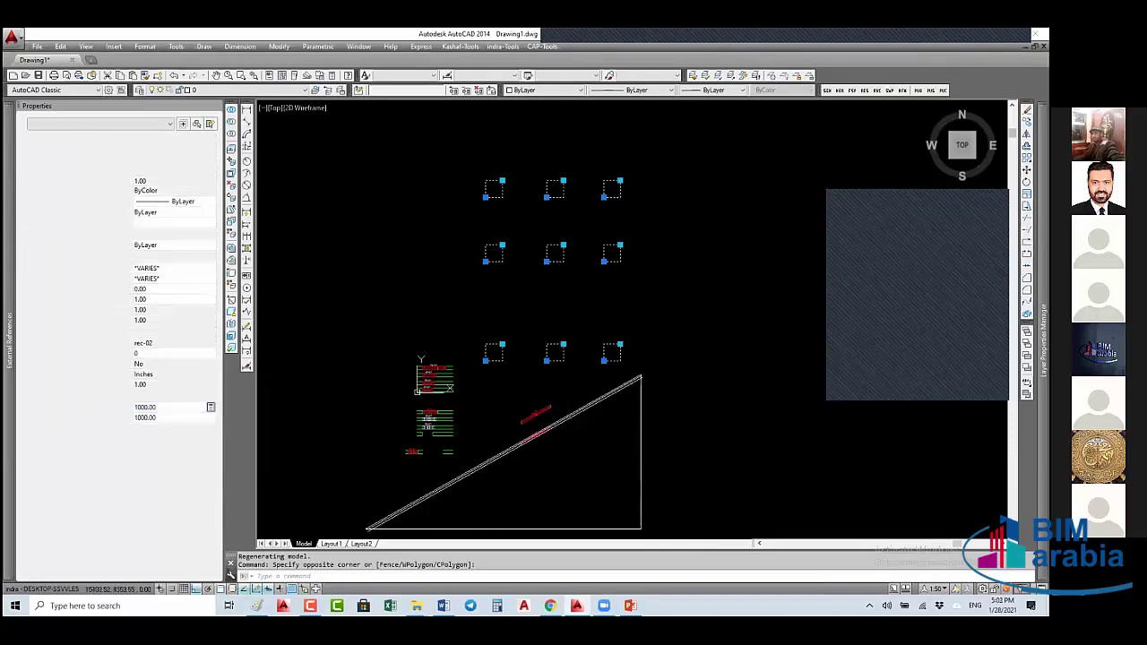
key("Escape")
key("Escape")
left_click(677, 168)
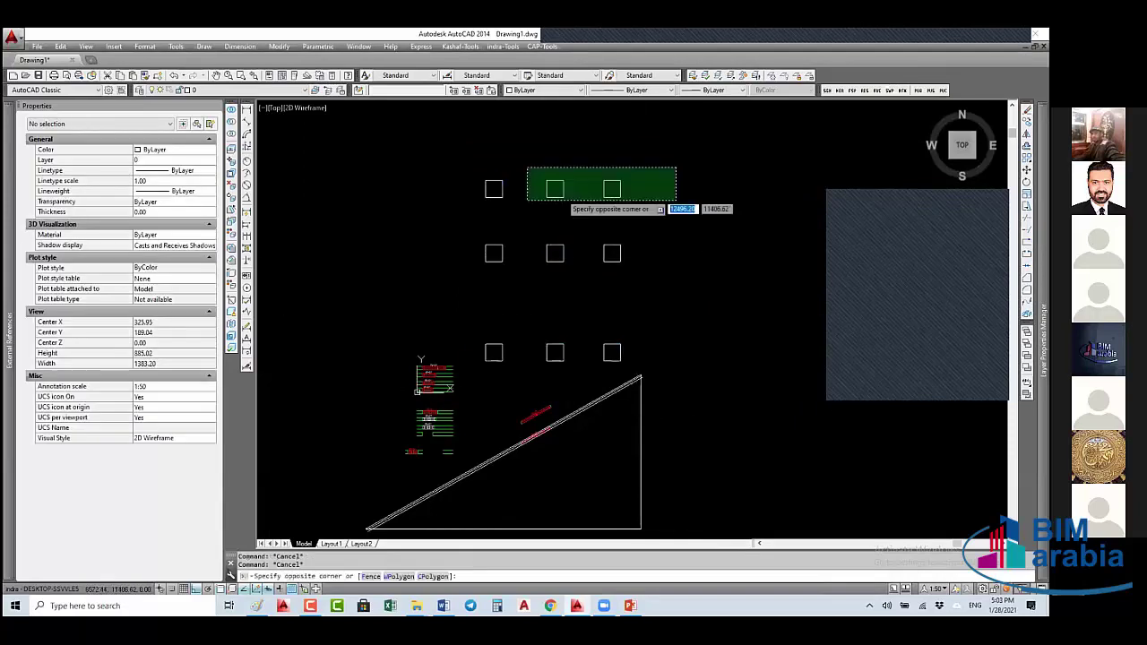
left_click(468, 201)
left_click(157, 406)
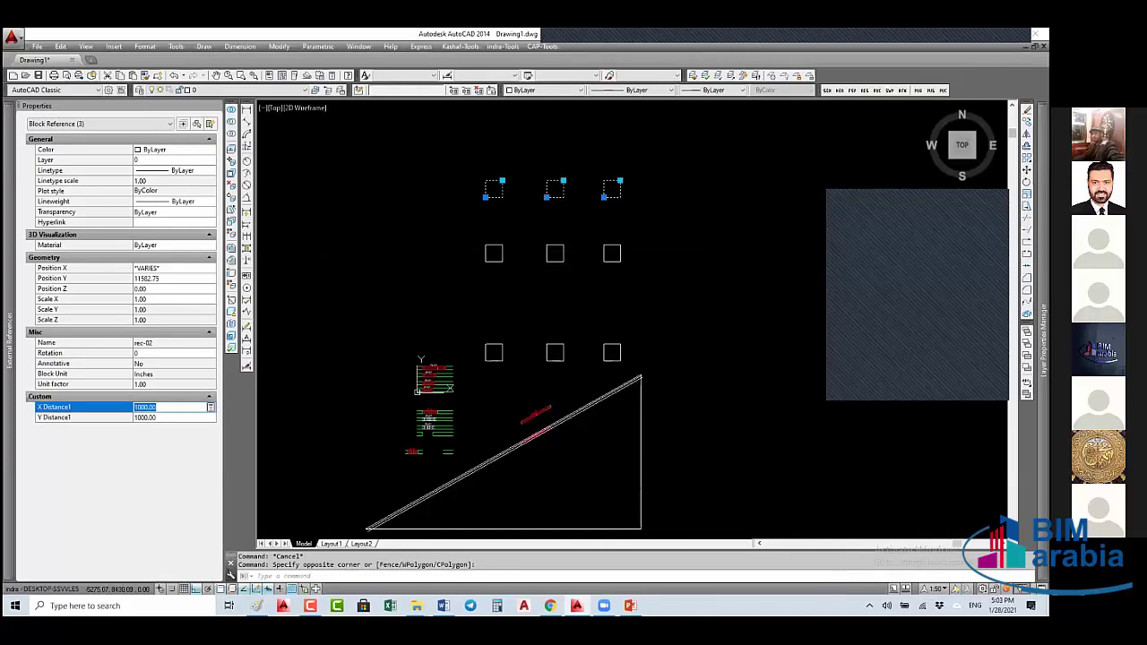
type("2000")
key("Tab")
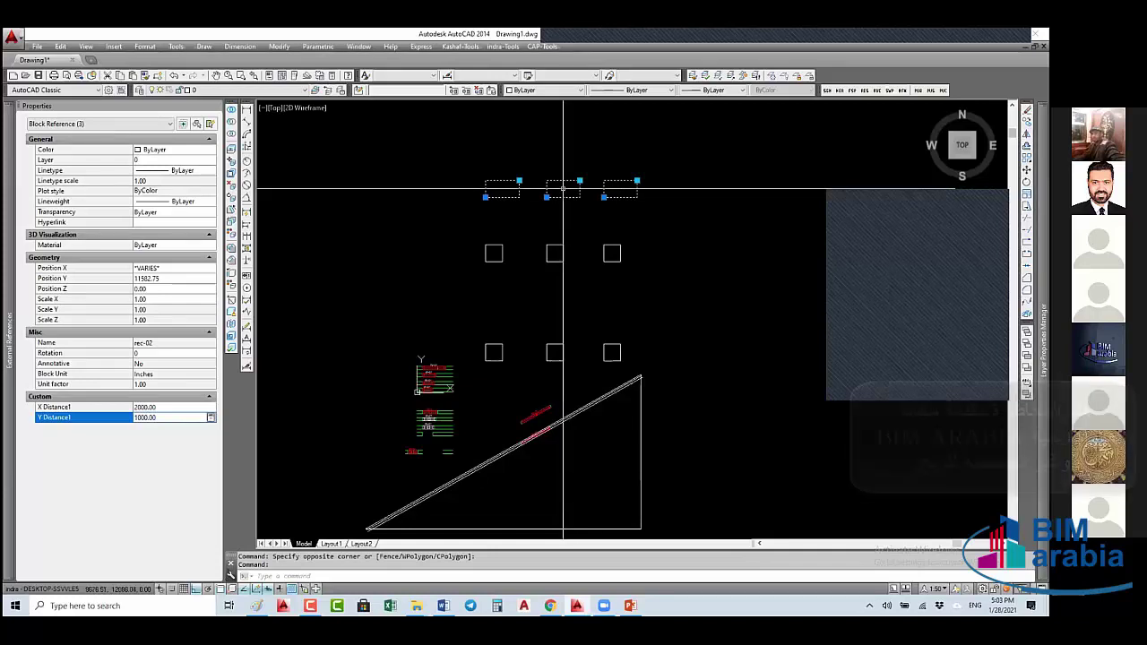
left_click(168, 421)
type("3000")
key("Return")
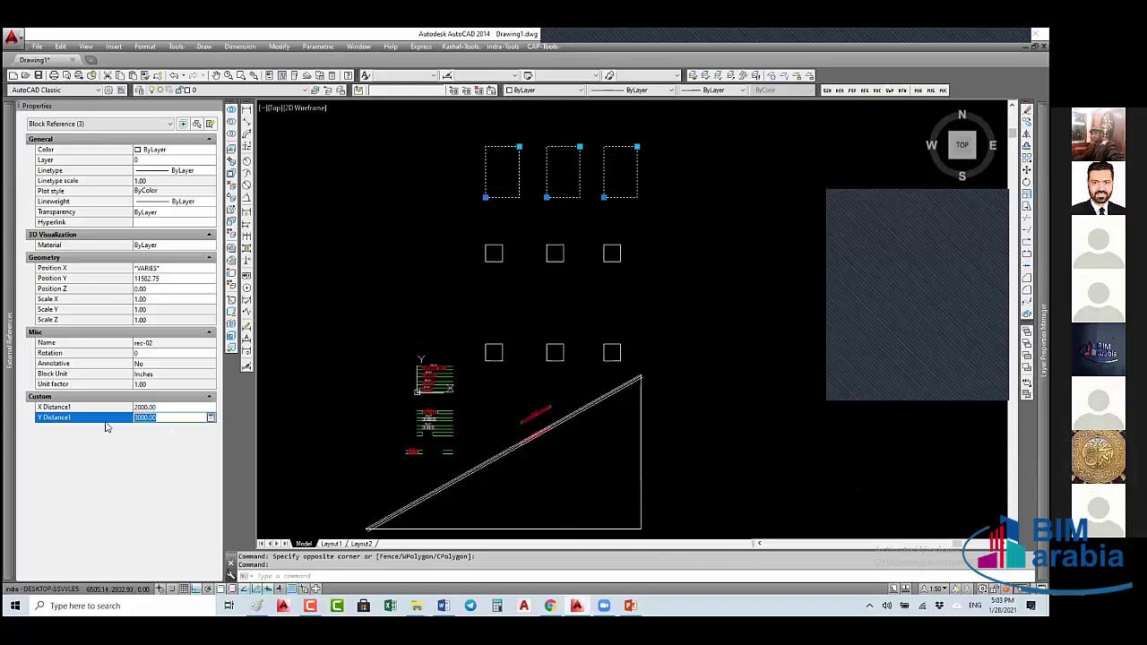
key("Escape")
key("Escape")
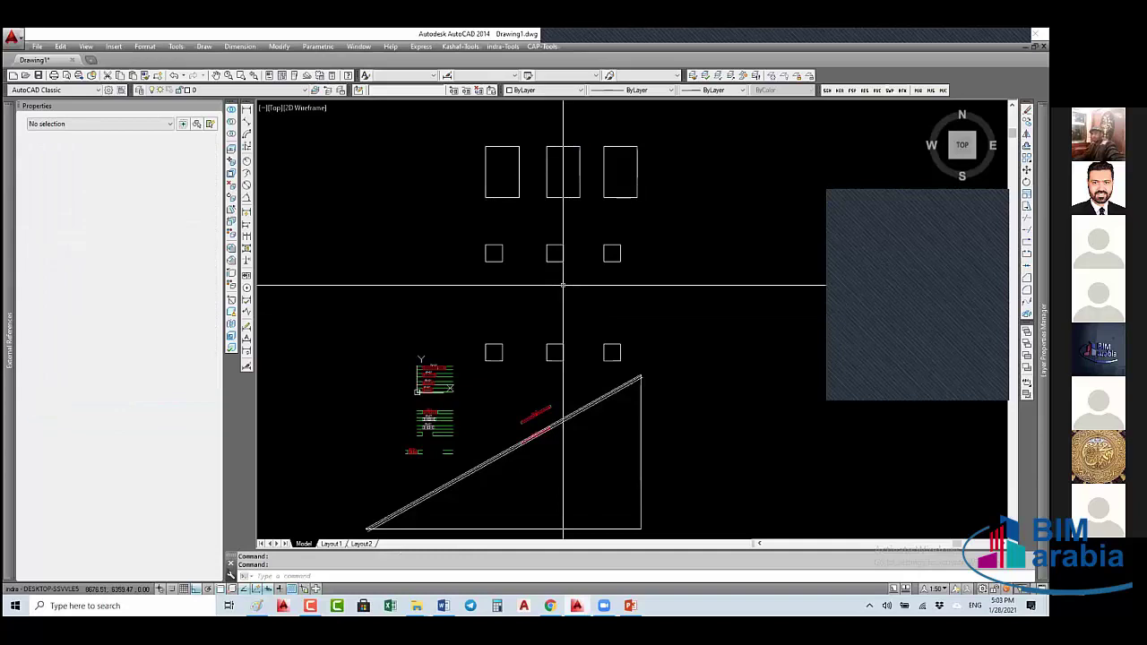
- Open rec-02 from the middle-row block with BE, then close the Block Editor, saving changes
left_click(511, 237)
left_click(487, 264)
type("BE")
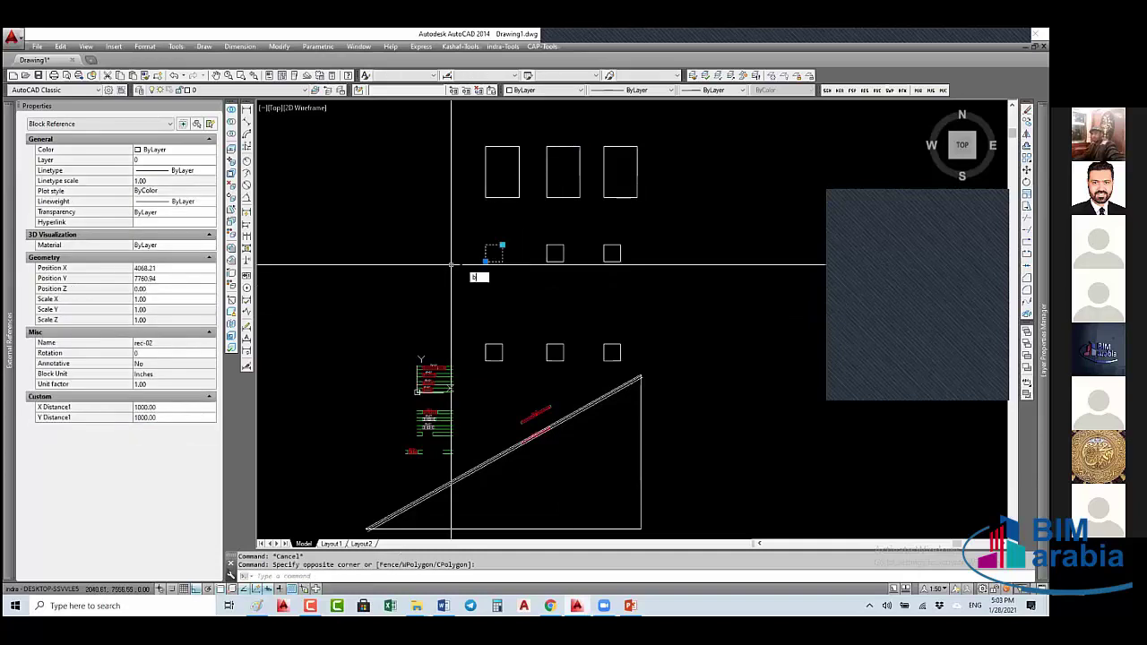
key("Return")
key("Return")
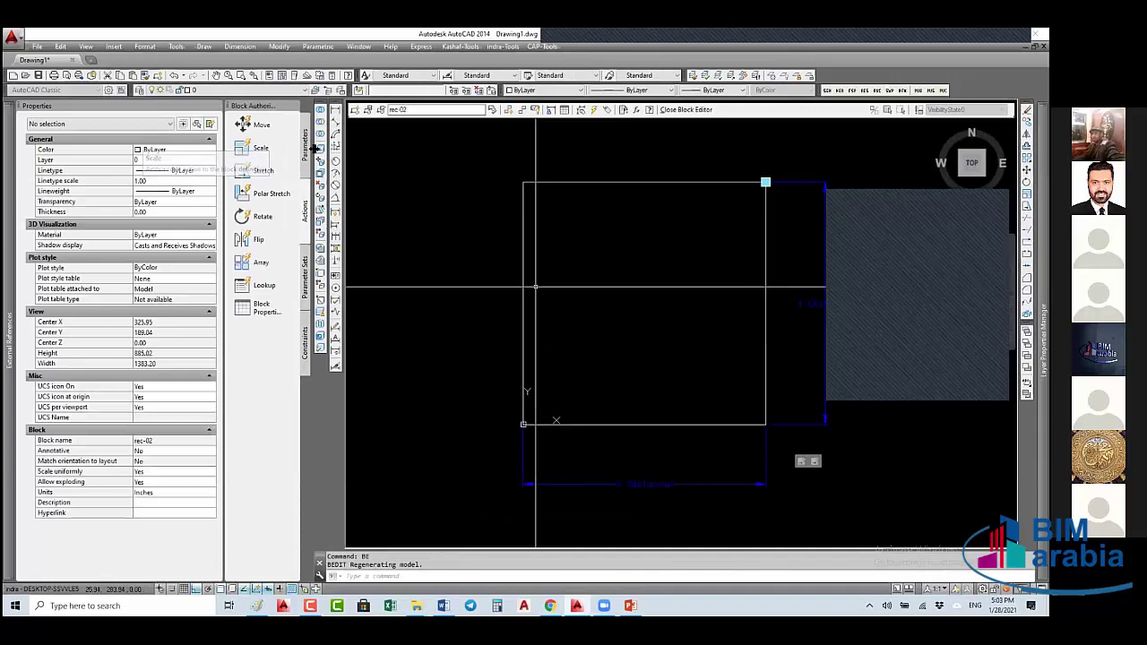
left_click_drag(356, 287, 398, 288)
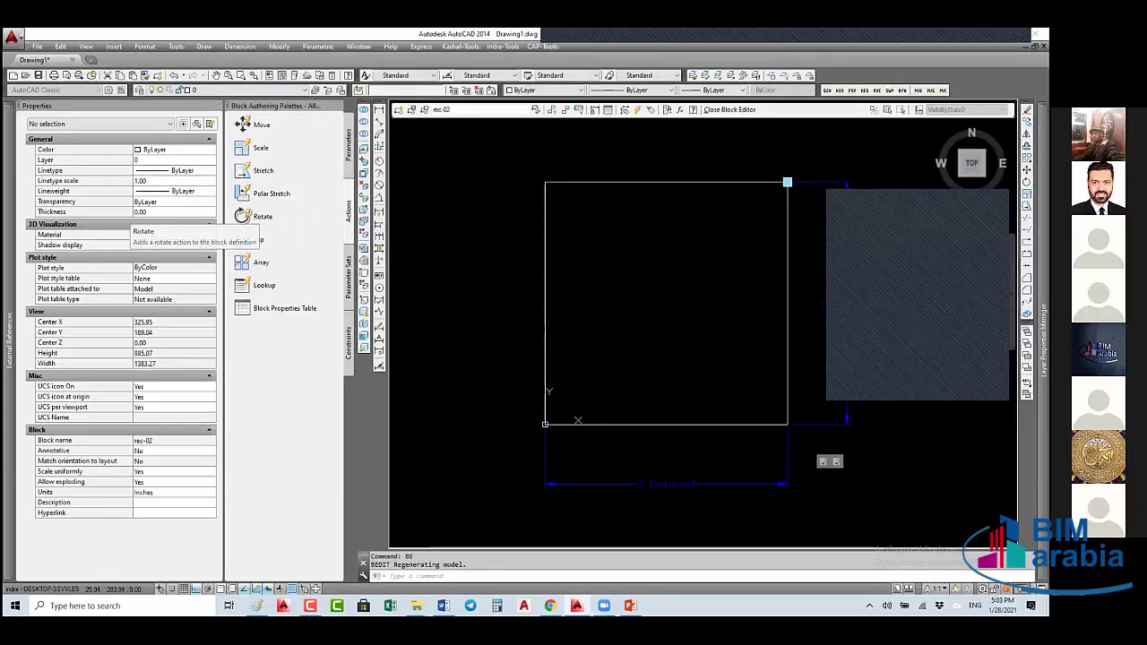
scroll(587, 241, "down", 4)
middle_click_drag(480, 346, 633, 259)
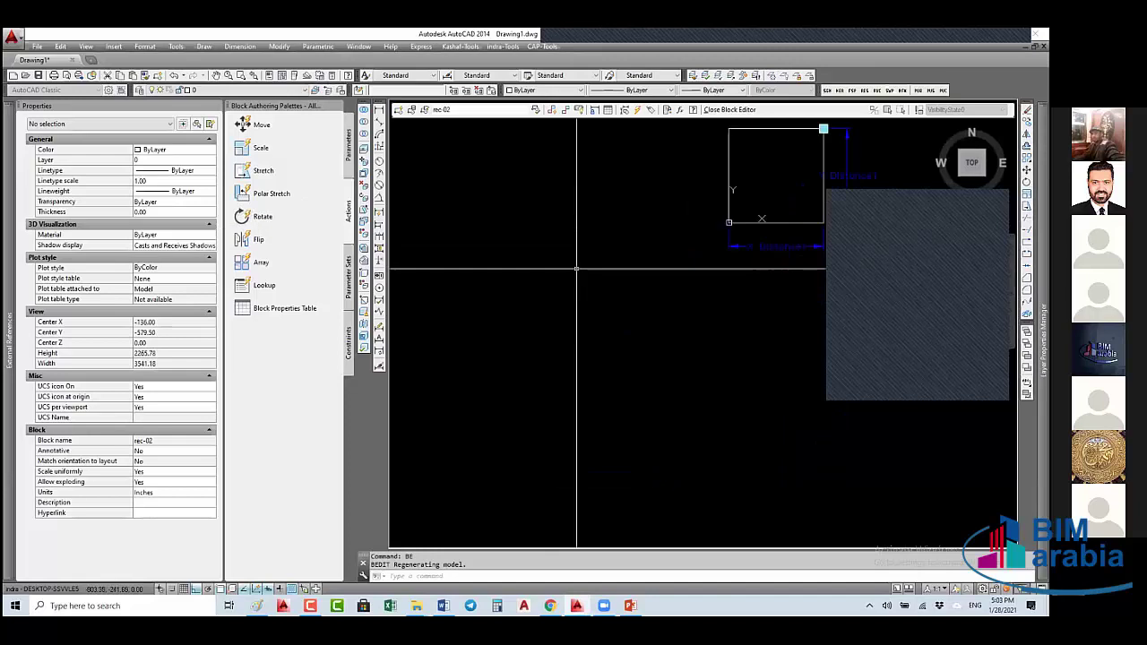
left_click(728, 109)
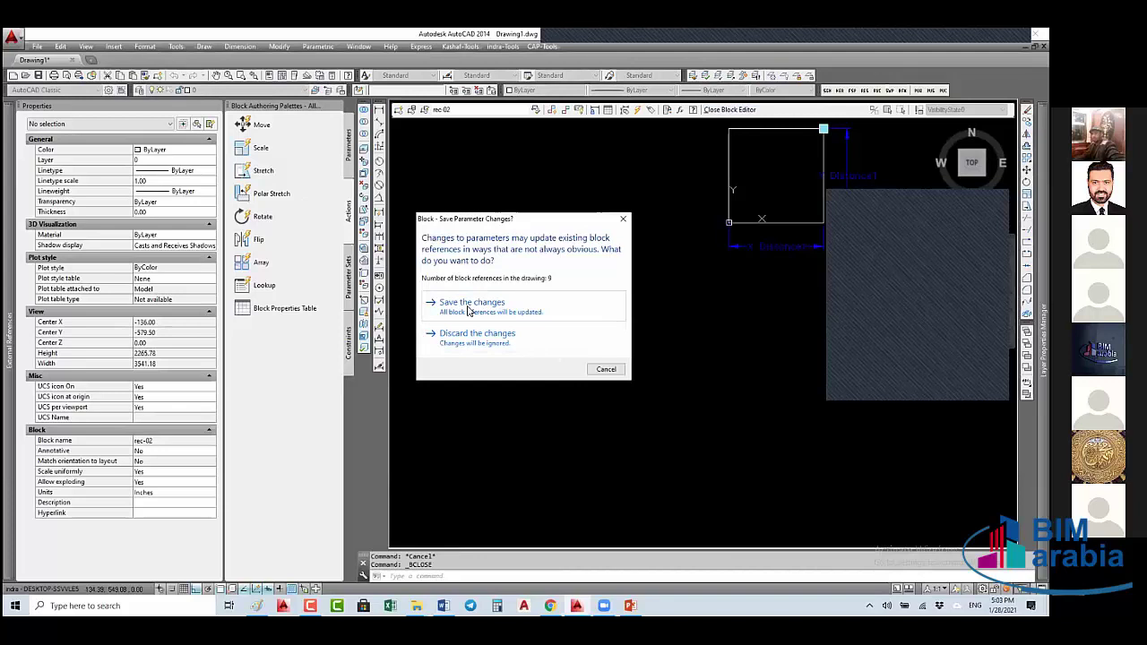
left_click(488, 334)
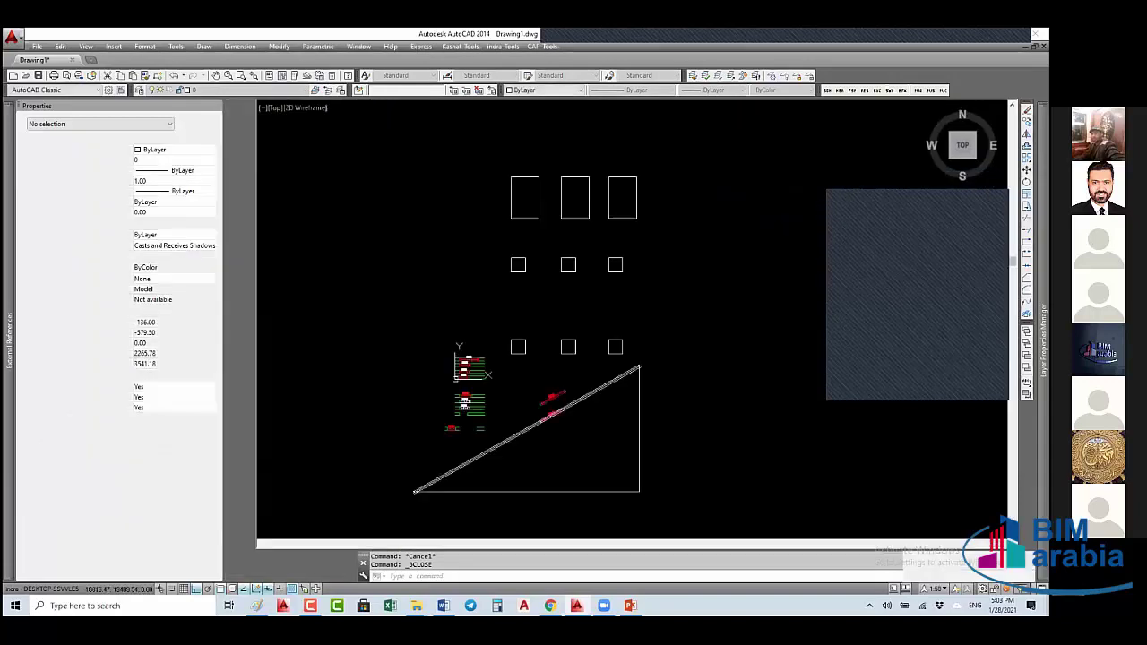
- Draw a circle with the C command
type("c")
key("Return")
left_click(586, 281)
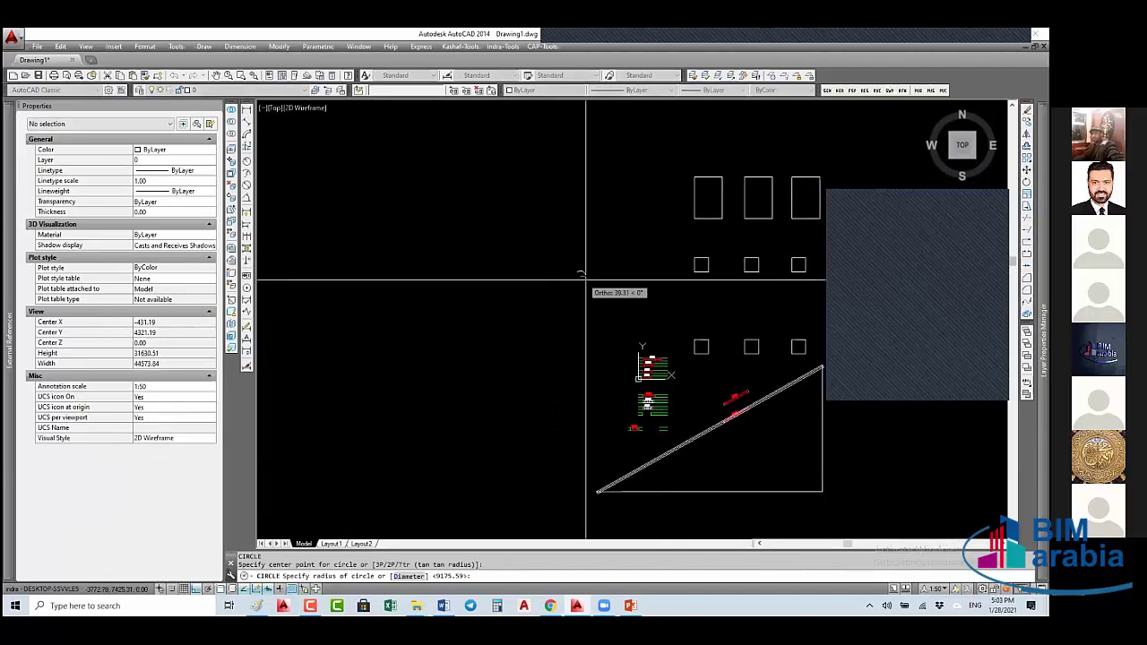
left_click(606, 299)
scroll(583, 280, "up", 4)
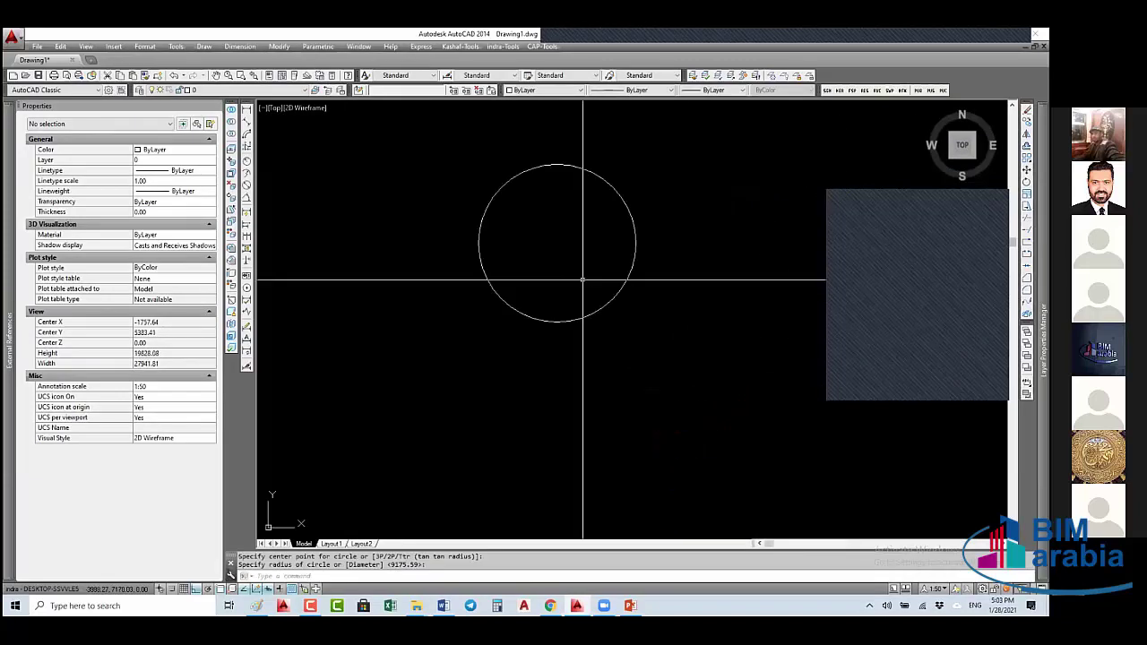
middle_click_drag(582, 281, 579, 310)
- Draw a horizontal line through the circle and a diagonal from its top to its right quadrant
type("l")
key("Return")
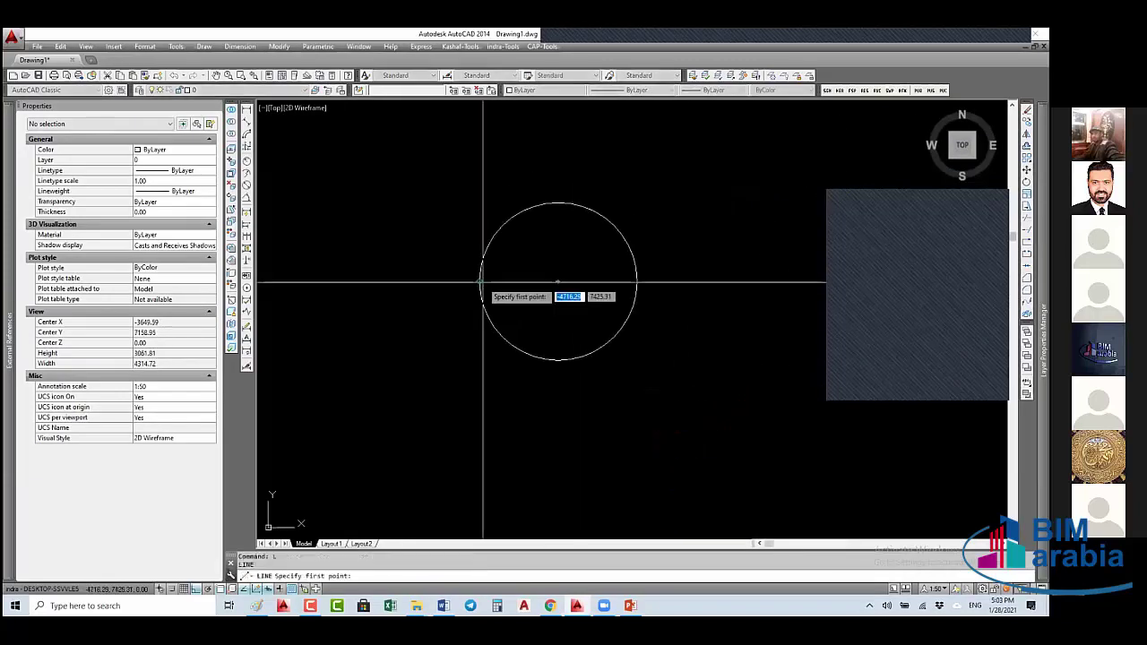
left_click(482, 282)
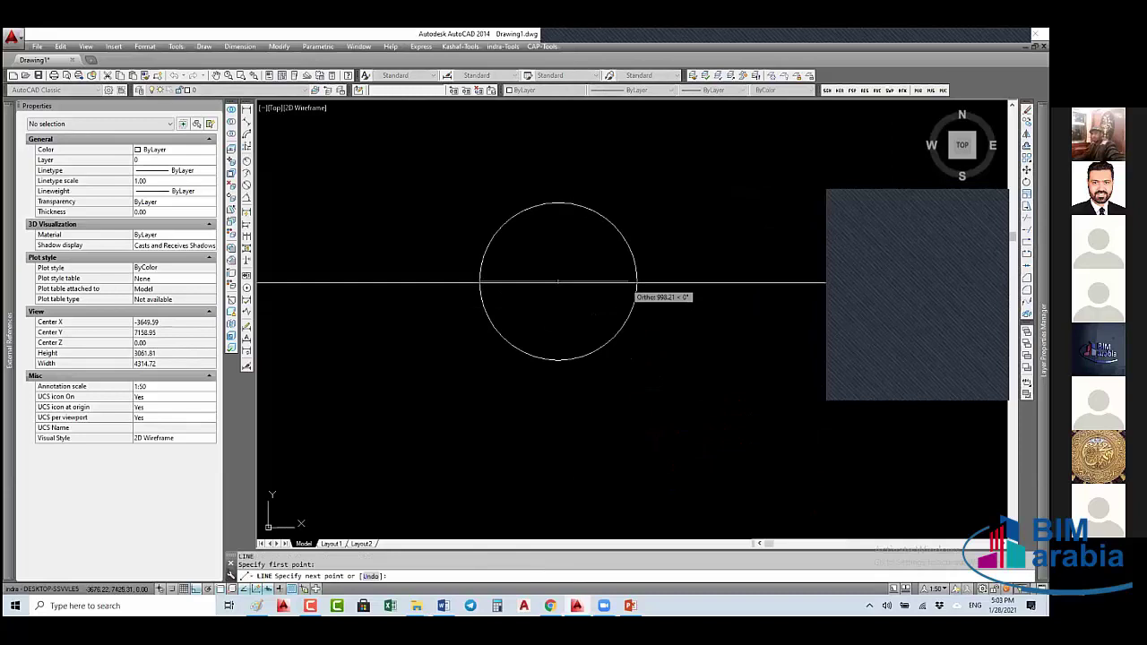
key("Return")
key("Return")
left_click(558, 204)
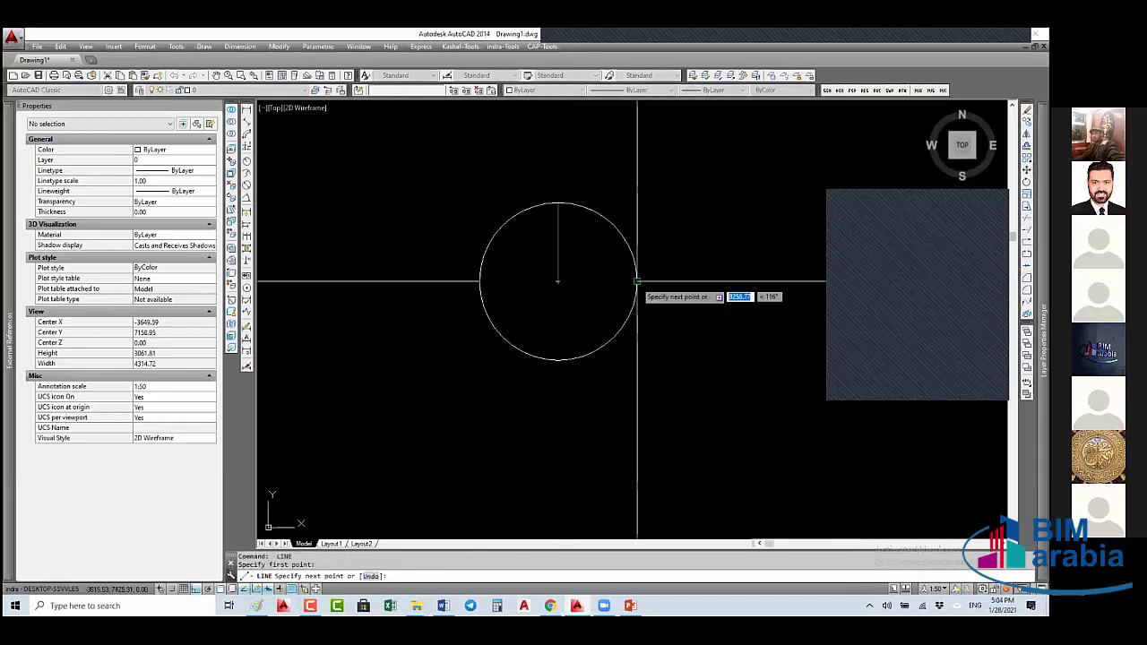
left_click(637, 283)
key("Return")
- Offset the diagonal line outward to the upper right
type("o")
key("Return")
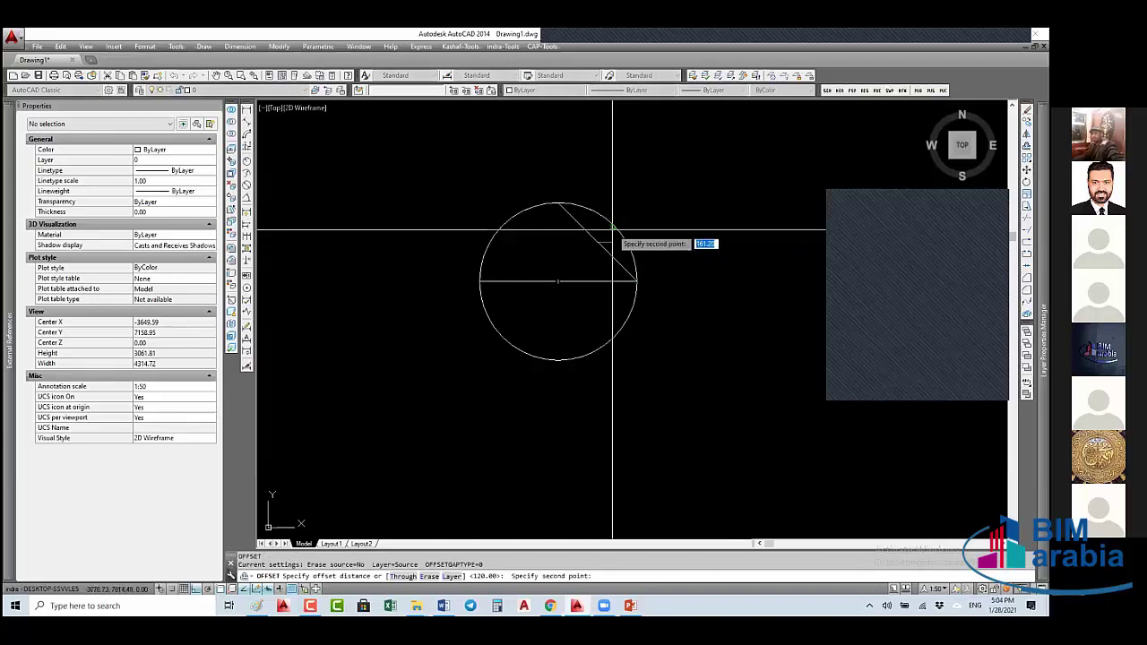
left_click(618, 236)
left_click(597, 243)
left_click(625, 237)
key("Escape")
- Mirror the offset diagonal about the circle's vertical axis, keeping the original
type("mi")
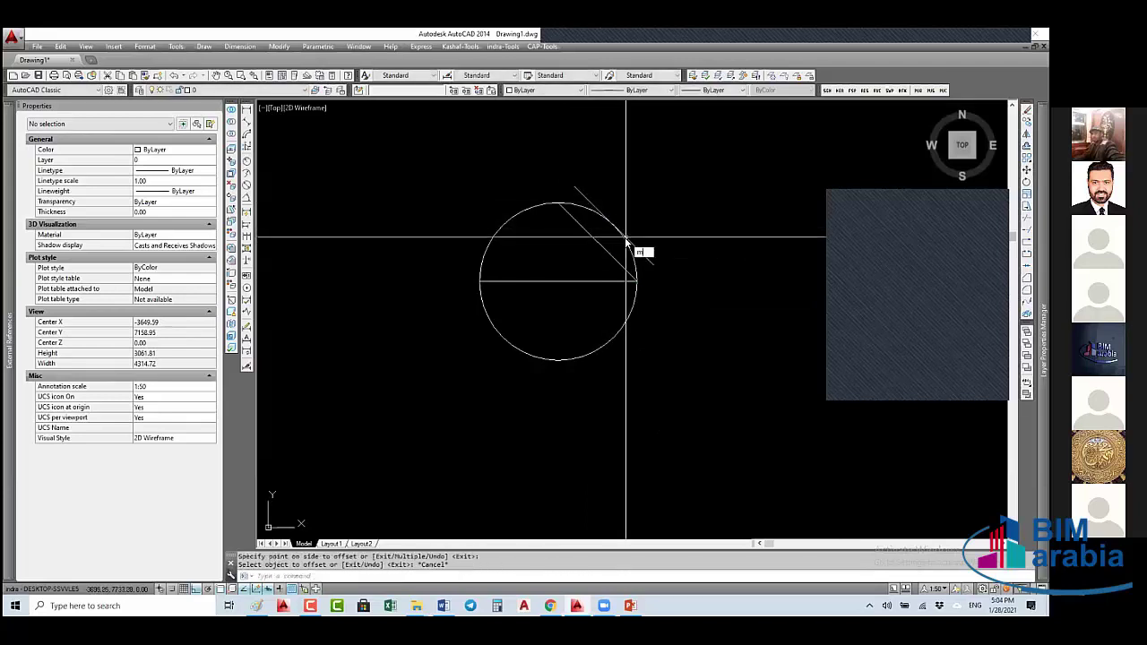
key("Return")
left_click(665, 231)
left_click(649, 252)
key("Return")
left_click(536, 281)
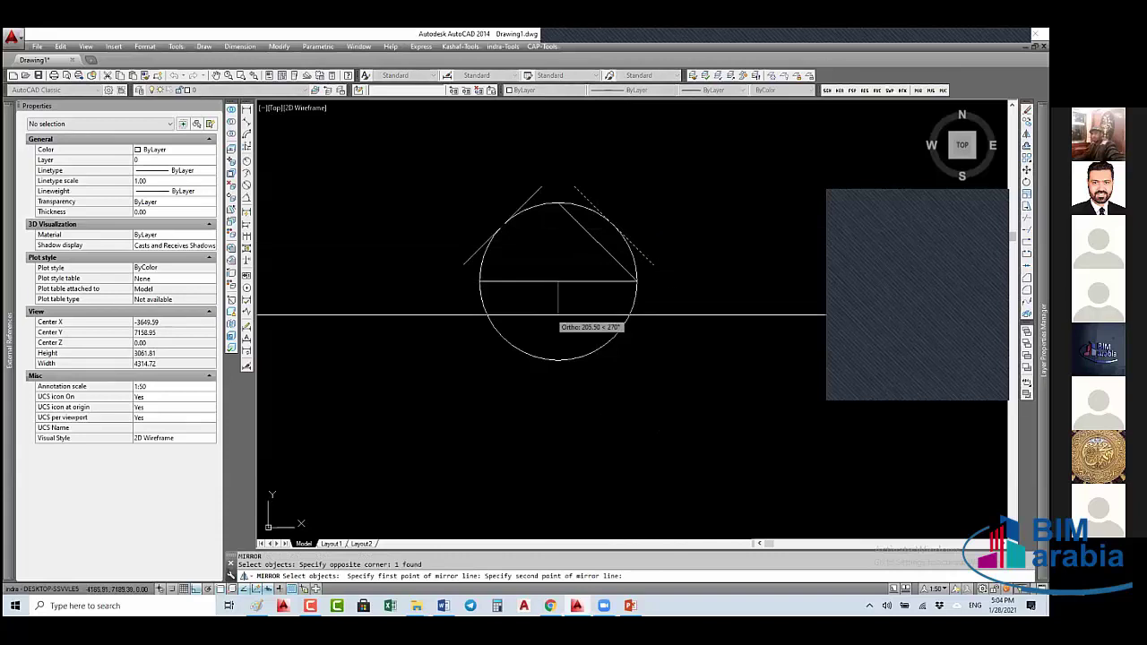
left_click(557, 204)
key("Return")
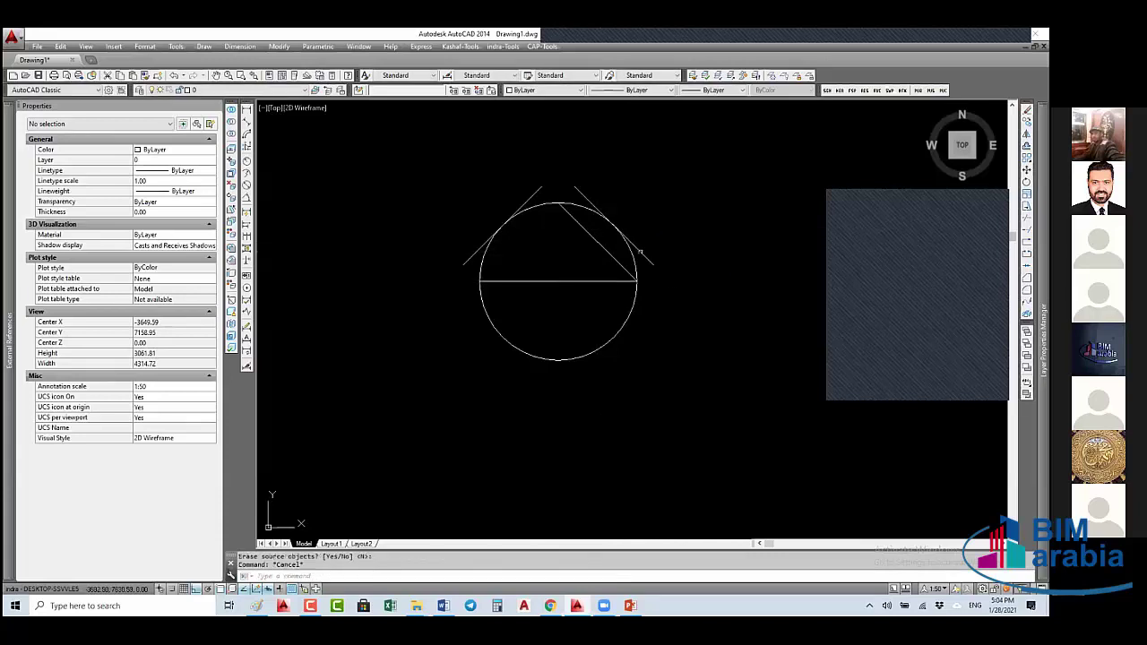
- Fillet both diagonals to the horizontal line, closing the triangle's corners
type("f")
key("Return")
left_click(645, 257)
left_click(613, 282)
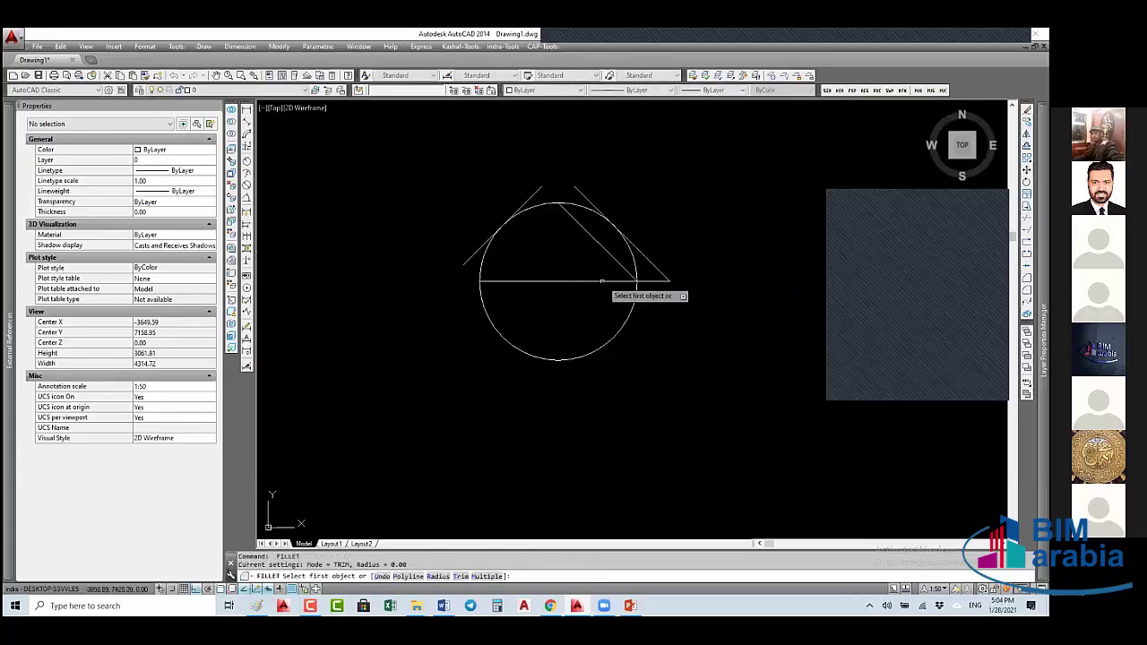
key("Return")
left_click(501, 281)
left_click(469, 260)
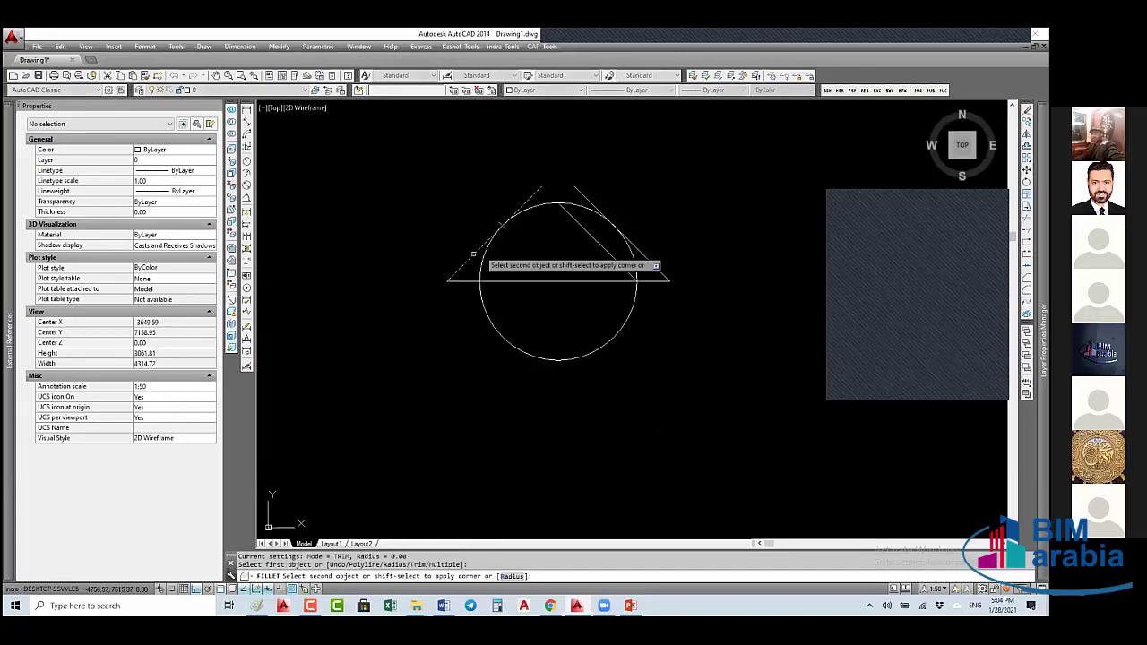
key("Escape")
key("Escape")
- Erase the leftover chord line inside the triangle
left_click(569, 215)
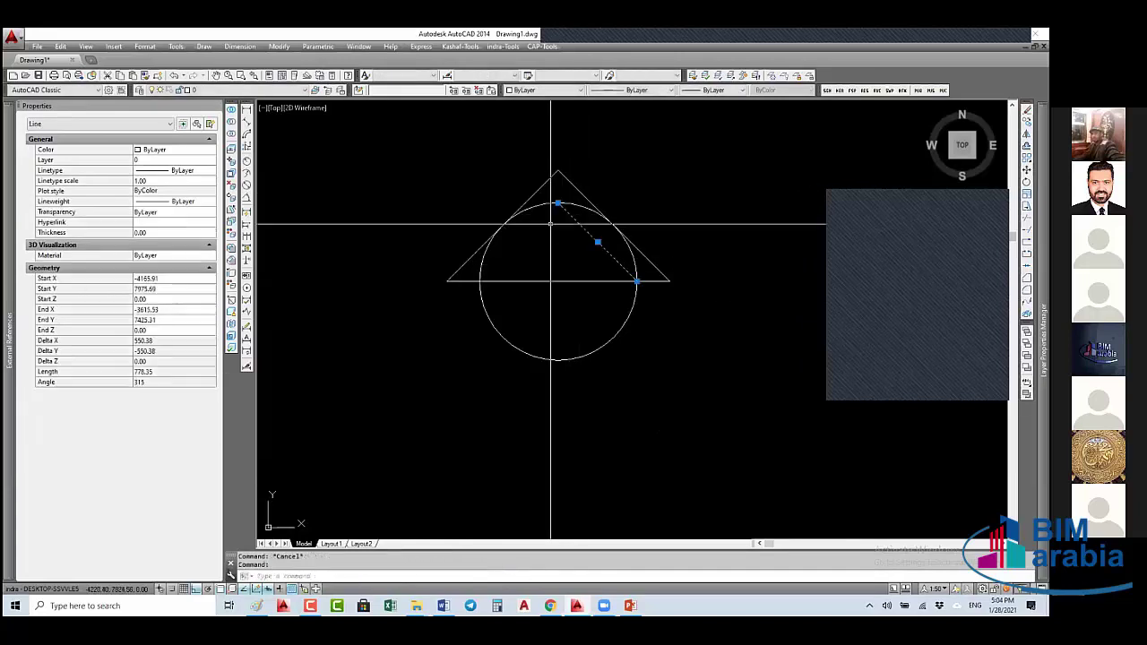
type("e")
key("Return")
scroll(551, 229, "down", 4)
middle_click_drag(530, 261, 494, 280)
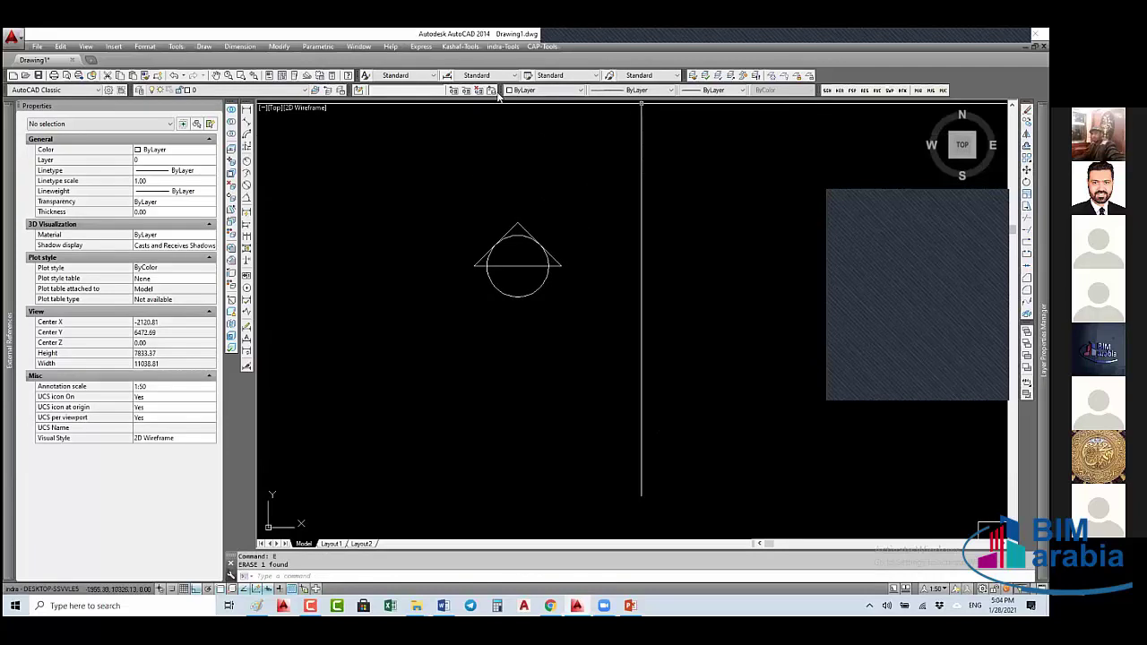
type("tr")
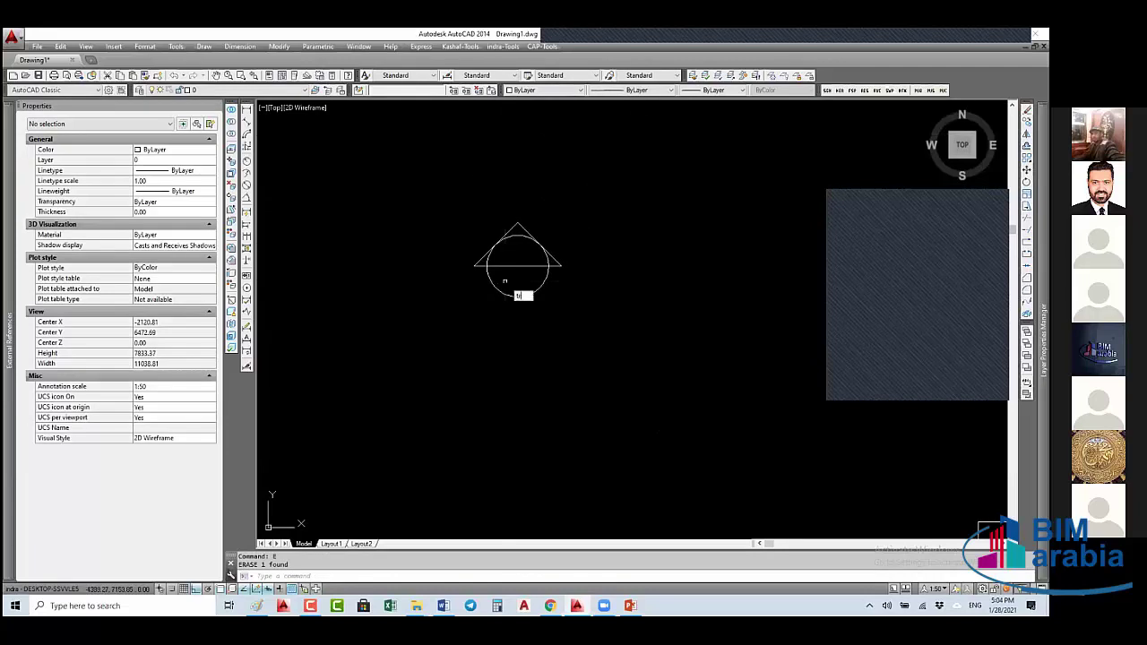
key("Return")
key("Return")
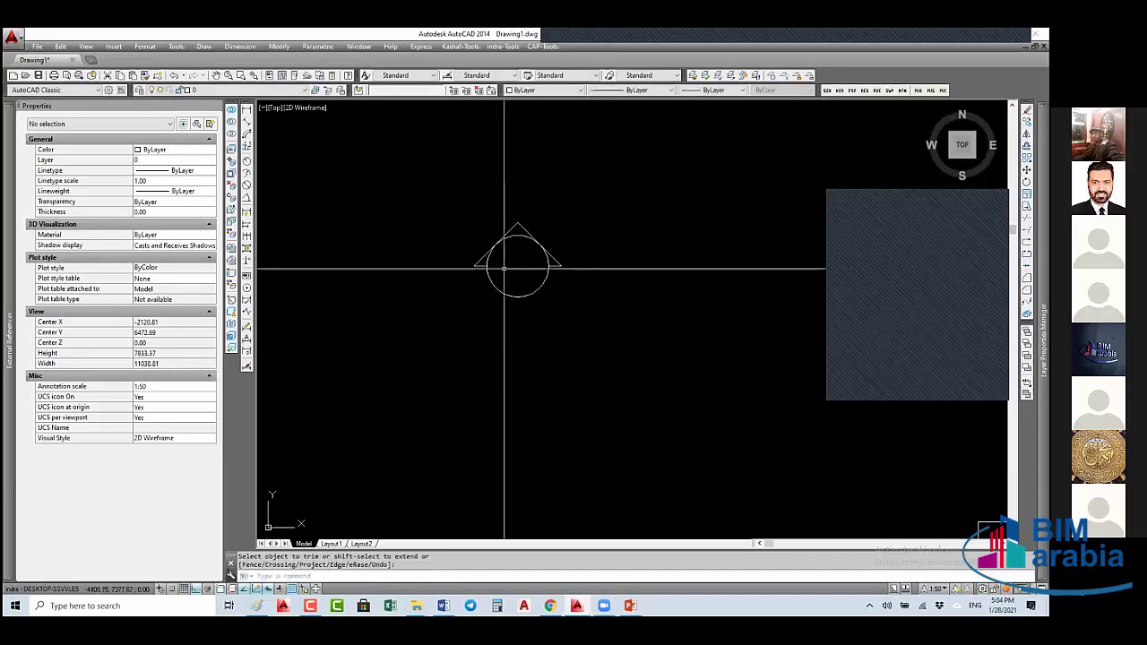
key("Escape")
key("Escape")
- Define block 'ws' from the circle and triangle, with base point at the circle's left quadrant
left_click(604, 205)
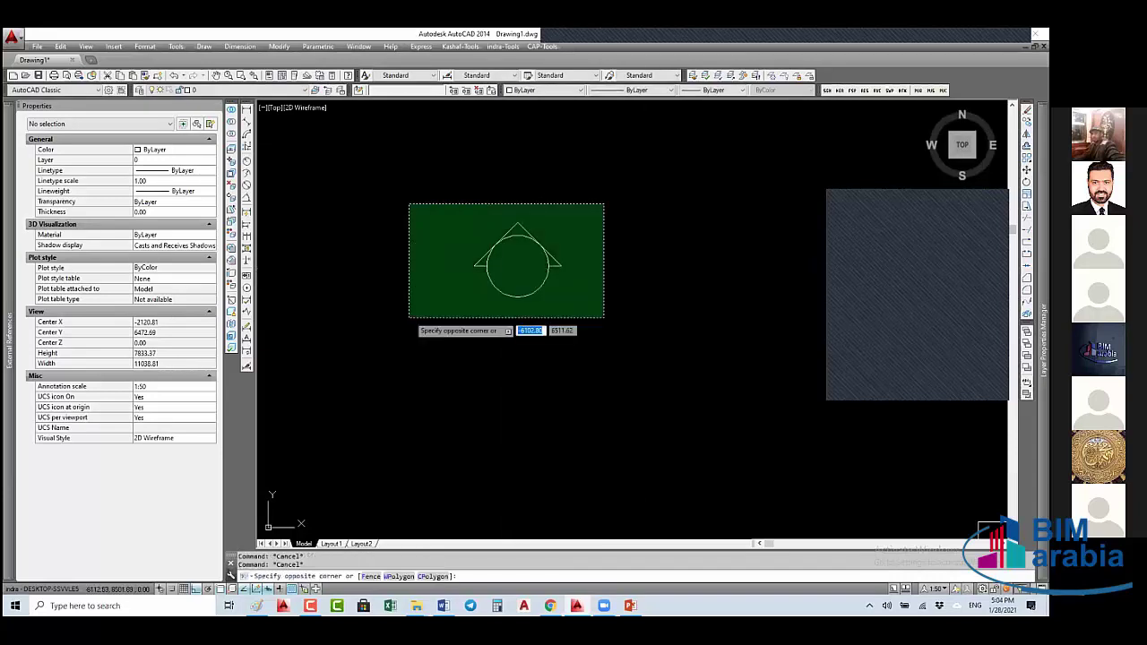
left_click(410, 318)
type("b")
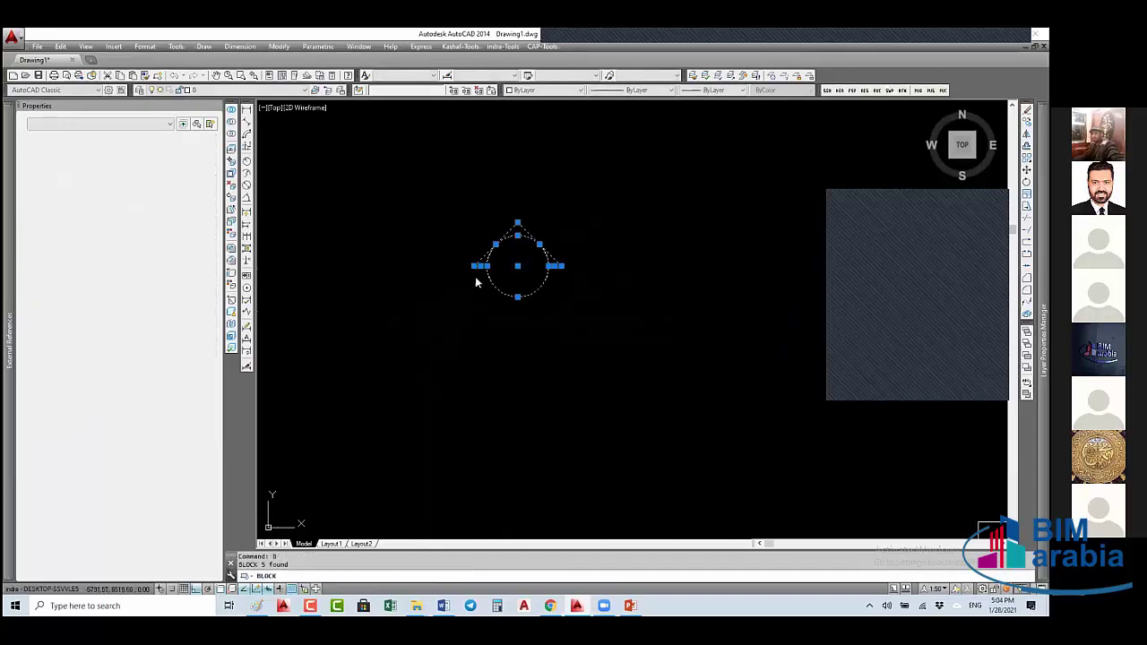
key("Return")
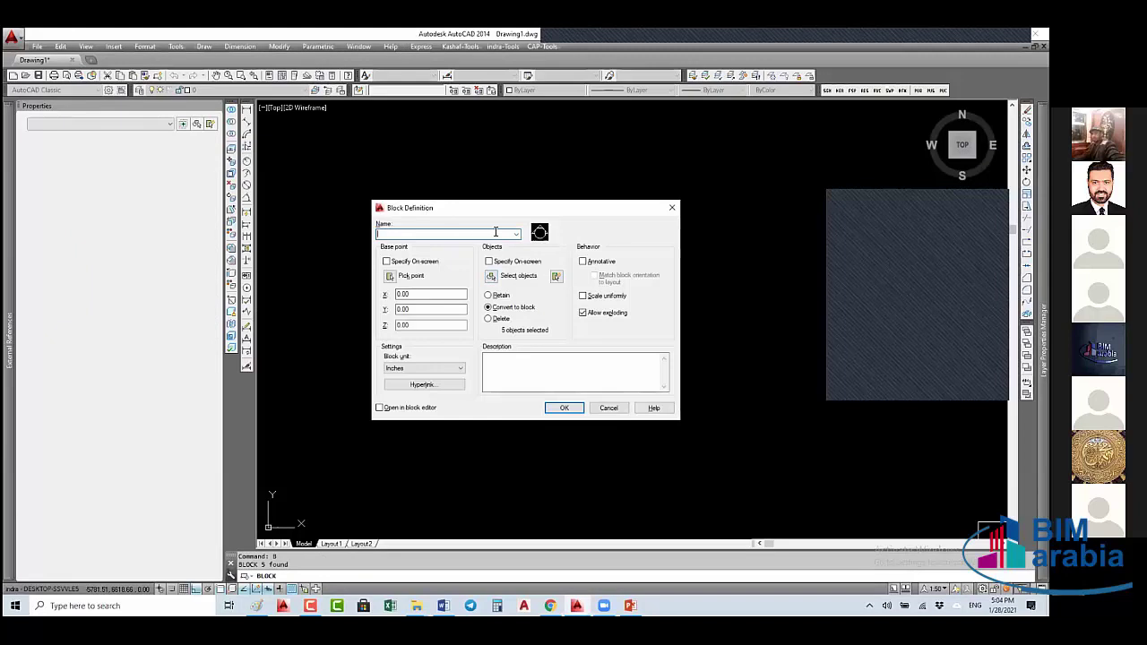
type("ws")
left_click(388, 262)
left_click(387, 262)
left_click(406, 275)
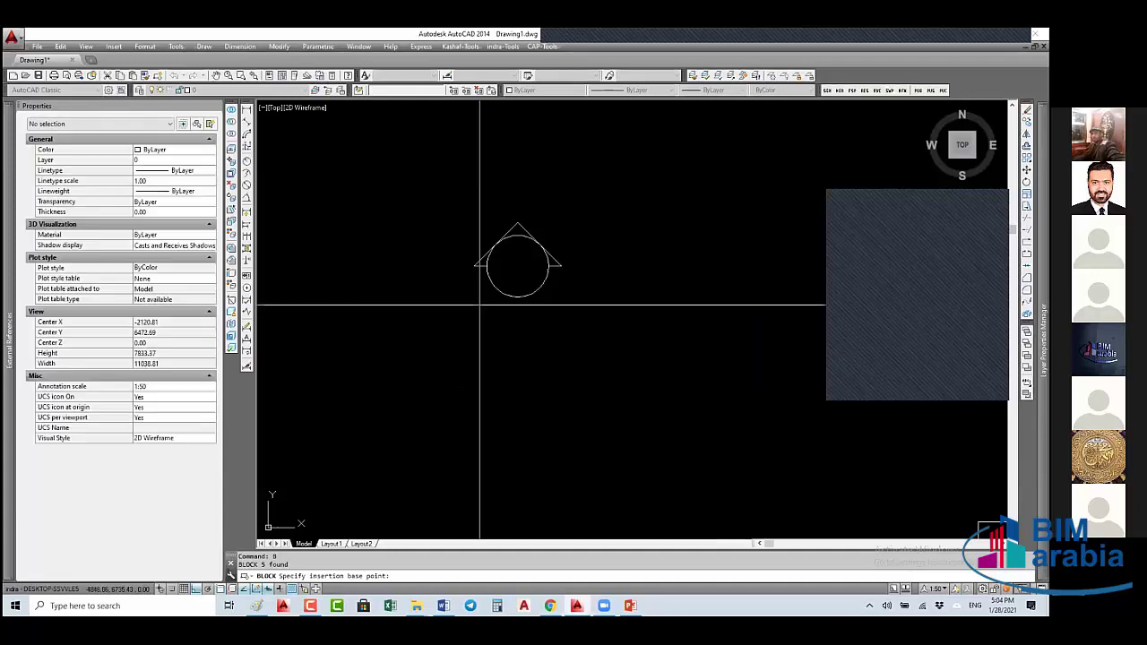
left_click(516, 267)
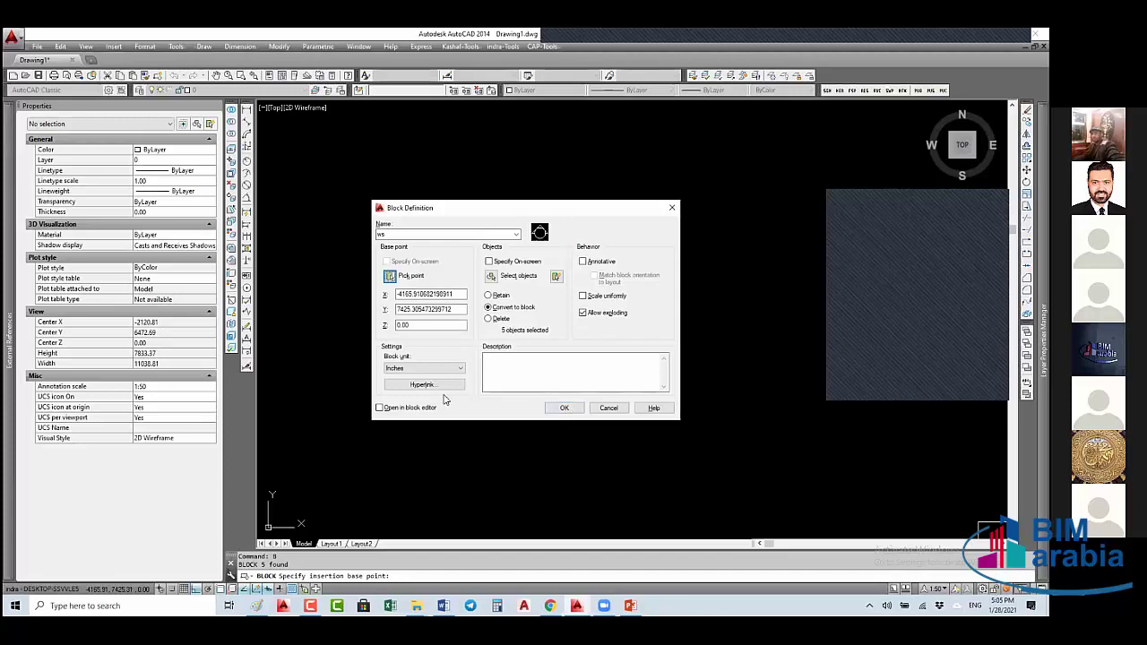
- Enable 'Open in block editor' and confirm to create block ws
left_click(395, 411)
left_click(564, 408)
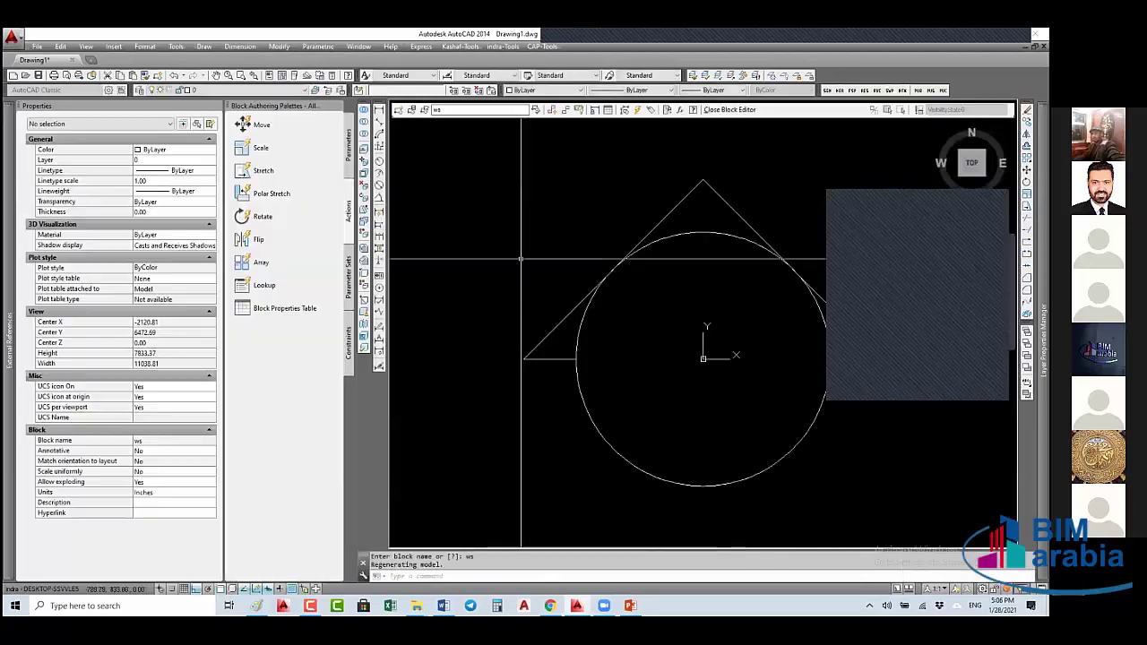
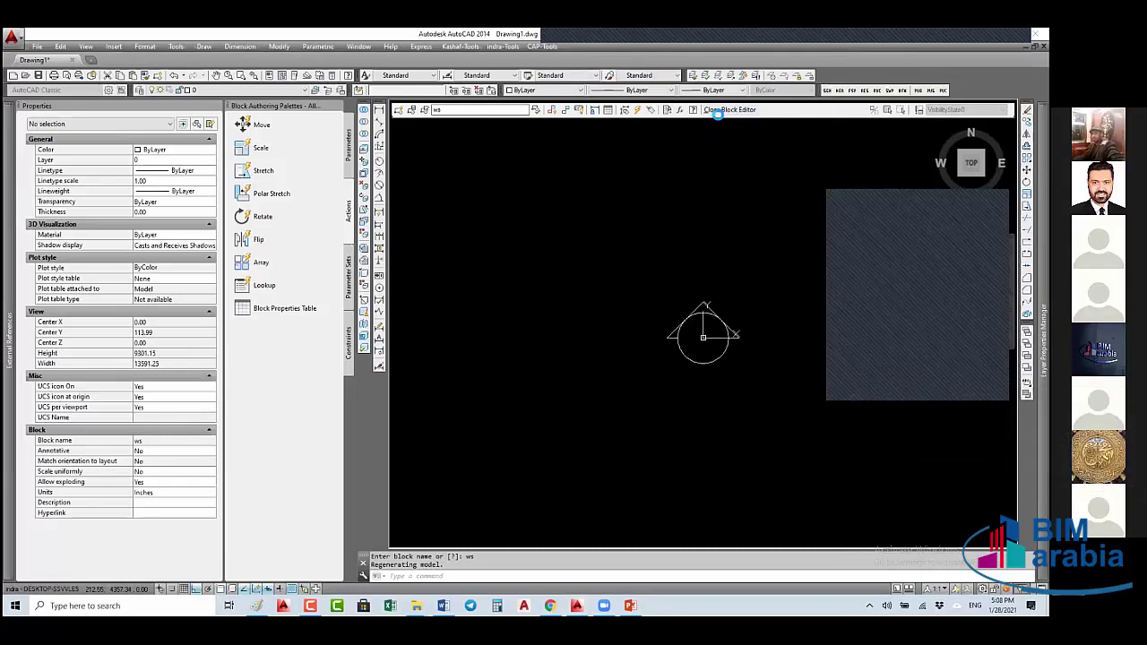
- Close the Block Editor saving changes to ws, then start and cancel a DI distance measurement
left_click(717, 111)
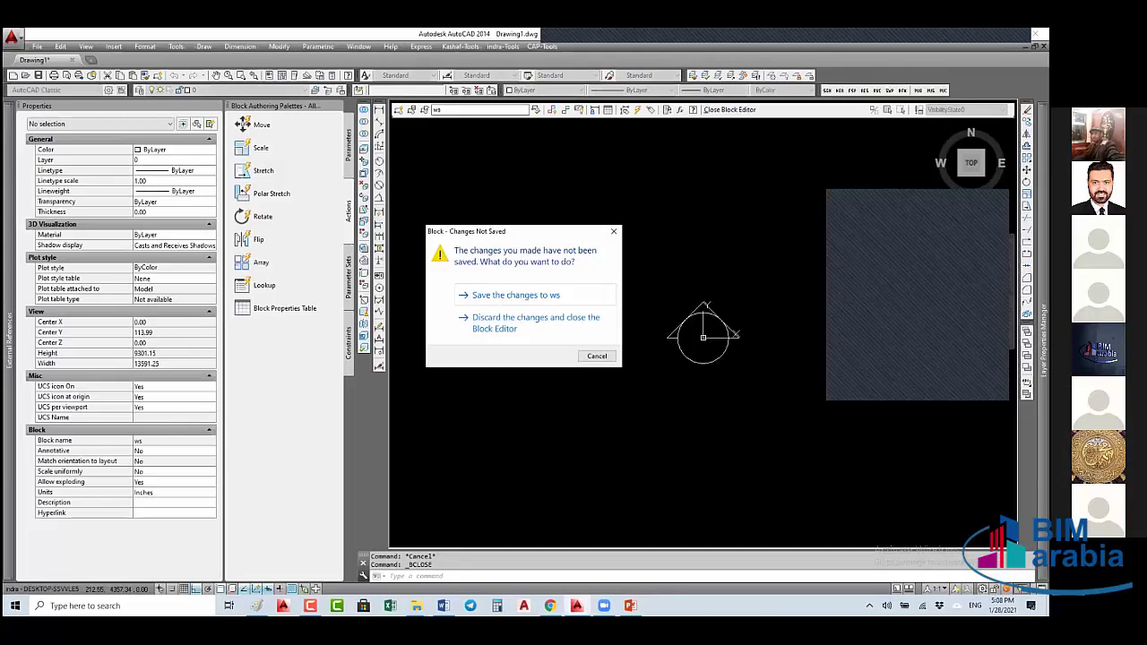
left_click(503, 299)
type("di")
key("Return")
left_click(571, 278)
key("Escape")
- Select the ws block and run BE to edit its definition
left_click(538, 301)
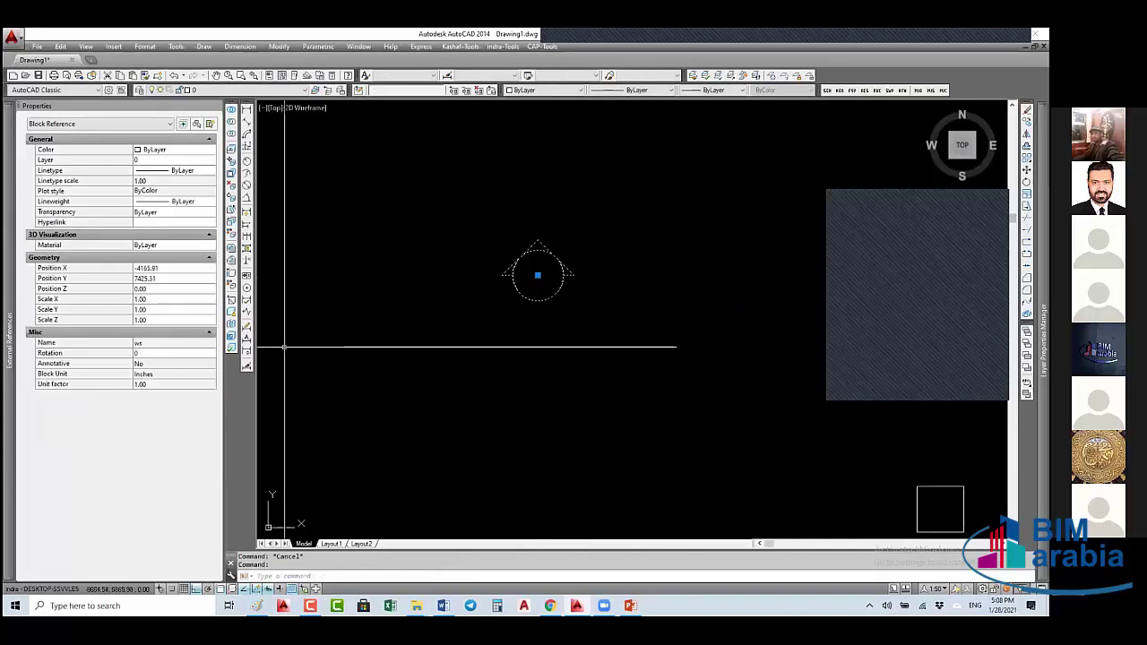
type("be")
key("Return")
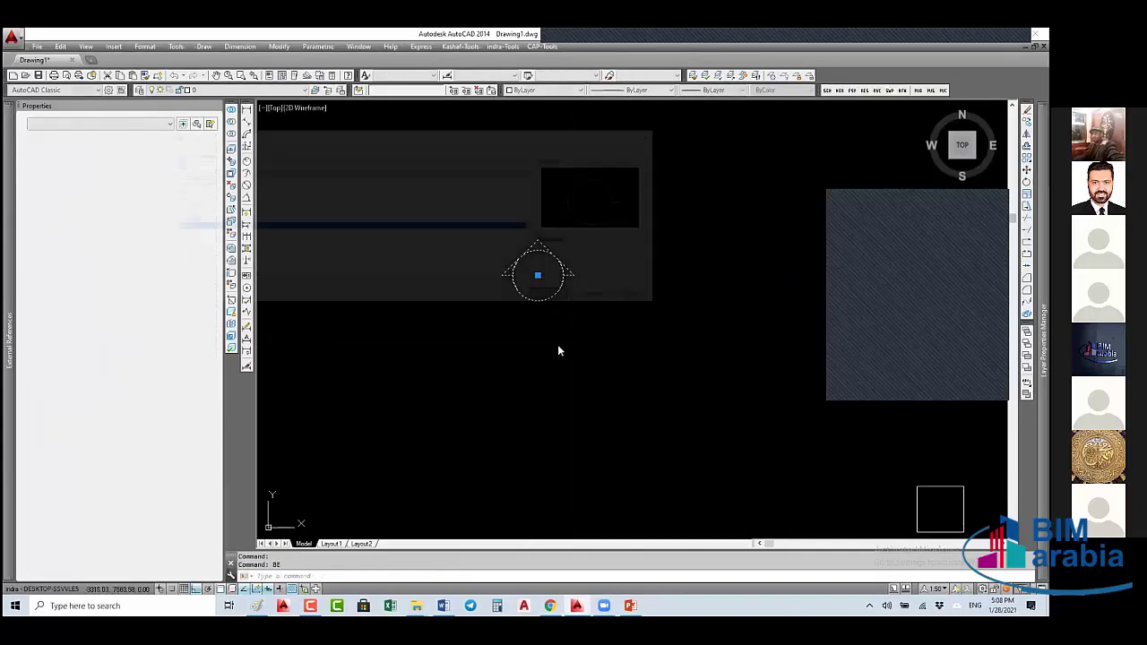
- Open ws in the Block Editor and add a multiline text box for the number 1
left_click(555, 296)
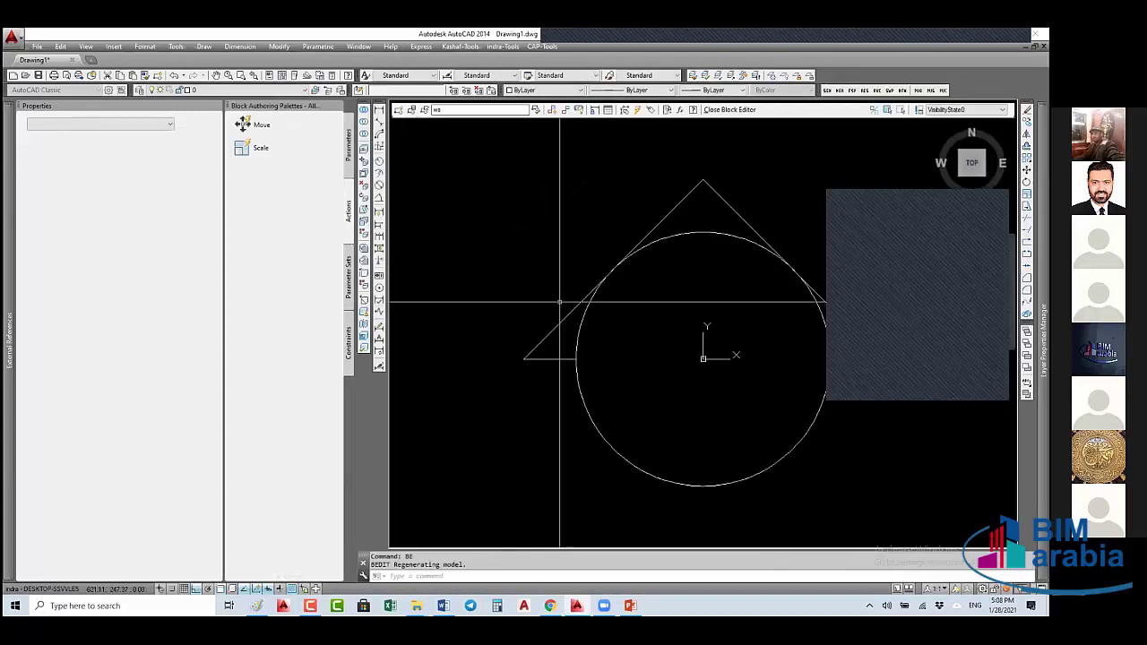
type("mt")
key("Return")
left_click(577, 269)
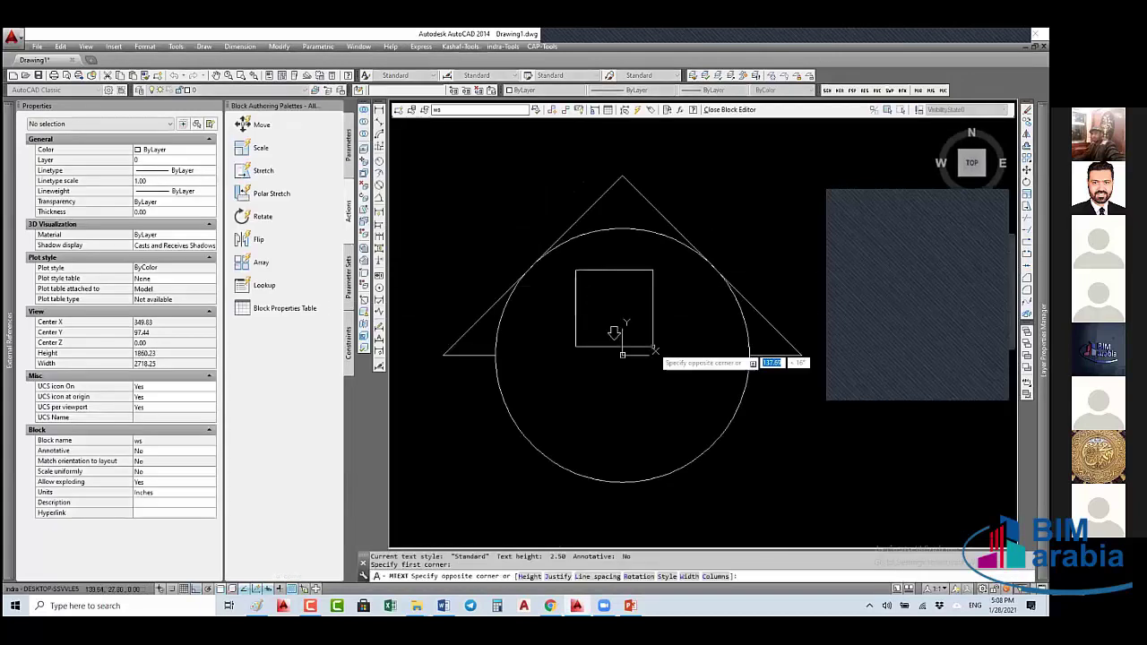
left_click(825, 273)
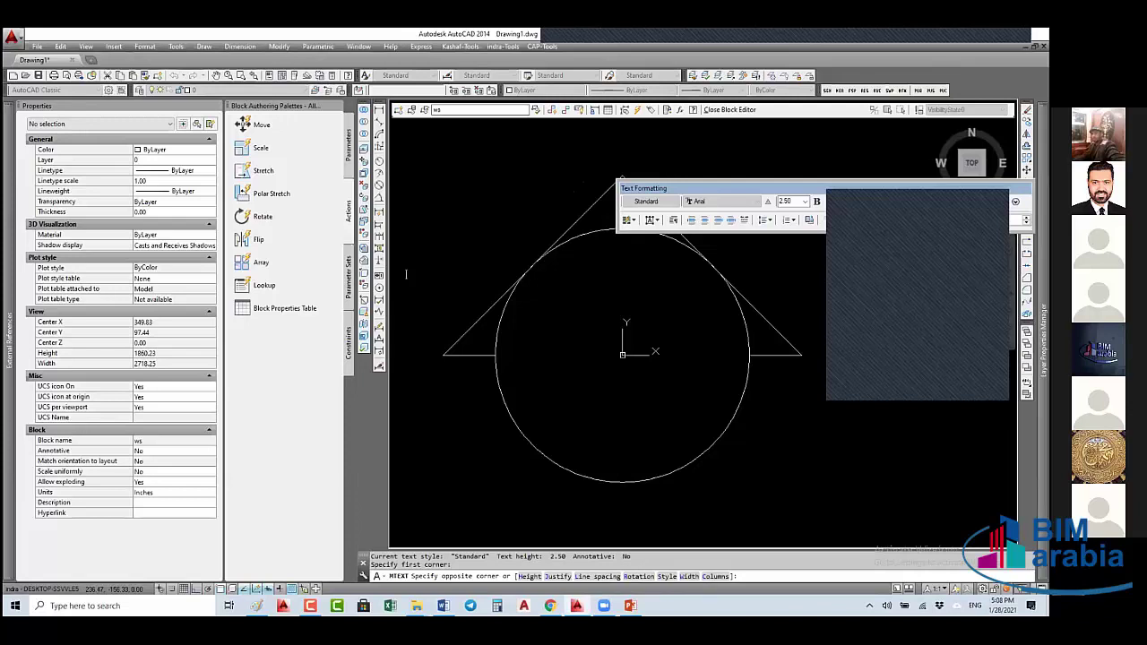
key("Escape")
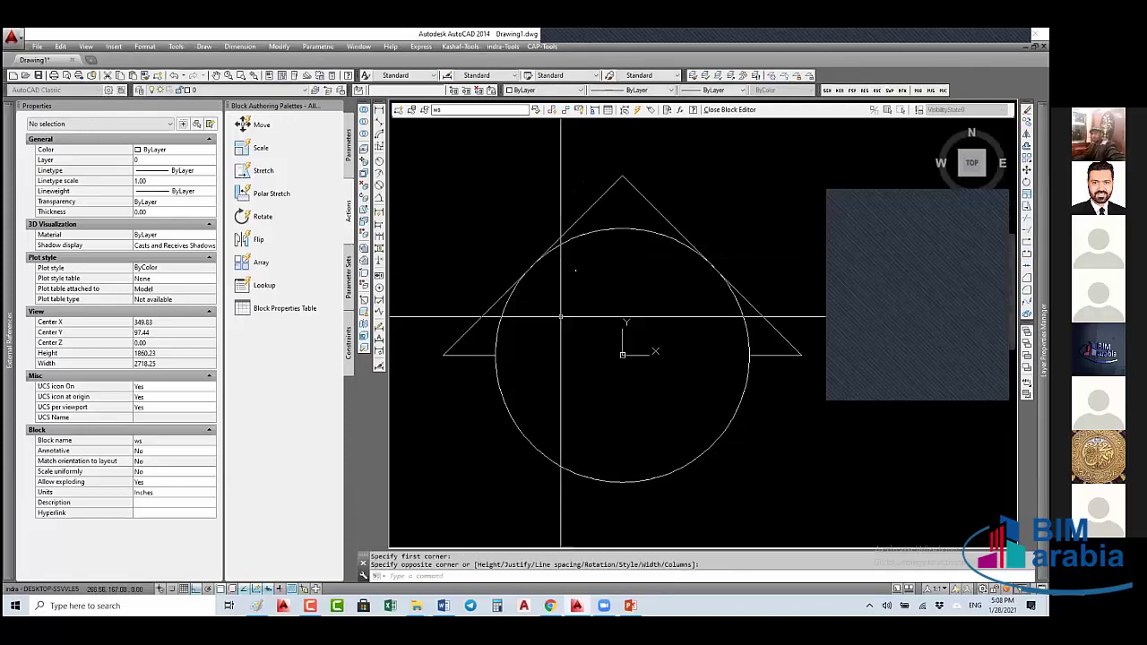
- Select the number 1 and then all block objects, starting and cancelling a scale
left_click(565, 277)
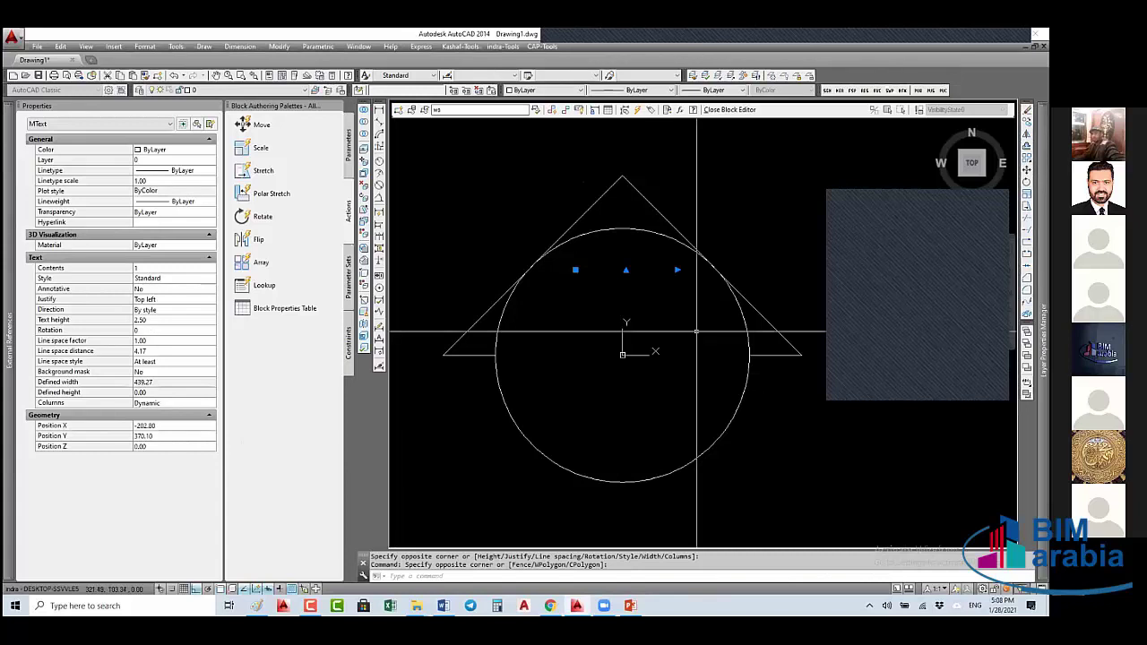
key("Escape")
key("ctrl+a")
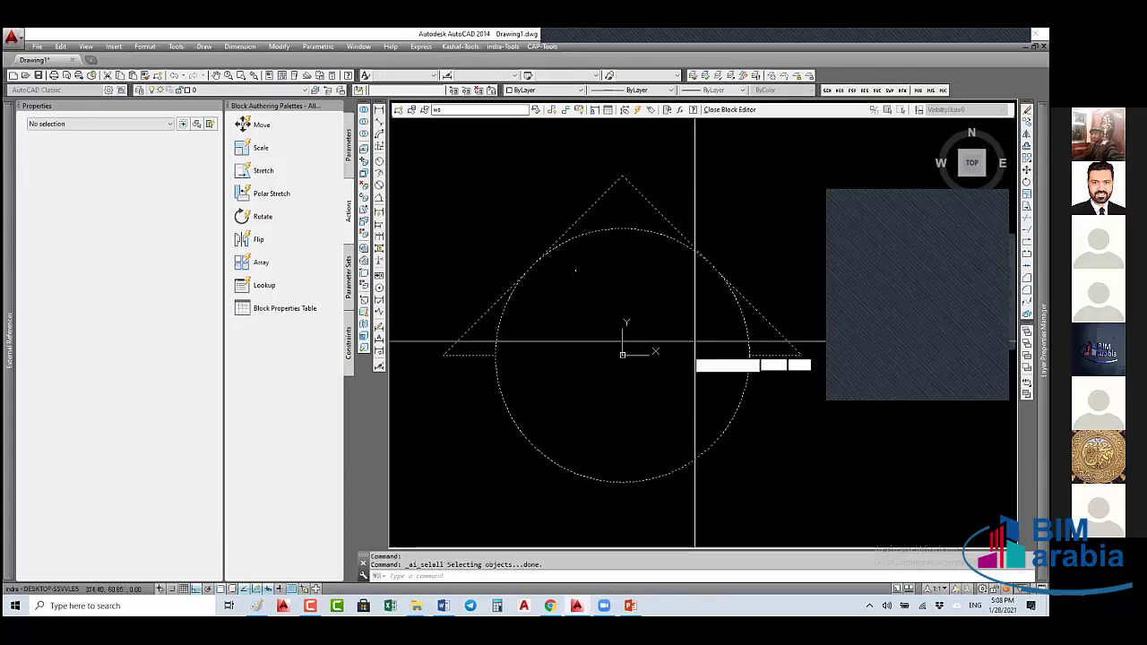
type("sc")
key("Return")
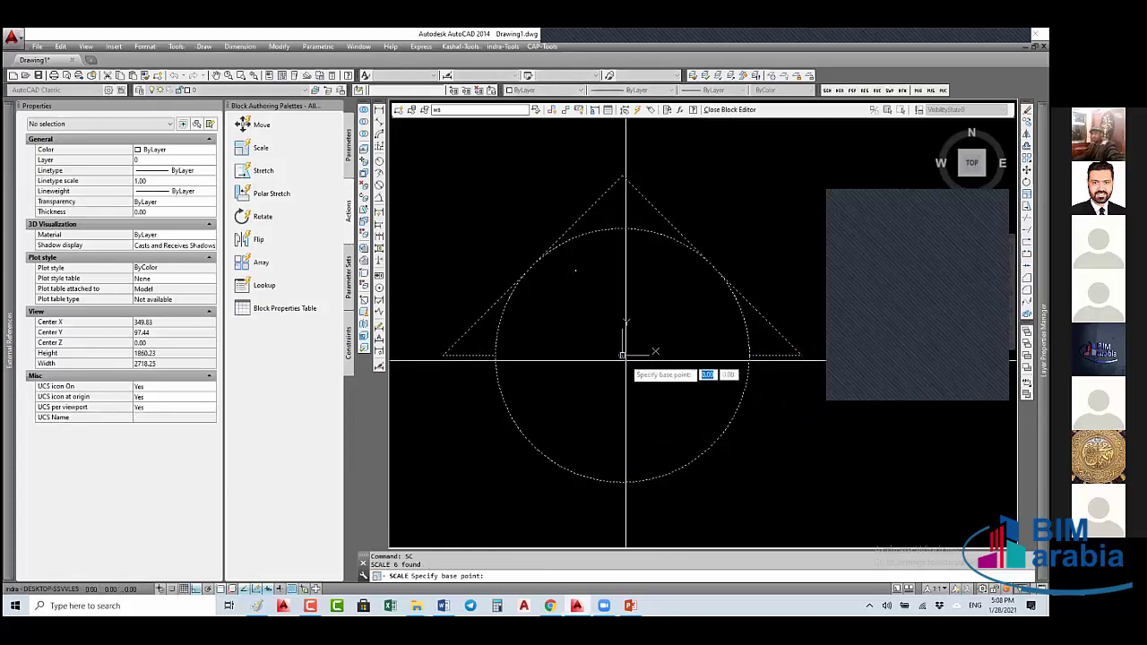
key("Escape")
- Zoom to extents and set the number 1 text height to 4
type("z")
key("Return")
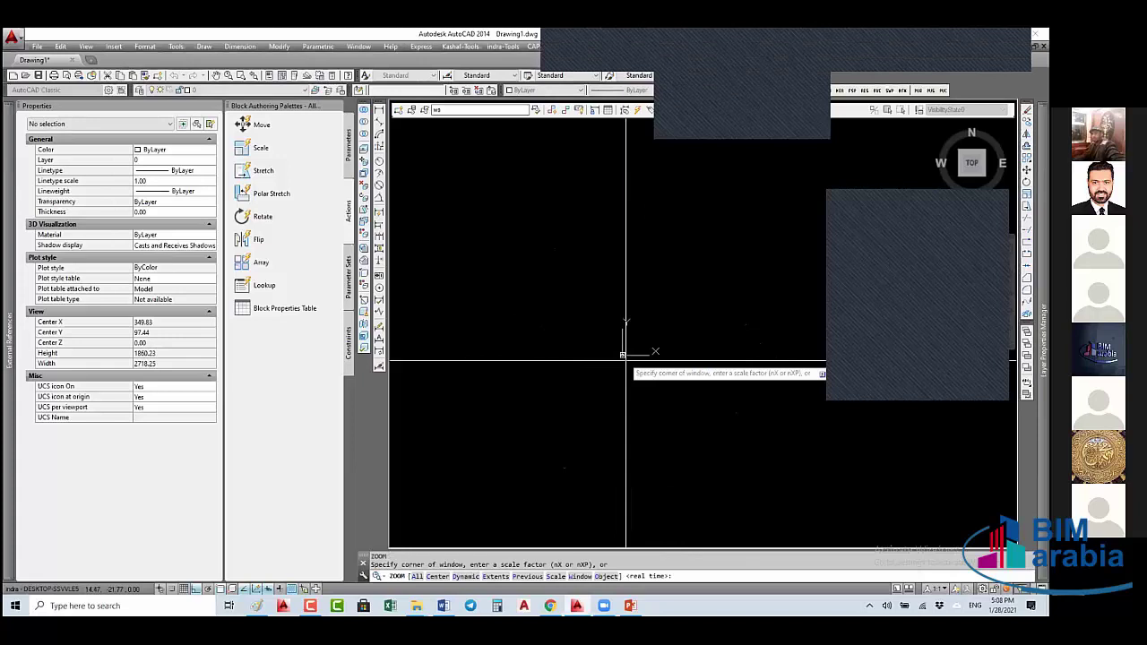
type("e")
key("Return")
left_click(609, 281)
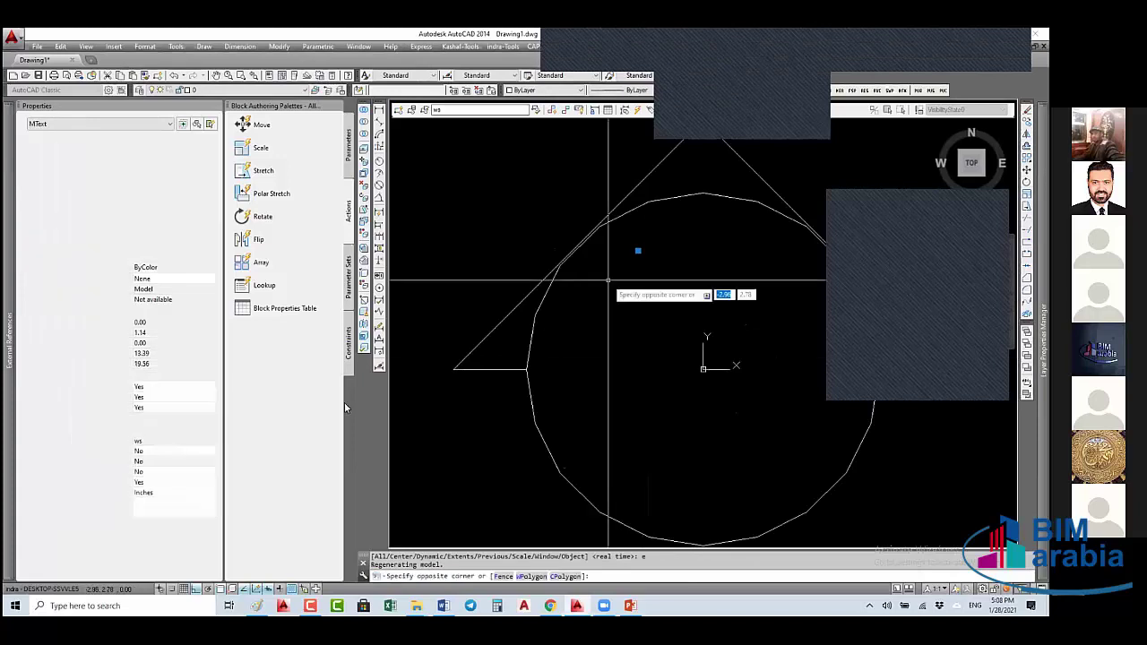
left_click(344, 408)
left_click(167, 320)
type("4")
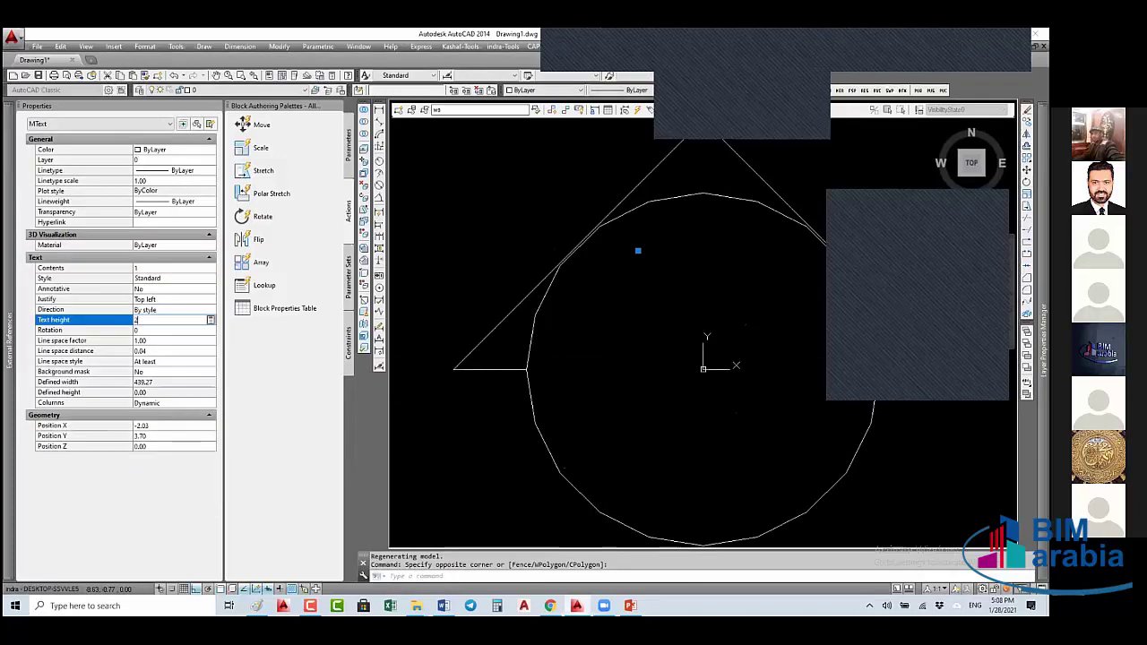
left_click(159, 329)
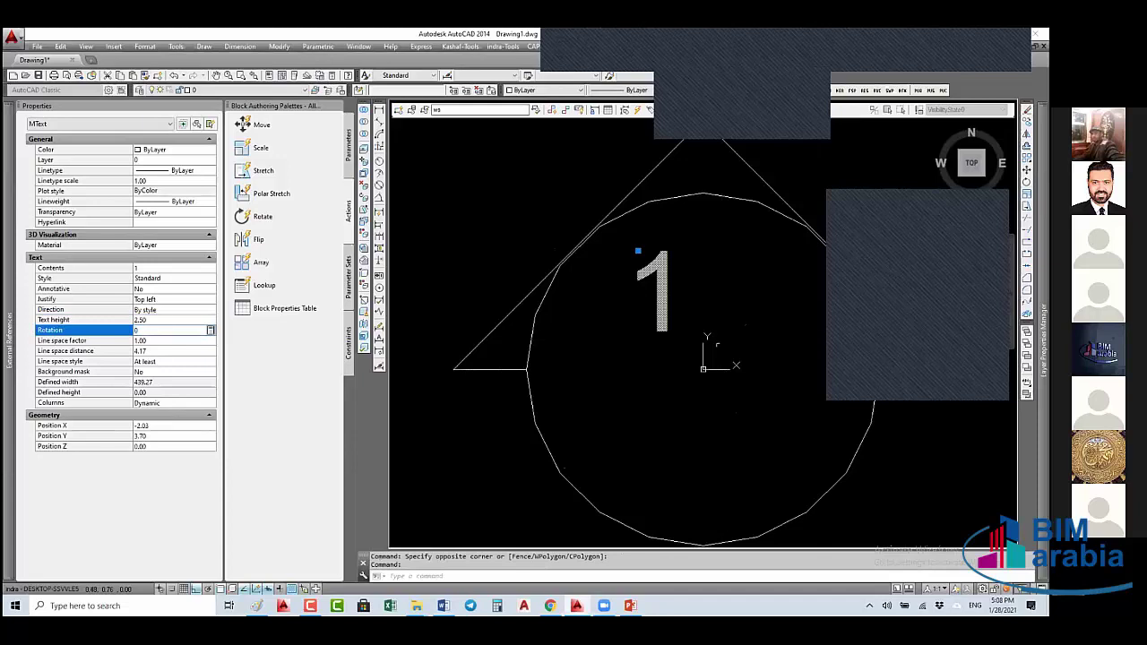
- Close the Block Editor, saving the changes to ws
scroll(571, 262, "down", 2)
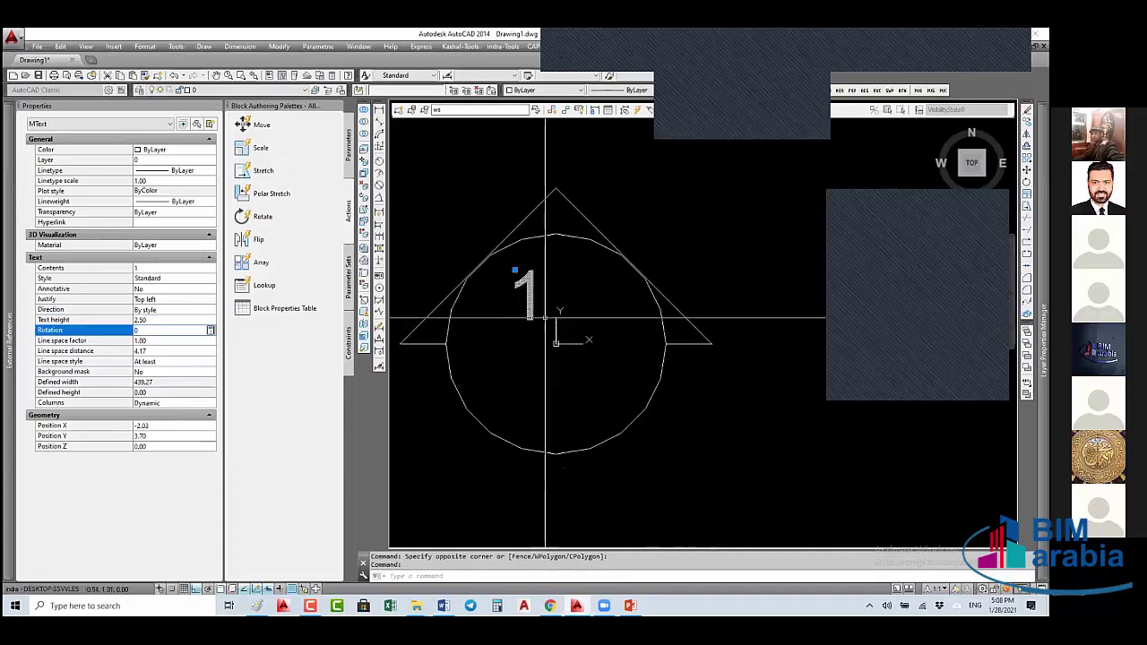
left_click(720, 112)
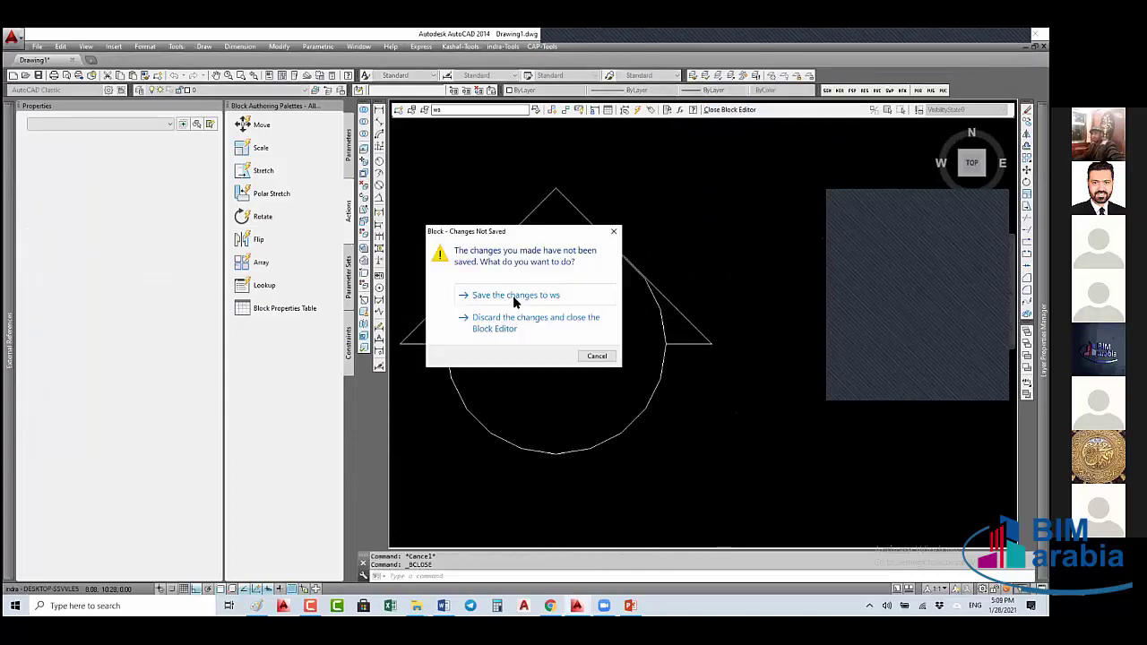
left_click(513, 296)
- Scale the ws reference to 50 on X, Y and Z, then double-click it to edit
left_click(554, 284)
left_click(328, 333)
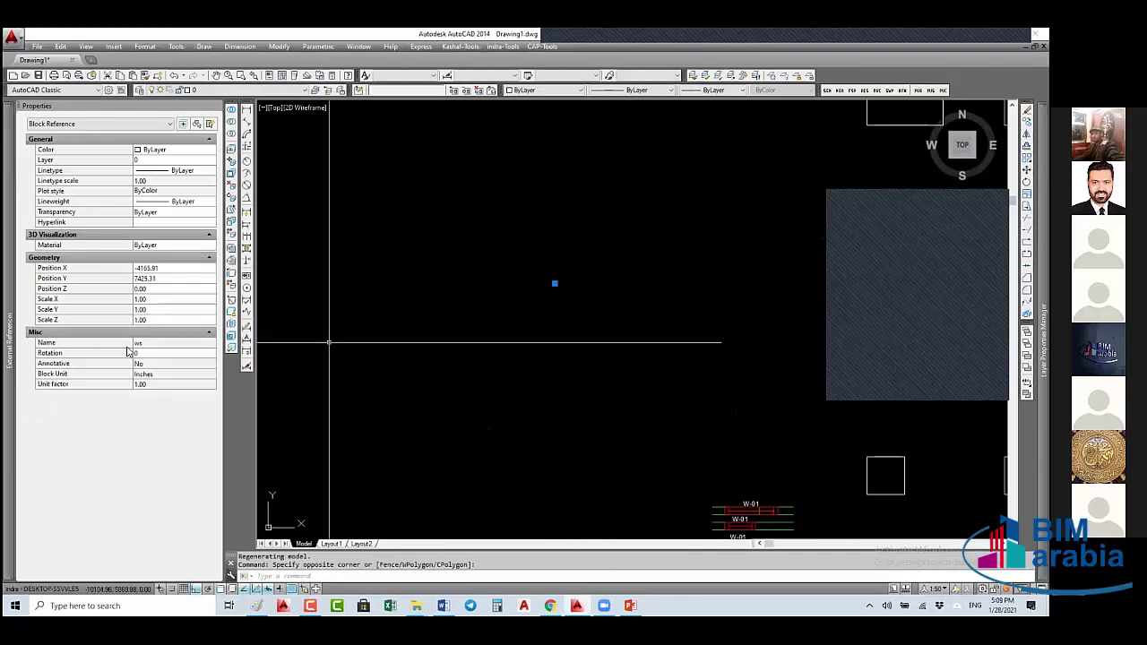
left_click(165, 298)
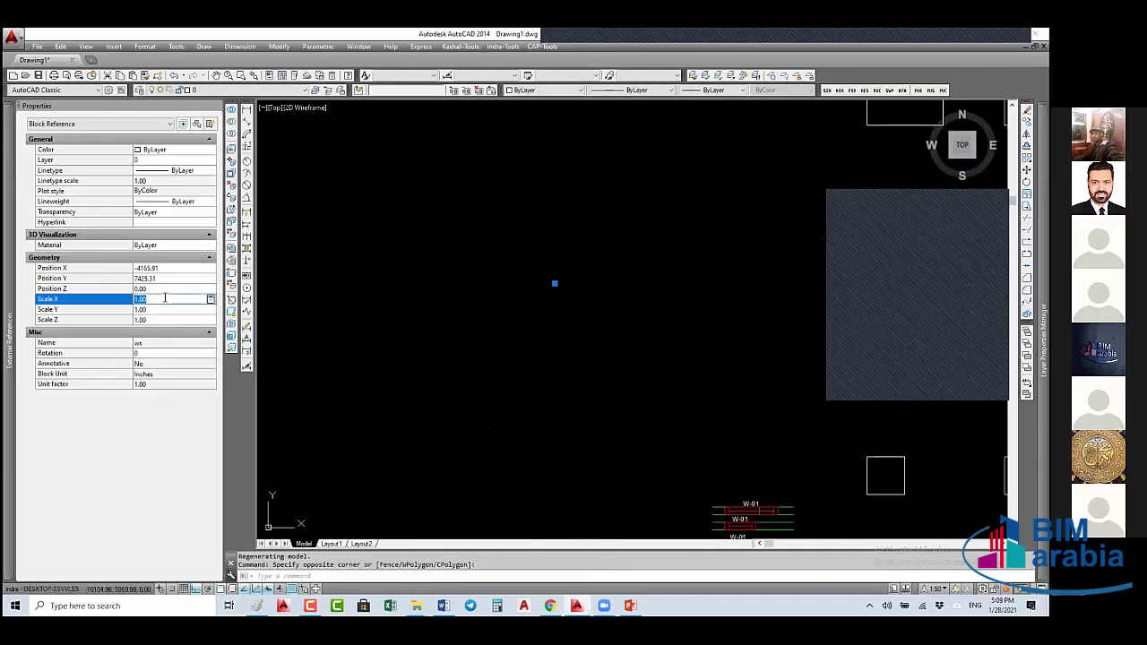
type("50")
key("Tab")
type("50")
key("Tab")
type("50")
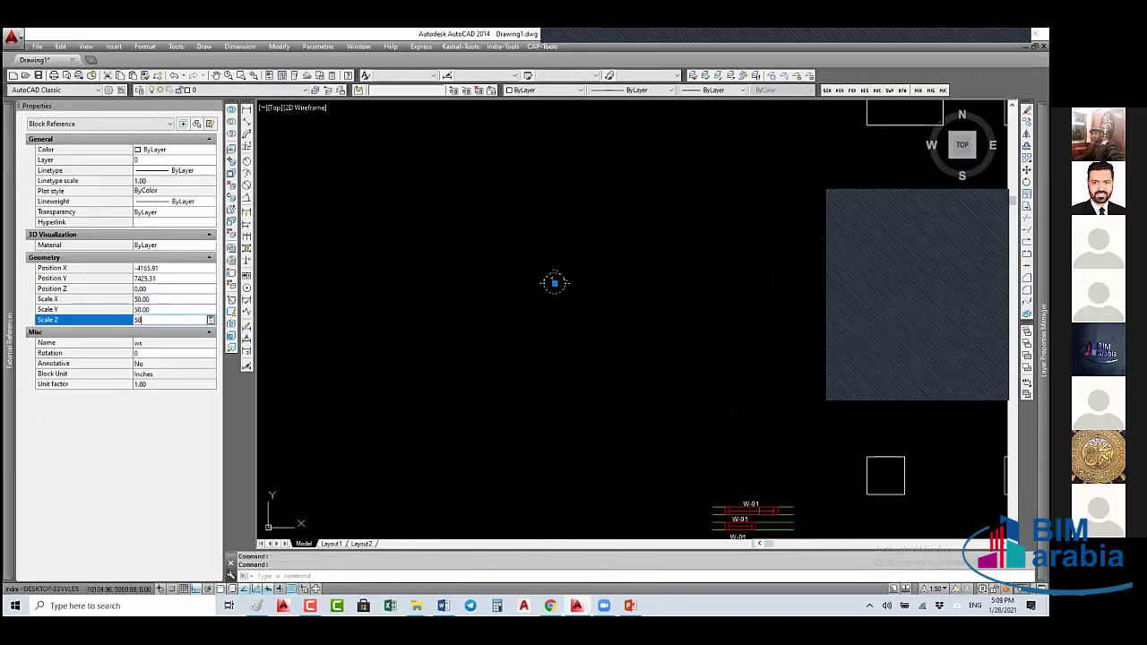
key("Return")
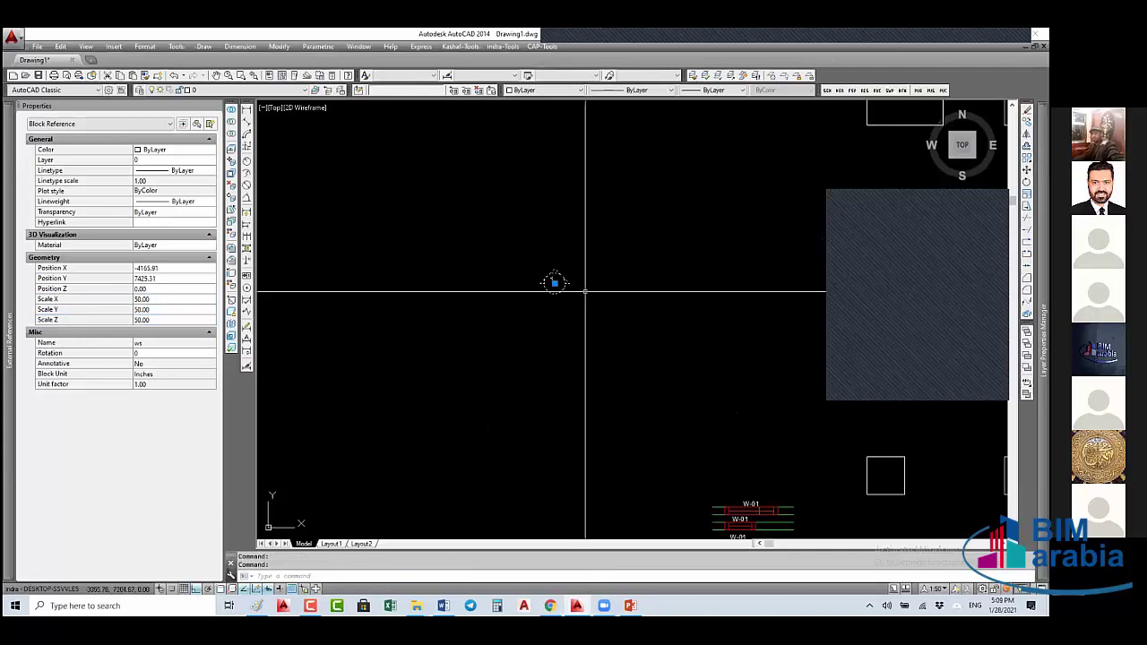
double_click(554, 283)
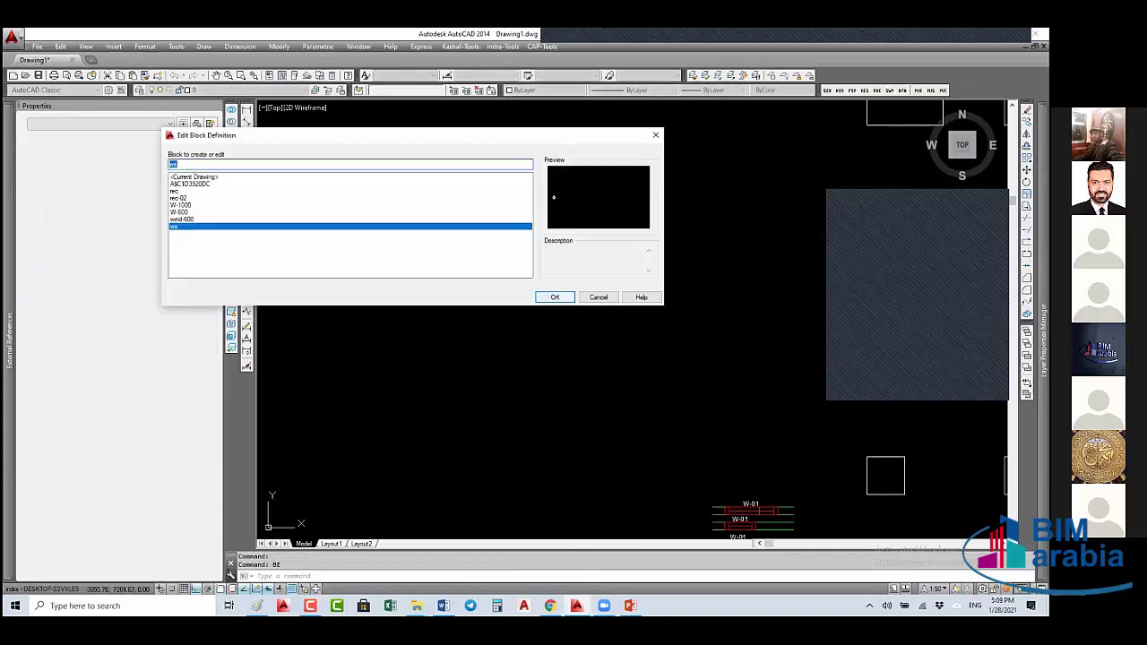
- Set the ws block definition's Annotative to Yes, save it, then select the reference's Z scale
left_click(555, 297)
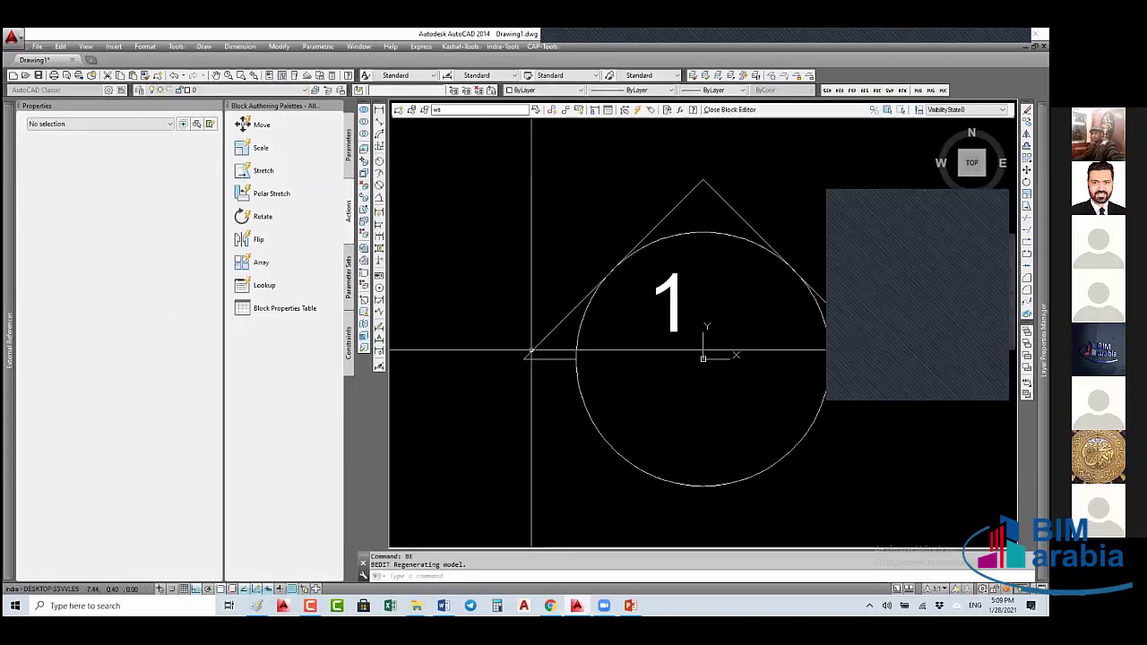
left_click(139, 453)
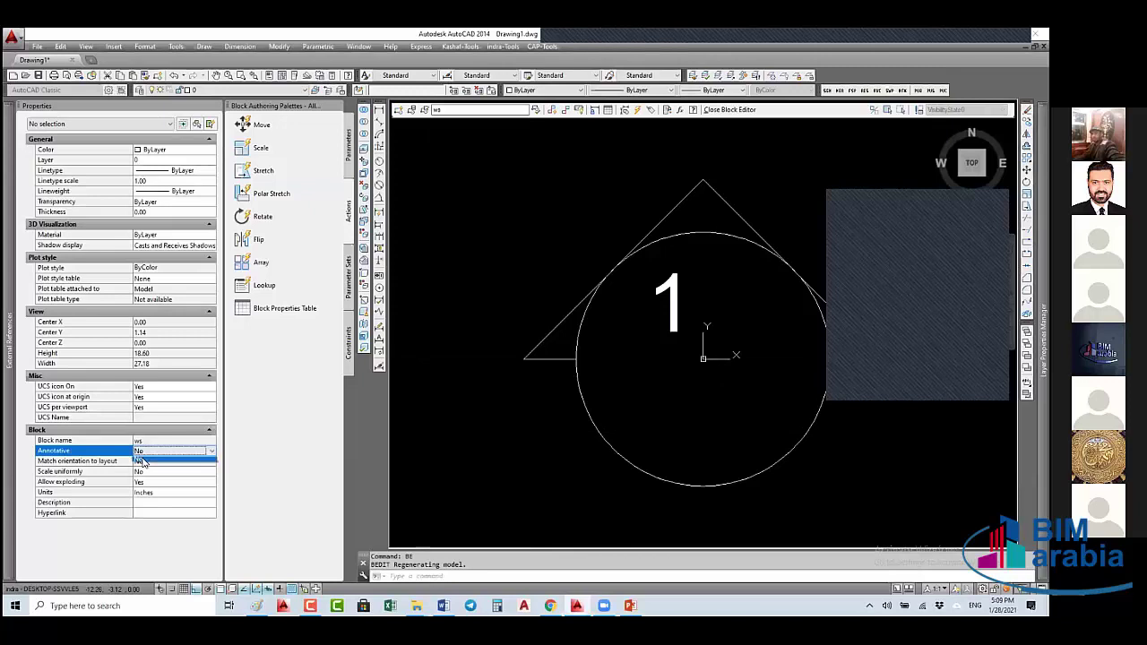
left_click(141, 461)
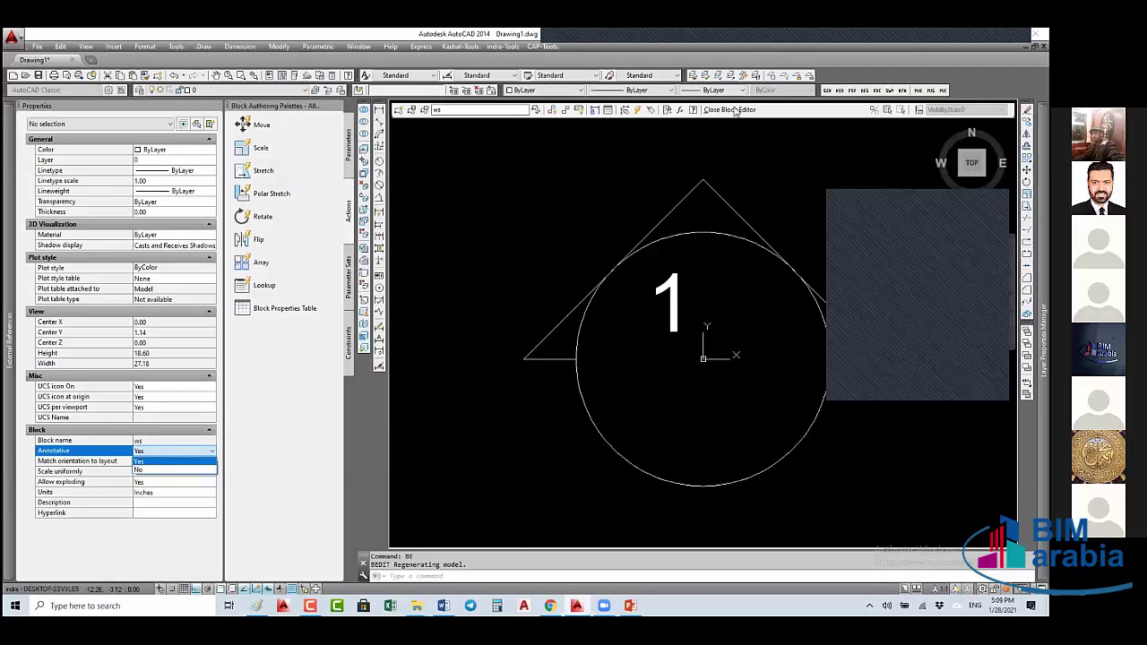
left_click(730, 109)
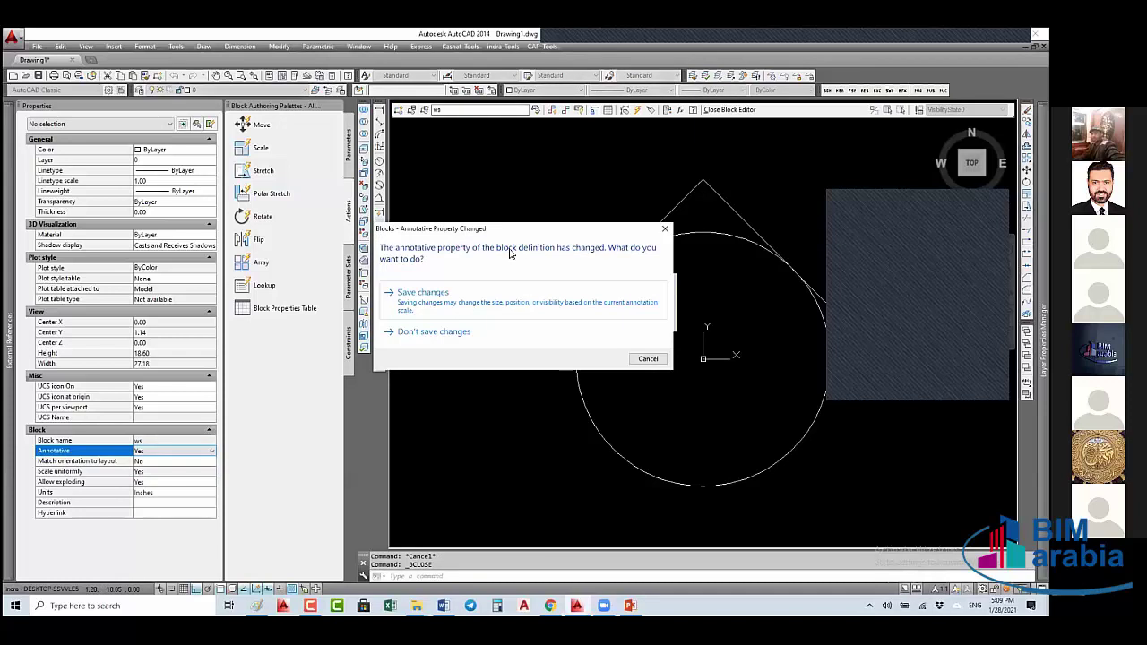
left_click(422, 292)
left_click(813, 551)
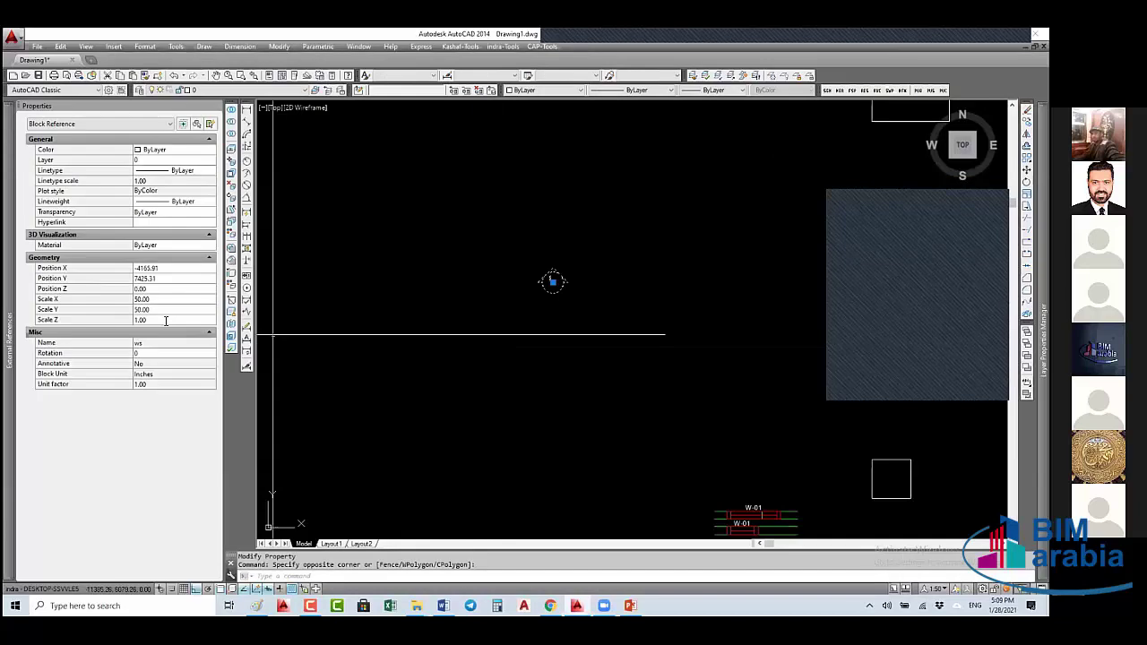
left_click(166, 320)
- Set the reference's Z scale to 50 and the annotation scale to 1:1
type("50")
key("Return")
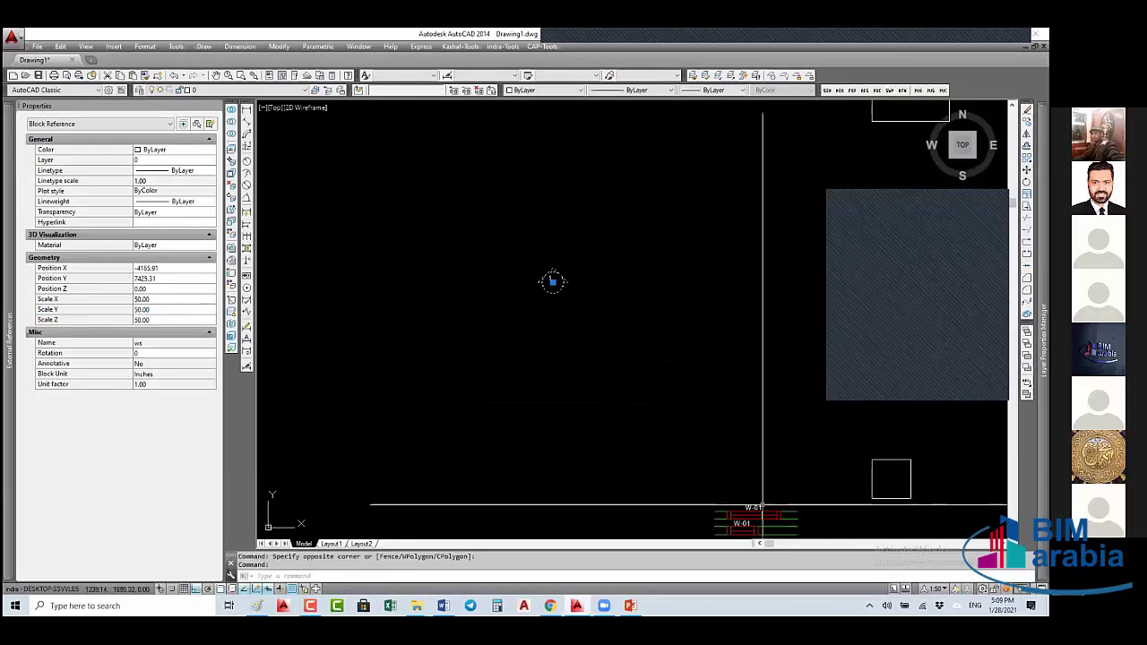
left_click(937, 589)
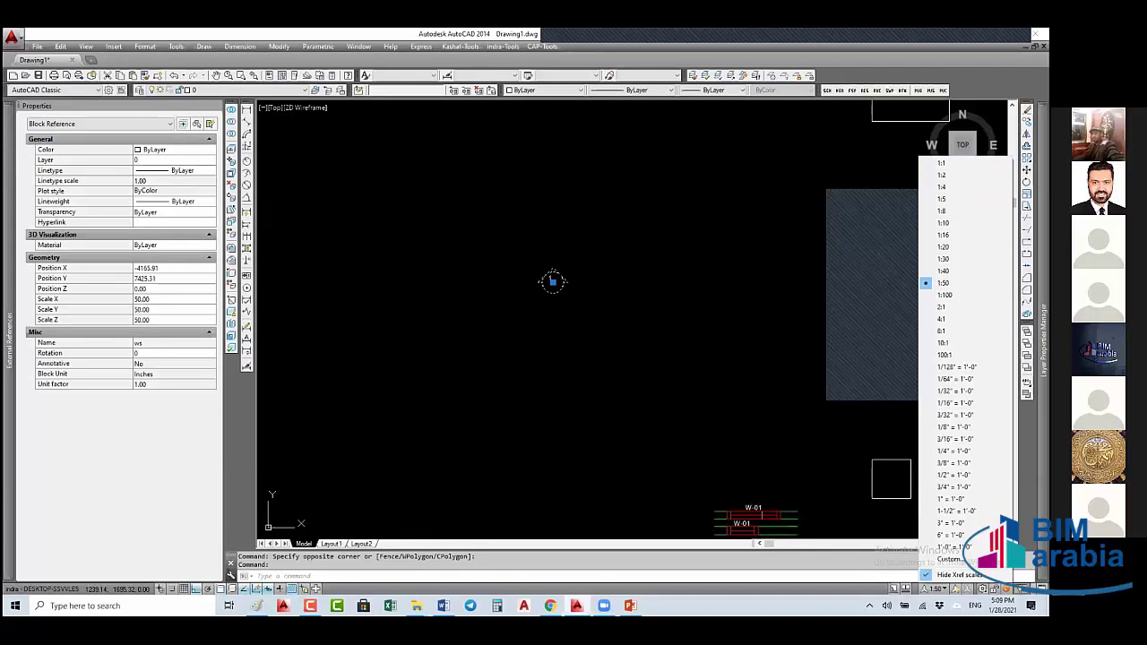
left_click(941, 163)
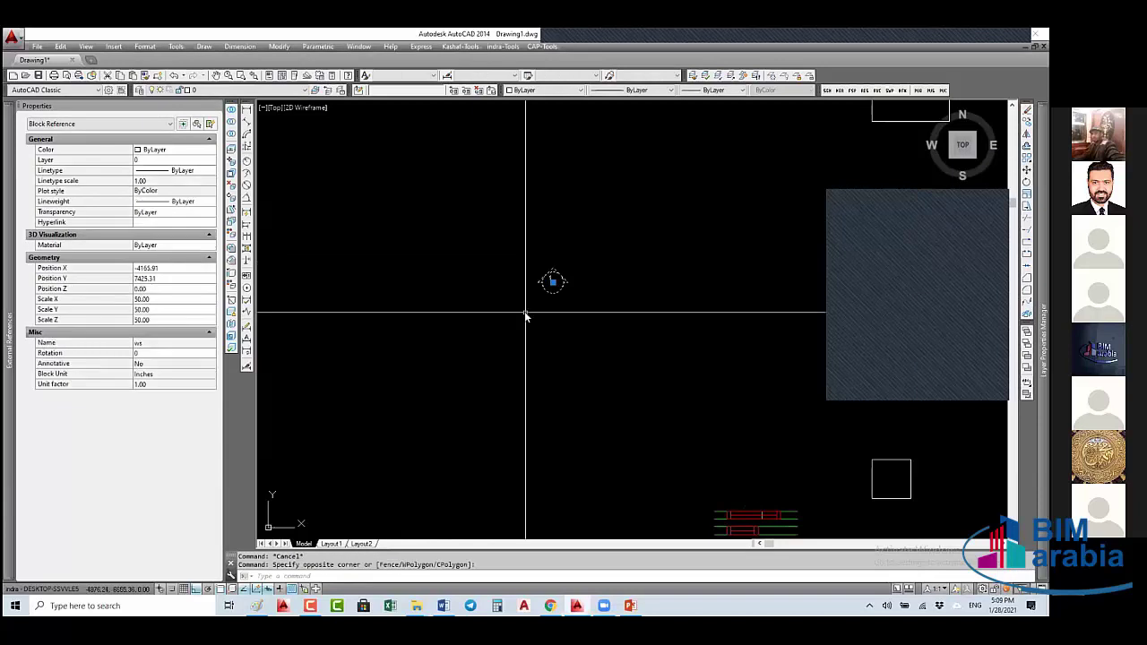
- Open ws via BE, close the Block Editor, and reselect the ws block
type("be")
key("Return")
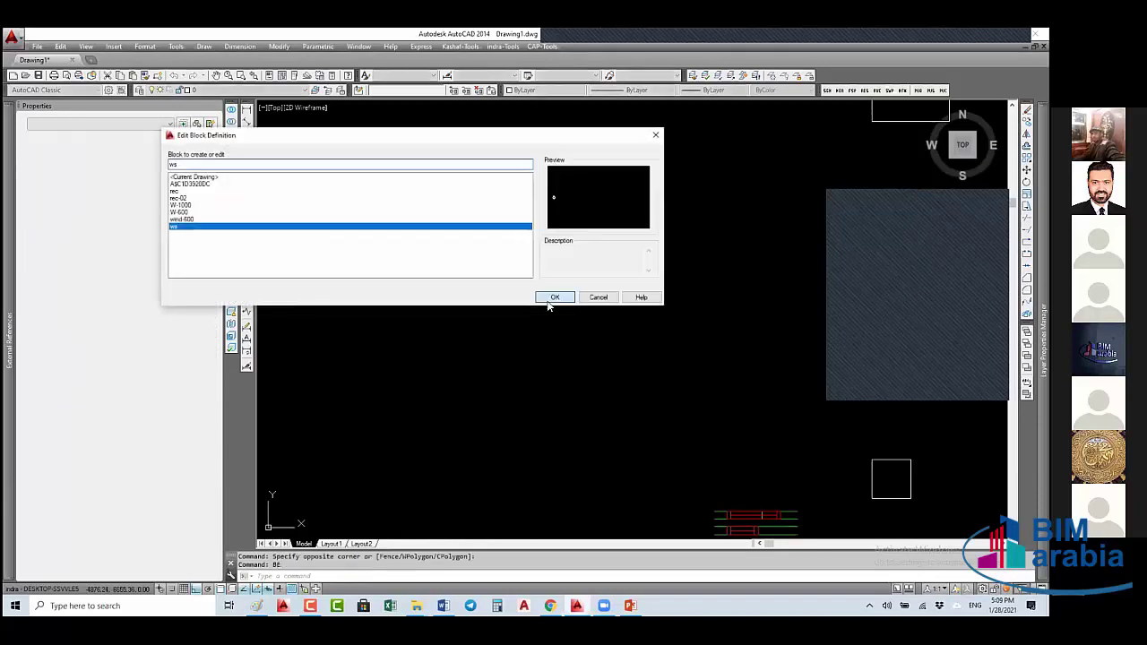
left_click(554, 297)
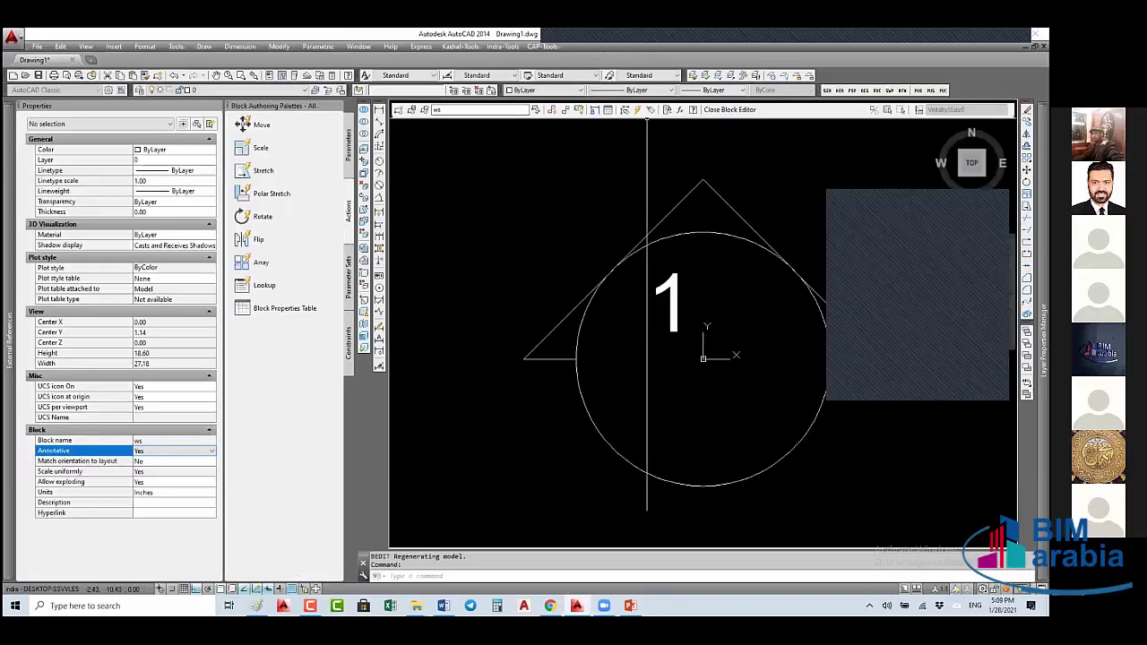
left_click(784, 108)
left_click(602, 260)
left_click(557, 298)
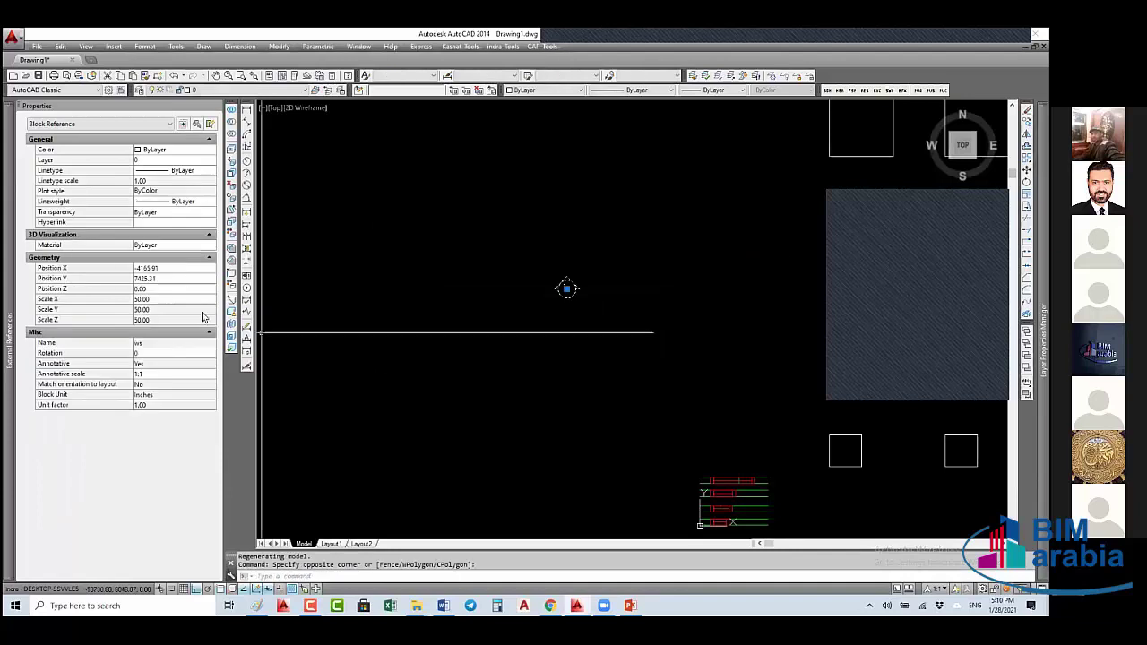
- Set the ws reference's X scale to 1, then restore it to 50
left_click(166, 298)
type("1")
key("Return")
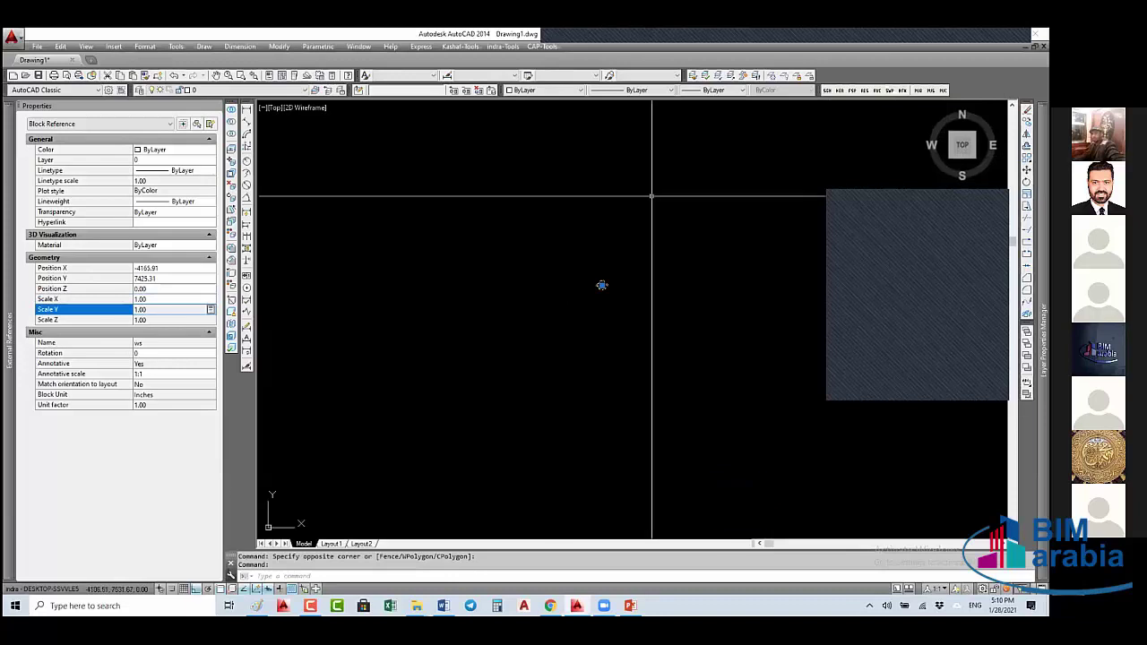
left_click(170, 300)
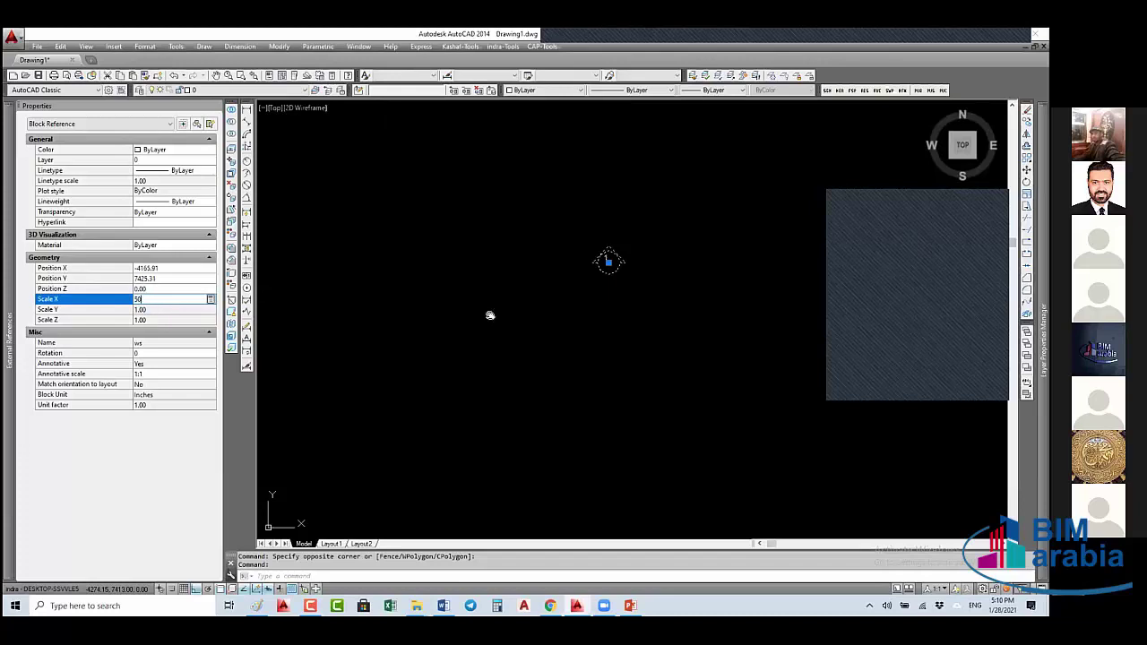
key("Return")
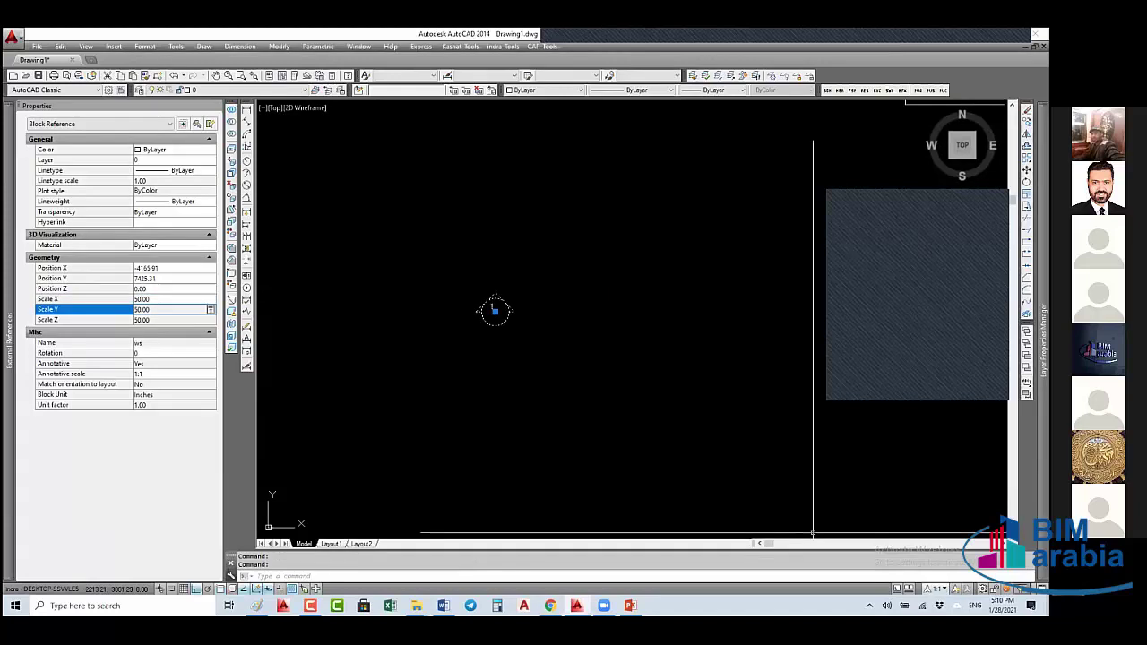
- Set the annotation scale to 1:50, regenerate with RE, and reselect the ws block
left_click(935, 589)
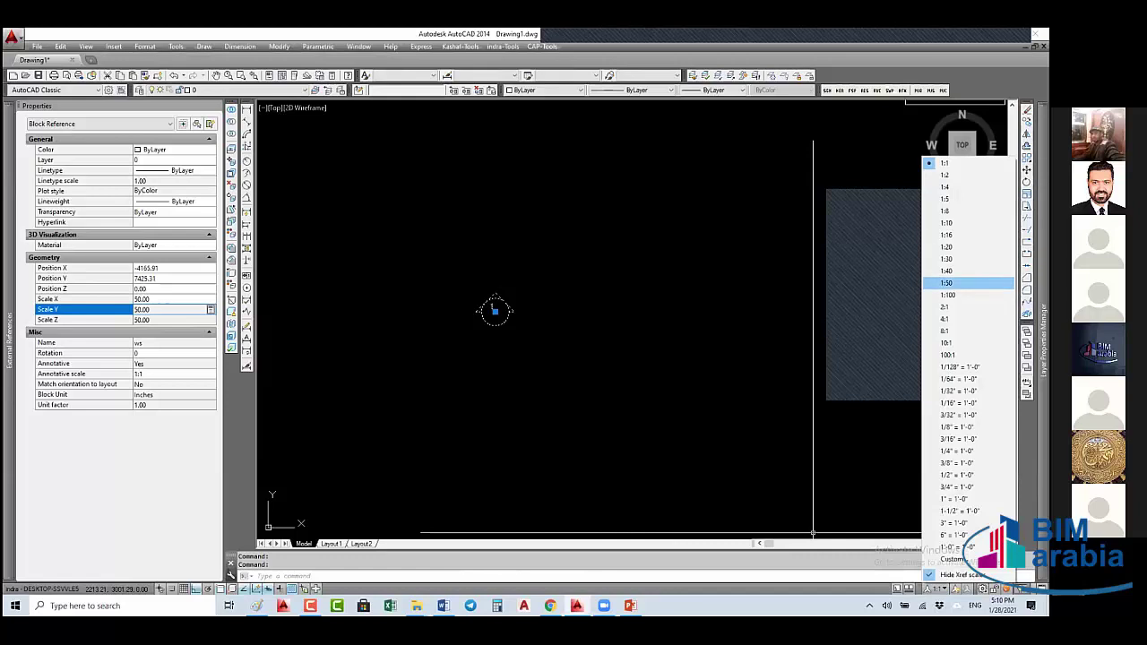
left_click(946, 283)
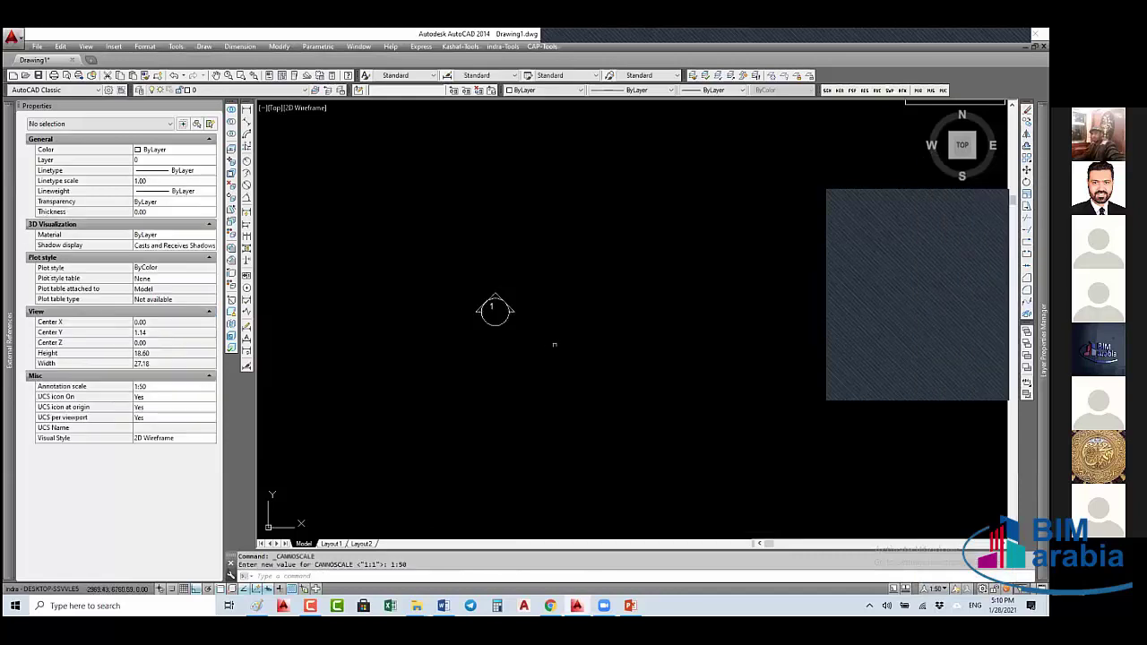
type("re")
key("Return")
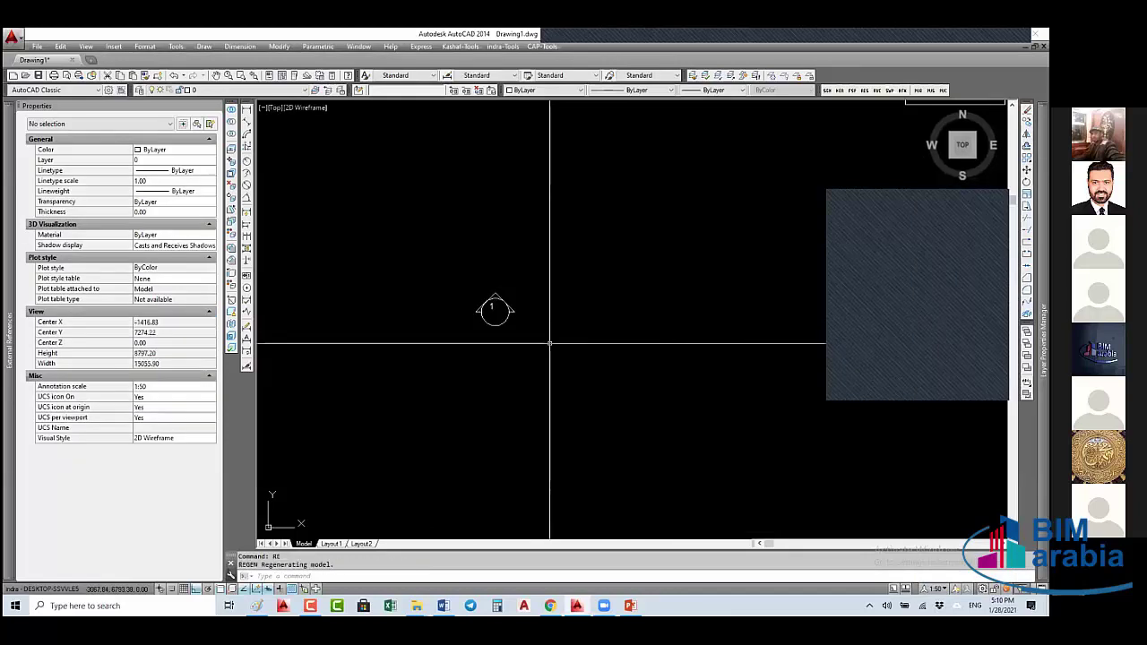
left_click(495, 310)
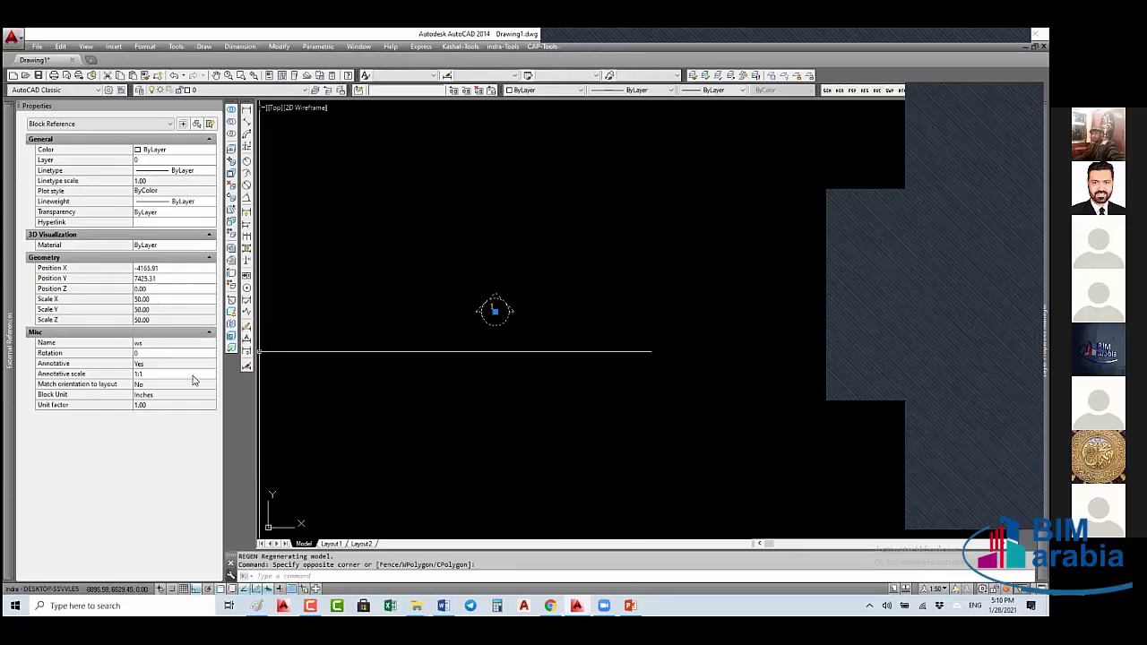
- Add the 1:50 annotative scale to the ws block reference
left_click(154, 376)
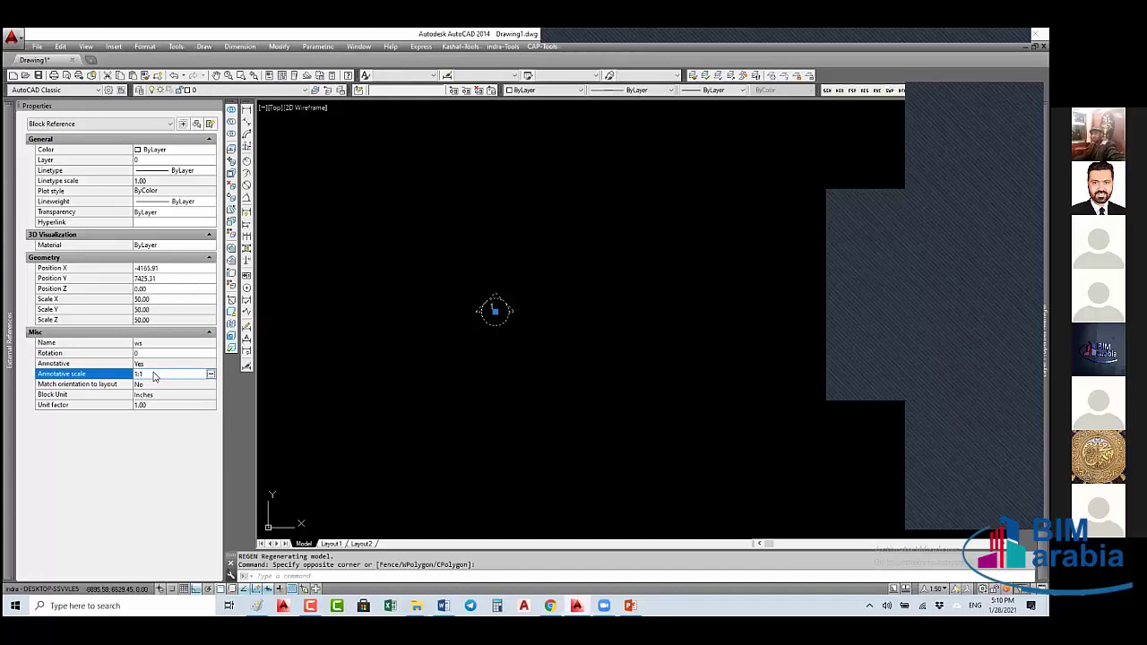
left_click(211, 377)
left_click(557, 210)
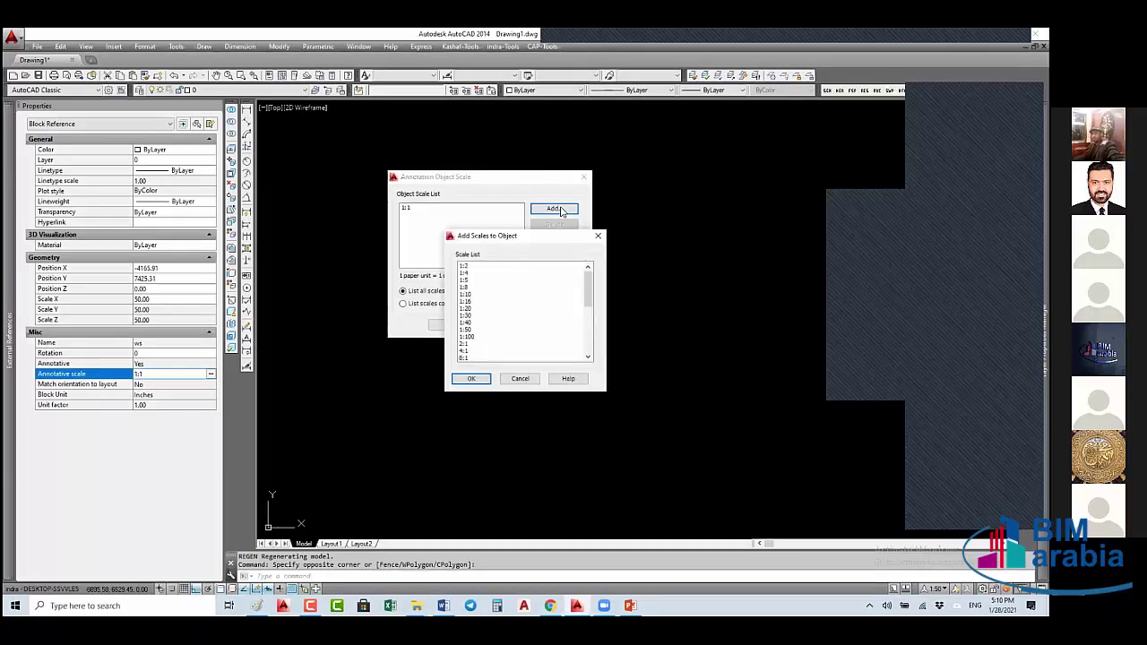
left_click(475, 330)
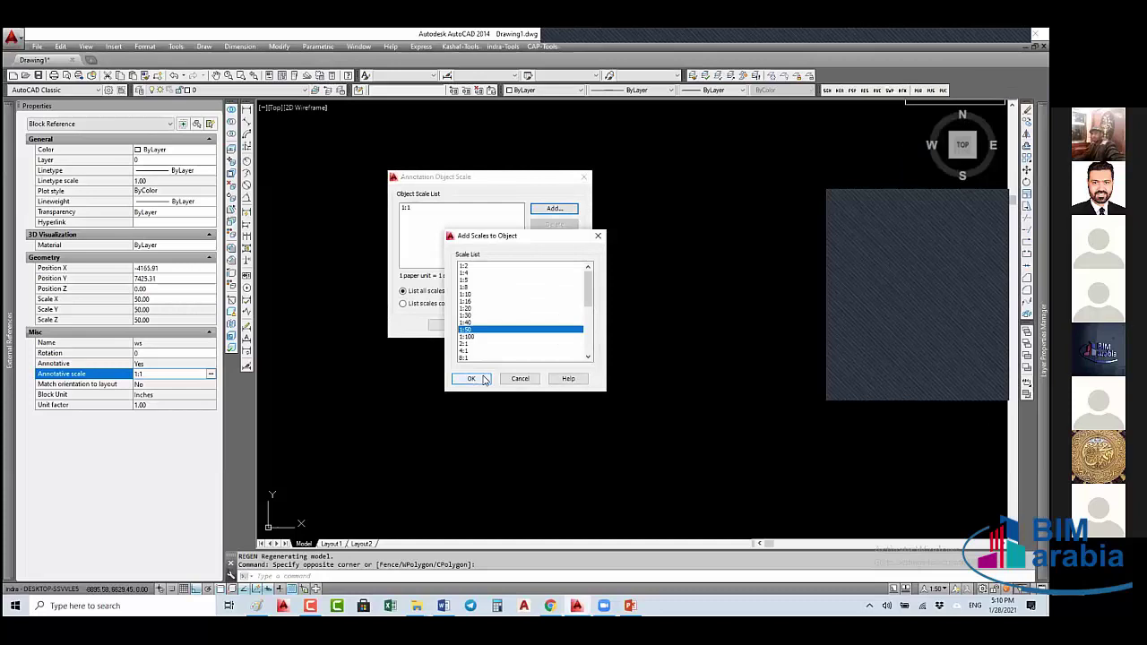
left_click(472, 379)
left_click(453, 325)
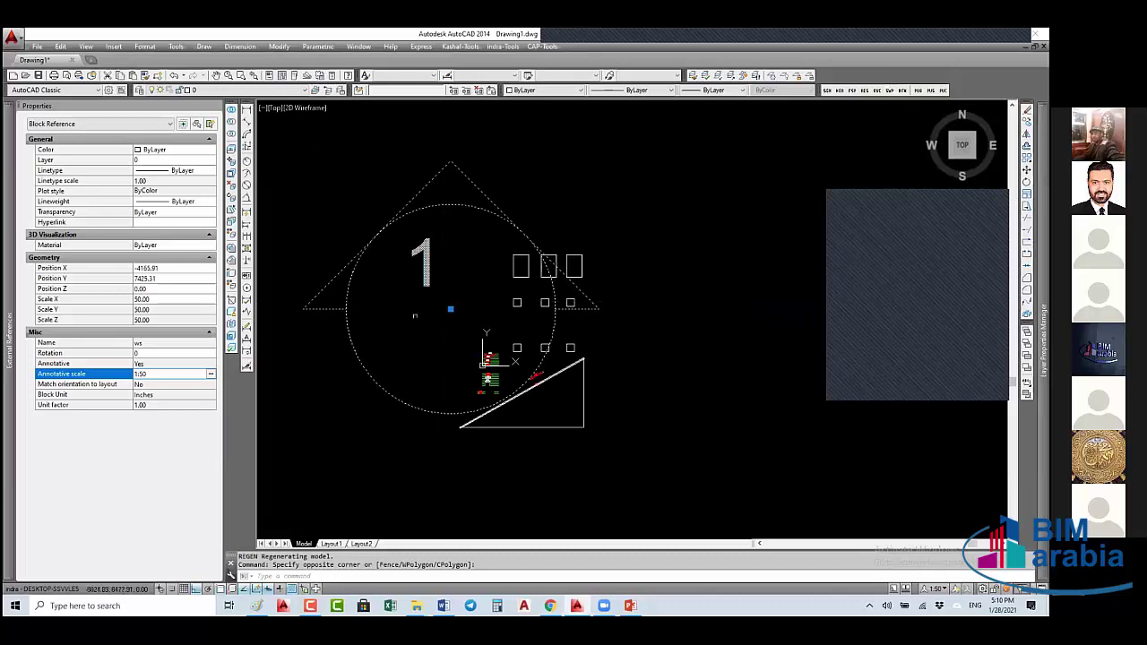
- Delete the 1:50 scale, leaving only 1:1 on the ws block
left_click(212, 374)
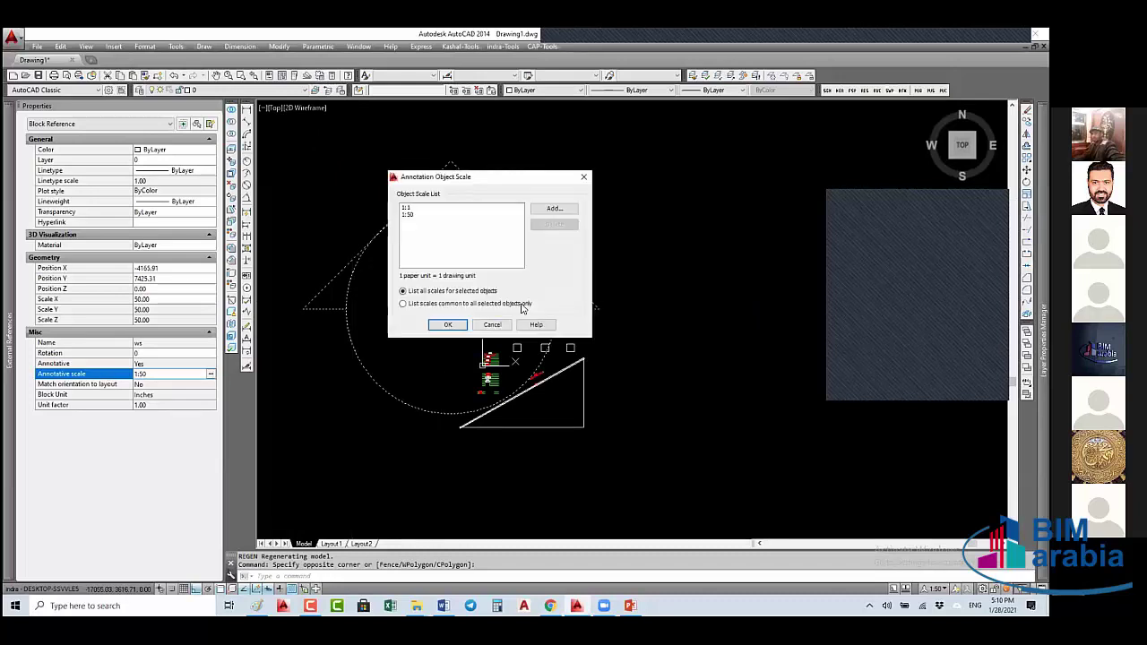
left_click(436, 214)
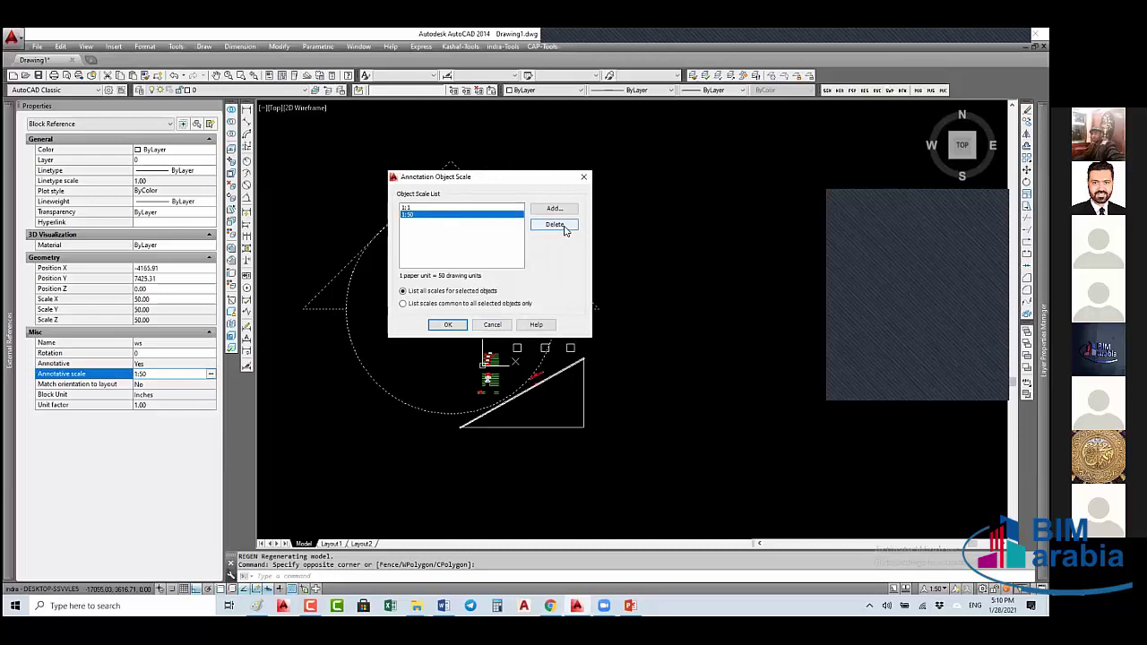
left_click(556, 225)
left_click(448, 324)
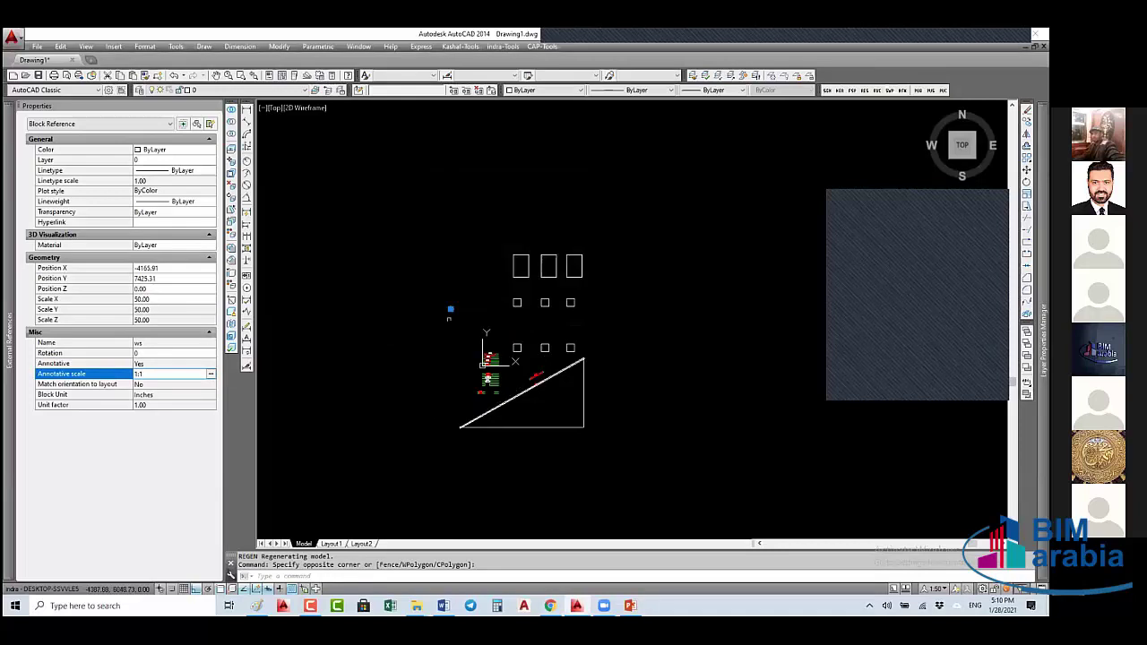
- Deselect the block and switch to Layout1, then back to Model
scroll(450, 314, "up", 5)
key("Escape")
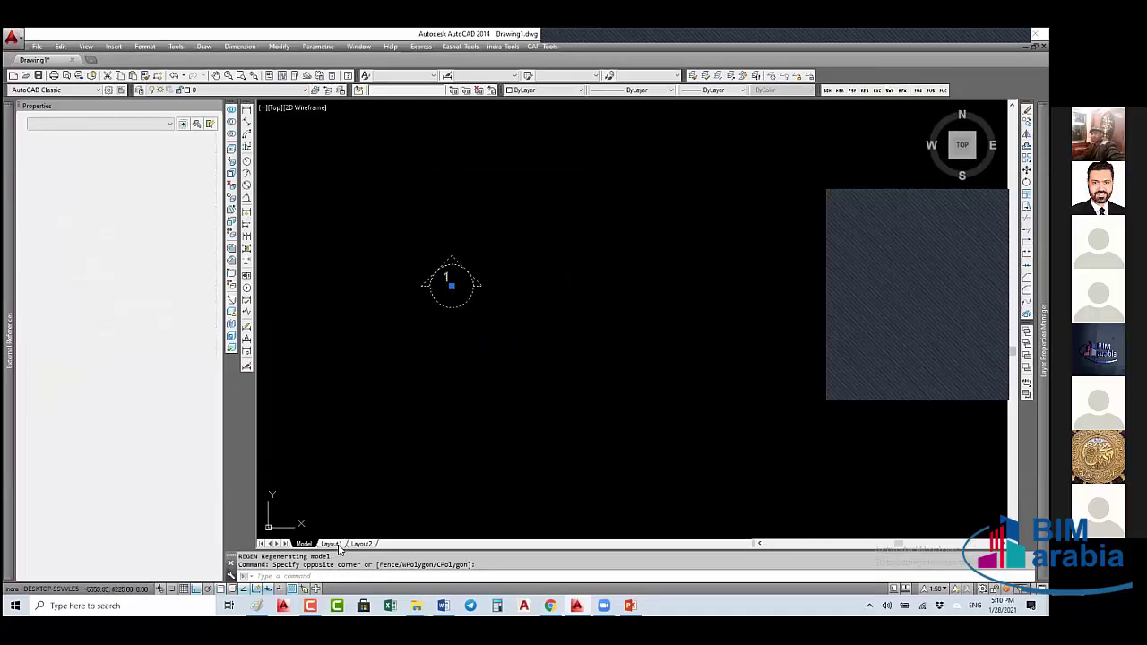
left_click(332, 544)
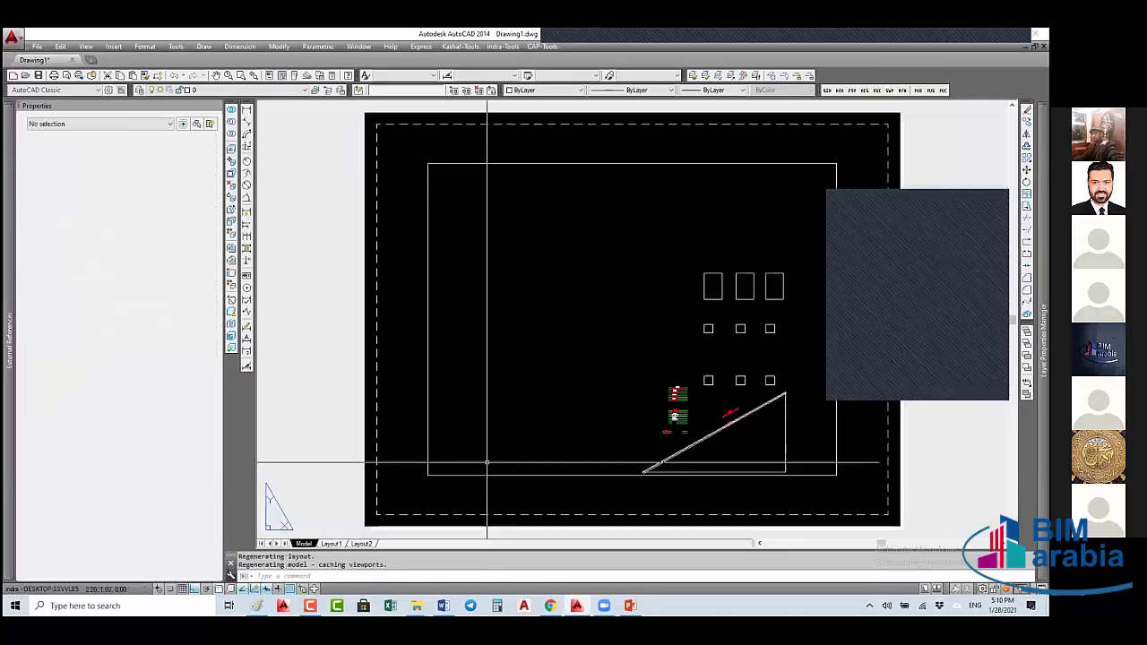
left_click(304, 544)
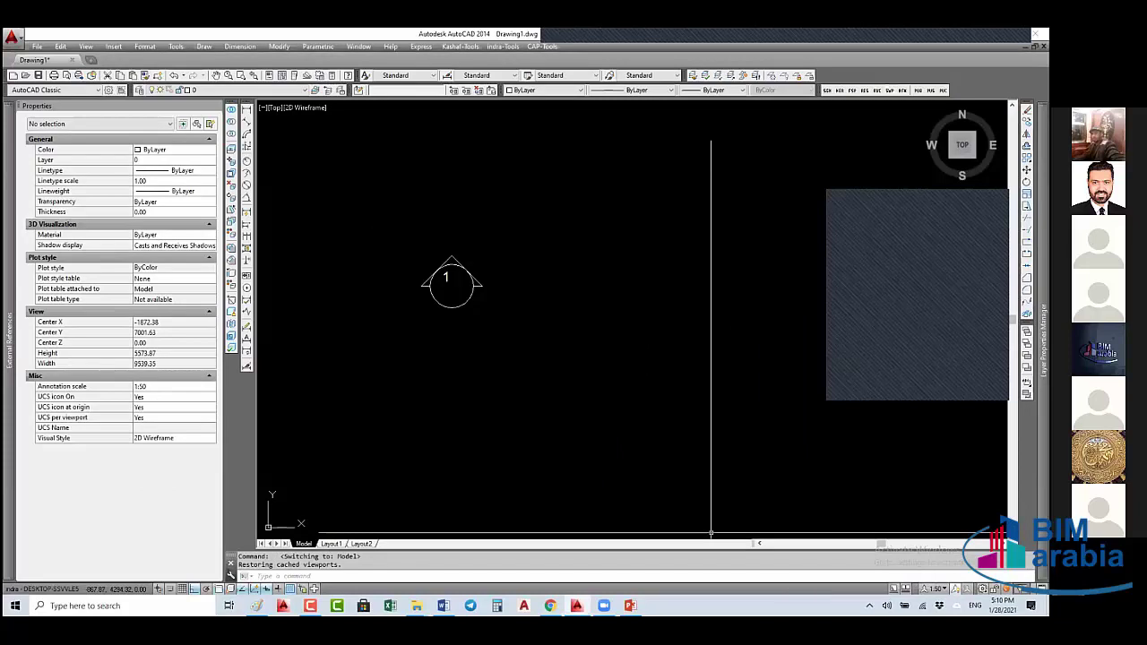
- Toggle Annotation Visibility so annotative objects show at all scales
left_click(956, 589)
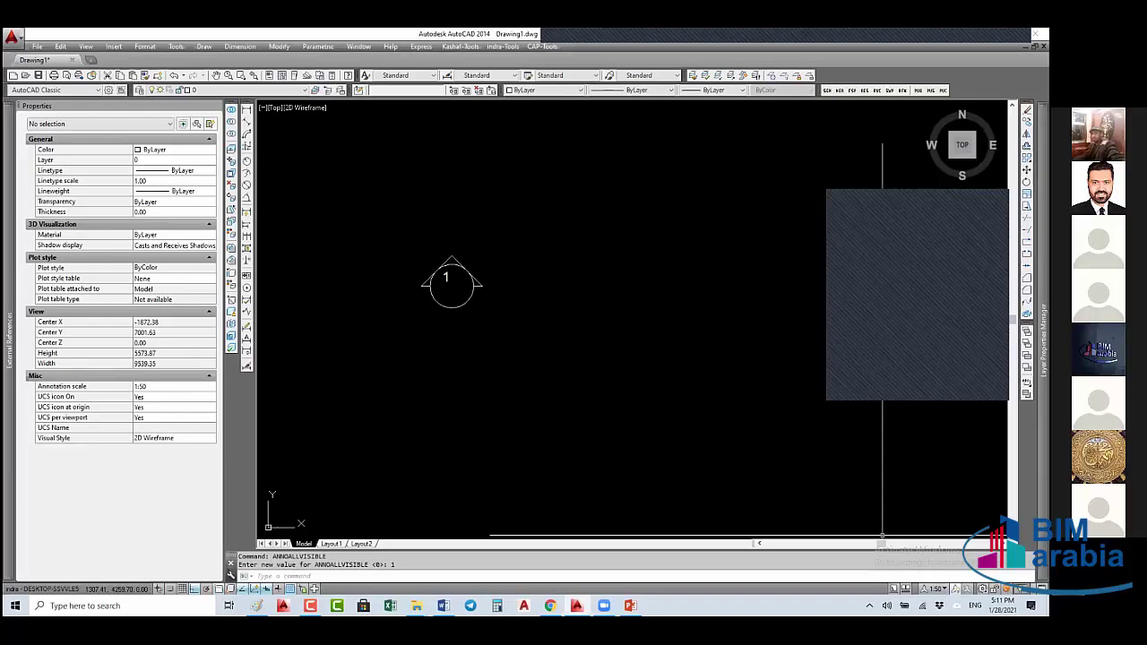
left_click(953, 589)
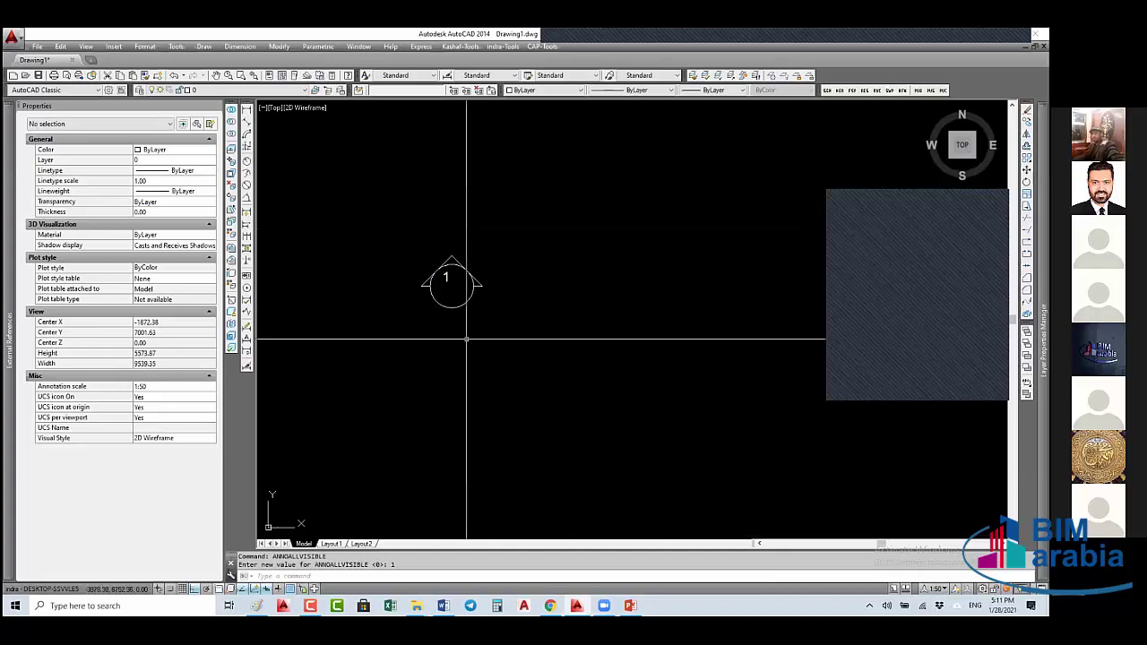
left_click(544, 208)
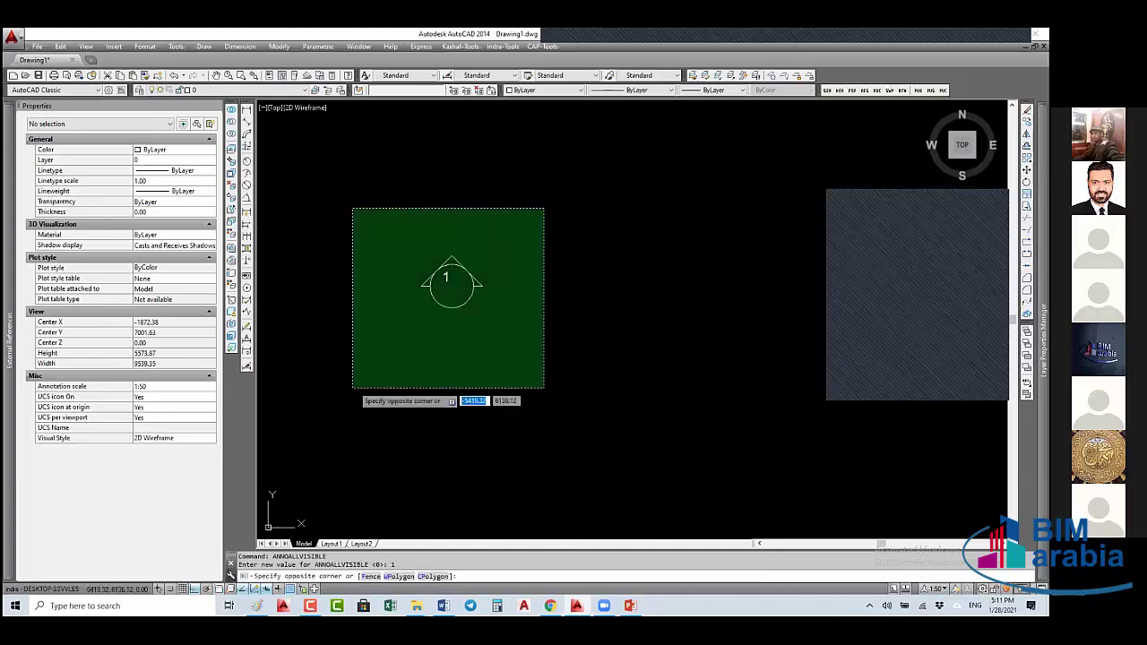
- Select the "1" marker and set the ws reference's scale to 1
left_click(351, 386)
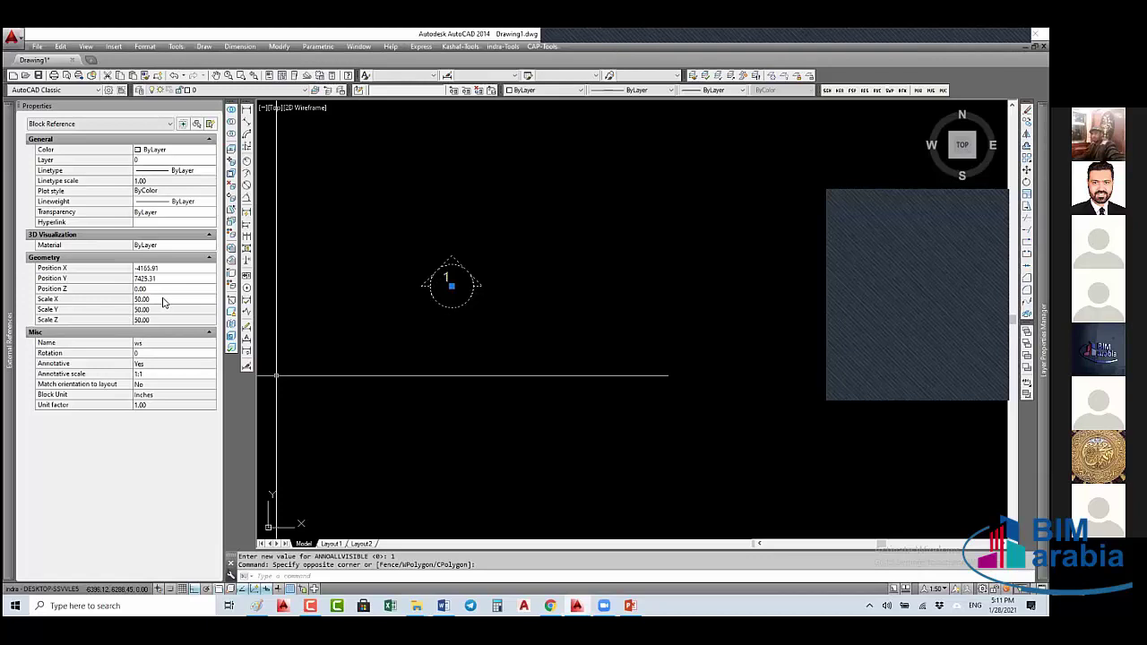
left_click(165, 298)
type("1")
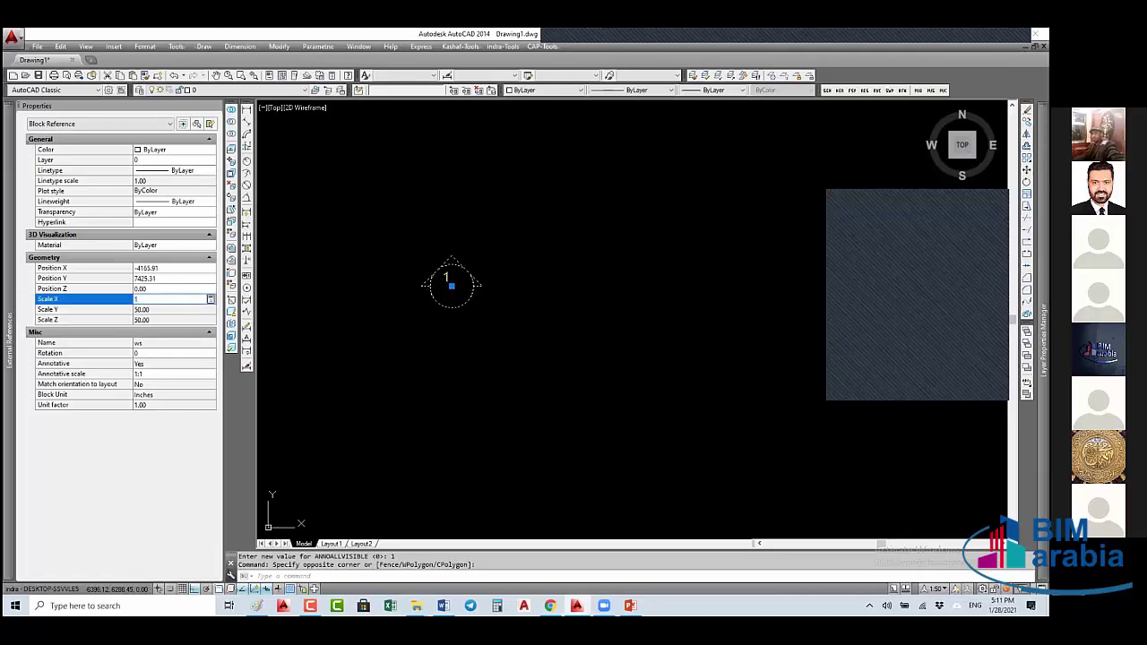
key("Return")
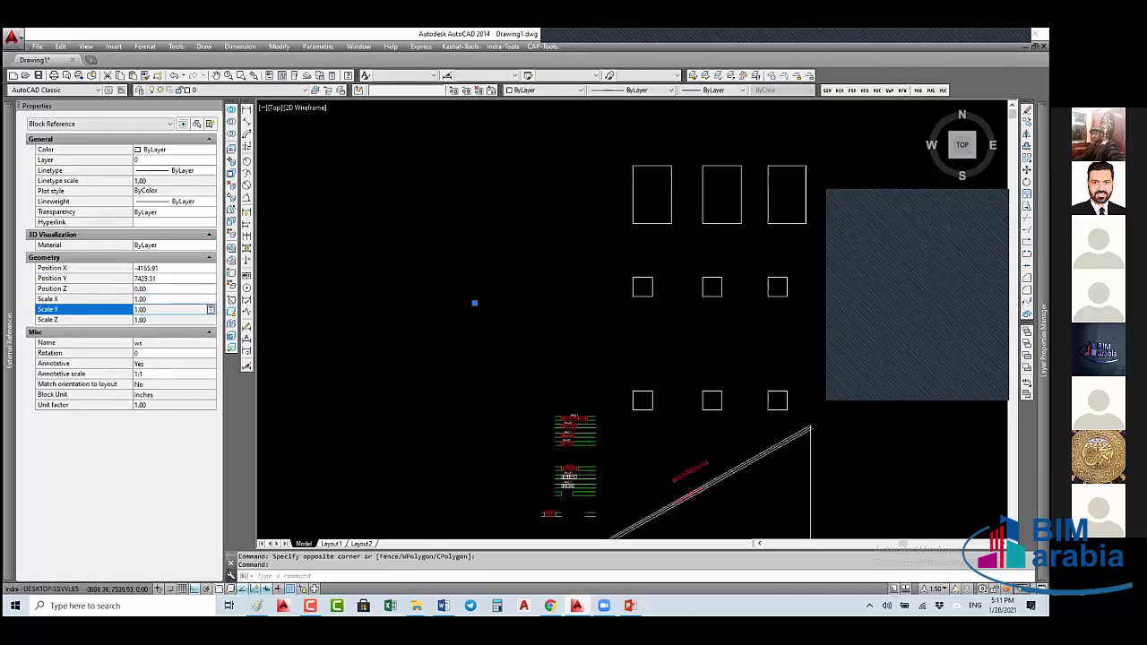
- Deselect the block and run BE to choose a block definition to edit
scroll(475, 303, "down", 2)
scroll(476, 303, "up", 4)
right_click(481, 316)
key("Escape")
key("Escape")
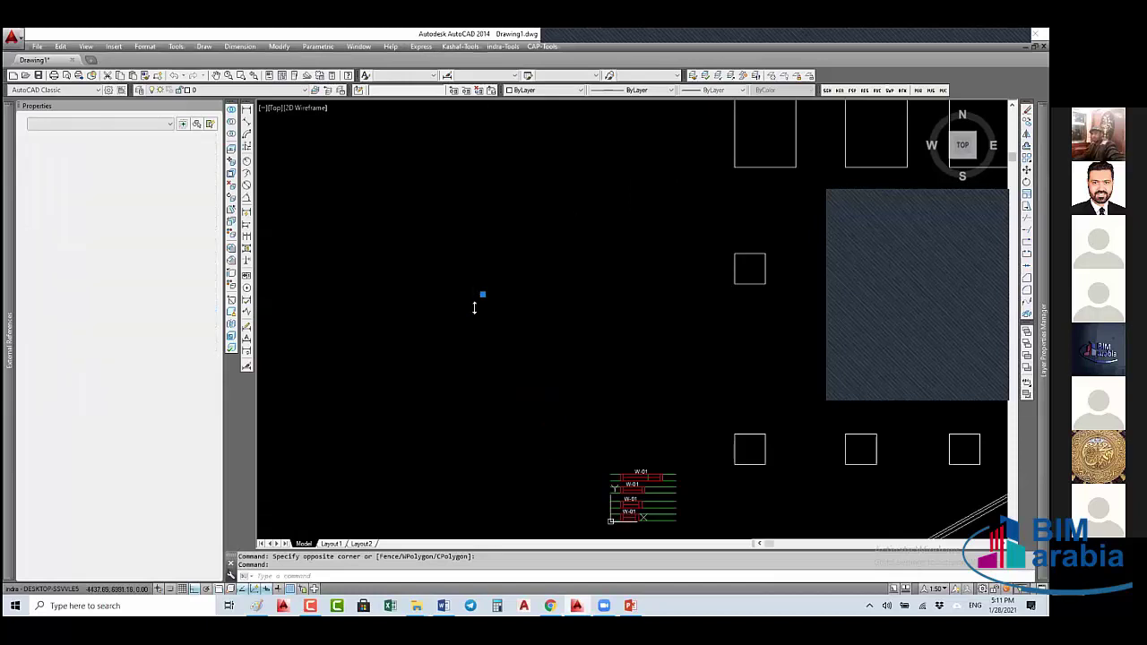
type("BE")
key("Return")
- Open ws and scale all its objects by 250 from the block origin
left_click(553, 297)
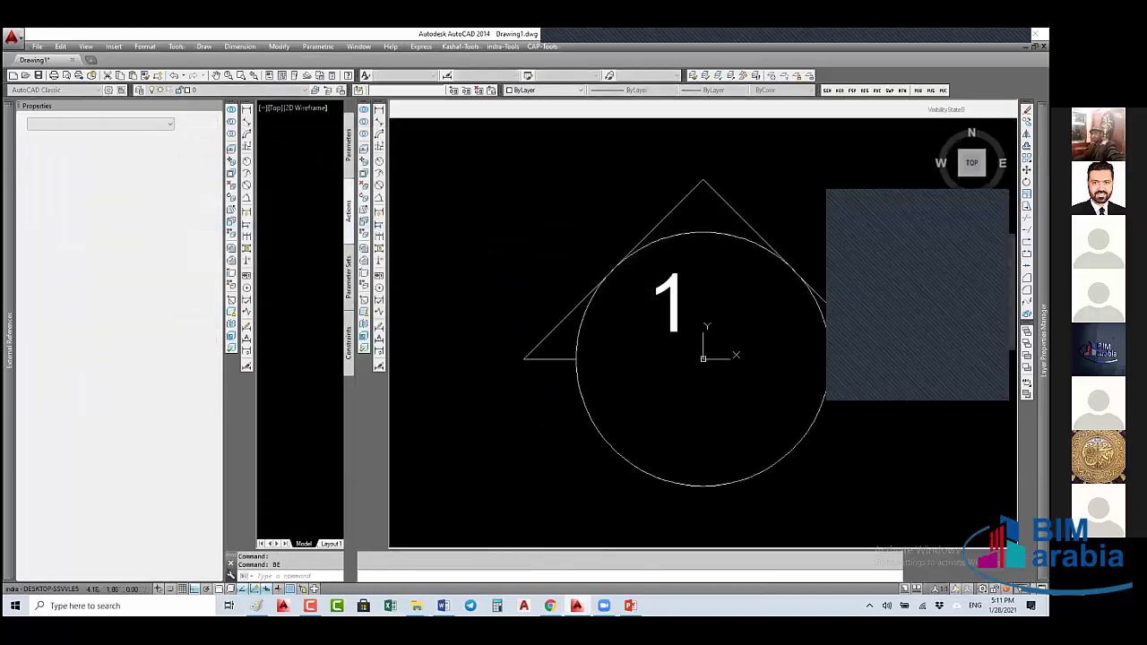
left_click(674, 302)
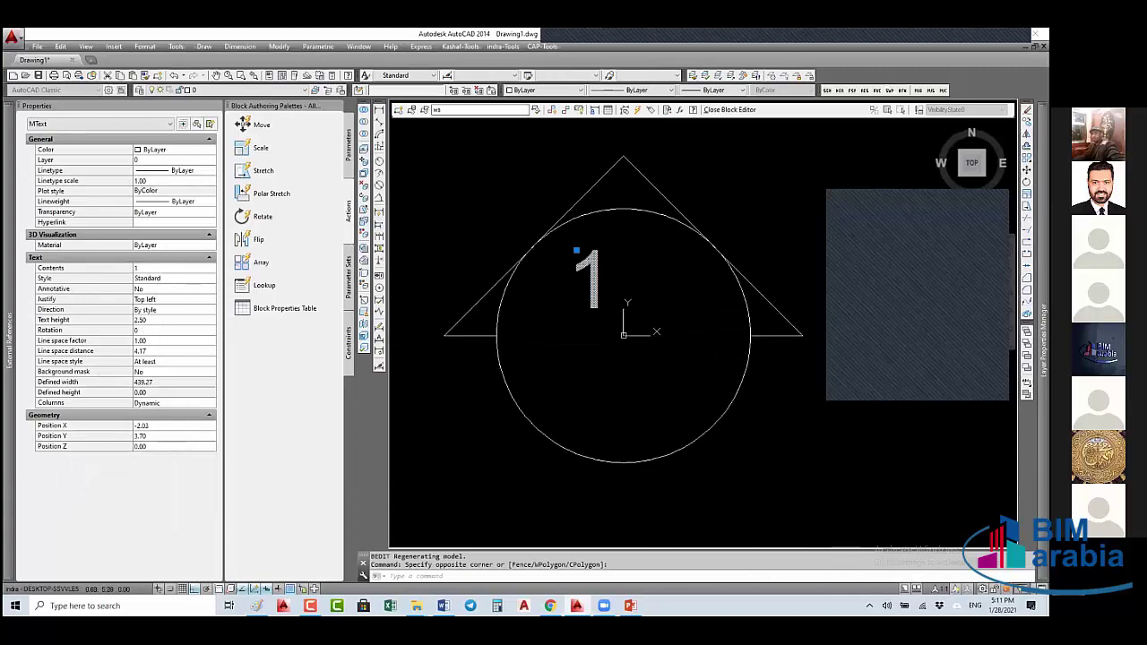
scroll(681, 320, "down", 4)
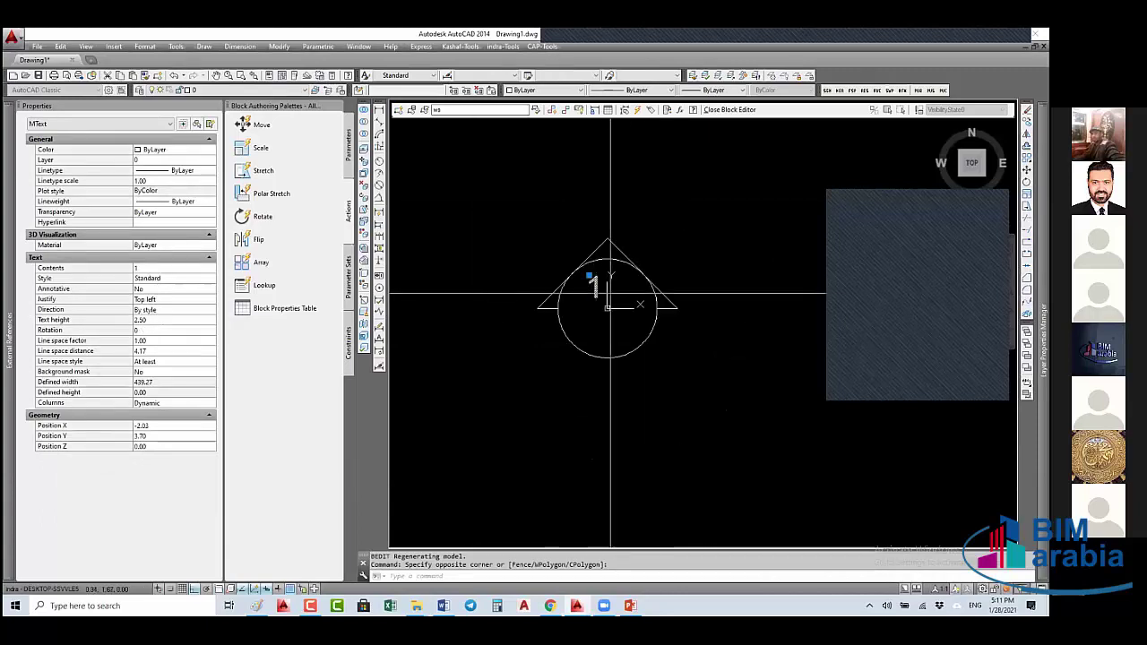
key("Escape")
left_click(689, 254)
type("sc")
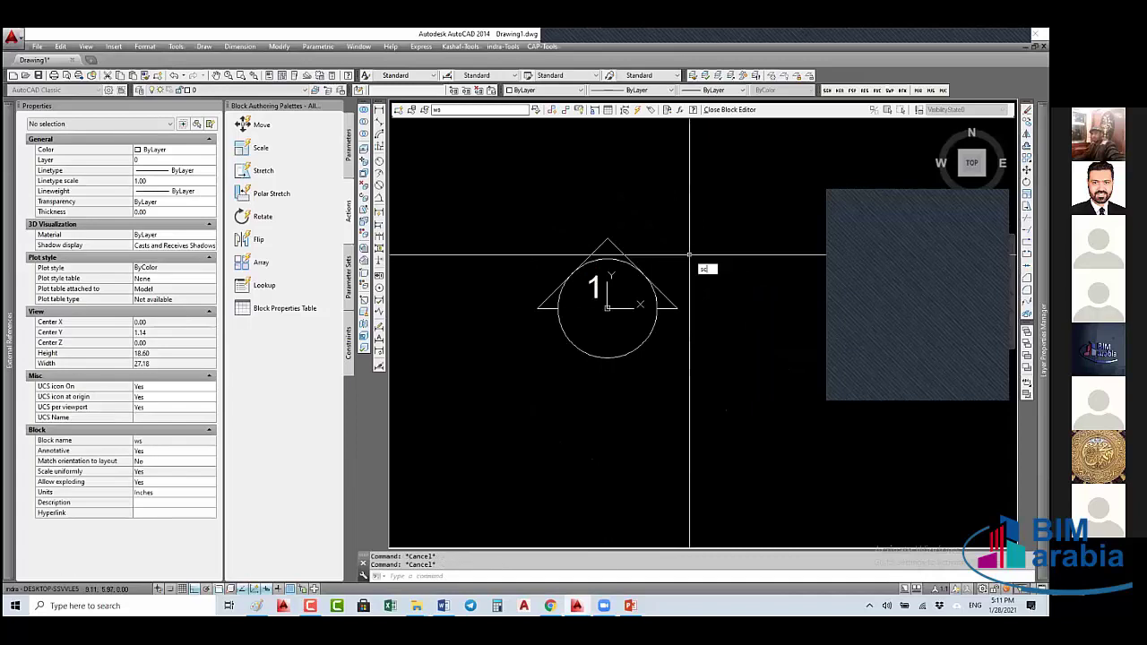
key("Return")
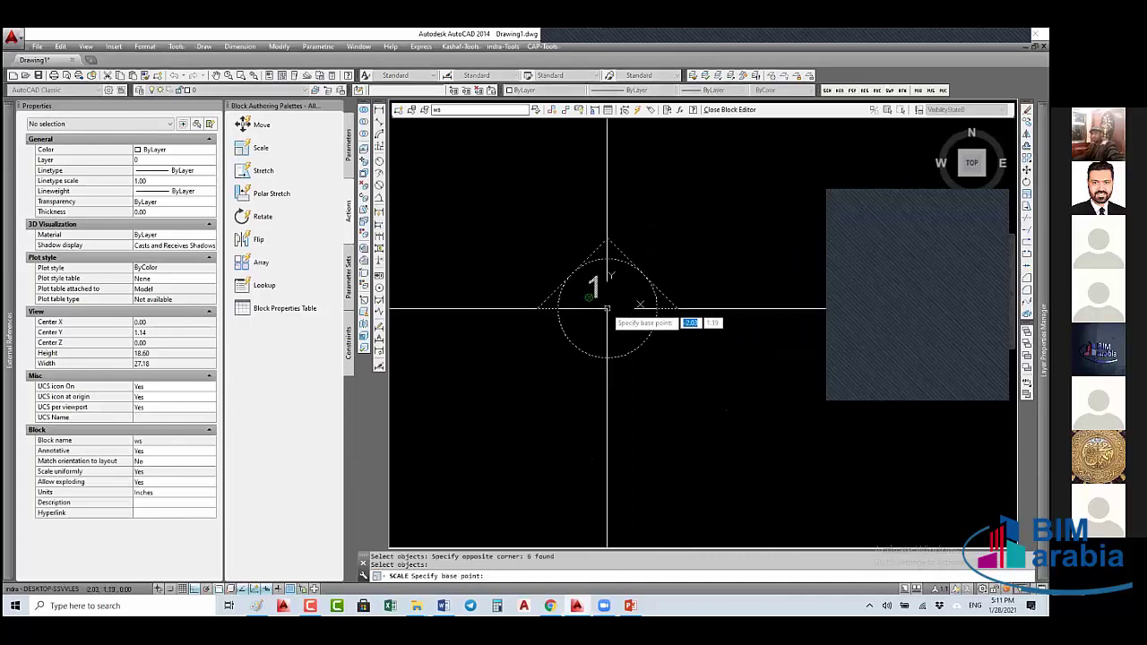
left_click(608, 309)
type("2")
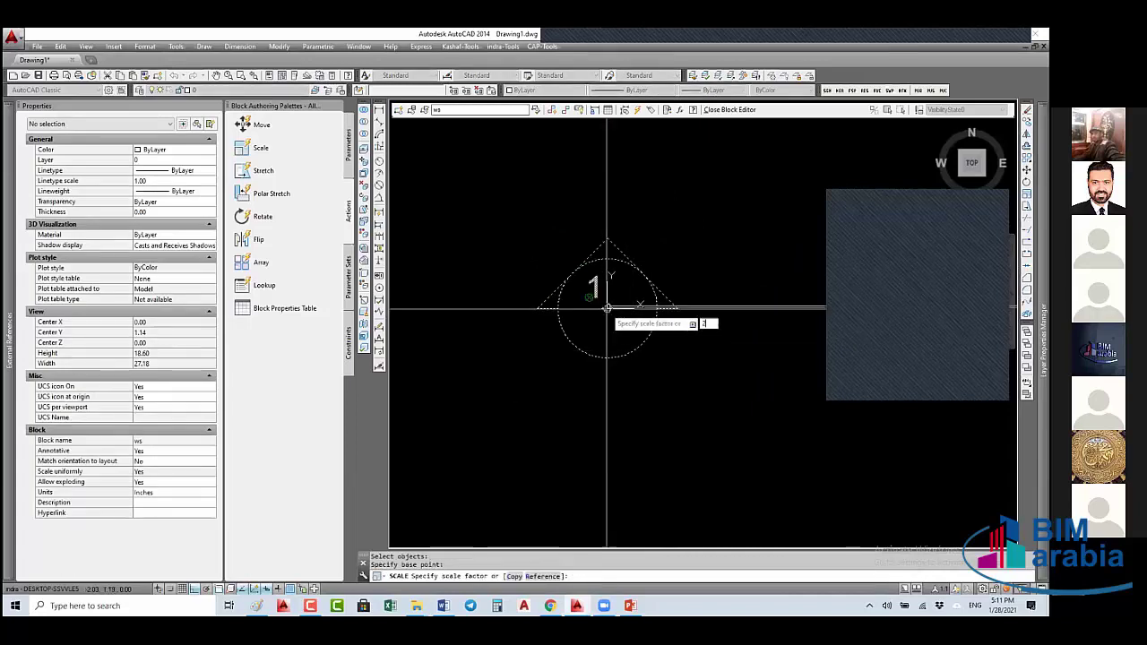
type("50")
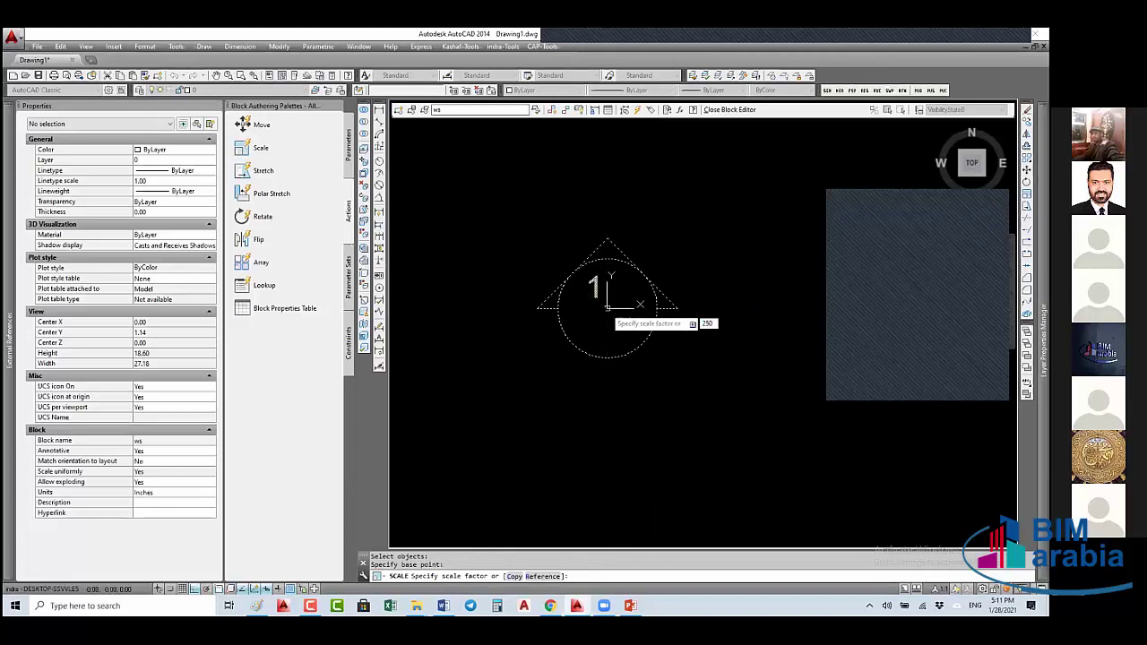
key("Return")
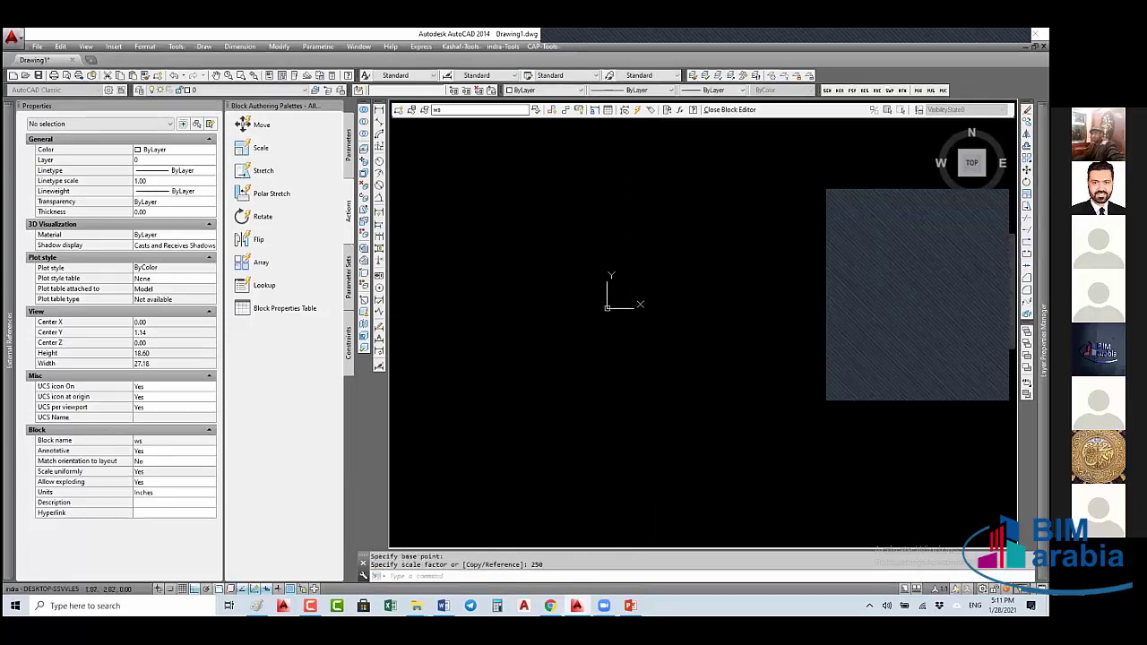
- Explode the multiline number 1 into single-line text and edit its Height
middle_click(660, 284)
middle_click(660, 284)
left_click(647, 288)
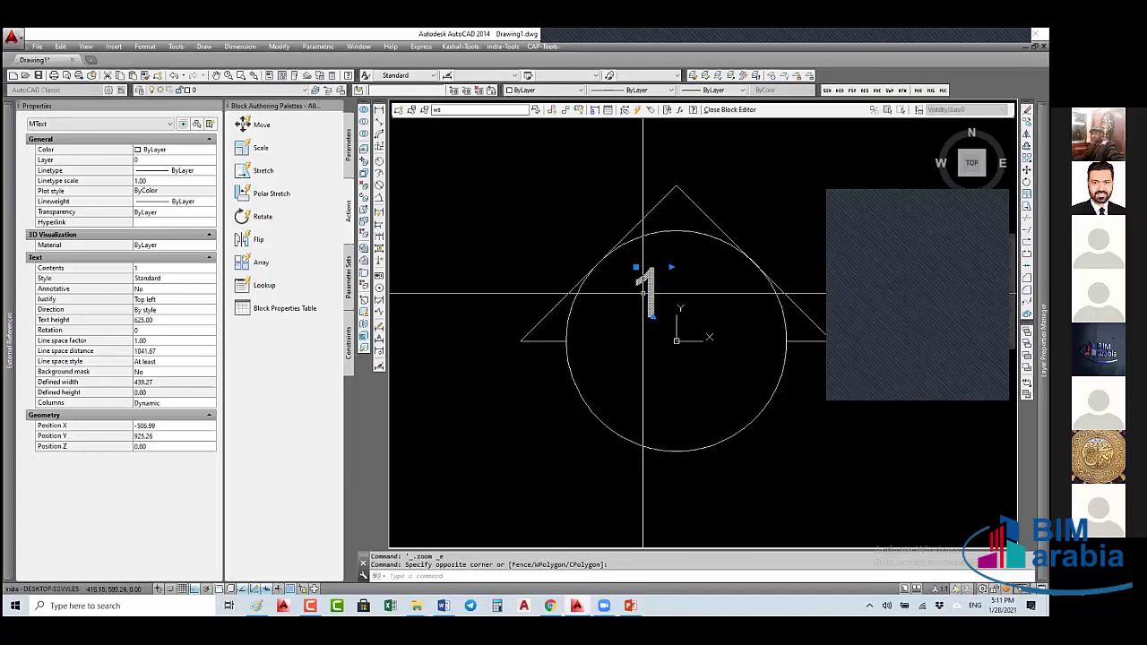
type("x")
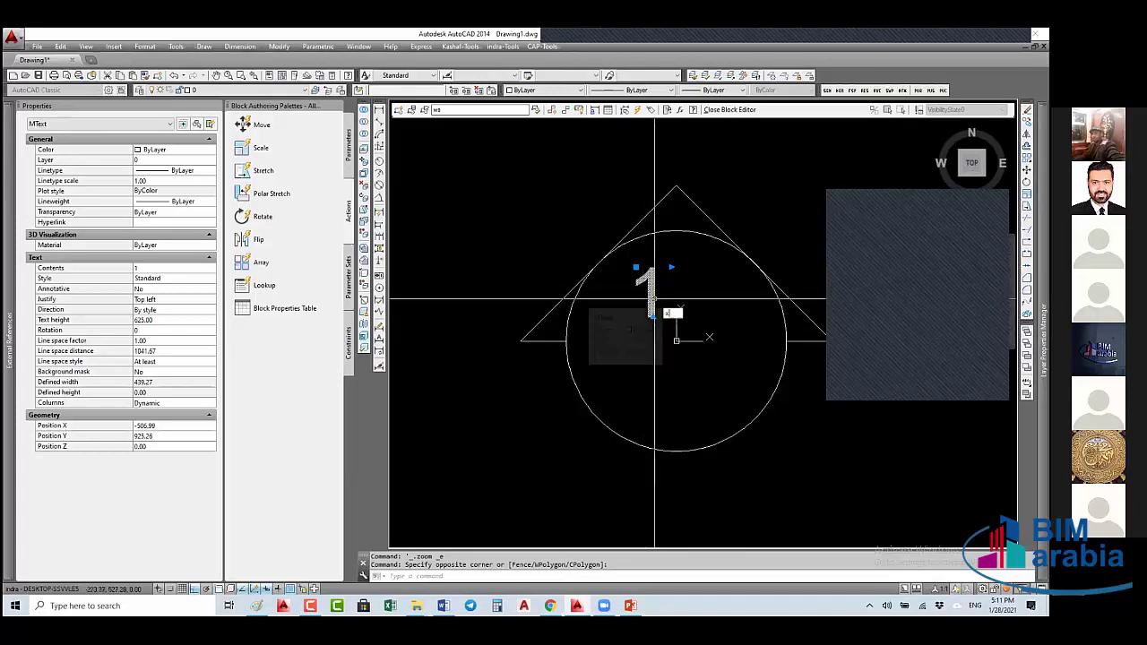
key("Return")
left_click(674, 288)
left_click(625, 305)
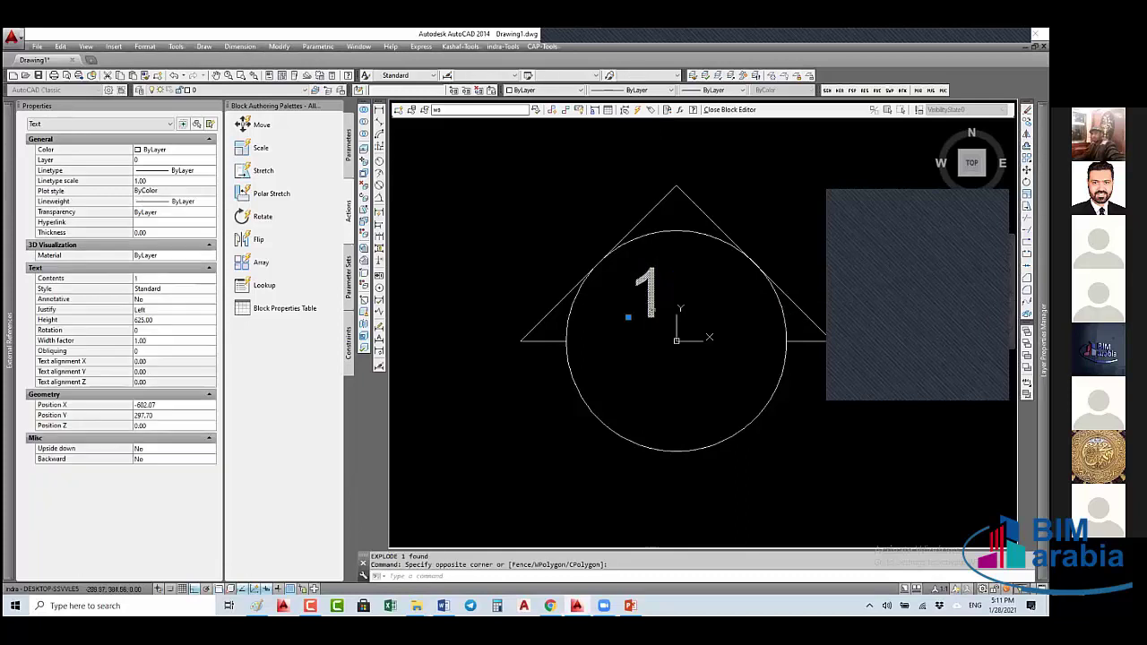
mouse_move(627, 305)
middle_mouse_down()
mouse_move(534, 313)
mouse_move(593, 314)
middle_mouse_up()
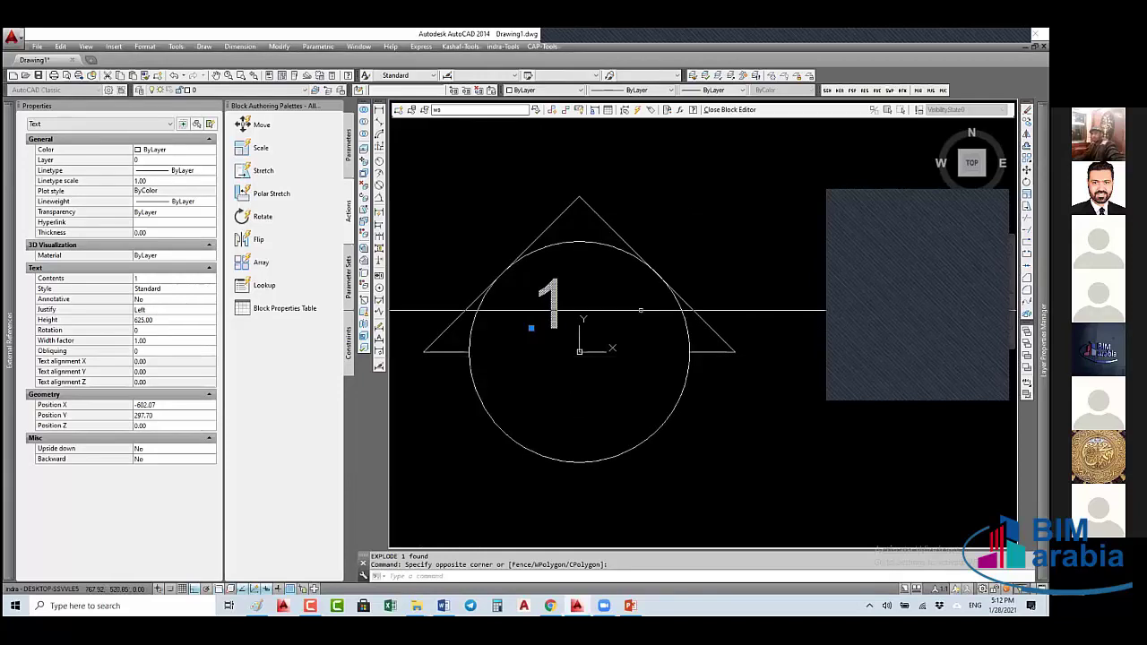
left_click(583, 323)
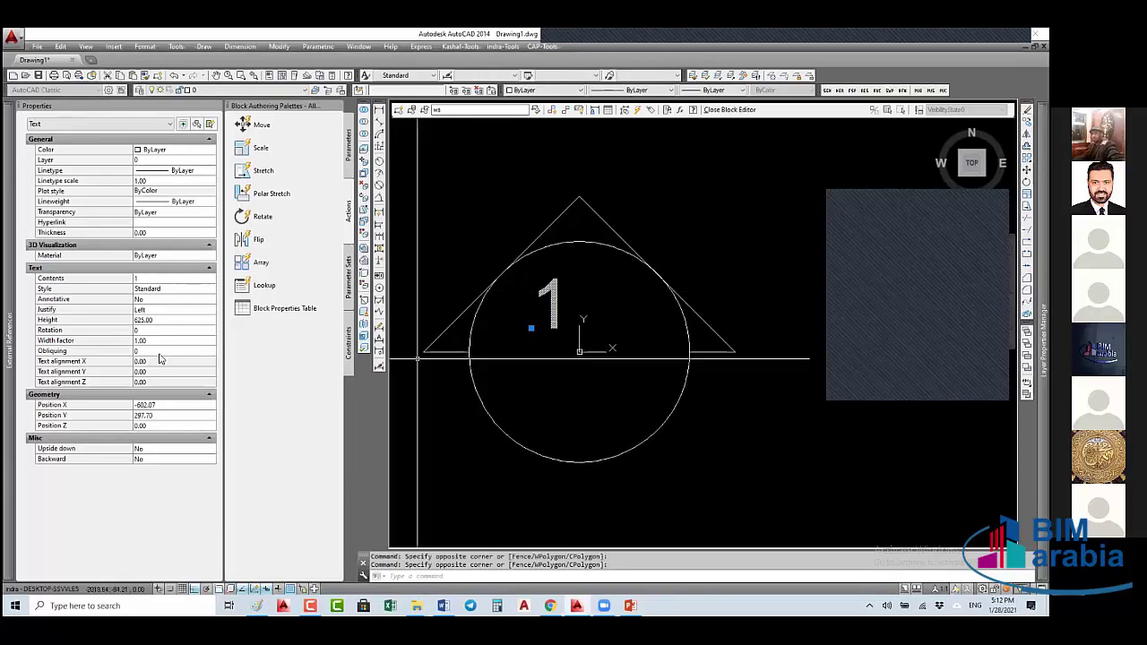
left_click(156, 320)
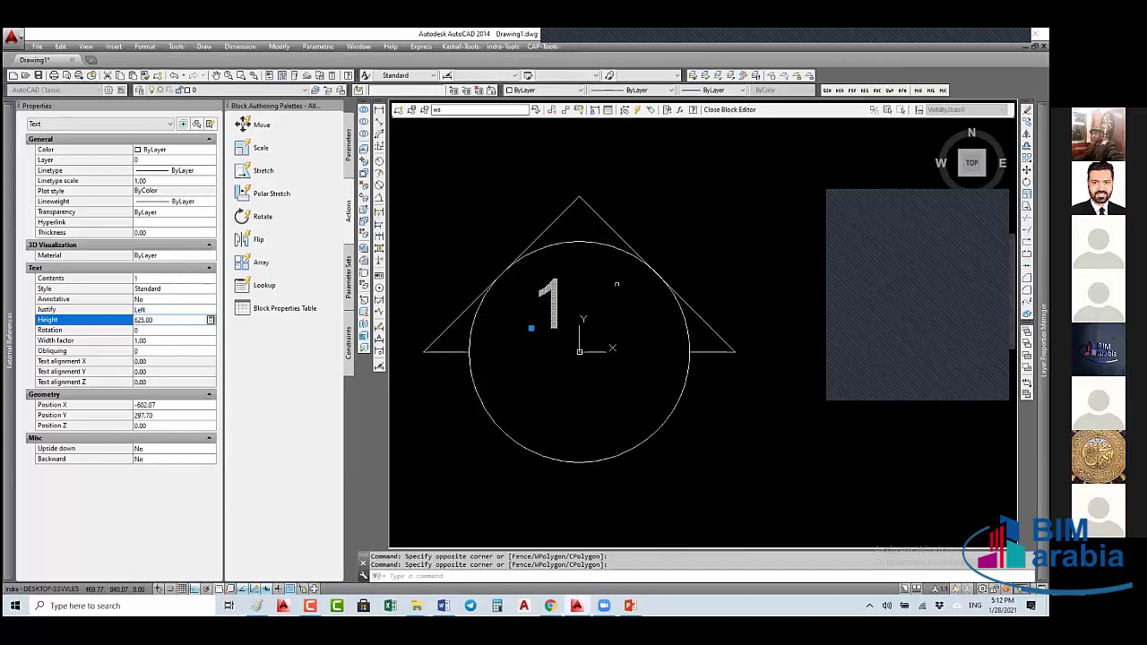
- Scale all six block objects by 0.01 about the block origin with SCALE (SC)
key("Escape")
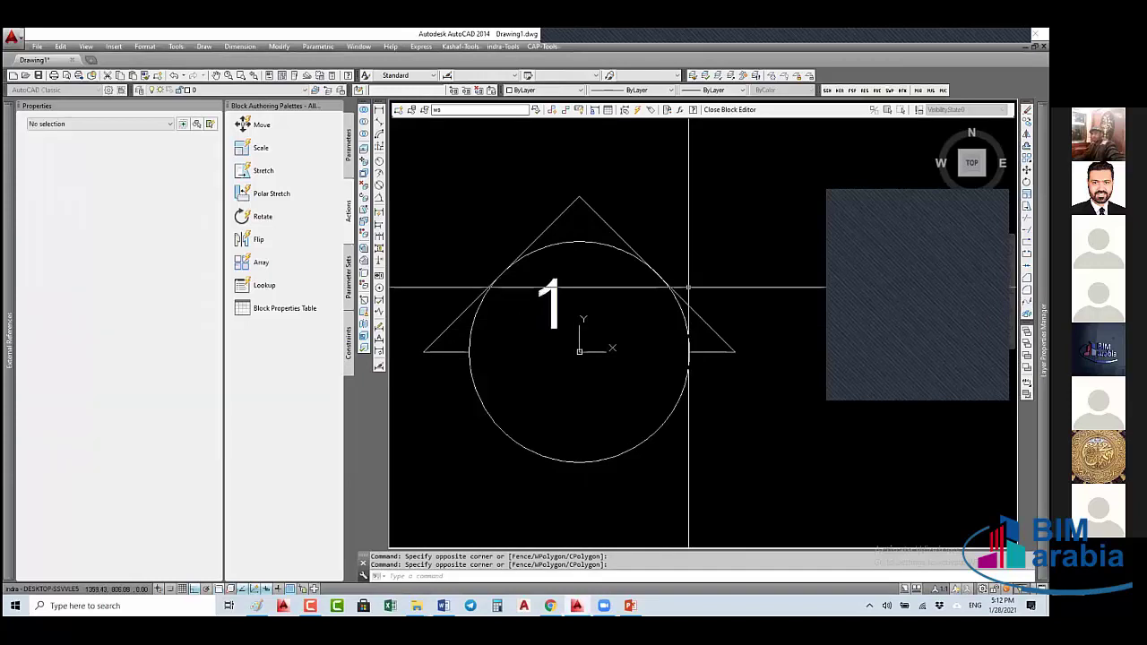
type("sc")
key("Return")
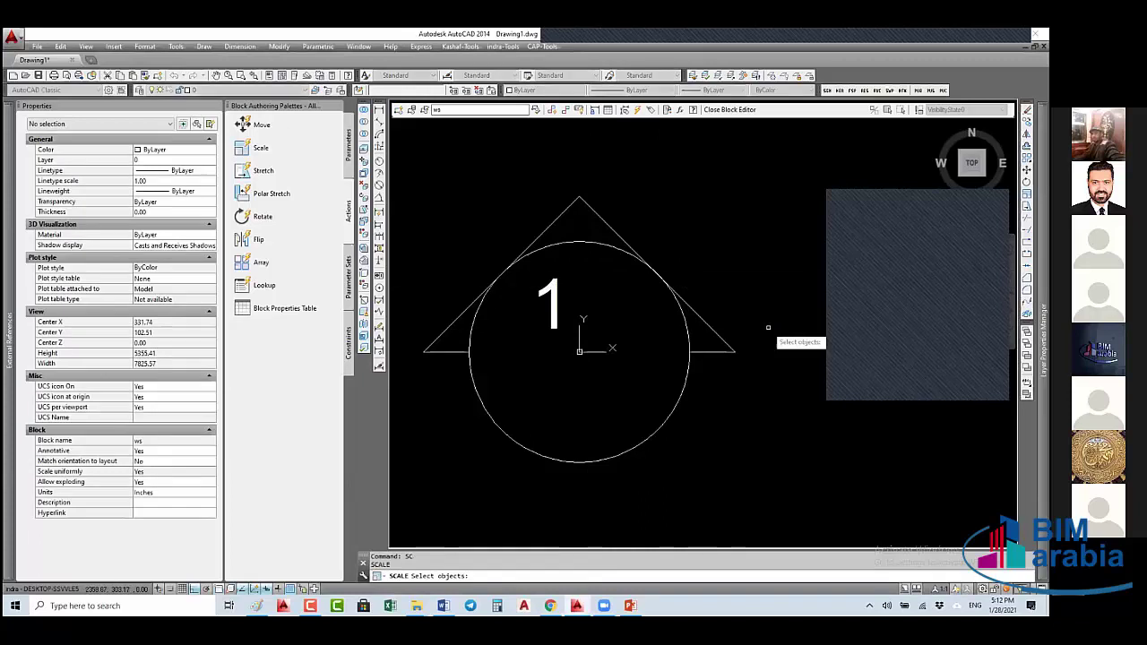
left_click(714, 206)
left_click(458, 475)
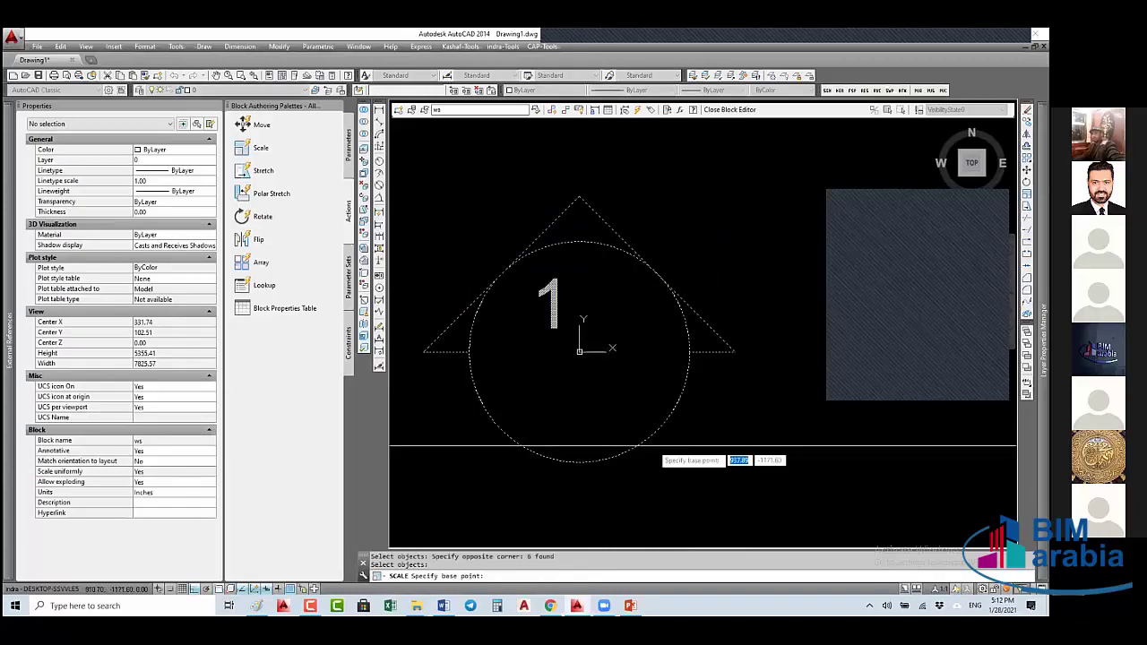
left_click(580, 352)
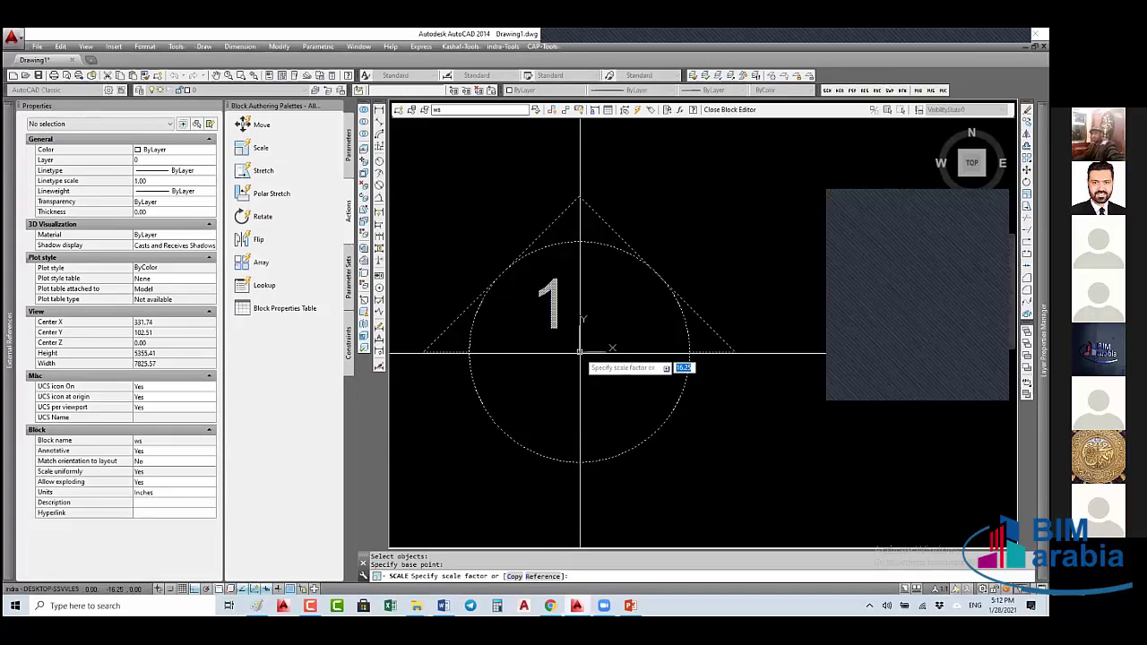
type(".01")
key("Return")
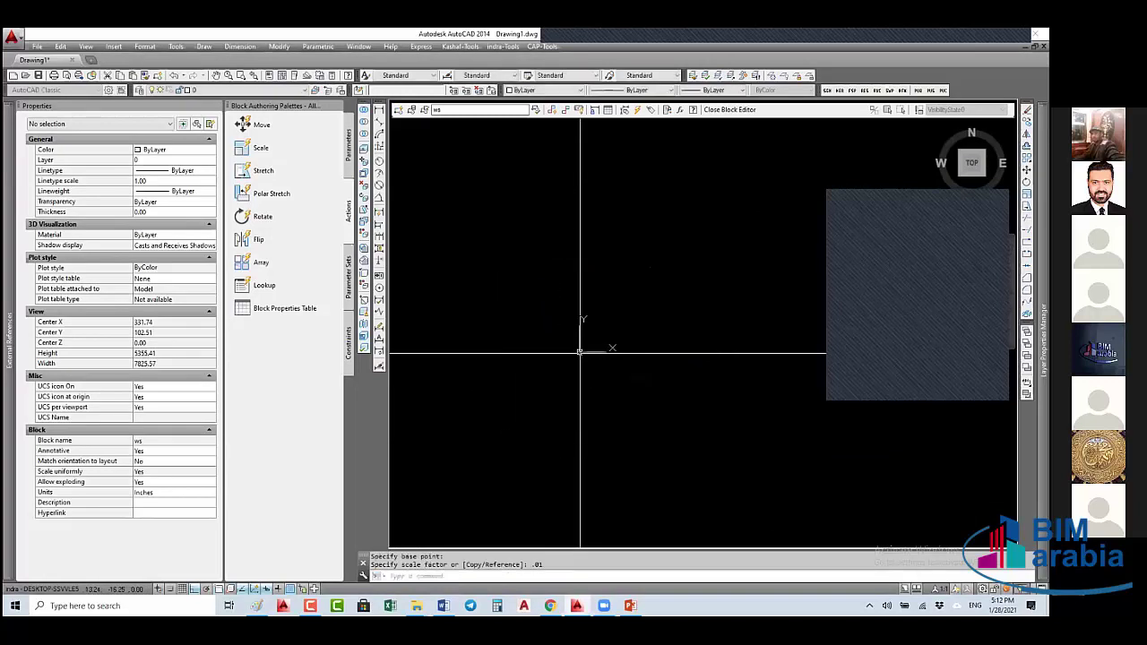
- Zoom in to check the shrunken 1, circle and triangle, then close the Block Editor
scroll(576, 349, "up", 3)
scroll(576, 350, "up", 2)
left_click(673, 386)
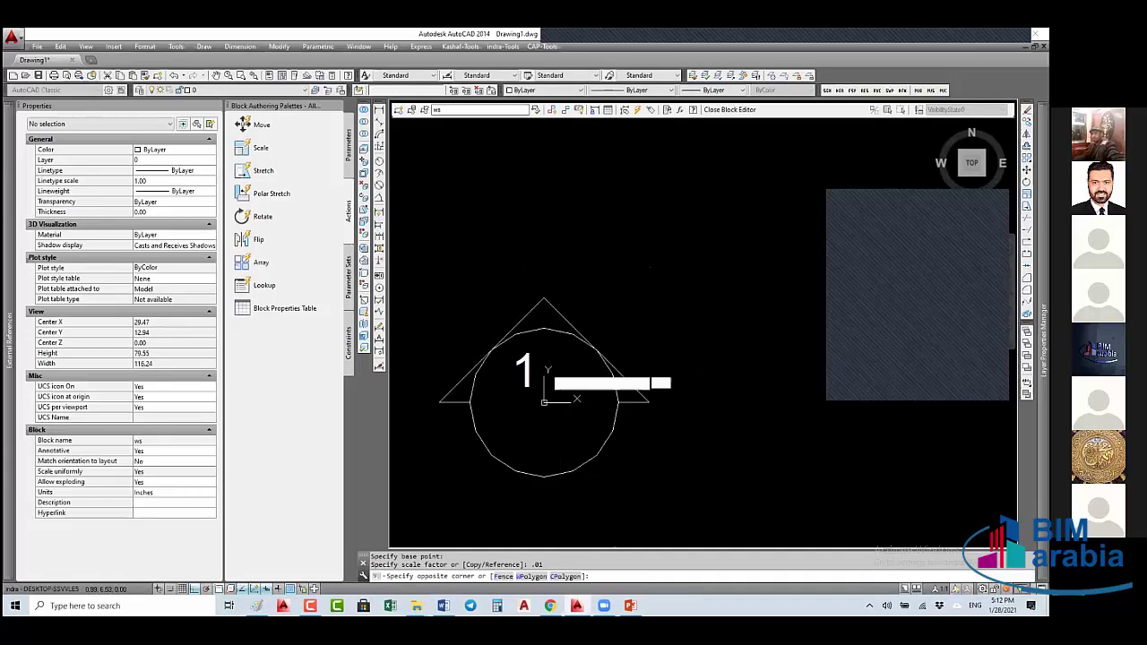
left_click(494, 385)
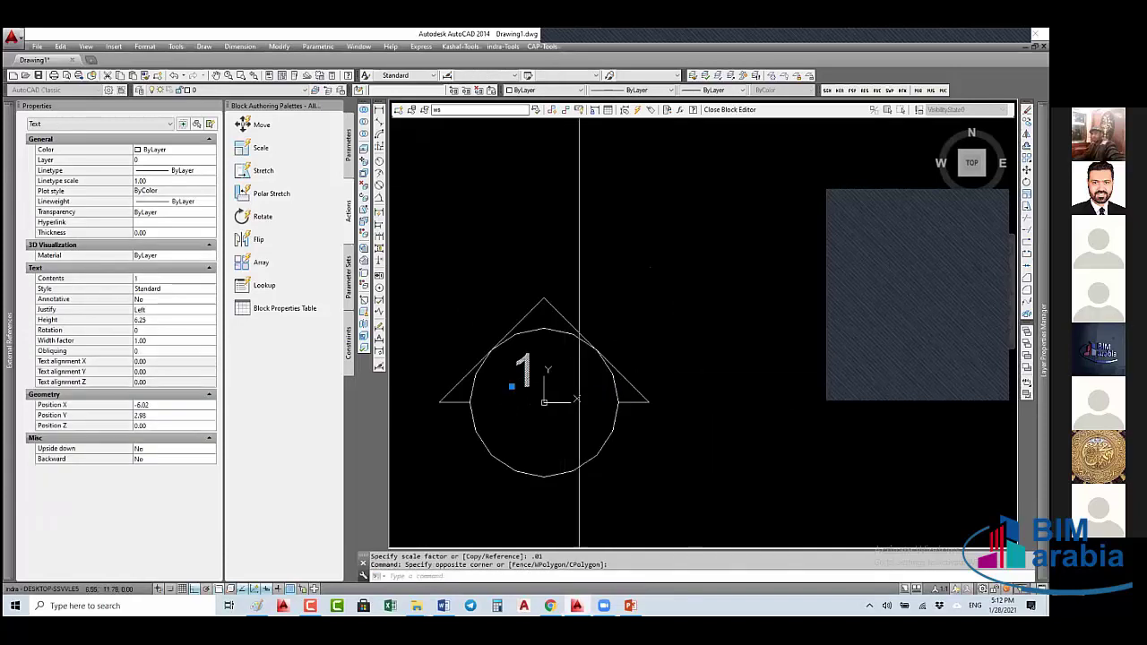
middle_click_drag(538, 403, 589, 314)
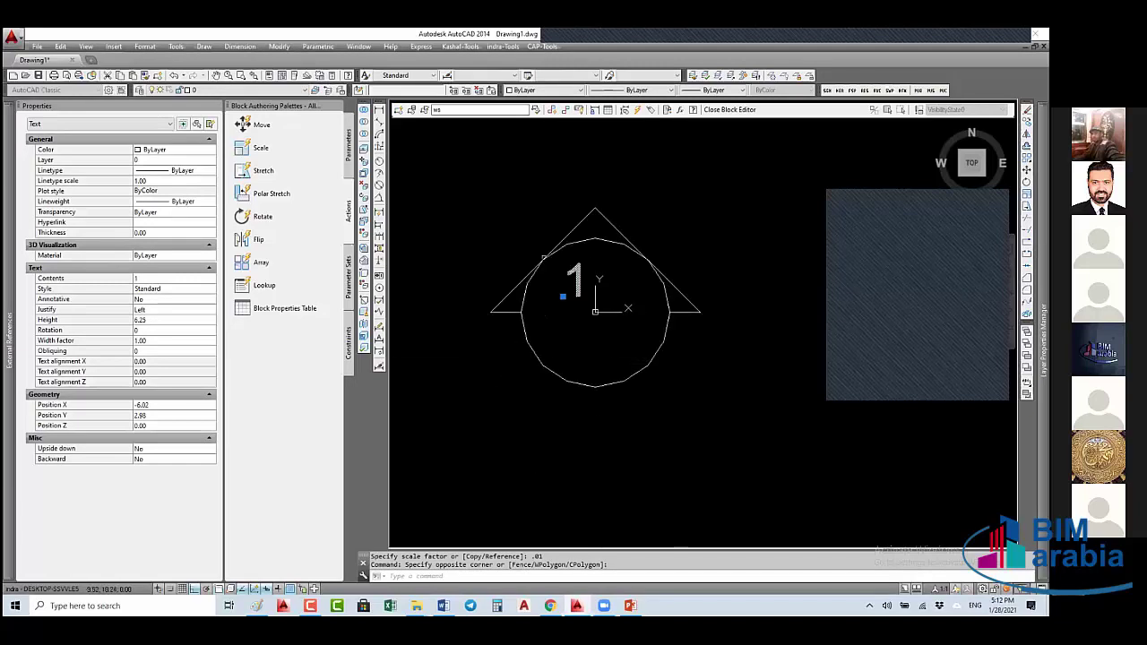
key("Escape")
key("Escape")
left_click(735, 228)
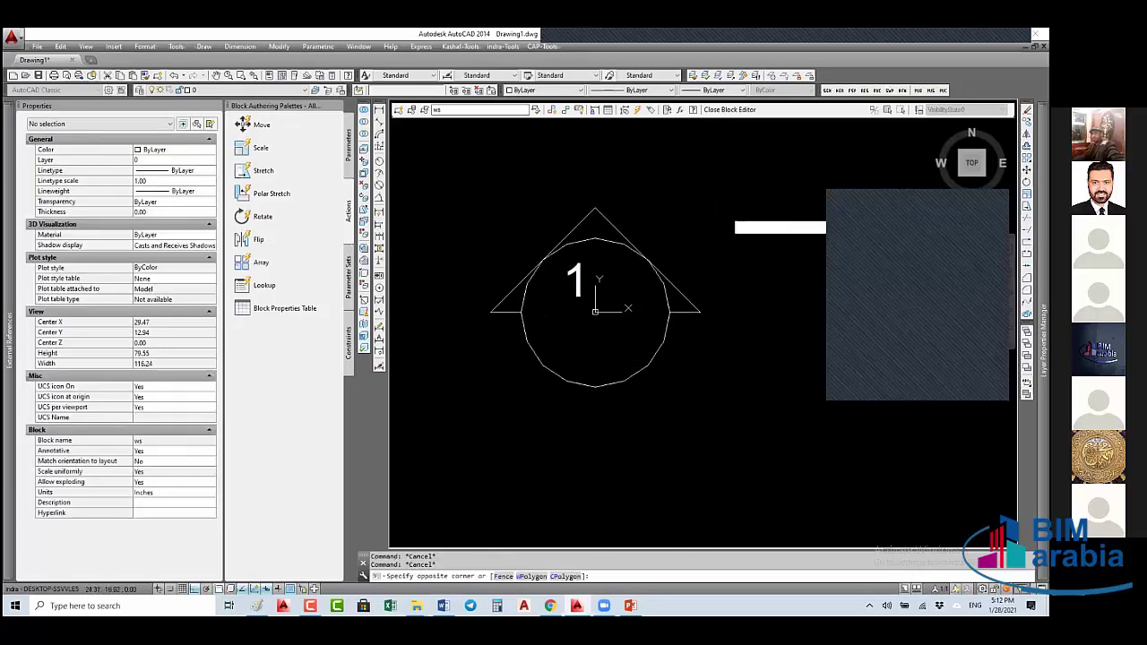
left_click(399, 379)
left_click(726, 109)
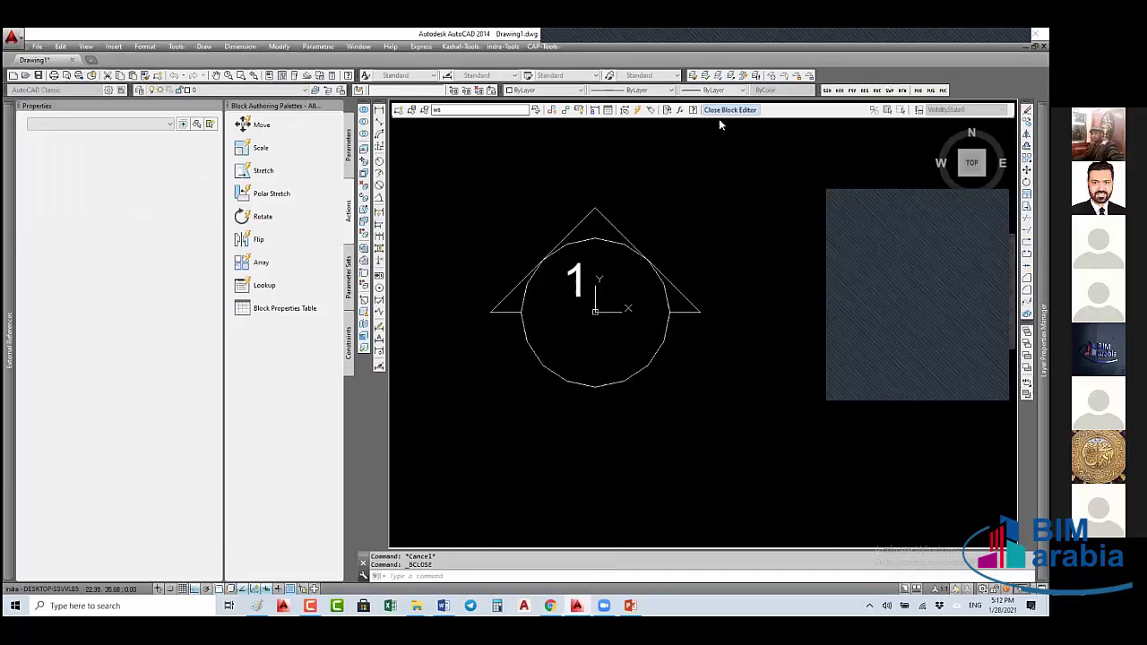
- Save ws, then add the 1:50 and 1:100 annotation scales to the ws block reference
left_click(520, 304)
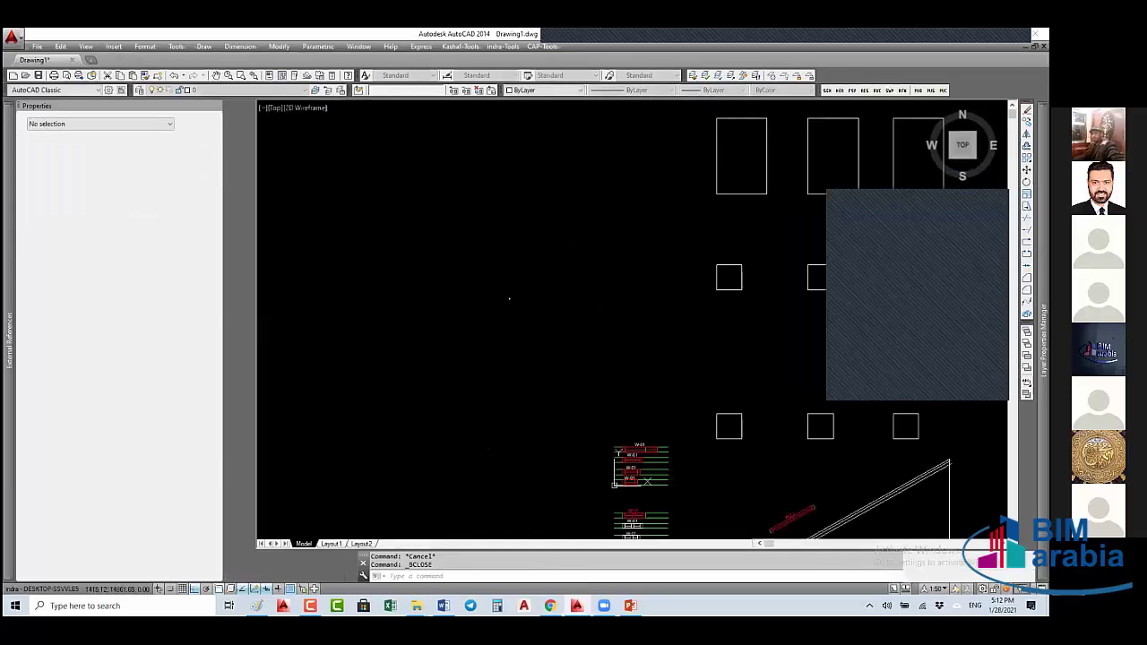
left_click(456, 339)
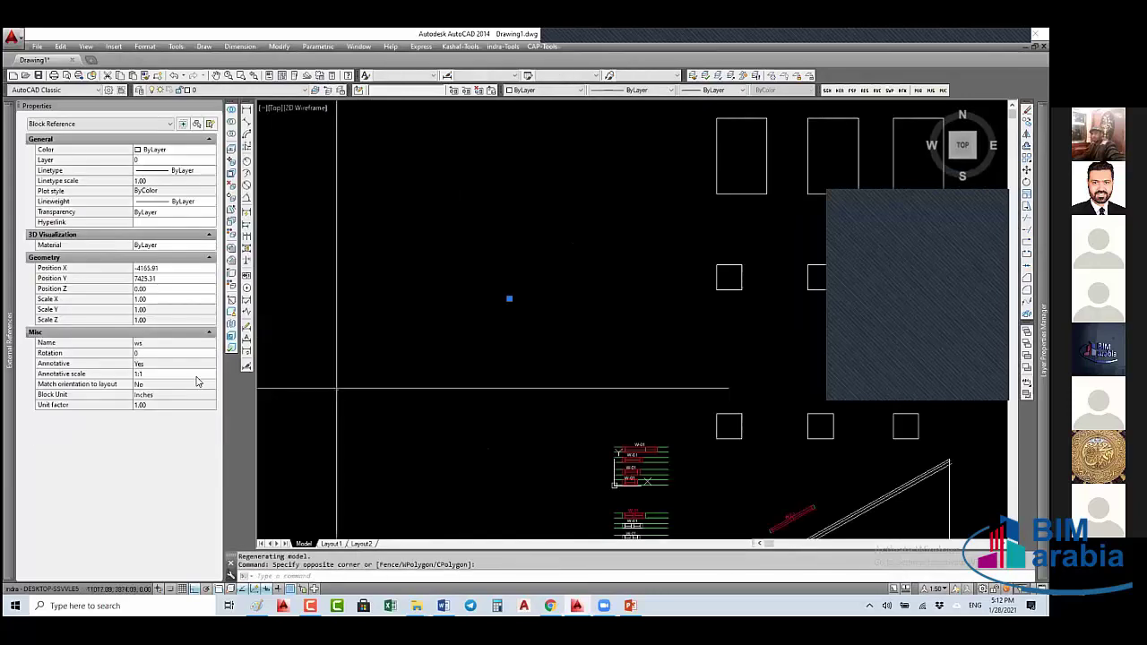
left_click(212, 378)
left_click(212, 376)
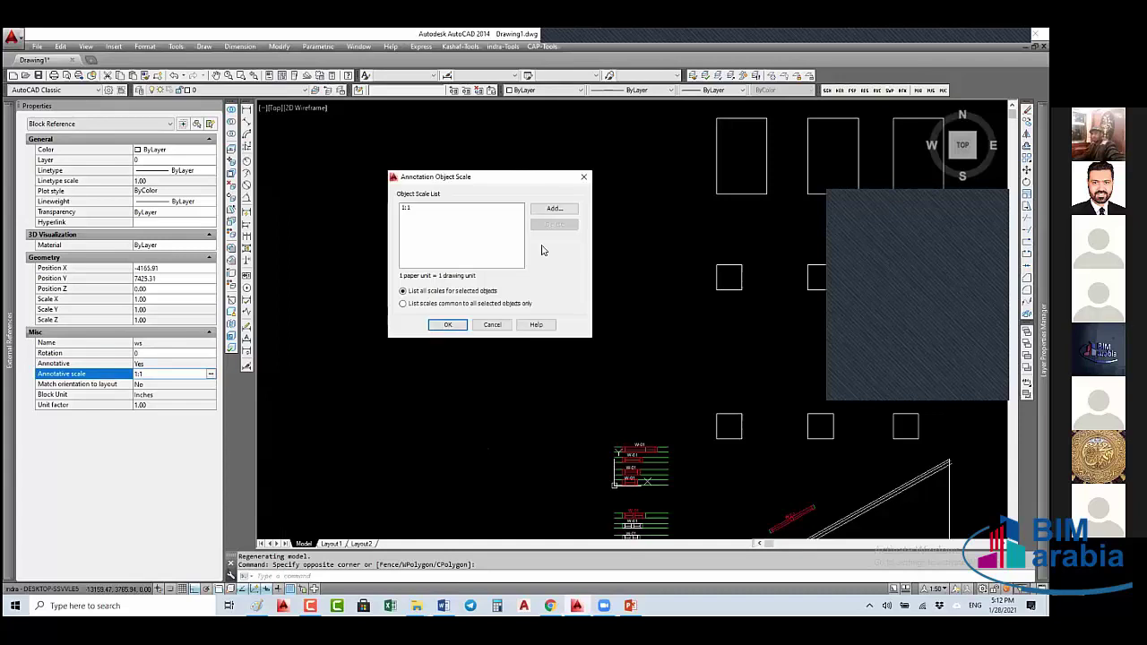
left_click(552, 210)
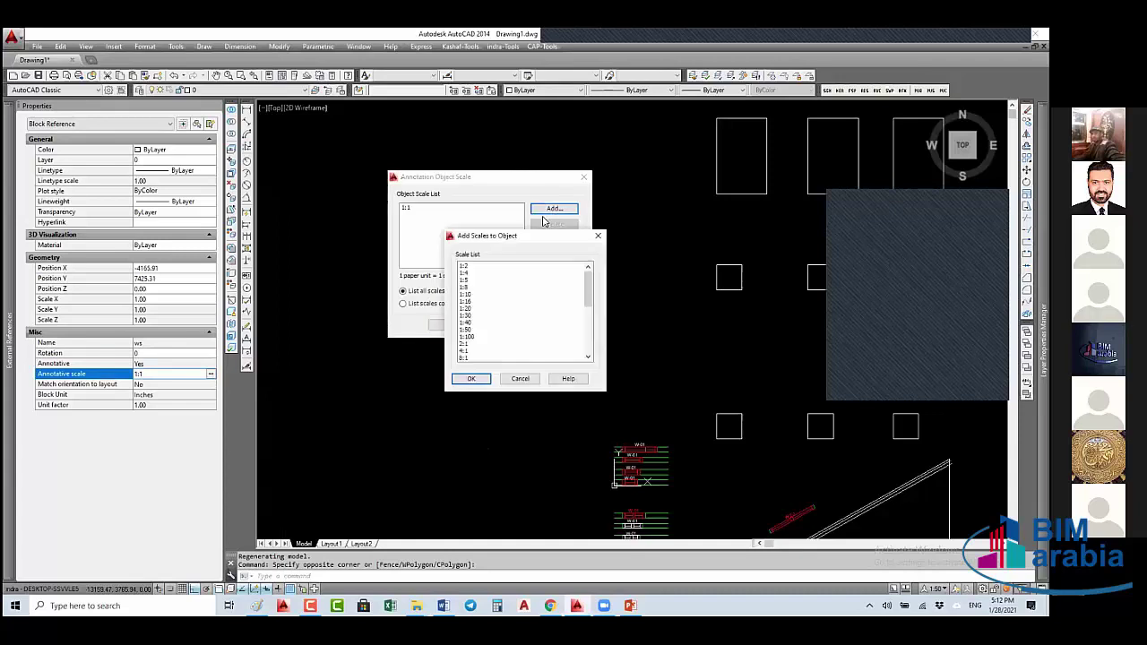
left_click(469, 329)
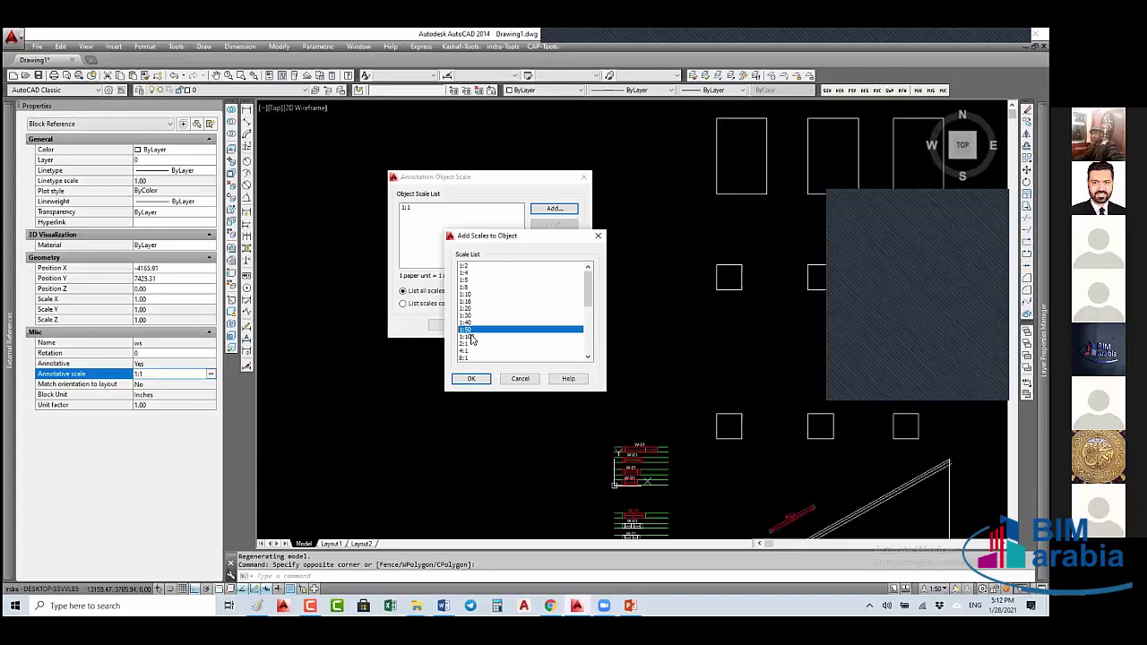
left_click(470, 337, "ctrl")
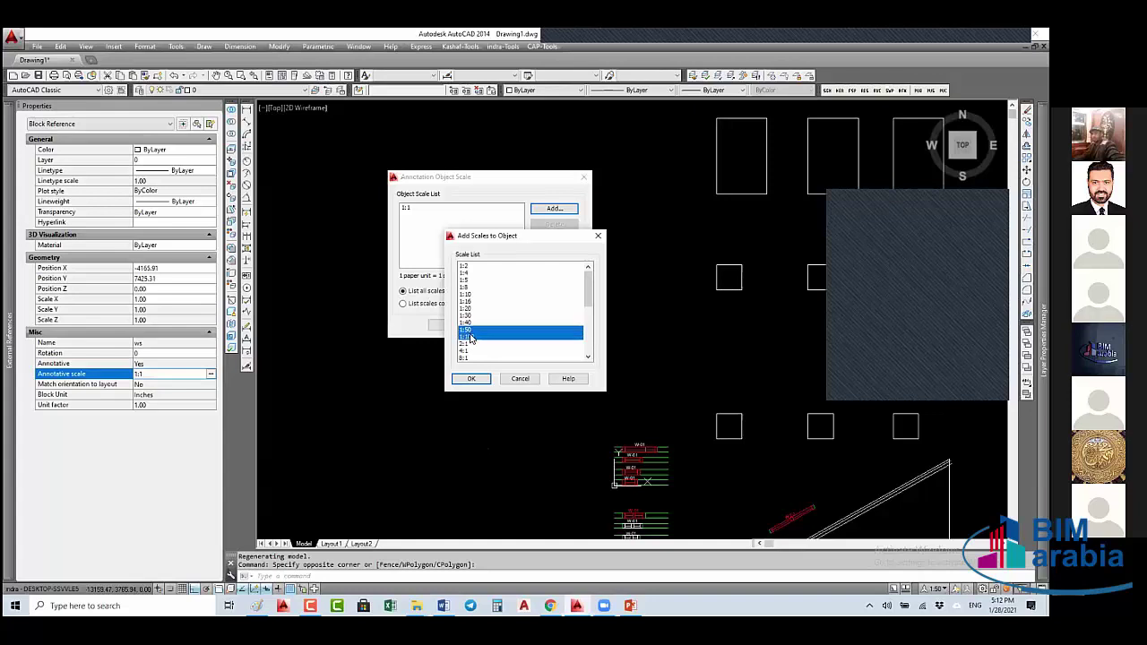
left_click(470, 379)
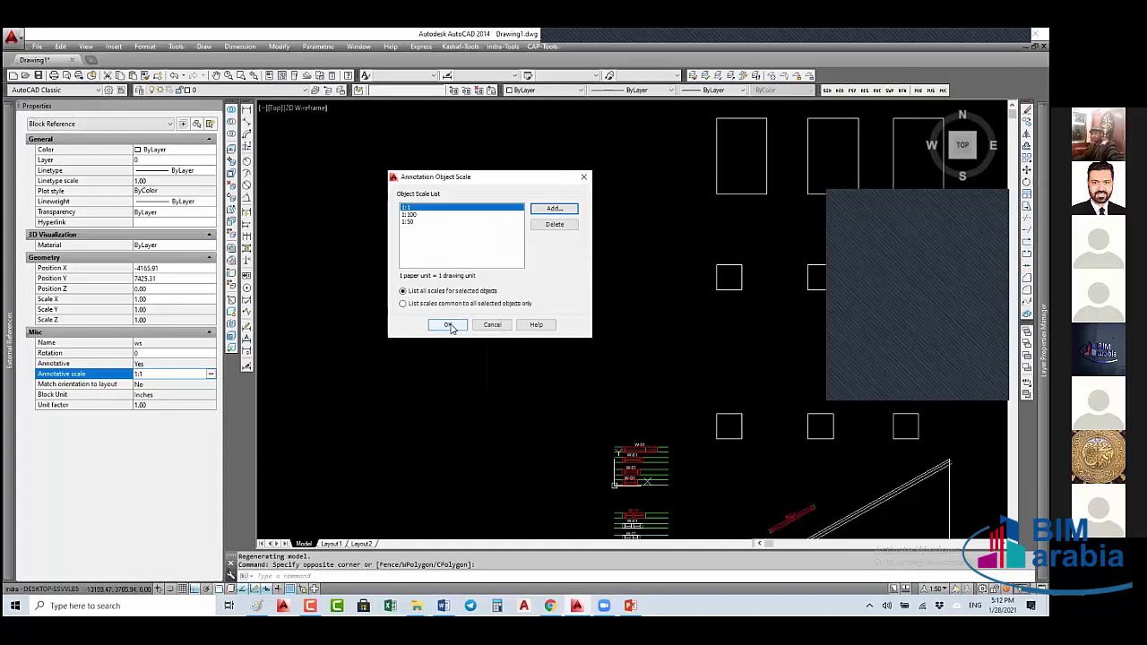
left_click(449, 325)
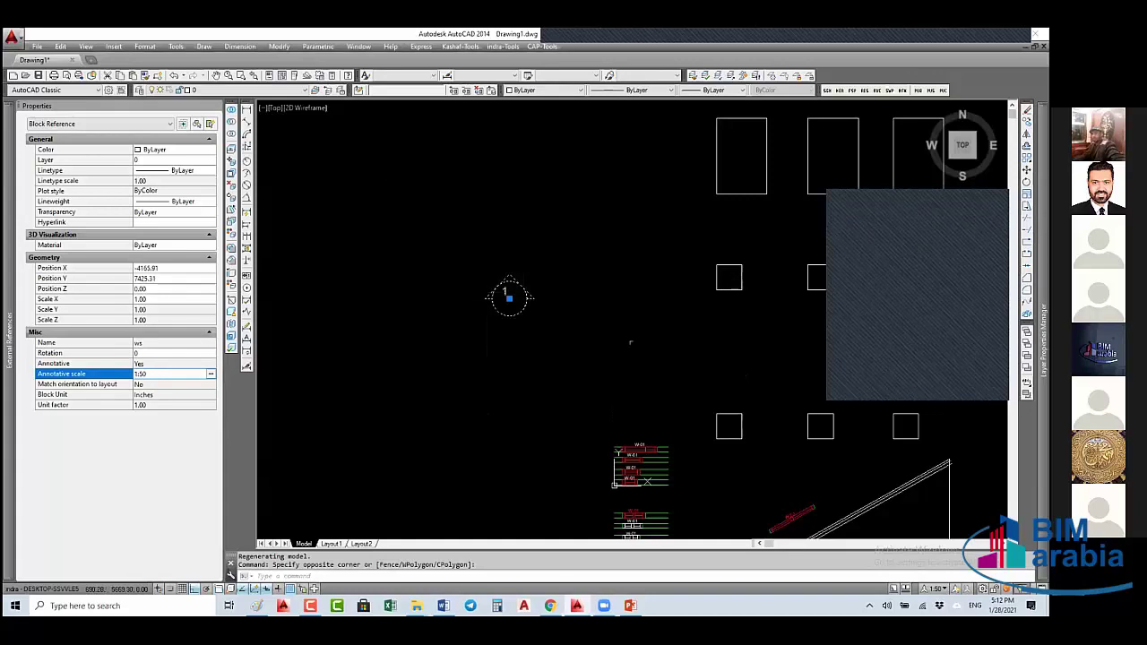
left_click(935, 588)
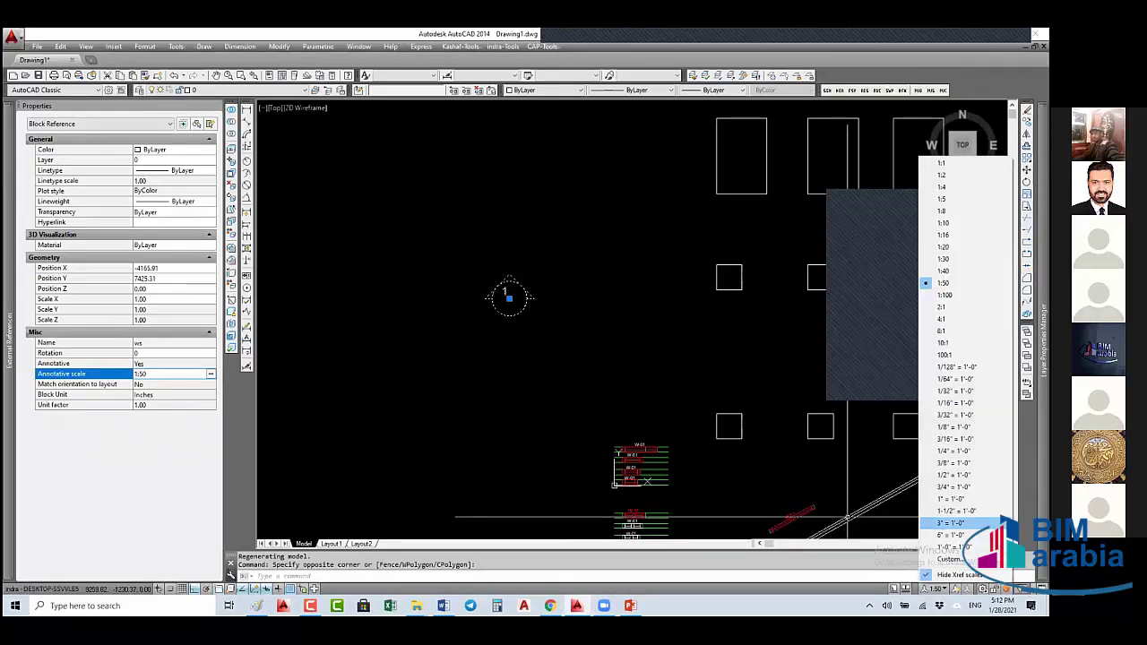
- Set the drawing annotation scale to 1:100 and window-select the ws block
left_click(945, 295)
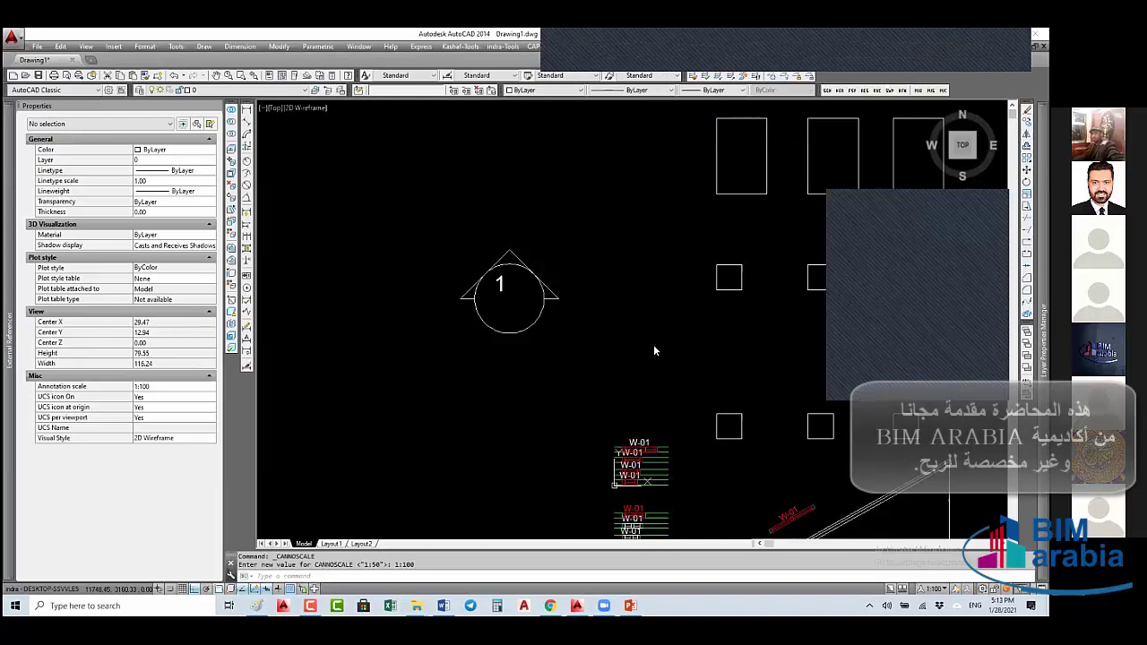
left_click(597, 300)
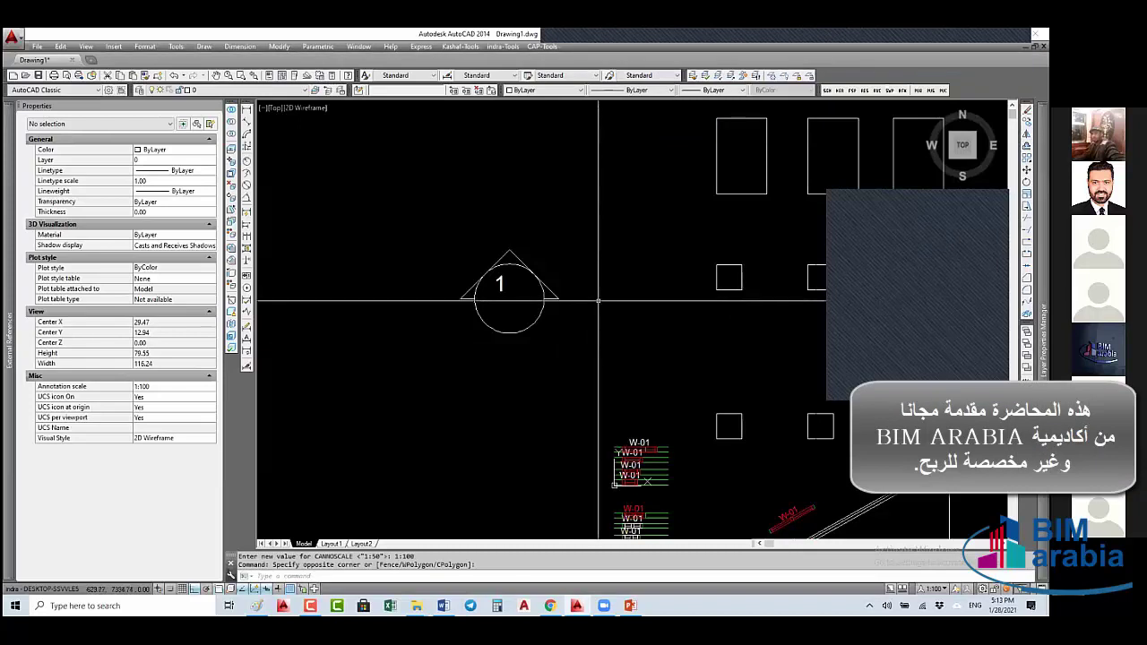
- Open ws in the Block Editor from the block's right-click menu, then pan and zoom out
left_click(538, 308)
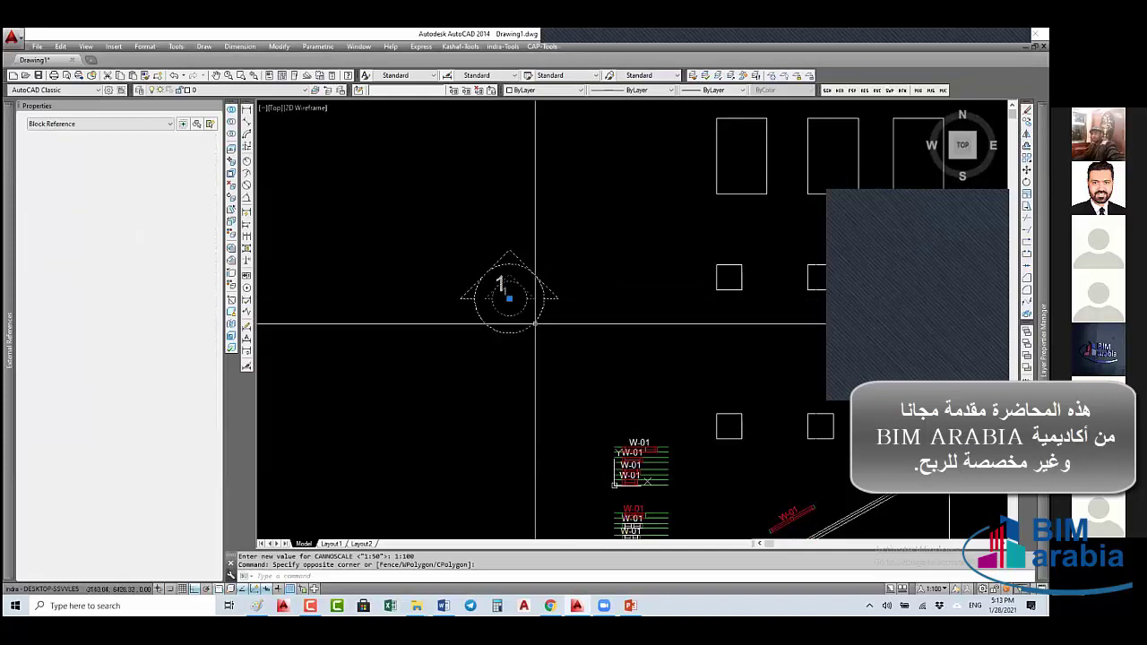
right_click(549, 344)
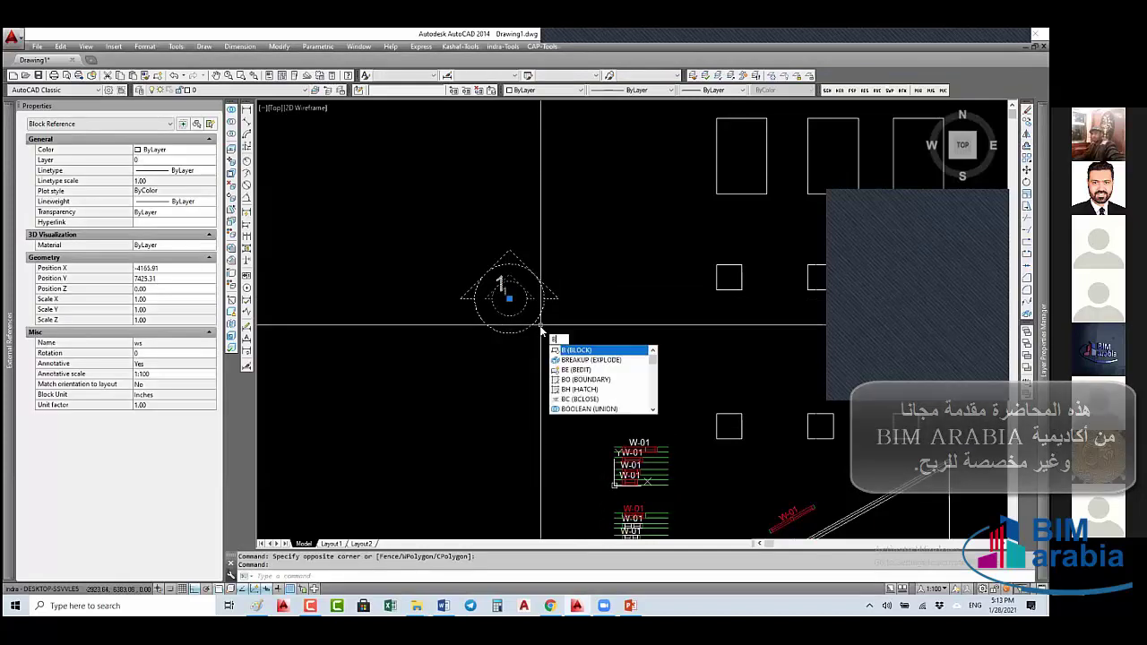
left_click(573, 357)
left_click(552, 297)
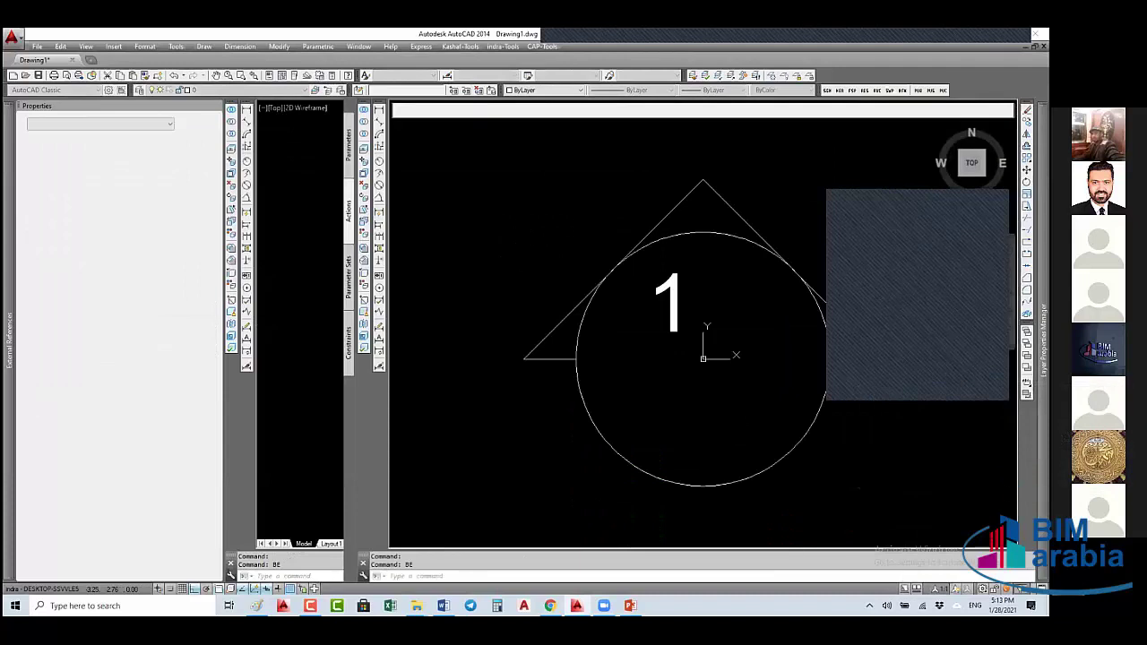
middle_click_drag(643, 316, 574, 311)
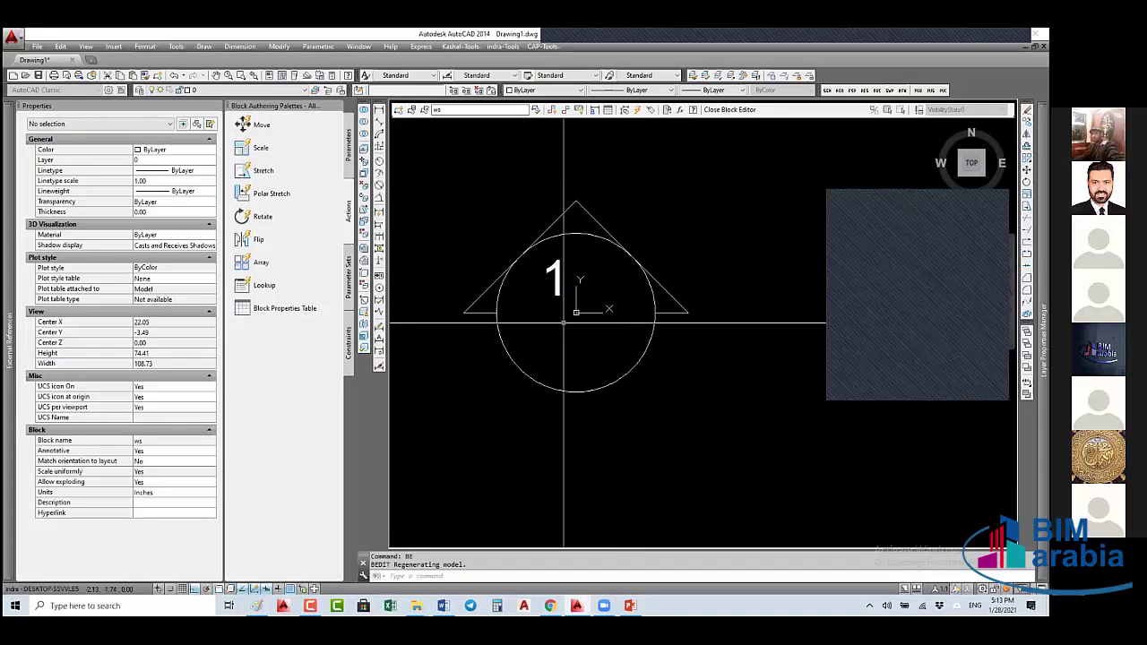
scroll(529, 296, "down", 3)
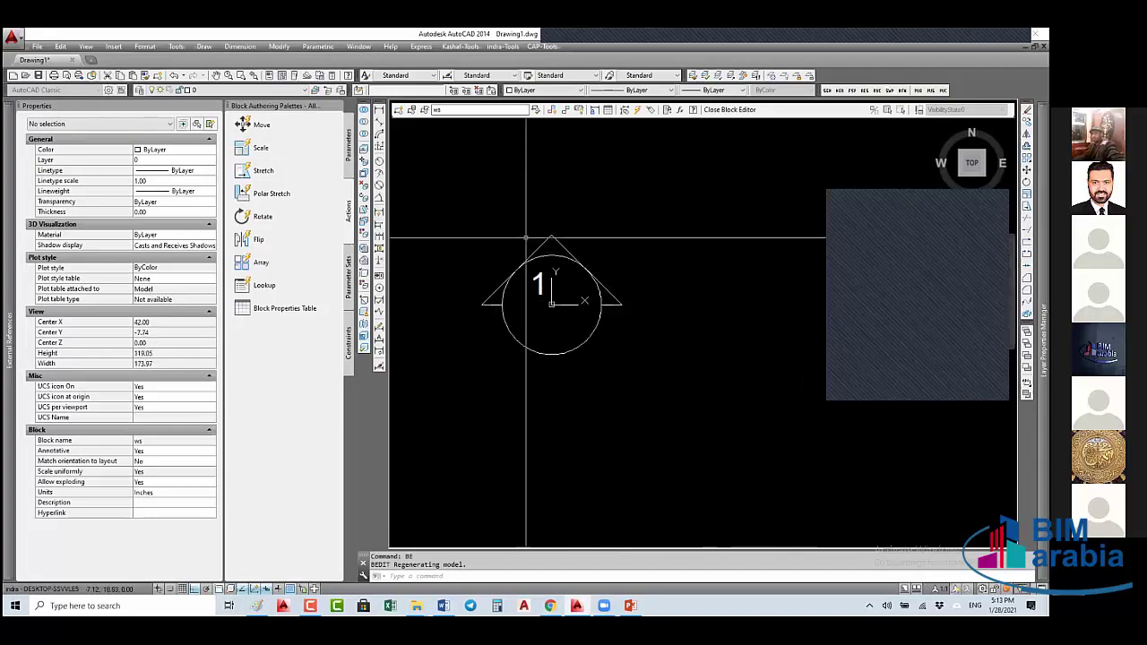
left_click(262, 216)
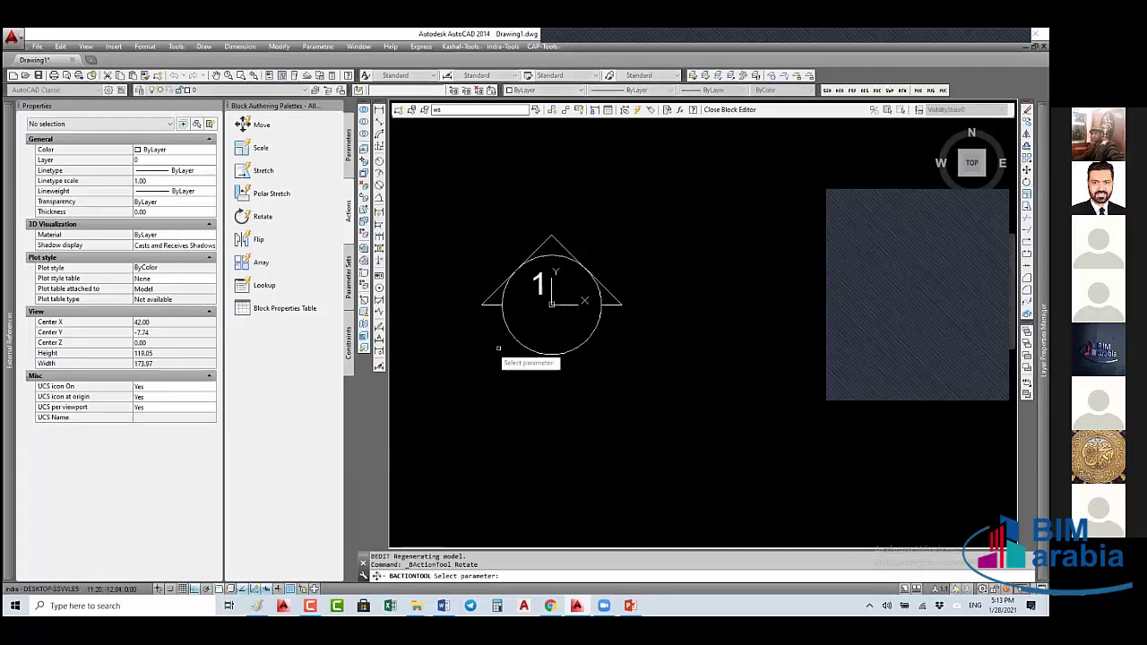
- Add a rotation parameter at the circle centre, radius to the triangle apex, angle 90
left_click(350, 153)
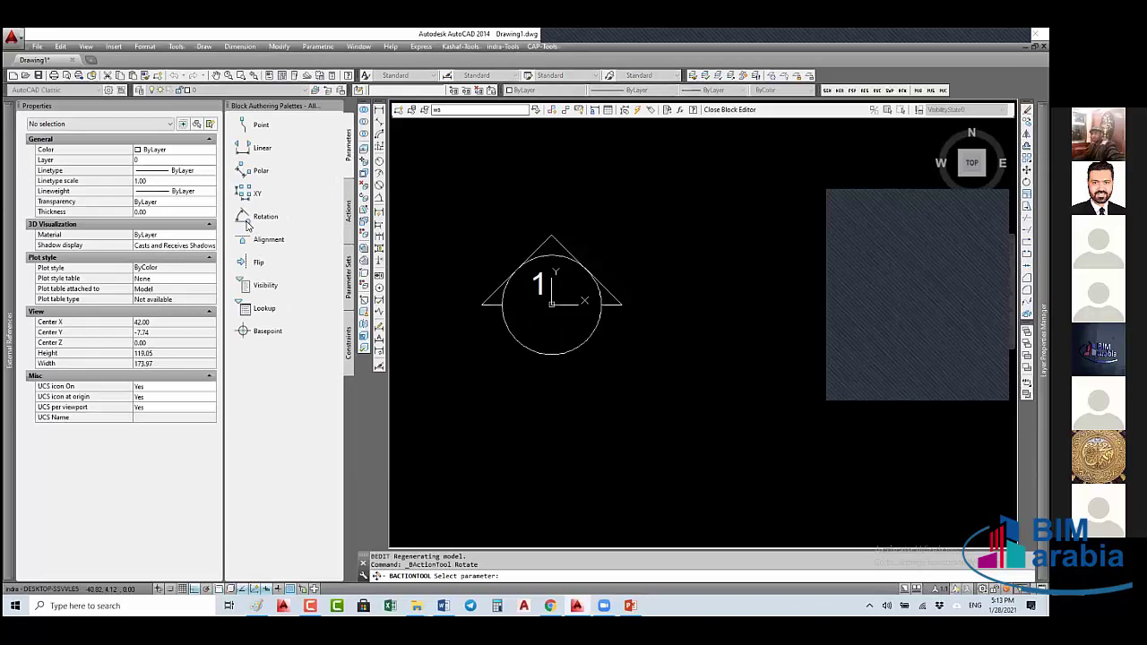
left_click(248, 225)
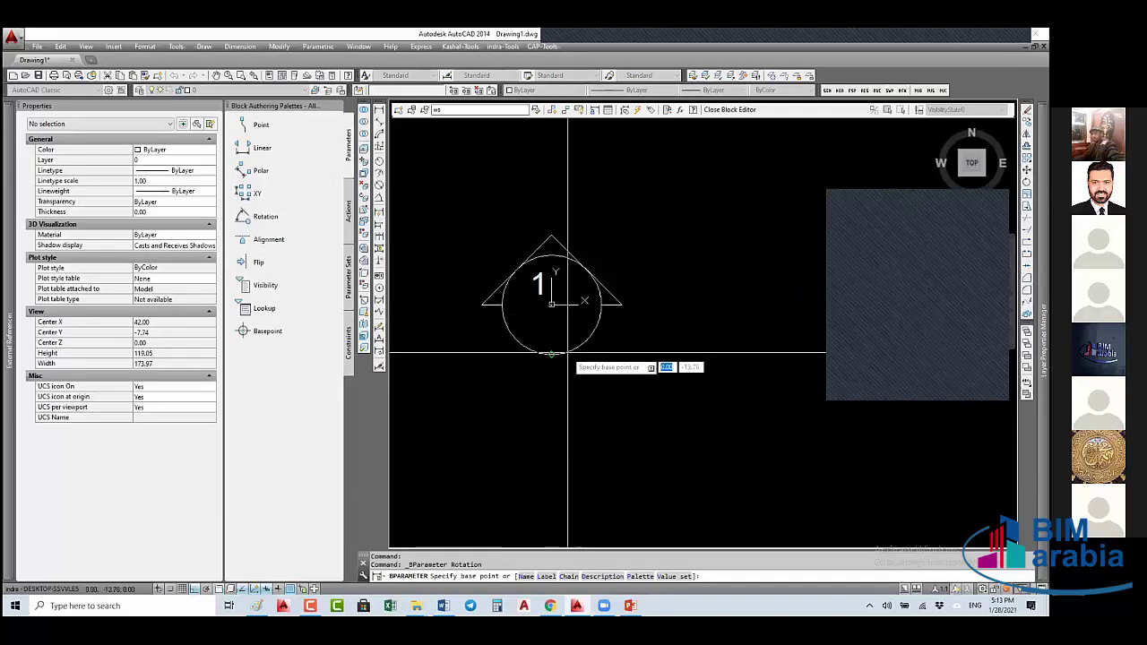
left_click(551, 303)
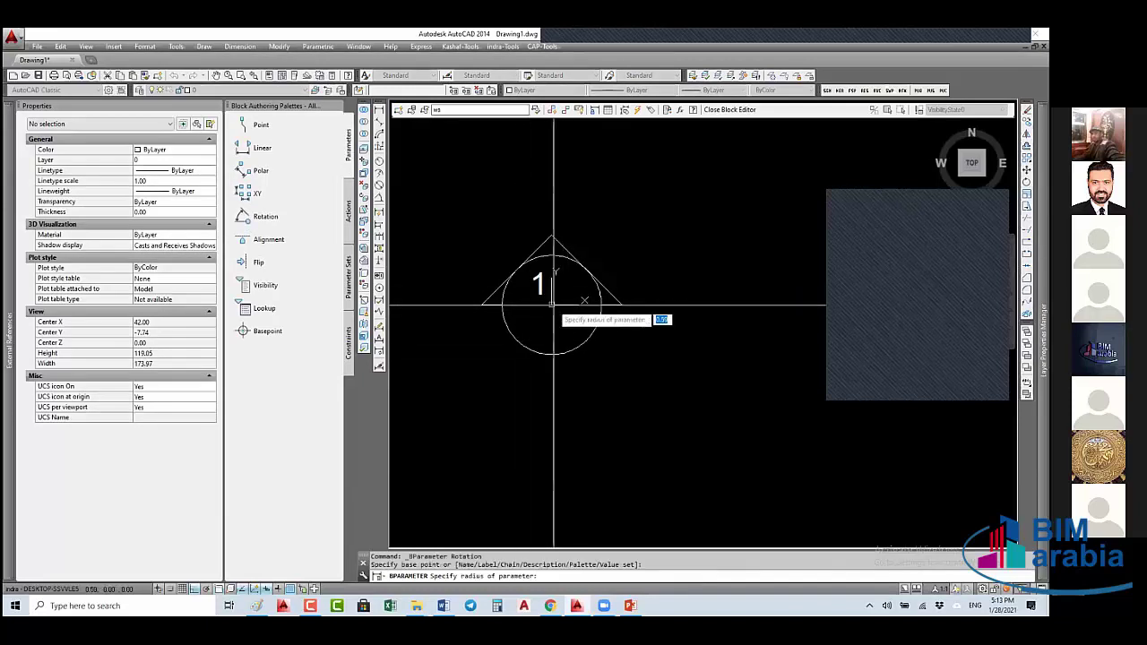
left_click(551, 255)
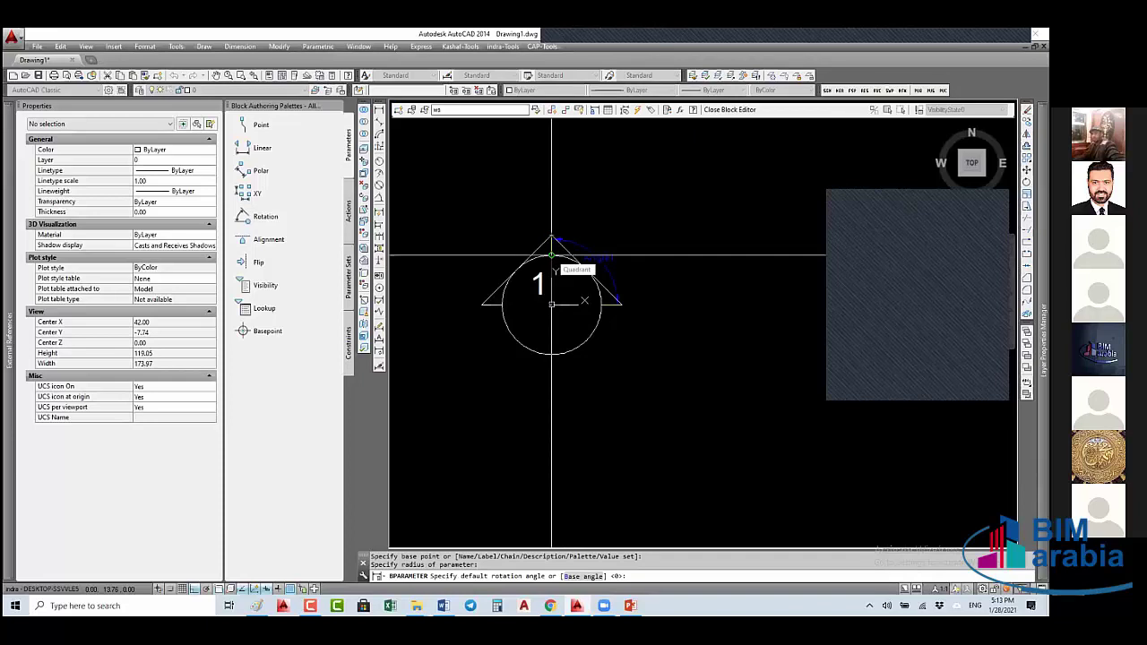
key("Return")
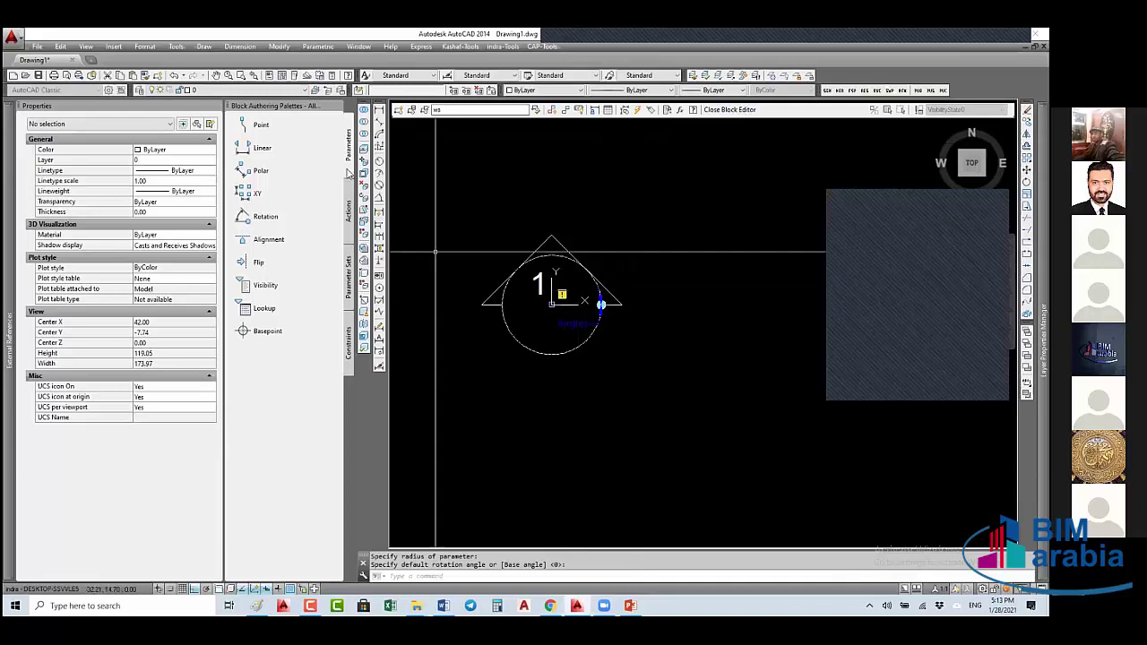
left_click(348, 212)
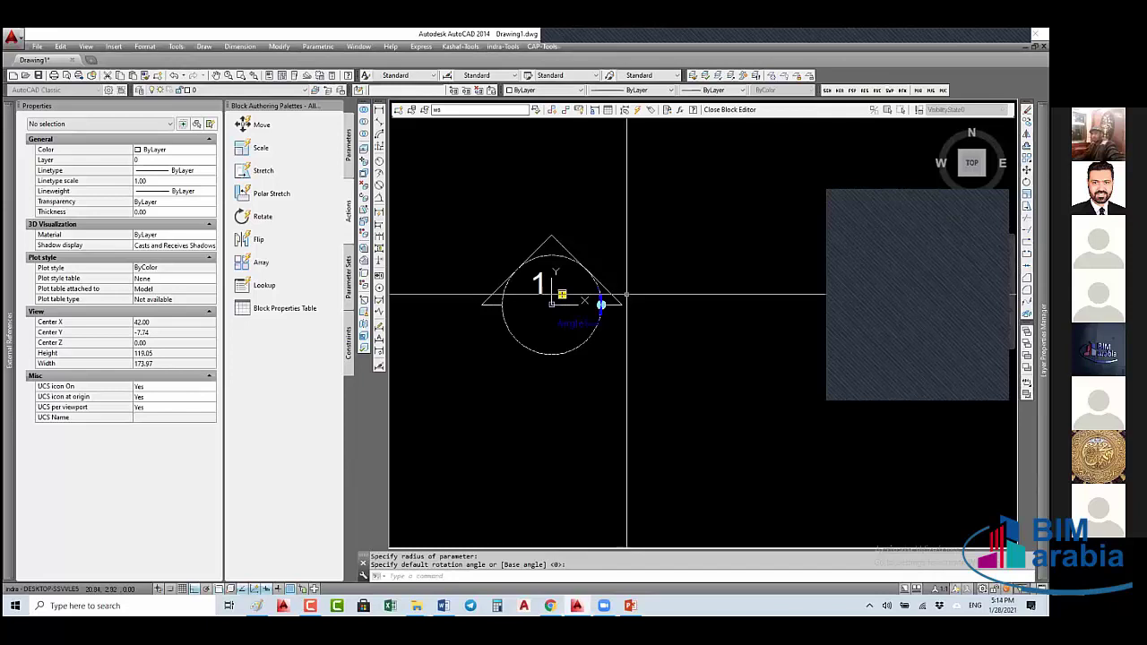
key("Return")
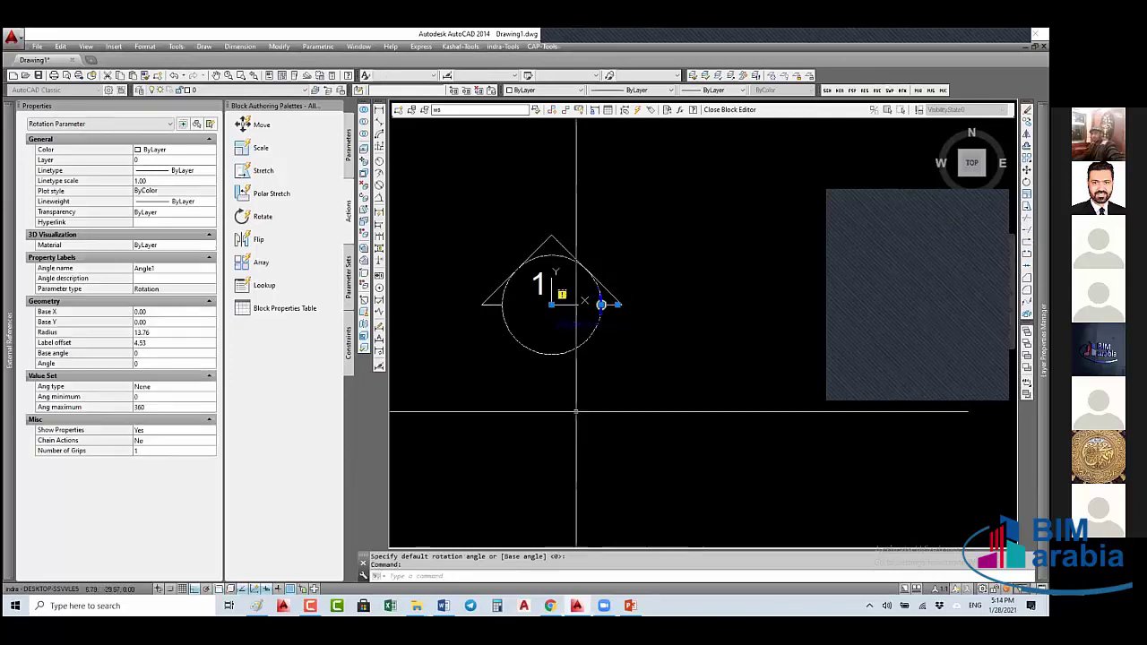
left_click(165, 362)
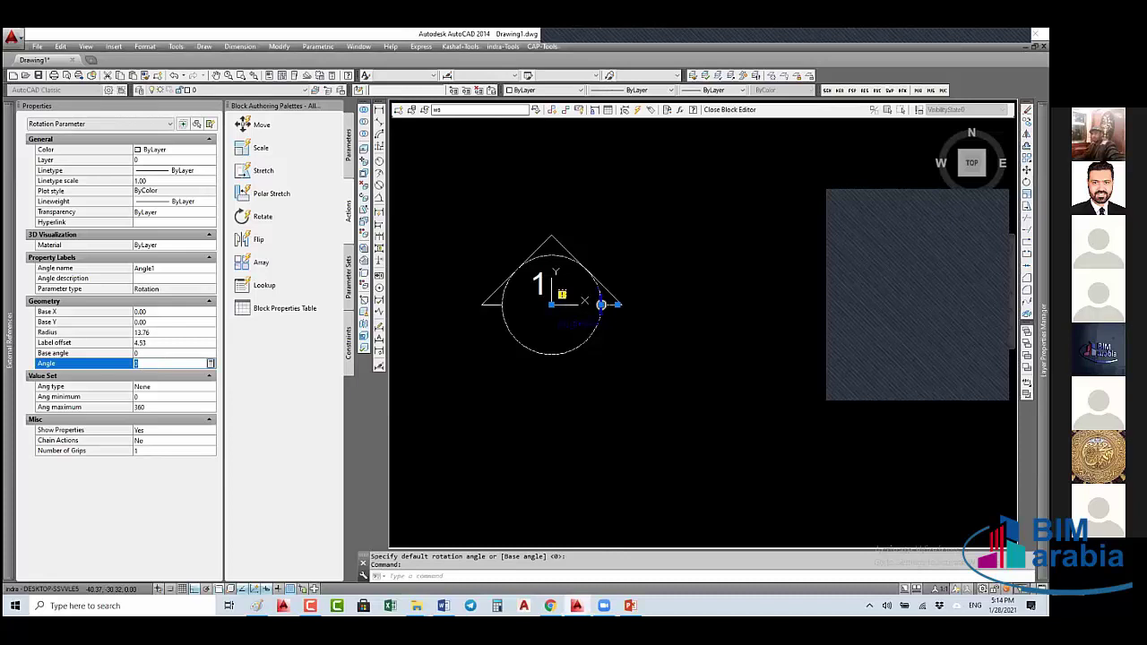
type("90")
key("Return")
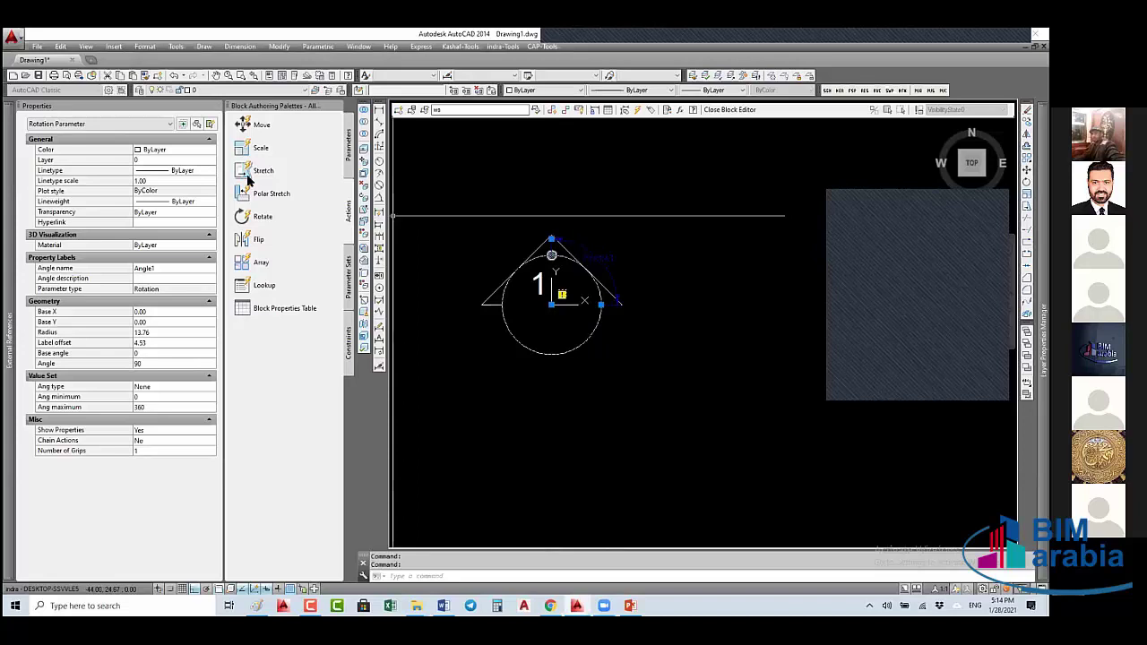
- Attach a Rotate action to the rotation parameter covering the circle, triangle and label, then close
left_click(258, 217)
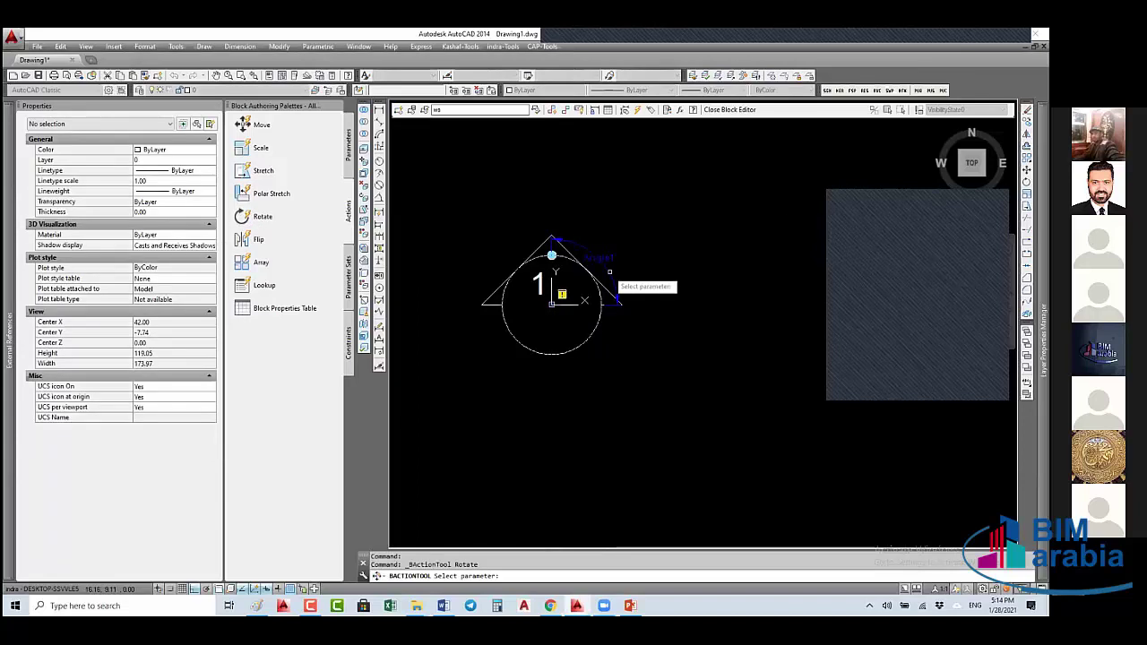
left_click(610, 271)
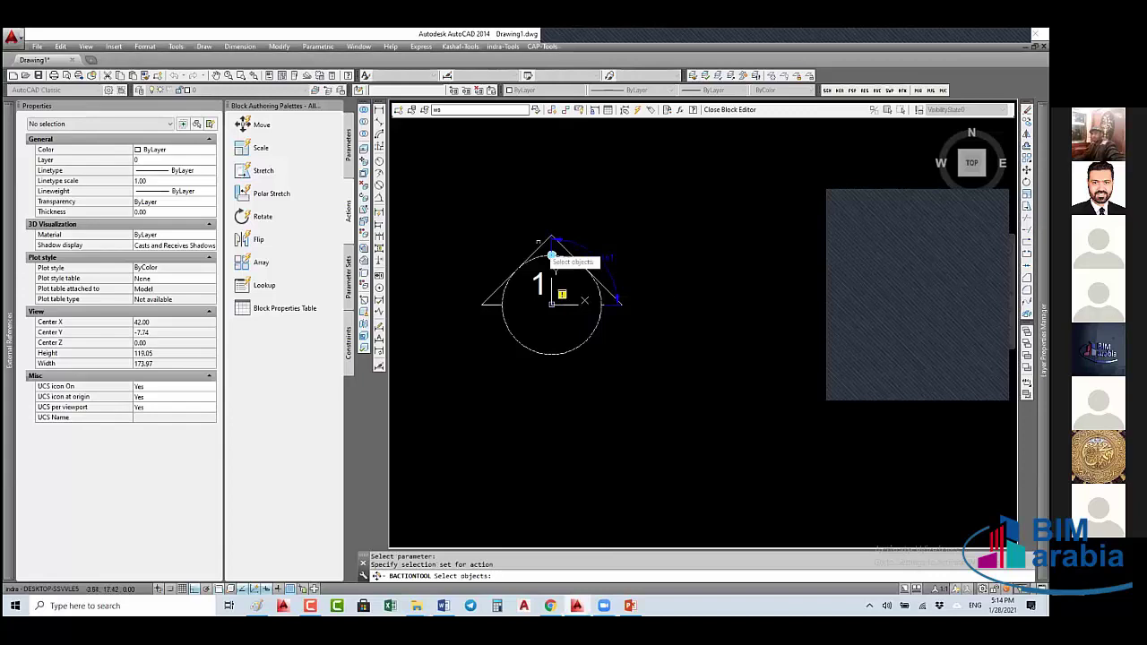
scroll(623, 303, "up", 4)
left_click(617, 312)
left_click(597, 281)
scroll(596, 281, "down", 3)
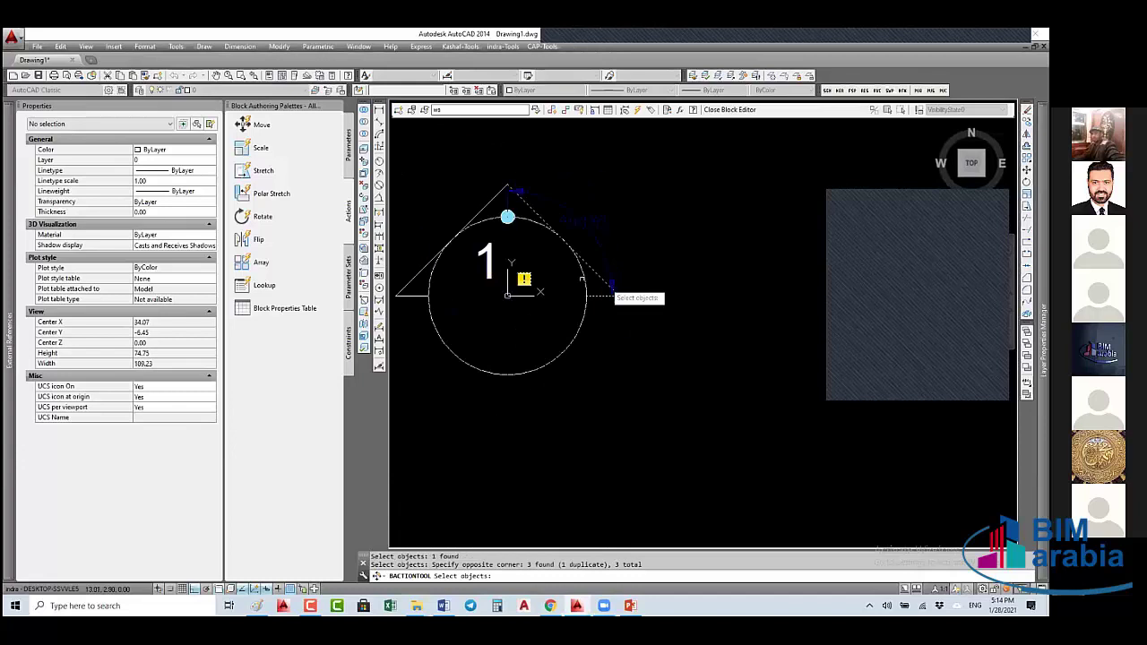
left_click(597, 281)
left_click(476, 185)
middle_click_drag(476, 185, 581, 248)
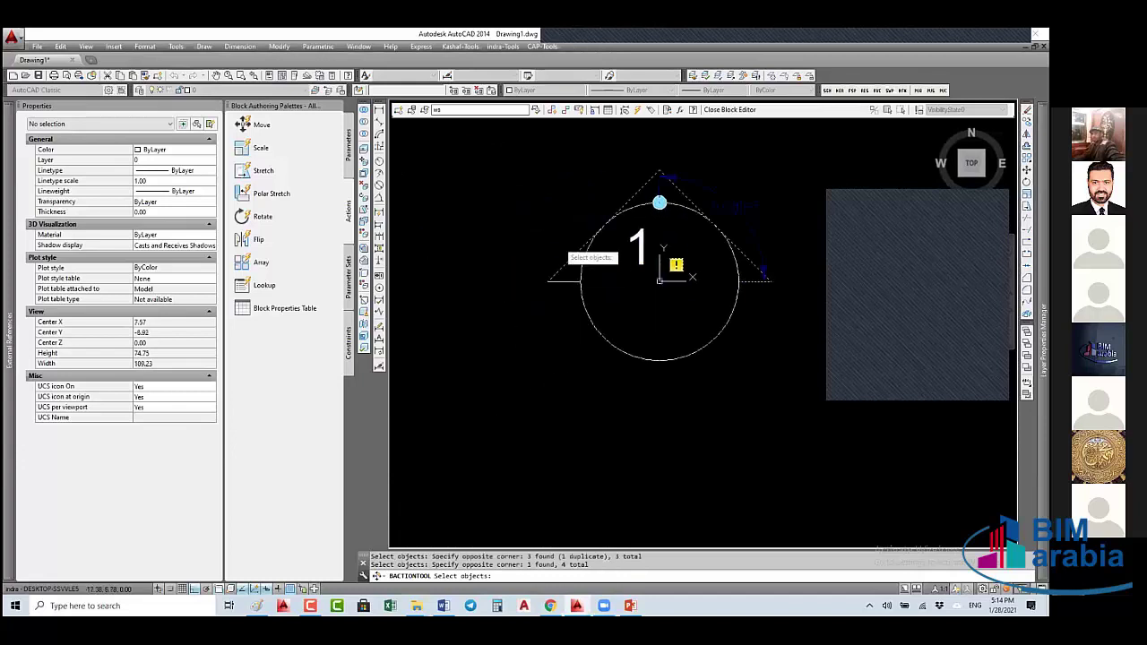
left_click(548, 242)
left_click(635, 321)
key("Return")
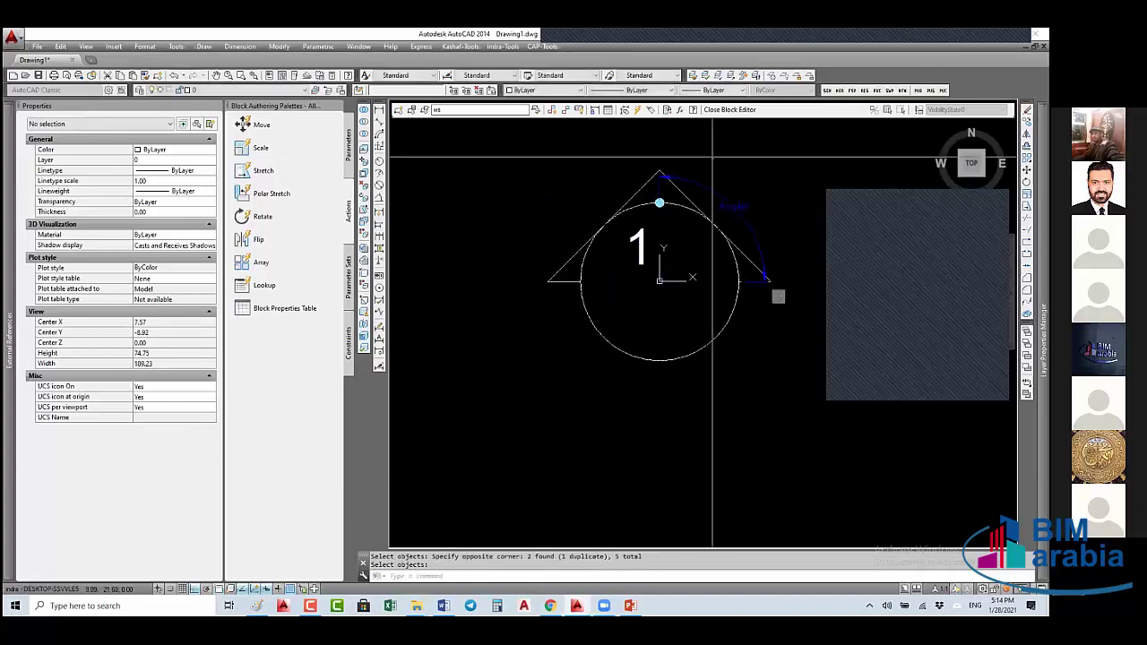
left_click(727, 109)
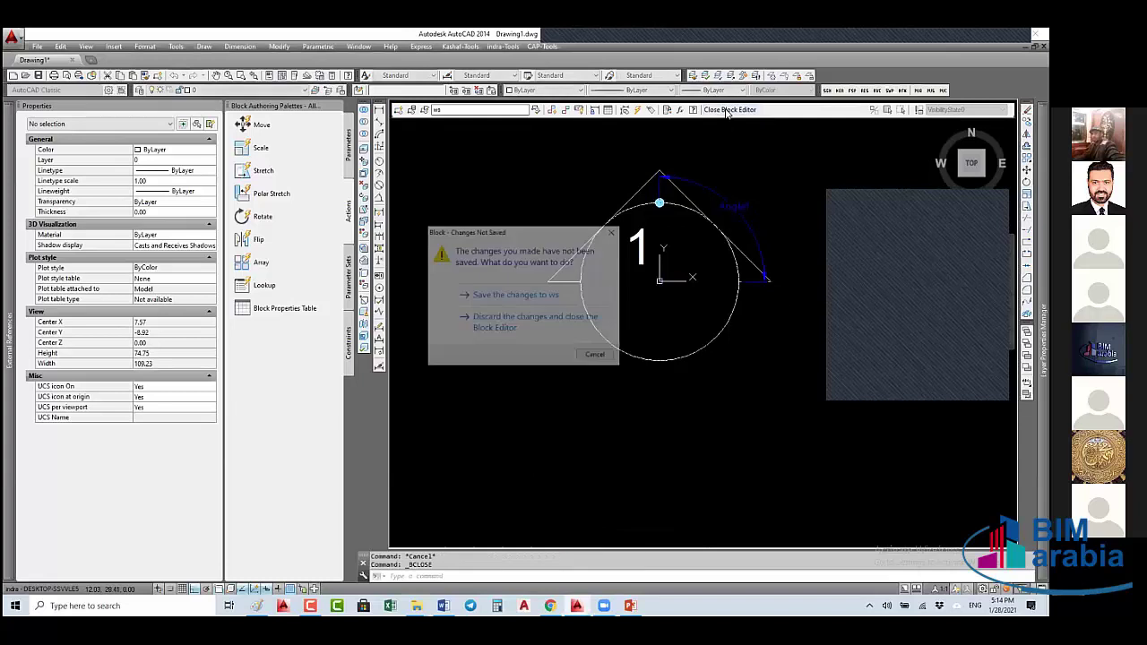
- Save ws and rotate the block reference 90 degrees with its rotation grip
left_click(508, 298)
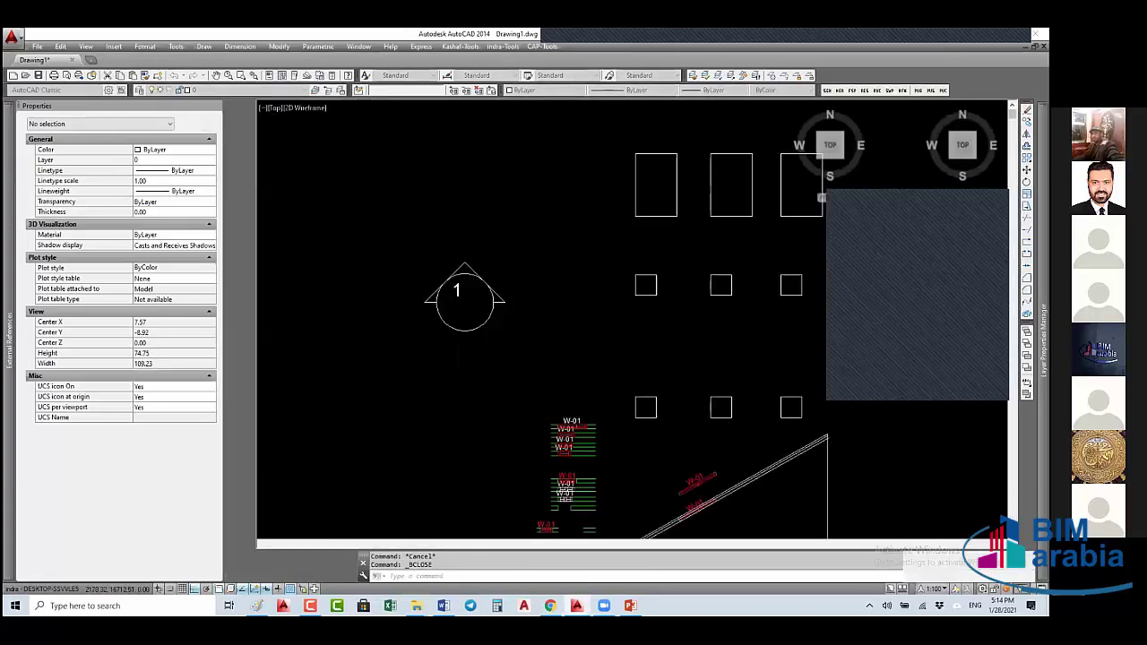
left_click(513, 267)
left_click(533, 300)
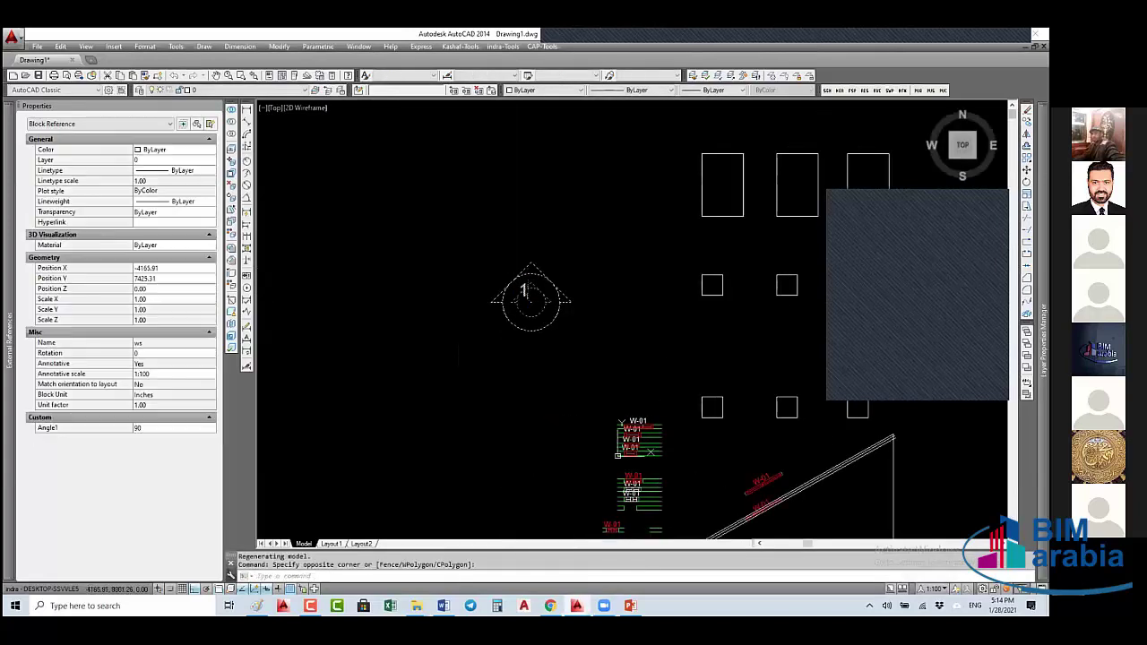
left_click(531, 273)
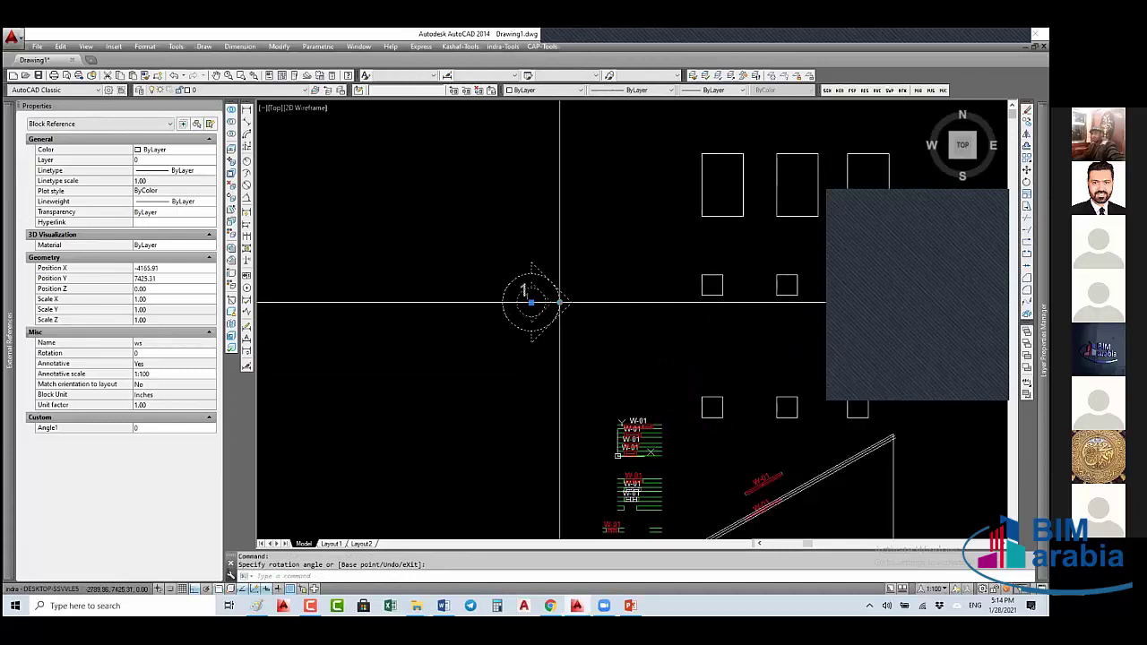
left_click(507, 212)
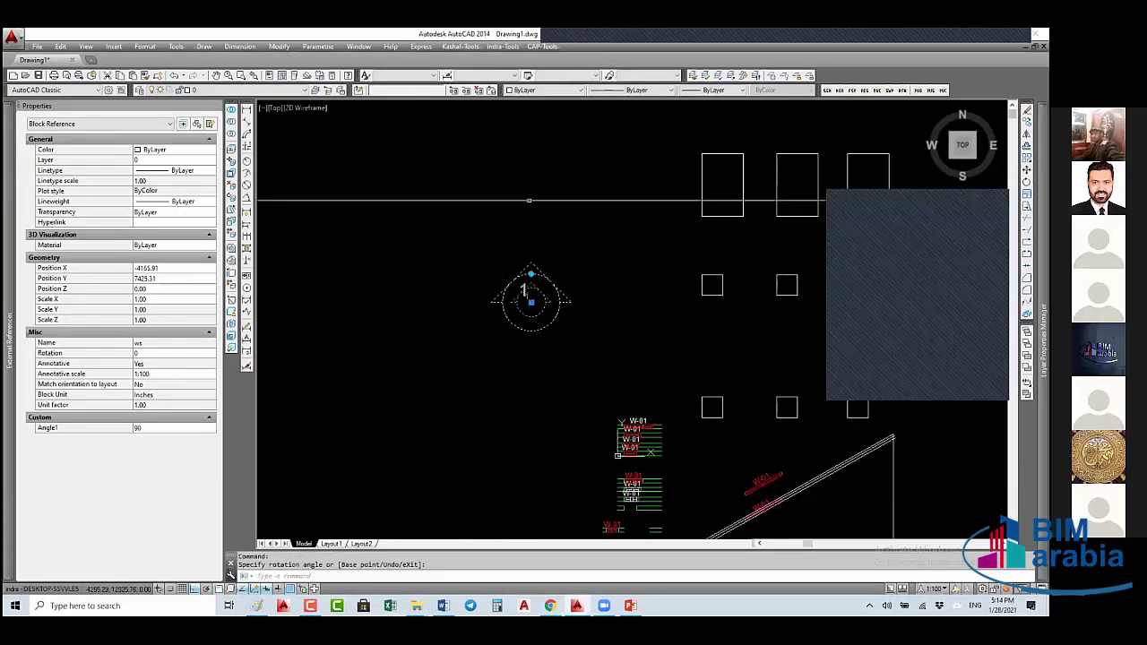
- With Ortho off, swing the block through 144, 214 and finally 255 degrees
left_click(193, 591)
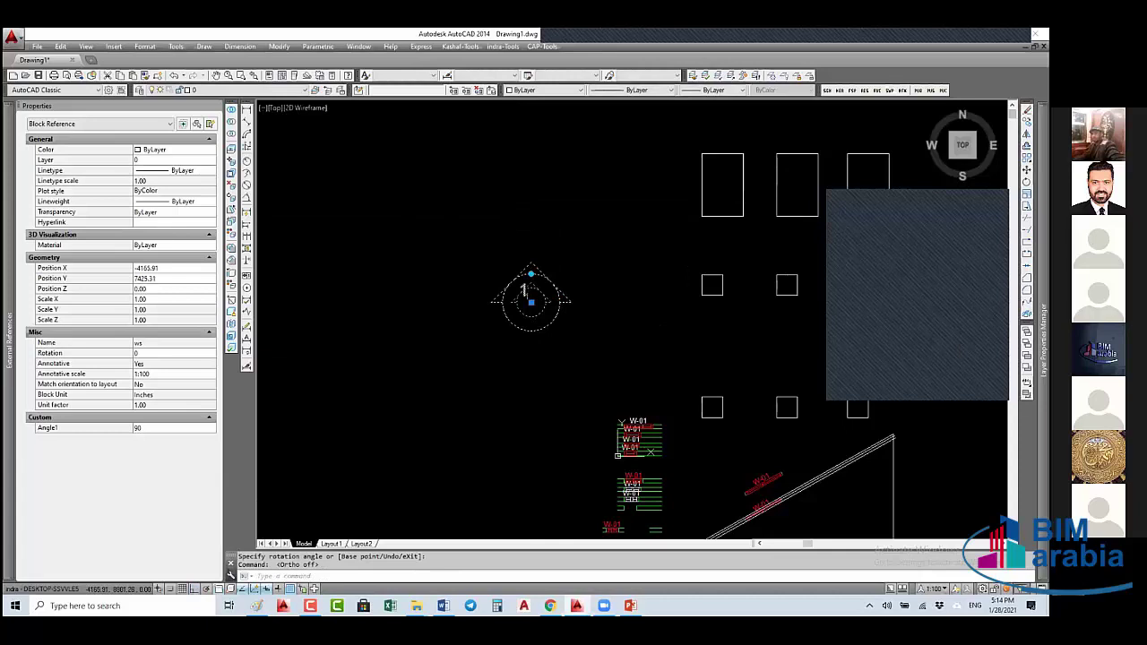
left_click(532, 272)
left_click(471, 265)
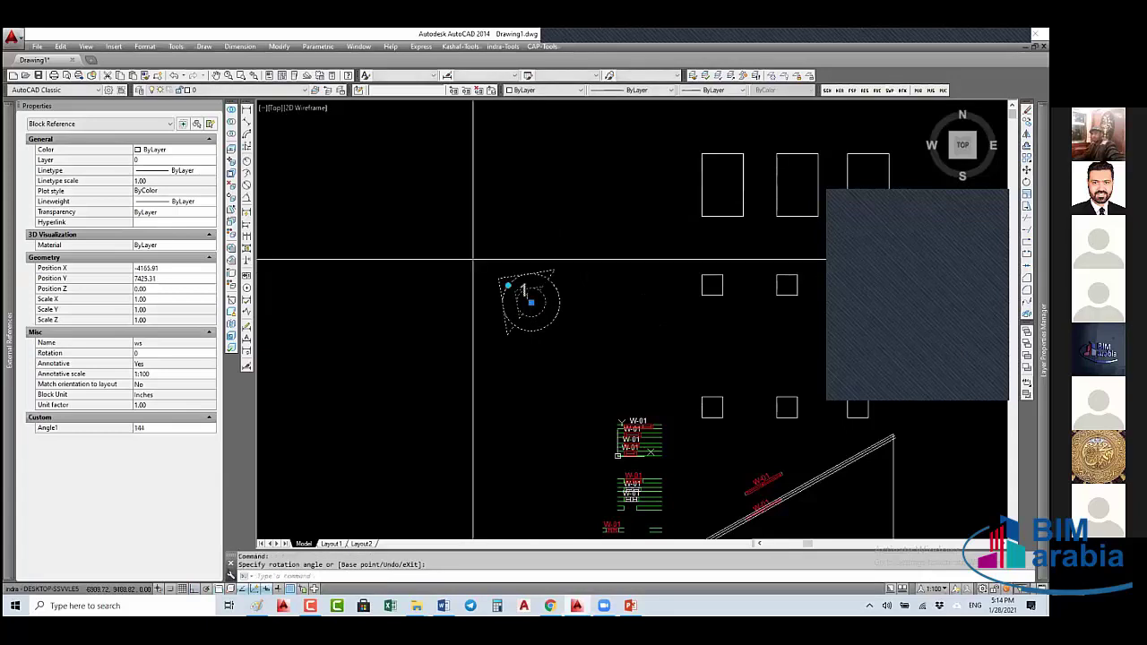
left_click(467, 355)
left_click(507, 317)
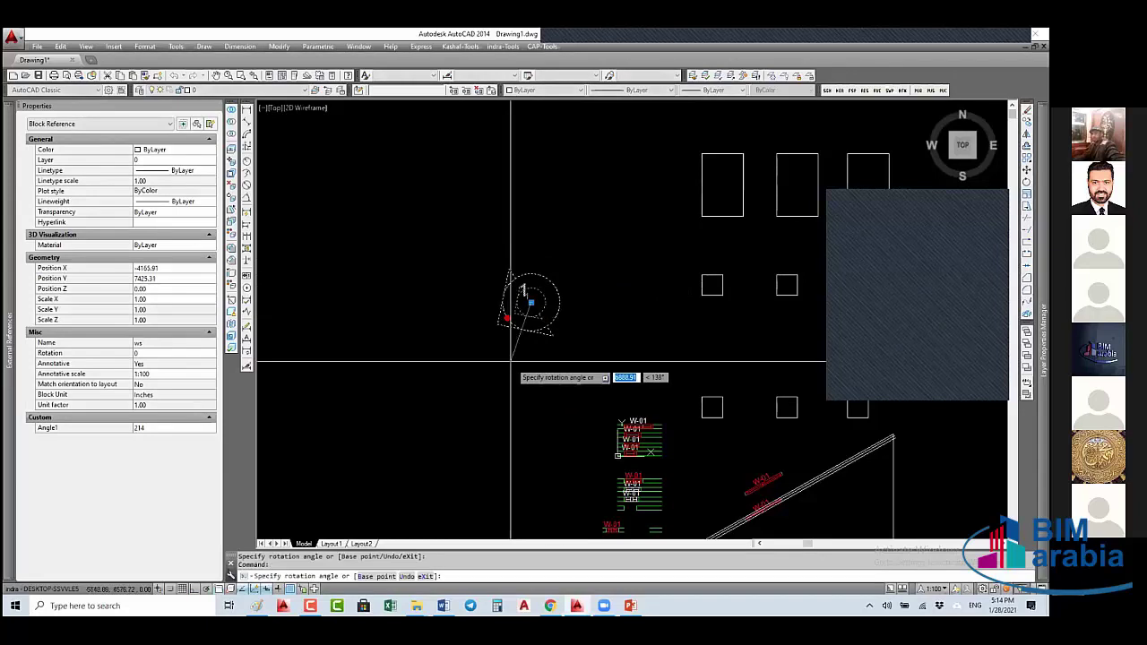
left_click(525, 326)
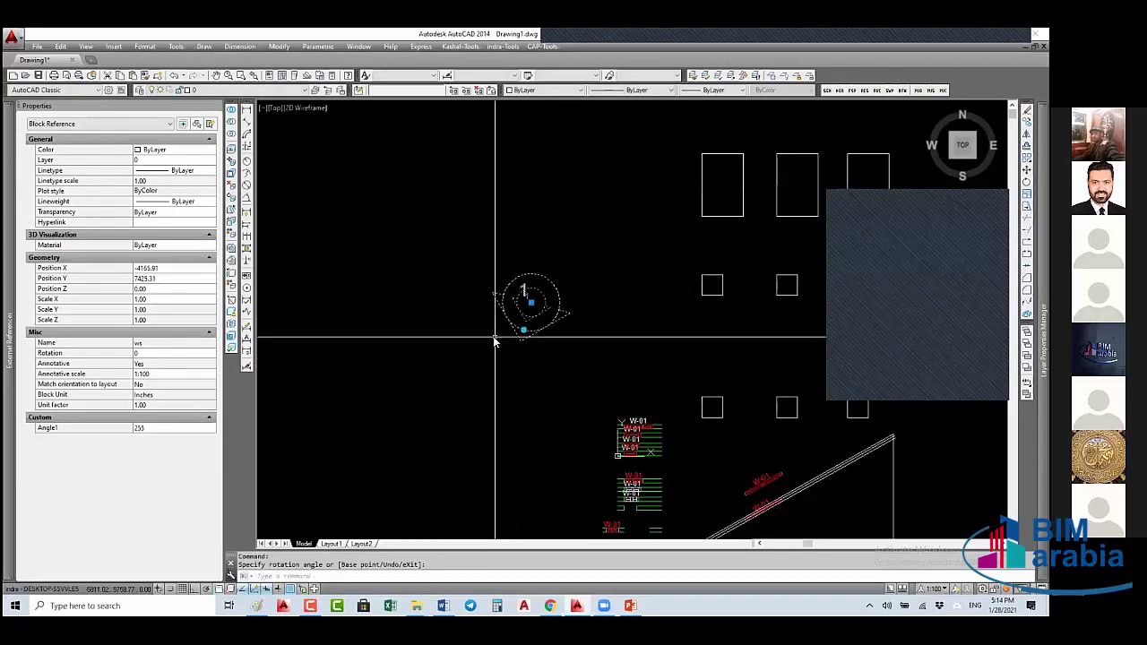
- Reopen the ws block definition in the Block Editor with BE
type("BE")
key("Return")
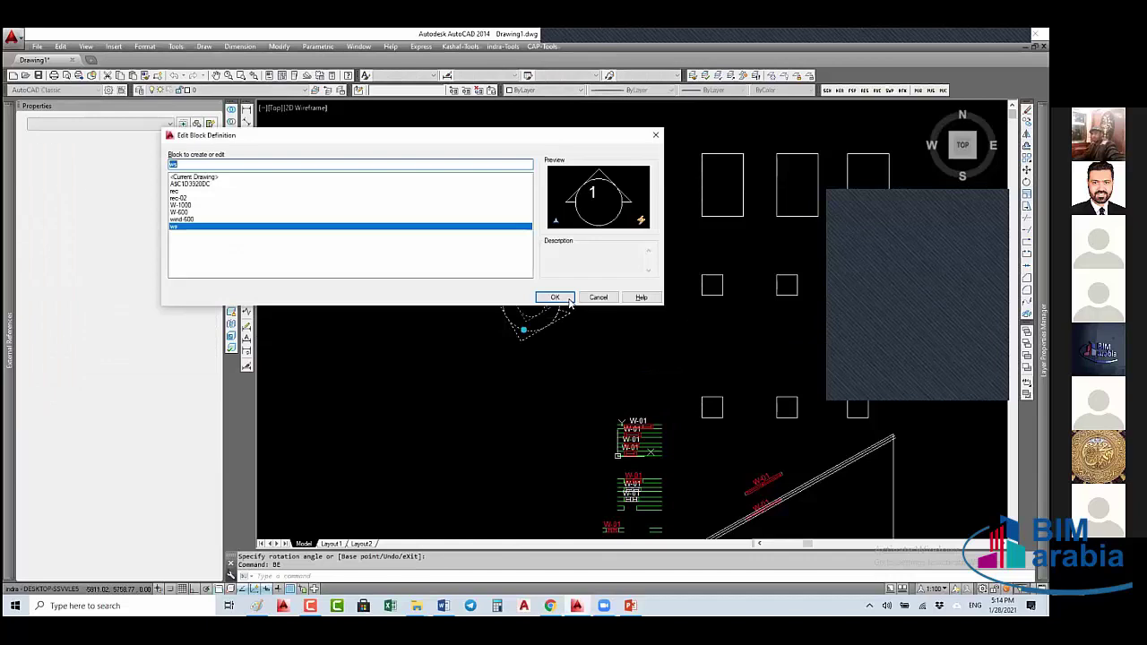
left_click(556, 296)
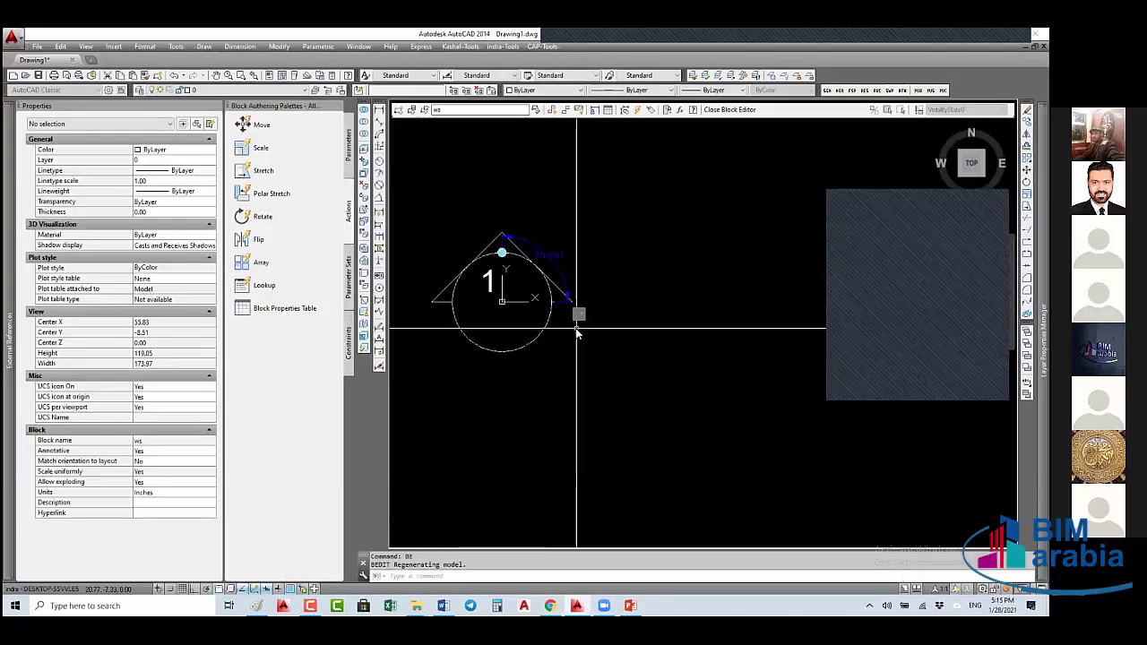
- Draw an L-shaped line: a horizontal segment right of the circle plus an 8.79 vertical segment
type("l")
key("Return")
left_click(551, 304)
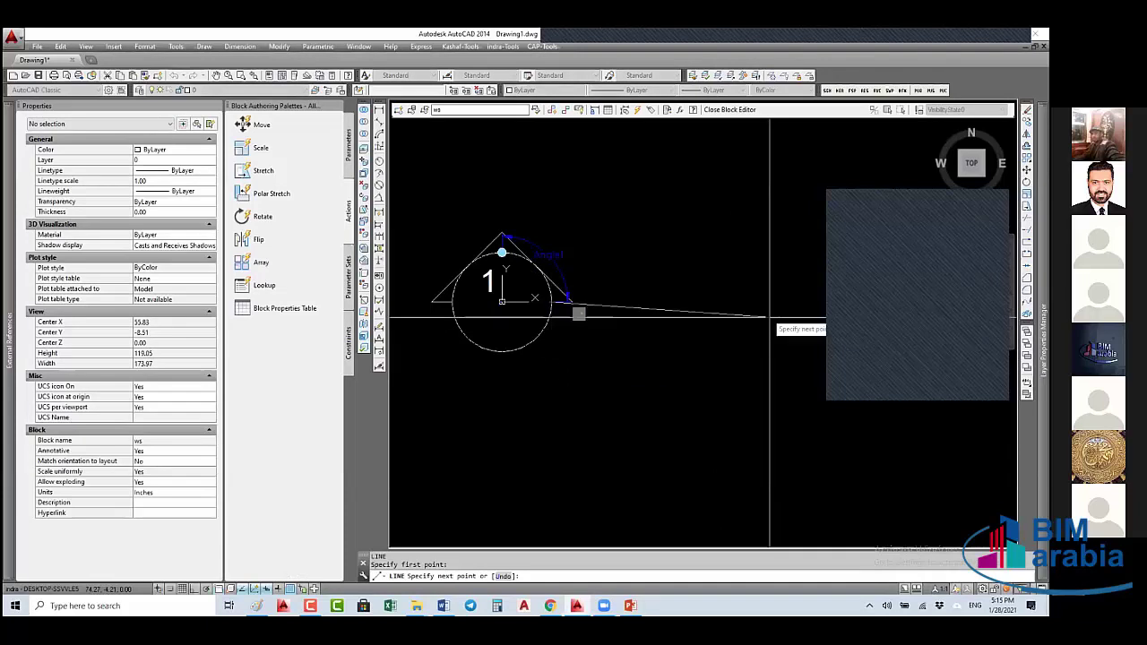
left_click(192, 590)
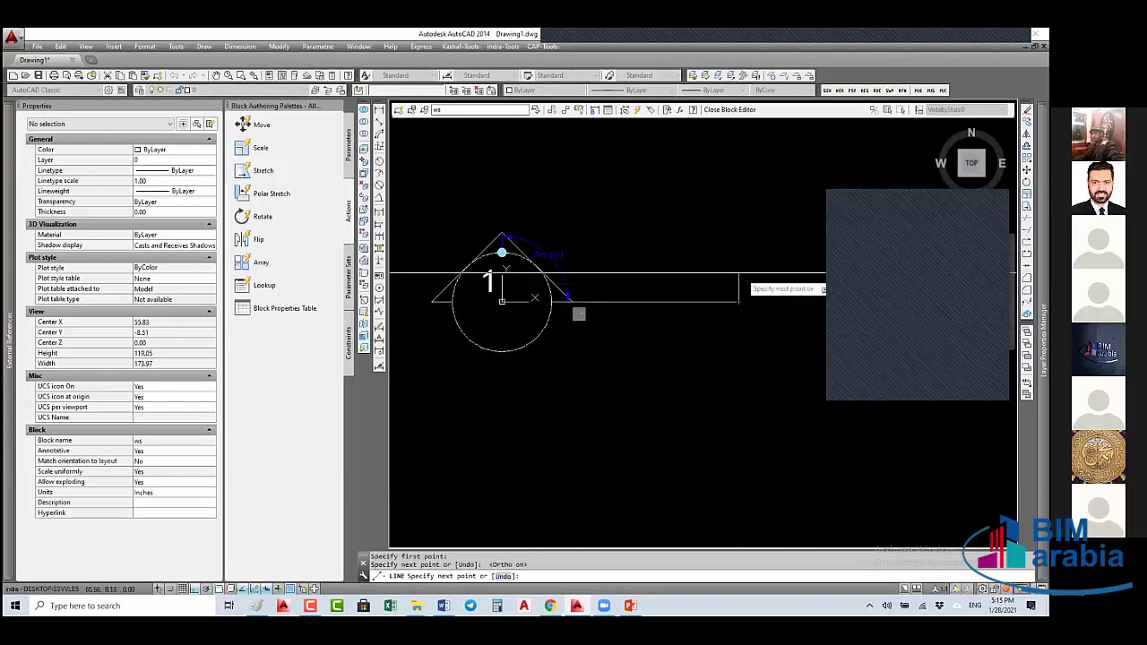
left_click(739, 272)
key("Escape")
left_click(738, 285)
left_click(708, 281)
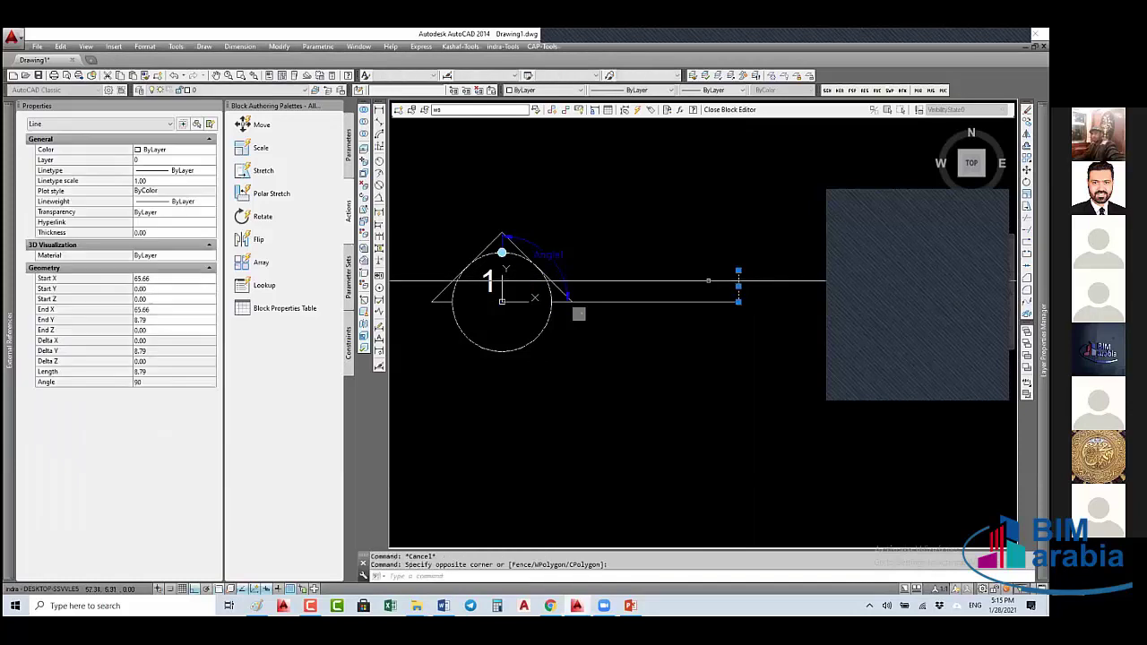
key("Escape")
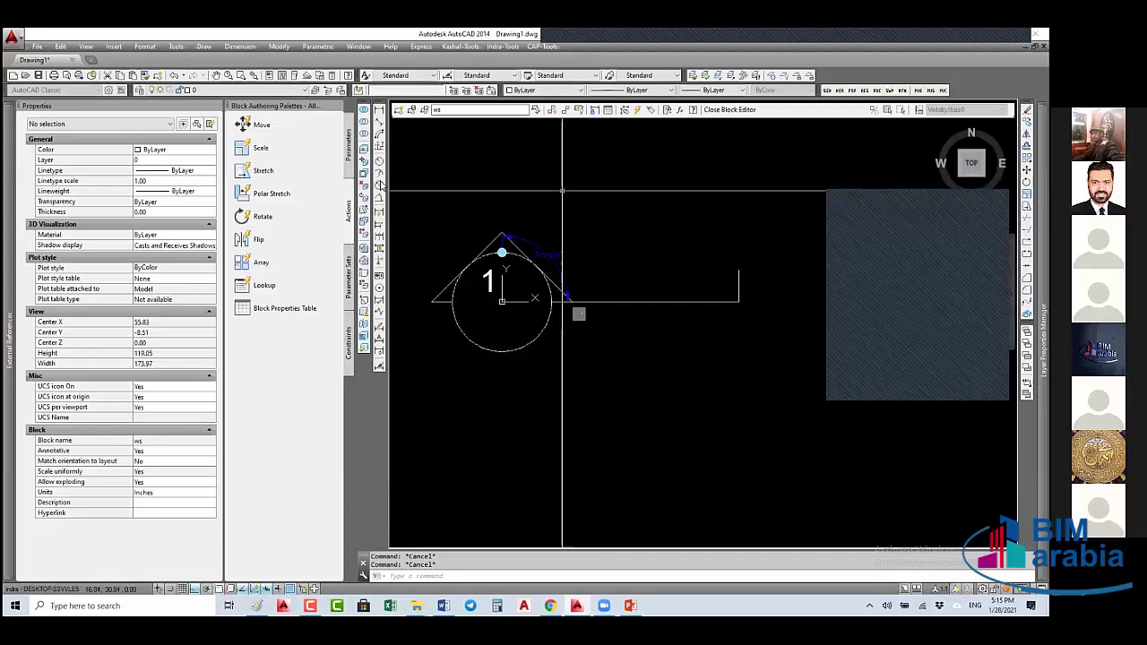
left_click(350, 158)
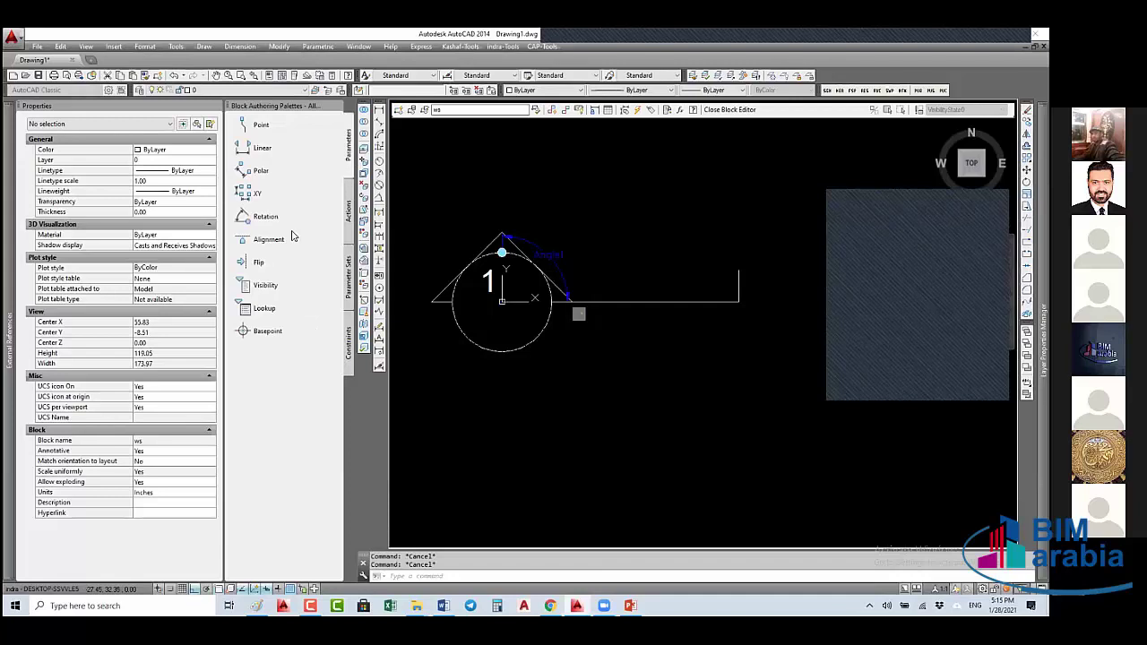
- Add a Flip parameter with a horizontal reflection line and its label below the block
left_click(258, 264)
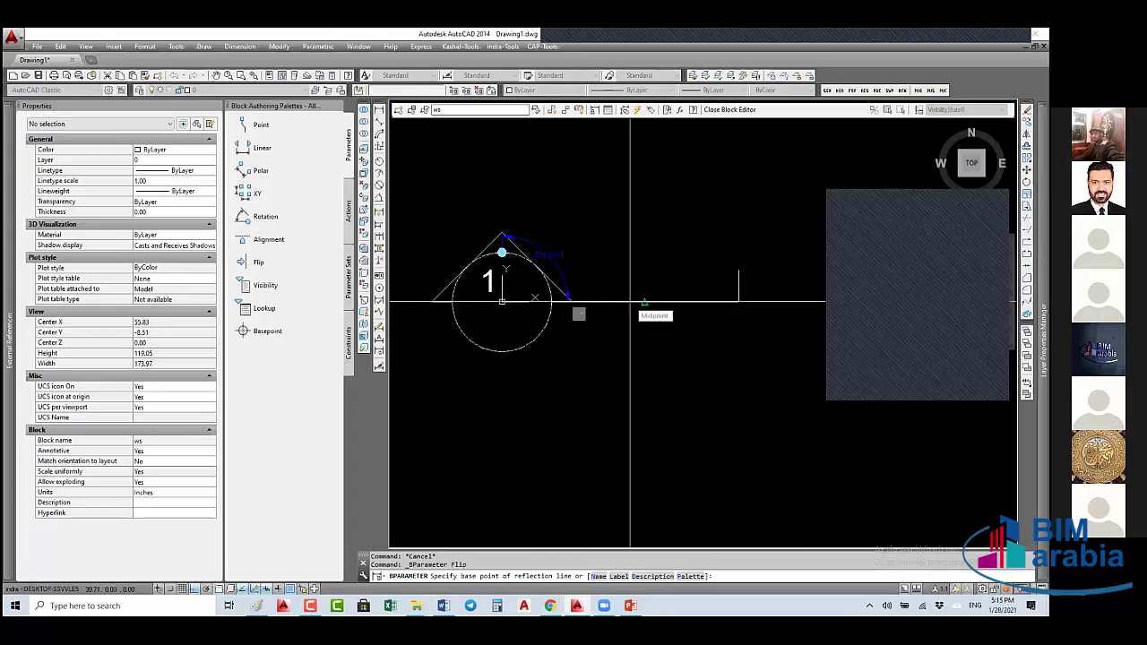
mouse_move(630, 302)
middle_mouse_down()
mouse_move(693, 284)
mouse_move(720, 294)
middle_mouse_up()
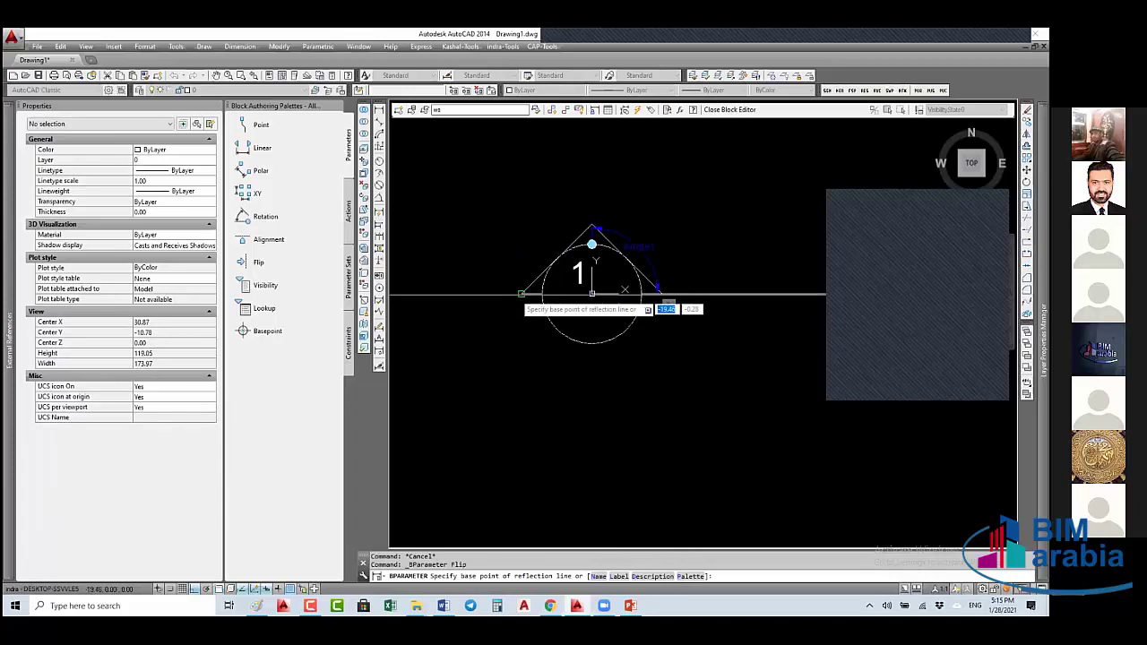
left_click(522, 293)
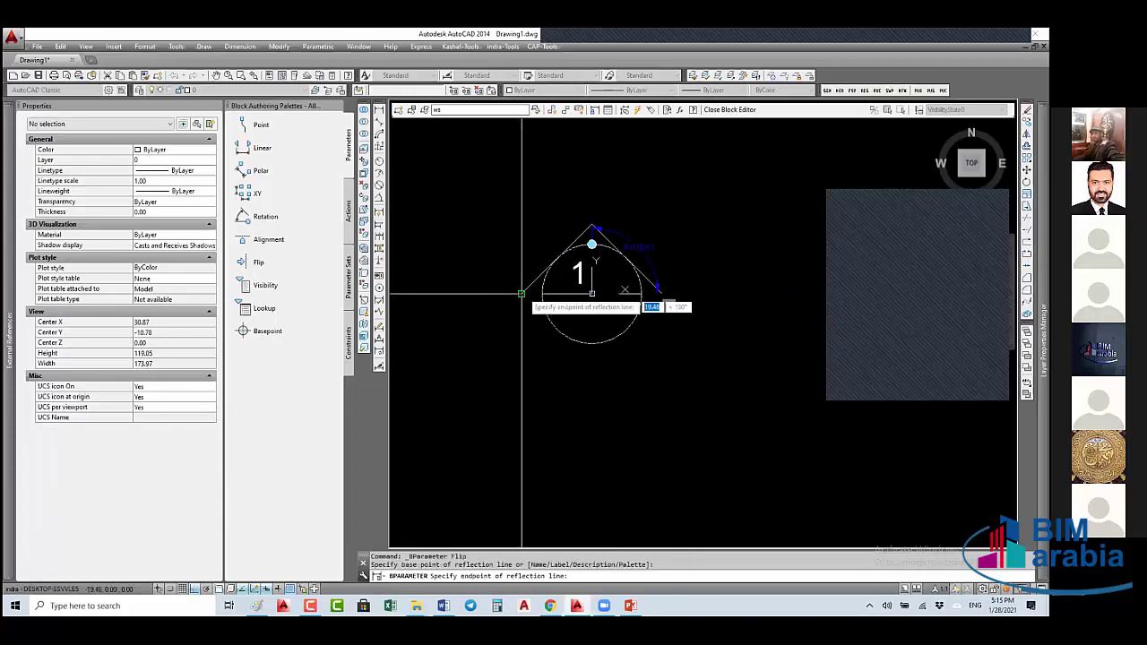
left_click(495, 303)
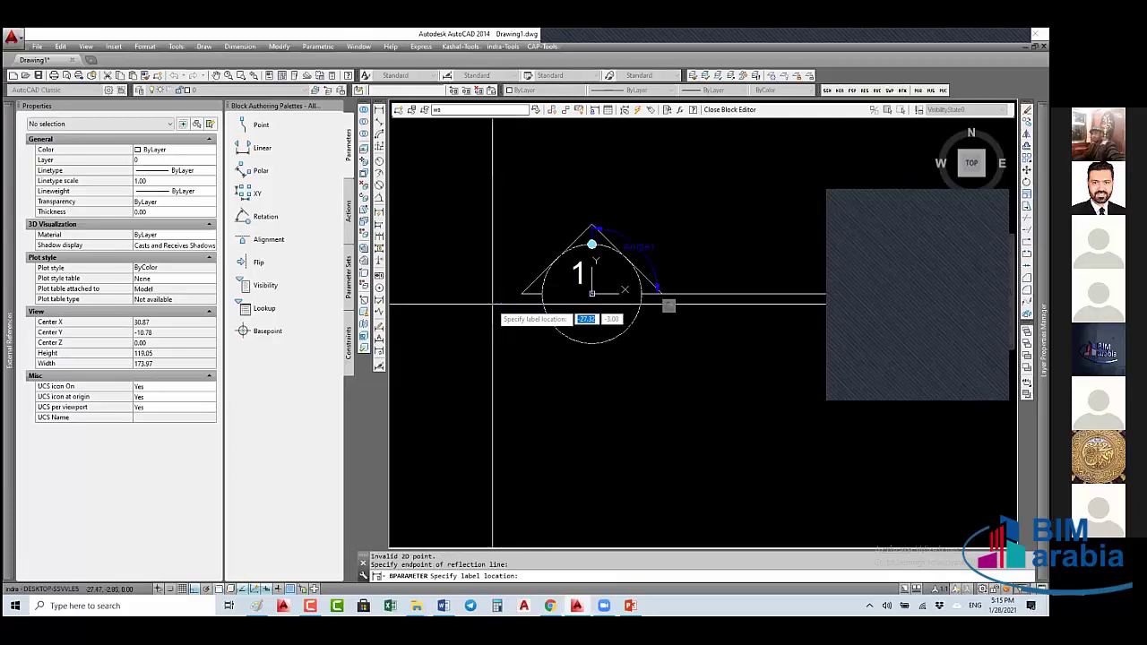
left_click(465, 303)
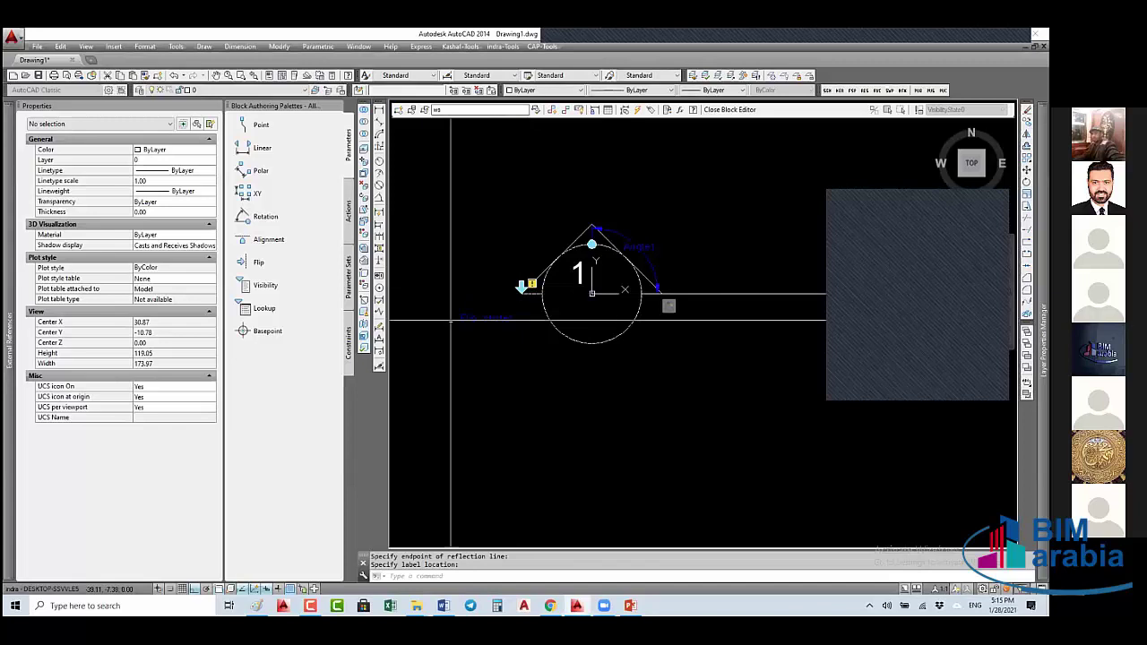
- Add a Flip action on the flip parameter acting on the new line, then close the editor
left_click(347, 213)
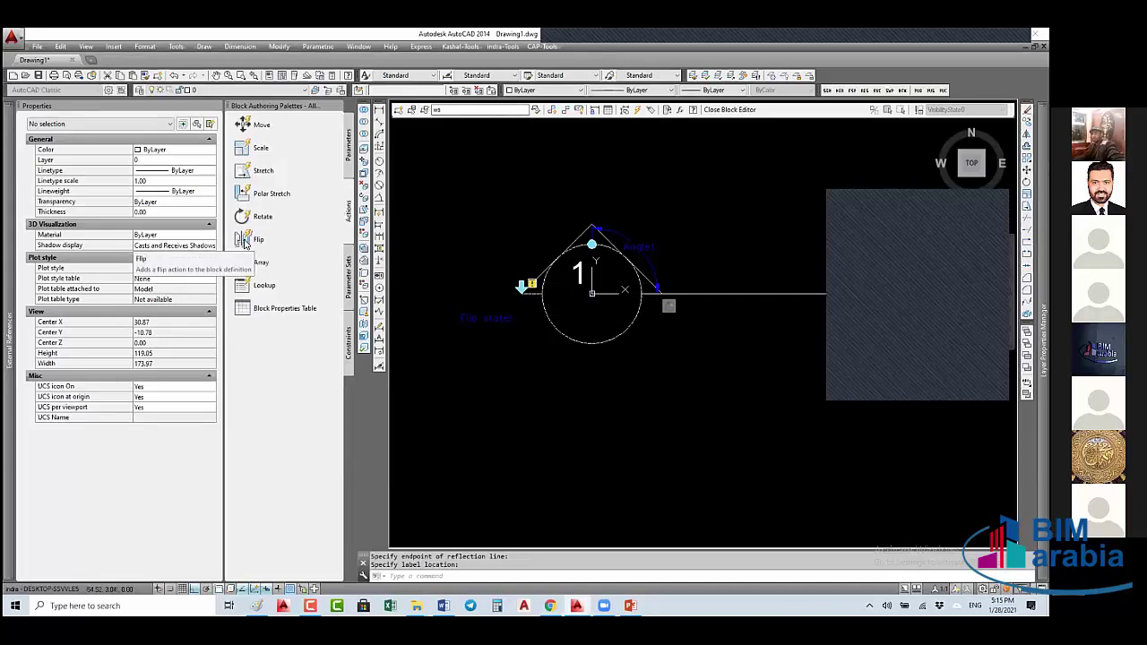
left_click(246, 242)
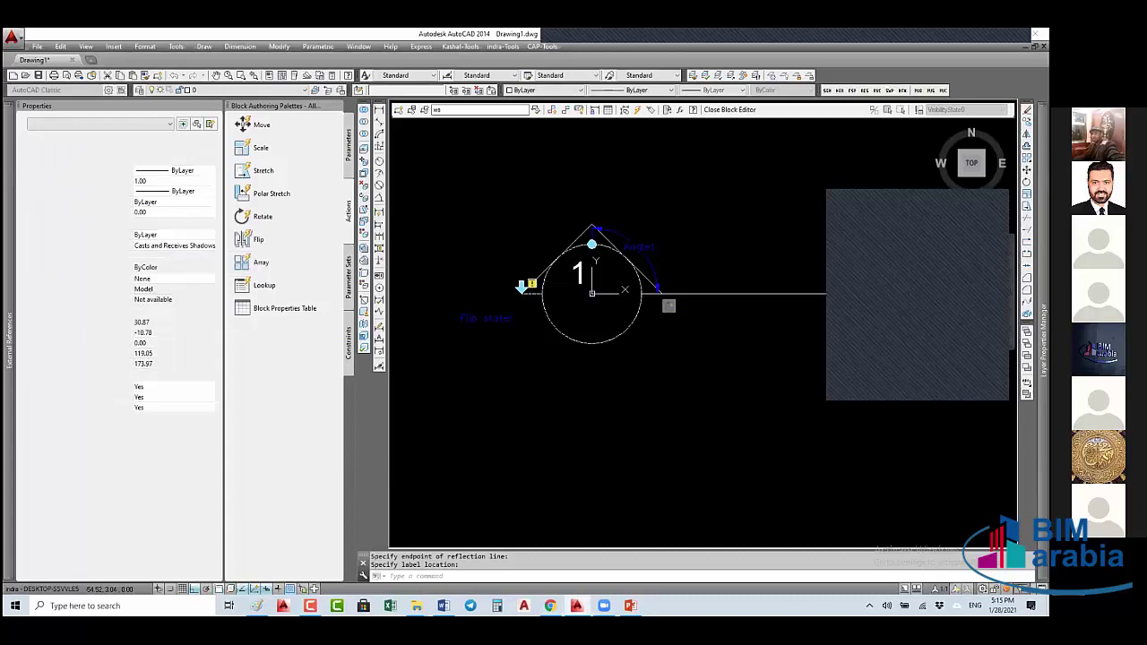
left_click(491, 319)
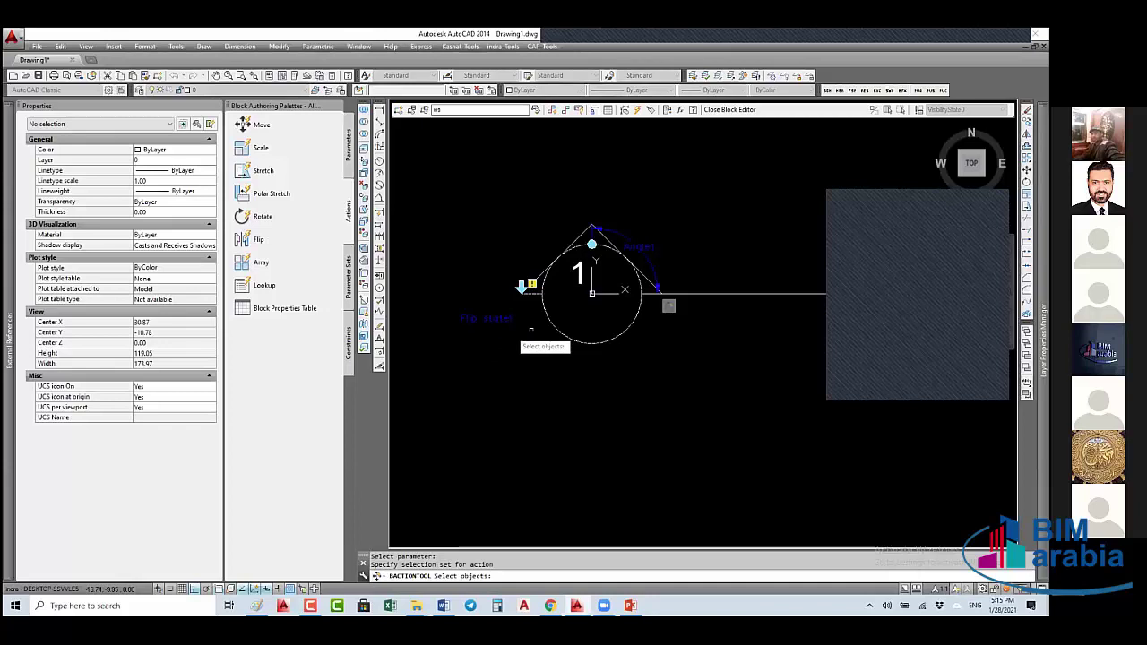
middle_click_drag(742, 311, 644, 317)
left_click(778, 252)
left_click(691, 284)
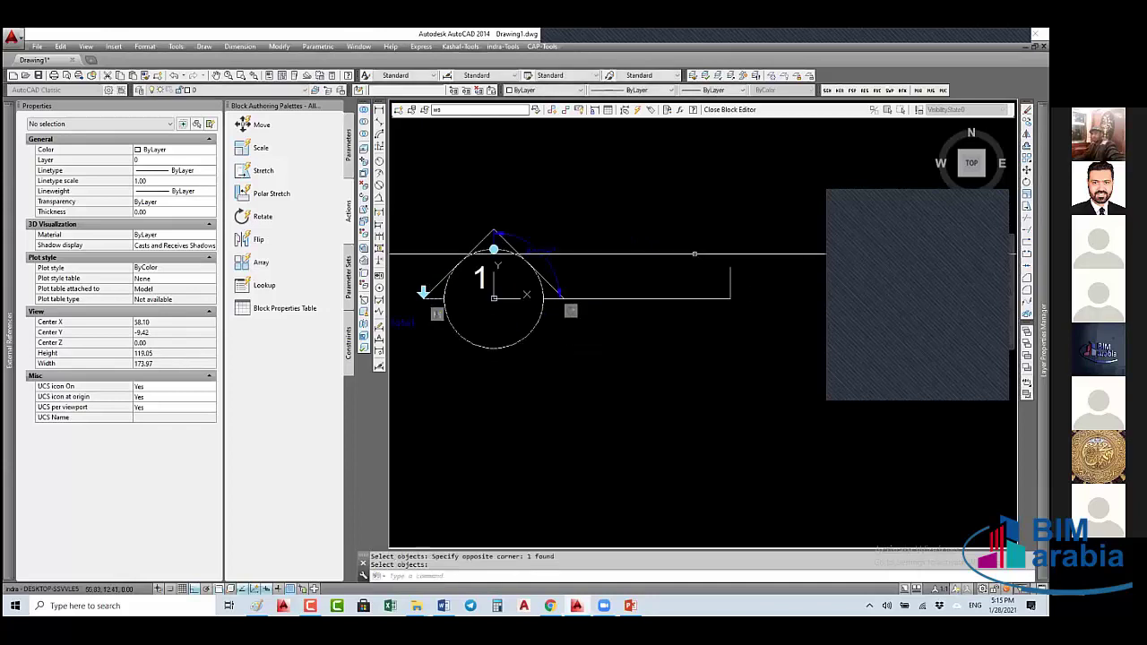
left_click(742, 110)
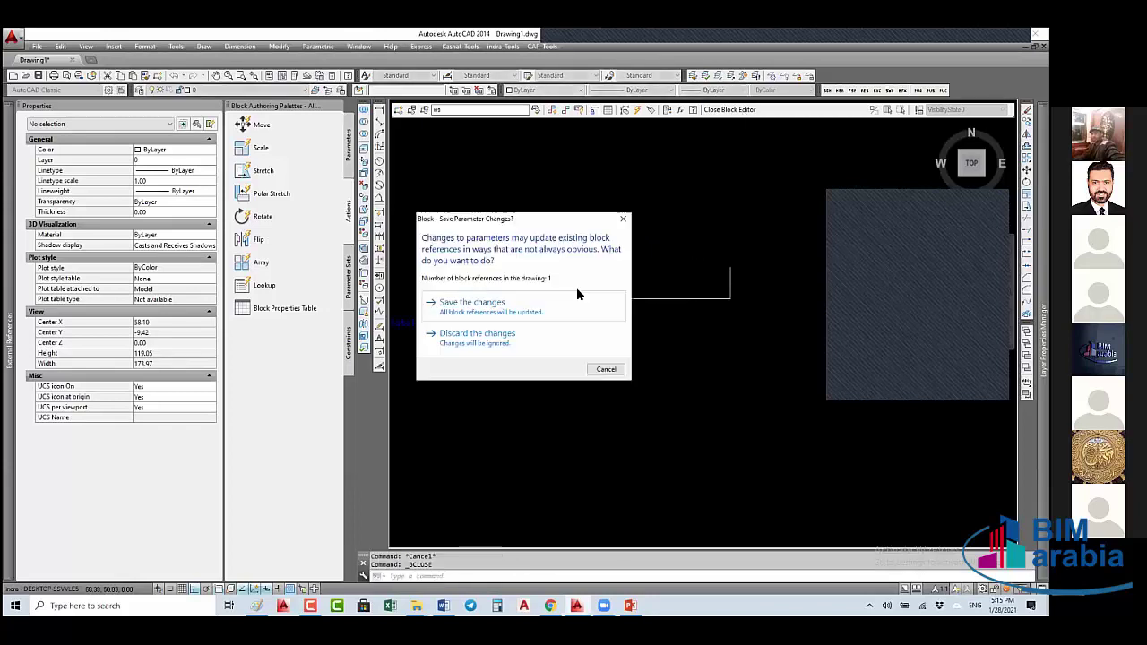
- Save ws, then select the block and flip it so Flip state1 reads Flipped
left_click(472, 304)
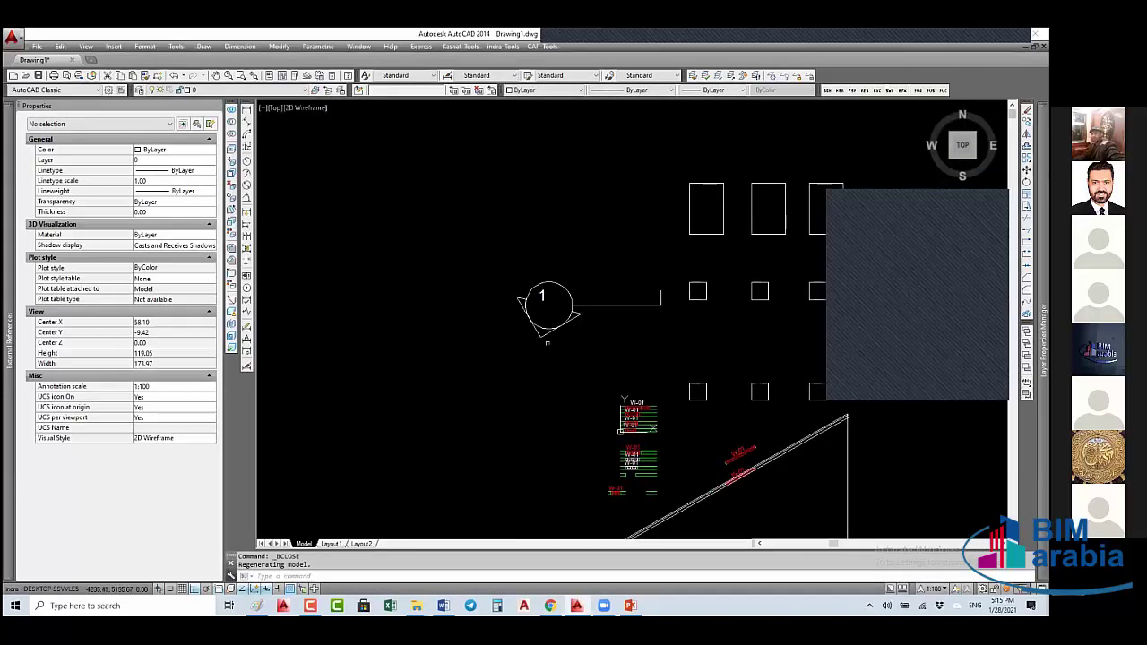
left_click(544, 293)
left_click(515, 298)
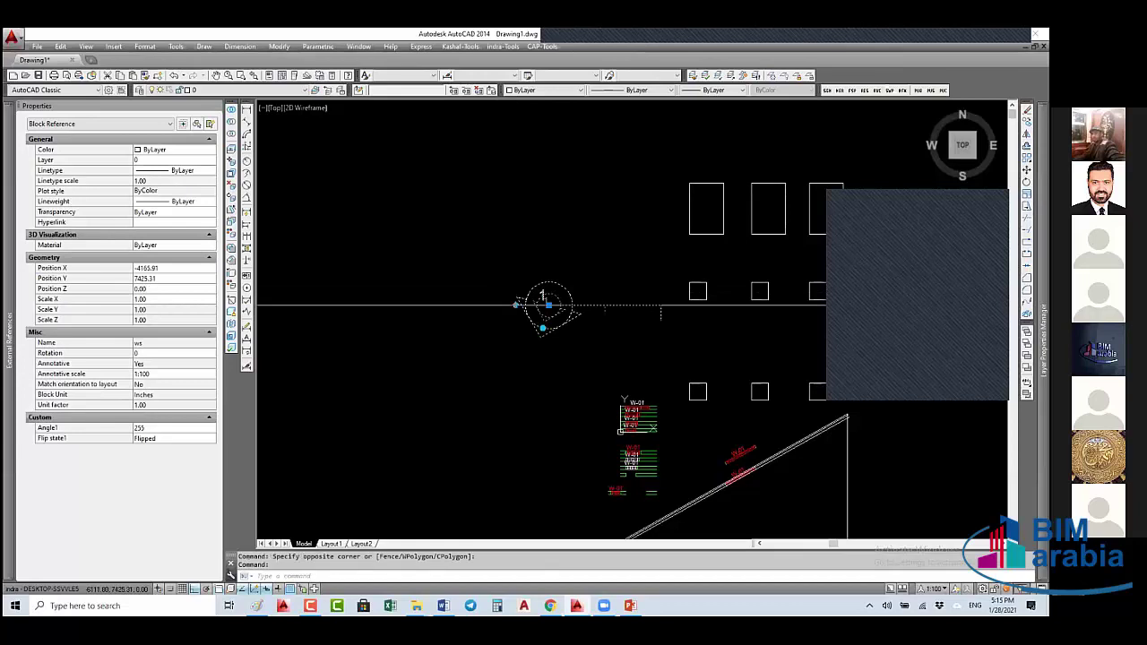
left_click(515, 306)
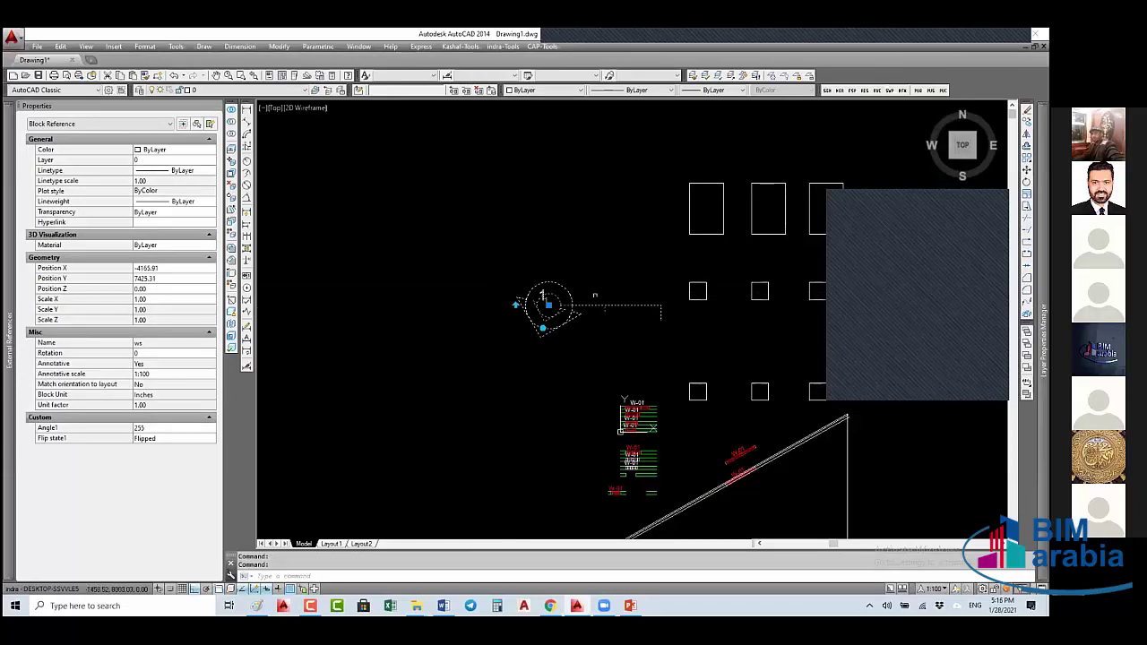
- Reopen ws with BE and crossing-window the extra line into its Rotate action's selection set
type("be")
key("Return")
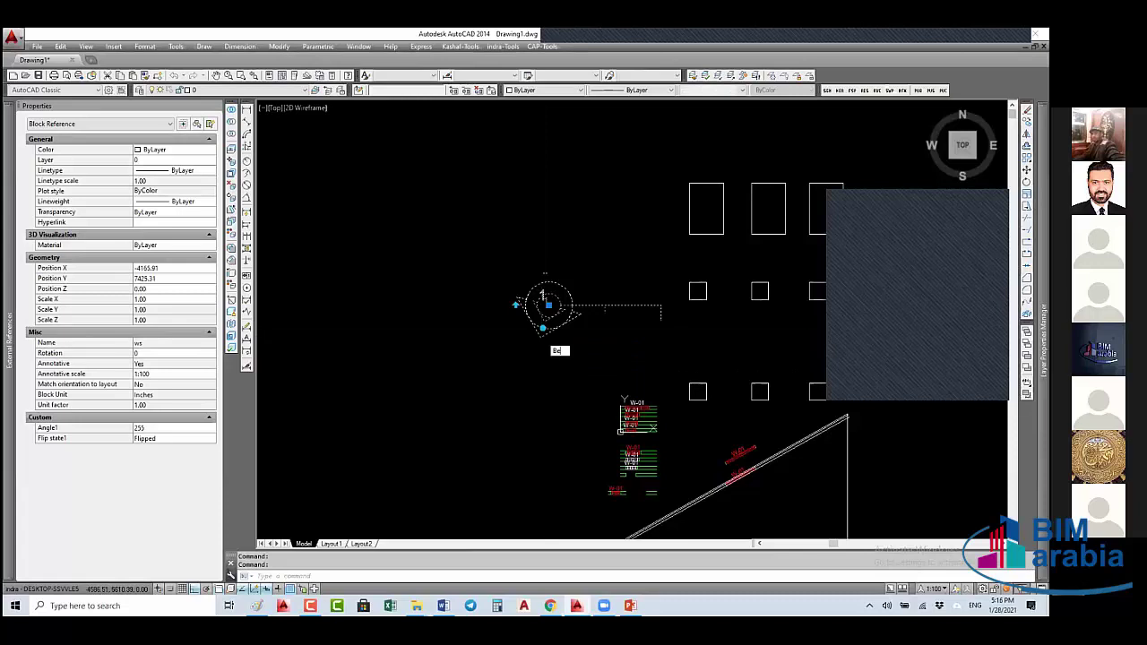
left_click(556, 297)
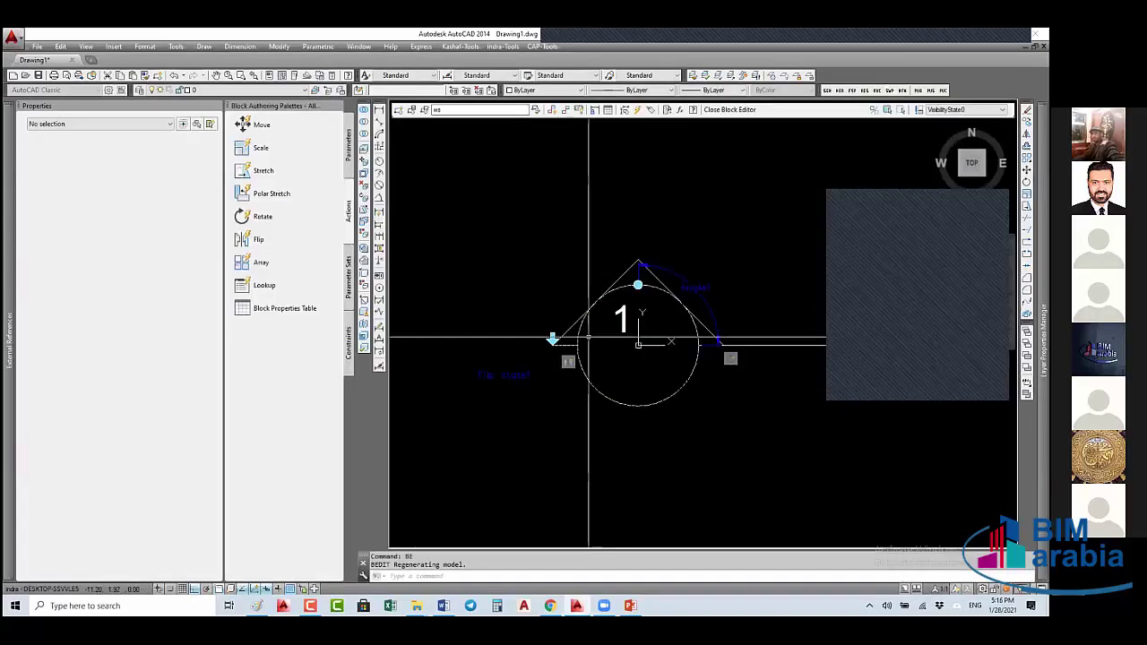
left_click(605, 340)
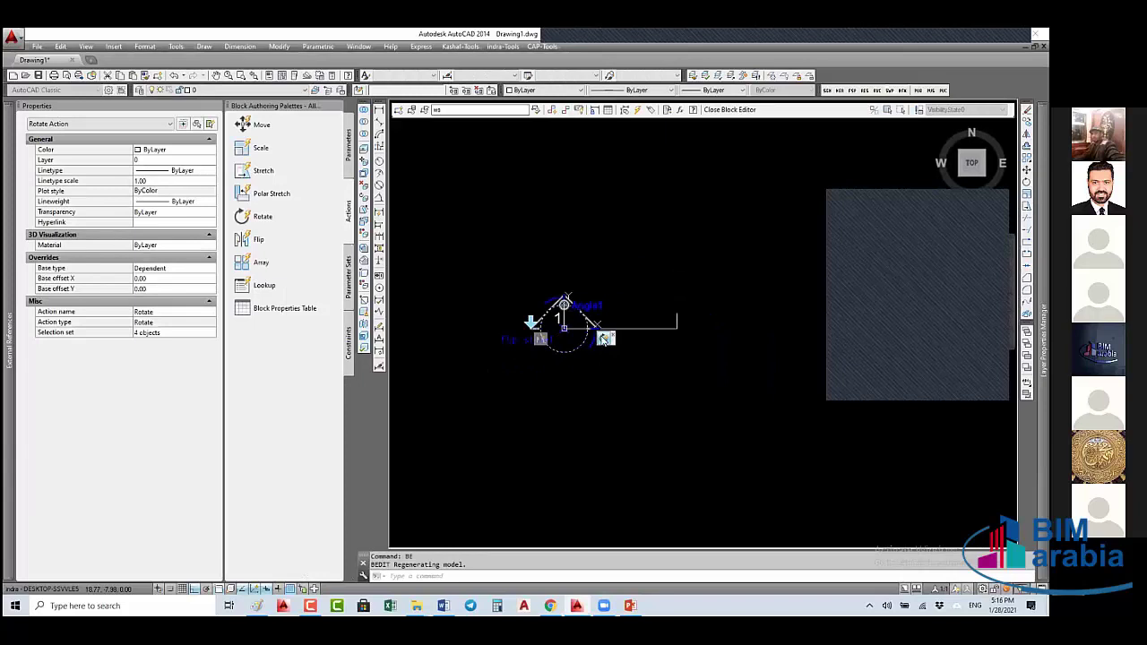
right_click(605, 339)
mouse_move(663, 362)
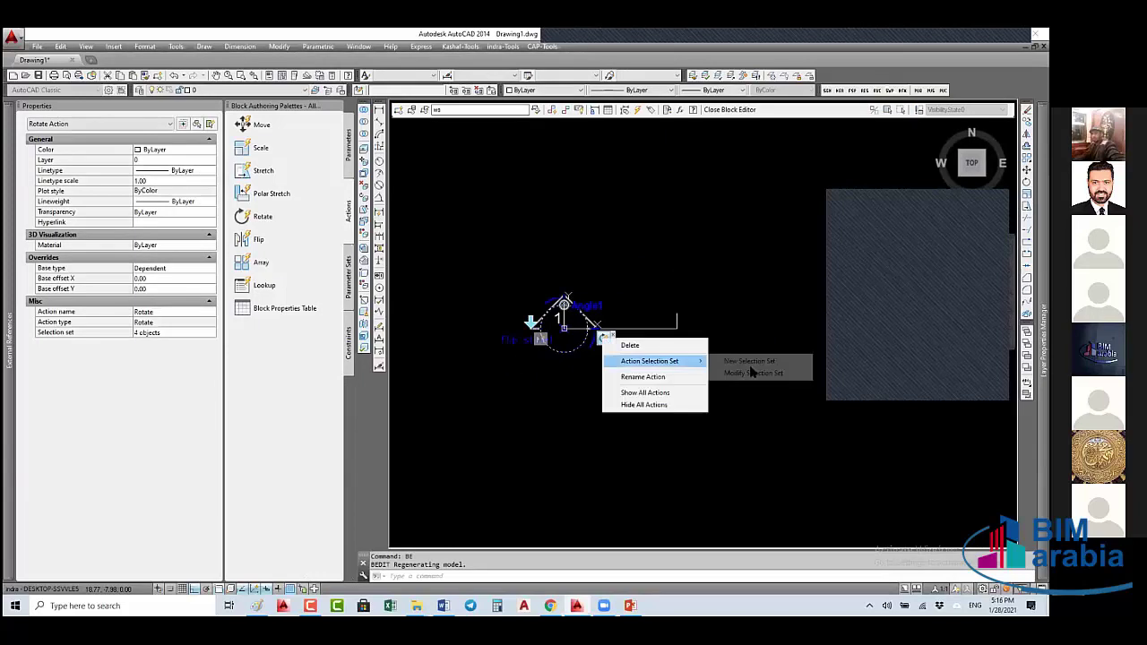
left_click(758, 374)
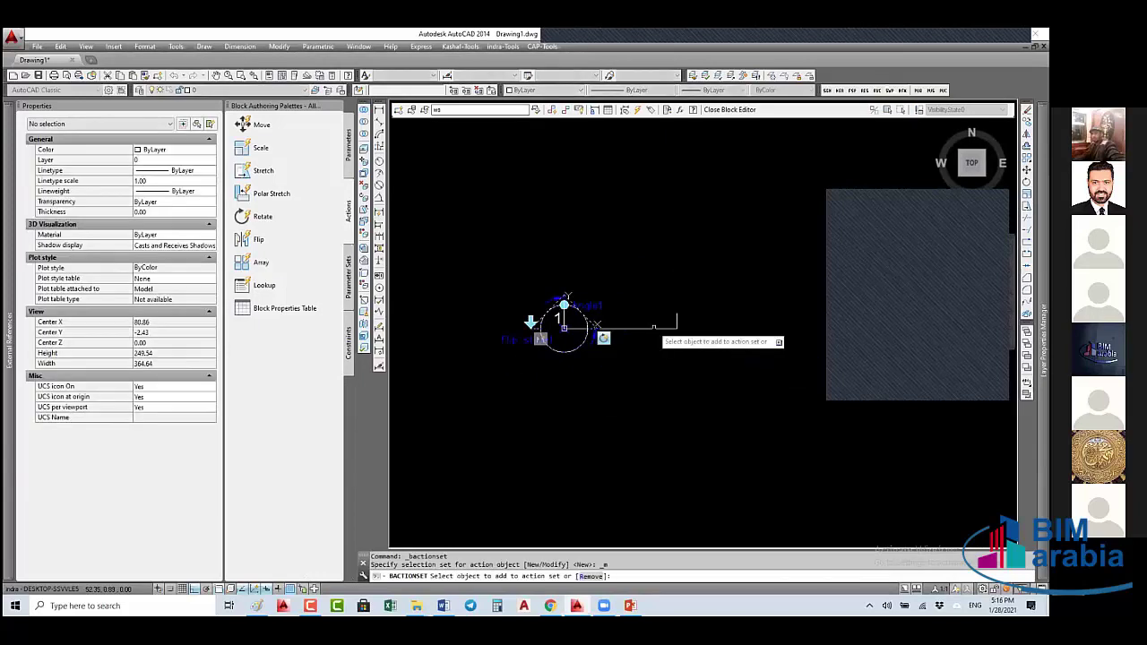
left_click(699, 290)
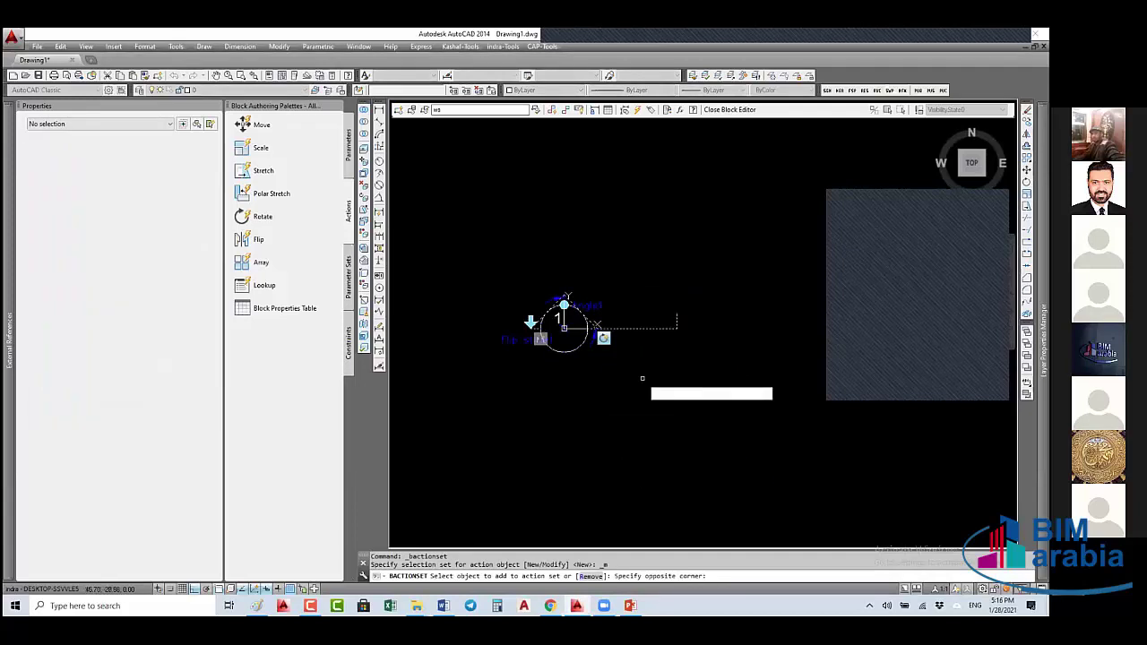
left_click(642, 378)
right_click(648, 368)
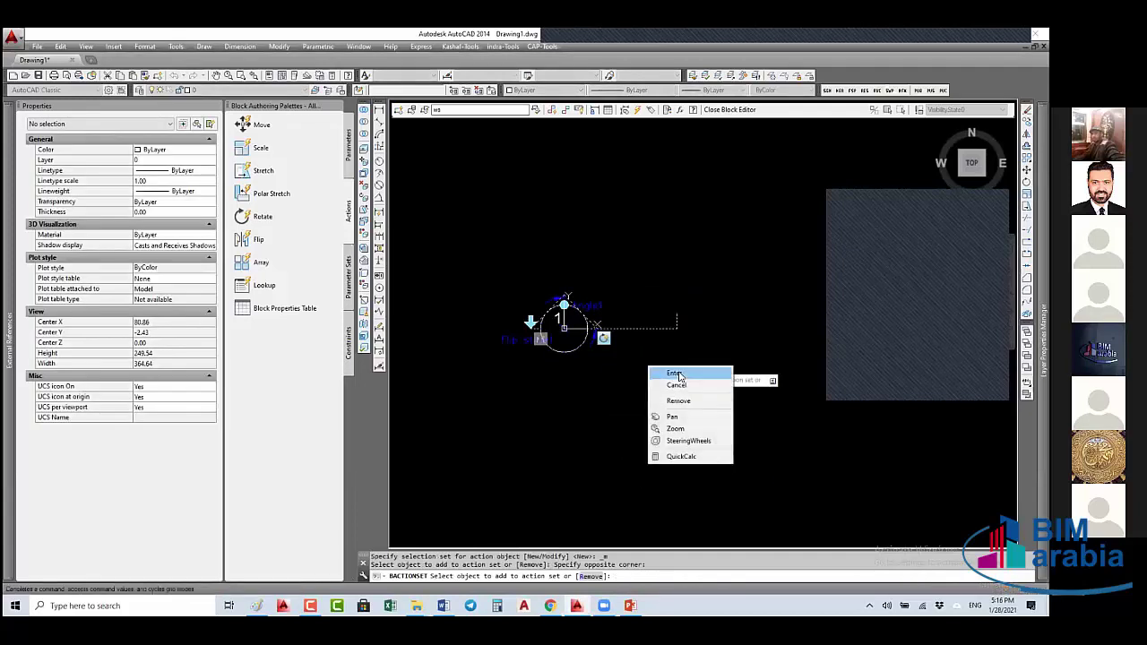
left_click(674, 374)
- Close the Block Editor, save the ws changes, and select the block in model space
left_click(730, 110)
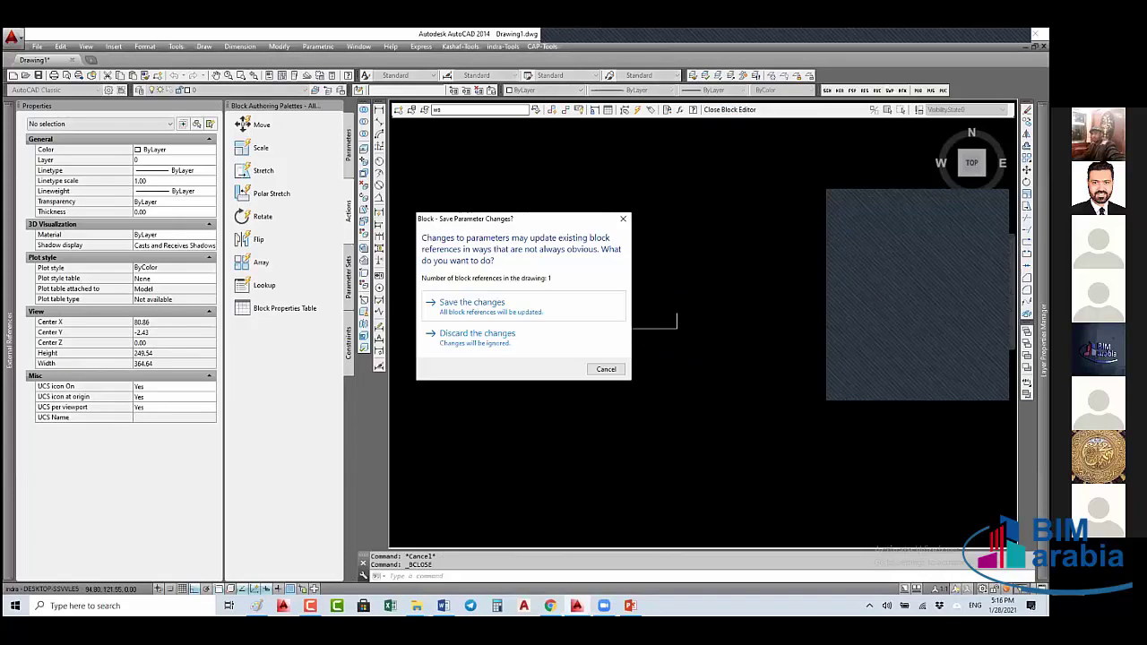
left_click(472, 304)
left_click(472, 324)
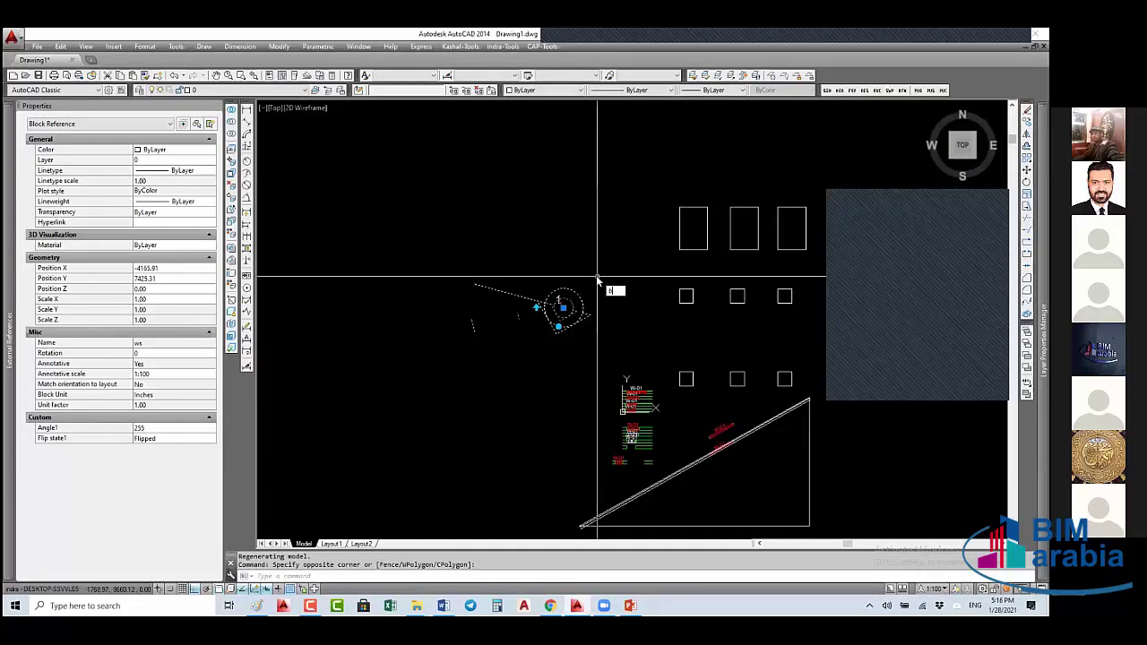
- Reopen the ws block in the Block Editor with BE
key("Escape")
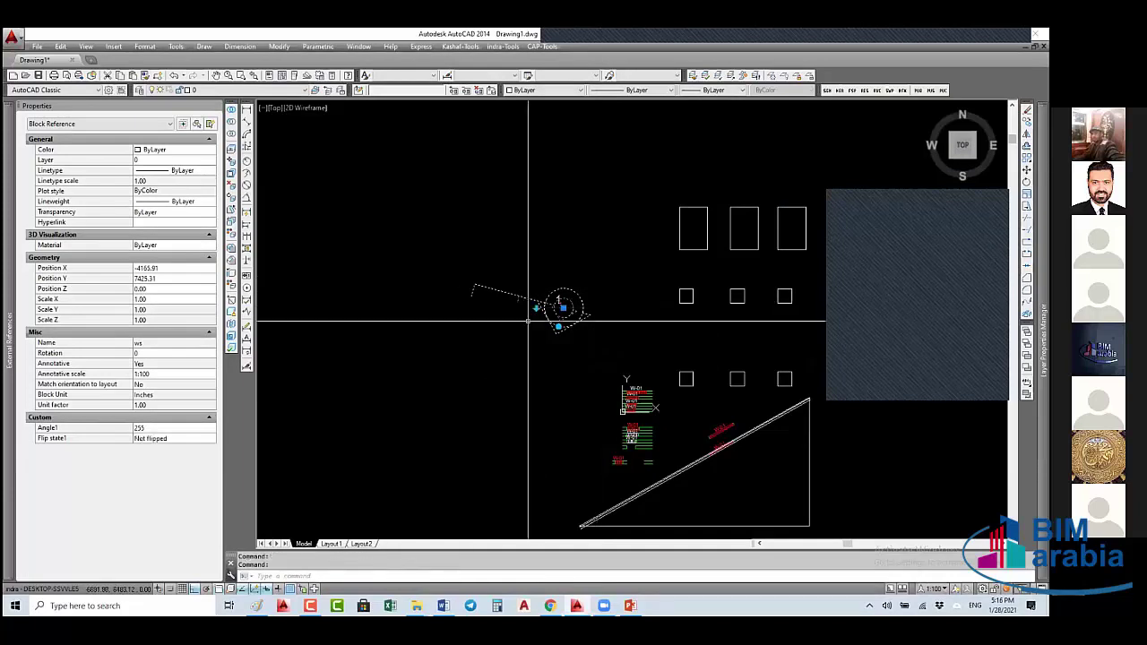
type("be")
key("Return")
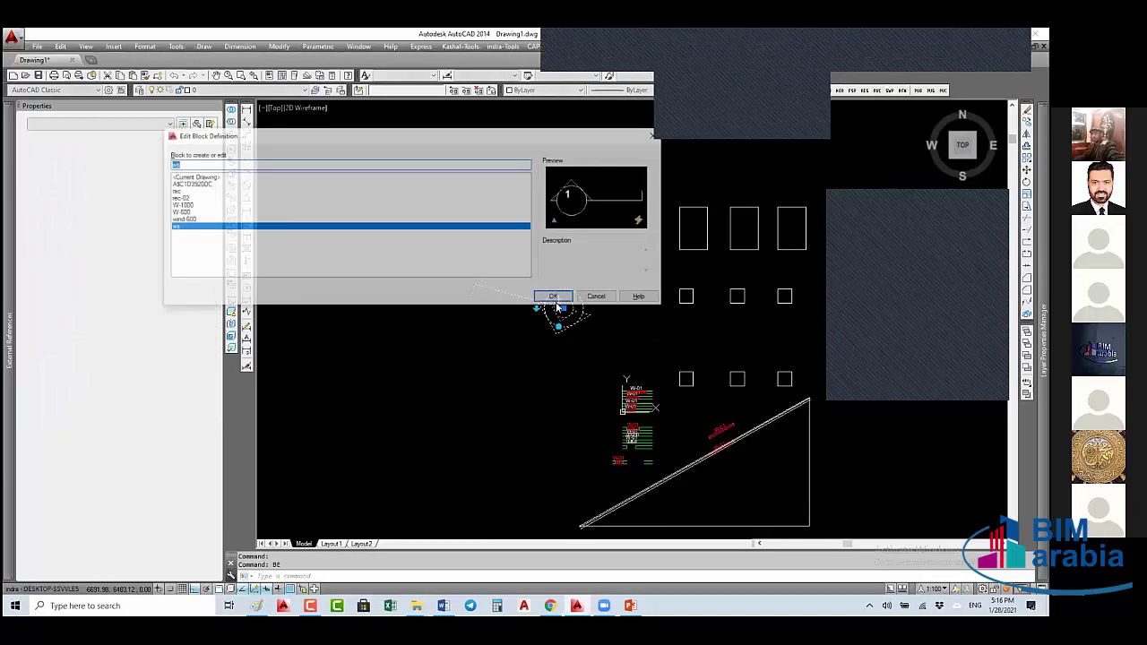
left_click(553, 298)
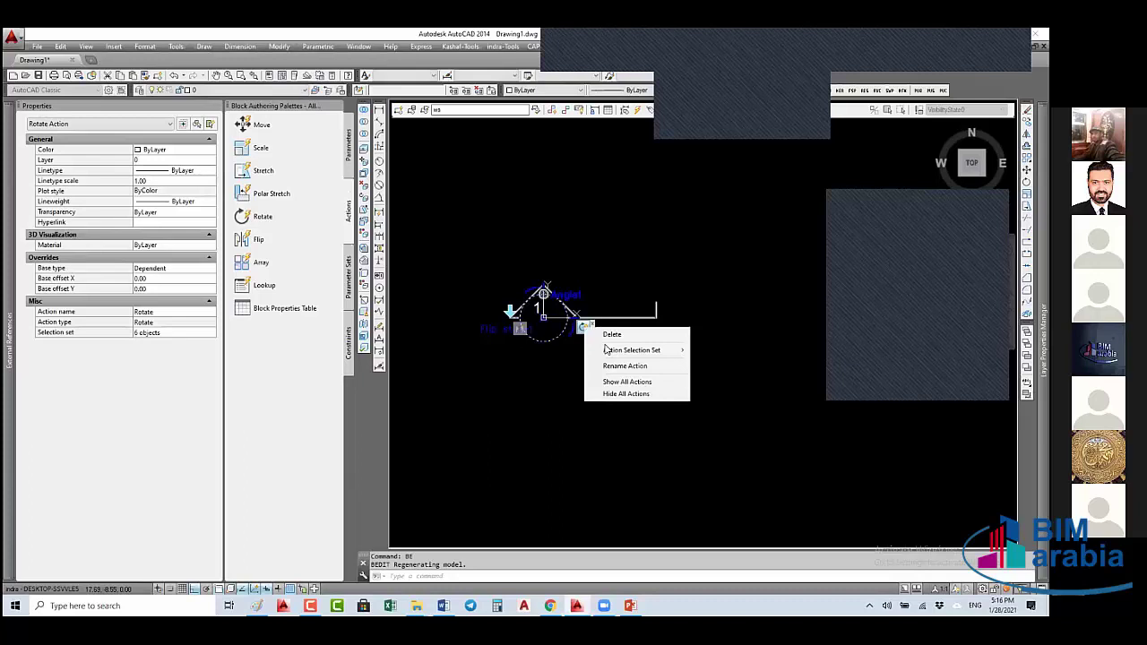
- Window-add objects near the parameter to the Rotate action, then save ws and close the editor
mouse_move(619, 350)
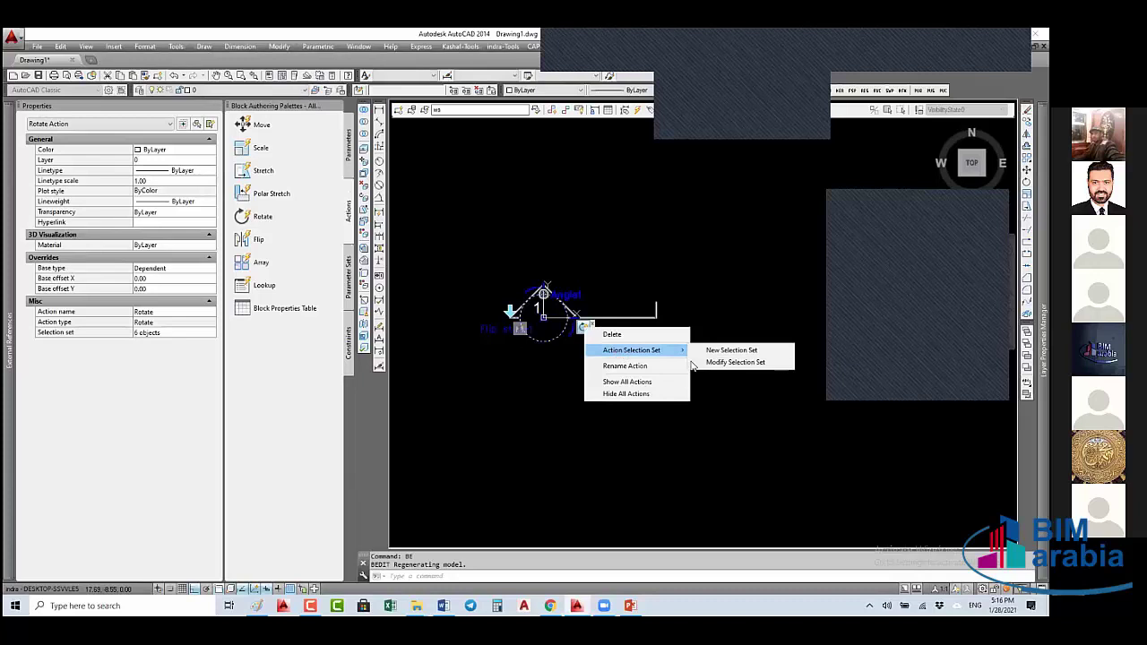
left_click(731, 362)
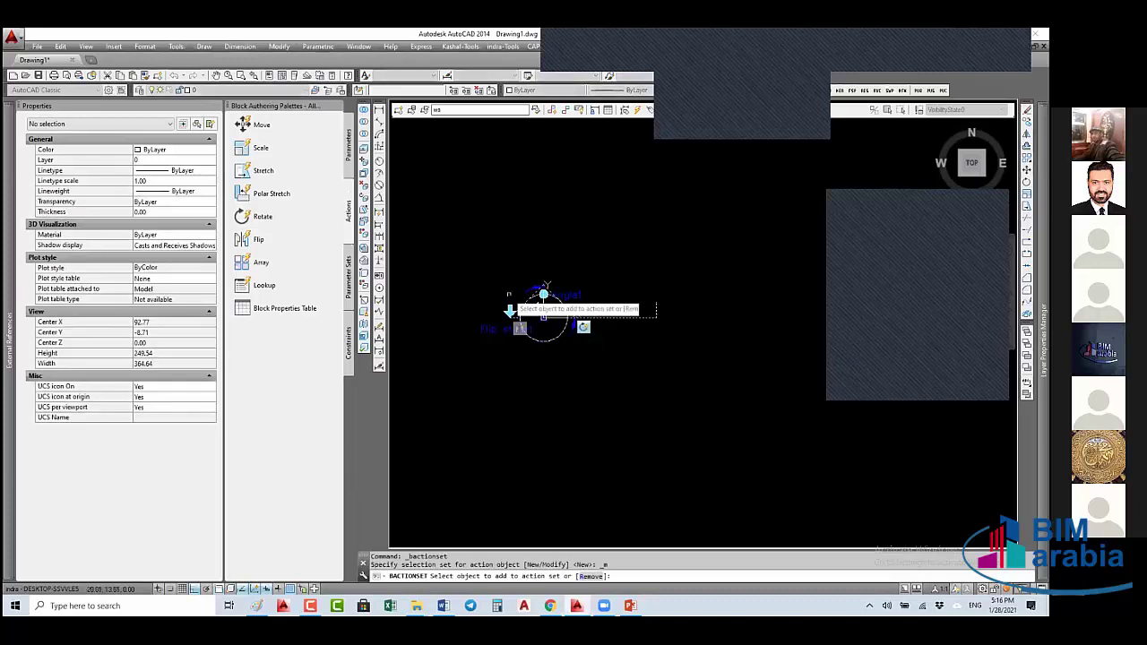
left_click(510, 311)
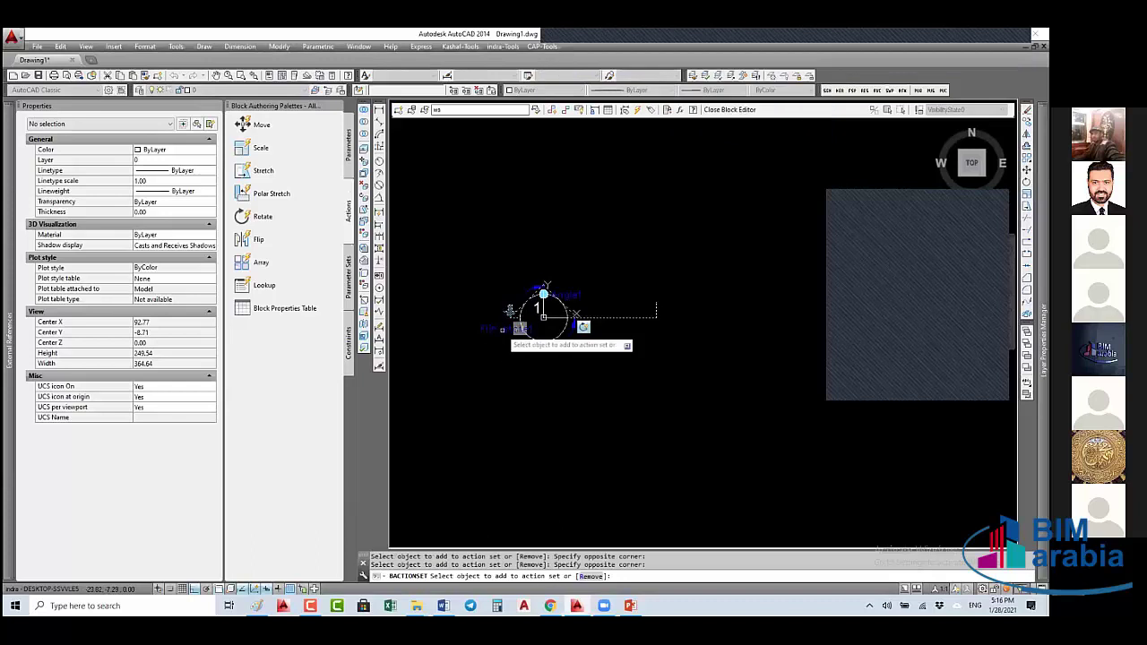
left_click(517, 305)
left_click(515, 291)
left_click(494, 333)
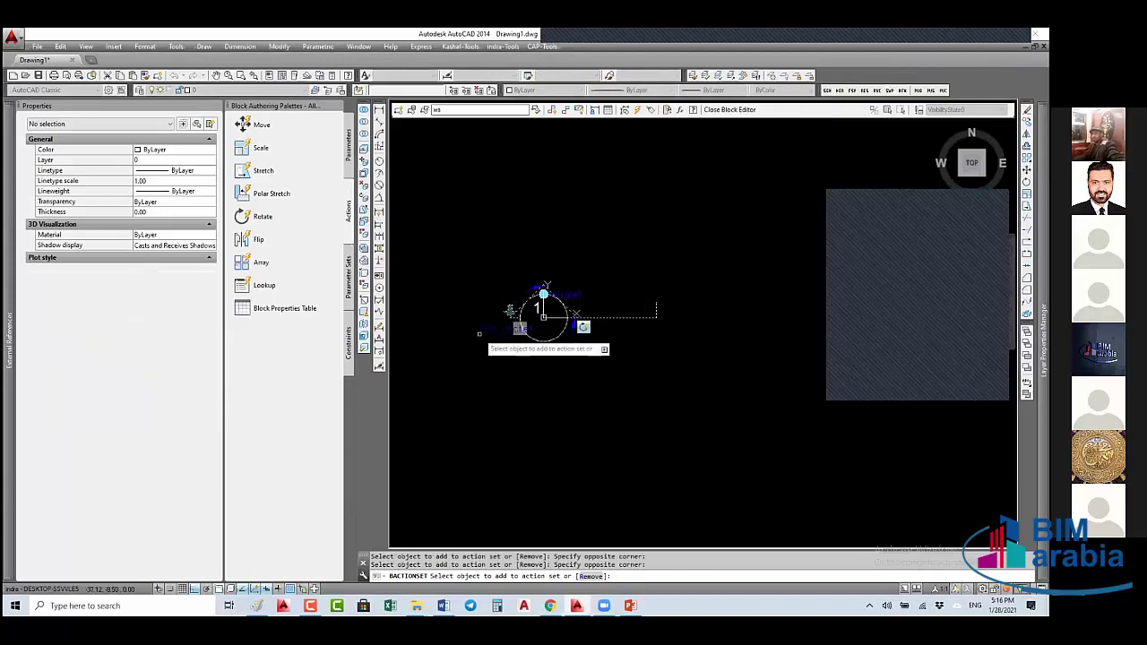
right_click(579, 347)
left_click(622, 354)
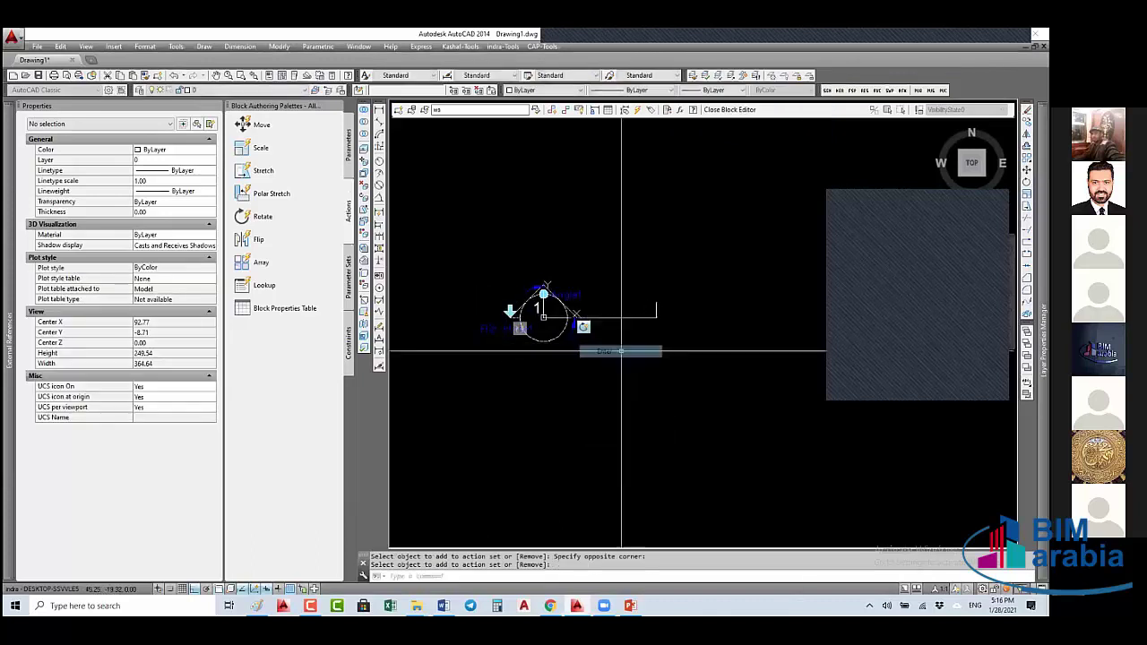
left_click(730, 109)
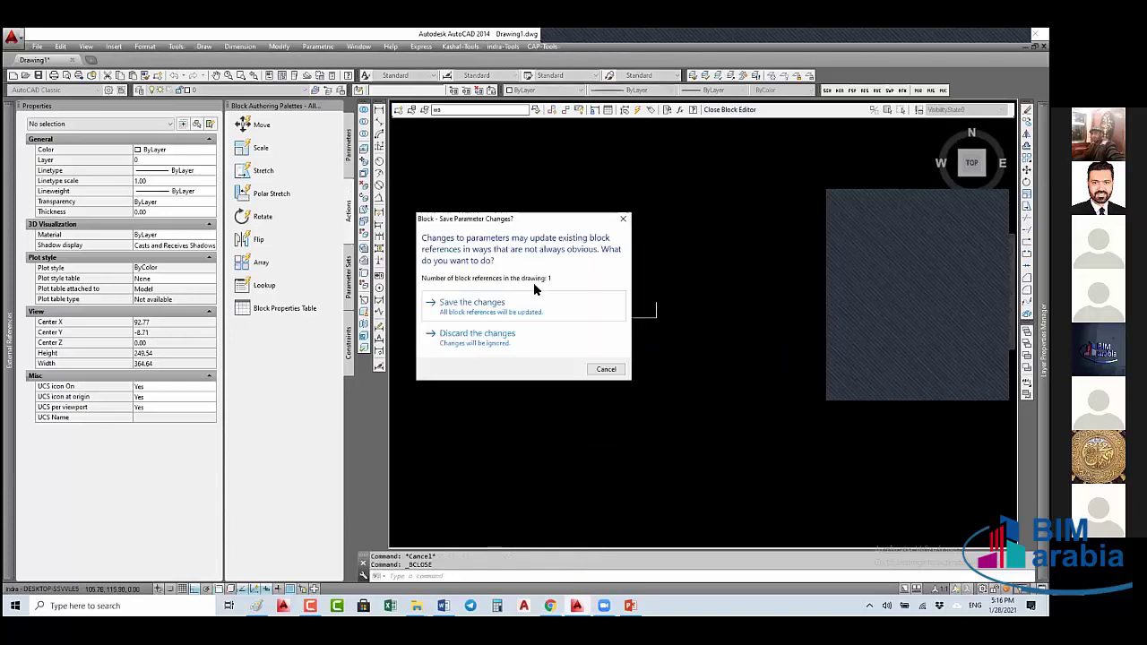
left_click(491, 305)
- Toggle the ws block's flip grip to Not flipped, then call BE to edit the definition
left_click(530, 308)
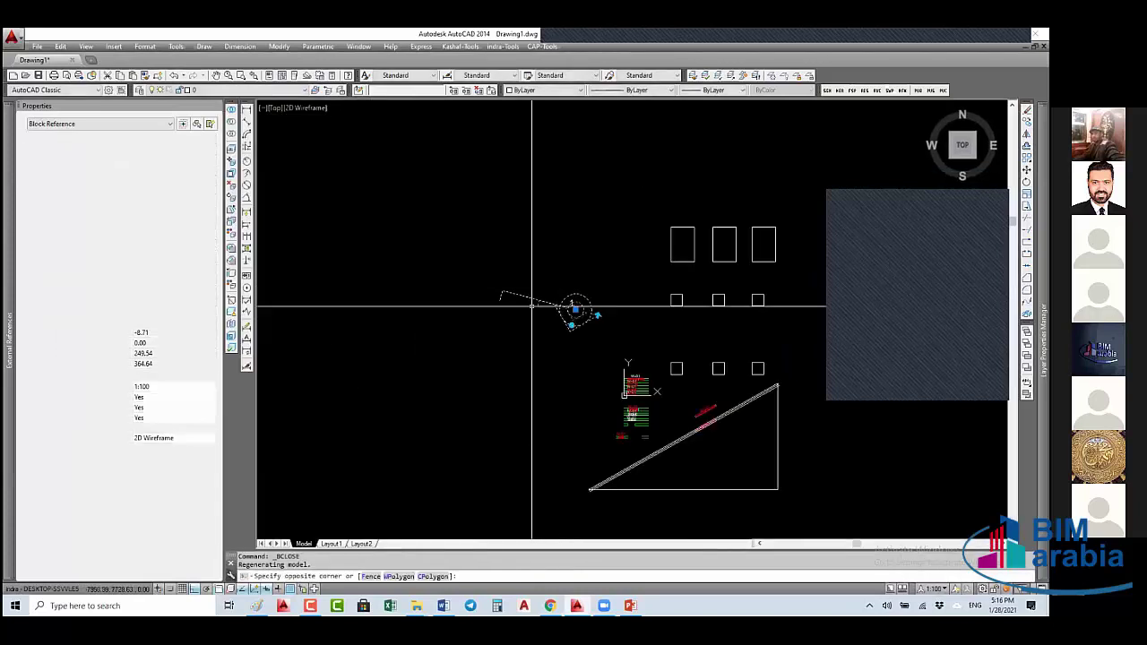
left_click(599, 316)
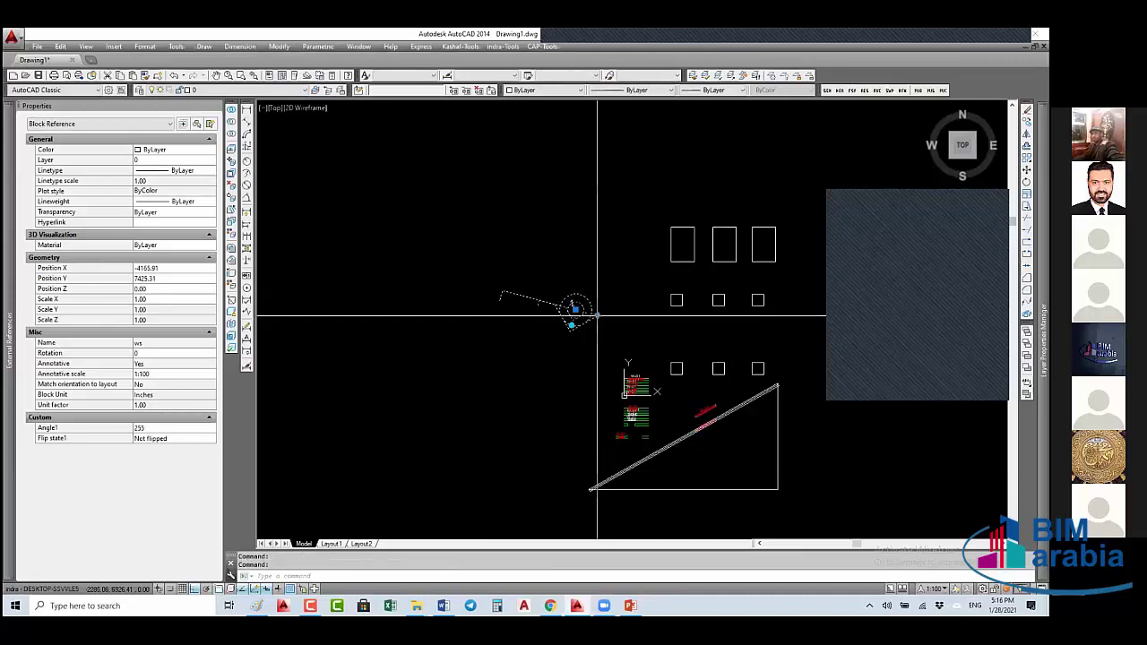
scroll(600, 318, "up", 5)
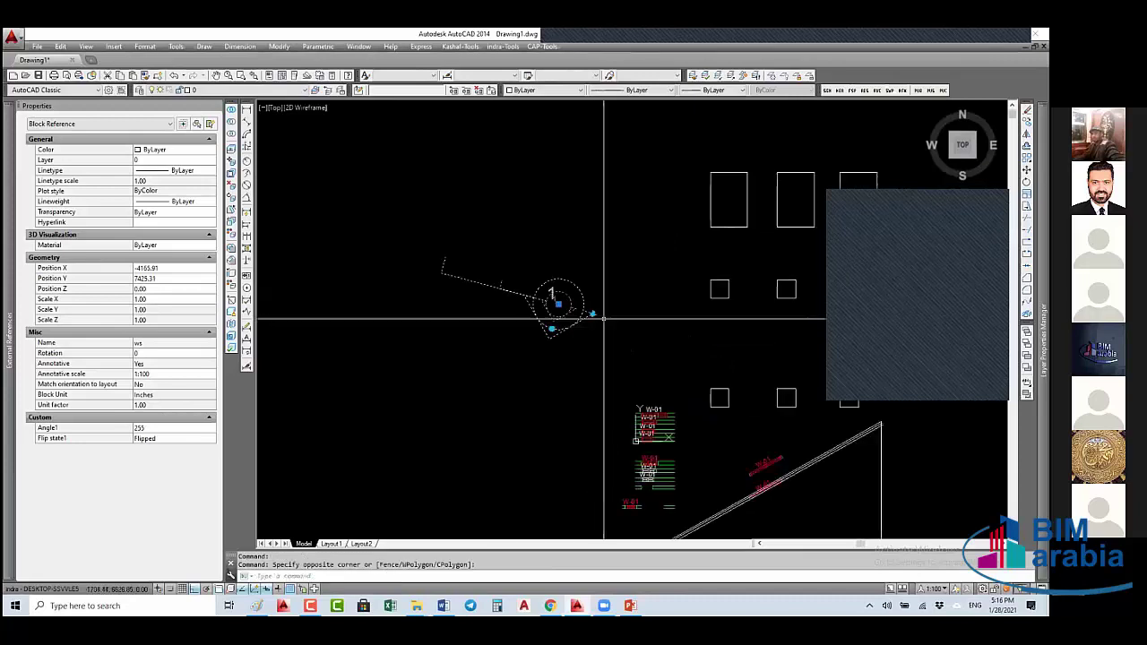
left_click(585, 310)
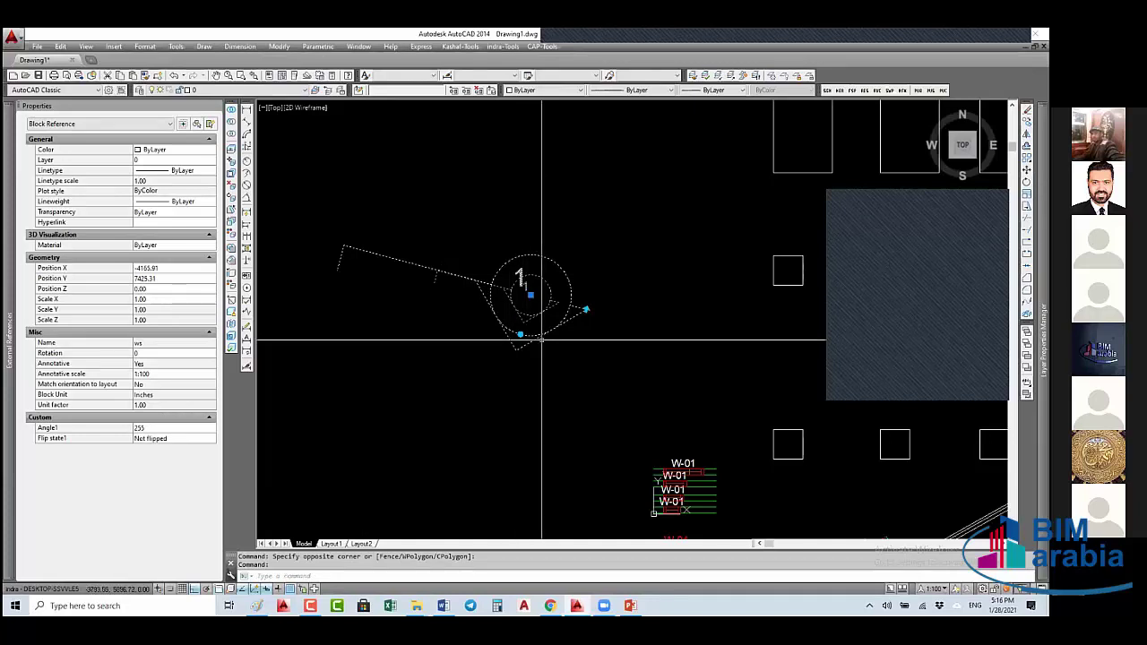
type("be")
key("Return")
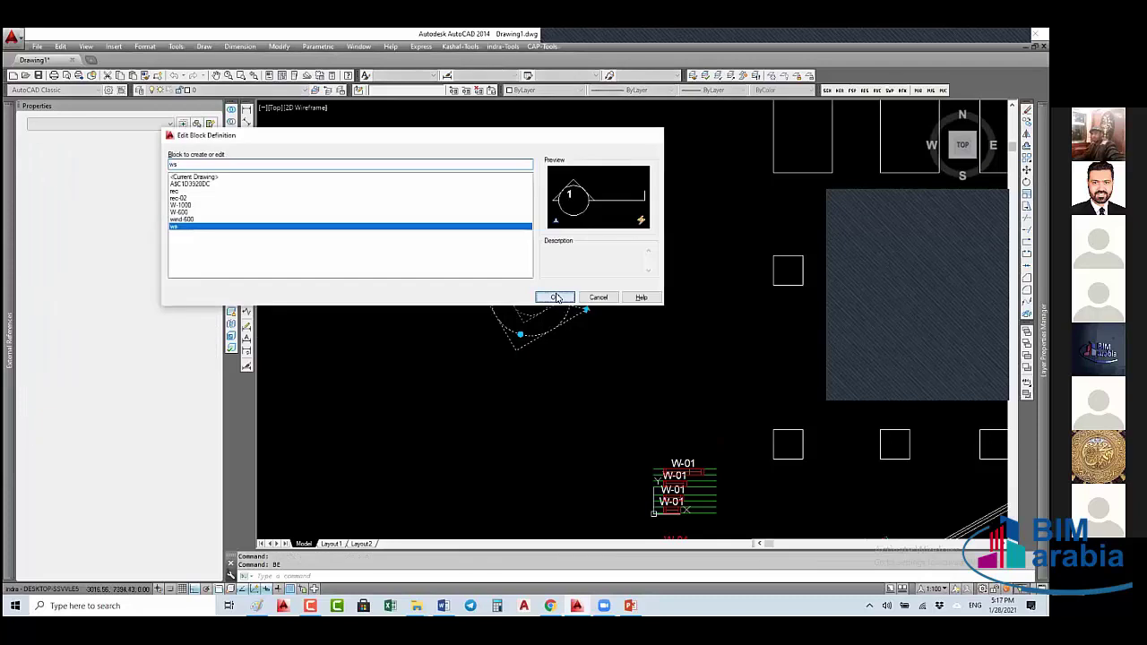
- Open ws in the Block Editor and start modifying the Flip action's selection set
left_click(557, 297)
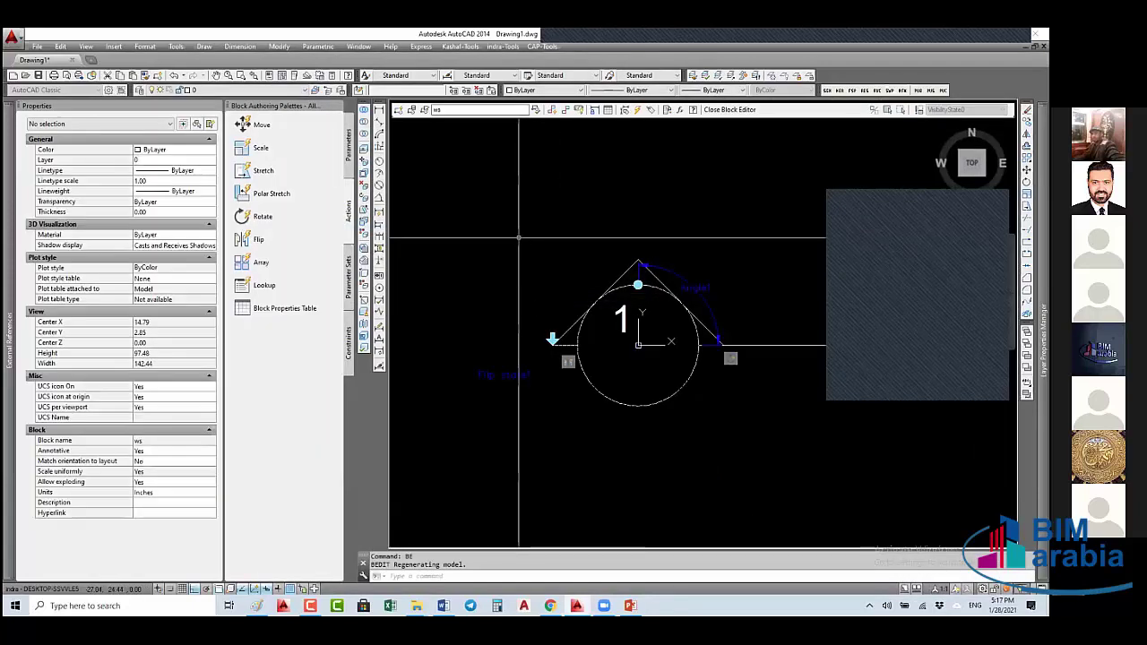
scroll(705, 324, "down", 5)
scroll(753, 359, "up", 5)
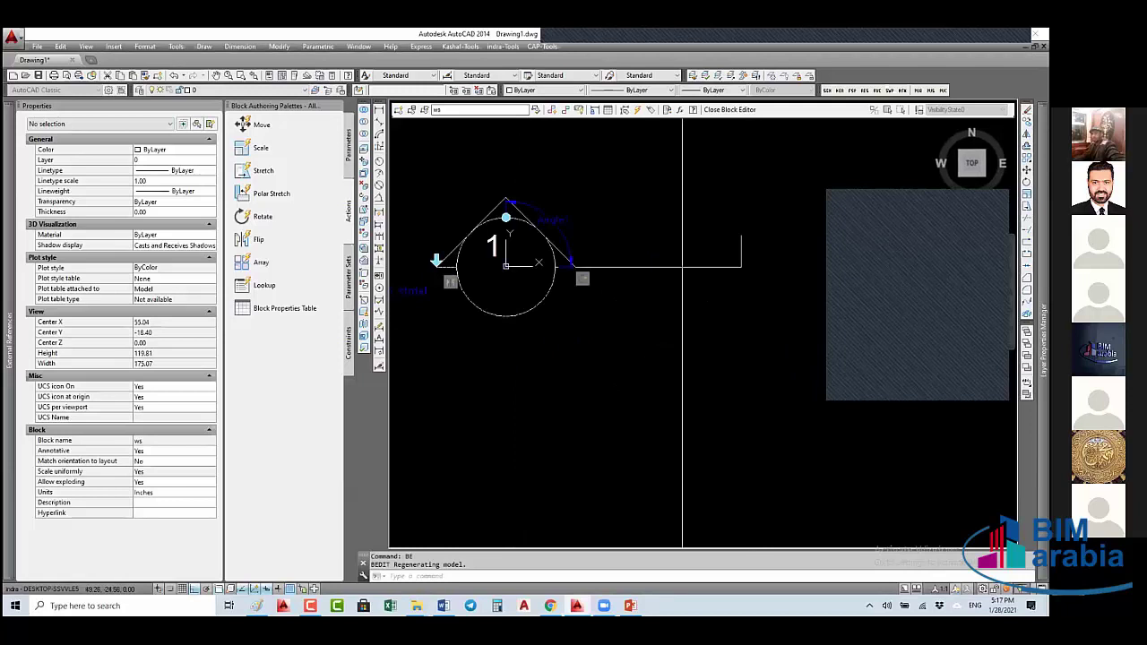
right_click(451, 284)
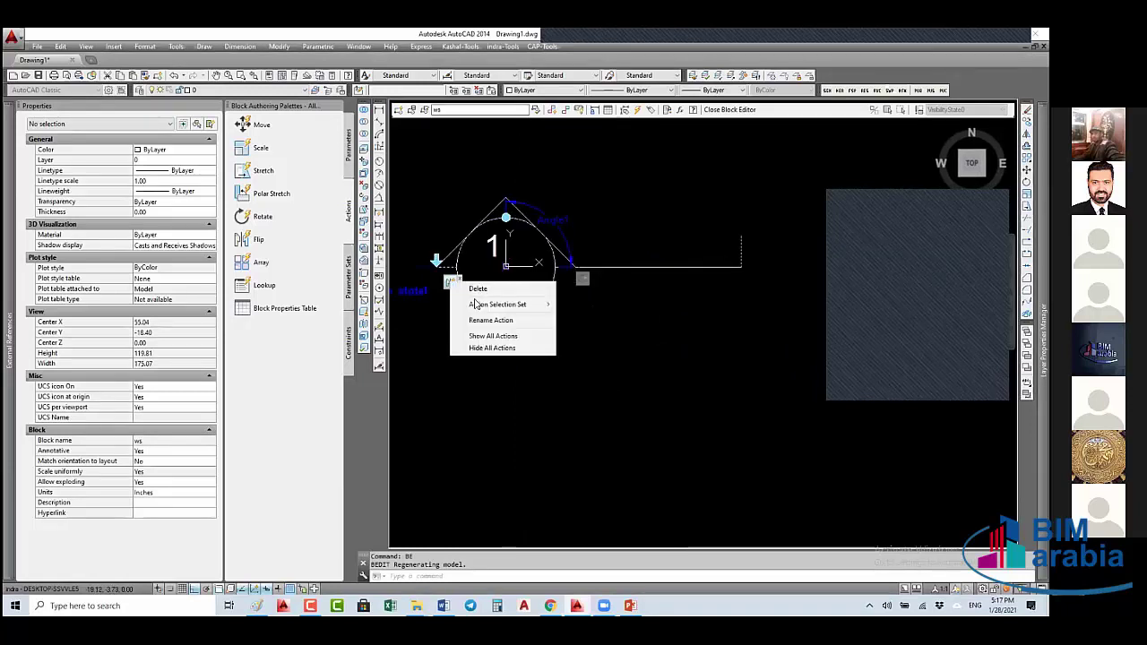
mouse_move(489, 305)
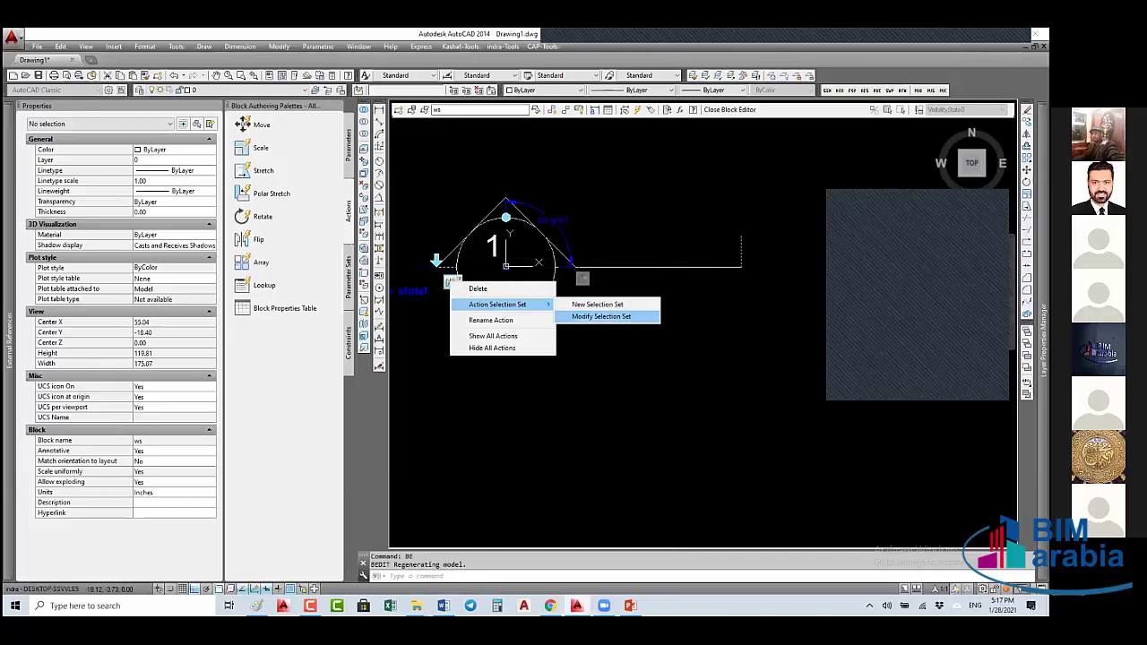
left_click(602, 316)
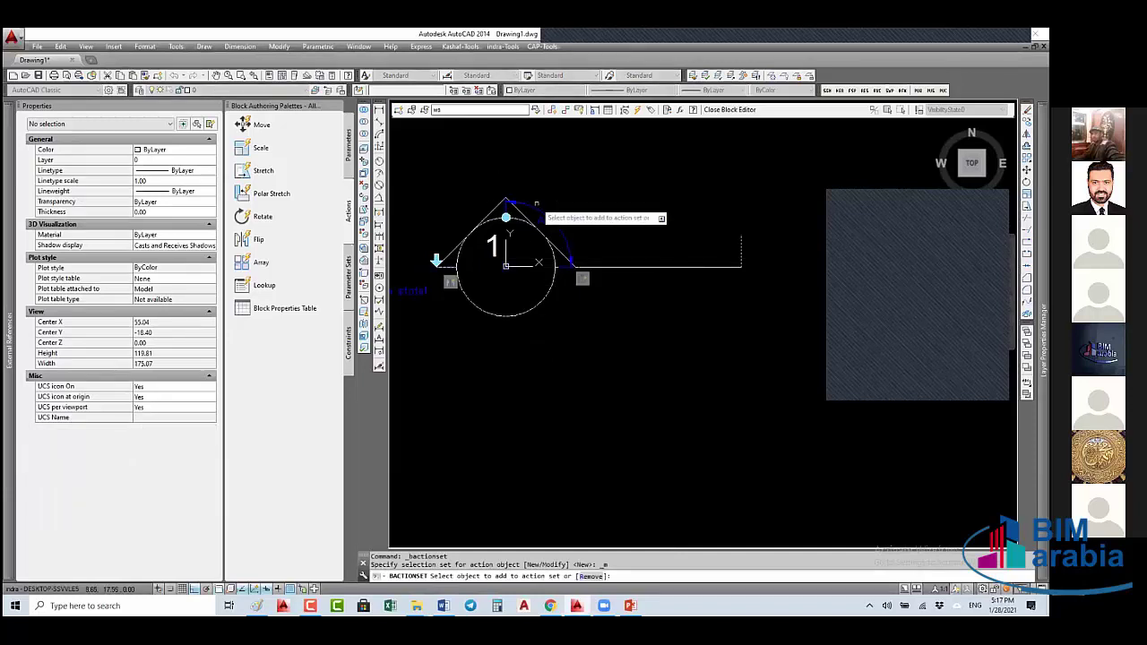
- Add the geometry around the arc top to the Flip action and close the Block Editor
left_click(565, 199)
left_click(541, 218)
left_click(532, 184)
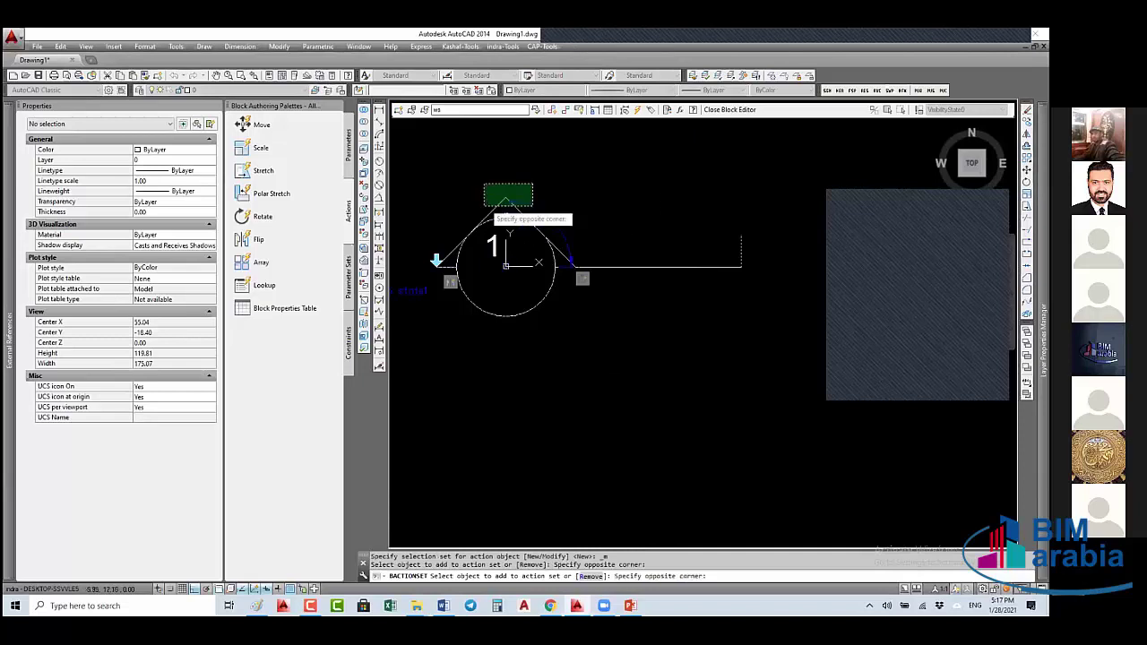
left_click(487, 206)
left_click(615, 192)
left_click(575, 292)
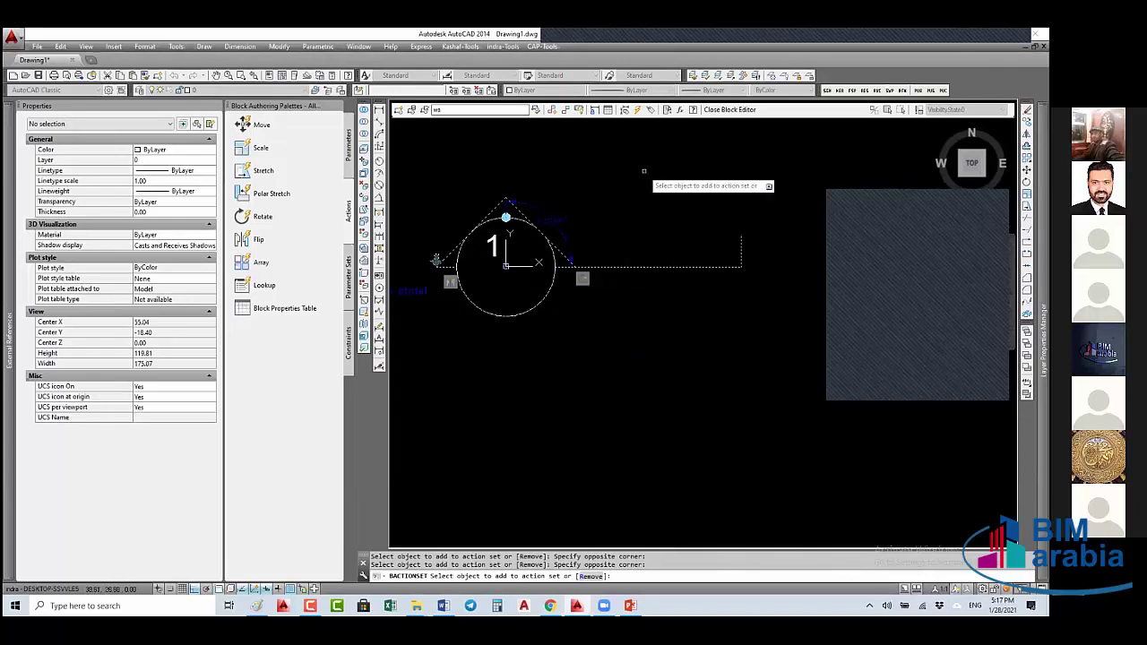
left_click(733, 109)
- Save ws, then flip the block and rotate it to 60 and then 330 degrees
left_click(472, 304)
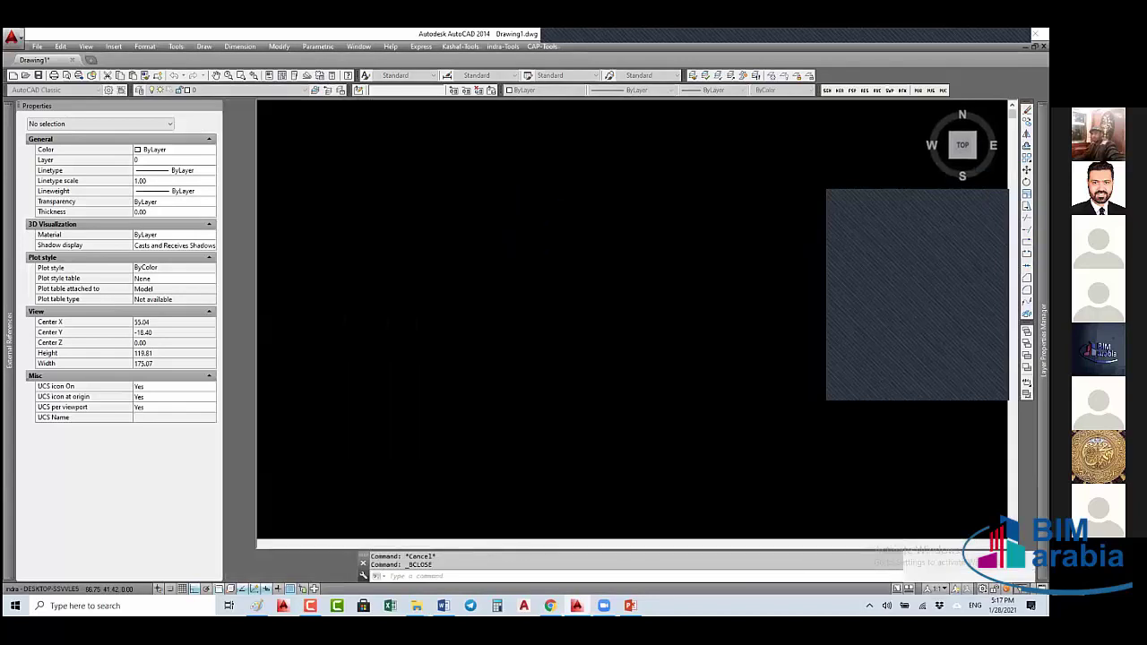
left_click(582, 320)
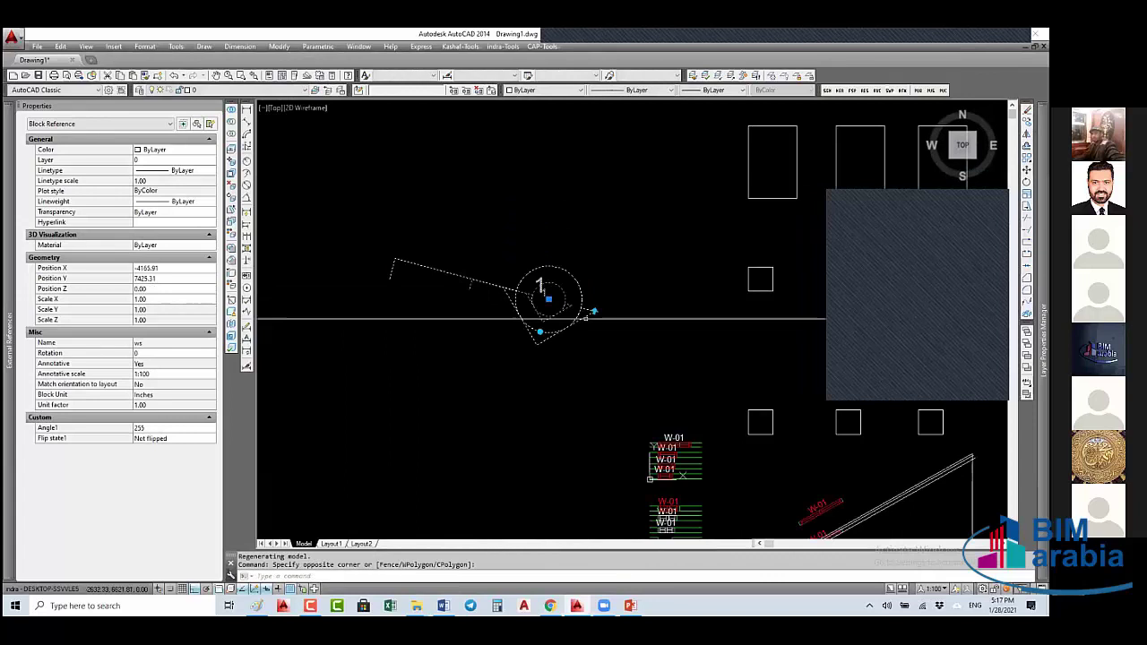
left_click(595, 312)
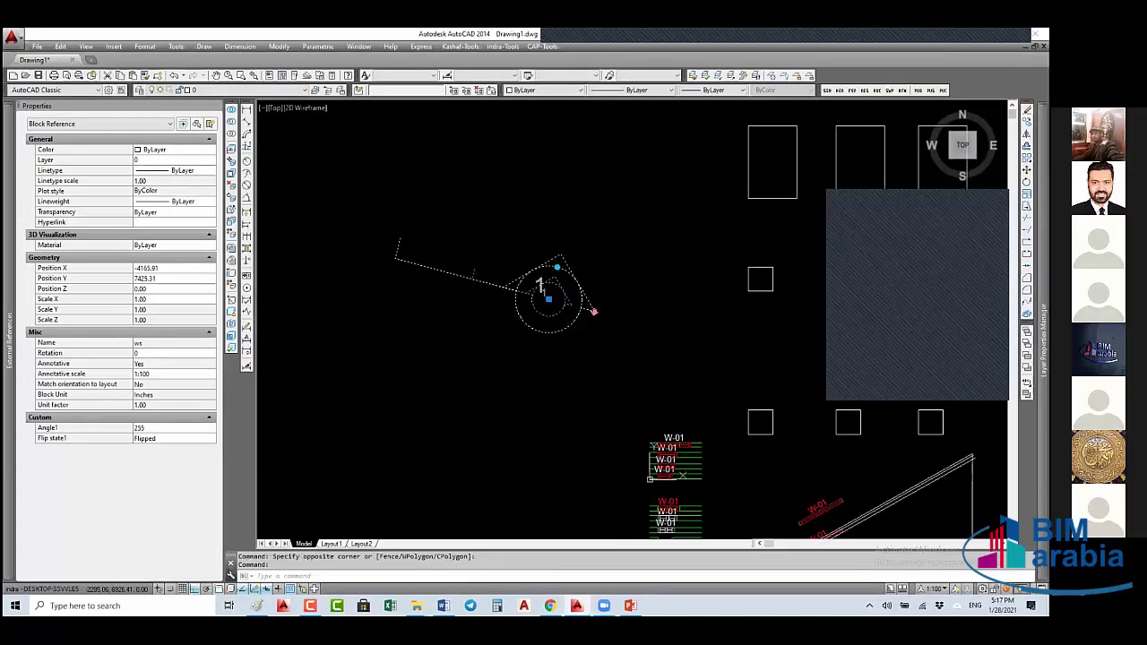
left_click(557, 268)
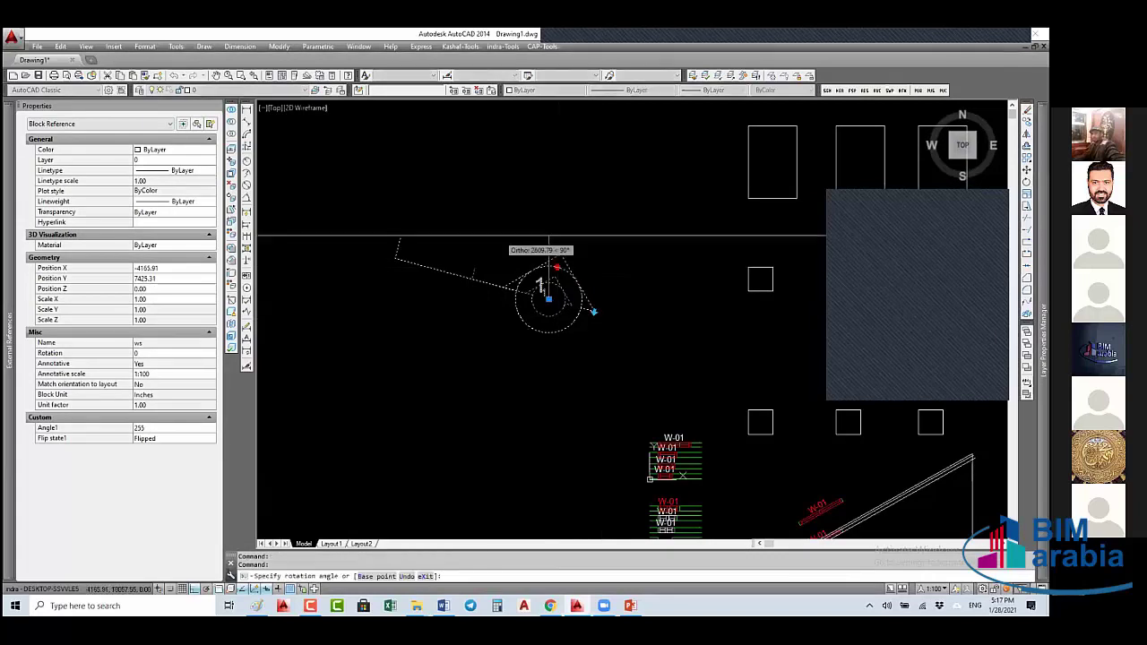
left_click(498, 300)
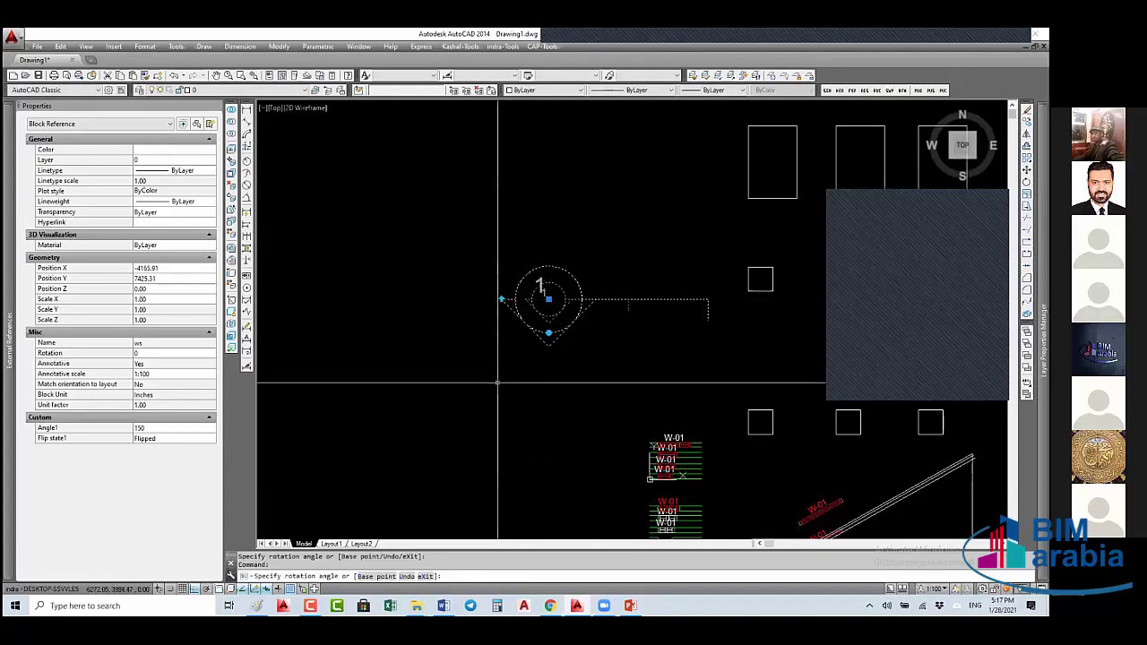
left_click(614, 329)
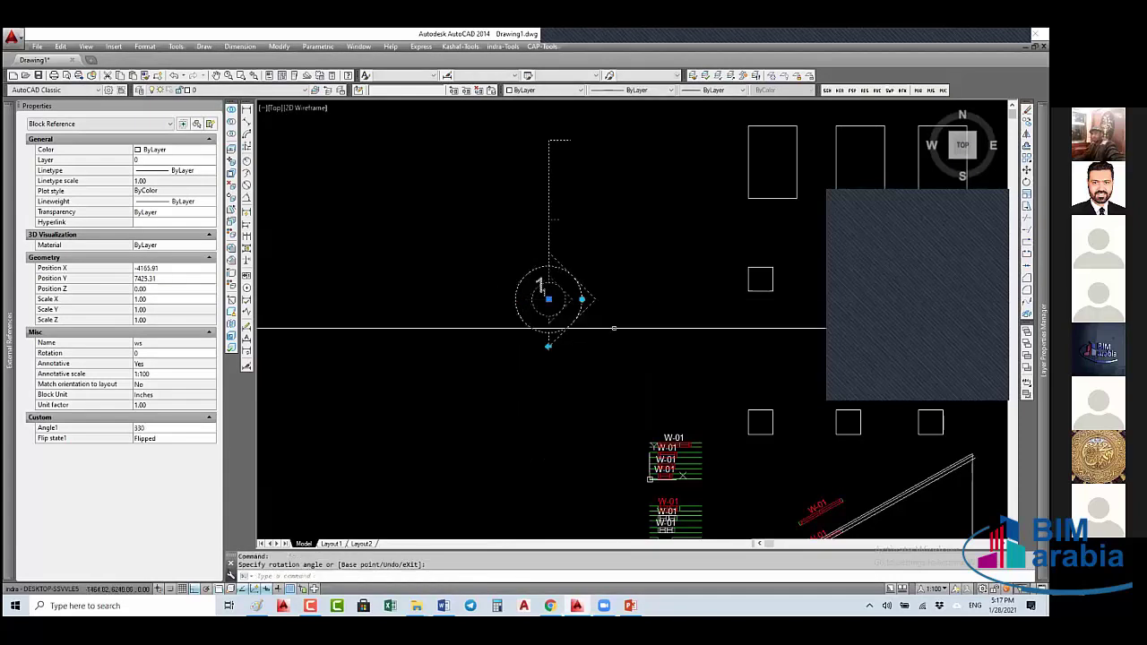
- Toggle the flip grip repeatedly, leaving the block Flipped, then reopen ws with BE
left_click(548, 345)
left_click(547, 346)
left_click(547, 346)
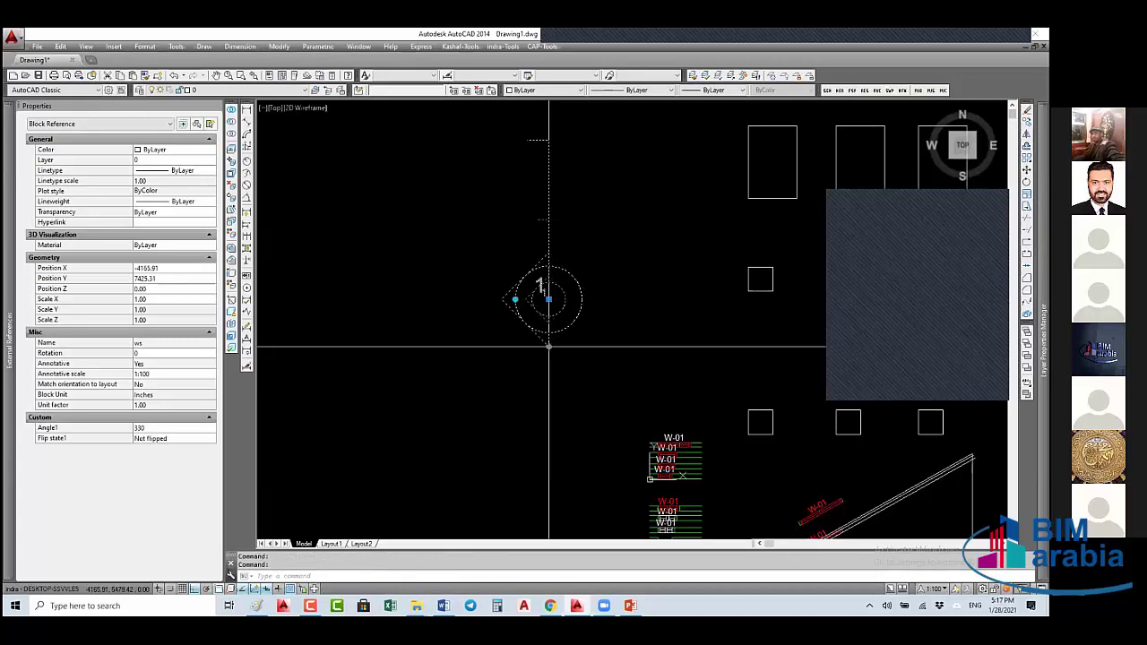
left_click(548, 345)
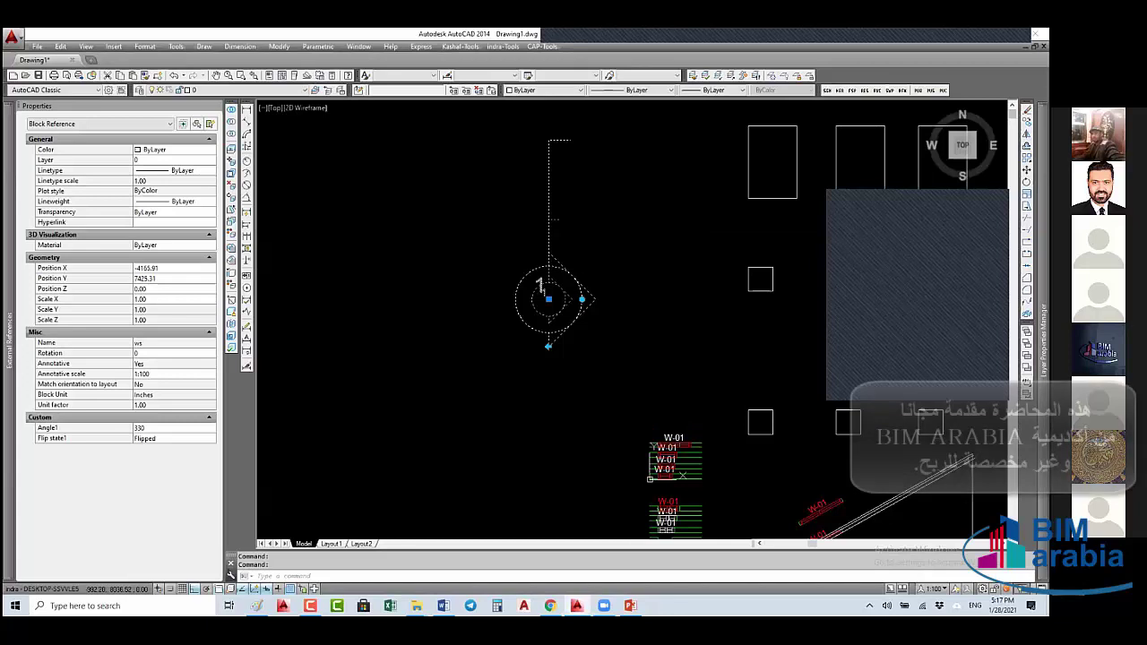
middle_click_drag(626, 287, 553, 316)
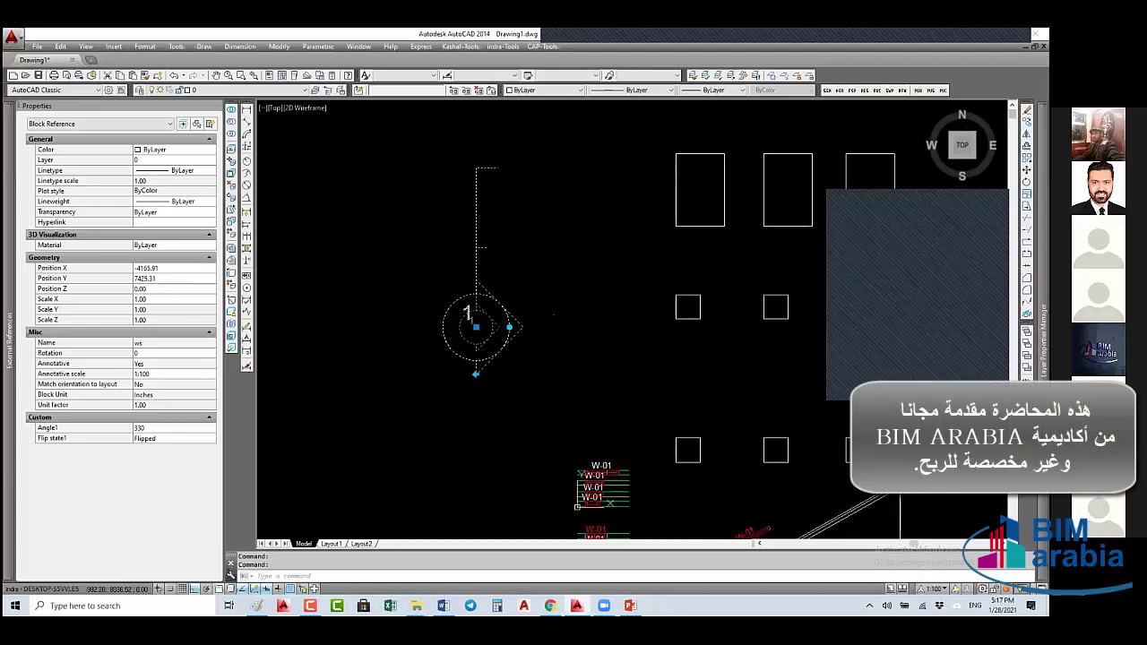
type("be")
key("Return")
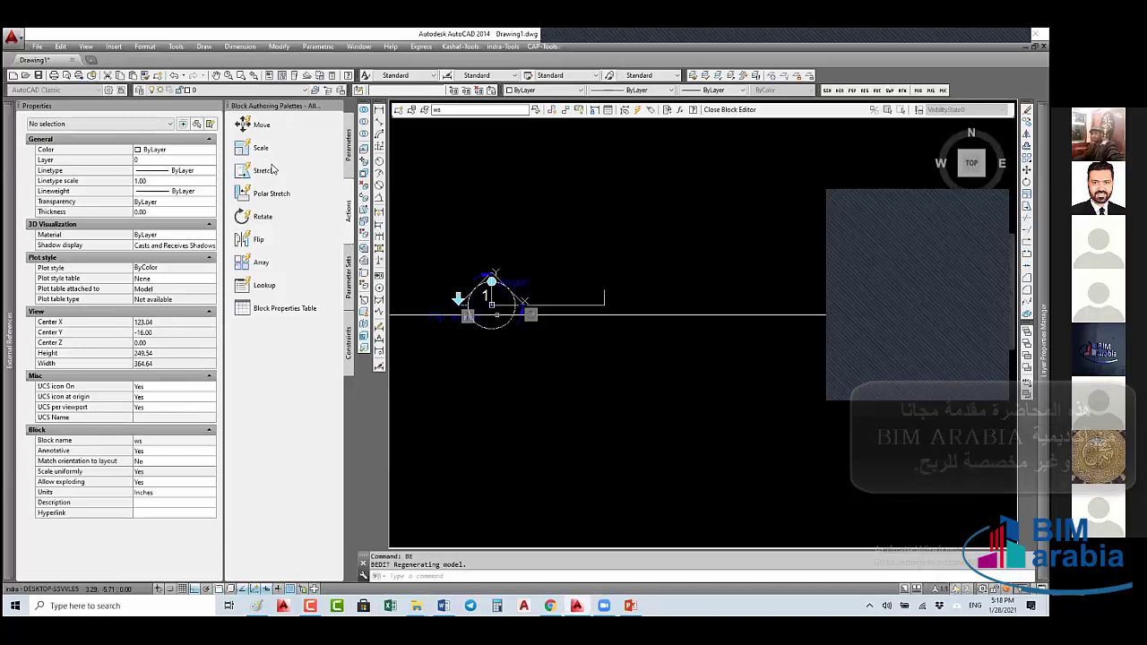
- Add a Linear parameter across the ws block's right end
left_click(348, 146)
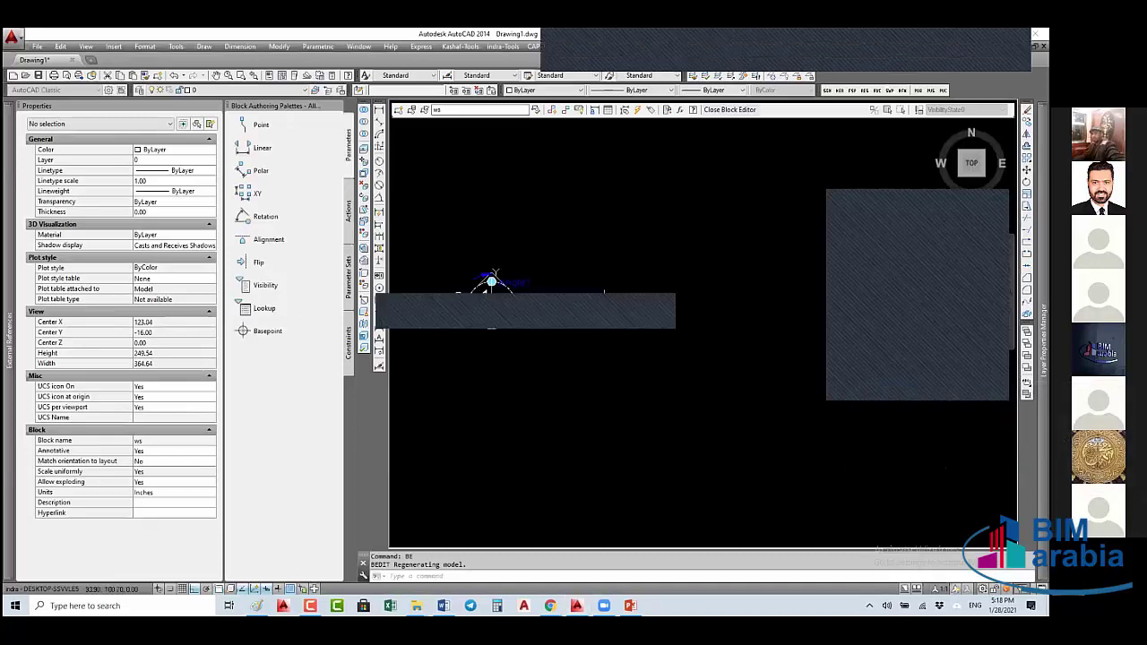
left_click(513, 305)
left_click(606, 306)
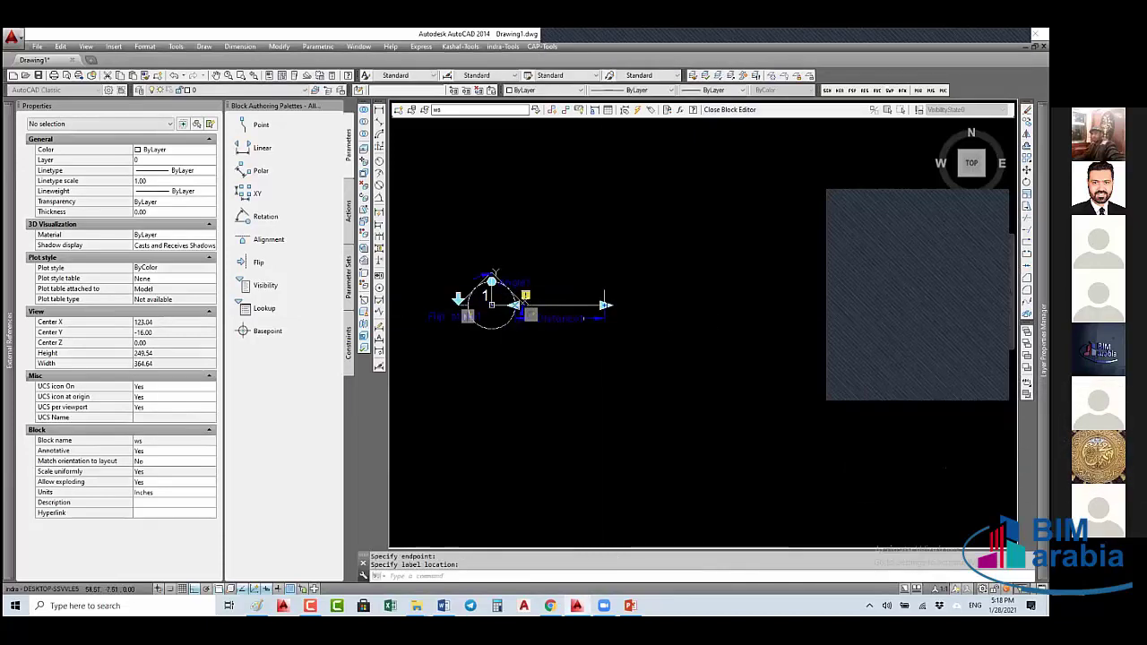
- Attach a Stretch action to the linear parameter's end point, framing and selecting 5 objects
left_click(348, 212)
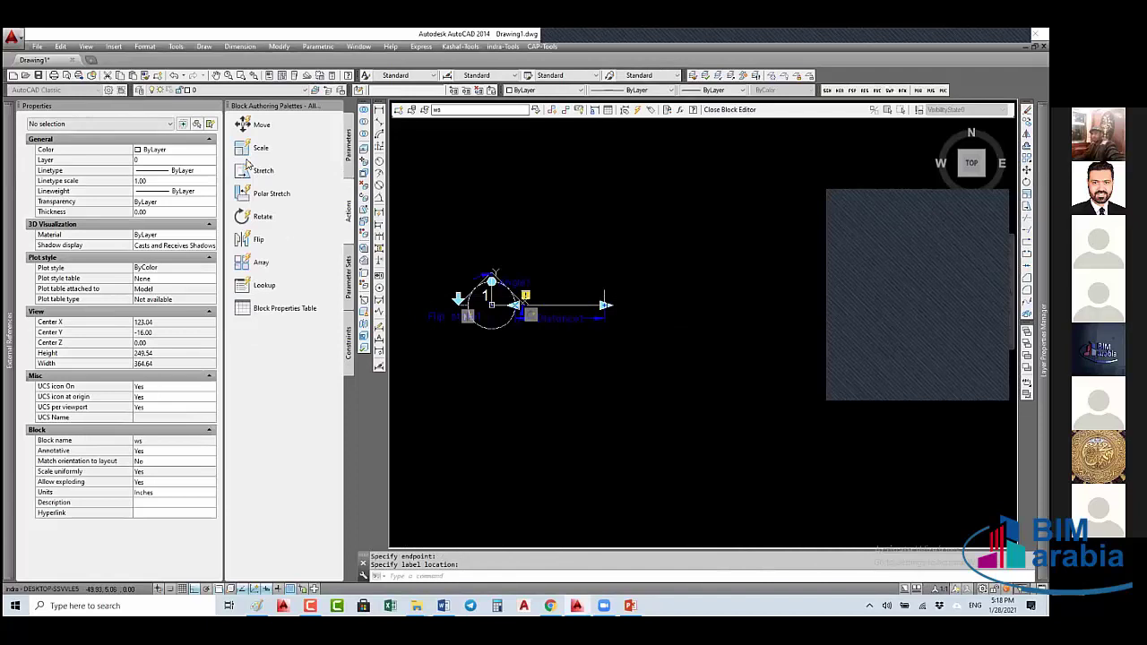
left_click(261, 170)
left_click(570, 319)
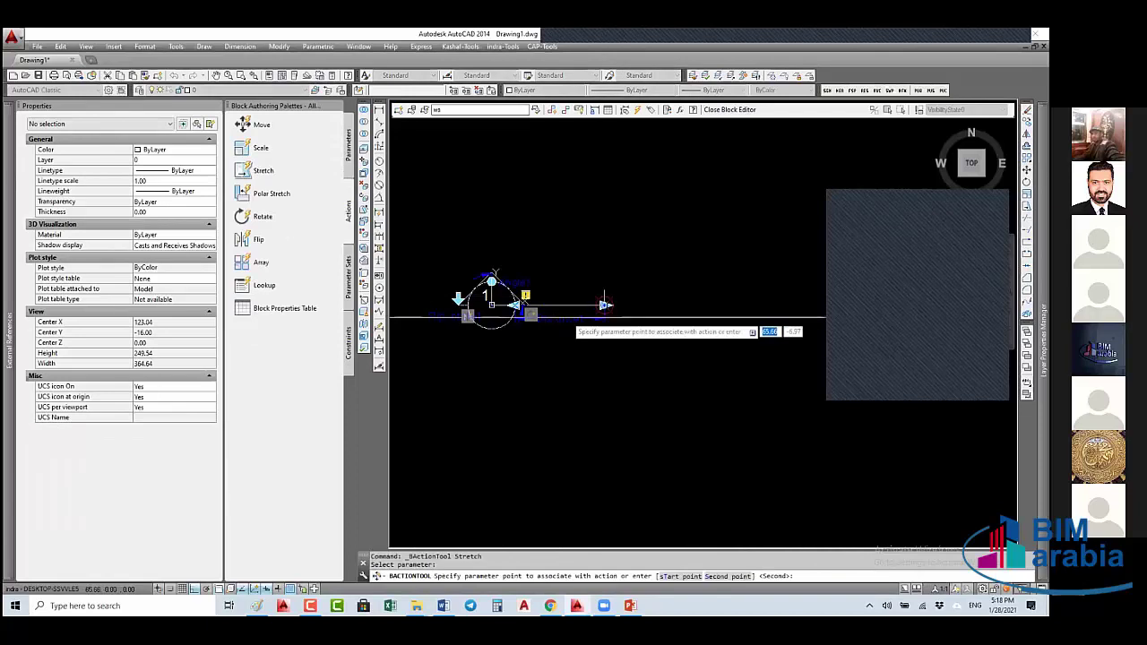
left_click(605, 304)
left_click(624, 279)
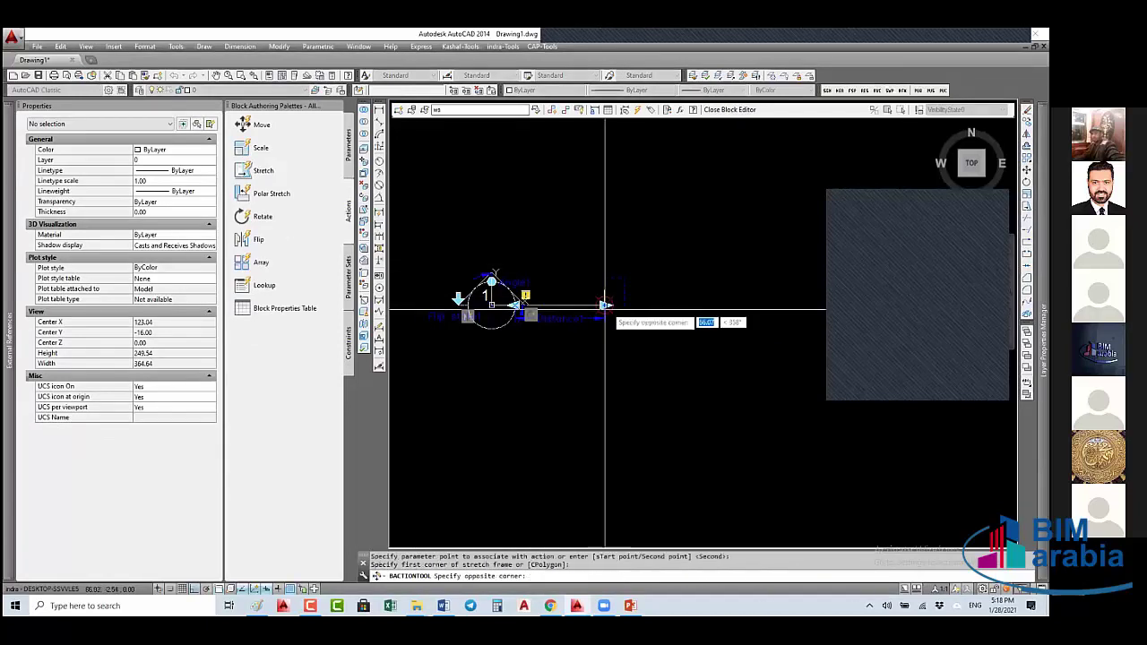
left_click(606, 306)
left_click(641, 260)
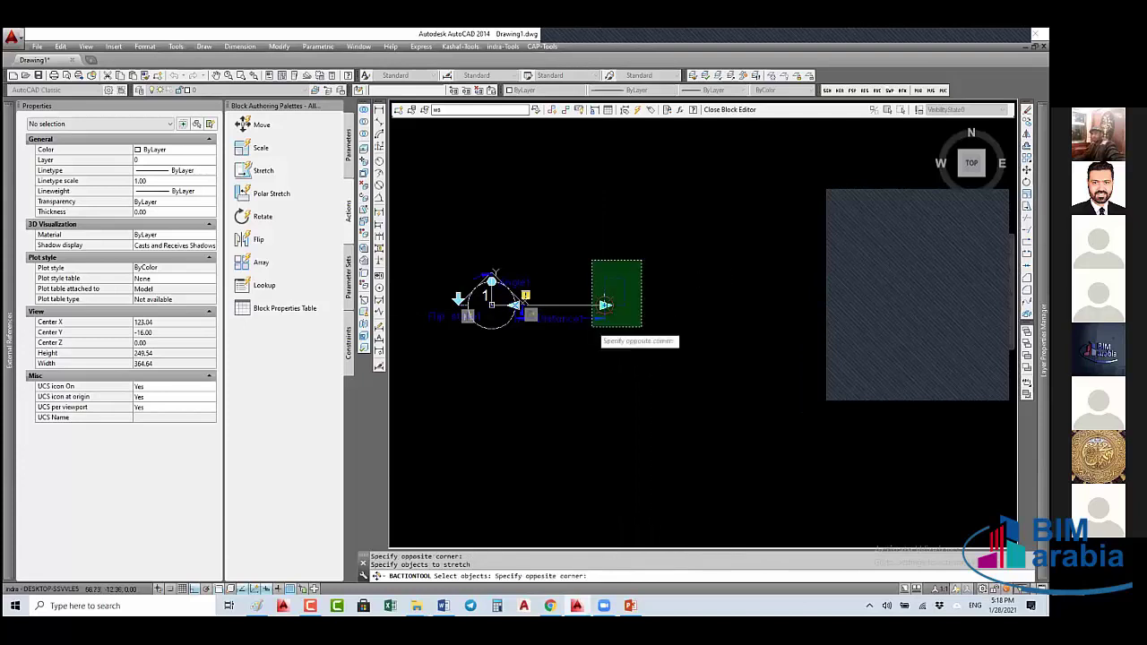
left_click(606, 305)
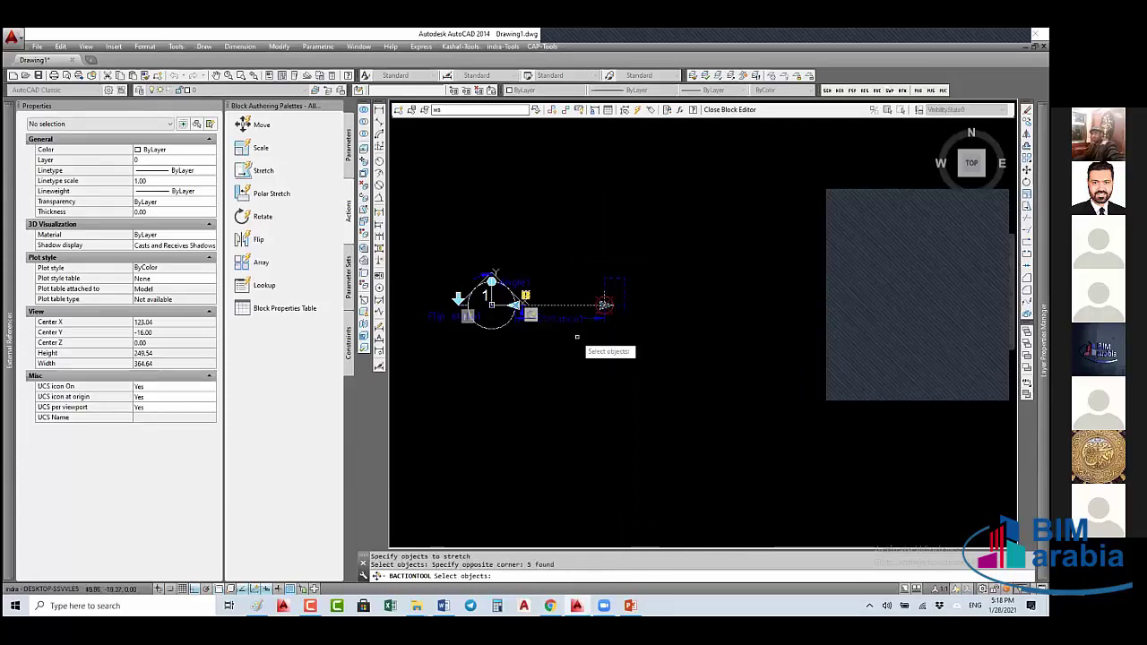
key("Return")
- Reposition a corner of the stretch frame with its grip, then clear the selection
scroll(618, 337, "up", 4)
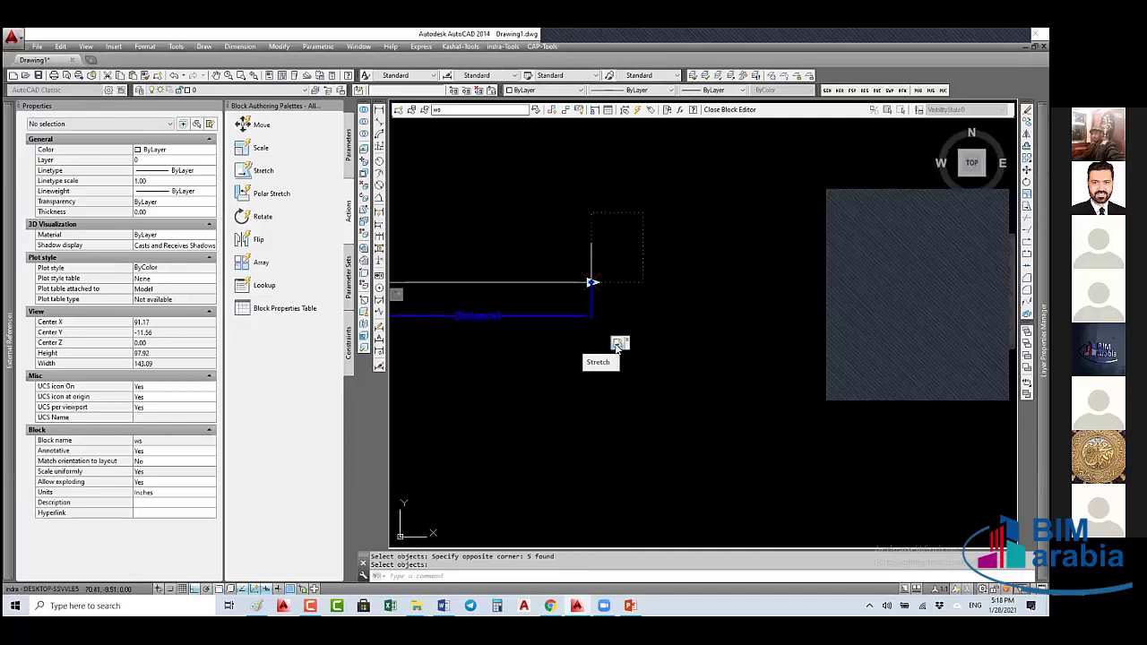
left_click(618, 346)
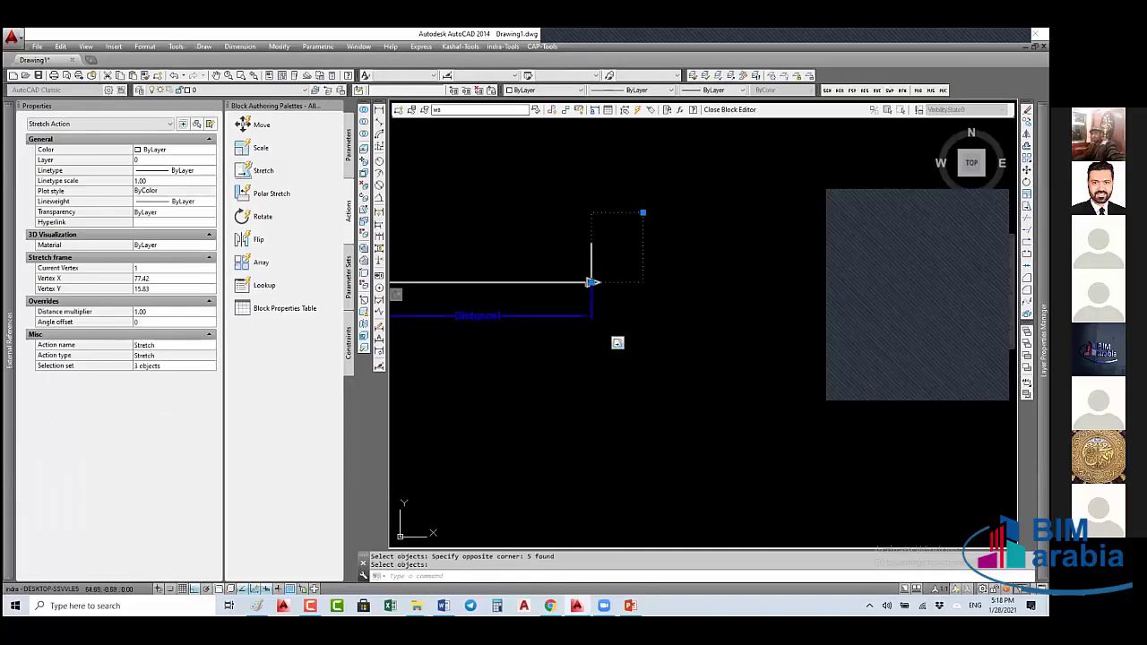
left_click(592, 282)
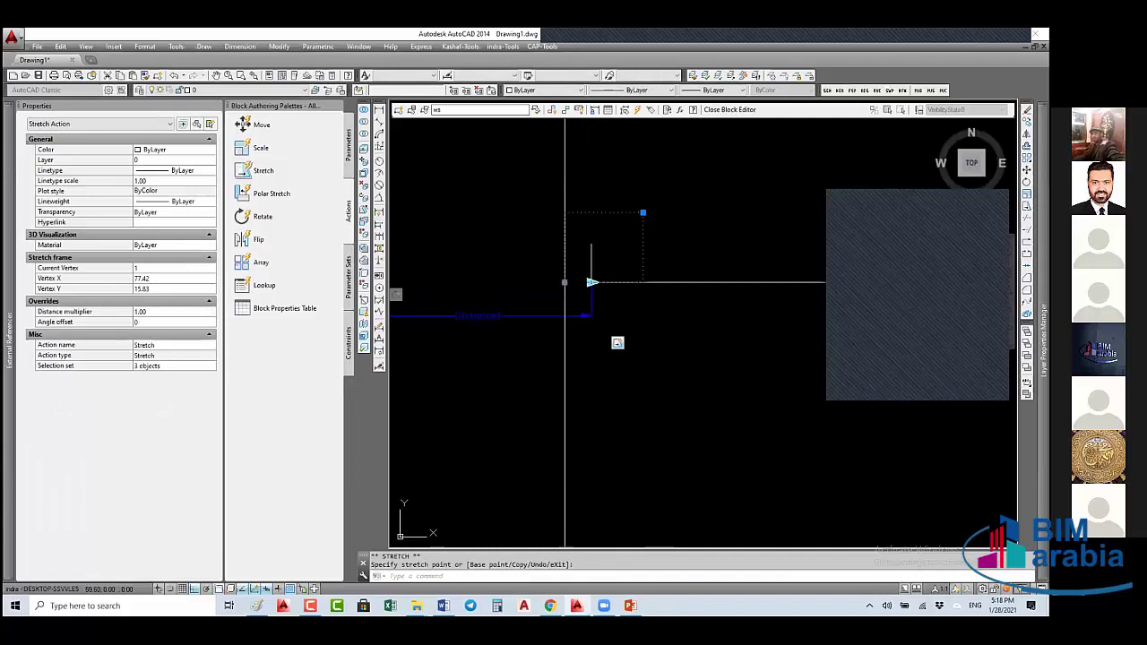
left_click(564, 297)
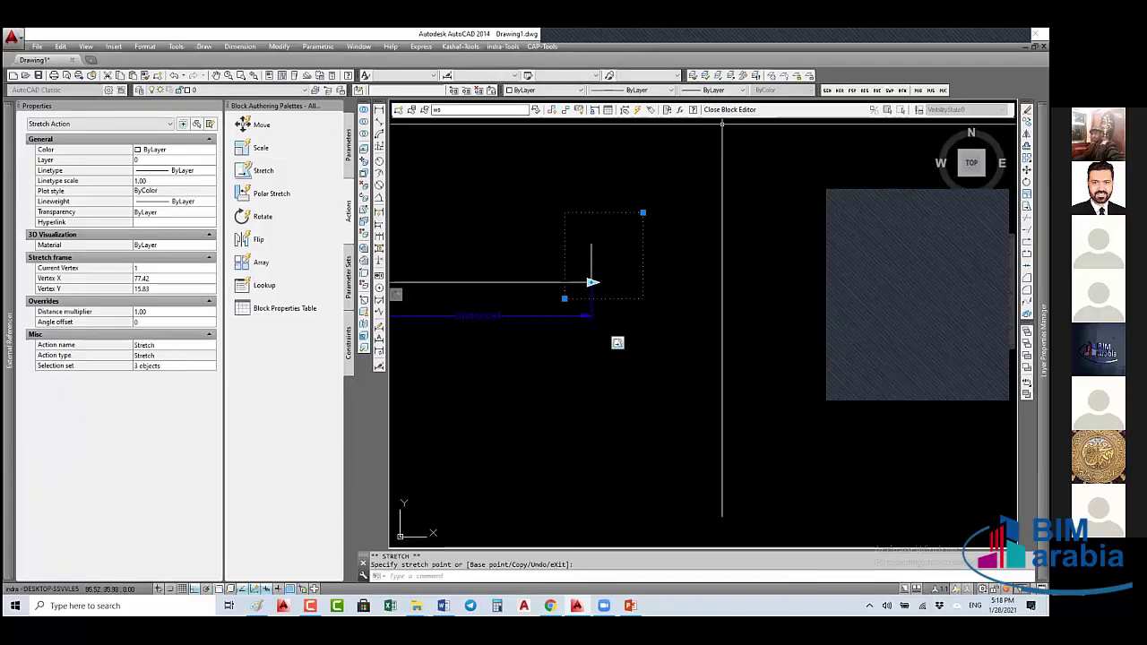
left_click(700, 260)
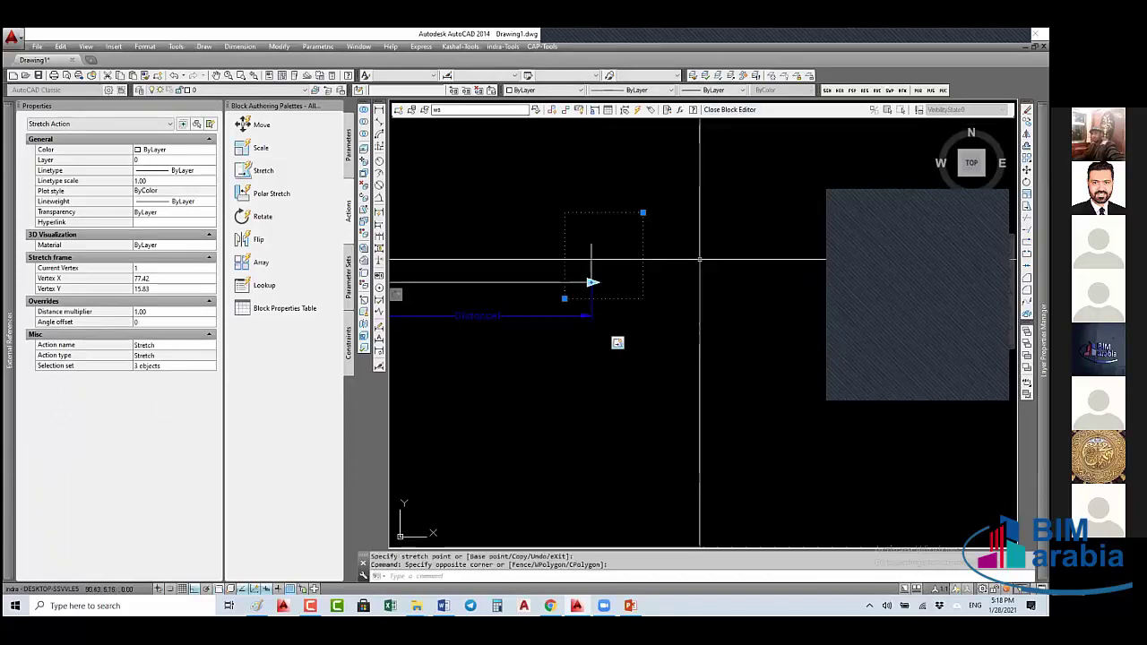
key("Escape")
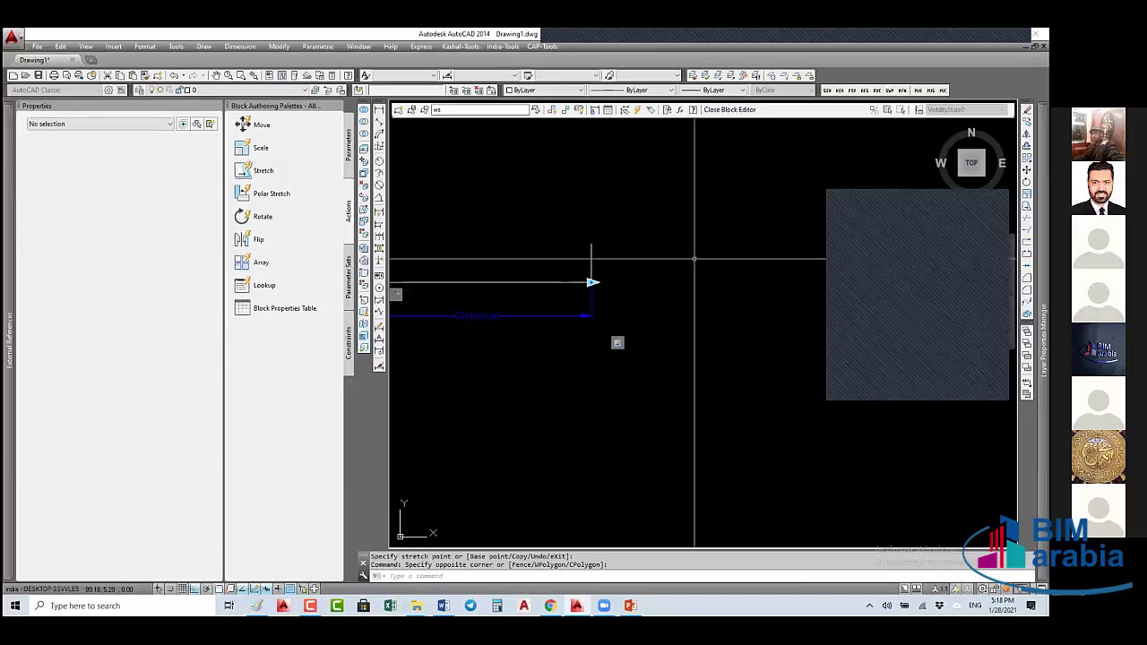
key("Escape")
key("Escape")
scroll(670, 314, "down", 2)
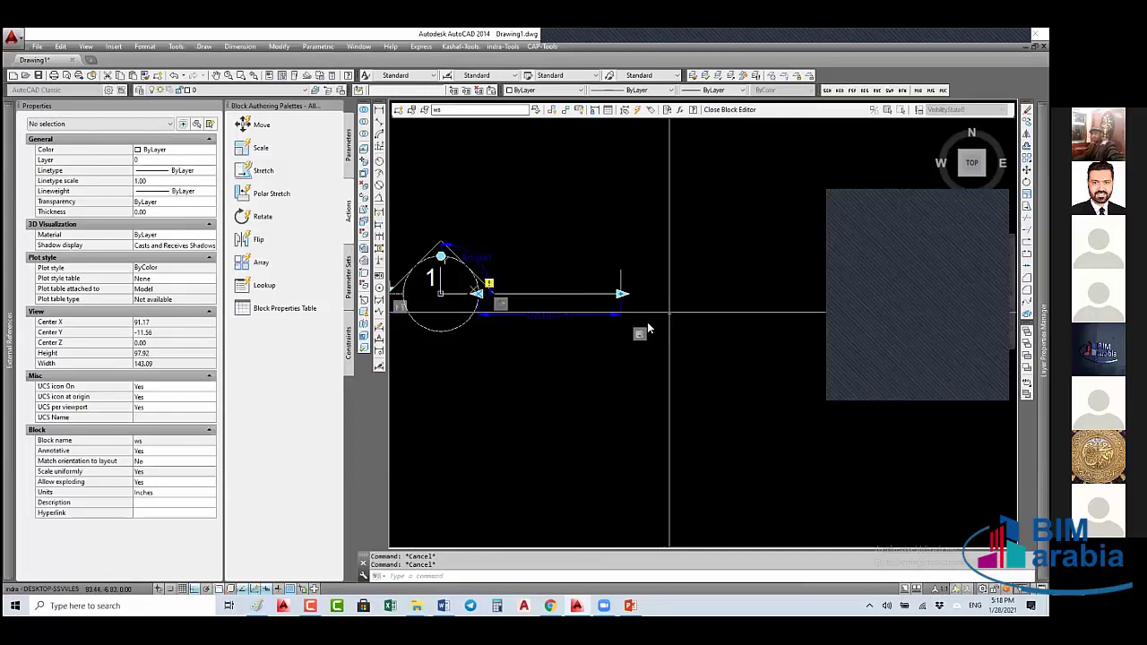
scroll(669, 314, "down", 2)
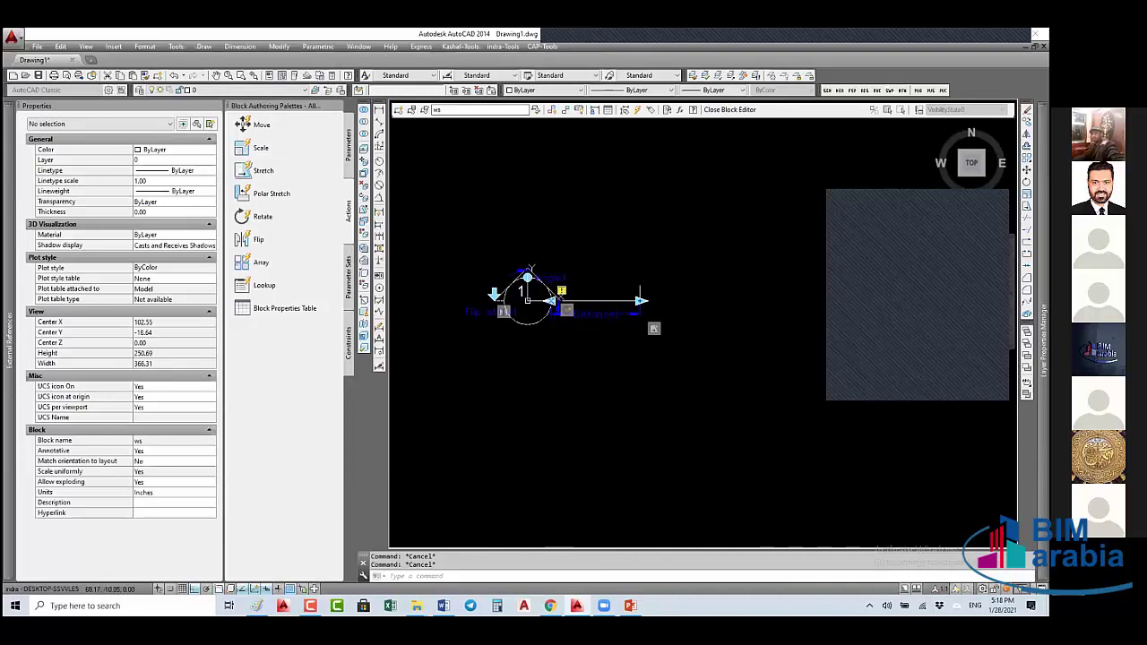
- Window-add objects to the double-clicked action's selection set
double_click(654, 328)
left_click(625, 303)
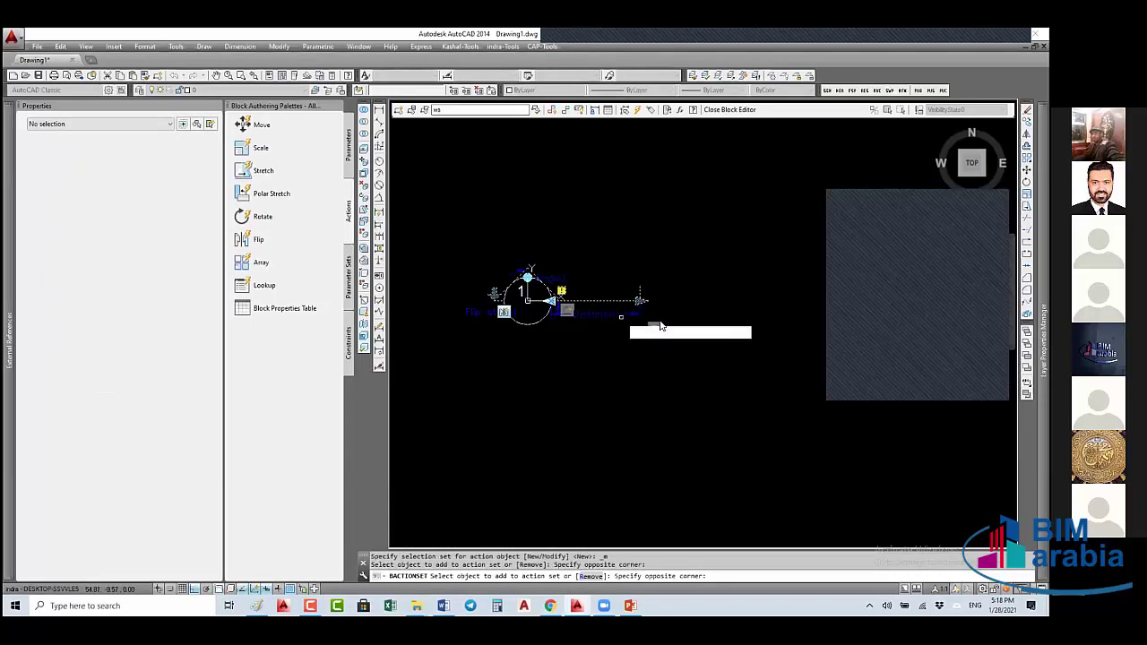
left_click(660, 327)
right_click(630, 317)
left_click(654, 323)
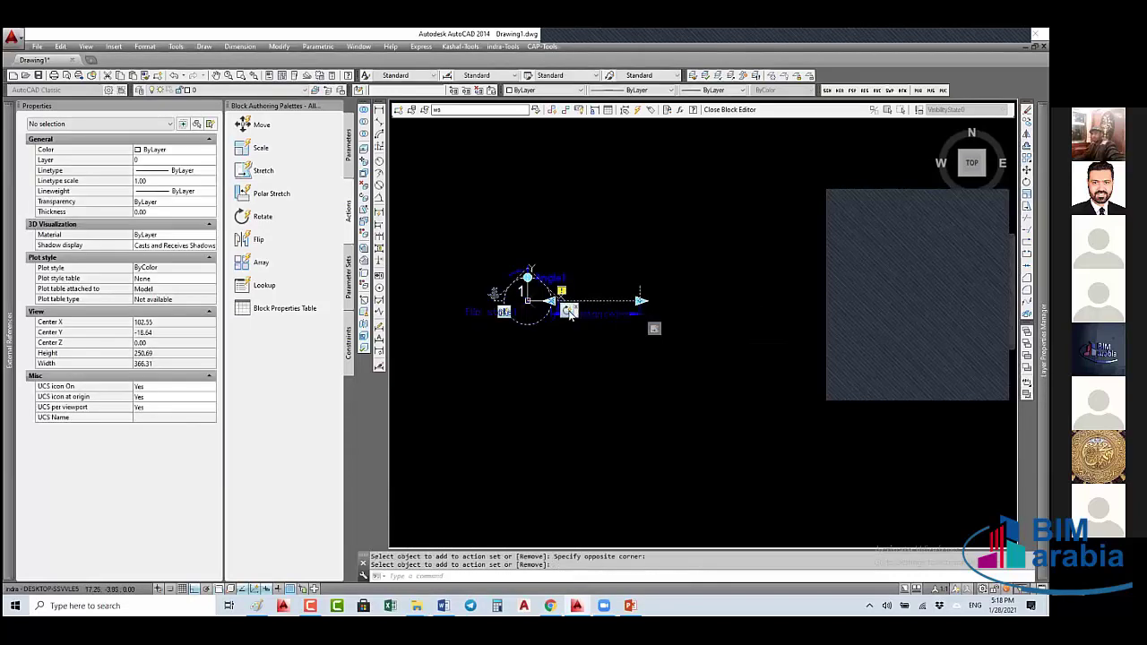
- Add the objects near the arrow end to the Stretch action's selection set
right_click(568, 310)
left_click(733, 346)
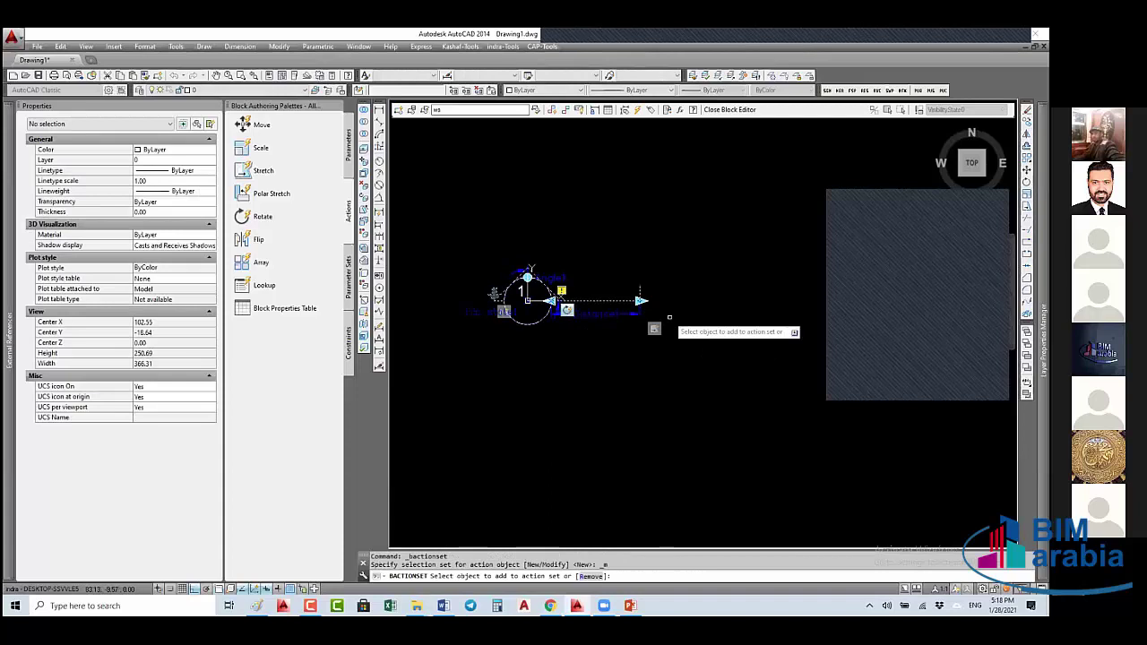
left_click(653, 316)
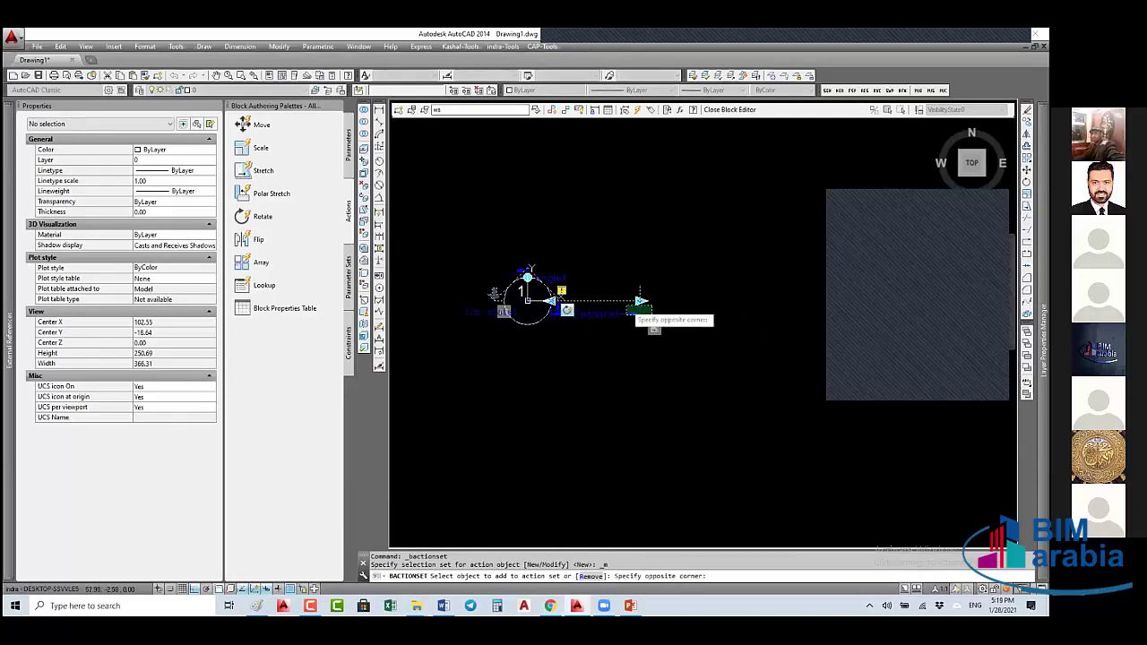
left_click(639, 302)
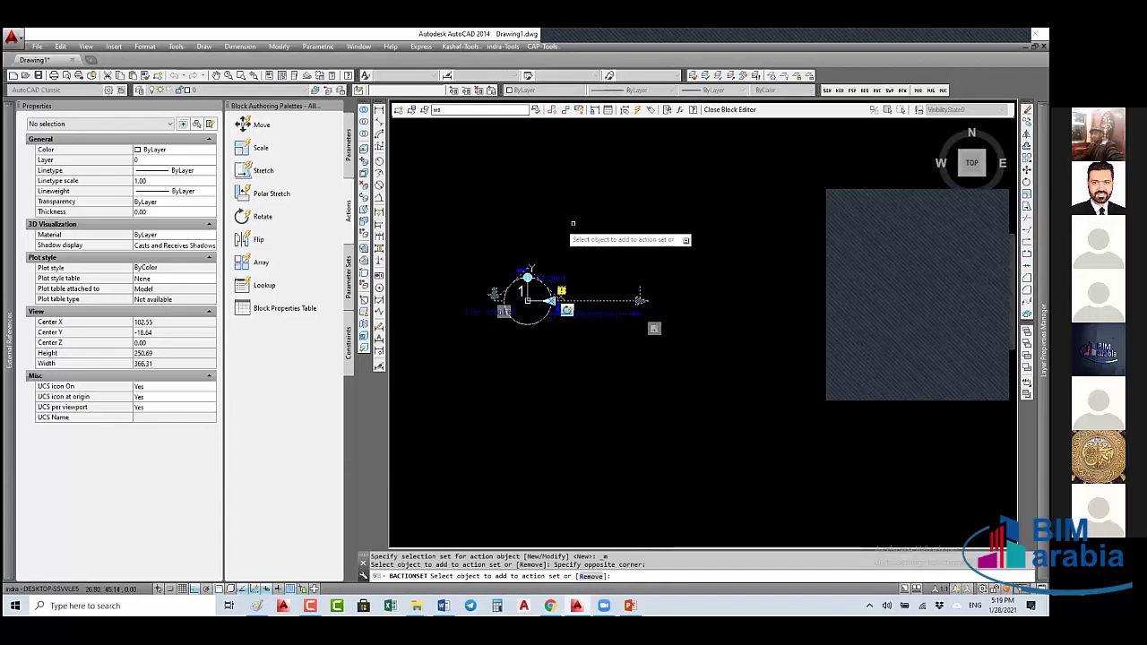
right_click(708, 190)
left_click(723, 187)
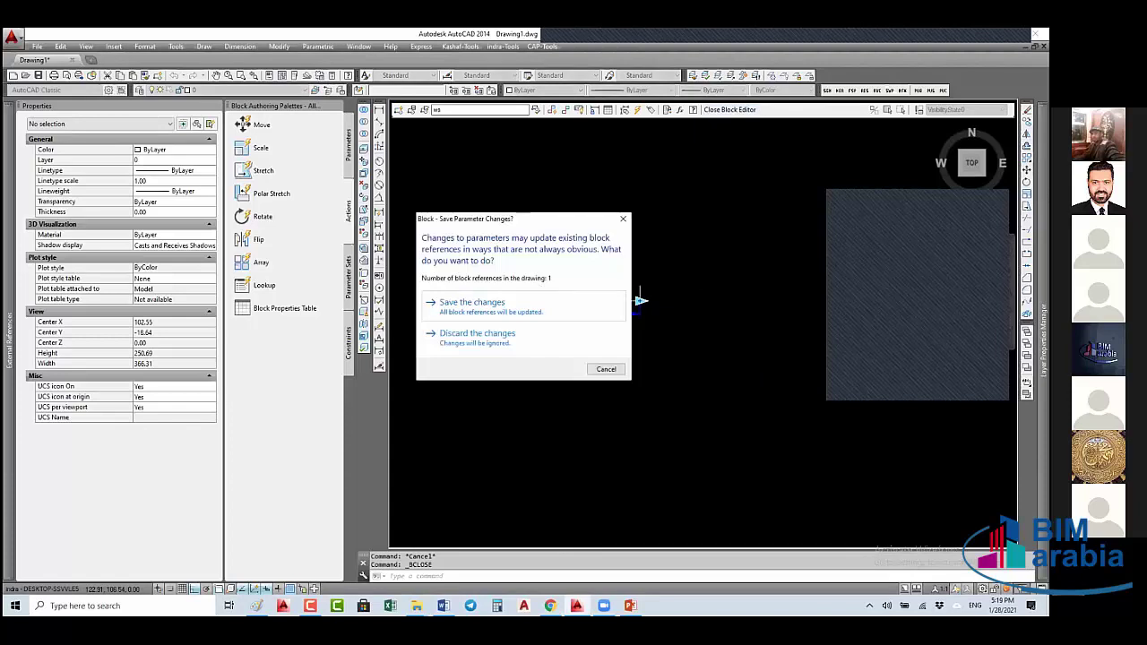
- Save the ws changes and stretch the block's arm upward with its grip
left_click(472, 303)
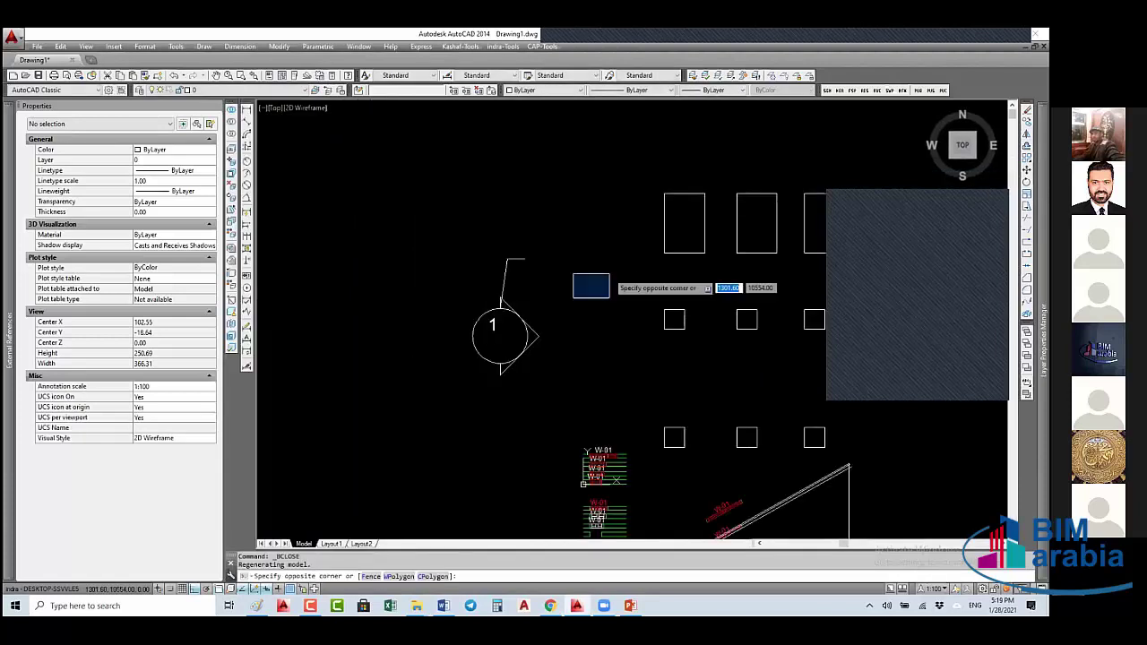
left_click(499, 335)
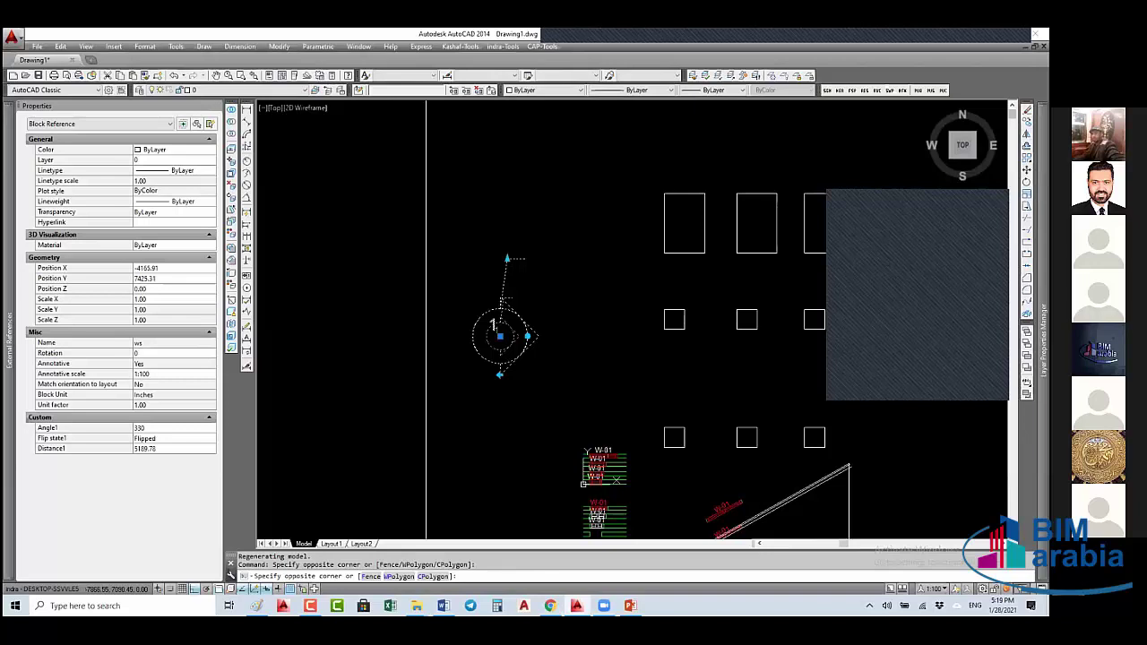
left_click(507, 258)
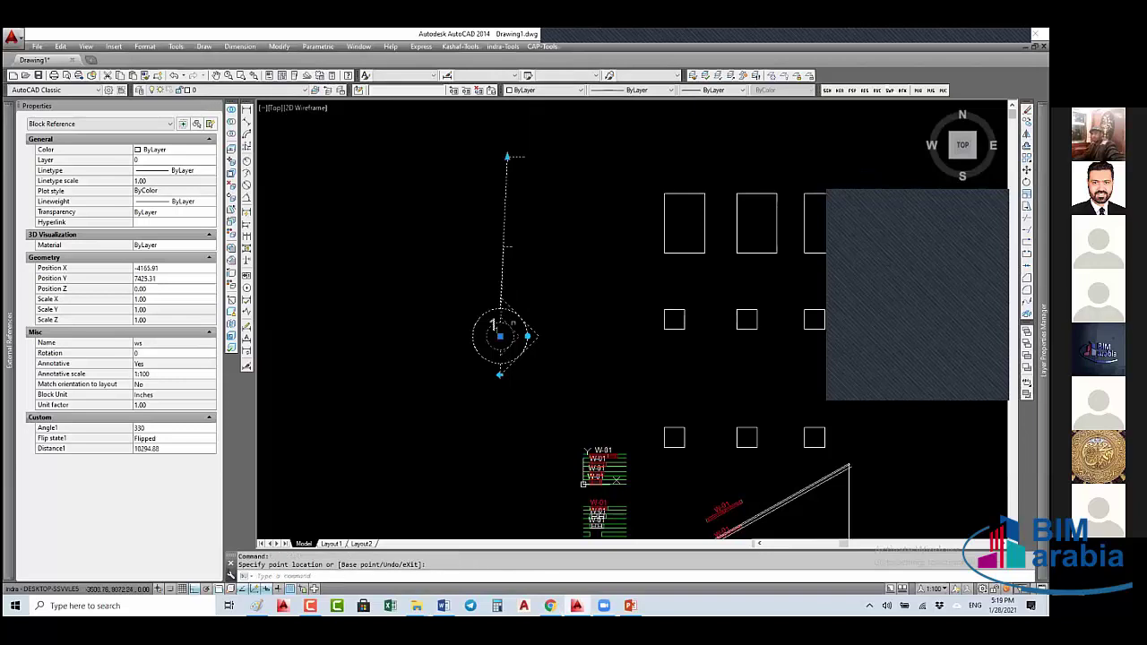
- Rotate the block to Angle1 240, then 208 with Ortho off, and call BE
left_click(528, 336)
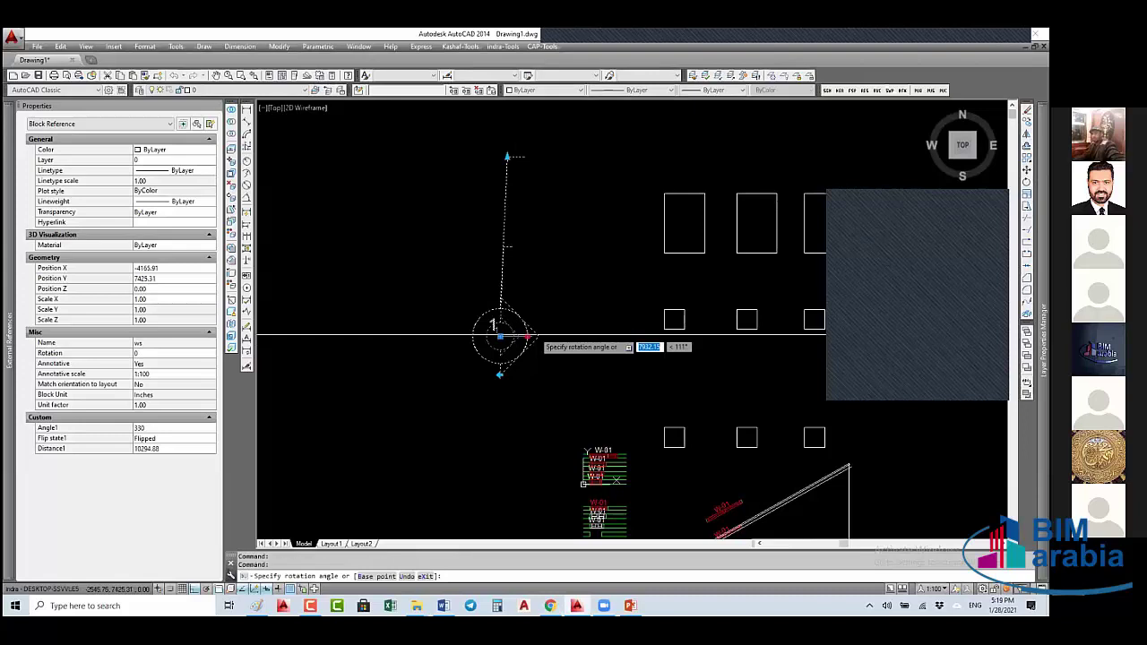
left_click(529, 231)
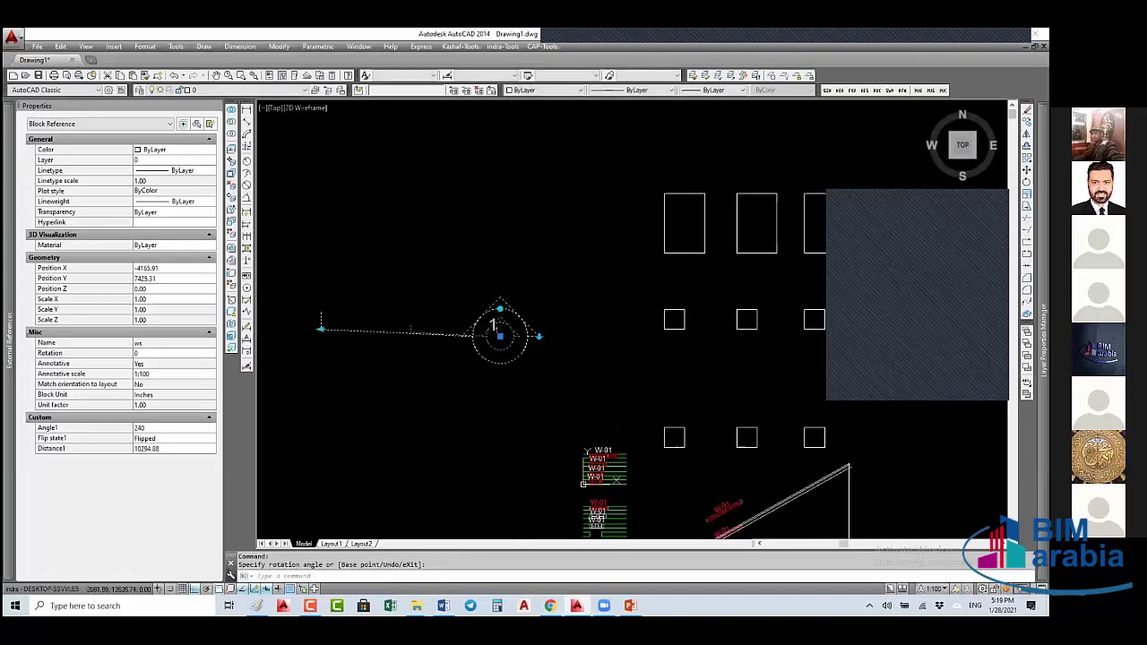
left_click(500, 309)
key("F8")
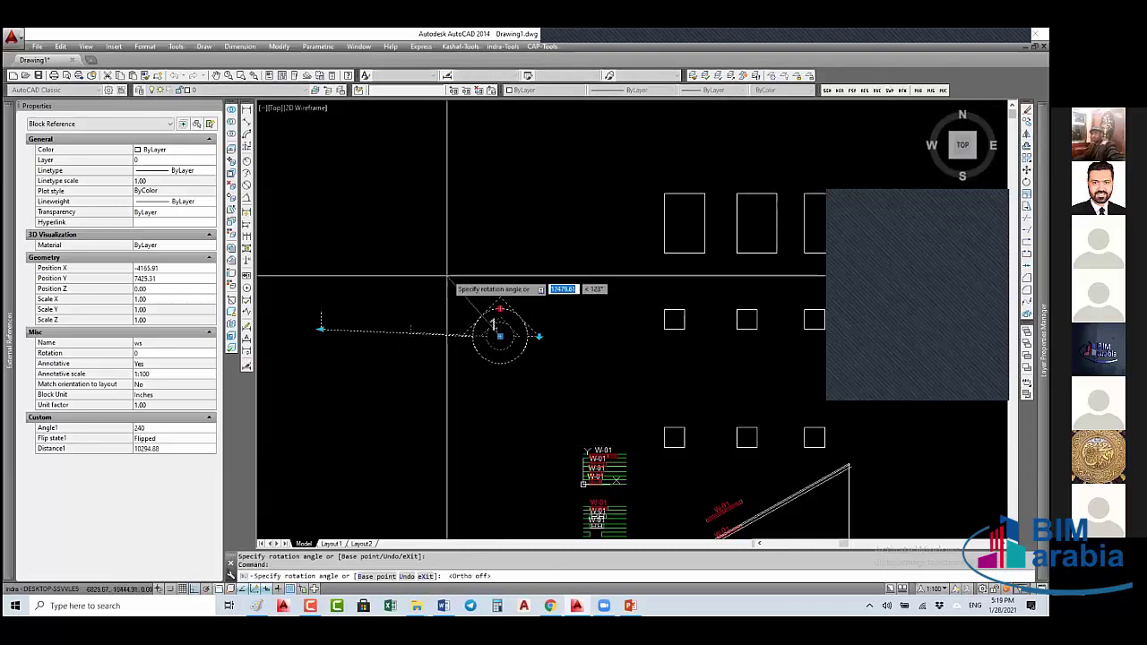
scroll(391, 430, "up", 2)
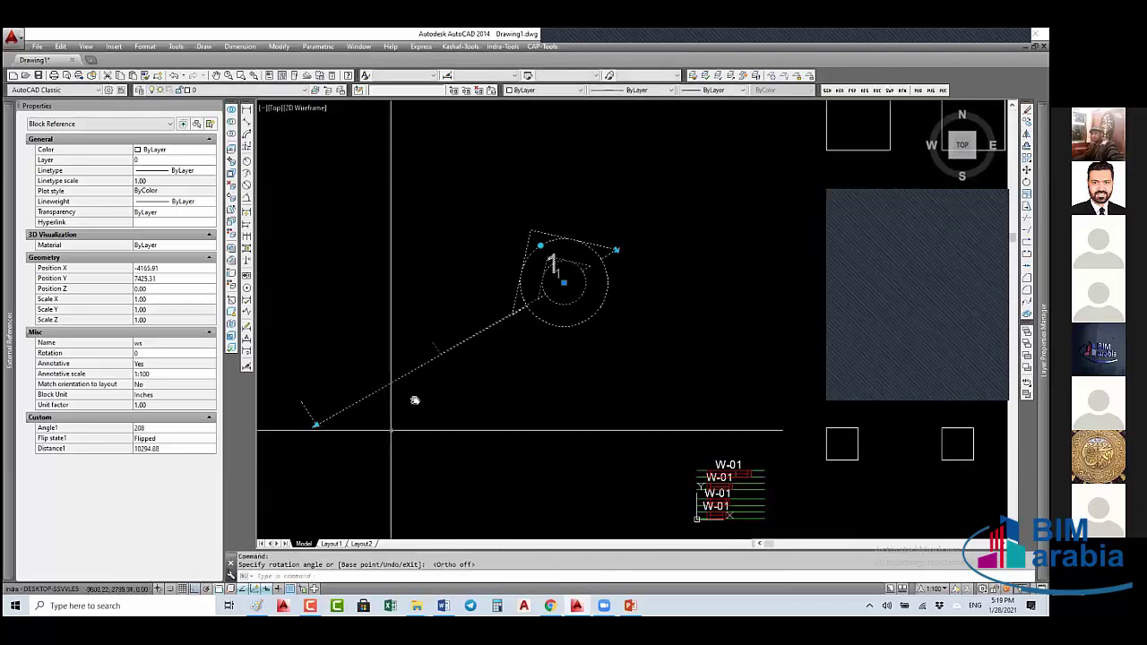
middle_click_drag(390, 430, 415, 399)
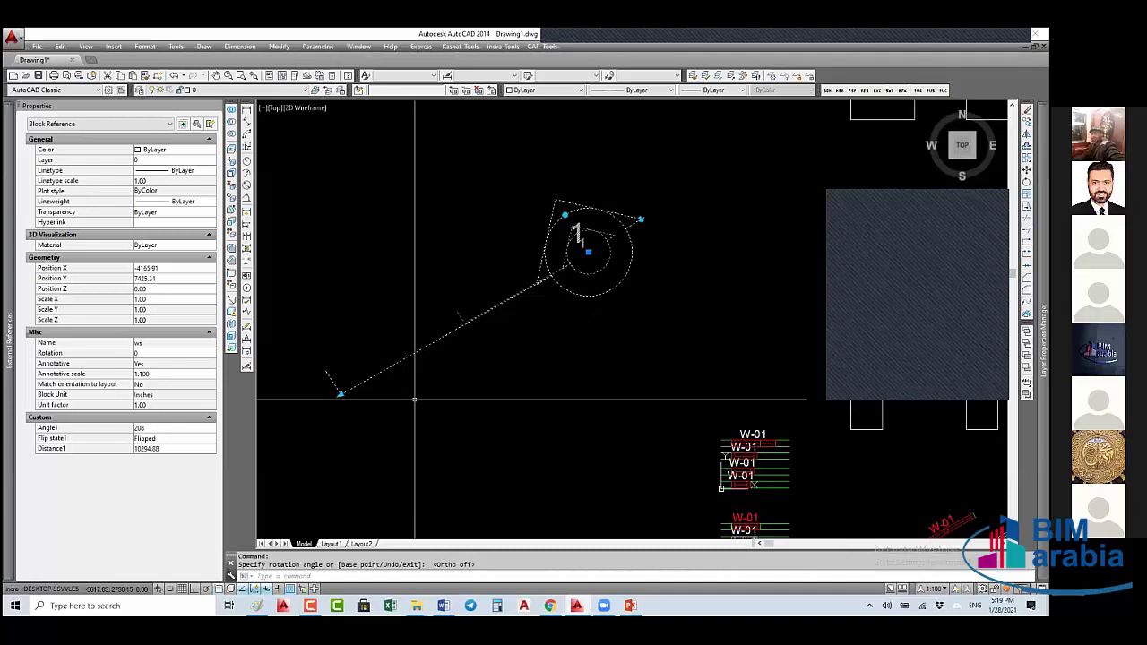
type("Be")
key("Return")
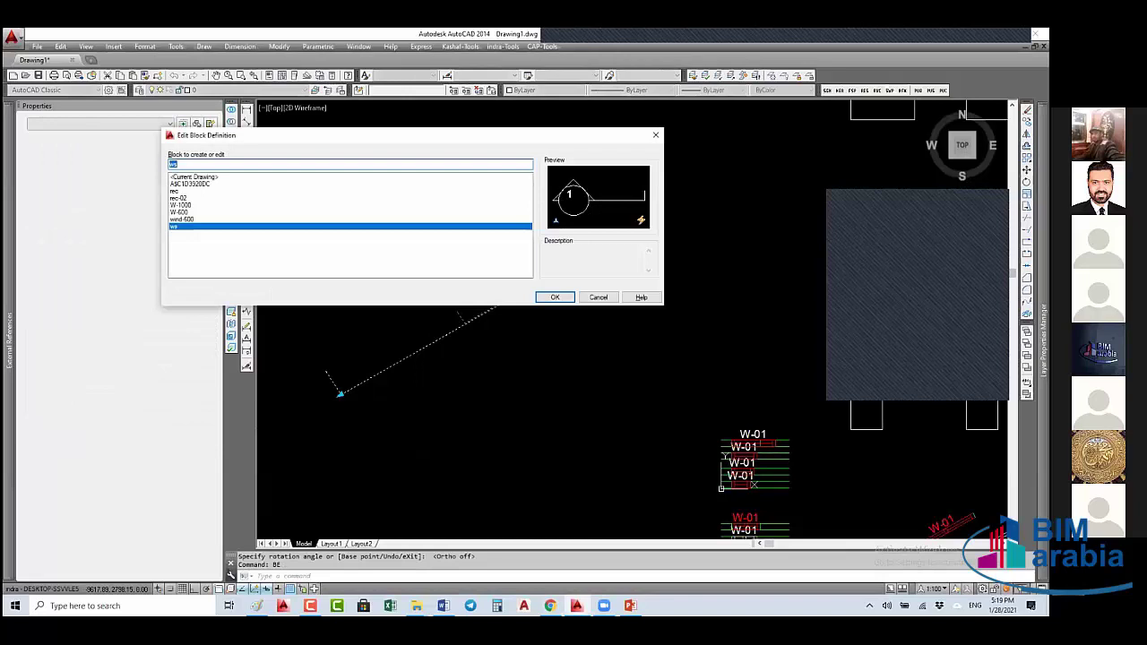
- Set the ws block's Annotative scale to 1:50 in Properties
key("Return")
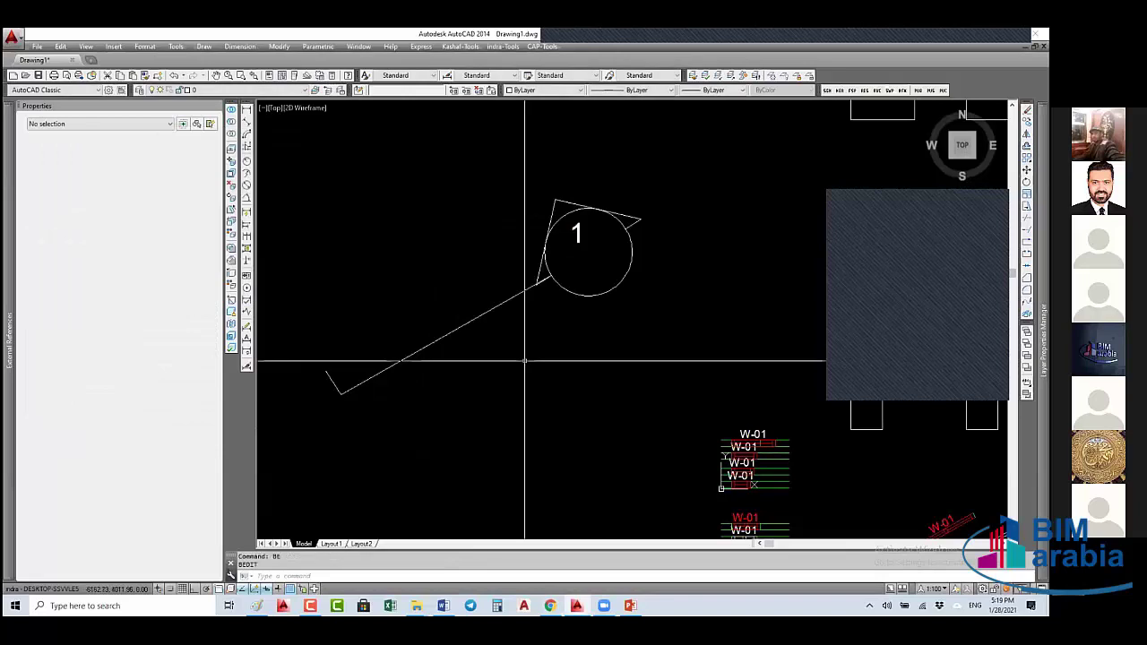
left_click(577, 242)
left_click(847, 528)
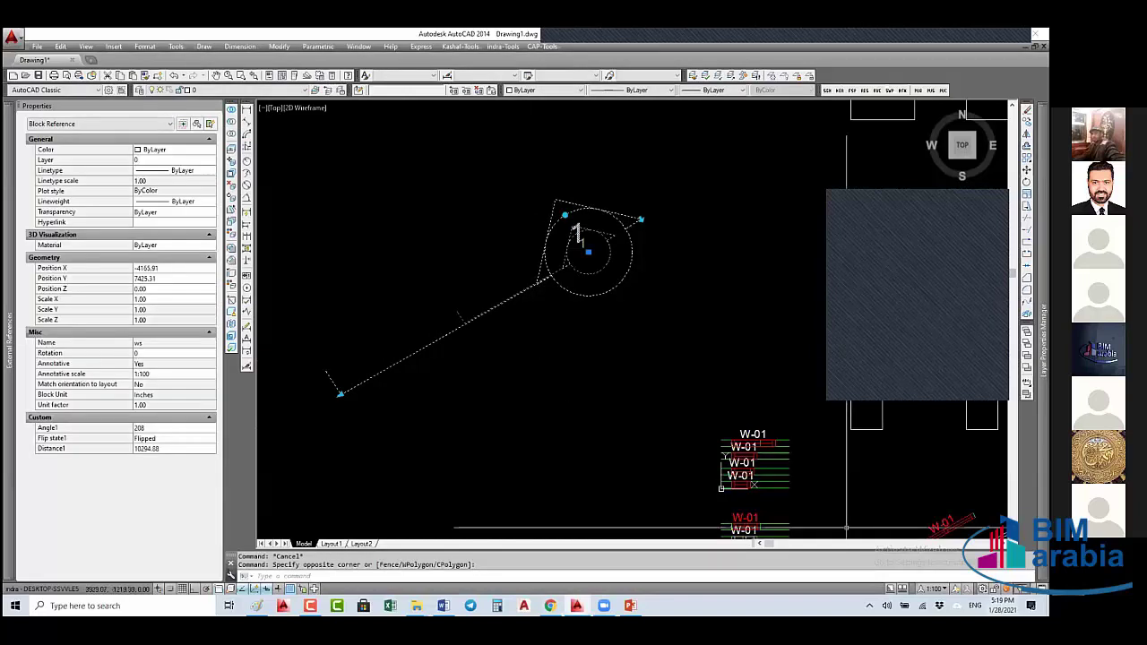
left_click(171, 373)
left_click(210, 373)
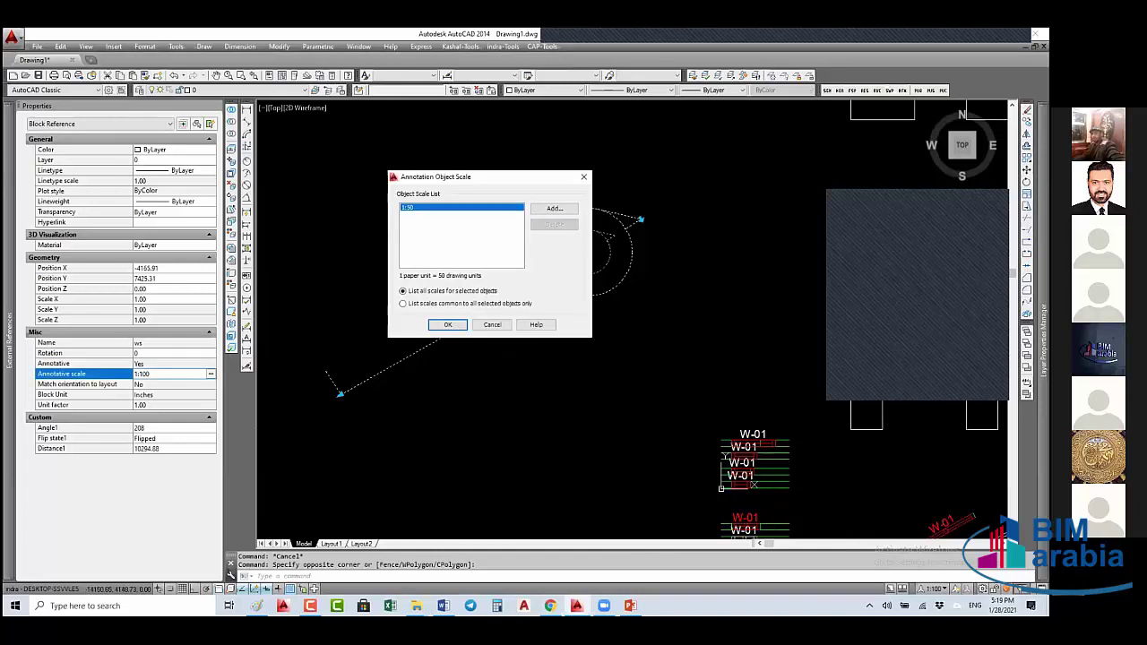
left_click(447, 324)
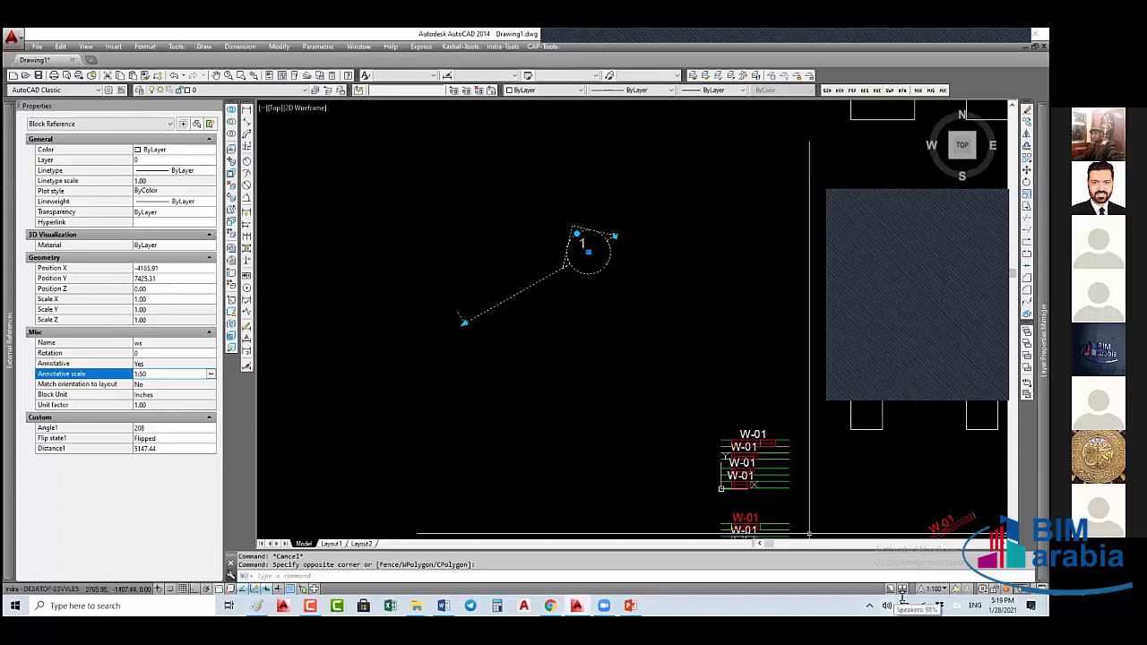
- Set the drawing annotation scale to 1:50 from the status bar and reselect ws
left_click(932, 589)
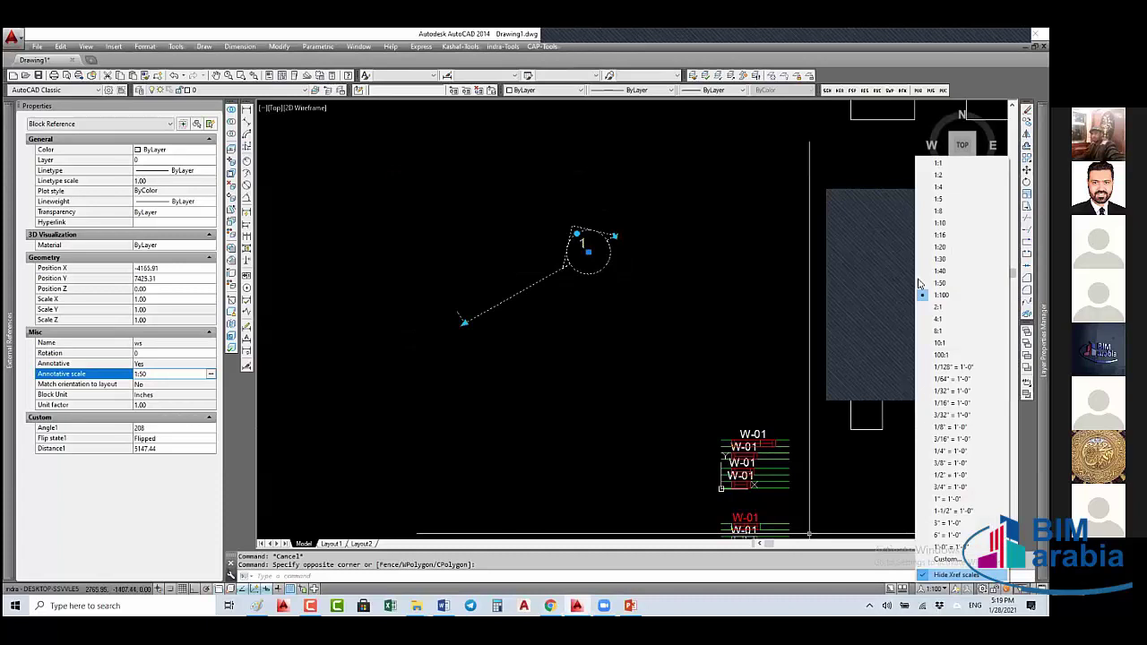
left_click(936, 283)
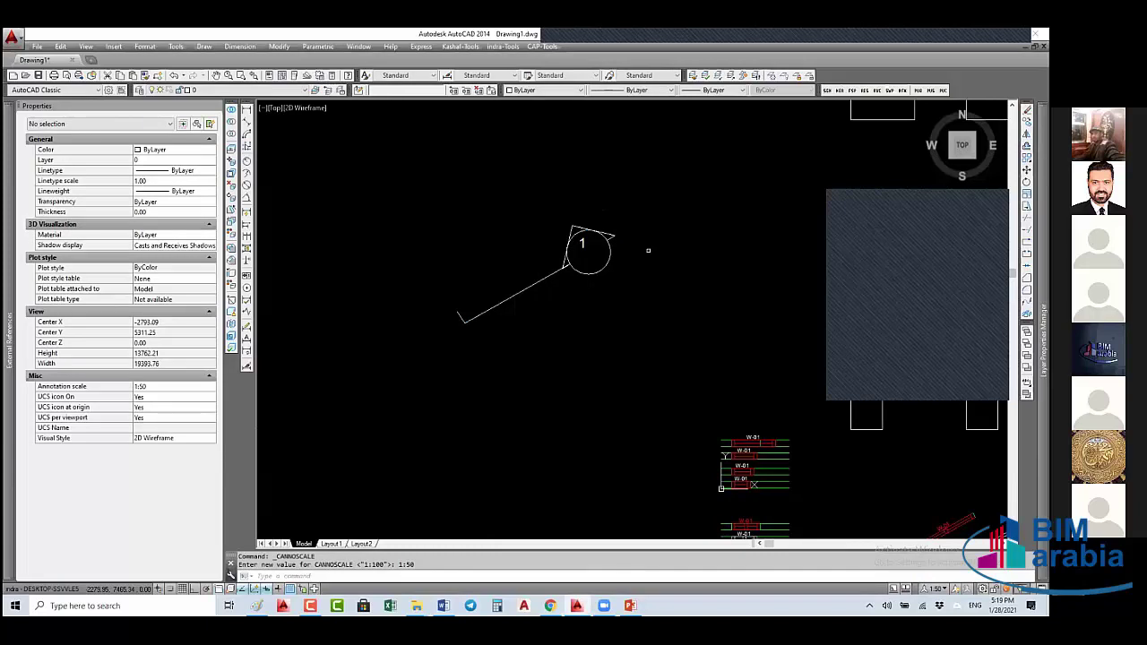
left_click(609, 269)
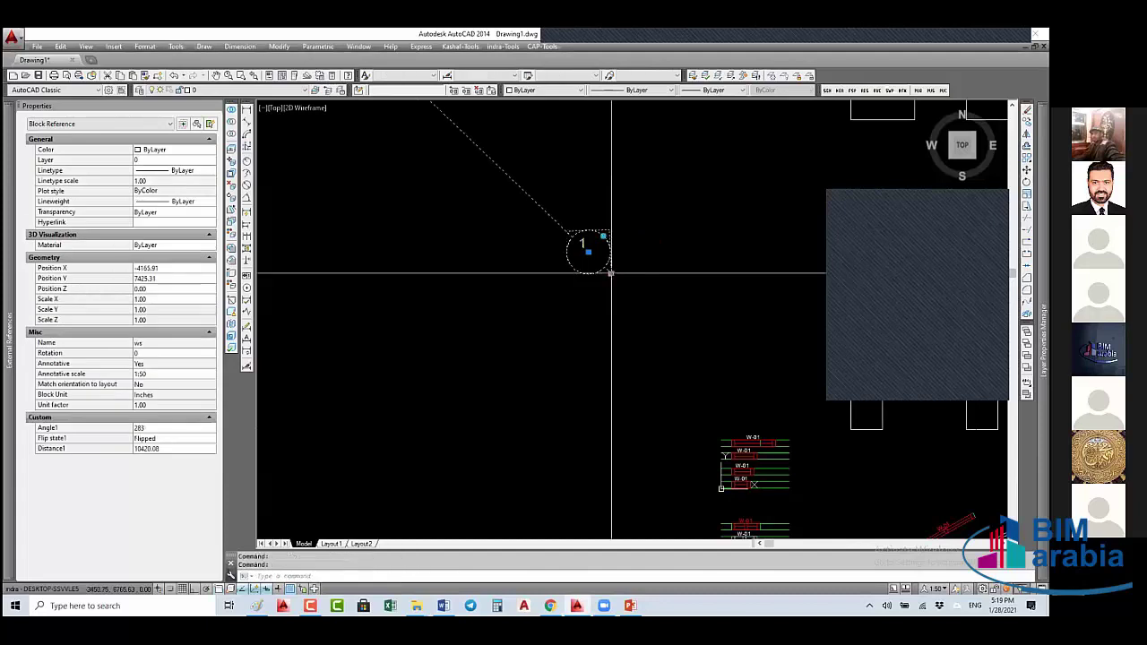
- Unflip the ws block, then move over to the W-01 windows and select one
left_click(604, 236)
scroll(610, 275, "down", 3)
middle_click_drag(609, 274, 622, 295)
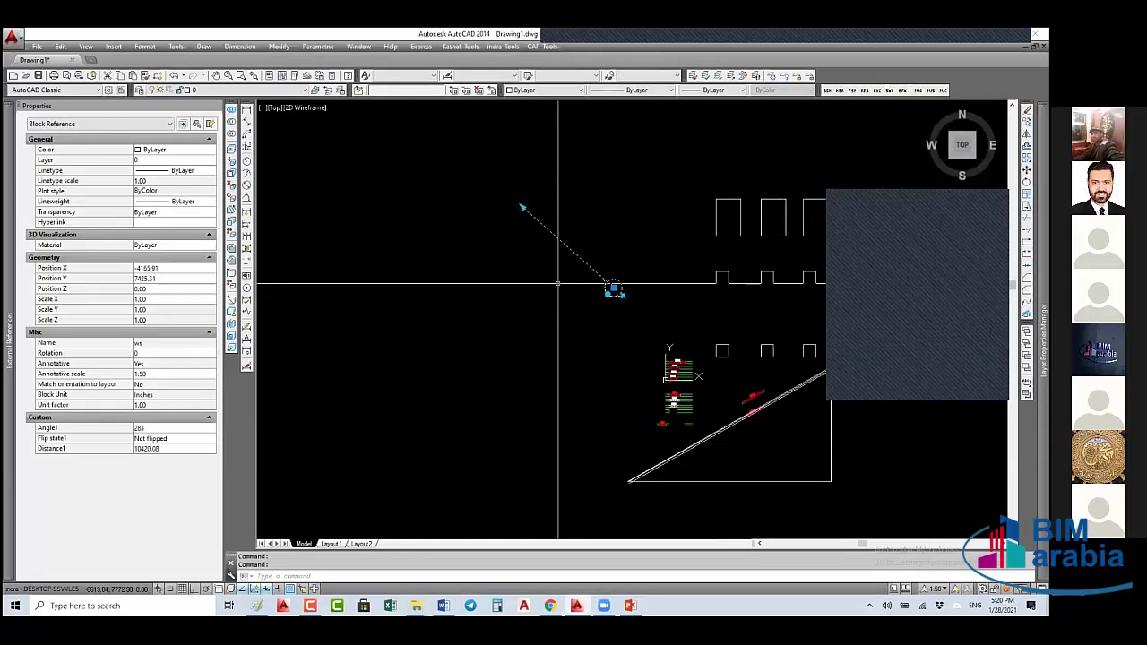
mouse_move(557, 283)
middle_mouse_down()
mouse_move(557, 242)
mouse_move(398, 238)
middle_mouse_up()
middle_click_drag(542, 430, 563, 363)
scroll(552, 363, "up", 6)
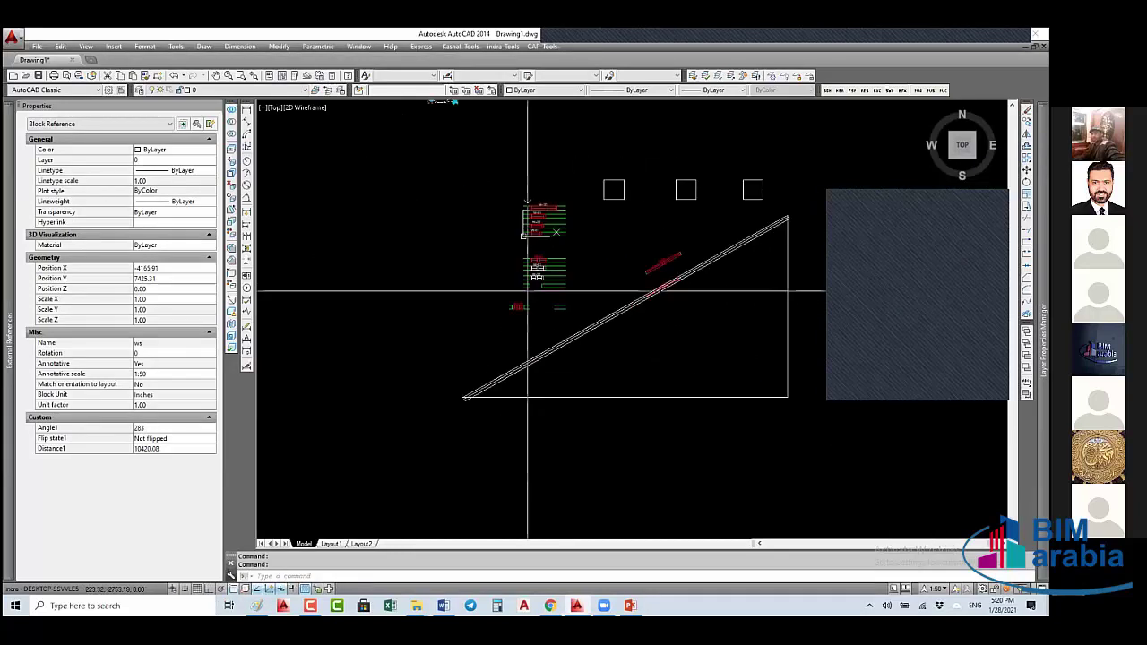
left_click(542, 342)
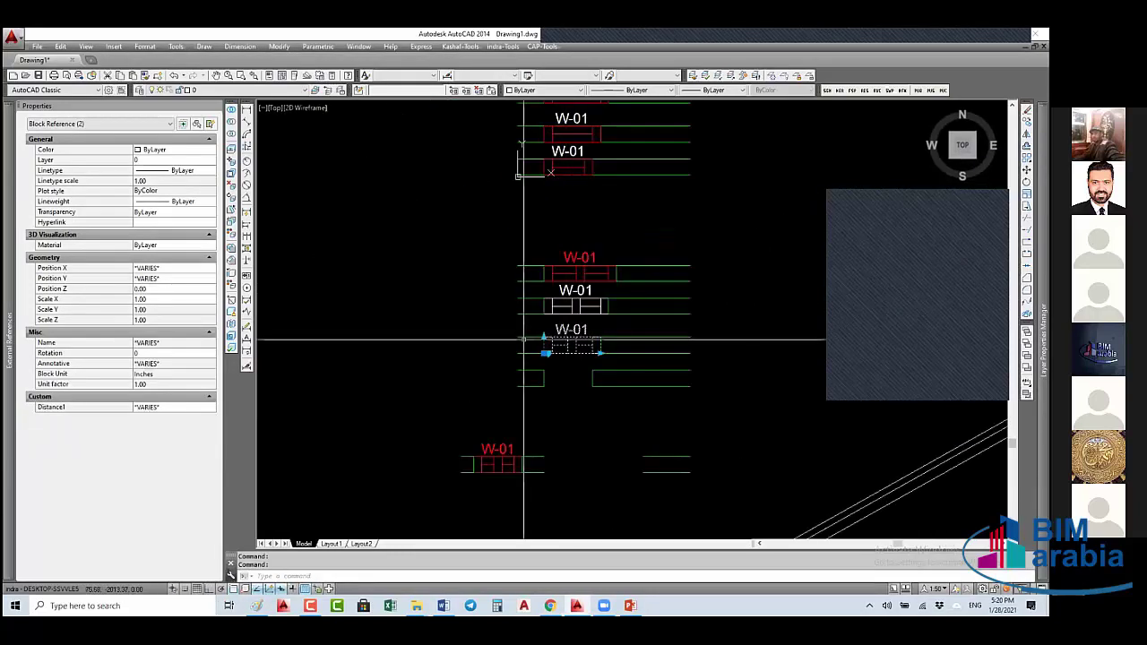
- Open W-1000 in the Block Editor via BE and show the Parameters palette
type("BE")
key("Return")
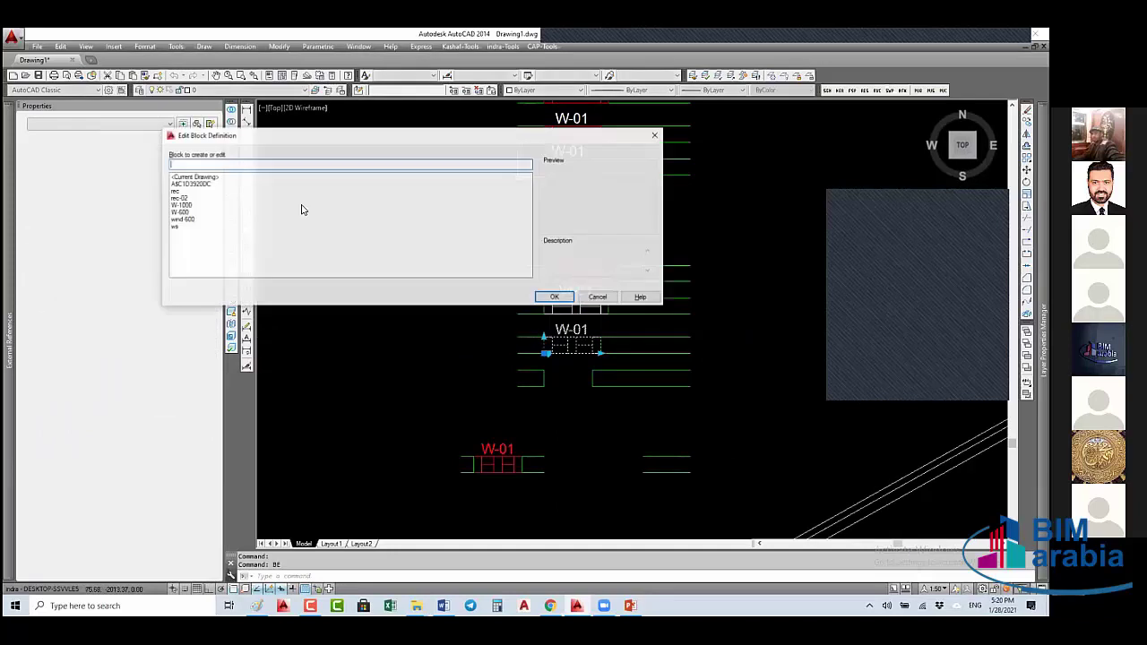
left_click(553, 296)
left_click(564, 336)
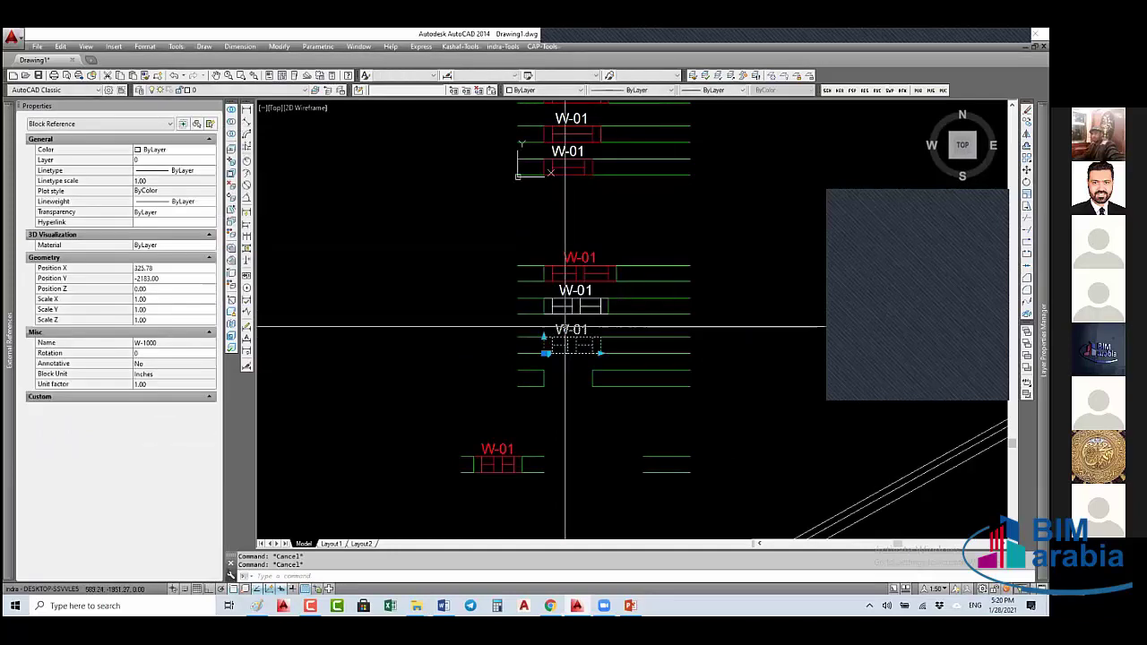
type("BE")
key("Return")
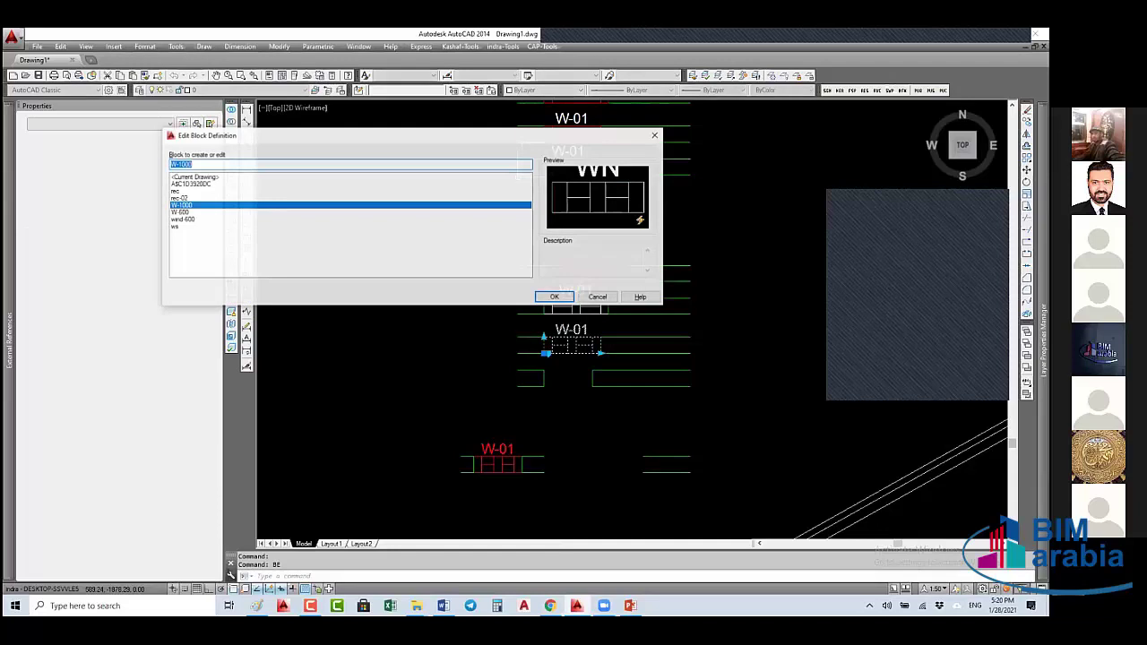
key("Return")
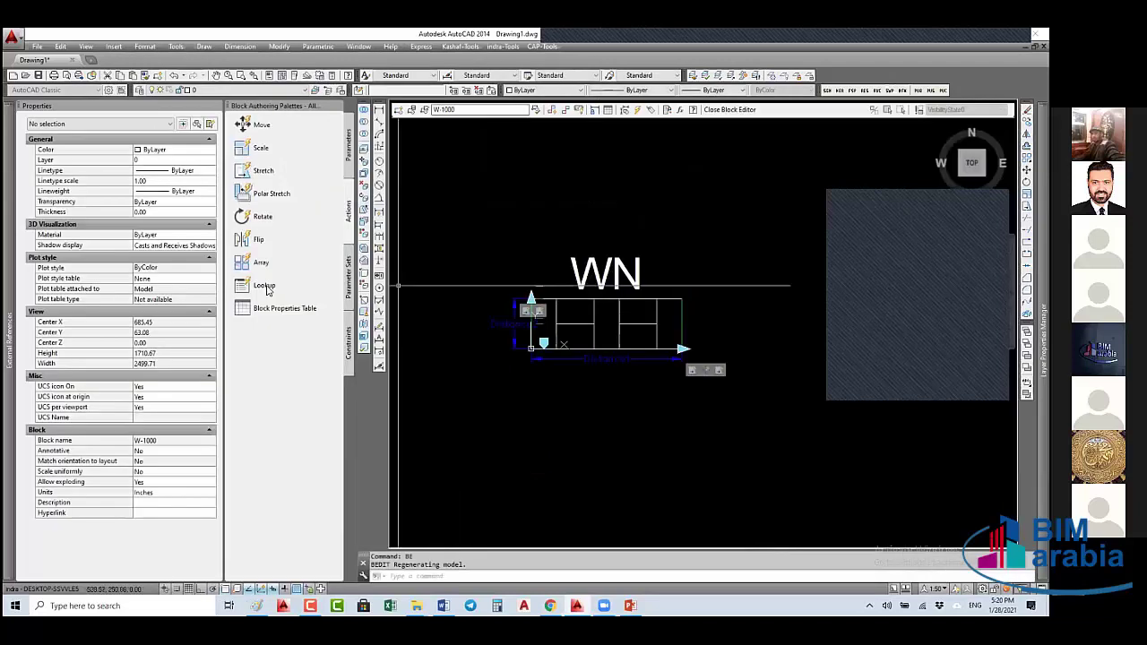
left_click(349, 146)
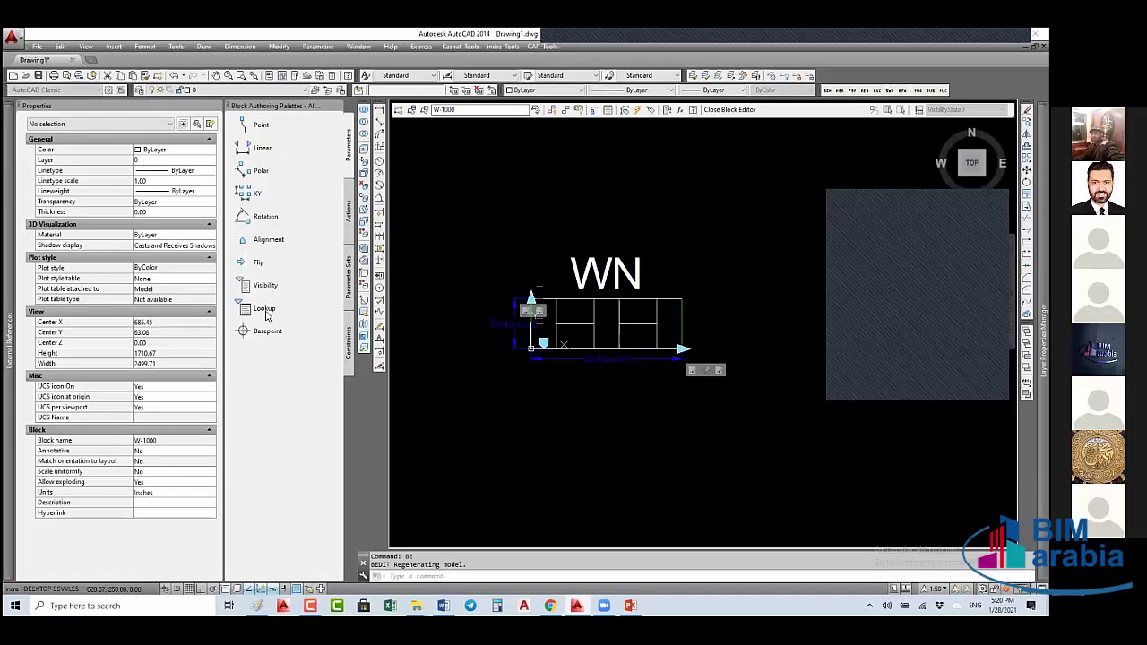
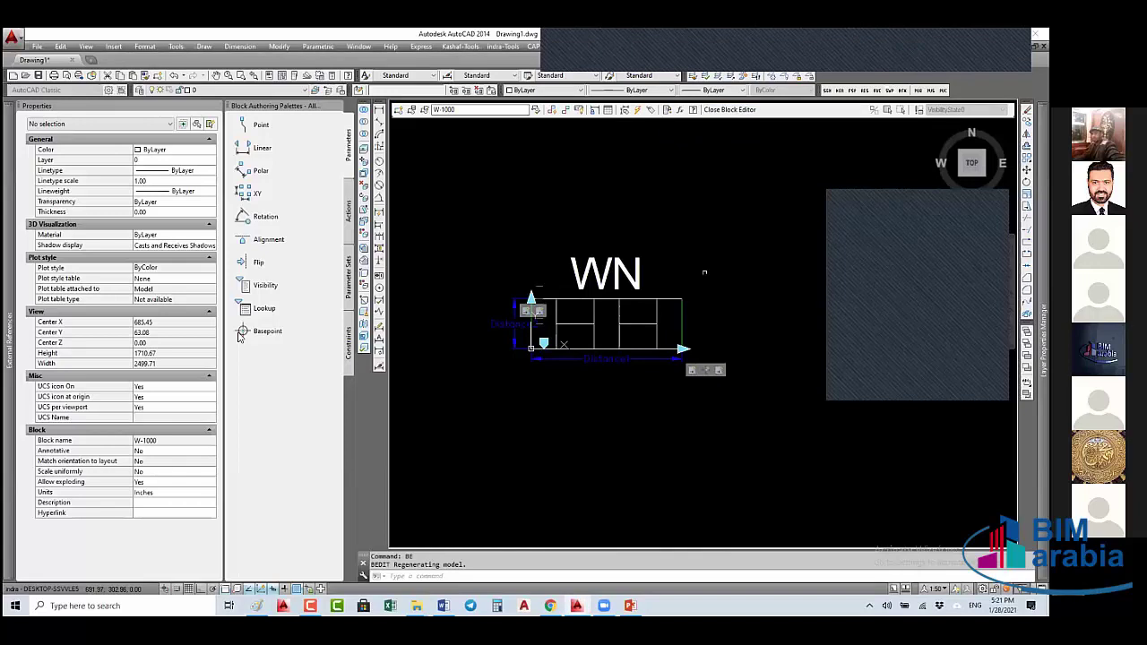
- Place a Lookup parameter below the W-1000 window block and attach a Lookup action to it
left_click(264, 310)
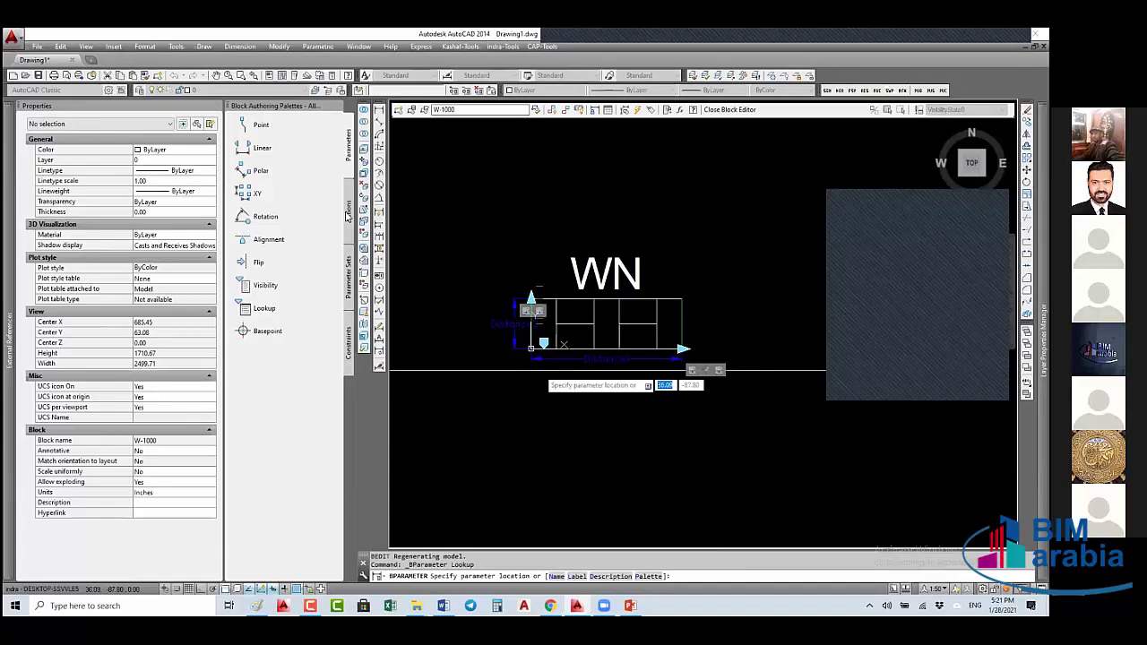
left_click(543, 369)
left_click(348, 211)
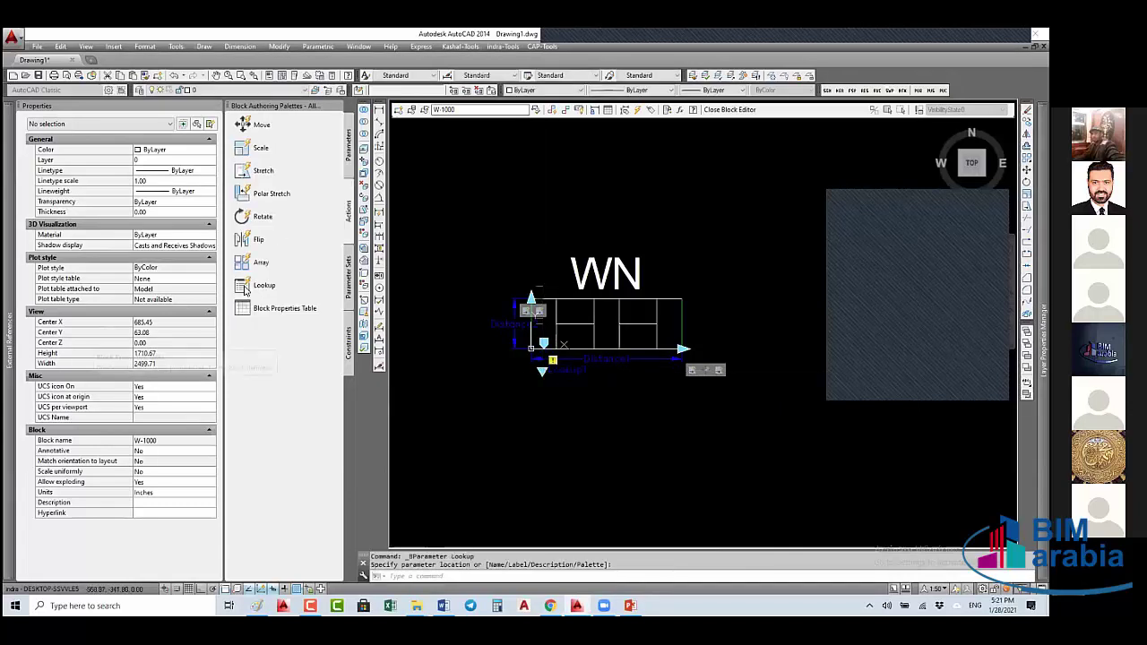
left_click(263, 285)
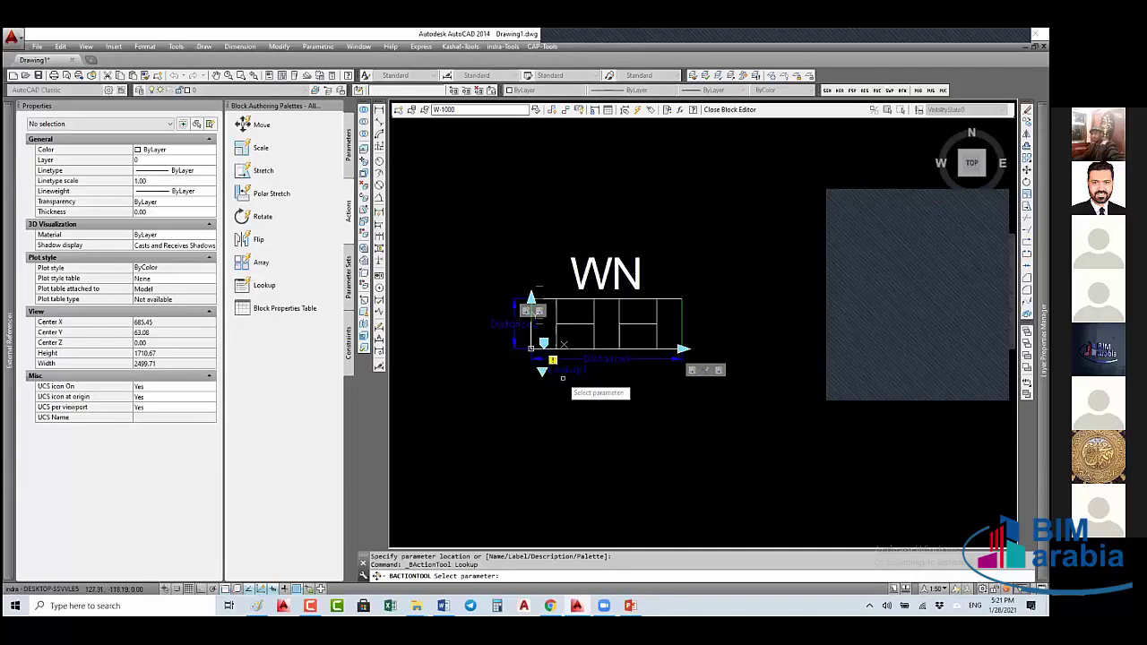
left_click(542, 373)
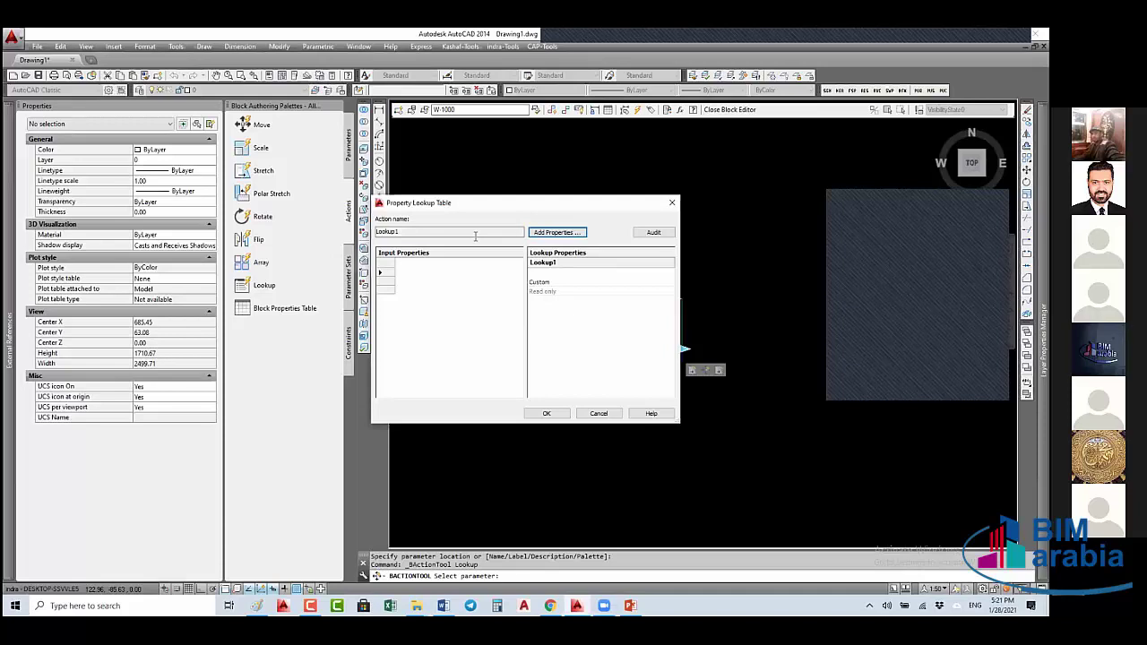
- Close the Lookup action's property lookup table without adding any properties yet
left_click(508, 236)
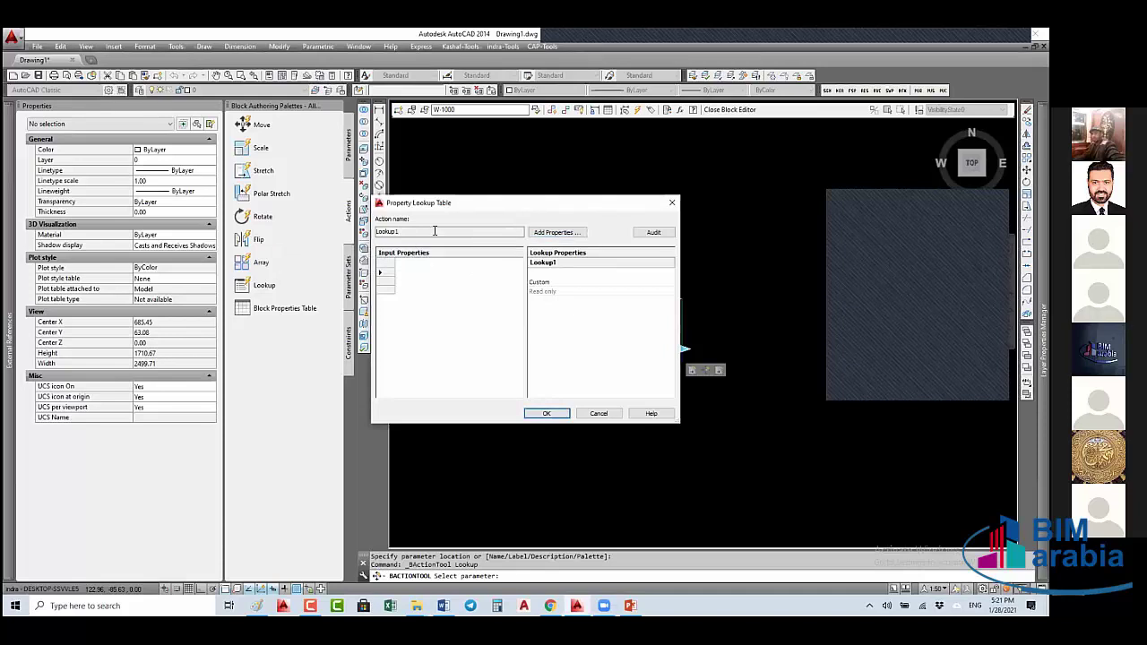
left_click(564, 233)
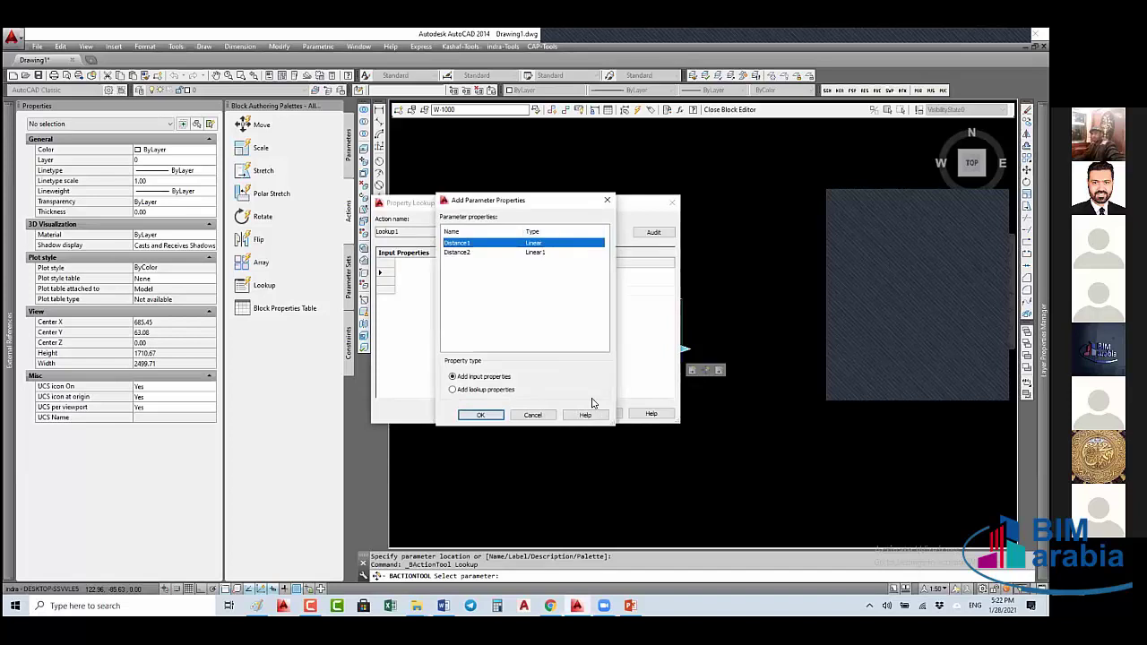
left_click(533, 414)
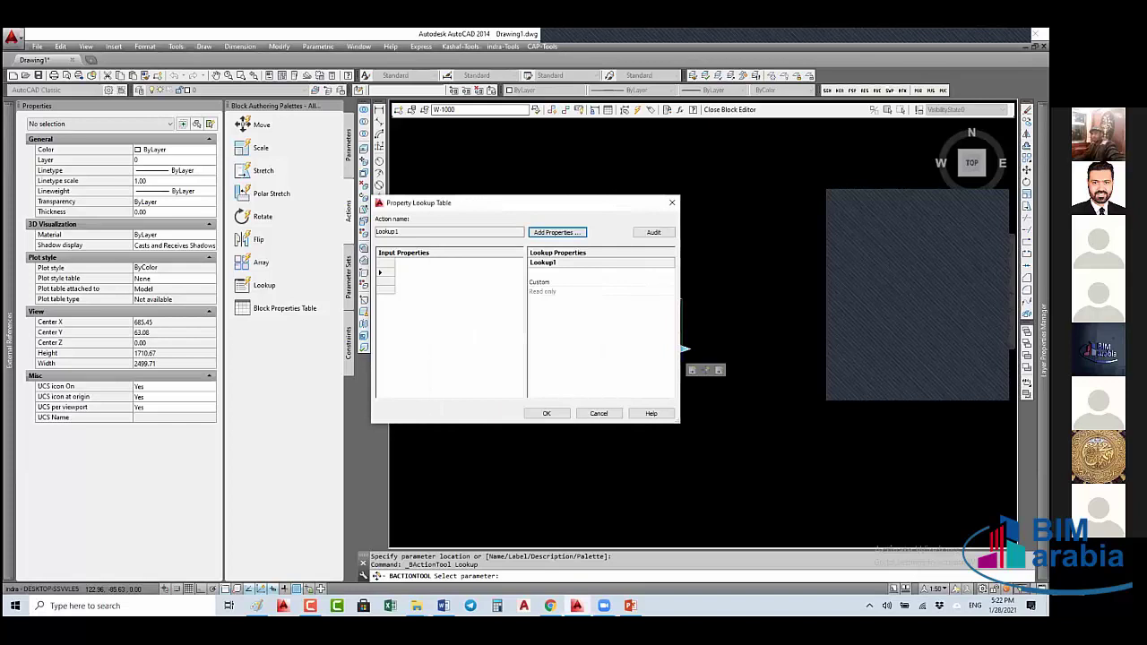
left_click(546, 414)
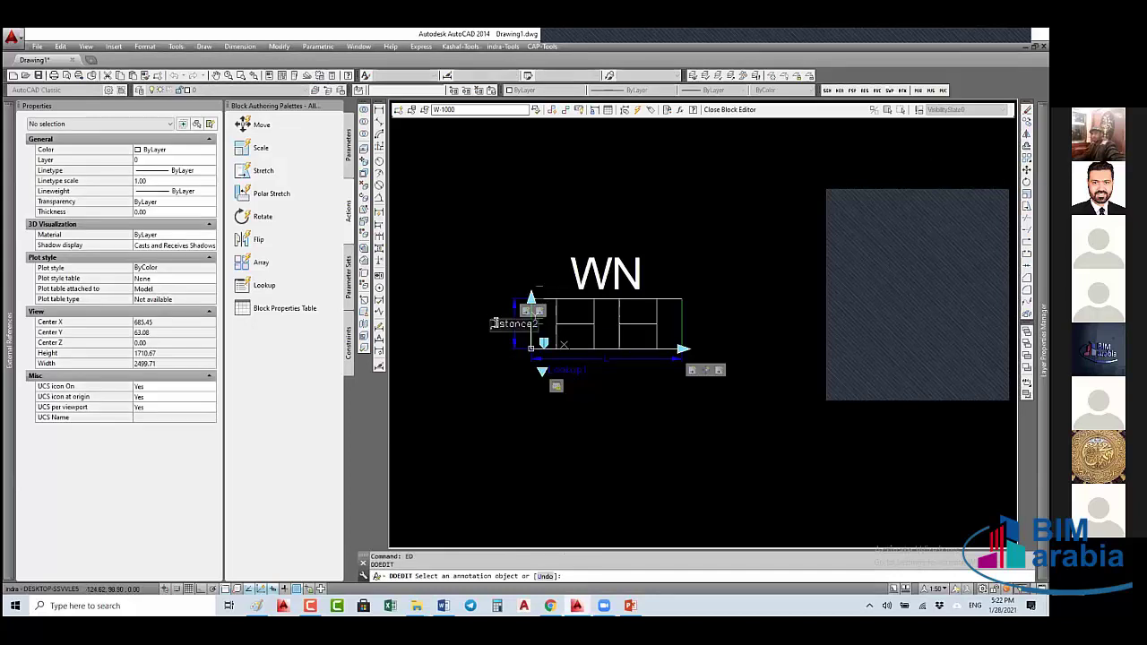
- Rename the vertical Distance2 parameter label to W
left_click(492, 324)
type("w")
key("BackSpace")
key("Delete")
key("Delete")
key("Delete")
key("Delete")
key("Delete")
key("Delete")
key("Delete")
key("Delete")
key("Delete")
type("W")
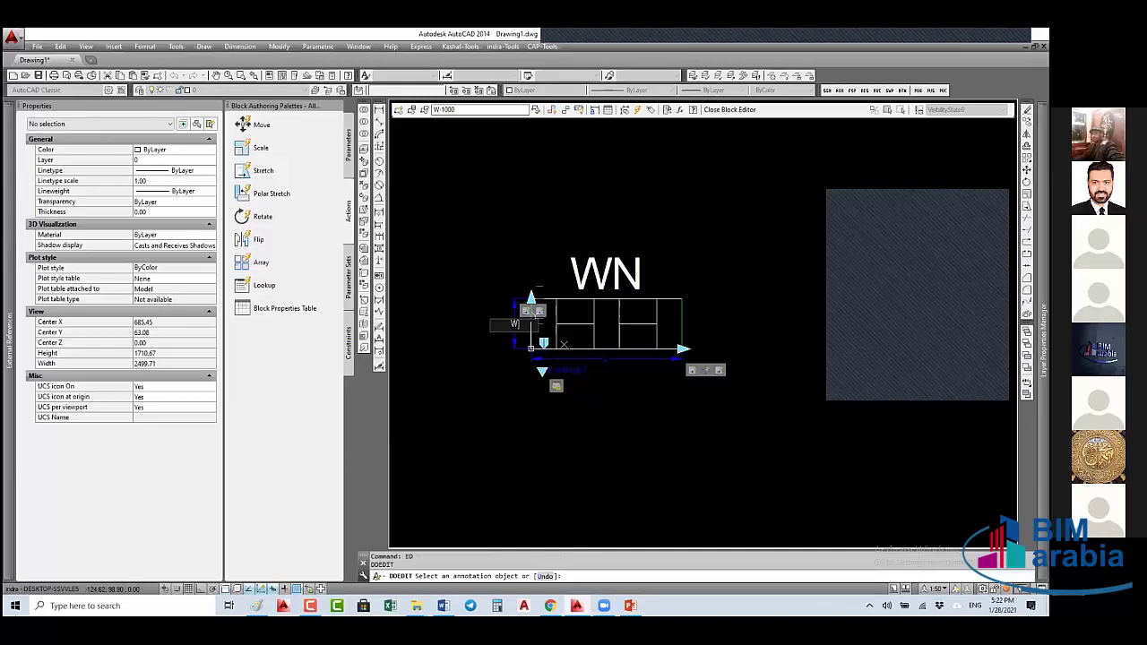
key("Escape")
- Display the lookup table of the Lookup1 action
left_click(556, 387)
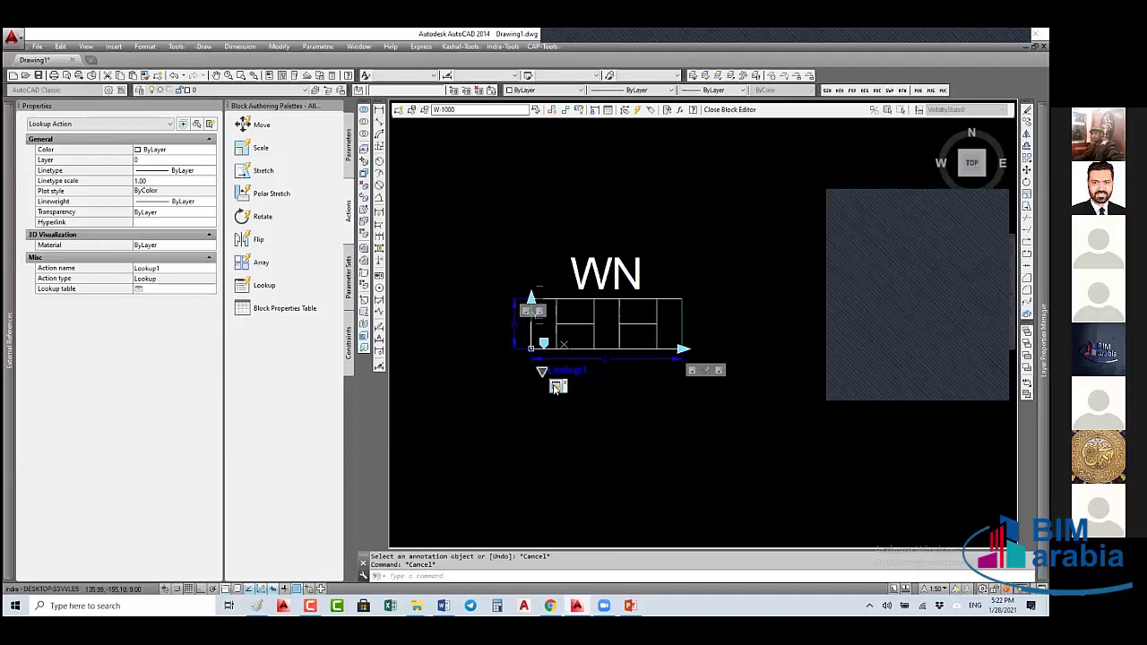
right_click(555, 387)
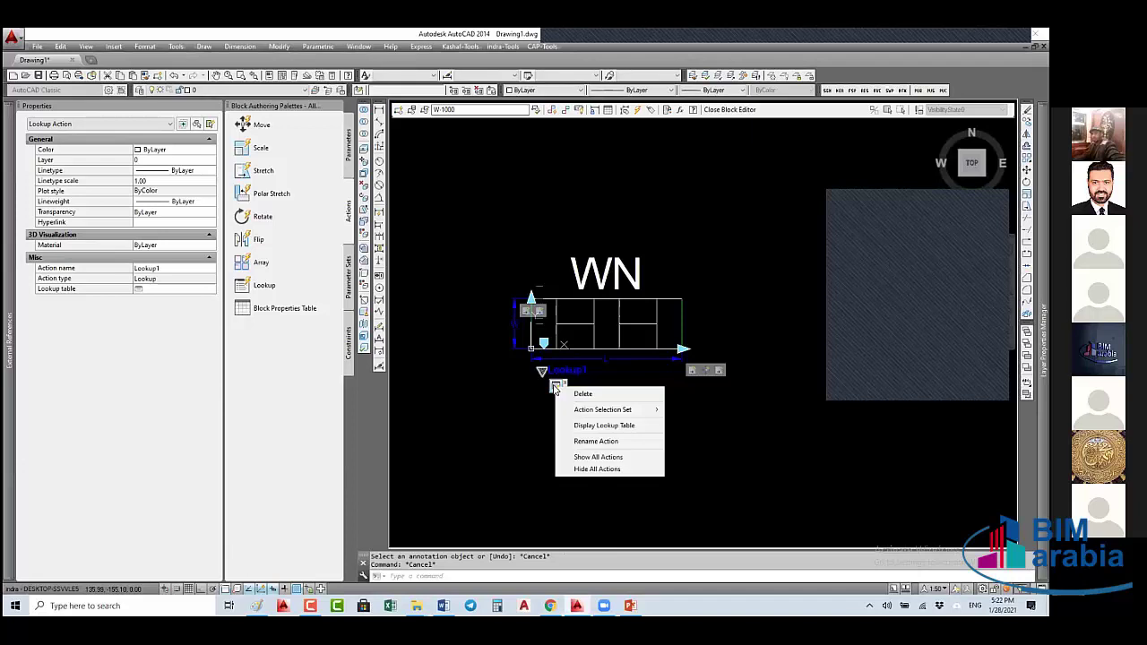
left_click(632, 431)
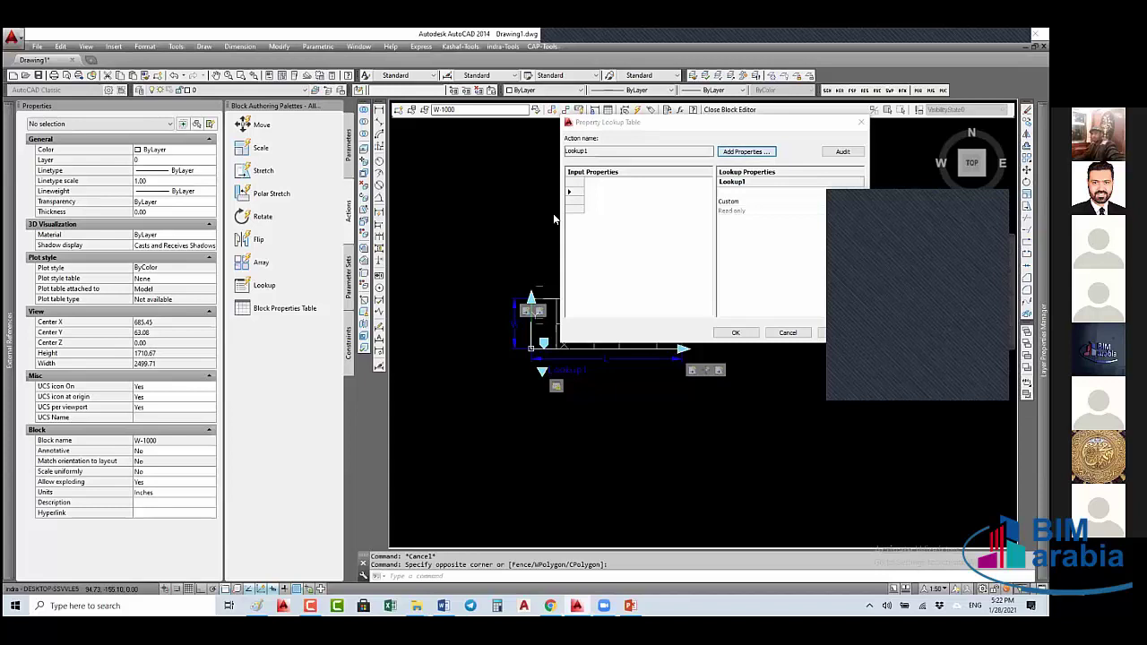
- Add L and W as input properties and fill the first row with L 1000, W 120
left_click_drag(453, 243, 458, 254)
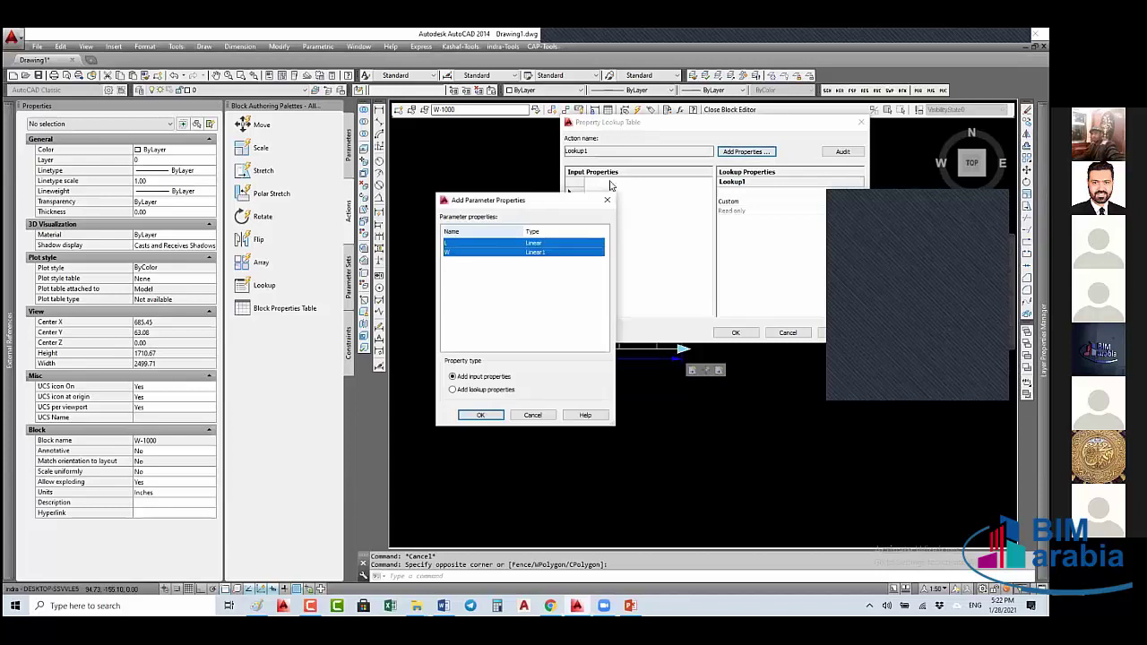
key("Return")
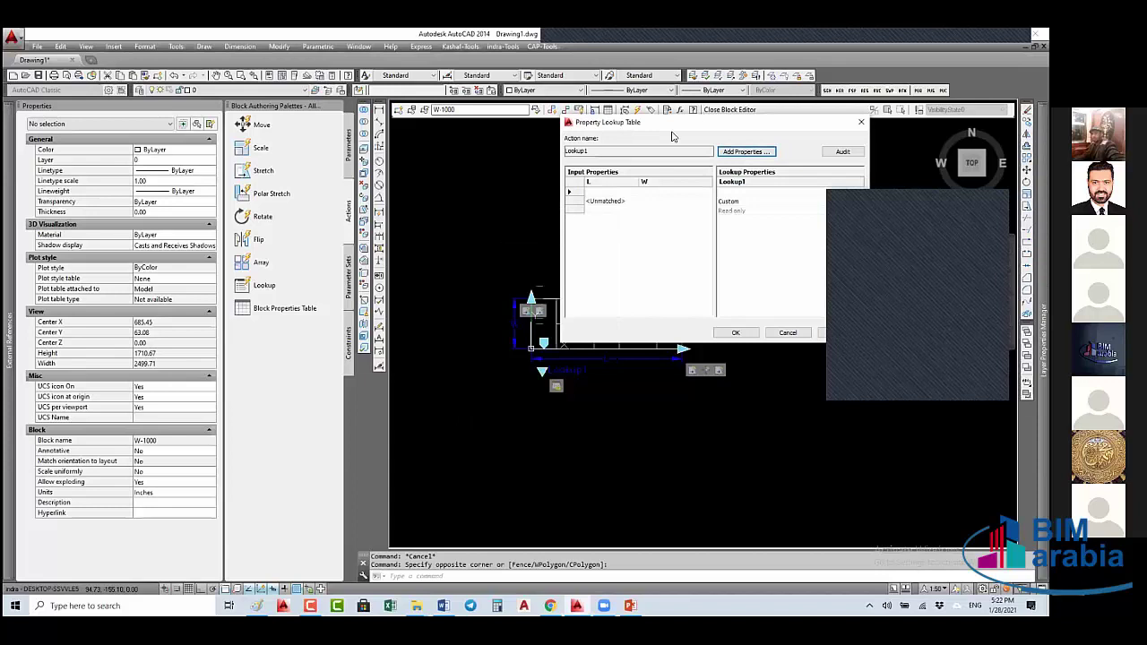
left_click_drag(627, 122, 508, 161)
left_click(478, 231)
type("1000")
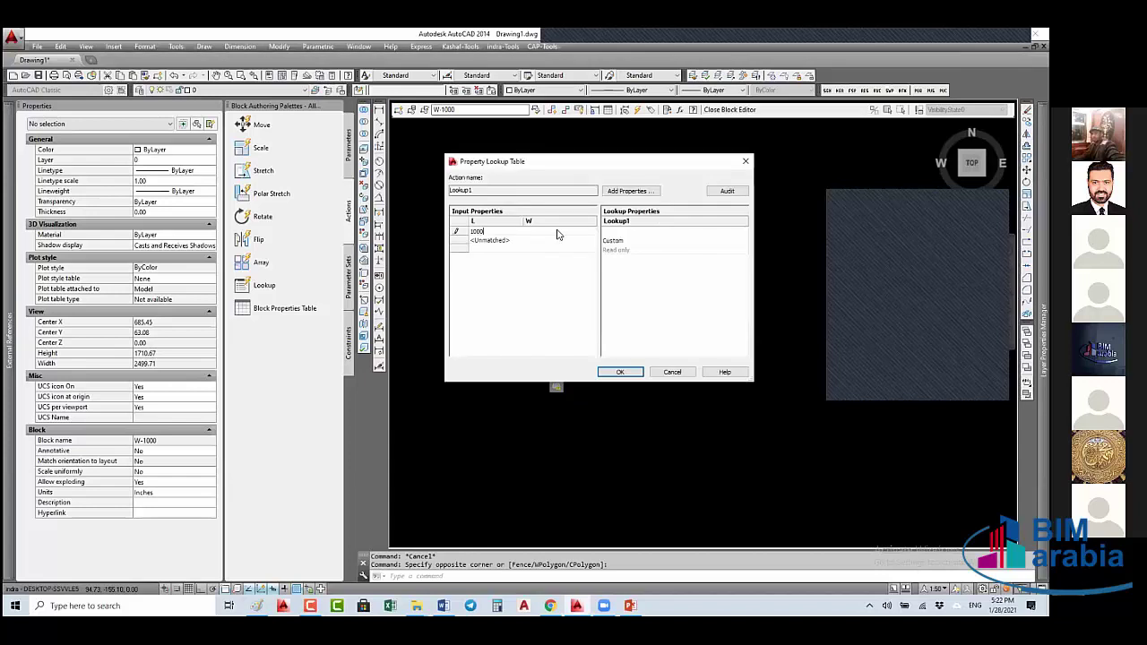
key("Return")
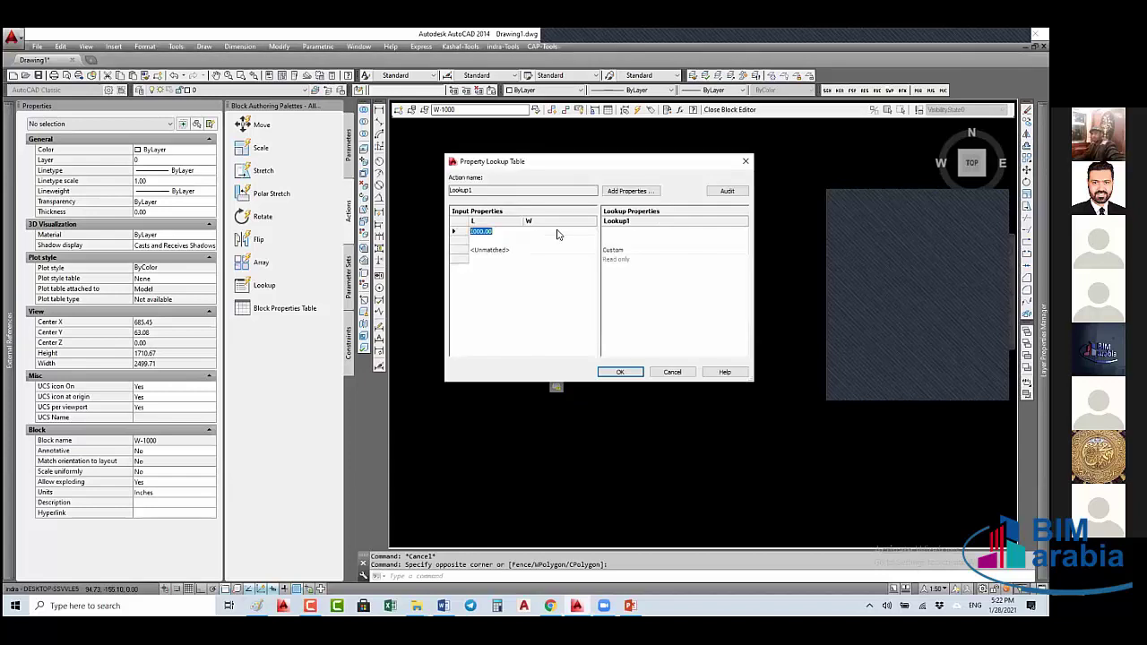
left_click(539, 233)
left_click(548, 233)
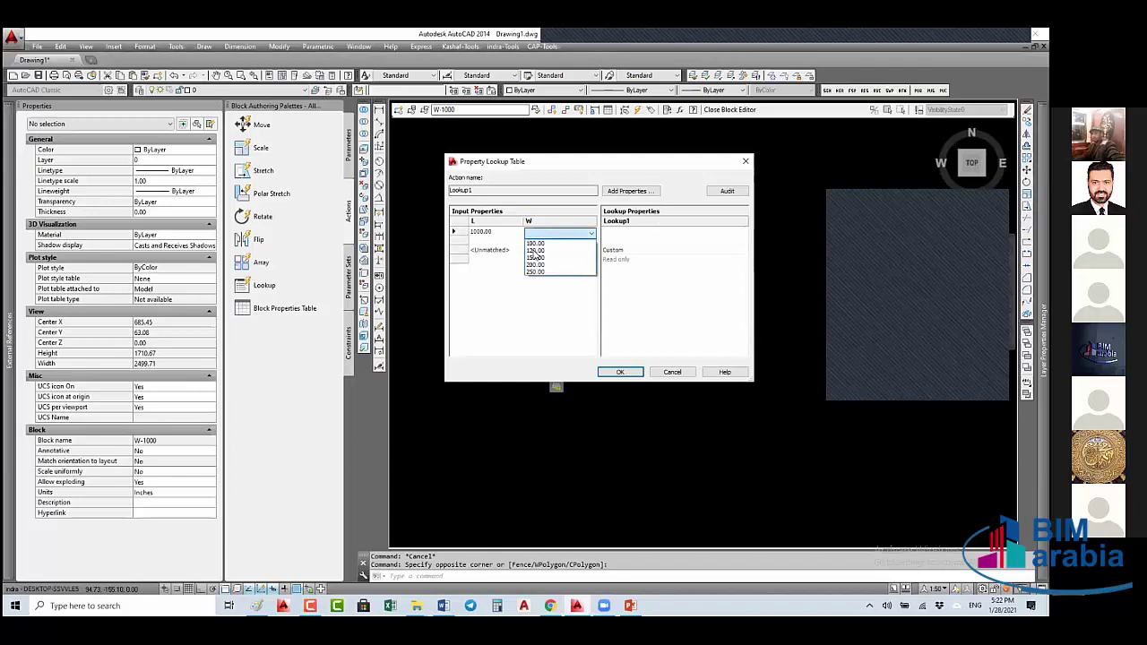
left_click(535, 251)
- Fill the next rows with L 1500 / W 200 and L 2000 / W 250
left_click(511, 242)
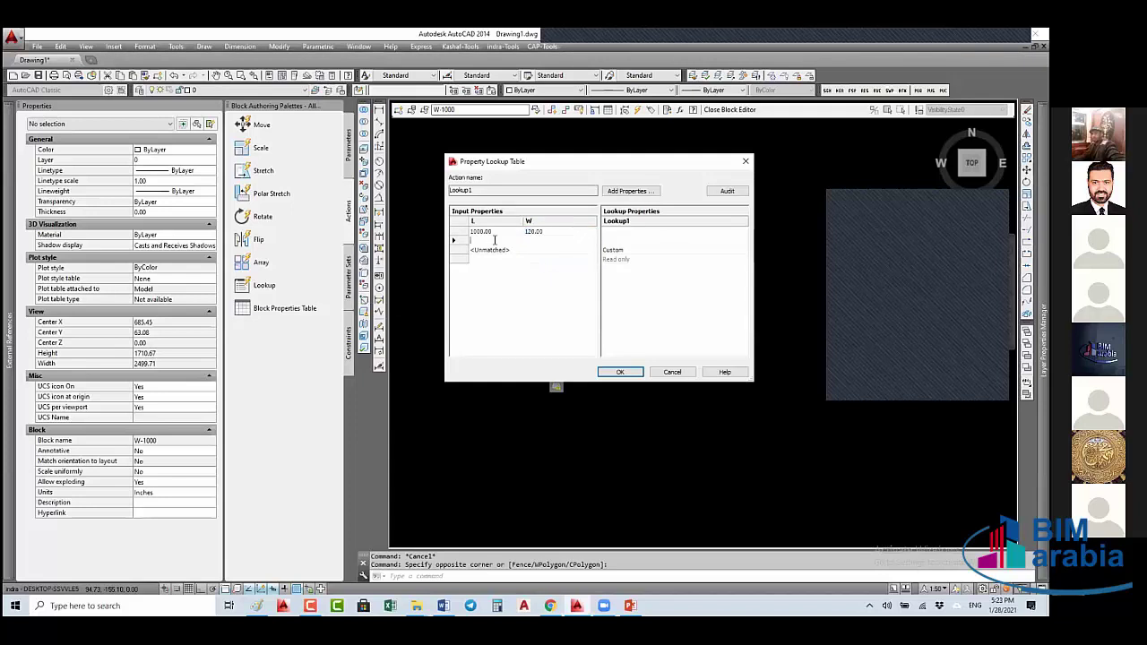
type("1500")
left_click(551, 243)
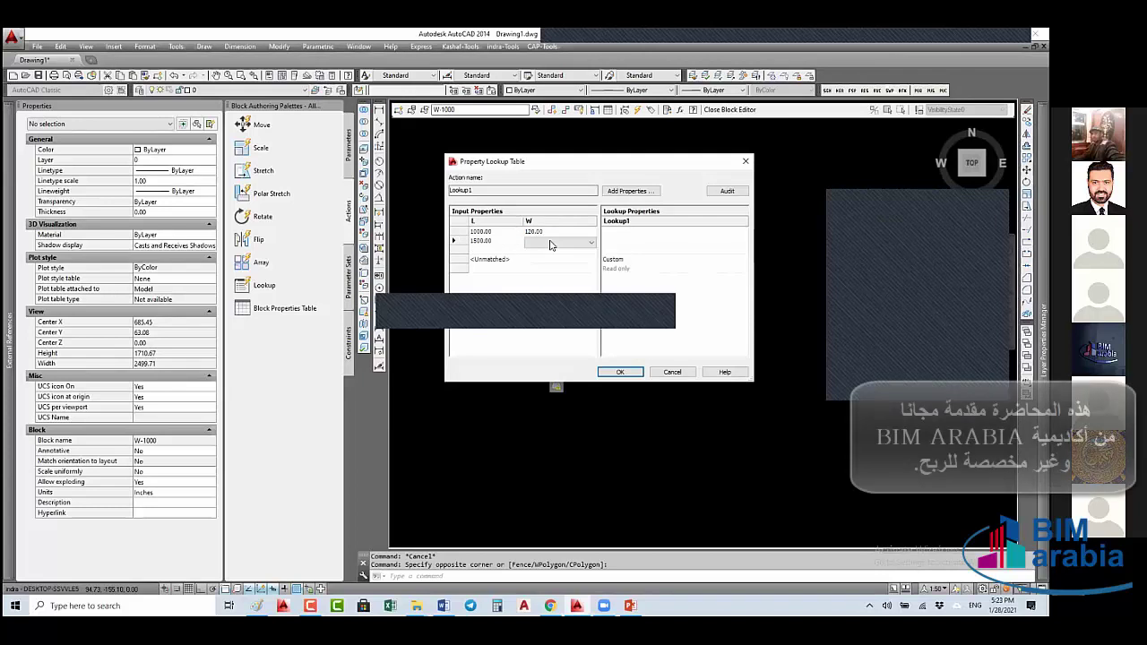
left_click(551, 243)
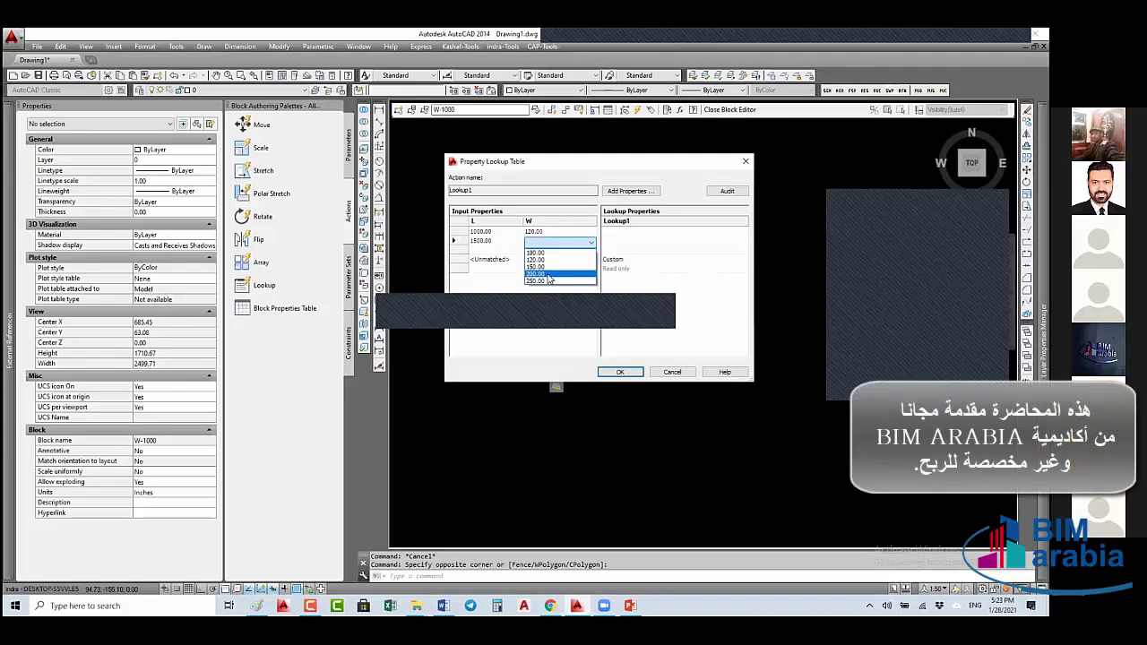
left_click(548, 274)
left_click(488, 251)
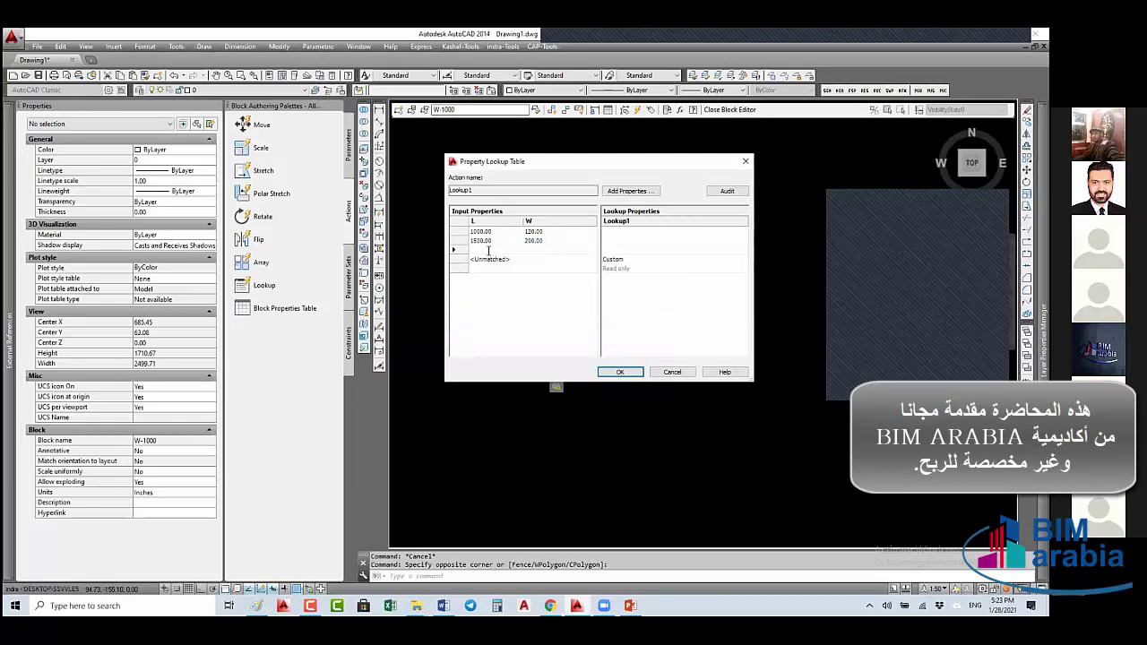
type("2000")
left_click(547, 252)
left_click(547, 252)
left_click(543, 255)
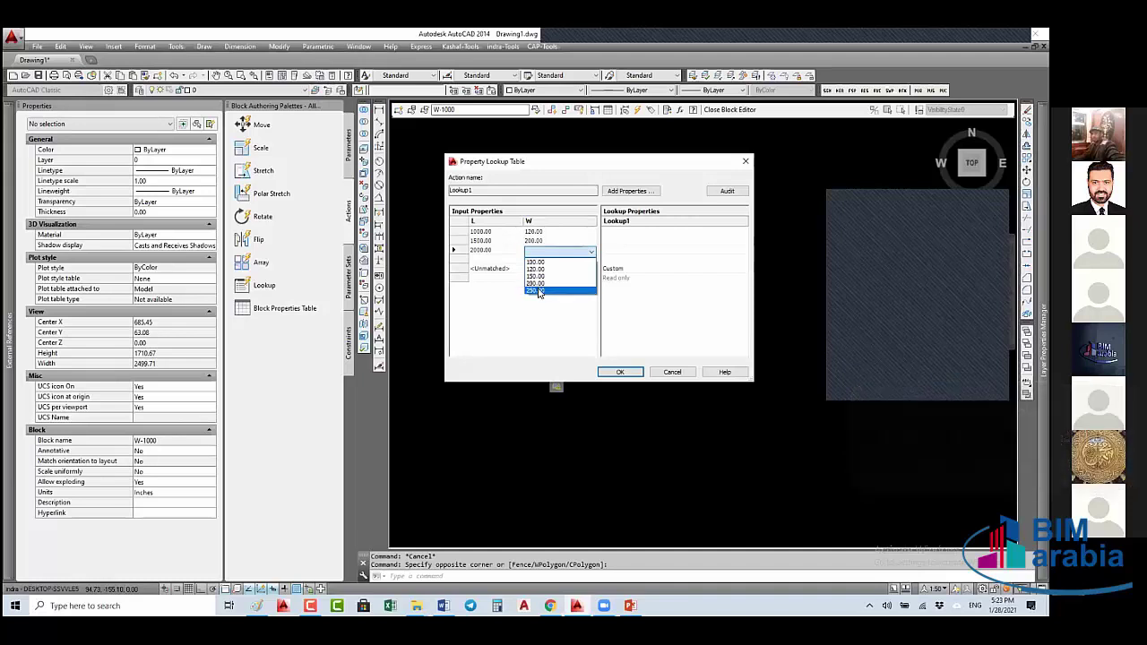
left_click(536, 291)
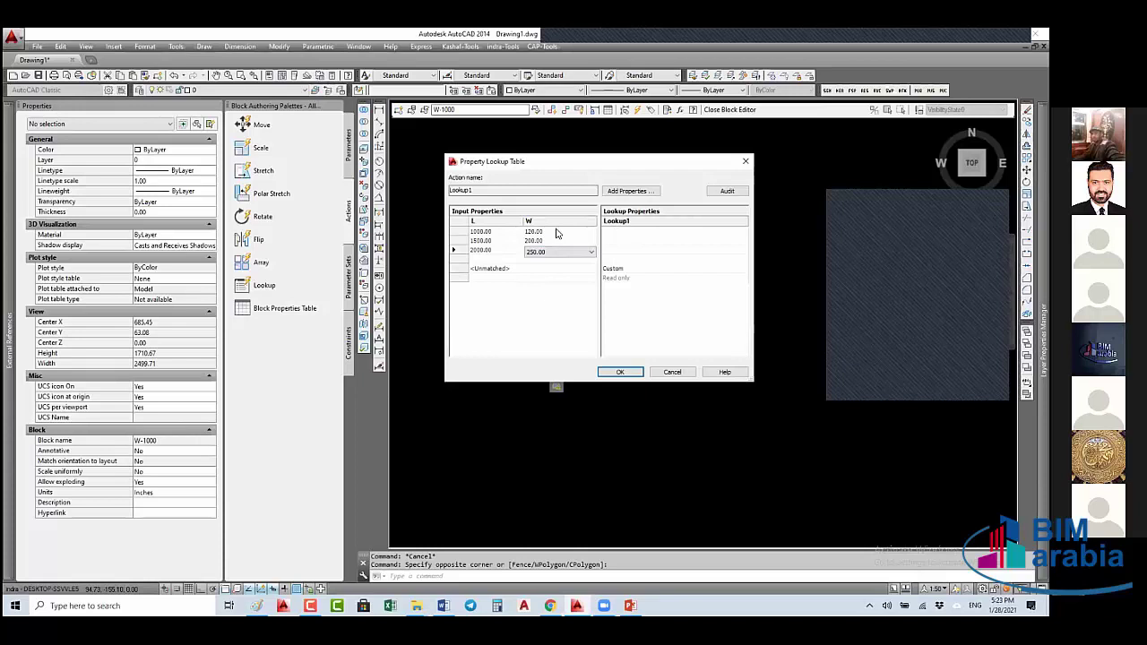
- Name the lookup rows 1000-120, 1500-200 and 2000-250, then confirm the table
left_click(619, 231)
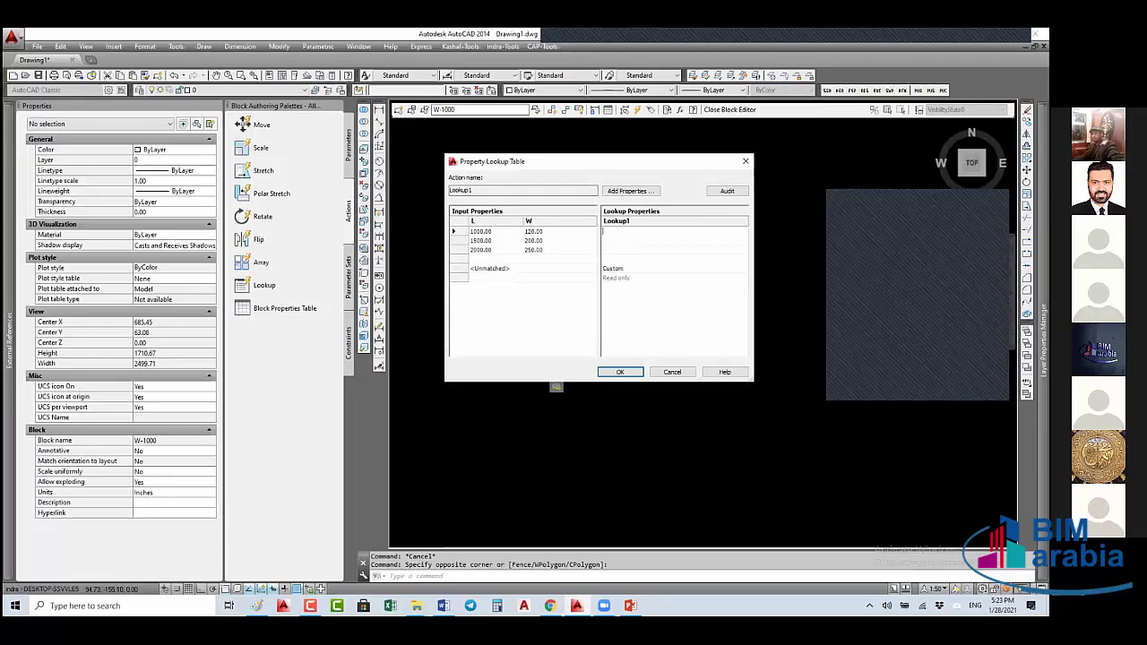
type("1000")
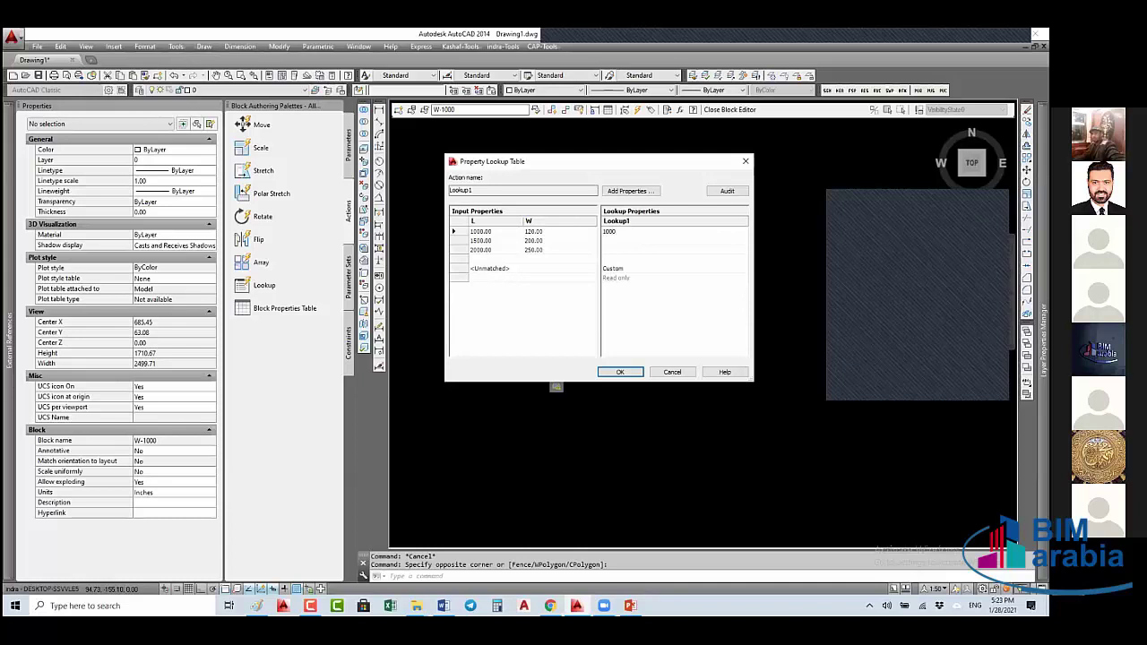
type("-120")
left_click(613, 241)
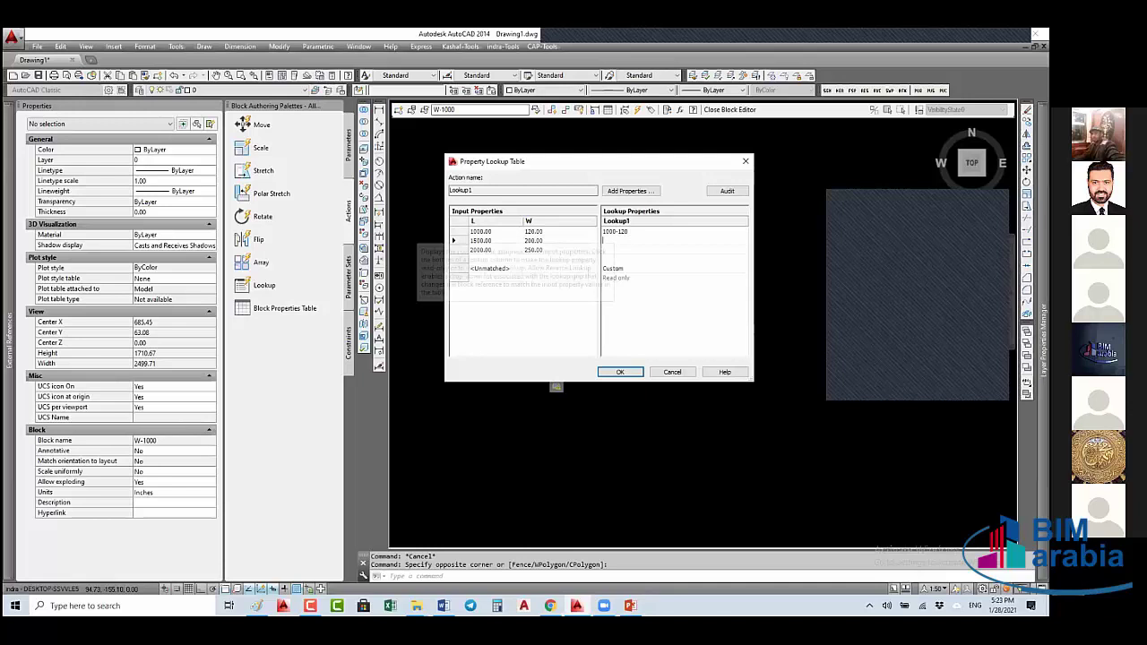
type("1500")
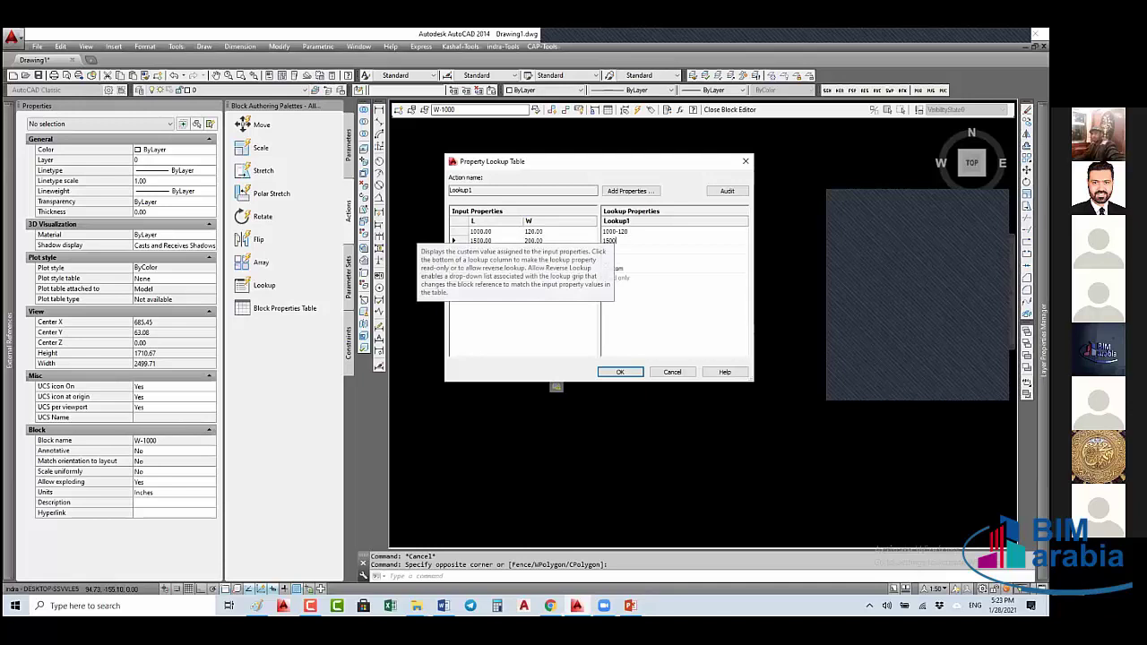
type("-")
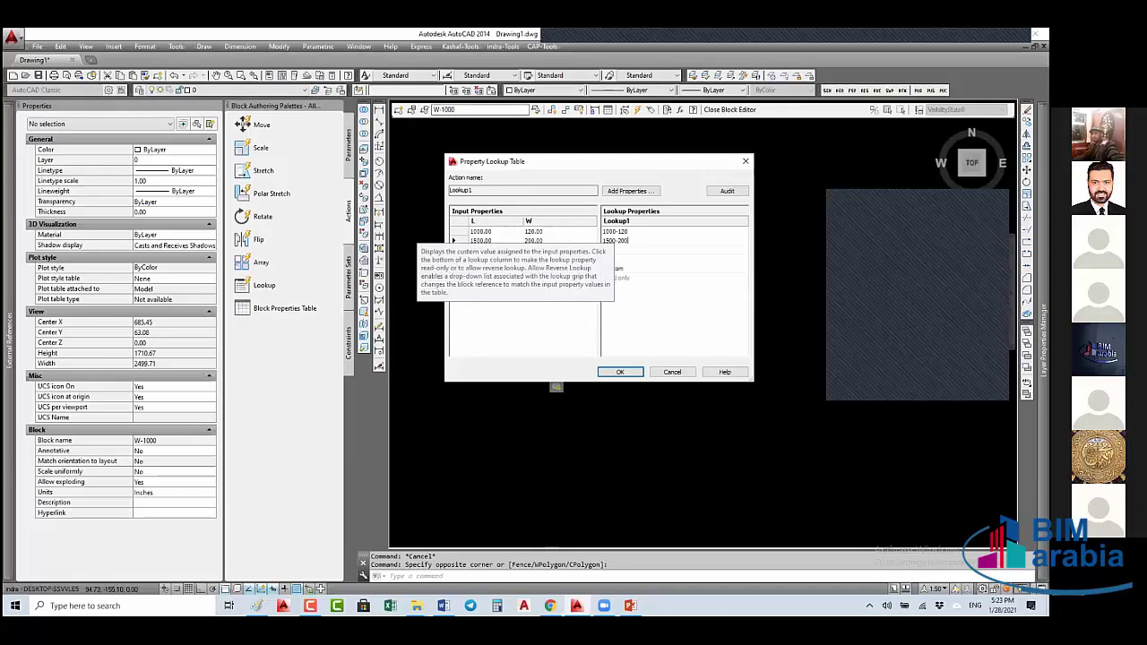
type("200")
key("Down")
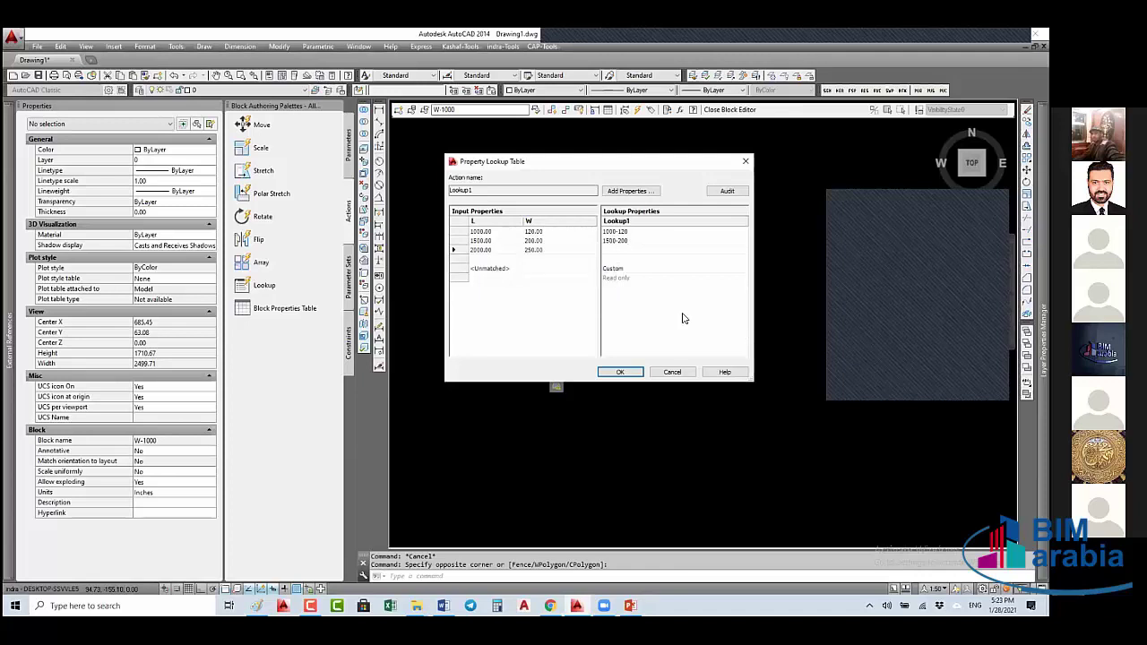
type("200")
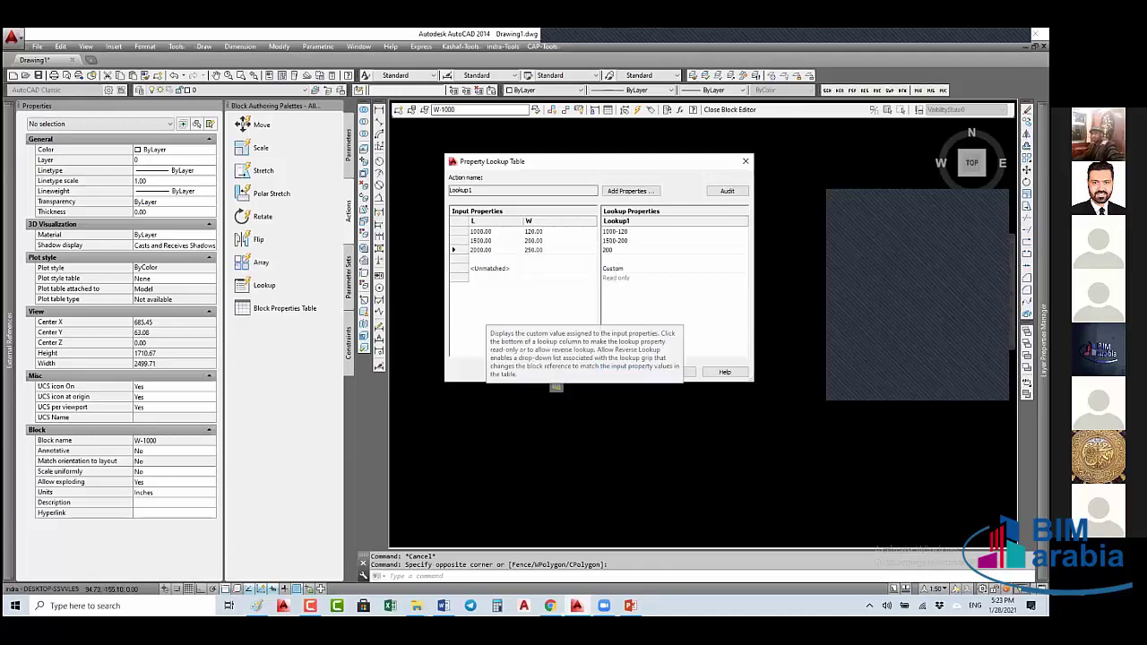
type("-250")
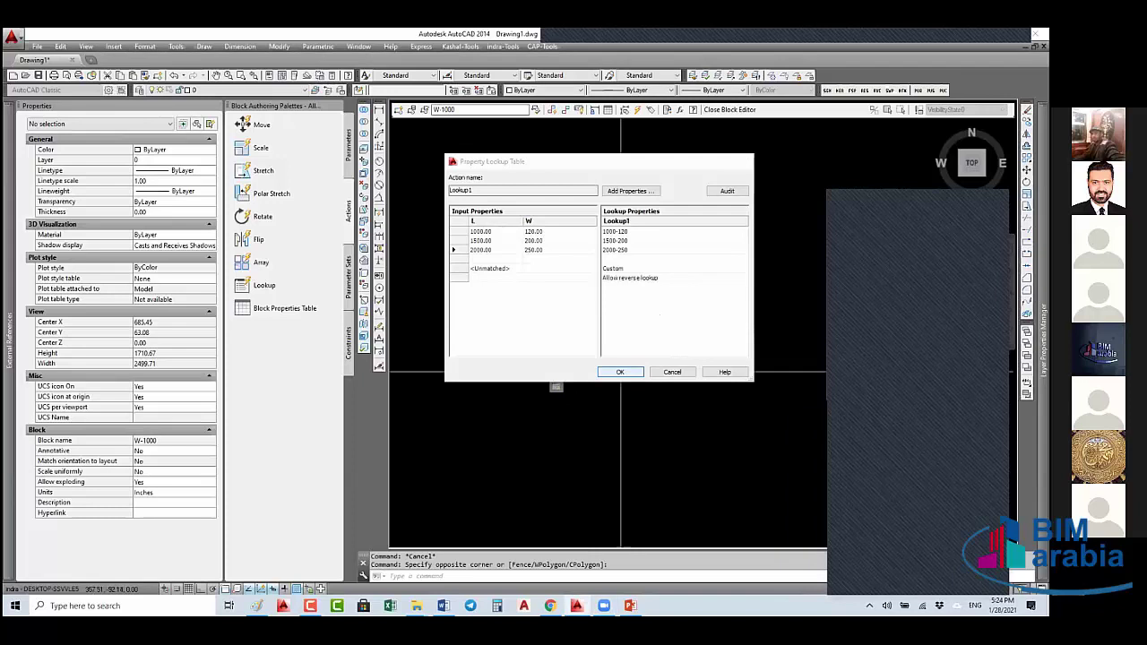
key("Return")
- Close the Block Editor saving the parameter changes, then select the lower red W-01 window
left_click(731, 109)
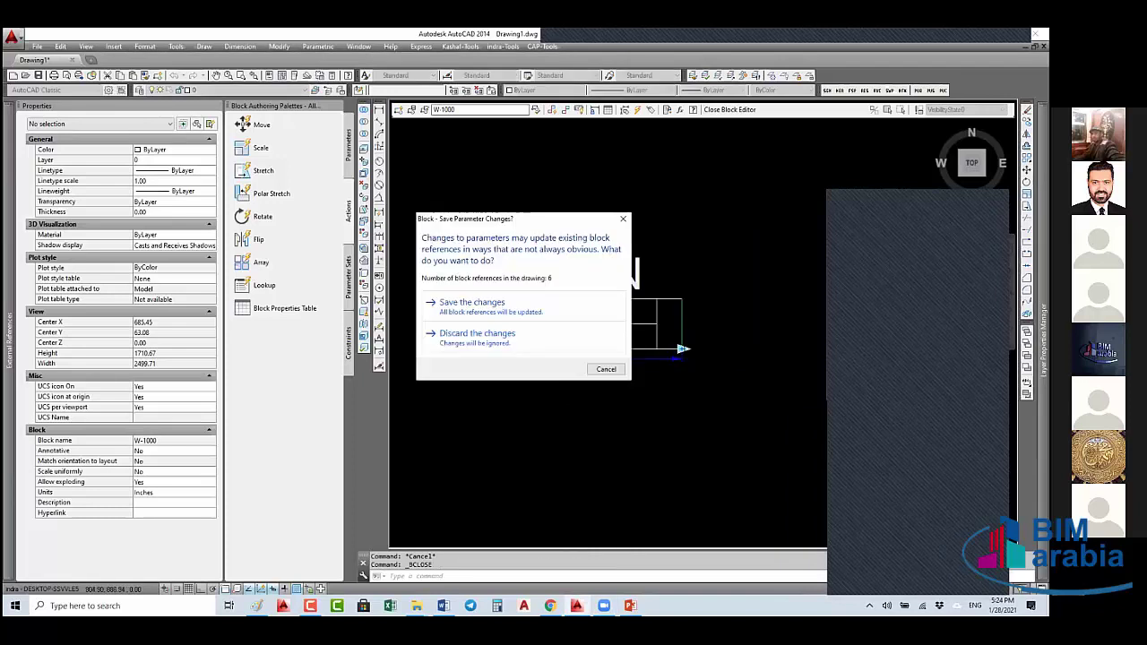
left_click(471, 302)
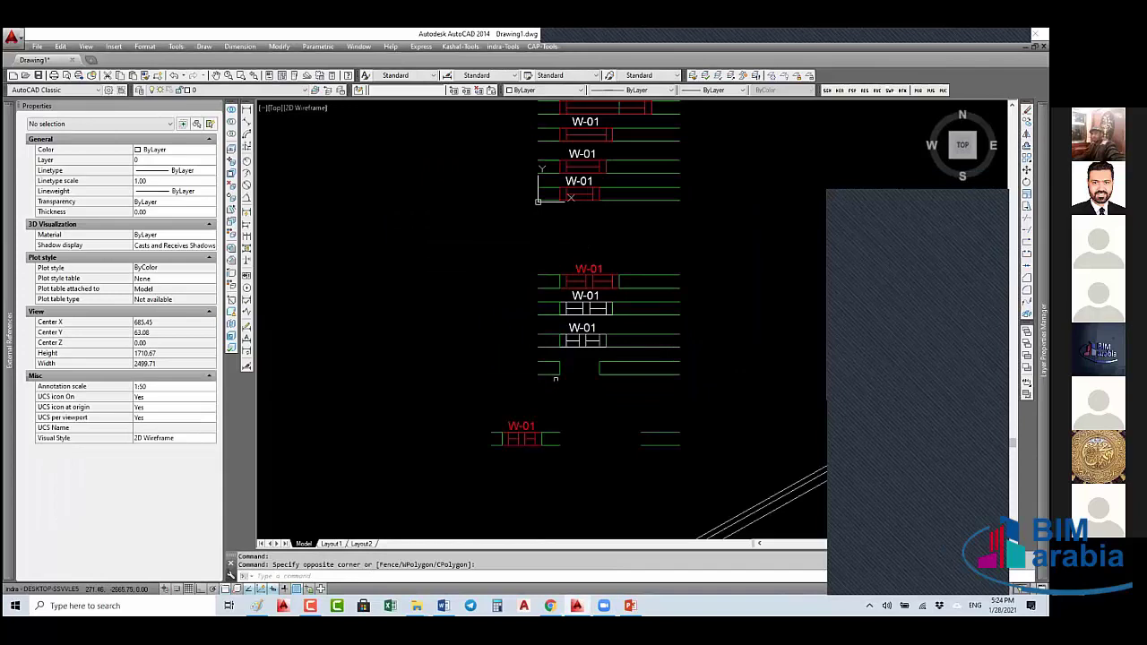
left_click(515, 428)
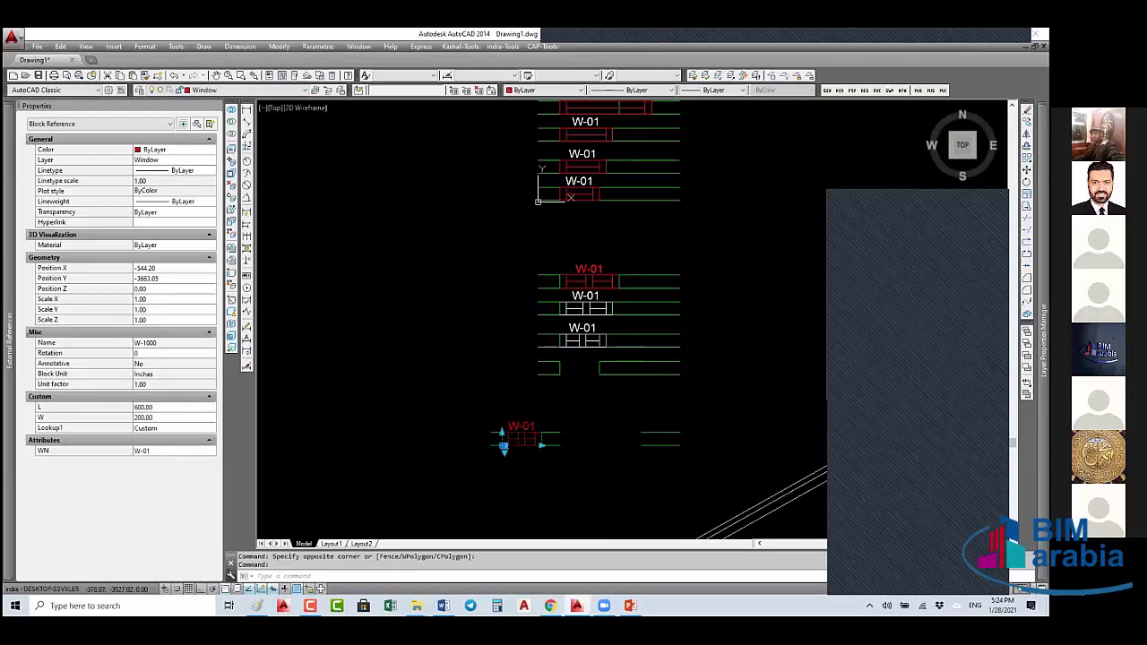
scroll(514, 435, "up", 8)
scroll(519, 354, "down", 4)
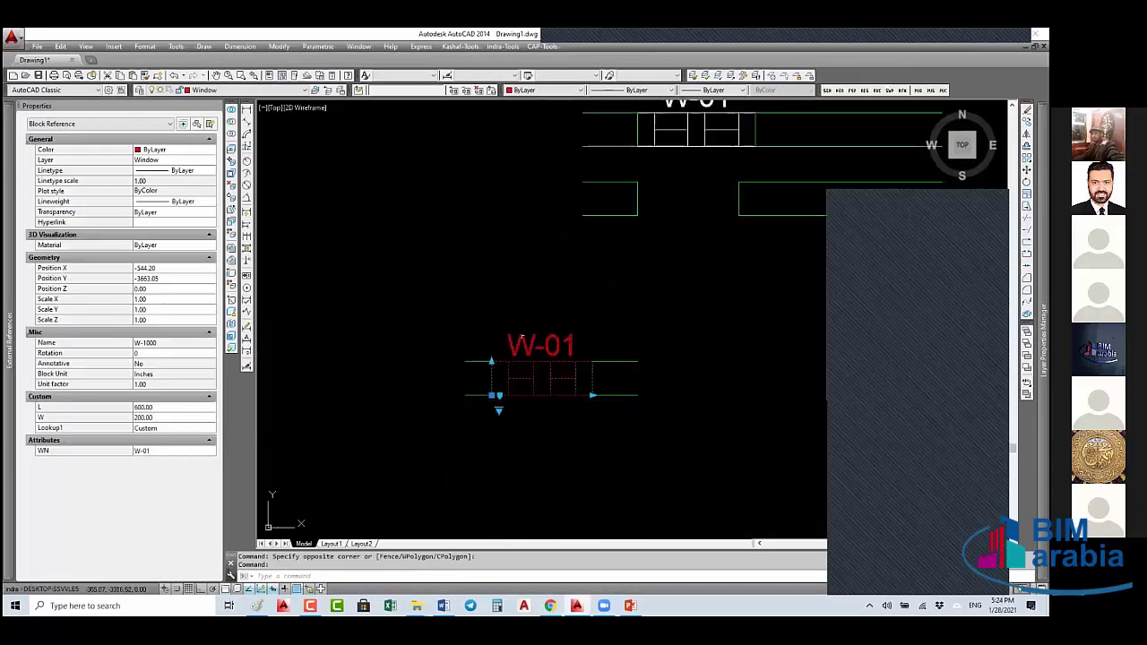
- Cycle the window's lookup through 1000-120 and 1500-200, ending at 2000-250
left_click(498, 410)
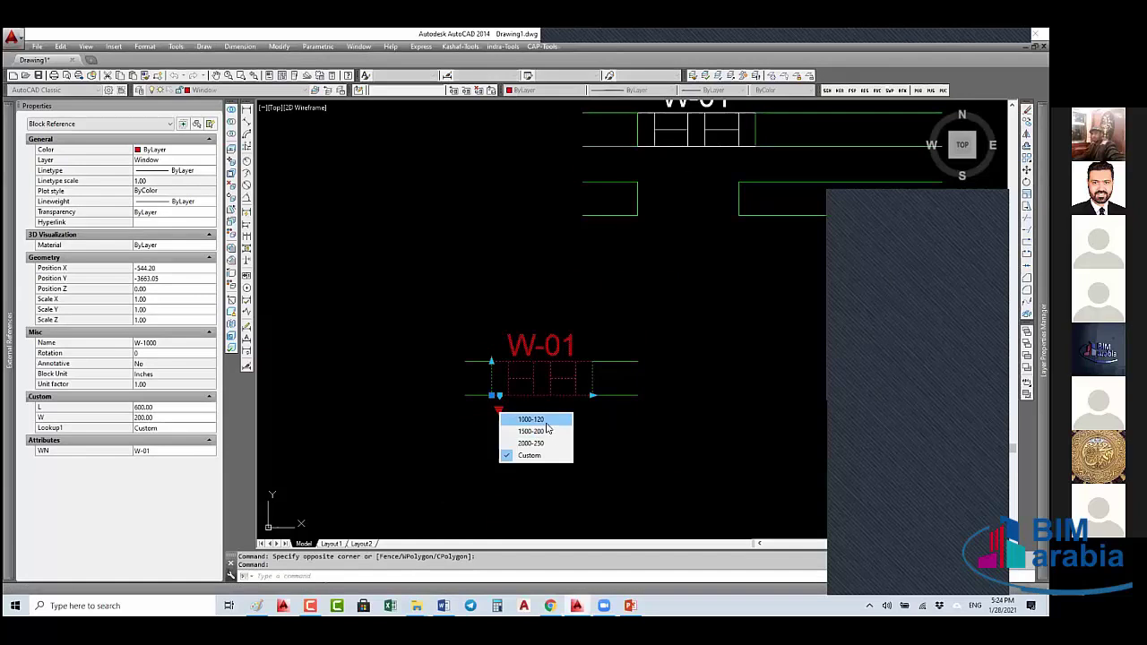
left_click(546, 420)
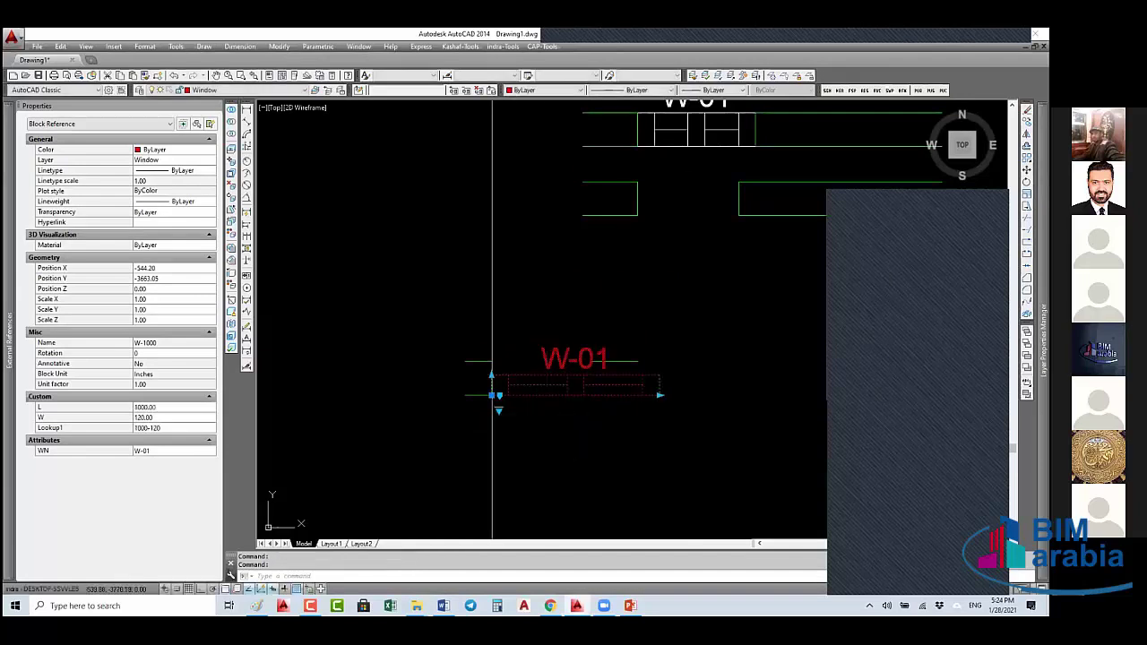
left_click(499, 411)
left_click(528, 432)
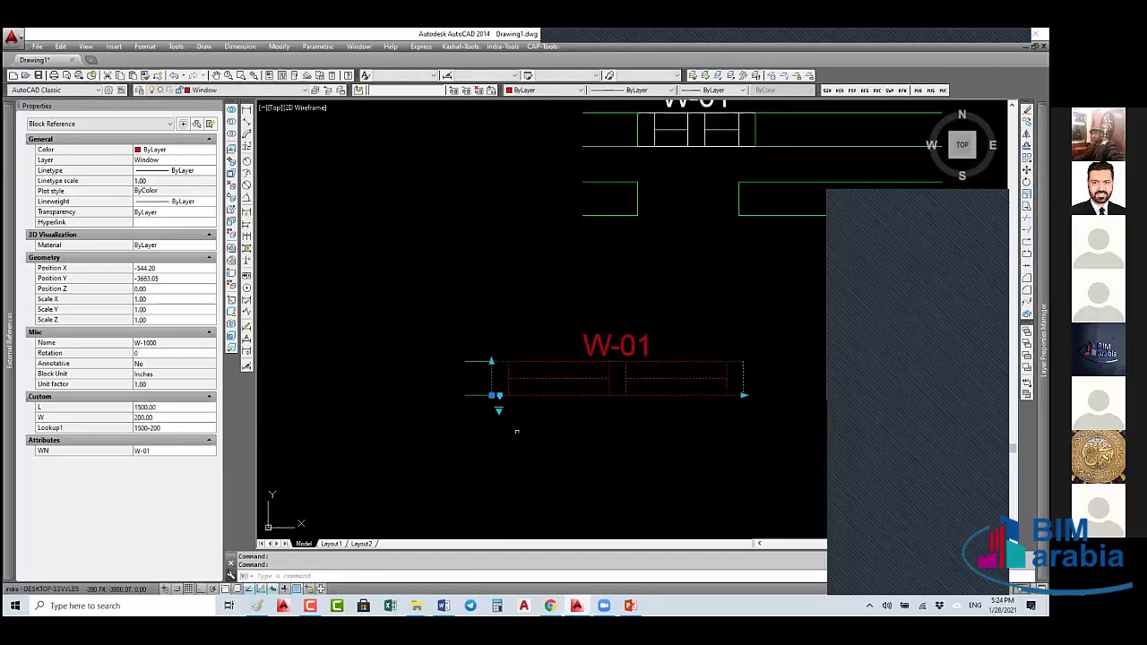
left_click(499, 412)
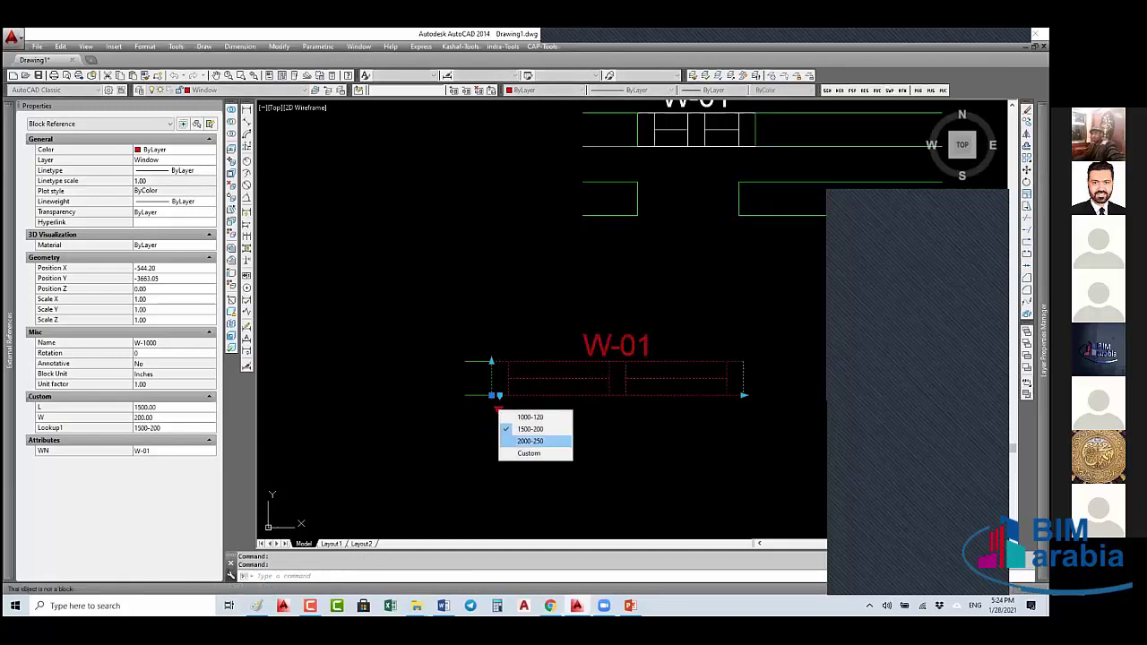
left_click(531, 441)
left_click(499, 411)
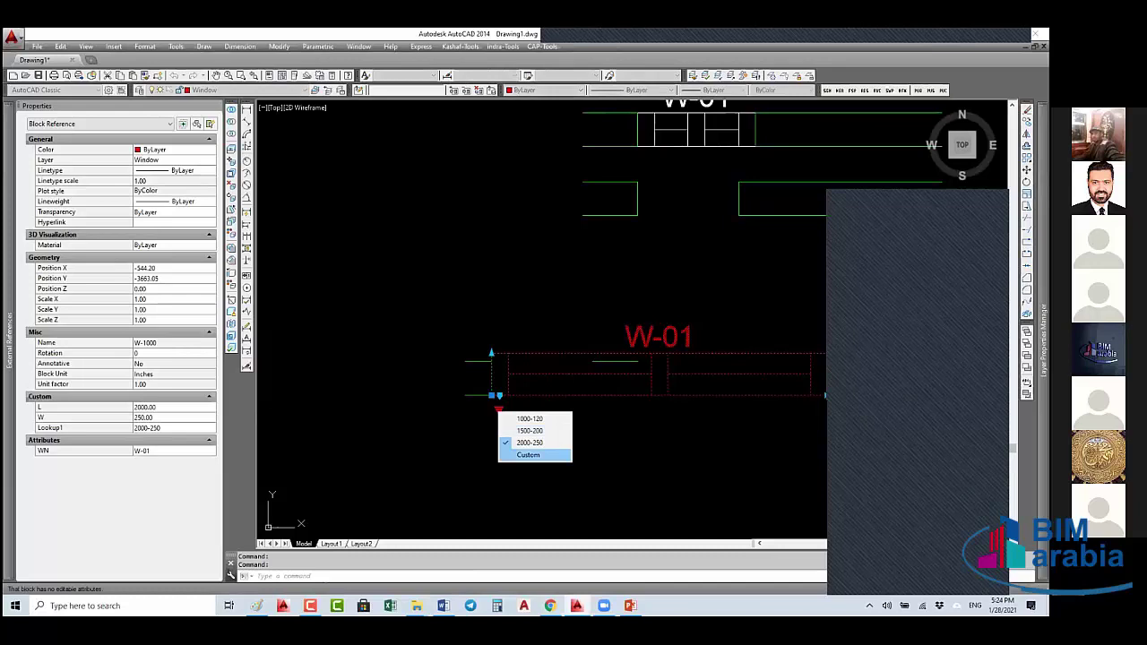
key("Escape")
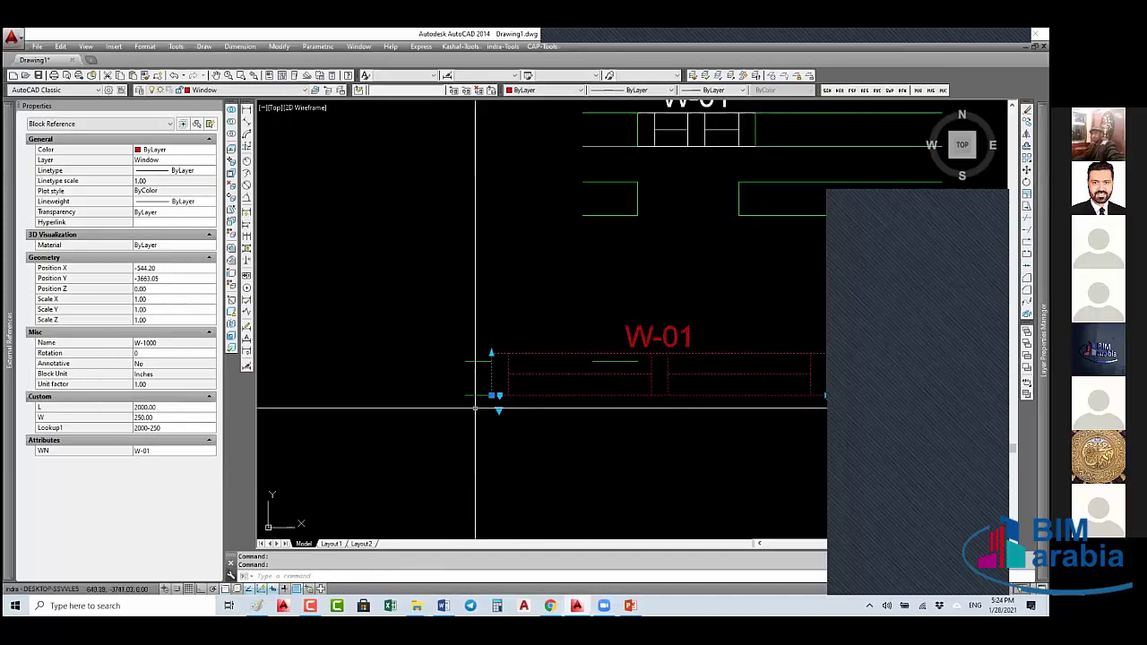
scroll(475, 408, "down", 4)
- Copy the W-01 window downward with the CO command
type("Co")
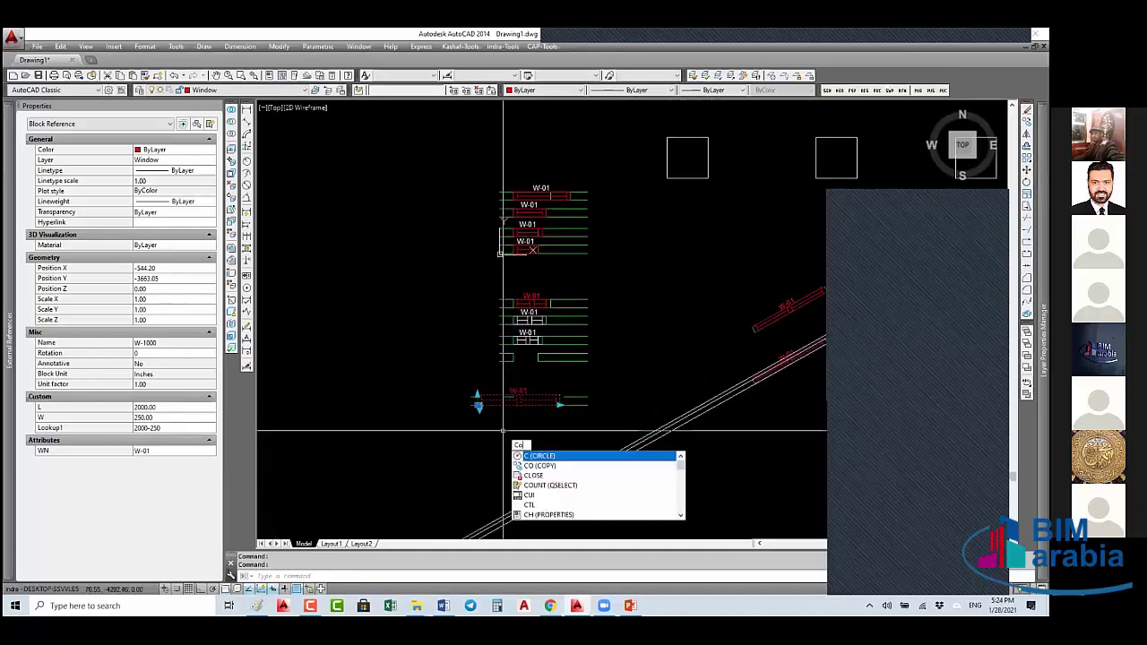
key("Return")
left_click(501, 430)
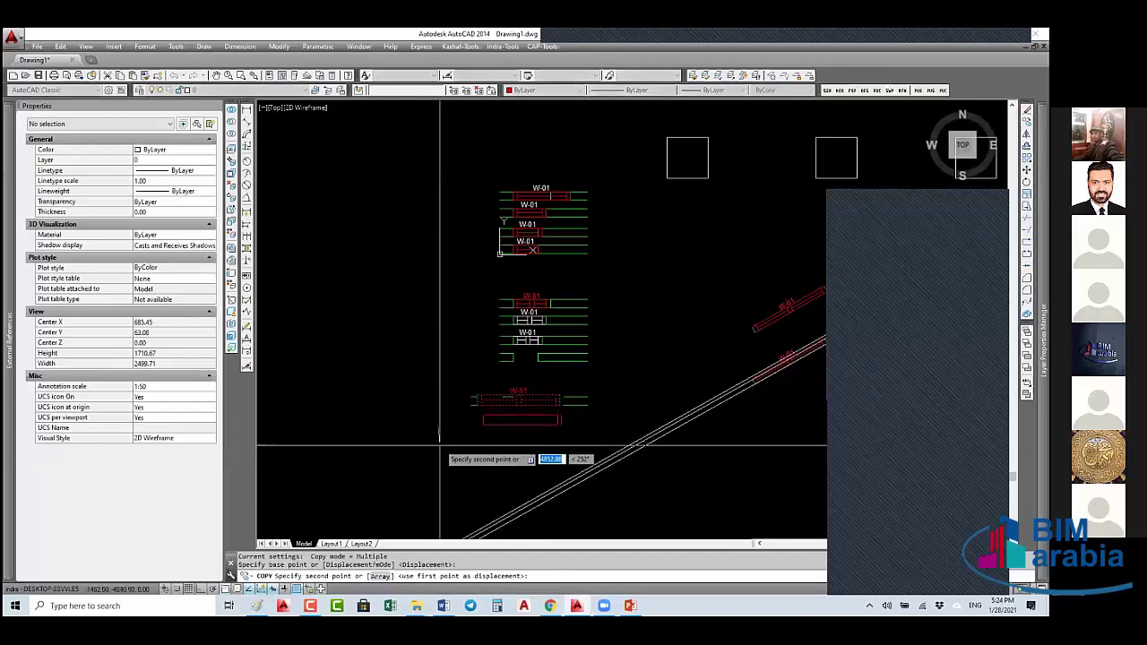
left_click(462, 448)
key("Escape")
key("Escape")
scroll(495, 309, "up", 5)
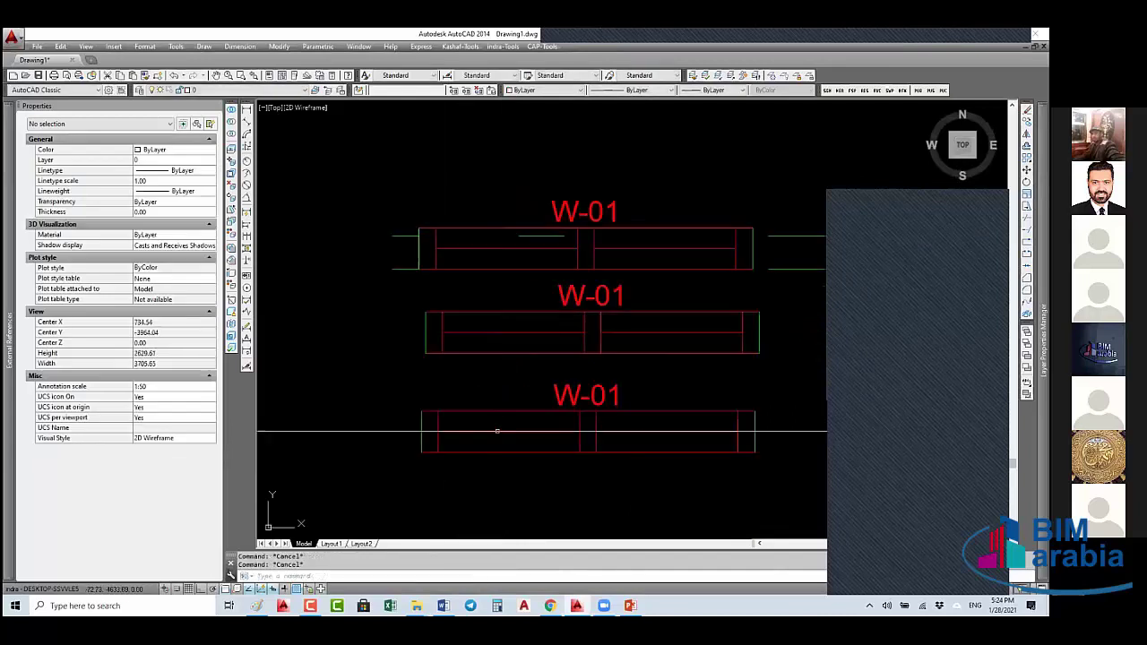
- Resize the middle W-01 copy to 1500-200 and the bottom copy to 1000-120
left_click(500, 307)
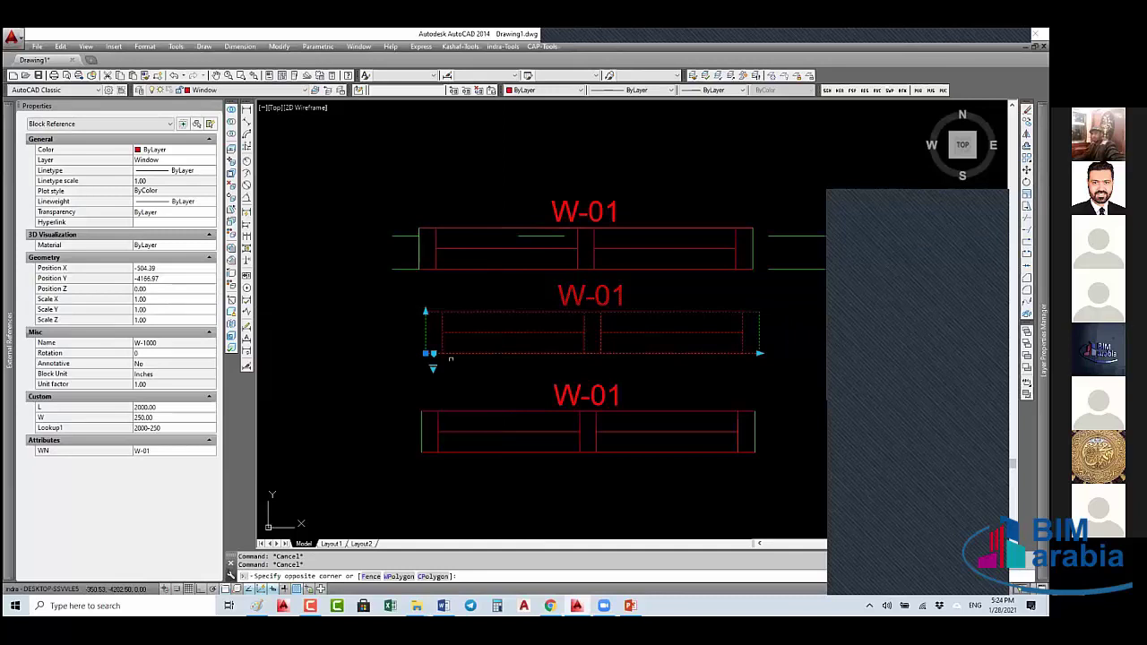
left_click(434, 368)
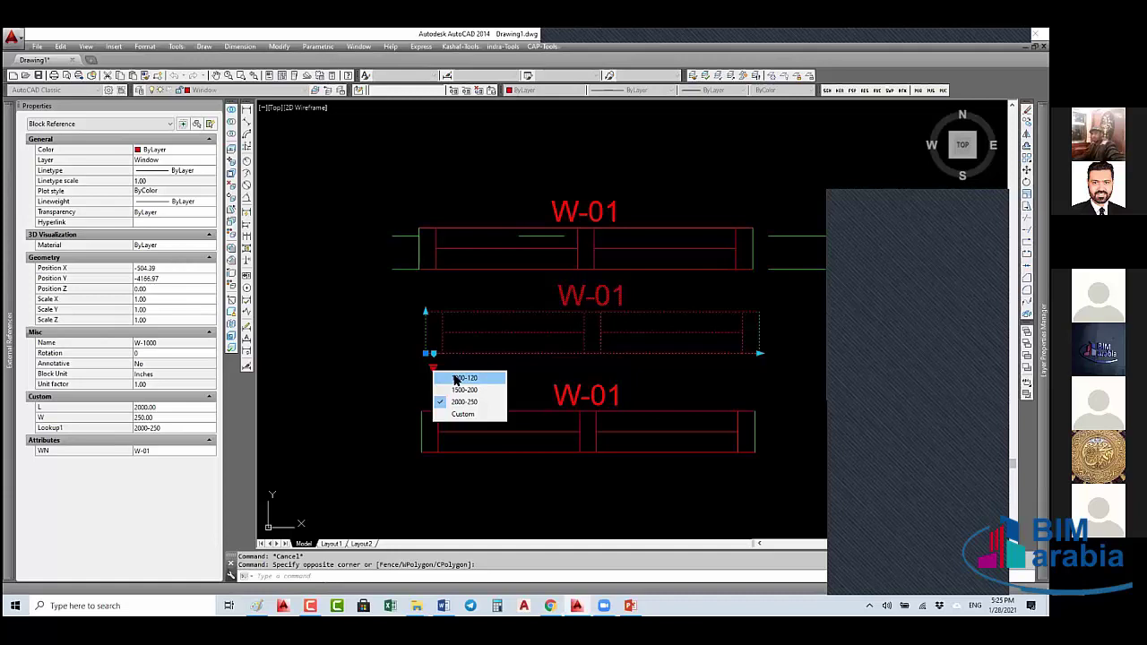
left_click(475, 390)
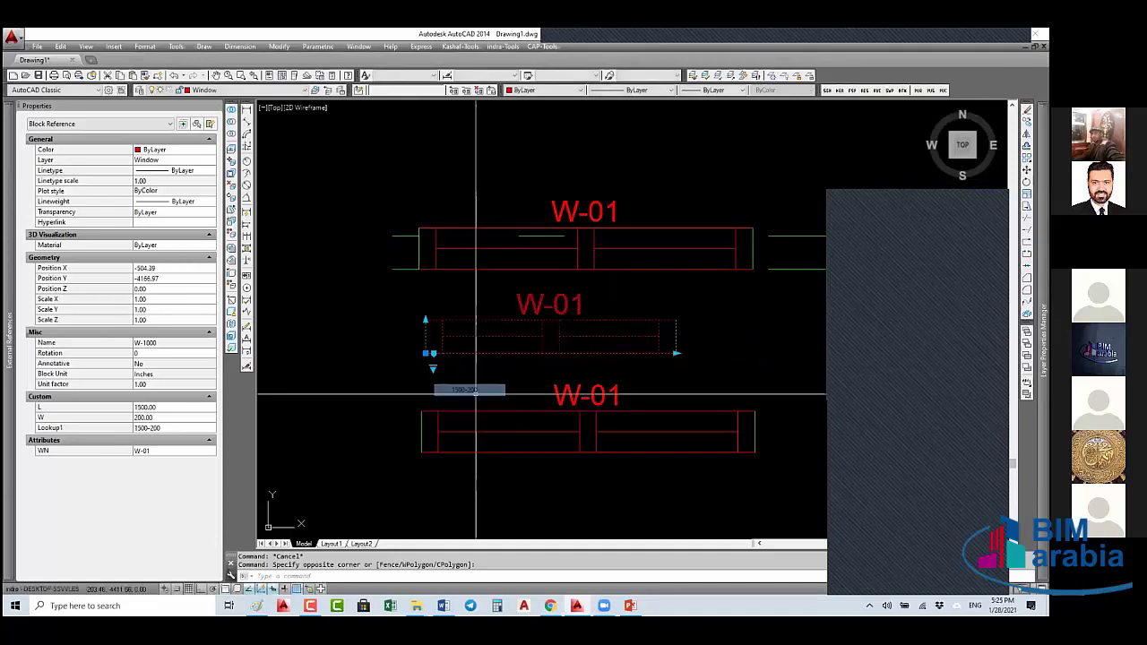
left_click(475, 414)
left_click(427, 467)
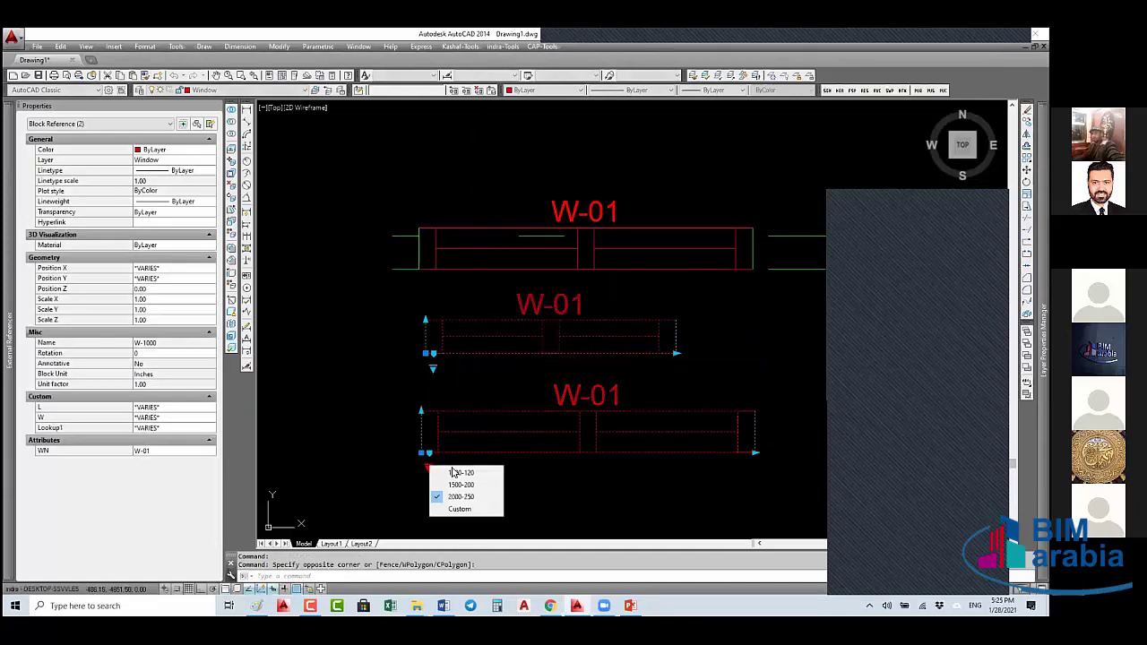
left_click(461, 472)
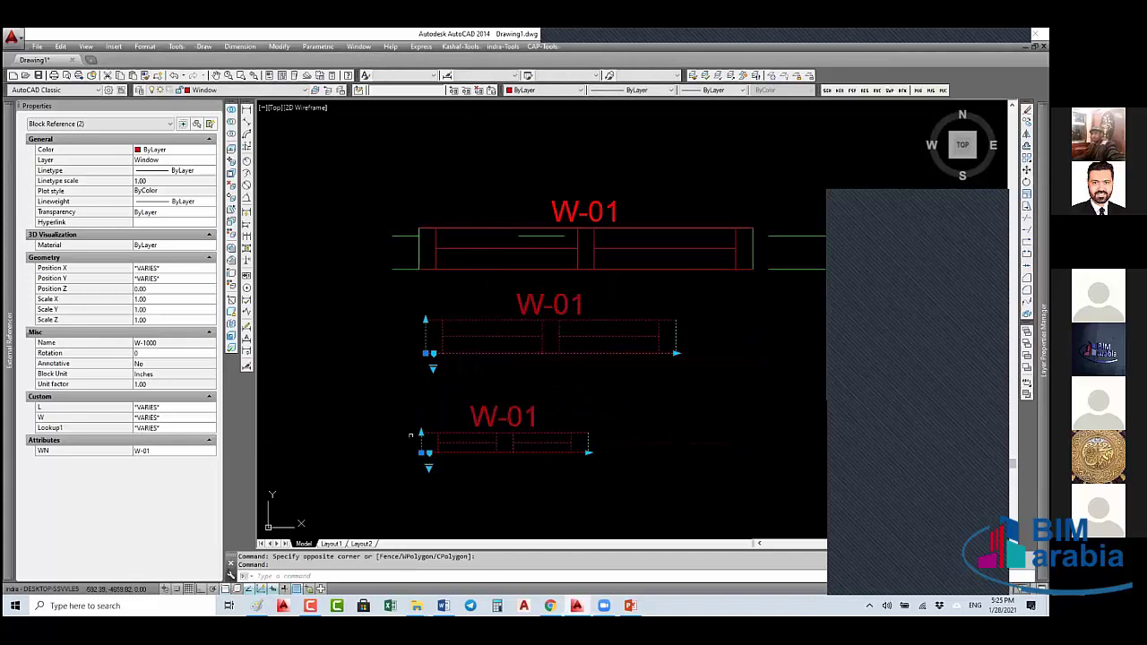
key("Escape")
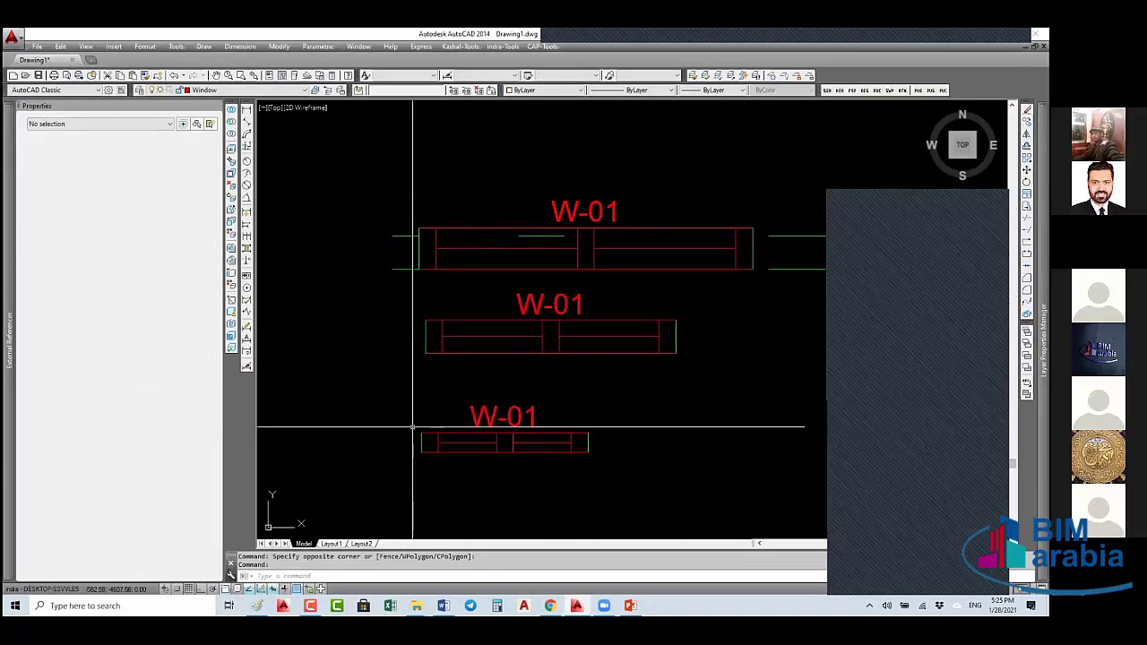
key("Escape")
key("Escape")
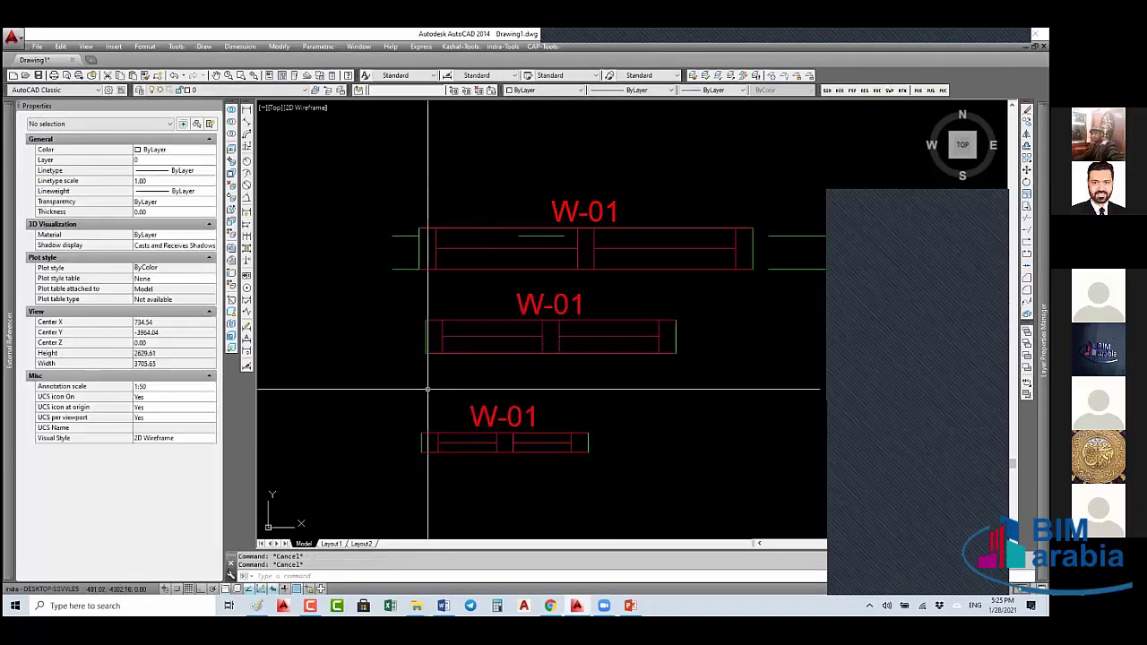
scroll(427, 389, "down", 2)
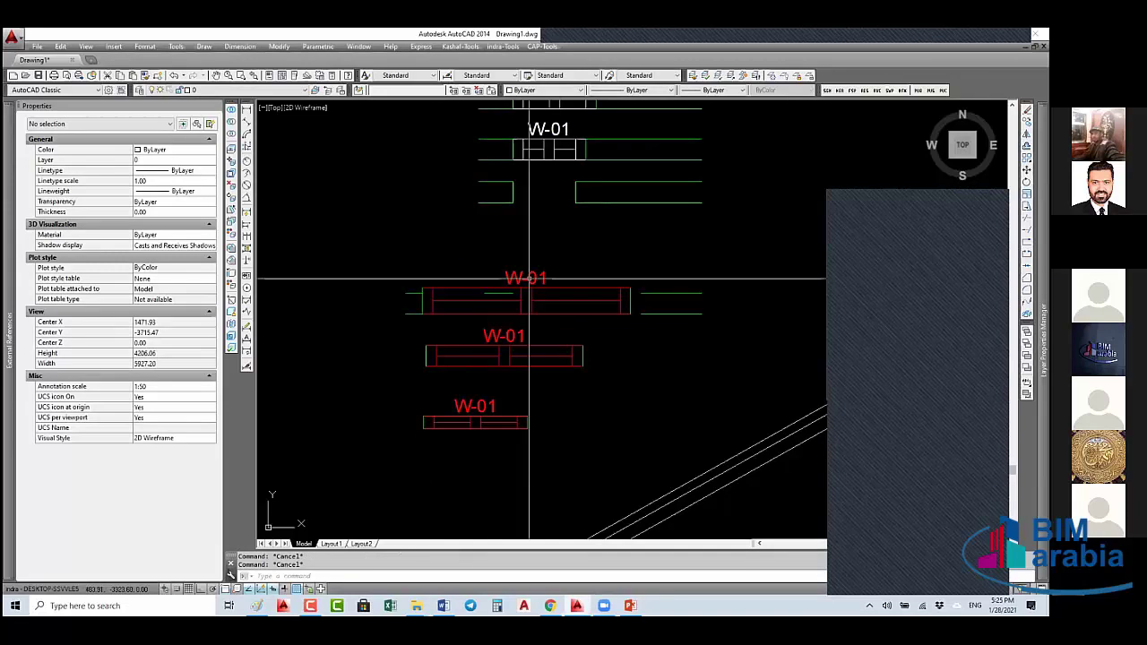
- Select the red W-01 window to show its properties: L 900, W 200, Lookup1 Custom
mouse_move(529, 279)
left_click(538, 441)
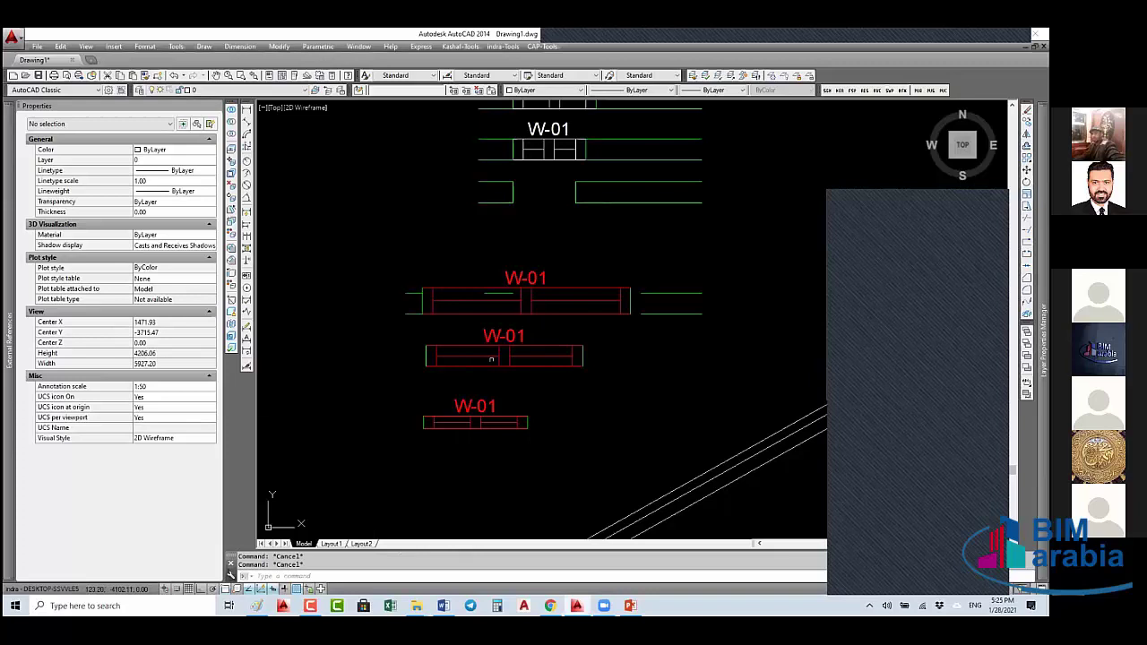
left_click(486, 403)
mouse_move(486, 403)
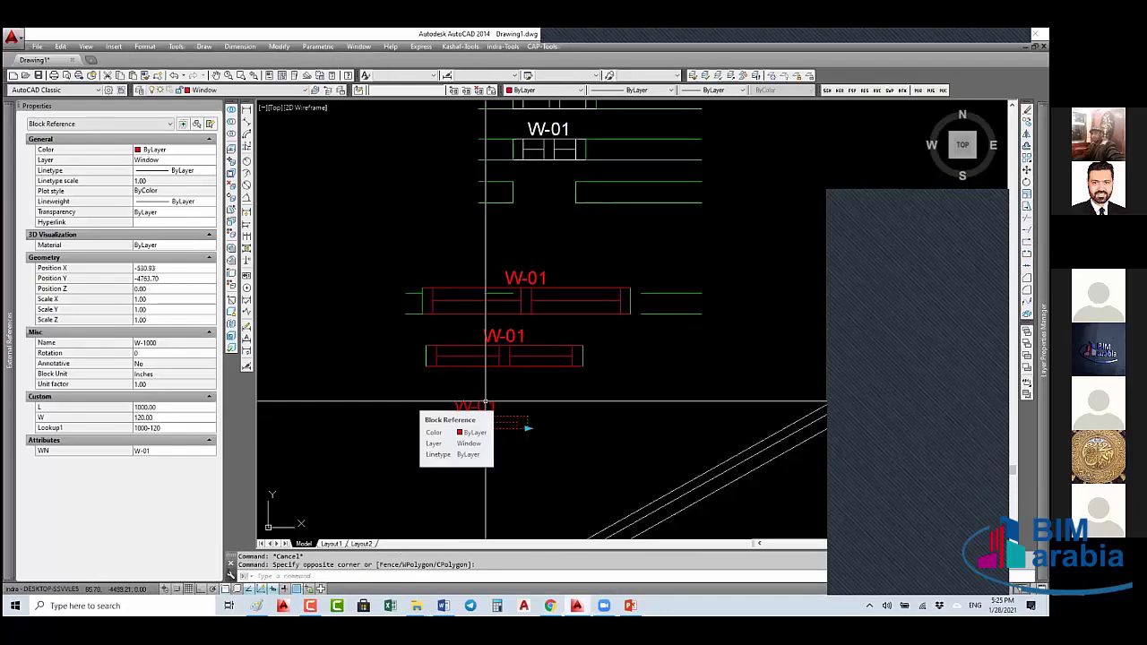
middle_click_drag(498, 465, 503, 307)
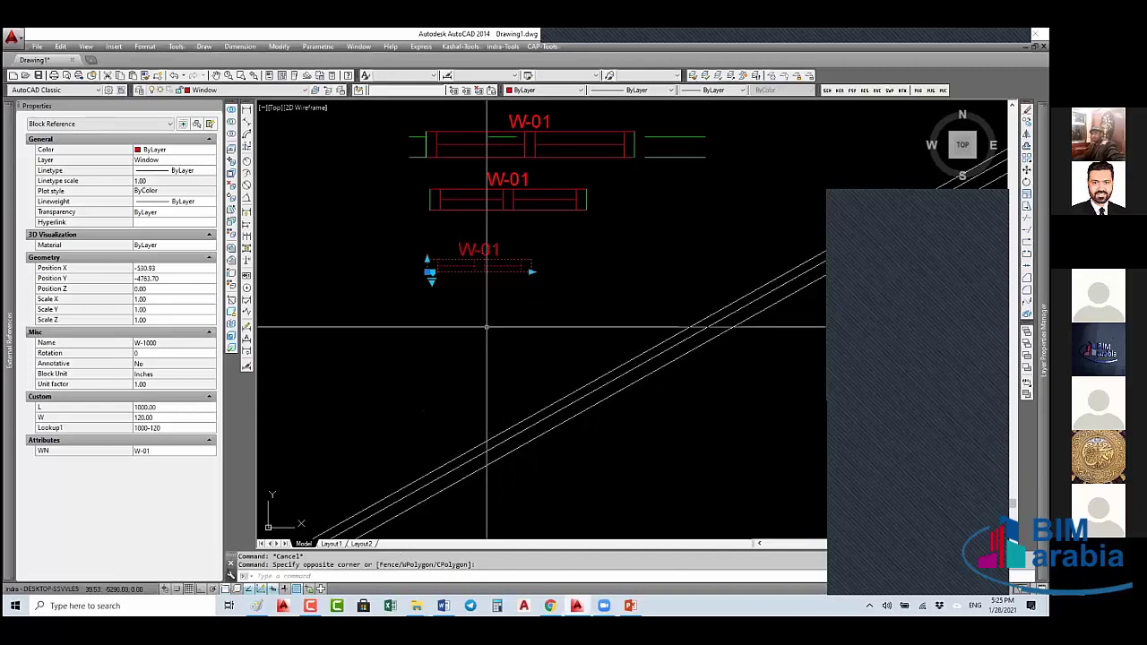
key("Escape")
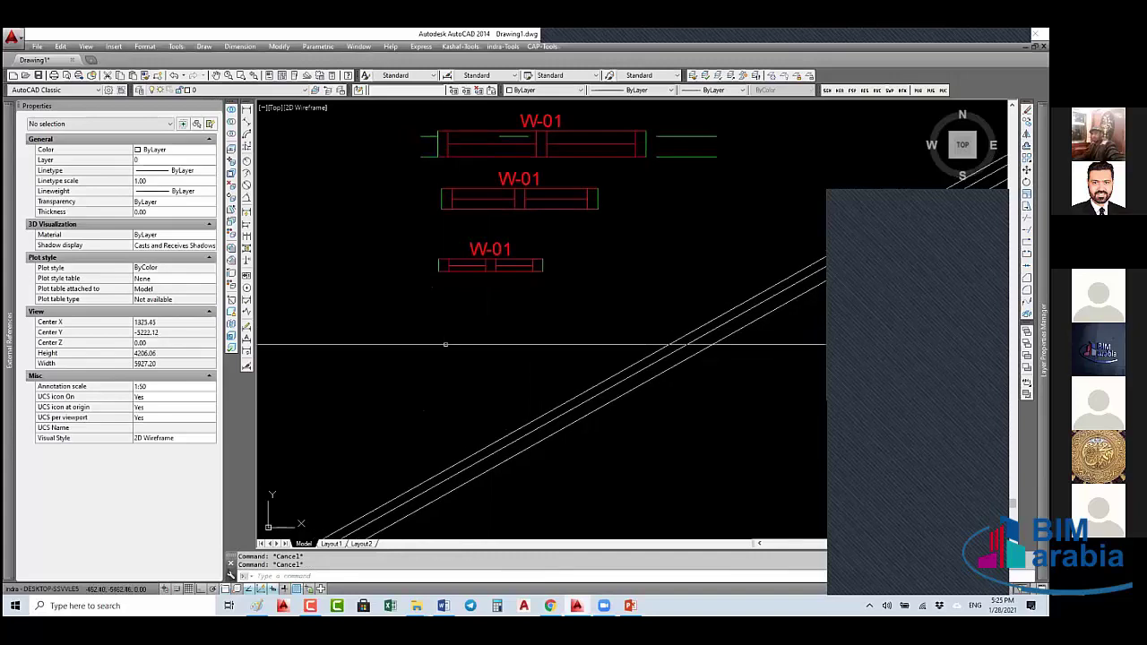
middle_click_drag(440, 343, 598, 331)
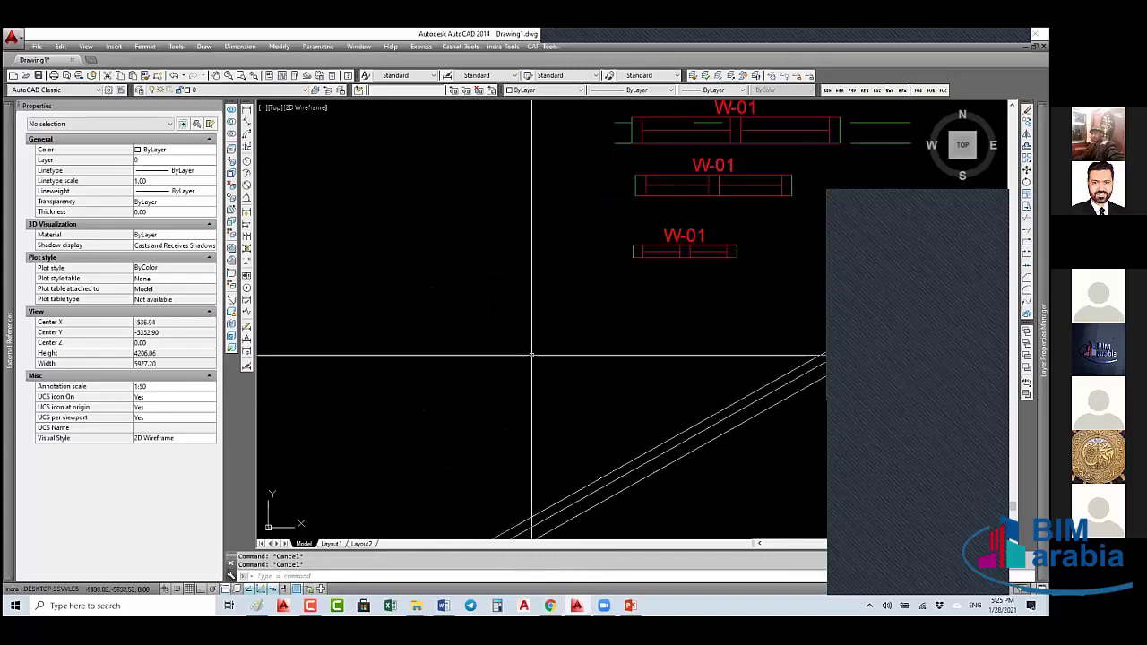
scroll(532, 355, "down", 2)
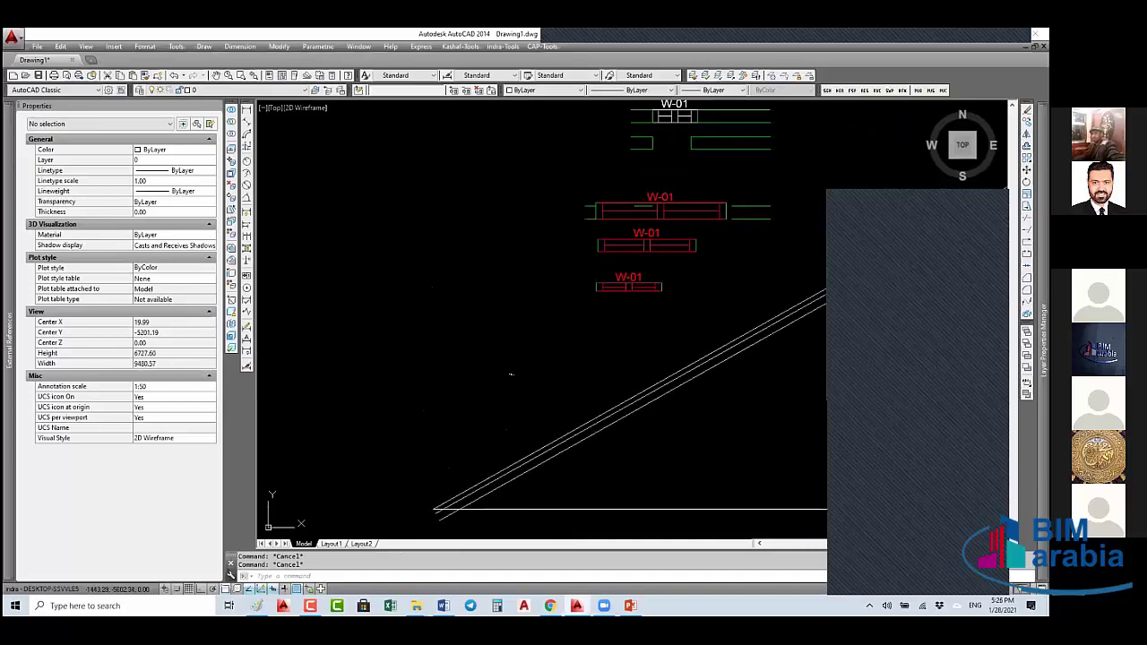
scroll(615, 237, "down", 2)
scroll(615, 236, "down", 2)
scroll(615, 235, "up", 6)
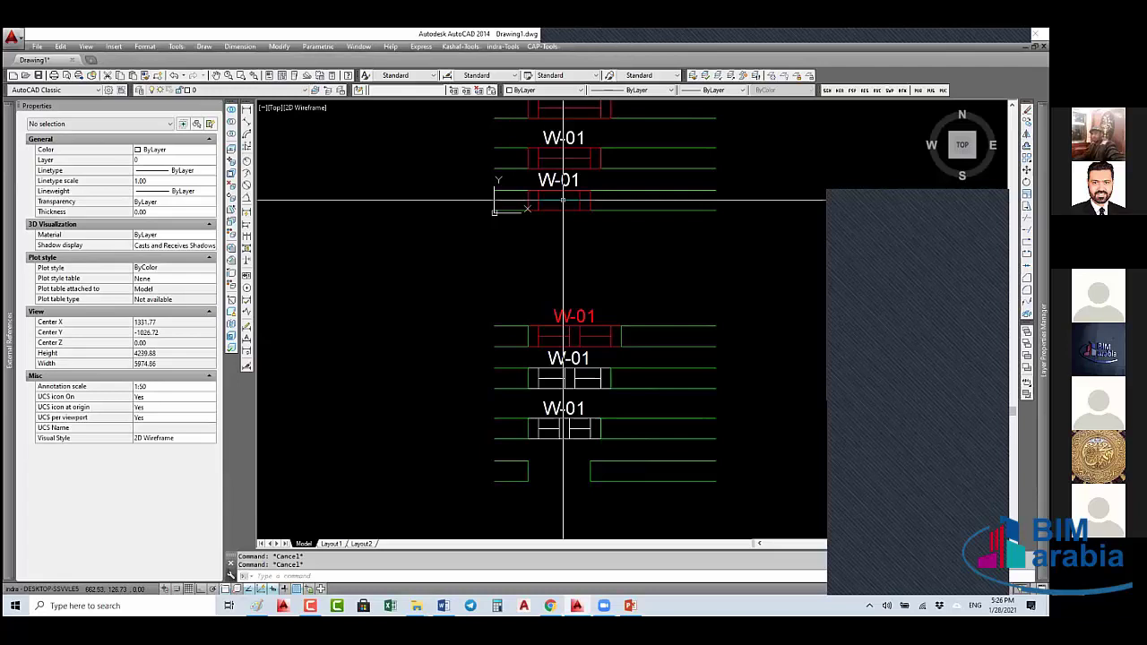
mouse_move(562, 200)
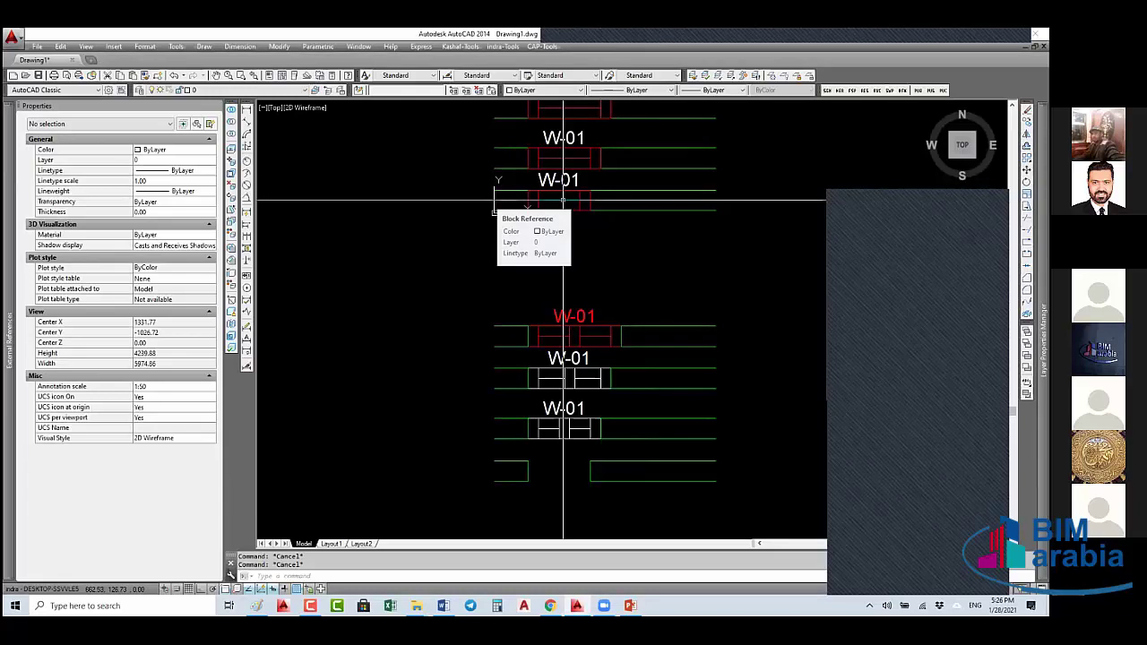
left_click(565, 333)
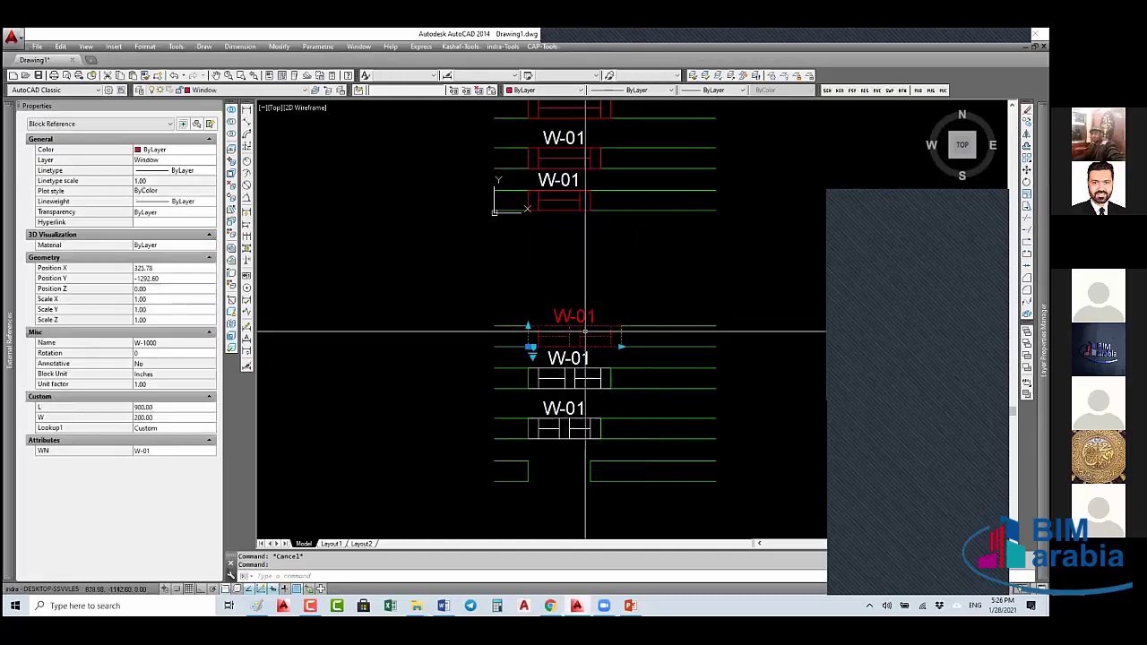
- Open the W-1000 block definition in the Block Editor using BE
type("be")
key("Return")
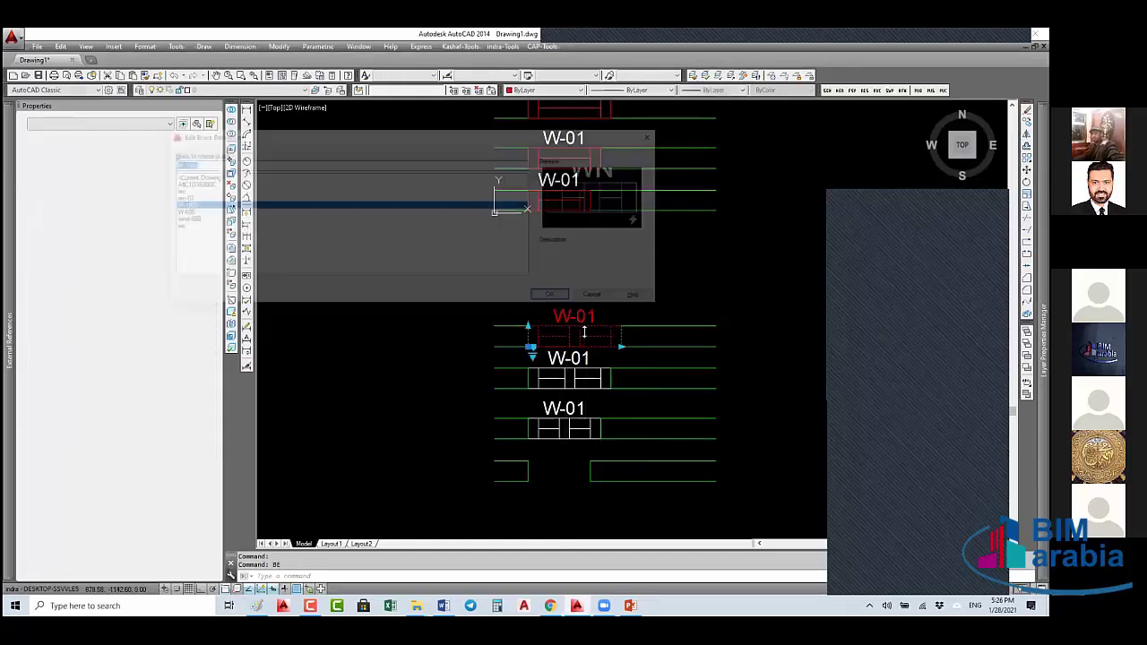
left_click(549, 294)
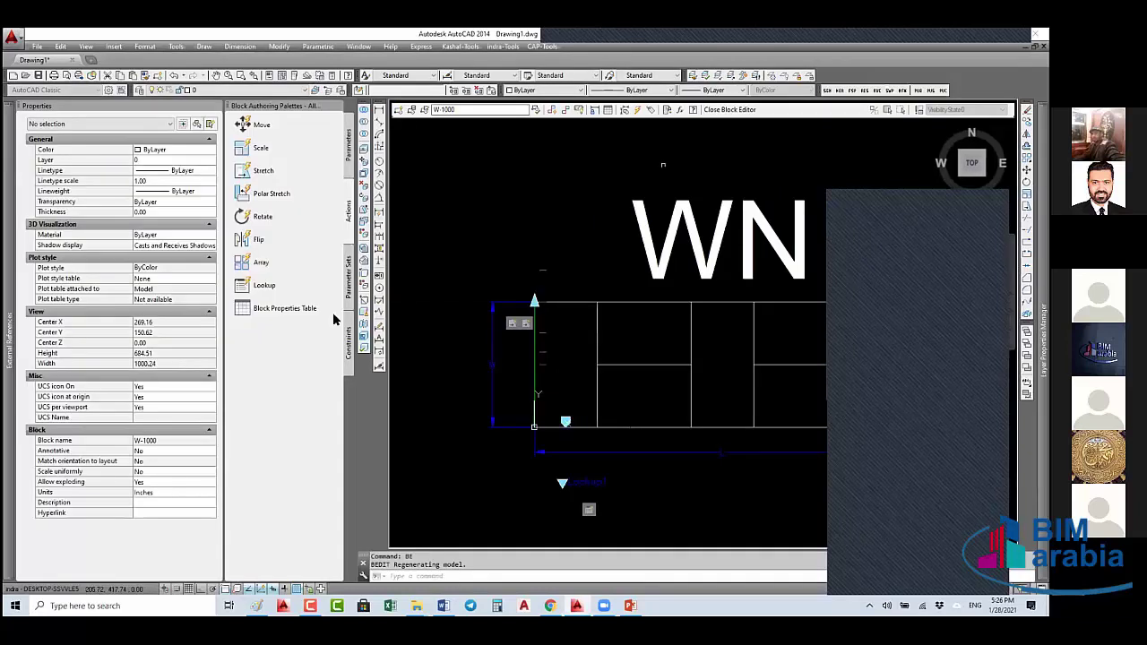
- Place a Visibility parameter just below the window block
left_click(349, 154)
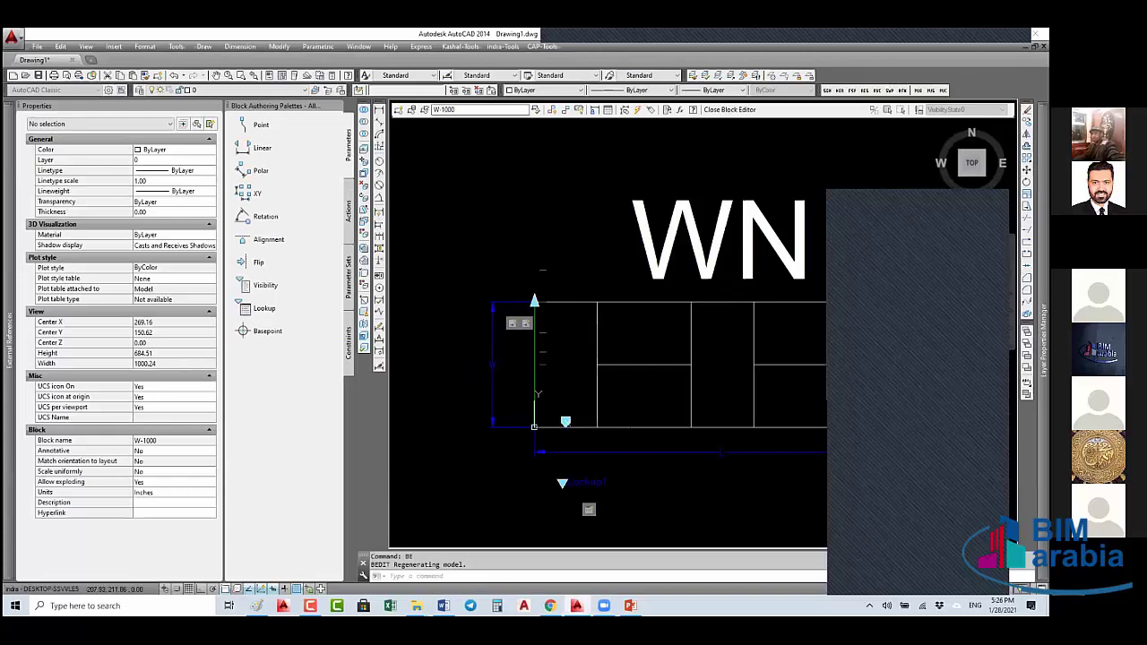
left_click(266, 285)
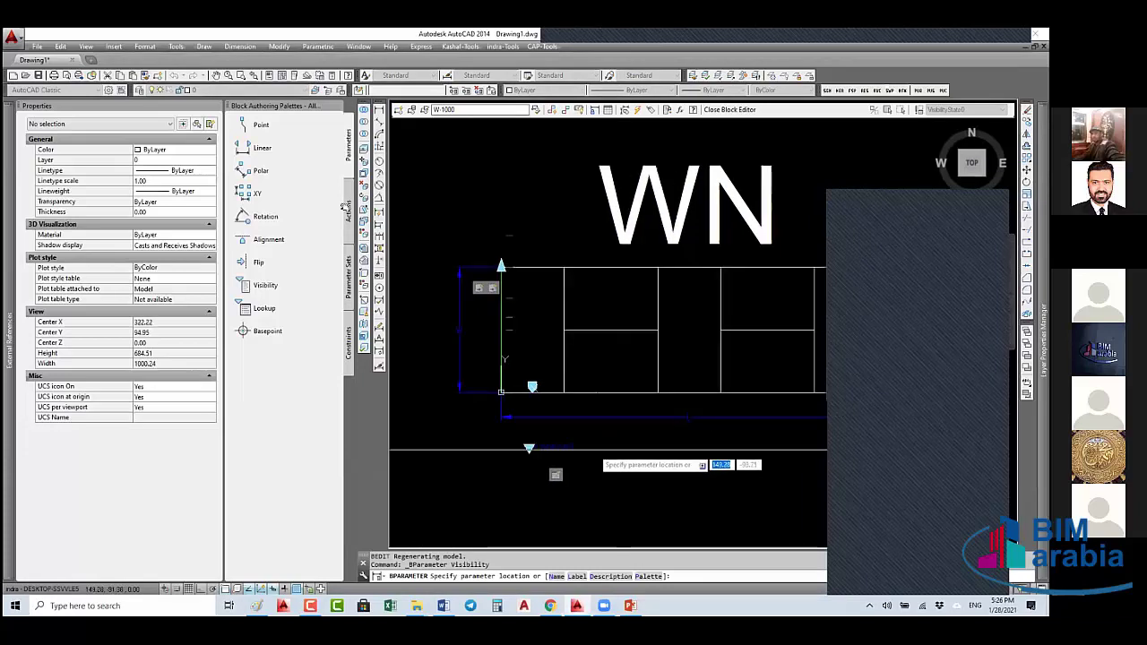
left_click(596, 448)
left_click(349, 207)
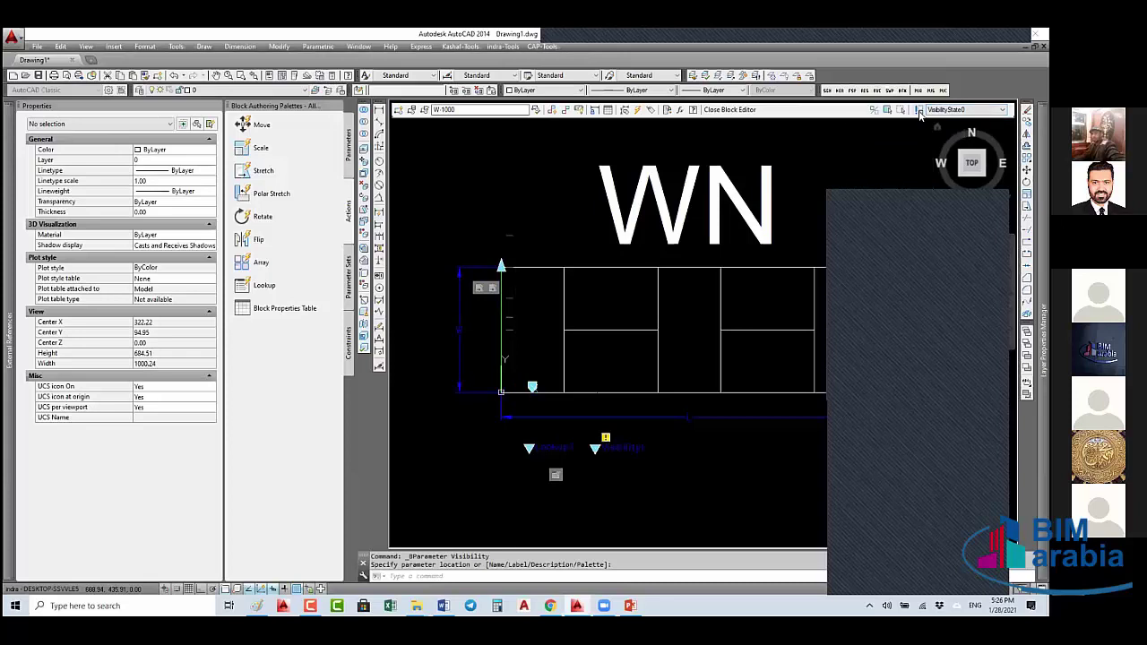
- Rename visibility state VisibilityState0 to WithWinNo
left_click(919, 111)
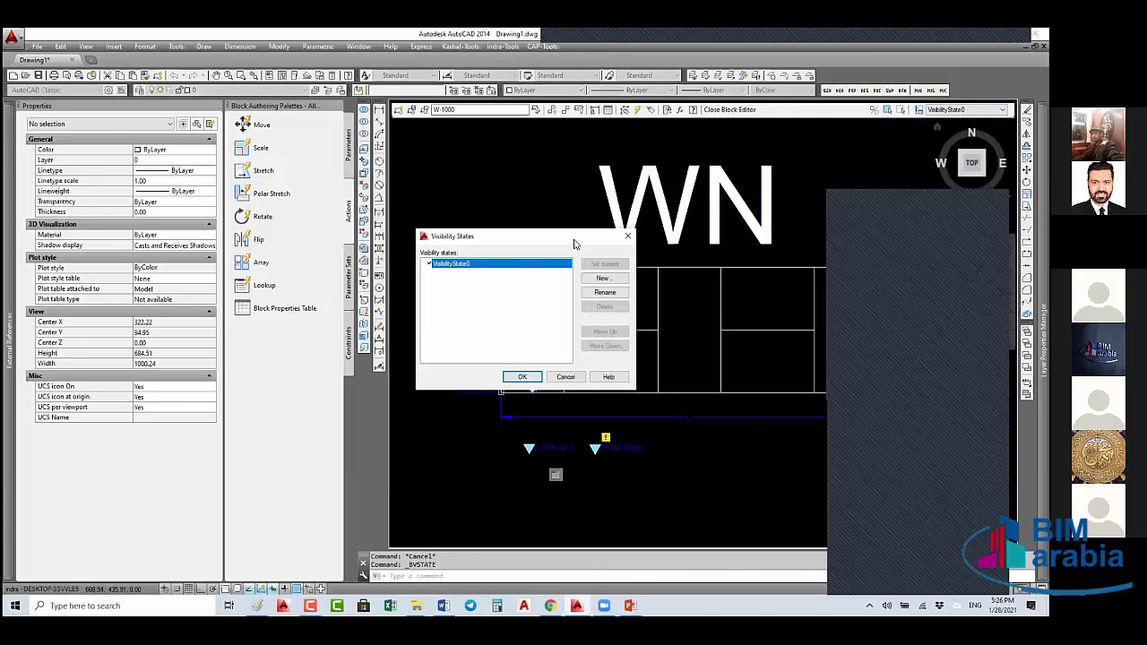
left_click(603, 296)
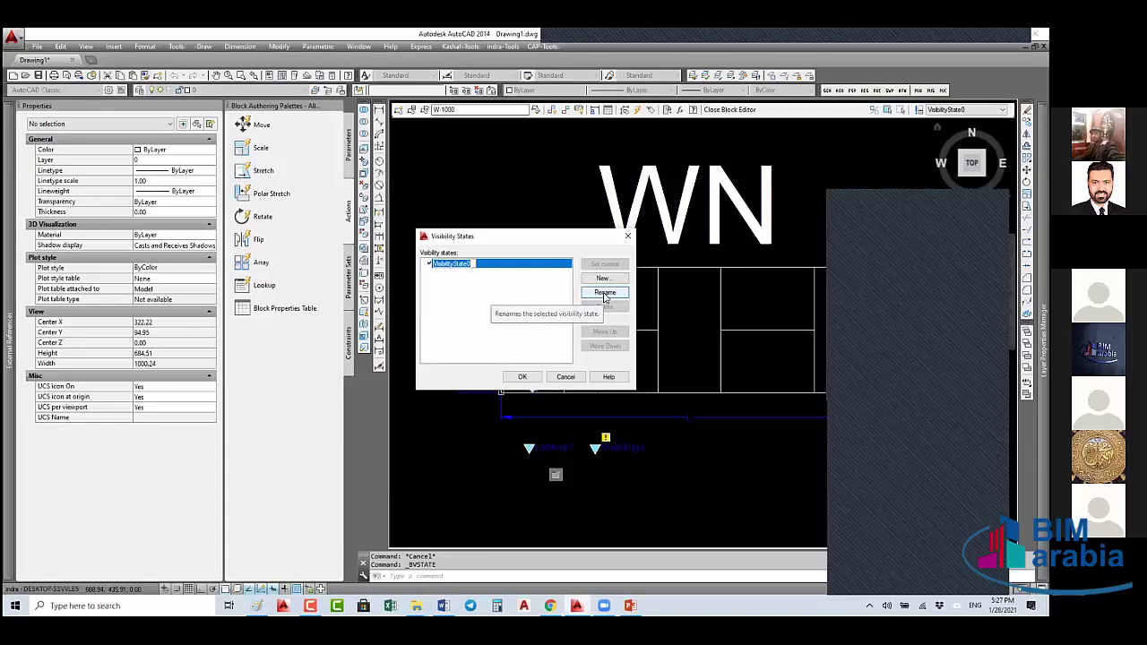
type("W-")
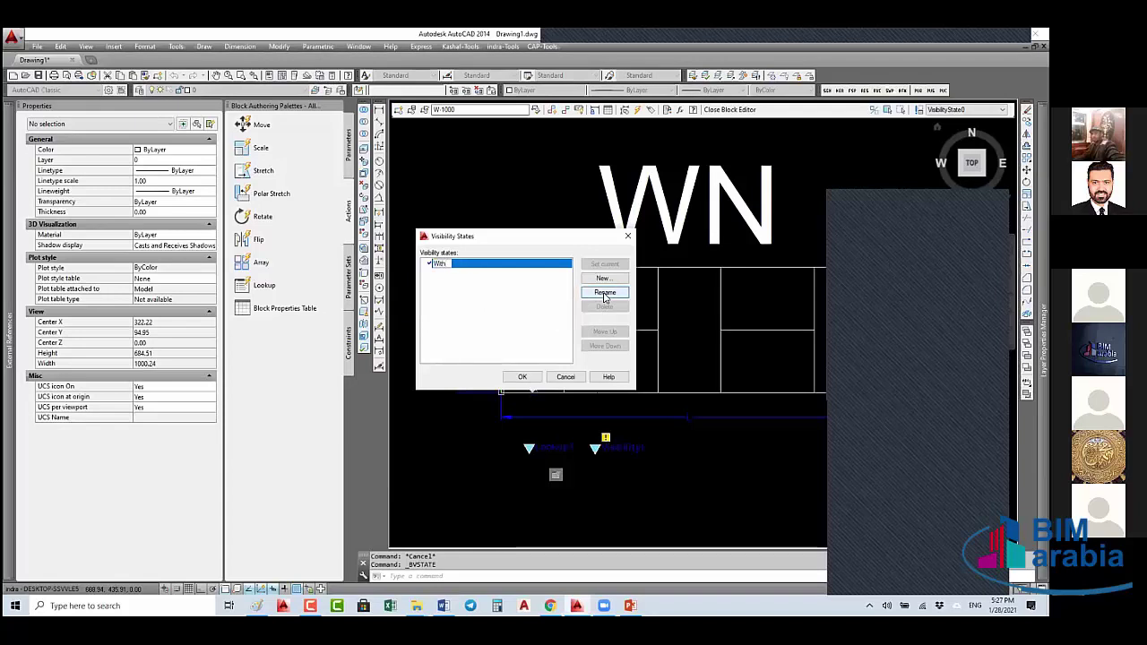
type("thWinNo")
key("Return")
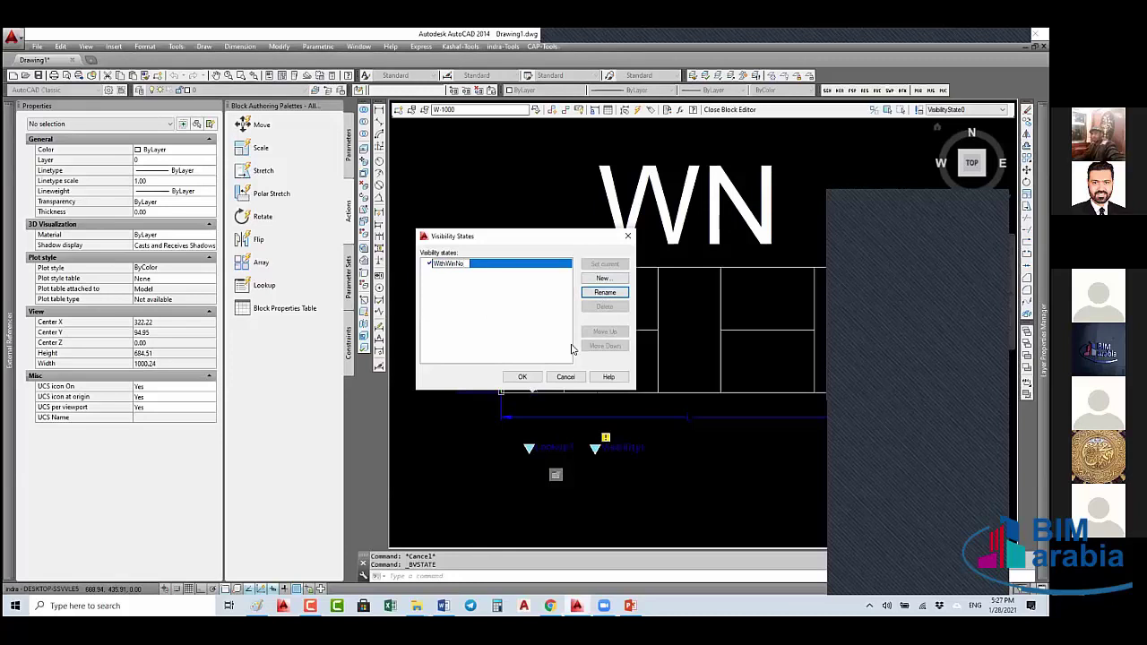
- Add a new visibility state named WithoutWinNo and accept the changes
left_click(603, 279)
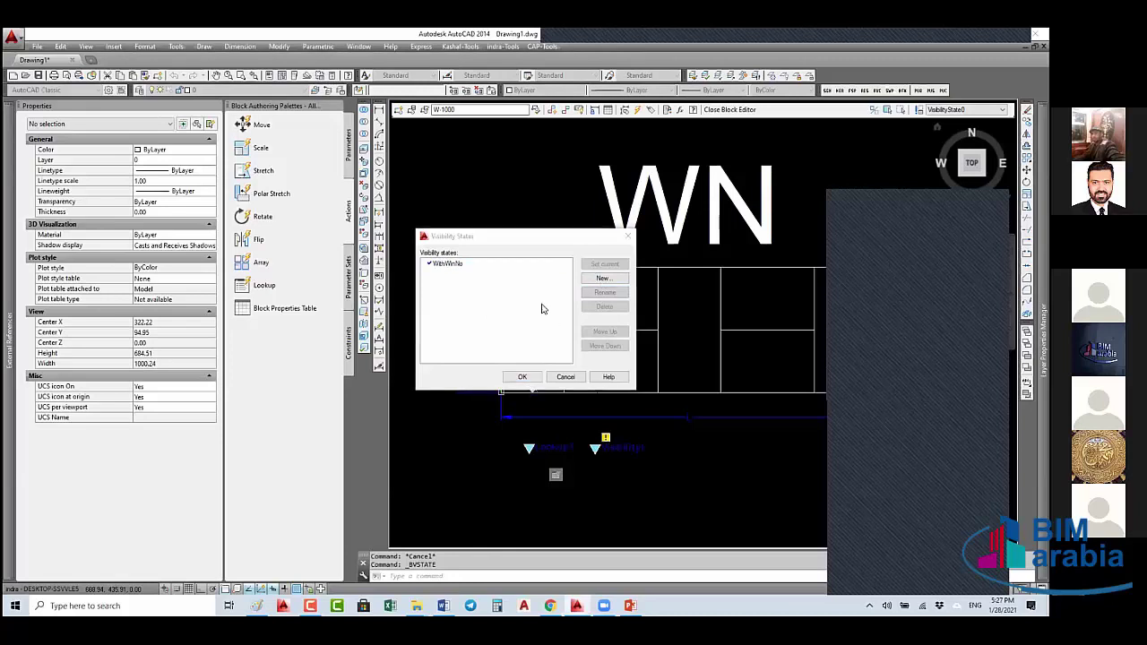
type("Without")
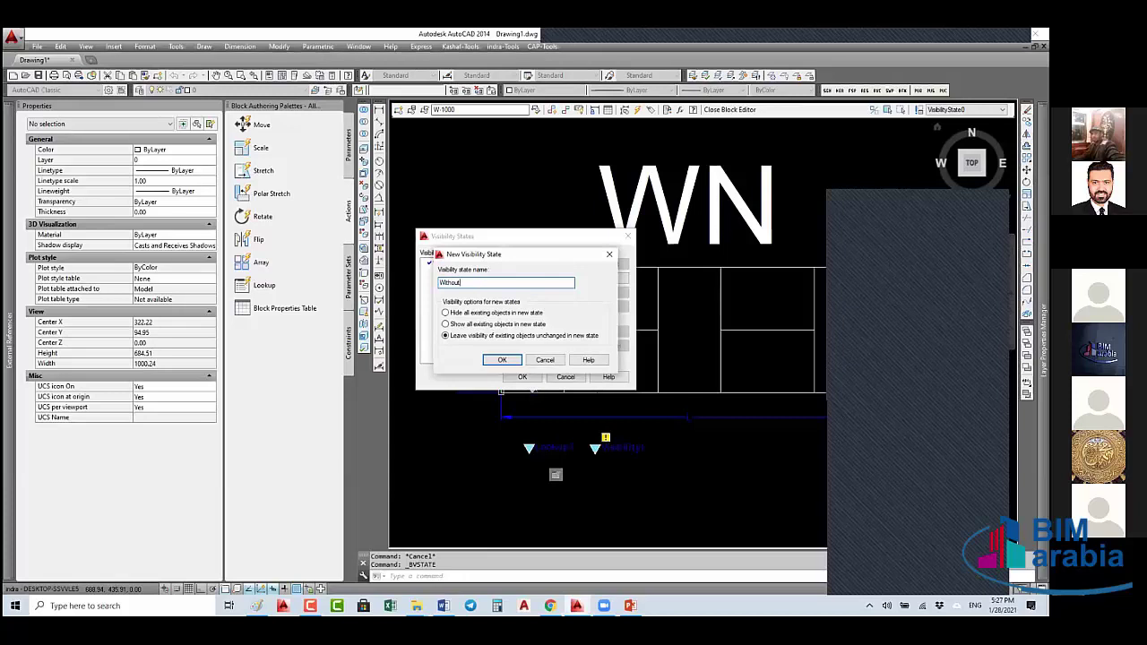
type("WinNo")
left_click(502, 359)
left_click(523, 377)
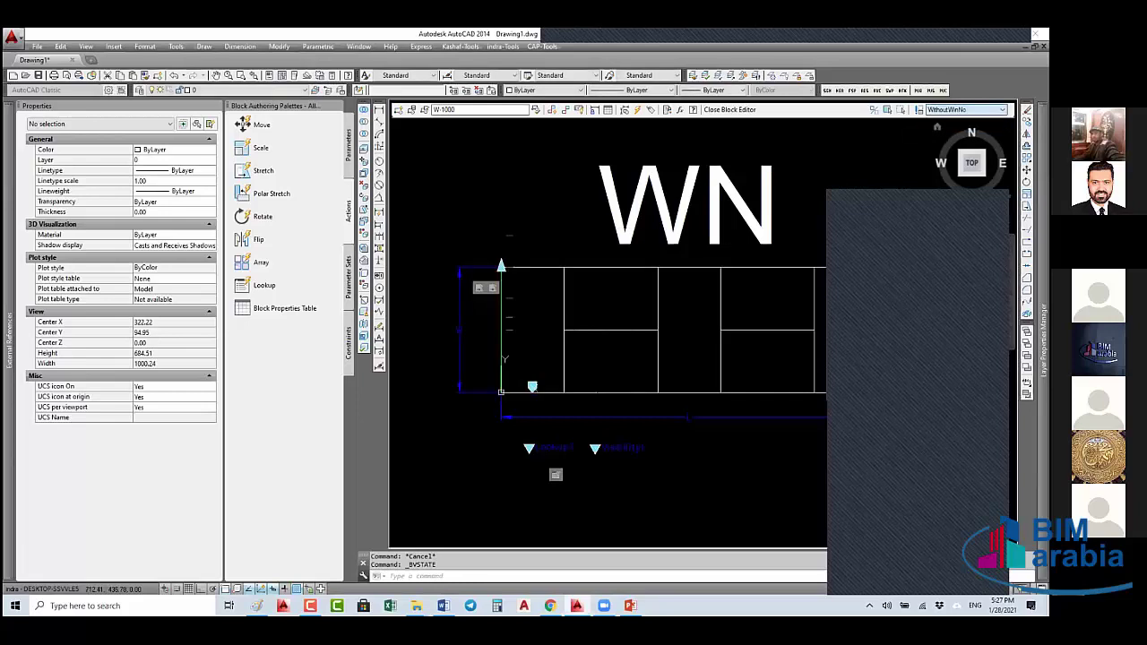
left_click(943, 120)
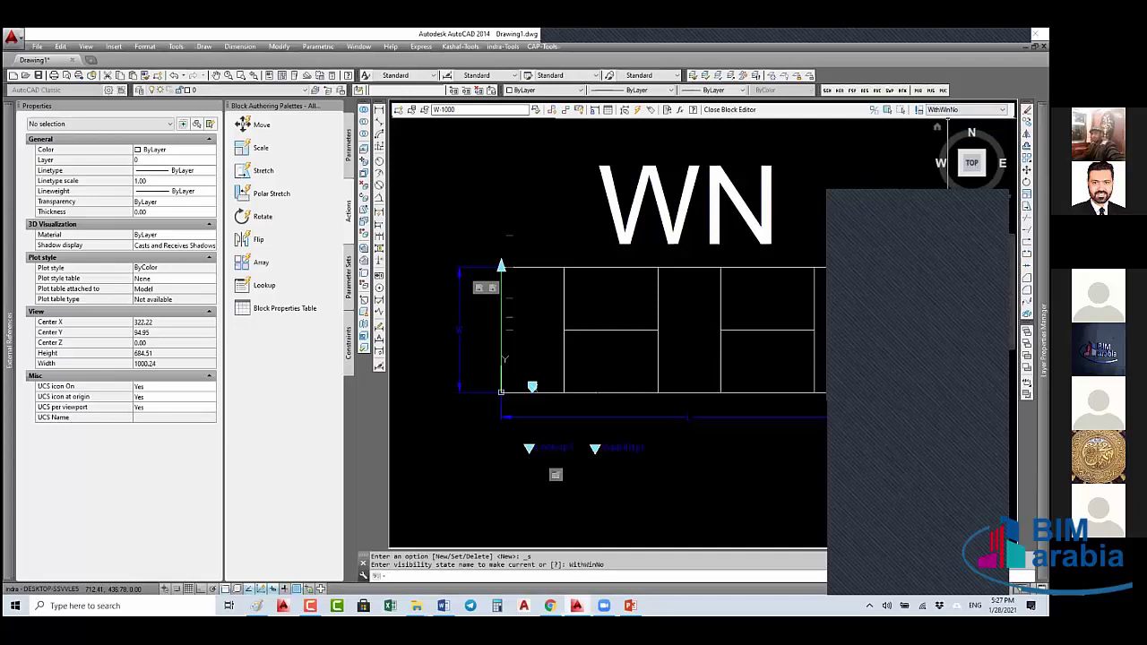
scroll(499, 215, "down", 2)
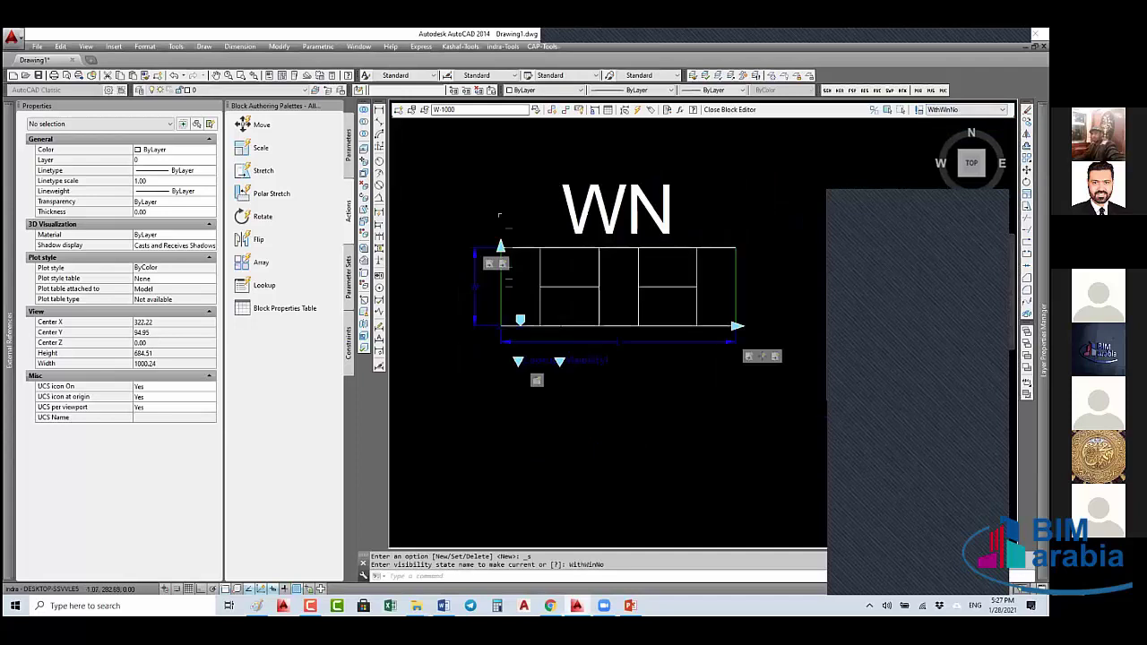
scroll(411, 264, "down", 2)
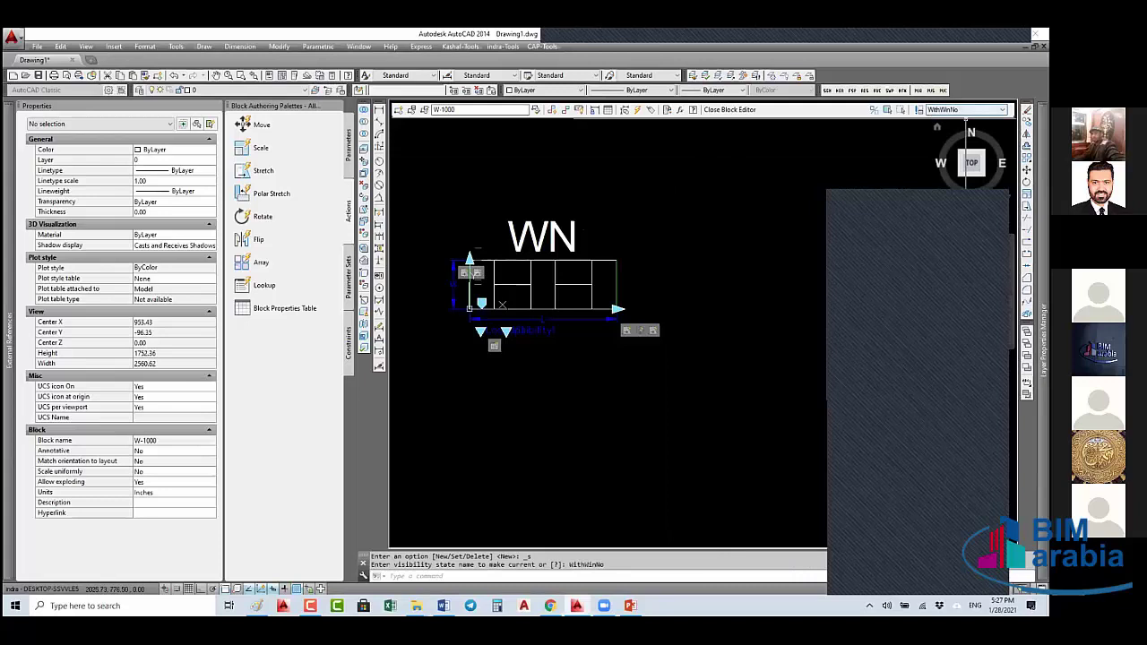
left_click(1001, 109)
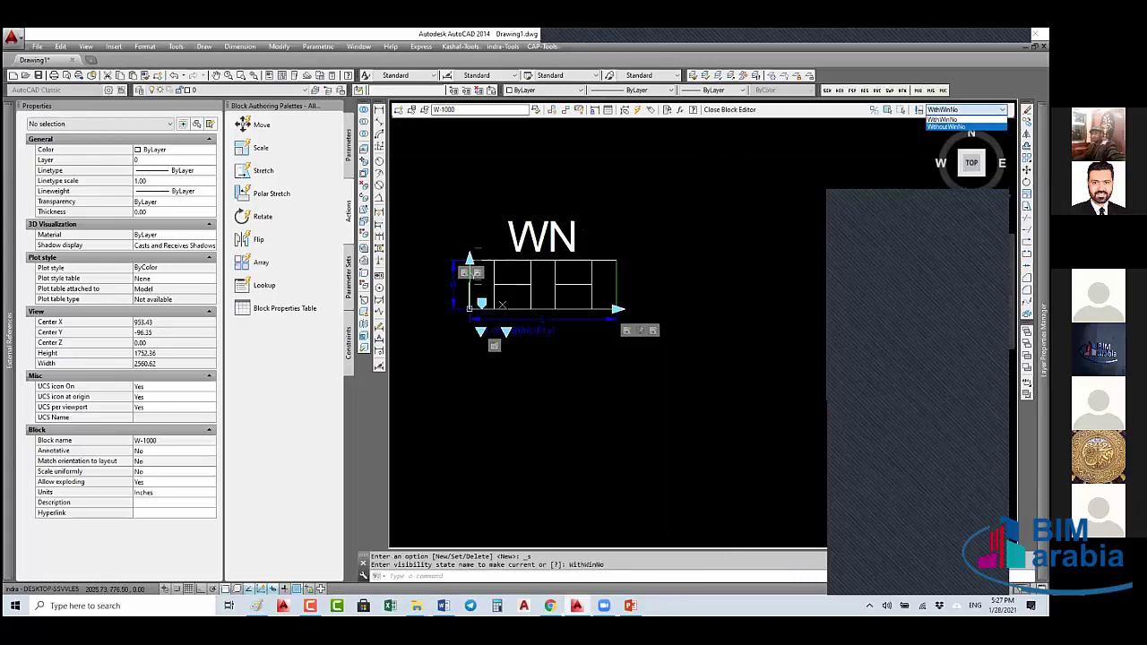
left_click(946, 126)
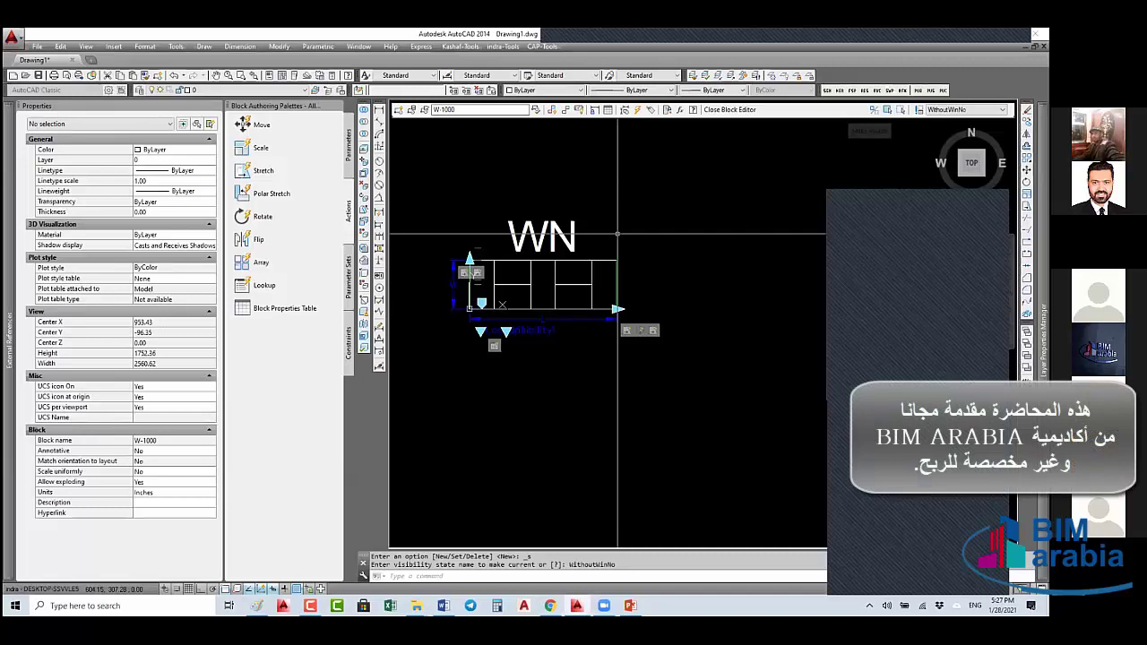
- Make the WN attribute invisible in the WithoutWinNo state
left_click(874, 109)
left_click(614, 231)
left_click(546, 210)
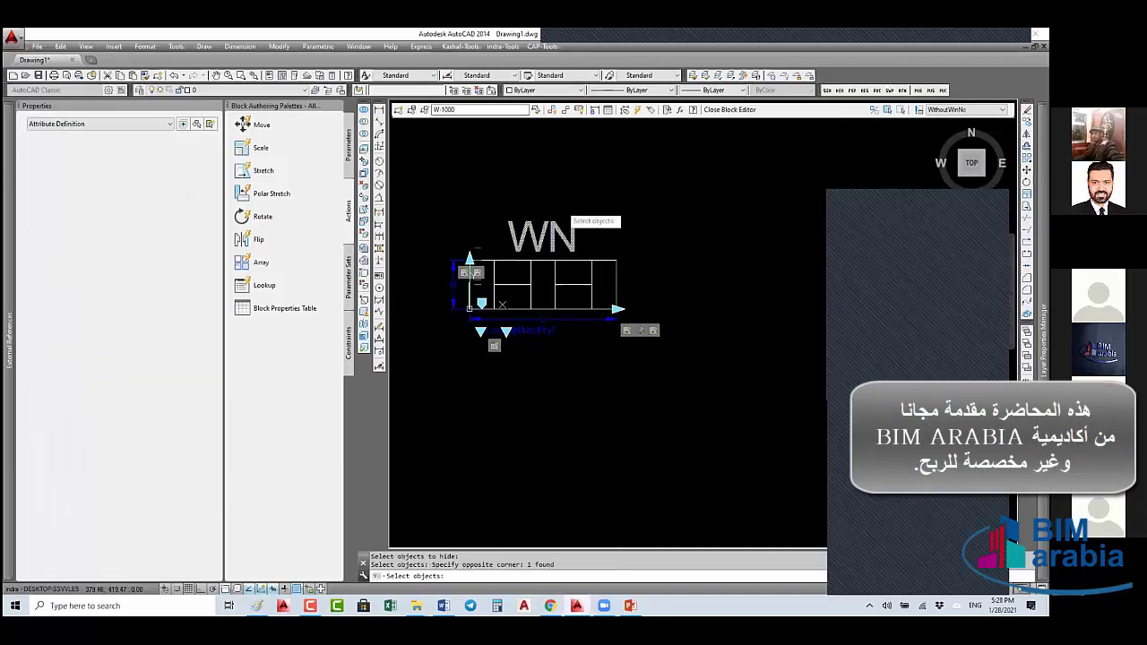
key("Return")
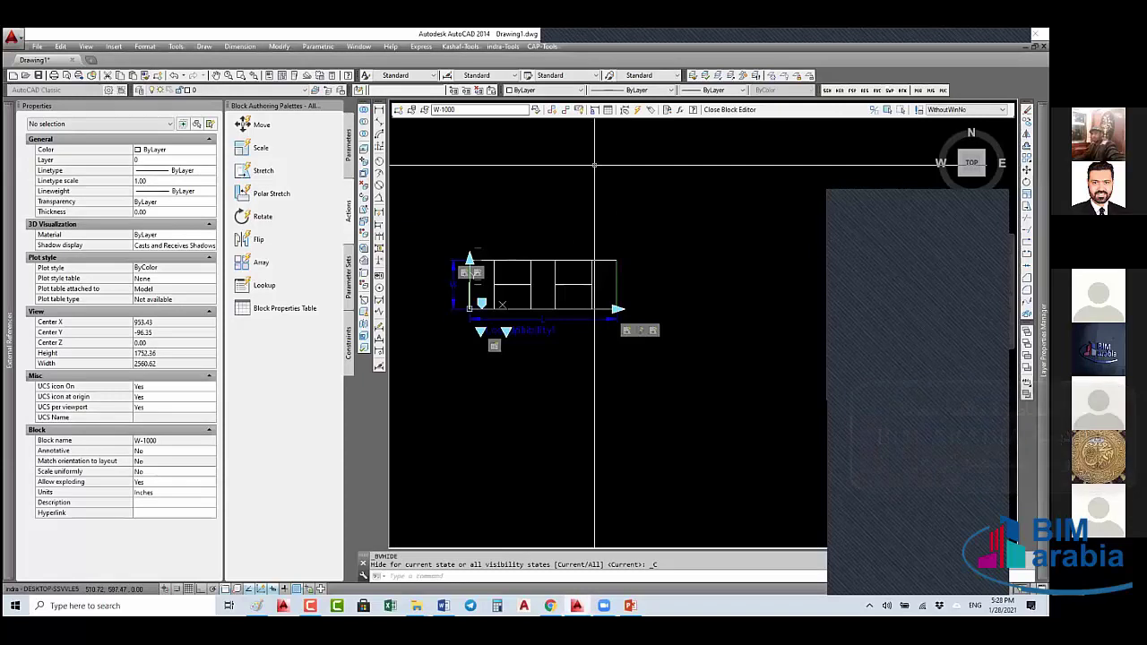
- Switch between WithWinNo and WithoutWinNo to check WN appears and disappears
left_click(963, 109)
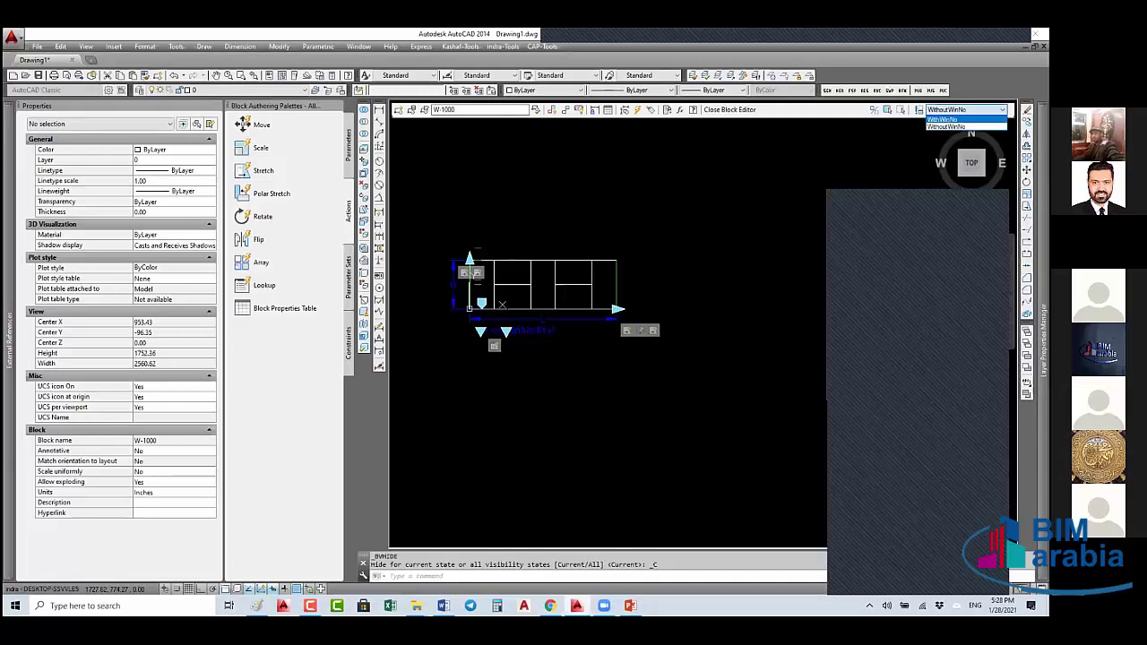
left_click(945, 119)
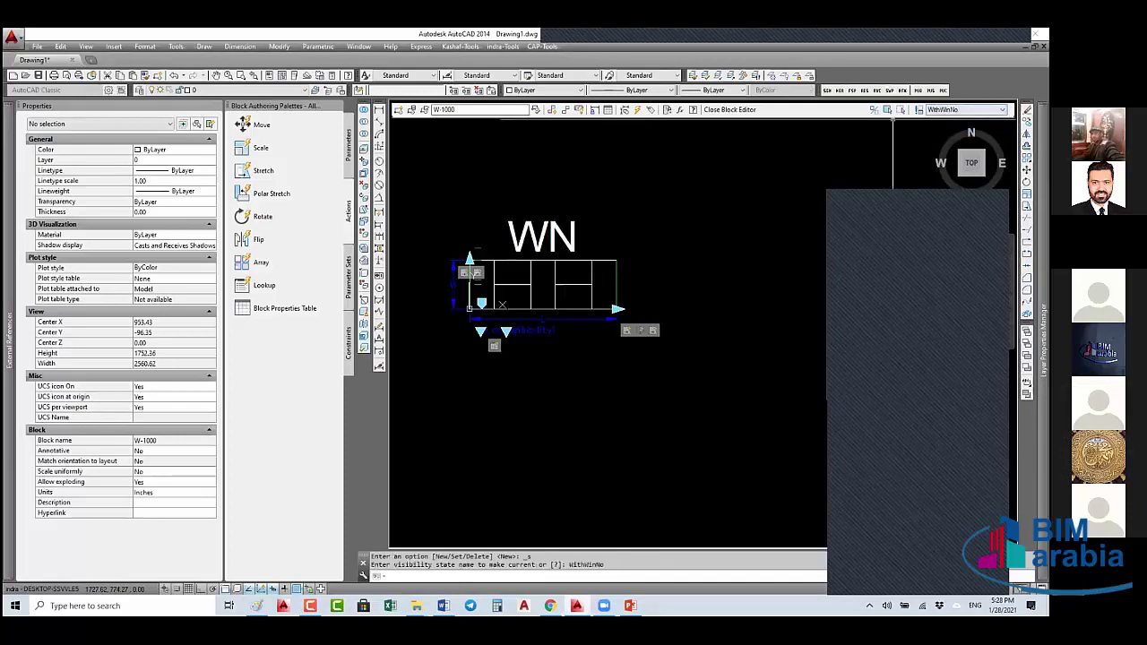
left_click(964, 109)
left_click(946, 126)
left_click(963, 110)
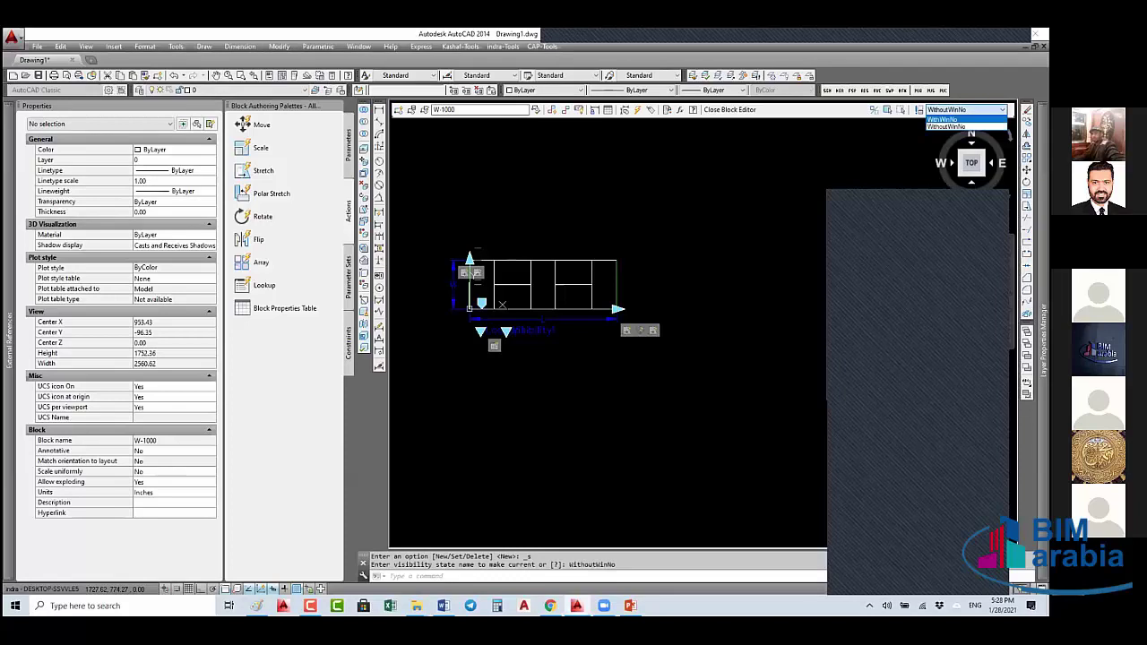
left_click(946, 120)
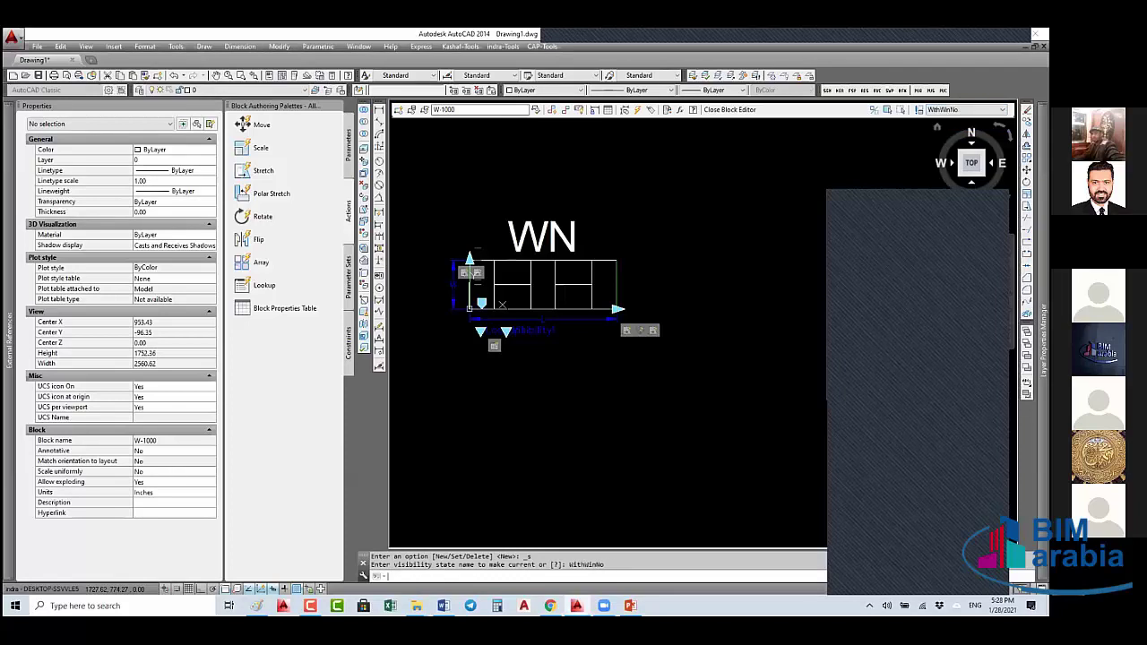
- Turn on Visibility Mode so hidden WN shows greyed in WithoutWinNo
left_click(874, 111)
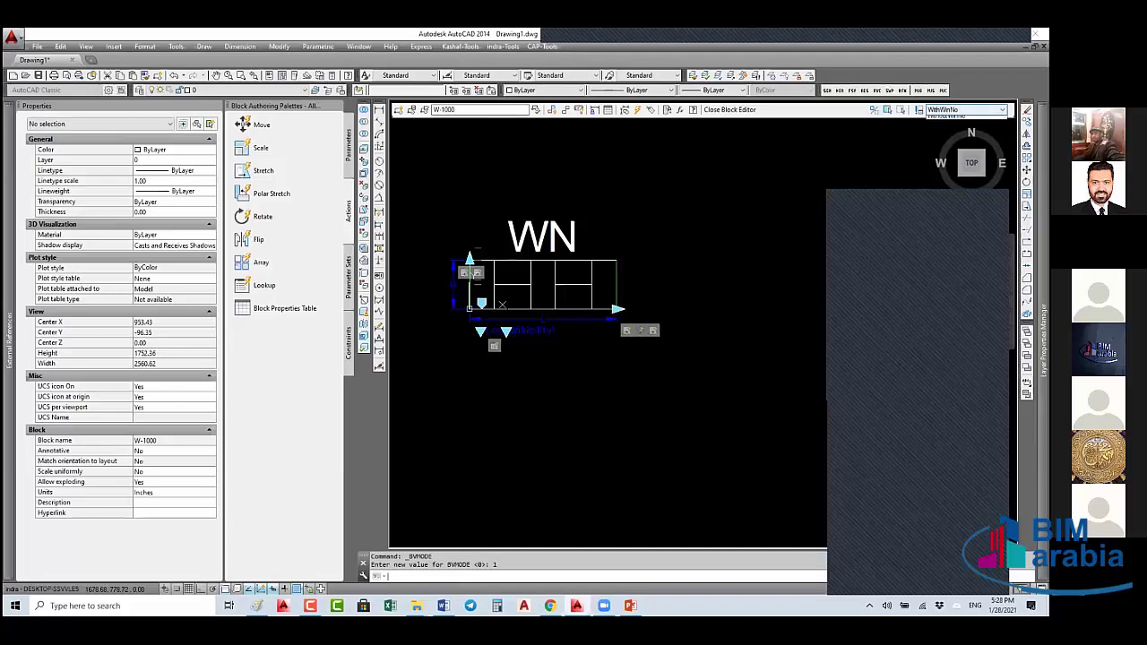
left_click(964, 110)
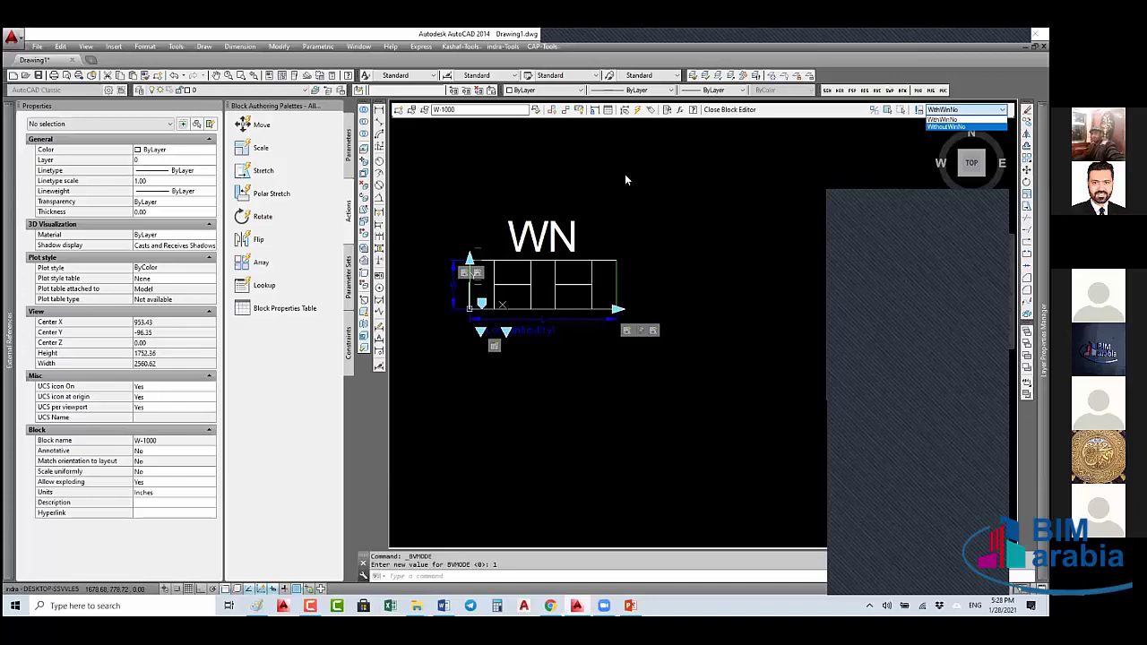
left_click(946, 126)
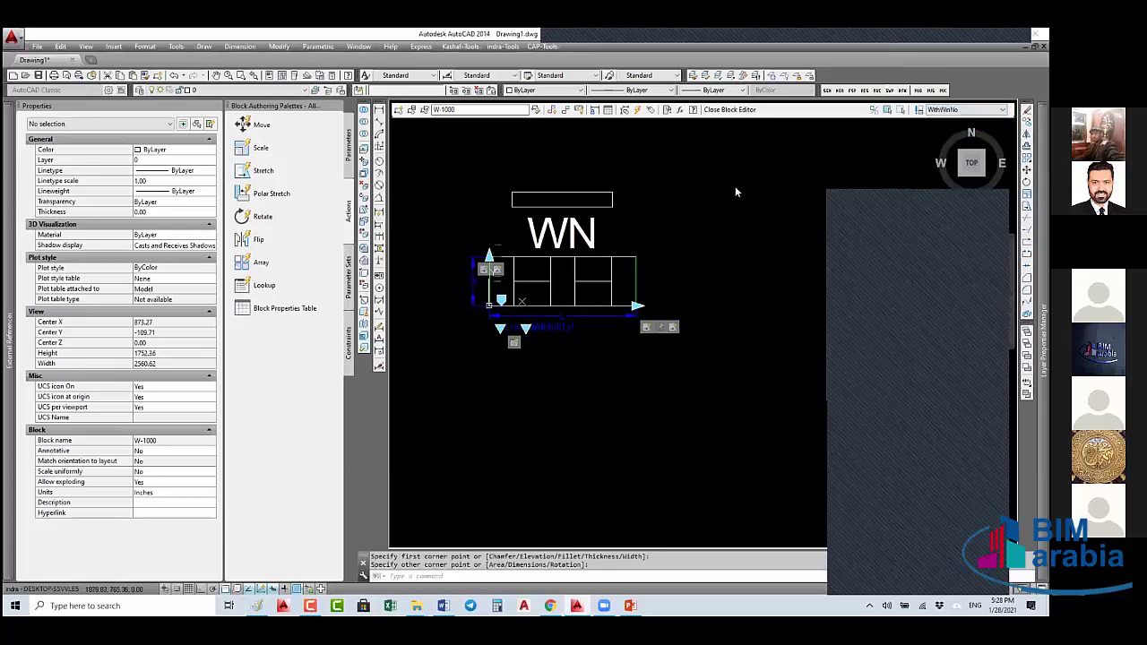
- Hide the rectangle above WN in the WithWinNo visibility state and turn off hidden-object display
right_click(735, 187)
left_click(769, 194)
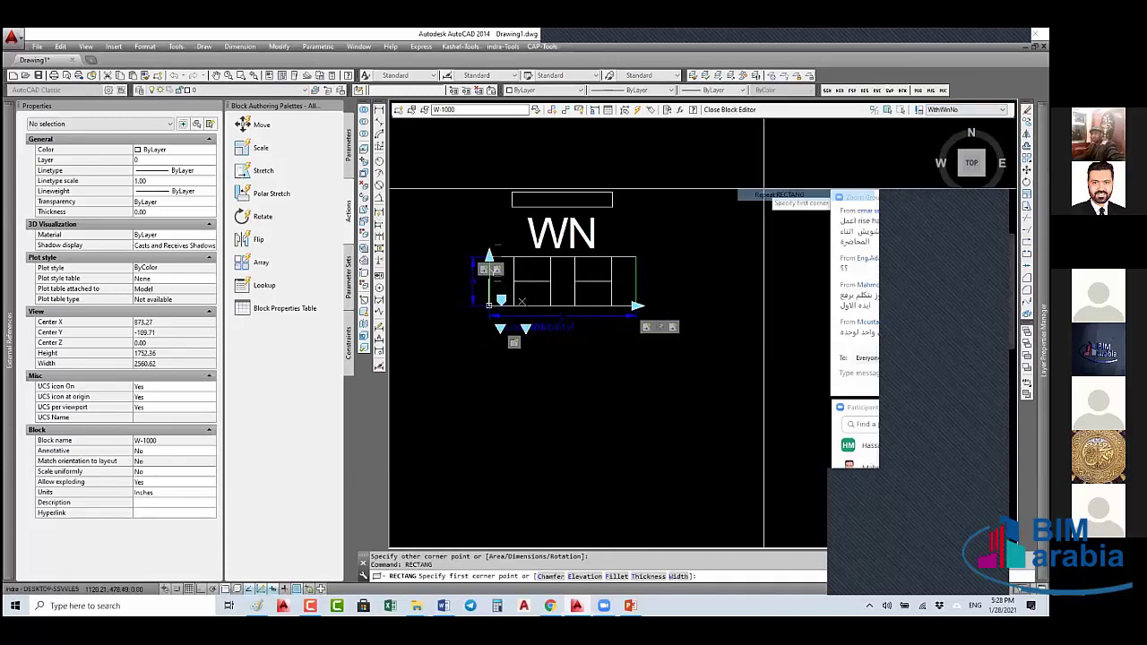
key("Escape")
key("Escape")
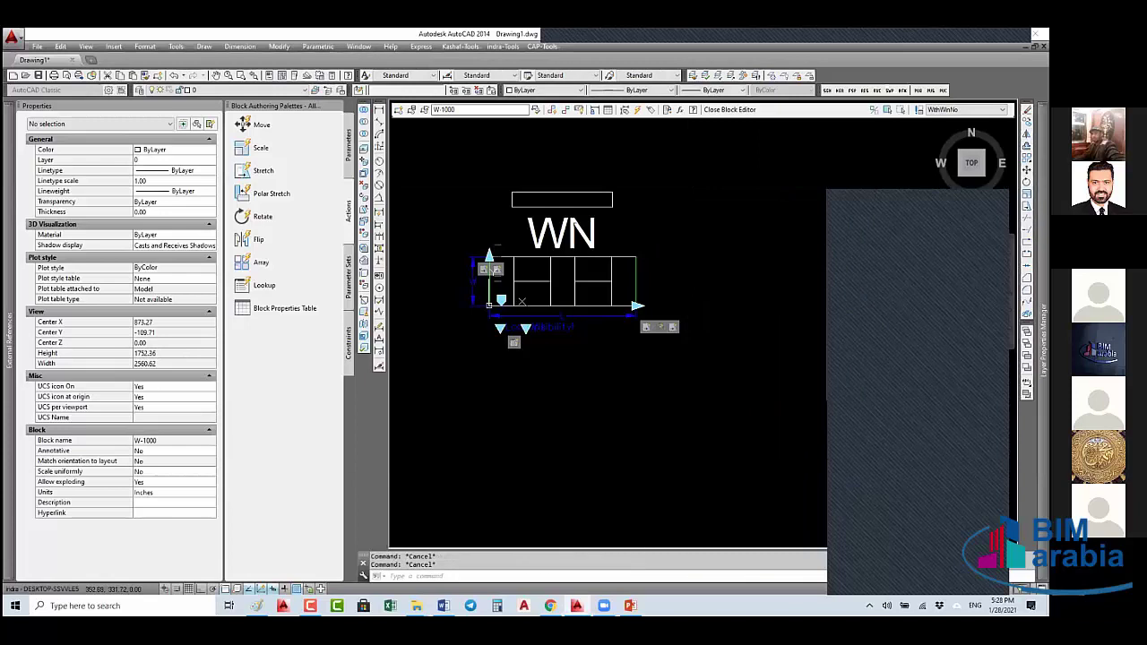
left_click(562, 192)
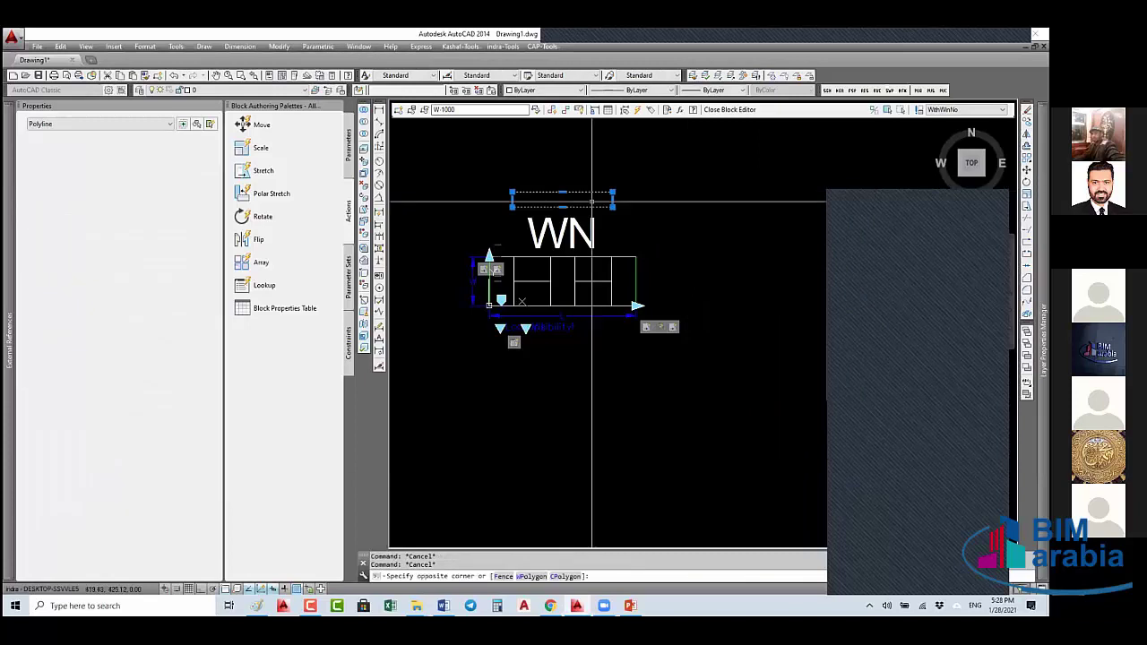
left_click(901, 110)
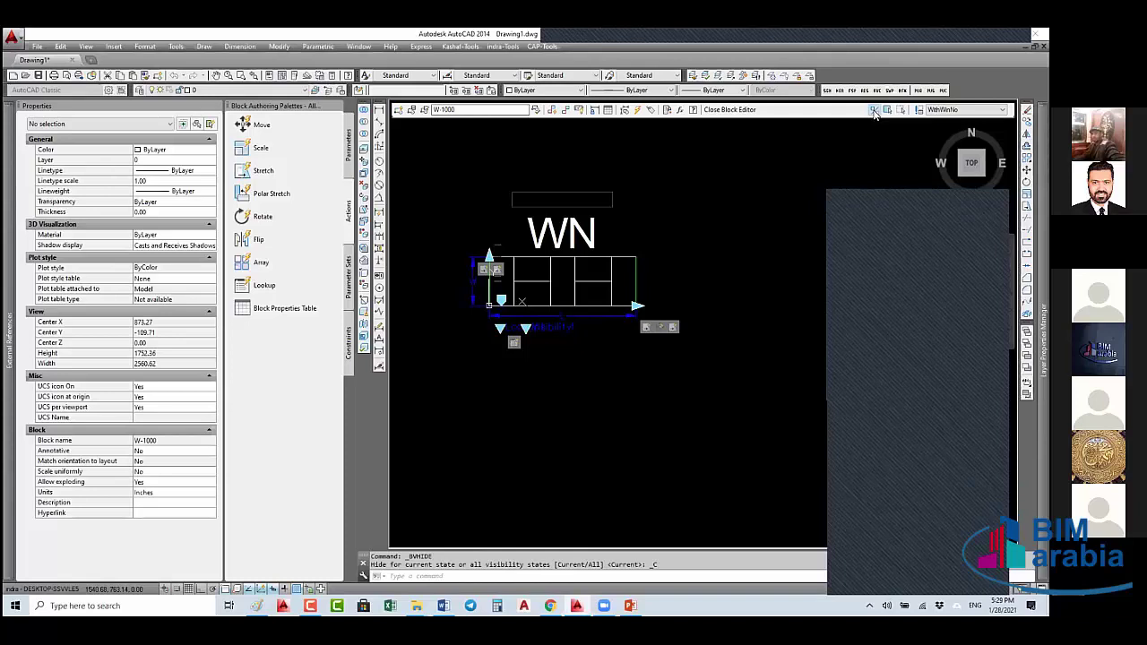
left_click(873, 111)
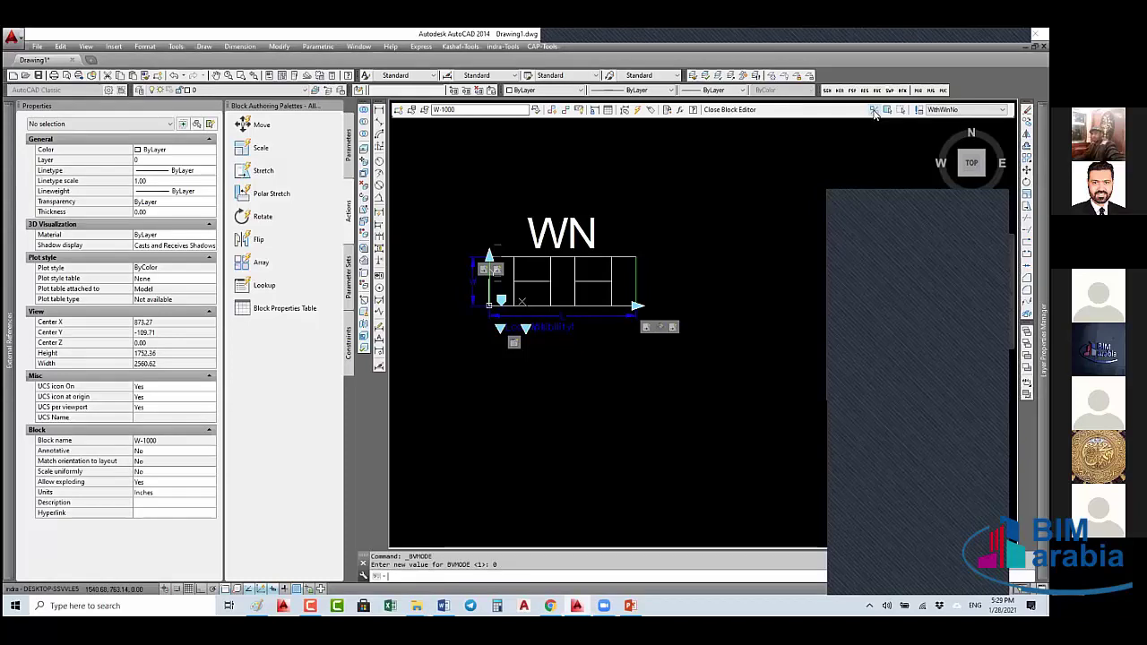
- Switch to the WithoutWinNo visibility state and make the rectangle visible there
left_click(1002, 109)
left_click(954, 135)
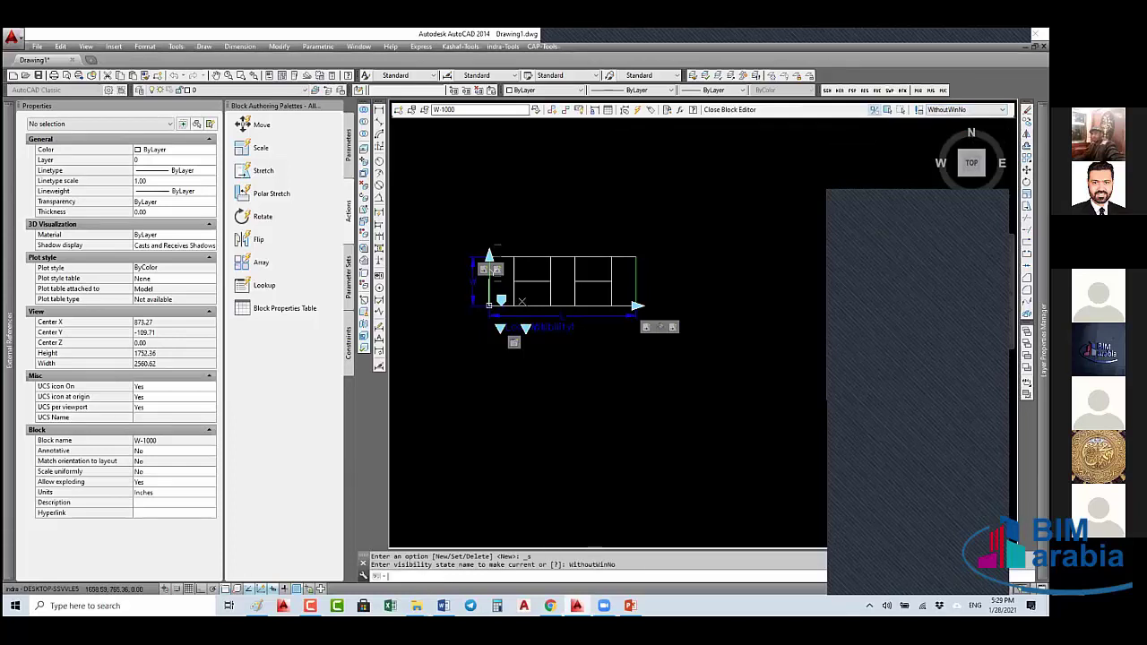
left_click(874, 112)
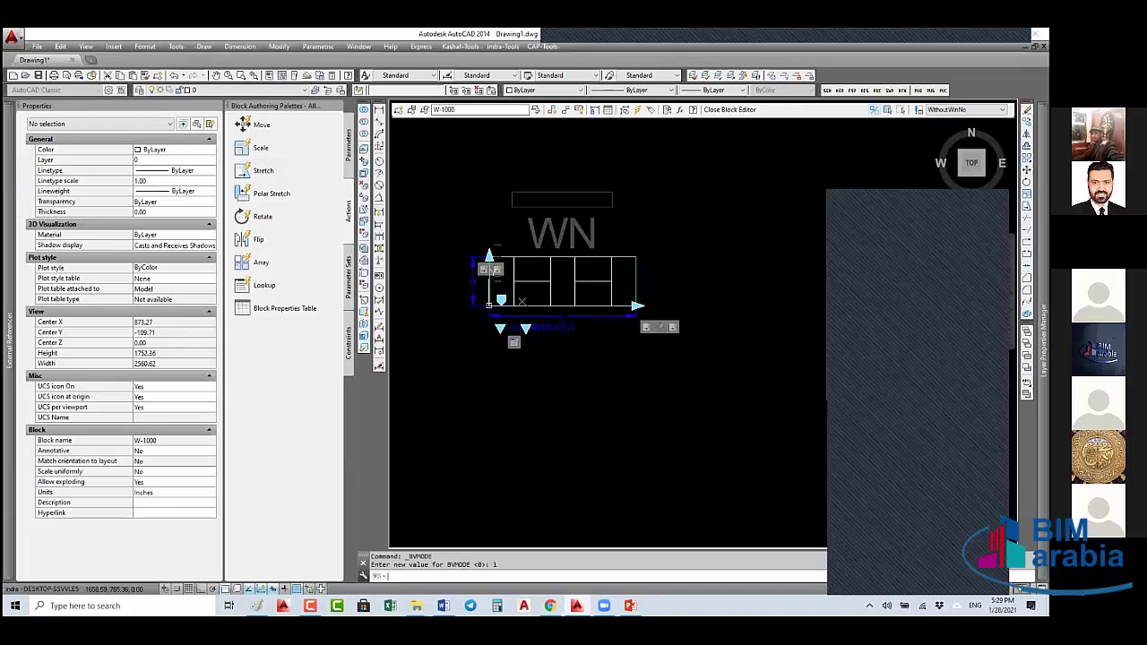
left_click(888, 110)
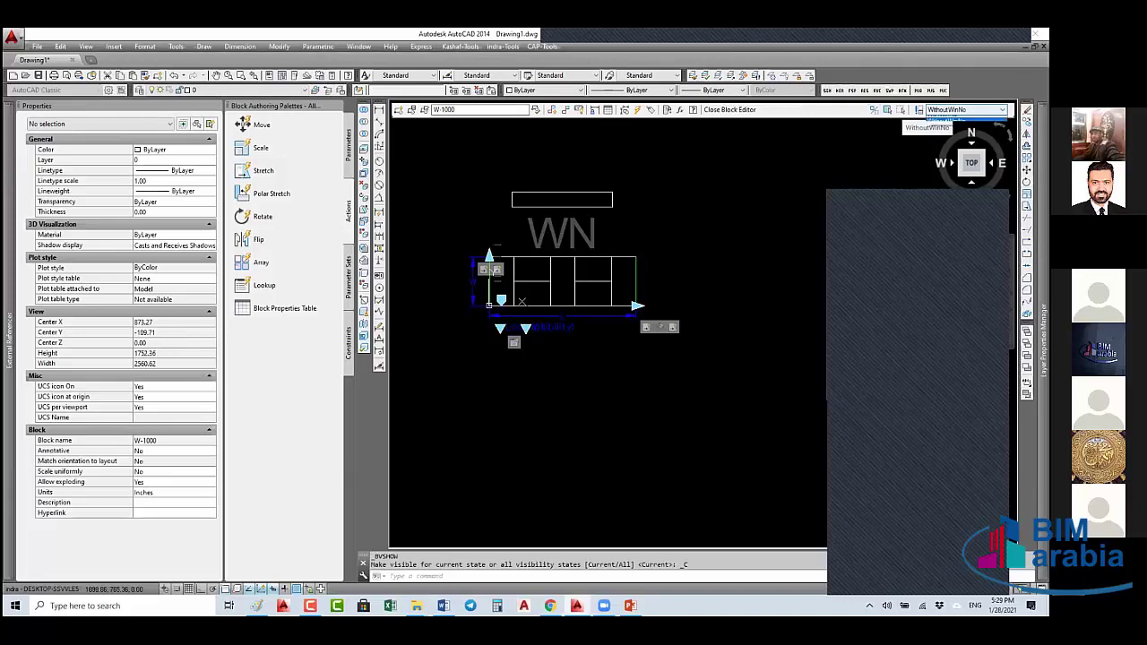
- Return the block to the WithWinNo state and close the Block Editor
left_click(963, 109)
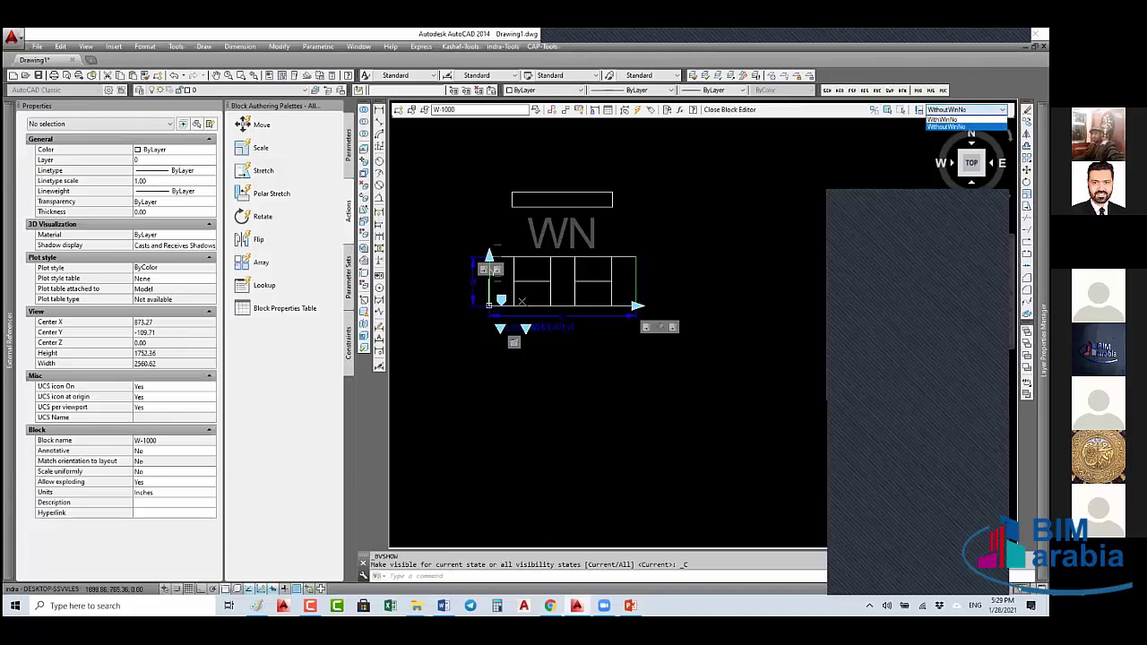
left_click(873, 111)
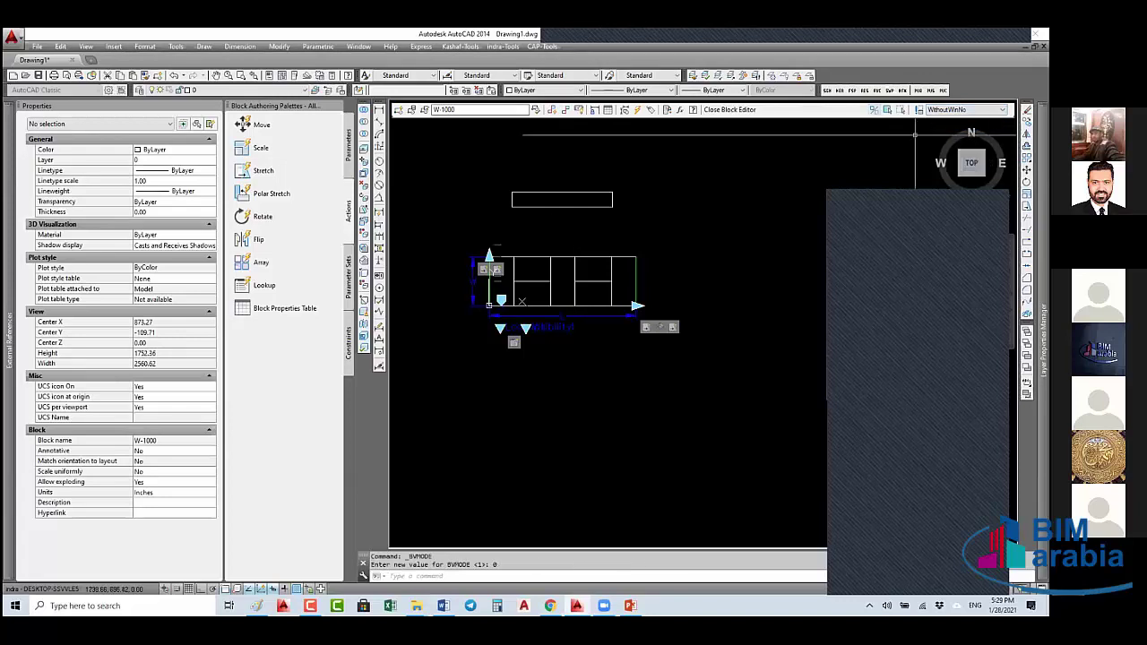
left_click(964, 109)
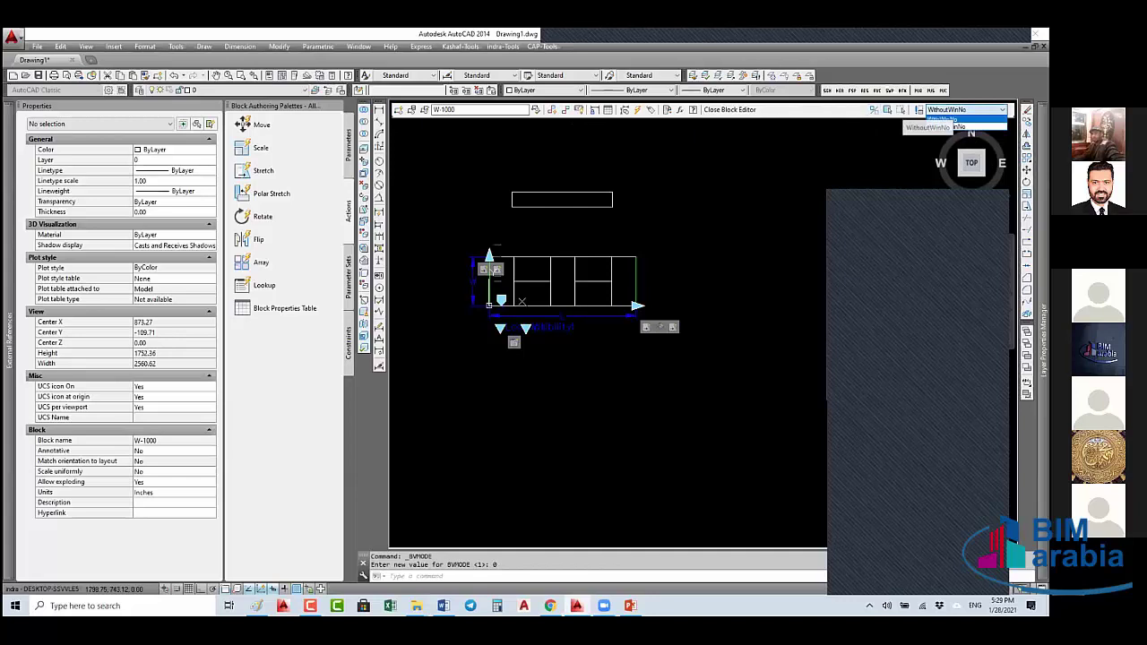
left_click(946, 119)
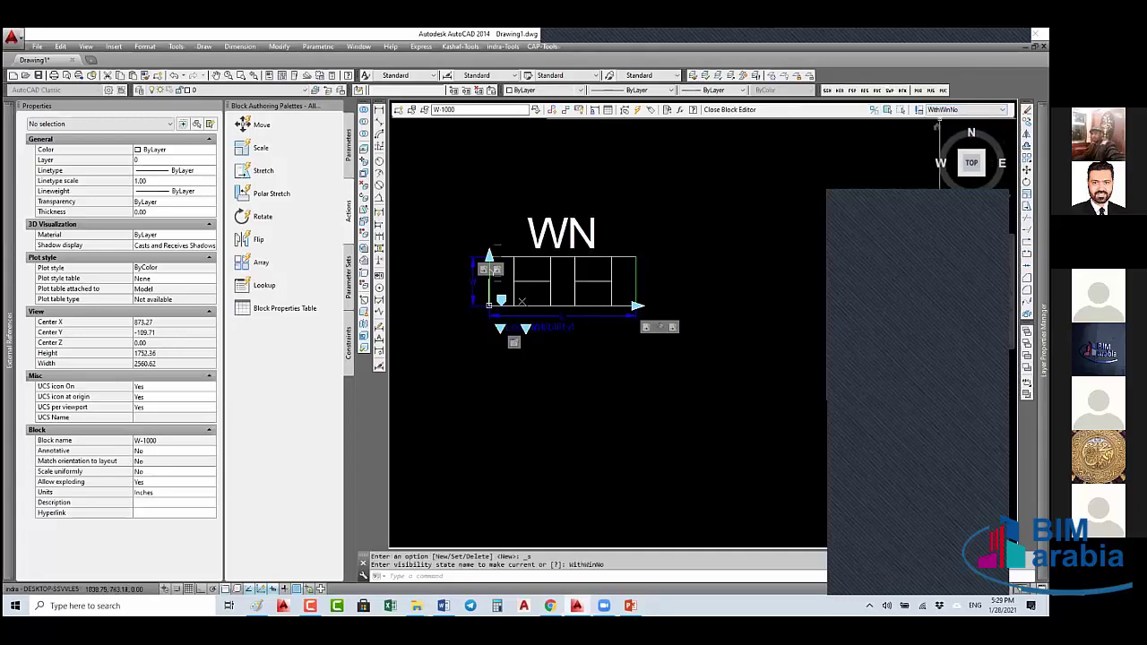
left_click(963, 109)
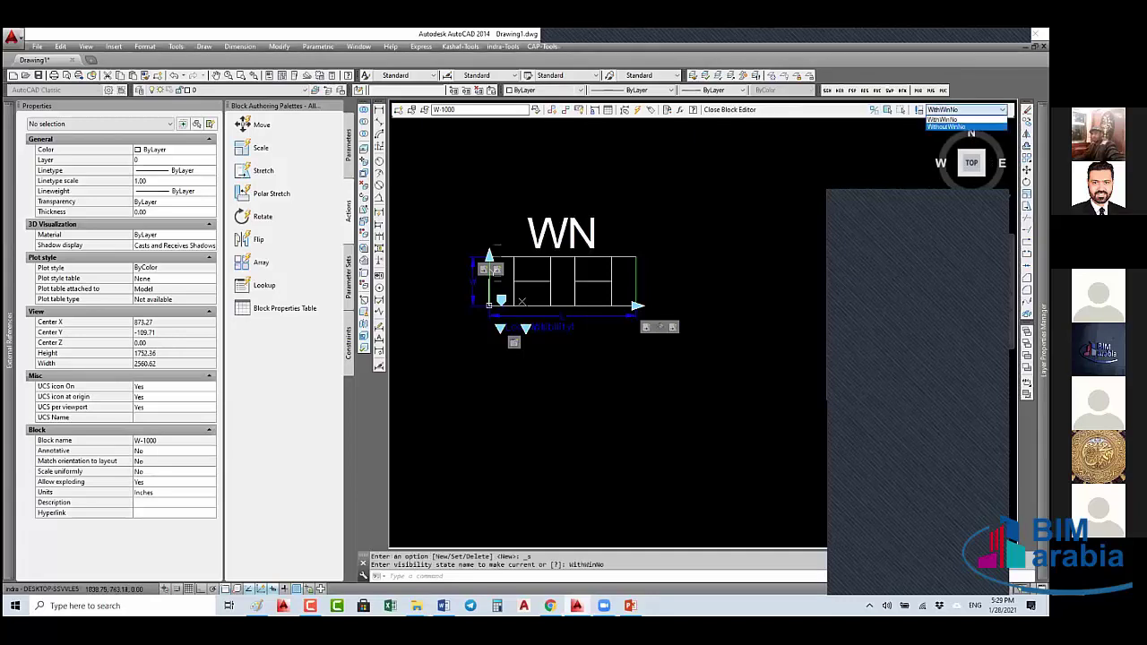
left_click(751, 128)
left_click(739, 110)
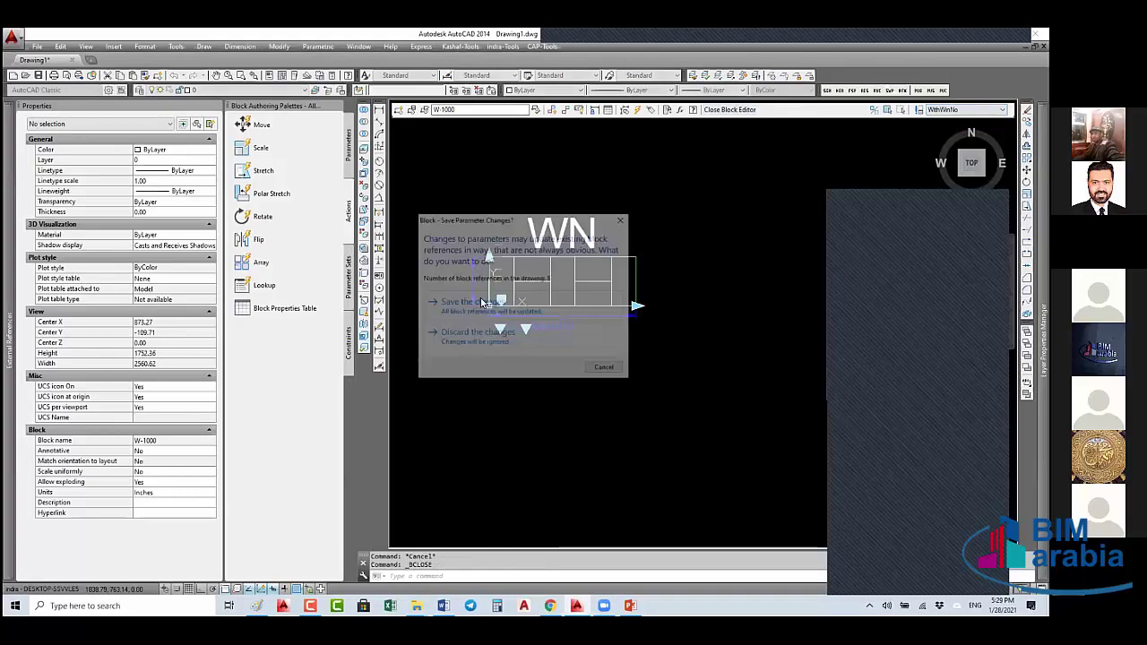
- Save the W-1000 block changes and select the top red W-01 window
left_click(627, 306)
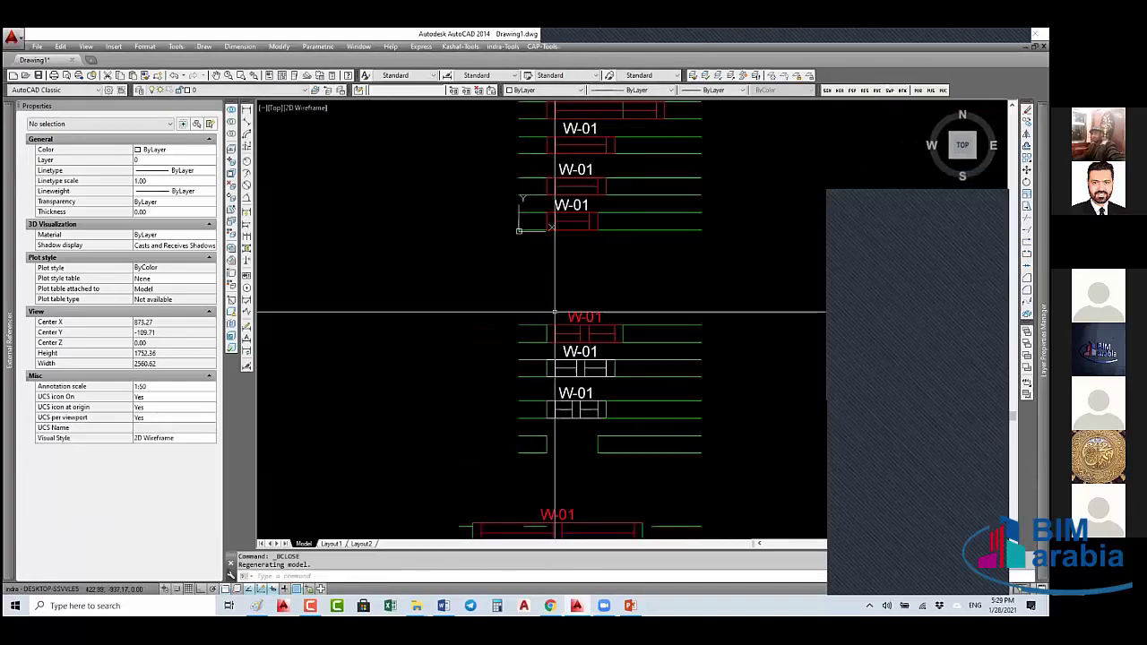
left_click(555, 314)
left_click(543, 339)
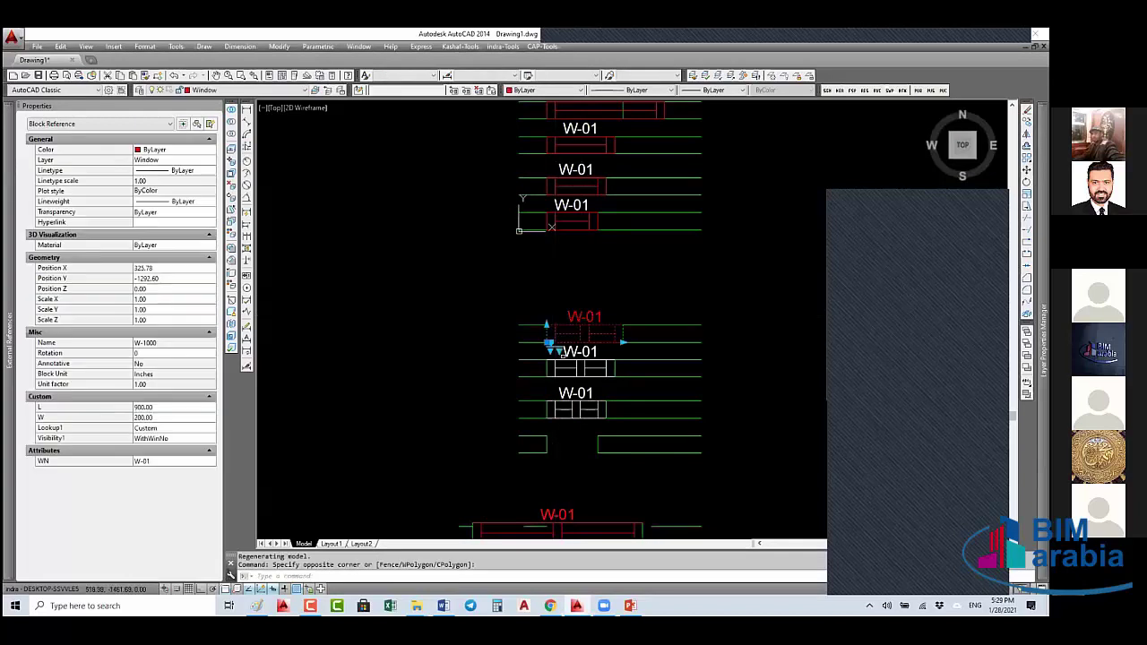
scroll(561, 361, "up", 5)
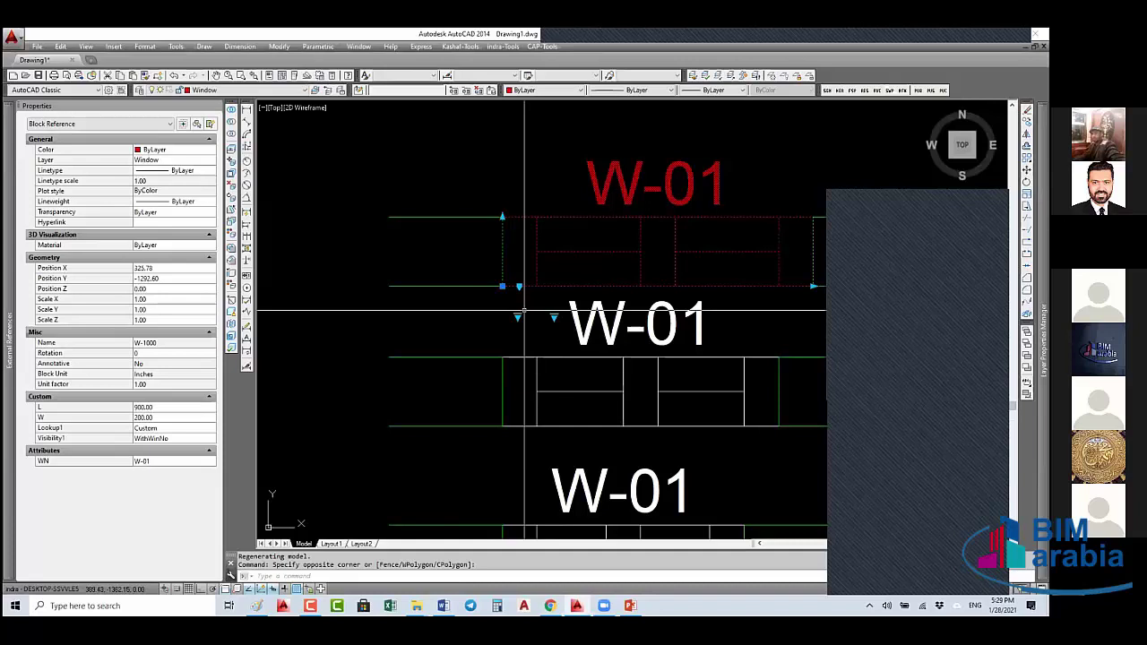
- Set the W-01 window's visibility to WithoutWinNo so its label is hidden
left_click(554, 317)
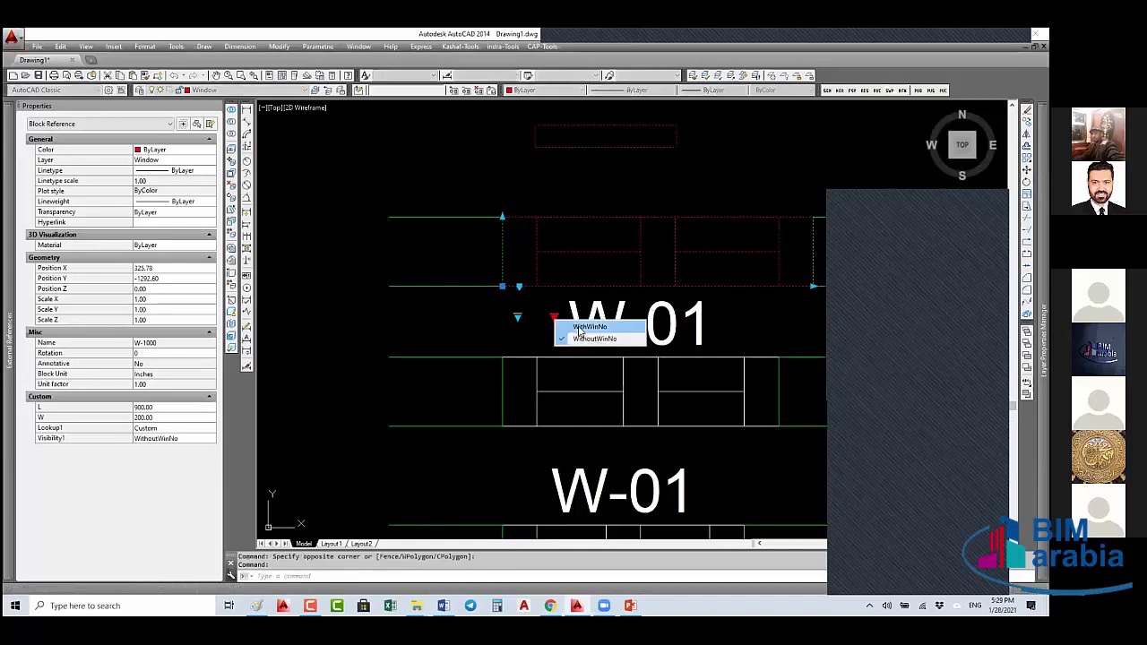
left_click(579, 327)
left_click(554, 317)
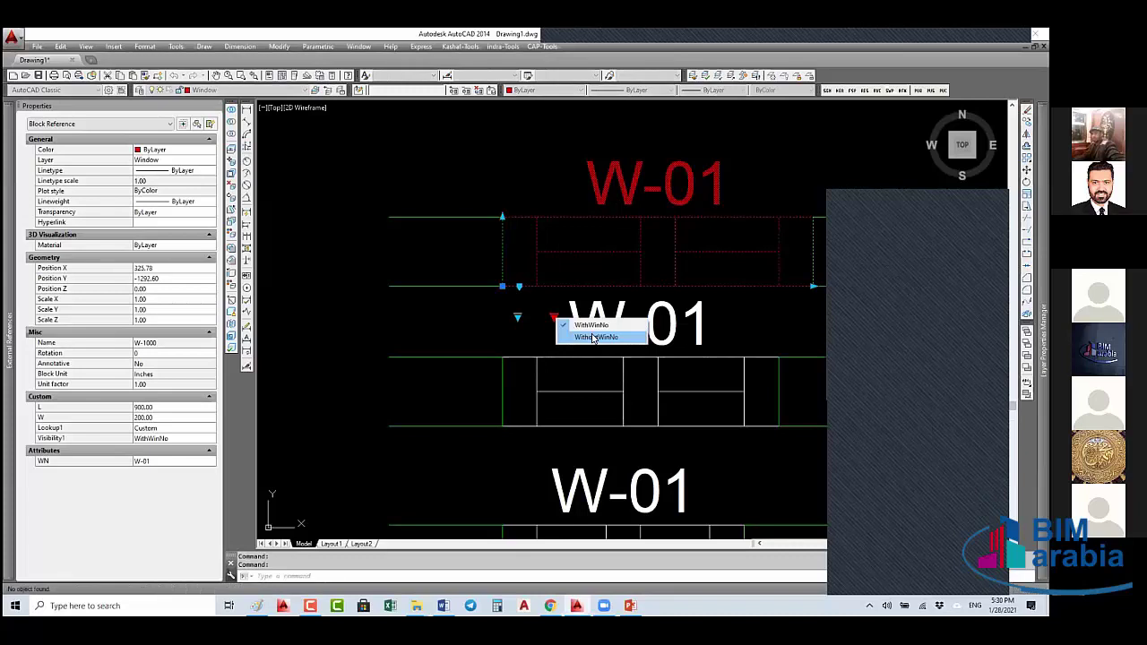
left_click(593, 338)
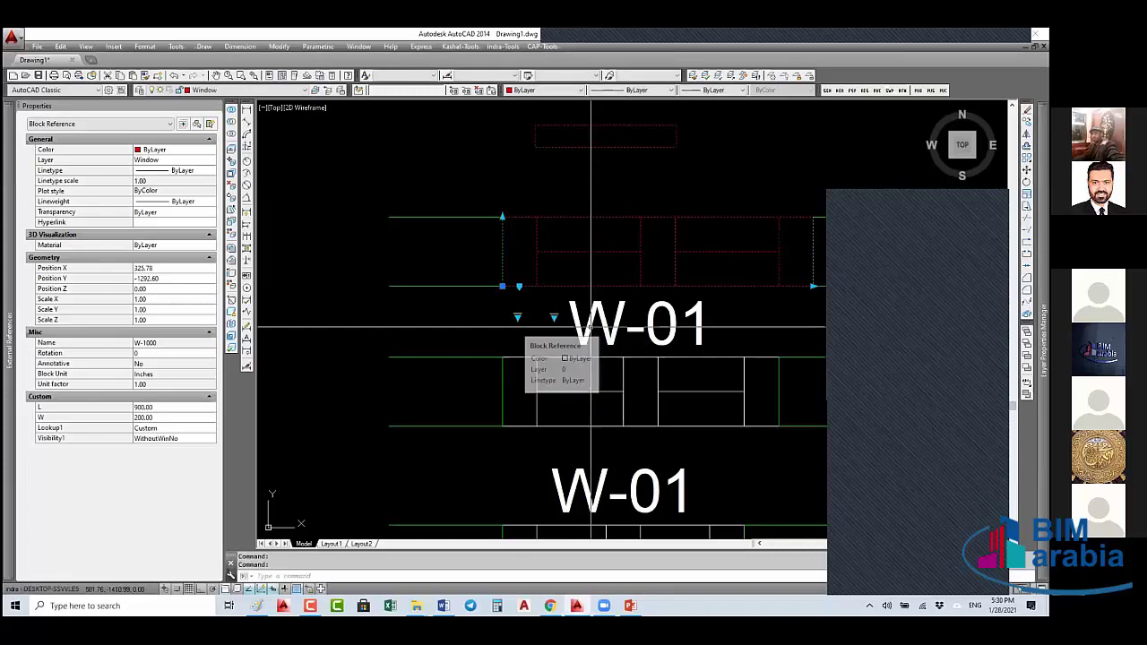
scroll(523, 315, "down", 3)
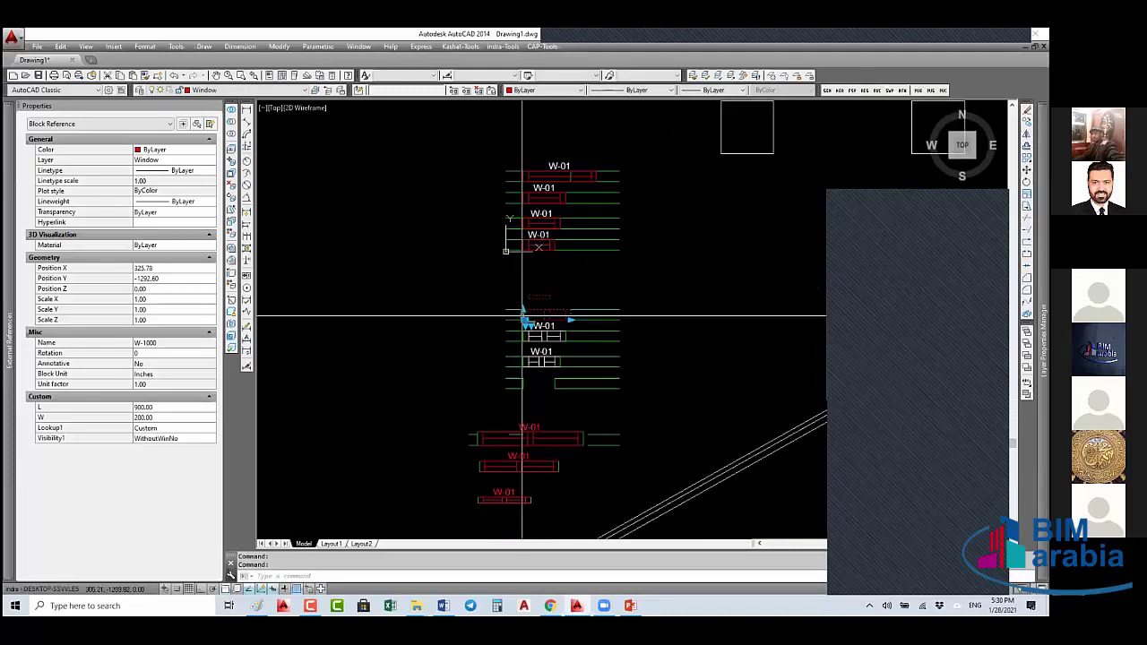
middle_click_drag(522, 316, 459, 290)
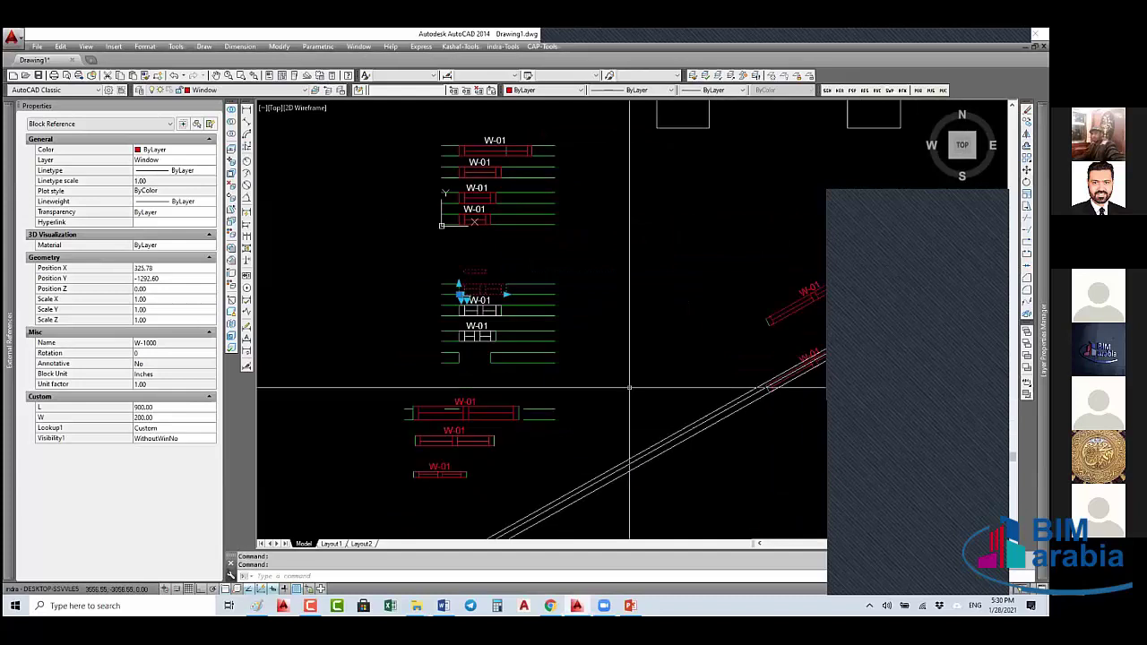
key("Escape")
key("Escape")
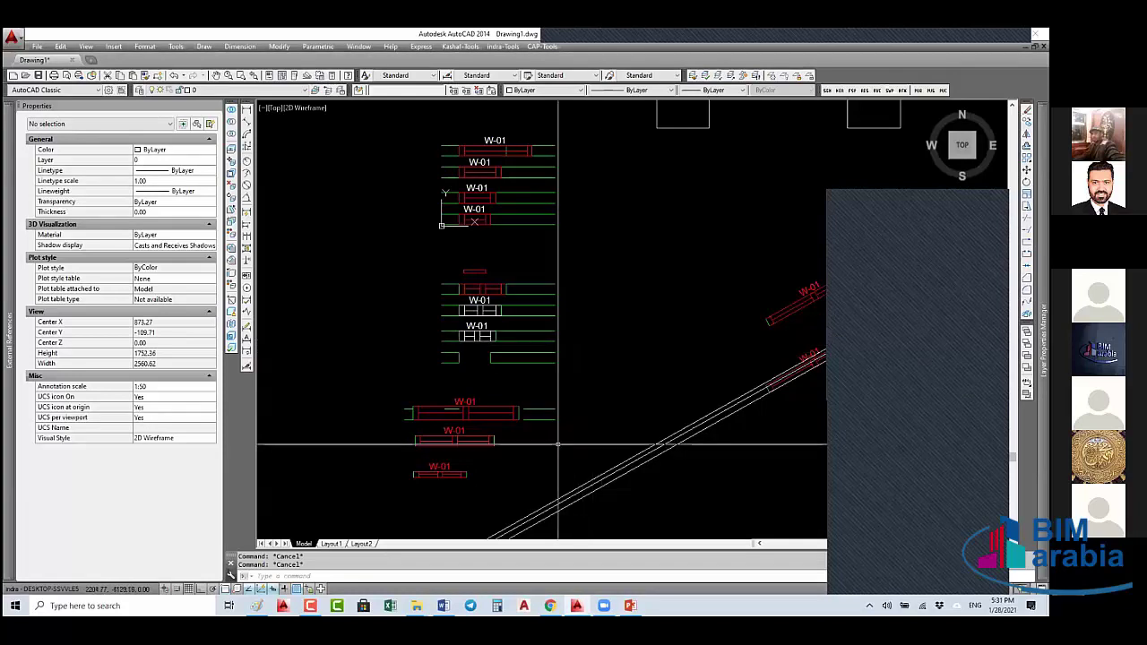
left_click(460, 407)
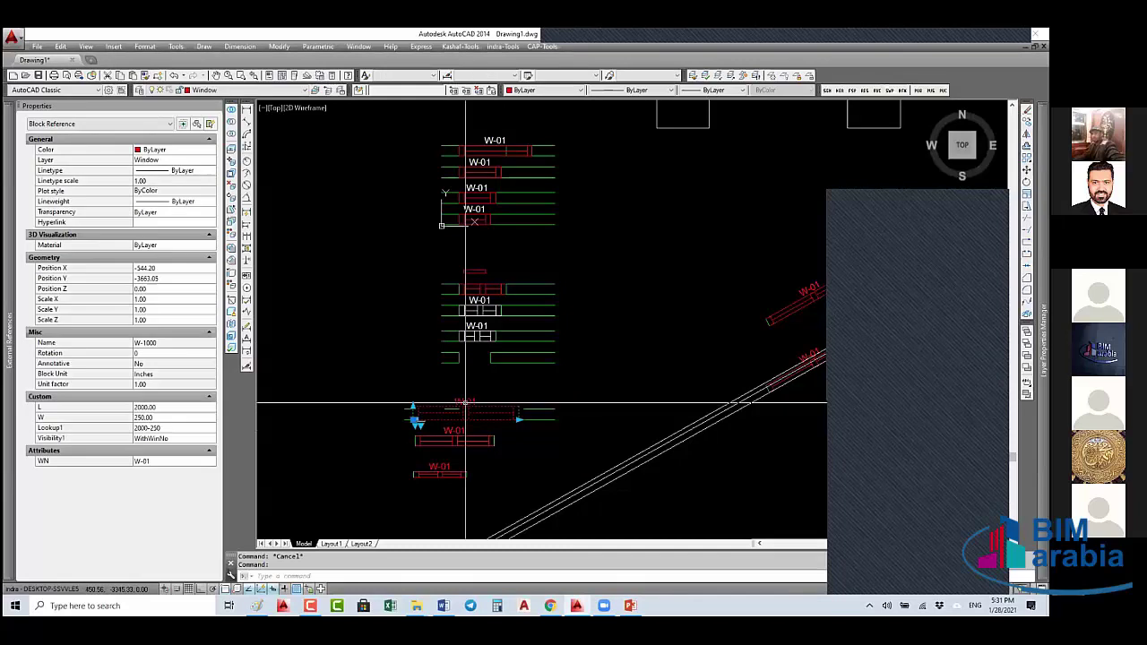
type("b")
key("Return")
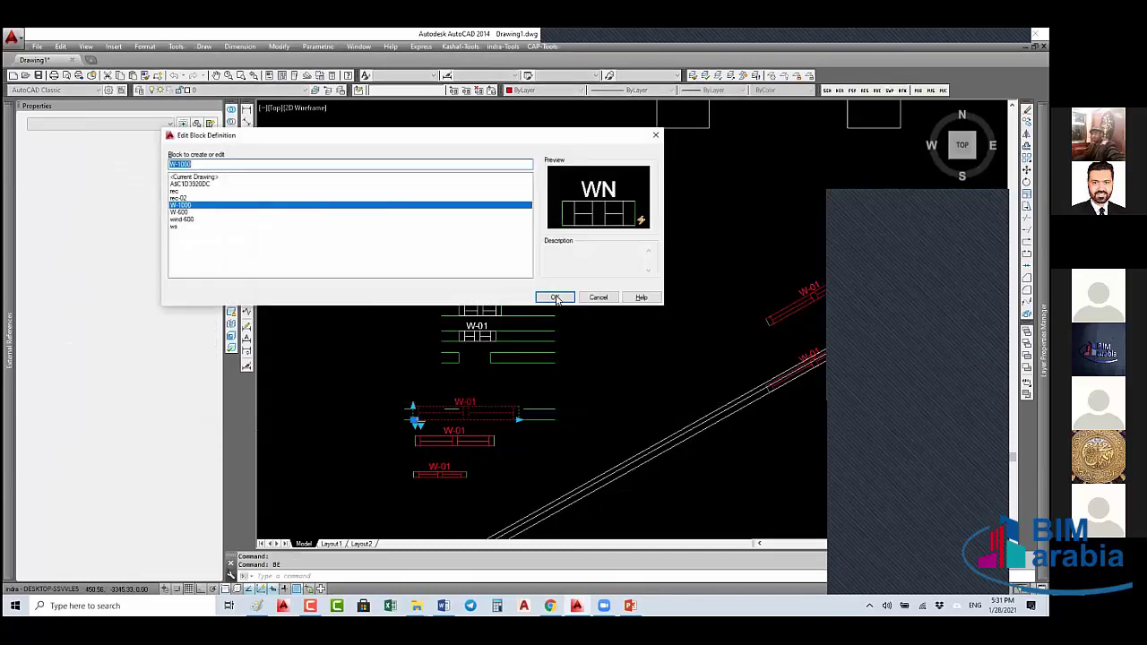
left_click(555, 296)
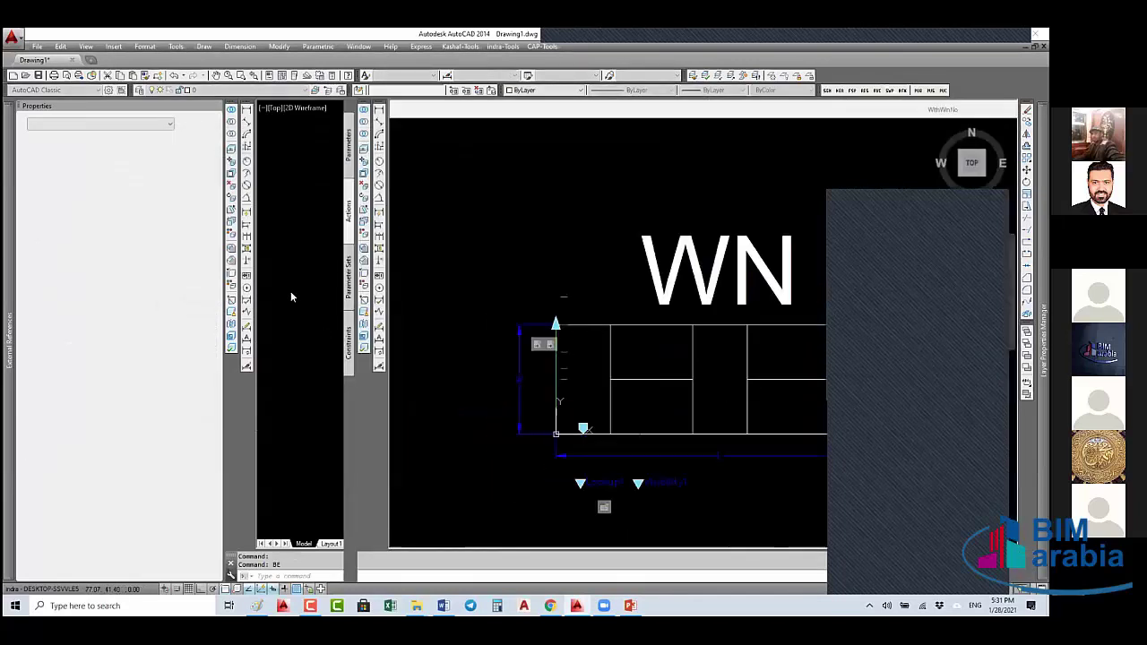
left_click(350, 161)
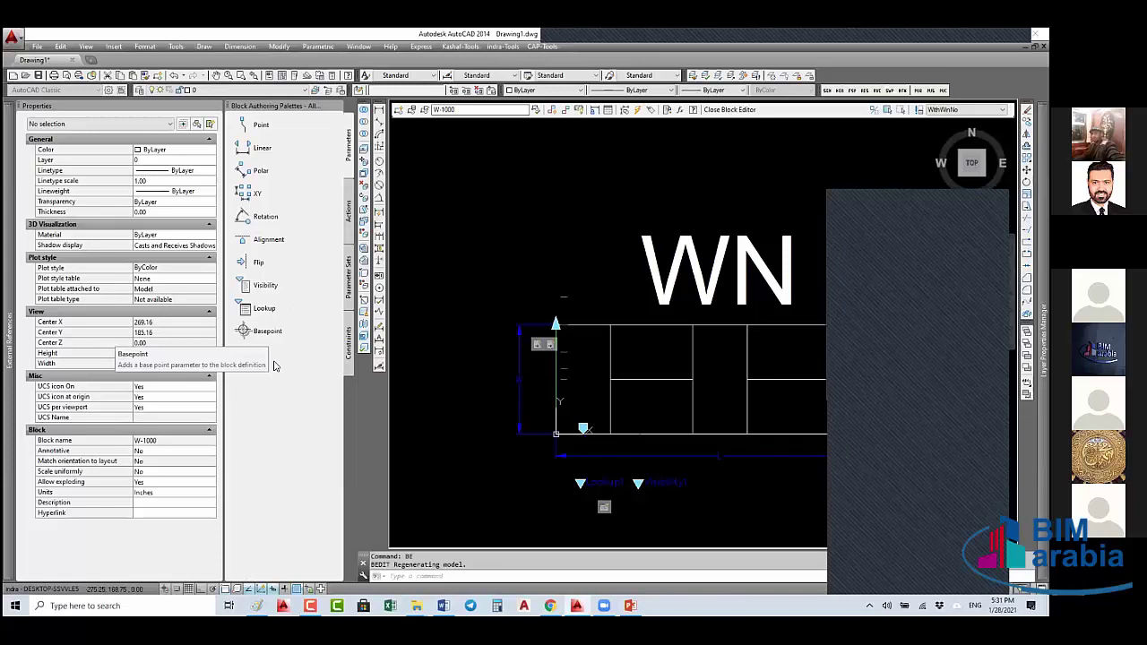
scroll(599, 255, "down", 2)
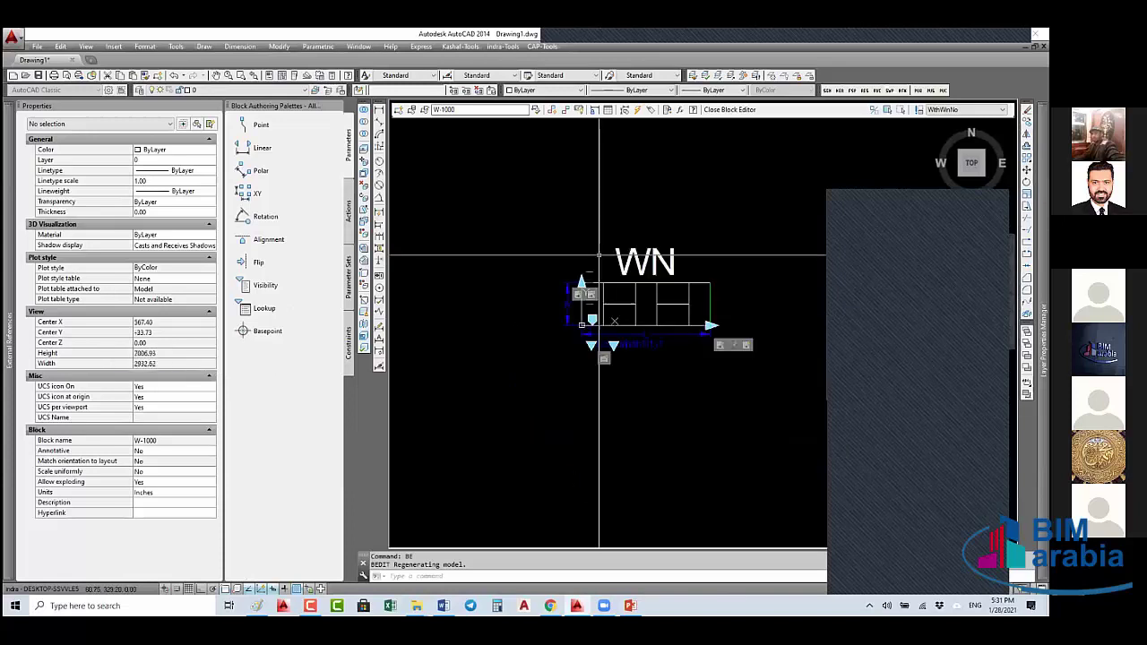
scroll(599, 255, "down", 2)
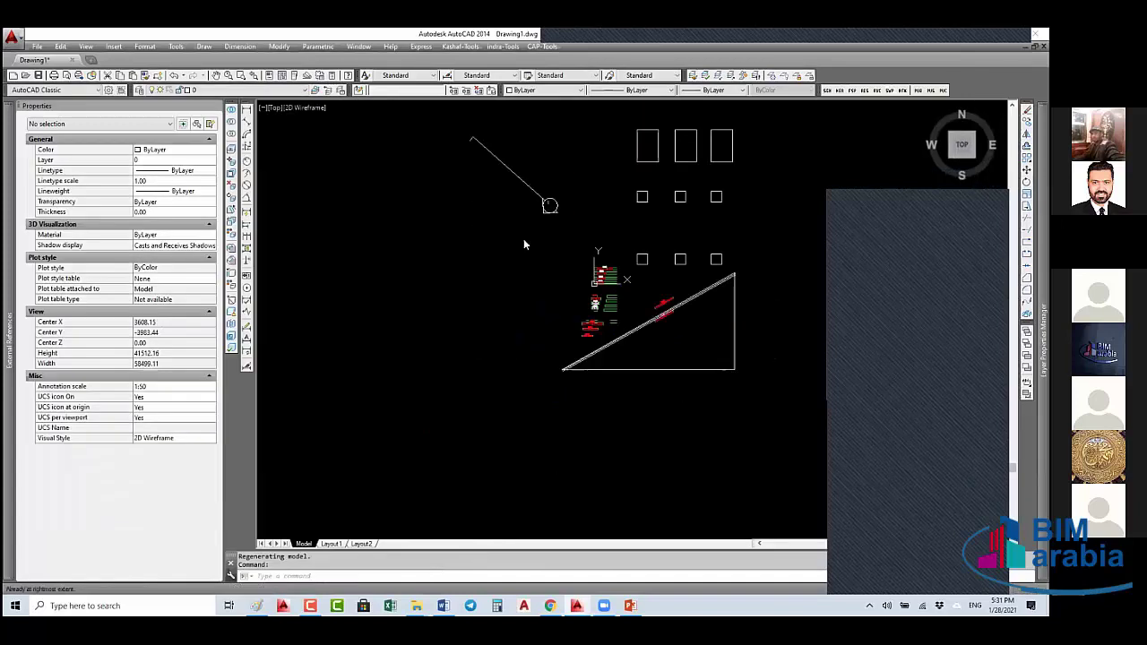
- Insert a block with I, choosing W-1000 from the Name list
type("I")
key("Return")
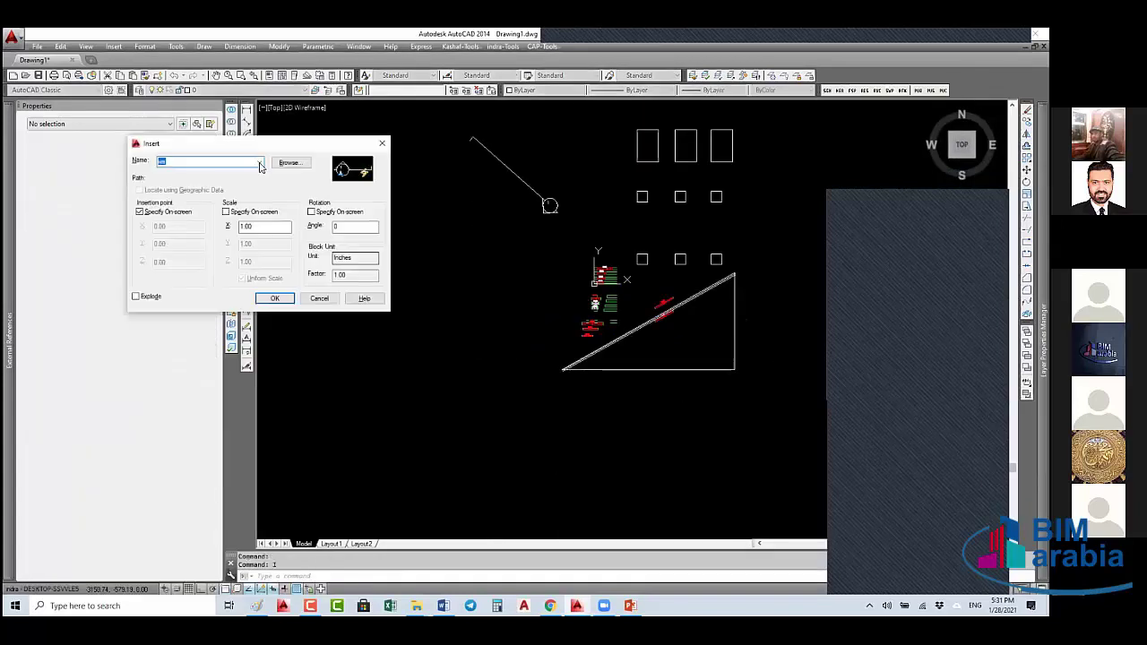
key("alt+Down")
left_click(190, 200)
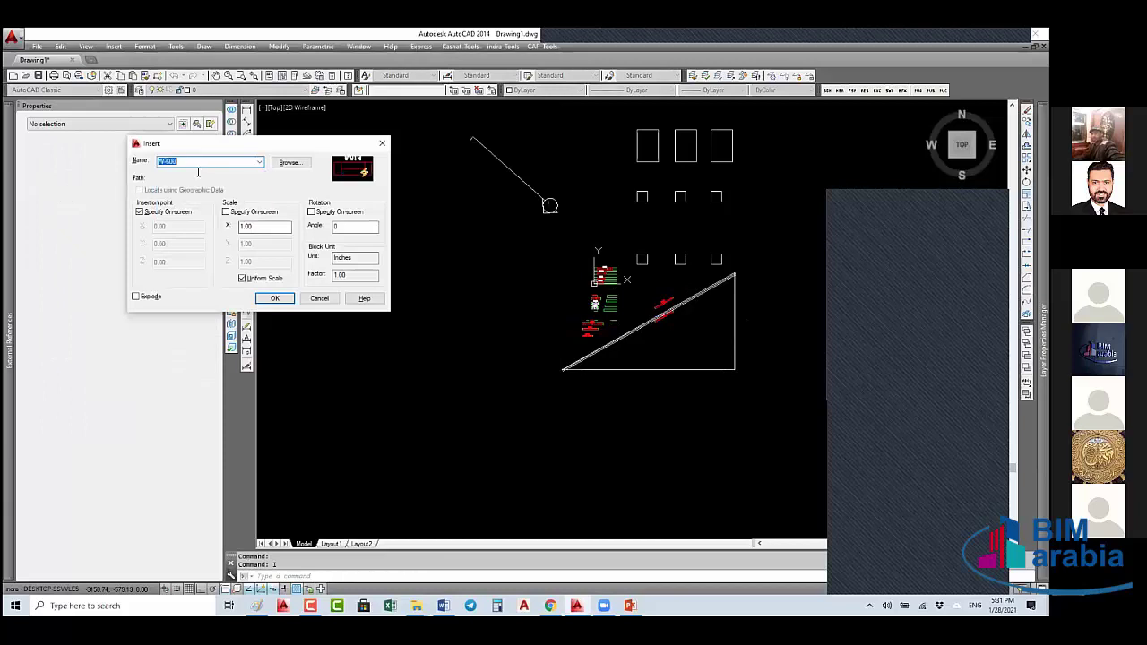
key("alt+Down")
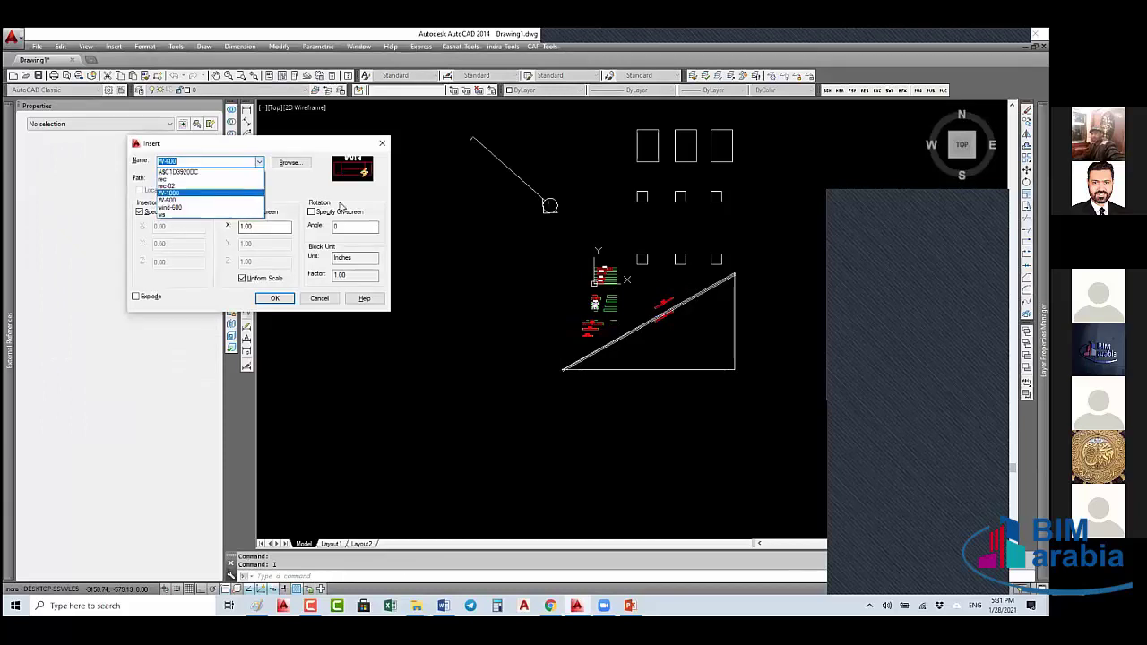
left_click(202, 170)
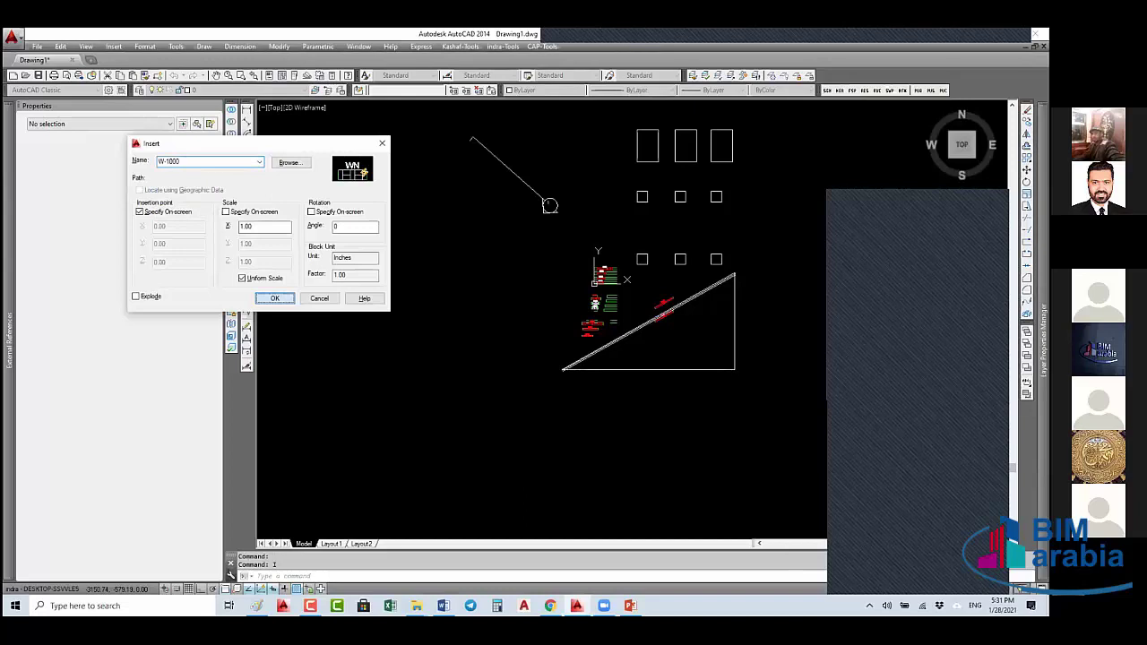
left_click(278, 299)
scroll(550, 205, "up", 3)
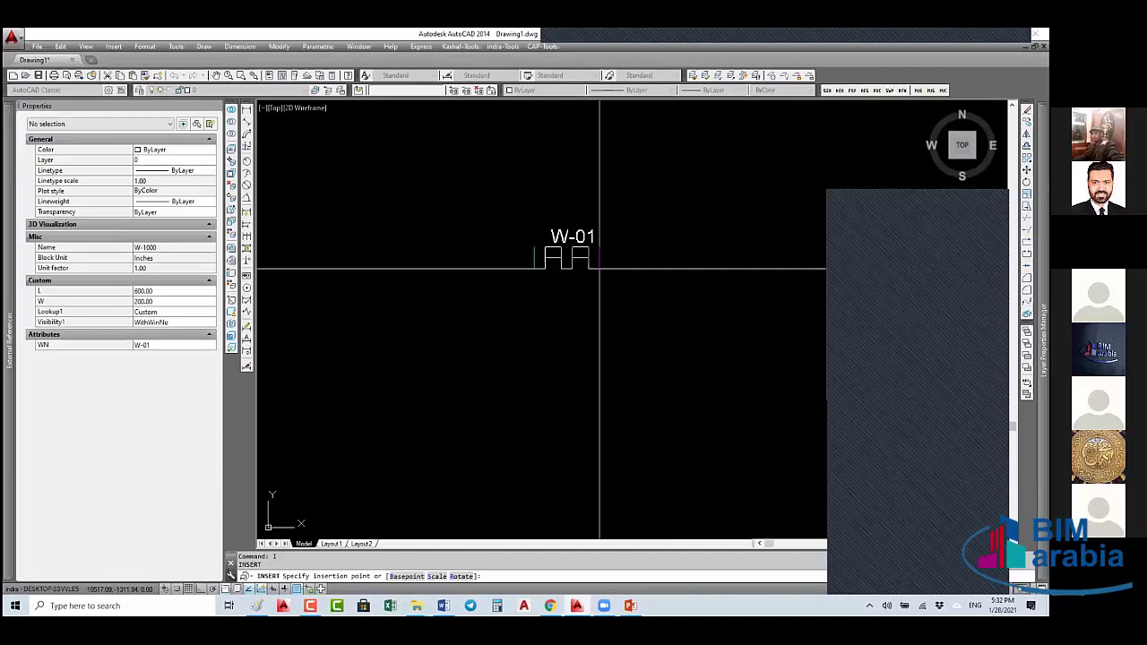
- Cycle the W-1000 insertion base points with Ctrl, then cancel and restart the W-1000 insertion
key("ctrl")
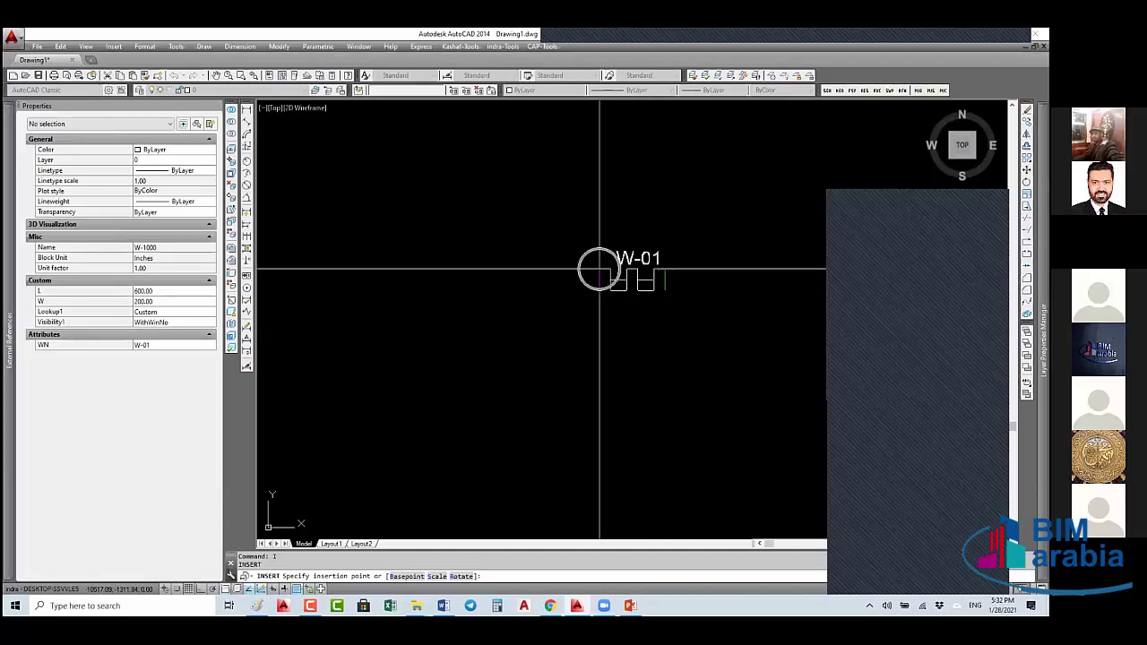
key("ctrl")
key("ctrl")
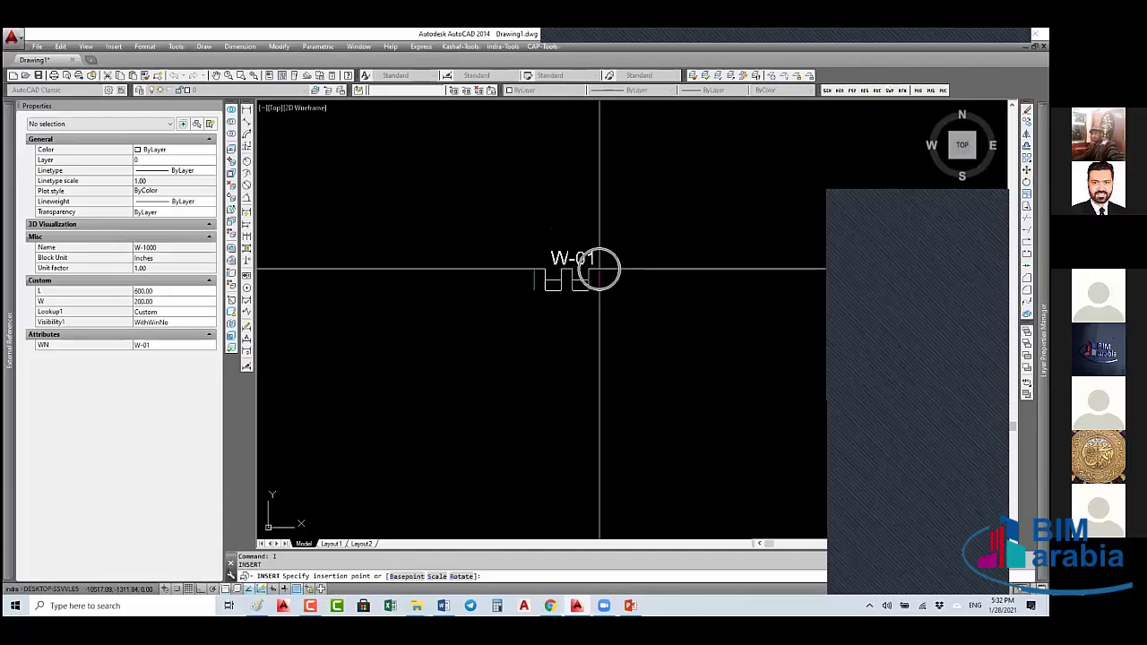
key("ctrl")
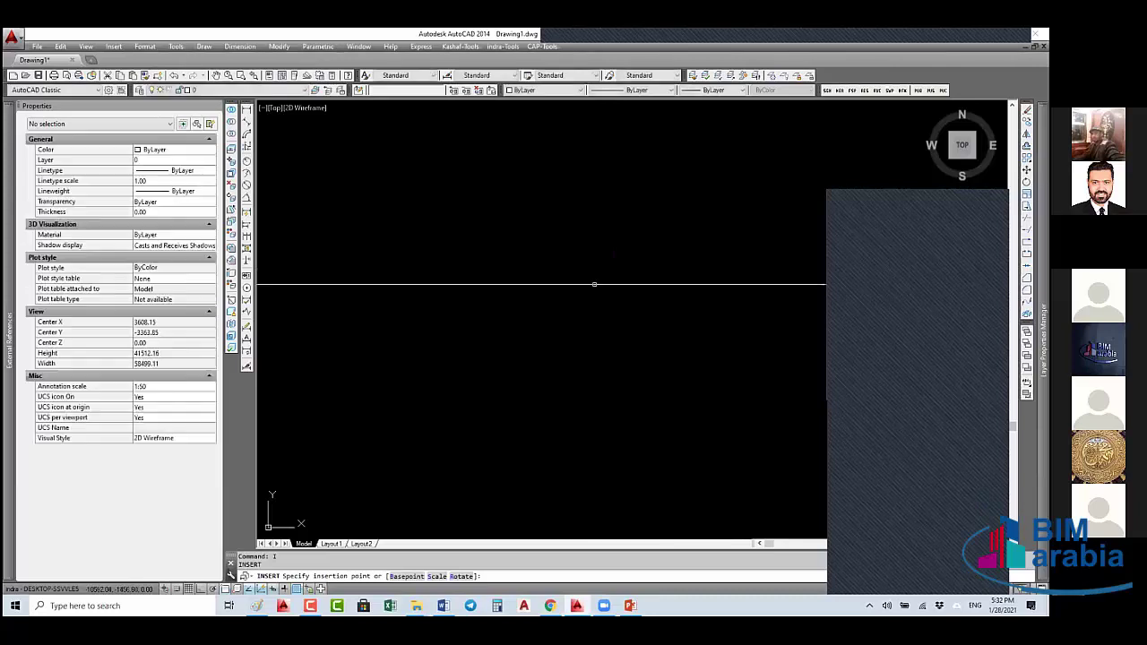
key("Escape")
type("i")
key("Return")
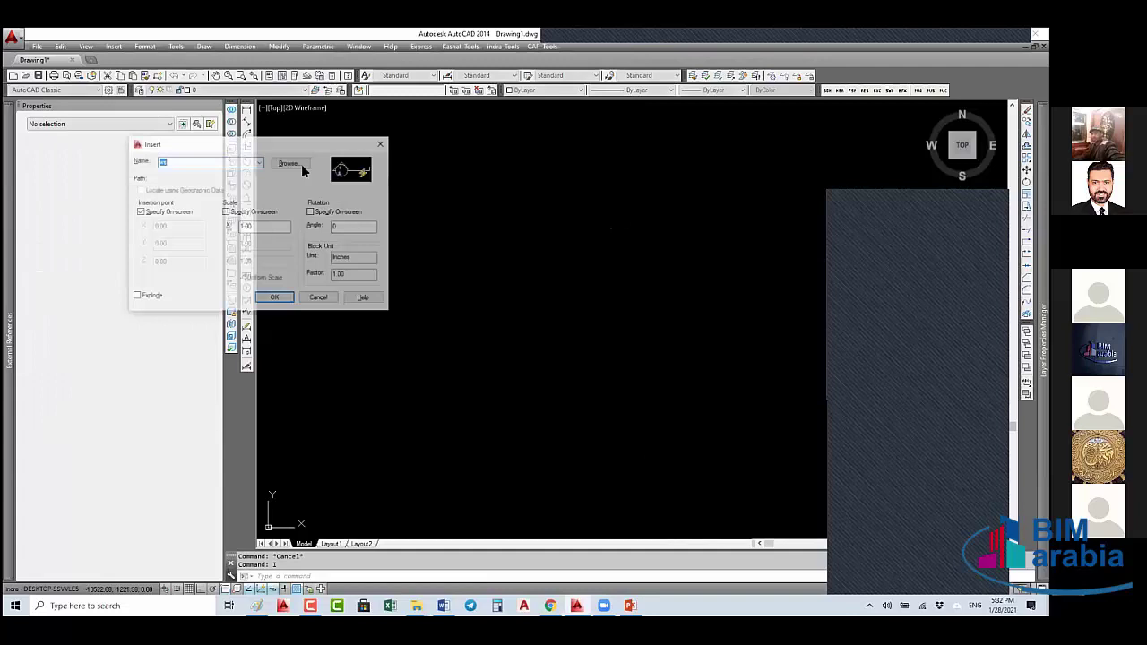
left_click(256, 164)
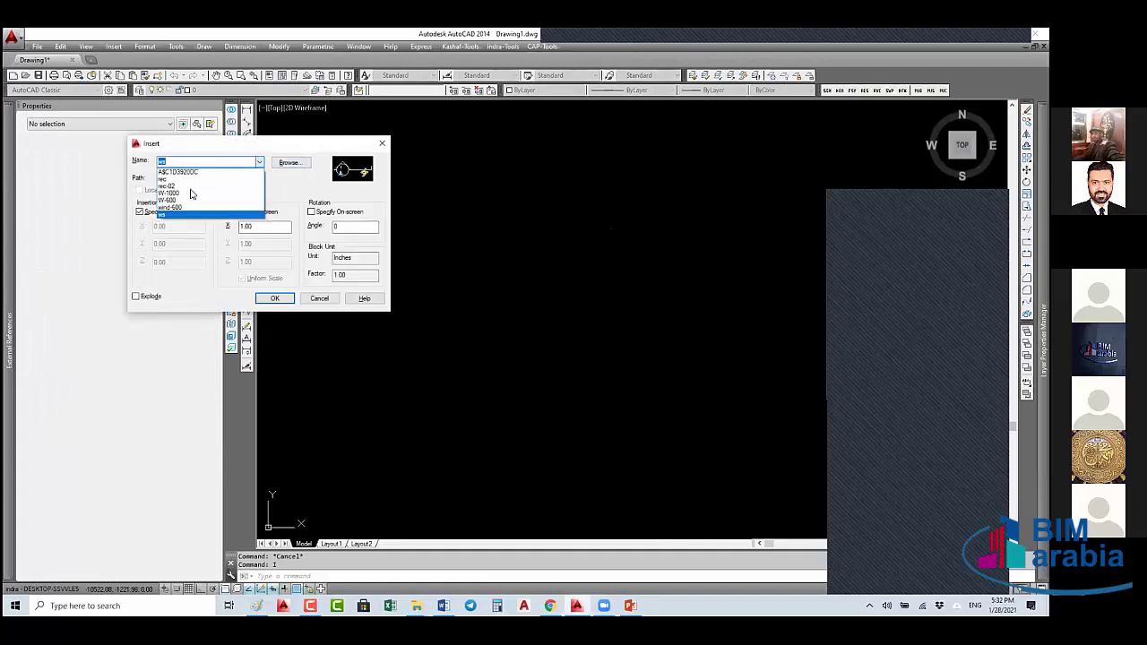
left_click(260, 284)
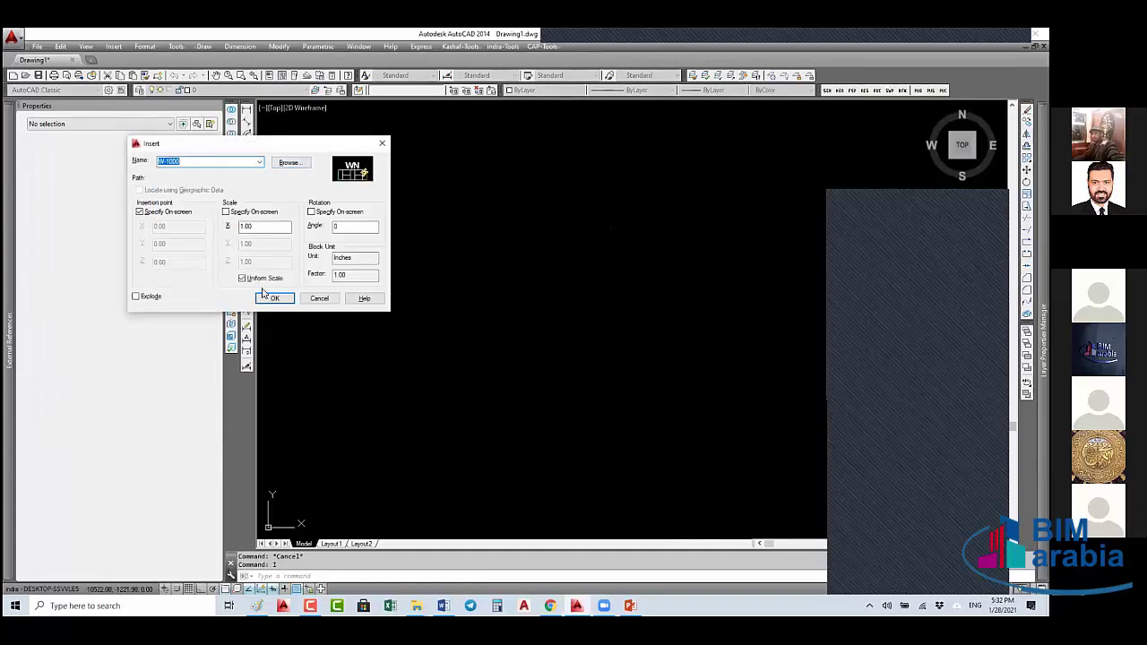
left_click(274, 298)
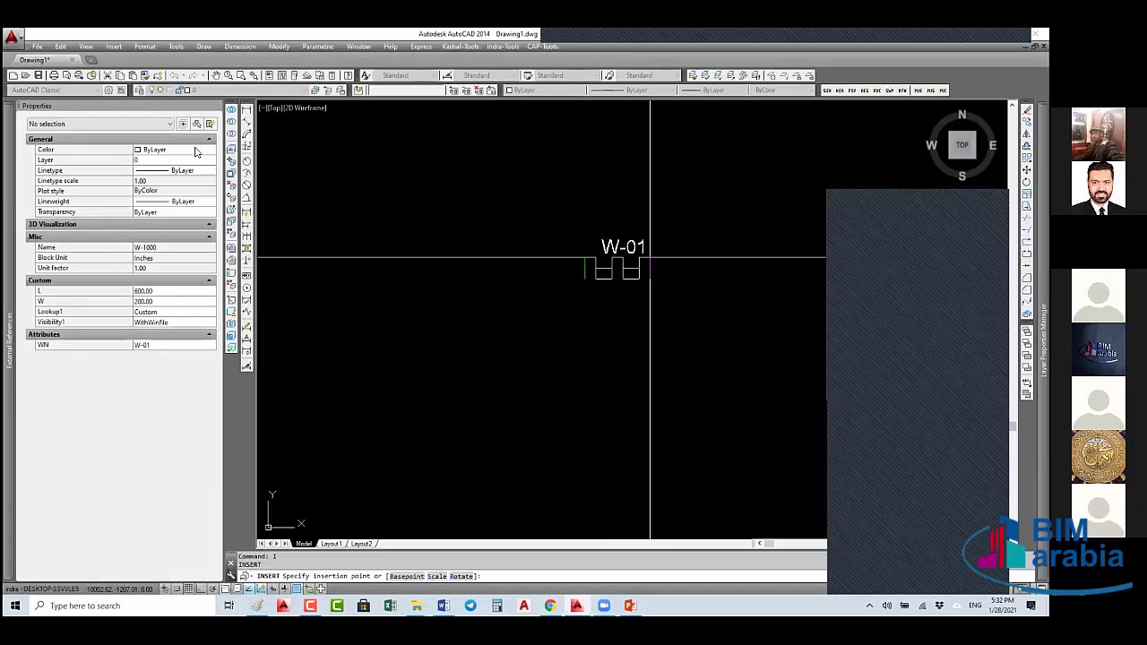
key("Escape")
type("be")
key("Return")
left_click(260, 205)
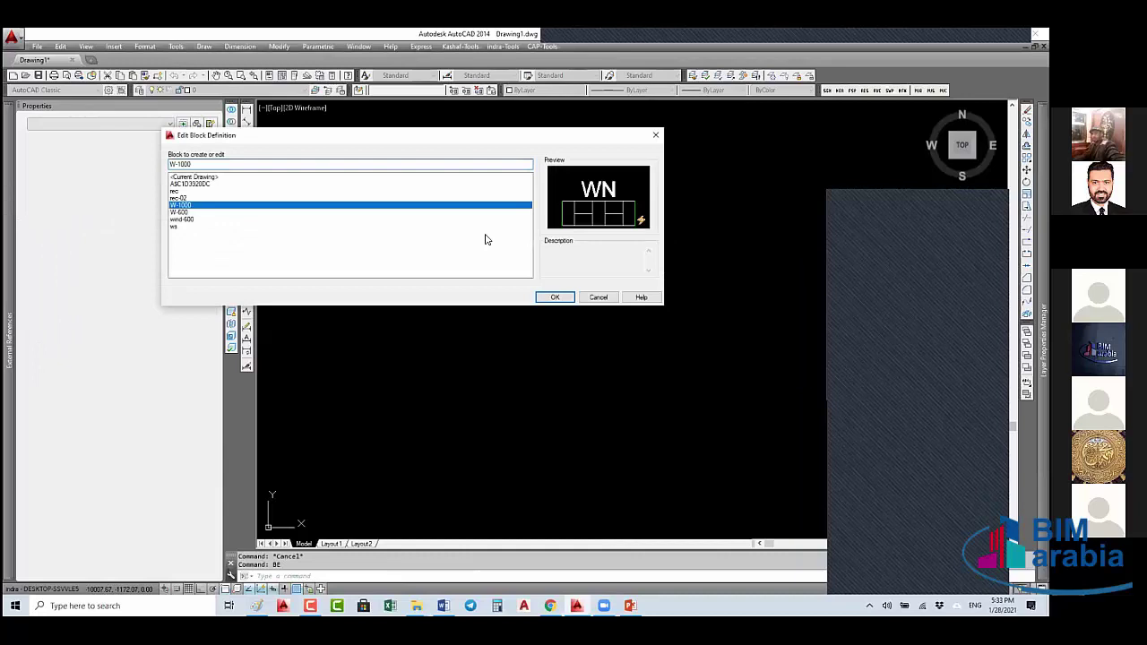
left_click(555, 297)
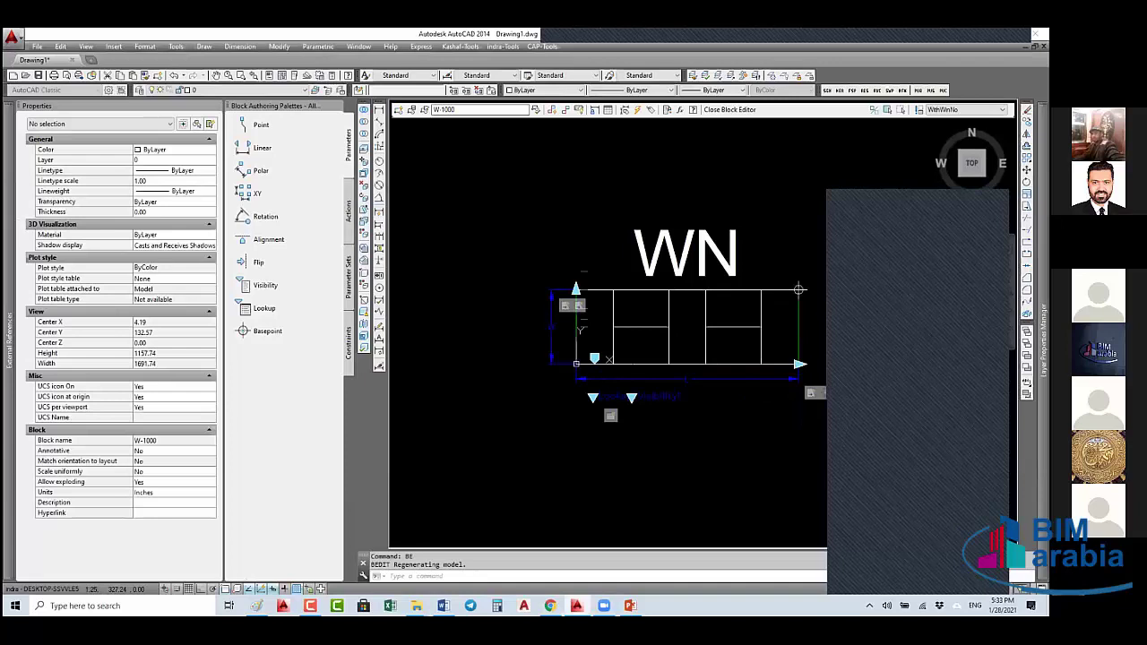
middle_click_drag(809, 289, 688, 259)
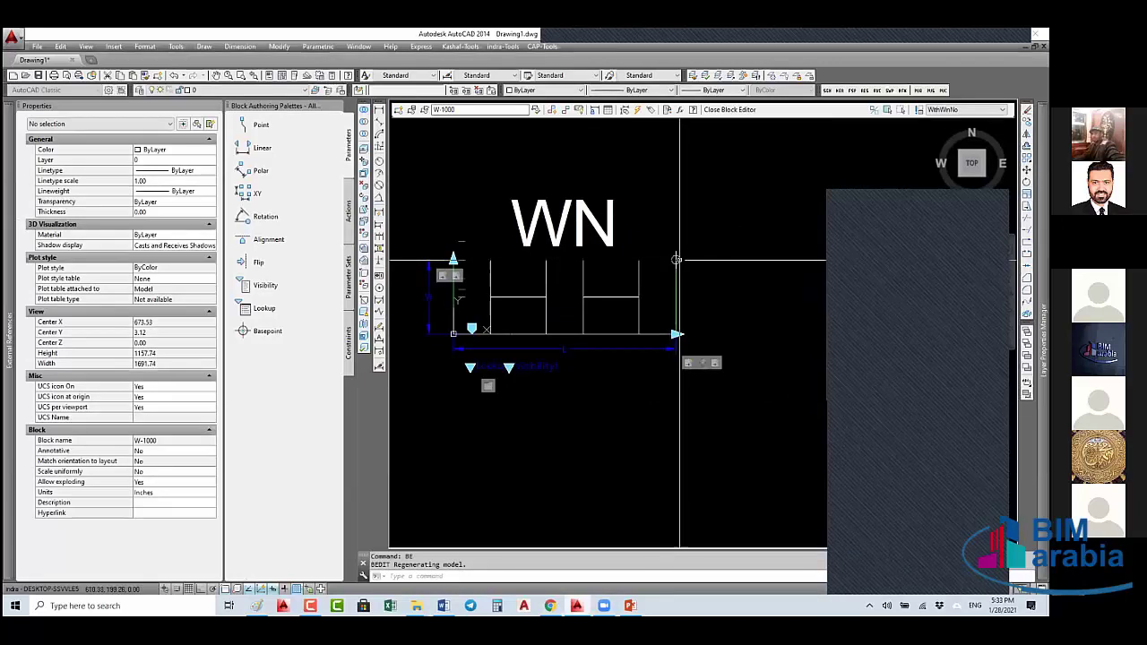
left_click(251, 333)
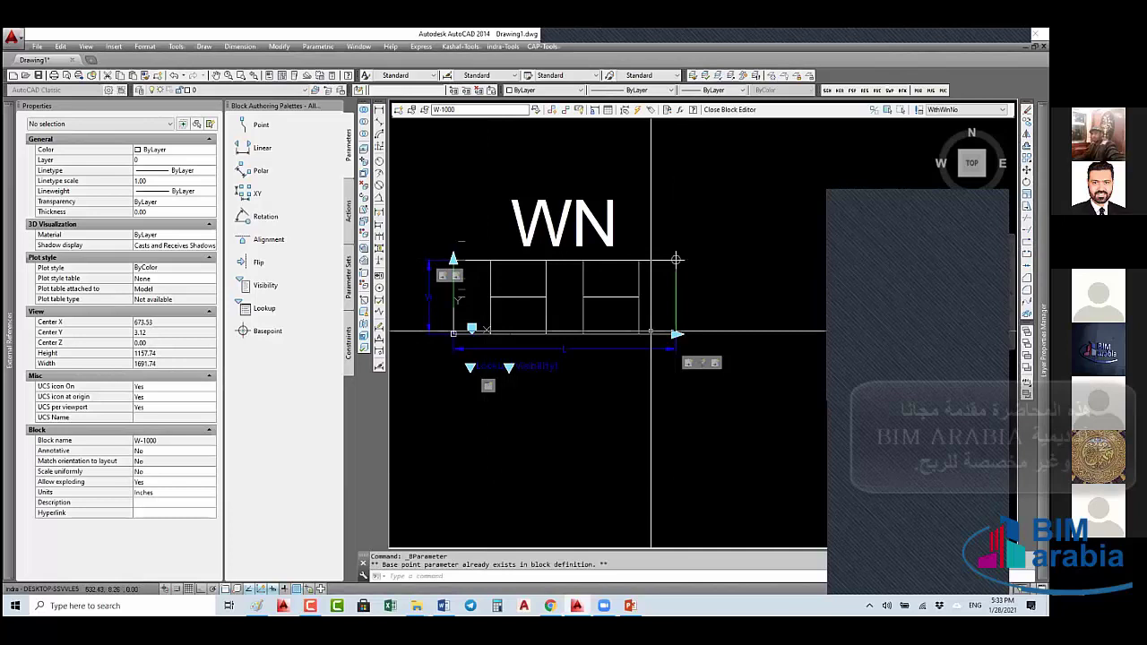
left_click(731, 109)
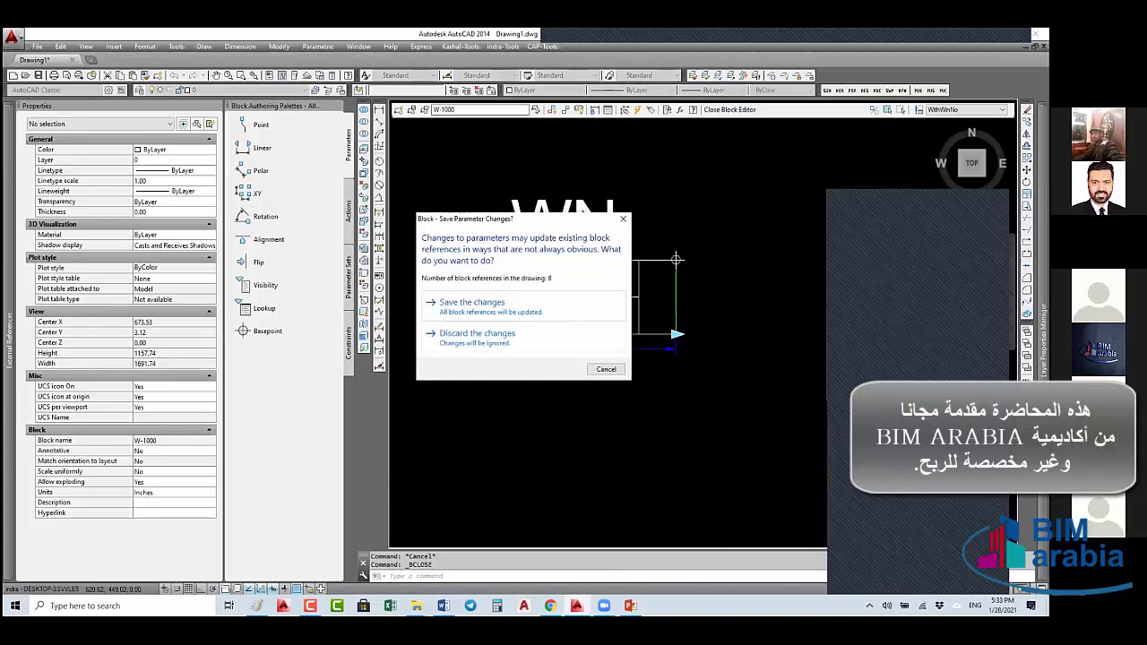
left_click(475, 304)
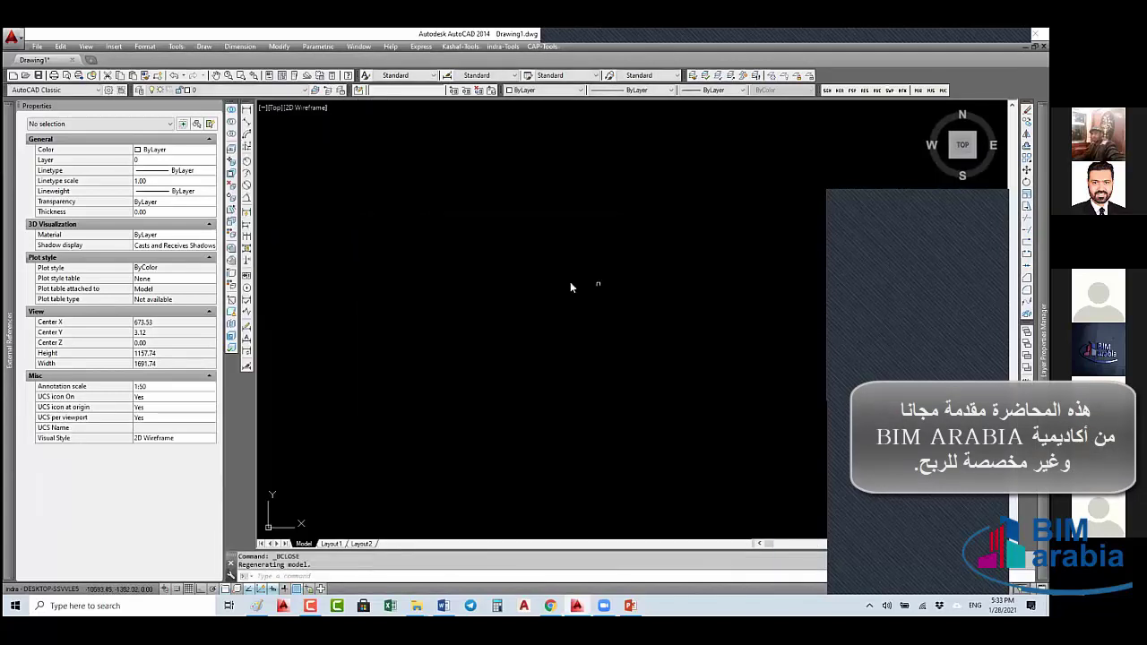
type("i")
key("Return")
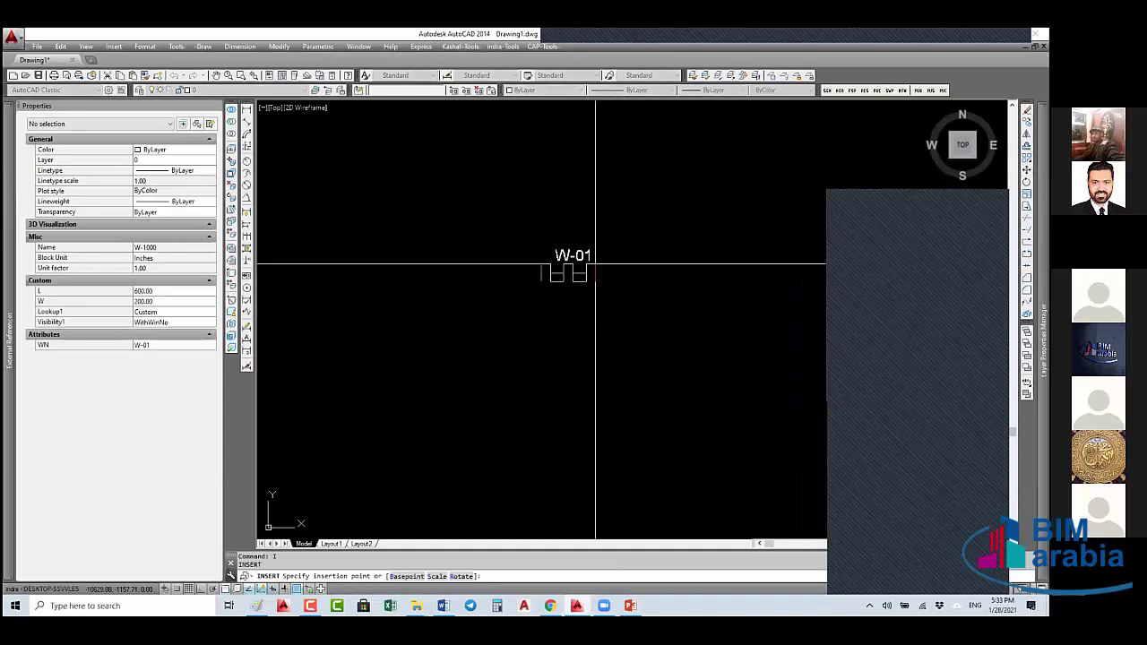
- Place the W-1000 window block, accepting W-01 as its window number
left_click(596, 264)
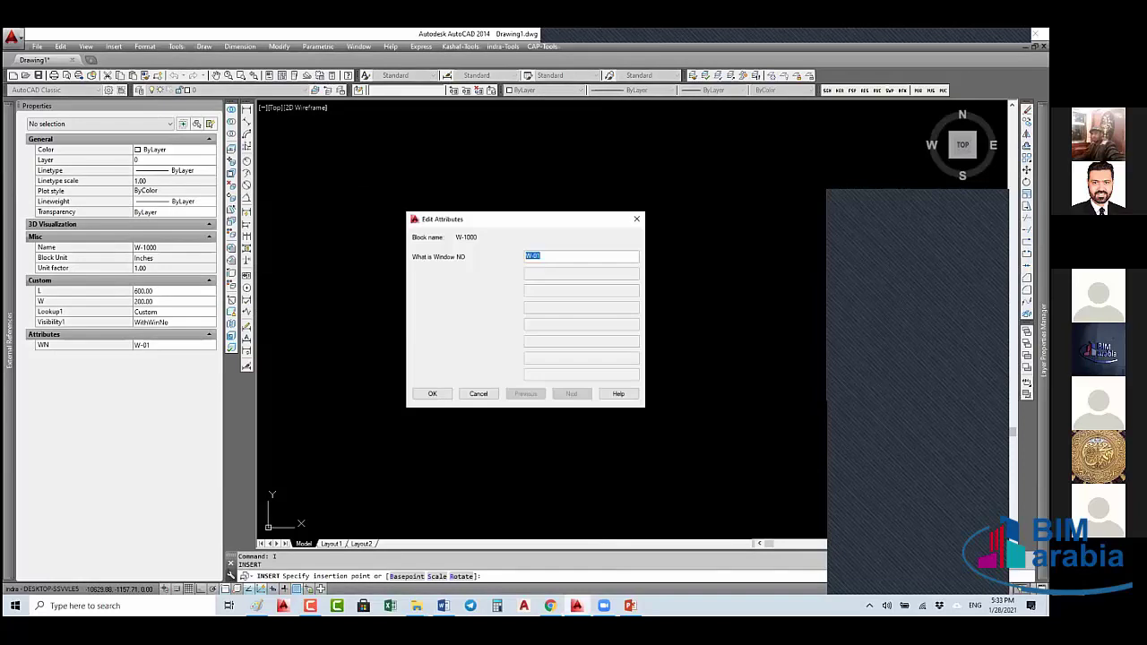
key("Return")
left_click(596, 269)
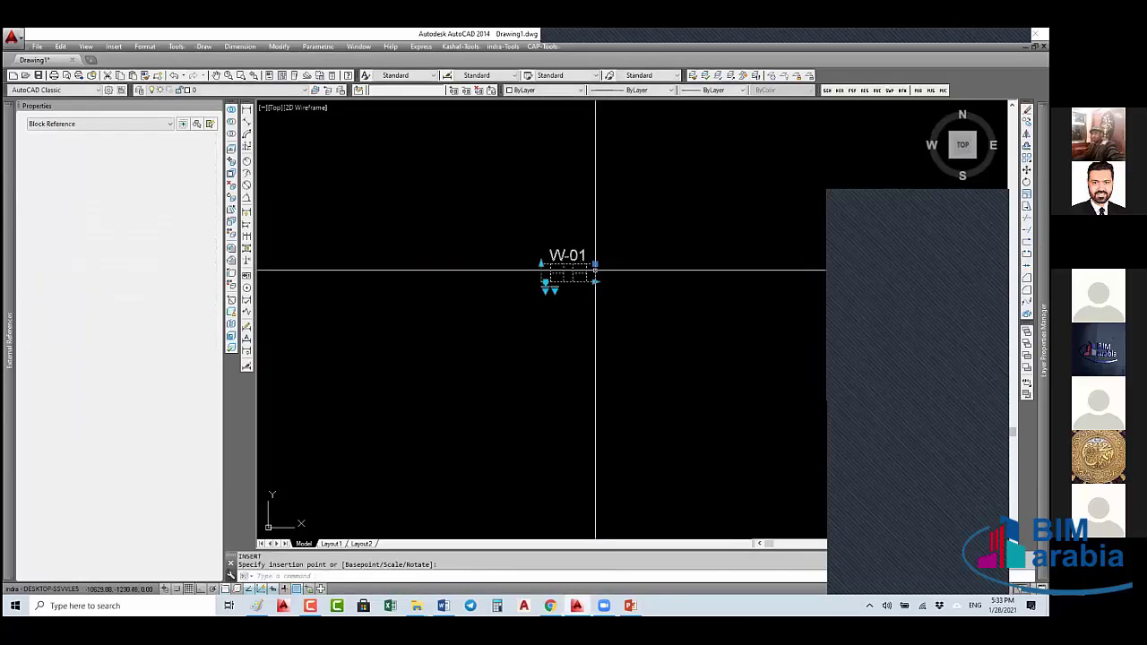
scroll(599, 260, "up", 2)
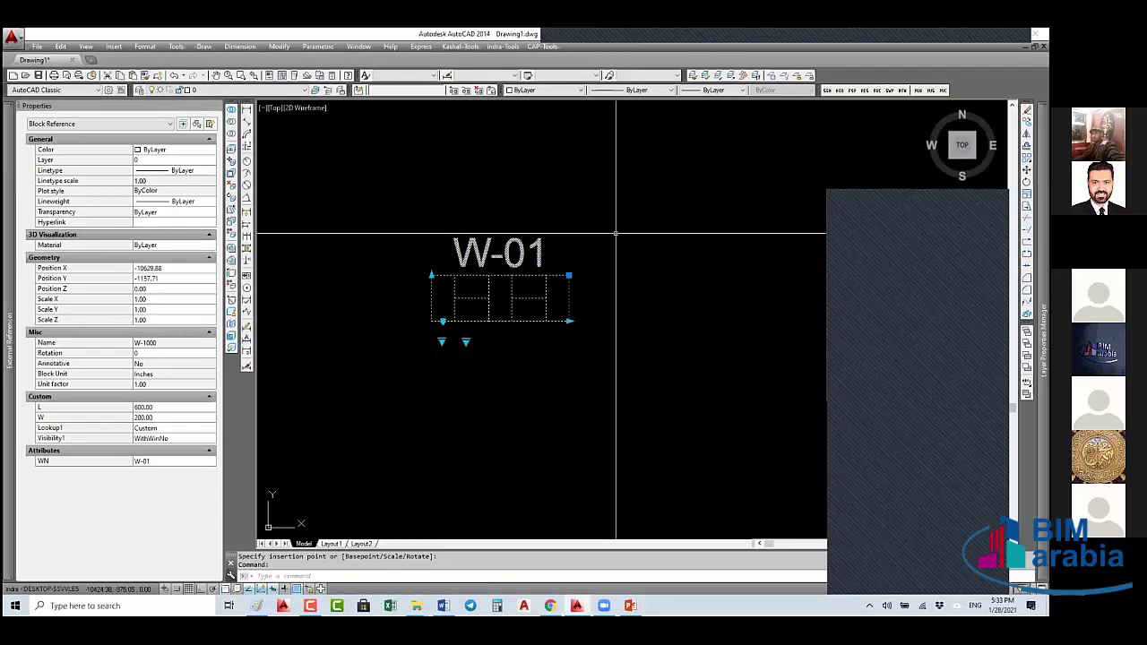
scroll(618, 242, "down", 2)
- Insert another W-1000 window below the first with number W-01, then cancel the repeat insertion
type("i")
key("Return")
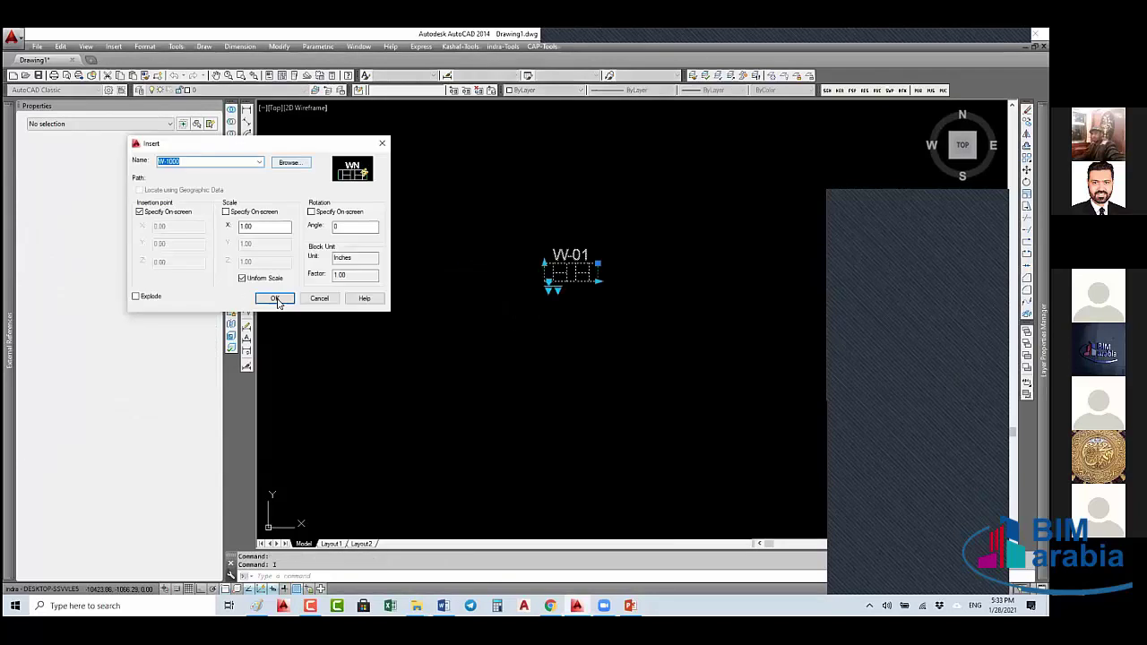
left_click(275, 298)
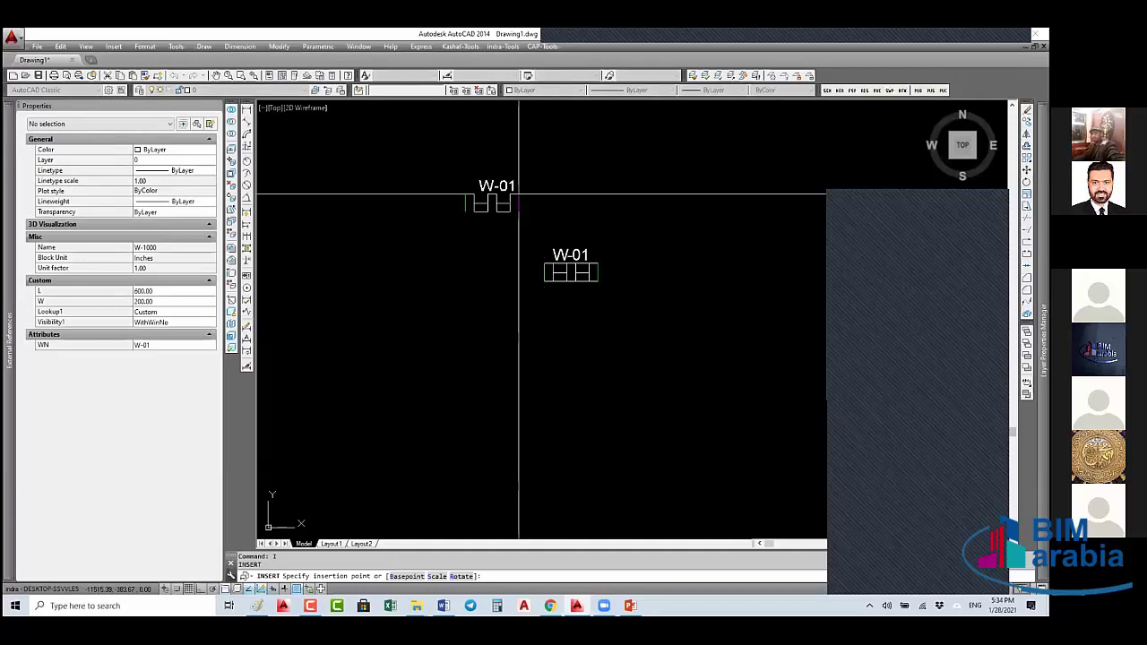
left_click(519, 192)
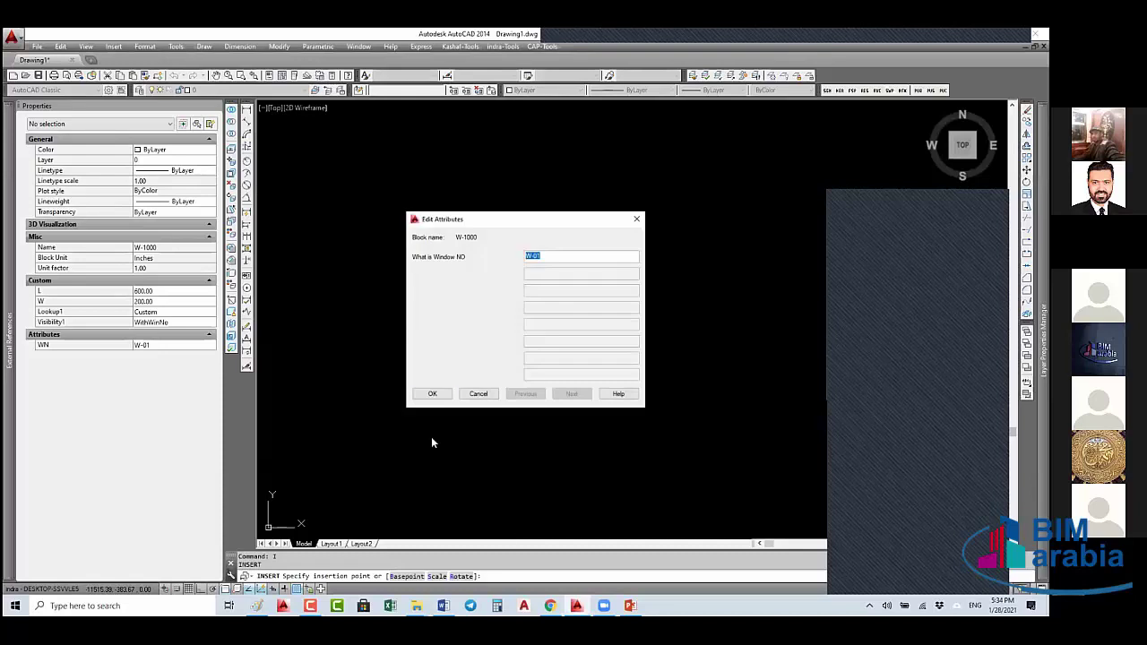
left_click(432, 394)
key("Return")
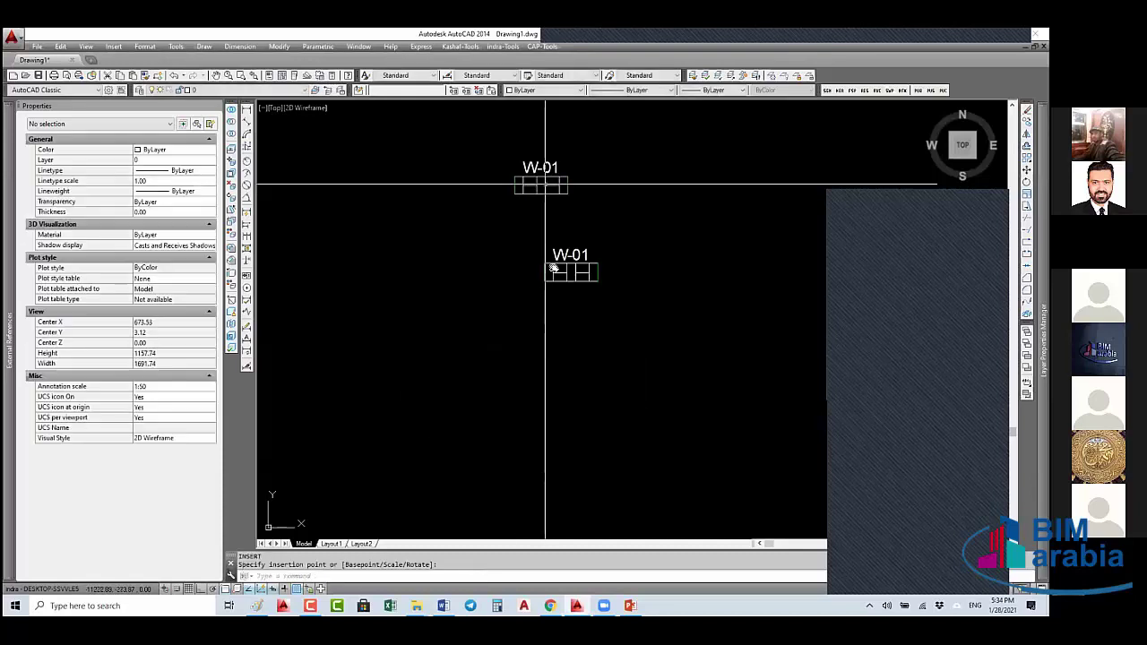
middle_click_drag(544, 184, 558, 265)
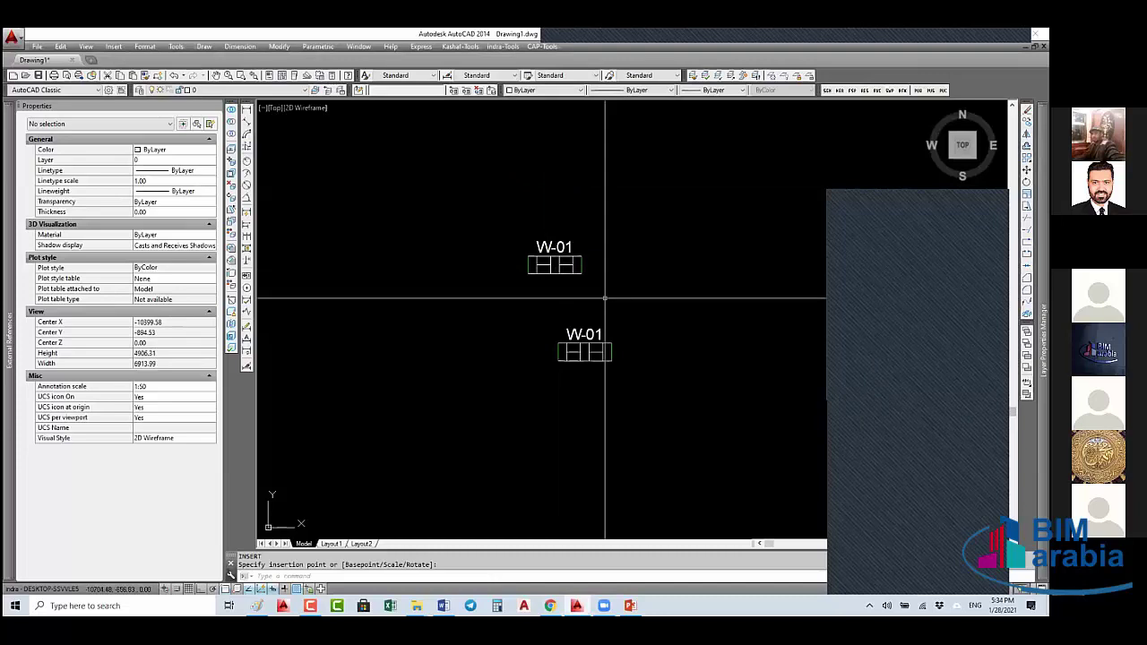
scroll(610, 260, "up", 8)
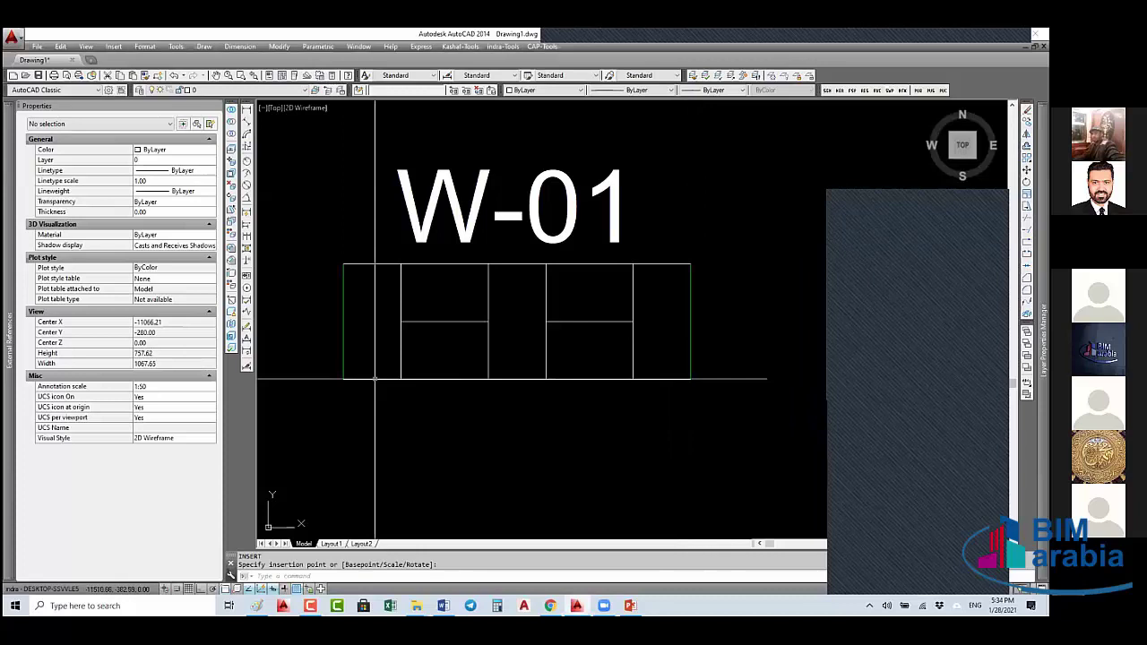
key("Escape")
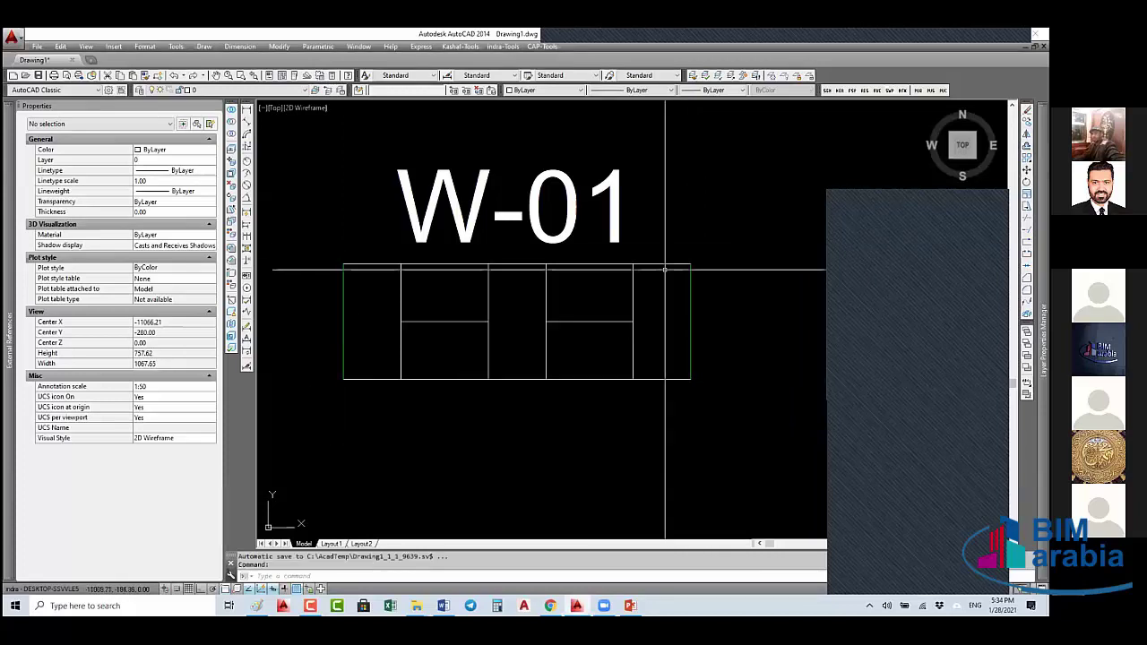
scroll(665, 269, "down", 4)
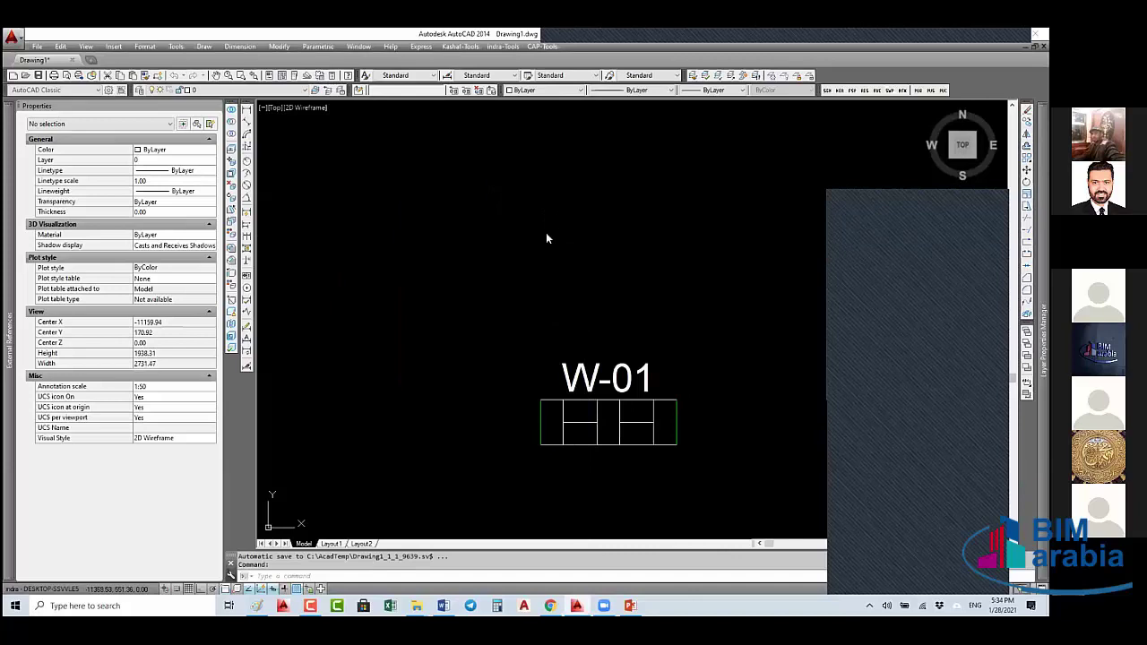
- Reinsert W-1000 and Ctrl-cycle to the base point that puts the label above the window
type("i")
key("Return")
left_click(278, 298)
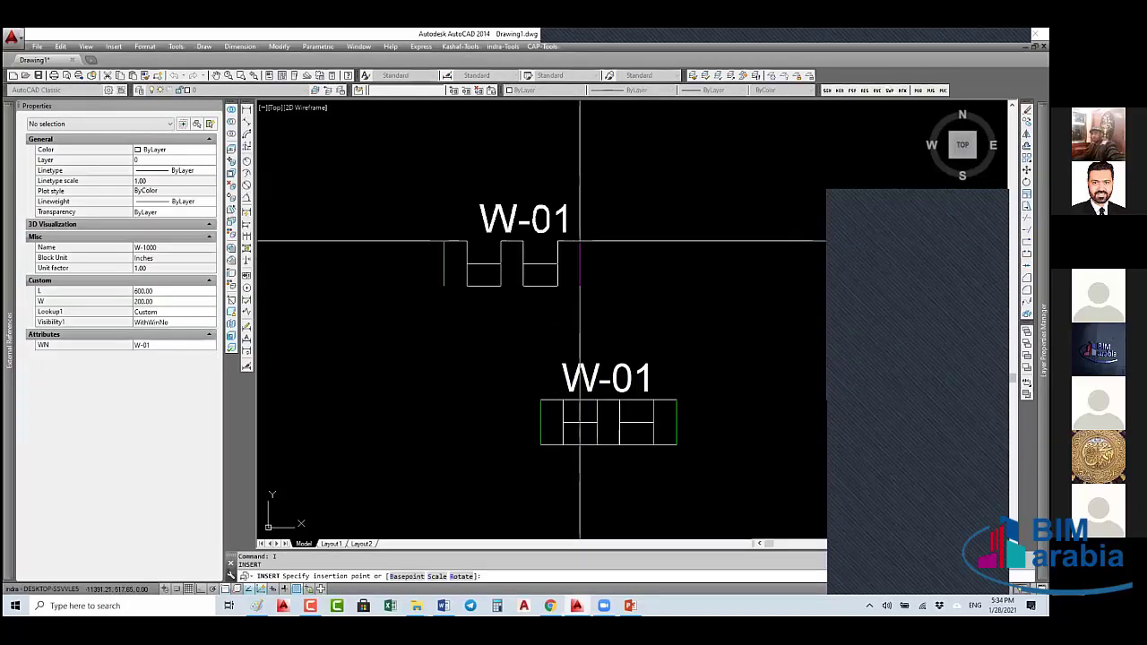
key("ctrl")
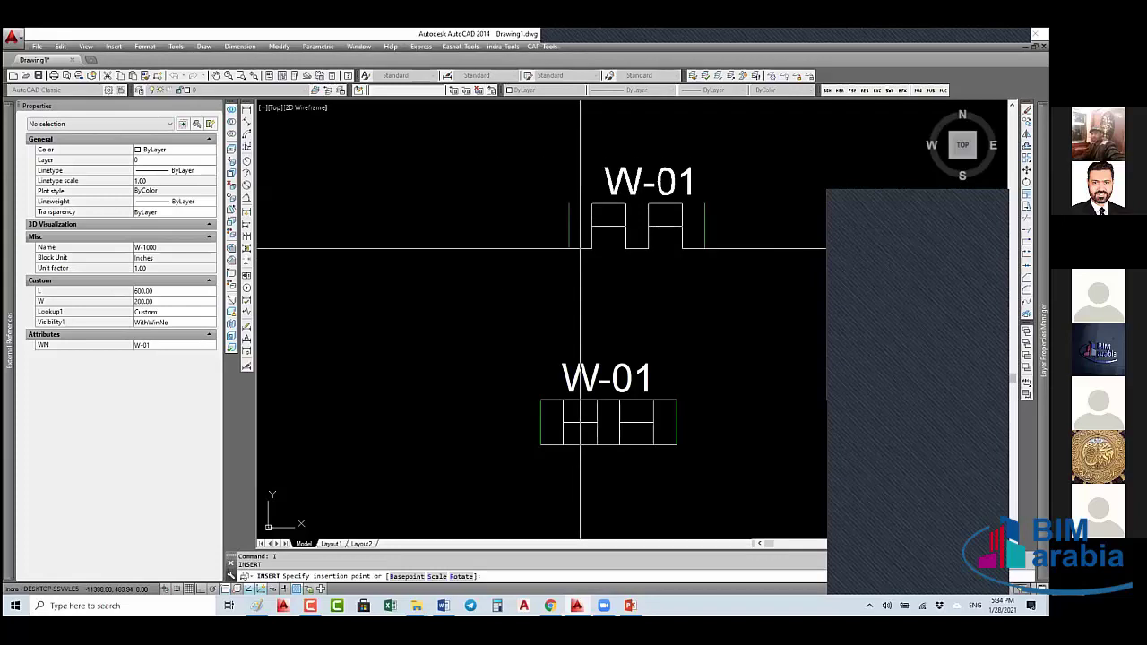
key("ctrl")
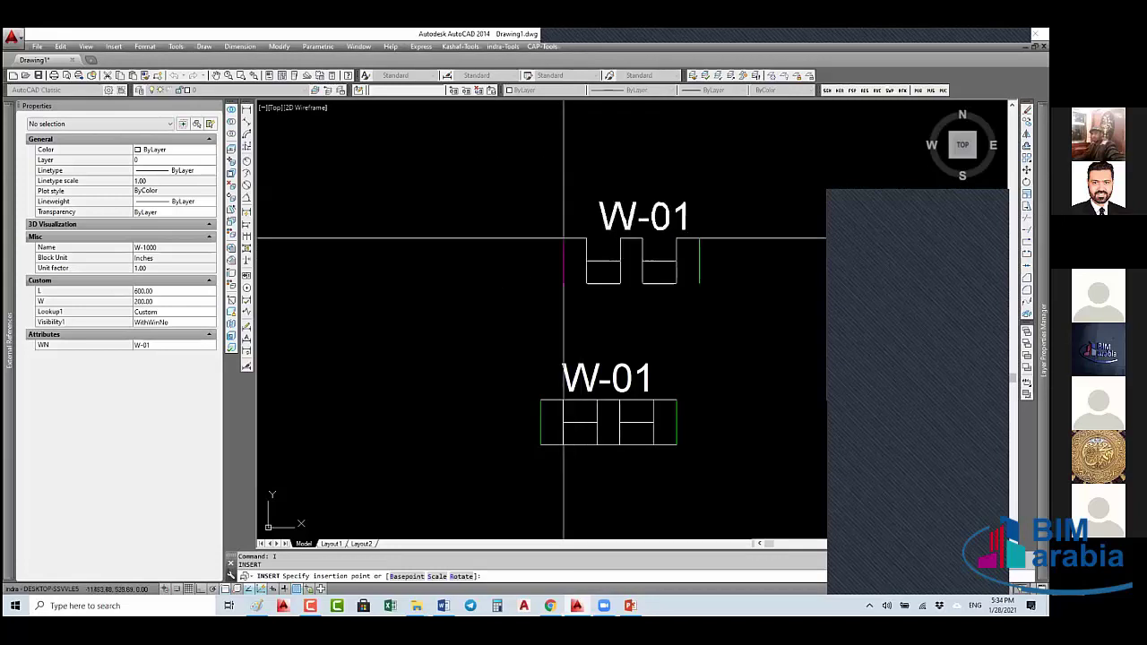
key("ctrl")
key("ctrl")
key("ctrl")
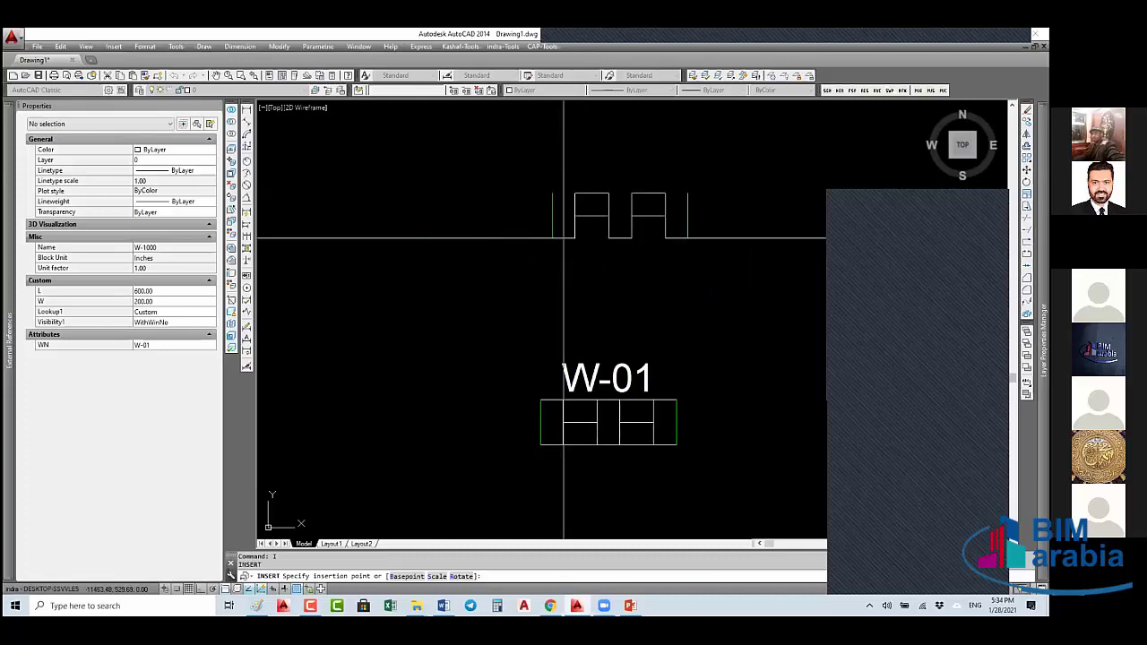
key("ctrl")
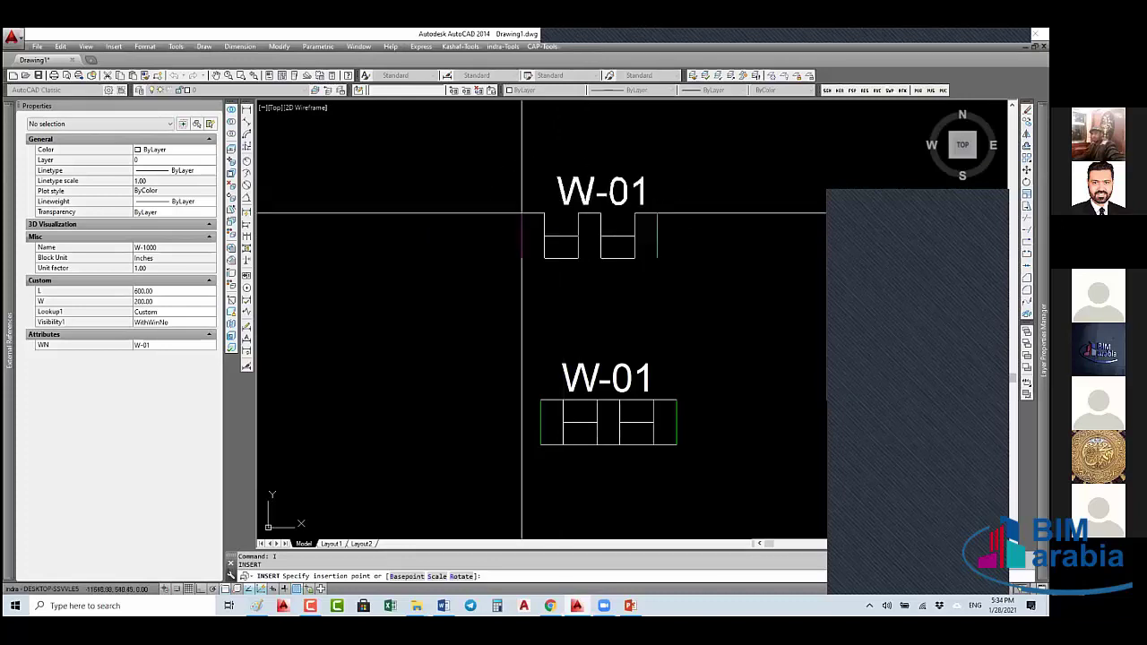
key("ctrl")
key("ctrl")
key("ctrl")
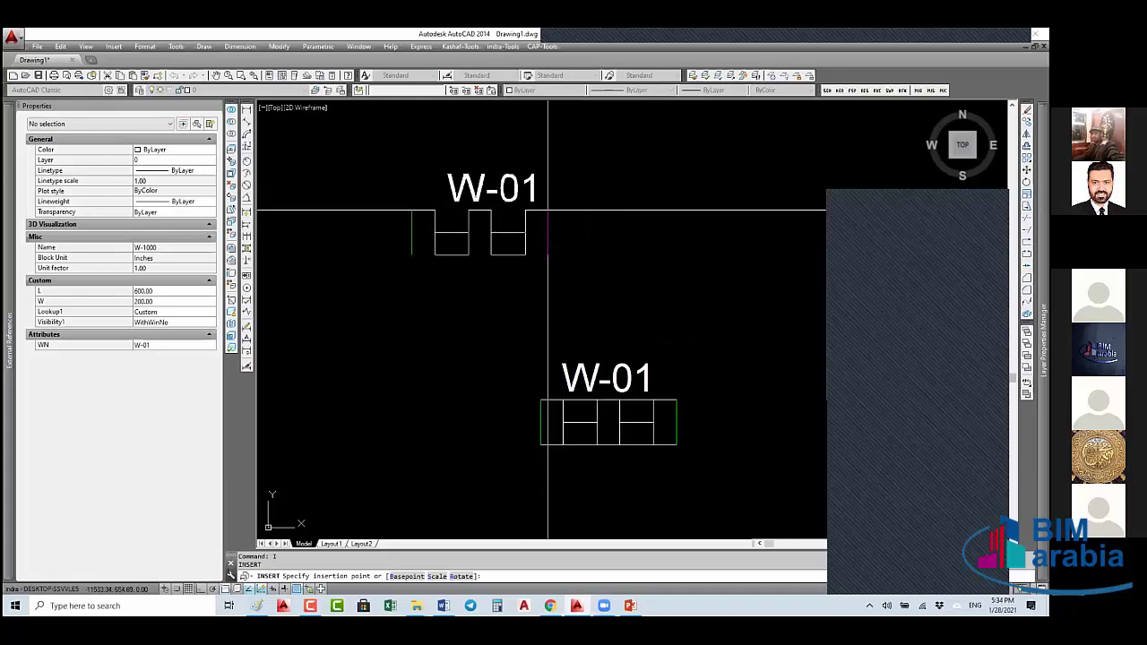
key("ctrl")
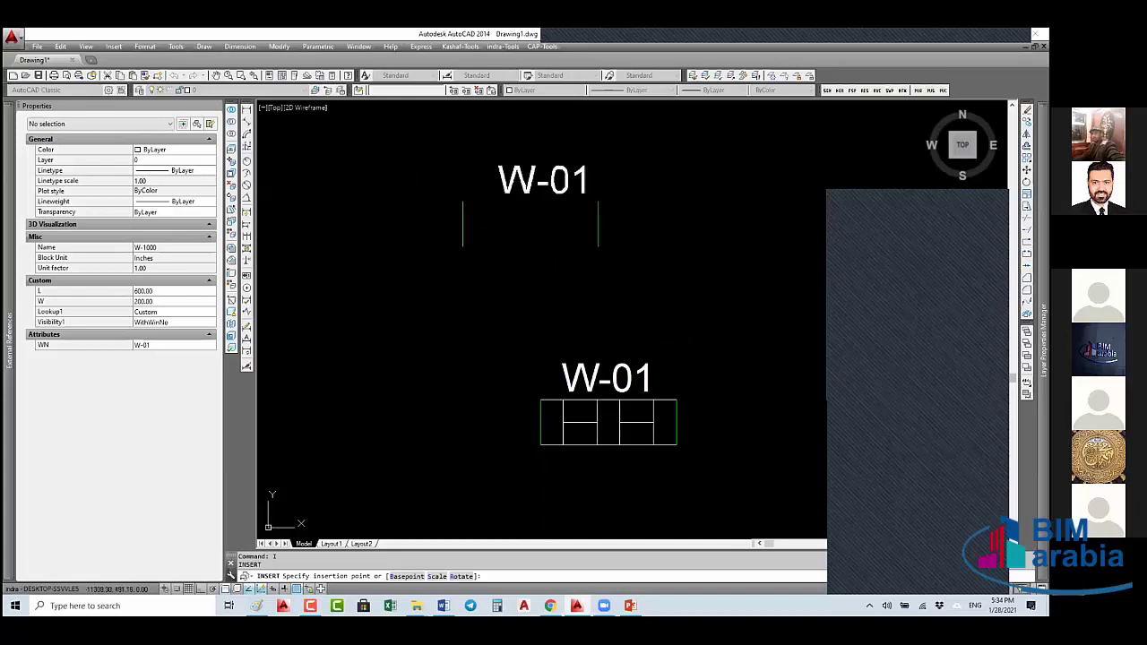
- Place the W-01 window above the first one, then select it for block editing (BE)
left_click(548, 235)
left_click(432, 394)
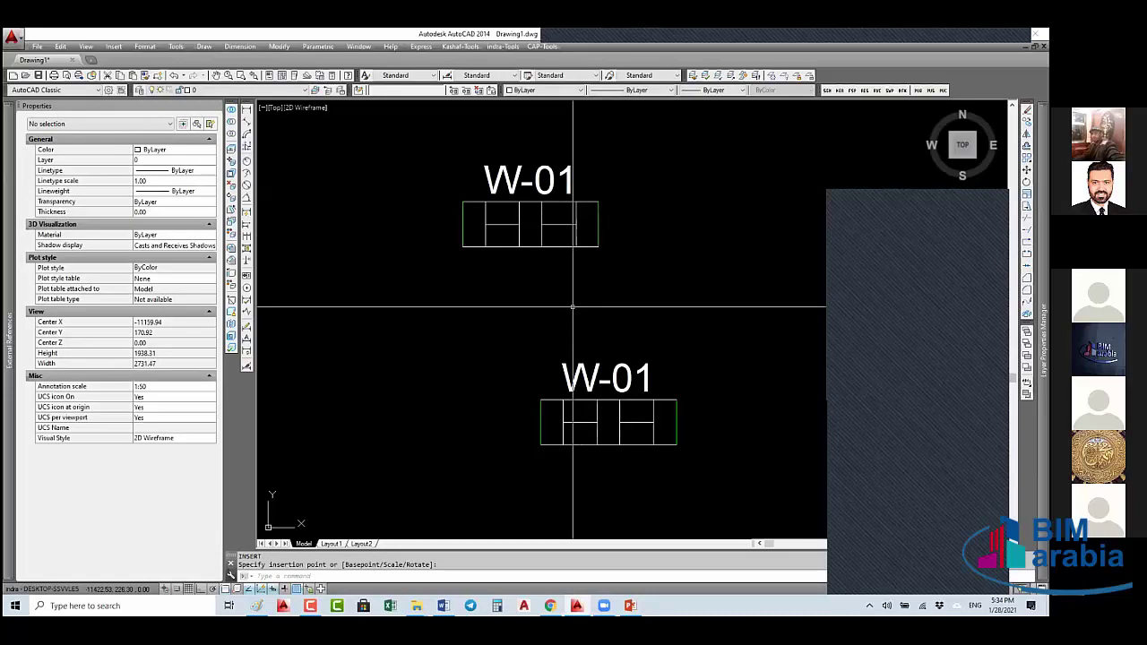
key("Escape")
left_click(485, 247)
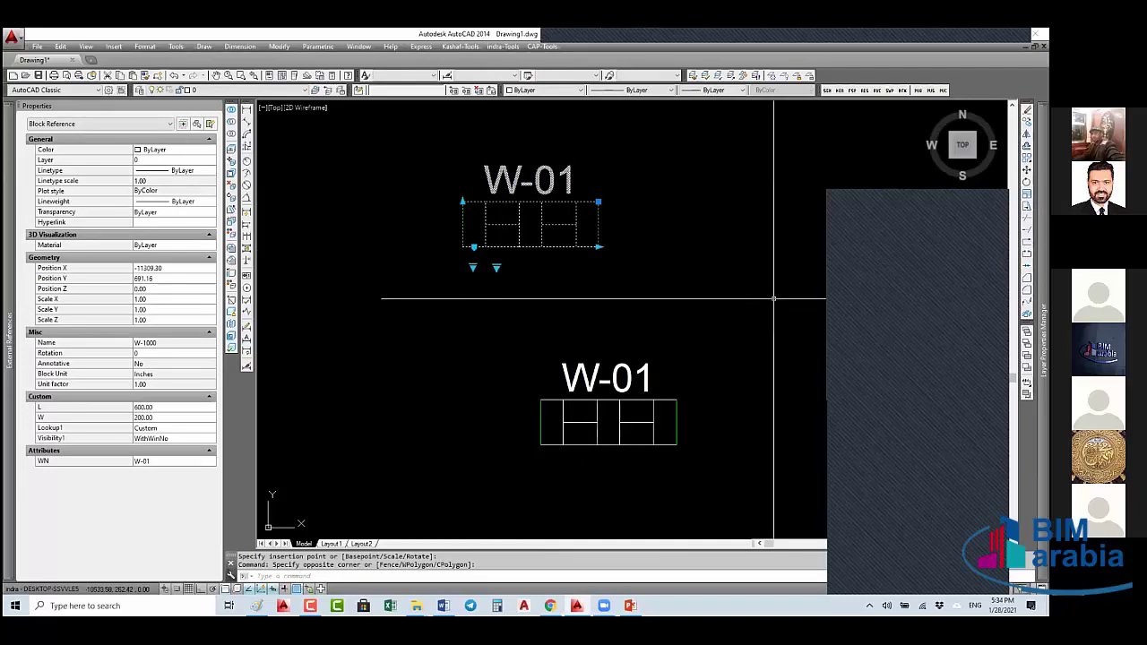
type("be")
key("Return")
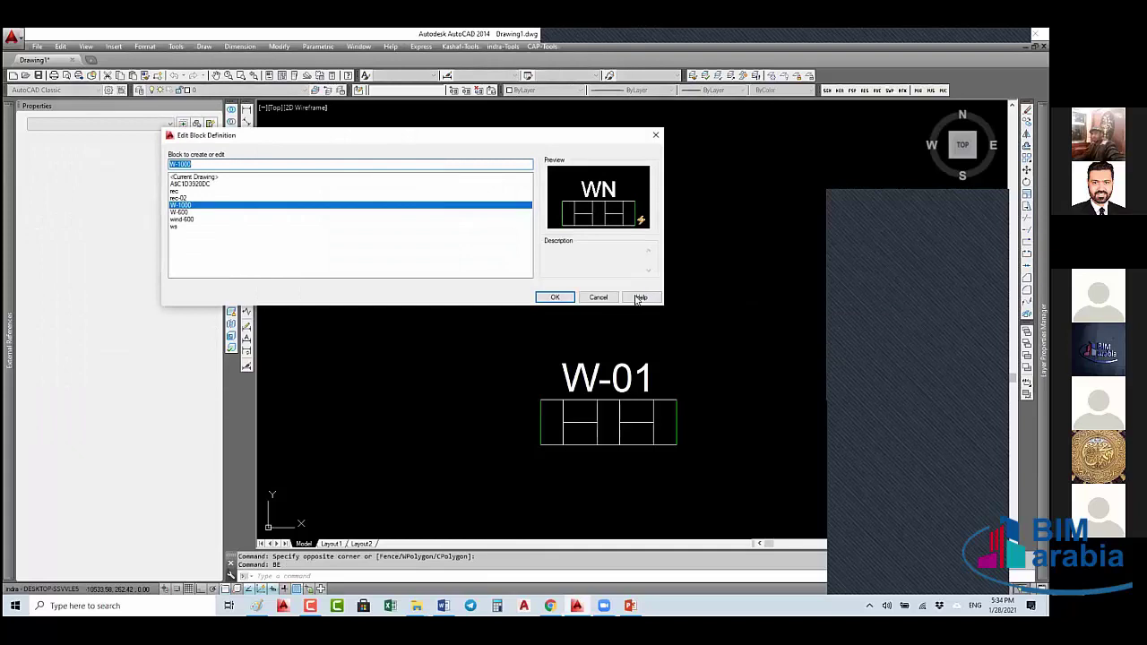
left_click(554, 296)
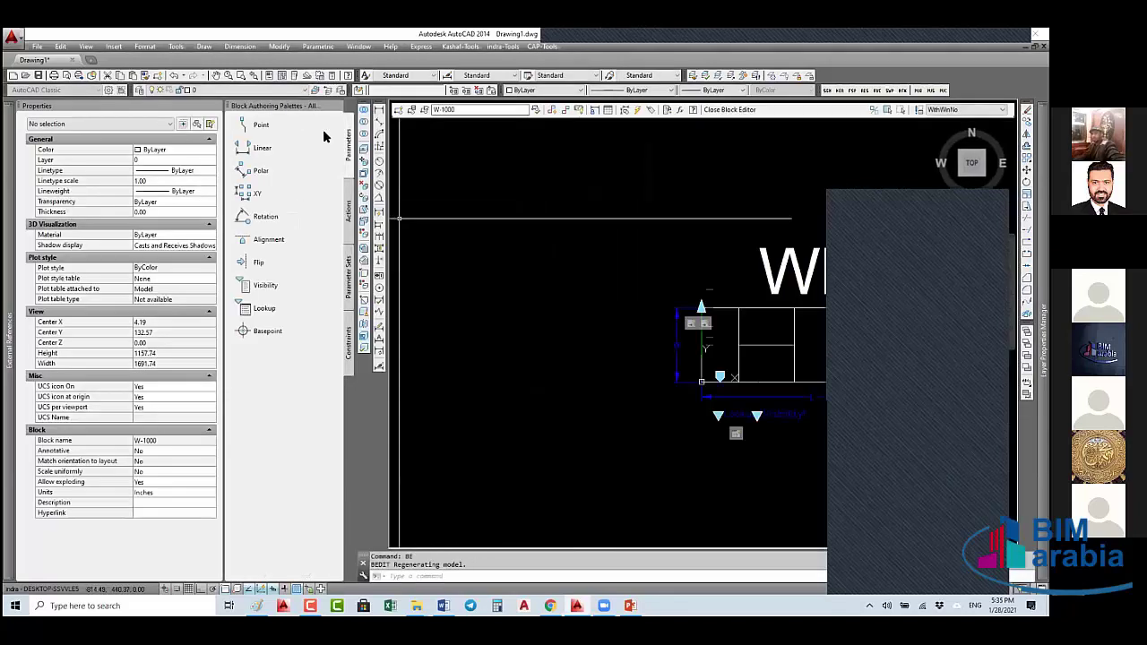
left_click(258, 125)
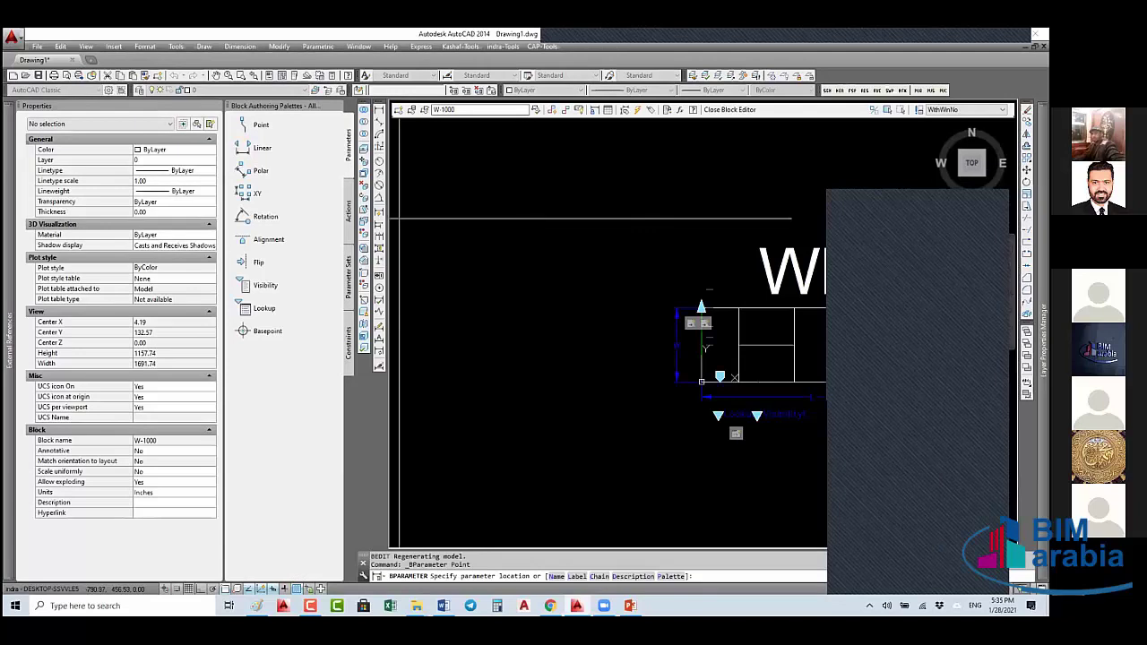
middle_click_drag(619, 242, 425, 250)
scroll(425, 251, "down", 4)
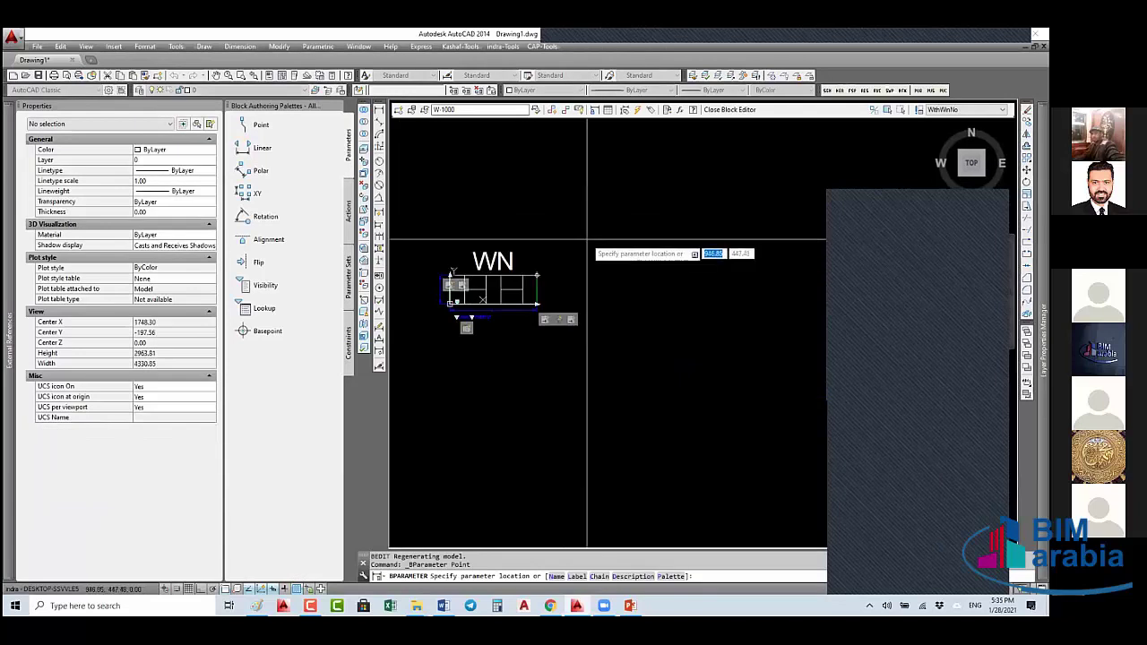
key("Escape")
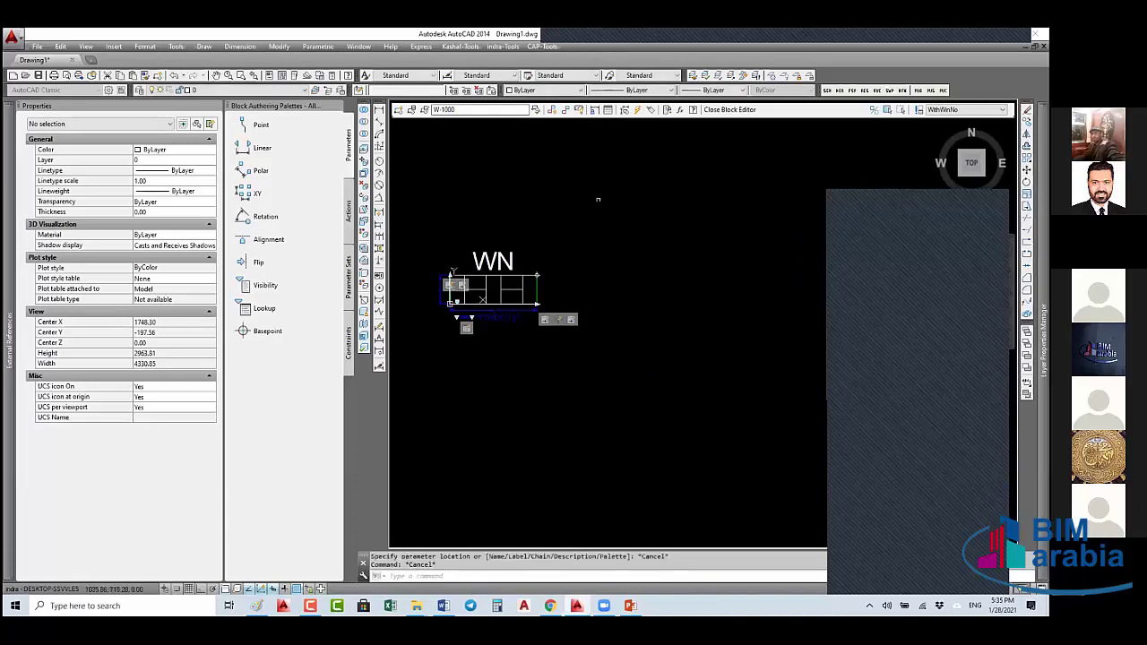
left_click(730, 109)
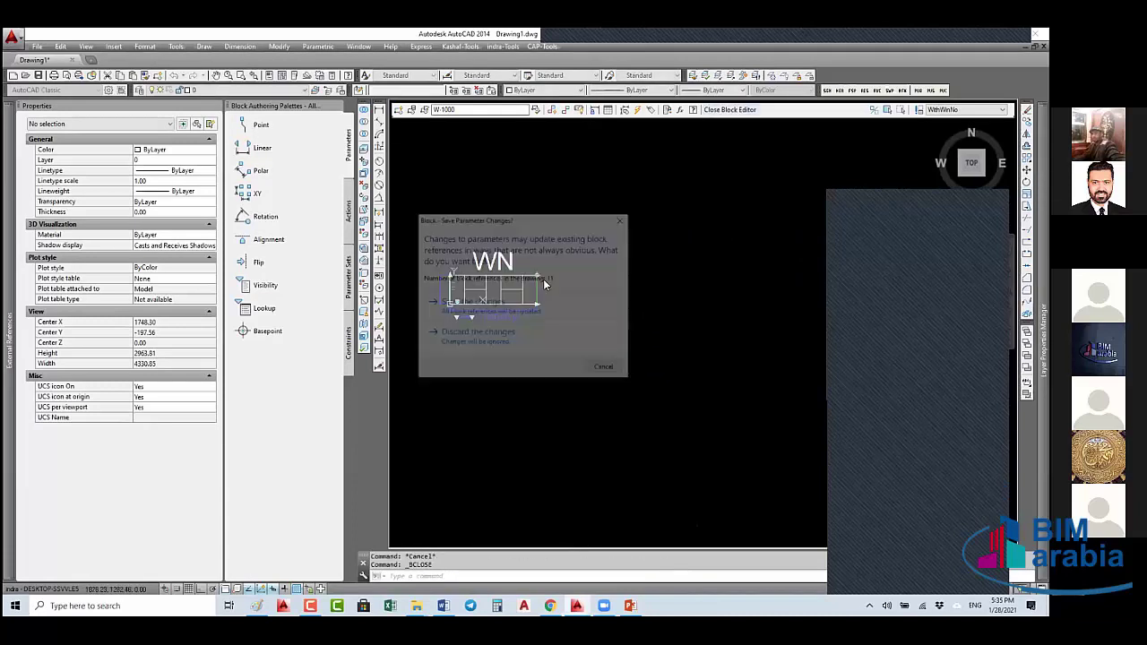
left_click(496, 306)
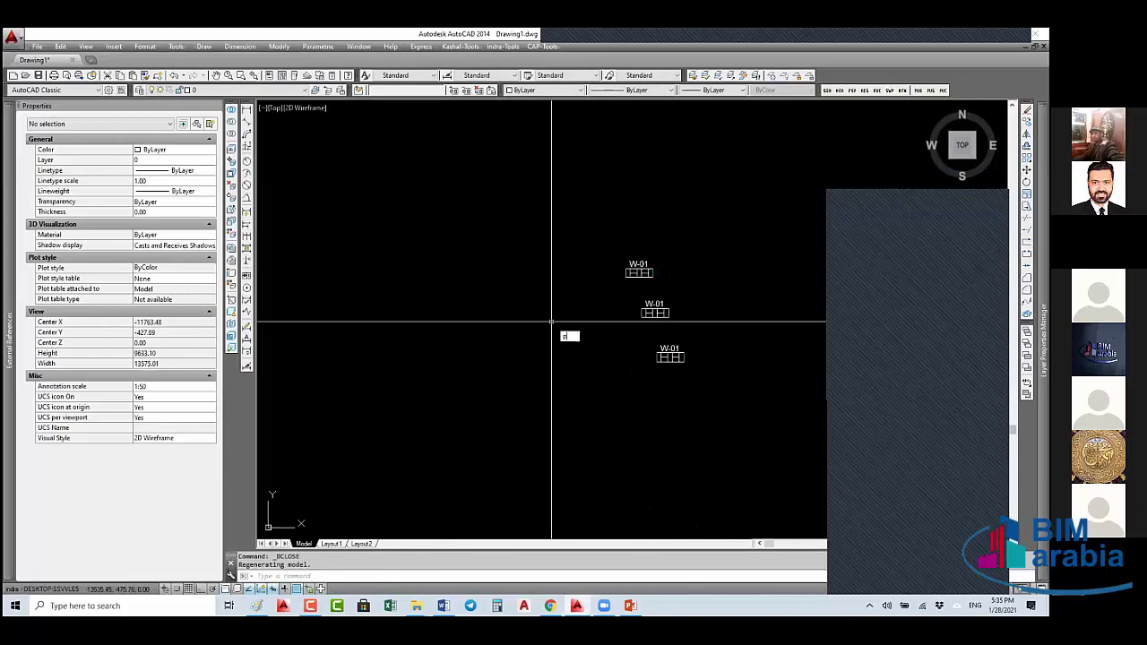
- Draw a two-segment bent polyline through three points
type("l")
key("Return")
left_click(493, 317)
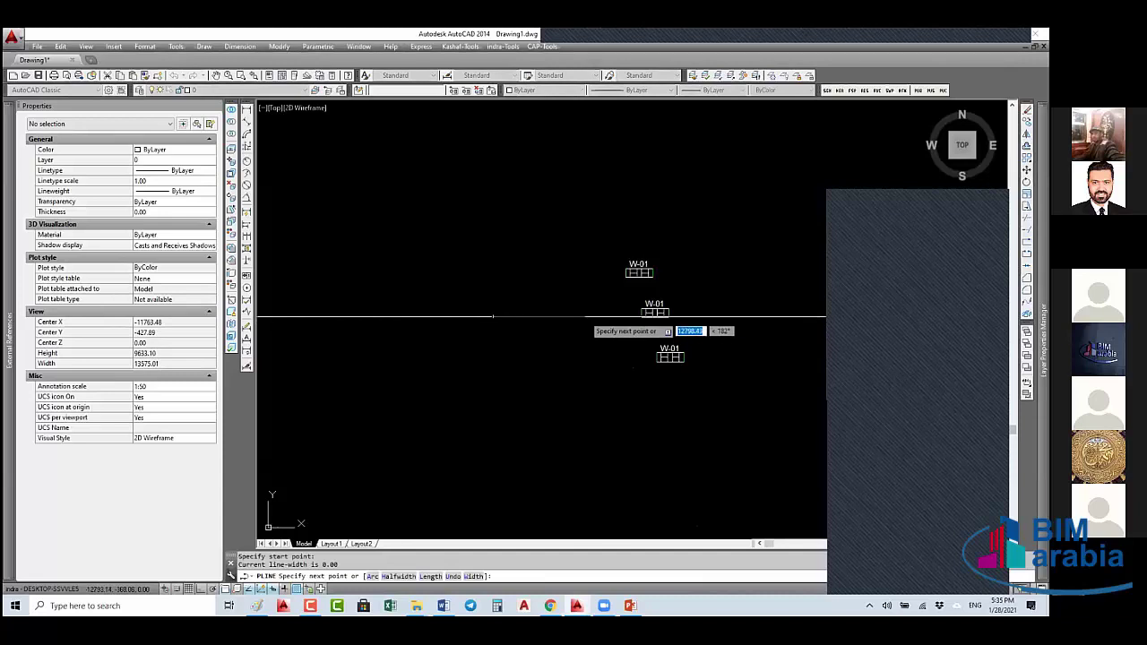
left_click(581, 344)
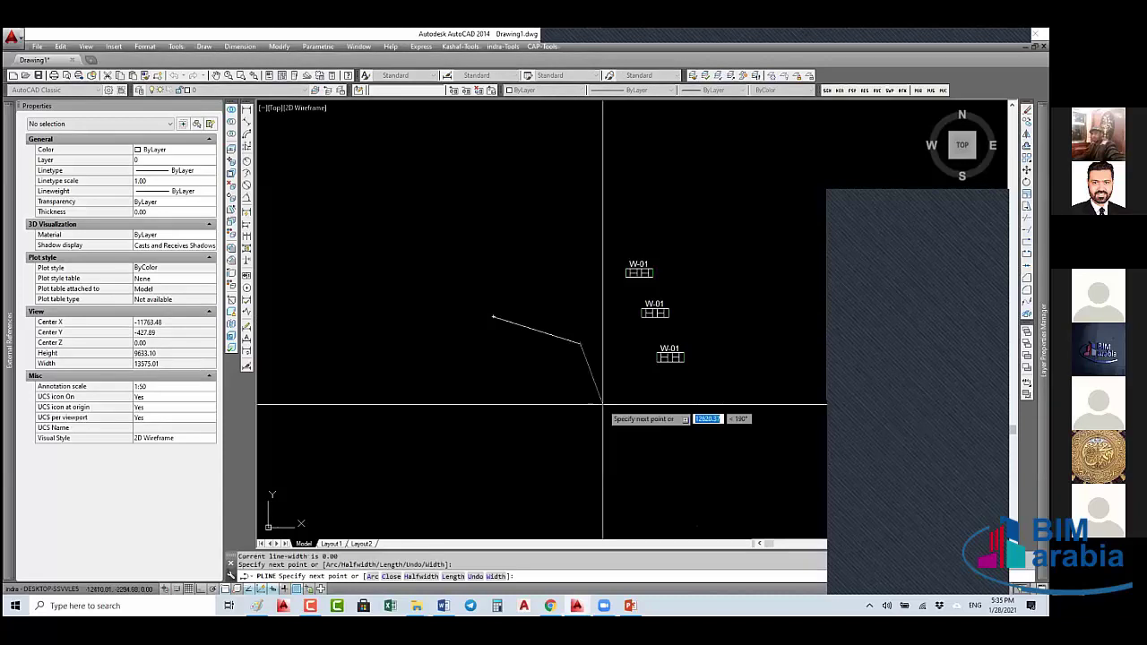
left_click(602, 405)
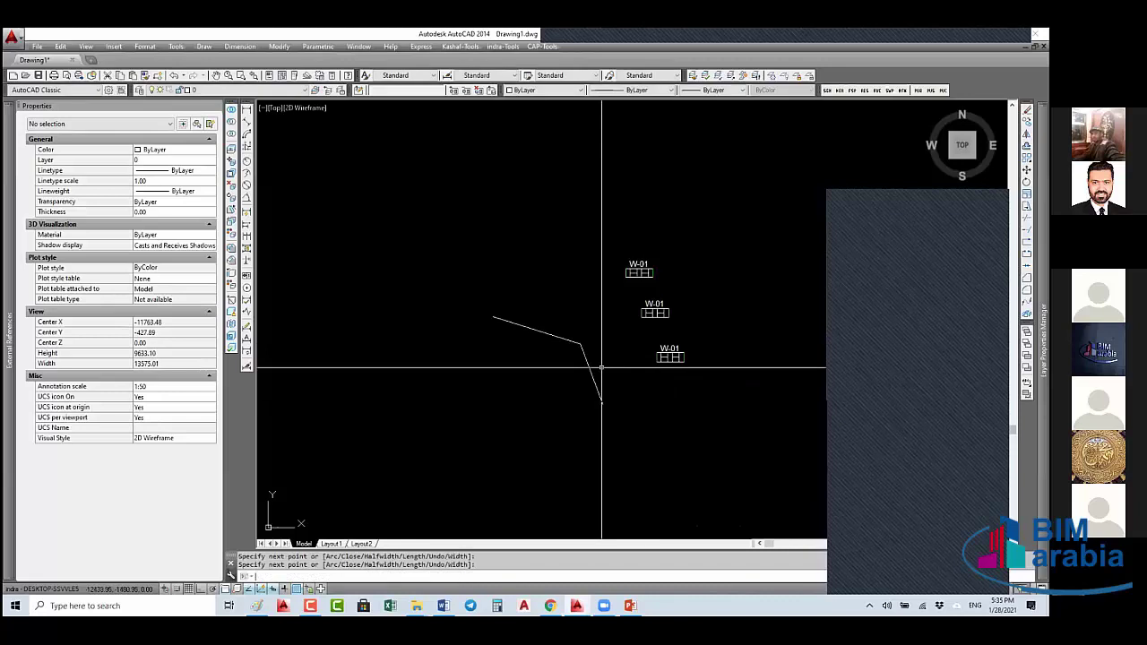
key("Return")
left_click(592, 334)
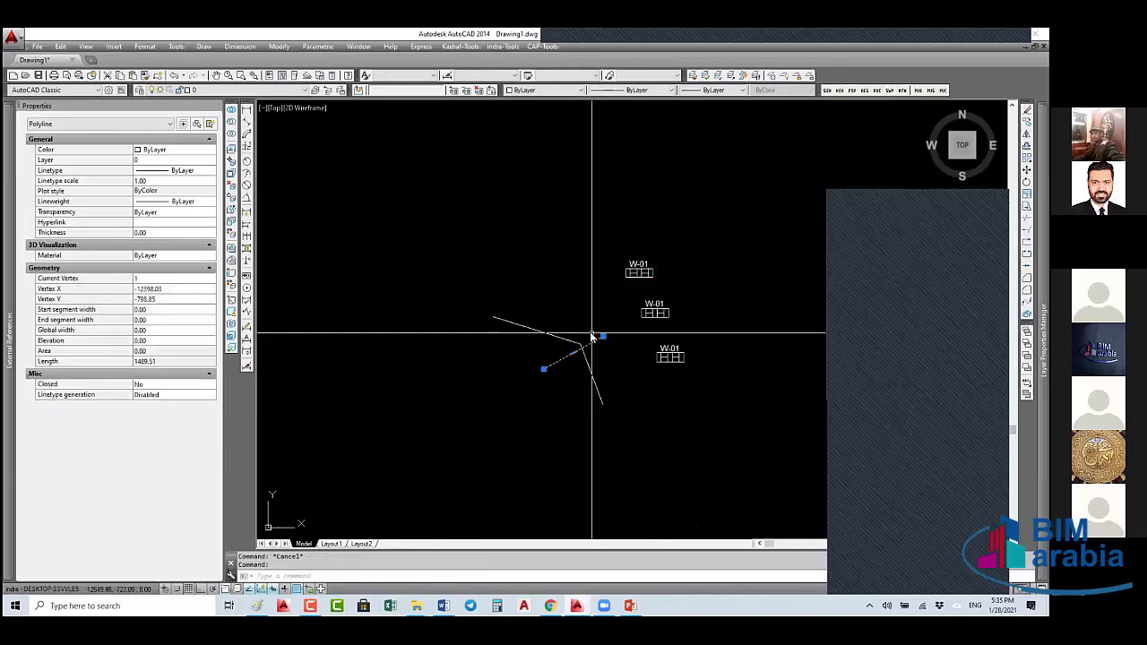
type("e")
key("Return")
key("Escape")
key("Escape")
- Make the polyline block 1, based at its lower end, and open it in the Block Editor
type("be")
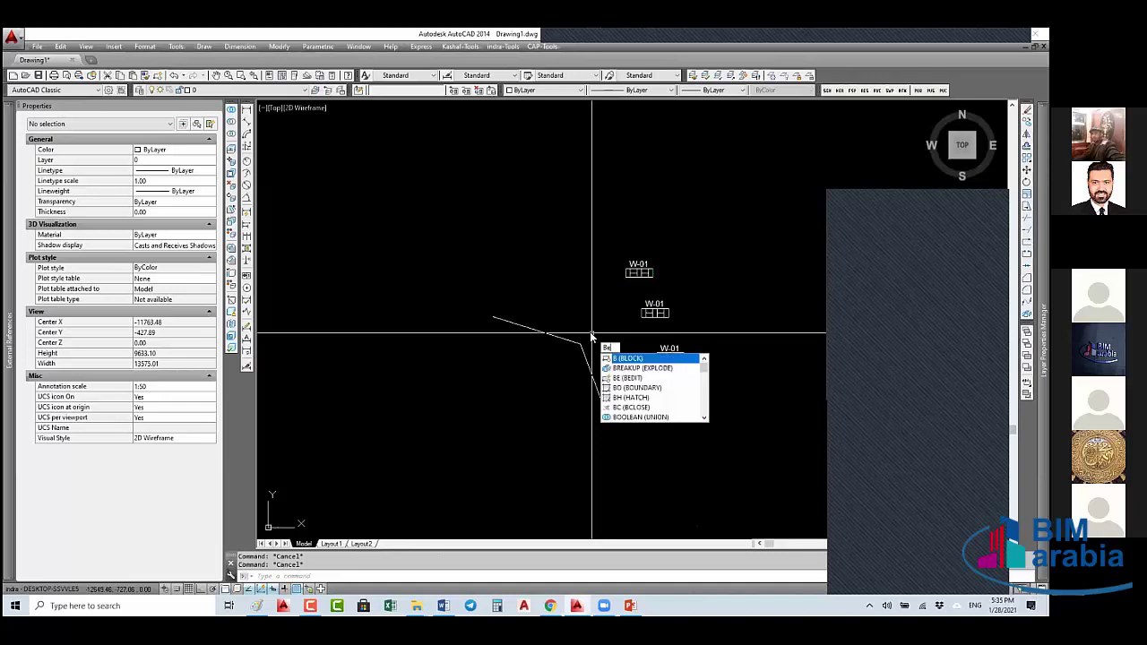
key("Return")
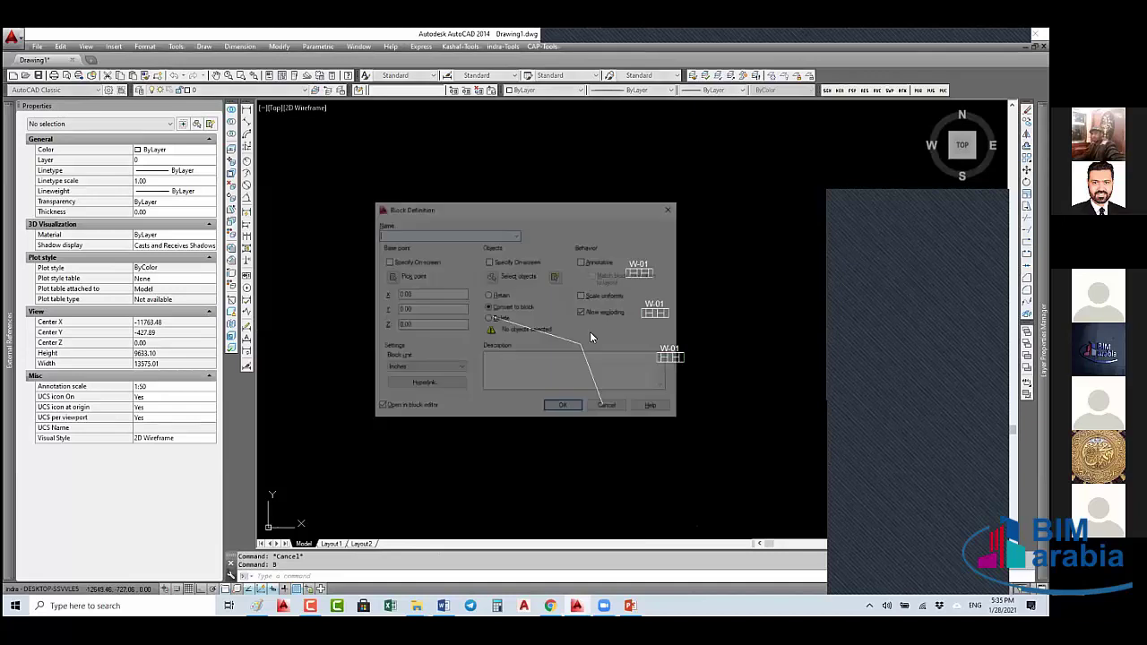
left_click(389, 276)
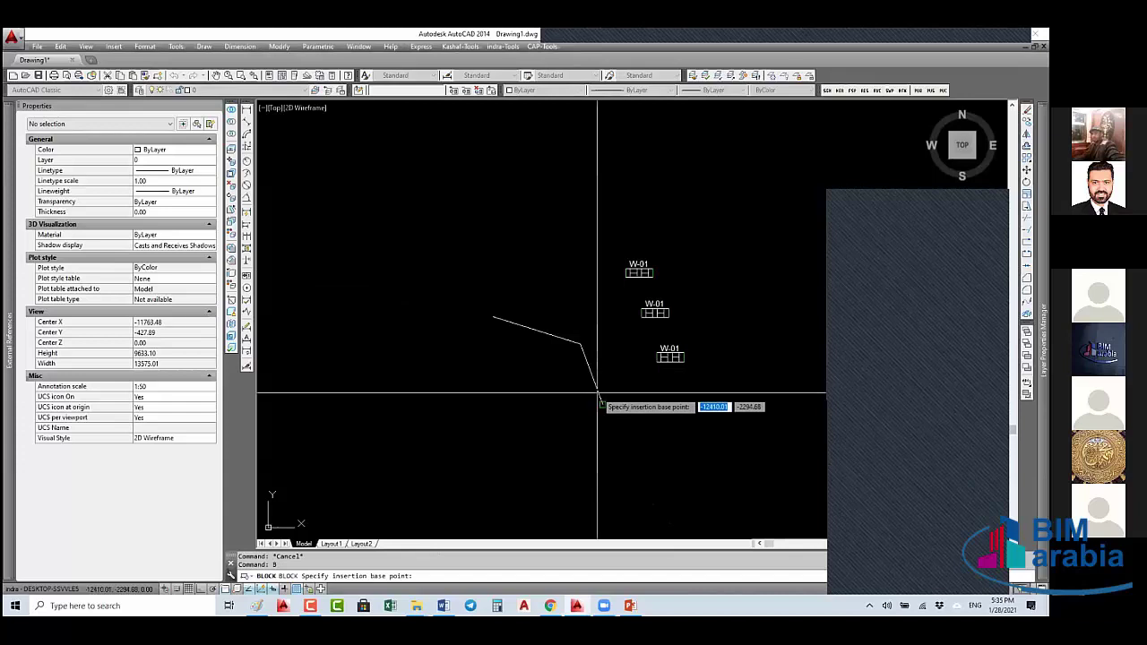
left_click(598, 393)
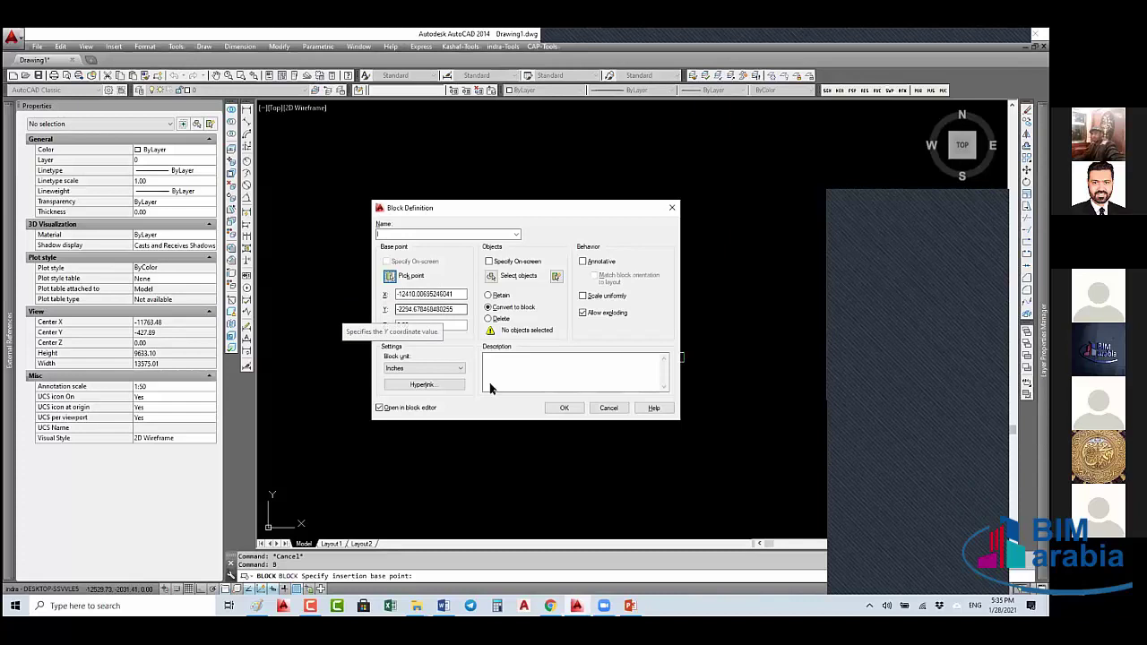
left_click(564, 407)
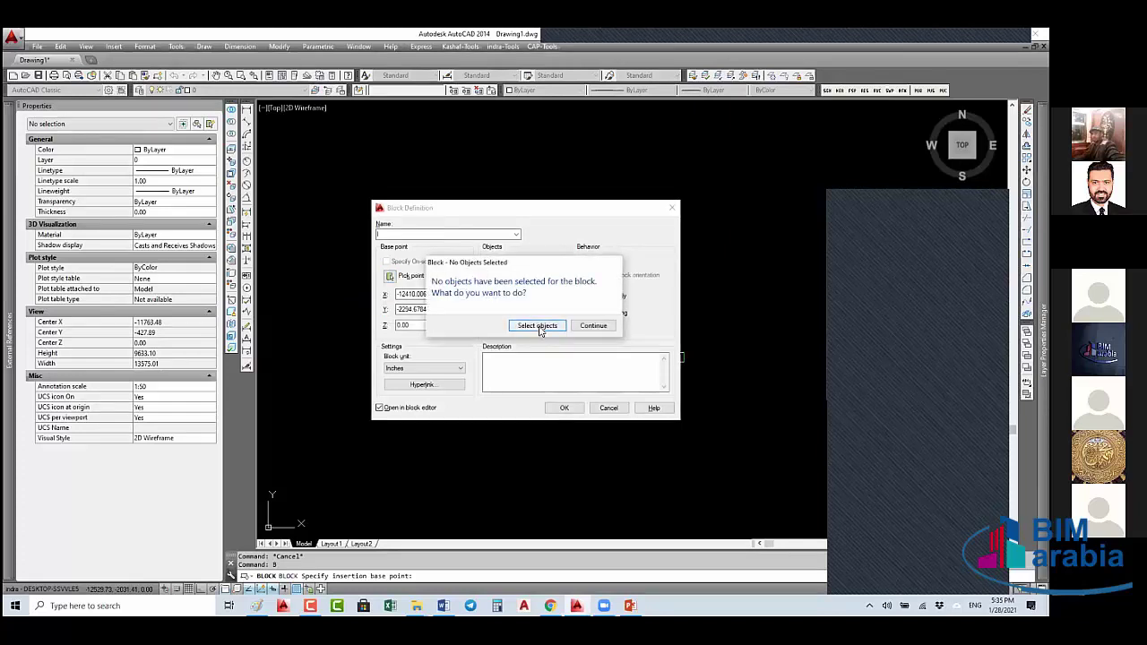
left_click(537, 325)
left_click(484, 310)
left_click(589, 328)
key("Return")
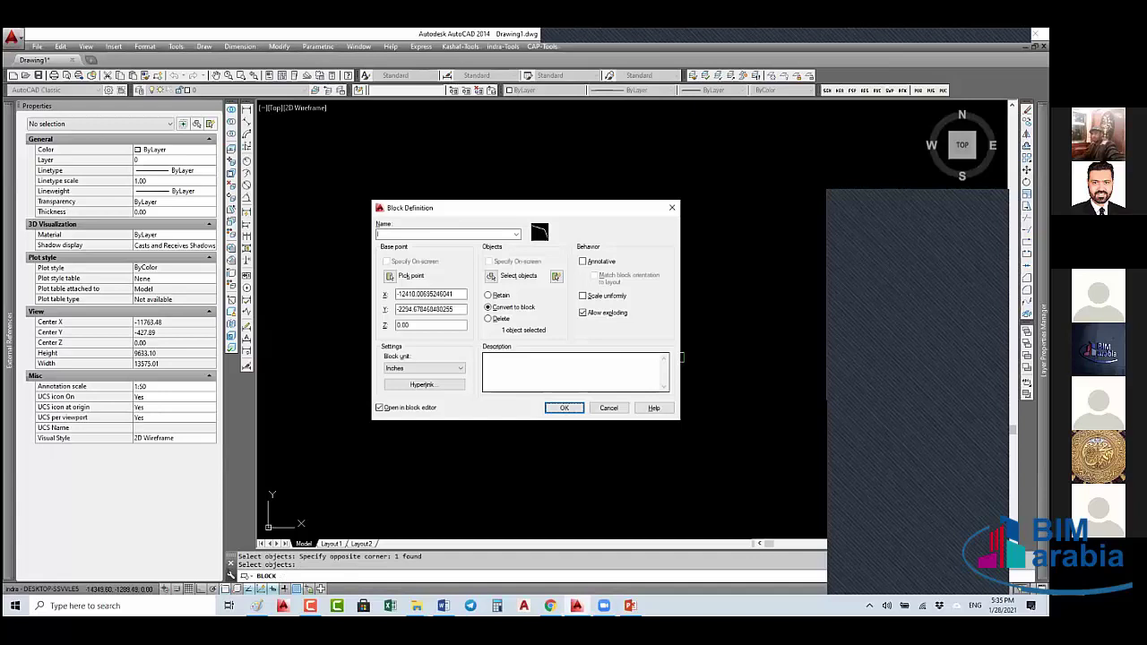
left_click(574, 412)
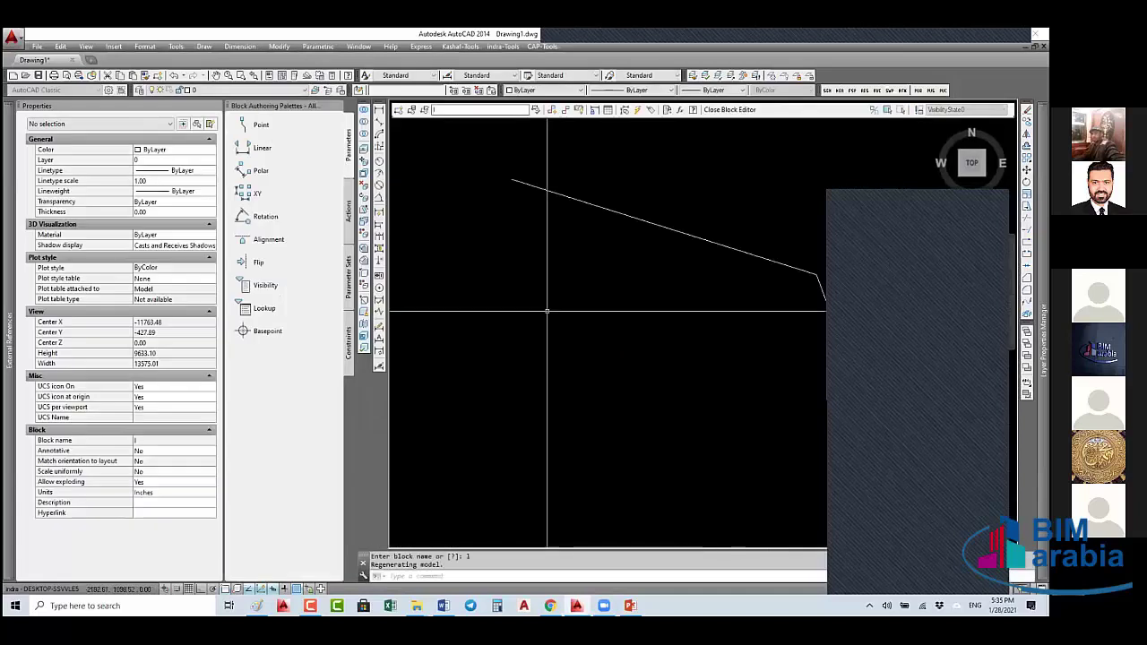
- Add a point parameter at the polyline's middle vertex
left_click(251, 127)
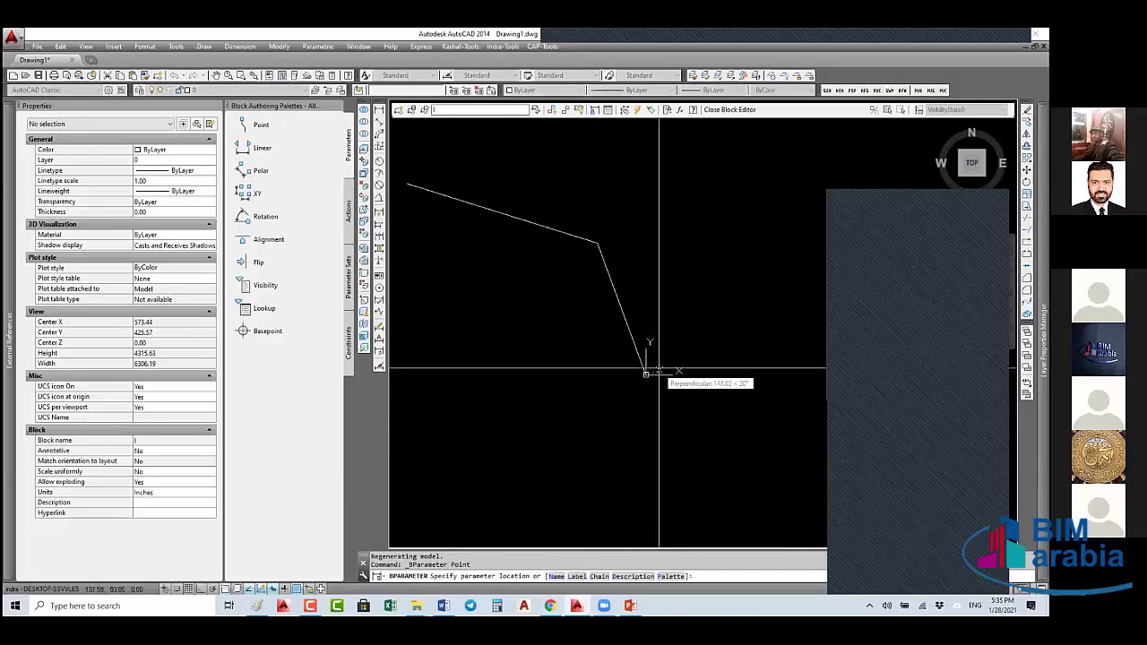
left_click(597, 242)
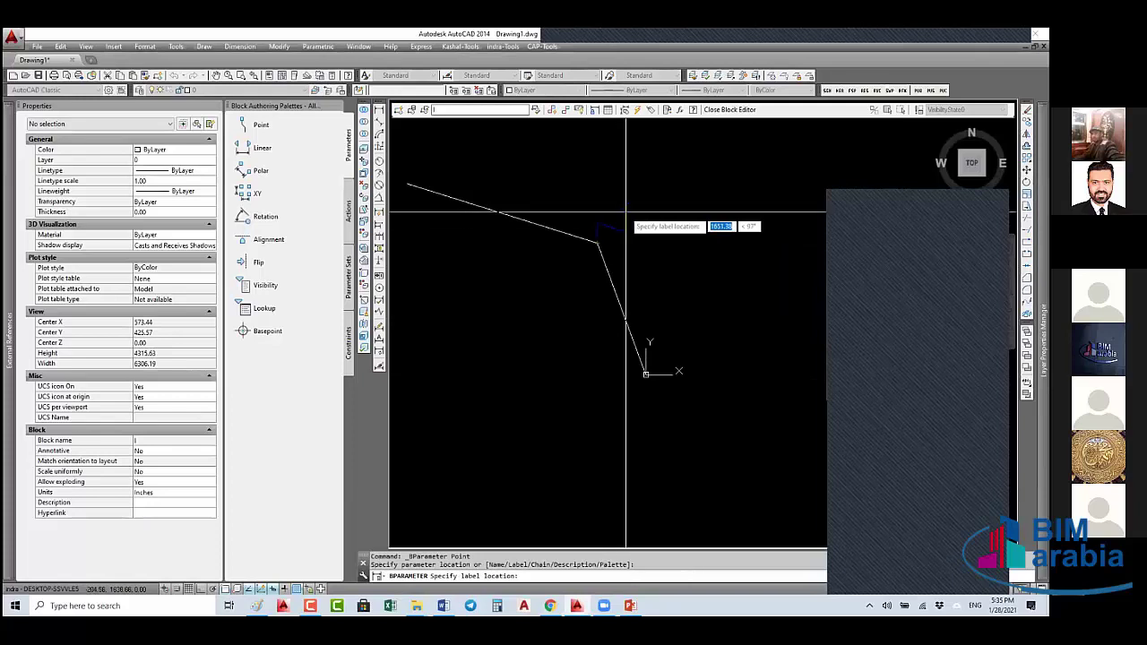
scroll(671, 377, "down", 1)
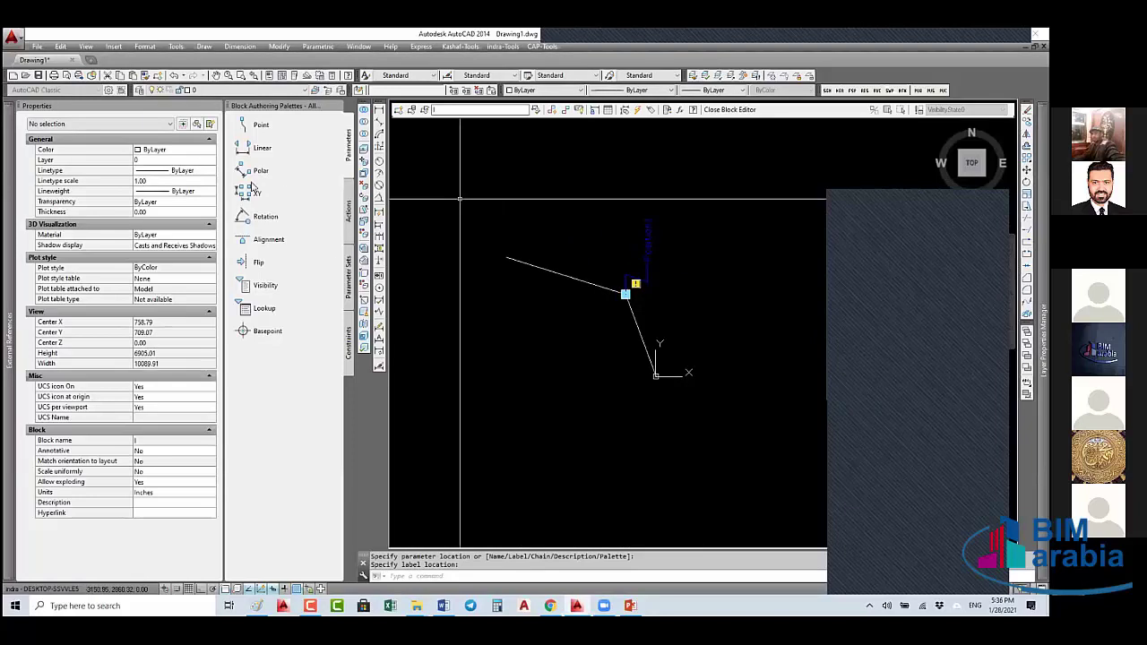
- Attach a stretch action to the point parameter framing the vertex, then save and close the block
left_click(348, 208)
left_click(247, 170)
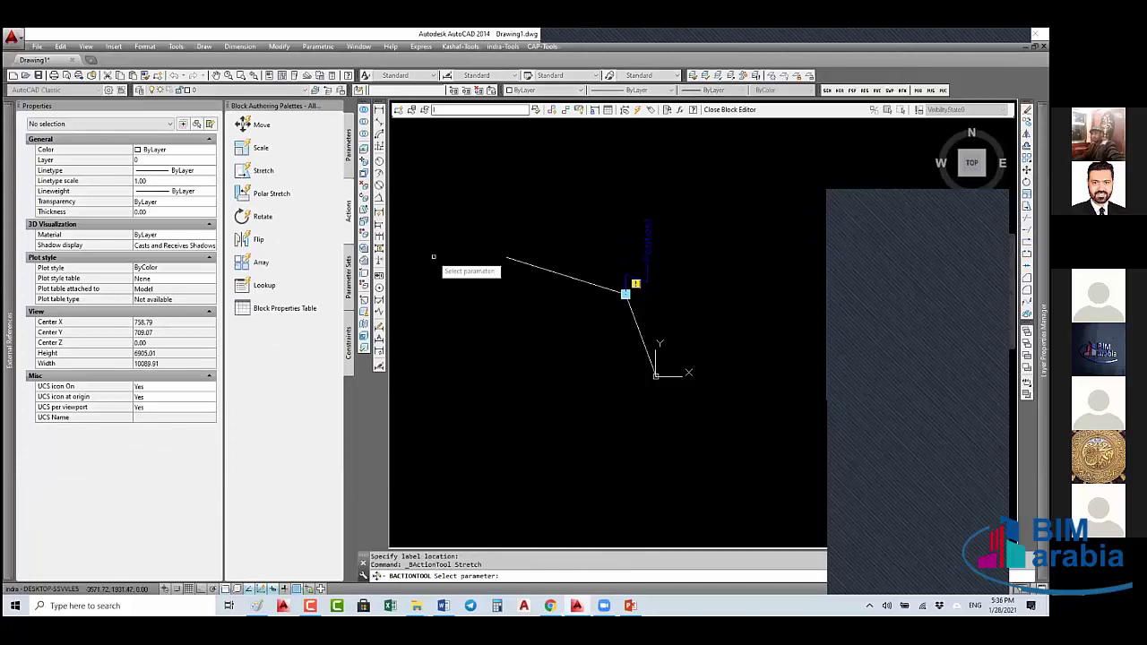
left_click(626, 292)
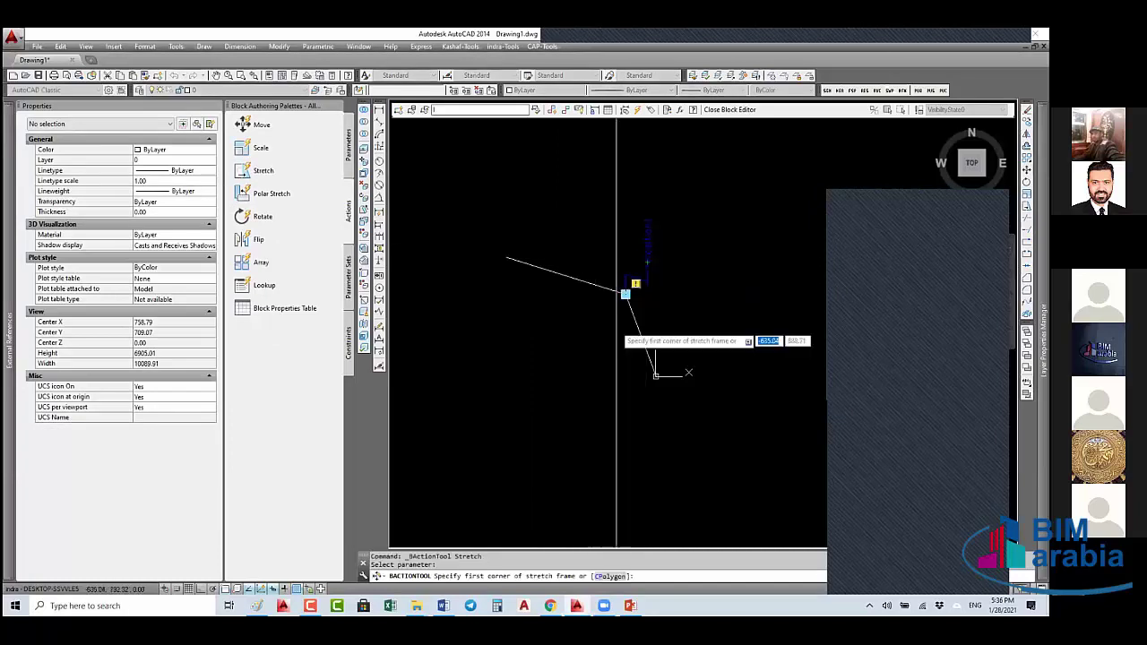
left_click(681, 202)
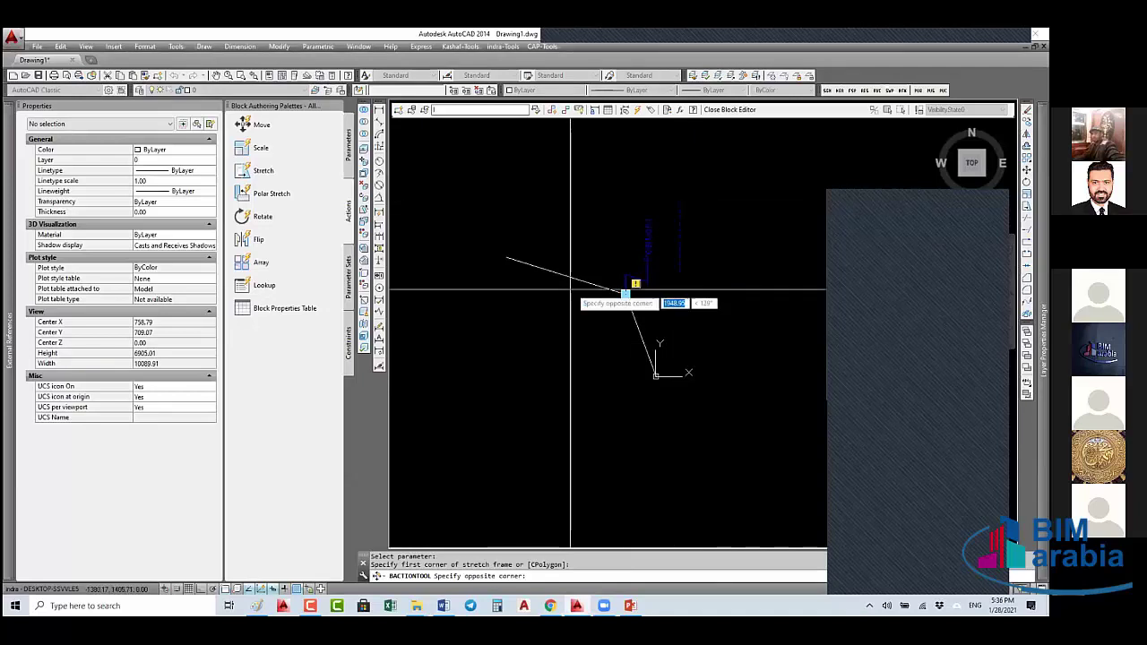
left_click(485, 315)
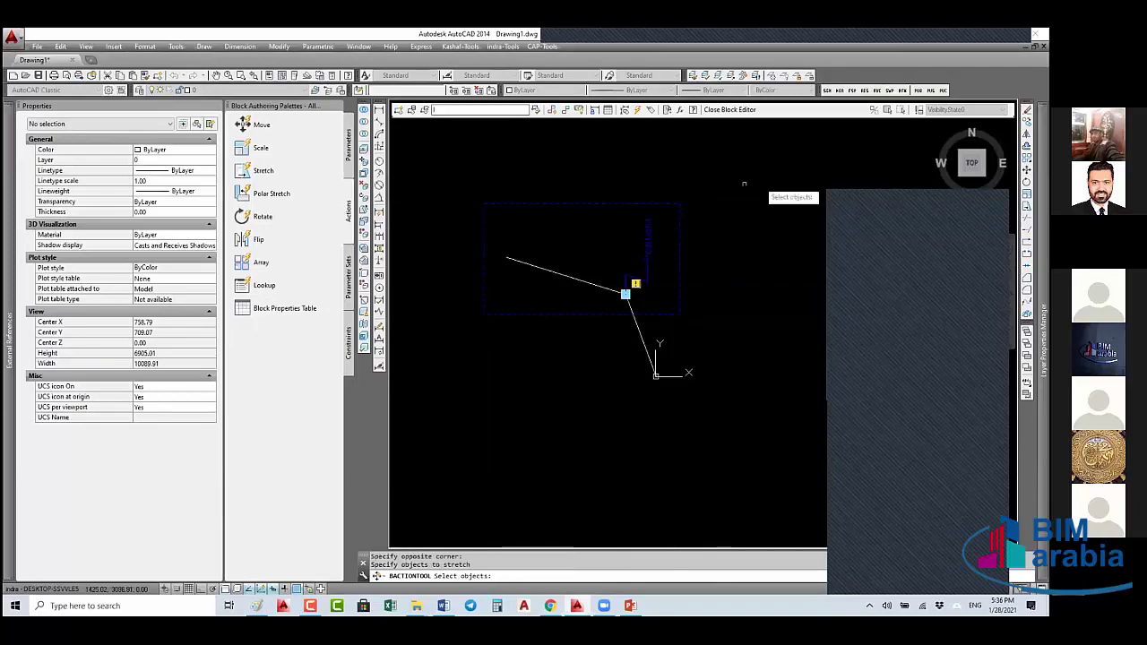
left_click(731, 185)
left_click(435, 318)
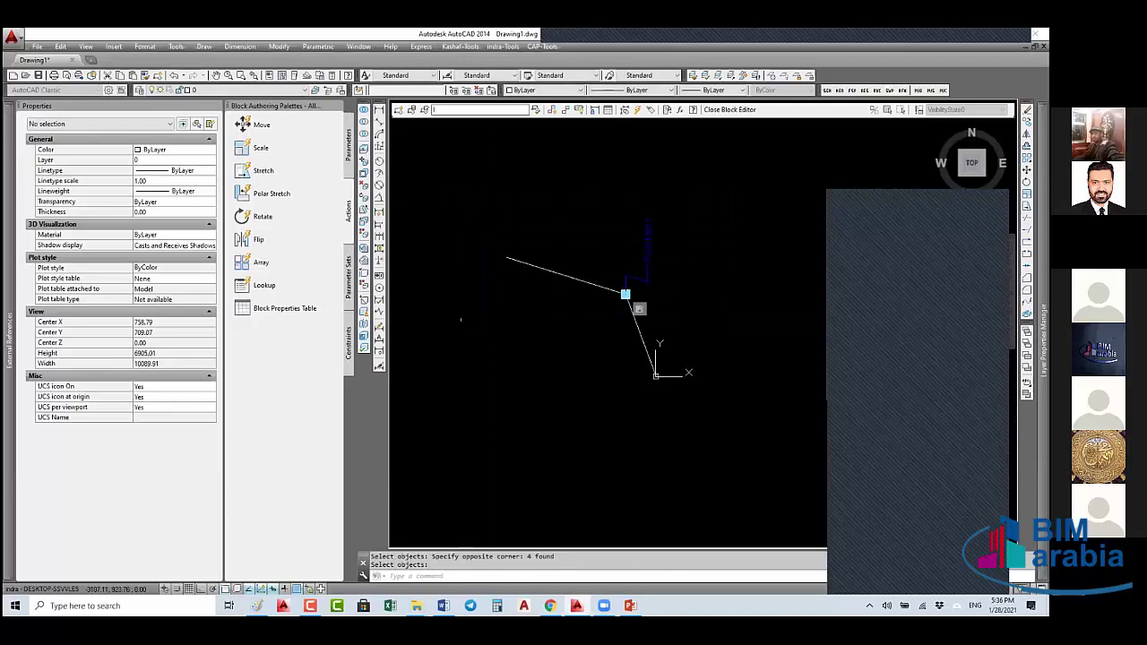
left_click(738, 109)
left_click(507, 297)
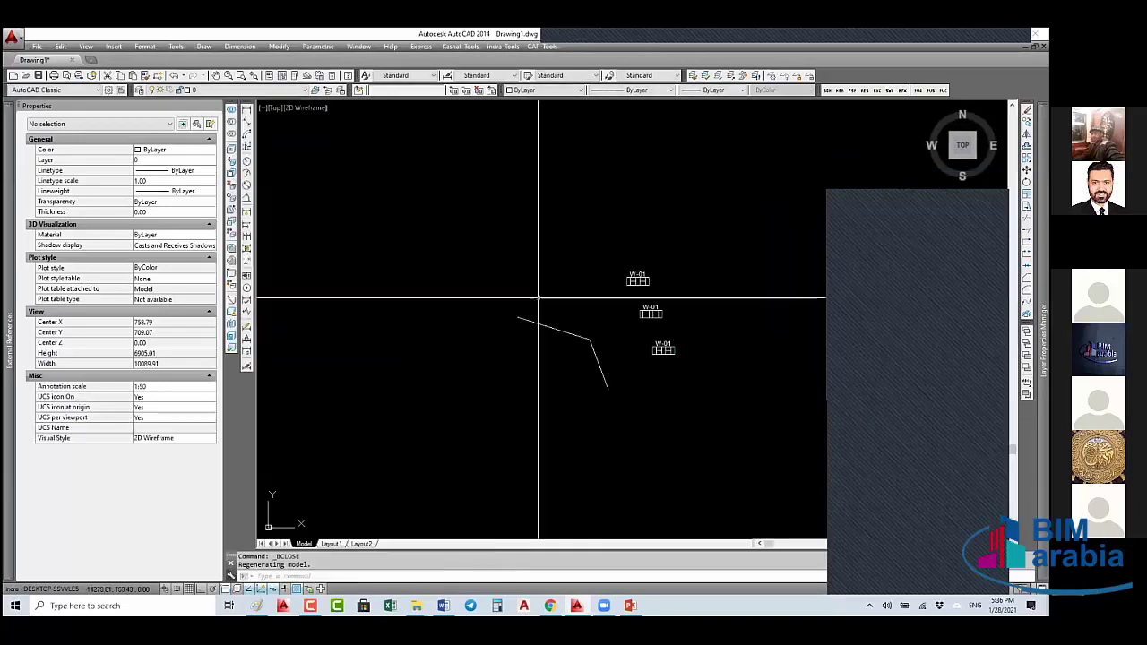
- Drag block 1's stretch grip to move the bent line's corner vertex to a new point
left_click(590, 340)
left_click(590, 339)
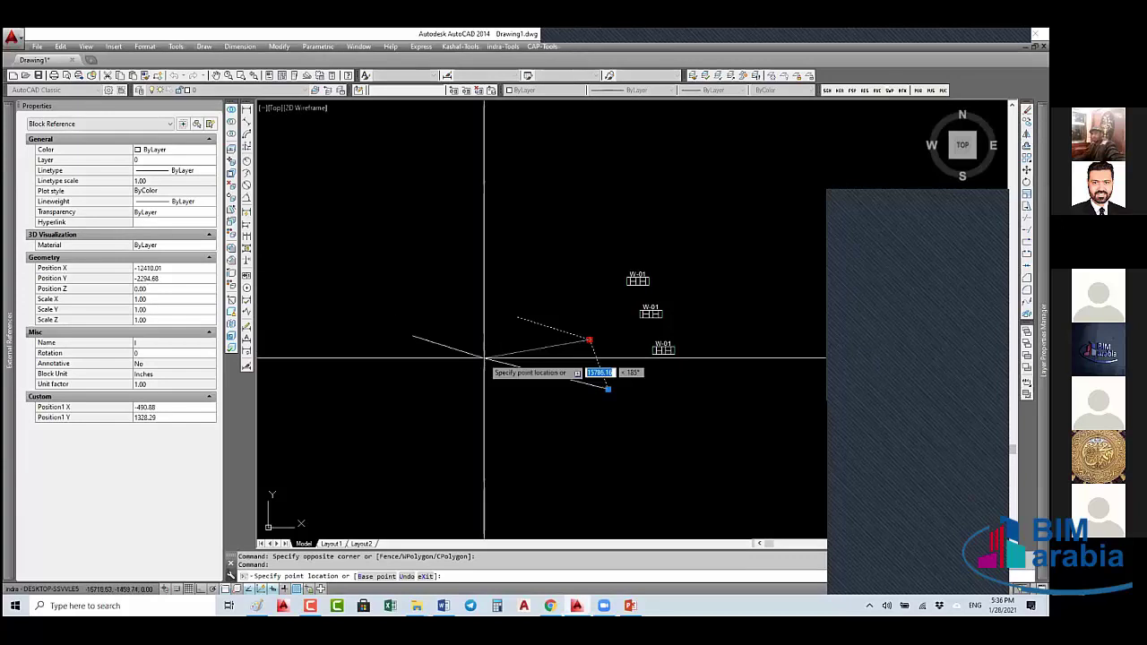
left_click(551, 257)
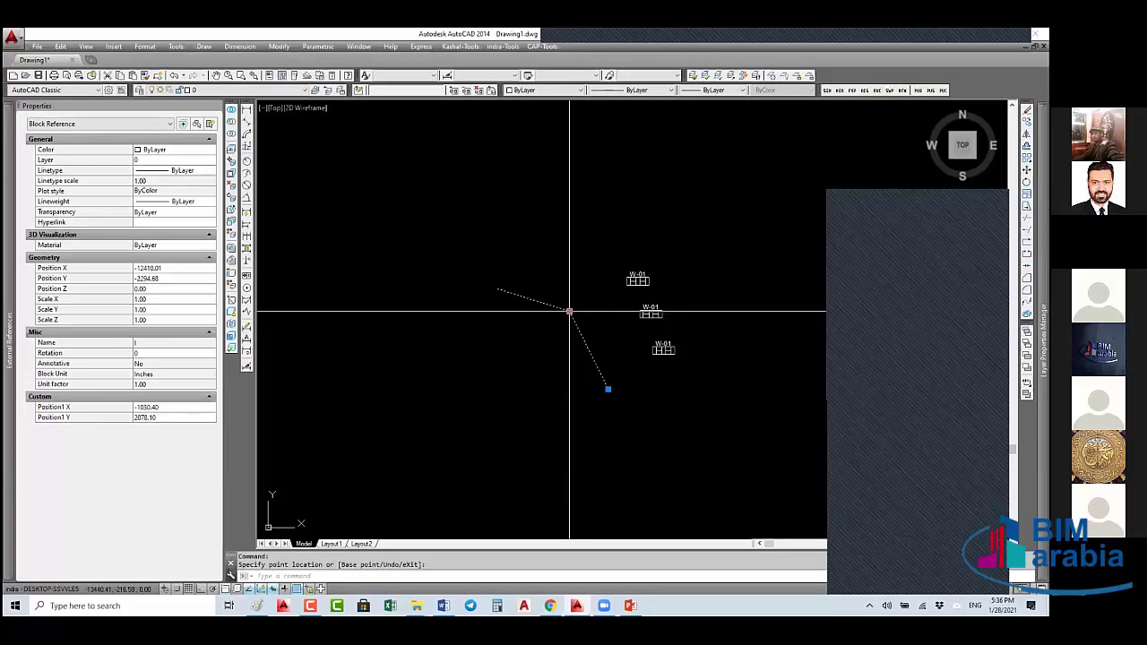
- Label the bent line's left endpoint with a CAP-Tools X Y easting/northing coordinate label
left_click(549, 48)
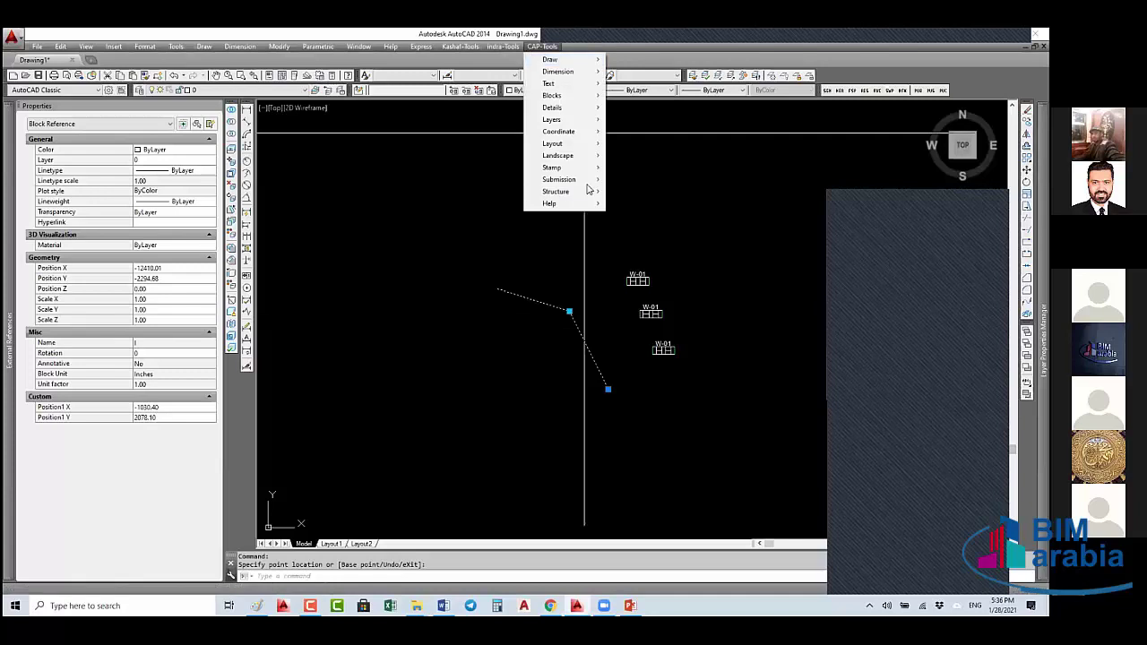
mouse_move(575, 131)
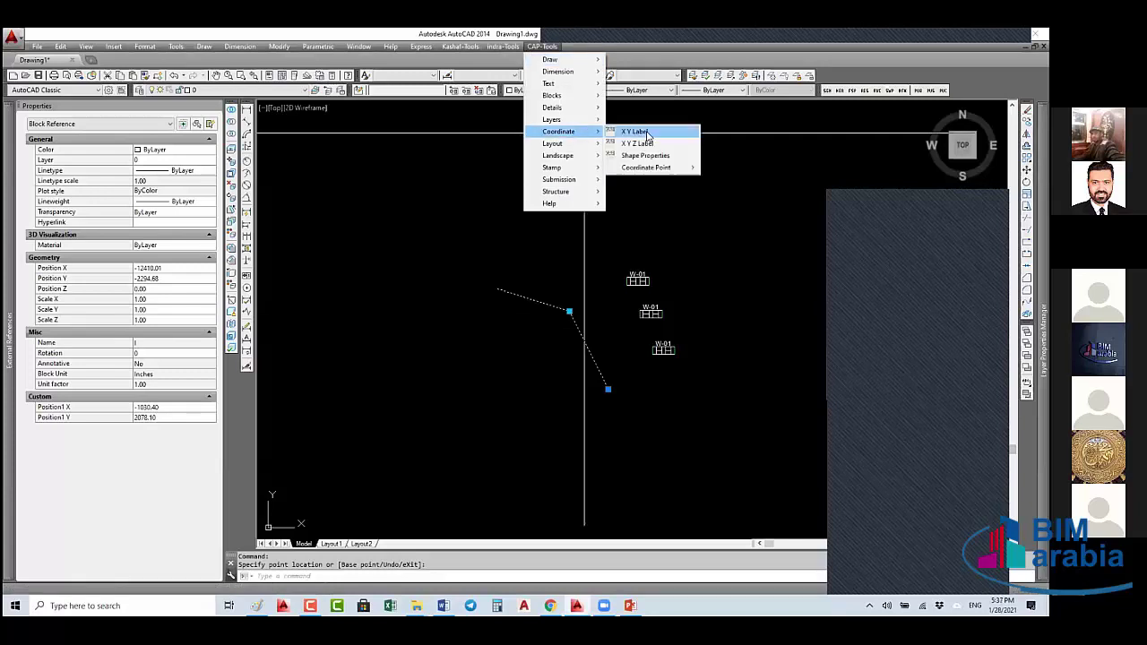
left_click(647, 135)
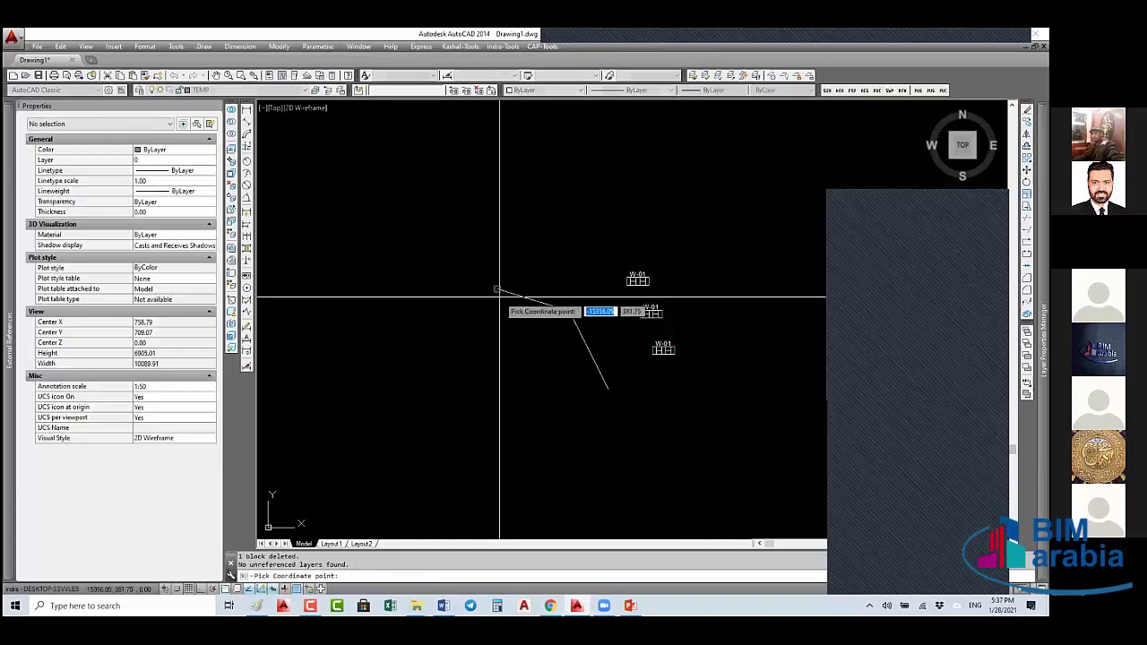
left_click(501, 303)
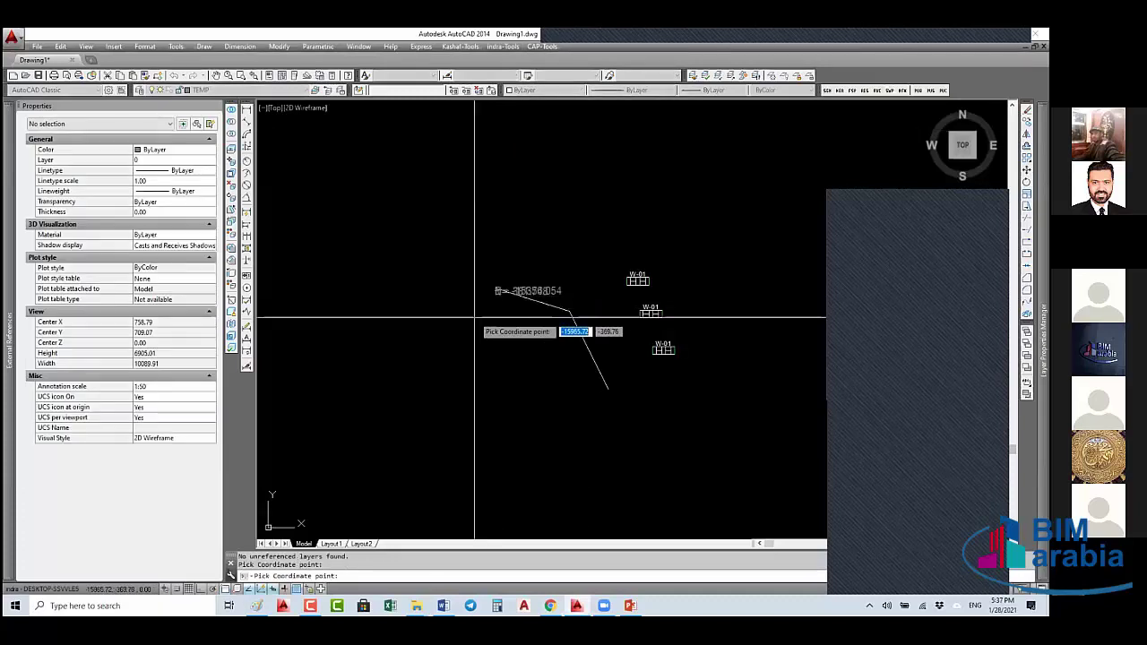
scroll(475, 318, "up", 4)
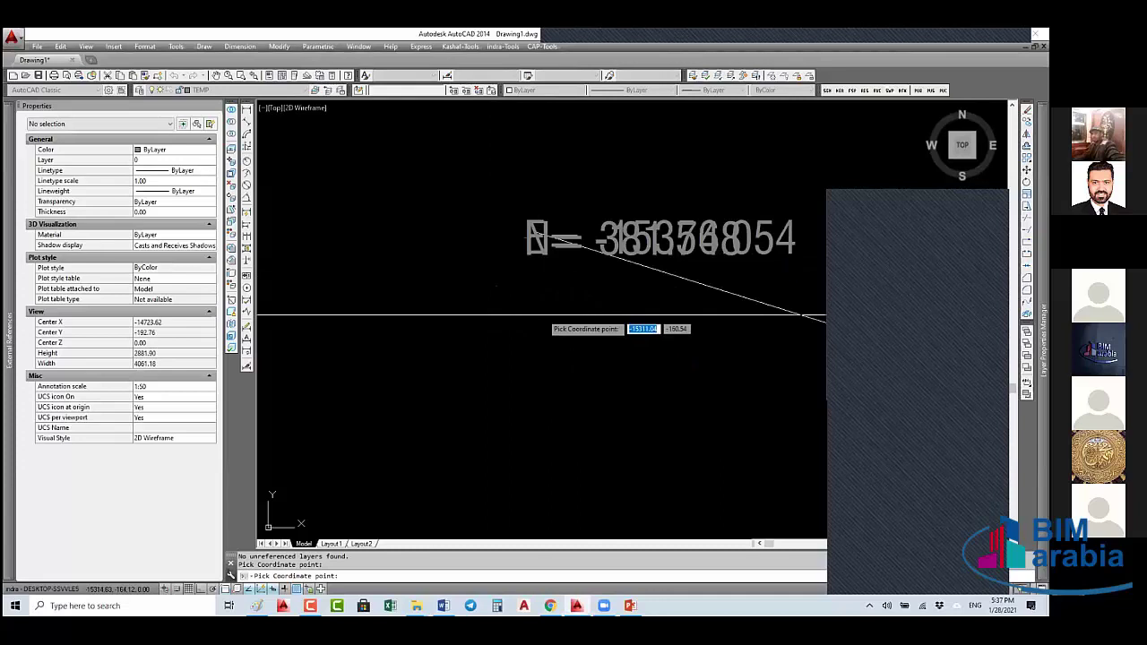
scroll(299, 205, "down", 2)
key("Escape")
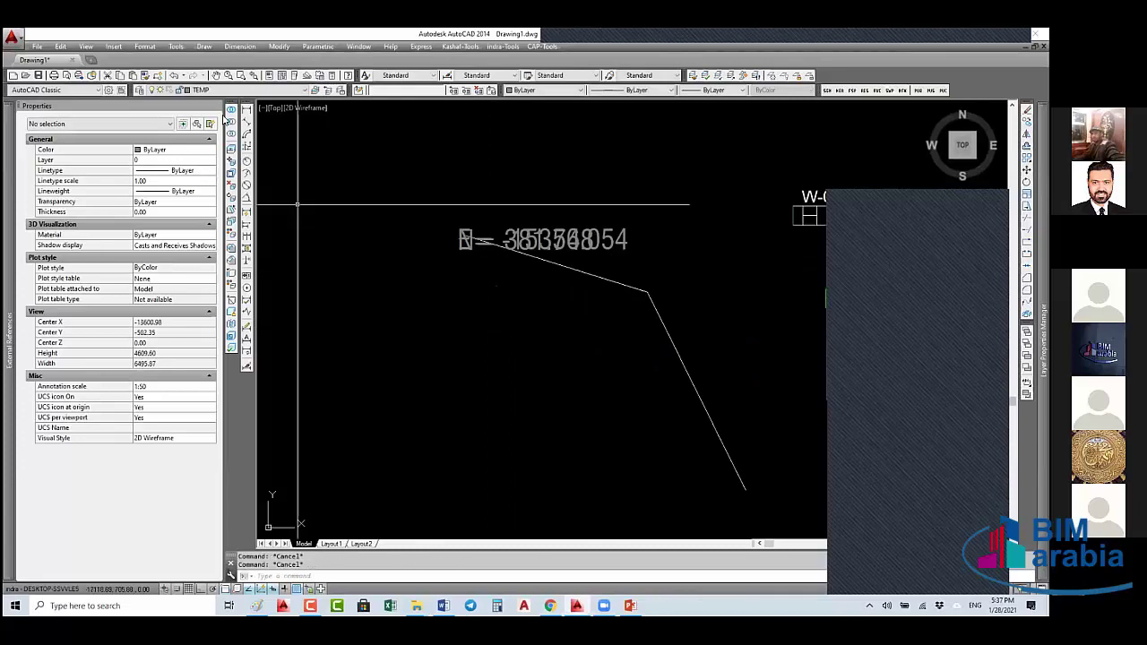
left_click(145, 46)
left_click(173, 244)
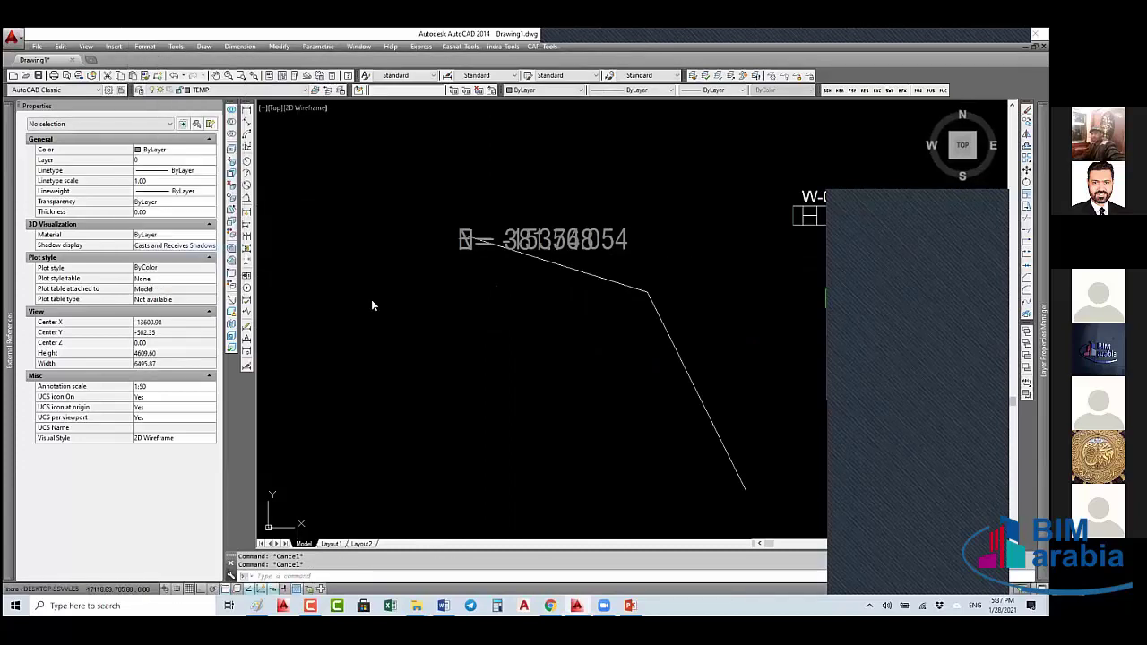
- Set the drawing's insertion scale units to Millimeters
left_click(481, 316)
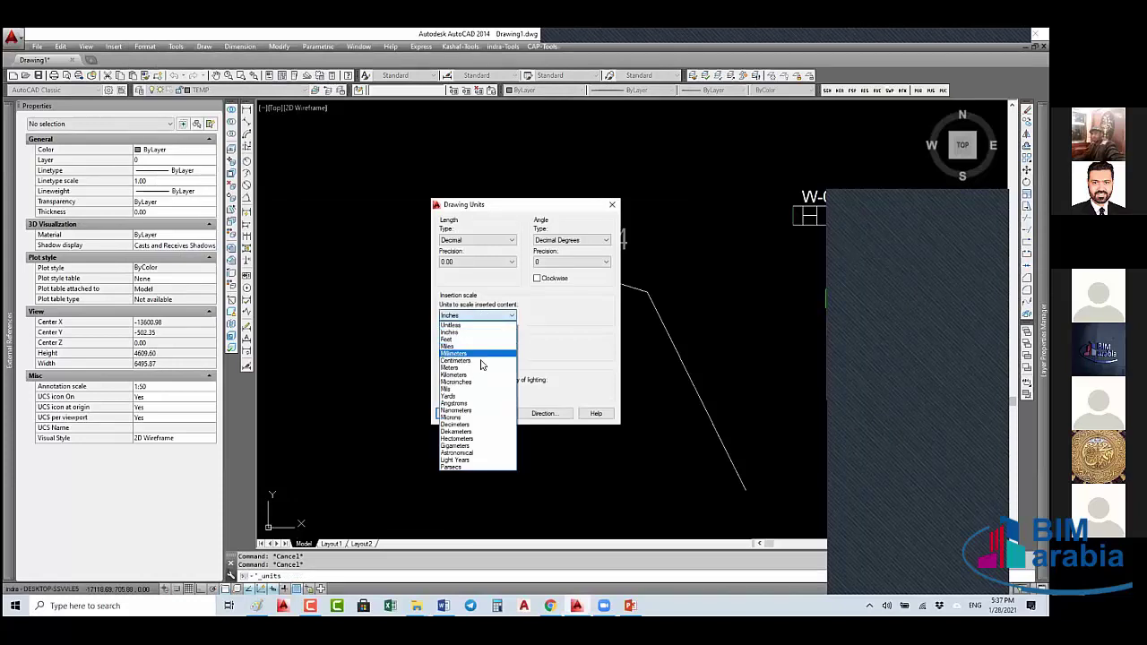
left_click(479, 354)
left_click(454, 413)
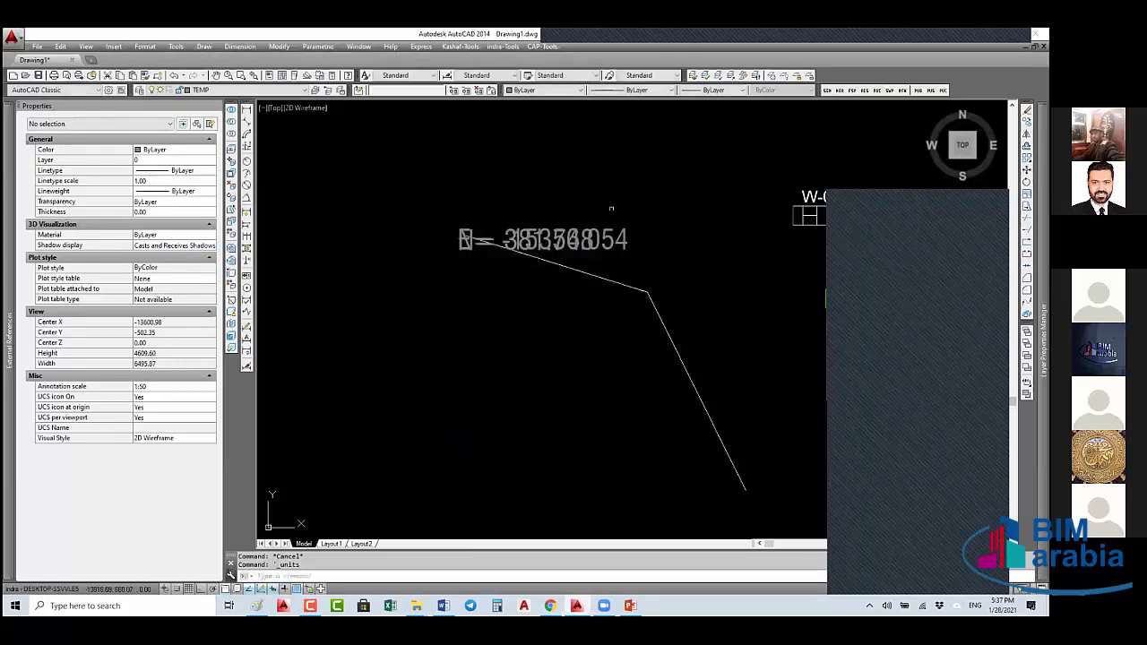
- Erase the old coordinate label
left_click(603, 230)
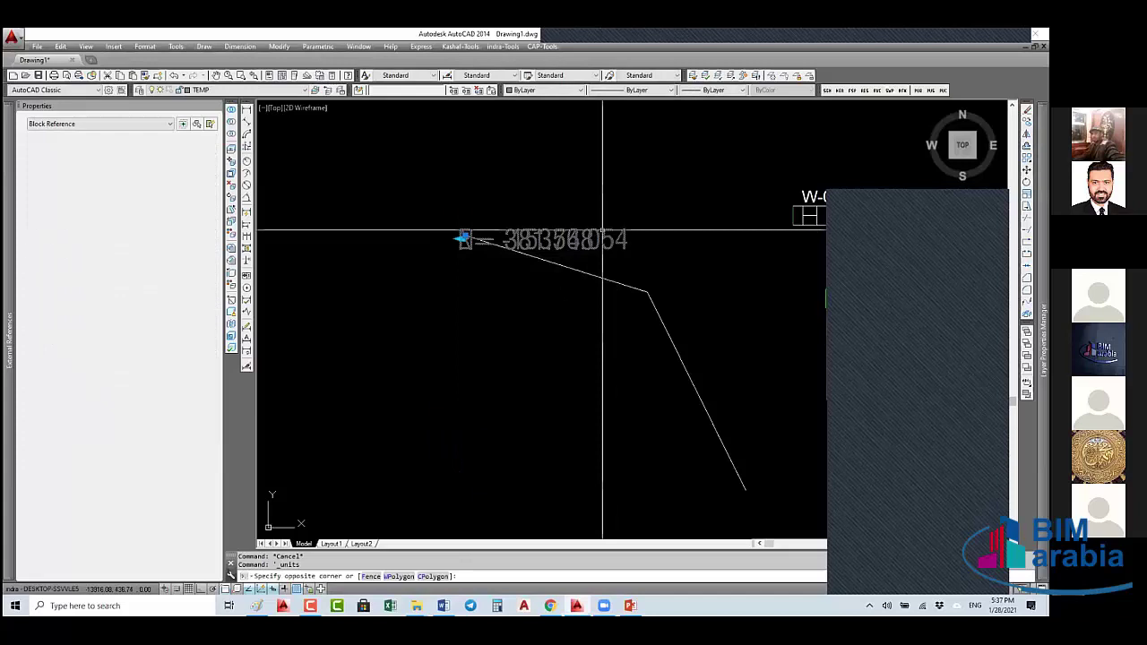
left_click(461, 238)
type("E")
key("Return")
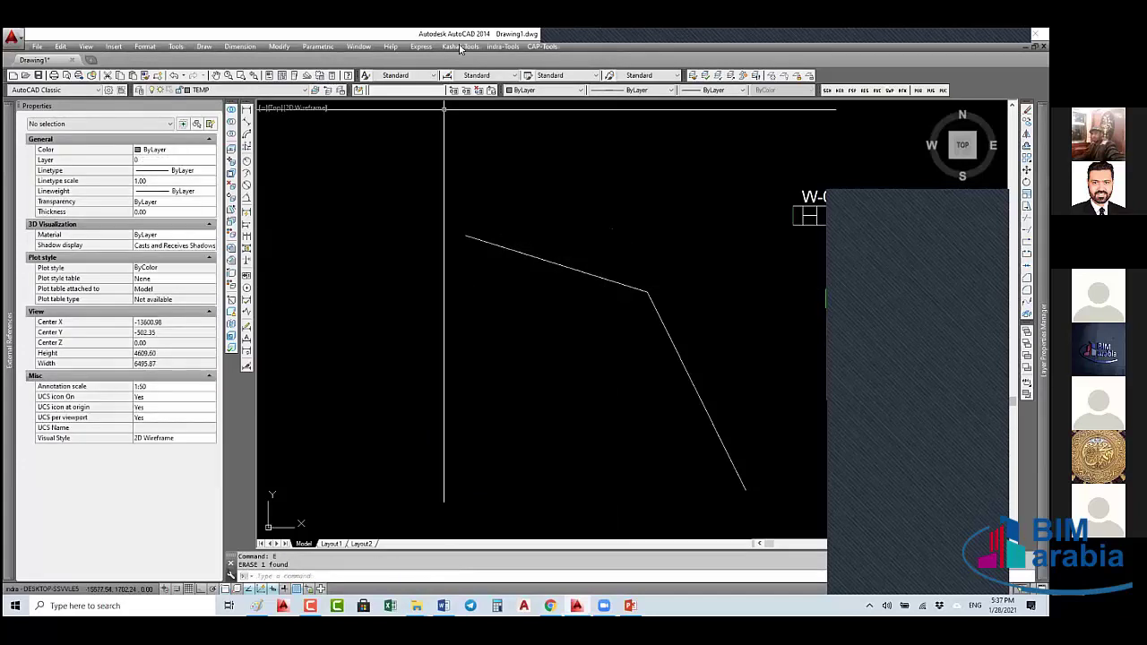
- Place a new CAP-CORD-XY label (E -15356.084, N 381.748) at the line's end and move its text
left_click(532, 47)
mouse_move(578, 132)
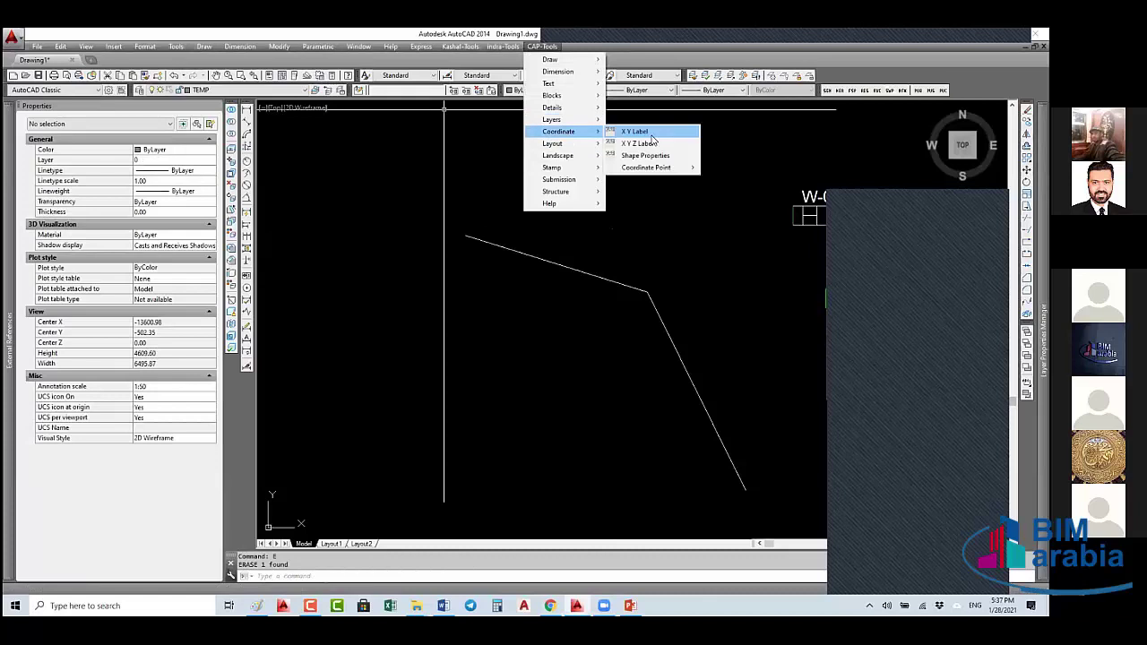
left_click(635, 132)
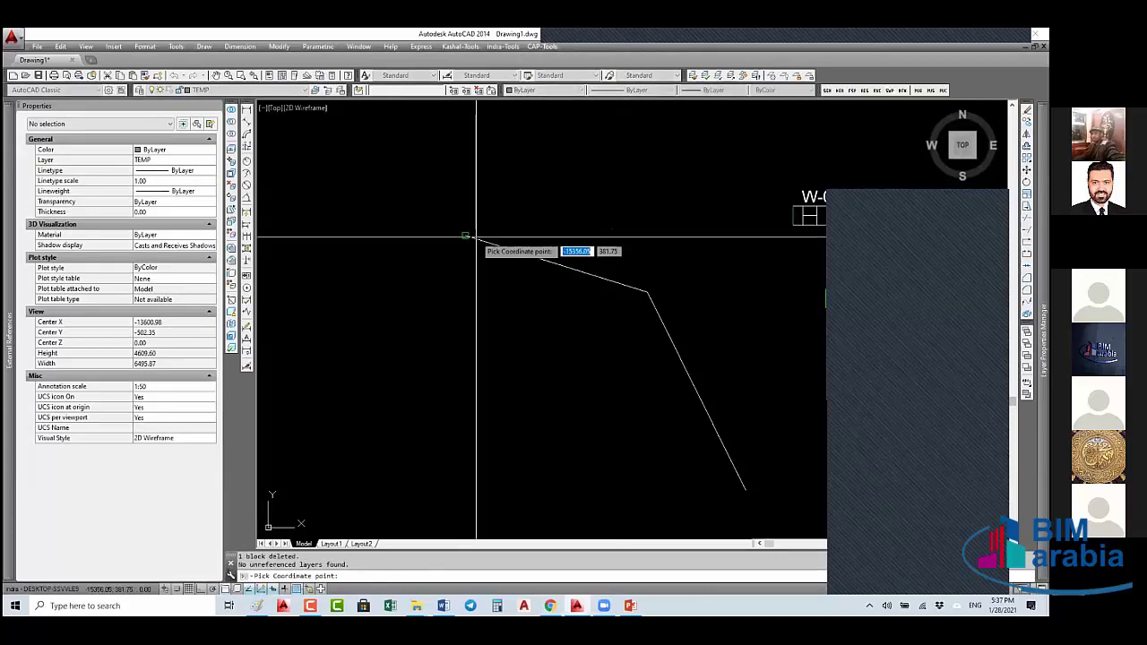
scroll(544, 208, "up", 4)
key("Escape")
left_click_drag(548, 225, 513, 276)
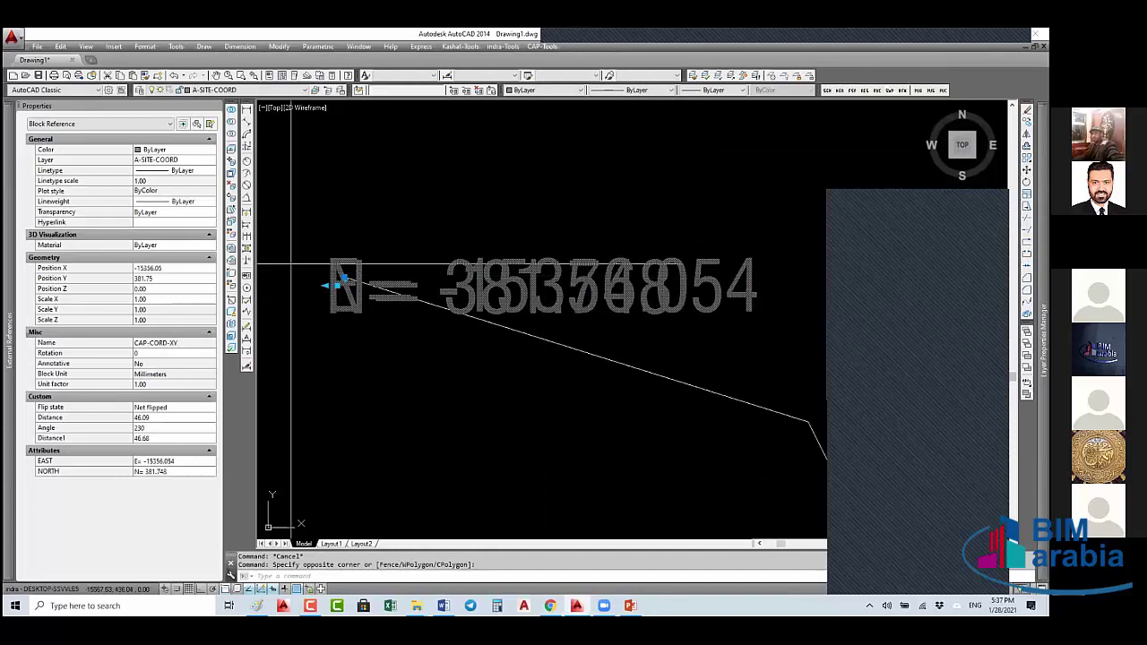
left_click(339, 285)
scroll(405, 395, "down", 3)
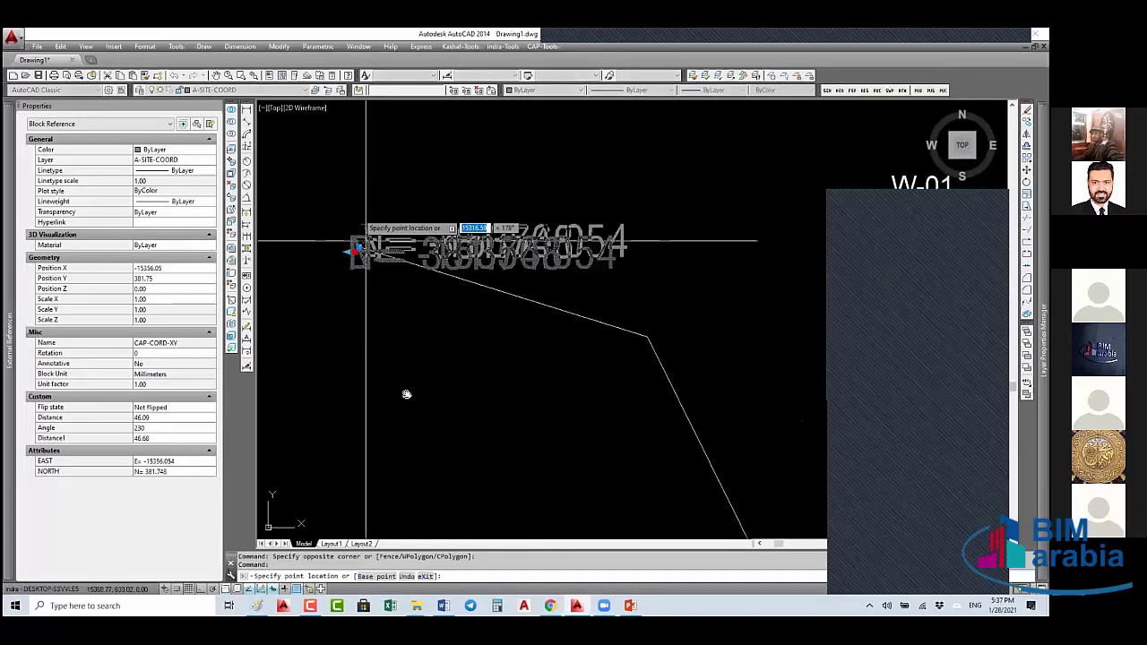
scroll(511, 258, "up", 5)
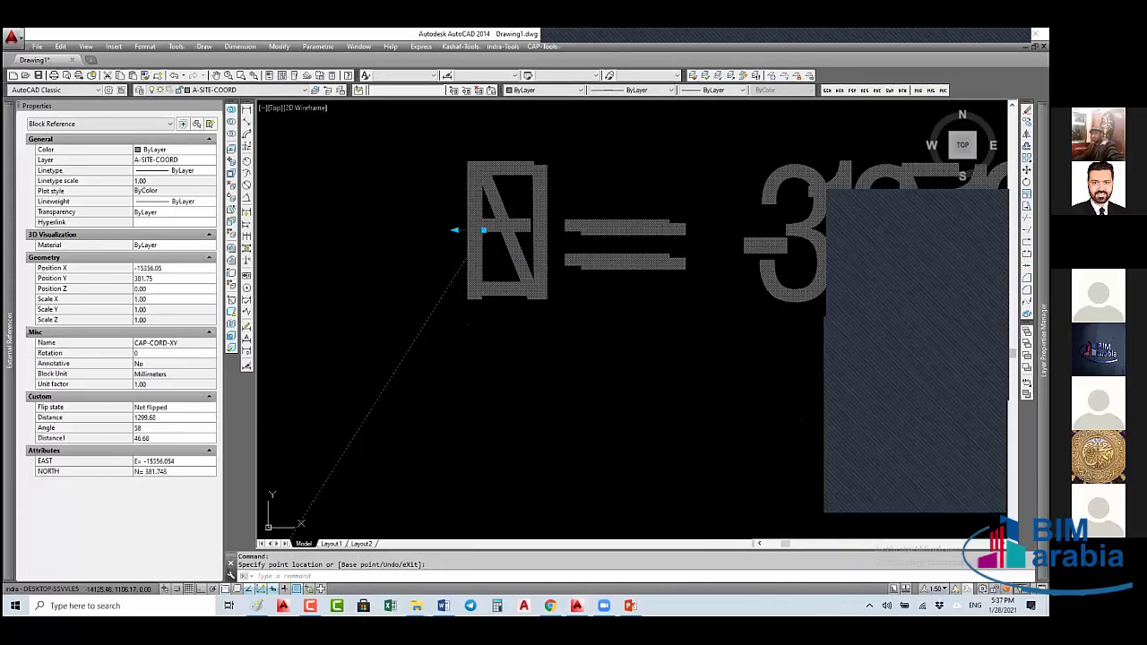
- Turn on annotation autoscale and set the annotation scale to 1:1
left_click(935, 591)
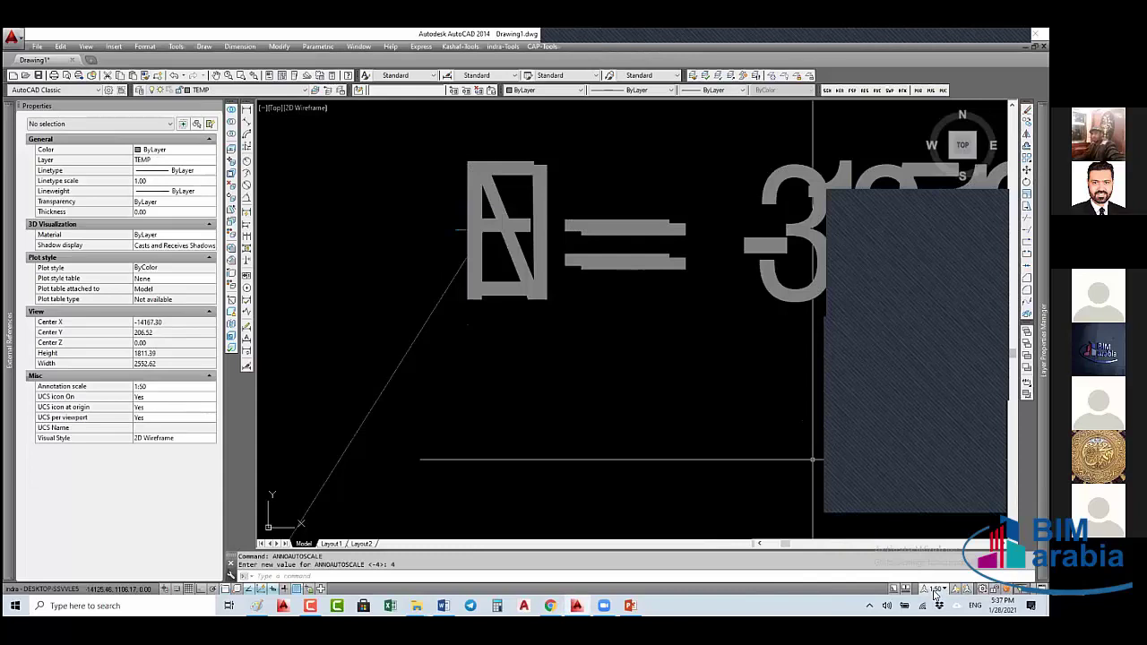
left_click(935, 591)
left_click(935, 163)
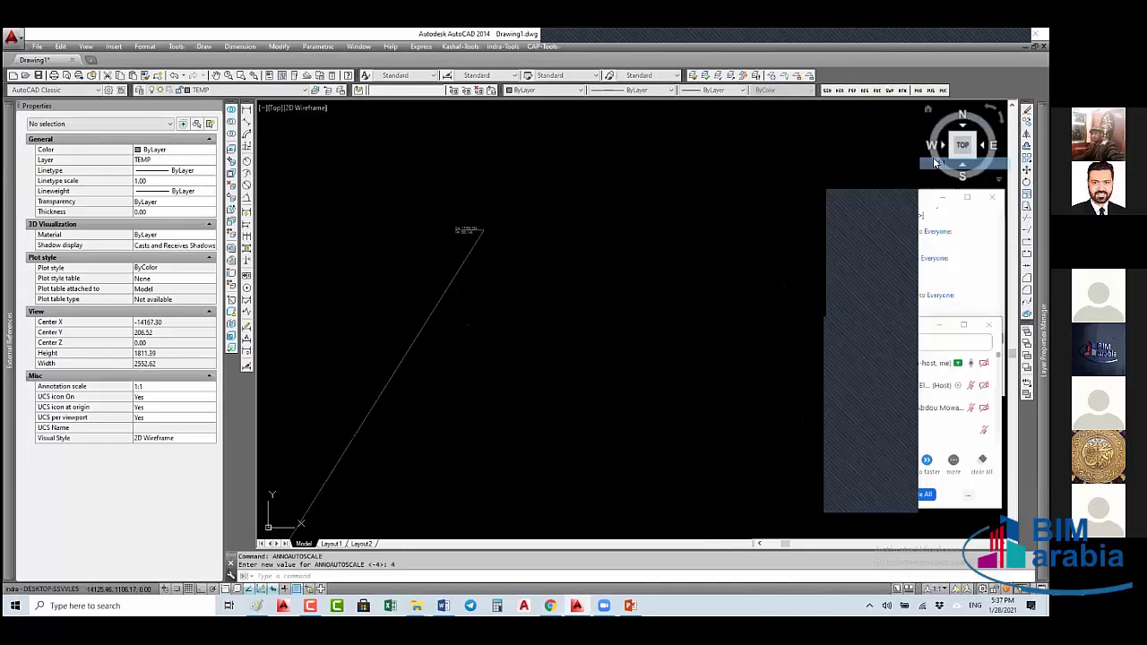
- Move the CAP-CORD-XY coordinate label beside the line's left vertex, offset with its leader
scroll(619, 257, "down", 2)
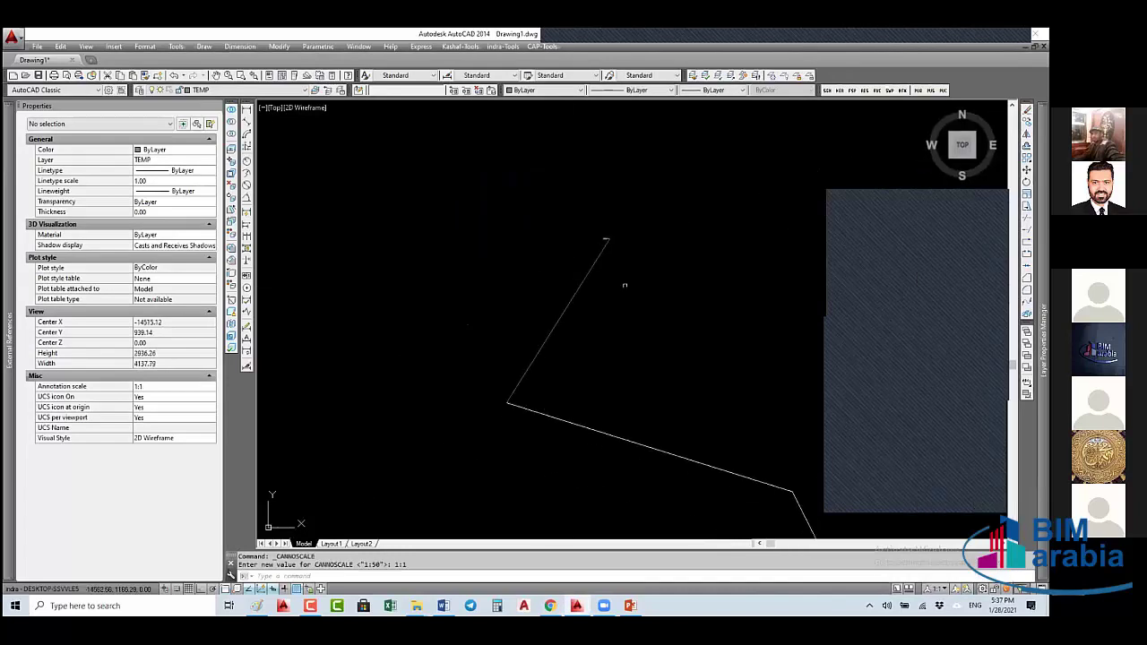
left_click(624, 285)
left_click(473, 312)
left_click(607, 239)
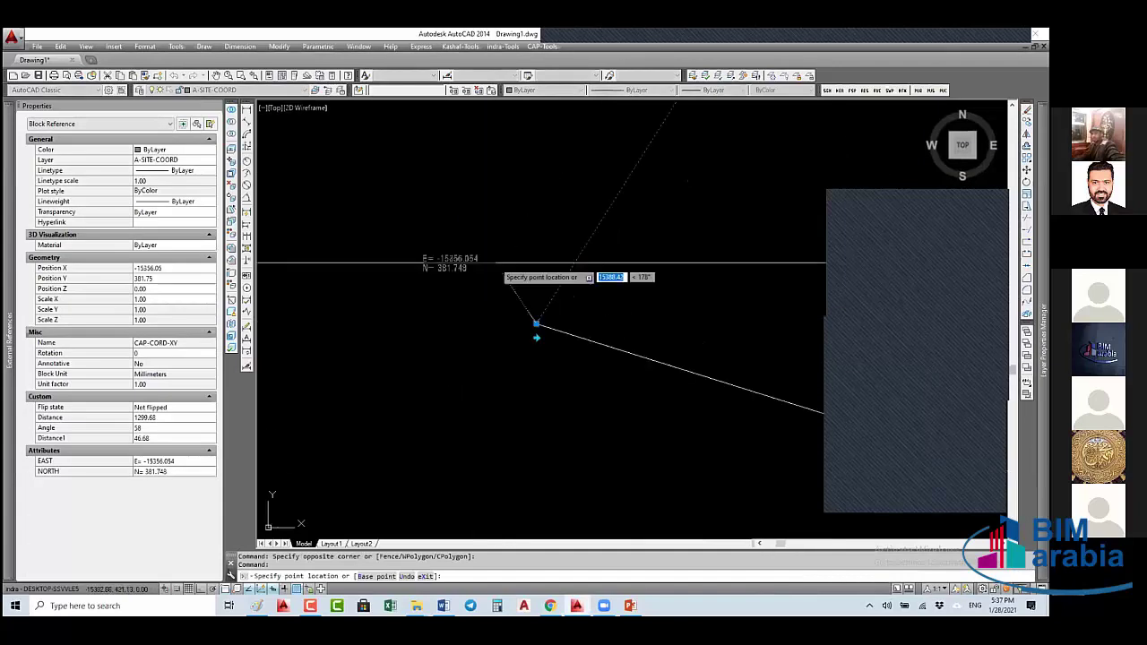
left_click(505, 273)
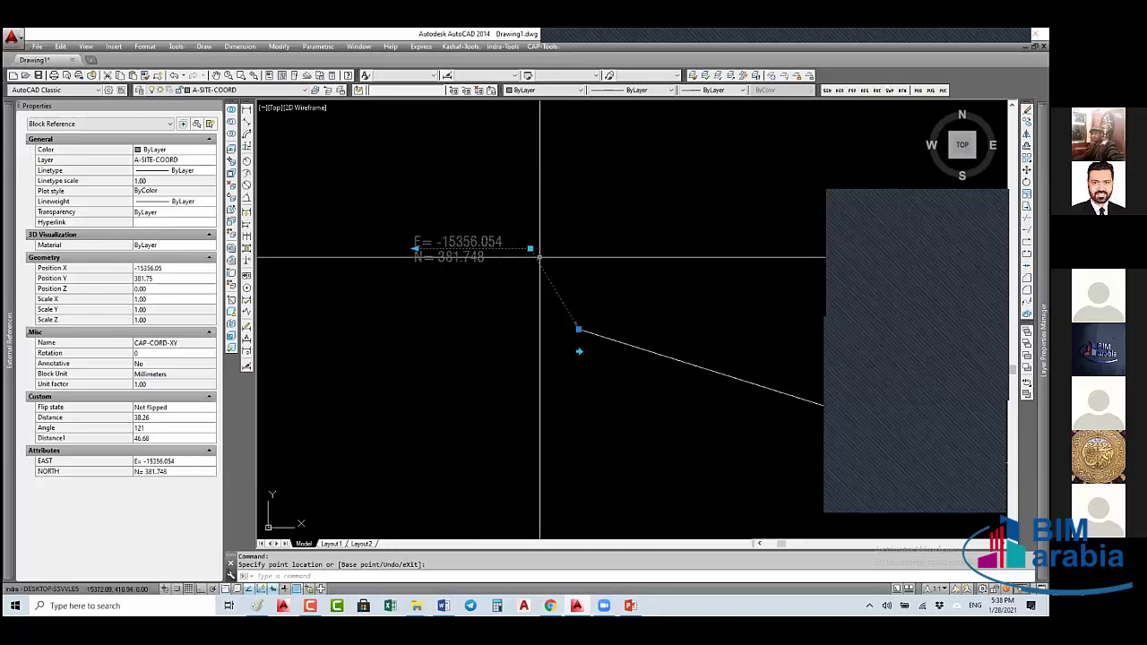
- Look at the block definitions list, then open the E/N label's attributes for editing
type("be")
key("Return")
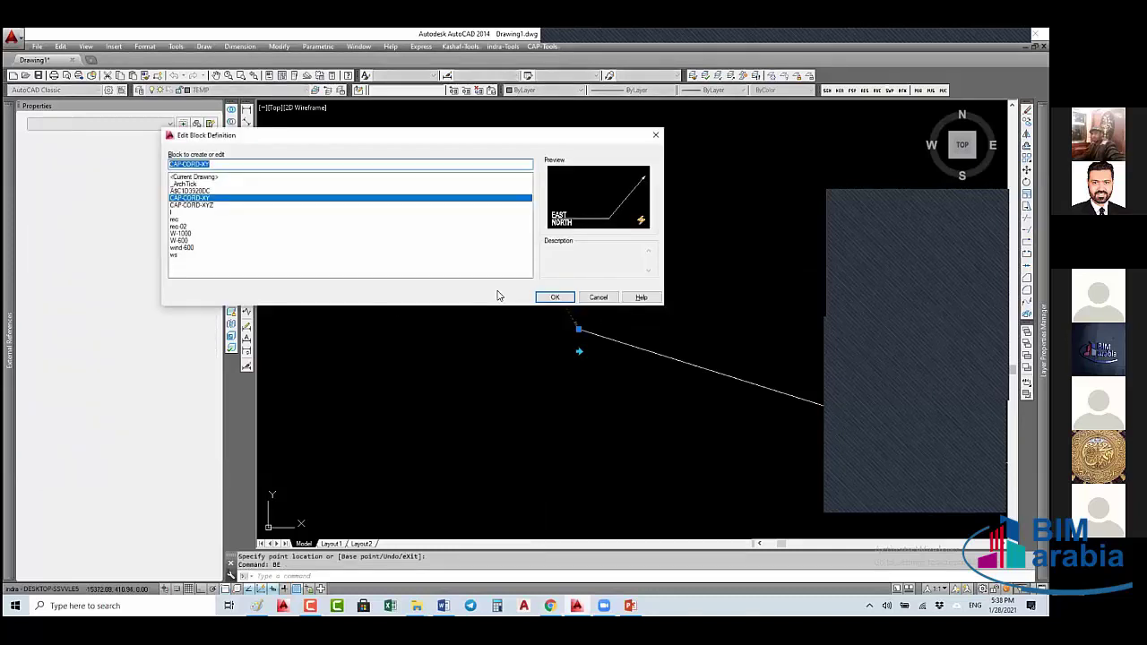
key("Escape")
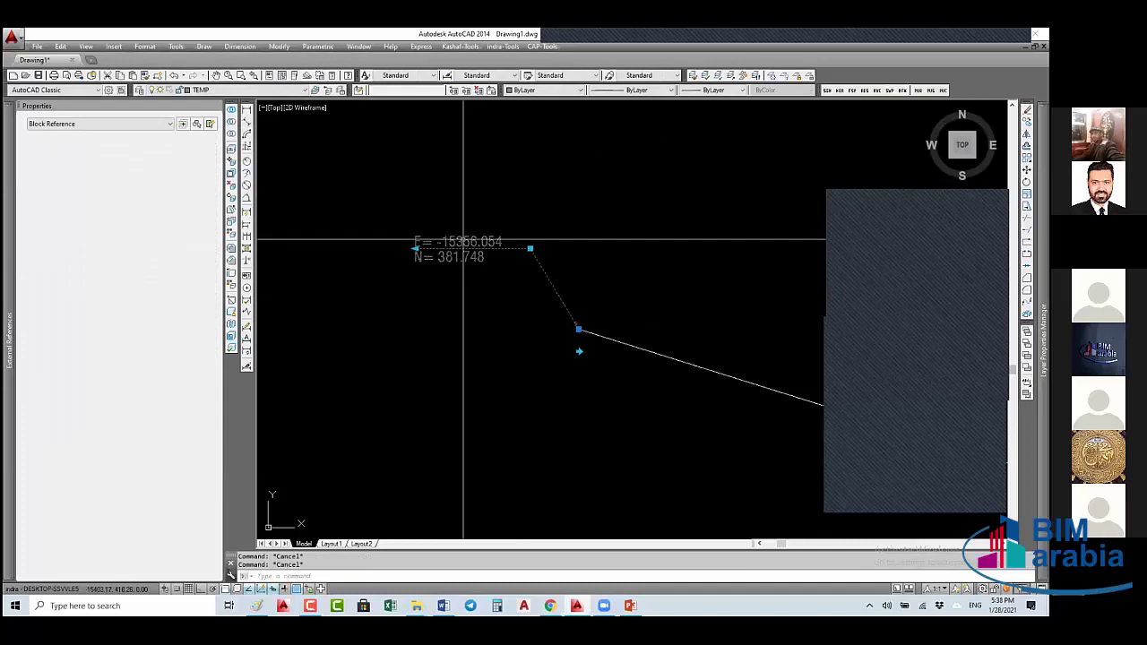
double_click(463, 242)
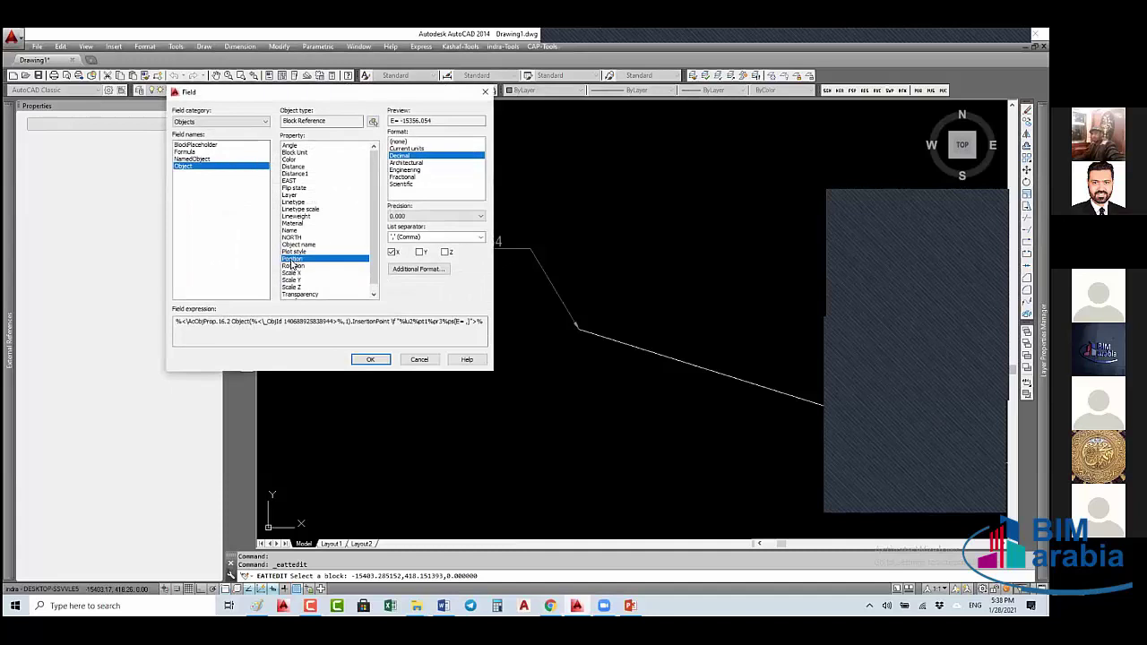
- Confirm the EAST value is an Object field reading the E/N block's Position, then cancel
left_click(211, 122)
left_click(186, 160)
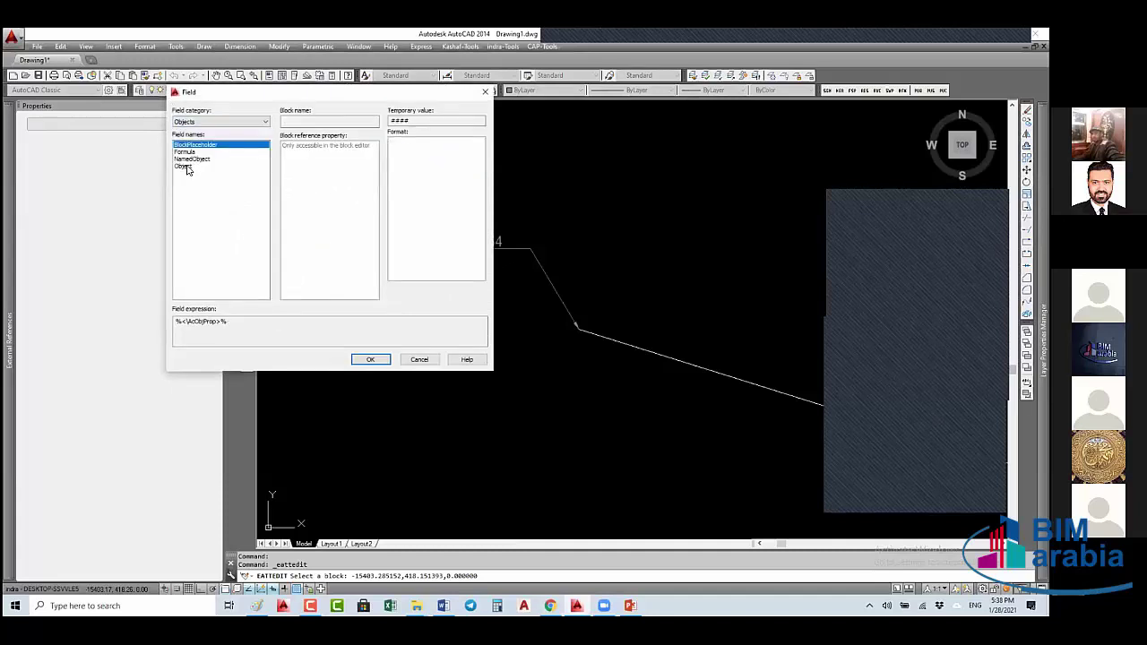
left_click(185, 166)
left_click(374, 122)
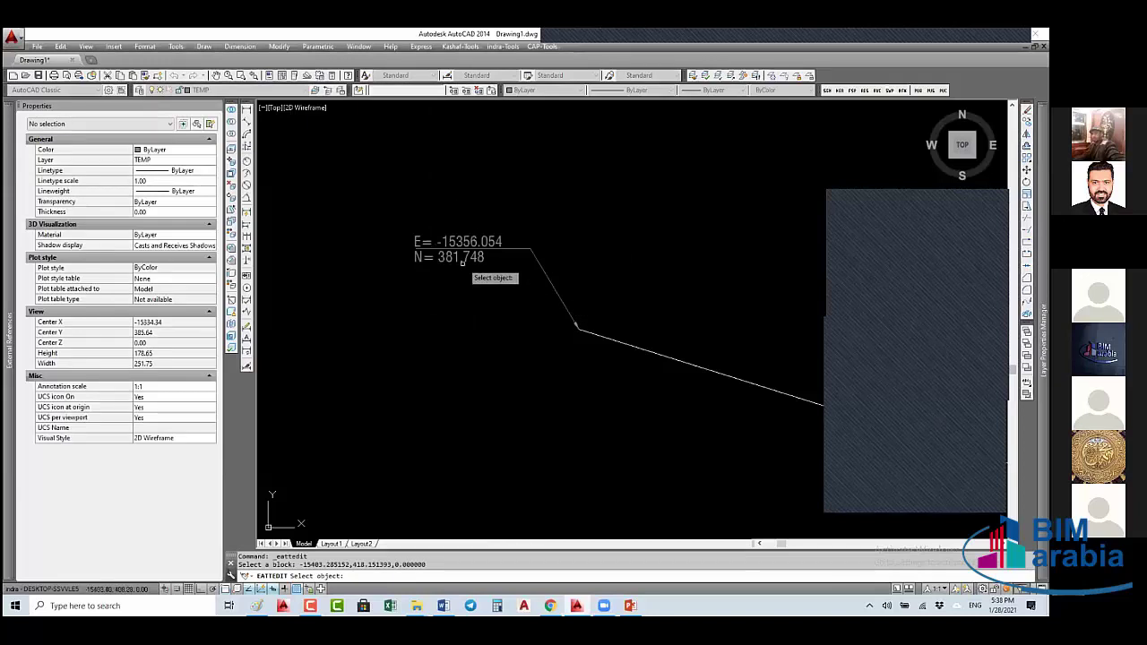
left_click(540, 270)
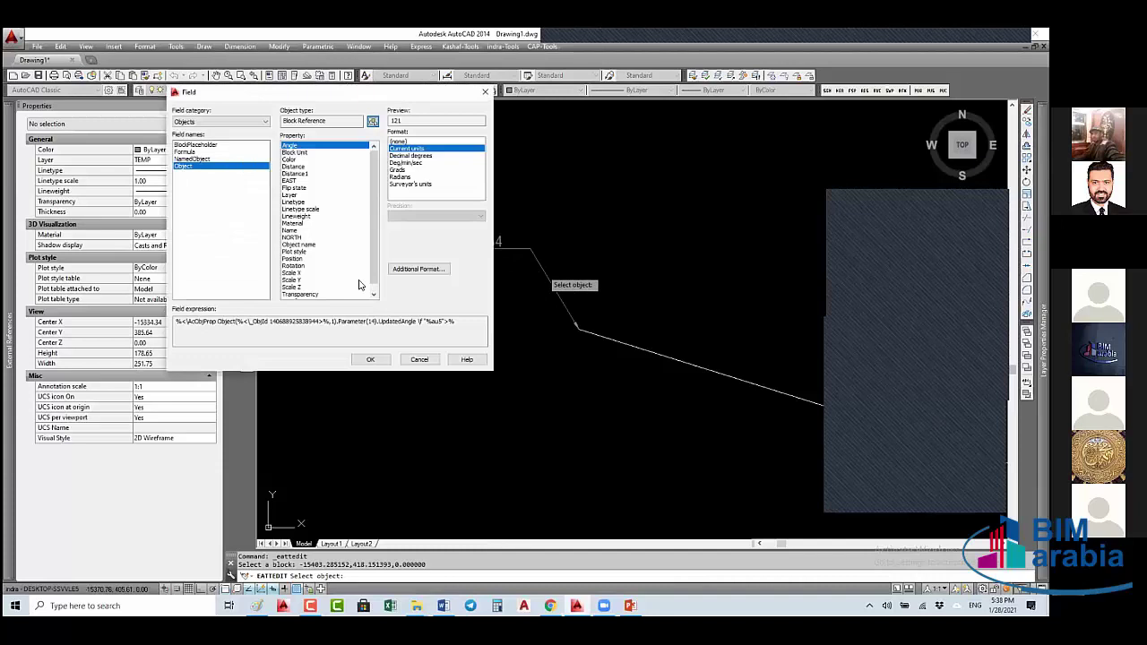
left_click(294, 259)
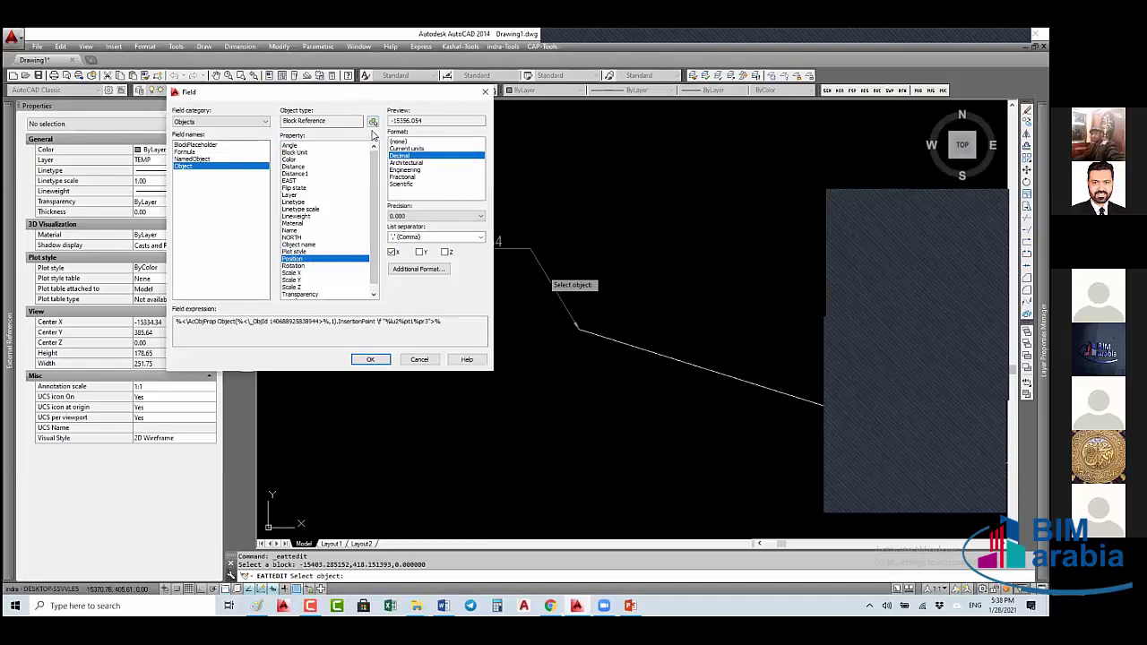
left_click_drag(372, 91, 210, 109)
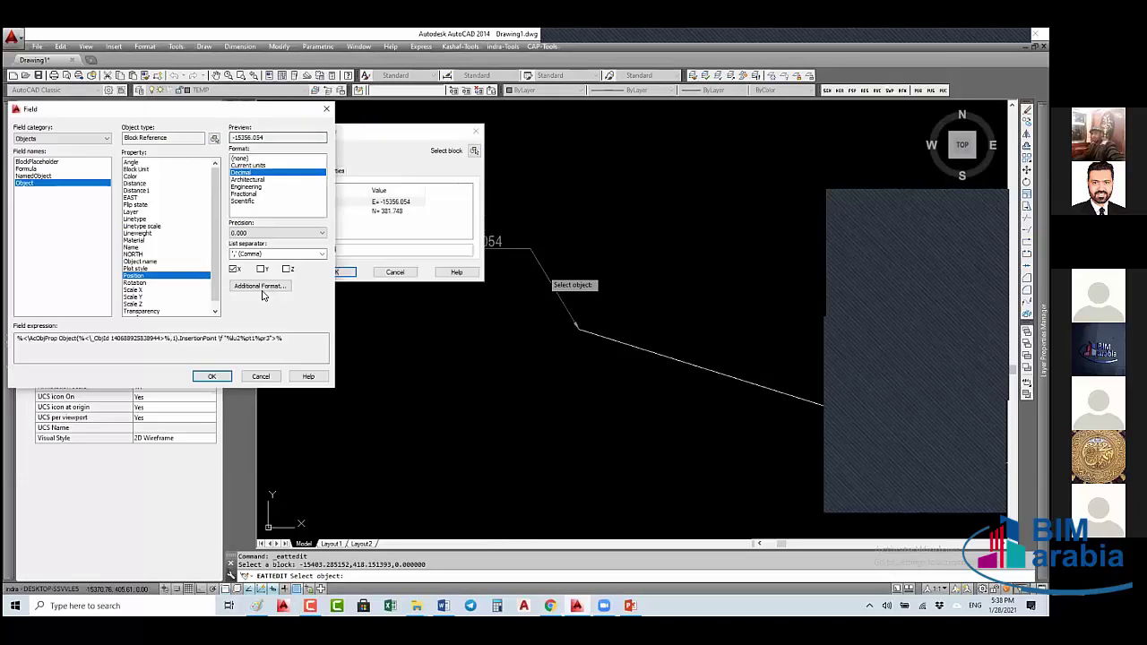
left_click(259, 378)
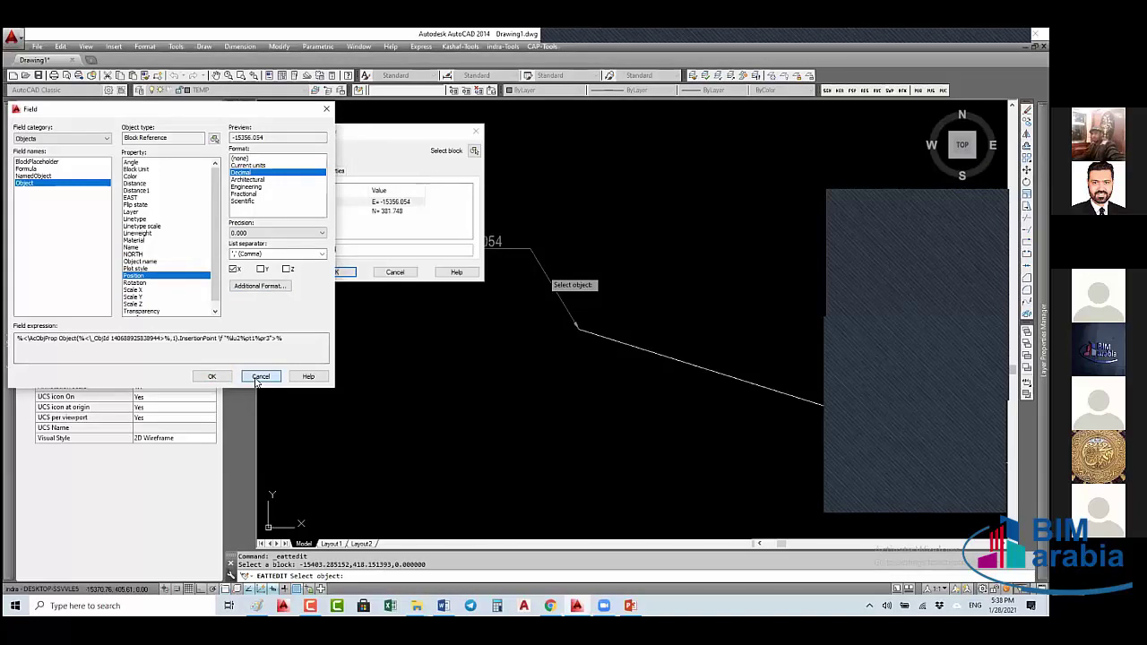
left_click(212, 378)
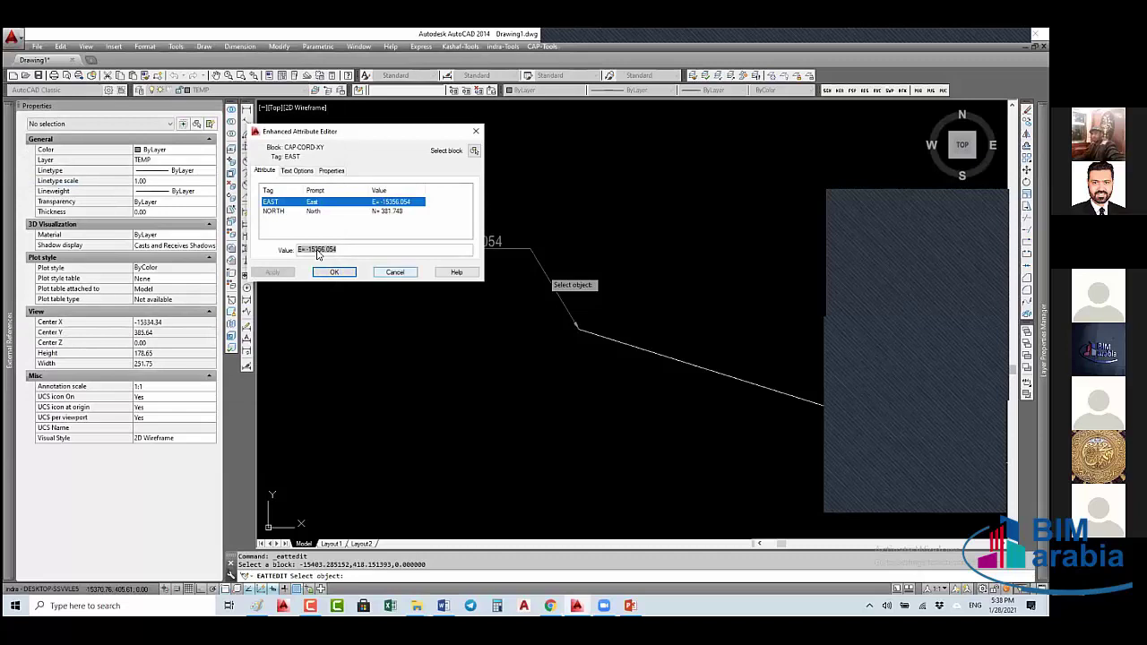
- Confirm the NORTH field shows the N= prefix in Additional Format, then close the editor
key("Return")
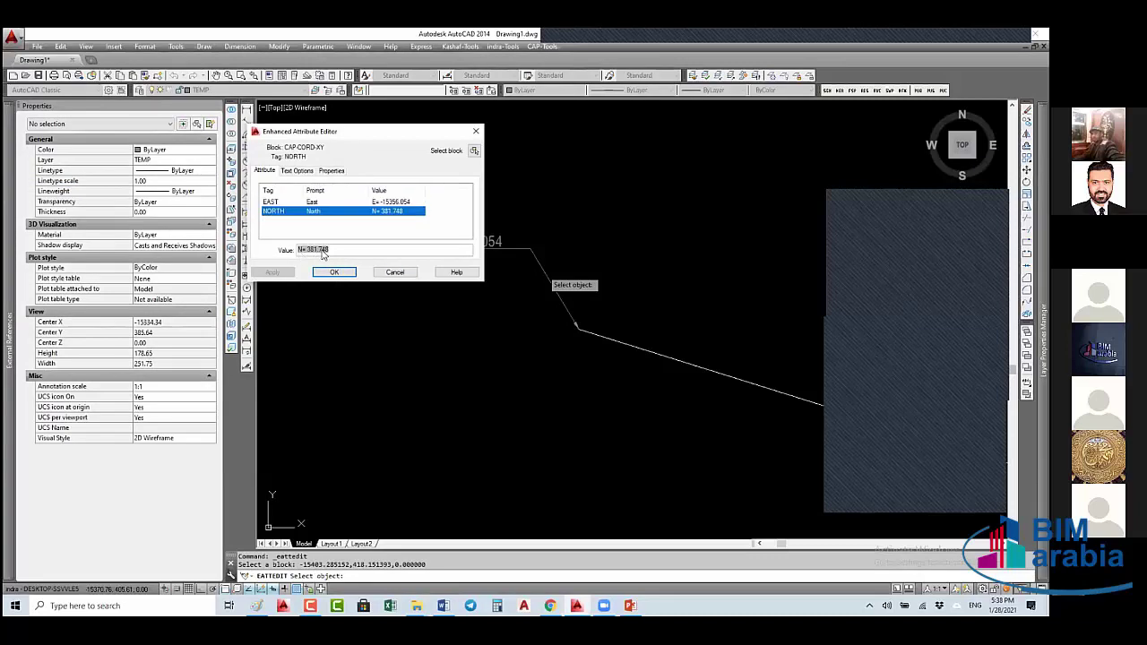
key("ctrl+f")
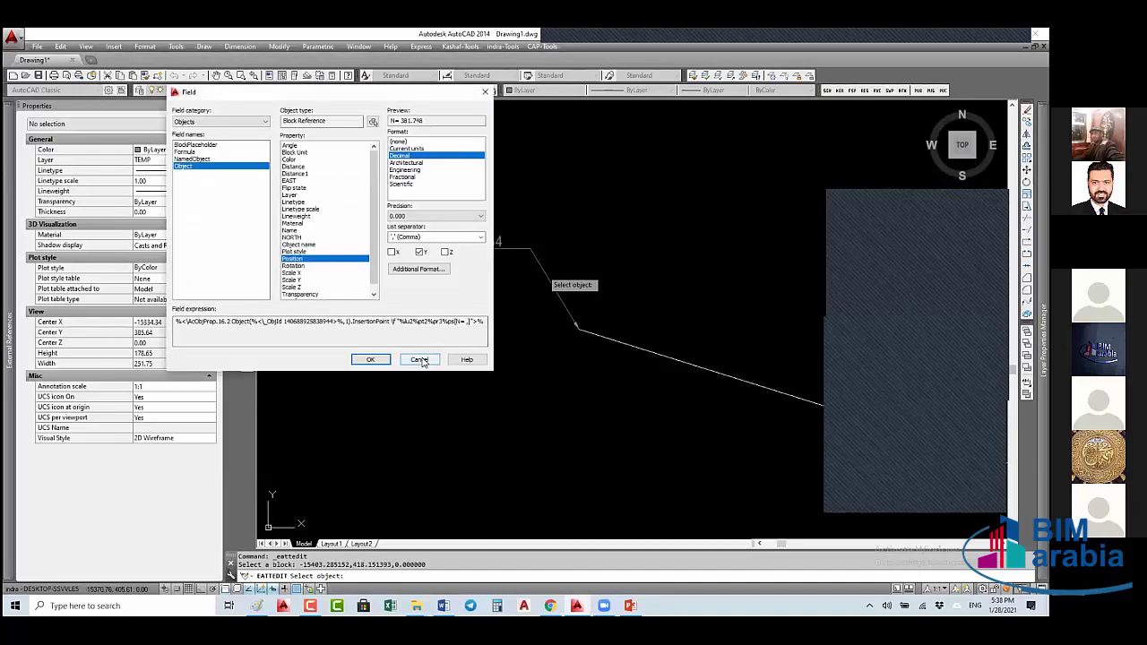
left_click(419, 359)
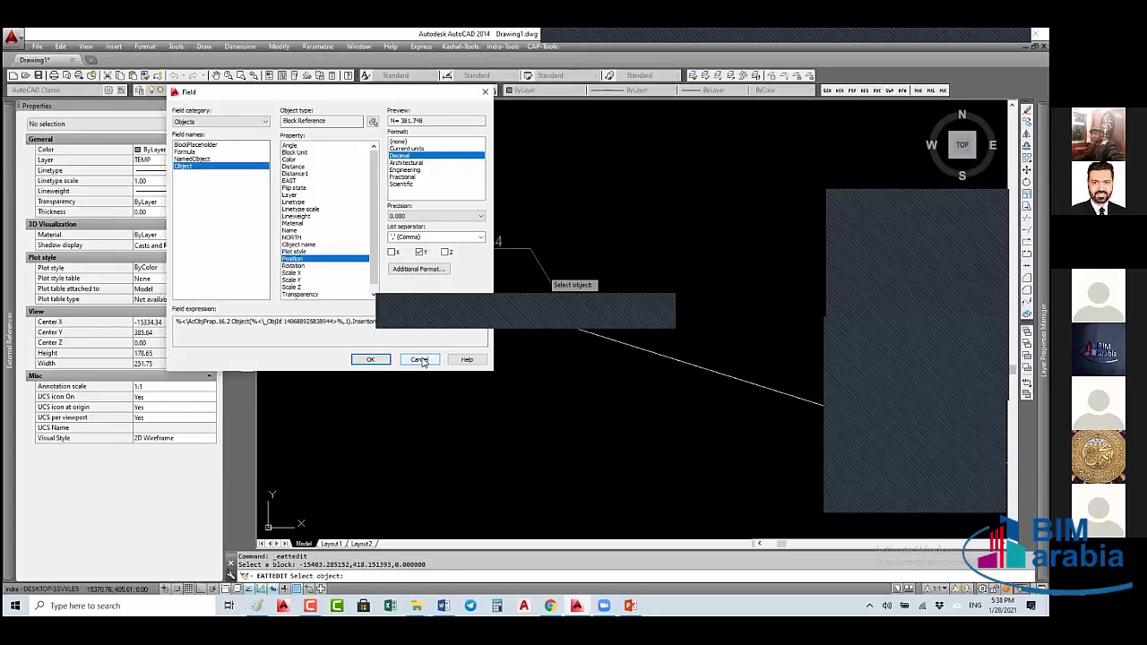
left_click(418, 269)
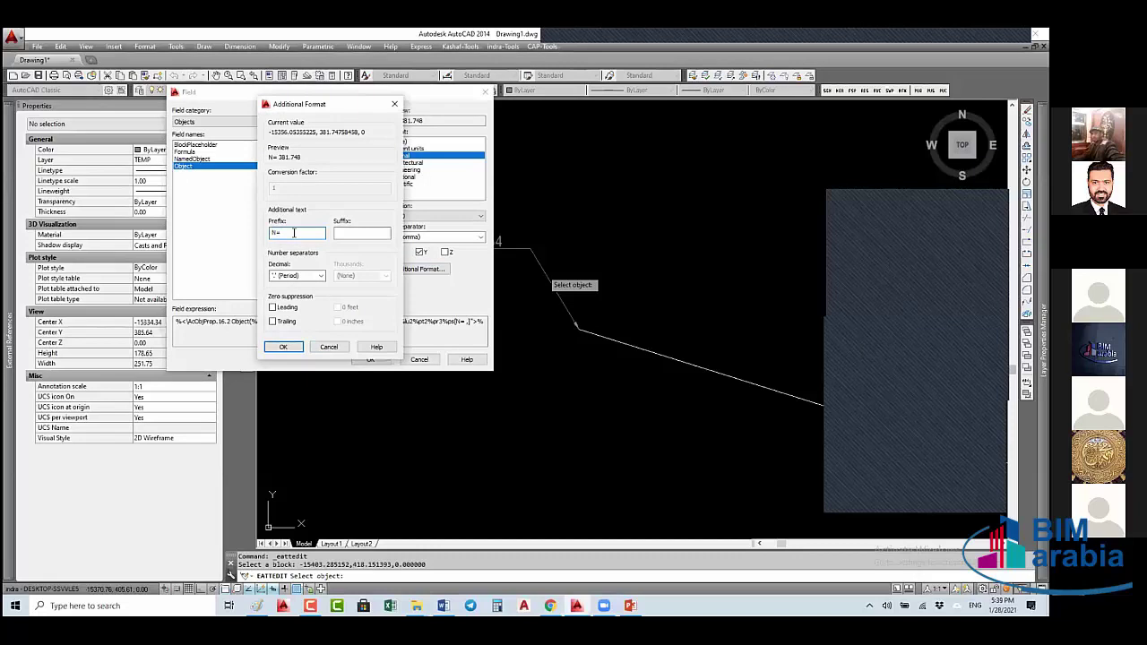
left_click(329, 347)
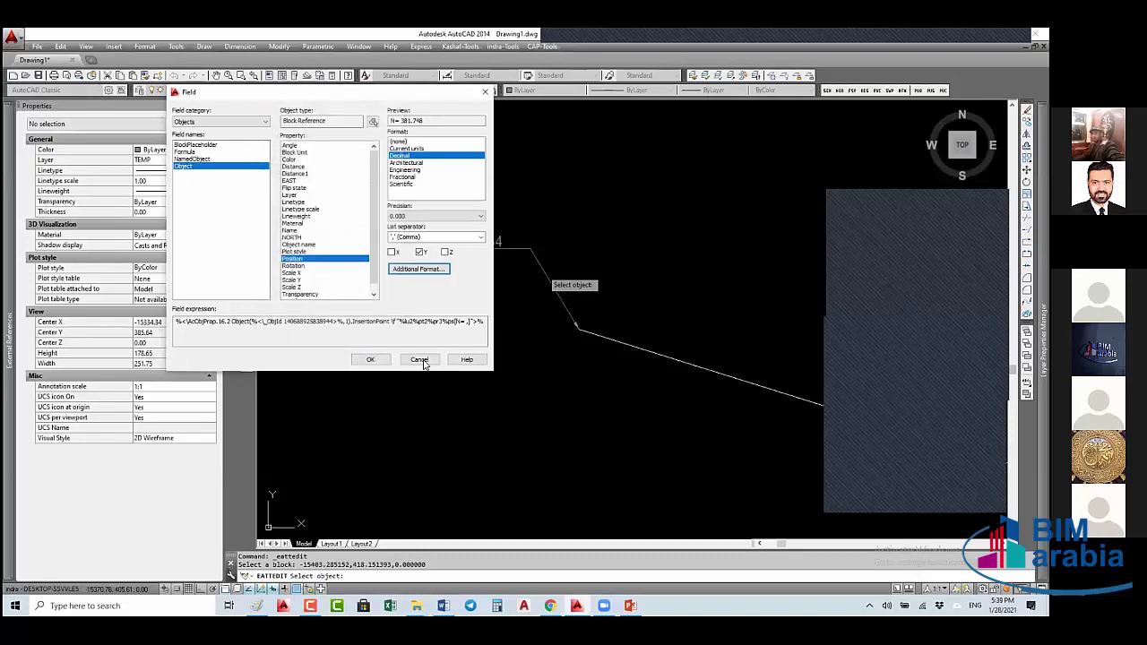
left_click(419, 360)
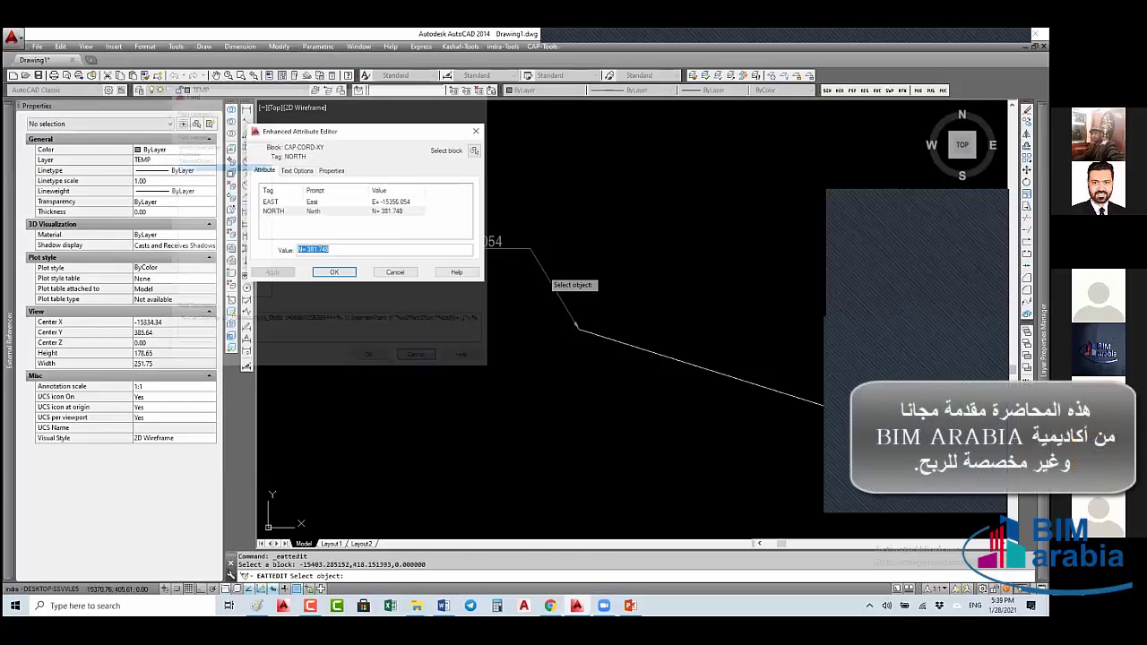
key("Return")
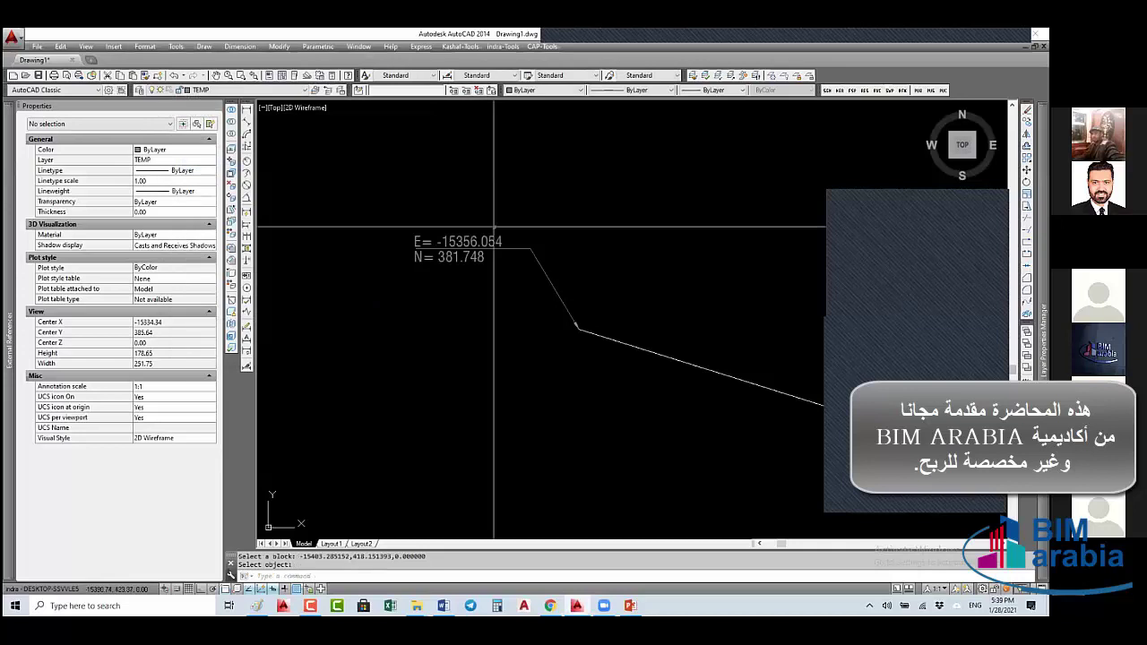
- Move the E/N label below-left of the polyline vertex
left_click(494, 228)
left_click(545, 261)
left_click(530, 248)
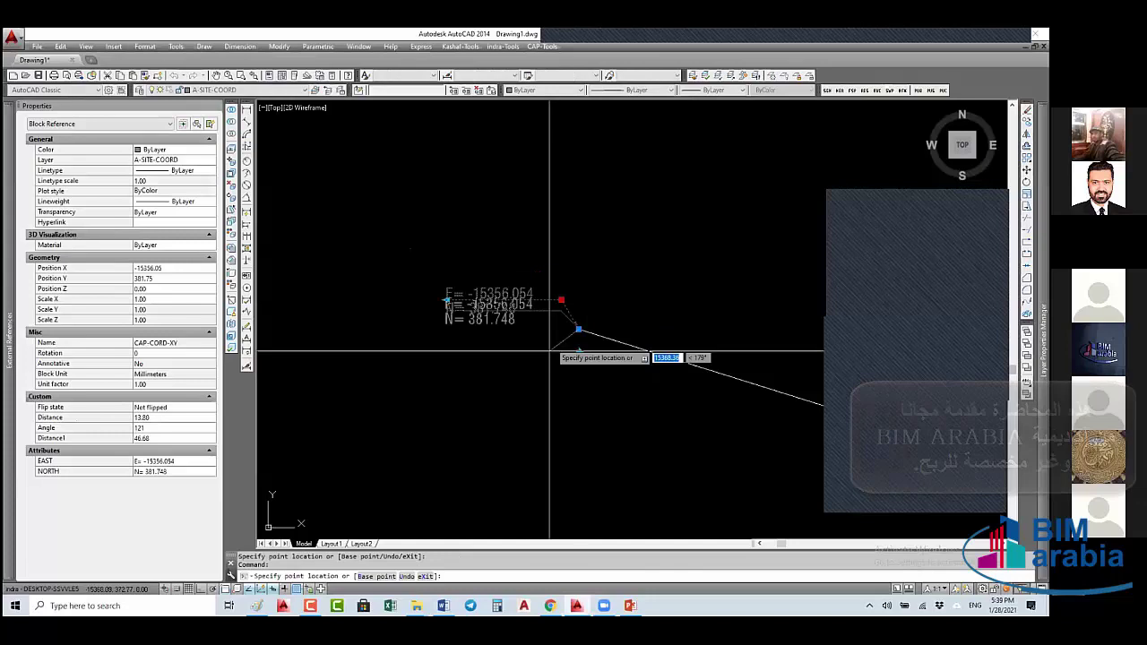
left_click(554, 379)
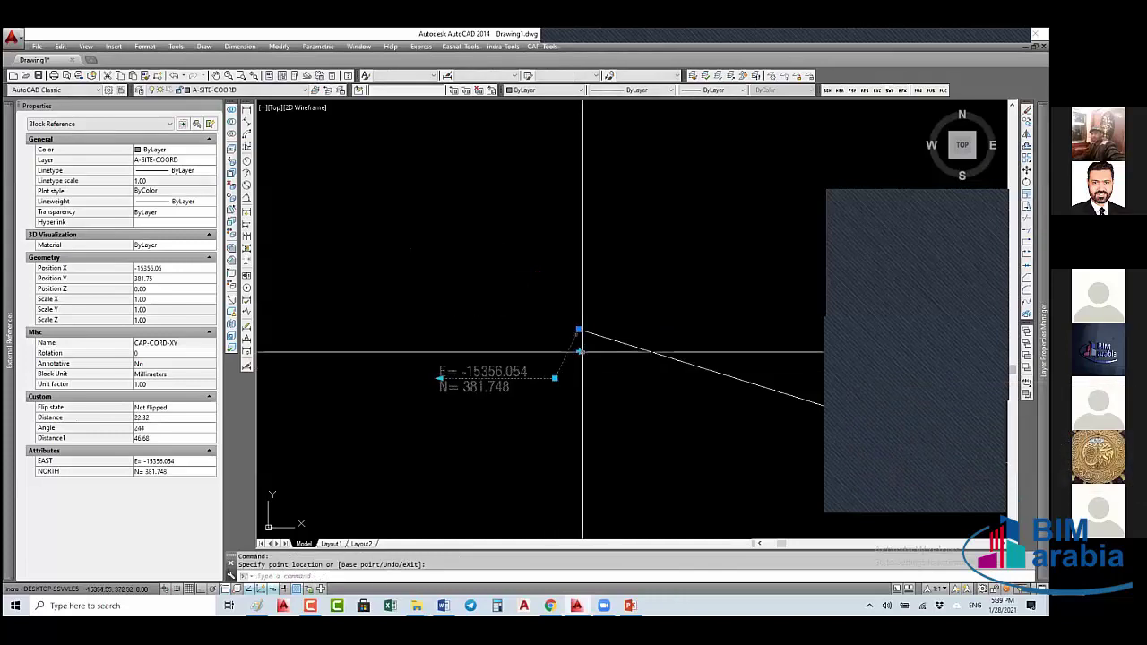
- Copy the E/N coordinate label to a second spot with CO
type("co")
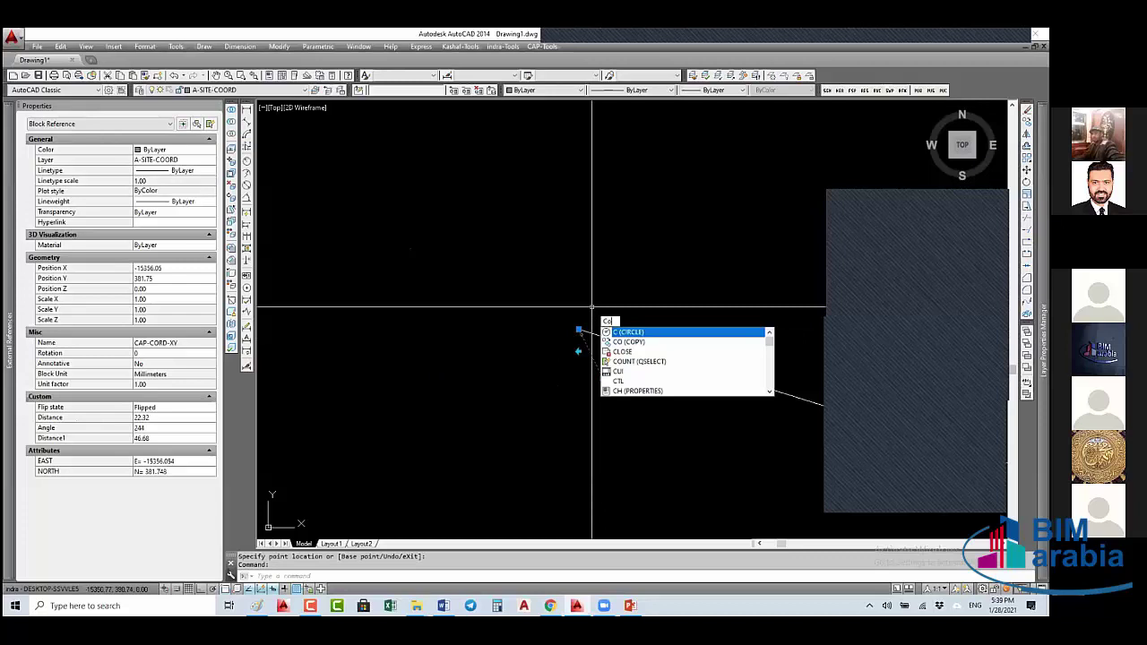
key("Return")
left_click(666, 309)
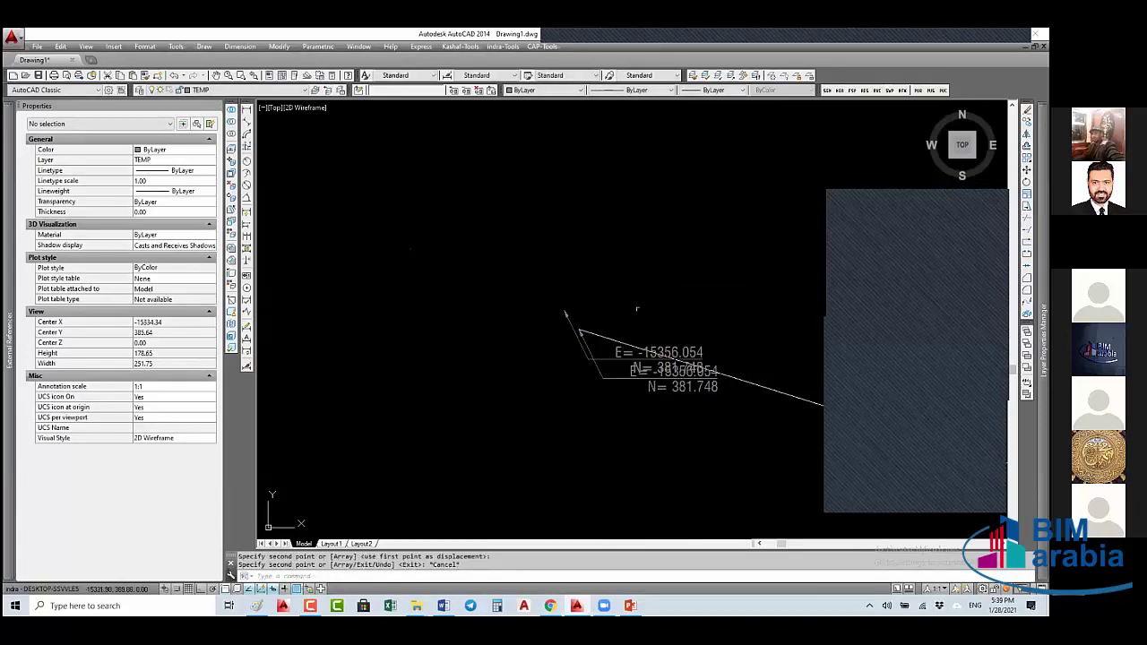
left_click(610, 359)
key("Escape")
key("Escape")
- Flip the E/N label to the other side and move it further left
left_click(610, 360)
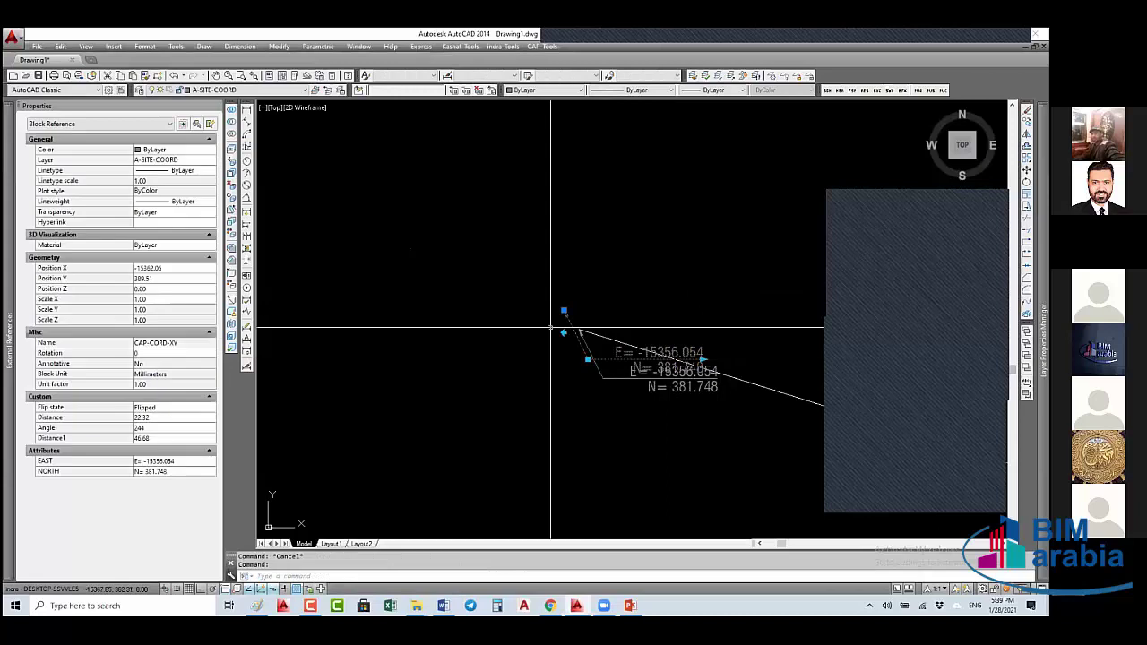
left_click(563, 332)
left_click(540, 359)
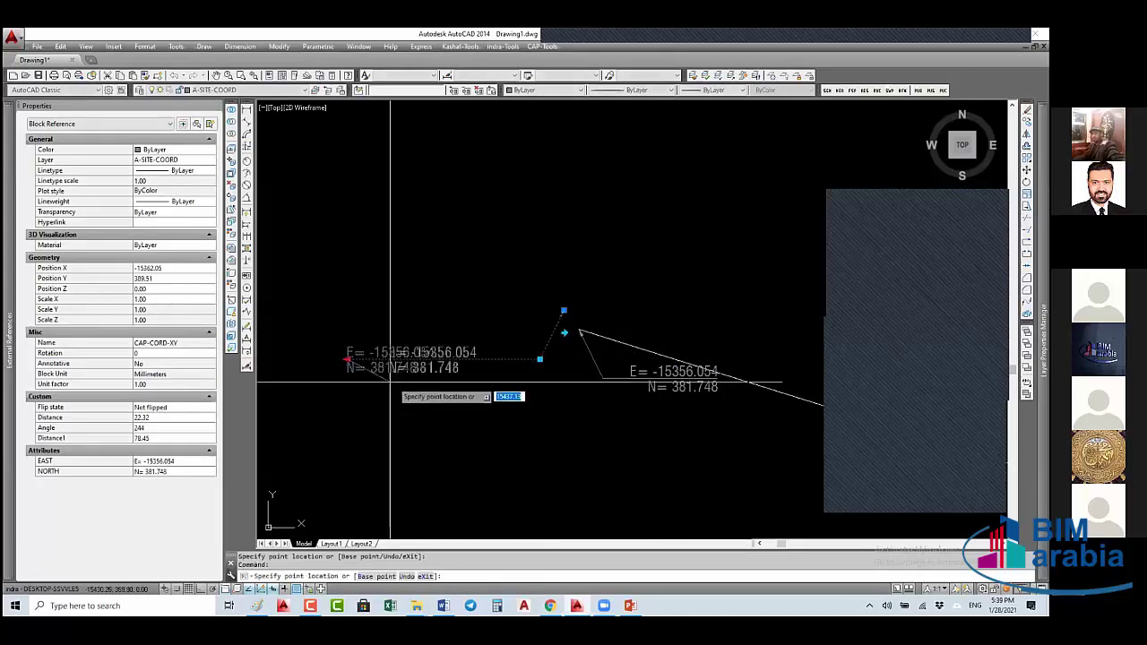
left_click(335, 391)
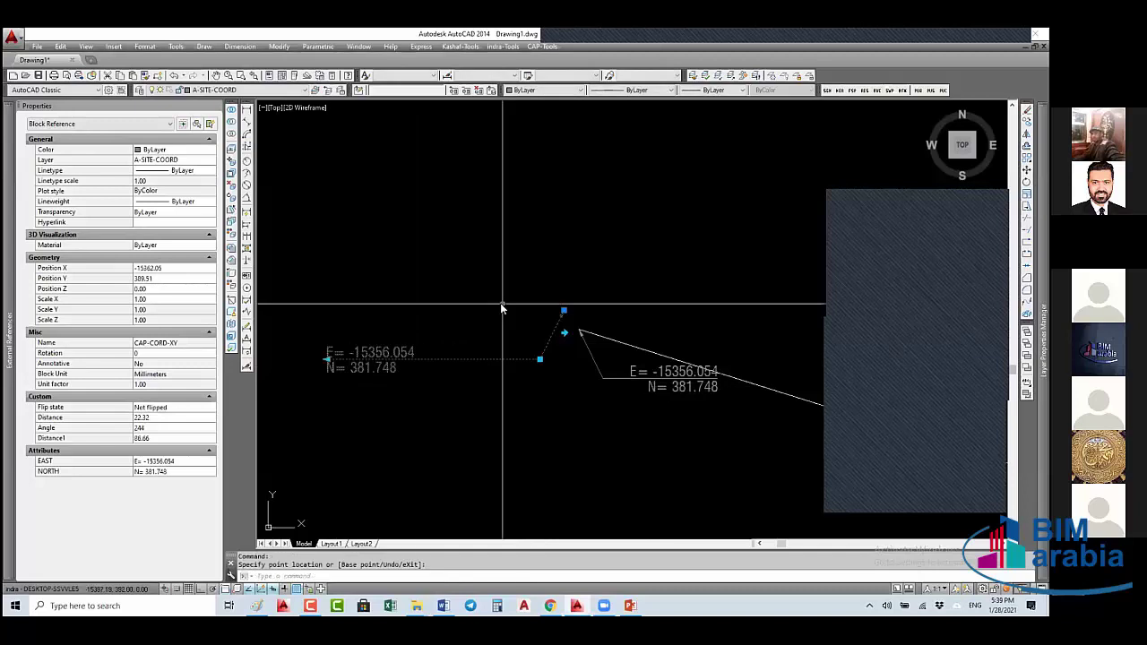
- Make a third copy of the E/N label near the vertex
type("co")
key("Return")
left_click(506, 321)
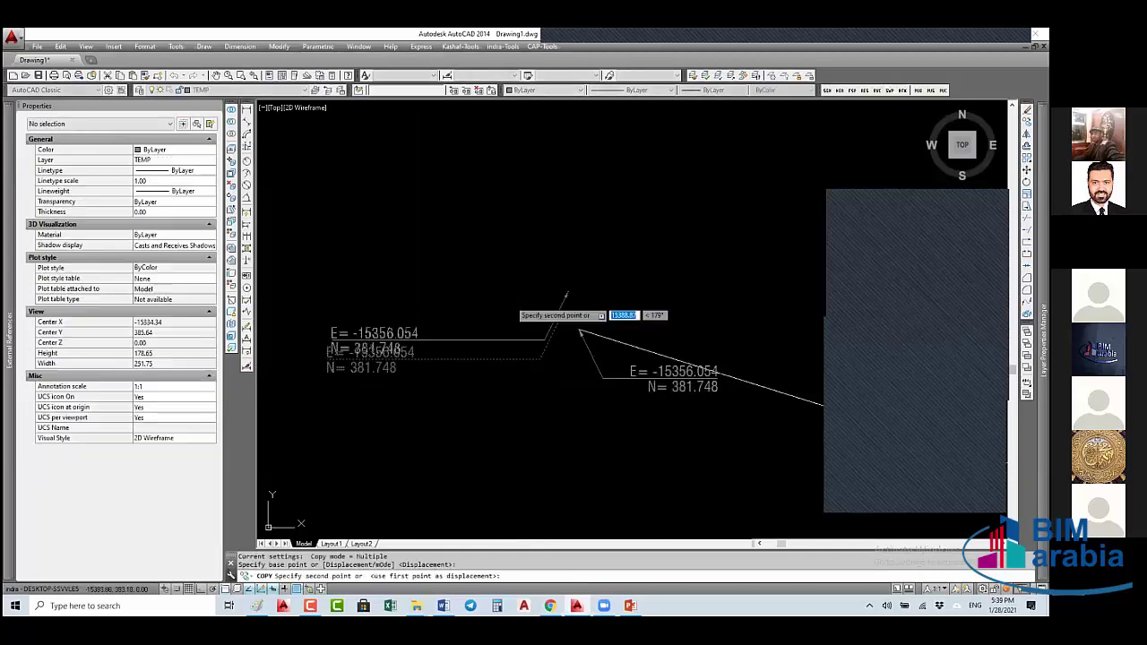
left_click(508, 313)
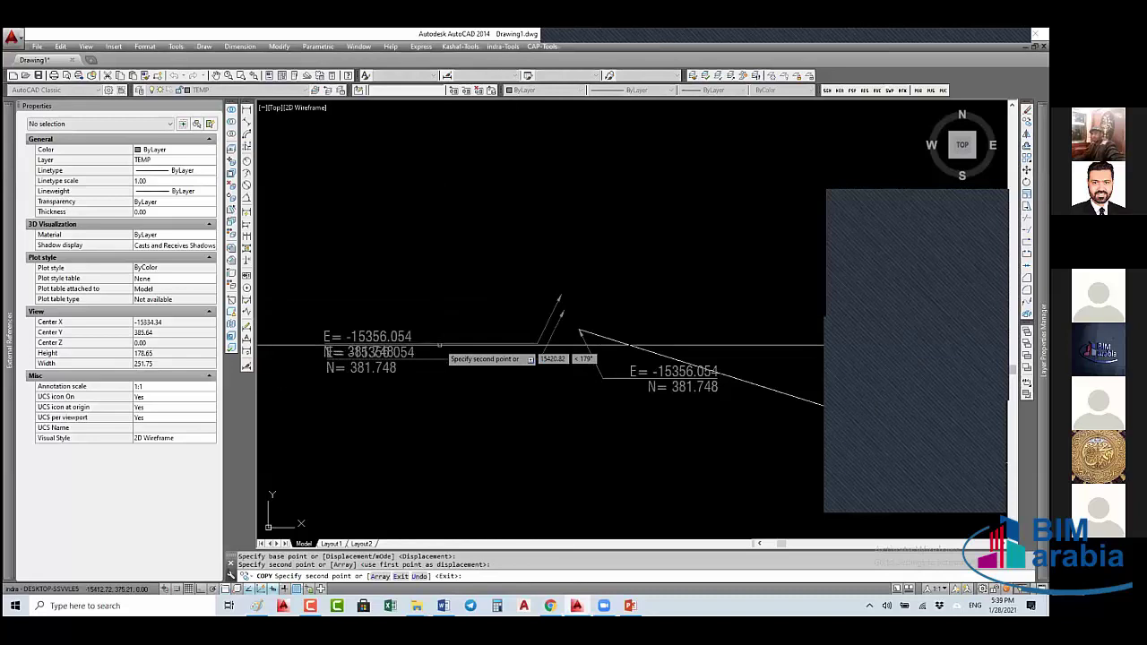
key("Escape")
left_click(440, 344)
left_click(326, 343)
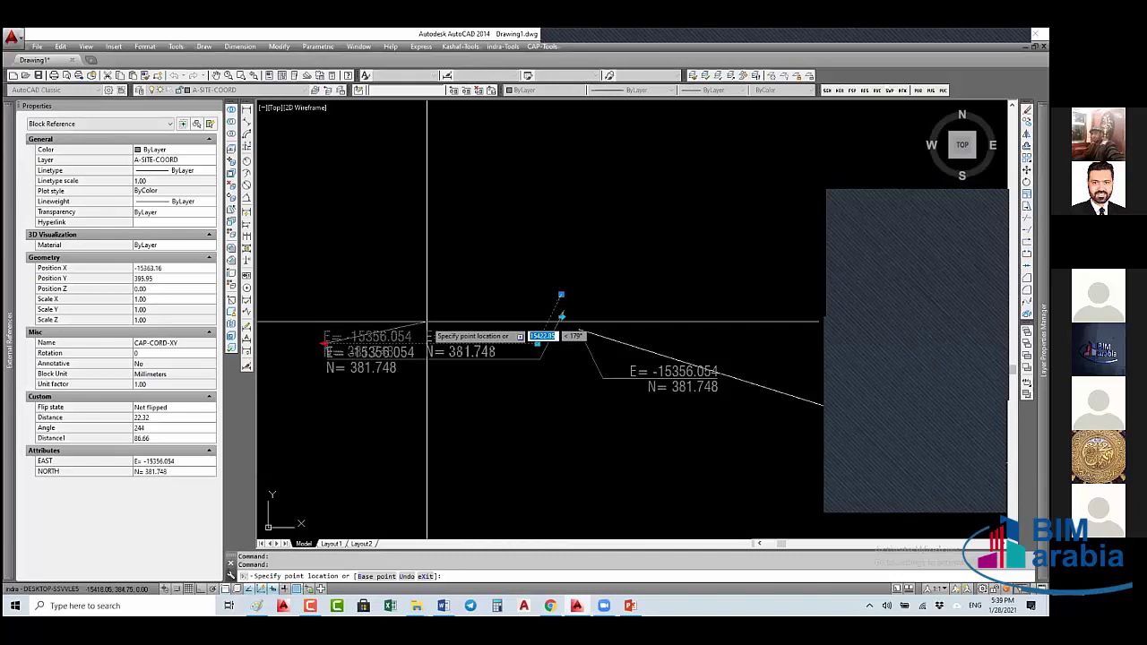
key("Escape")
key("Escape")
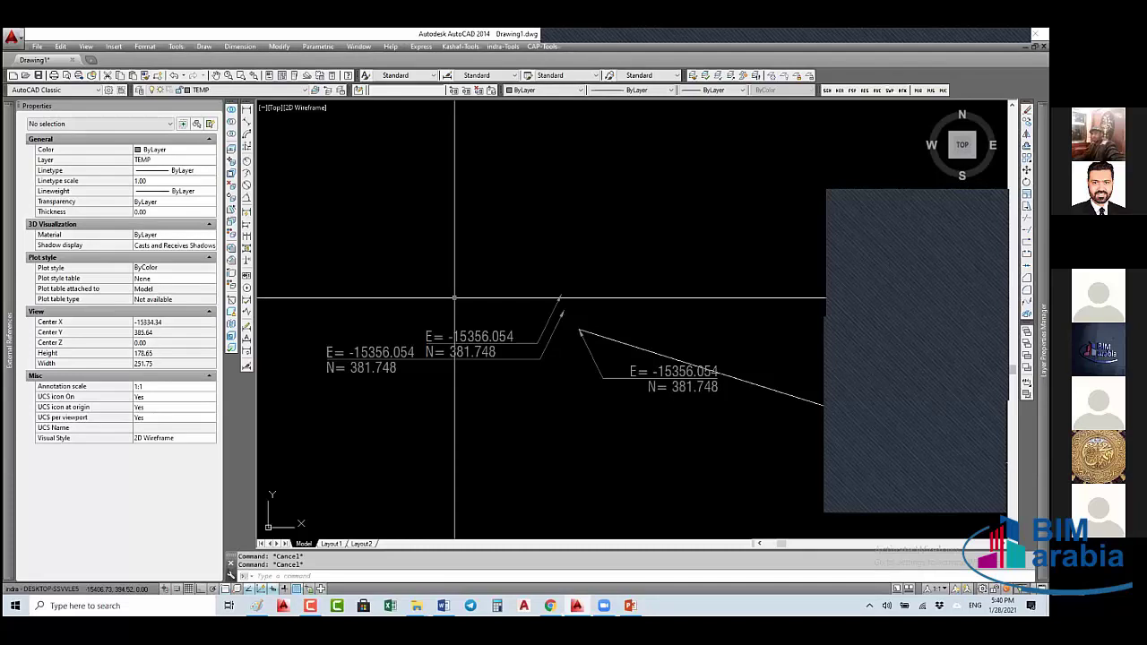
- Zoom and pan to the diagonal leader with the circled 1 tag and select that ws block
scroll(456, 297, "down", 10)
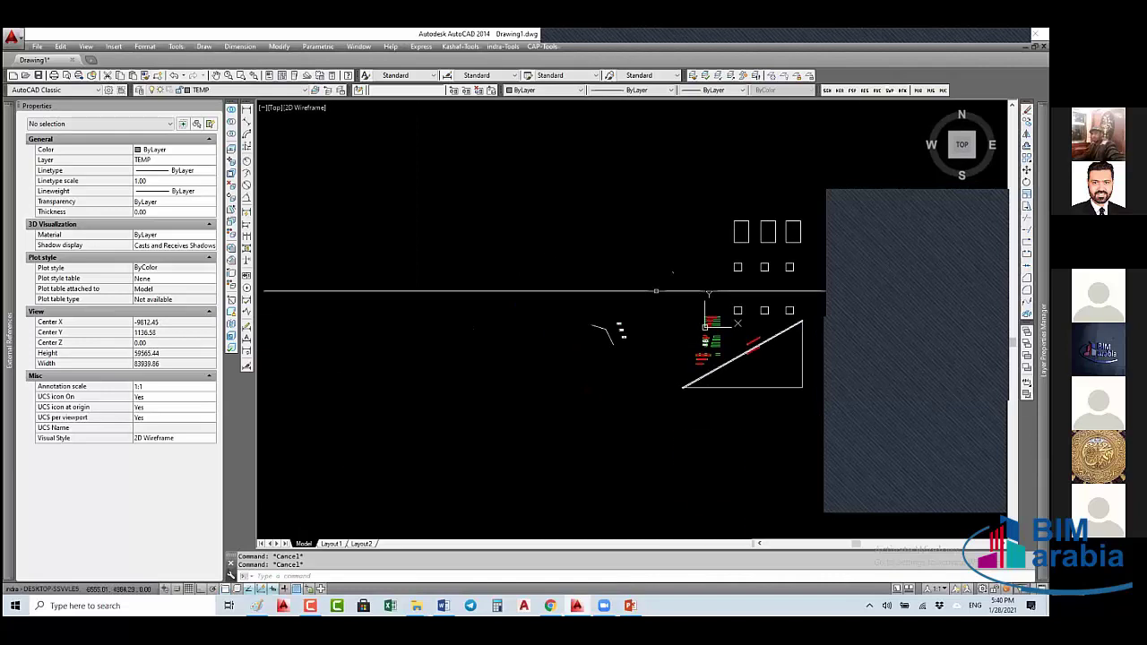
scroll(509, 253, "up", 1)
scroll(509, 253, "up", 15)
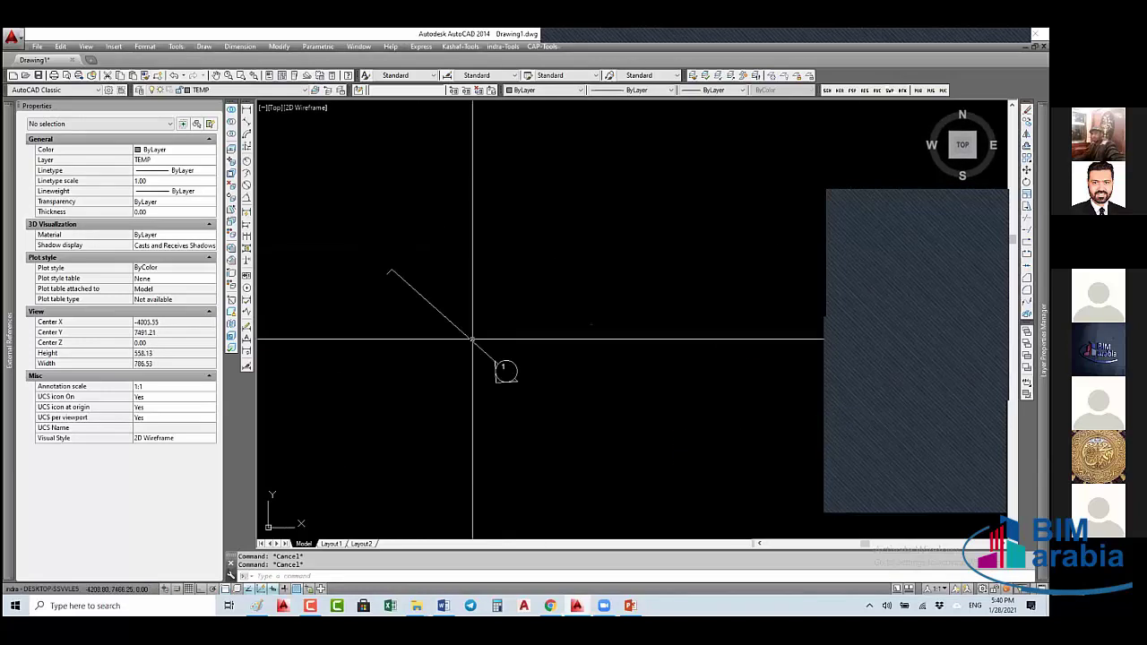
middle_click_drag(509, 350, 549, 355)
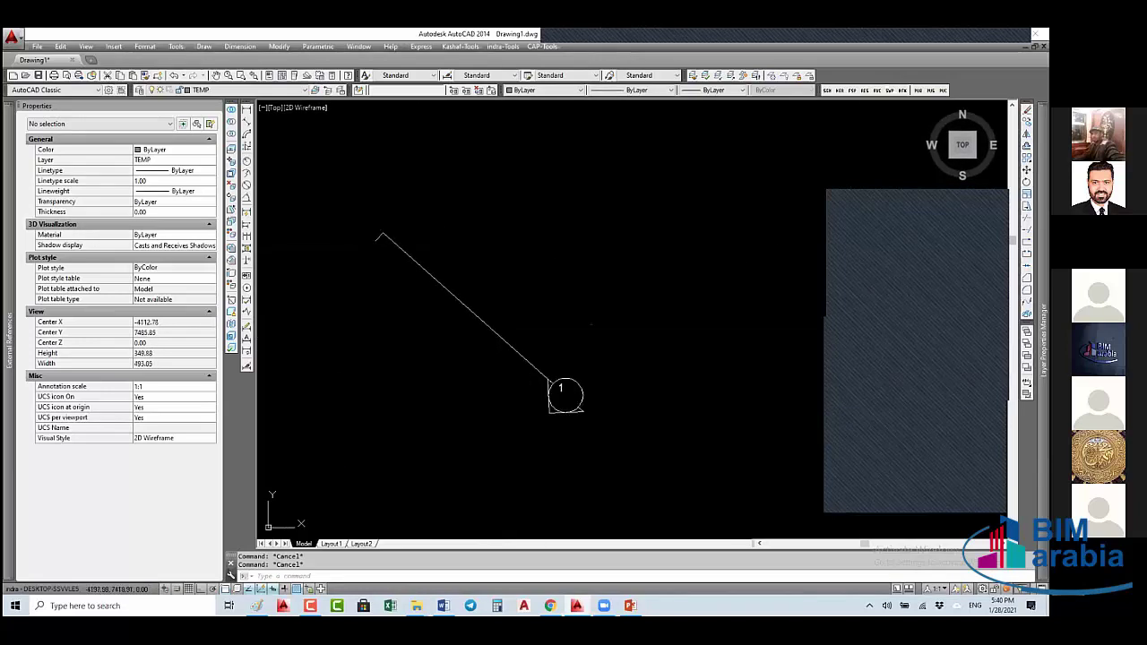
left_click(540, 370)
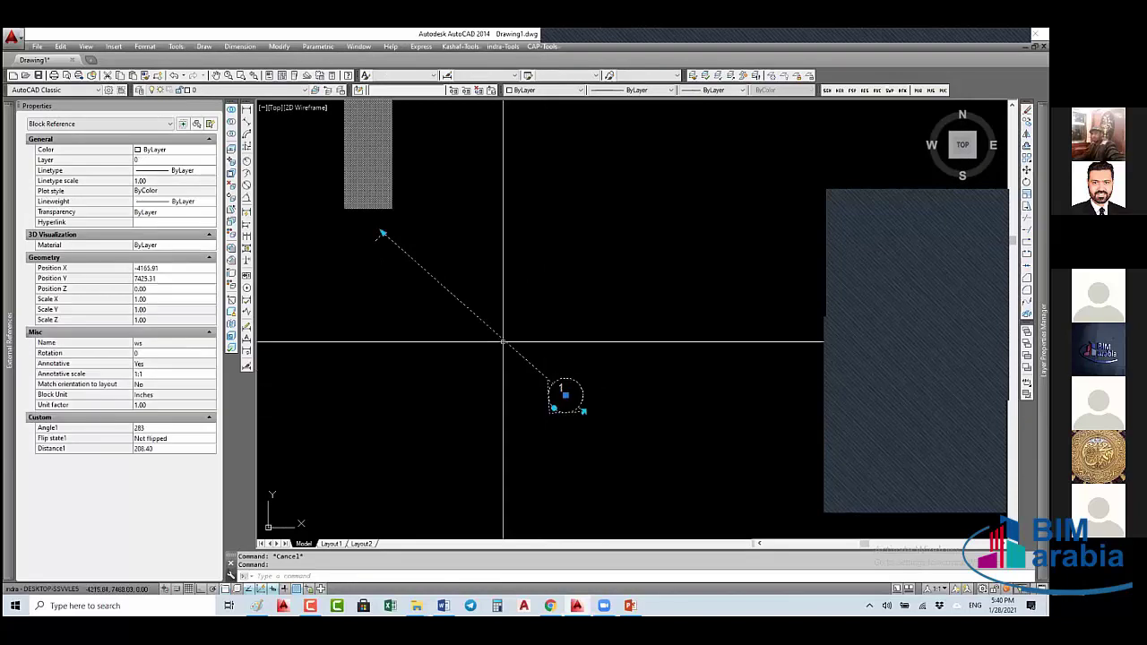
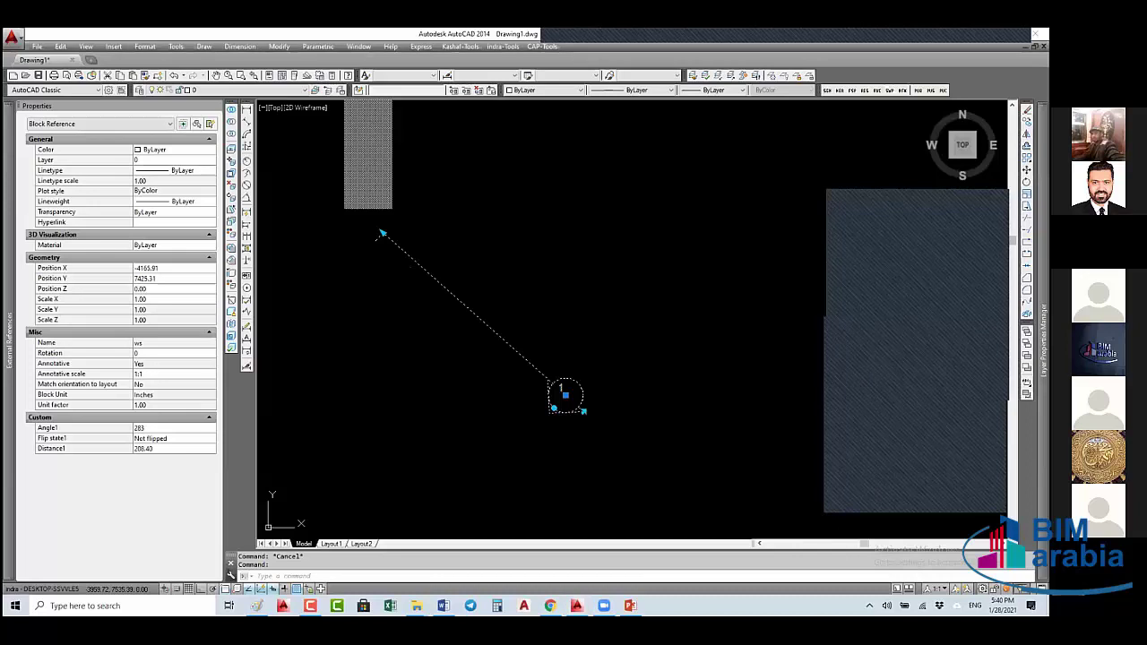
- Clear the selection, zoom out and back in, and window around the coordinate labels and leader
key("Escape")
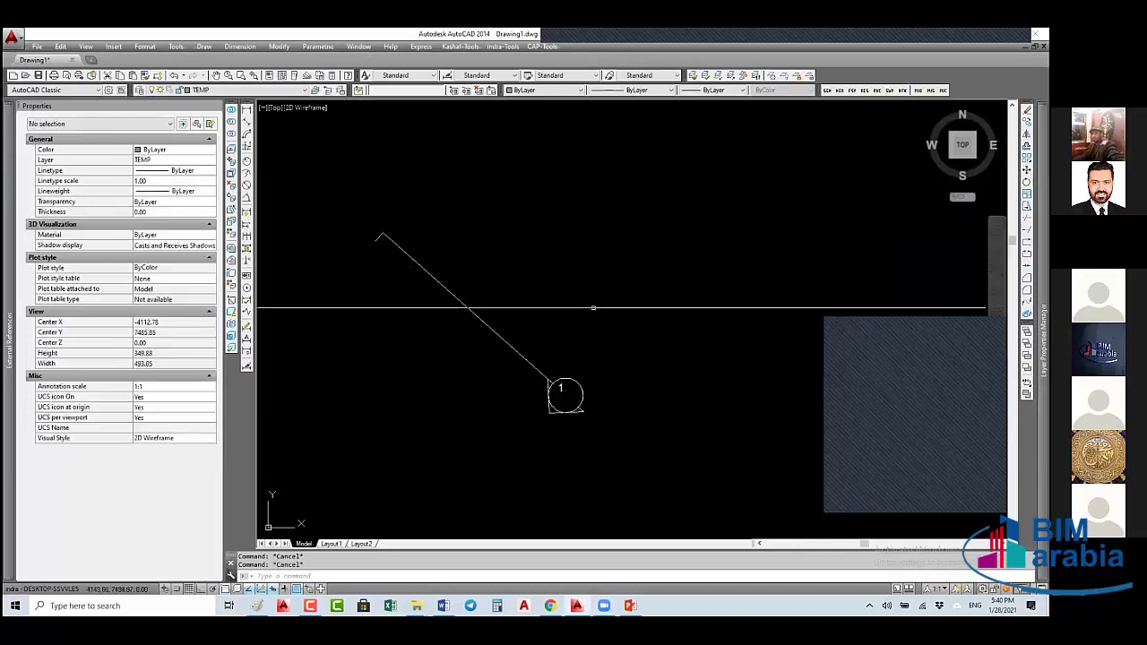
scroll(598, 304, "down", 10)
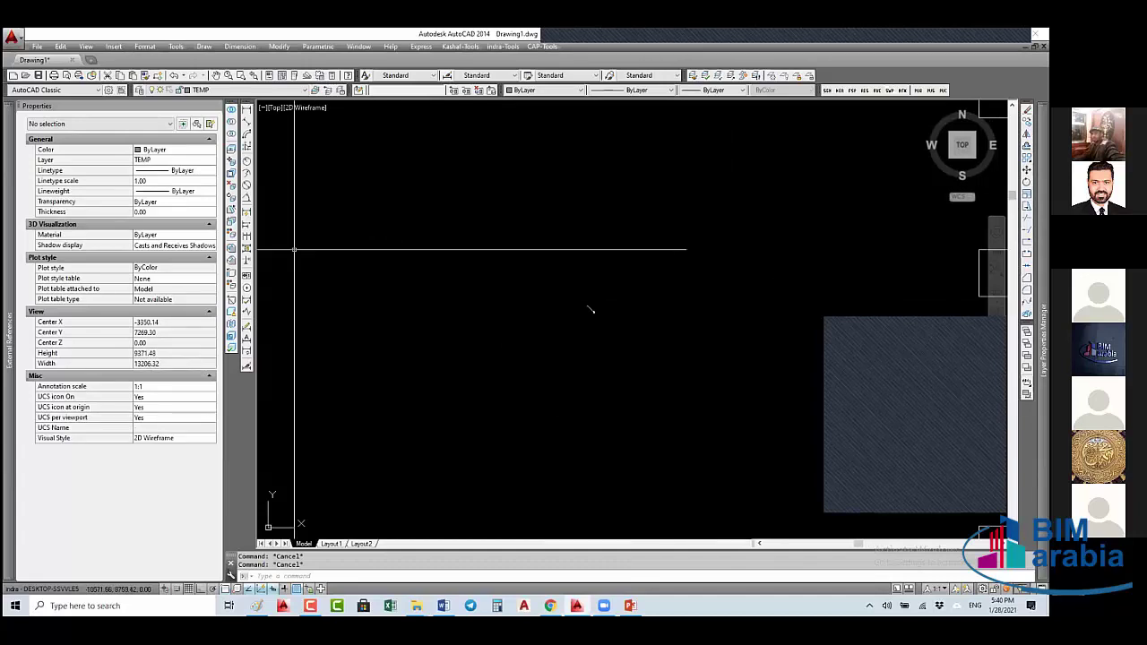
scroll(591, 310, "up", 5)
left_click(590, 310)
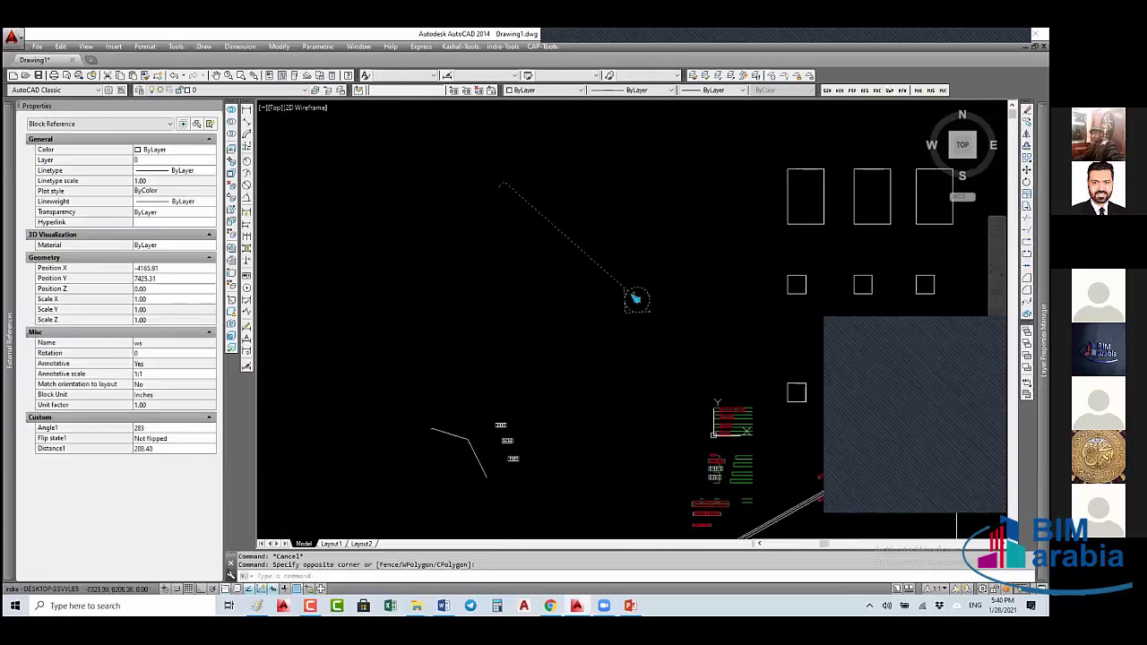
key("Escape")
left_click(464, 445)
left_click(434, 429)
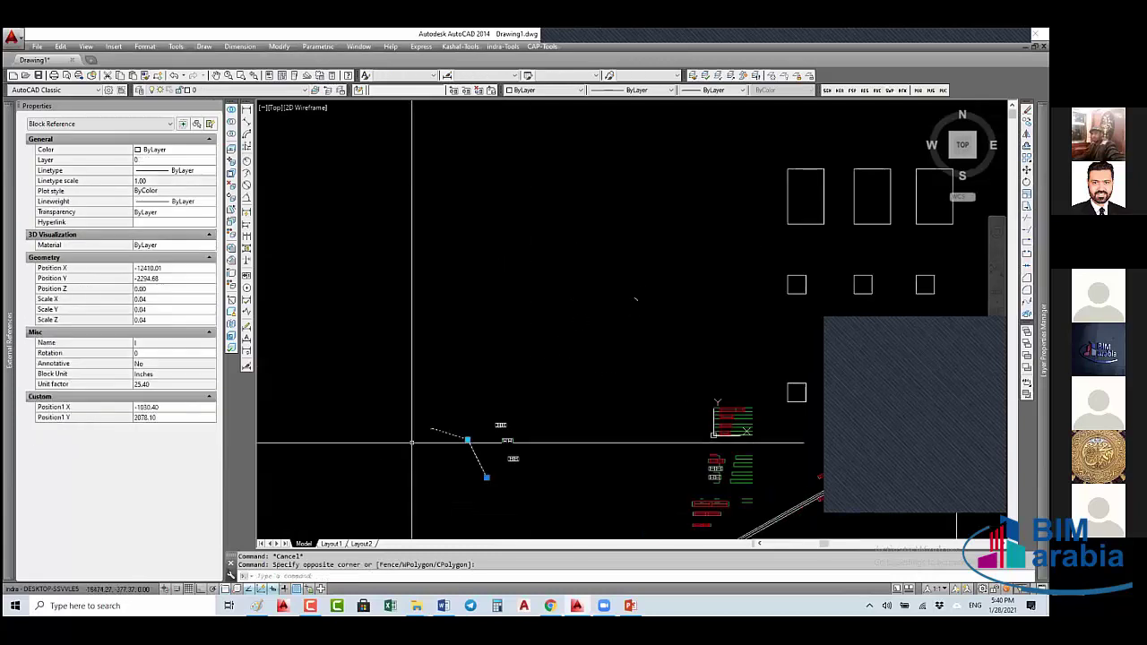
- Pan to the E/N coordinate labels, select the CAP-CORD-XY block and start the BE command
scroll(792, 251, "up", 10)
key("Escape")
middle_click_drag(802, 190, 702, 243)
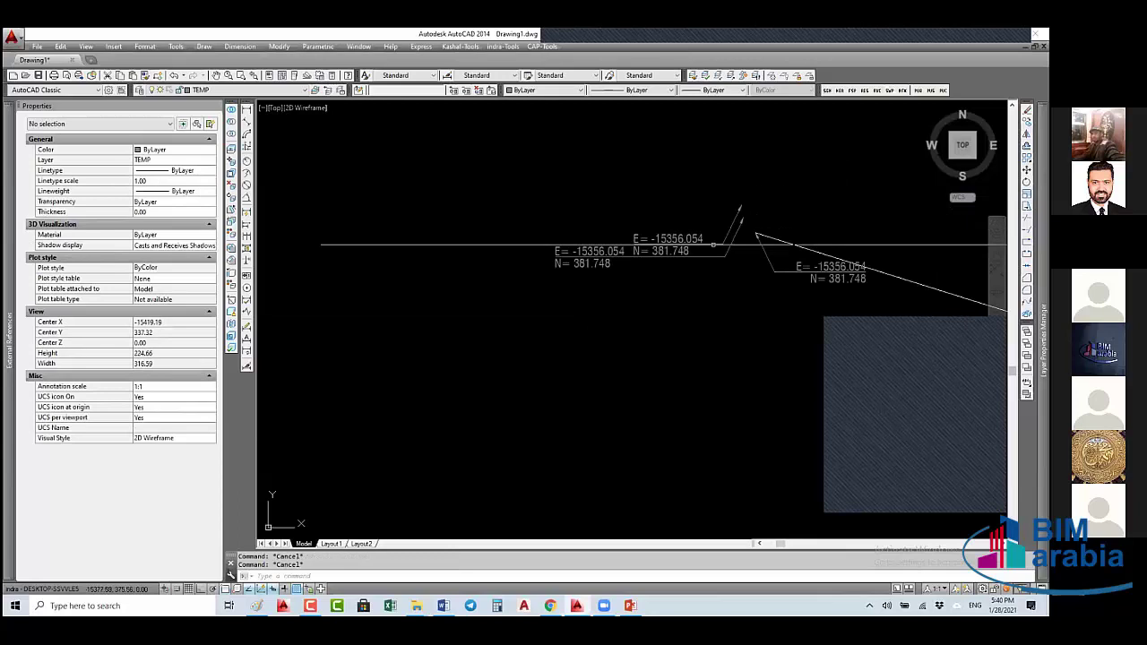
left_click(693, 234)
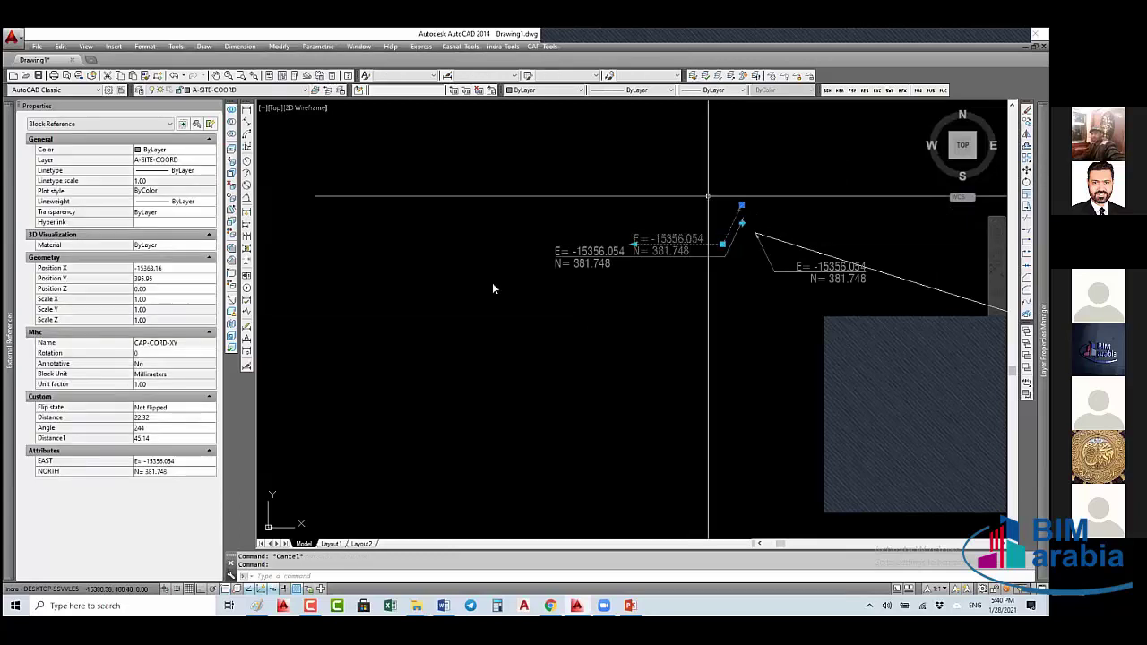
type("Be")
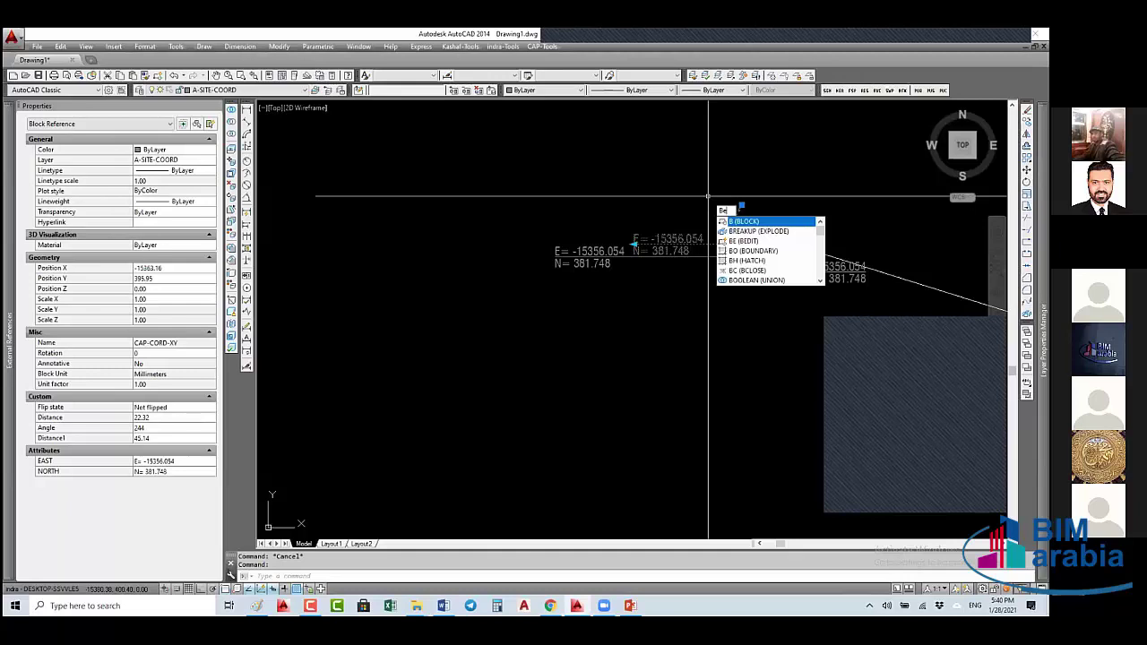
key("Return")
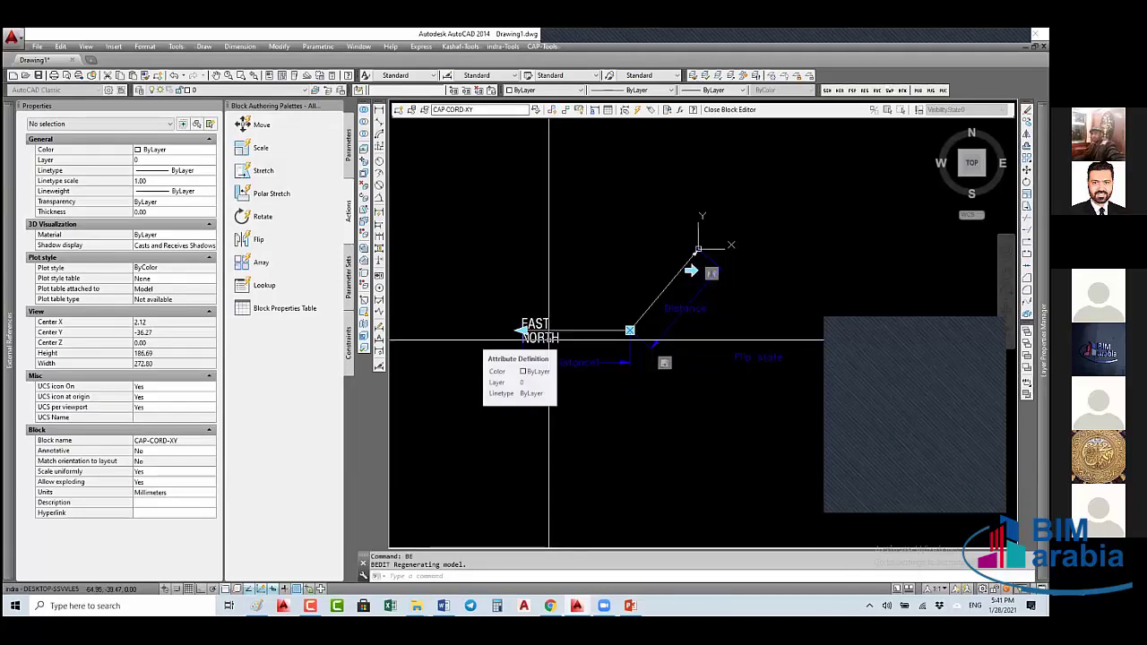
left_click(731, 111)
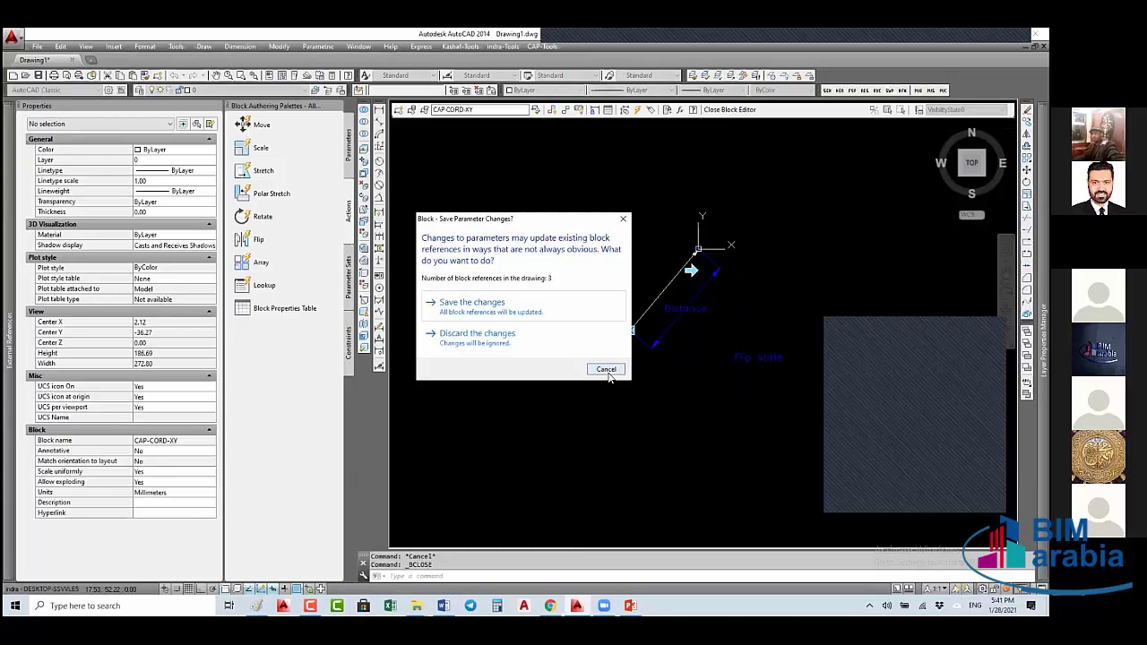
left_click(606, 370)
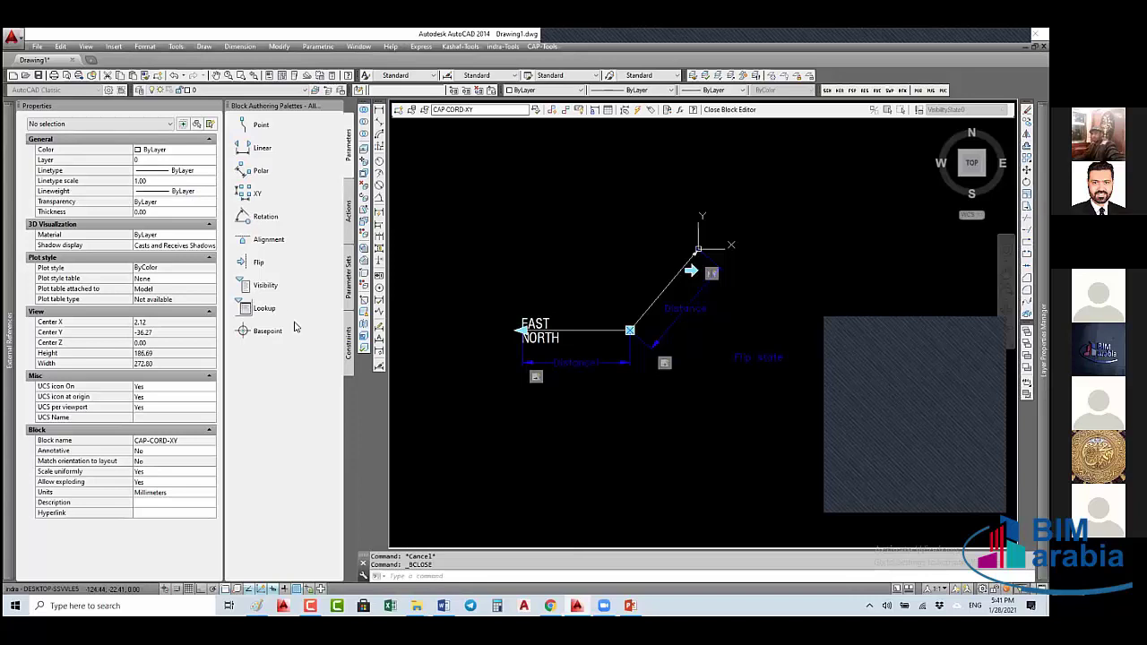
left_click(350, 222)
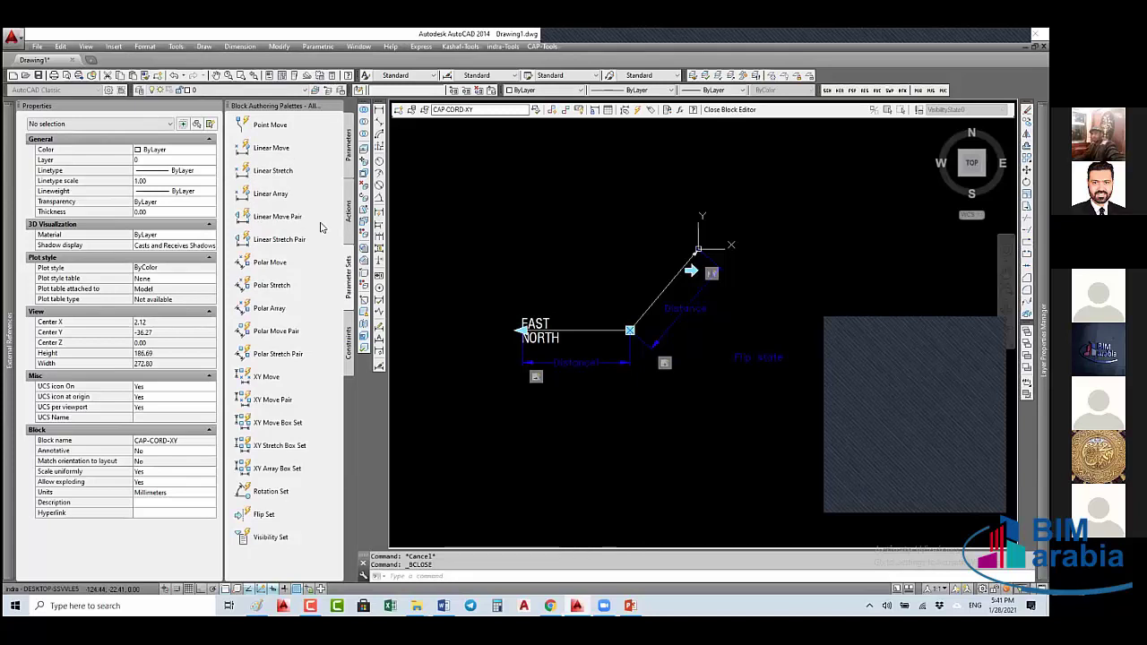
left_click(349, 212)
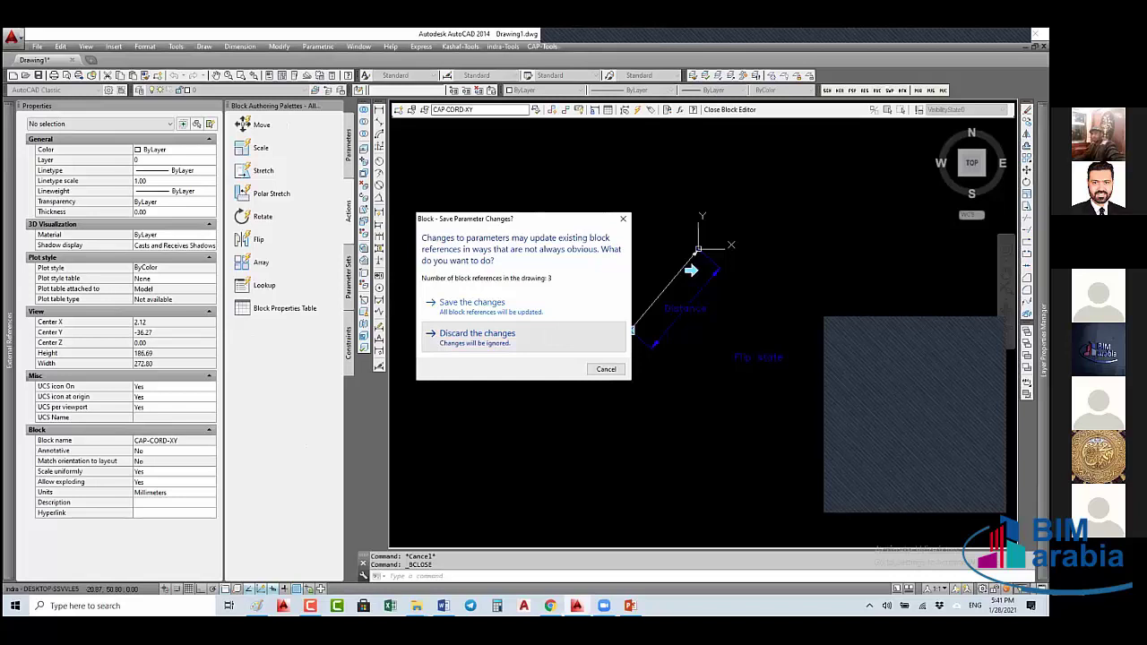
left_click(502, 335)
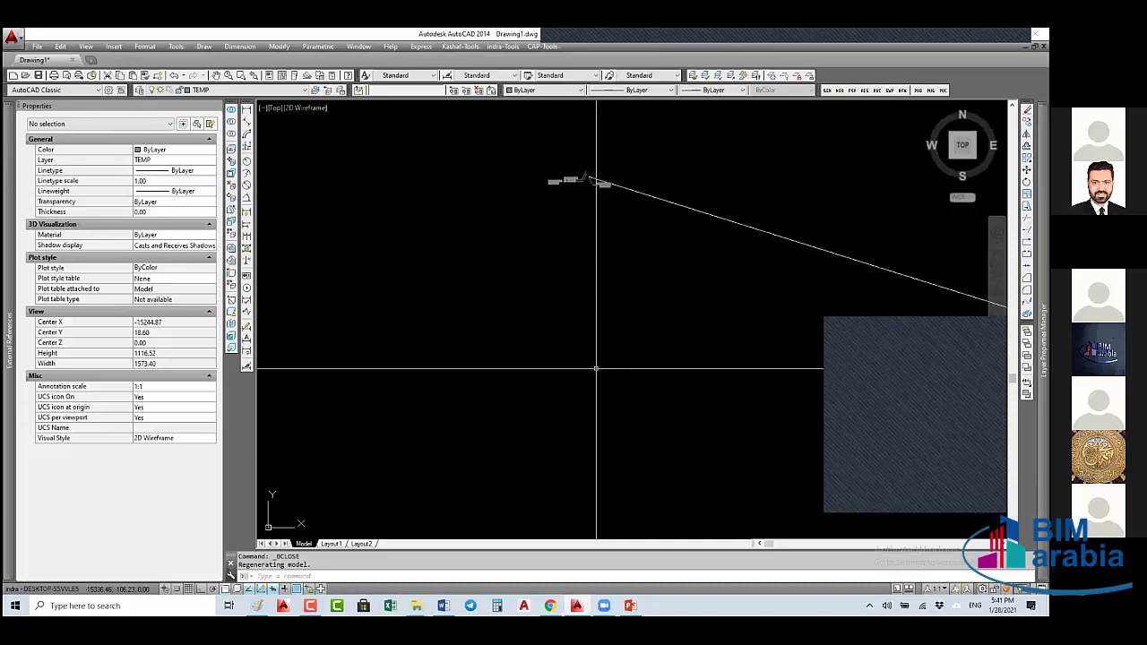
- Draw a 20 by 20 square rectangle with REC
type("rec")
key("Return")
left_click(492, 301)
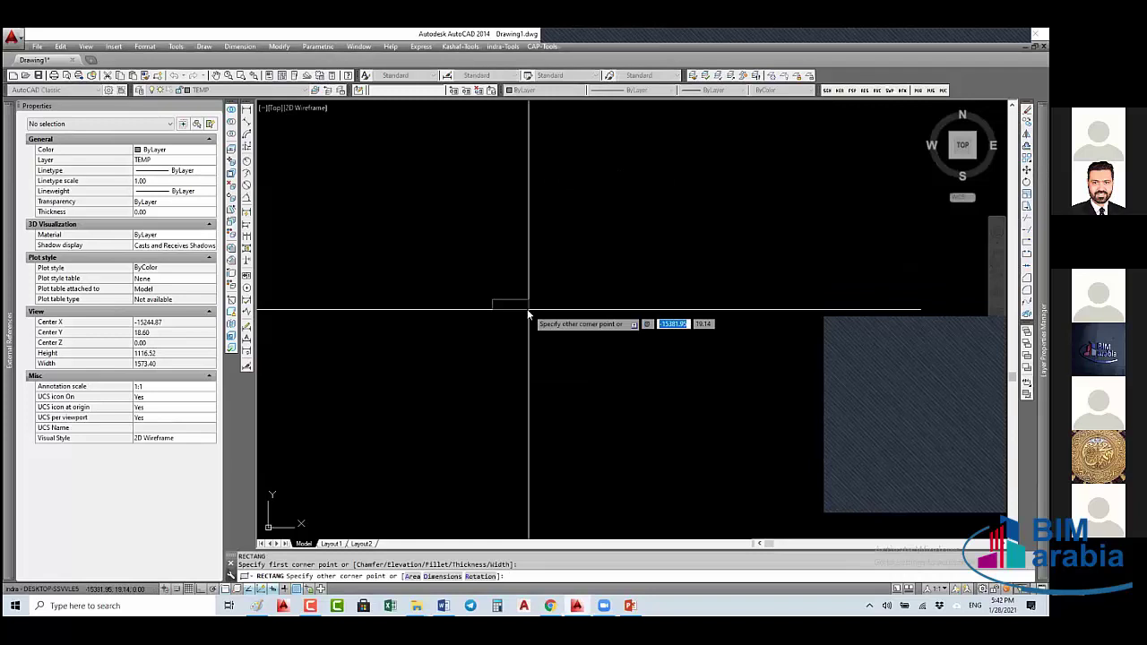
type("20,20")
key("Return")
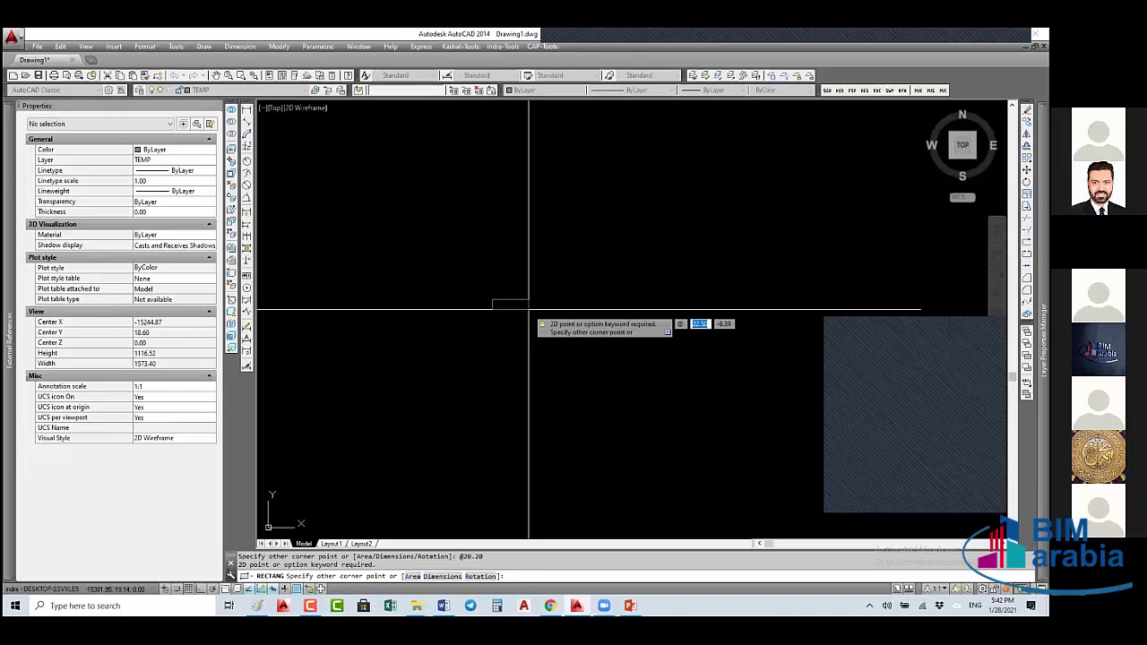
type("20,20")
key("Return")
- Grip-stretch the square's top edge down to make it shorter
scroll(529, 283, "up", 3)
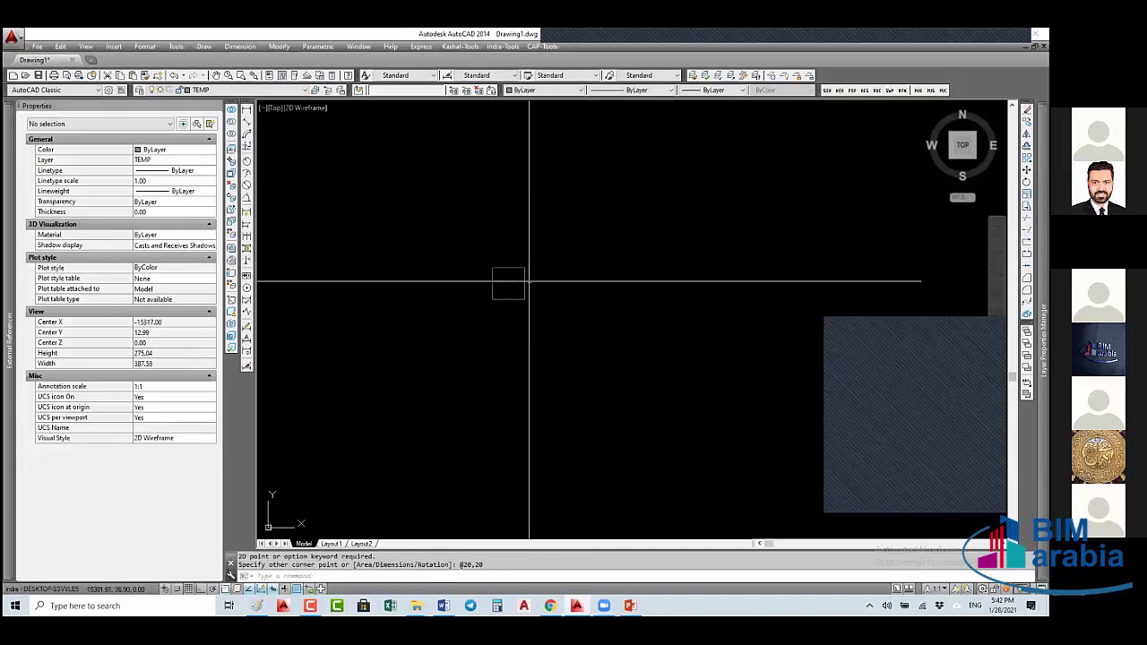
scroll(529, 283, "up", 2)
left_click(550, 251)
left_click(440, 277)
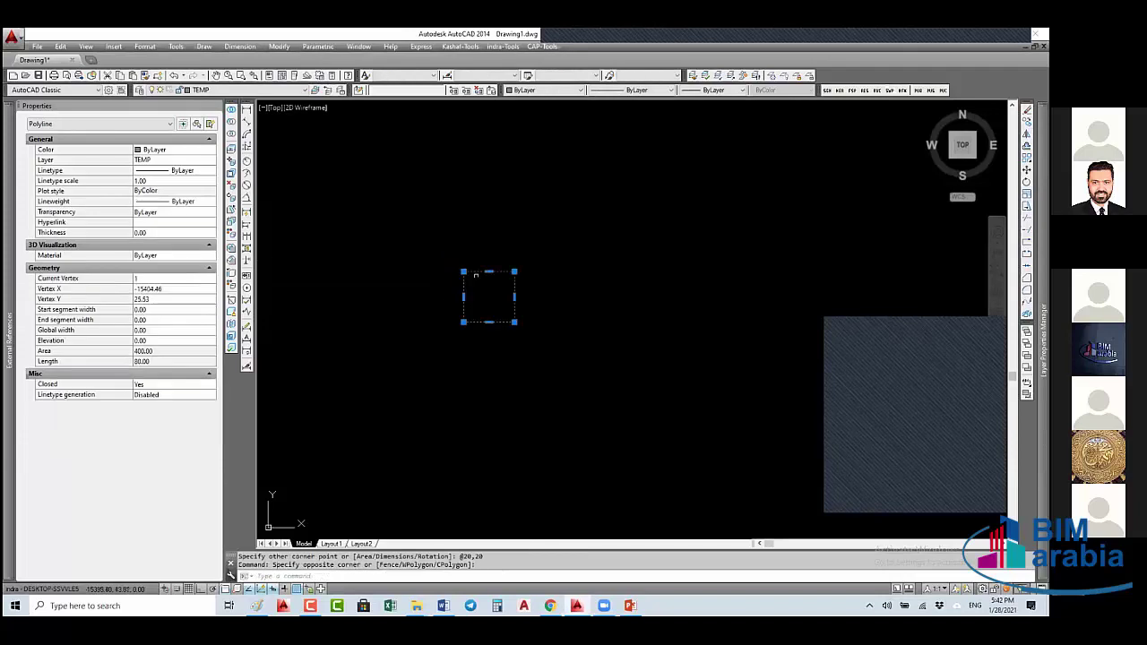
left_click(489, 271)
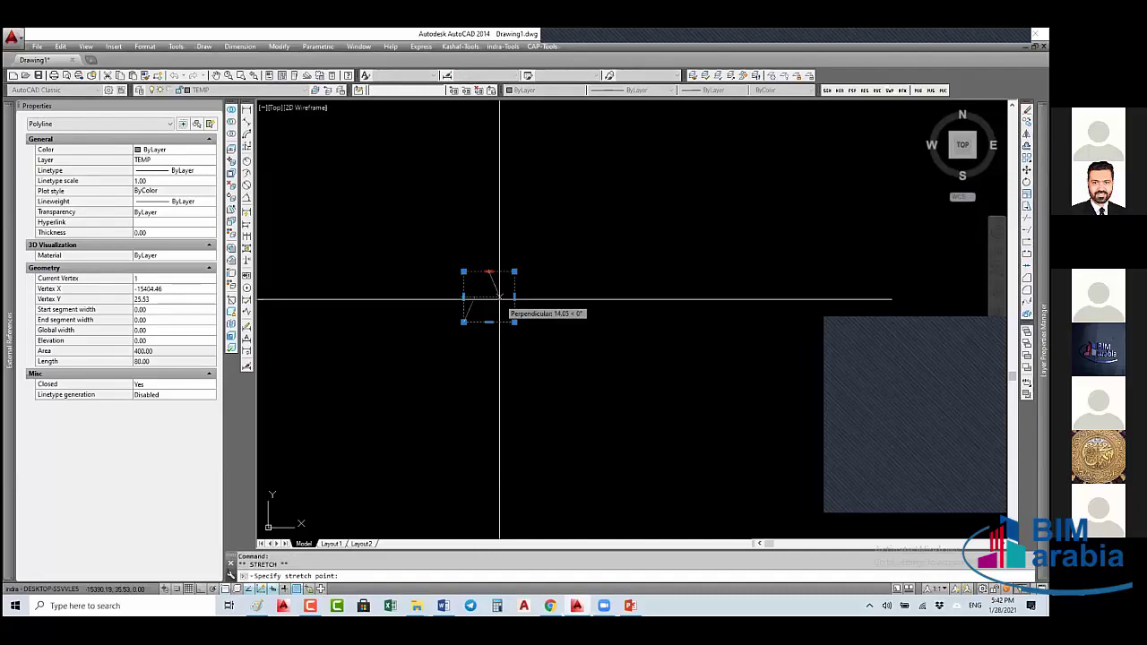
left_click(499, 299)
- Draw a tall narrow rectangle below the square and move it slightly left under it
type("rec")
key("Return")
left_click(546, 274)
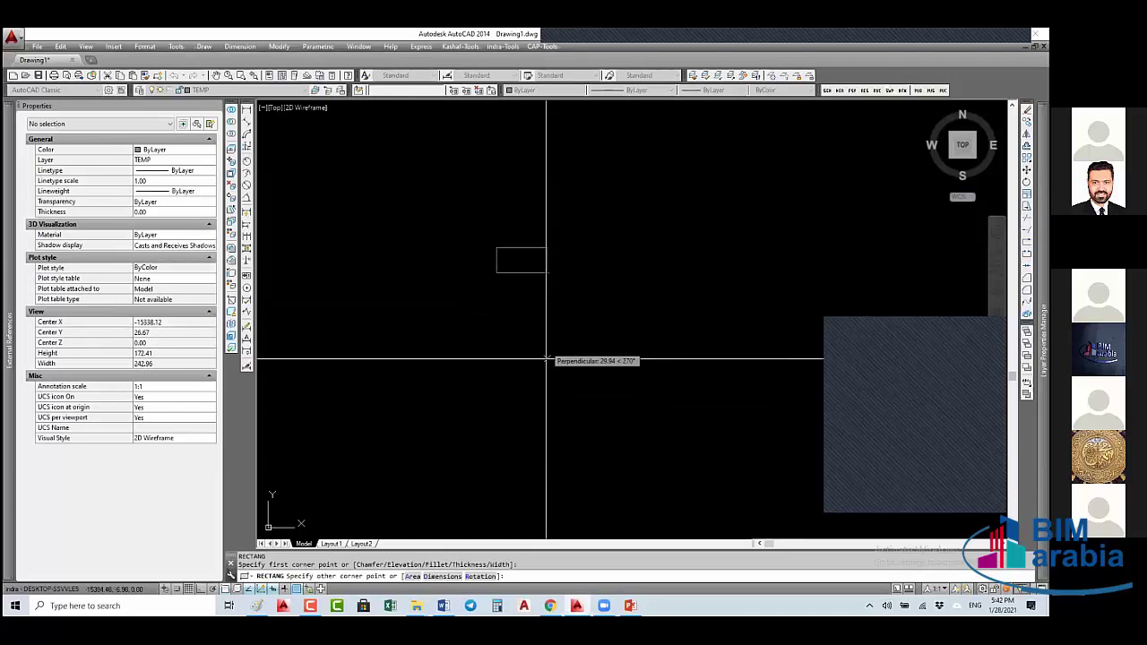
left_click(521, 431)
type("m")
key("Return")
left_click(614, 282)
left_click(513, 302)
key("Return")
left_click(535, 269)
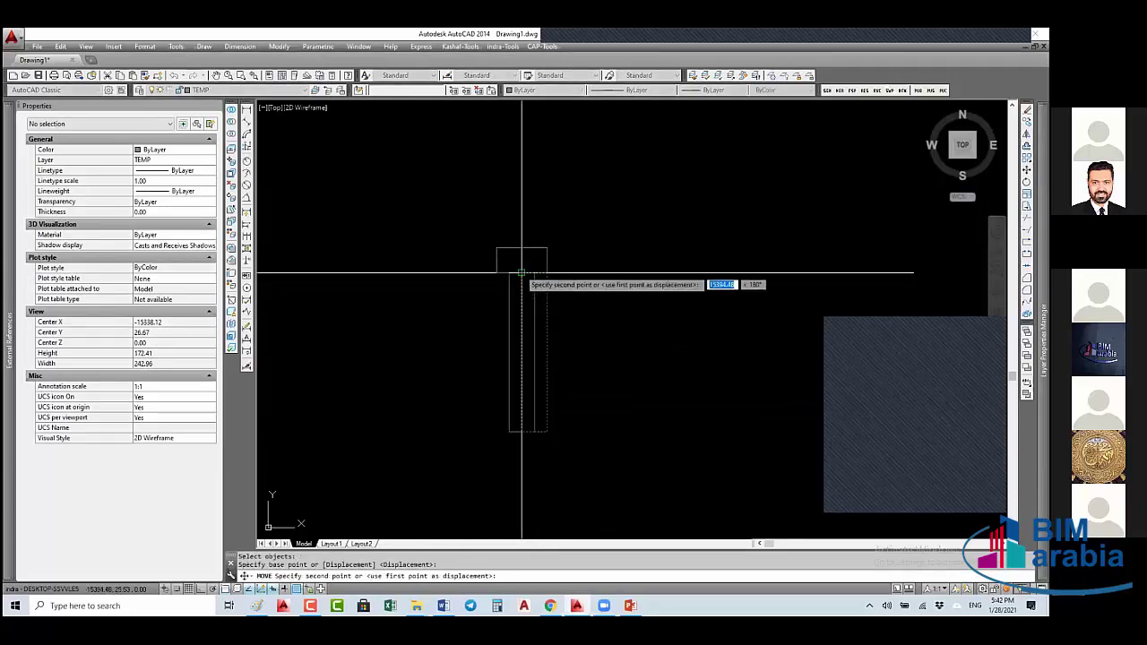
left_click(522, 267)
- Start a sloped line from a first point on the tall rectangle
type("l")
key("Return")
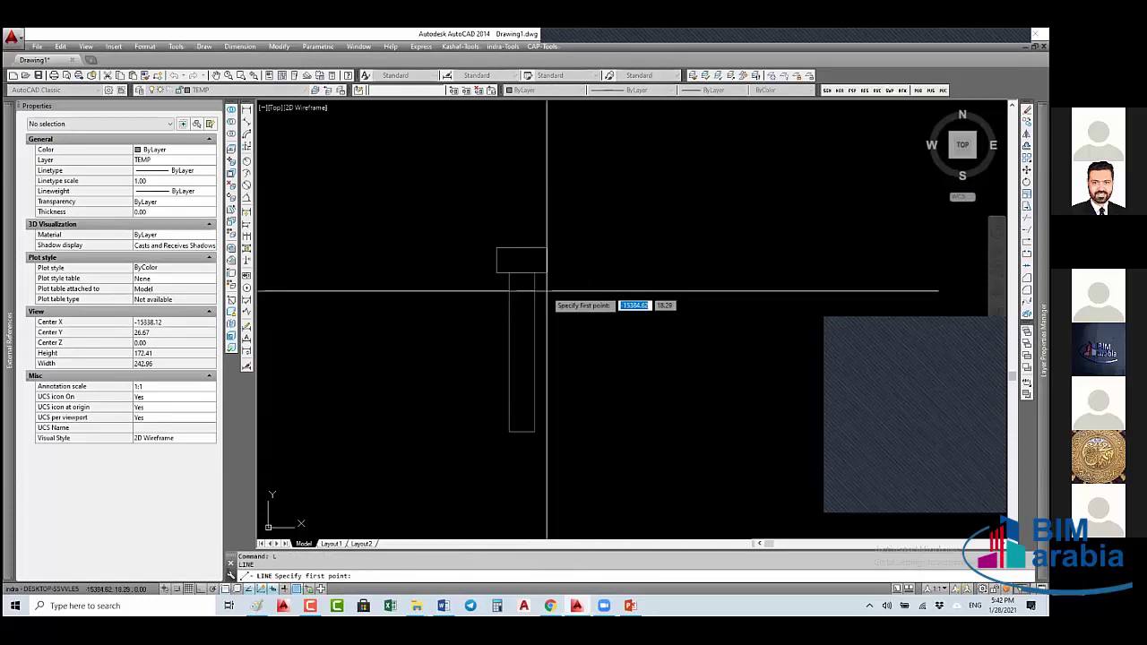
left_click(546, 291)
scroll(500, 312, "up", 4)
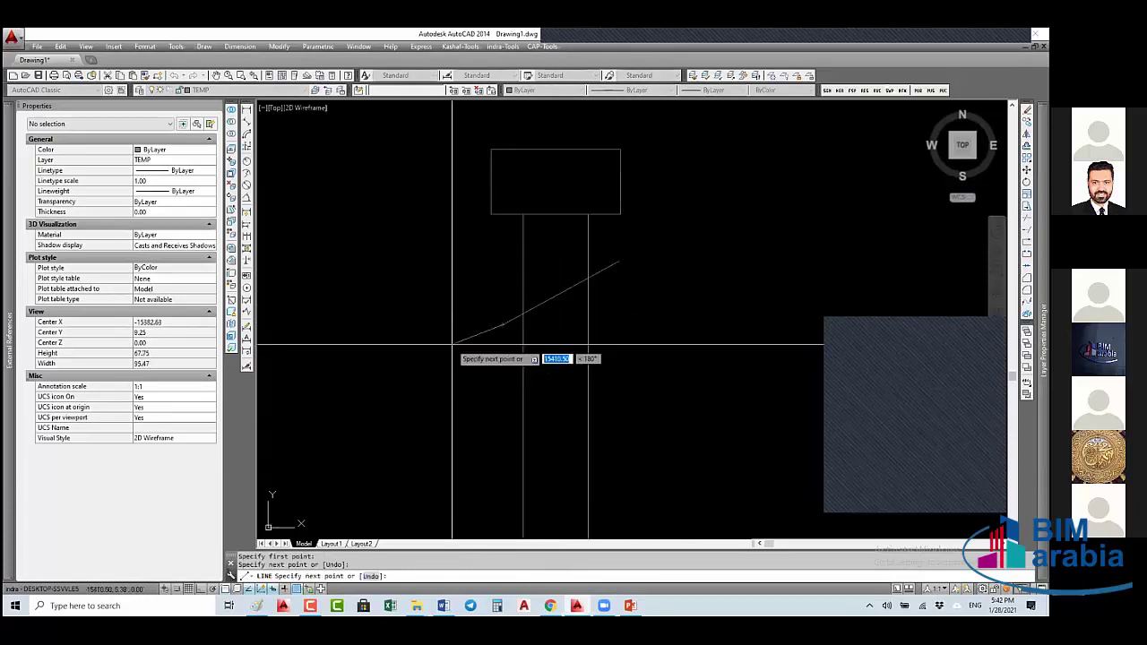
- Finish the sloped line across the column, then abandon a first copy attempt
left_click(502, 324)
key("Escape")
left_click(561, 292)
type("c")
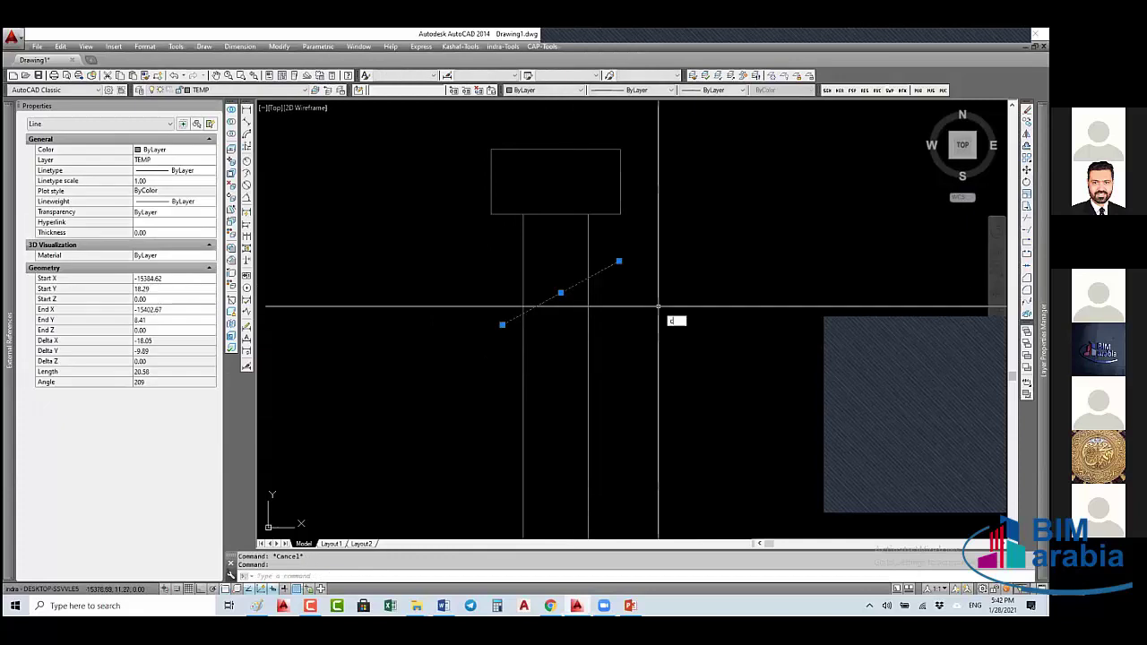
type("o")
key("Return")
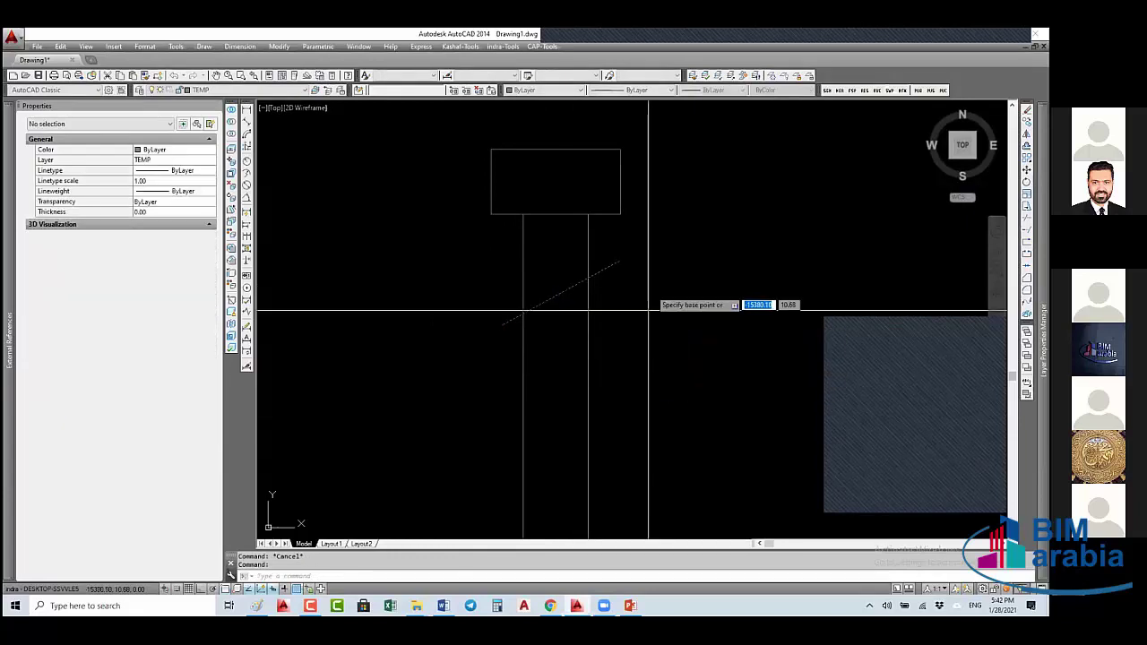
left_click(649, 290)
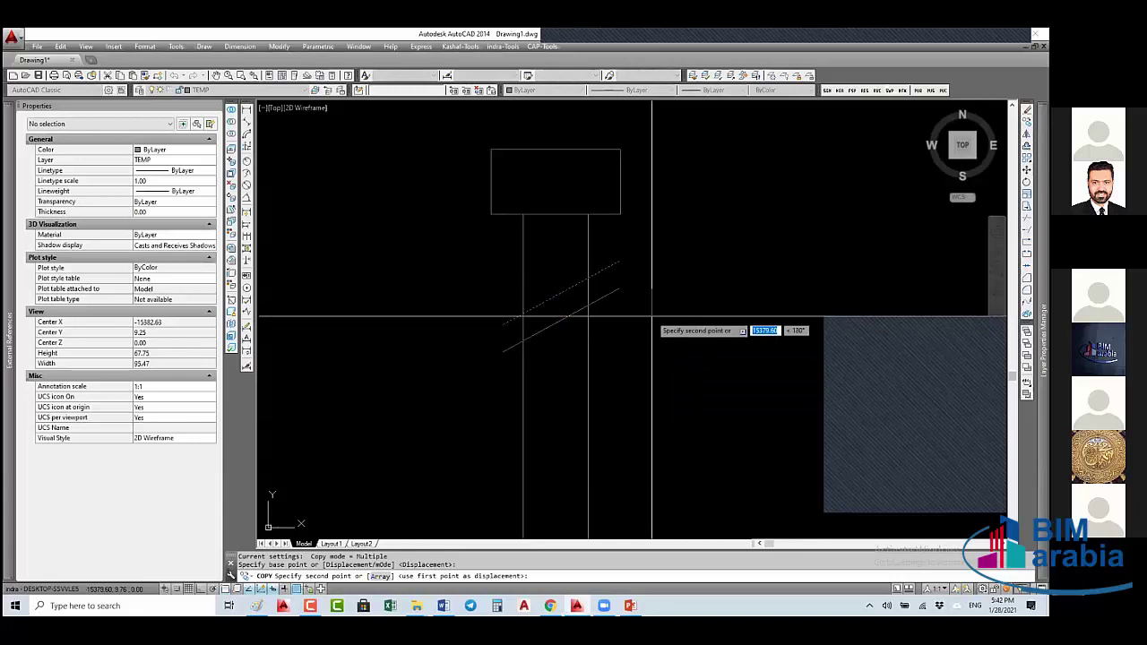
key("Escape")
key("Escape")
scroll(643, 334, "down", 4)
- Stretch the tall rectangle's lower part upward with ortho on to shorten it
type("s")
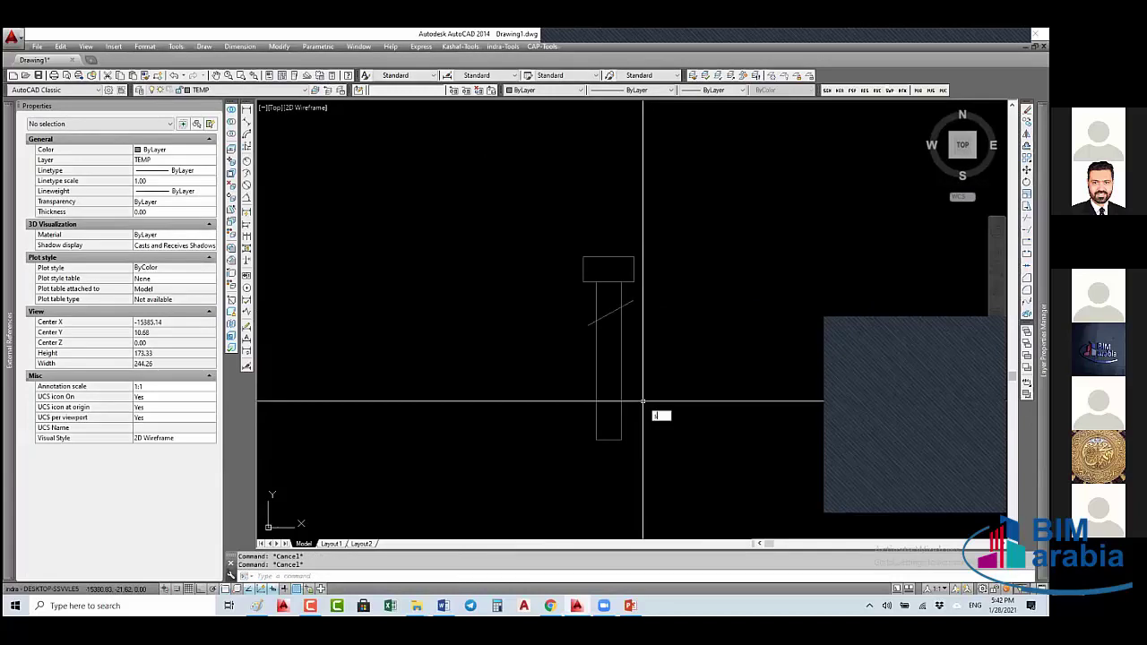
key("Return")
left_click(643, 402)
left_click(545, 462)
key("Return")
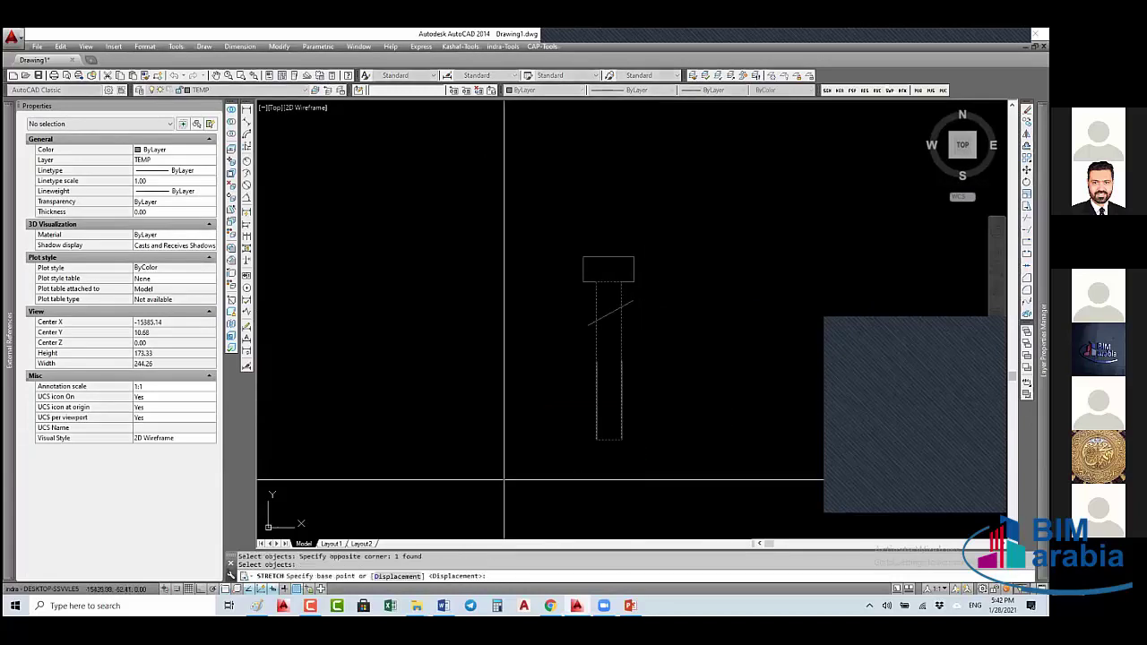
left_click(504, 481)
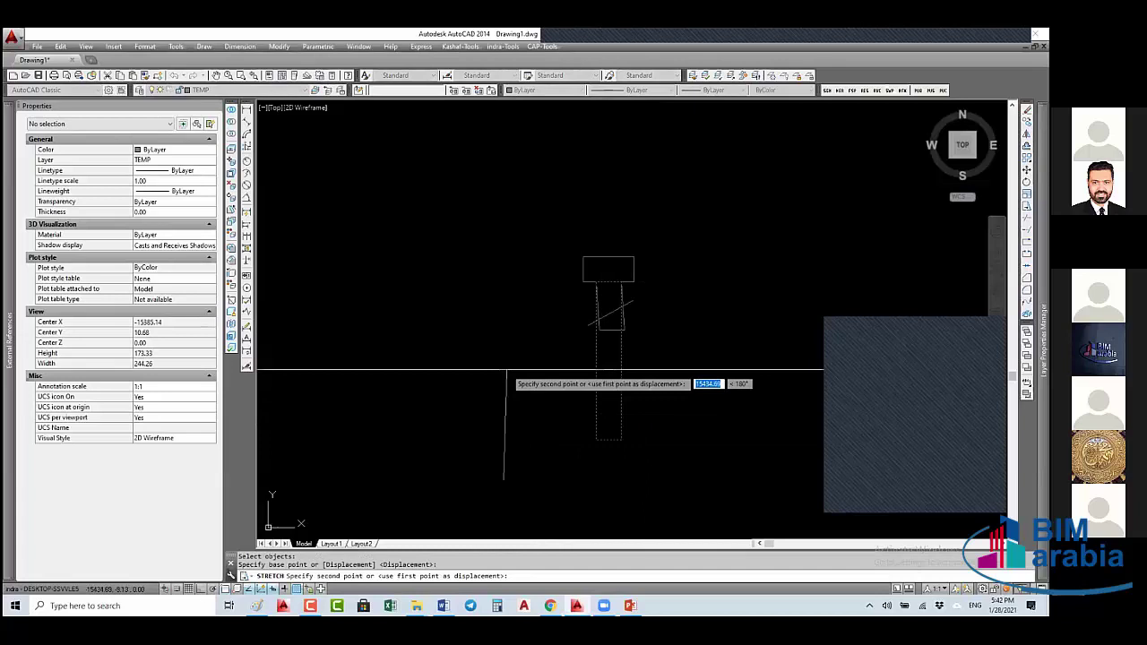
key("F8")
left_click(577, 379)
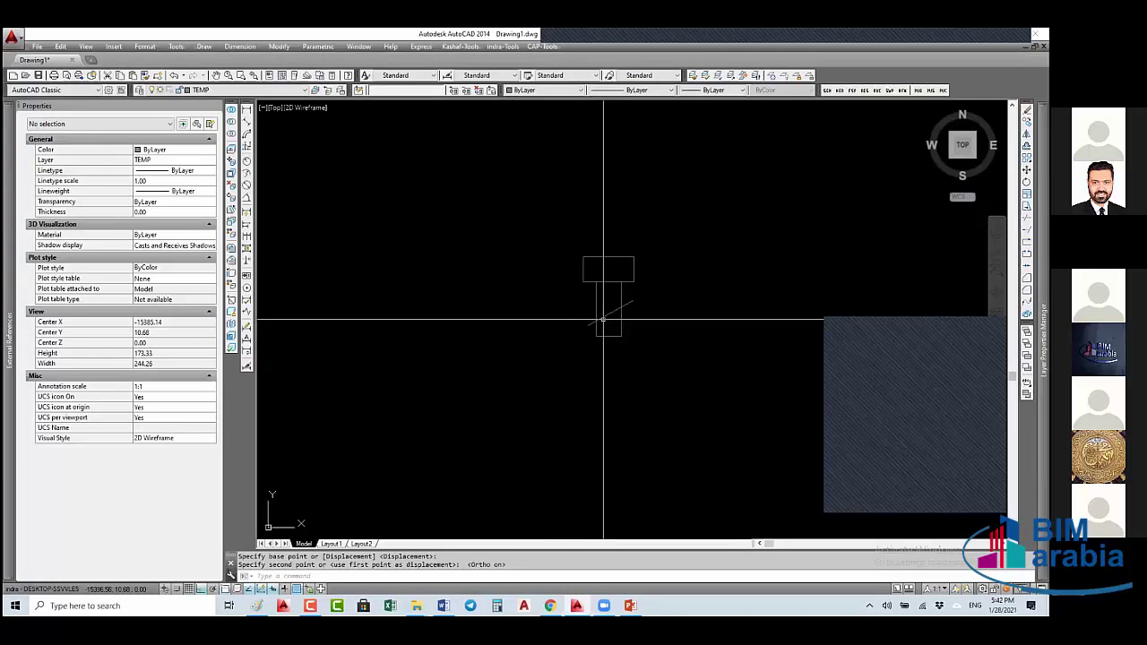
- Try moving the sloped line down by its midpoint grip, then abandon the stretch
left_click(603, 319)
left_click(607, 384)
left_click(610, 313)
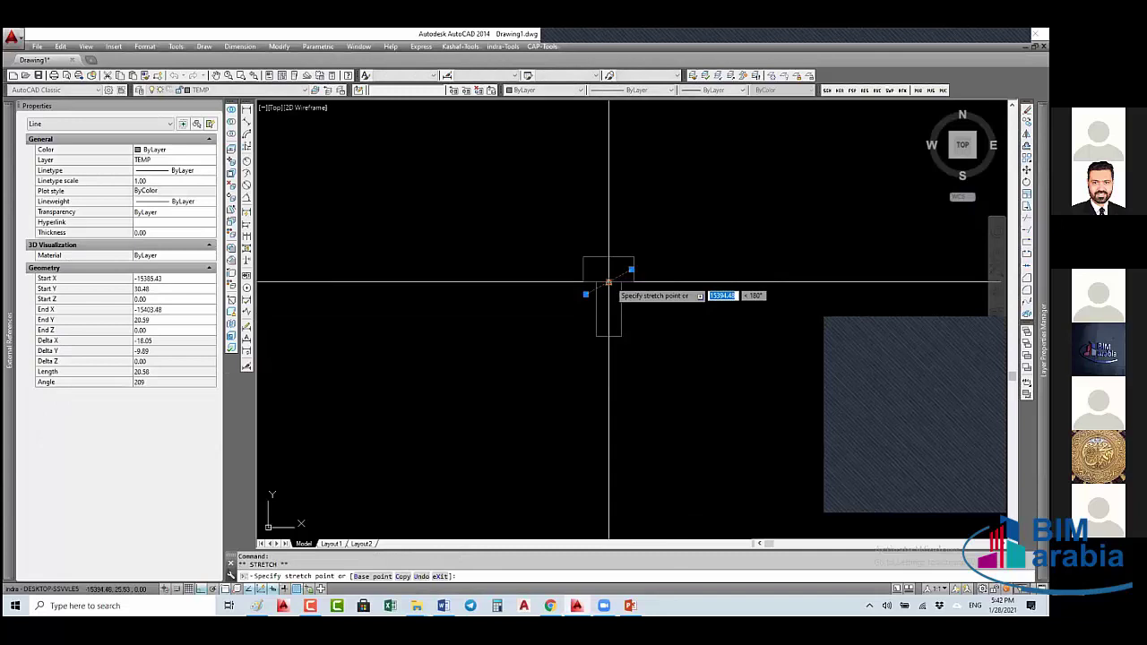
left_click(609, 305)
scroll(633, 327, "up", 2)
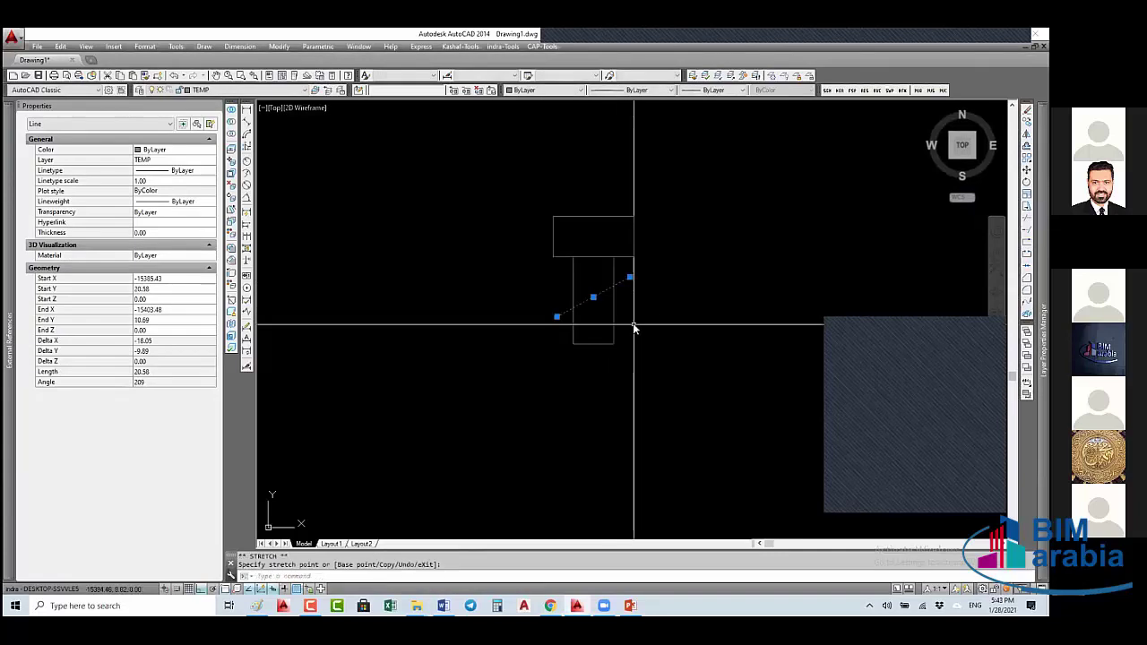
key("Down")
key("Return")
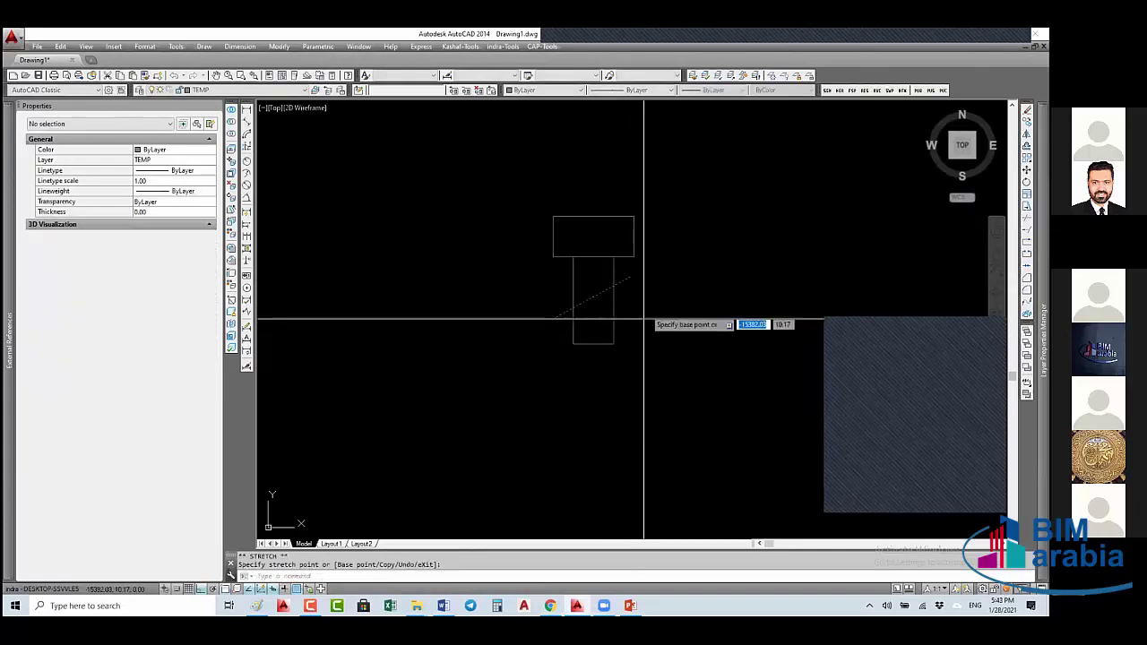
key("Escape")
- Copy the diagonal line just below the original and window-select all four objects
type("co")
key("Return")
left_click(645, 309)
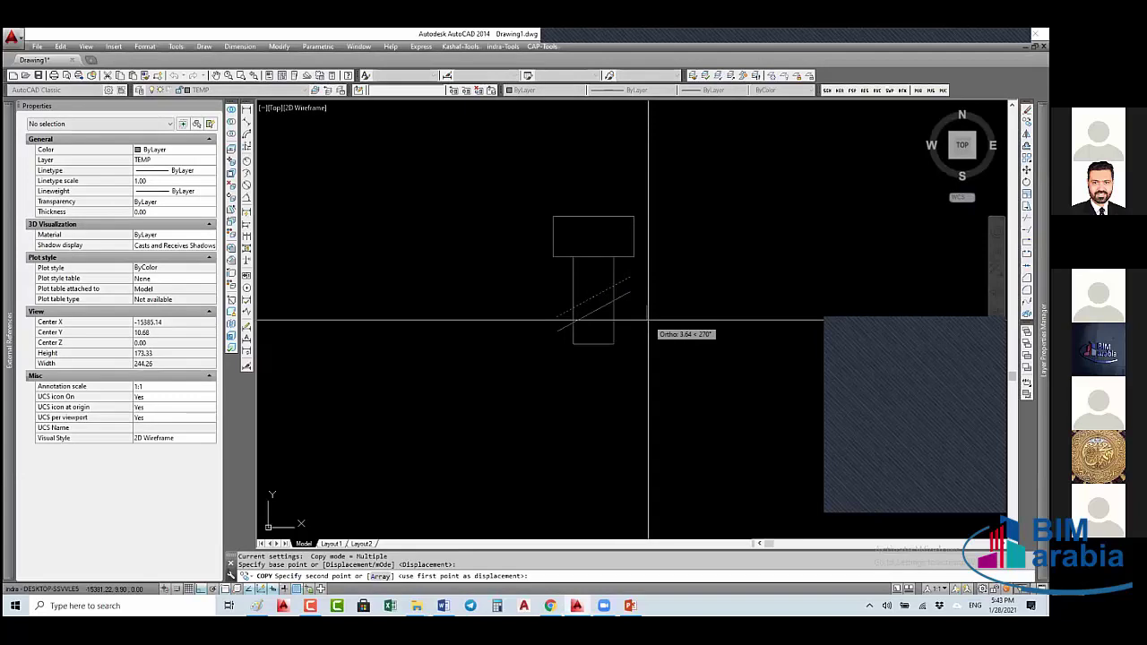
left_click(649, 321)
key("Escape")
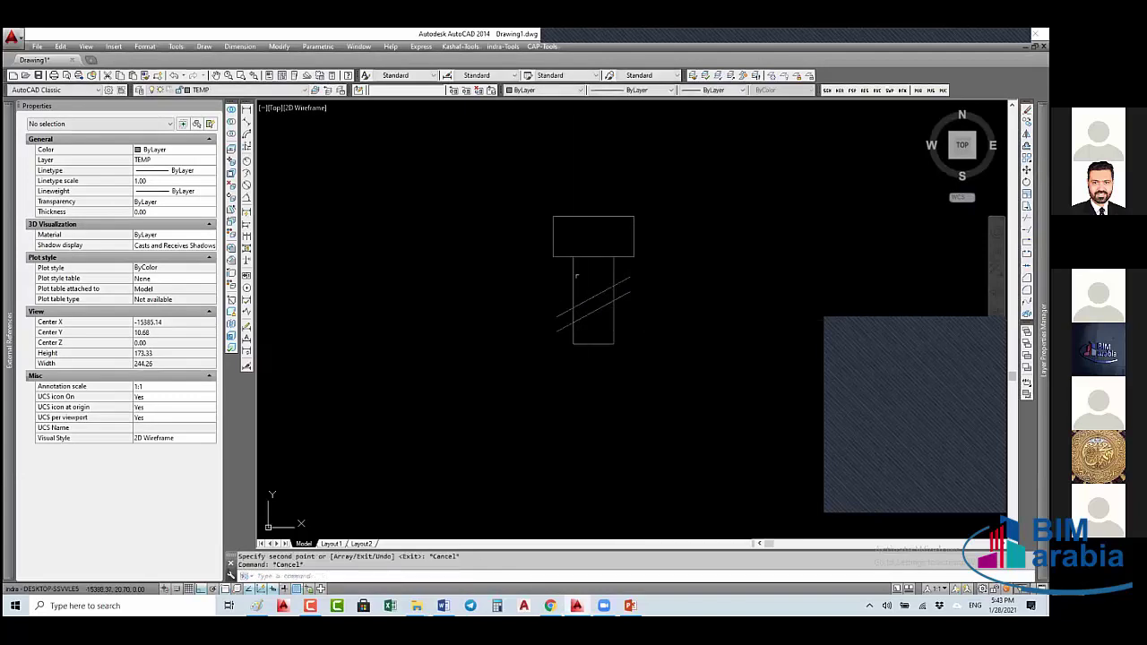
left_click(654, 223)
left_click(448, 335)
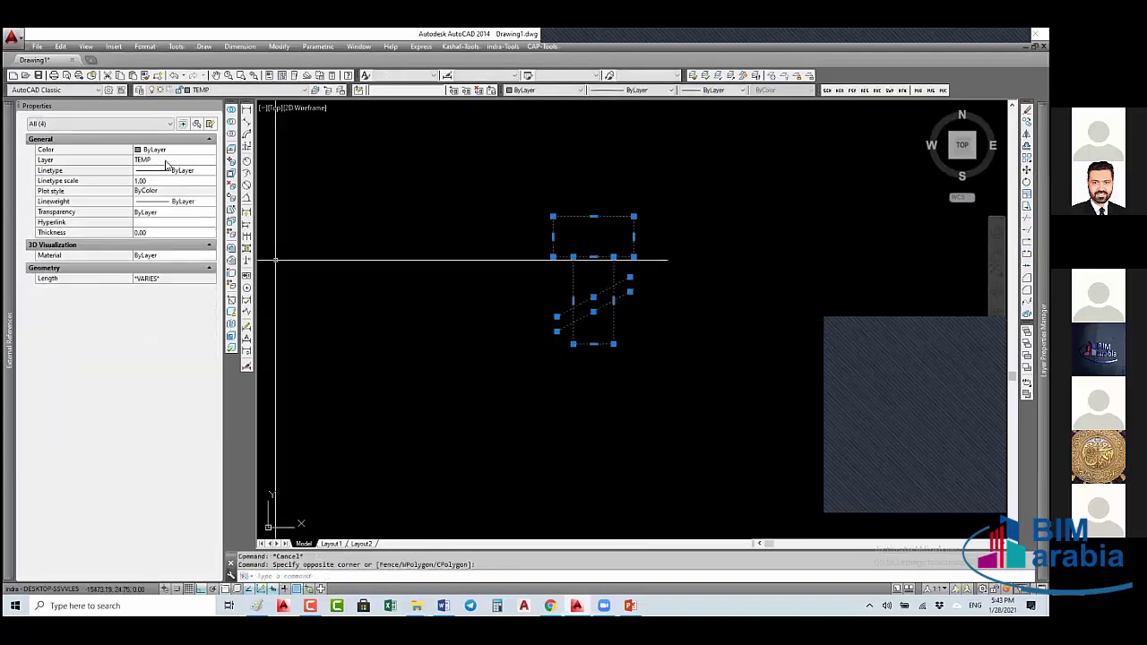
- Move the four selected objects to layer 0
left_click(161, 161)
left_click(158, 170)
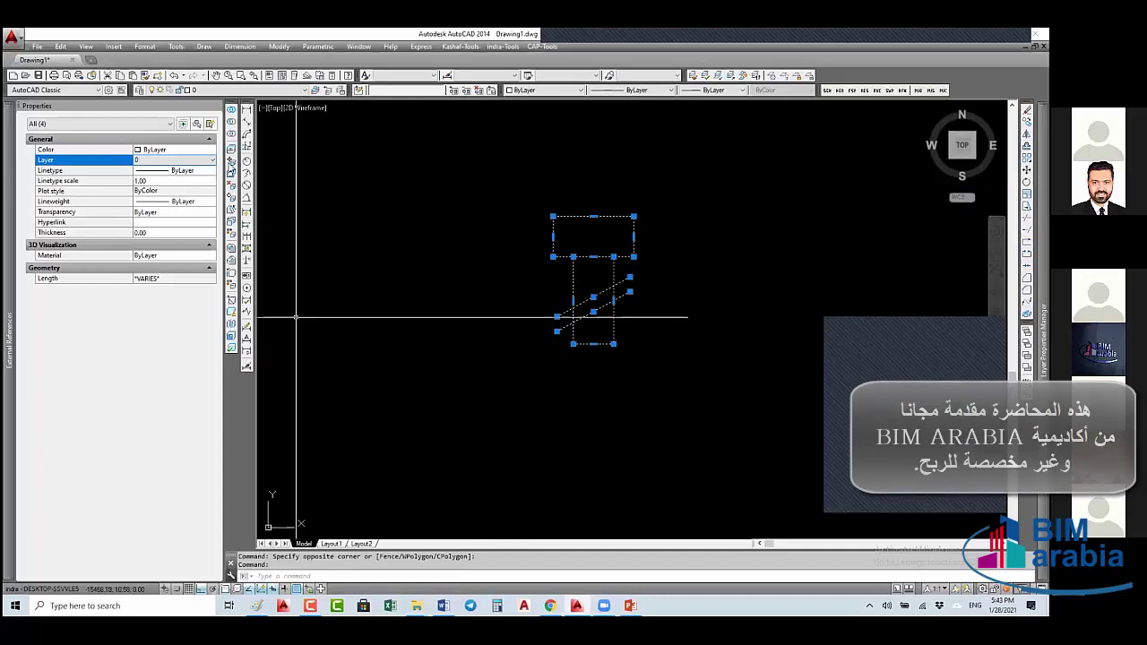
right_click(513, 141)
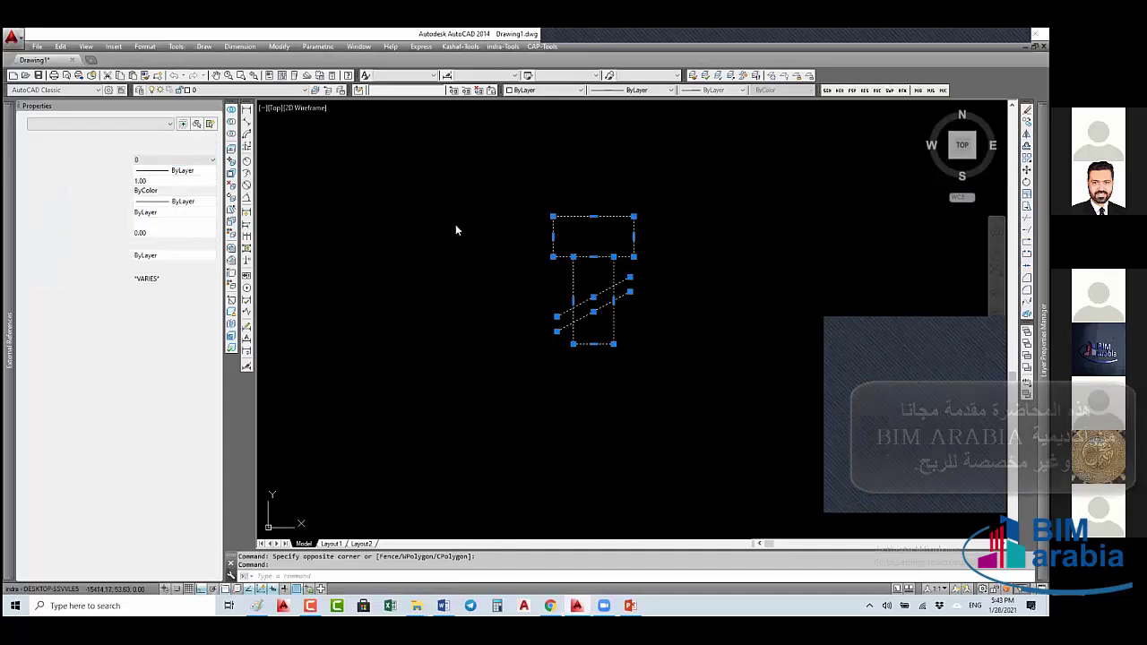
- Define block 'scr' with its base point at the column top, opened in the block editor
type("b")
key("Return")
type("scr")
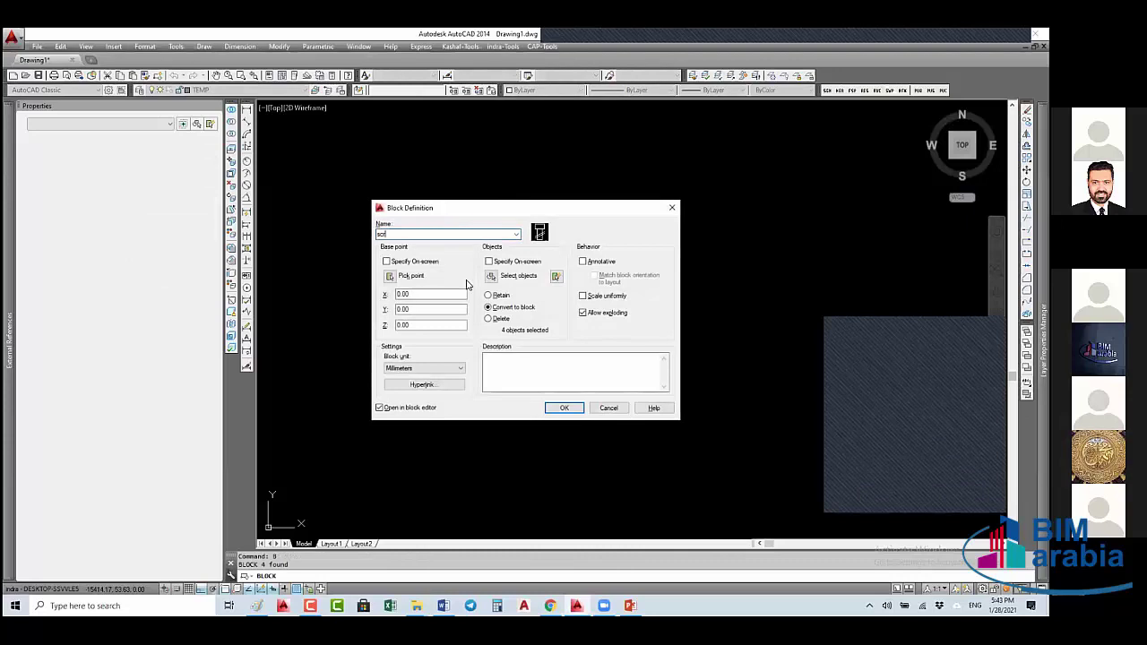
left_click(405, 276)
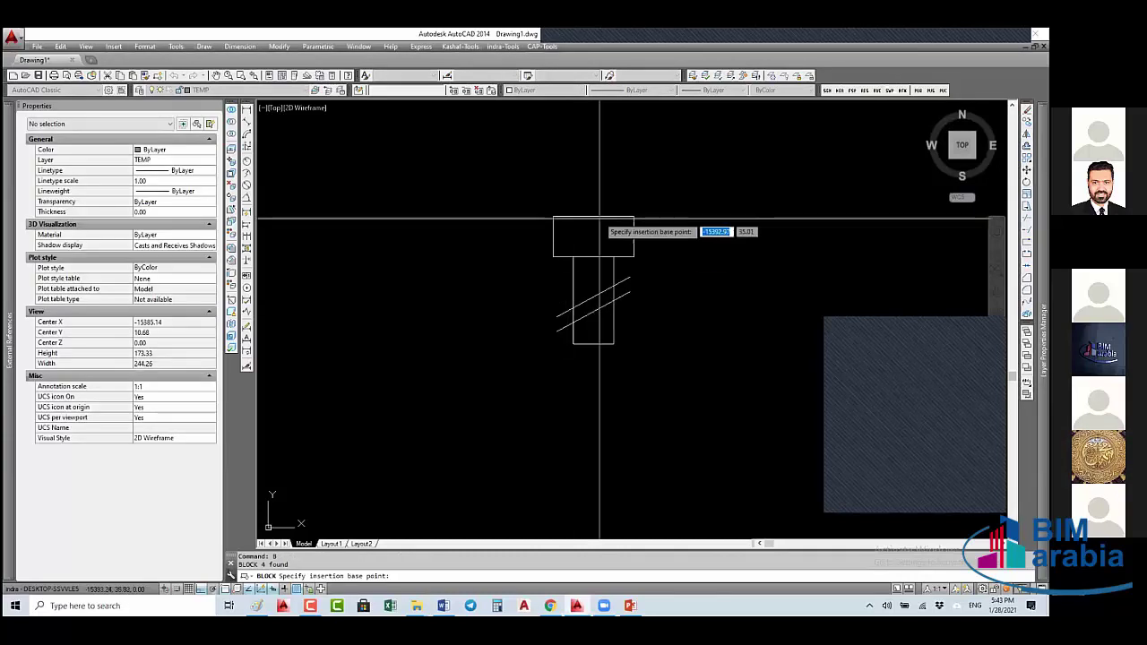
left_click(596, 217)
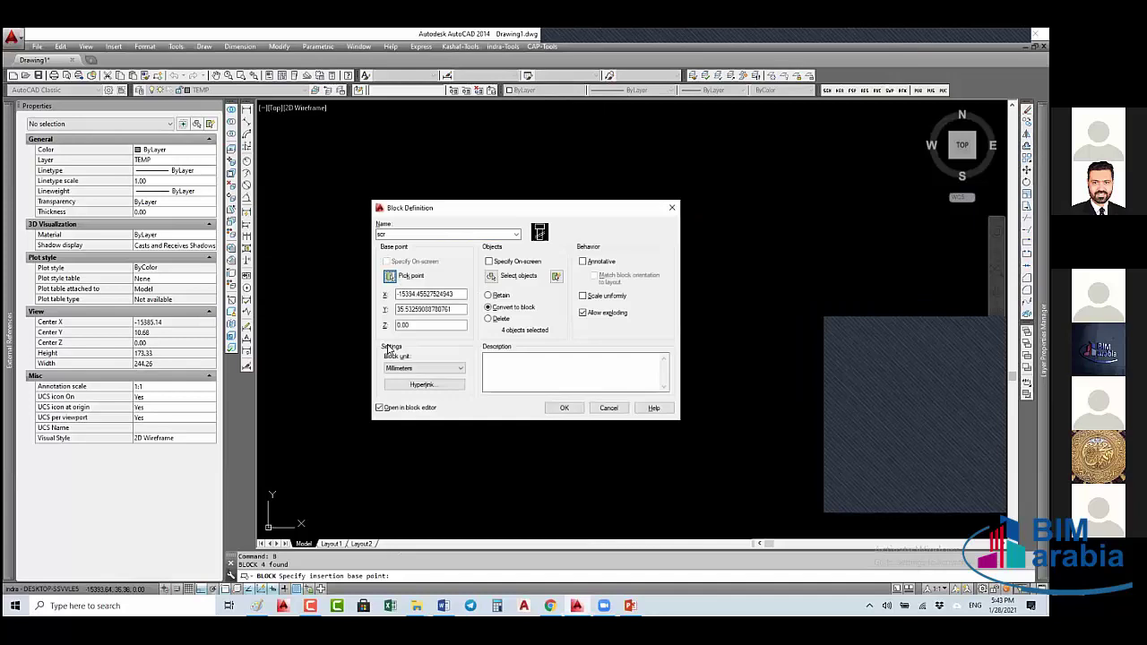
left_click(395, 279)
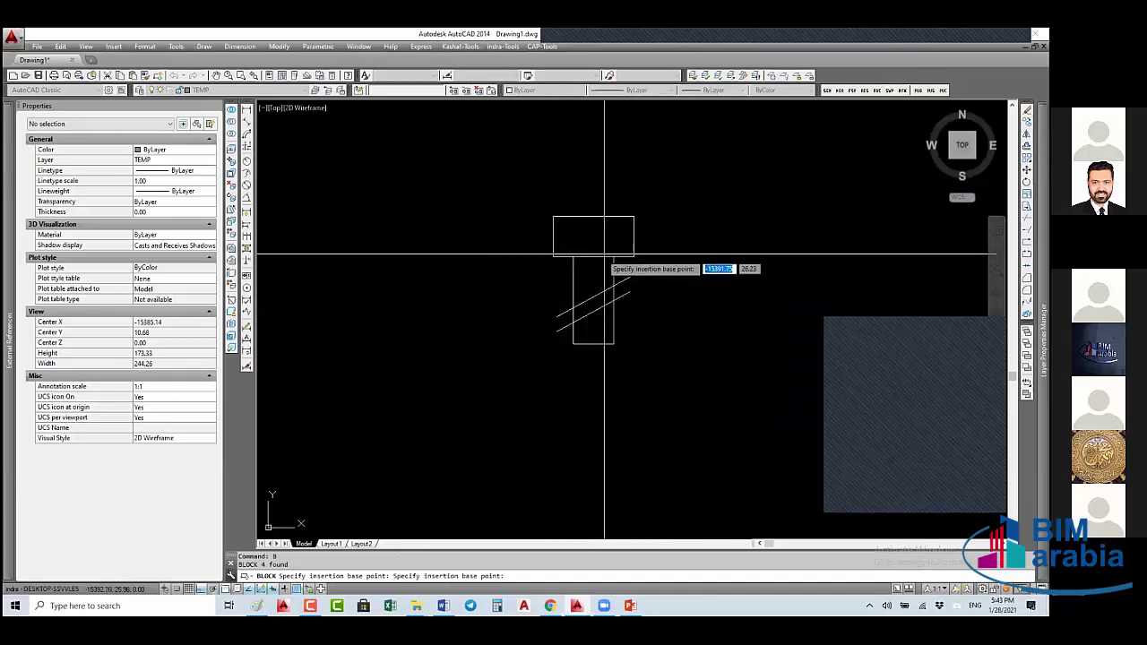
left_click(604, 255)
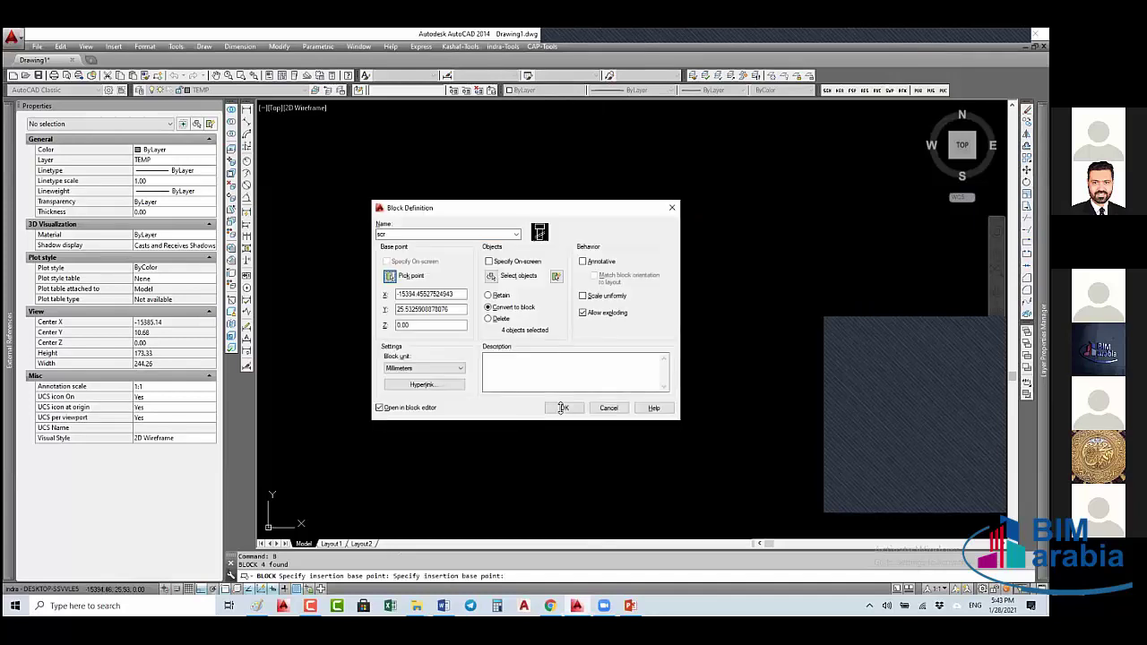
left_click(558, 372)
left_click(563, 408)
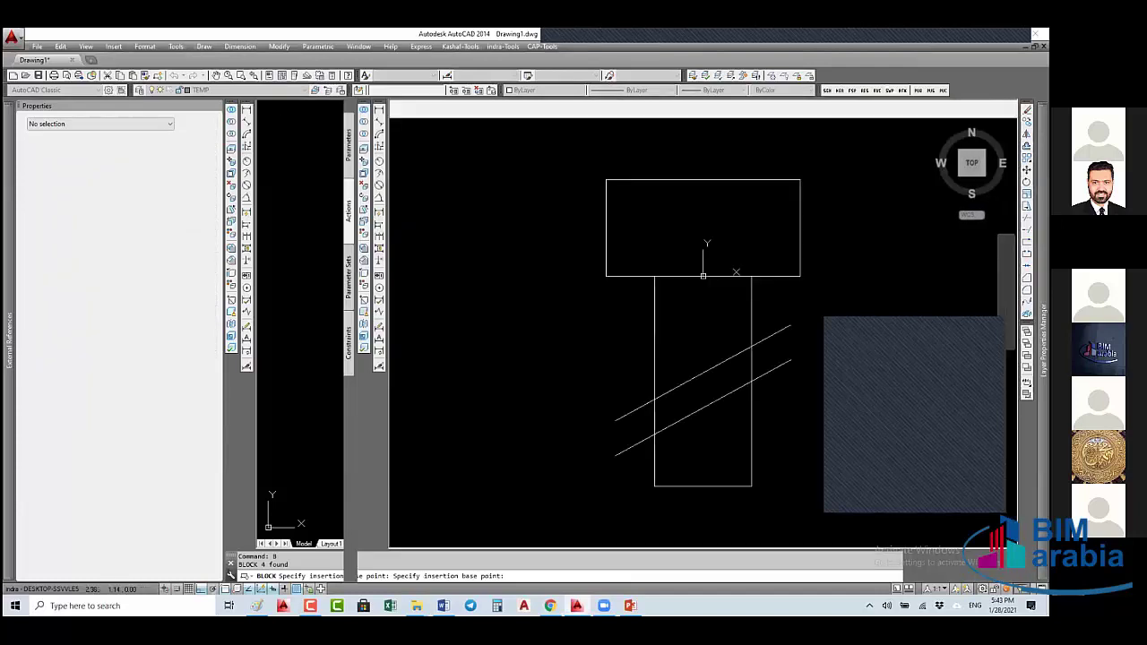
- Add a vertical linear parameter from the column's top endpoint to its bottom and place its label
scroll(538, 331, "down", 3)
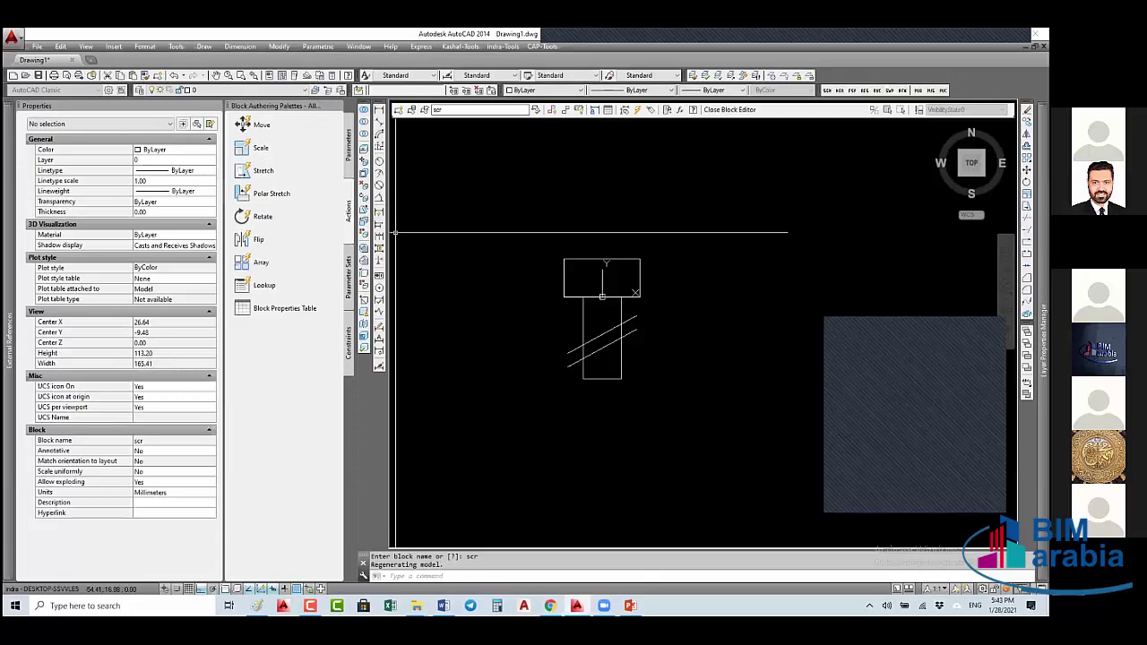
left_click(348, 143)
left_click(261, 148)
scroll(602, 347, "up", 5)
left_click(602, 218)
left_click(601, 428)
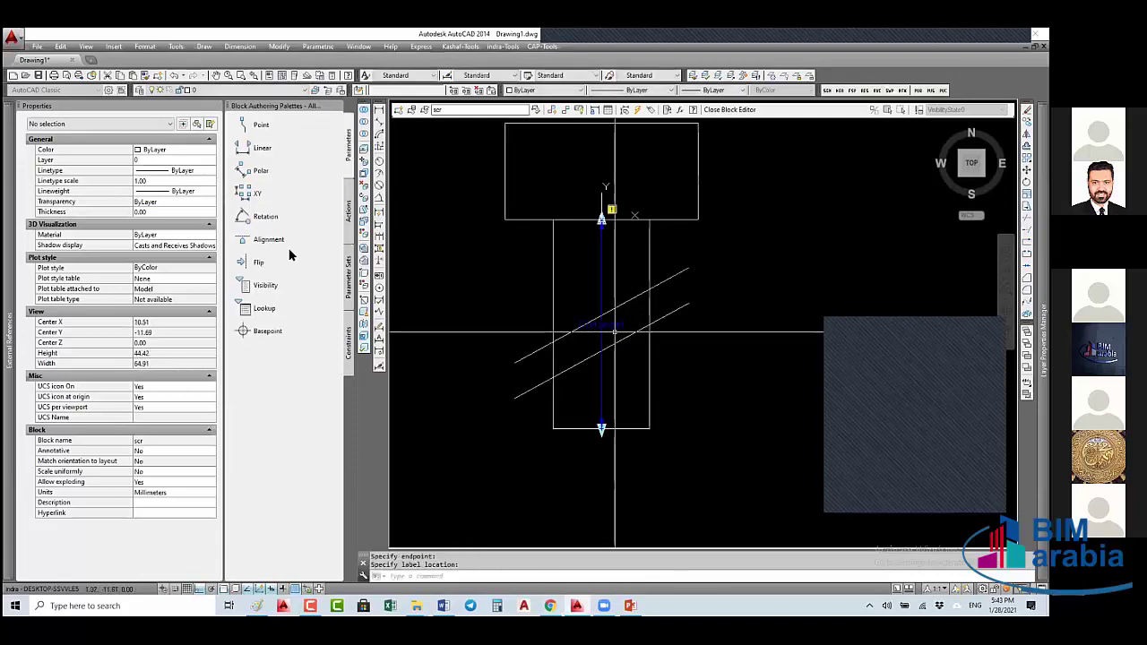
left_click(349, 213)
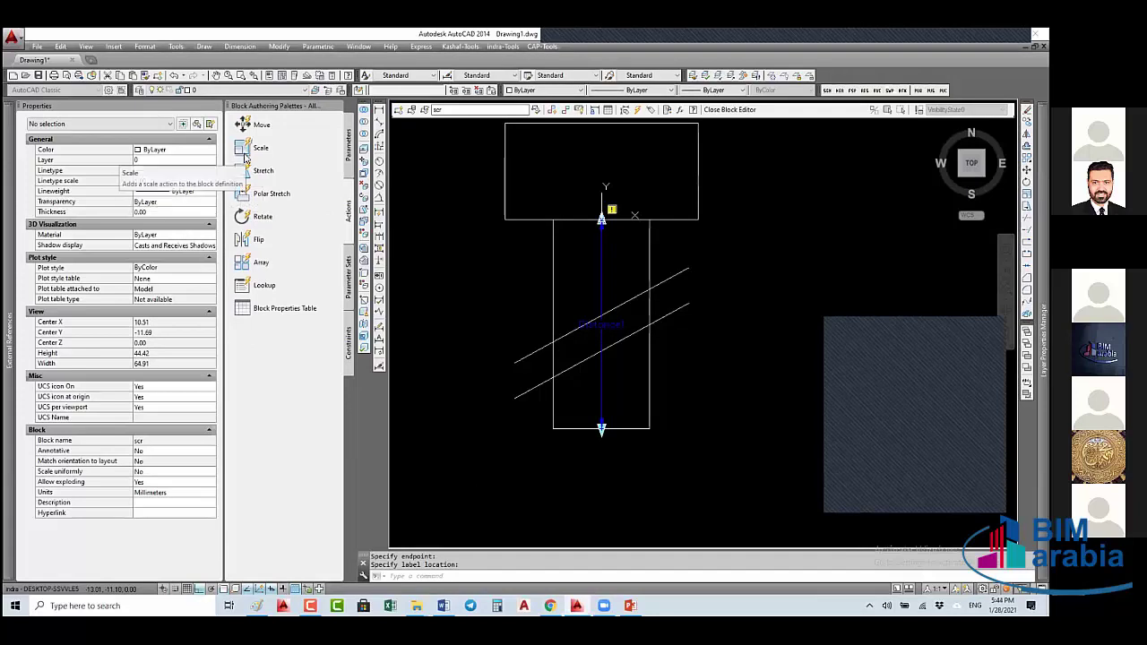
- Add a stretch action on the length parameter's bottom point, framing the lower column and both diagonal lines
left_click(263, 171)
left_click(601, 268)
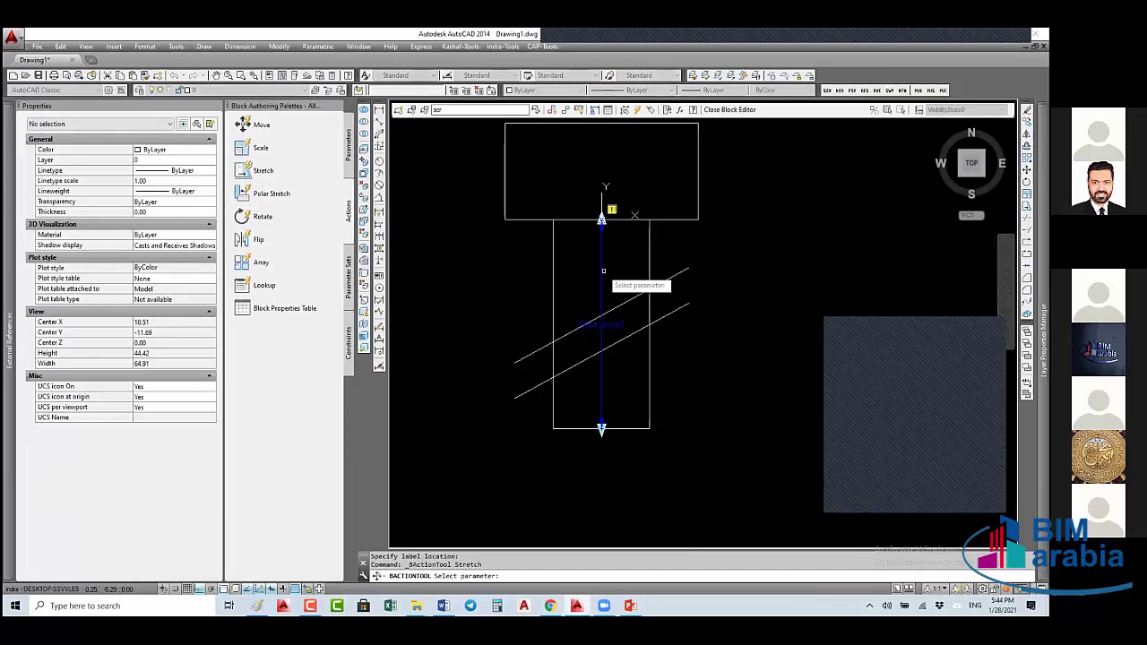
left_click(601, 429)
left_click(677, 438)
left_click(520, 453)
left_click(682, 389)
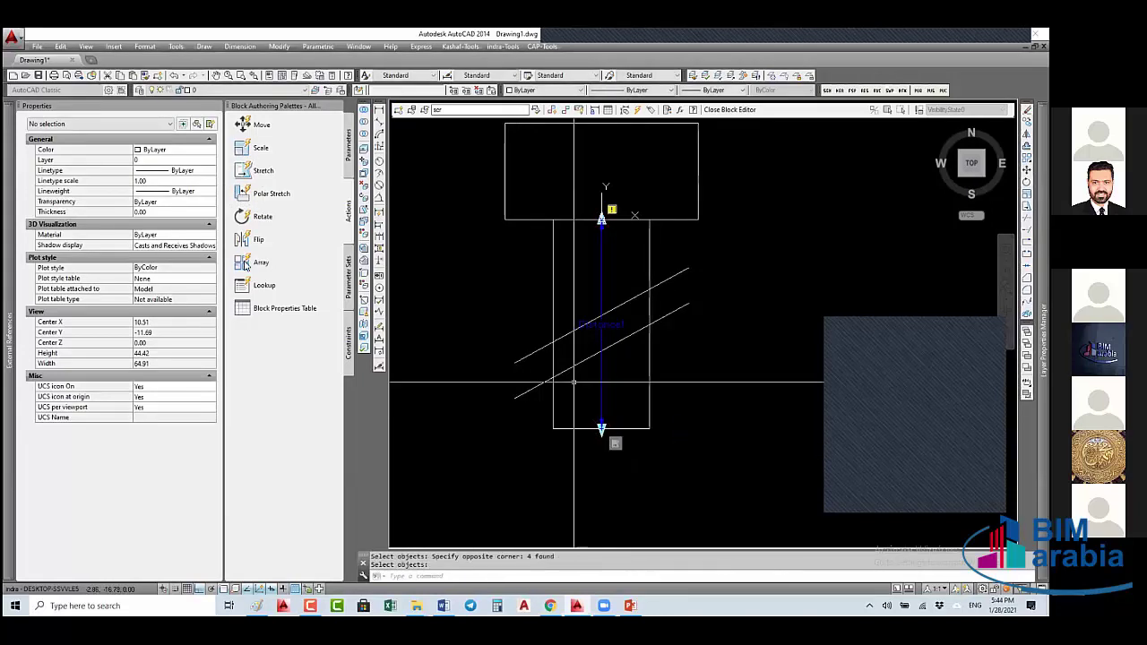
left_click(428, 308)
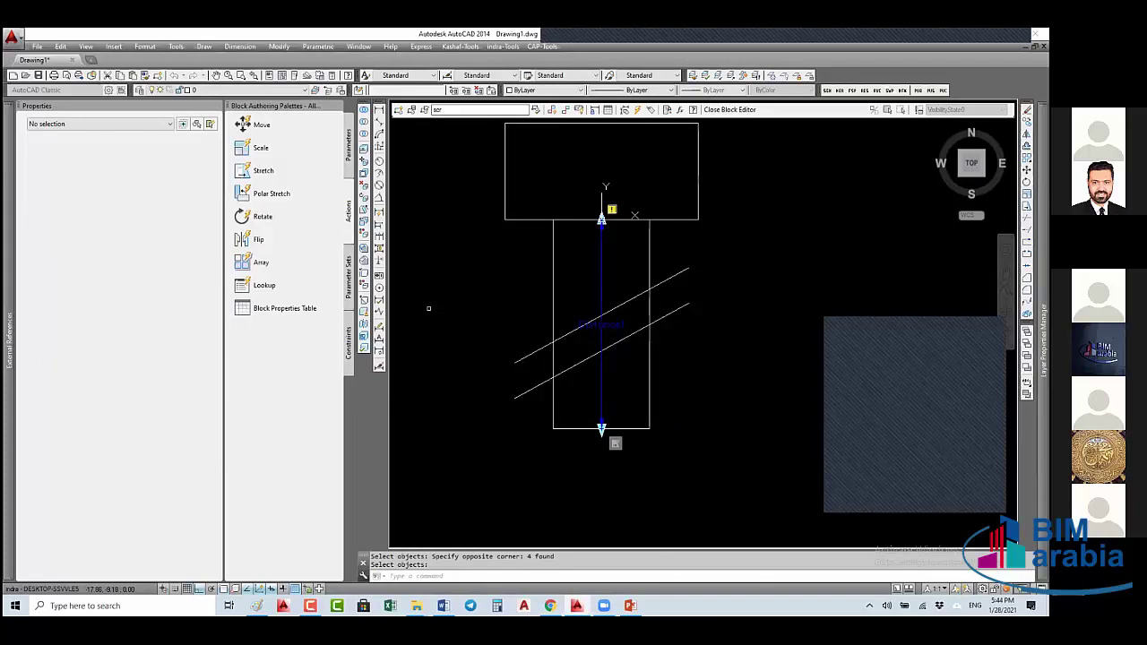
key("Return")
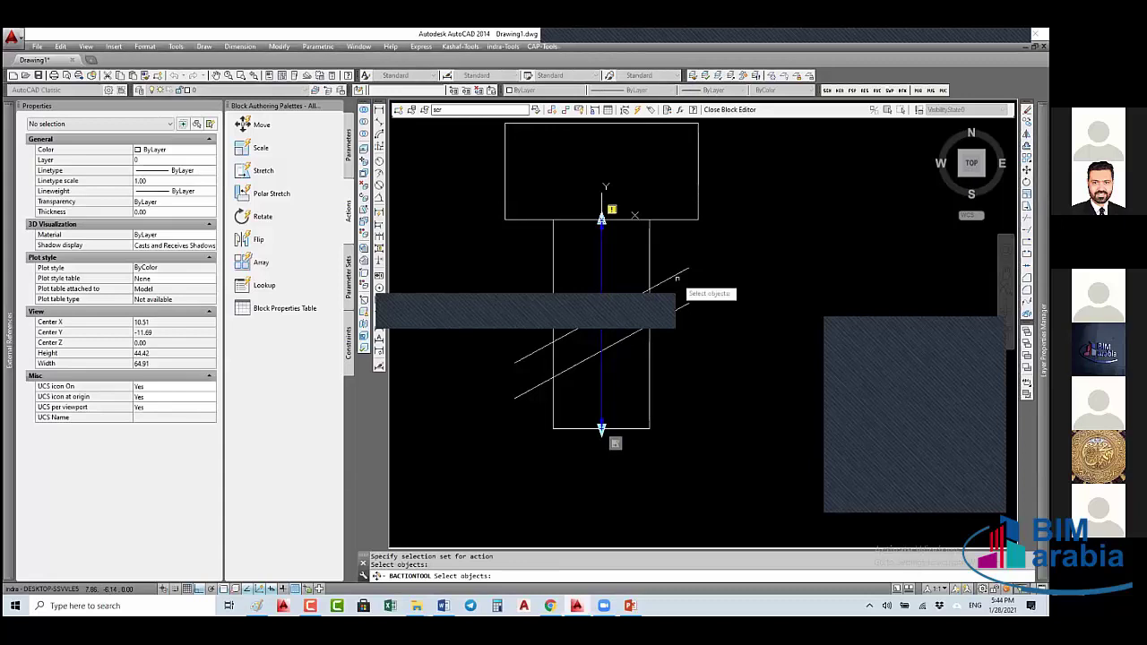
left_click(673, 278)
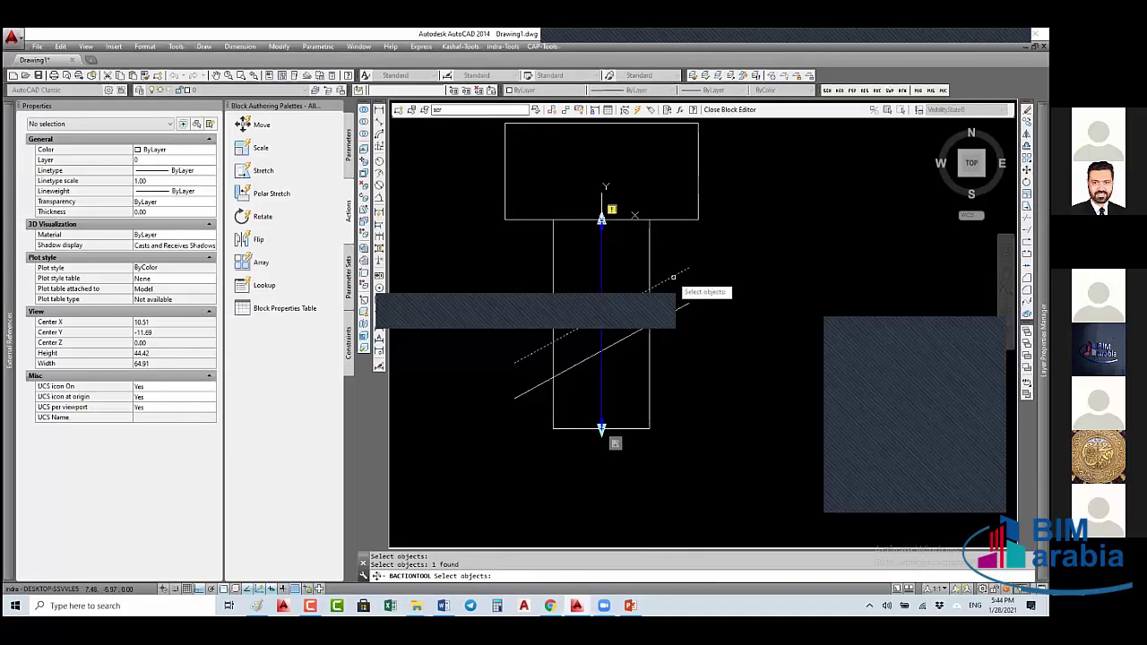
key("Return")
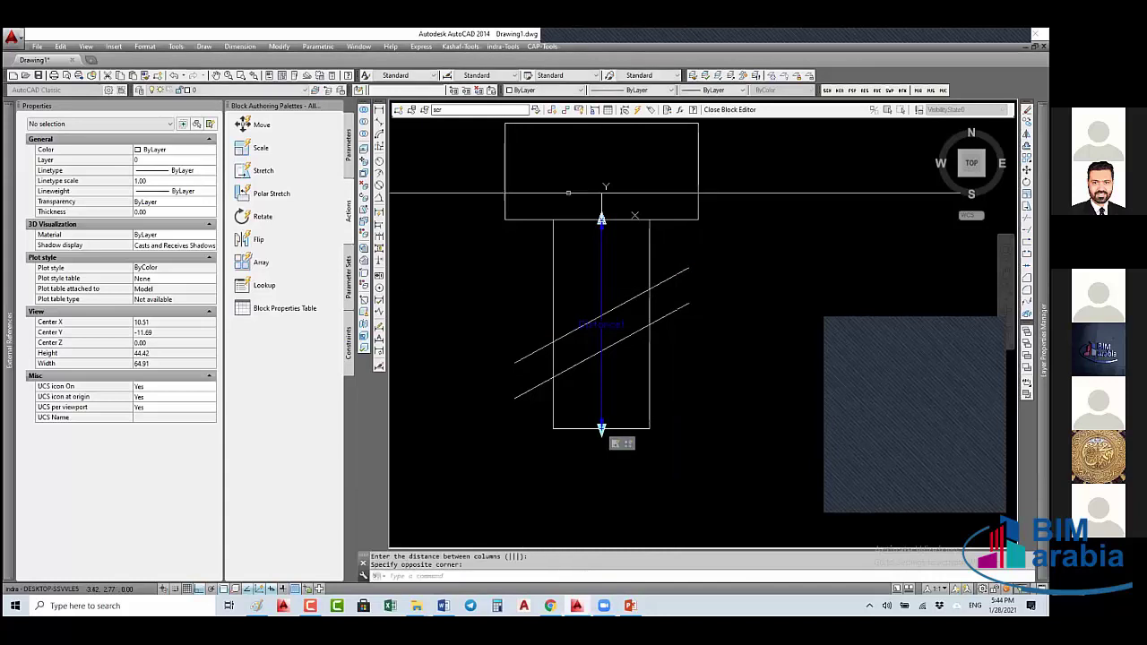
- Set the length parameter's Number of Grips to 1
left_click(588, 263)
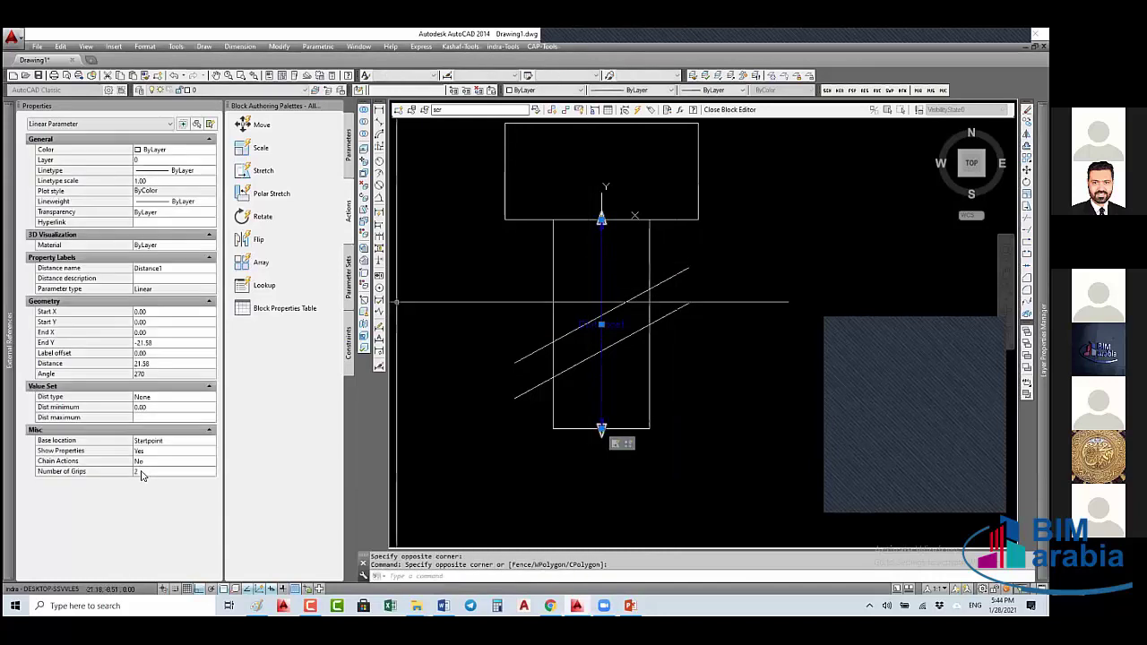
left_click(141, 471)
left_click(141, 487)
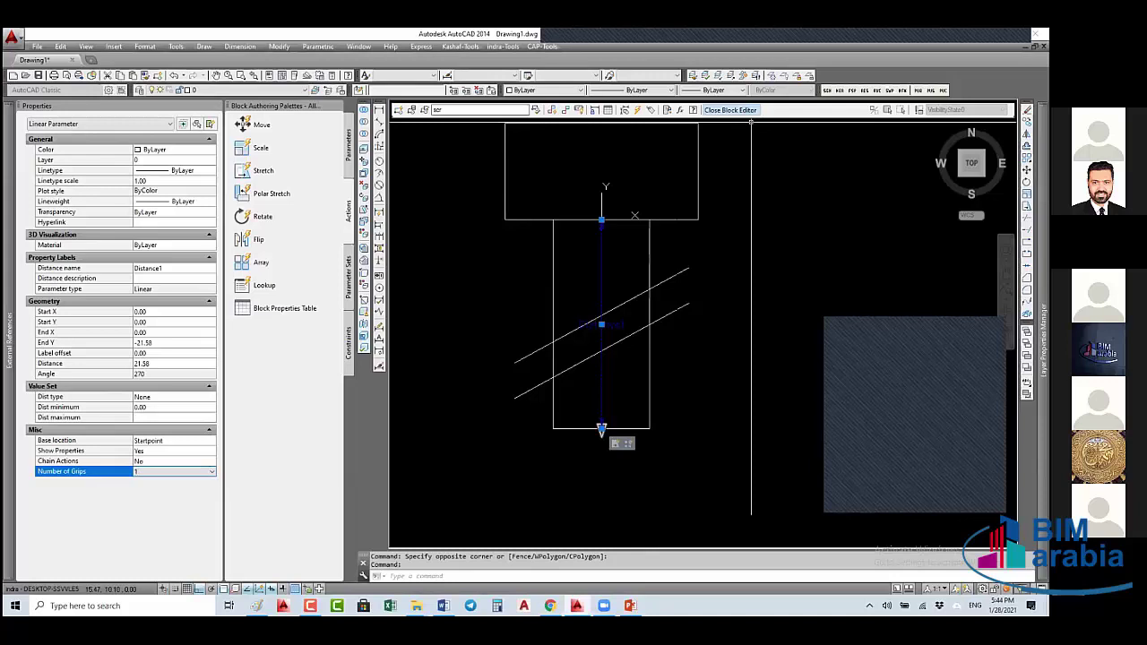
key("Escape")
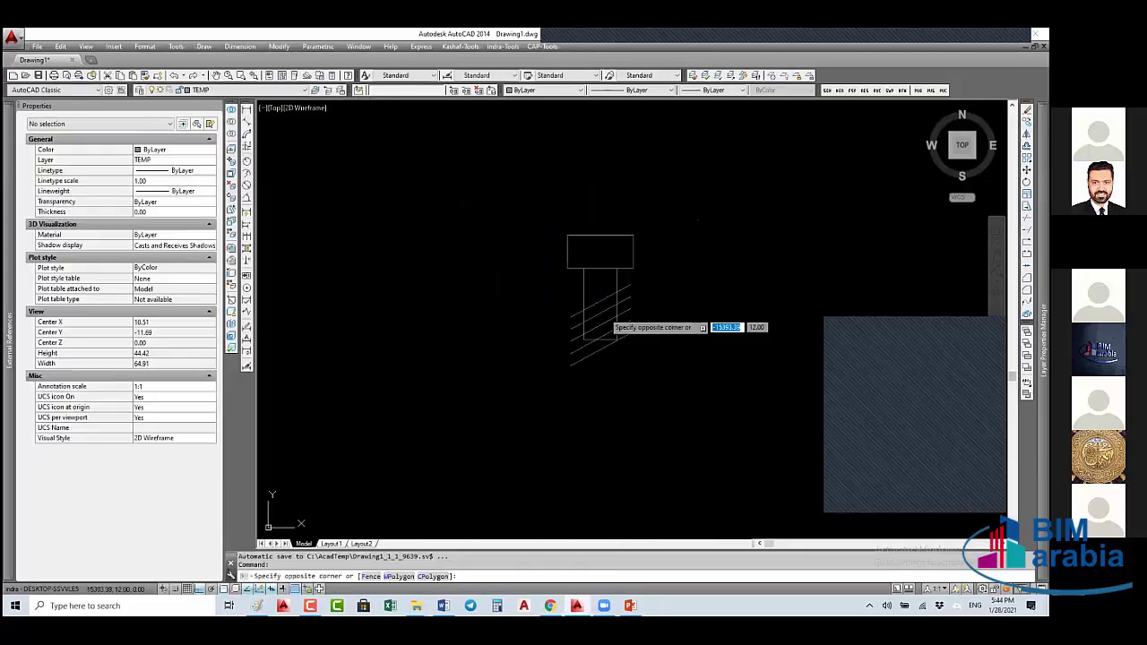
- Drag the scr block's length grip downward to lengthen the column to 94.41
left_click(610, 323)
left_click(598, 336)
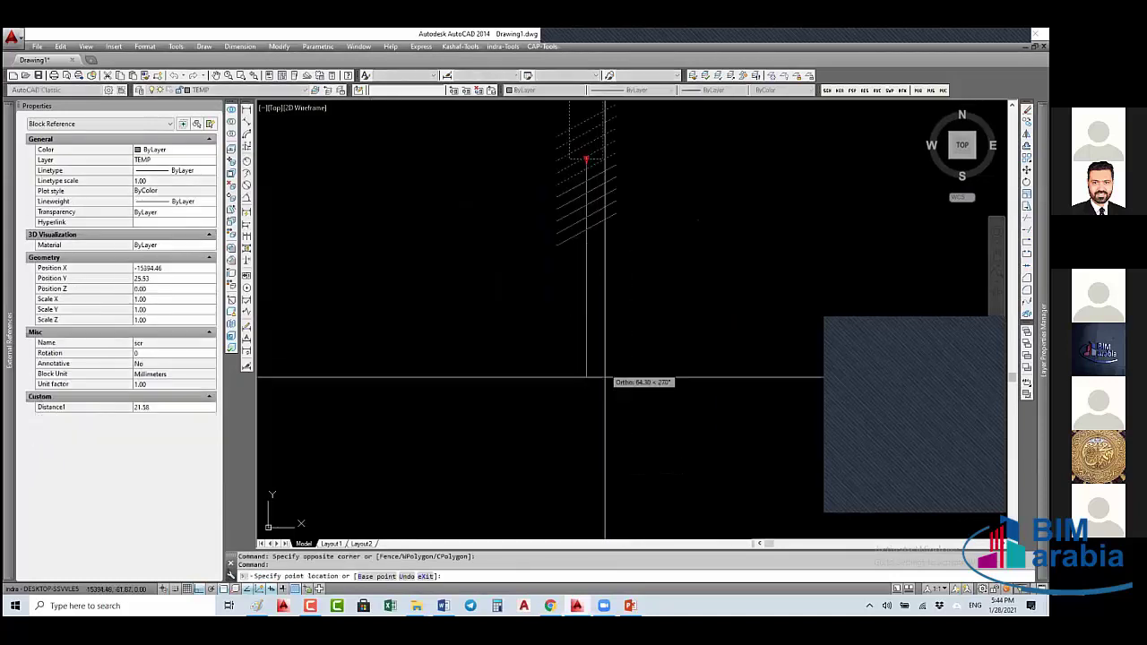
left_click(603, 402)
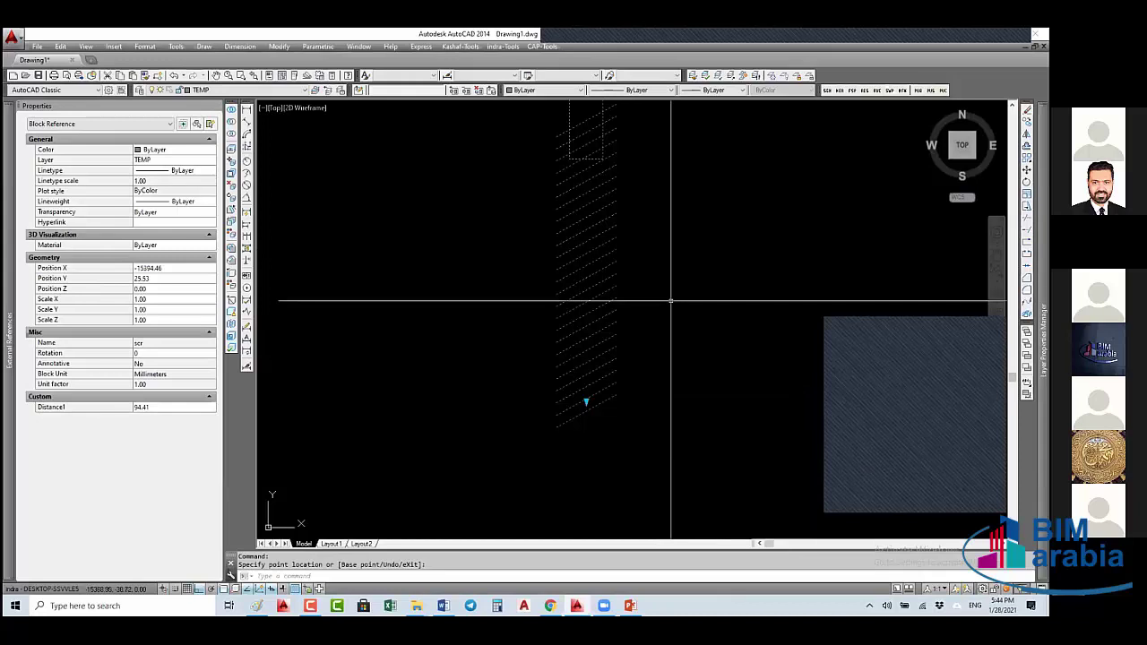
- Reopen the scr block in the block editor with BE
type("B")
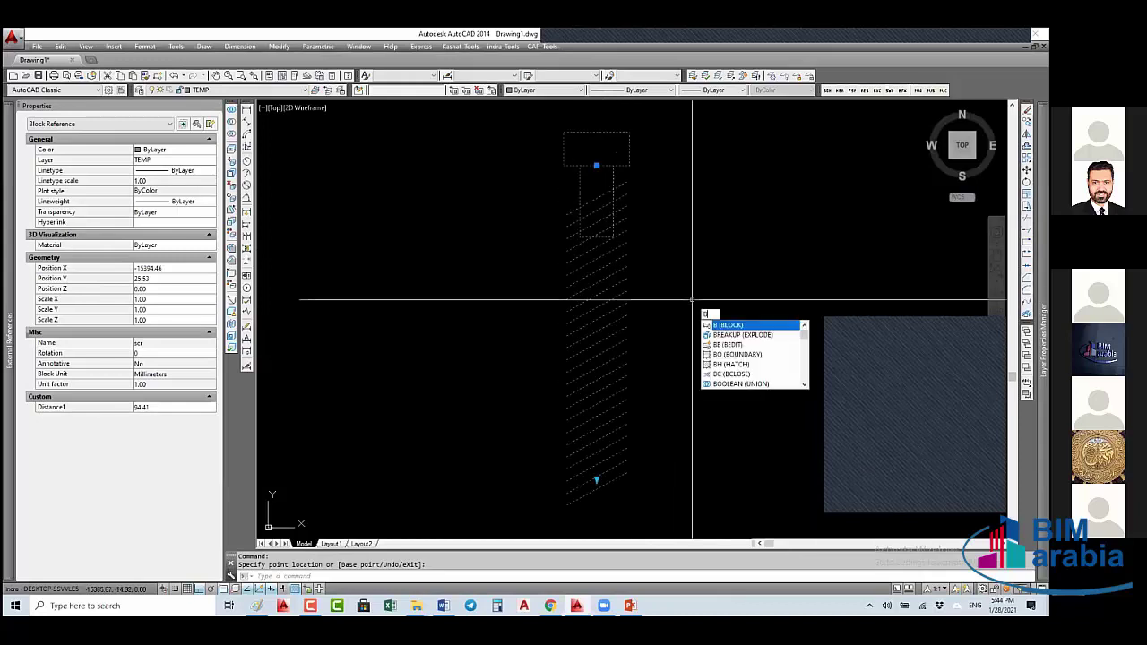
type("E")
key("Return")
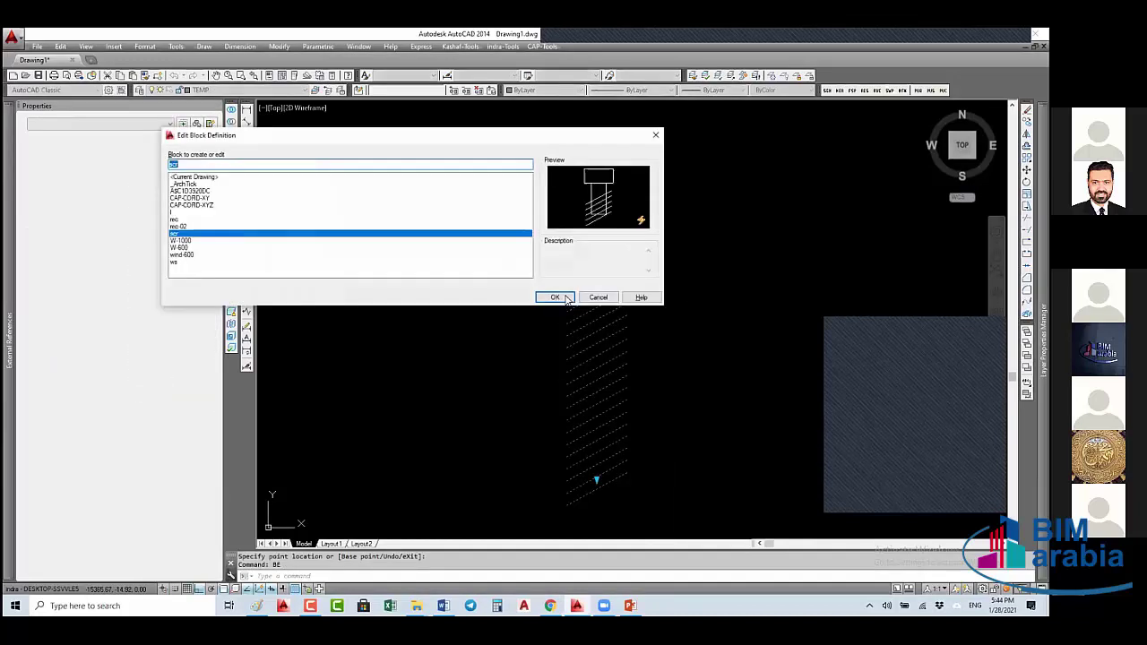
left_click(556, 298)
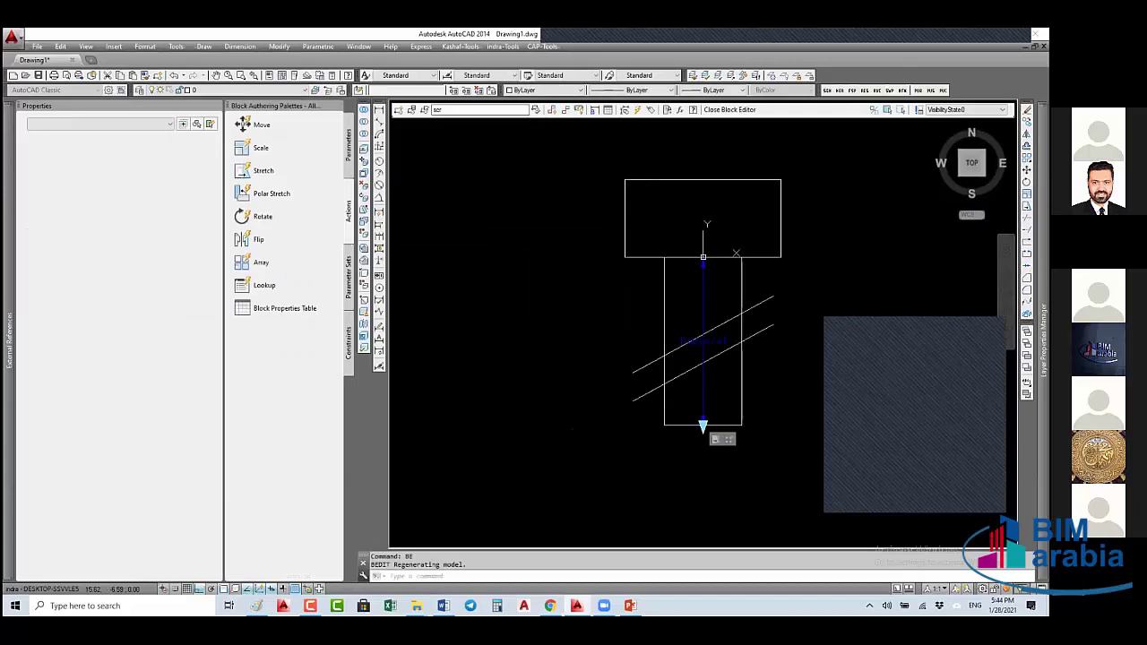
- Move the length parameter's top point down the column to a new end point
left_click(703, 340)
left_click(682, 287)
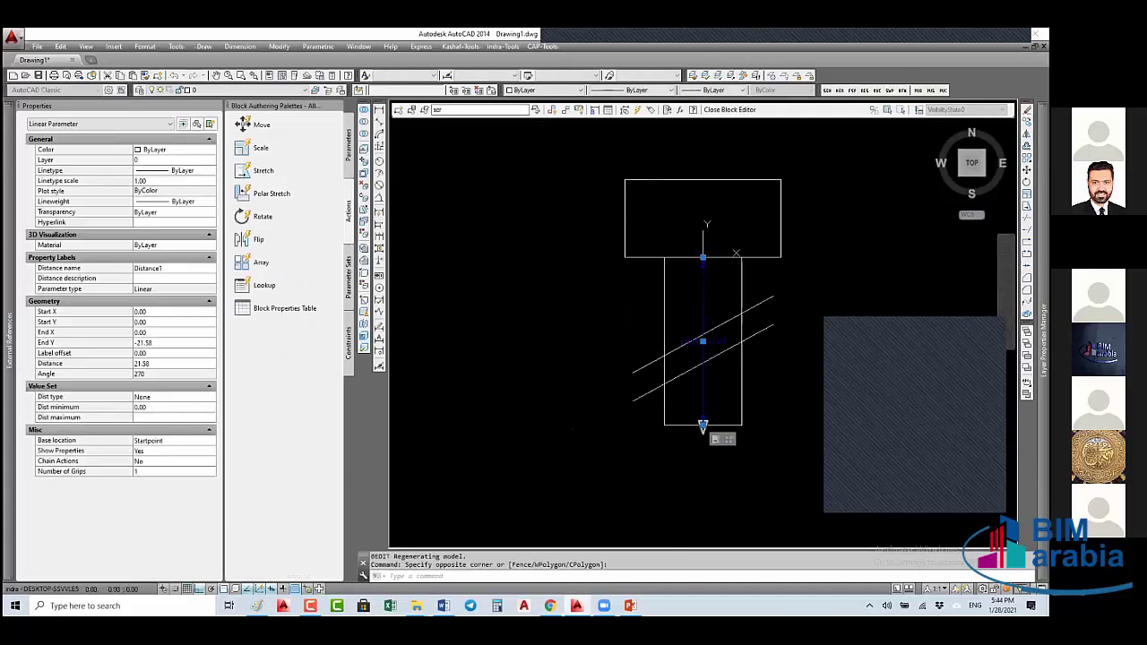
left_click(703, 257)
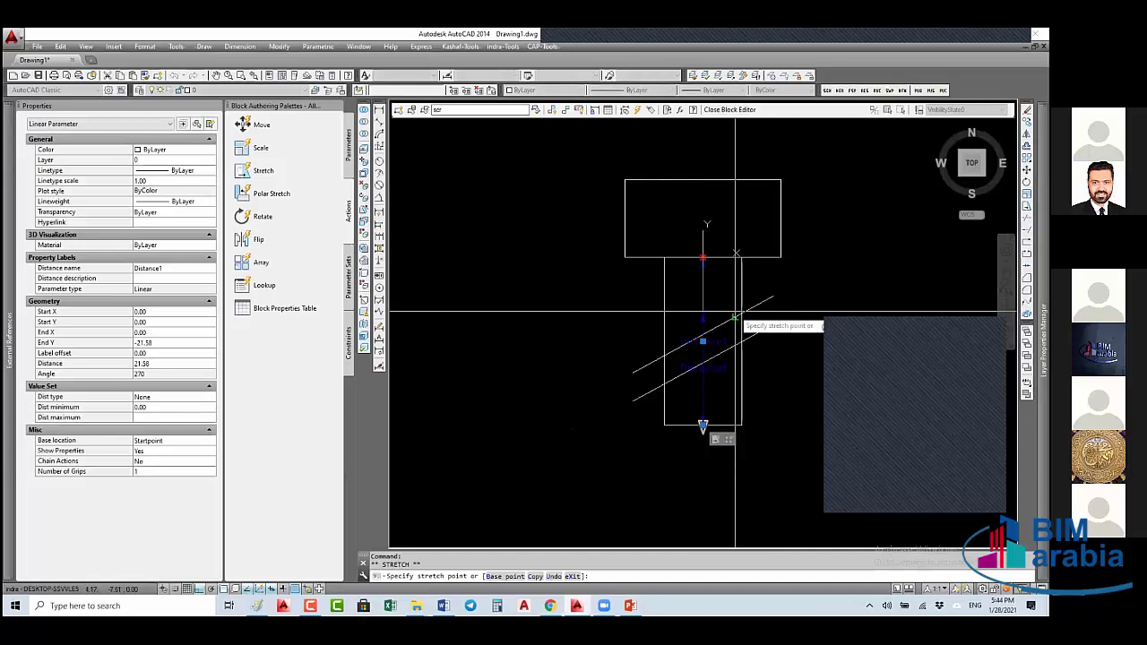
left_click(735, 315)
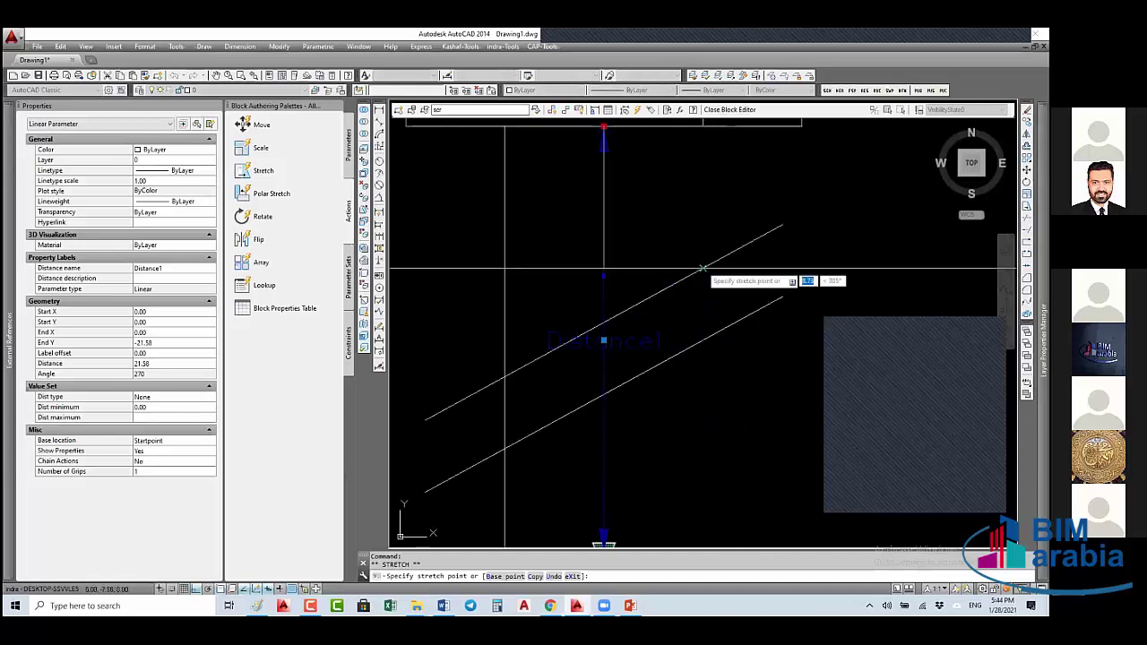
middle_click_drag(709, 356, 618, 215)
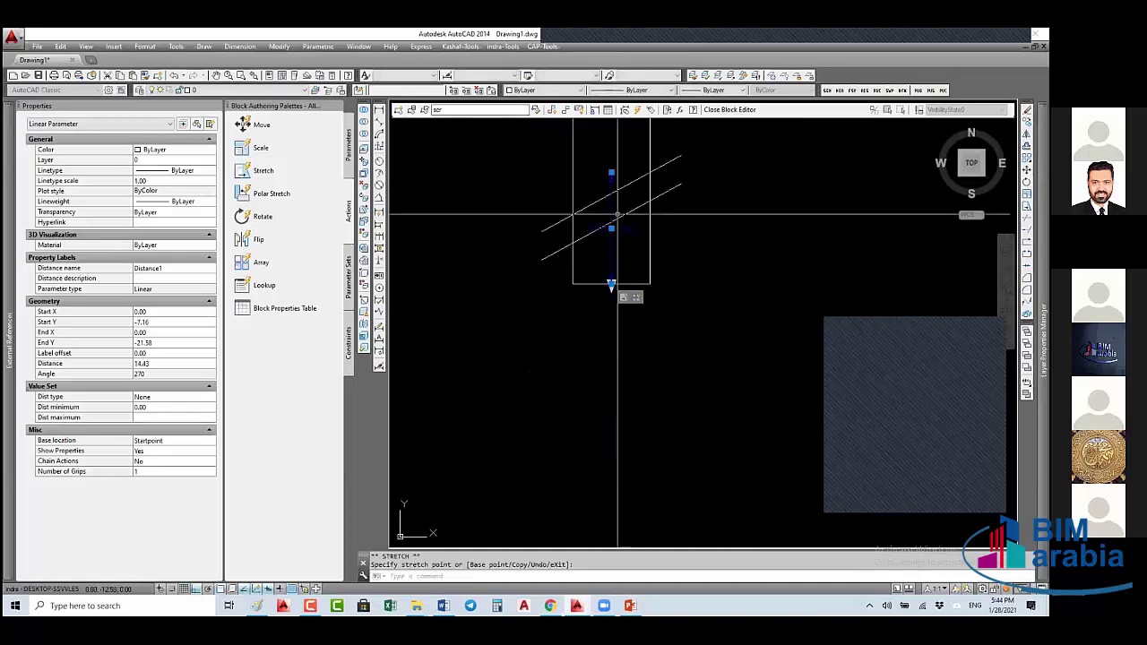
- Redefine the stretch action's selection set with a new window, then close the block editor
left_click(623, 298)
right_click(623, 299)
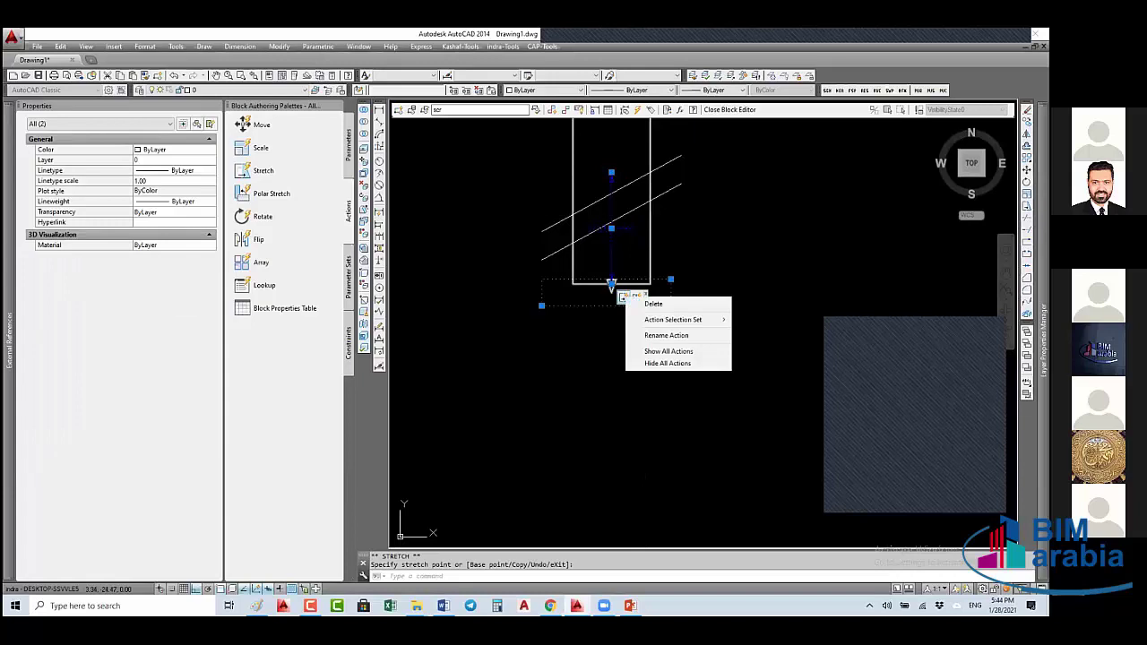
mouse_move(674, 320)
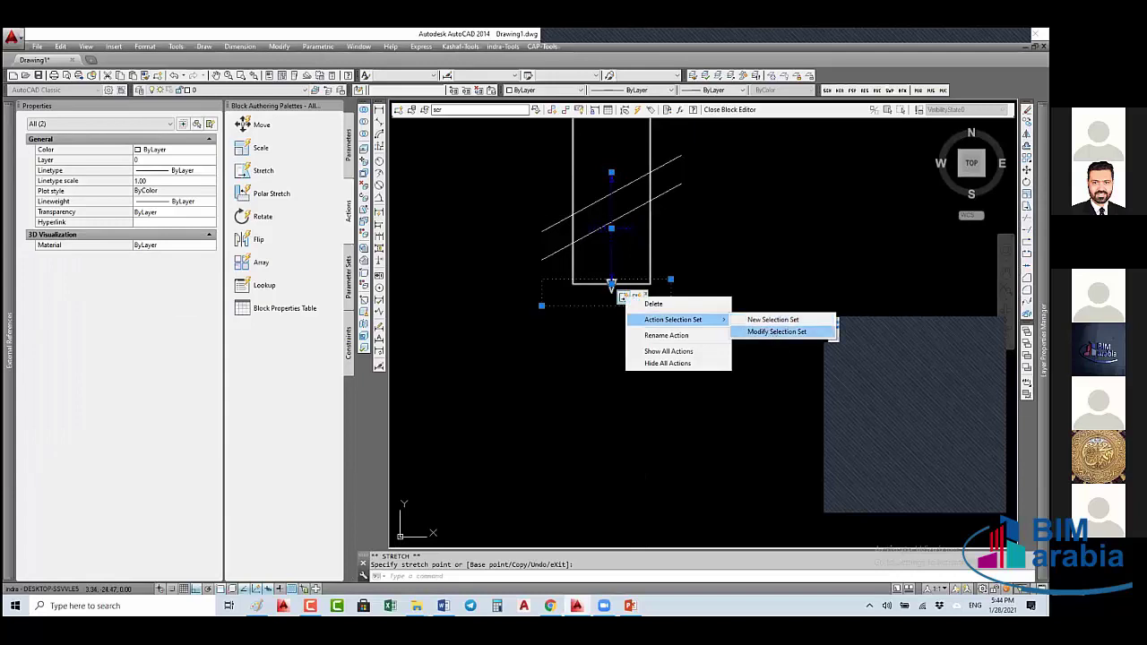
left_click(773, 331)
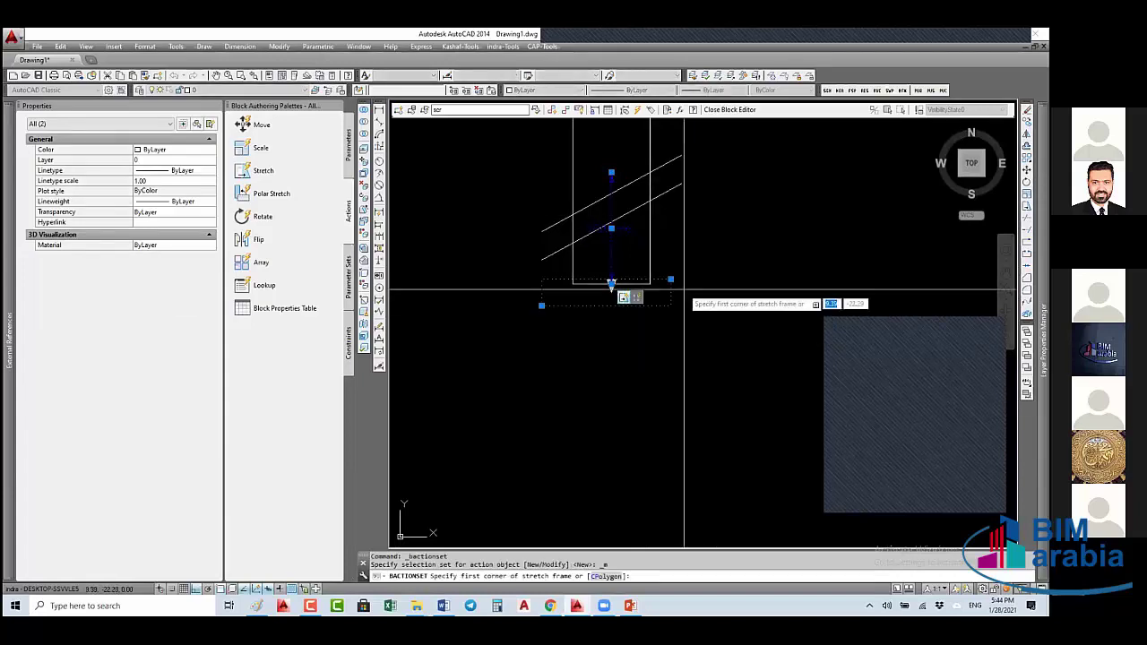
key("Return")
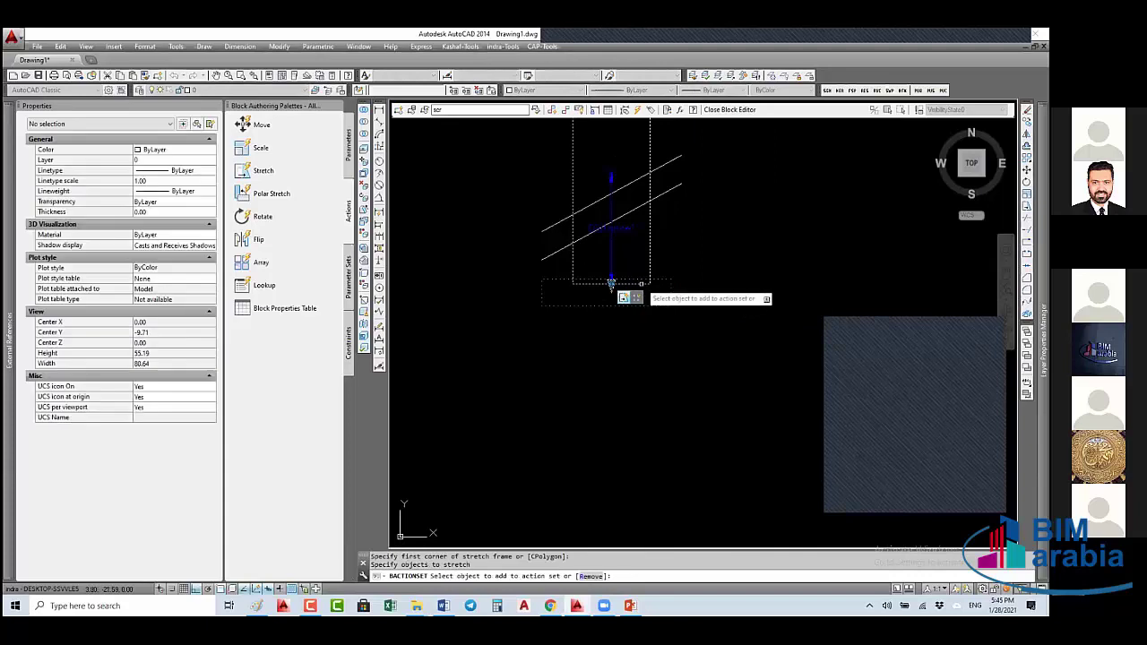
left_click(611, 285)
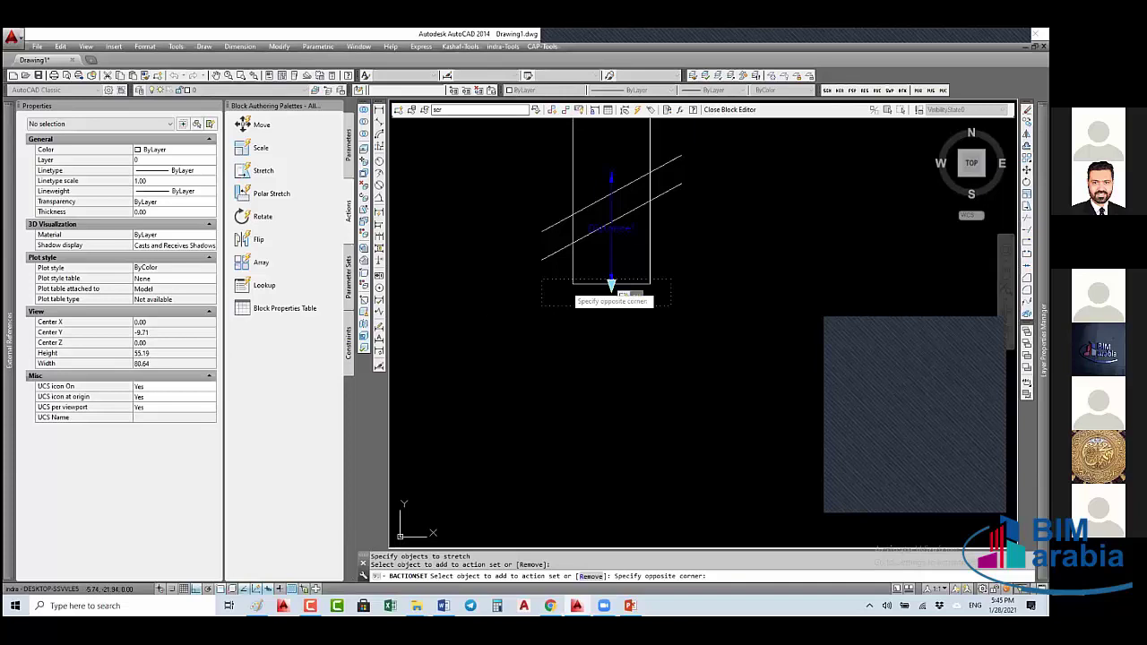
left_click(730, 109)
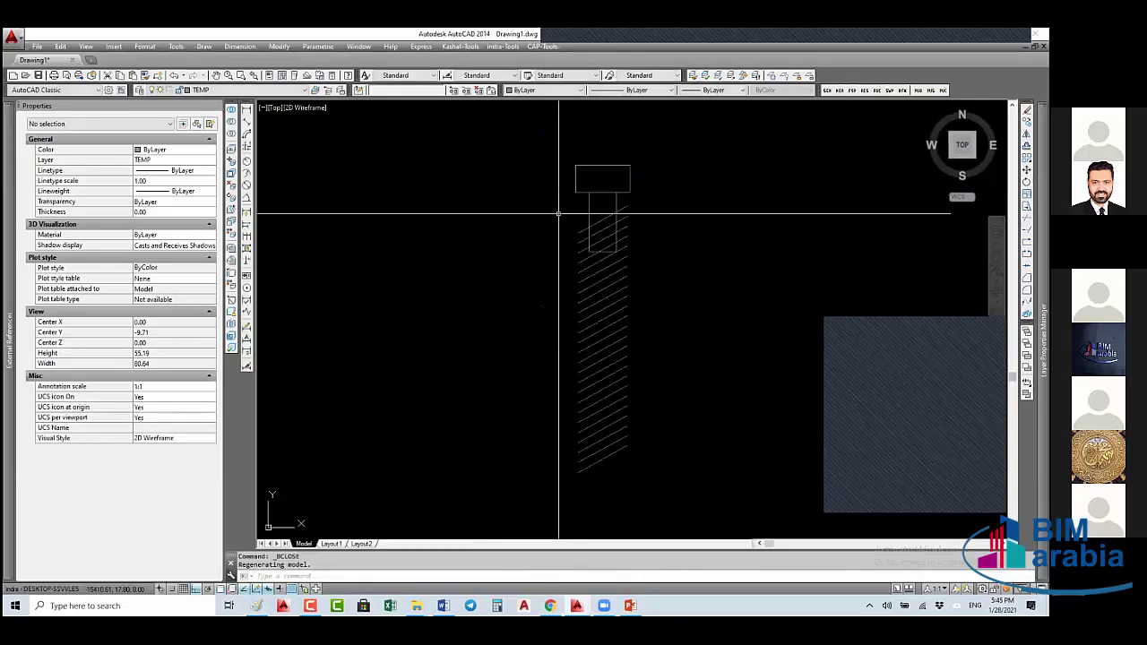
- Insert another scr block left of the first and stretch its shank to Distance1 70.09
type("i")
key("Return")
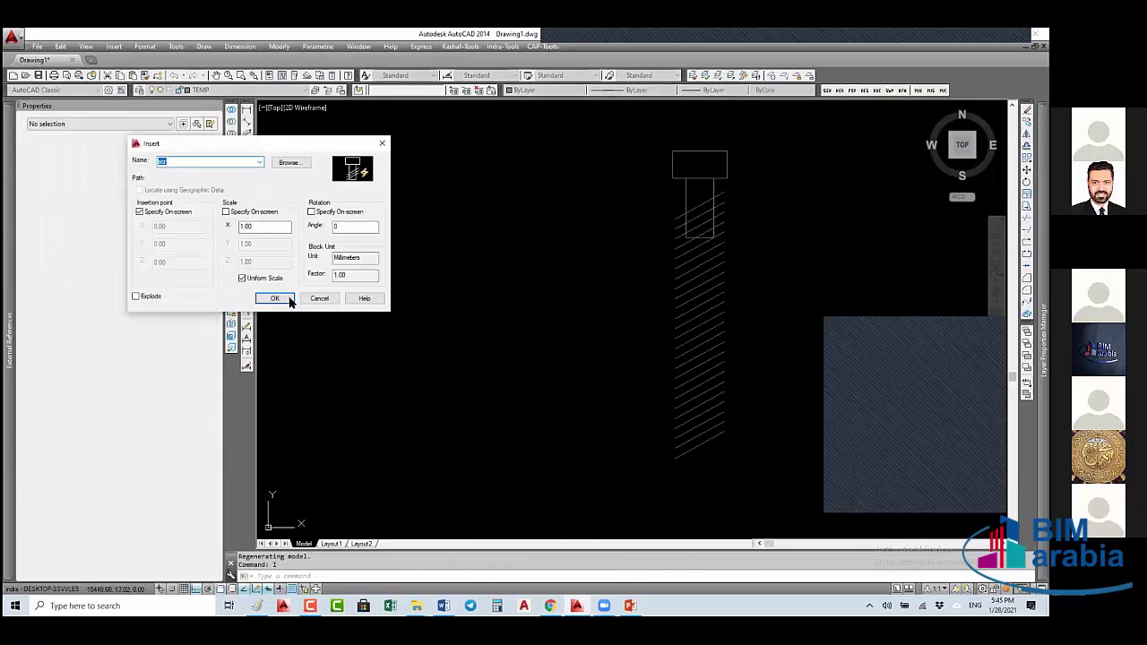
left_click(275, 298)
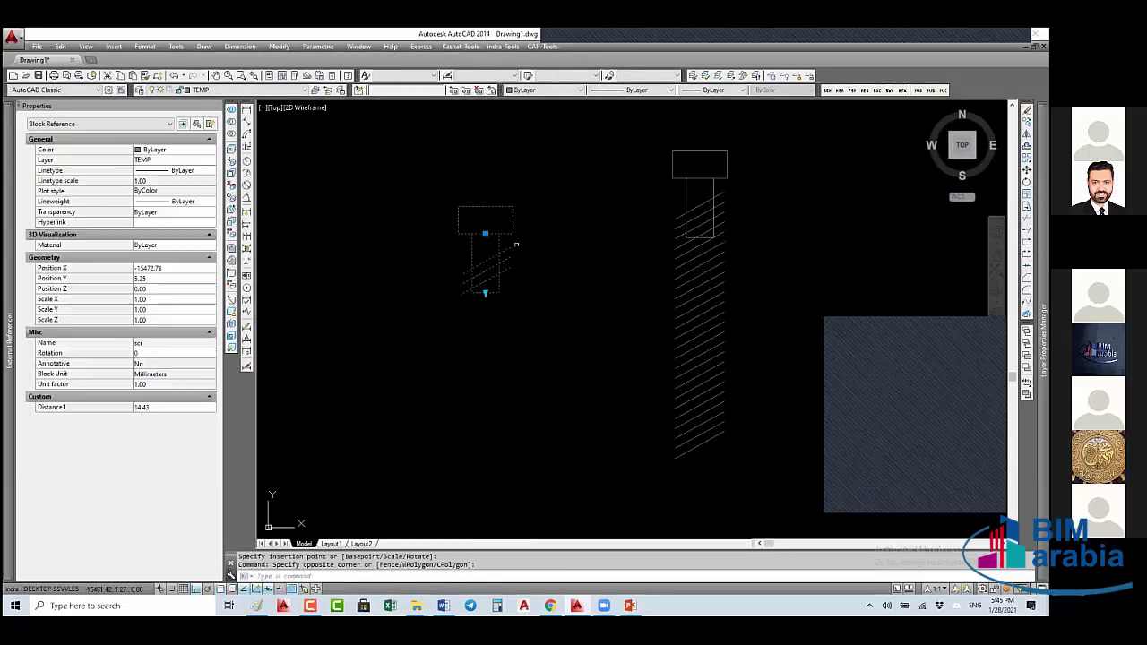
left_click(485, 291)
left_click(485, 446)
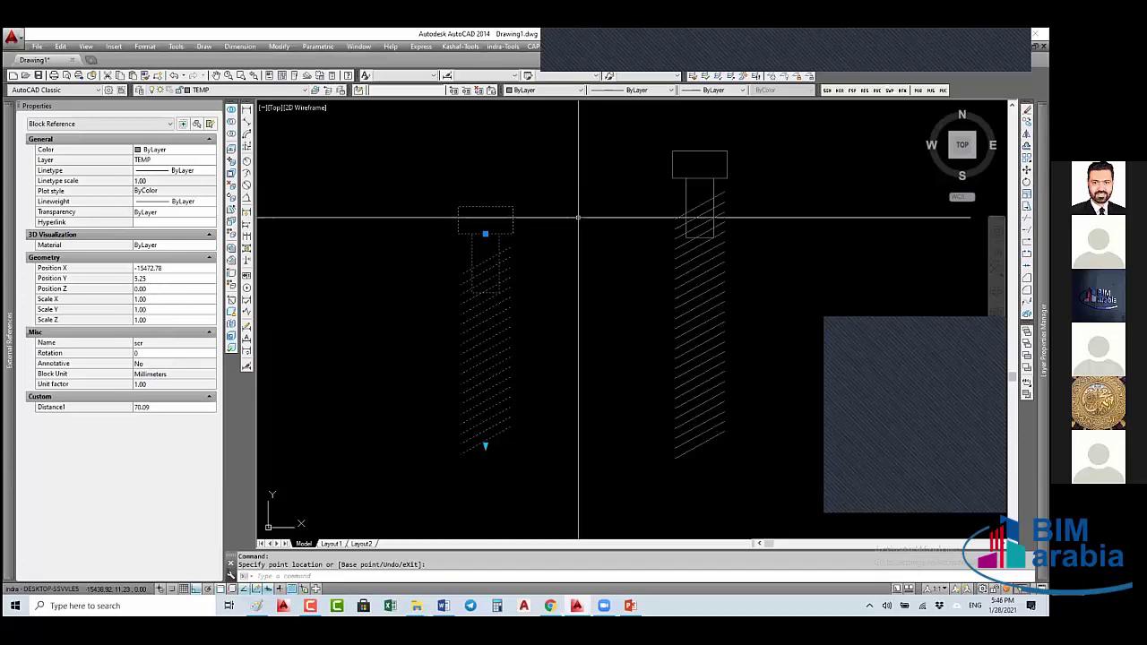
- Open the scr block in the Block Editor with BE
type("BE")
key("Return")
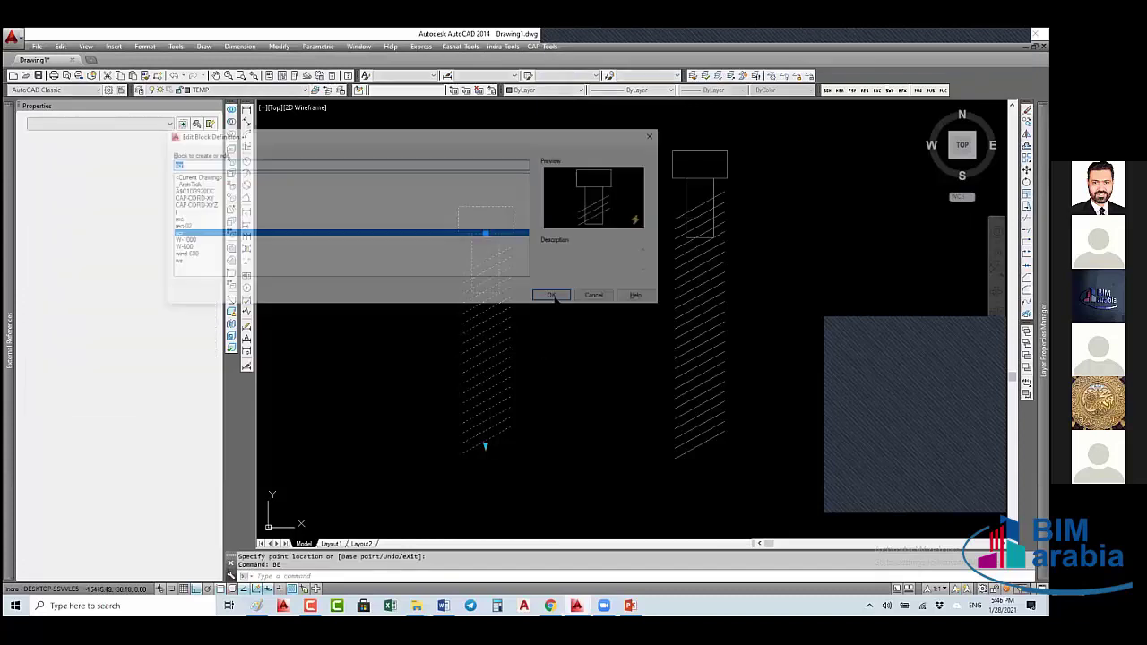
key("Return")
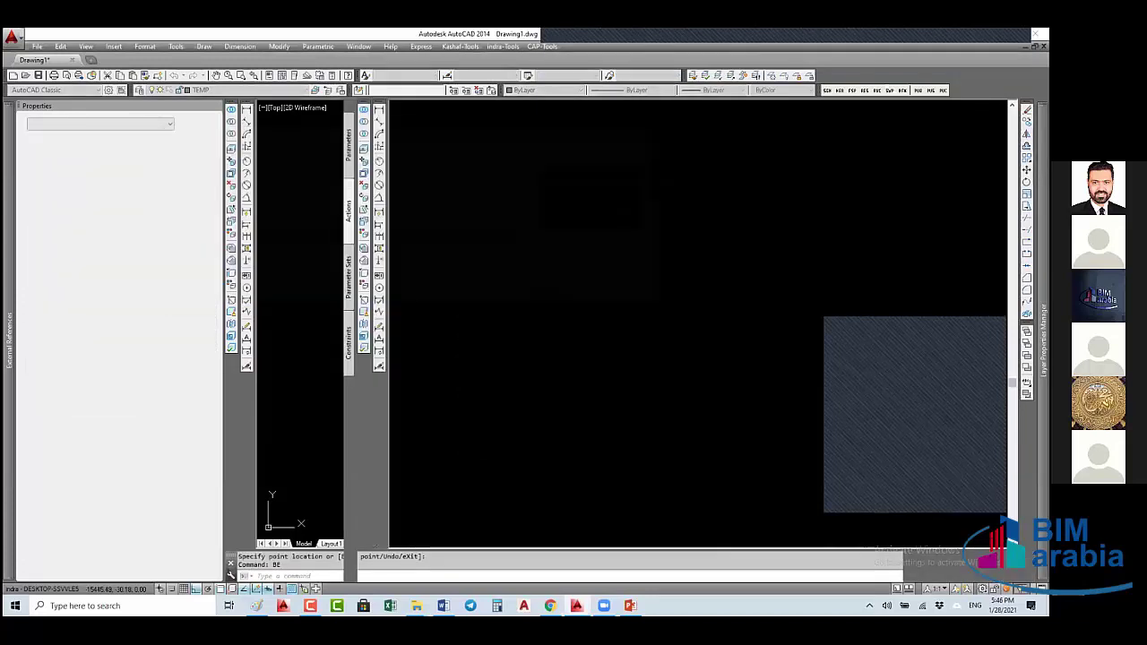
- Delete the existing stretch action from the scr block
scroll(633, 365, "down", 4)
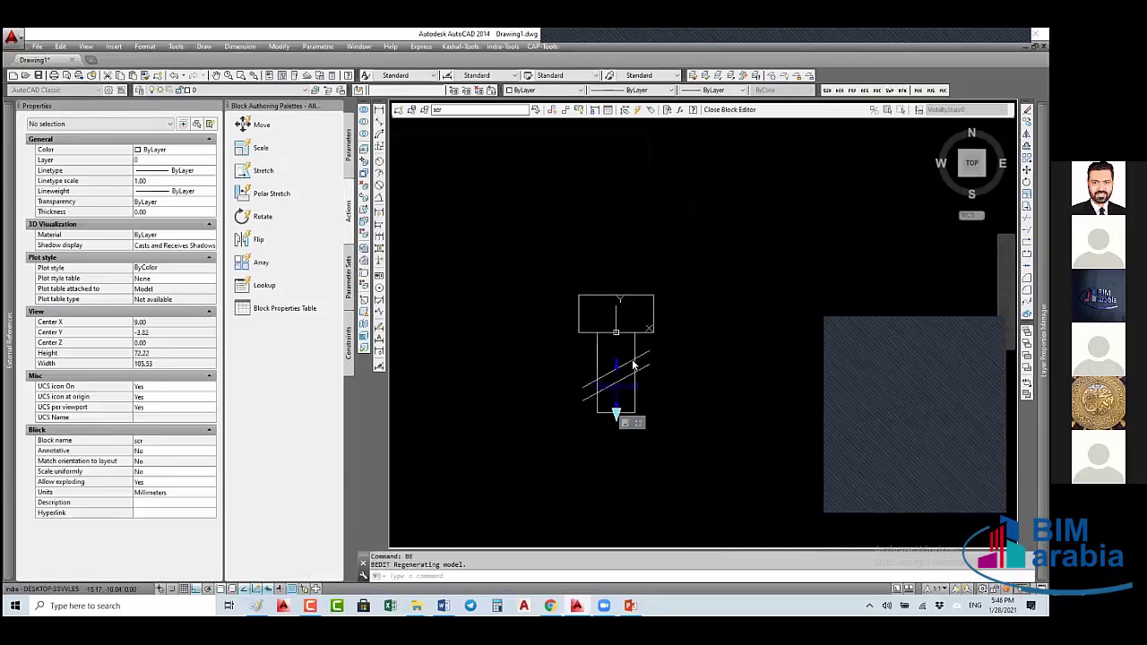
scroll(633, 365, "up", 3)
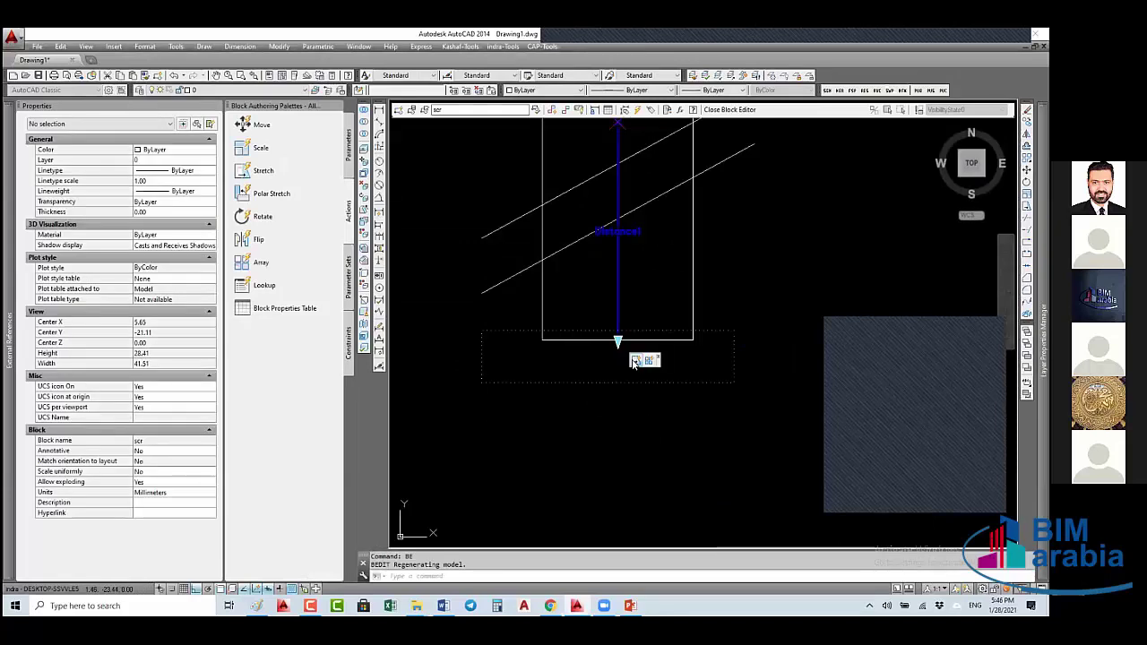
left_click(642, 359)
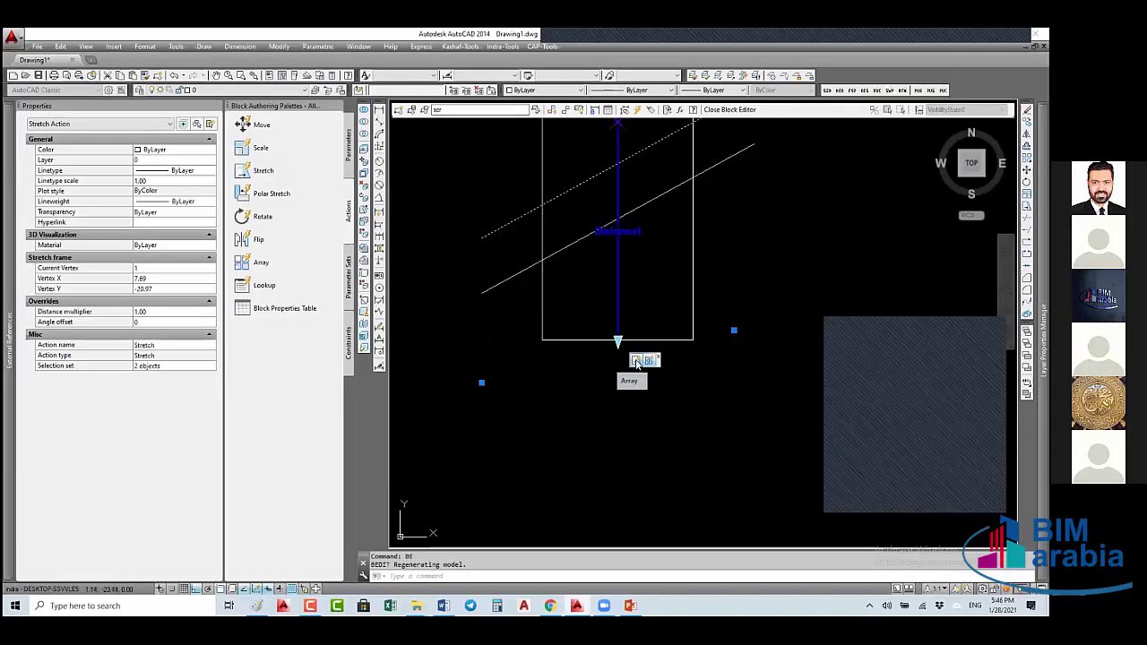
right_click(641, 367)
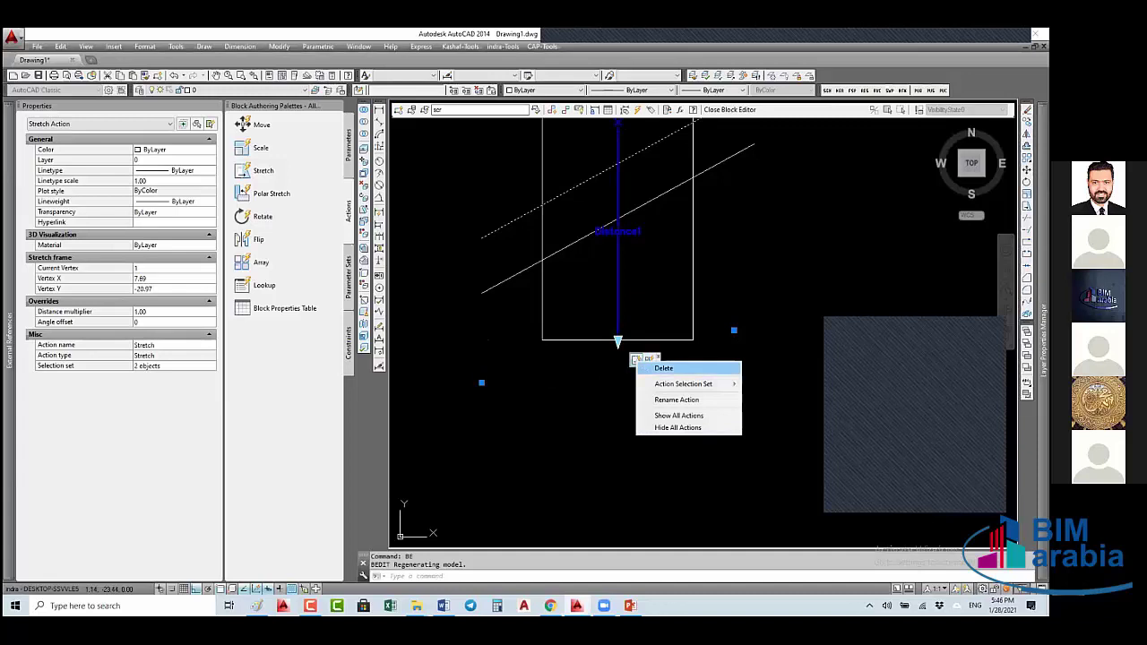
left_click(654, 368)
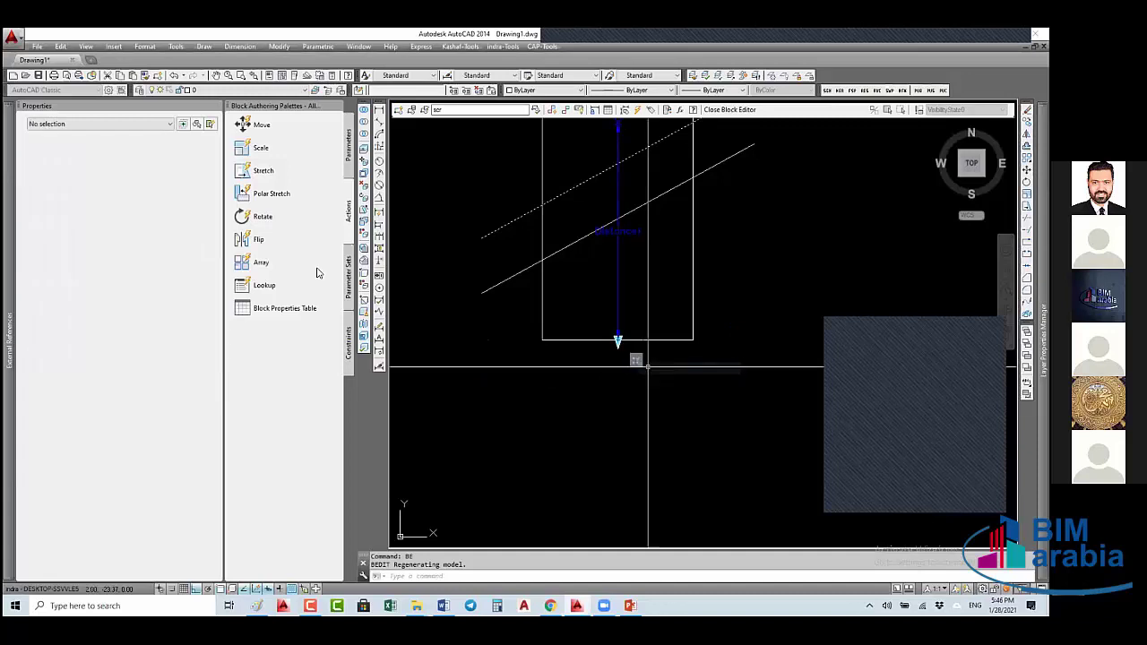
- Add a new stretch action on the linear parameter, framing and selecting the block's lower objects
left_click(248, 170)
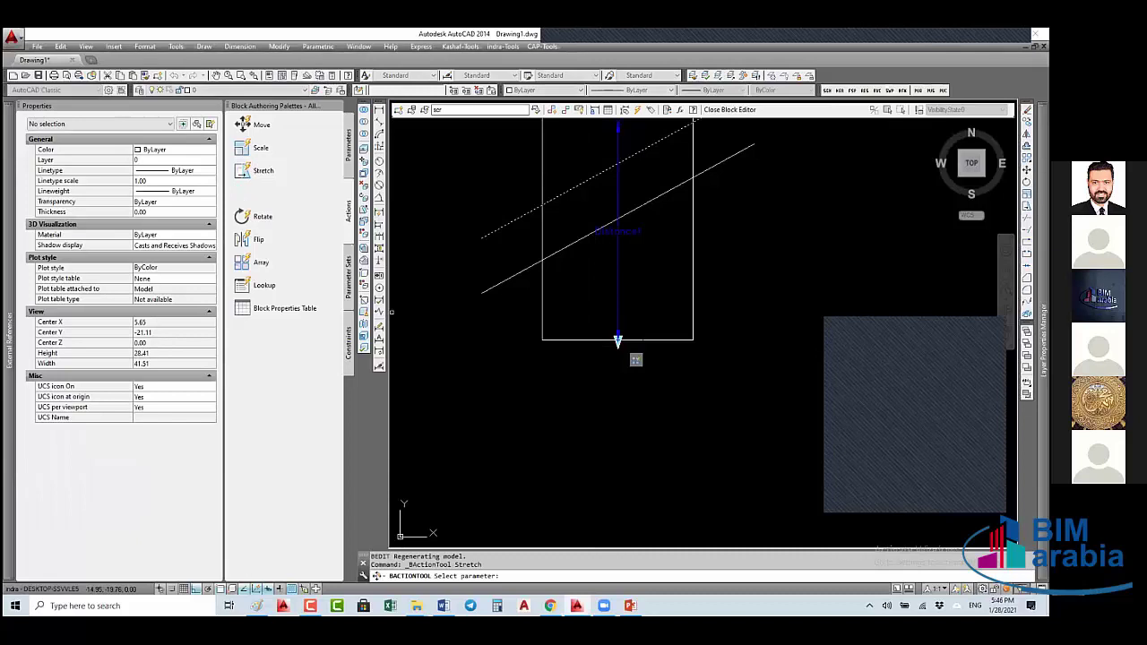
left_click(617, 341)
left_click(617, 341)
left_click(740, 319)
left_click(481, 397)
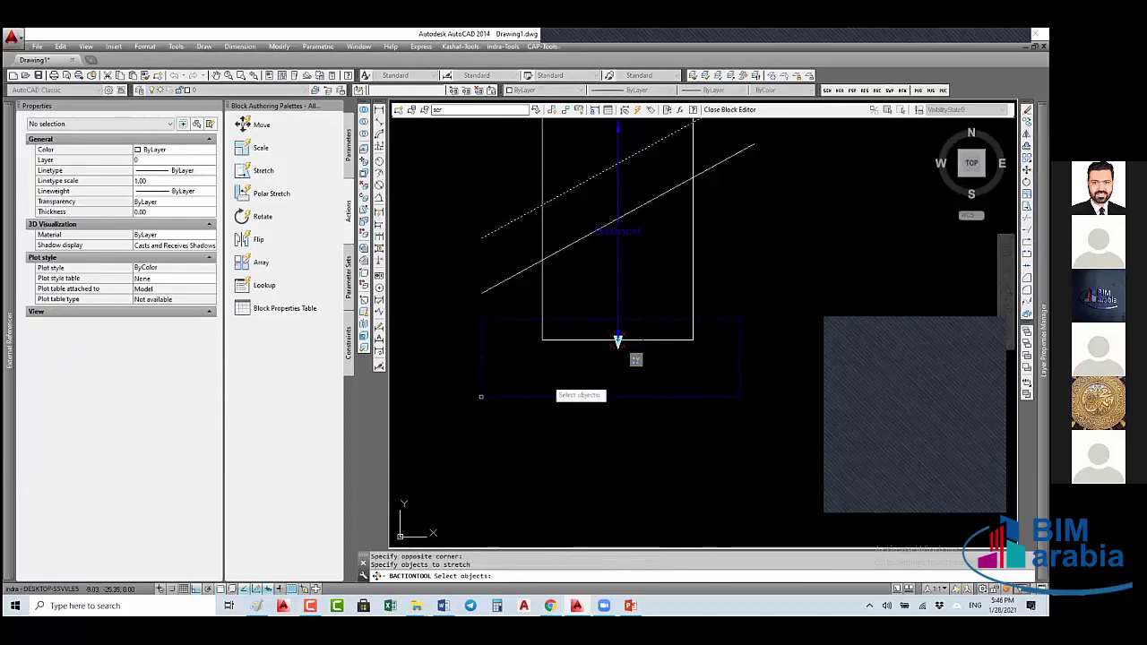
left_click(758, 312)
left_click(495, 415)
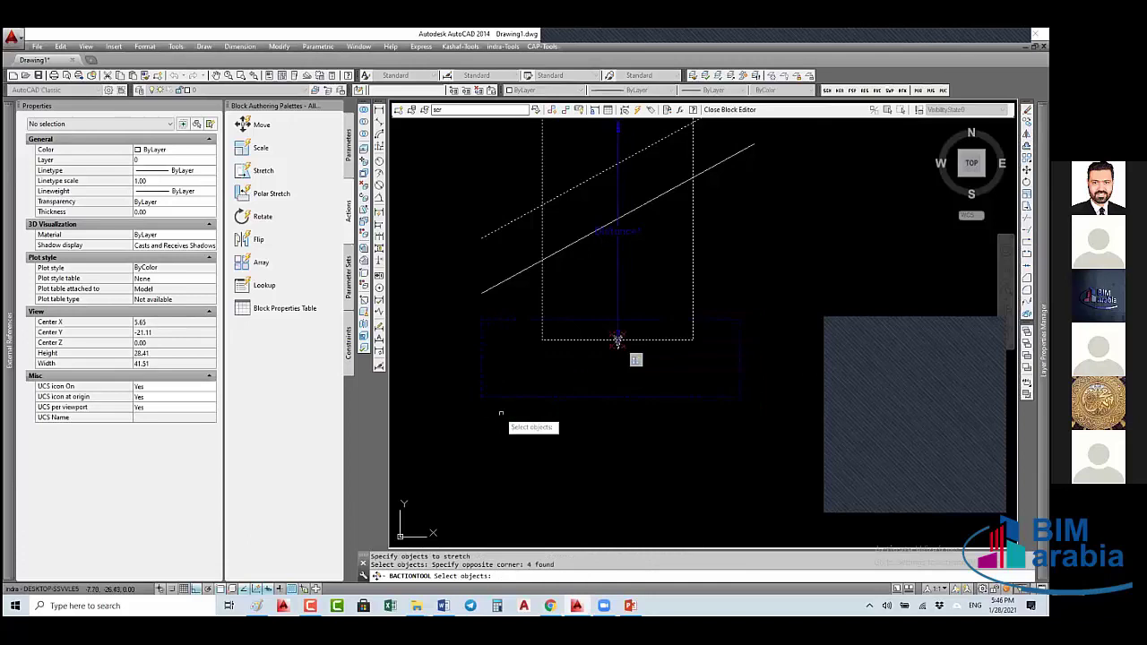
key("Escape")
- Close the Block Editor, keeping the changes, and start selecting the left bolt
left_click(730, 110)
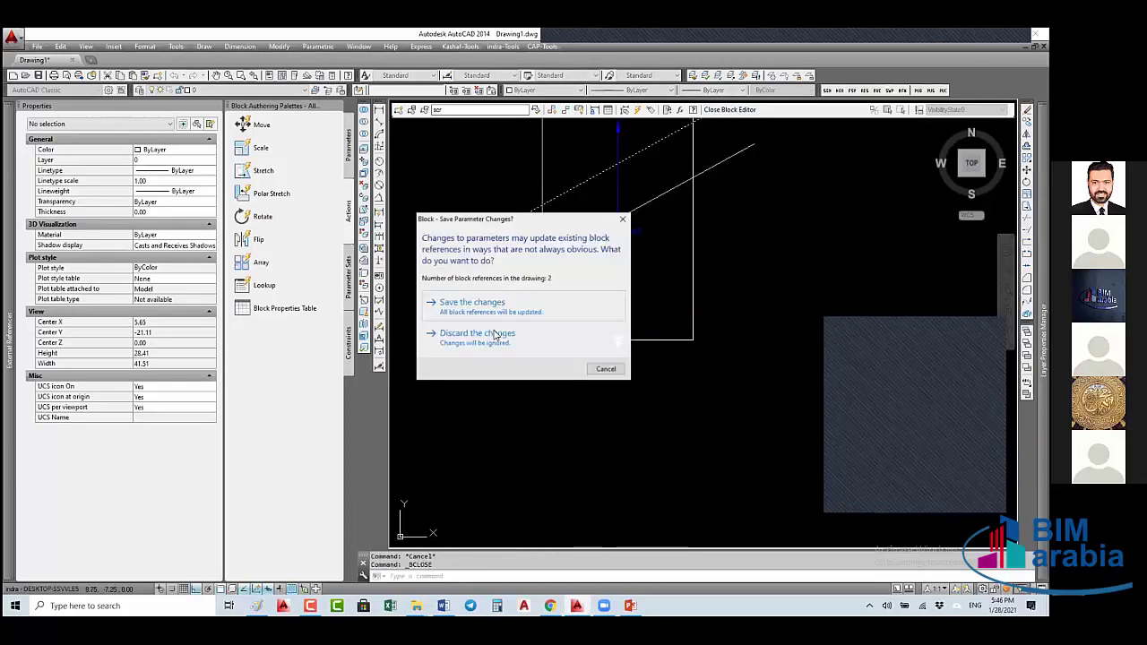
left_click(492, 302)
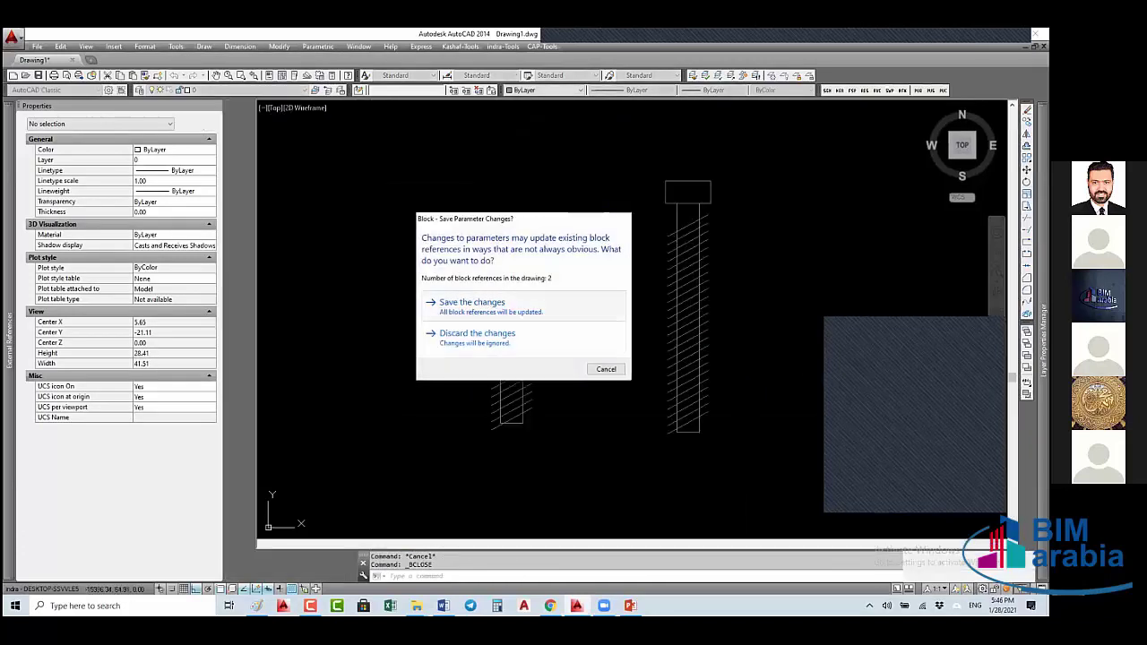
left_click(487, 326)
- Stretch the left bolt's shank downward with its bottom grip until Distance1 reads 117.01
left_click(487, 326)
left_click(511, 423)
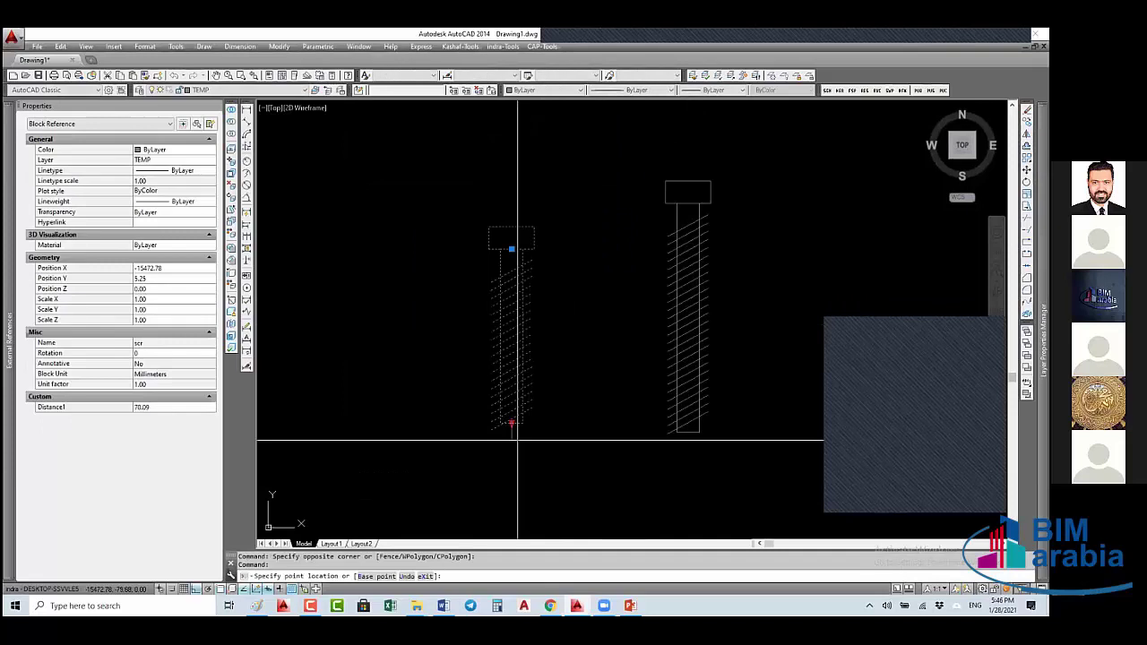
middle_click_drag(517, 440, 529, 310)
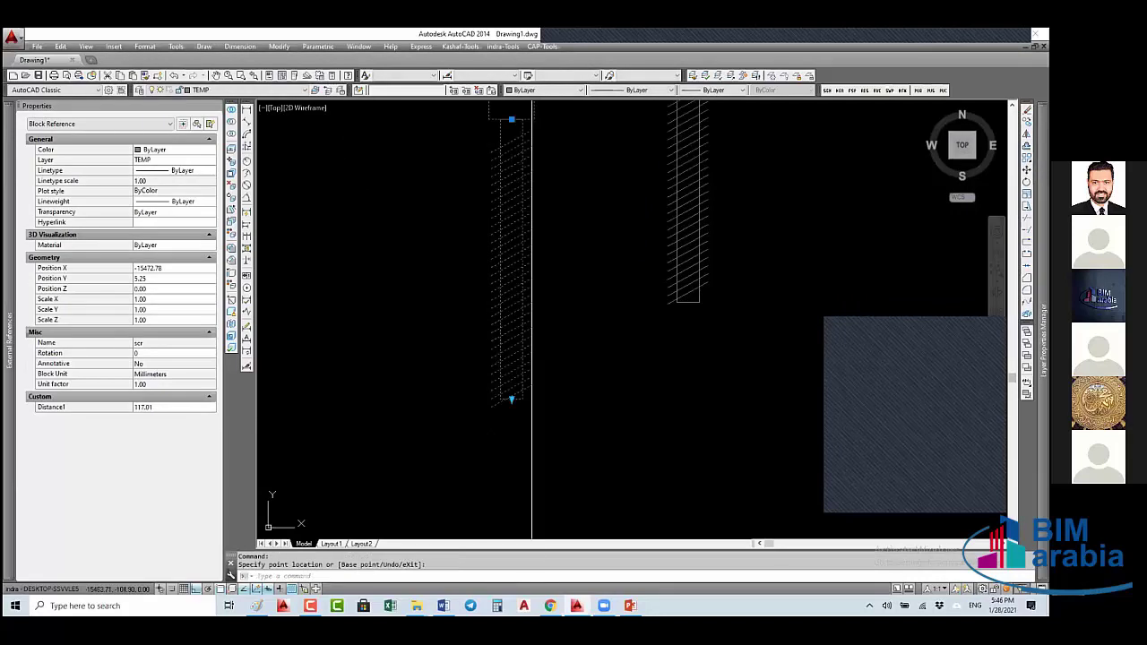
left_click(544, 345)
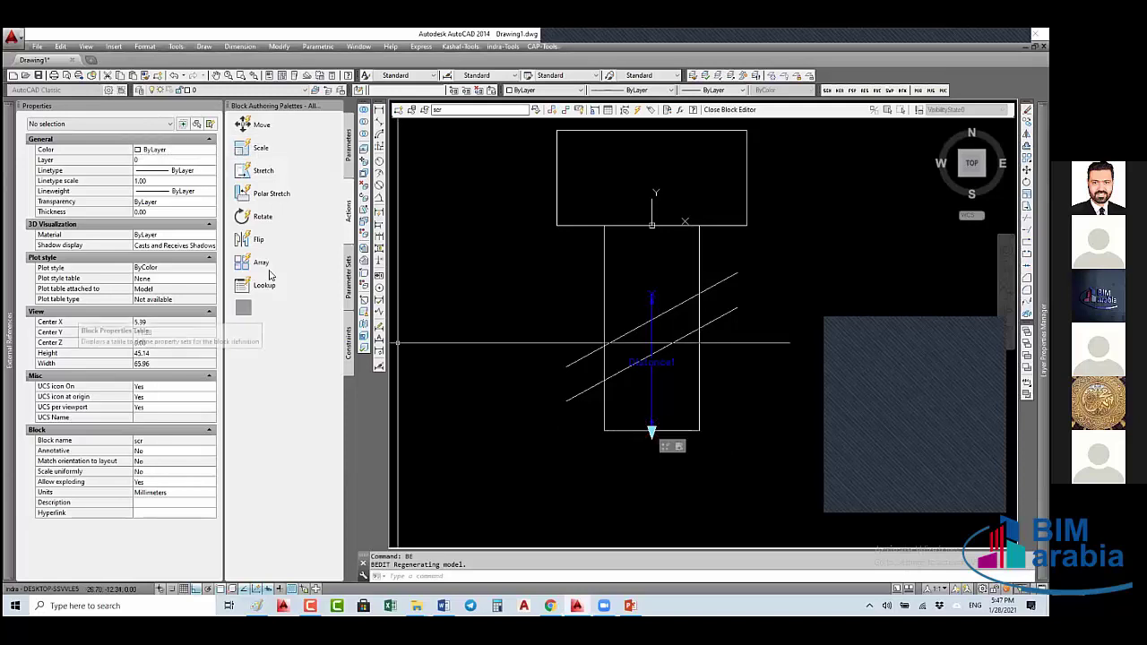
- Browse the Parameters, Actions and Parameter Sets tabs, ending on Parameter Sets
left_click(349, 278)
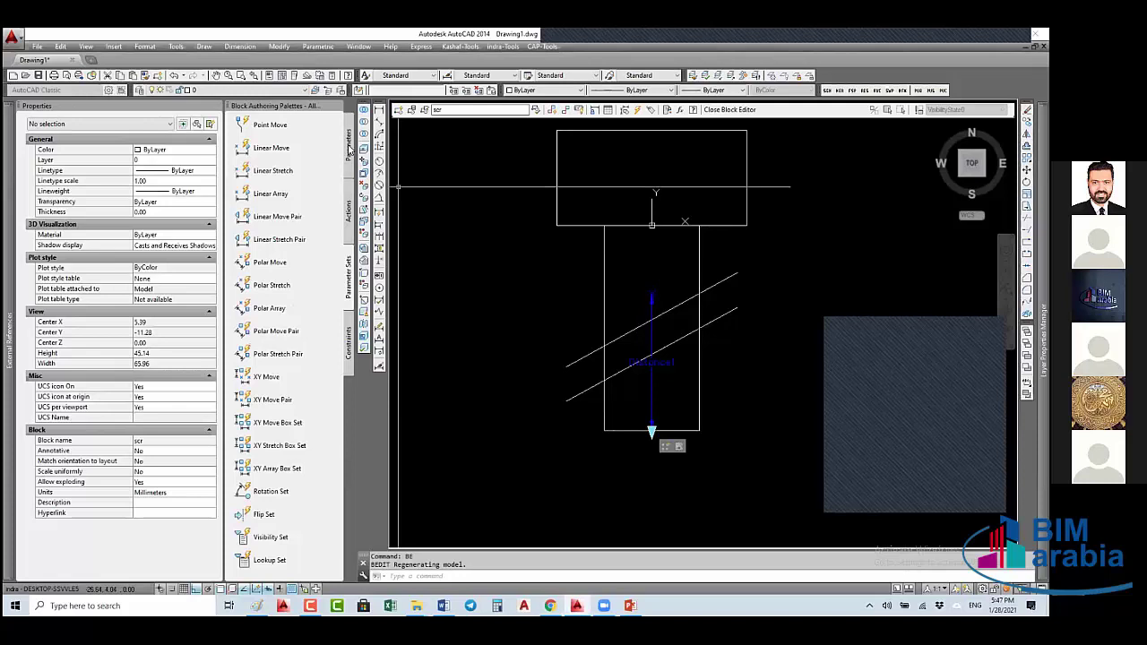
left_click(350, 177)
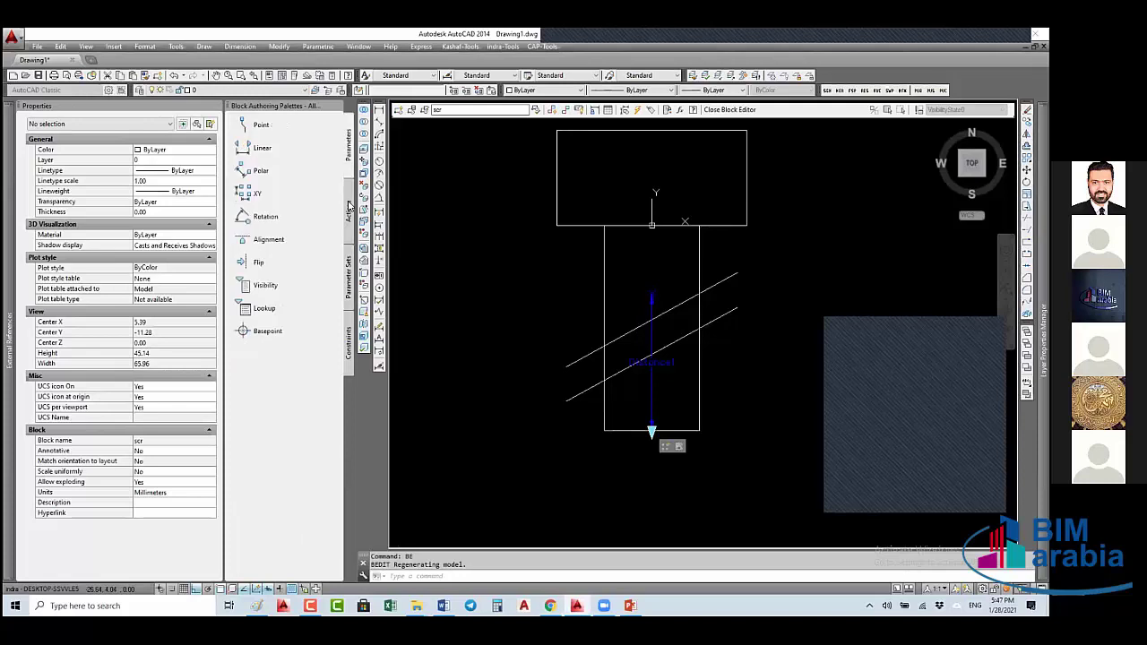
left_click(349, 207)
left_click(348, 231)
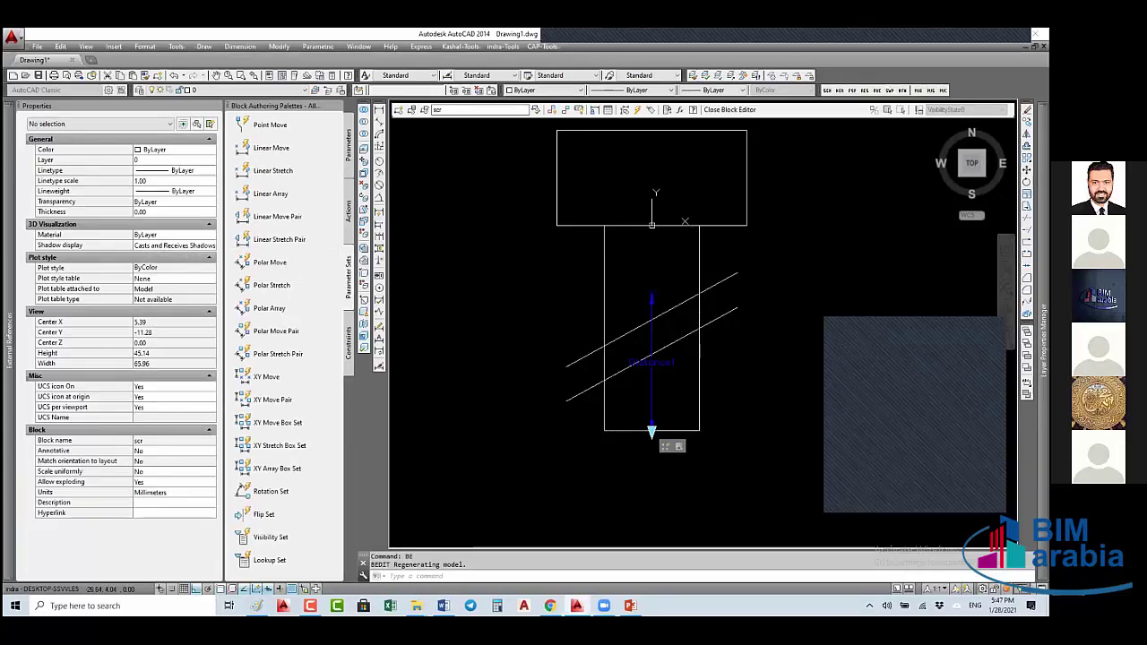
- Select the shank's rectangular outline, then clear the selection
middle_click_drag(690, 267, 652, 305)
left_click(668, 259)
key("Escape")
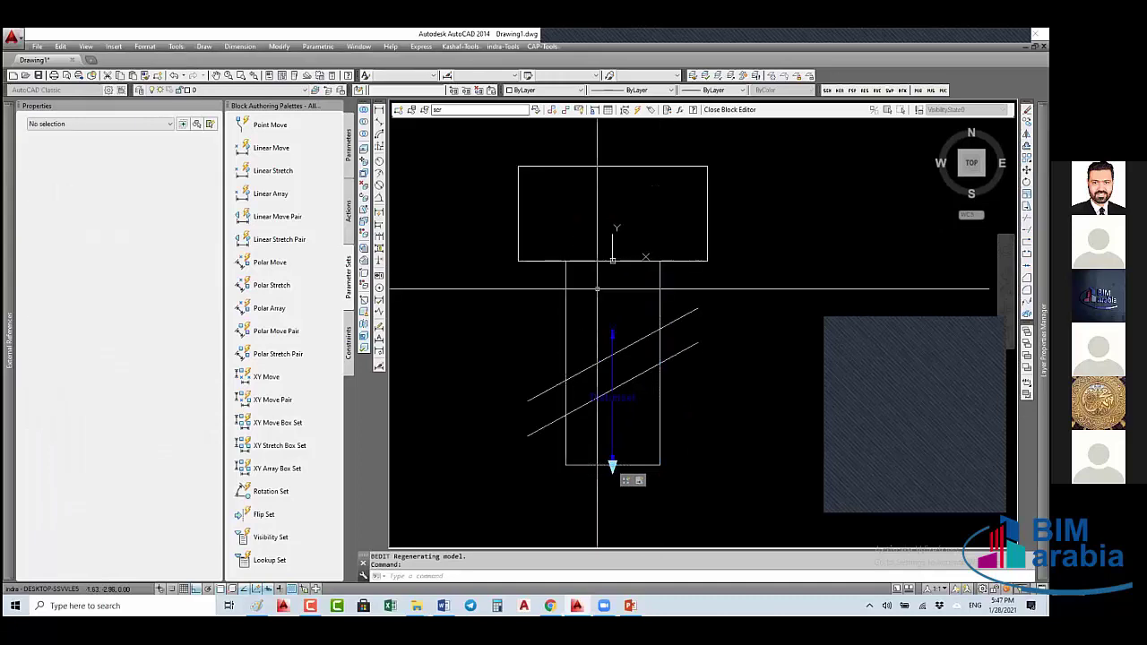
- Measure the horizontal span across the column with DIST, reading 10.00
type("d poi")
key("Return")
left_click(660, 261)
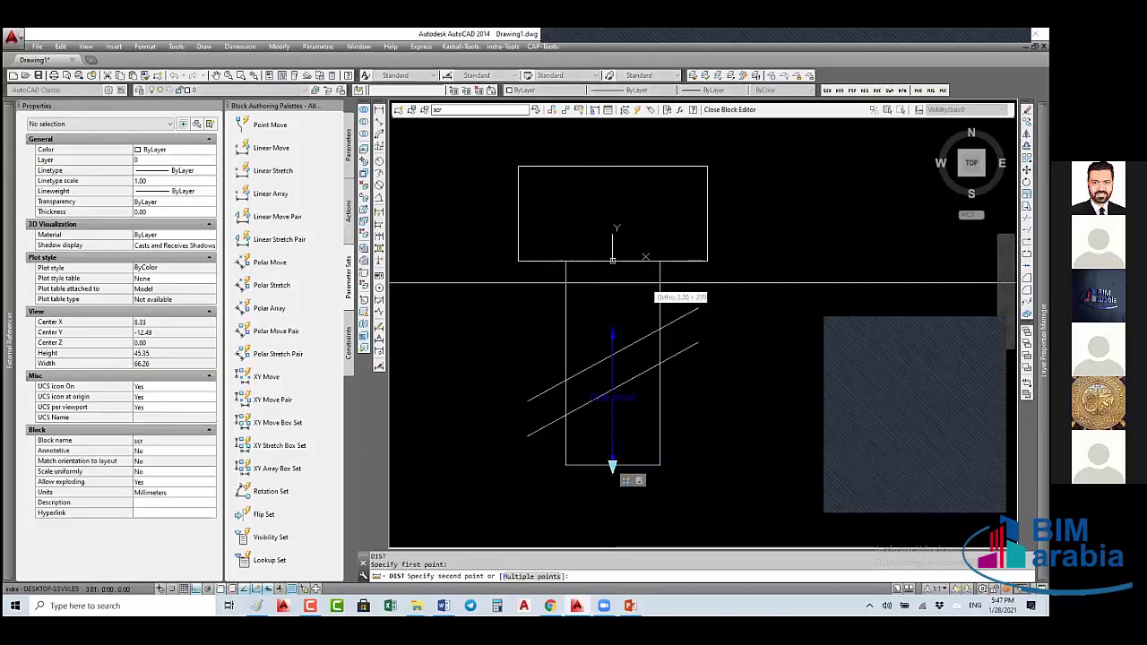
left_click(659, 284)
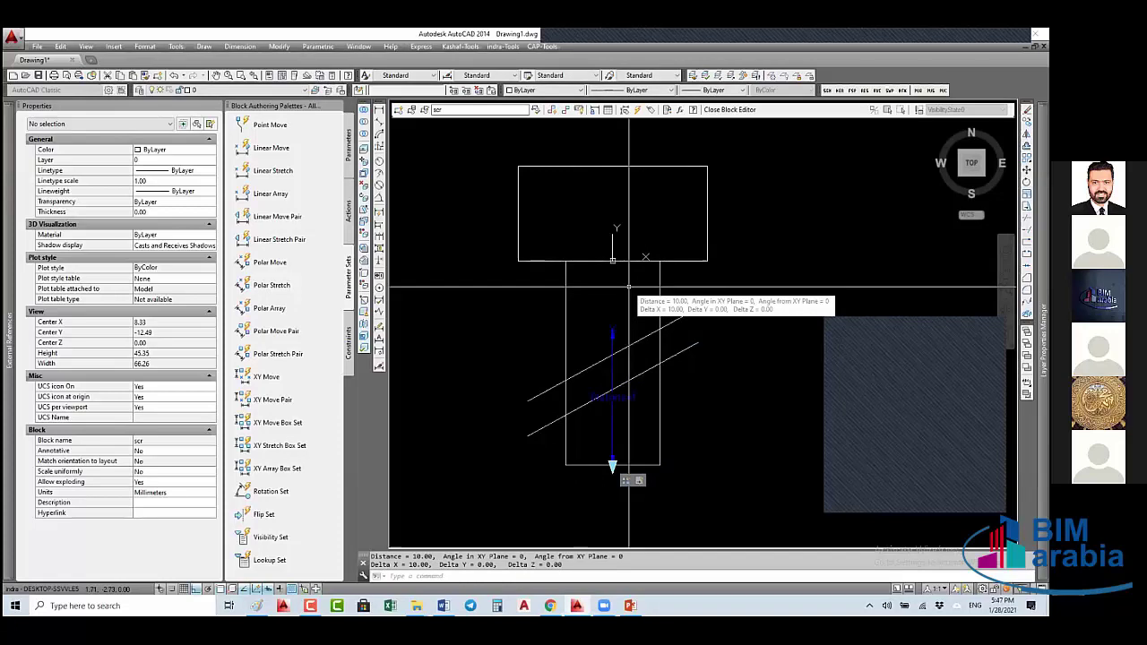
key("Escape")
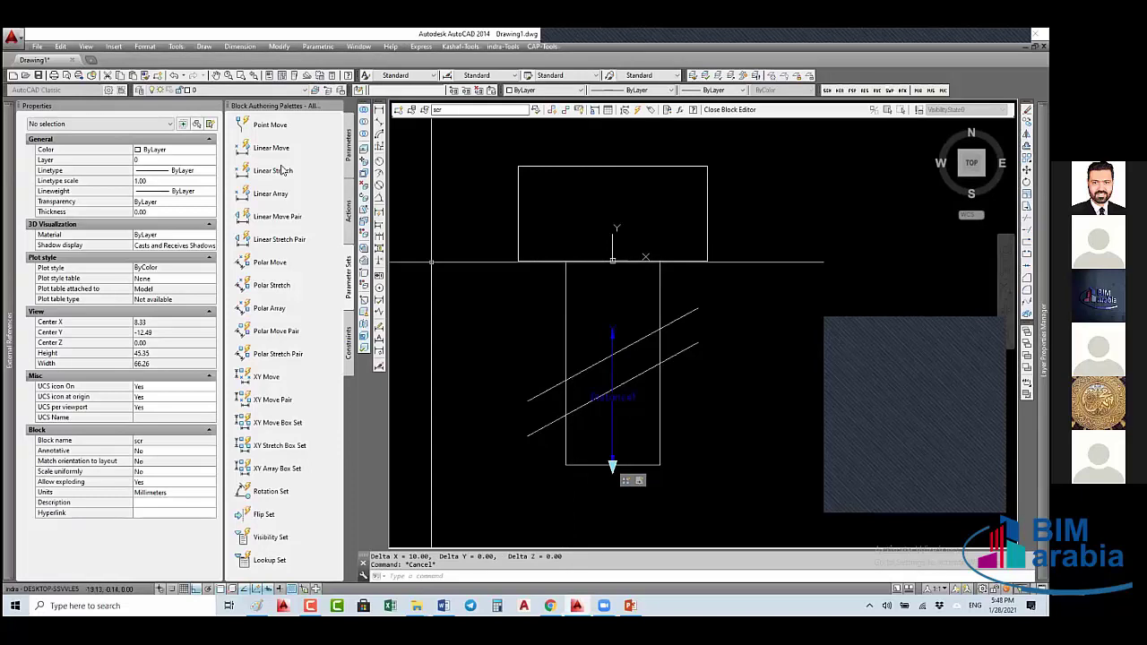
- Add linear parameter Distance2 along the shank's top edge, extended to span 10 units
left_click(350, 145)
left_click(262, 148)
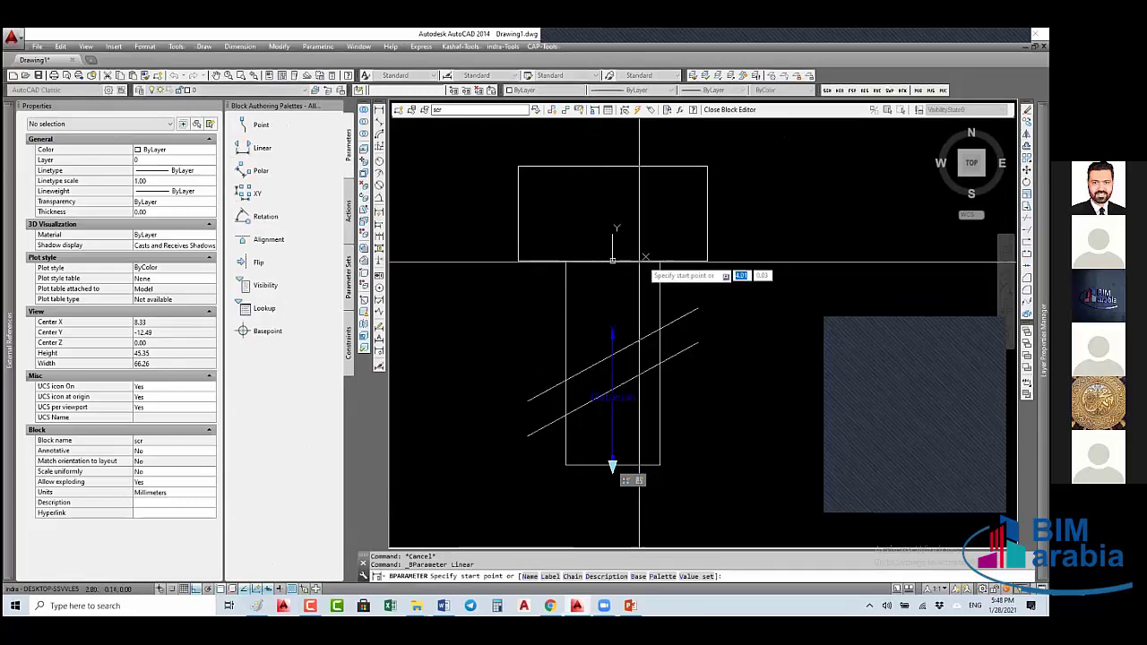
left_click(612, 261)
left_click(660, 262)
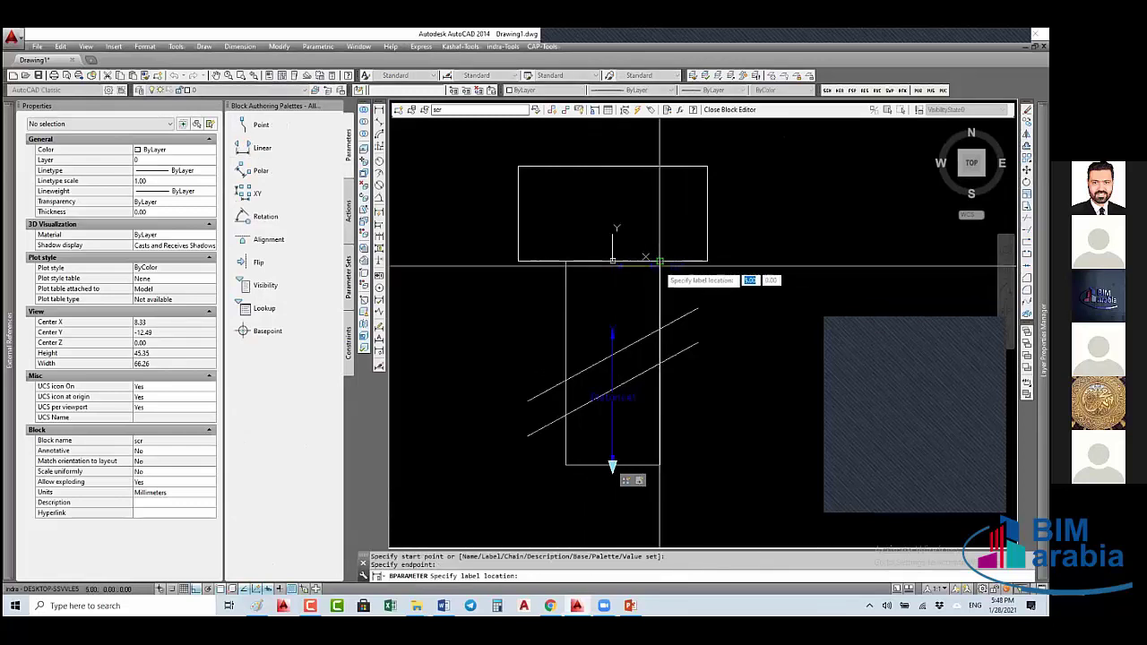
left_click(661, 262)
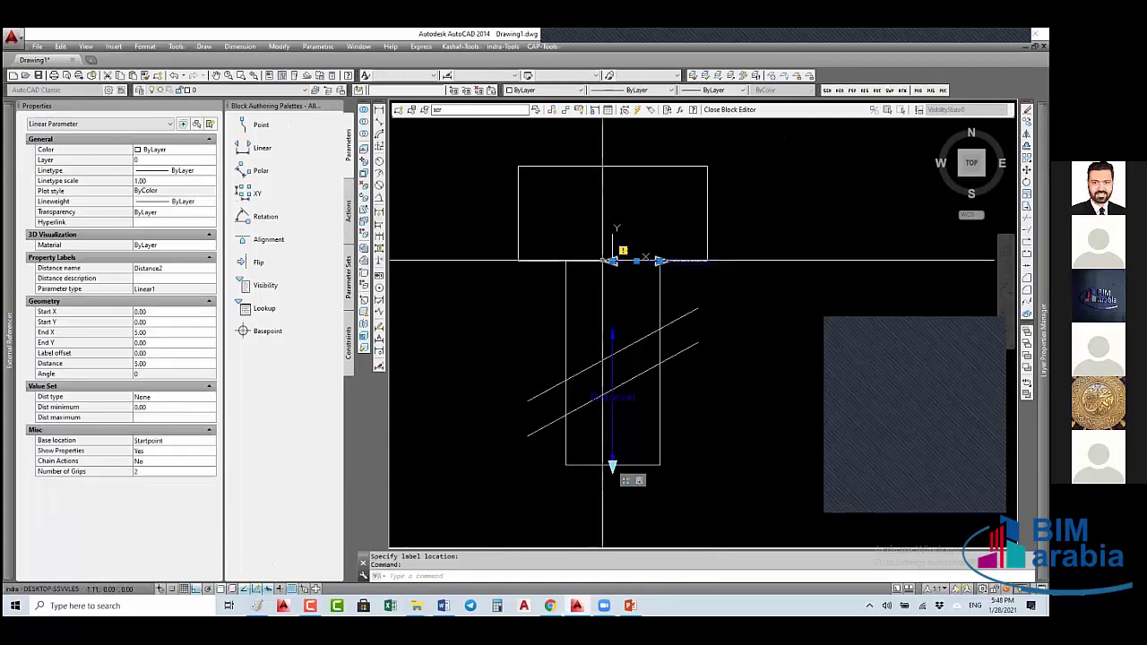
left_click(611, 261)
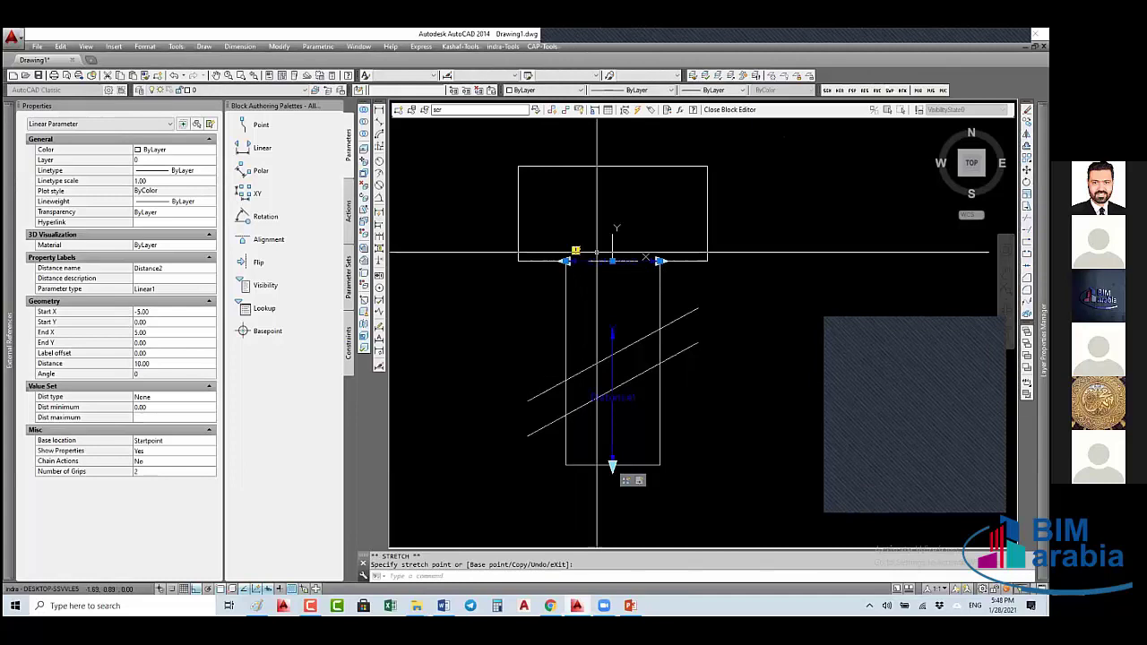
- Add a stretch action tied to Distance2's right end, covering the shank's right side
left_click(346, 209)
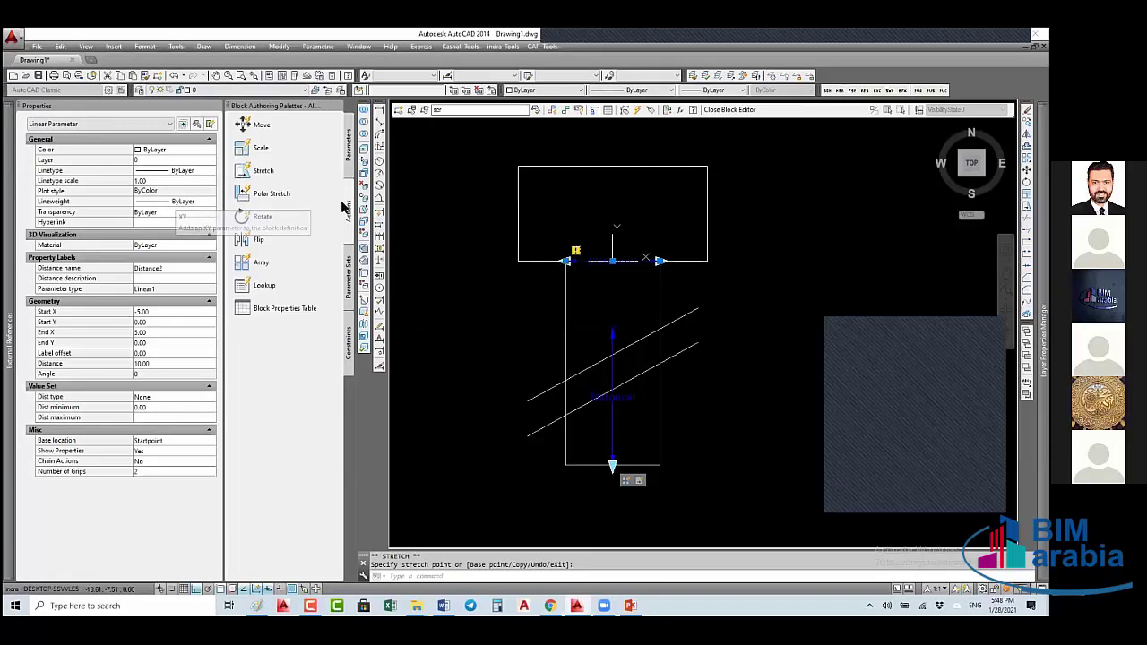
left_click(254, 172)
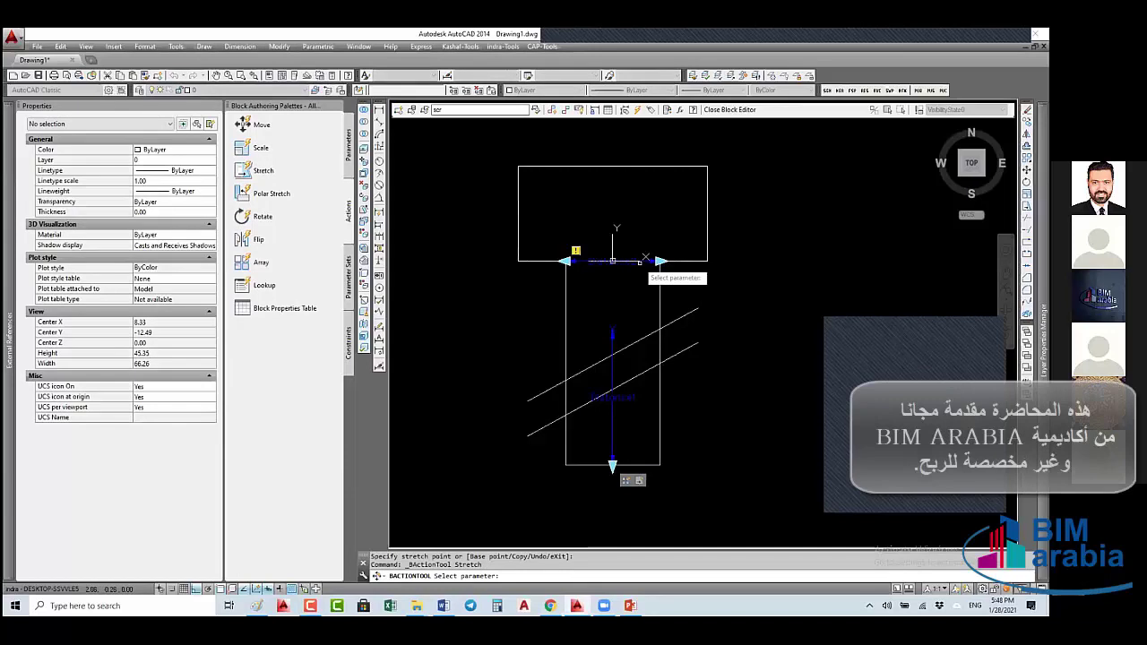
left_click(642, 261)
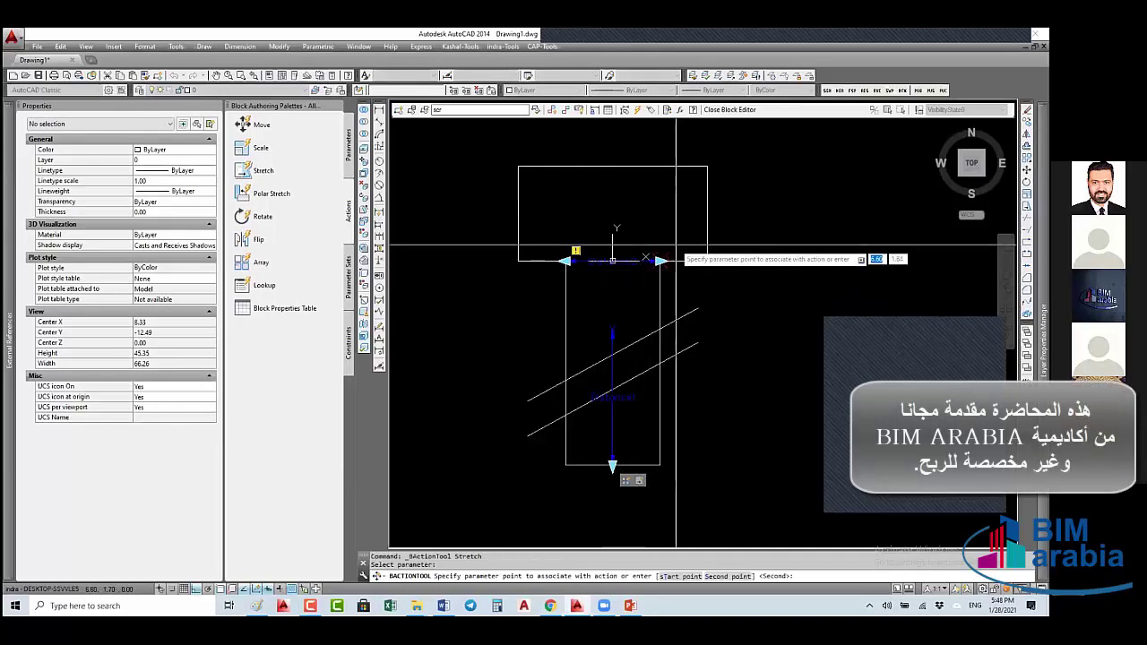
left_click(660, 260)
left_click(672, 237)
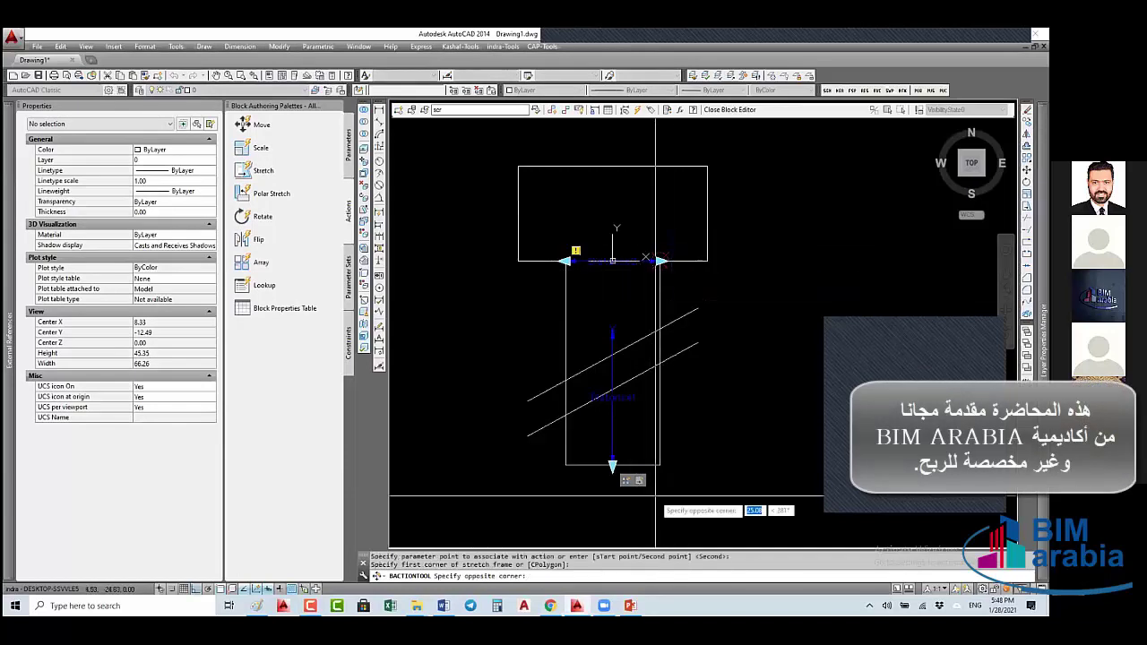
left_click(654, 496)
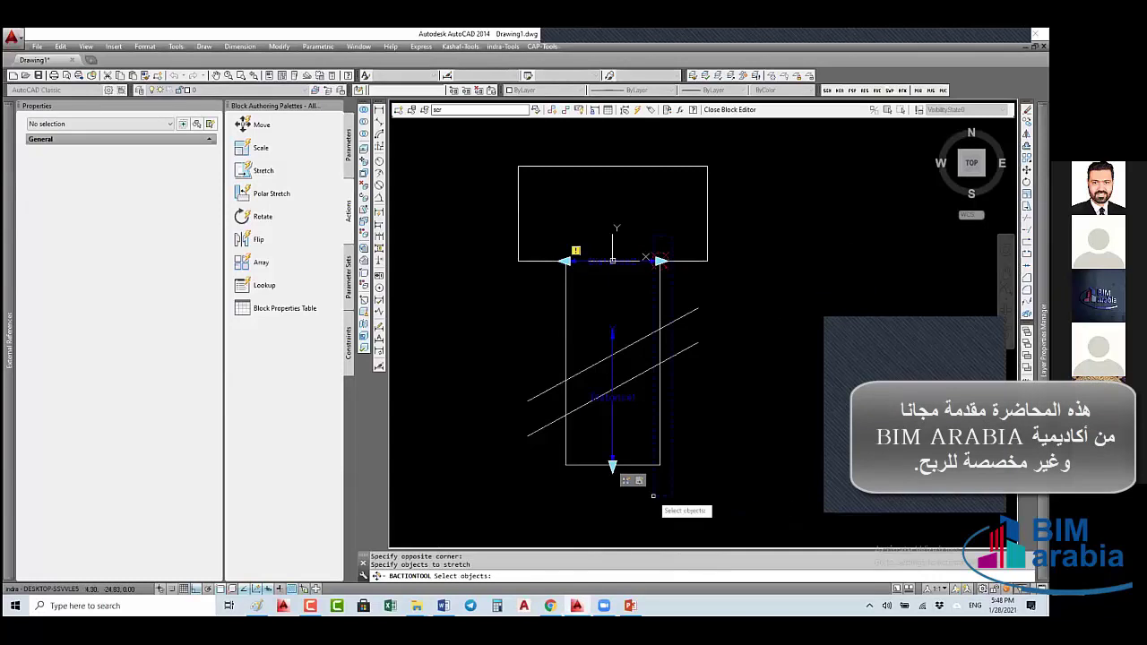
left_click(660, 367)
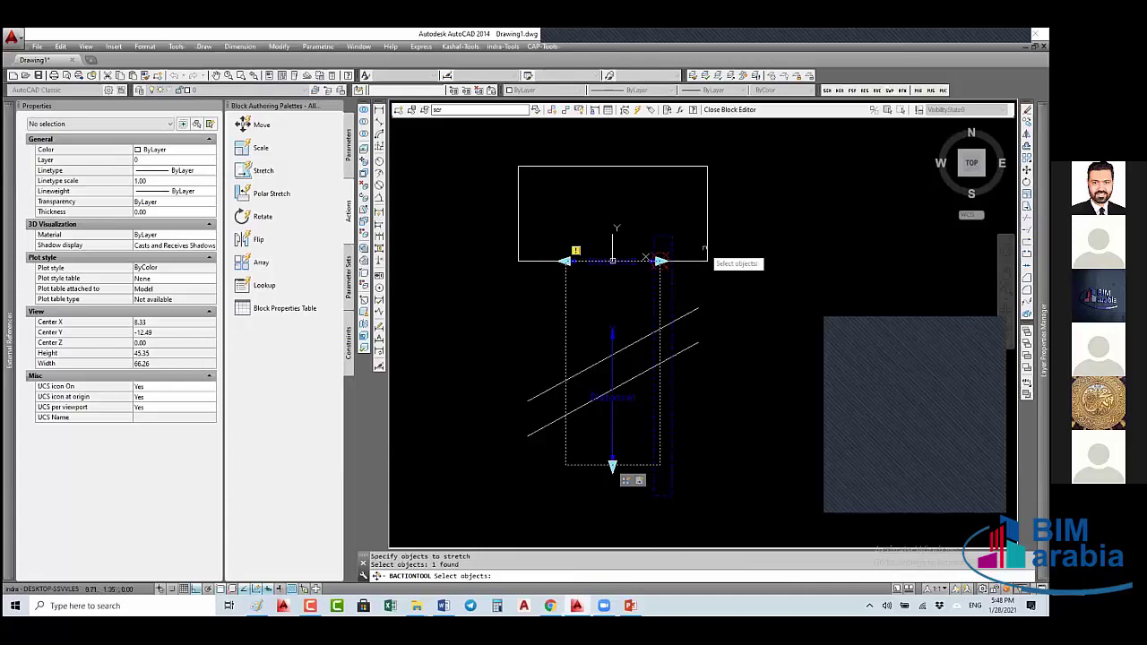
left_click(703, 235)
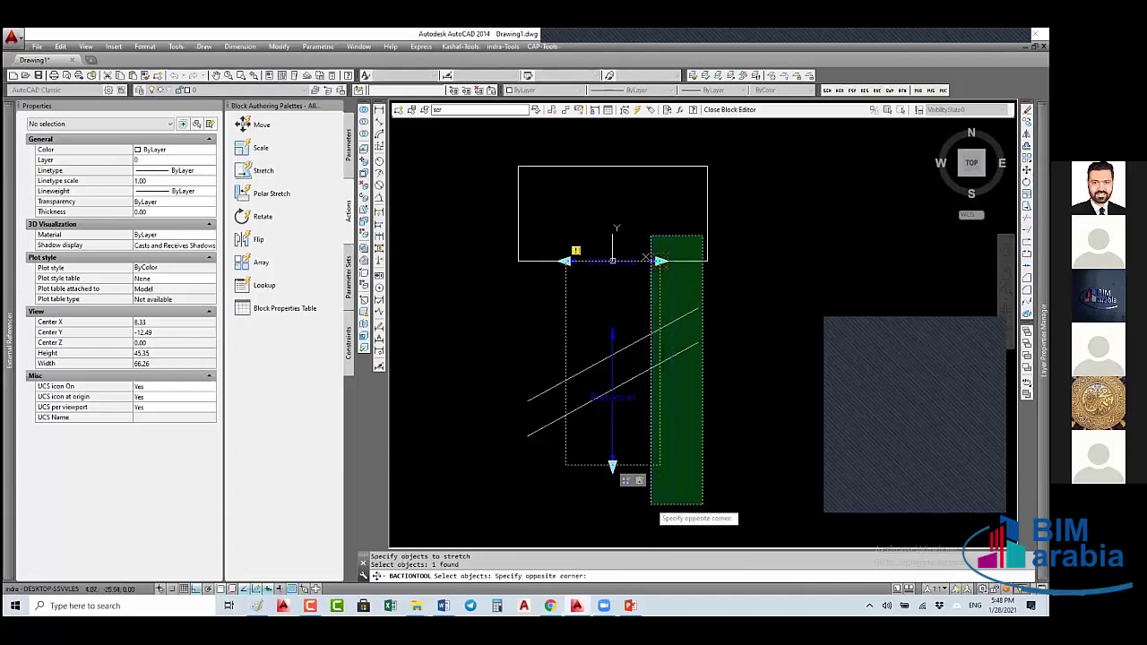
left_click(656, 491)
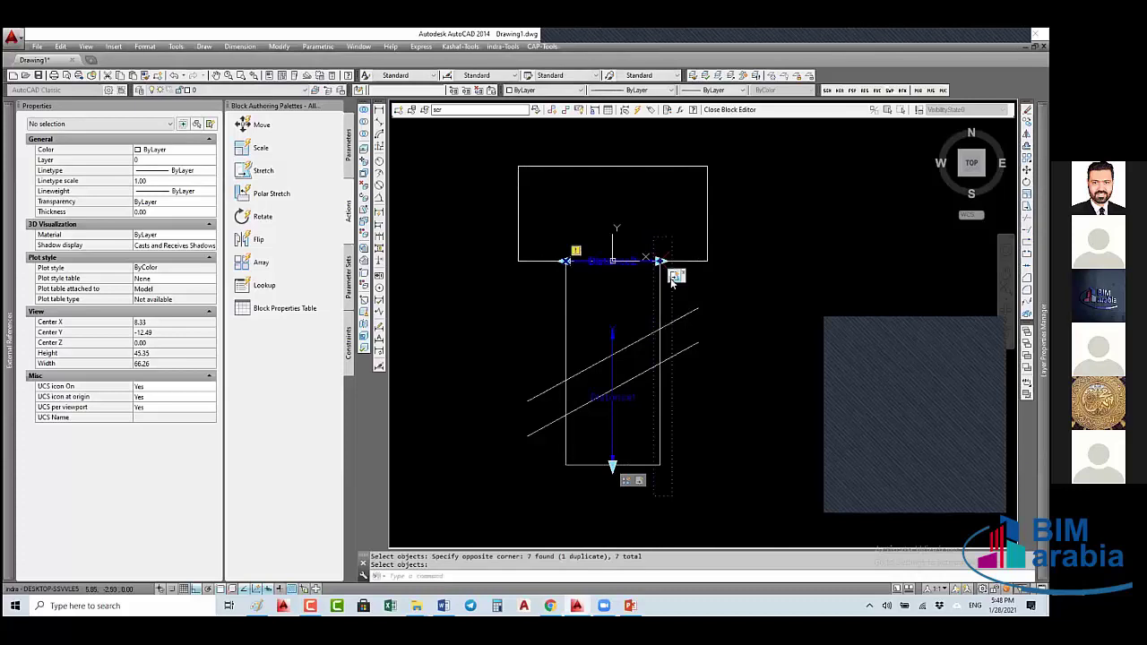
key("Return")
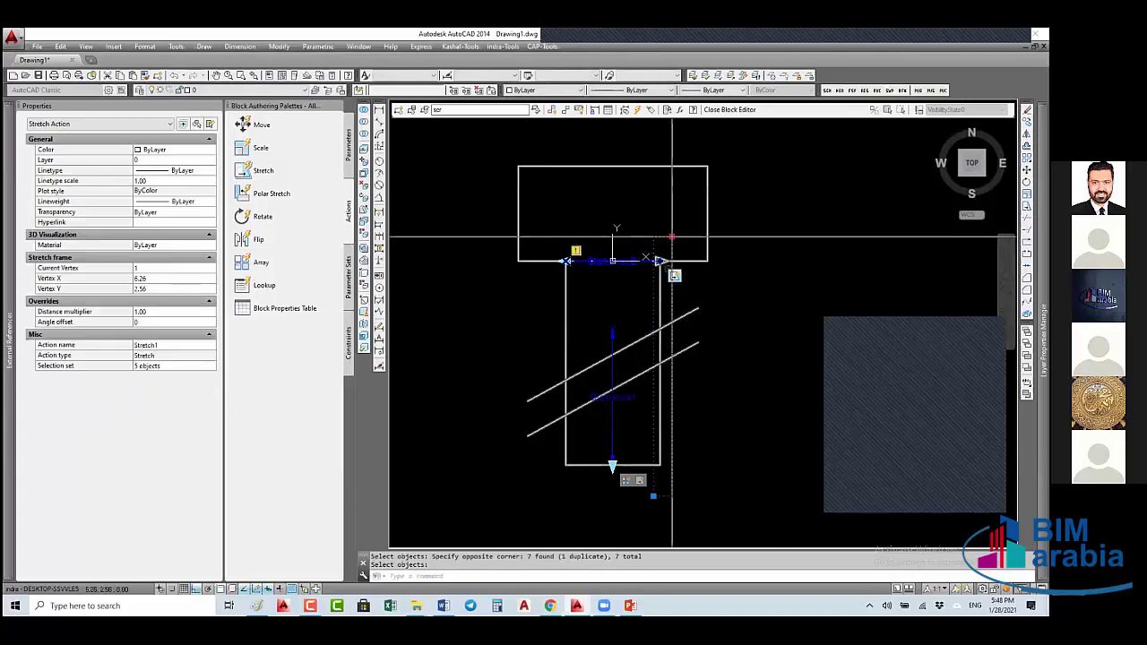
- Add a second stretch action tied to Distance2's left end, then close the Block Editor
left_click(672, 237)
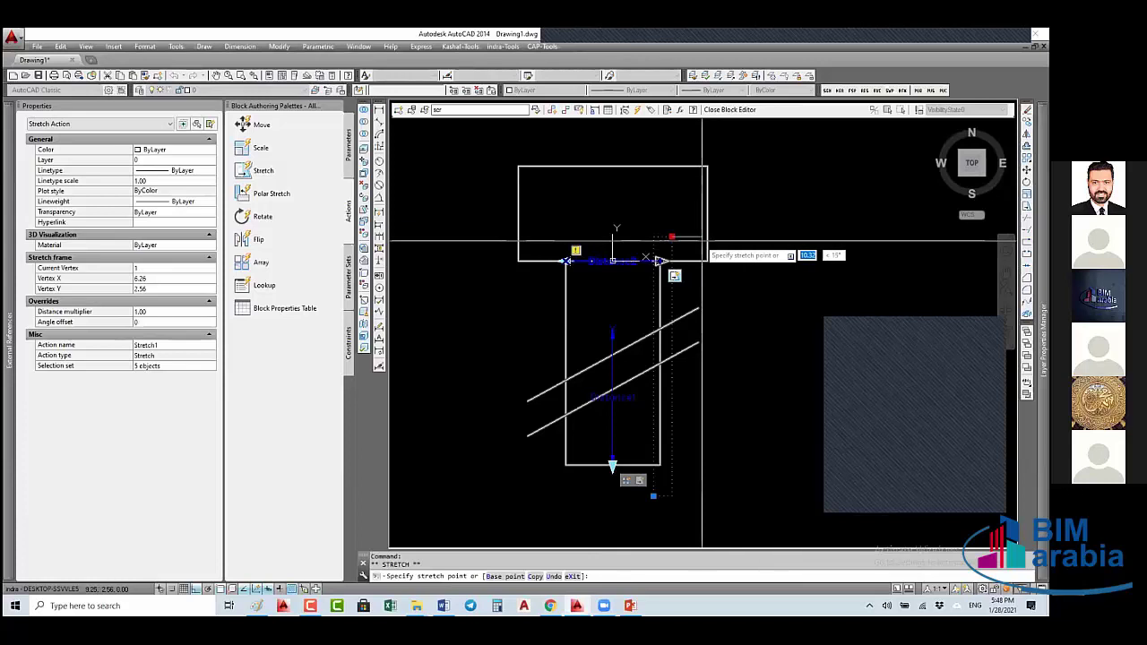
scroll(702, 241, "up", 2)
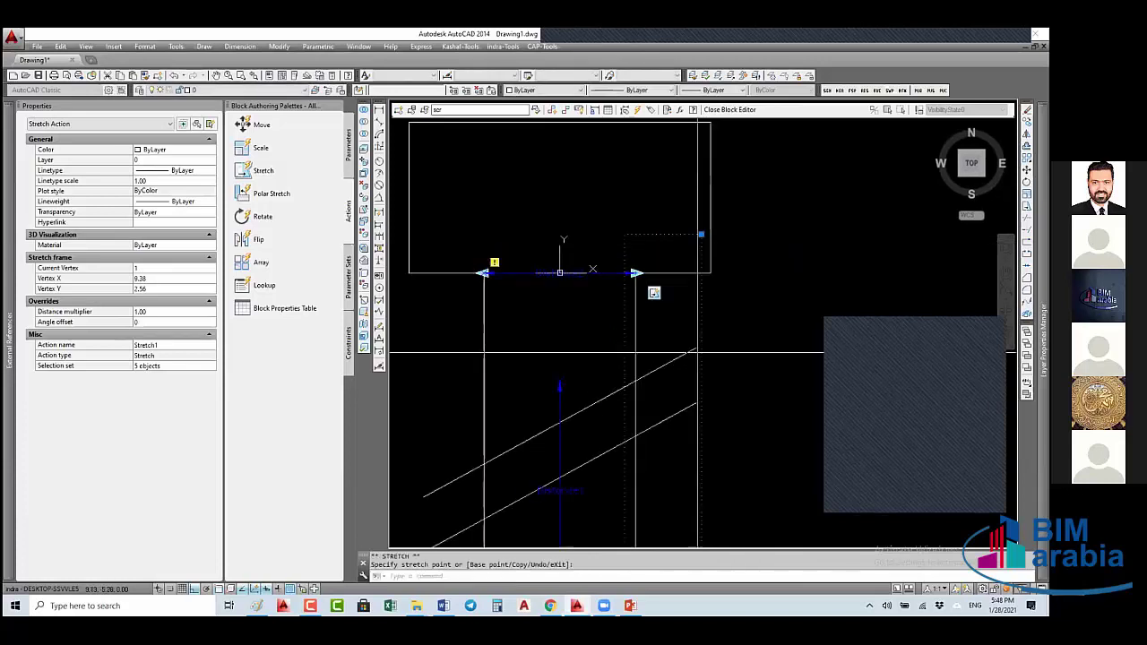
scroll(620, 312, "down", 2)
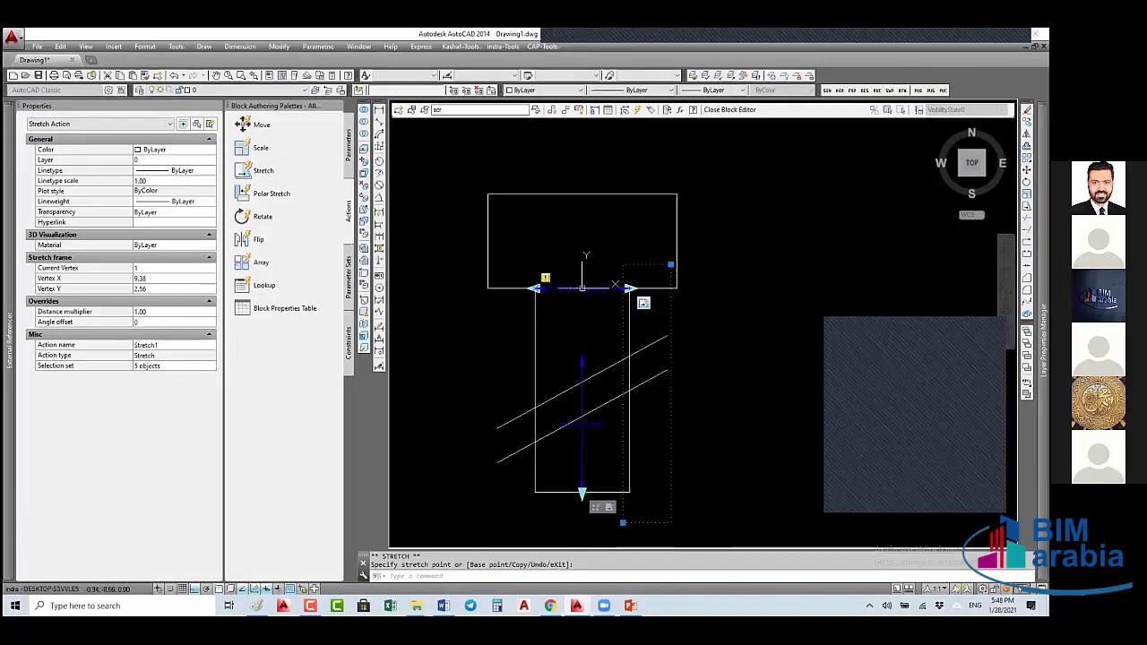
middle_click_drag(575, 366, 596, 289)
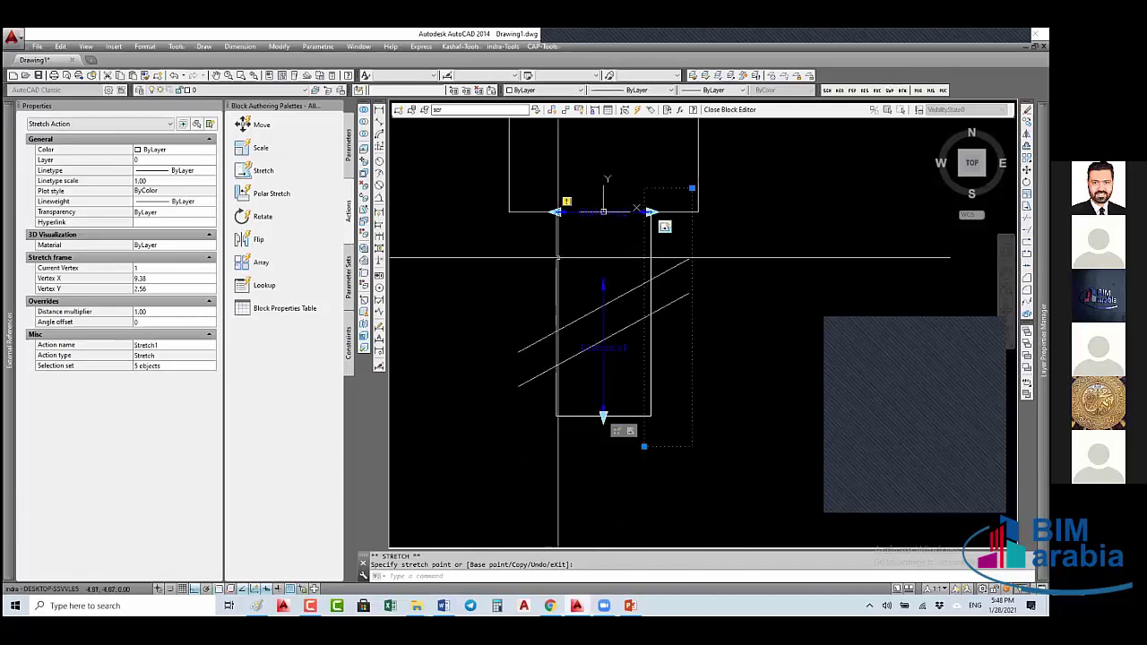
left_click(262, 170)
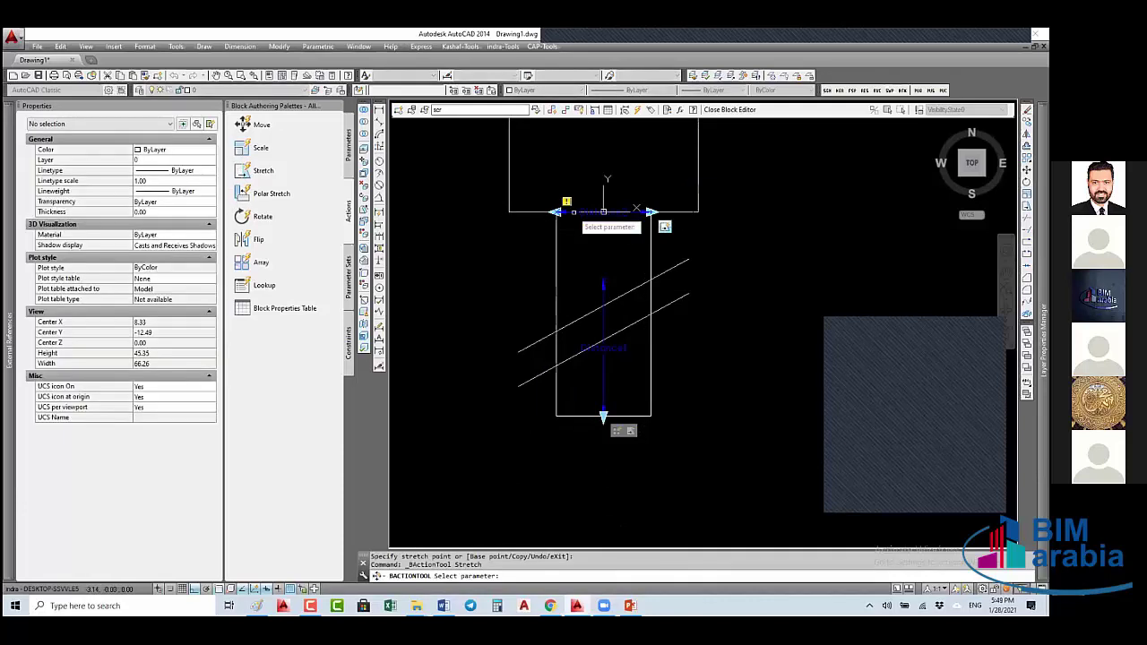
left_click(637, 210)
left_click(555, 212)
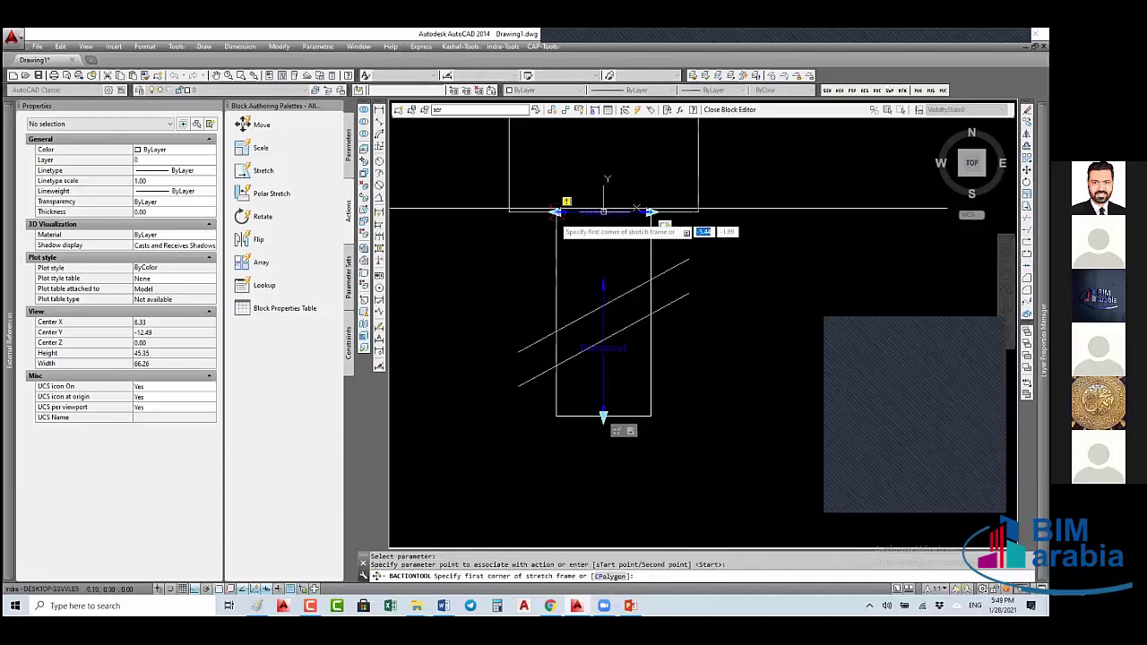
left_click(565, 179)
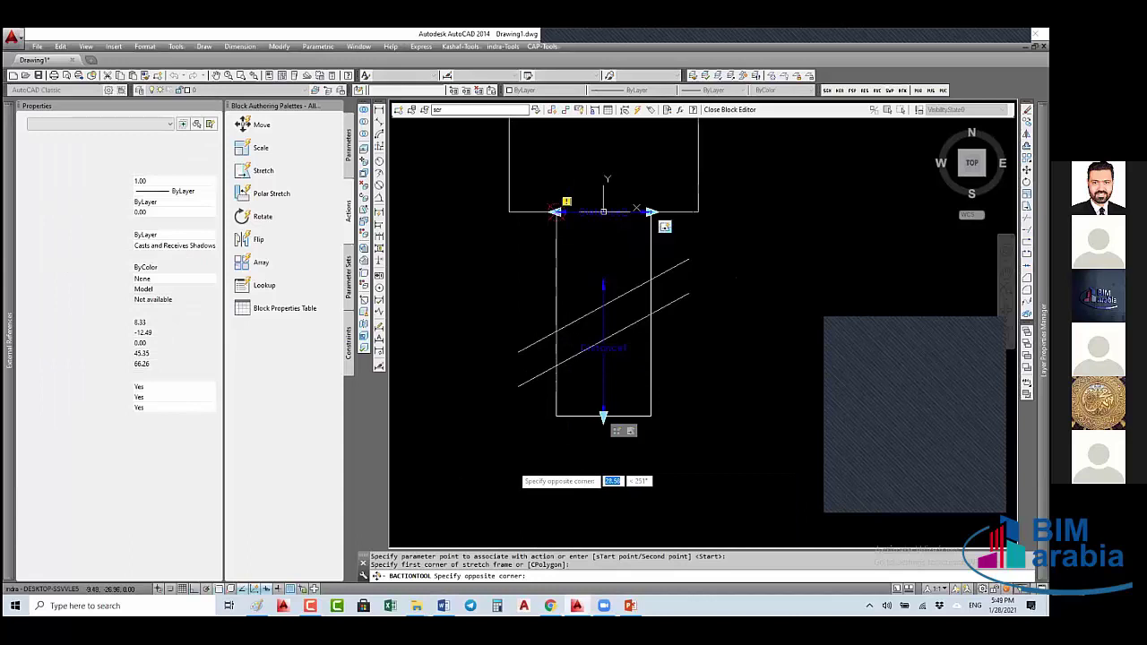
left_click(515, 432)
left_click(537, 422)
left_click(543, 331)
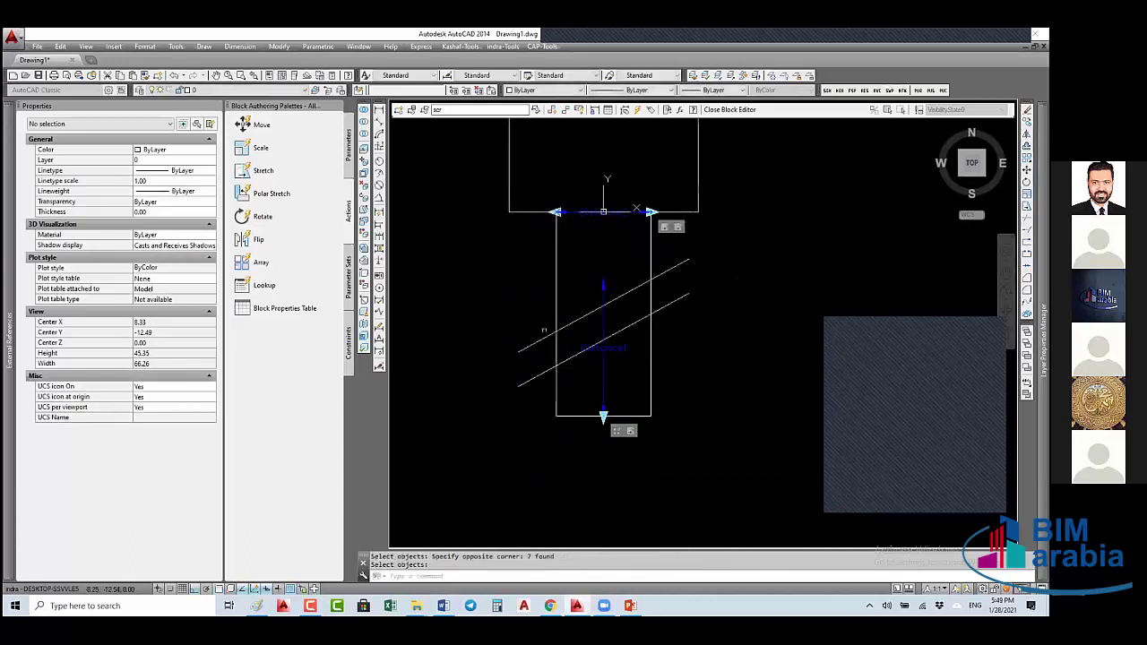
left_click(735, 110)
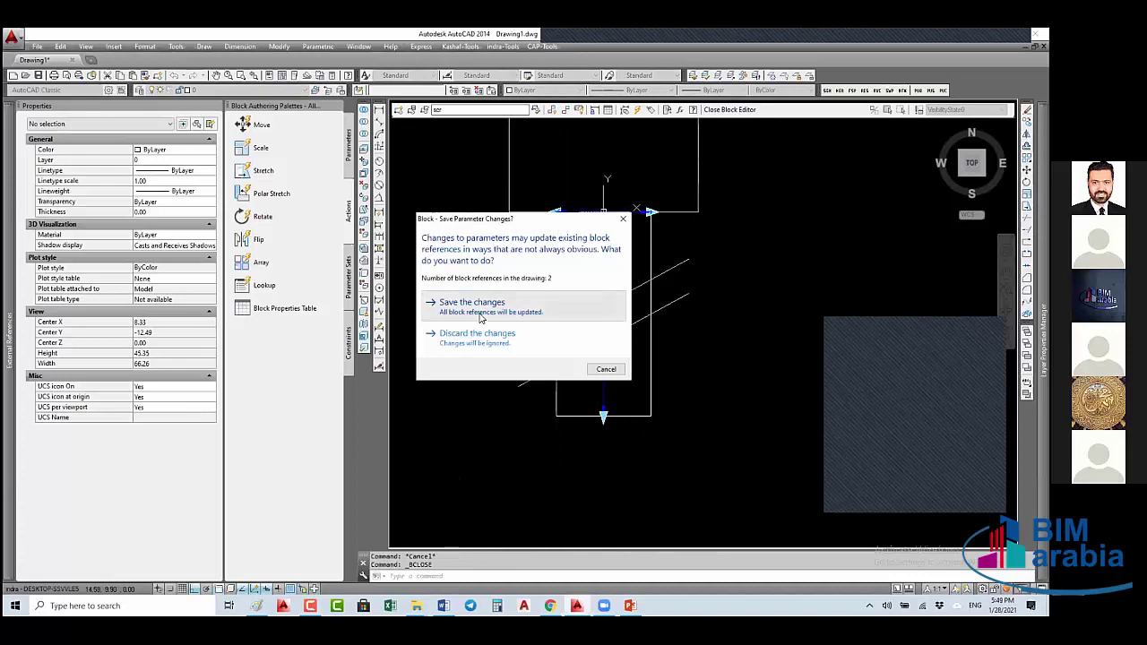
- Save the block changes and drag the bolt's right and left width grips outward to 29.99
left_click(481, 318)
left_click(533, 312)
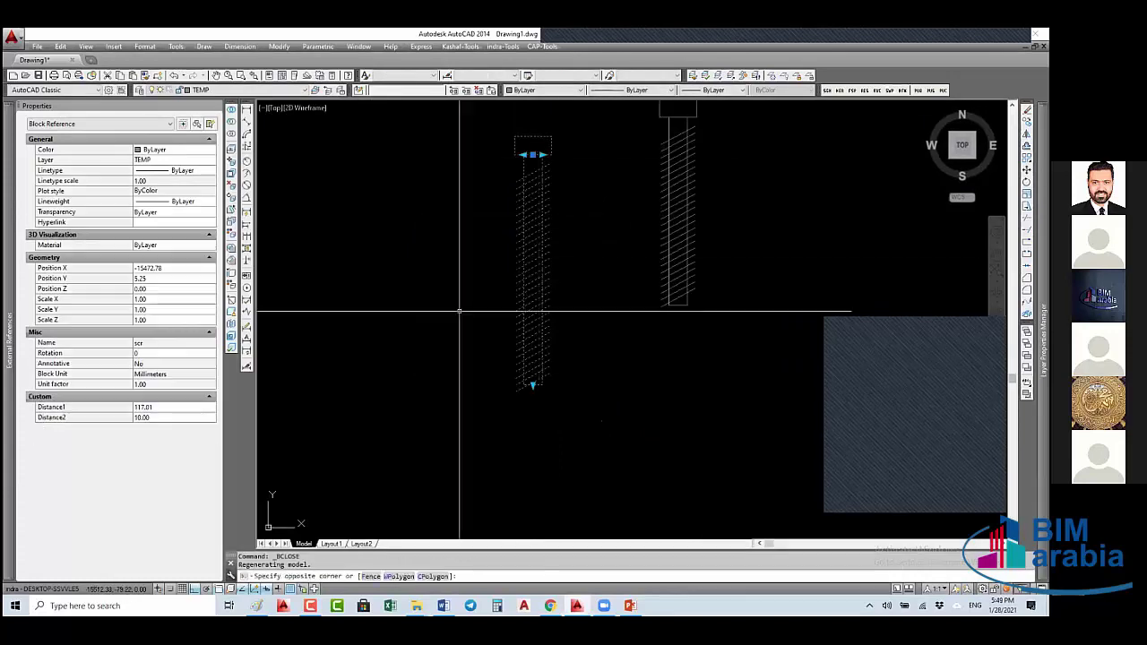
scroll(539, 155, "up", 6)
left_click(558, 162)
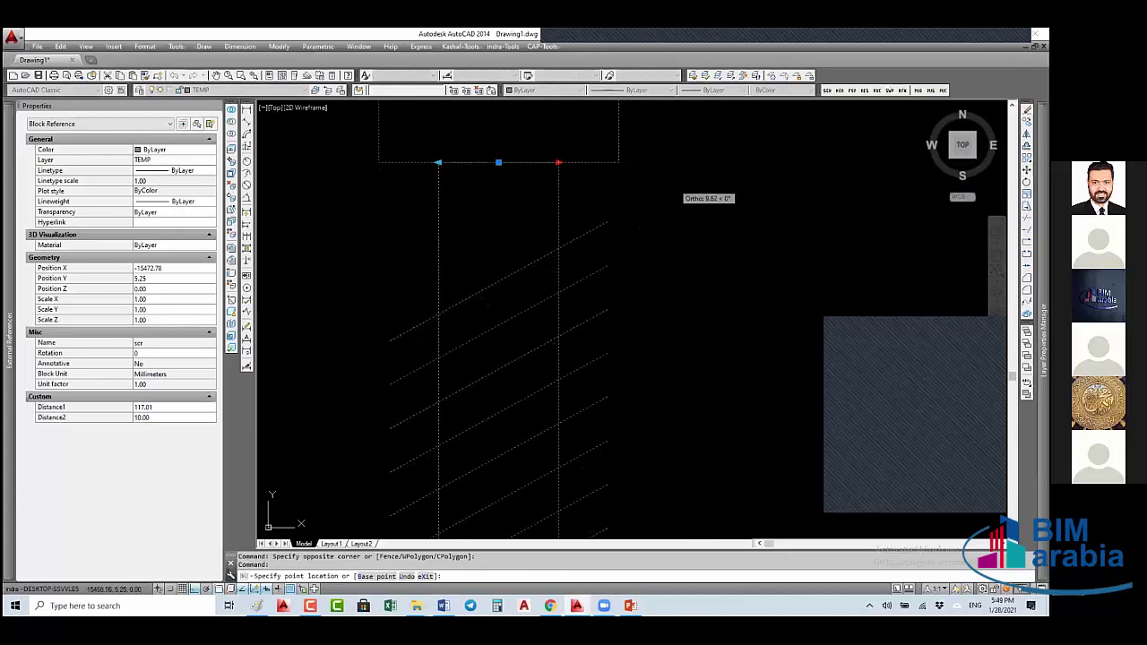
left_click(674, 163)
left_click(438, 162)
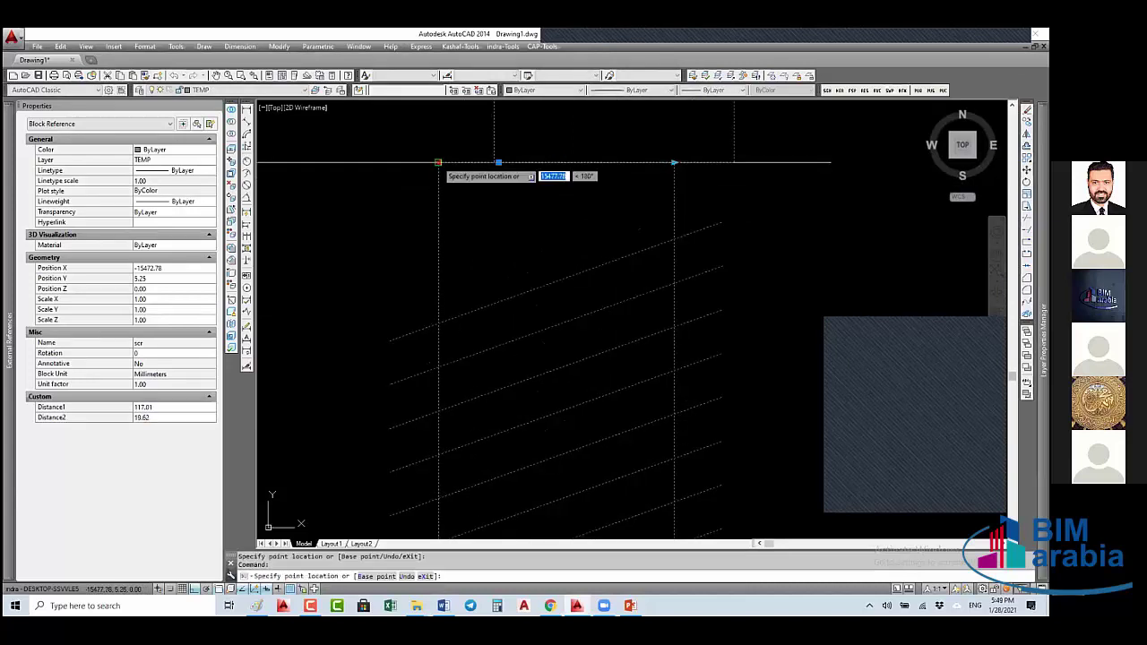
left_click(313, 162)
- Reopen the scr block in the Block Editor
scroll(394, 215, "down", 4)
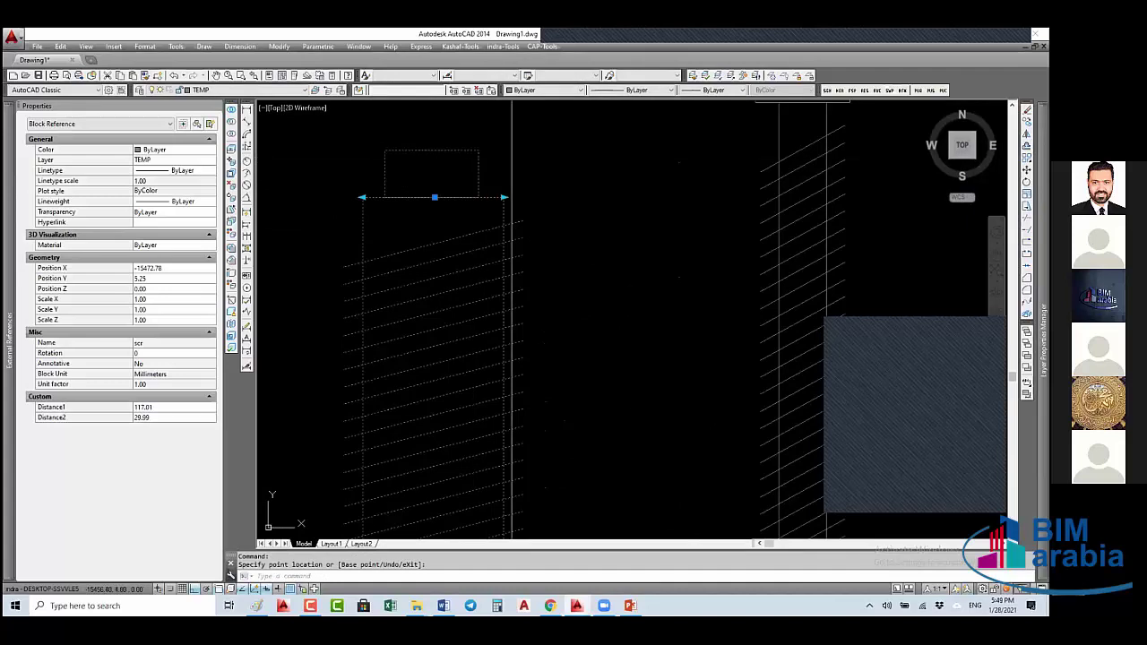
type("e")
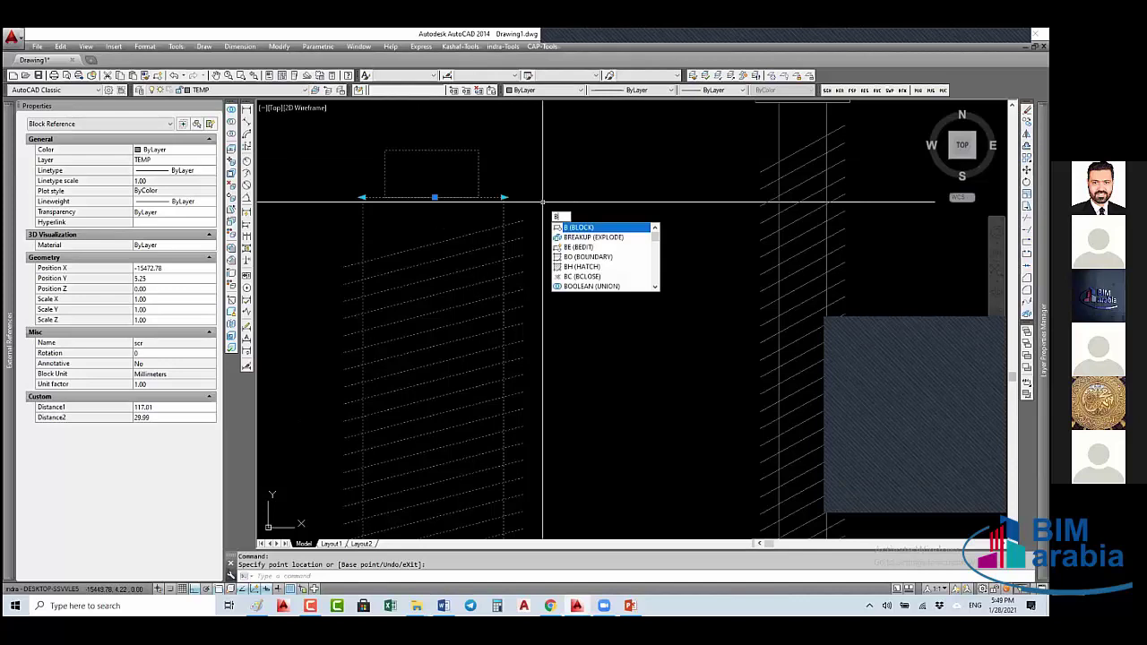
key("Return")
key("Return")
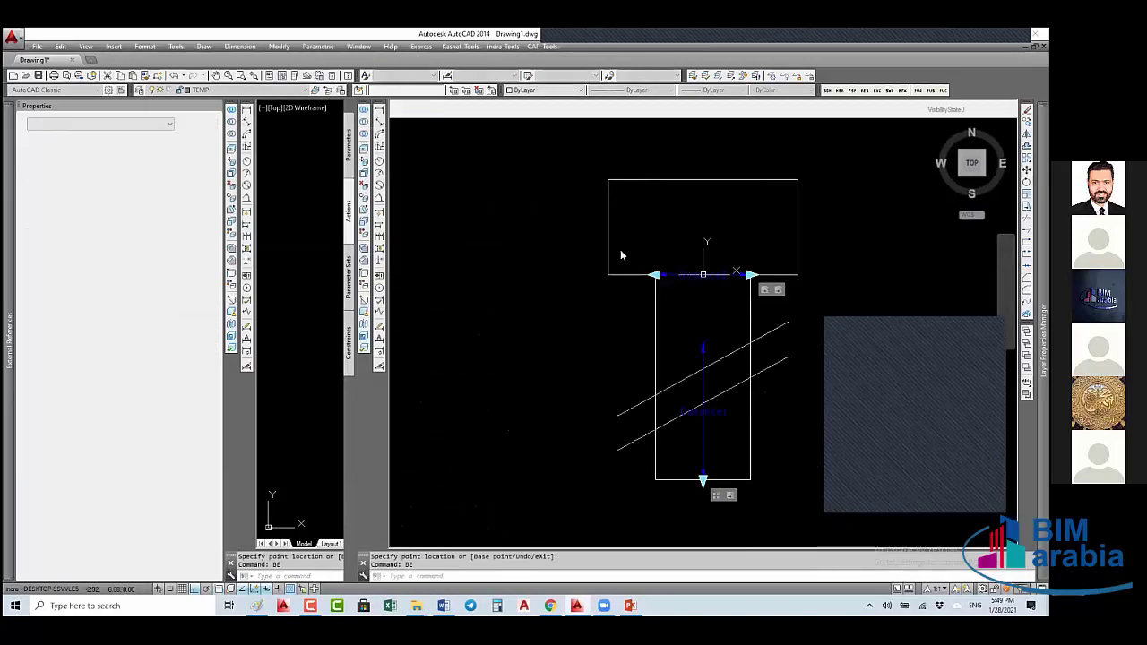
- Modify the stretch action's selection set, keeping its frame and windowing objects out
left_click(763, 292)
right_click(764, 293)
mouse_move(816, 313)
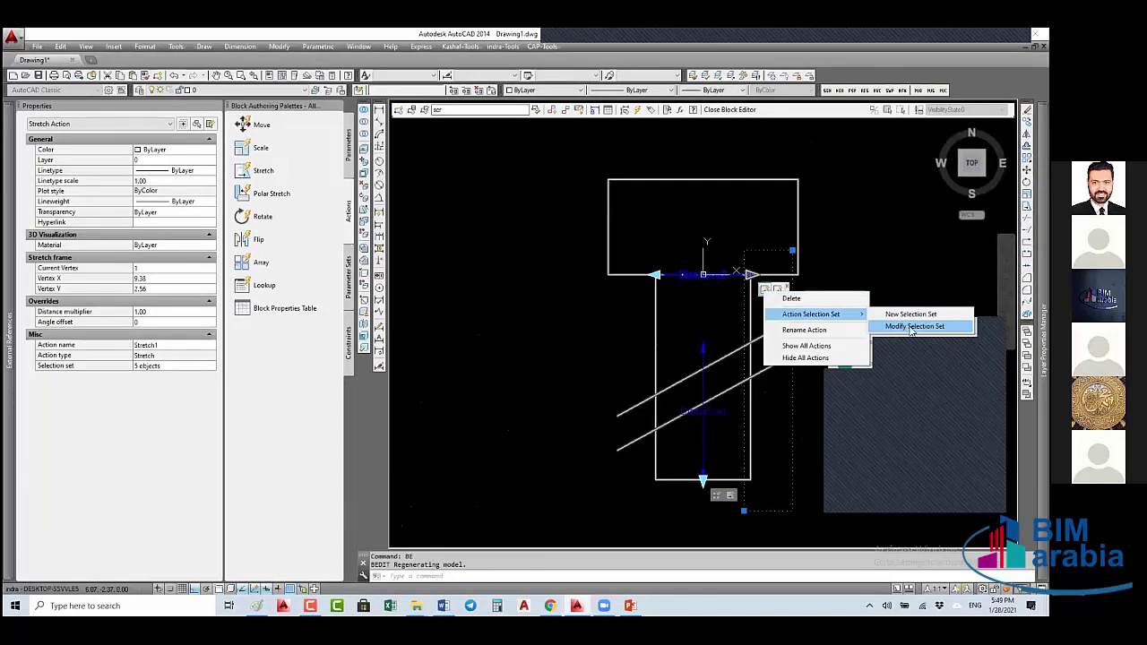
left_click(912, 328)
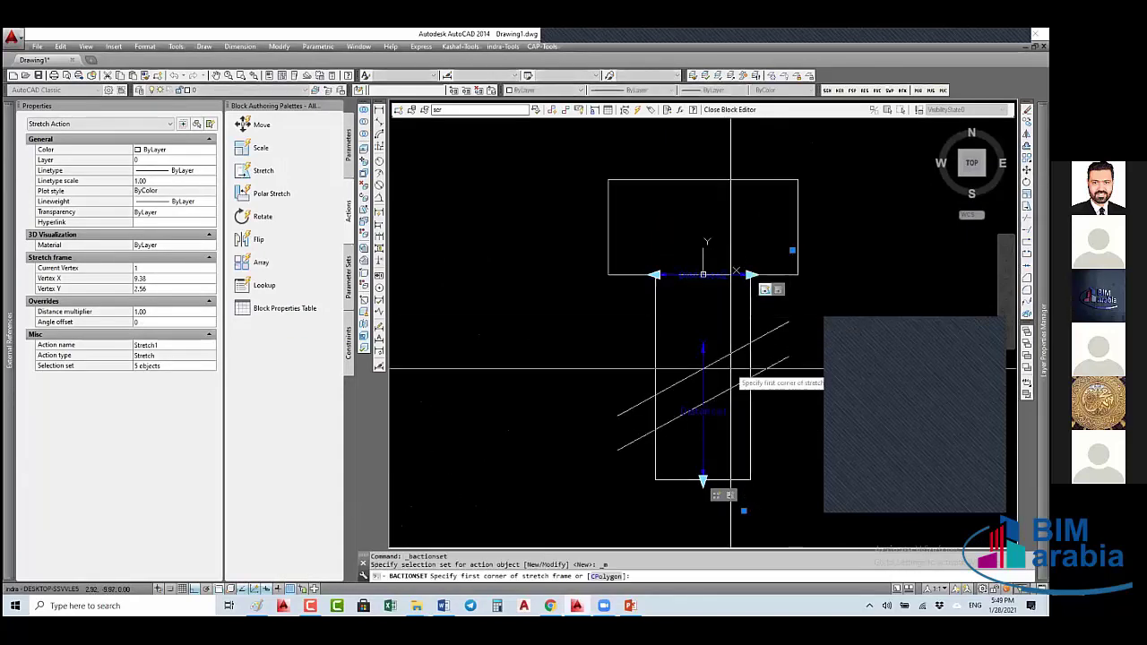
key("Return")
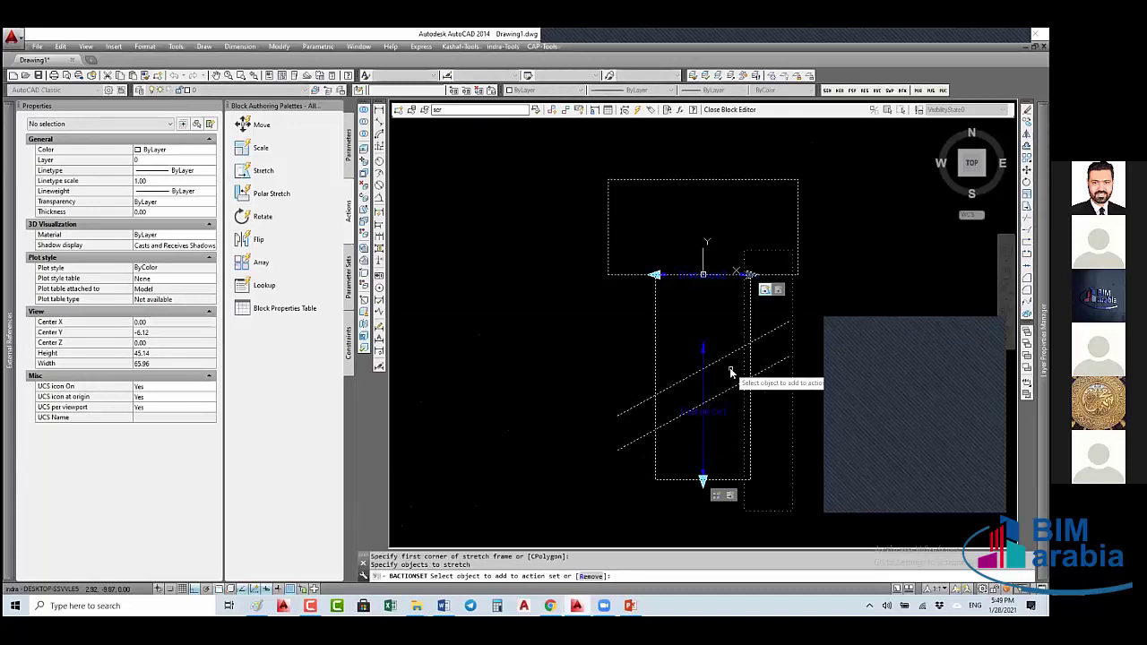
type("r")
key("Return")
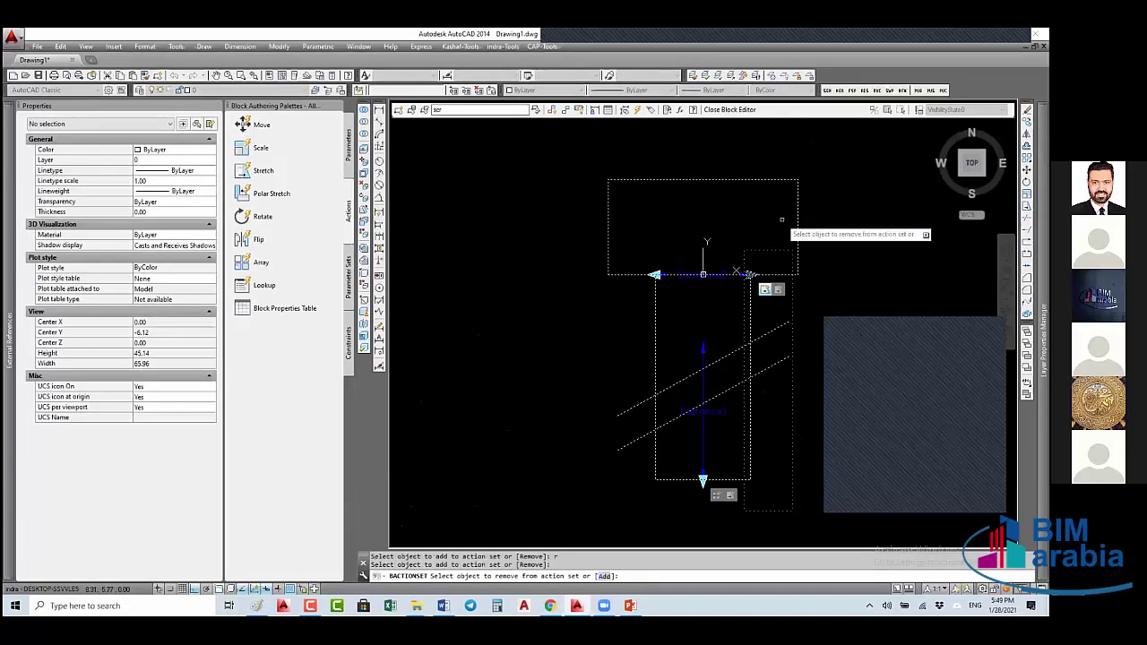
left_click(781, 219)
left_click(663, 170)
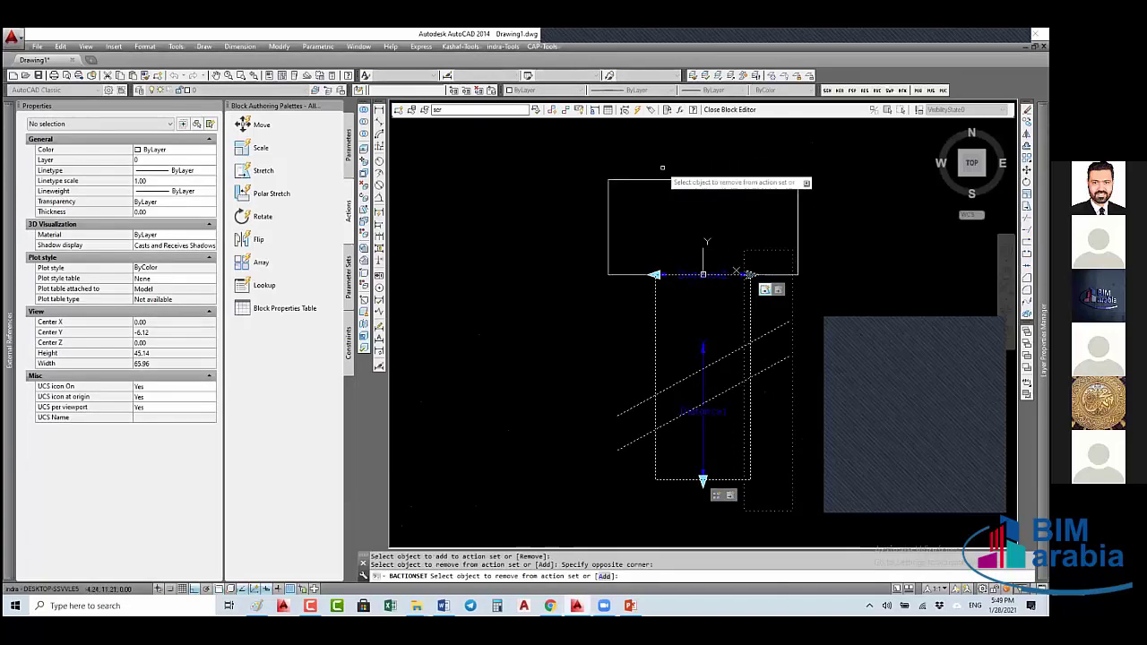
- Modify the selection set again with a new stretch frame, removing more objects
right_click(778, 289)
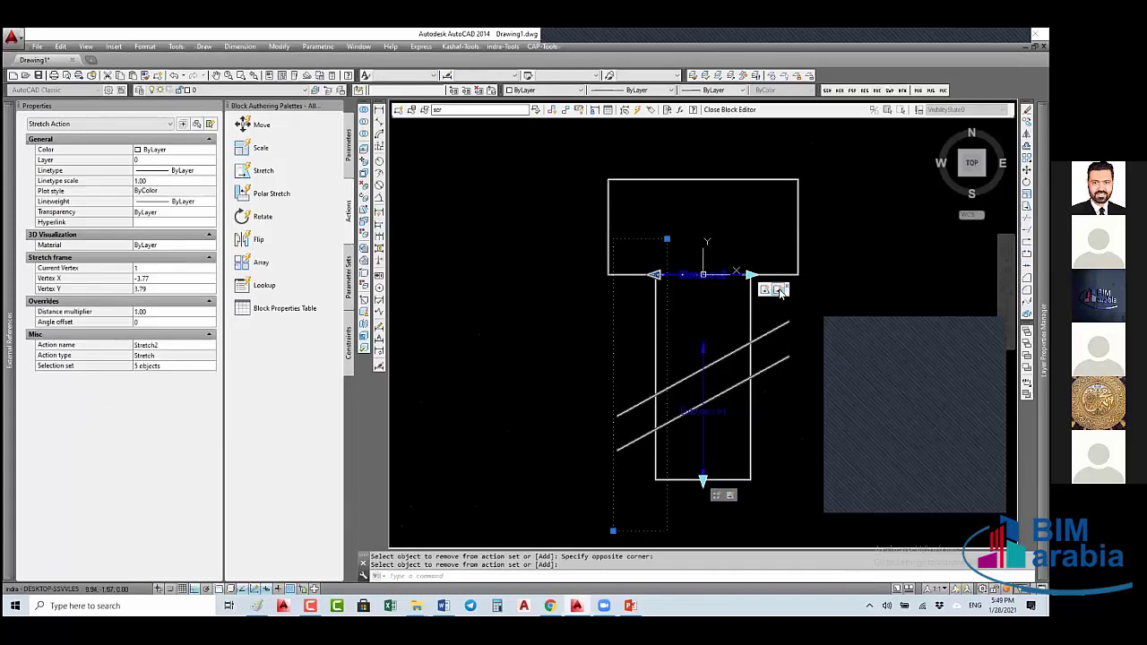
mouse_move(814, 318)
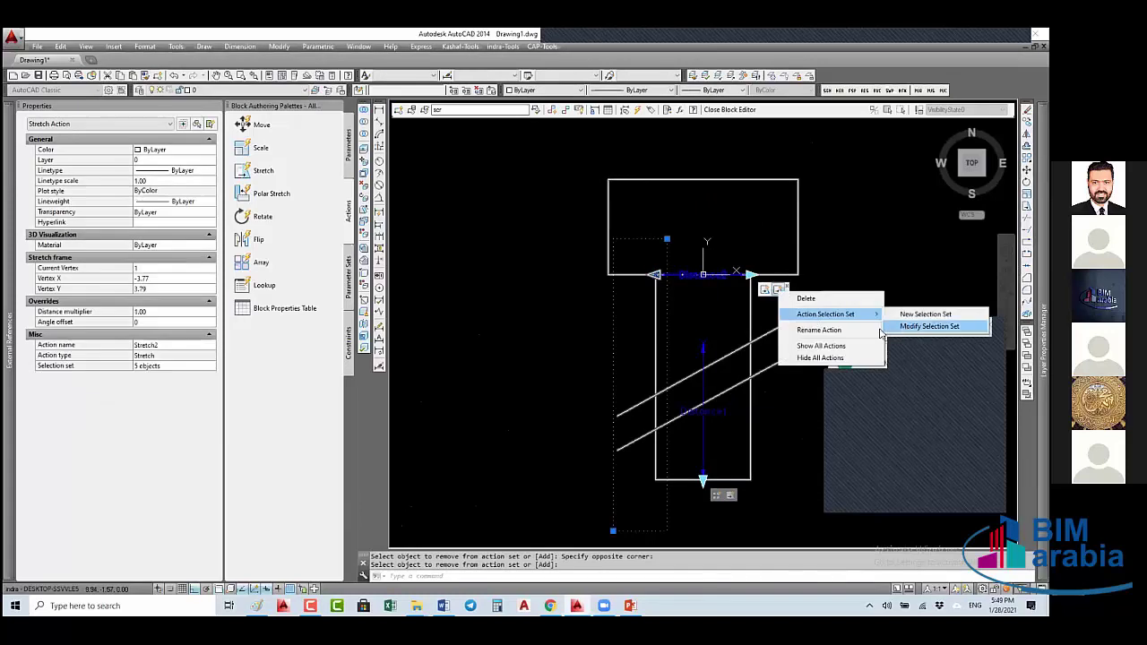
left_click(923, 326)
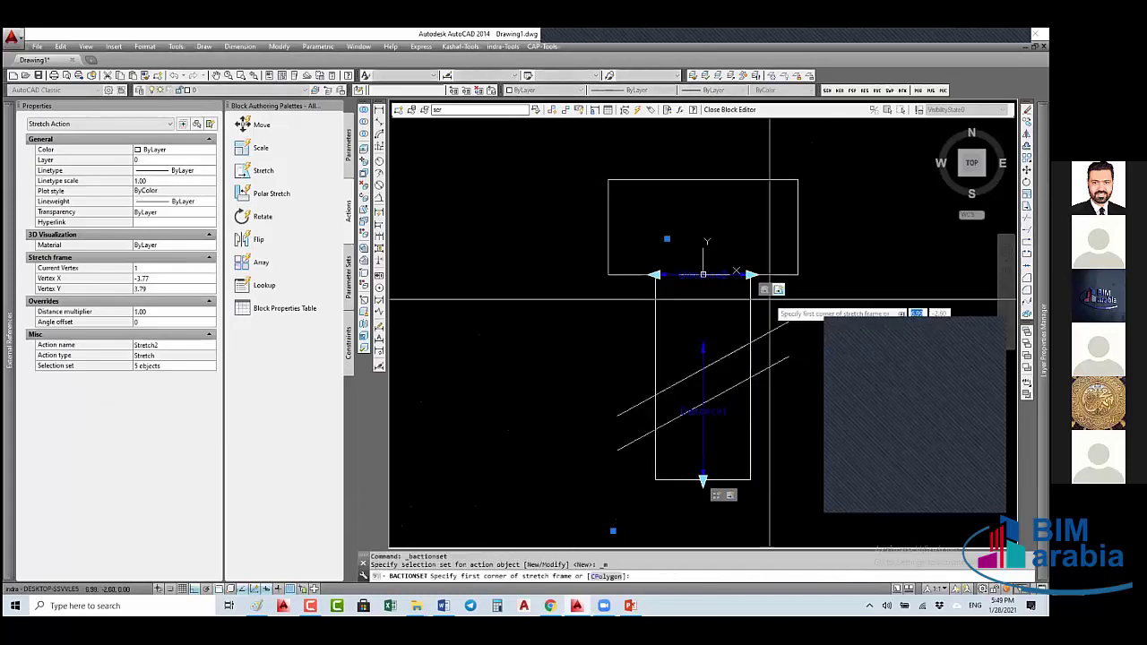
left_click(707, 242)
left_click(631, 237)
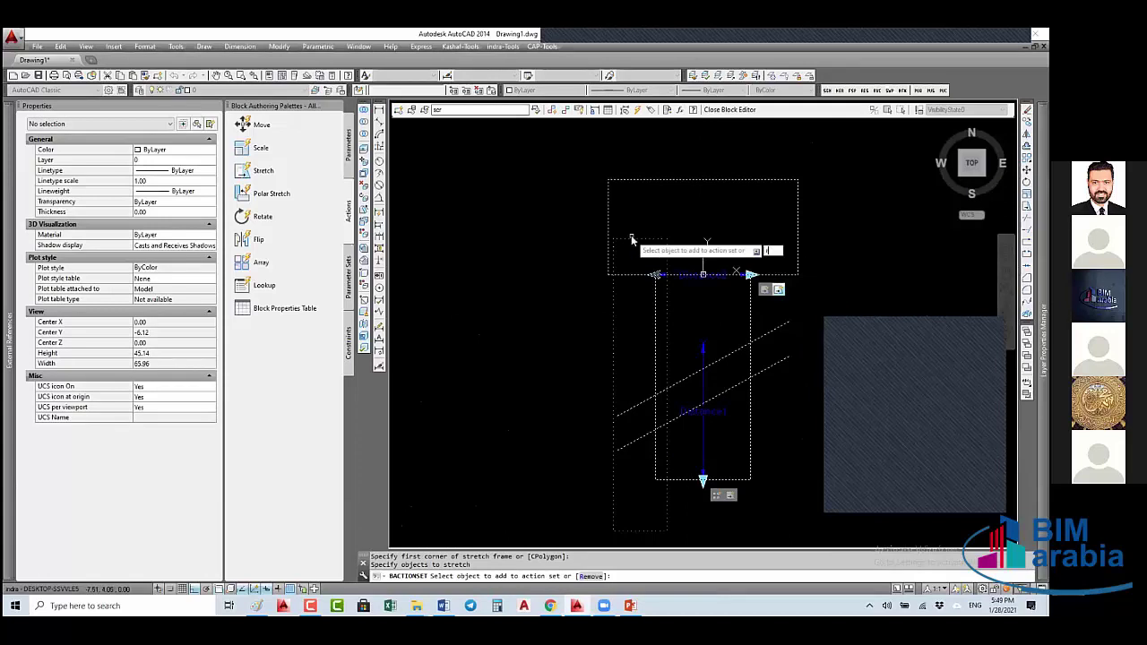
type("r")
key("Return")
left_click(630, 240)
left_click(616, 244)
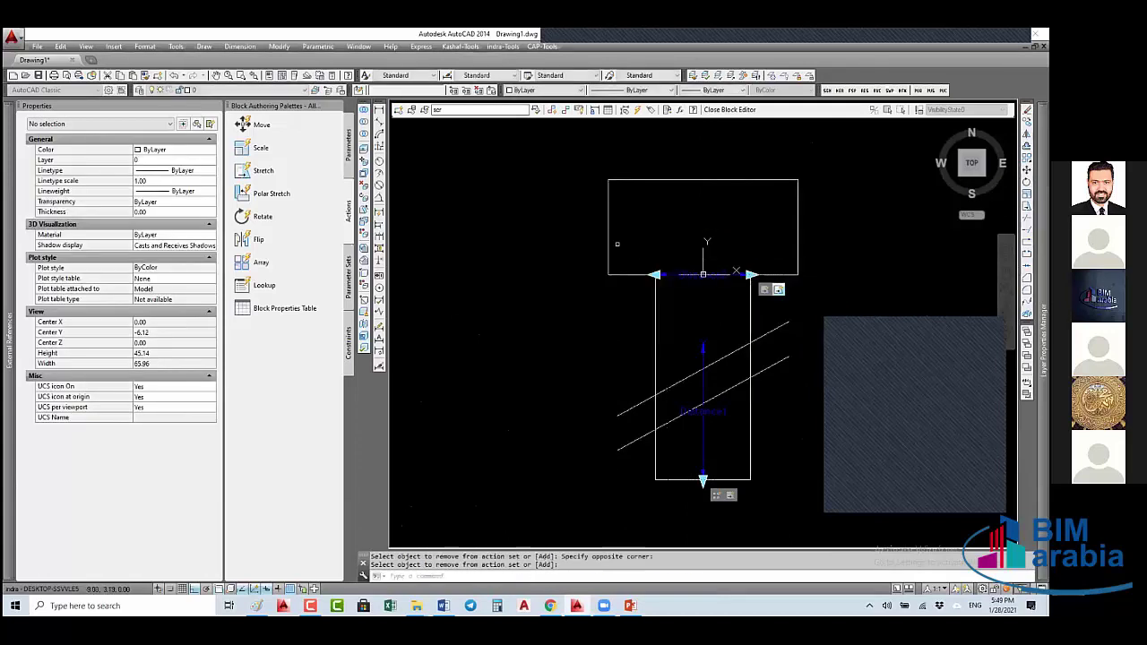
middle_click_drag(728, 298, 695, 276)
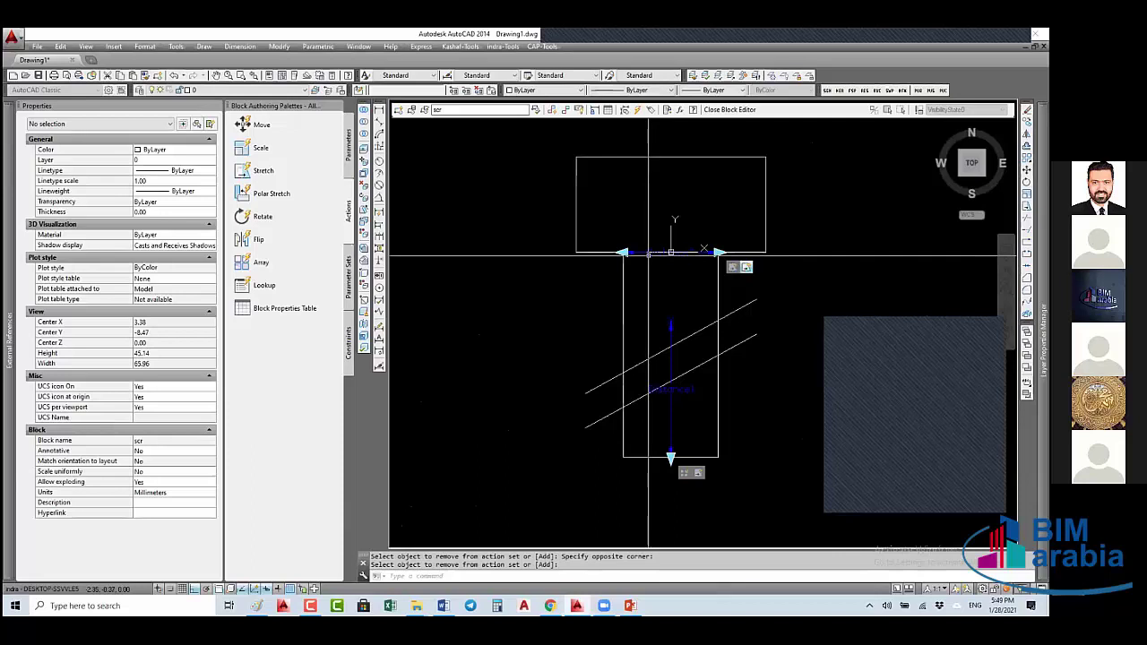
key("Return")
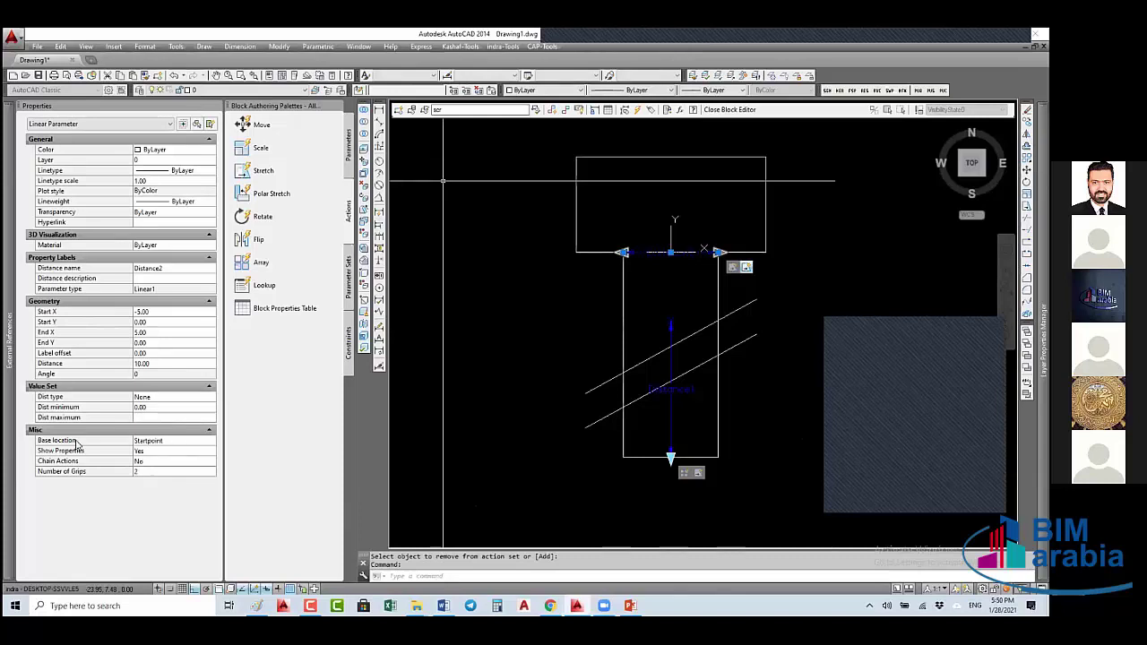
- Set the linear parameter's base location to Midpoint and save the block changes
left_click(179, 441)
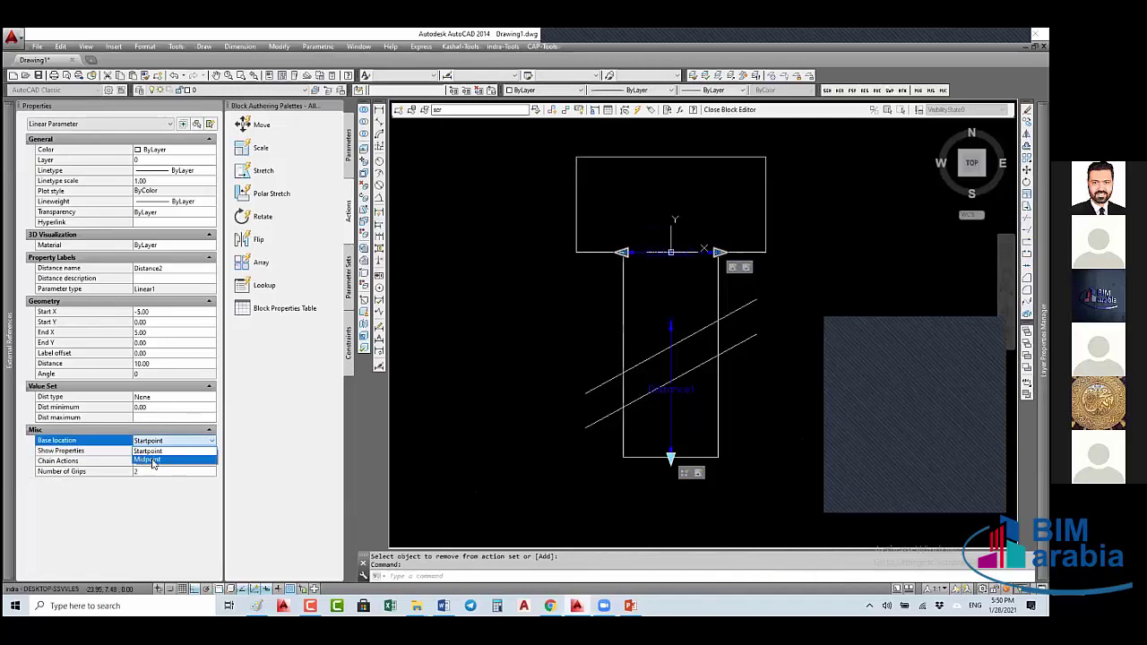
left_click(149, 460)
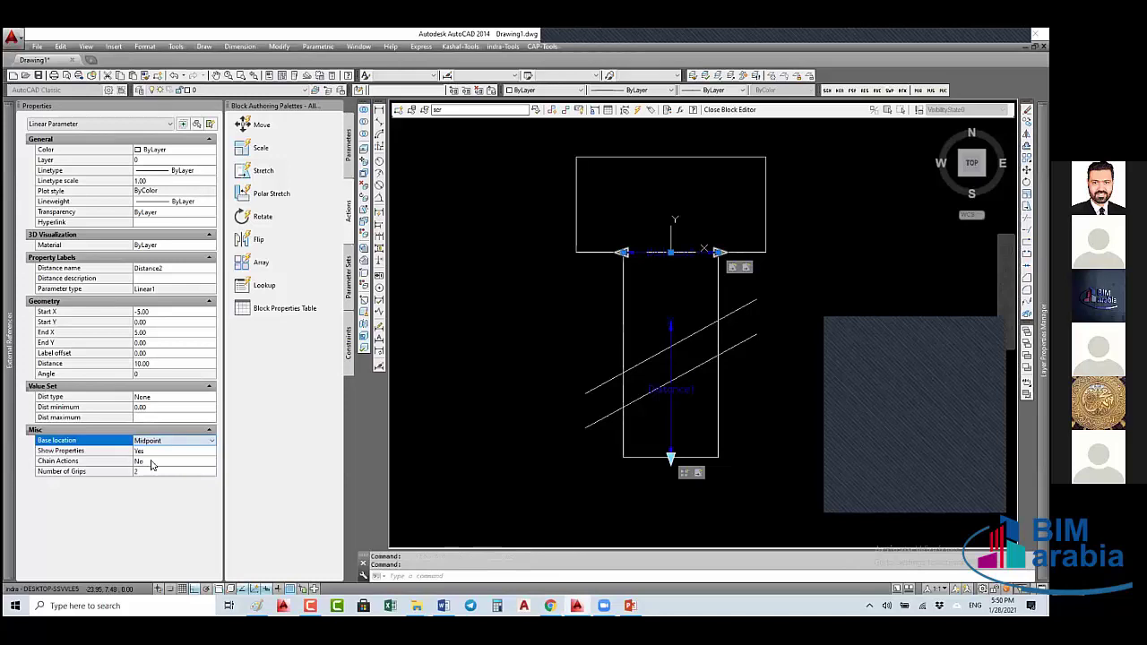
left_click(730, 109)
left_click(456, 304)
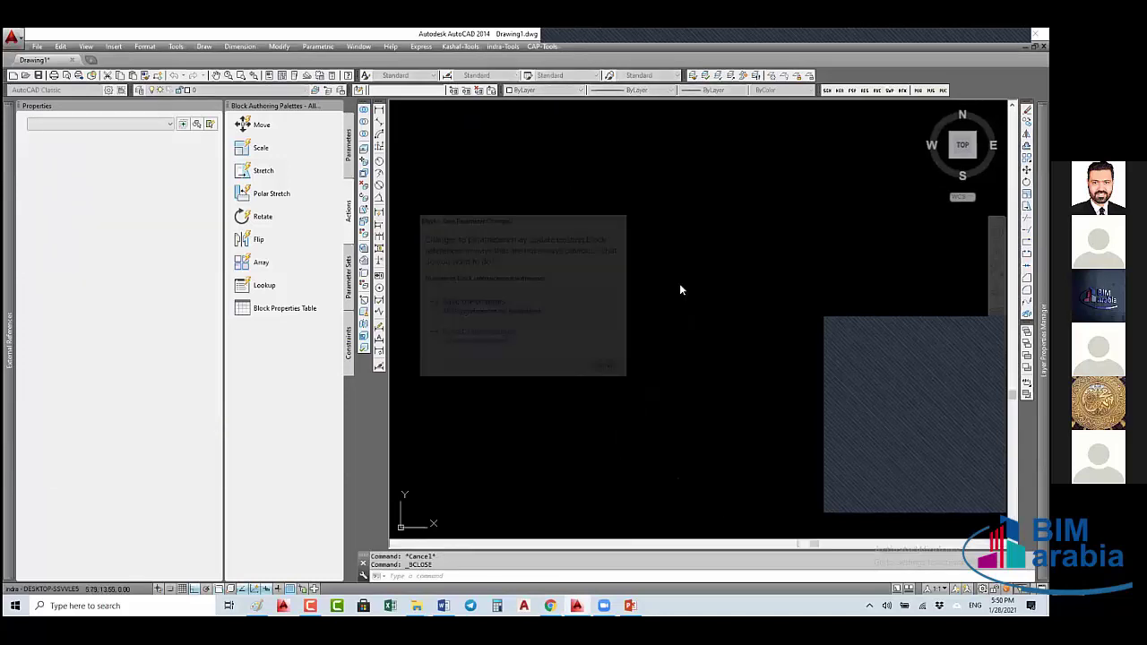
- Select the bolt block and drag its width grip to narrow Distance2 to 0.51
left_click(518, 317)
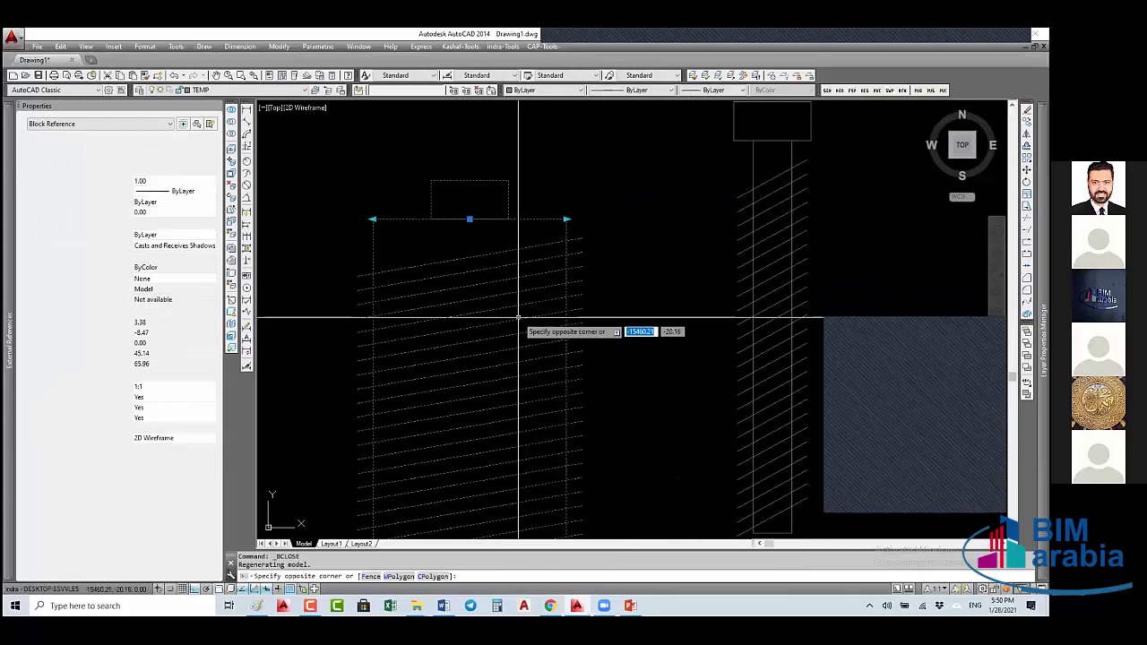
left_click(522, 319)
left_click(567, 218)
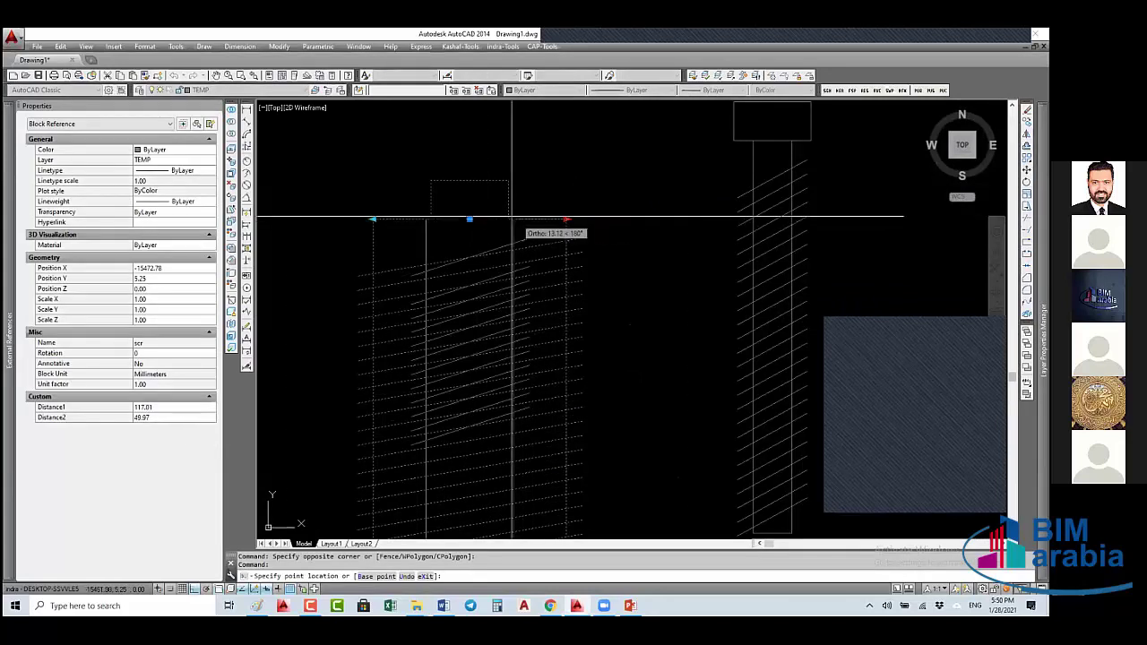
left_click(487, 206)
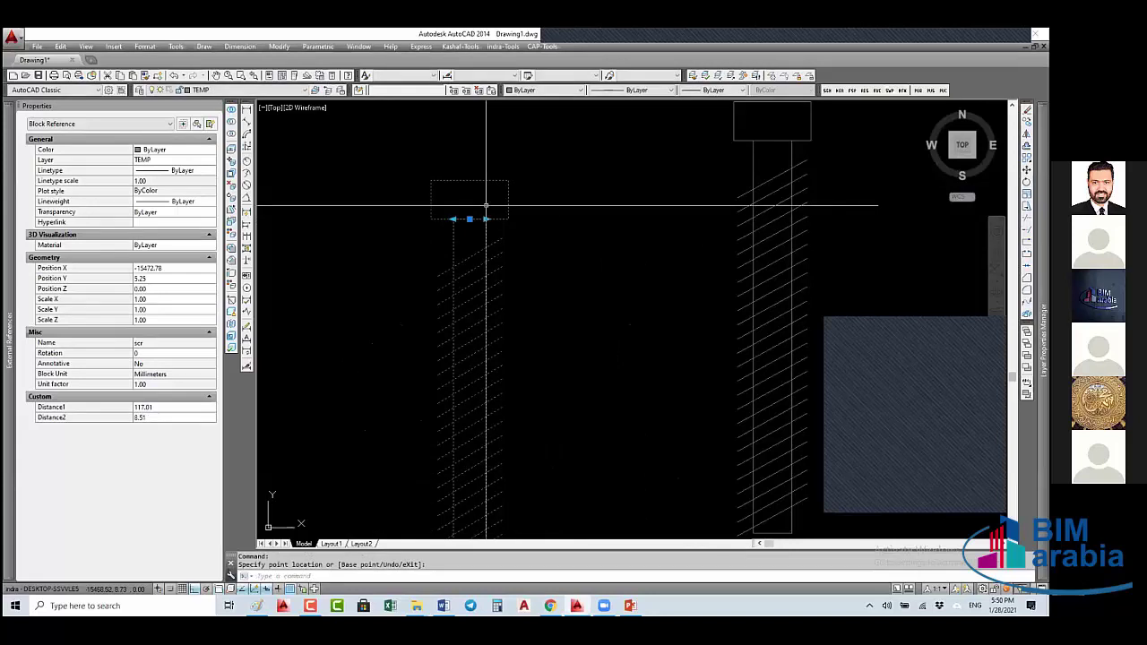
right_click(487, 213)
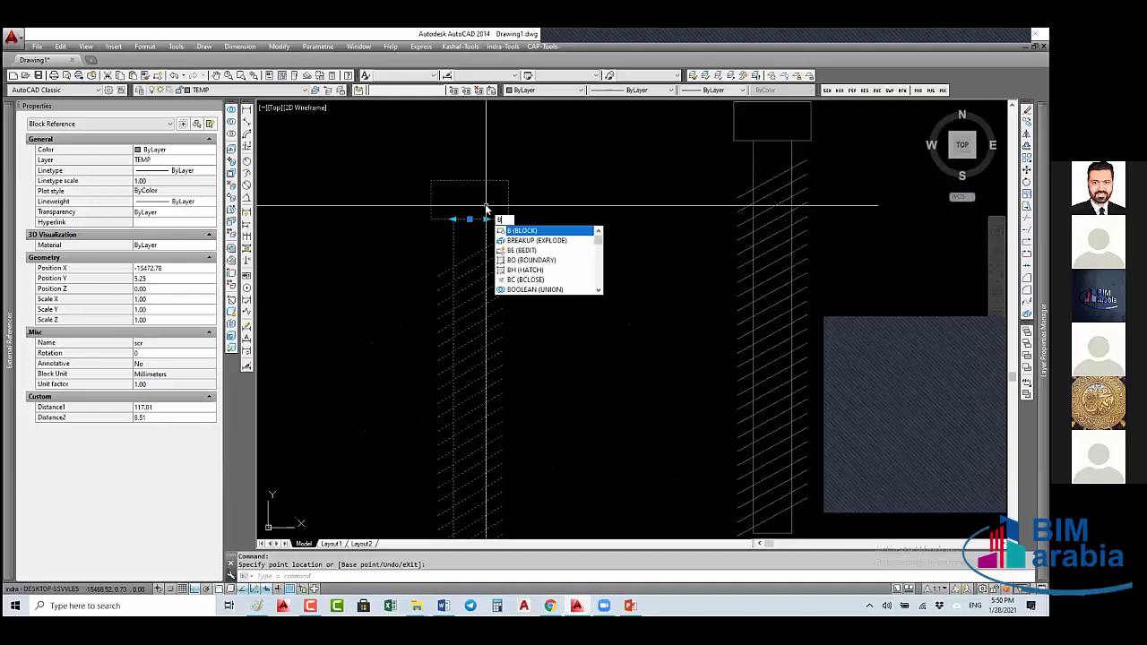
key("Escape")
- Reopen the scr block with BE
type("BE")
key("Return")
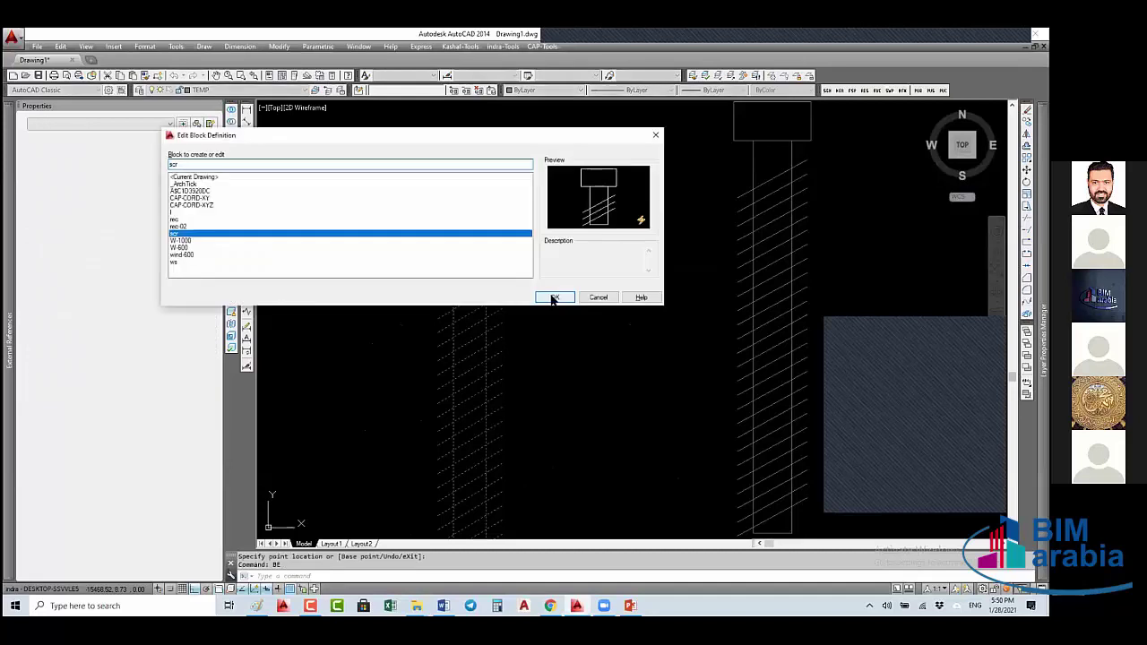
left_click(554, 297)
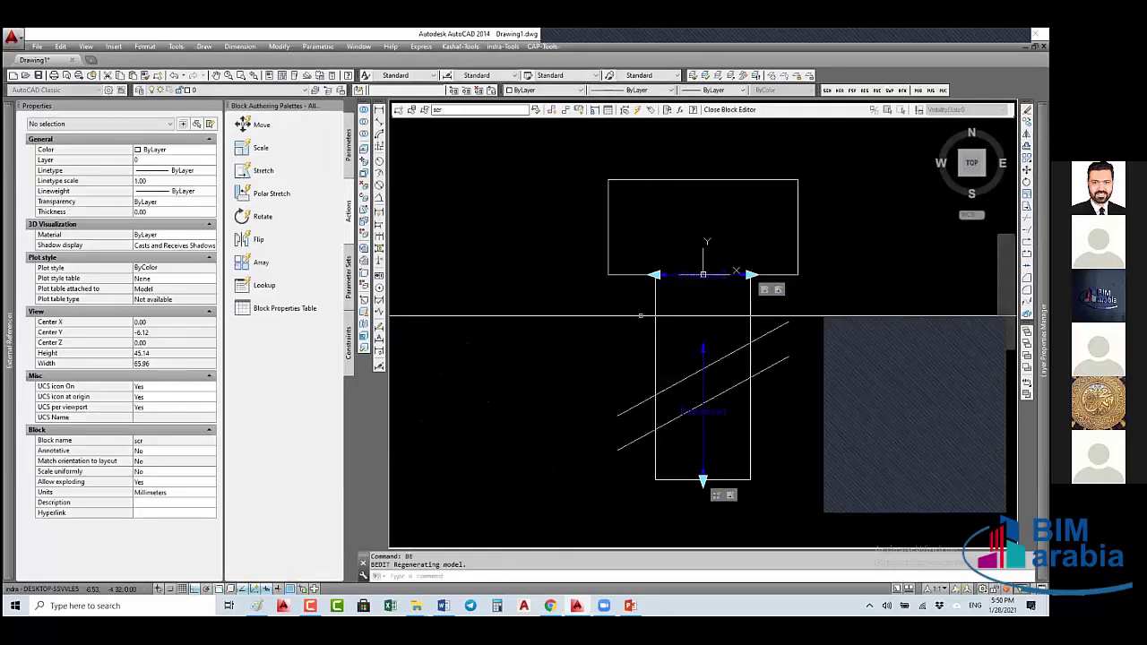
- Select Distance2 and set its distance type to List
middle_click_drag(708, 278, 587, 224)
left_click(584, 221)
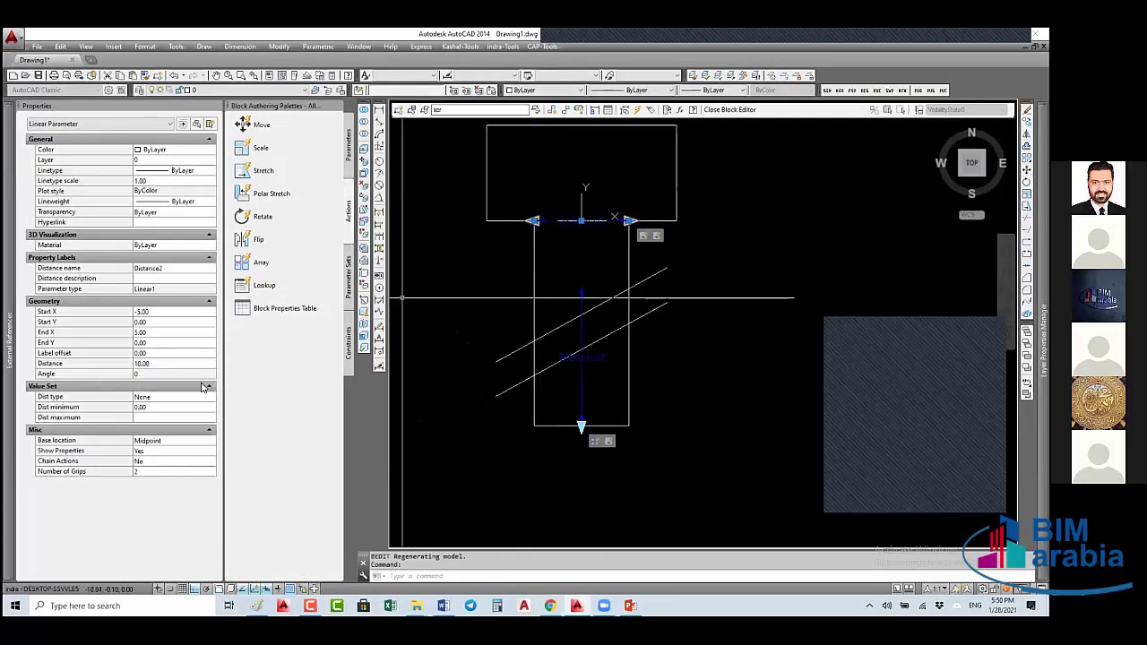
left_click(172, 399)
left_click(171, 400)
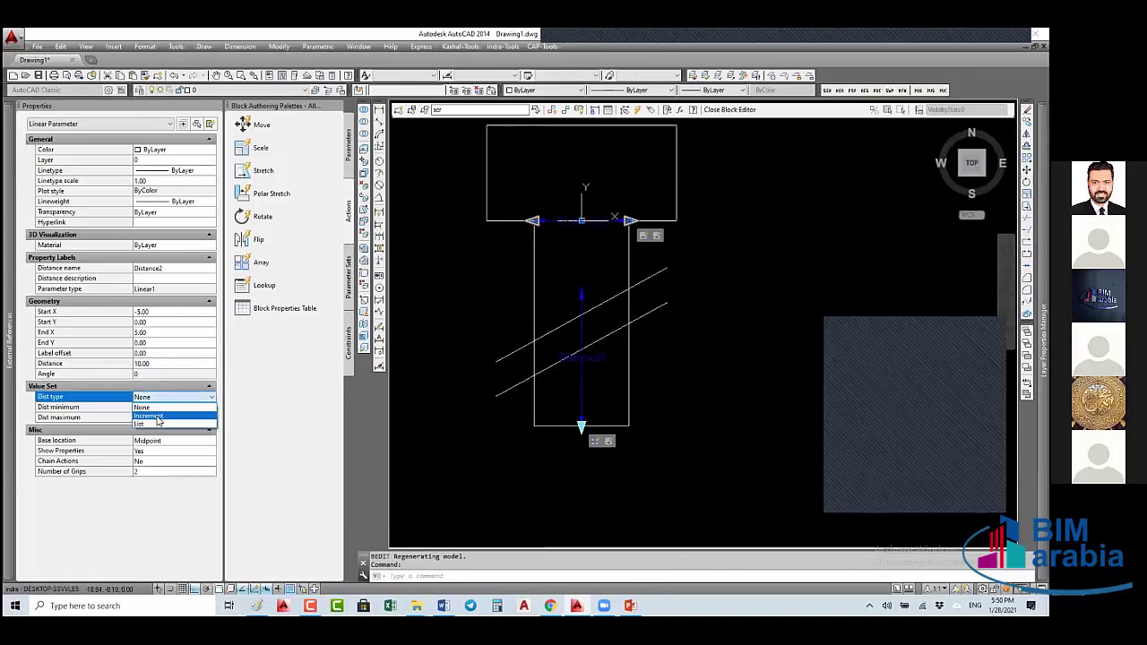
left_click(148, 425)
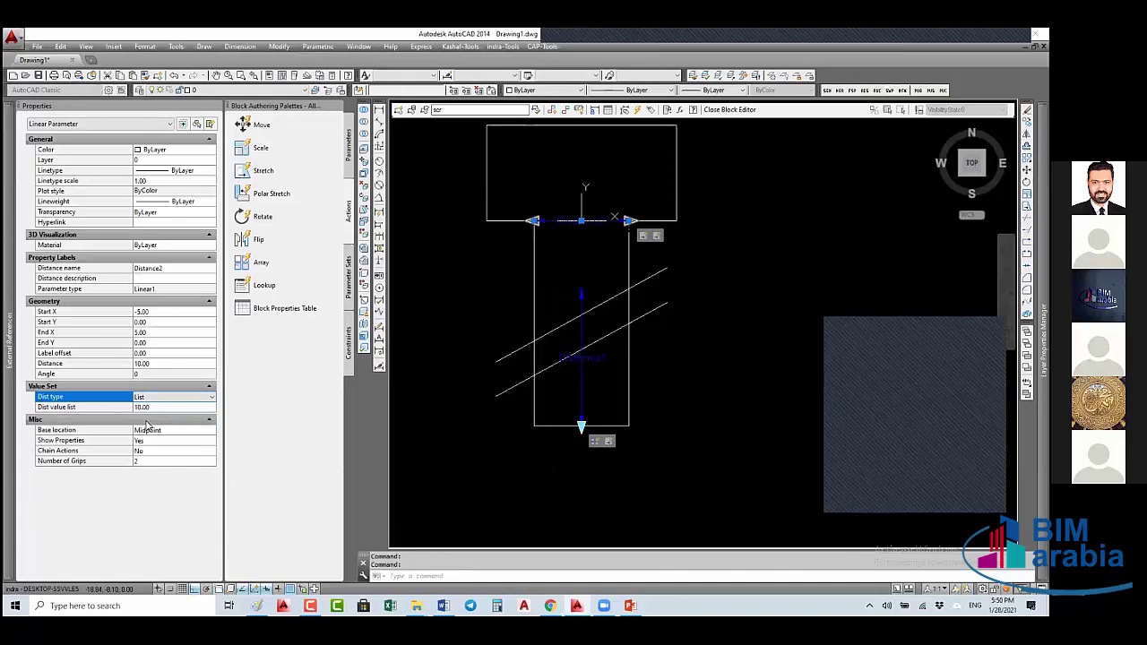
- Add 6, 8 and 12 to the distance value list alongside 10
left_click(206, 407)
left_click(210, 407)
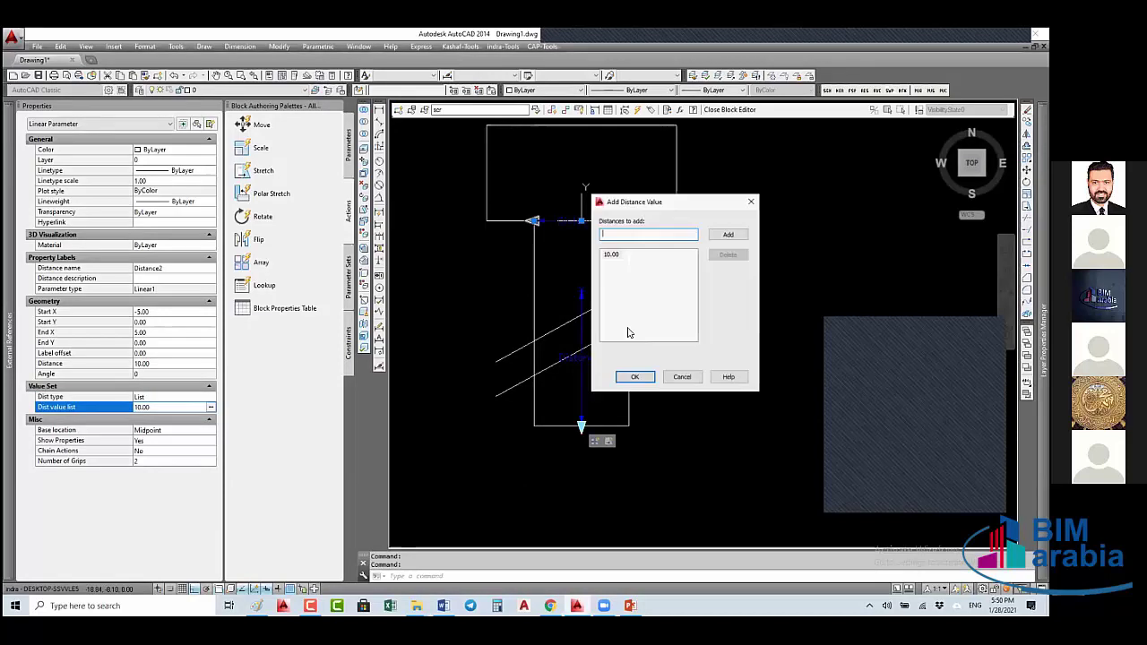
type("6")
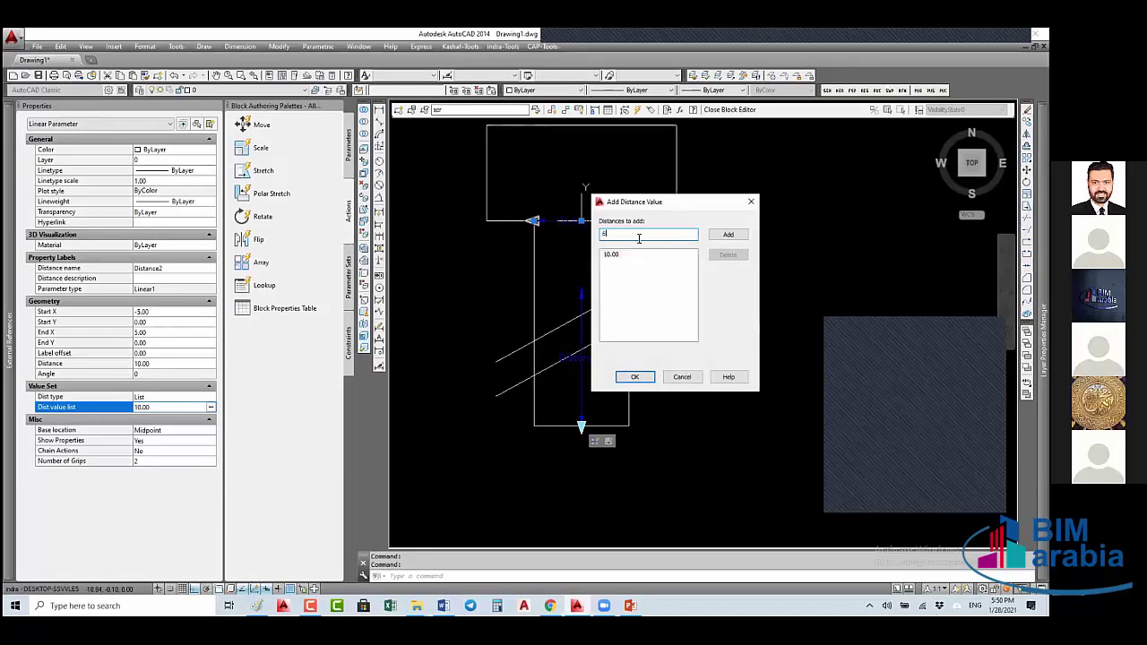
key("Return")
type("8")
key("Return")
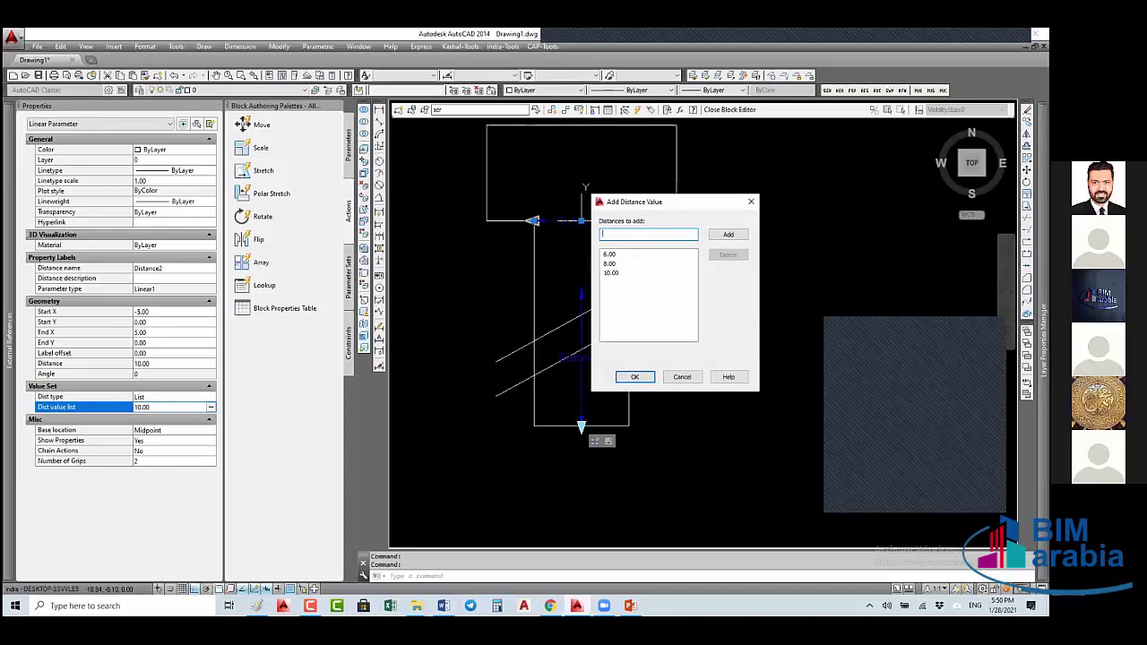
type("12")
key("Return")
left_click(635, 376)
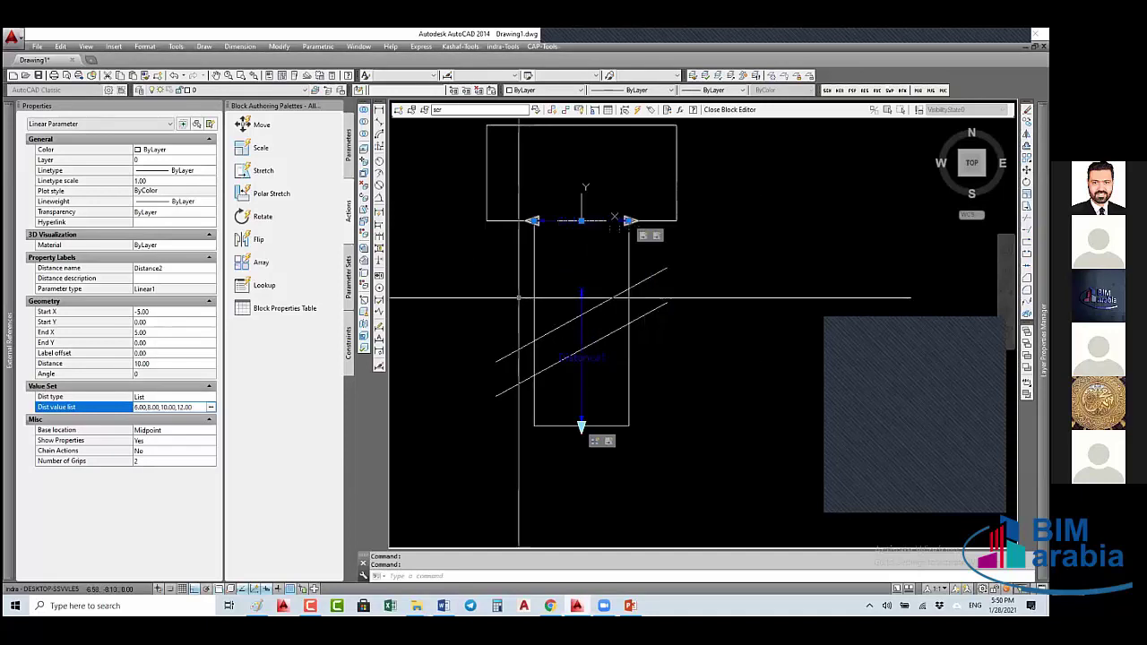
- Switch Distance2 to an Increment value set: increment 2, minimum 6, maximum 12
left_click(166, 397)
left_click(162, 397)
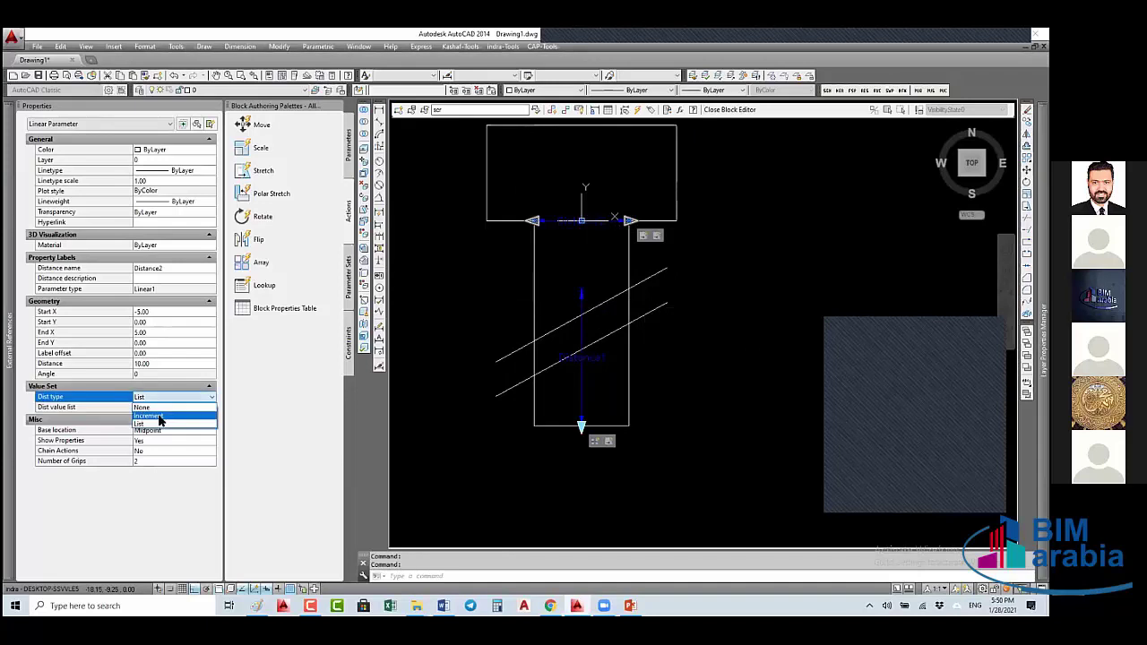
left_click(157, 411)
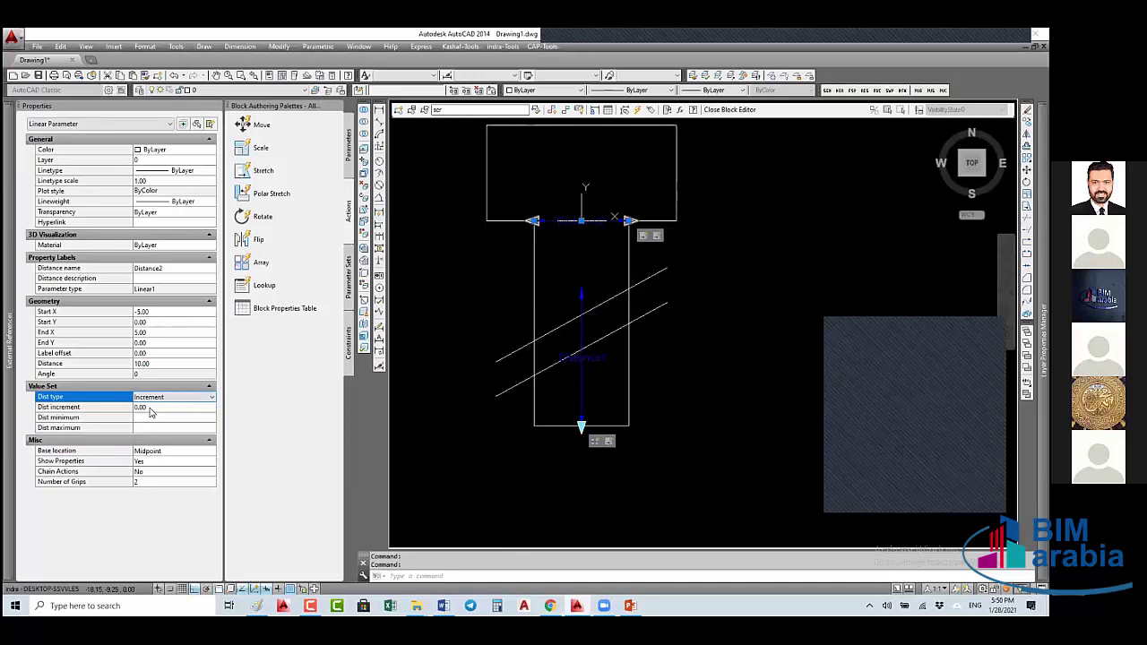
left_click(156, 407)
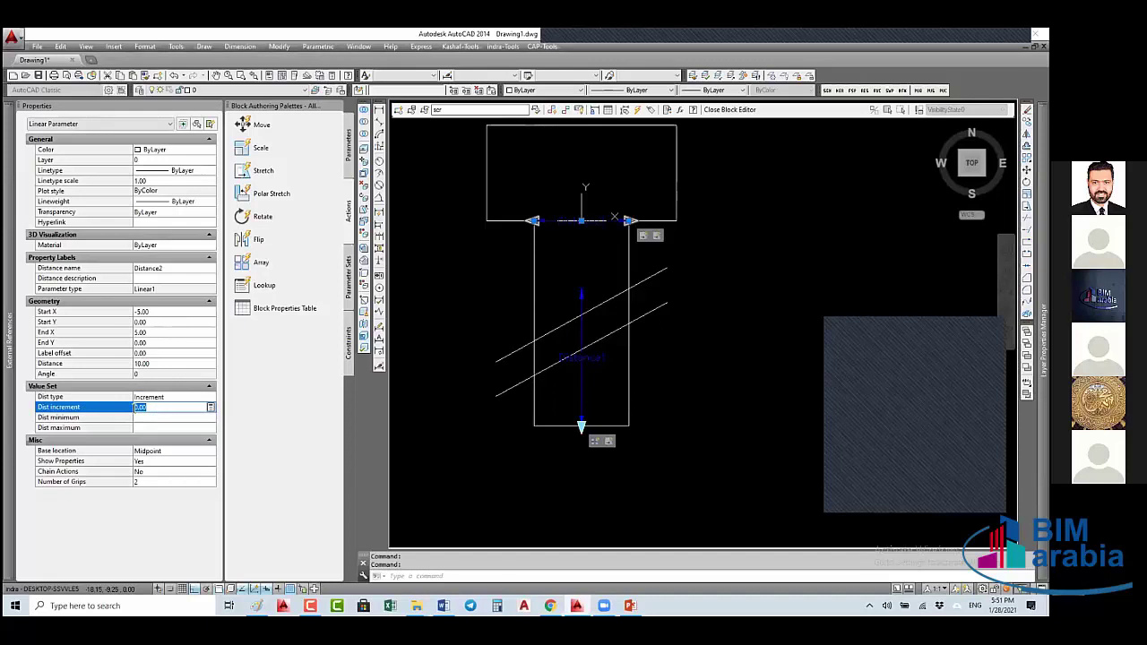
type("2")
key("Tab")
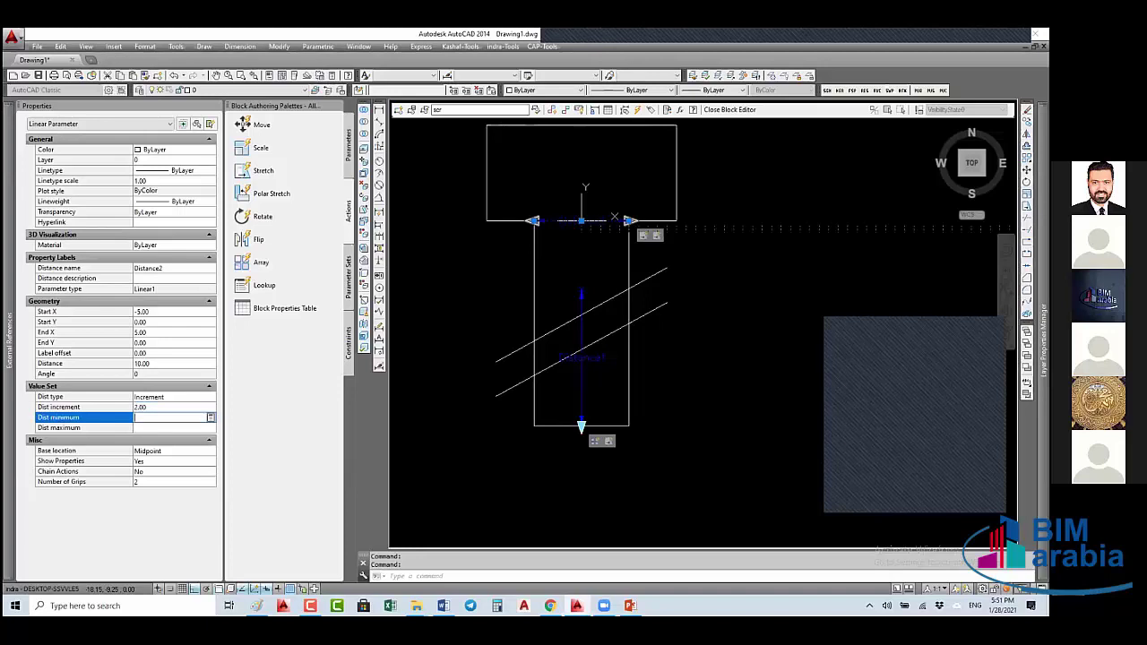
type("6")
left_click(149, 428)
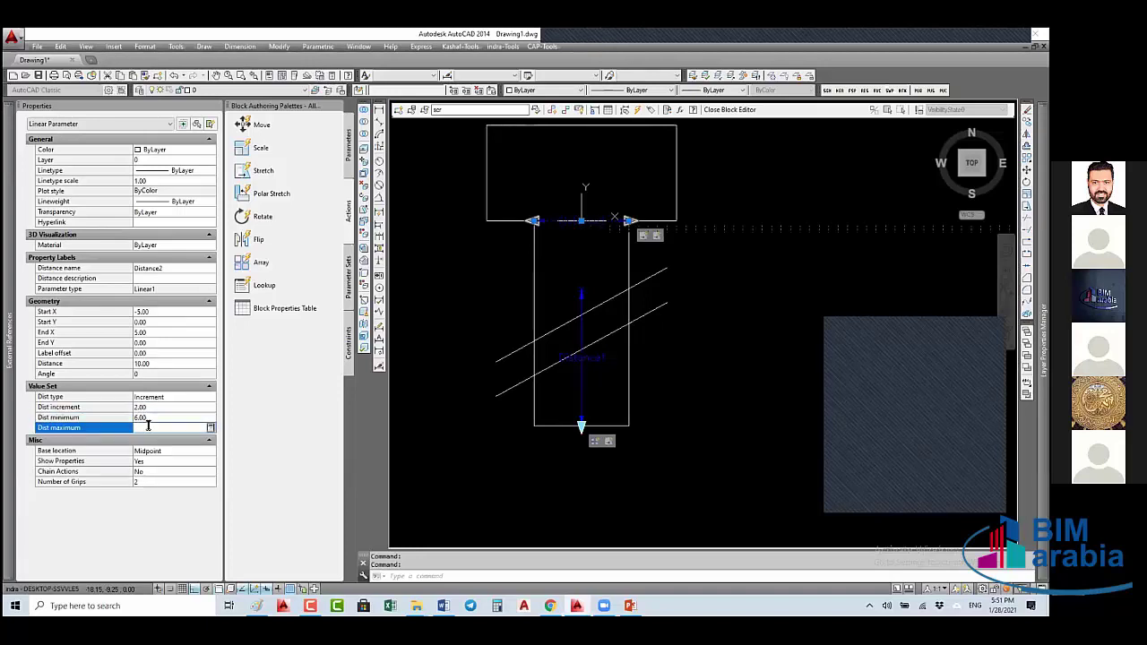
type("12")
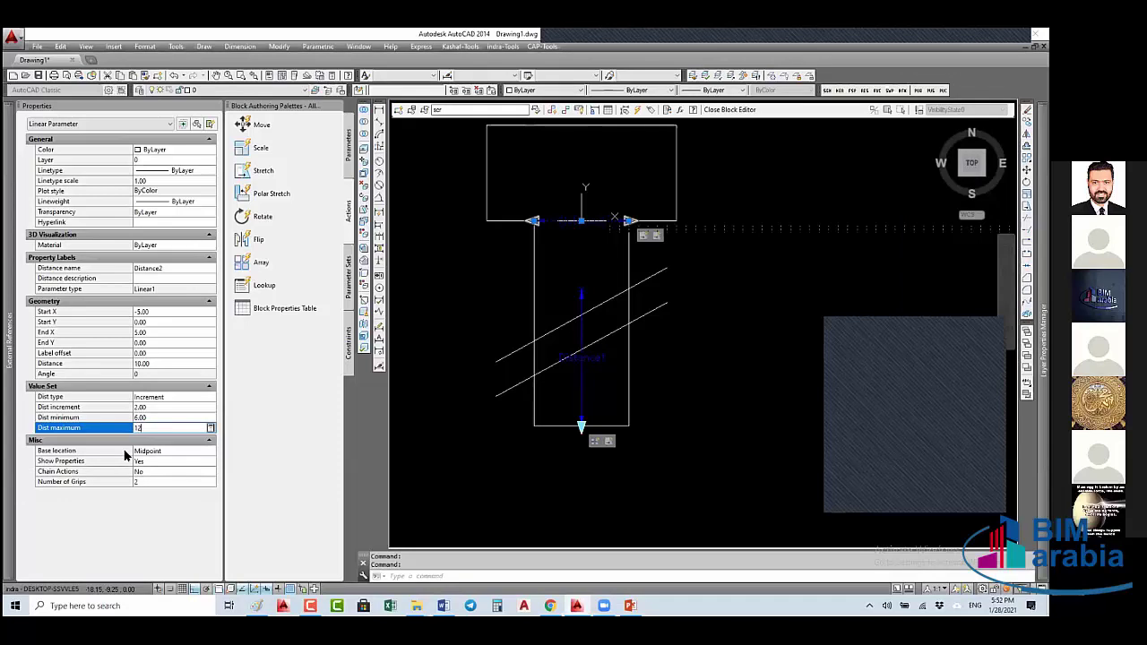
- Commit Distance2's maximum of 12 and close the Block Editor
key("Return")
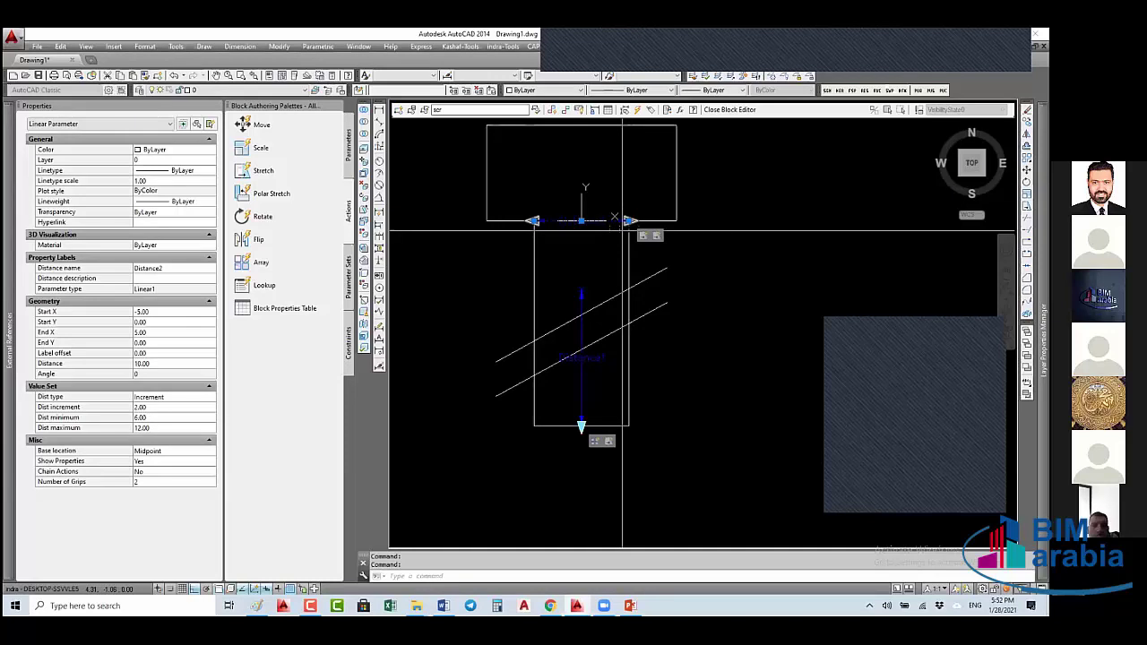
scroll(622, 230, "up", 2)
scroll(628, 222, "up", 1)
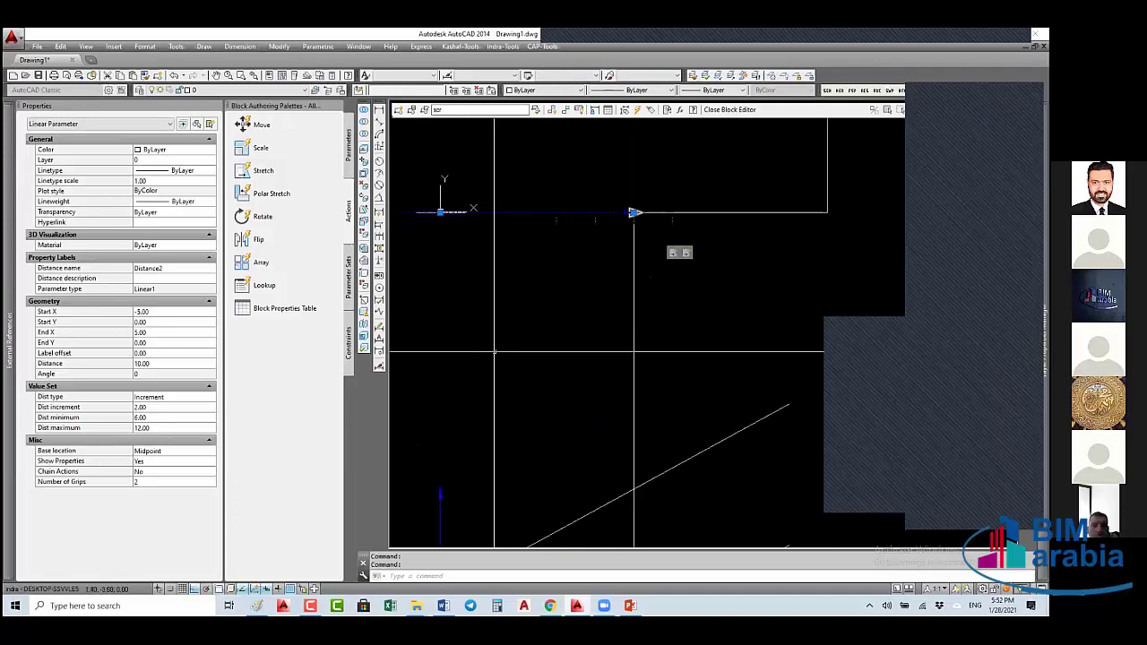
left_click(729, 109)
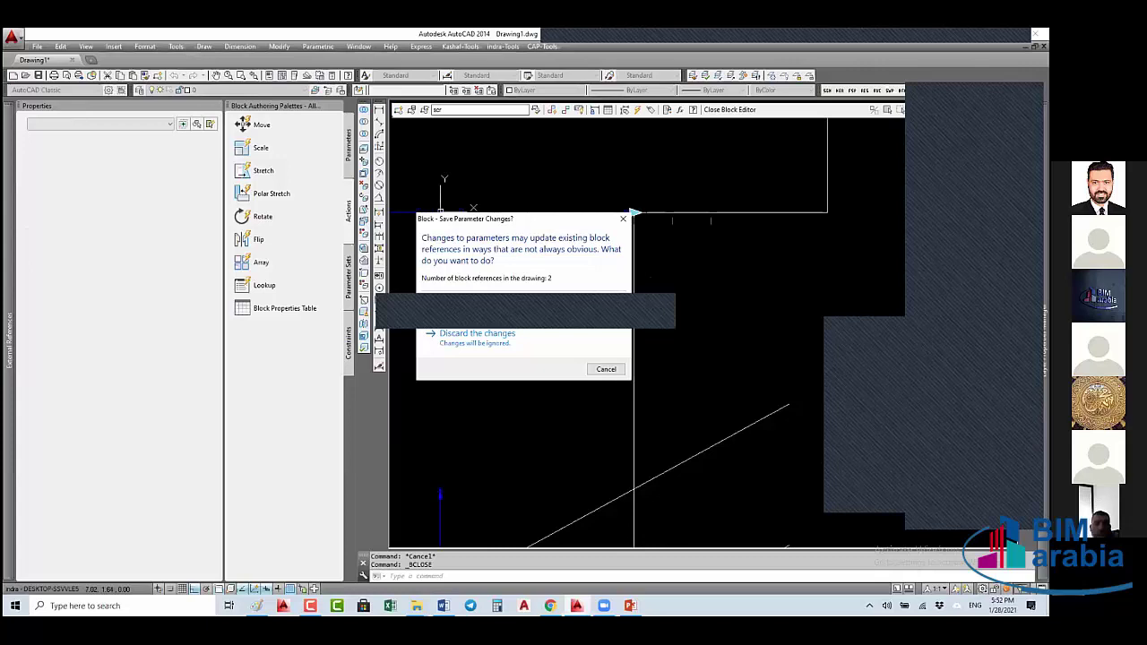
- Save the block editor changes and set the bolt block's Distance2 to 24
key("Return")
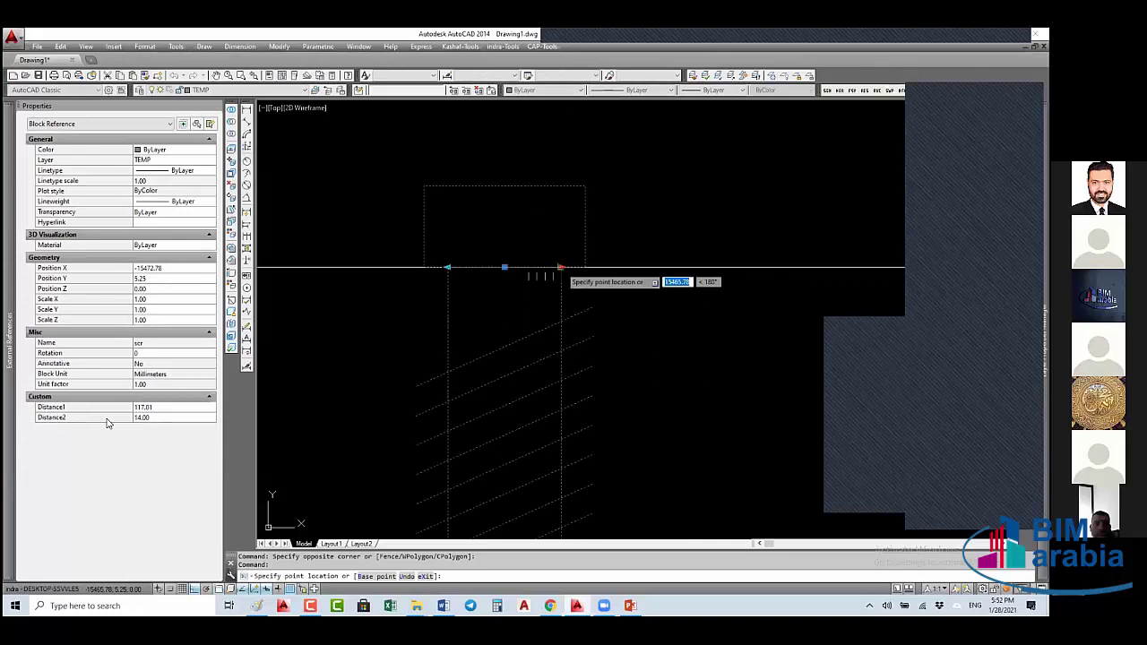
key("Return")
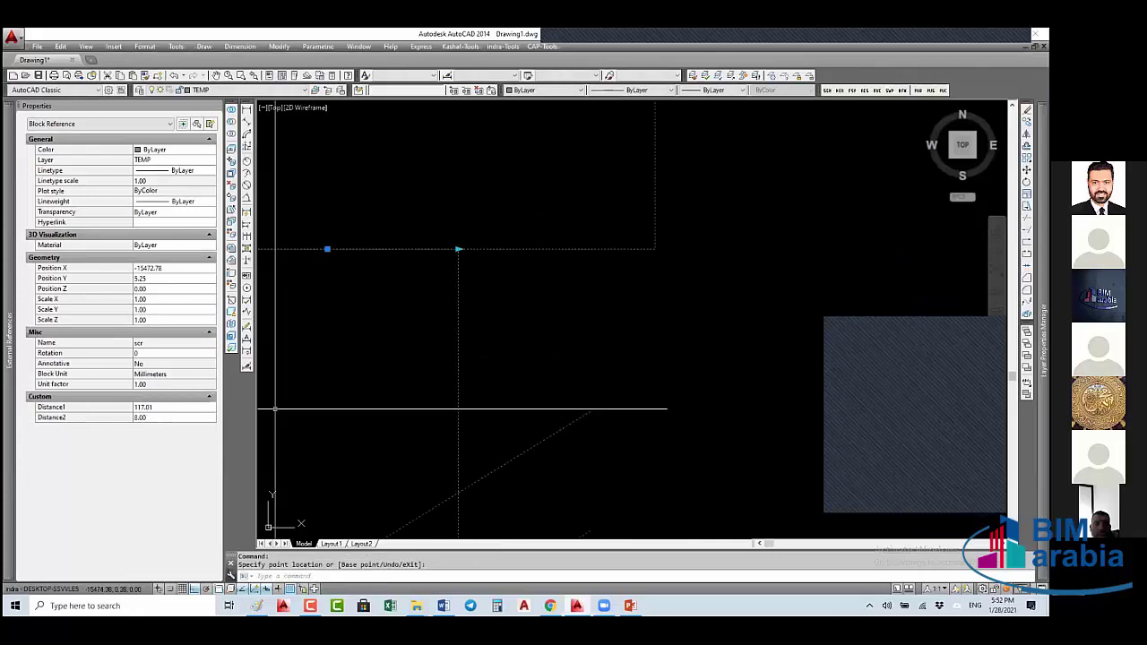
left_click(107, 417)
type("24")
key("Return")
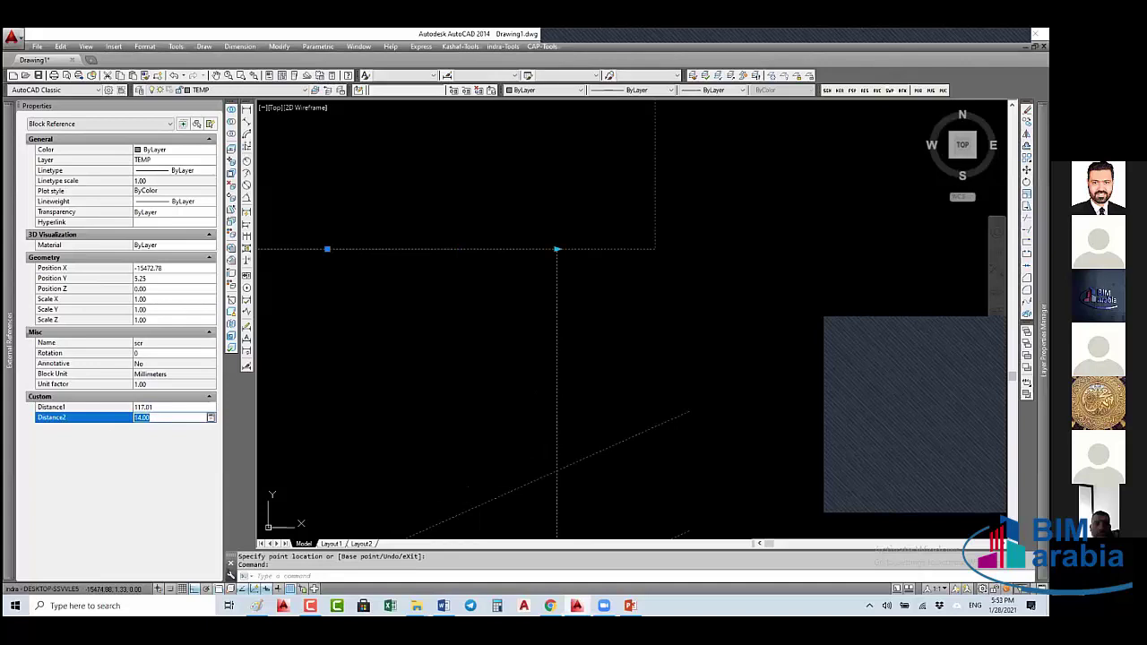
- Test the Distance2 stretch with values 4 and 50, then begin the BEDIT command
type("4")
key("Return")
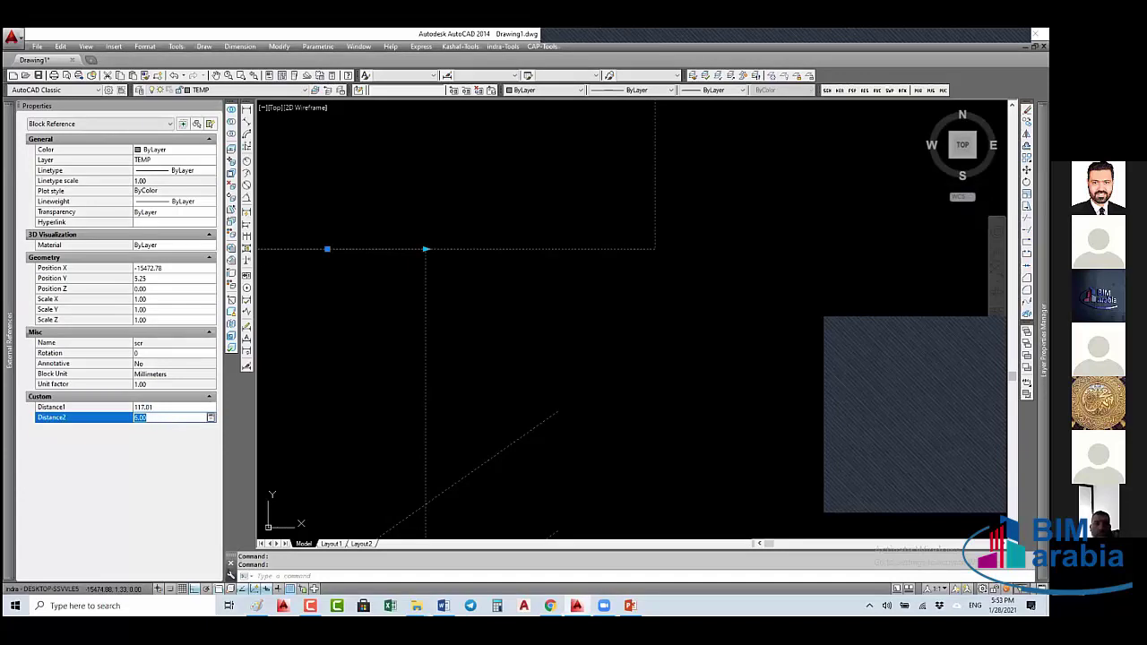
type("50")
key("Return")
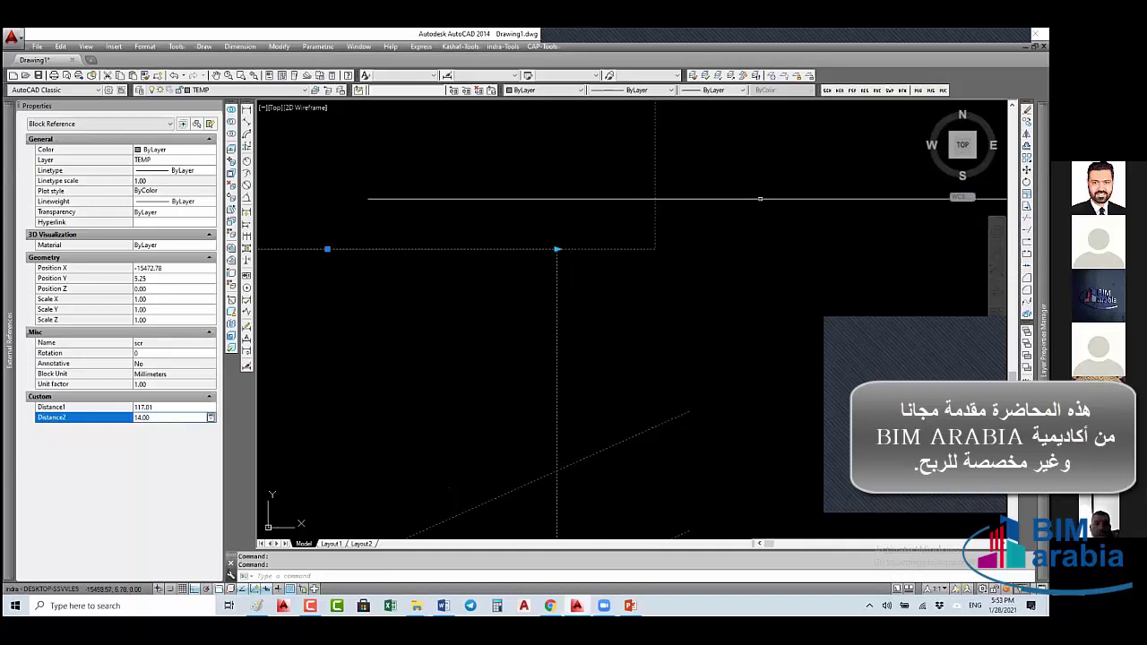
scroll(621, 236, "down", 5)
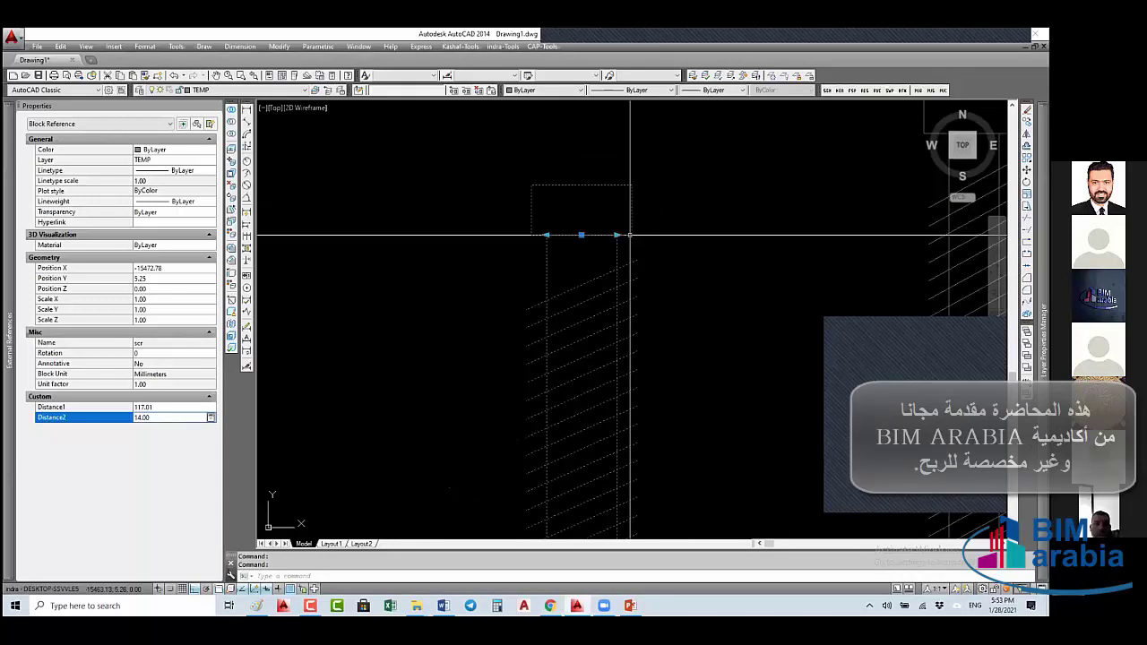
type("b")
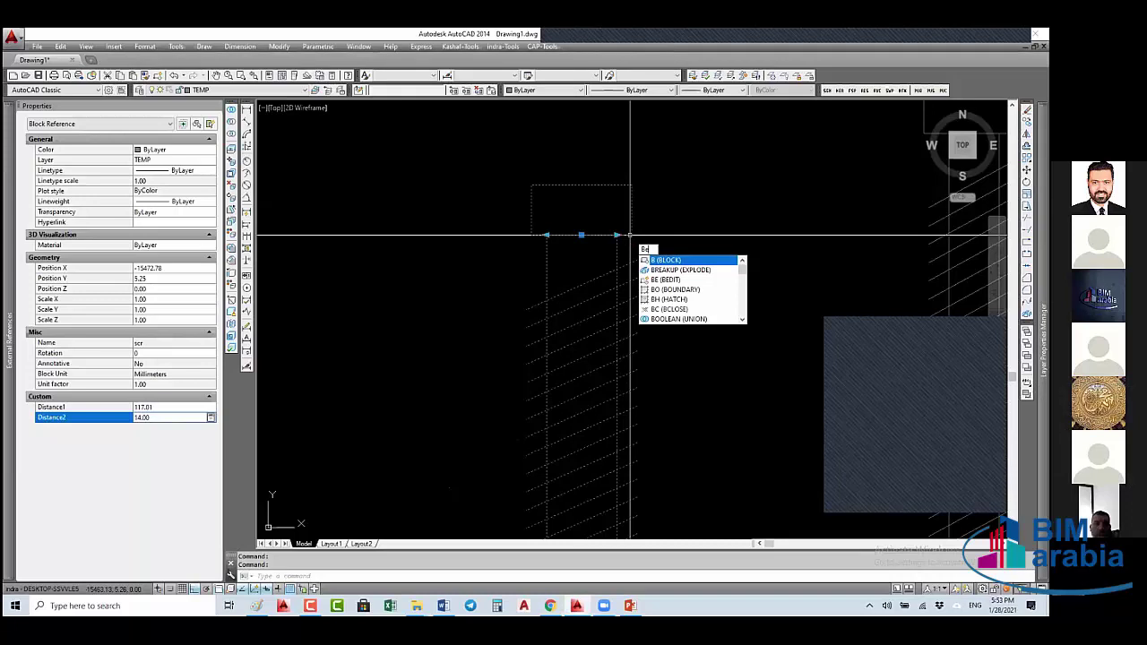
- Reopen scr in the Block Editor, select its upper rectangle, and show the Parameters palette
key("Return")
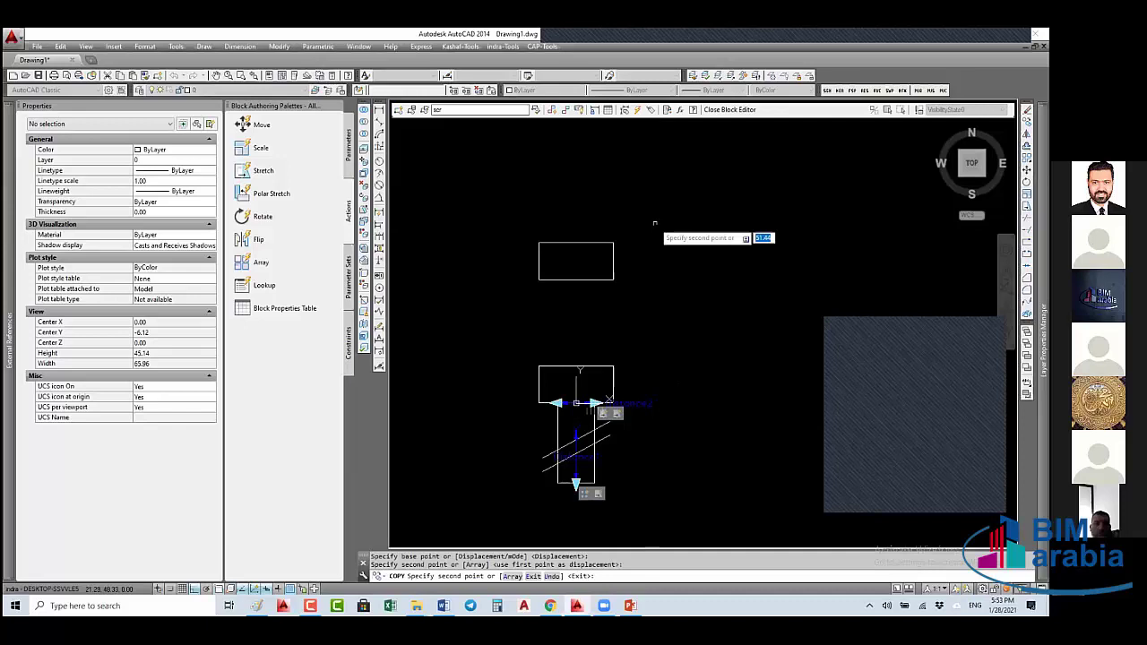
left_click(641, 256)
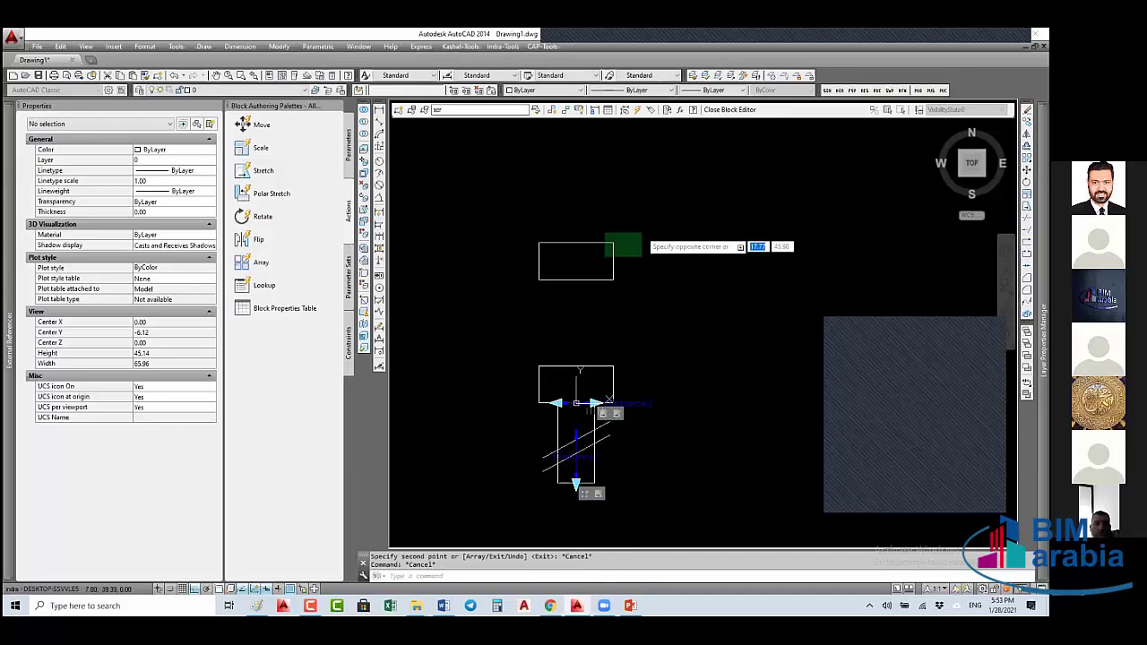
left_click(605, 236)
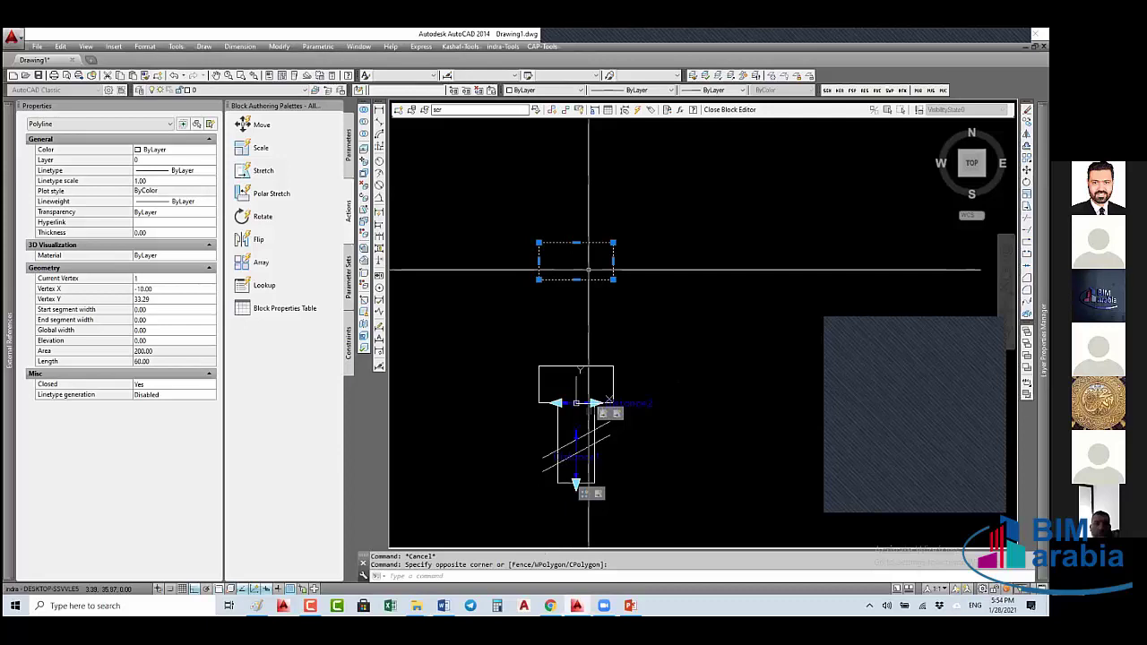
right_click(588, 274)
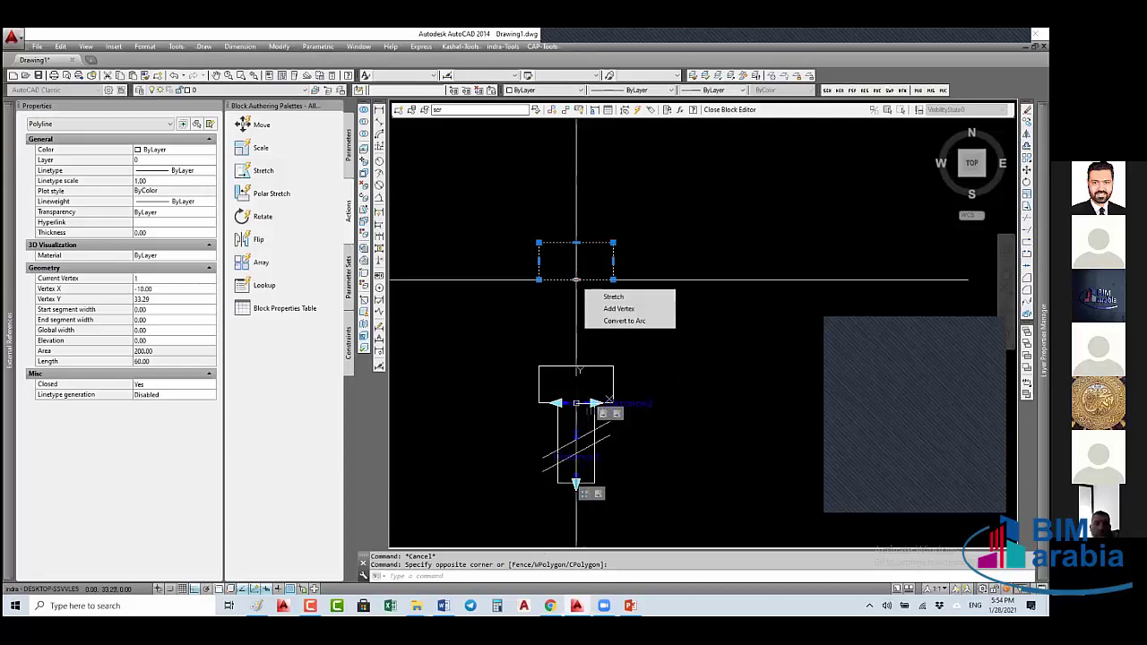
left_click(625, 256)
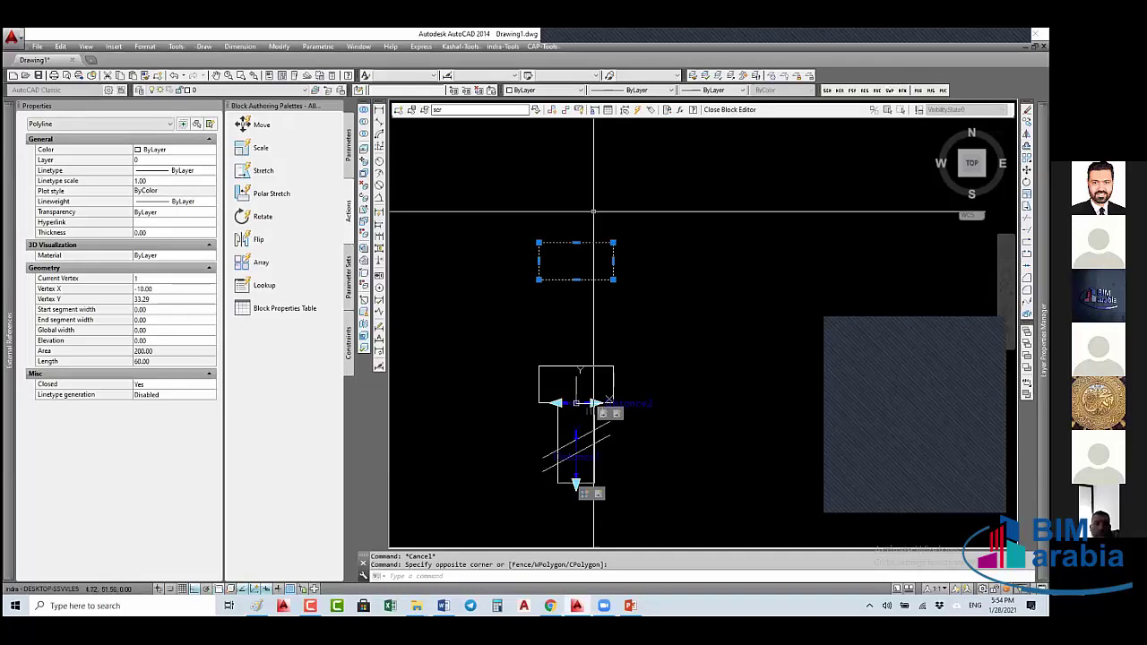
left_click(349, 145)
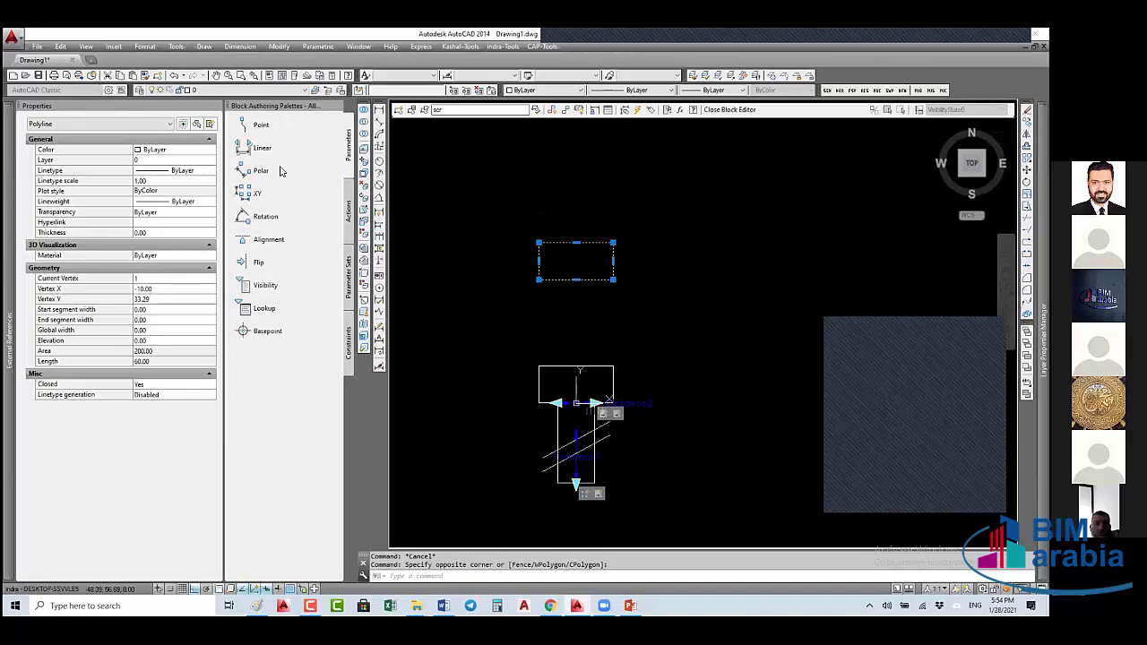
- Add a single-grip linear parameter along the upper rectangle's bottom edge
left_click(262, 148)
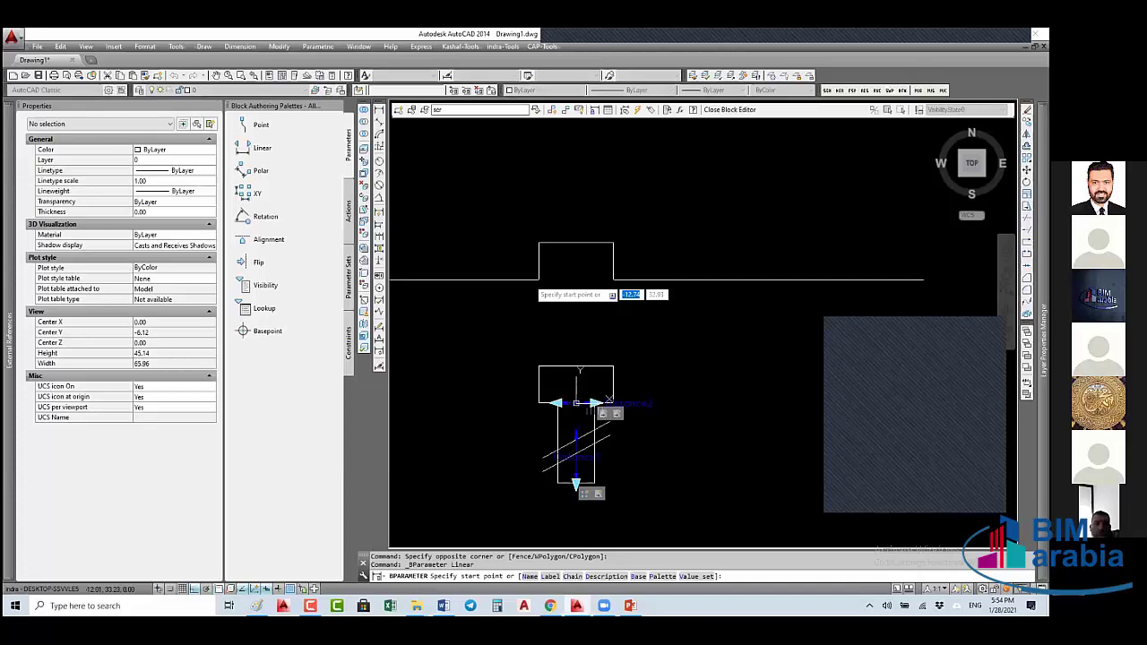
left_click(538, 280)
left_click(614, 279)
left_click(537, 302)
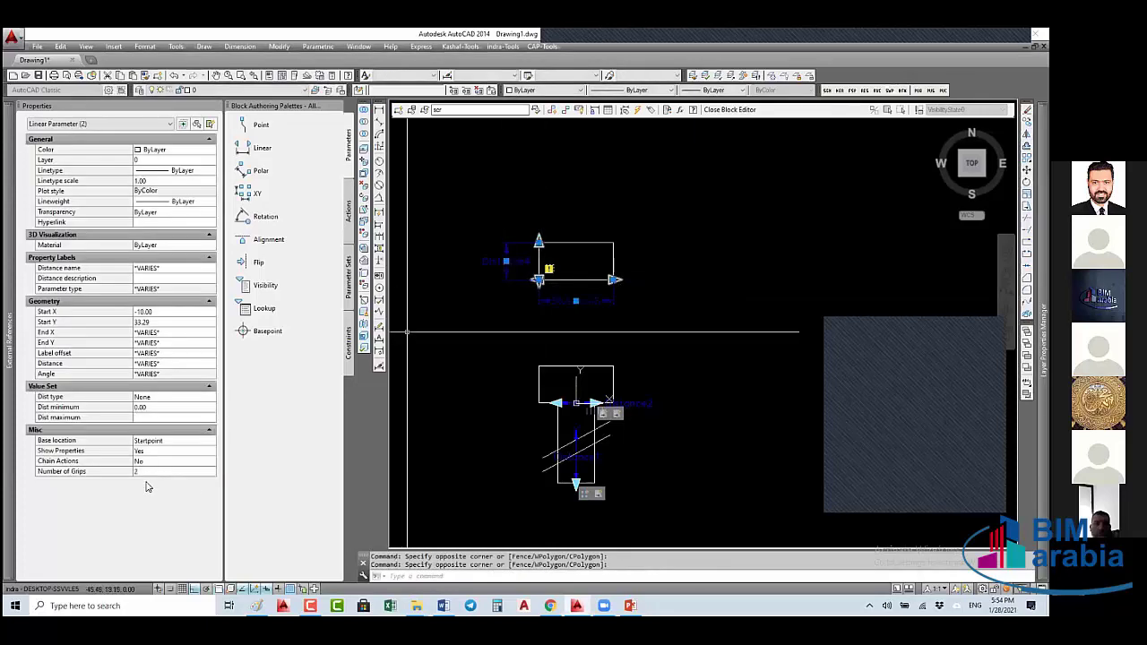
left_click(148, 472)
left_click(148, 473)
left_click(147, 490)
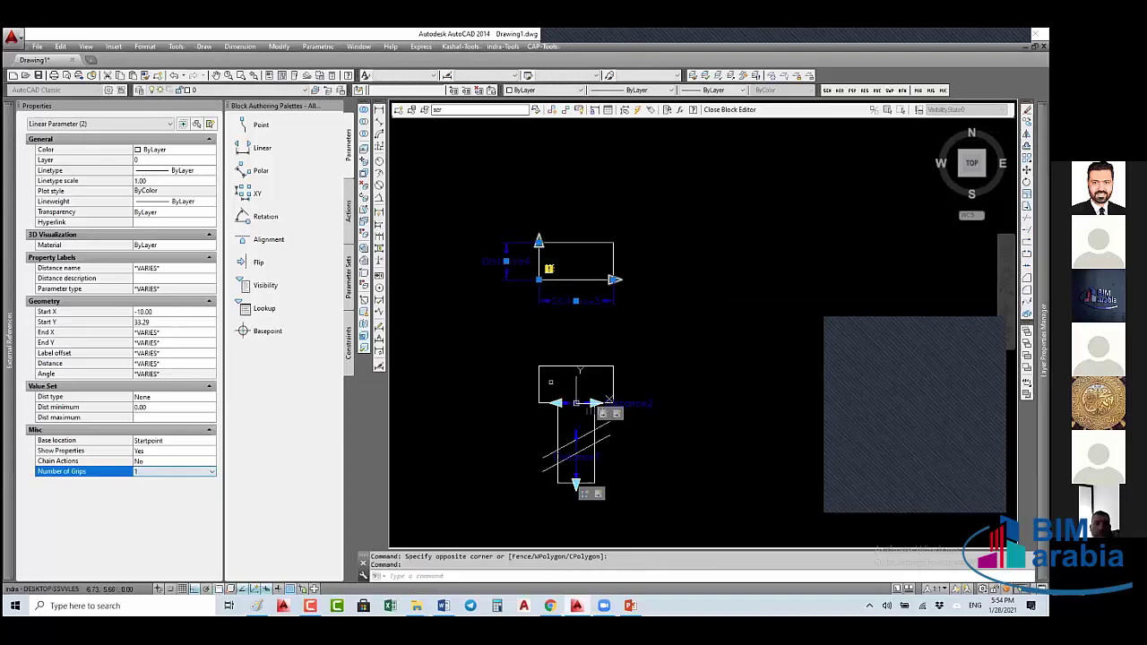
- Finish the parameter edits, clear the selection, and close the block editor with BCLOSE
left_click(724, 123)
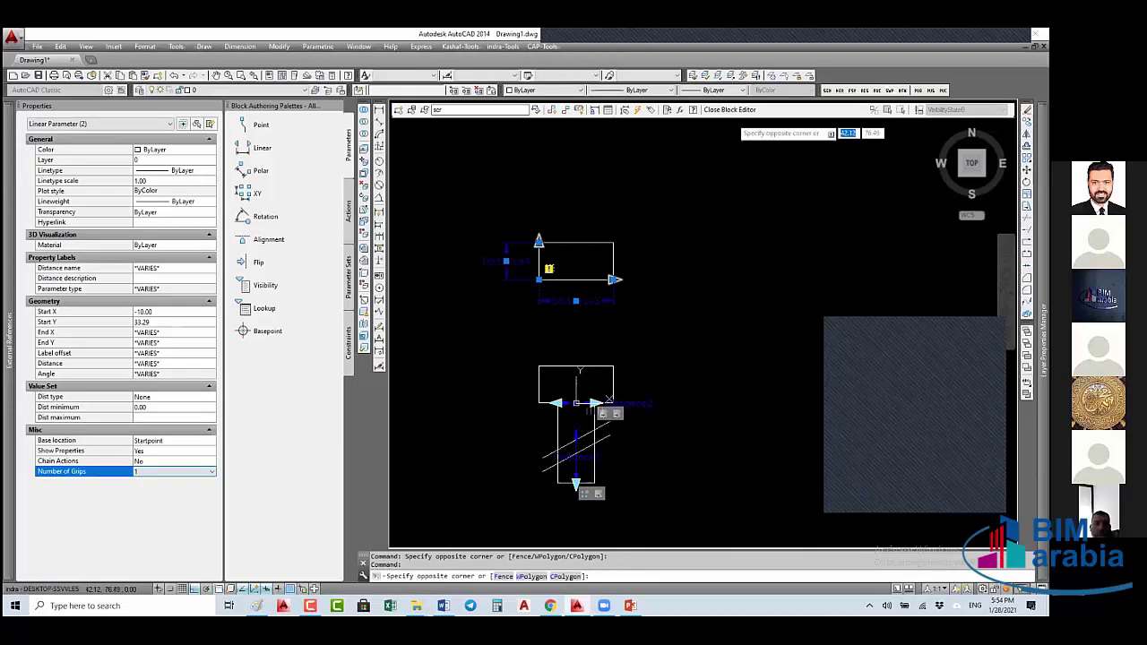
left_click(682, 179)
key("Escape")
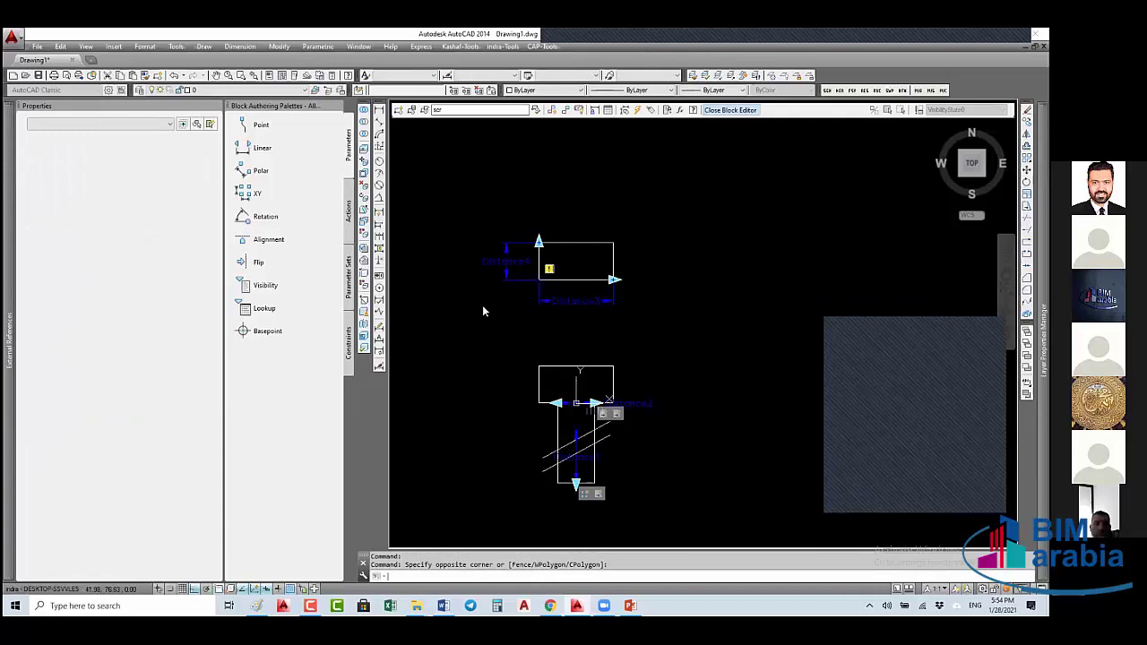
type("bc")
key("Return")
key("Return")
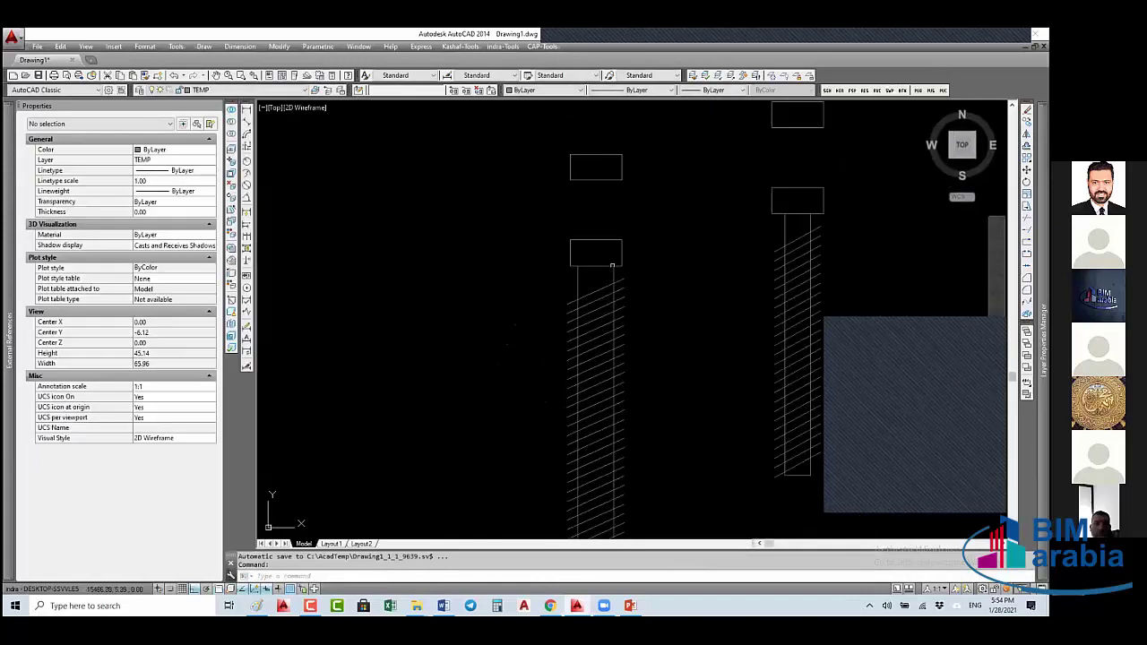
- Window-select the bolt block to check Distance3 20.00 and Distance4 10.00, then run BE
left_click(612, 266)
middle_click_drag(612, 265, 586, 377)
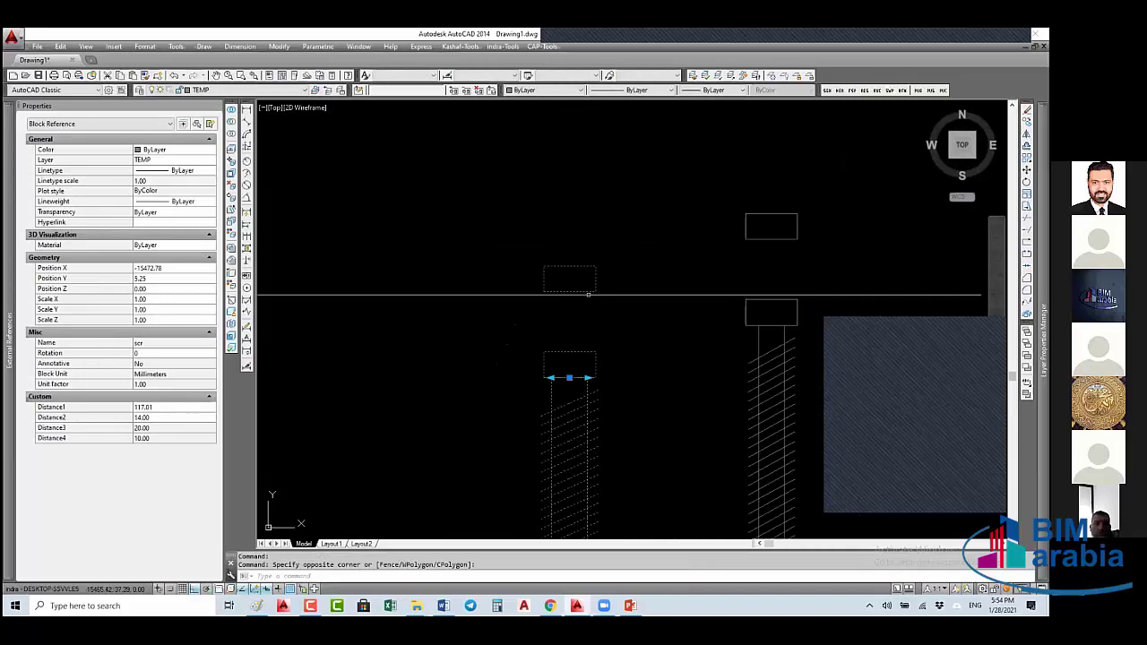
left_click(606, 269)
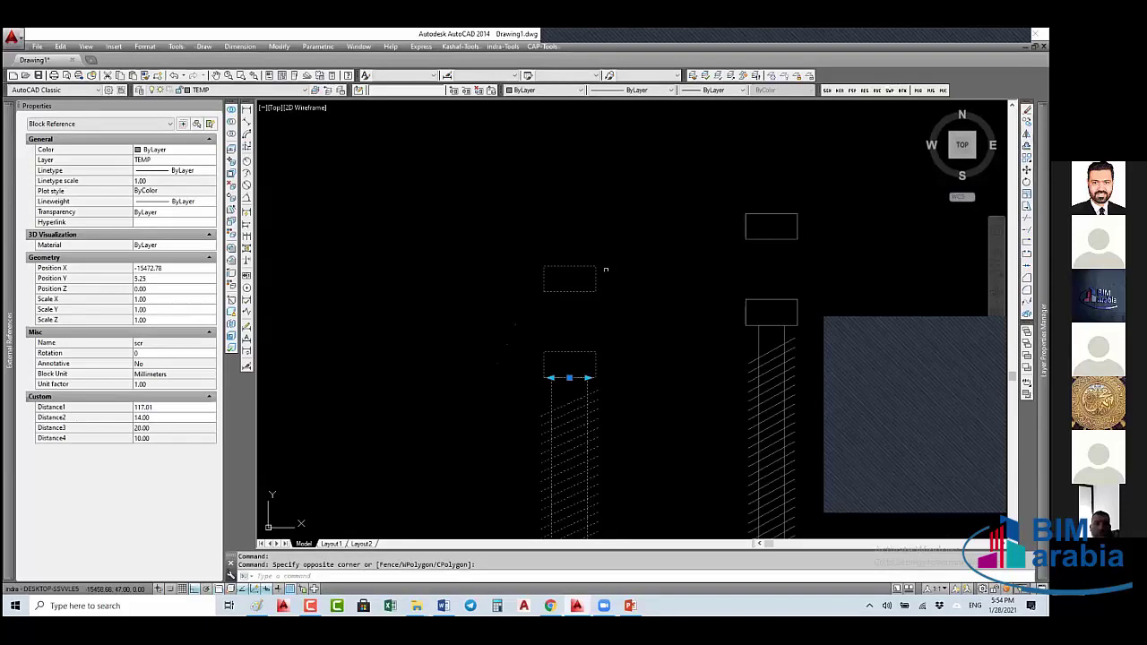
left_click(600, 364)
type("BE")
key("Return")
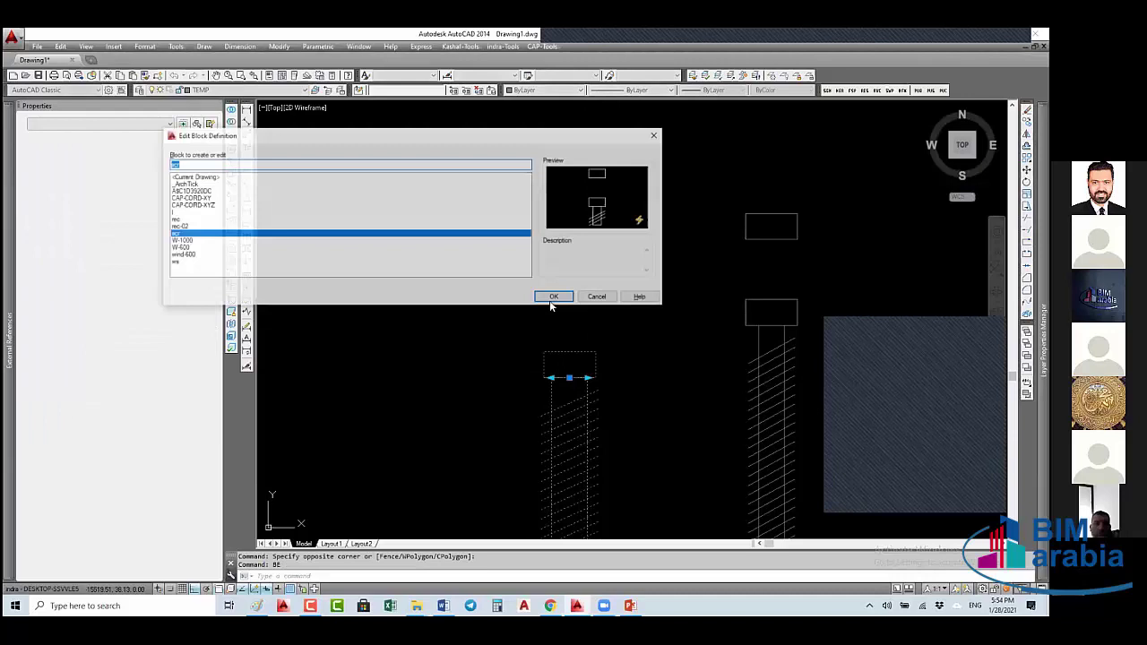
- Open scr in the block editor with the Actions palette showing and the geometry panned into view
left_click(552, 297)
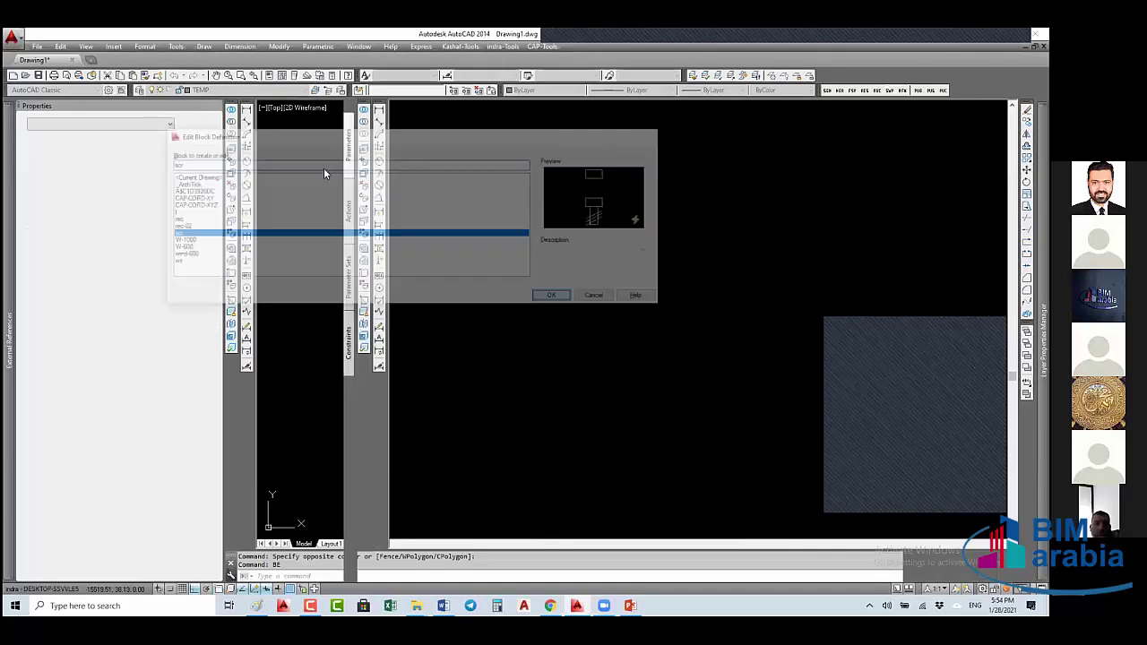
left_click(350, 211)
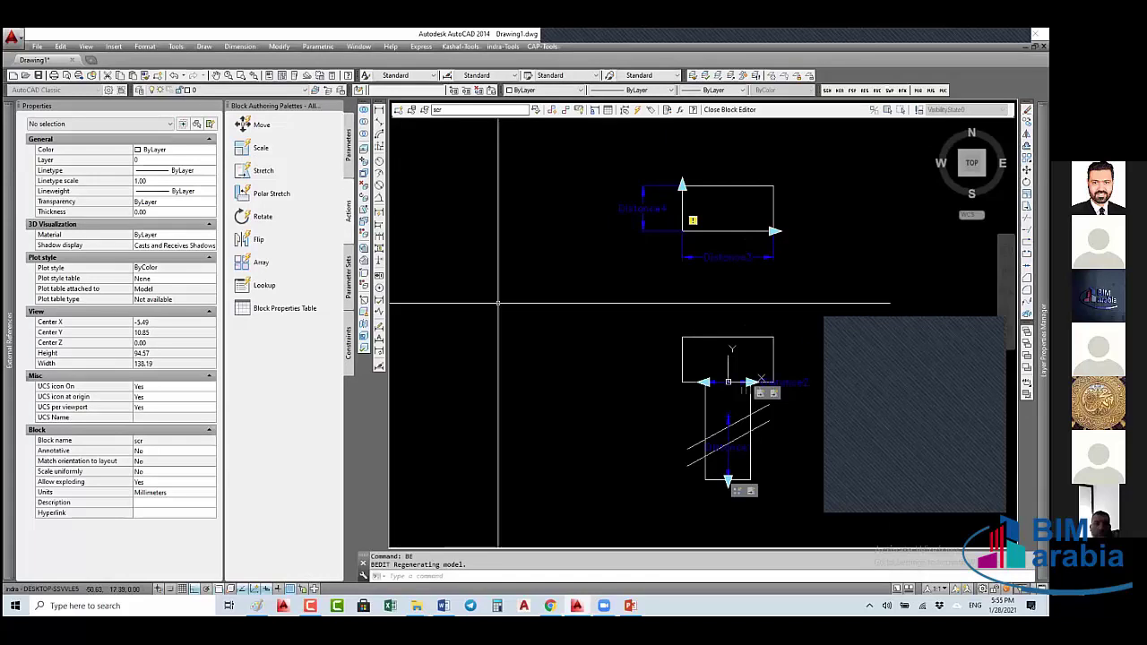
middle_click_drag(816, 343, 643, 258)
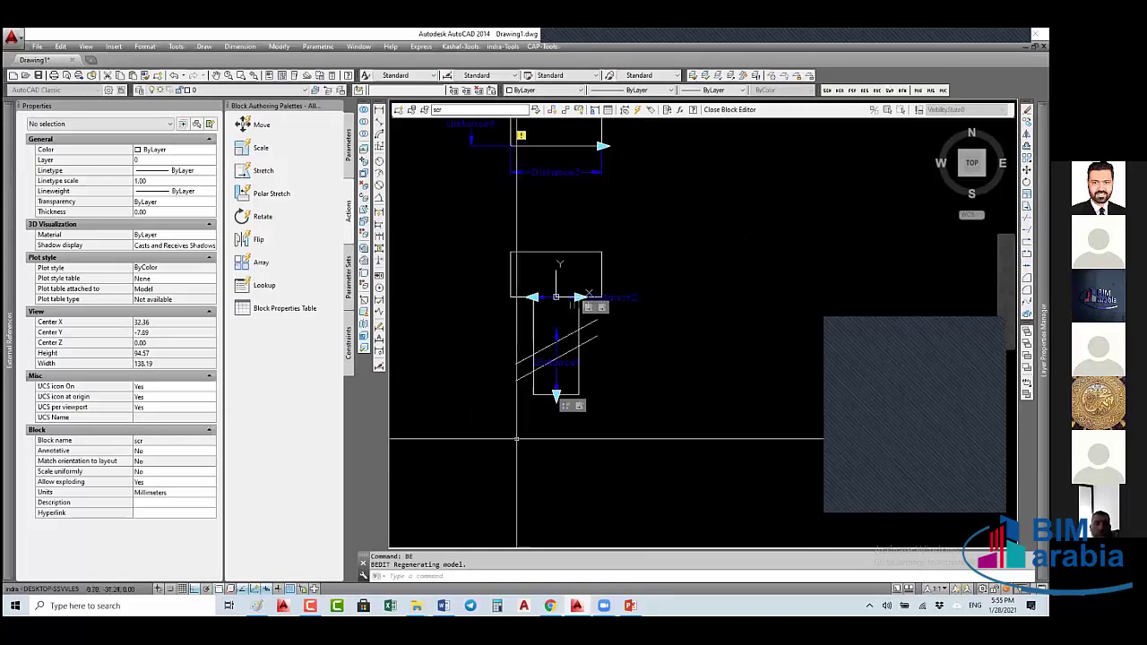
mouse_move(417, 604)
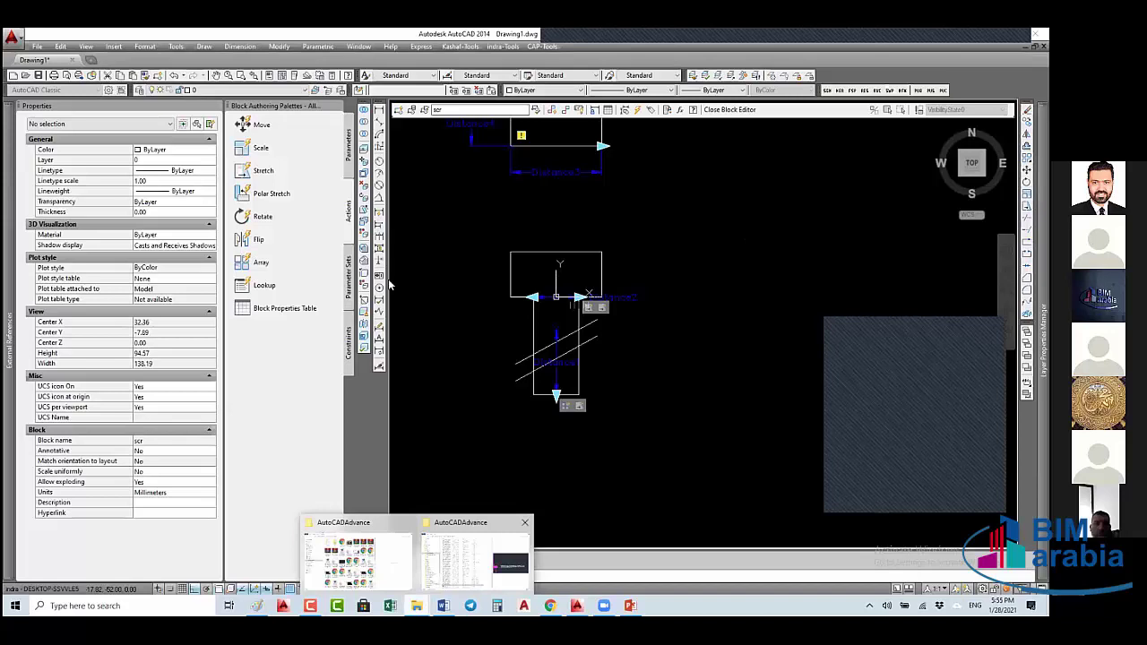
- Drag the EC-Girder-Conc-Dim drawing from C:\EC-Menu\Blocks\Bridges in File Explorer into AutoCAD
key("alt+Tab")
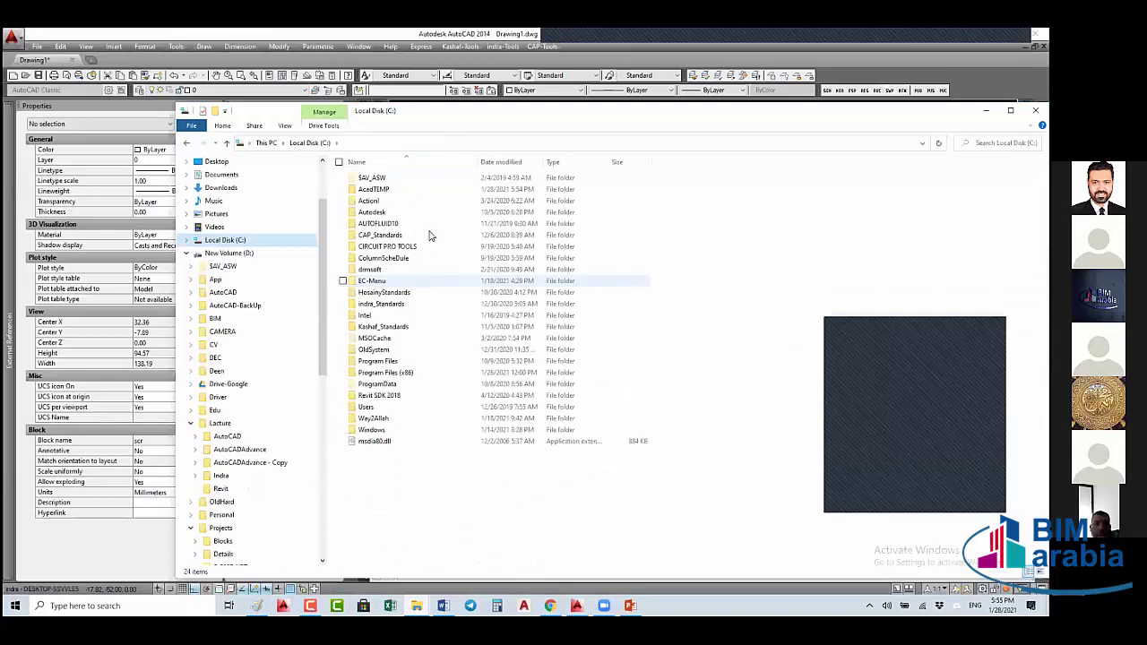
key("Return")
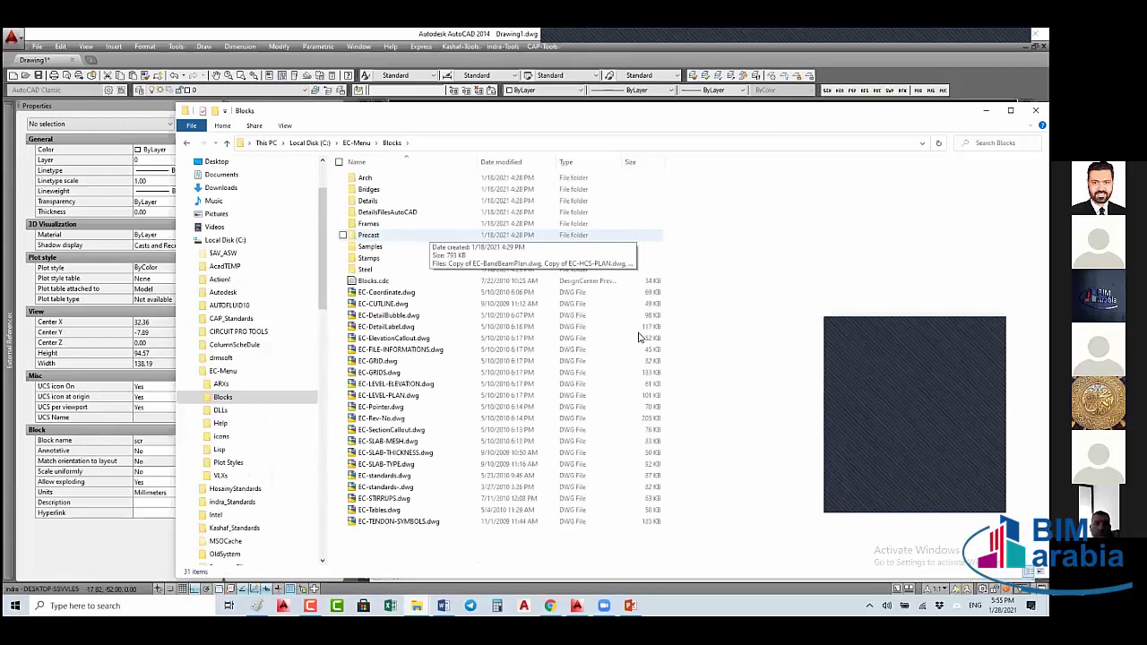
key("p")
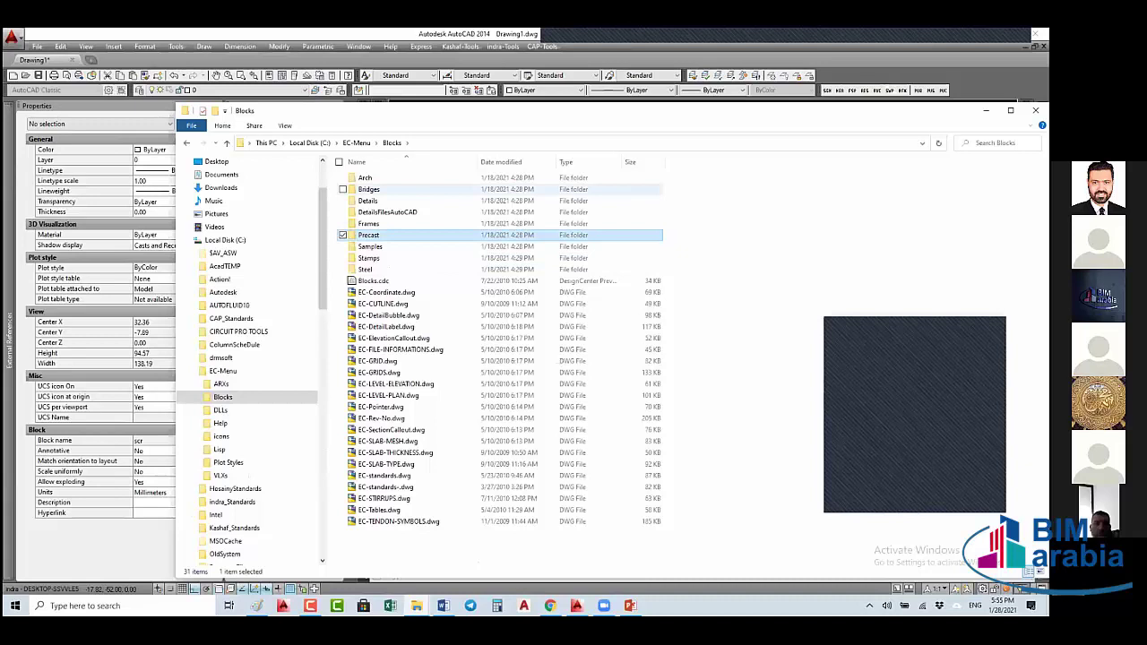
left_click_drag(391, 200, 1010, 463)
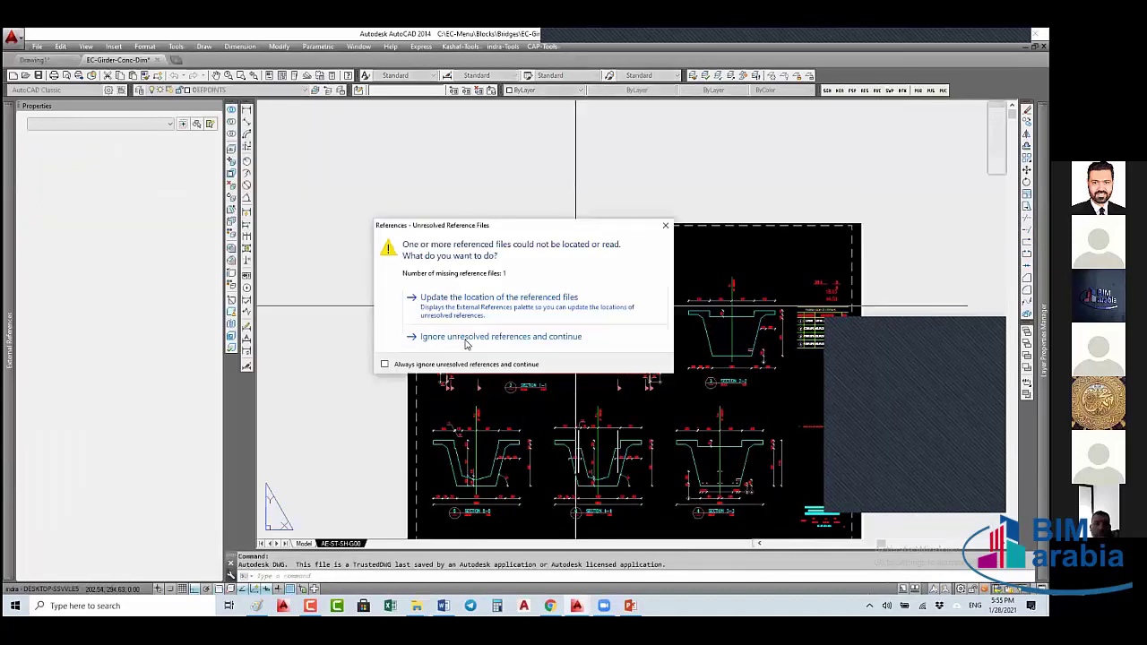
- Ignore unresolved references, switch to Model space, and select the plan girder block
left_click(501, 336)
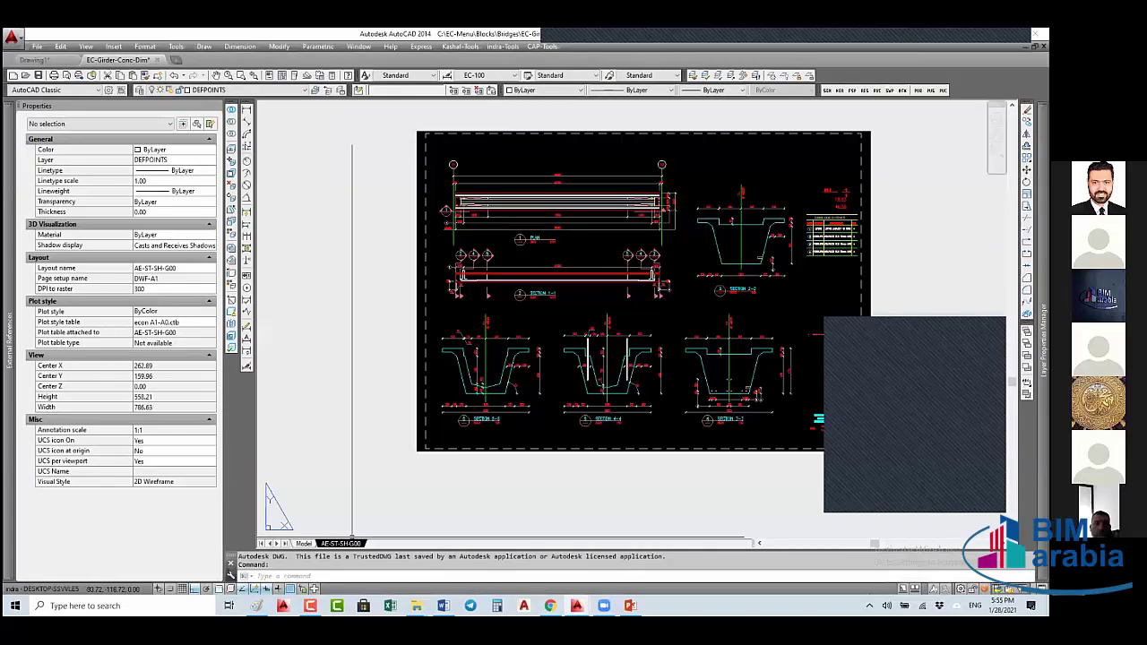
left_click(304, 543)
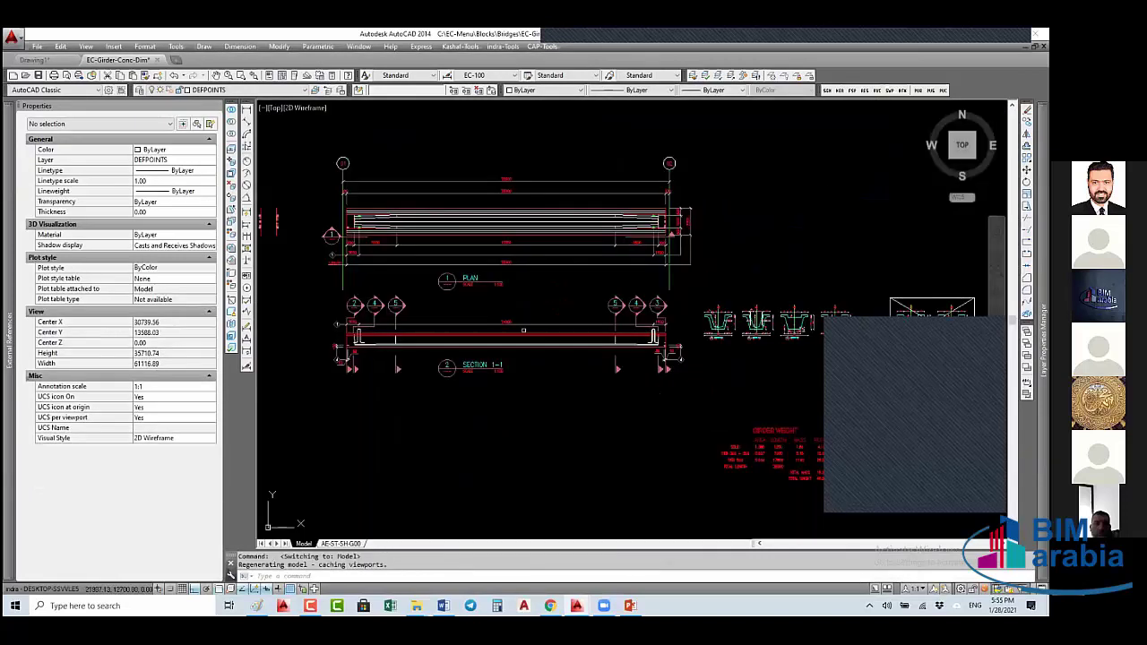
left_click(523, 331)
left_click(523, 324)
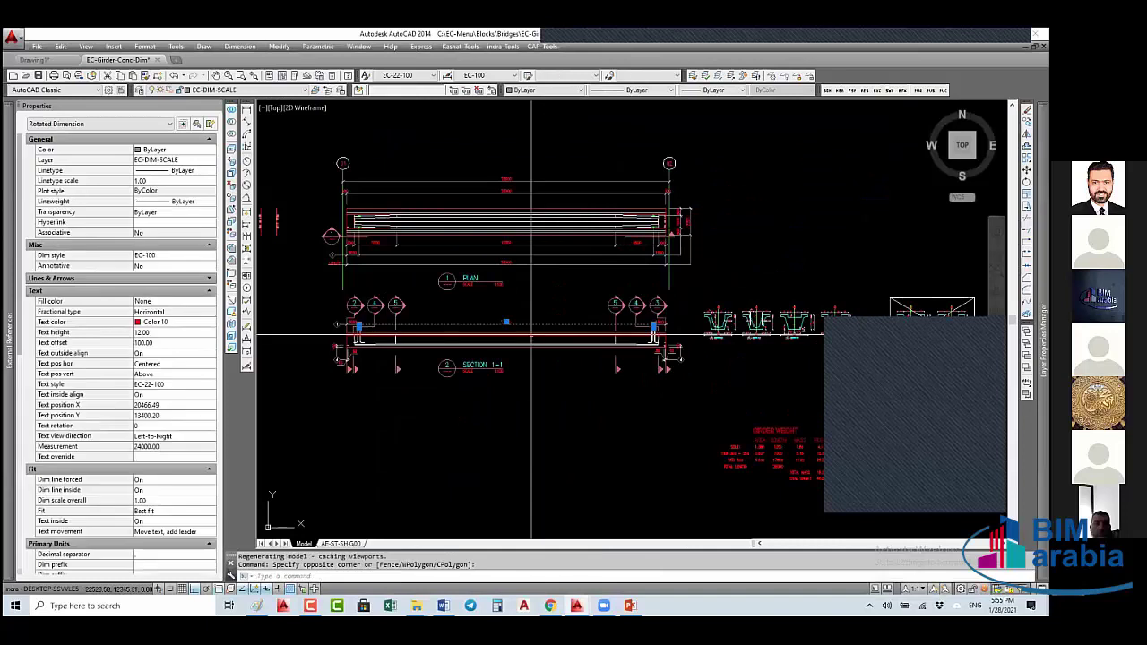
key("Escape")
key("Escape")
scroll(529, 314, "down", 3)
scroll(532, 304, "up", 3)
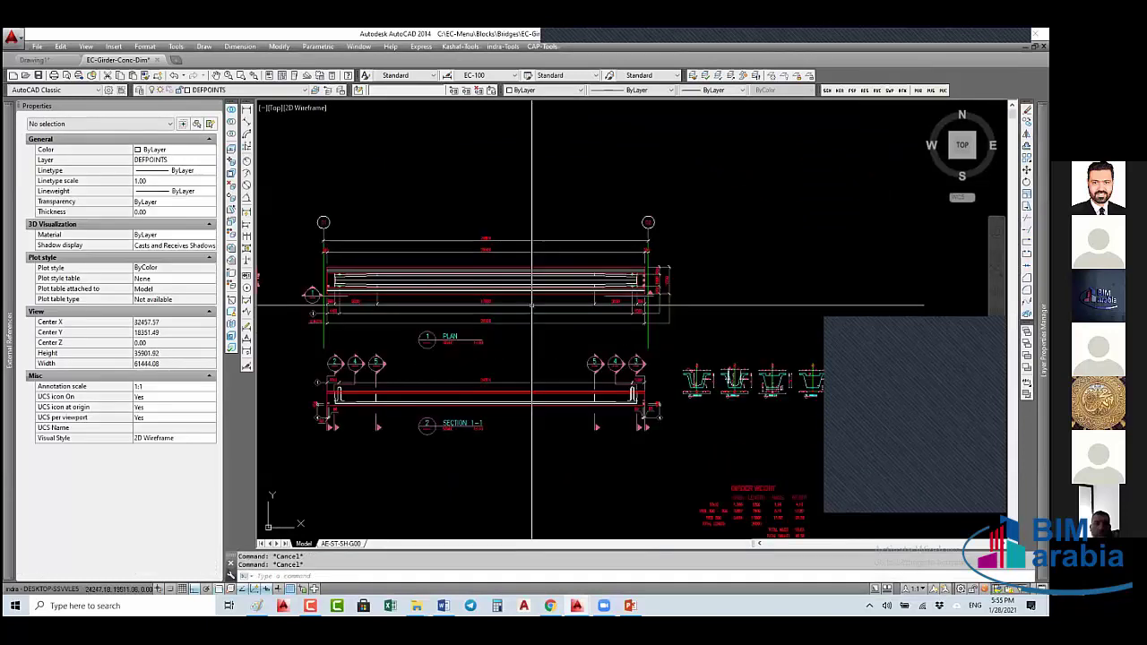
left_click(533, 269)
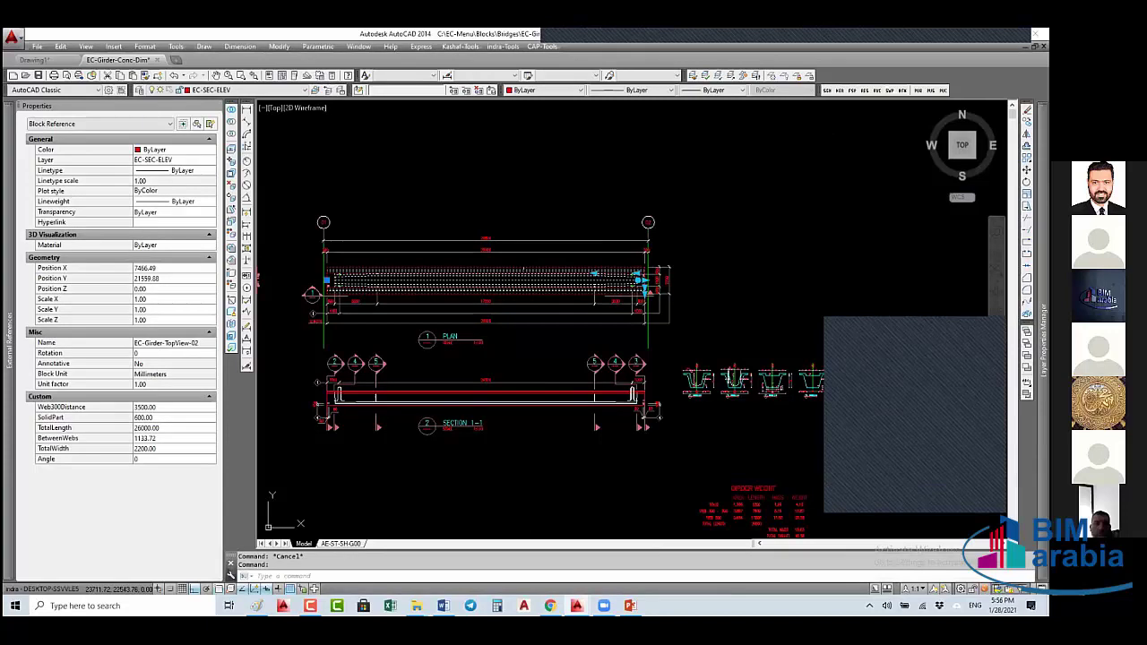
scroll(598, 310, "up", 4)
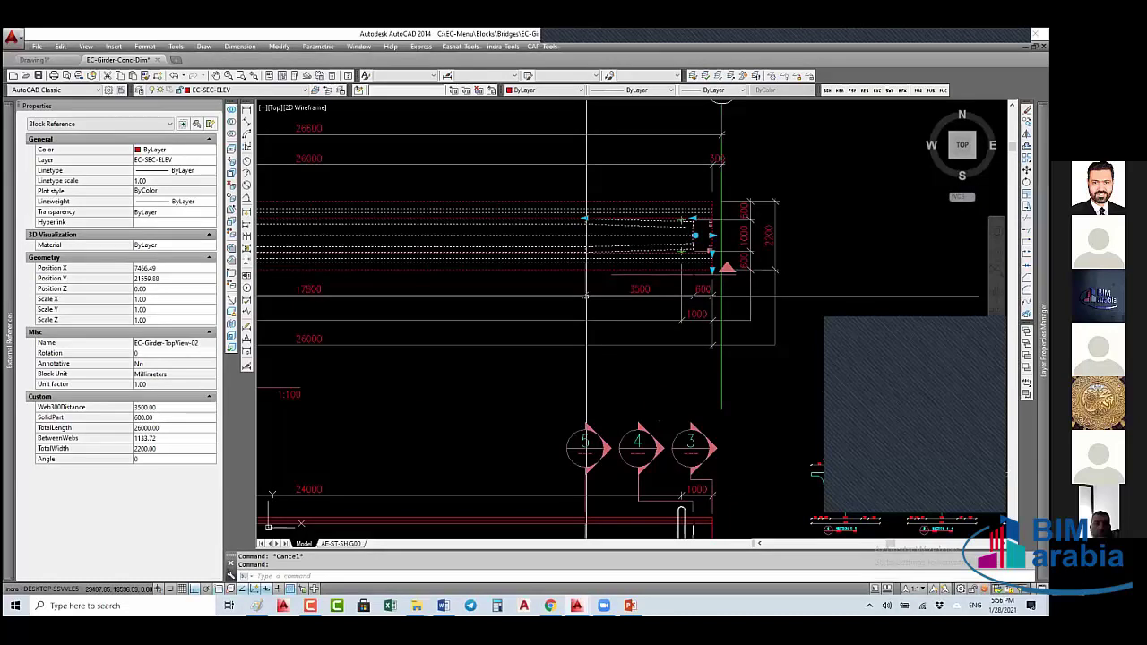
scroll(586, 296, "down", 2)
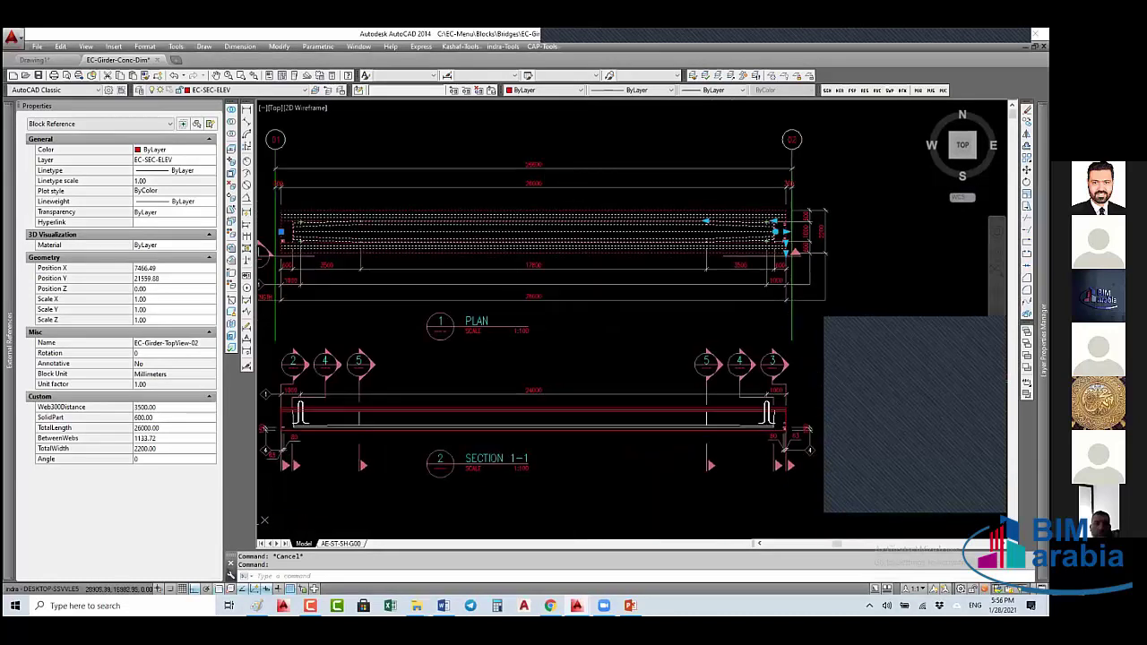
scroll(768, 245, "up", 4)
- Grip-stretch the plan girder: Web300Distance about 5020, SolidPart about 2349, BetweenWebs about 1835
left_click(612, 186)
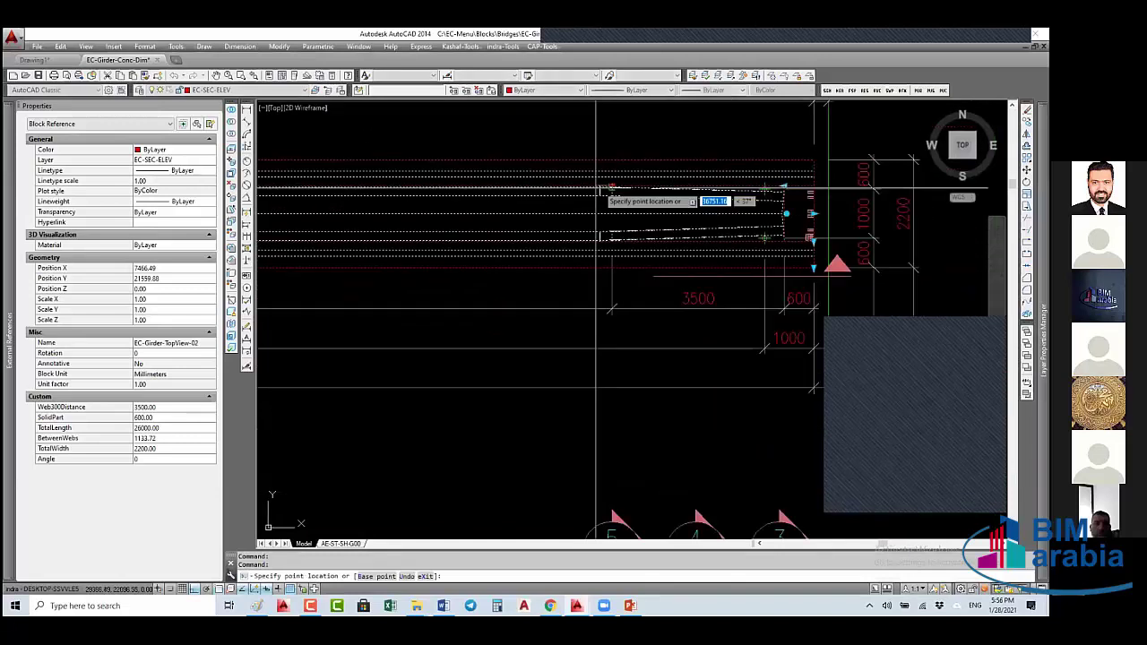
left_click(538, 148)
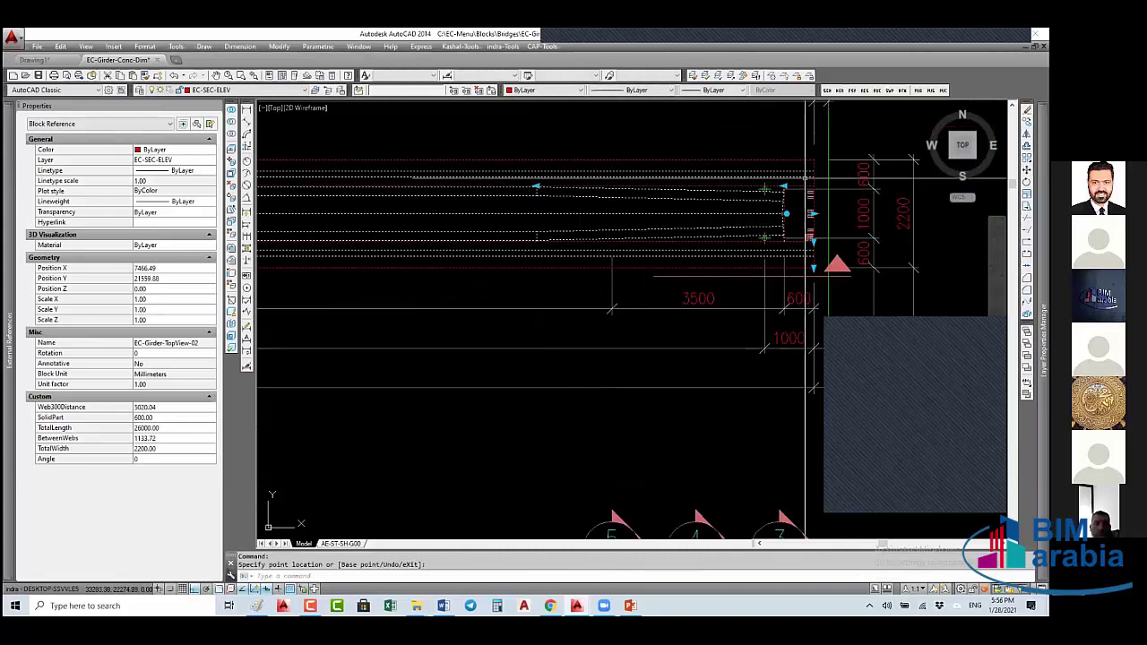
left_click(698, 188)
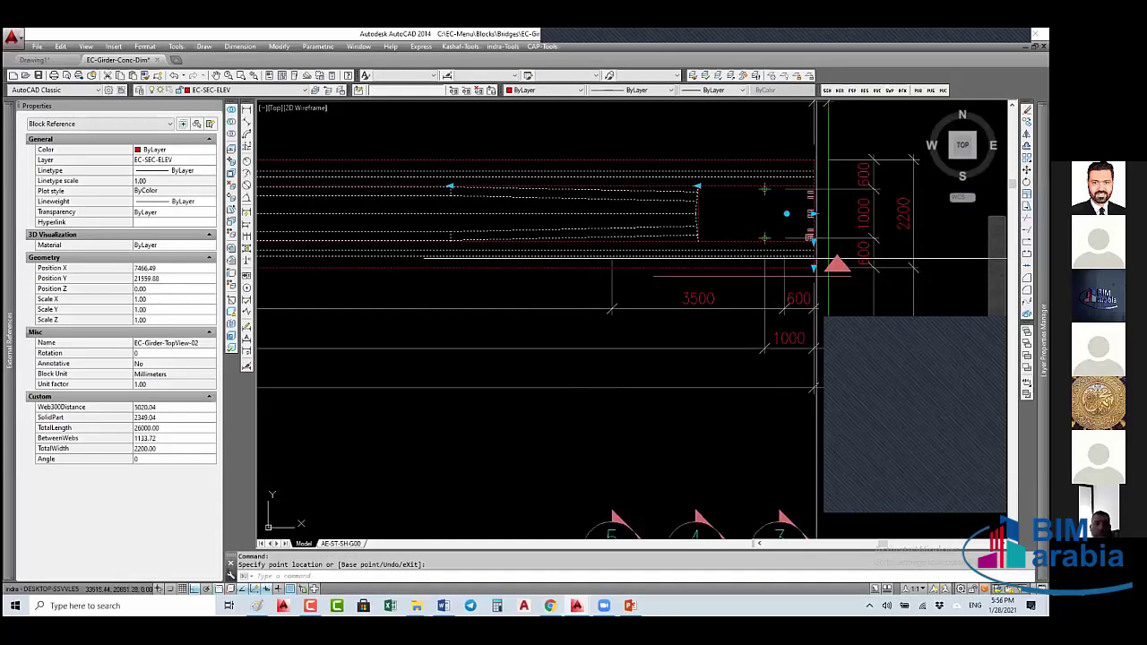
left_click(813, 308)
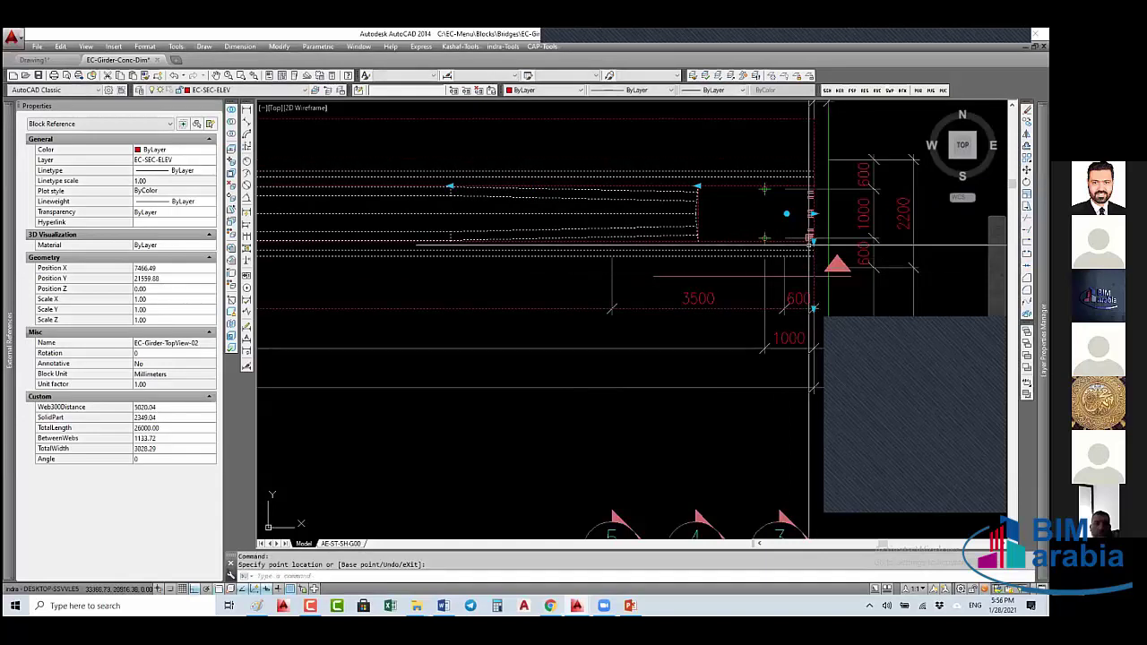
left_click(813, 308)
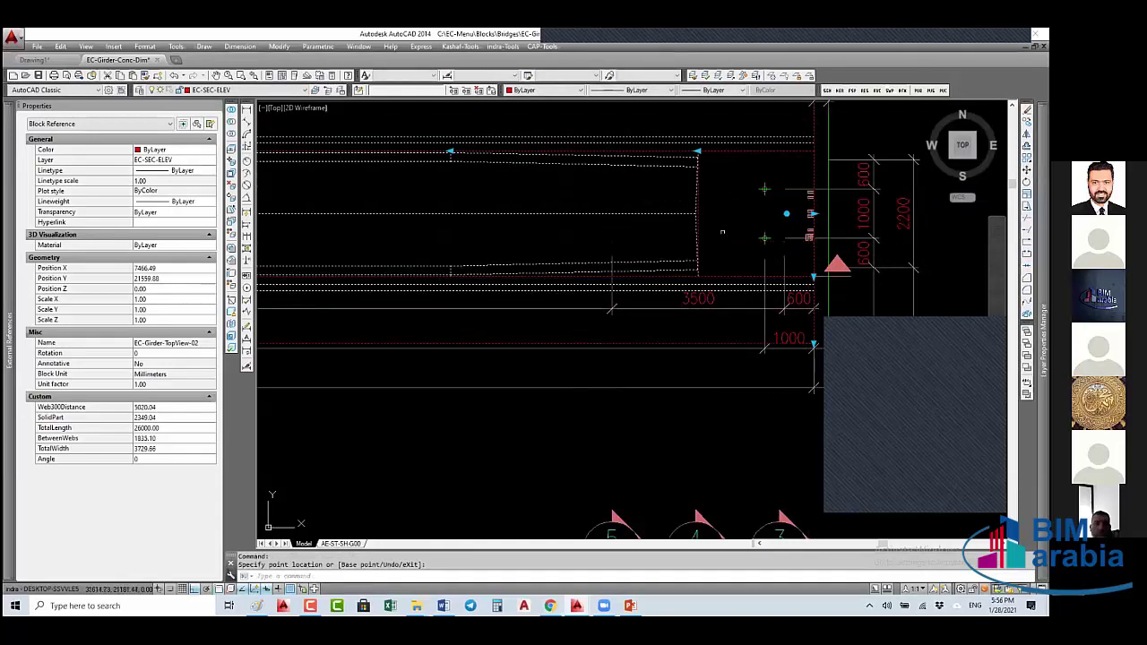
scroll(714, 235, "down", 4)
scroll(759, 242, "down", 5)
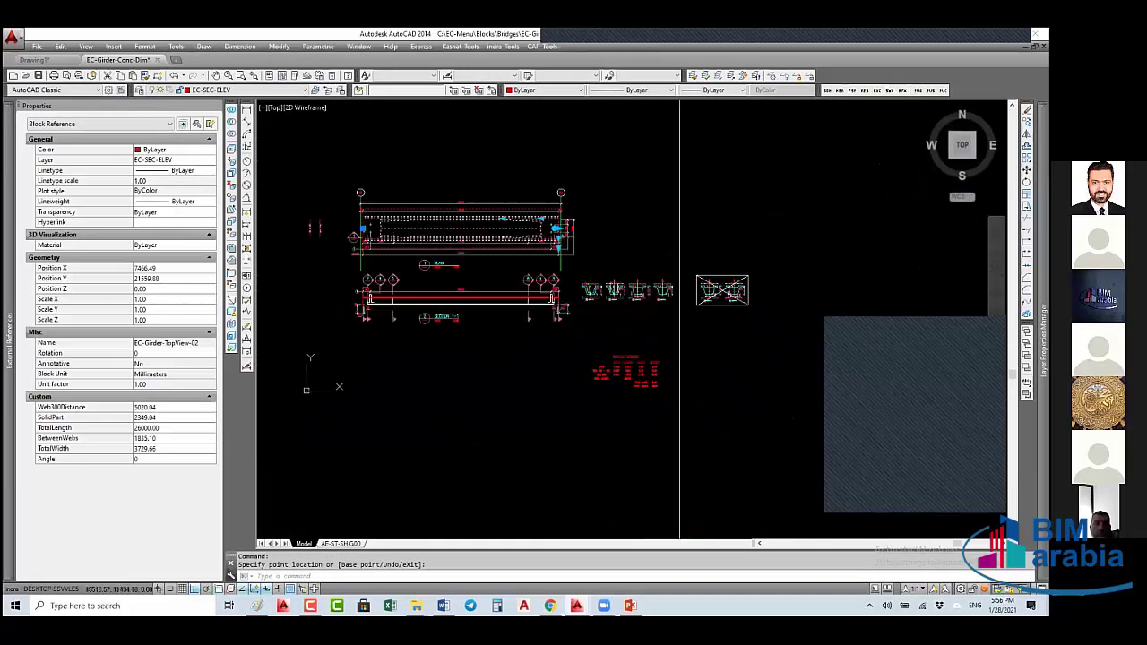
scroll(627, 303, "up", 8)
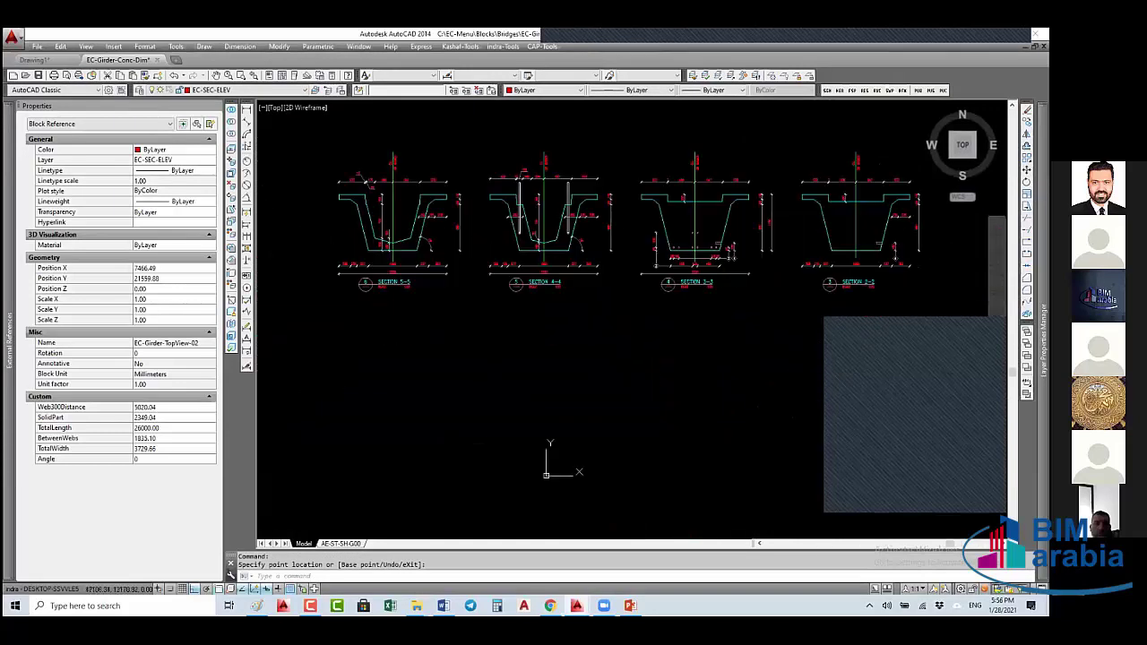
middle_click_drag(413, 224, 530, 227)
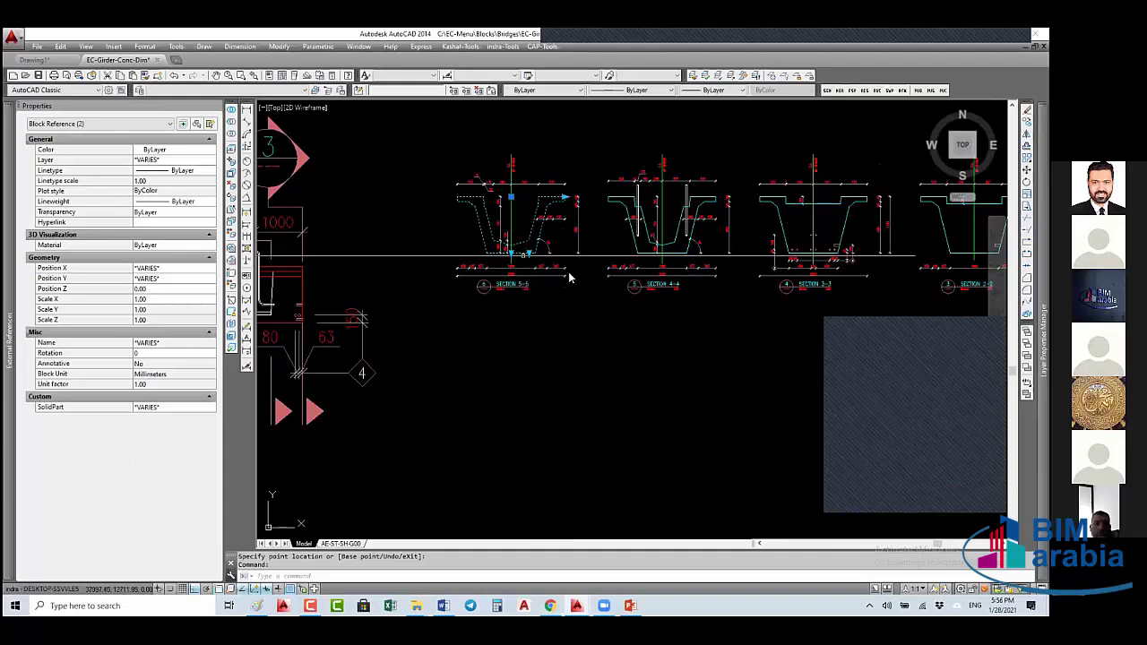
scroll(487, 231, "up", 3)
scroll(488, 231, "down", 1)
key("Escape")
key("Escape")
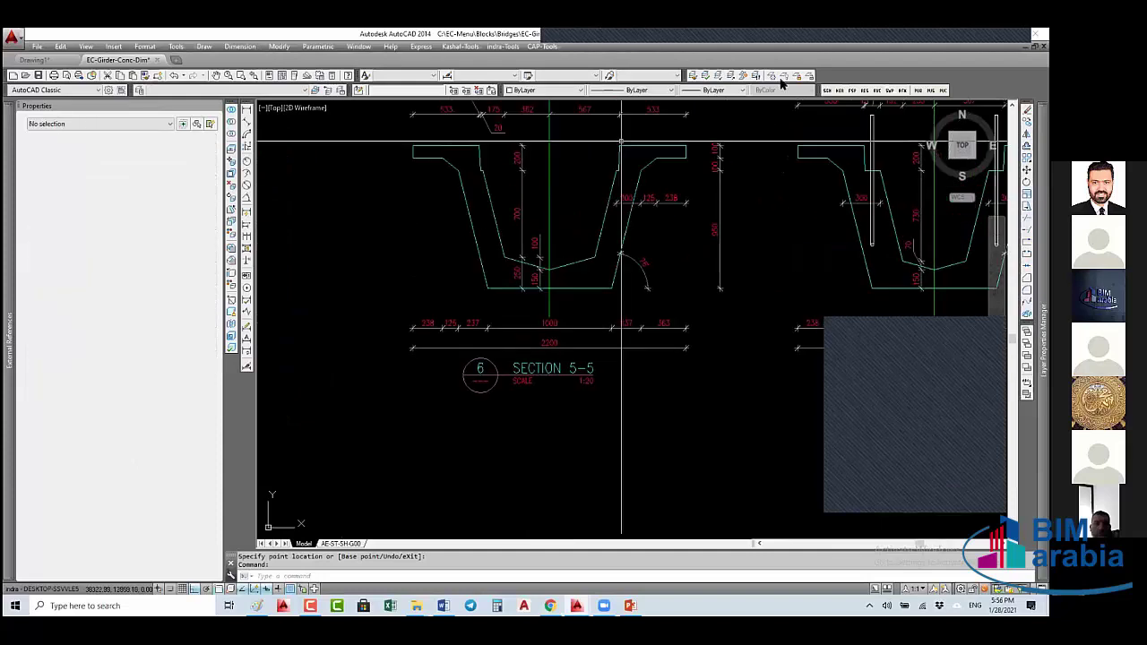
- Turn off the dimension layer with LAYOFF
type("layoff")
key("Return")
left_click(673, 203)
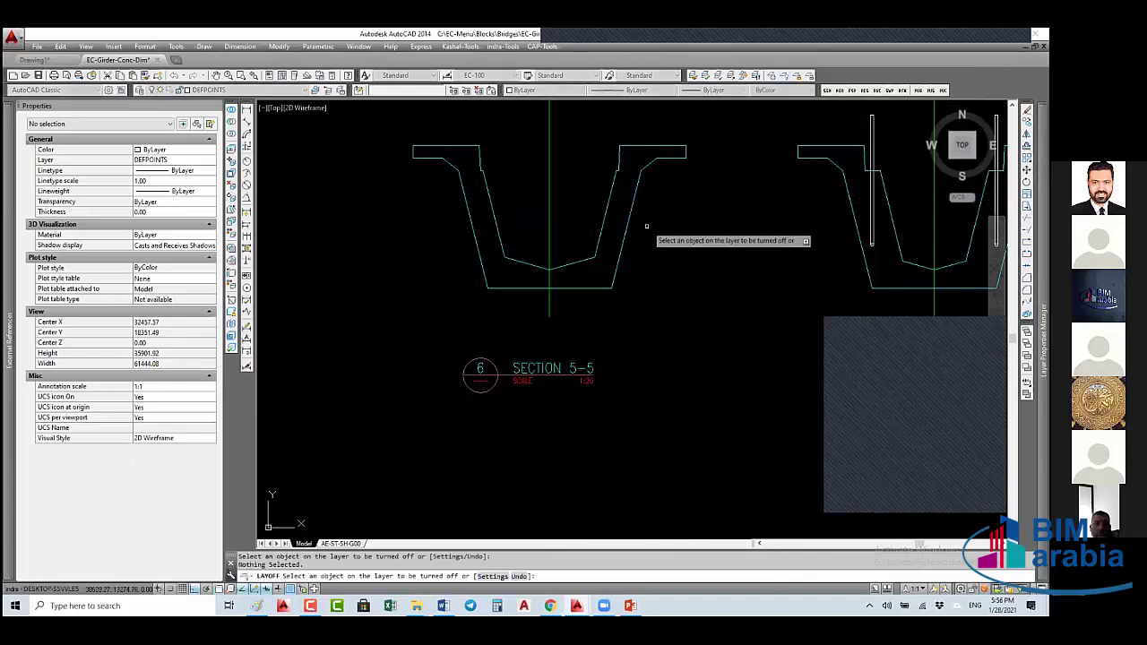
key("Escape")
- Reshape Section 5-5 to total height 2400, SolidPart 725 and UpperWidth 3239.69
left_click(596, 288)
left_click(596, 289)
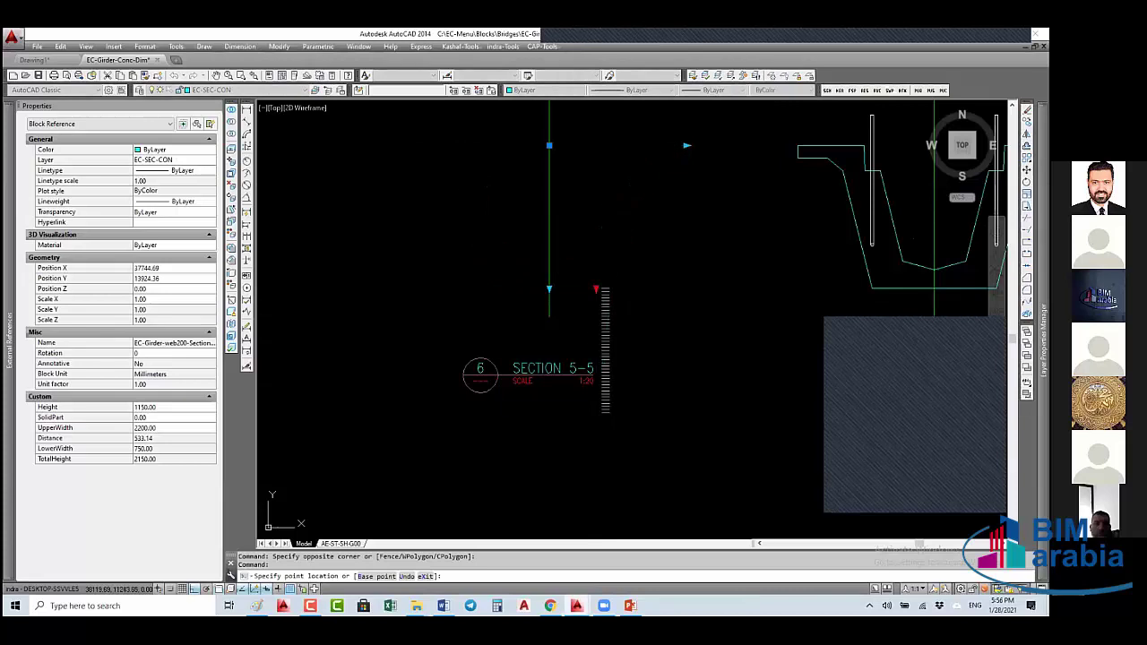
left_click(596, 412)
left_click(710, 240)
left_click(673, 267)
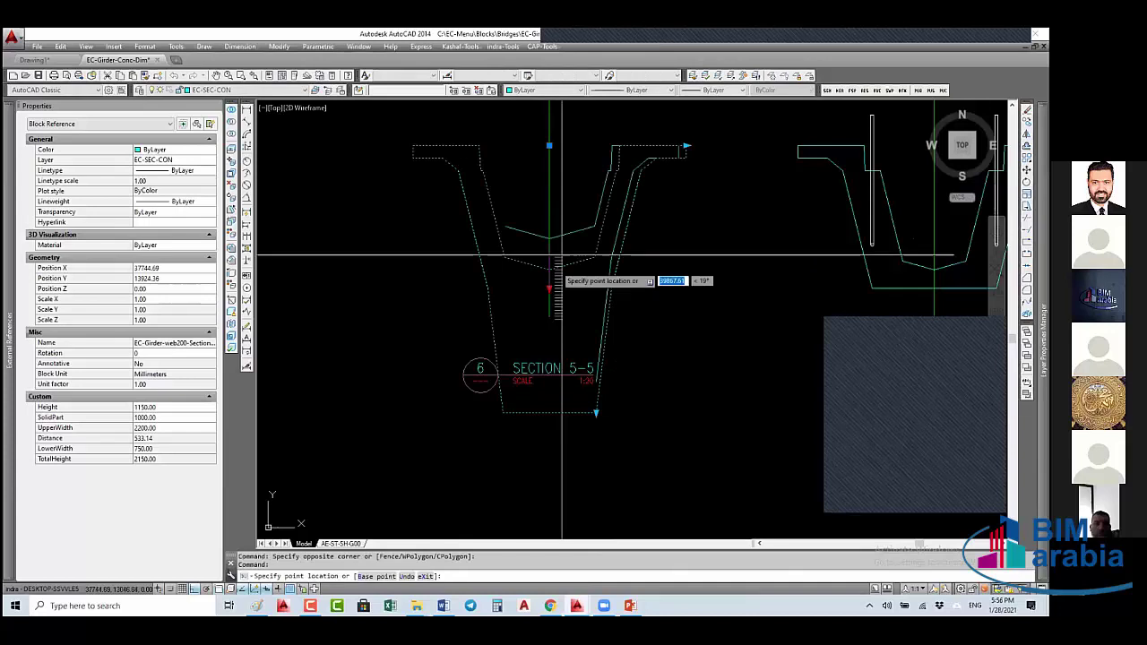
left_click(549, 289)
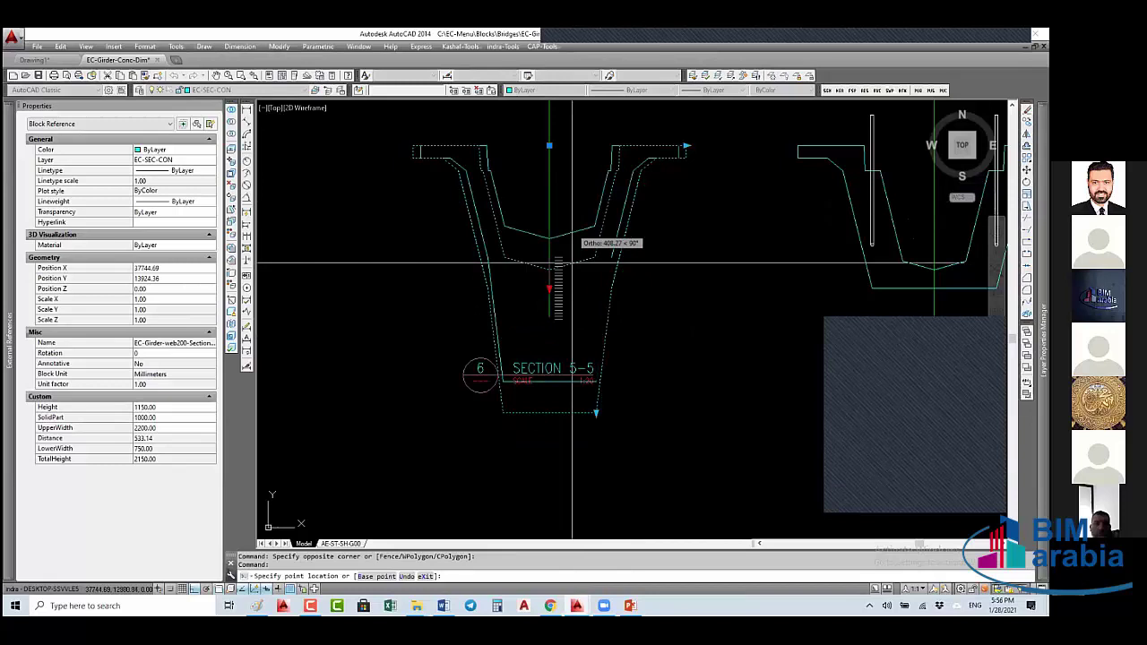
left_click(550, 320)
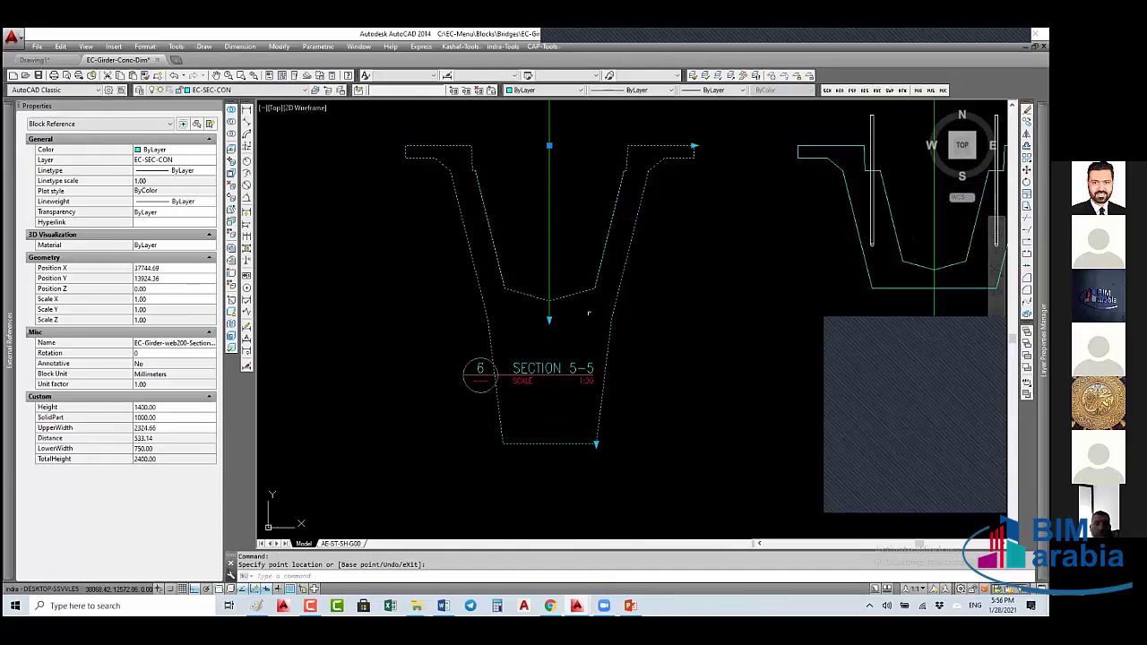
left_click(596, 443)
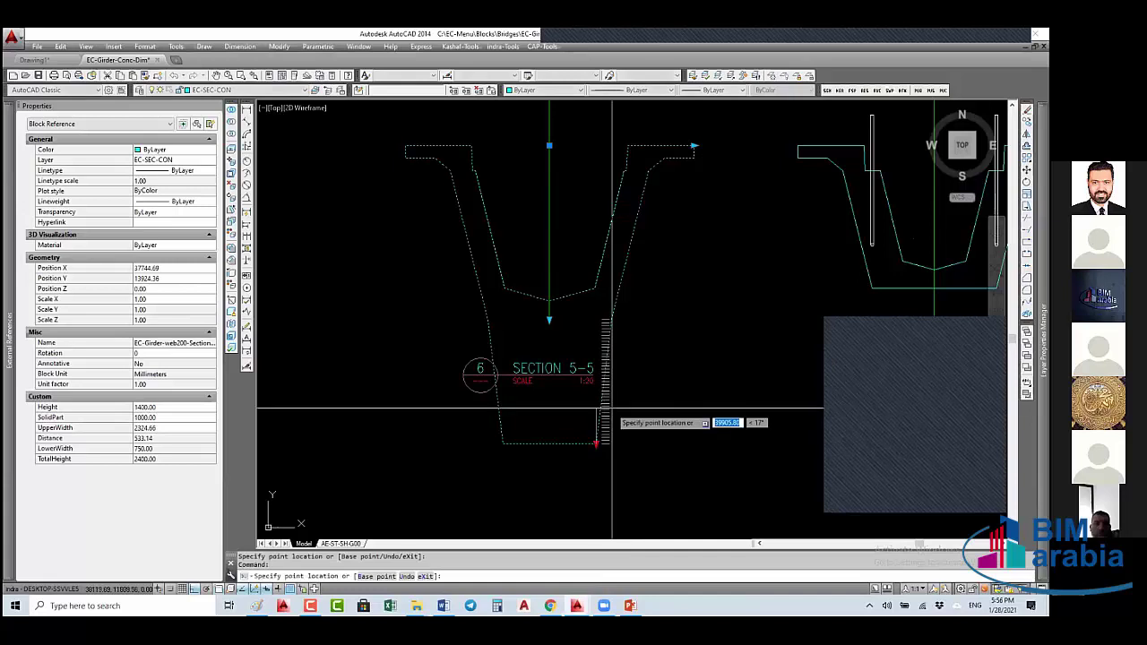
left_click(596, 409)
left_click(695, 145)
left_click(751, 144)
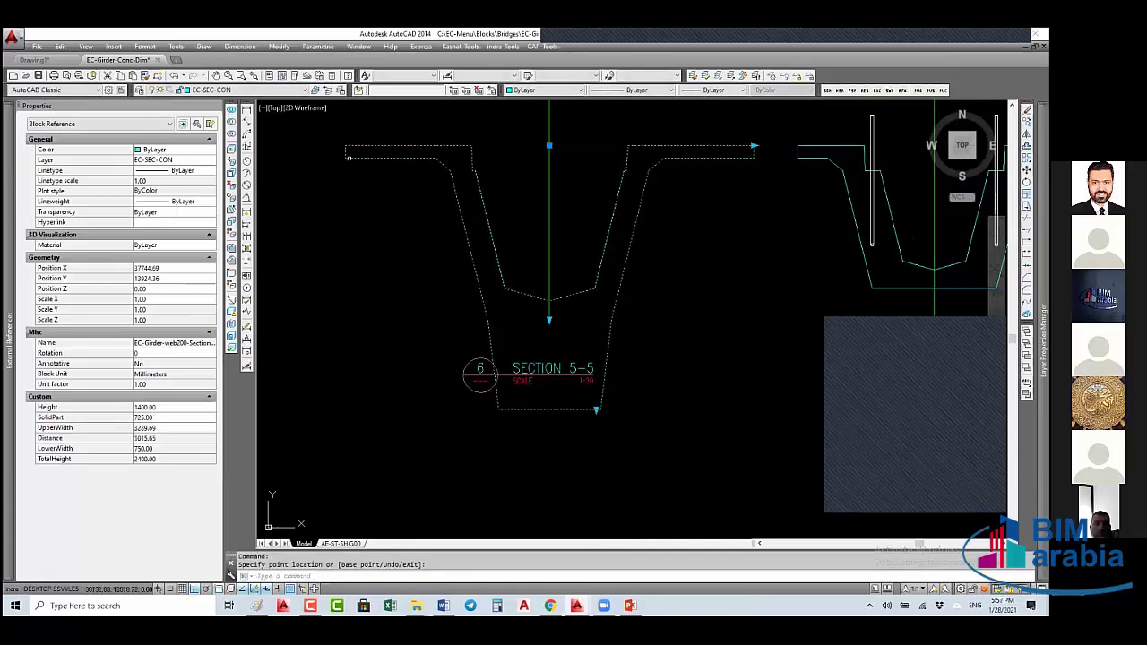
scroll(590, 235, "down", 6)
- Pan and zoom to the full GIRDER WEIGHT table and clear any selection
scroll(669, 234, "down", 2)
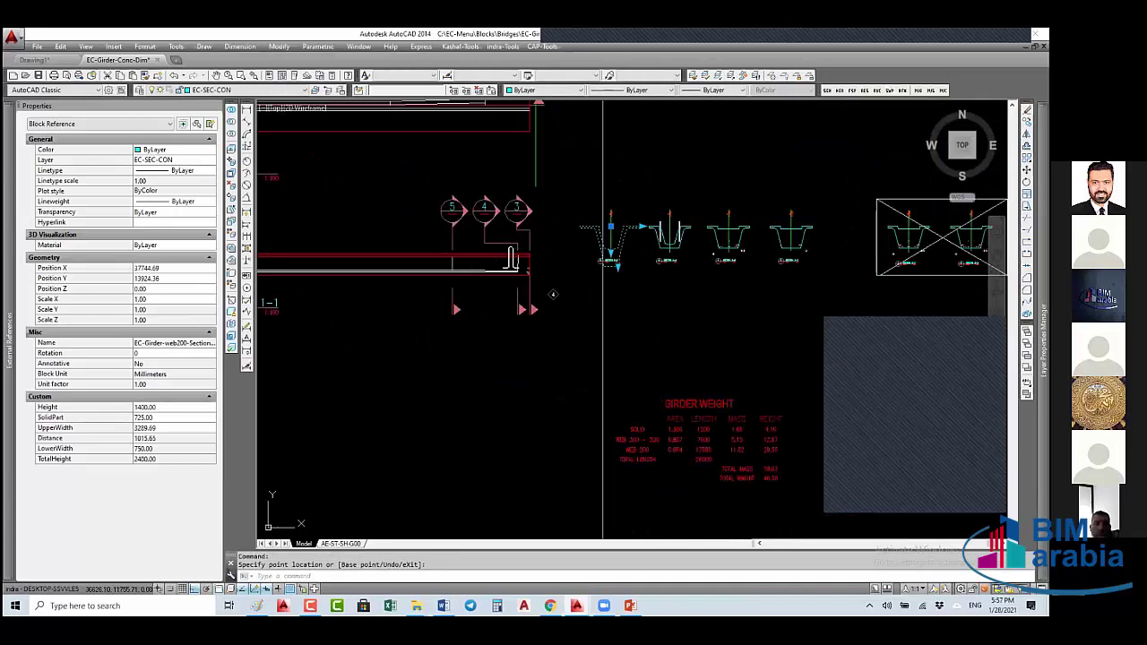
scroll(556, 287, "up", 1)
scroll(556, 288, "down", 2)
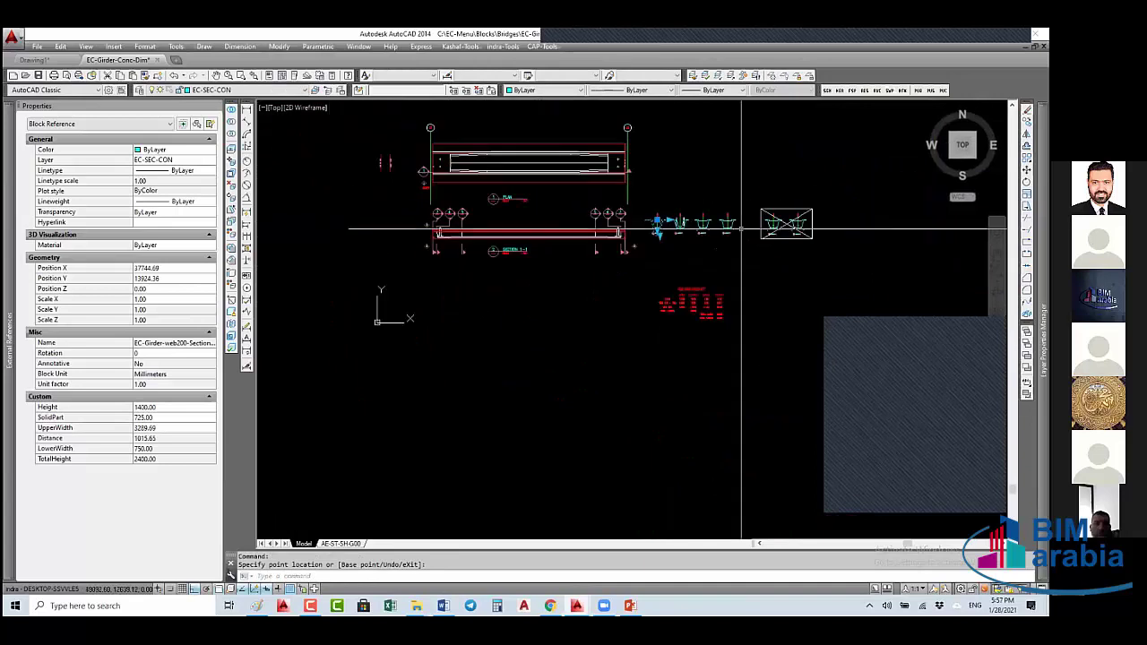
scroll(309, 299, "up", 3)
middle_click_drag(637, 360, 684, 197)
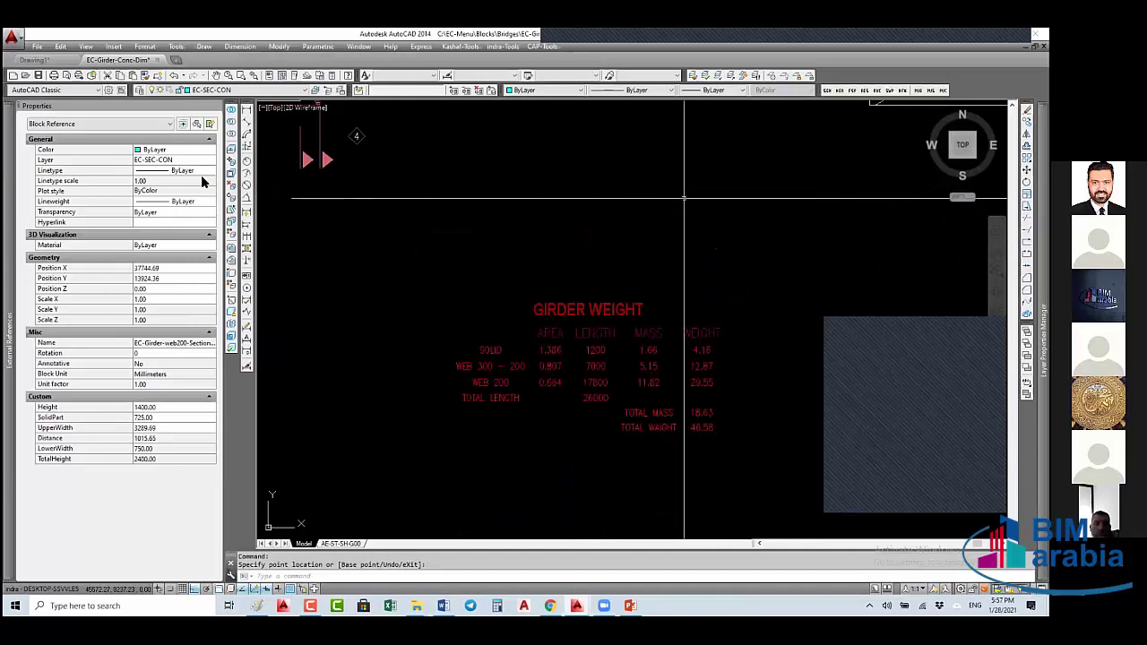
scroll(589, 233, "down", 1)
scroll(589, 233, "down", 2)
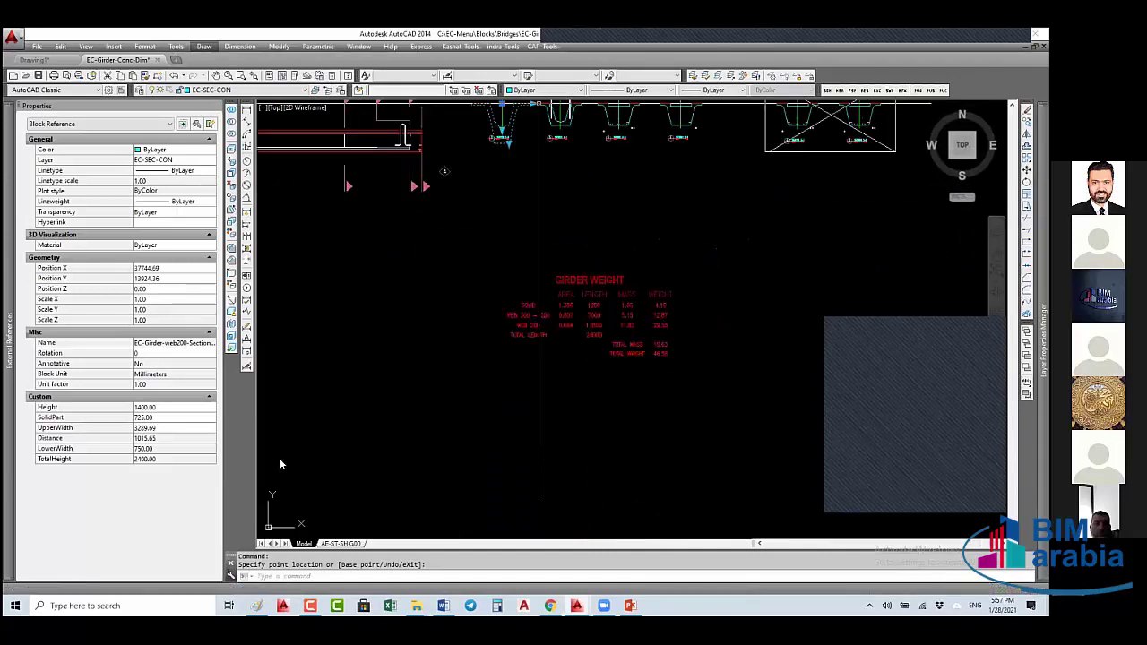
right_click(280, 464)
key("Escape")
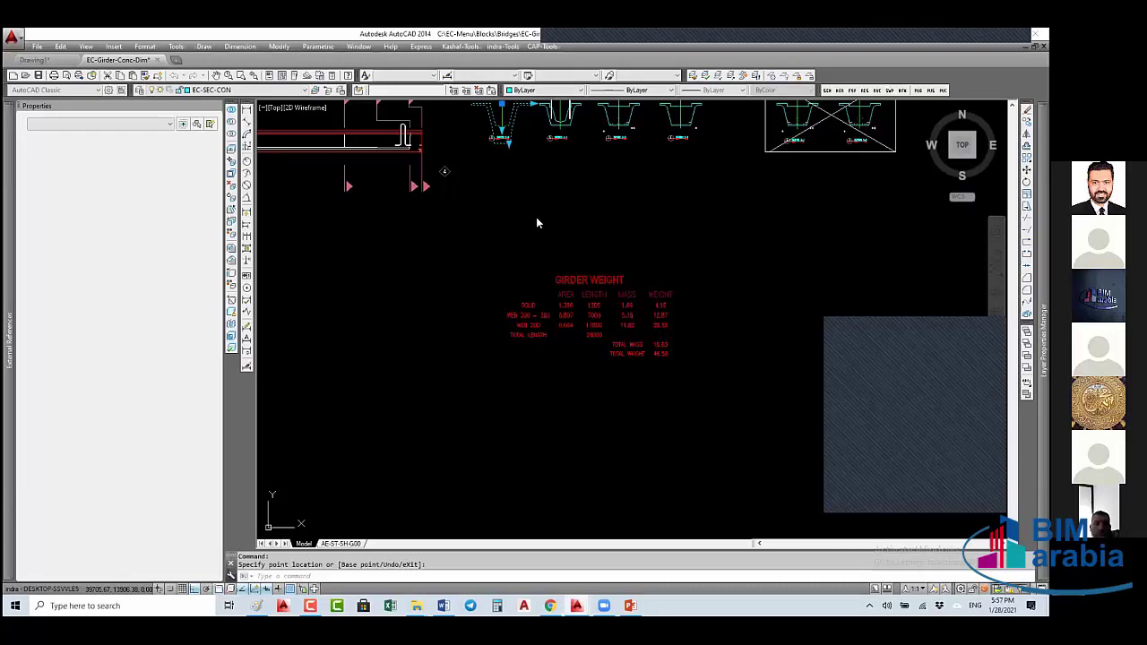
key("Escape")
- Review the System and User Preferences settings in Options (OP) and apply them
type("options")
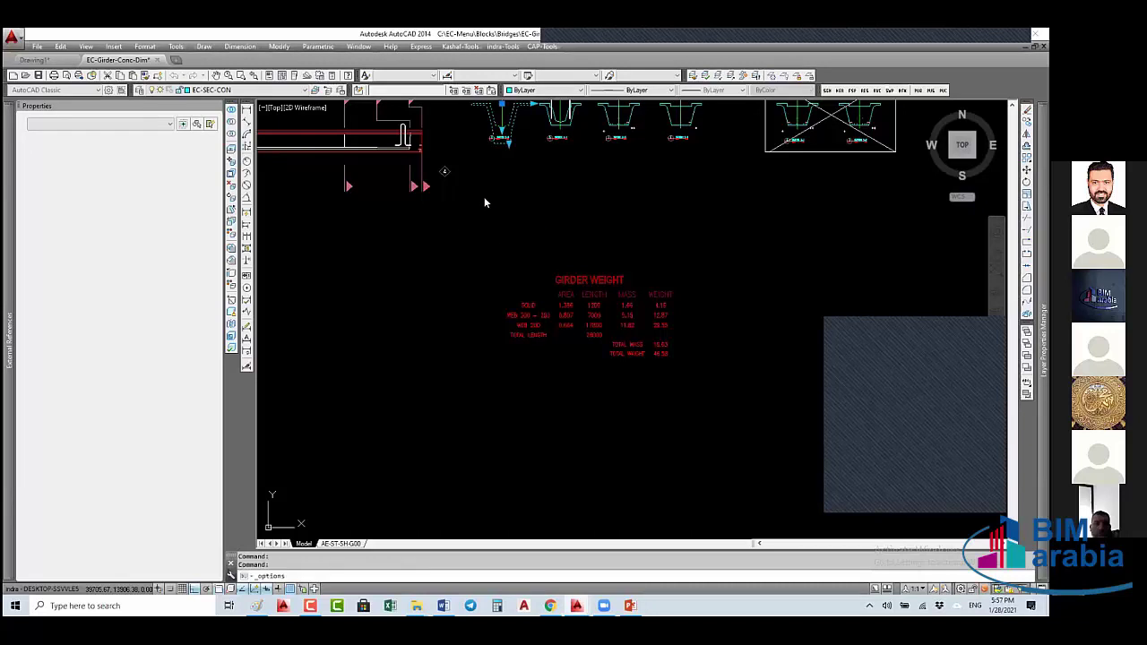
key("Return")
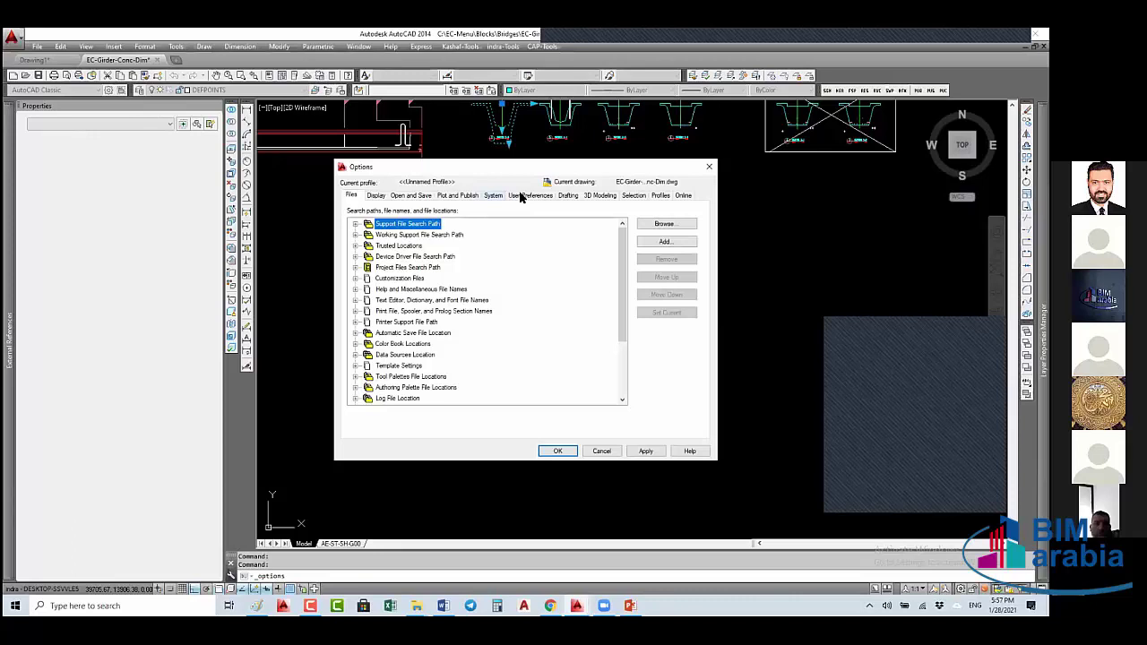
left_click(494, 195)
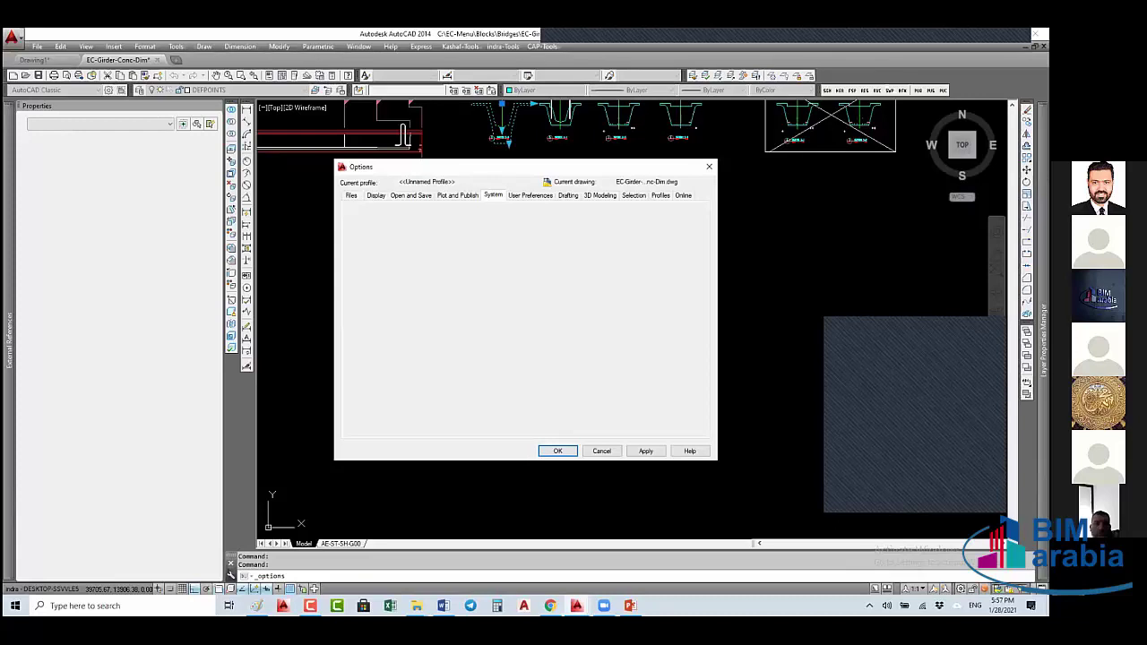
left_click(531, 195)
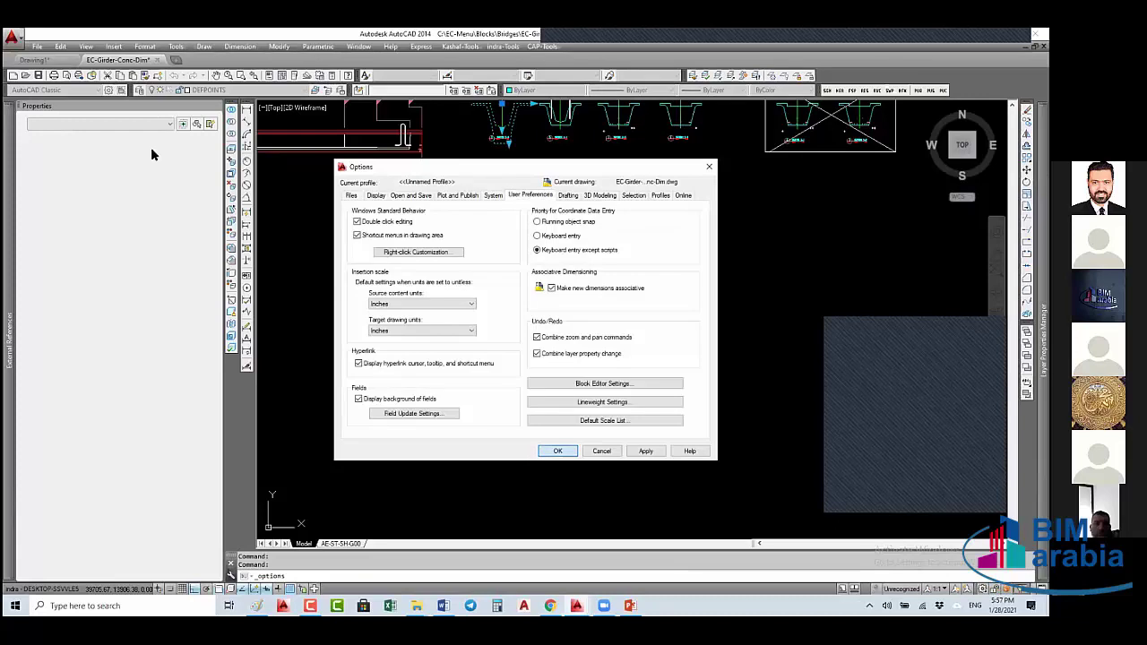
key("Return")
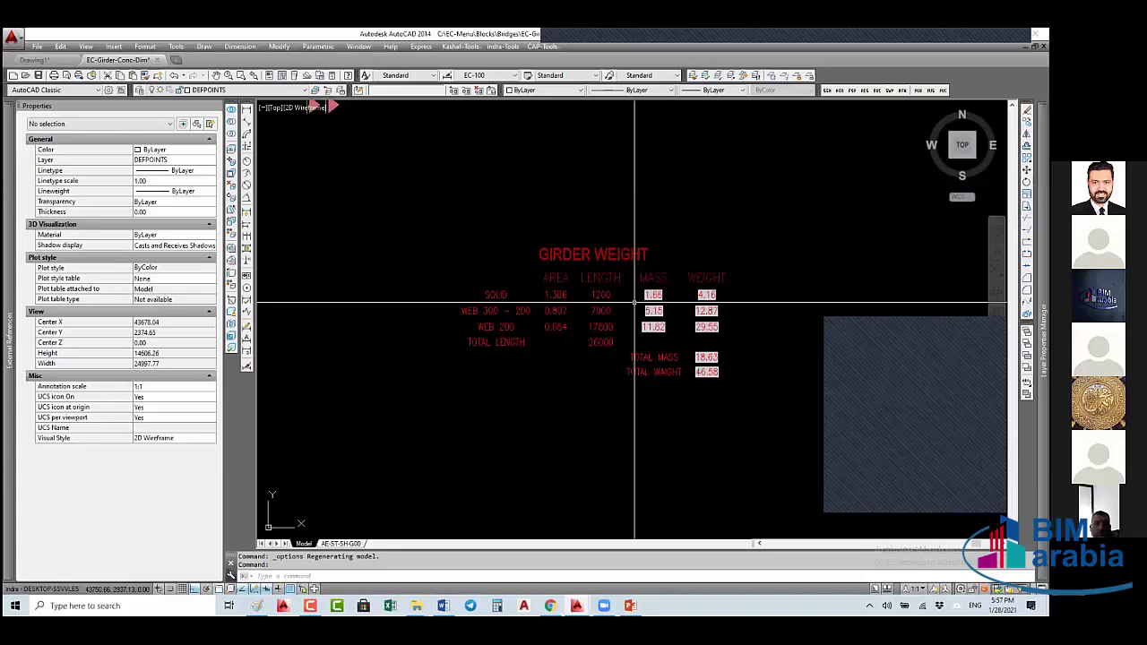
type("LAYON")
key("Return")
key("Escape")
key("Escape")
middle_click_drag(656, 283, 654, 221)
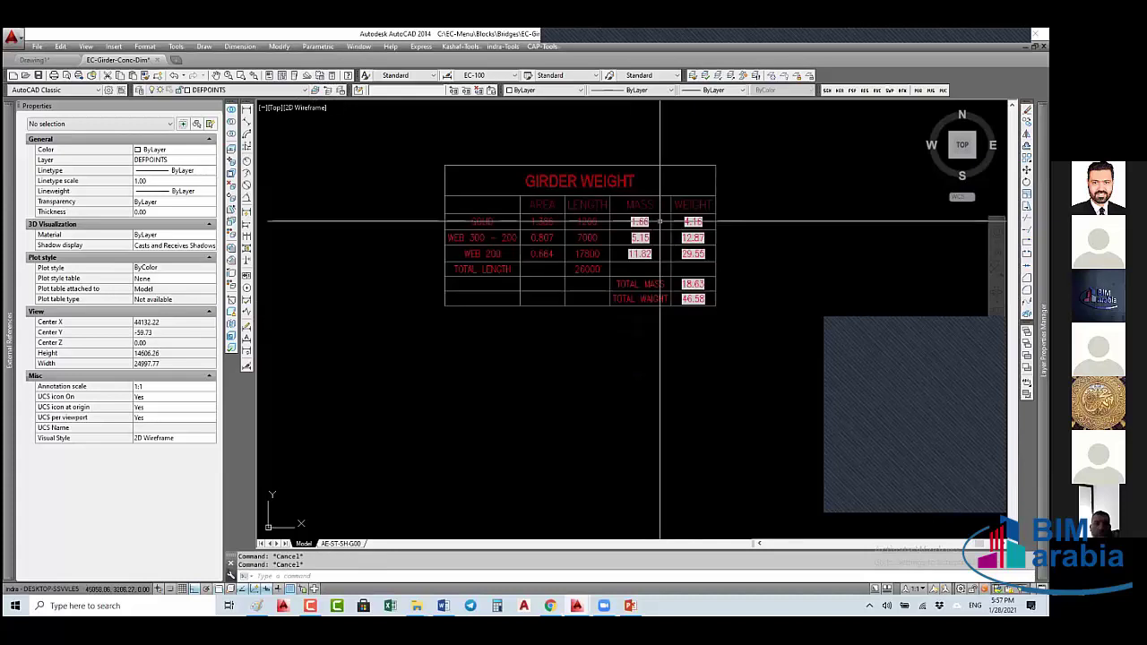
left_click(705, 222)
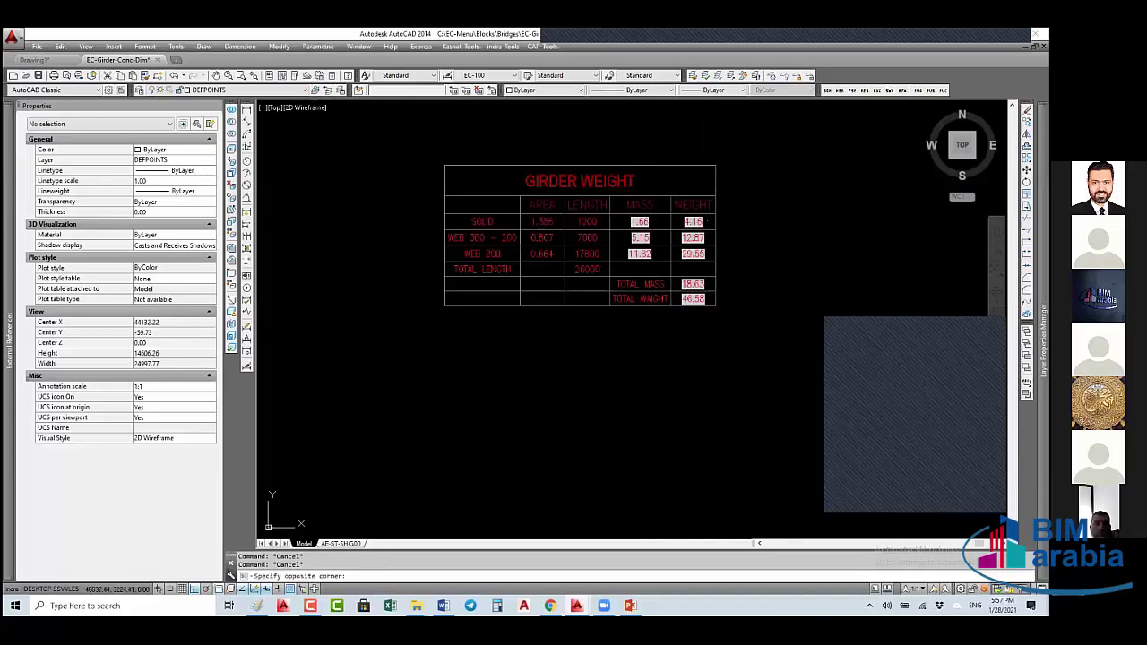
double_click(678, 222)
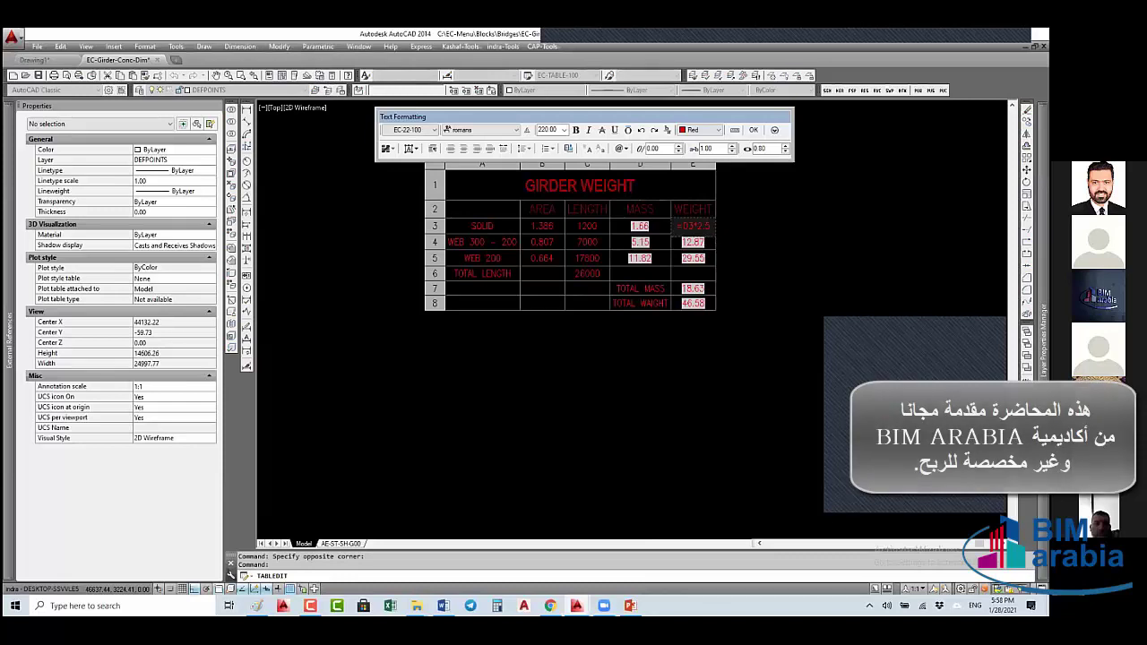
key("Escape")
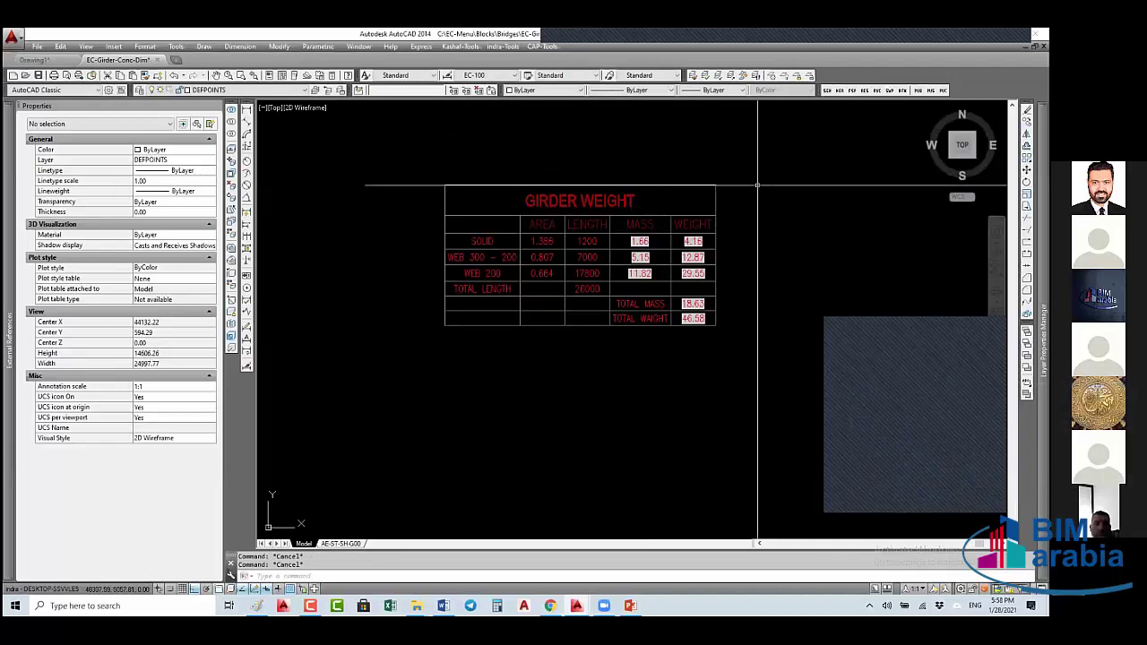
- Insert a 4-column, 6-data-row table with 2-line row height into empty drawing space
scroll(628, 285, "down", 2)
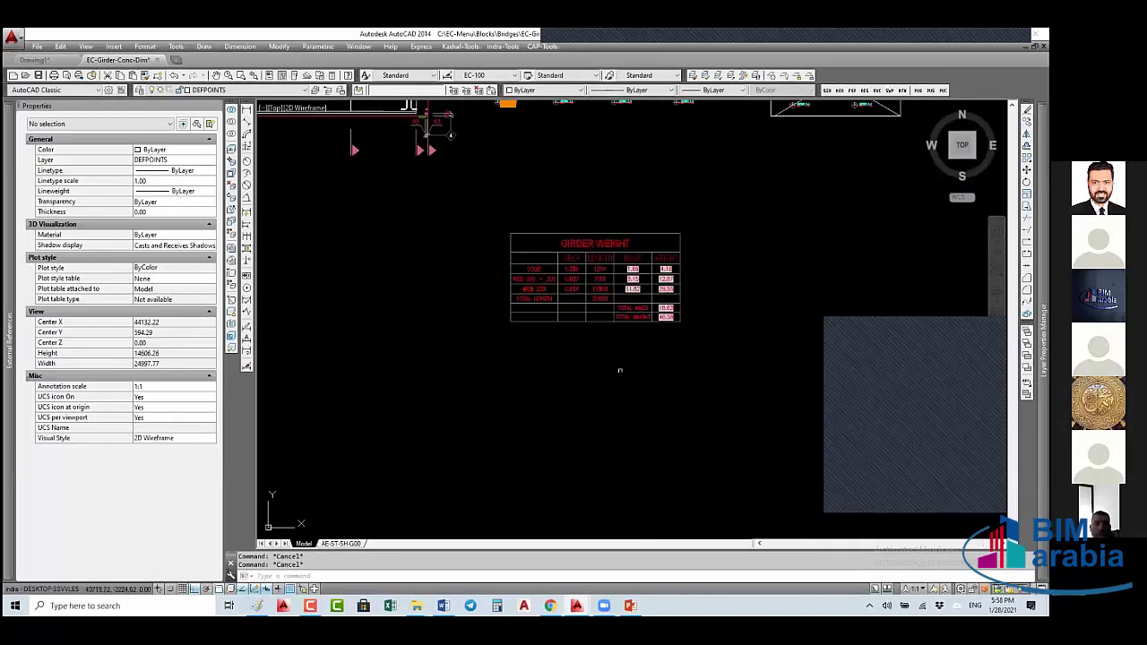
middle_click_drag(619, 371, 629, 285)
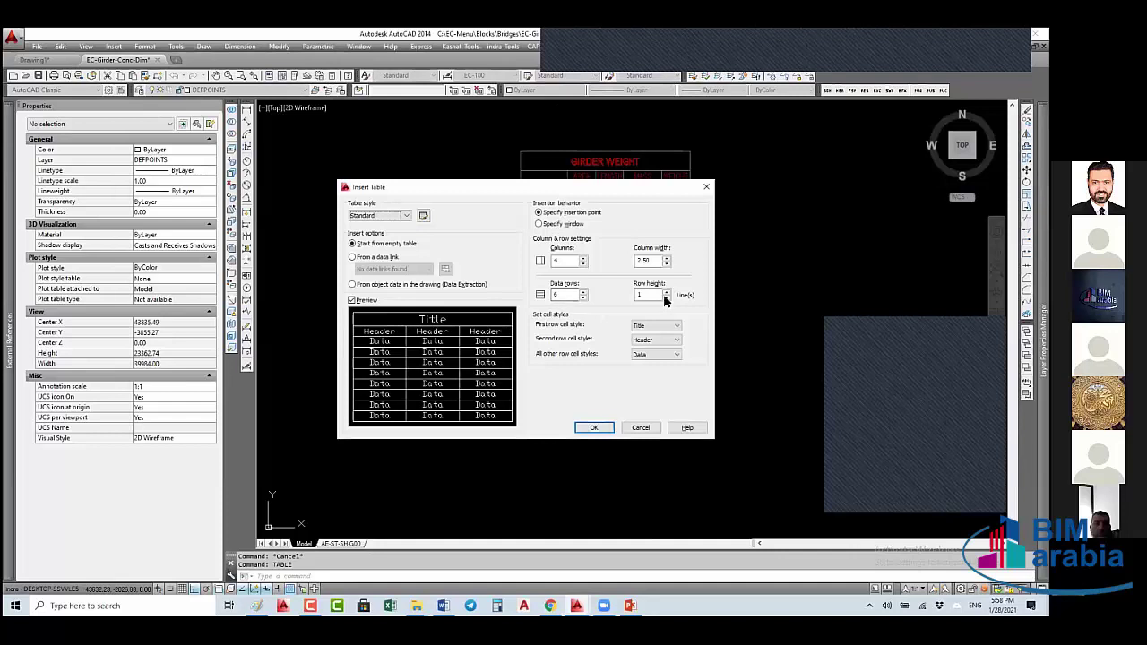
left_click(666, 292)
left_click(666, 293)
key("Return")
left_click(504, 311)
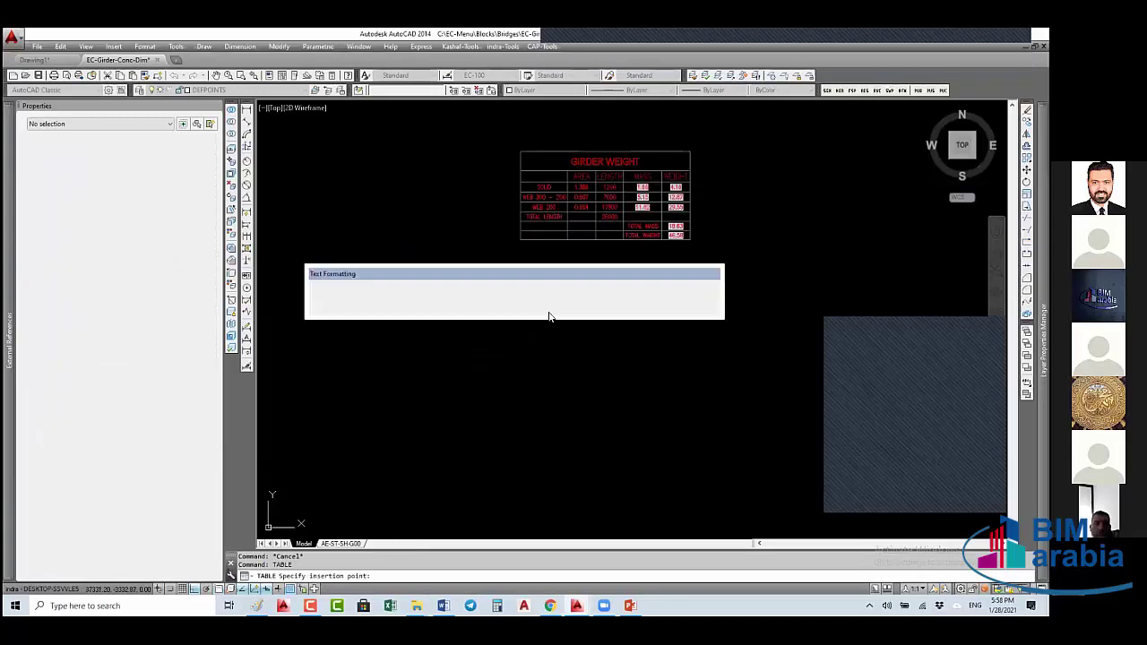
scroll(494, 316, "up", 5)
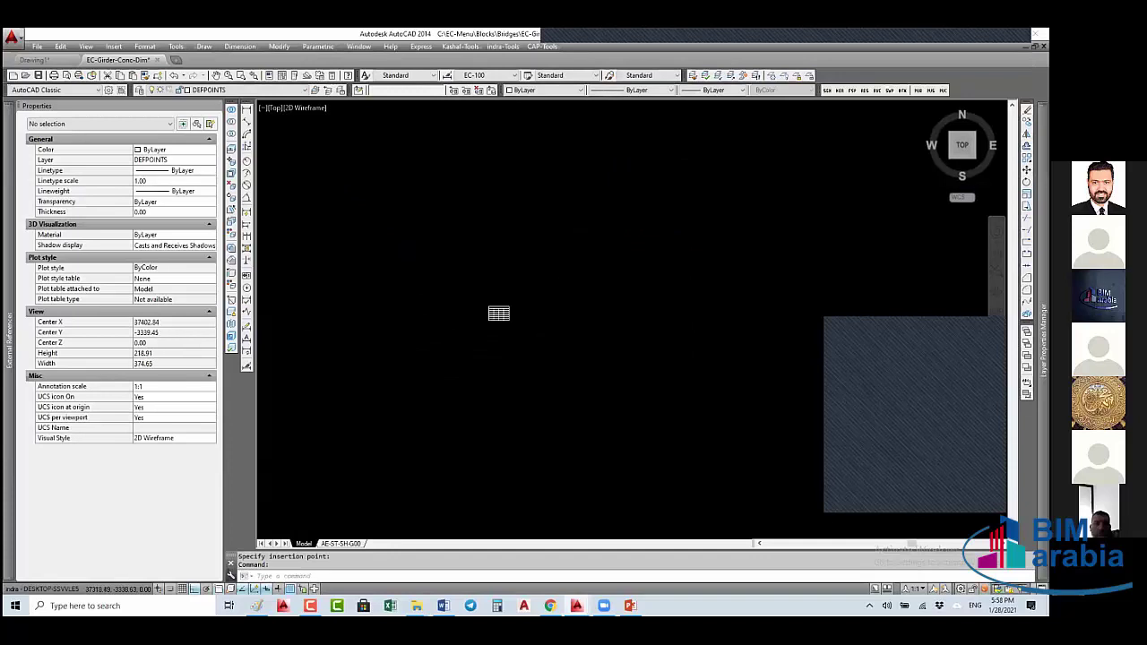
scroll(493, 305, "up", 5)
left_click(585, 397)
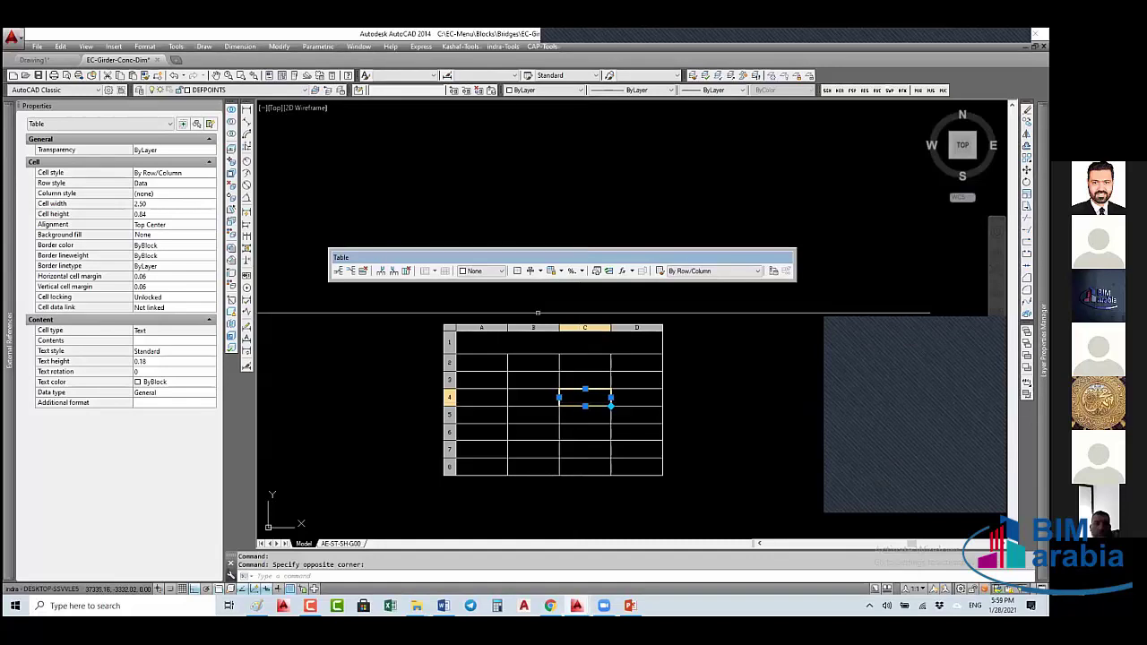
scroll(529, 340, "down", 3)
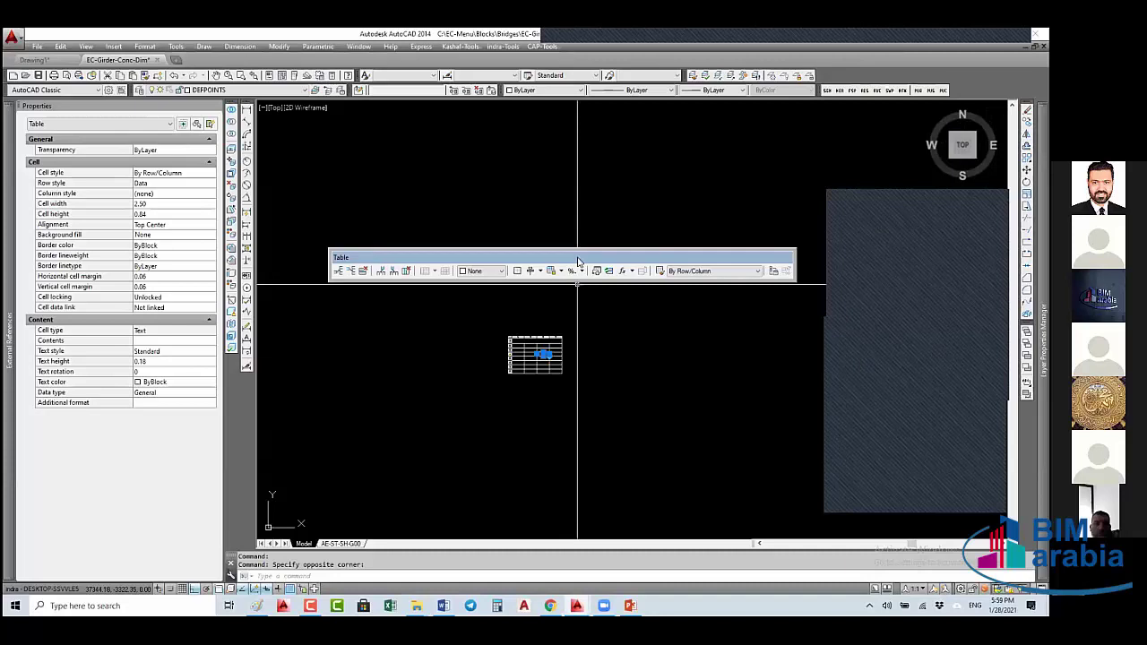
left_click_drag(581, 259, 586, 161)
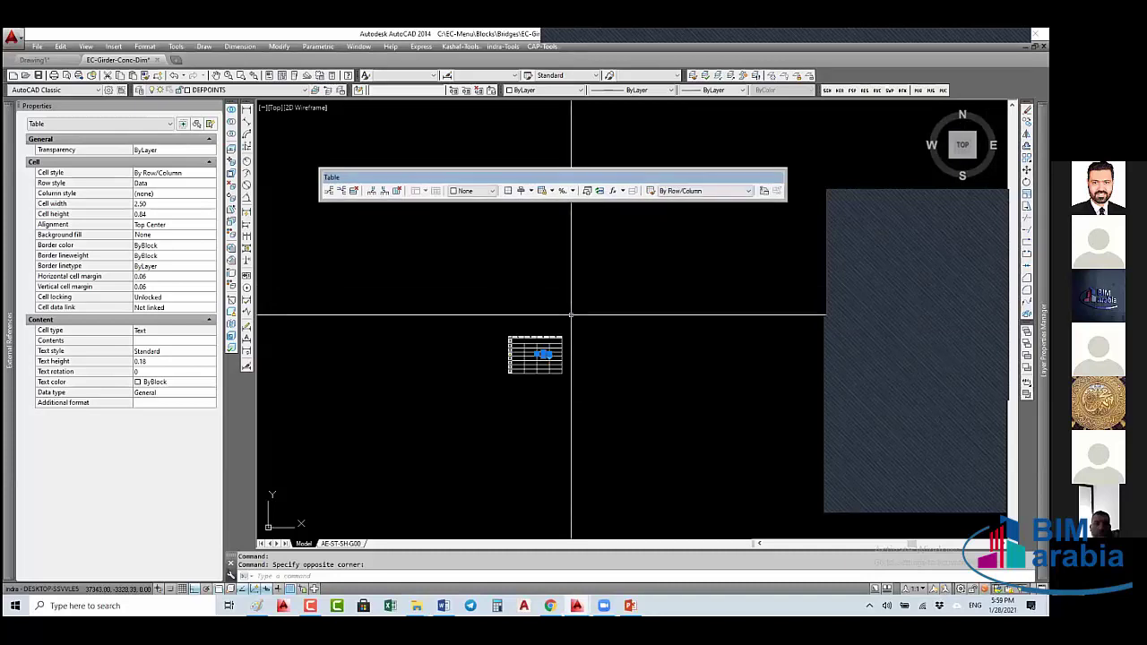
scroll(571, 315, "down", 3)
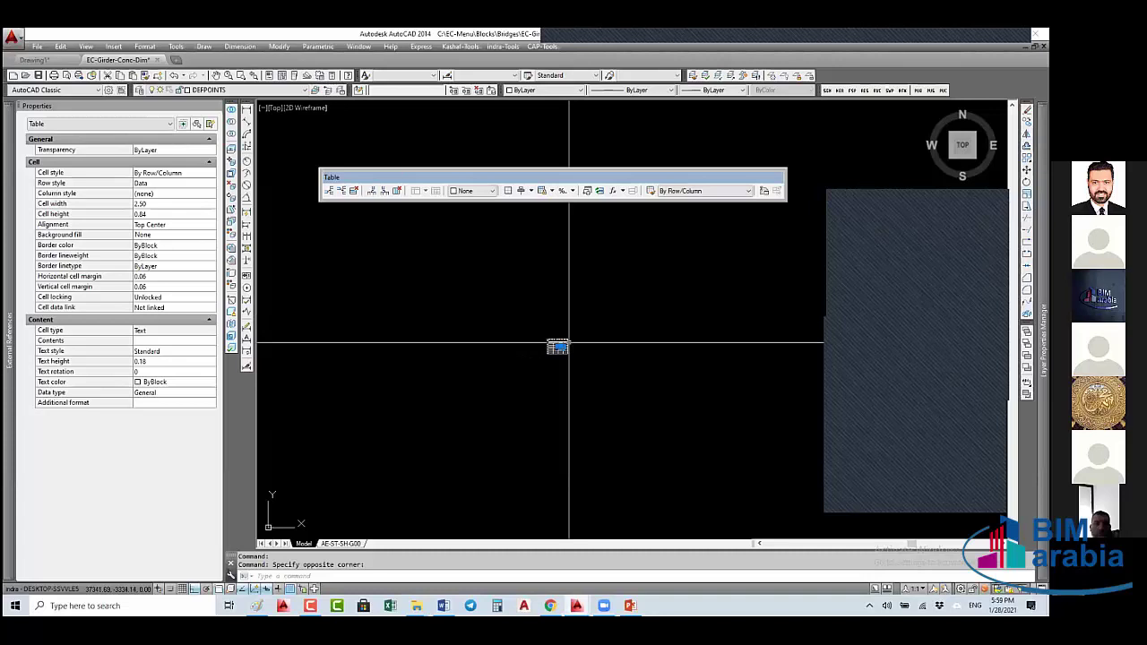
scroll(571, 316, "up", 6)
middle_click_drag(468, 392, 595, 352)
left_click(594, 352)
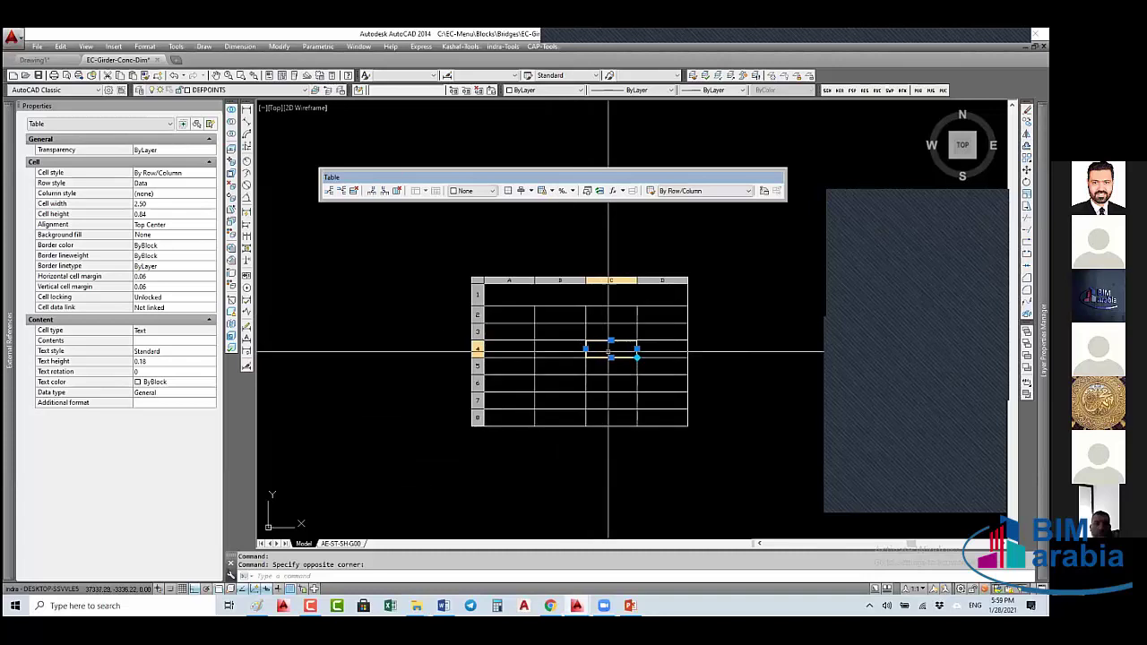
left_click(594, 352)
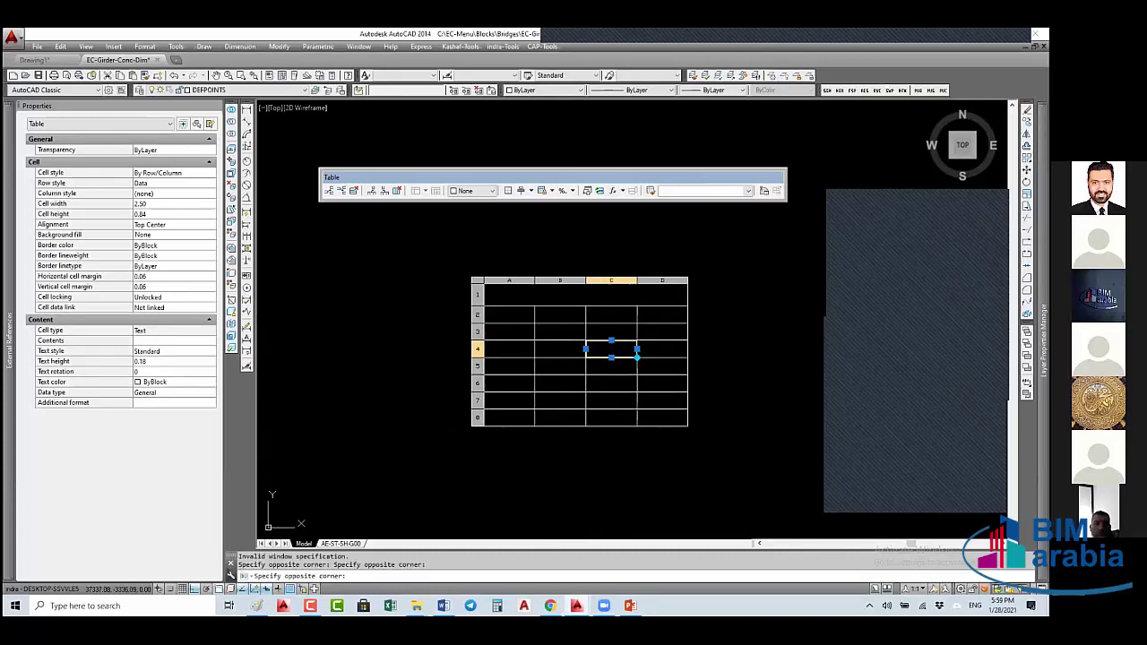
key("Escape")
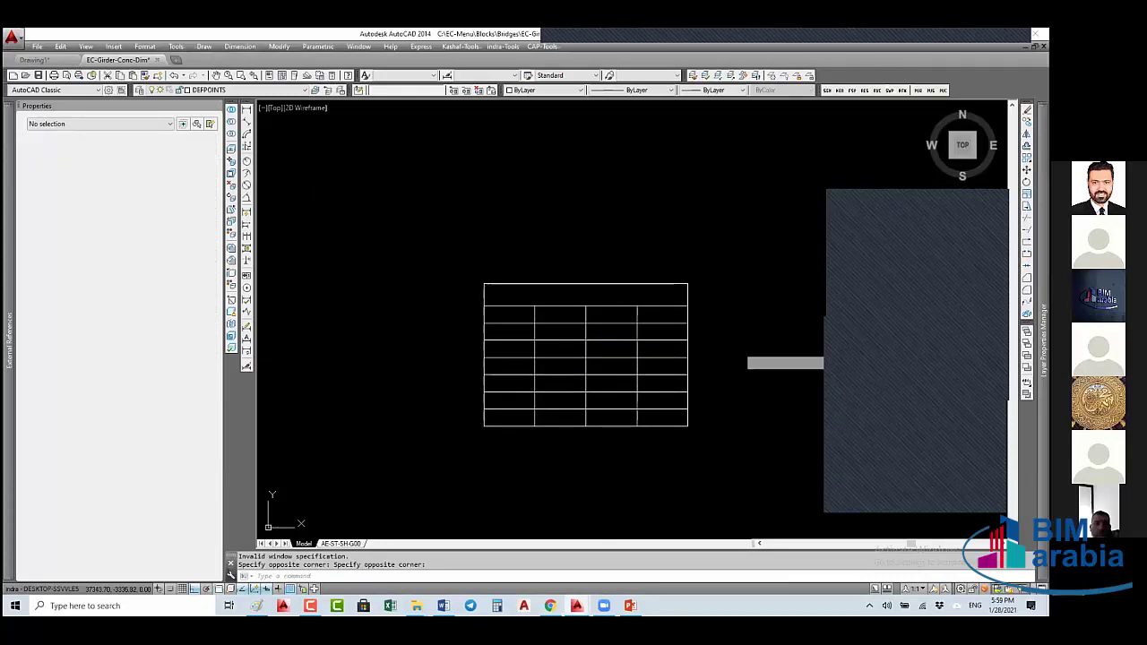
left_click(737, 350)
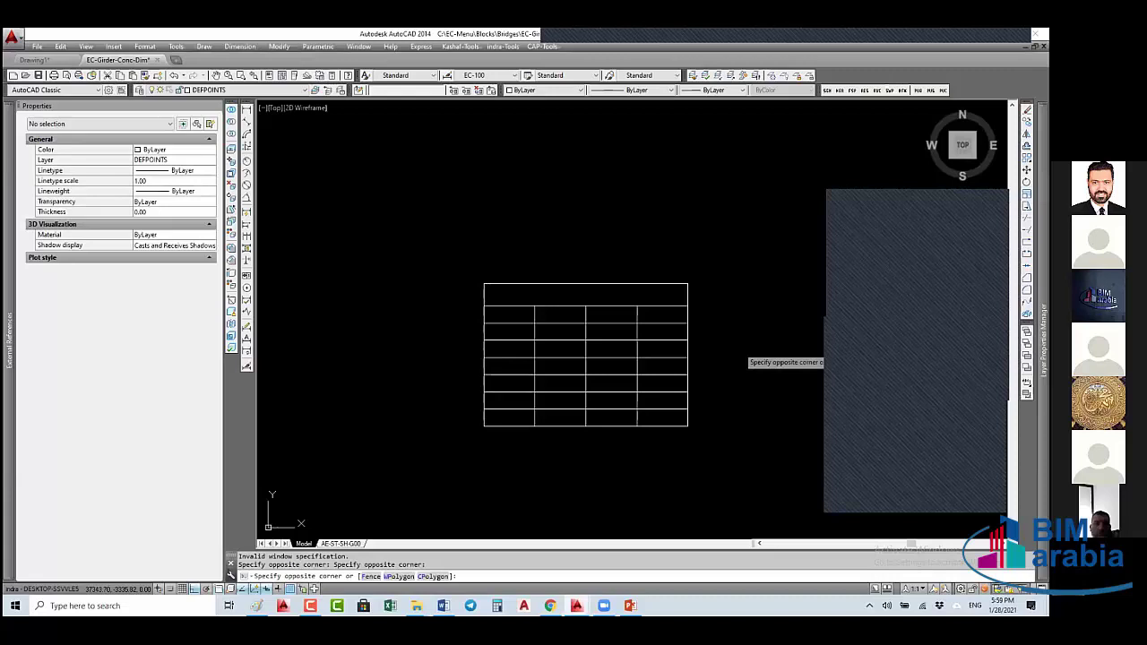
- Enter the formula =A5+B5 in cell C5 of the new table
left_click(627, 359)
double_click(611, 364)
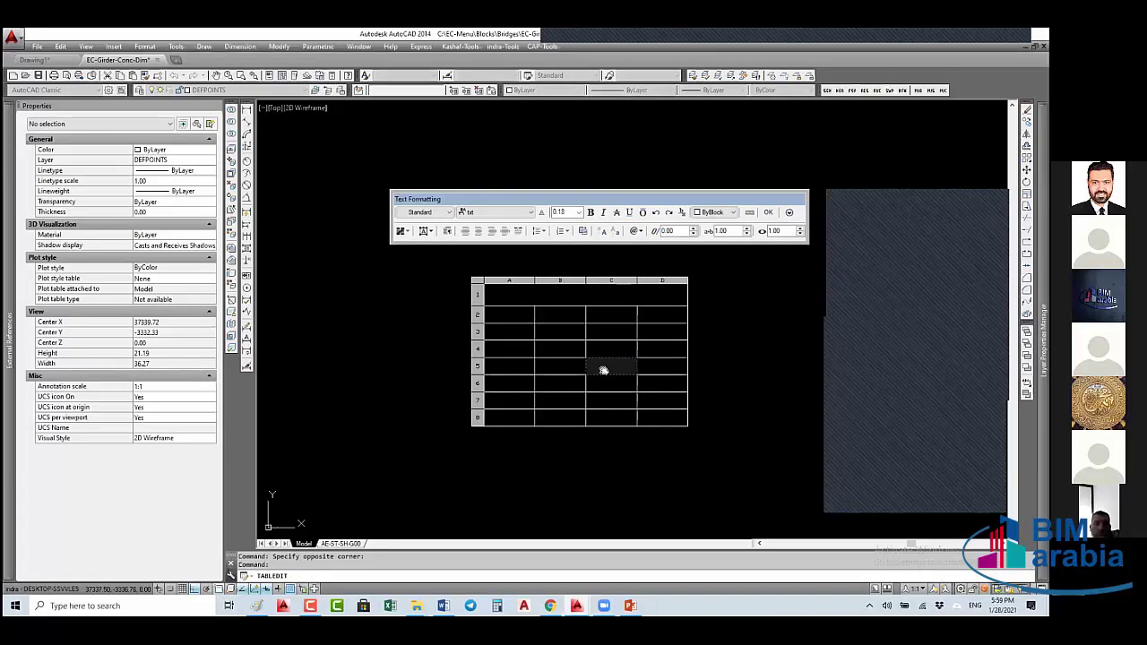
type("=a5+b5")
key("Return")
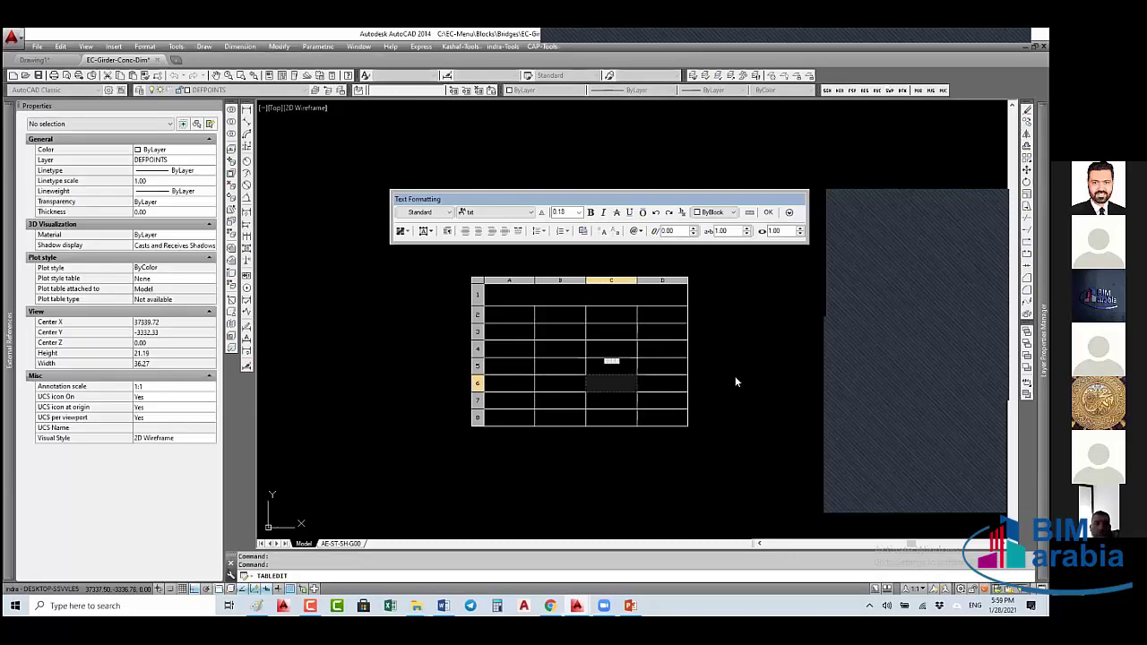
left_click(735, 375)
- Type 1 in cell A5 and 2 in cell B5
scroll(629, 364, "up", 5)
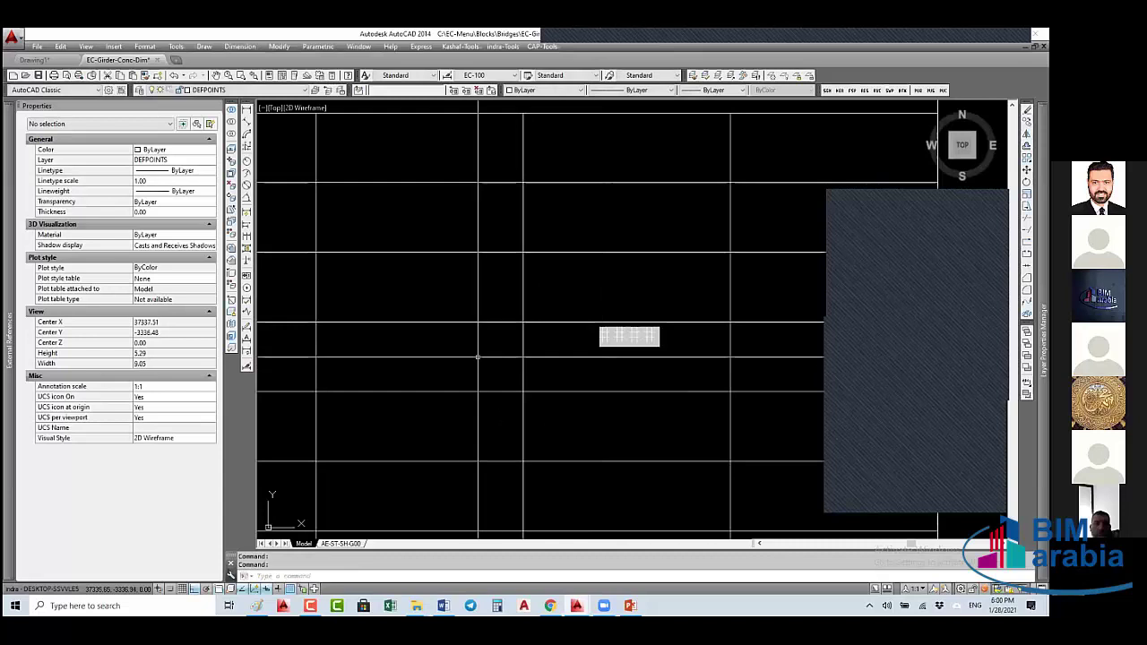
middle_click_drag(629, 364, 713, 363)
middle_click_drag(370, 354, 410, 351)
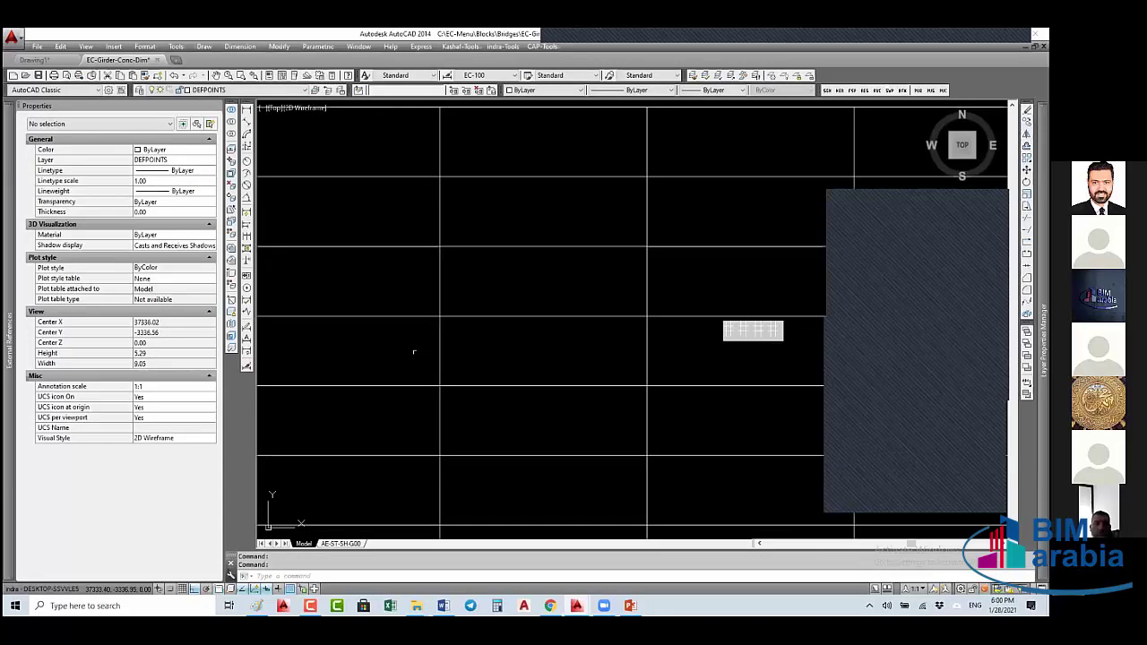
left_click(408, 351)
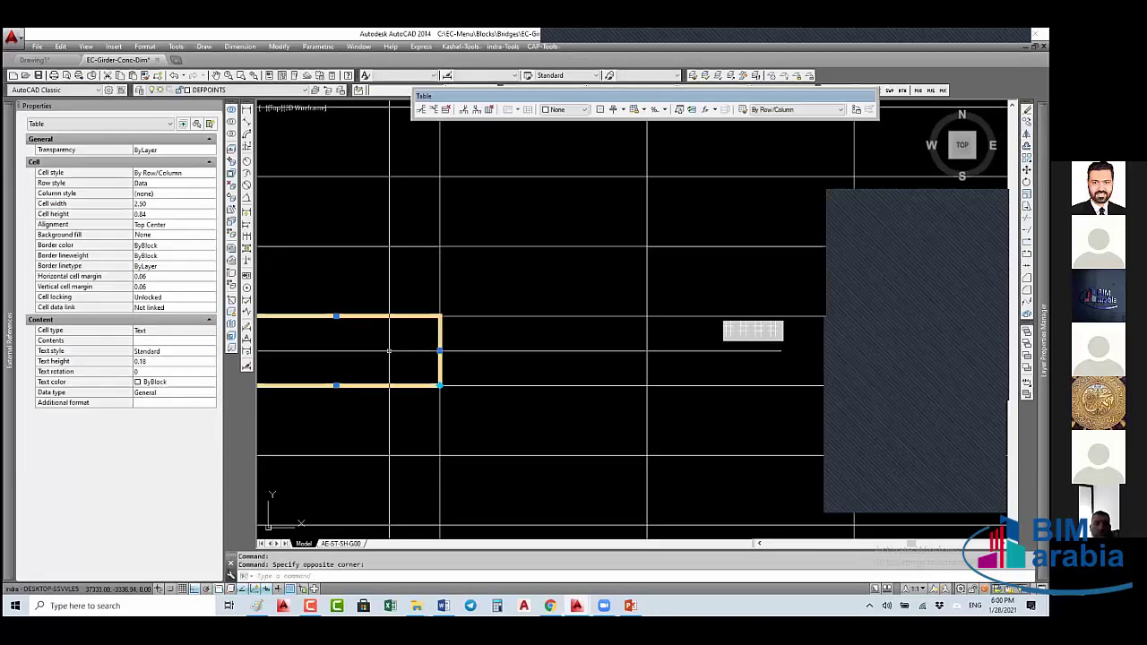
type("1")
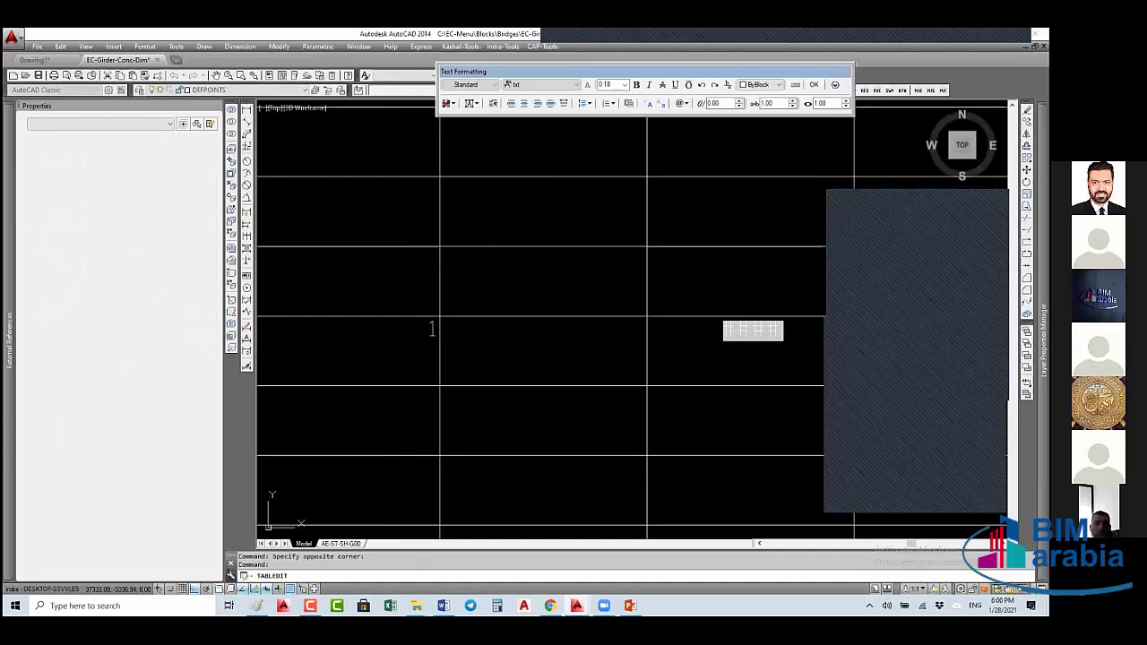
key("Tab")
type("2")
key("Return")
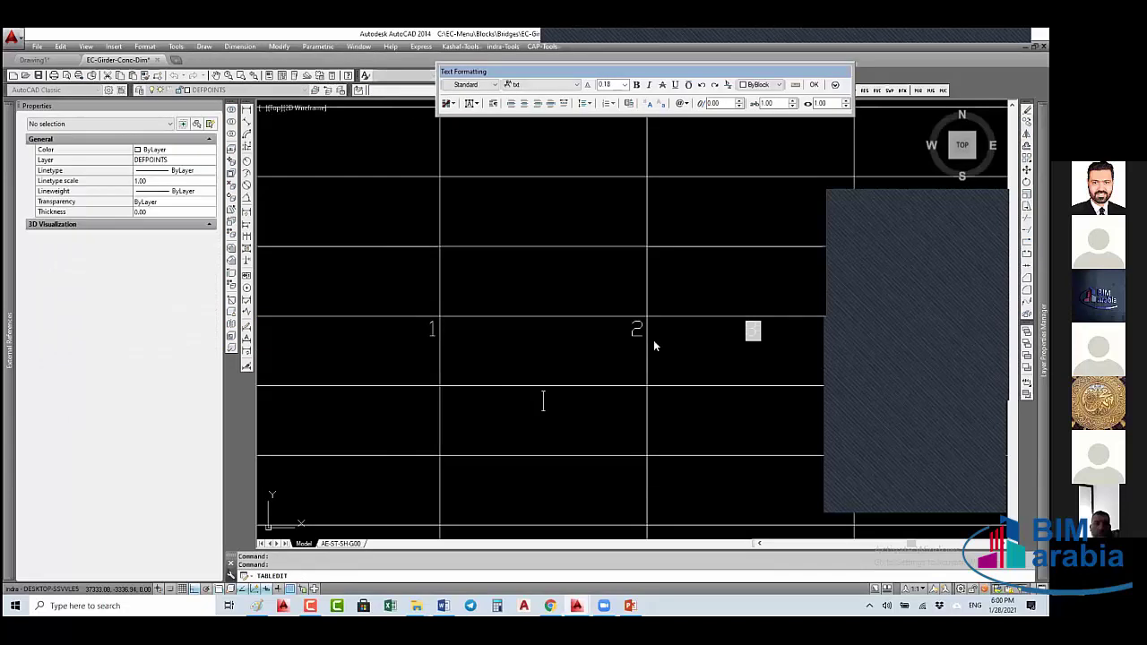
key("Escape")
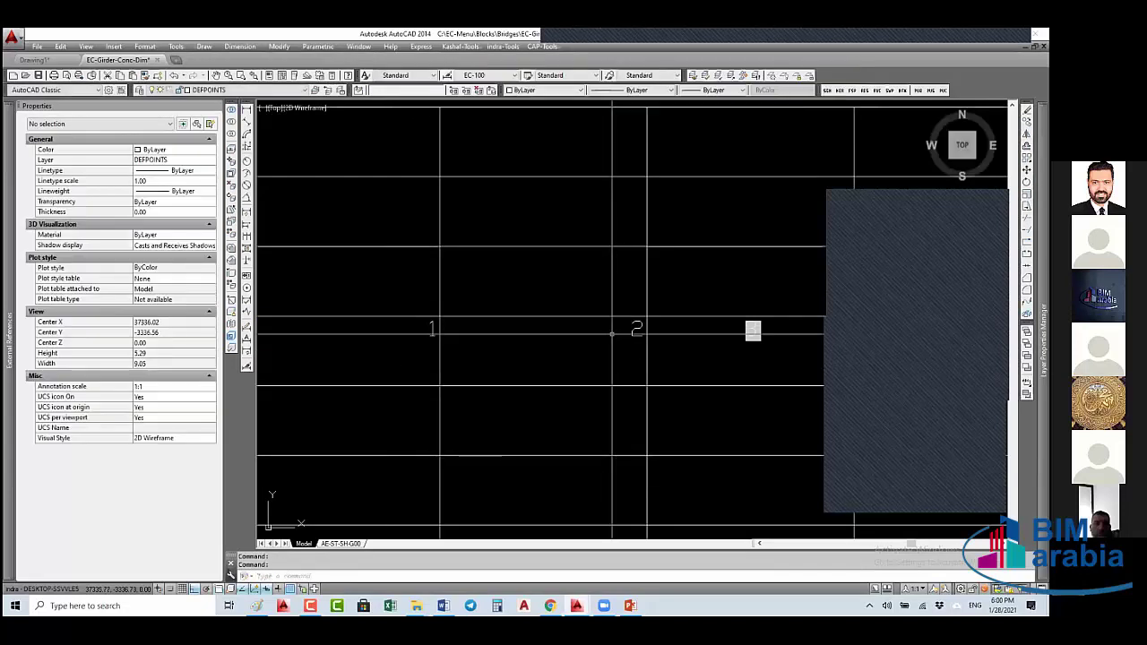
type("3")
- Window-select the table cells and set their alignment to Middle Center
scroll(619, 327, "down", 4)
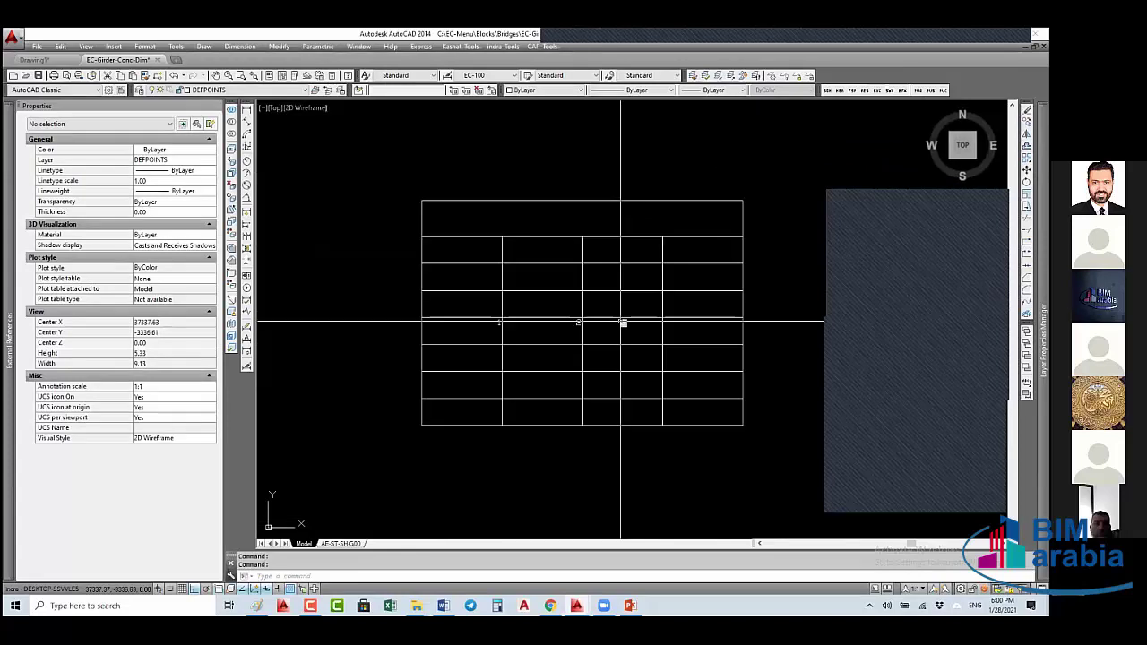
left_click(653, 226)
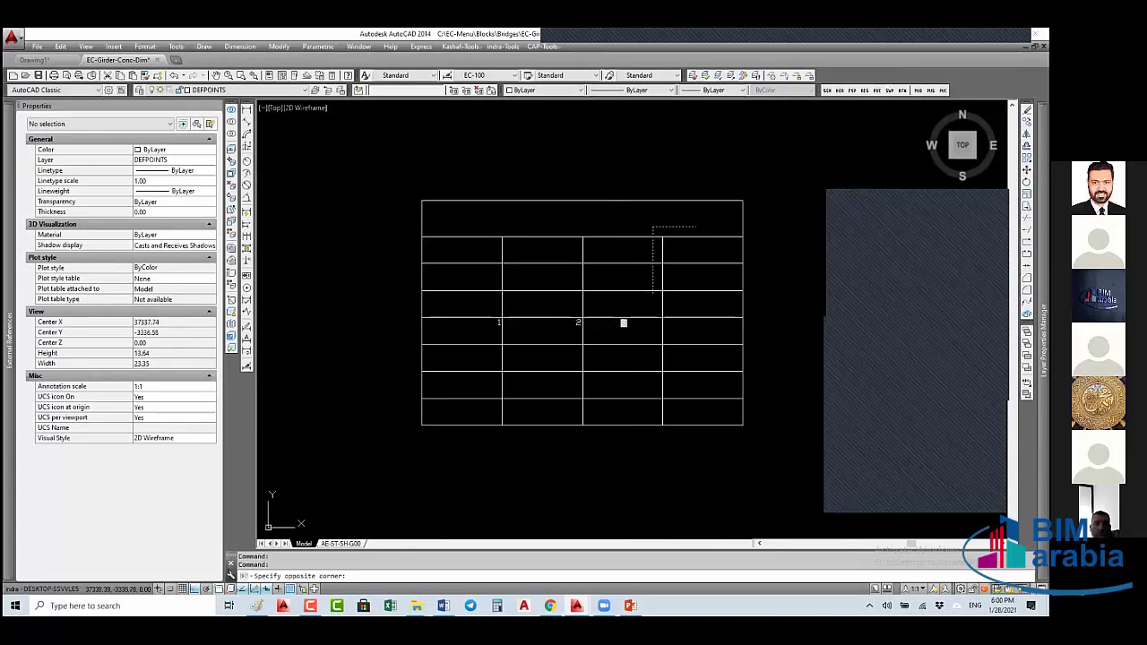
left_click(539, 398)
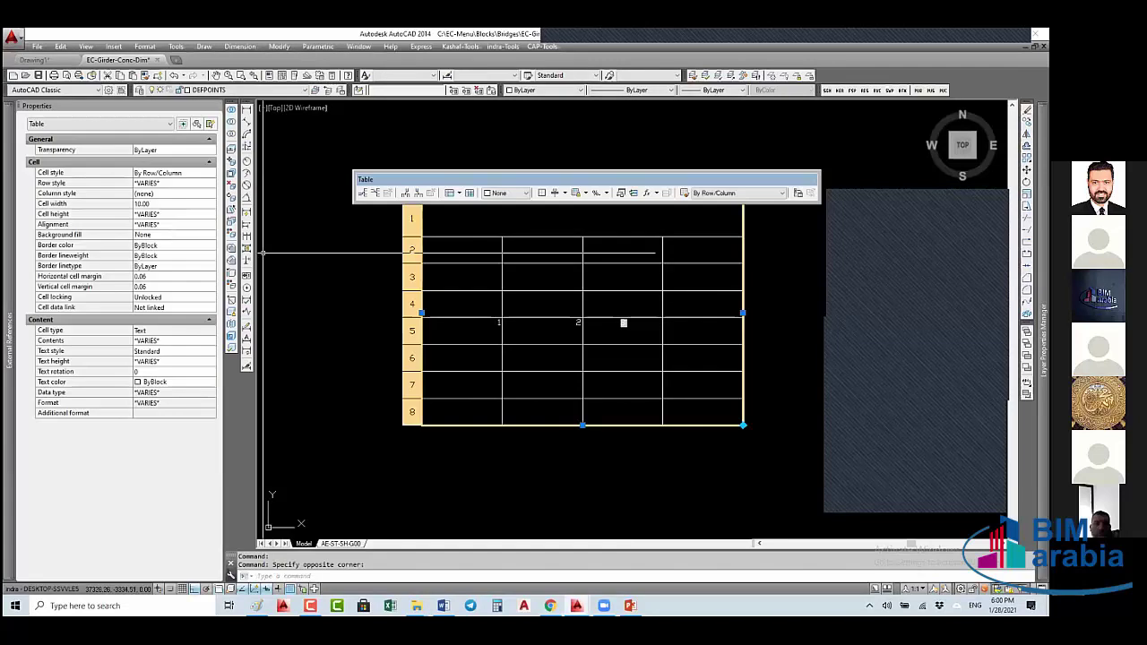
left_click(170, 225)
left_click(170, 273)
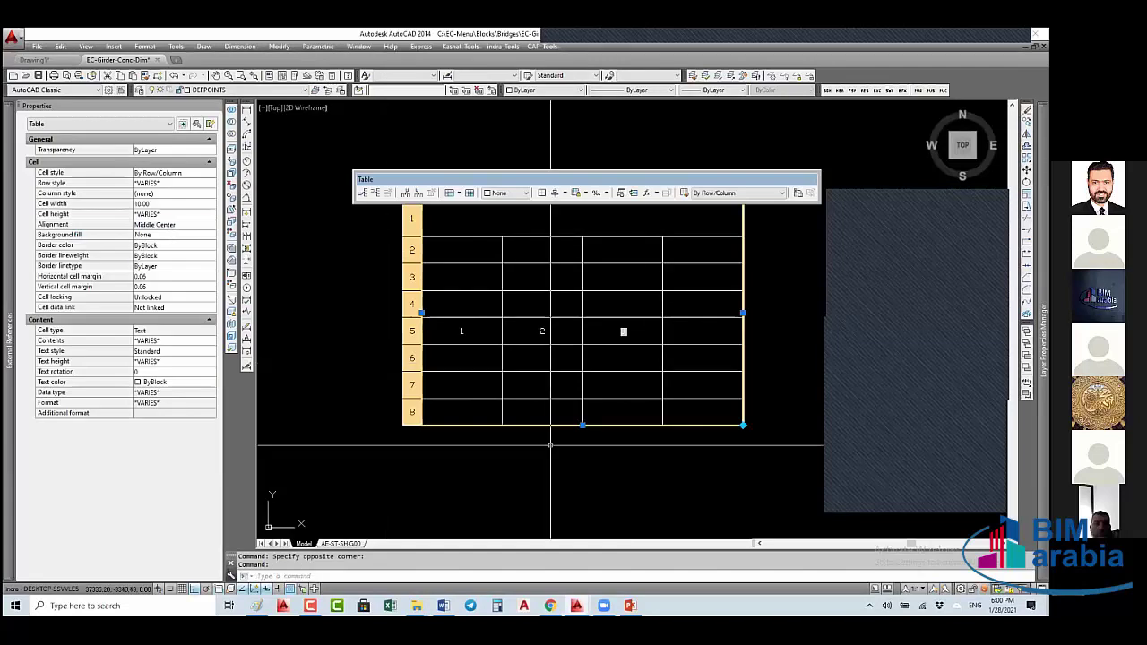
key("Escape")
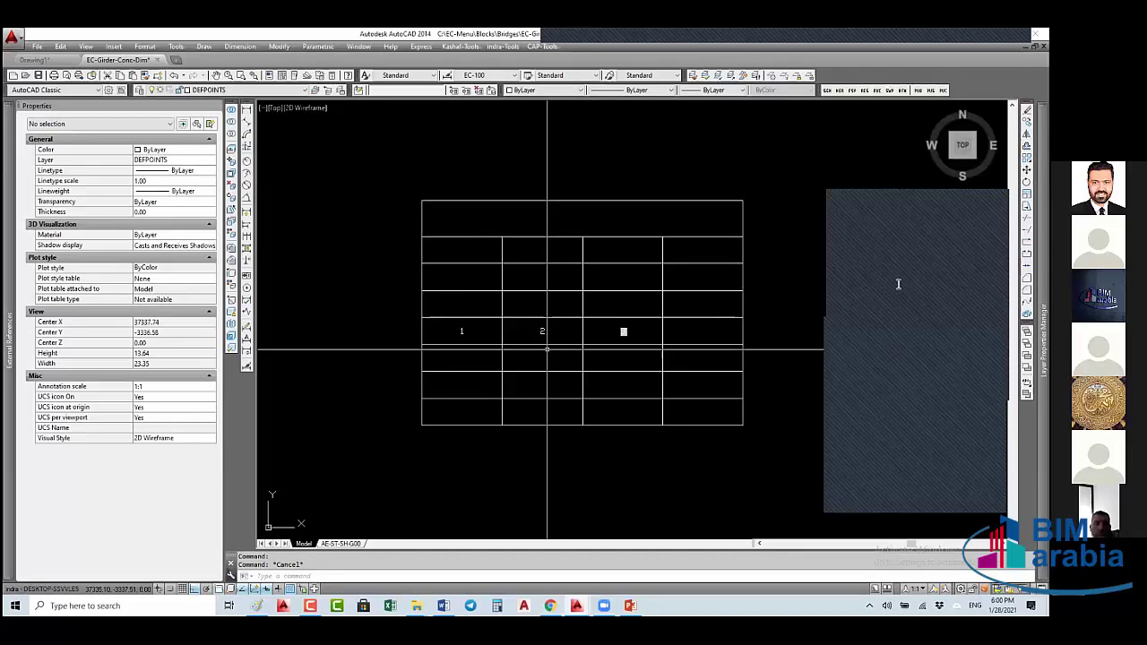
scroll(547, 350, "up", 1)
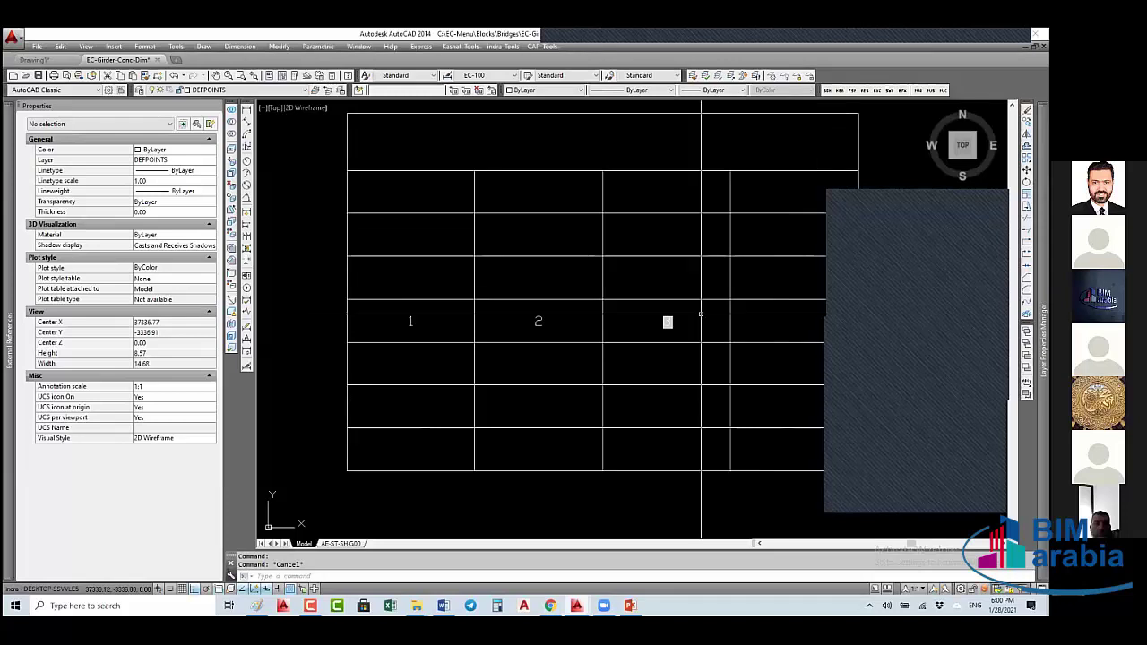
scroll(711, 325, "down", 2)
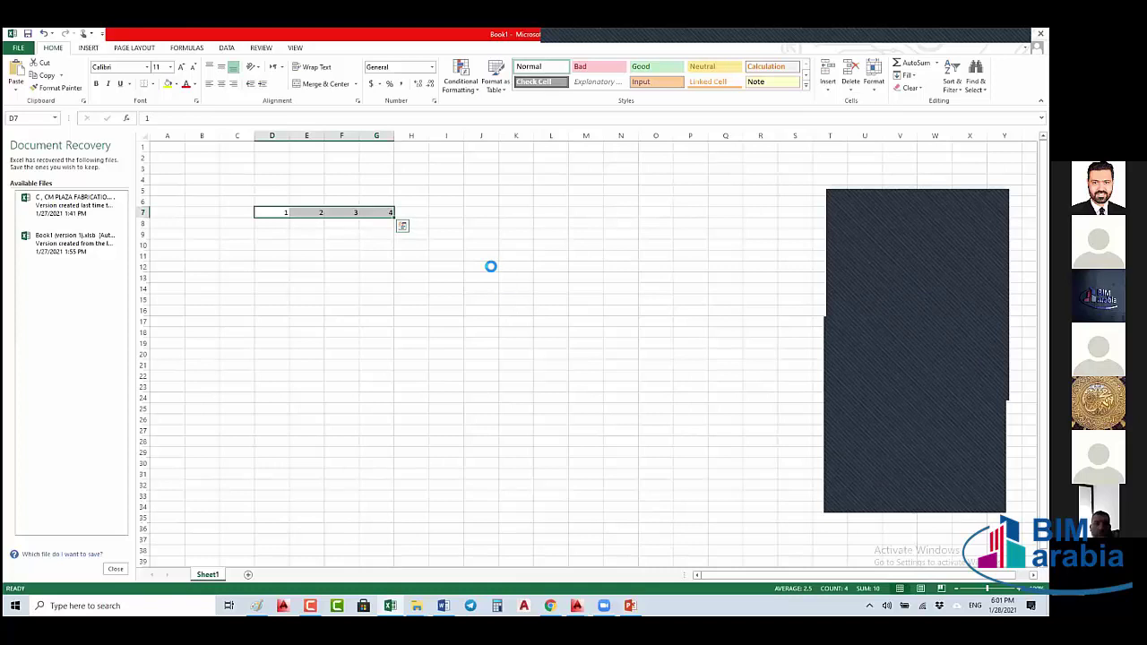
- Switch from Excel back to the AutoCAD girder drawing
key("alt+Tab")
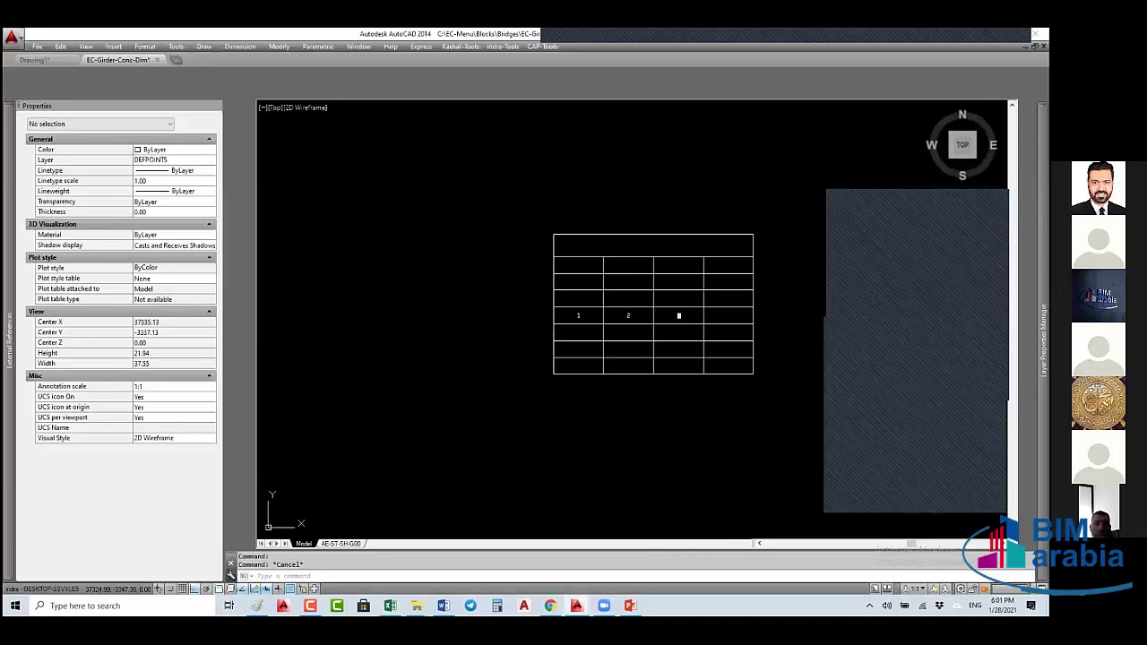
- Paste the copied Excel cells as an OLE table and open it in Excel for editing
key("ctrl+v")
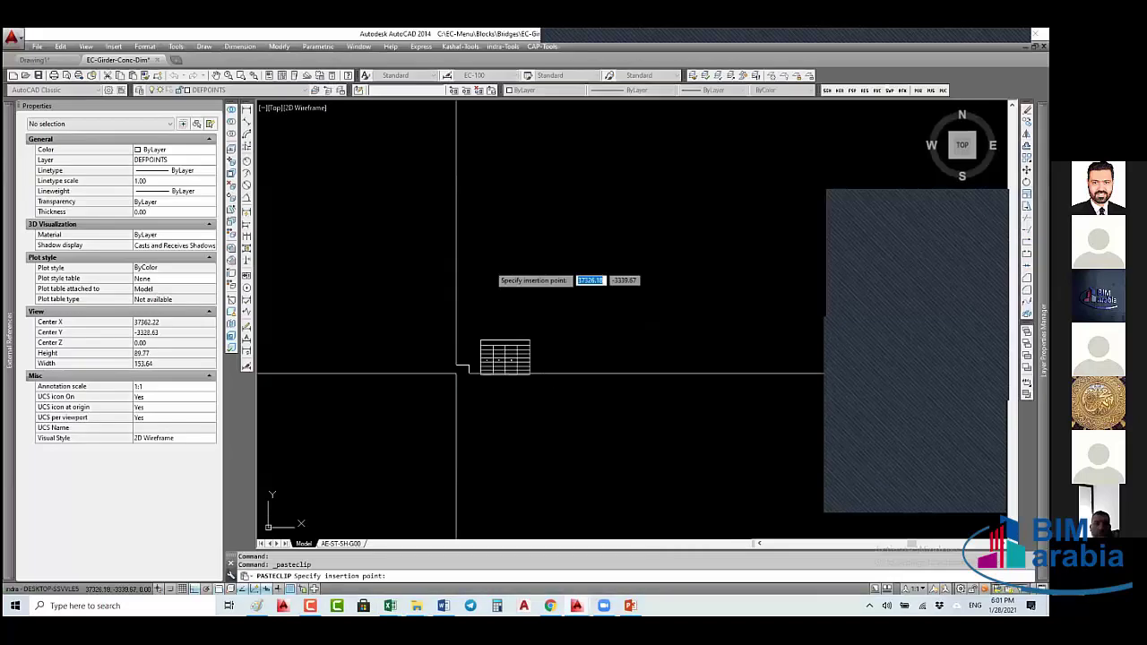
left_click(490, 264)
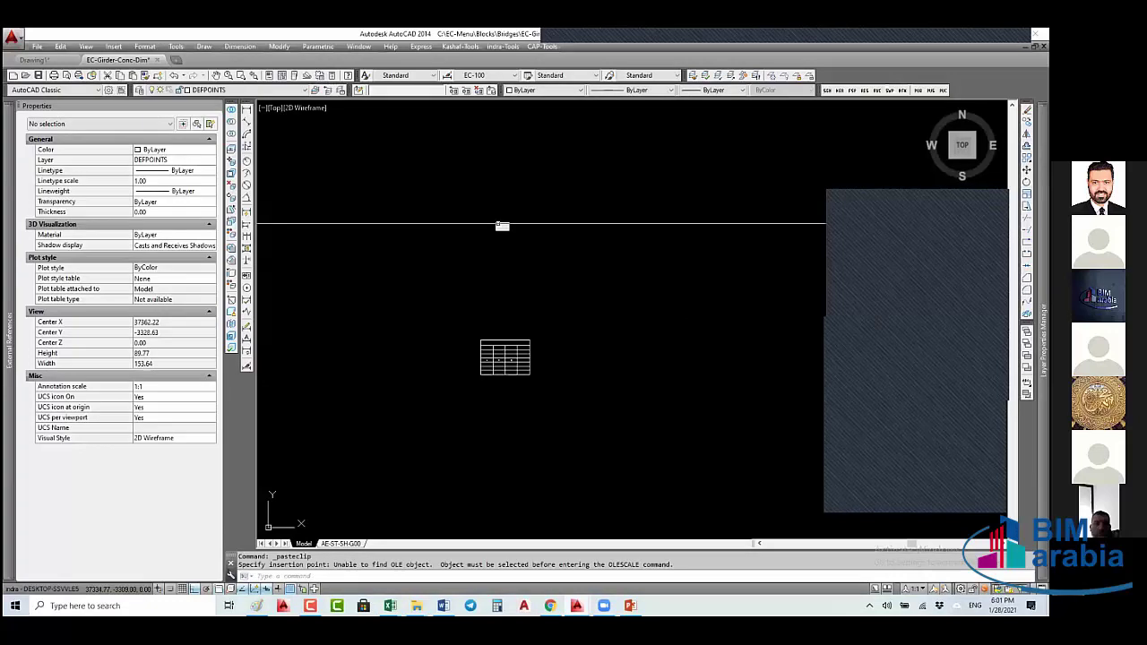
scroll(515, 394, "up", 7)
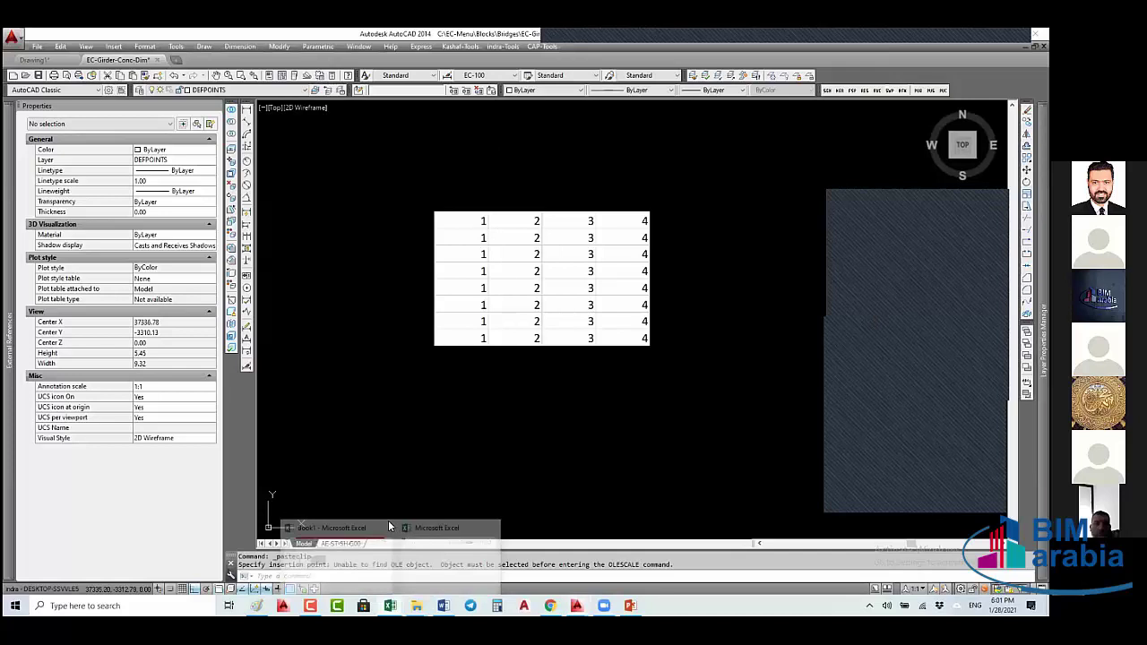
double_click(517, 328)
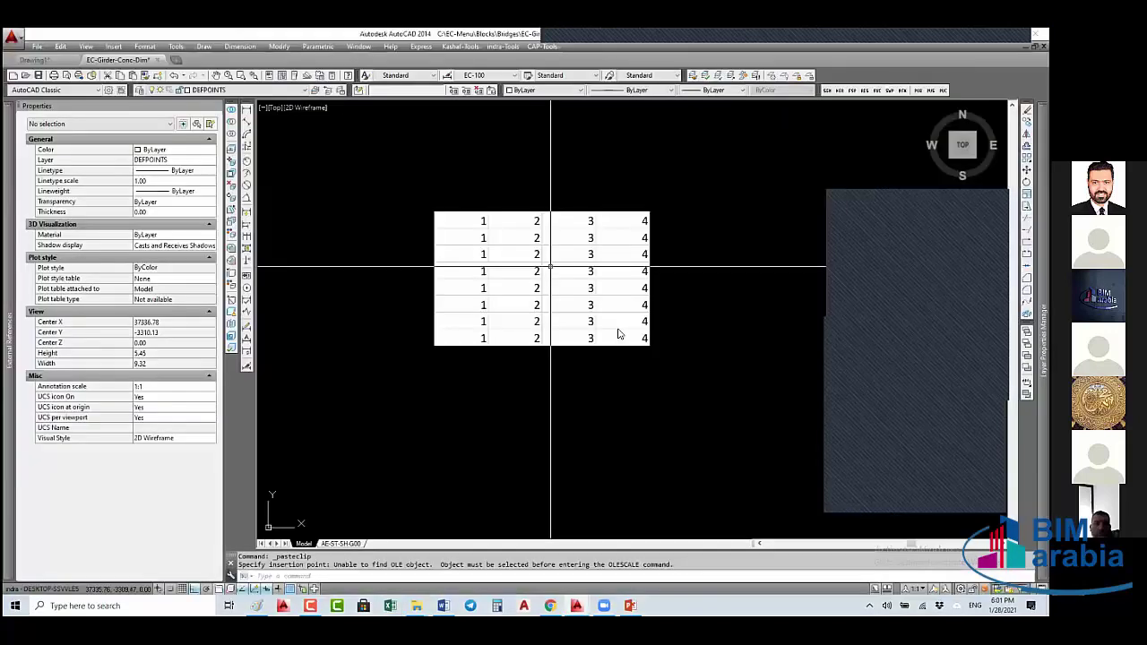
- Copy the D7:G14 number block in the embedded worksheet and return to AutoCAD
right_click(606, 332)
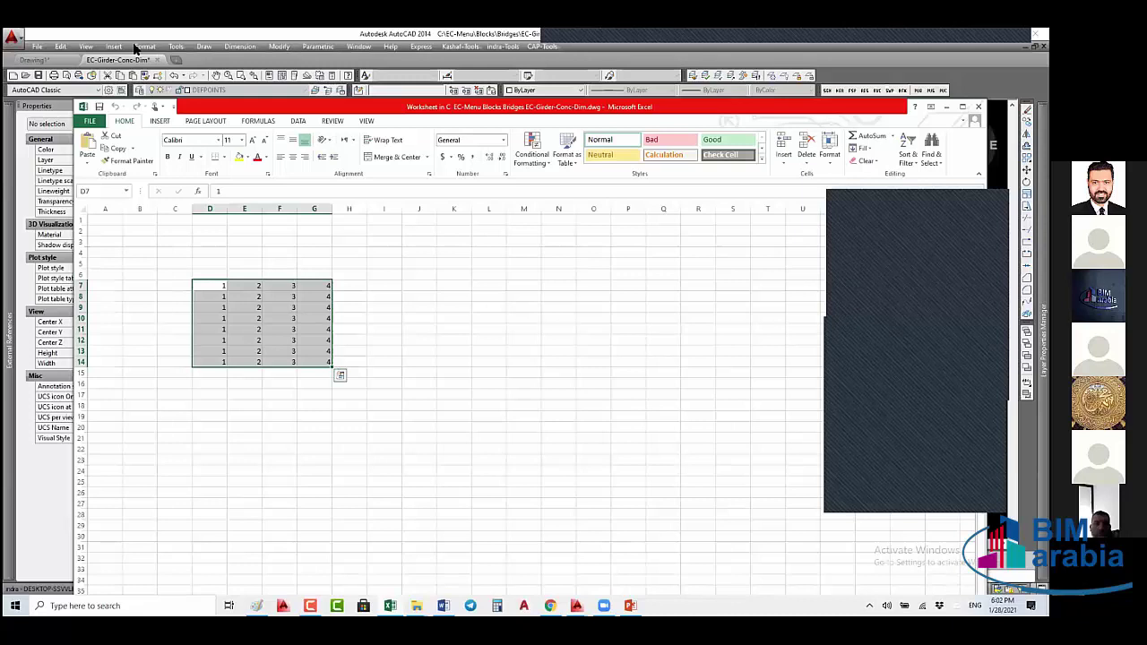
key("ctrl+c")
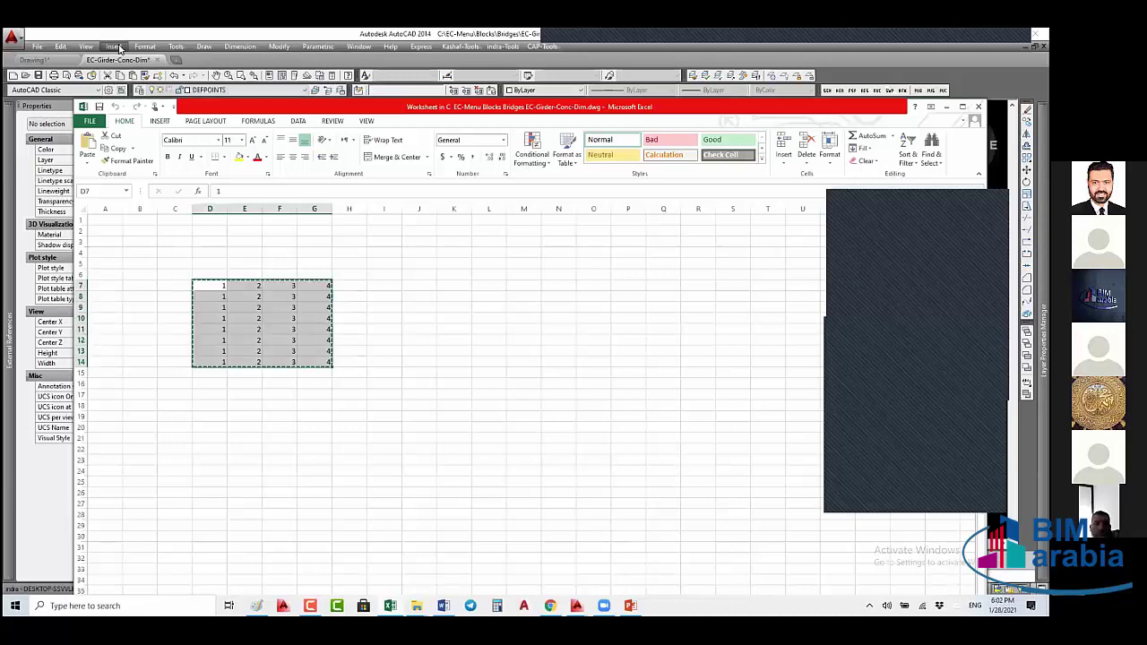
left_click(119, 49)
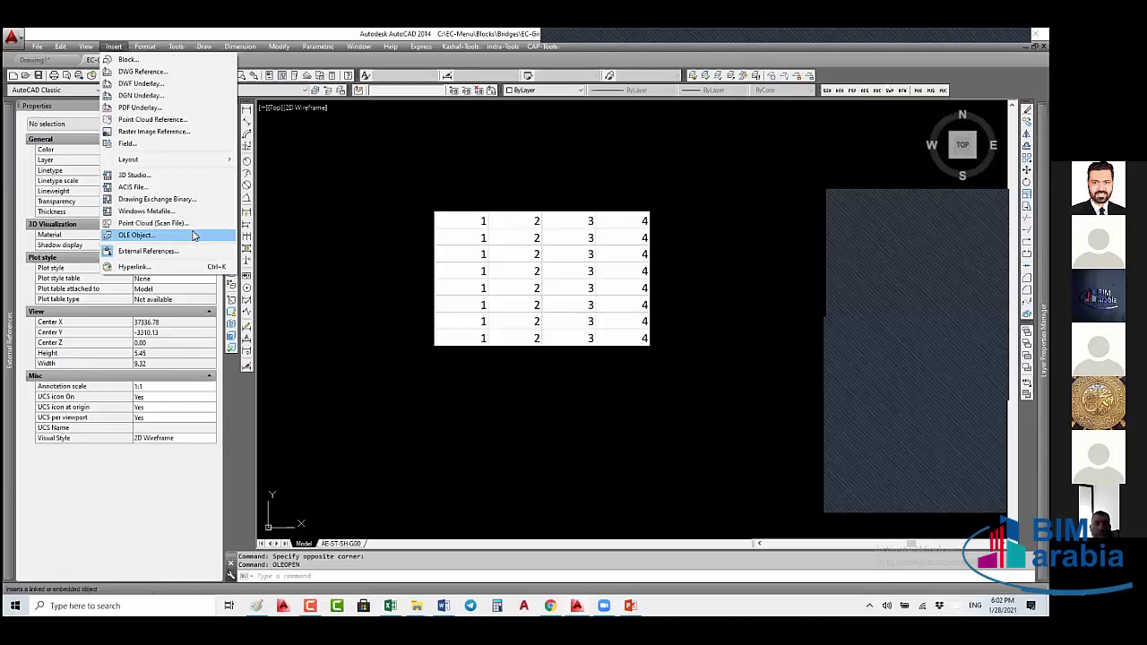
- Insert a new embedded AutoCAD Drawing object through Insert > OLE Object
left_click(195, 234)
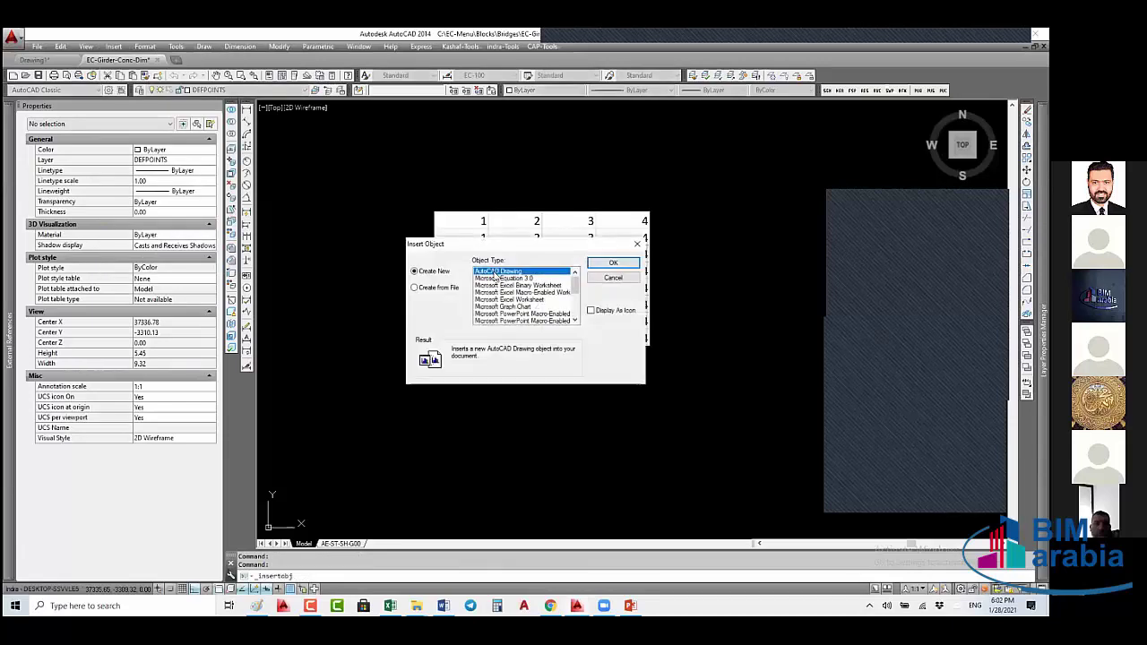
left_click(613, 277)
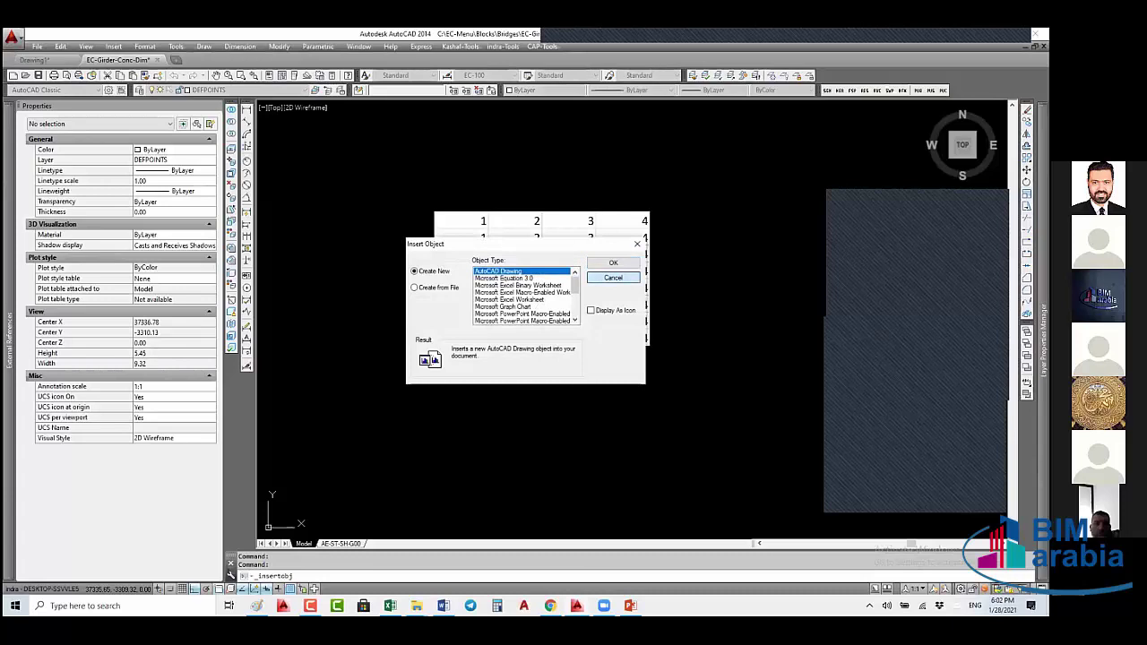
left_click(114, 46)
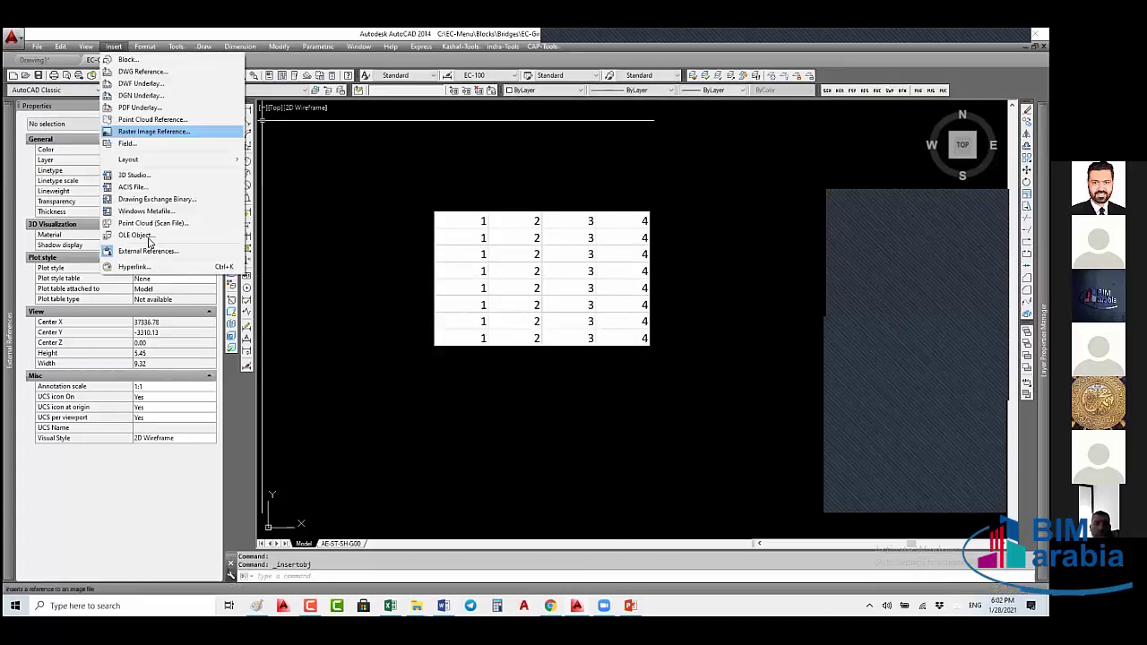
left_click(397, 254)
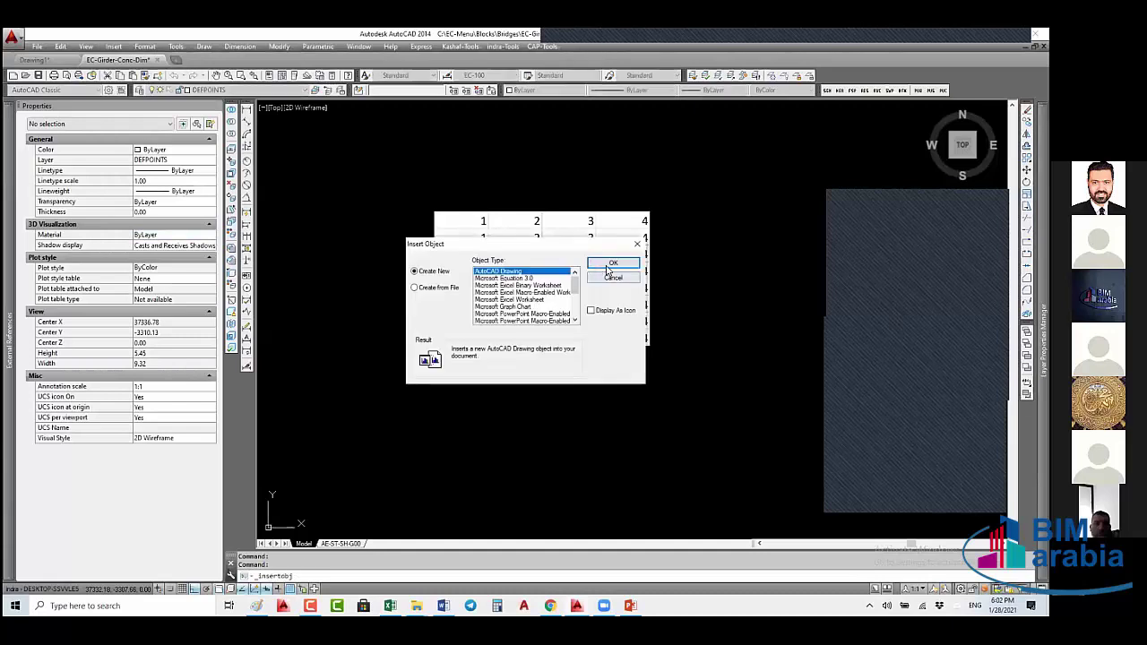
left_click(607, 266)
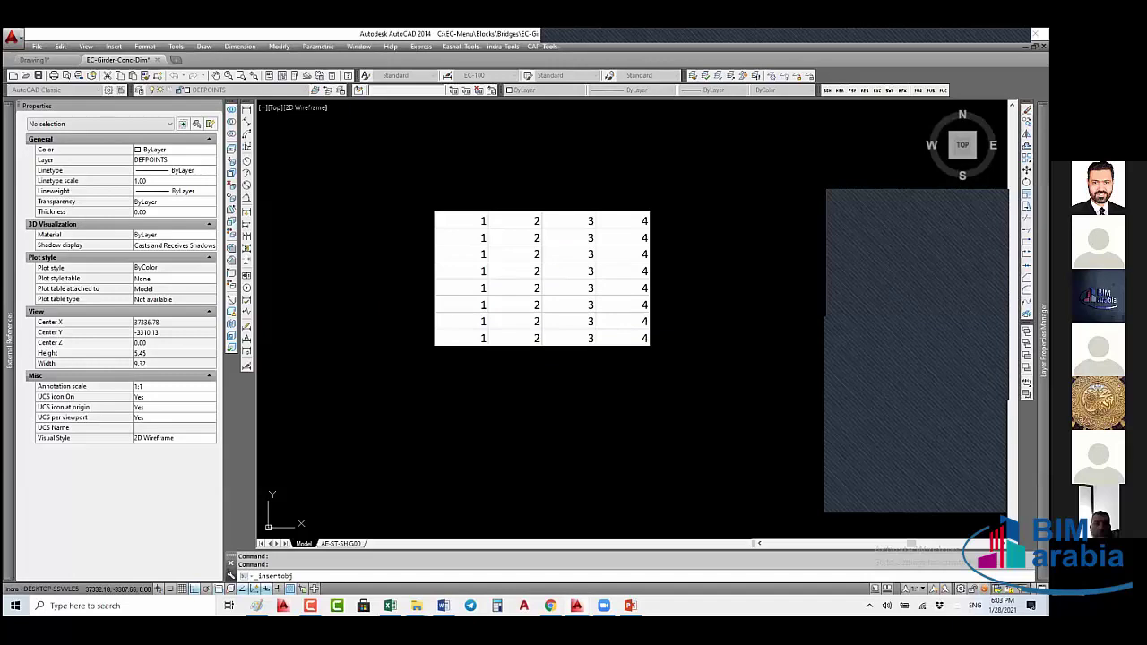
- Return to the AutoCAD 2014 girder drawing, window-select across the table, then switch to PowerPoint
mouse_move(577, 605)
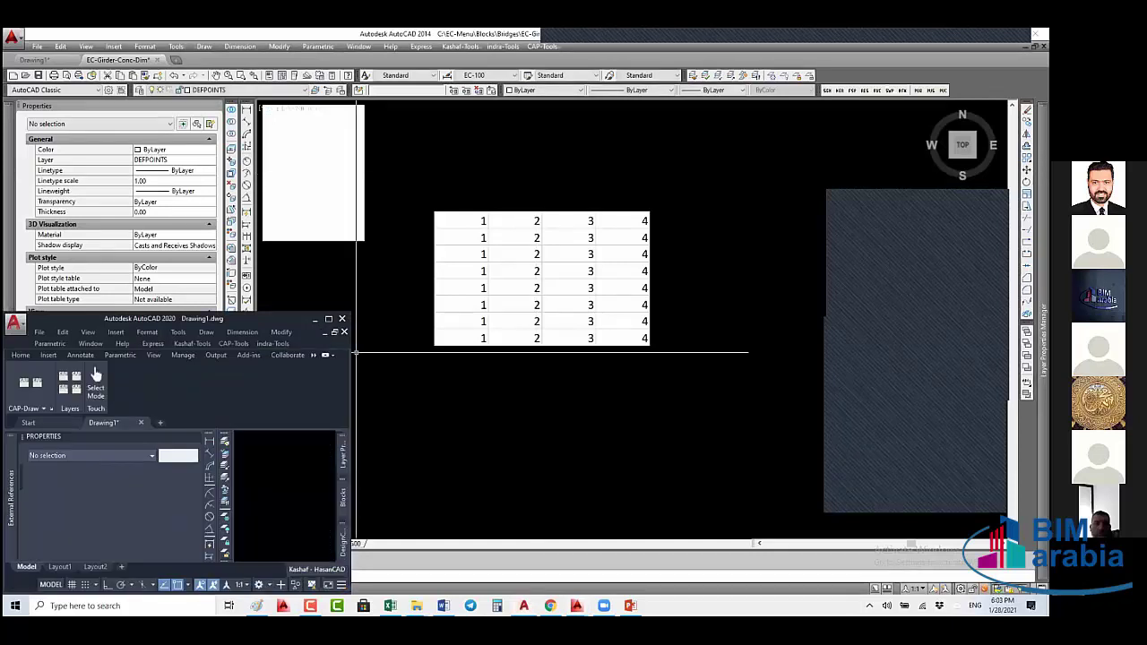
left_click(395, 320)
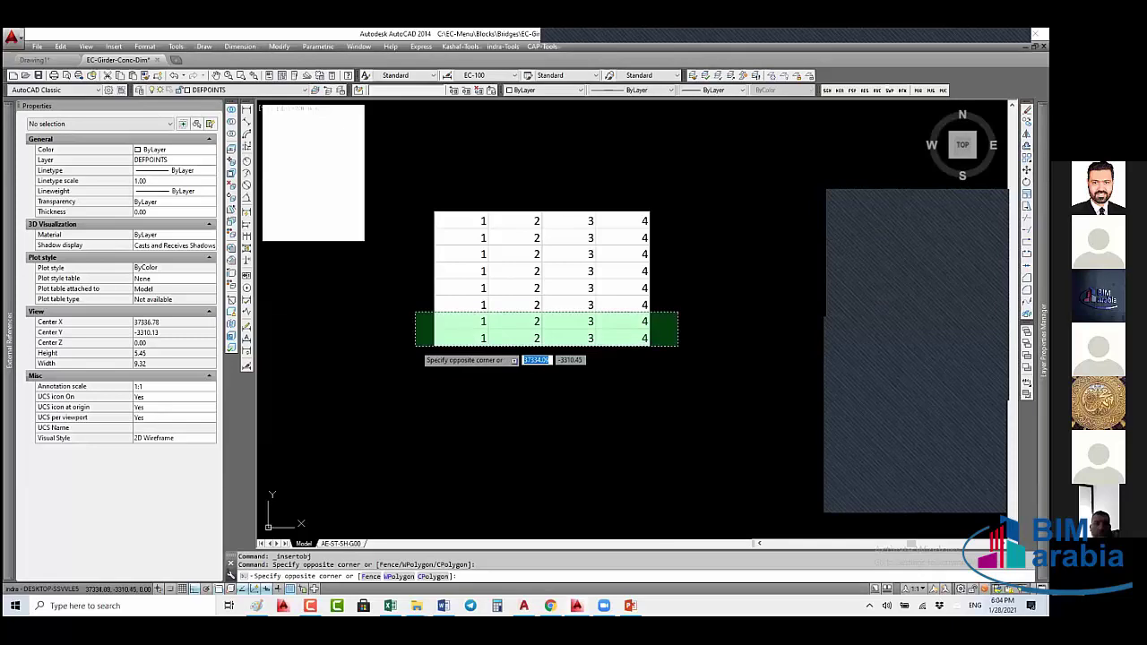
left_click(463, 129)
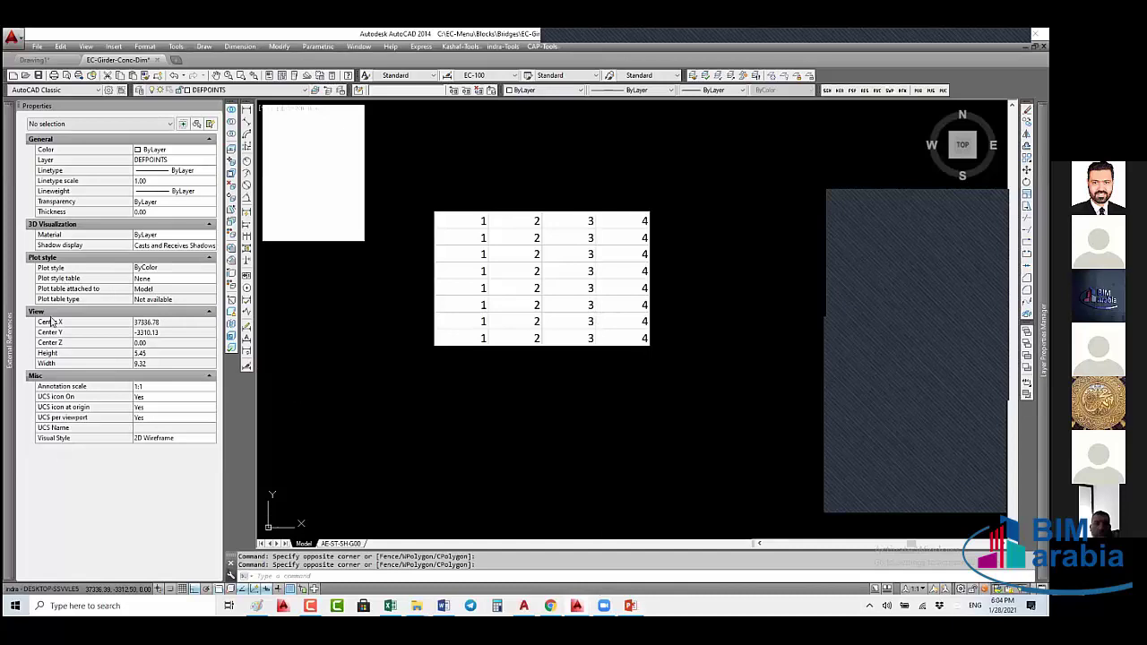
key("alt+Tab")
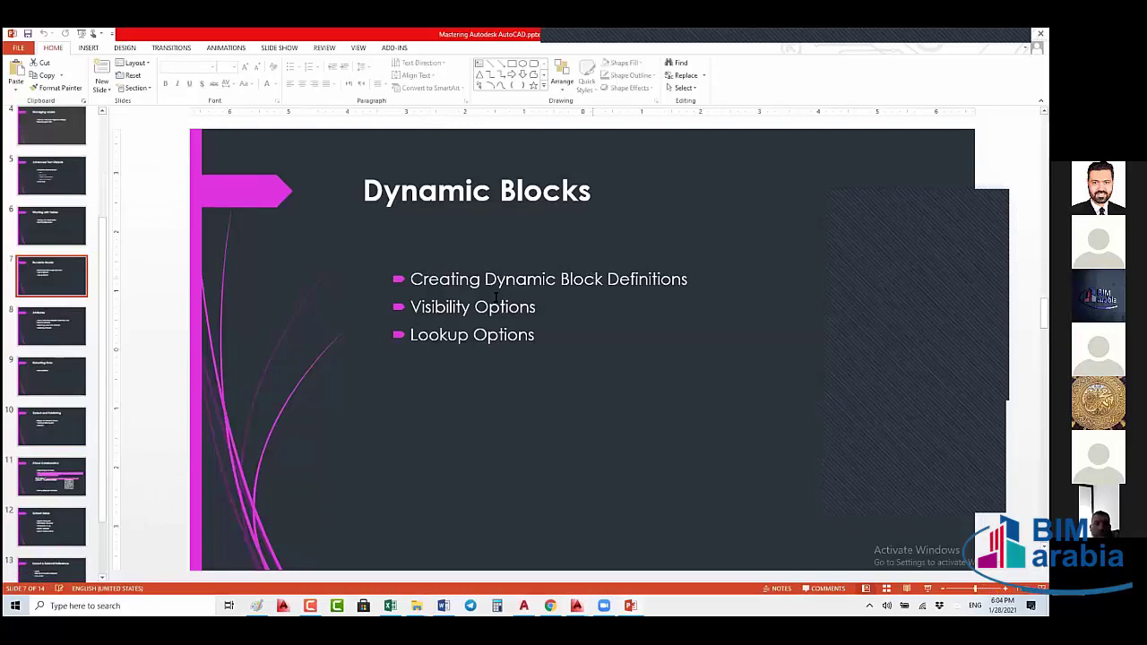
- Page through the Attributes and Extracting Data slides to Layout & External Reference
left_click(56, 331)
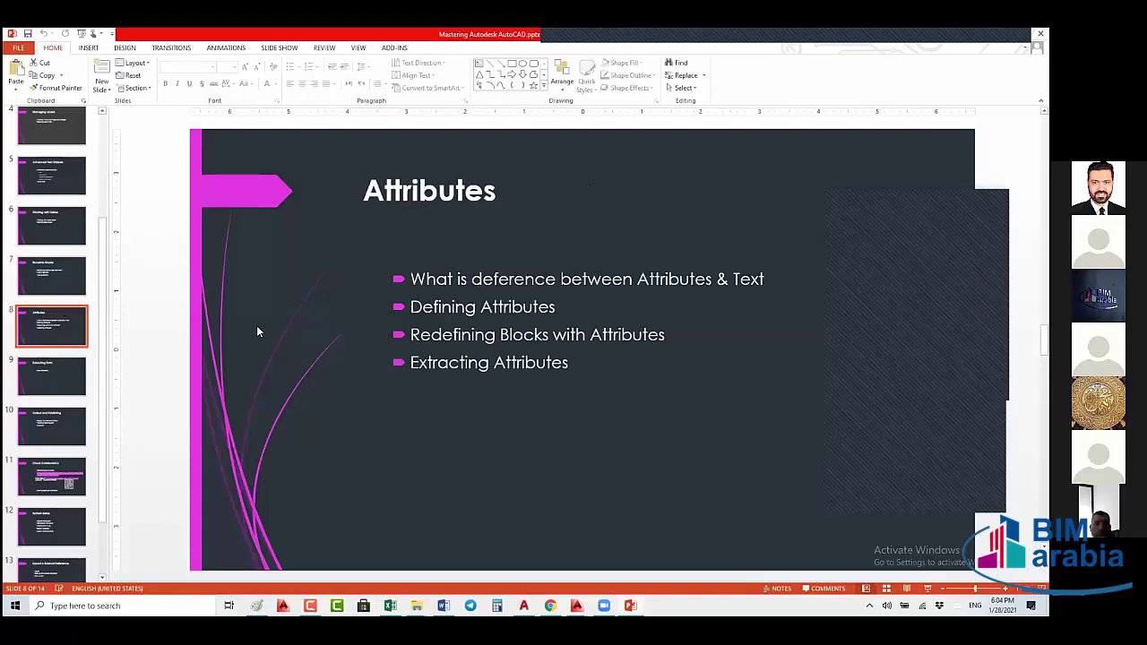
left_click(52, 380)
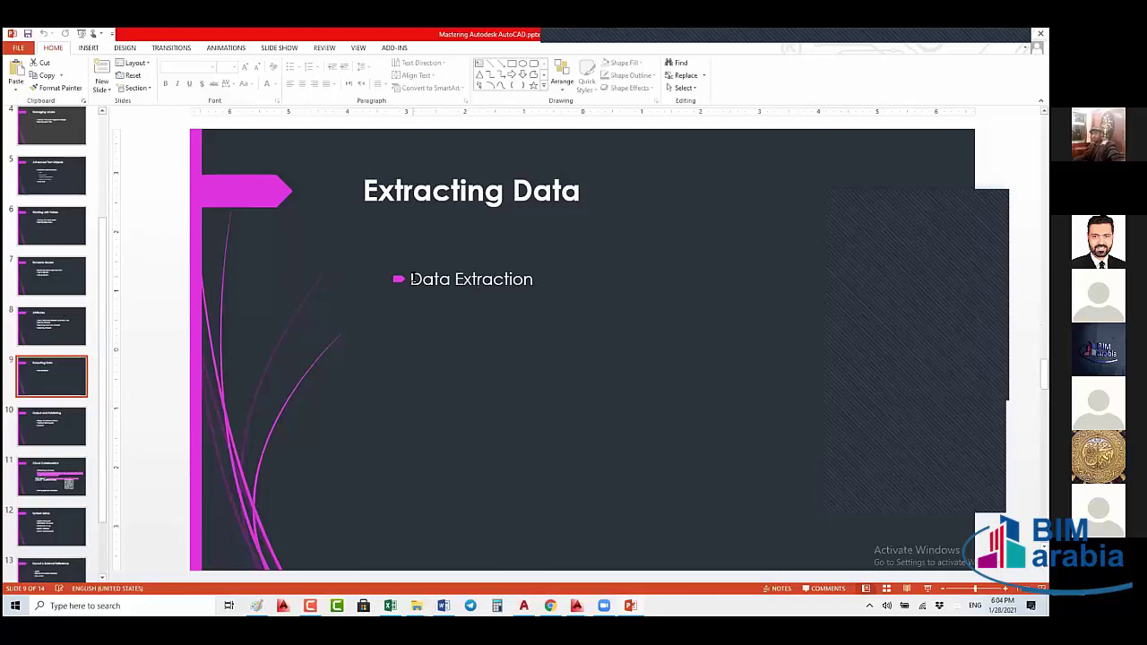
left_click(326, 295)
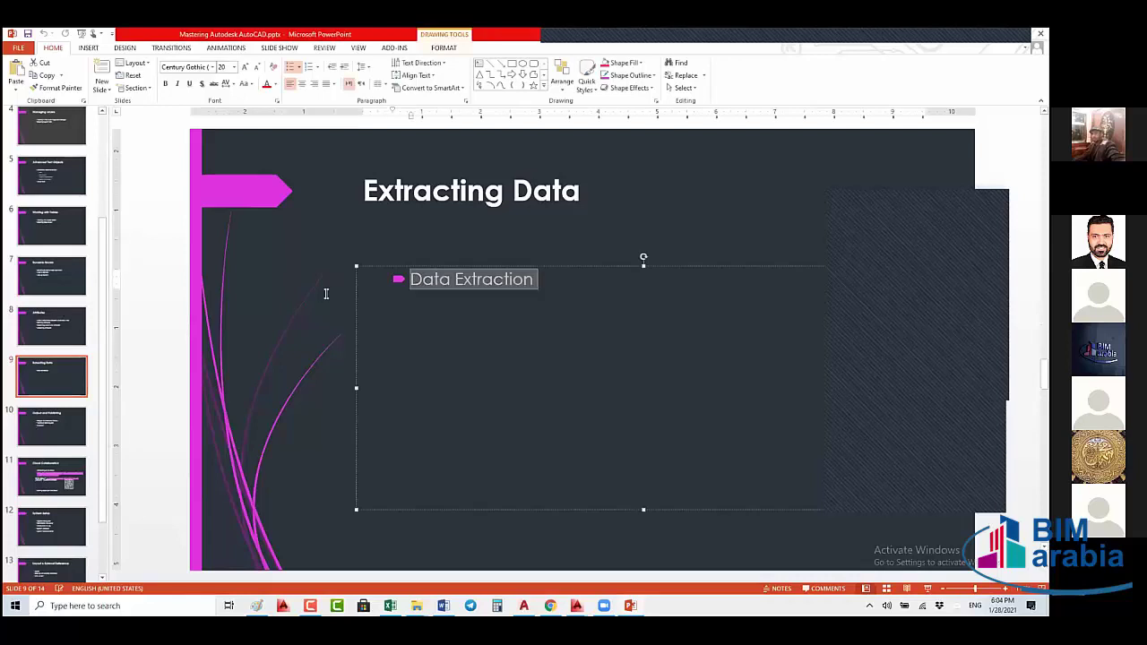
left_click(57, 497)
key("Down")
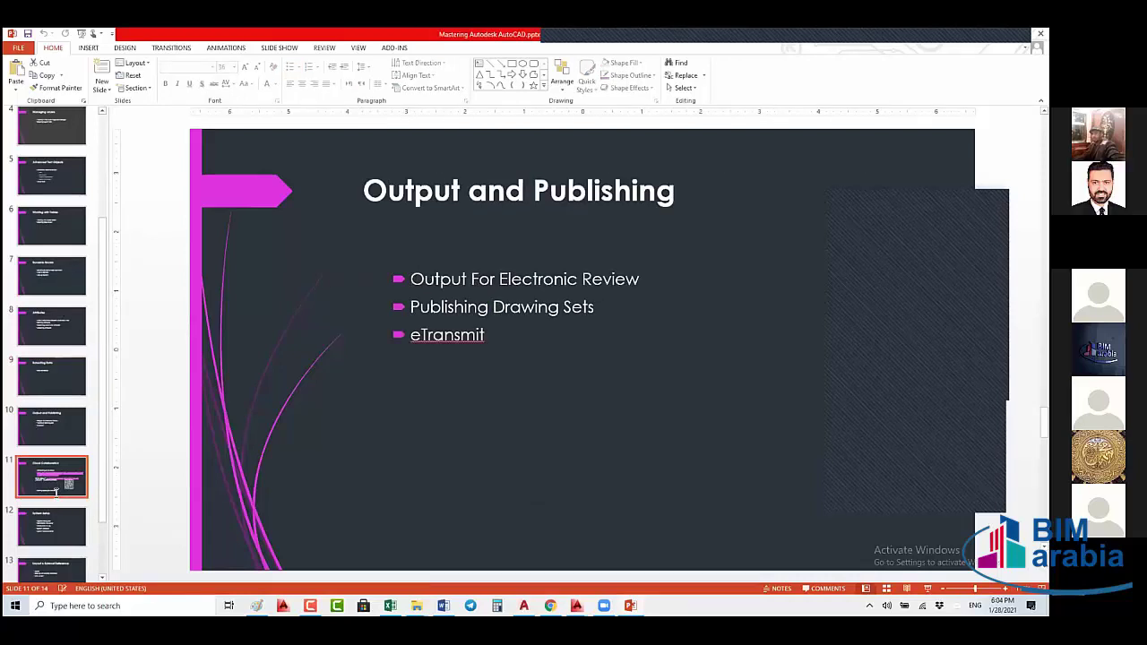
key("Down")
key("Down")
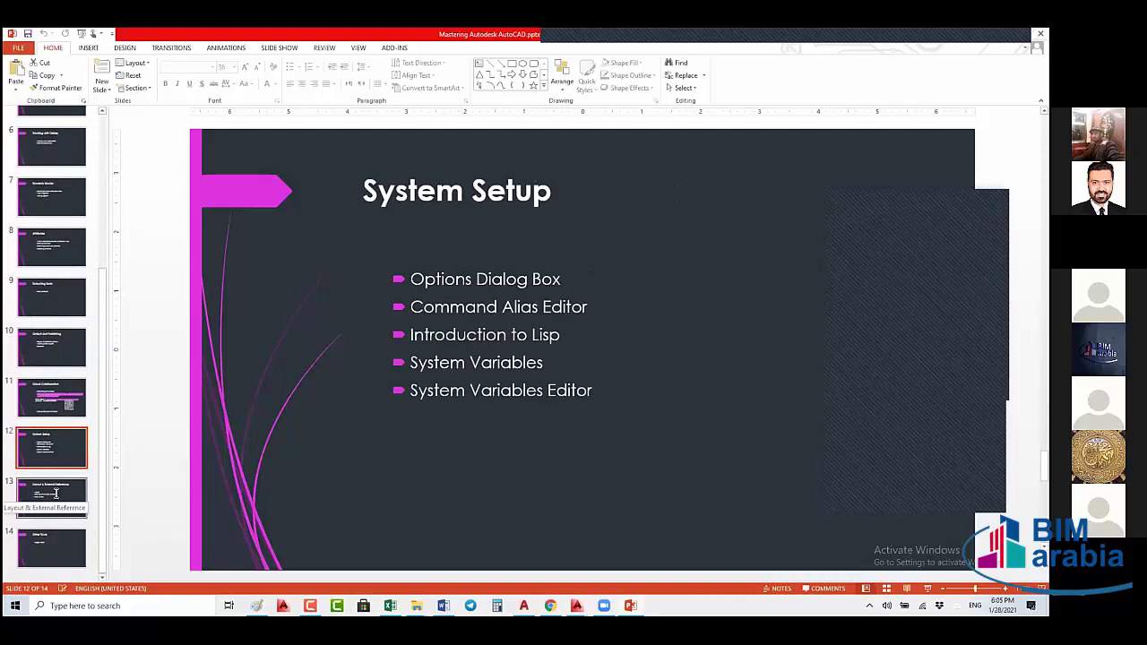
left_click(56, 493)
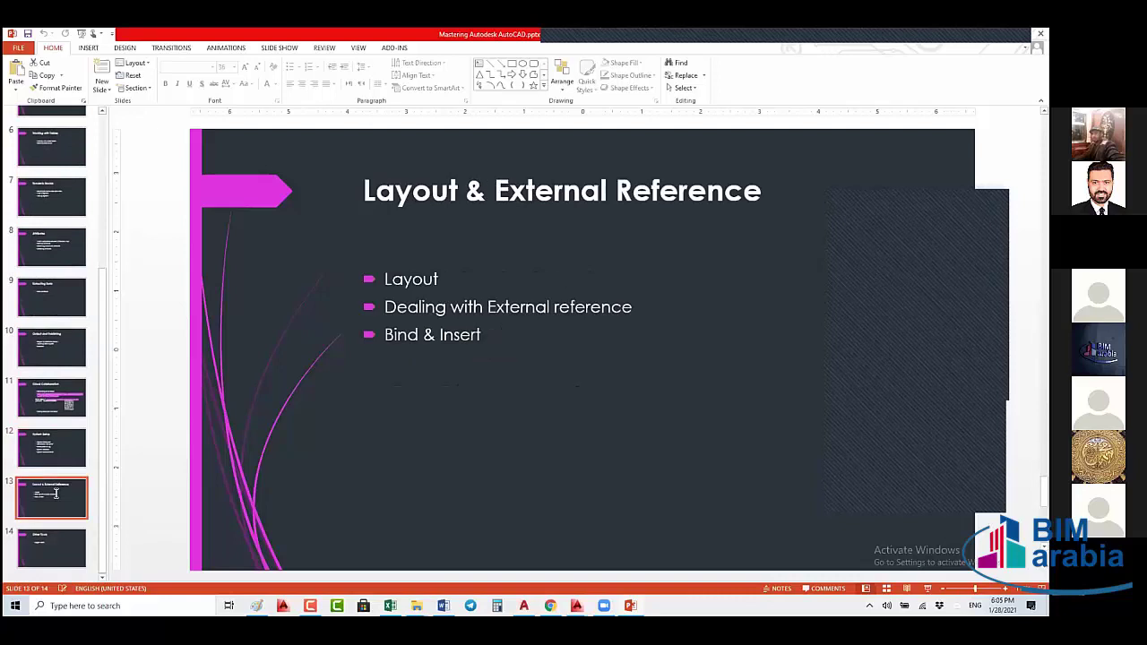
- Select the three Layout & External Reference bullet lines, then show the Other Tools slide
left_click(380, 295)
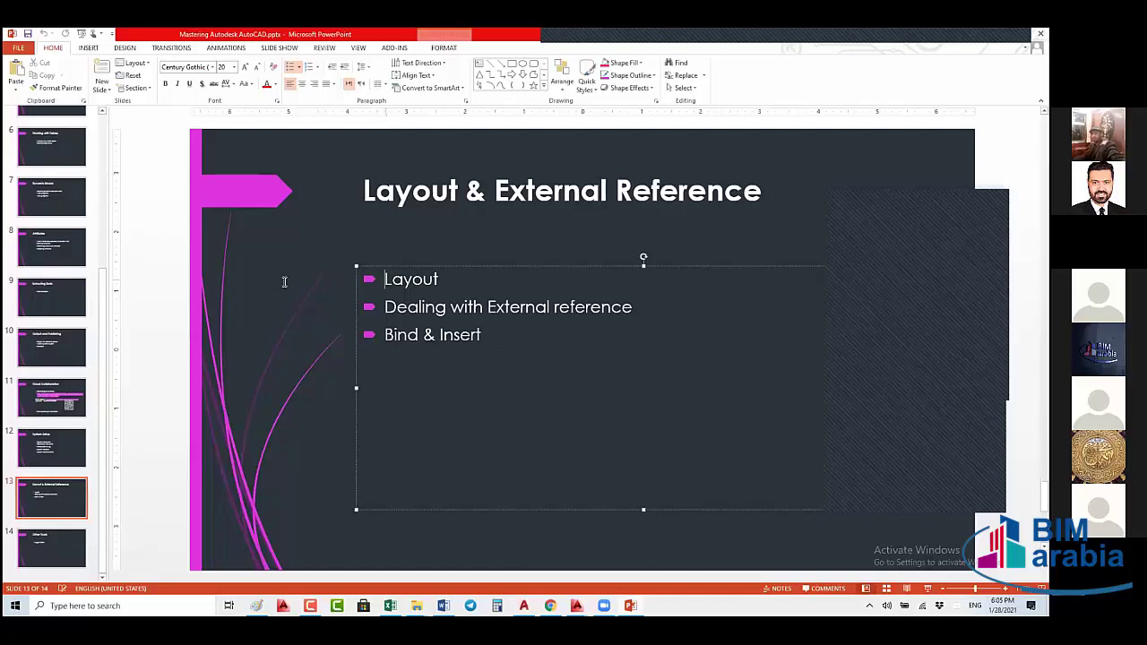
key("ctrl+End")
key("ctrl+a")
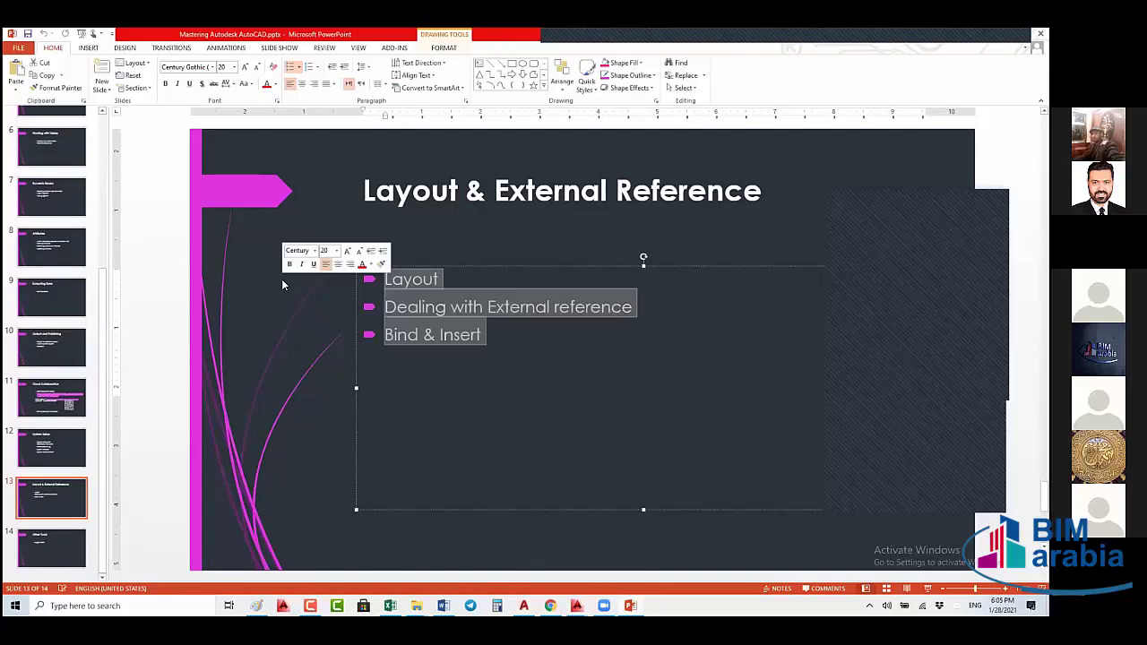
left_click(94, 432)
left_click(52, 548)
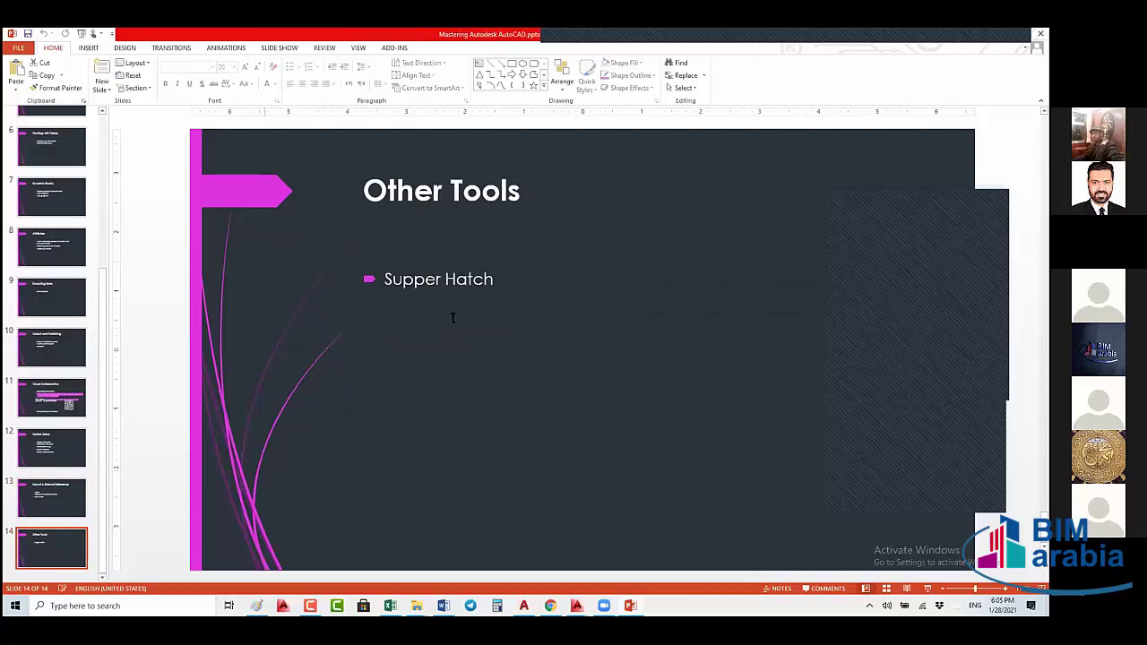
- Step back from Other Tools past Cloud Collaboration to slide 9, Extracting Data
left_click(452, 318)
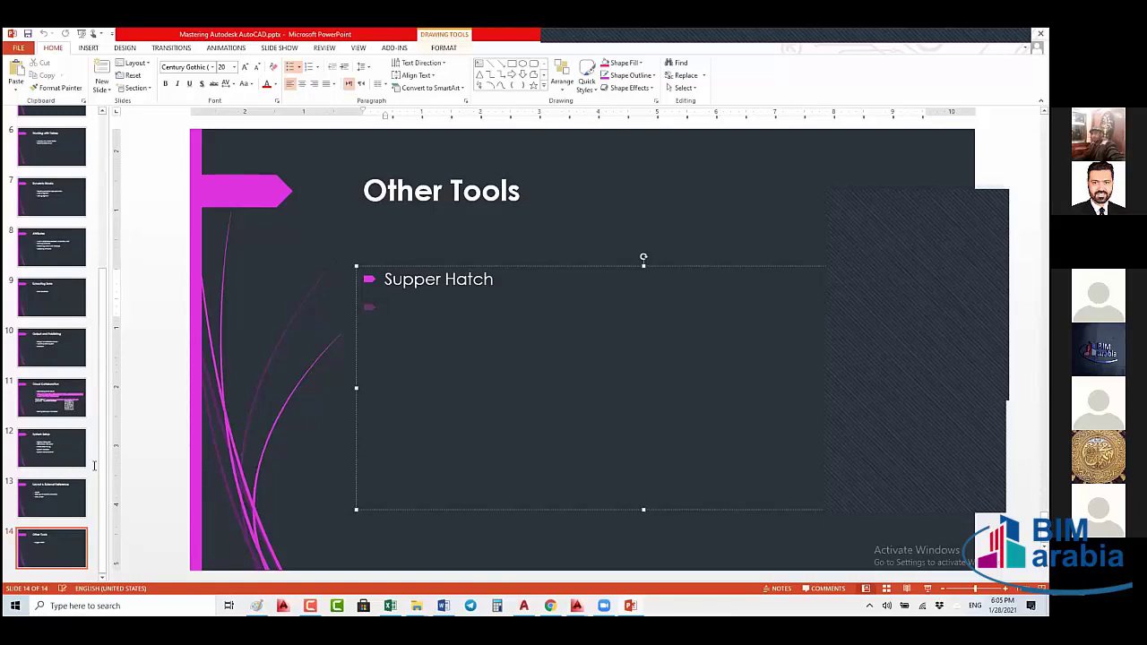
key("Page_Up")
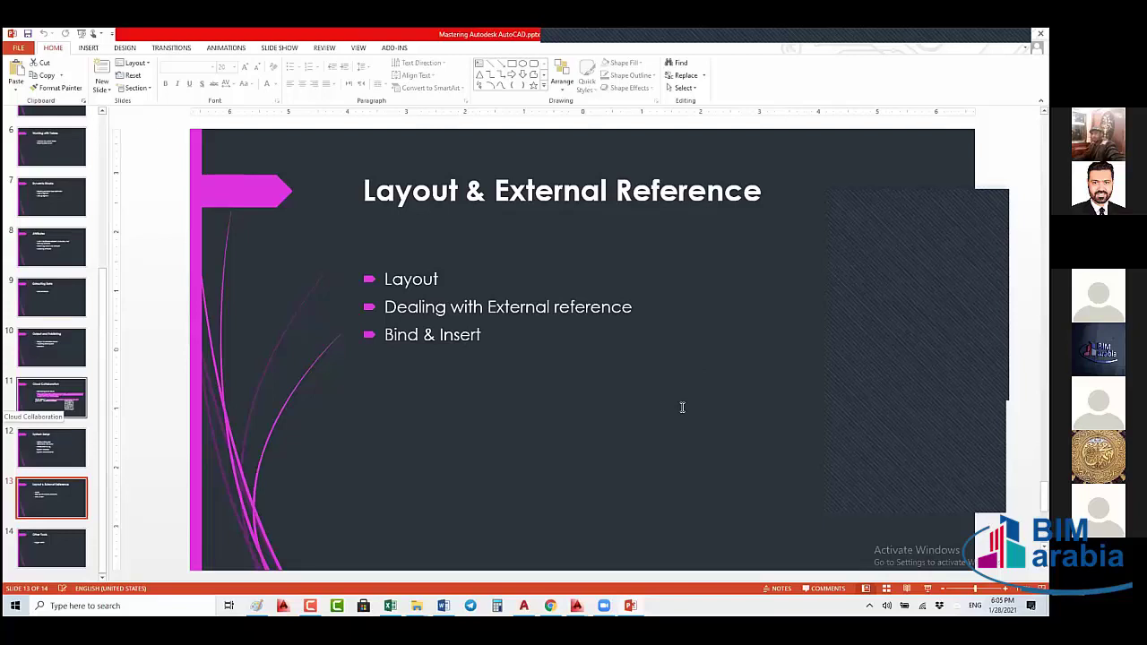
key("Up")
key("Up")
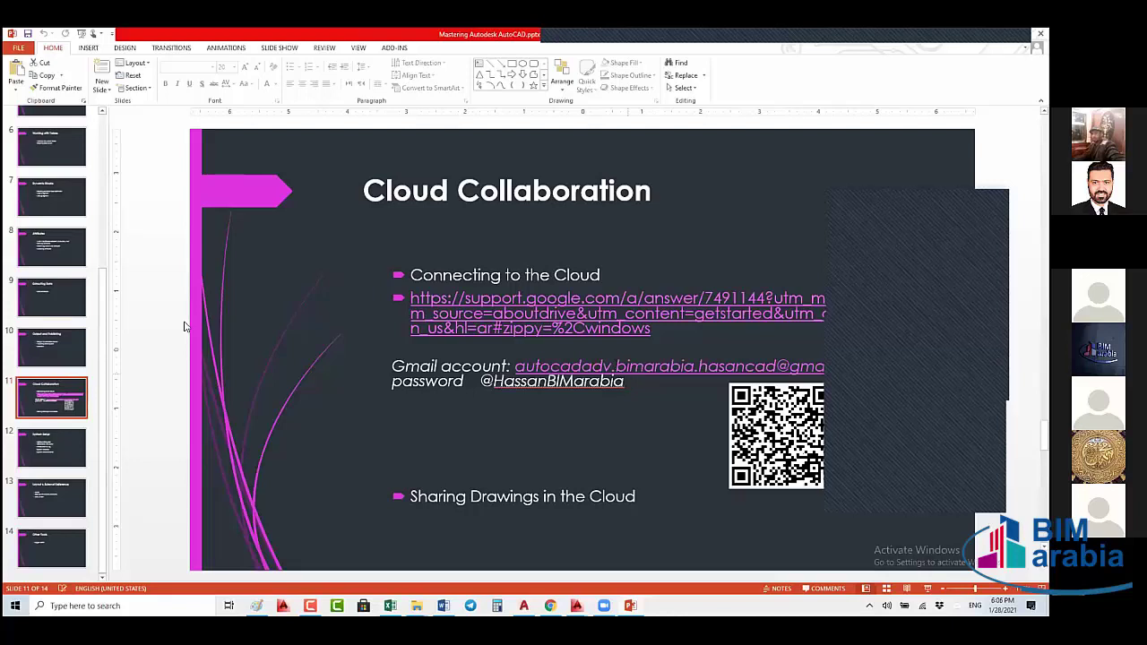
left_click(80, 311)
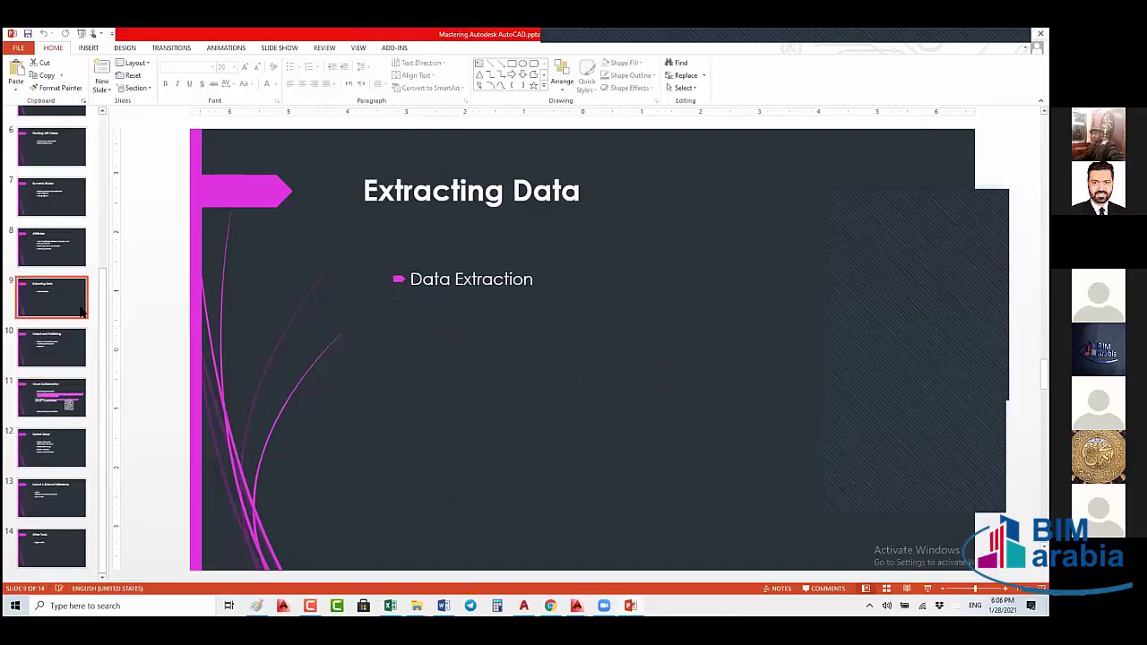
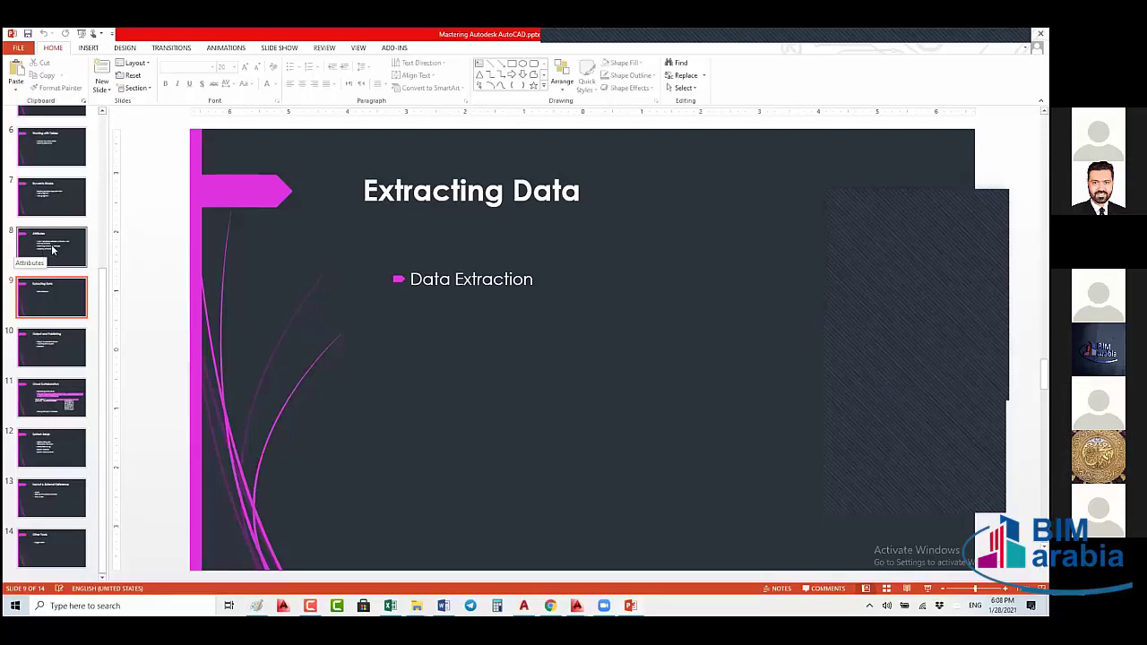
- Browse slides 8, 7, 13, 12 and 14, ending on slide 12, System Setup
left_click(48, 252)
left_click(57, 194)
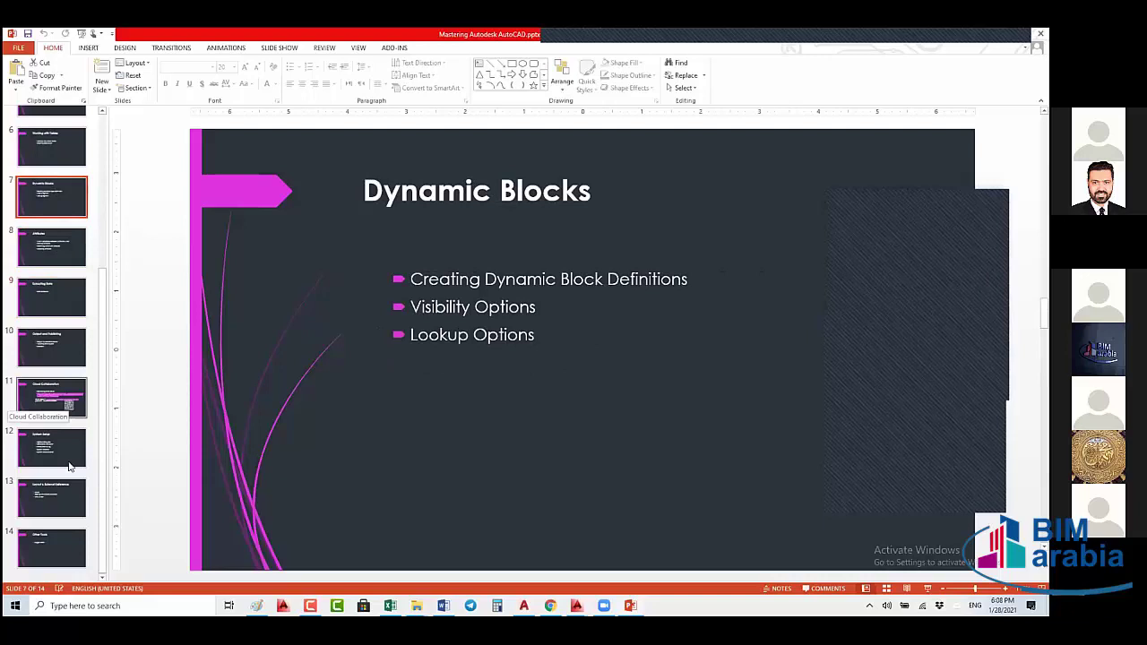
left_click(47, 492)
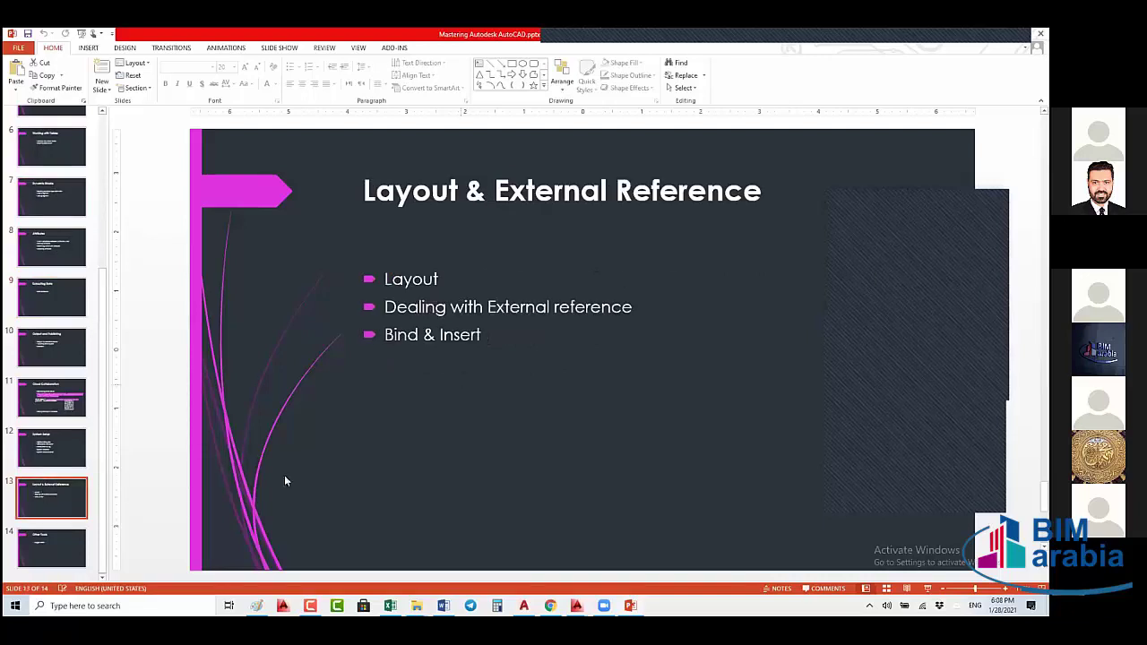
left_click(56, 445)
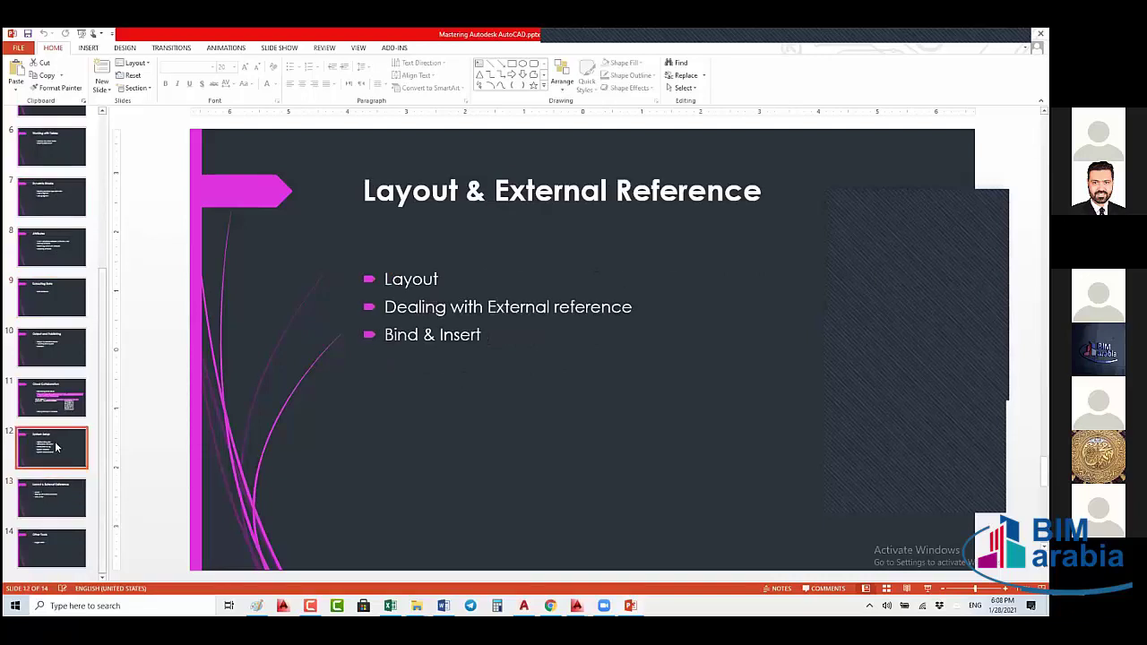
left_click(56, 546)
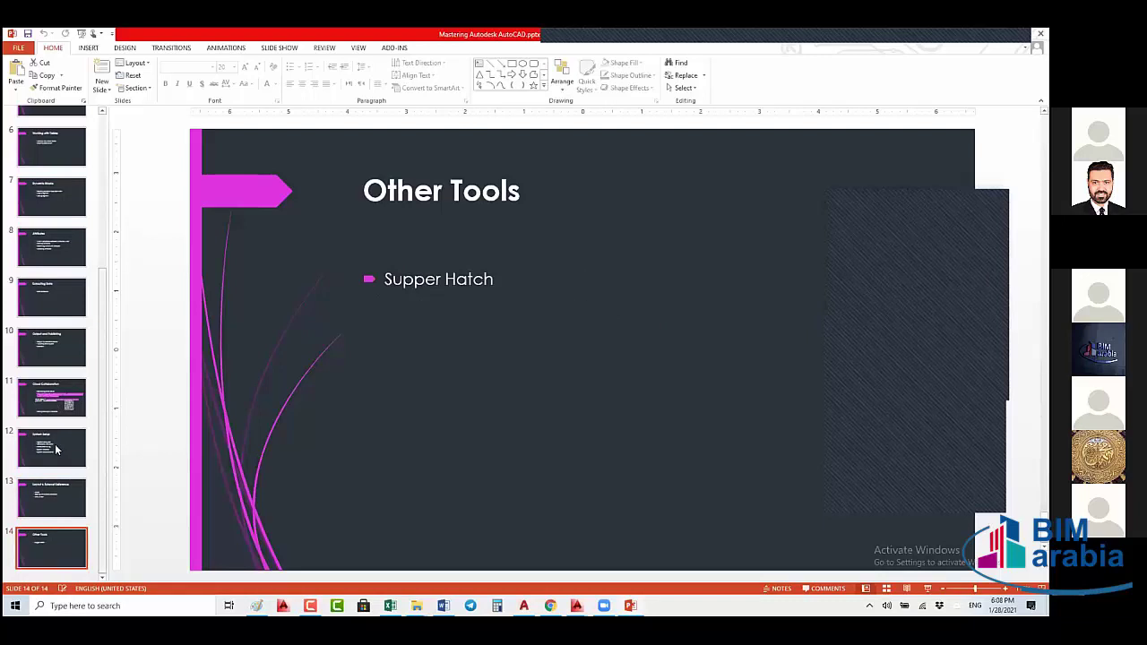
left_click(57, 446)
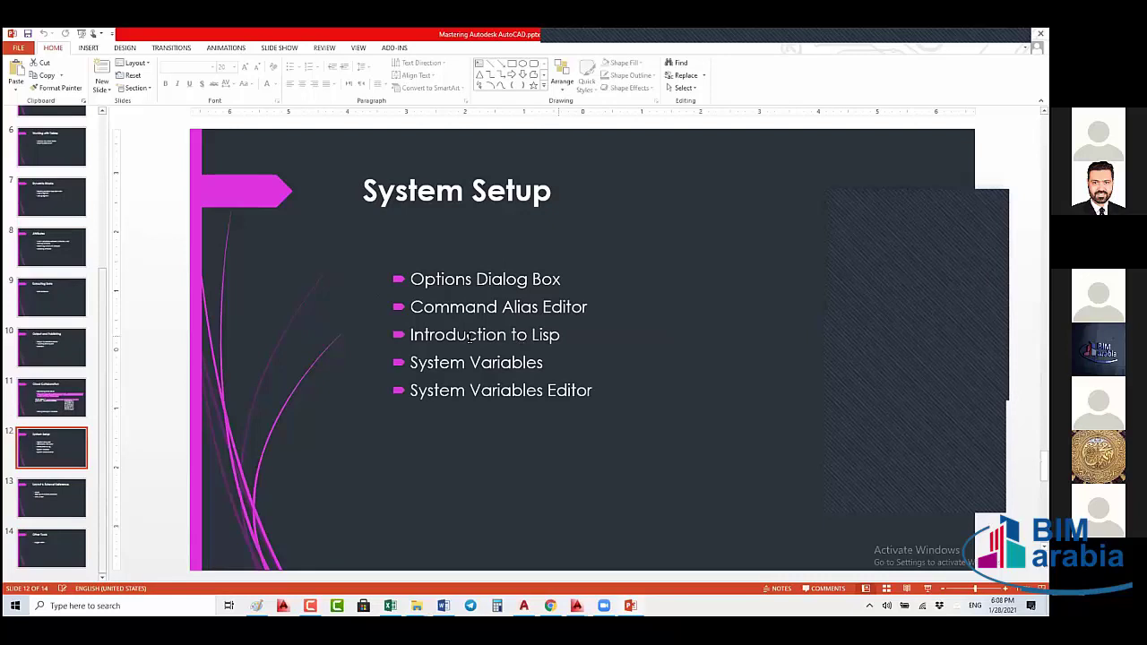
- Highlight the Introduction to Lisp topic on the System Setup slide, then switch to AutoCAD
triple_click(470, 336)
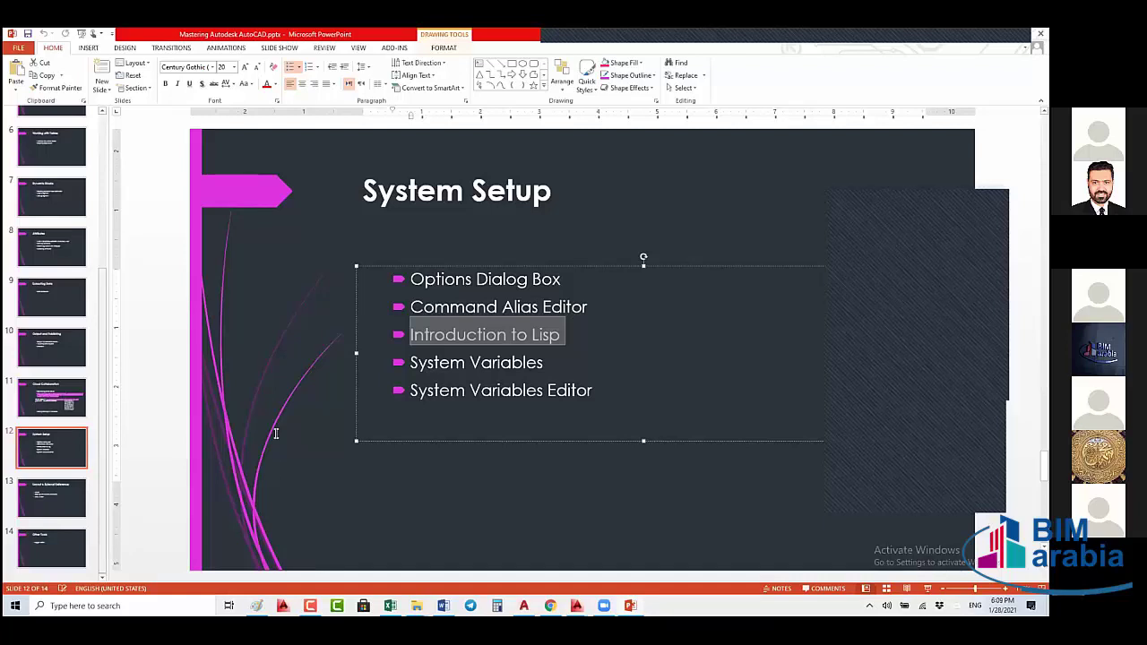
left_click(443, 519)
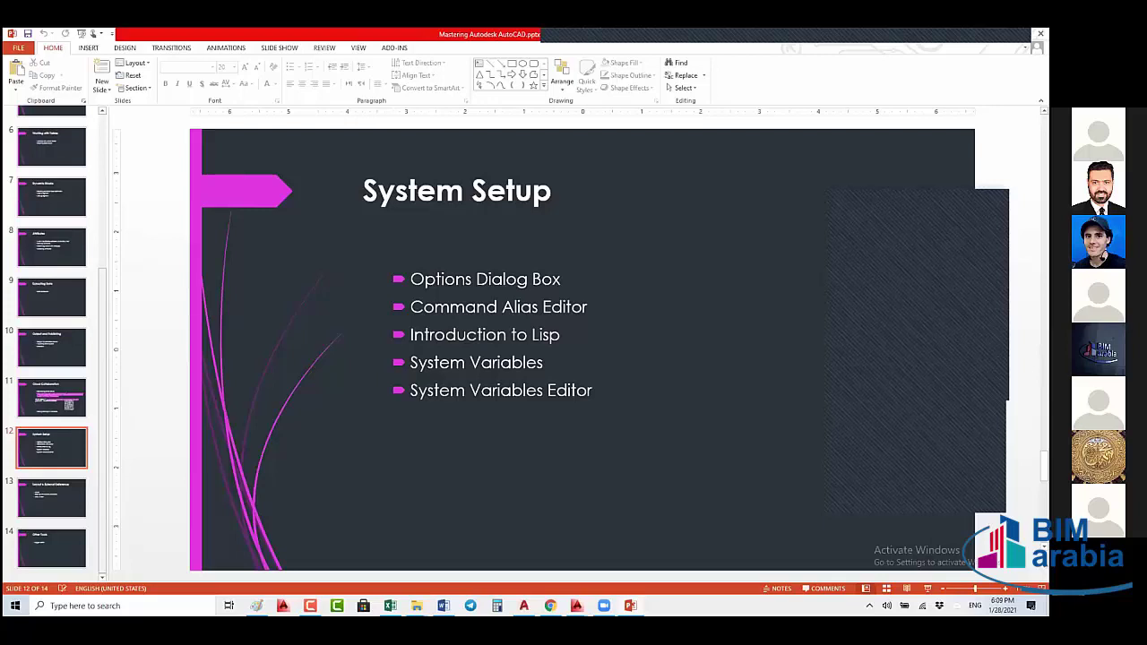
key("alt+Tab")
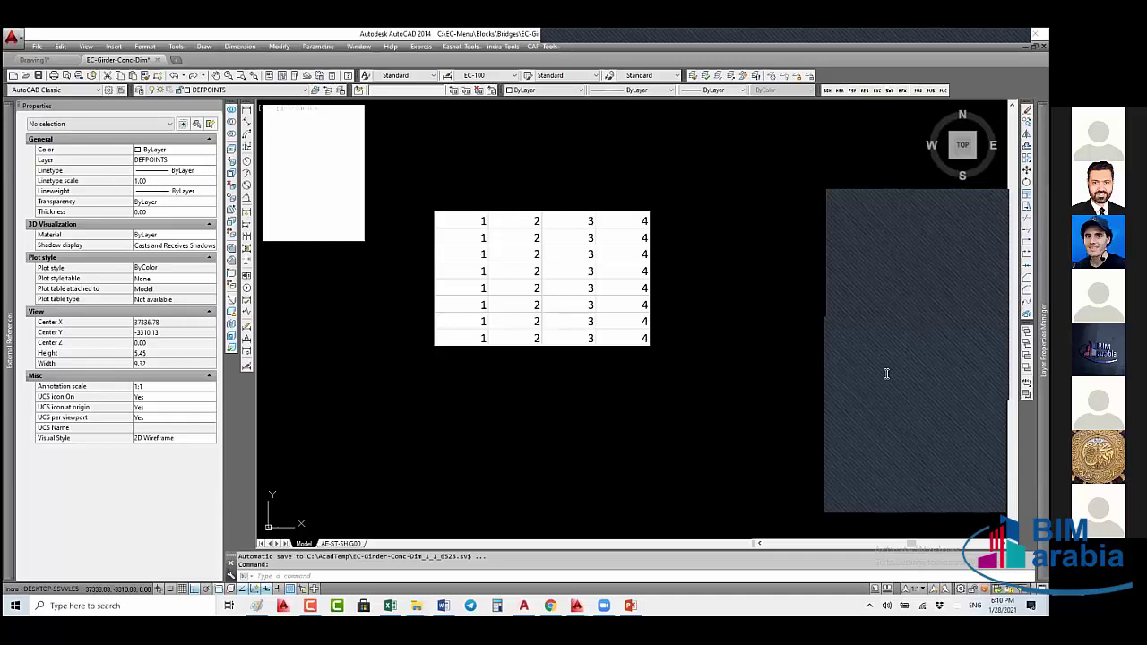
- Drop down the Kashaf-Tools menu showing Draw, Dimension, Text through Q. Survey and Help
left_click(458, 46)
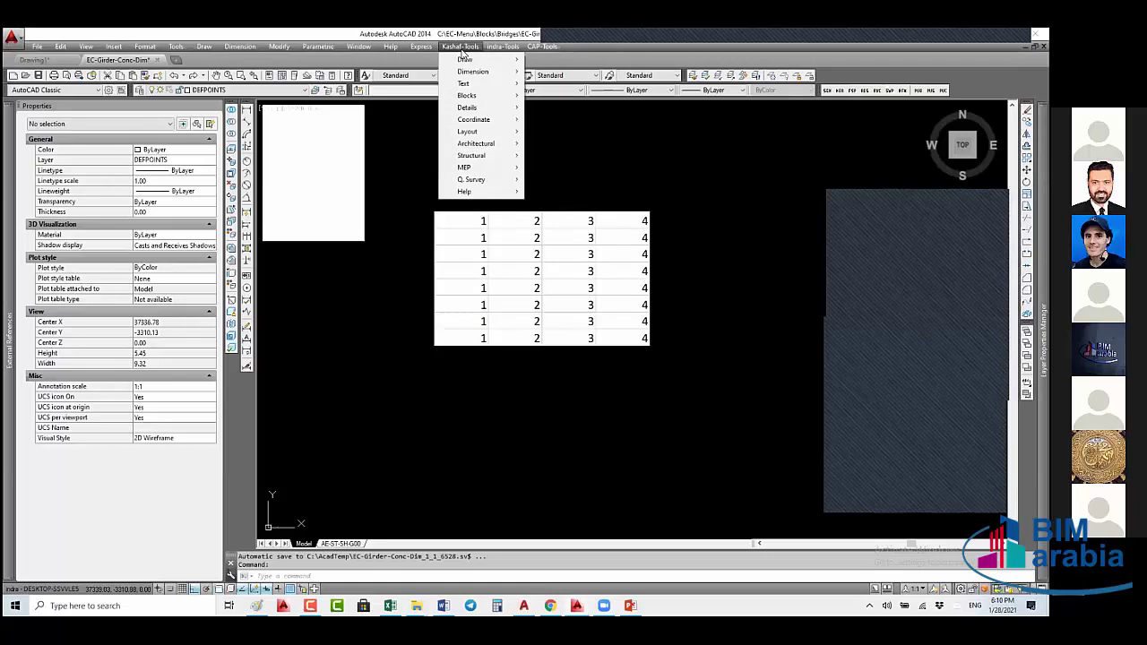
- Look through the indra-Tools, Landscape and Kashaf-Tools menus, ending on the CAP-Tools categories
mouse_move(516, 47)
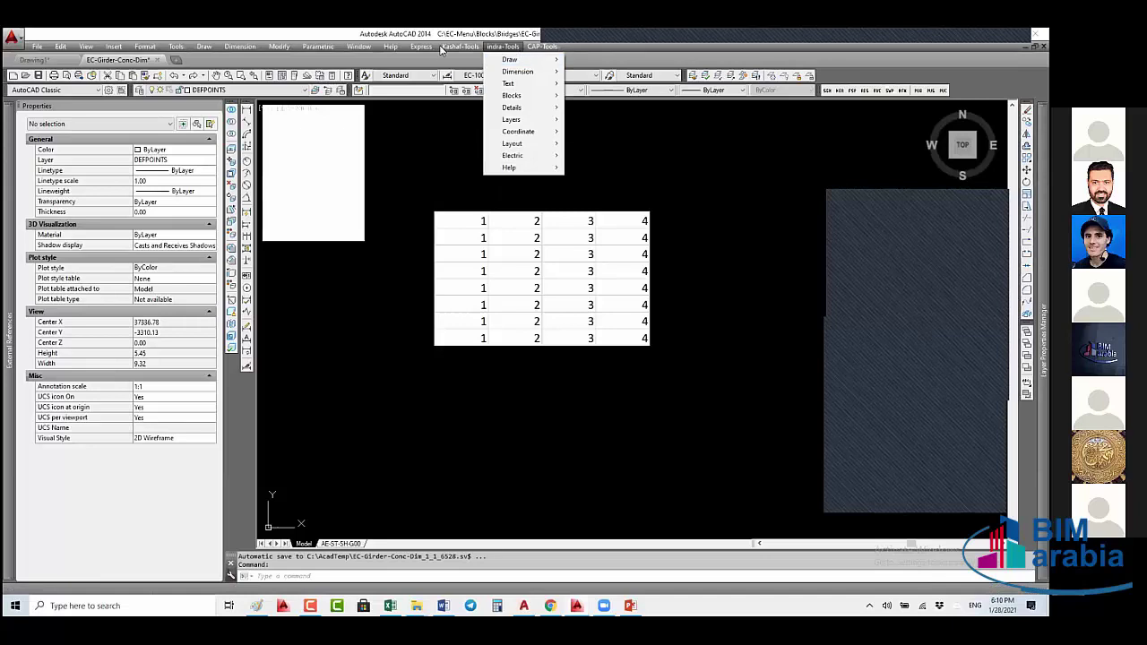
mouse_move(459, 49)
left_click(502, 46)
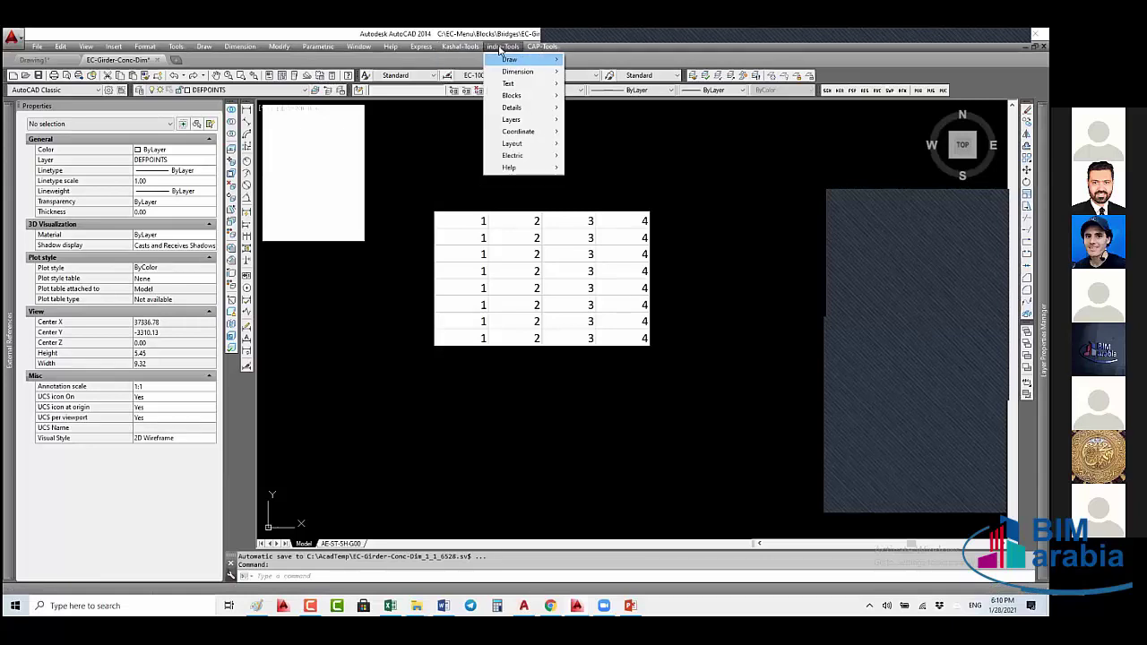
mouse_move(534, 50)
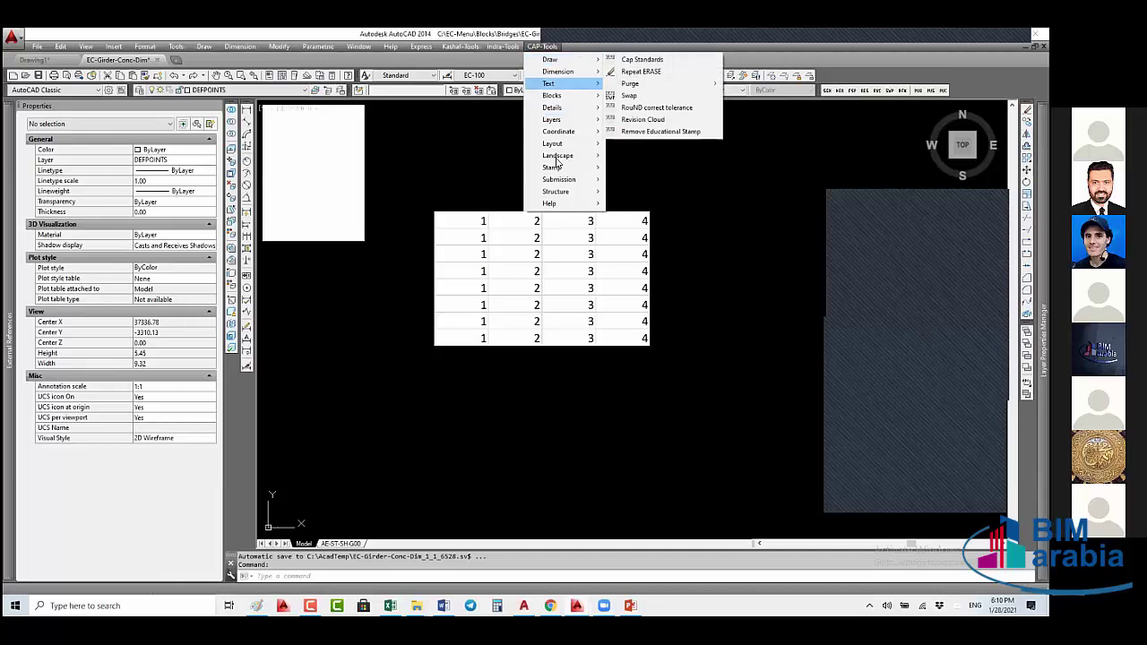
mouse_move(557, 160)
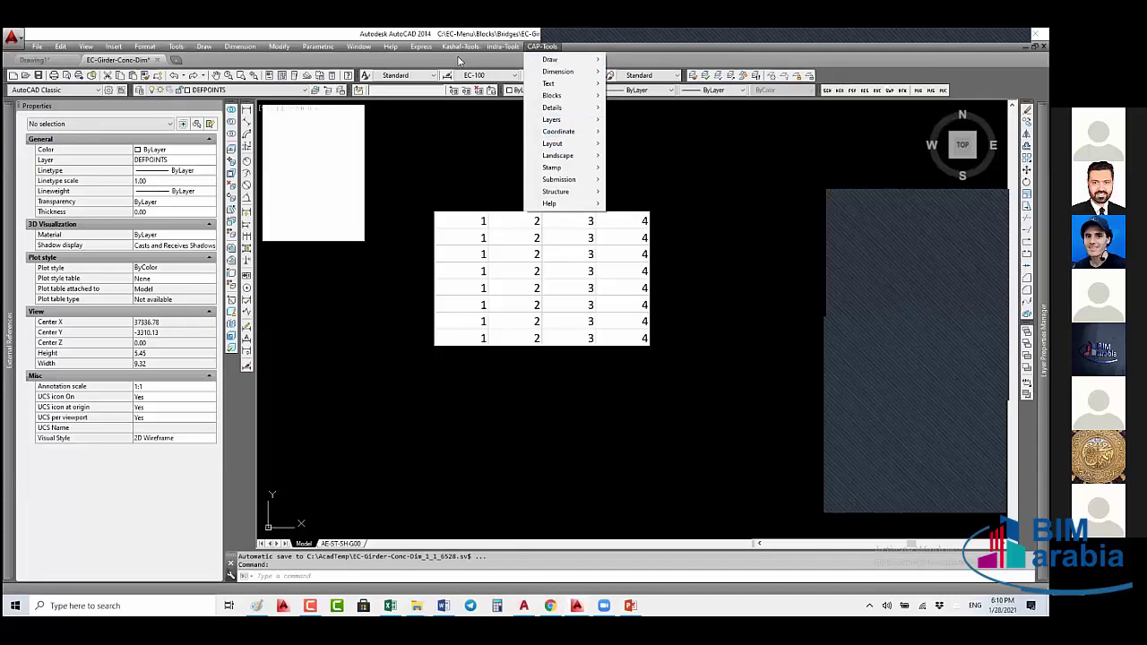
mouse_move(460, 47)
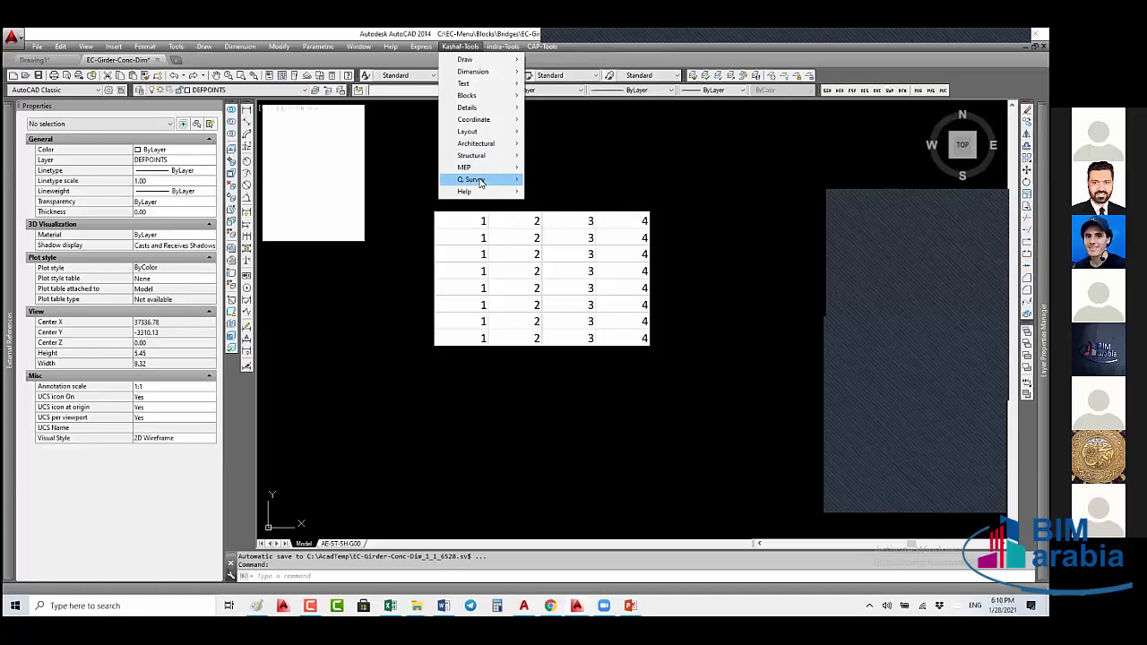
mouse_move(482, 183)
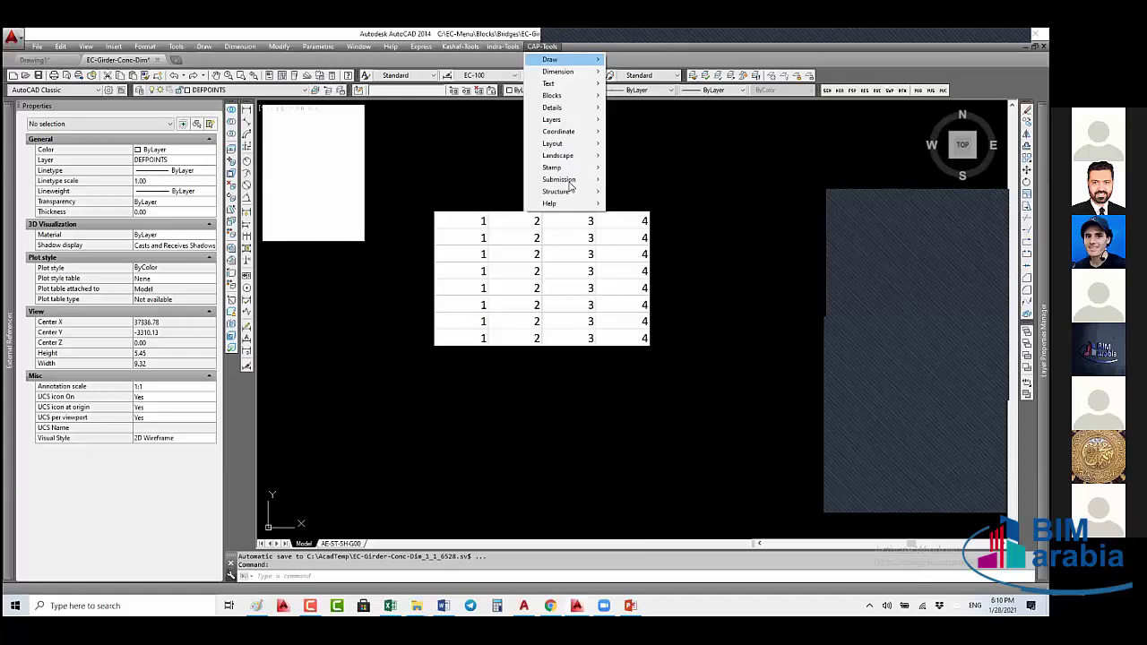
- Close the add-on menus and switch to Drawing1 with the E/N coordinate label block
left_click(697, 172)
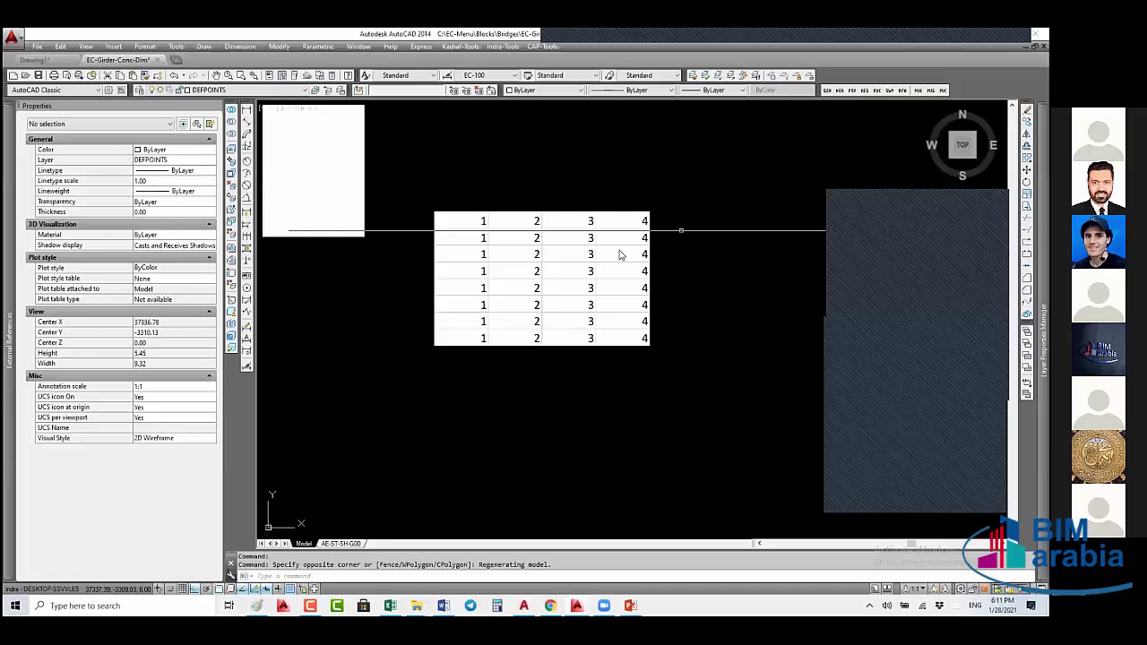
key("ctrl+Tab")
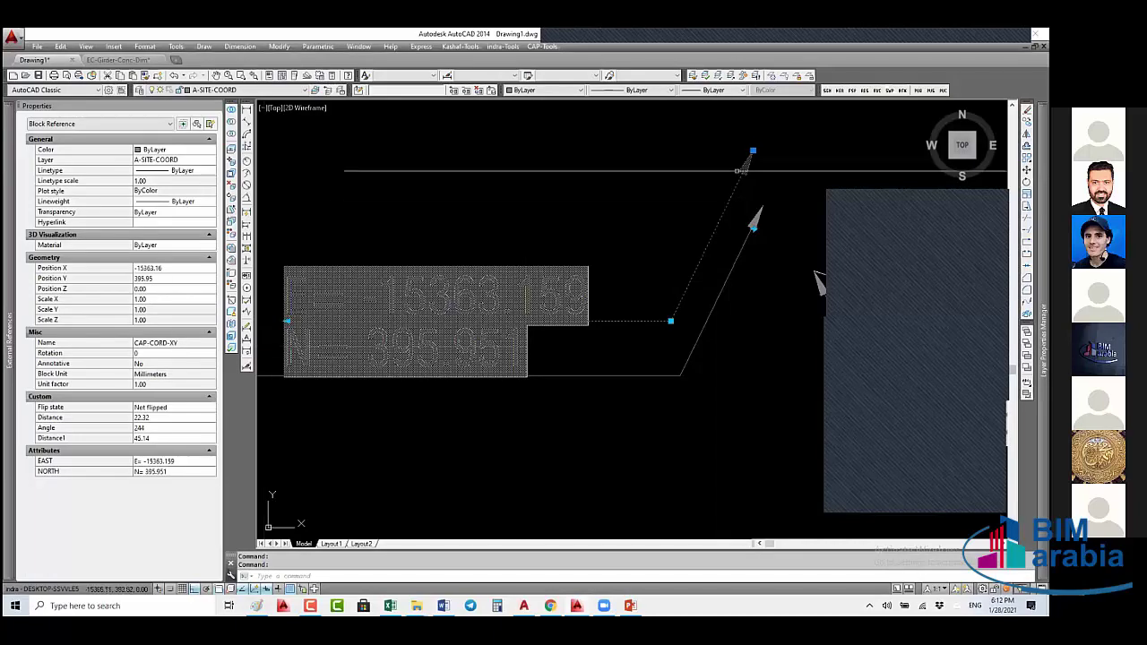
left_click(177, 46)
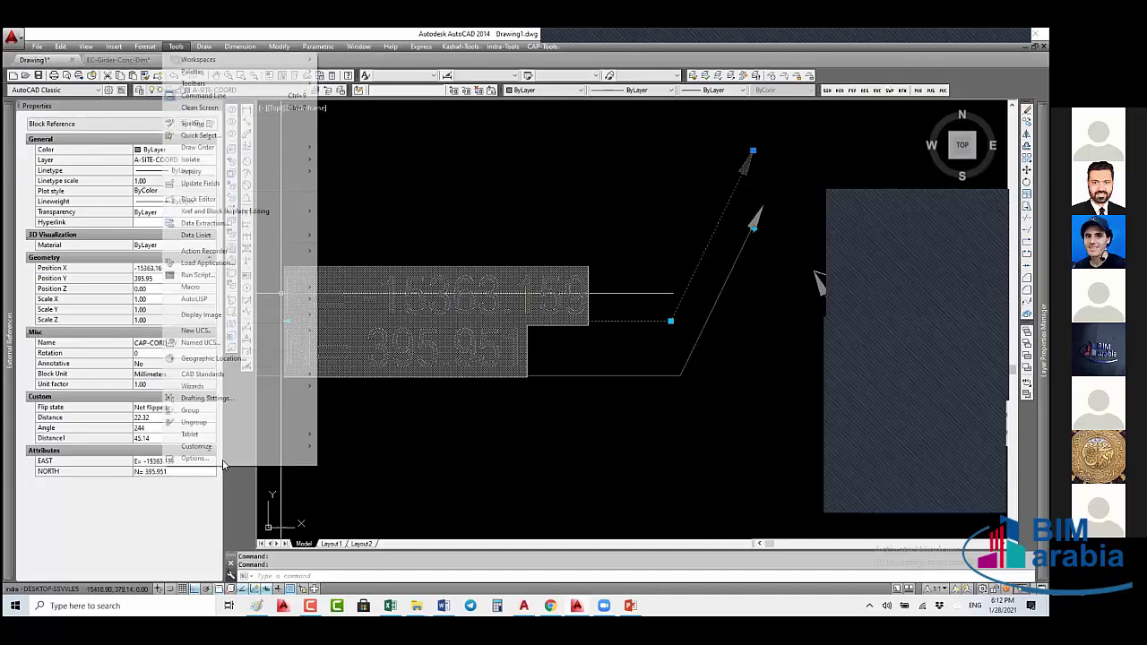
left_click(533, 387)
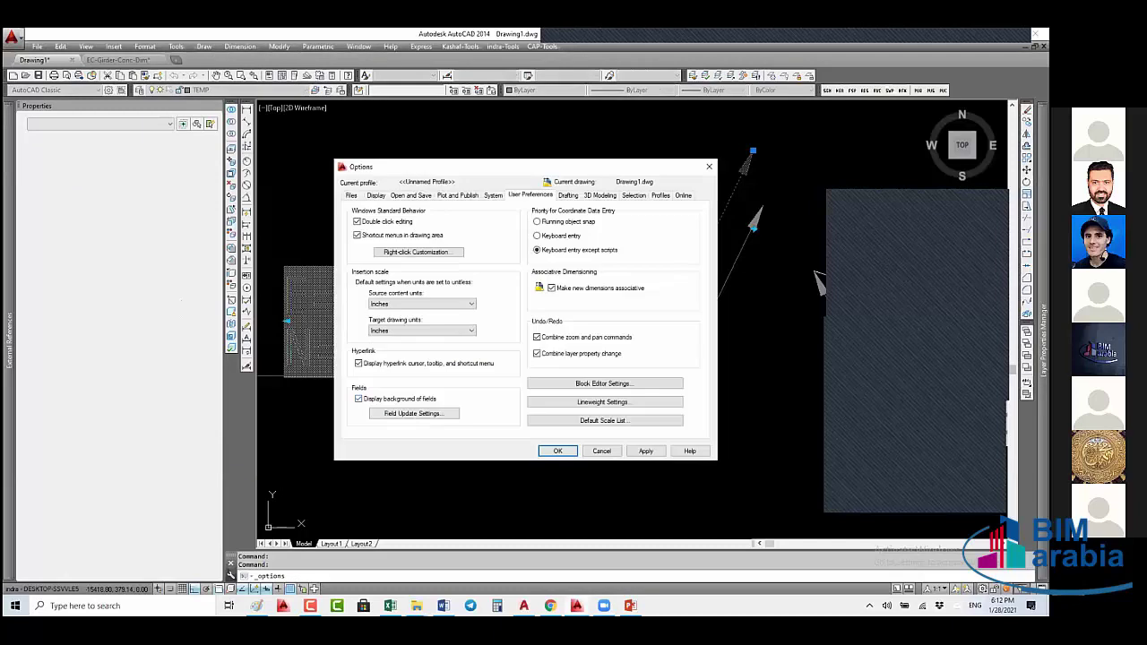
key("Return")
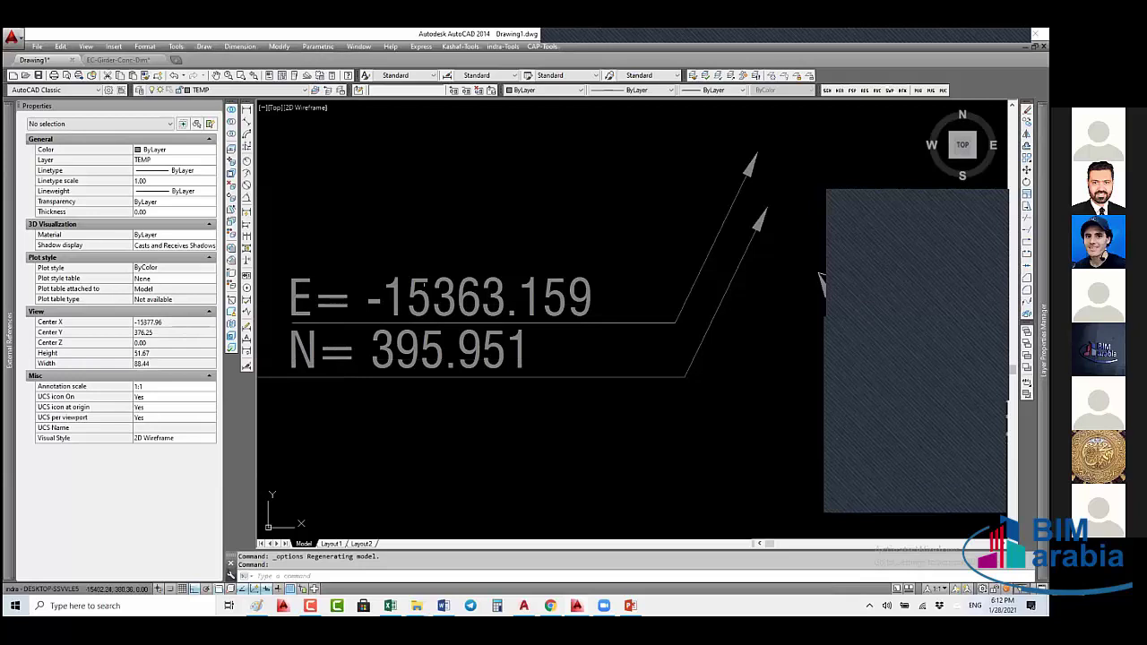
- Move the E/N coordinate label block to position X 0, Y 0
left_click(618, 269)
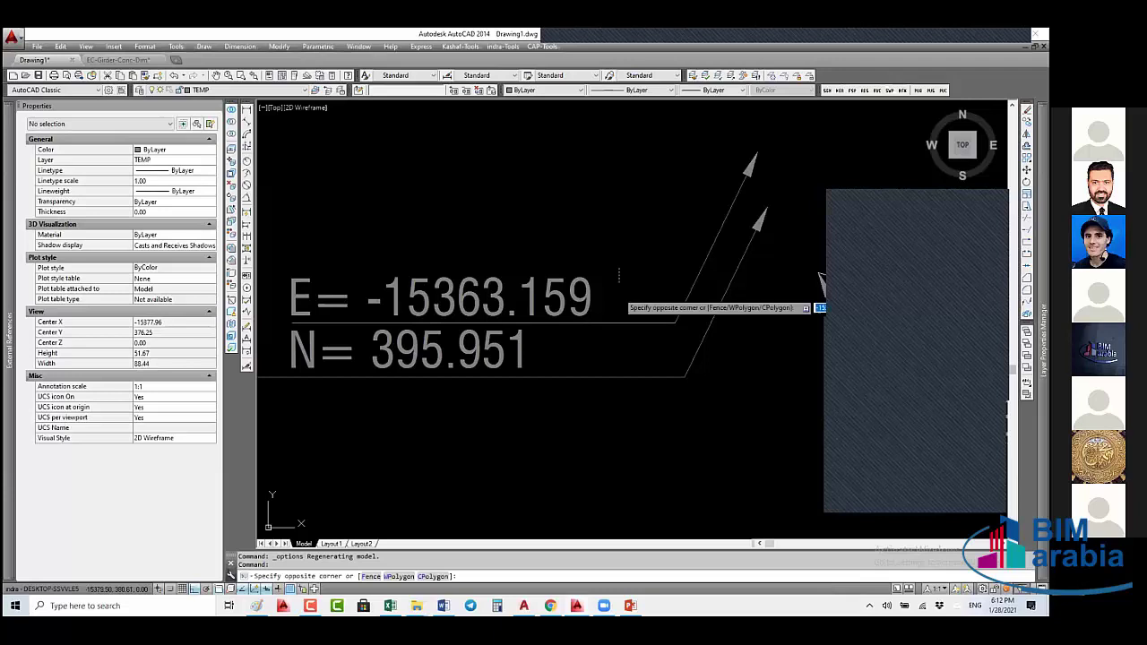
left_click(483, 307)
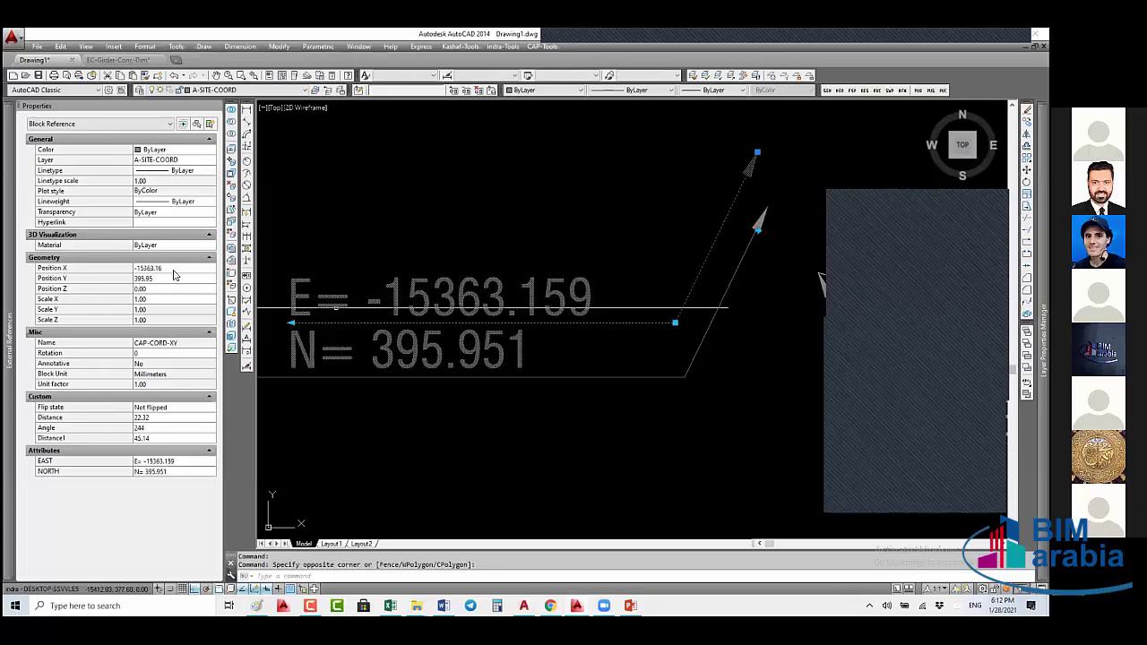
left_click(174, 269)
type("0")
key("Tab")
type("0")
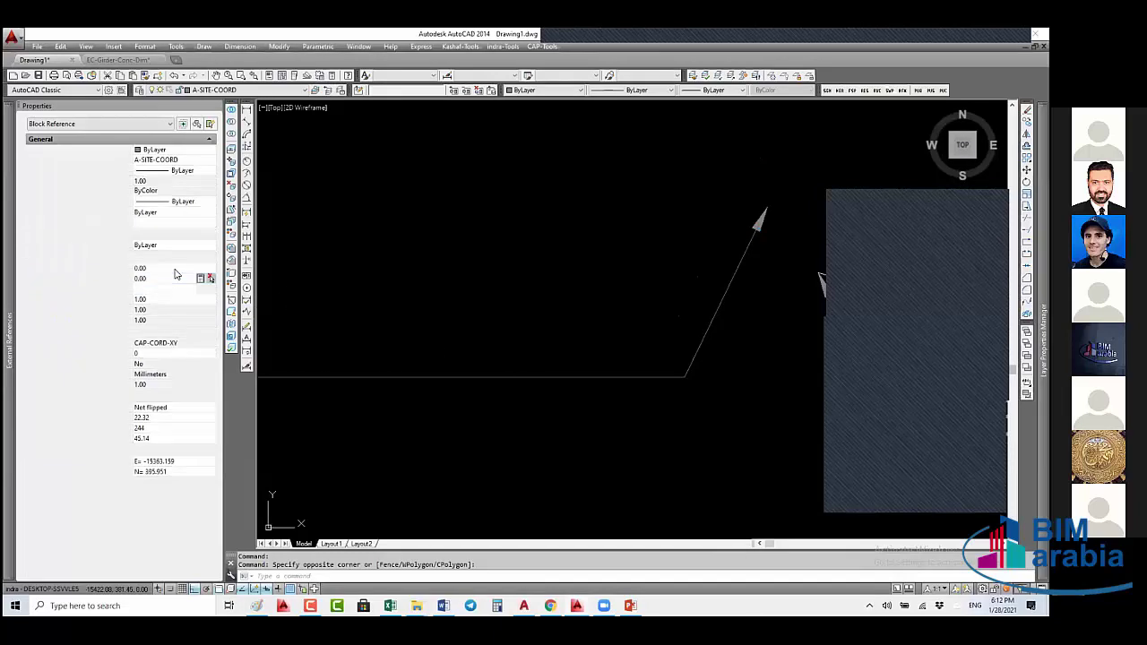
key("Tab")
- Zoom to extents, then zoom in and centre on the E= 0.000, N= 0.000 origin label
middle_click(542, 248)
middle_click(541, 248)
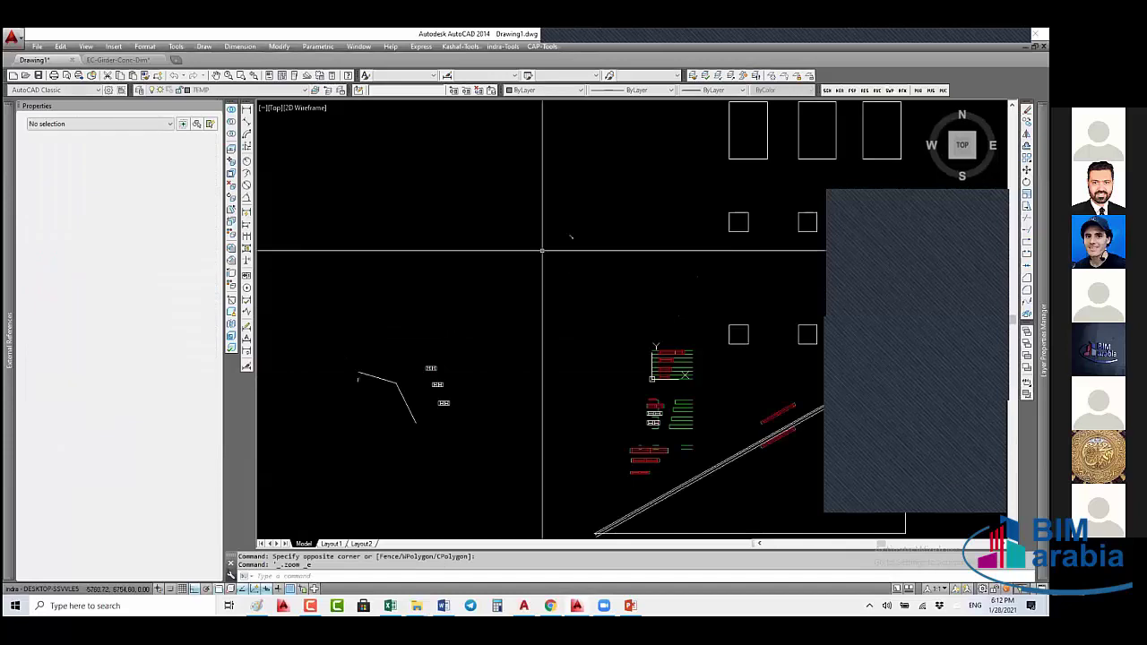
scroll(503, 375, "down", 4)
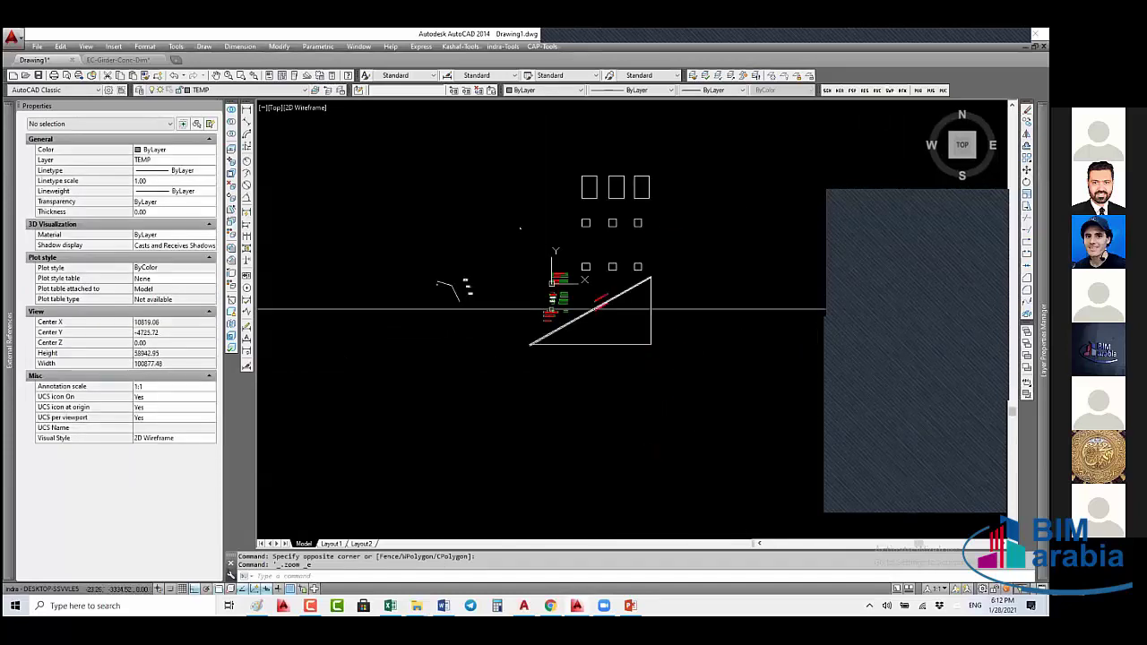
scroll(551, 310, "up", 5)
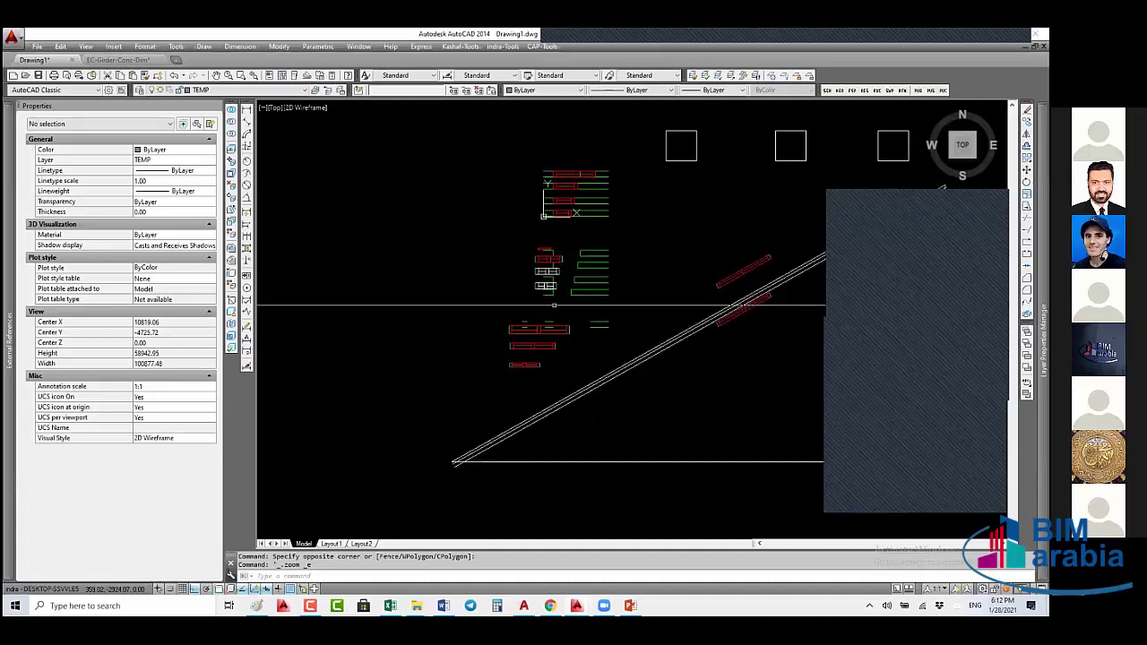
scroll(554, 305, "up", 15)
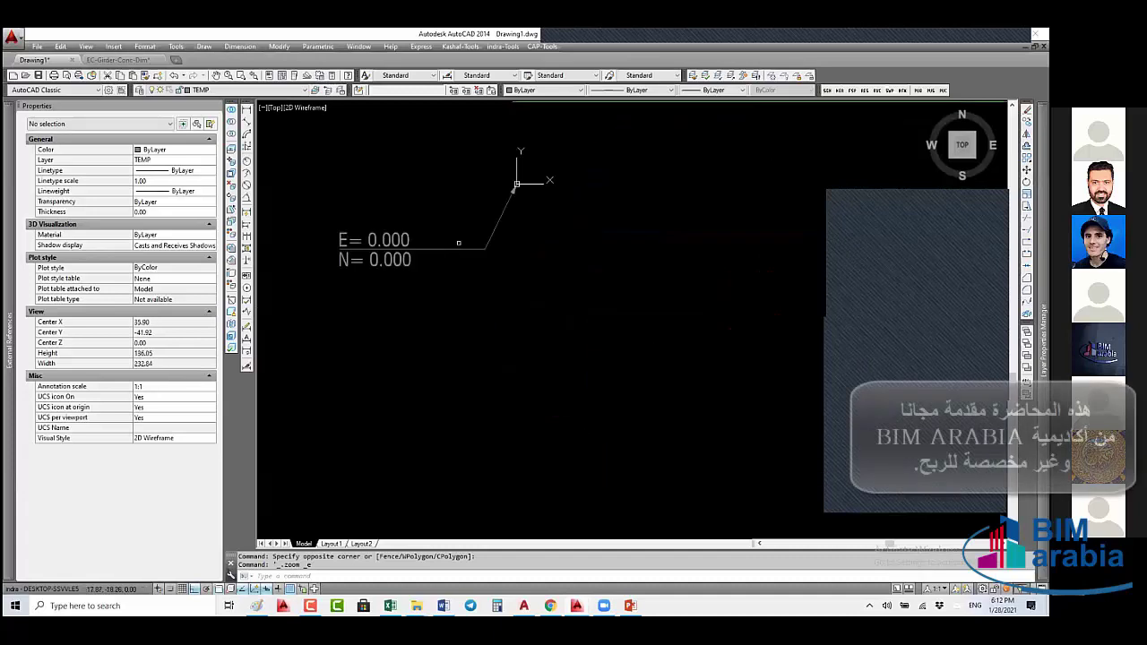
middle_click_drag(458, 243, 532, 267)
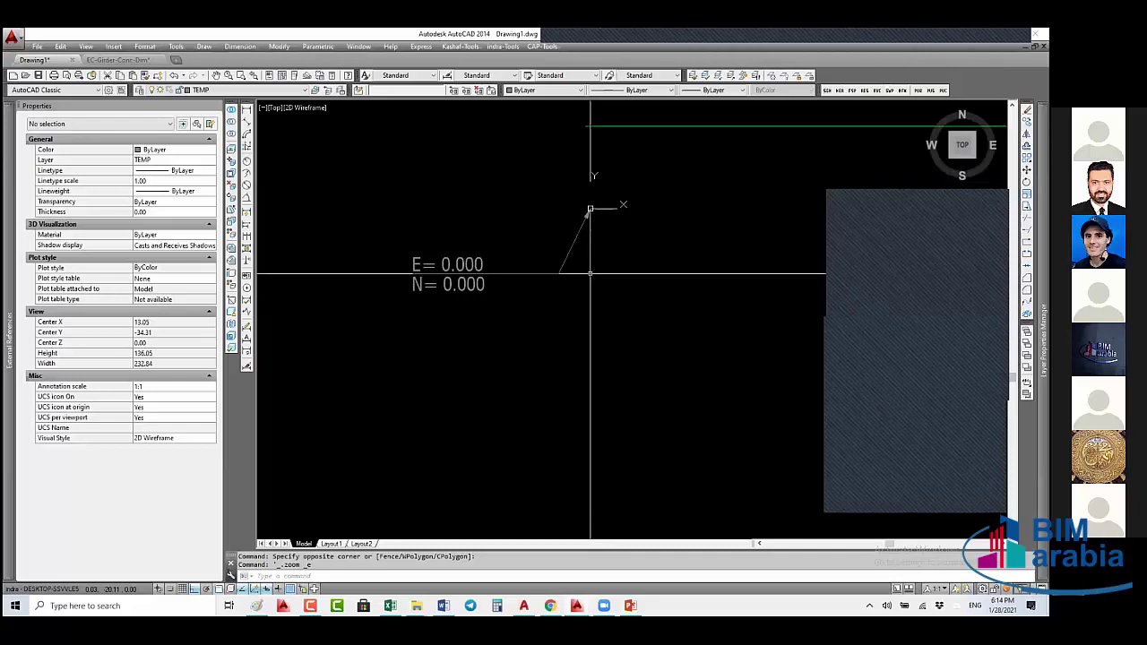
- Browse the indra-Tools Draw submenu without choosing a command, then switch back to PowerPoint
left_click(502, 46)
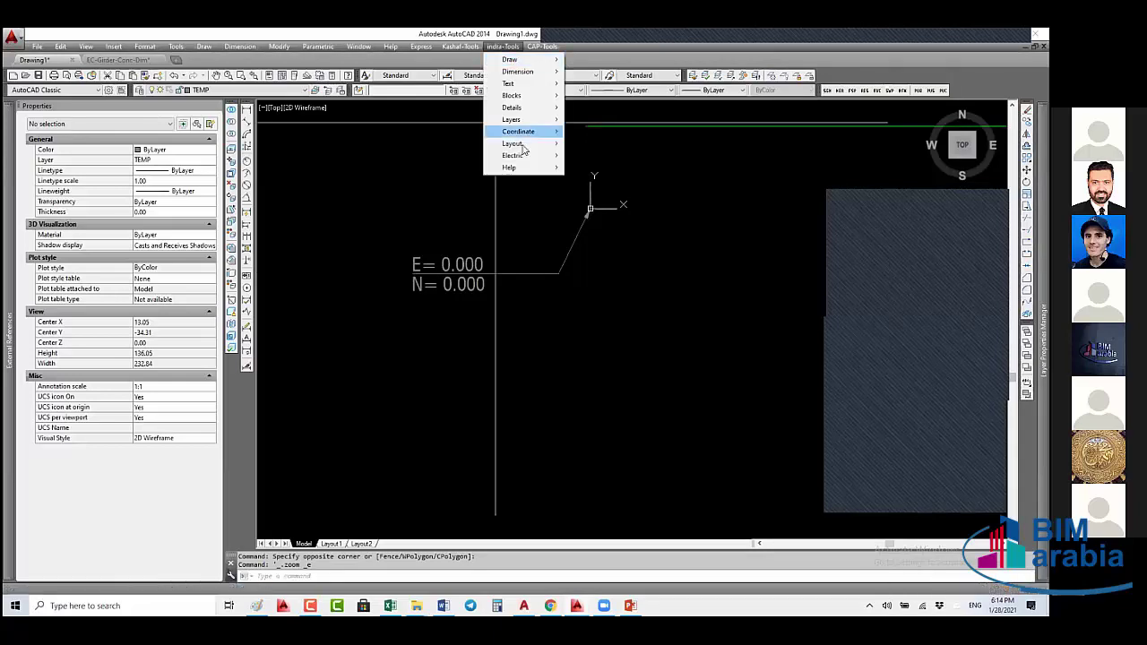
mouse_move(527, 61)
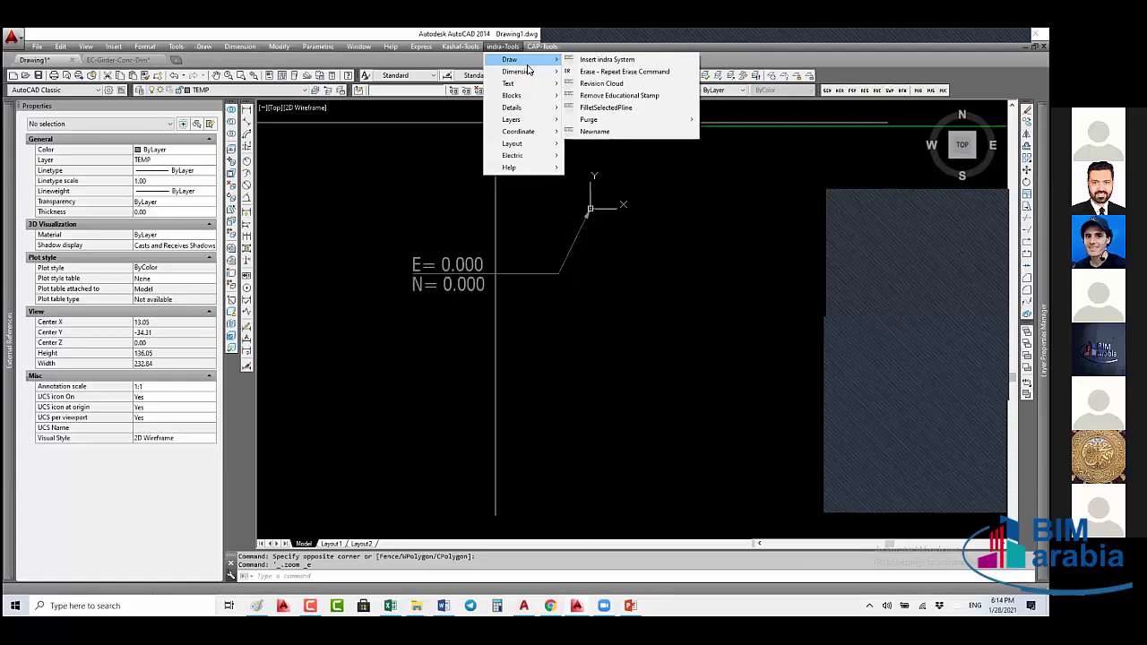
key("Escape")
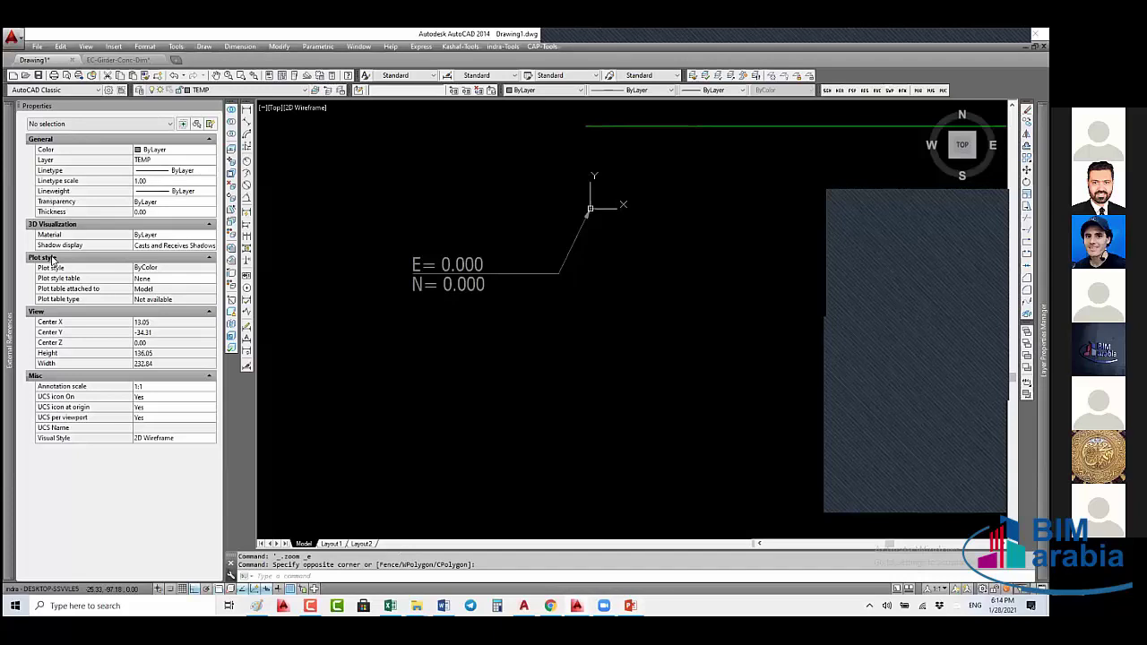
key("alt+Tab")
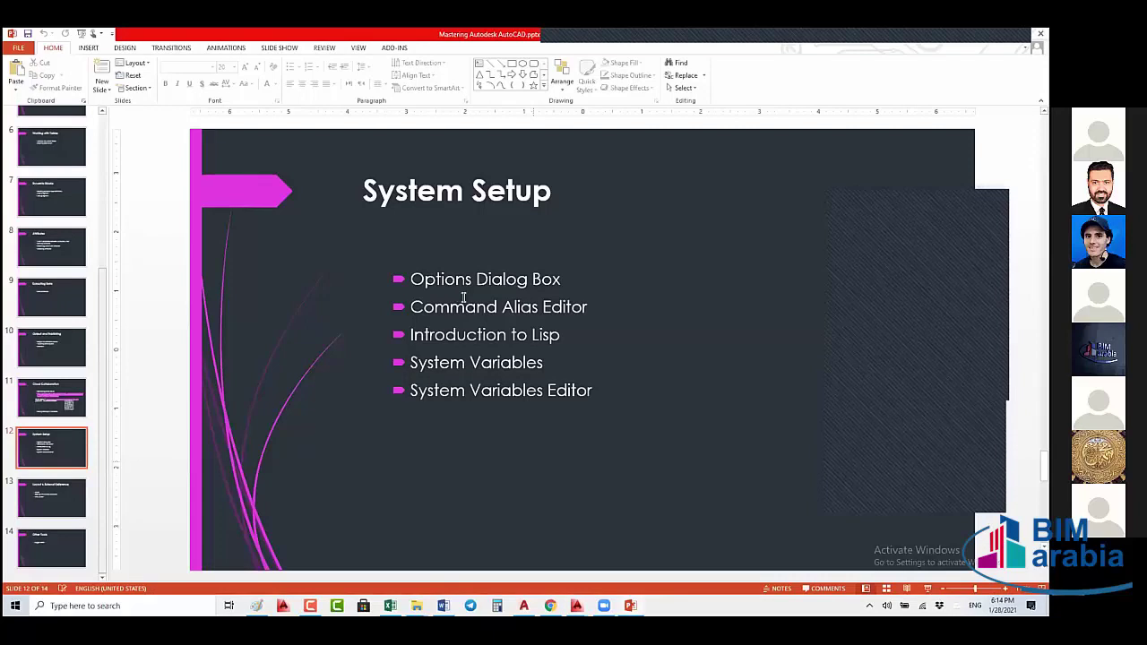
- Move back from slide 12 to slide 8, Attributes
key("Page_Up")
key("Page_Up")
key("Page_Up")
key("Page_Up")
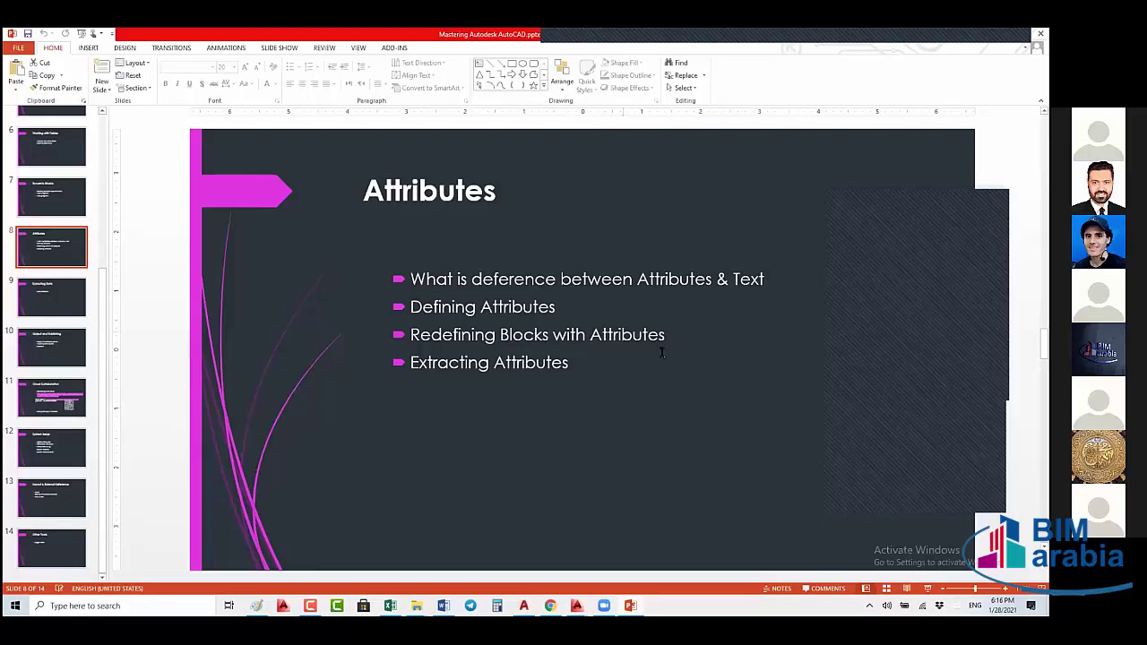
left_click_drag(573, 368, 411, 268)
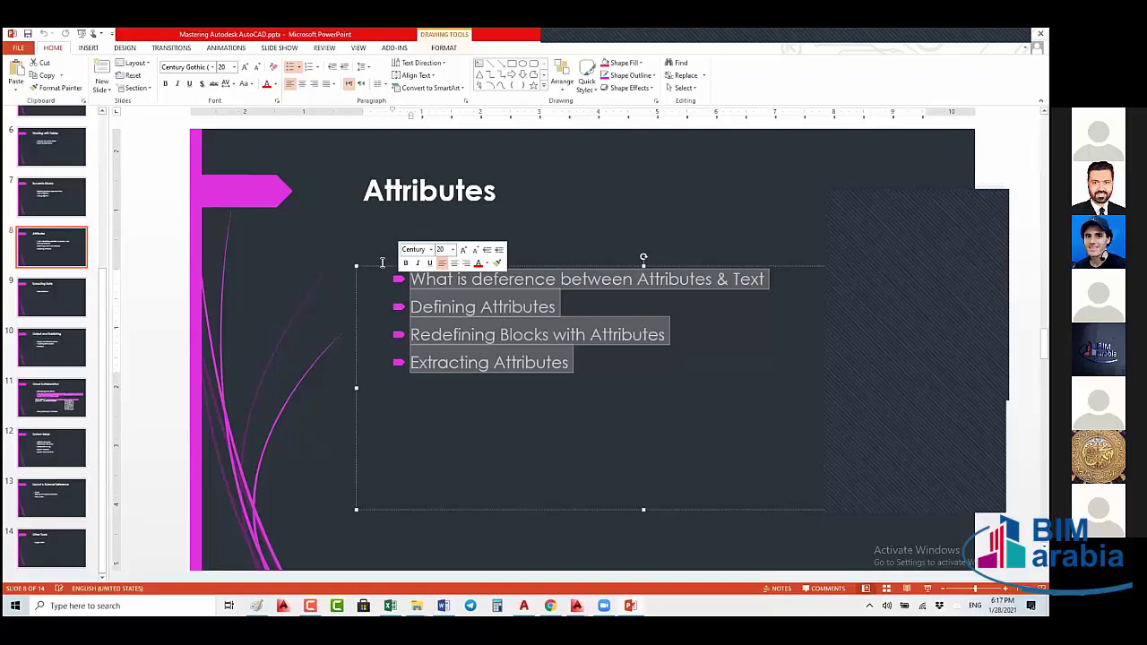
left_click(609, 369)
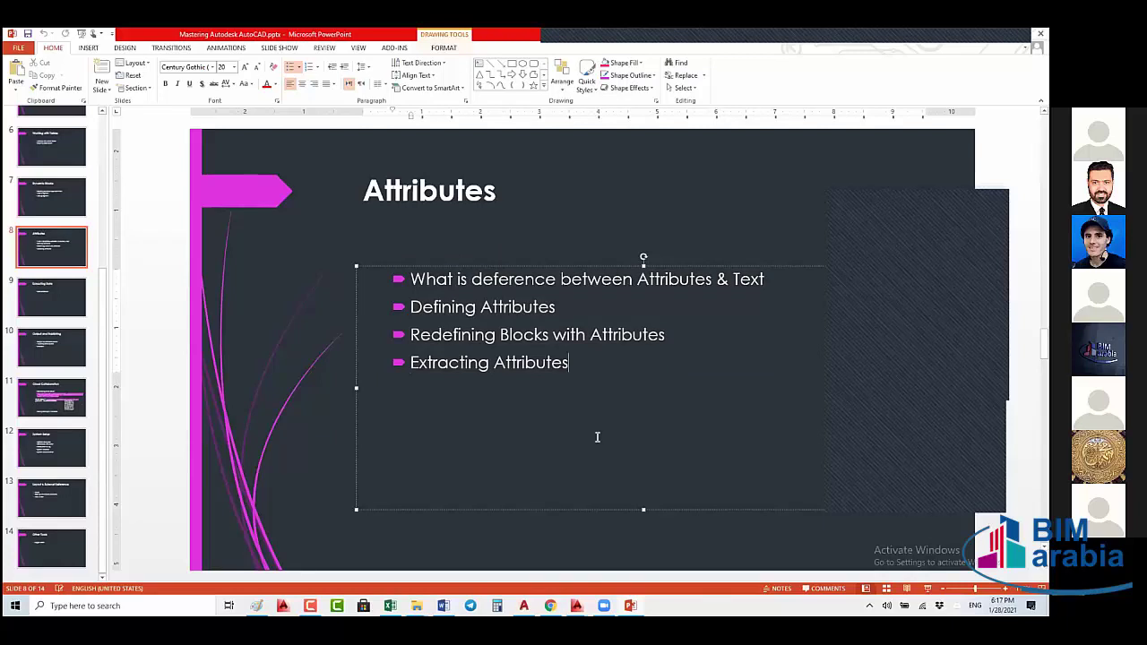
left_click(373, 291, "shift")
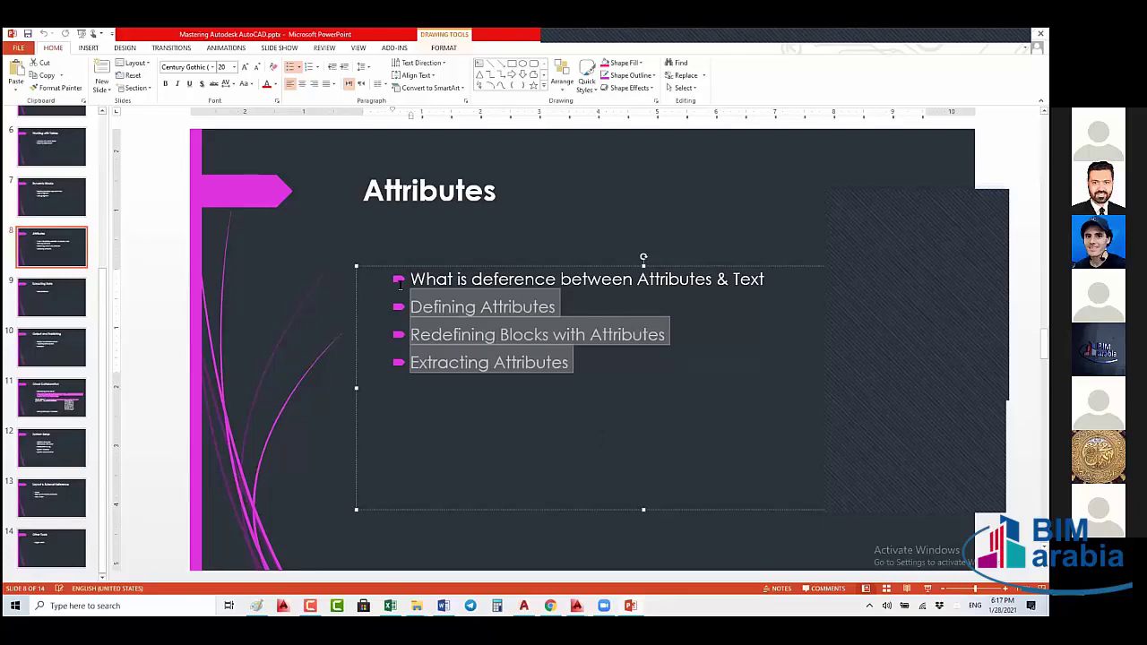
left_click(401, 280, "shift")
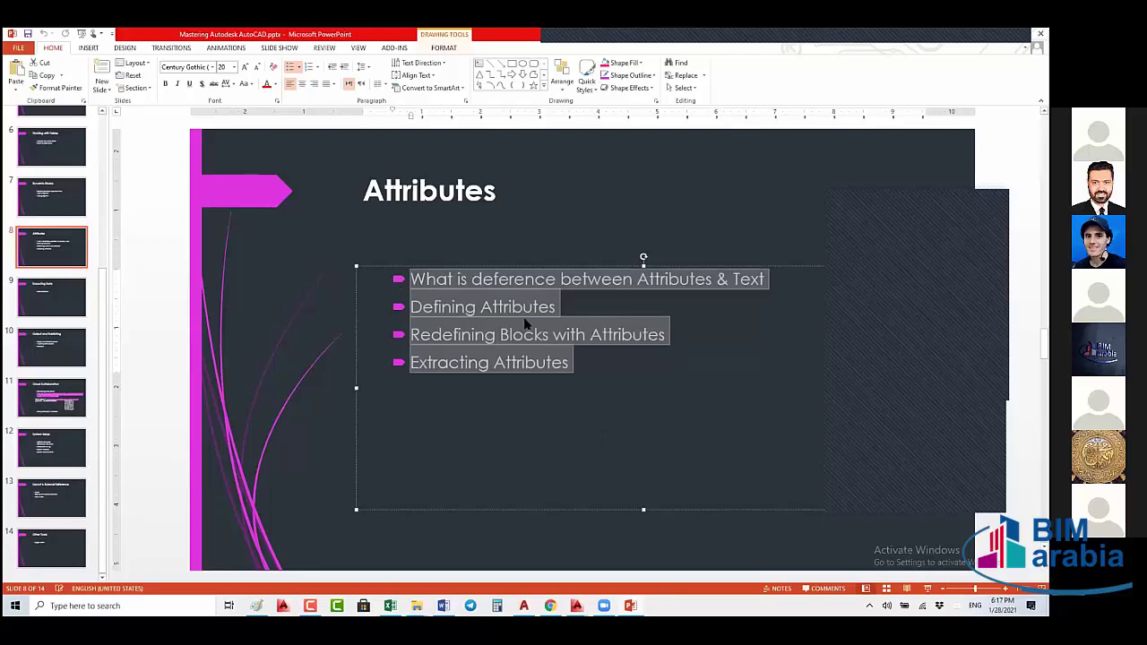
left_click(58, 305)
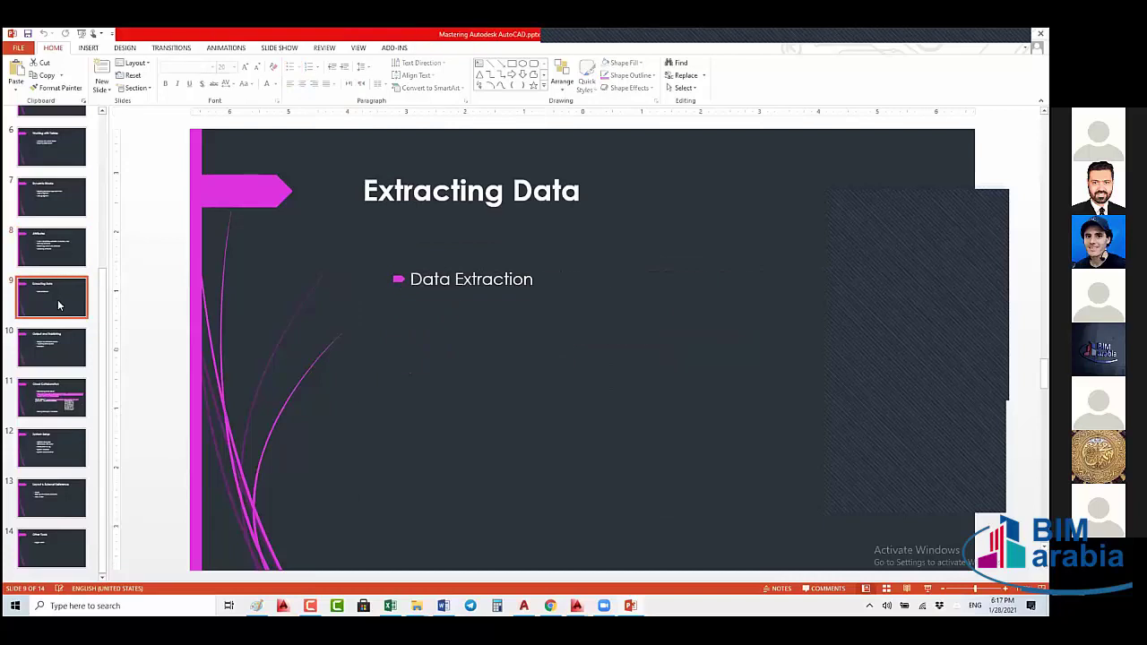
left_click(66, 244)
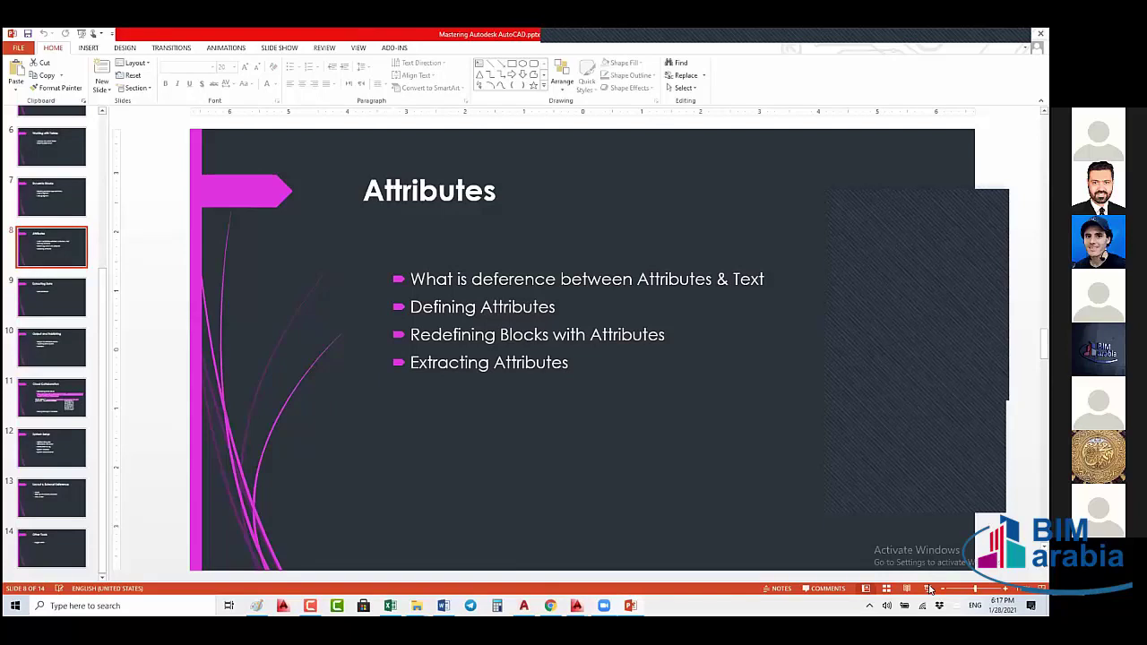
mouse_move(577, 605)
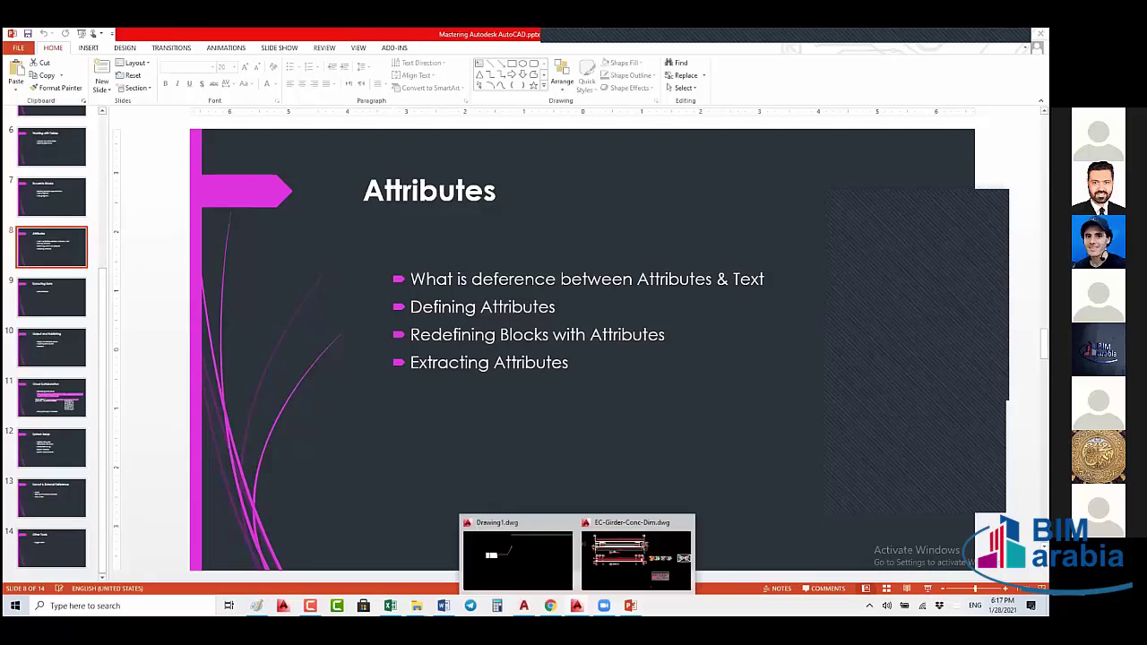
- Return to Drawing1, select a W-01 window block and zoom out over the plan
left_click(517, 554)
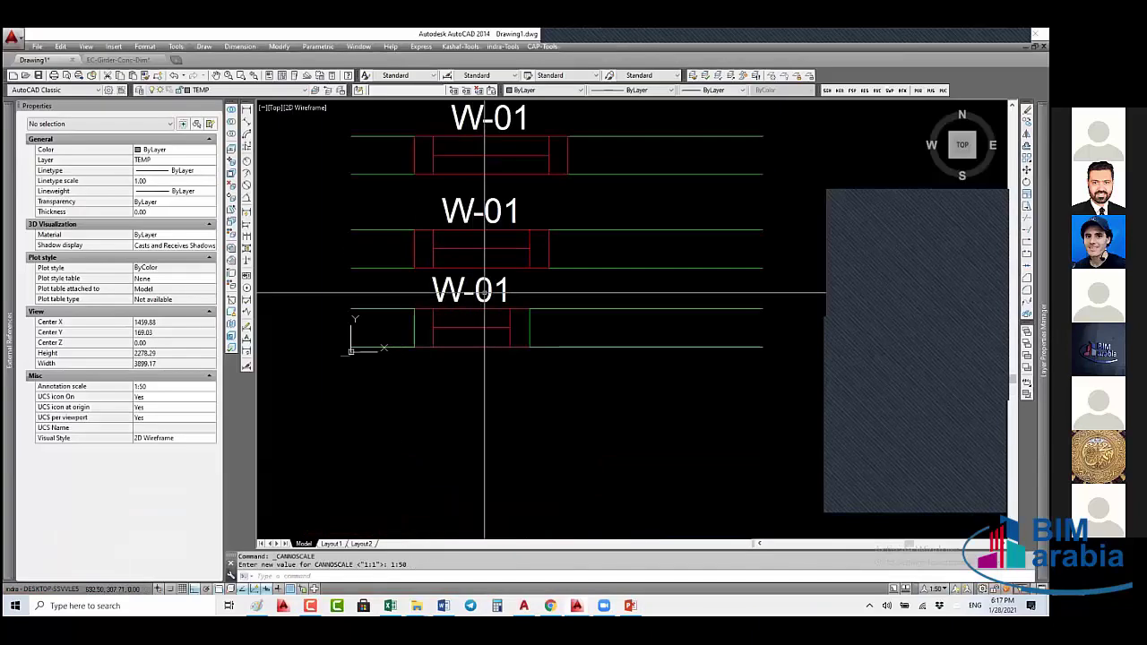
left_click(484, 341)
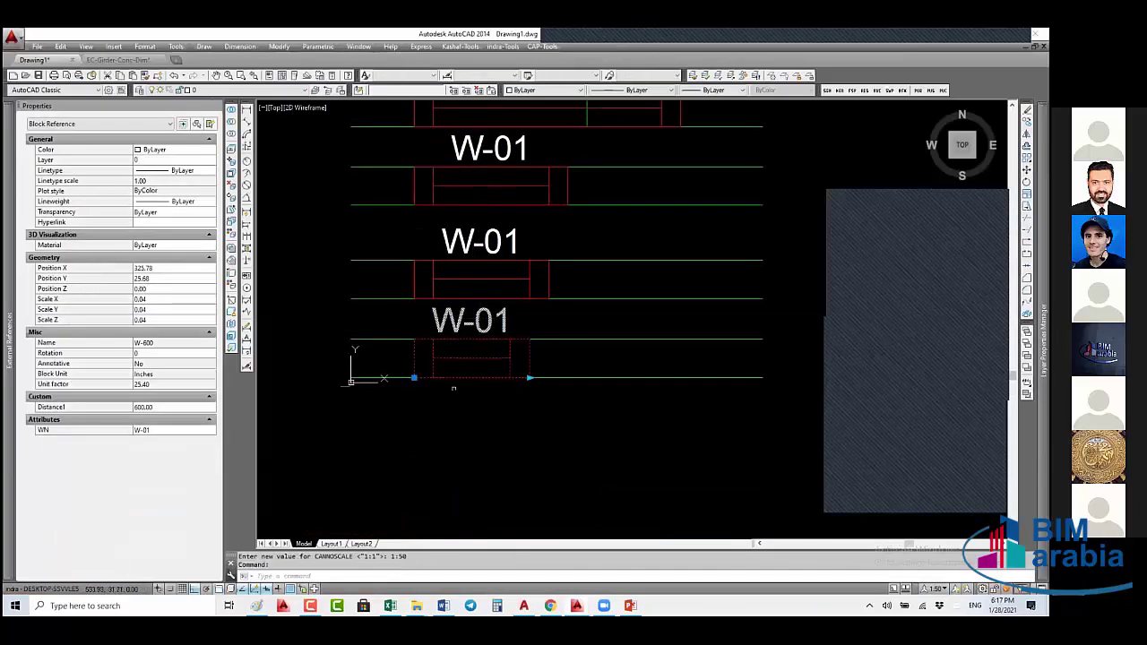
scroll(461, 341, "down", 5)
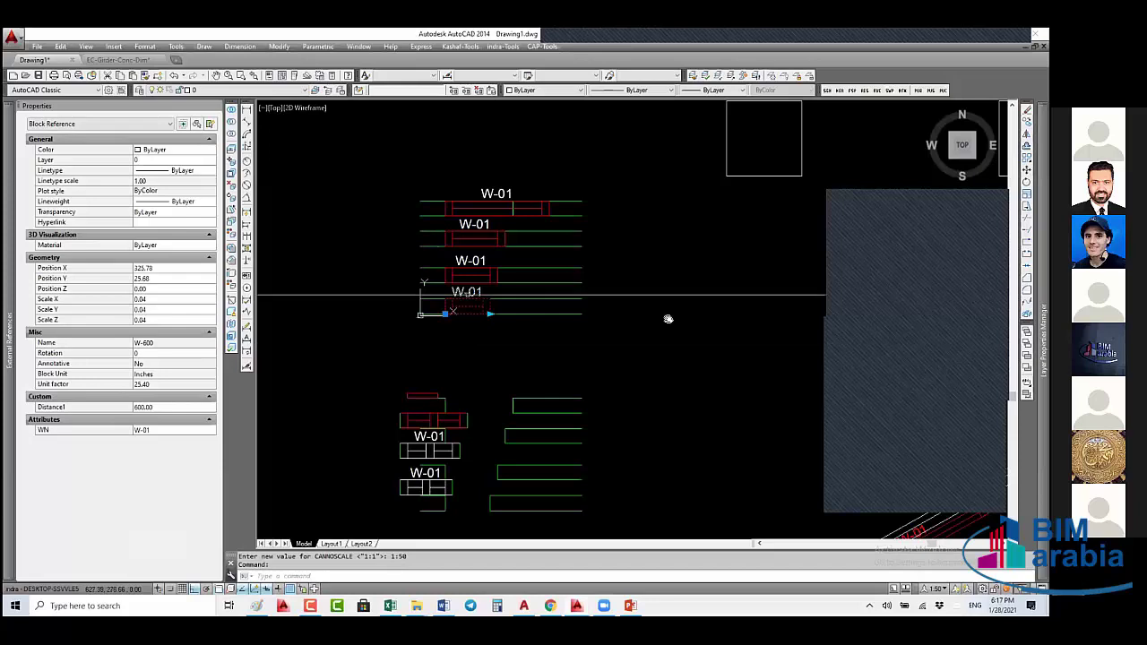
scroll(668, 320, "down", 4)
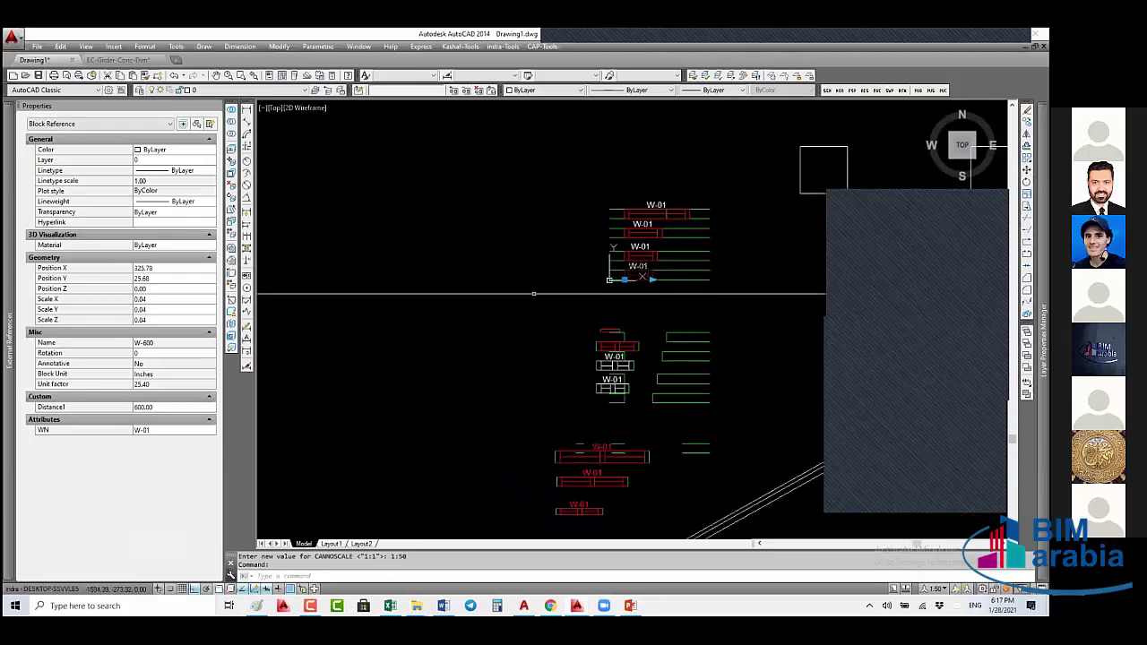
key("Escape")
- Select a square column block and zoom in around it
left_click(567, 260)
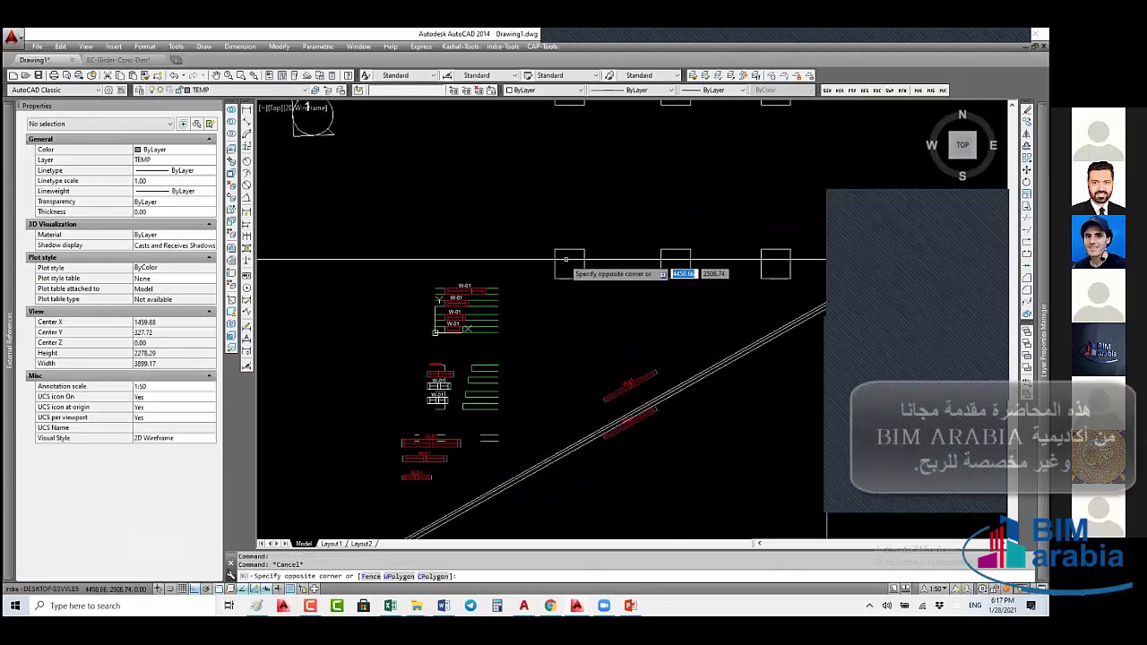
scroll(526, 264, "up", 2)
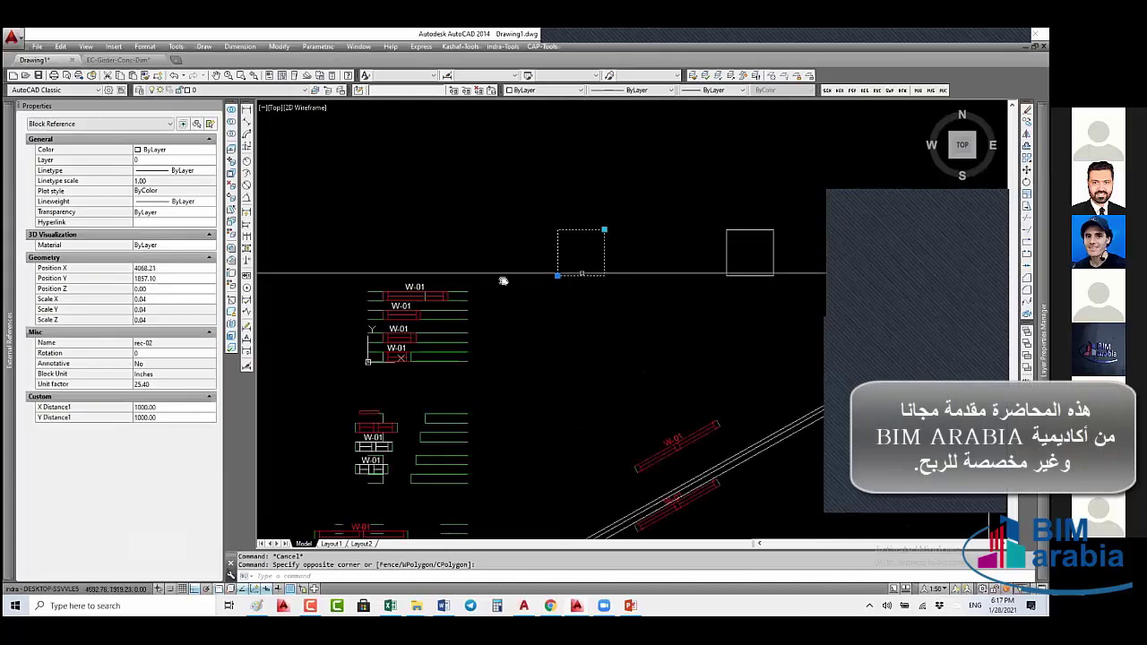
scroll(504, 276, "down", 4)
scroll(658, 259, "up", 4)
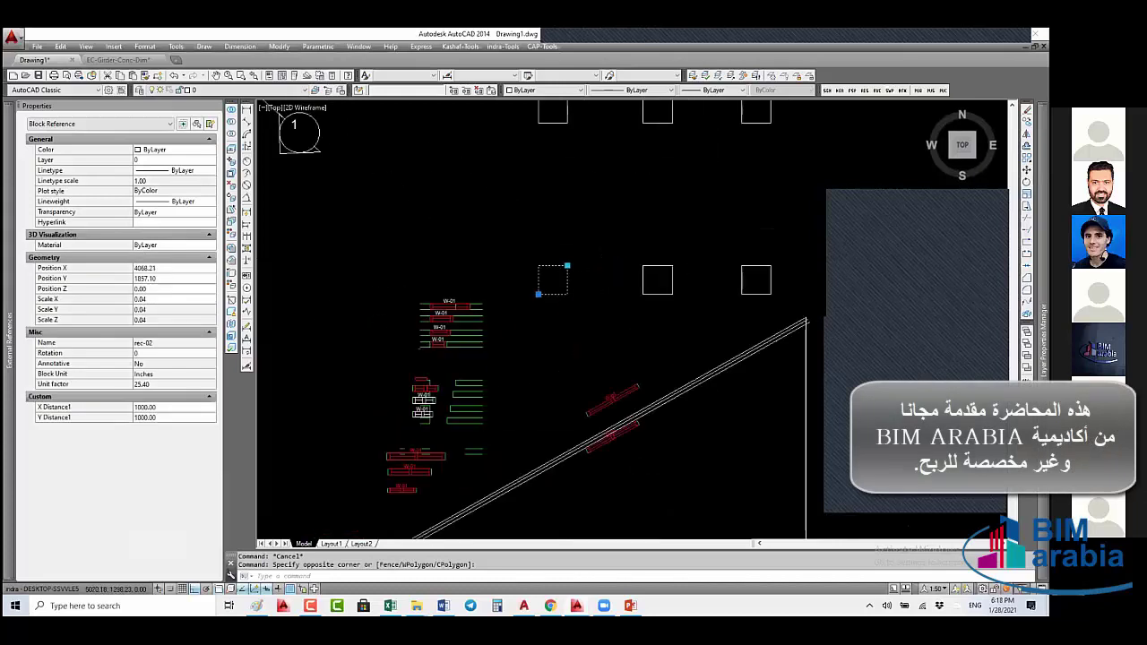
scroll(567, 288, "up", 2)
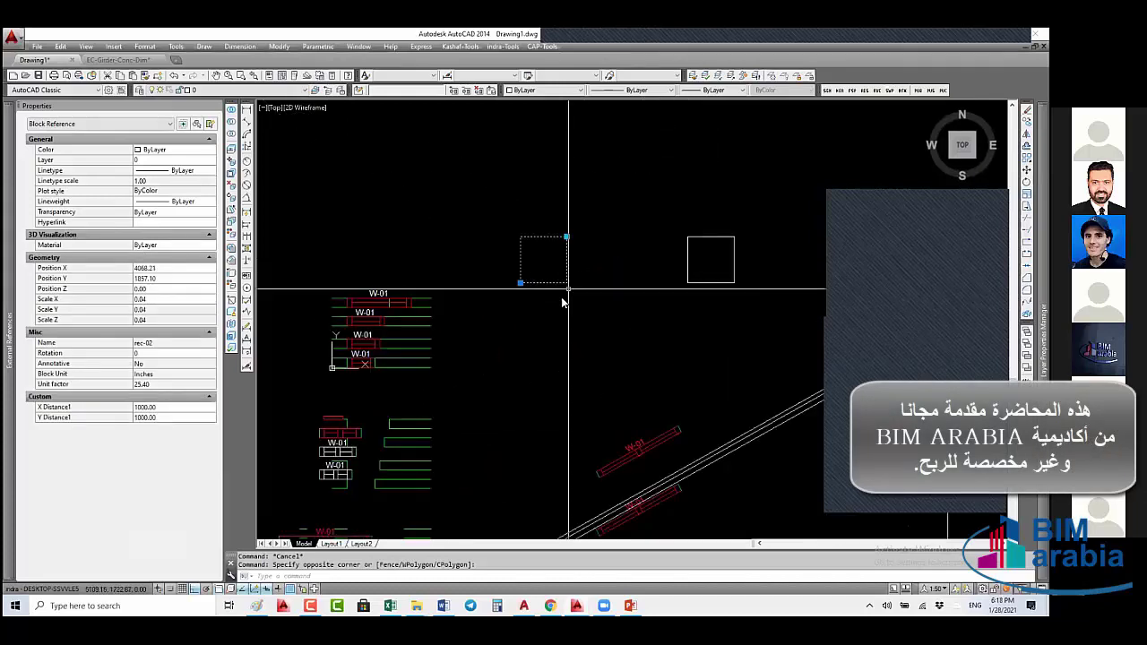
- Open the rec-02 block in the Block Editor with BE
type("Be")
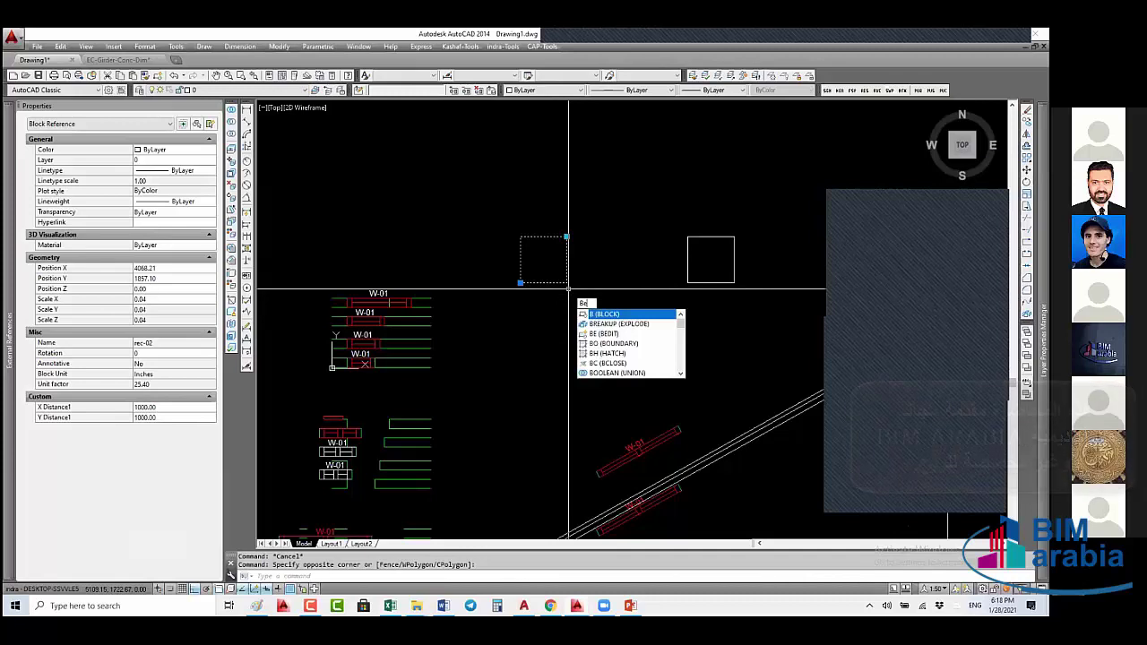
key("Return")
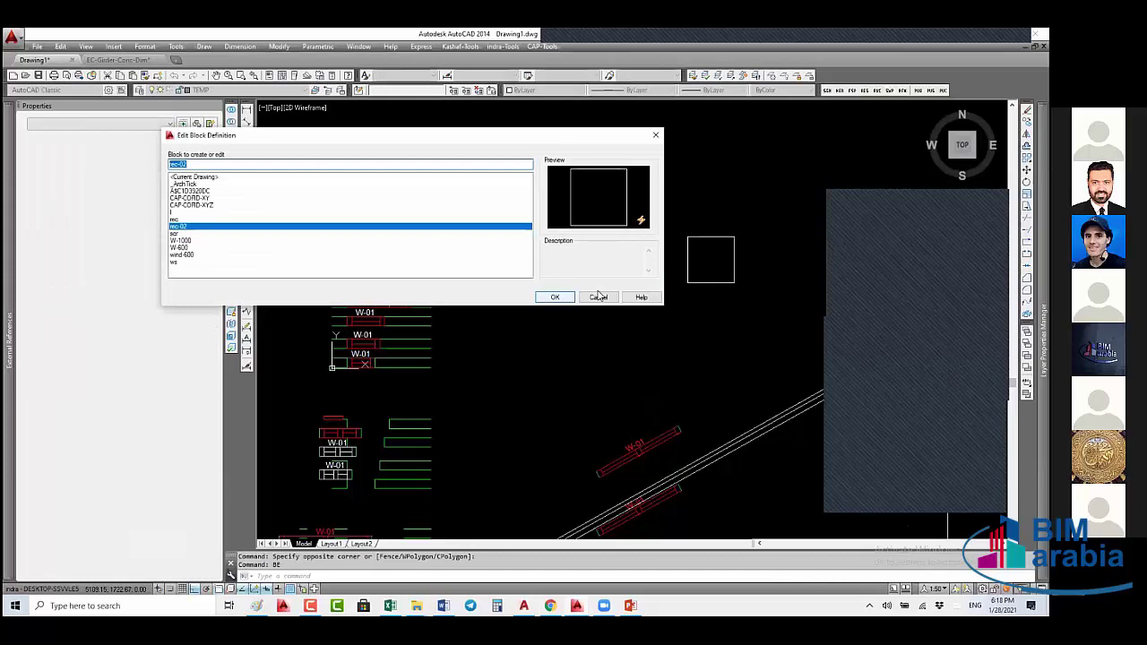
key("Return")
- Start the ATT command to bring up the Attribute Definition settings
type("ATT")
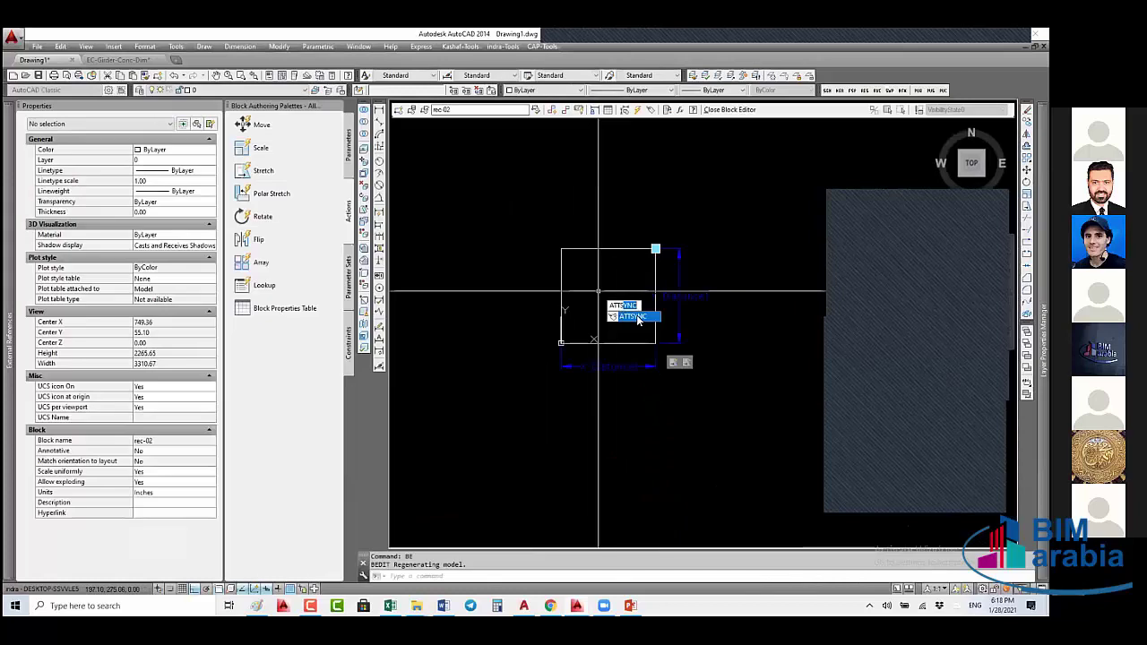
key("Escape")
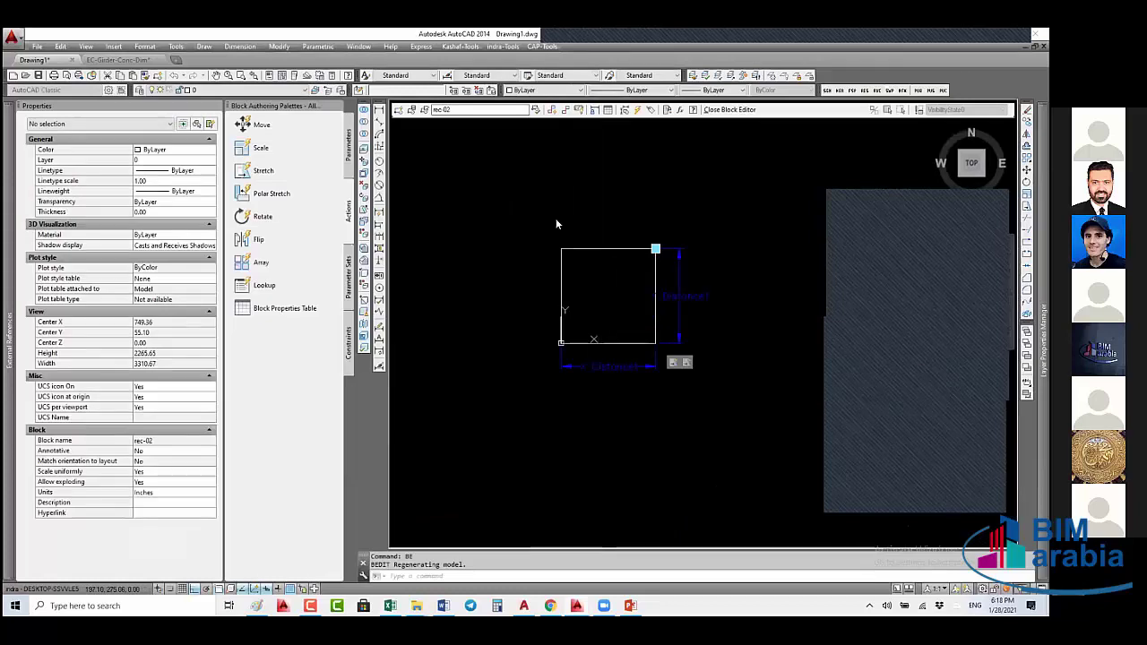
type("ATT")
key("Return")
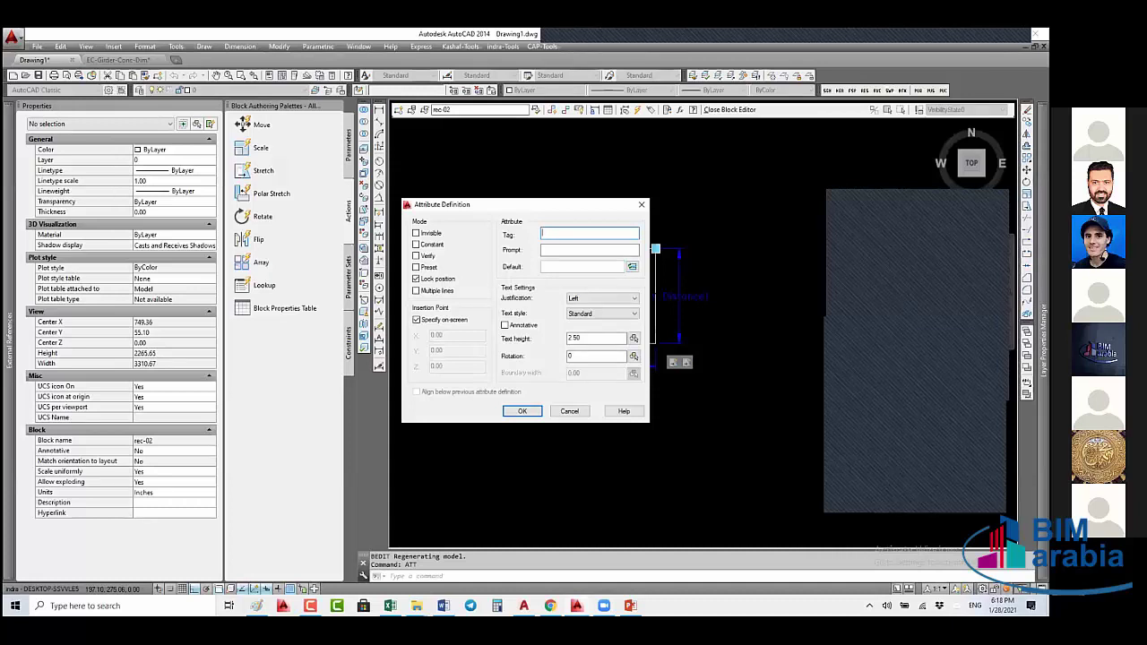
- Cancel the stray attribute input and reopen the rec-02 block in the Block Editor
type("MH")
key("Escape")
key("Escape")
type("a")
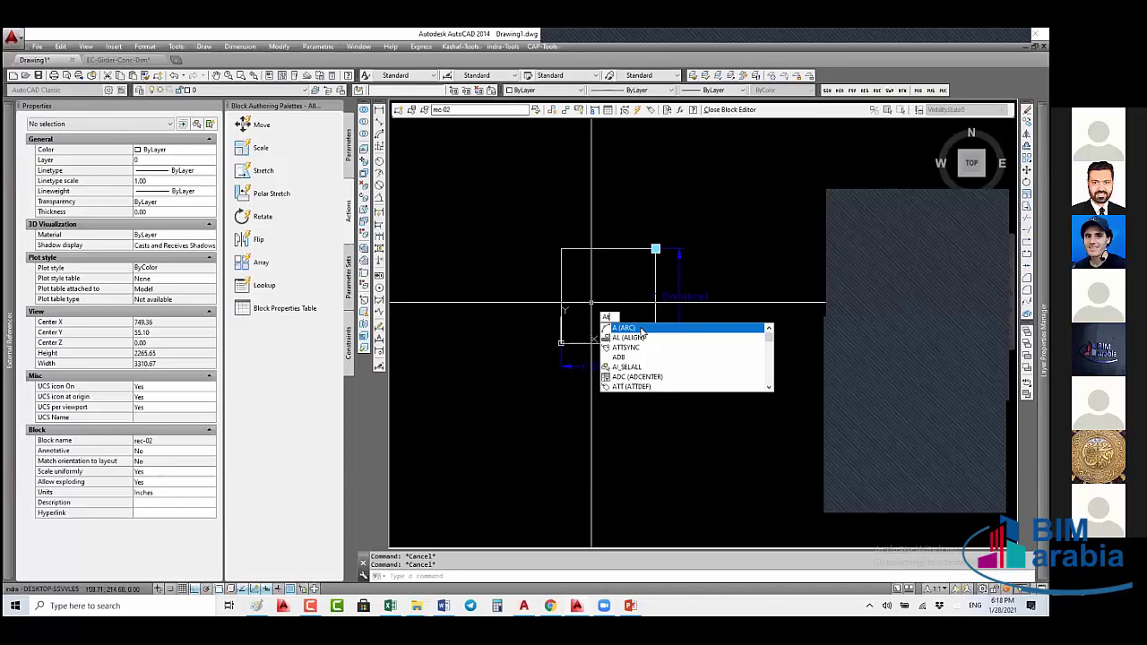
type("tt")
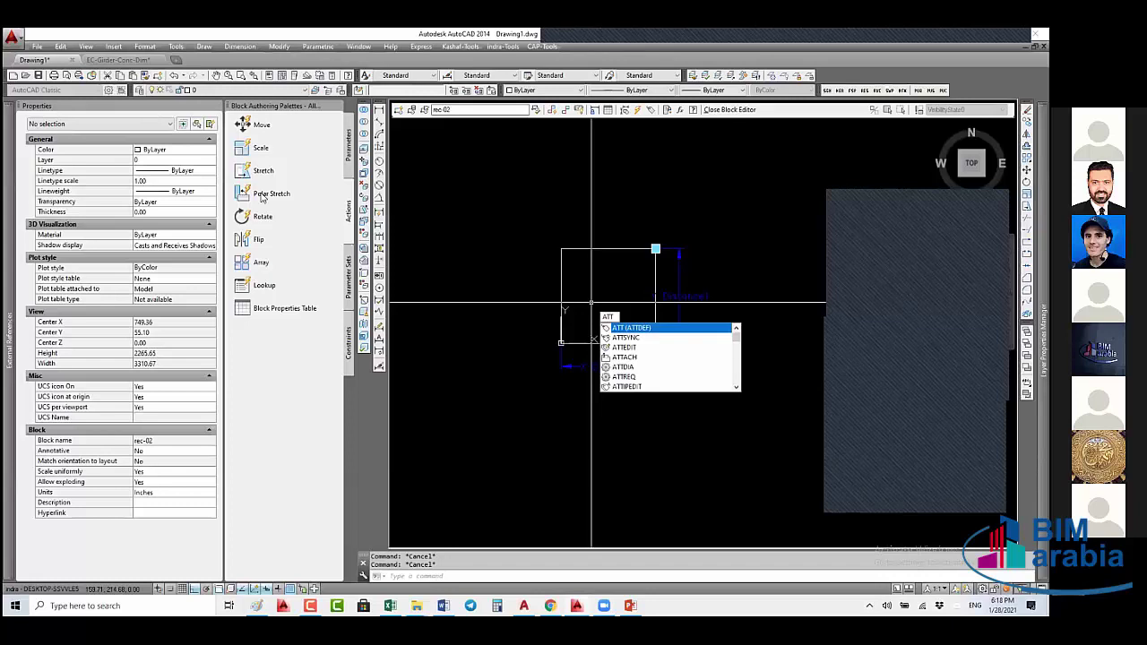
key("Return")
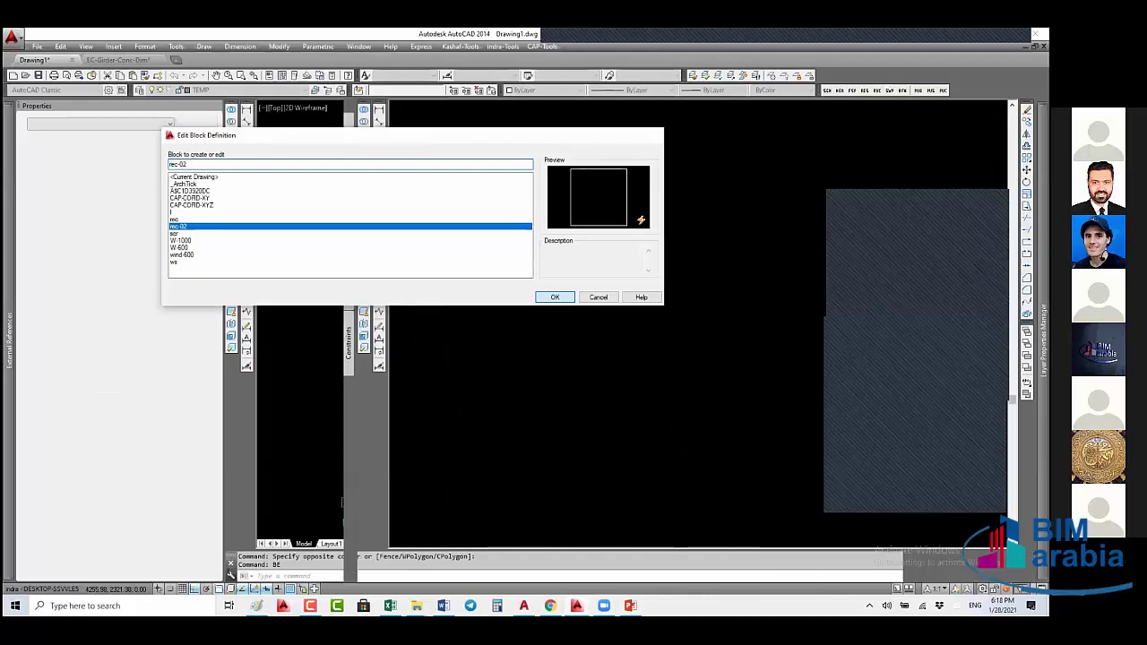
key("Return")
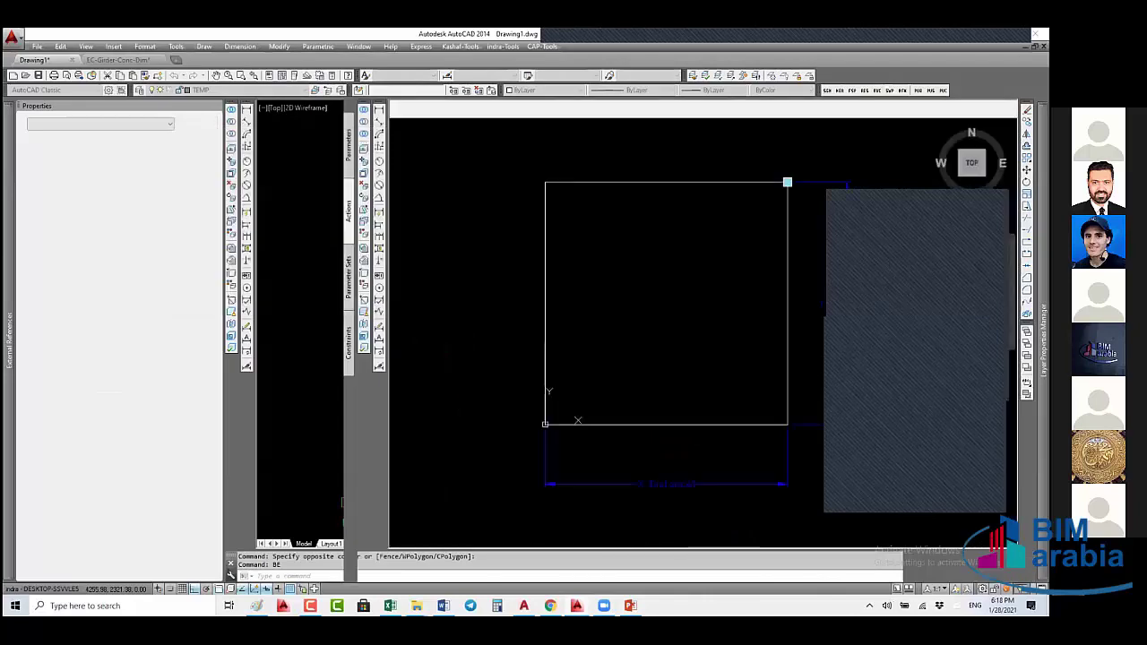
- Start ATT and enter MH No as both the attribute's tag and its prompt
type("ATT")
key("Return")
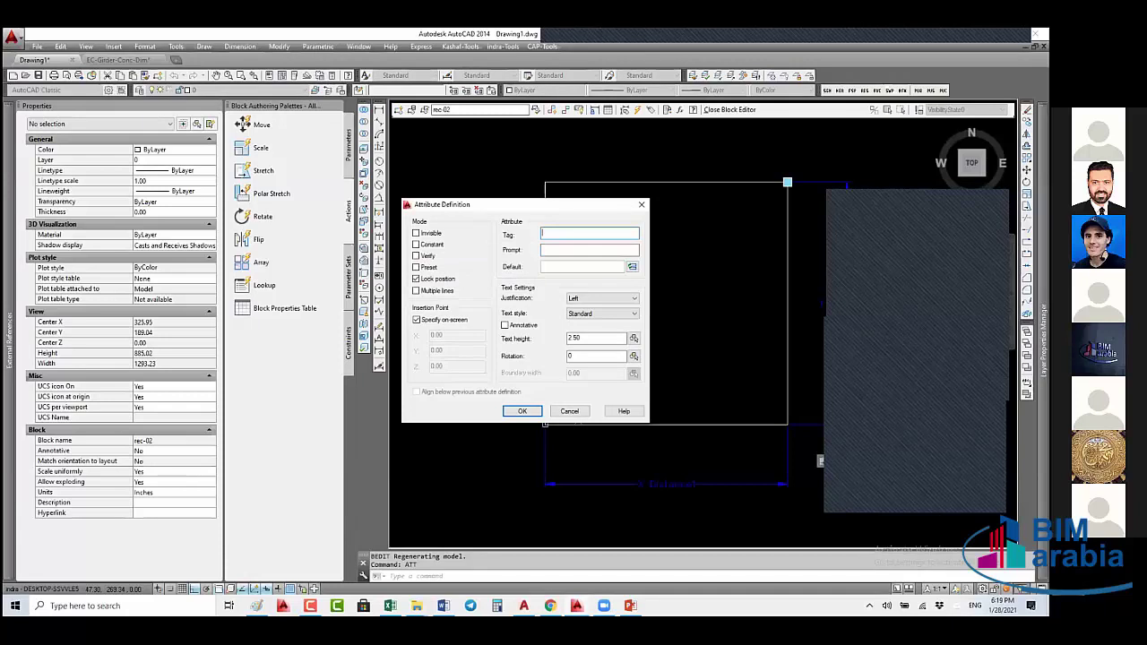
type("MH No")
key("Left")
key("Left")
left_click(569, 247)
type("Man")
key("BackSpace")
key("BackSpace")
type("H N")
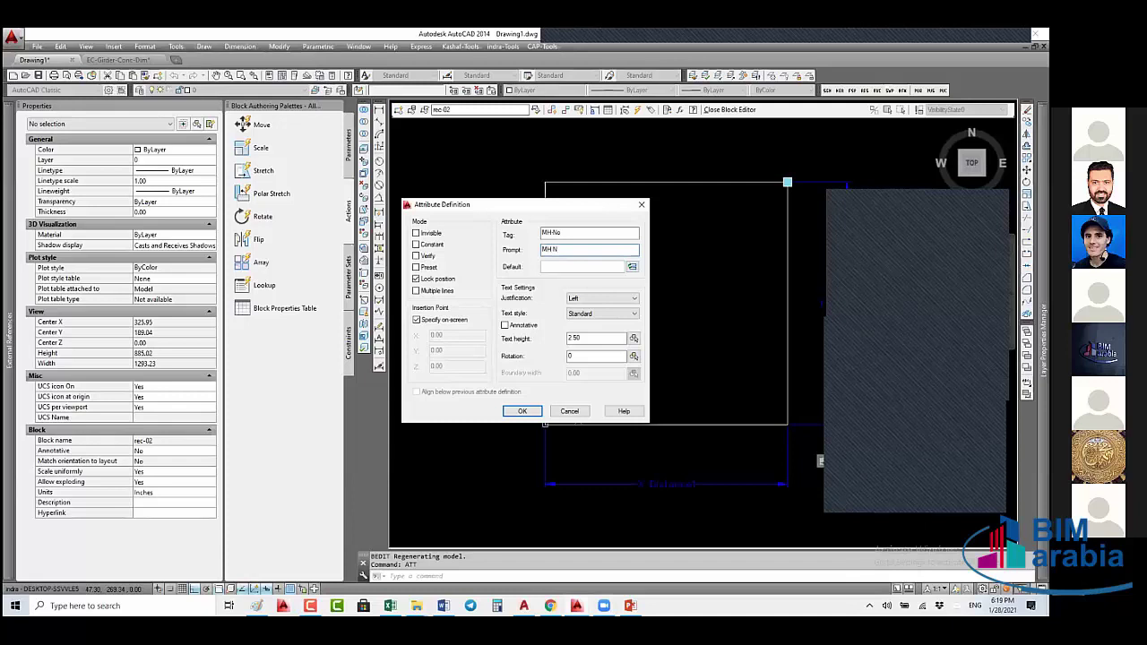
type("o")
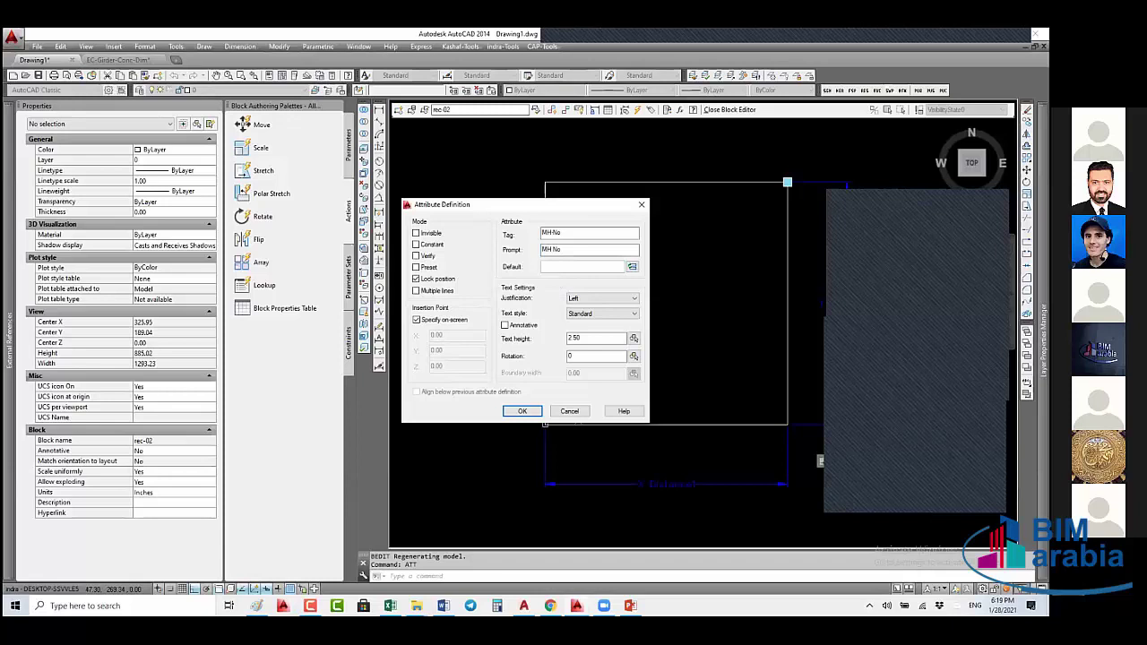
- Enter MH-01 as the attribute's default value
left_click(572, 271)
type("MH-01")
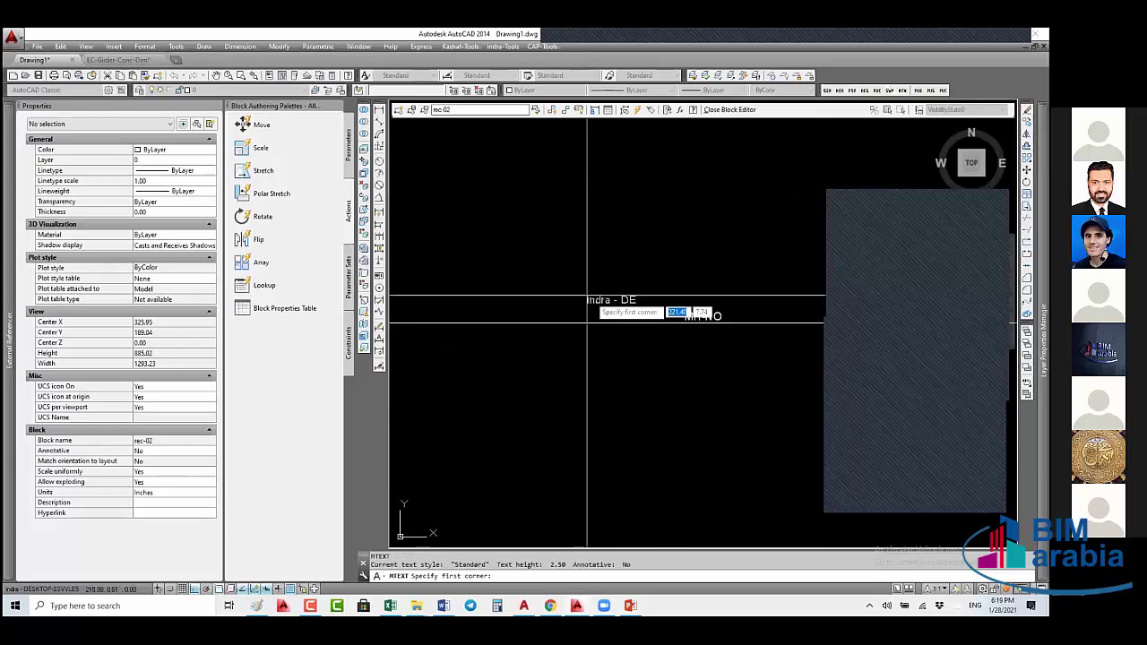
- Draw an MTEXT box and place the label text MH-
left_click(627, 314)
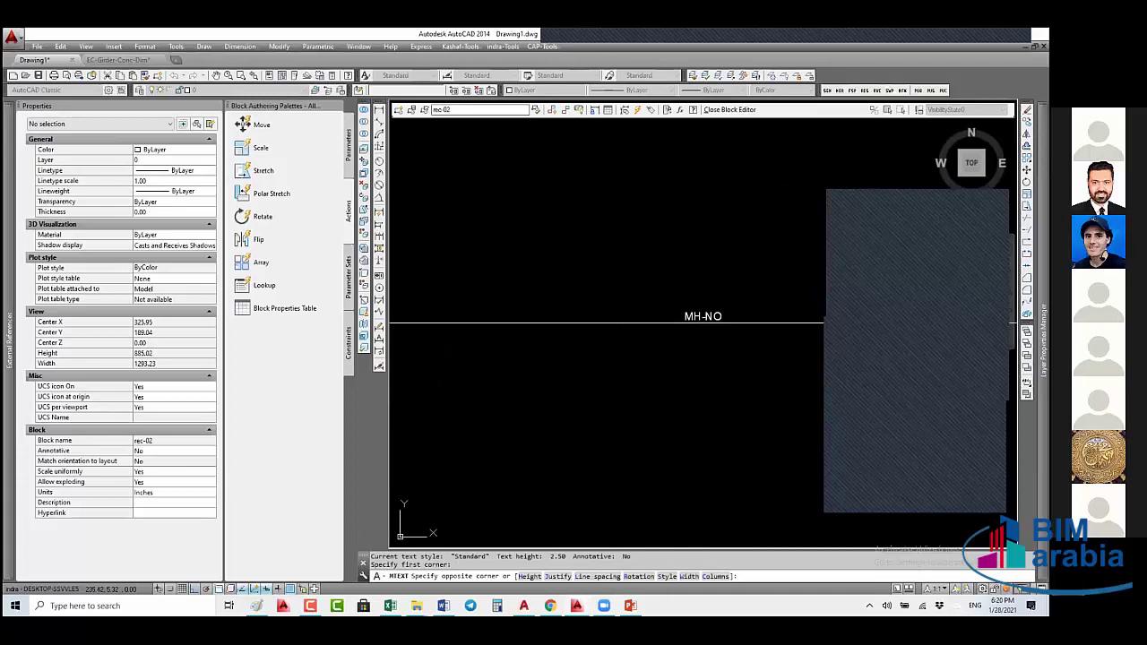
left_click(609, 278)
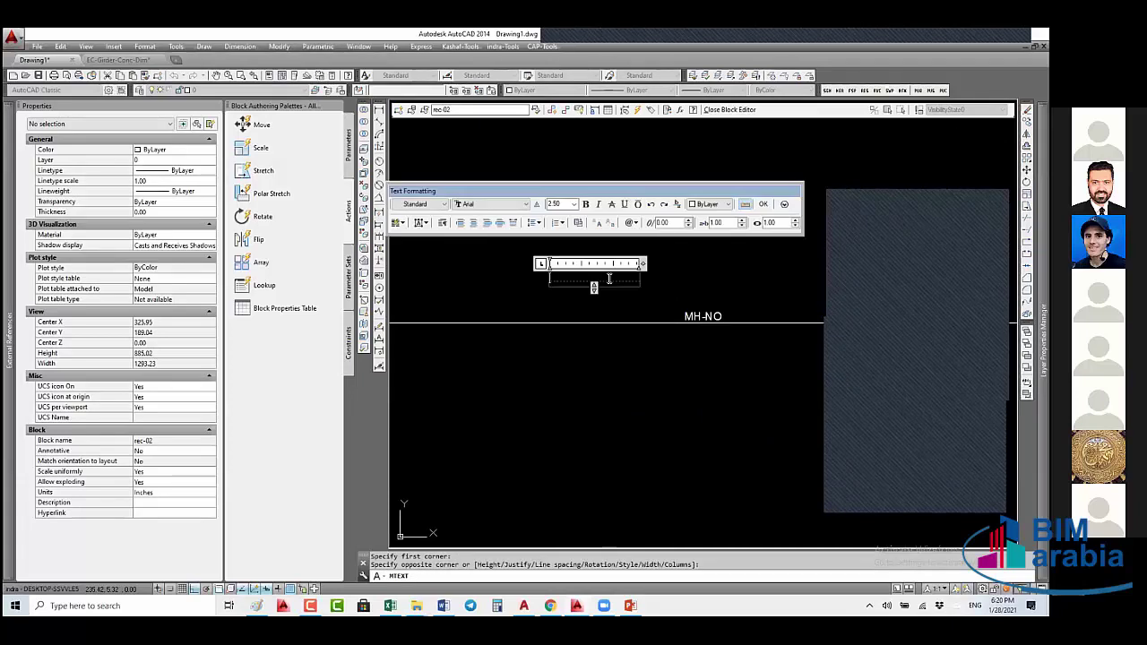
type("MH-")
left_click(597, 297)
- Select the MH- text and set its justification to Bottom right in Properties
key("m")
key("space")
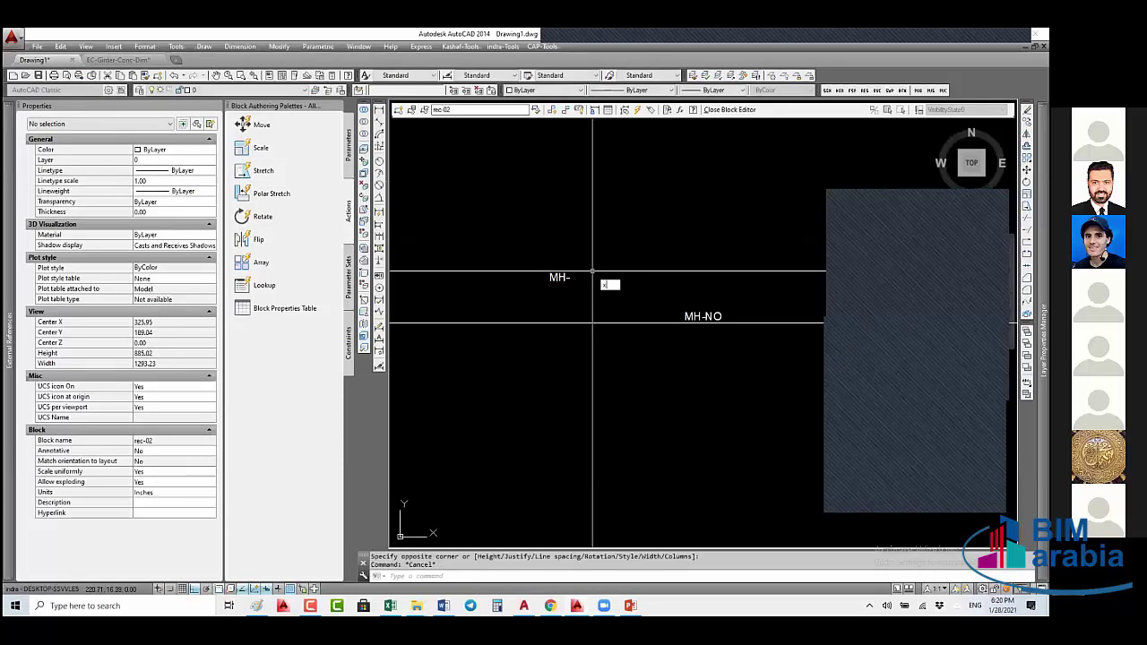
left_click(605, 287)
left_click(526, 256)
key("Return")
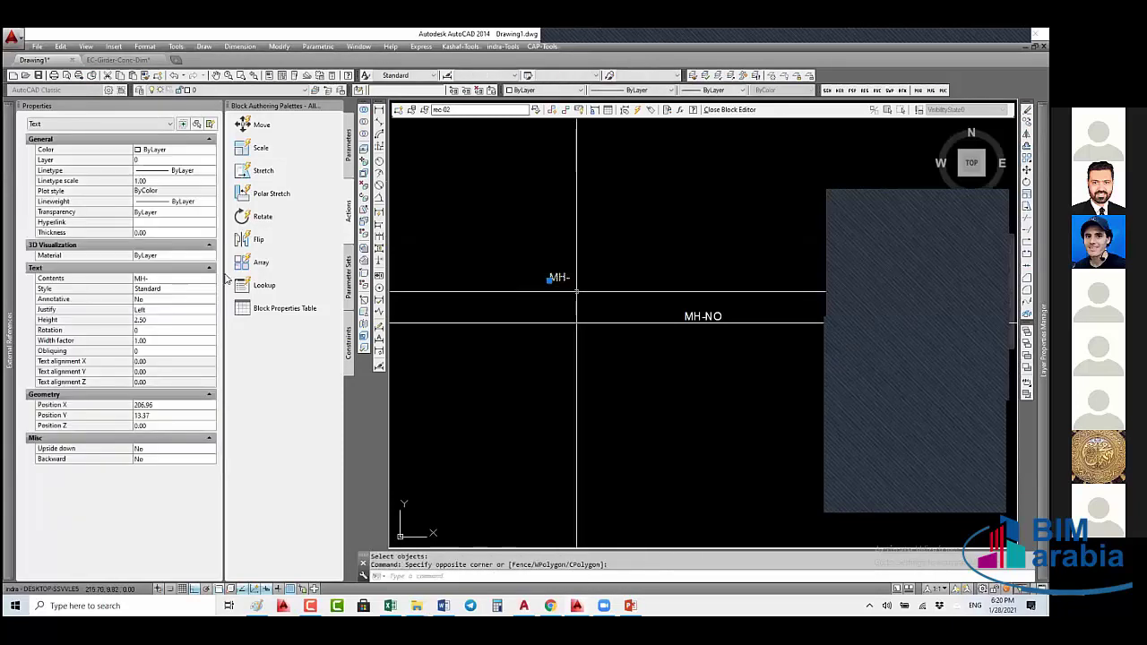
left_click(171, 310)
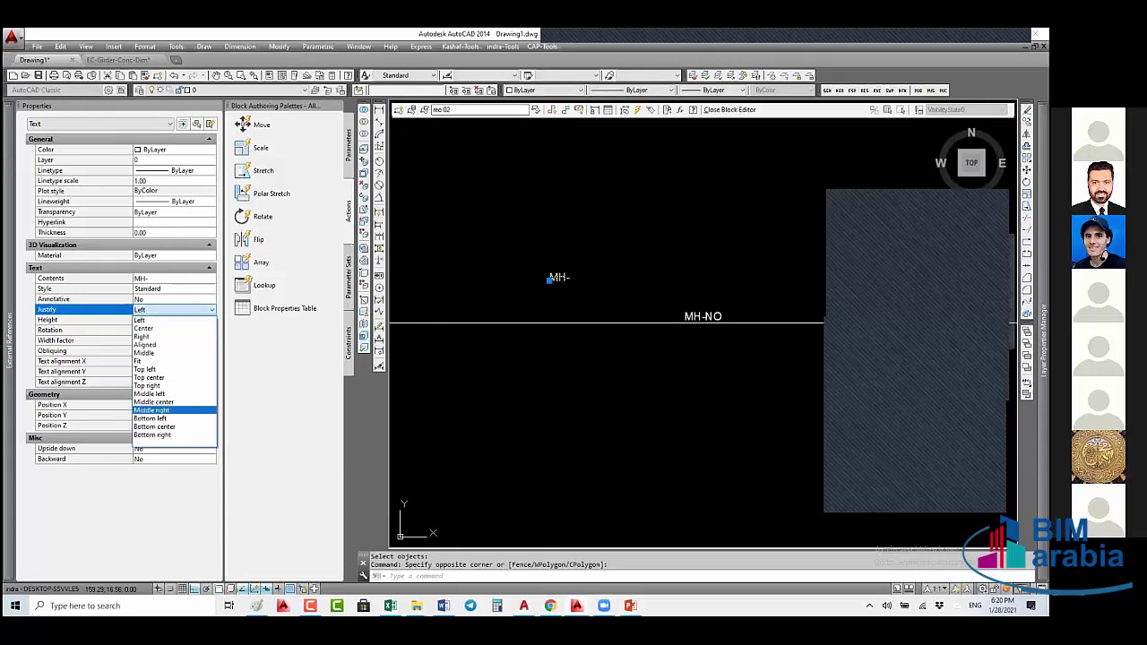
left_click(152, 434)
- Nudge the MH- label into place beside the attribute, then start a new ATT definition
left_click(549, 279)
scroll(679, 321, "up", 2)
scroll(628, 320, "down", 1)
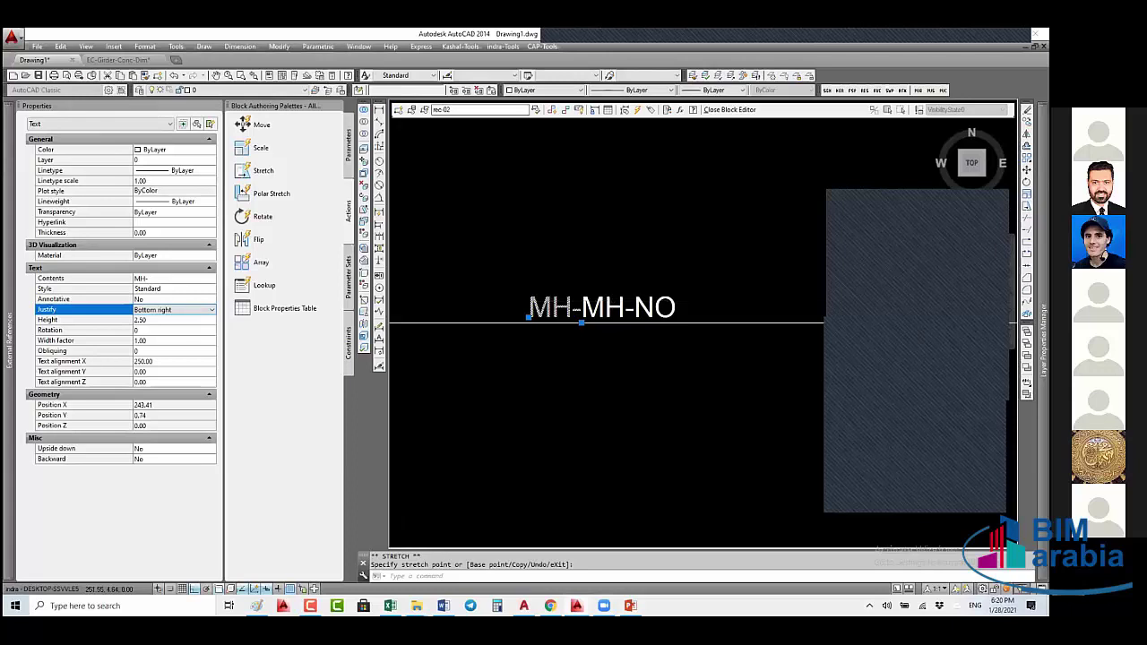
key("Escape")
type("att")
key("Return")
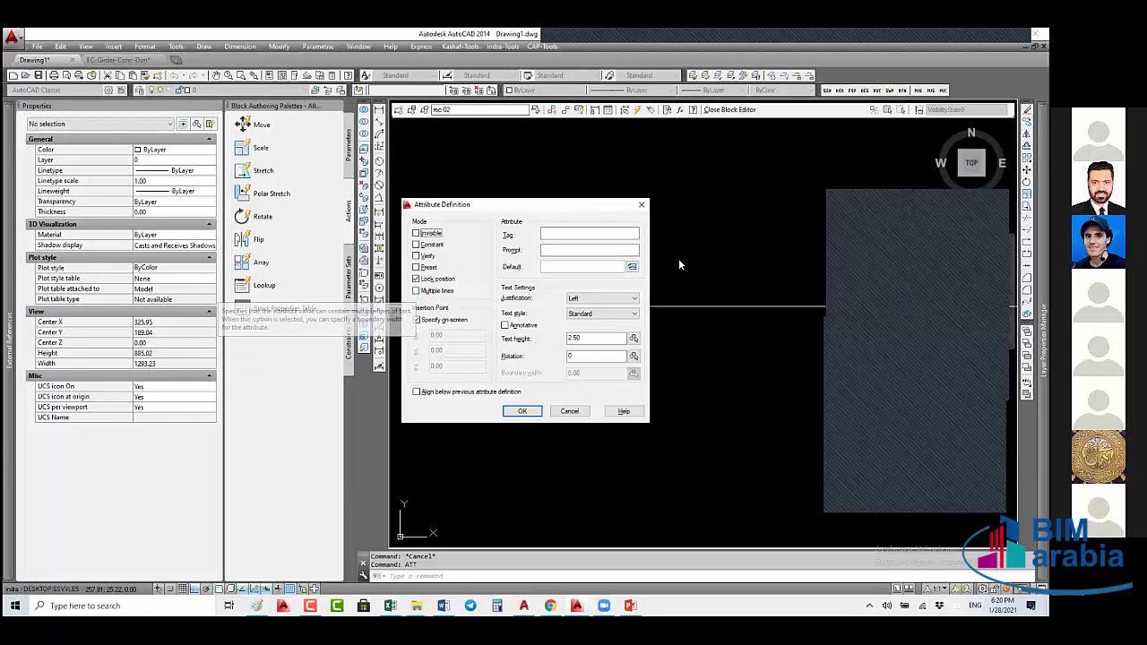
- Define the attribute with tag MH-no, prompt MH No, single-line, and default value 01
key("Return")
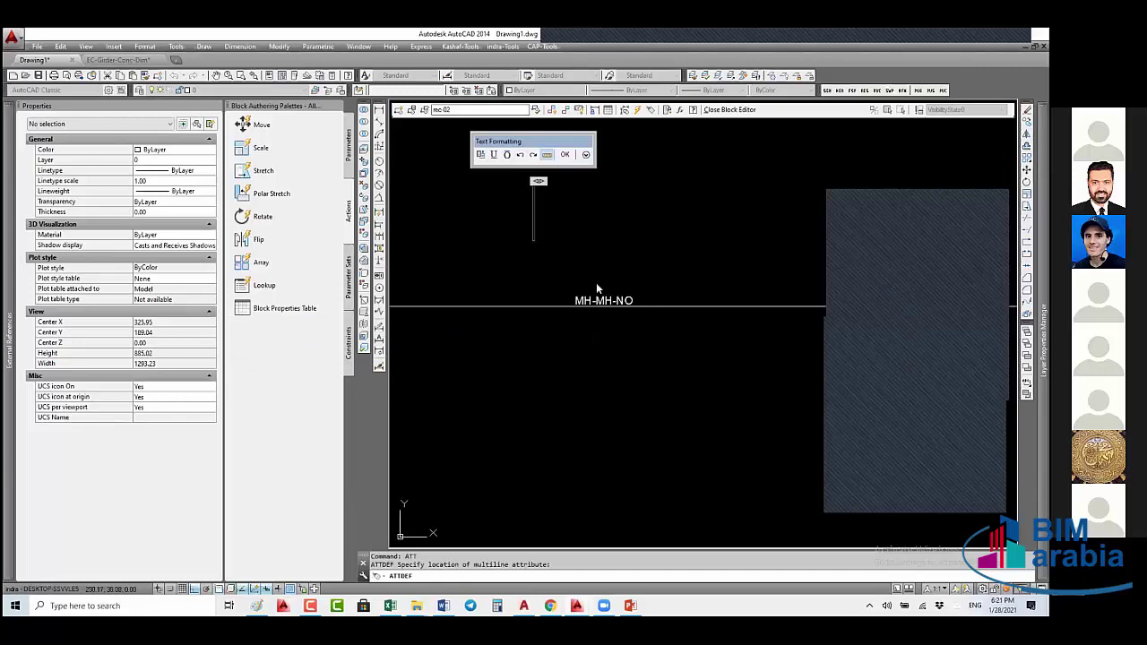
key("Escape")
left_click(596, 320)
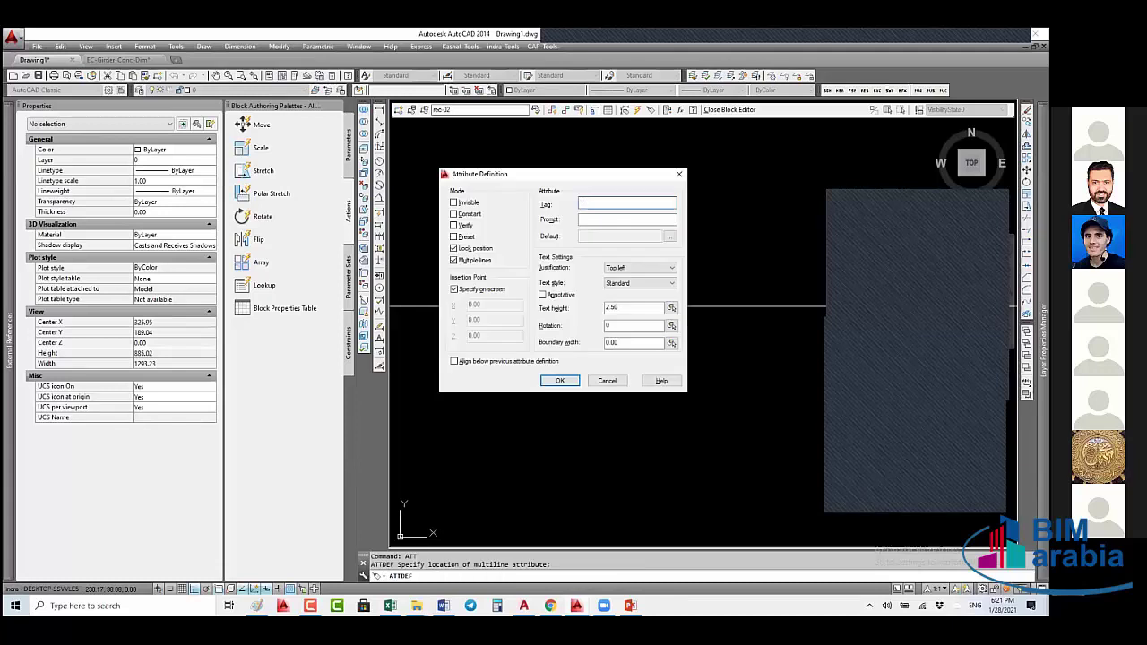
type("MH")
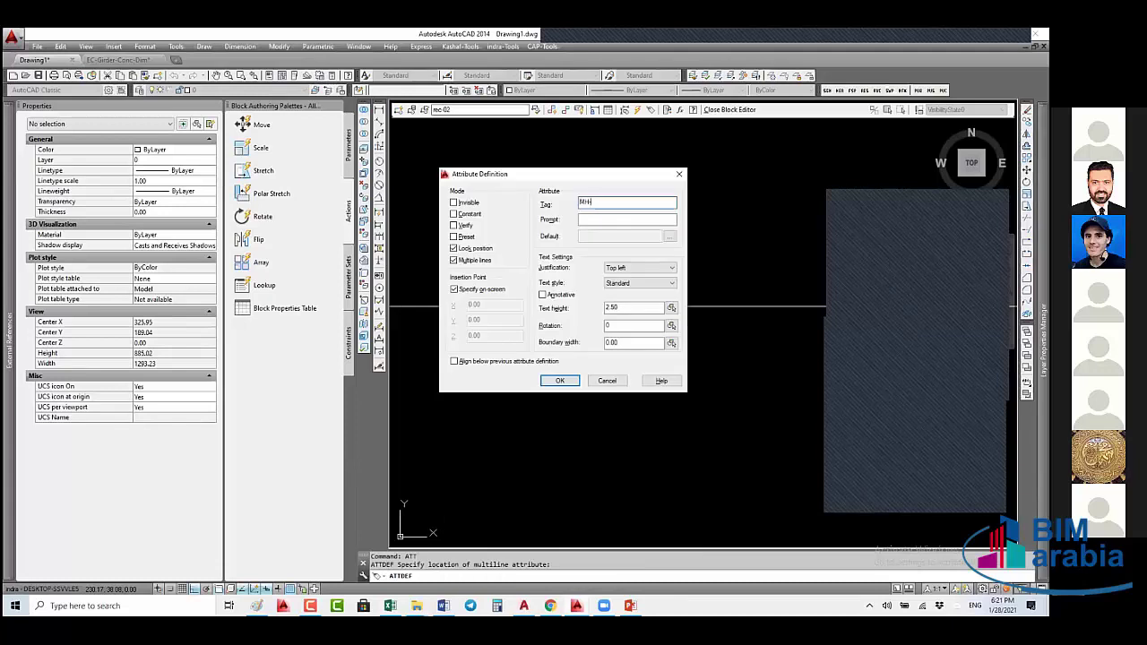
type("-no")
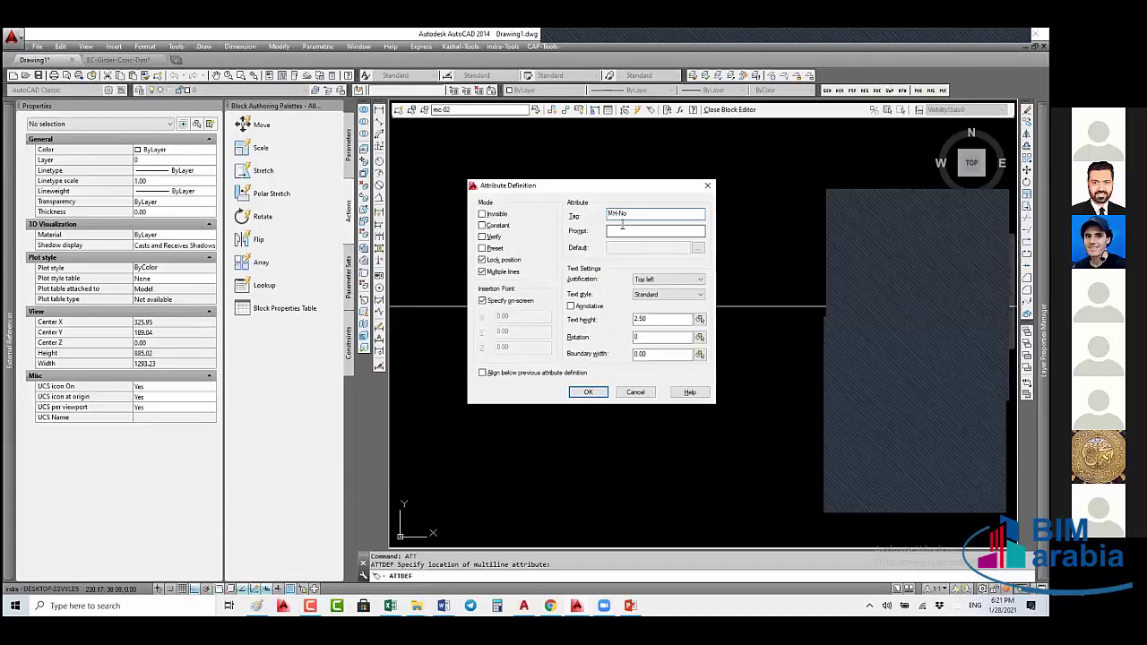
left_click(625, 230)
type("MH No")
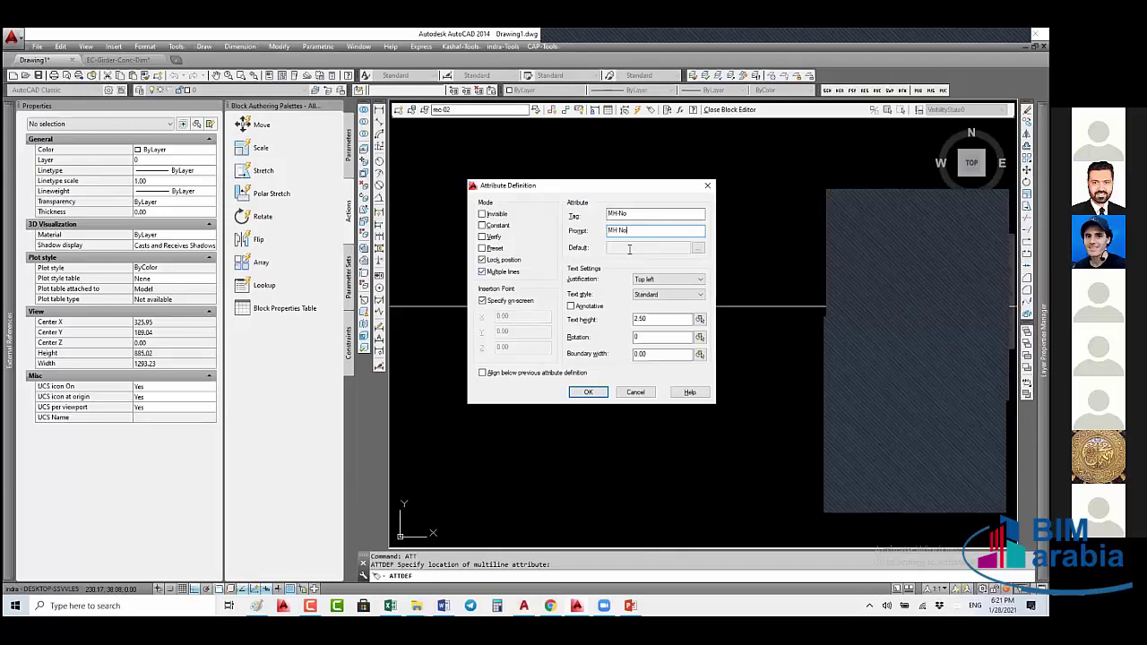
key("alt+u")
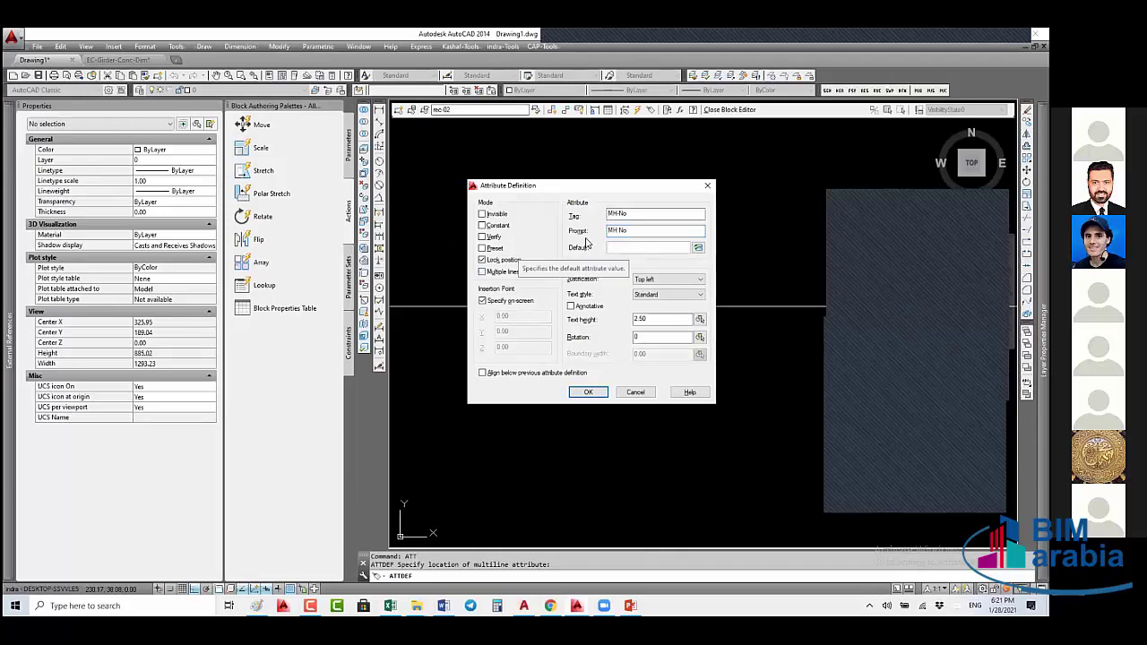
type("01")
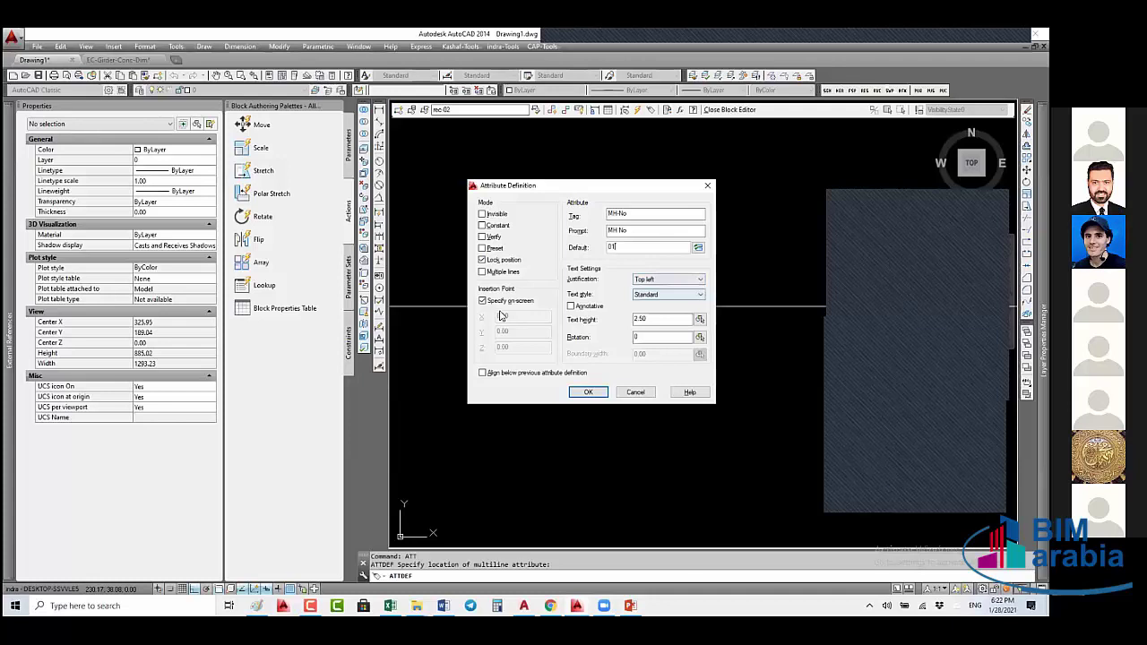
key("Escape")
key("Escape")
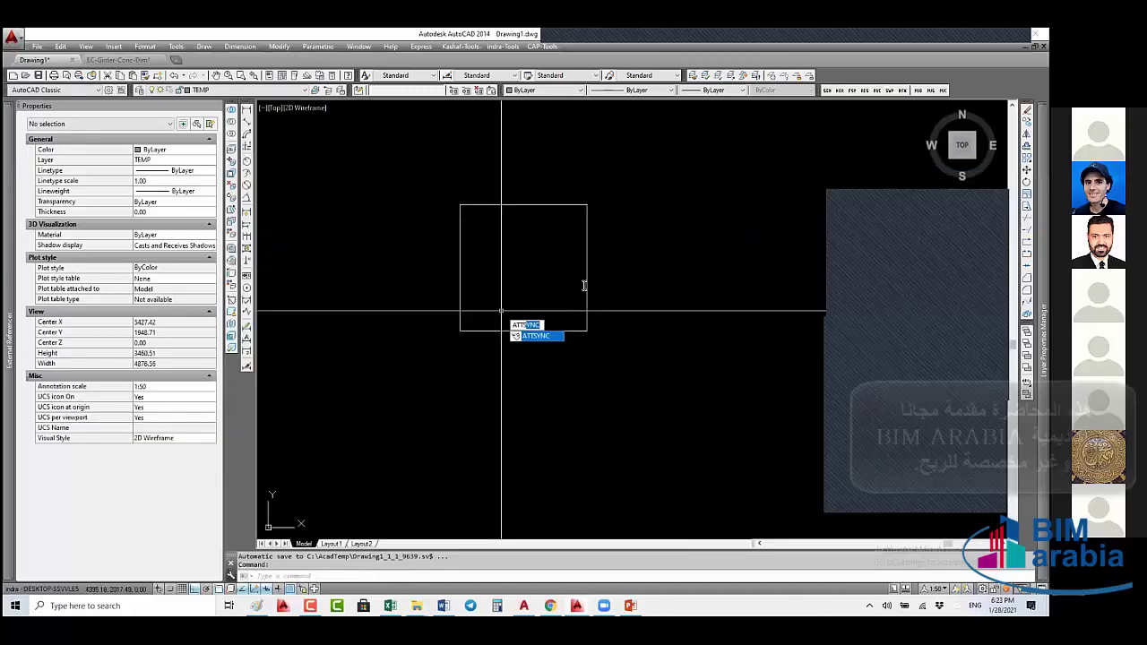
- Run ATTSYNC on the rec-02 block and zoom in on its MH-01 label
key("Escape")
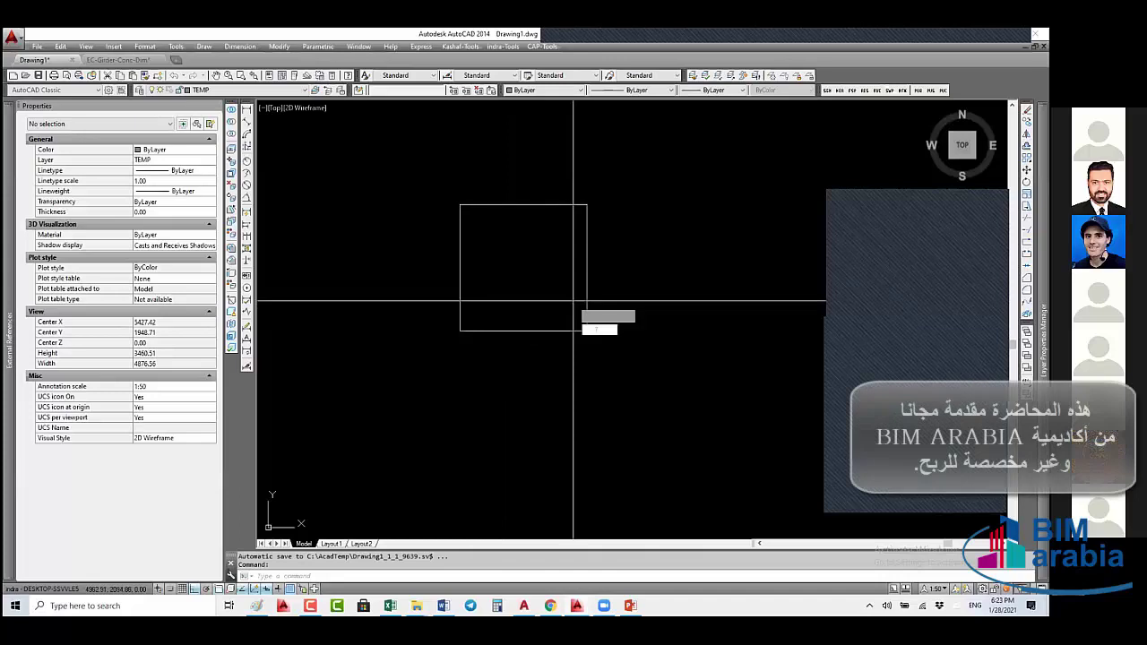
left_click(520, 206)
key("Return")
left_click(497, 356)
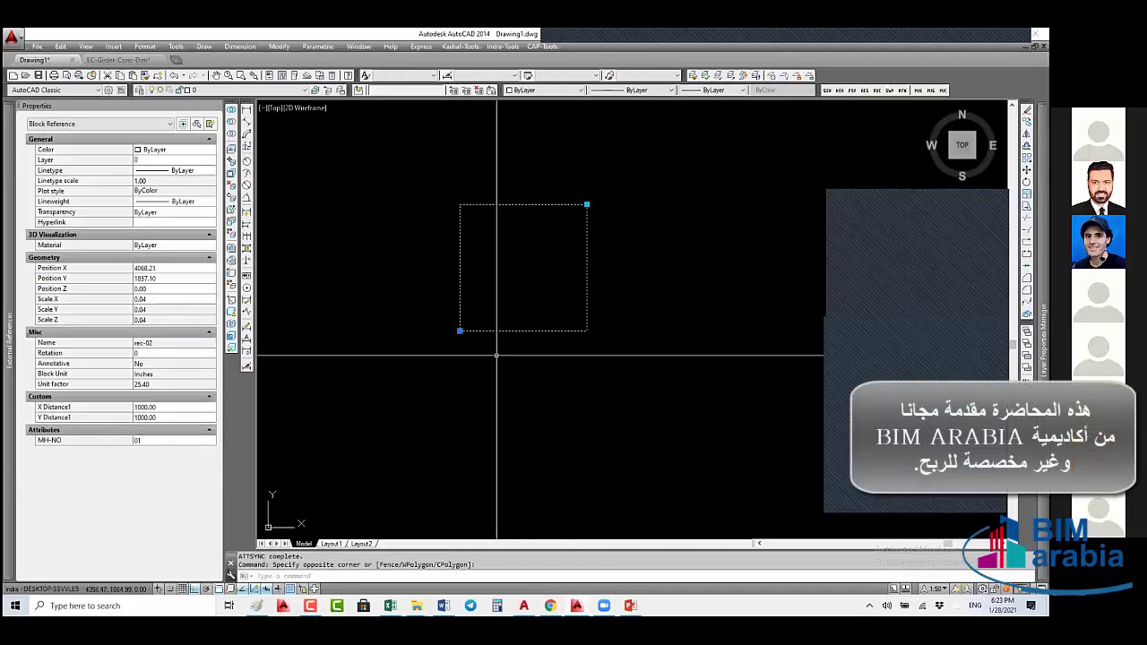
scroll(496, 355, "up", 3)
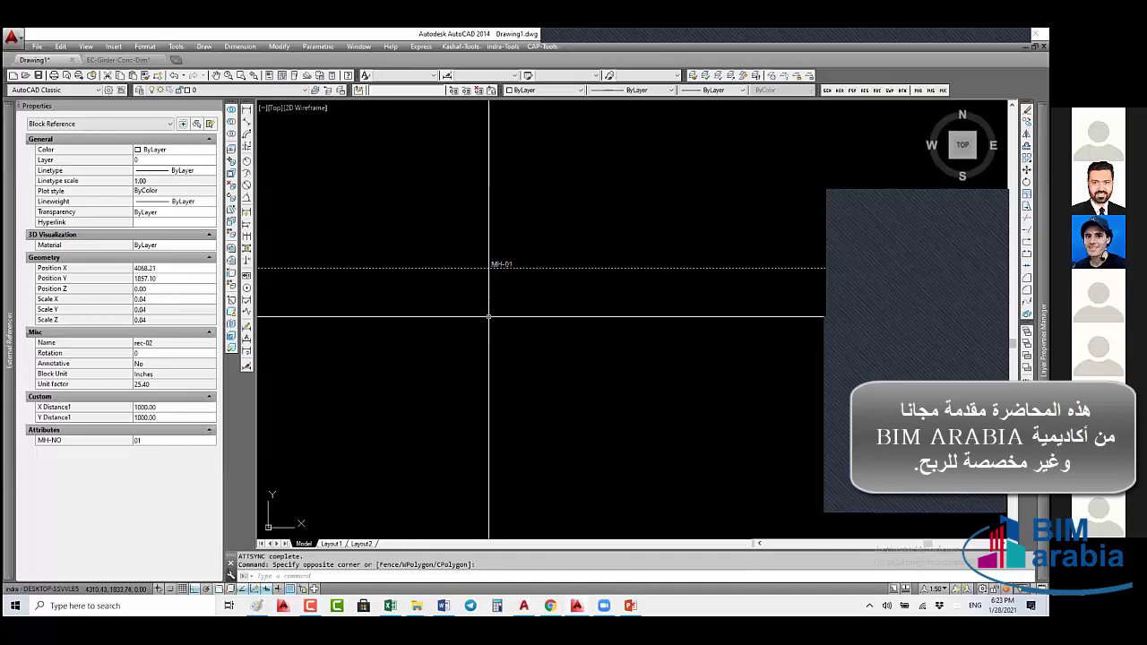
scroll(500, 266, "up", 5)
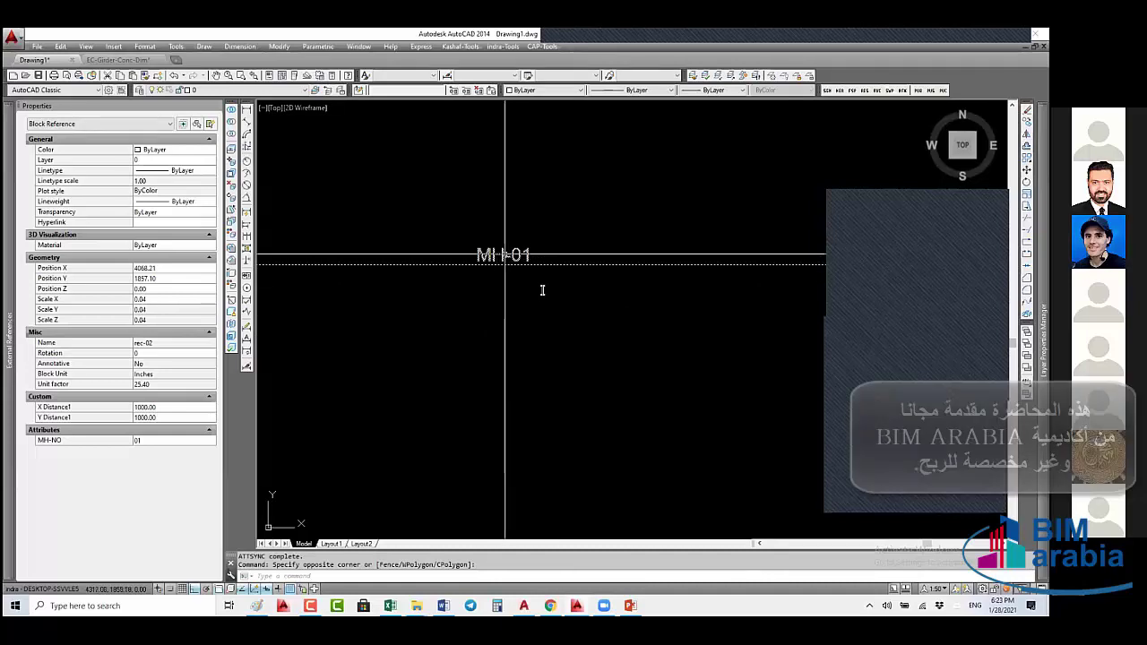
- Reopen rec-02 with BE and window-select its label text and attribute
key("Escape")
type("be")
key("Return")
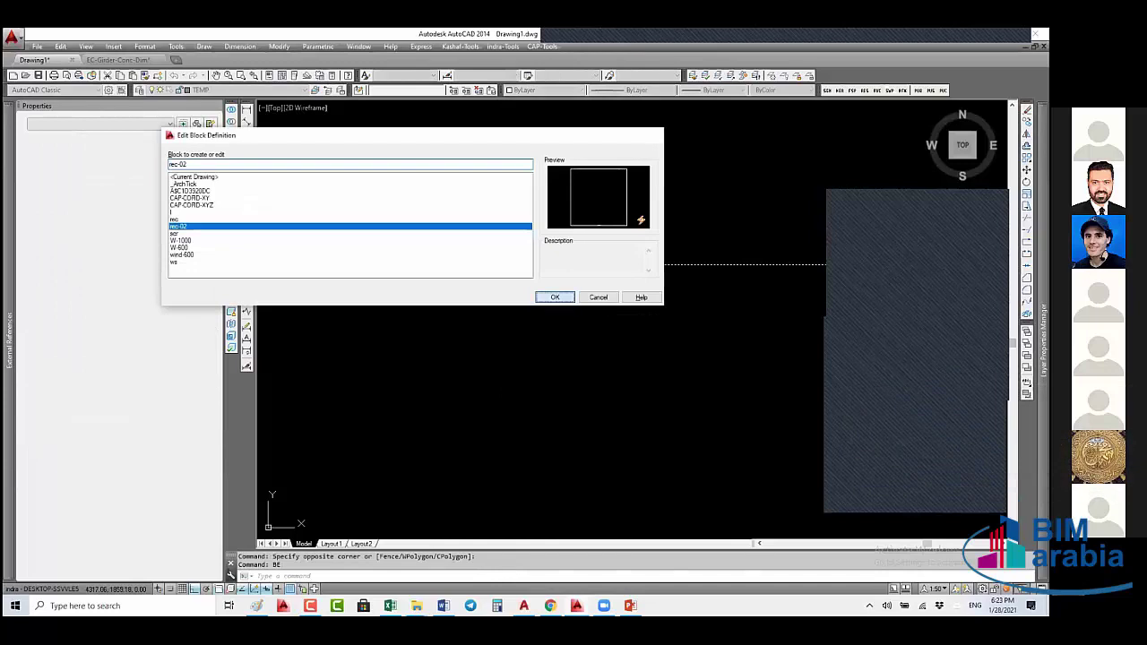
key("Return")
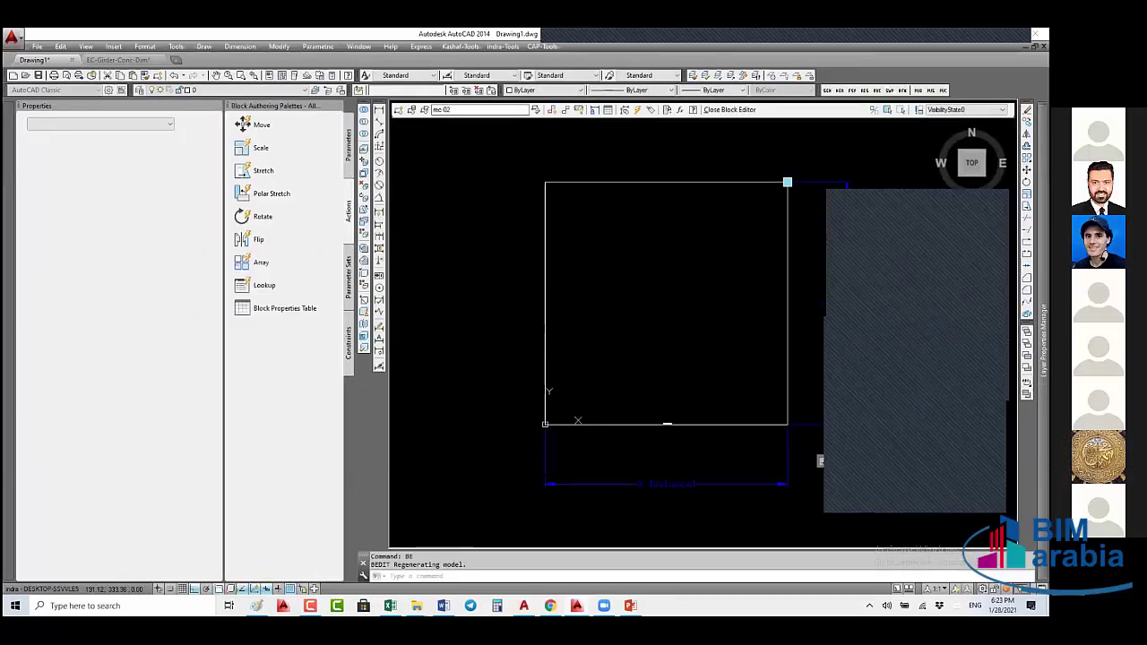
scroll(612, 263, "down", 2)
left_click(613, 266)
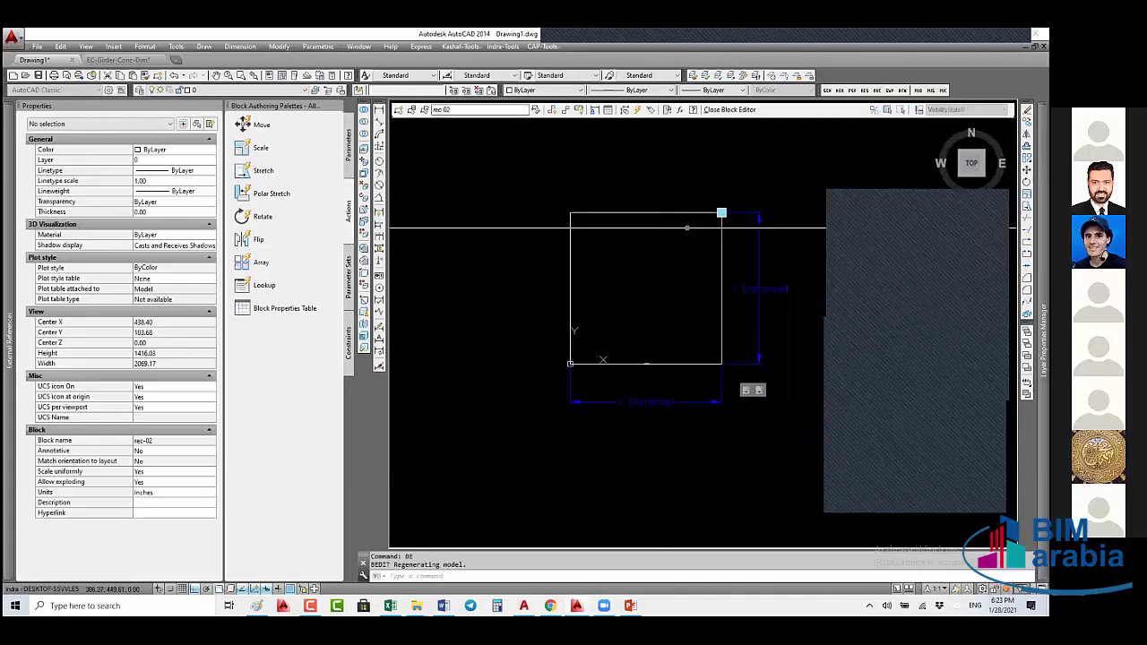
key("Down")
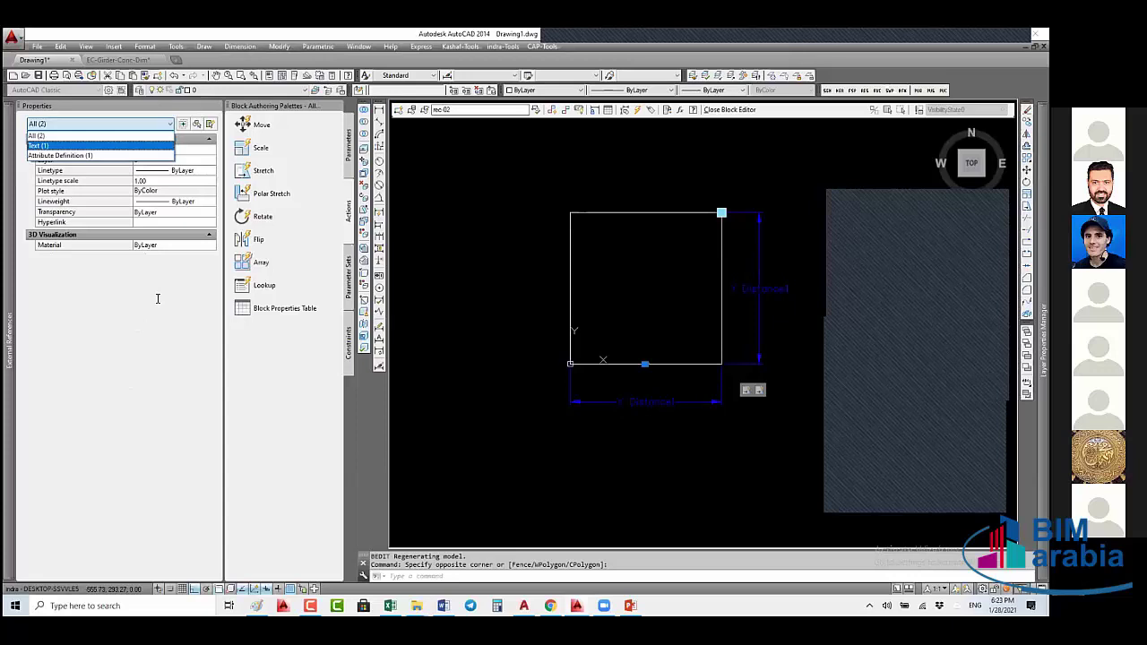
- Filter the Properties palette to Text (1) to review the MH- label's settings
key("Return")
left_click(158, 299)
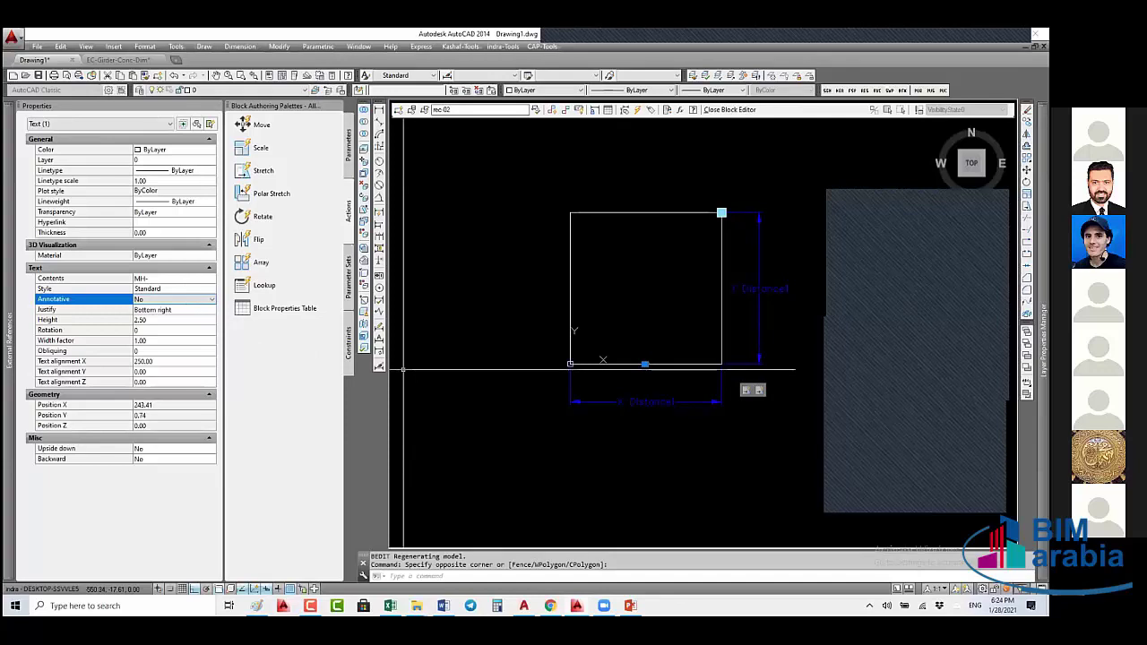
left_click(504, 293)
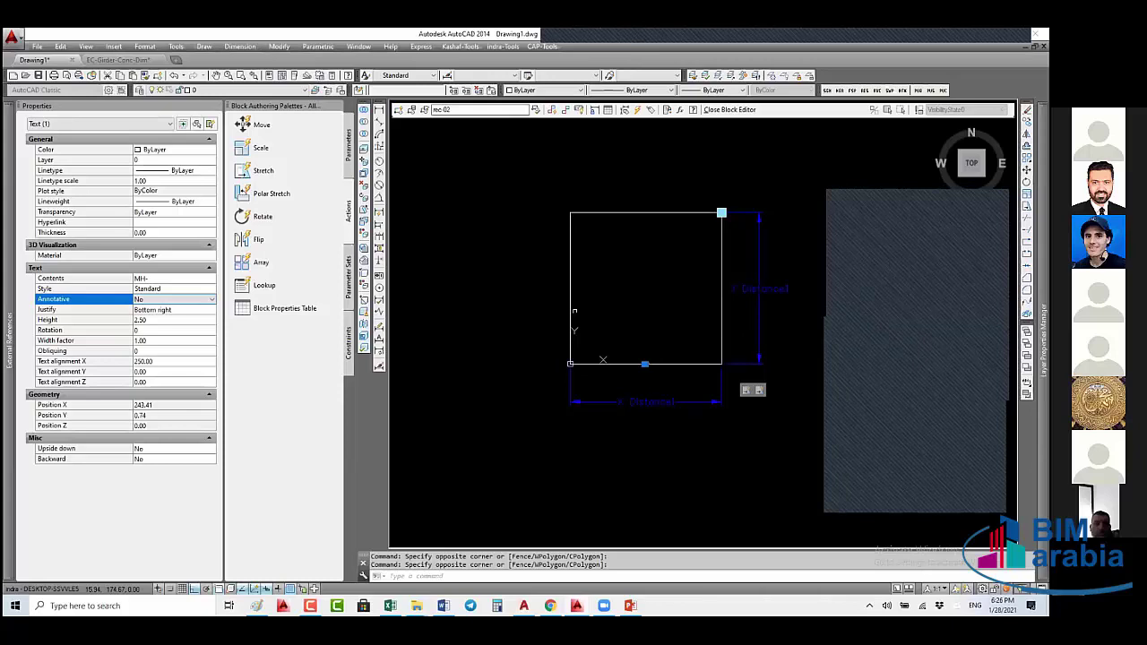
- Close the Block Editor saving the rec-02 changes, then zoom to show the whole drawing
left_click(733, 109)
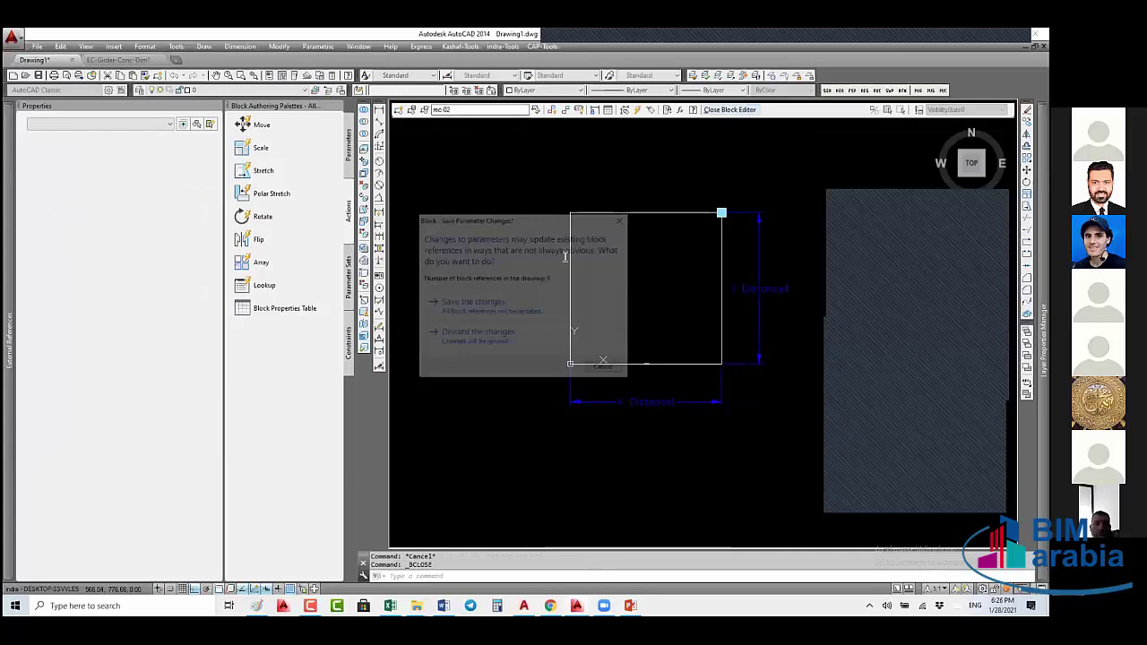
left_click(493, 303)
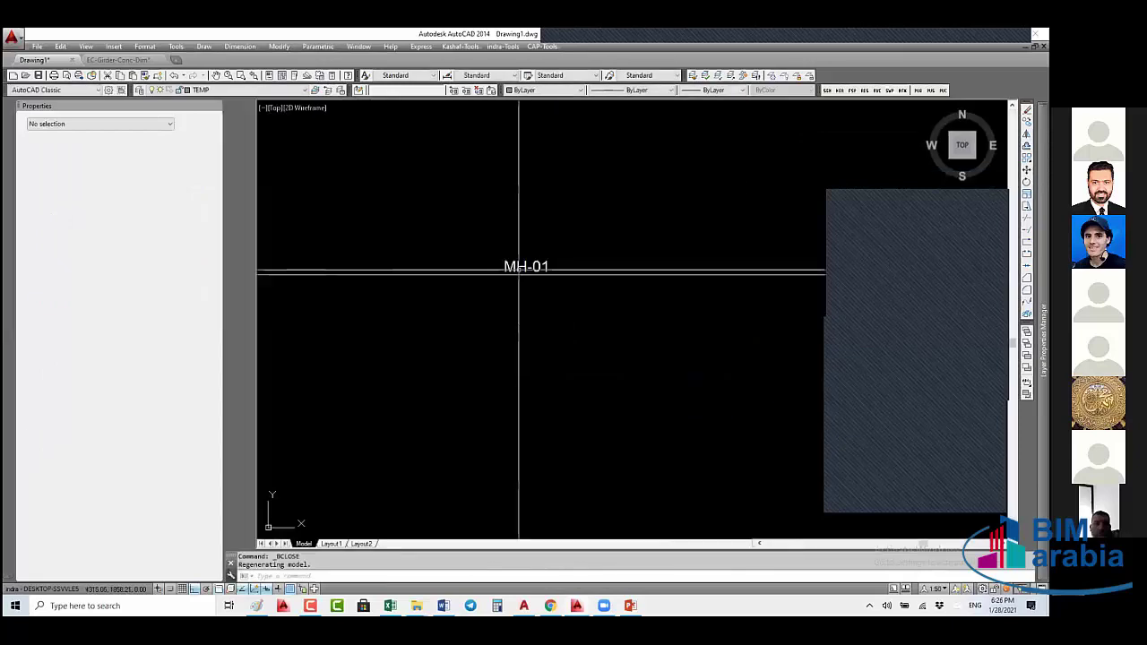
middle_click(527, 245)
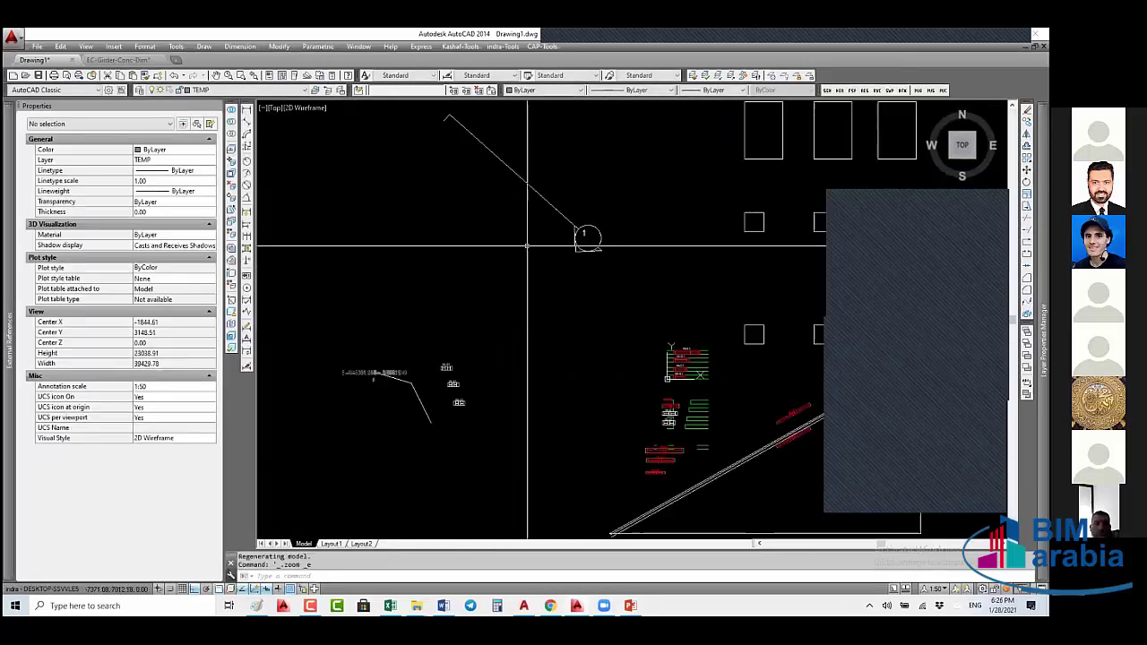
scroll(527, 244, "down", 2)
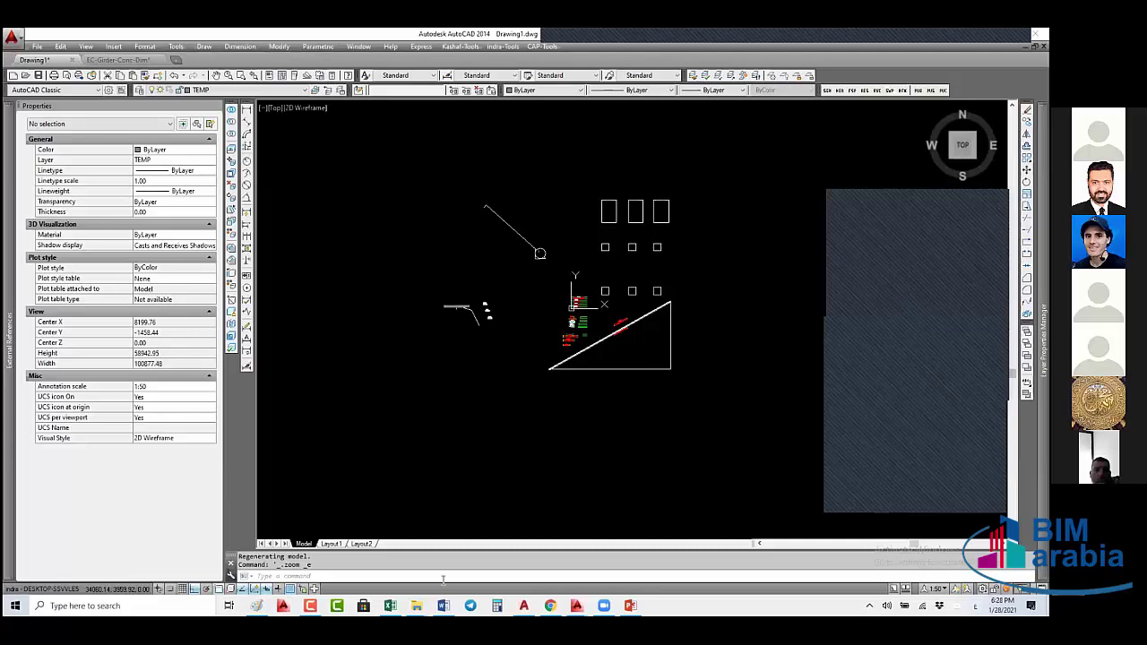
- Bring the Bridges Explorer window forward and open the CAP_Standards LISP folder
mouse_move(416, 606)
left_click(458, 558)
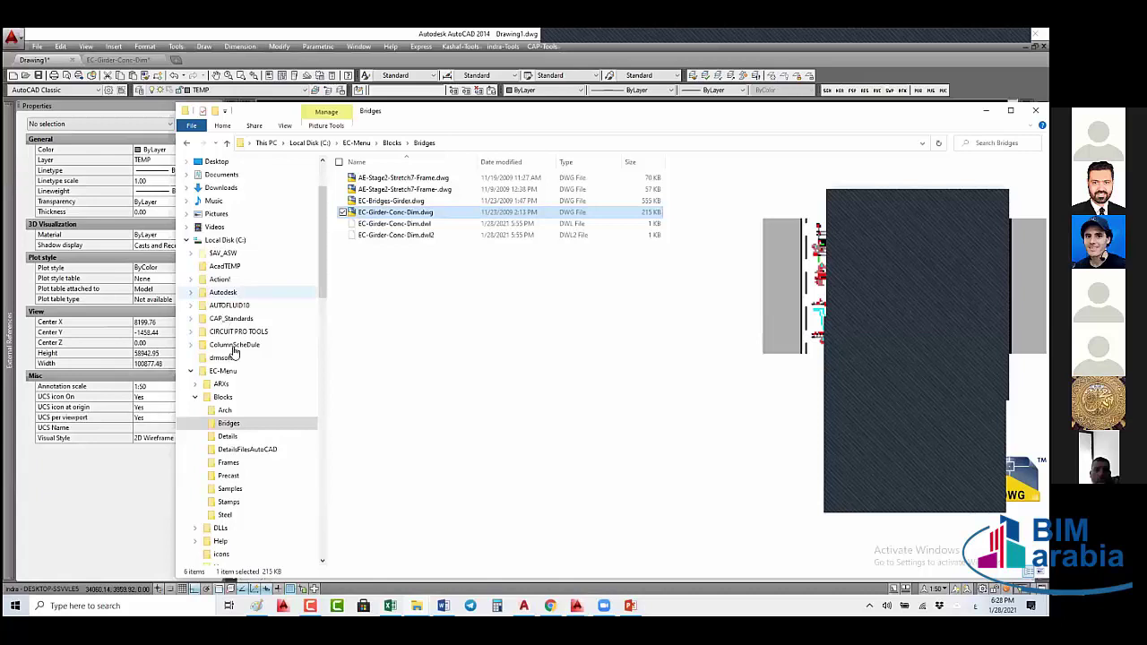
left_click(235, 319)
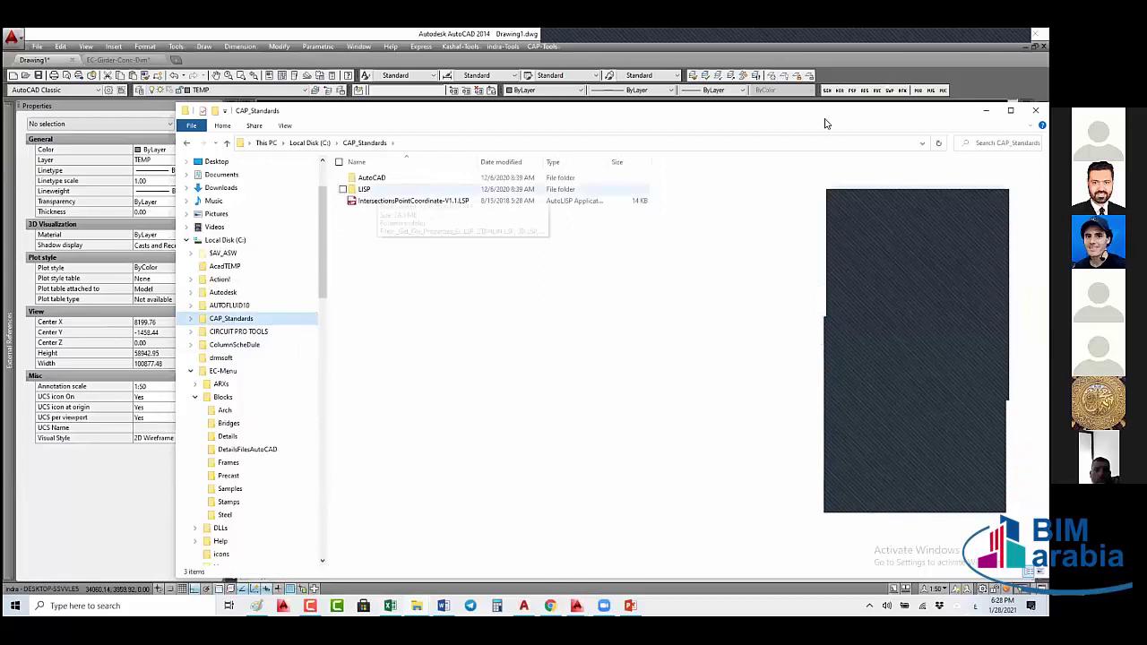
left_click(366, 190)
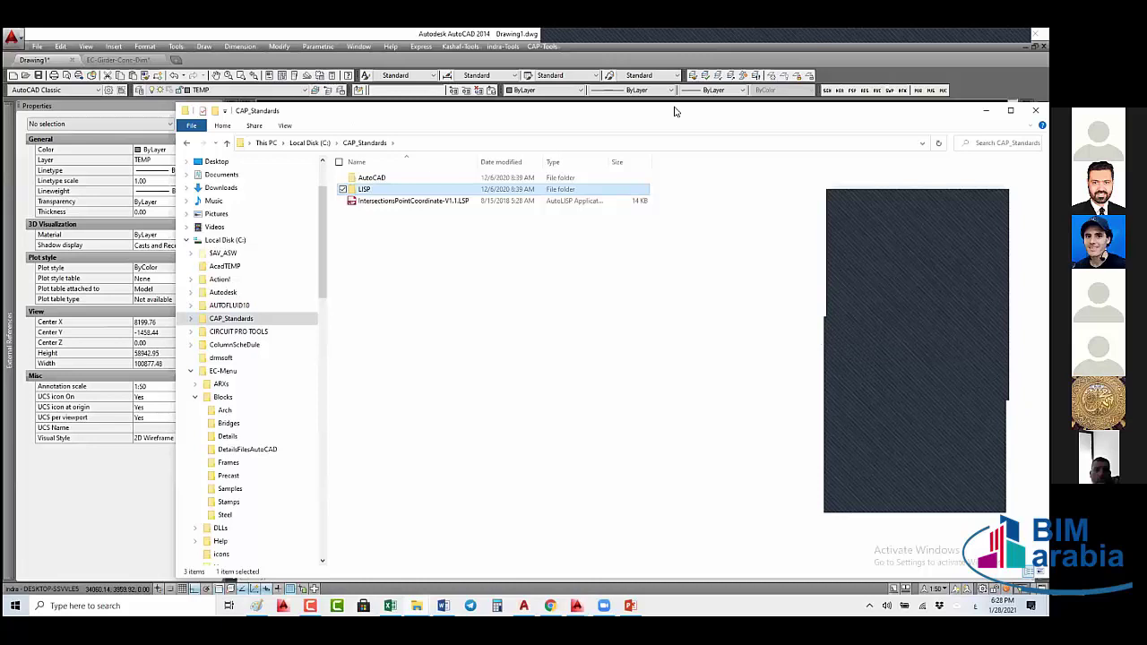
key("Return")
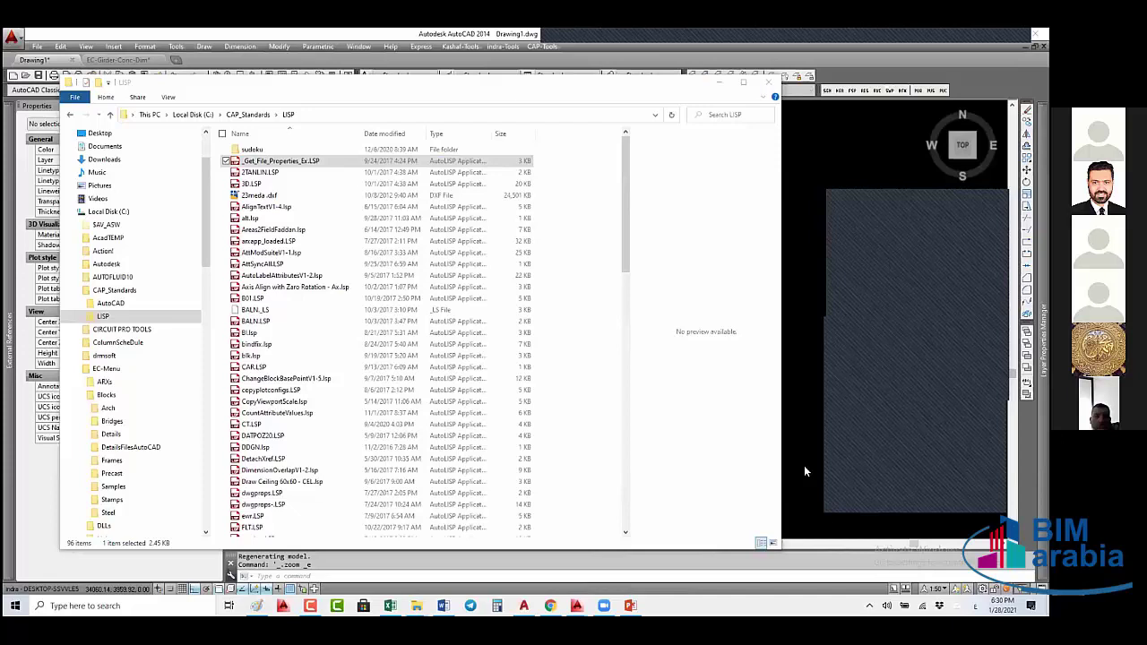
- Select the sudoku folder, then close the Explorer window with Alt+F4
left_click(254, 151)
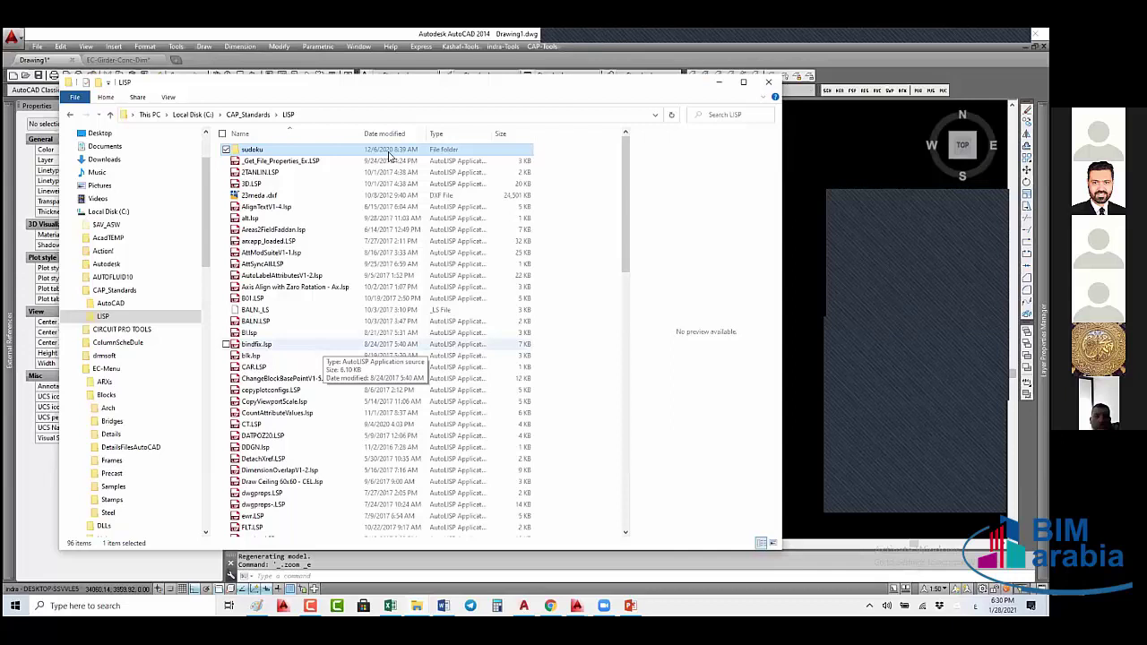
key("alt+F4")
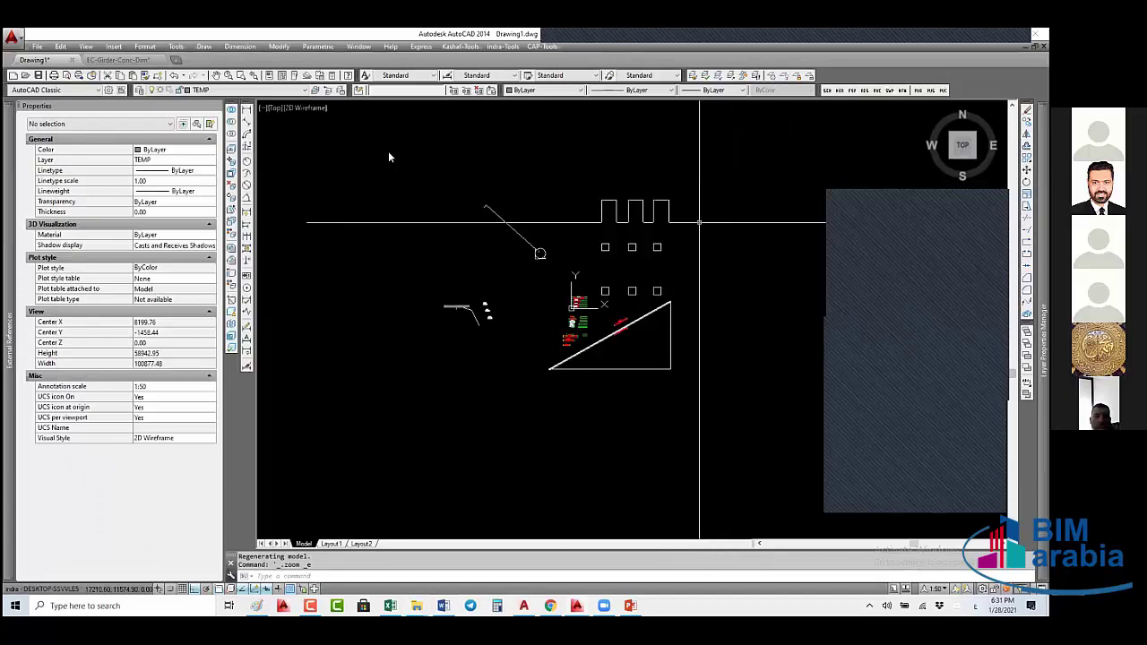
- Start a window selection in the drawing, then bring up PowerPoint's slide 11, 'Cloud Collaboration'
left_click(389, 157)
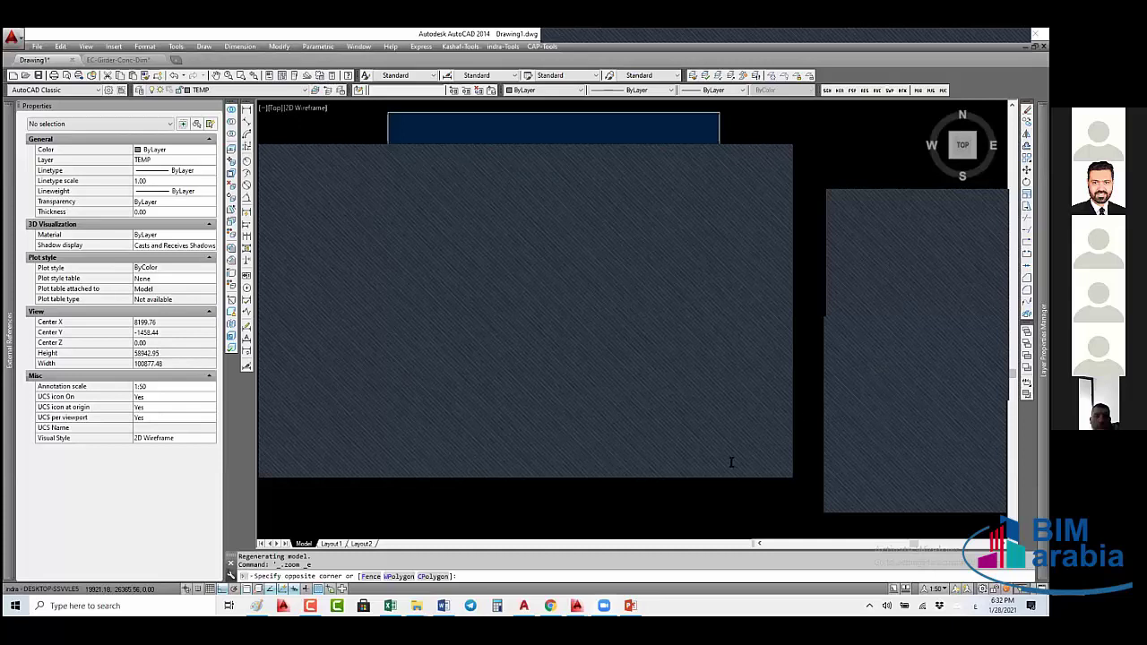
key("alt+Tab")
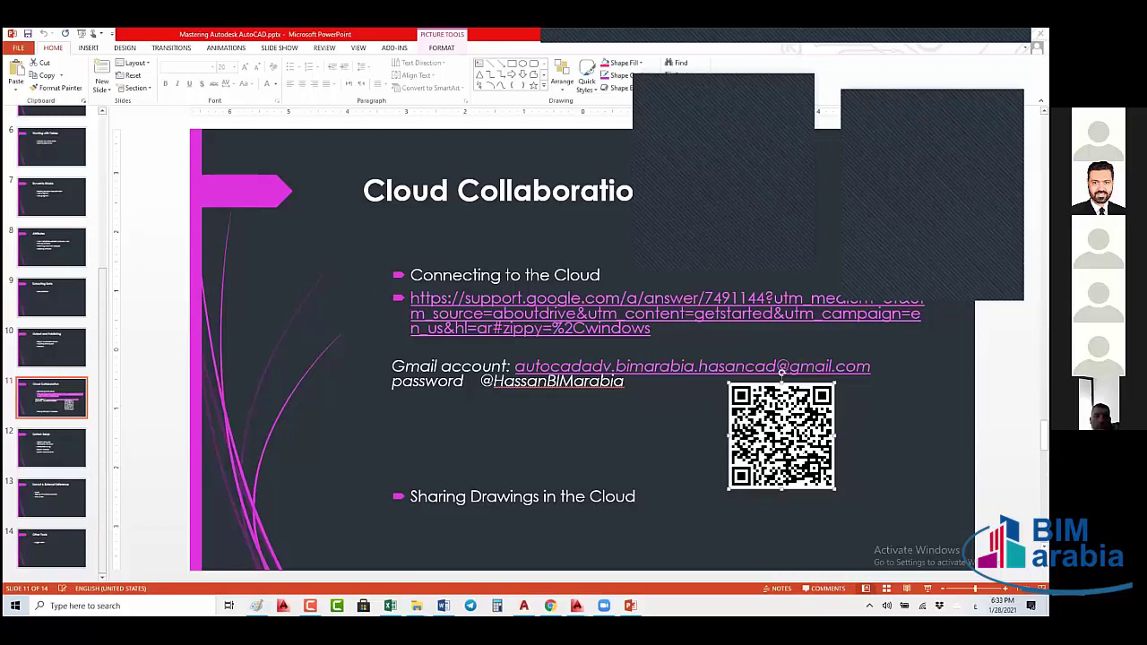
- Select the QR code picture on the Cloud Collaboration slide and copy it for Paint
left_click(391, 348)
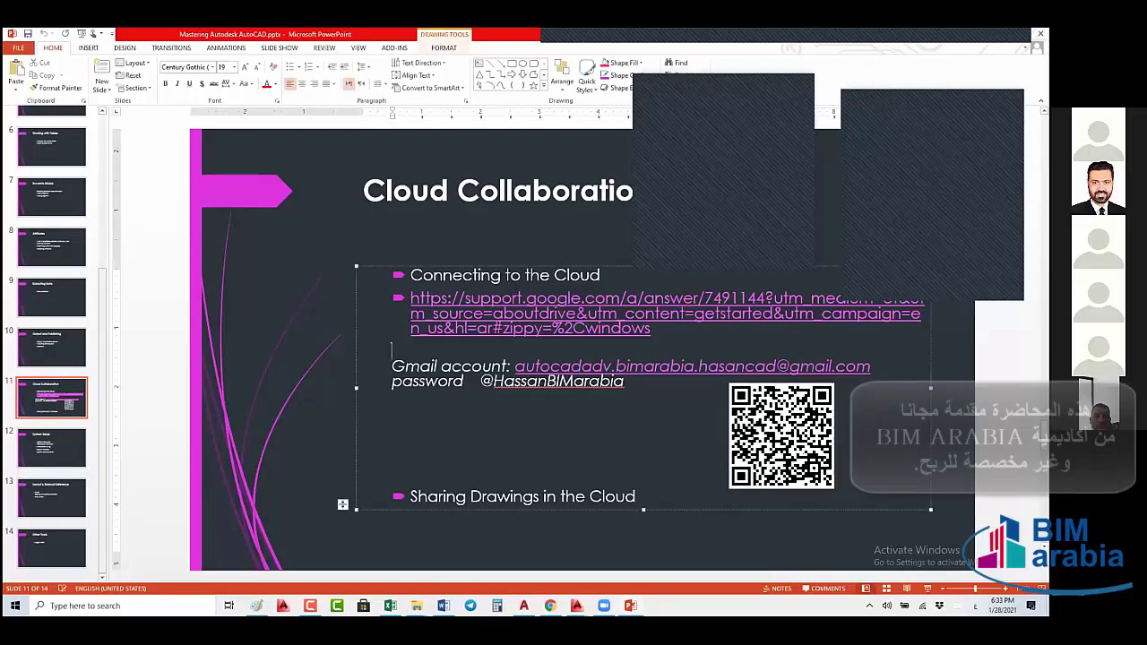
key("Escape")
key("Escape")
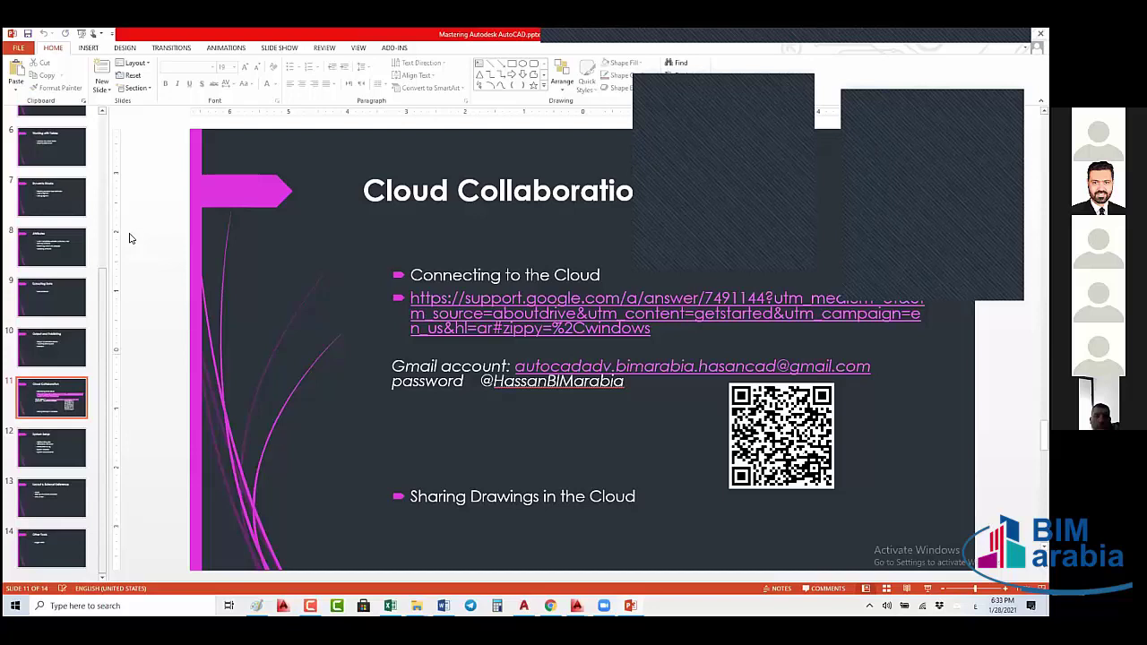
key("Tab")
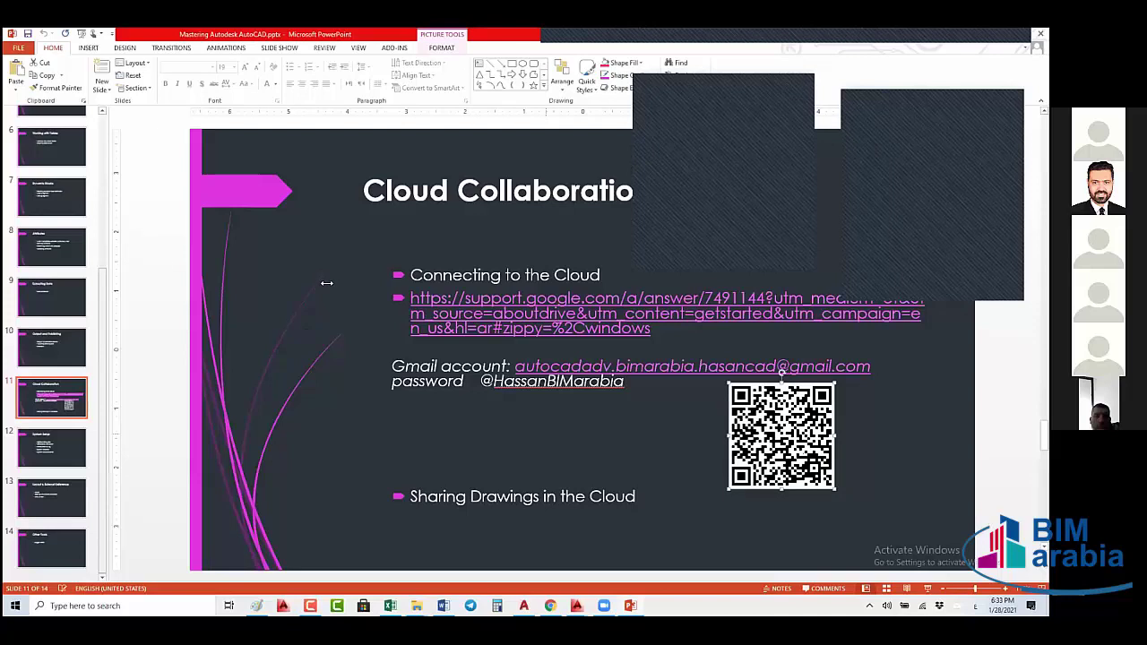
key("alt+Tab")
- Paste the QR code into Paint and trim the canvas to its height
key("ctrl+v")
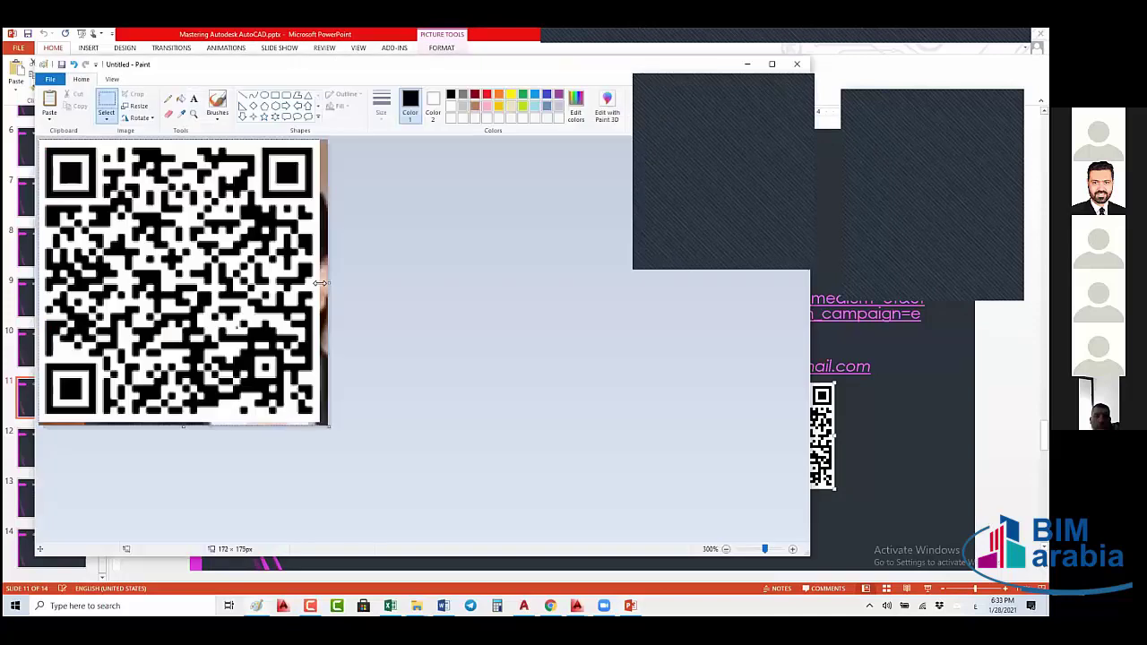
left_click(165, 440)
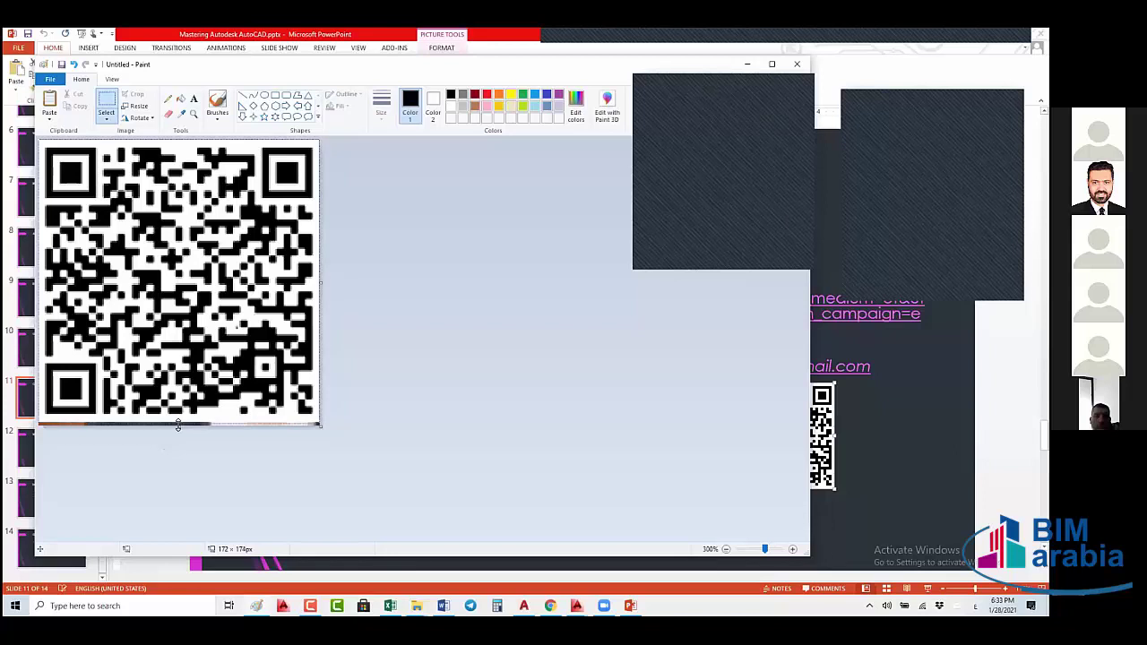
left_click_drag(177, 425, 180, 423)
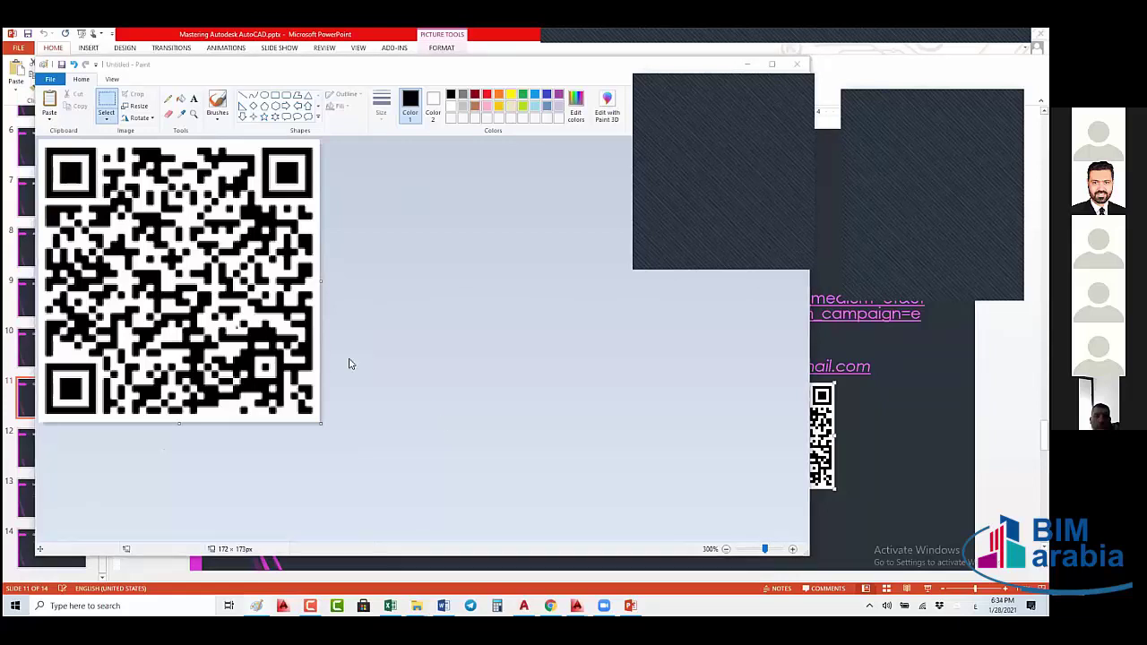
- Save the image to the Desktop as Untitled.png and go back to PowerPoint
scroll(314, 299, "up", 2)
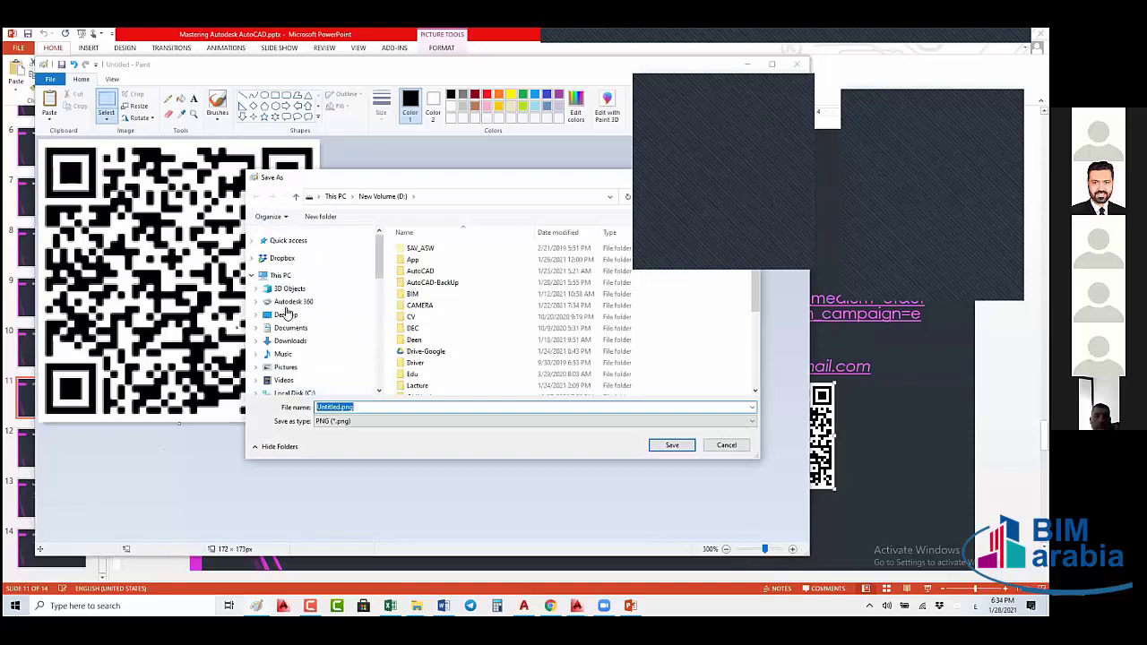
left_click(286, 314)
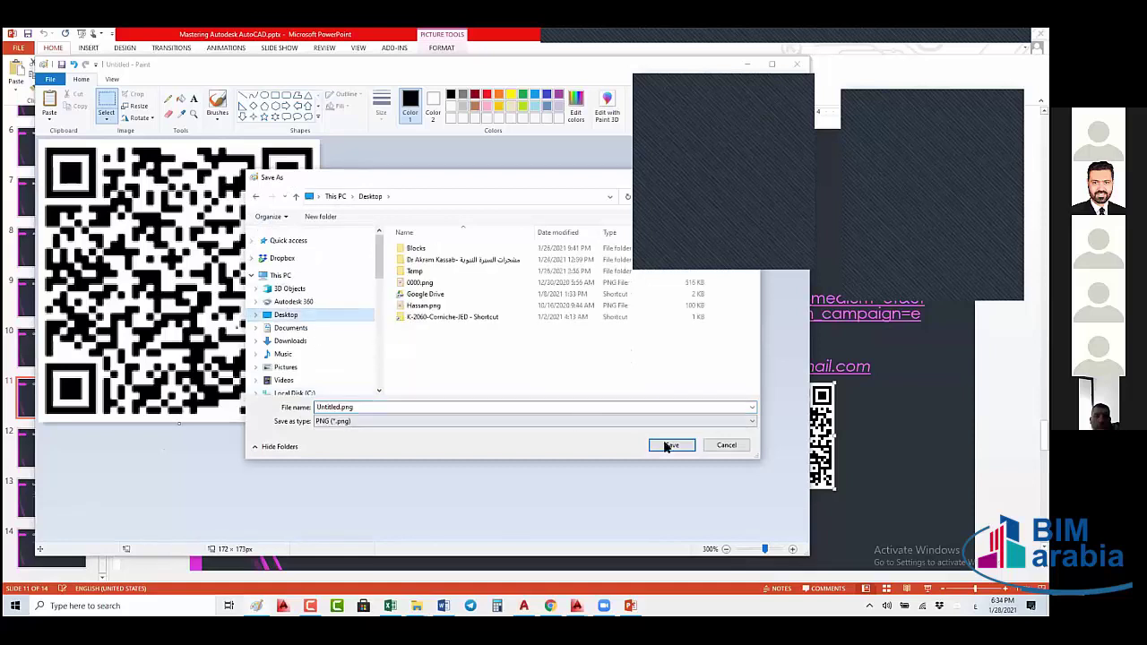
key("Return")
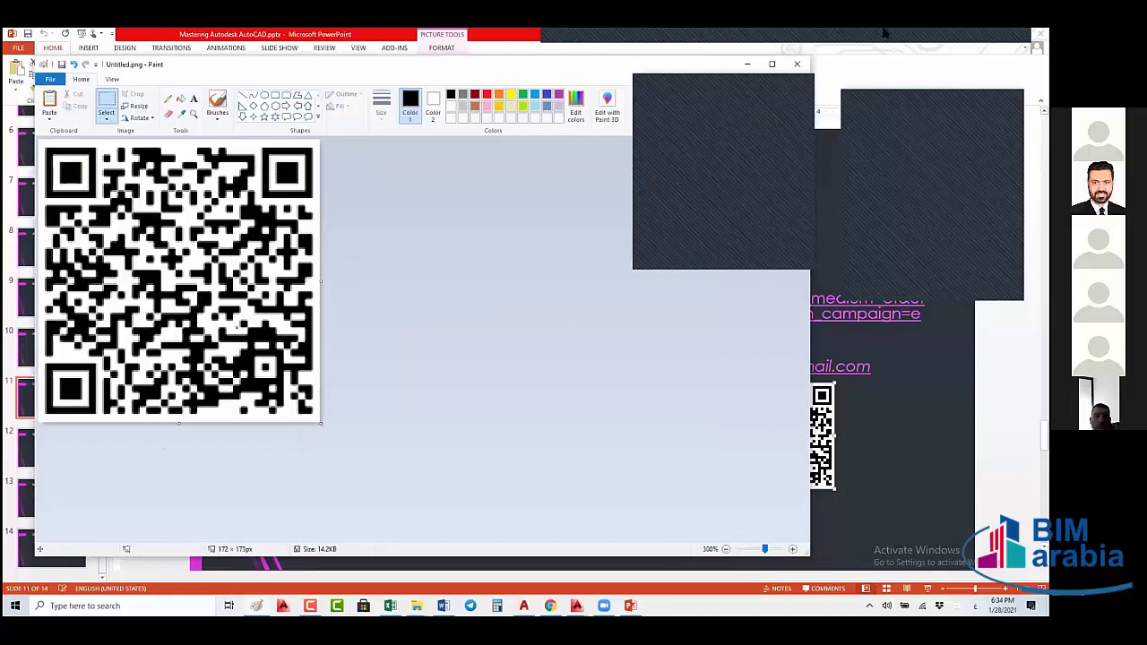
left_click(879, 94)
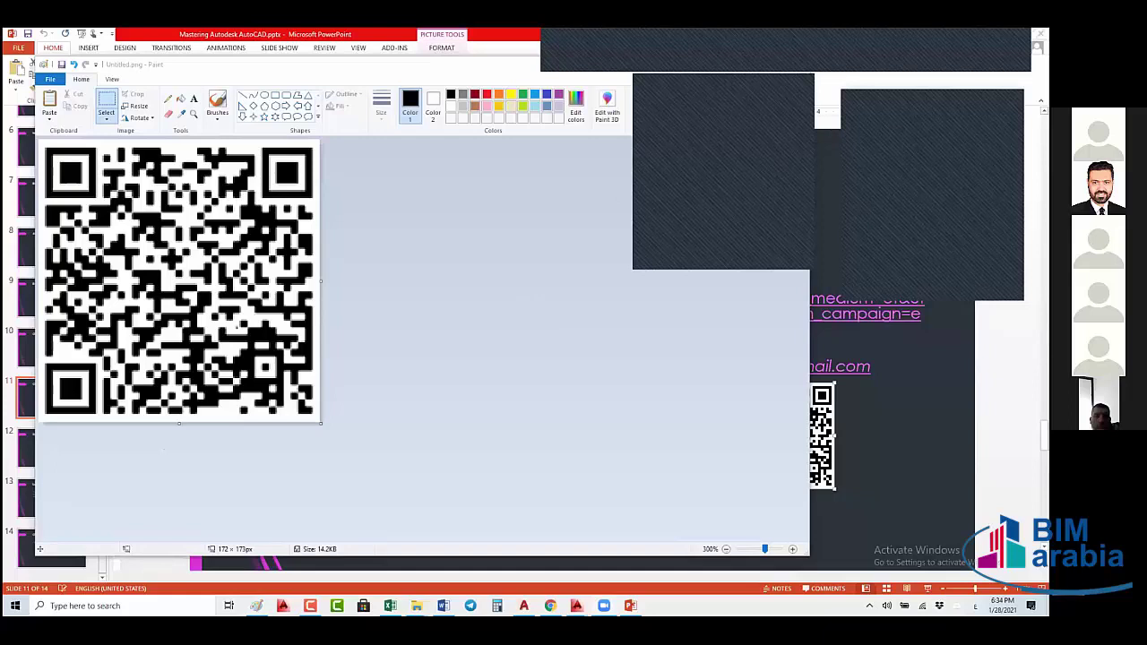
key("alt+Tab")
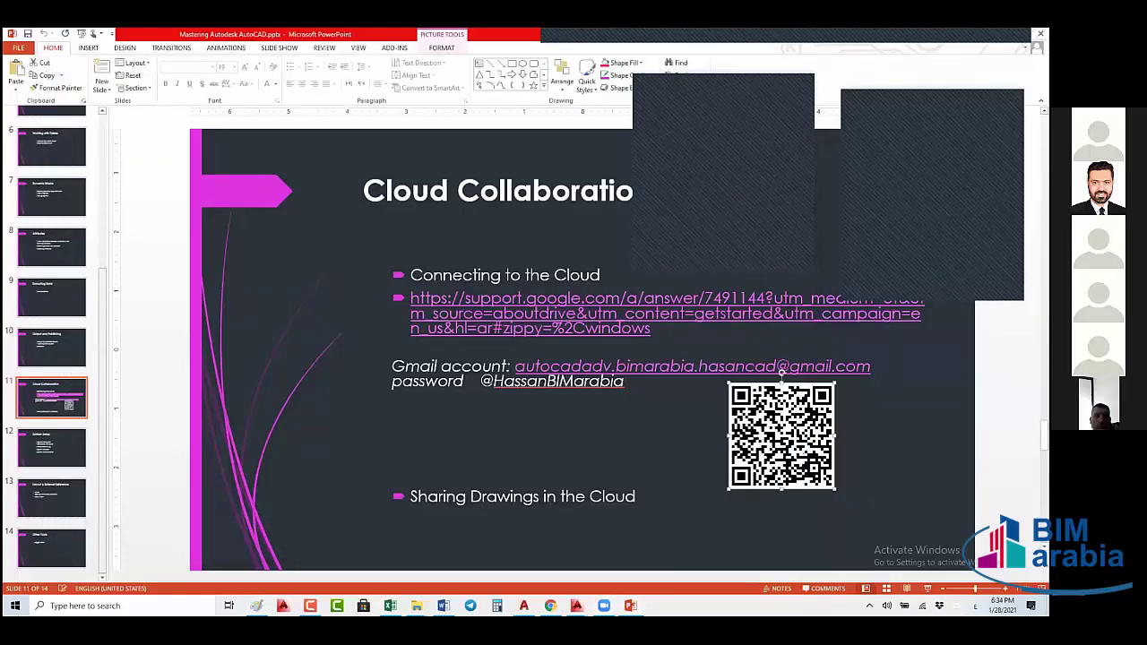
- Glance at the WhatsApp chat, close the small AutoCAD 2020 window, and return to the slide
key("alt+Tab")
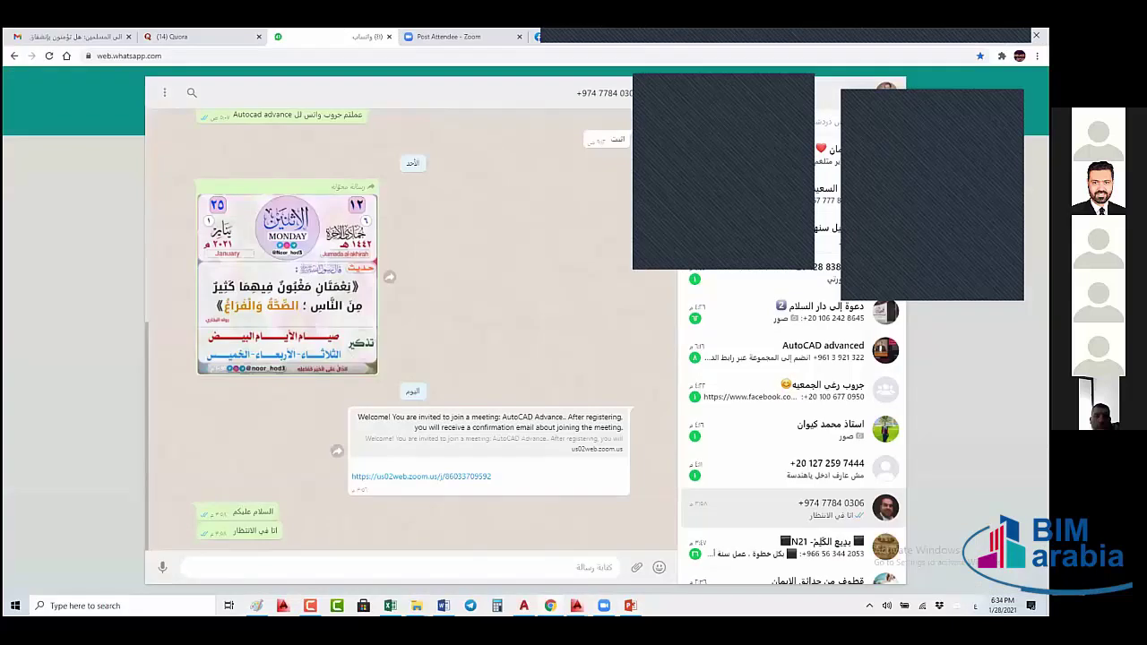
key("alt+Tab")
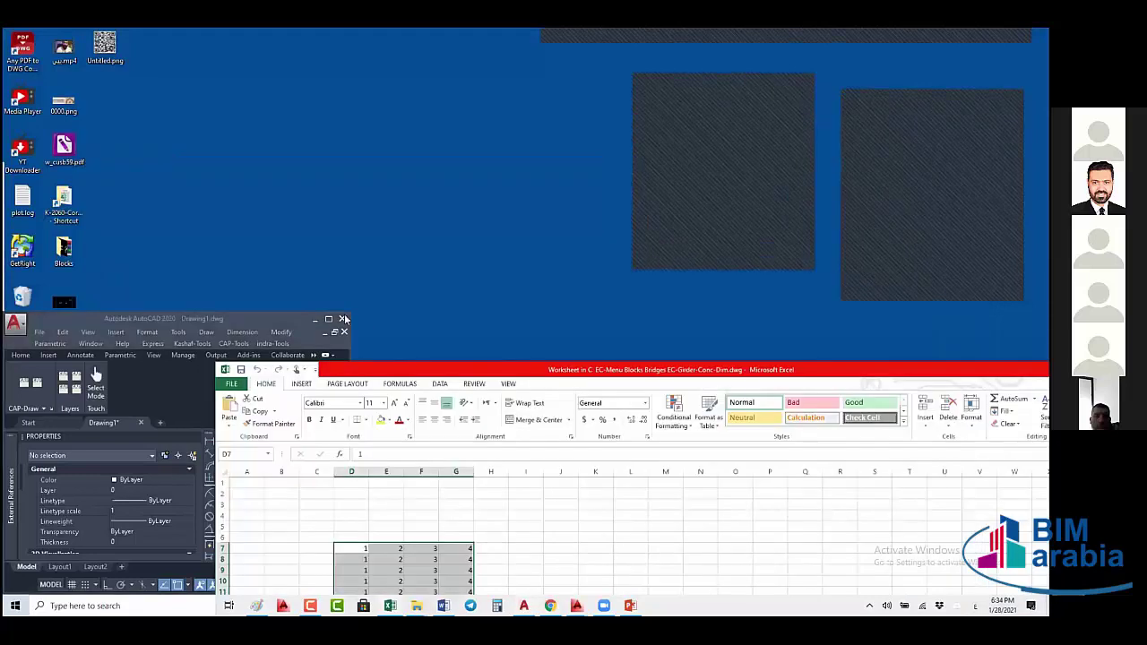
left_click(341, 319)
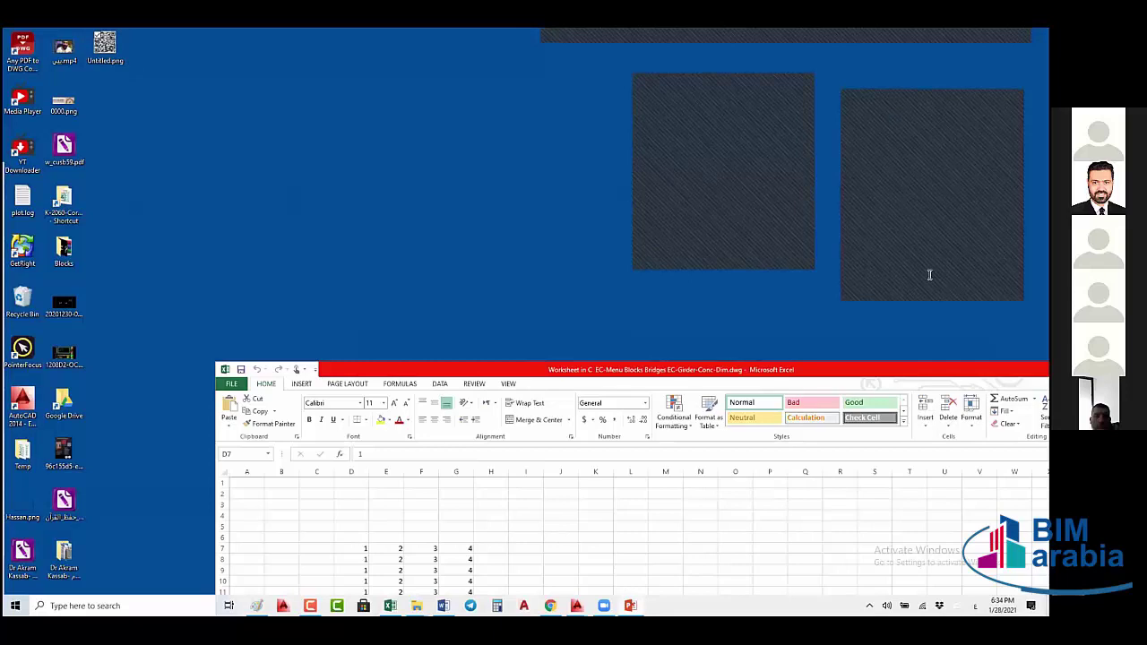
key("alt+Tab")
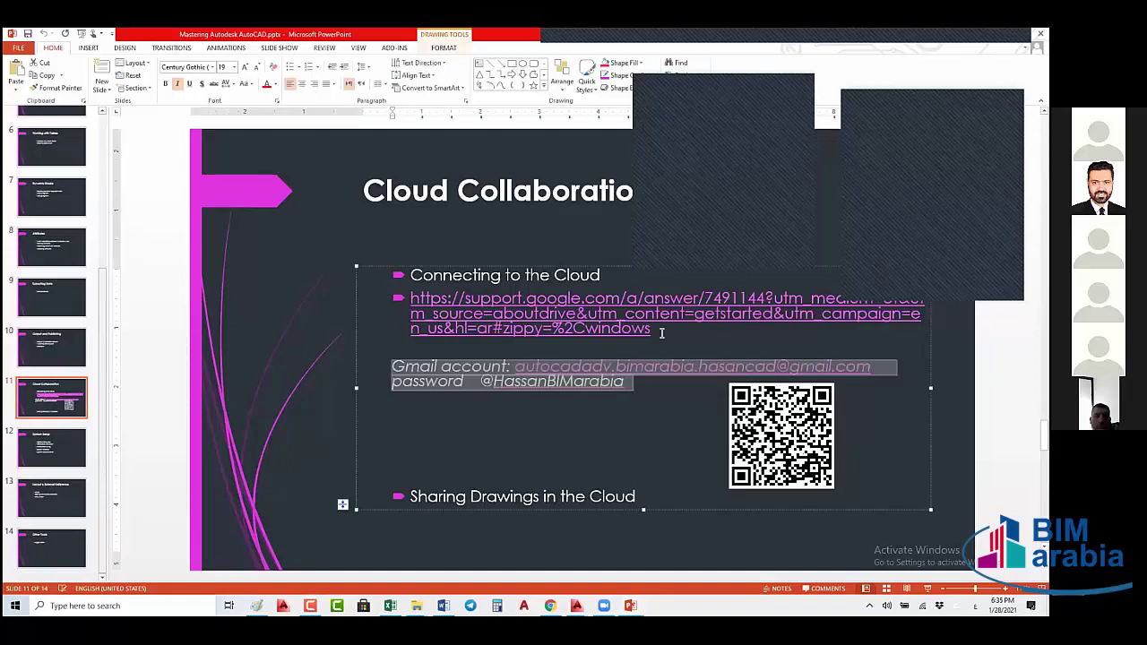
- Highlight the full Google support URL on the Cloud Collaboration slide
left_click_drag(661, 332, 410, 298)
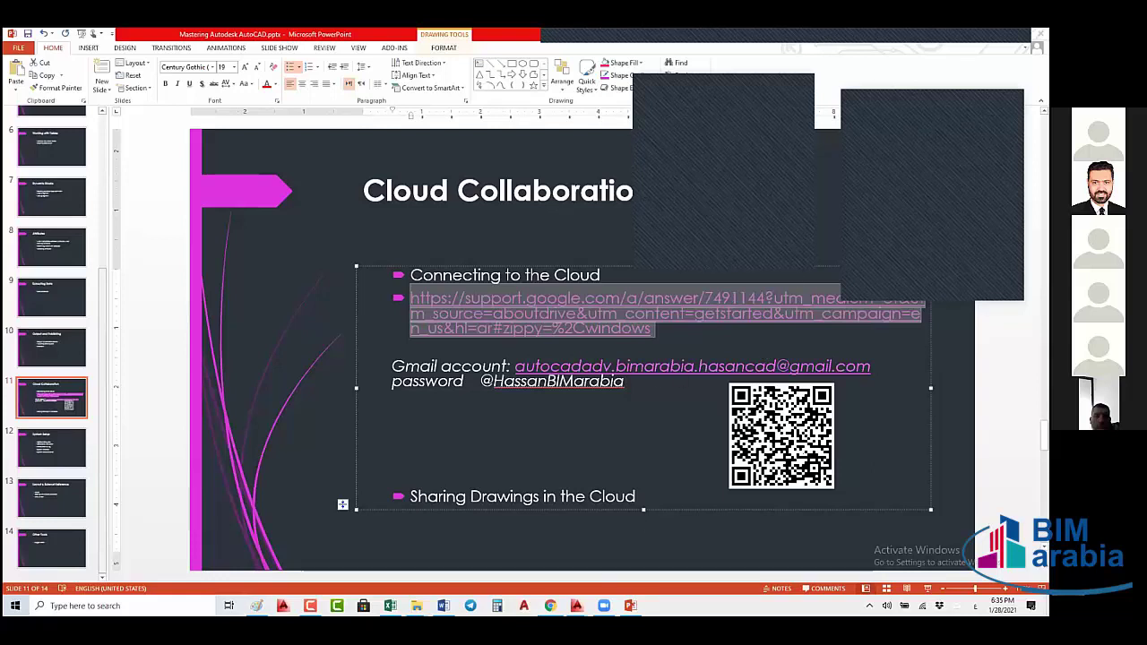
mouse_move(550, 606)
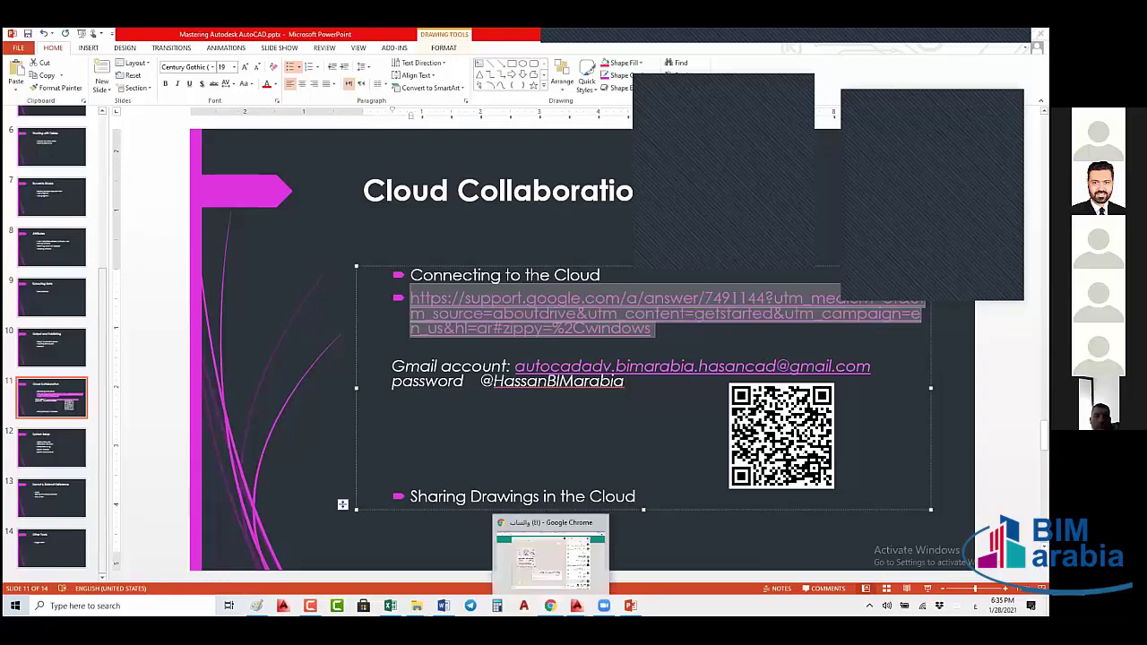